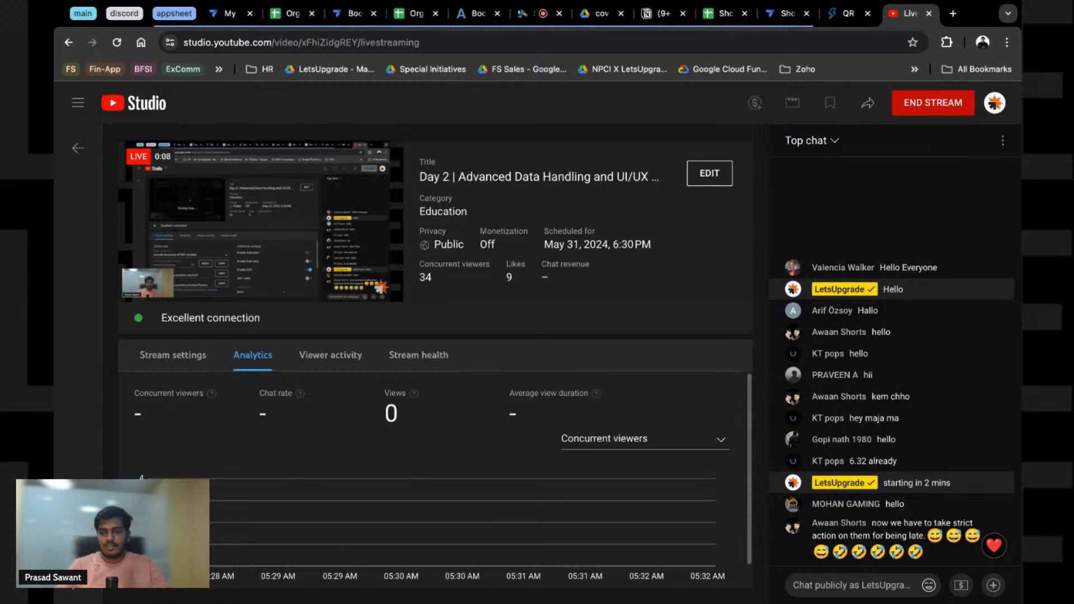
Step: Switch the live stream's chat from Top chat to Live chat
{"action": "mouse_move", "coordinate": [399, 220]}
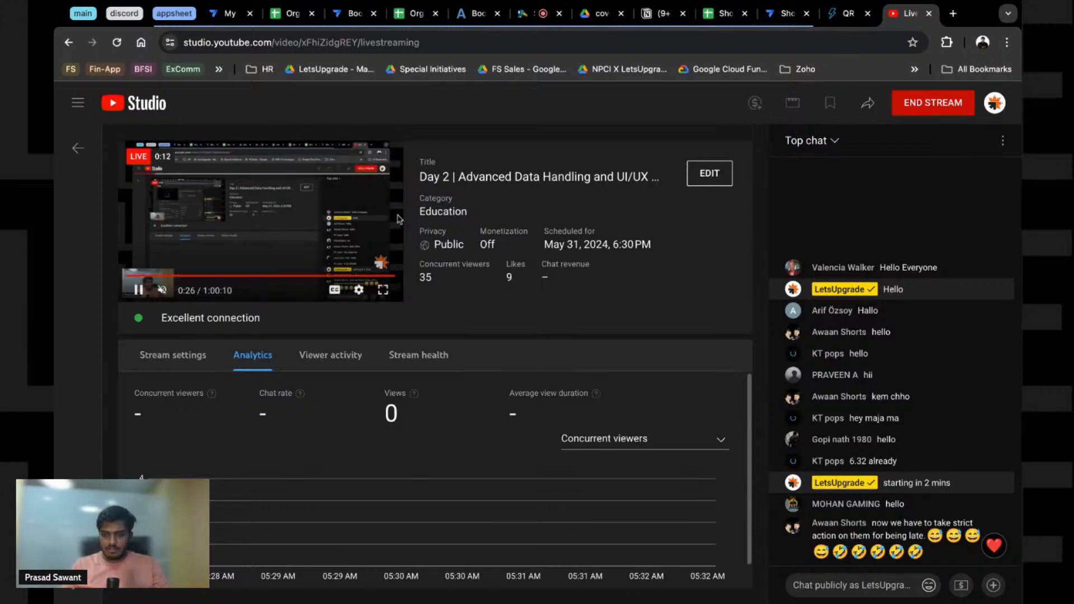
{"action": "left_click", "coordinate": [811, 141]}
{"action": "left_click", "coordinate": [823, 200]}
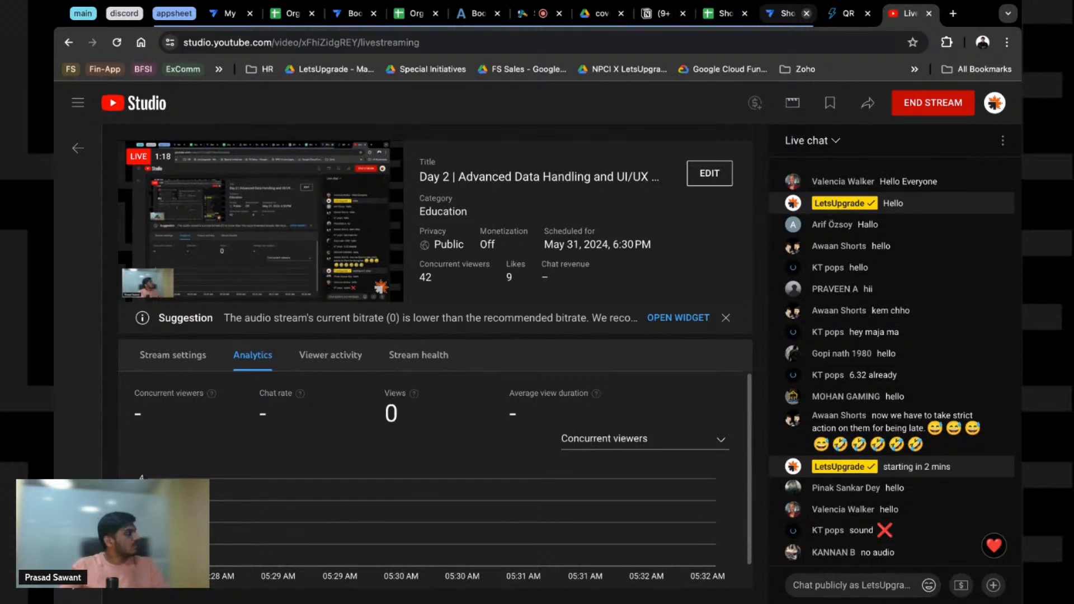
Step: Unmute the StreamYard microphone, toggle it off and on with Super+D, then return to YouTube Studio
{"action": "left_click", "coordinate": [531, 13]}
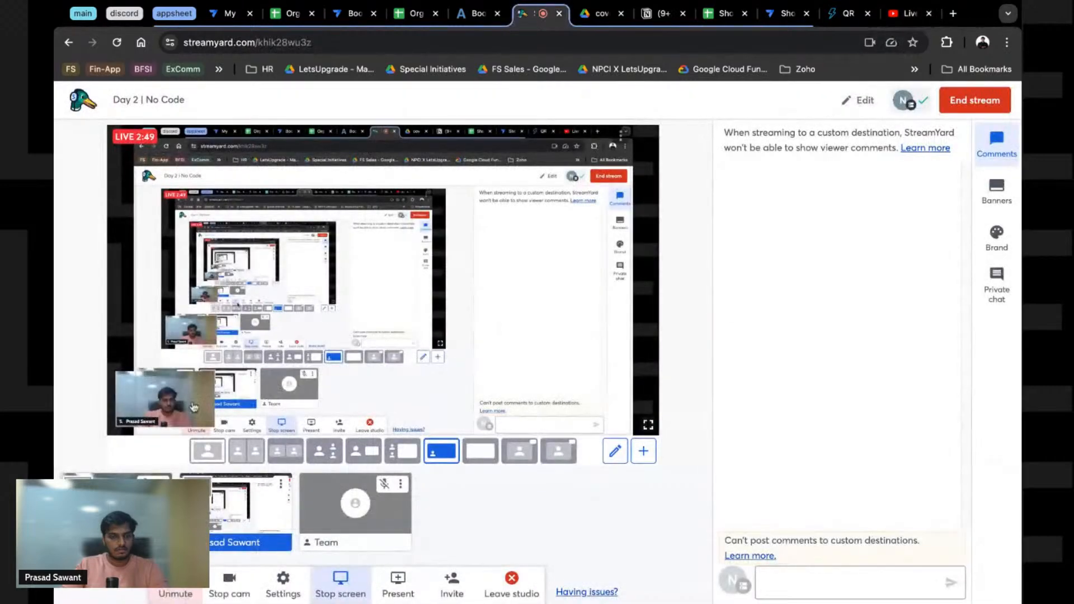
{"action": "left_click", "coordinate": [175, 593]}
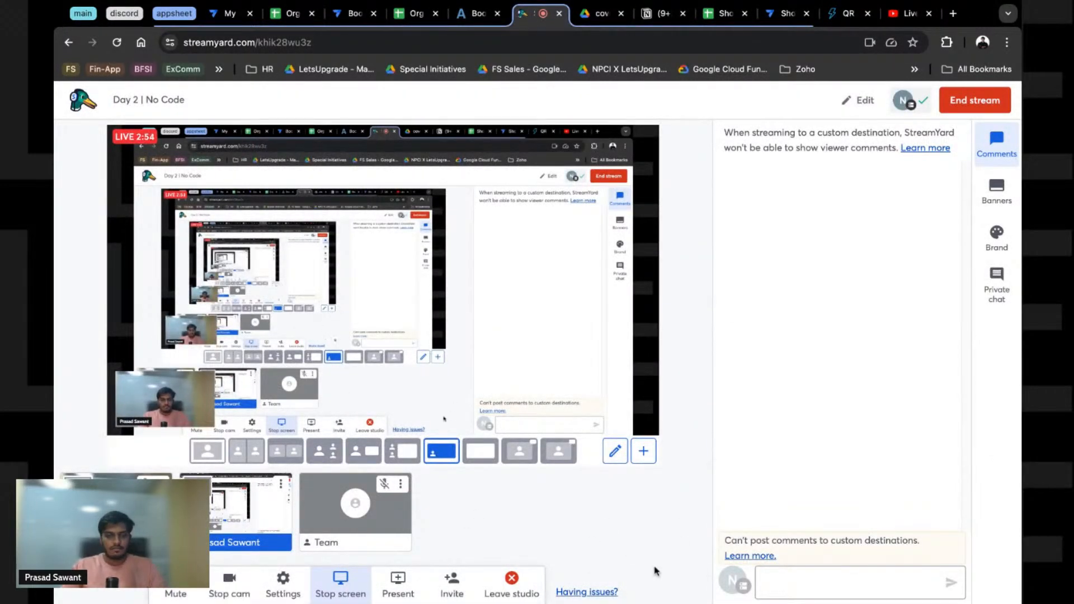
{"action": "key", "text": "super+d"}
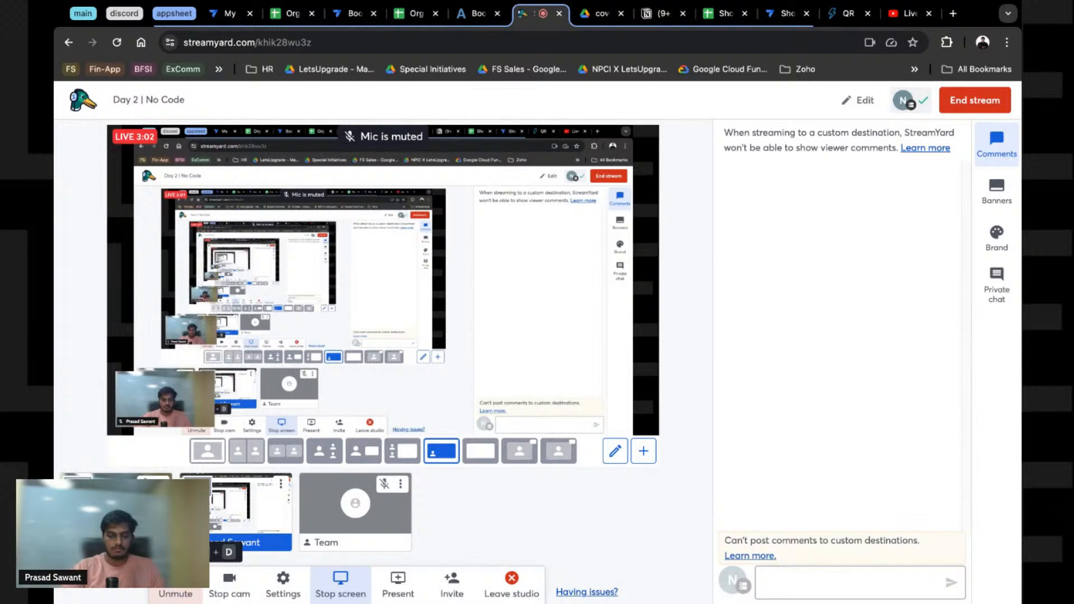
{"action": "key", "text": "super+d"}
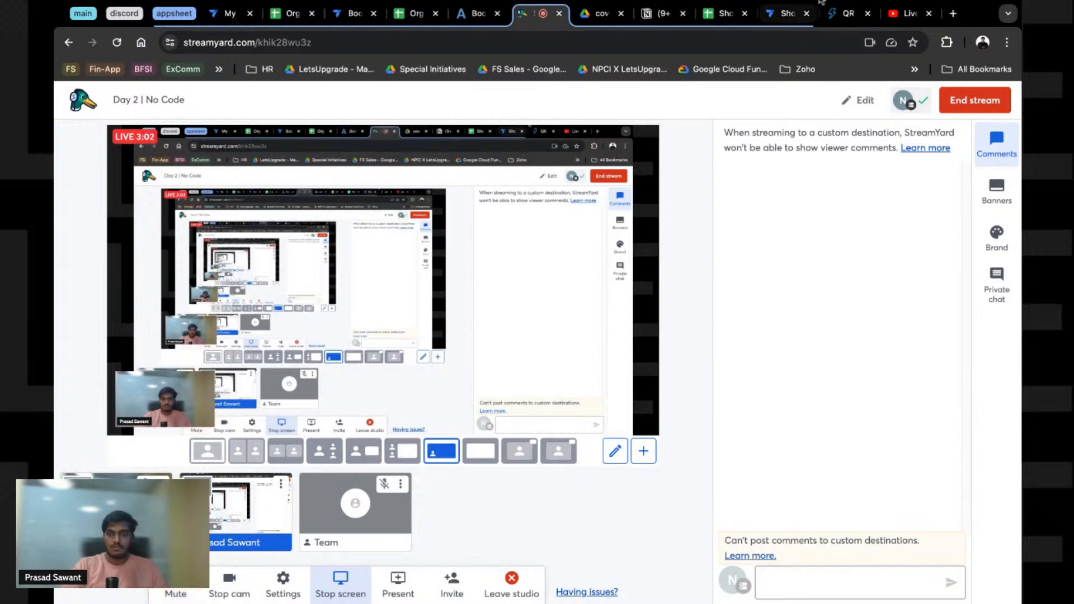
{"action": "left_click", "coordinate": [902, 14]}
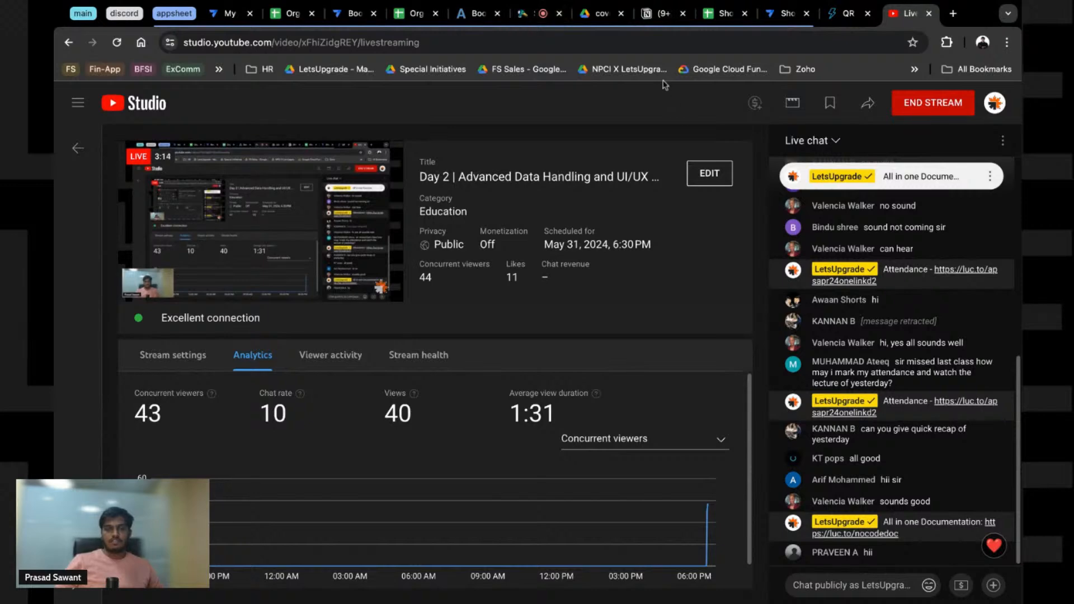
Step: In the stream's edit settings, select the full Notion link in the description
{"action": "left_click", "coordinate": [701, 174]}
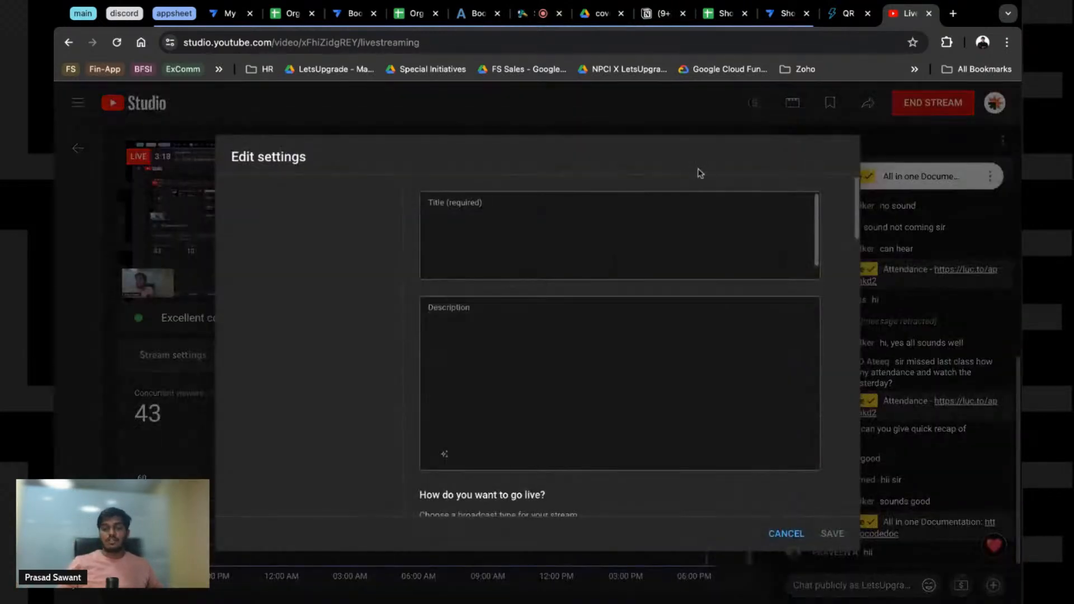
{"action": "scroll", "coordinate": [535, 313], "scroll_direction": "down", "scroll_amount": 3}
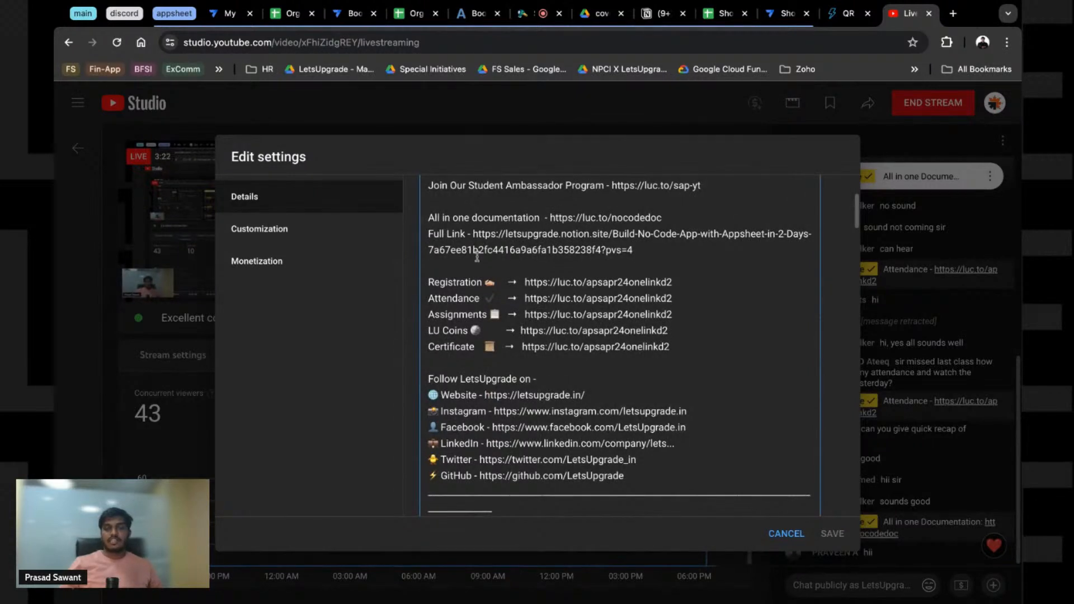
{"action": "mouse_move", "coordinate": [472, 236]}
{"action": "left_mouse_down"}
{"action": "mouse_move", "coordinate": [619, 235]}
{"action": "mouse_move", "coordinate": [635, 252]}
{"action": "left_mouse_up"}
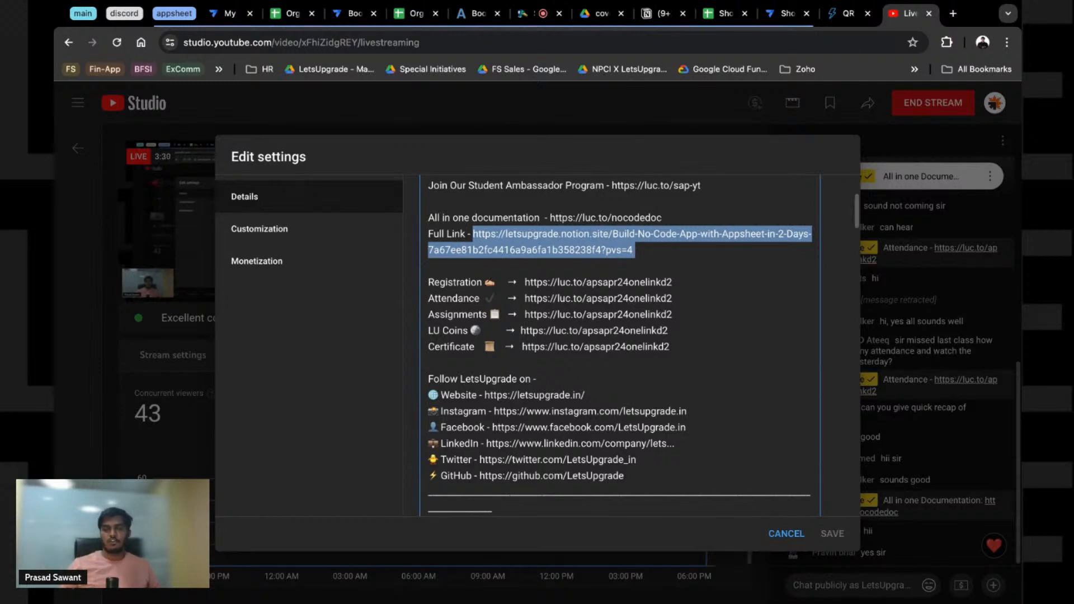
{"action": "left_click", "coordinate": [663, 13]}
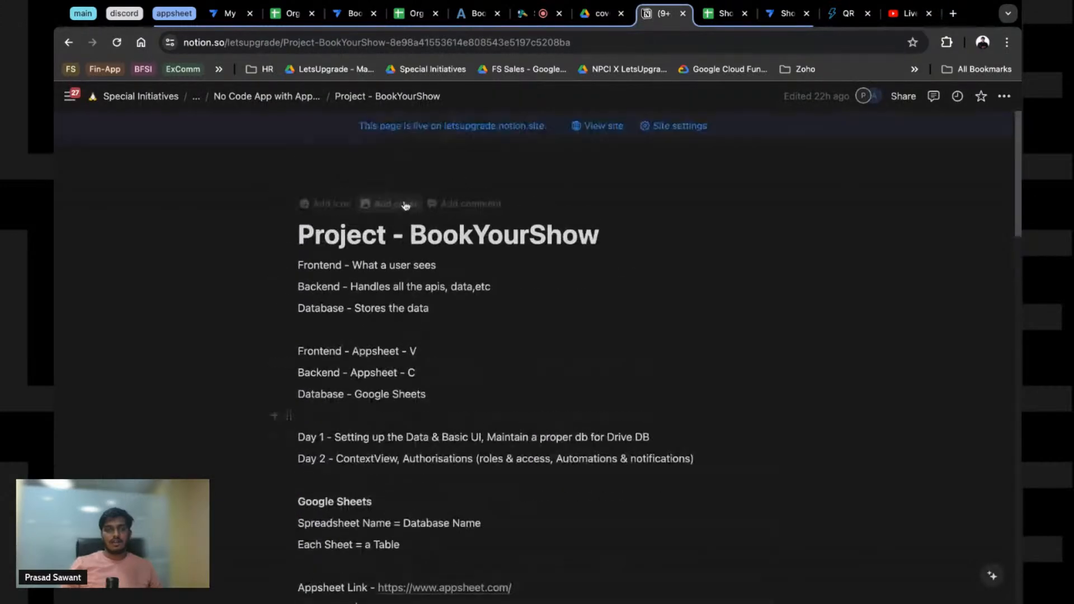
Step: Go from the No Code App with AppSheet page to Notes - NoCode App with AppSheet
{"action": "left_click", "coordinate": [274, 97]}
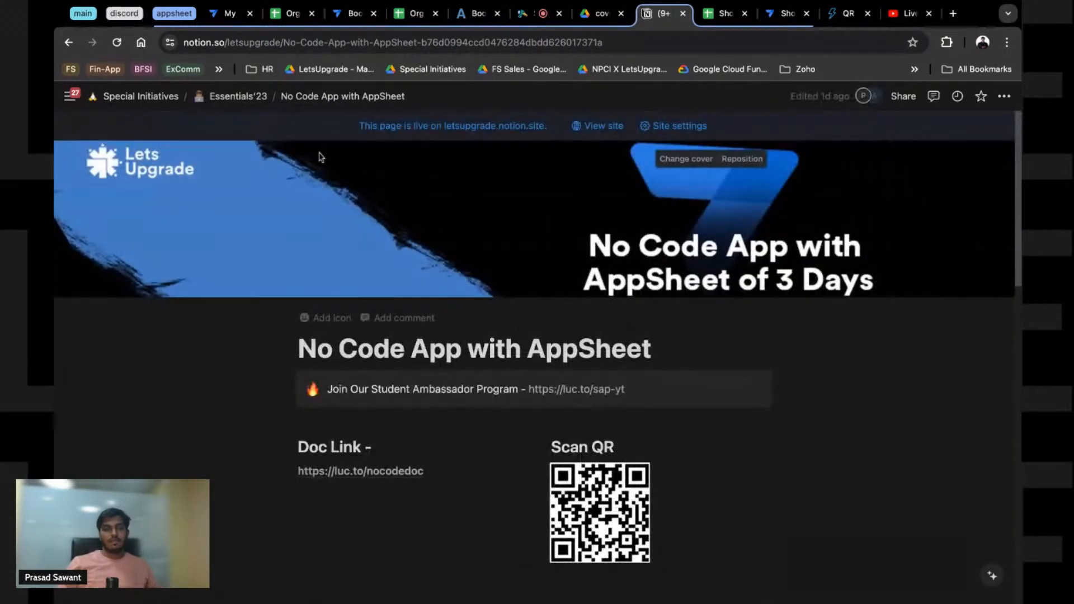
{"action": "scroll", "coordinate": [349, 330], "scroll_direction": "down", "scroll_amount": 4}
{"action": "scroll", "coordinate": [349, 330], "scroll_direction": "down", "scroll_amount": 5}
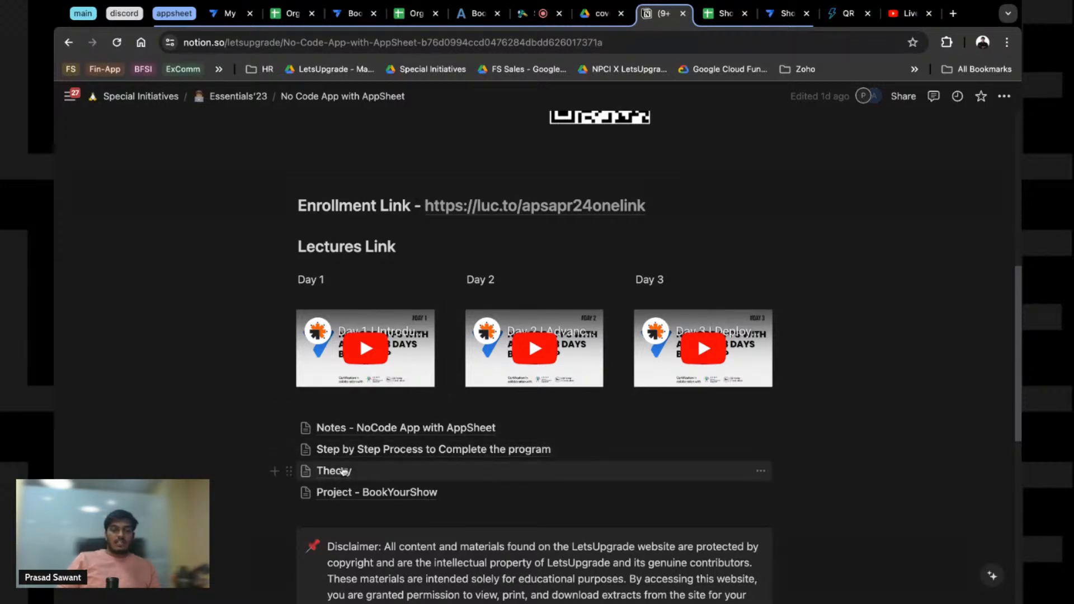
{"action": "left_click", "coordinate": [372, 431]}
Step: Highlight the Day 1 data structure and UI blocks and the LOOKUP, SELECT functions bullet
{"action": "scroll", "coordinate": [433, 428], "scroll_direction": "down", "scroll_amount": 8}
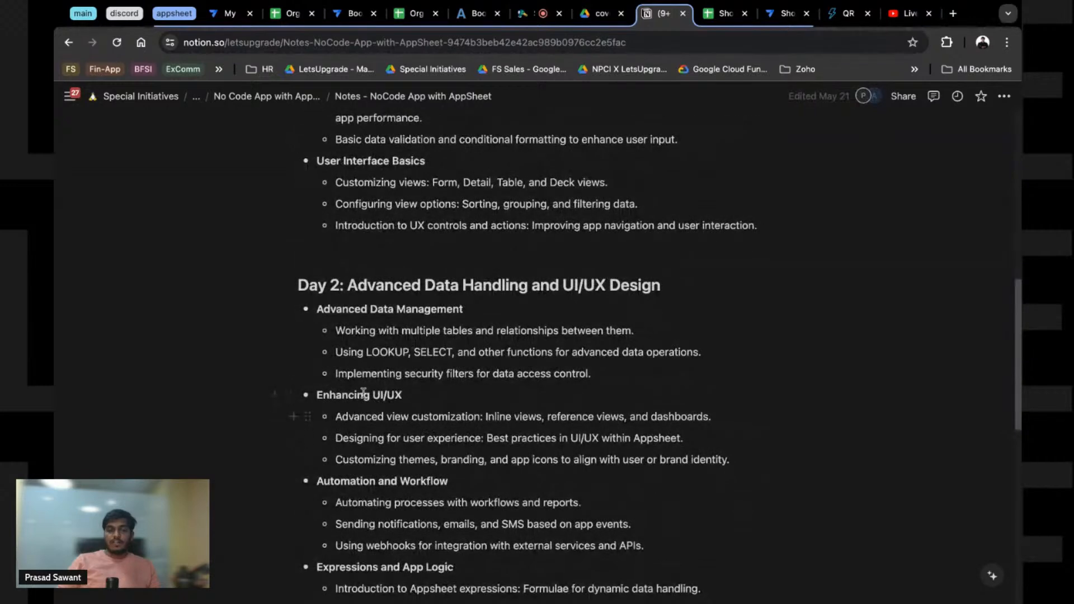
{"action": "scroll", "coordinate": [364, 351], "scroll_direction": "up", "scroll_amount": 2}
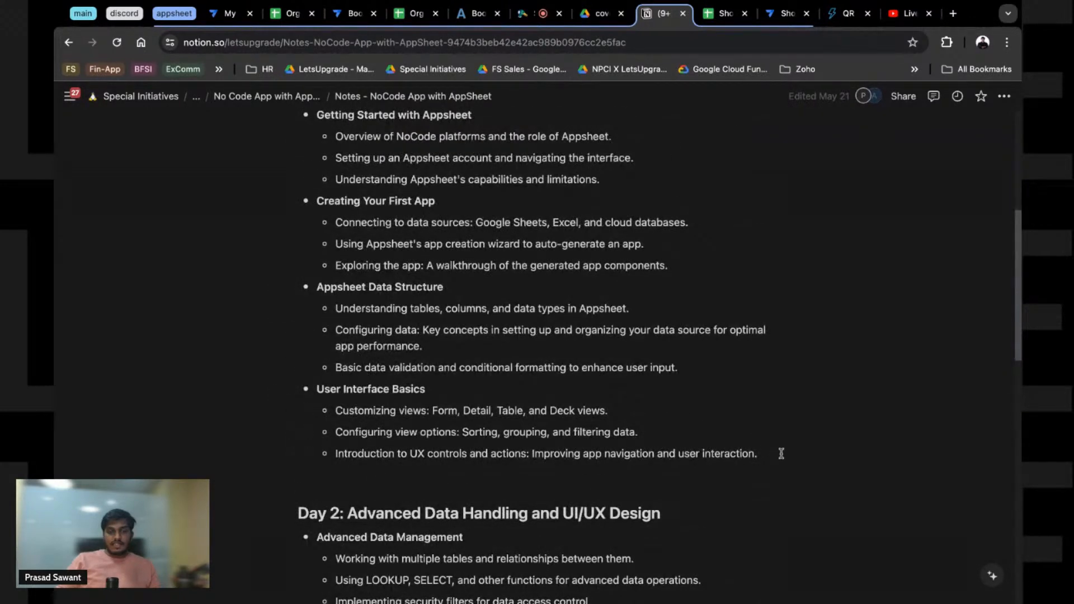
{"action": "left_click_drag", "start_coordinate": [782, 454], "coordinate": [317, 160]}
{"action": "left_click", "coordinate": [390, 263]}
{"action": "scroll", "coordinate": [390, 263], "scroll_direction": "down", "scroll_amount": 7}
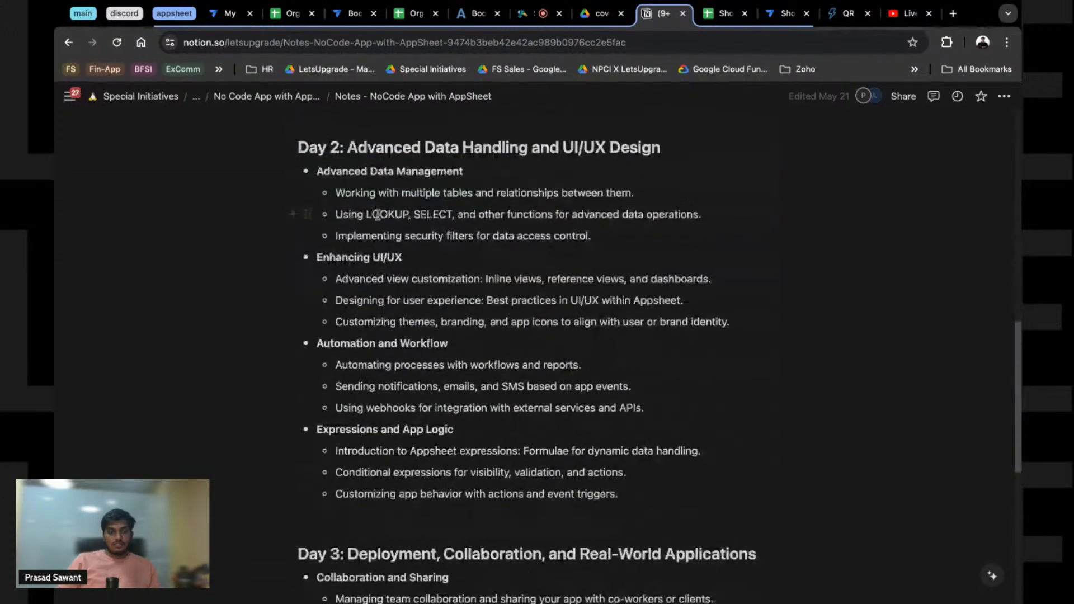
{"action": "triple_click", "coordinate": [386, 216]}
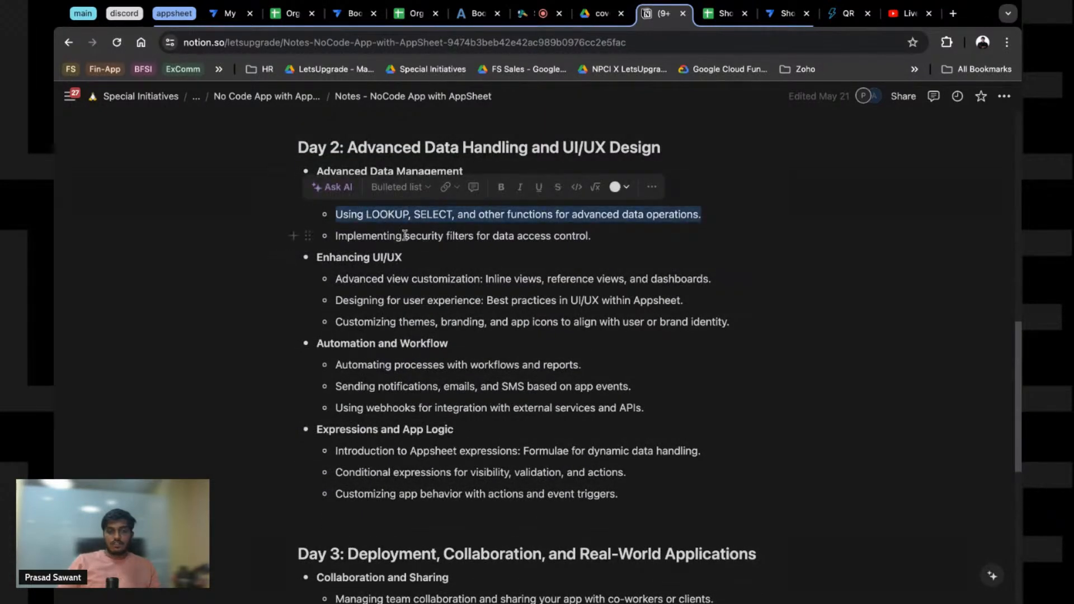
{"action": "left_click", "coordinate": [337, 301]}
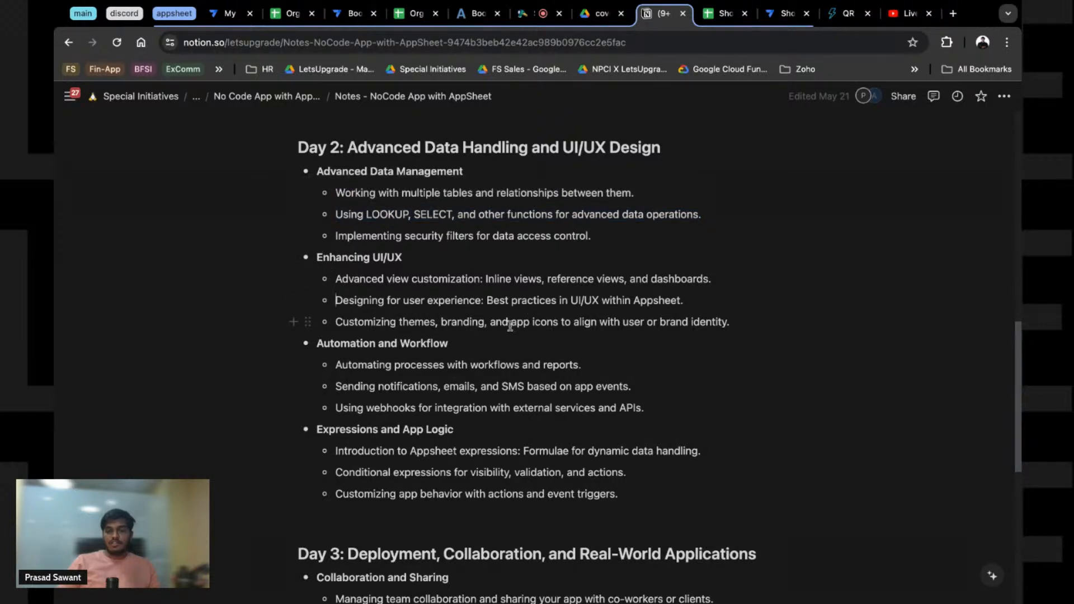
Step: Highlight the theming, workflow automation, notifications, webhooks and AppSheet expressions bullets
{"action": "left_click_drag", "start_coordinate": [648, 323], "coordinate": [335, 324]}
{"action": "triple_click", "coordinate": [348, 369]}
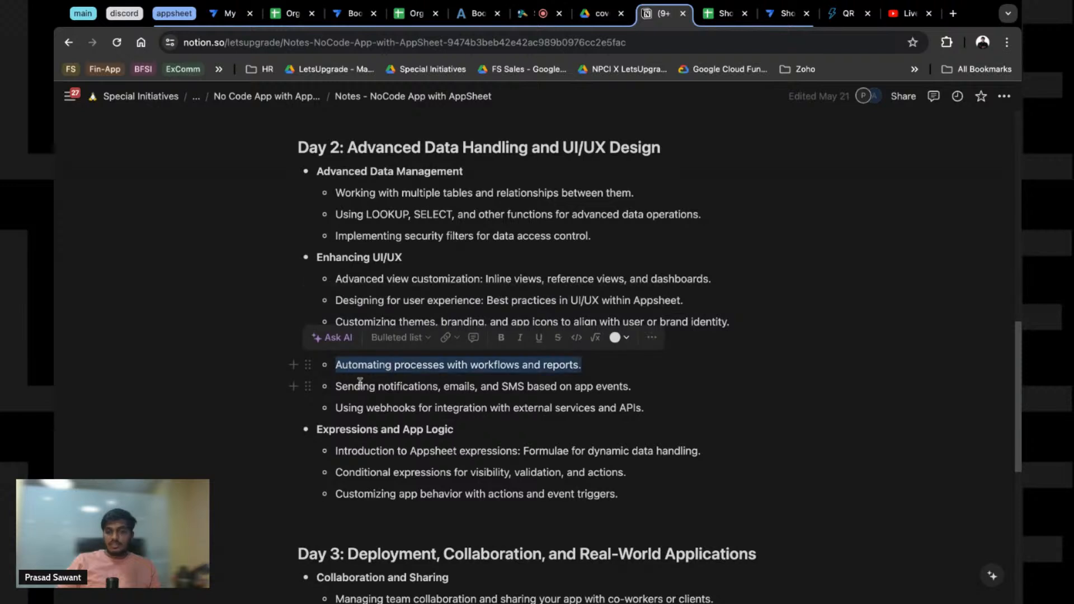
{"action": "triple_click", "coordinate": [364, 390]}
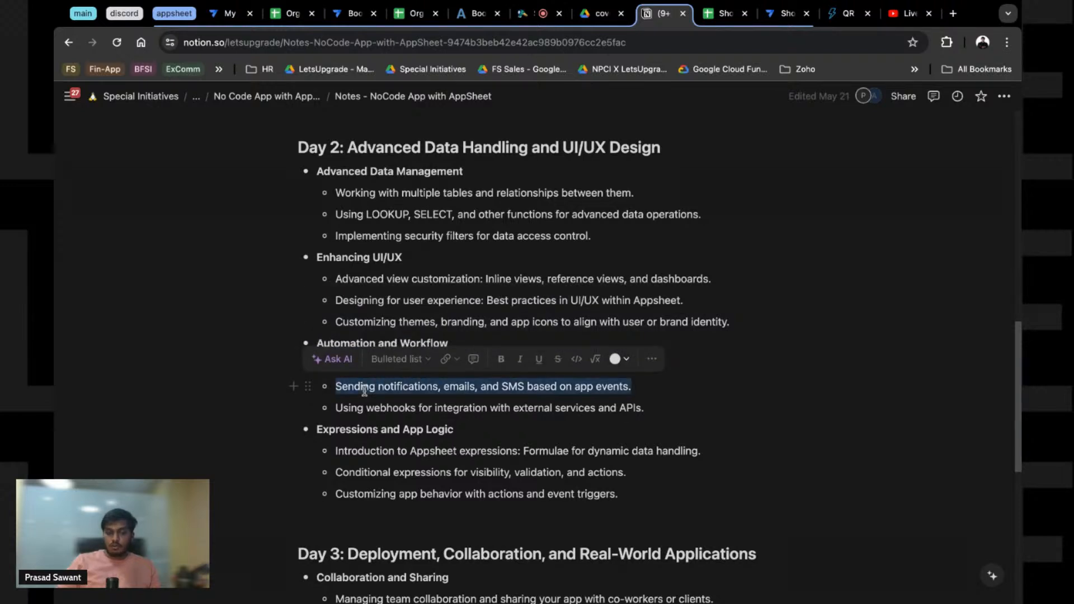
{"action": "triple_click", "coordinate": [510, 388]}
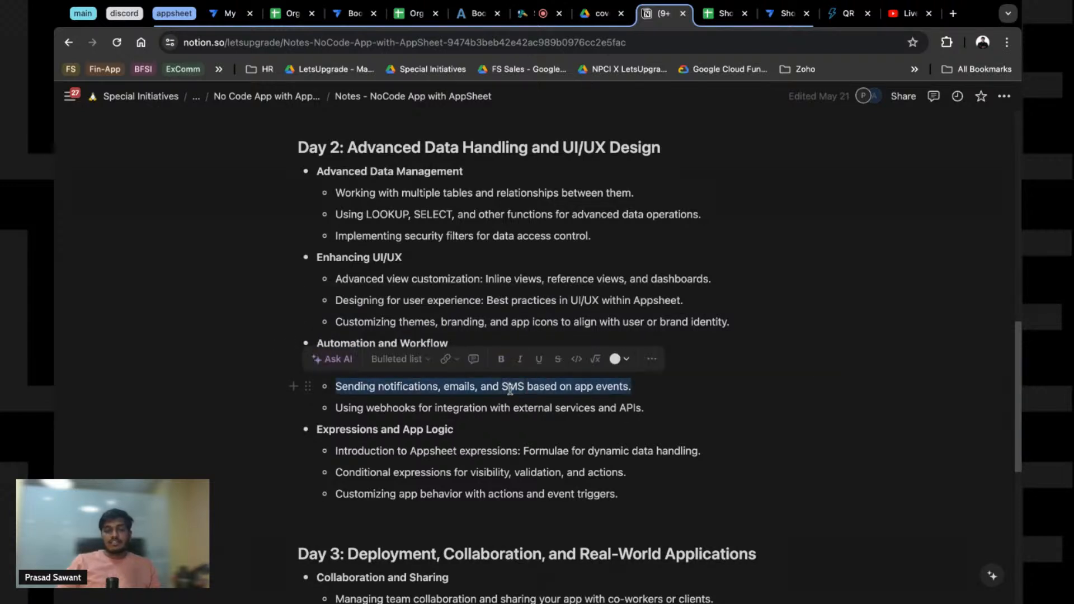
{"action": "left_click", "coordinate": [522, 389]}
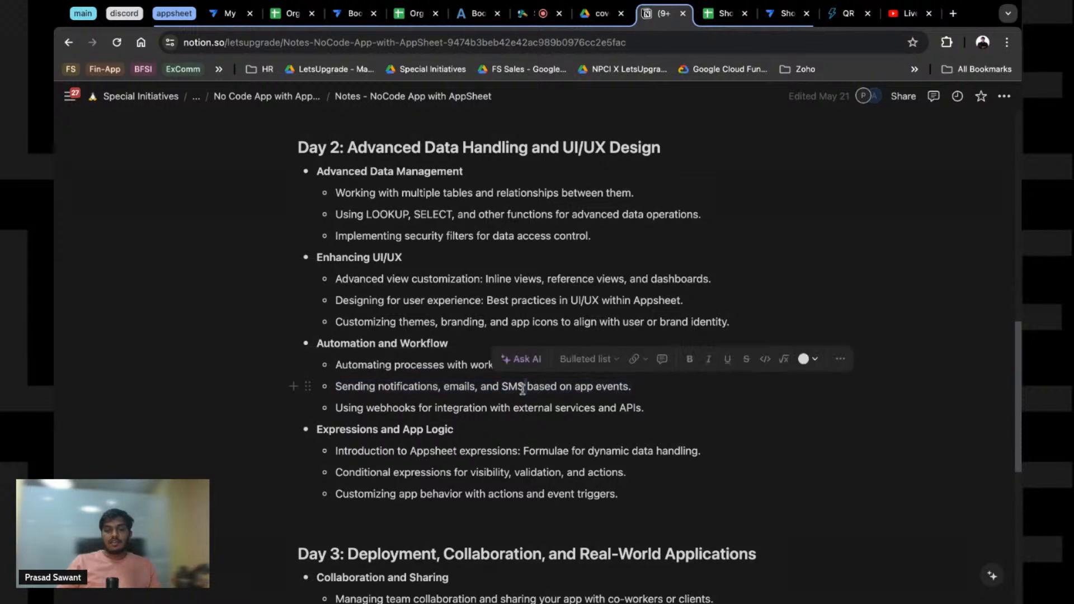
{"action": "triple_click", "coordinate": [519, 389]}
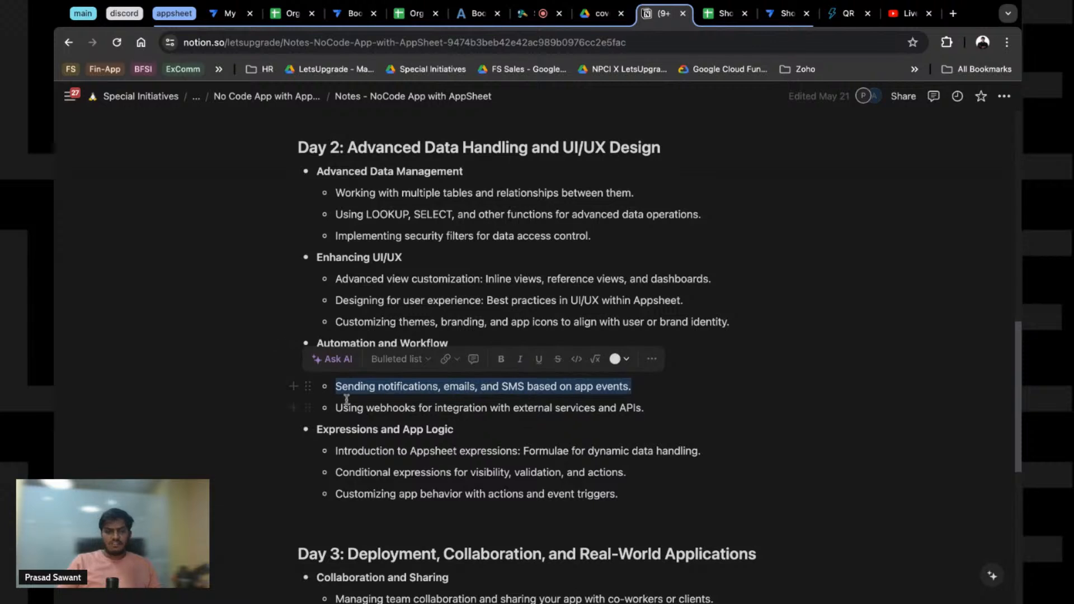
{"action": "triple_click", "coordinate": [385, 404]}
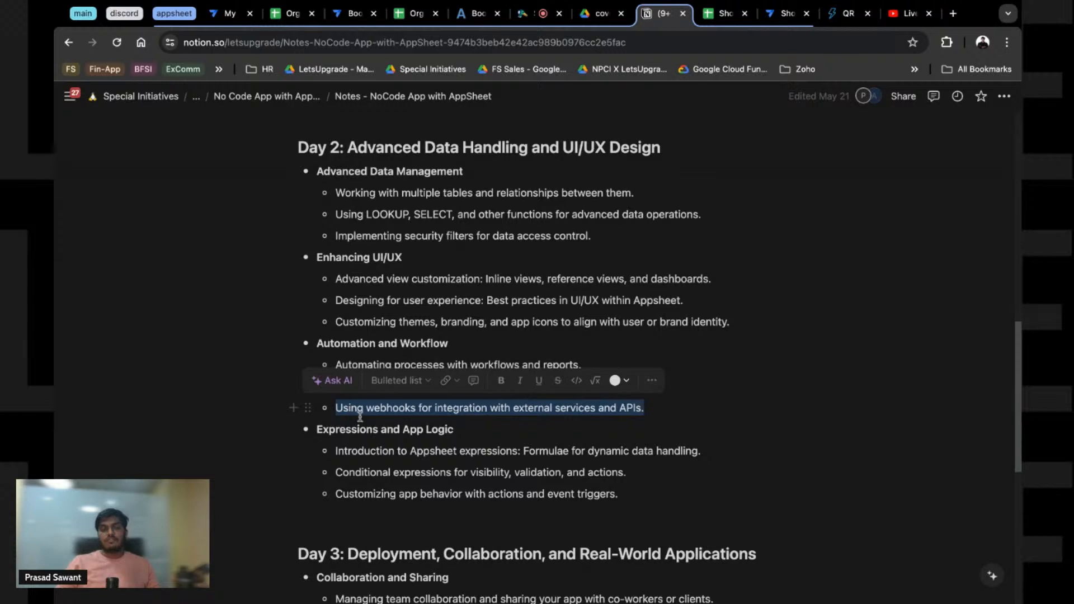
{"action": "triple_click", "coordinate": [369, 450]}
{"action": "left_click", "coordinate": [610, 497]}
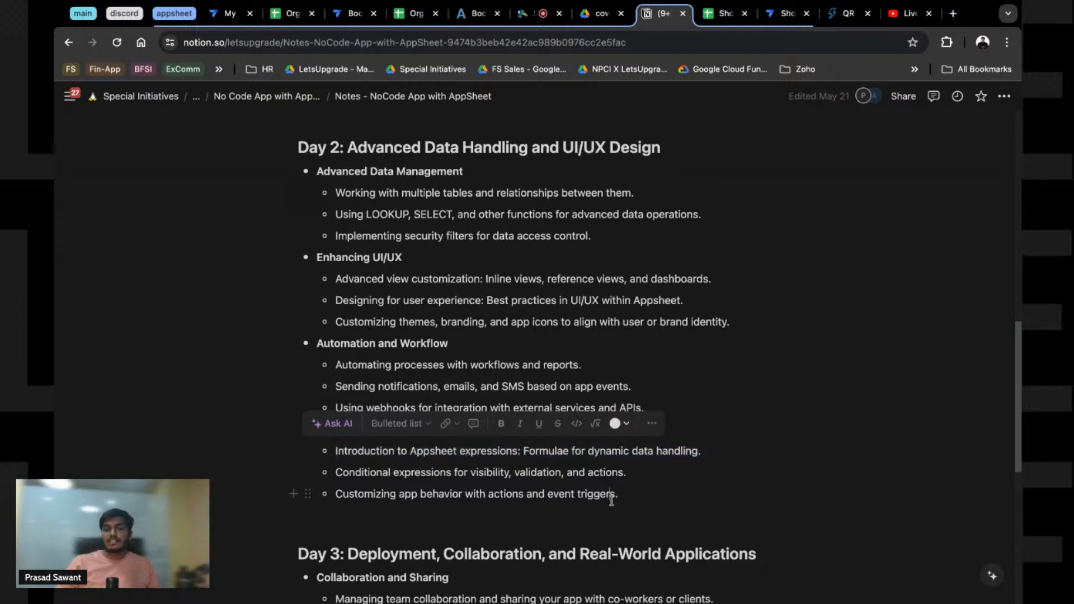
Step: Highlight the Collaboration and Sharing heading and the user roles and permissions bullet
{"action": "scroll", "coordinate": [522, 487], "scroll_direction": "down", "scroll_amount": 3}
{"action": "scroll", "coordinate": [522, 487], "scroll_direction": "down", "scroll_amount": 3}
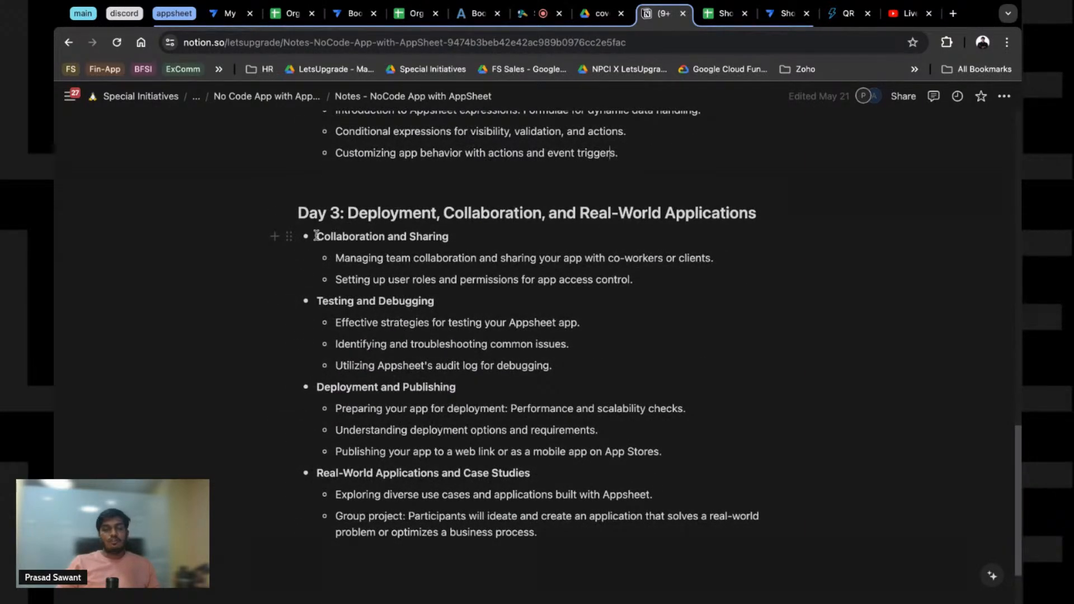
{"action": "left_click_drag", "start_coordinate": [316, 236], "coordinate": [481, 247]}
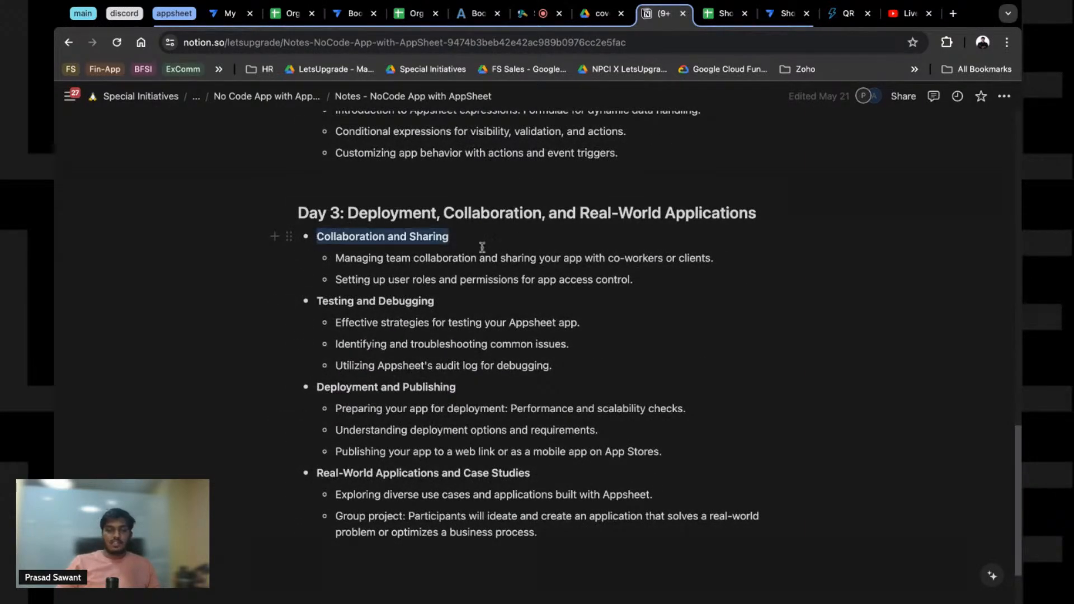
{"action": "double_click", "coordinate": [358, 241]}
{"action": "double_click", "coordinate": [351, 286]}
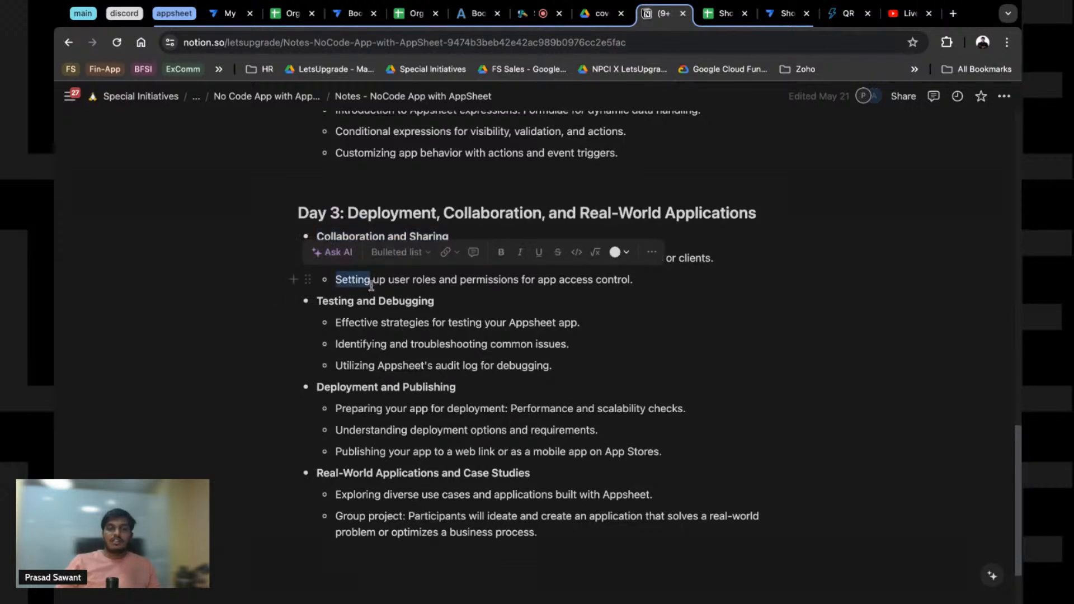
{"action": "triple_click", "coordinate": [371, 286]}
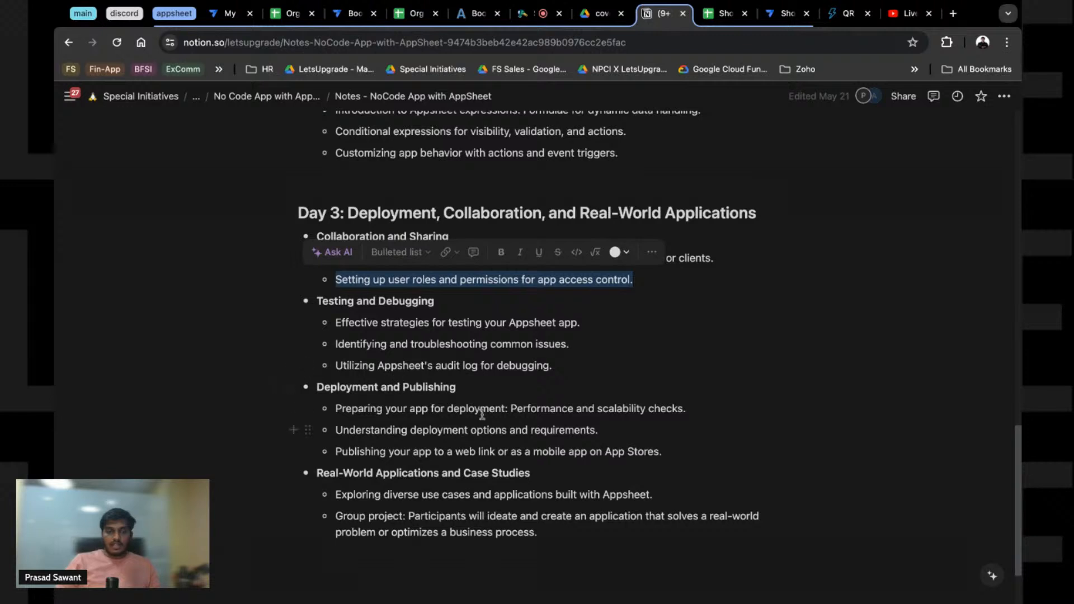
{"action": "scroll", "coordinate": [482, 414], "scroll_direction": "down", "scroll_amount": 2}
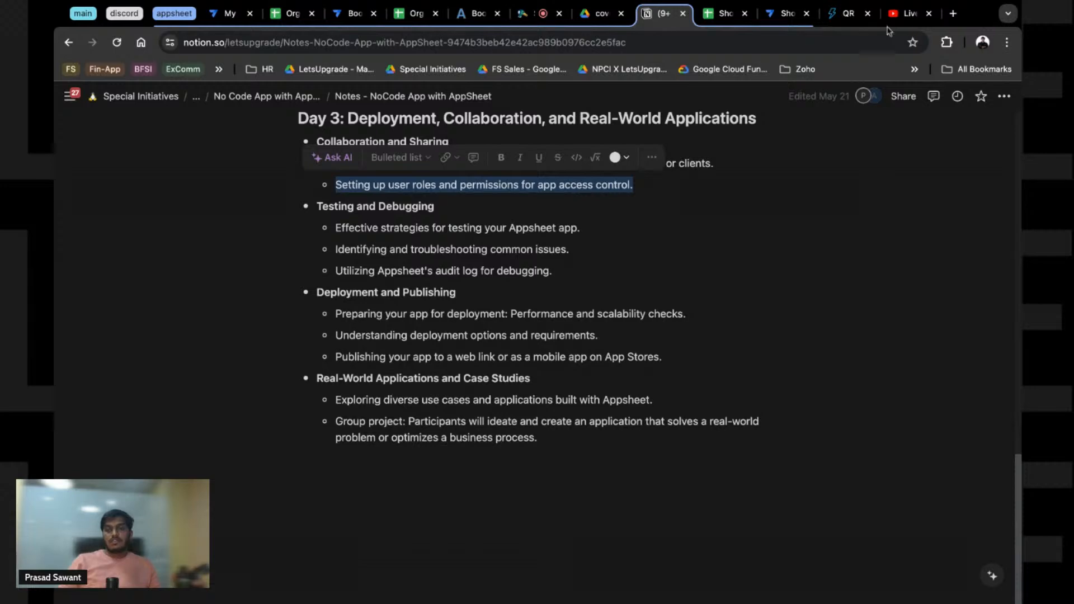
{"action": "left_click", "coordinate": [905, 13]}
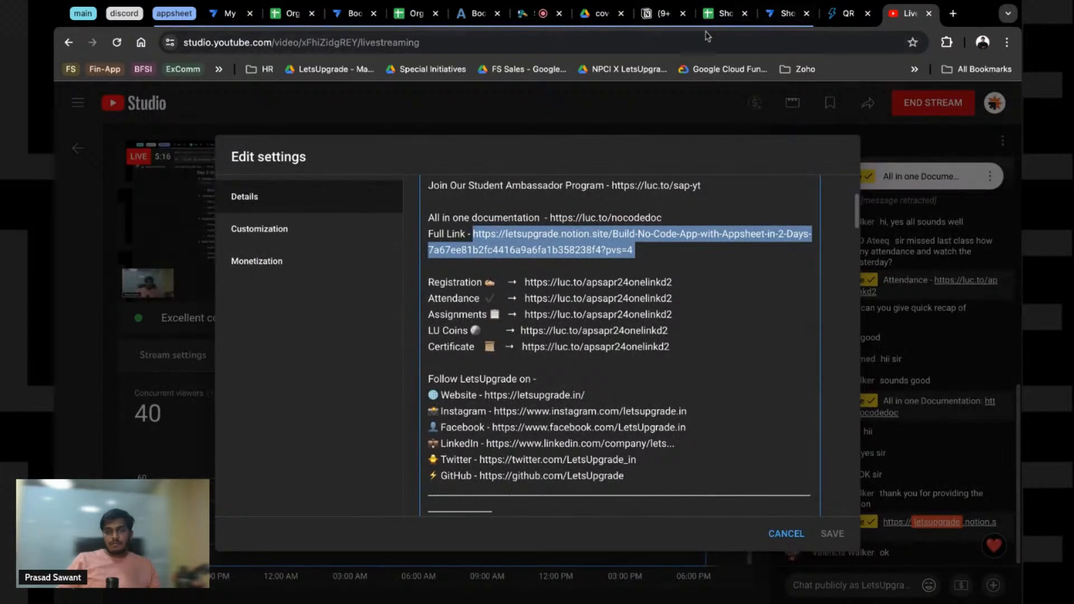
Step: Open Project - BookYourShow from the No Code App with AppSheet course page
{"action": "left_click", "coordinate": [663, 14]}
{"action": "left_click", "coordinate": [301, 98]}
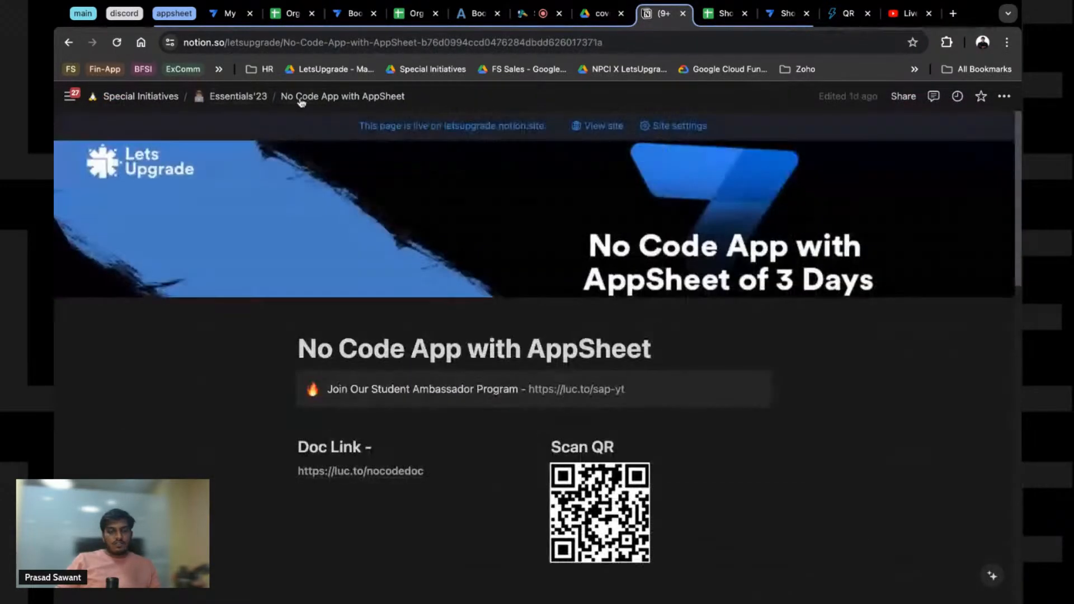
{"action": "scroll", "coordinate": [426, 309], "scroll_direction": "down", "scroll_amount": 10}
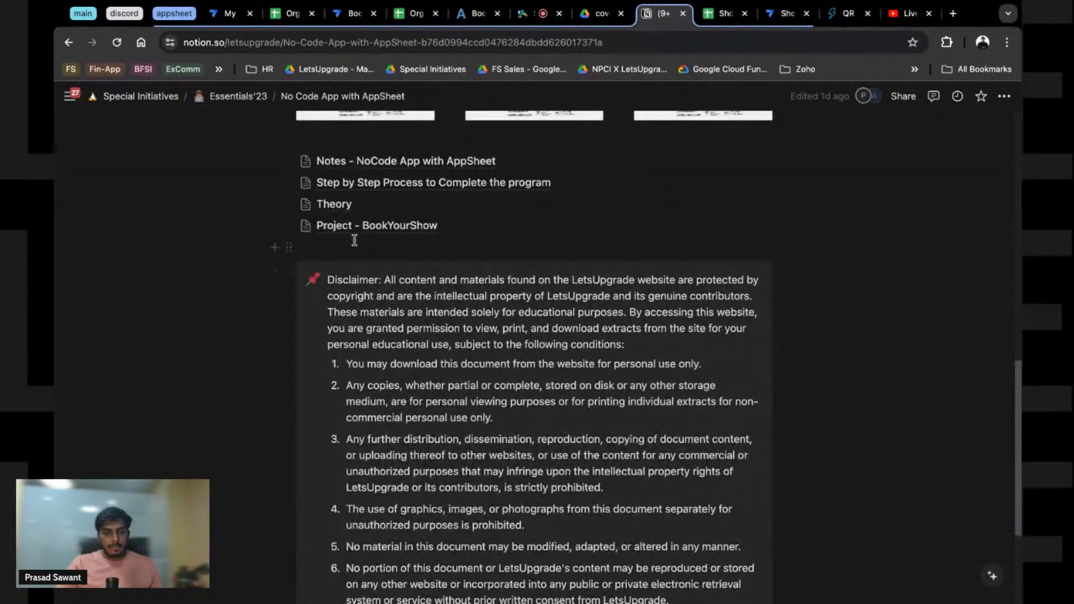
{"action": "left_click", "coordinate": [354, 233]}
Step: Scroll through the Project - BookYourShow notes and back up to the page title
{"action": "left_click", "coordinate": [890, 15]}
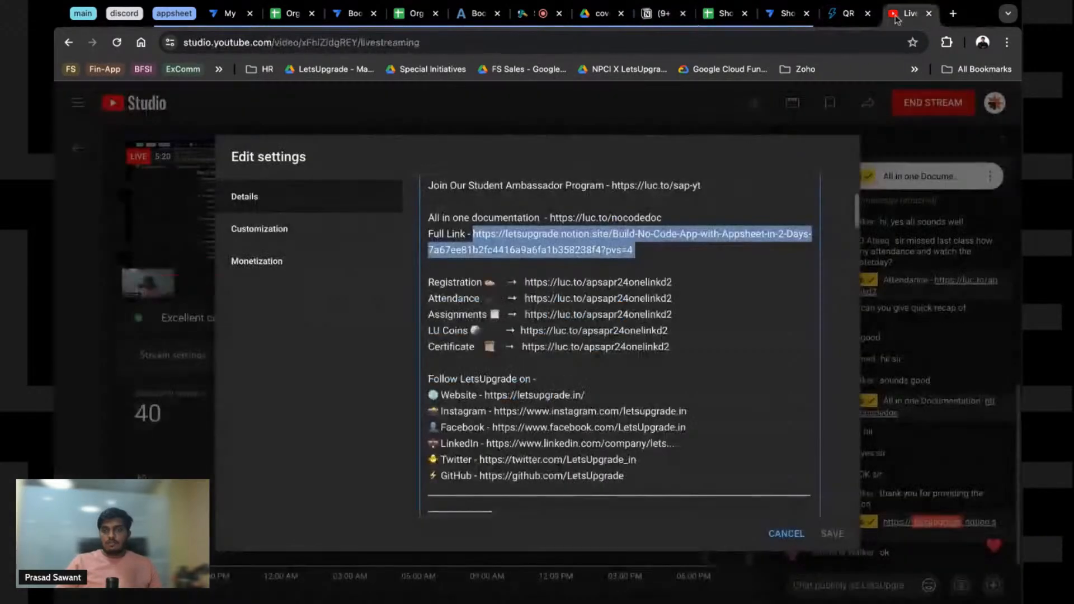
{"action": "left_click", "coordinate": [666, 22]}
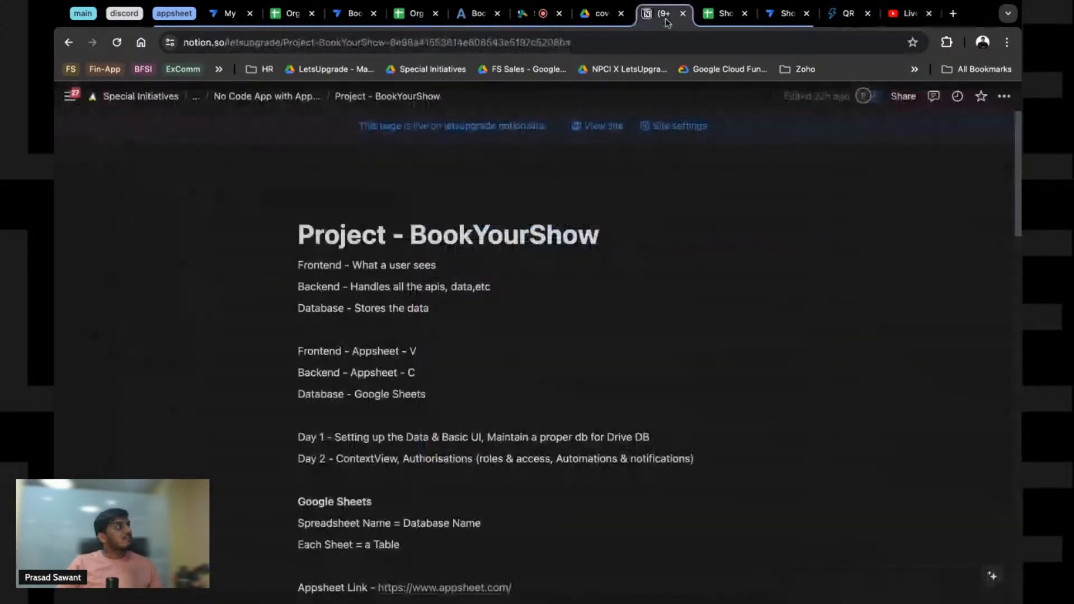
{"action": "scroll", "coordinate": [632, 227], "scroll_direction": "down", "scroll_amount": 5}
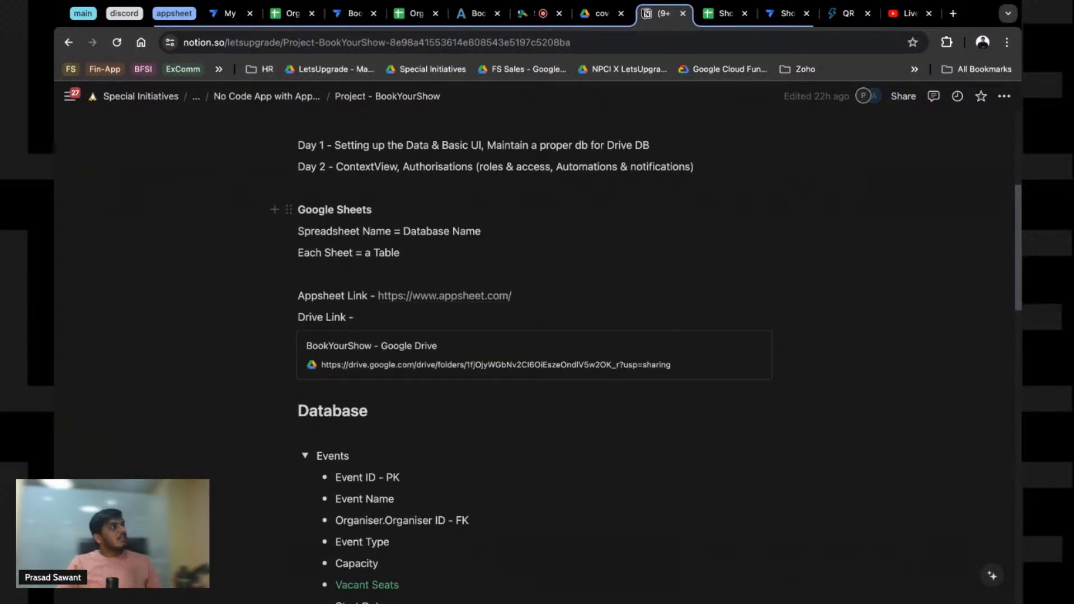
{"action": "scroll", "coordinate": [613, 272], "scroll_direction": "down", "scroll_amount": 1}
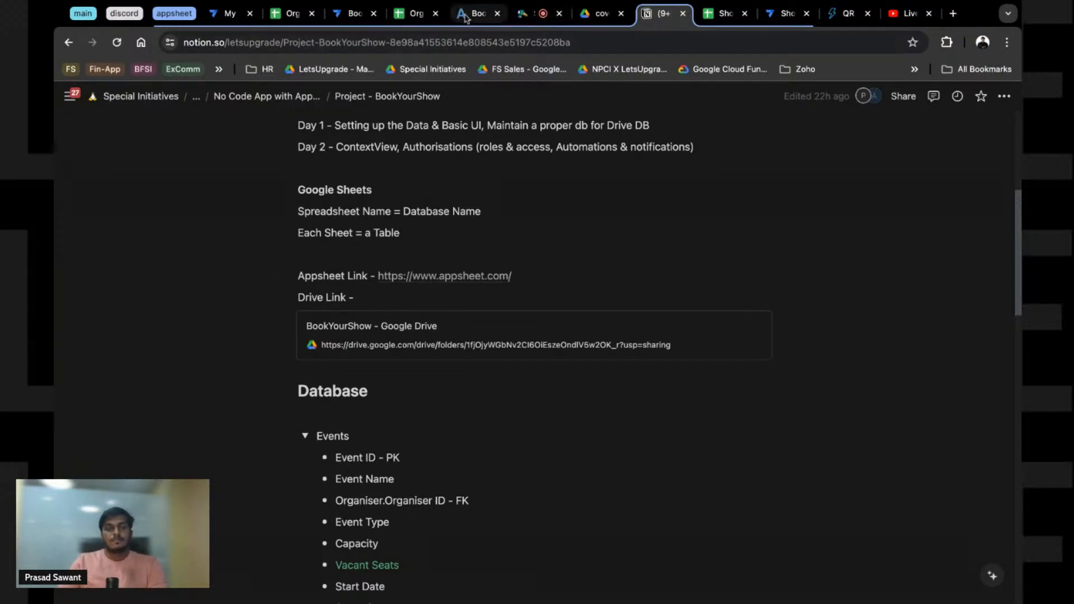
{"action": "scroll", "coordinate": [543, 250], "scroll_direction": "down", "scroll_amount": 1}
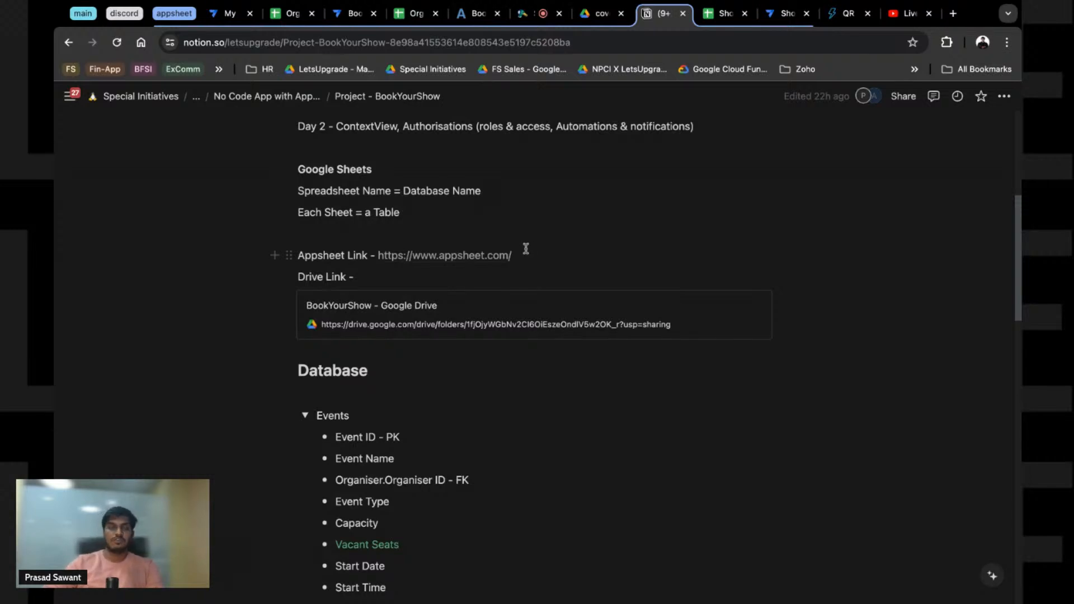
{"action": "scroll", "coordinate": [401, 364], "scroll_direction": "up", "scroll_amount": 5}
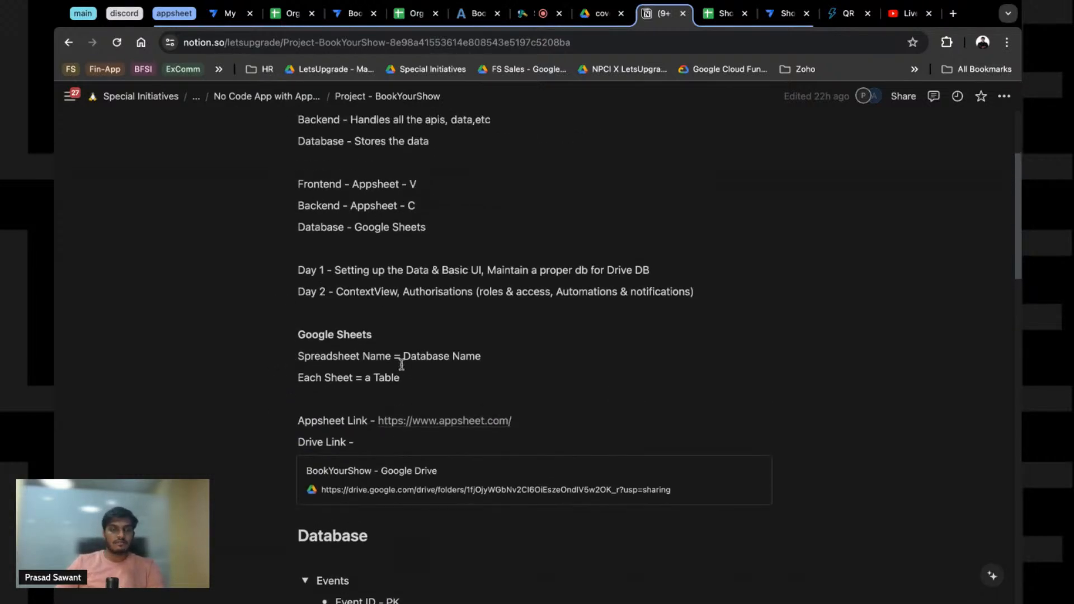
{"action": "scroll", "coordinate": [401, 365], "scroll_direction": "up", "scroll_amount": 1}
{"action": "scroll", "coordinate": [410, 232], "scroll_direction": "up", "scroll_amount": 3}
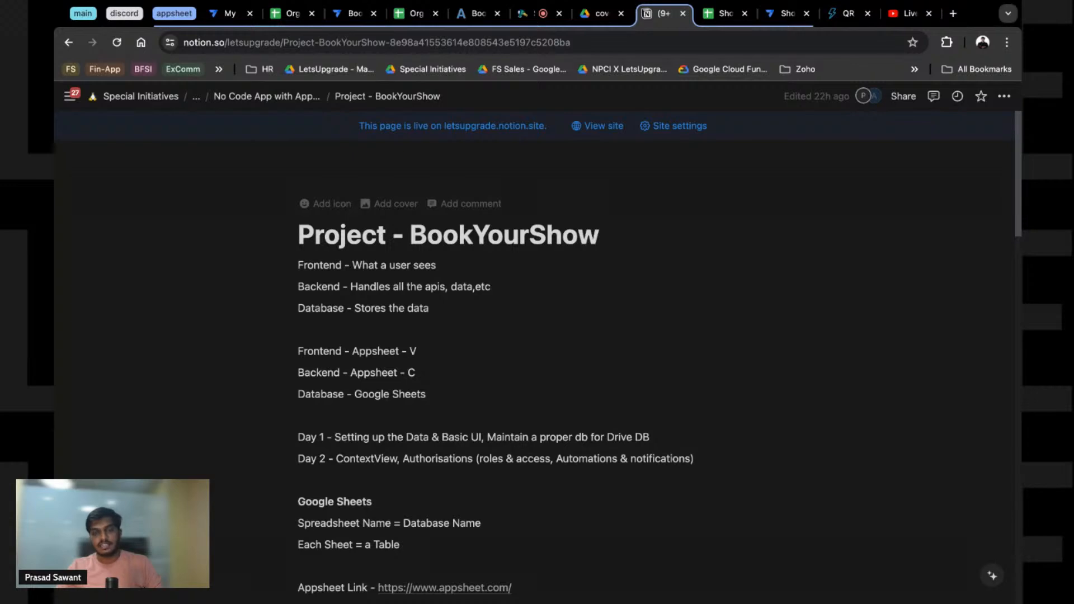
{"action": "left_click", "coordinate": [425, 228]}
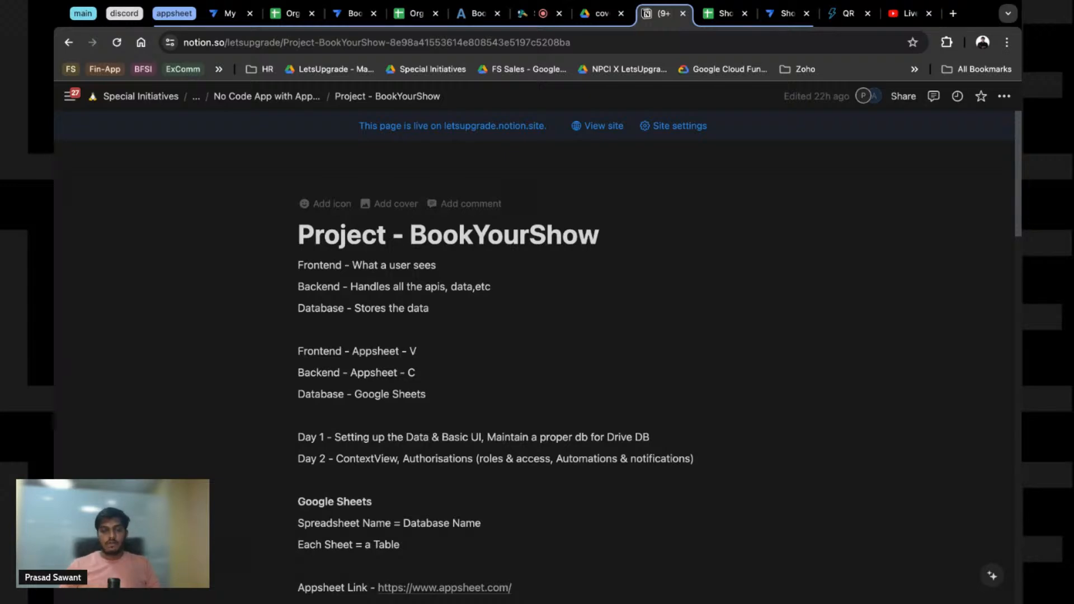
Step: Highlight the key words on the Frontend, Backend and Database - Google Sheets lines
{"action": "left_click_drag", "start_coordinate": [300, 265], "coordinate": [437, 265]}
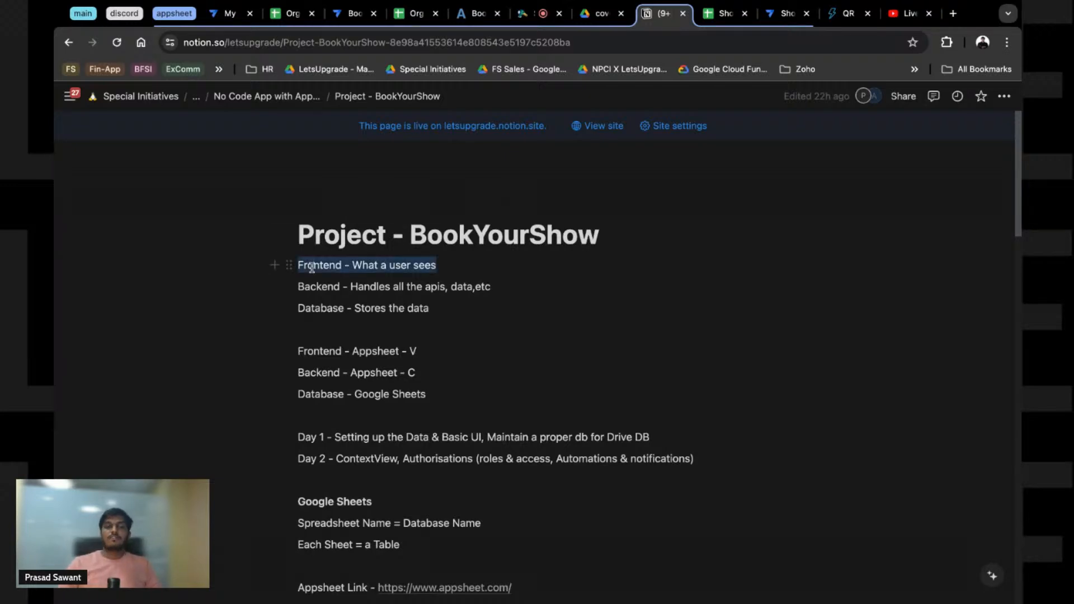
{"action": "left_click", "coordinate": [310, 265]}
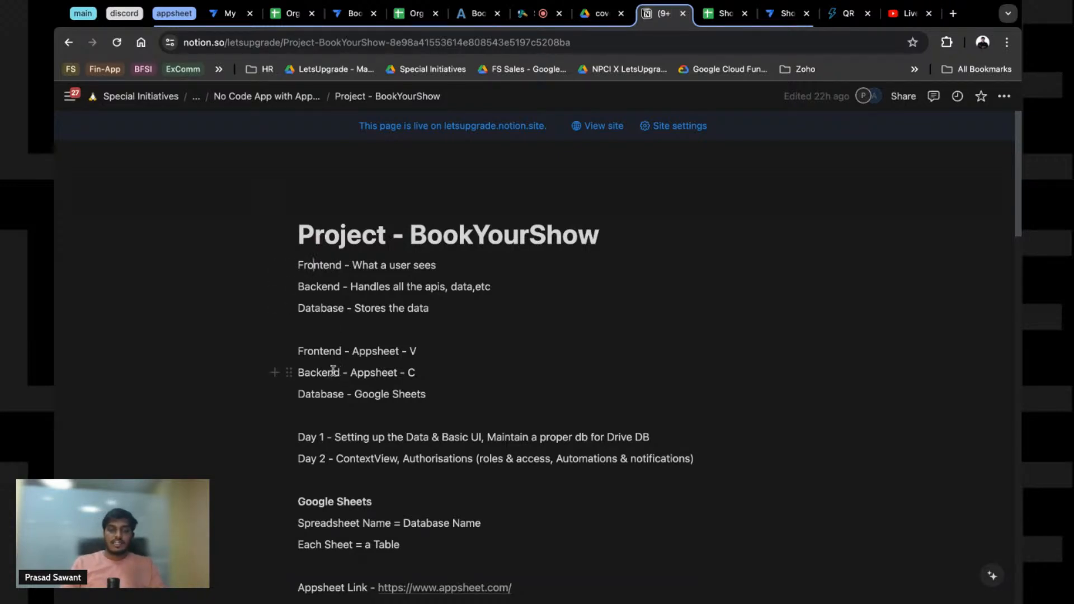
{"action": "double_click", "coordinate": [370, 352]}
{"action": "left_click", "coordinate": [355, 375]}
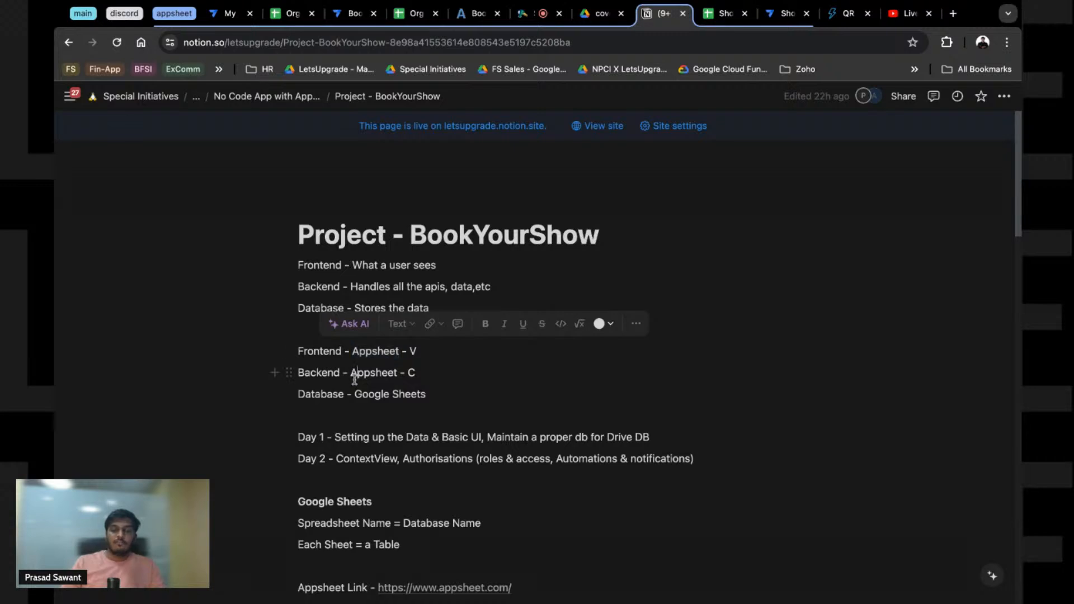
{"action": "double_click", "coordinate": [355, 375]}
{"action": "double_click", "coordinate": [335, 395]}
{"action": "triple_click", "coordinate": [383, 396]}
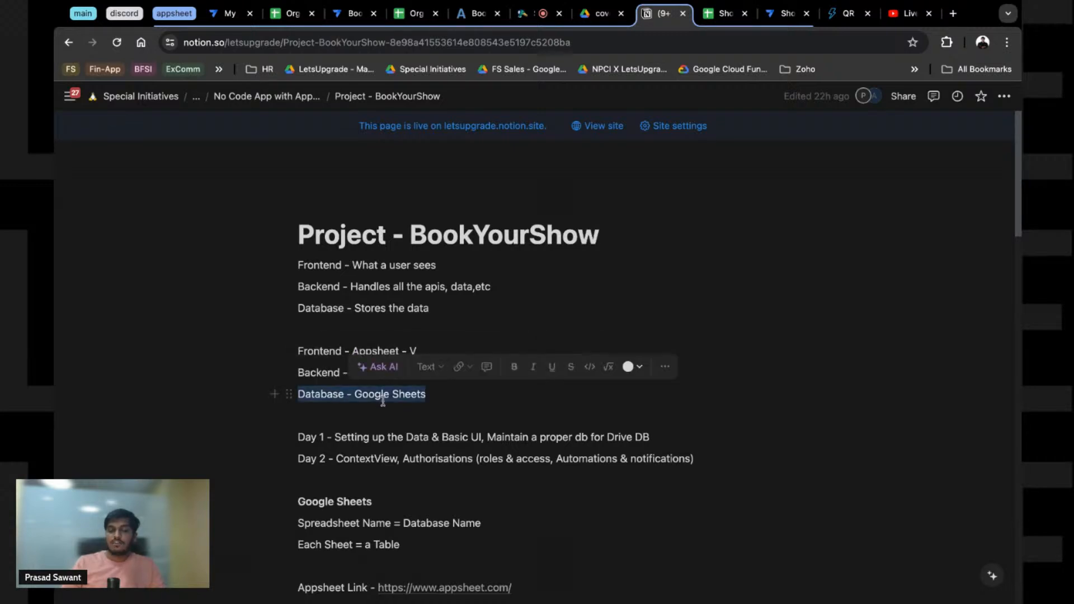
{"action": "left_click", "coordinate": [408, 397]}
Step: Append ' - M' to the Database - Google Sheets line and move it above Frontend
{"action": "left_click", "coordinate": [431, 404]}
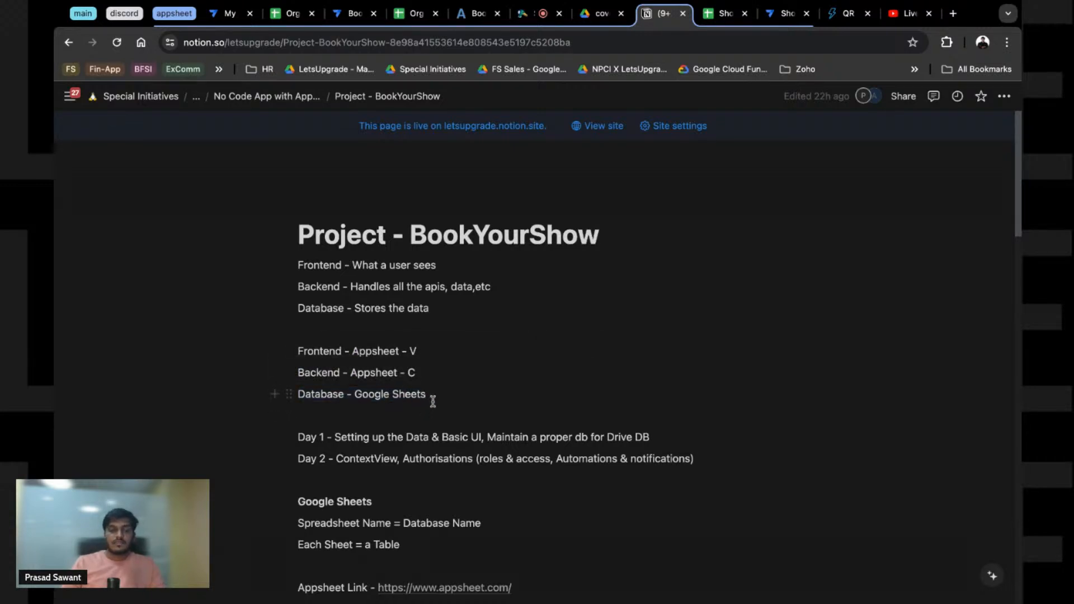
{"action": "type", "text": "- M"}
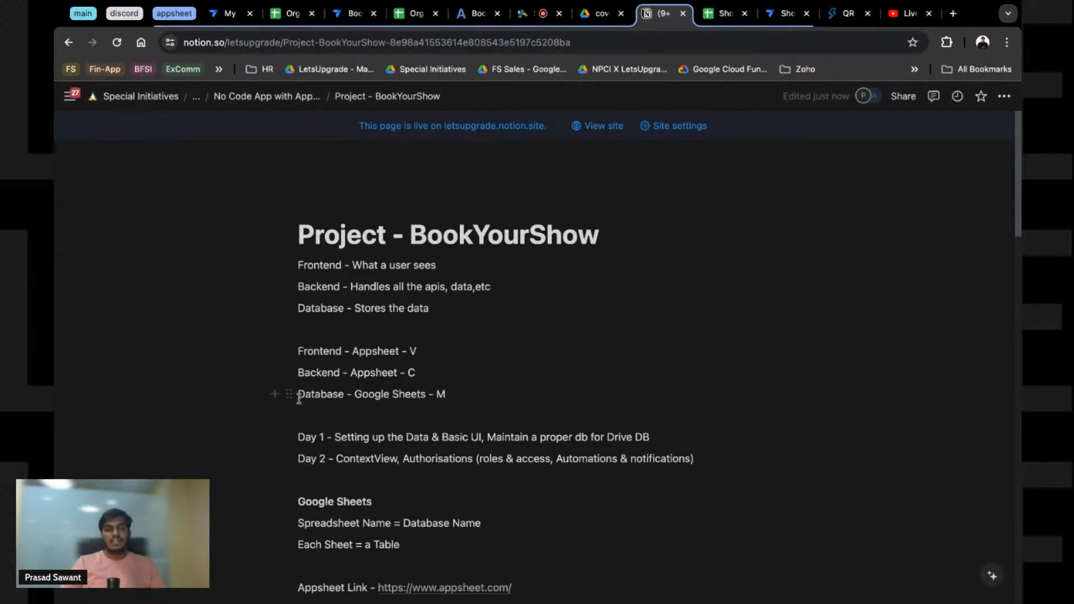
{"action": "left_click_drag", "start_coordinate": [289, 394], "coordinate": [292, 344]}
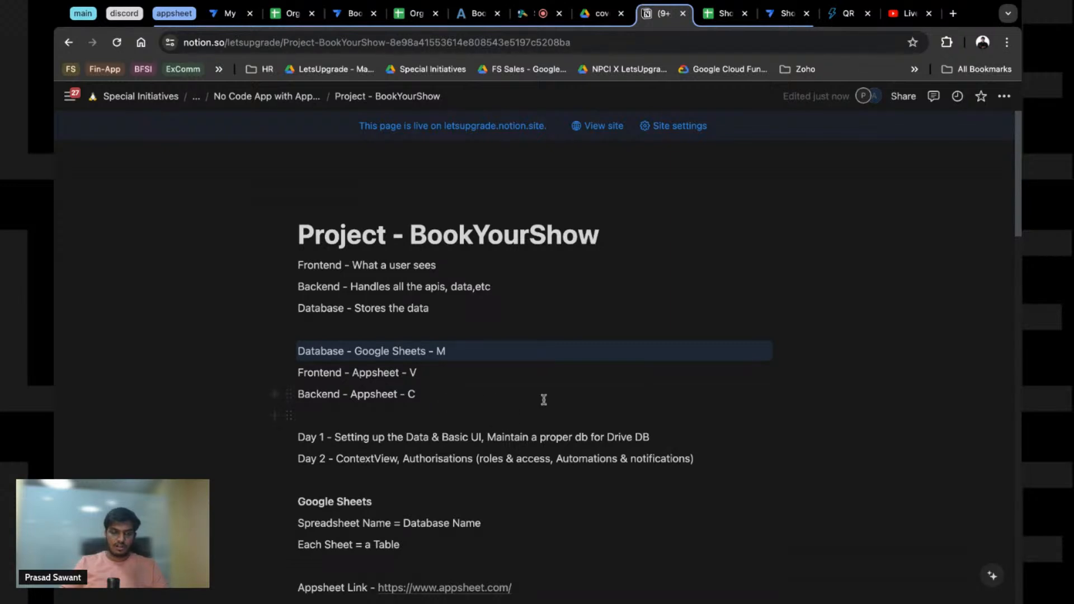
Step: Replace 'db' on the Day 1 line with 'folder structure'
{"action": "scroll", "coordinate": [365, 407], "scroll_direction": "down", "scroll_amount": 1}
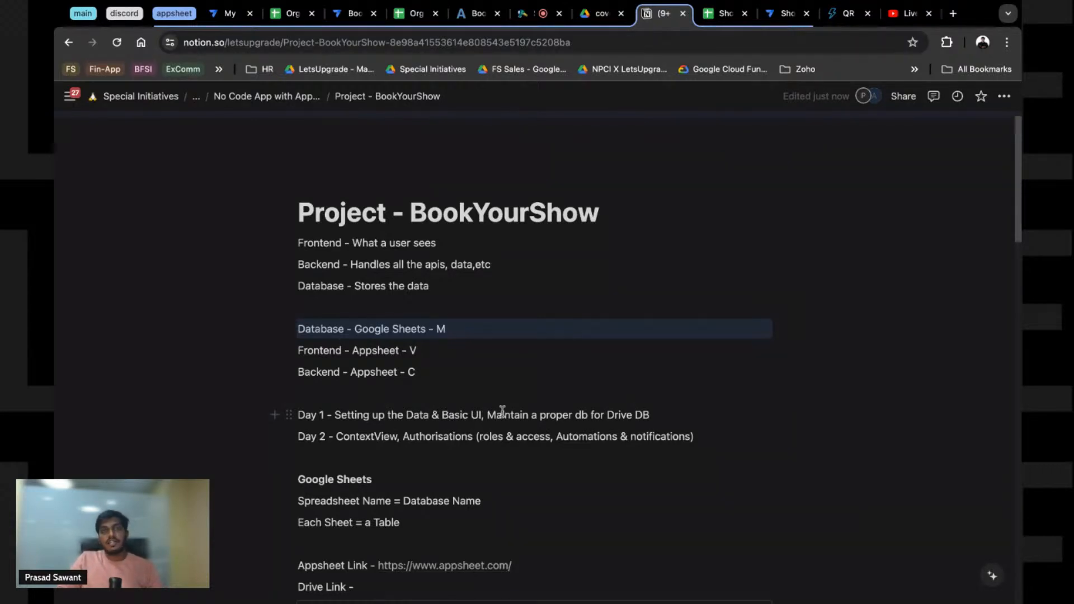
{"action": "double_click", "coordinate": [584, 418]}
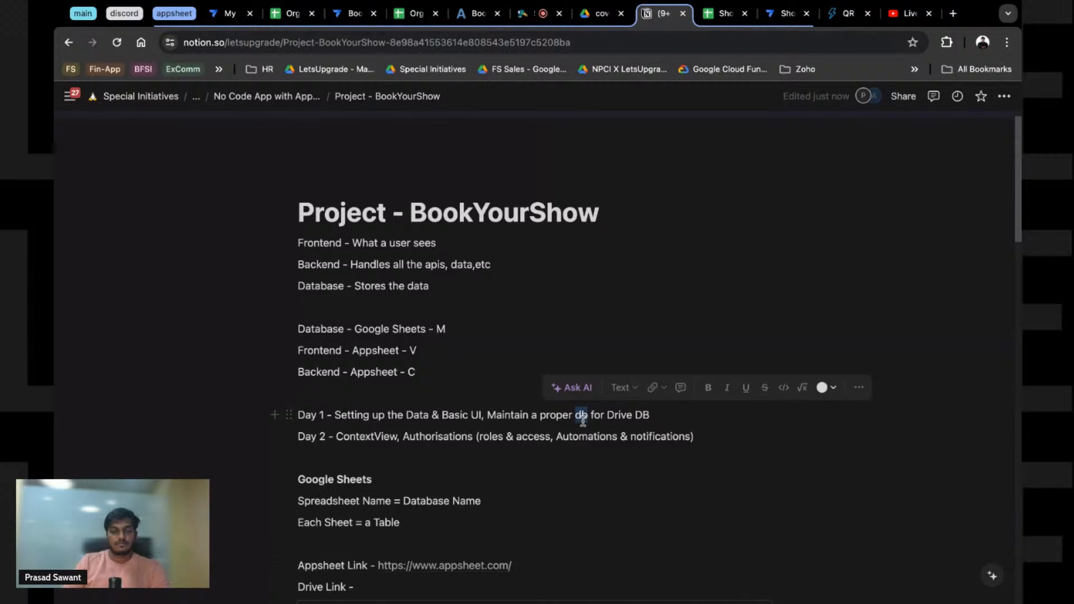
{"action": "type", "text": "folder structure"}
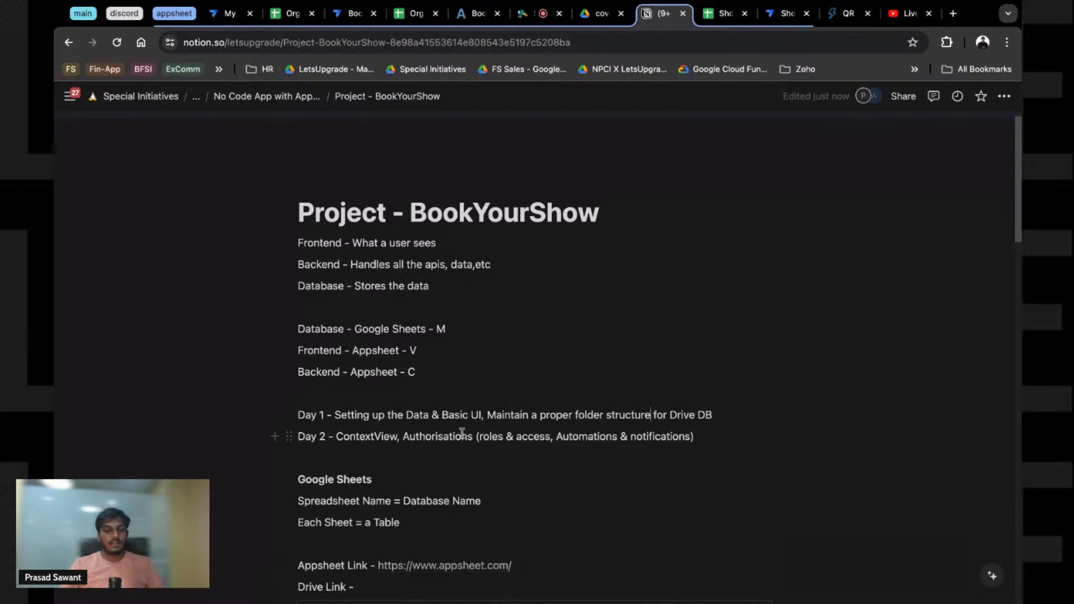
Step: Highlight ContextView, Authorisations, Automations and notifications on the Day 2 line
{"action": "double_click", "coordinate": [310, 438]}
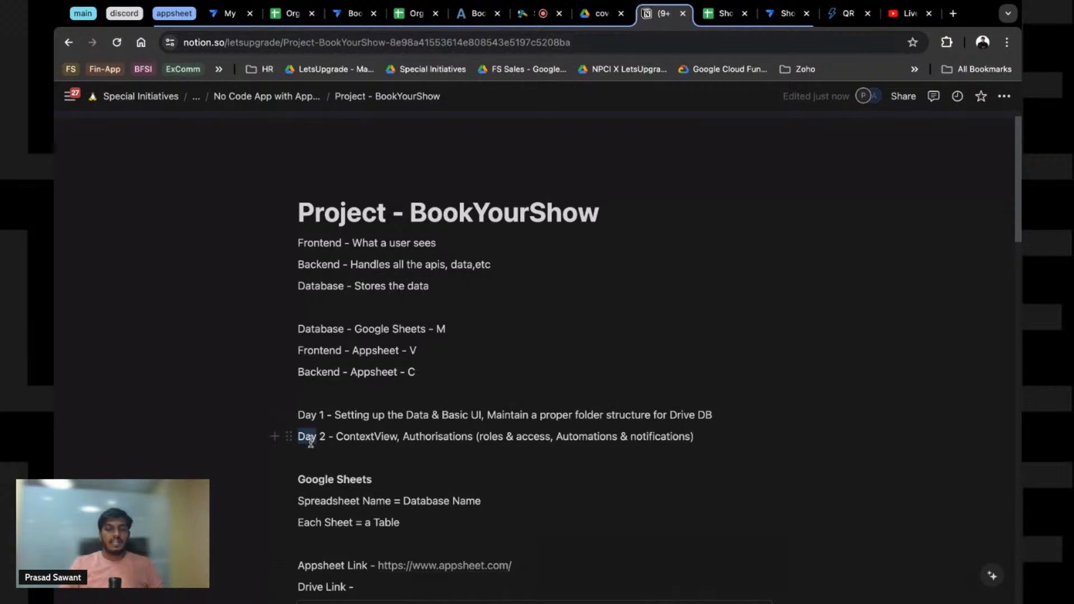
{"action": "double_click", "coordinate": [351, 438]}
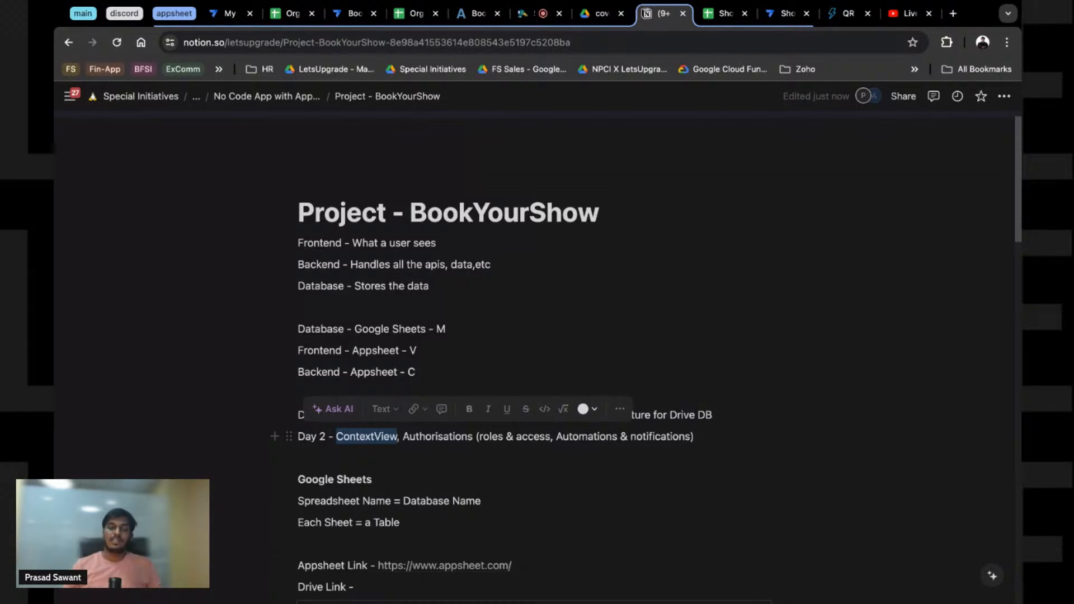
{"action": "double_click", "coordinate": [443, 435]}
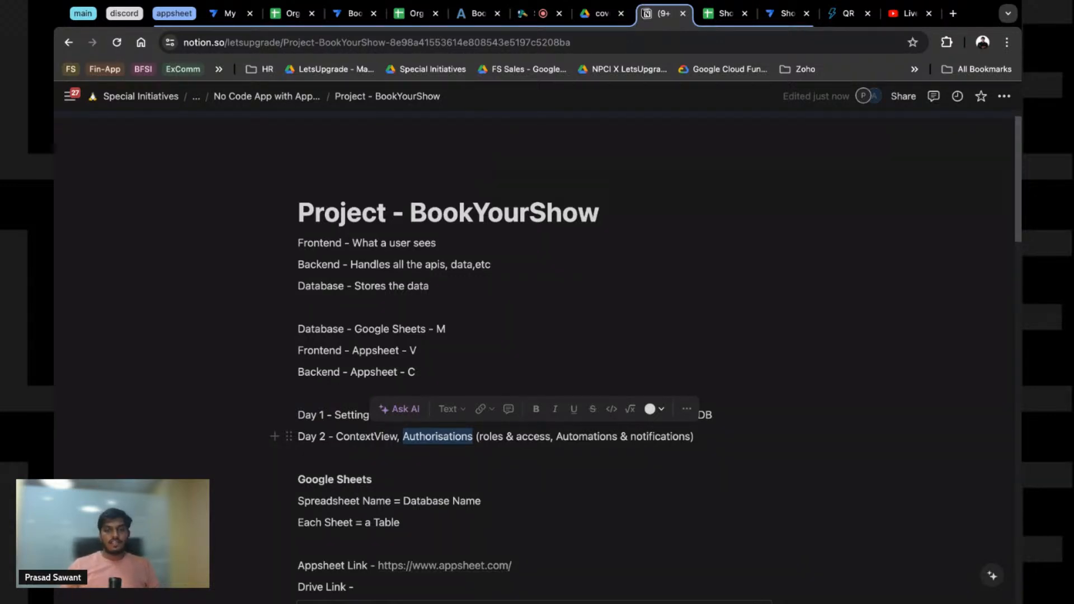
{"action": "double_click", "coordinate": [592, 436]}
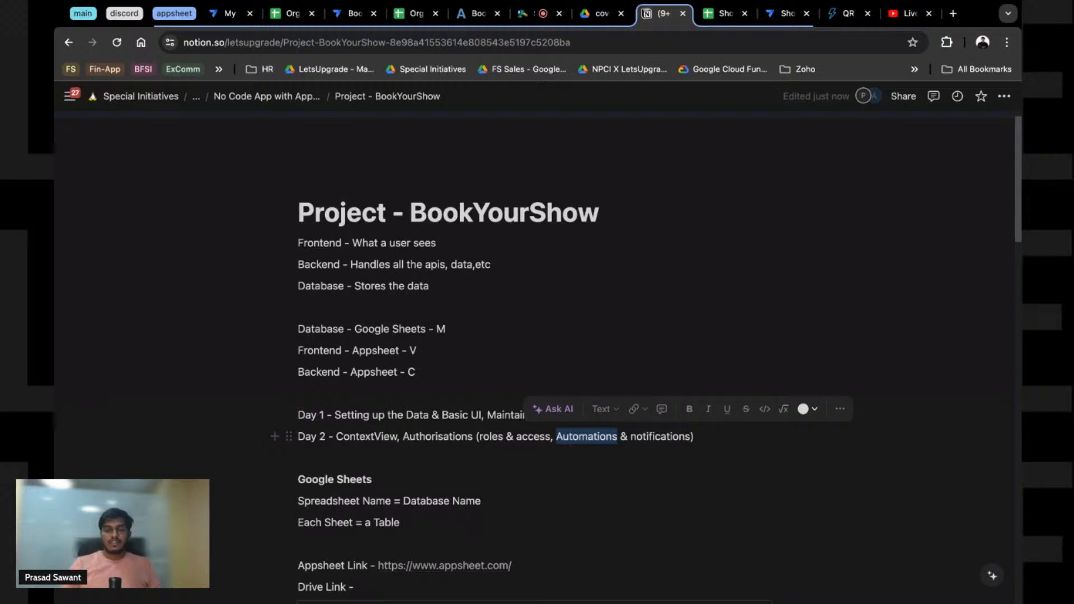
{"action": "double_click", "coordinate": [643, 440]}
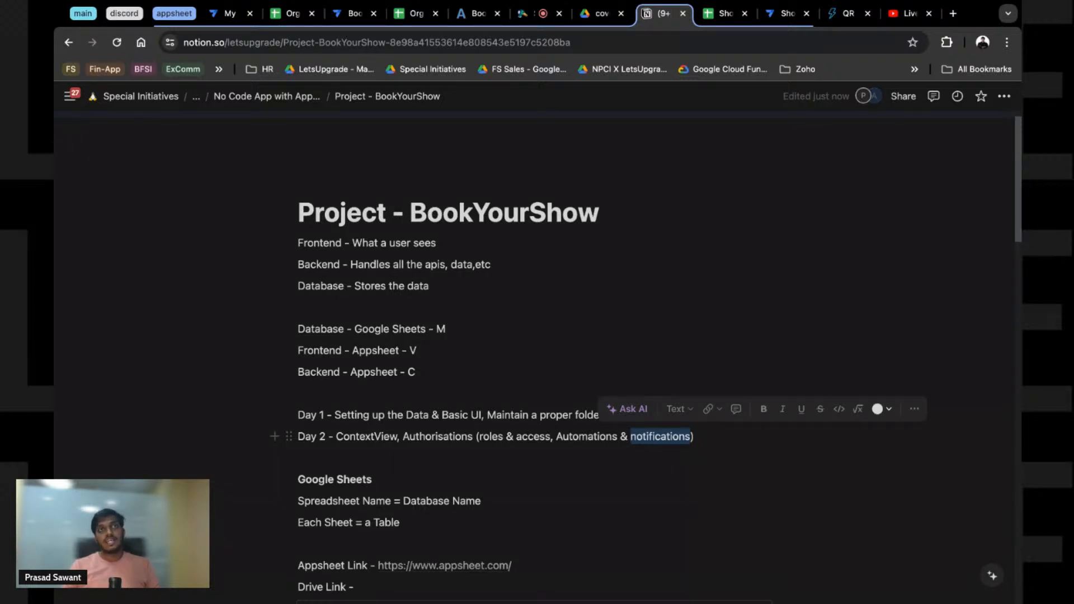
{"action": "scroll", "coordinate": [422, 494], "scroll_direction": "down", "scroll_amount": 2}
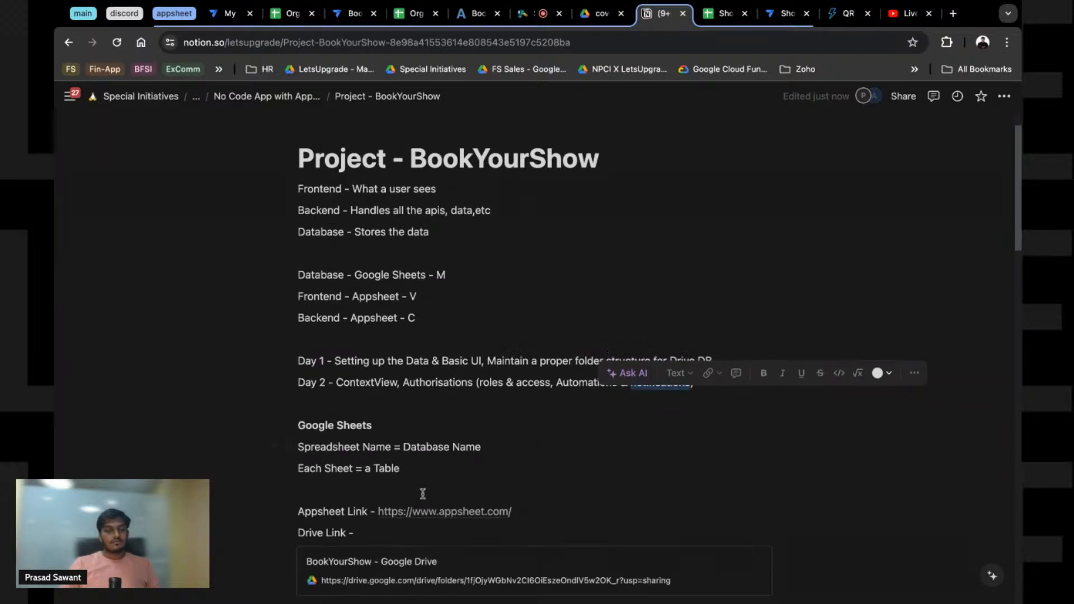
{"action": "left_click", "coordinate": [325, 386]}
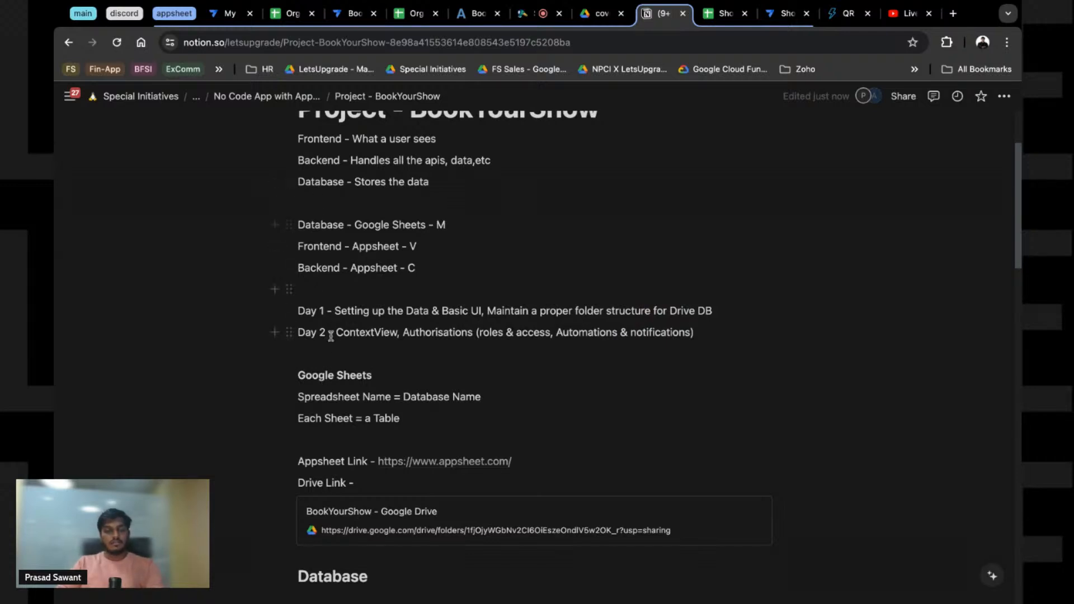
{"action": "double_click", "coordinate": [306, 398]}
{"action": "triple_click", "coordinate": [429, 395]}
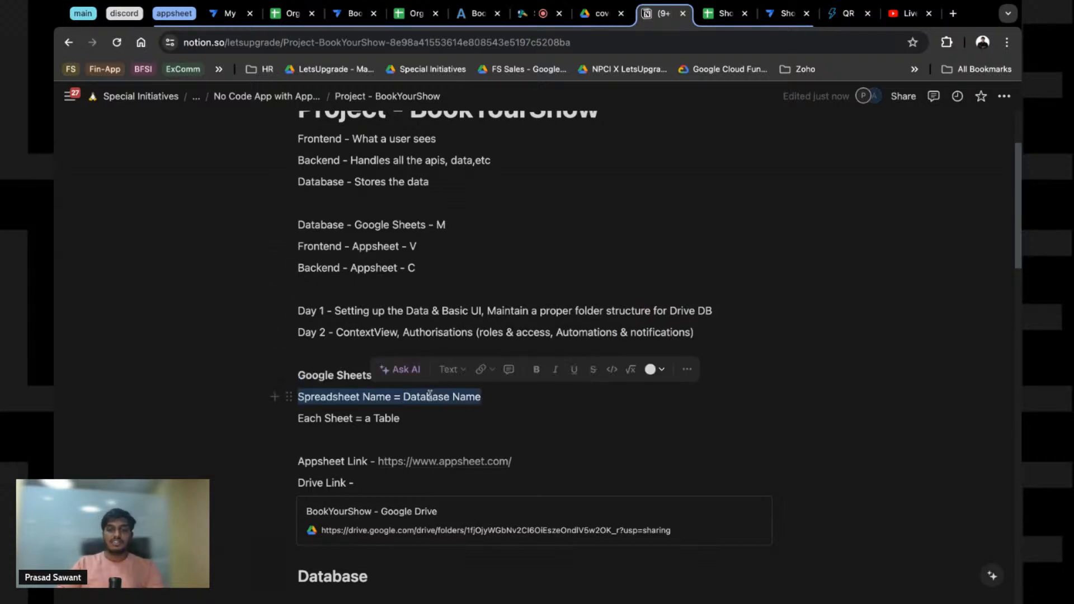
{"action": "left_click", "coordinate": [428, 394]}
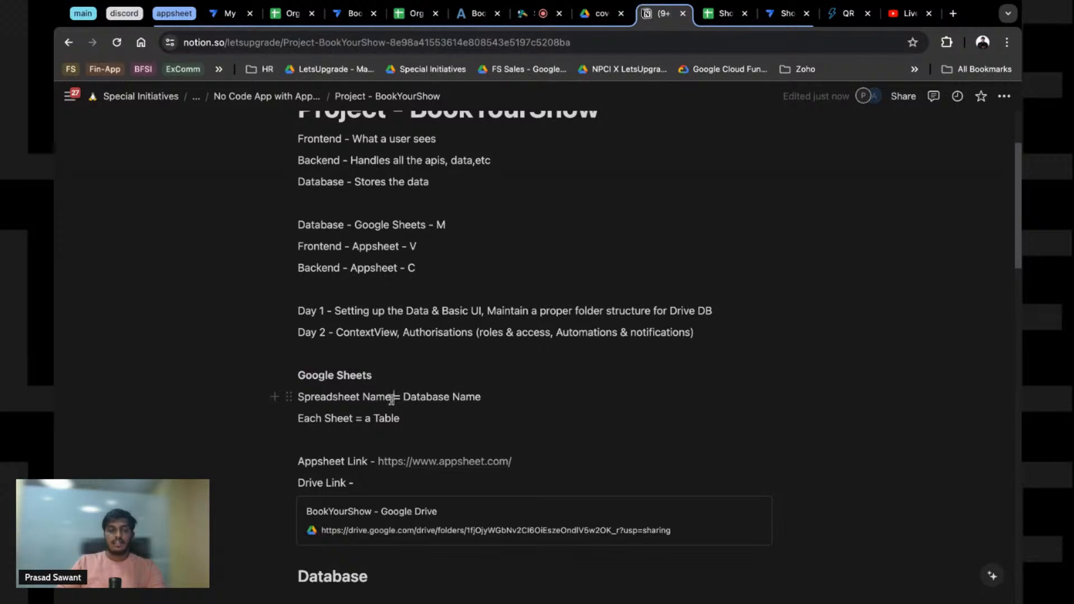
{"action": "left_click_drag", "start_coordinate": [392, 398], "coordinate": [304, 399]}
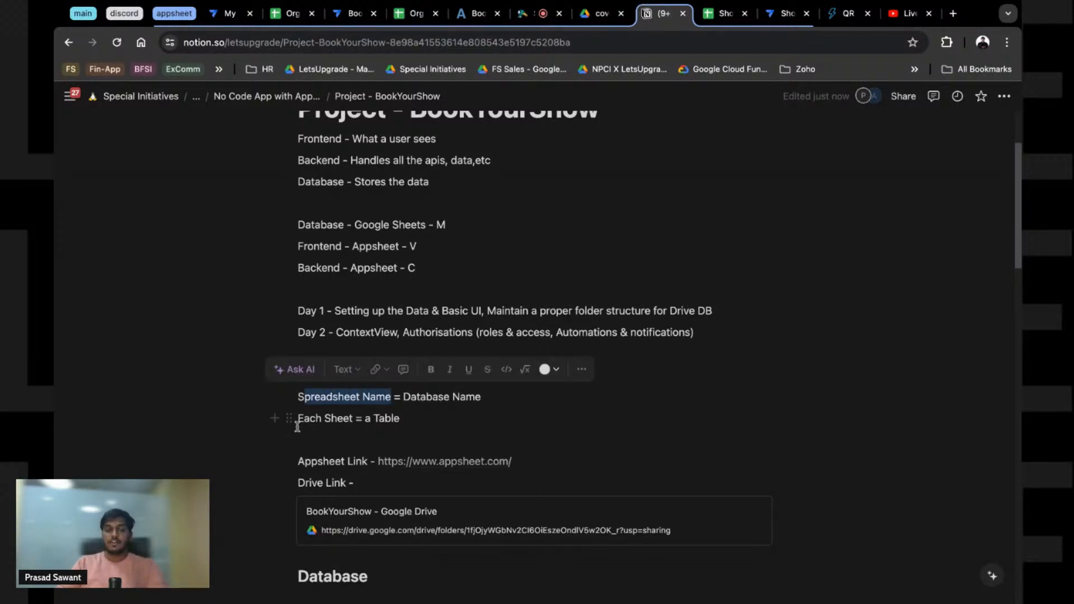
{"action": "left_click", "coordinate": [370, 419]}
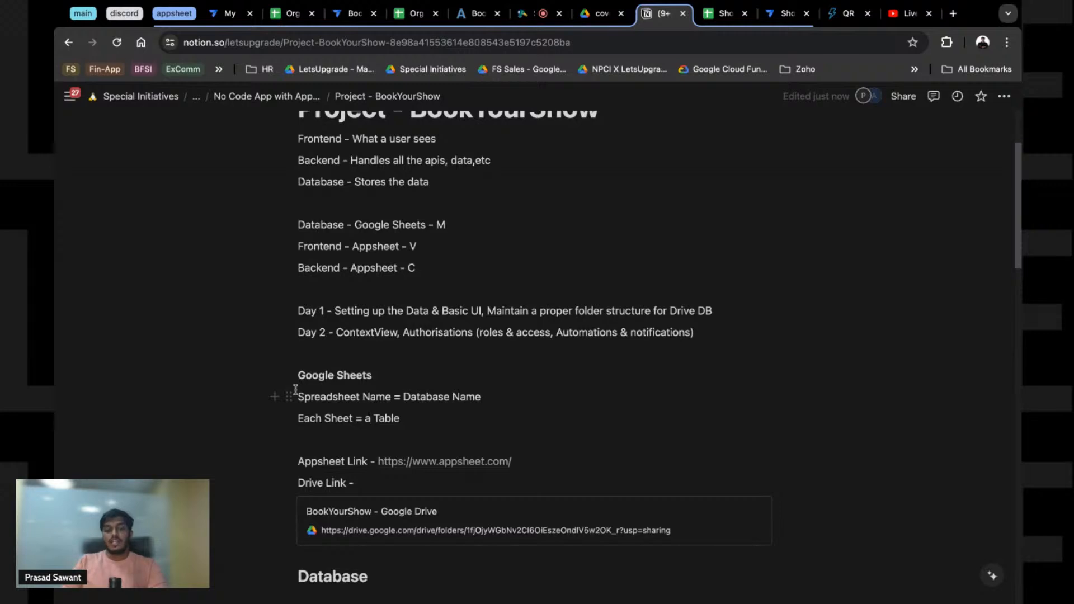
{"action": "scroll", "coordinate": [428, 358], "scroll_direction": "down", "scroll_amount": 2}
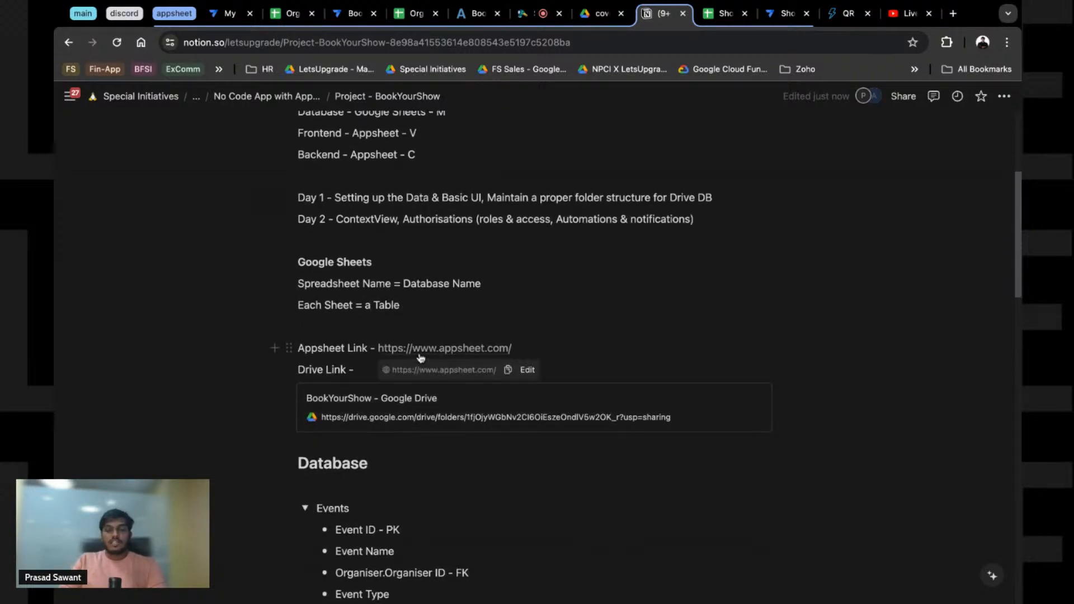
Step: Close the AppSheet link tab and open the BookYourShow Google Drive folder from the Drive Link card
{"action": "left_click", "coordinate": [420, 352]}
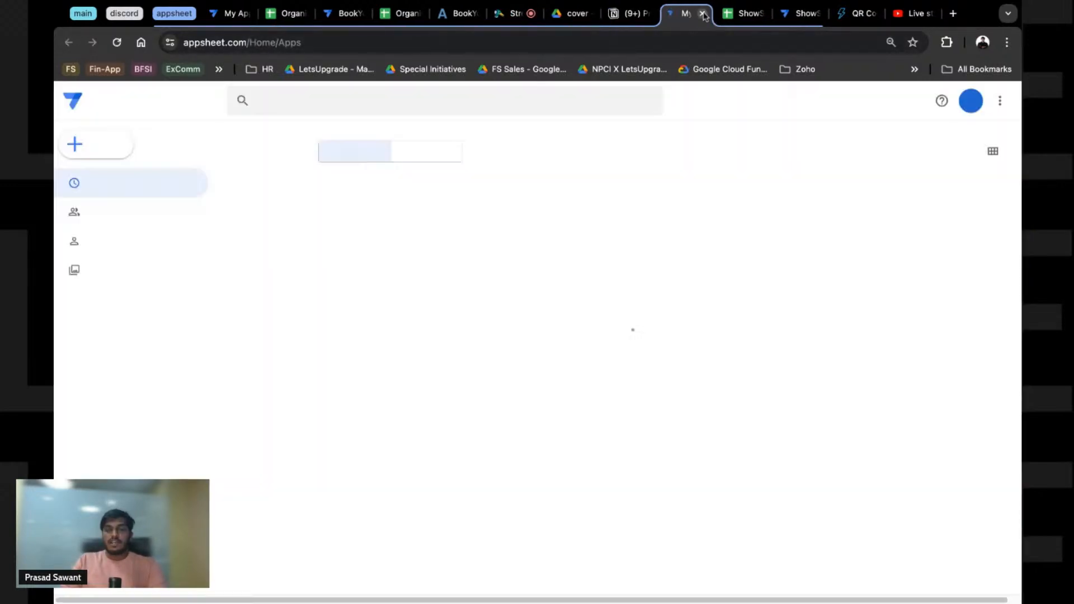
{"action": "left_click", "coordinate": [703, 13]}
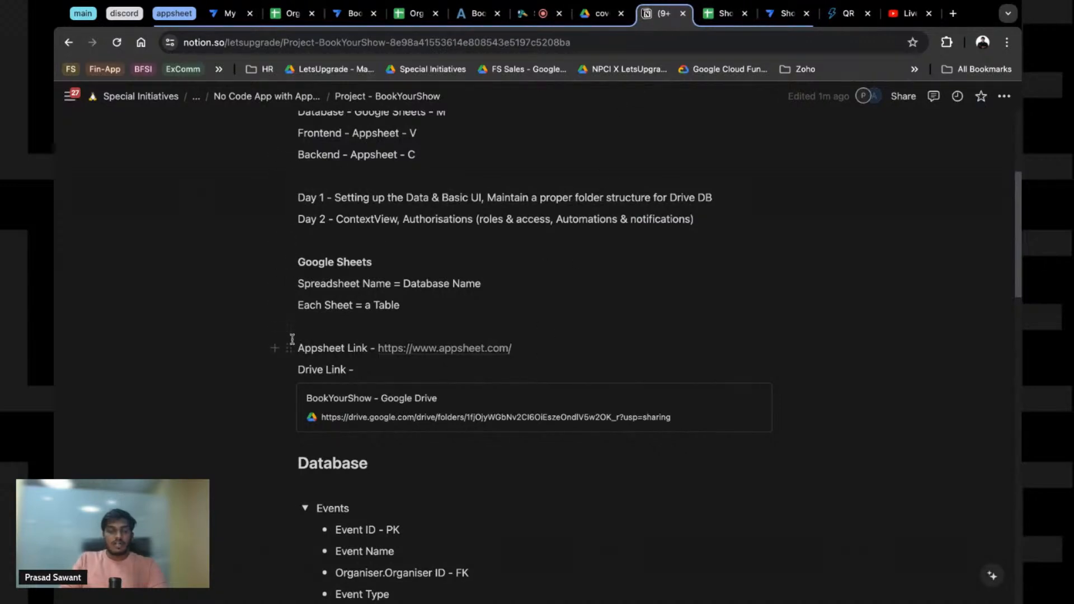
{"action": "left_click_drag", "start_coordinate": [300, 349], "coordinate": [368, 350]}
{"action": "left_click", "coordinate": [530, 350]}
{"action": "key", "text": "shift+Left"}
{"action": "key", "text": "shift+Left"}
{"action": "key", "text": "shift+Left"}
{"action": "key", "text": "shift+Left"}
{"action": "key", "text": "shift+Left"}
{"action": "key", "text": "shift+Left"}
{"action": "key", "text": "shift+Left"}
{"action": "key", "text": "shift+Left"}
{"action": "key", "text": "shift+Left"}
{"action": "key", "text": "shift+Left"}
{"action": "key", "text": "shift+Left"}
{"action": "key", "text": "shift+Left"}
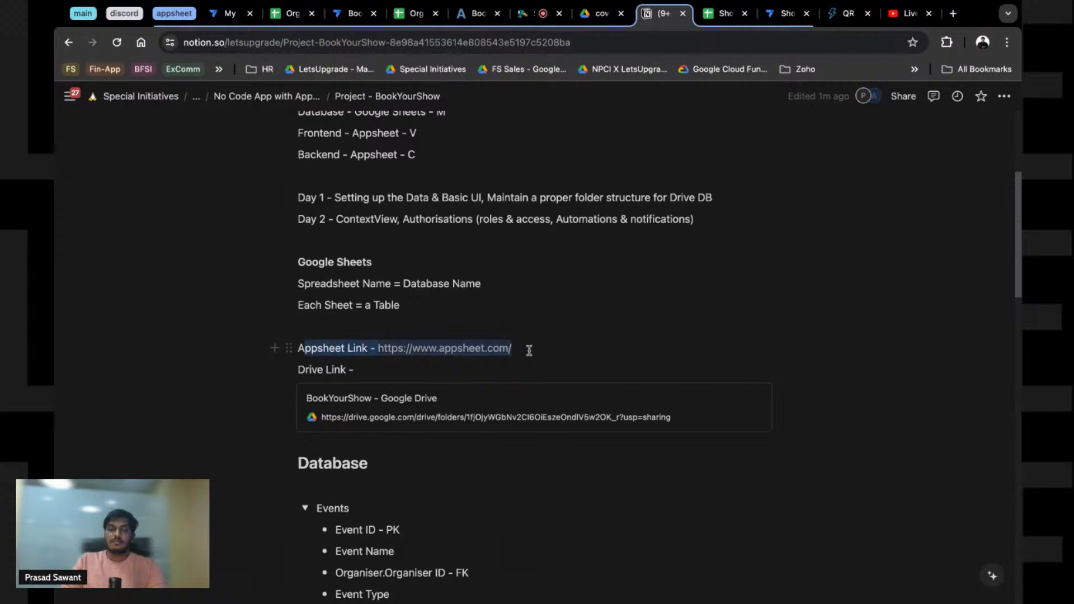
{"action": "left_click", "coordinate": [529, 351]}
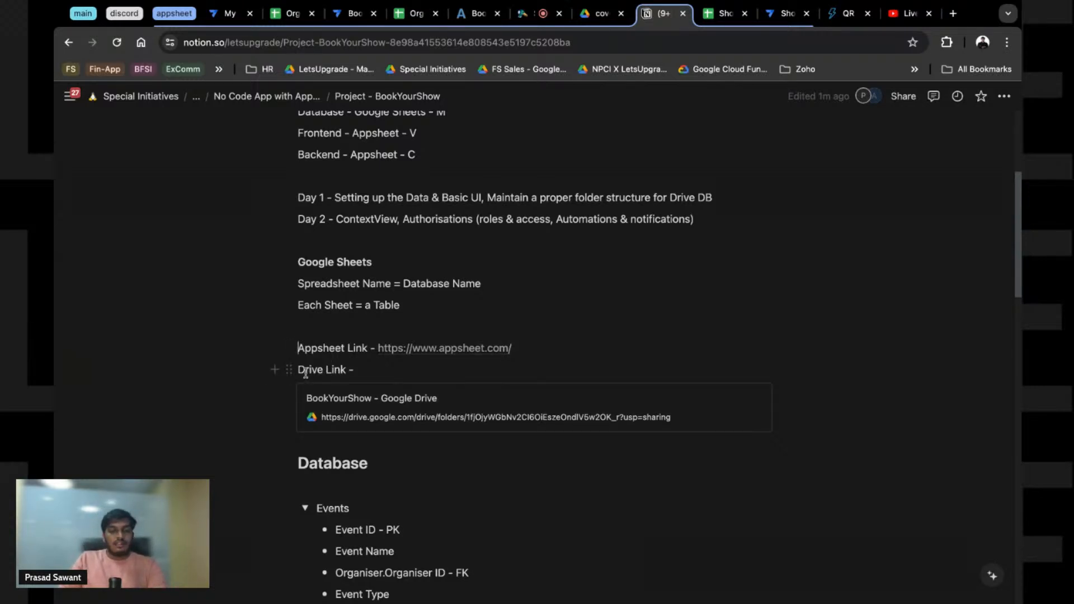
{"action": "left_click", "coordinate": [381, 421]}
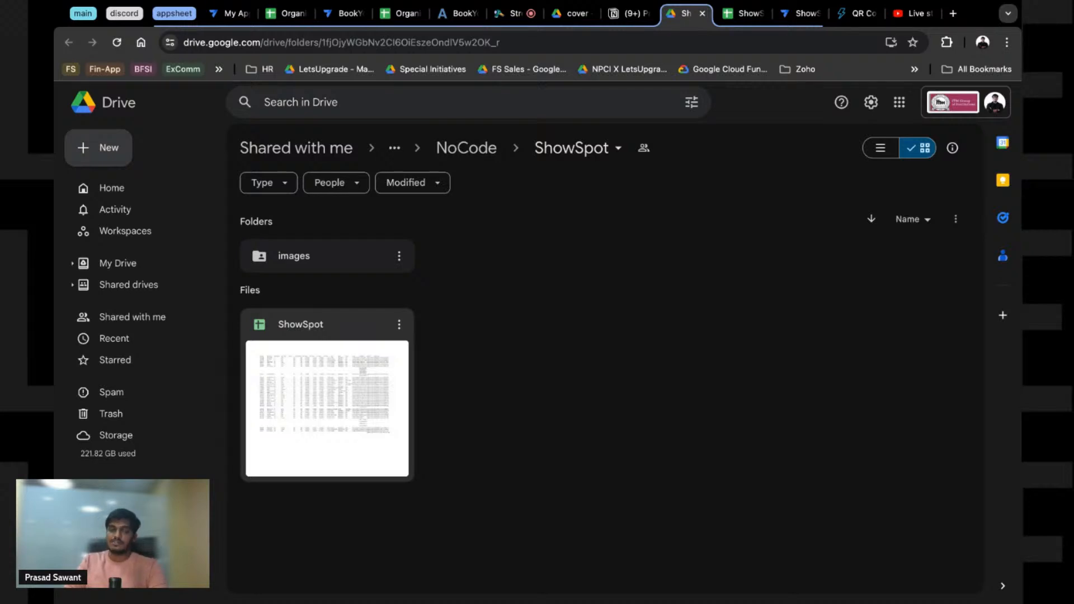
Step: Browse the images and events Drive folders, return up to ShowSpot, then go back to Notion
{"action": "double_click", "coordinate": [286, 254]}
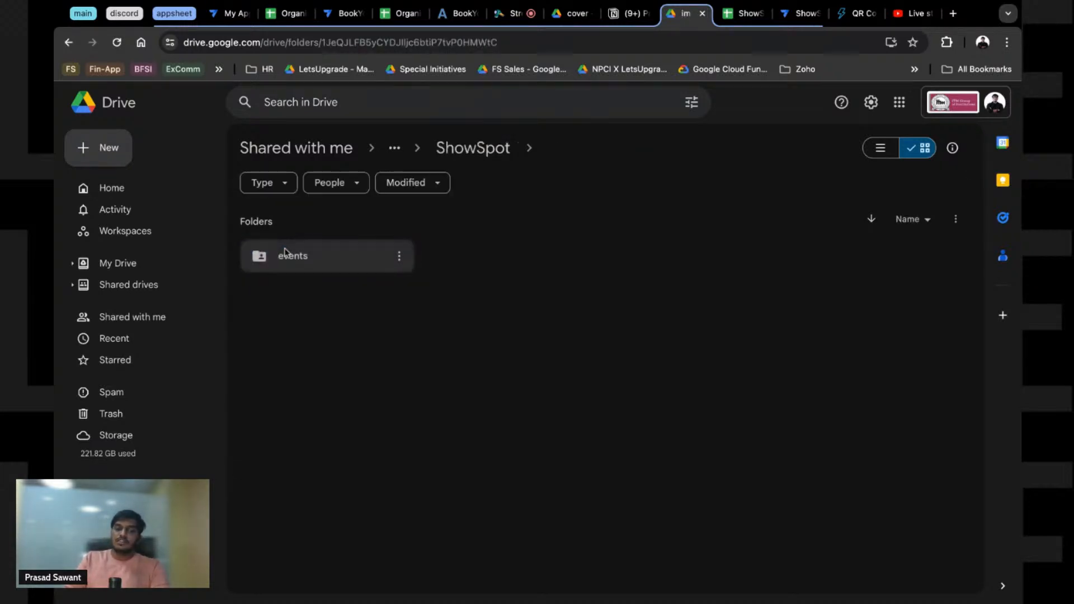
{"action": "double_click", "coordinate": [297, 257]}
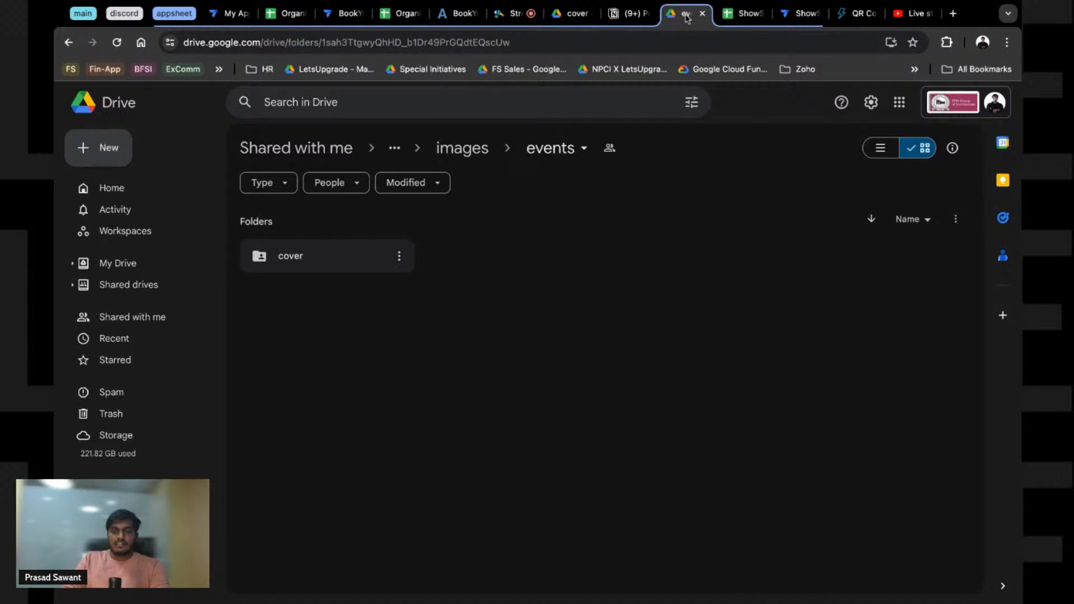
{"action": "left_click", "coordinate": [638, 14]}
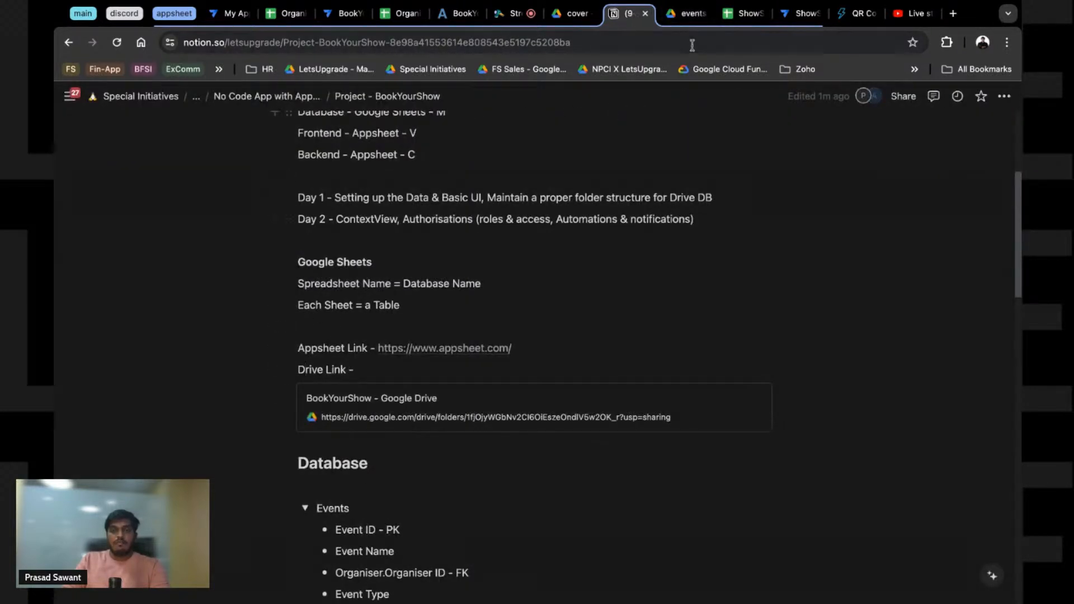
{"action": "left_click", "coordinate": [683, 23]}
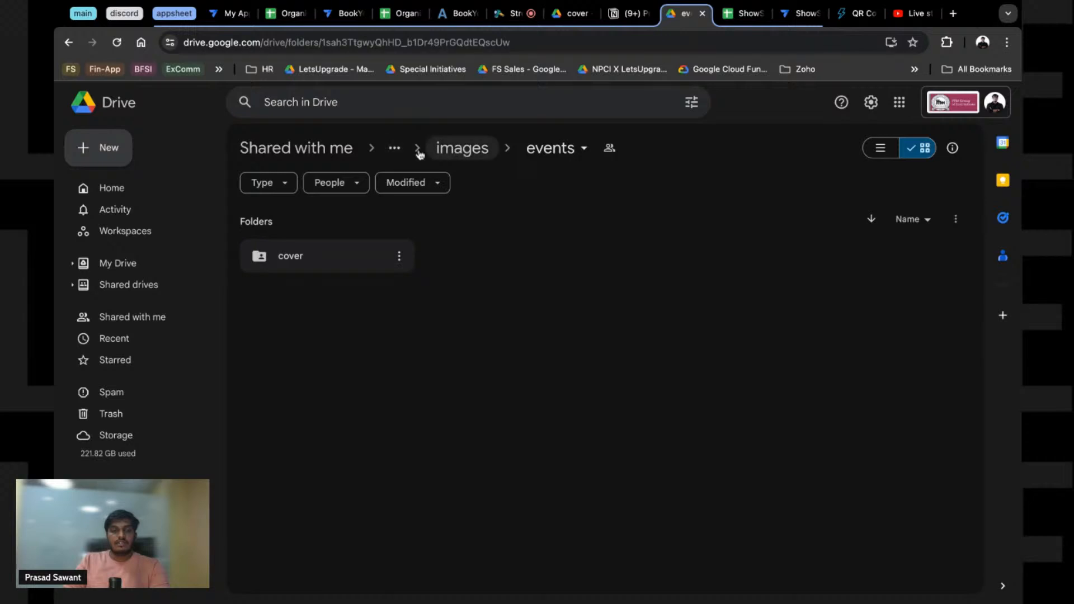
{"action": "left_click", "coordinate": [398, 150]}
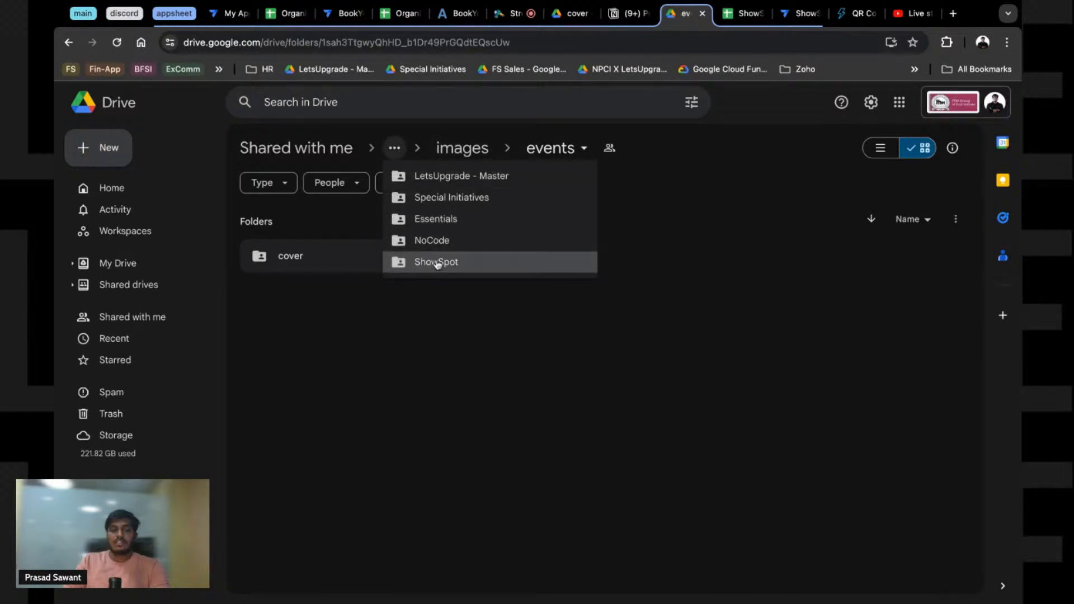
{"action": "left_click", "coordinate": [434, 261]}
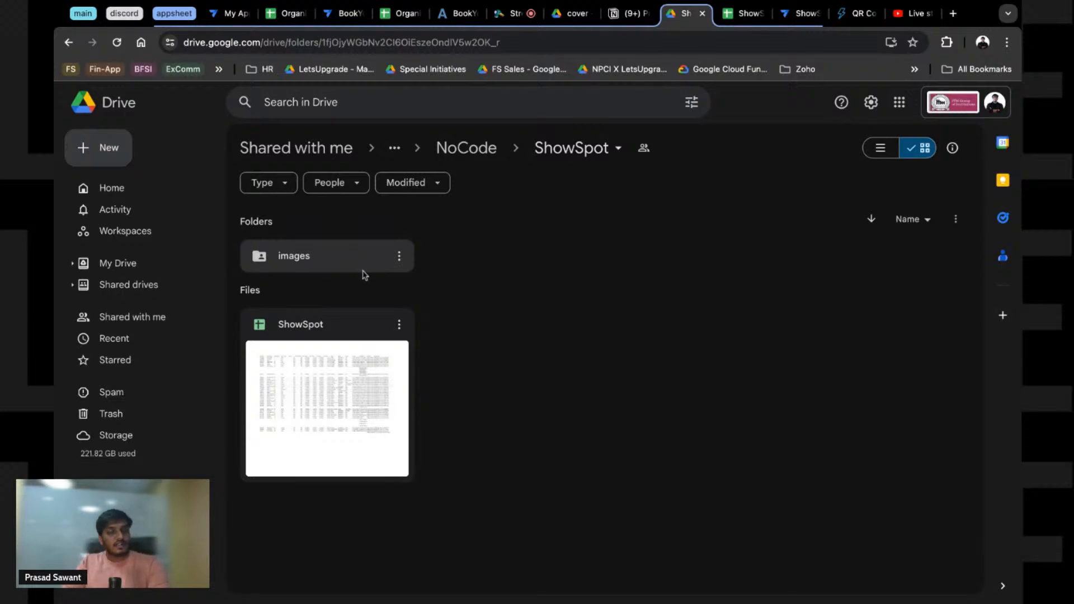
{"action": "left_click", "coordinate": [629, 13]}
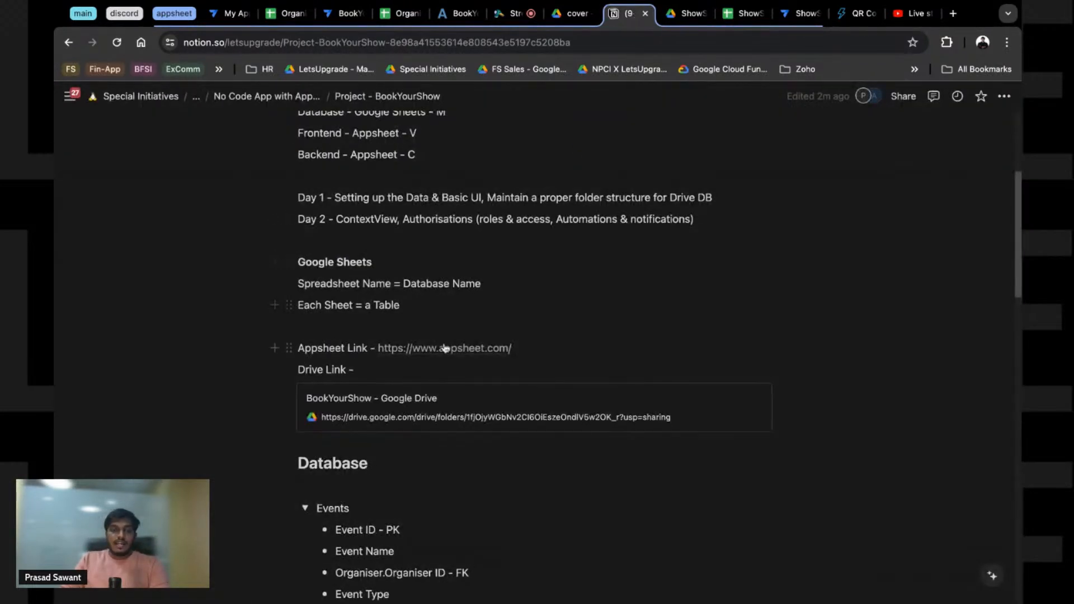
Step: Collapse the Events, Organisers, Registrations and Users field lists, then re-expand Events
{"action": "scroll", "coordinate": [485, 336], "scroll_direction": "down", "scroll_amount": 5}
{"action": "left_click", "coordinate": [305, 240]}
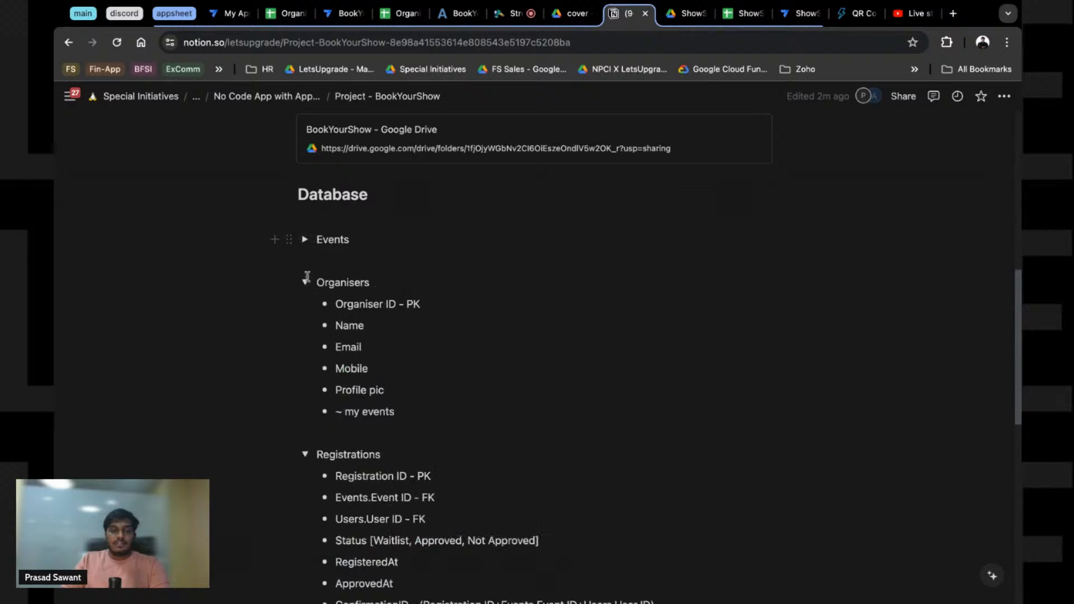
{"action": "left_click", "coordinate": [305, 283]}
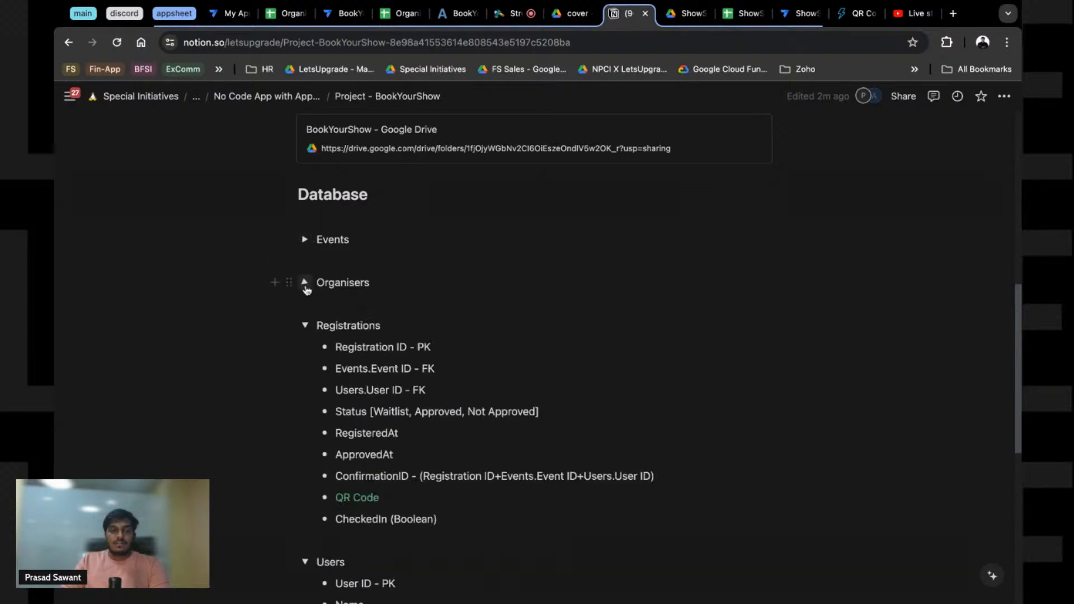
{"action": "left_click", "coordinate": [305, 326]}
{"action": "left_click", "coordinate": [305, 369]}
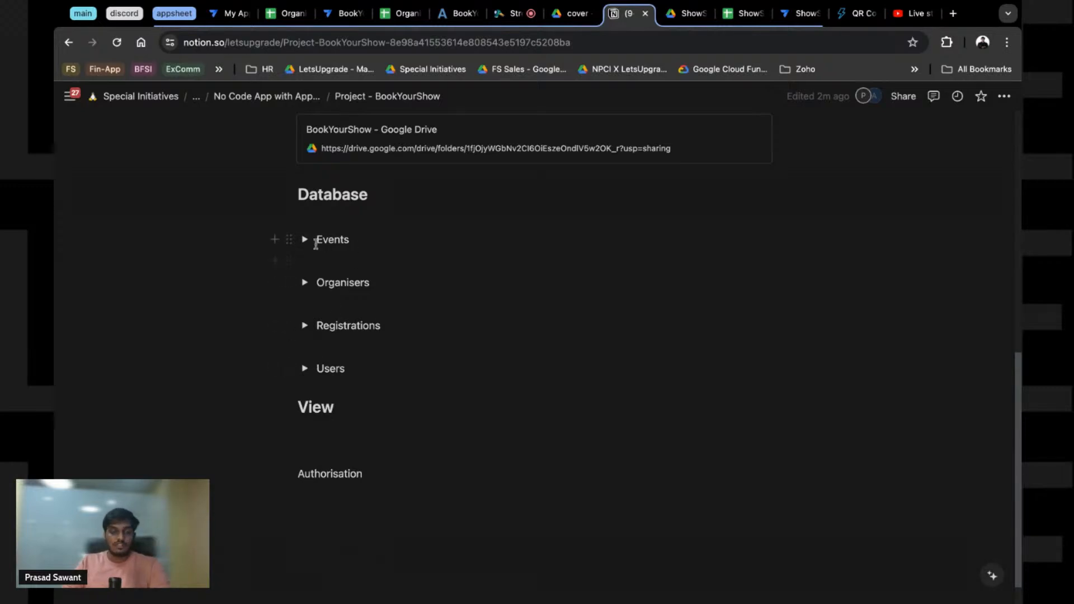
{"action": "left_click", "coordinate": [305, 239]}
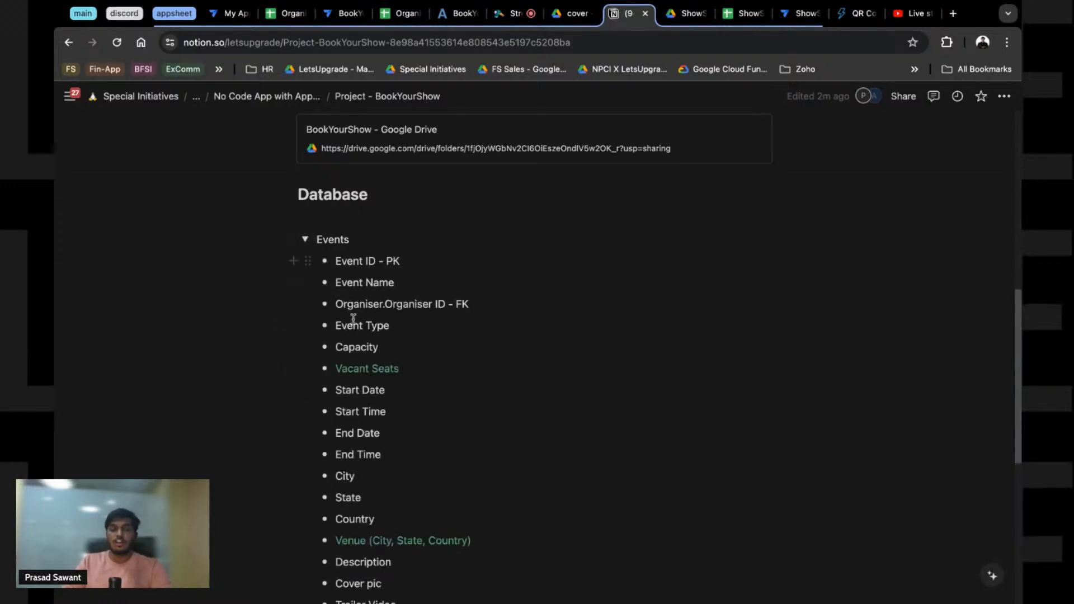
Step: Review the Events fields, highlighting the Venue, Vacant Seats, Start Date and Event ID - PK lines
{"action": "scroll", "coordinate": [353, 521], "scroll_direction": "down", "scroll_amount": 2}
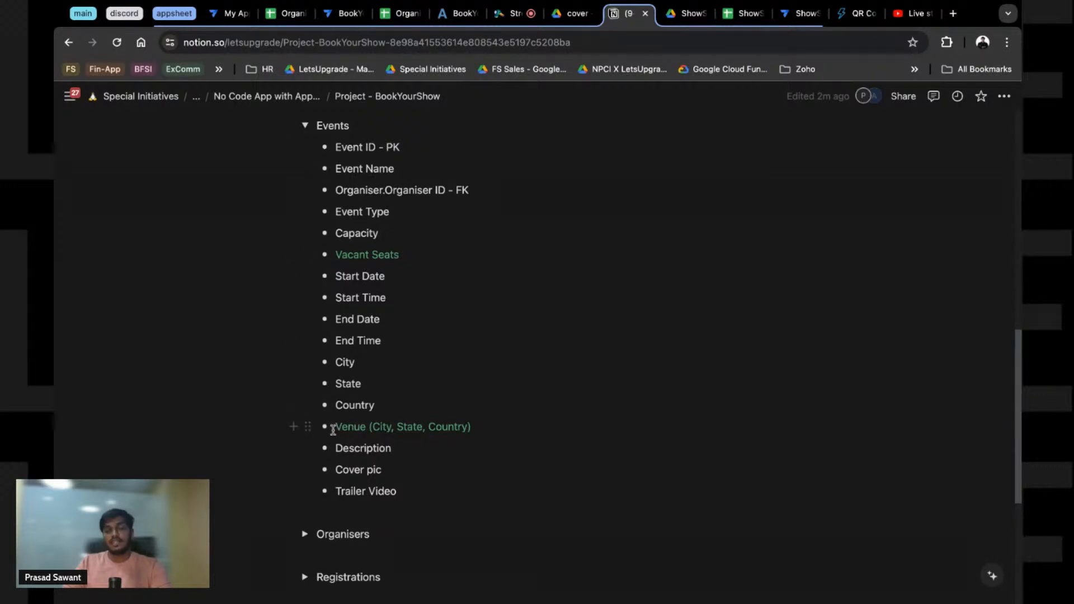
{"action": "mouse_move", "coordinate": [334, 430]}
{"action": "left_mouse_down"}
{"action": "mouse_move", "coordinate": [385, 423]}
{"action": "mouse_move", "coordinate": [341, 428]}
{"action": "left_mouse_up"}
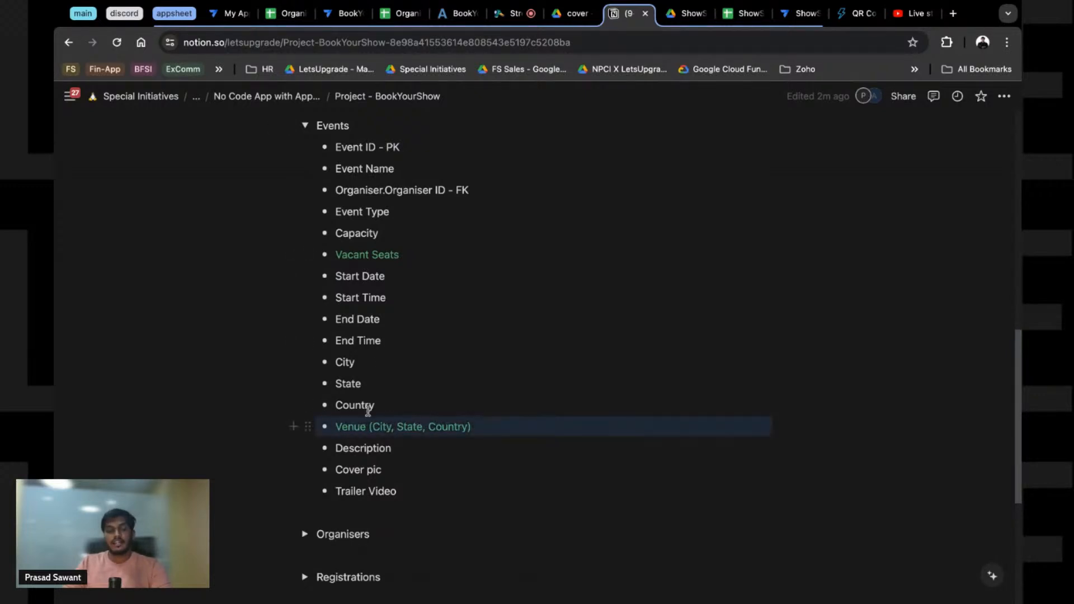
{"action": "left_click", "coordinate": [345, 362]}
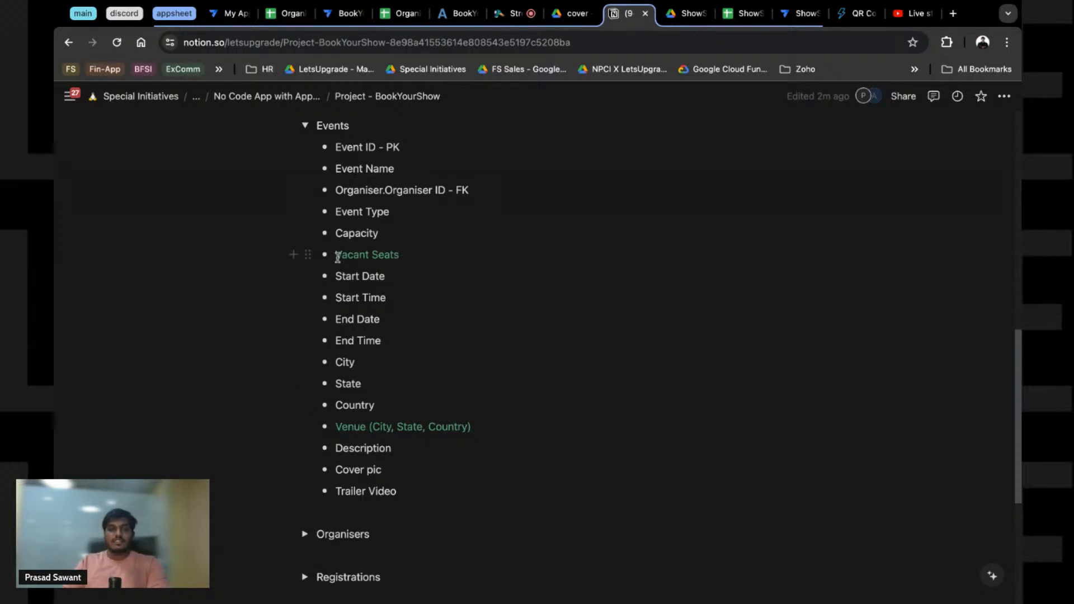
{"action": "left_click_drag", "start_coordinate": [337, 257], "coordinate": [403, 255]}
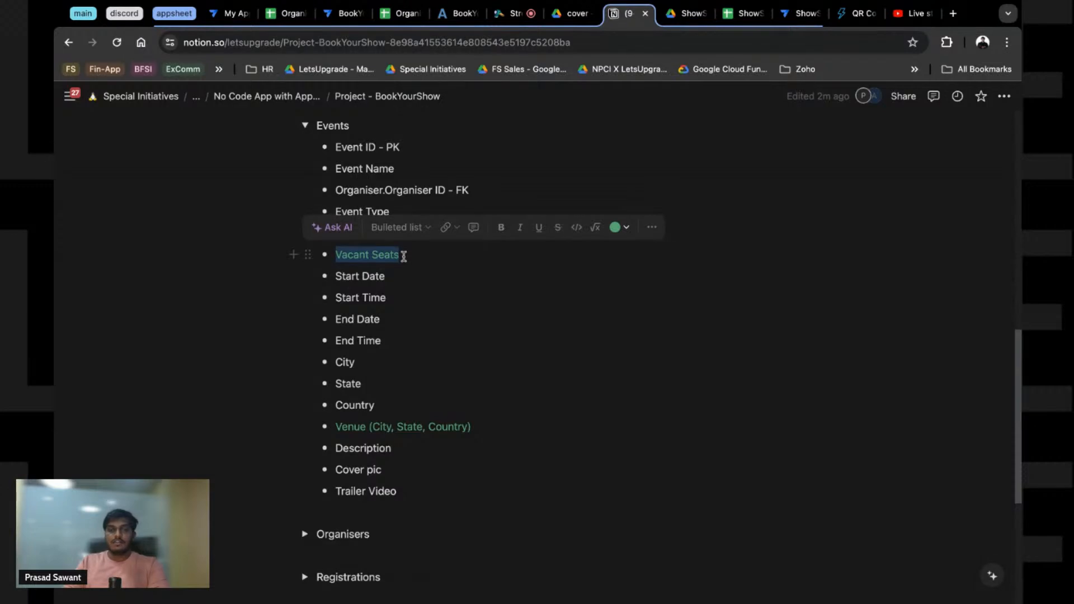
{"action": "left_click", "coordinate": [404, 257]}
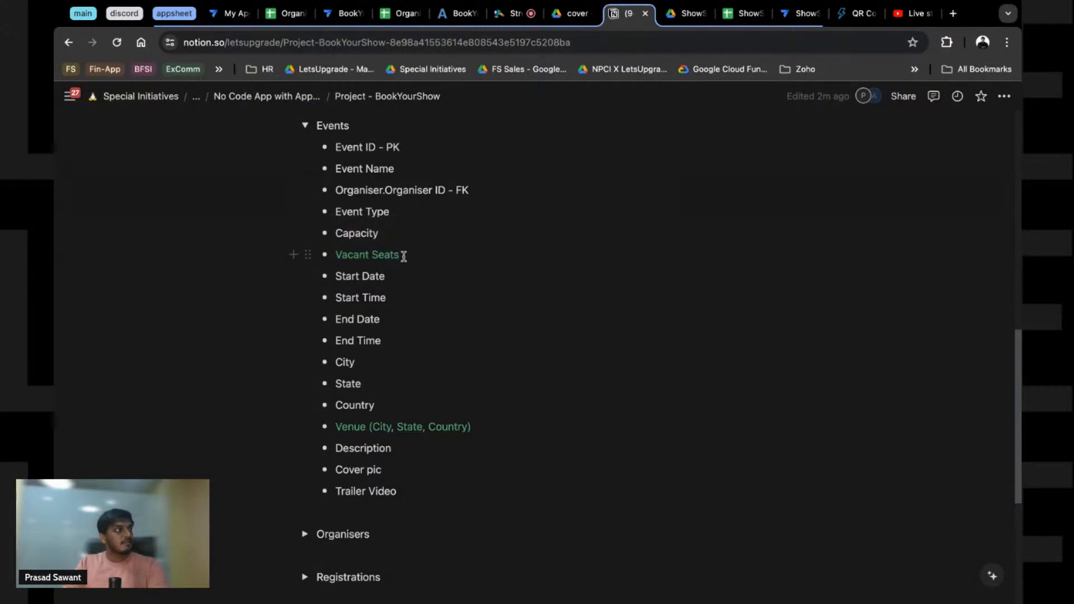
{"action": "key", "text": "super+a"}
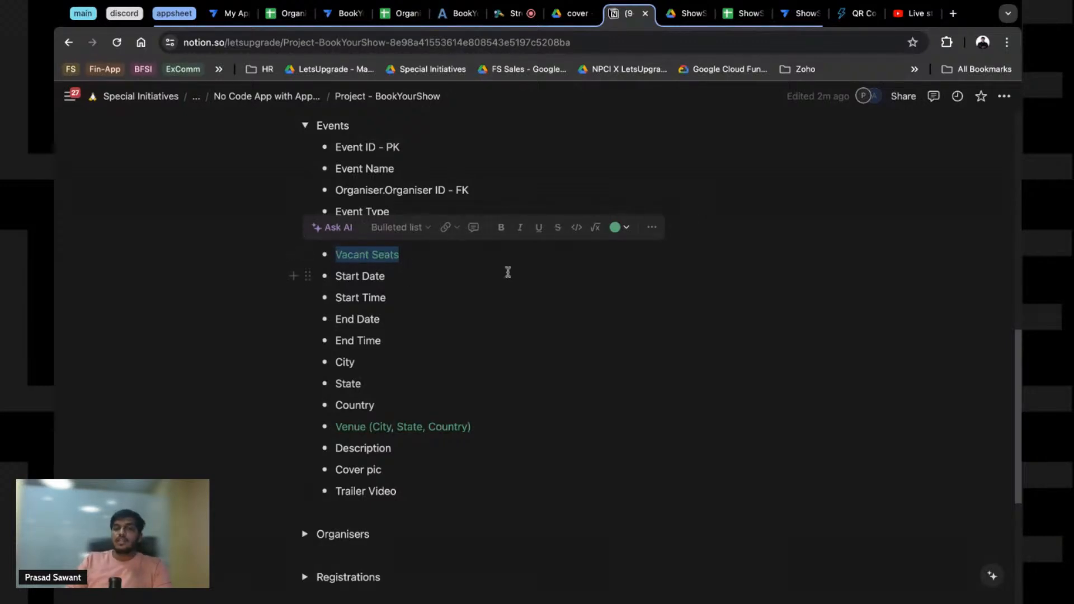
{"action": "double_click", "coordinate": [356, 275]}
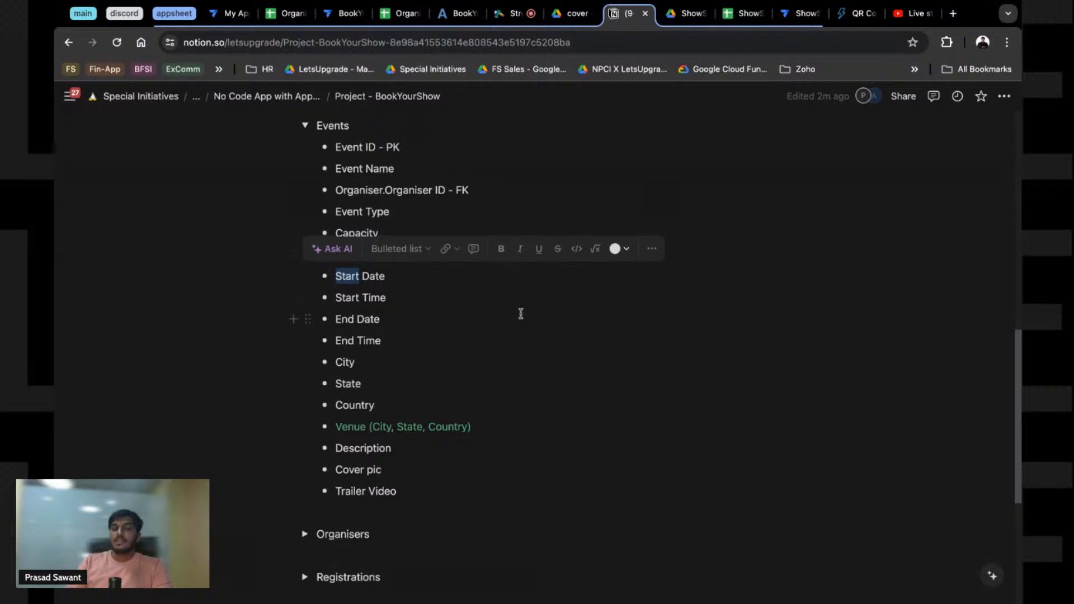
{"action": "left_click", "coordinate": [413, 368]}
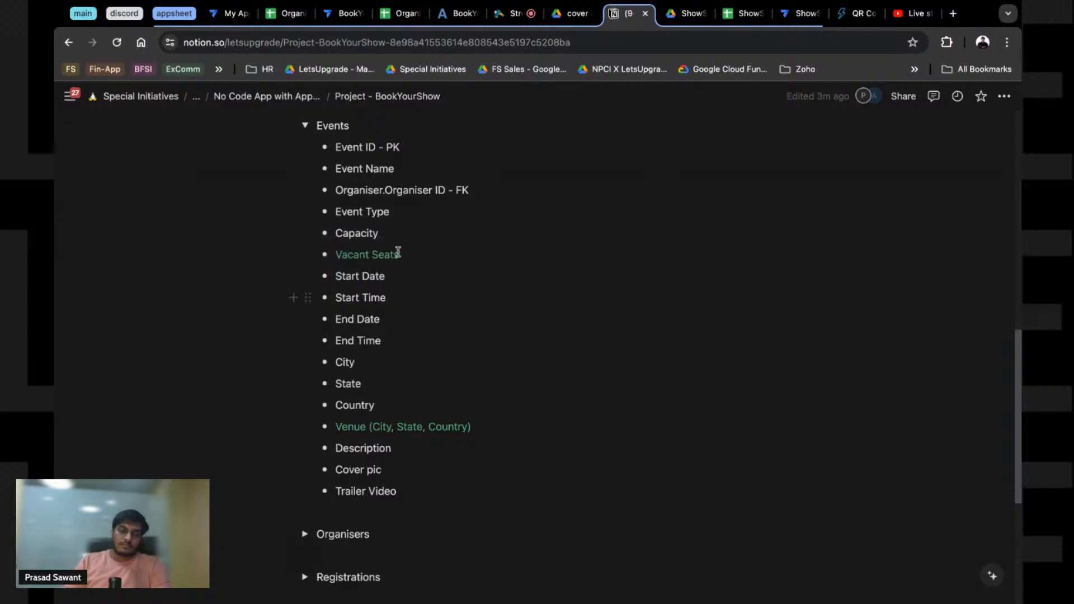
{"action": "triple_click", "coordinate": [350, 150]}
{"action": "left_click", "coordinate": [403, 148]}
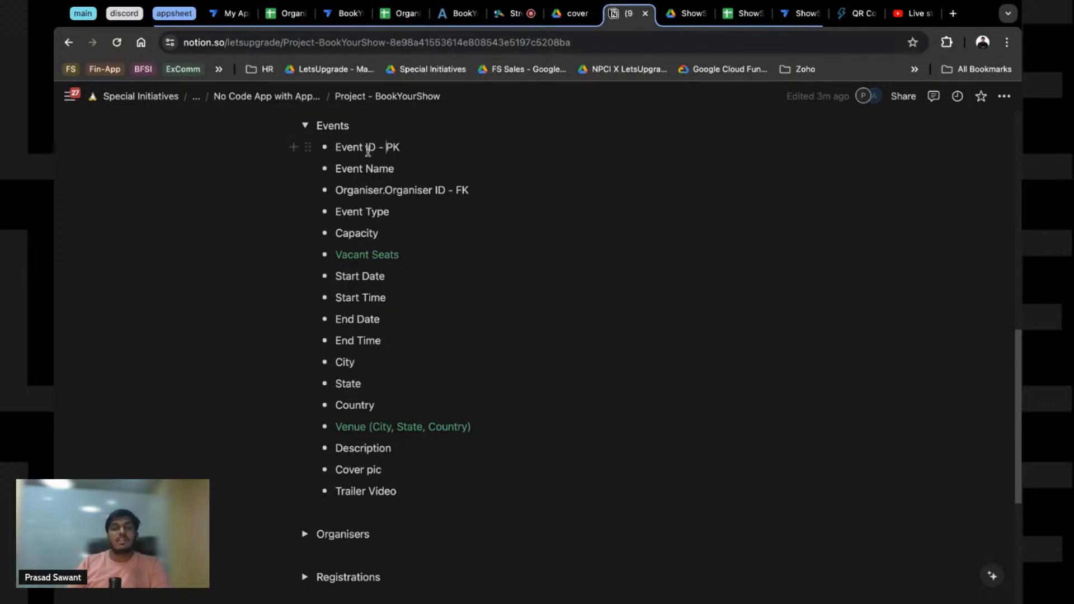
{"action": "scroll", "coordinate": [391, 224], "scroll_direction": "down", "scroll_amount": 5}
Step: Expand the Organisers field list and inspect its Organiser ID PK and foreign-key lines
{"action": "left_click", "coordinate": [303, 246]}
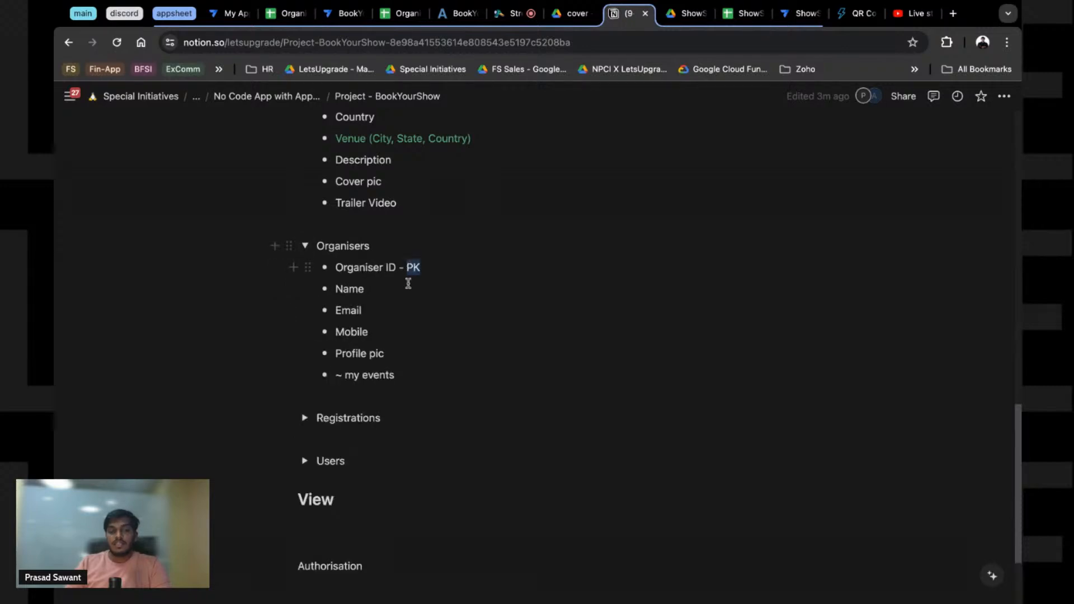
{"action": "scroll", "coordinate": [408, 283], "scroll_direction": "up", "scroll_amount": 7}
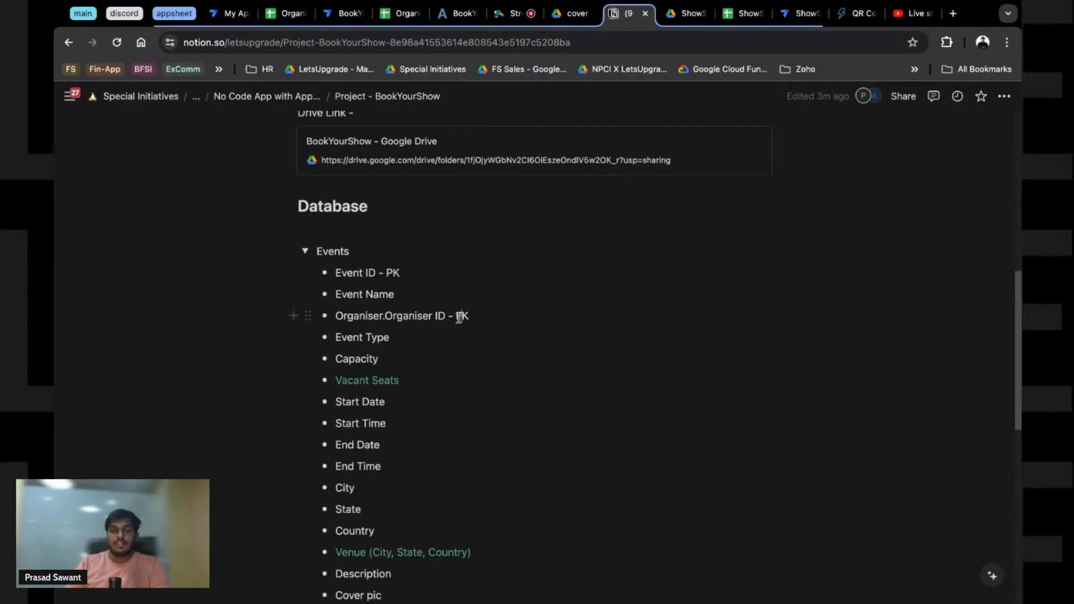
{"action": "scroll", "coordinate": [436, 340], "scroll_direction": "down", "scroll_amount": 7}
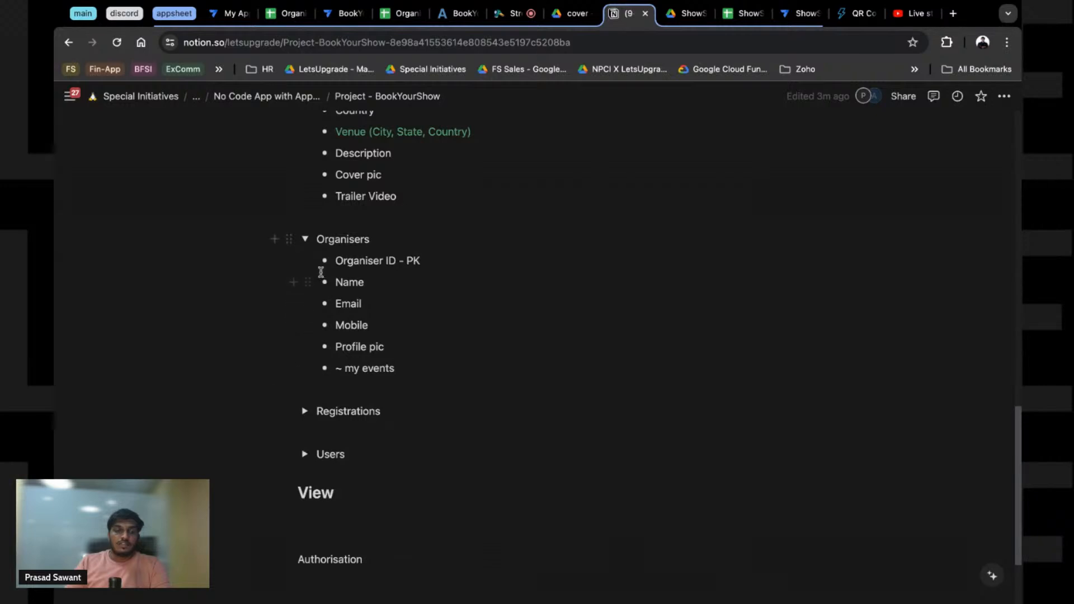
{"action": "double_click", "coordinate": [408, 262]}
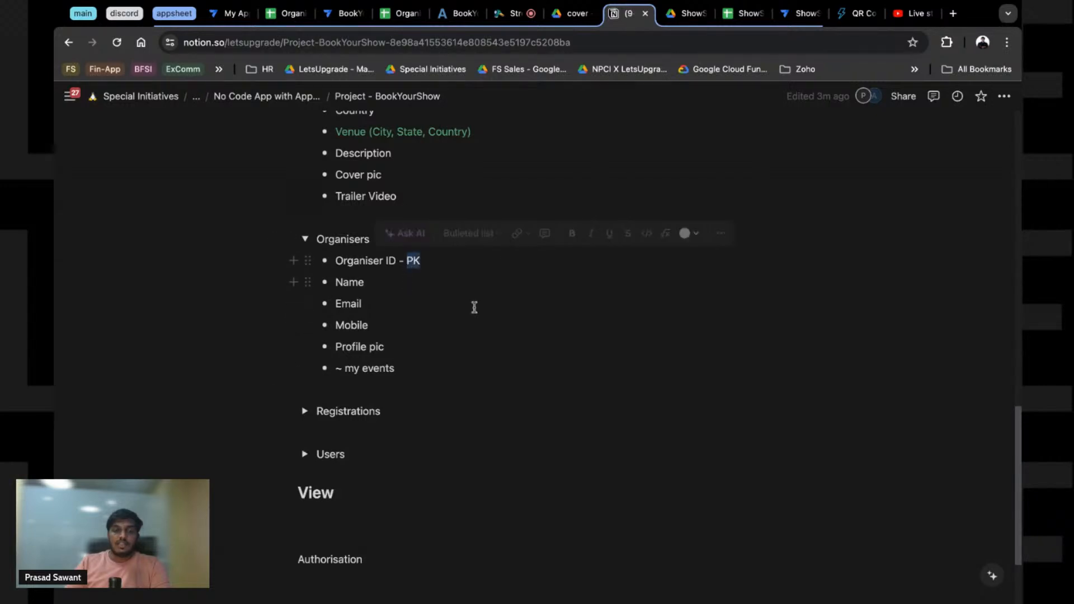
{"action": "scroll", "coordinate": [470, 325], "scroll_direction": "up", "scroll_amount": 8}
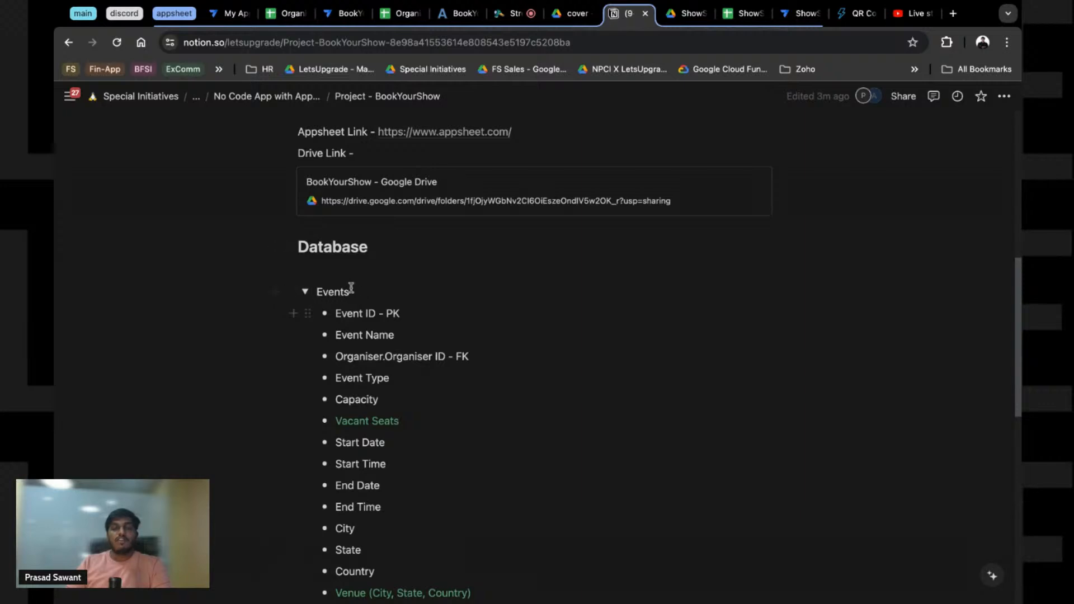
{"action": "double_click", "coordinate": [373, 360]}
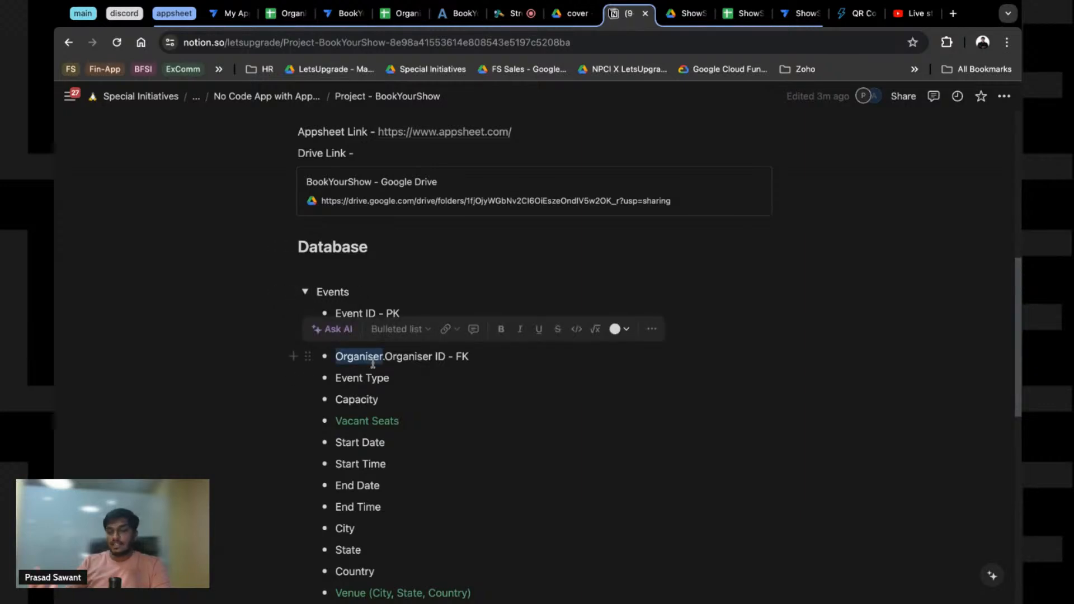
{"action": "scroll", "coordinate": [318, 403], "scroll_direction": "down", "scroll_amount": 12}
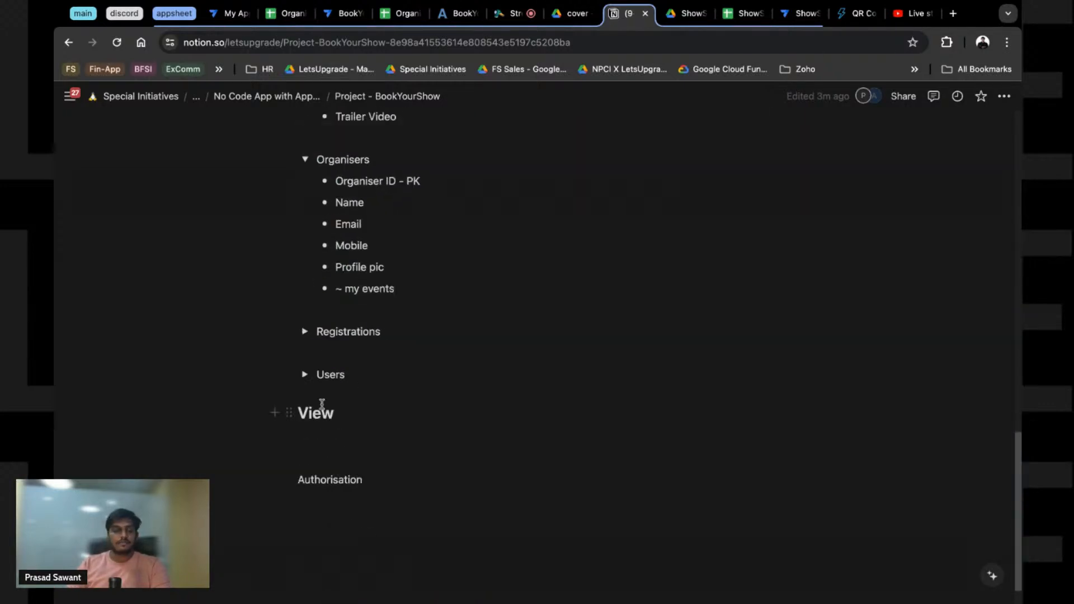
Step: Expand Registrations and Users, review their key fields, then return to the No Code App with AppSheet page
{"action": "left_click", "coordinate": [308, 334]}
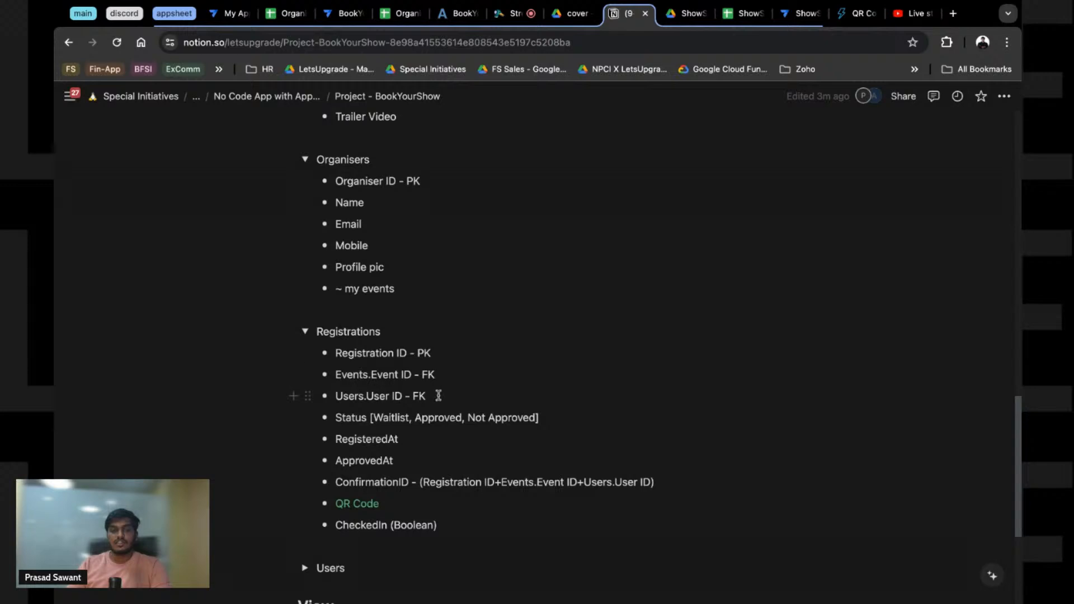
{"action": "left_click", "coordinate": [348, 353]}
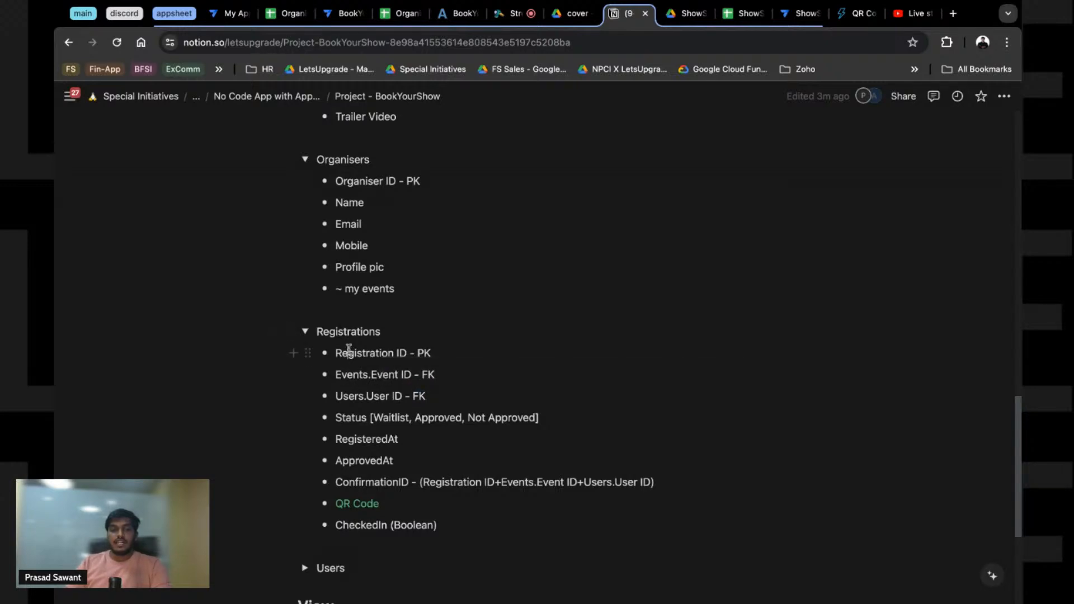
{"action": "scroll", "coordinate": [336, 493], "scroll_direction": "down", "scroll_amount": 1}
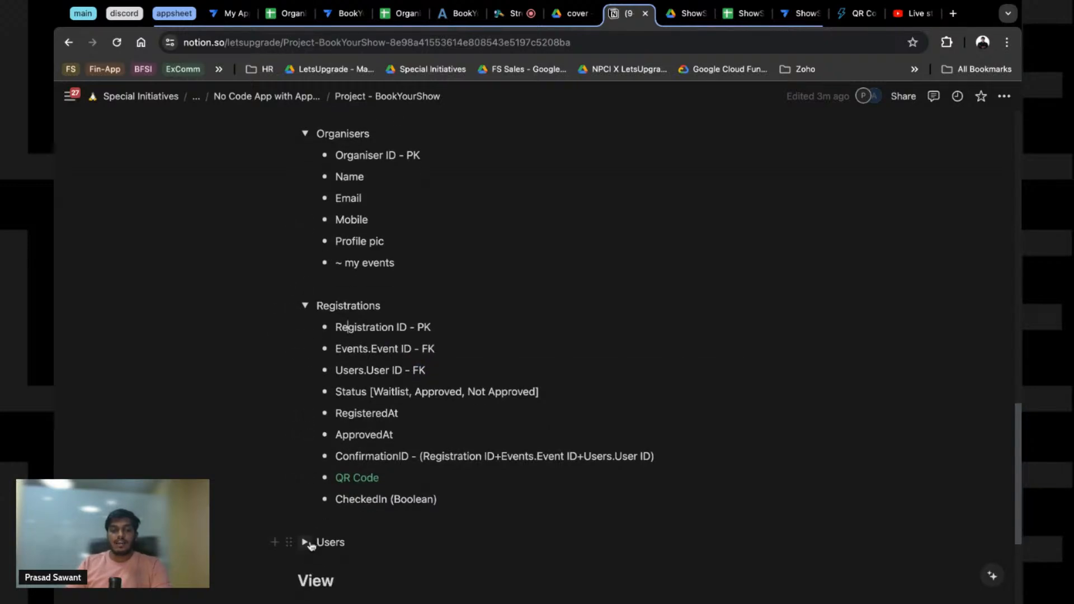
{"action": "left_click", "coordinate": [305, 542]}
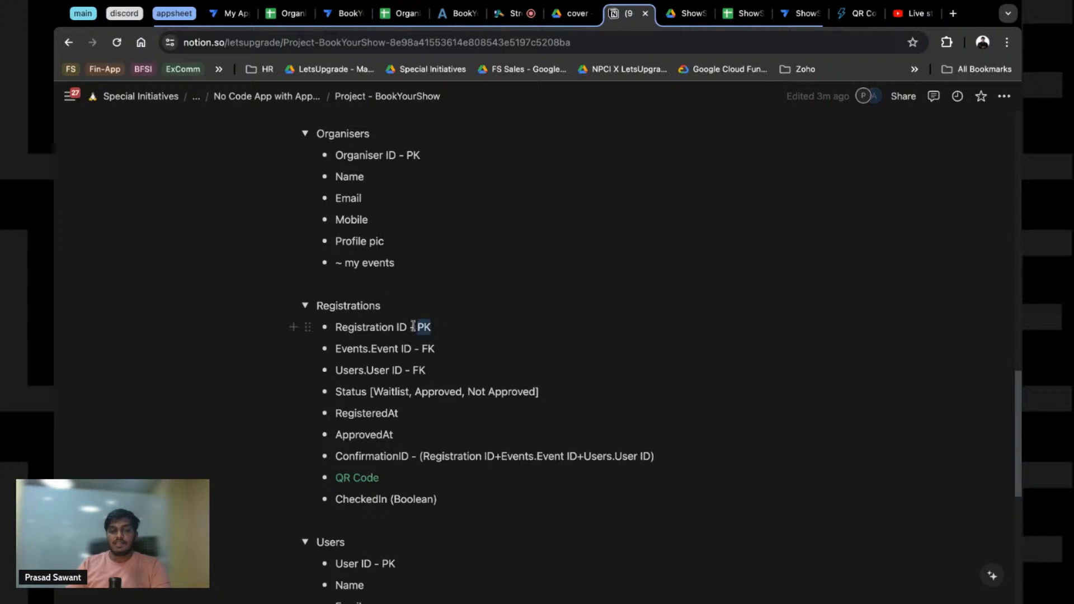
{"action": "double_click", "coordinate": [349, 306]}
{"action": "left_click", "coordinate": [348, 353]}
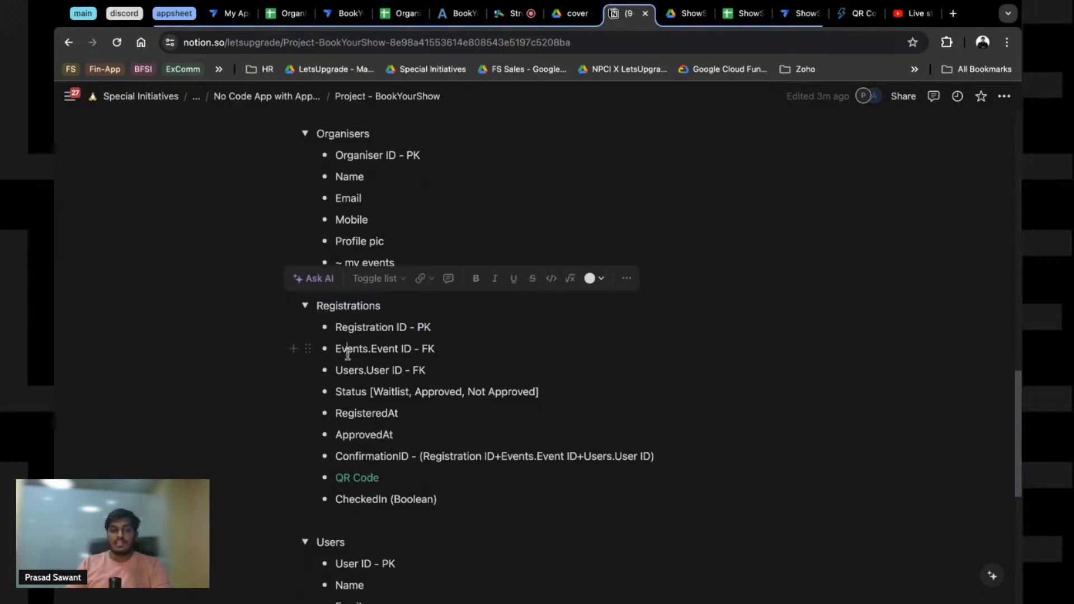
{"action": "double_click", "coordinate": [405, 348]}
{"action": "scroll", "coordinate": [413, 242], "scroll_direction": "up", "scroll_amount": 10}
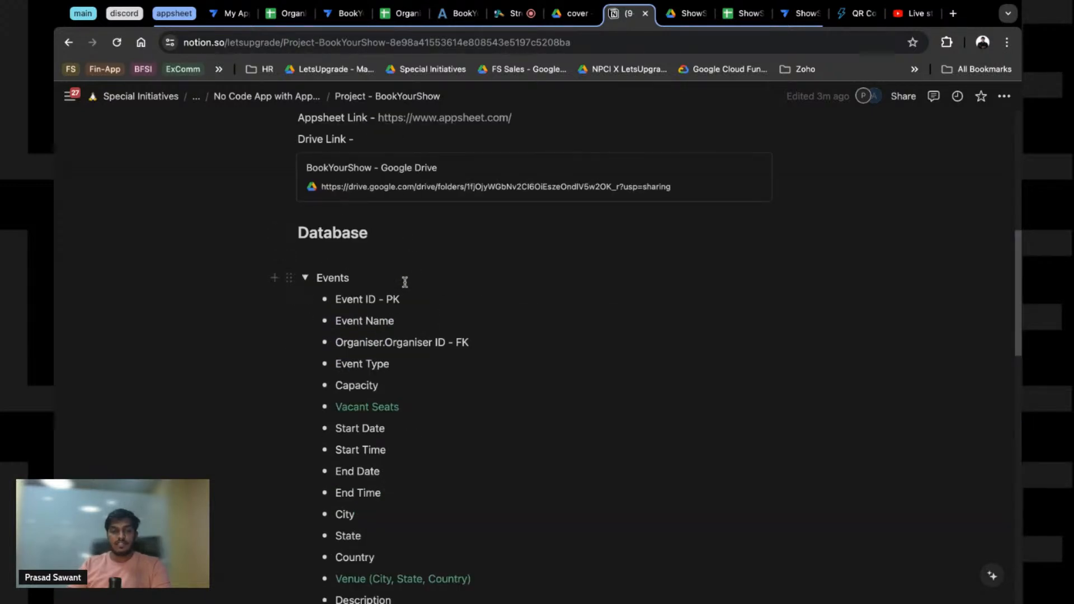
{"action": "scroll", "coordinate": [400, 299], "scroll_direction": "down", "scroll_amount": 10}
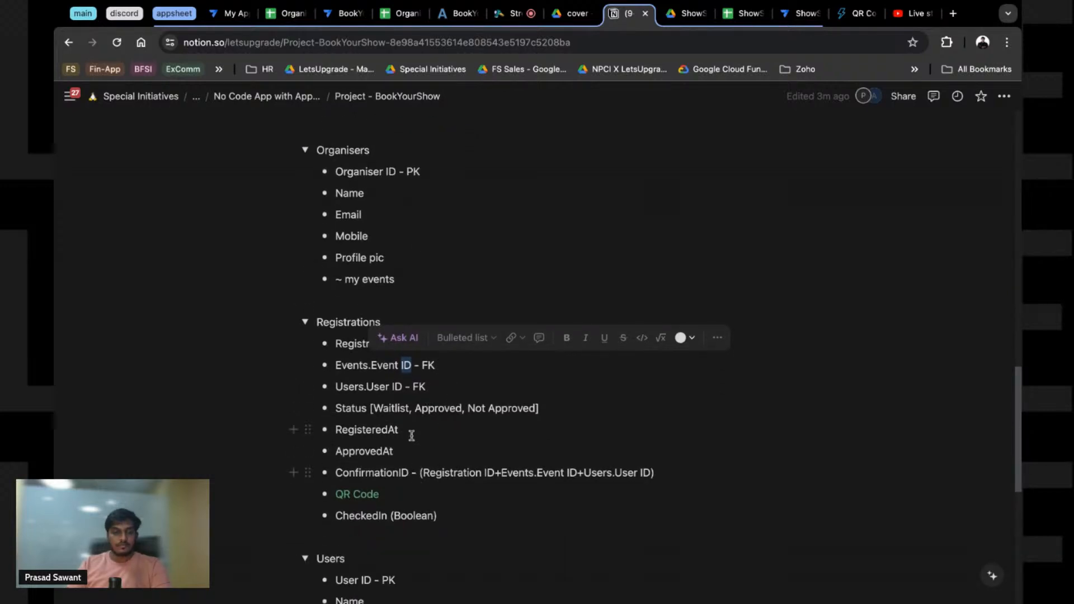
{"action": "scroll", "coordinate": [412, 436], "scroll_direction": "down", "scroll_amount": 4}
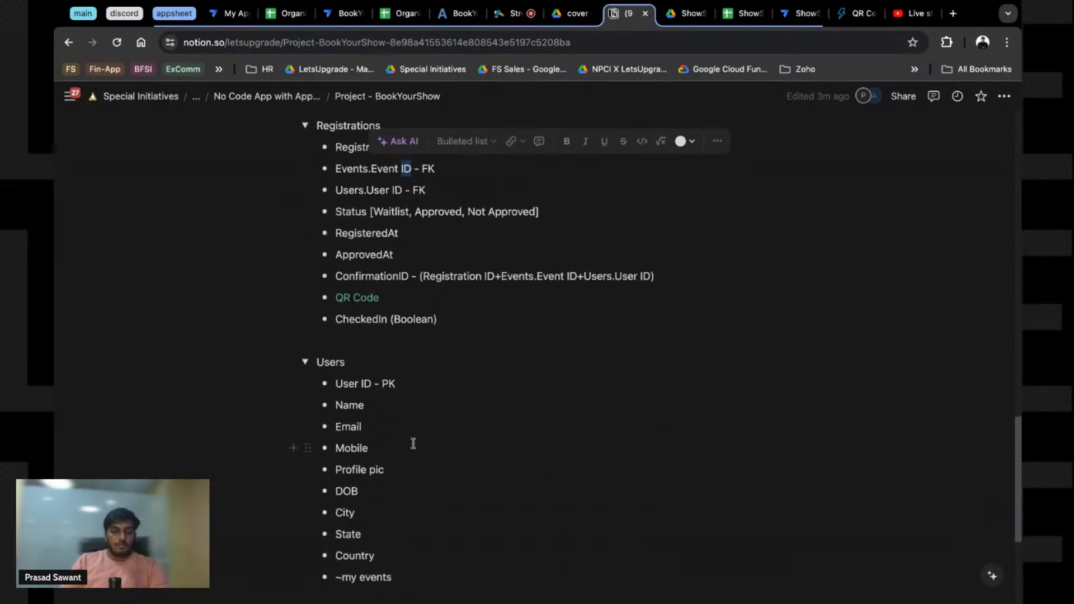
{"action": "scroll", "coordinate": [359, 439], "scroll_direction": "down", "scroll_amount": 2}
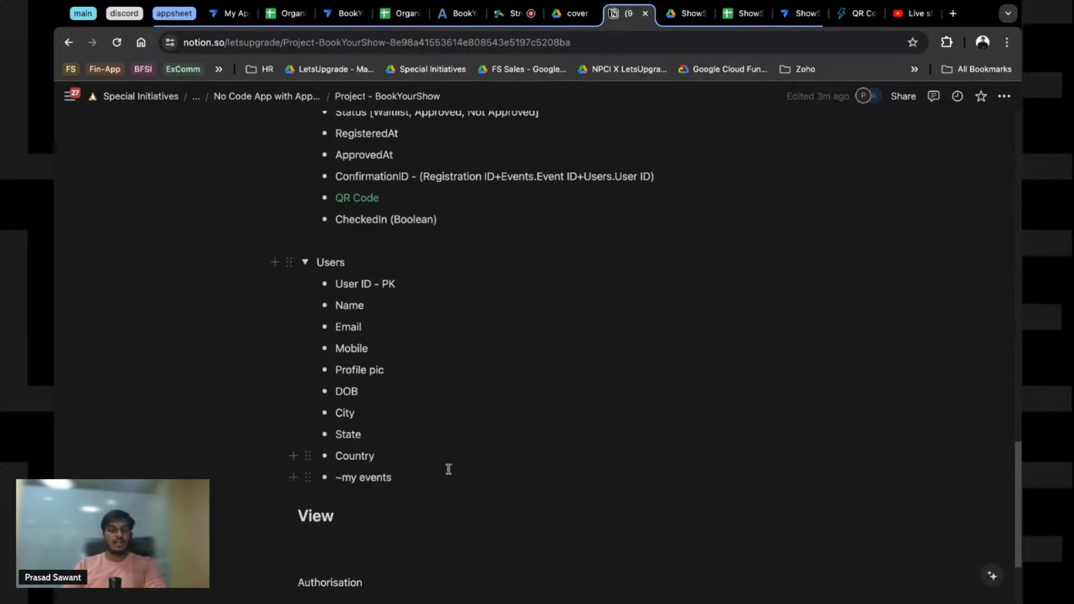
{"action": "scroll", "coordinate": [405, 469], "scroll_direction": "down", "scroll_amount": 3}
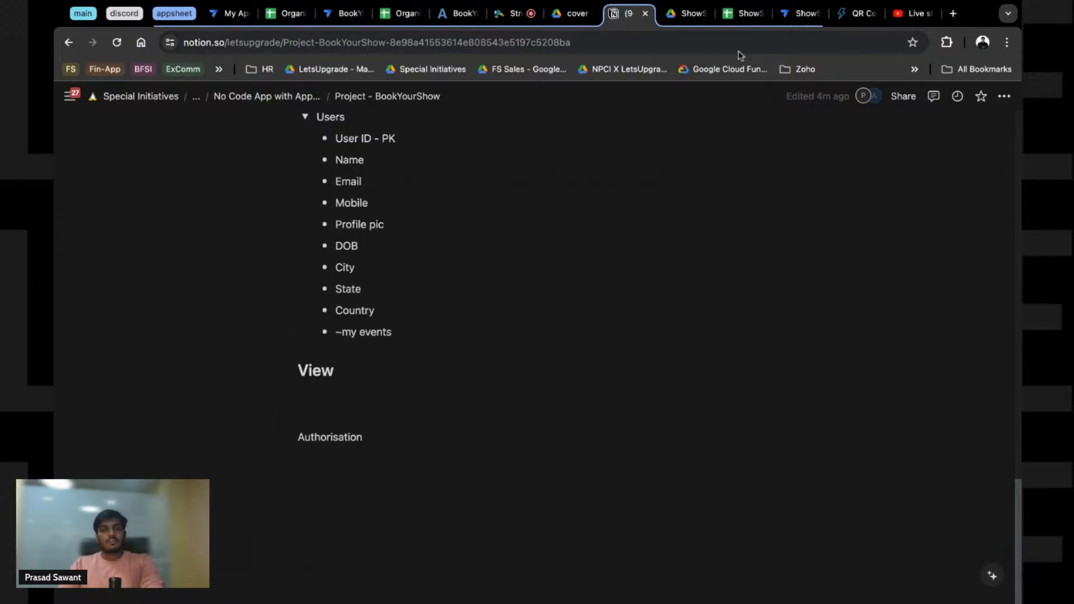
{"action": "scroll", "coordinate": [494, 272], "scroll_direction": "up", "scroll_amount": 15}
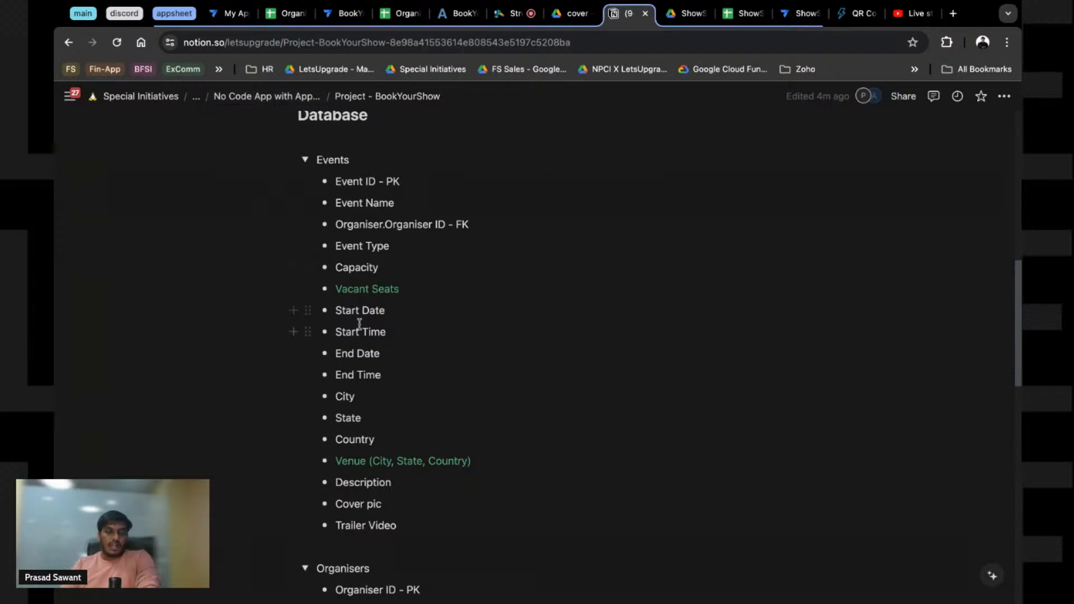
{"action": "scroll", "coordinate": [370, 325], "scroll_direction": "down", "scroll_amount": 3}
{"action": "scroll", "coordinate": [371, 331], "scroll_direction": "down", "scroll_amount": 5}
{"action": "scroll", "coordinate": [350, 317], "scroll_direction": "up", "scroll_amount": 10}
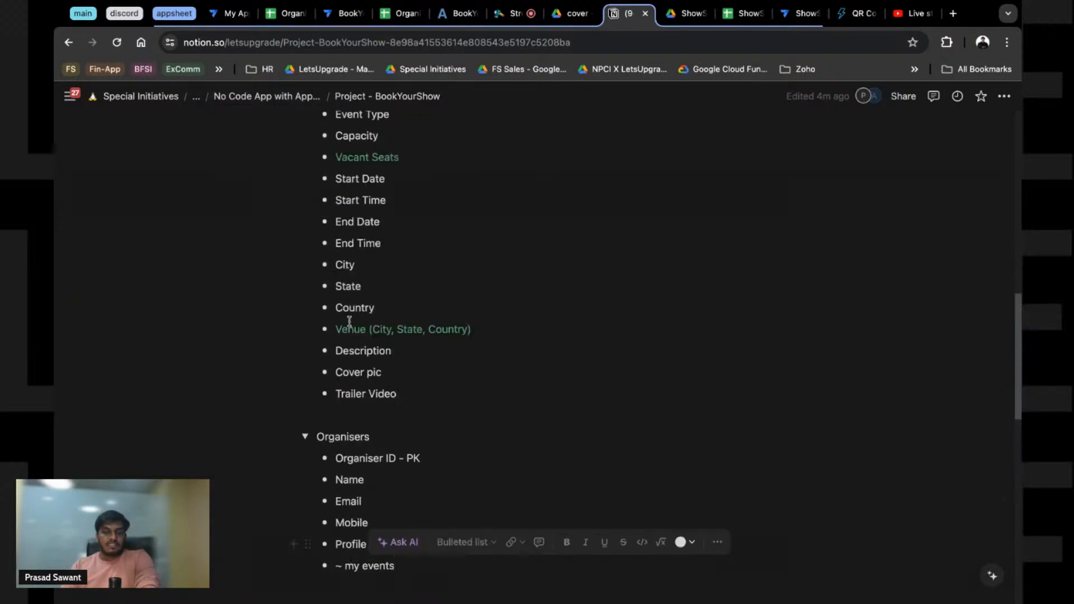
{"action": "left_click", "coordinate": [248, 100]}
{"action": "scroll", "coordinate": [388, 296], "scroll_direction": "down", "scroll_amount": 8}
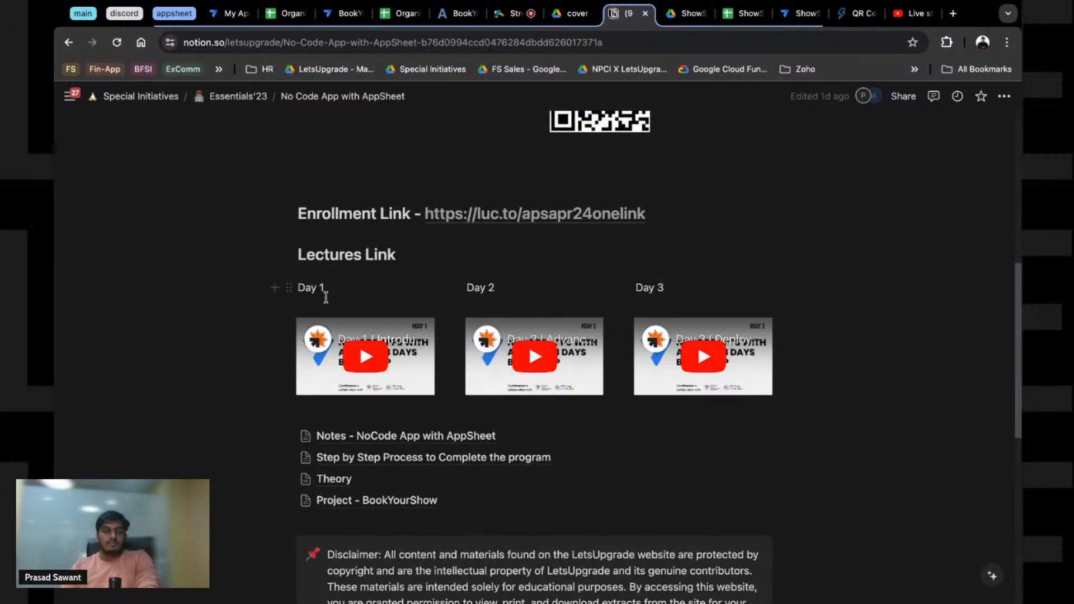
Step: Briefly play the Day 1 YouTube lecture, pause it, and move to the ShowSpot editor tab
{"action": "scroll", "coordinate": [303, 342], "scroll_direction": "up", "scroll_amount": 5}
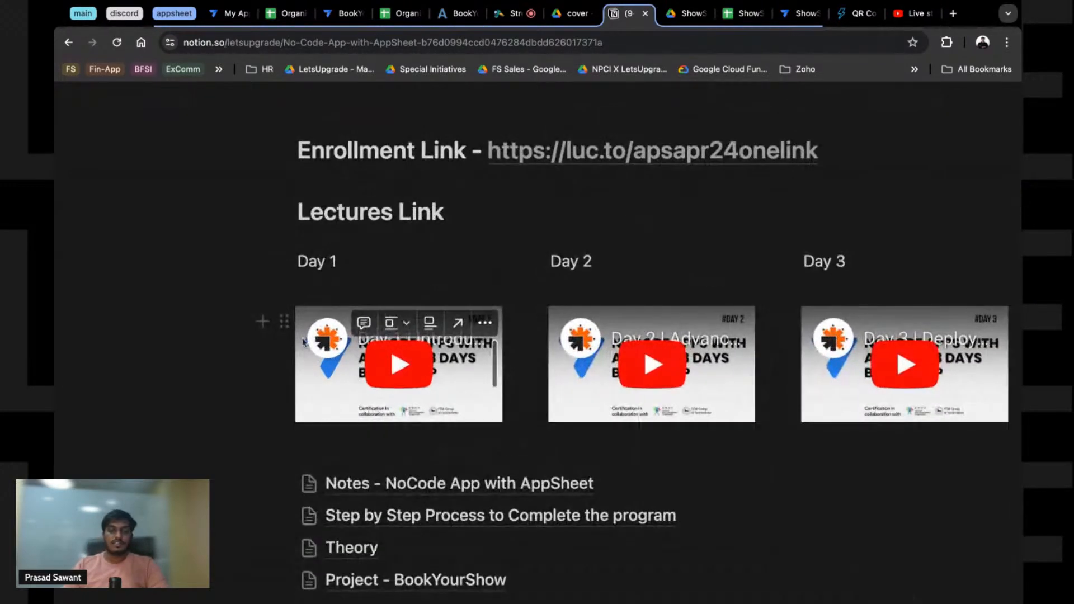
{"action": "scroll", "coordinate": [296, 352], "scroll_direction": "right", "scroll_amount": 3}
{"action": "left_click", "coordinate": [290, 365]}
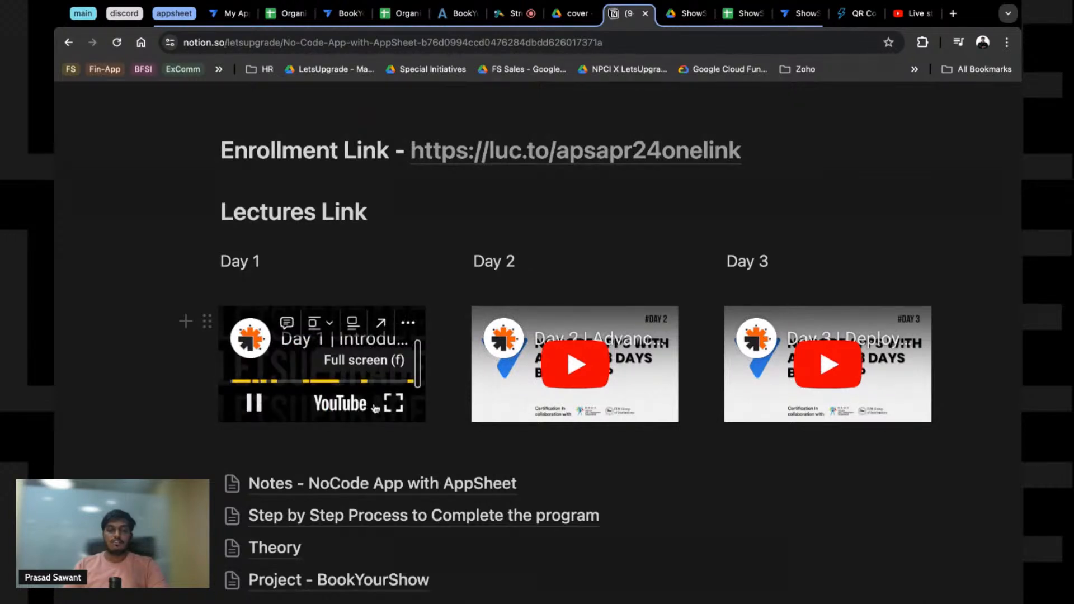
{"action": "left_click", "coordinate": [256, 408]}
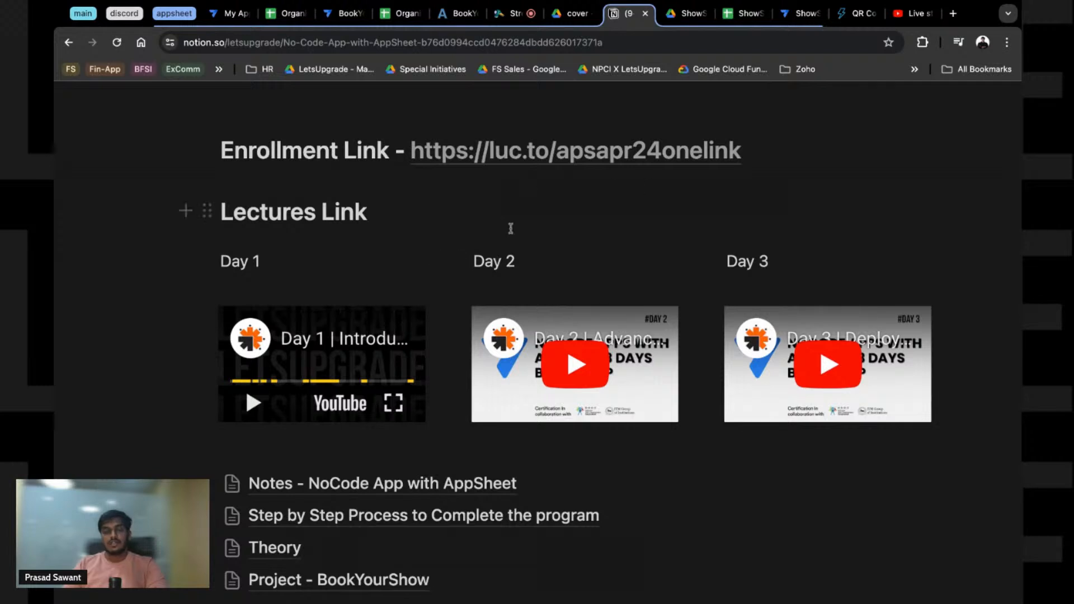
{"action": "scroll", "coordinate": [492, 458], "scroll_direction": "down", "scroll_amount": 7}
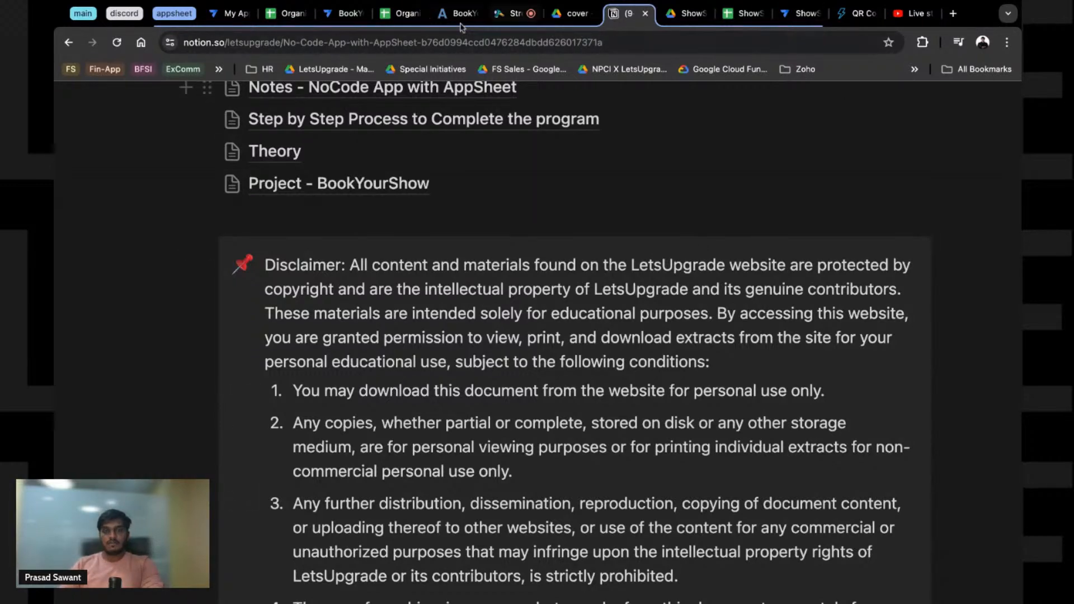
{"action": "left_click", "coordinate": [801, 13]}
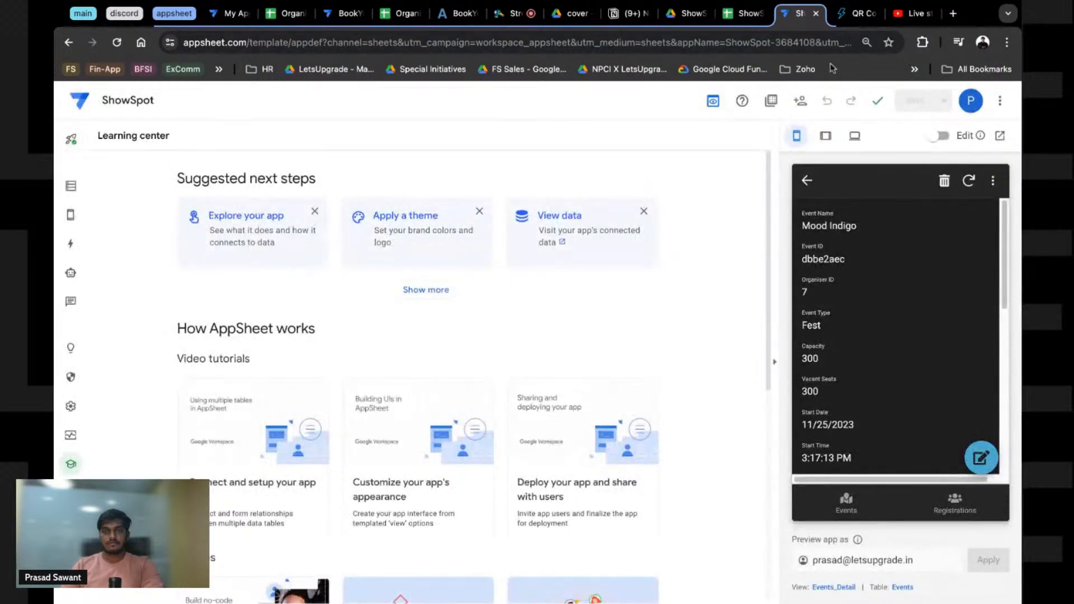
Step: Check the row 3 cover picture path in the spreadsheet, then resync the ShowSpot preview
{"action": "left_click", "coordinate": [809, 181]}
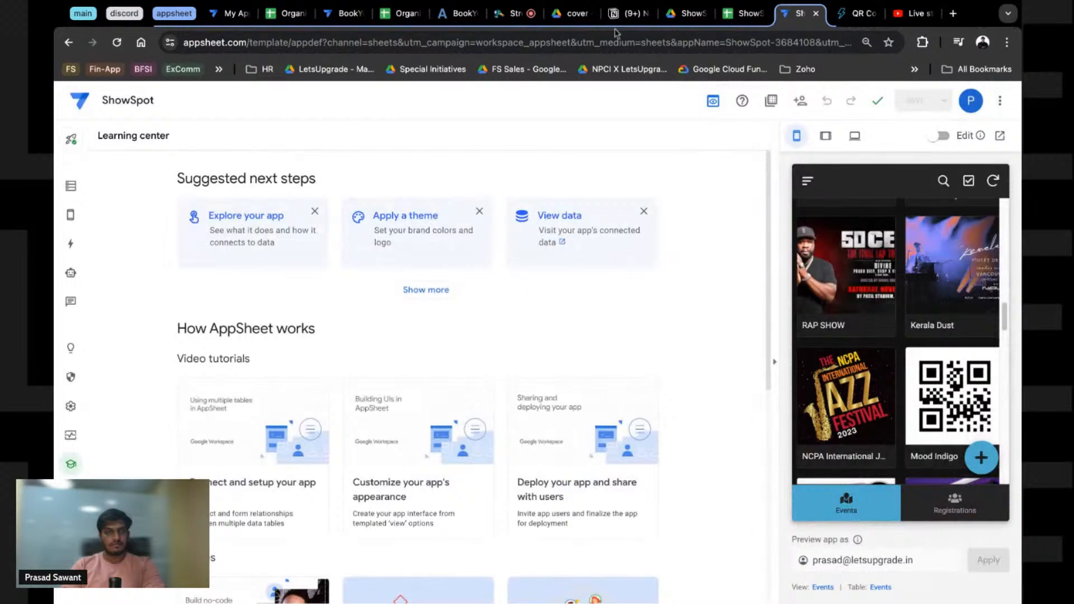
{"action": "left_click", "coordinate": [740, 13]}
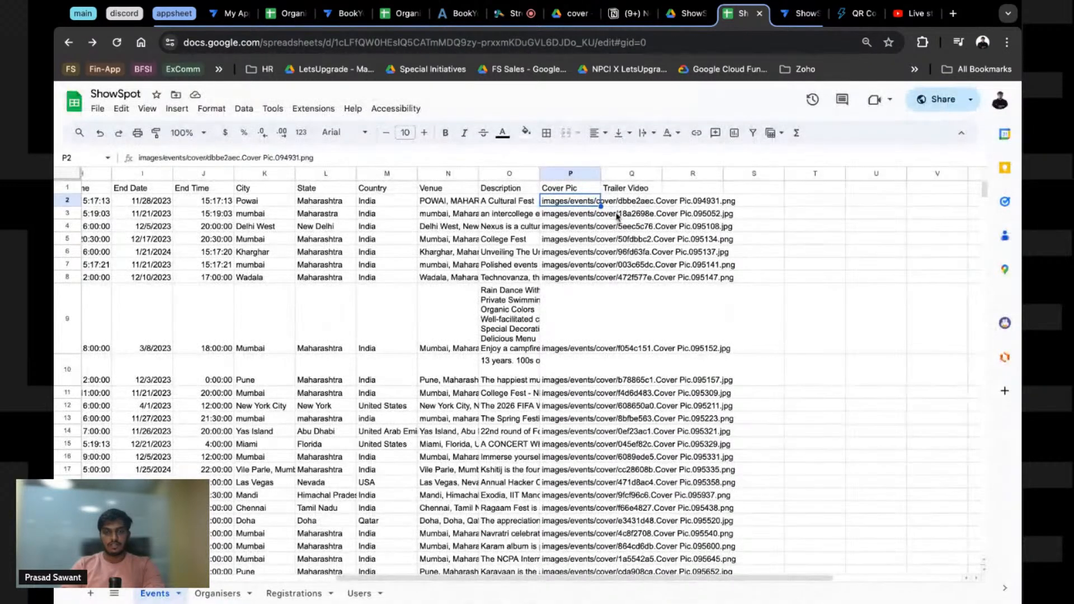
{"action": "left_click", "coordinate": [582, 221]}
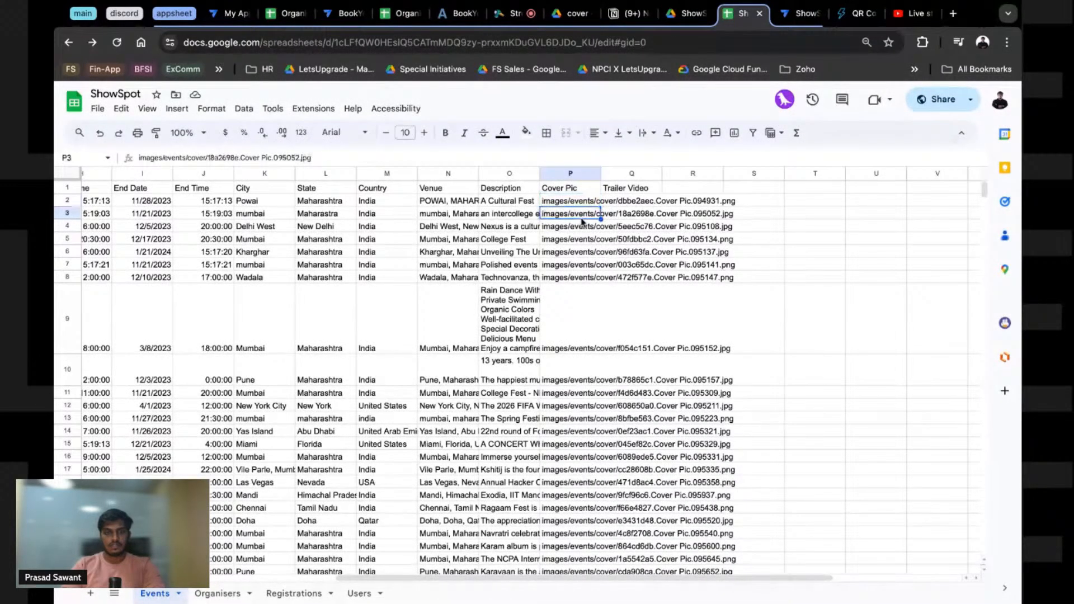
{"action": "left_click", "coordinate": [806, 13]}
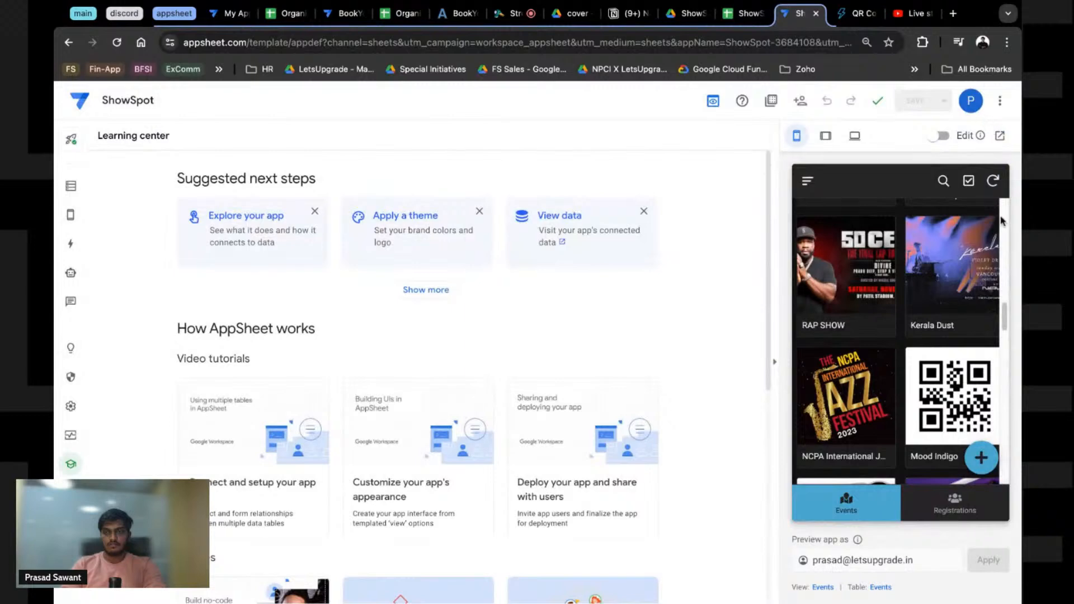
{"action": "left_click", "coordinate": [993, 180]}
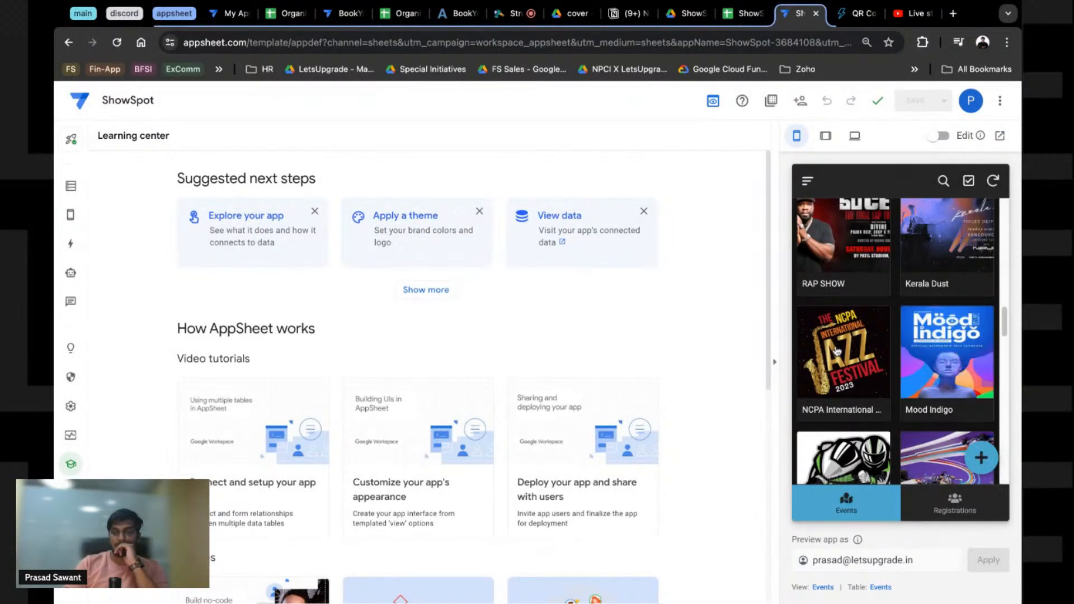
Step: Open the new-event form in the preview, then open the spreadsheet's Organisers sheet
{"action": "scroll", "coordinate": [837, 351], "scroll_direction": "up", "scroll_amount": 10}
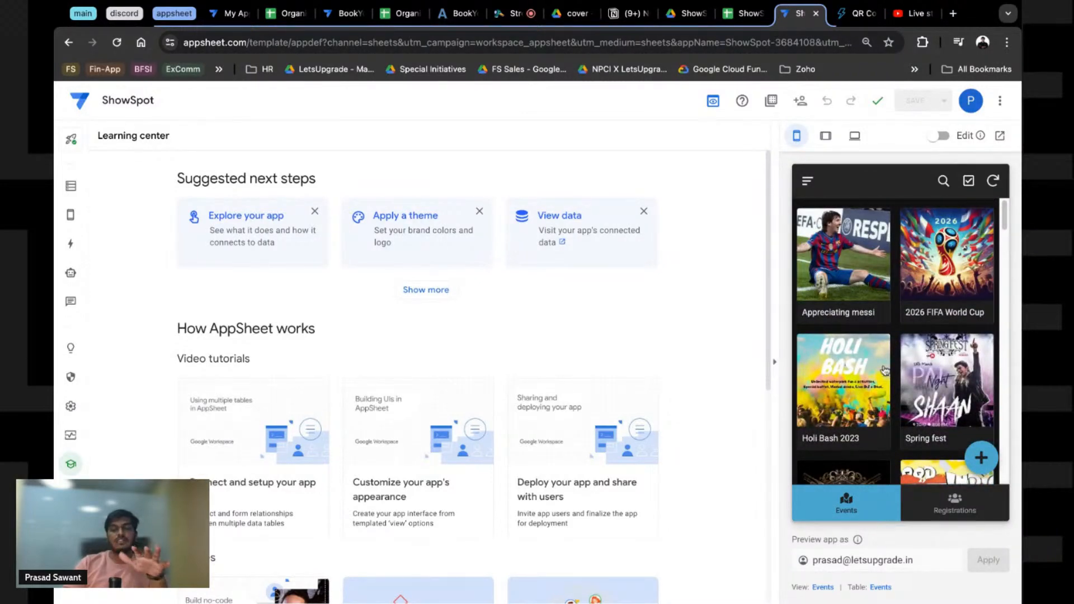
{"action": "scroll", "coordinate": [885, 369], "scroll_direction": "down", "scroll_amount": 8}
{"action": "scroll", "coordinate": [885, 367], "scroll_direction": "down", "scroll_amount": 10}
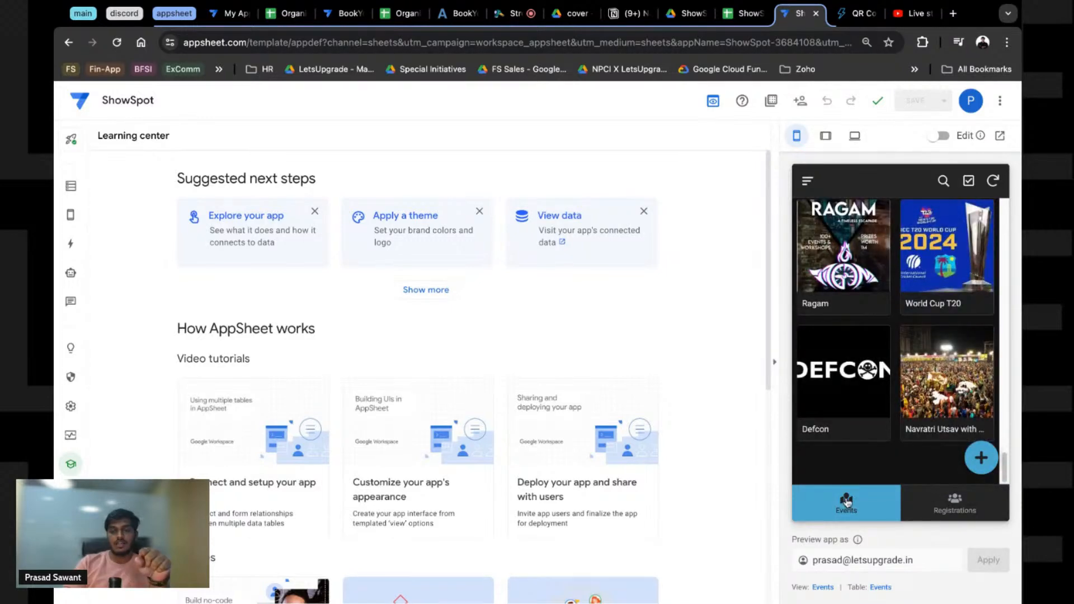
{"action": "left_click", "coordinate": [981, 458]}
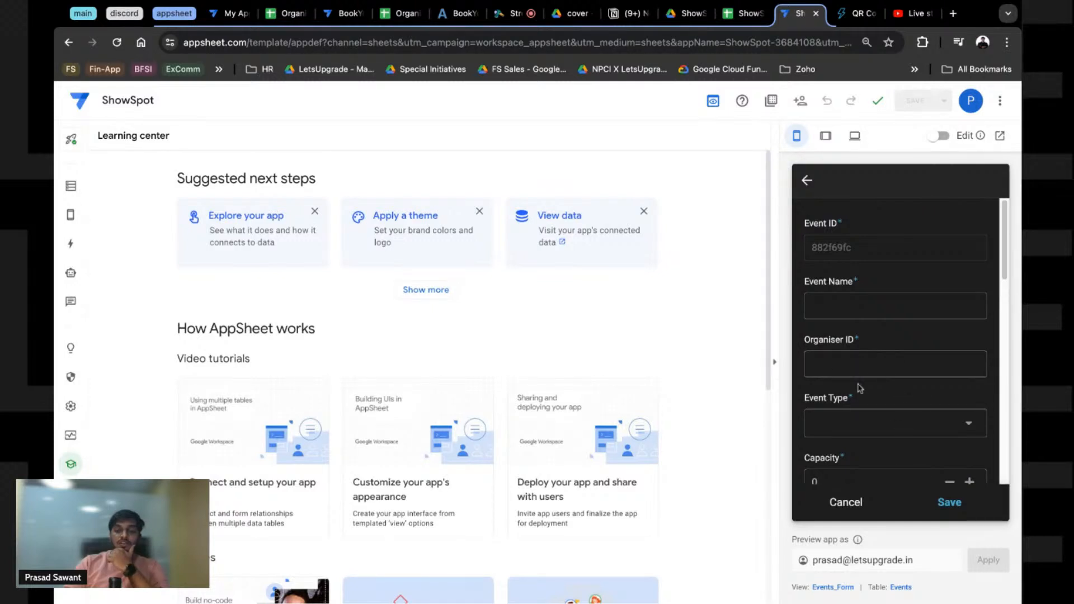
{"action": "left_click", "coordinate": [738, 18]}
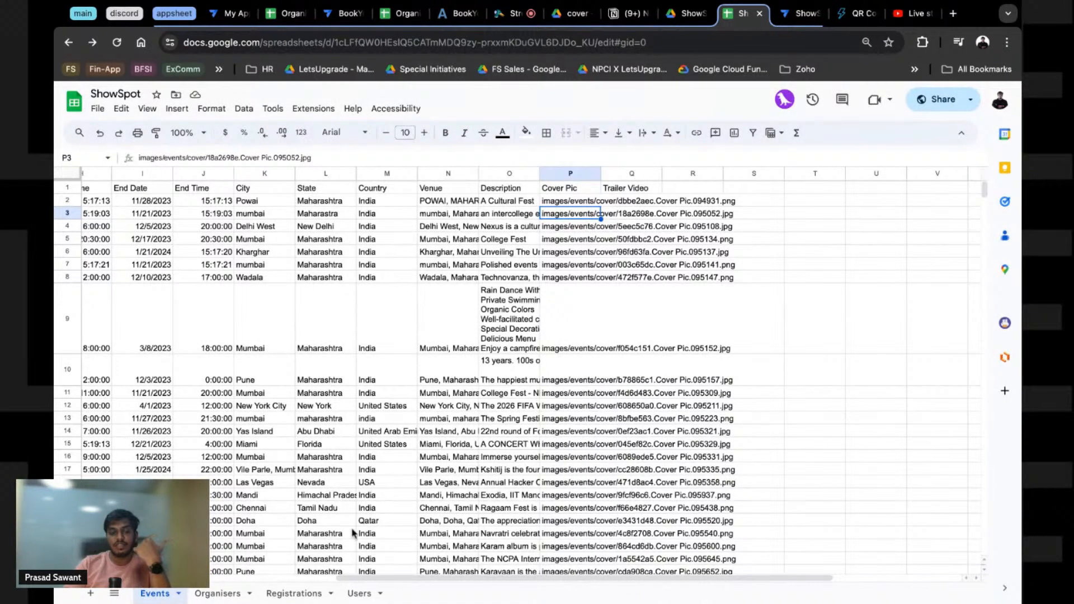
{"action": "left_click", "coordinate": [219, 594]}
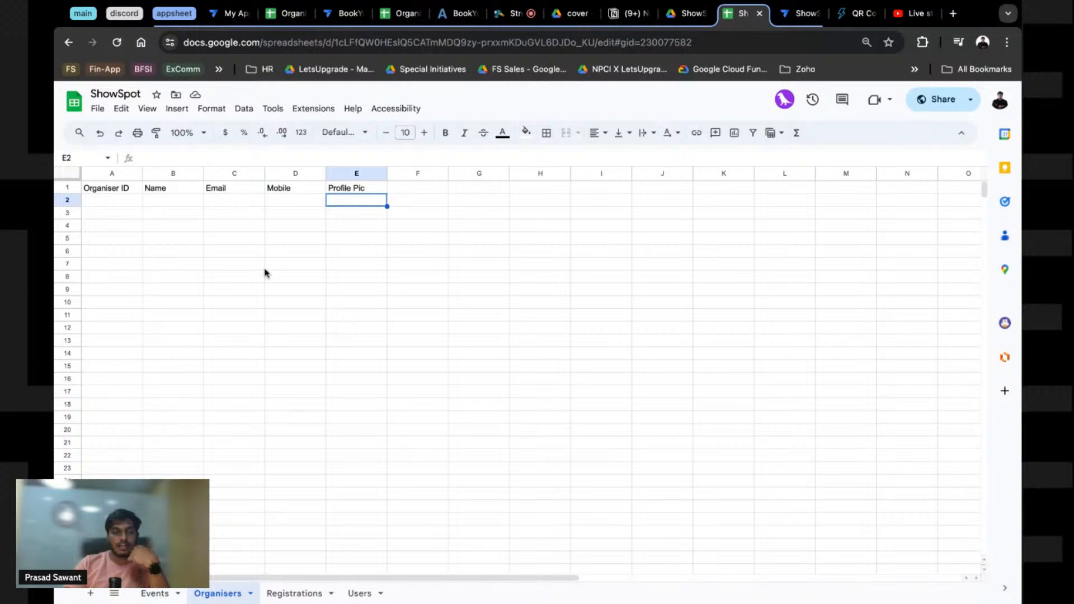
Step: Enter the organiser ID, name and e-mail address into cells A2 to C2
{"action": "left_click", "coordinate": [103, 204]}
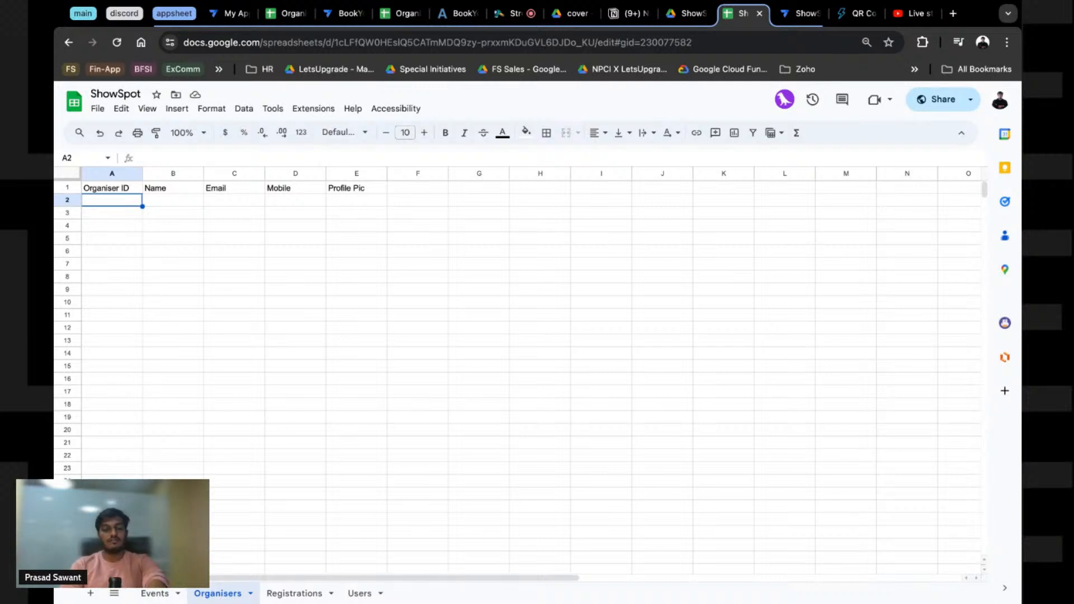
{"action": "type", "text": "a"}
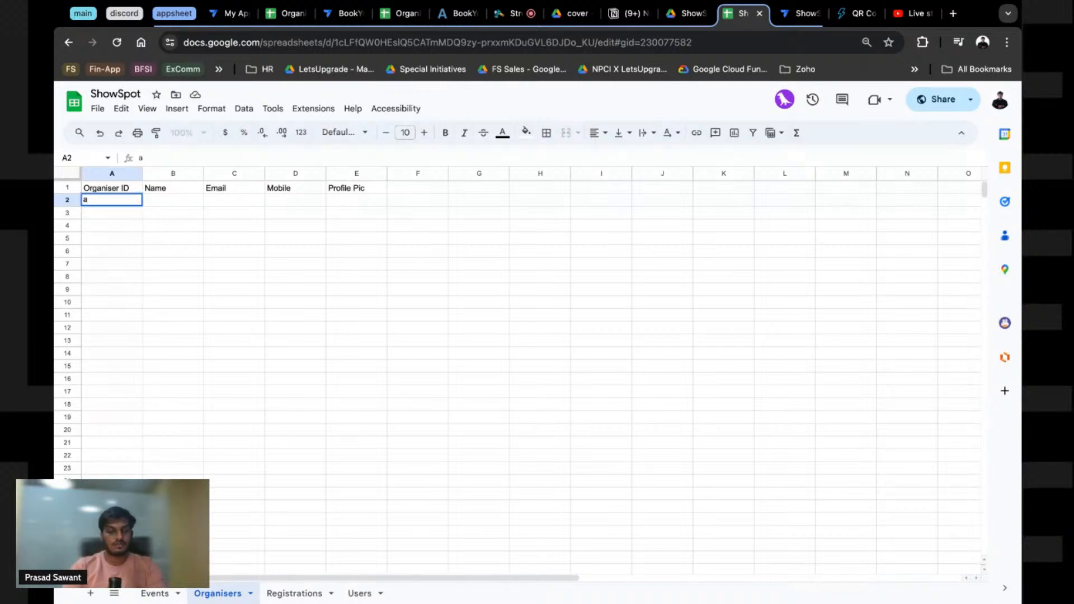
{"action": "type", "text": "`1"}
{"action": "type", "text": "23sad"}
{"action": "key", "text": "Tab"}
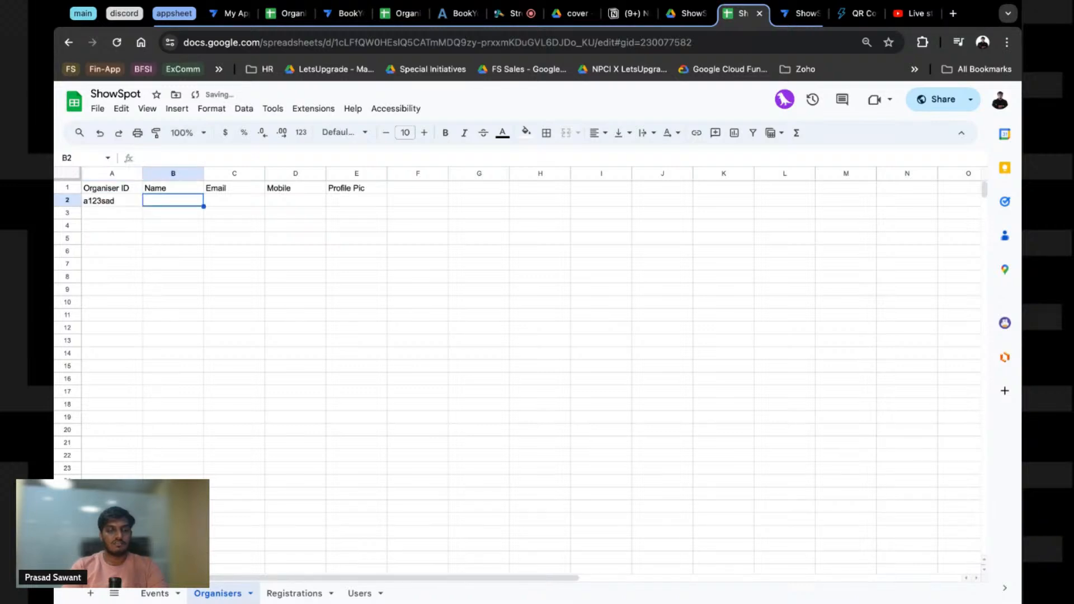
{"action": "key", "text": "Tab"}
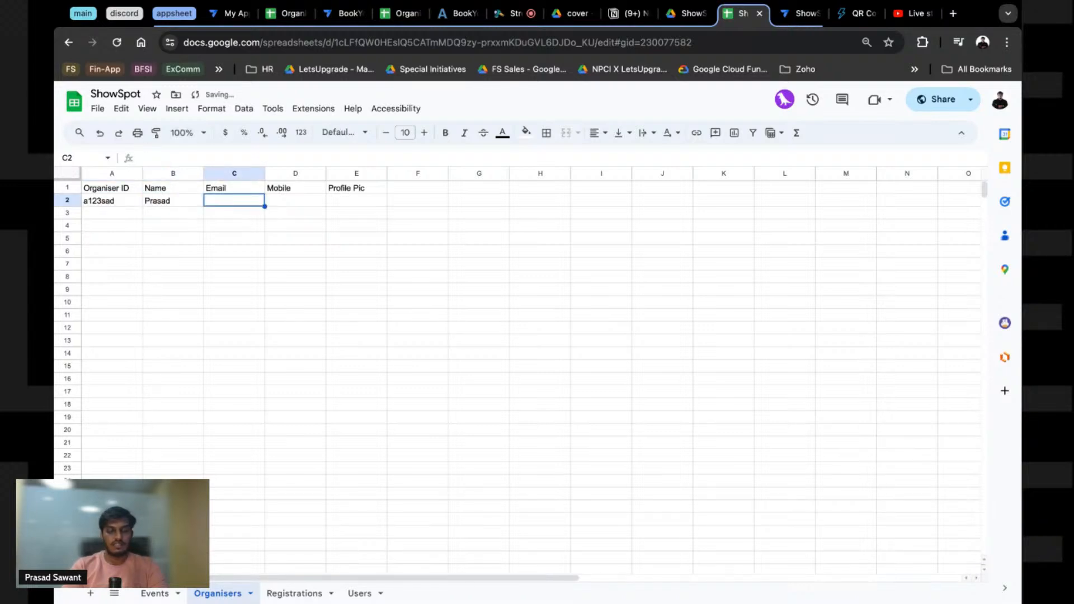
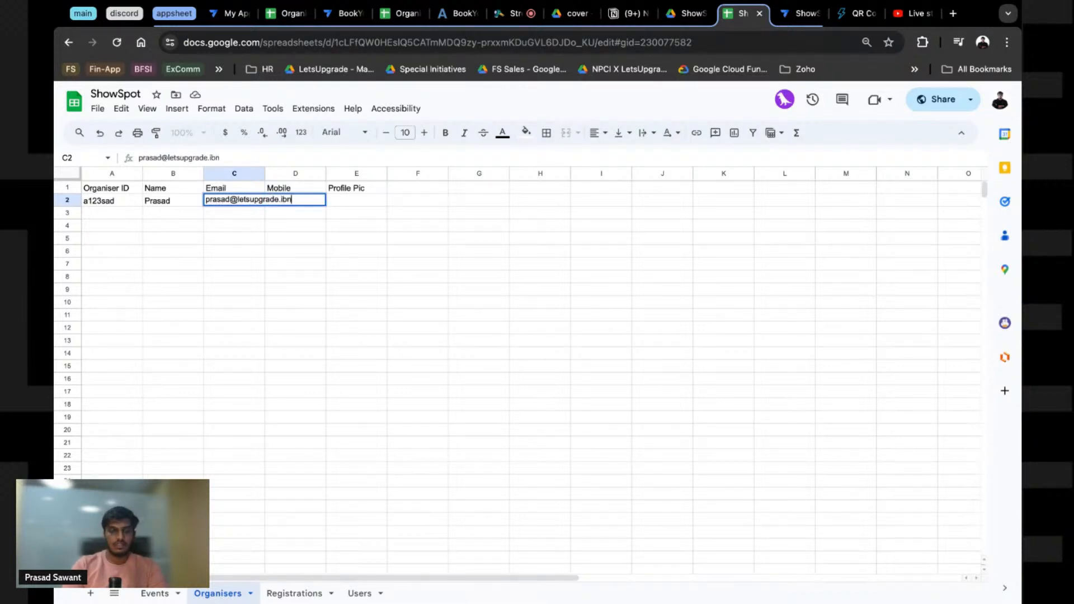
{"action": "key", "text": "Tab"}
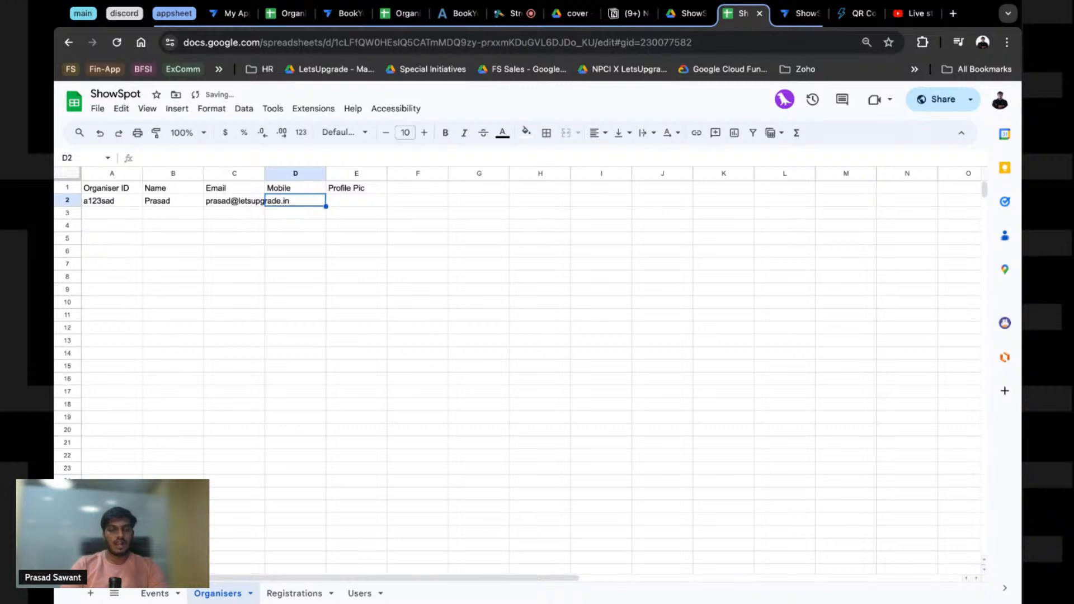
Step: Move to D2 for the mobile number, discarding a stray entry
{"action": "left_click", "coordinate": [230, 229]}
{"action": "left_click", "coordinate": [314, 204]}
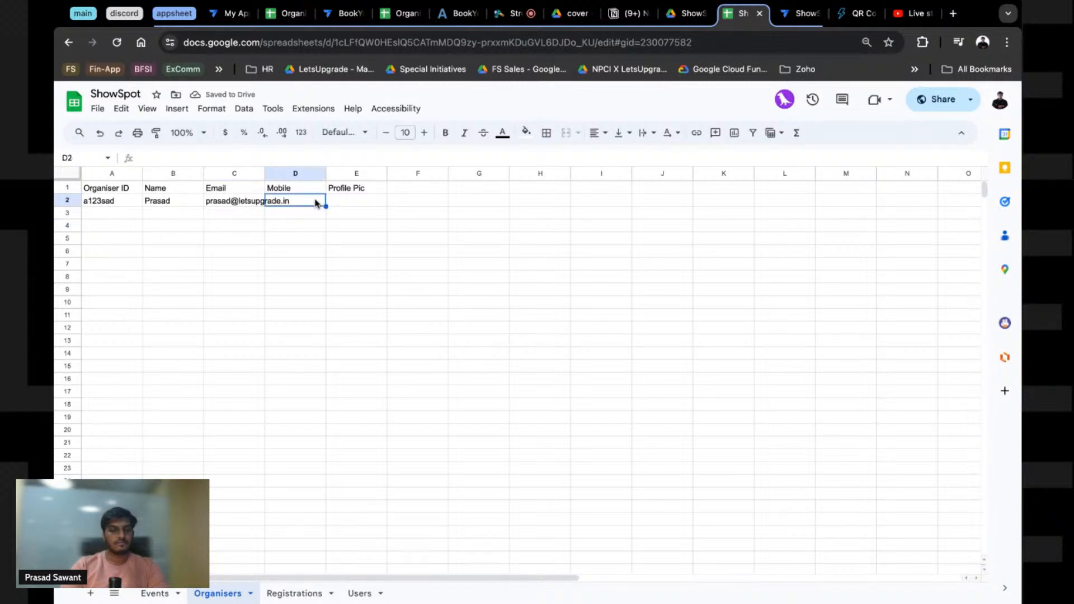
{"action": "type", "text": "P"}
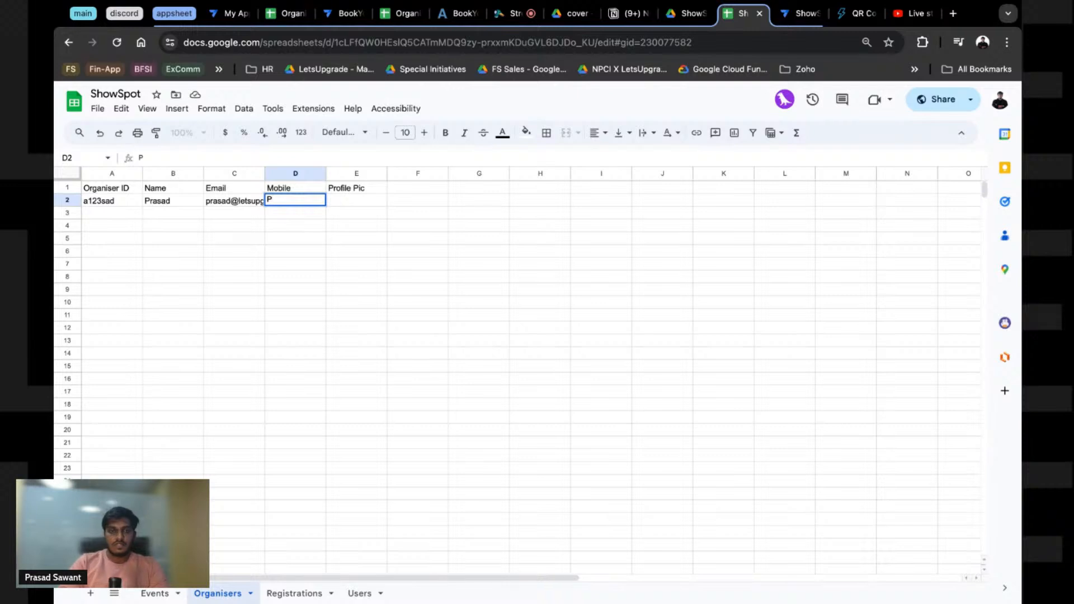
{"action": "key", "text": "Escape"}
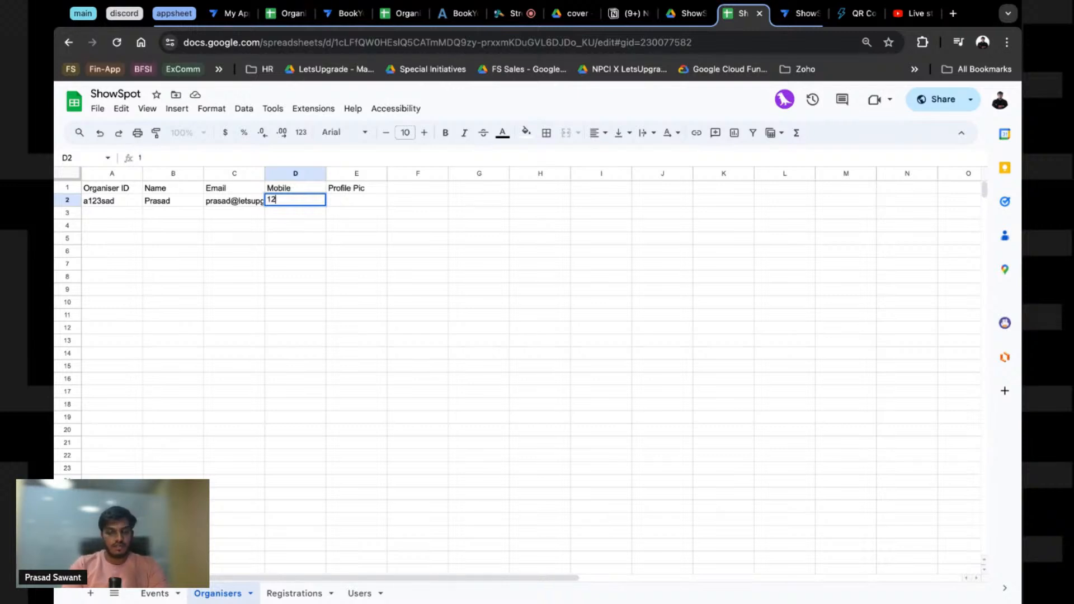
{"action": "key", "text": "Tab"}
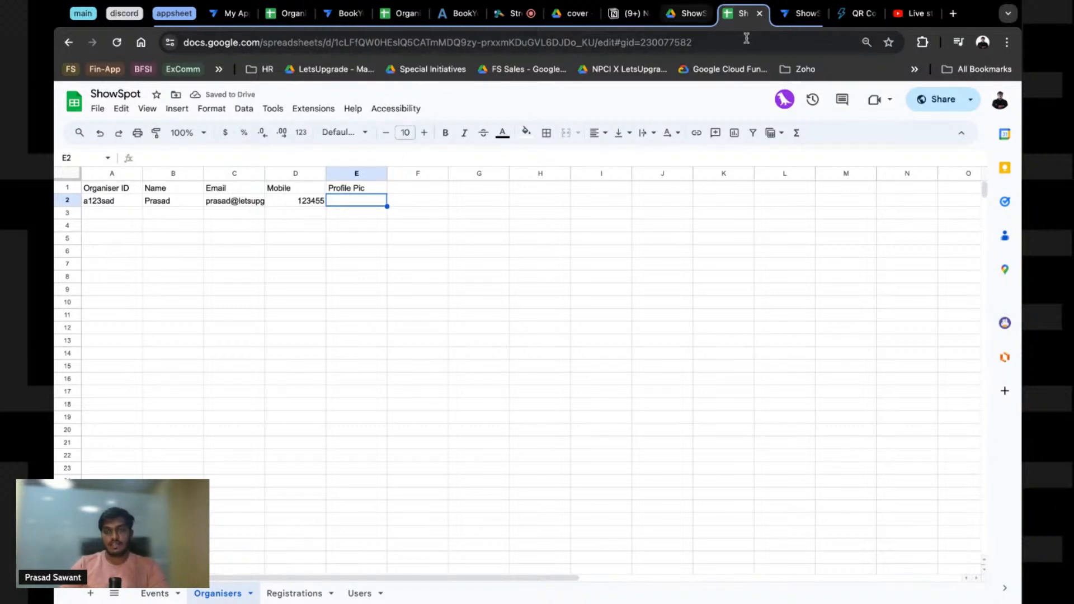
Step: Cancel the Events form, resync the preview, and open Organisers from the preview menu
{"action": "left_click", "coordinate": [783, 12]}
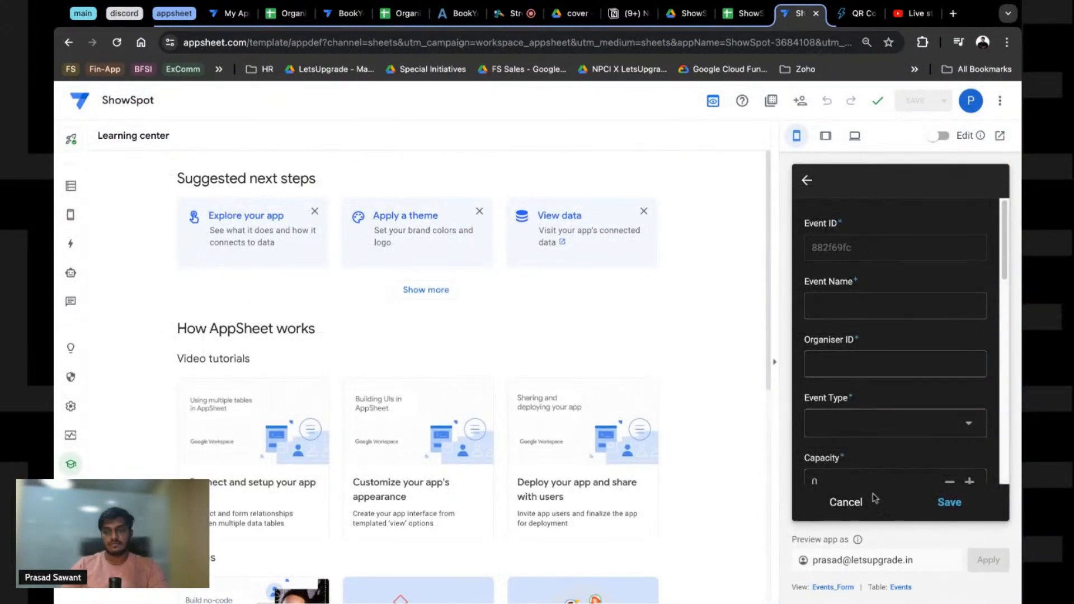
{"action": "left_click", "coordinate": [846, 509]}
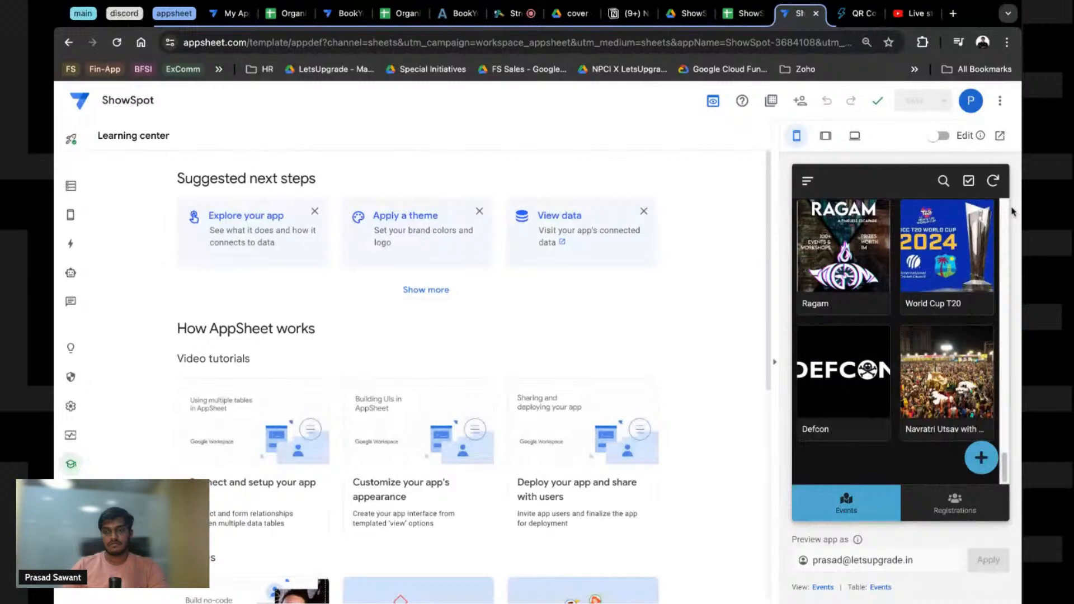
{"action": "left_click", "coordinate": [993, 180]}
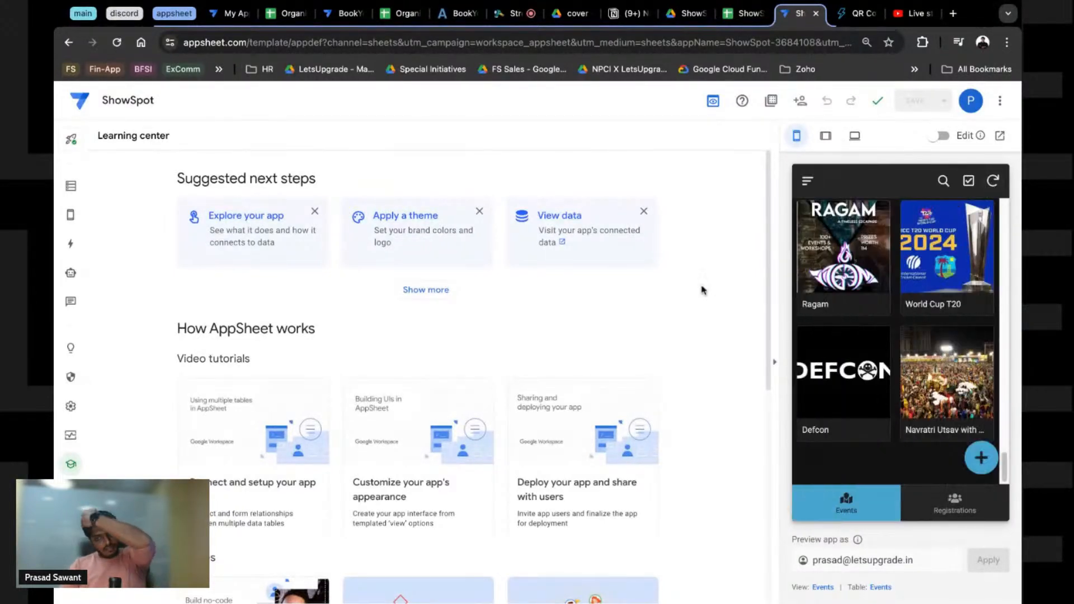
{"action": "left_click", "coordinate": [807, 180]}
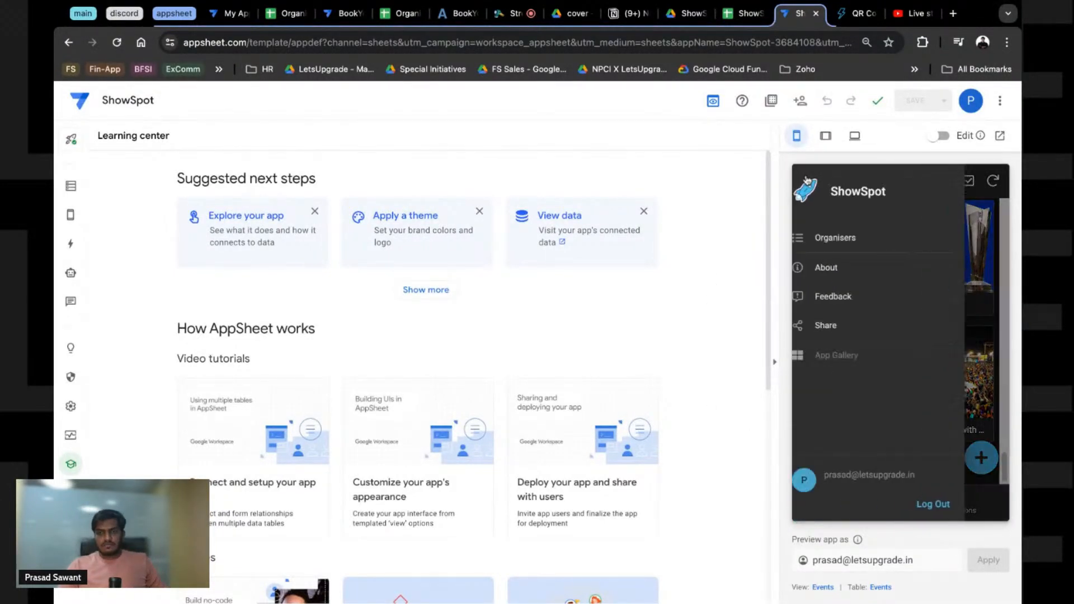
{"action": "left_click", "coordinate": [839, 237]}
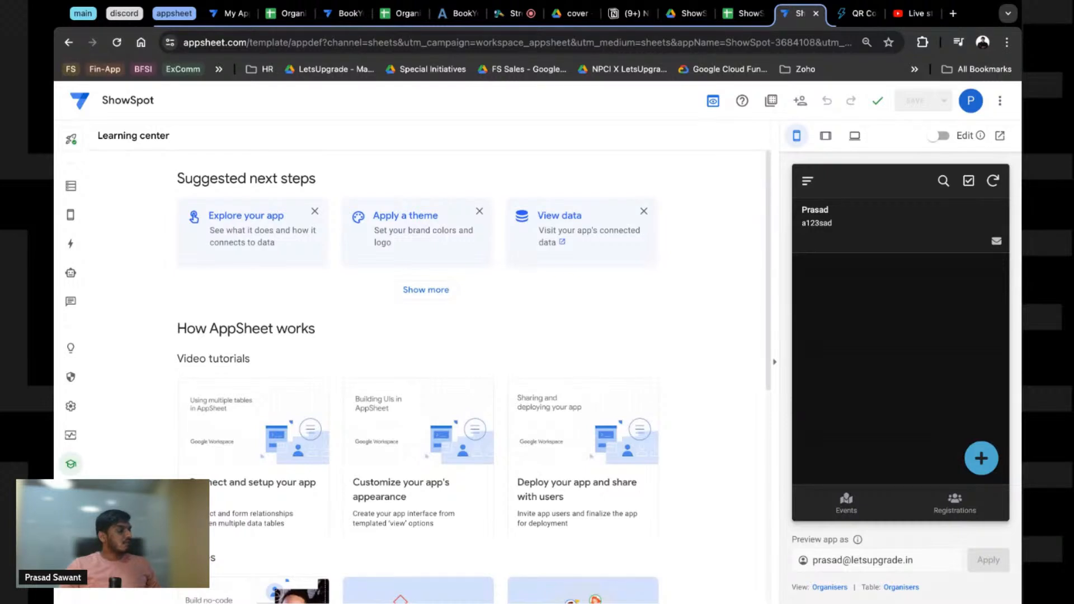
Step: In the Organisers view's Display settings, choose the suitcase icon instead of the star
{"action": "mouse_move", "coordinate": [70, 214]}
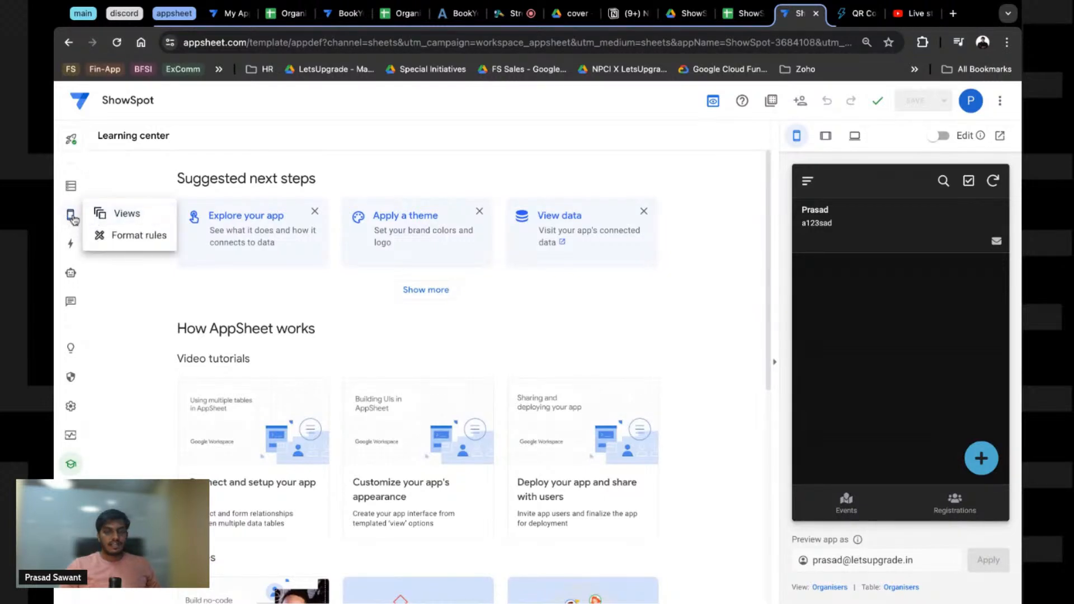
{"action": "left_click", "coordinate": [118, 216]}
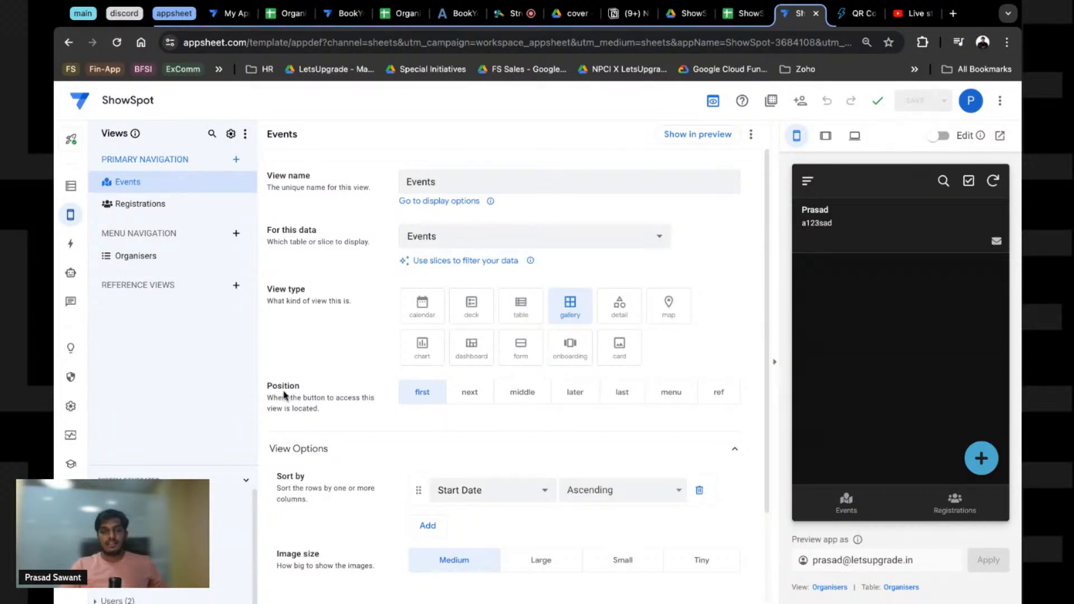
{"action": "left_click", "coordinate": [132, 259]}
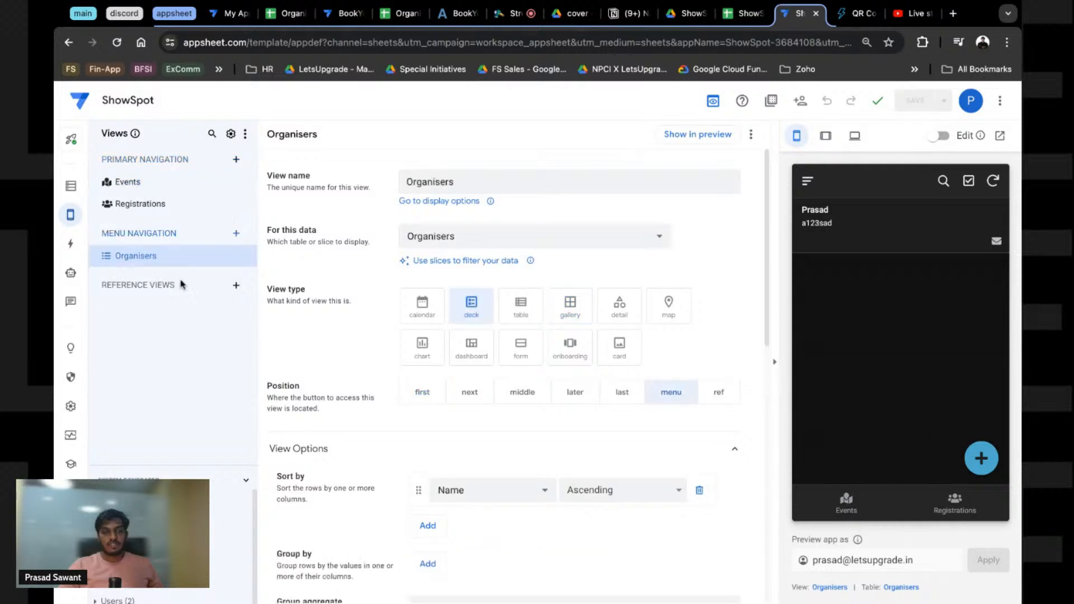
{"action": "left_click", "coordinate": [807, 182]}
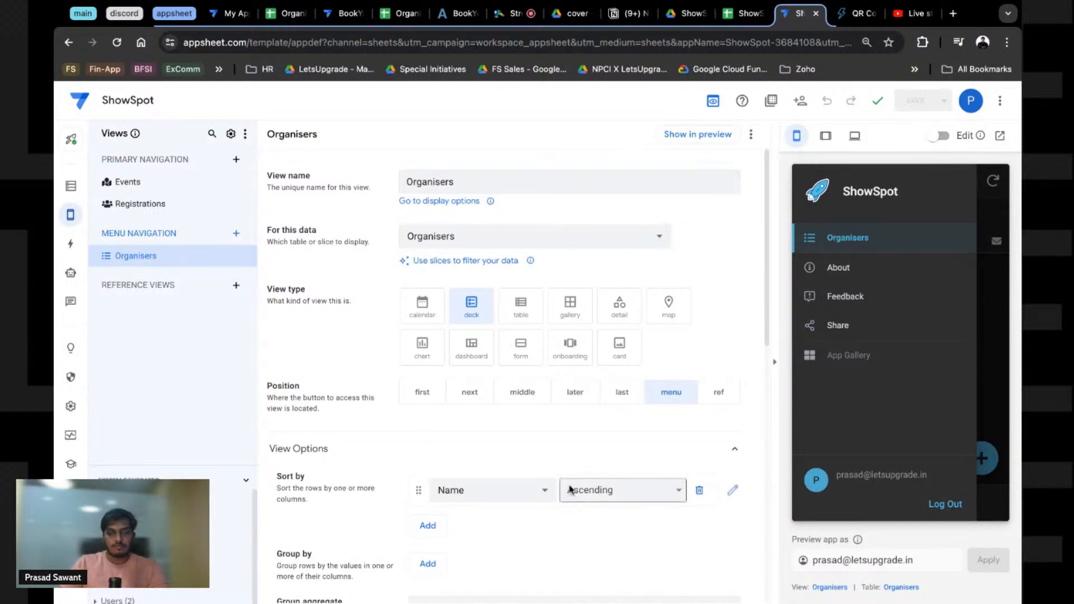
{"action": "scroll", "coordinate": [470, 386], "scroll_direction": "down", "scroll_amount": 10}
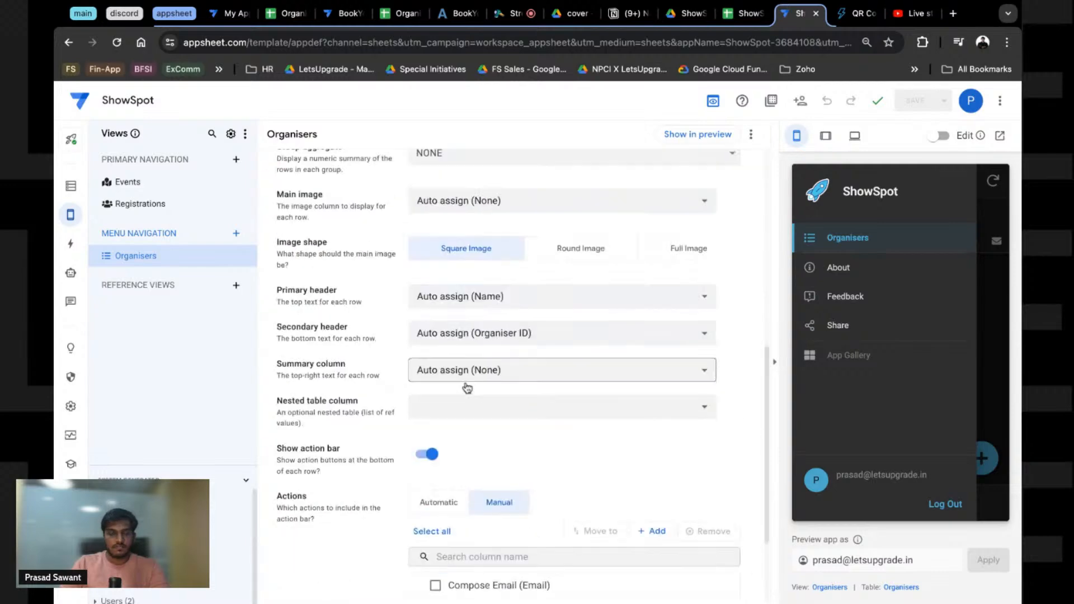
{"action": "left_click", "coordinate": [316, 510]}
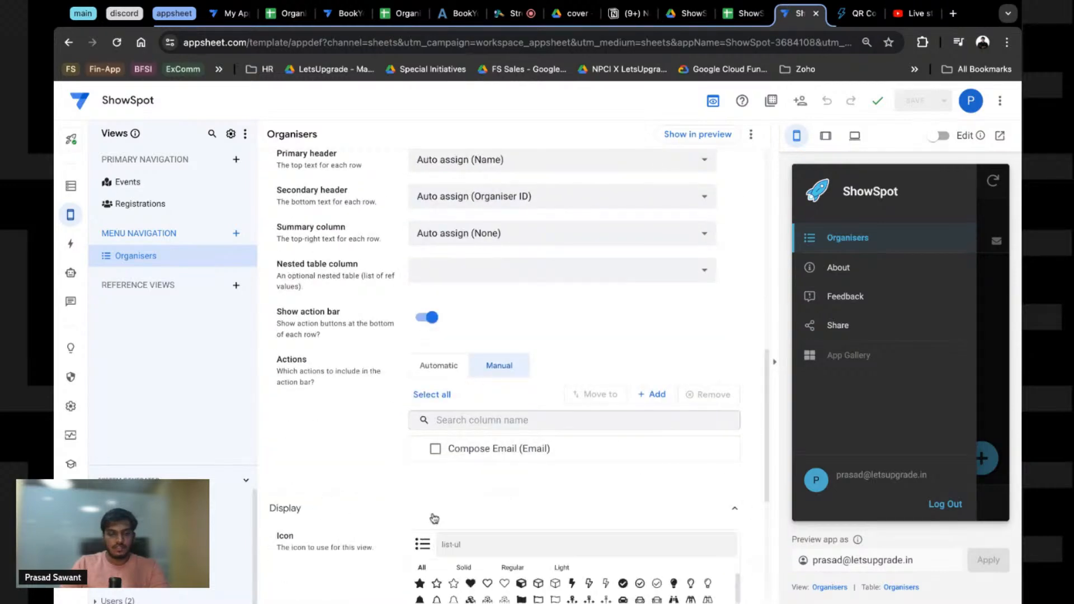
{"action": "scroll", "coordinate": [534, 517], "scroll_direction": "down", "scroll_amount": 5}
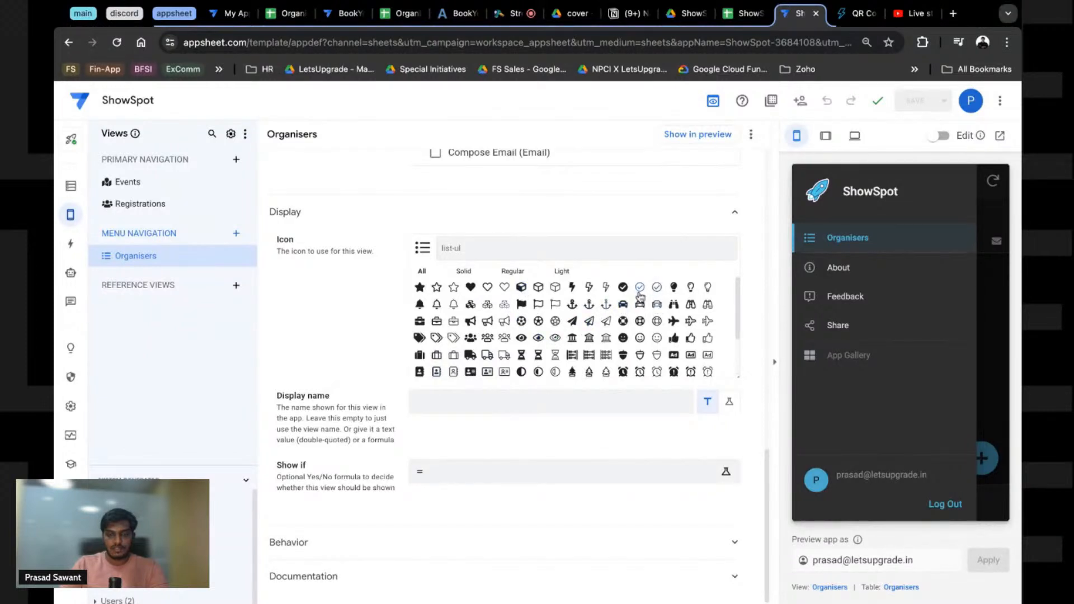
{"action": "left_click", "coordinate": [419, 287]}
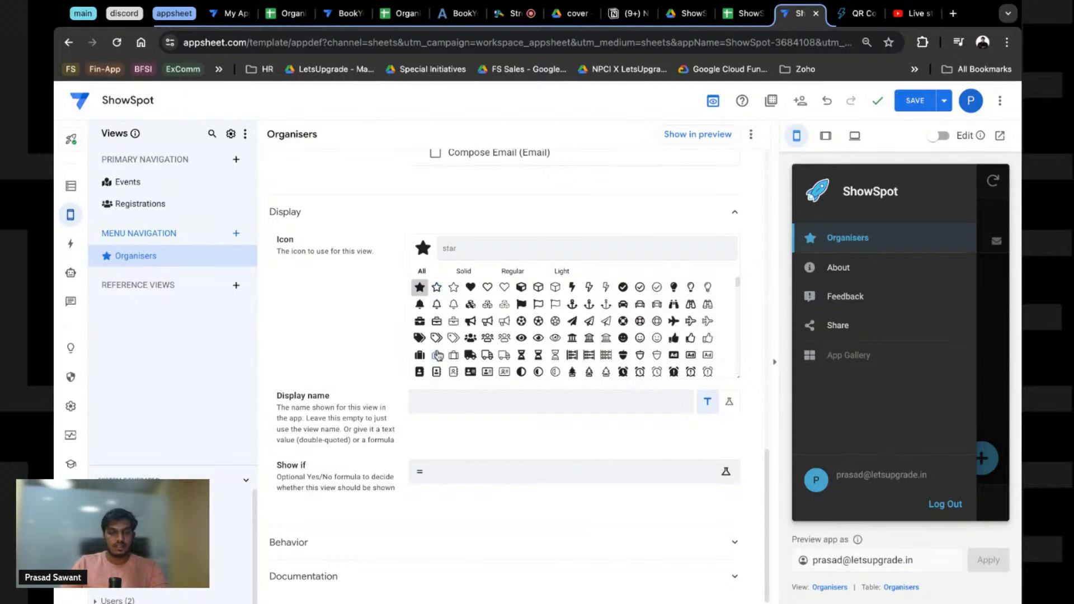
{"action": "left_click", "coordinate": [420, 355]}
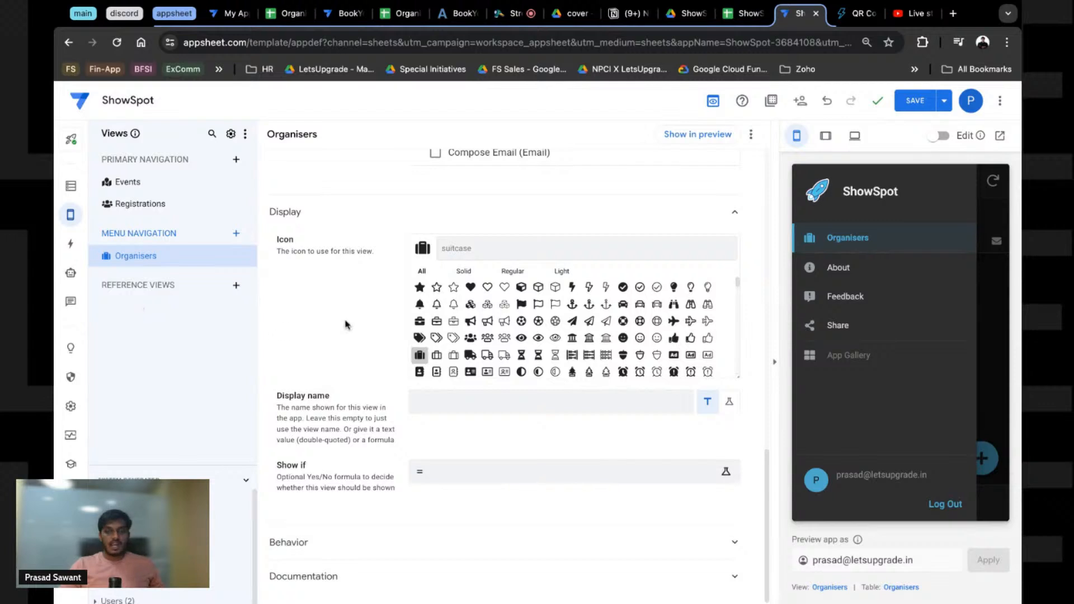
Step: Change the Organisers table's Profile Pic column to type Image and check the preview's edit form
{"action": "left_click", "coordinate": [71, 187]}
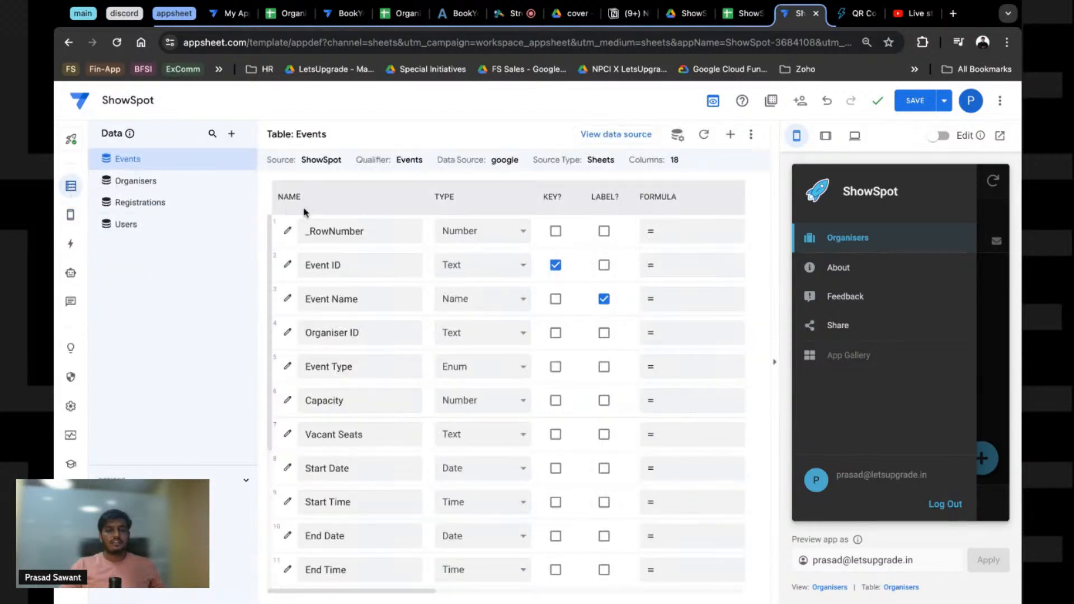
{"action": "left_click", "coordinate": [135, 181]}
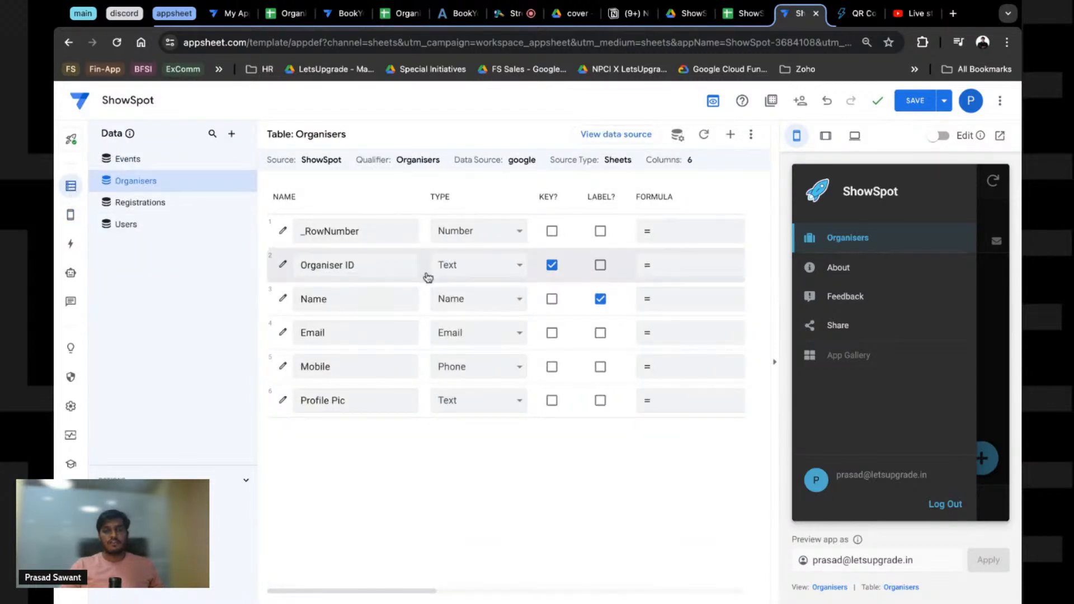
{"action": "scroll", "coordinate": [428, 278], "scroll_direction": "right", "scroll_amount": 2}
{"action": "scroll", "coordinate": [427, 278], "scroll_direction": "right", "scroll_amount": 10}
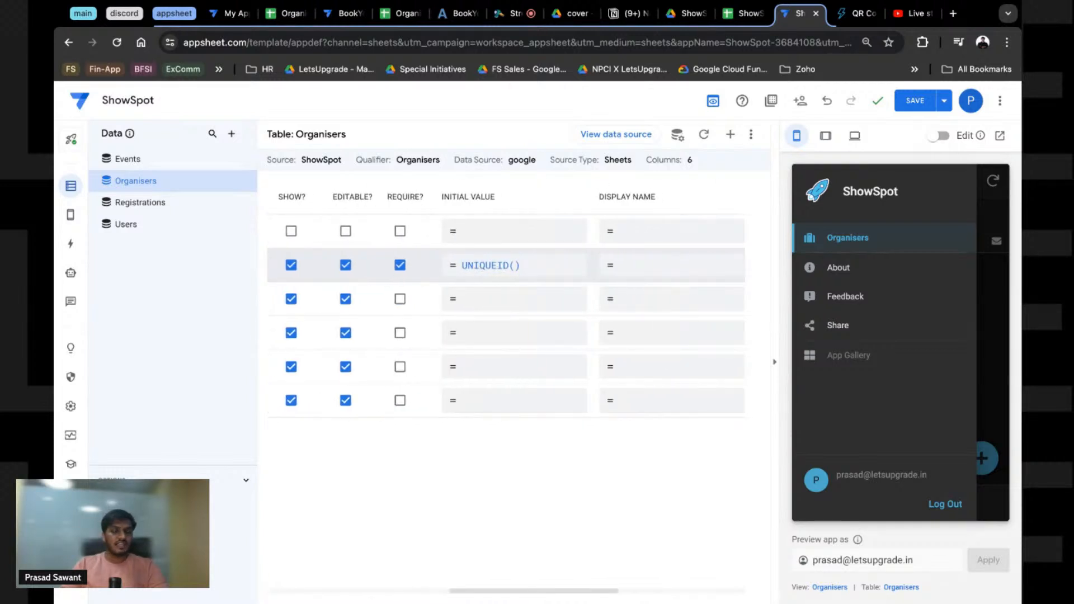
{"action": "scroll", "coordinate": [427, 277], "scroll_direction": "left", "scroll_amount": 8}
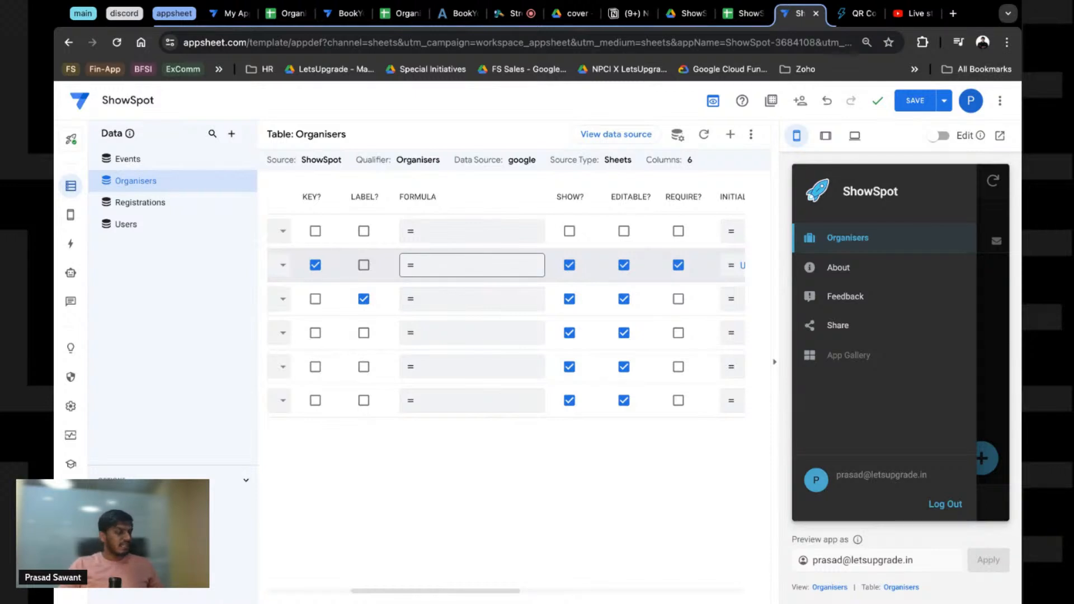
{"action": "scroll", "coordinate": [360, 364], "scroll_direction": "left", "scroll_amount": 6}
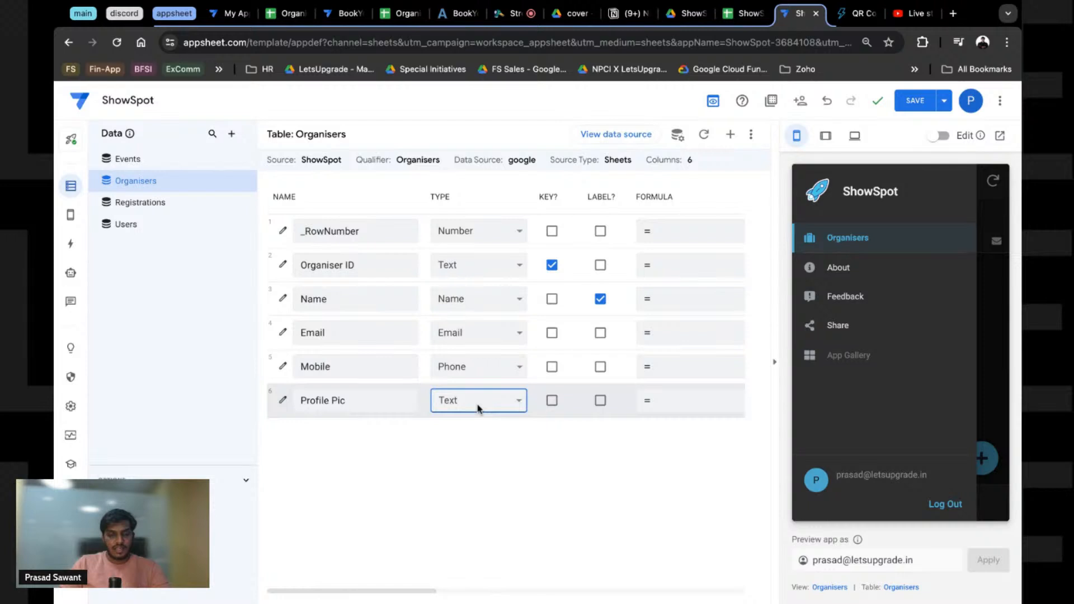
{"action": "left_click", "coordinate": [463, 466]}
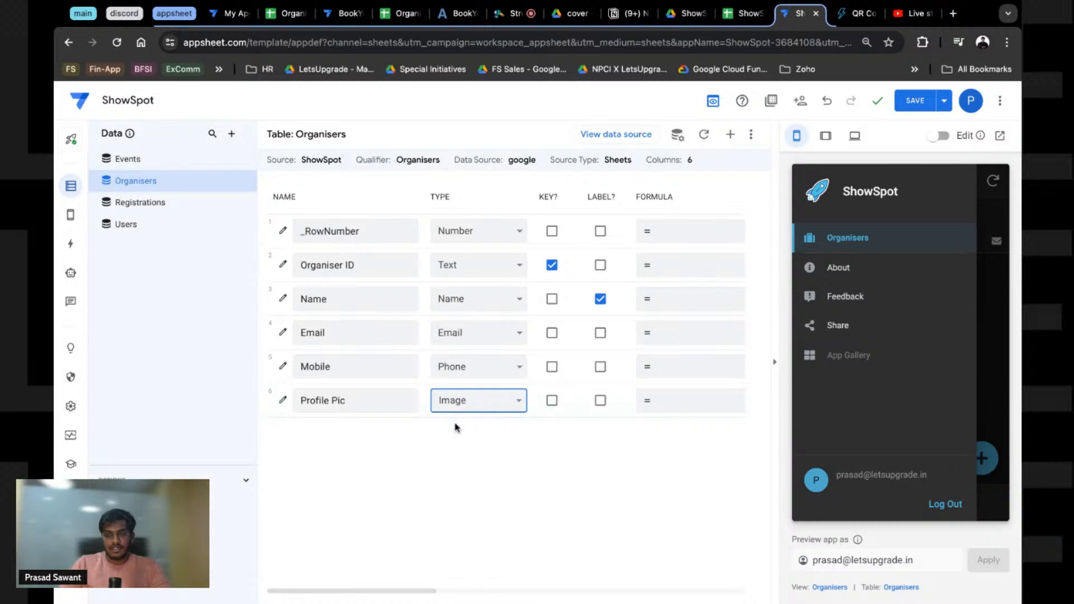
{"action": "left_click", "coordinate": [993, 468]}
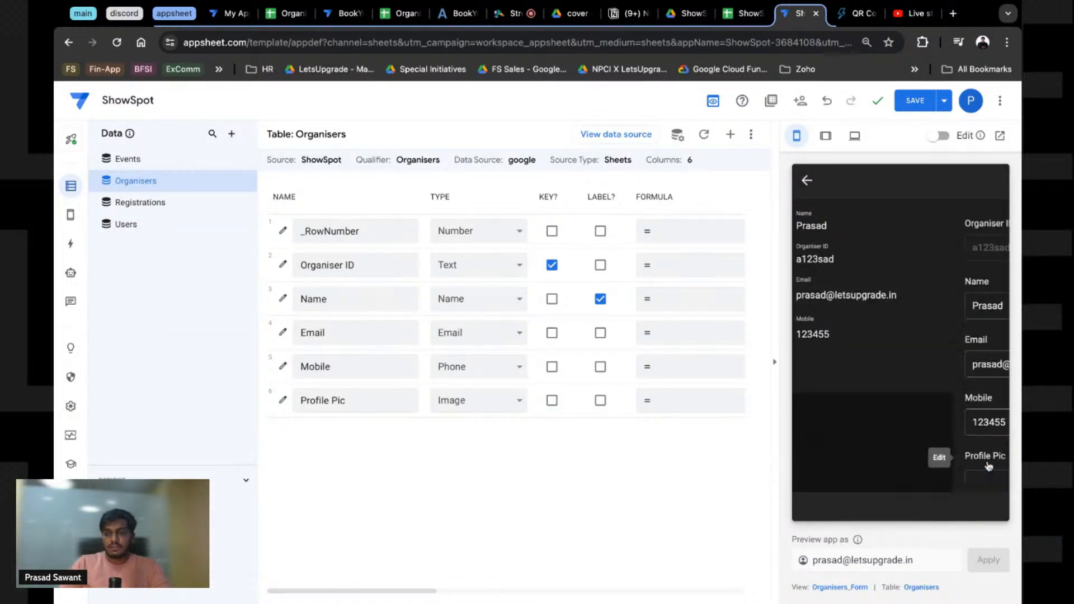
{"action": "scroll", "coordinate": [894, 452], "scroll_direction": "down", "scroll_amount": 1}
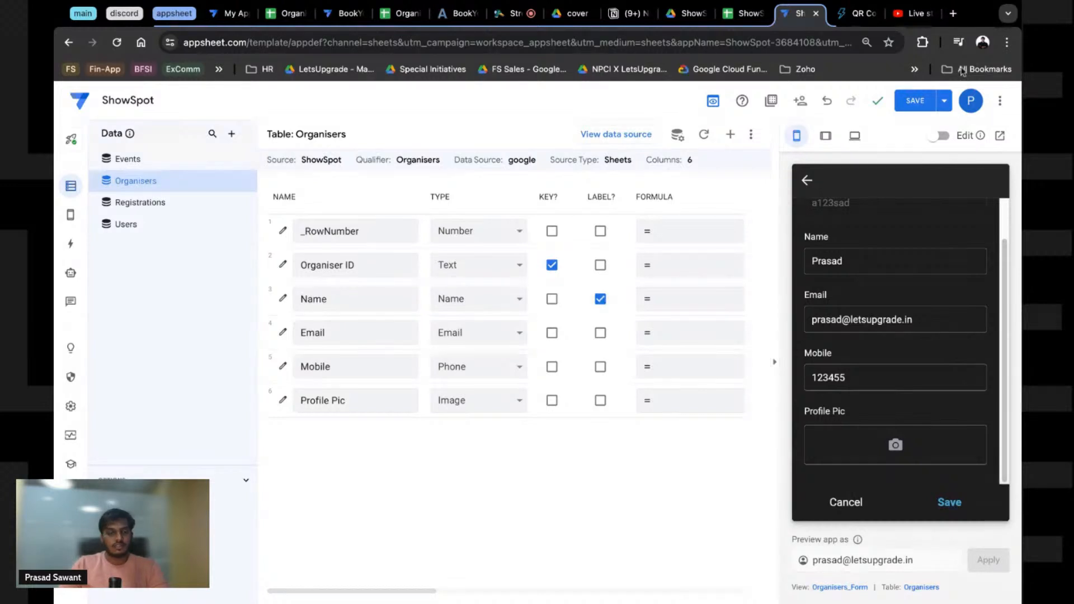
Step: Search Google in a new tab for 'avatarprofile' and filter the image results to Png
{"action": "key", "text": "ctrl+t"}
{"action": "type", "text": "avatar"}
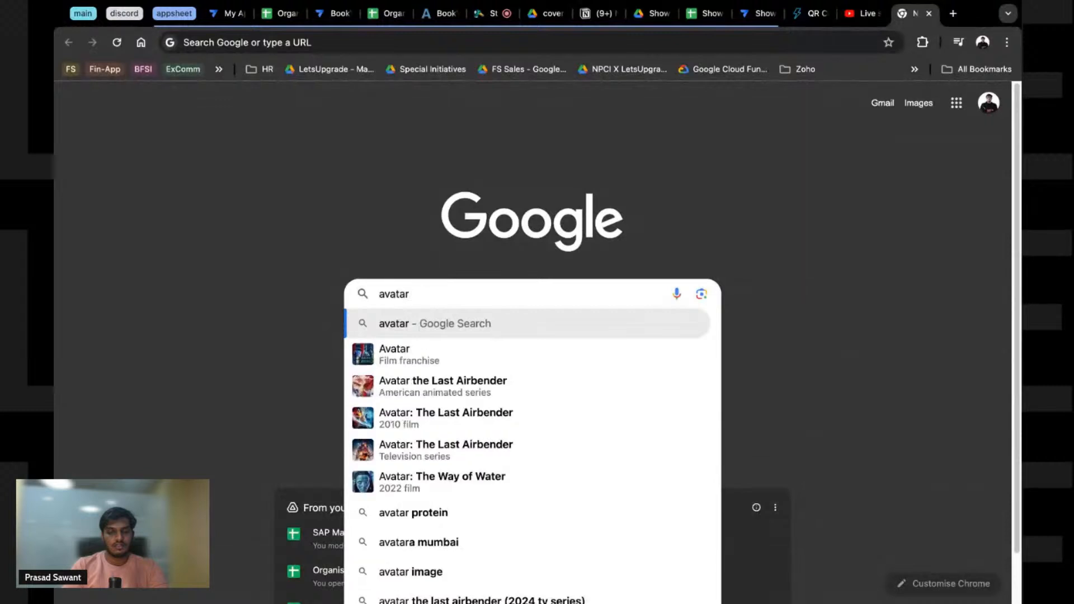
{"action": "type", "text": "profile"}
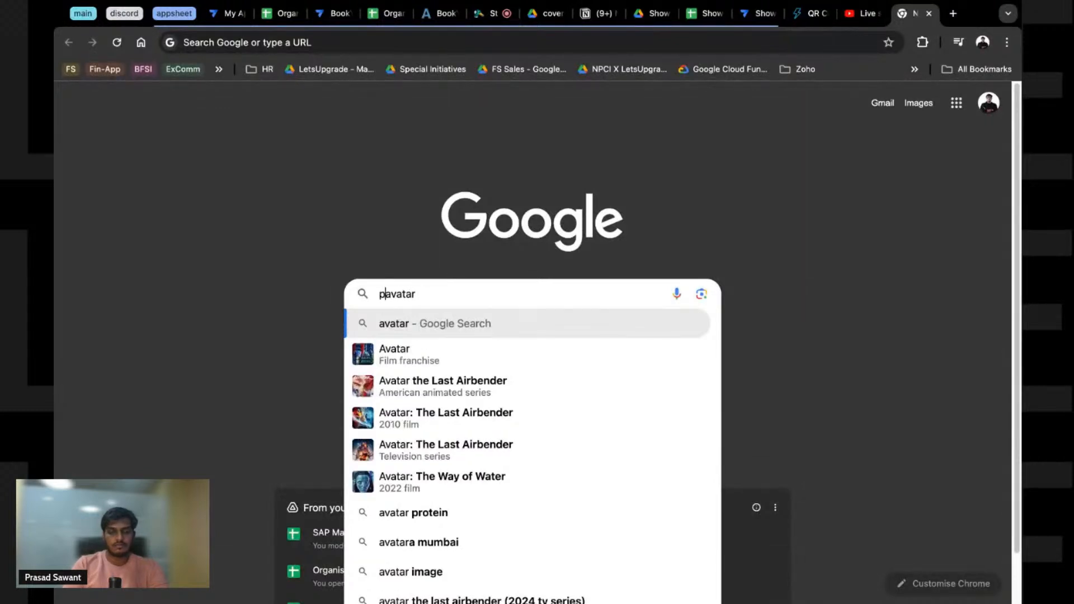
{"action": "key", "text": "Return"}
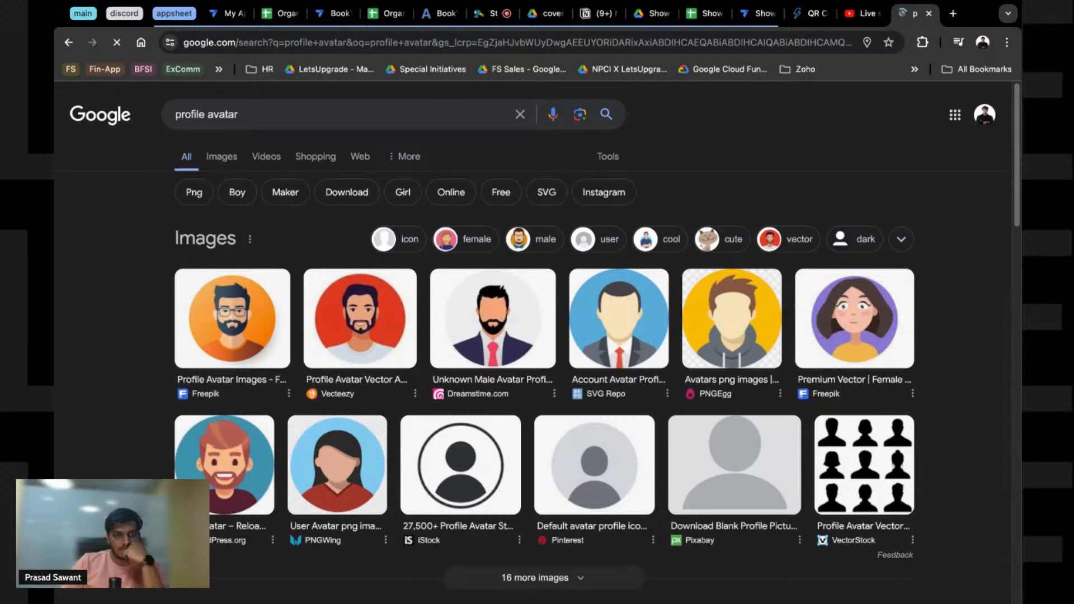
{"action": "left_click", "coordinate": [192, 195]}
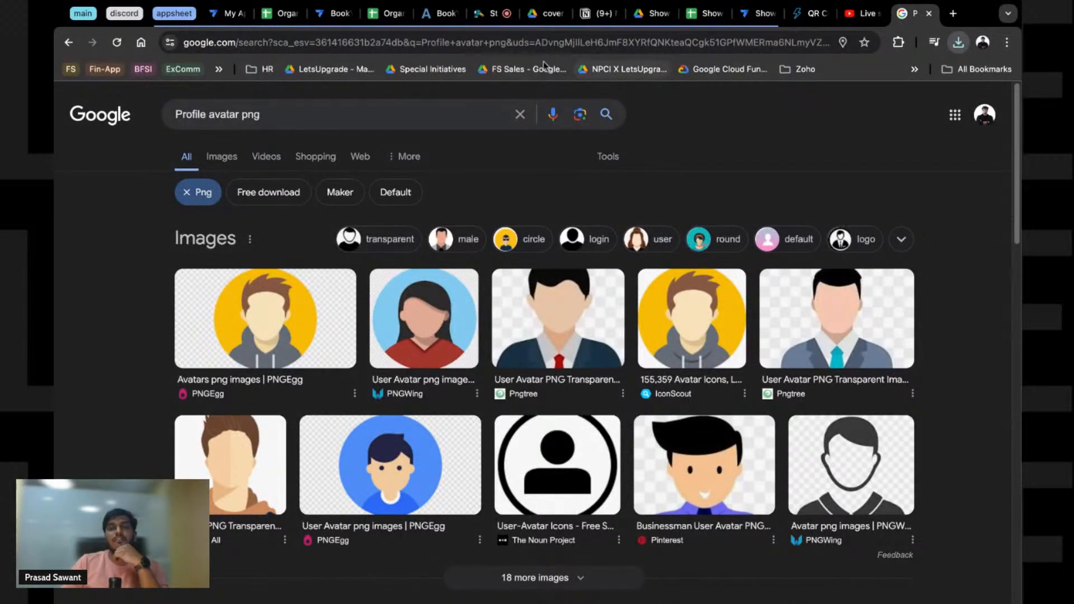
Step: Open the Drive images folder and the event cover images folder, then return to the AppSheet Organisers table
{"action": "left_click", "coordinate": [658, 17]}
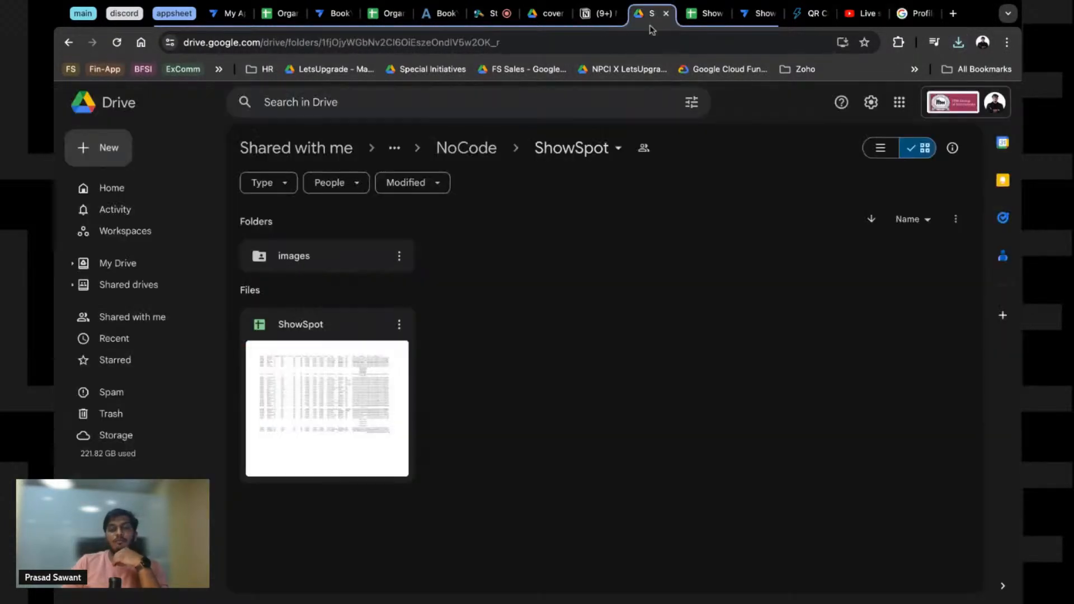
{"action": "double_click", "coordinate": [324, 261]}
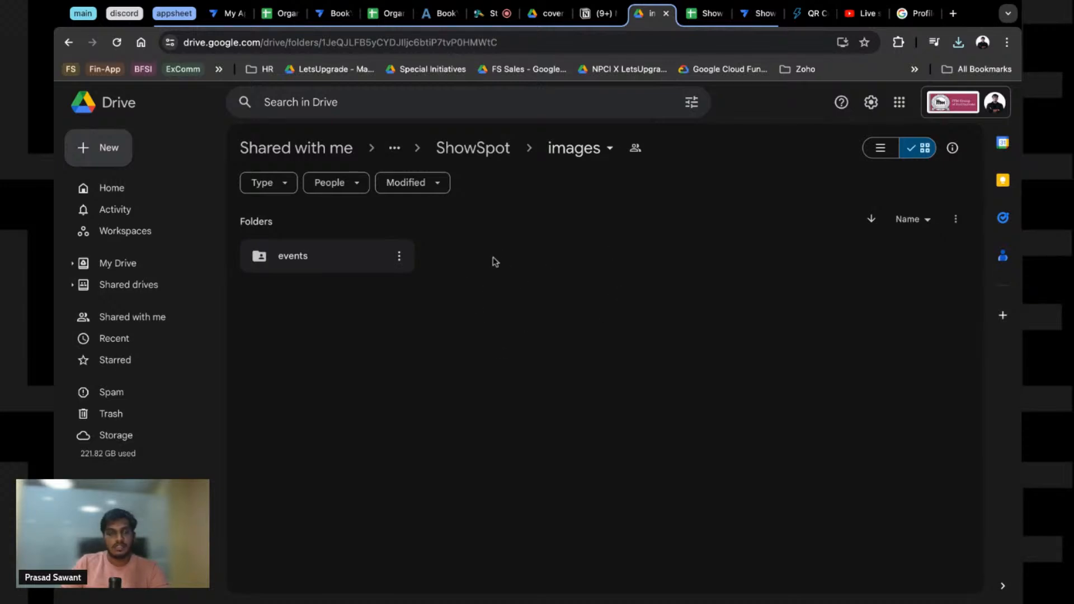
{"action": "left_click", "coordinate": [485, 14]}
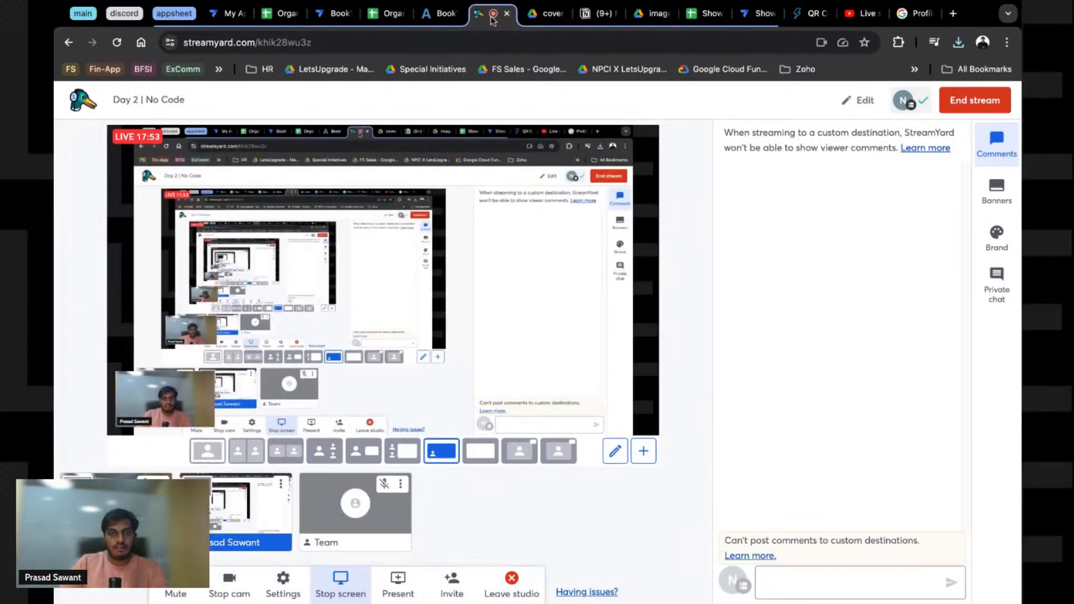
{"action": "left_click", "coordinate": [553, 17]}
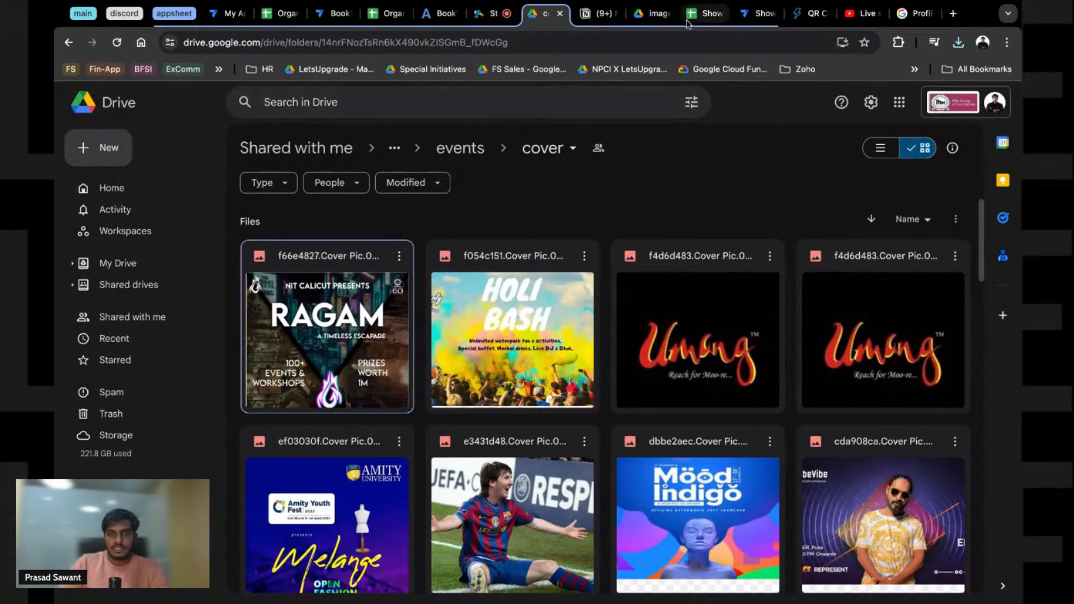
{"action": "left_click", "coordinate": [752, 14]}
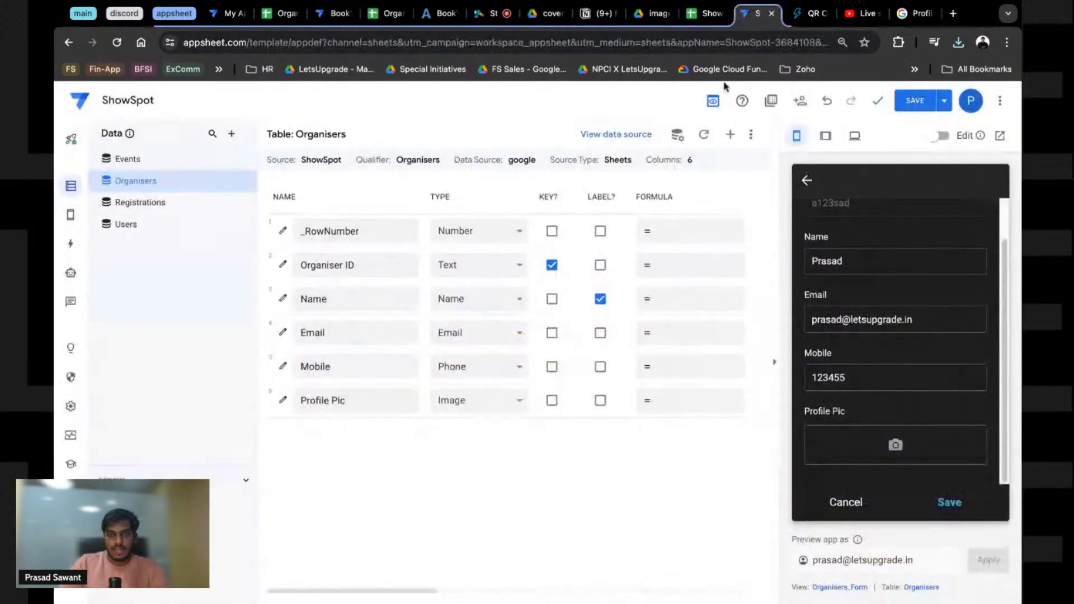
Step: Enter "images/organisers/profile" as the Profile Pic image folder path expression and save it
{"action": "left_click", "coordinate": [604, 401]}
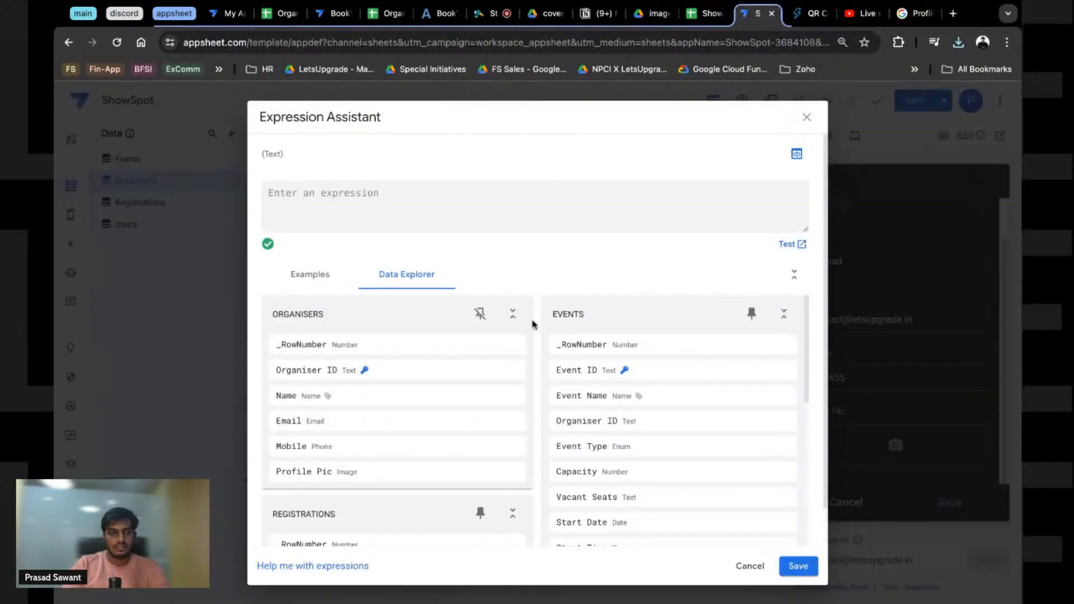
{"action": "key", "text": "Escape"}
{"action": "left_click", "coordinate": [494, 400]}
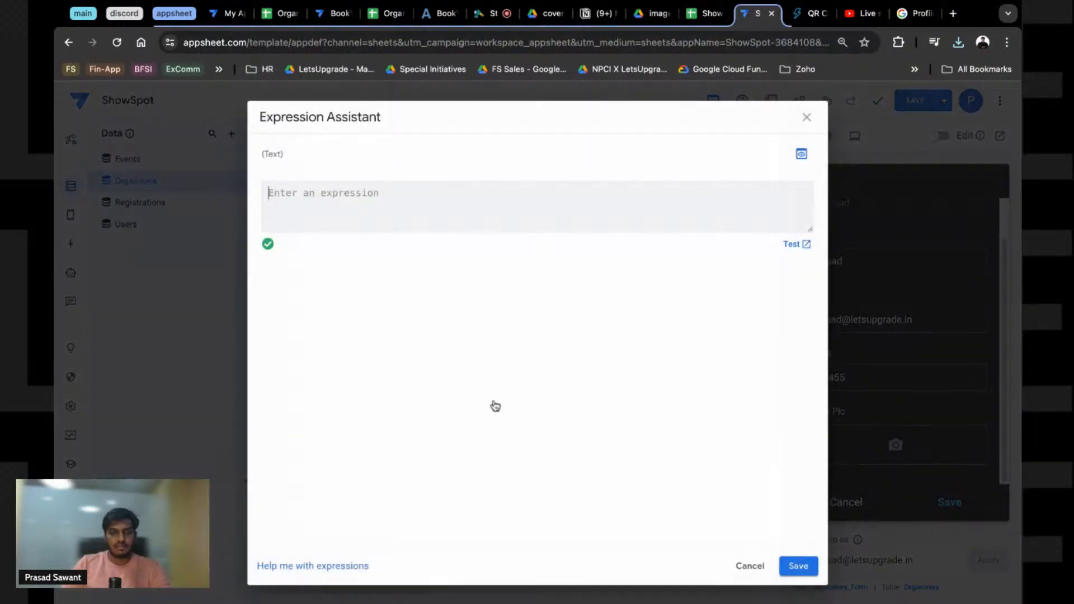
{"action": "type", "text": "\"/"}
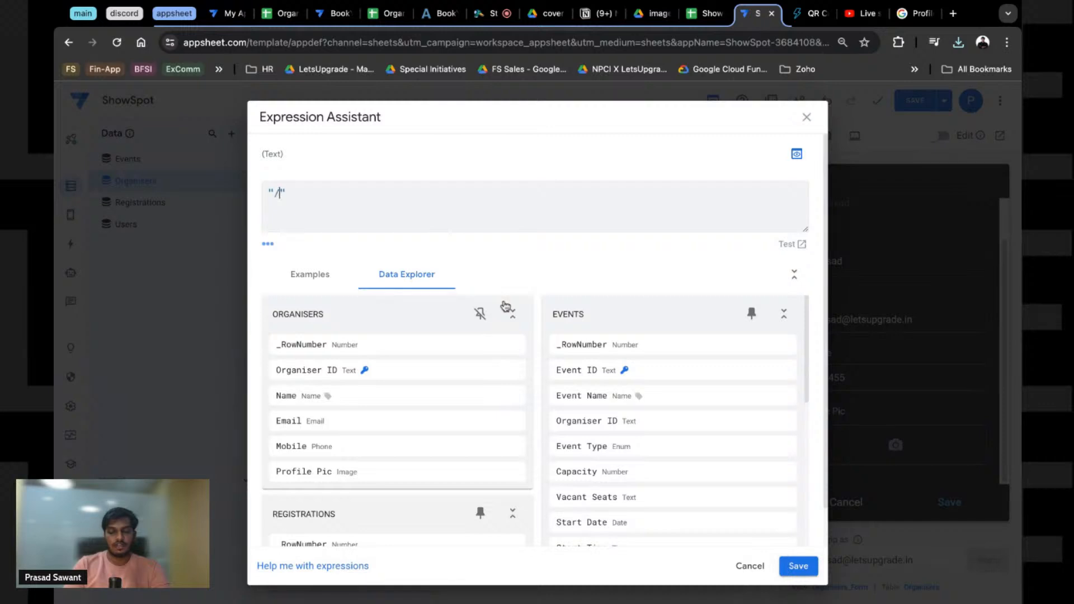
{"action": "type", "text": "images"}
{"action": "key", "text": "BackSpace"}
{"action": "key", "text": "BackSpace"}
{"action": "key", "text": "BackSpace"}
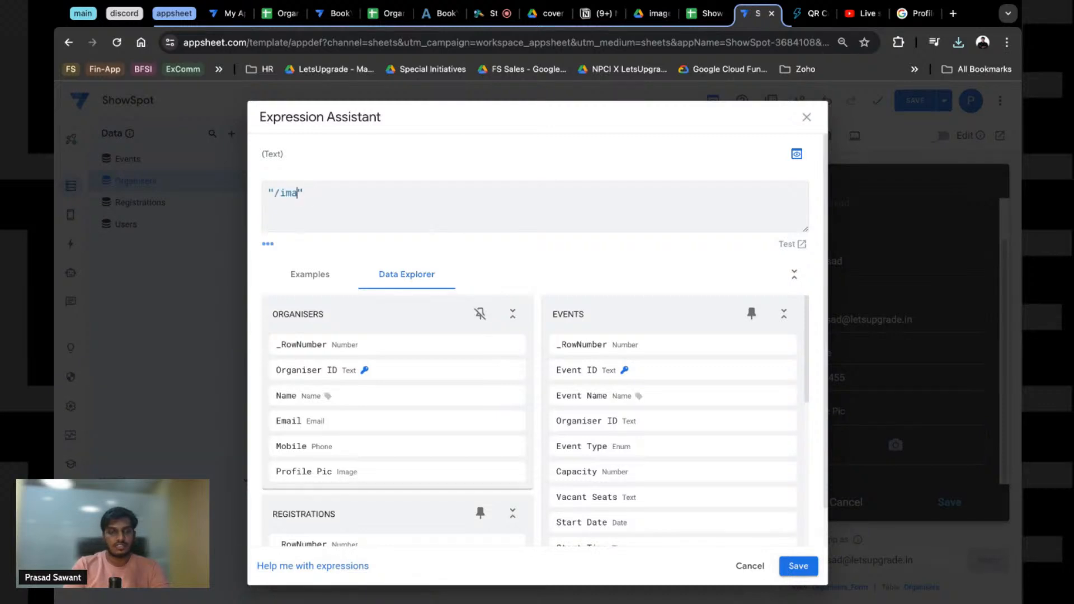
{"action": "key", "text": "BackSpace"}
{"action": "key", "text": "BackSpace"}
{"action": "key", "text": "BackSpace"}
{"action": "type", "text": "image"}
{"action": "key", "text": "BackSpace"}
{"action": "key", "text": "BackSpace"}
{"action": "key", "text": "BackSpace"}
{"action": "key", "text": "BackSpace"}
{"action": "key", "text": "BackSpace"}
{"action": "key", "text": "BackSpace"}
{"action": "type", "text": "\"images/"}
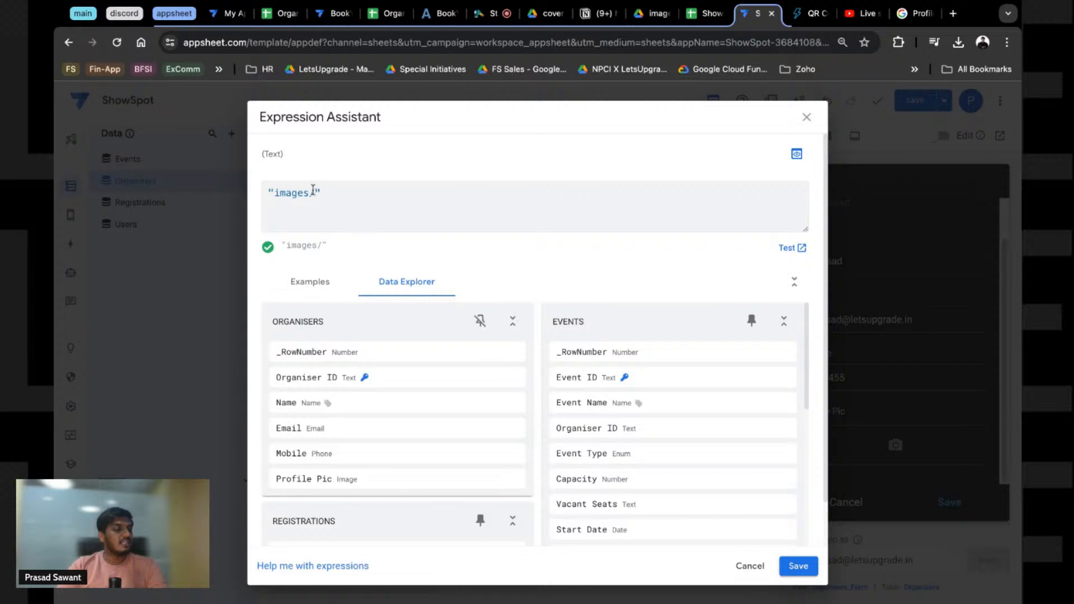
{"action": "type", "text": "oraga"}
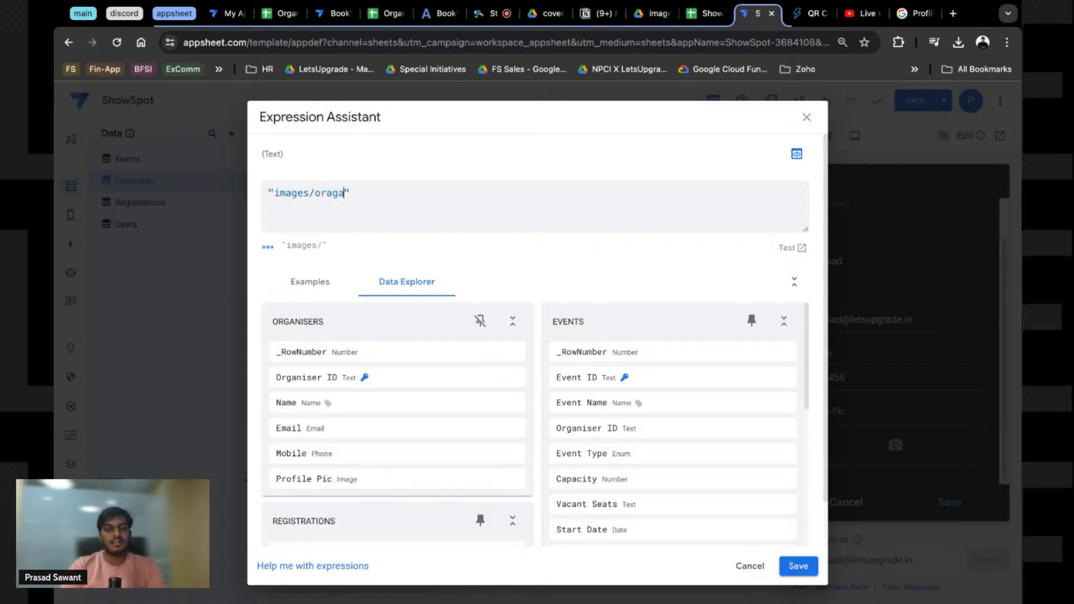
{"action": "key", "text": "BackSpace"}
{"action": "key", "text": "BackSpace"}
{"action": "key", "text": "BackSpace"}
{"action": "type", "text": "rganises"}
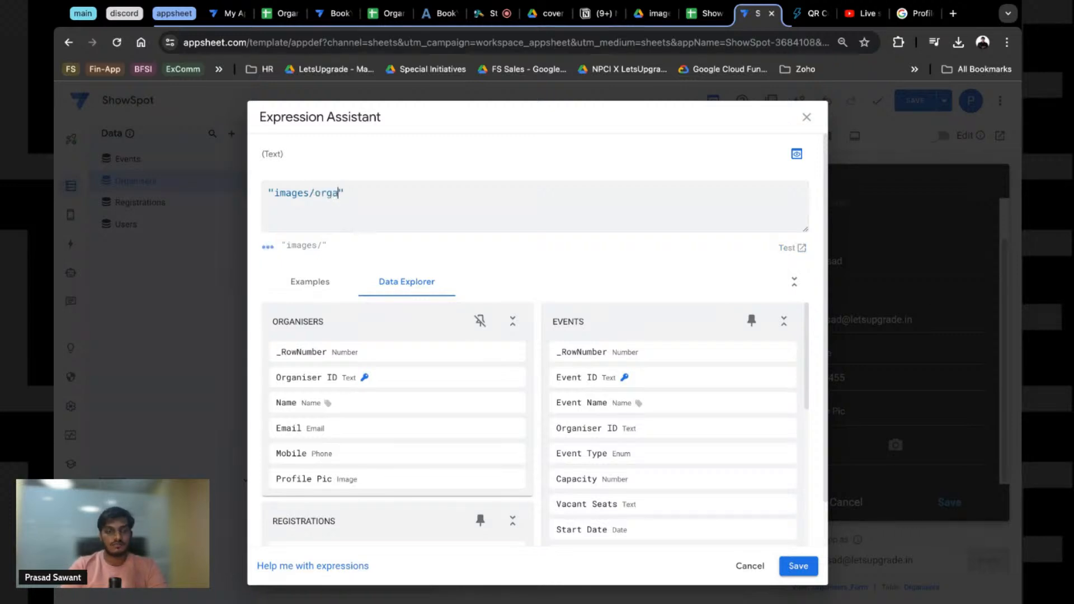
{"action": "type", "text": "sers"}
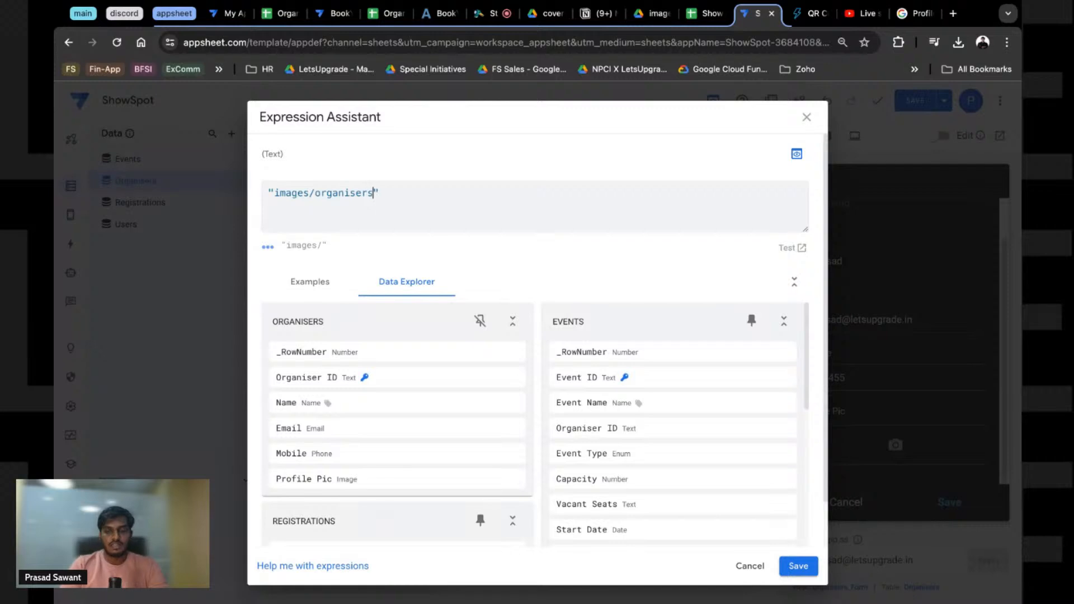
{"action": "type", "text": "/profile"}
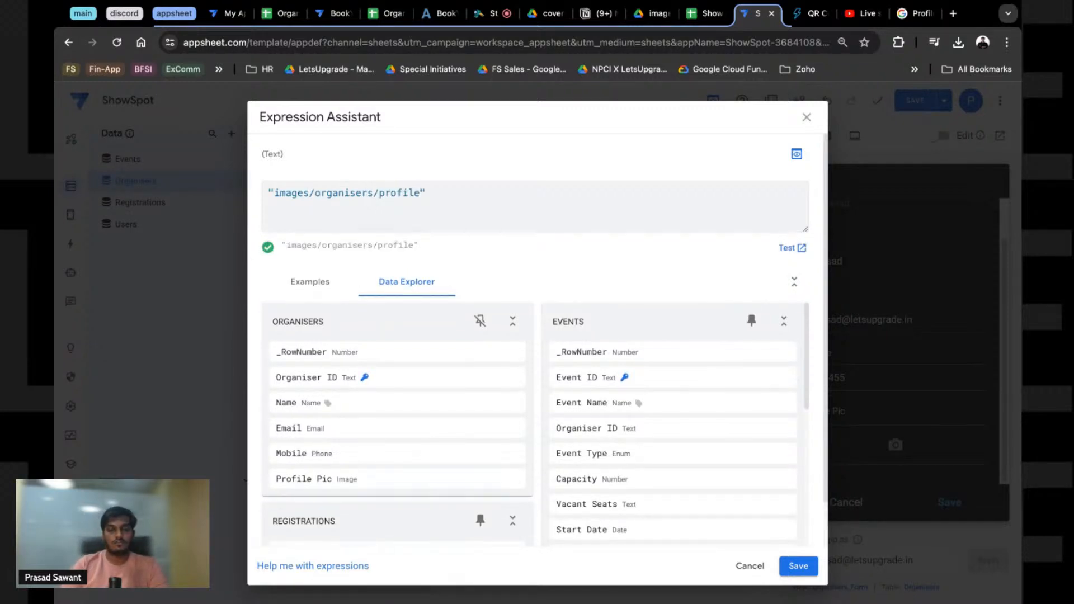
{"action": "left_click", "coordinate": [798, 566]}
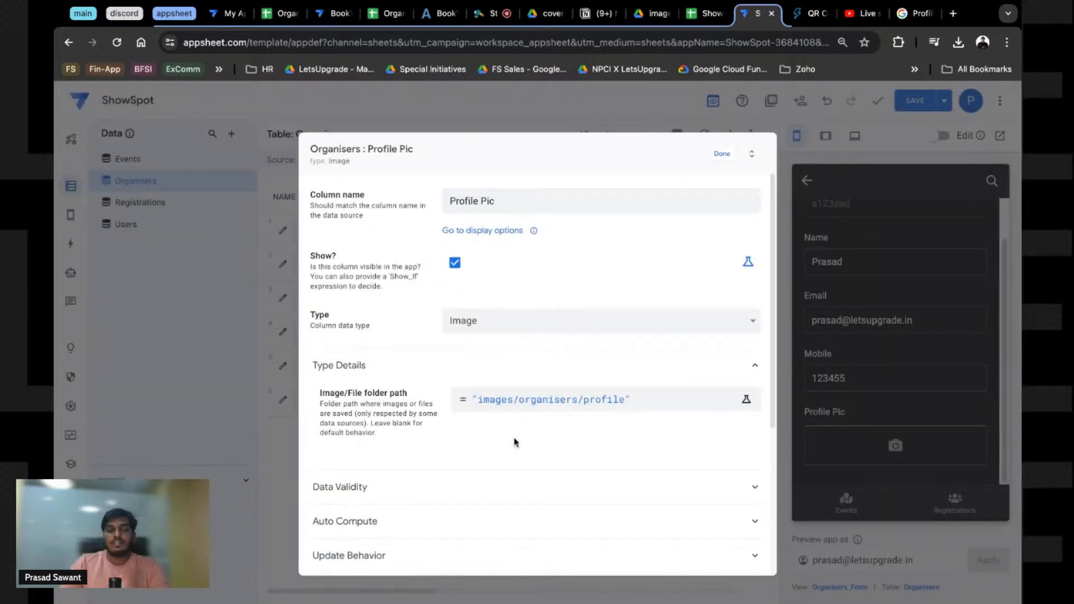
Step: Close the Profile Pic settings, save the app, and go to the preview's Organisers view
{"action": "left_click", "coordinate": [716, 158]}
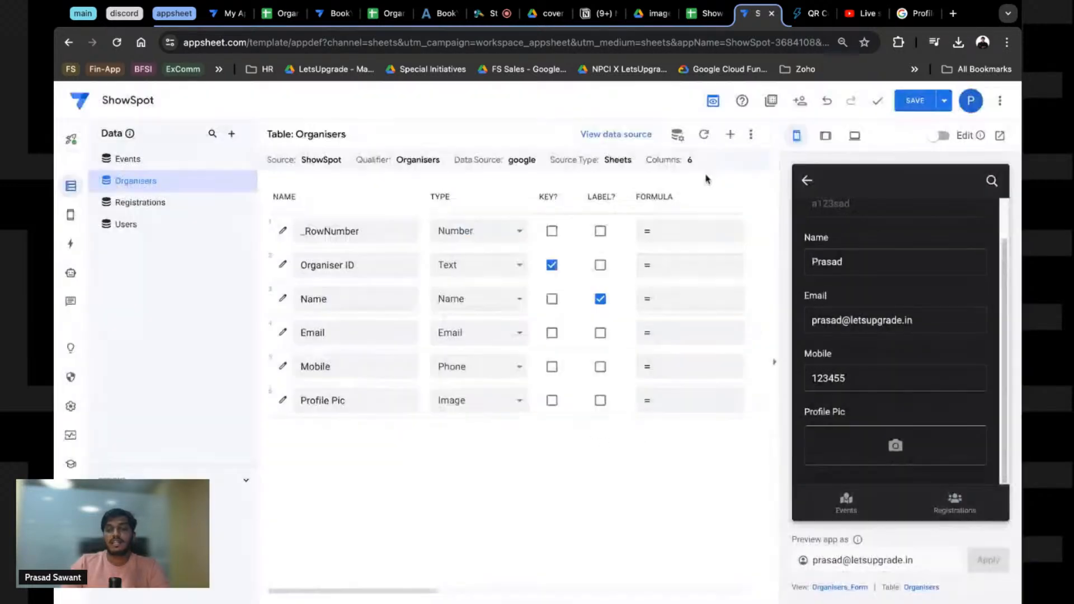
{"action": "left_click", "coordinate": [919, 99]}
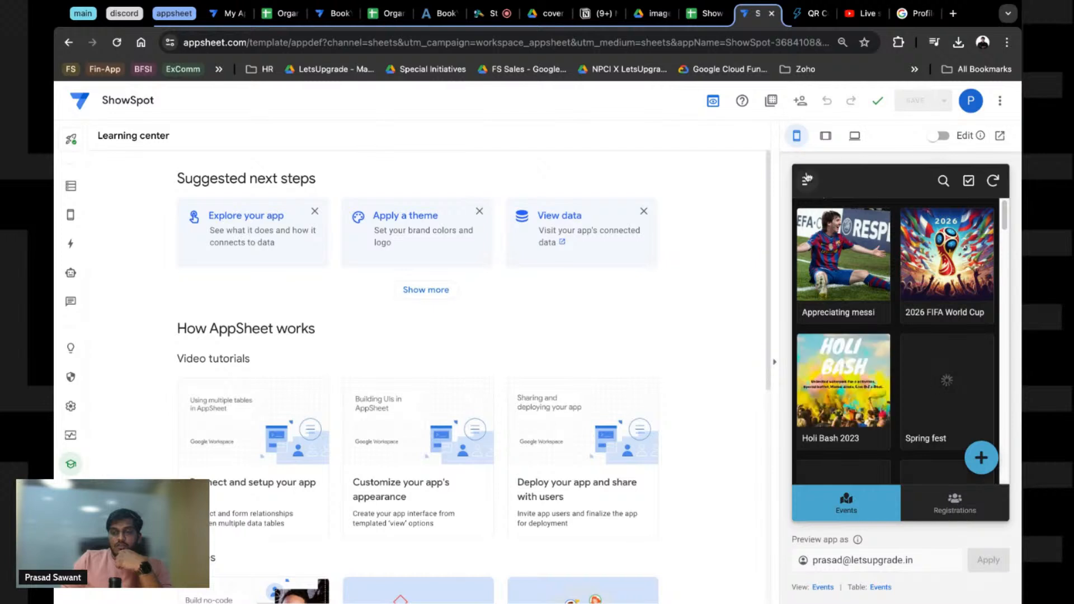
{"action": "left_click", "coordinate": [808, 180]}
{"action": "left_click", "coordinate": [849, 236]}
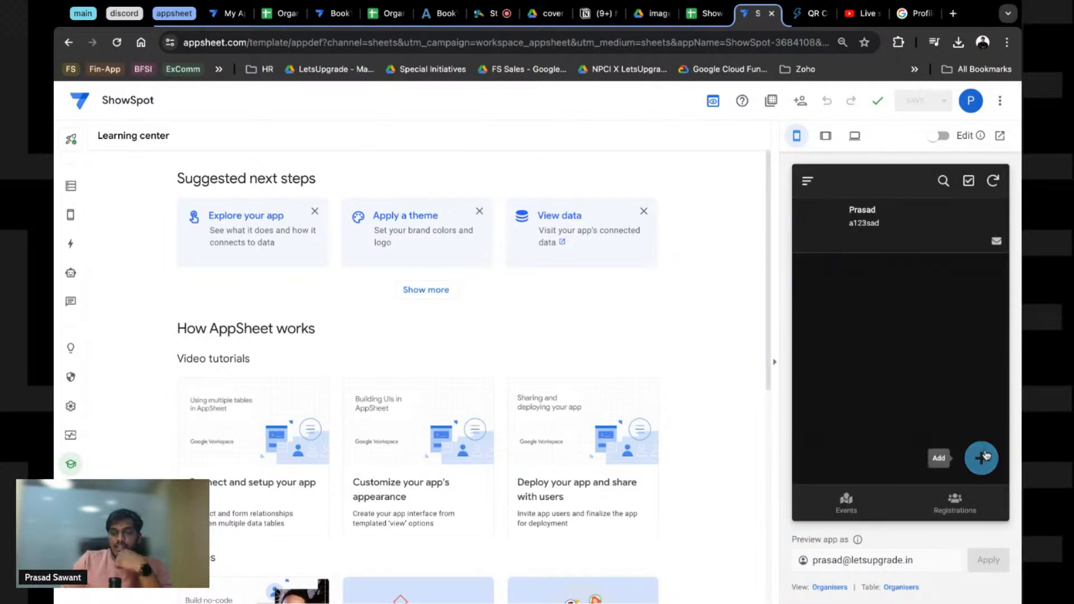
Step: Delete the sample organiser record and start a new organiser entry
{"action": "left_click", "coordinate": [864, 230]}
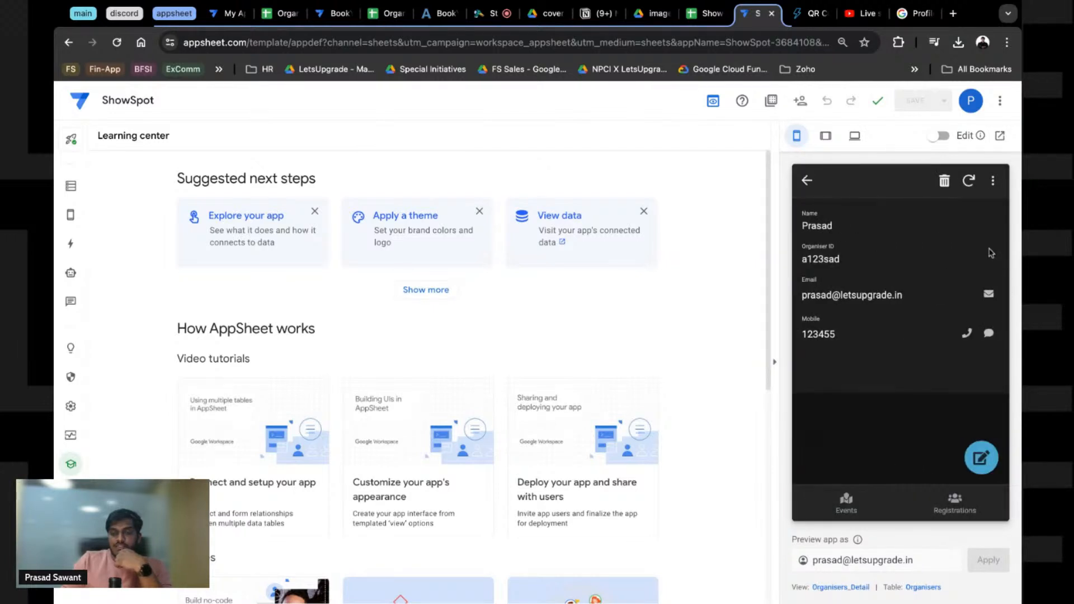
{"action": "left_click", "coordinate": [945, 181]}
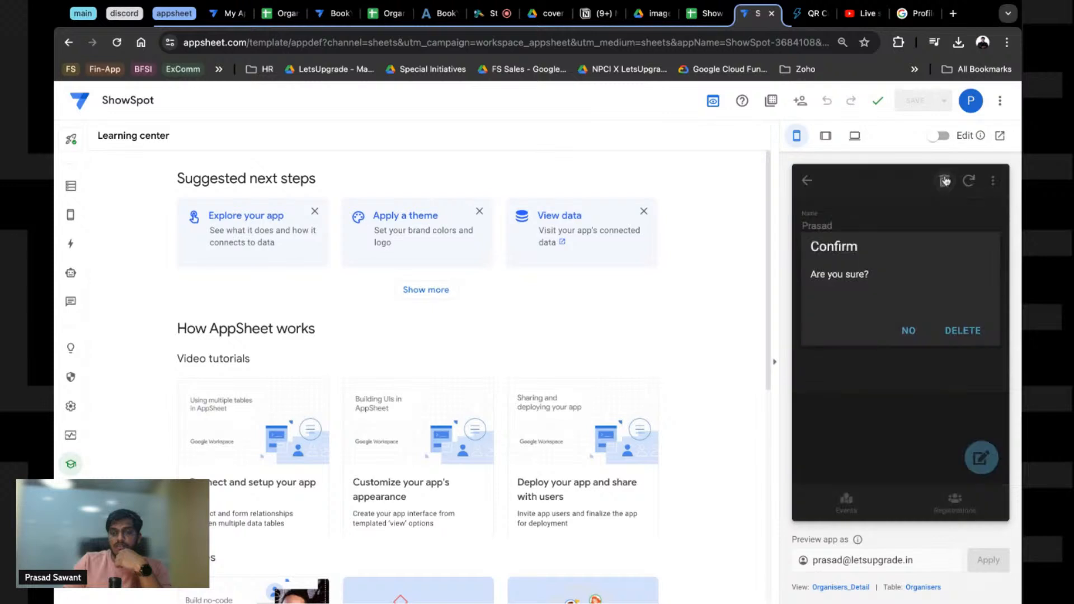
{"action": "left_click", "coordinate": [957, 334]}
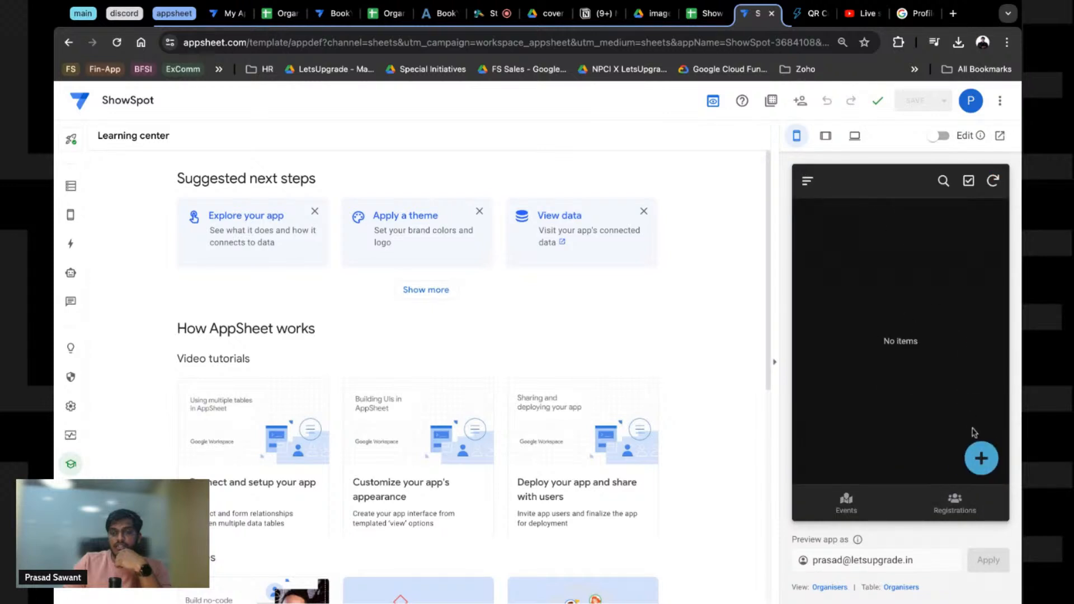
{"action": "left_click", "coordinate": [981, 458]}
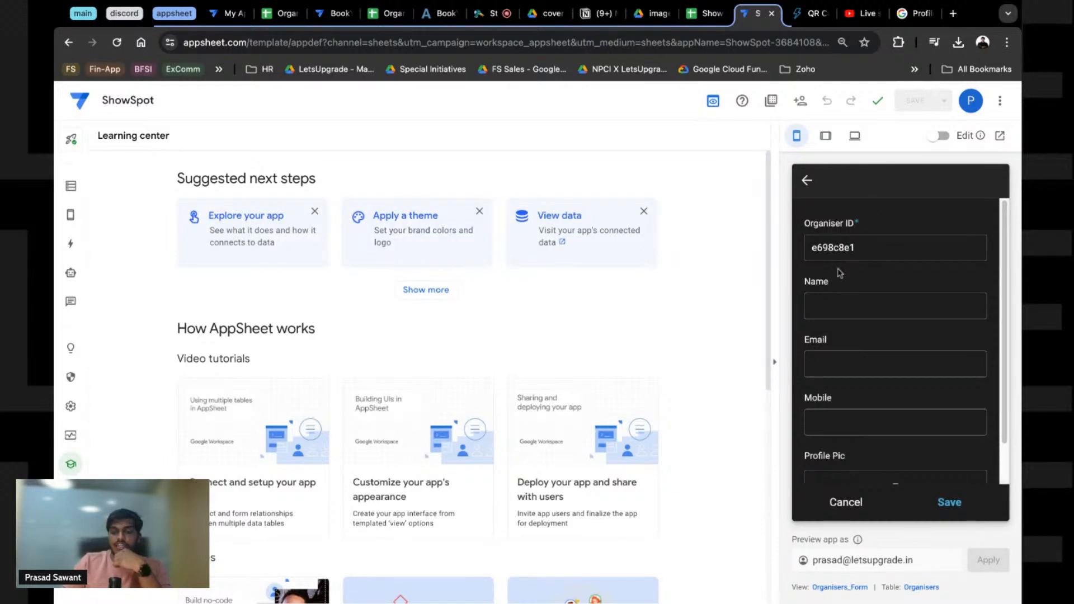
Step: Set the Organiser ID column's Editable? condition to ISBLANK([Organiser ID]) and close its settings
{"action": "left_click", "coordinate": [71, 190]}
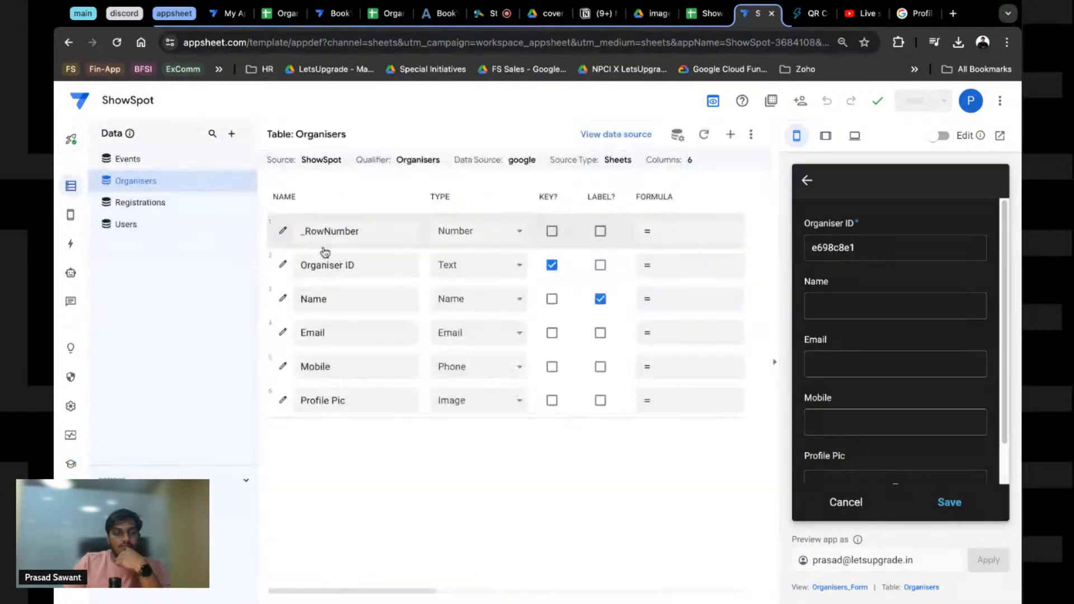
{"action": "left_click", "coordinate": [283, 265]}
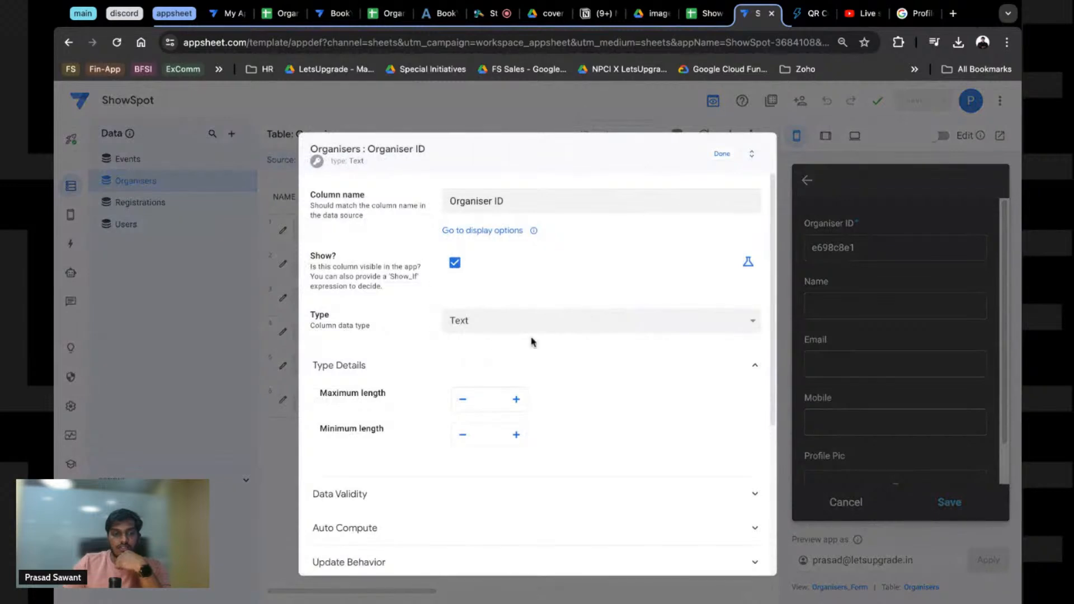
{"action": "scroll", "coordinate": [425, 392], "scroll_direction": "down", "scroll_amount": 3}
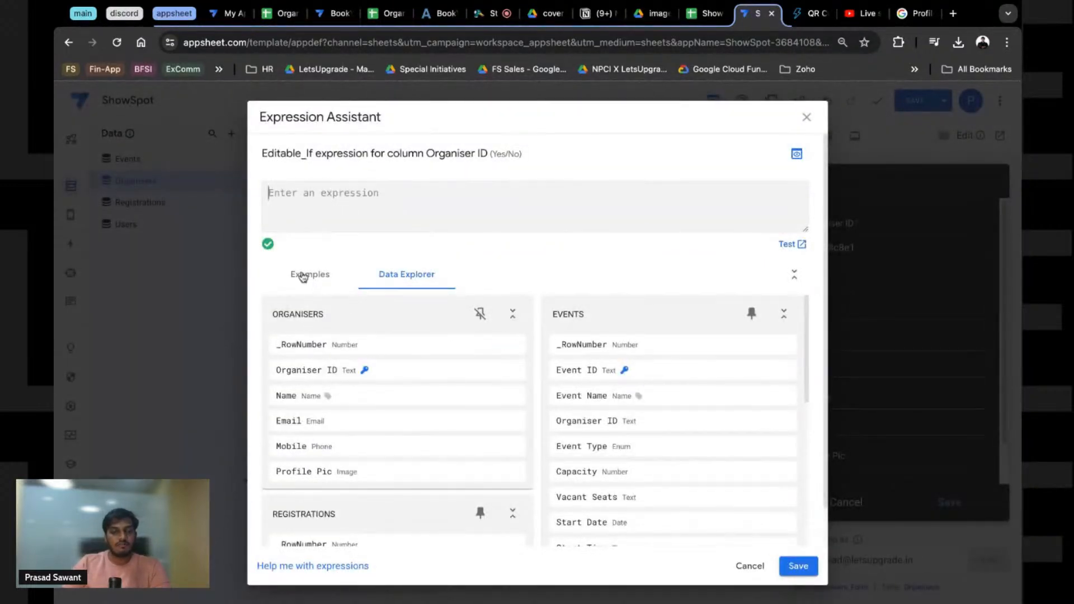
{"action": "left_click", "coordinate": [309, 275]}
{"action": "scroll", "coordinate": [395, 487], "scroll_direction": "down", "scroll_amount": 4}
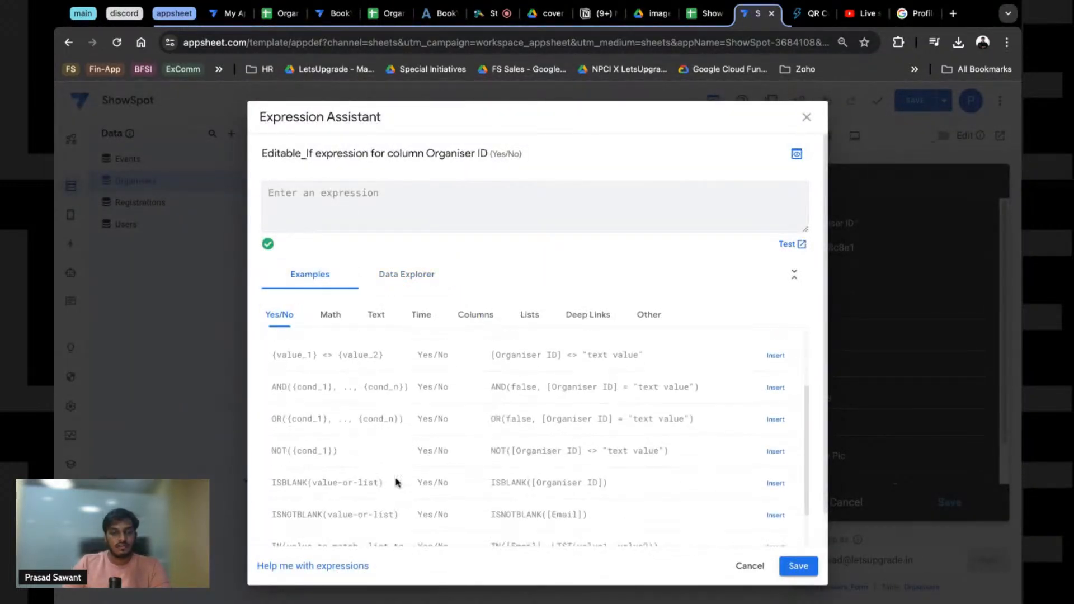
{"action": "scroll", "coordinate": [353, 448], "scroll_direction": "down", "scroll_amount": 1}
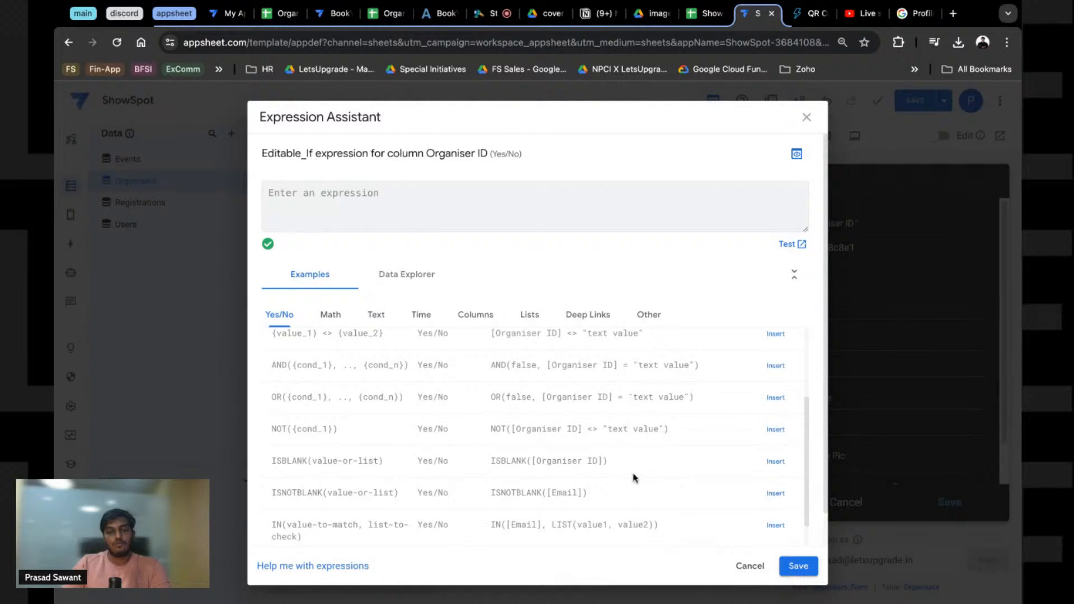
{"action": "left_click", "coordinate": [775, 462]}
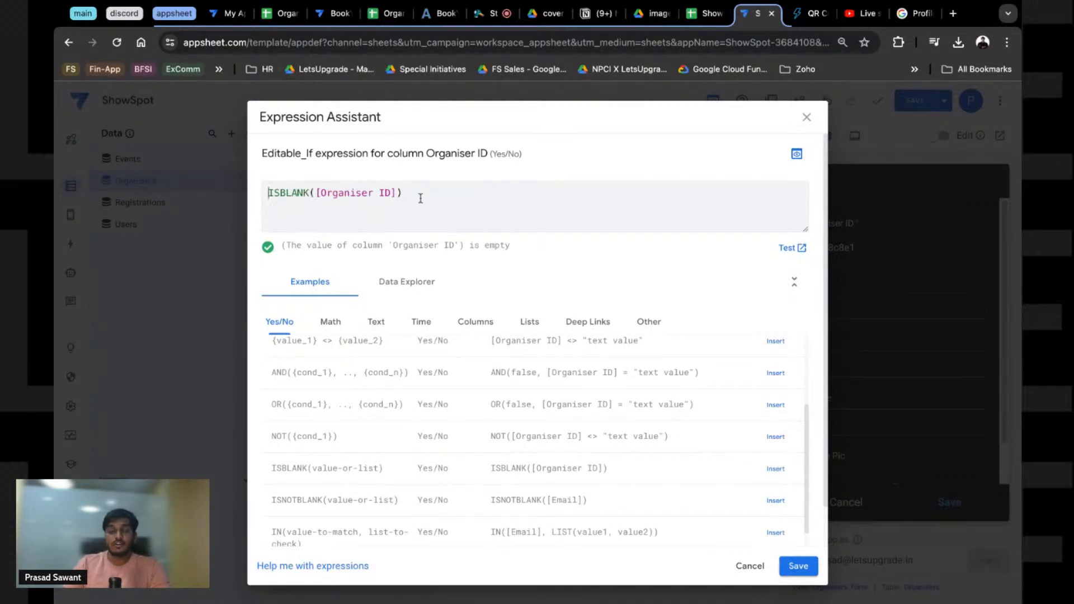
{"action": "double_click", "coordinate": [317, 193]}
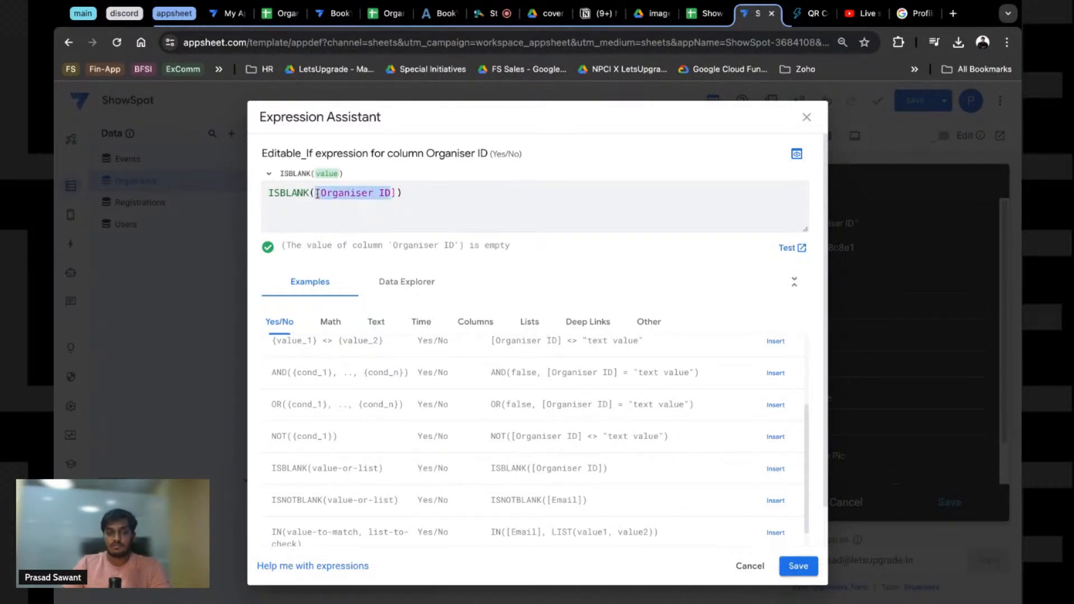
{"action": "triple_click", "coordinate": [425, 192]}
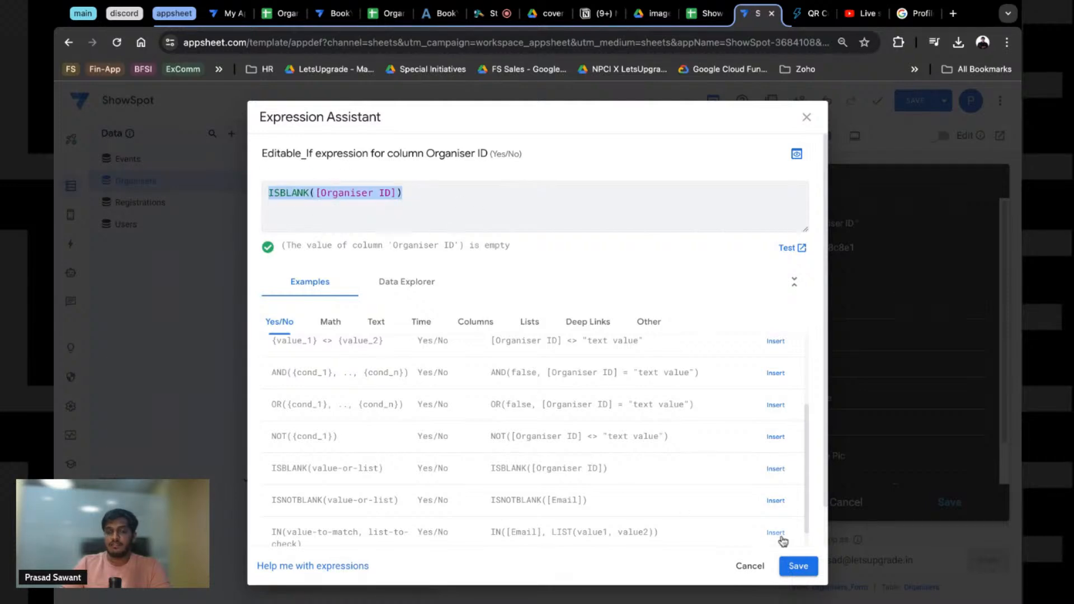
{"action": "left_click", "coordinate": [798, 566]}
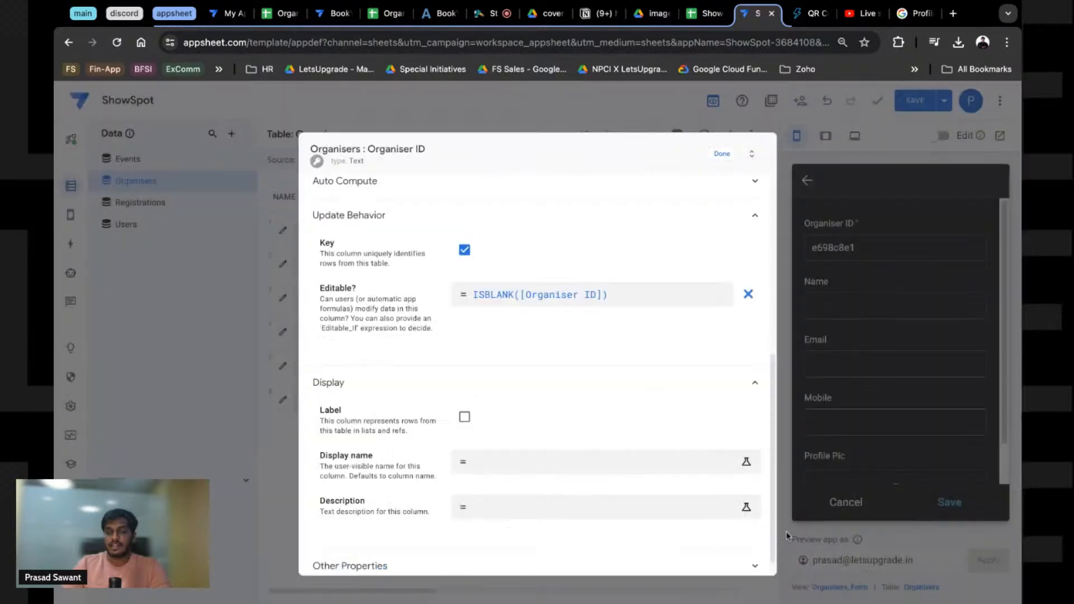
{"action": "left_click", "coordinate": [722, 153]}
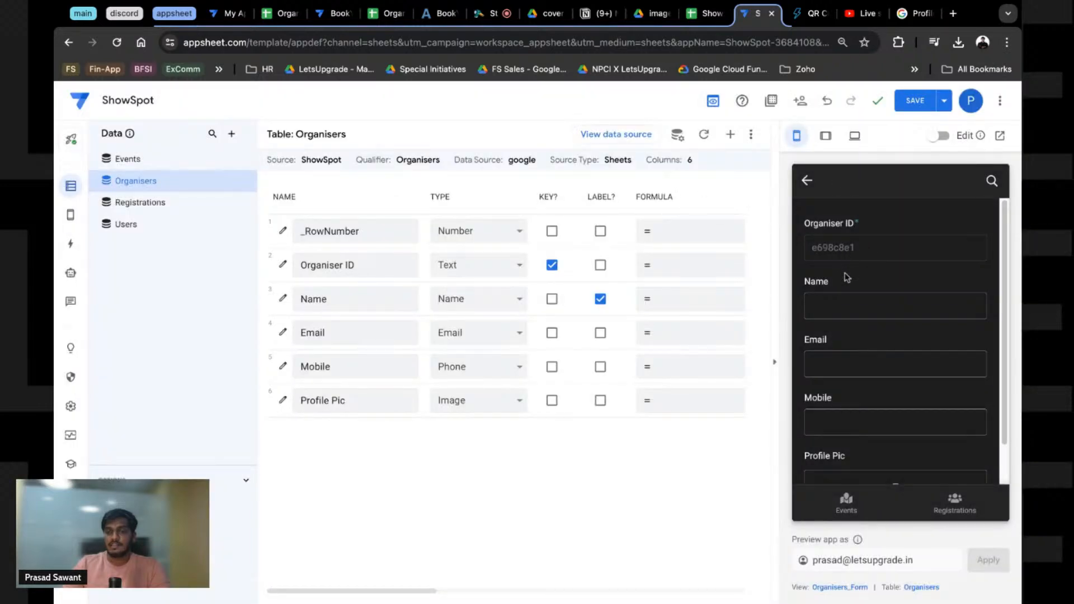
Step: Fill the test form's Name, Email and Mobile fields with sample organiser details
{"action": "left_click", "coordinate": [857, 298]}
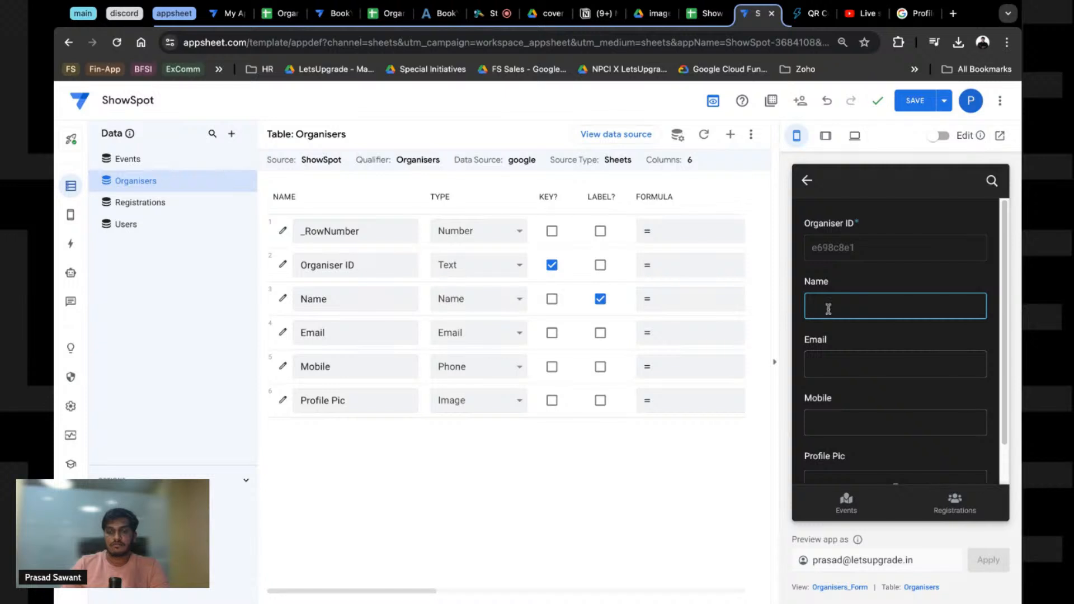
{"action": "key", "text": "Tab"}
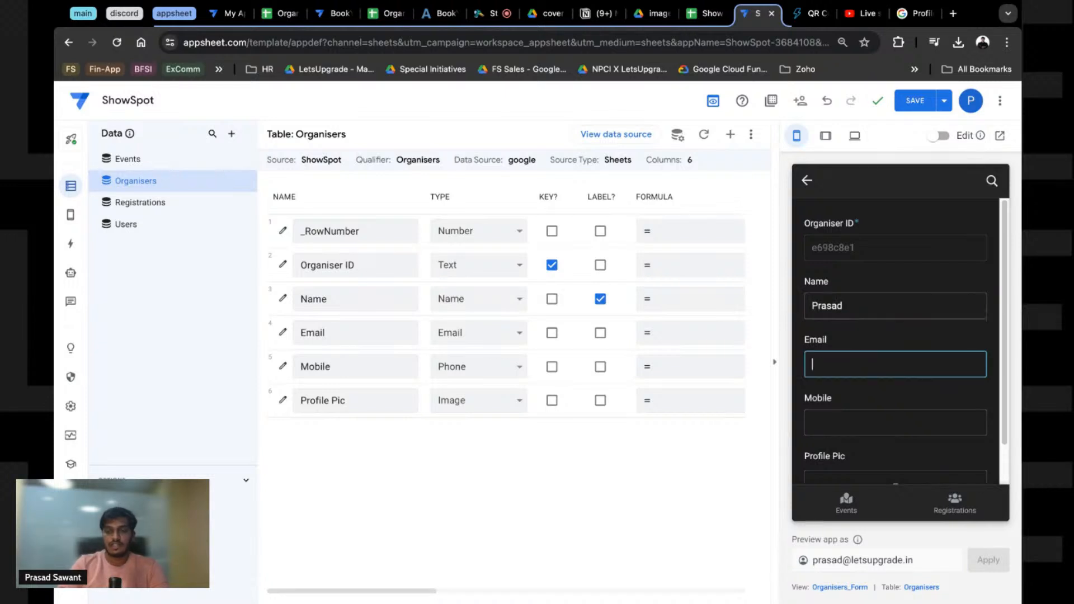
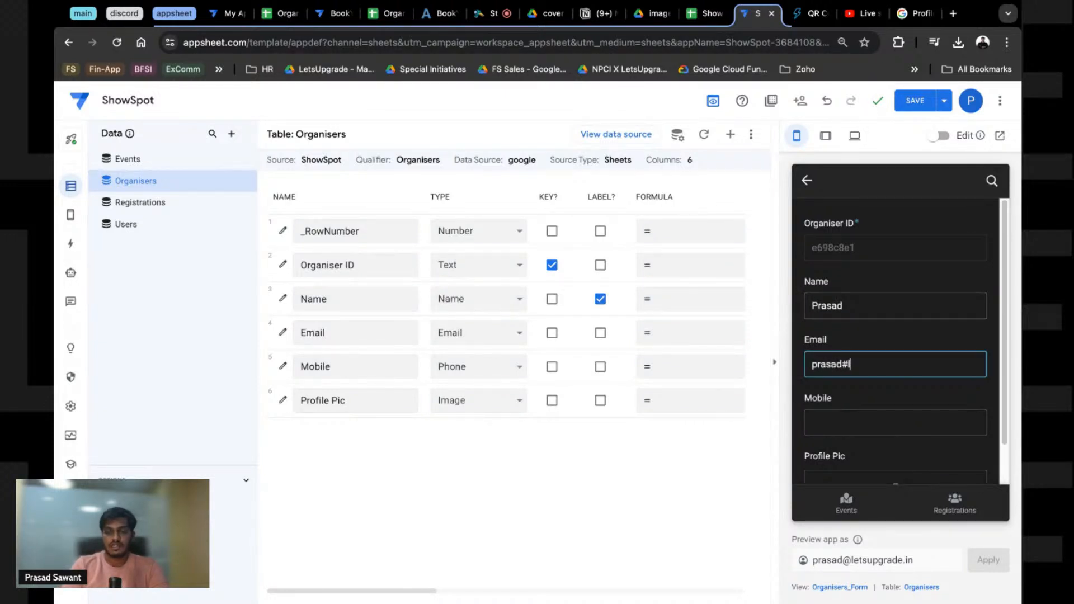
{"action": "key", "text": "BackSpace"}
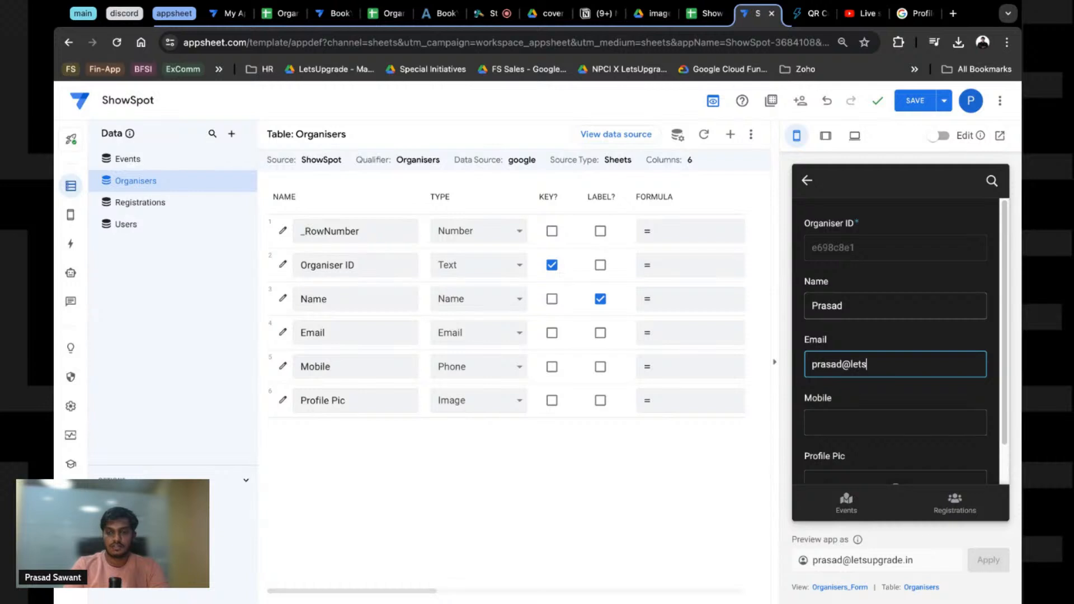
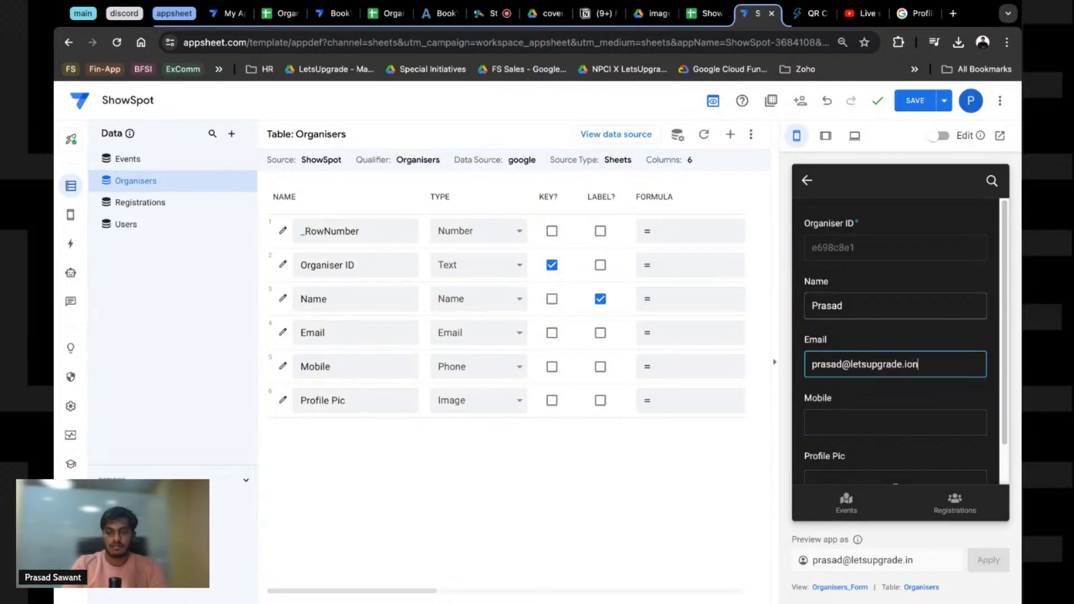
{"action": "key", "text": "BackSpace"}
{"action": "key", "text": "BackSpace"}
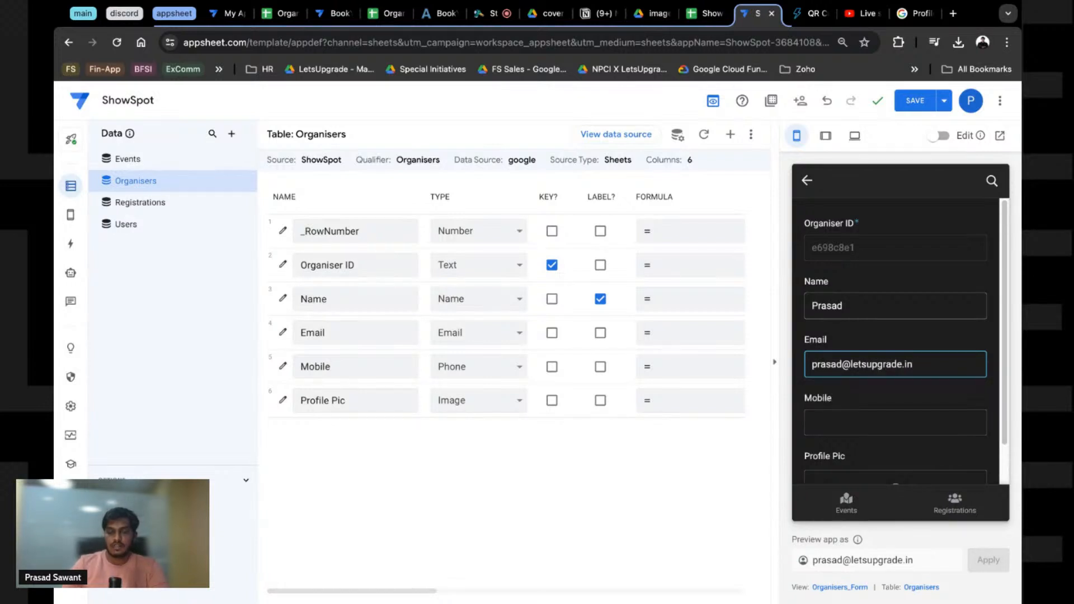
{"action": "left_click", "coordinate": [857, 413]}
{"action": "type", "text": "1234"}
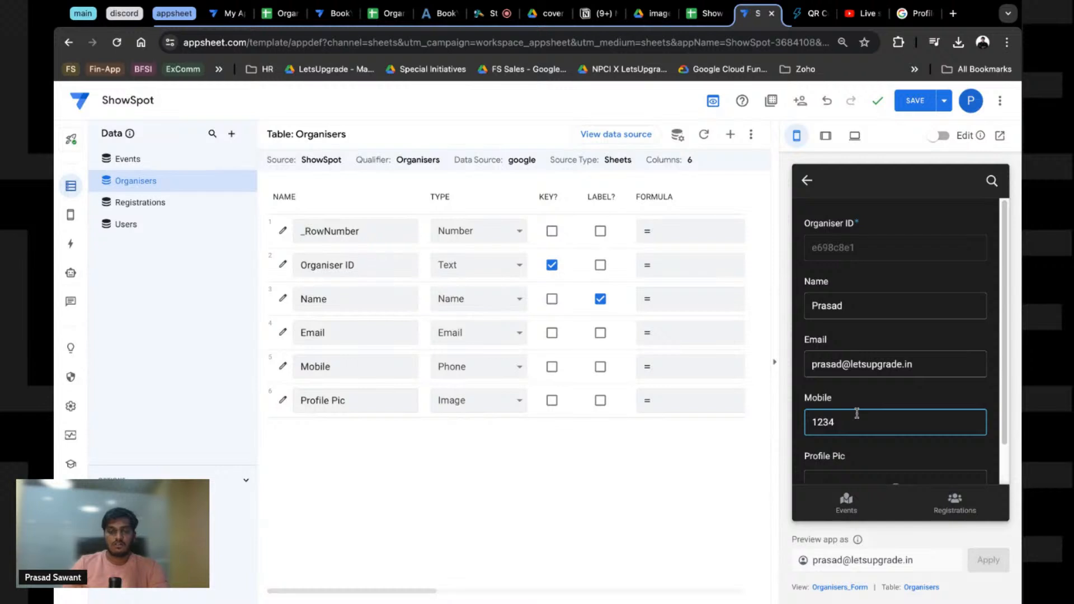
{"action": "type", "text": "56789"}
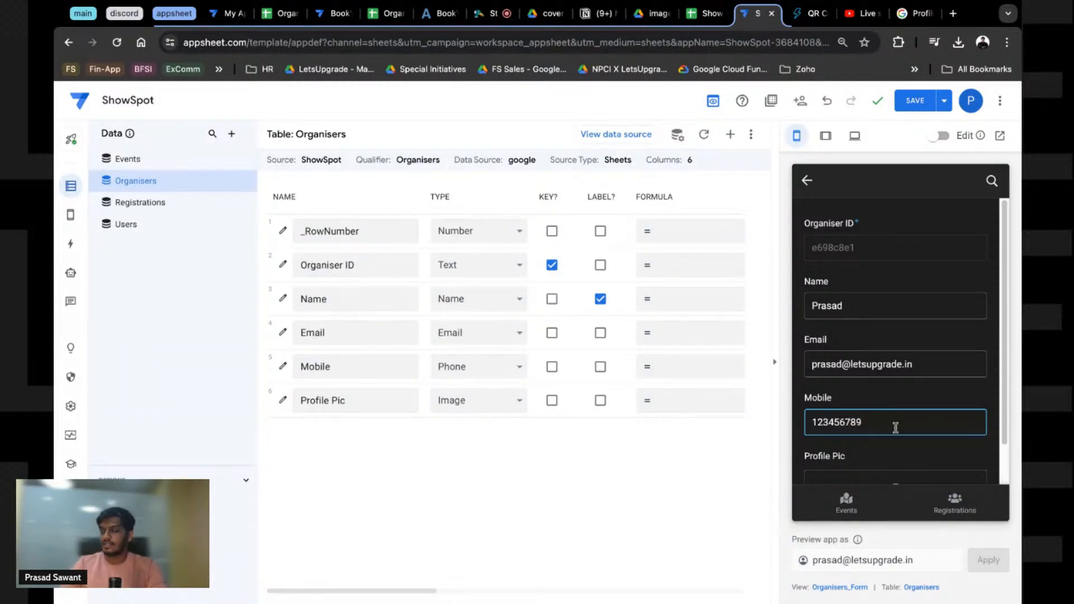
Step: Attach a profile picture to the new organiser in the form
{"action": "scroll", "coordinate": [894, 428], "scroll_direction": "down", "scroll_amount": 1}
{"action": "left_click", "coordinate": [894, 447]}
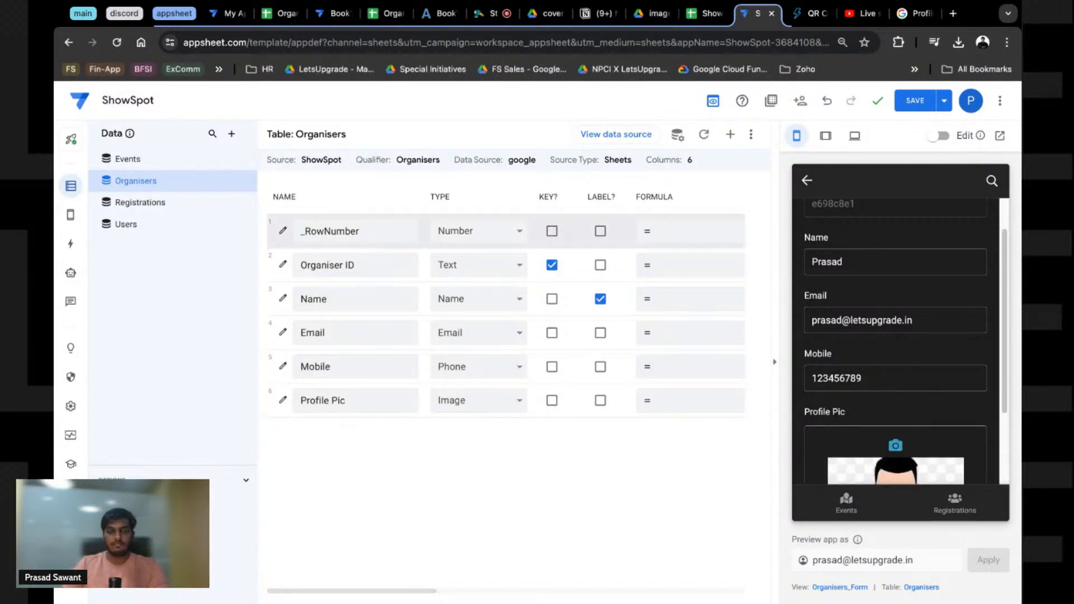
{"action": "scroll", "coordinate": [922, 430], "scroll_direction": "down", "scroll_amount": 2}
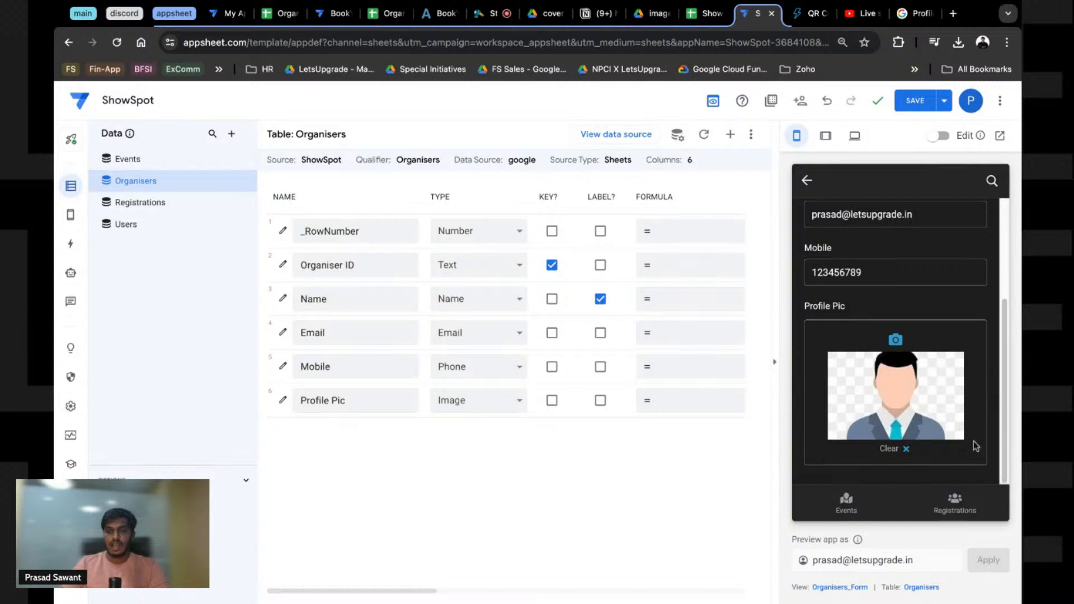
{"action": "scroll", "coordinate": [917, 394], "scroll_direction": "up", "scroll_amount": 2}
{"action": "scroll", "coordinate": [930, 415], "scroll_direction": "down", "scroll_amount": 2}
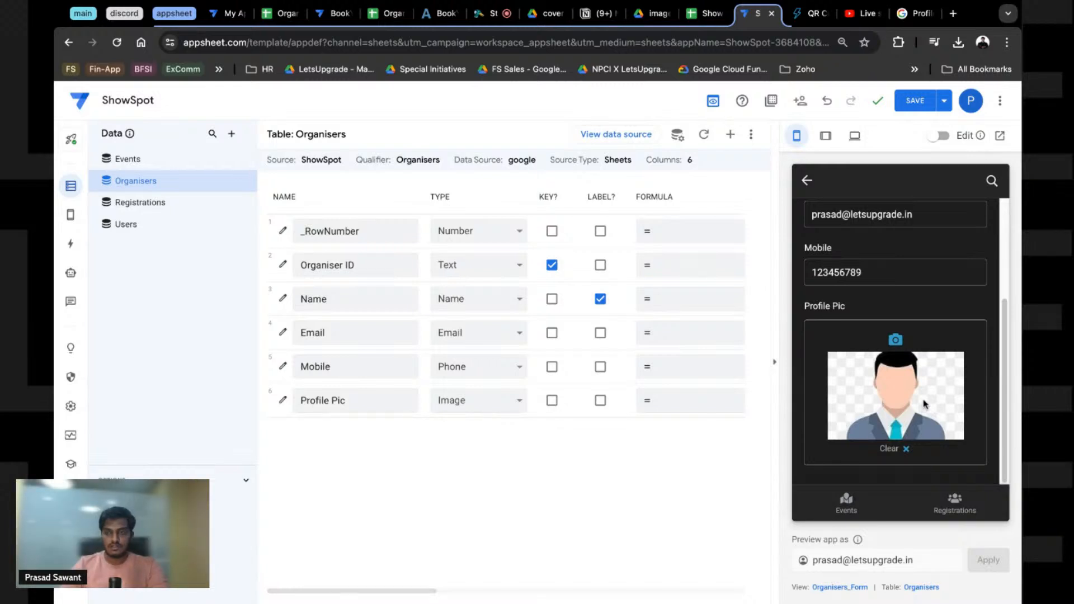
{"action": "scroll", "coordinate": [931, 343], "scroll_direction": "up", "scroll_amount": 2}
{"action": "scroll", "coordinate": [929, 343], "scroll_direction": "down", "scroll_amount": 2}
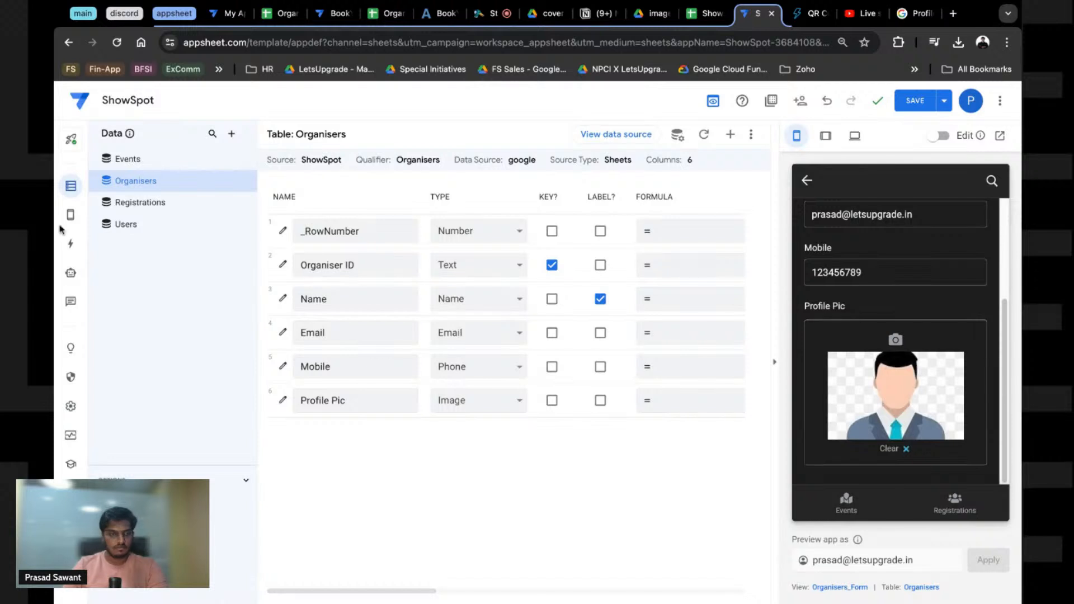
Step: Open and close the Organisers table options and settings without changes
{"action": "left_click", "coordinate": [249, 184]}
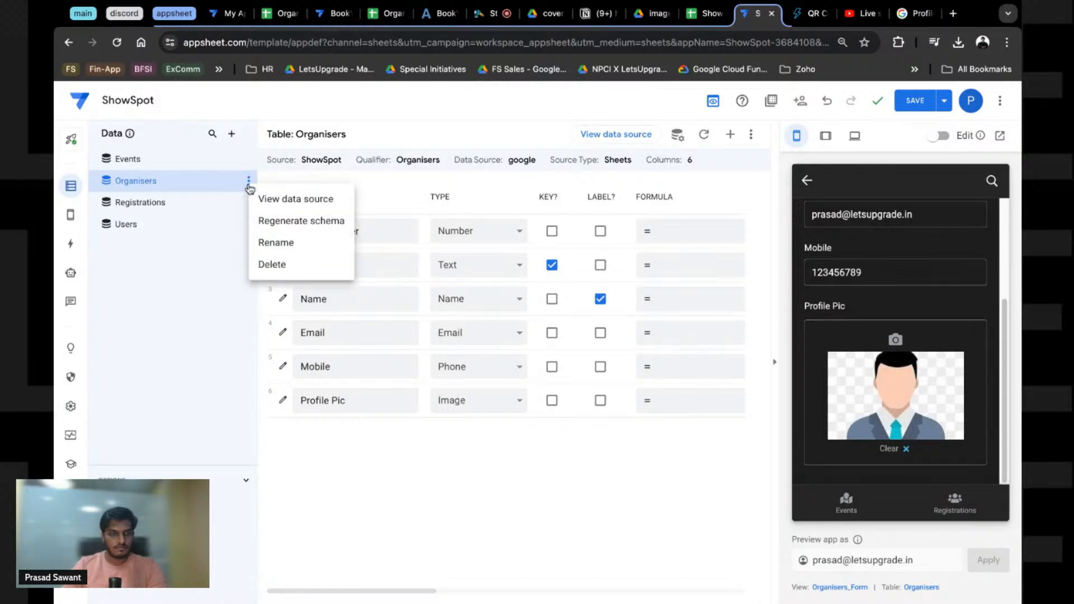
{"action": "left_click", "coordinate": [250, 190]}
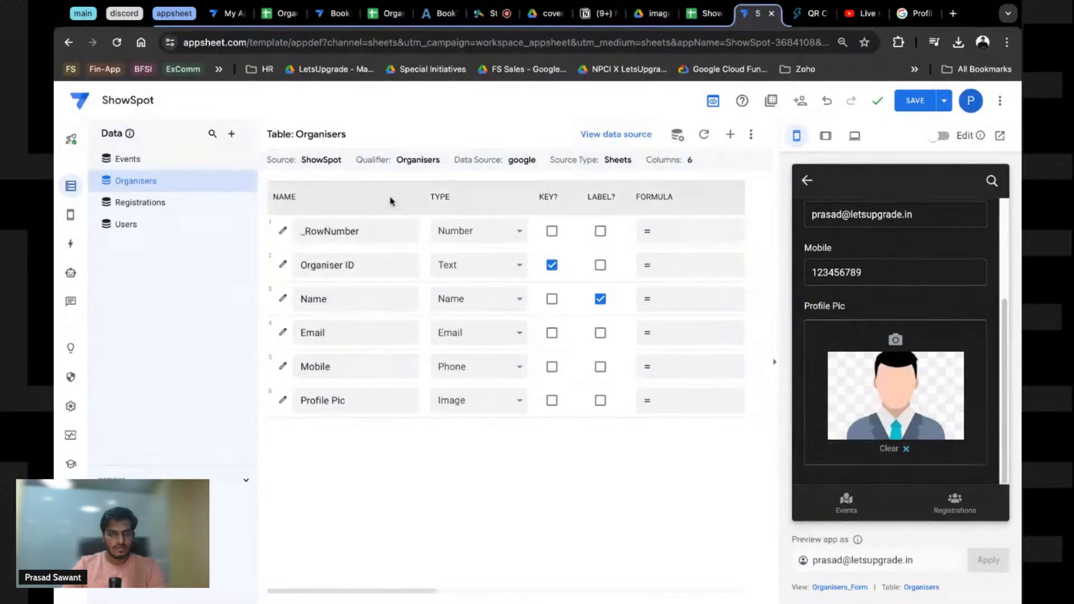
{"action": "left_click", "coordinate": [682, 142]}
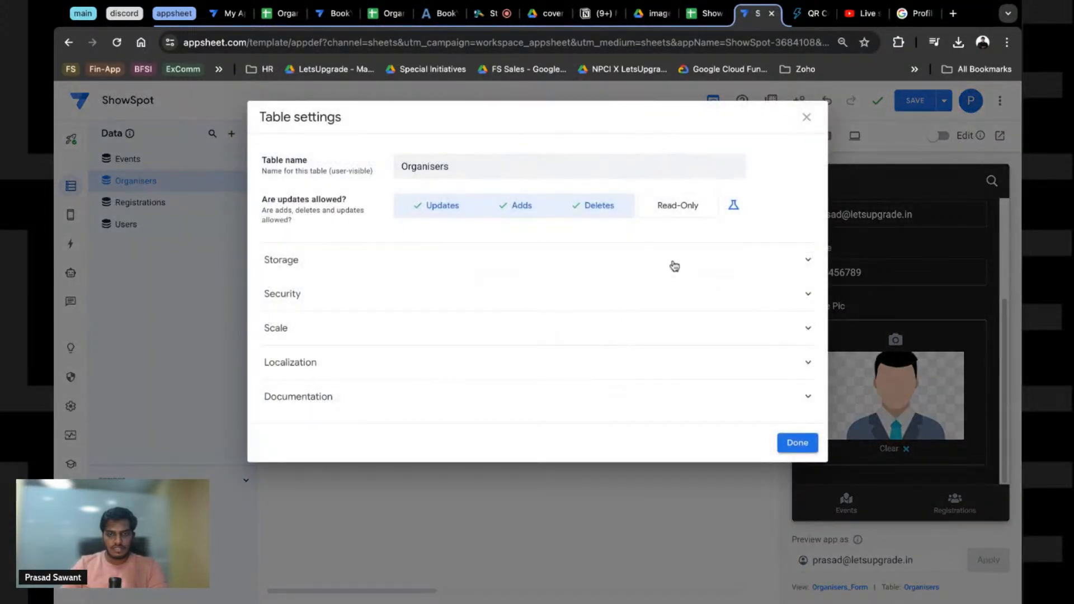
{"action": "left_click", "coordinate": [808, 120]}
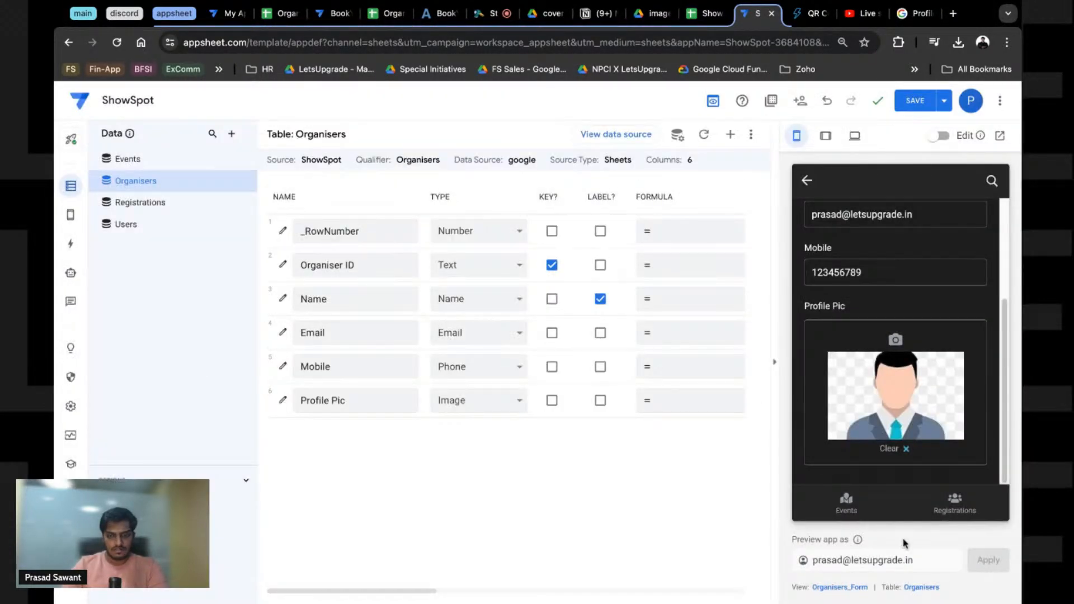
Step: Bring up the Organisers_Form view settings and save the app
{"action": "left_click", "coordinate": [821, 589]}
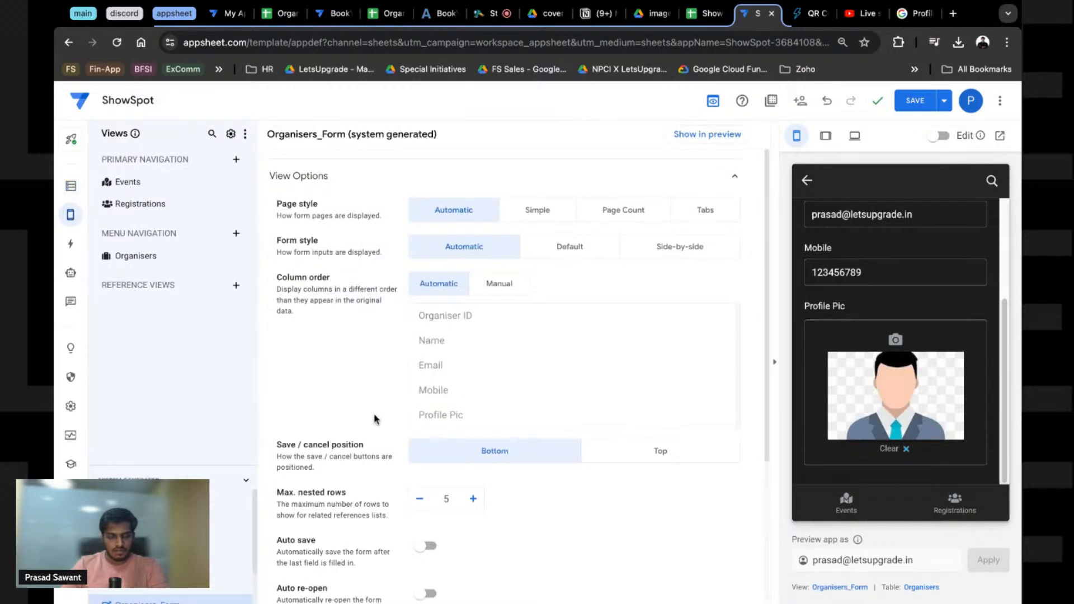
{"action": "scroll", "coordinate": [374, 418], "scroll_direction": "down", "scroll_amount": 3}
{"action": "scroll", "coordinate": [863, 407], "scroll_direction": "up", "scroll_amount": 3}
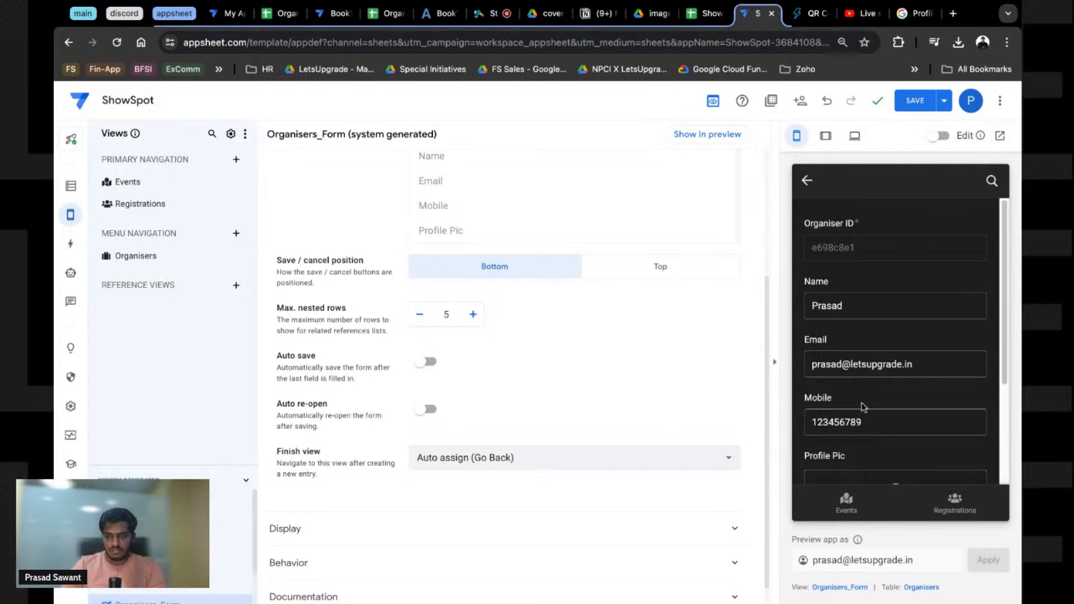
{"action": "left_click", "coordinate": [859, 307]}
{"action": "key", "text": "Tab"}
{"action": "key", "text": "Tab"}
{"action": "key", "text": "Tab"}
{"action": "key", "text": "Tab"}
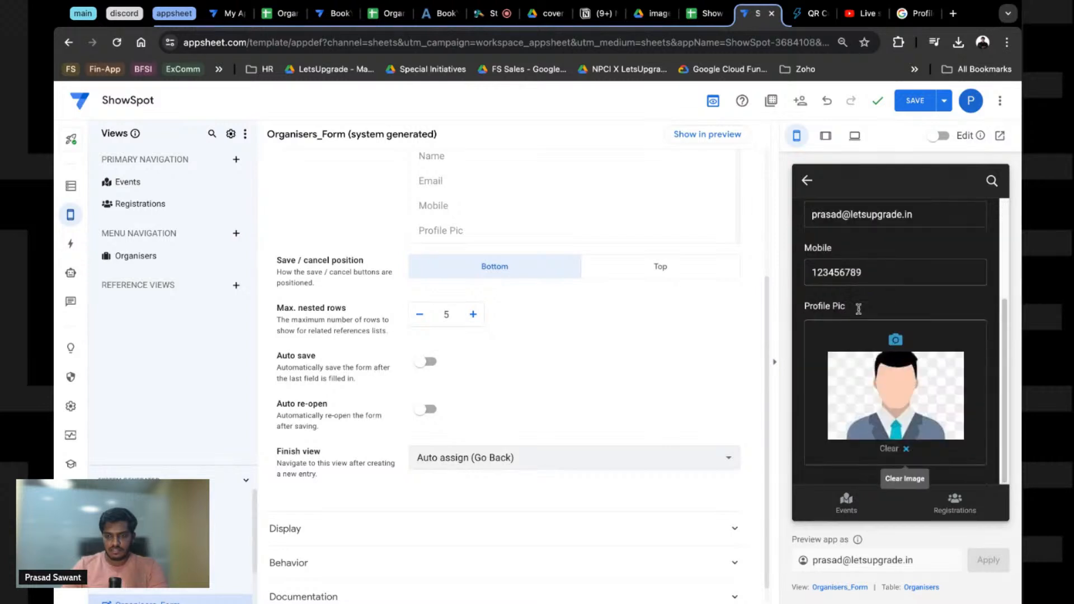
{"action": "left_click", "coordinate": [916, 103]}
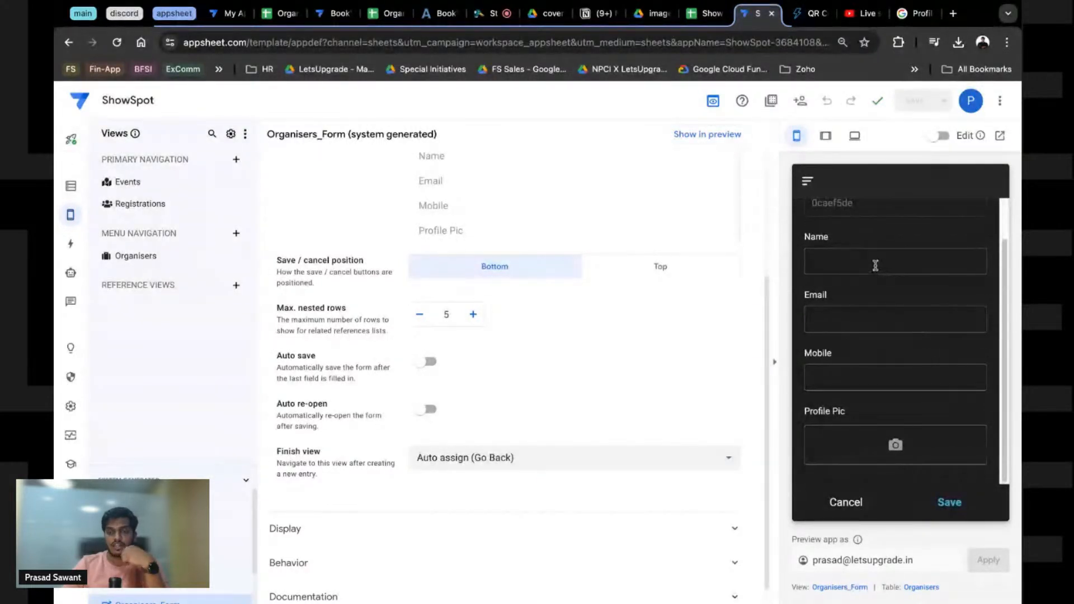
Step: Fill the new organiser's name and e-mail via autofill and re-enter the mobile number
{"action": "left_click", "coordinate": [876, 266]}
{"action": "left_click", "coordinate": [889, 288]}
{"action": "left_click", "coordinate": [861, 371]}
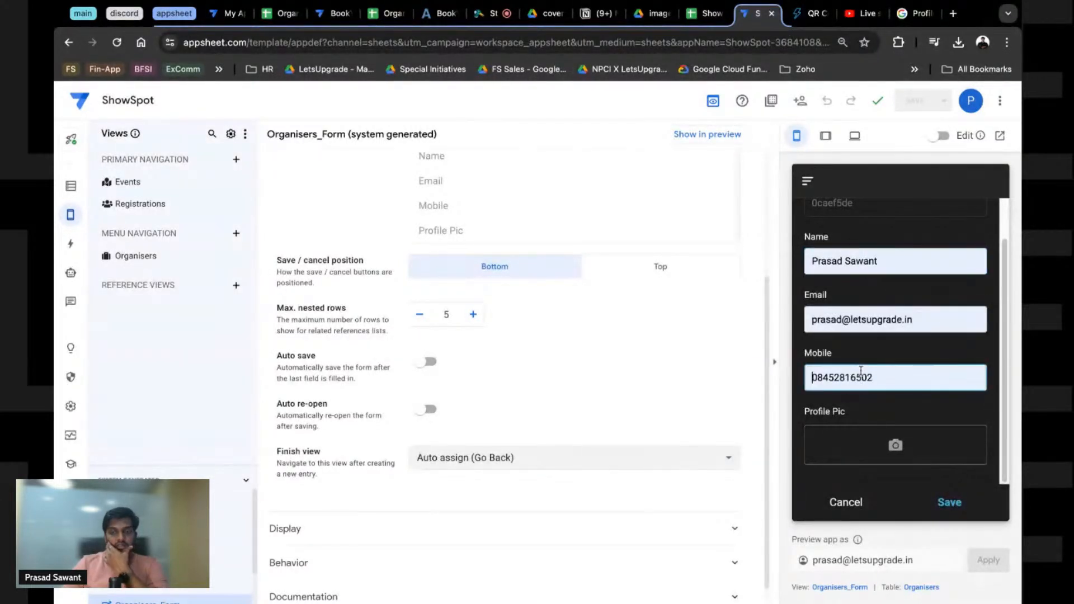
{"action": "key", "text": "super+a"}
{"action": "key", "text": "BackSpace"}
{"action": "type", "text": "1"}
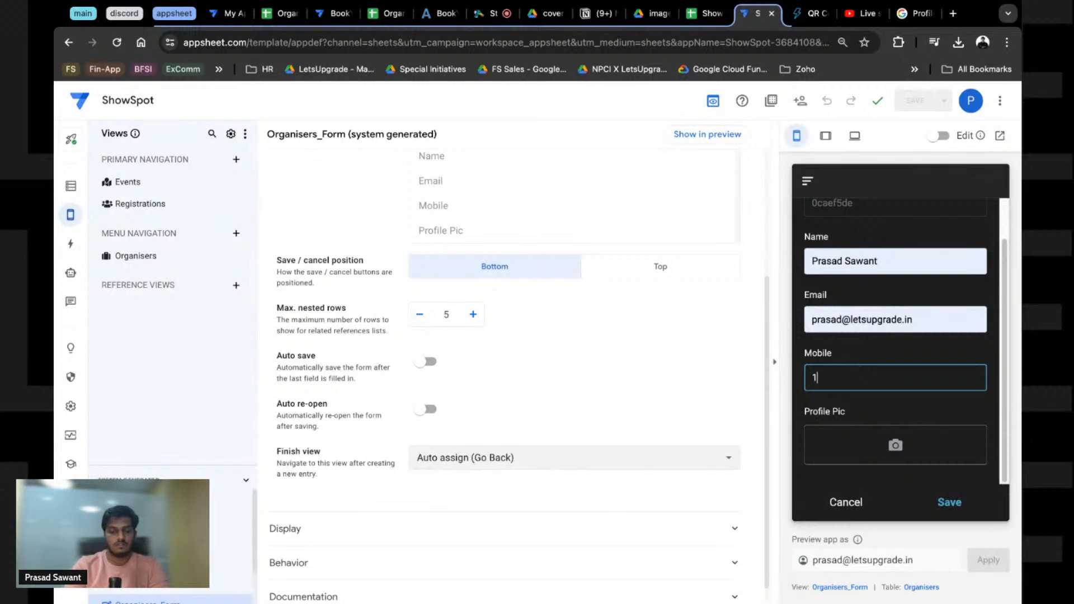
{"action": "type", "text": "234567"}
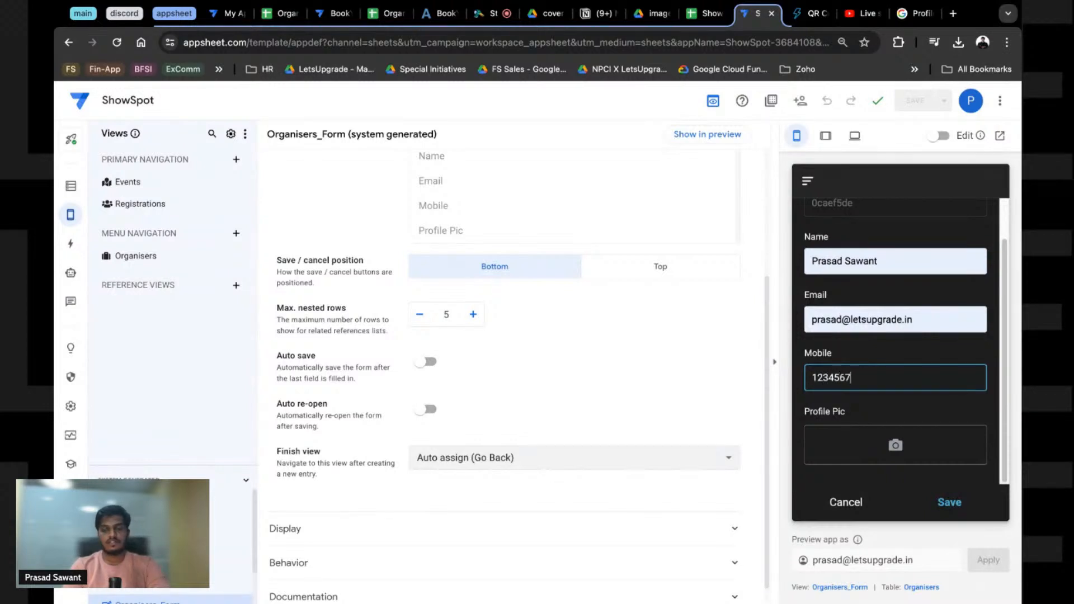
{"action": "type", "text": "7"}
Step: Upload a profile picture image, then check the ShowSpot Organisers sheet
{"action": "left_click", "coordinate": [919, 446]}
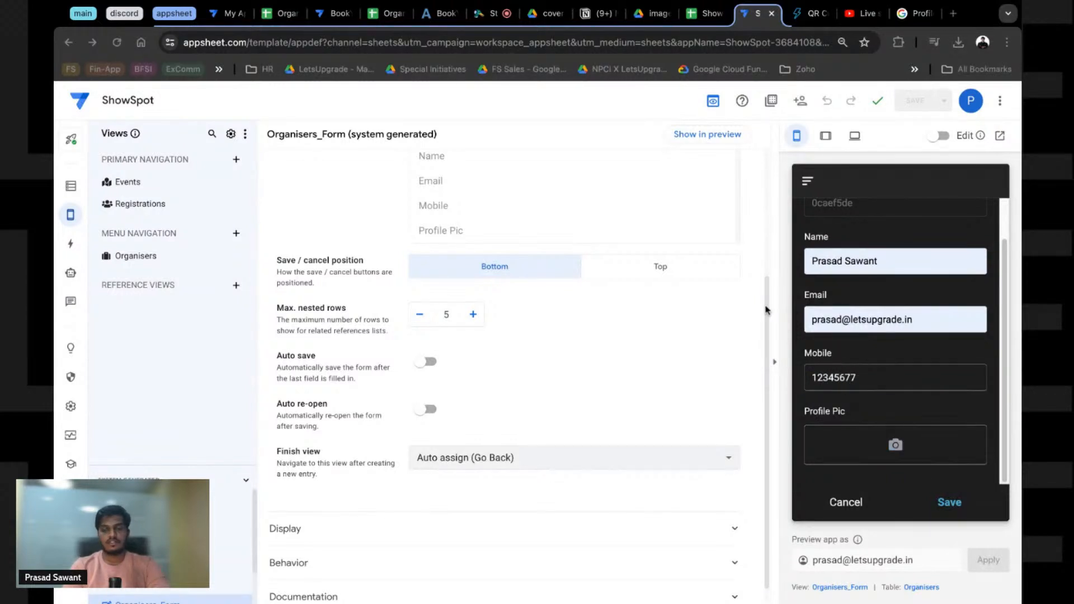
{"action": "double_click", "coordinate": [441, 259]}
{"action": "scroll", "coordinate": [960, 438], "scroll_direction": "down", "scroll_amount": 3}
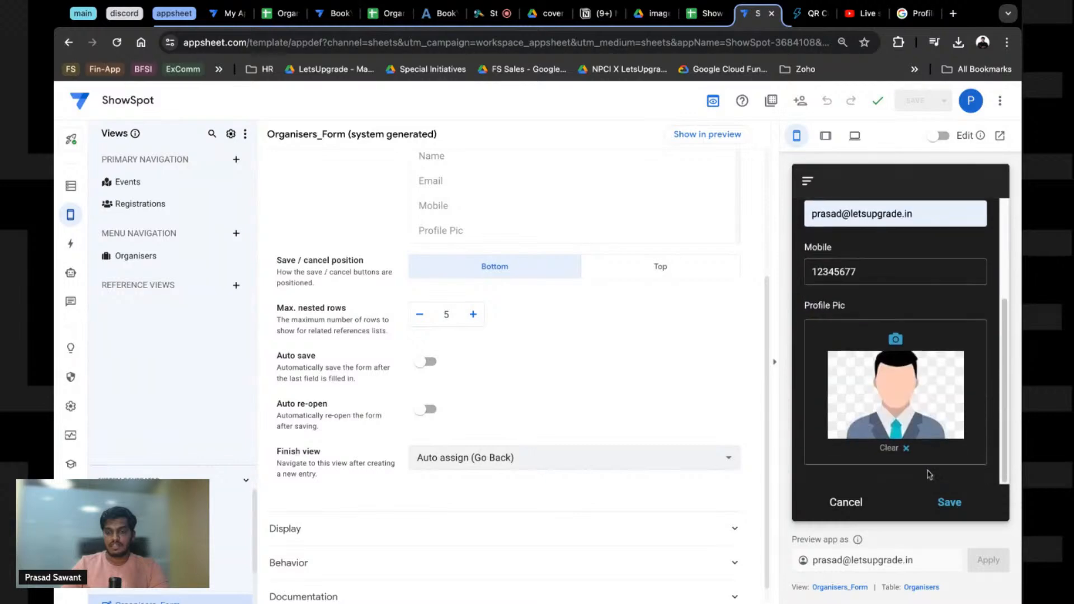
{"action": "left_click", "coordinate": [704, 13]}
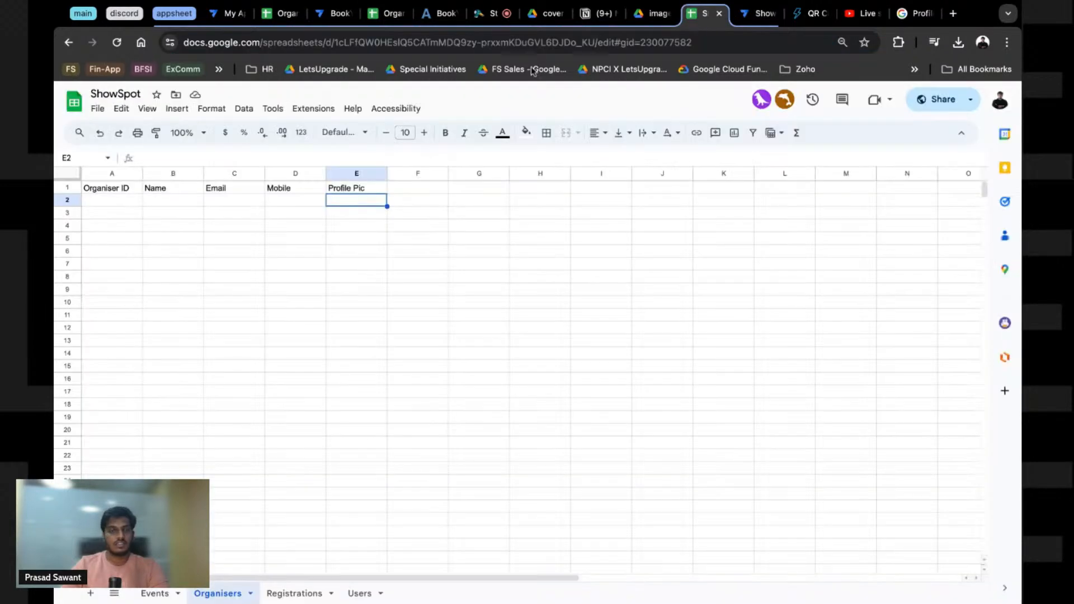
Step: Save the organiser entry, view it in the Organisers list, and check the sheet's new row
{"action": "left_click", "coordinate": [758, 13]}
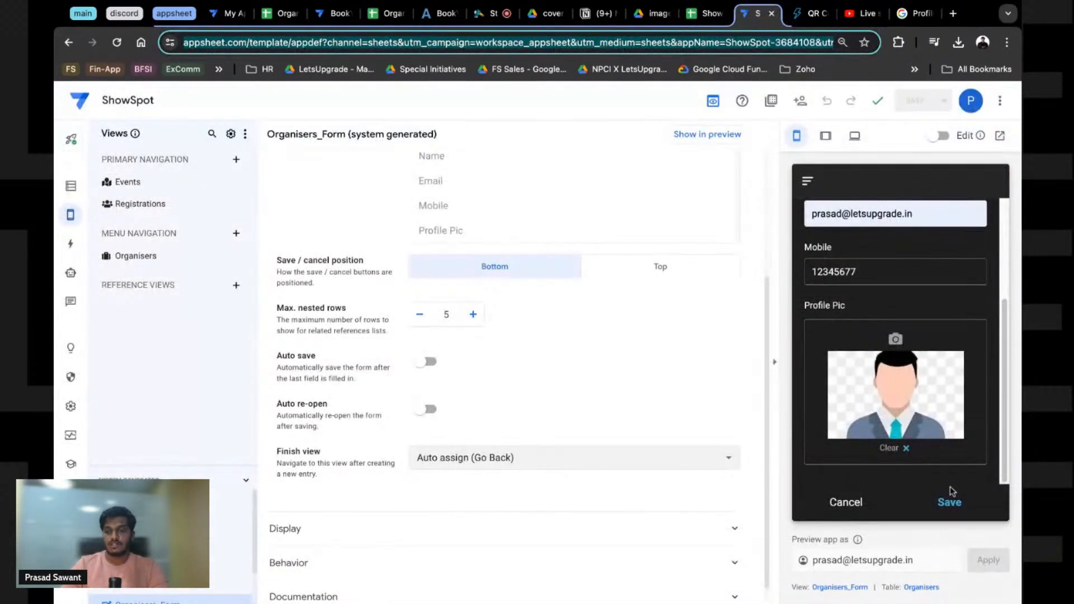
{"action": "left_click", "coordinate": [951, 503]}
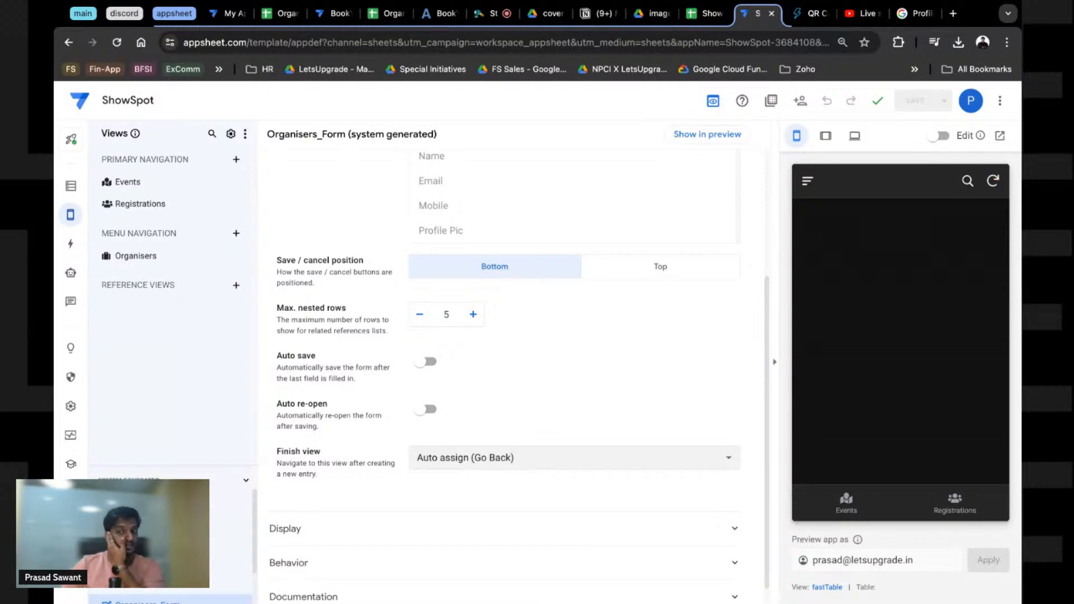
{"action": "left_click", "coordinate": [809, 182]}
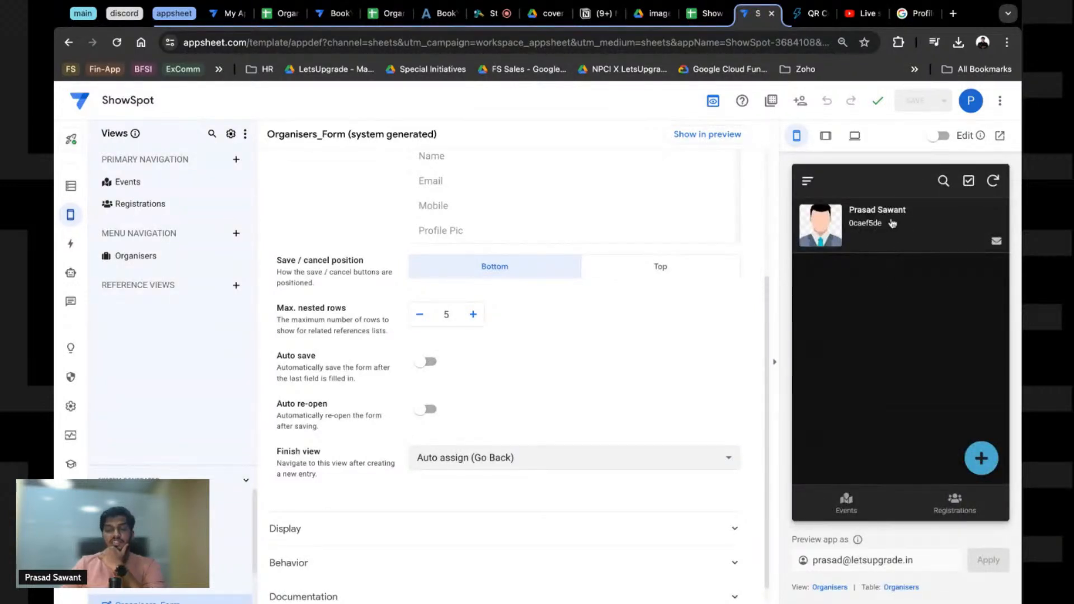
{"action": "left_click", "coordinate": [706, 21]}
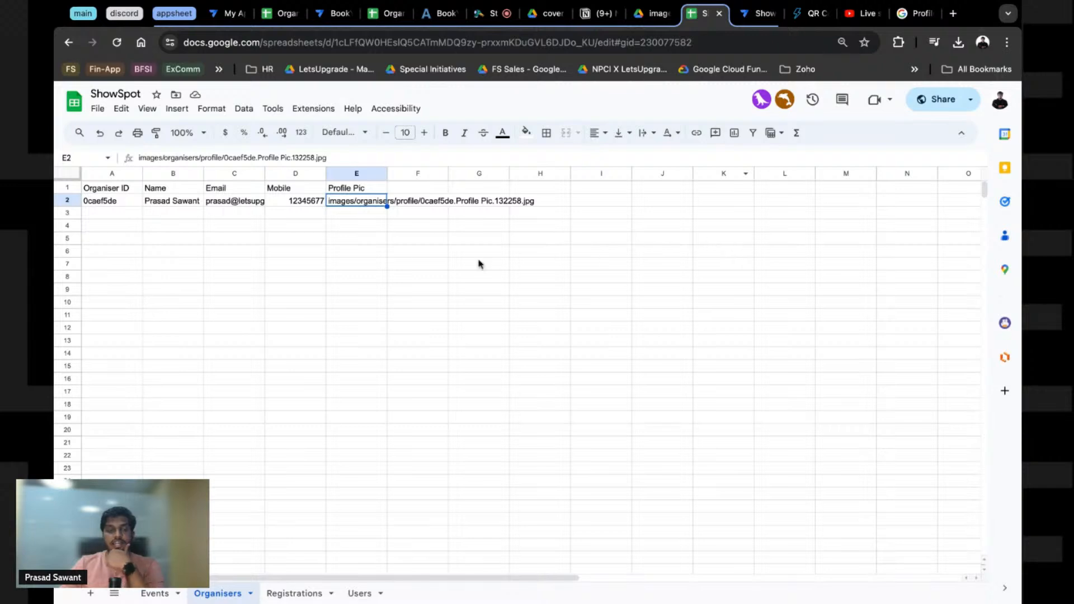
Step: Zoom in to read the Profile Pic path in cell E2, then go to the Drive images folder
{"action": "key", "text": "super+equal"}
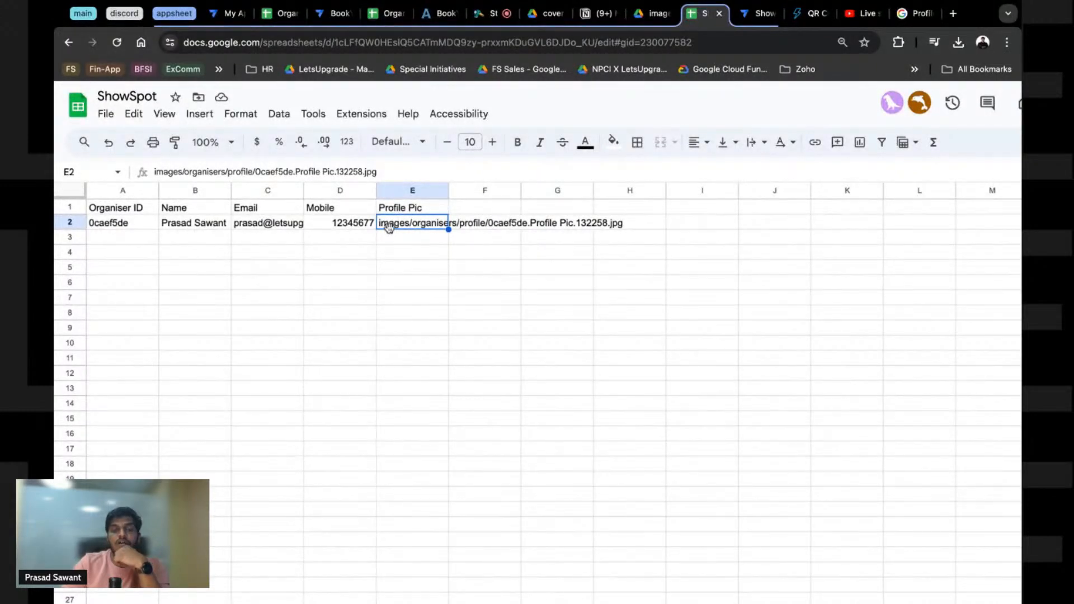
{"action": "scroll", "coordinate": [389, 226], "scroll_direction": "up", "scroll_amount": 5}
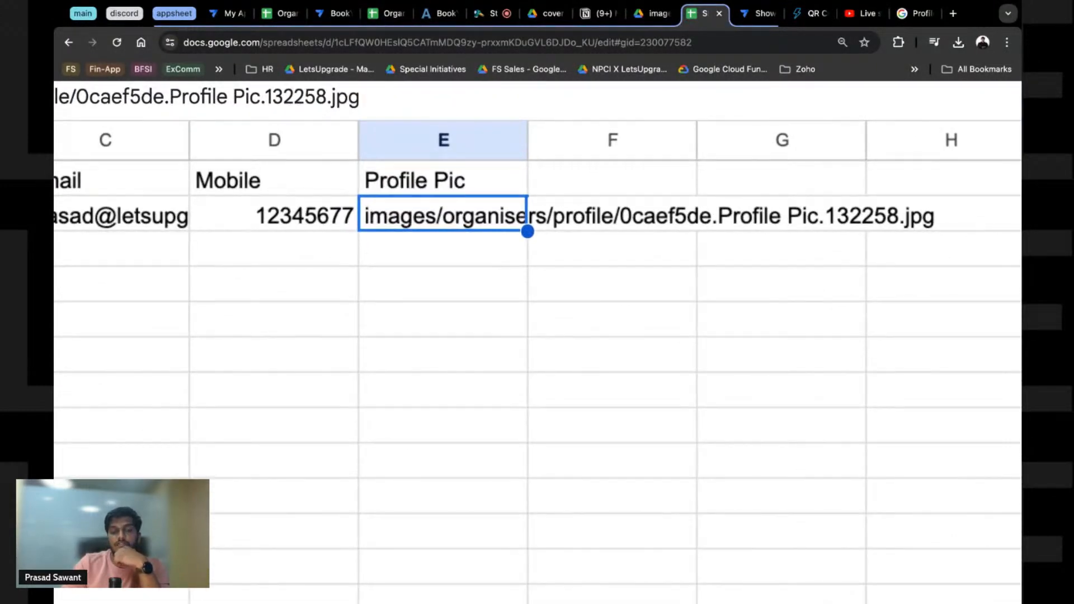
{"action": "scroll", "coordinate": [386, 168], "scroll_direction": "down", "scroll_amount": 3}
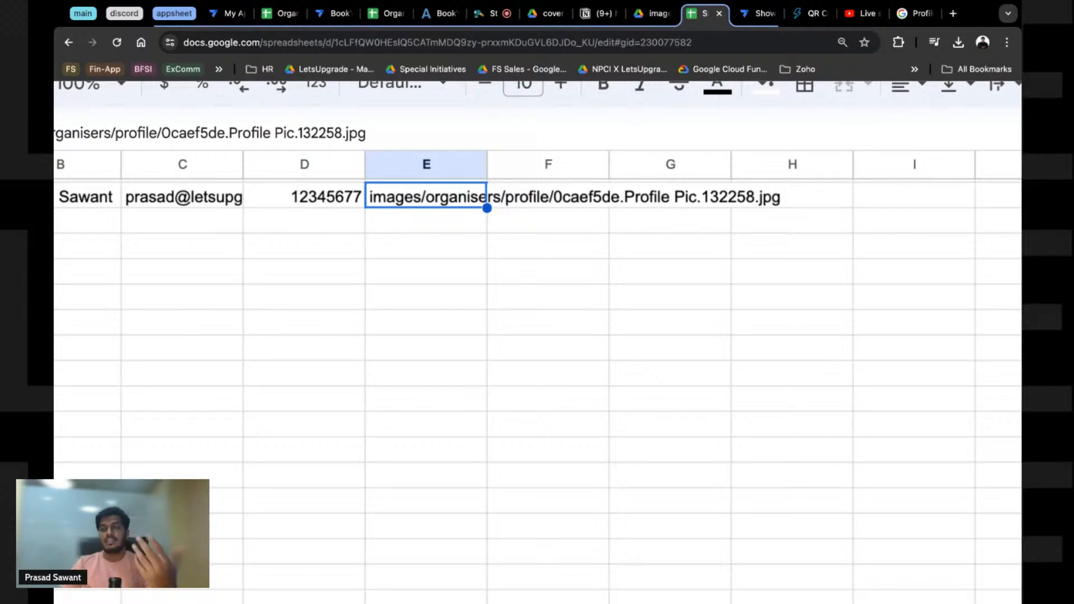
{"action": "key", "text": "ctrl+shift+Tab"}
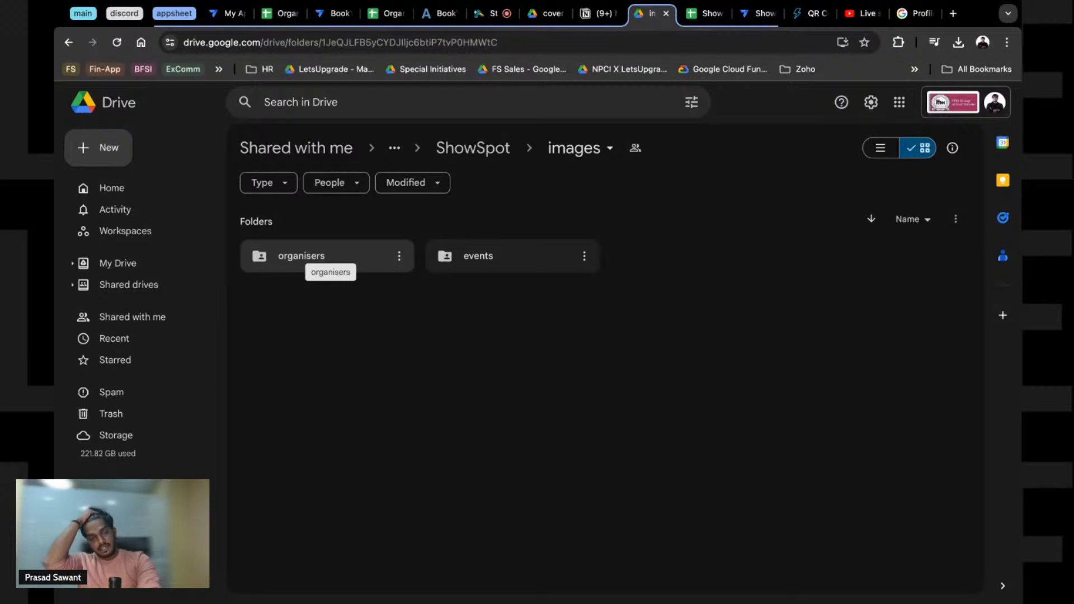
Step: Look inside the Drive organisers folder for its profile subfolder, then return to the ShowSpot editor
{"action": "left_click", "coordinate": [327, 259]}
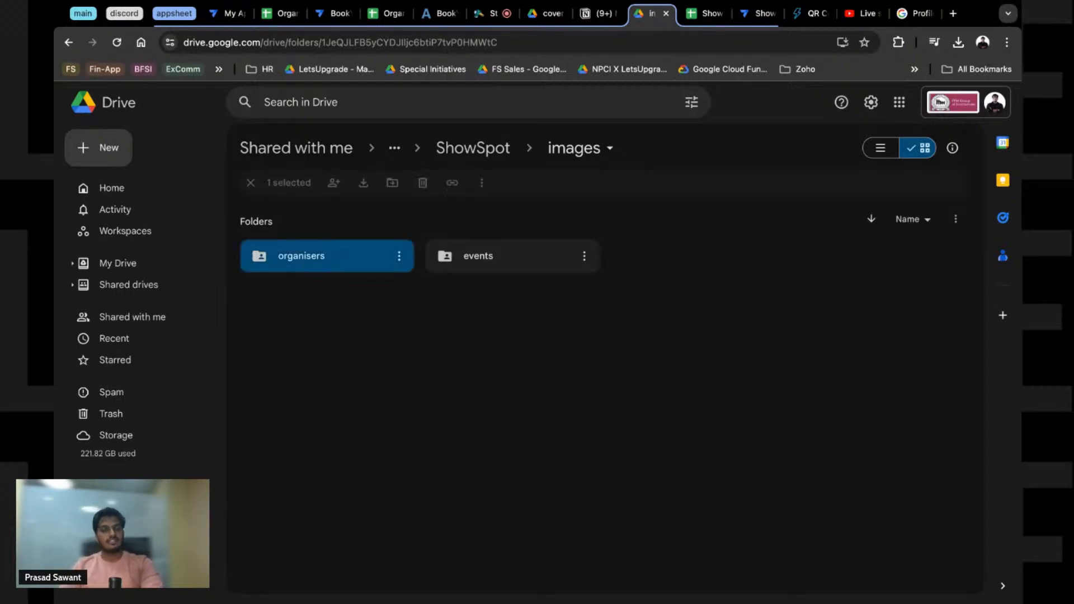
{"action": "double_click", "coordinate": [328, 258]}
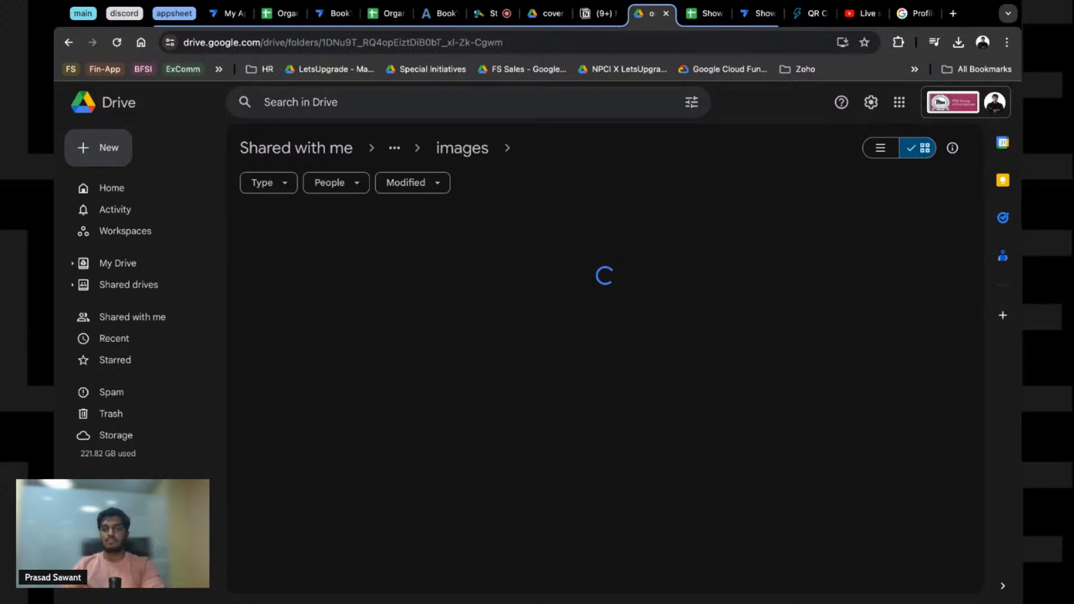
{"action": "left_click", "coordinate": [474, 149]}
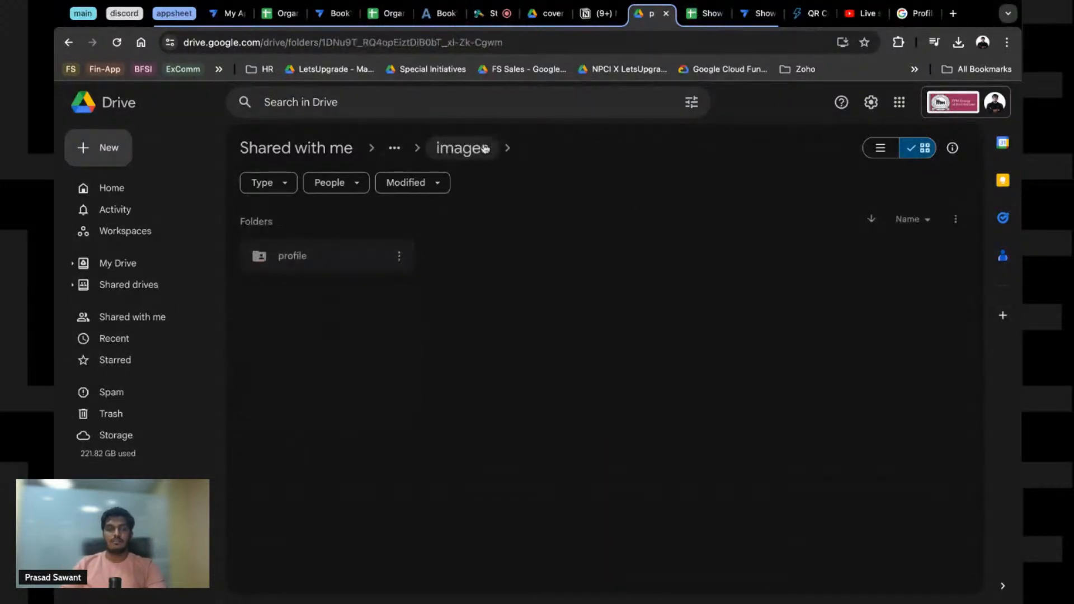
{"action": "left_click", "coordinate": [464, 150]}
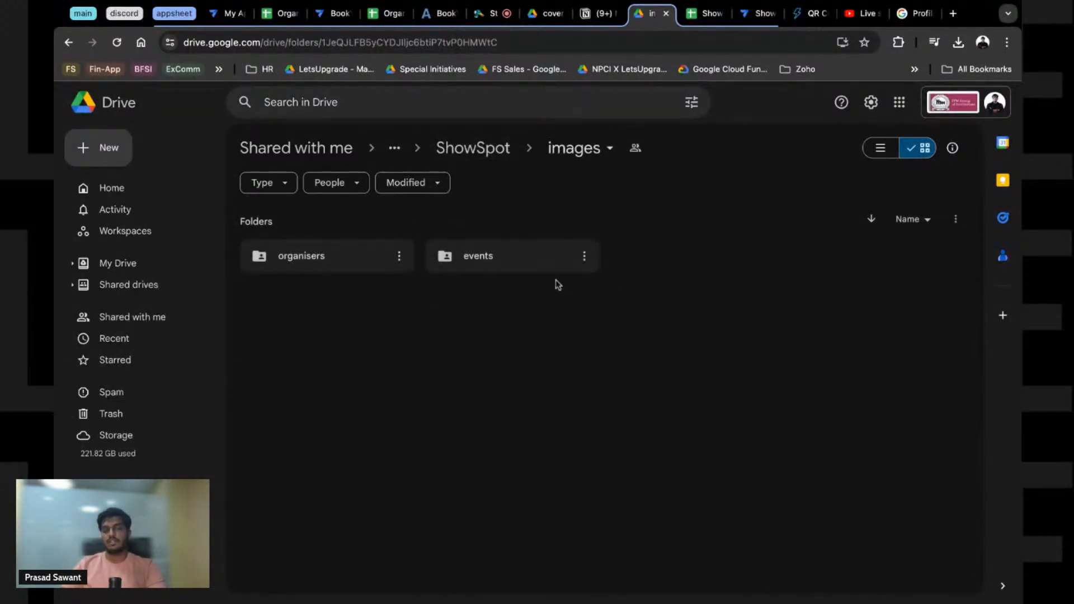
{"action": "left_click", "coordinate": [759, 13]}
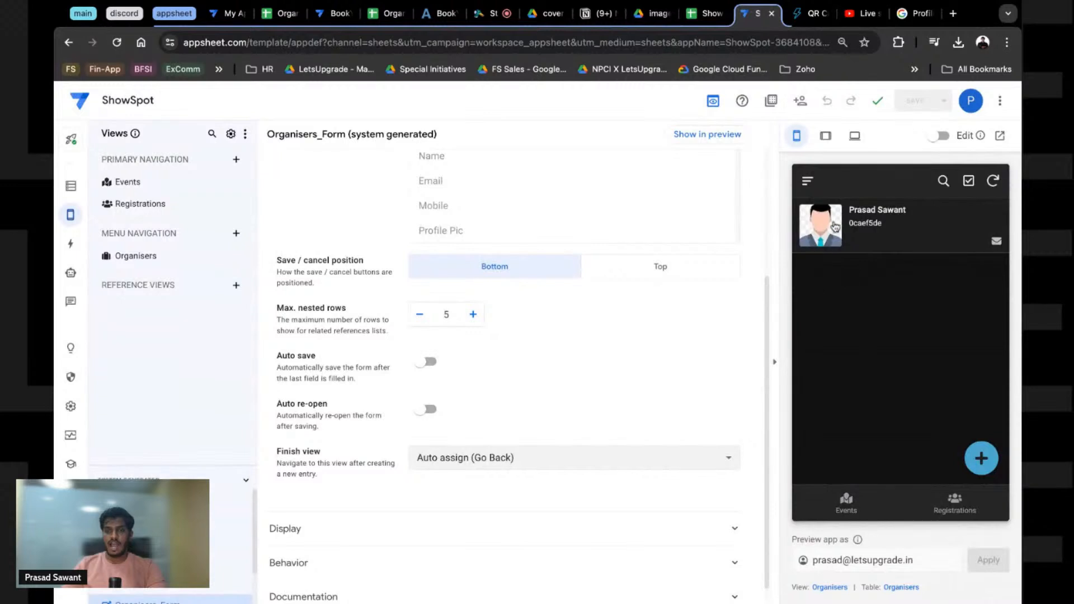
Step: Show the Organisers deck view settings with Profile Pic main image and Name, Organiser ID headers
{"action": "left_click", "coordinate": [886, 233]}
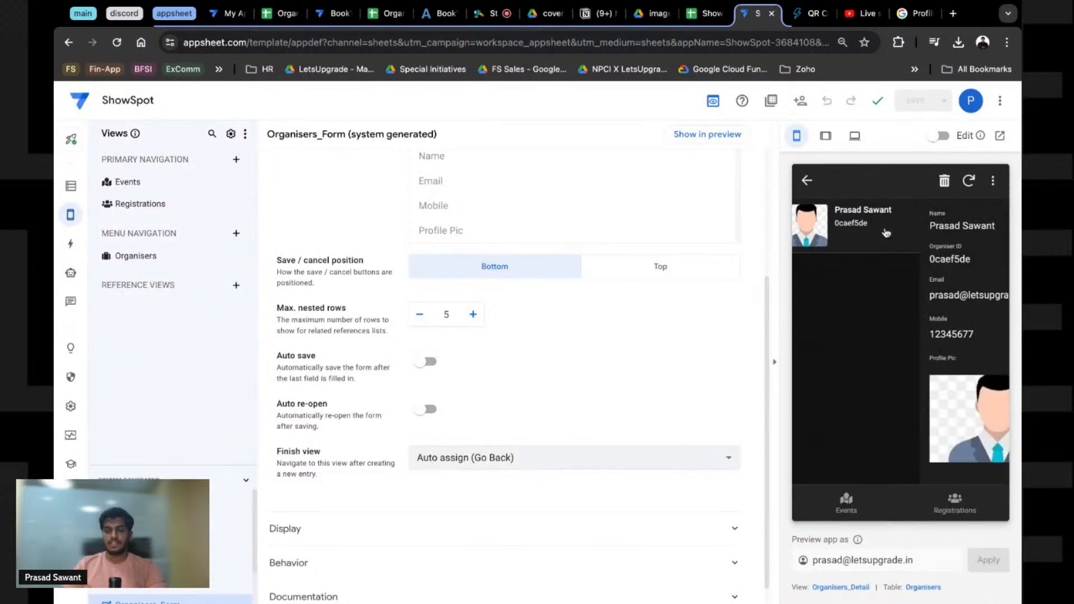
{"action": "left_click", "coordinate": [807, 181]}
{"action": "left_click", "coordinate": [834, 587]}
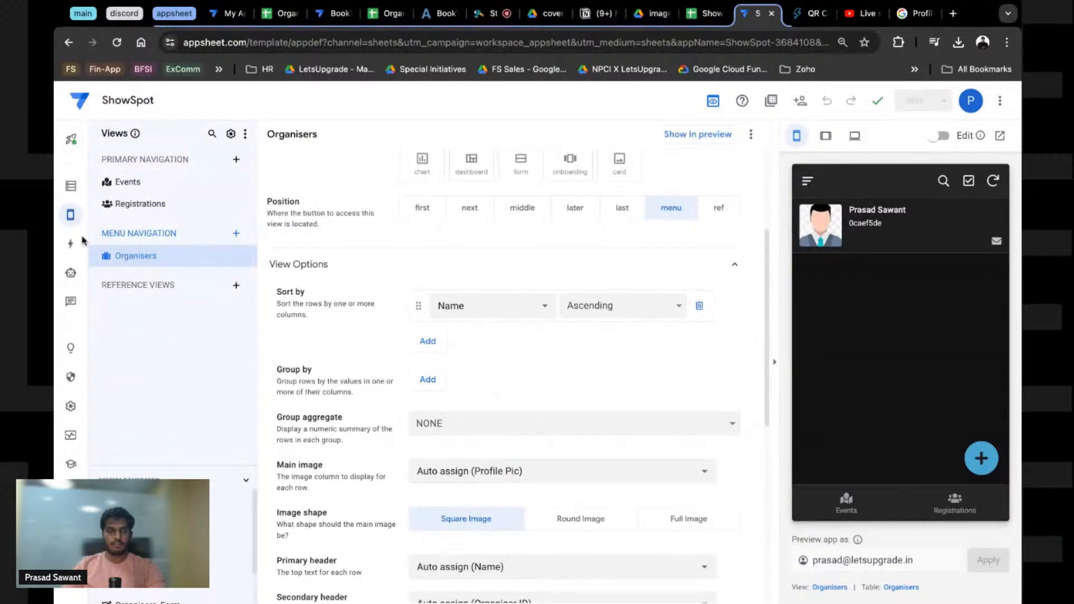
{"action": "scroll", "coordinate": [616, 336], "scroll_direction": "up", "scroll_amount": 3}
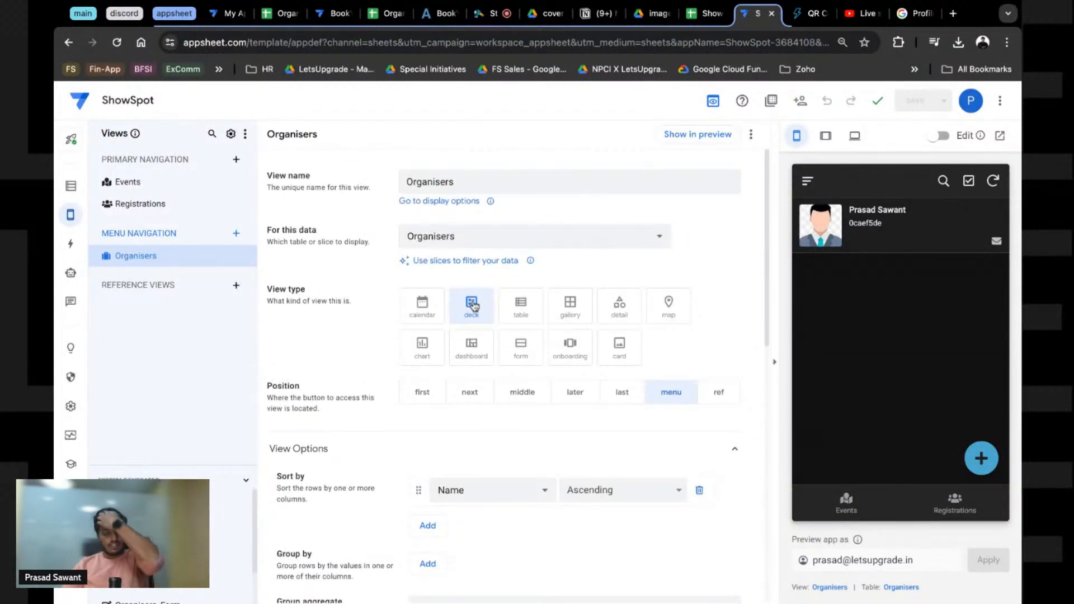
{"action": "scroll", "coordinate": [541, 445], "scroll_direction": "down", "scroll_amount": 1}
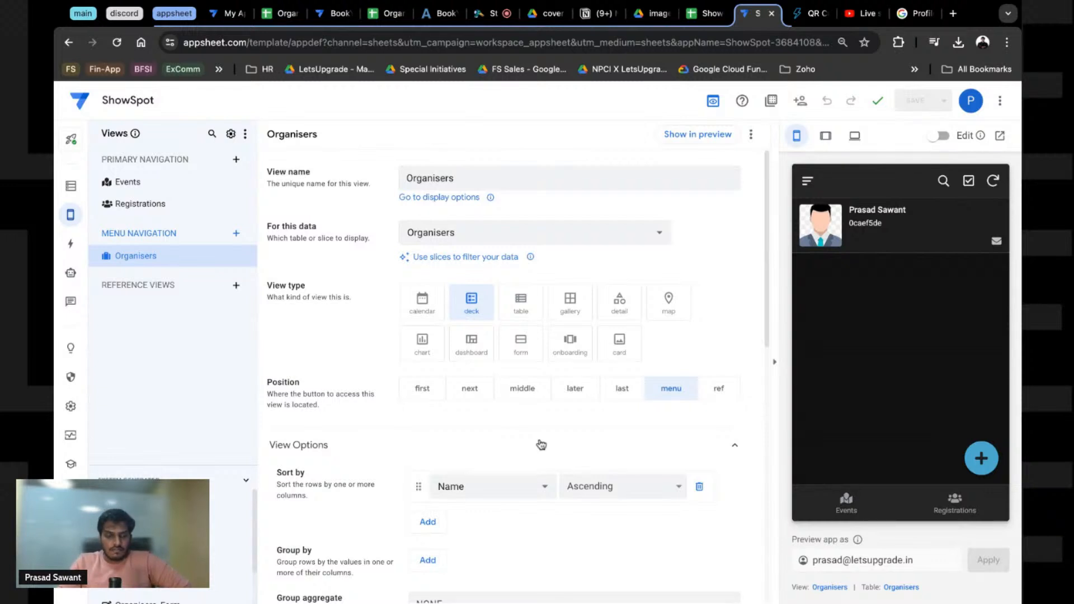
{"action": "scroll", "coordinate": [541, 444], "scroll_direction": "down", "scroll_amount": 5}
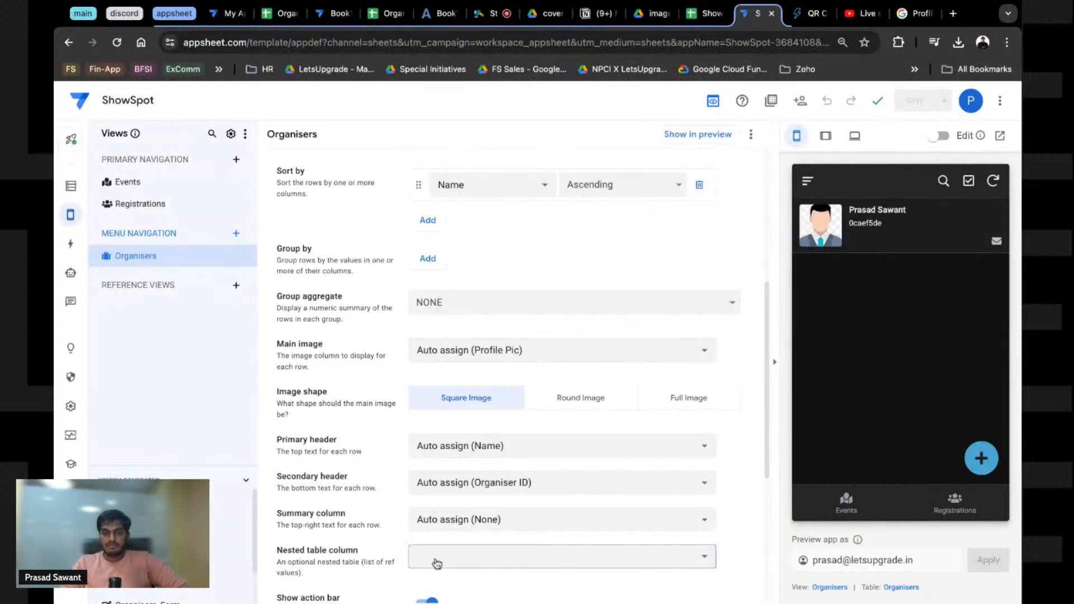
Step: Set the deck's Secondary header to Email and its Summary column to Organiser ID
{"action": "left_click", "coordinate": [491, 483]}
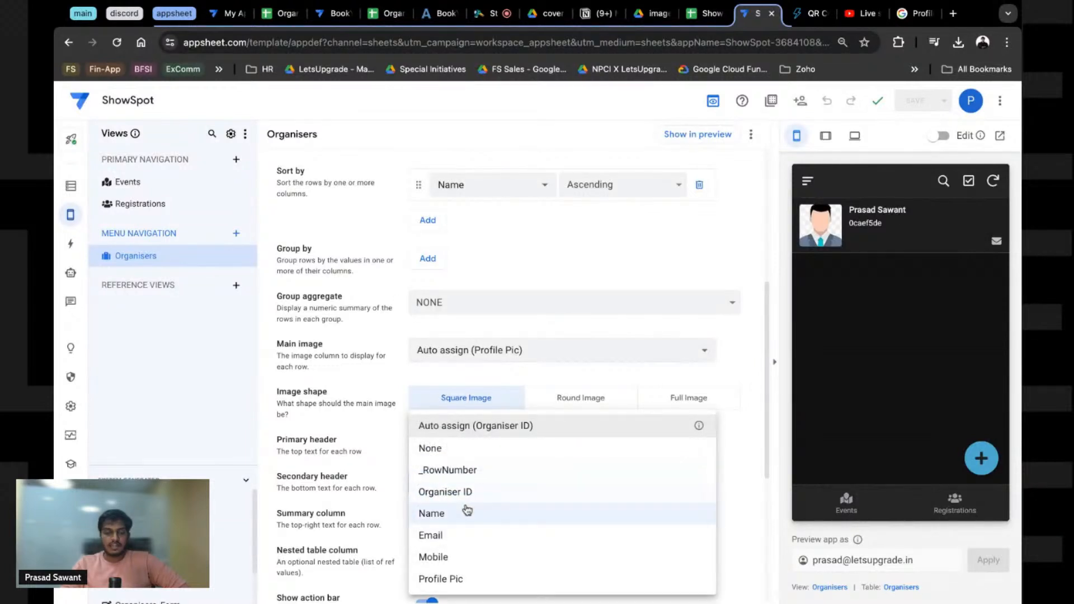
{"action": "left_click", "coordinate": [449, 535]}
{"action": "left_click", "coordinate": [457, 522]}
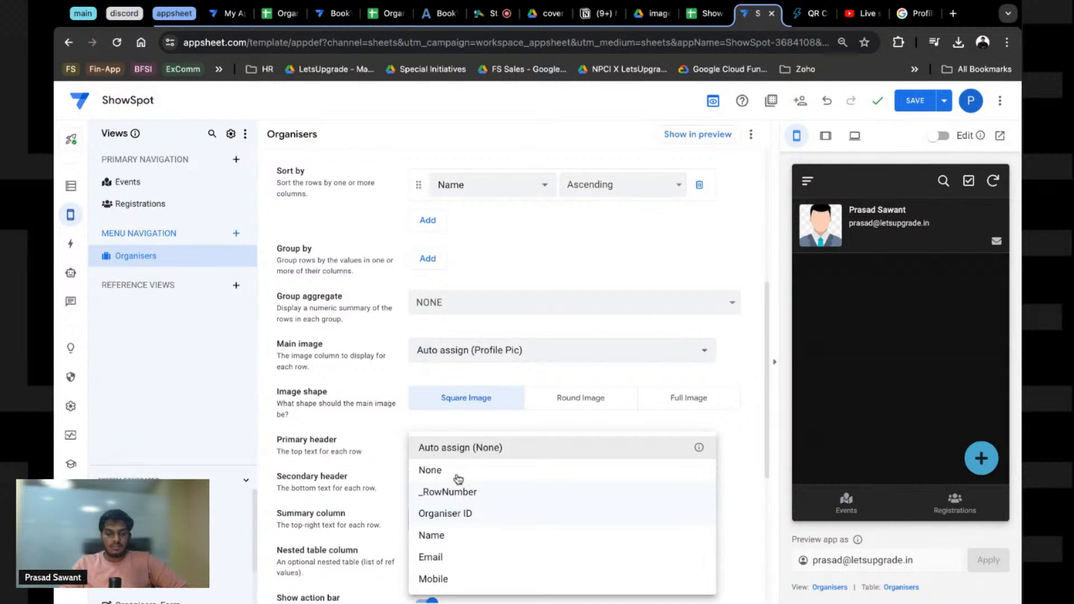
{"action": "left_click", "coordinate": [434, 579]}
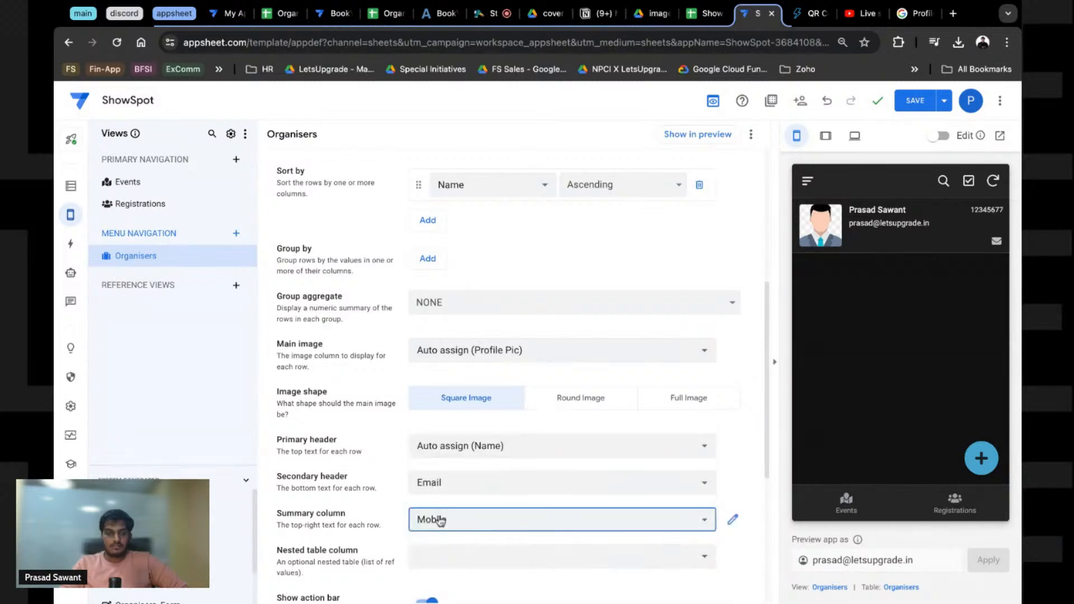
{"action": "left_click", "coordinate": [496, 527]}
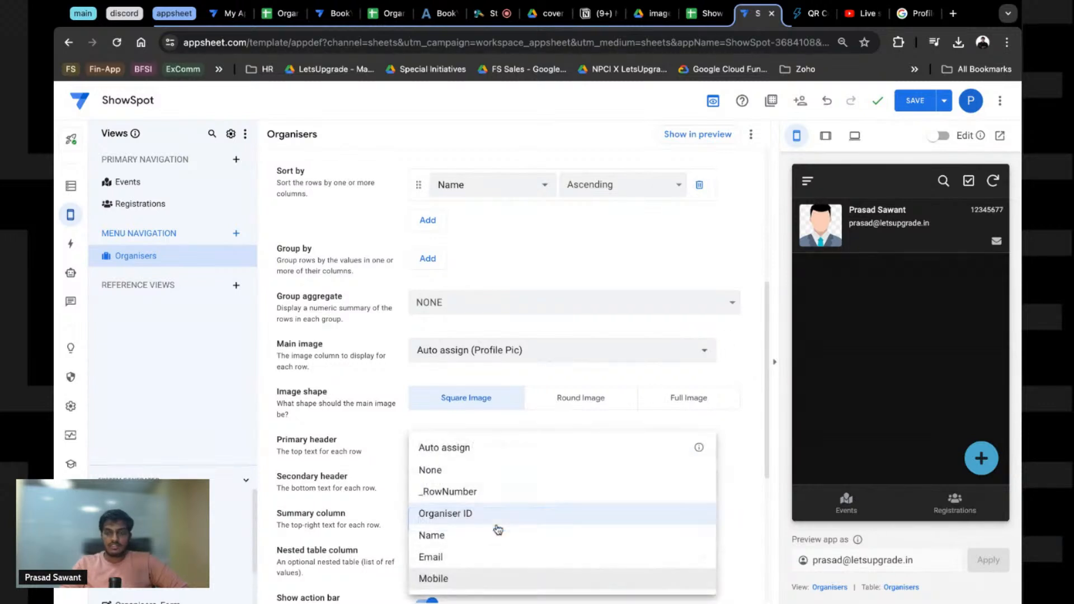
{"action": "left_click", "coordinate": [540, 384]}
{"action": "left_click", "coordinate": [672, 527]}
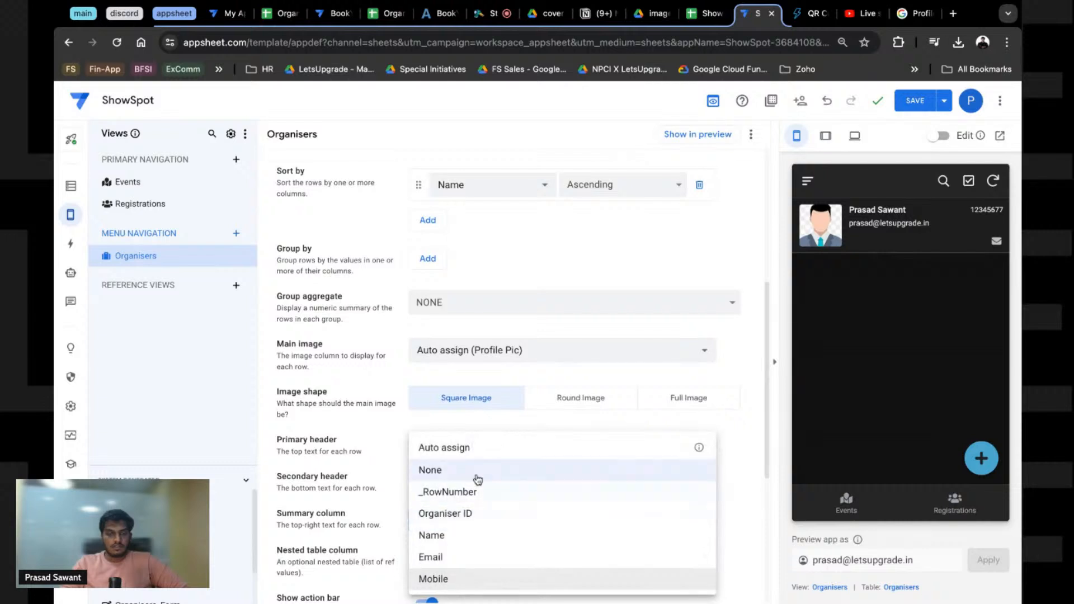
{"action": "left_click", "coordinate": [464, 514]}
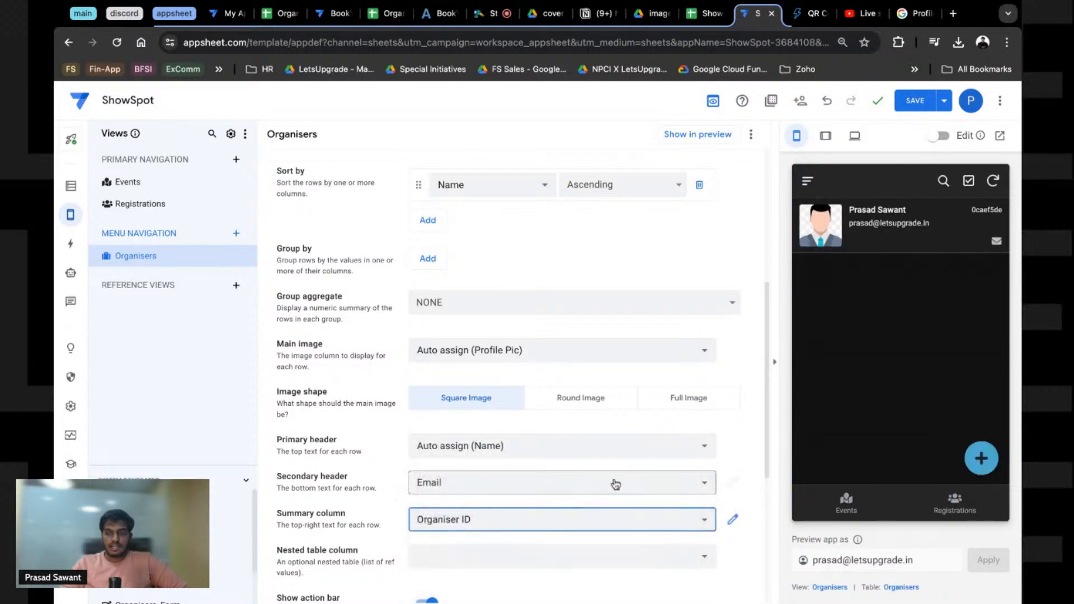
Step: Add the Call Phone (Mobile) action to the Organisers deck
{"action": "scroll", "coordinate": [450, 394], "scroll_direction": "down", "scroll_amount": 4}
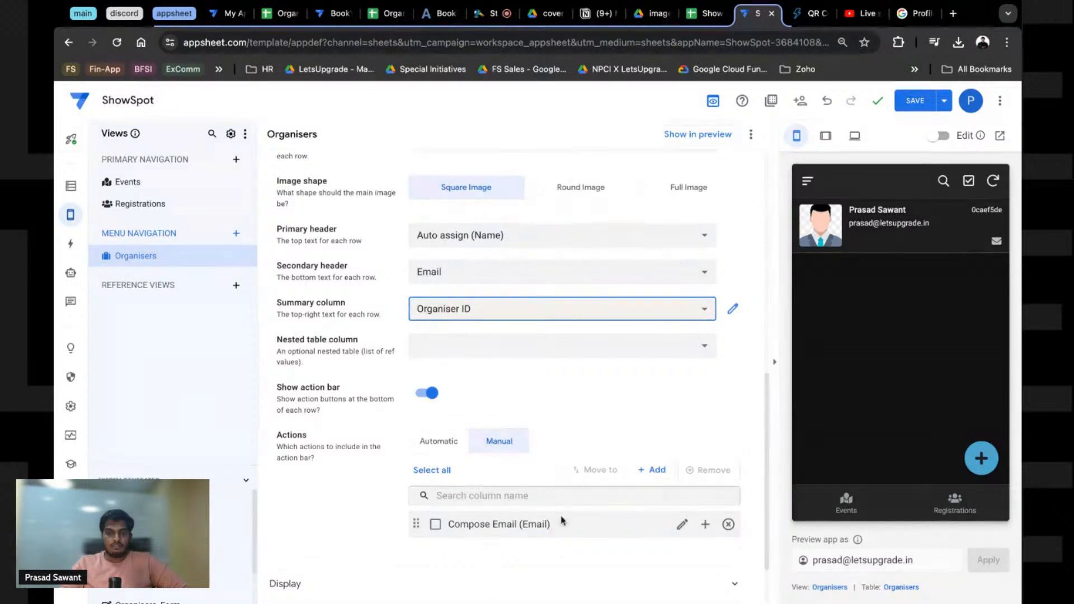
{"action": "scroll", "coordinate": [546, 475], "scroll_direction": "down", "scroll_amount": 2}
{"action": "left_click", "coordinate": [652, 395]}
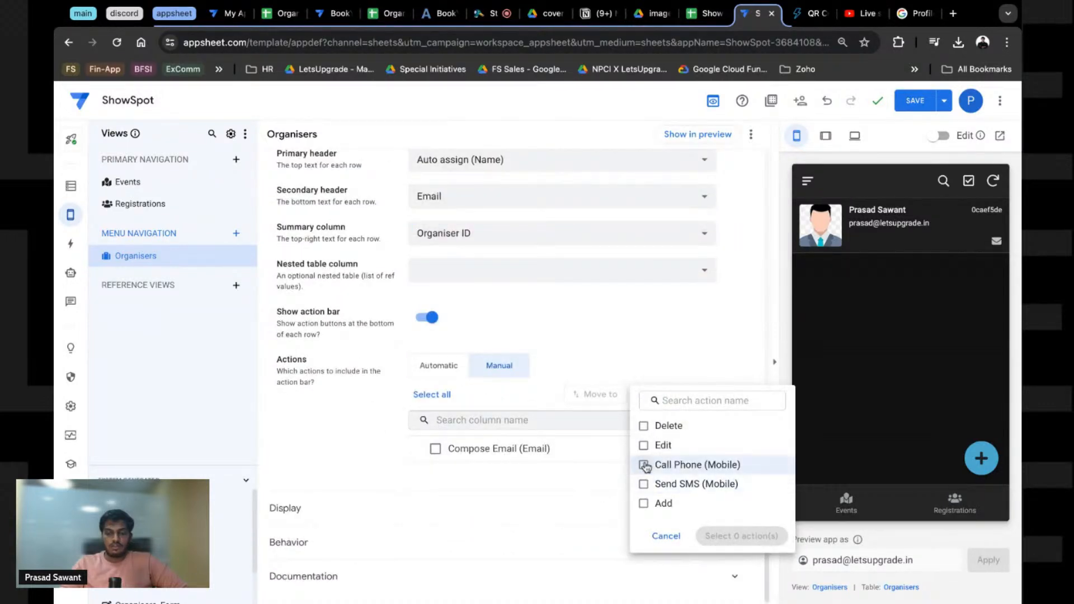
{"action": "left_click", "coordinate": [644, 465]}
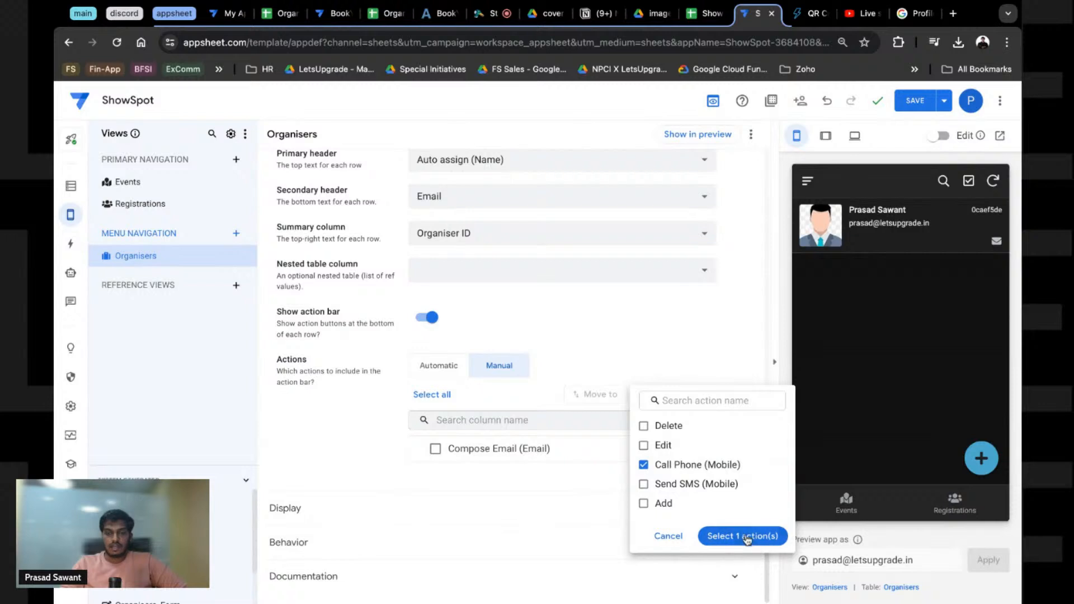
Step: Add Call Phone (Mobile) to the Organisers deck actions, then remove it so only Compose Email remains
{"action": "left_click", "coordinate": [746, 537]}
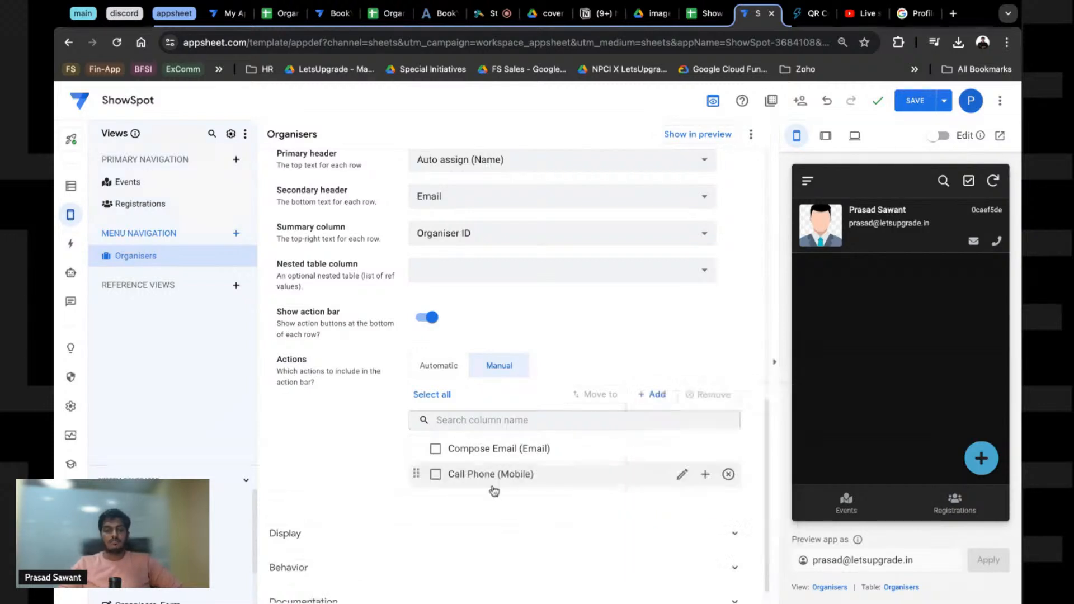
{"action": "left_click", "coordinate": [746, 536]}
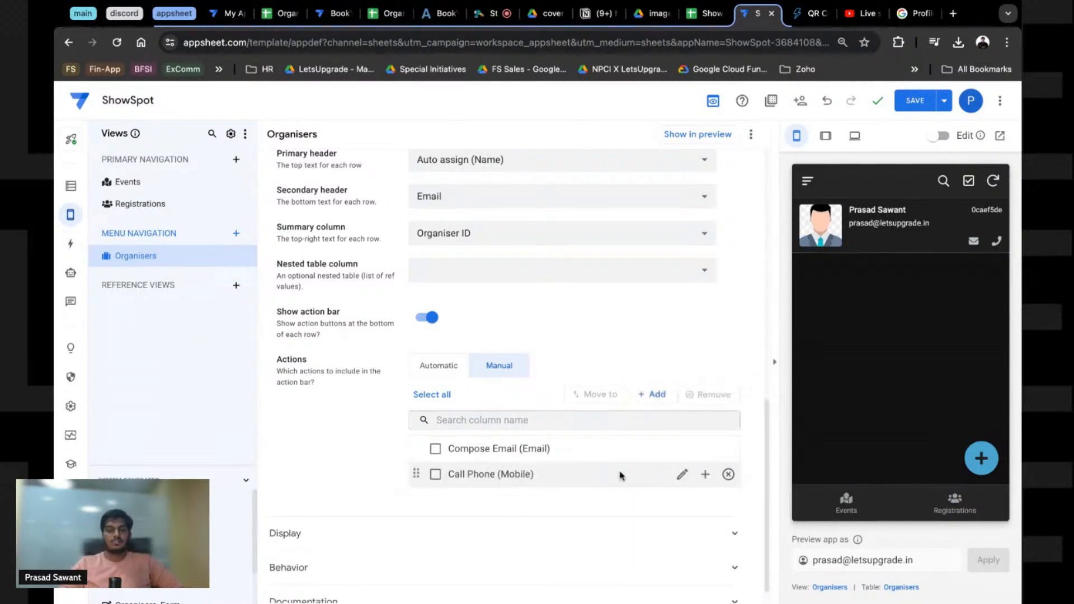
{"action": "left_click", "coordinate": [728, 474]}
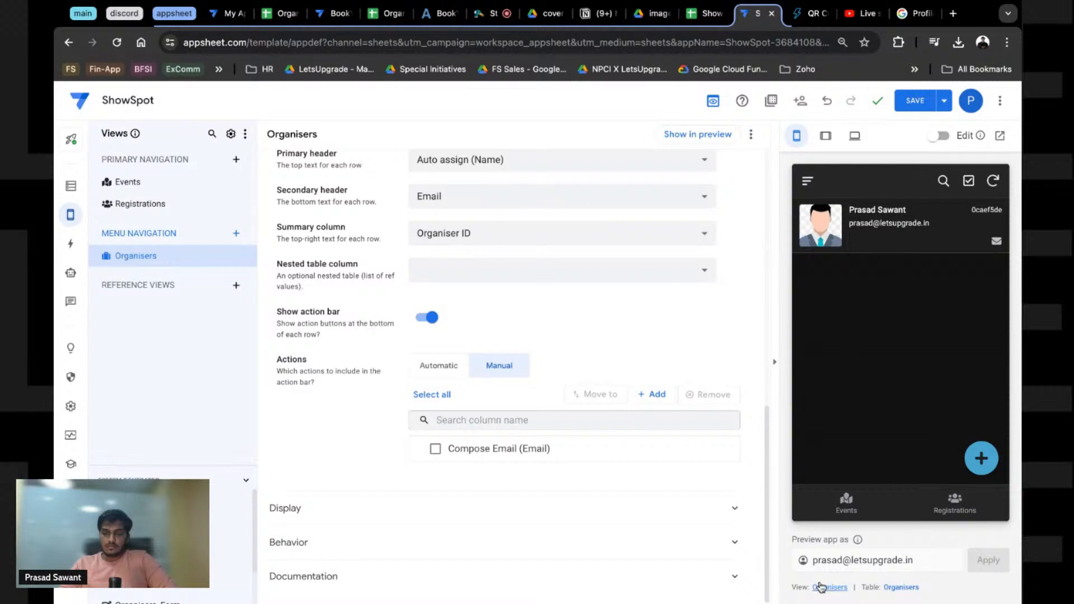
Step: In the preview, open the organiser record, then the Events list and the Appreciating messi event details
{"action": "left_click", "coordinate": [905, 213]}
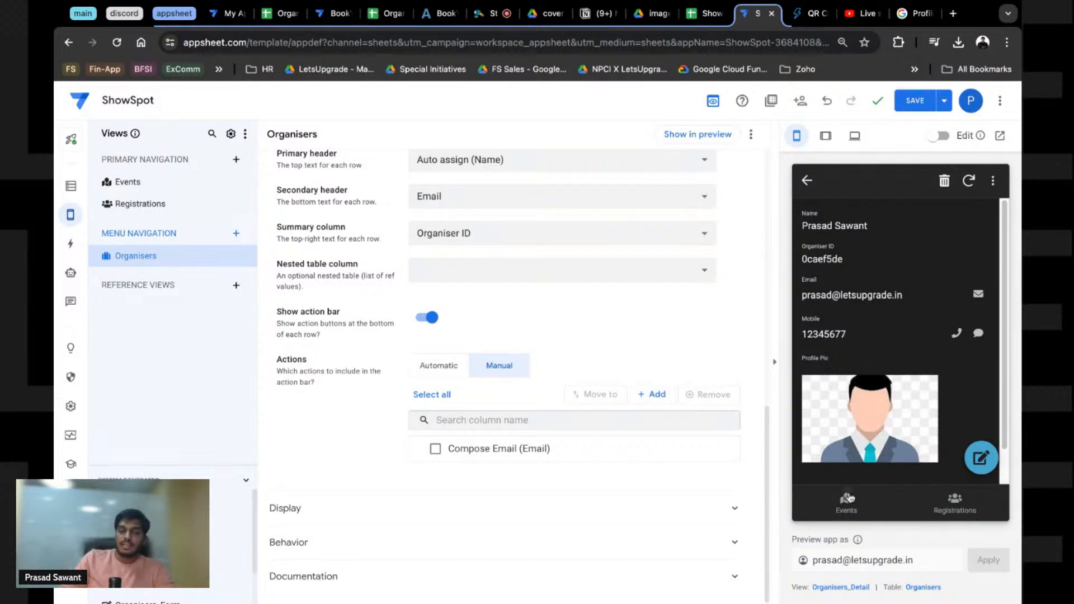
{"action": "left_click", "coordinate": [846, 501]}
{"action": "left_click", "coordinate": [838, 273]}
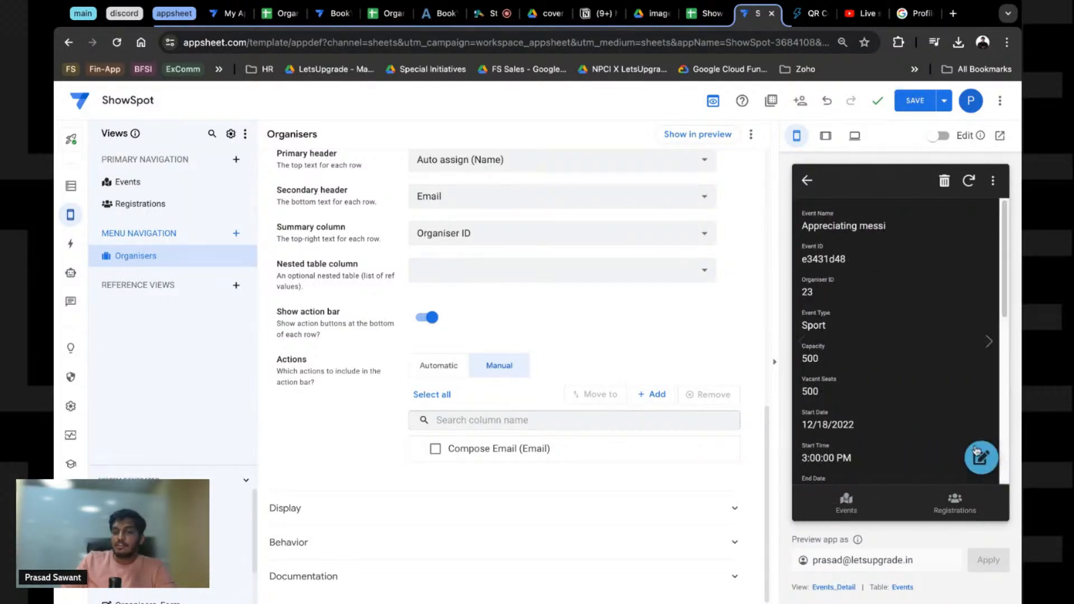
{"action": "scroll", "coordinate": [874, 372], "scroll_direction": "down", "scroll_amount": 5}
{"action": "scroll", "coordinate": [873, 373], "scroll_direction": "up", "scroll_amount": 5}
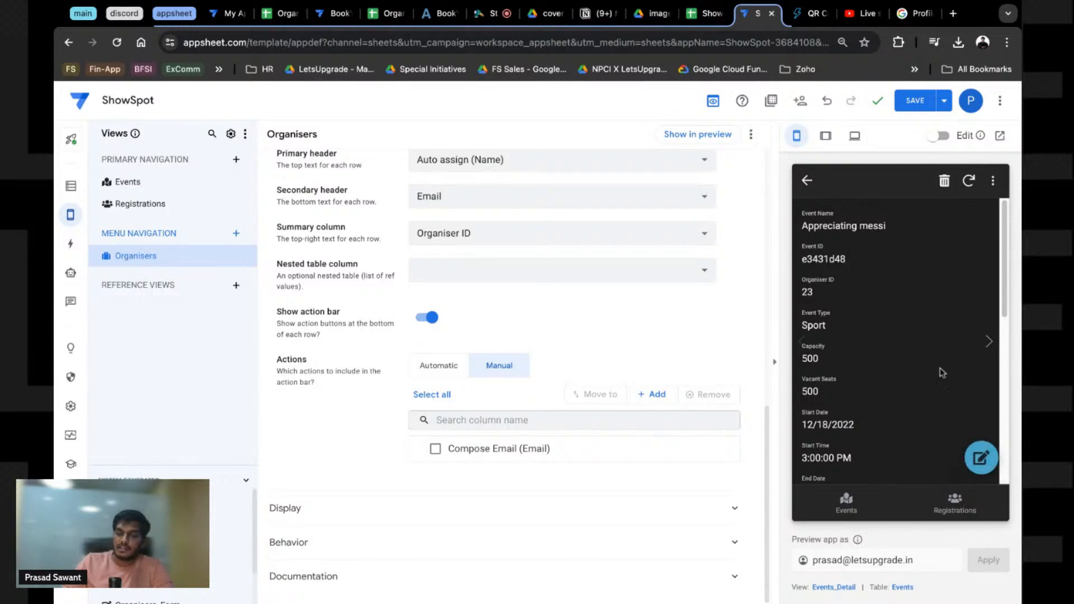
Step: Open the Appreciating messi event's edit form, then leave it without saving and return to Events
{"action": "left_click", "coordinate": [985, 462]}
{"action": "scroll", "coordinate": [910, 337], "scroll_direction": "down", "scroll_amount": 10}
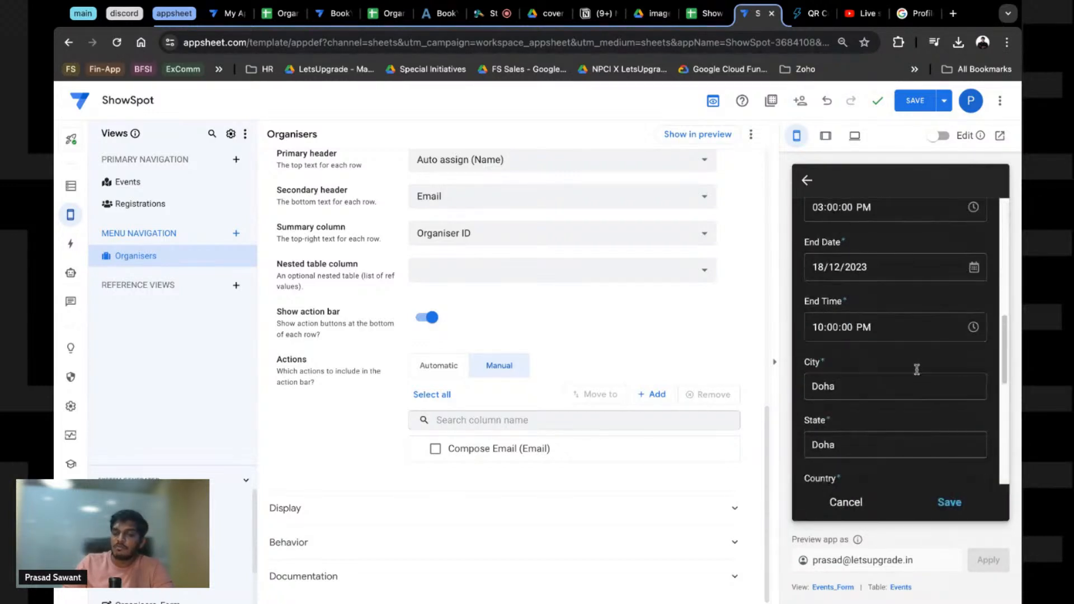
{"action": "scroll", "coordinate": [916, 360], "scroll_direction": "up", "scroll_amount": 10}
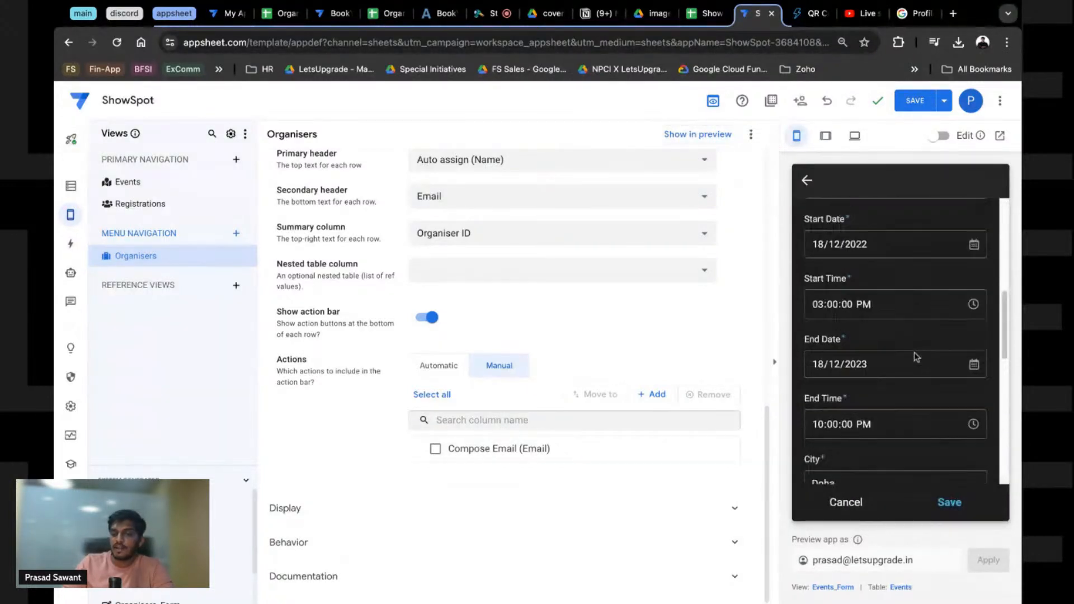
{"action": "left_click", "coordinate": [805, 181]}
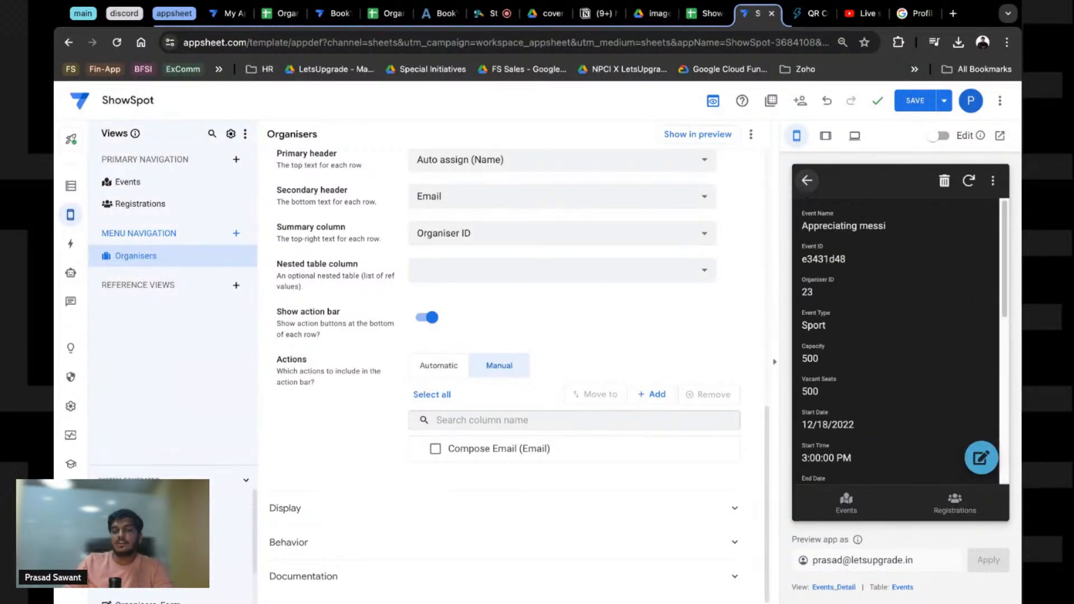
{"action": "left_click", "coordinate": [806, 181]}
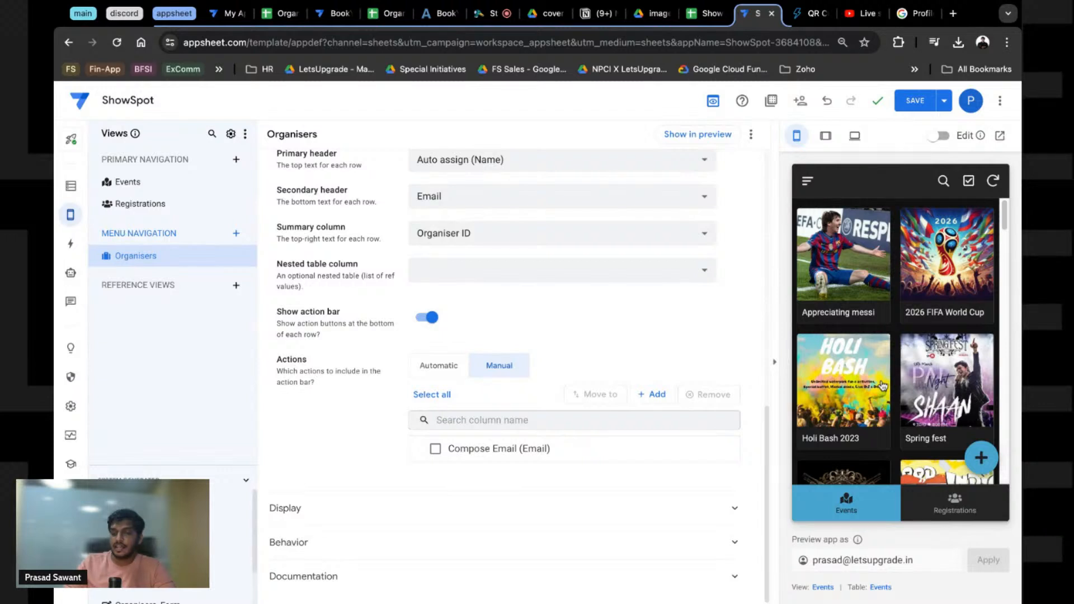
Step: Switch the preview to the Organisers list and open the organiser's detail record
{"action": "left_click", "coordinate": [808, 181]}
{"action": "left_click", "coordinate": [842, 238]}
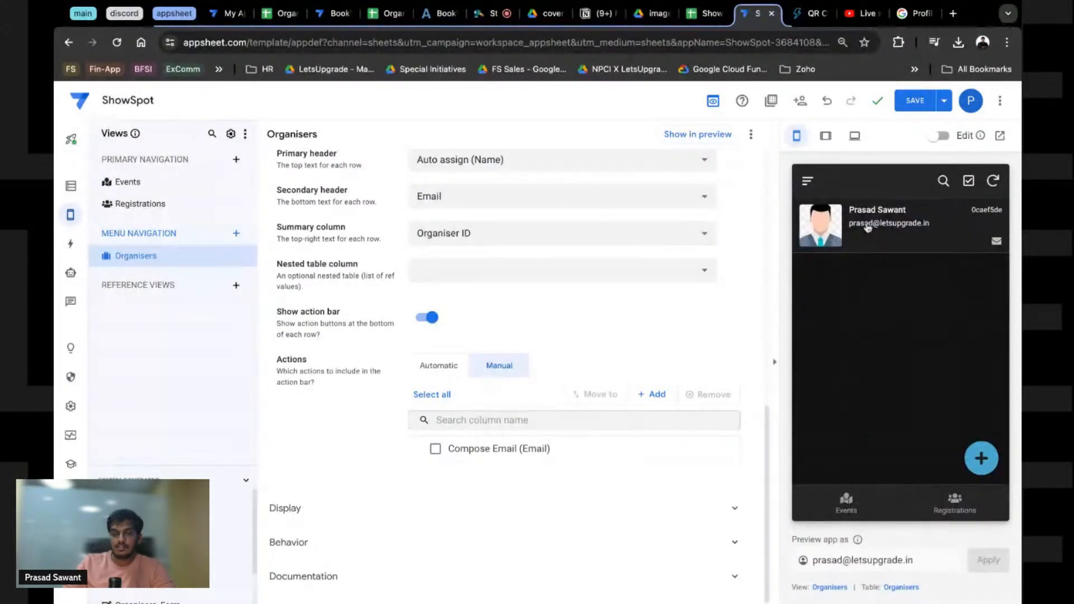
{"action": "left_click", "coordinate": [868, 226]}
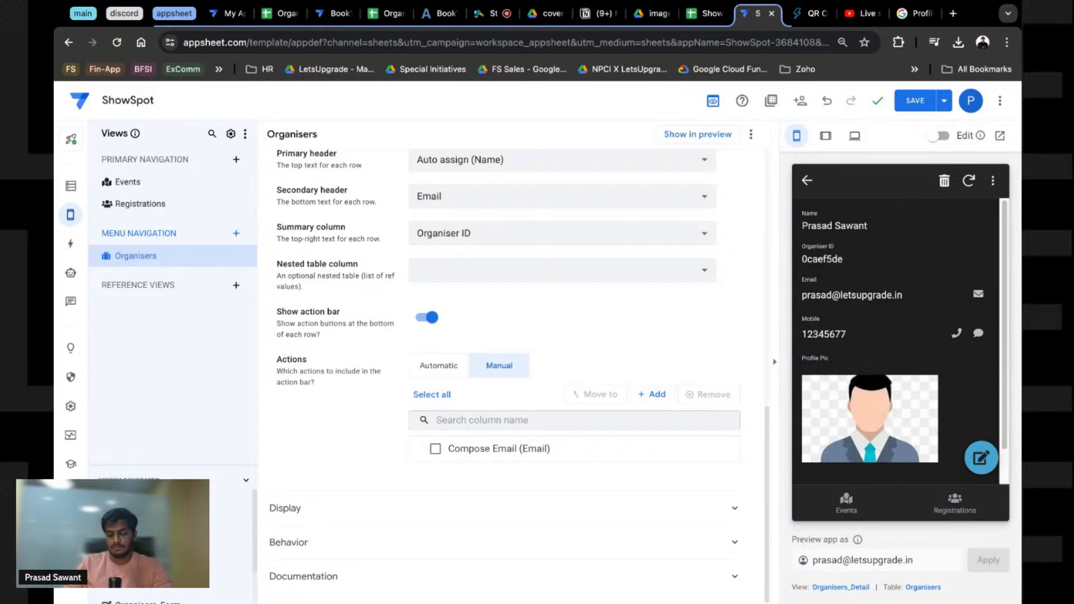
Step: Enable Use Card Layout on the Organisers_Detail view and reopen the organiser record to view the card
{"action": "left_click", "coordinate": [841, 587]}
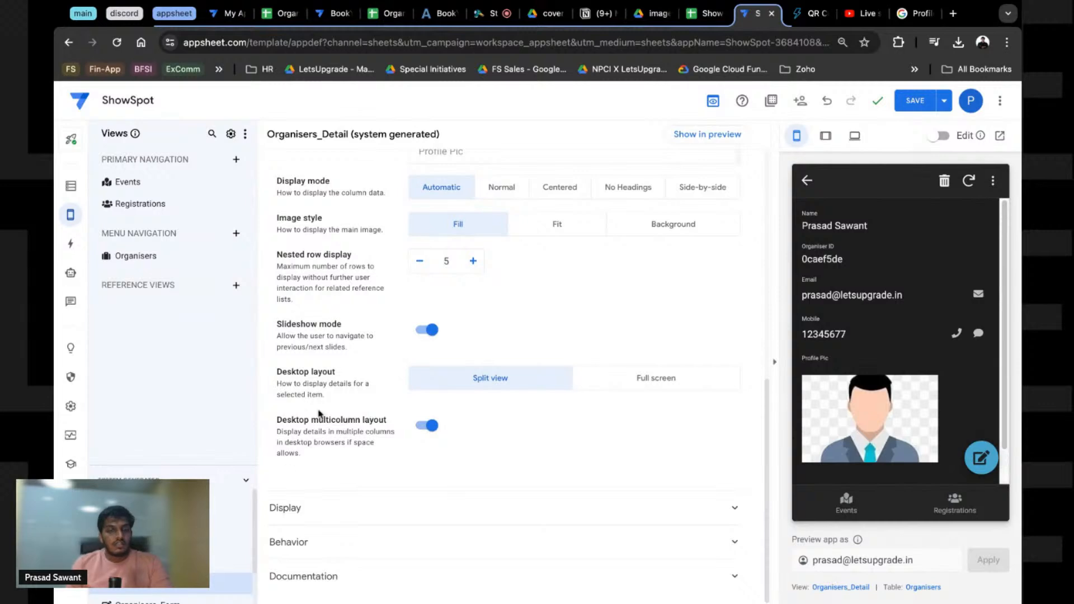
{"action": "scroll", "coordinate": [361, 376], "scroll_direction": "up", "scroll_amount": 2}
{"action": "scroll", "coordinate": [361, 376], "scroll_direction": "up", "scroll_amount": 5}
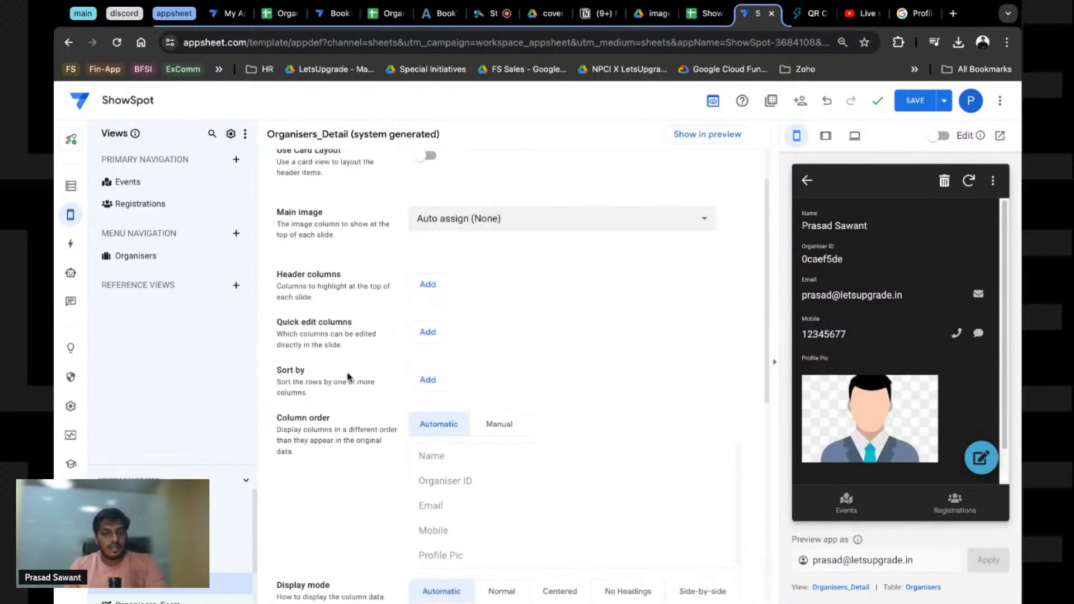
{"action": "scroll", "coordinate": [346, 316], "scroll_direction": "up", "scroll_amount": 1}
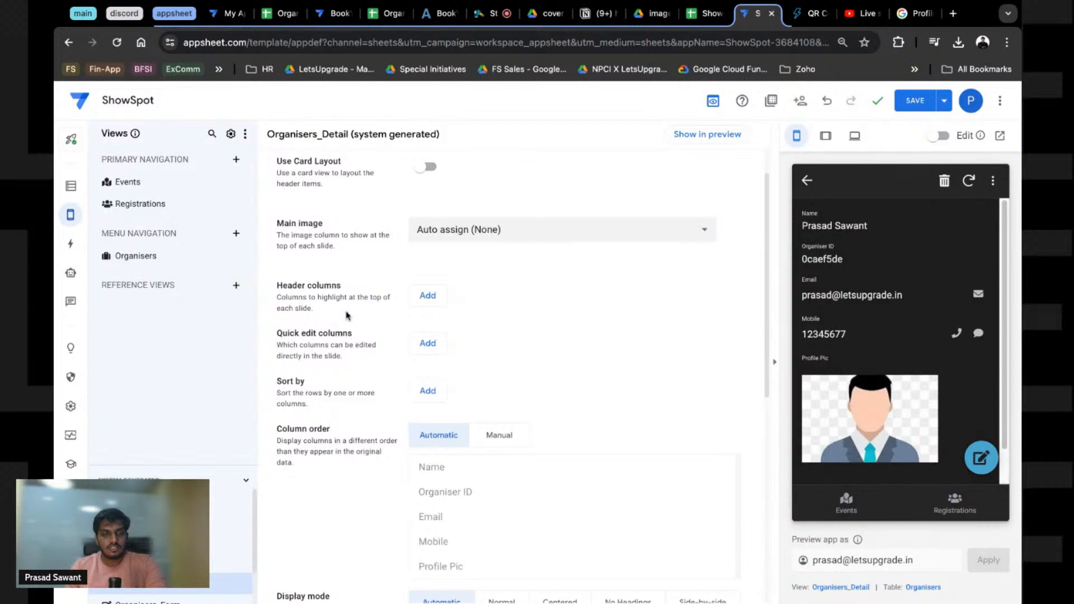
{"action": "scroll", "coordinate": [347, 316], "scroll_direction": "up", "scroll_amount": 1}
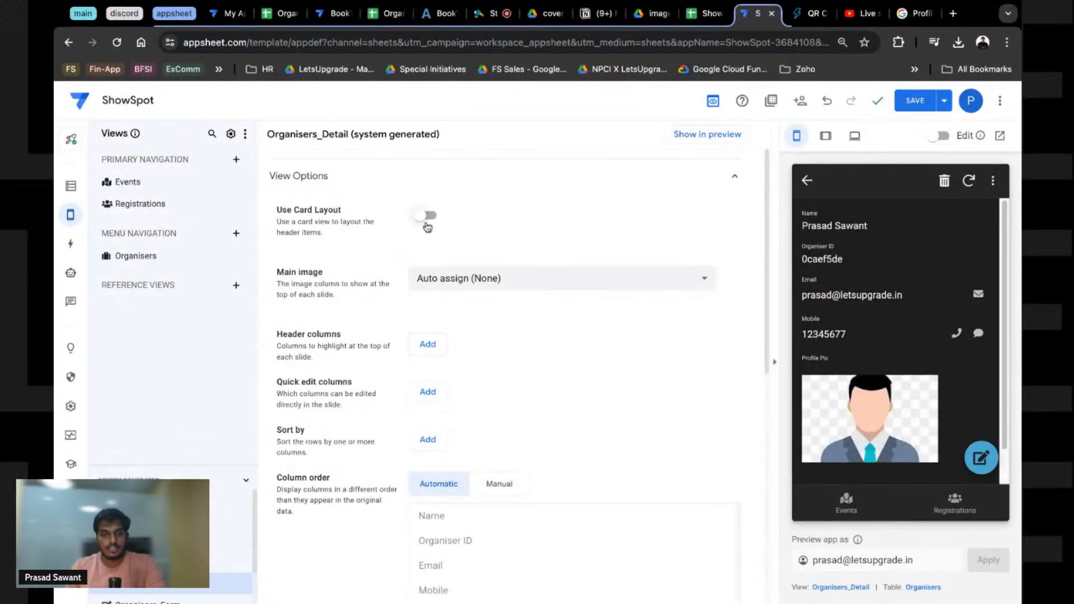
{"action": "left_click", "coordinate": [426, 218]}
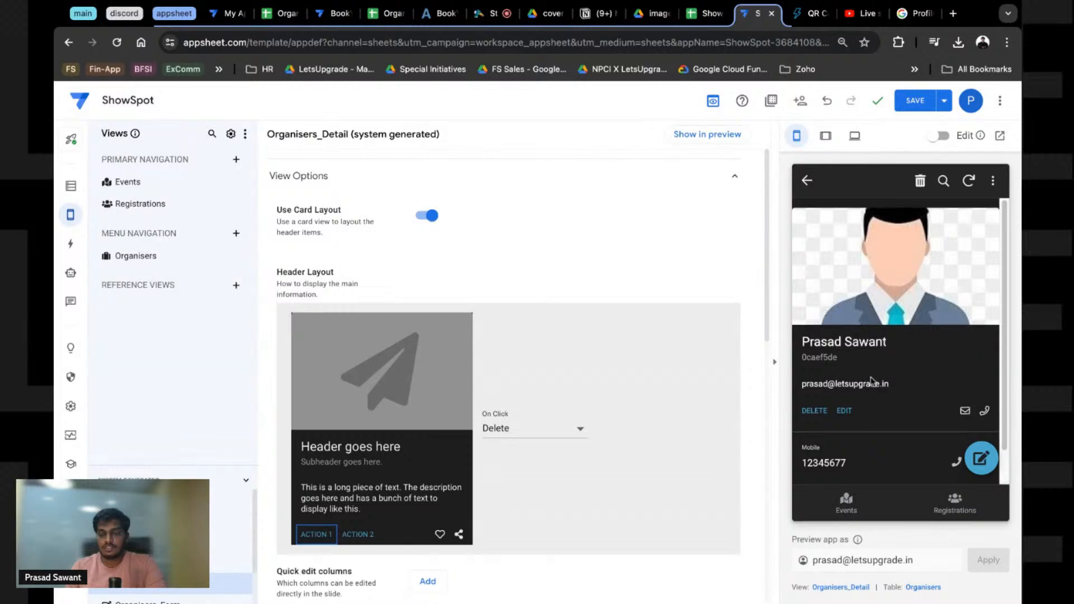
{"action": "scroll", "coordinate": [873, 381], "scroll_direction": "down", "scroll_amount": 1}
{"action": "scroll", "coordinate": [873, 382], "scroll_direction": "up", "scroll_amount": 1}
{"action": "left_click", "coordinate": [807, 181]}
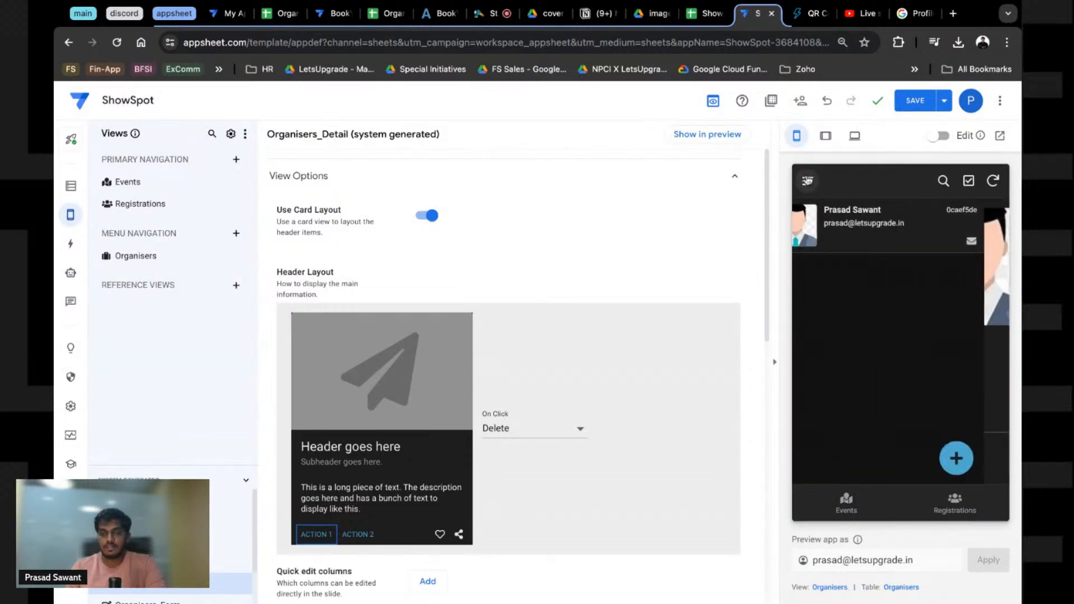
{"action": "left_click", "coordinate": [872, 217]}
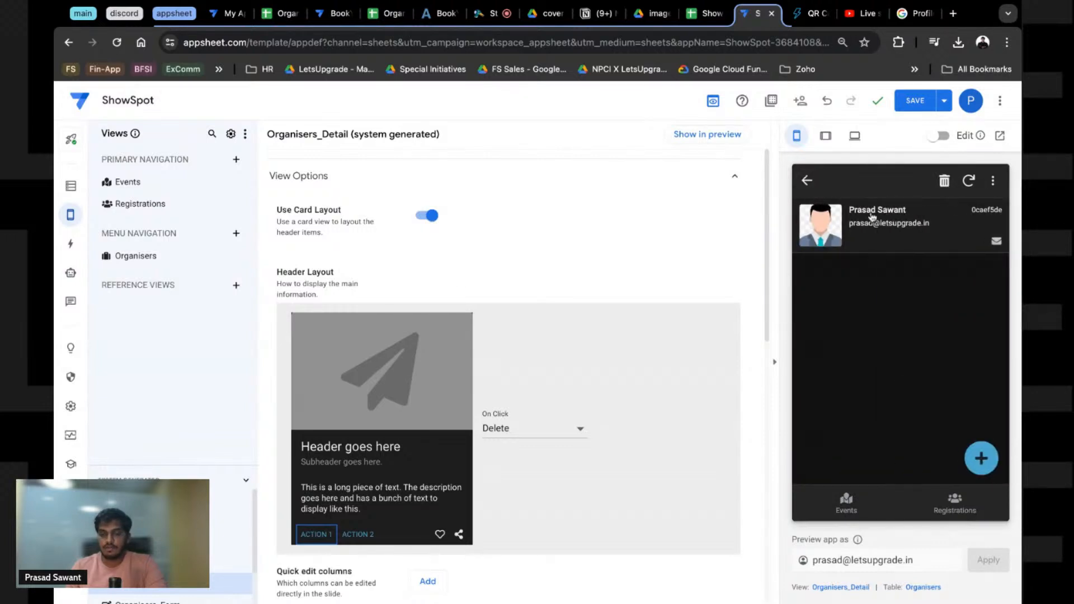
{"action": "scroll", "coordinate": [520, 338], "scroll_direction": "down", "scroll_amount": 2}
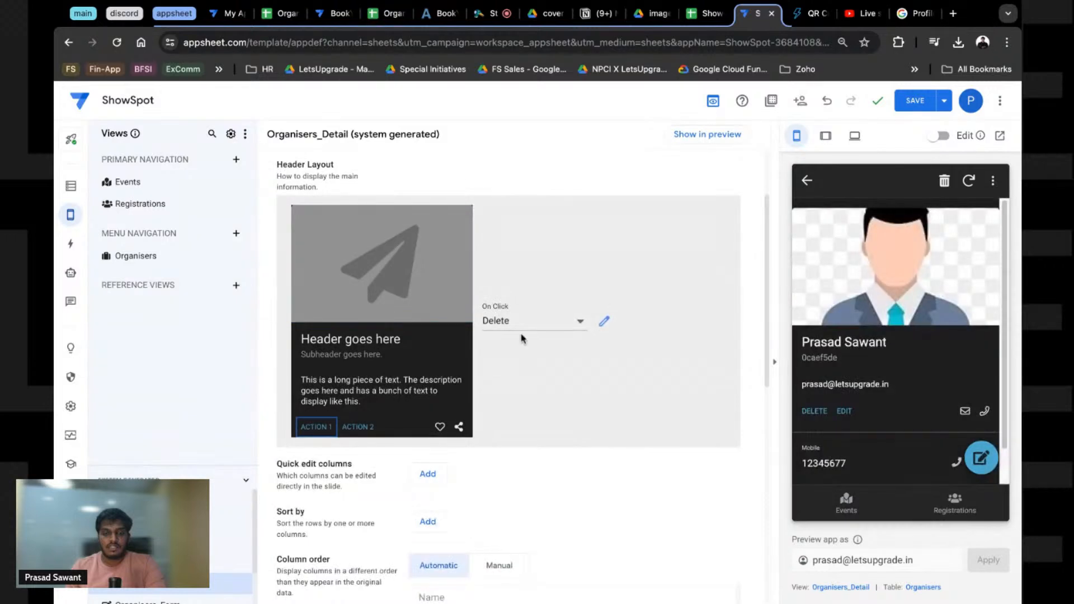
Step: Set card Action 1 On Click to Edit, then change it to Compose Email
{"action": "left_click", "coordinate": [523, 327]}
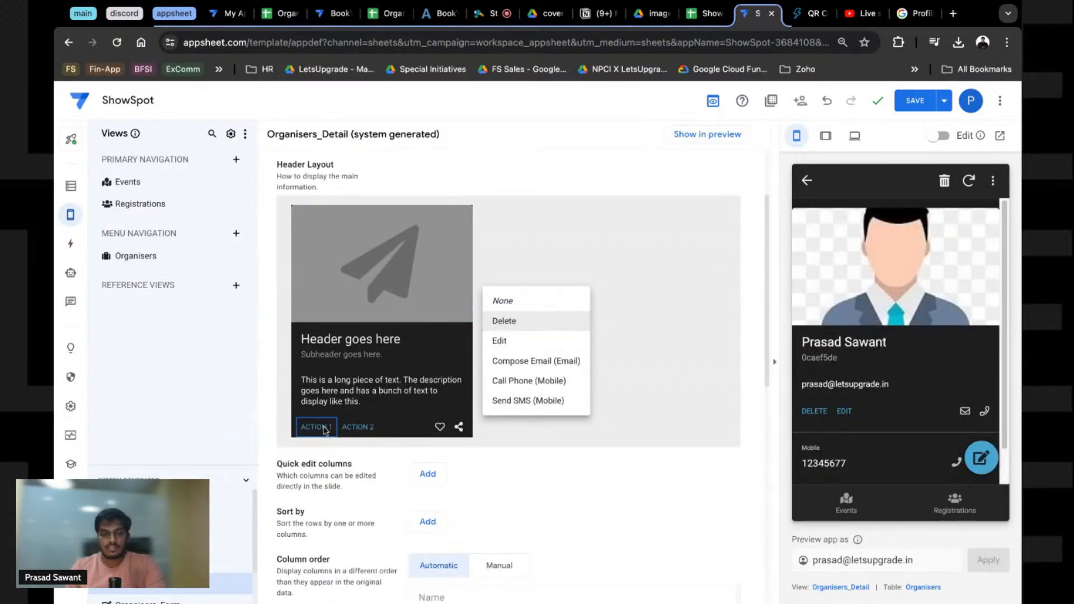
{"action": "left_click", "coordinate": [499, 342]}
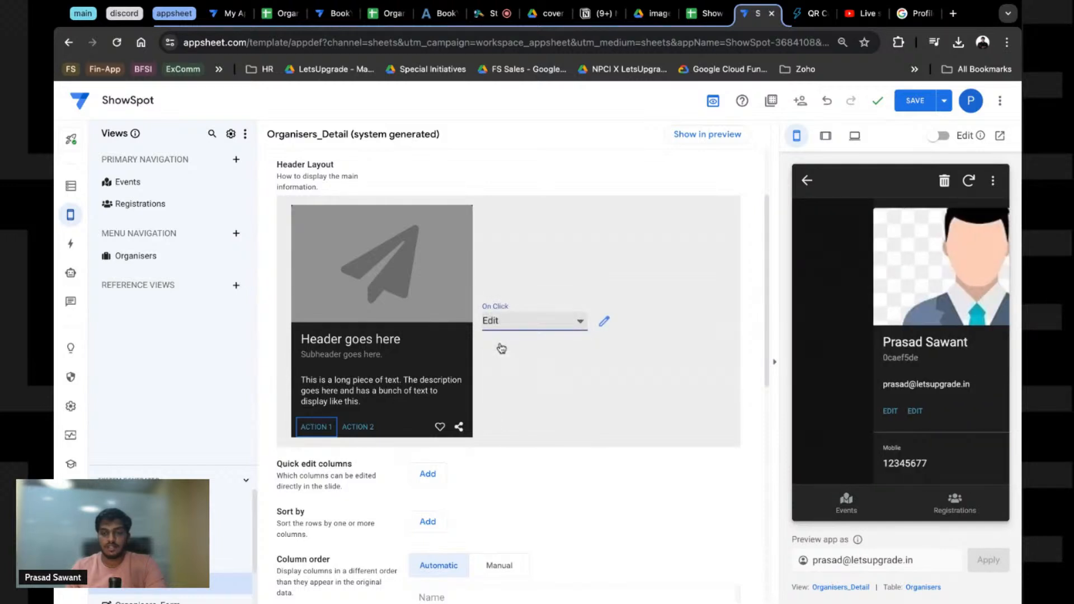
{"action": "scroll", "coordinate": [391, 442], "scroll_direction": "down", "scroll_amount": 1}
{"action": "left_click", "coordinate": [441, 357]}
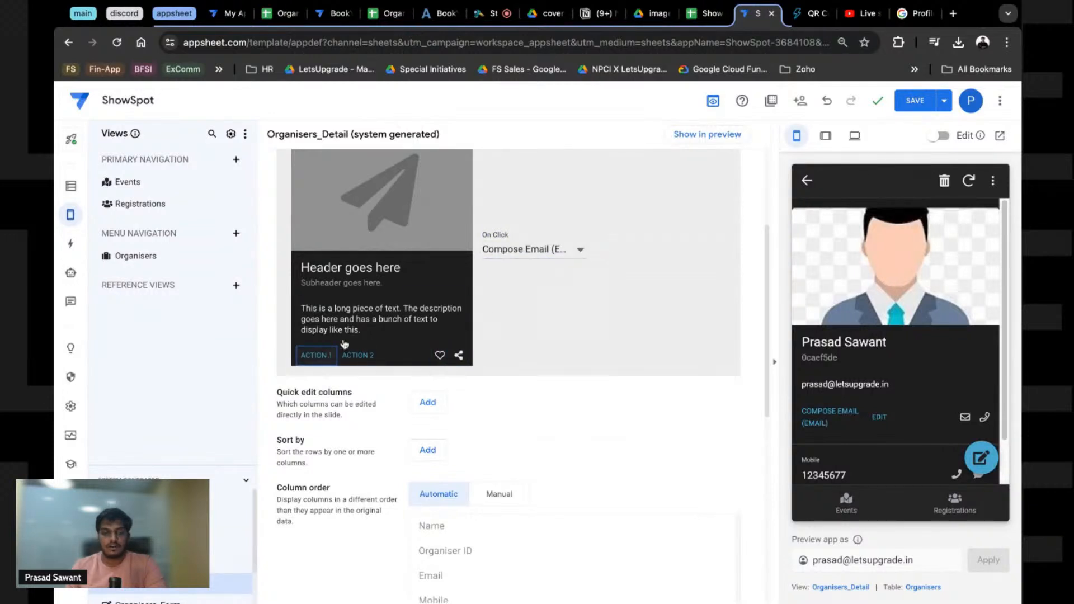
{"action": "scroll", "coordinate": [540, 383], "scroll_direction": "up", "scroll_amount": 3}
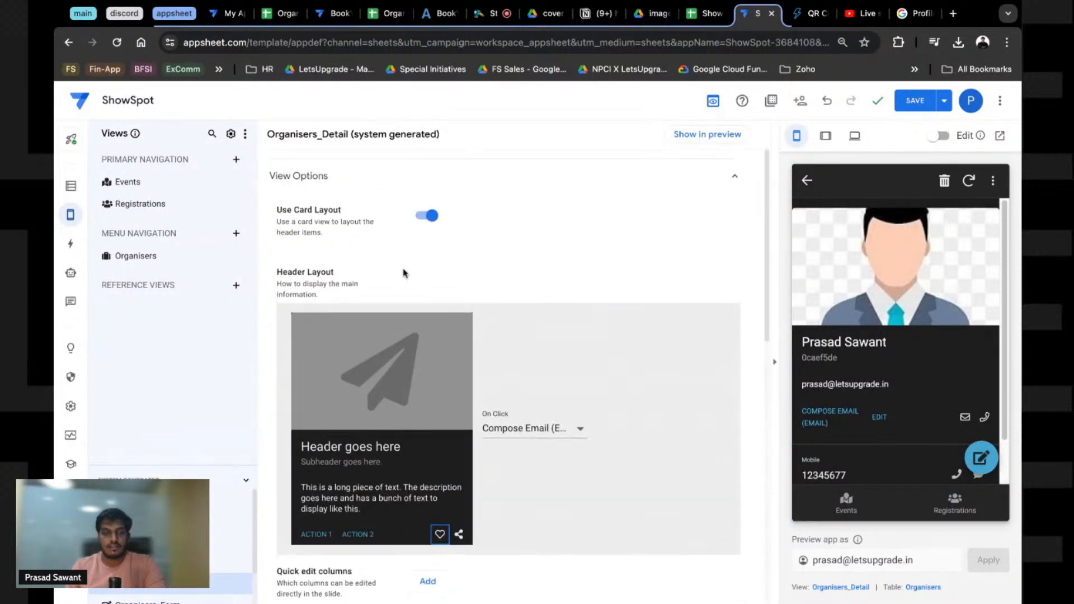
Step: Turn off Use Card Layout and add Organiser ID as the header column, highlighting it in preview
{"action": "left_click", "coordinate": [433, 218]}
{"action": "scroll", "coordinate": [324, 289], "scroll_direction": "down", "scroll_amount": 2}
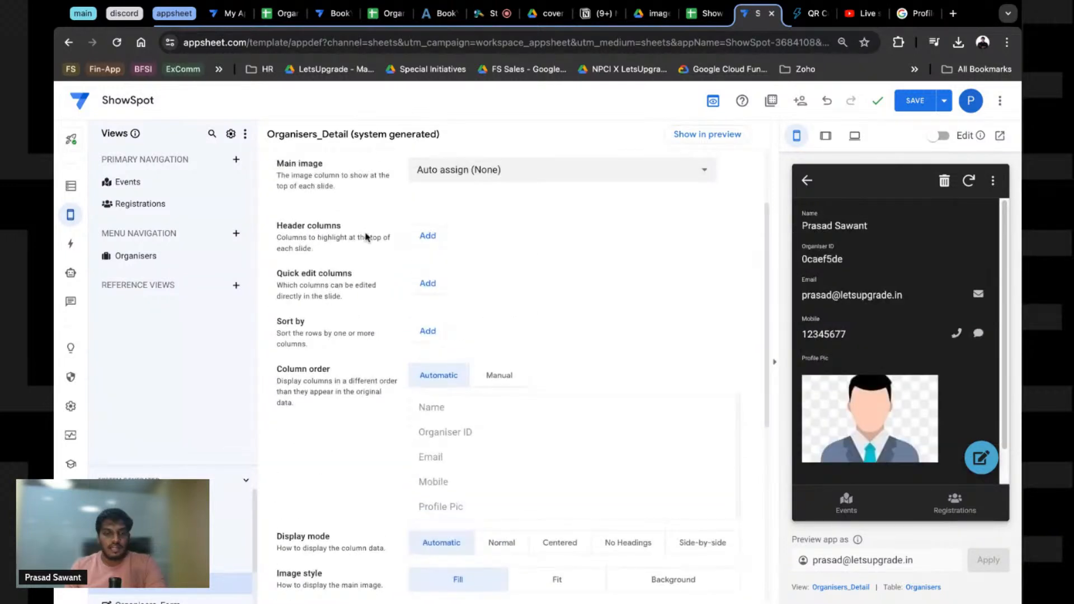
{"action": "left_click", "coordinate": [420, 235]}
{"action": "left_click", "coordinate": [472, 244]}
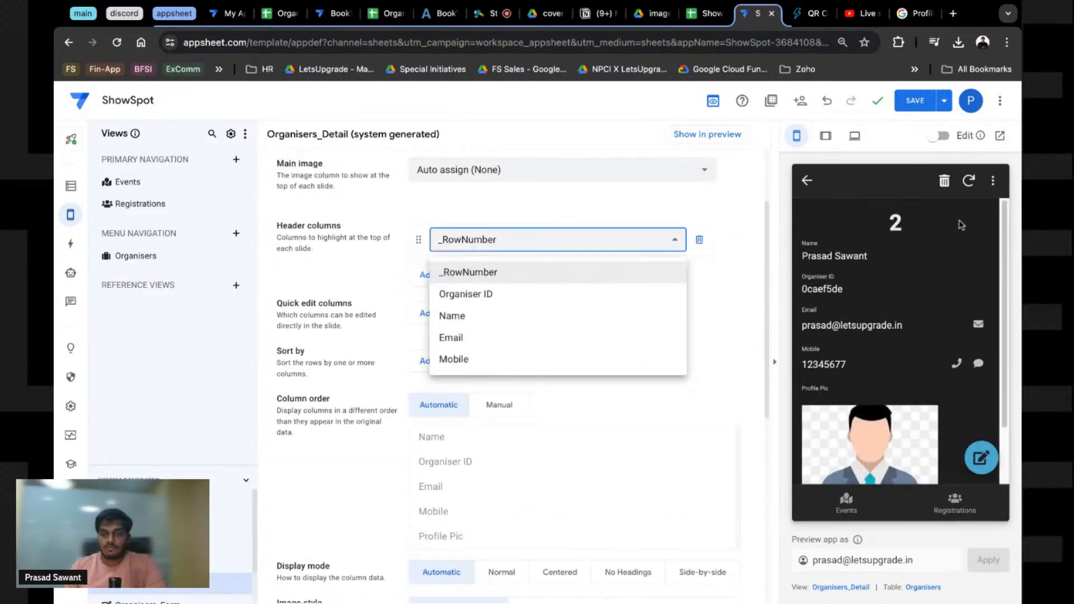
{"action": "left_click", "coordinate": [486, 300]}
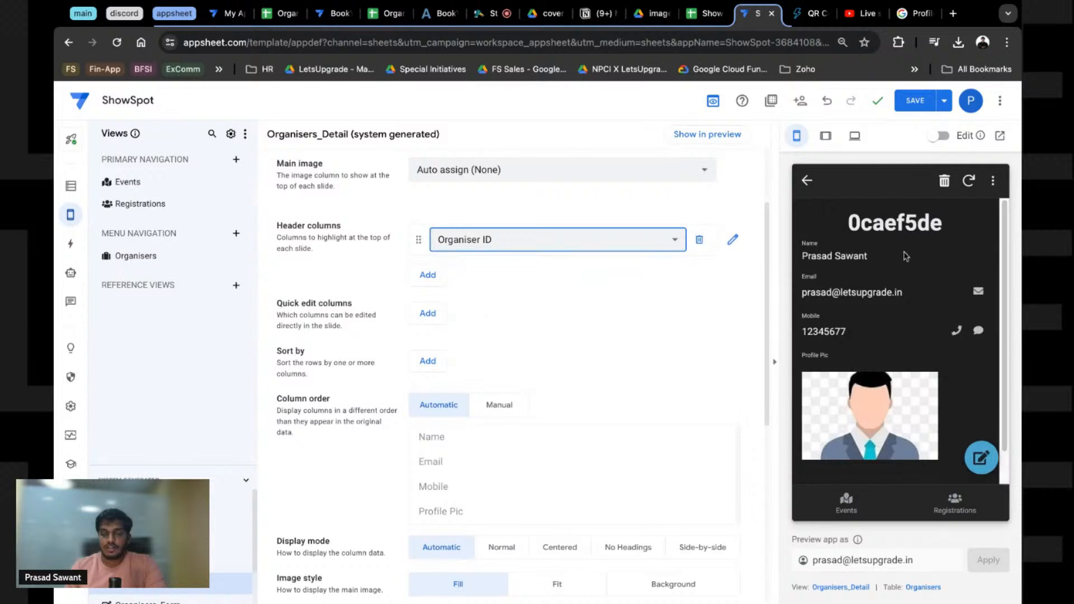
{"action": "left_click_drag", "start_coordinate": [850, 223], "coordinate": [958, 229]}
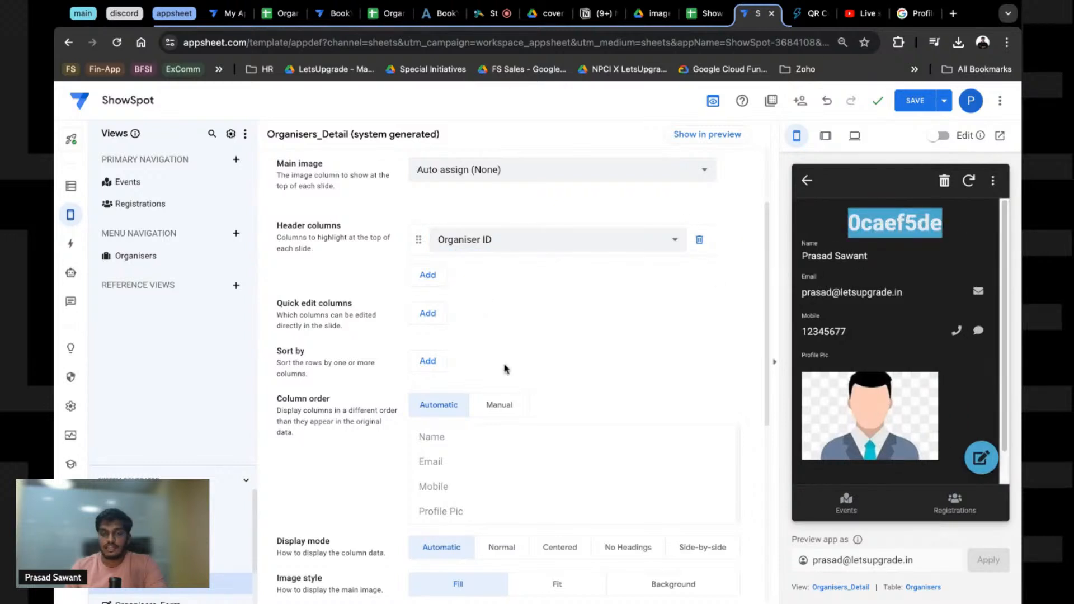
{"action": "left_click", "coordinate": [825, 230]}
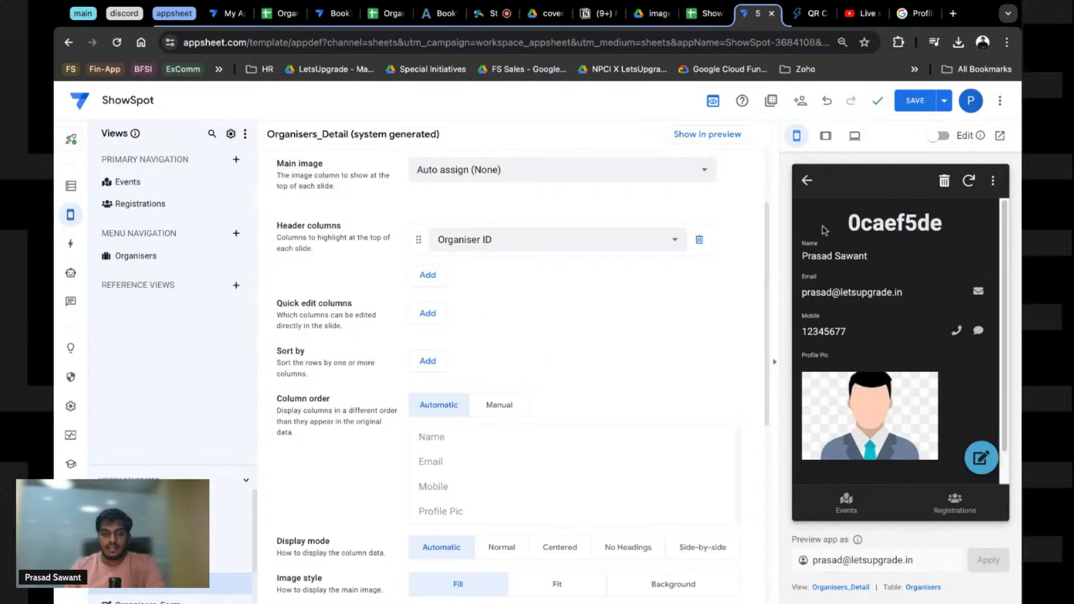
{"action": "double_click", "coordinate": [839, 226]}
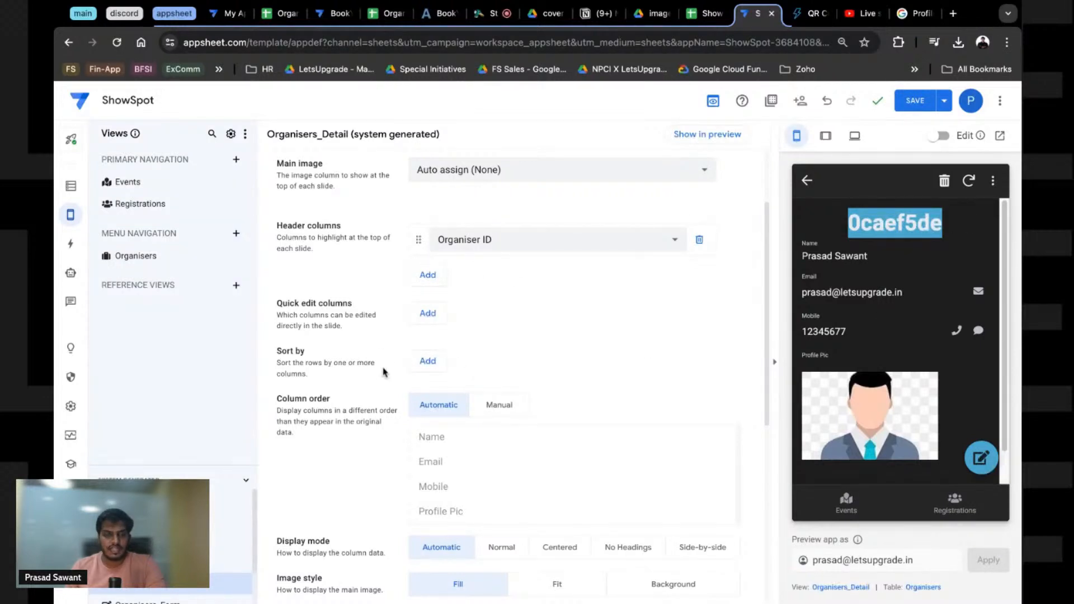
Step: Try the Background image style, then set the image style back to Fill
{"action": "scroll", "coordinate": [384, 372], "scroll_direction": "down", "scroll_amount": 2}
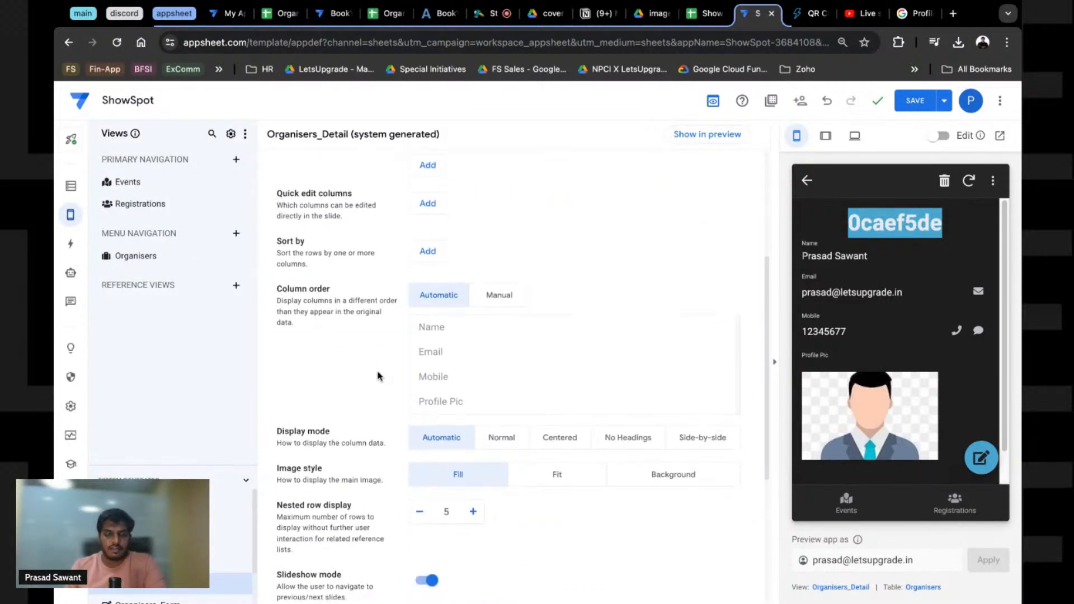
{"action": "scroll", "coordinate": [390, 383], "scroll_direction": "down", "scroll_amount": 2}
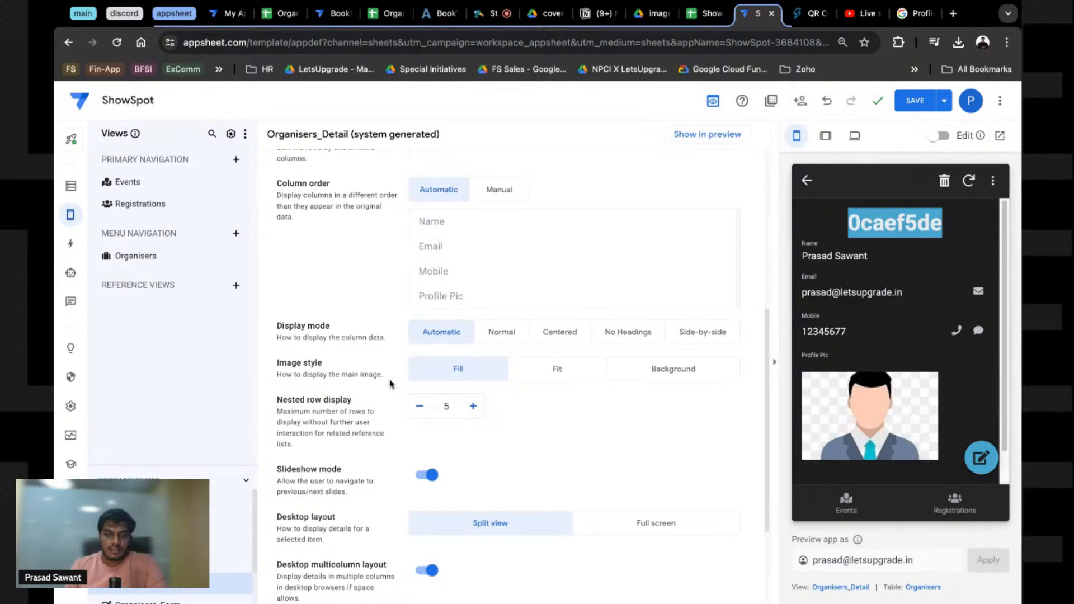
{"action": "scroll", "coordinate": [390, 385], "scroll_direction": "down", "scroll_amount": 1}
{"action": "left_click", "coordinate": [660, 359]}
{"action": "left_click", "coordinate": [449, 362]}
{"action": "scroll", "coordinate": [347, 384], "scroll_direction": "down", "scroll_amount": 2}
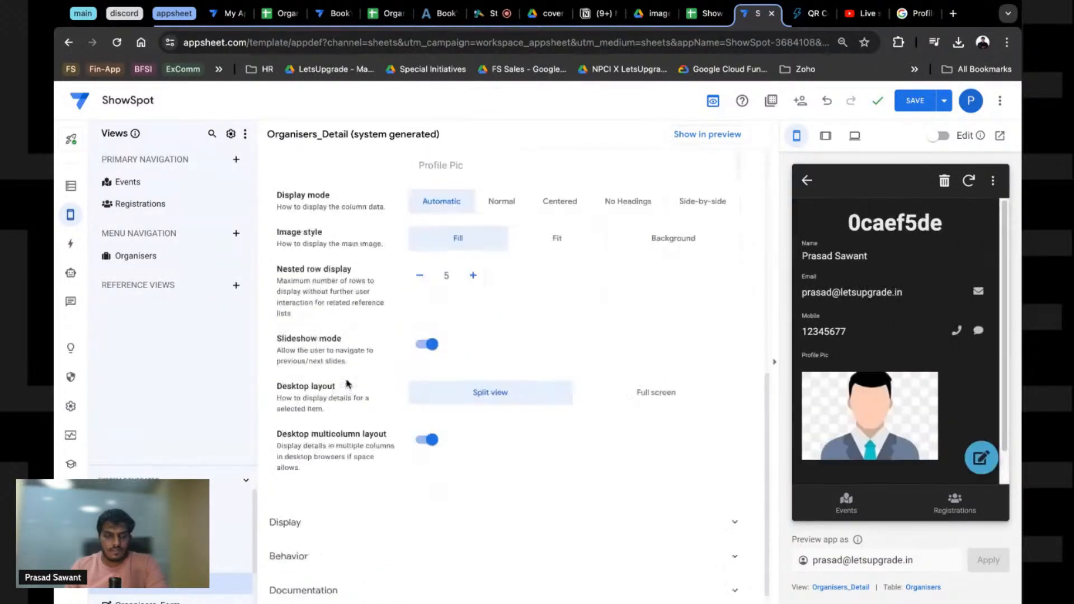
{"action": "scroll", "coordinate": [347, 384], "scroll_direction": "up", "scroll_amount": 4}
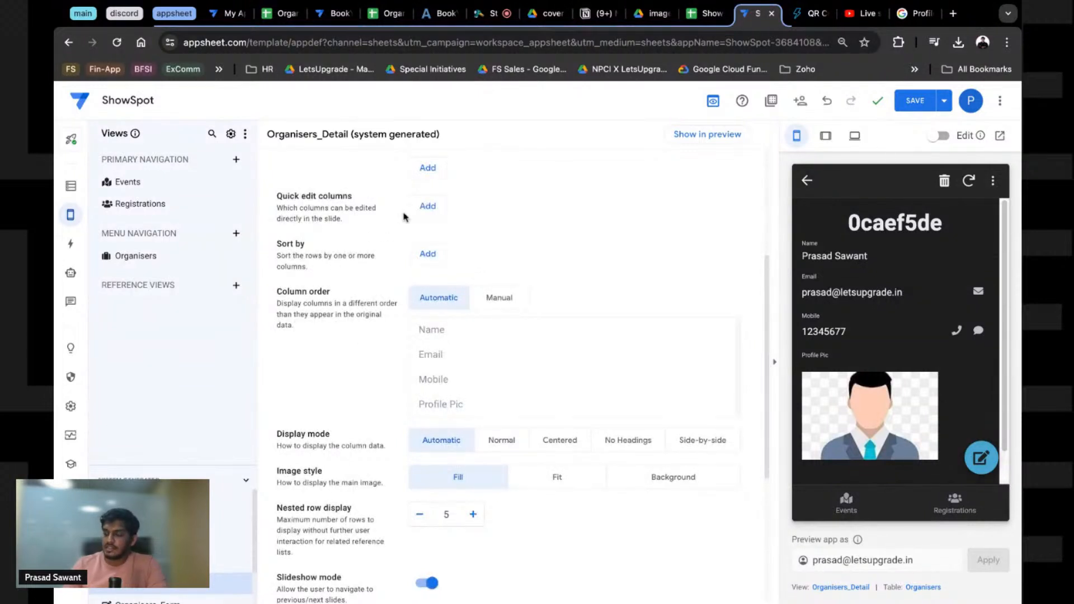
Step: Add a quick edit column and set it to Mobile instead of Name
{"action": "left_click", "coordinate": [416, 211]}
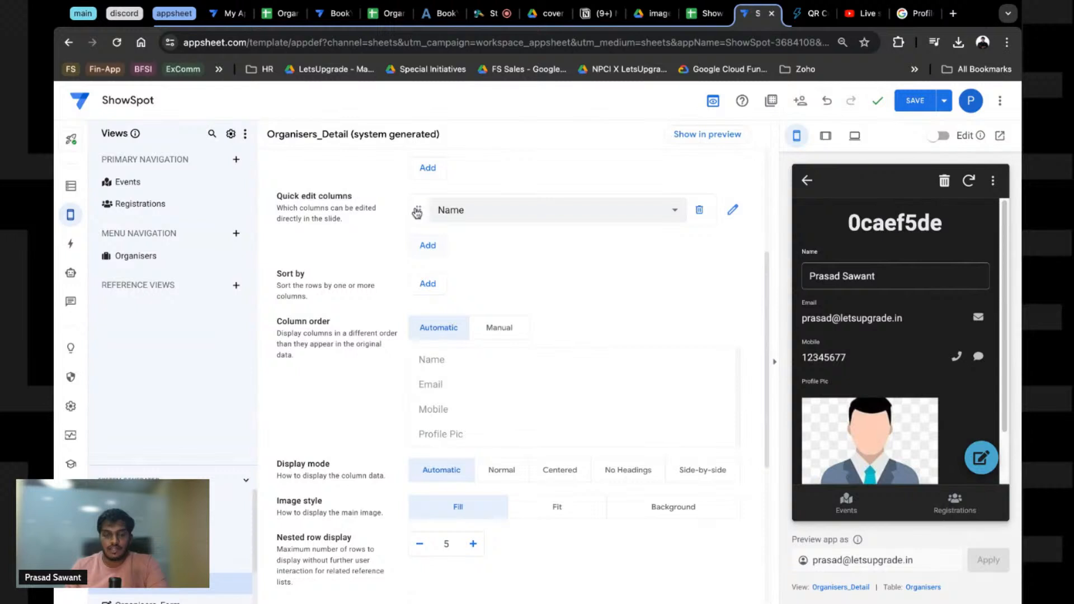
{"action": "left_click", "coordinate": [455, 210]}
{"action": "left_click", "coordinate": [472, 288]}
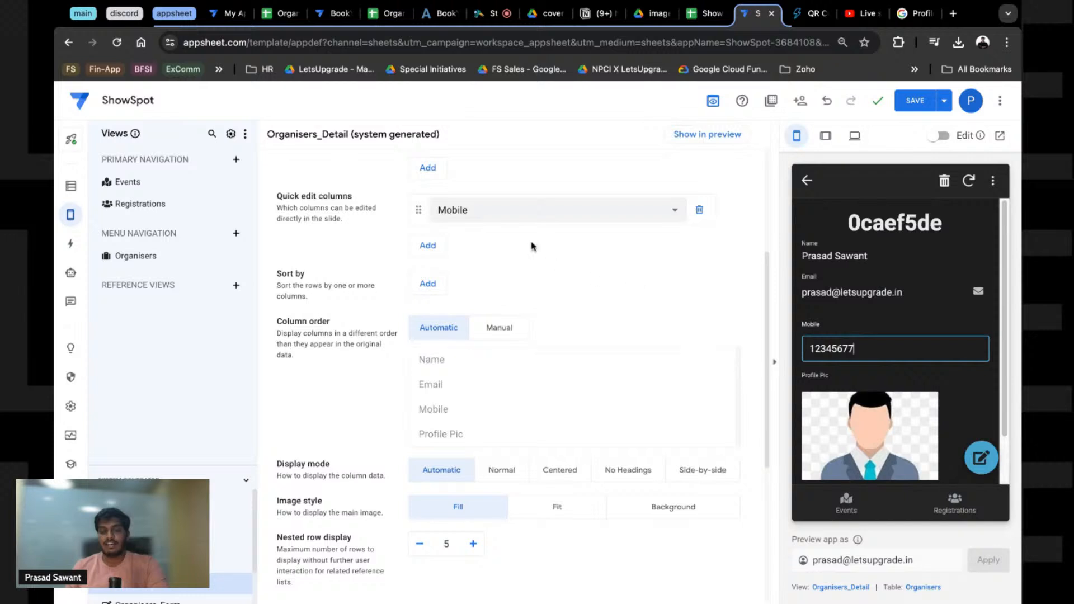
Step: Highlight the Quick edit columns description text in the view settings
{"action": "scroll", "coordinate": [563, 291], "scroll_direction": "up", "scroll_amount": 1}
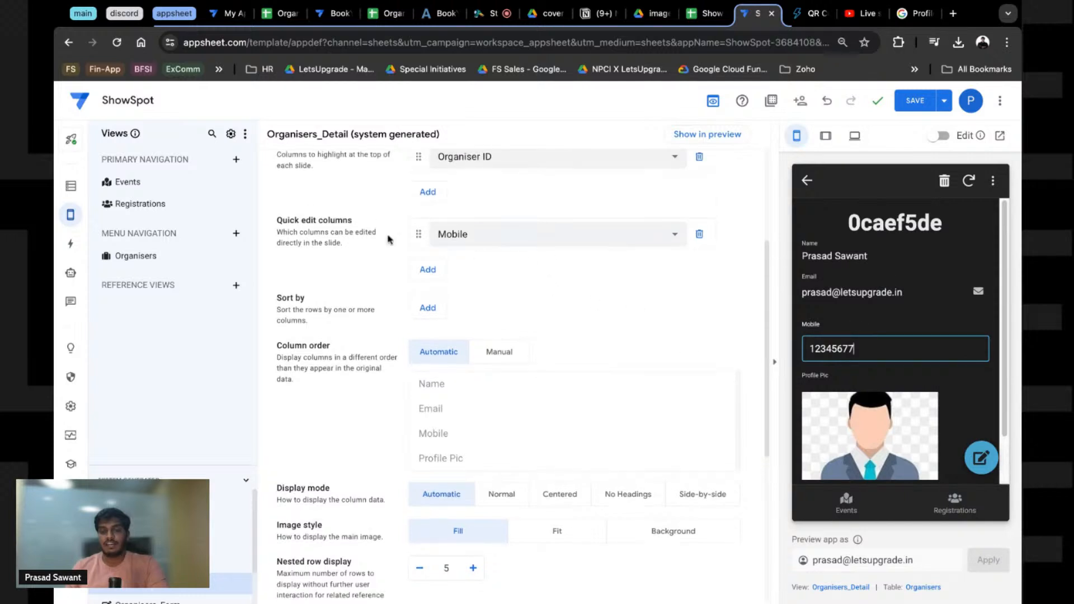
{"action": "mouse_move", "coordinate": [326, 232]}
{"action": "left_mouse_down"}
{"action": "mouse_move", "coordinate": [280, 223]}
{"action": "mouse_move", "coordinate": [354, 233]}
{"action": "mouse_move", "coordinate": [368, 232]}
{"action": "mouse_move", "coordinate": [363, 223]}
{"action": "left_mouse_up"}
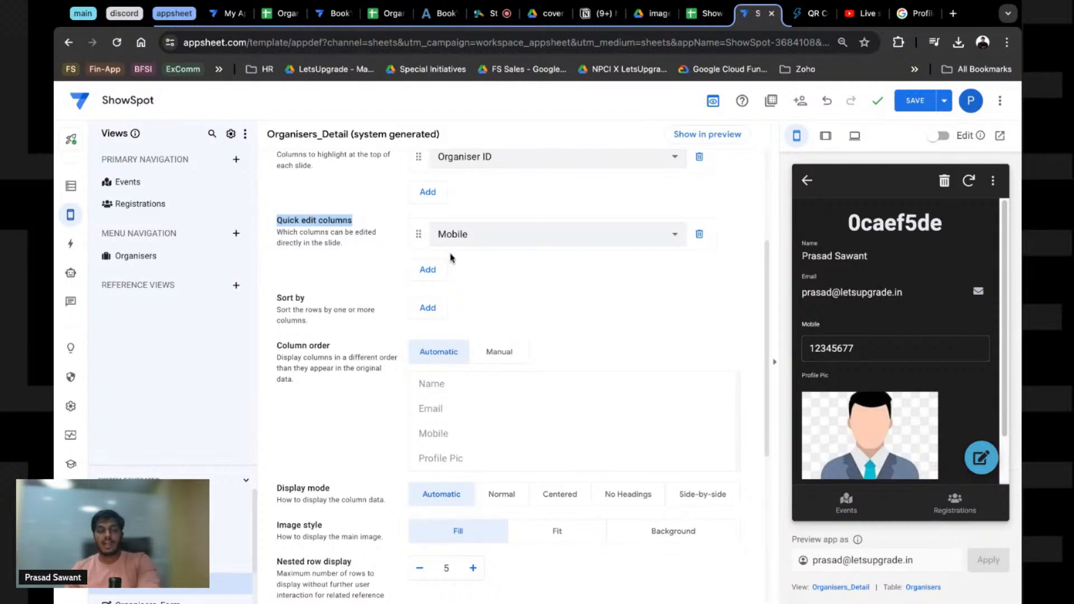
{"action": "left_click_drag", "start_coordinate": [314, 242], "coordinate": [347, 249]}
{"action": "left_click", "coordinate": [298, 236]}
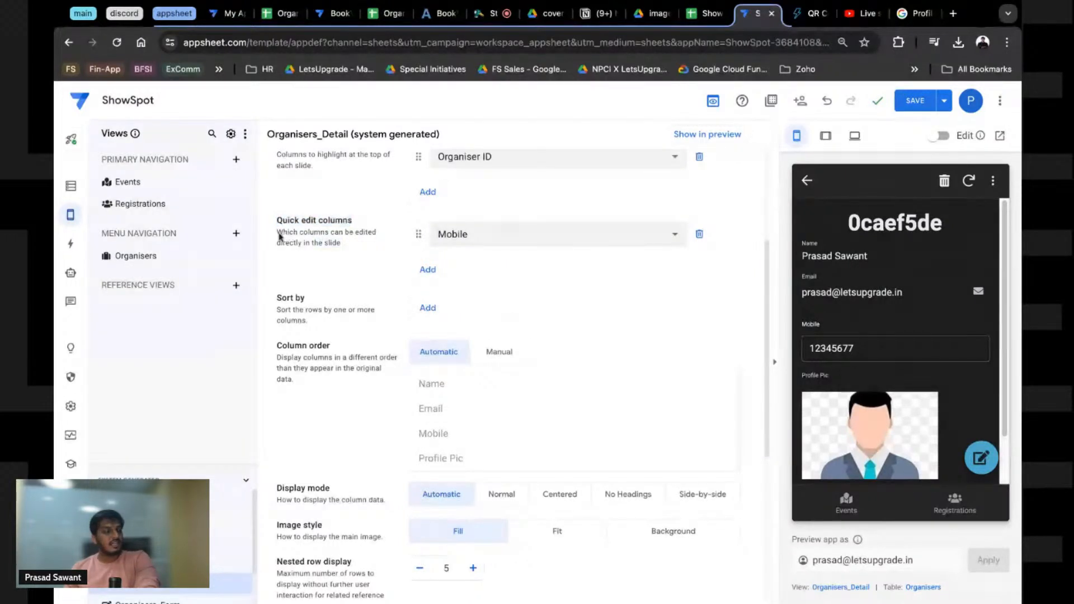
{"action": "left_click_drag", "start_coordinate": [278, 233], "coordinate": [342, 244]}
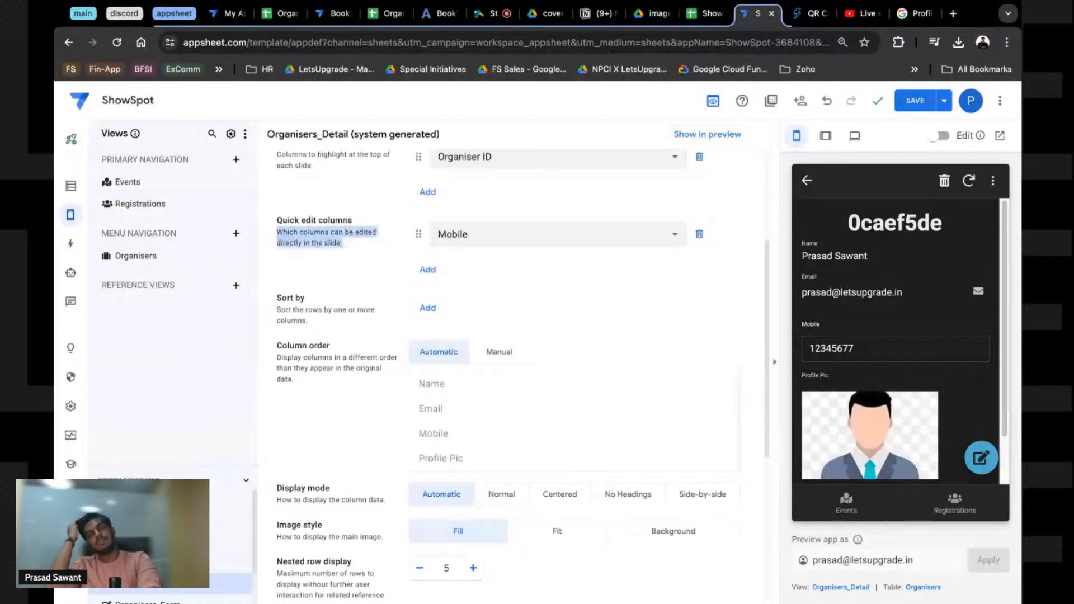
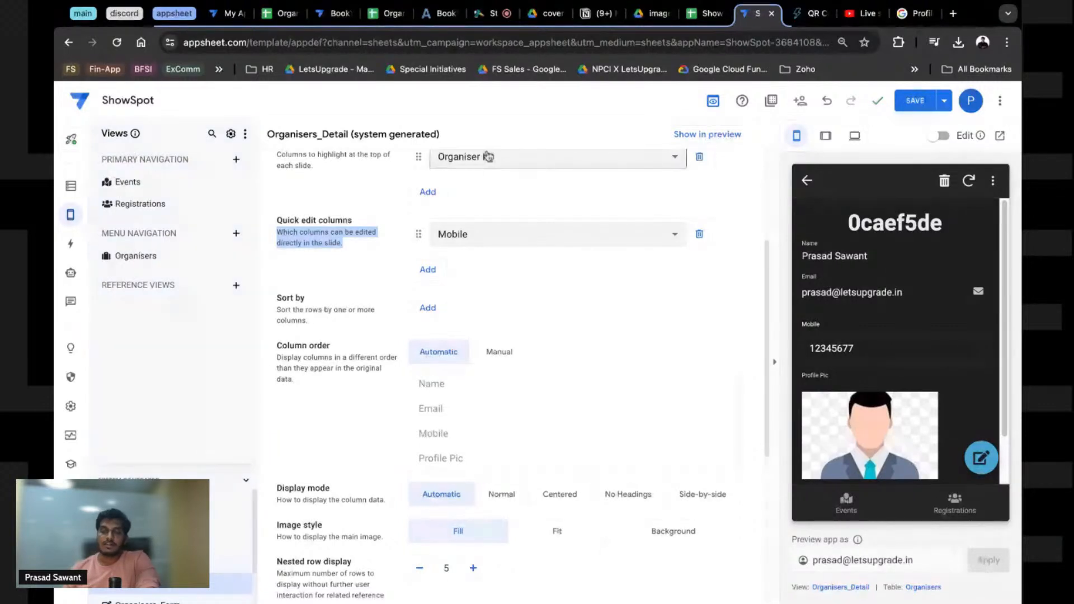
Step: Save the Mobile quick edit change and show the Events gallery in the preview
{"action": "scroll", "coordinate": [840, 341], "scroll_direction": "down", "scroll_amount": 1}
{"action": "scroll", "coordinate": [840, 341], "scroll_direction": "up", "scroll_amount": 2}
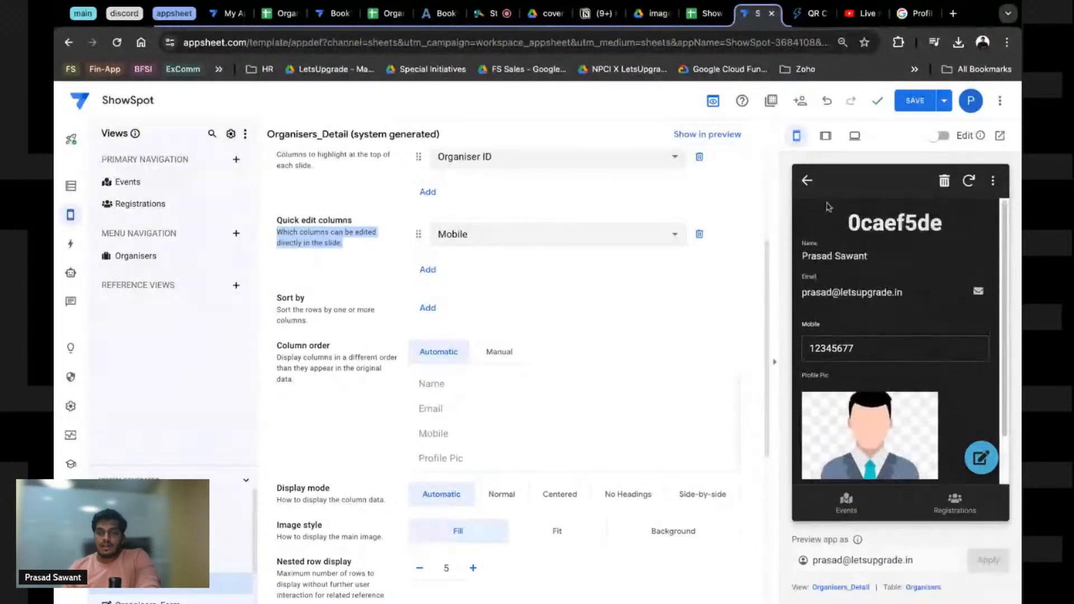
{"action": "left_click", "coordinate": [915, 100]}
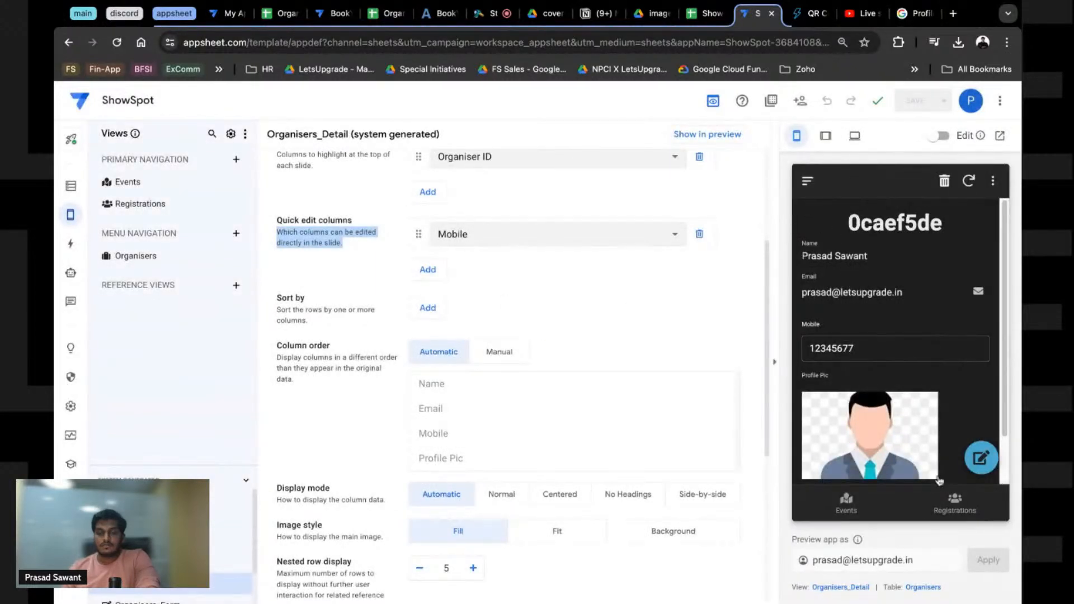
{"action": "left_click", "coordinate": [820, 510]}
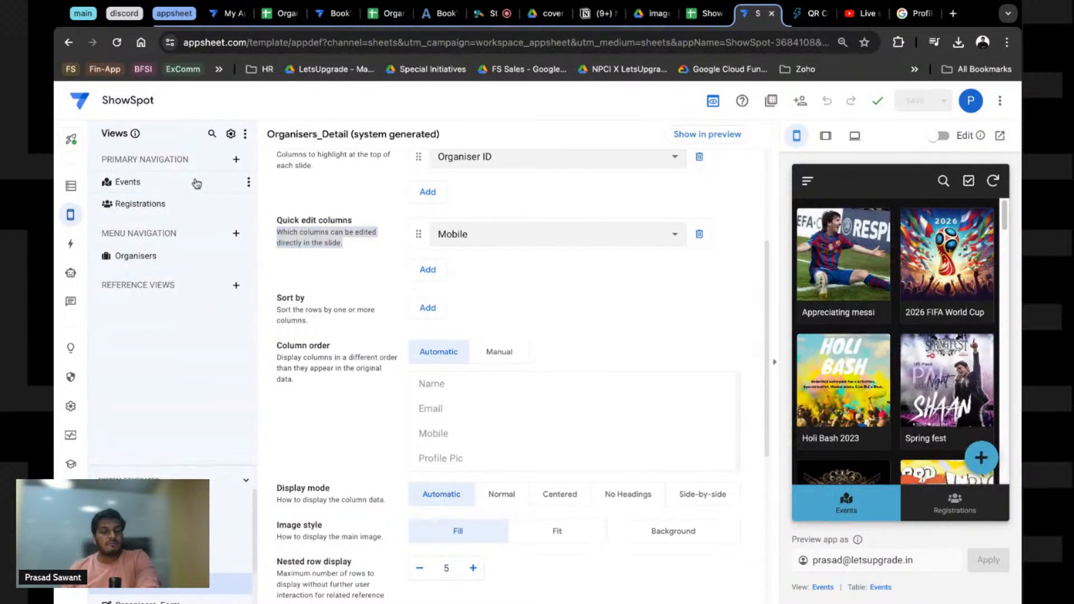
Step: Open the Organisers view settings and the Appreciating messi event detail in the preview
{"action": "left_click", "coordinate": [156, 261]}
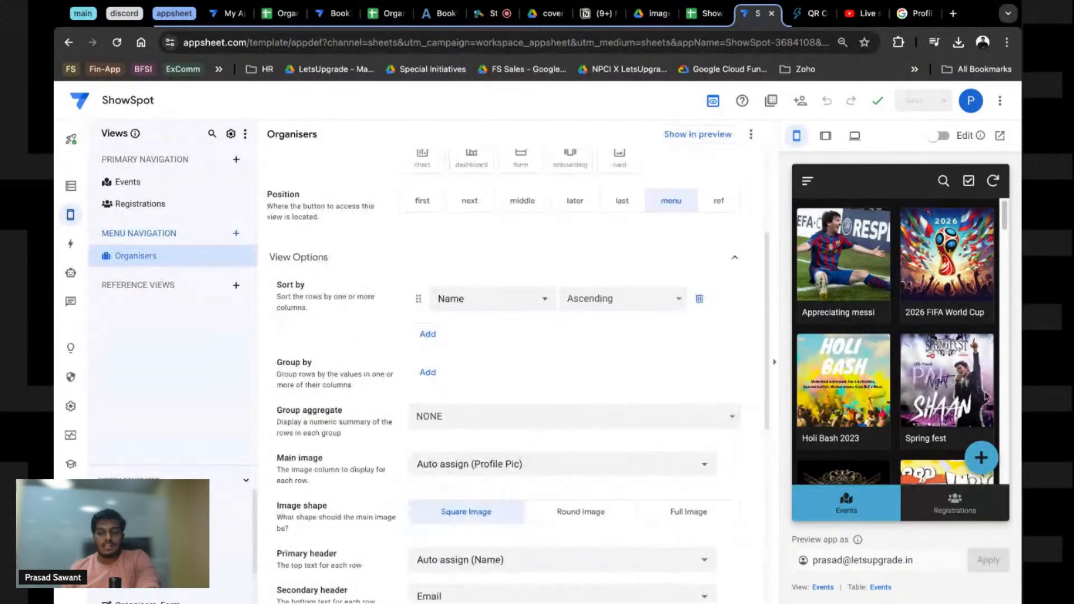
{"action": "left_click", "coordinate": [865, 307]}
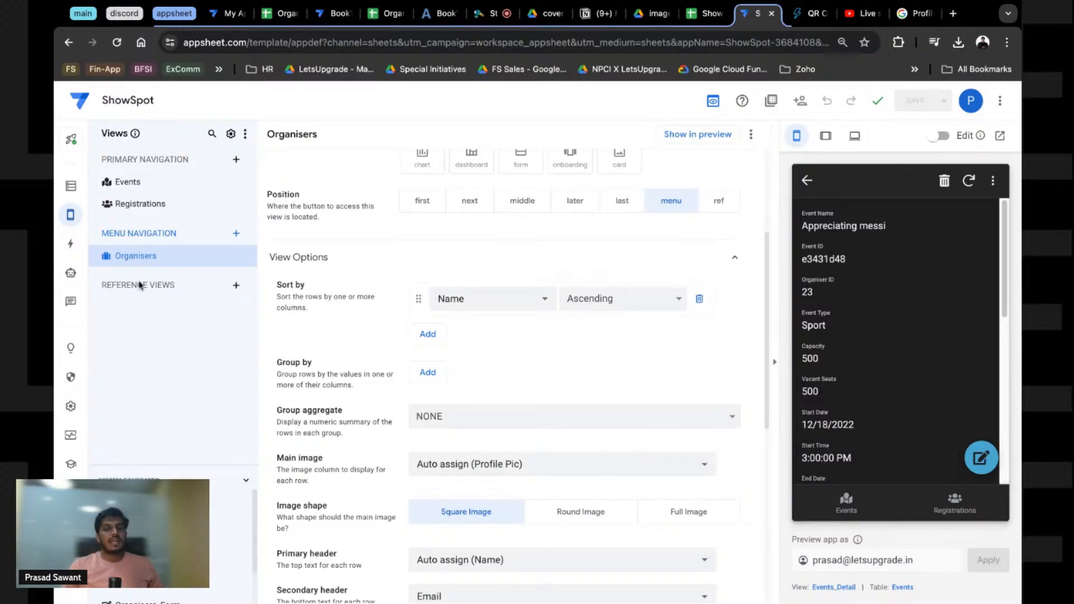
{"action": "left_click", "coordinate": [235, 160]}
{"action": "left_click", "coordinate": [370, 436]}
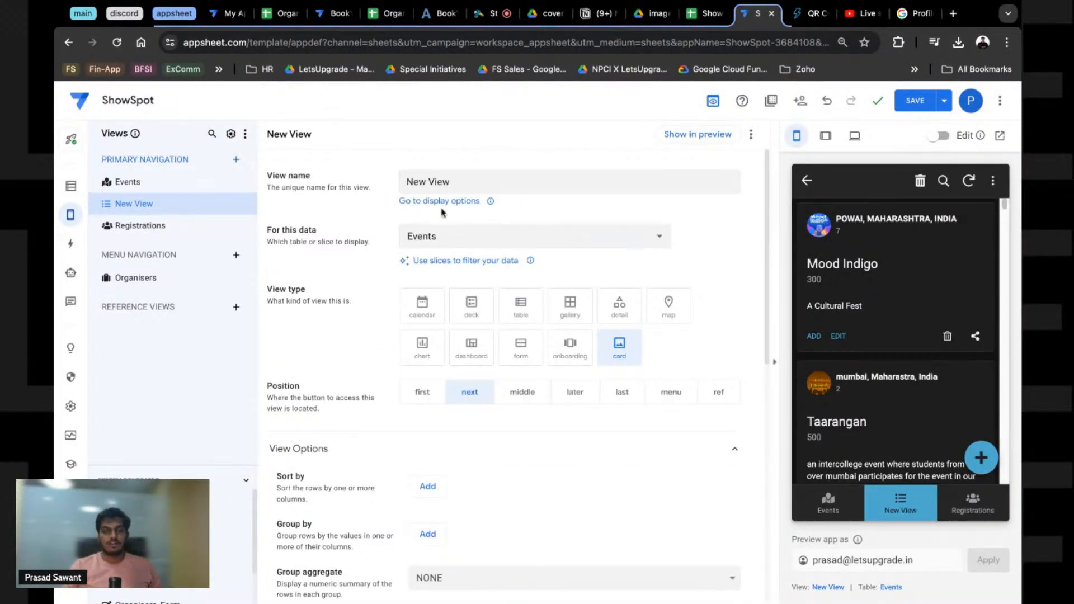
{"action": "triple_click", "coordinate": [442, 182]}
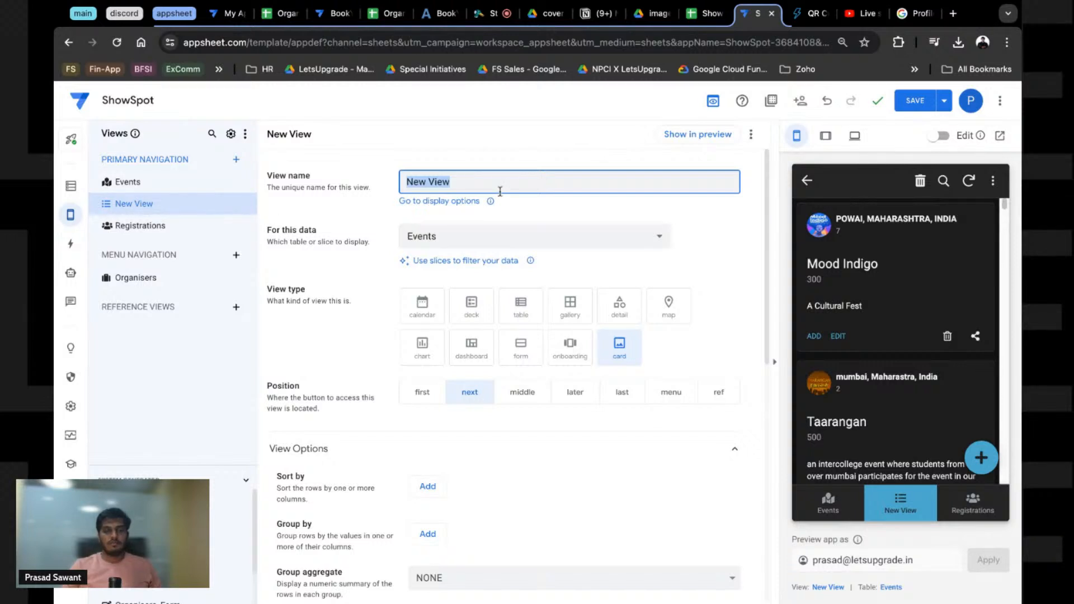
{"action": "type", "text": "Organisers"}
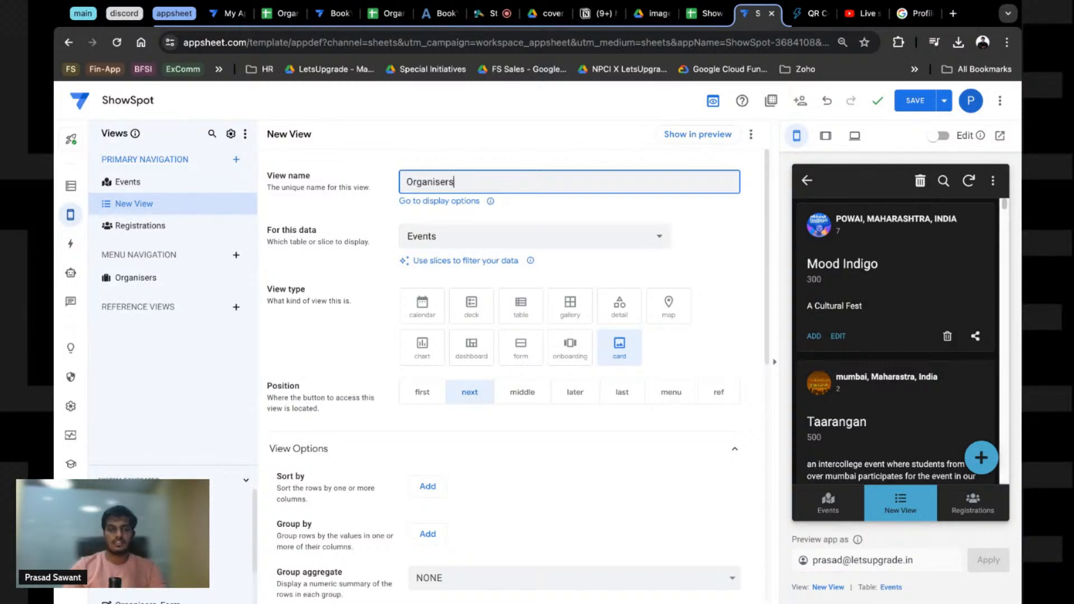
{"action": "left_click", "coordinate": [539, 234]}
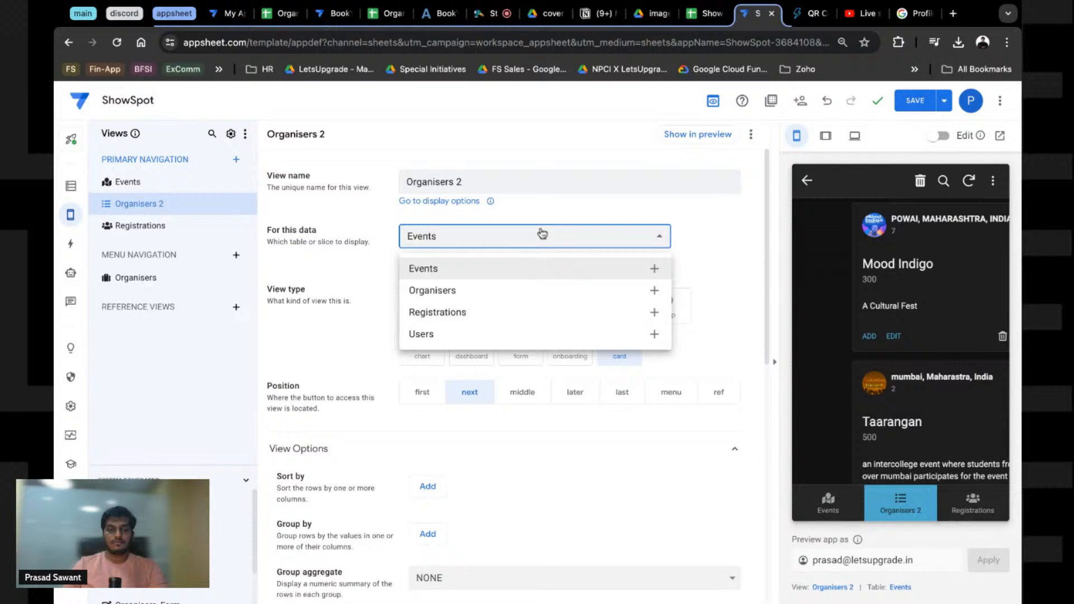
{"action": "left_click", "coordinate": [449, 299]}
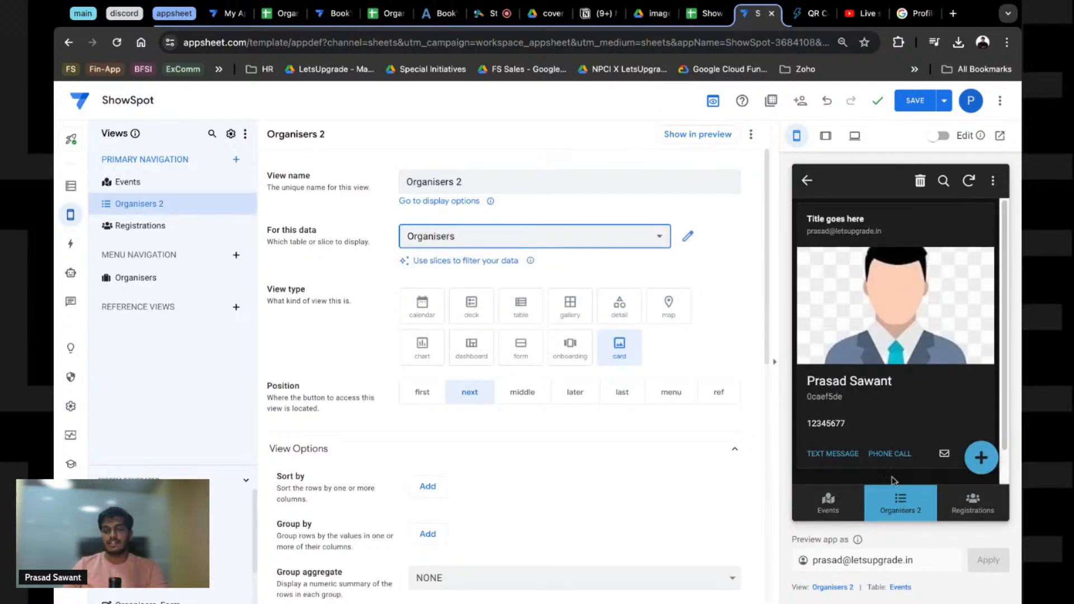
{"action": "left_click", "coordinate": [476, 315]}
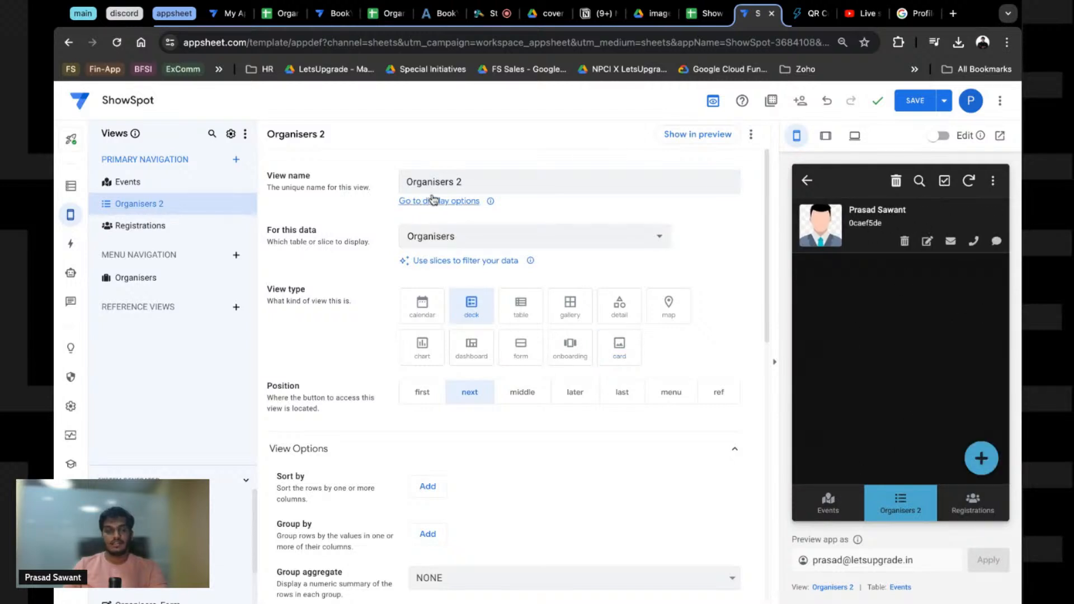
{"action": "left_click", "coordinate": [247, 204]}
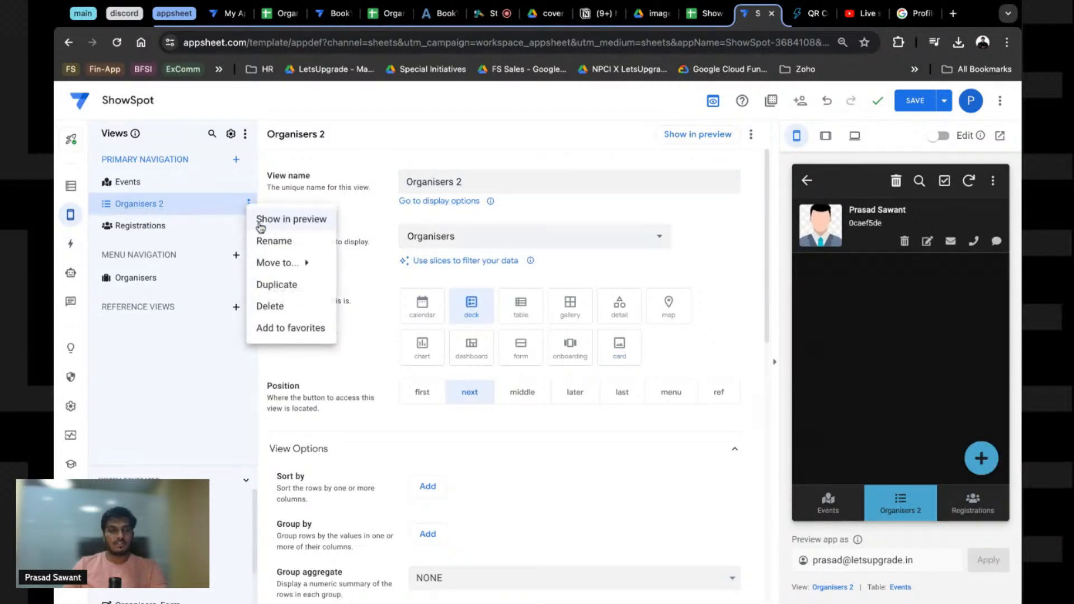
{"action": "left_click", "coordinate": [268, 306]}
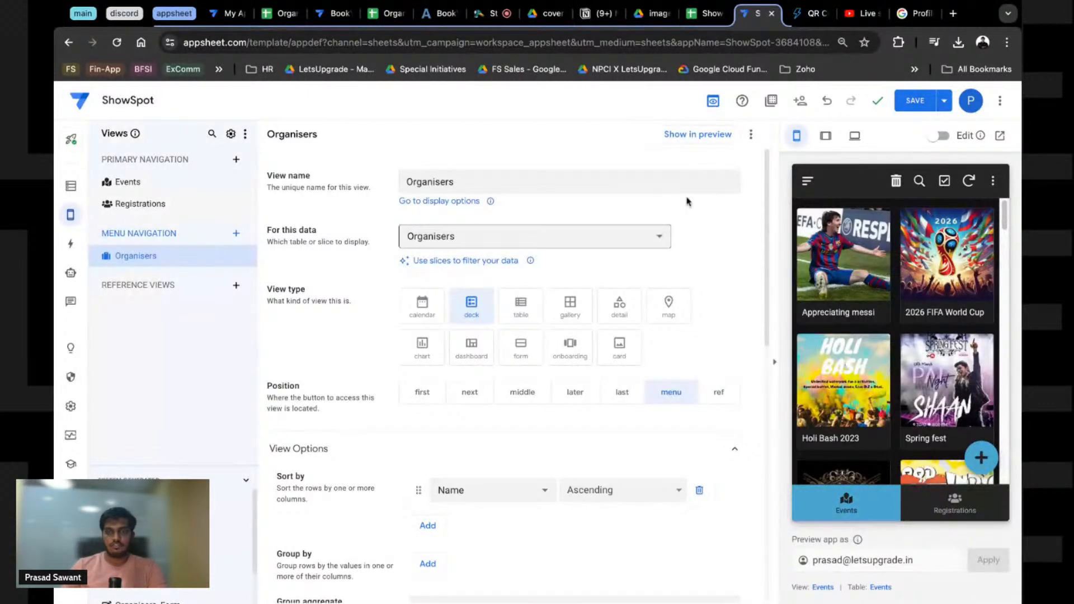
{"action": "left_click", "coordinate": [706, 12]}
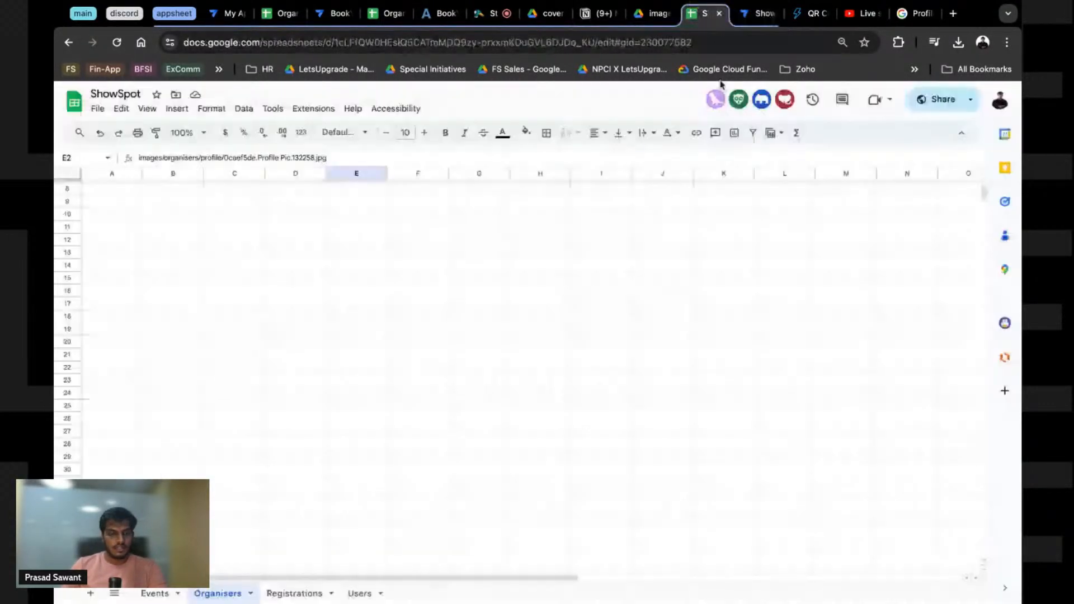
{"action": "left_click", "coordinate": [273, 280]}
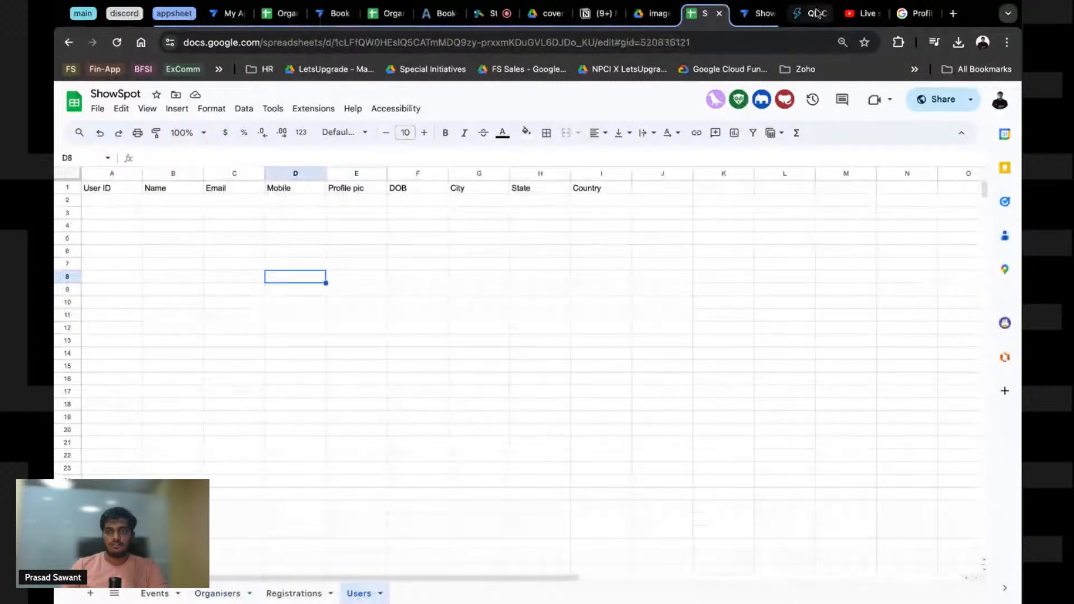
{"action": "left_click", "coordinate": [761, 13]}
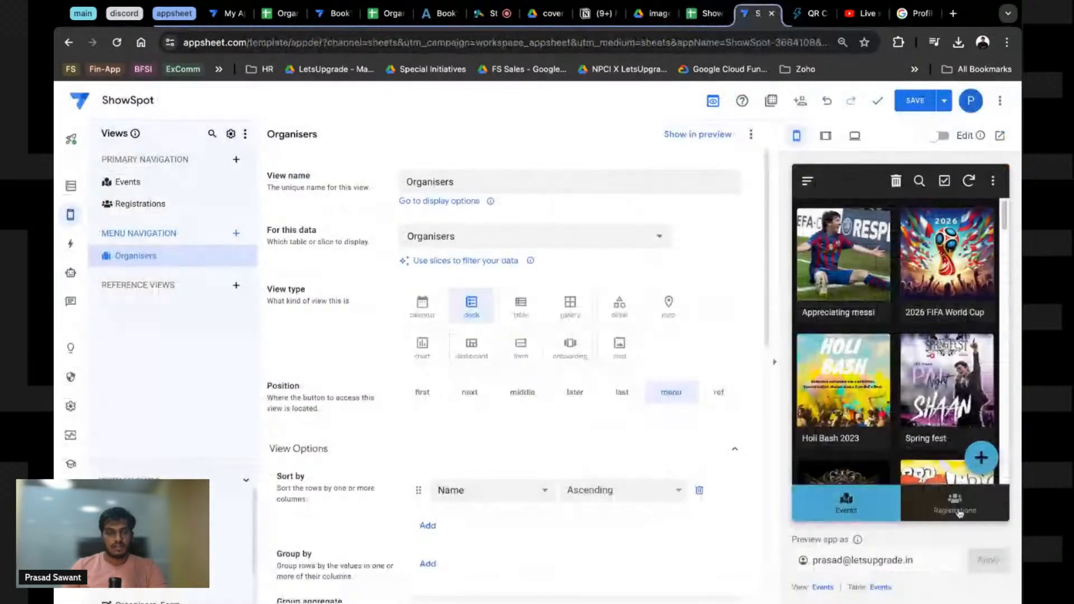
Step: Create a new blank view named Users based on the Users table
{"action": "left_click", "coordinate": [236, 159]}
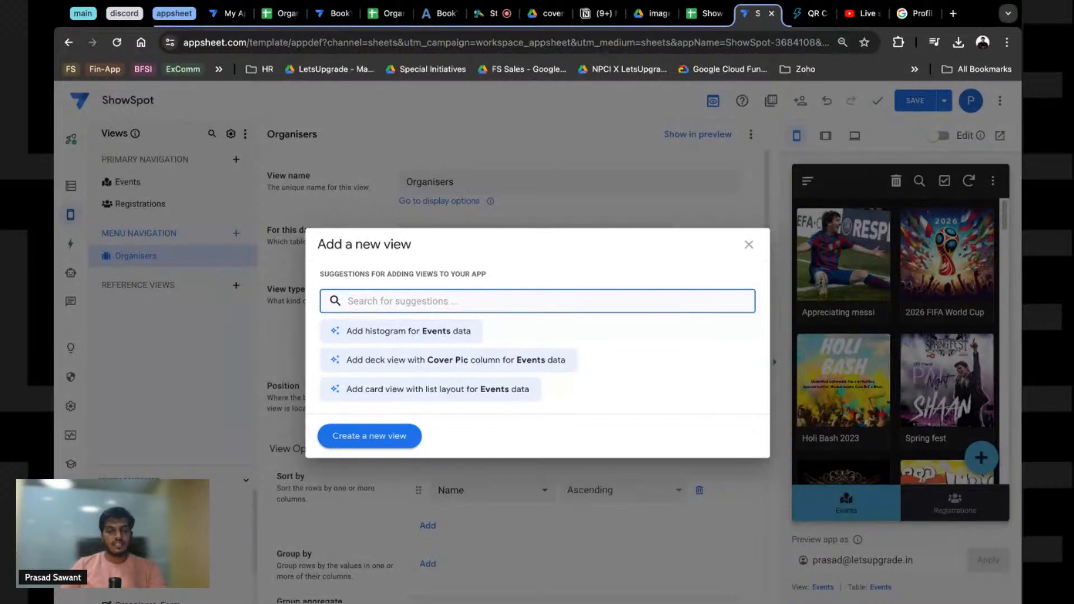
{"action": "left_click", "coordinate": [384, 436]}
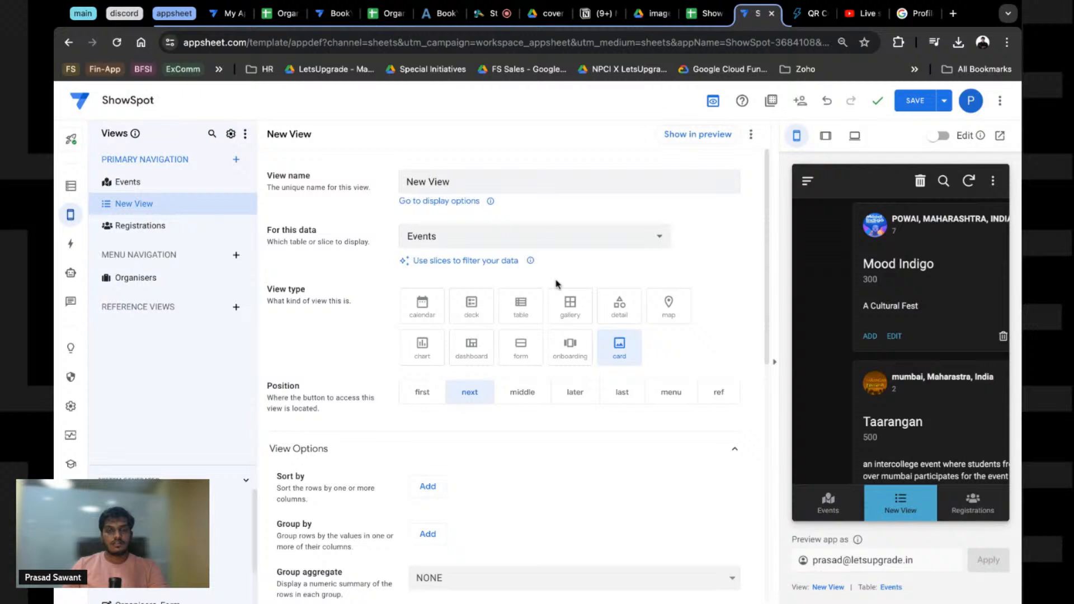
{"action": "left_click", "coordinate": [449, 181]}
{"action": "triple_click", "coordinate": [449, 182]}
{"action": "type", "text": "Users"}
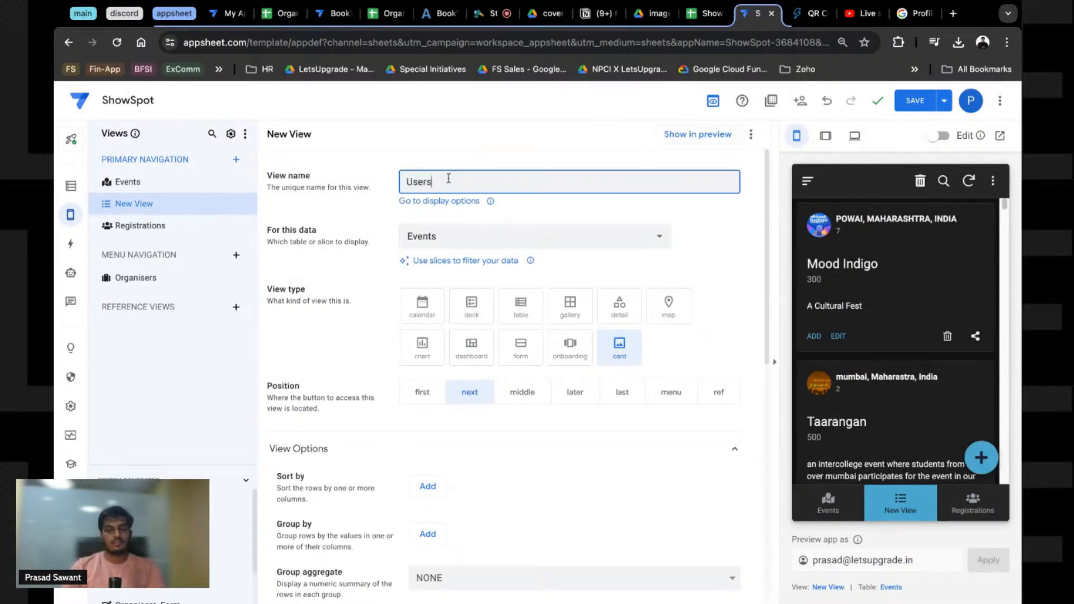
{"action": "left_click", "coordinate": [451, 241]}
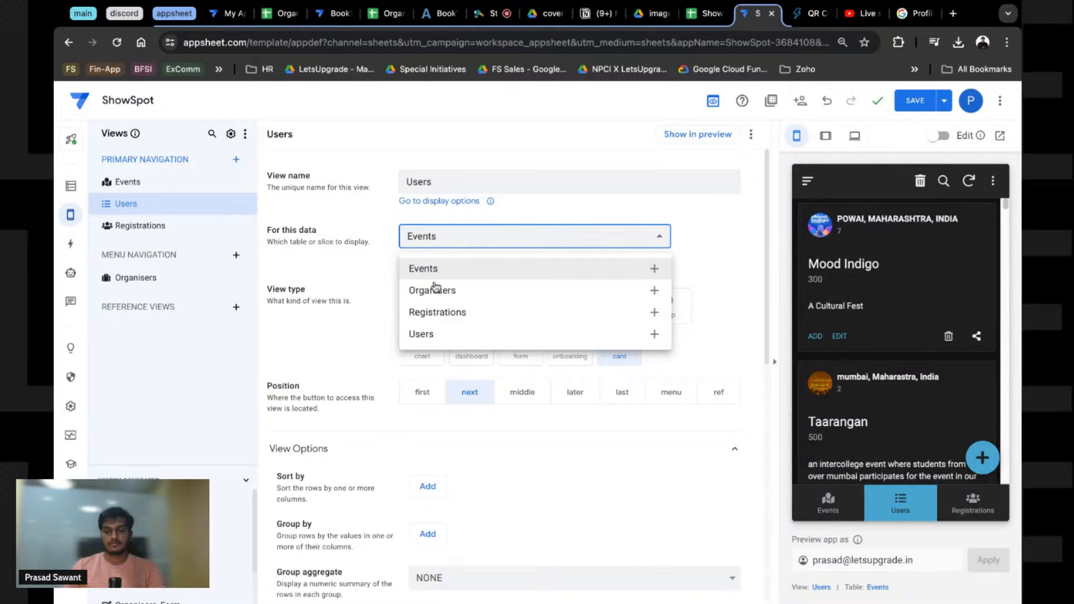
{"action": "left_click", "coordinate": [465, 334]}
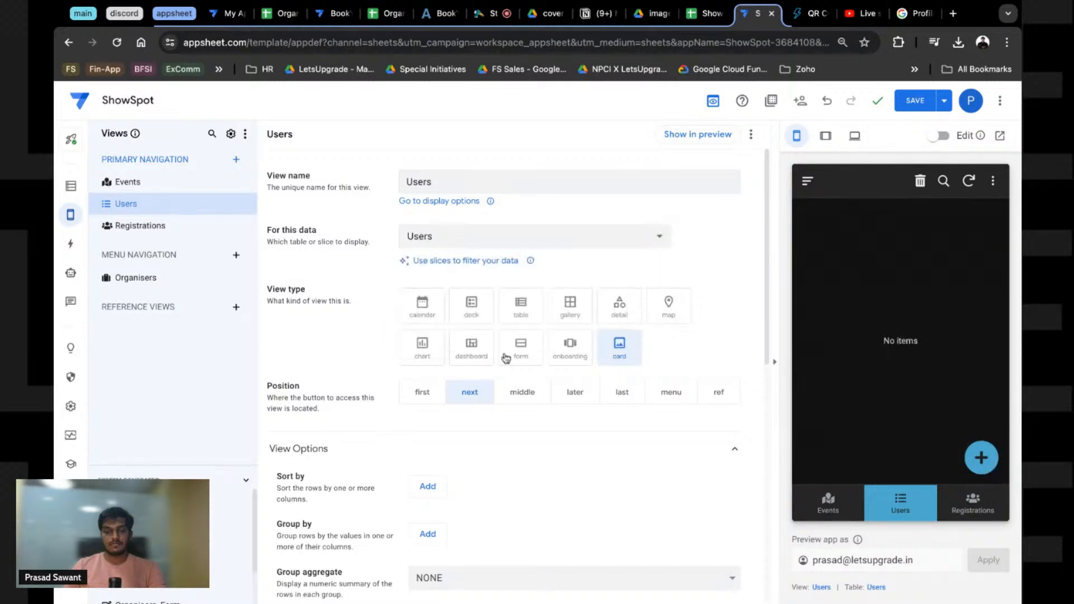
Step: Give the Users view the users icon, keep it as a deck, and save the app
{"action": "scroll", "coordinate": [395, 402], "scroll_direction": "down", "scroll_amount": 9}
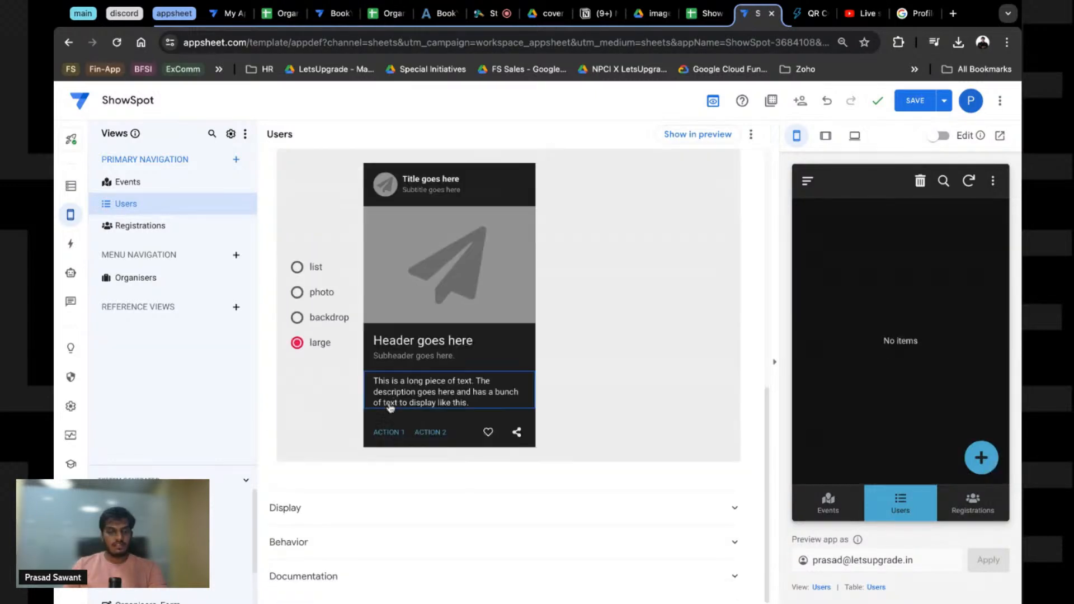
{"action": "left_click", "coordinate": [328, 509]}
{"action": "scroll", "coordinate": [475, 467], "scroll_direction": "down", "scroll_amount": 5}
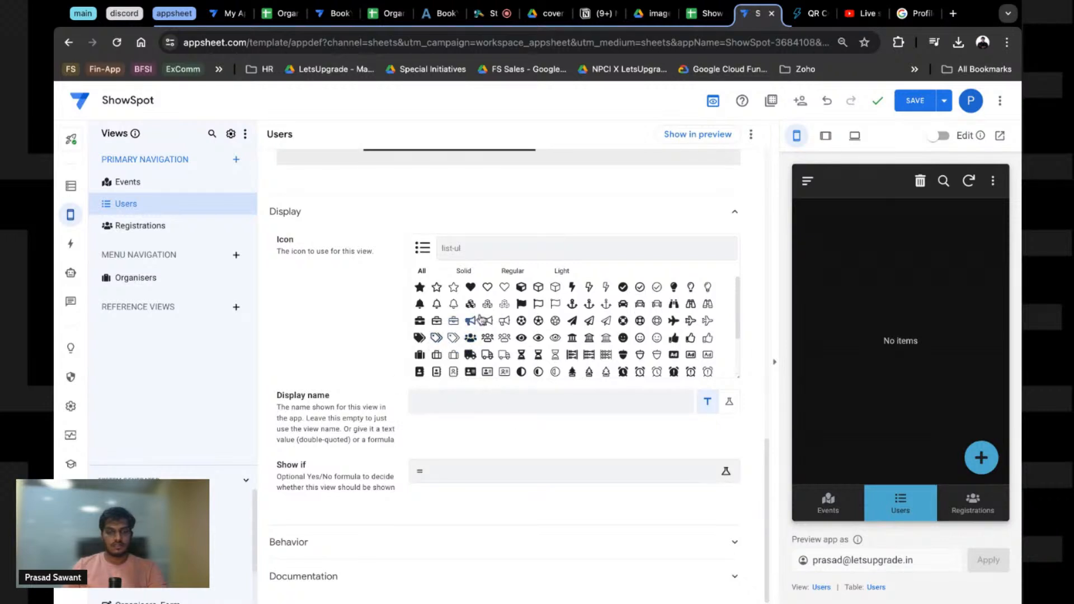
{"action": "left_click", "coordinate": [511, 256]}
{"action": "type", "text": "users"}
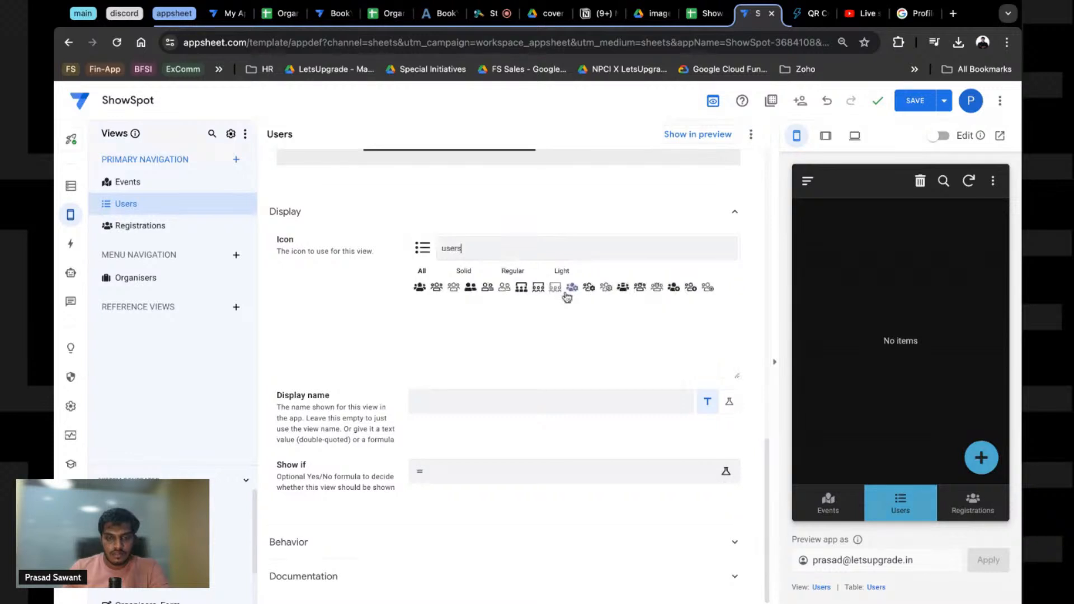
{"action": "left_click", "coordinate": [525, 290]}
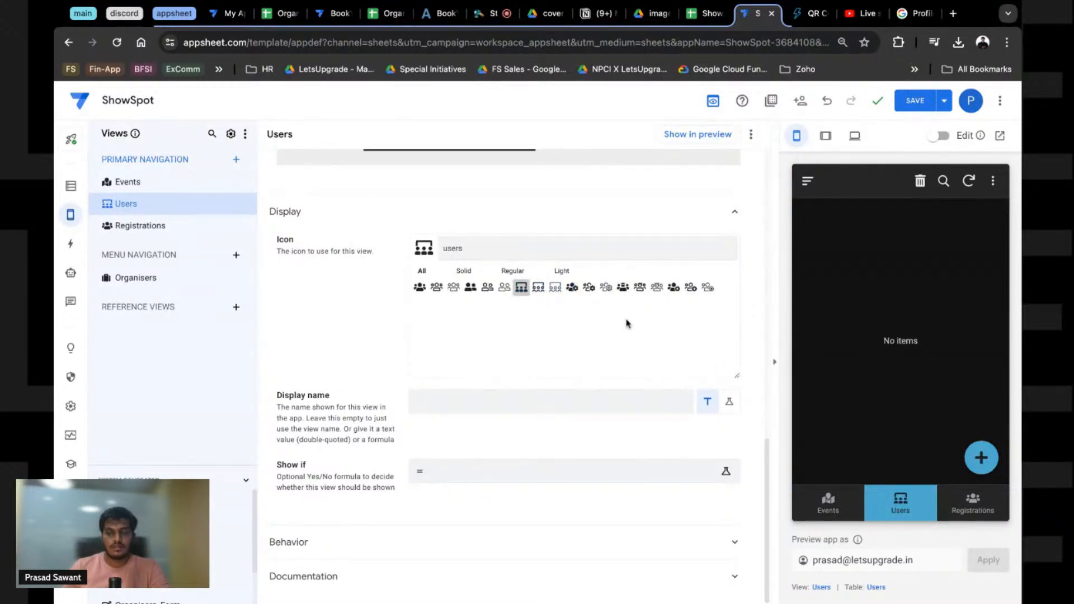
{"action": "left_click", "coordinate": [437, 227]}
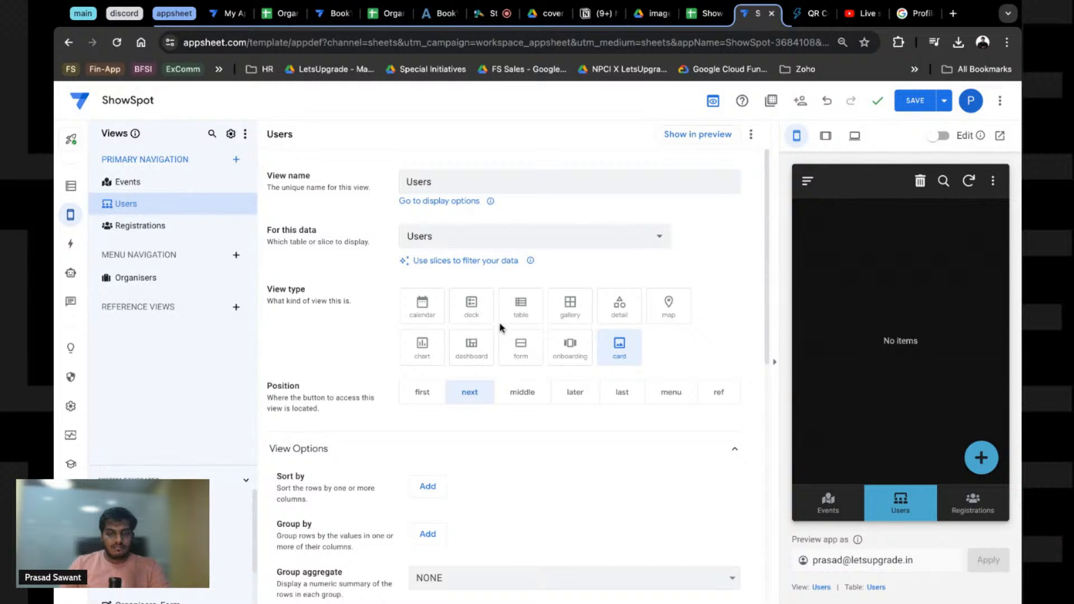
{"action": "left_click", "coordinate": [513, 313]}
{"action": "left_click", "coordinate": [471, 316]}
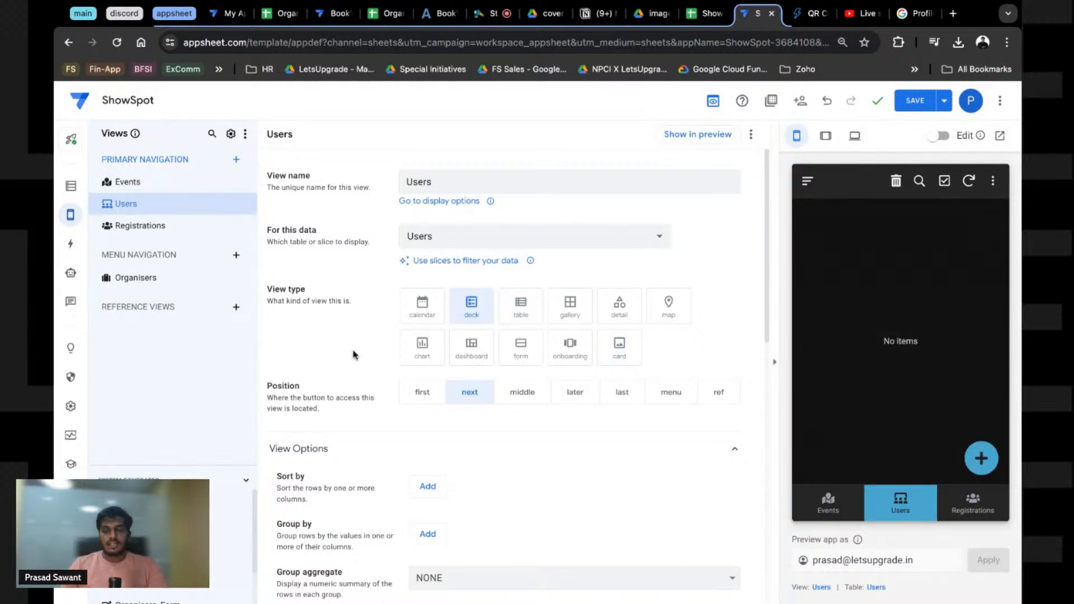
{"action": "left_click", "coordinate": [914, 101]}
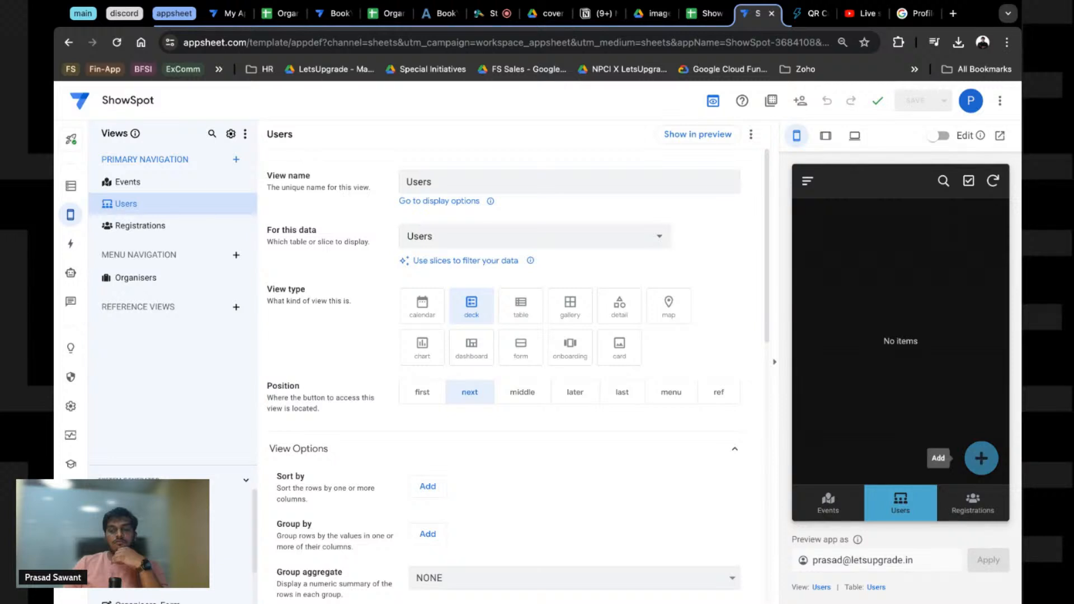
Step: Start a new user in the preview and open the User ID column's update behaviour settings
{"action": "left_click", "coordinate": [982, 458]}
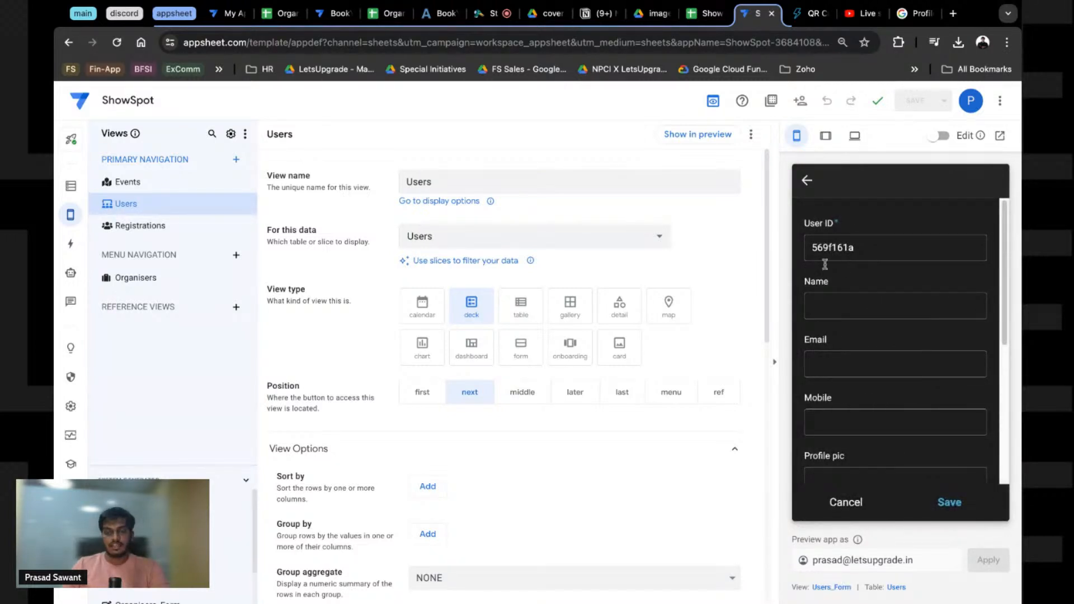
{"action": "mouse_move", "coordinate": [70, 226]}
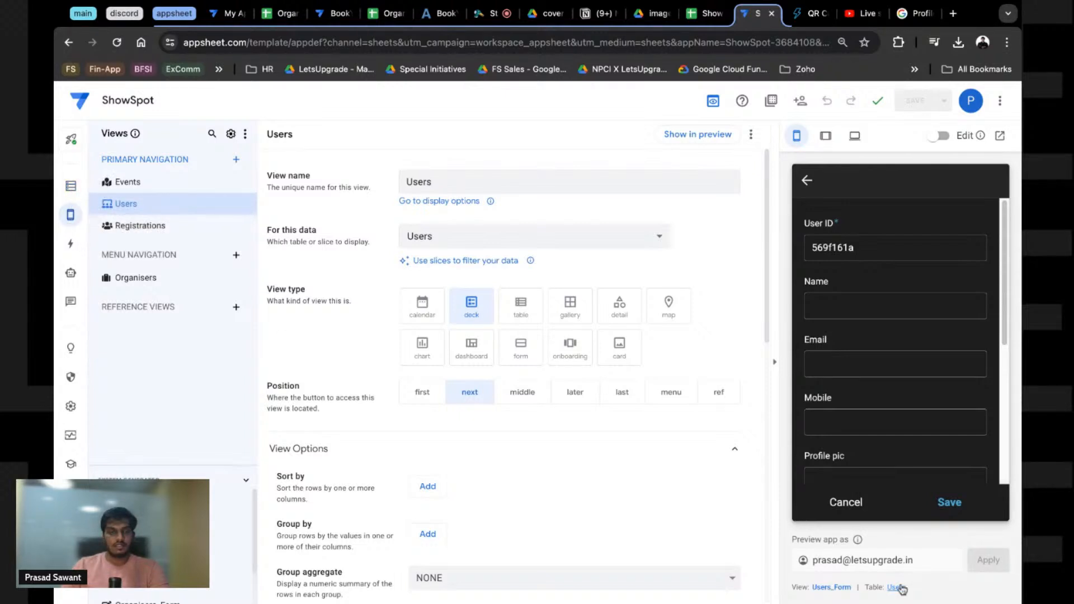
{"action": "left_click", "coordinate": [895, 588]}
{"action": "left_click", "coordinate": [281, 263]}
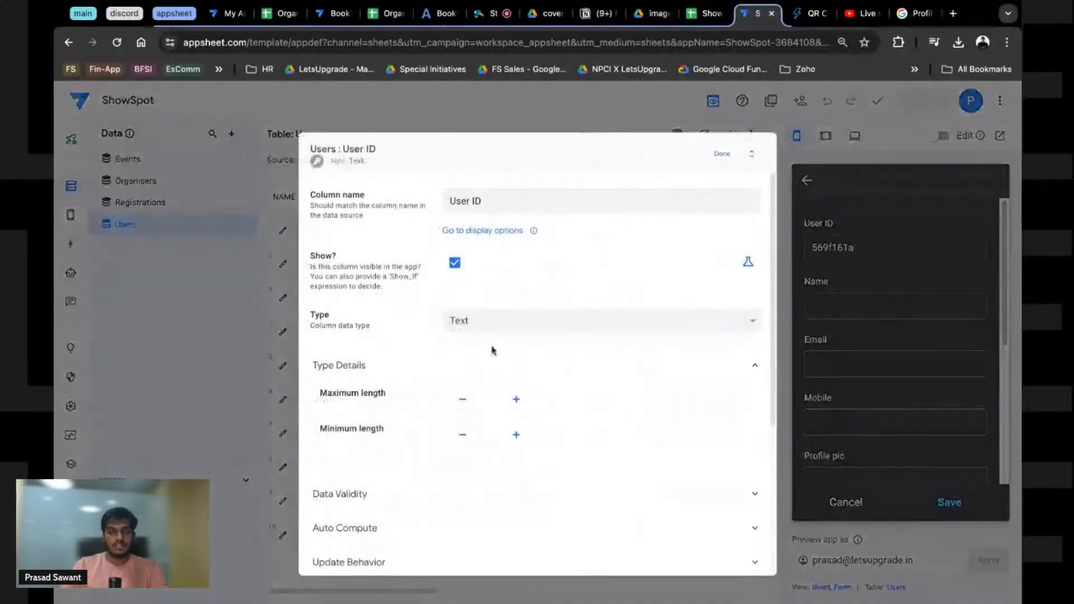
{"action": "scroll", "coordinate": [464, 441], "scroll_direction": "down", "scroll_amount": 2}
{"action": "left_click", "coordinate": [412, 442]}
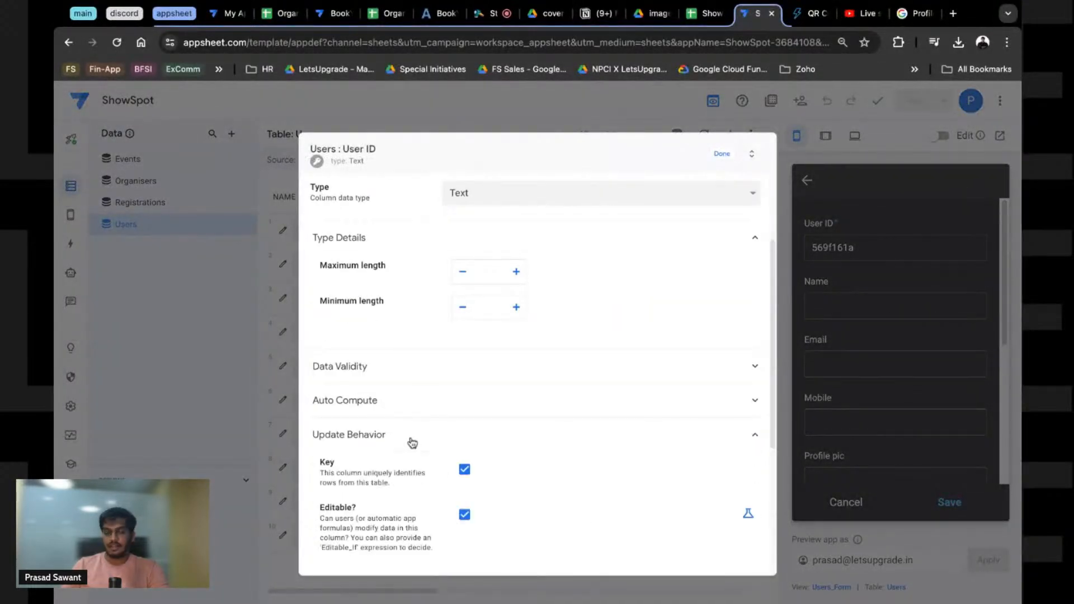
{"action": "left_click", "coordinate": [423, 401]}
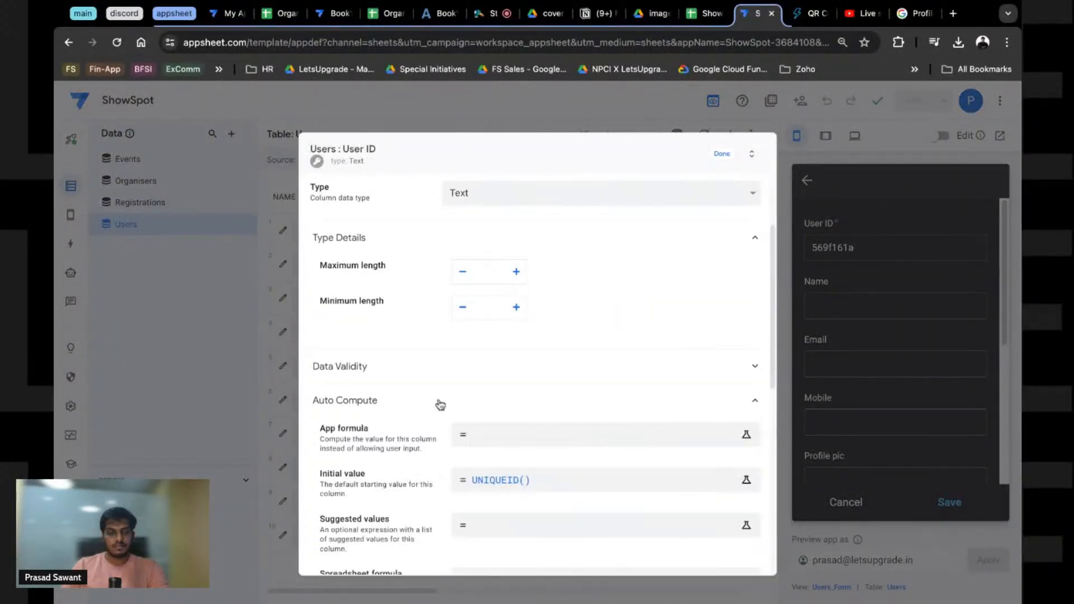
{"action": "left_click", "coordinate": [428, 395]}
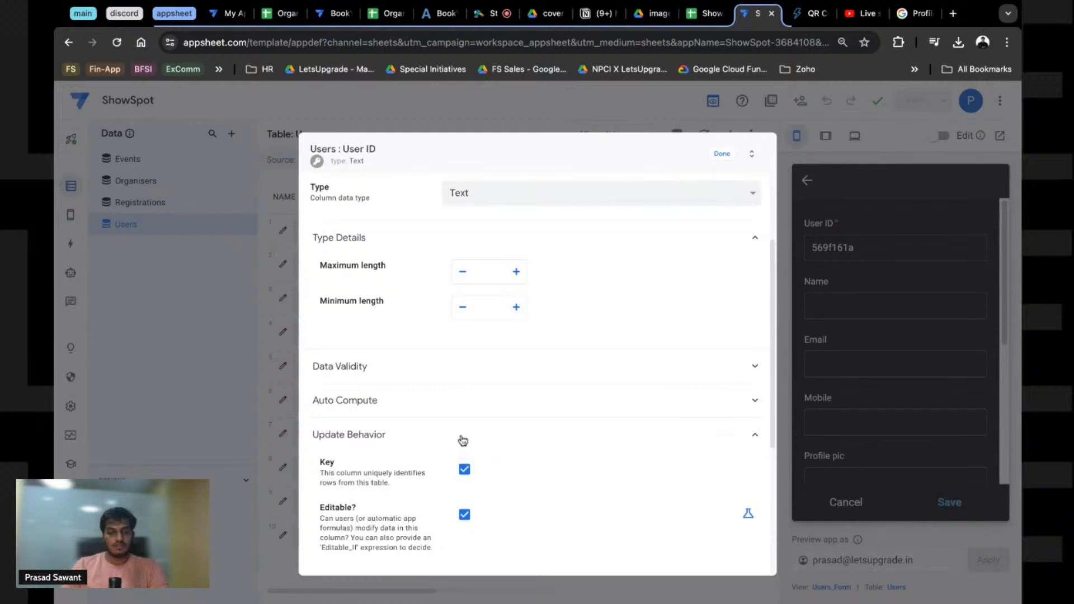
{"action": "left_click", "coordinate": [464, 437]}
{"action": "left_click", "coordinate": [465, 437]}
{"action": "scroll", "coordinate": [486, 439], "scroll_direction": "down", "scroll_amount": 2}
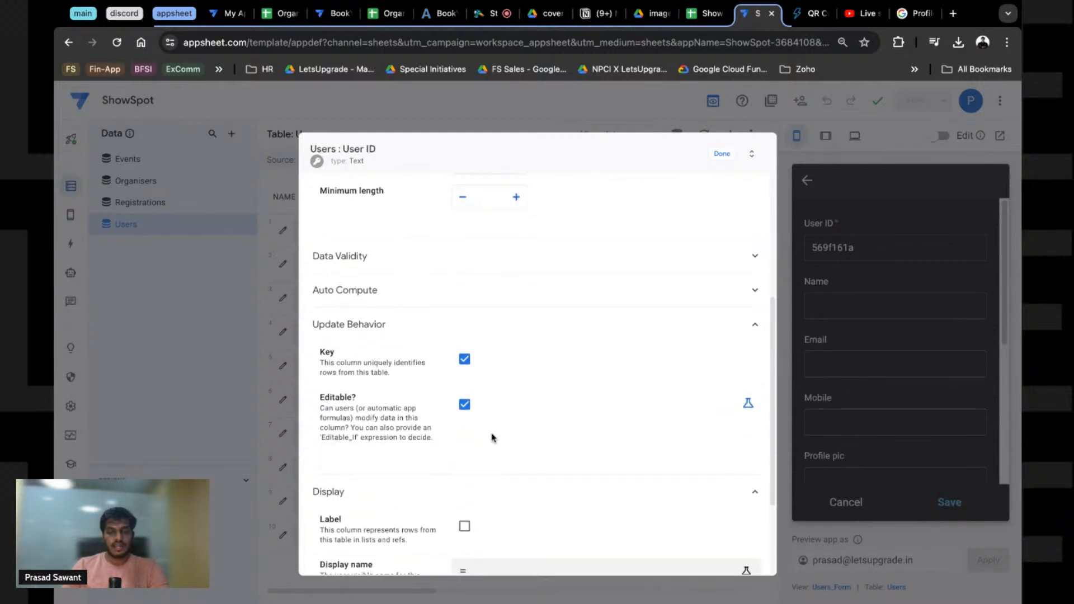
Step: Enter ISBLANK([User ID]) as the User ID column's Editable_If expression
{"action": "left_click", "coordinate": [492, 438]}
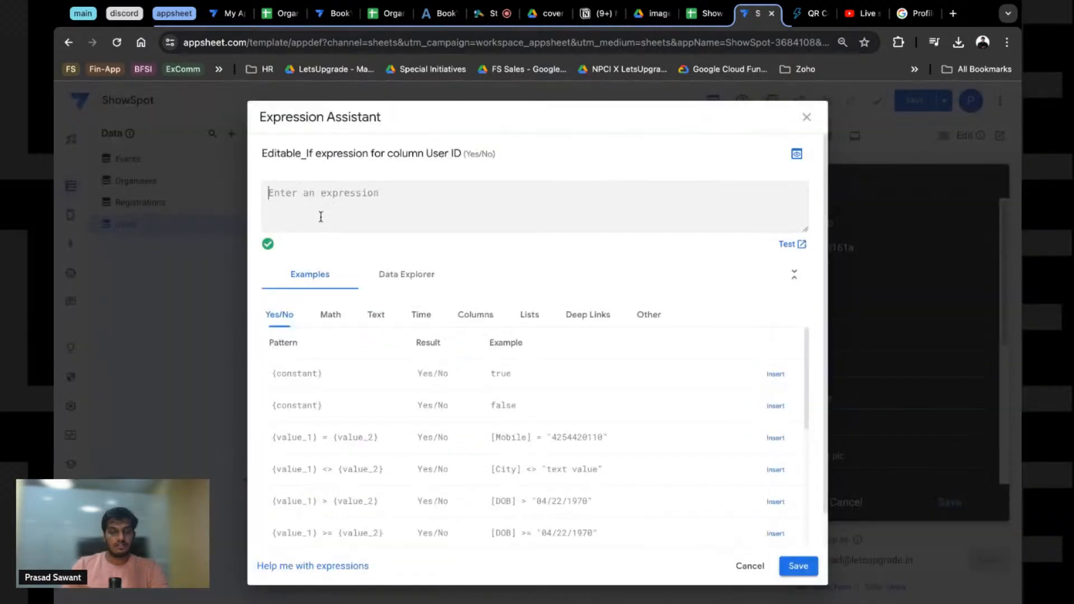
{"action": "scroll", "coordinate": [414, 428], "scroll_direction": "down", "scroll_amount": 10}
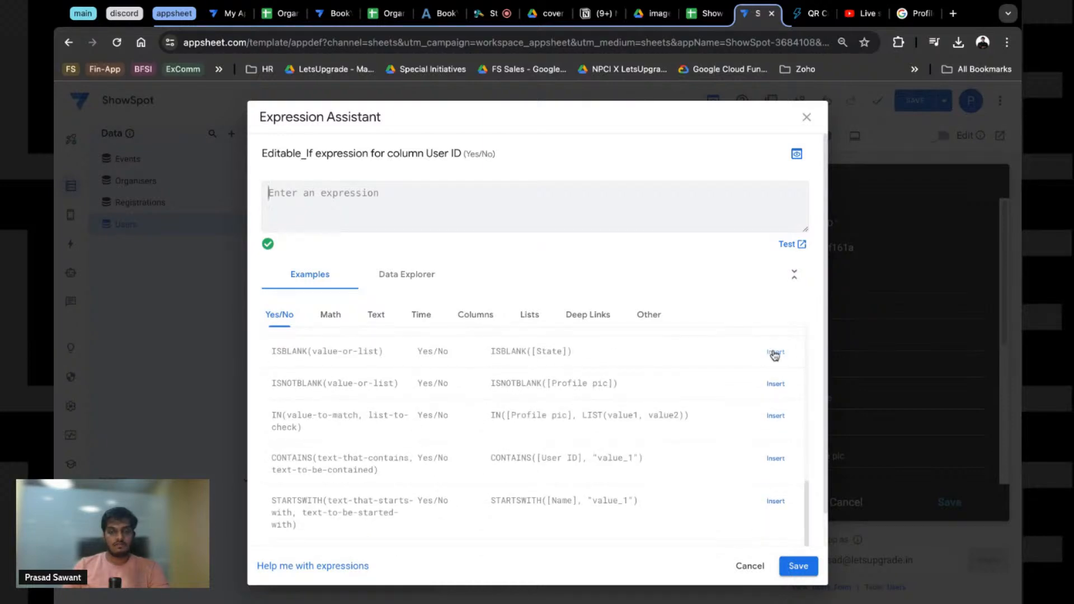
{"action": "scroll", "coordinate": [775, 379], "scroll_direction": "up", "scroll_amount": 1}
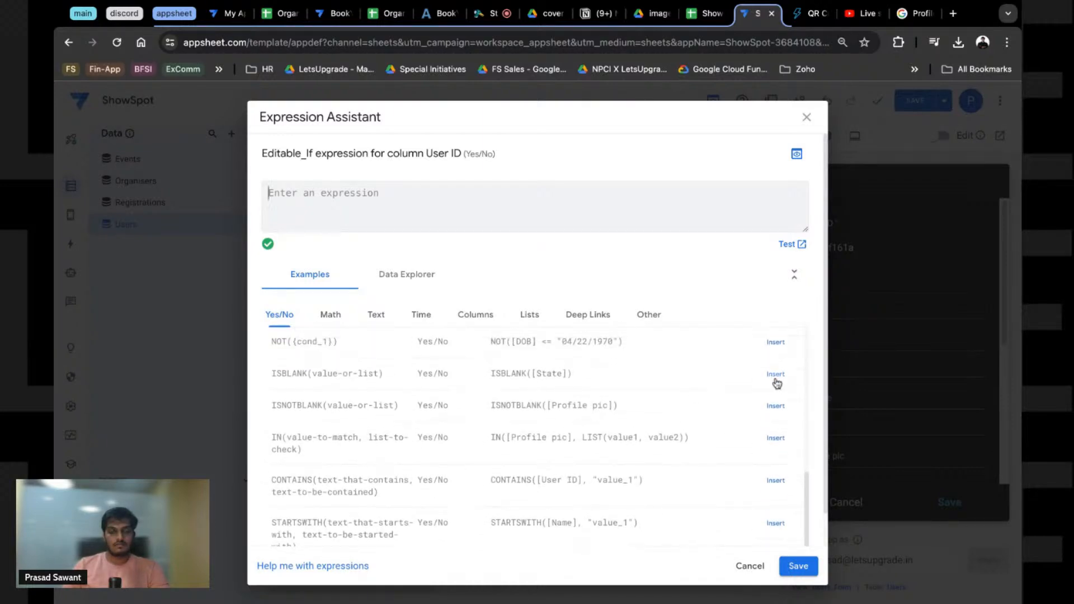
{"action": "left_click", "coordinate": [778, 379]}
{"action": "double_click", "coordinate": [334, 194]}
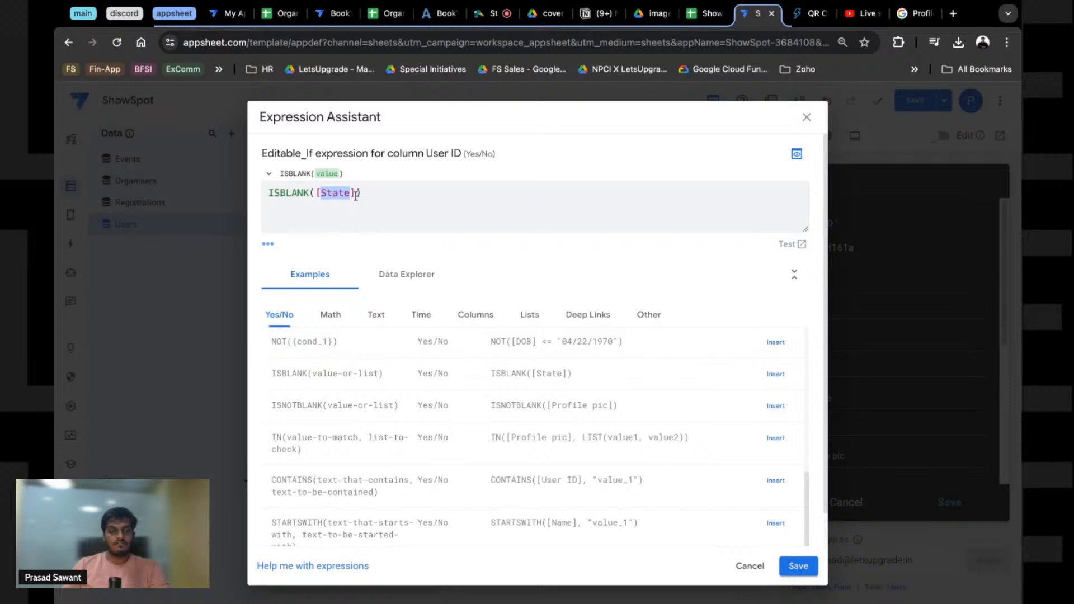
{"action": "key", "text": "BackSpace"}
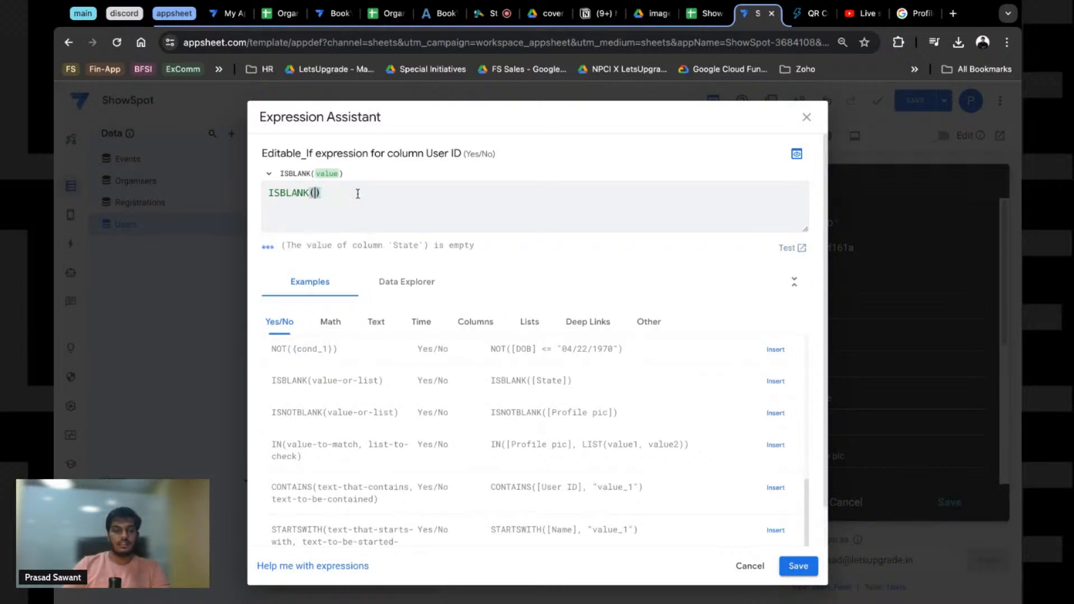
{"action": "left_click", "coordinate": [386, 287]}
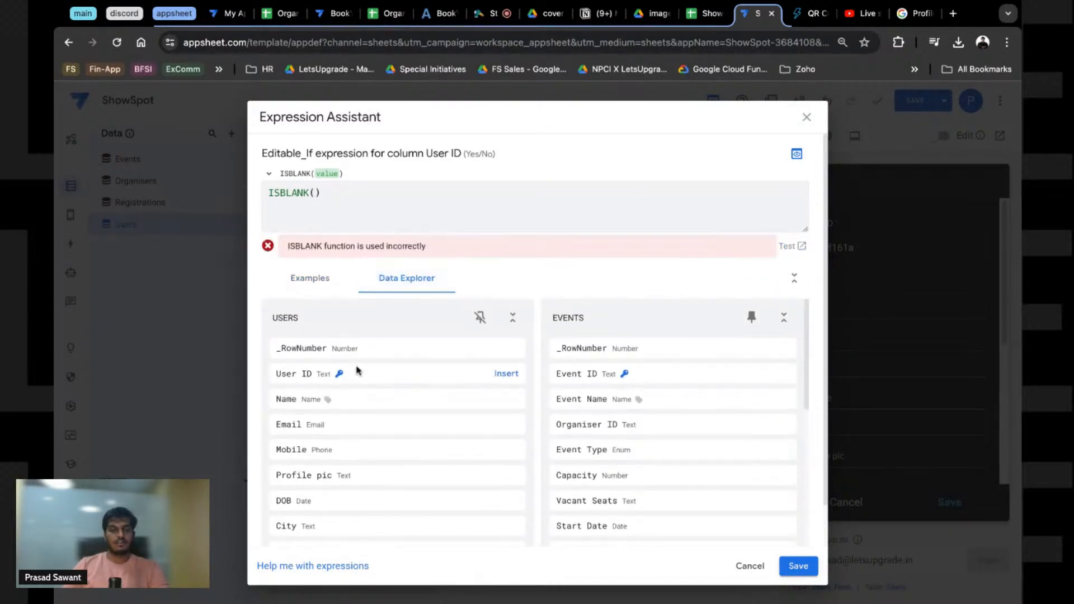
{"action": "left_click", "coordinate": [506, 374]}
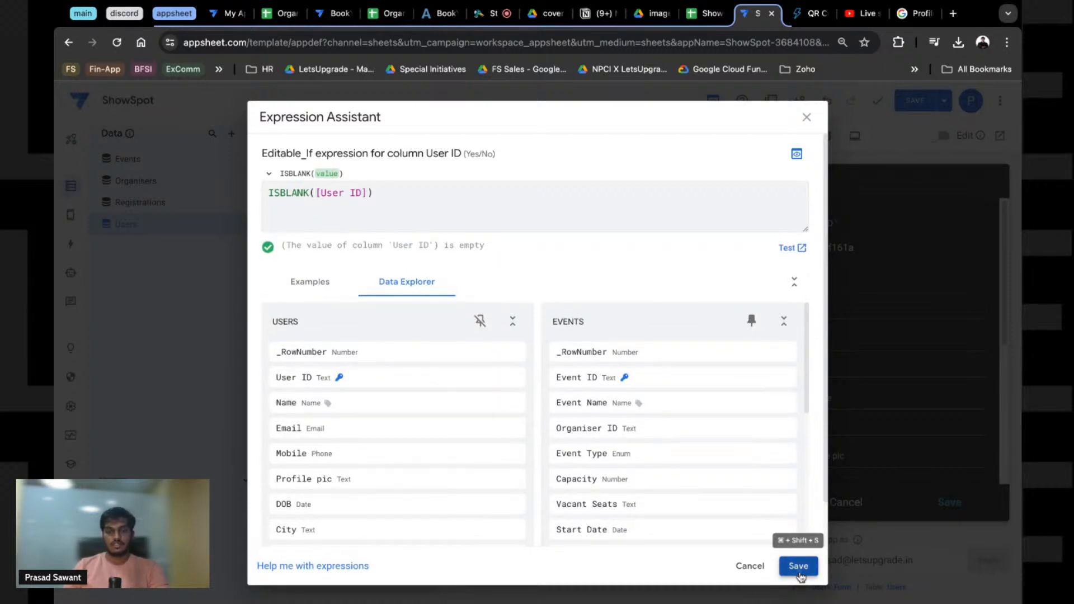
Step: Save the Editable_If expression and fill in the test user's name, e-mail and mobile number
{"action": "left_click", "coordinate": [799, 566]}
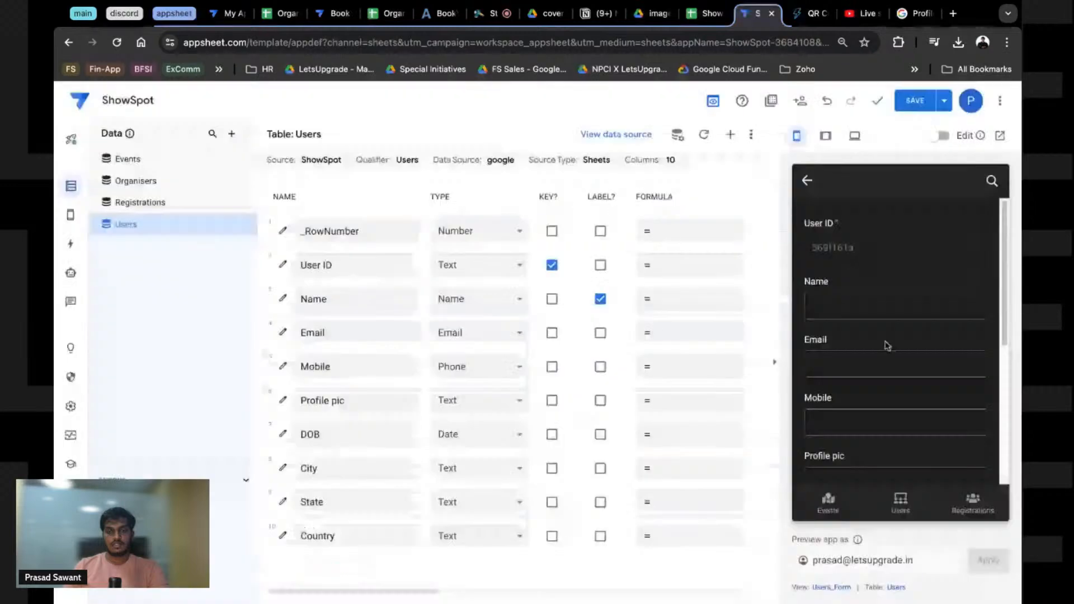
{"action": "left_click", "coordinate": [847, 309]}
{"action": "type", "text": "P"}
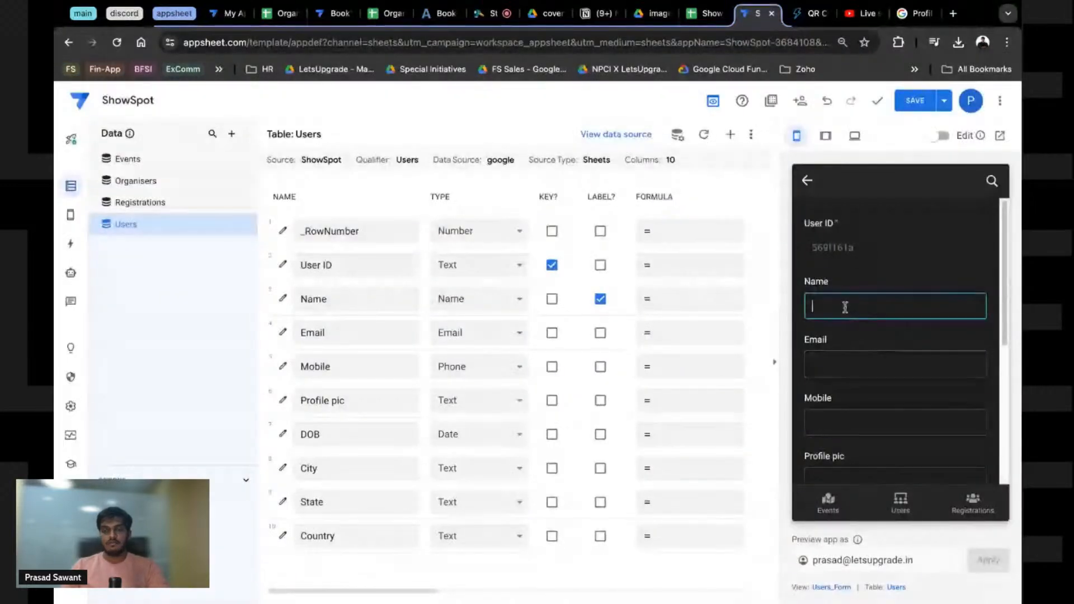
{"action": "type", "text": "rasad"}
{"action": "key", "text": "Tab"}
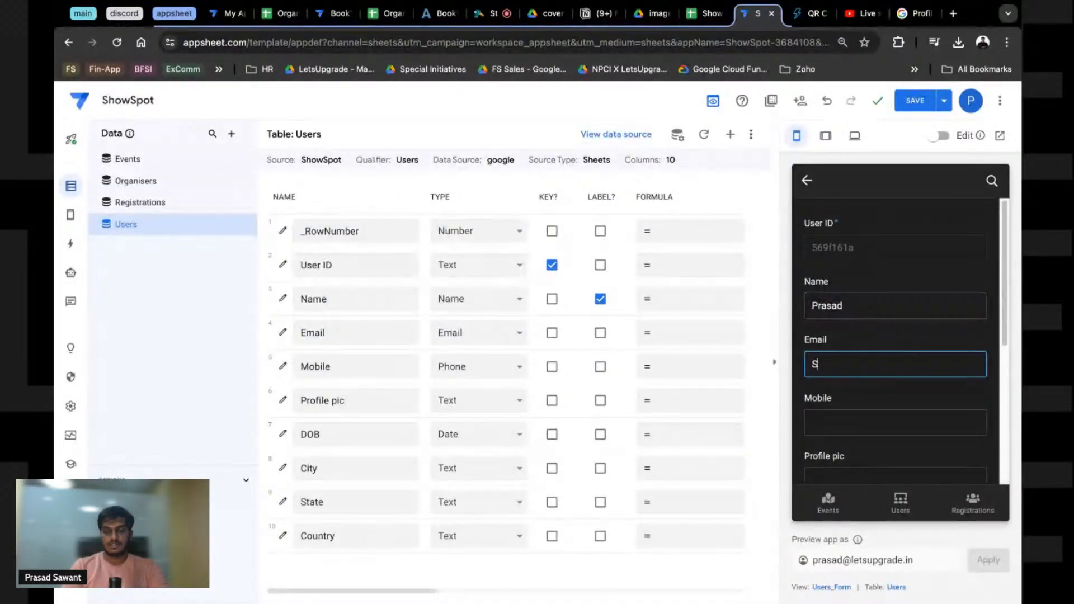
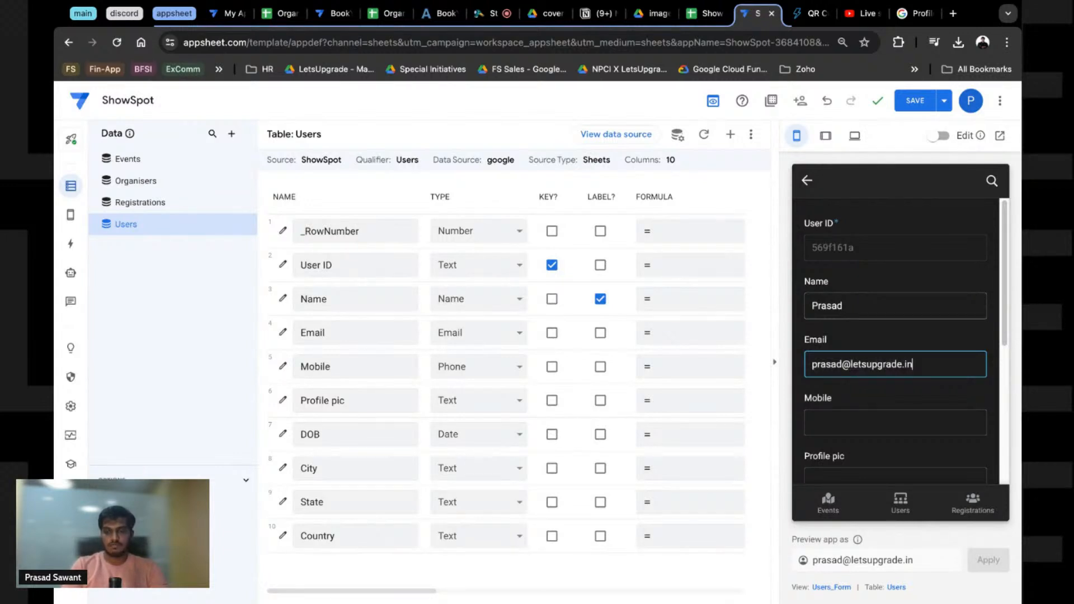
{"action": "key", "text": "Tab"}
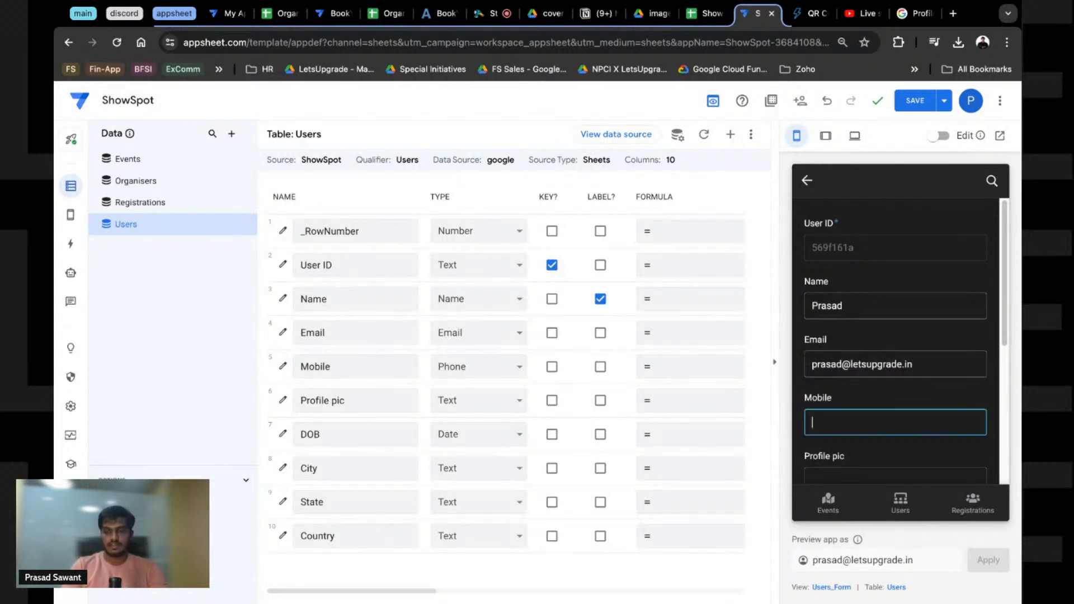
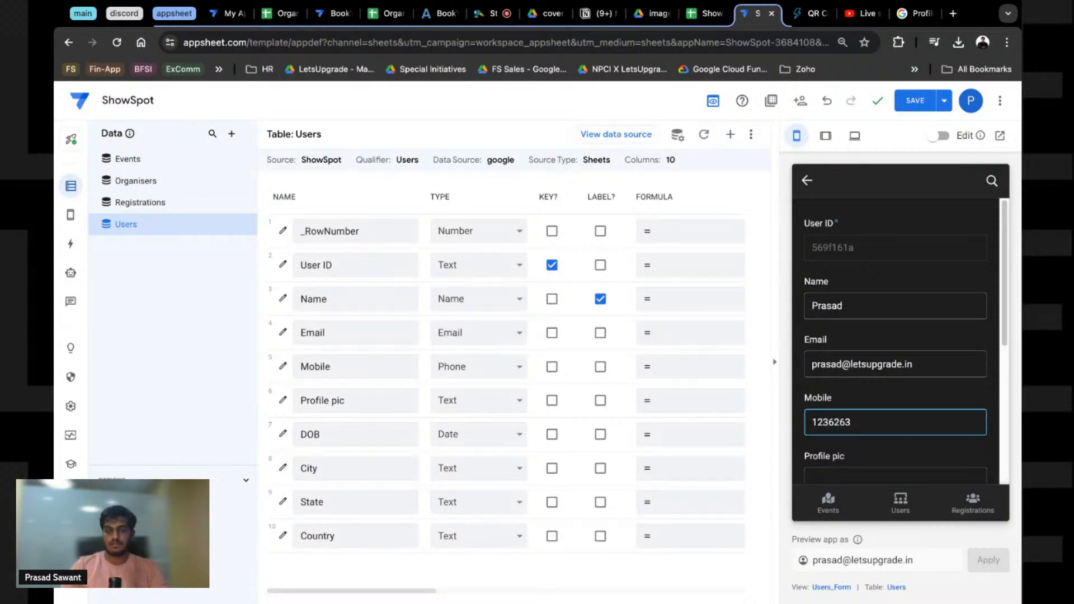
Step: Move to the Profile pic field and bring up its data type choices
{"action": "scroll", "coordinate": [881, 358], "scroll_direction": "down", "scroll_amount": 2}
{"action": "left_click", "coordinate": [870, 374]}
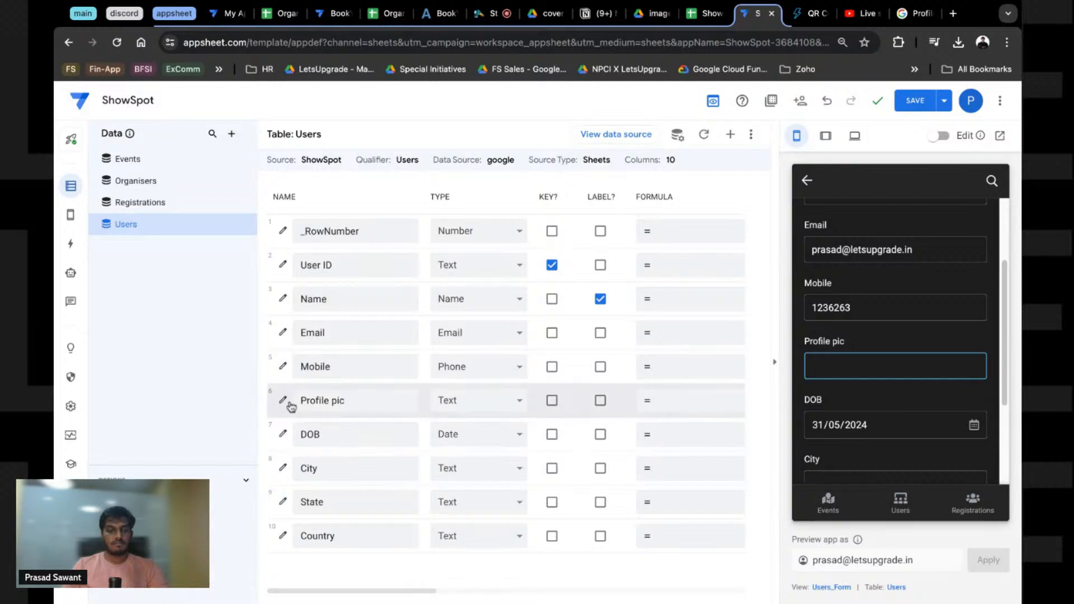
{"action": "left_click", "coordinate": [450, 402]}
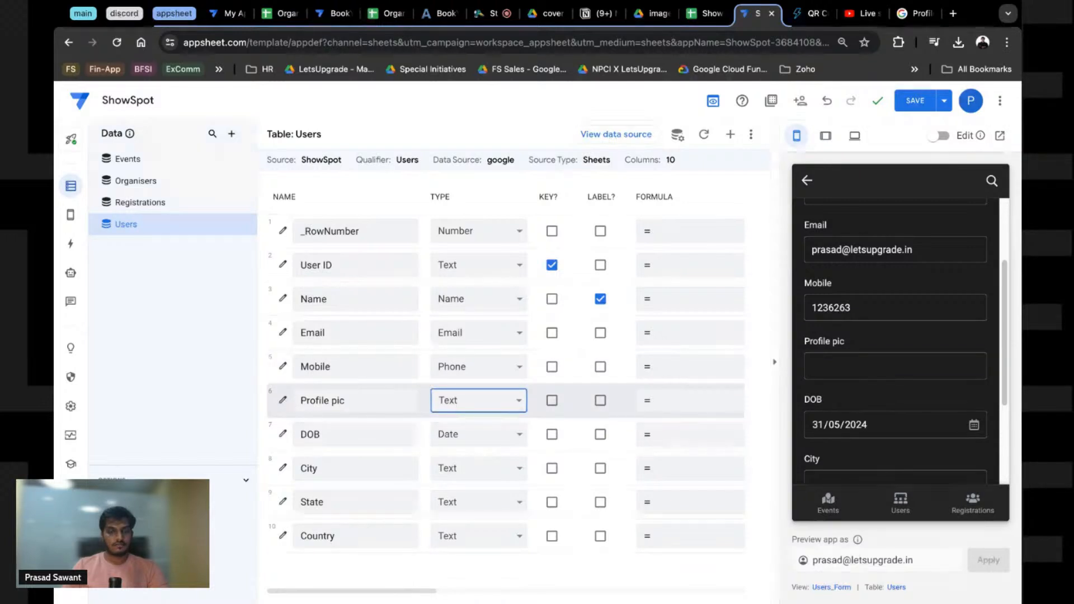
Step: Make Profile pic an Image column with the folder path "images/users/profile"
{"action": "left_click", "coordinate": [459, 313]}
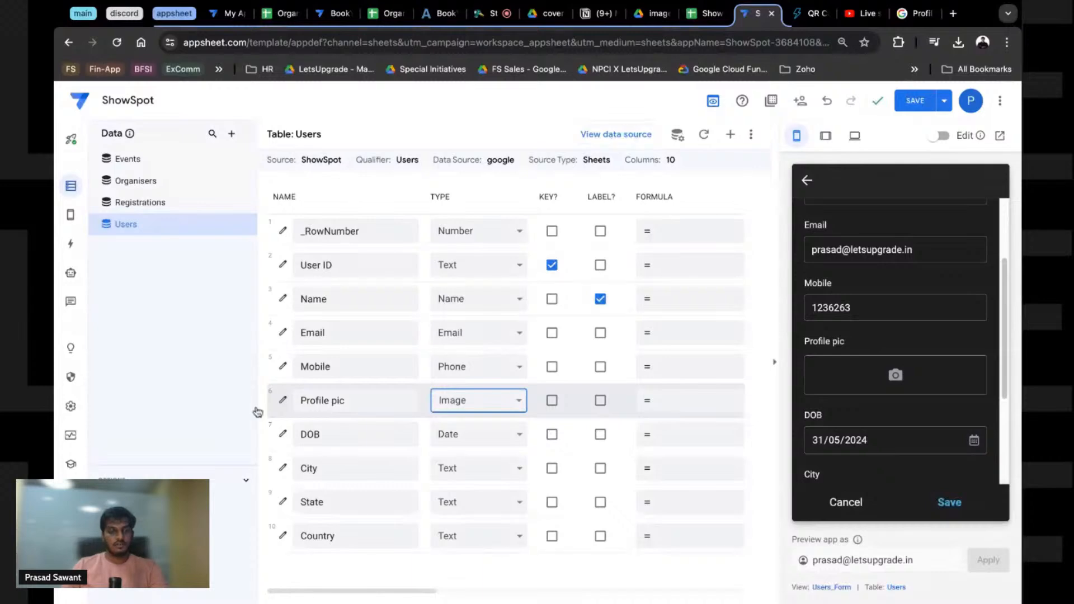
{"action": "left_click", "coordinate": [283, 401]}
{"action": "left_click", "coordinate": [502, 410]}
{"action": "type", "text": "\"images/users"}
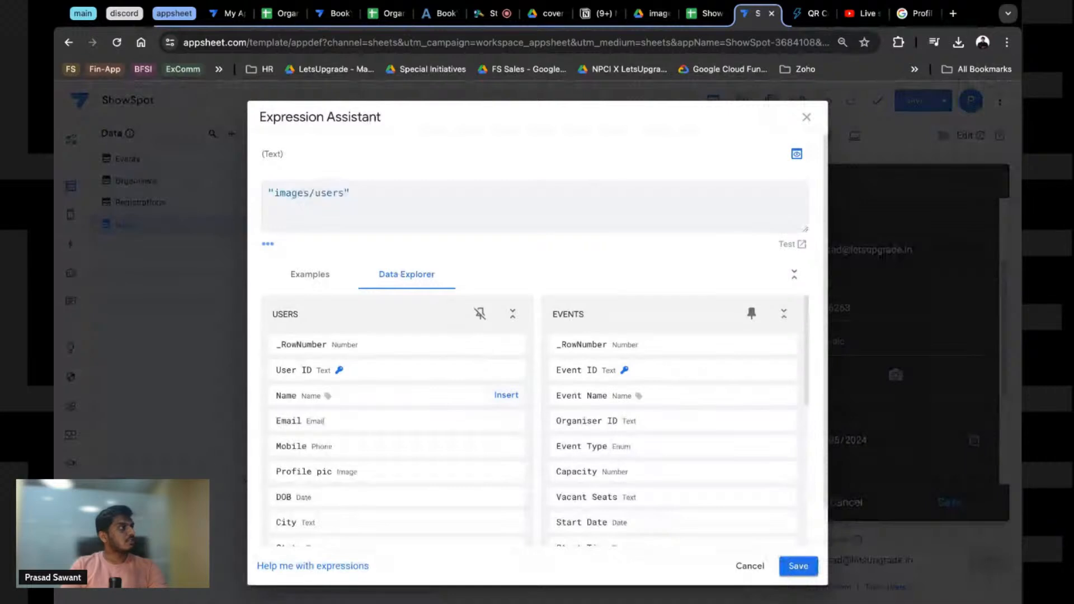
{"action": "type", "text": "."}
{"action": "key", "text": "BackSpace"}
{"action": "type", "text": "/"}
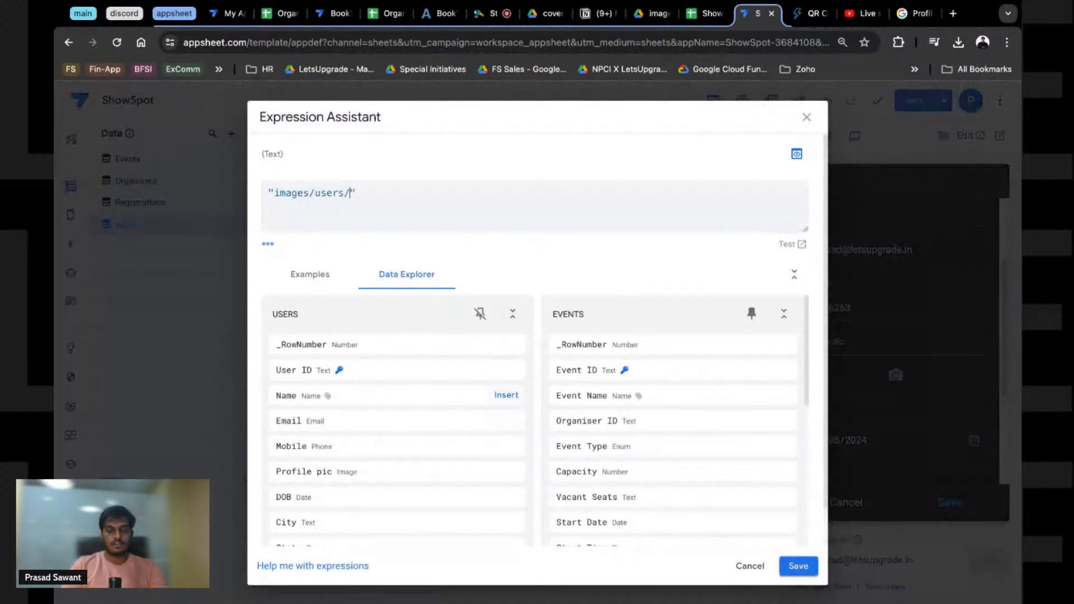
{"action": "type", "text": "proful"}
{"action": "key", "text": "BackSpace"}
{"action": "type", "text": "ile"}
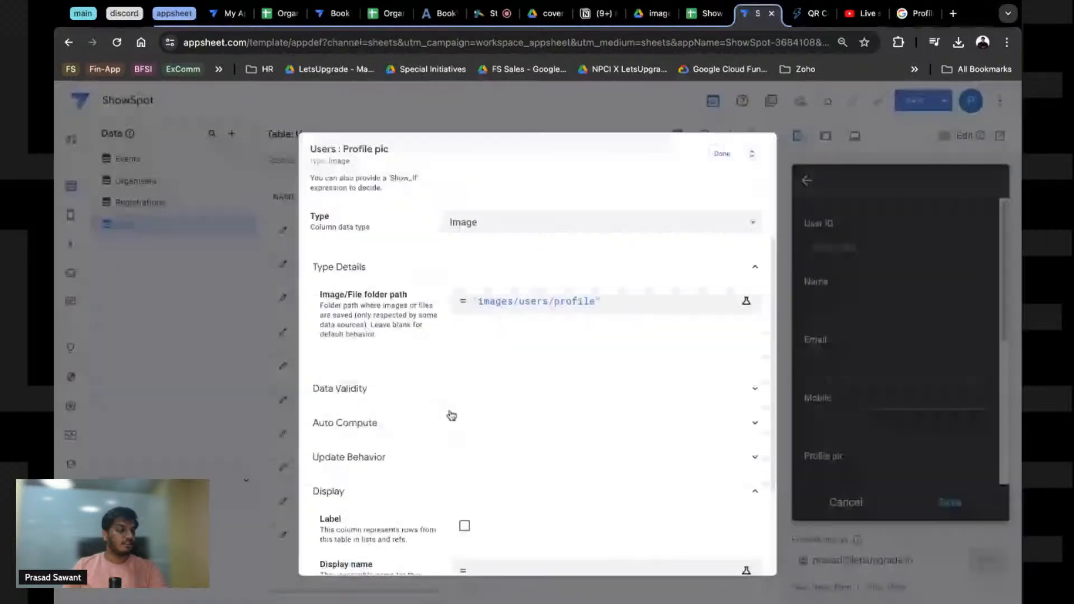
{"action": "left_click", "coordinate": [713, 146]}
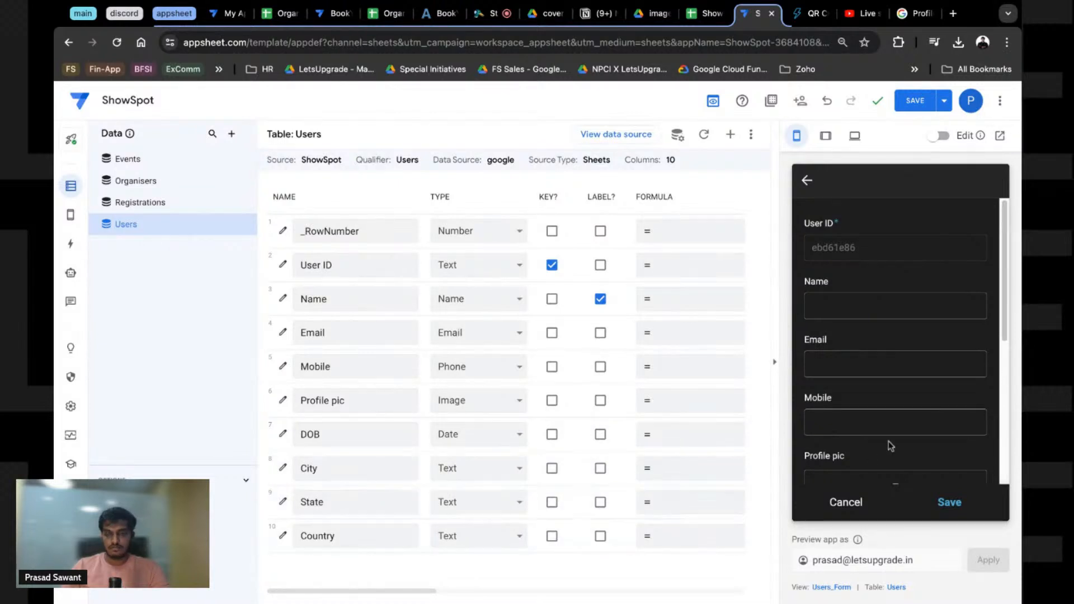
Step: Save the app changes
{"action": "scroll", "coordinate": [887, 444], "scroll_direction": "down", "scroll_amount": 2}
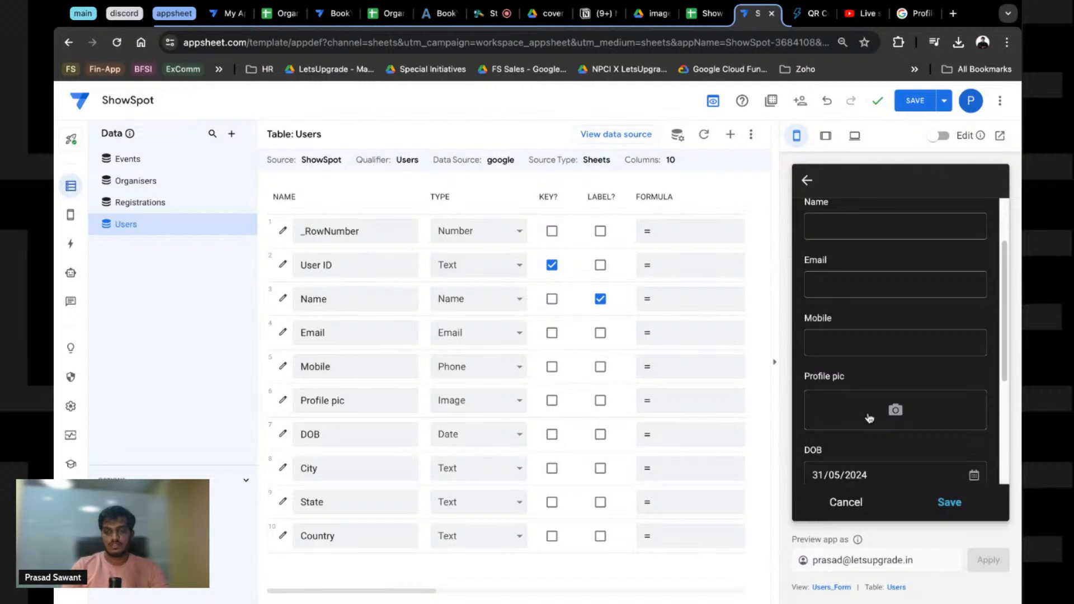
{"action": "scroll", "coordinate": [869, 418], "scroll_direction": "up", "scroll_amount": 2}
{"action": "left_click", "coordinate": [915, 102]}
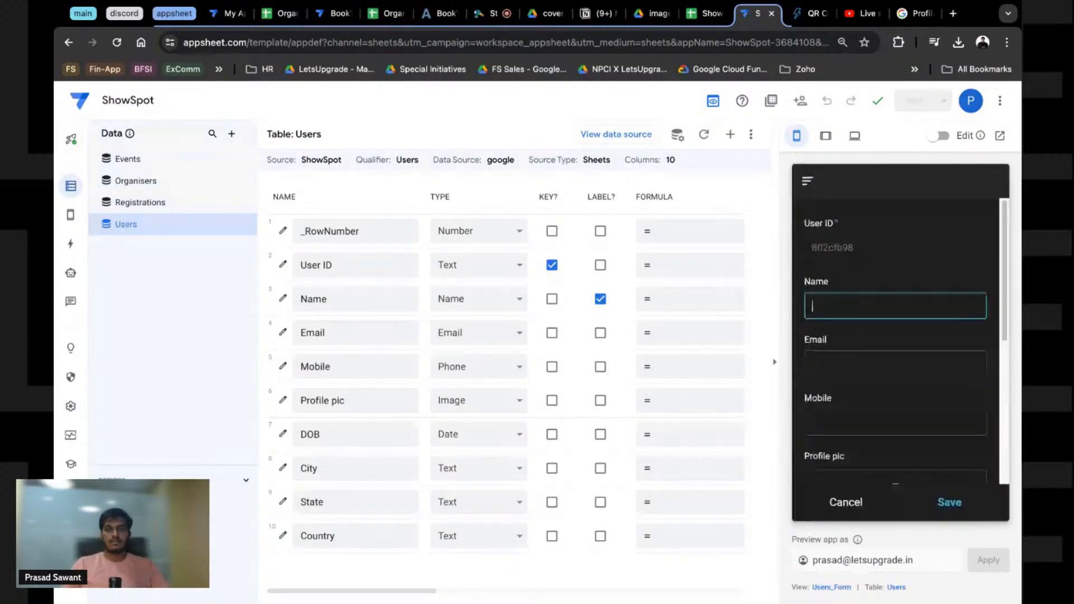
Step: Enter the sample user's name, e-mail address and mobile number in the Users form
{"action": "type", "text": "Prasa"}
{"action": "key", "text": "Tab"}
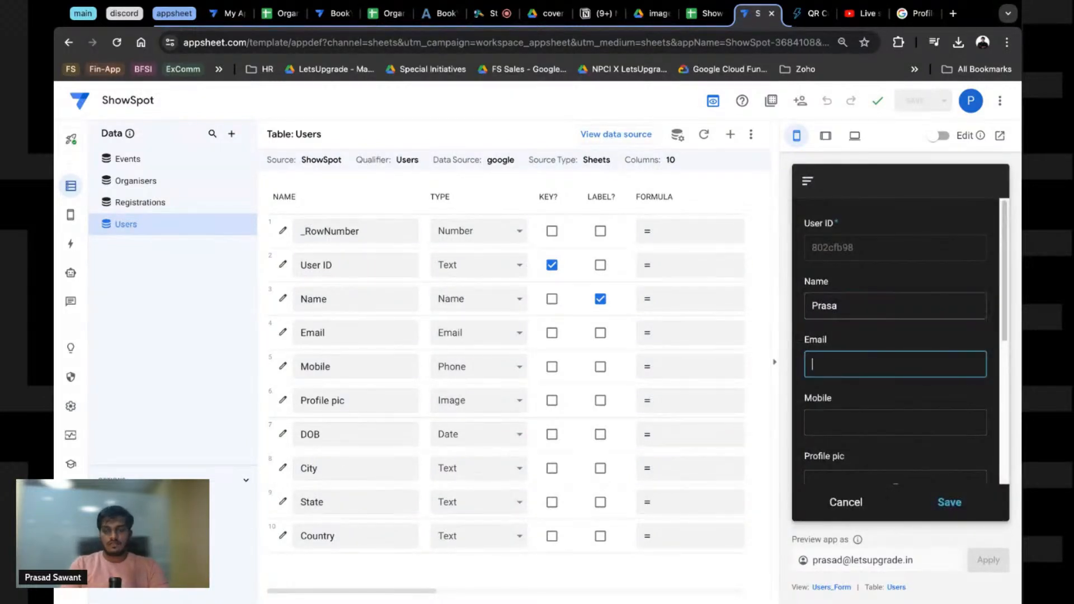
{"action": "left_click", "coordinate": [897, 306]}
{"action": "type", "text": "d"}
{"action": "left_click", "coordinate": [831, 365]}
{"action": "double_click", "coordinate": [839, 308]}
{"action": "key", "text": "BackSpace"}
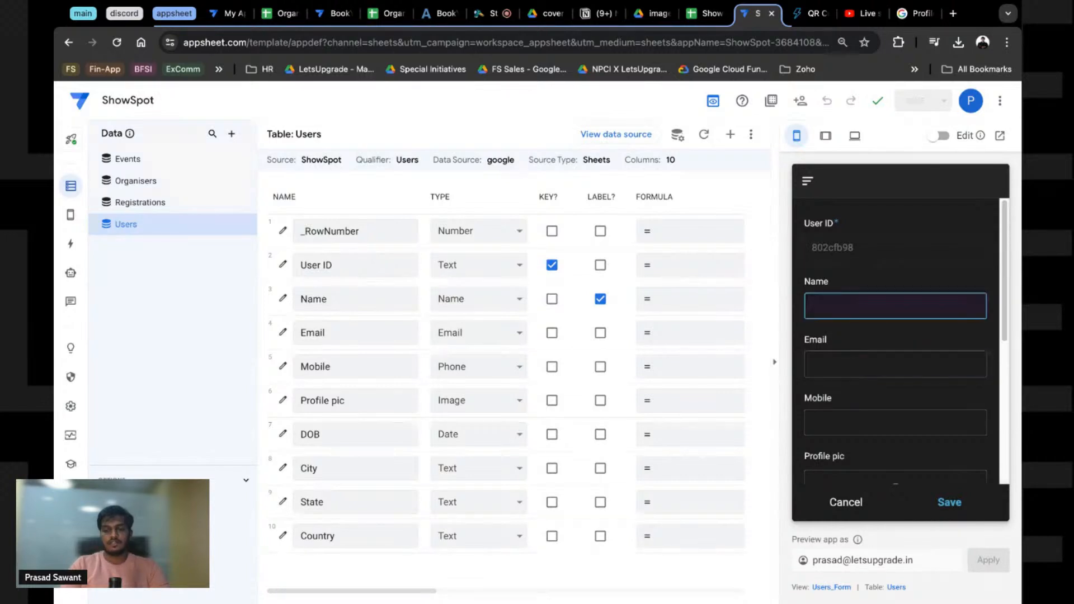
{"action": "type", "text": "Jo"}
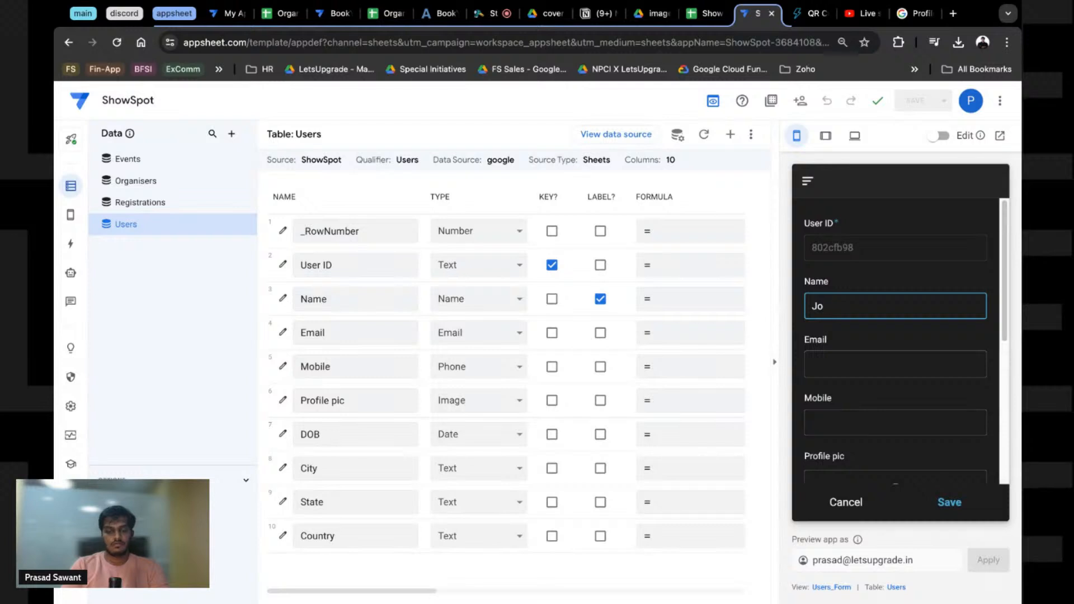
{"action": "type", "text": "hn Doe"}
{"action": "left_click", "coordinate": [838, 370]}
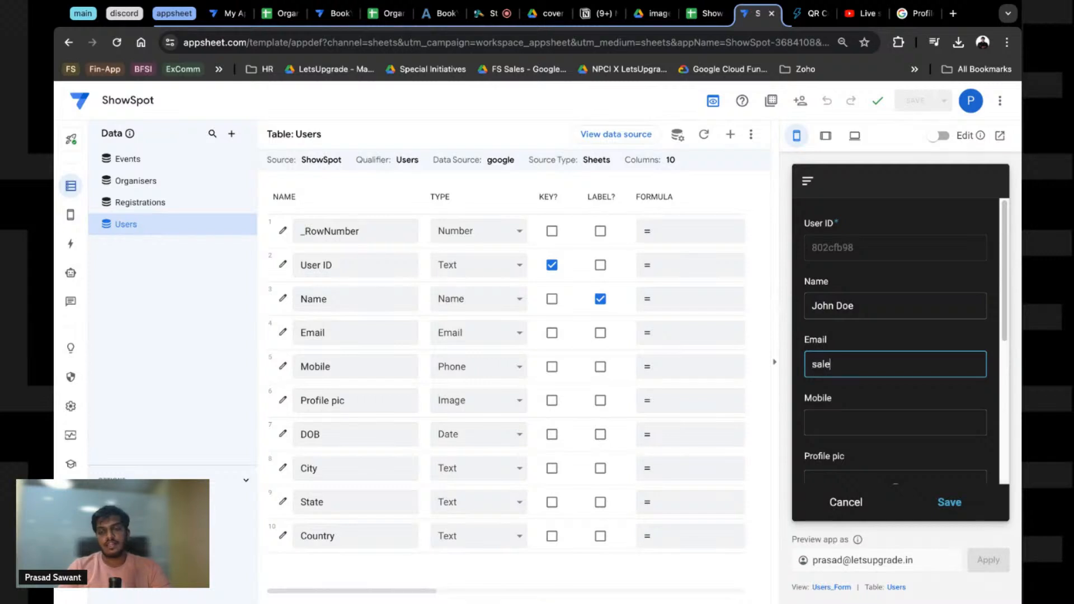
{"action": "type", "text": "sales@"}
{"action": "key", "text": "BackSpace"}
{"action": "key", "text": "BackSpace"}
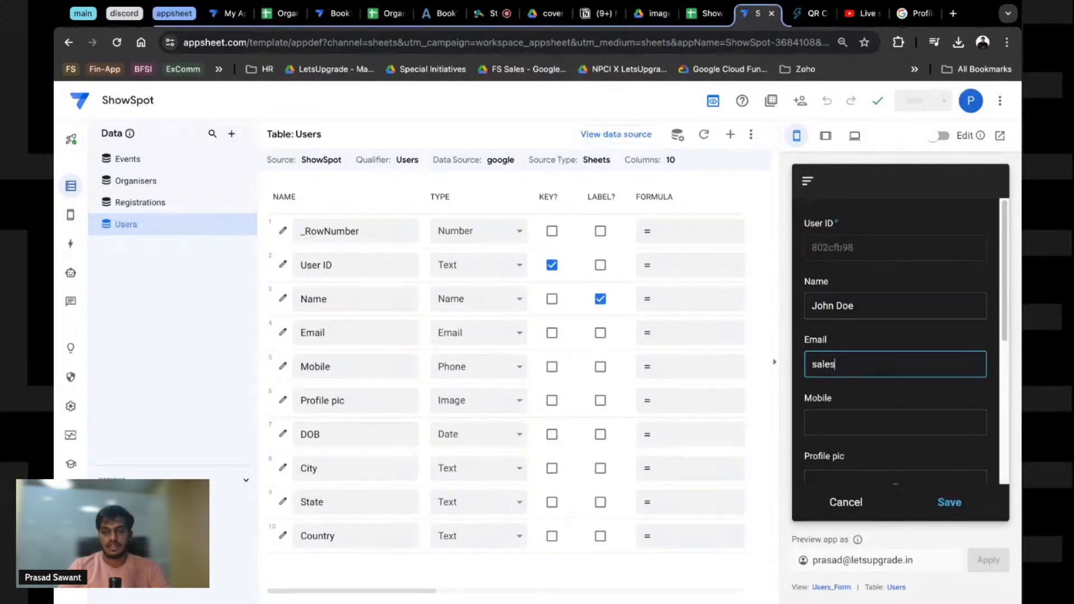
{"action": "type", "text": "sa"}
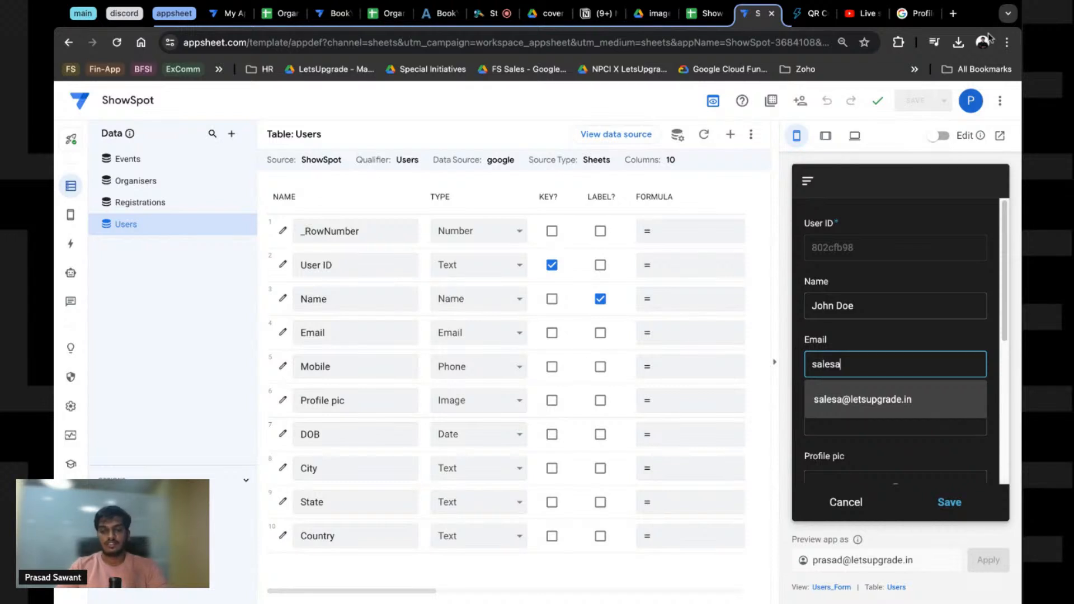
{"action": "key", "text": "Tab"}
{"action": "type", "text": "12346653"}
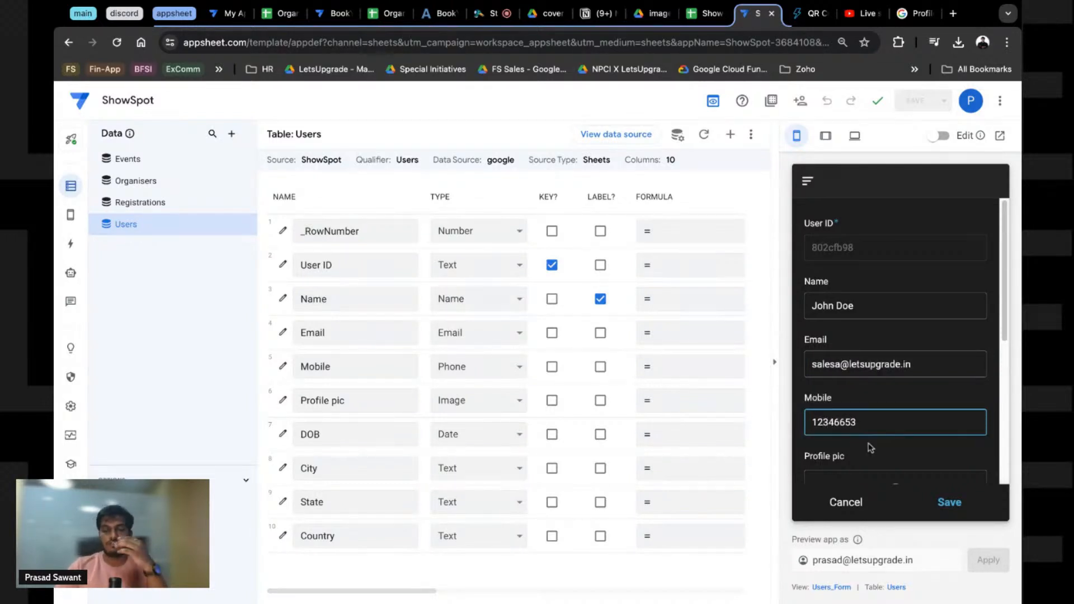
Step: Add a profile picture, set date of birth 31/01/2017, autofill city, state and country, and save the user
{"action": "scroll", "coordinate": [870, 448], "scroll_direction": "down", "scroll_amount": 1}
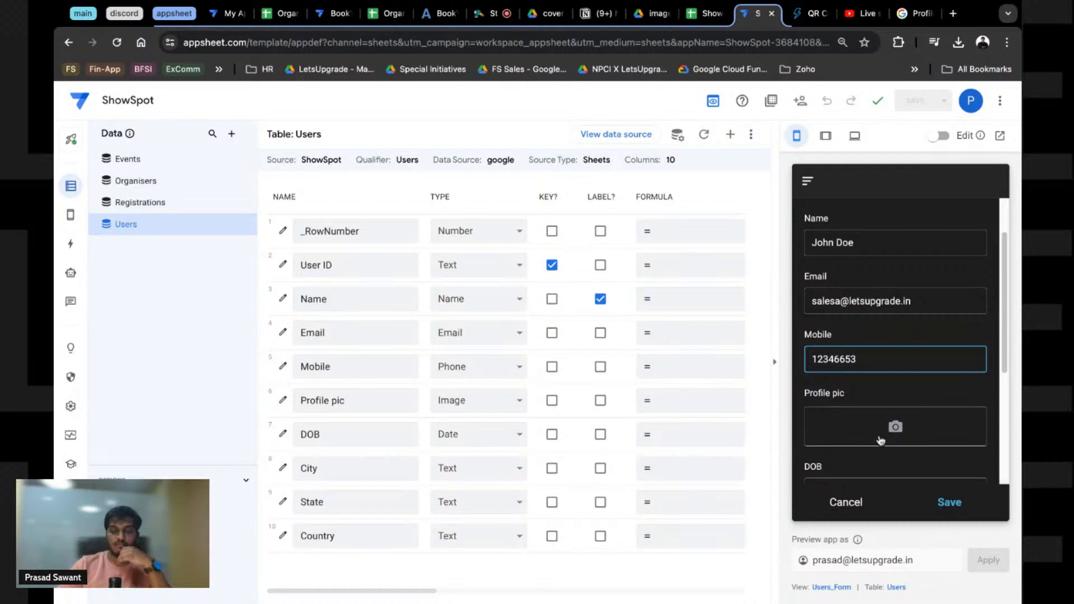
{"action": "left_click", "coordinate": [894, 434]}
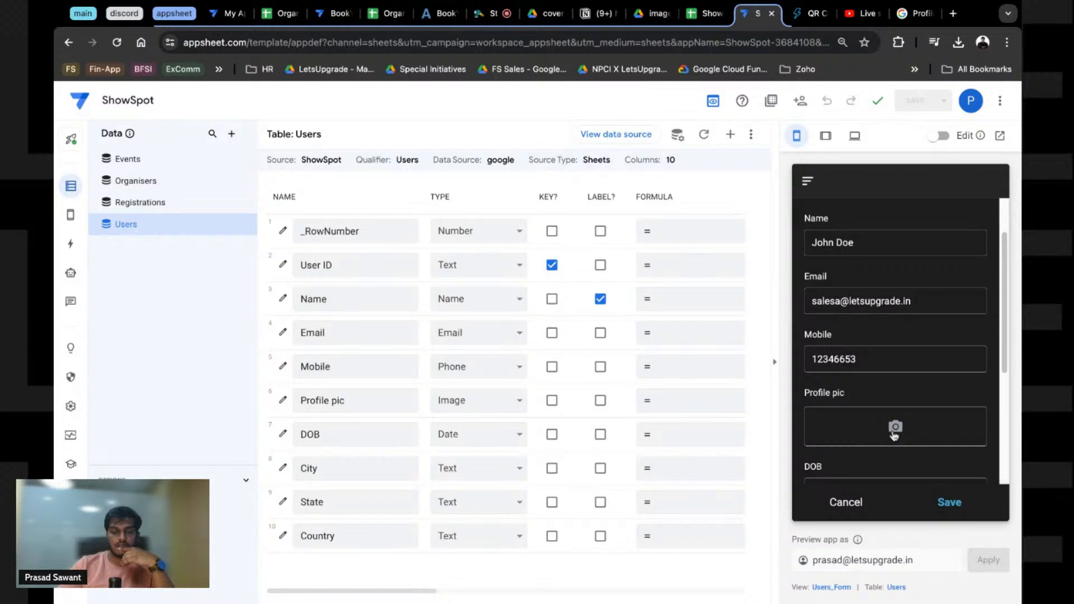
{"action": "scroll", "coordinate": [899, 391], "scroll_direction": "down", "scroll_amount": 5}
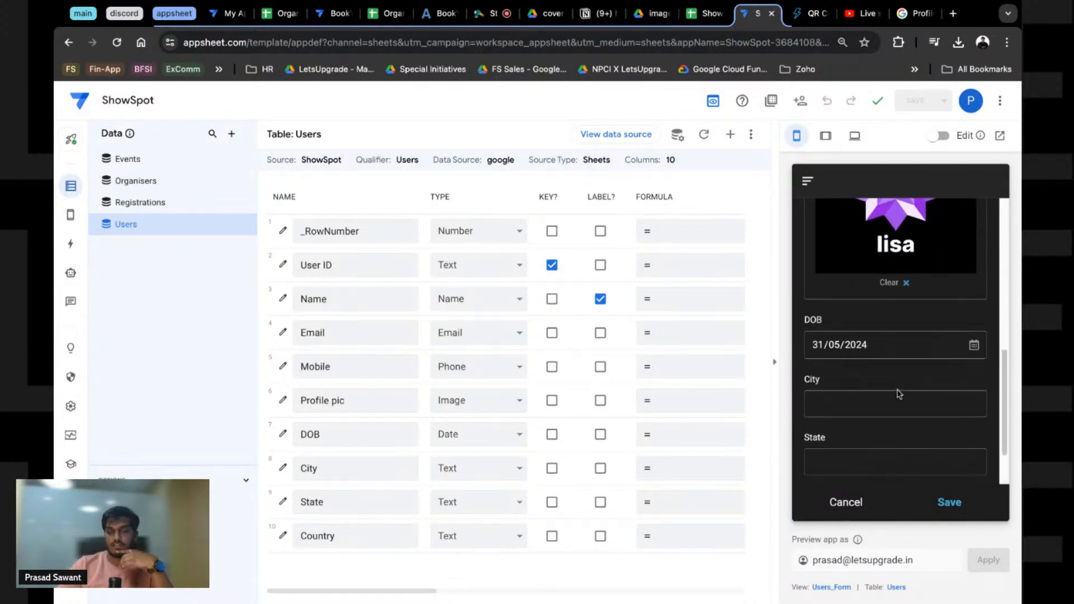
{"action": "left_click", "coordinate": [984, 347]}
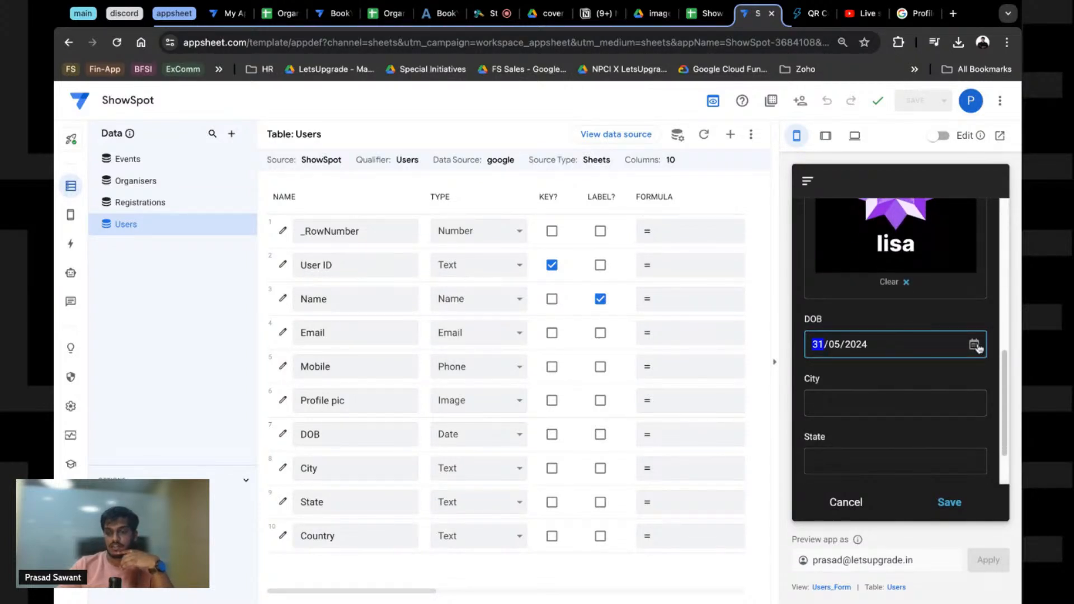
{"action": "left_click", "coordinate": [919, 359]}
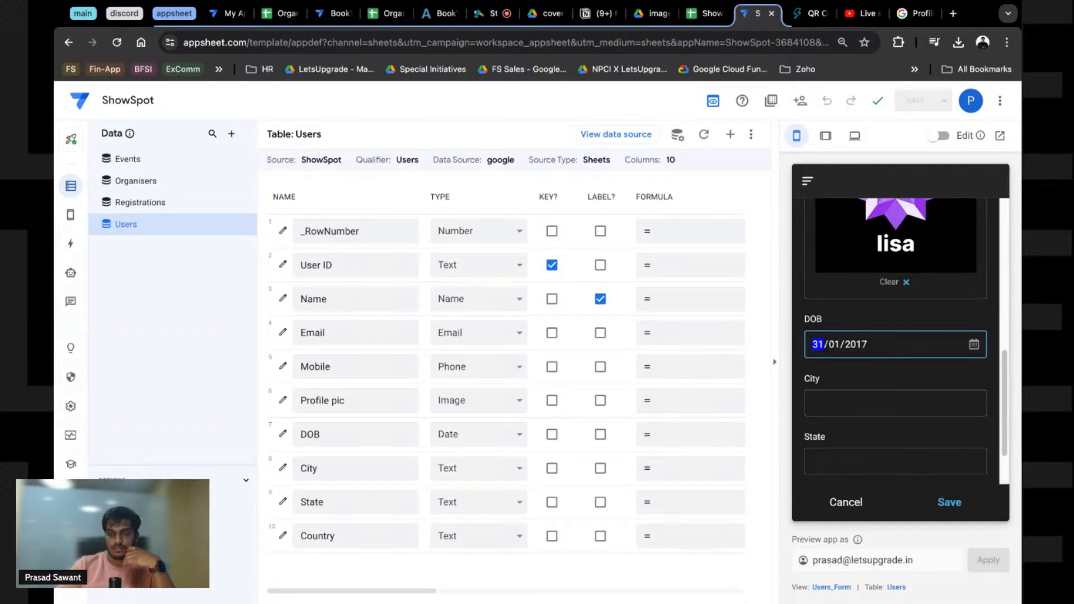
{"action": "left_click", "coordinate": [860, 415]}
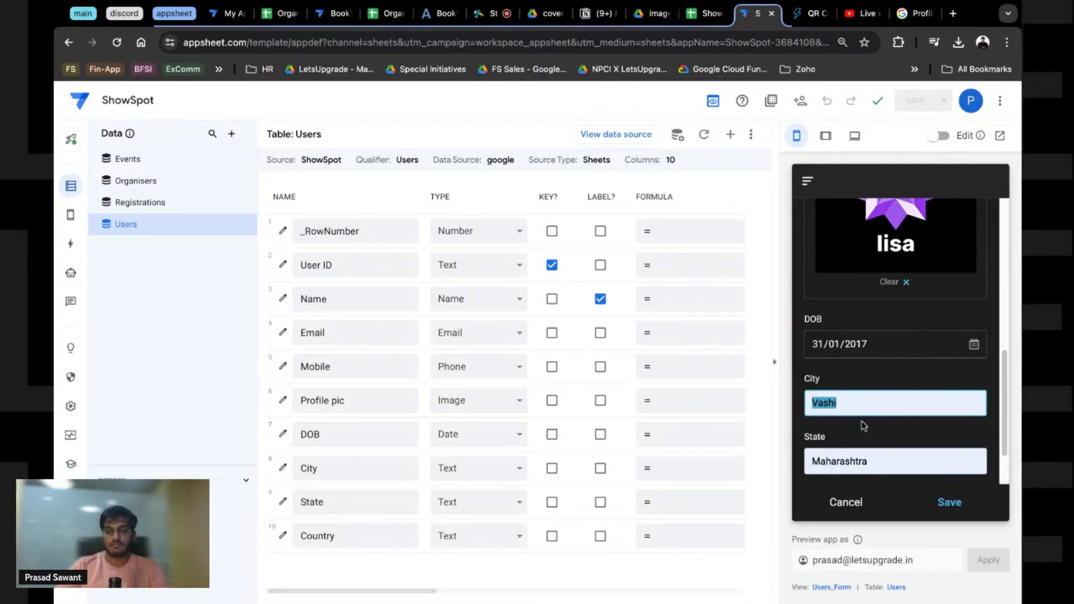
{"action": "left_click", "coordinate": [862, 421]}
{"action": "left_click", "coordinate": [955, 505]}
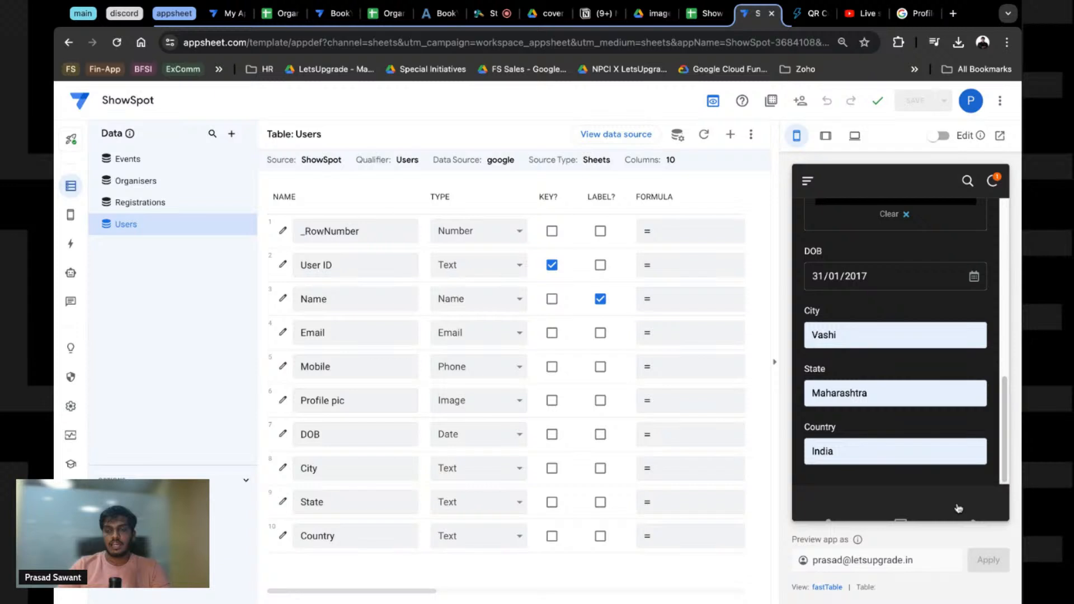
{"action": "key", "text": "ctrl+shift+Tab"}
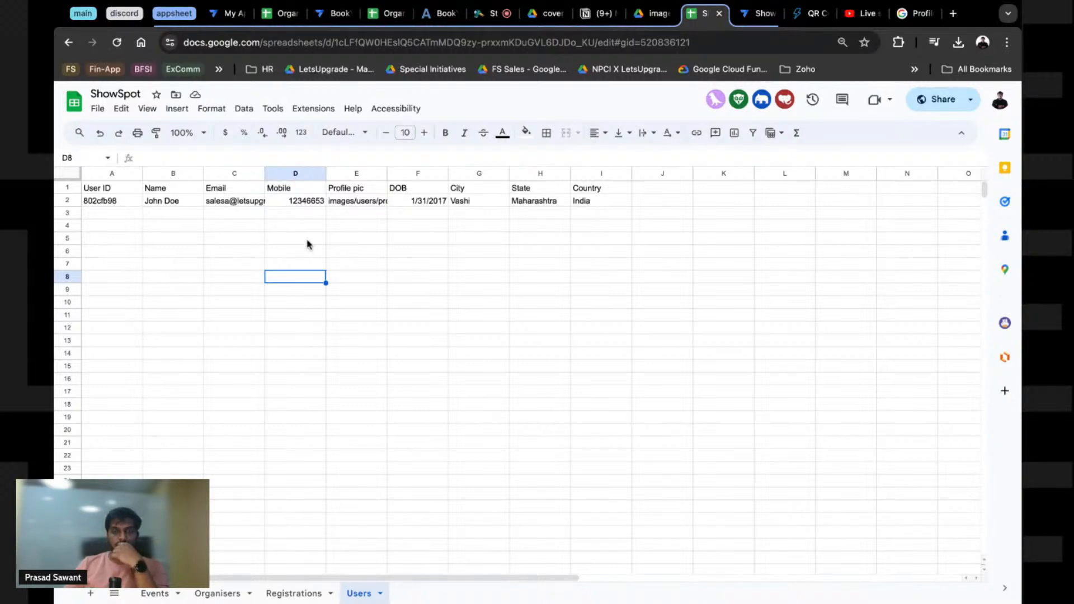
Step: Reload the Drive images folder to see the new users subfolder, then return to AppSheet
{"action": "key", "text": "ctrl+shift+Tab"}
{"action": "key", "text": "ctrl+r"}
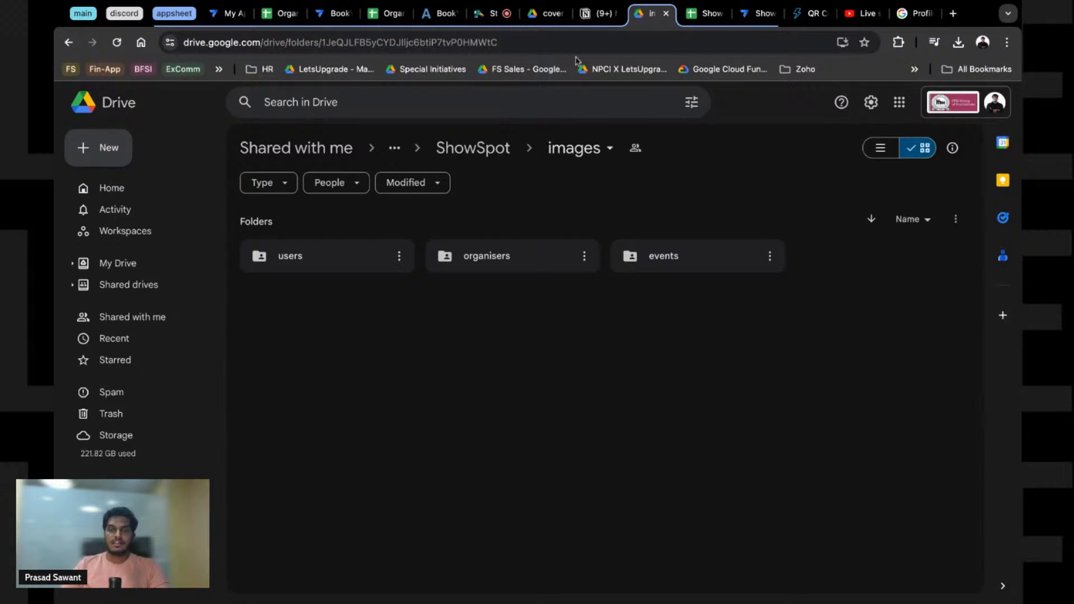
{"action": "left_click", "coordinate": [756, 12]}
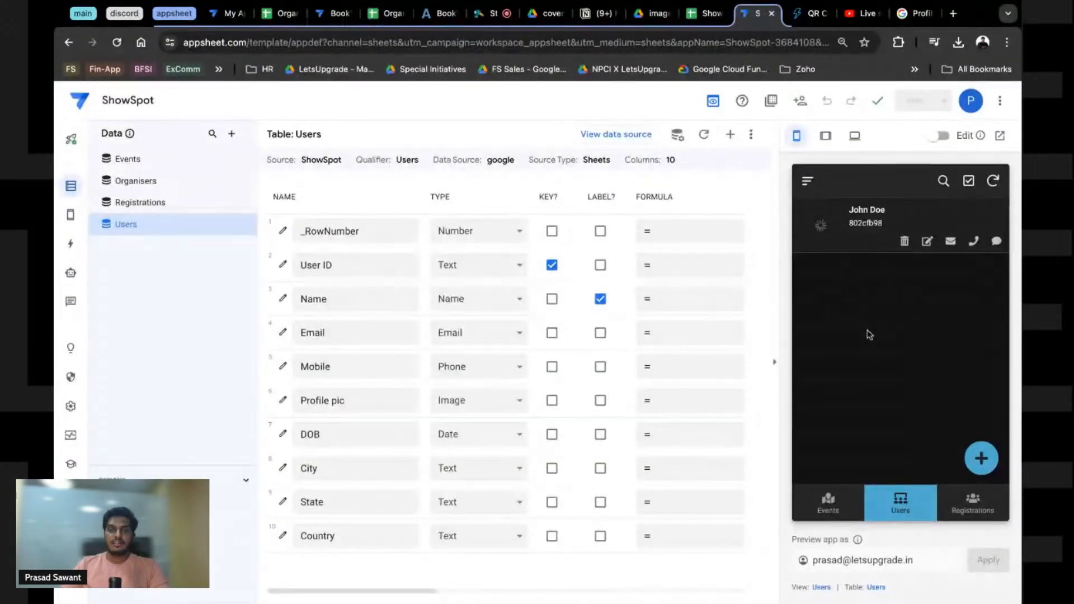
Step: Show Events in the preview and set the app's starting view to Events
{"action": "left_click", "coordinate": [839, 495]}
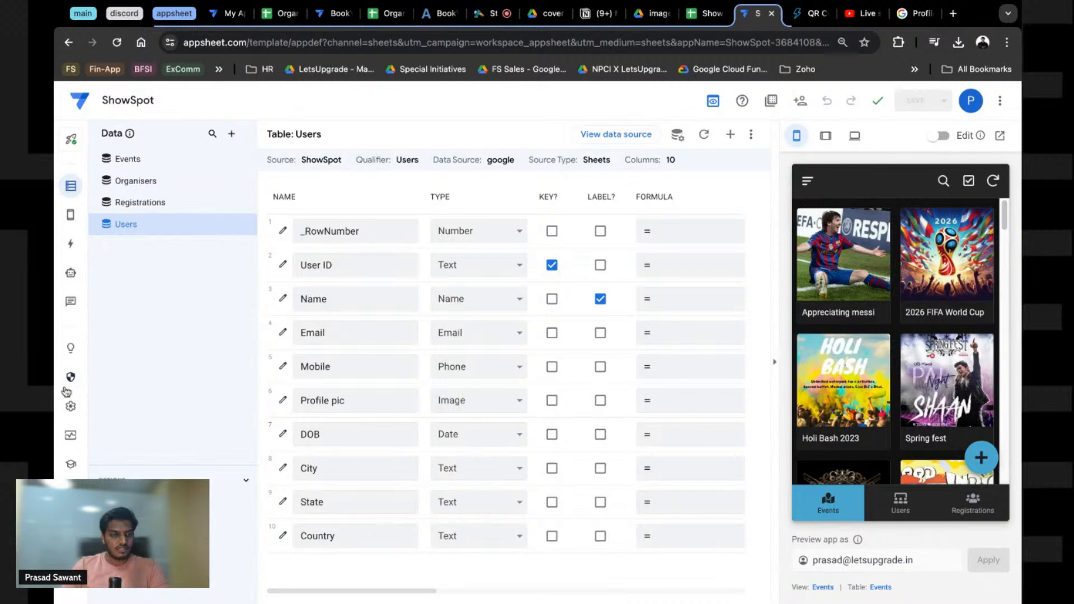
{"action": "left_click", "coordinate": [70, 406]}
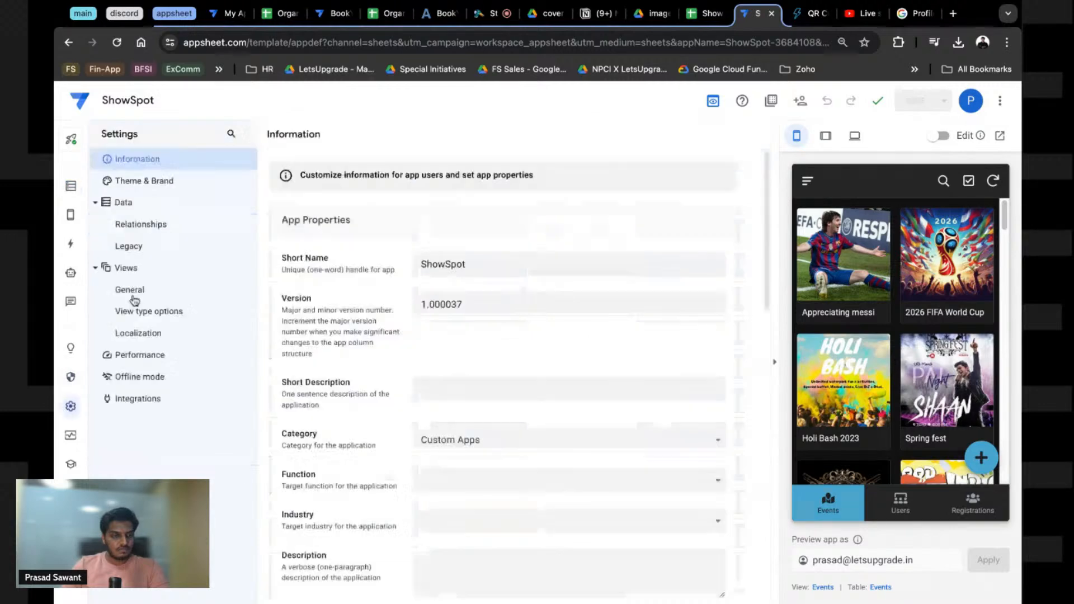
{"action": "left_click", "coordinate": [131, 291]}
{"action": "left_click", "coordinate": [525, 375]}
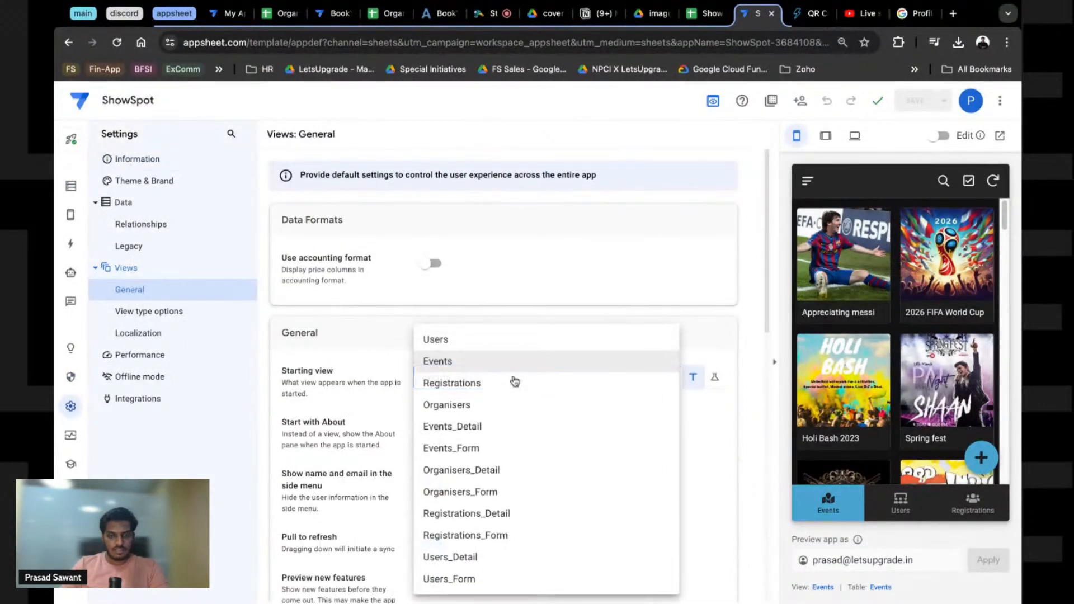
{"action": "left_click", "coordinate": [447, 364]}
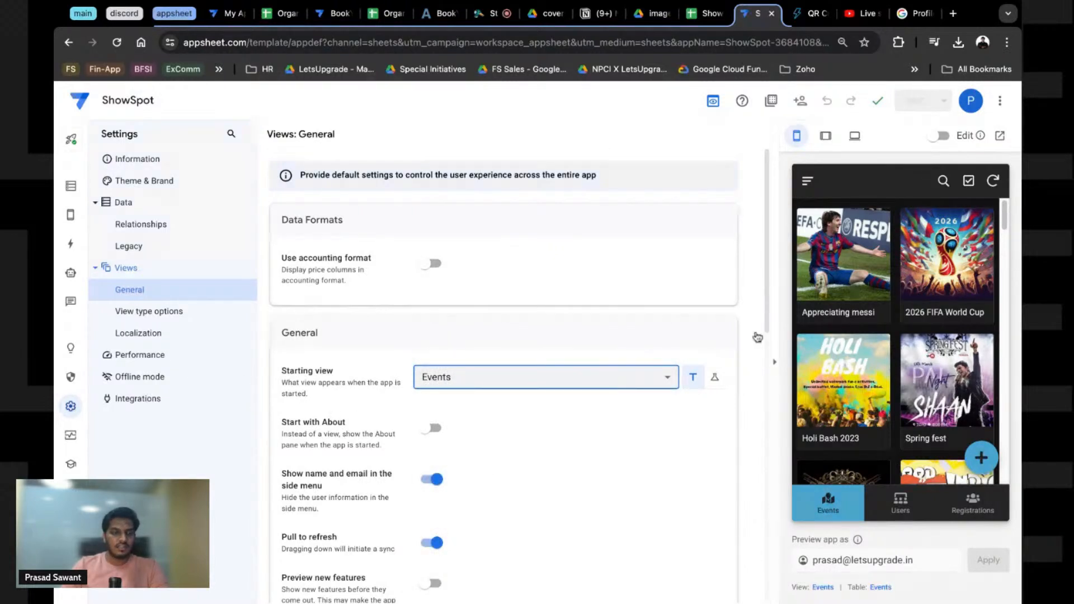
Step: Open Security Options and highlight the Secure Image and Secure PDF access descriptions
{"action": "left_click", "coordinate": [70, 377]}
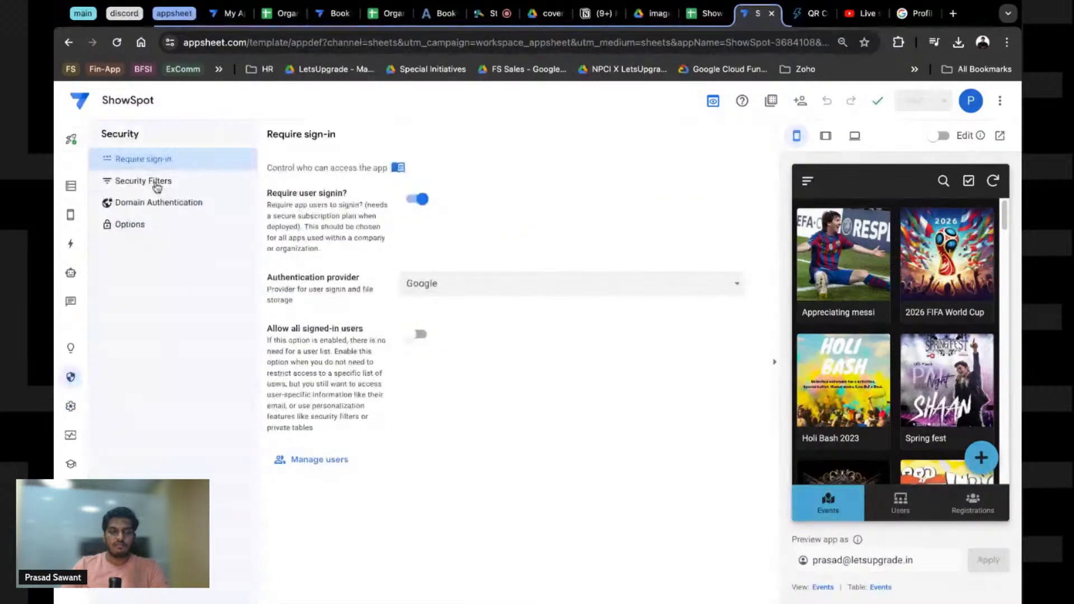
{"action": "left_click", "coordinate": [139, 229]}
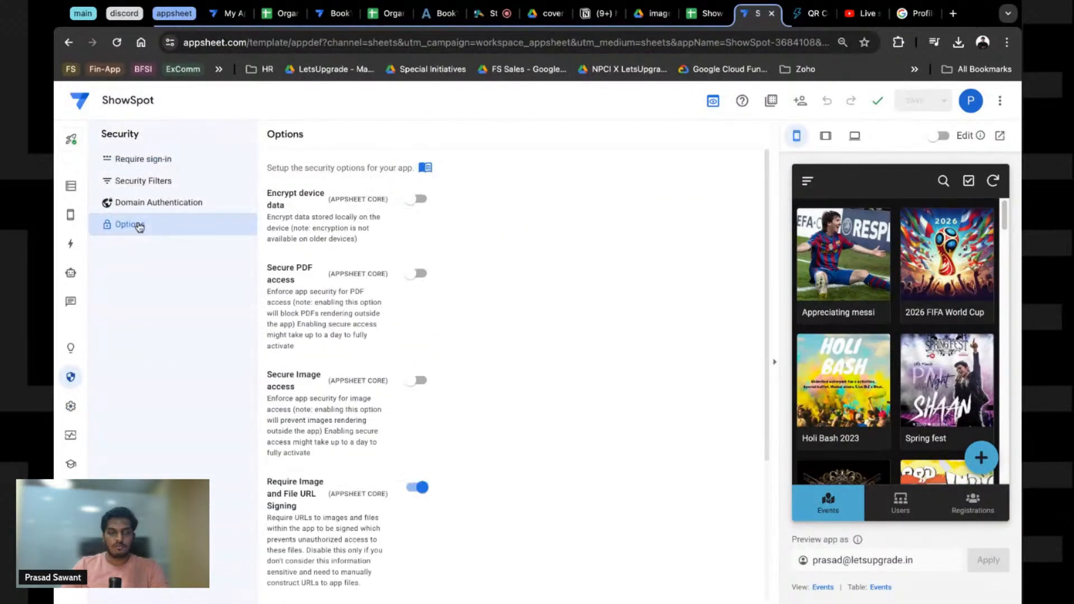
{"action": "triple_click", "coordinate": [423, 412]}
{"action": "left_click_drag", "start_coordinate": [422, 412], "coordinate": [422, 412]}
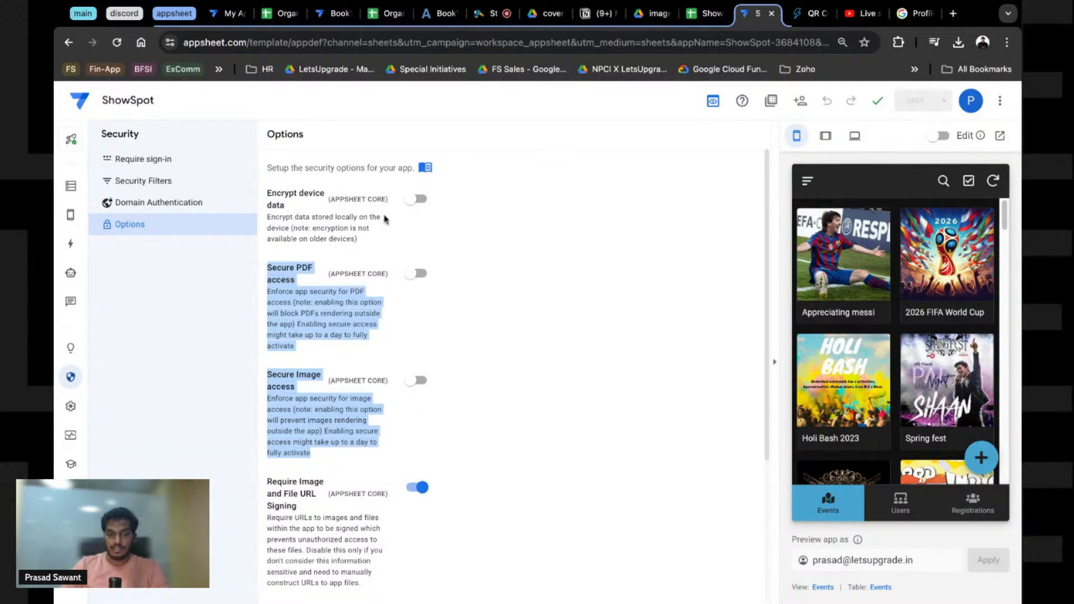
{"action": "scroll", "coordinate": [347, 442], "scroll_direction": "down", "scroll_amount": 4}
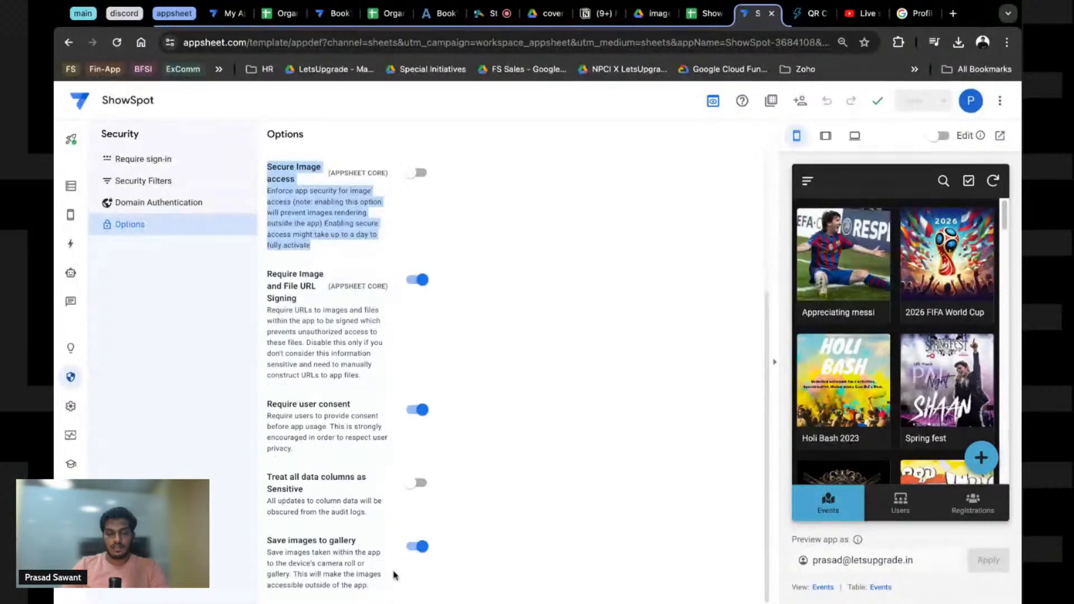
{"action": "scroll", "coordinate": [392, 481], "scroll_direction": "up", "scroll_amount": 4}
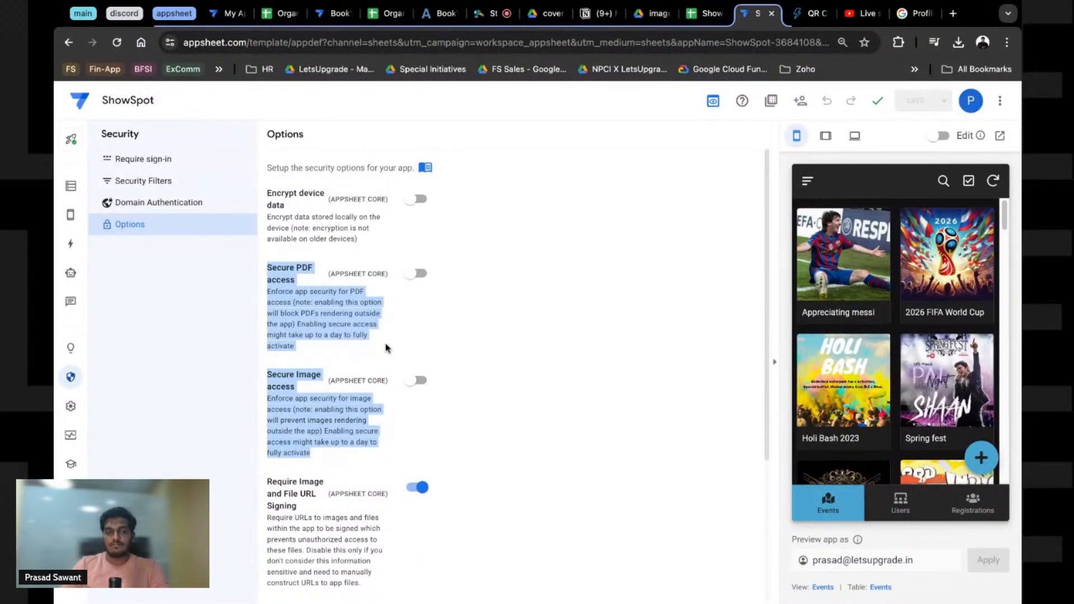
{"action": "left_click", "coordinate": [516, 189]}
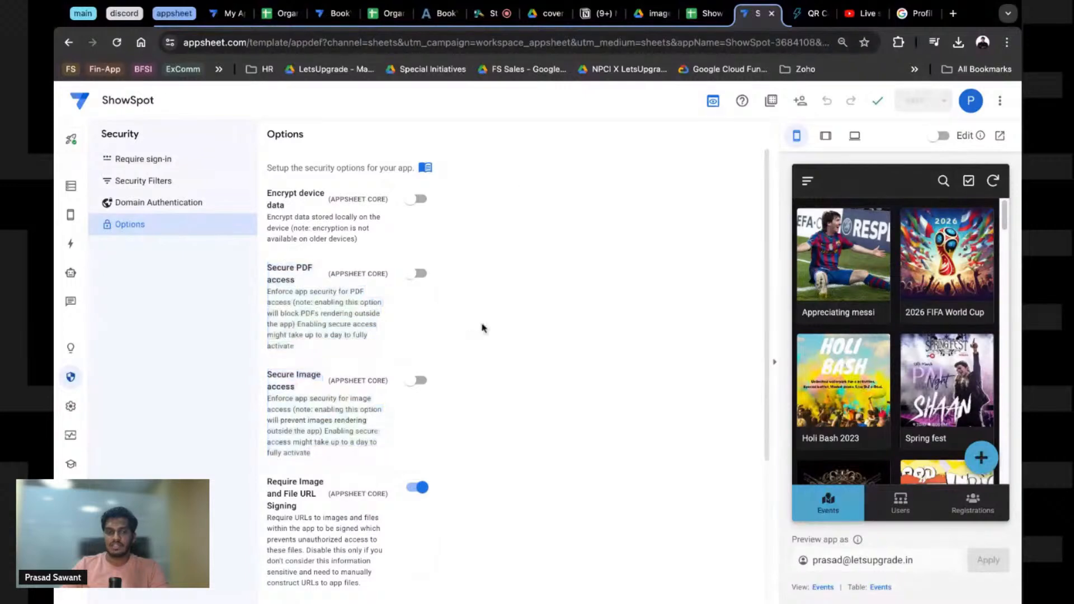
Step: Highlight the user consent and sensitive-data descriptions on the Security Options page
{"action": "scroll", "coordinate": [484, 316], "scroll_direction": "down", "scroll_amount": 3}
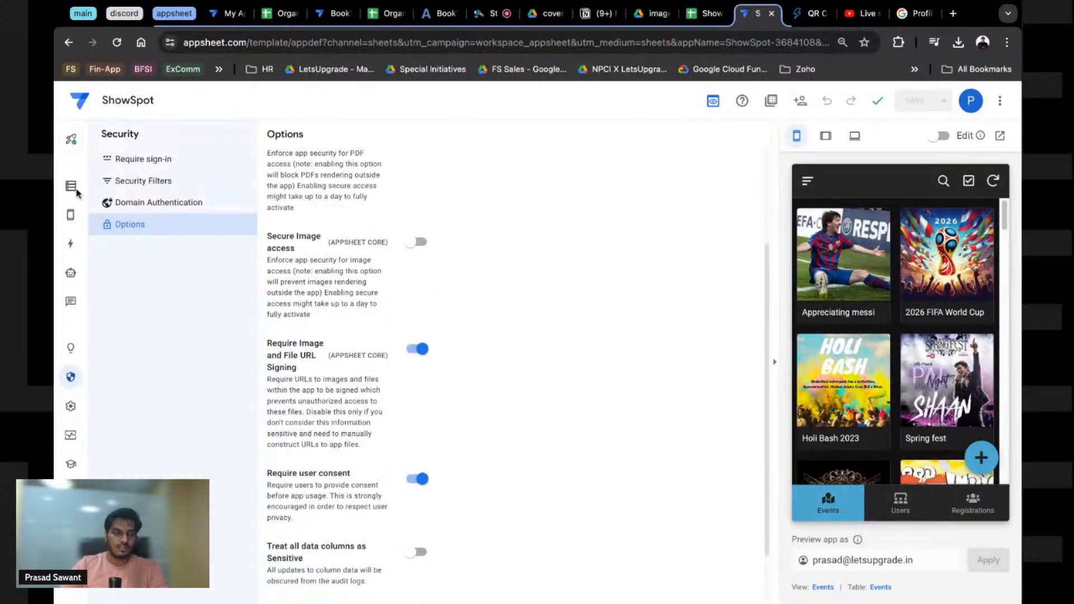
{"action": "scroll", "coordinate": [408, 291], "scroll_direction": "up", "scroll_amount": 3}
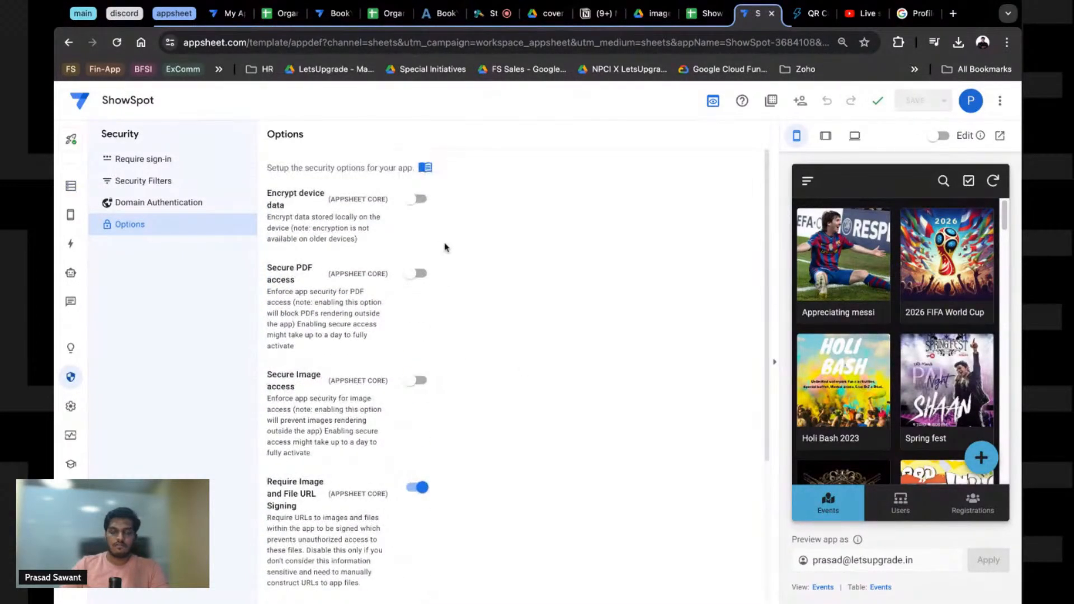
{"action": "scroll", "coordinate": [468, 364], "scroll_direction": "down", "scroll_amount": 4}
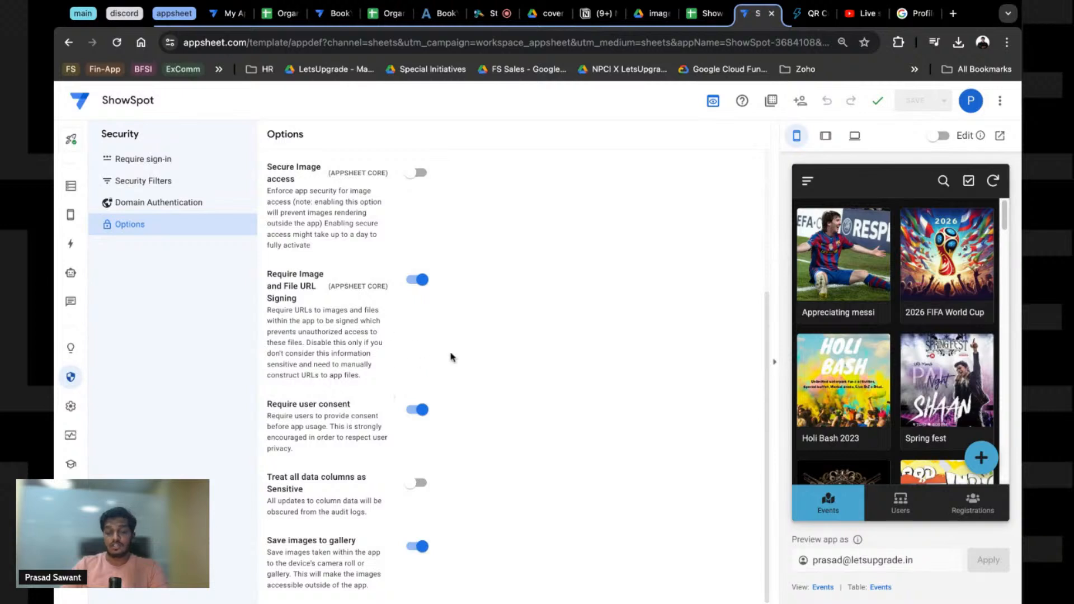
{"action": "left_click_drag", "start_coordinate": [396, 282], "coordinate": [480, 465]}
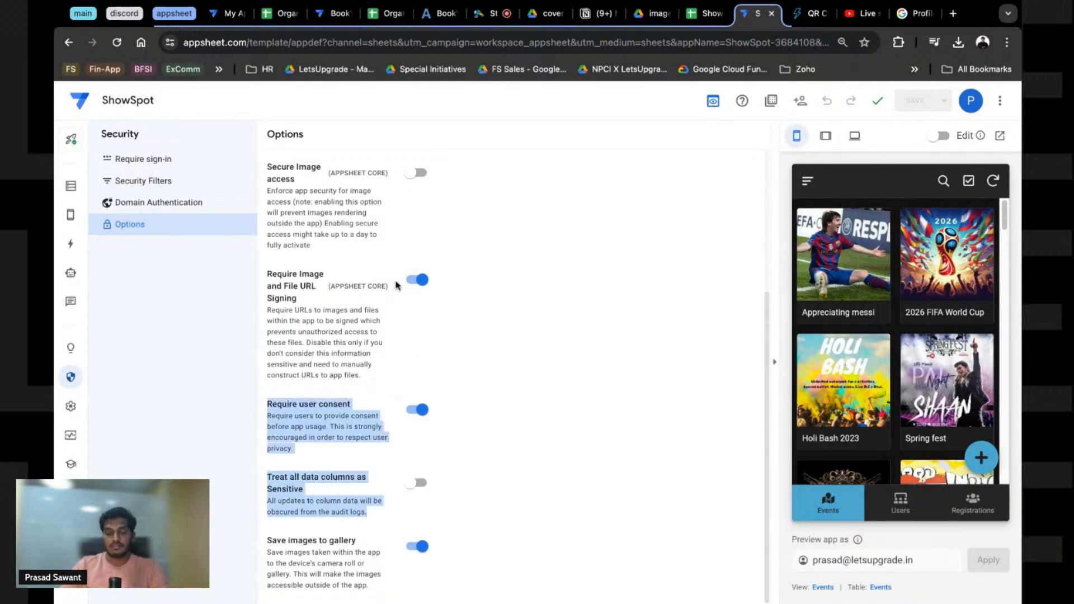
{"action": "scroll", "coordinate": [476, 414], "scroll_direction": "up", "scroll_amount": 4}
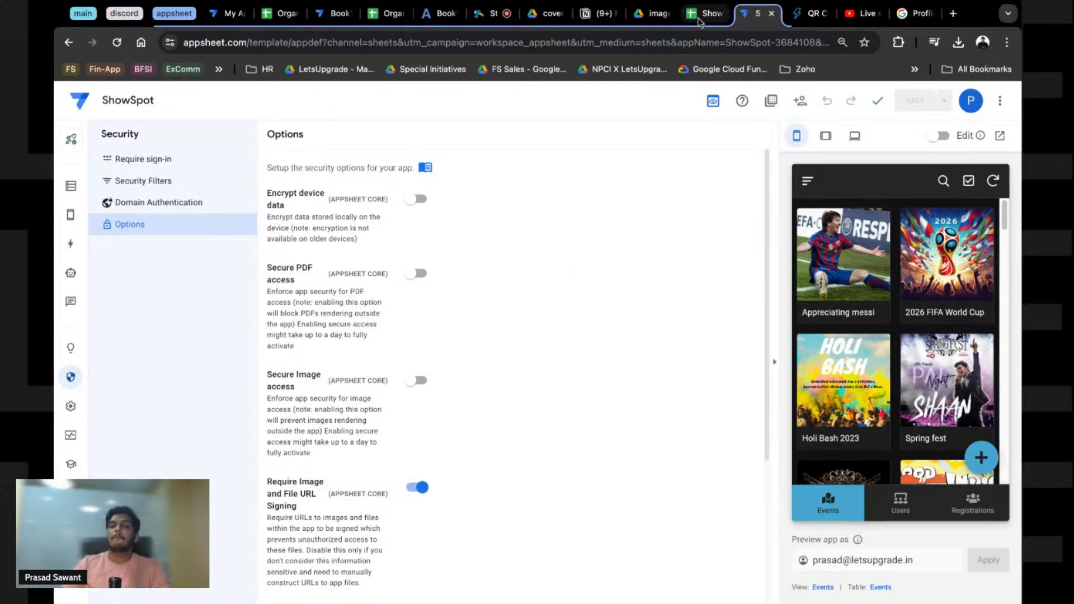
Step: Check the Drive images and ShowSpot folders and the Users sheet, then show the Users table's columns
{"action": "left_click", "coordinate": [653, 13]}
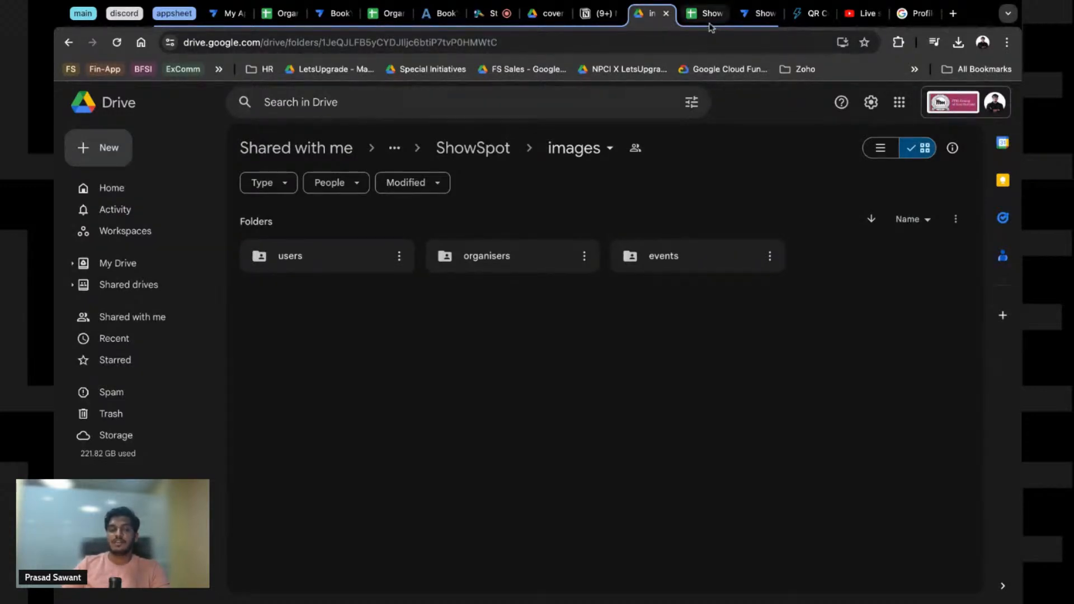
{"action": "left_click", "coordinate": [753, 14]}
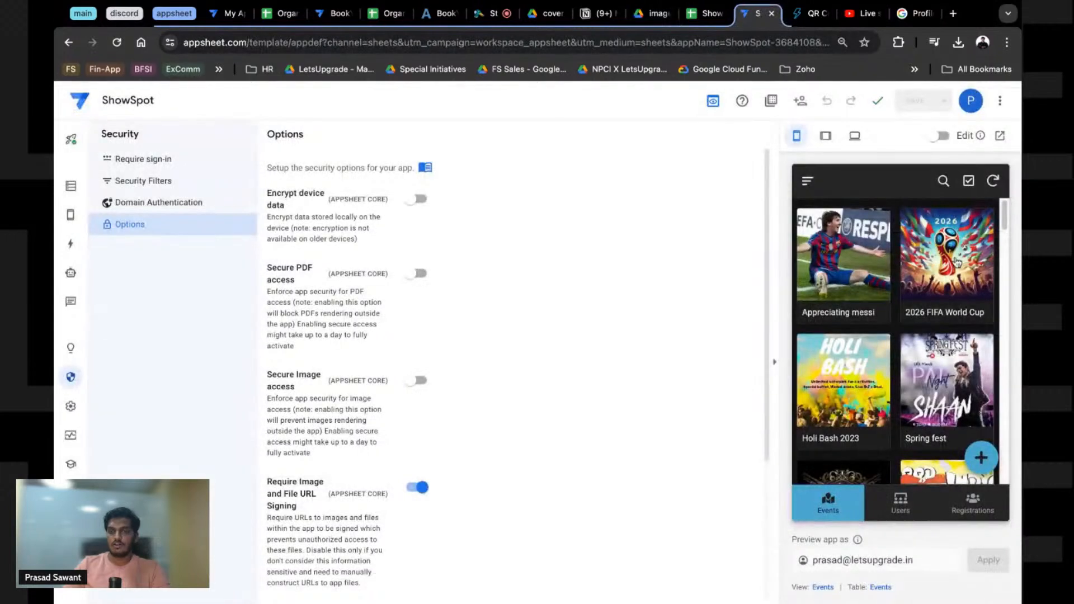
{"action": "left_click", "coordinate": [707, 13]}
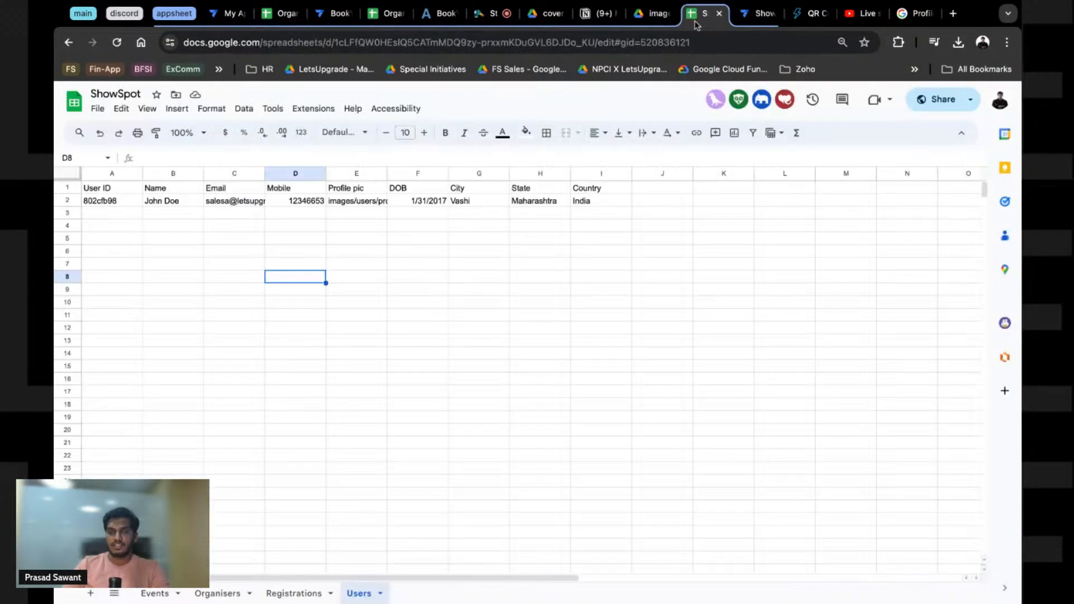
{"action": "left_click", "coordinate": [666, 17]}
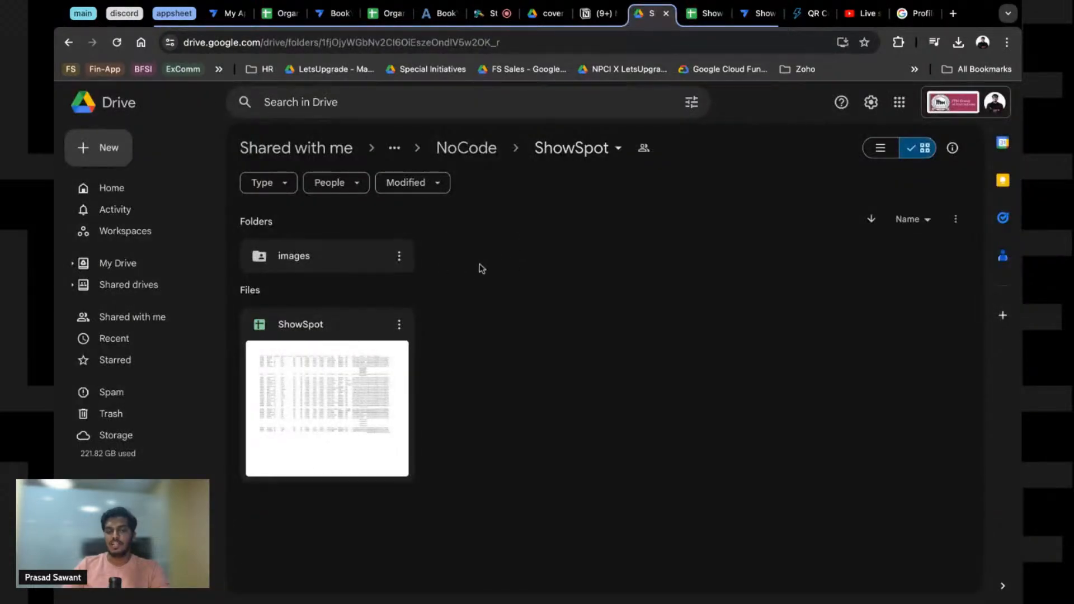
{"action": "left_click", "coordinate": [744, 16]}
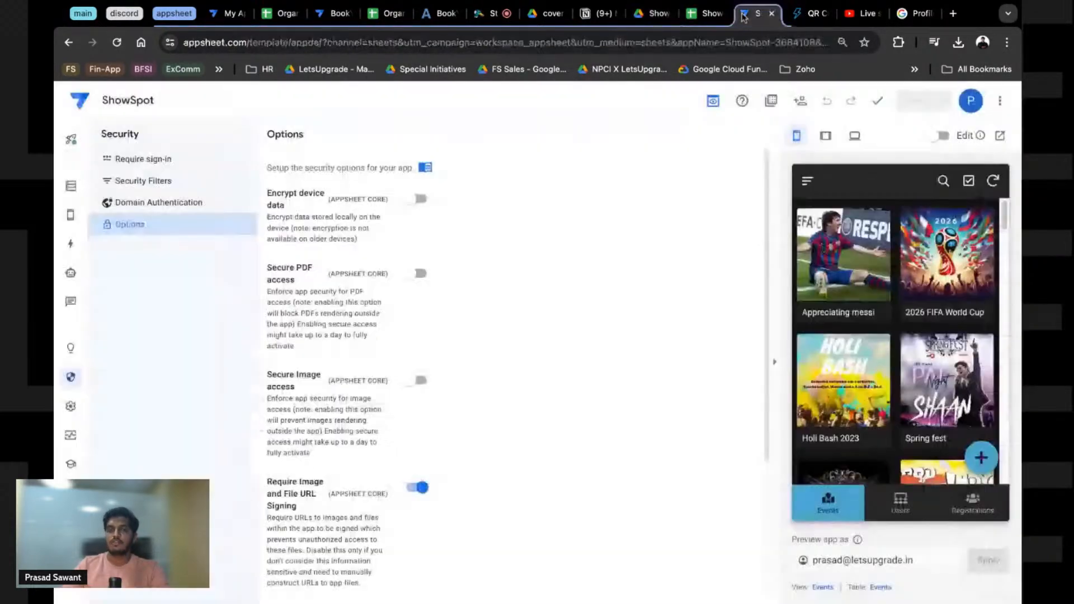
{"action": "left_click", "coordinate": [70, 186]}
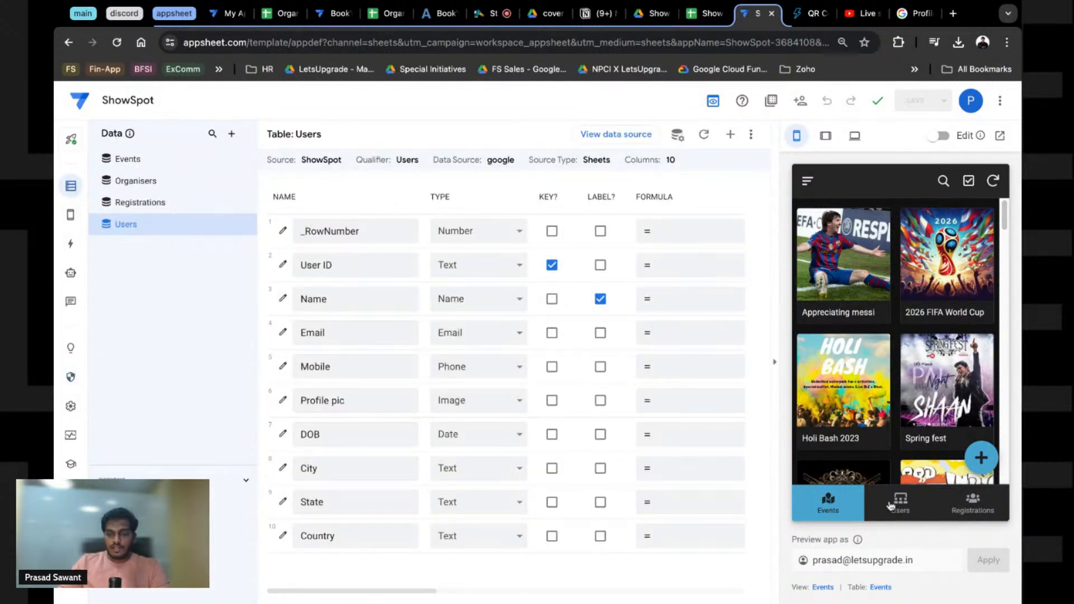
Step: Open the Appreciating messi event in the preview, scroll its details, and select the preview account name
{"action": "left_click", "coordinate": [855, 275]}
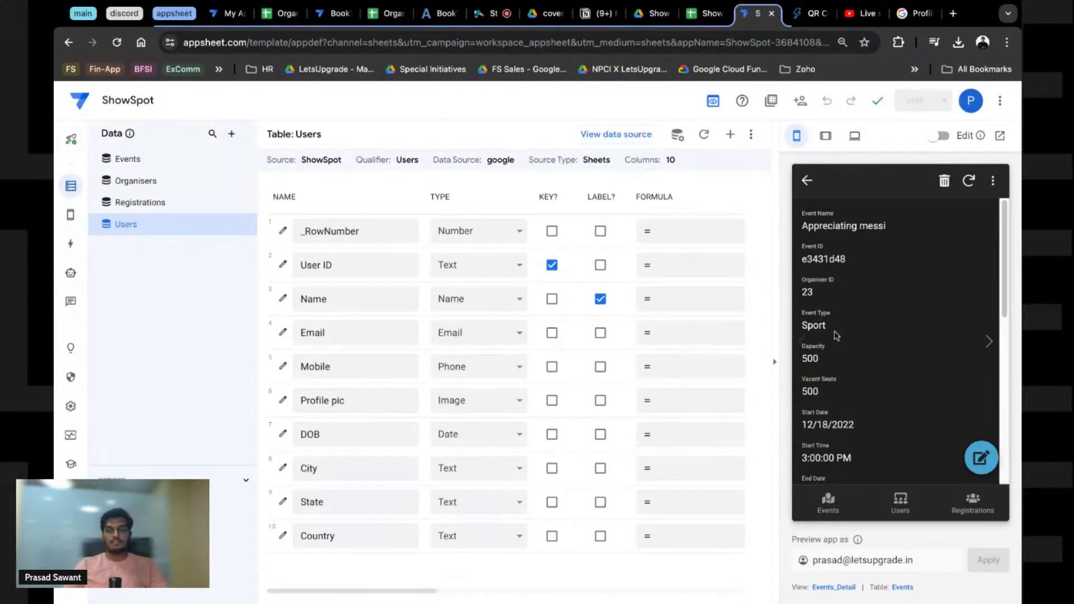
{"action": "scroll", "coordinate": [890, 389], "scroll_direction": "down", "scroll_amount": 5}
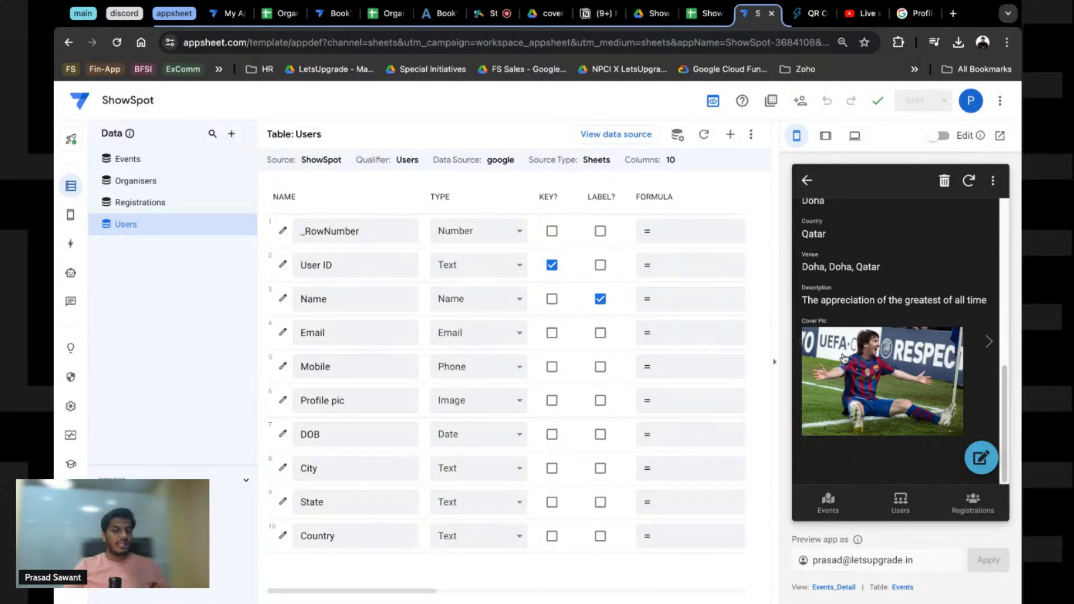
{"action": "scroll", "coordinate": [897, 358], "scroll_direction": "up", "scroll_amount": 5}
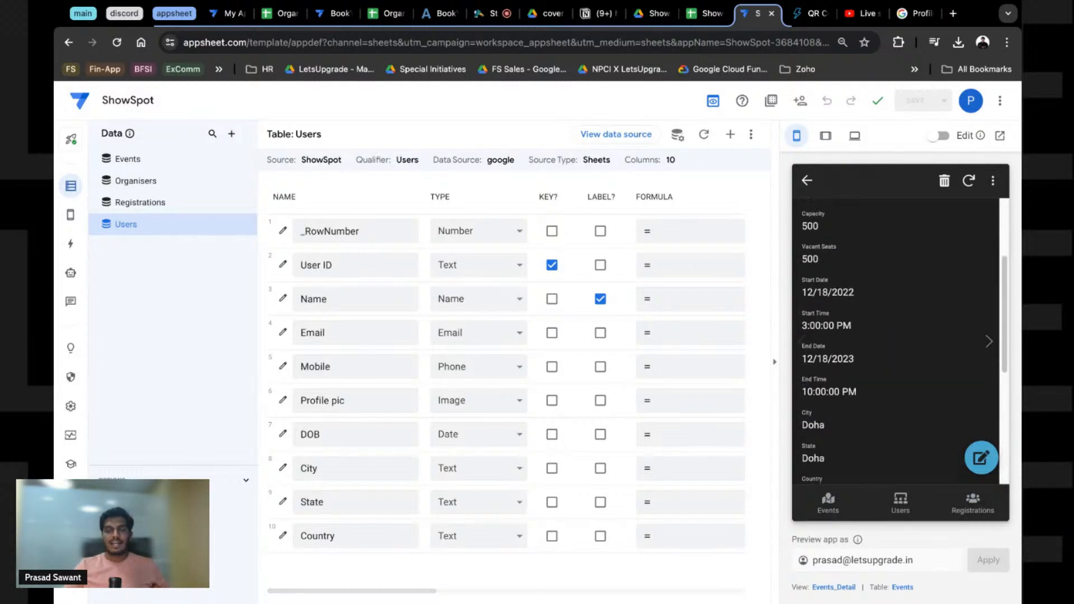
{"action": "scroll", "coordinate": [896, 358], "scroll_direction": "down", "scroll_amount": 5}
{"action": "scroll", "coordinate": [896, 358], "scroll_direction": "up", "scroll_amount": 2}
{"action": "scroll", "coordinate": [897, 341], "scroll_direction": "up", "scroll_amount": 5}
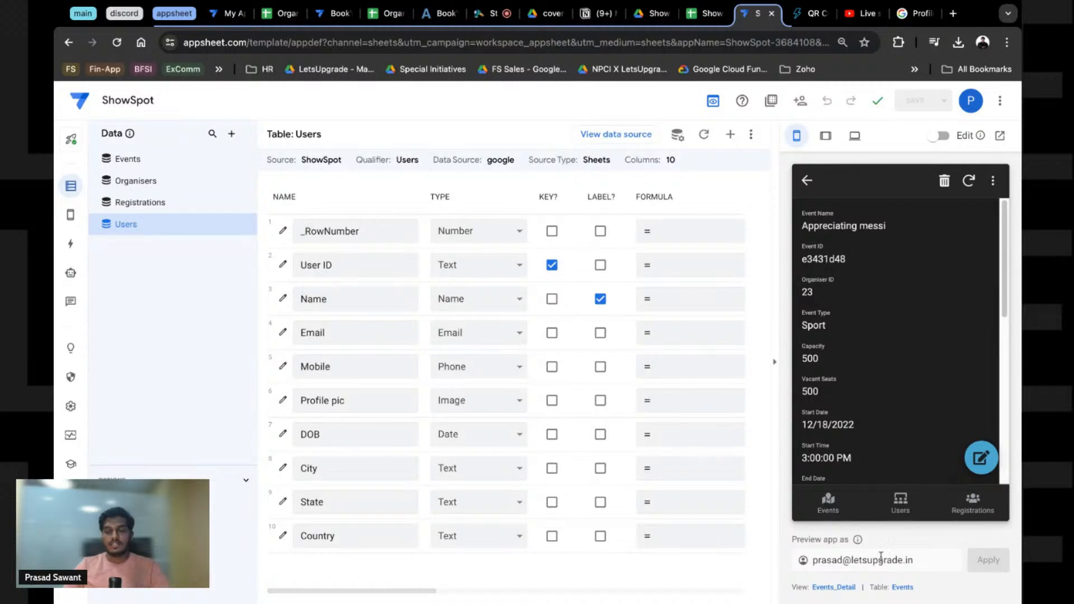
{"action": "double_click", "coordinate": [821, 561]}
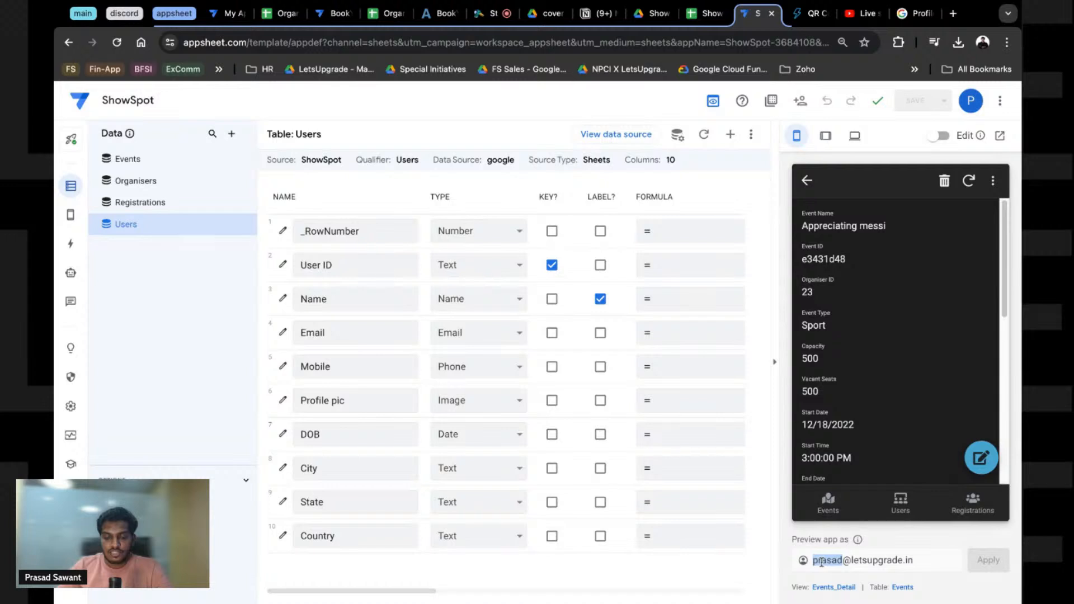
Step: Preview the app as the other user account and check the Events add form
{"action": "type", "text": "salesa"}
{"action": "left_click", "coordinate": [990, 561]}
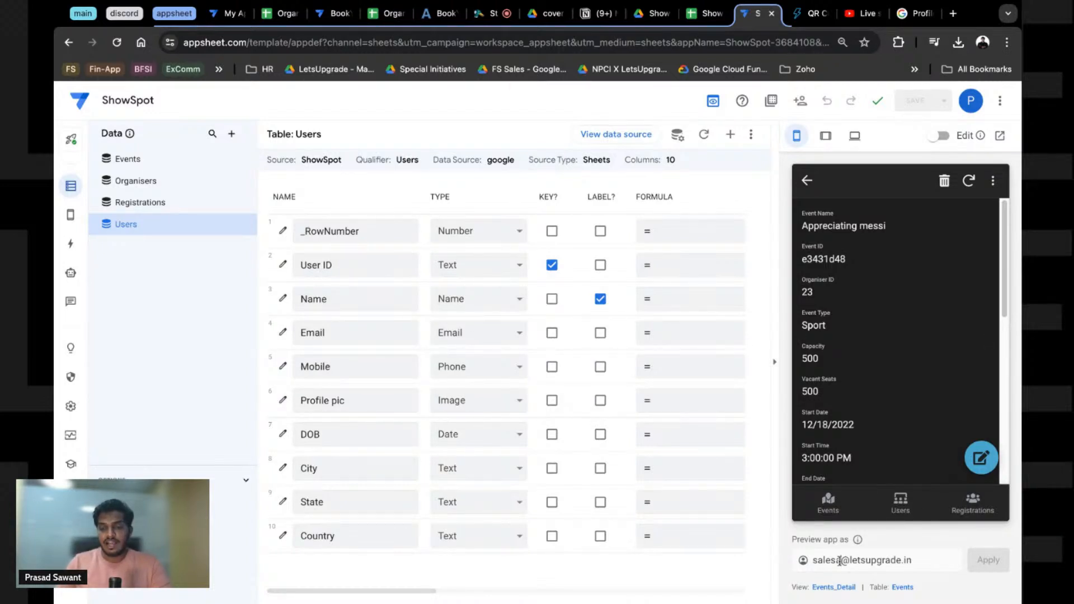
{"action": "left_click", "coordinate": [808, 190]}
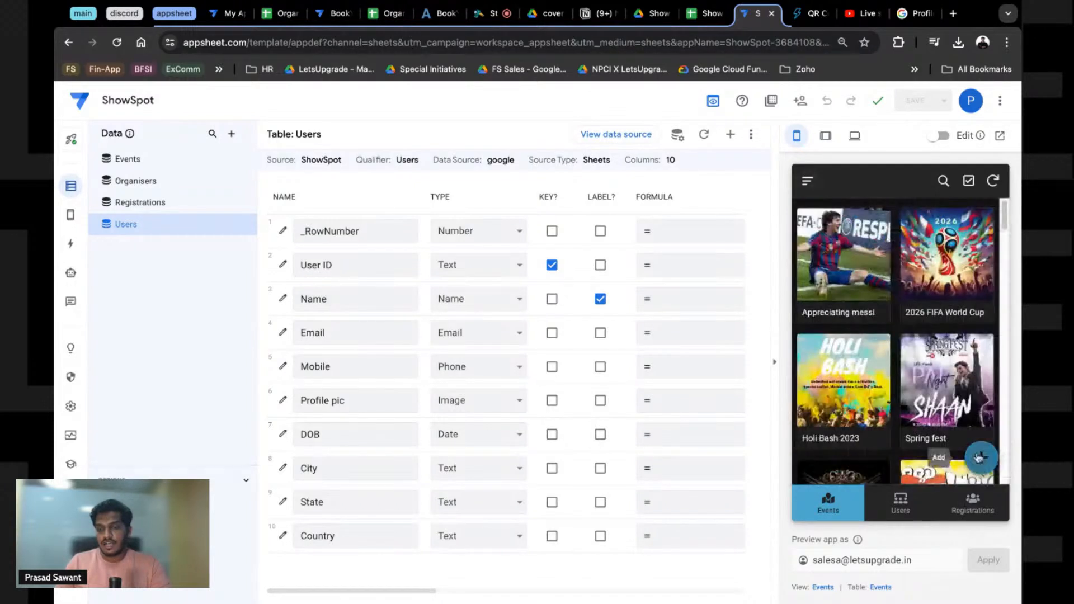
{"action": "left_click", "coordinate": [981, 458]}
{"action": "left_click", "coordinate": [800, 183]}
Step: Check the Users and Registrations add forms, closing them without saving
{"action": "left_click", "coordinate": [901, 497]}
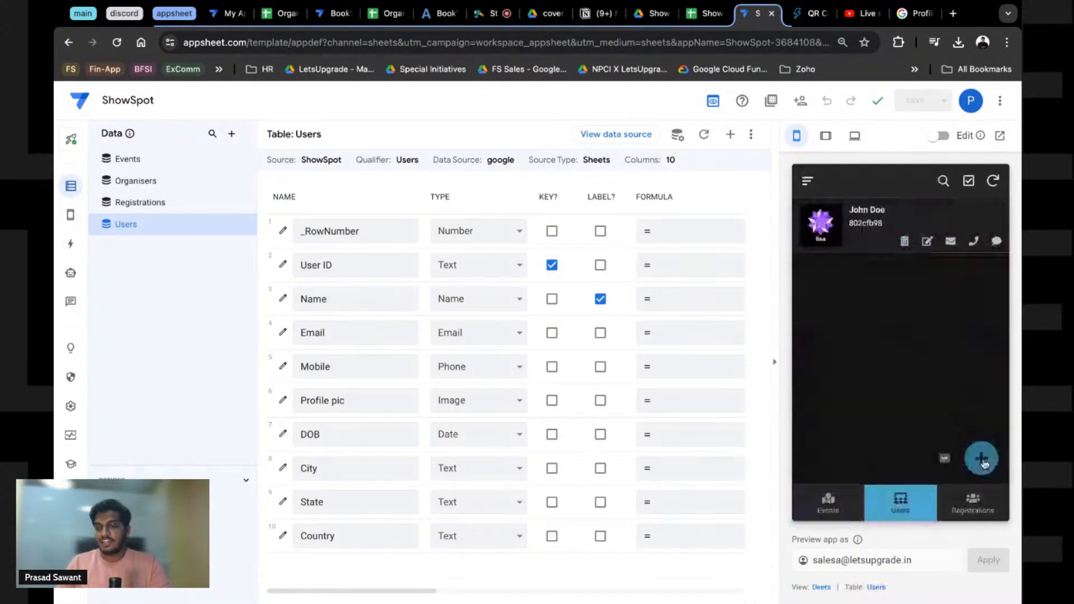
{"action": "left_click", "coordinate": [978, 456]}
{"action": "left_click", "coordinate": [807, 180]}
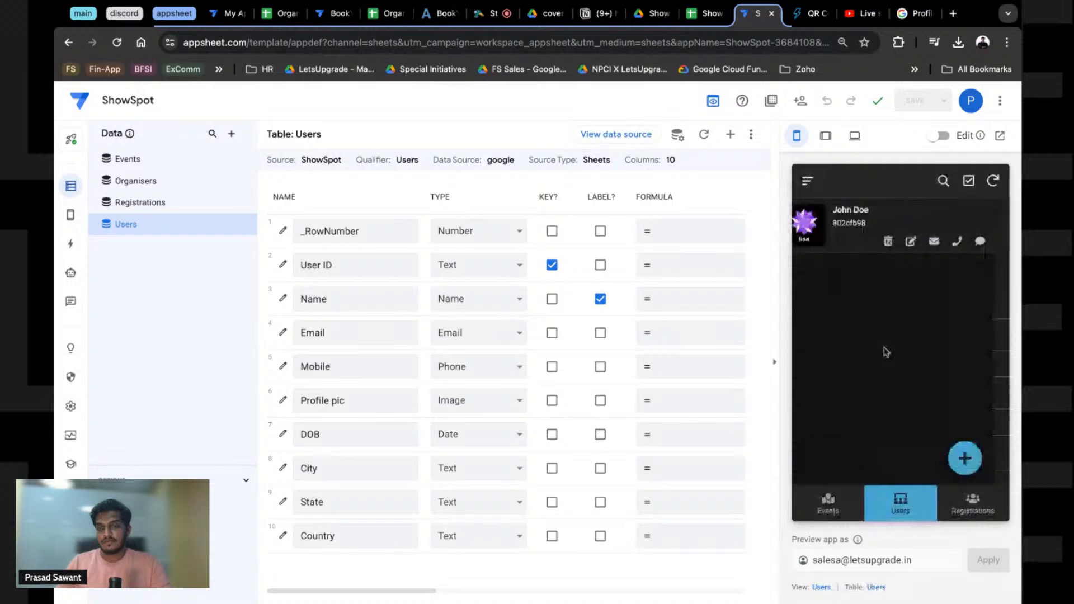
{"action": "left_click", "coordinate": [973, 500]}
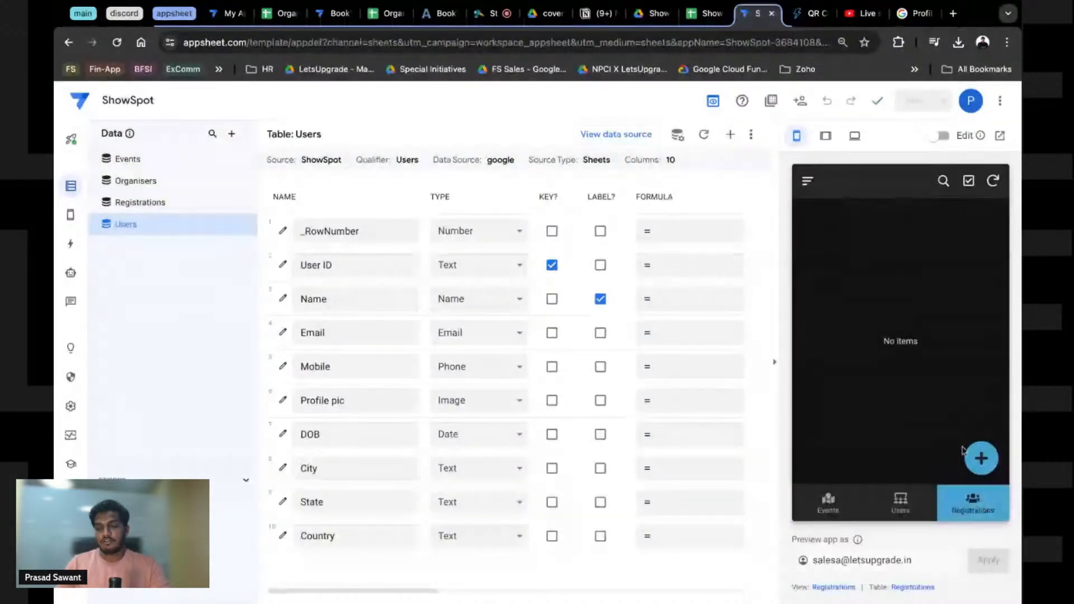
{"action": "left_click", "coordinate": [973, 460]}
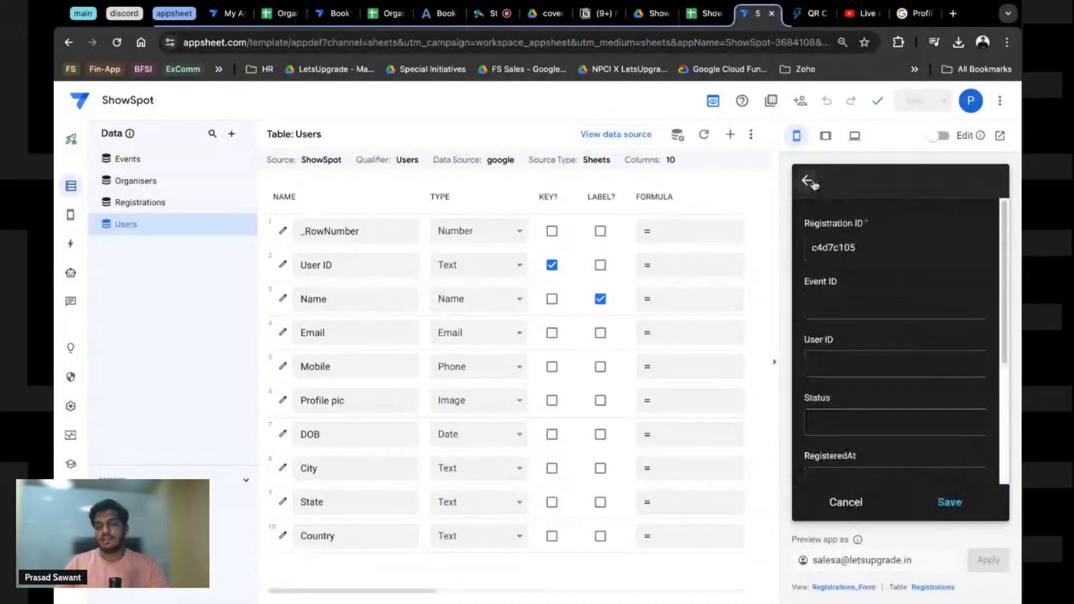
{"action": "left_click", "coordinate": [808, 182]}
{"action": "left_click", "coordinate": [977, 459]}
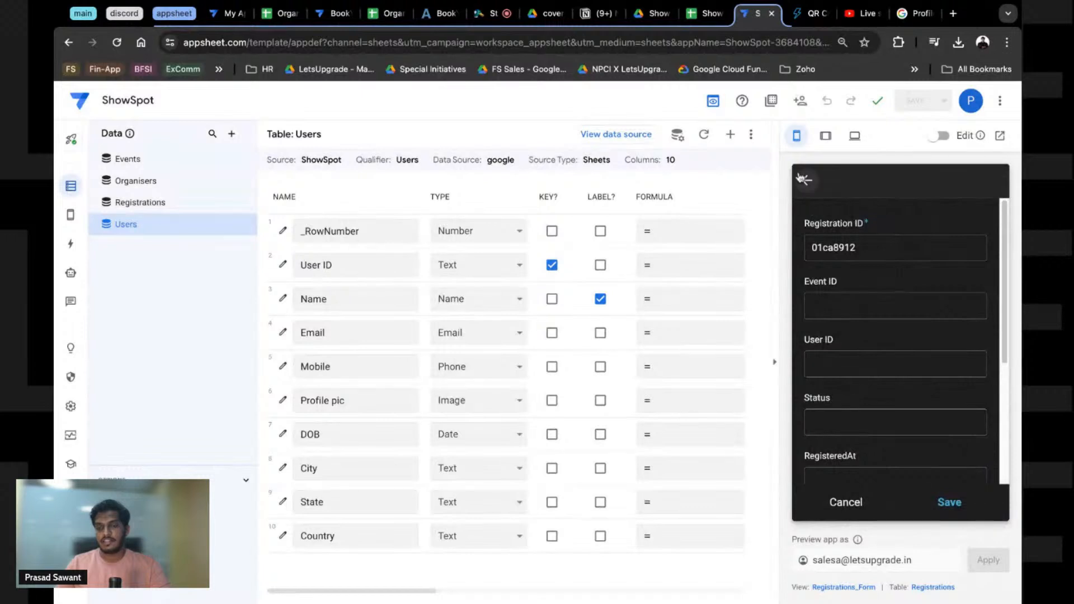
{"action": "left_click", "coordinate": [804, 179]}
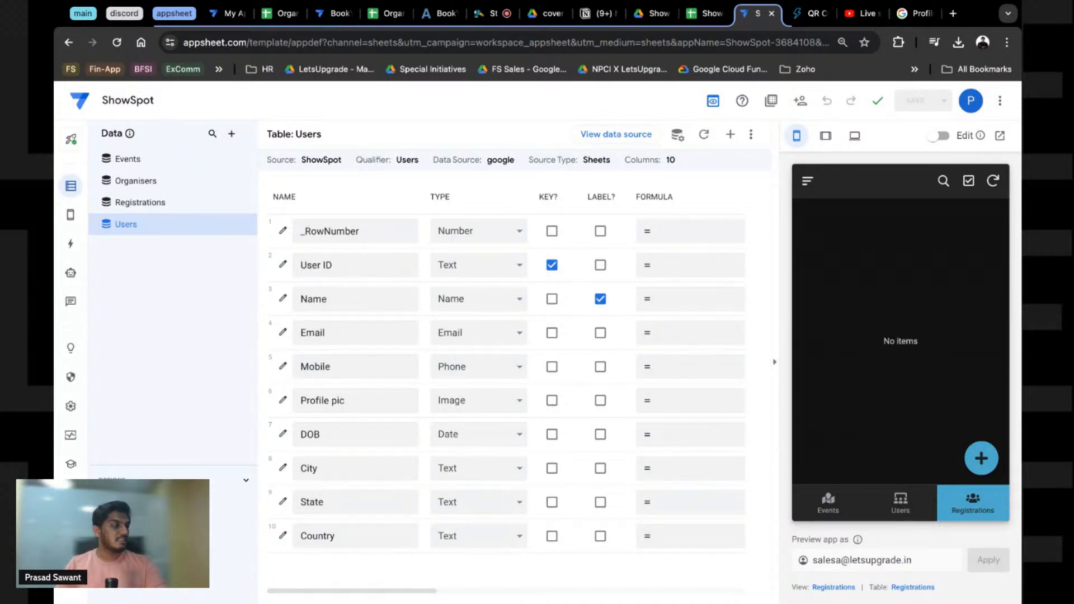
Step: Show the Events table's columns and return the preview to the Events gallery and its menu
{"action": "left_click", "coordinate": [128, 160]}
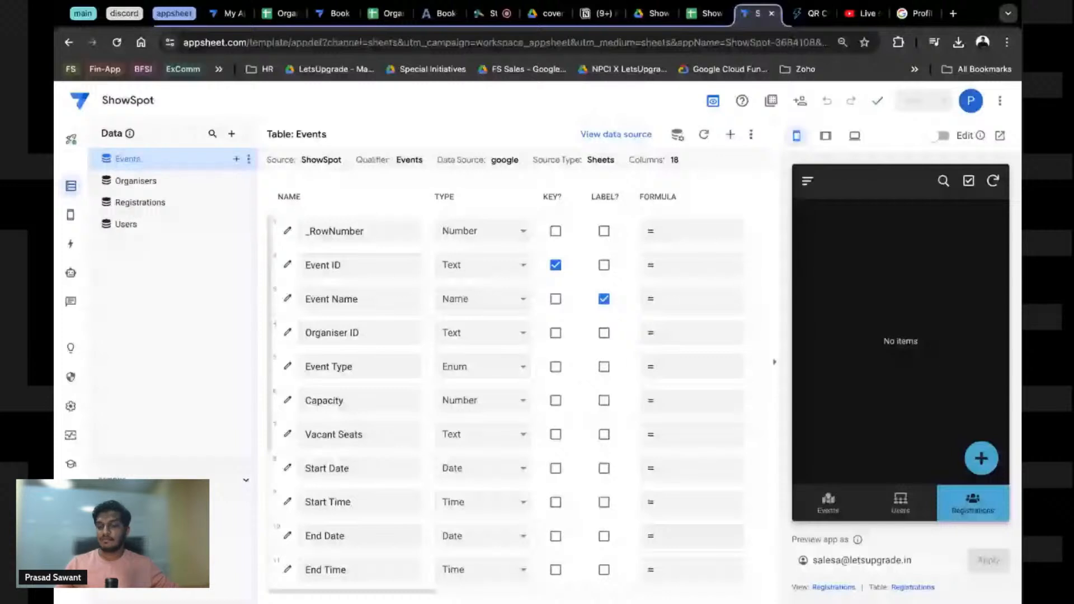
{"action": "left_click", "coordinate": [828, 504]}
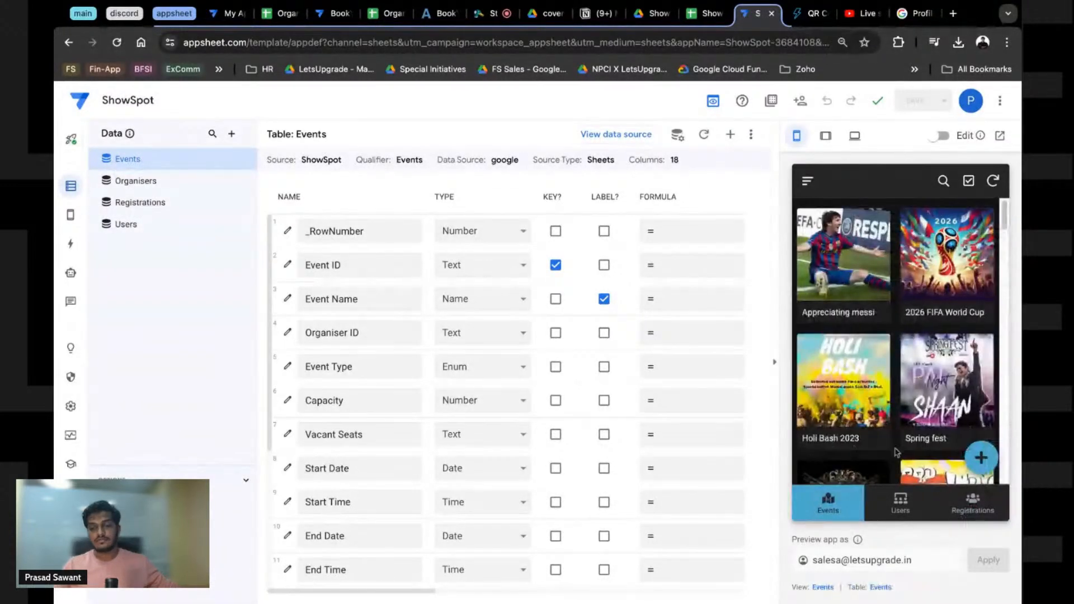
{"action": "left_click_drag", "start_coordinate": [913, 560], "coordinate": [813, 560]}
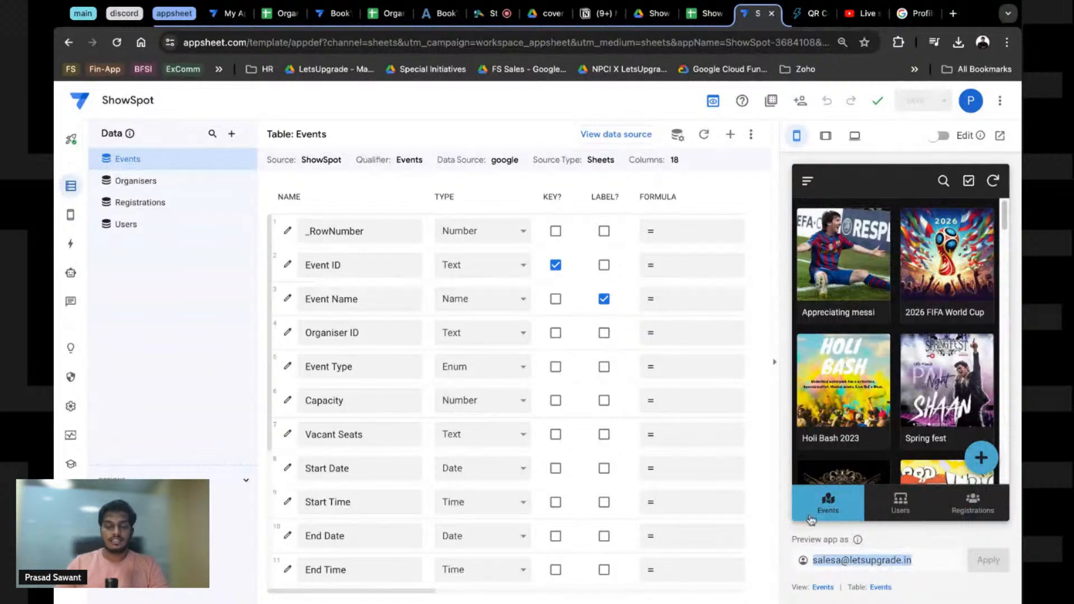
{"action": "left_click", "coordinate": [943, 566]}
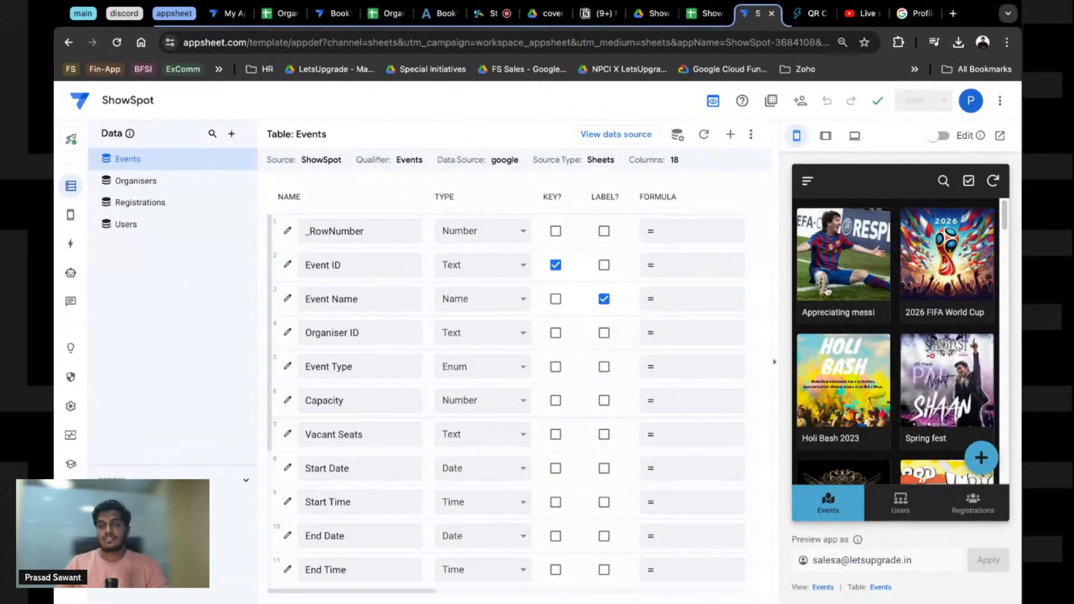
{"action": "left_click", "coordinate": [810, 181]}
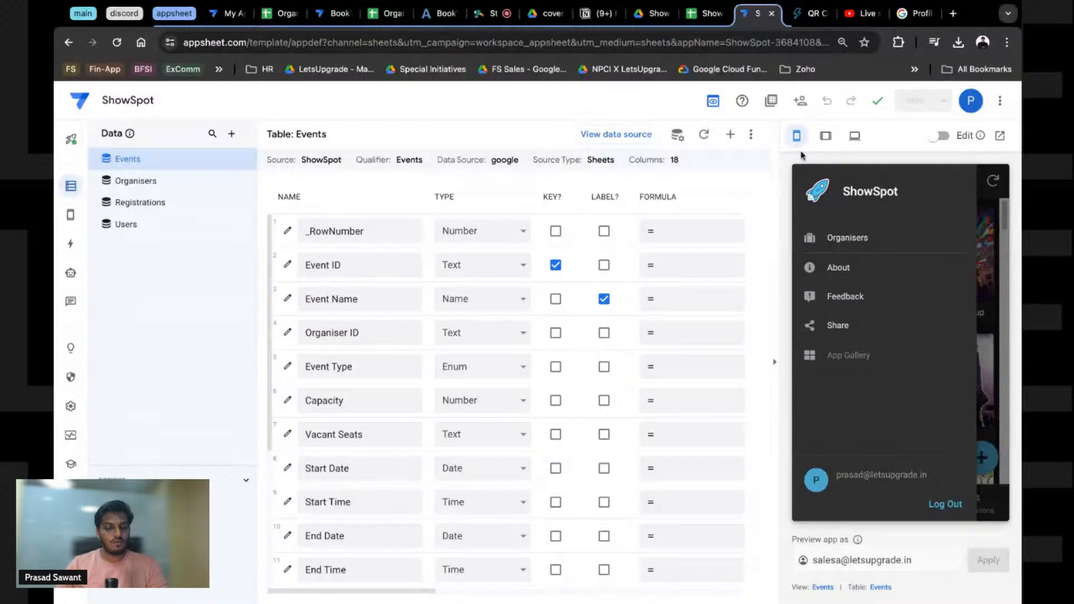
Step: Add a new blank sheet to the ShowSpot spreadsheet and move it to the first position
{"action": "left_click", "coordinate": [705, 14]}
{"action": "left_click", "coordinate": [91, 593]}
{"action": "left_click_drag", "start_coordinate": [419, 598], "coordinate": [158, 598]}
Step: Rename the new sheet to Admin
{"action": "double_click", "coordinate": [158, 597]}
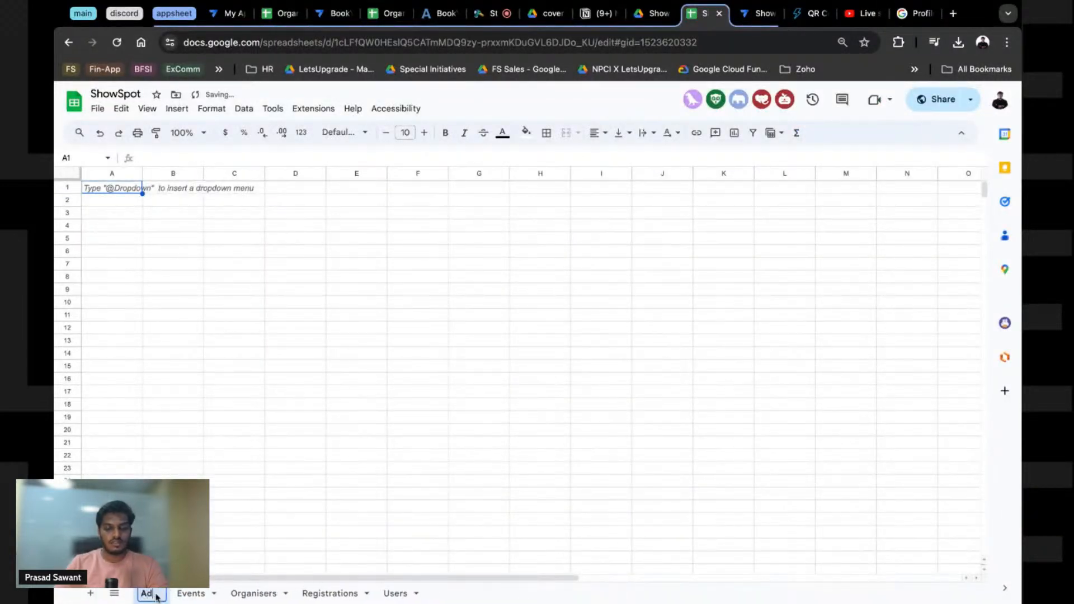
{"action": "type", "text": "Admin"}
{"action": "key", "text": "Return"}
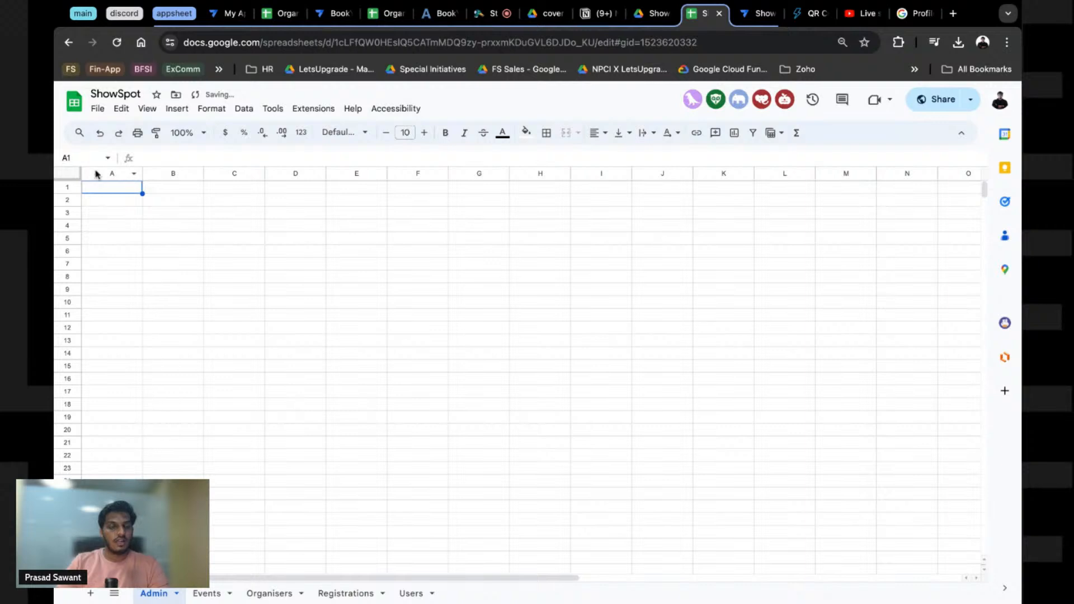
Step: Enter the headers Admin ID, Name, Email and Role in cells A1:D1
{"action": "left_click", "coordinate": [104, 192]}
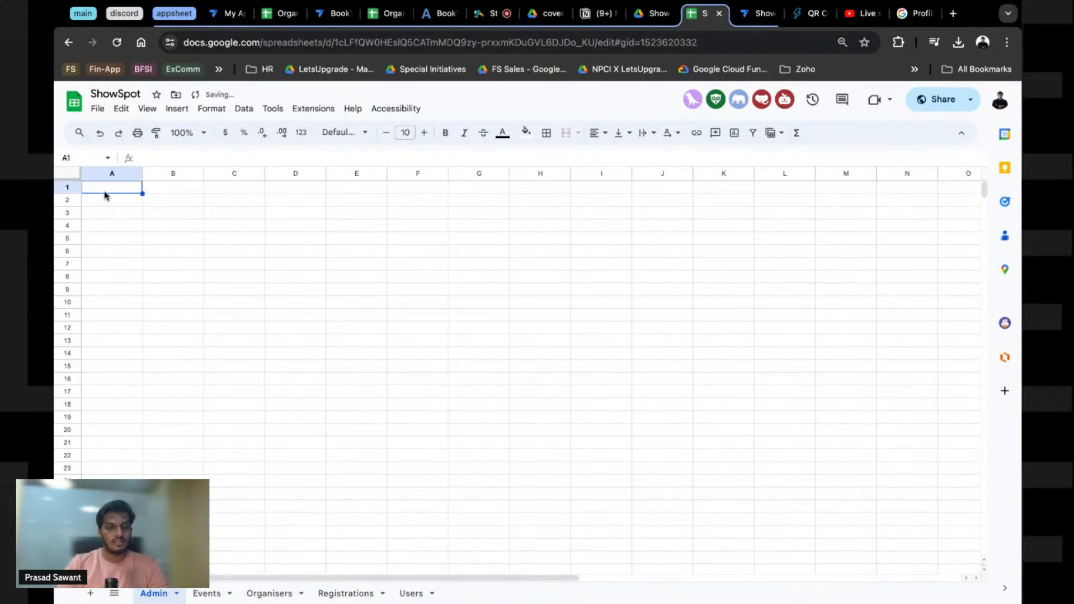
{"action": "type", "text": "Admin ID"}
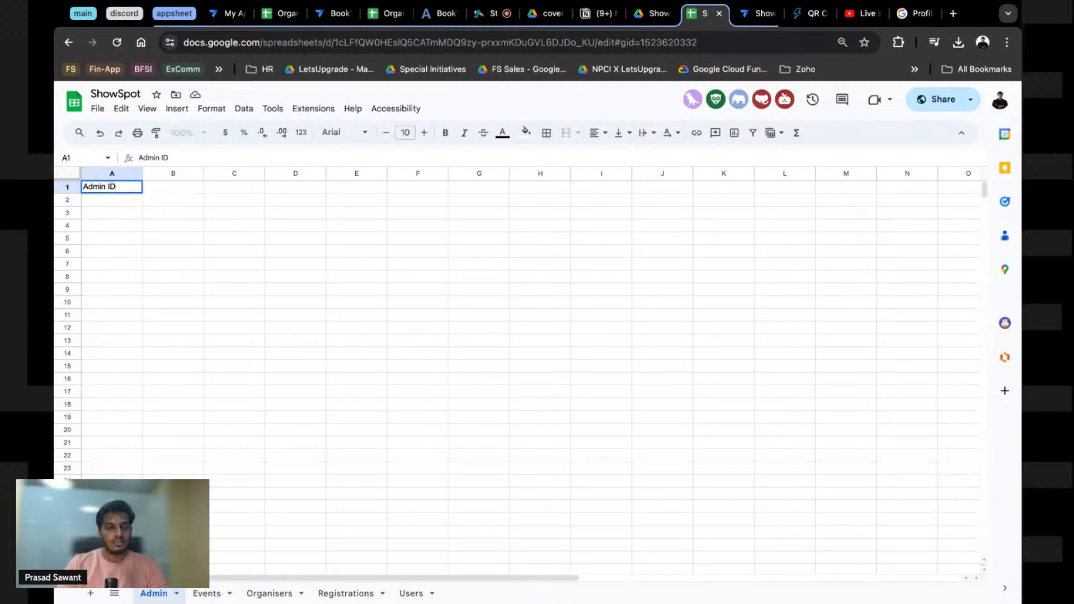
{"action": "key", "text": "Tab"}
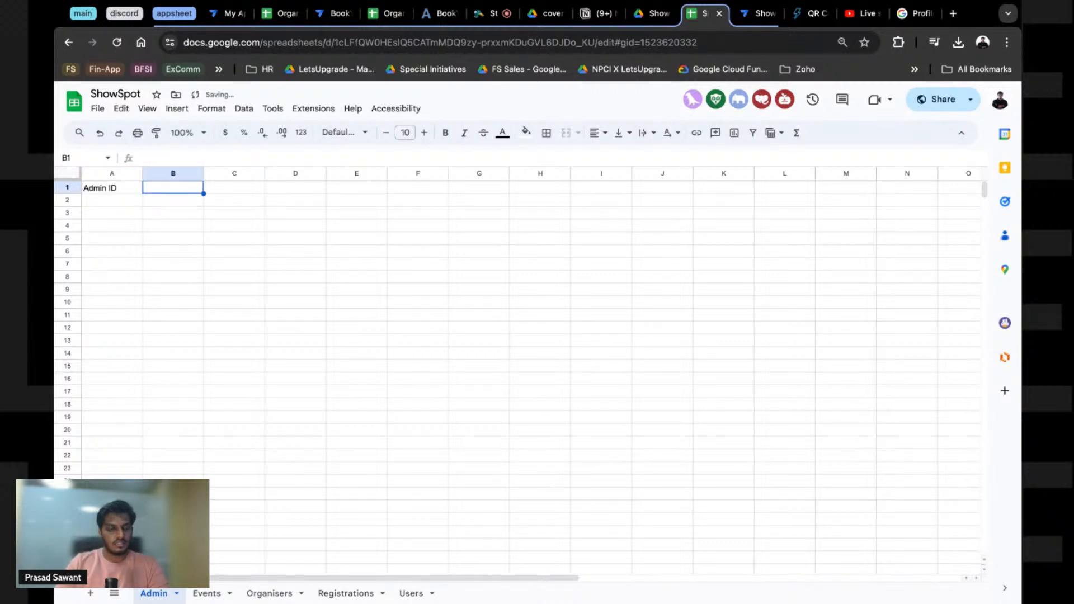
{"action": "left_click", "coordinate": [207, 593]}
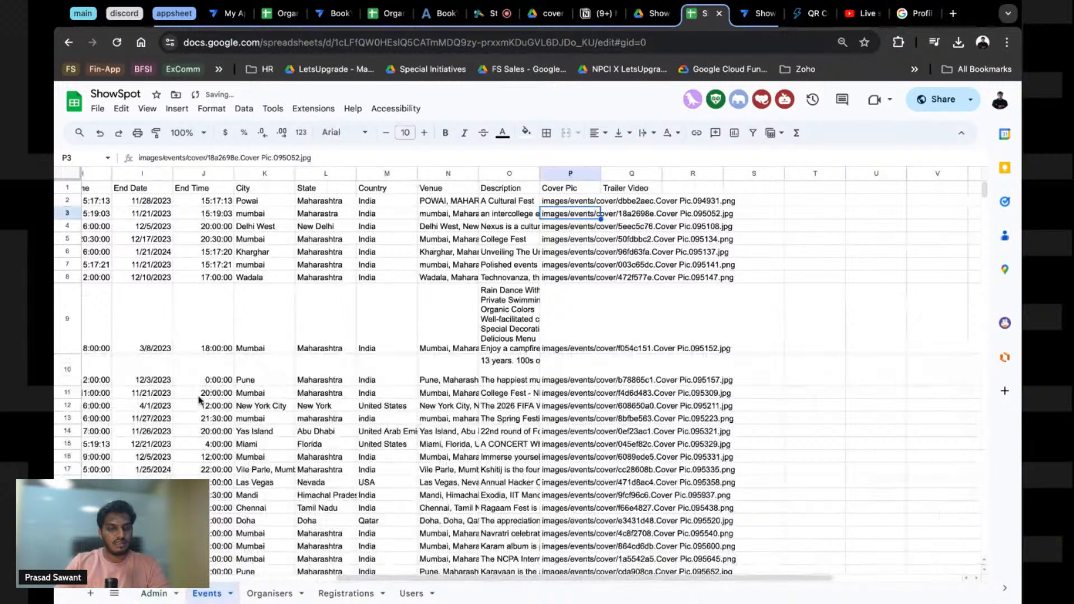
{"action": "left_click", "coordinate": [153, 593]}
{"action": "type", "text": "Email"}
{"action": "key", "text": "Tab"}
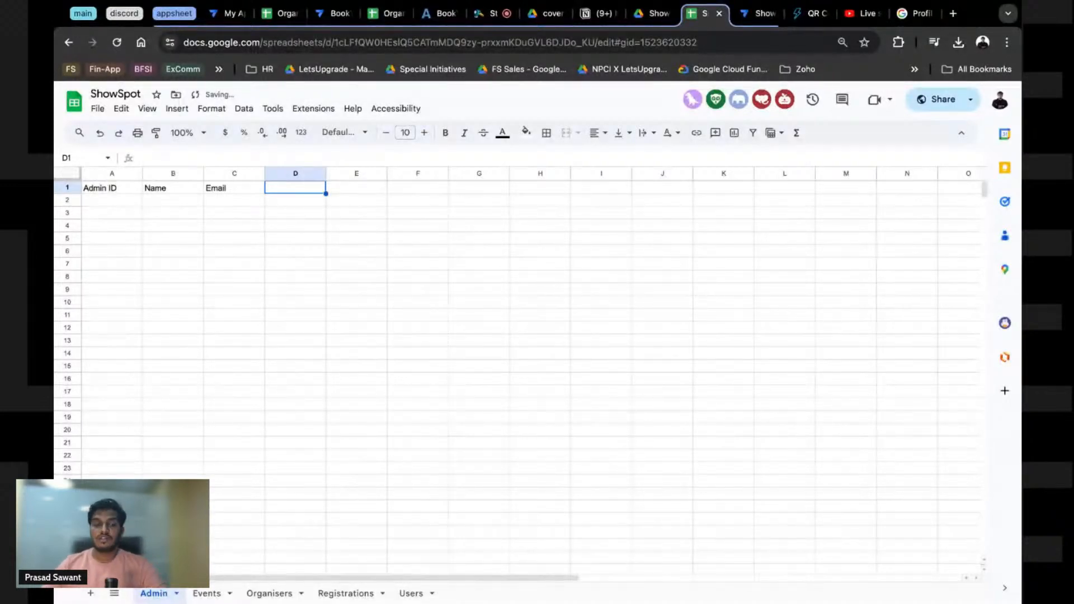
{"action": "type", "text": "Role"}
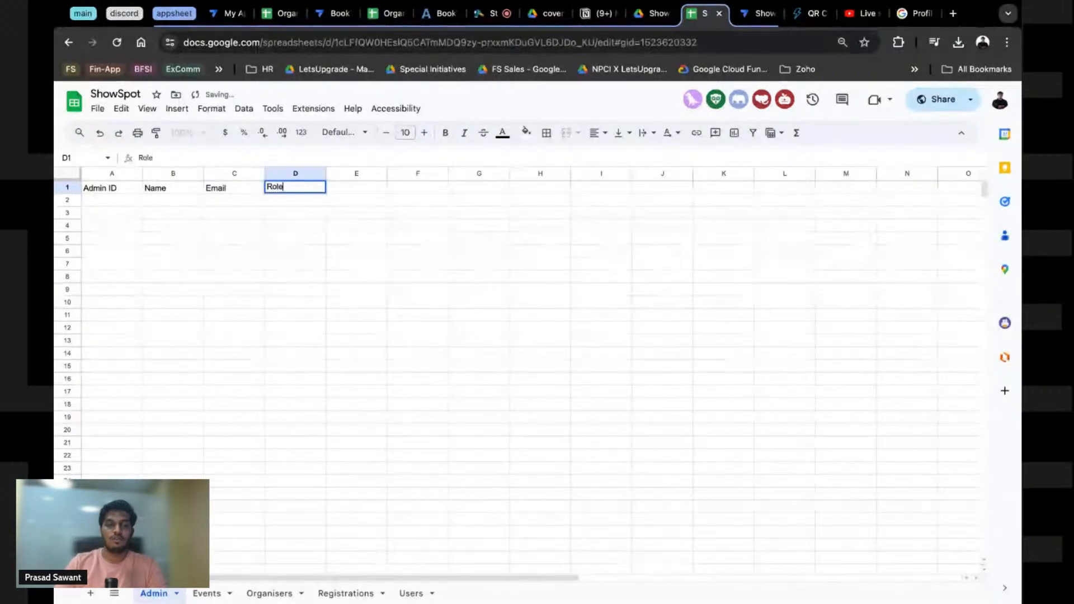
{"action": "left_click", "coordinate": [305, 213]}
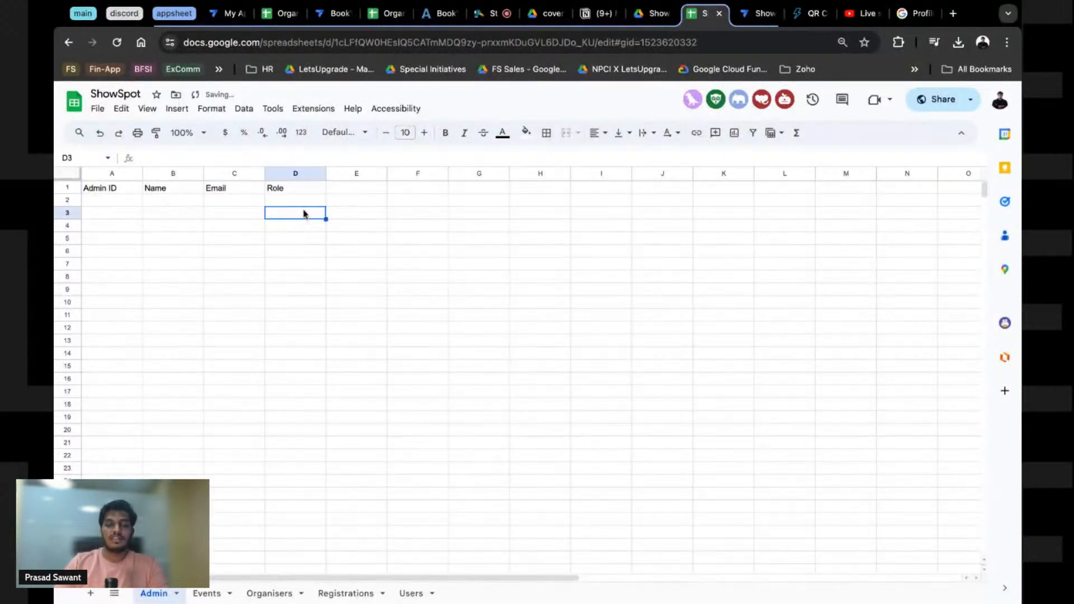
{"action": "left_click", "coordinate": [303, 224]}
{"action": "left_click", "coordinate": [301, 244]}
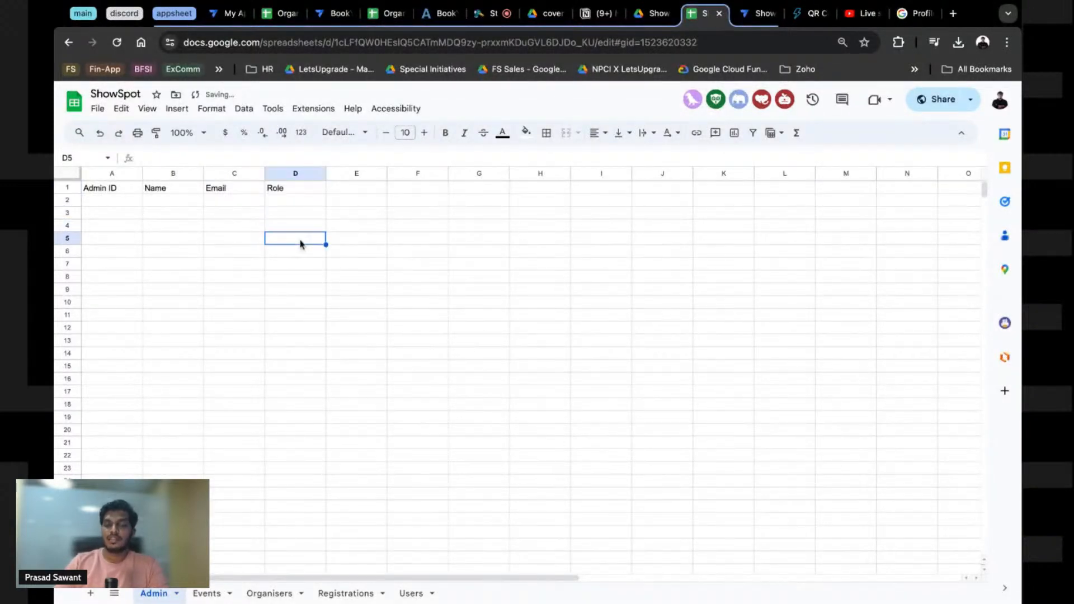
{"action": "left_click", "coordinate": [202, 215]}
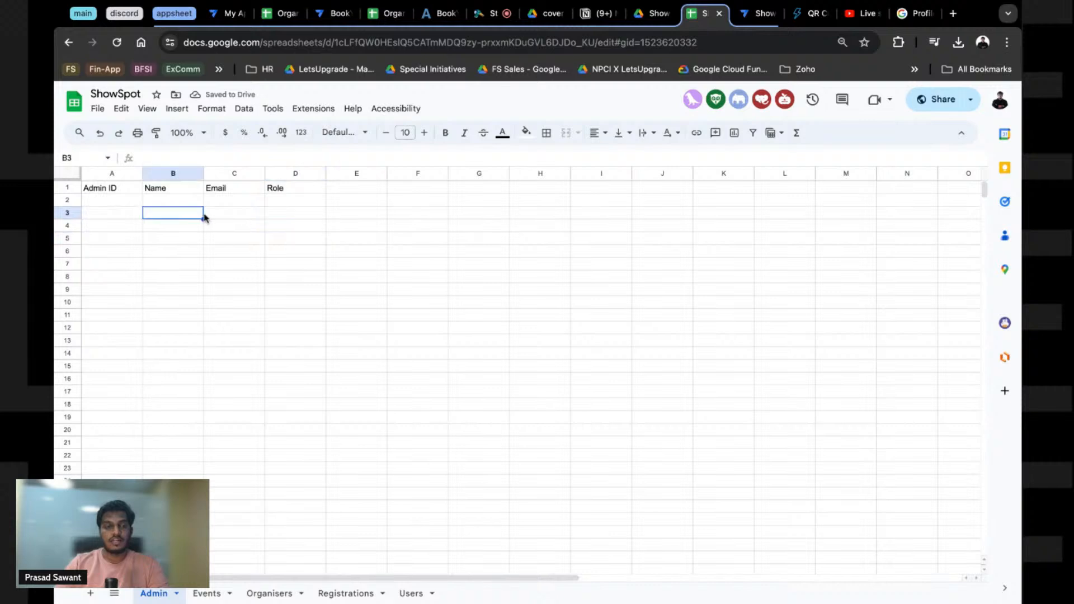
Step: Select cell A2 to begin the first admin row
{"action": "left_click", "coordinate": [118, 198]}
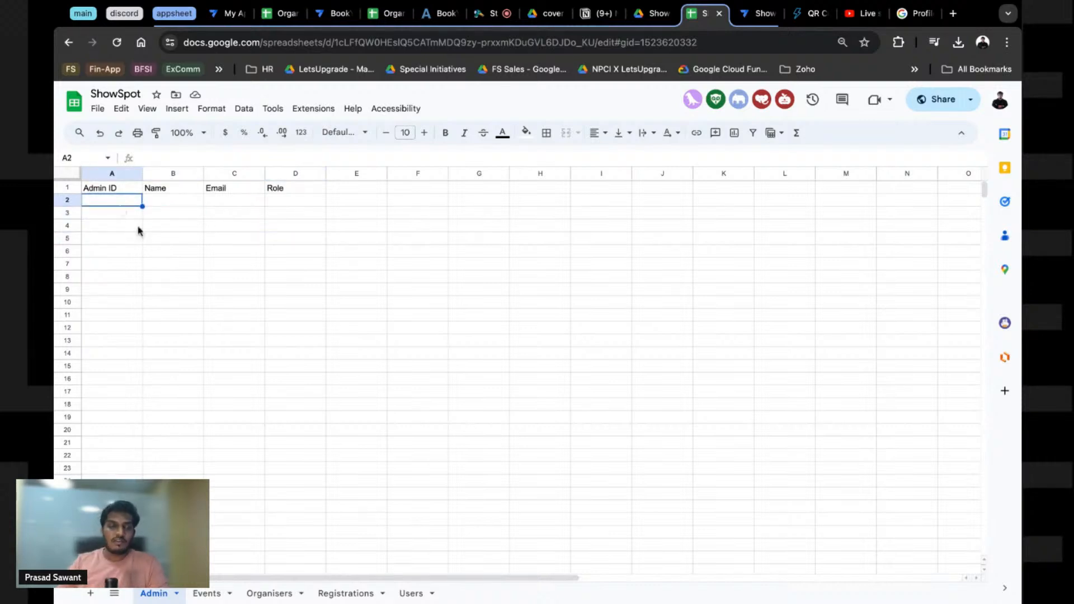
{"action": "left_click", "coordinate": [150, 239]}
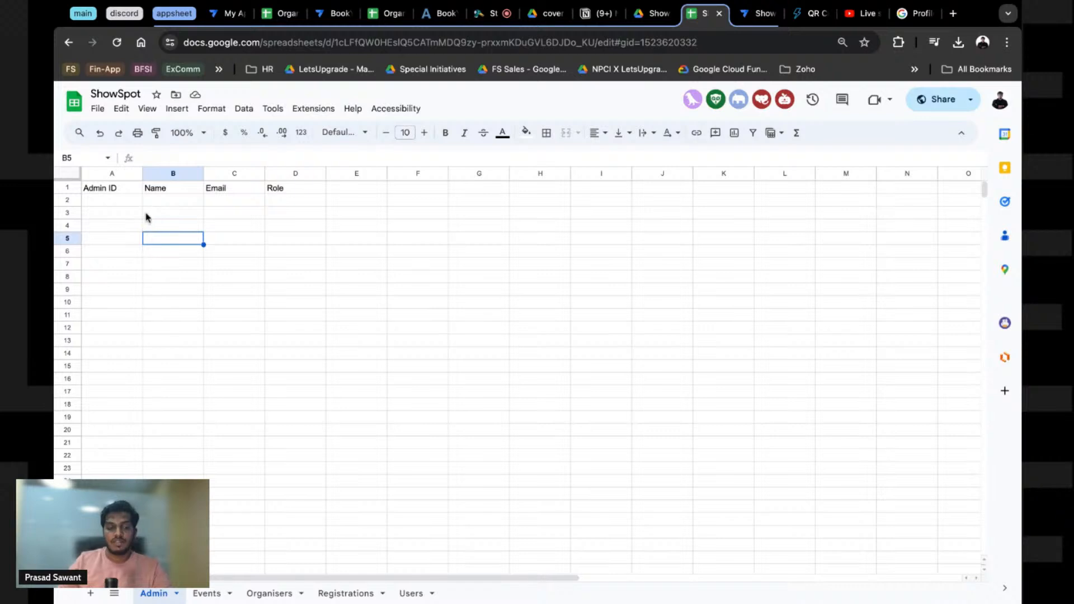
{"action": "left_click", "coordinate": [105, 200]}
{"action": "left_click", "coordinate": [101, 192]}
{"action": "left_click", "coordinate": [98, 204]}
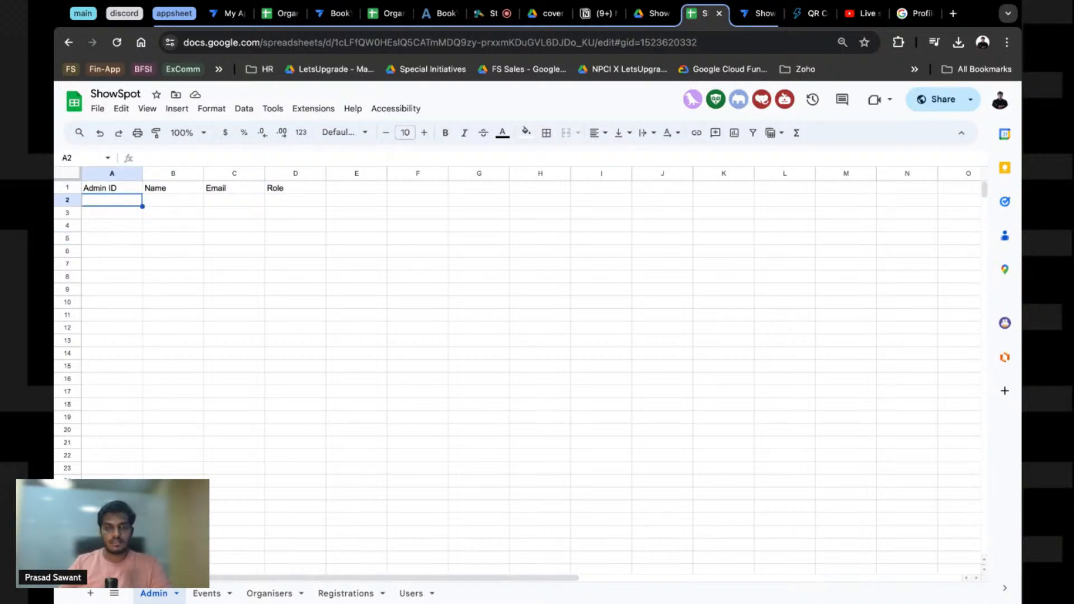
Step: Fill A2:C2 with an admin ID, the admin's name and the admin's e-mail address
{"action": "type", "text": "iwdvs"}
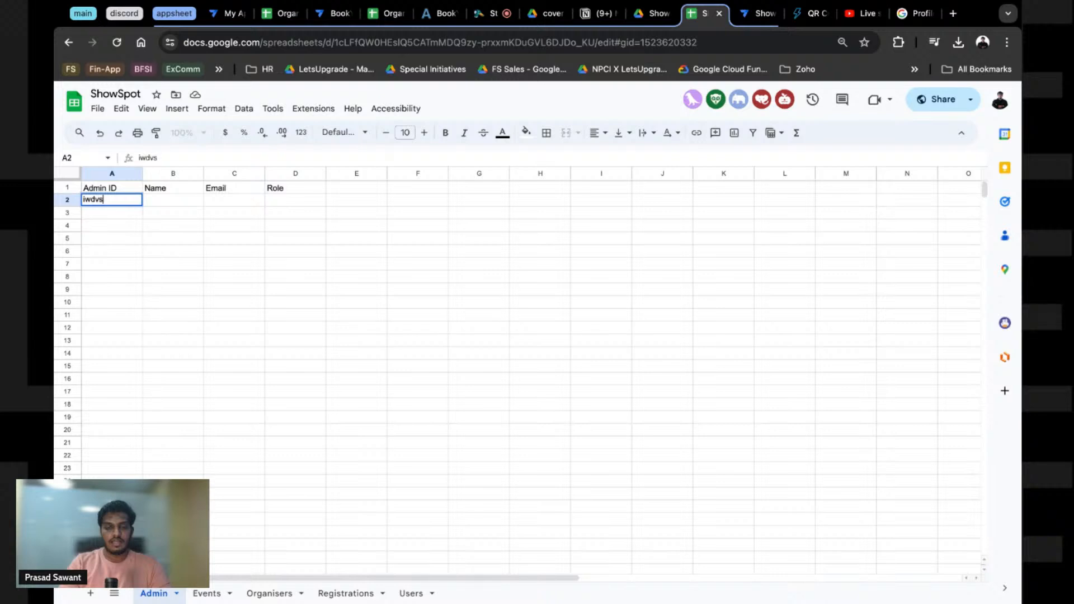
{"action": "type", "text": "1h17bns"}
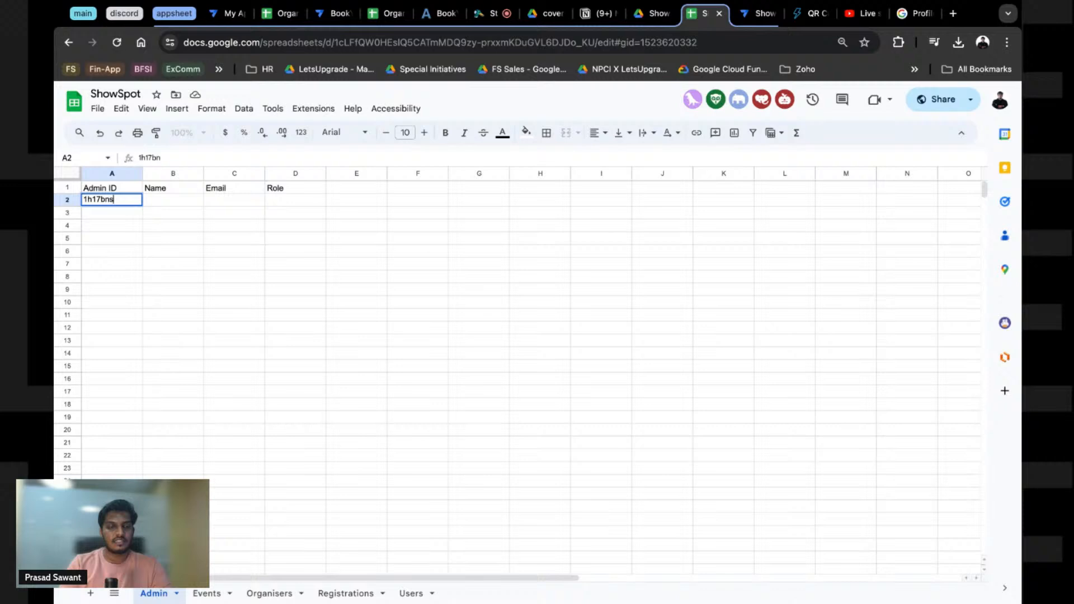
{"action": "key", "text": "Tab"}
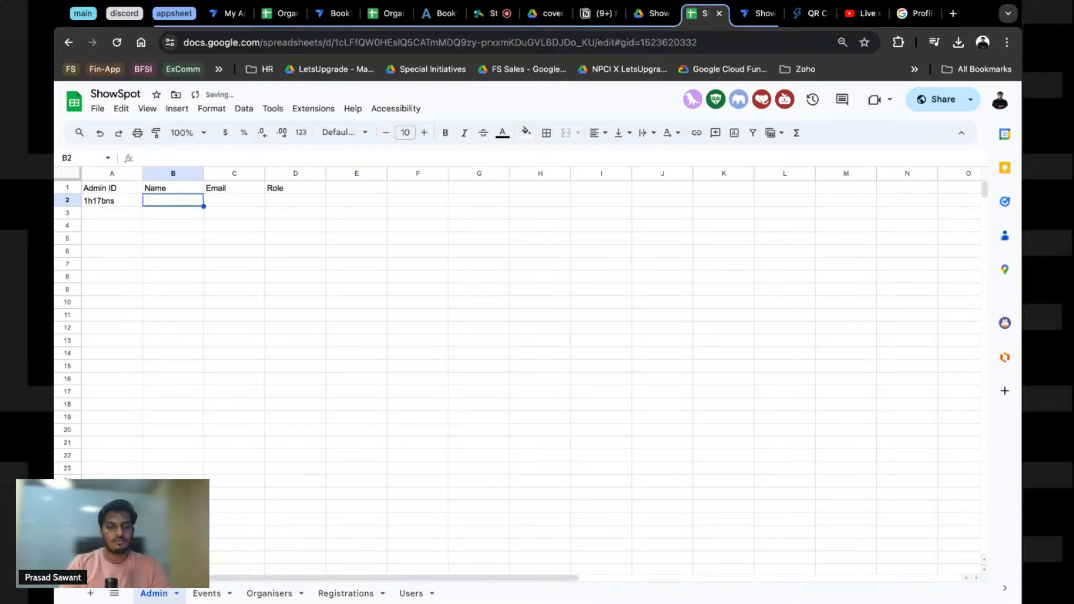
{"action": "type", "text": "Prasasd"}
{"action": "key", "text": "BackSpace"}
{"action": "key", "text": "BackSpace"}
{"action": "type", "text": "d"}
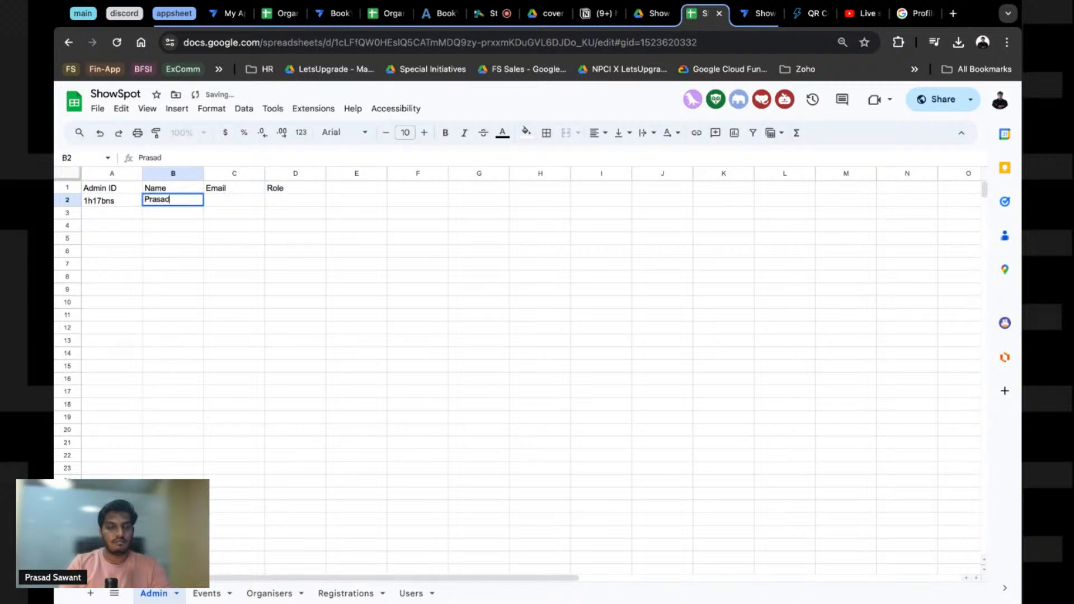
{"action": "key", "text": "Tab"}
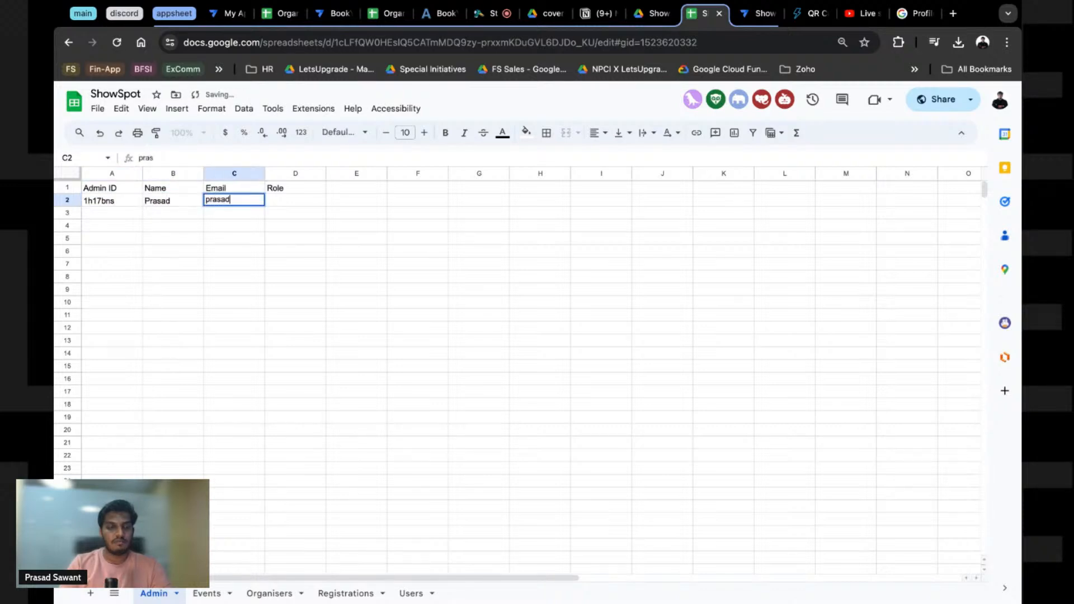
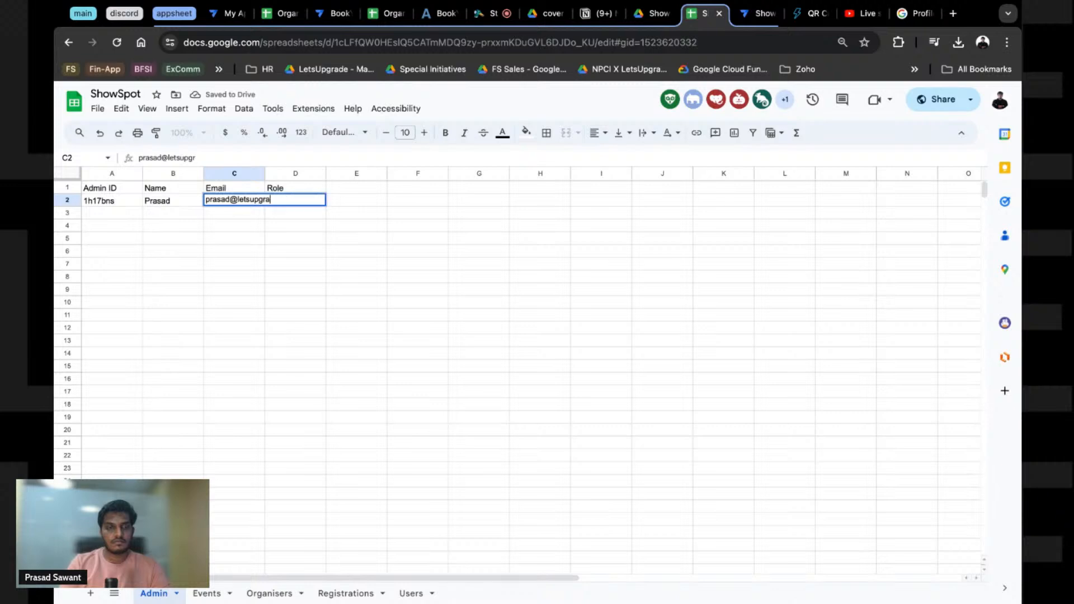
{"action": "key", "text": "Tab"}
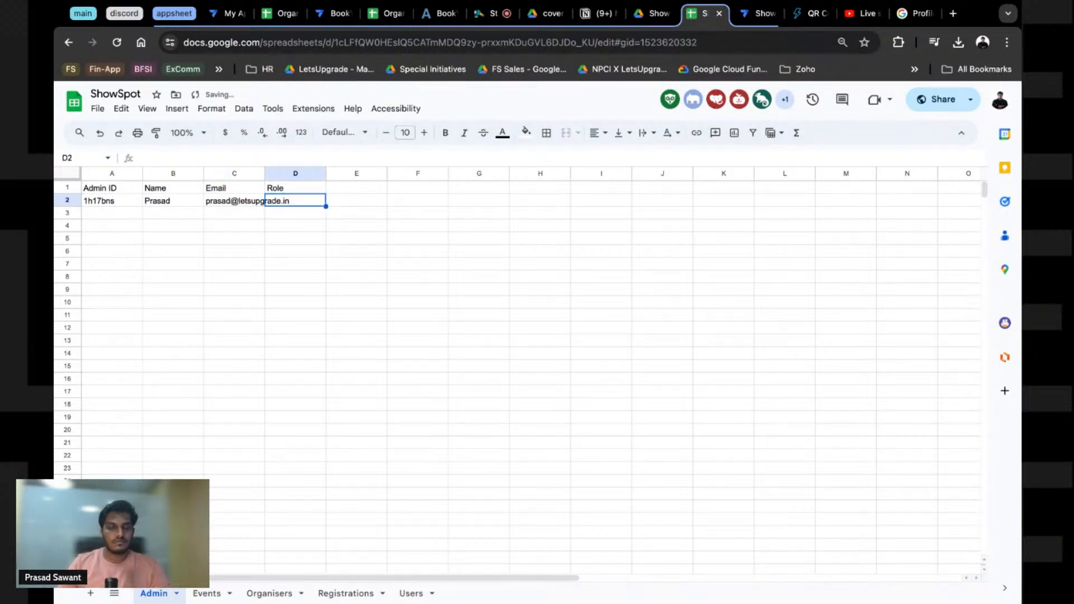
Step: Autofit the Email column and clear the Role header from column D
{"action": "double_click", "coordinate": [266, 177]}
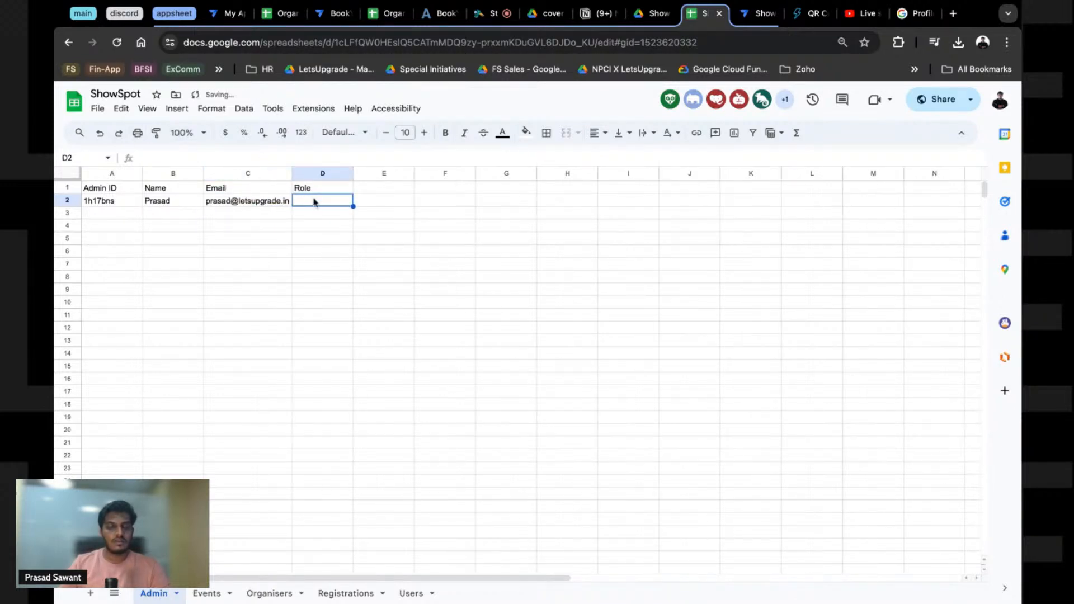
{"action": "left_click", "coordinate": [311, 176]}
{"action": "key", "text": "Delete"}
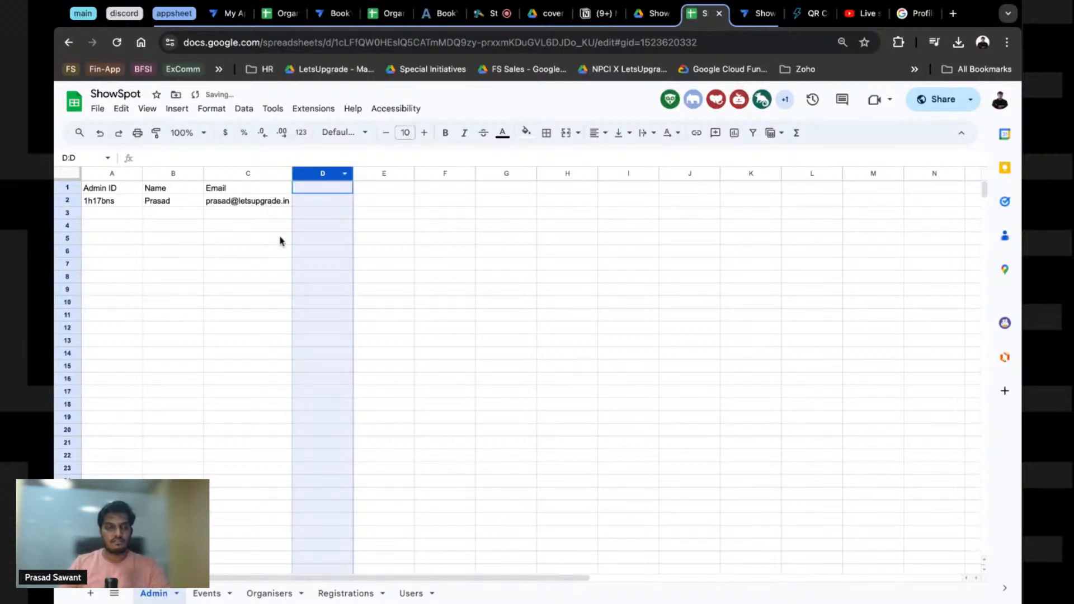
{"action": "left_click", "coordinate": [281, 241]}
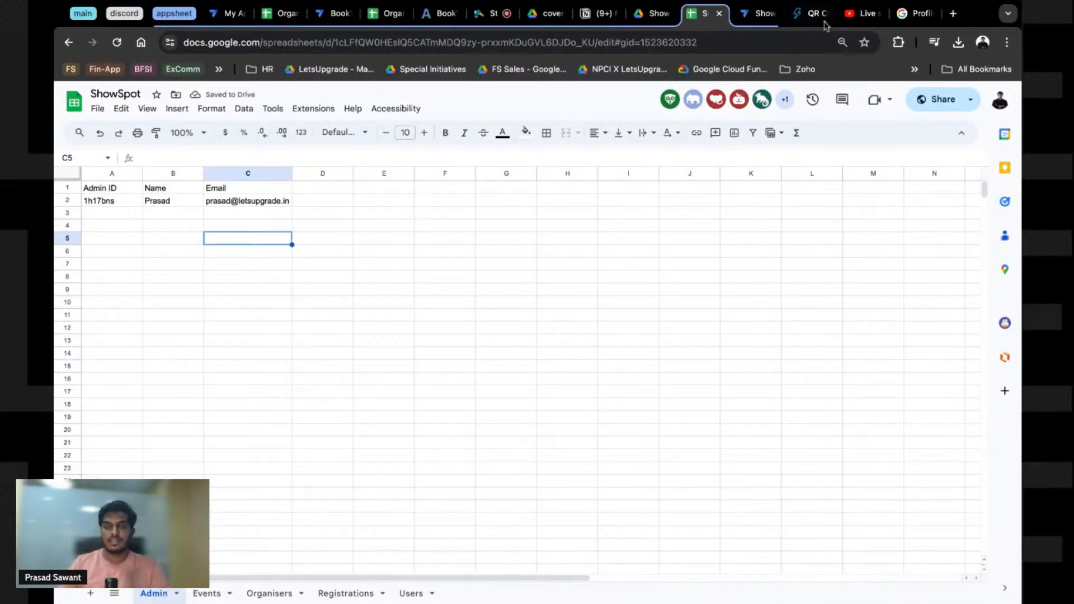
{"action": "left_click", "coordinate": [759, 13]}
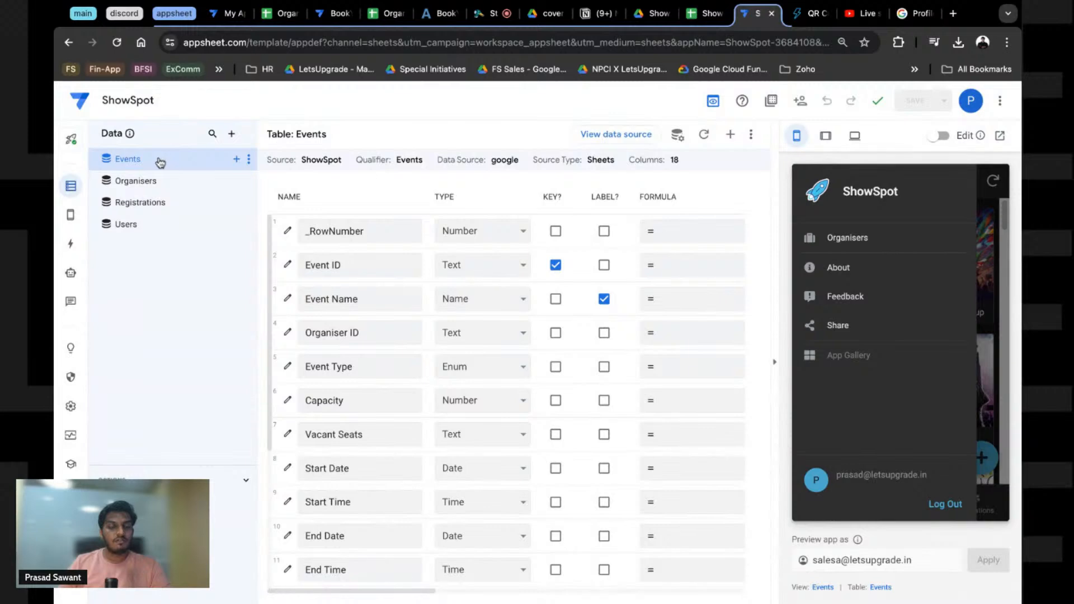
Step: Add the Admin sheet from the ShowSpot spreadsheet as a new table in the app
{"action": "left_click", "coordinate": [232, 134]}
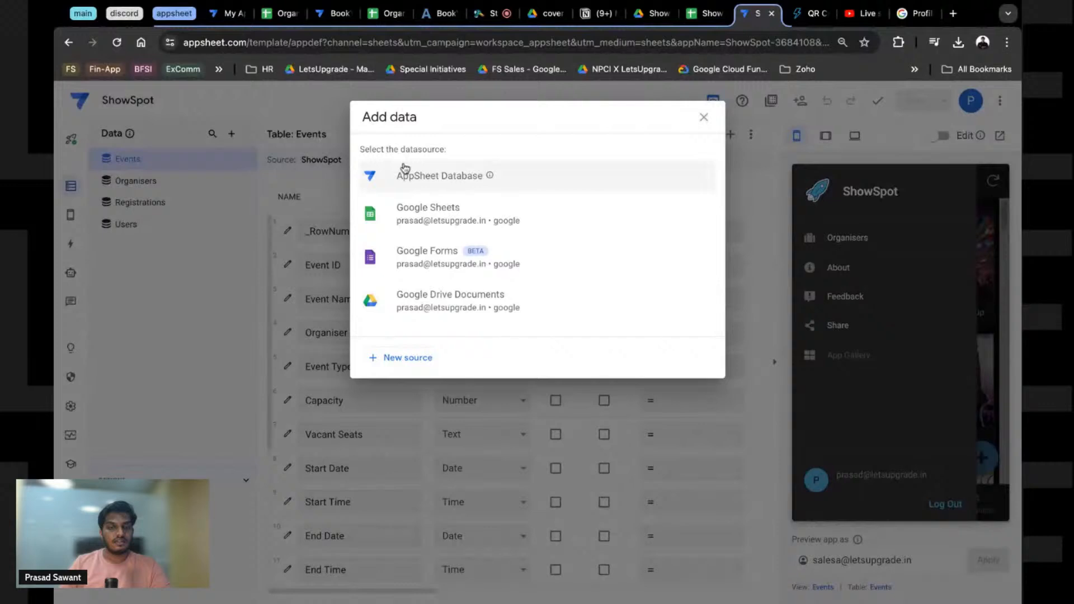
{"action": "left_click", "coordinate": [392, 213]}
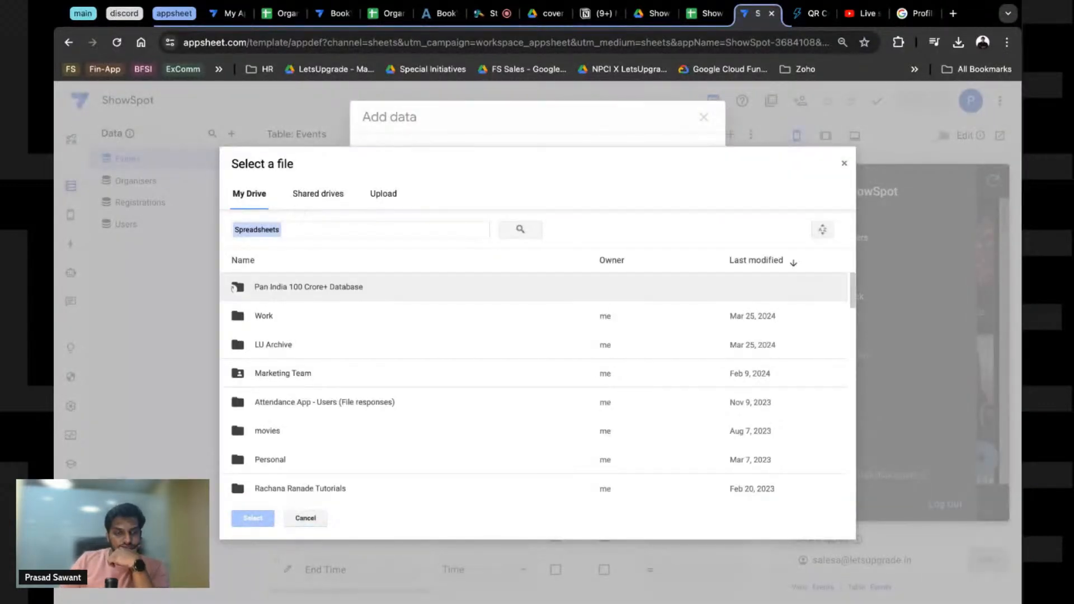
{"action": "left_click", "coordinate": [845, 163]}
{"action": "left_click", "coordinate": [704, 117]}
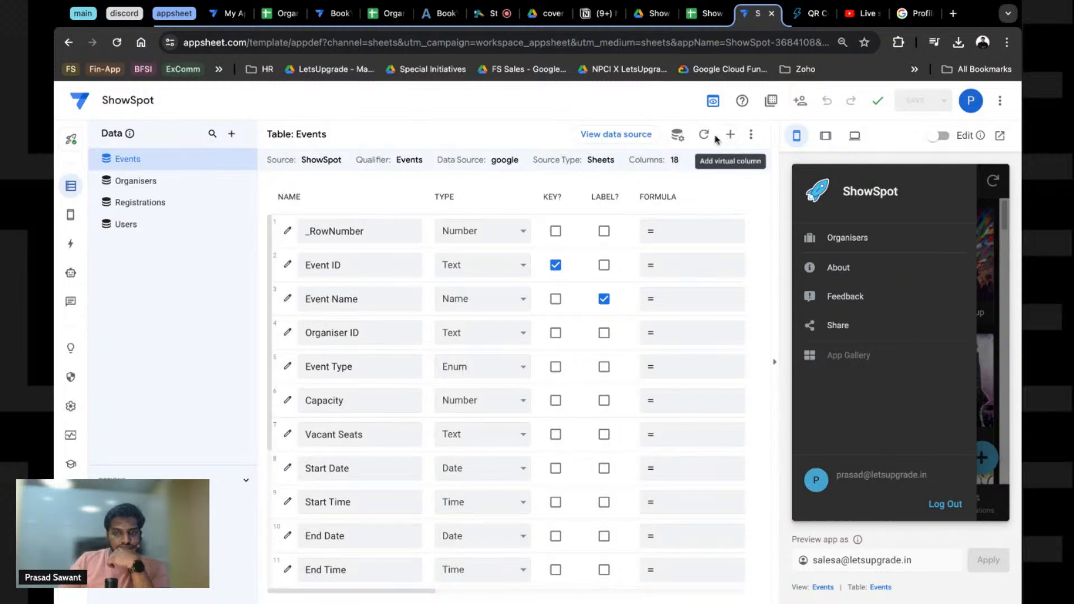
{"action": "left_click", "coordinate": [228, 136]}
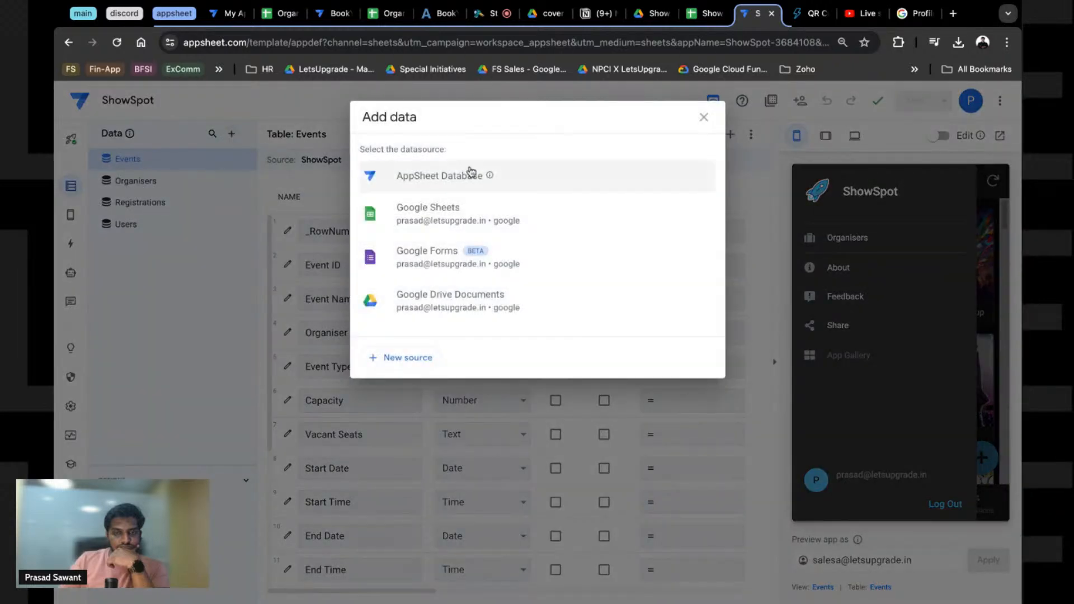
{"action": "left_click", "coordinate": [442, 213]}
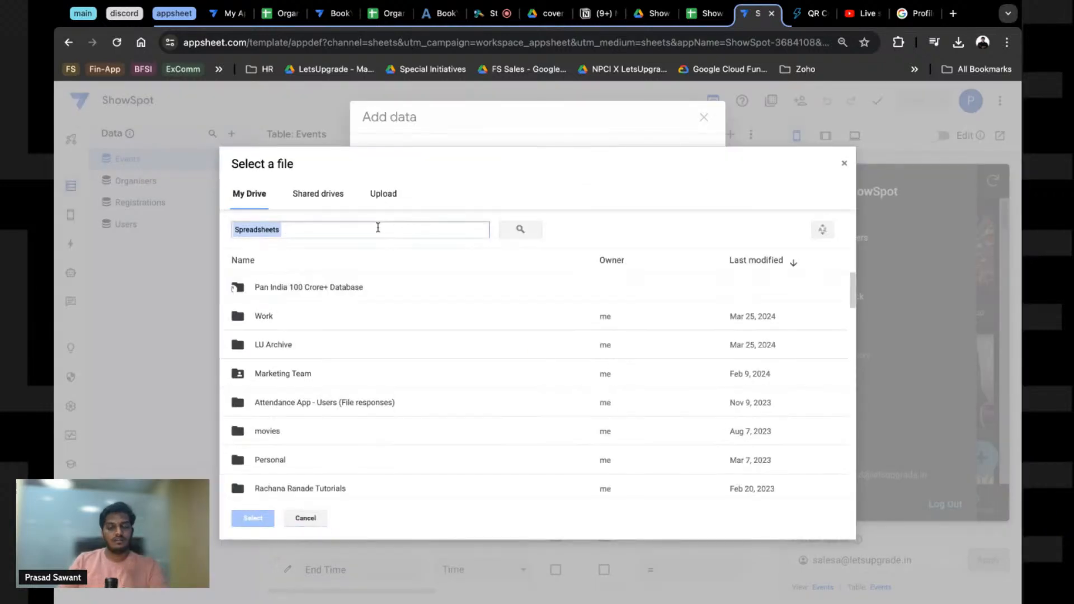
{"action": "type", "text": "sj"}
{"action": "type", "text": "how"}
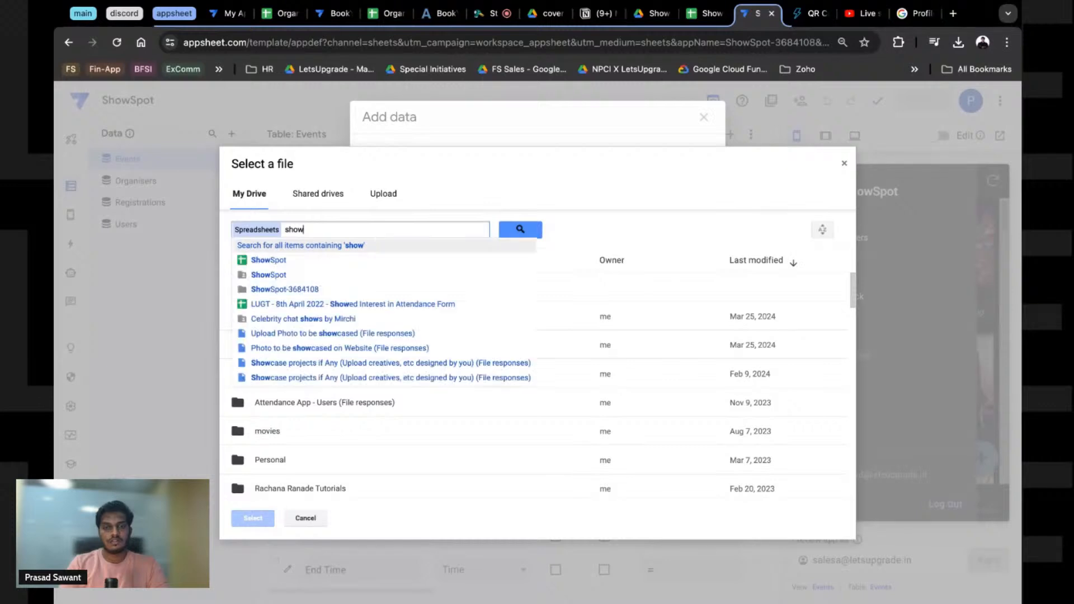
{"action": "left_click", "coordinate": [263, 260]}
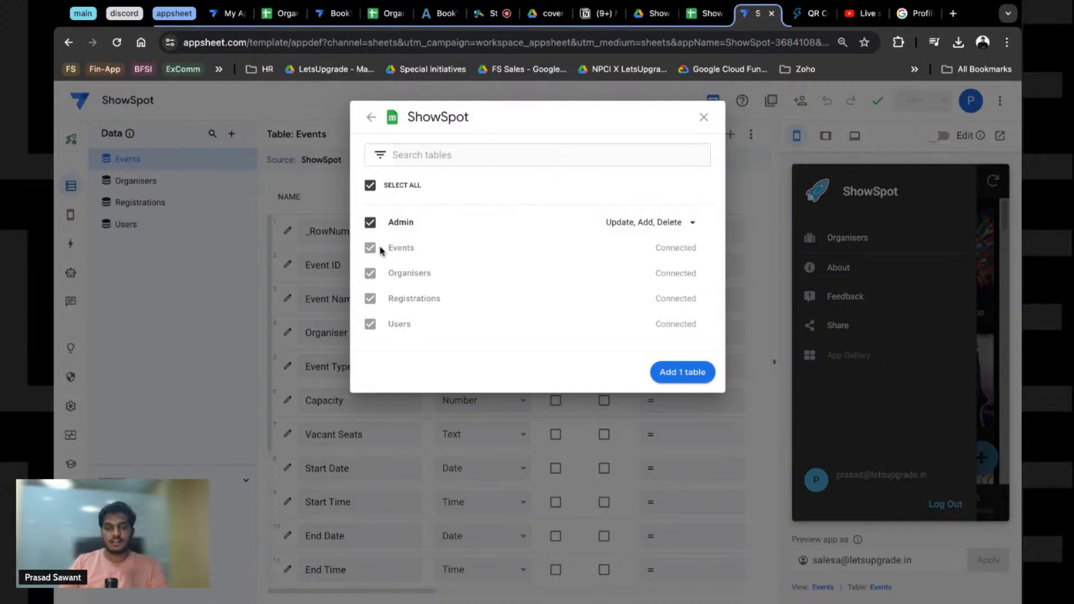
{"action": "left_click", "coordinate": [667, 373]}
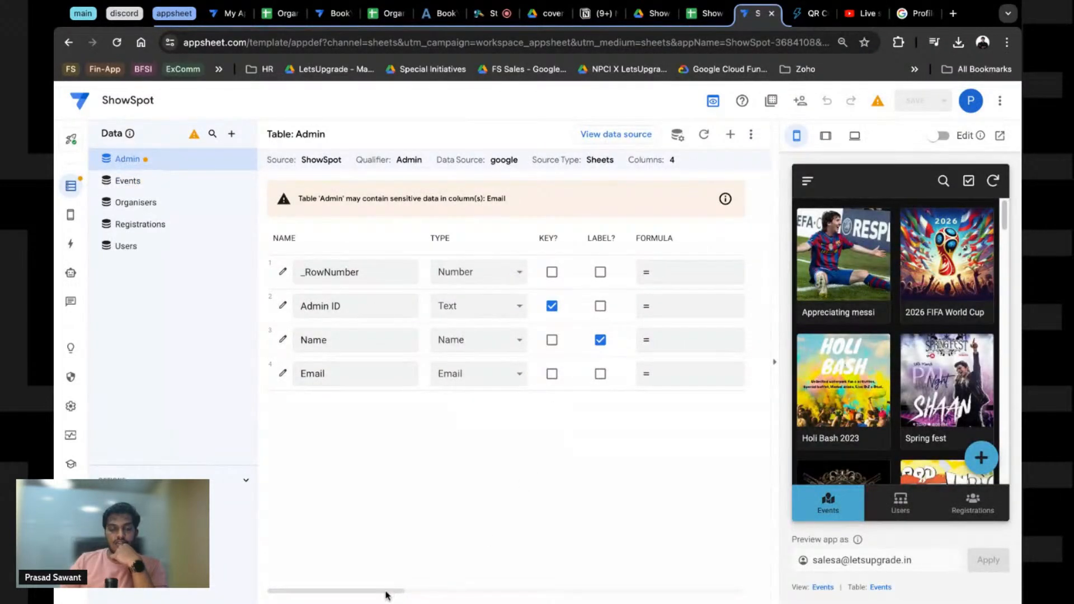
{"action": "scroll", "coordinate": [386, 594], "scroll_direction": "right", "scroll_amount": 10}
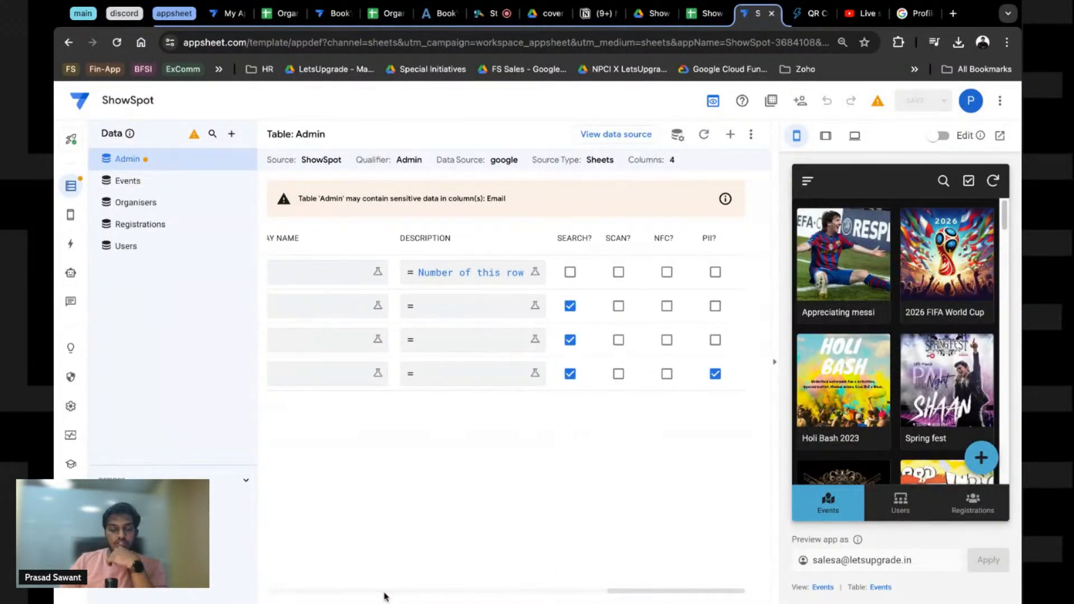
{"action": "scroll", "coordinate": [385, 595], "scroll_direction": "left", "scroll_amount": 10}
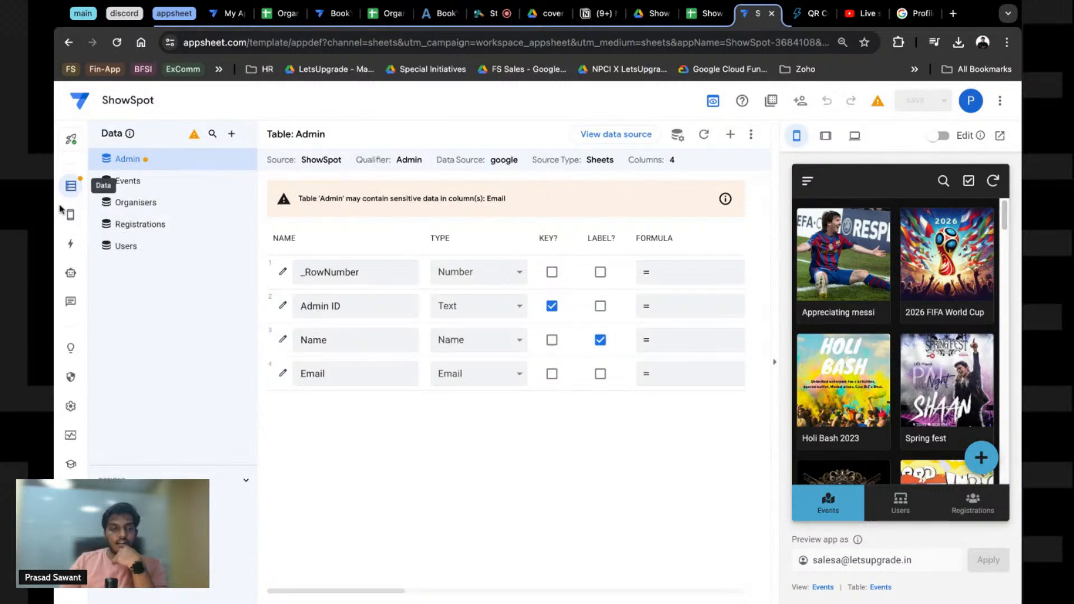
Step: Open the app's views and search the suggested views for Admin
{"action": "double_click", "coordinate": [838, 560]}
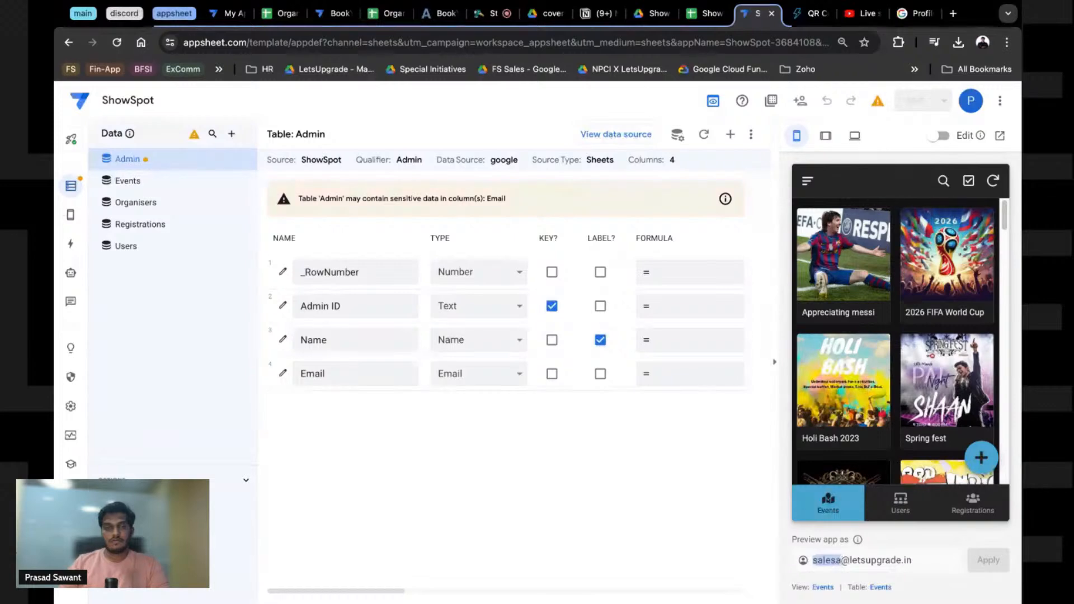
{"action": "mouse_move", "coordinate": [71, 215]}
{"action": "left_click", "coordinate": [119, 215]}
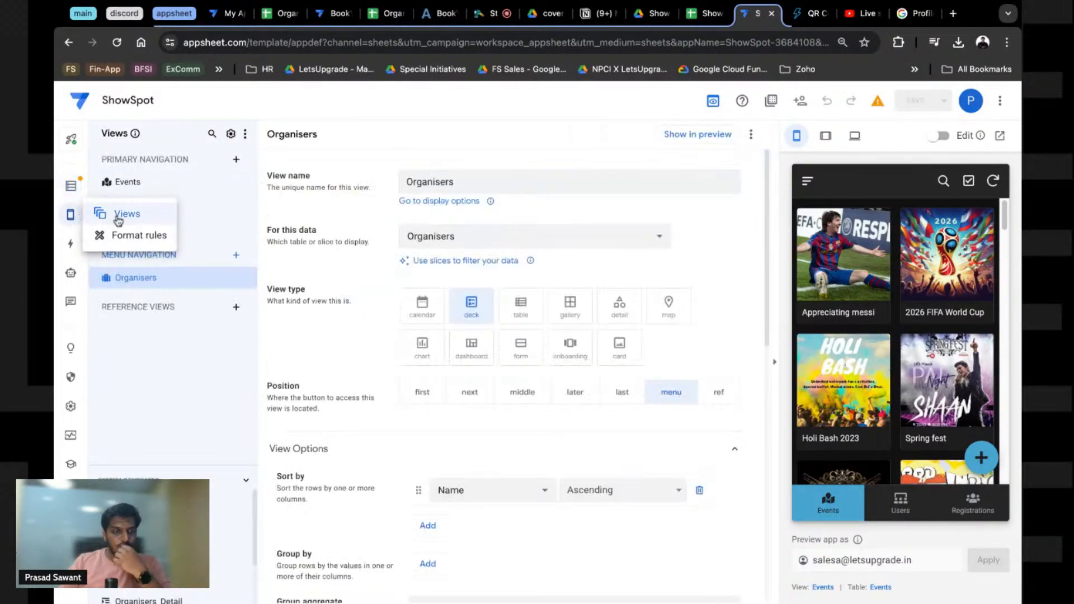
{"action": "left_click", "coordinate": [235, 160]}
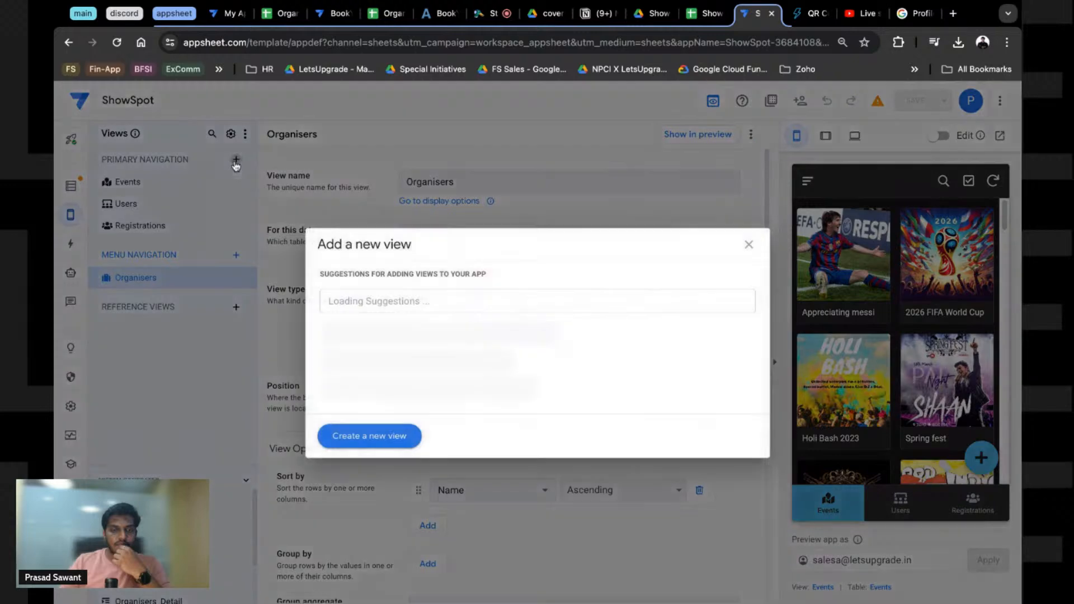
{"action": "left_click", "coordinate": [360, 301]}
{"action": "type", "text": "Admin"}
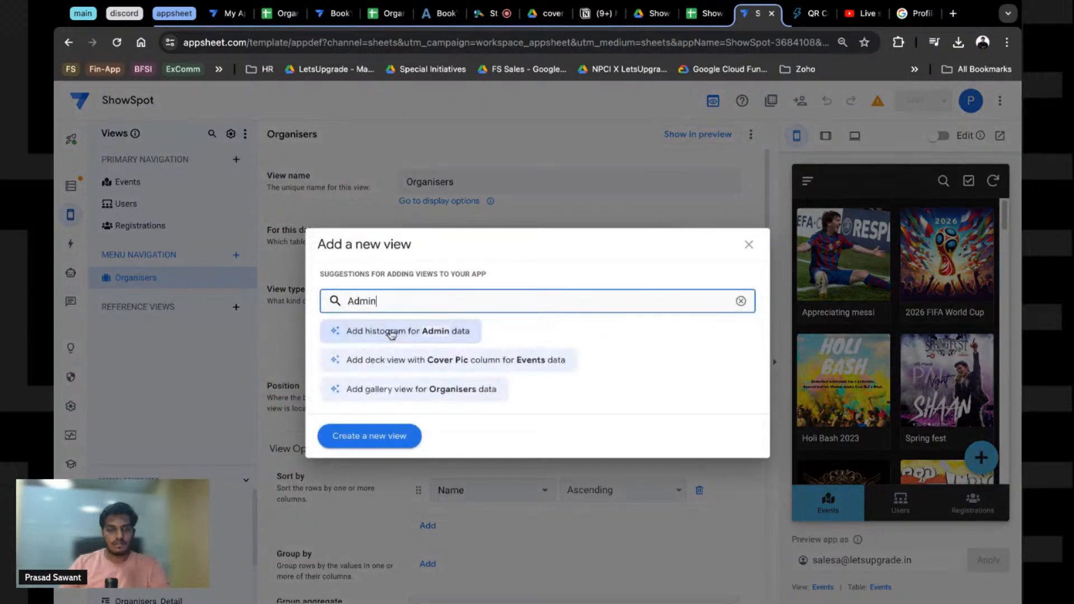
{"action": "key", "text": "Escape"}
Step: Create a blank view named Admin that shows the Admin table as a deck
{"action": "left_click", "coordinate": [235, 160]}
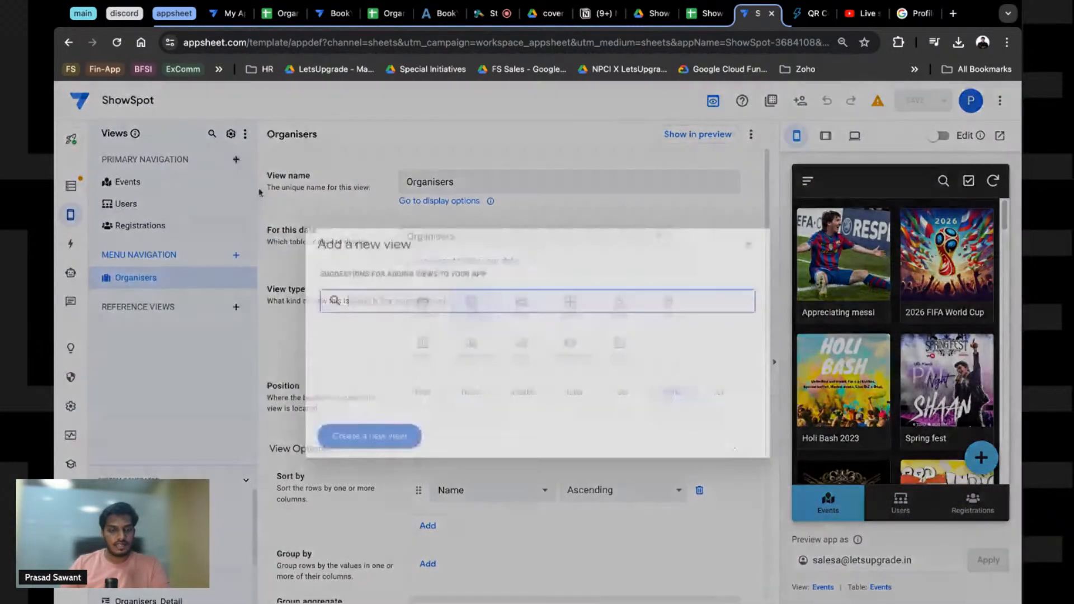
{"action": "left_click", "coordinate": [369, 436]}
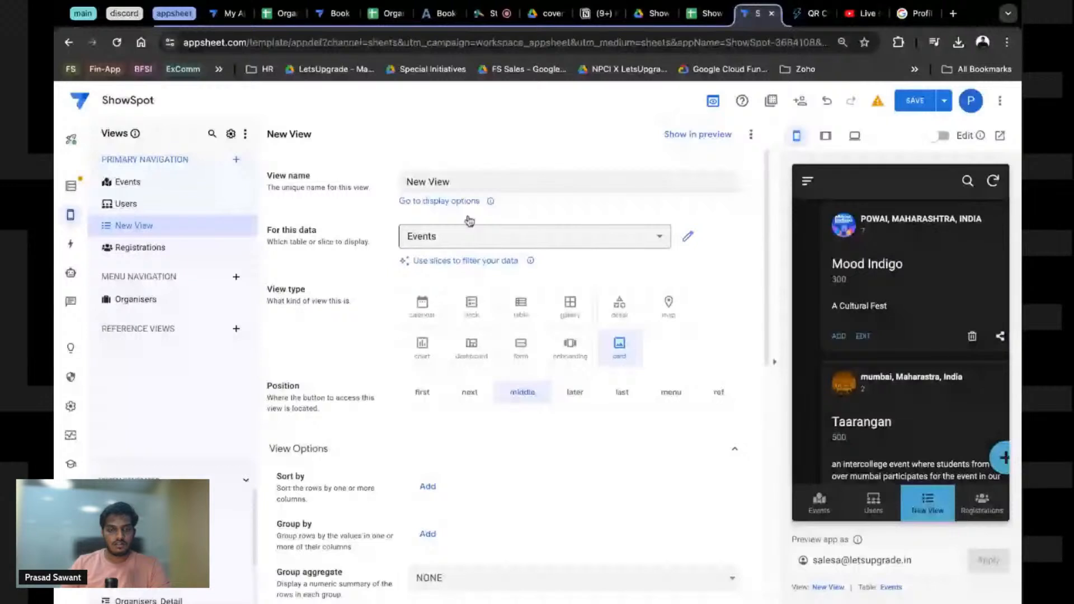
{"action": "left_click", "coordinate": [450, 189]}
{"action": "type", "text": "Admin"}
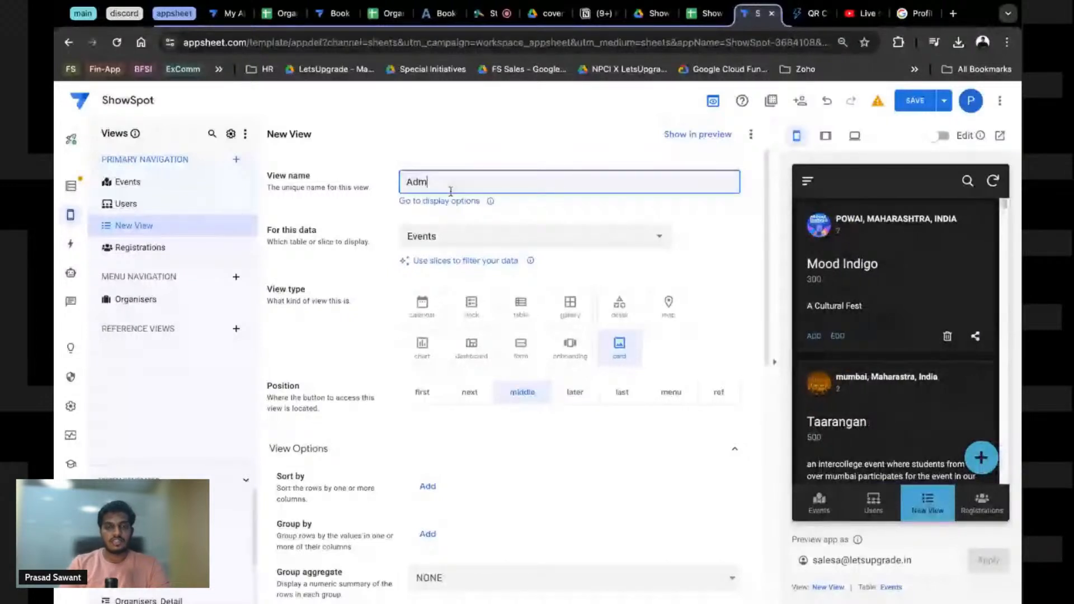
{"action": "key", "text": "Return"}
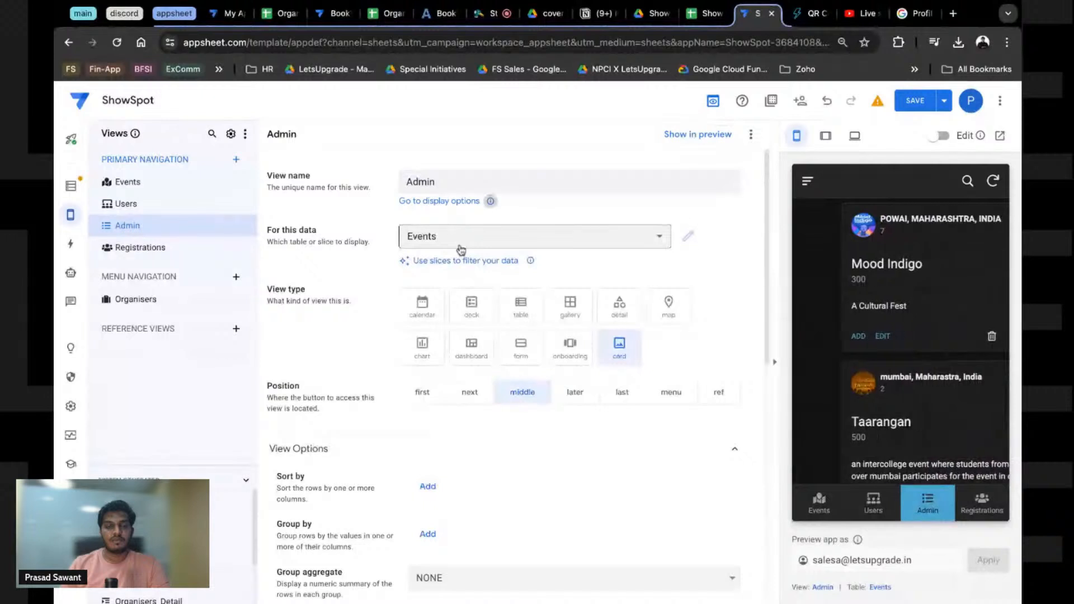
{"action": "left_click", "coordinate": [461, 242]}
{"action": "left_click", "coordinate": [425, 353]}
{"action": "left_click", "coordinate": [475, 313]}
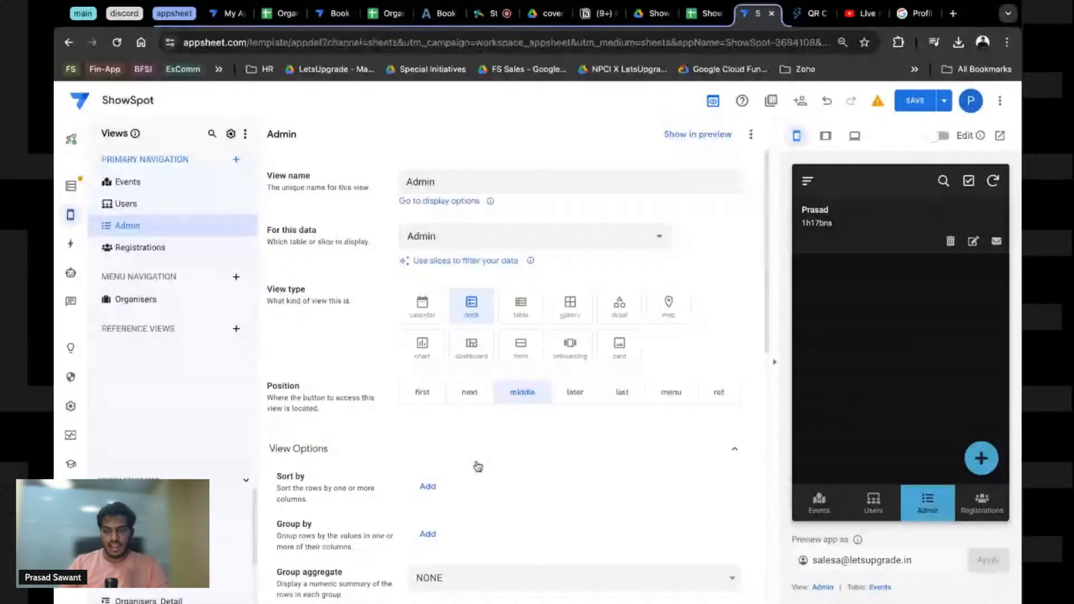
Step: Set the Admin view's row actions to manual and remove the Edit action
{"action": "scroll", "coordinate": [477, 467], "scroll_direction": "down", "scroll_amount": 8}
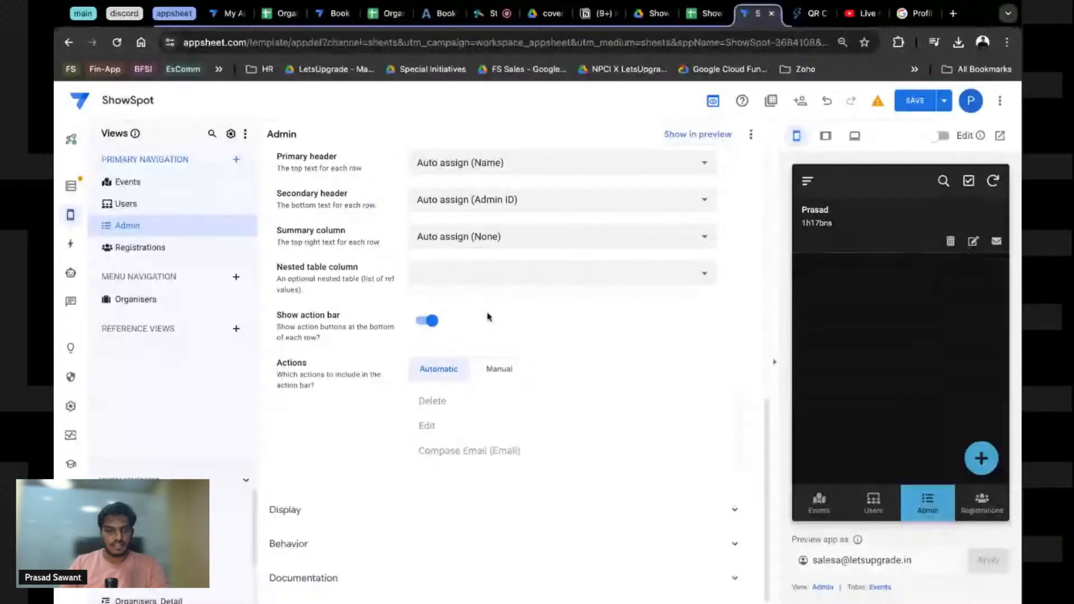
{"action": "left_click", "coordinate": [494, 370]}
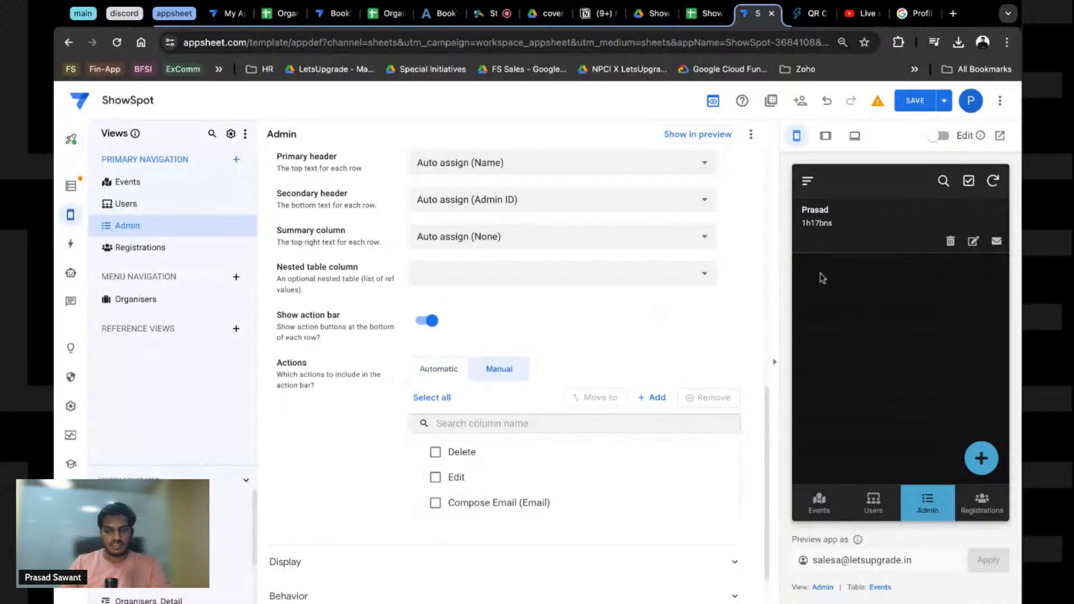
{"action": "left_click", "coordinate": [726, 477]}
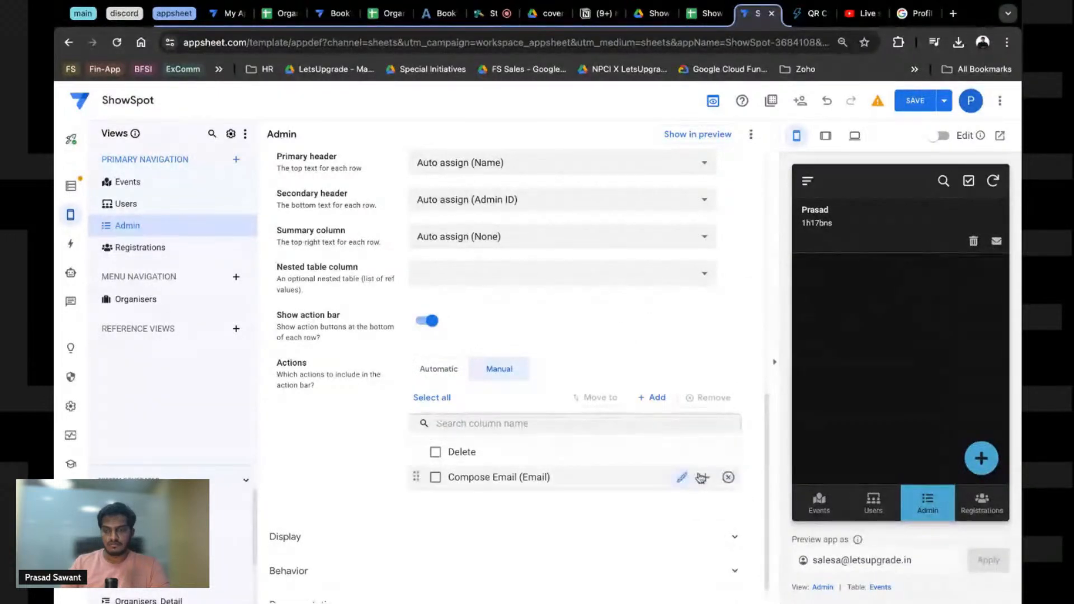
Step: Open the admin record's details in the preview and bring up the Admin_Detail view settings
{"action": "left_click", "coordinate": [888, 240]}
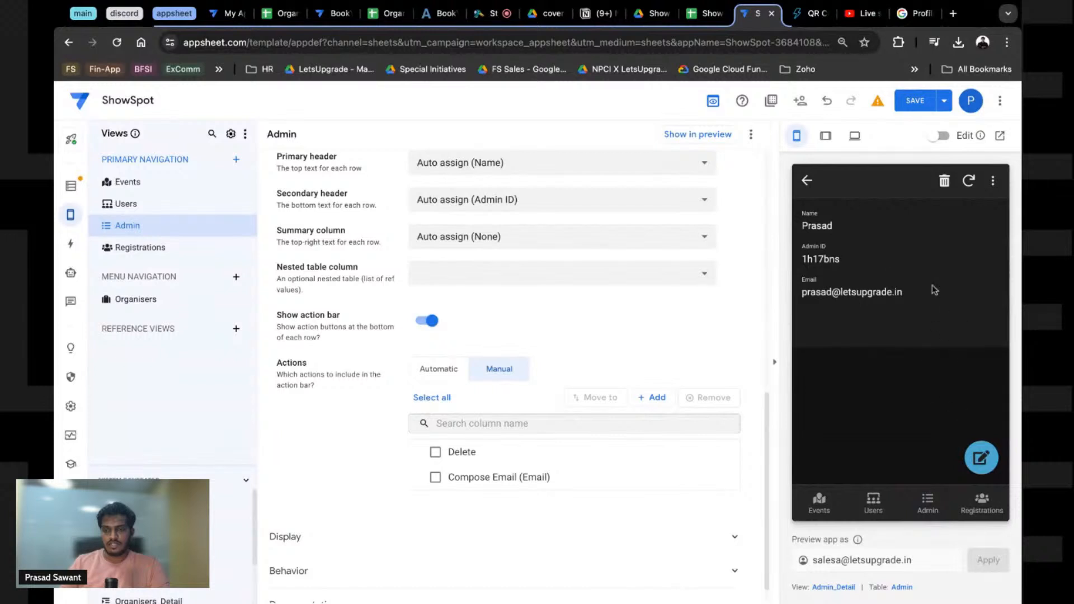
{"action": "left_click", "coordinate": [809, 183]}
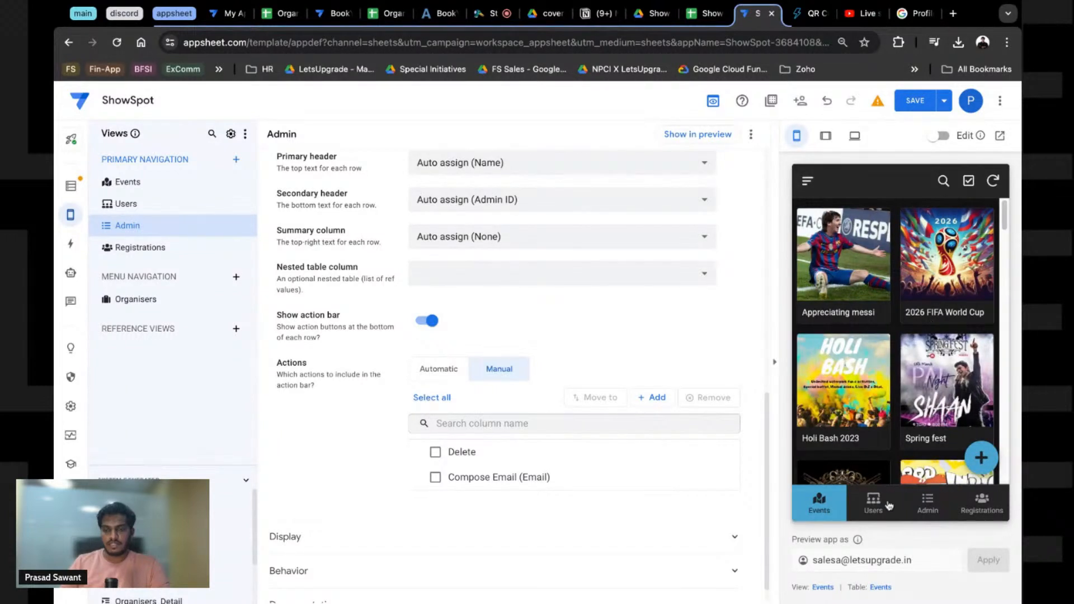
{"action": "left_click", "coordinate": [943, 505]}
{"action": "left_click", "coordinate": [890, 224]}
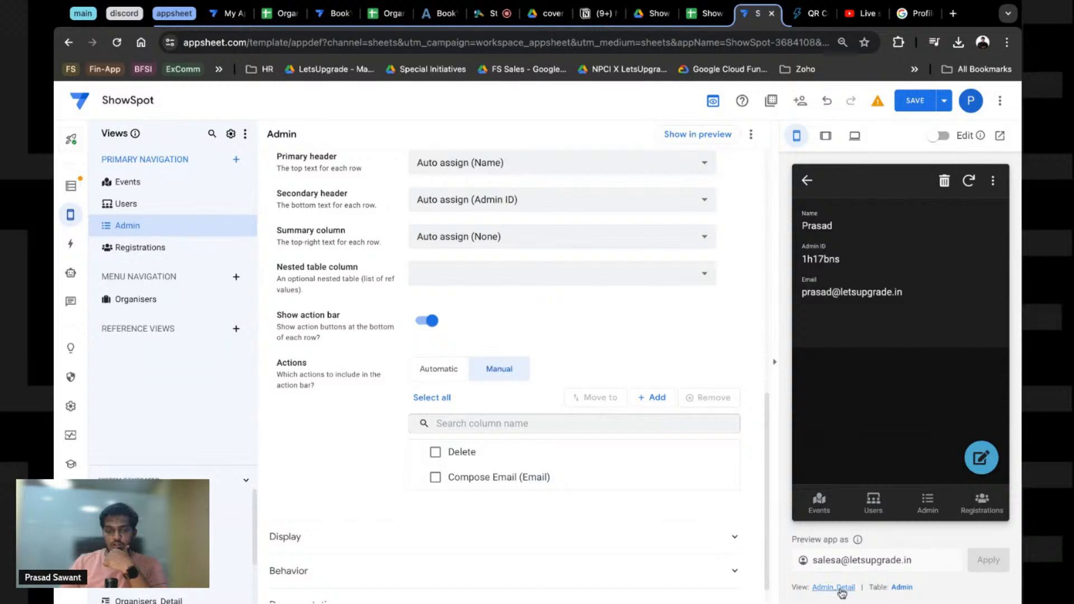
{"action": "left_click", "coordinate": [841, 588]}
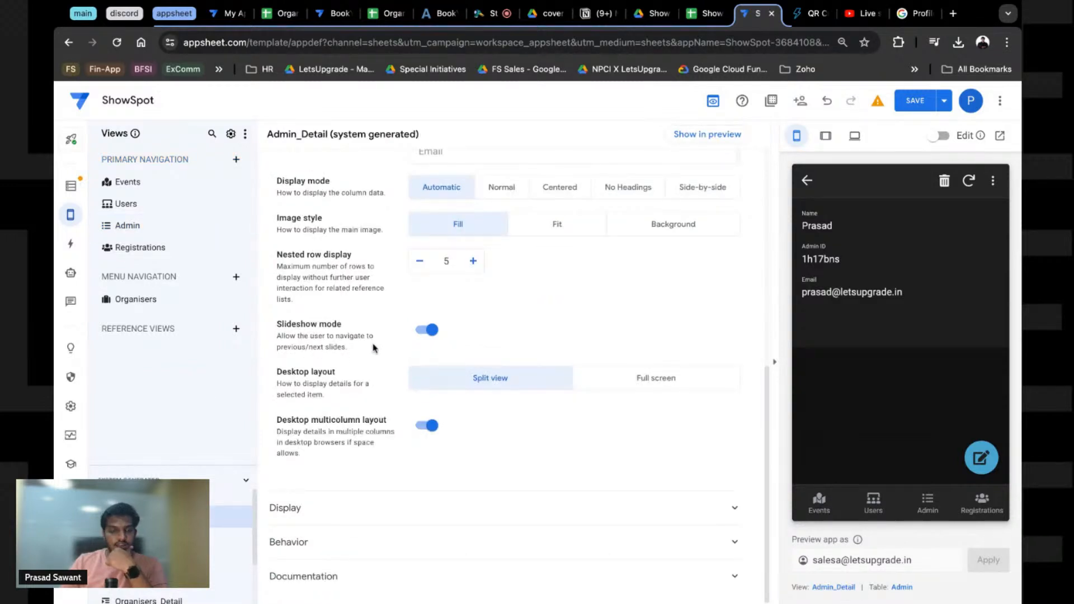
Step: Add Name and Email as Admin_Detail quick edit columns, then return the preview to the Admin list
{"action": "scroll", "coordinate": [375, 404], "scroll_direction": "up", "scroll_amount": 8}
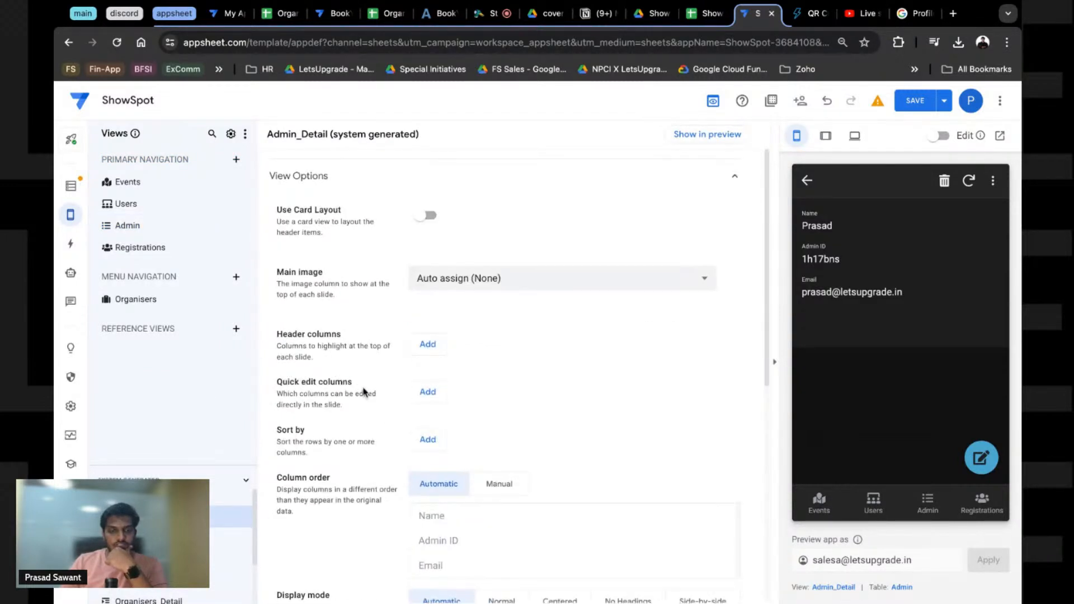
{"action": "left_click", "coordinate": [432, 383]}
{"action": "left_click", "coordinate": [428, 416]}
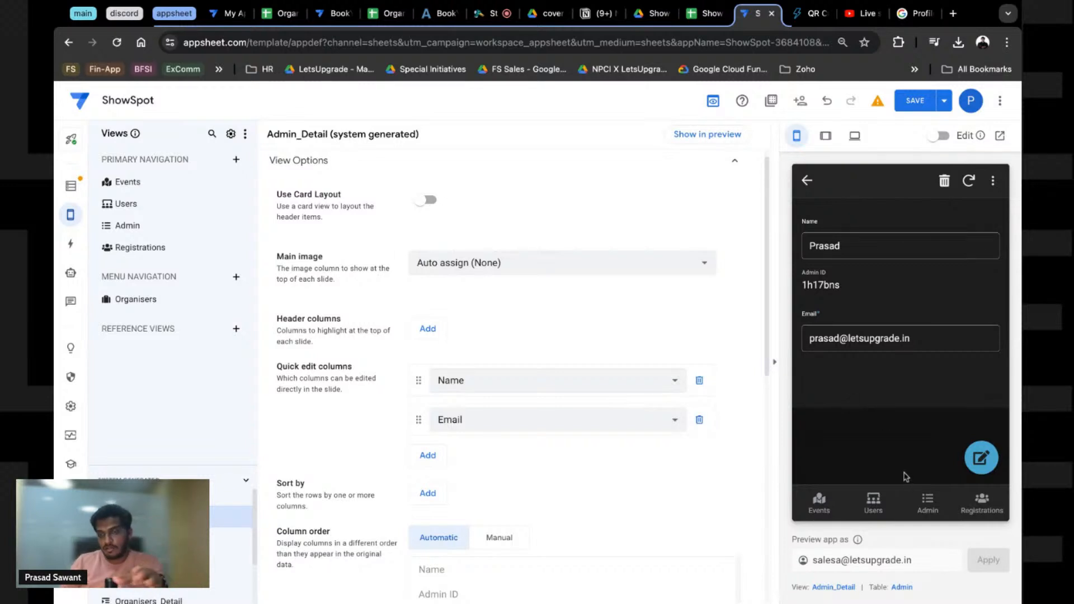
{"action": "left_click", "coordinate": [937, 509]}
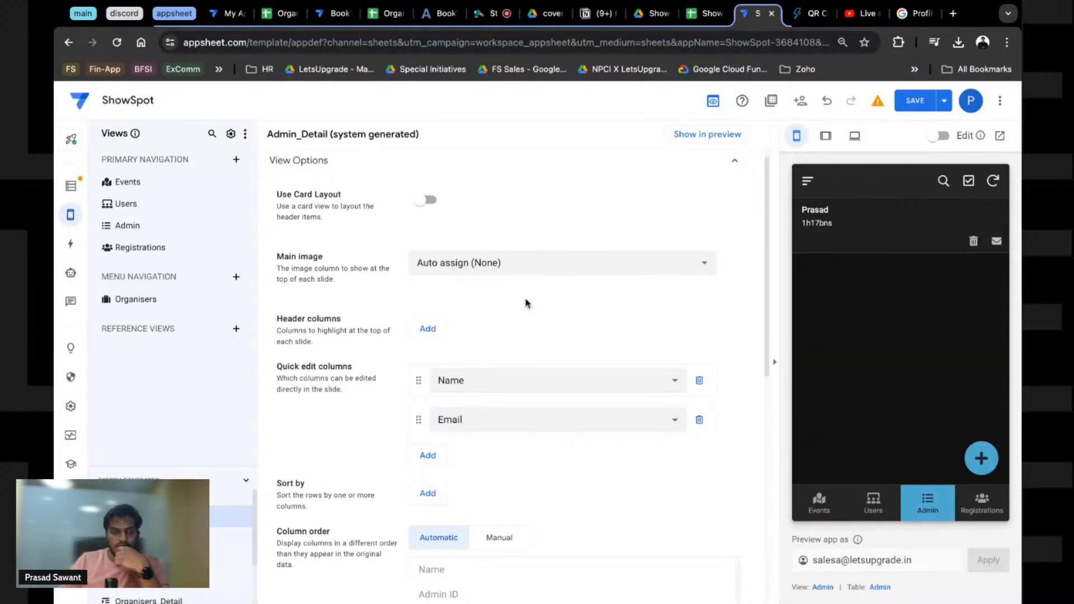
{"action": "scroll", "coordinate": [523, 313], "scroll_direction": "up", "scroll_amount": 1}
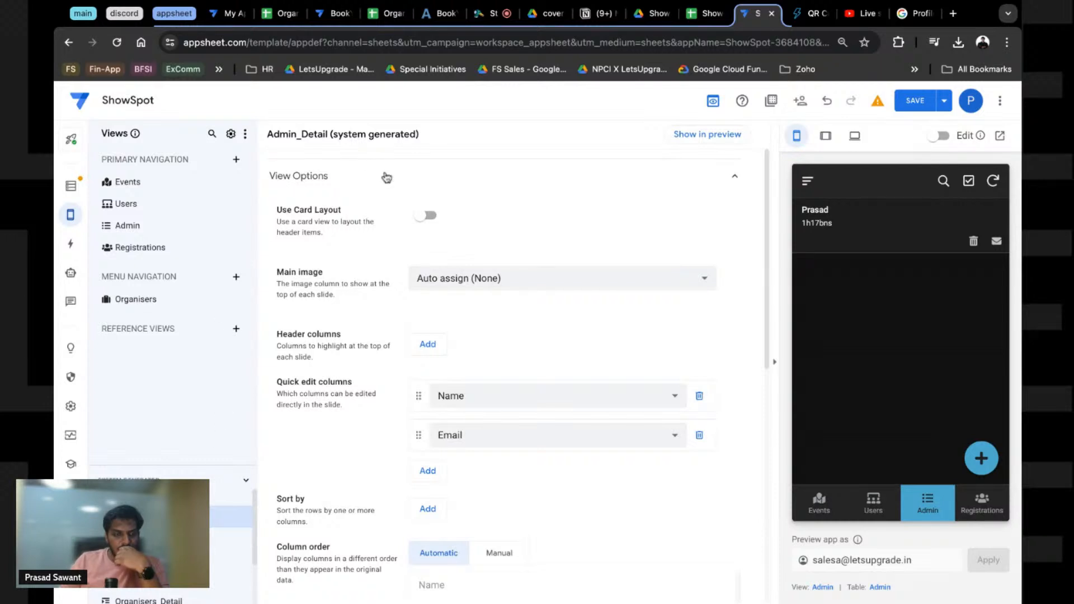
Step: Open the admin record's details in the preview and reopen the Admin_Detail view settings
{"action": "left_click", "coordinate": [820, 587]}
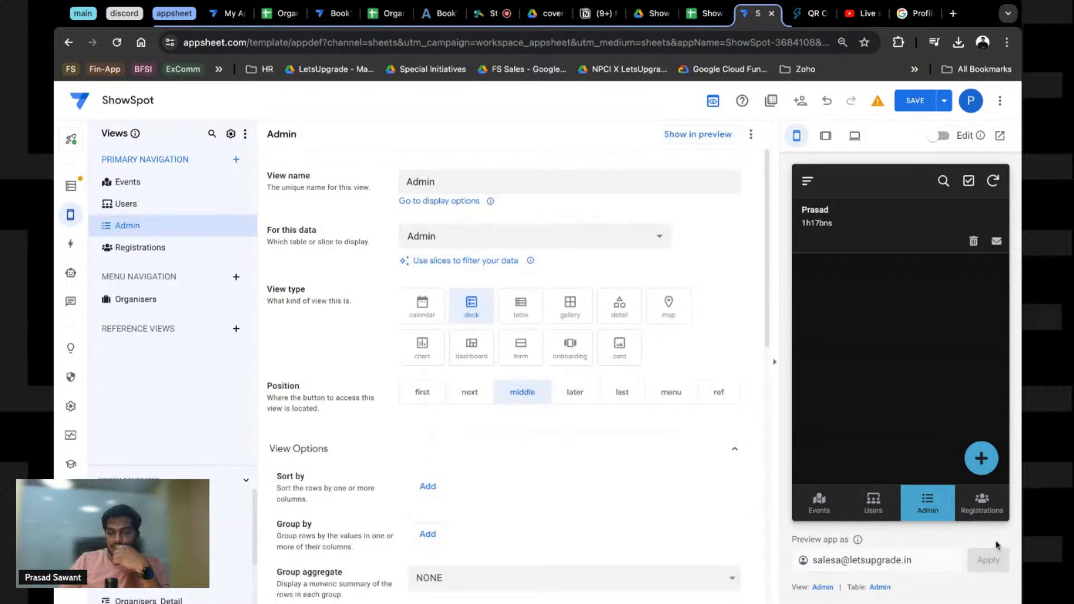
{"action": "left_click", "coordinate": [843, 238]}
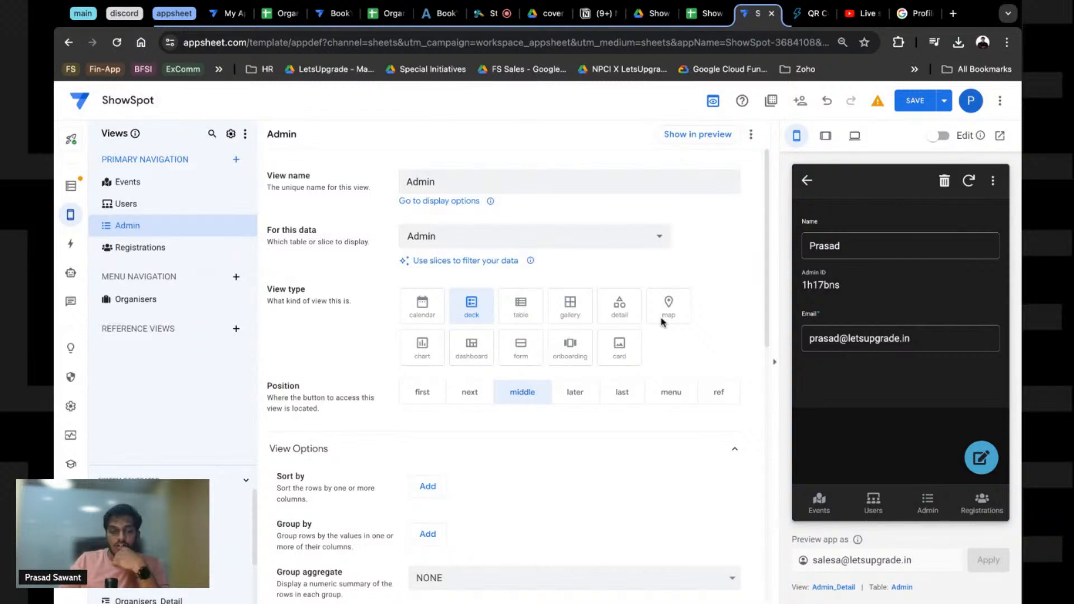
{"action": "scroll", "coordinate": [662, 322], "scroll_direction": "down", "scroll_amount": 4}
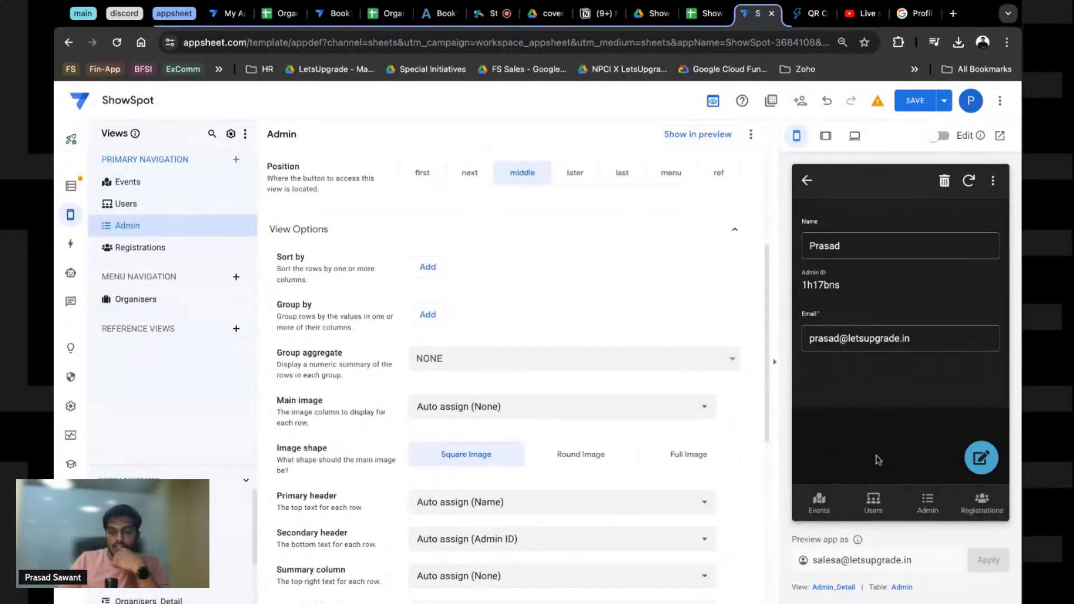
{"action": "left_click", "coordinate": [833, 587]}
{"action": "scroll", "coordinate": [392, 322], "scroll_direction": "down", "scroll_amount": 2}
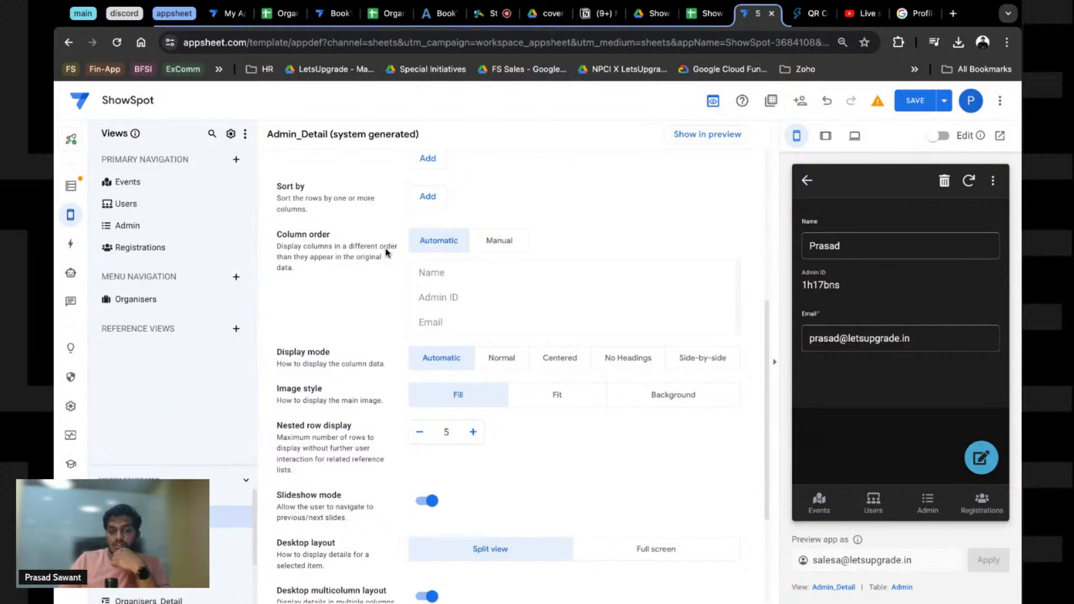
Step: Set the Admin_Detail view's field order to manual and review its settings
{"action": "left_click", "coordinate": [500, 240]}
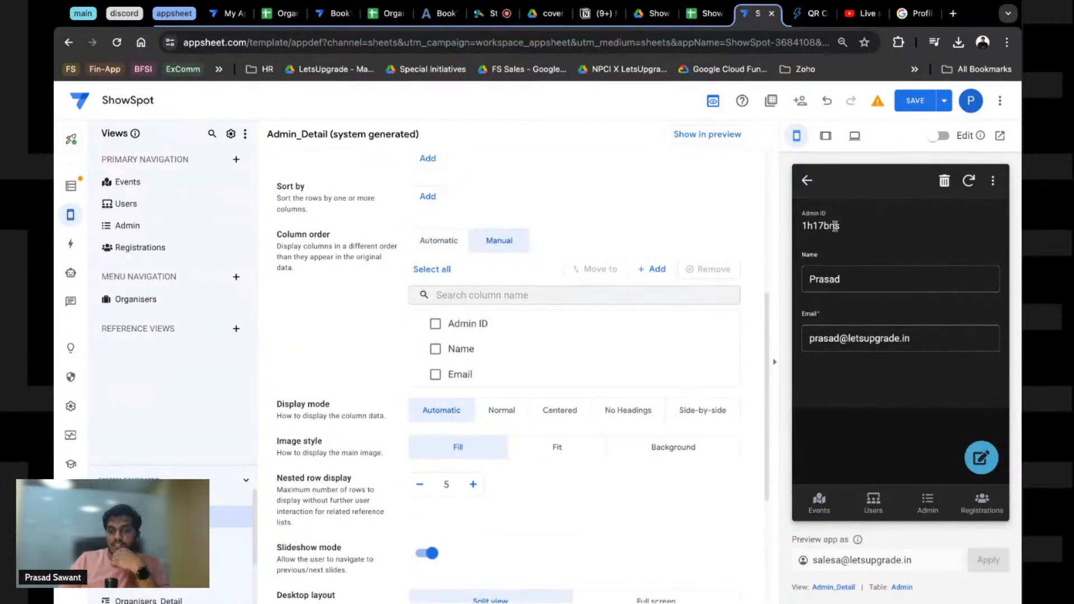
{"action": "scroll", "coordinate": [330, 354], "scroll_direction": "up", "scroll_amount": 4}
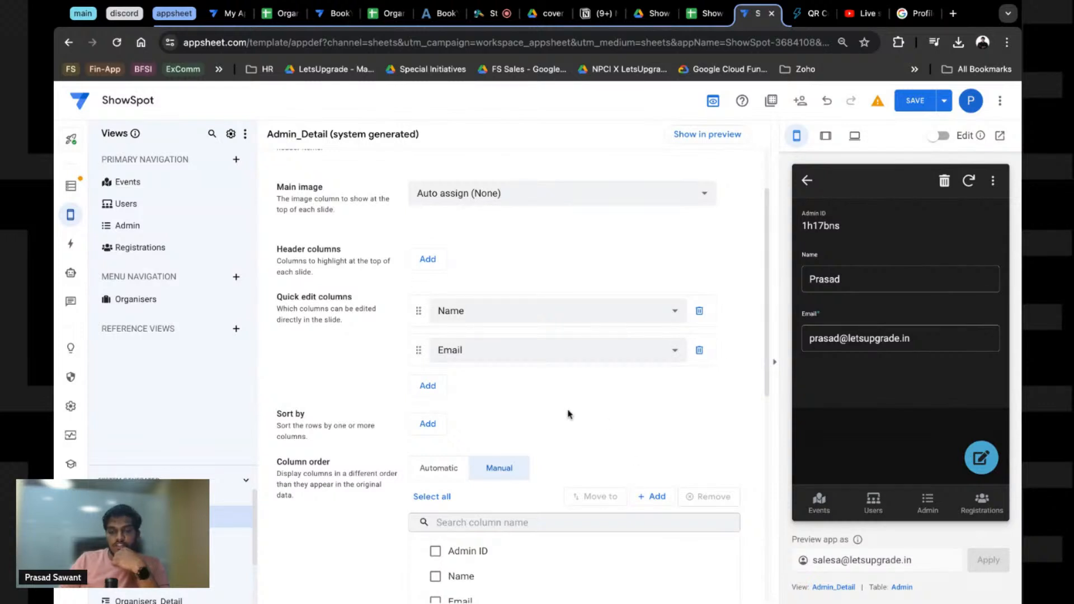
{"action": "scroll", "coordinate": [568, 414], "scroll_direction": "down", "scroll_amount": 8}
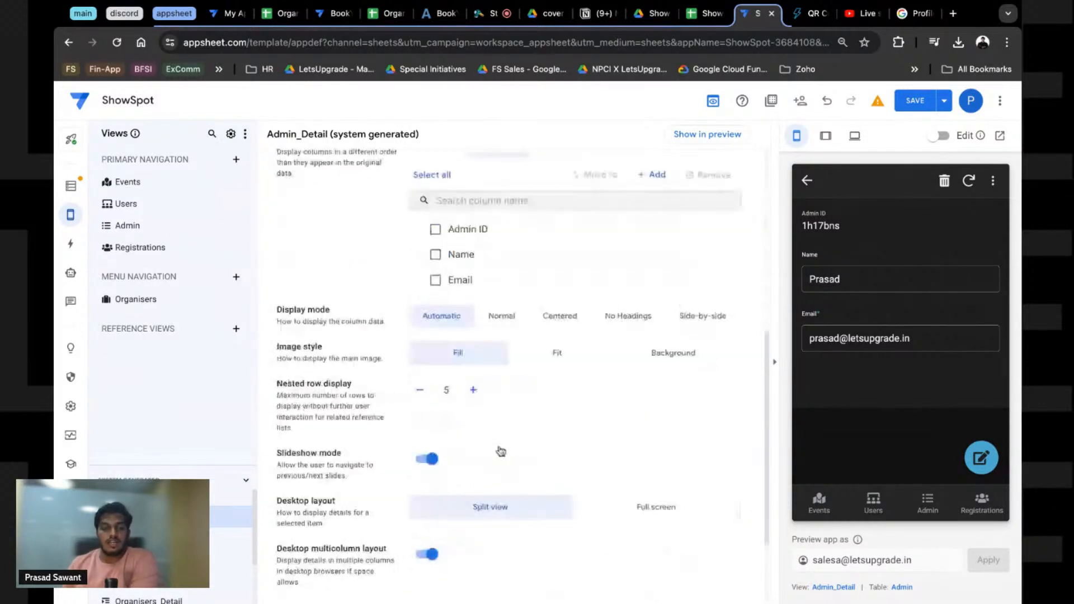
{"action": "scroll", "coordinate": [468, 447], "scroll_direction": "up", "scroll_amount": 2}
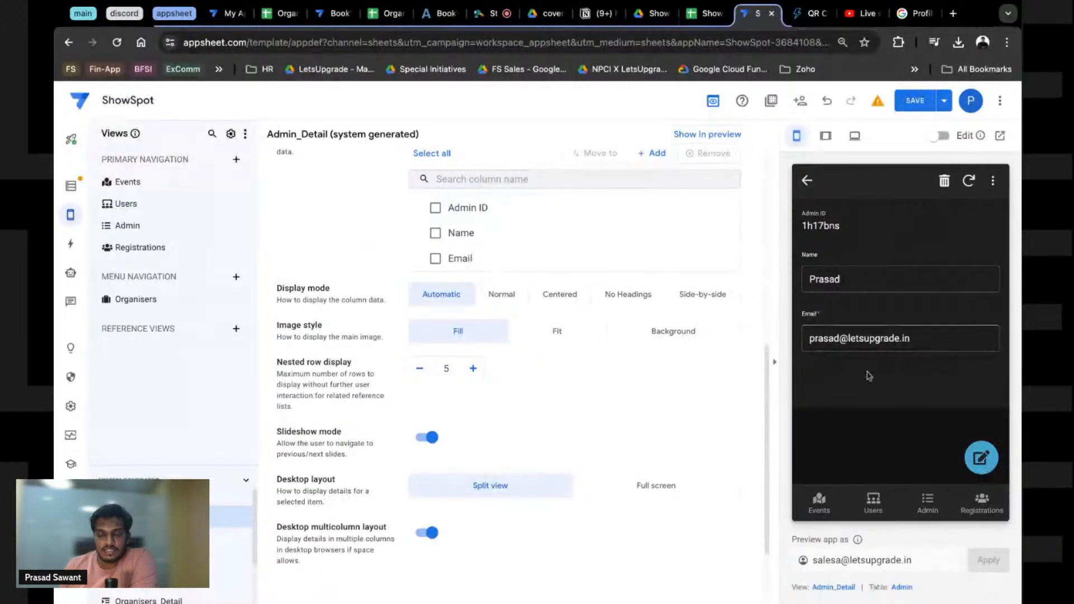
{"action": "scroll", "coordinate": [484, 413], "scroll_direction": "up", "scroll_amount": 1}
{"action": "scroll", "coordinate": [482, 413], "scroll_direction": "up", "scroll_amount": 3}
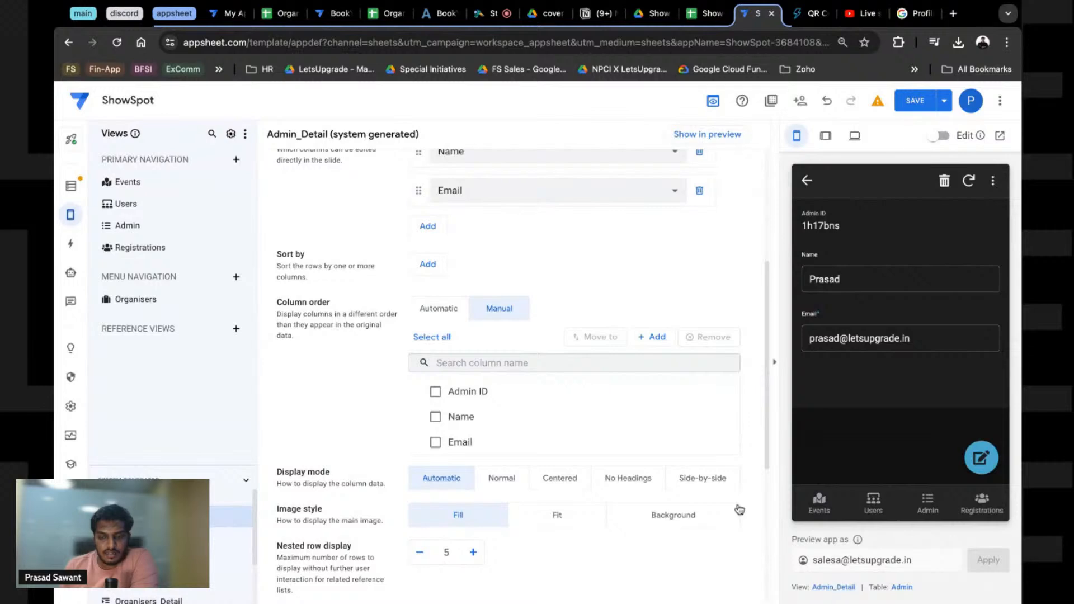
{"action": "scroll", "coordinate": [633, 453], "scroll_direction": "down", "scroll_amount": 3}
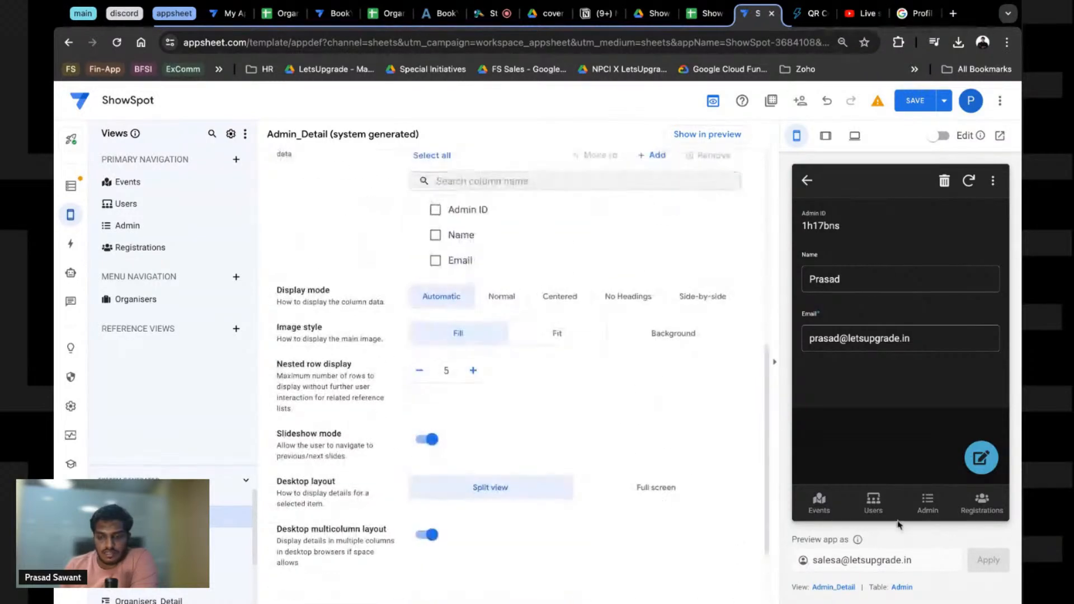
Step: Turn the Admin view's Show action bar off, preview an admin row, then turn it back on
{"action": "left_click", "coordinate": [810, 182]}
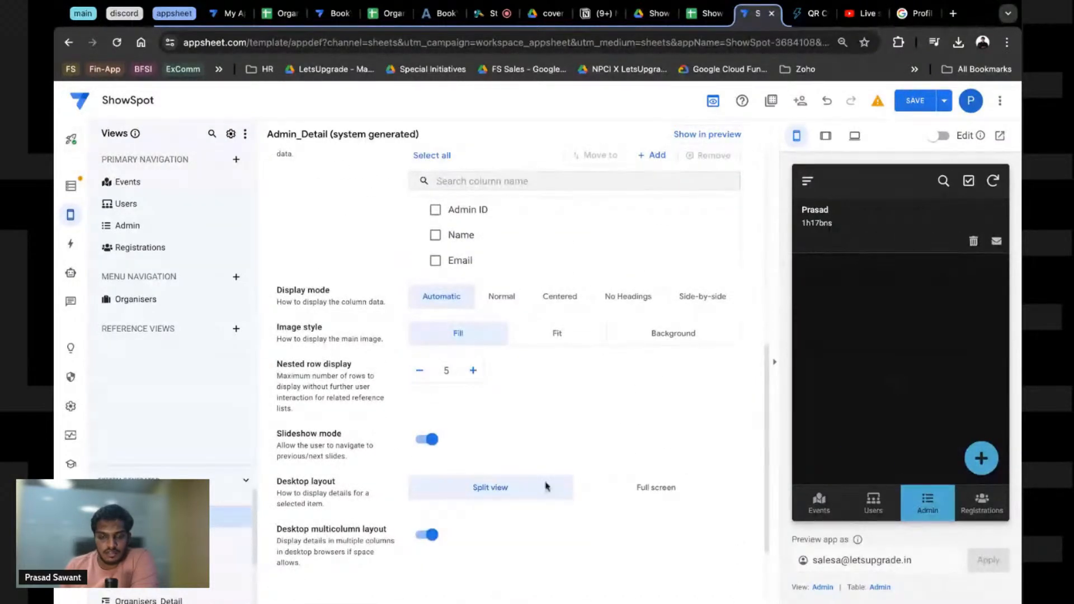
{"action": "left_click", "coordinate": [822, 586]}
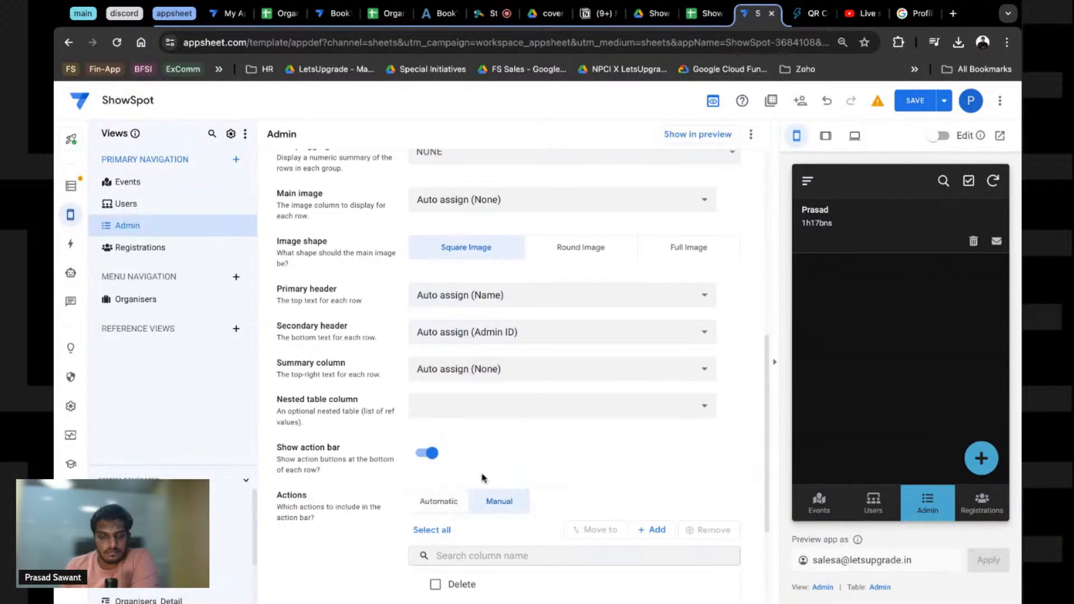
{"action": "scroll", "coordinate": [520, 470], "scroll_direction": "down", "scroll_amount": 3}
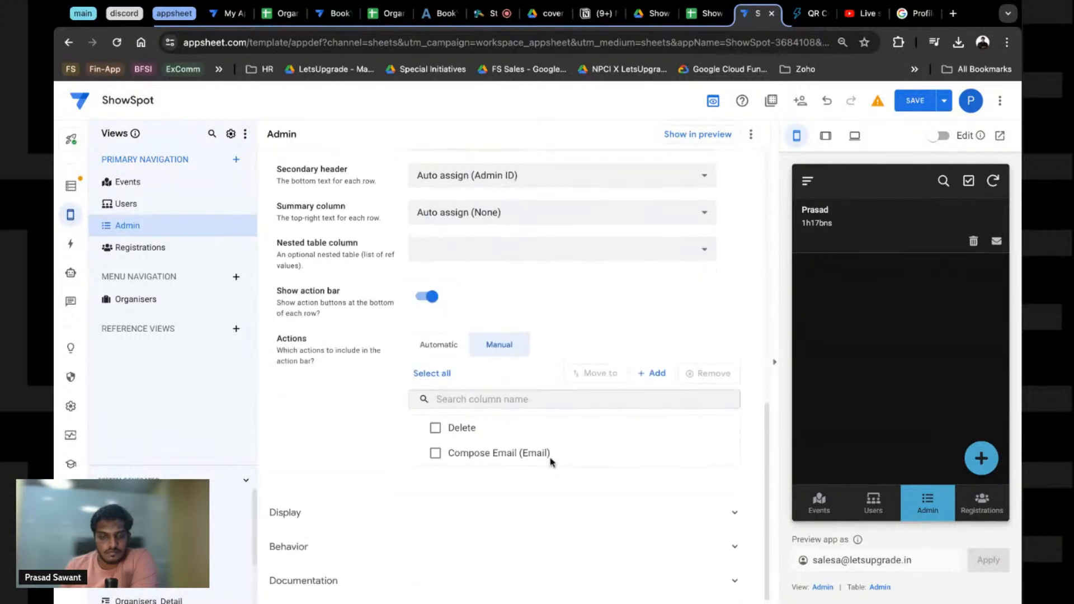
{"action": "left_click", "coordinate": [871, 207]}
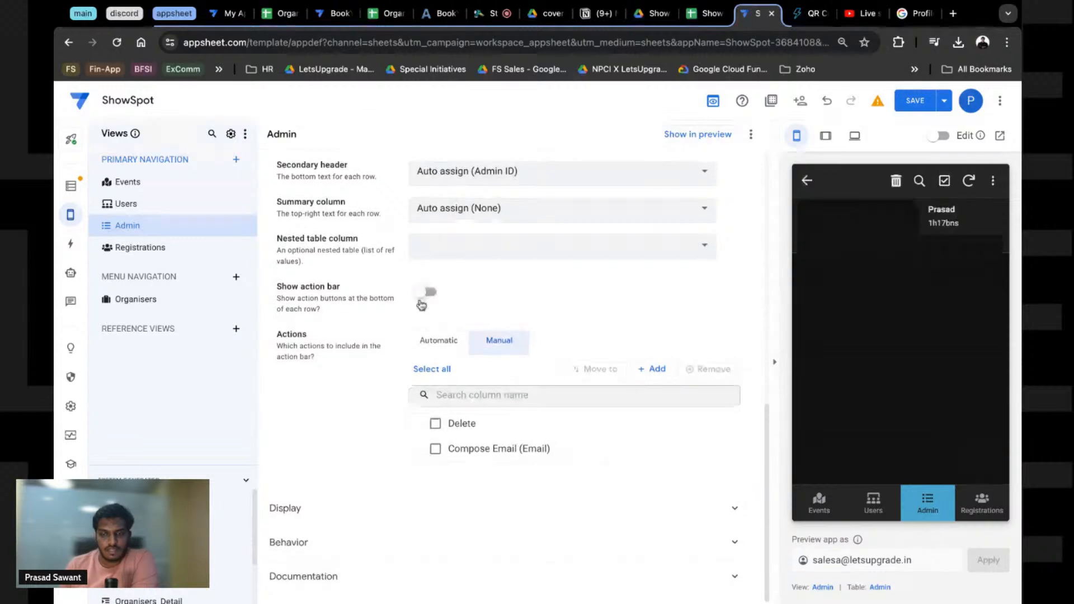
{"action": "left_click", "coordinate": [425, 295]}
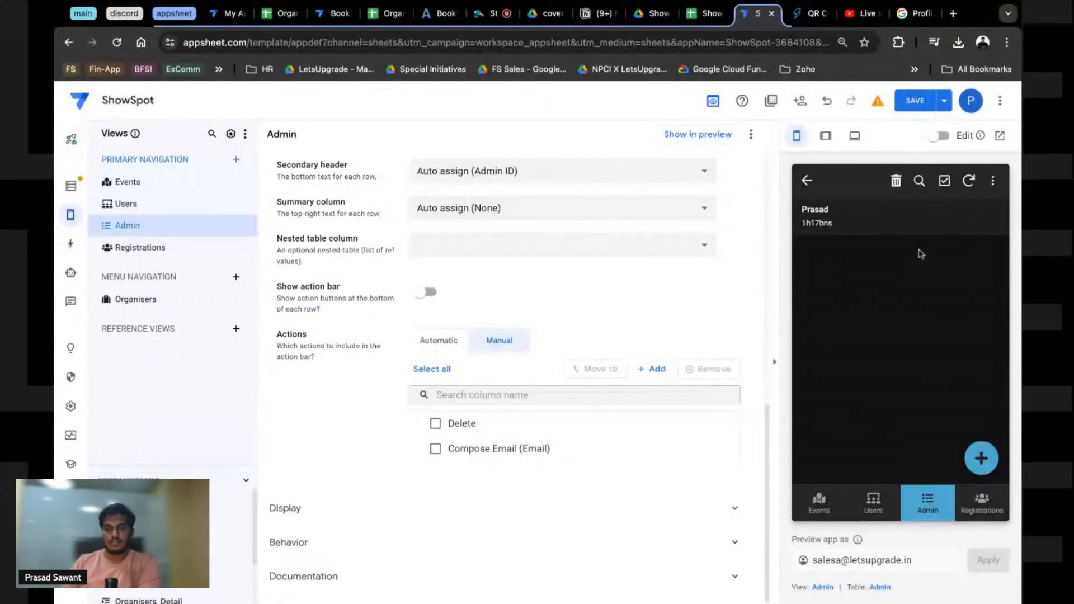
{"action": "left_click", "coordinate": [899, 230]}
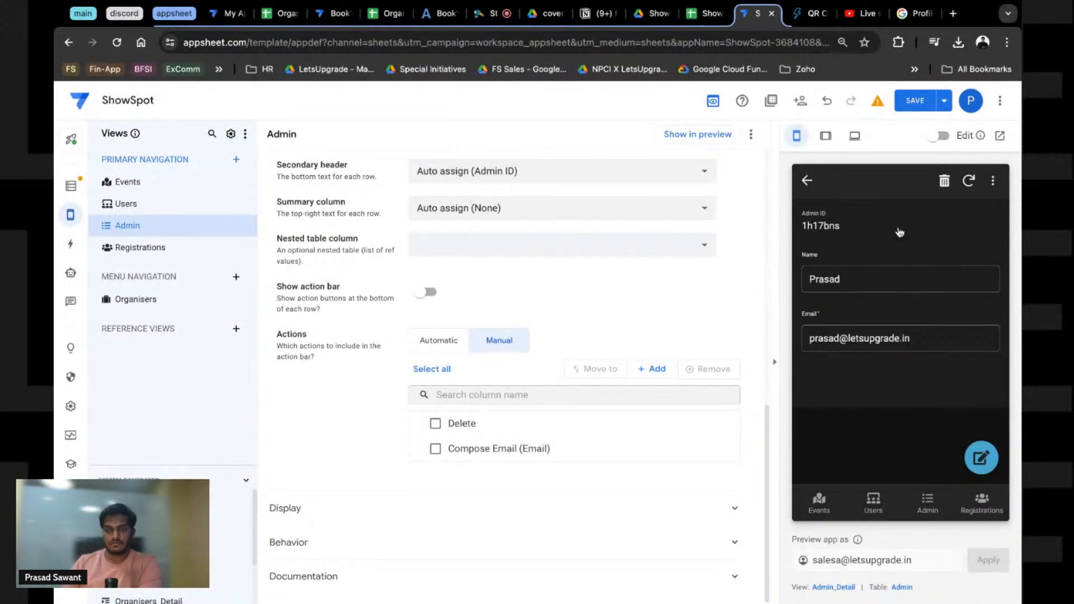
{"action": "left_click", "coordinate": [426, 293]}
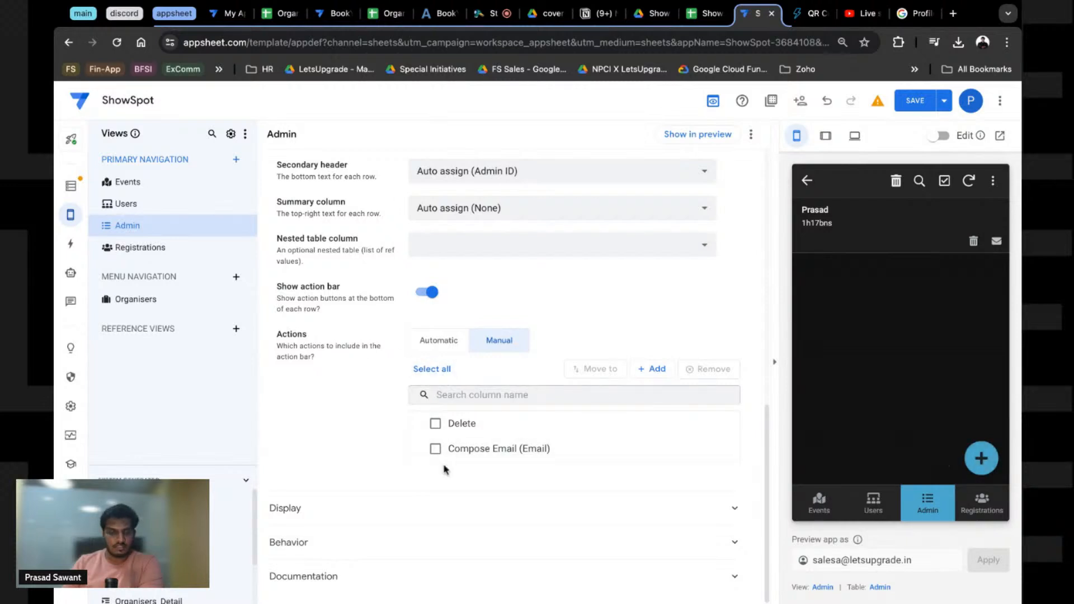
Step: Save the app so the preview re-syncs the updated Admin view
{"action": "scroll", "coordinate": [344, 432], "scroll_direction": "up", "scroll_amount": 2}
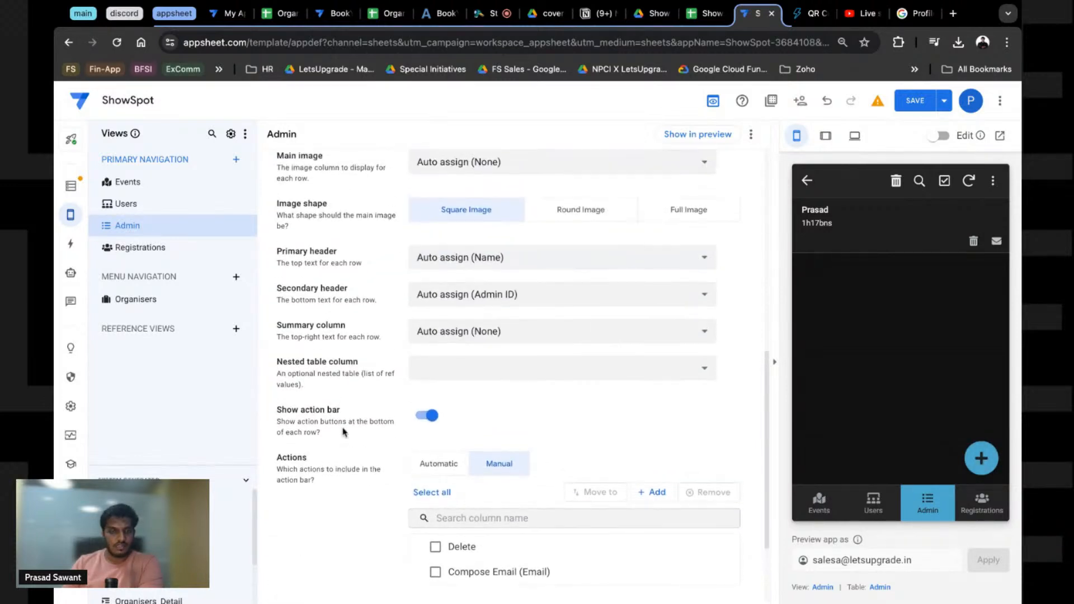
{"action": "left_click", "coordinate": [907, 106]}
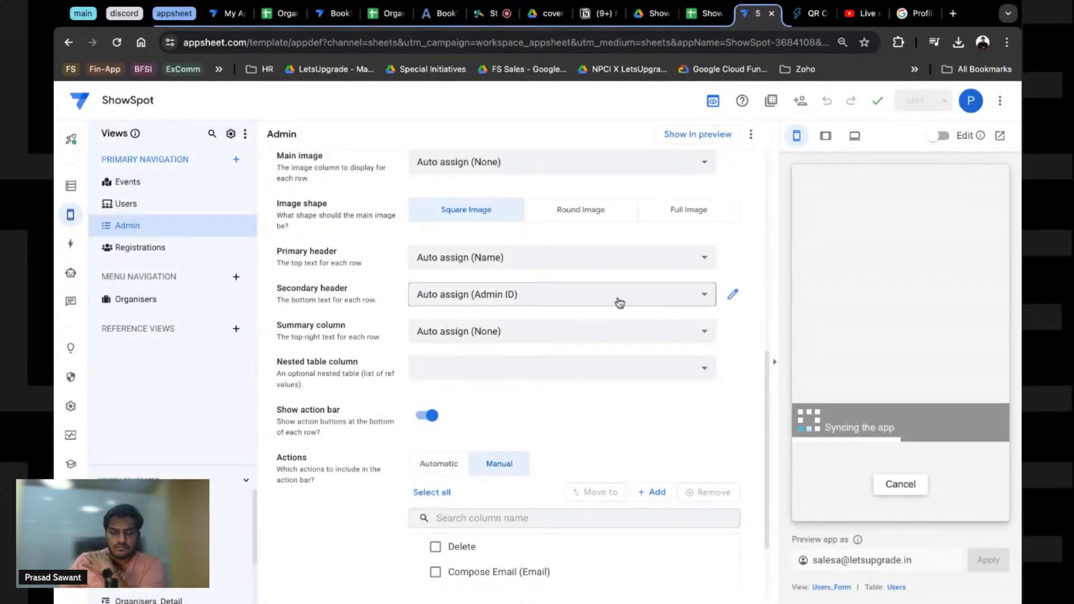
{"action": "scroll", "coordinate": [458, 386], "scroll_direction": "down", "scroll_amount": 1}
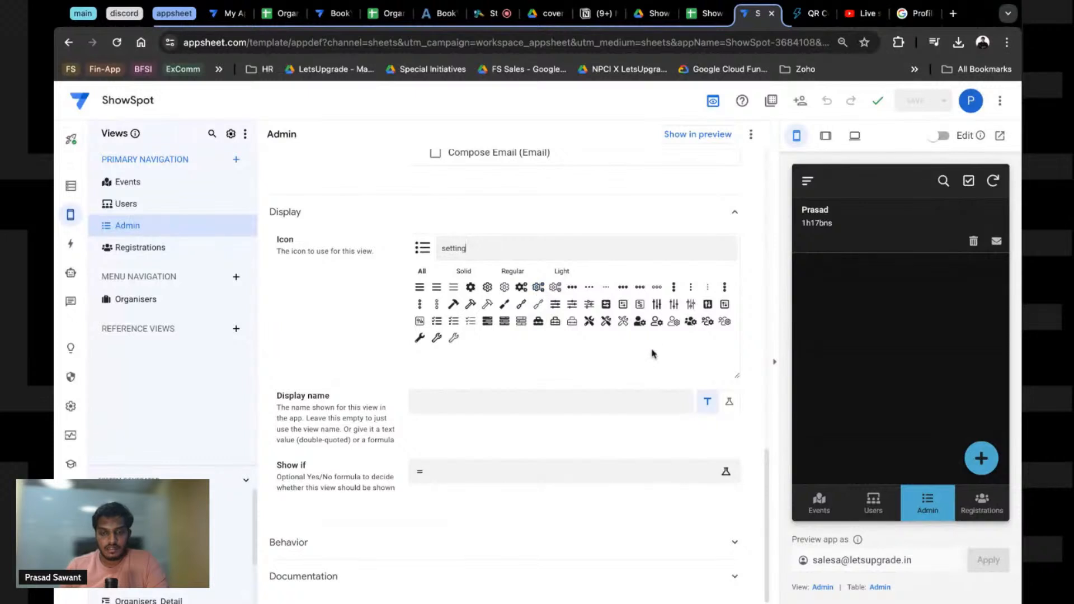
Step: Choose the solid people-with-gear icon for the Admin view and check the preview's tabs
{"action": "left_click", "coordinate": [674, 322]}
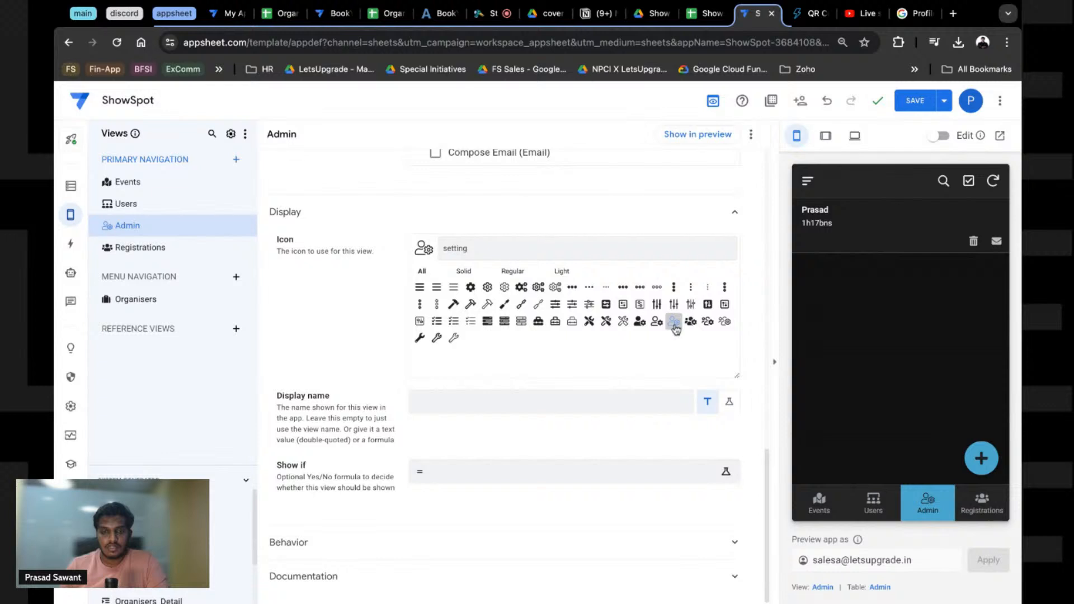
{"action": "left_click", "coordinate": [640, 321]}
{"action": "left_click", "coordinate": [819, 506]}
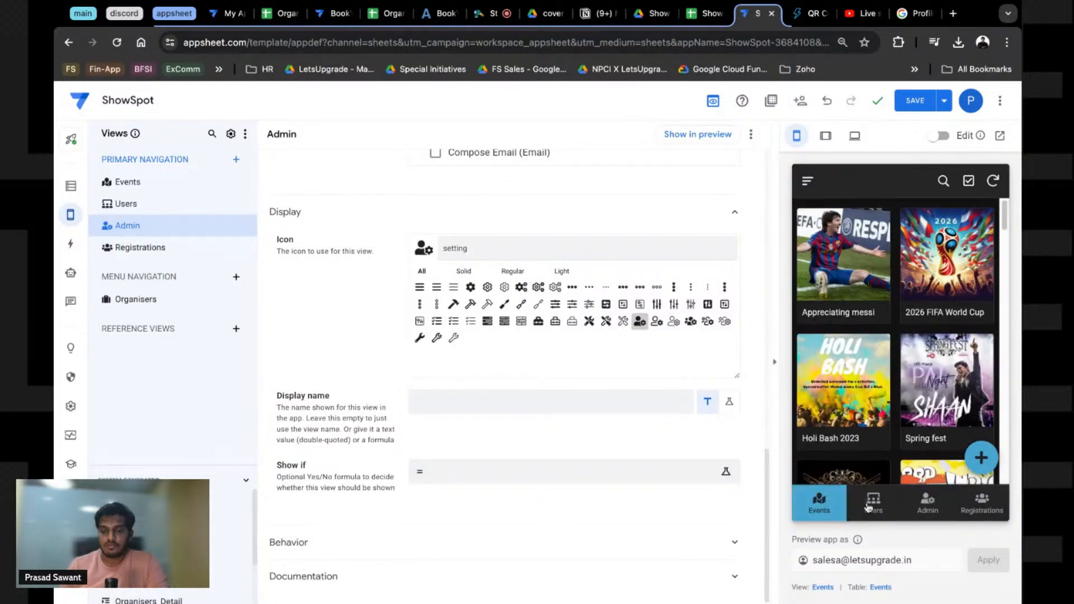
{"action": "left_click", "coordinate": [872, 508]}
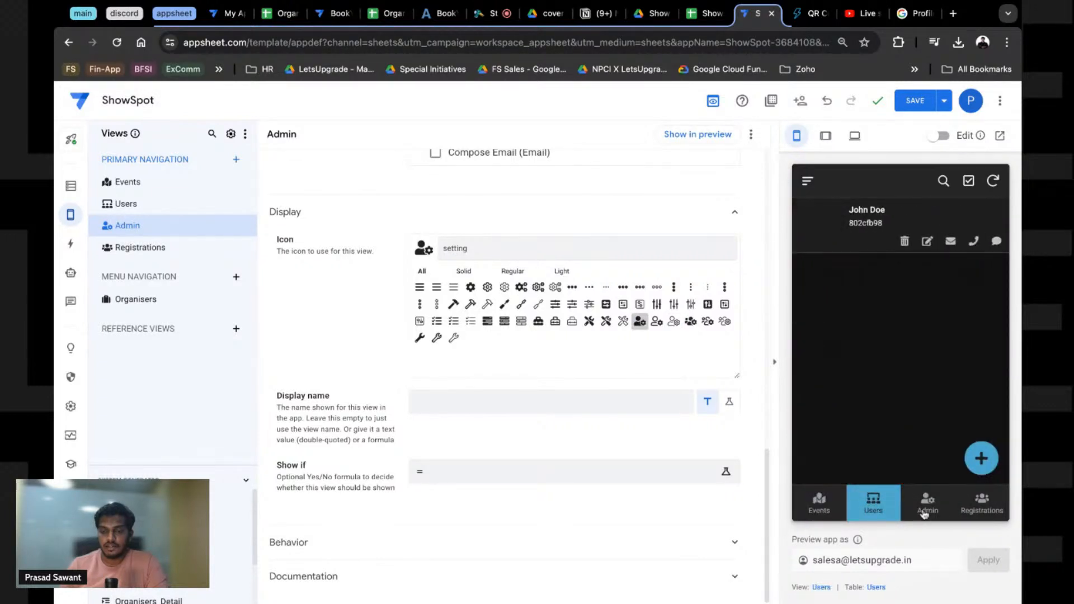
{"action": "left_click", "coordinate": [926, 511]}
{"action": "left_click", "coordinate": [978, 513]}
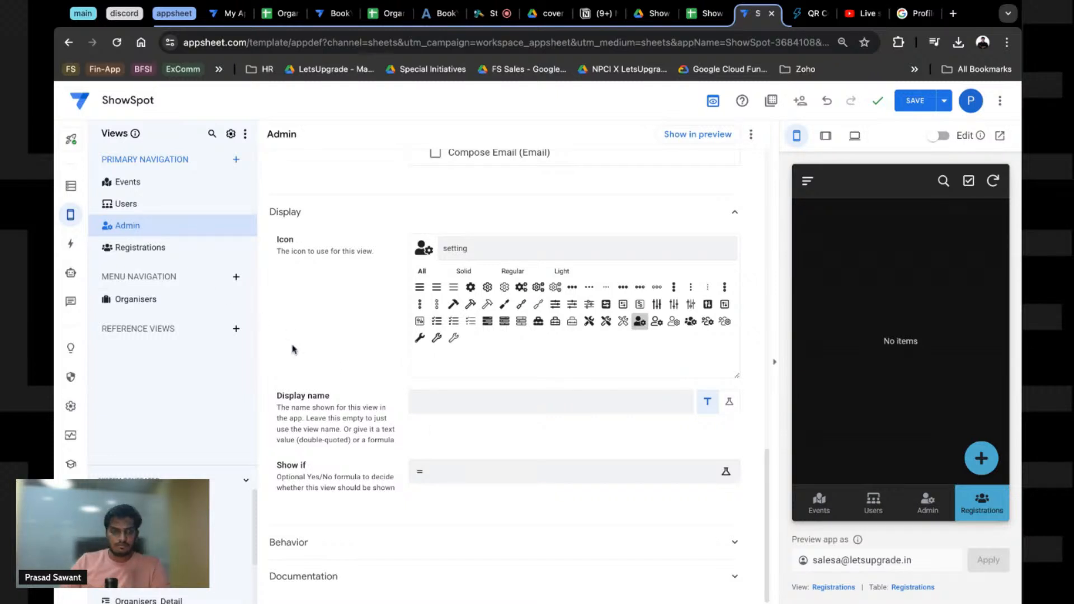
Step: Save the new Admin icon, confirm it on the preview's Admin tab, and glance at the ShowSpot spreadsheet
{"action": "left_click", "coordinate": [907, 109]}
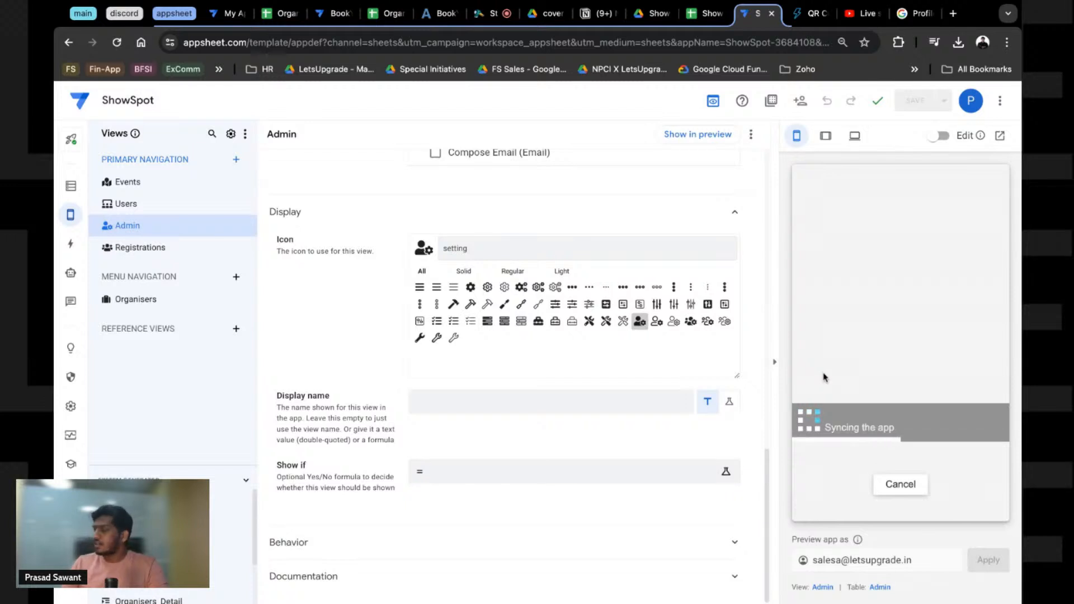
{"action": "left_click", "coordinate": [929, 504]}
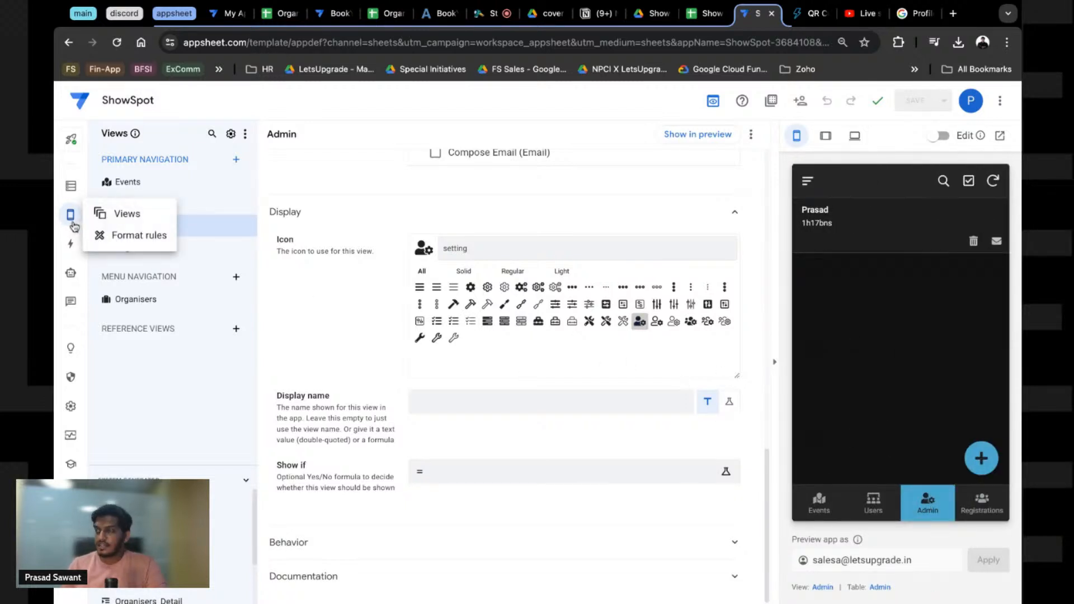
{"action": "left_click", "coordinate": [872, 506]}
{"action": "left_click", "coordinate": [927, 503]}
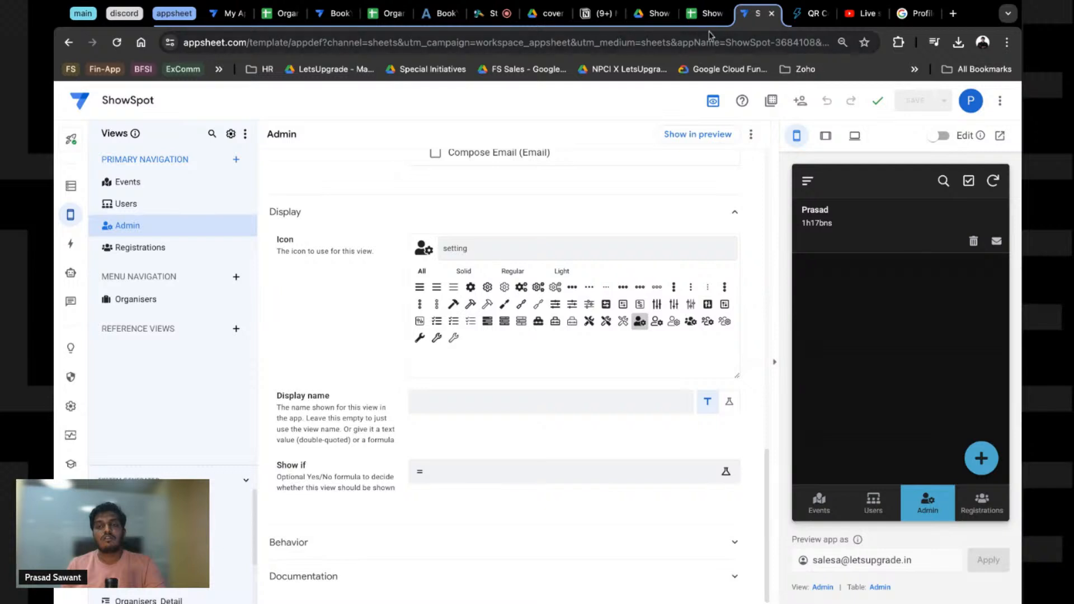
{"action": "left_click", "coordinate": [702, 16]}
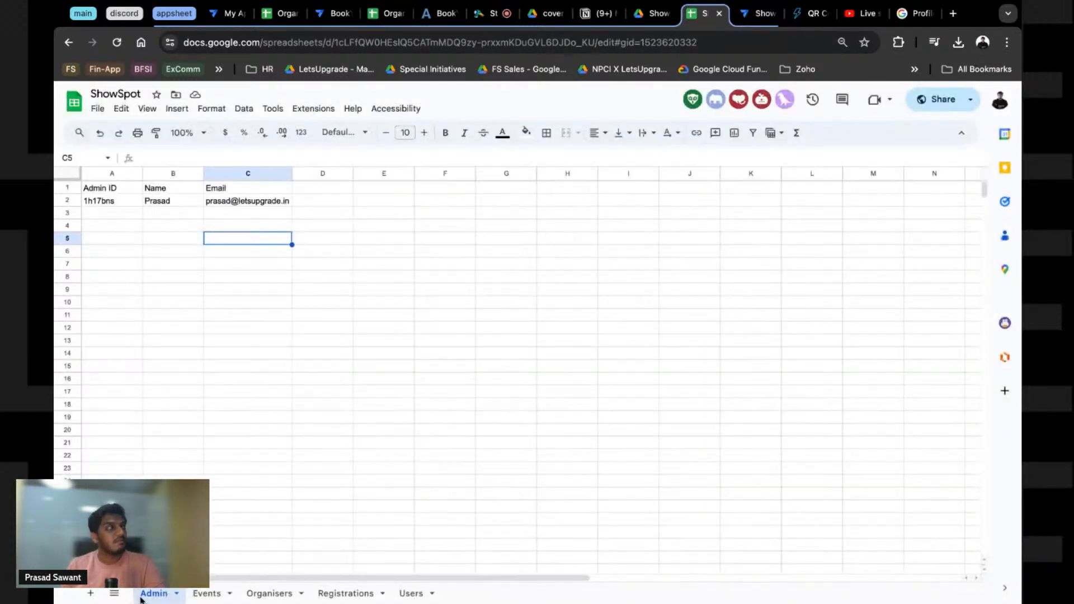
{"action": "left_click", "coordinate": [757, 13]}
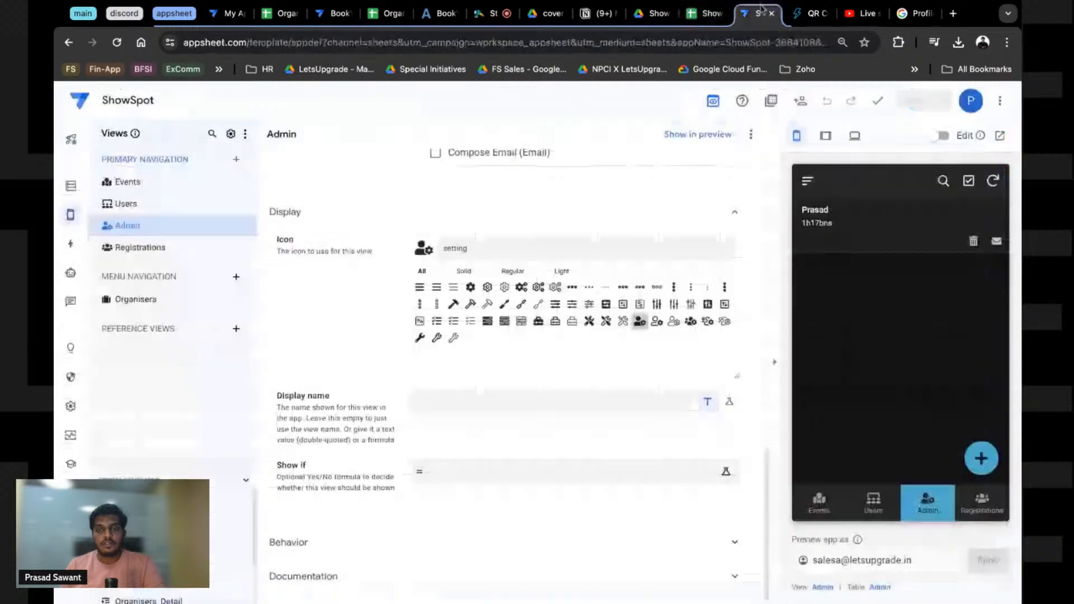
{"action": "scroll", "coordinate": [308, 400], "scroll_direction": "up", "scroll_amount": 6}
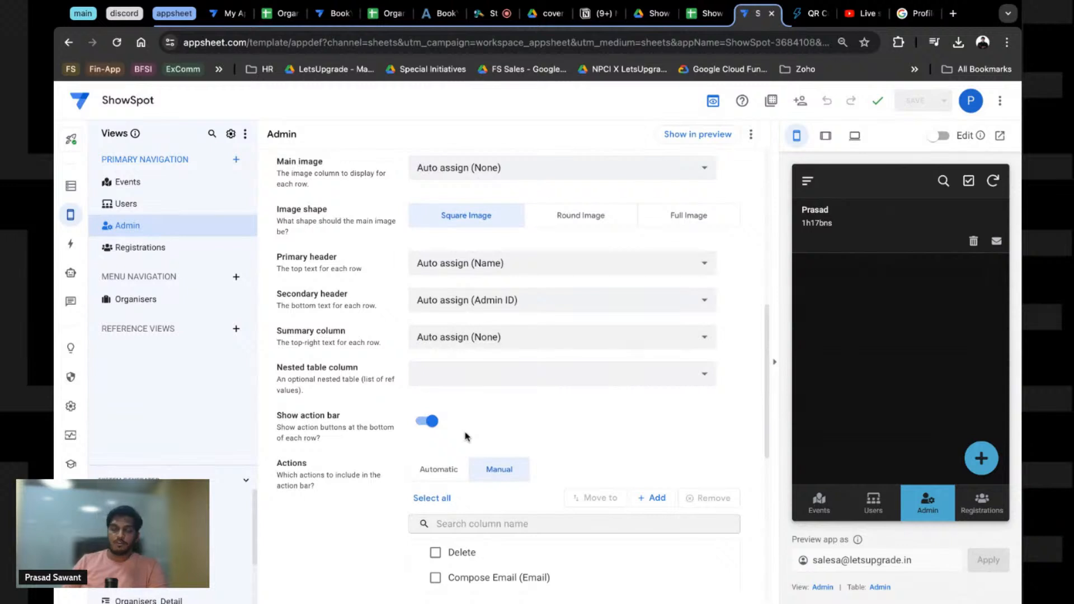
{"action": "left_click", "coordinate": [71, 186]}
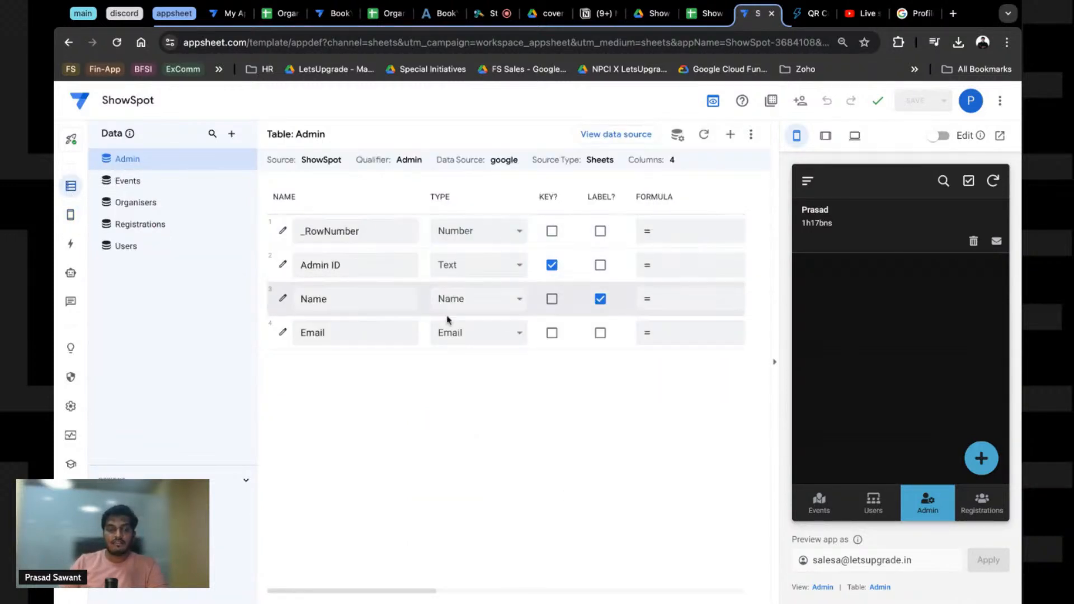
{"action": "scroll", "coordinate": [374, 594], "scroll_direction": "right", "scroll_amount": 5}
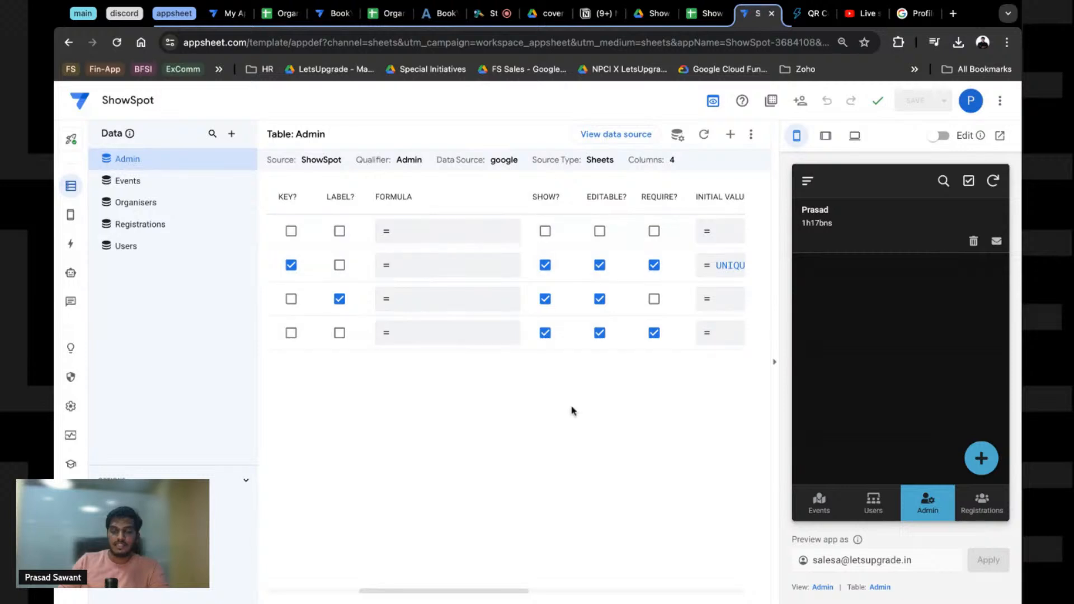
{"action": "scroll", "coordinate": [421, 589], "scroll_direction": "left", "scroll_amount": 5}
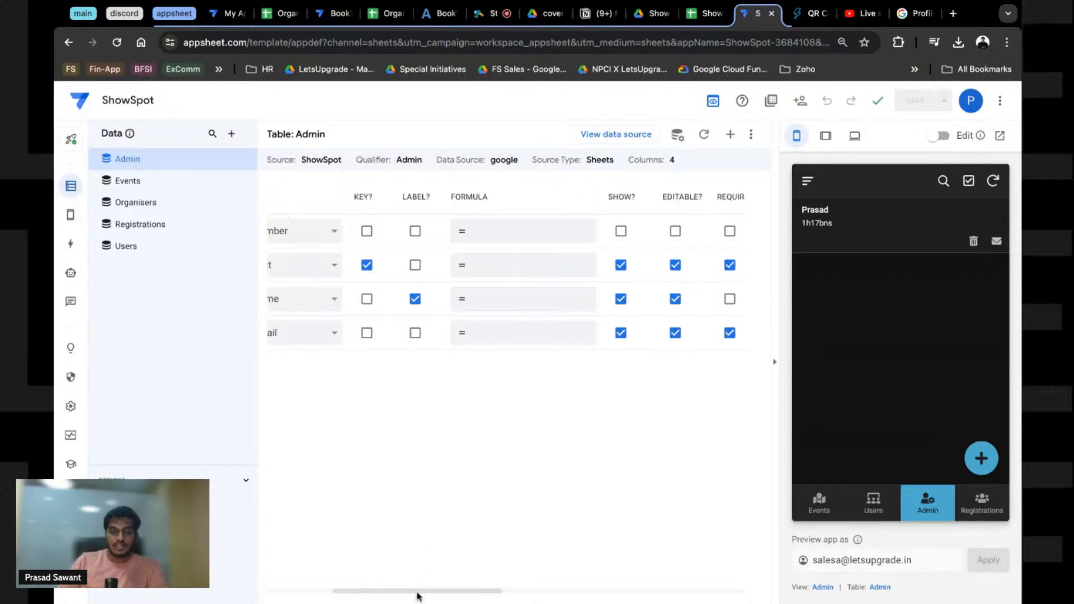
{"action": "left_click", "coordinate": [282, 264]}
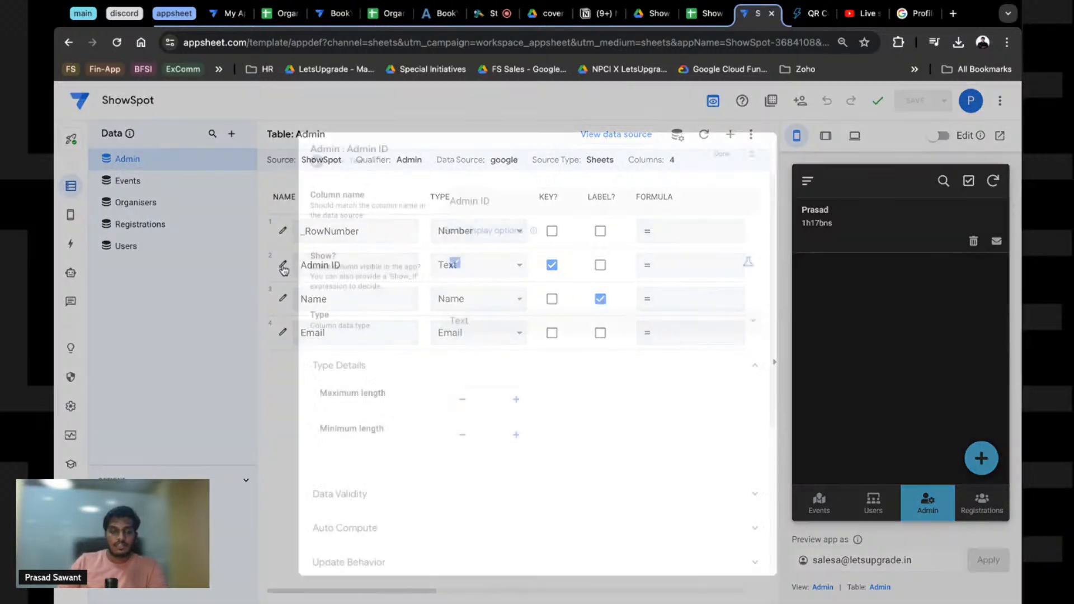
{"action": "scroll", "coordinate": [392, 424], "scroll_direction": "down", "scroll_amount": 5}
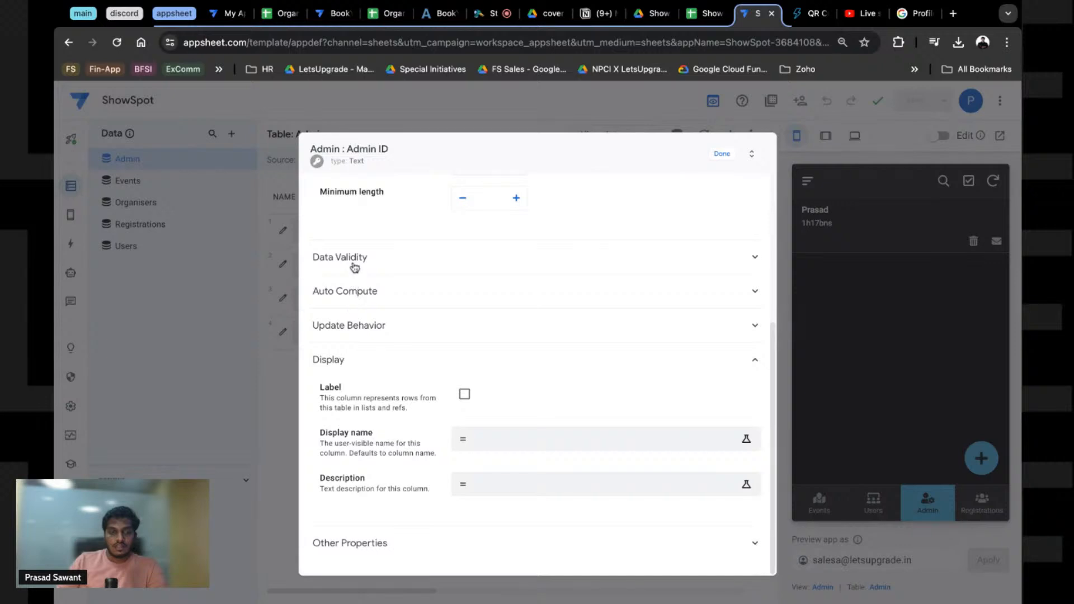
{"action": "scroll", "coordinate": [368, 372], "scroll_direction": "up", "scroll_amount": 5}
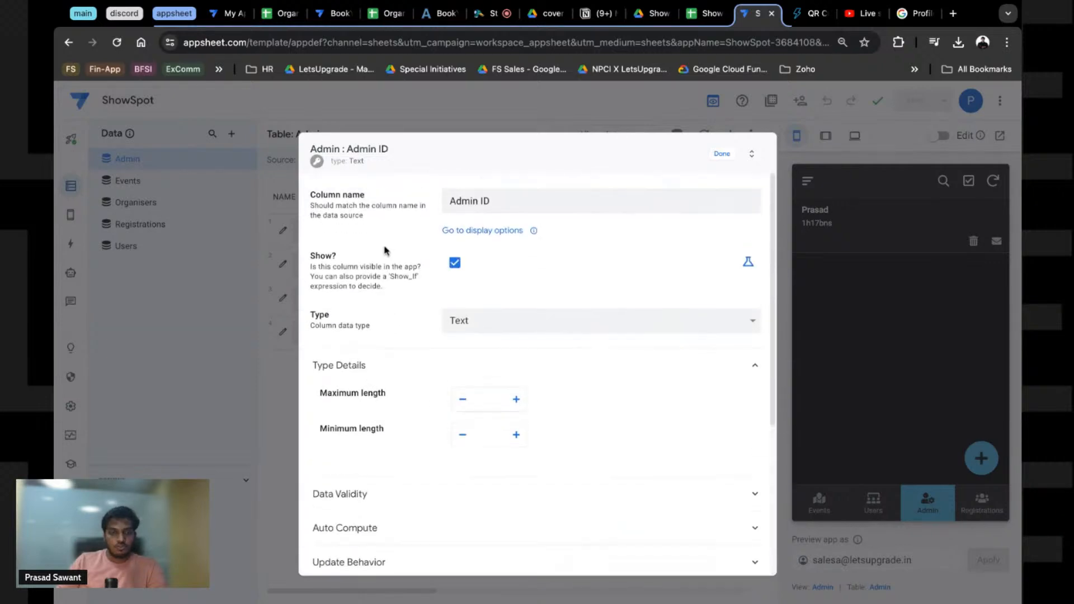
{"action": "left_click_drag", "start_coordinate": [310, 258], "coordinate": [336, 258]}
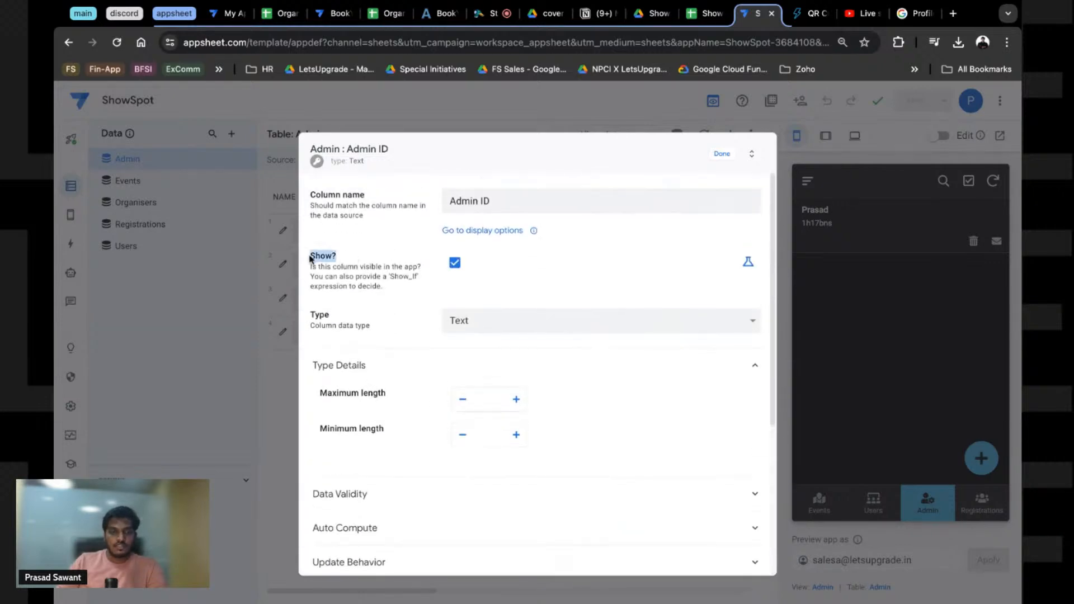
{"action": "left_click", "coordinate": [748, 262]}
{"action": "left_click", "coordinate": [749, 263]}
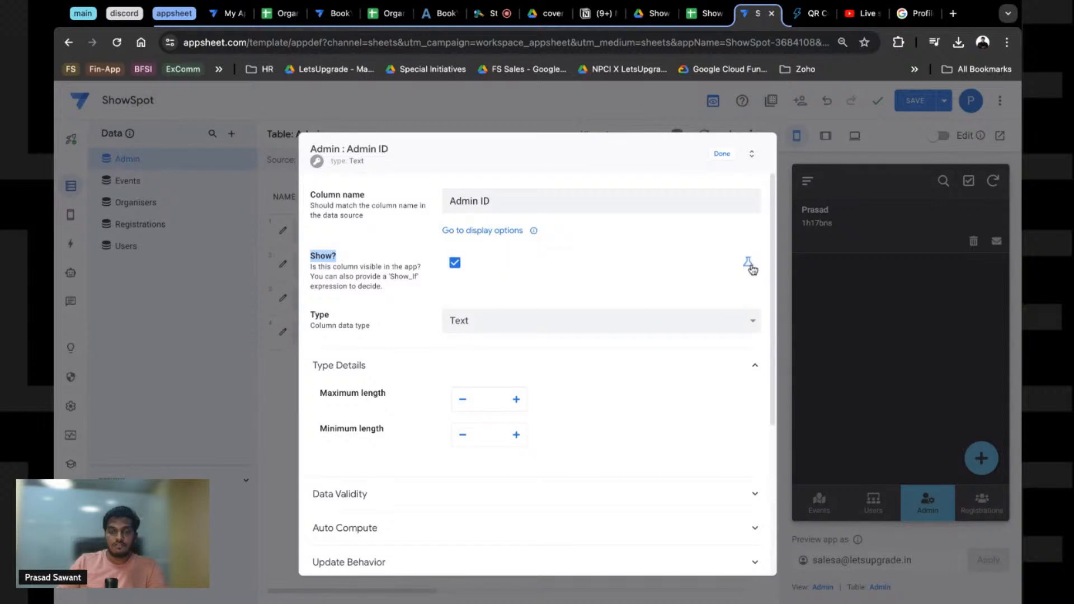
{"action": "left_click", "coordinate": [722, 155]}
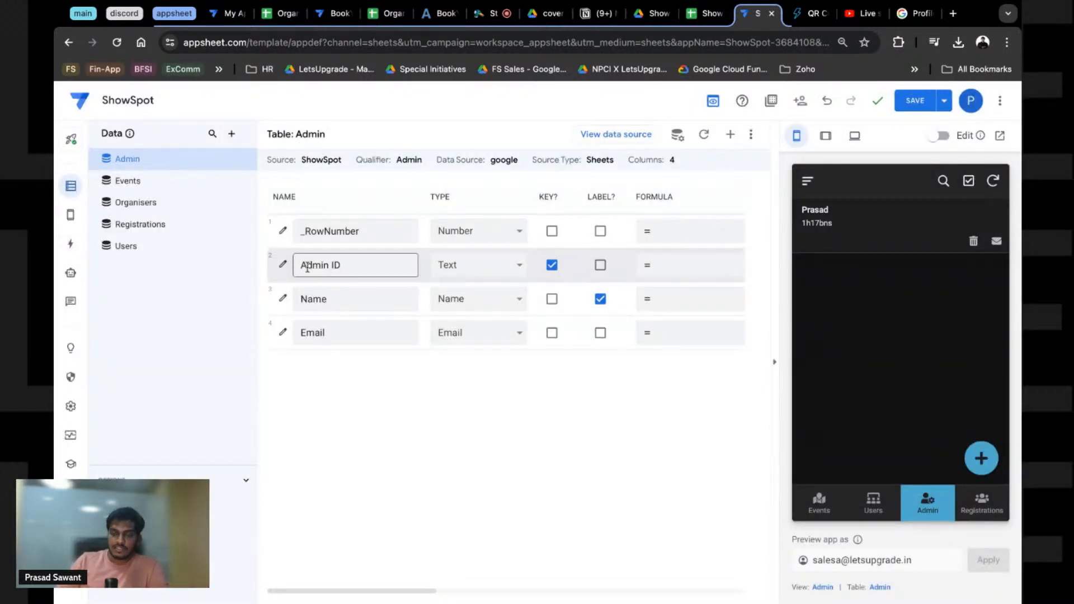
{"action": "left_click", "coordinate": [70, 215]}
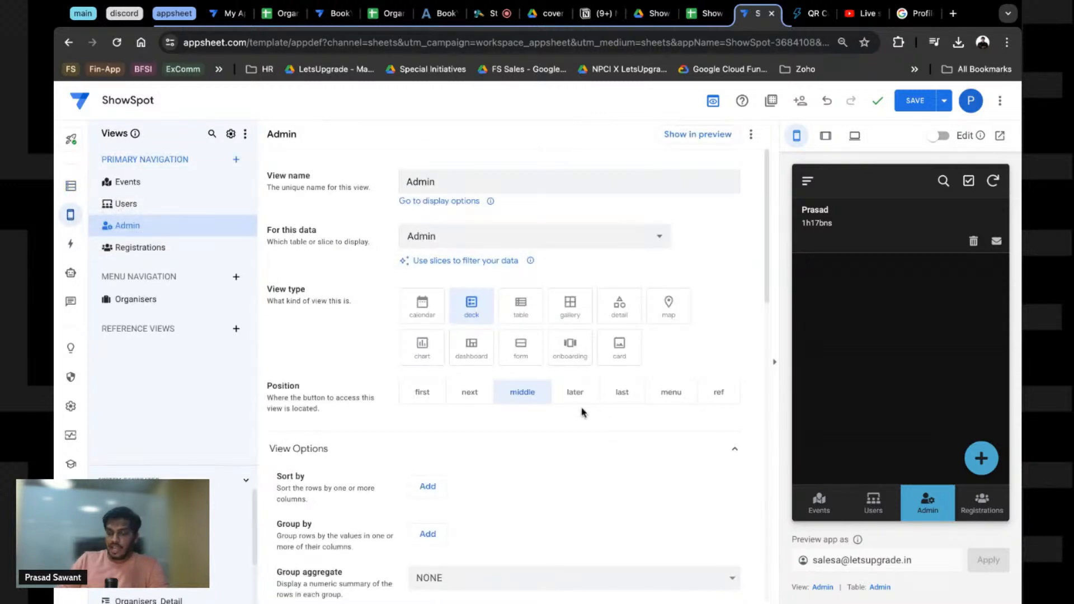
Step: View an admin record's details in the preview, then return to the Admin list
{"action": "scroll", "coordinate": [473, 442], "scroll_direction": "down", "scroll_amount": 2}
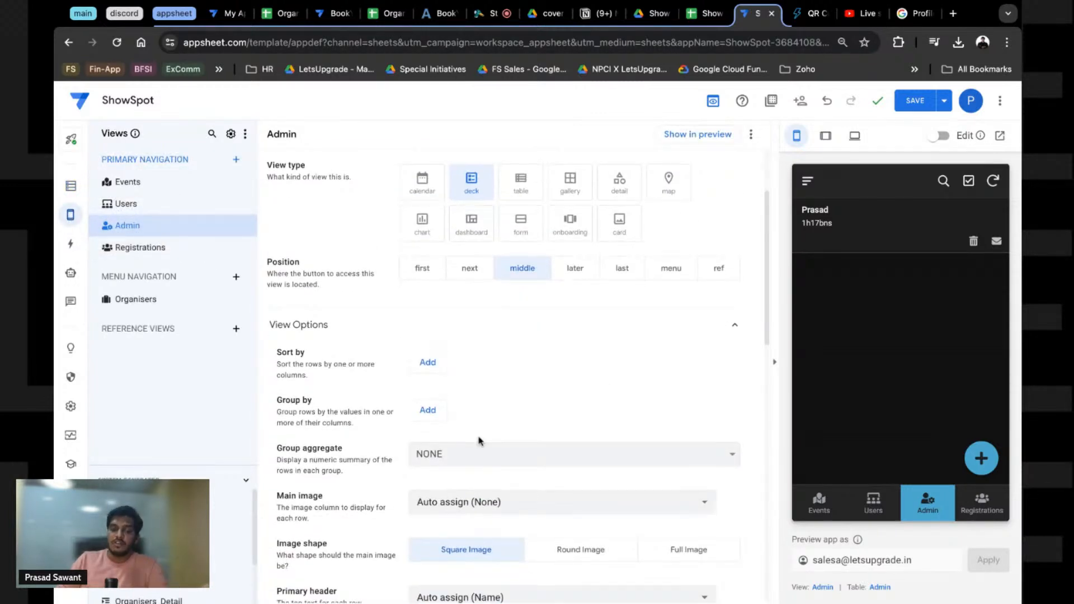
{"action": "scroll", "coordinate": [479, 439], "scroll_direction": "down", "scroll_amount": 6}
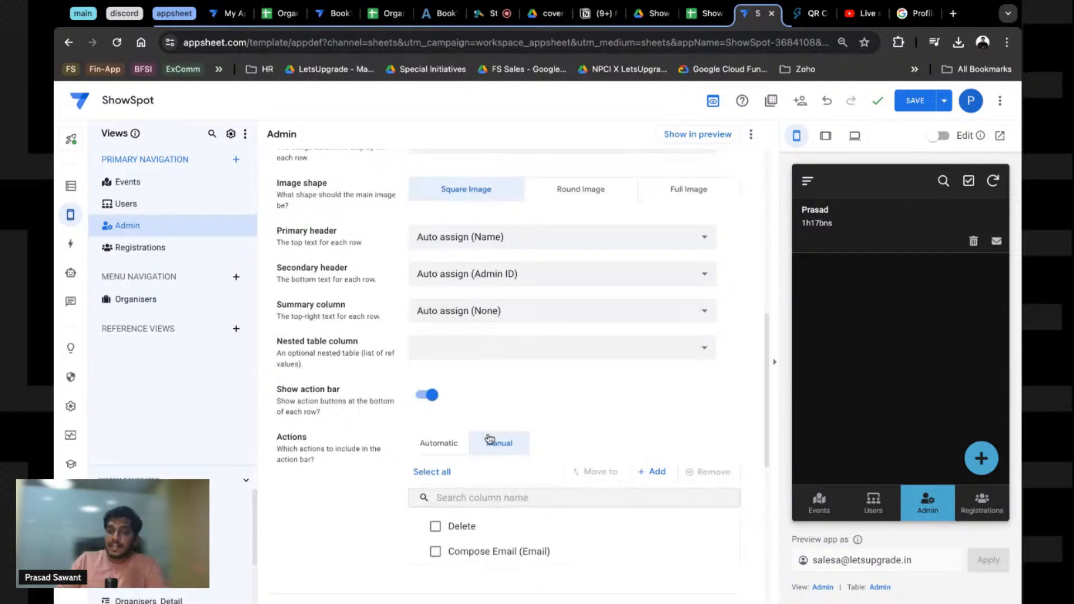
{"action": "left_click", "coordinate": [830, 254]}
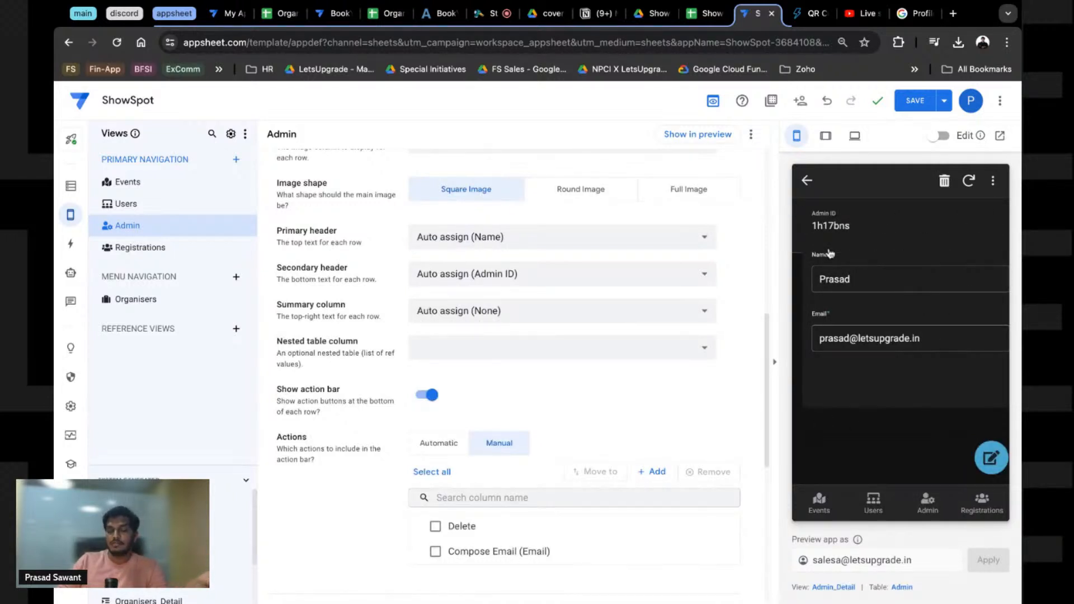
{"action": "left_click", "coordinate": [942, 507]}
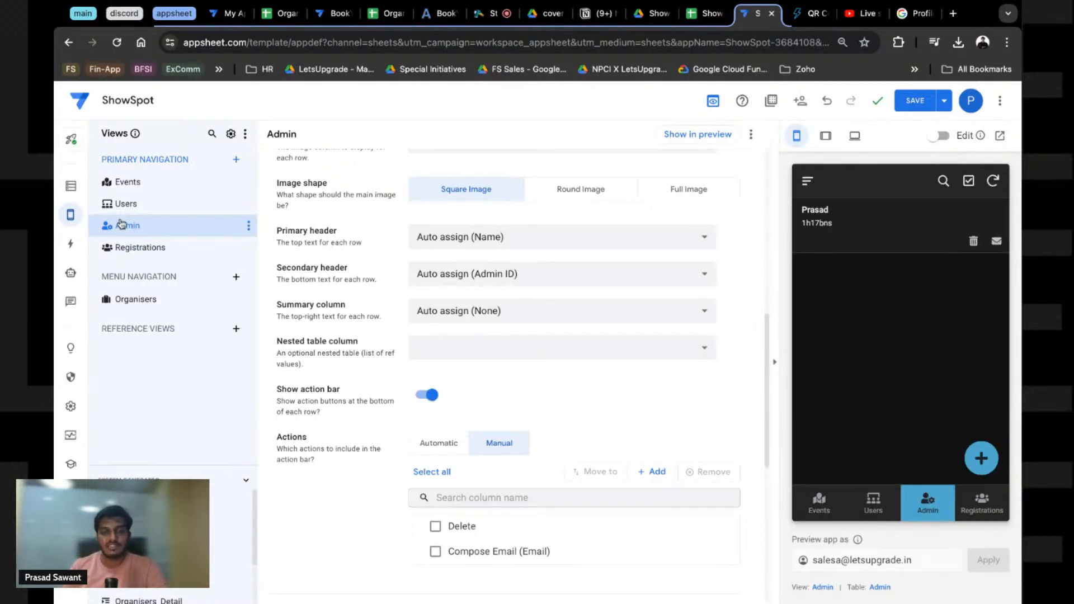
Step: Save the app and bring the Admin view's Display > Show if setting into view
{"action": "left_click", "coordinate": [915, 105]}
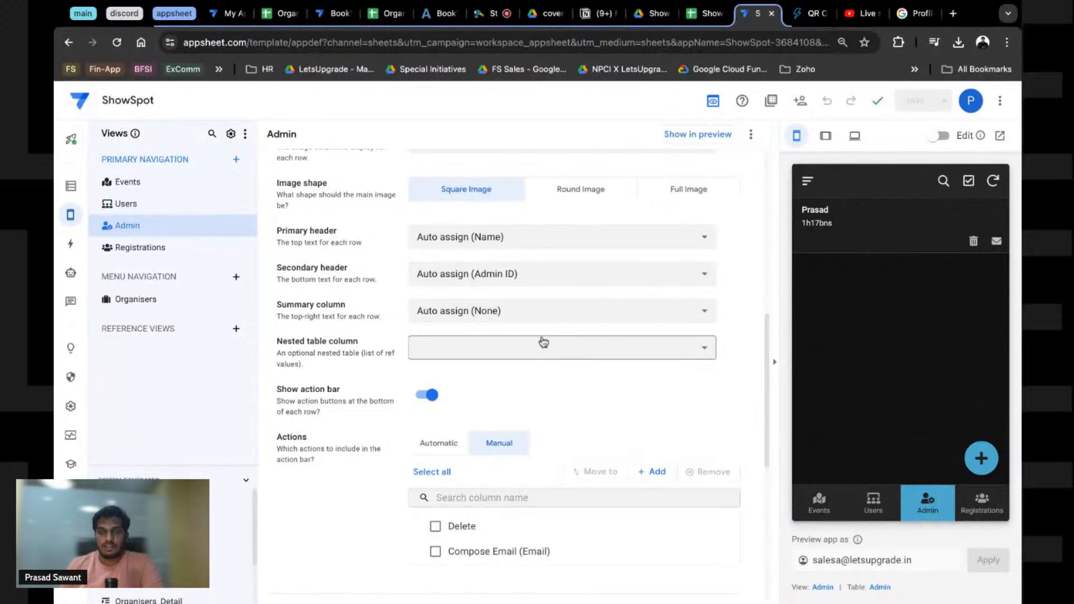
{"action": "scroll", "coordinate": [487, 350], "scroll_direction": "down", "scroll_amount": 4}
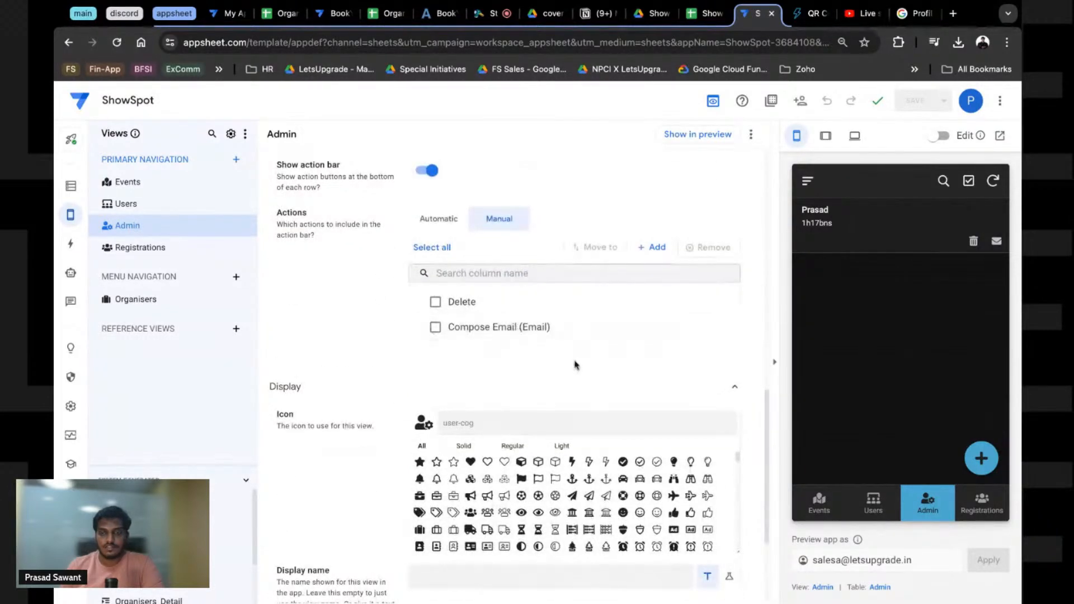
{"action": "scroll", "coordinate": [449, 471], "scroll_direction": "down", "scroll_amount": 3}
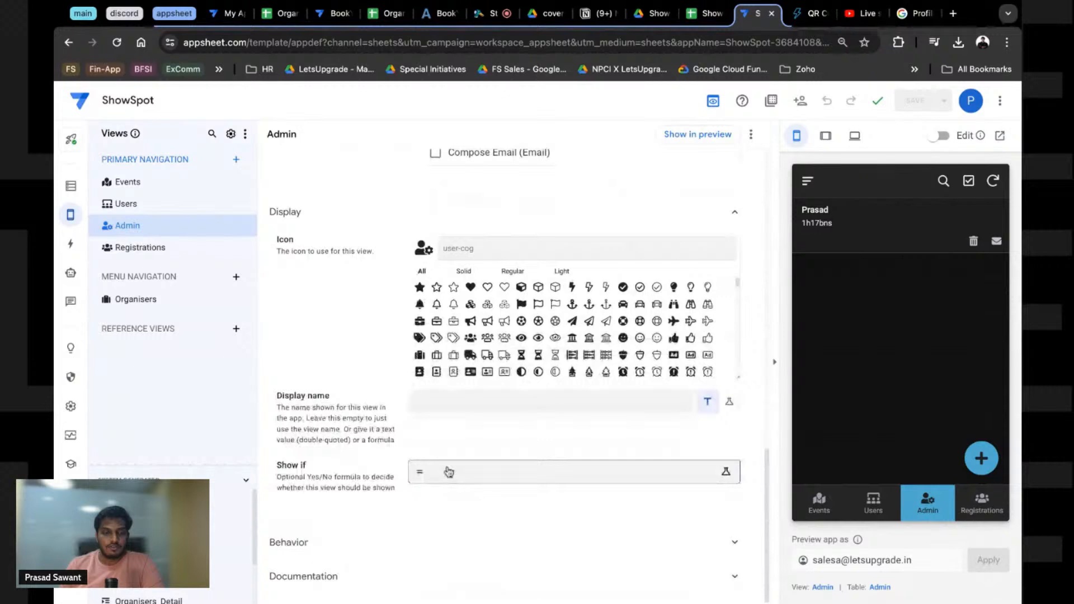
Step: Insert the IN() example from the Expression Assistant into the Show if condition
{"action": "left_click", "coordinate": [448, 471]}
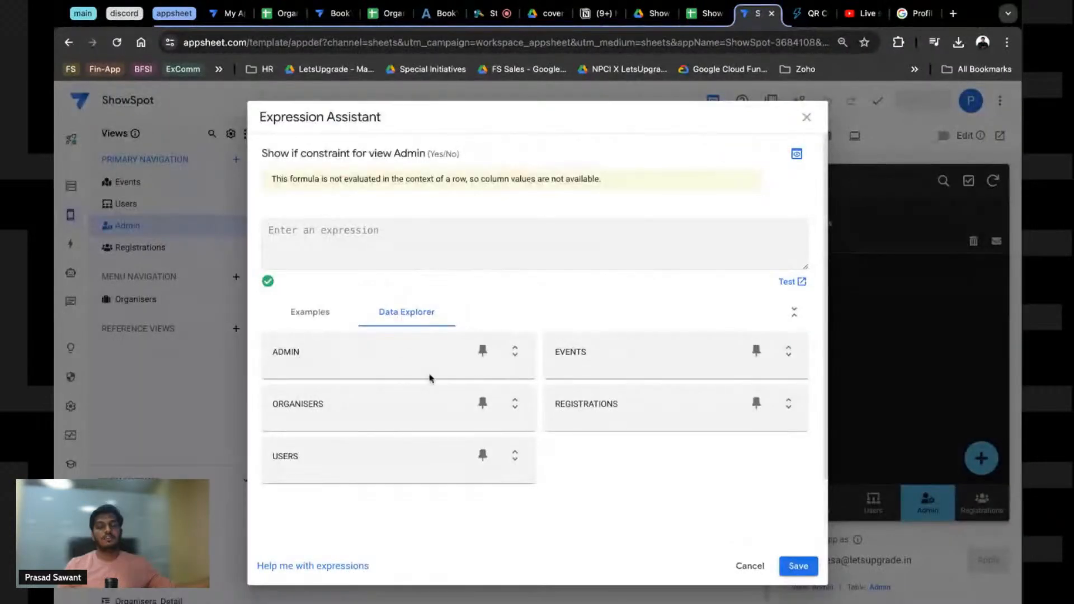
{"action": "left_click", "coordinate": [295, 262]}
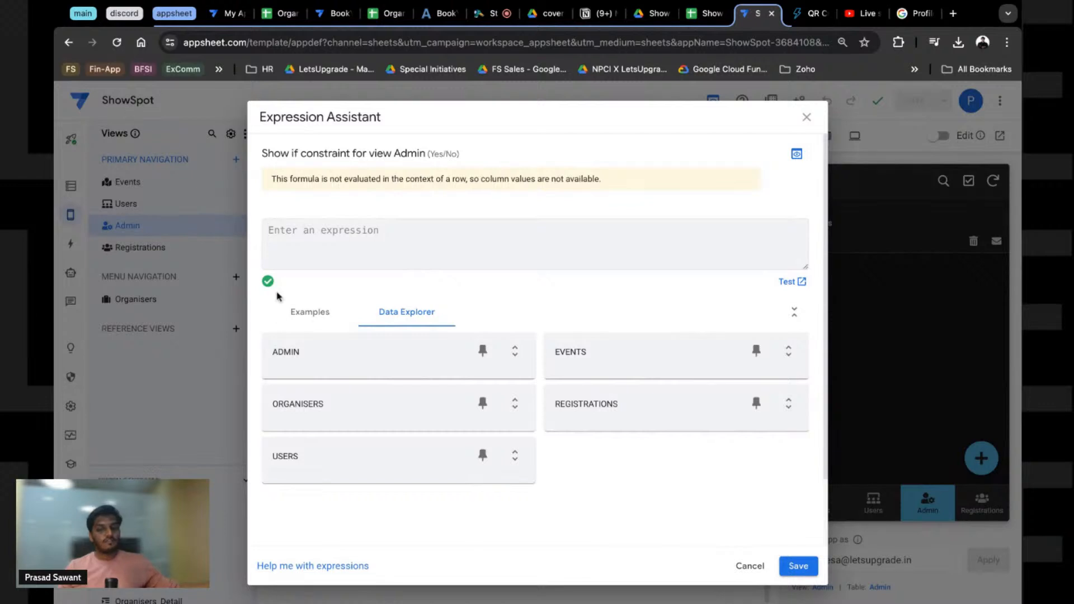
{"action": "scroll", "coordinate": [311, 353], "scroll_direction": "down", "scroll_amount": 2}
{"action": "left_click", "coordinate": [321, 226]}
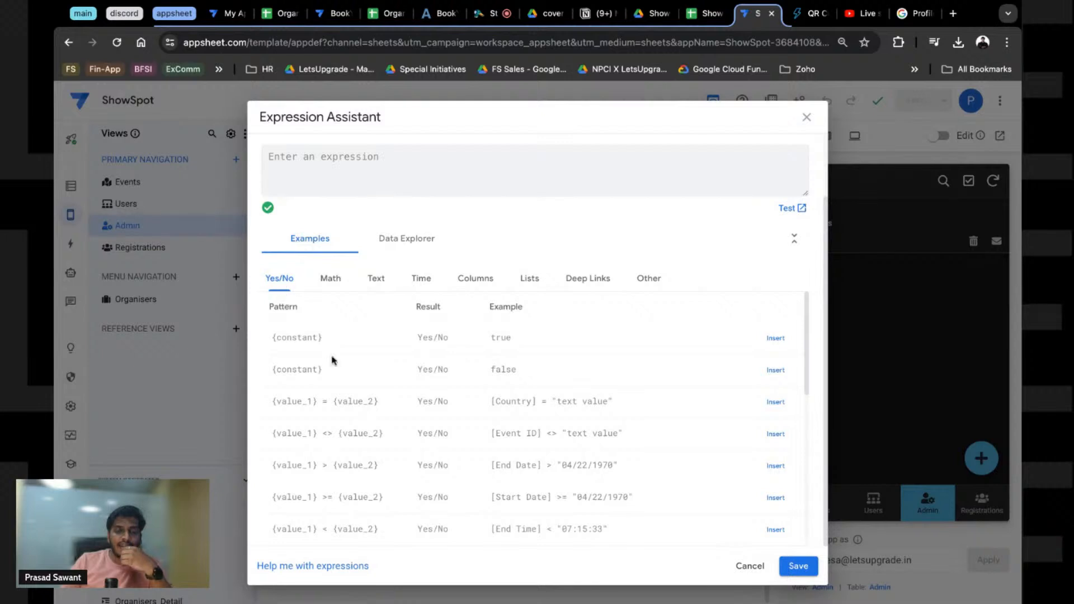
{"action": "scroll", "coordinate": [330, 369], "scroll_direction": "down", "scroll_amount": 5}
{"action": "scroll", "coordinate": [330, 384], "scroll_direction": "down", "scroll_amount": 3}
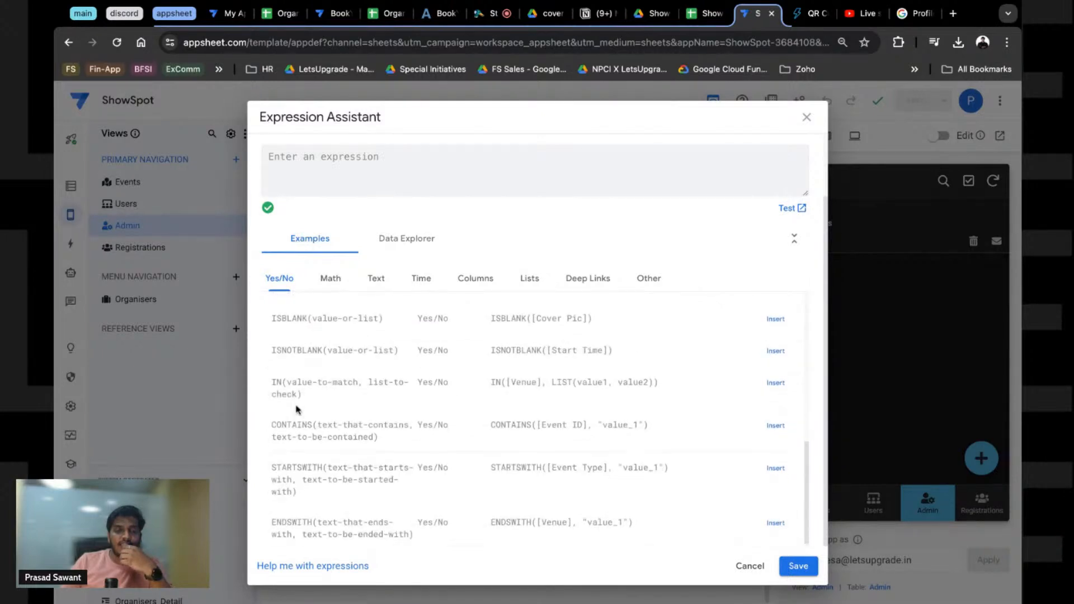
{"action": "left_click_drag", "start_coordinate": [272, 382], "coordinate": [303, 394]}
{"action": "left_click", "coordinate": [374, 394]}
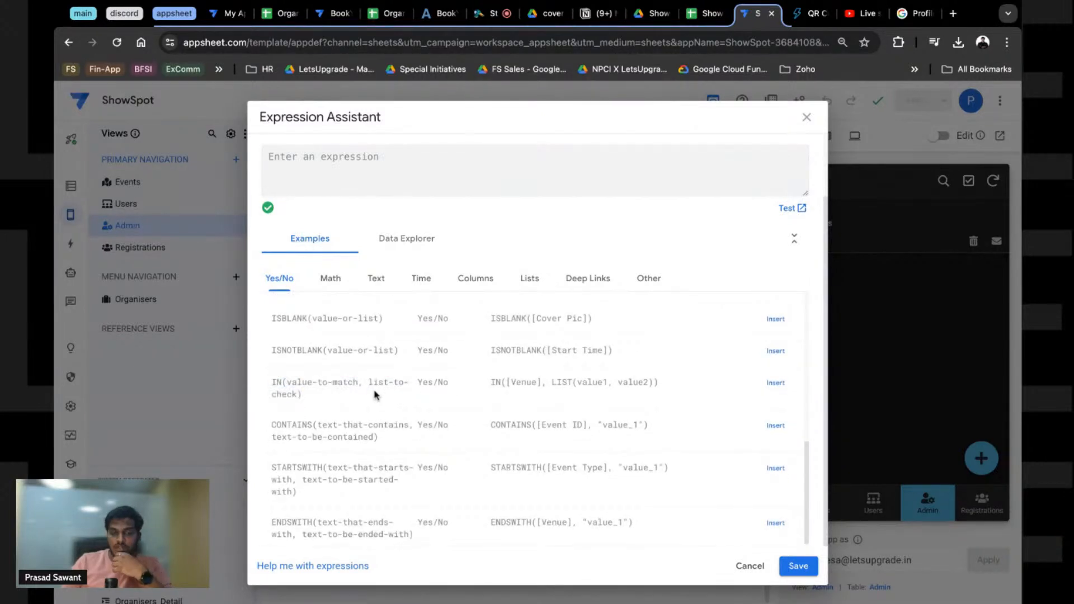
{"action": "scroll", "coordinate": [374, 394], "scroll_direction": "up", "scroll_amount": 5}
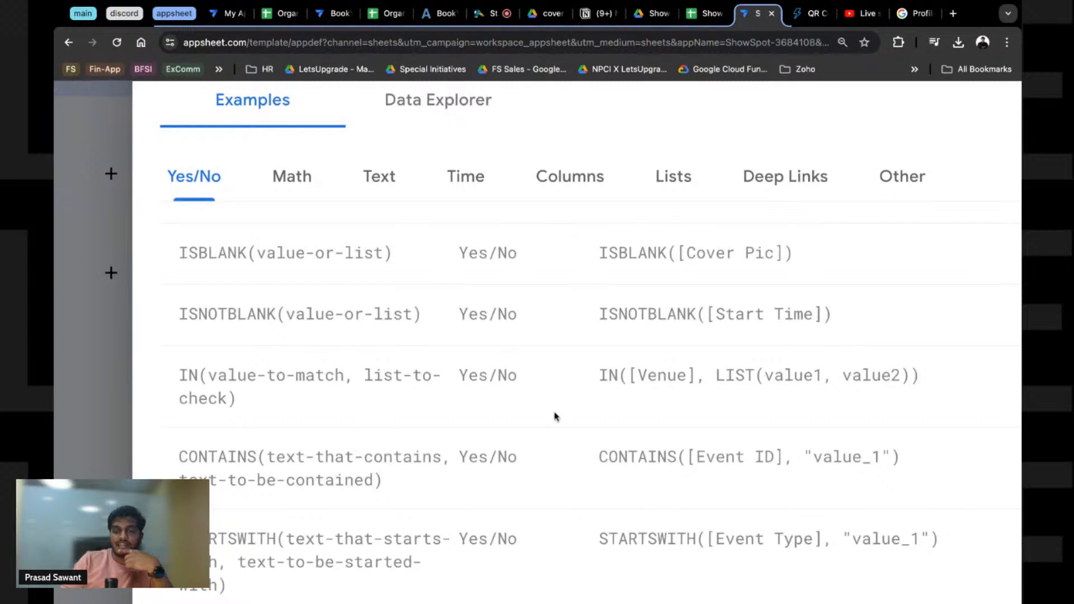
{"action": "triple_click", "coordinate": [594, 379]}
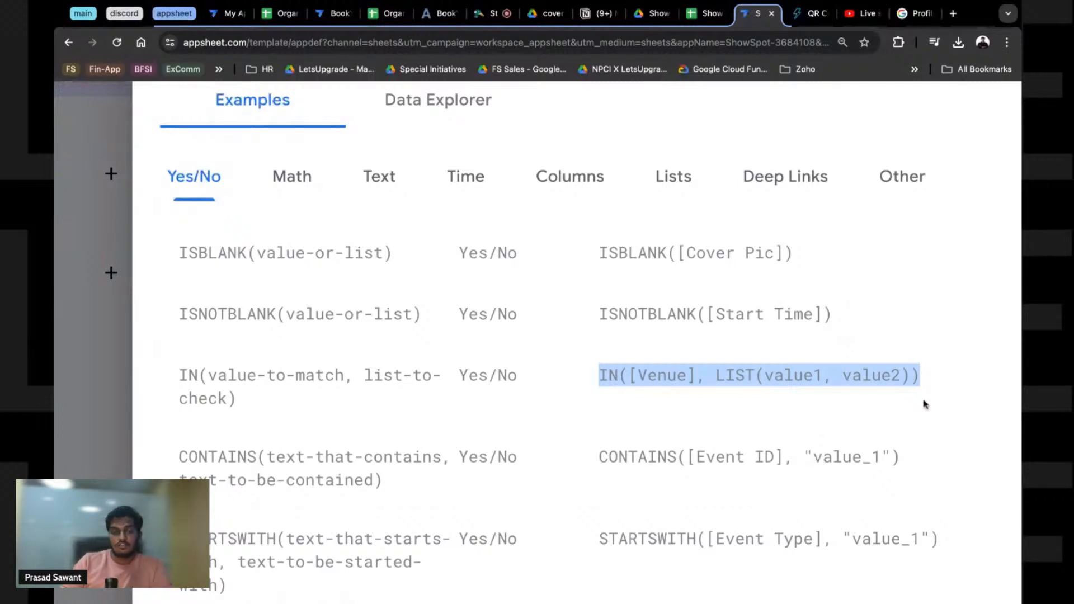
{"action": "scroll", "coordinate": [281, 472], "scroll_direction": "down", "scroll_amount": 5}
{"action": "scroll", "coordinate": [282, 472], "scroll_direction": "down", "scroll_amount": 3}
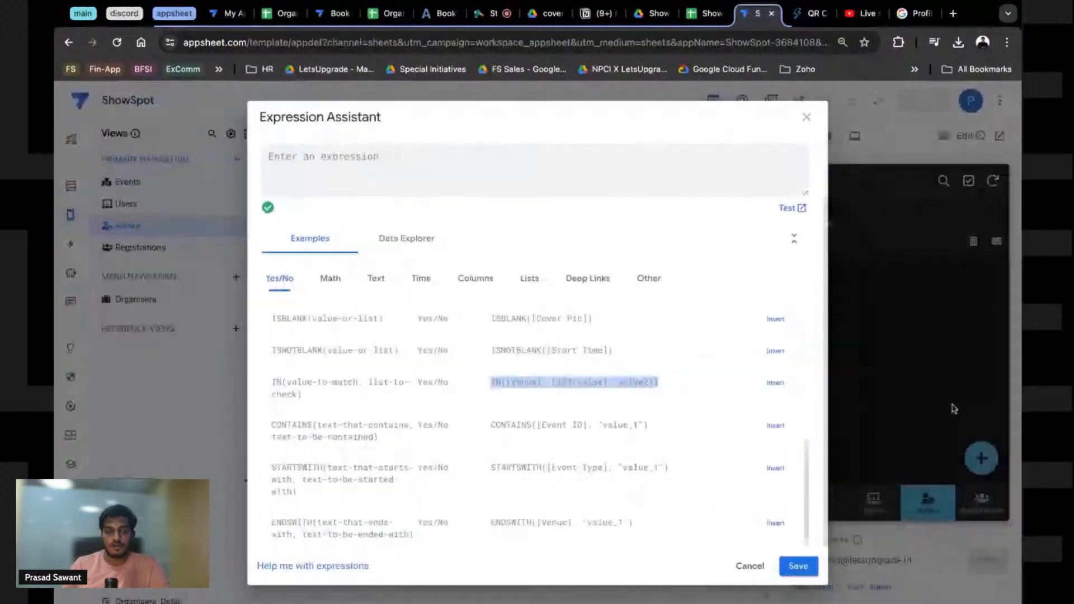
{"action": "left_click", "coordinate": [777, 385]}
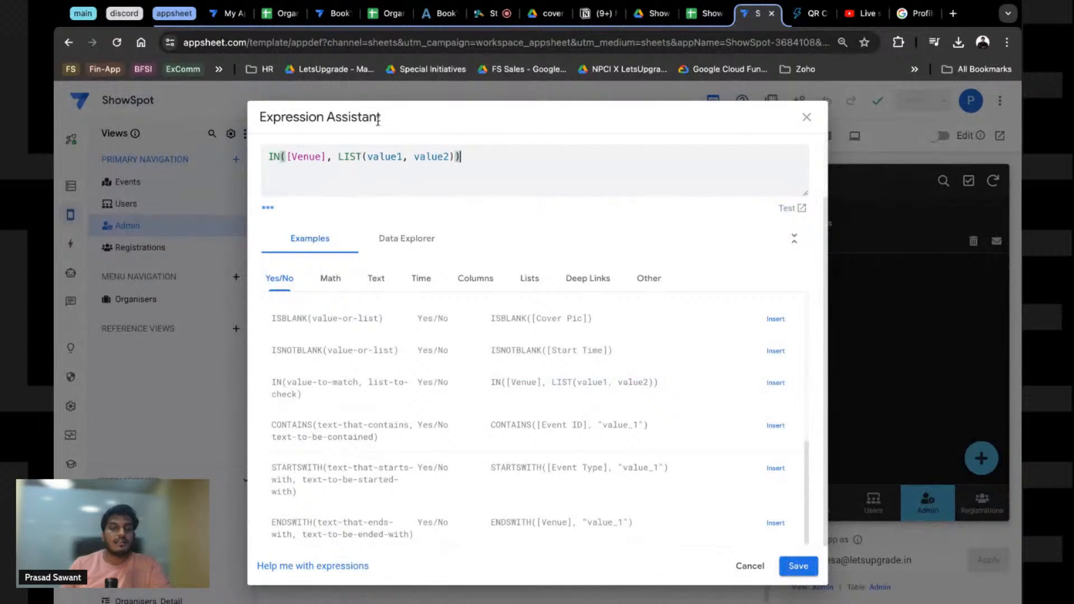
Step: Replace the [Venue] placeholder with the admin user's quoted e-mail address
{"action": "left_click", "coordinate": [337, 157]}
{"action": "left_click_drag", "start_coordinate": [288, 159], "coordinate": [328, 158]}
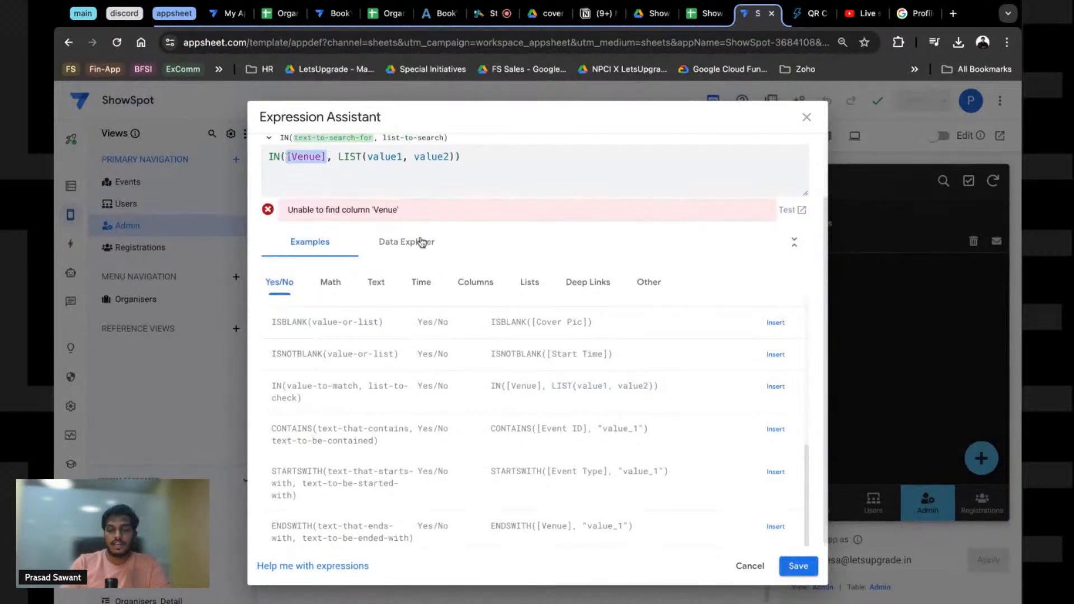
{"action": "key", "text": "BackSpace"}
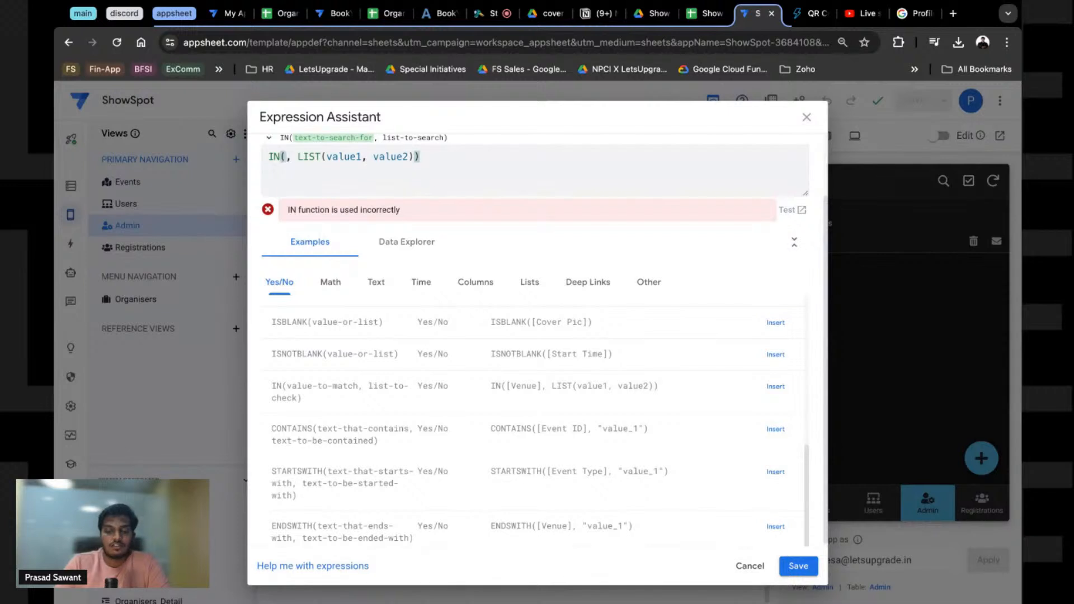
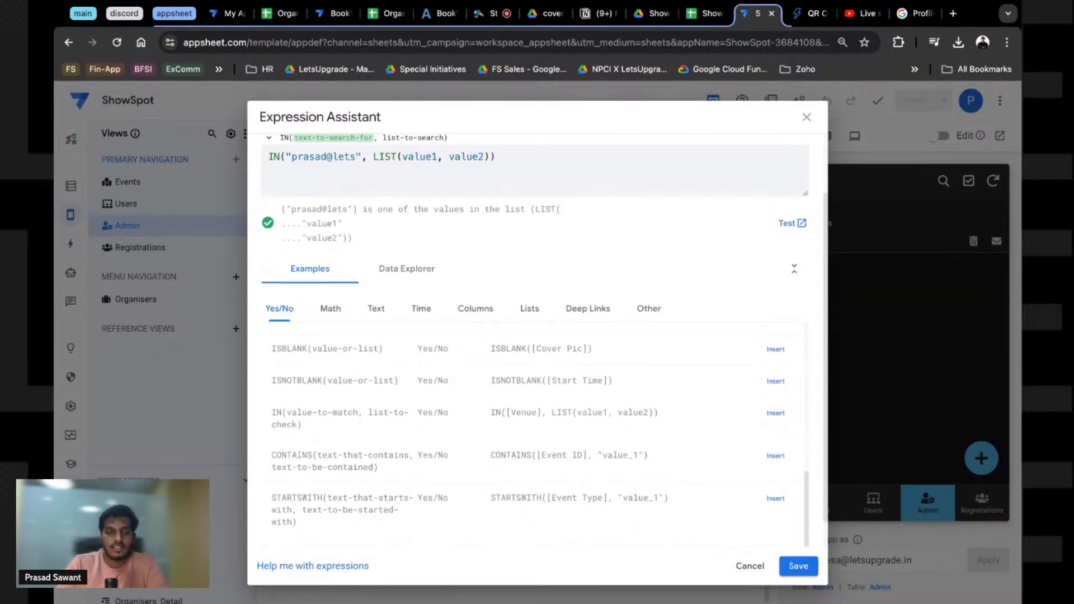
{"action": "scroll", "coordinate": [420, 237], "scroll_direction": "up", "scroll_amount": 5}
{"action": "scroll", "coordinate": [420, 237], "scroll_direction": "up", "scroll_amount": 2}
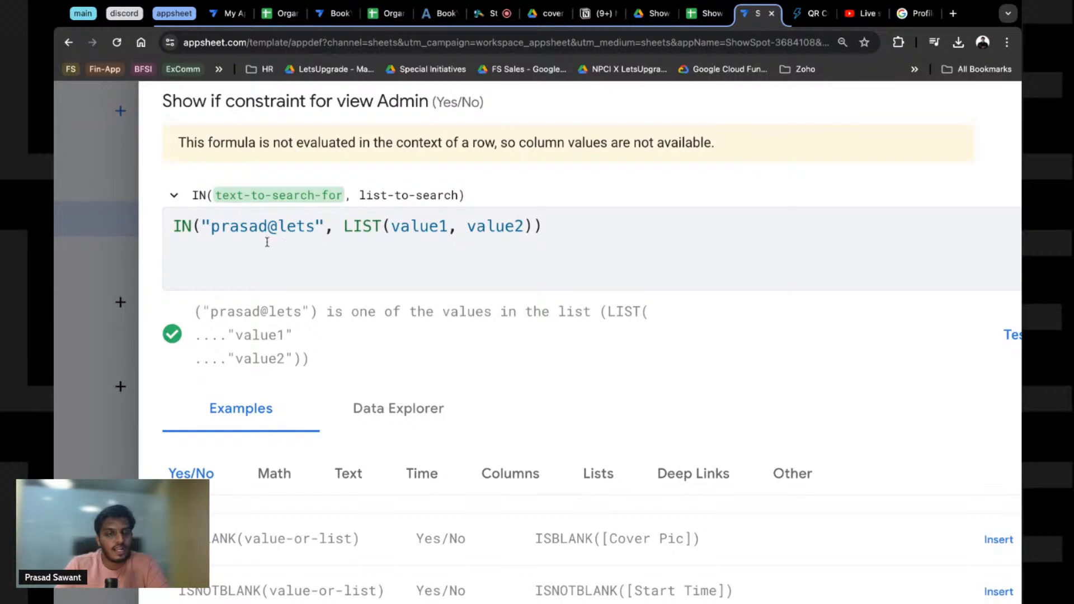
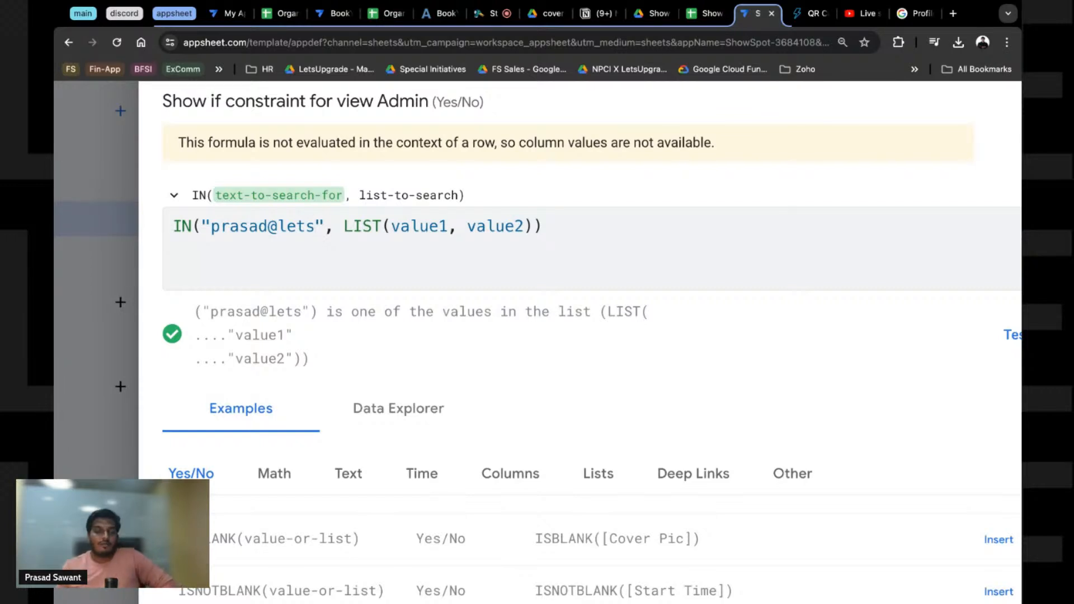
Step: Browse the Other-category examples for USEREMAIL(), then close the Expression Assistant without saving
{"action": "scroll", "coordinate": [432, 327], "scroll_direction": "down", "scroll_amount": 3}
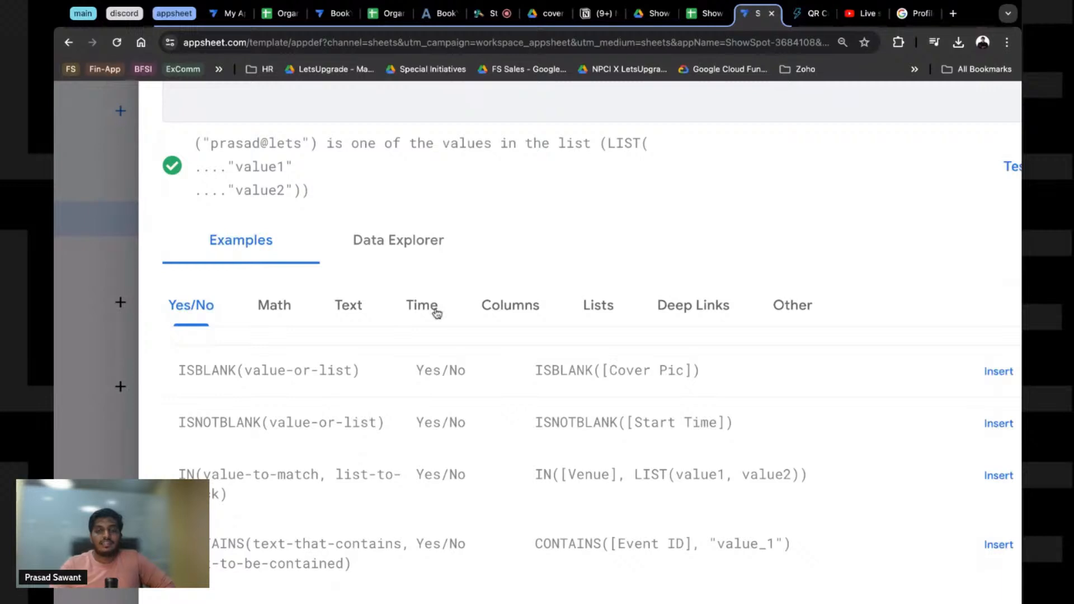
{"action": "scroll", "coordinate": [437, 314], "scroll_direction": "down", "scroll_amount": 5}
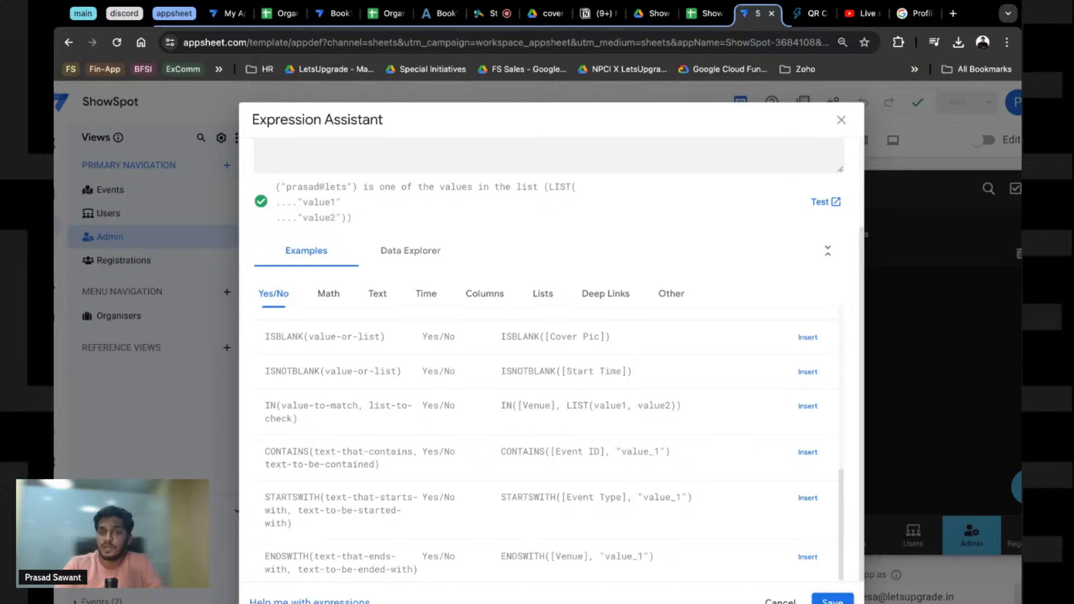
{"action": "scroll", "coordinate": [549, 358], "scroll_direction": "up", "scroll_amount": 2}
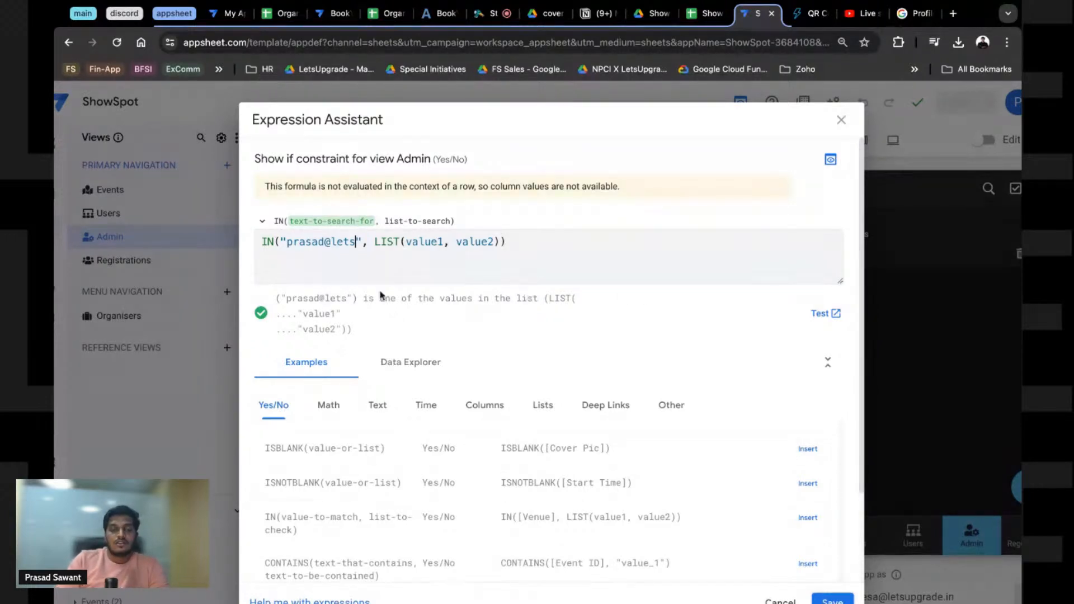
{"action": "left_click", "coordinate": [672, 405]}
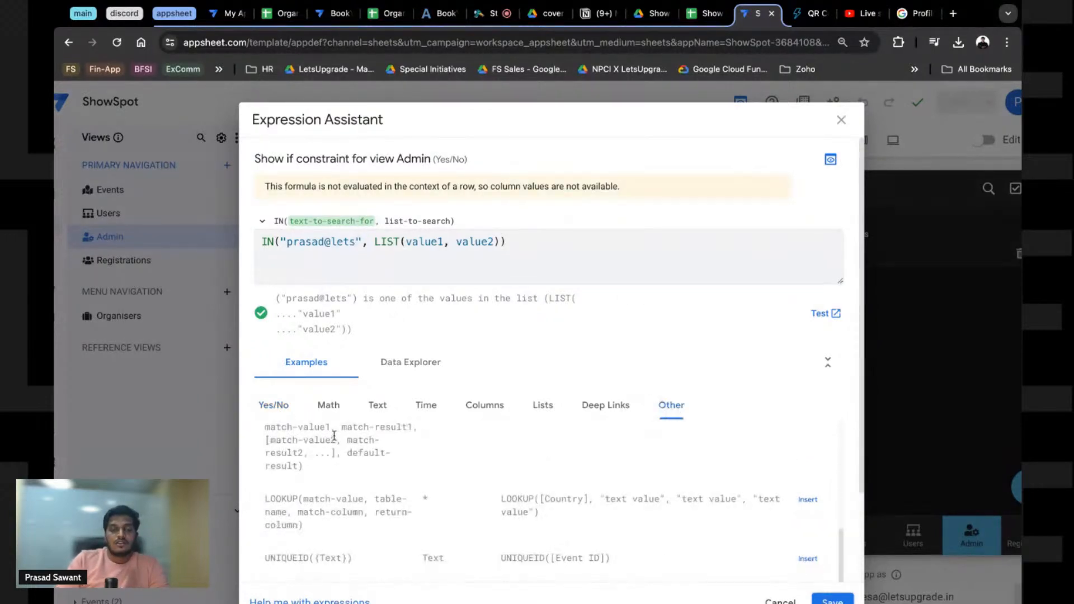
{"action": "scroll", "coordinate": [334, 436], "scroll_direction": "down", "scroll_amount": 3}
{"action": "scroll", "coordinate": [334, 436], "scroll_direction": "down", "scroll_amount": 8}
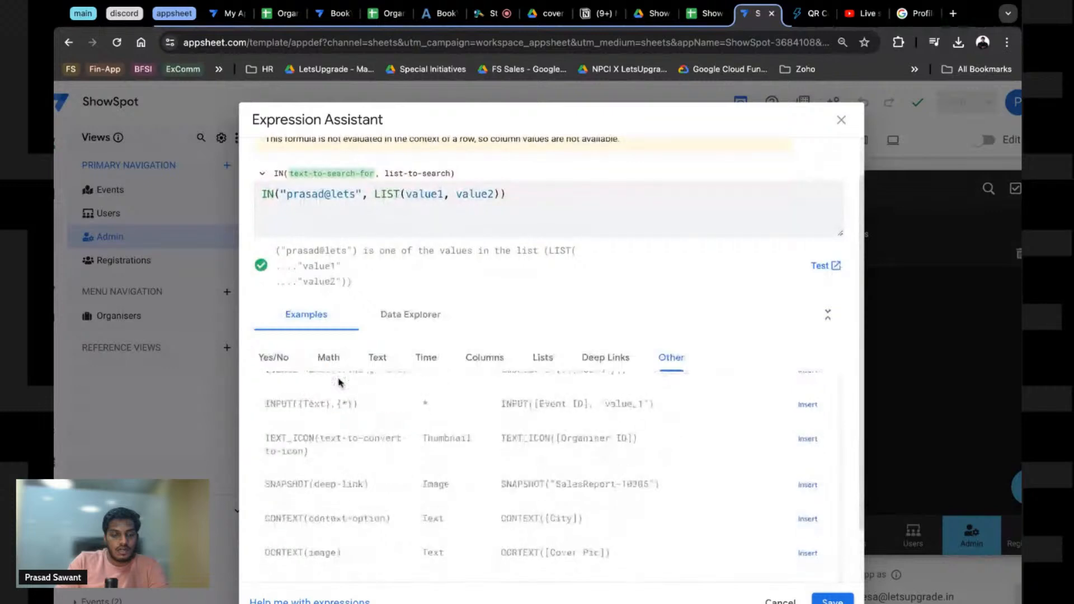
{"action": "scroll", "coordinate": [338, 382], "scroll_direction": "down", "scroll_amount": 2}
{"action": "scroll", "coordinate": [554, 411], "scroll_direction": "up", "scroll_amount": 6}
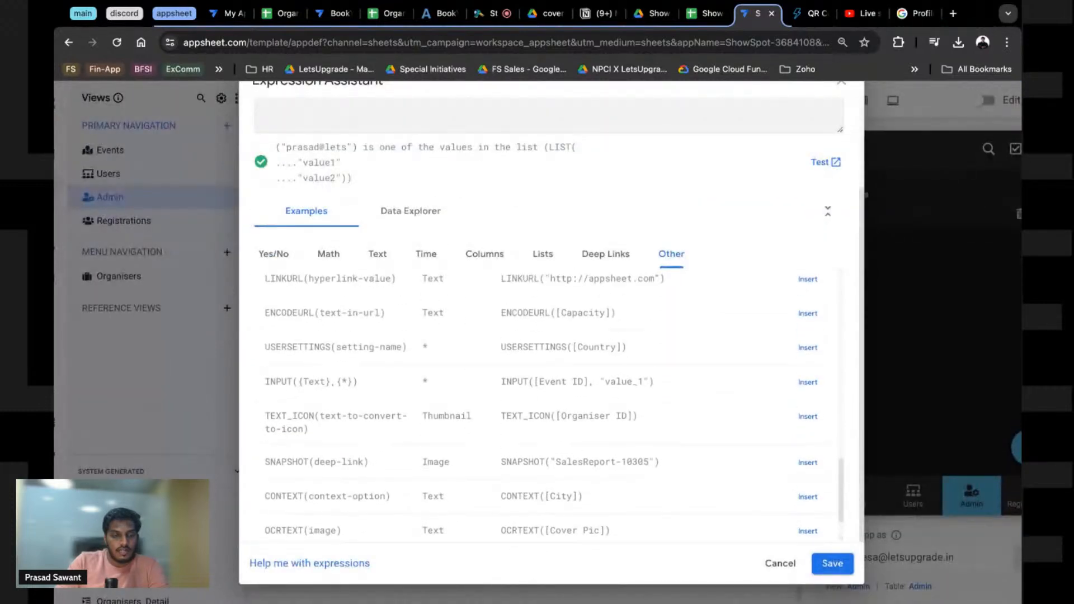
{"action": "scroll", "coordinate": [554, 407], "scroll_direction": "up", "scroll_amount": 4}
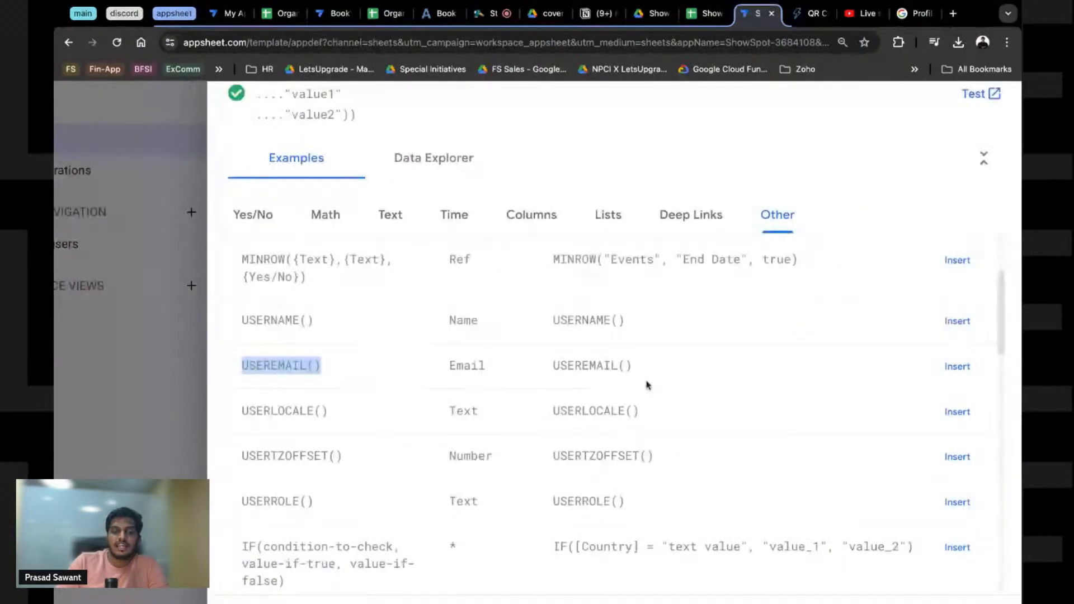
{"action": "left_click_drag", "start_coordinate": [657, 367], "coordinate": [249, 366]}
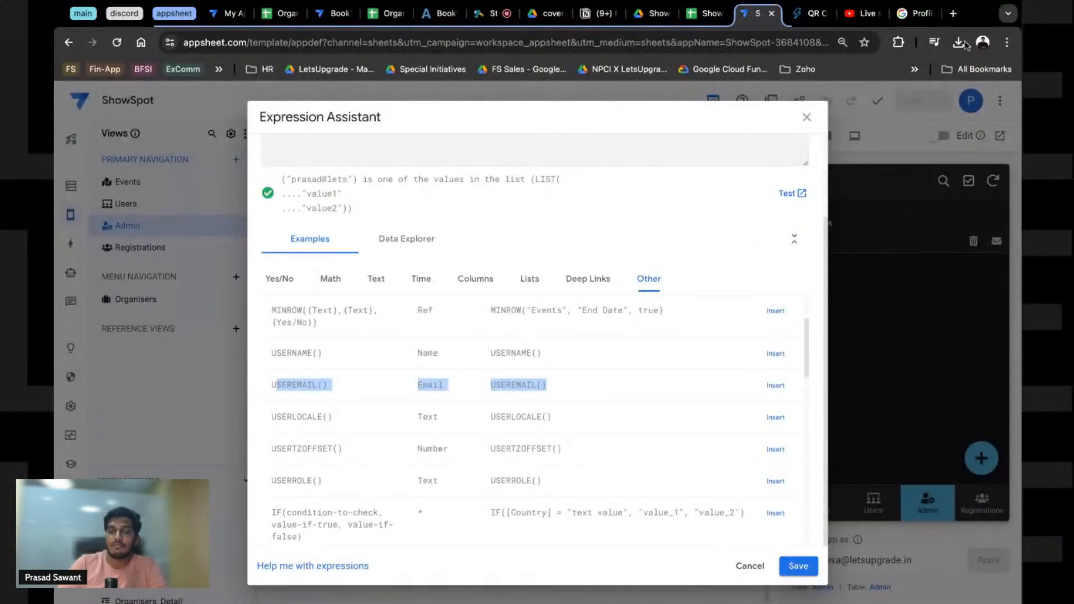
{"action": "left_click", "coordinate": [804, 116]}
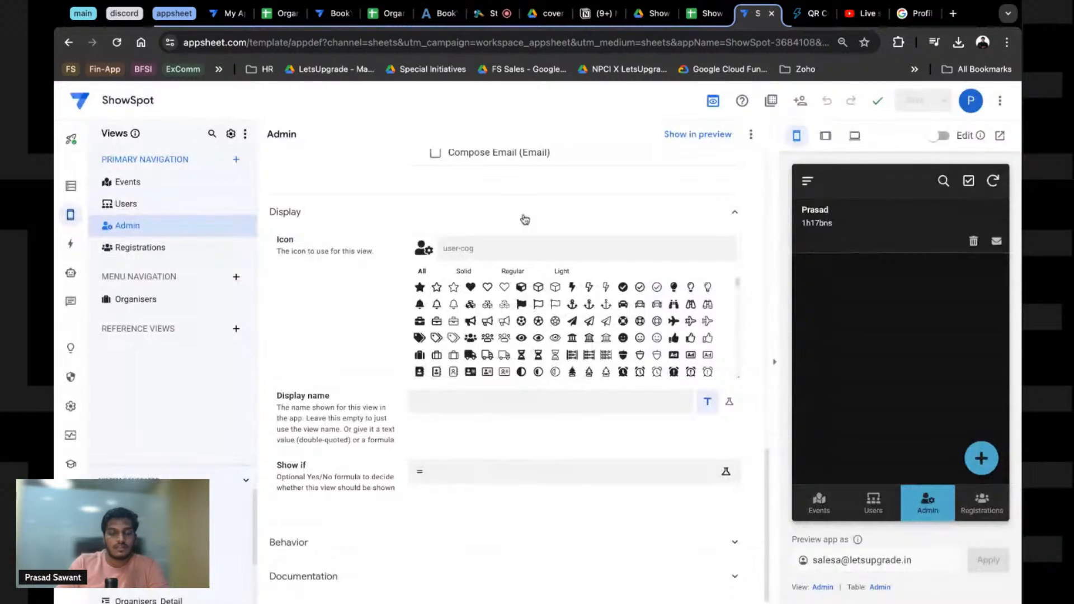
Step: Start the Admin view's Show if formula as IN(USEREMAIL(),) and switch to the ShowSpot spreadsheet
{"action": "left_click", "coordinate": [486, 471]}
{"action": "left_click", "coordinate": [398, 235]}
{"action": "type", "text": "IN"}
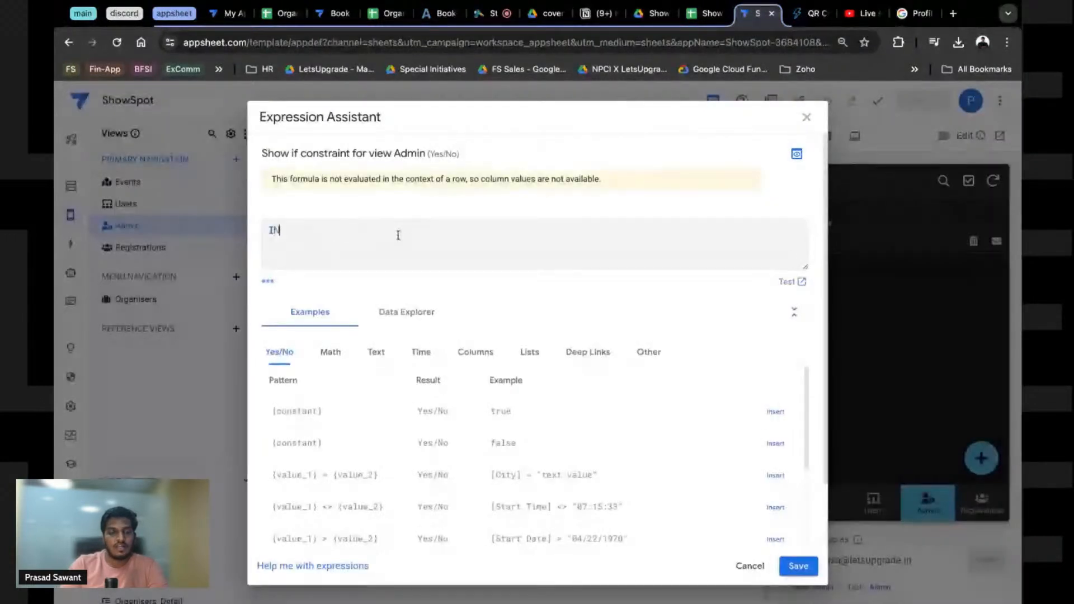
{"action": "type", "text": "(,"}
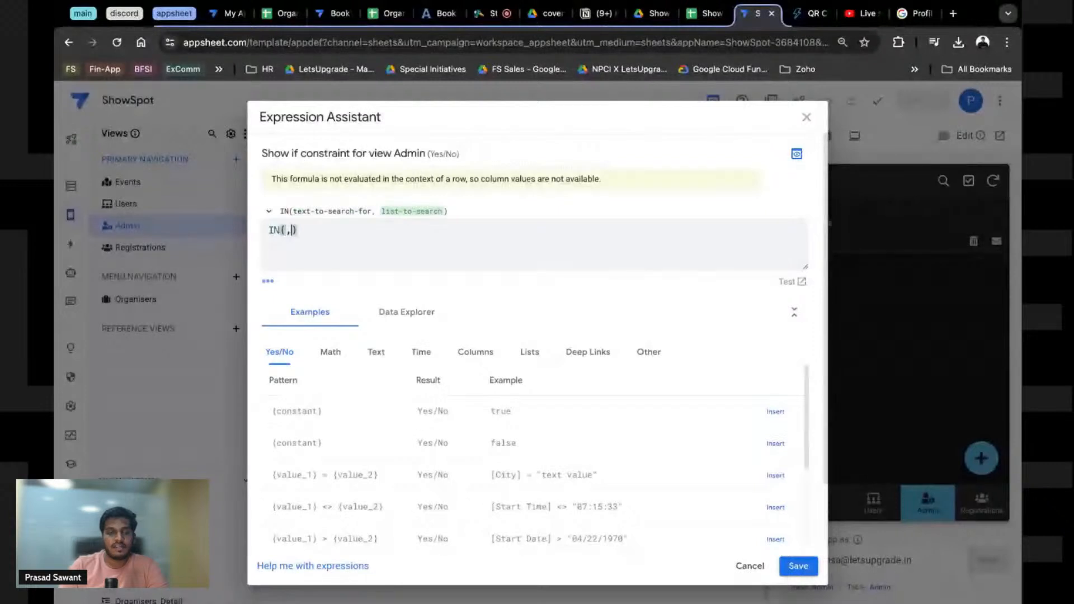
{"action": "key", "text": "Left"}
{"action": "type", "text": "USER"}
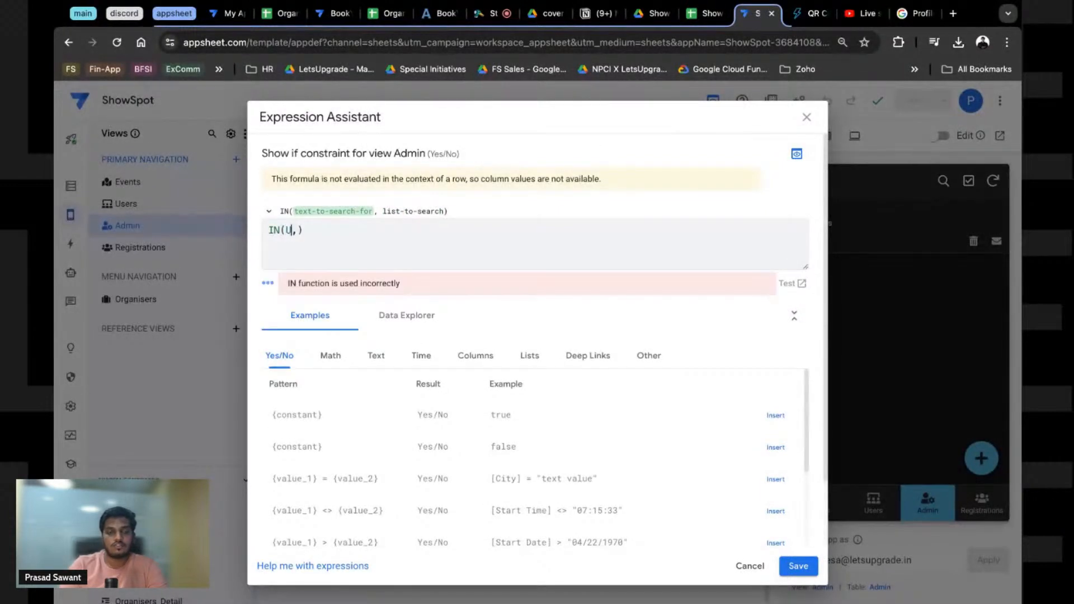
{"action": "type", "text": "EMAIL"}
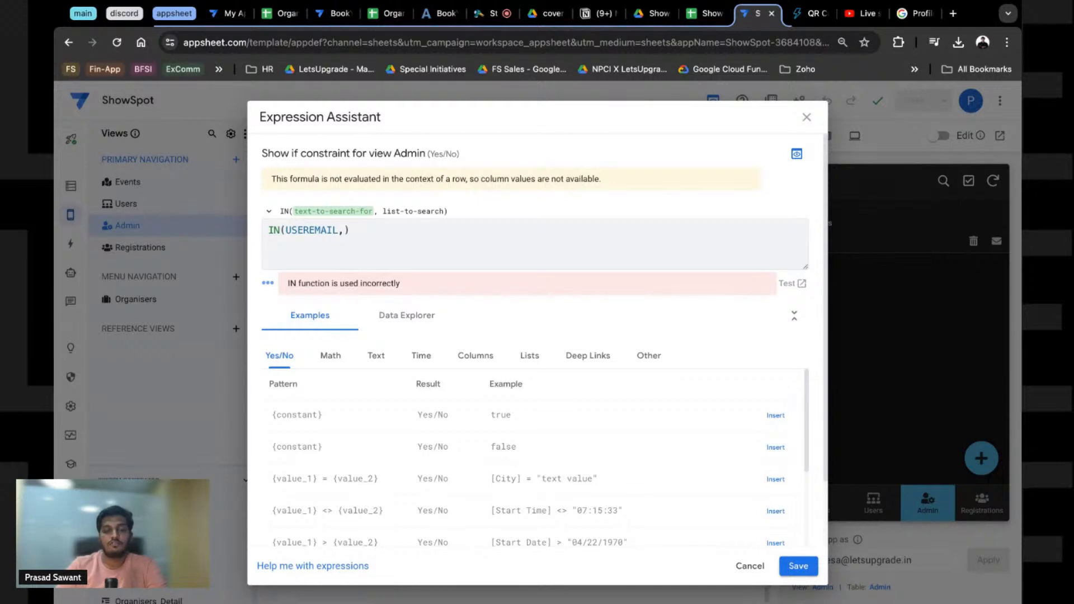
{"action": "type", "text": "()"}
{"action": "key", "text": "Right"}
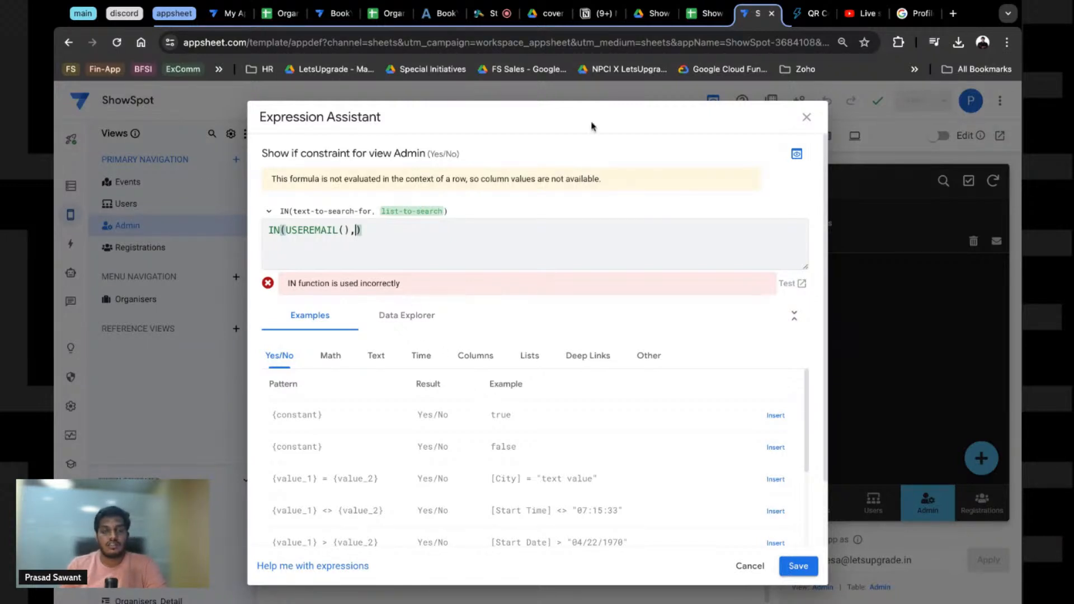
{"action": "left_click", "coordinate": [704, 13]}
Step: Select the Email column (C) on the Admin sheet, then return to AppSheet's formula editor
{"action": "left_click", "coordinate": [226, 189]}
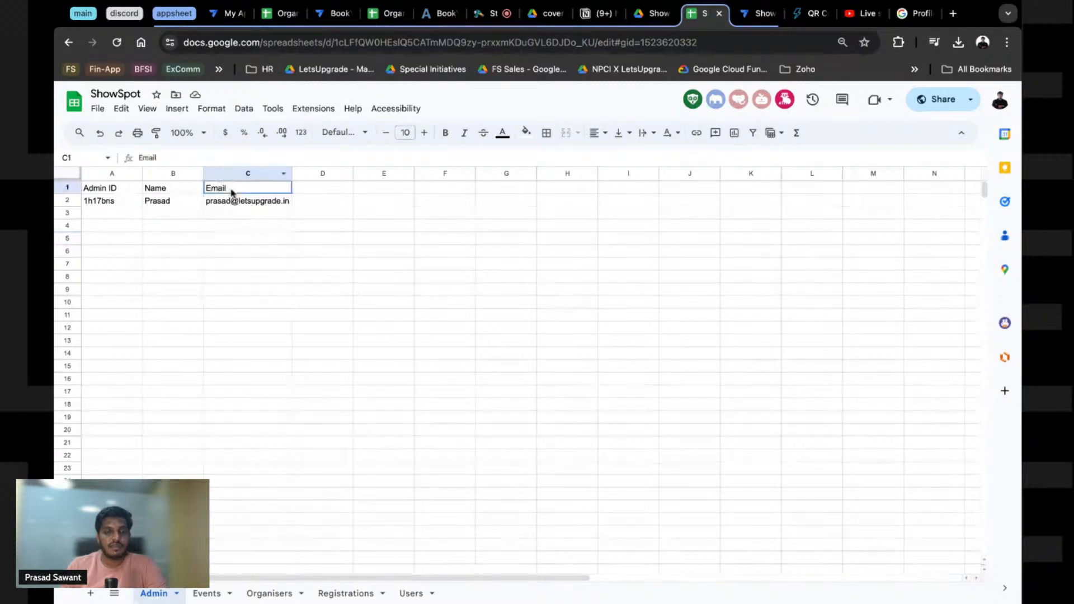
{"action": "left_click", "coordinate": [234, 174]}
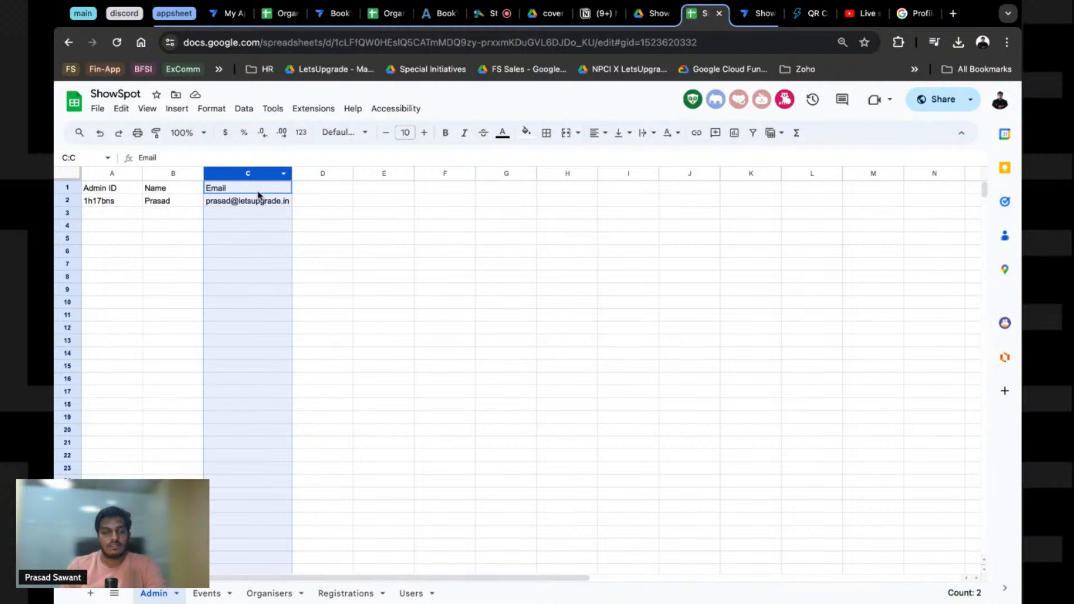
{"action": "key", "text": "ctrl+Tab"}
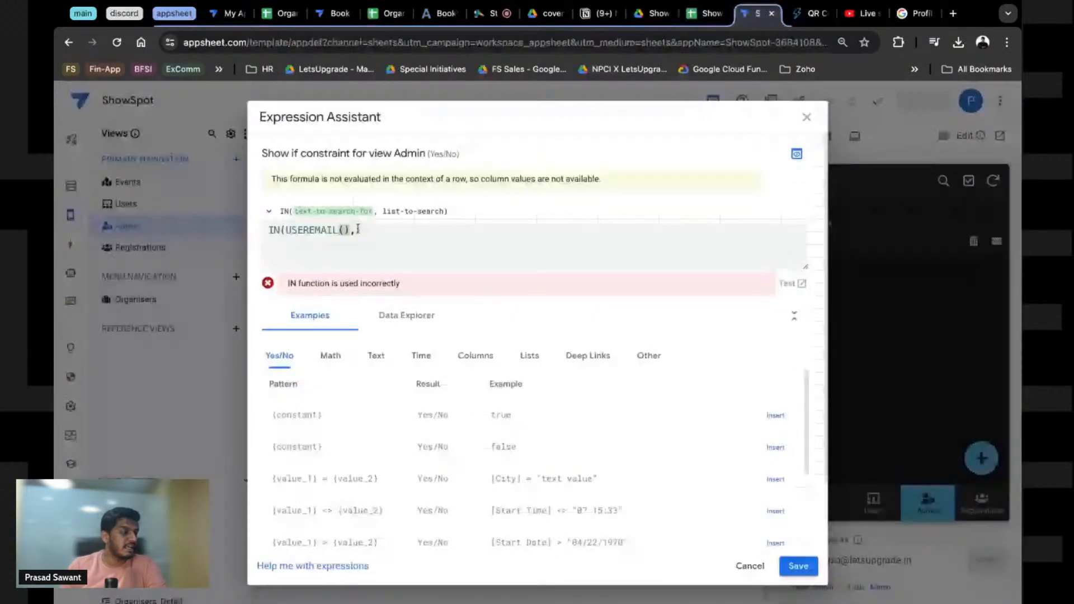
Step: Complete the formula as IN(USEREMAIL(),Admin[Email]) using the Email column suggestion
{"action": "type", "text": "Admin."}
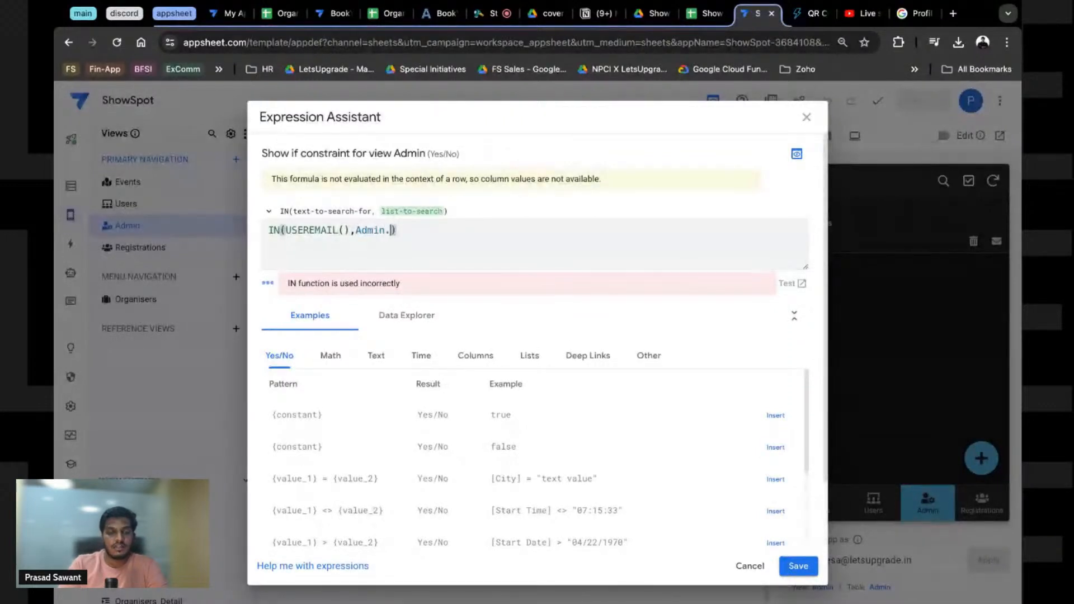
{"action": "key", "text": "BackSpace"}
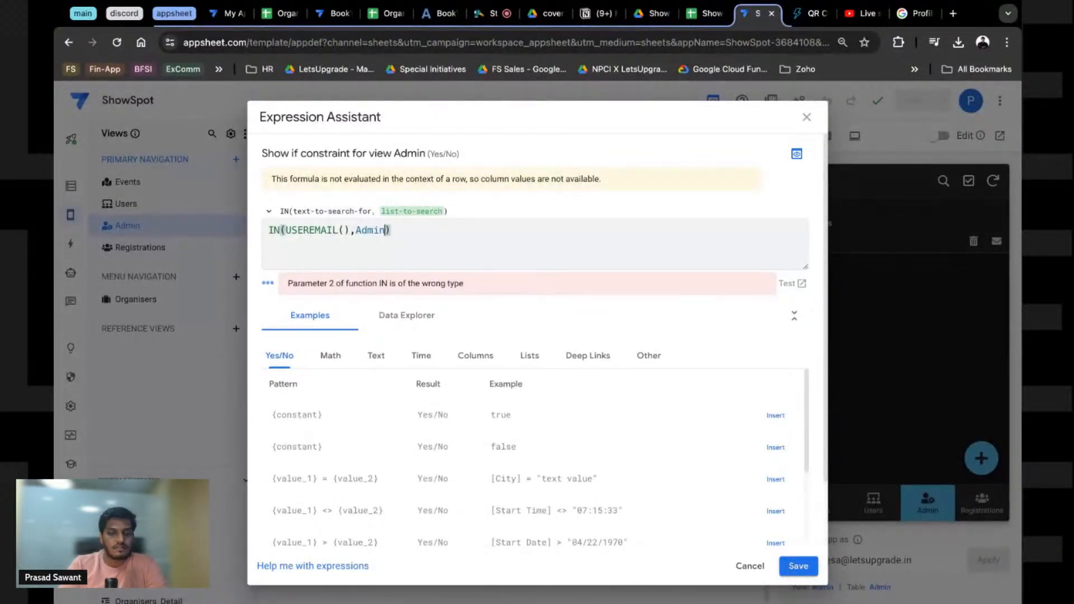
{"action": "type", "text": "["}
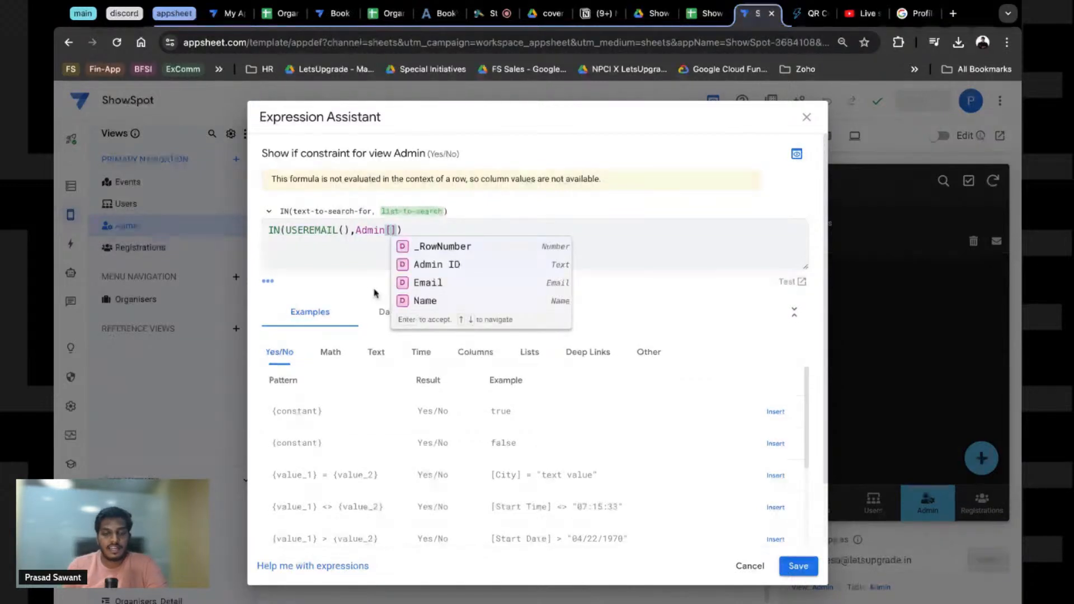
{"action": "left_click", "coordinate": [429, 283]}
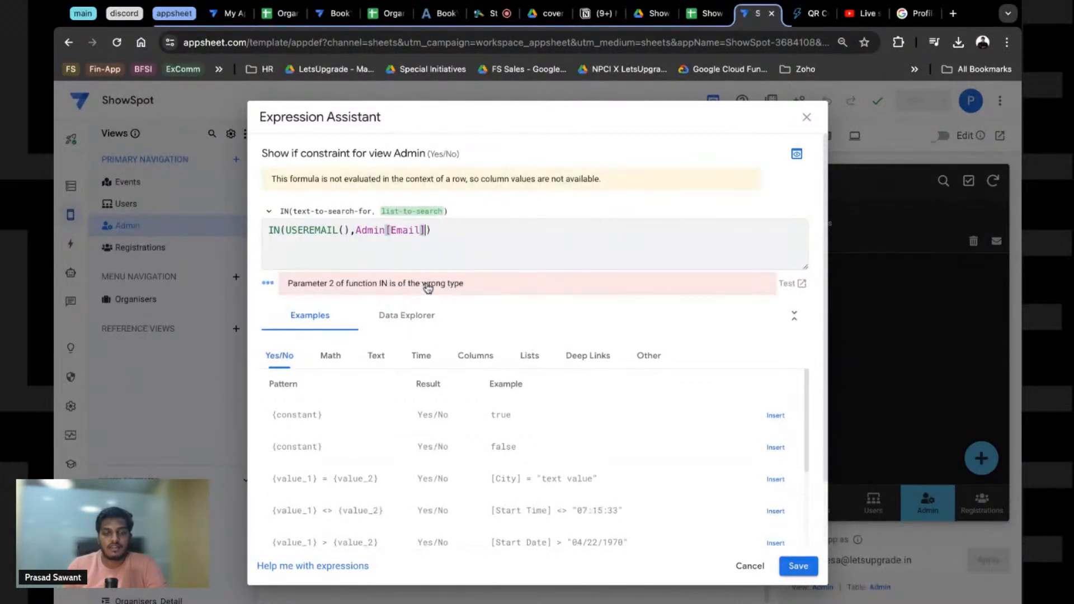
{"action": "double_click", "coordinate": [425, 232]}
{"action": "key", "text": "BackSpace"}
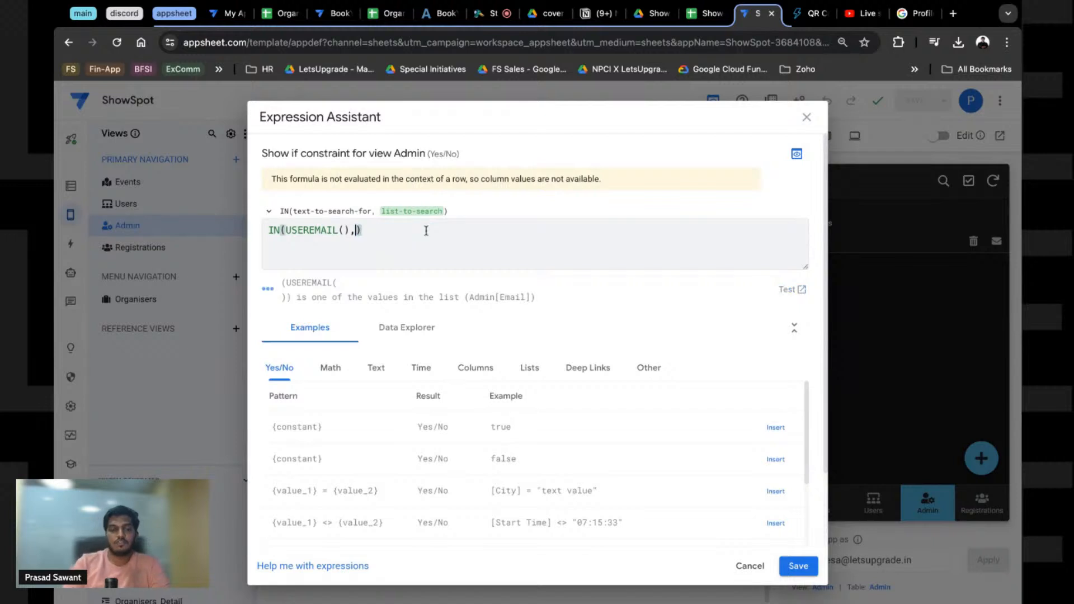
{"action": "left_click", "coordinate": [405, 328]}
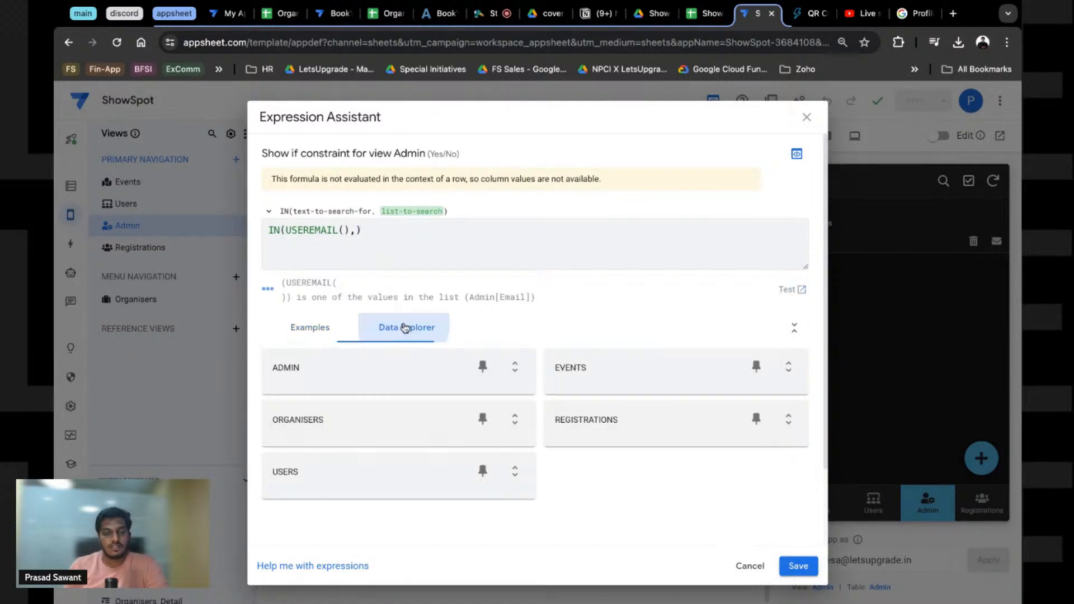
{"action": "key", "text": "ctrl+z"}
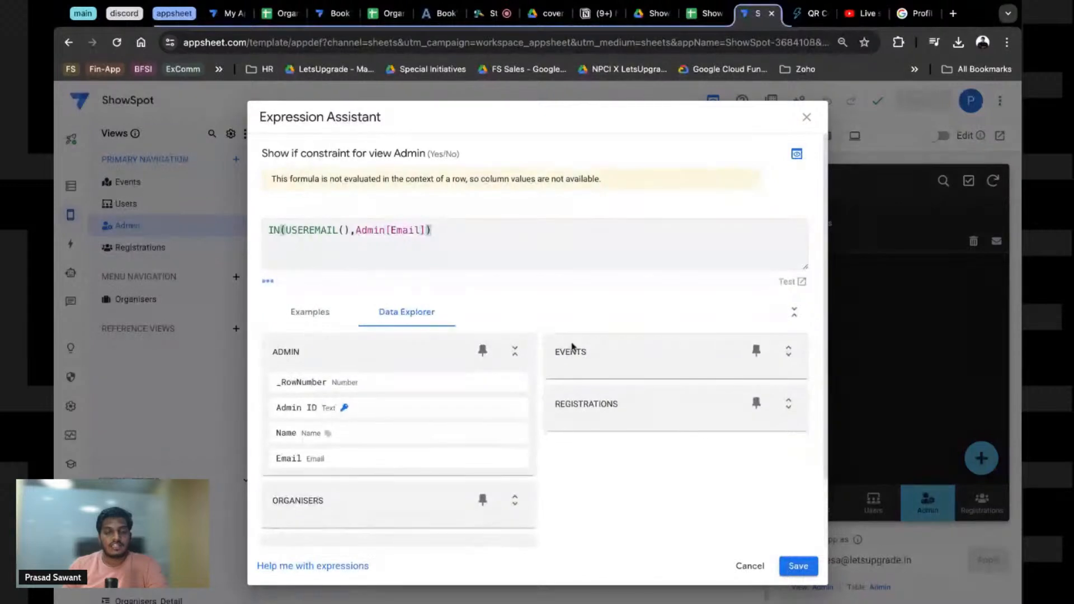
Step: Review the formula's plain-language explanation and save the Show if condition
{"action": "left_click_drag", "start_coordinate": [285, 282], "coordinate": [537, 298]}
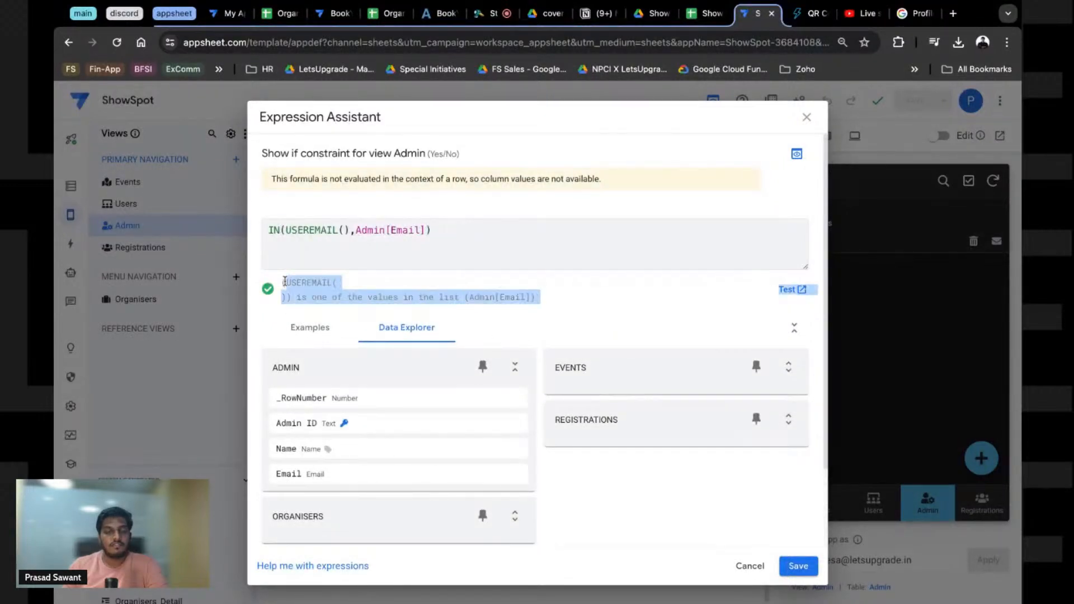
{"action": "left_click", "coordinate": [290, 292]}
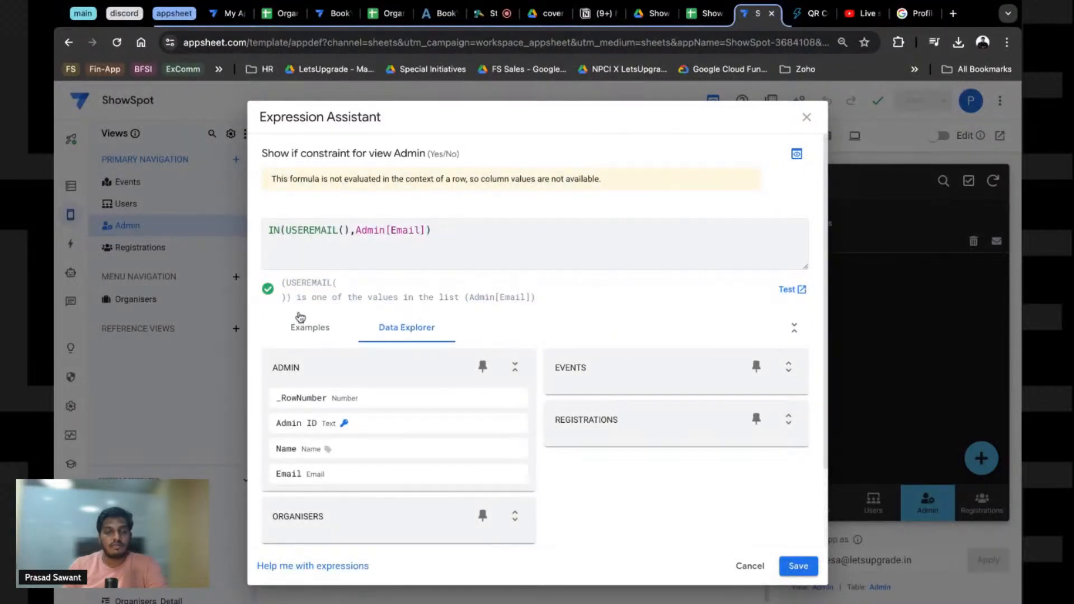
{"action": "left_click_drag", "start_coordinate": [296, 297], "coordinate": [483, 300]}
{"action": "double_click", "coordinate": [522, 299]}
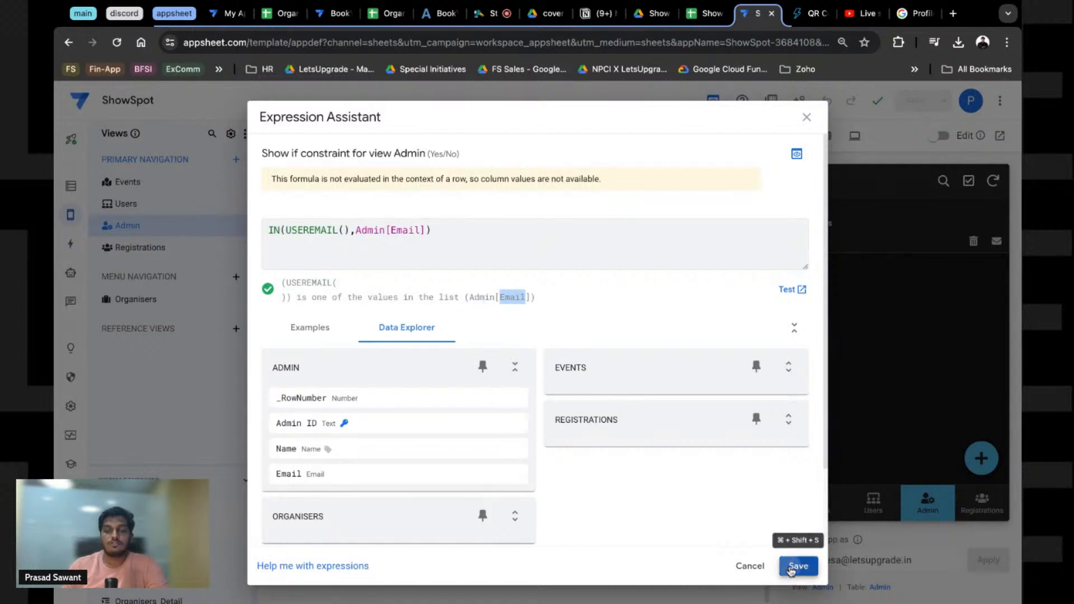
{"action": "left_click", "coordinate": [791, 567]}
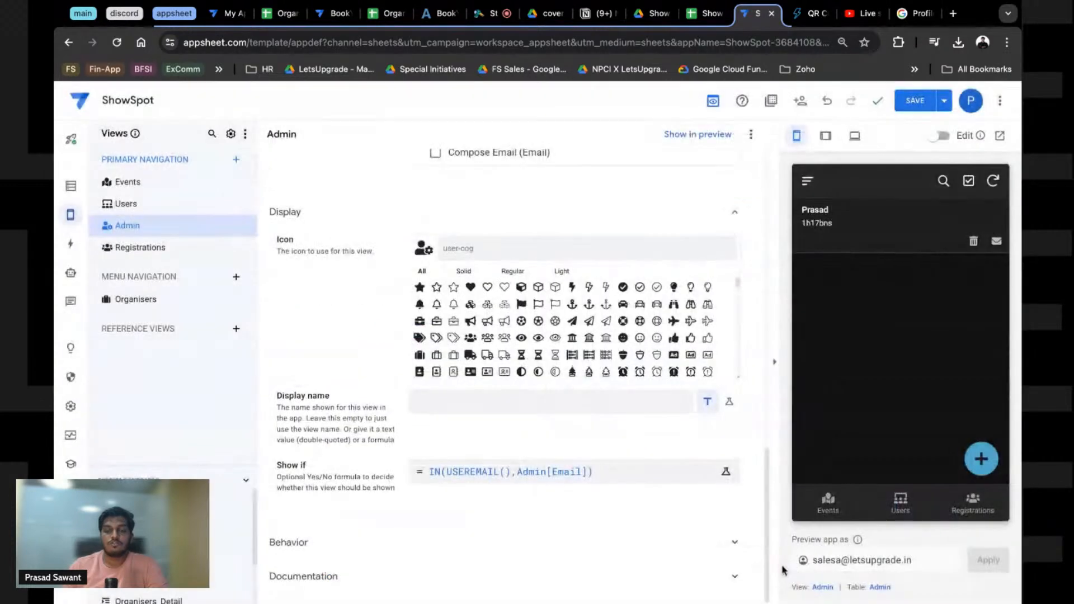
Step: Save the app and change the preview email to another user's account
{"action": "left_click", "coordinate": [916, 101]}
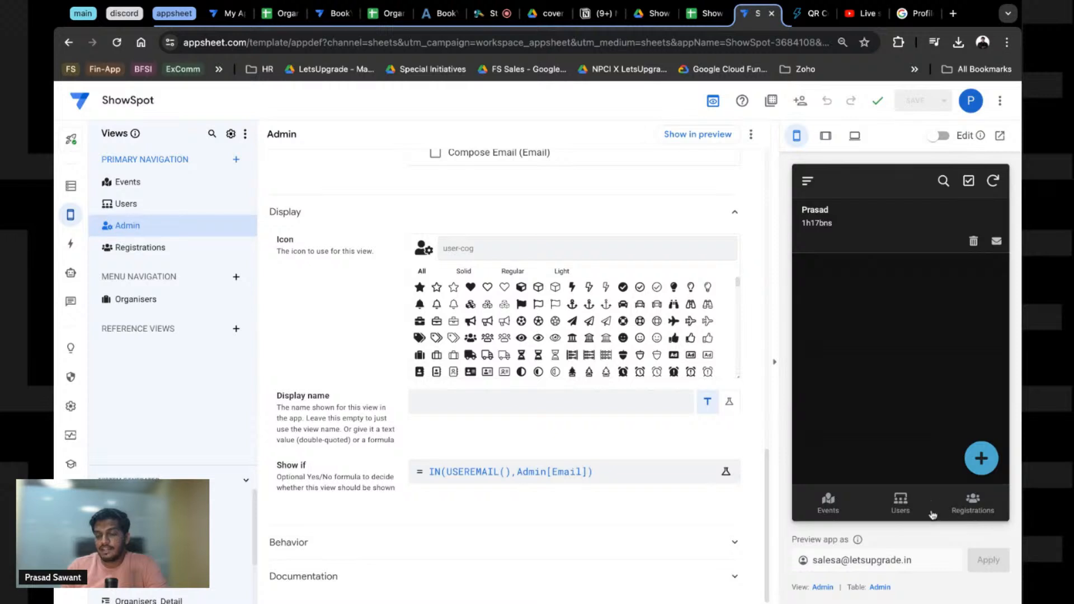
{"action": "left_click", "coordinate": [842, 561]}
{"action": "key", "text": "BackSpace"}
{"action": "key", "text": "BackSpace"}
{"action": "key", "text": "BackSpace"}
{"action": "key", "text": "BackSpace"}
{"action": "key", "text": "BackSpace"}
{"action": "key", "text": "BackSpace"}
{"action": "type", "text": "prasad"}
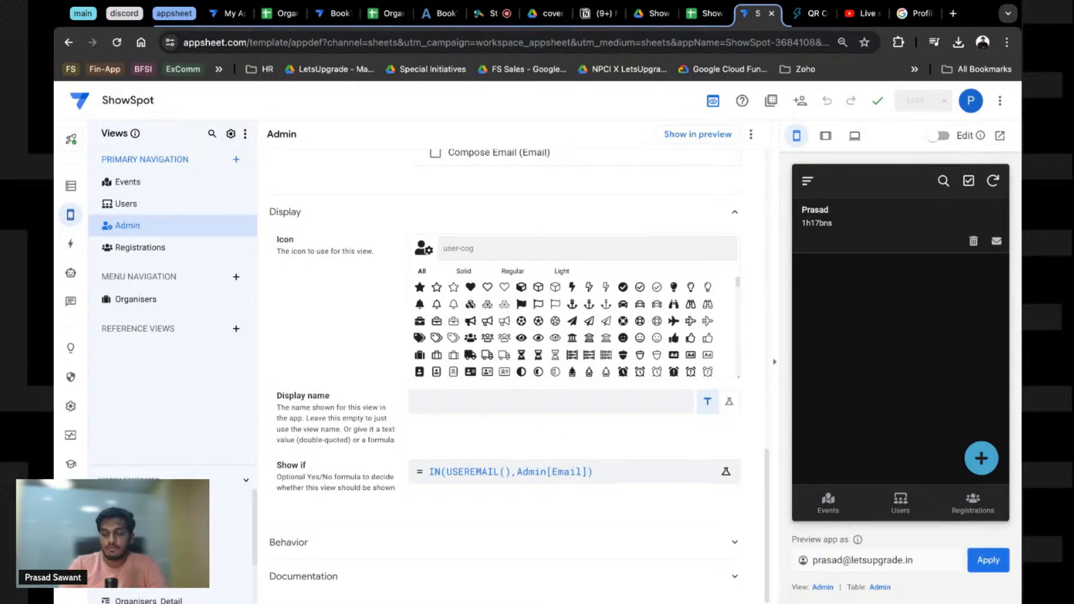
{"action": "left_click", "coordinate": [989, 560]}
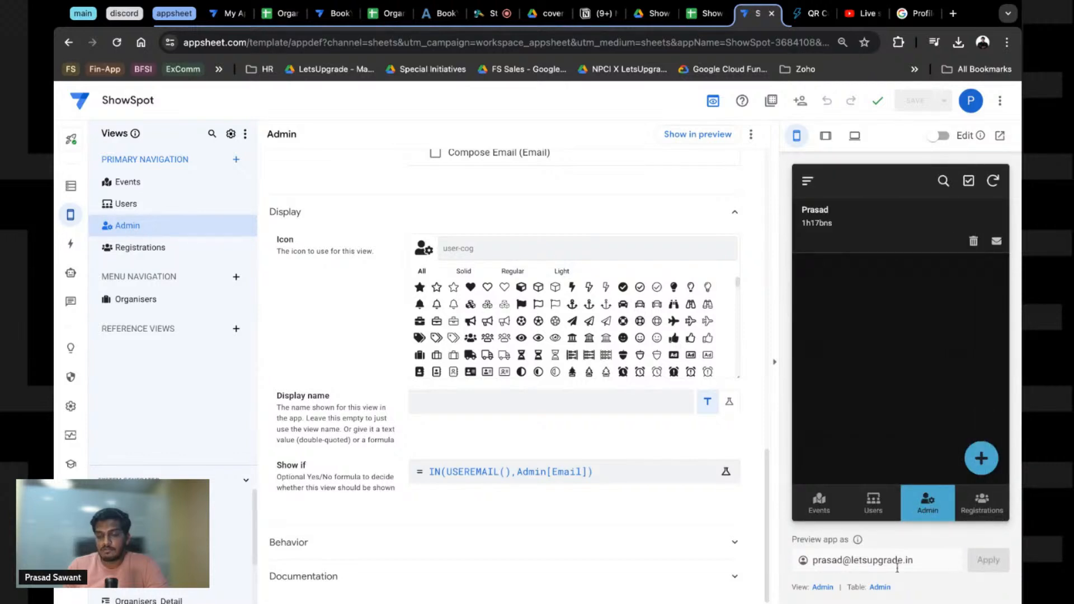
Step: Preview the app as a corrected non-admin email, then open the Organisers view's settings
{"action": "double_click", "coordinate": [842, 561]}
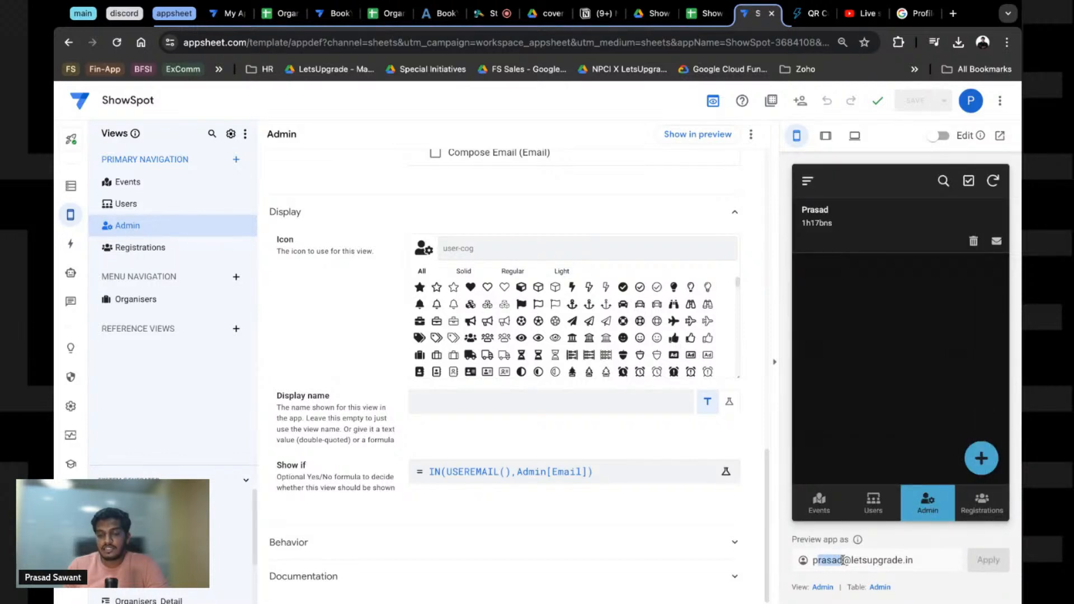
{"action": "type", "text": "sales"}
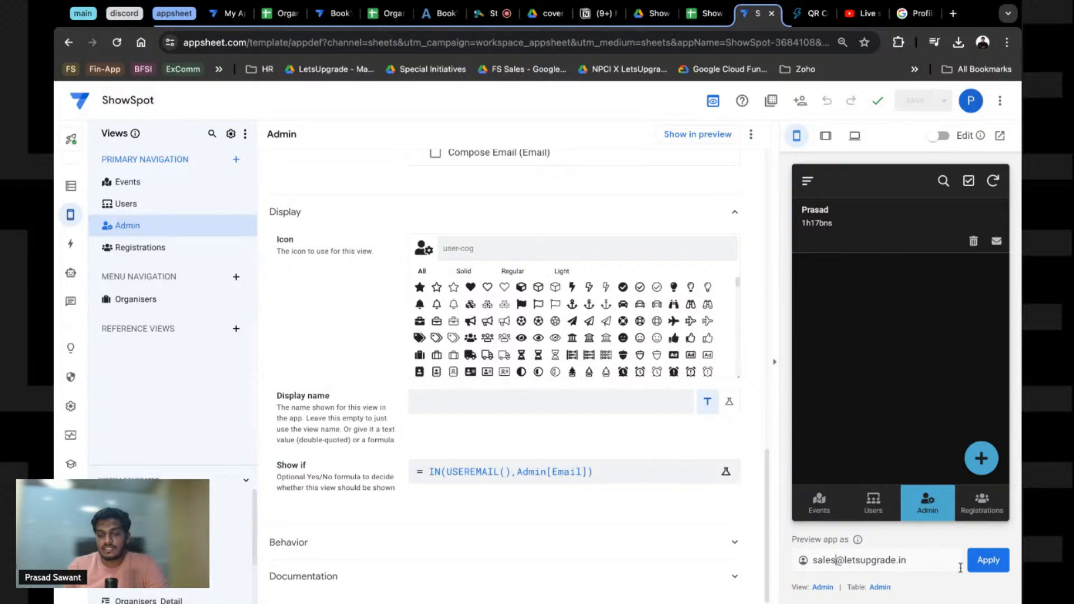
{"action": "left_click", "coordinate": [981, 567]}
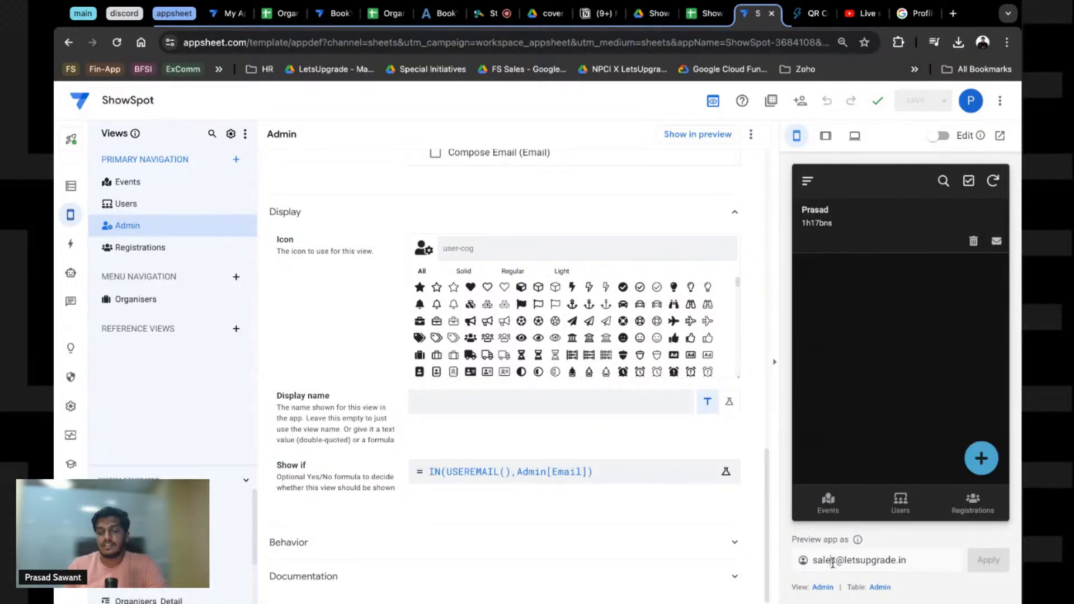
{"action": "type", "text": "a"}
{"action": "left_click", "coordinate": [988, 562]}
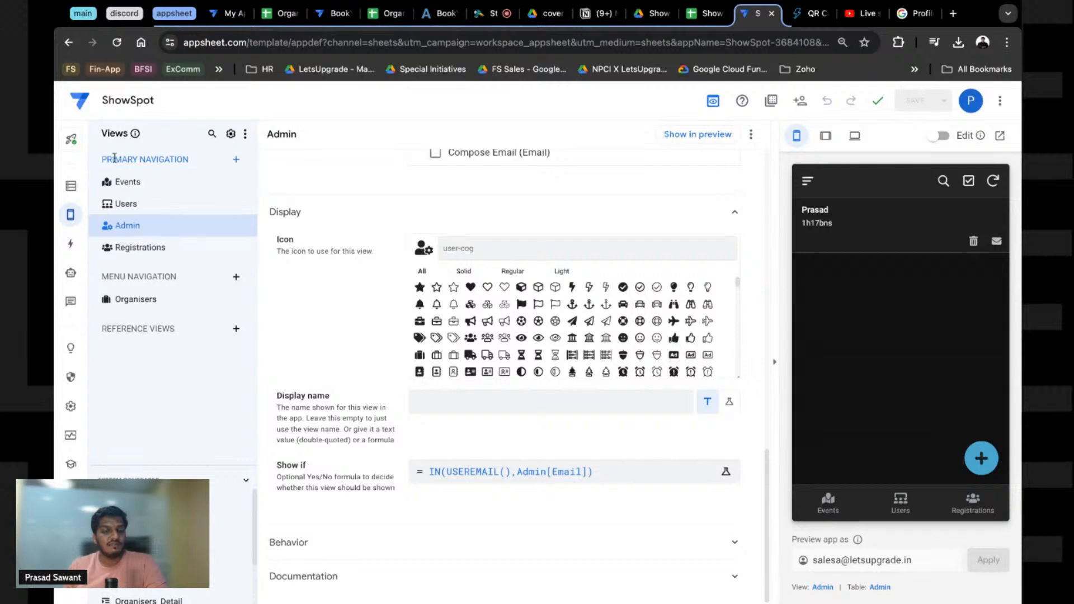
{"action": "left_click", "coordinate": [141, 302]}
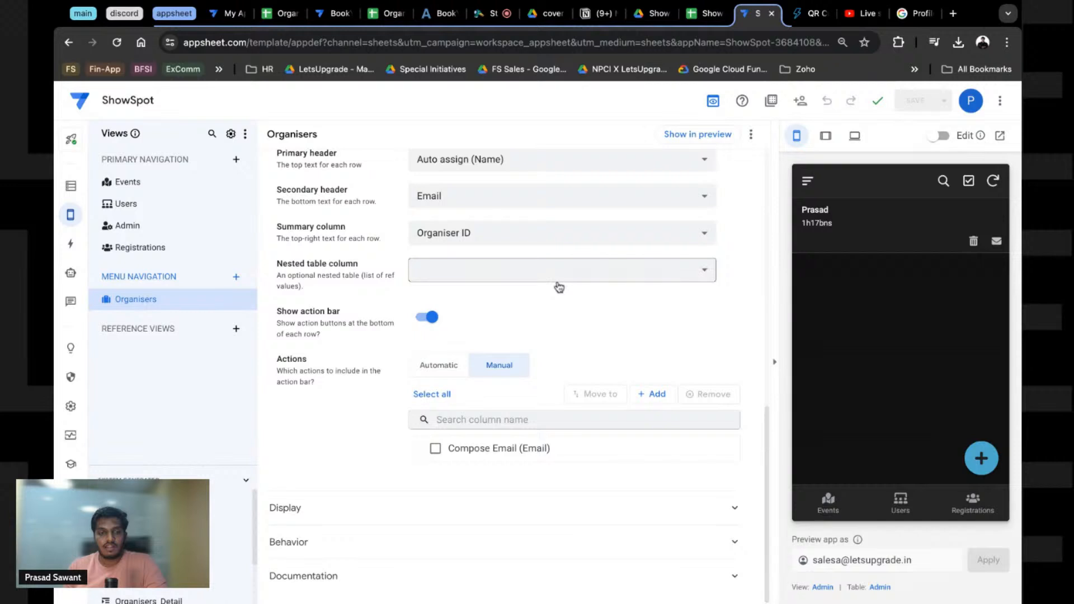
Step: Open the preview's navigation menu to check which views are visible
{"action": "left_click", "coordinate": [808, 181]}
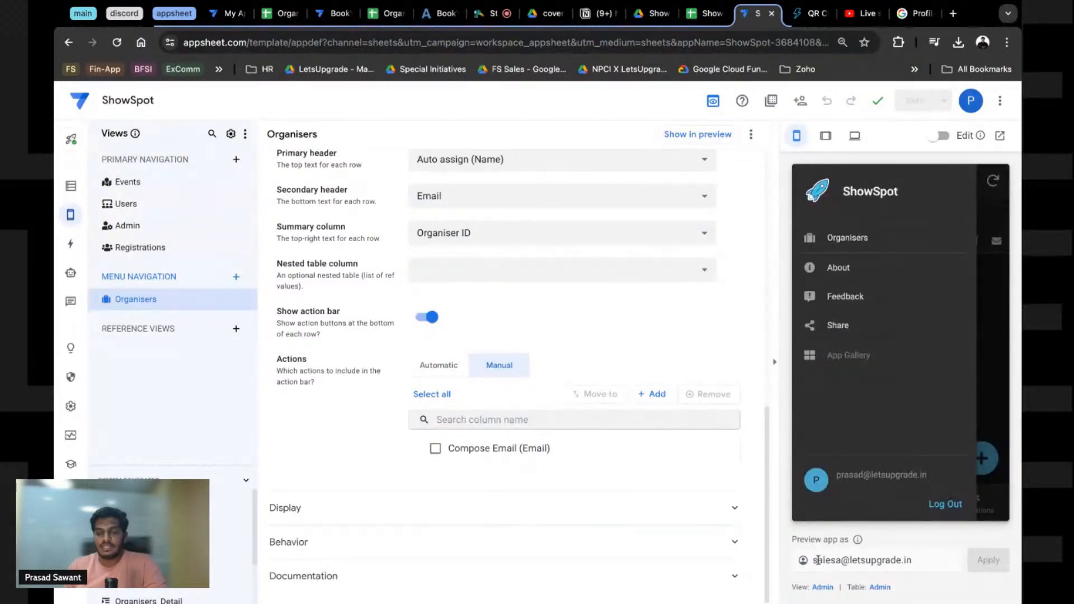
{"action": "left_click_drag", "start_coordinate": [819, 560], "coordinate": [914, 560]}
{"action": "left_click", "coordinate": [452, 419]}
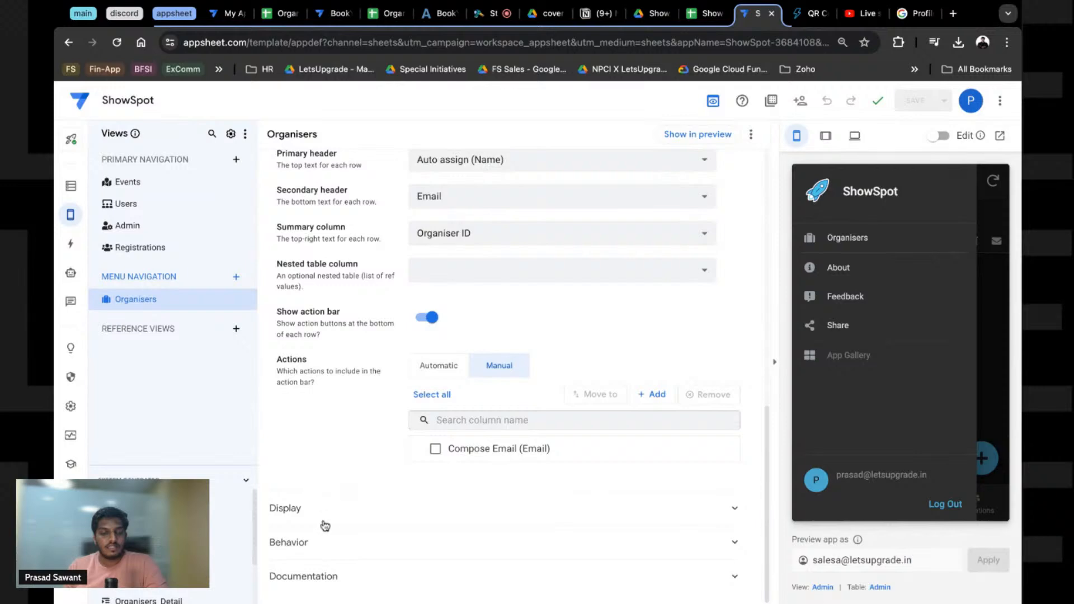
Step: Set the Organisers view's Show if to IN(USEREMAIL(),Organisers[Email]) and save it
{"action": "left_click", "coordinate": [309, 508]}
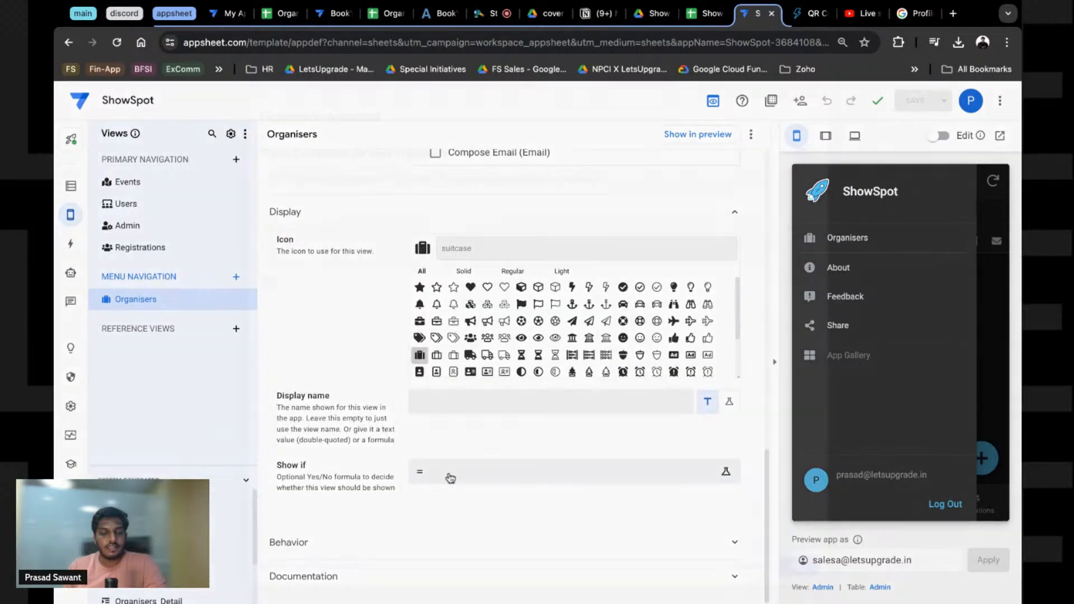
{"action": "left_click", "coordinate": [451, 479]}
{"action": "type", "text": "IN"}
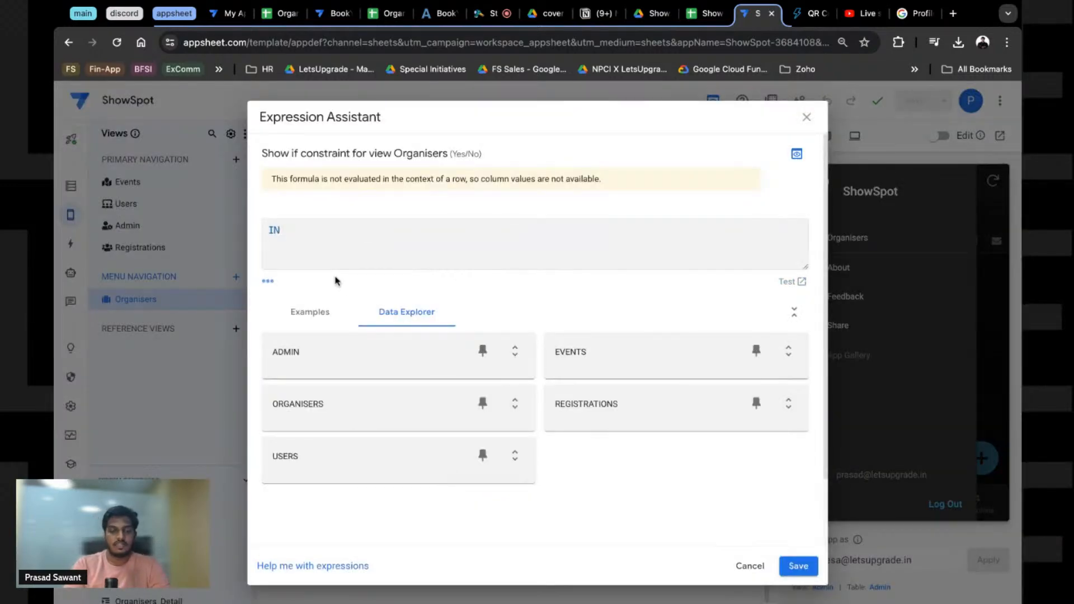
{"action": "type", "text": "(USEREMAIL"}
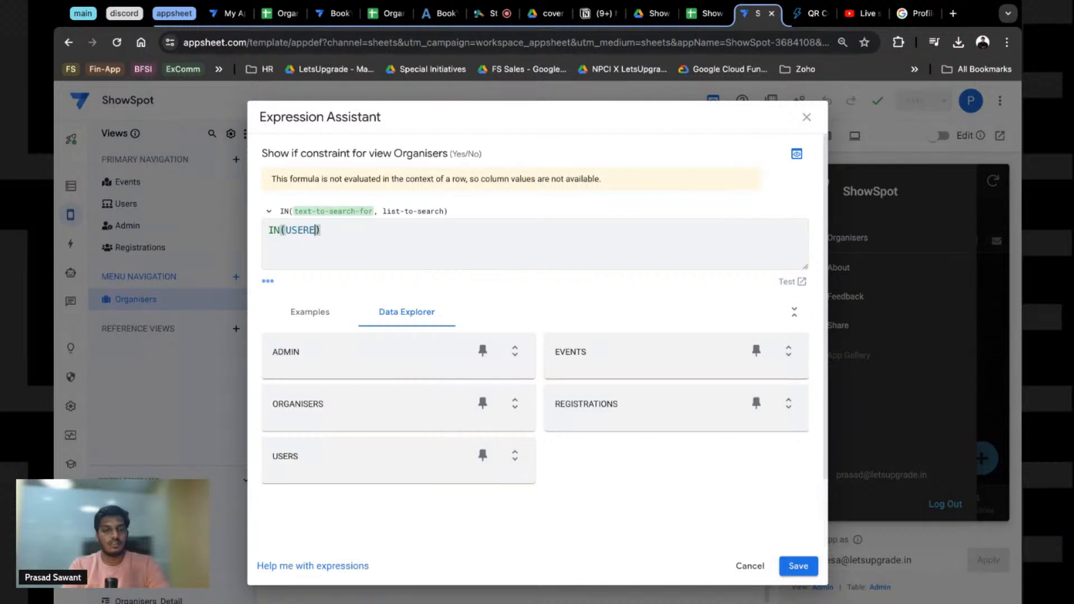
{"action": "type", "text": "(),"}
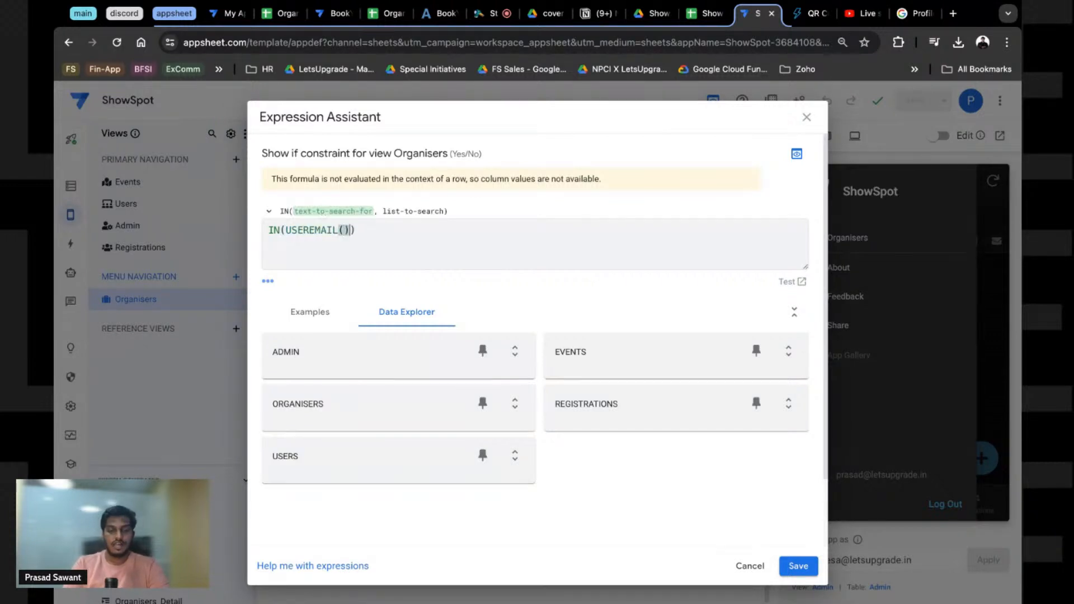
{"action": "type", "text": "Organisers"}
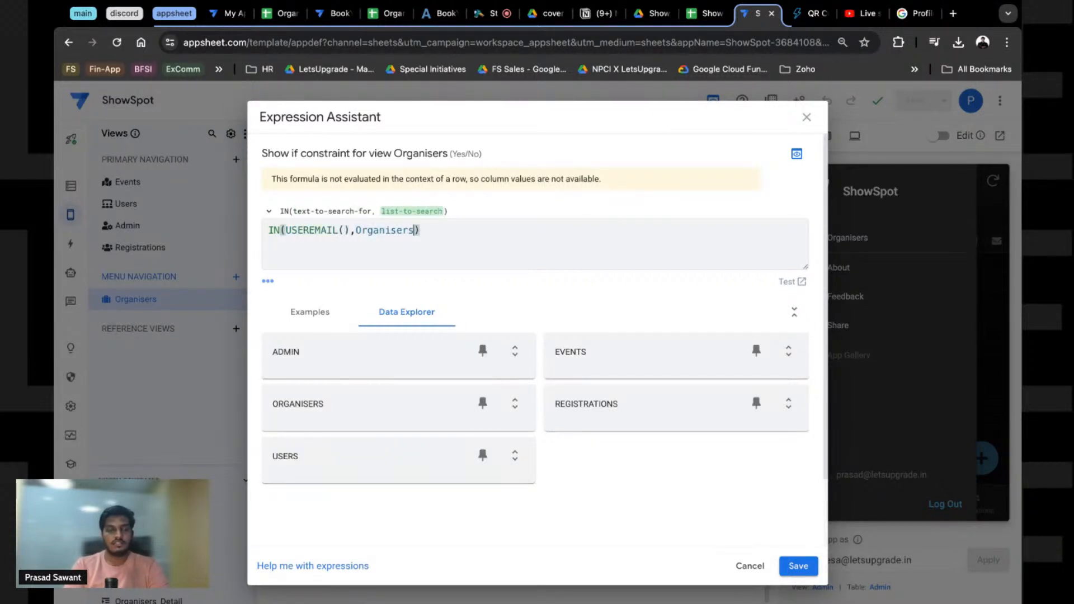
{"action": "type", "text": "["}
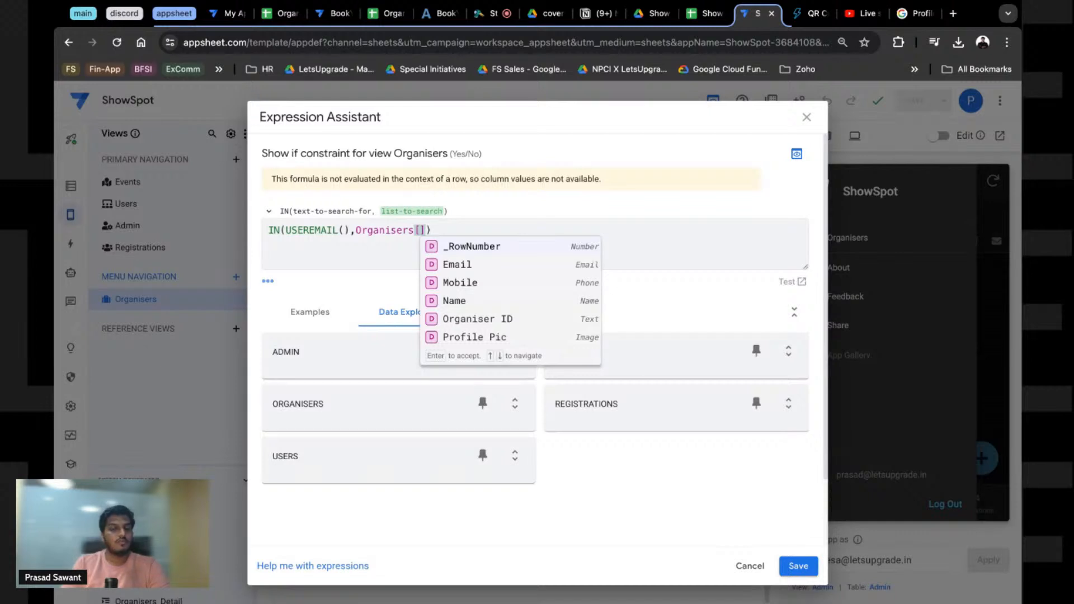
{"action": "left_click", "coordinate": [509, 232]}
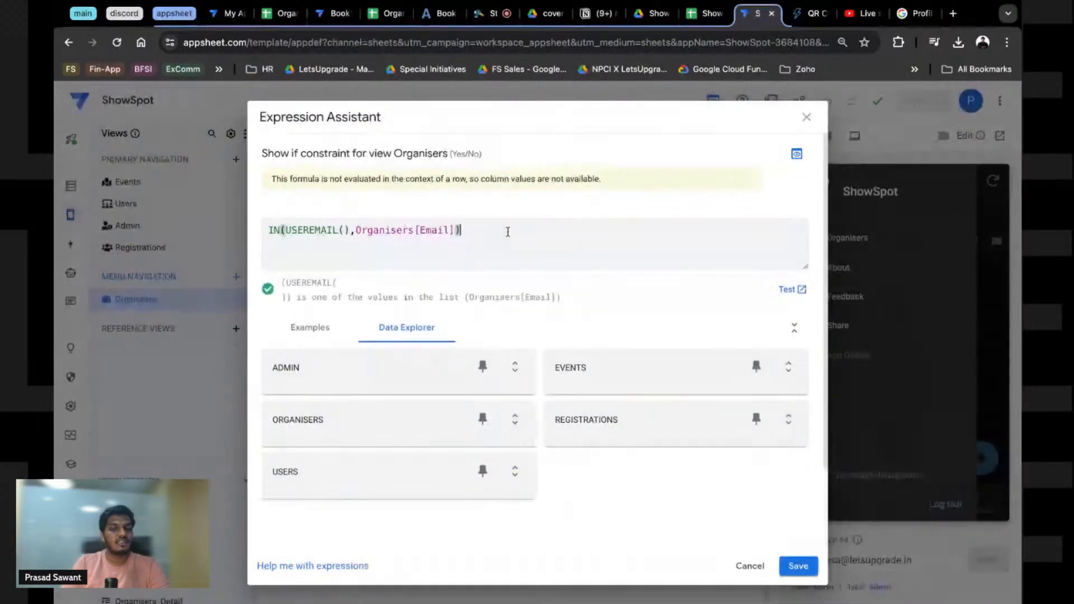
{"action": "left_click", "coordinate": [794, 567]}
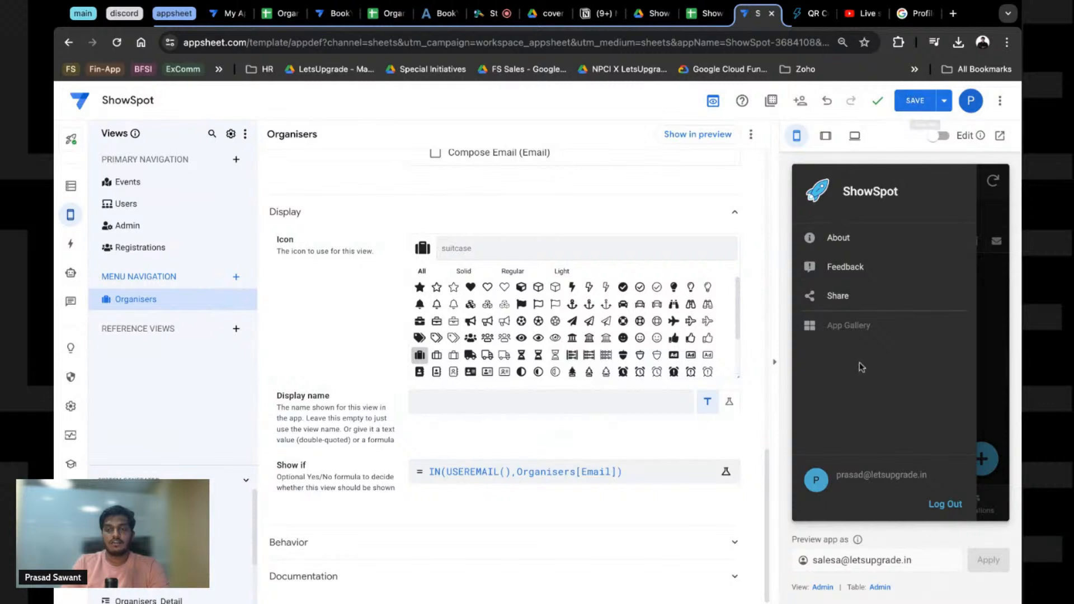
Step: Save the app, show the Users list in the preview, and bring up the Admin table's columns
{"action": "left_click", "coordinate": [911, 102]}
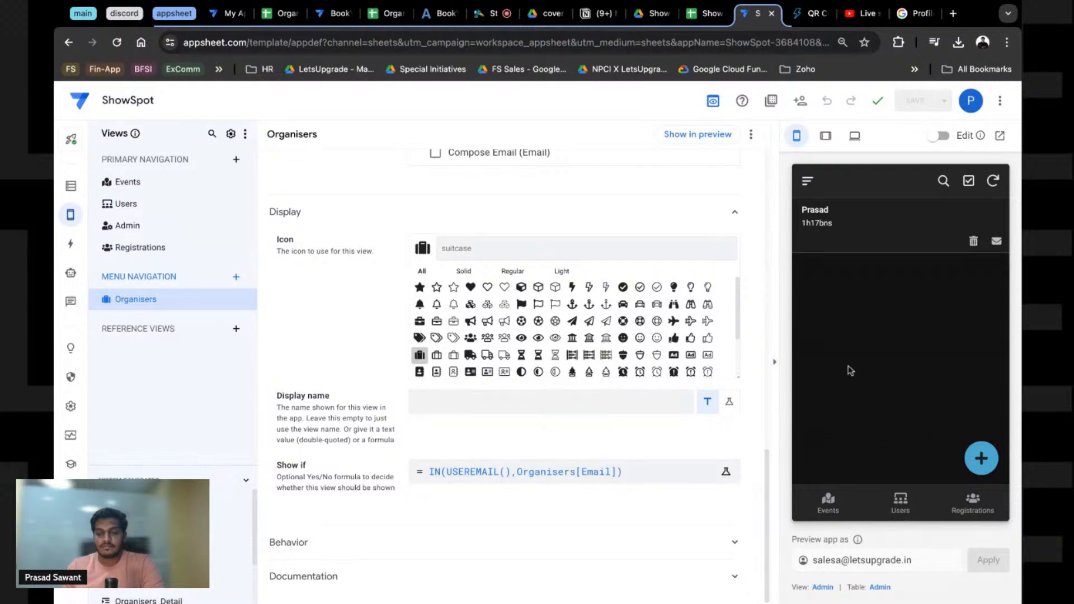
{"action": "left_click", "coordinate": [895, 499]}
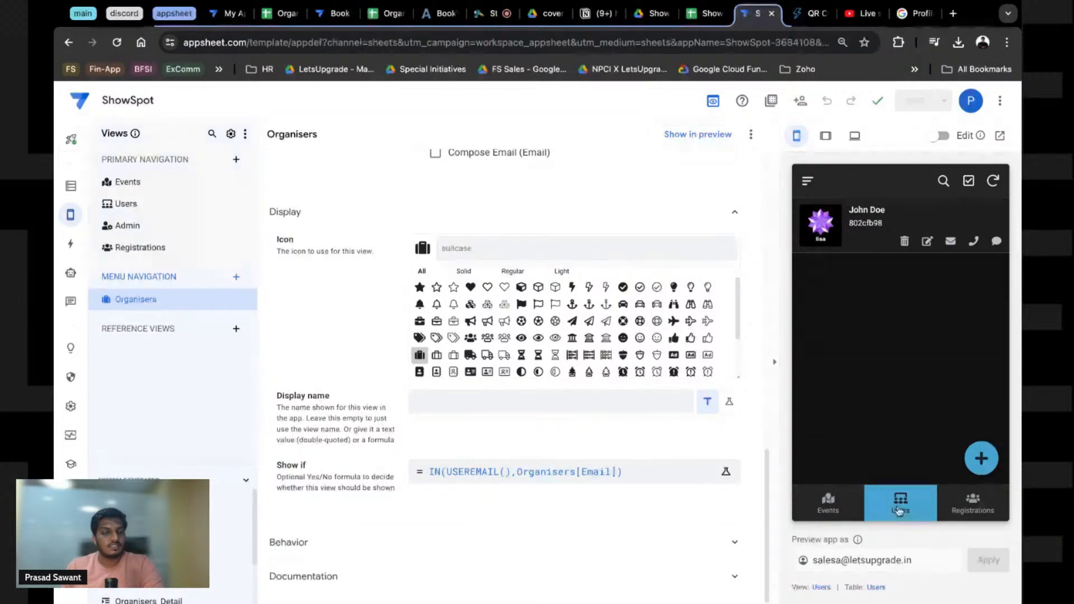
{"action": "left_click_drag", "start_coordinate": [915, 561], "coordinate": [812, 562]}
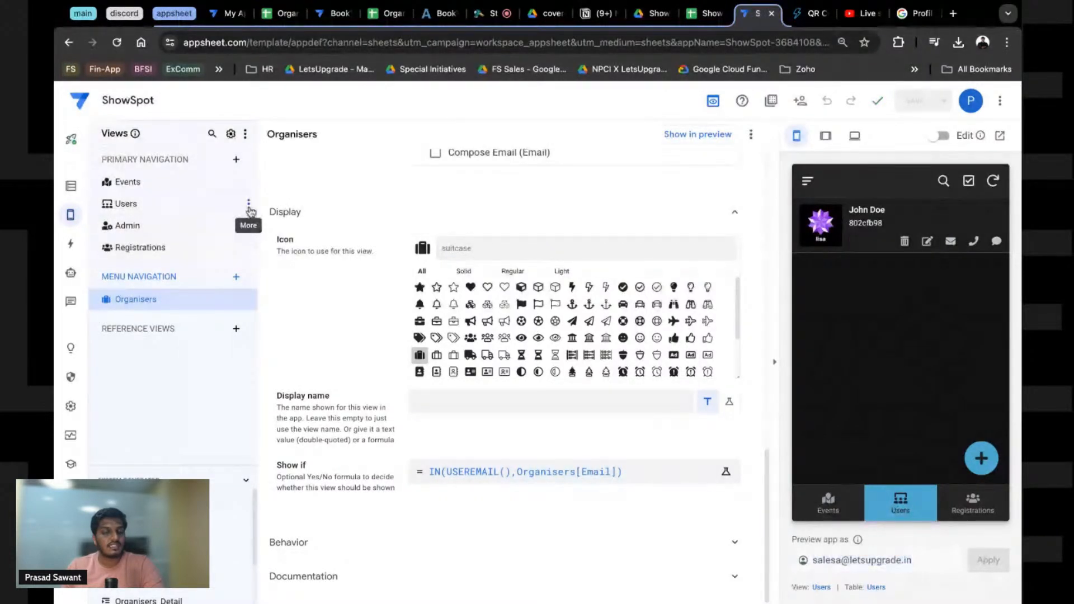
{"action": "left_click", "coordinate": [248, 204]}
{"action": "left_click", "coordinate": [121, 205]}
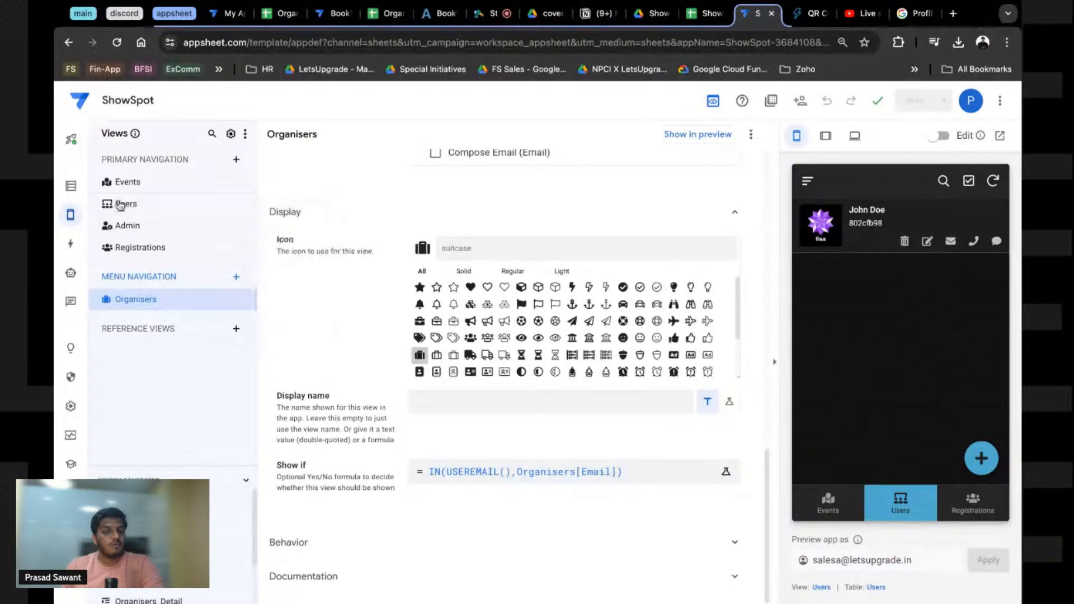
{"action": "left_click", "coordinate": [121, 205]}
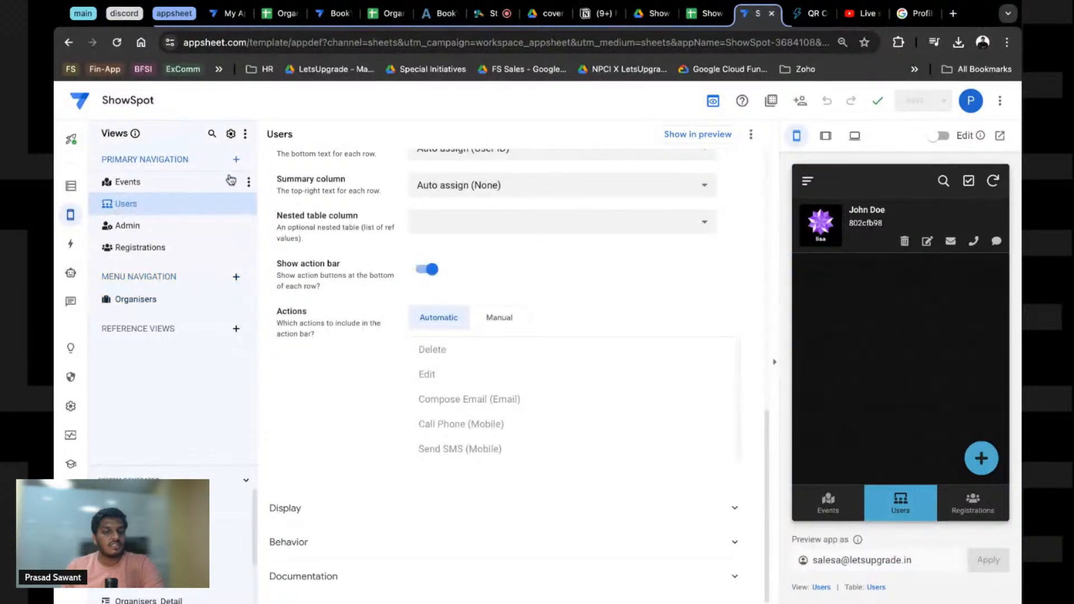
{"action": "left_click", "coordinate": [72, 184]}
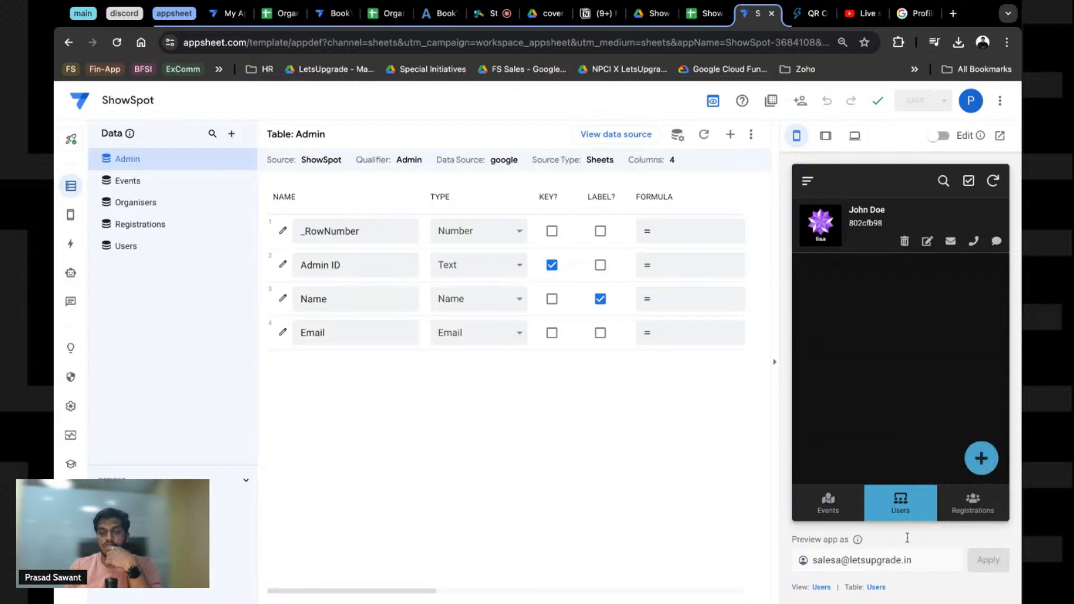
Step: Start a new user record in the preview, autofill the contact details, and replace the mobile number
{"action": "left_click", "coordinate": [978, 461]}
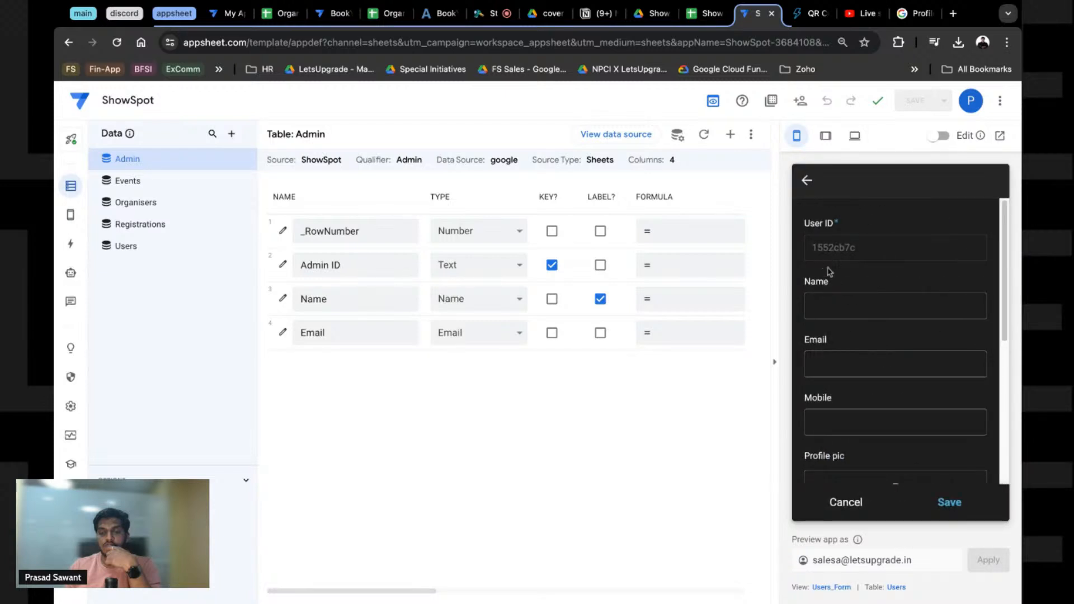
{"action": "left_click", "coordinate": [832, 305]}
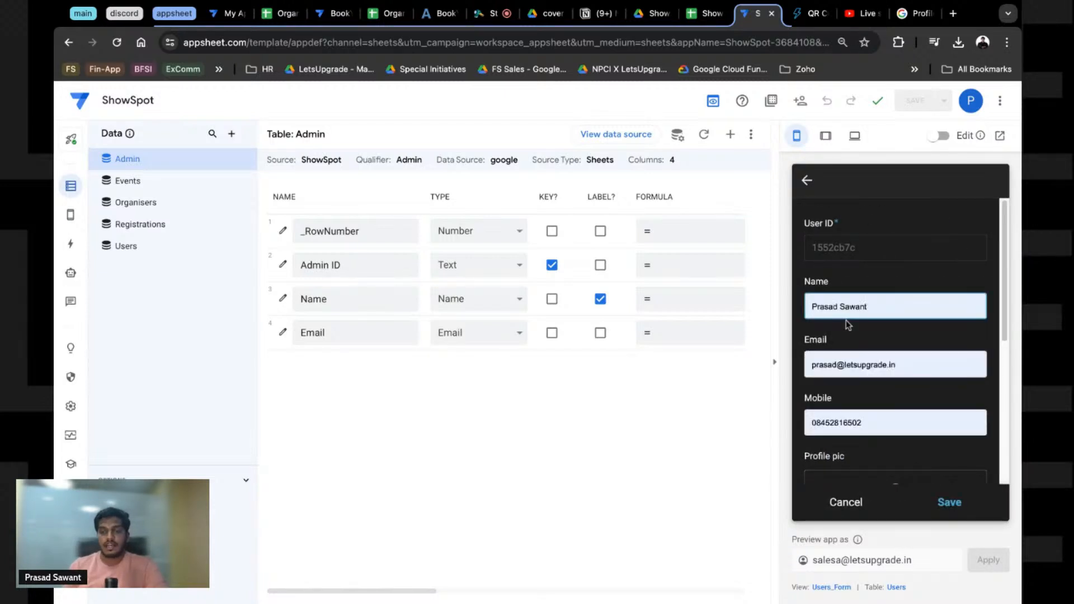
{"action": "left_click", "coordinate": [846, 320]}
{"action": "left_click", "coordinate": [847, 425]}
{"action": "key", "text": "ctrl+a"}
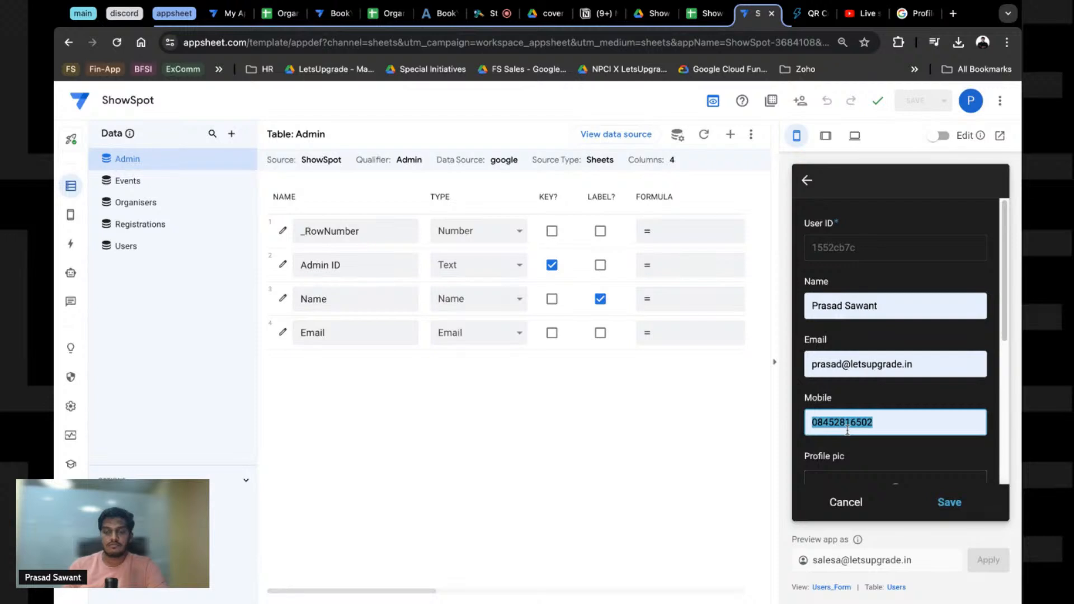
{"action": "type", "text": "21w451319"}
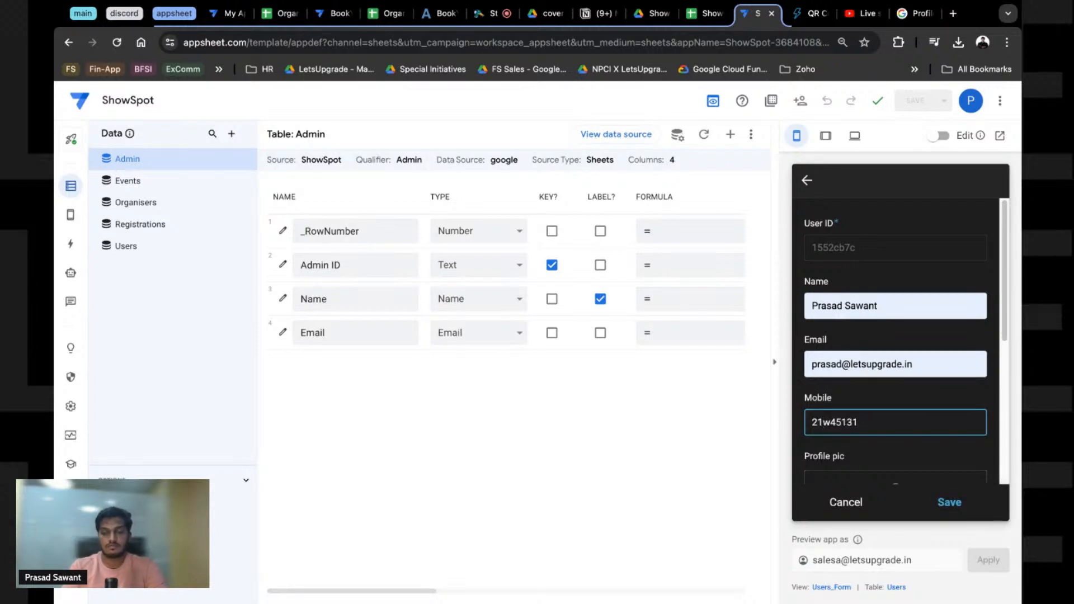
{"action": "key", "text": "BackSpace"}
{"action": "key", "text": "BackSpace"}
{"action": "key", "text": "BackSpace"}
{"action": "key", "text": "BackSpace"}
{"action": "key", "text": "BackSpace"}
{"action": "key", "text": "BackSpace"}
{"action": "key", "text": "BackSpace"}
{"action": "key", "text": "BackSpace"}
{"action": "key", "text": "BackSpace"}
{"action": "type", "text": "121y1219"}
Step: Change the DOB year to 2001 and save the user profile form
{"action": "scroll", "coordinate": [899, 431], "scroll_direction": "down", "scroll_amount": 2}
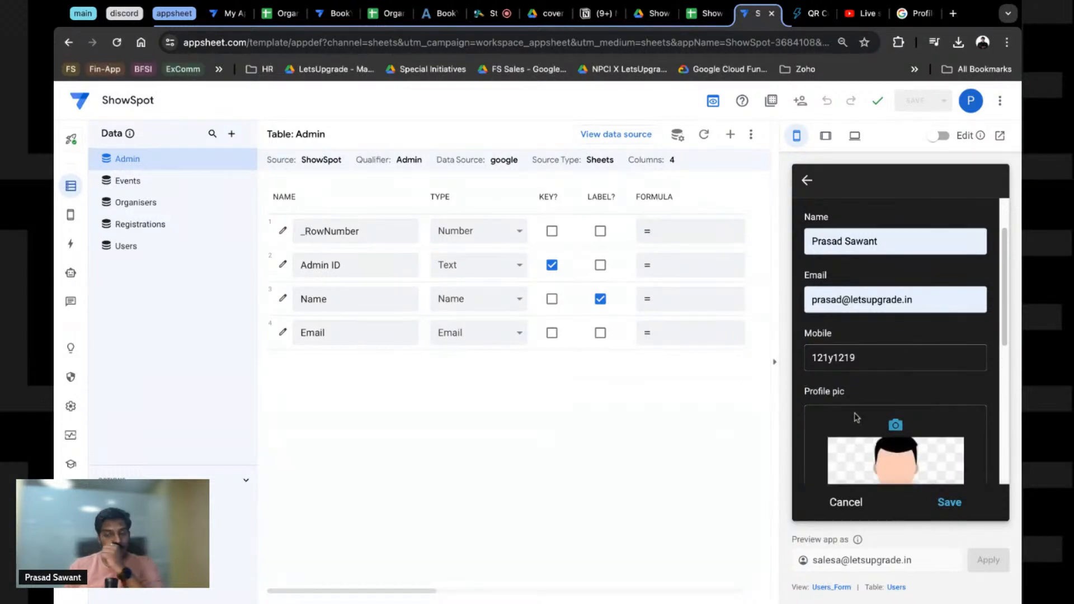
{"action": "scroll", "coordinate": [854, 414], "scroll_direction": "down", "scroll_amount": 3}
{"action": "scroll", "coordinate": [853, 385], "scroll_direction": "down", "scroll_amount": 1}
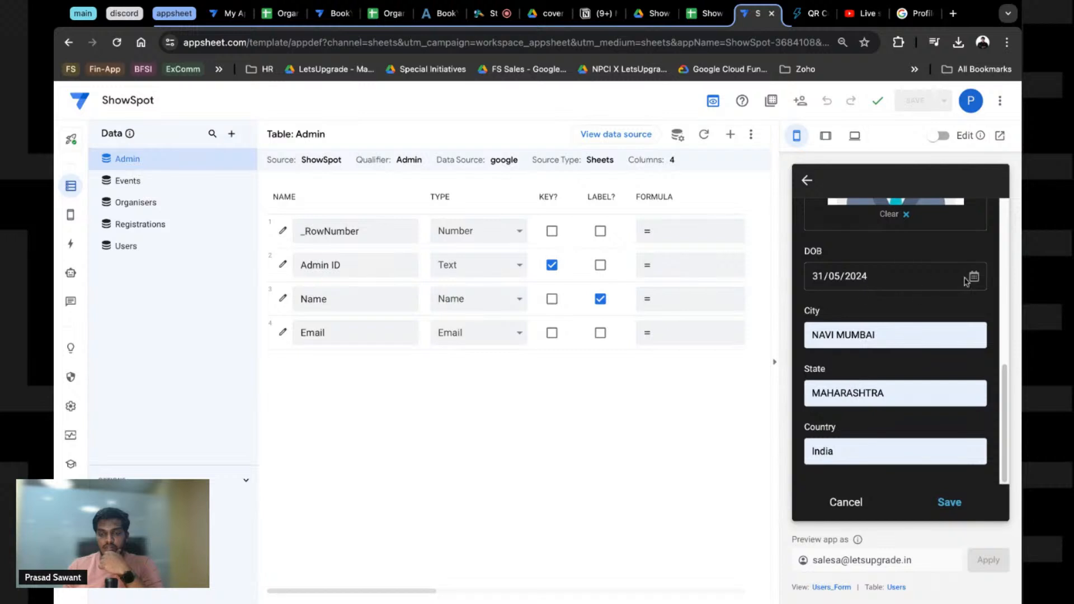
{"action": "left_click", "coordinate": [868, 282]}
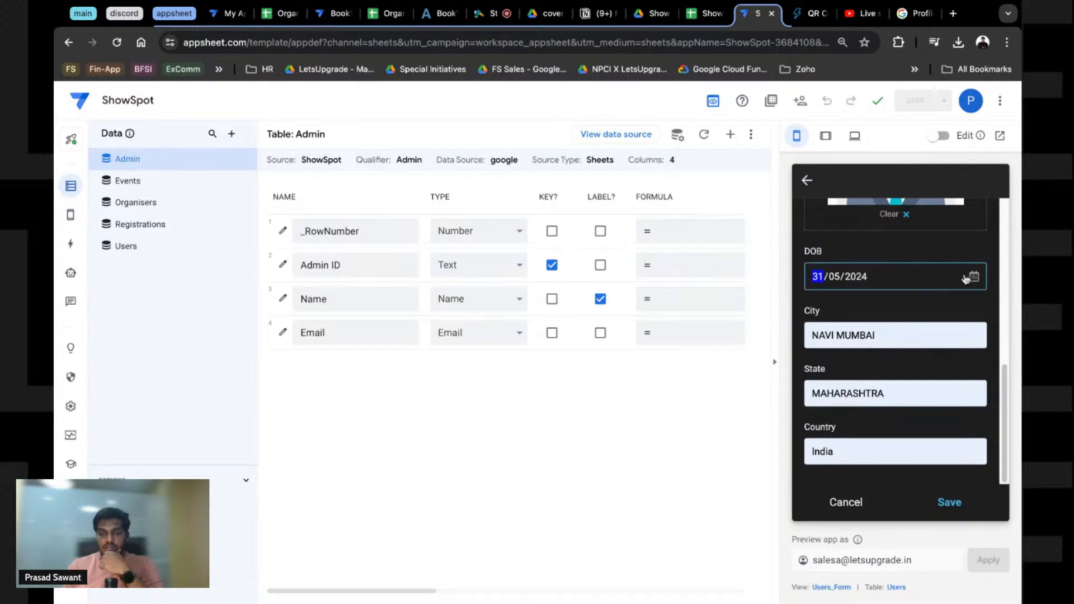
{"action": "left_click", "coordinate": [860, 277]}
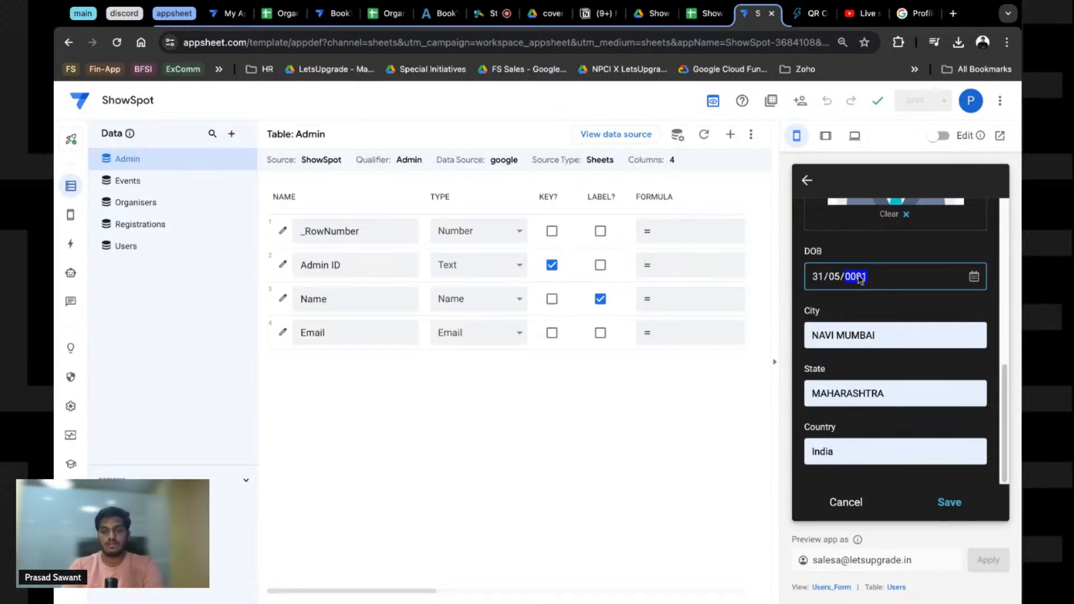
{"action": "key", "text": "BackSpace"}
{"action": "type", "text": "2"}
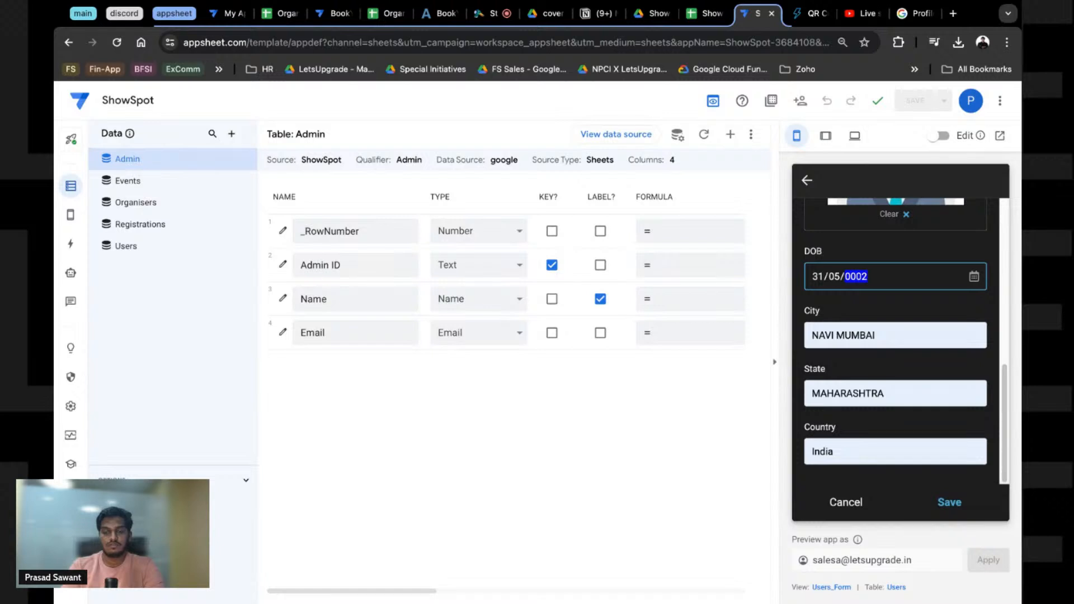
{"action": "type", "text": "001"}
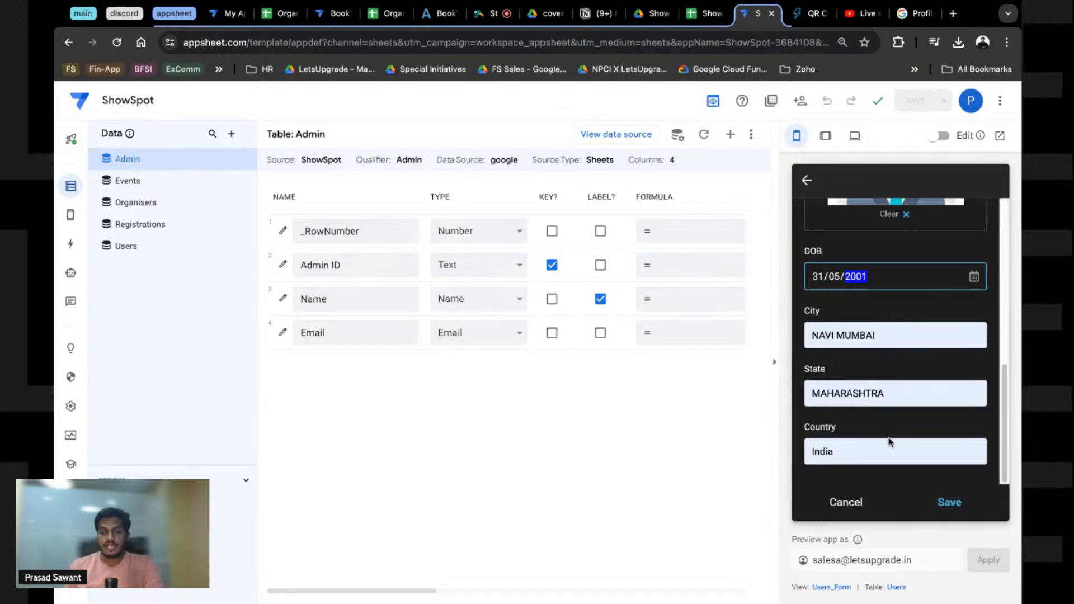
{"action": "left_click", "coordinate": [950, 504]}
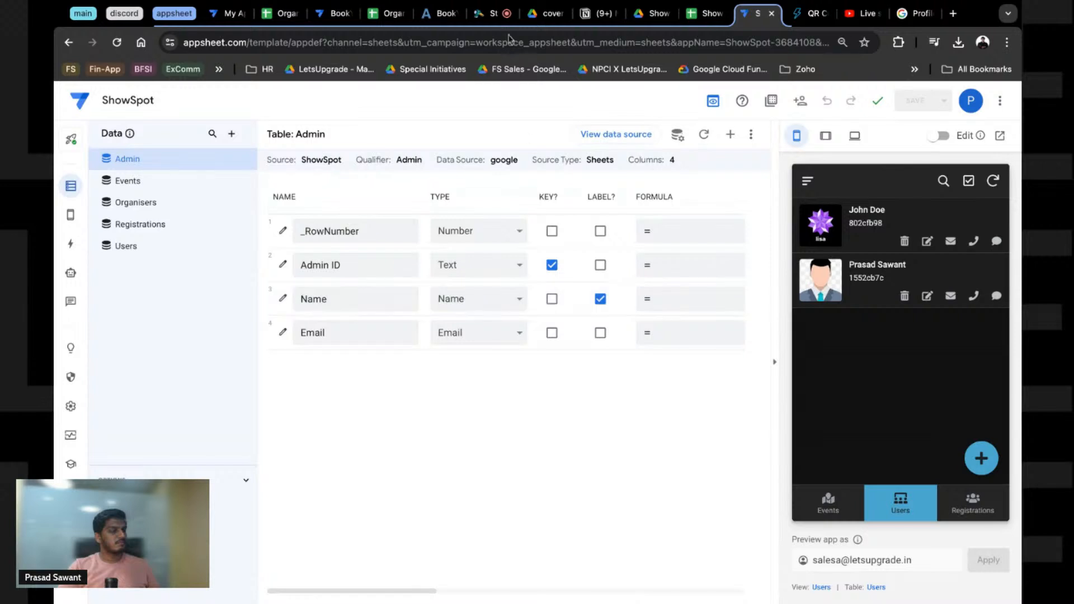
Step: Check the StreamYard studio, then view the YouTube Studio live dashboard and chat
{"action": "left_click", "coordinate": [493, 13]}
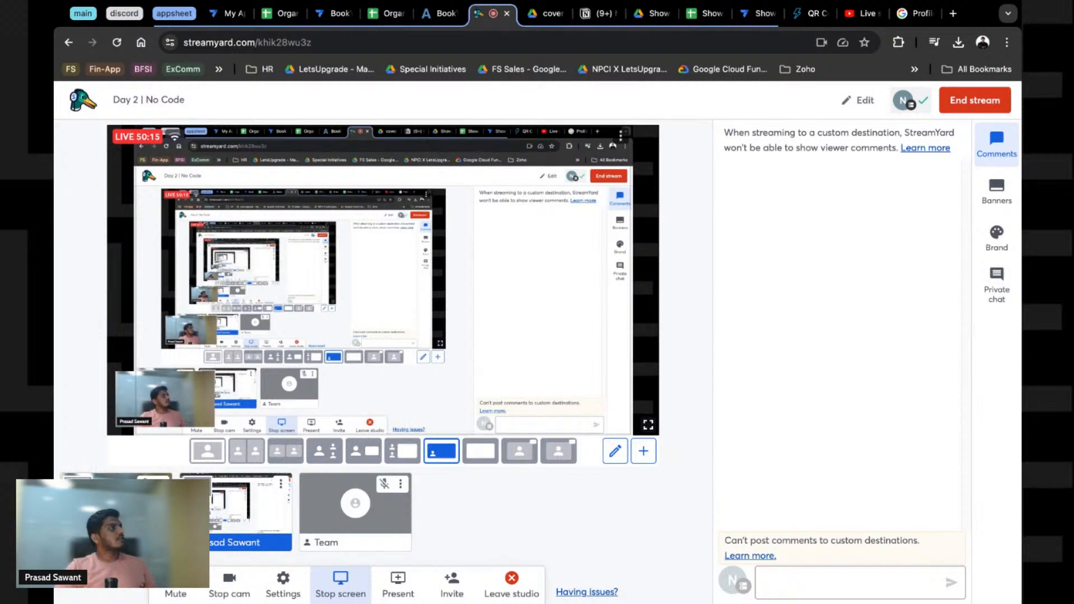
{"action": "left_click", "coordinate": [863, 14]}
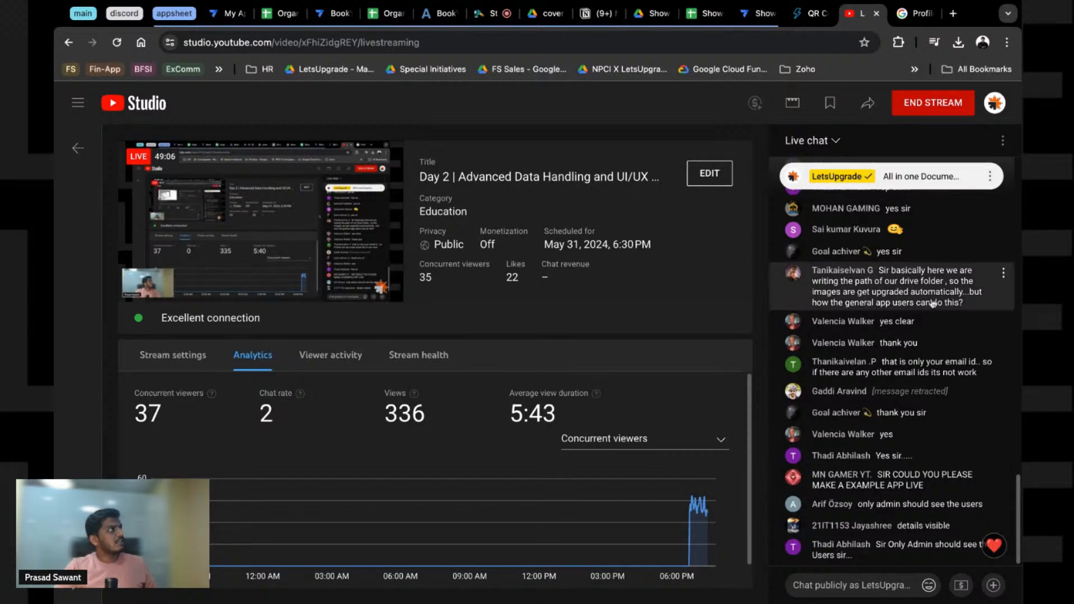
Step: Switch back to the AppSheet ShowSpot editor showing the Admin table's columns
{"action": "left_click", "coordinate": [757, 17]}
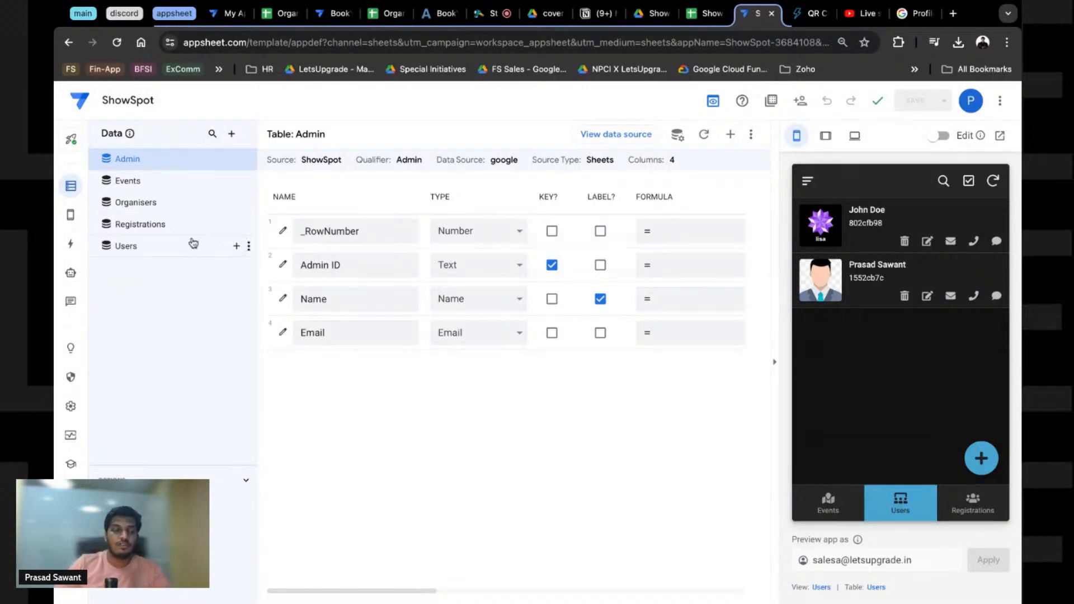
Step: Create a new slice on the Users table
{"action": "left_click", "coordinate": [234, 249]}
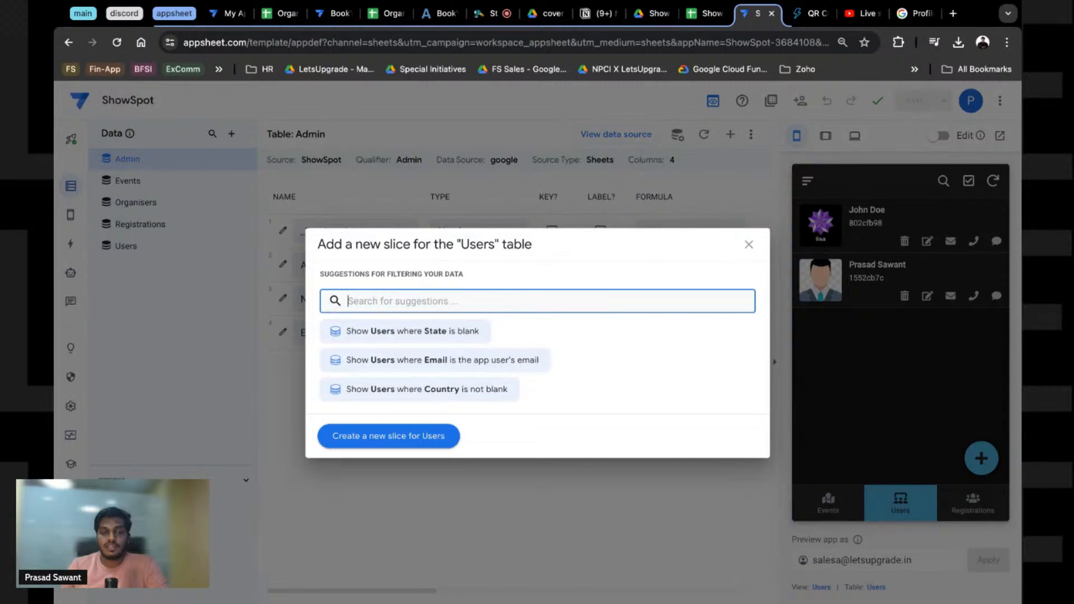
{"action": "key", "text": "Escape"}
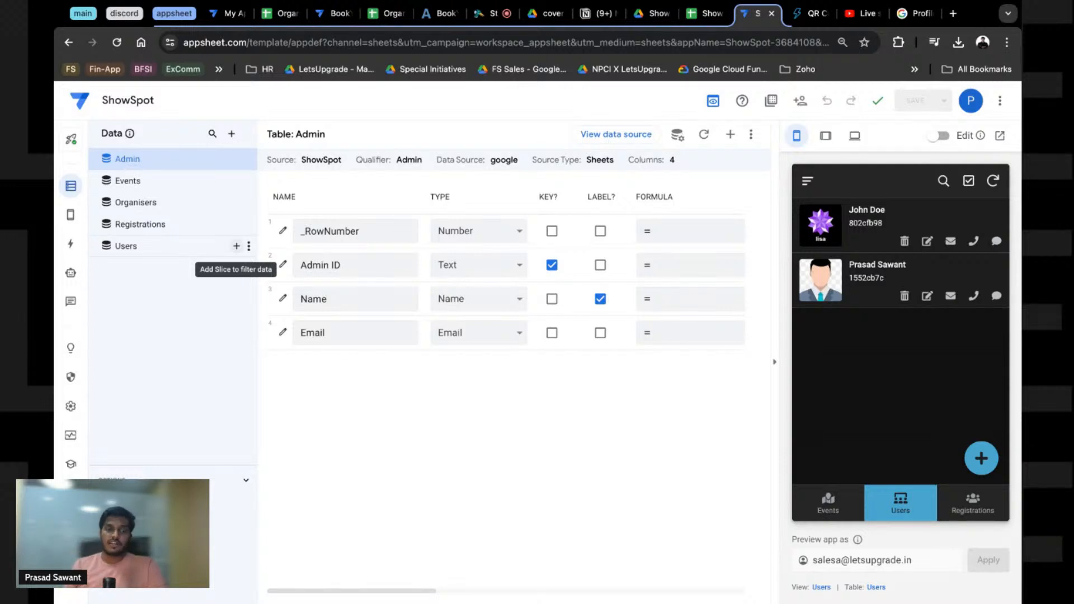
{"action": "left_click", "coordinate": [236, 246]}
{"action": "left_click", "coordinate": [371, 442]}
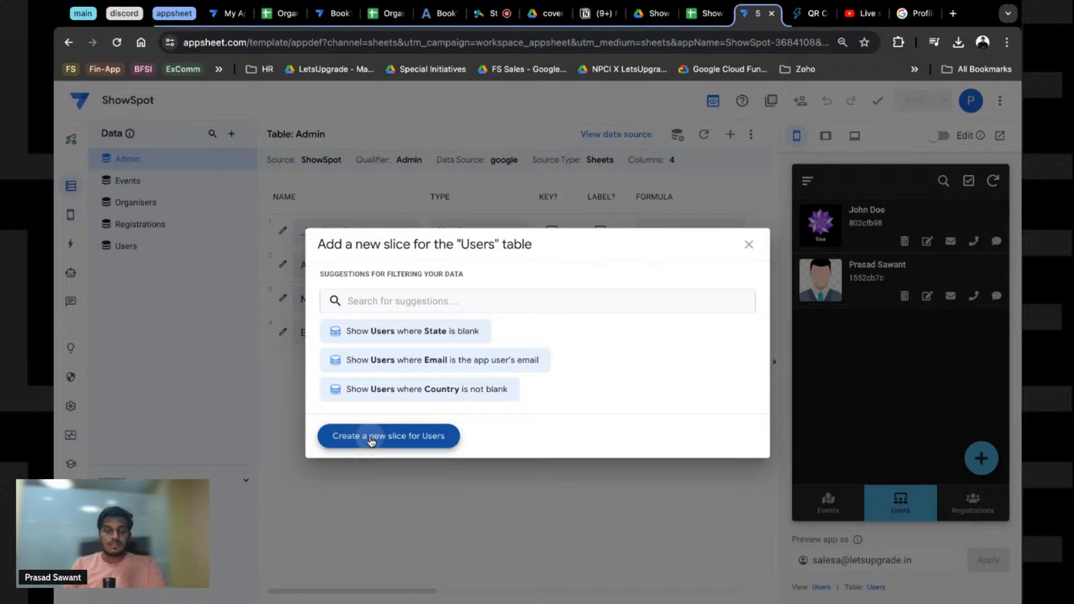
Step: Name the slice 'My Profile', open its row filter condition, and switch to the ShowSpot spreadsheet
{"action": "left_click", "coordinate": [371, 442]}
{"action": "triple_click", "coordinate": [427, 182]}
{"action": "type", "text": "Me"}
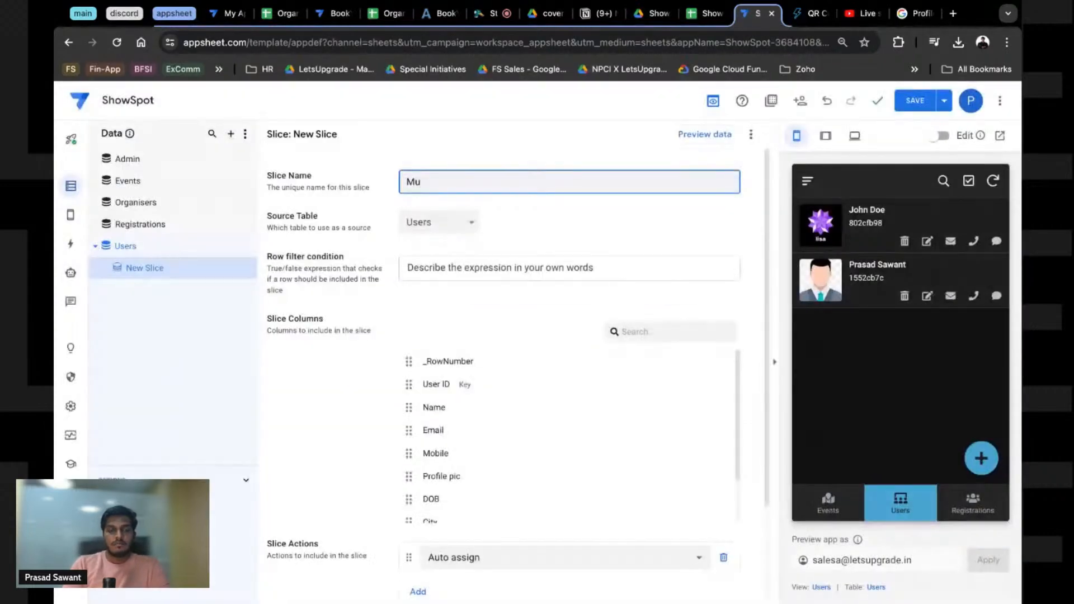
{"action": "key", "text": "BackSpace"}
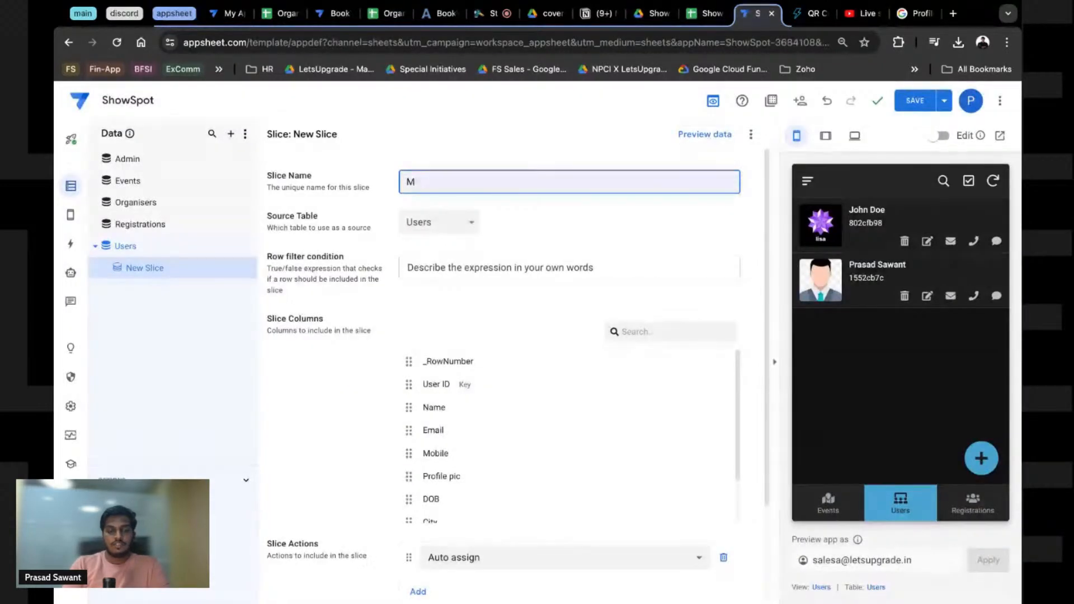
{"action": "type", "text": "y"}
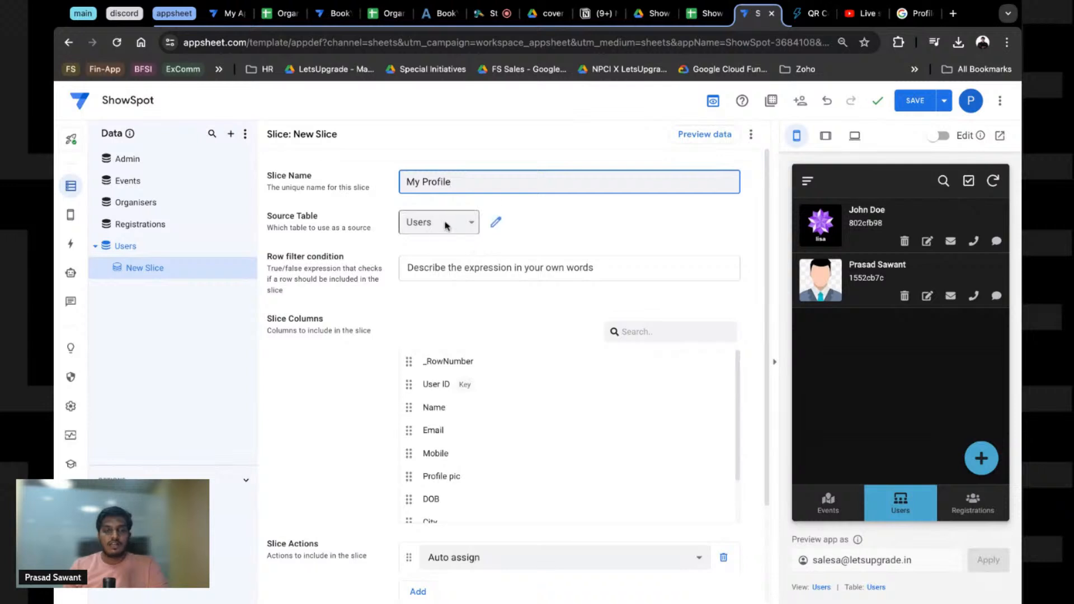
{"action": "type", "text": " Profile"}
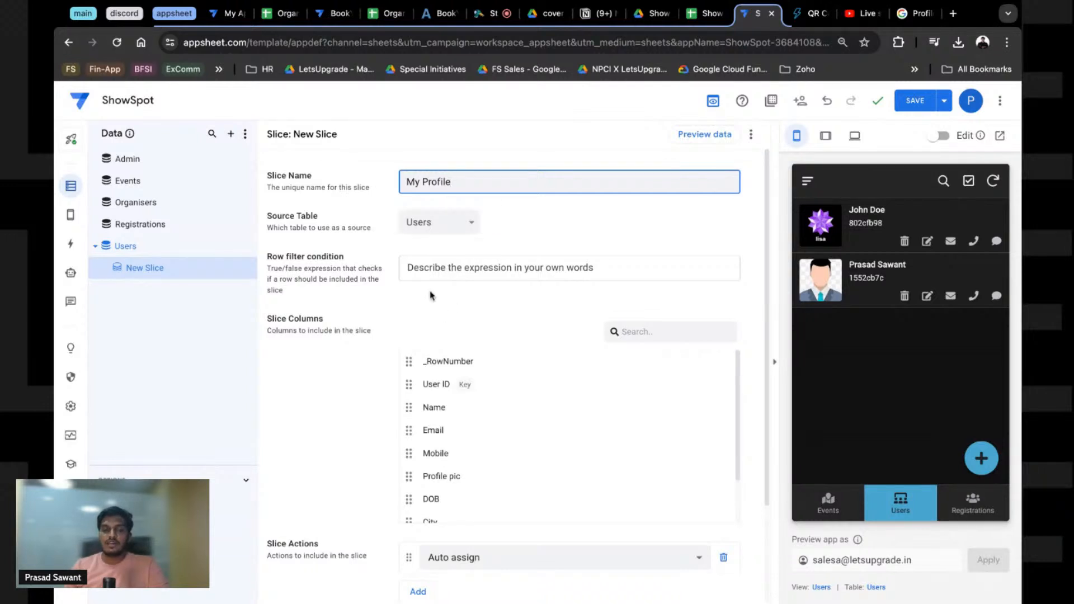
{"action": "left_click", "coordinate": [423, 266]}
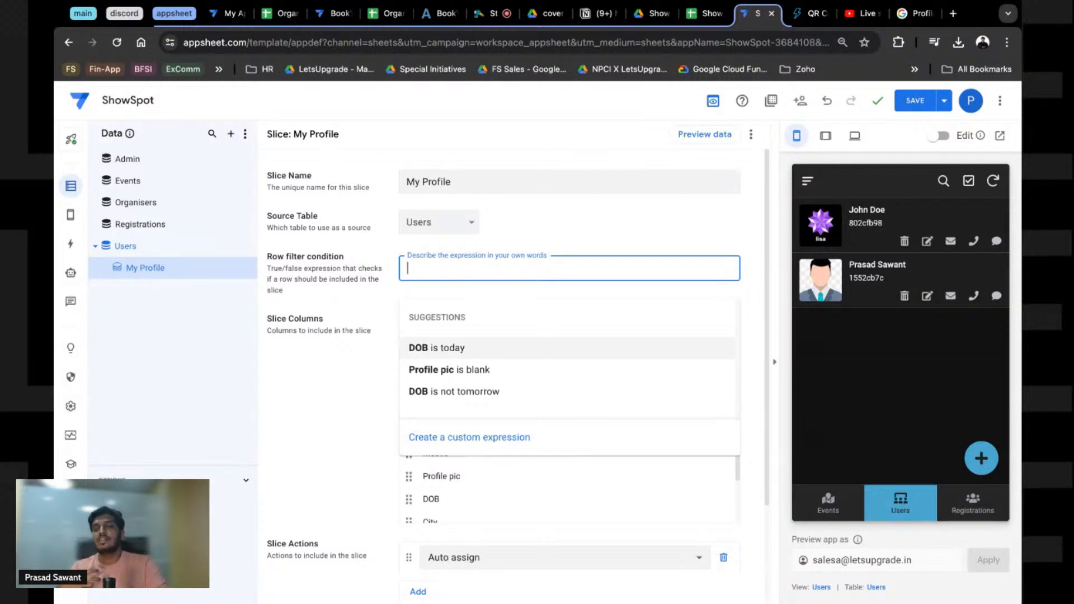
{"action": "left_click", "coordinate": [706, 13]}
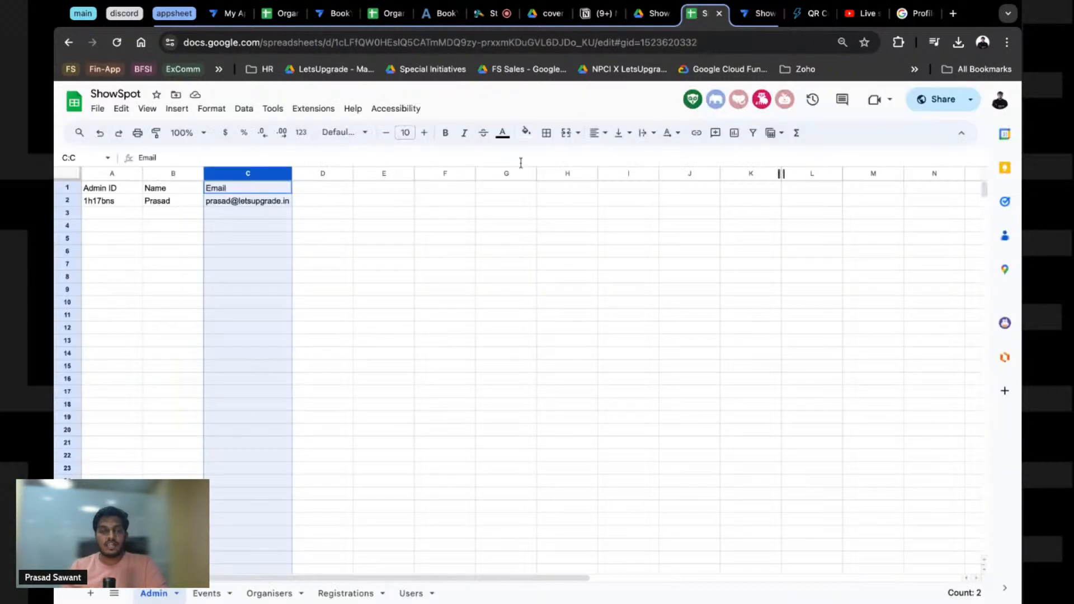
Step: On the Users sheet, paste a valid mobile number into D3 and change H3 to Maharashtra
{"action": "left_click", "coordinate": [464, 242]}
{"action": "left_click", "coordinate": [411, 594]}
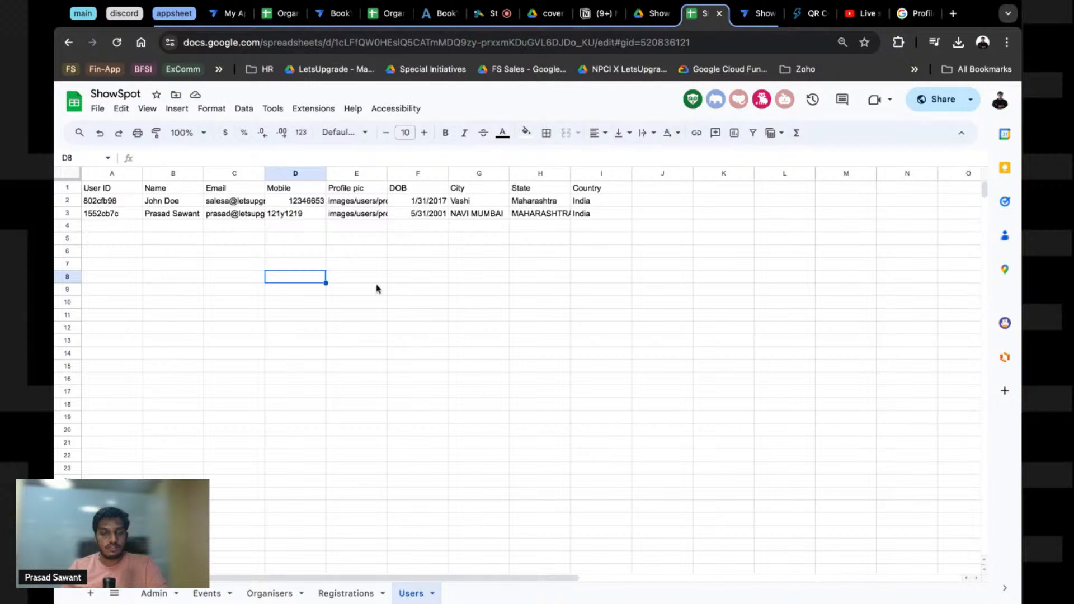
{"action": "left_click", "coordinate": [286, 218]}
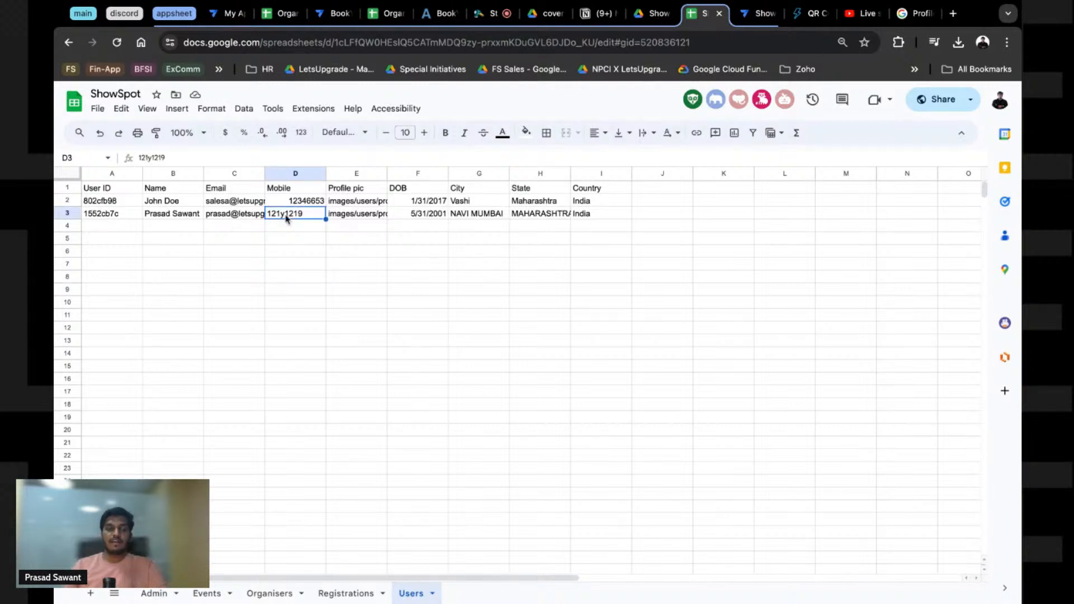
{"action": "type", "text": "12346653"}
{"action": "left_click", "coordinate": [347, 271]}
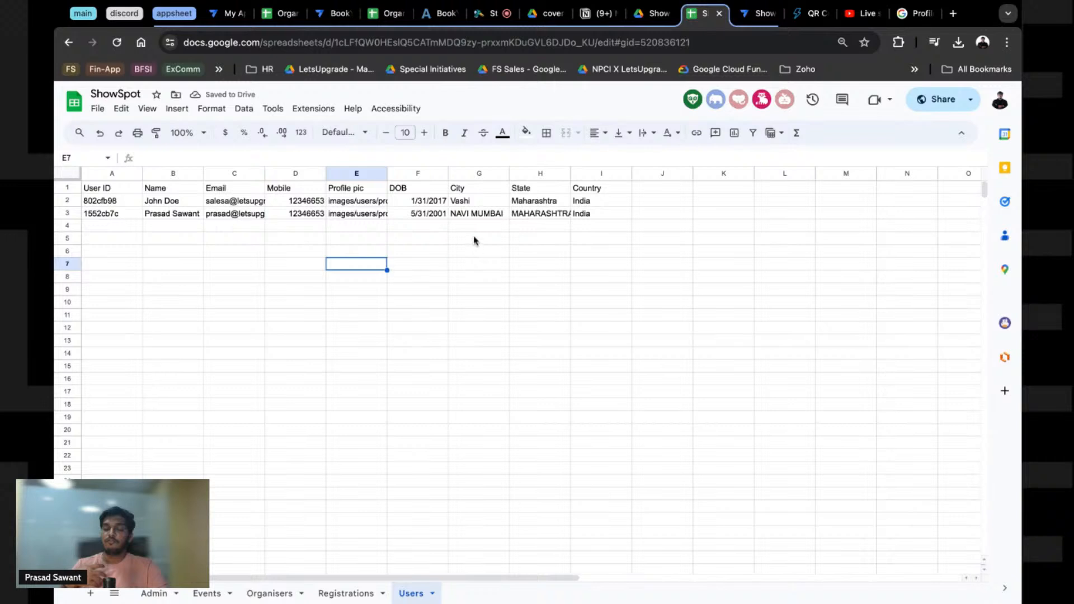
{"action": "left_click", "coordinate": [543, 215]}
{"action": "type", "text": "Maharashtra"}
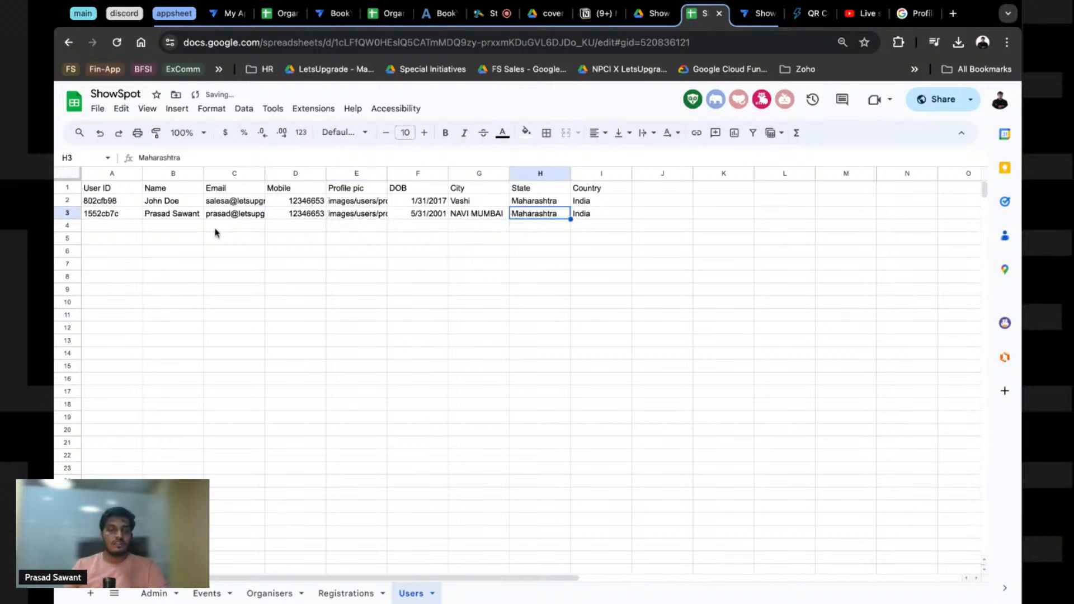
Step: Check the full email address in C2, then return to the AppSheet slice editor
{"action": "left_click", "coordinate": [222, 205]}
{"action": "mouse_move", "coordinate": [222, 205]}
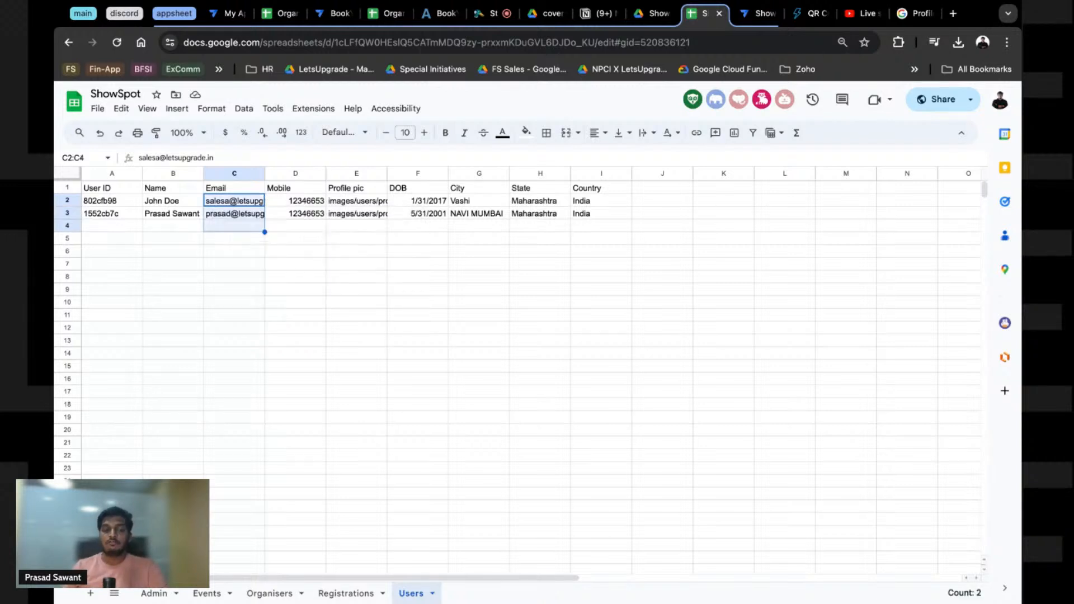
{"action": "left_click", "coordinate": [215, 214]}
{"action": "double_click", "coordinate": [214, 202]}
{"action": "left_click", "coordinate": [244, 257]}
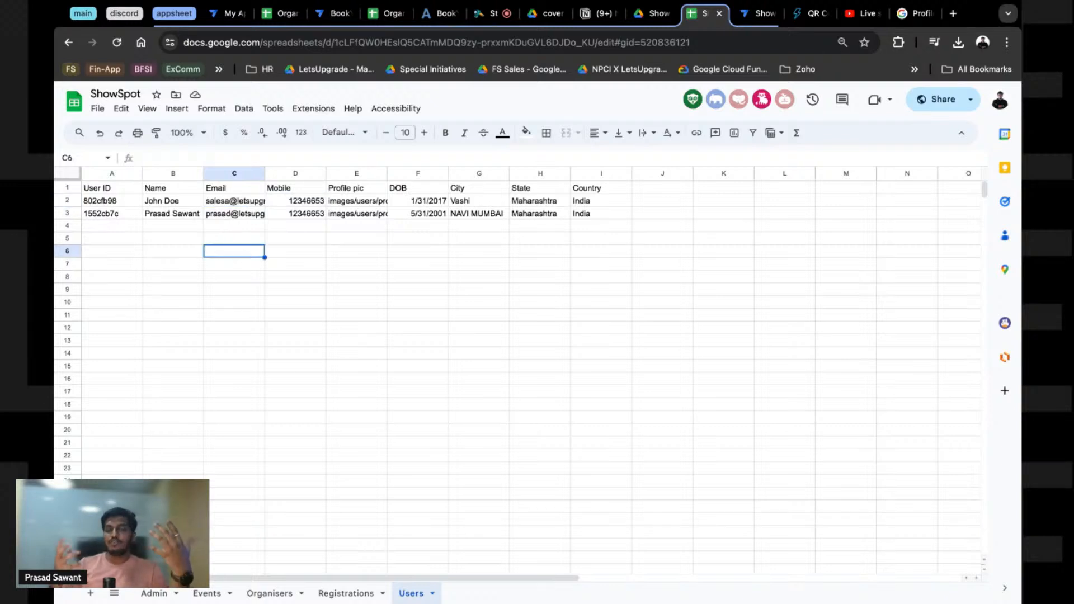
{"action": "double_click", "coordinate": [221, 202]}
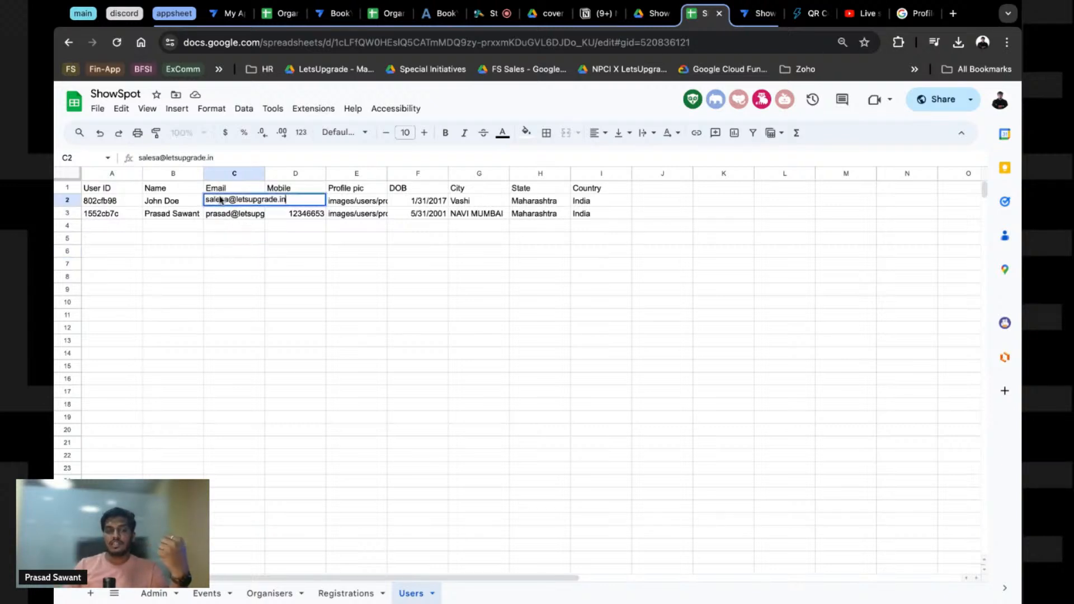
{"action": "left_click", "coordinate": [758, 15]}
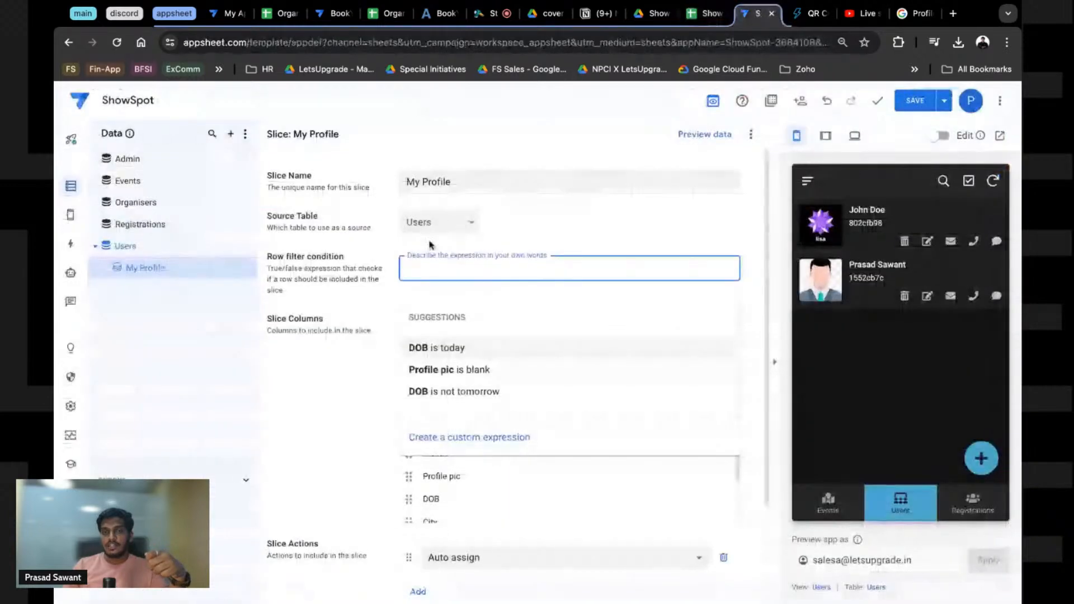
Step: Open the Expression Assistant for the My Profile slice's row filter condition
{"action": "left_click", "coordinate": [270, 274]}
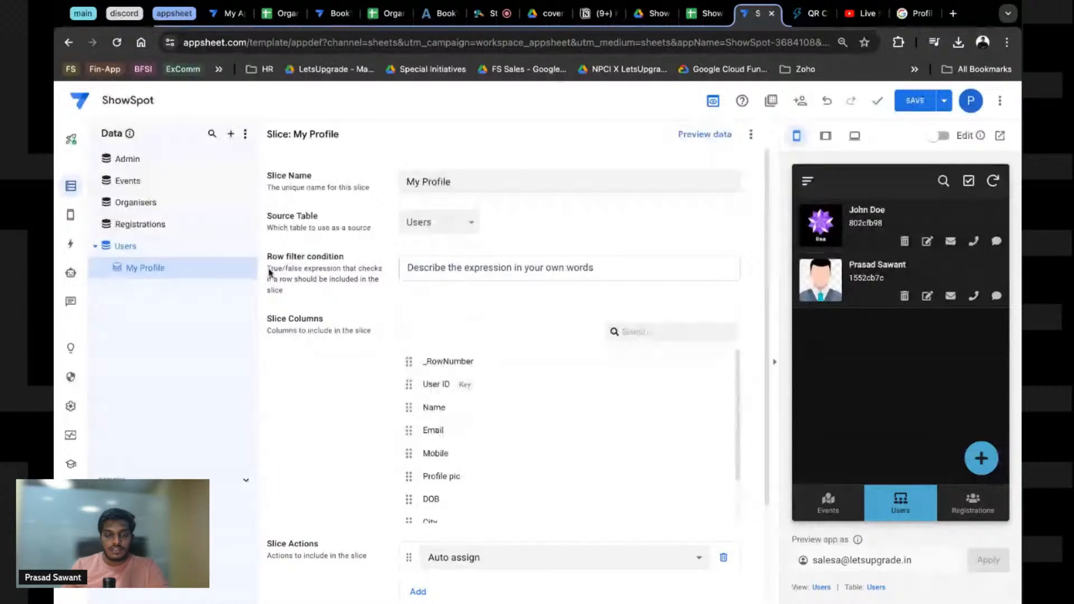
{"action": "triple_click", "coordinate": [268, 261]}
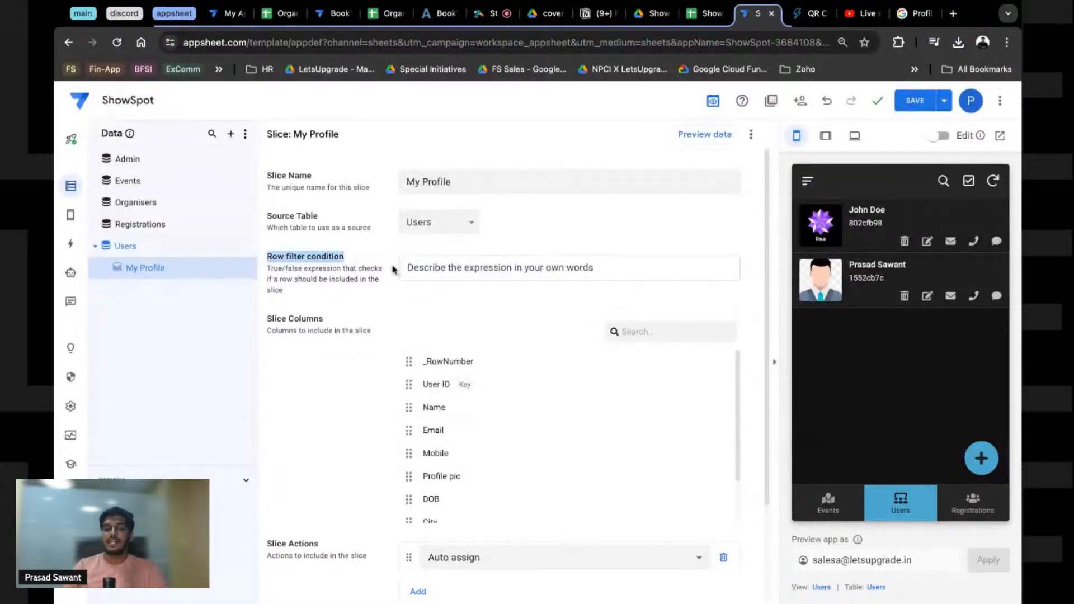
{"action": "left_click", "coordinate": [438, 272]}
{"action": "type", "text": "USE"}
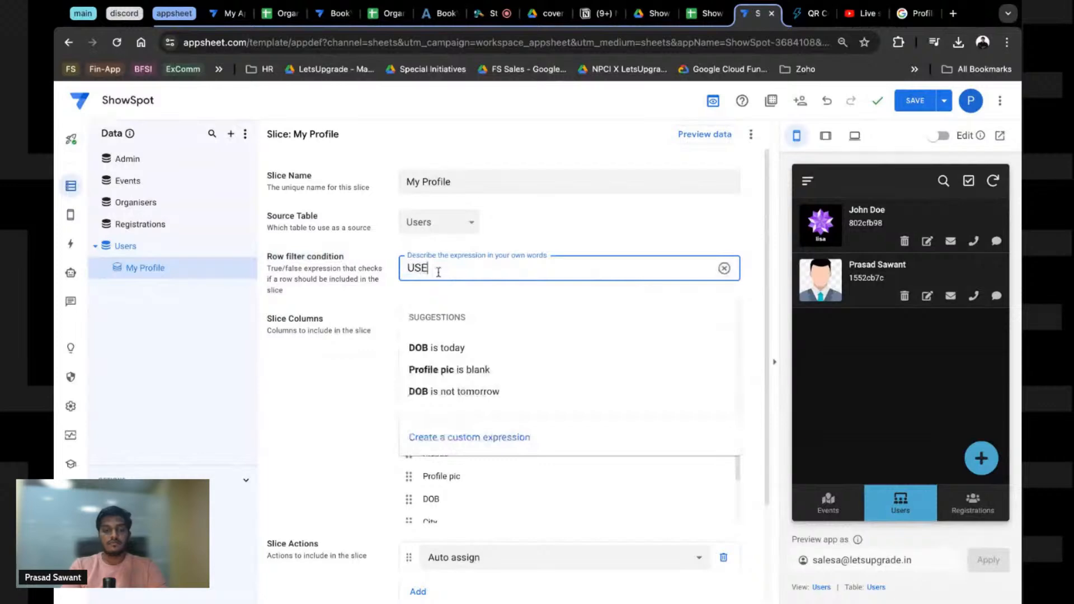
{"action": "key", "text": "BackSpace"}
{"action": "key", "text": "BackSpace"}
{"action": "key", "text": "BackSpace"}
{"action": "left_click", "coordinate": [570, 219]}
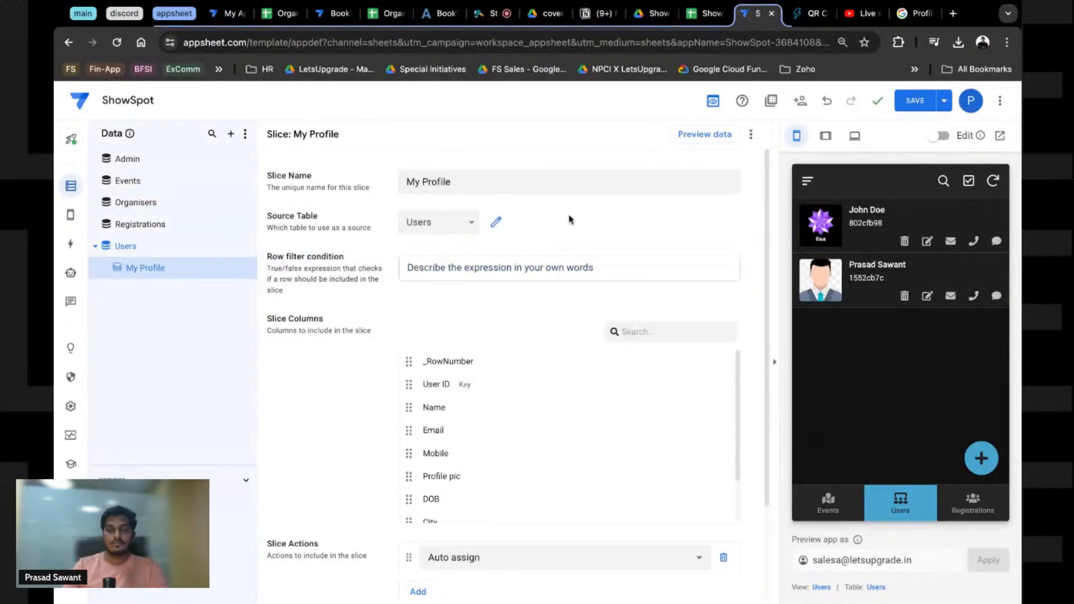
{"action": "left_click", "coordinate": [569, 268]}
{"action": "left_click", "coordinate": [464, 437]}
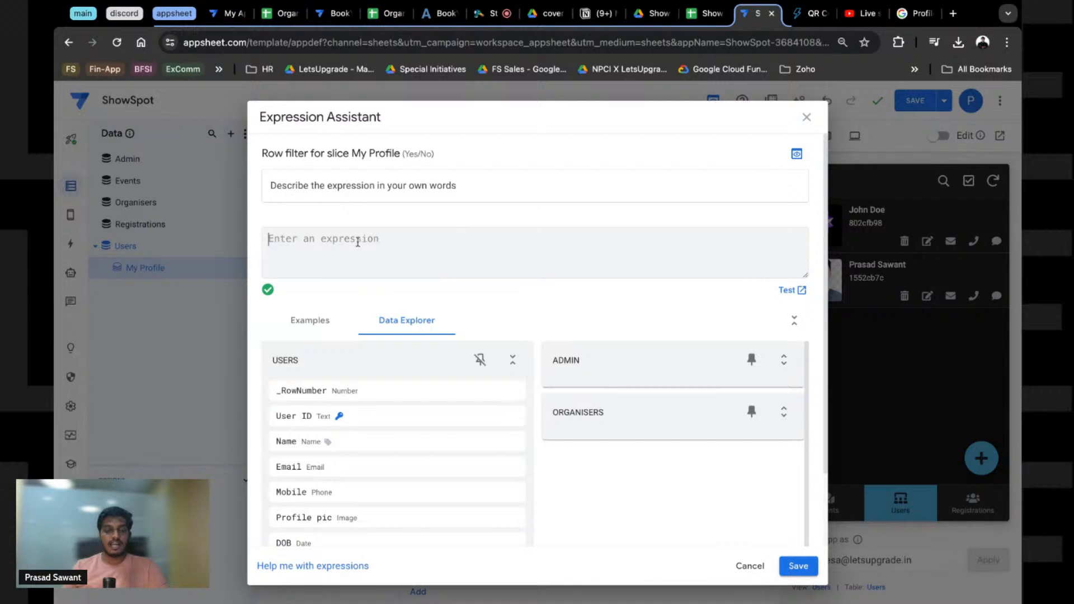
Step: Enter the filter expression [Email] = USEREMAIL() and save it
{"action": "type", "text": "USWEREMAIL"}
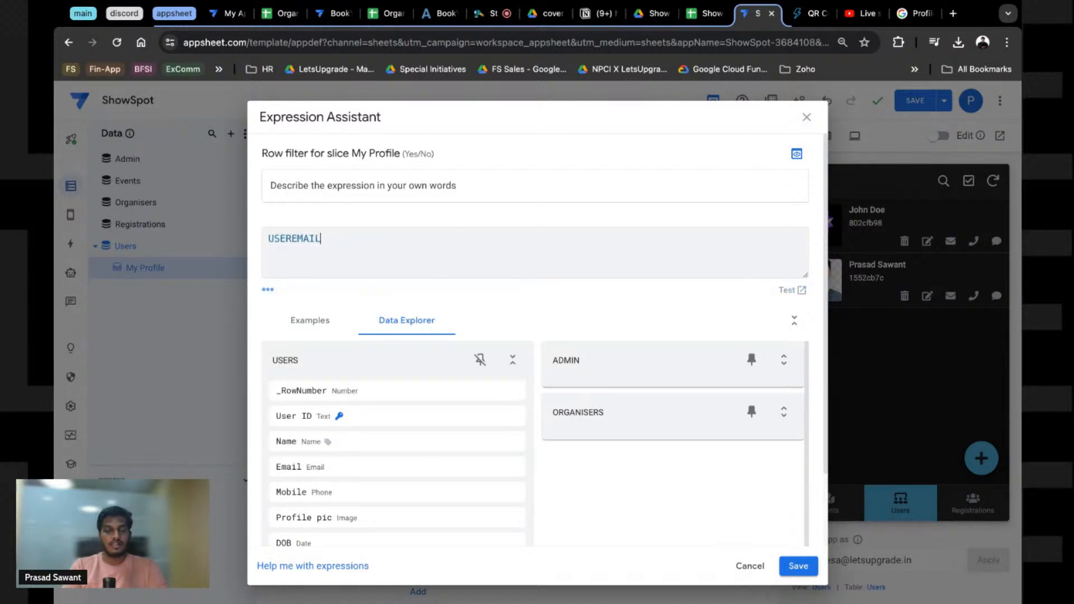
{"action": "key", "text": "ctrl+a"}
{"action": "key", "text": "BackSpace"}
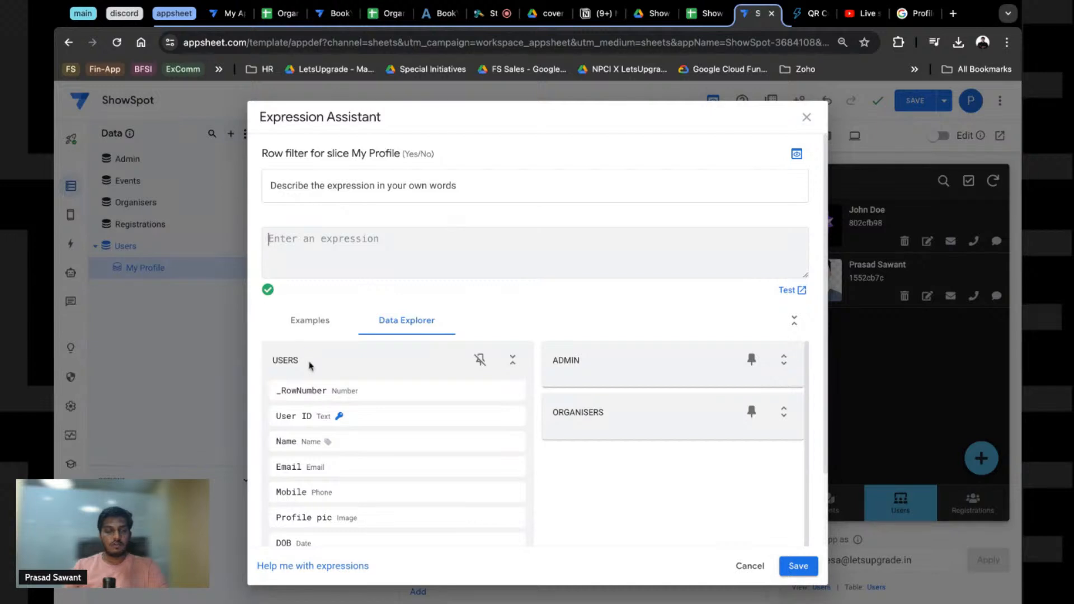
{"action": "left_click", "coordinate": [311, 320]}
{"action": "left_click", "coordinate": [391, 327]}
{"action": "left_click", "coordinate": [310, 318]}
{"action": "left_click", "coordinate": [376, 317]}
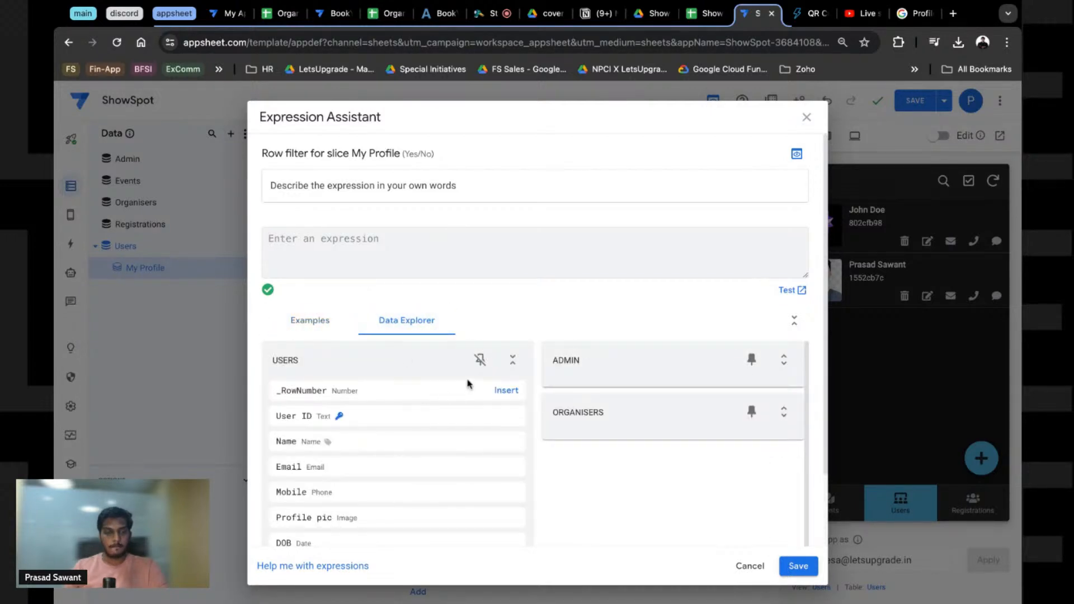
{"action": "mouse_move", "coordinate": [338, 470]}
{"action": "left_click", "coordinate": [496, 467]}
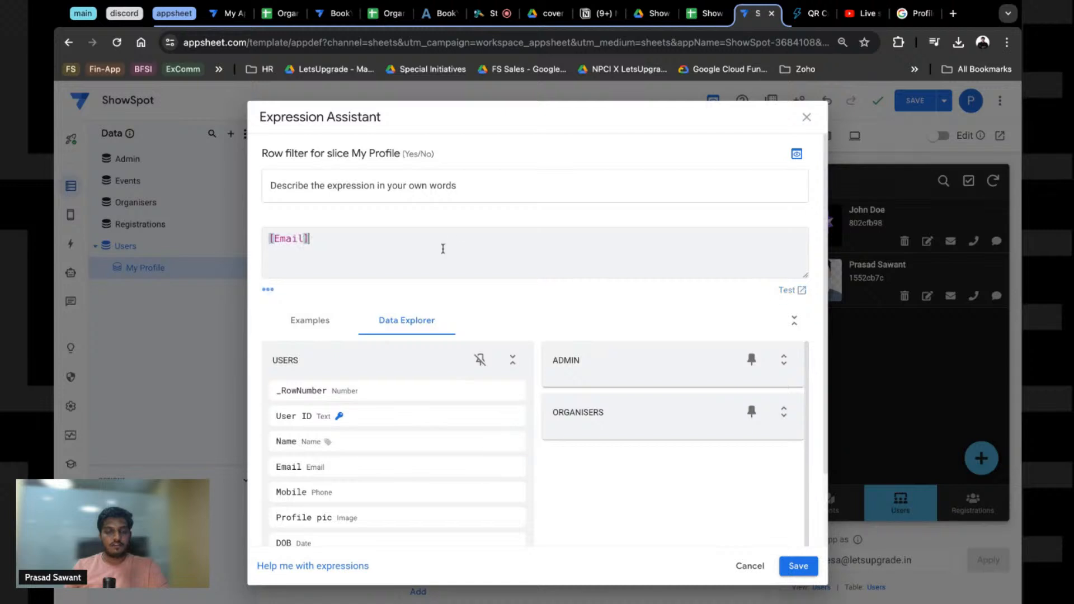
{"action": "type", "text": "= "}
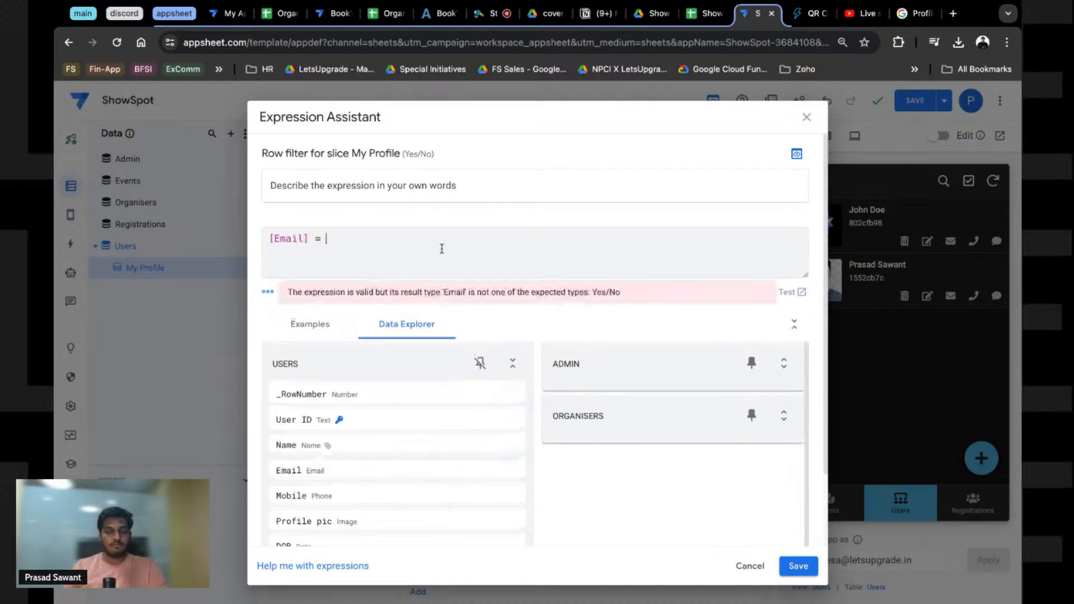
{"action": "type", "text": "USEREMAIL()"}
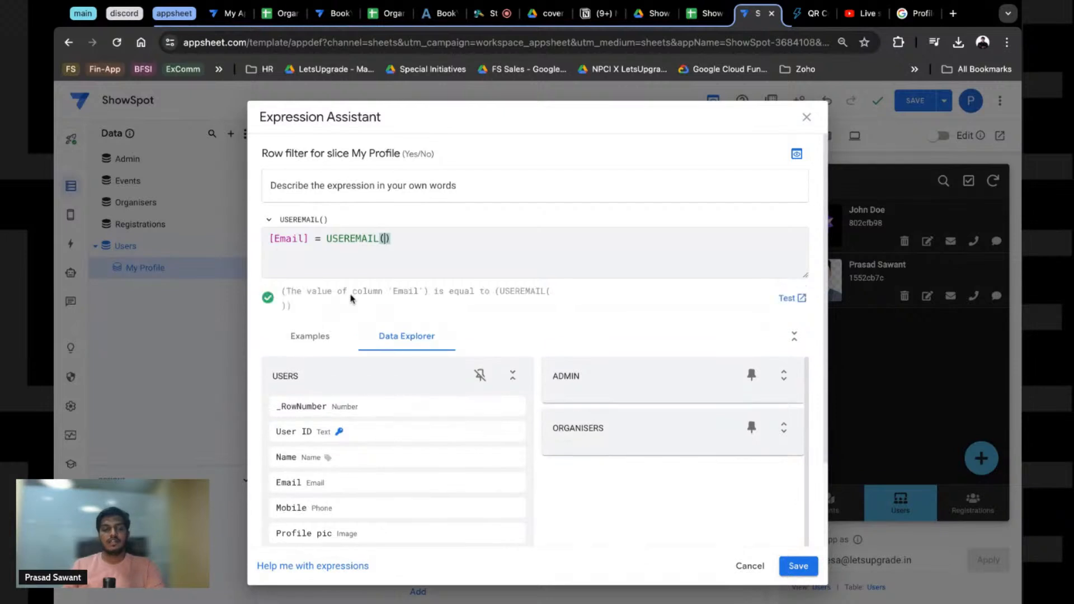
{"action": "left_click_drag", "start_coordinate": [287, 291], "coordinate": [418, 291]}
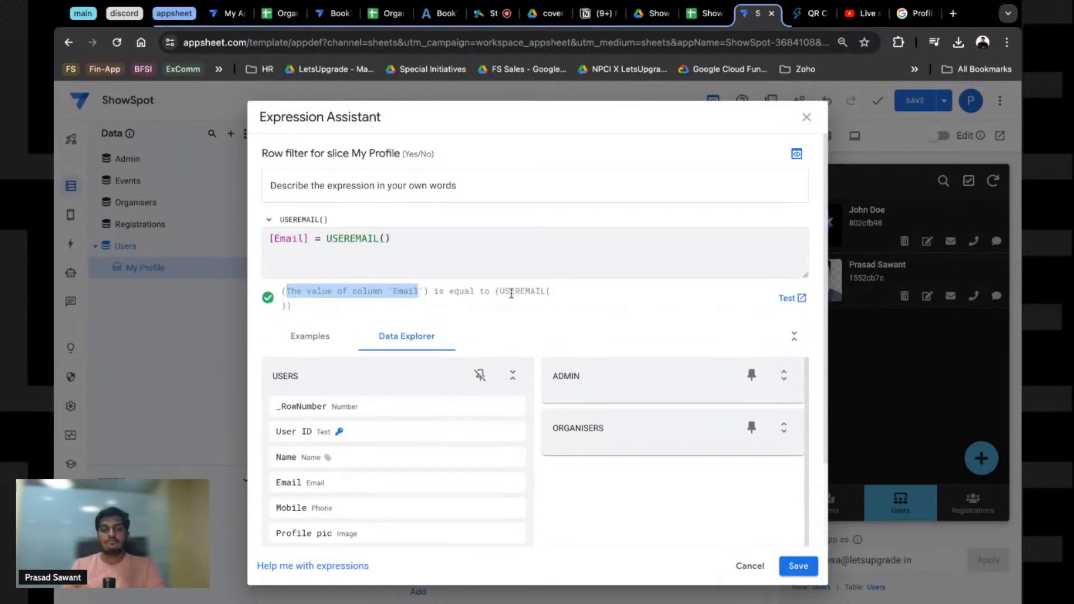
{"action": "left_click", "coordinate": [797, 565]}
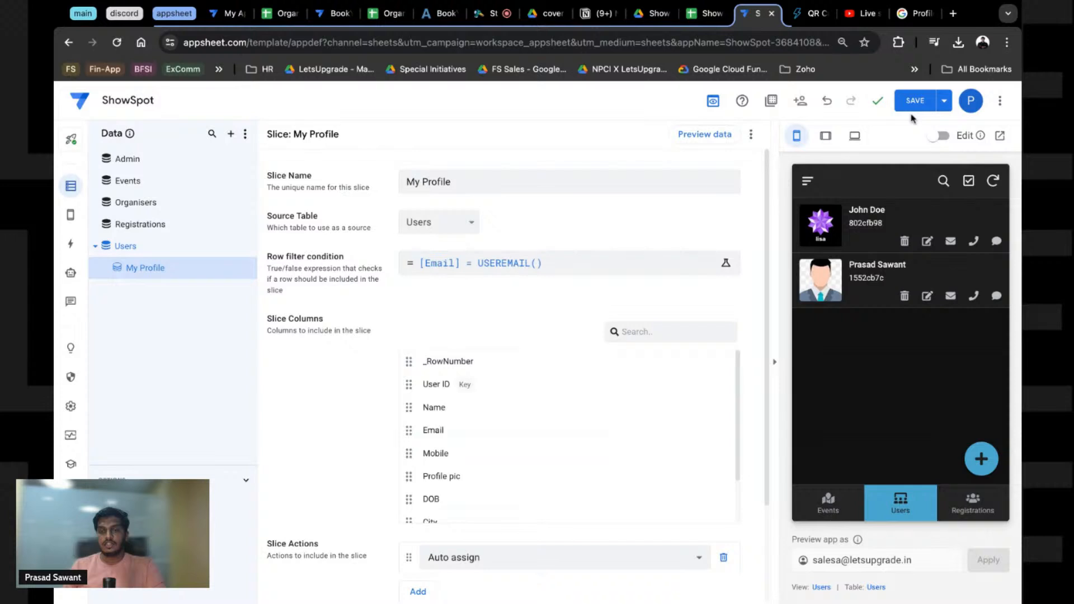
Step: Limit the My Profile slice's actions to Edit only
{"action": "scroll", "coordinate": [394, 306], "scroll_direction": "down", "scroll_amount": 1}
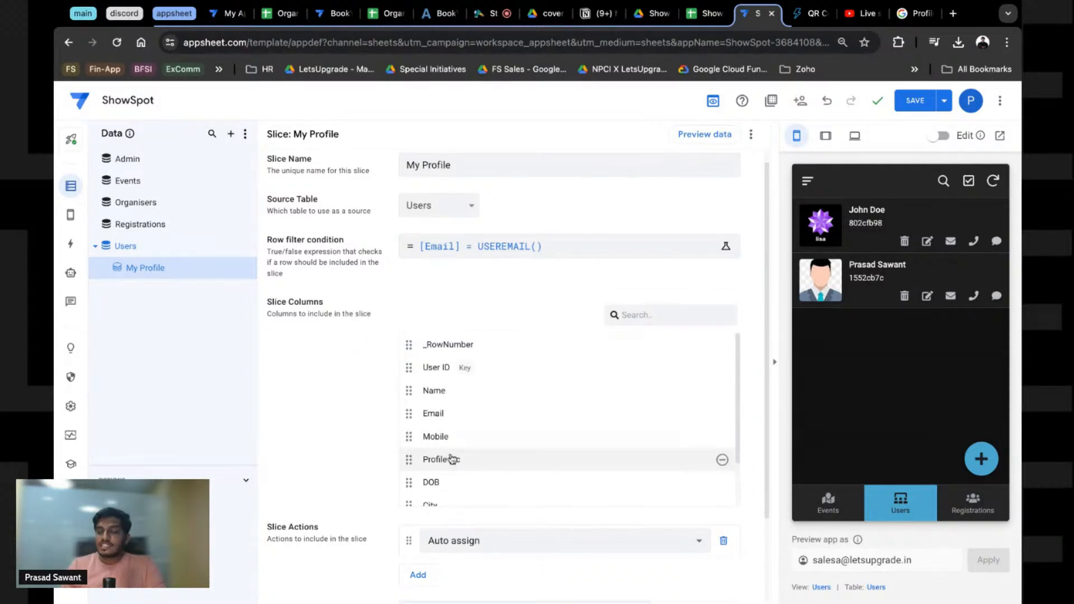
{"action": "scroll", "coordinate": [364, 408], "scroll_direction": "down", "scroll_amount": 2}
{"action": "scroll", "coordinate": [481, 386], "scroll_direction": "down", "scroll_amount": 3}
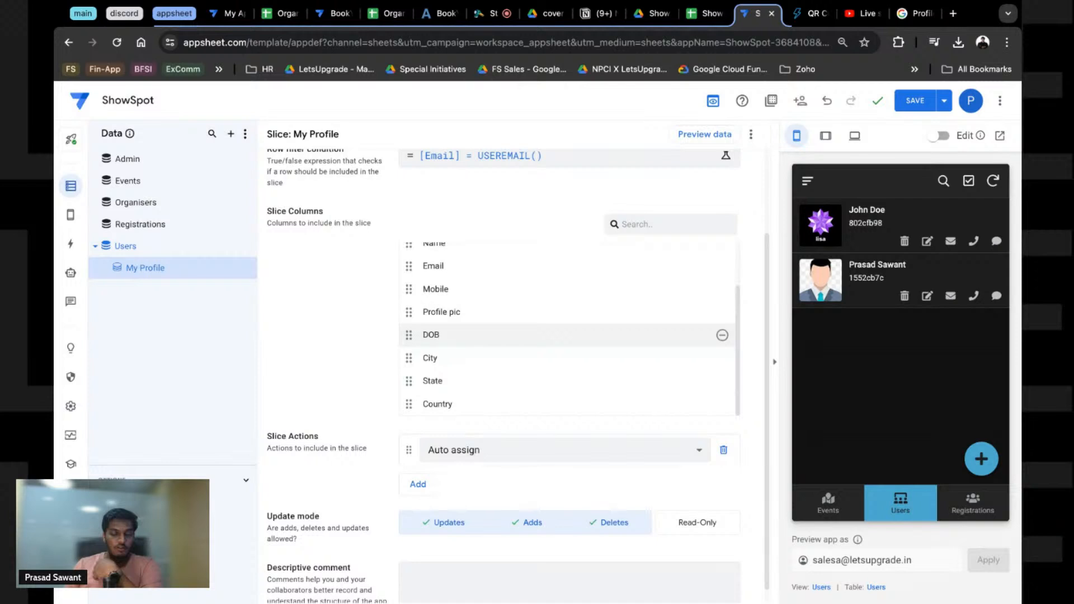
{"action": "scroll", "coordinate": [472, 350], "scroll_direction": "up", "scroll_amount": 2}
{"action": "scroll", "coordinate": [472, 350], "scroll_direction": "down", "scroll_amount": 2}
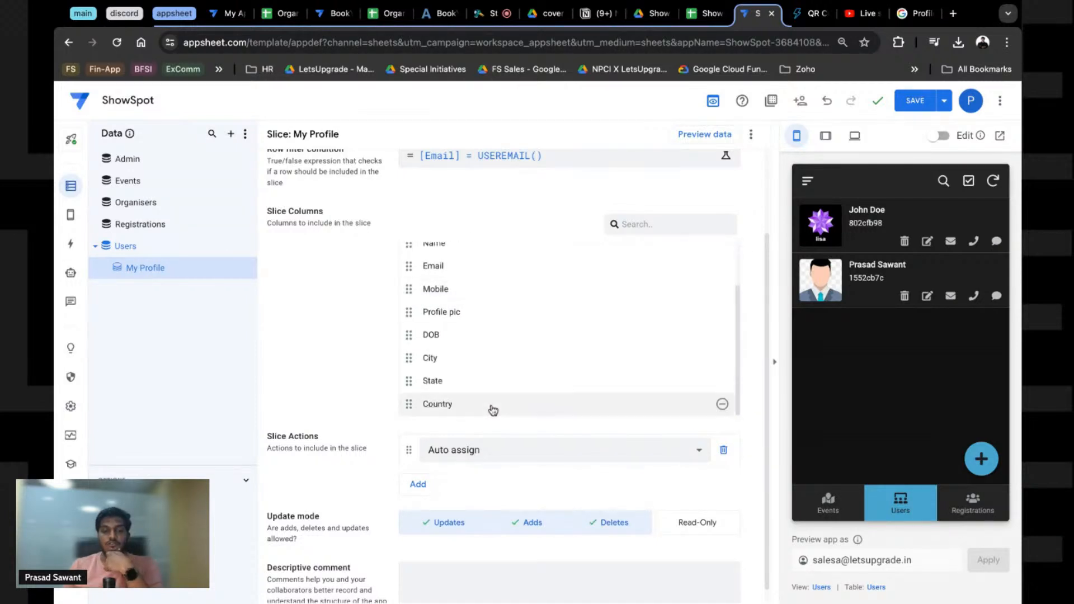
{"action": "scroll", "coordinate": [358, 434], "scroll_direction": "down", "scroll_amount": 1}
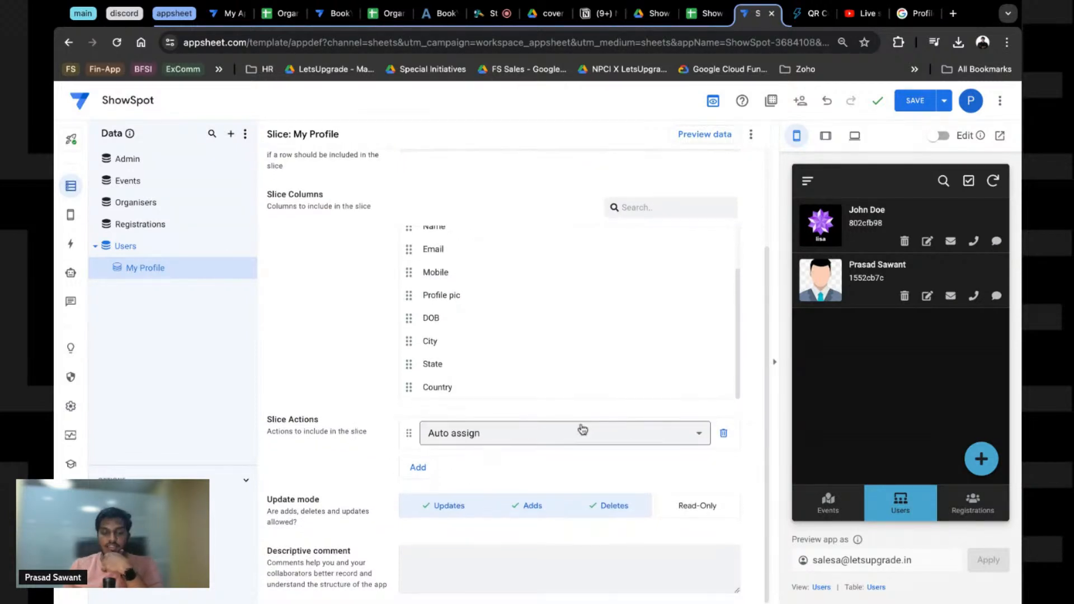
{"action": "left_click", "coordinate": [580, 431]}
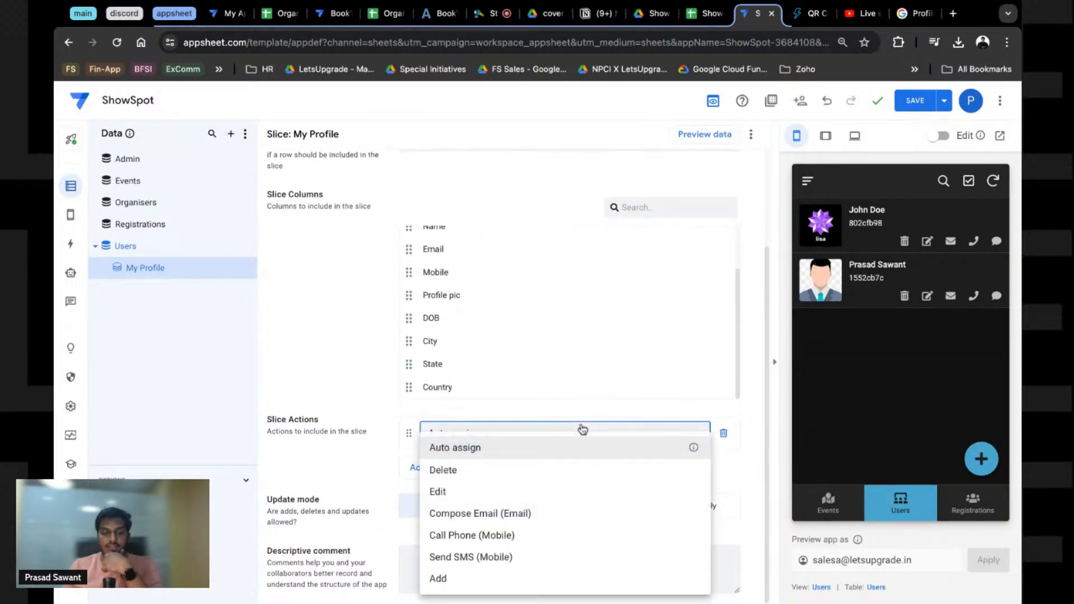
{"action": "left_click", "coordinate": [435, 494]}
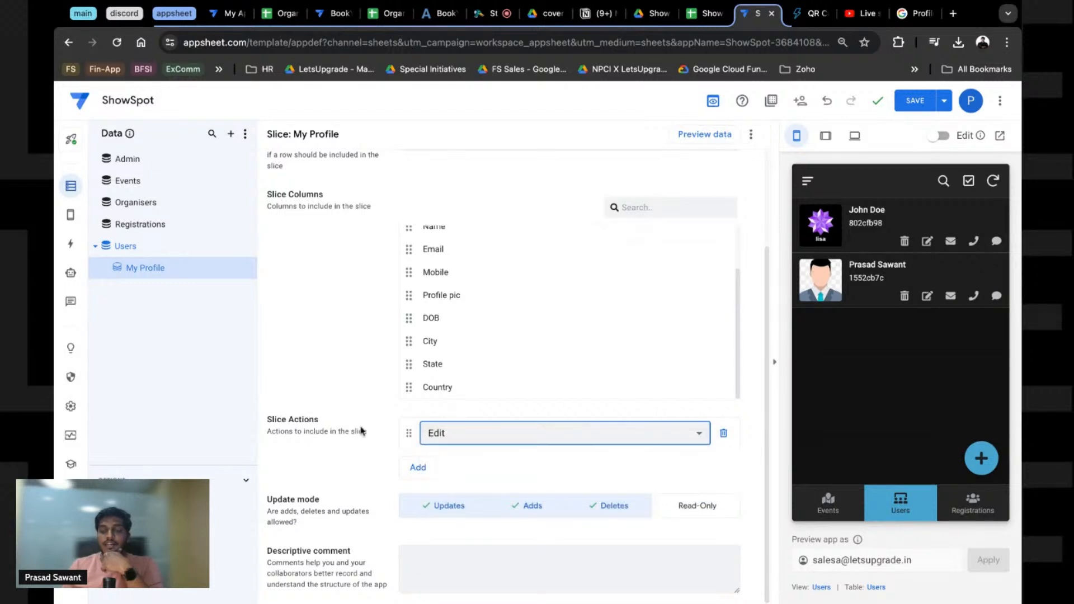
{"action": "left_click", "coordinate": [446, 443]}
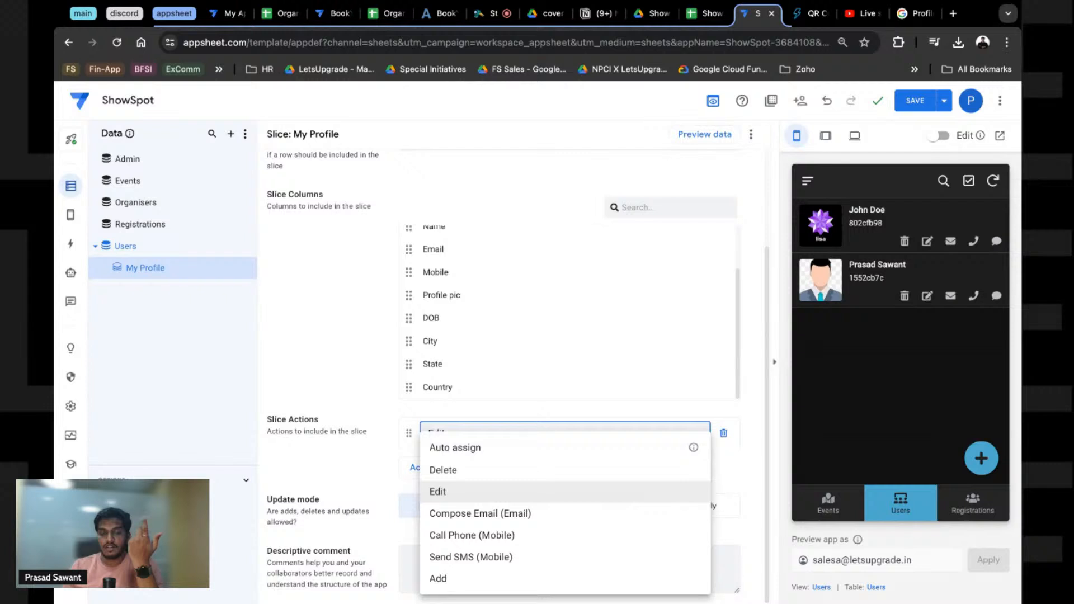
{"action": "left_click", "coordinate": [603, 491]}
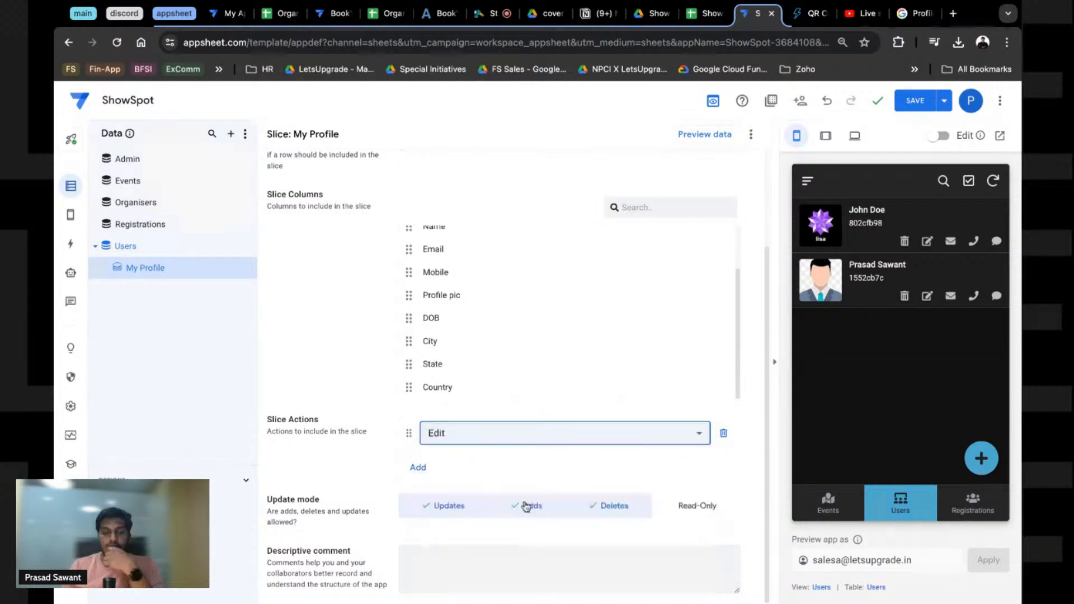
Step: Turn off deletes in the slice's update mode and save the app
{"action": "left_click", "coordinate": [603, 511]}
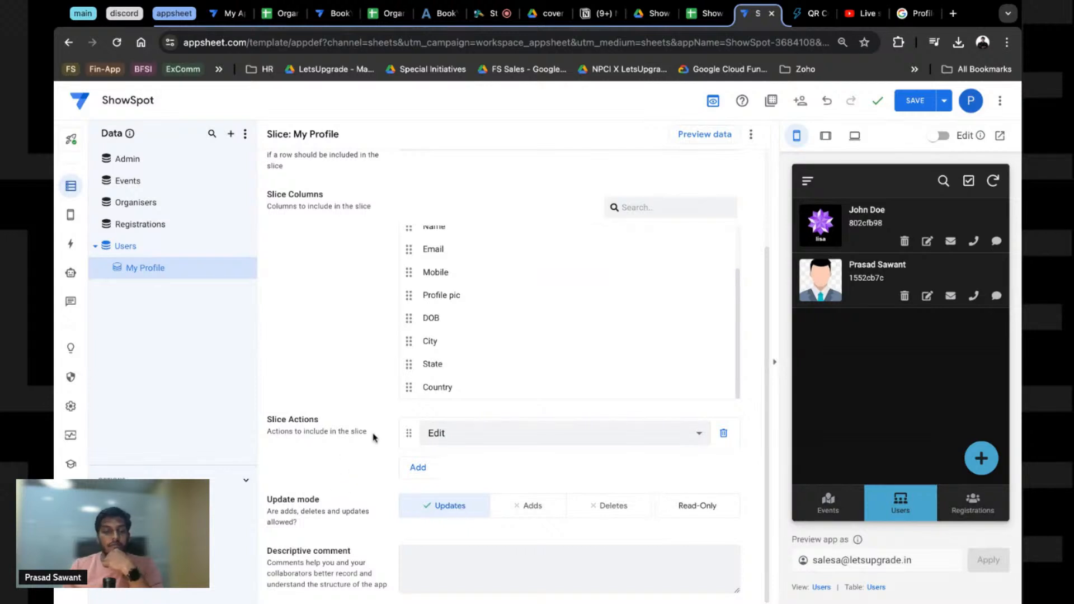
{"action": "scroll", "coordinate": [587, 263], "scroll_direction": "up", "scroll_amount": 1}
{"action": "scroll", "coordinate": [584, 263], "scroll_direction": "up", "scroll_amount": 4}
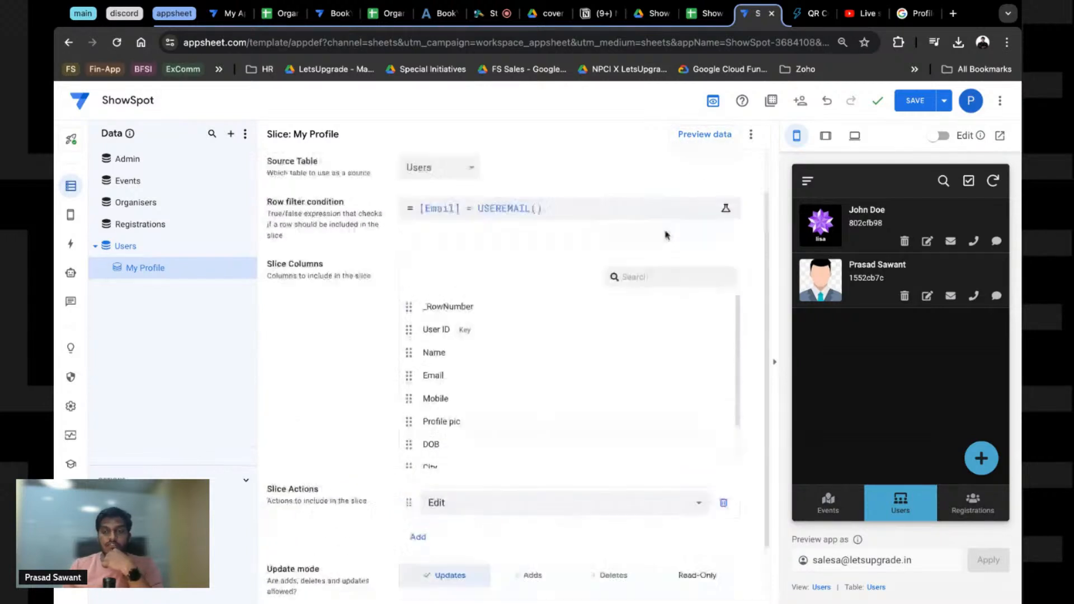
{"action": "left_click", "coordinate": [912, 102]}
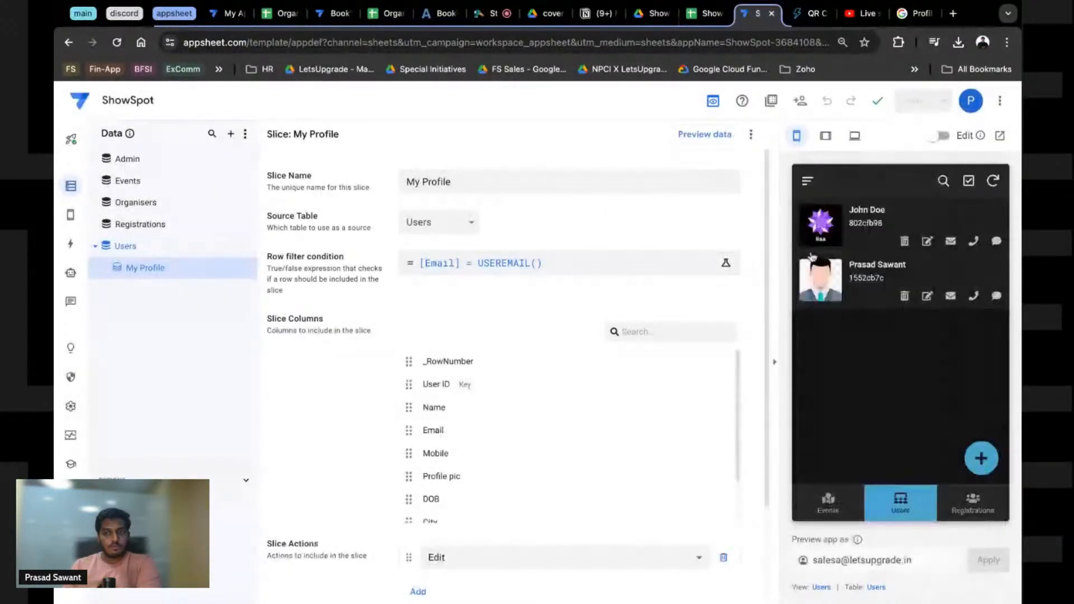
{"action": "left_click", "coordinate": [808, 182]}
Step: Add a blank New View under Views and clear its default name
{"action": "left_click", "coordinate": [978, 300]}
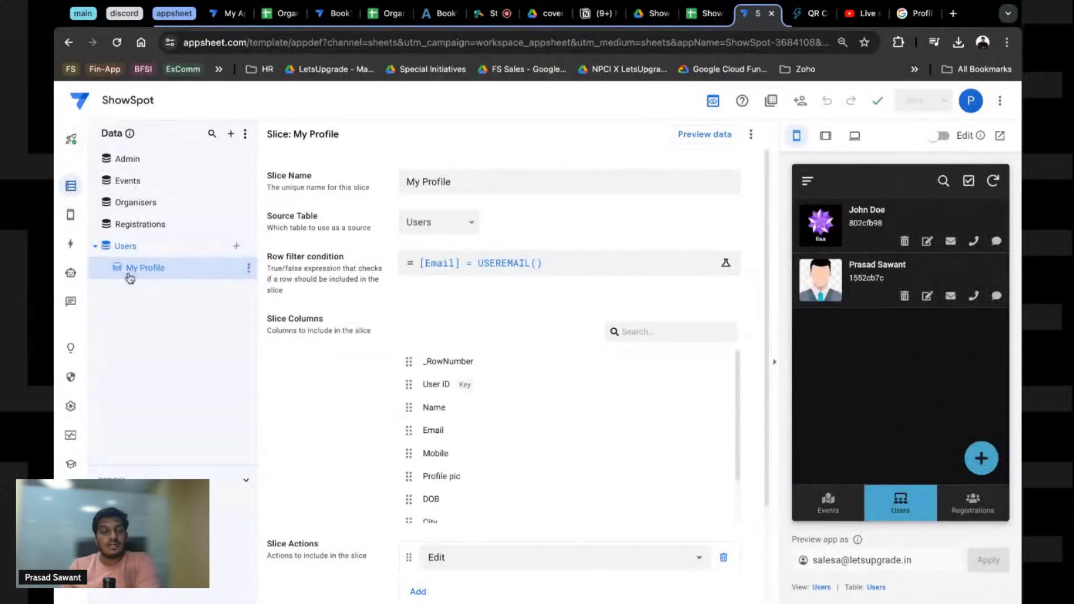
{"action": "left_click", "coordinate": [70, 215]}
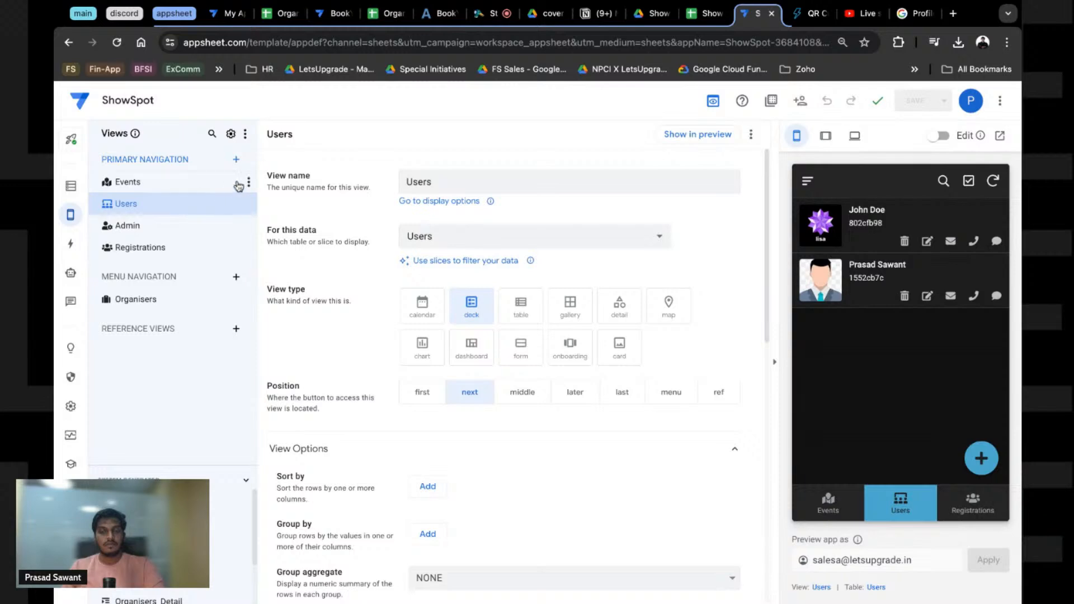
{"action": "left_click", "coordinate": [238, 162]}
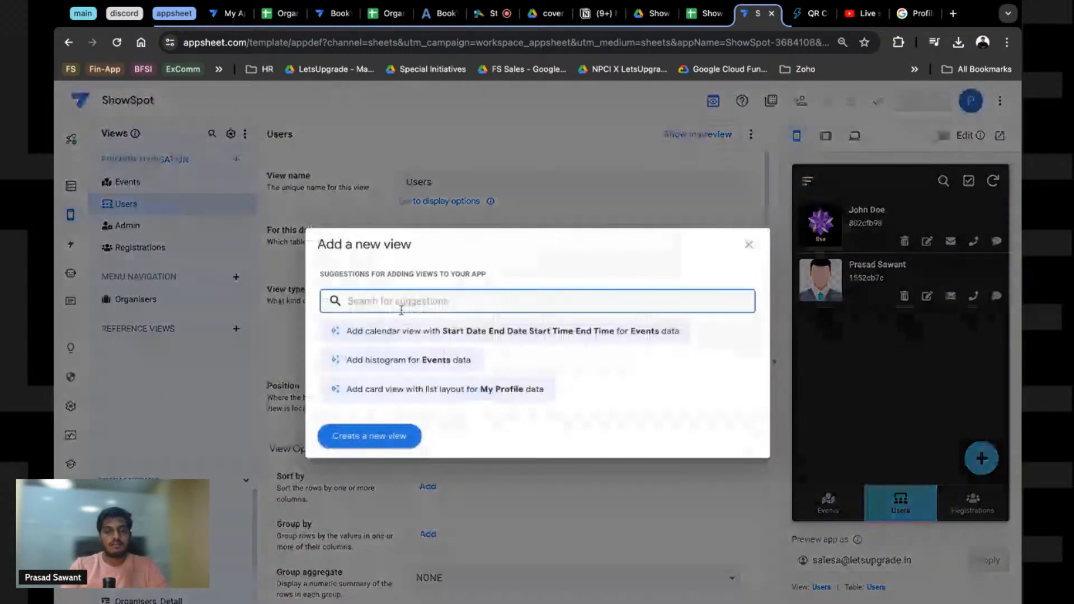
{"action": "type", "text": "My Profi"}
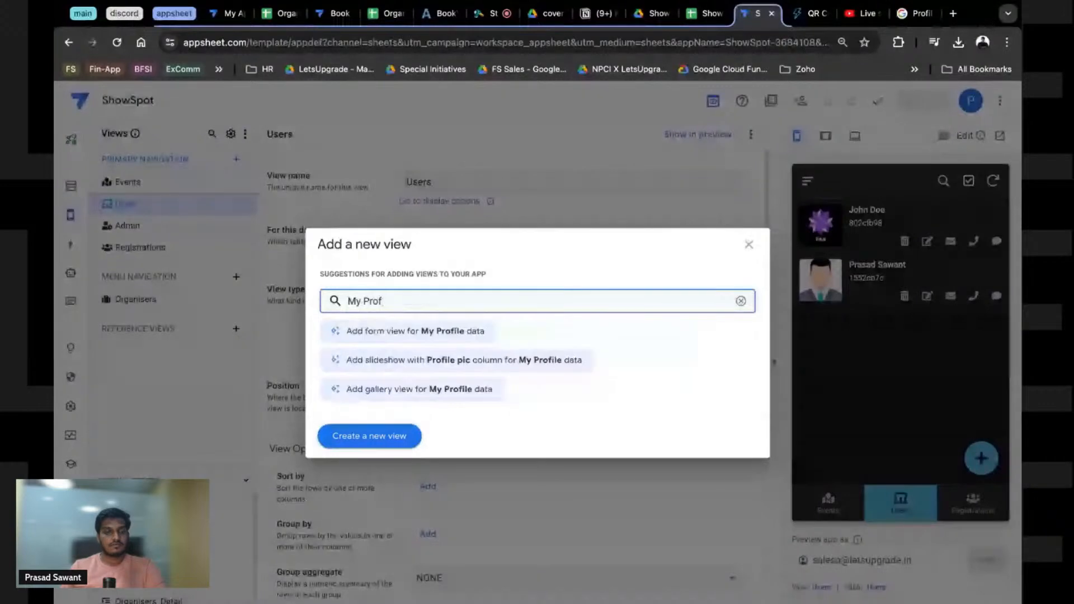
{"action": "key", "text": "Escape"}
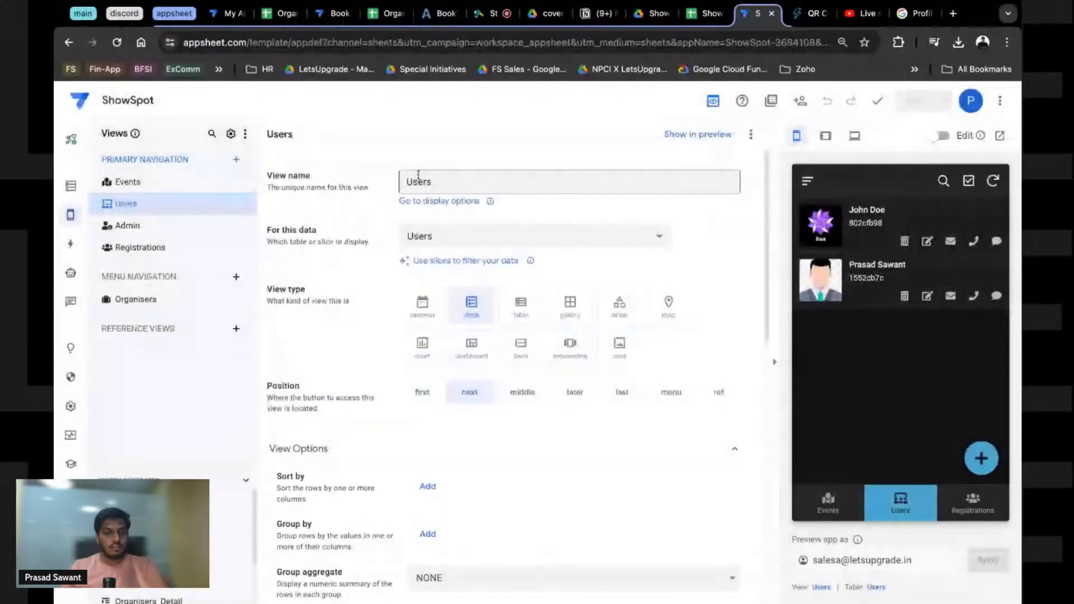
{"action": "left_click", "coordinate": [236, 163]}
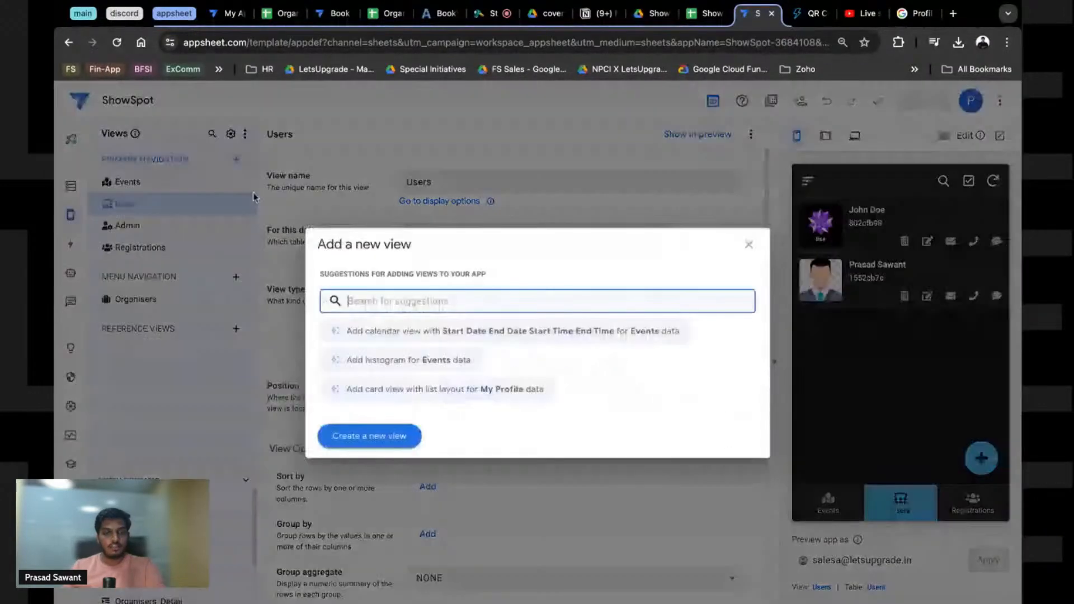
{"action": "left_click", "coordinate": [380, 438]}
{"action": "left_click", "coordinate": [422, 180]}
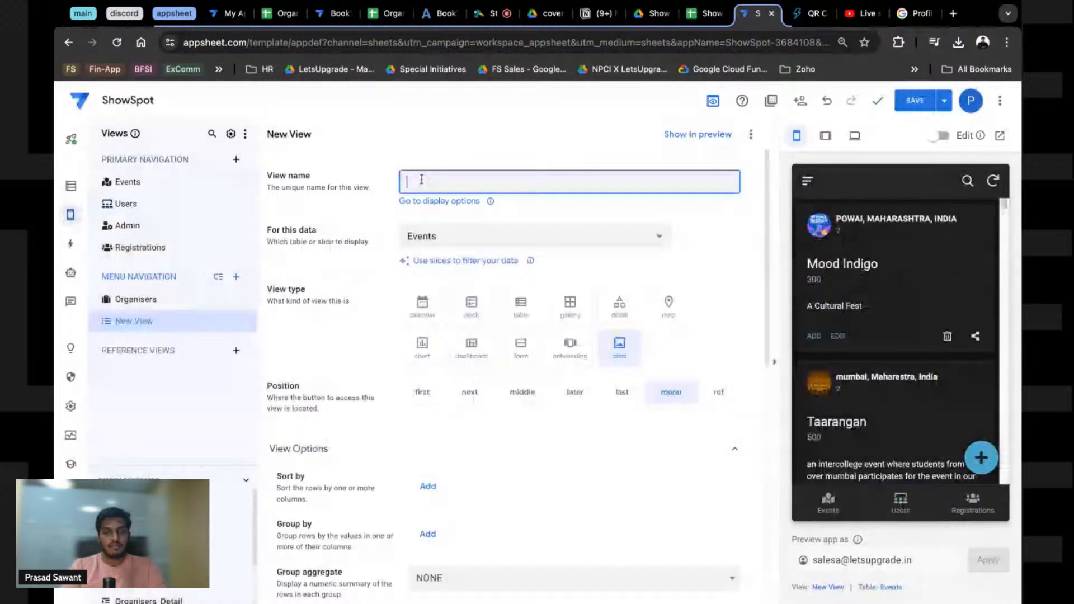
Step: Rename the view to 'Profile' and base it on the My Profile slice
{"action": "type", "text": "Prf"}
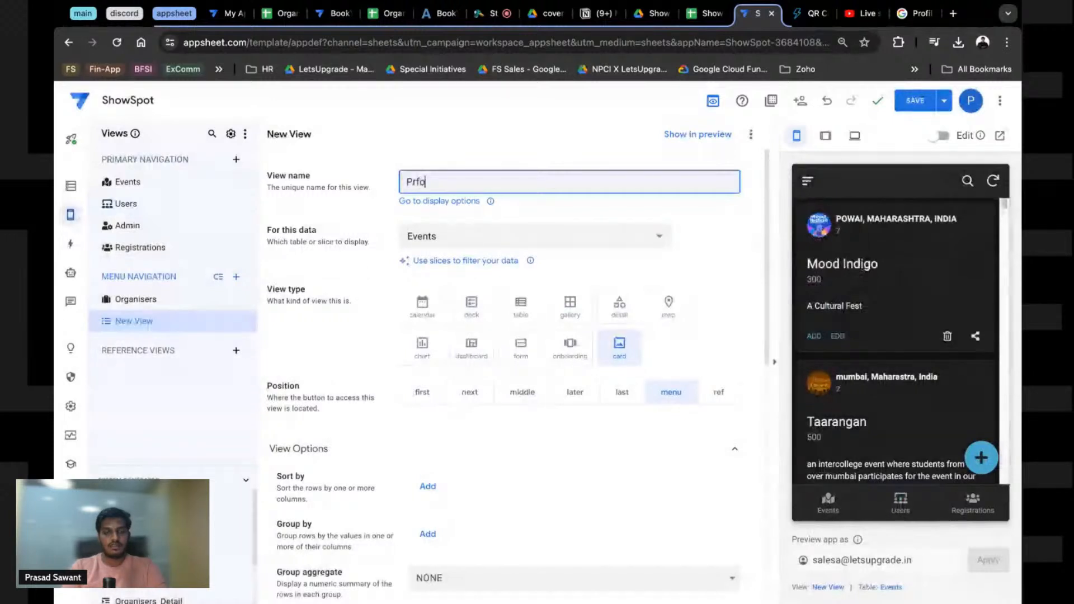
{"action": "type", "text": "o"}
{"action": "key", "text": "BackSpace"}
{"action": "key", "text": "BackSpace"}
{"action": "type", "text": "ofile"}
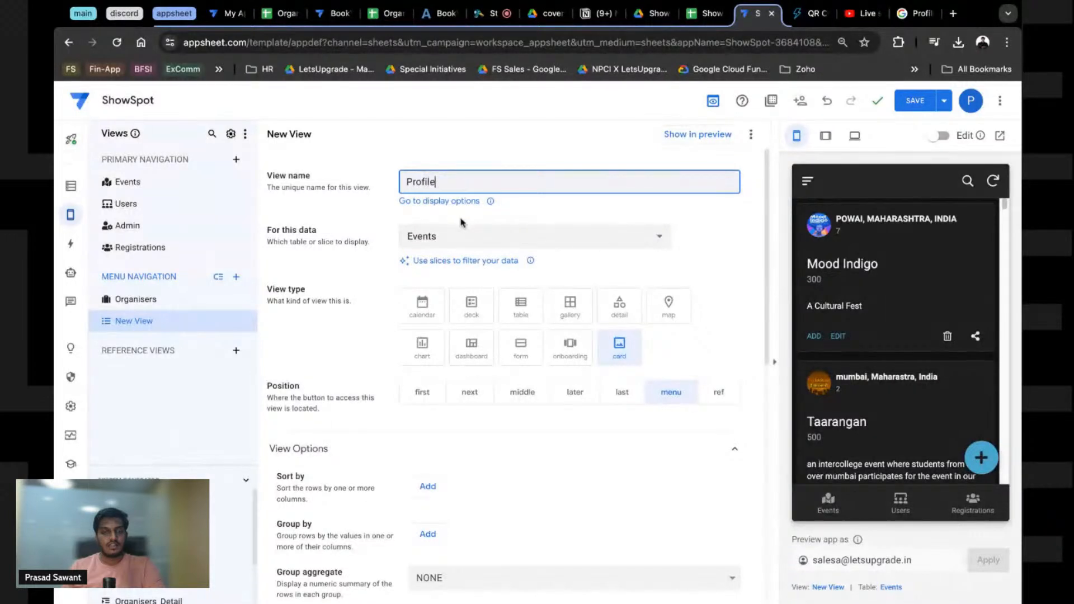
{"action": "left_click", "coordinate": [445, 238]}
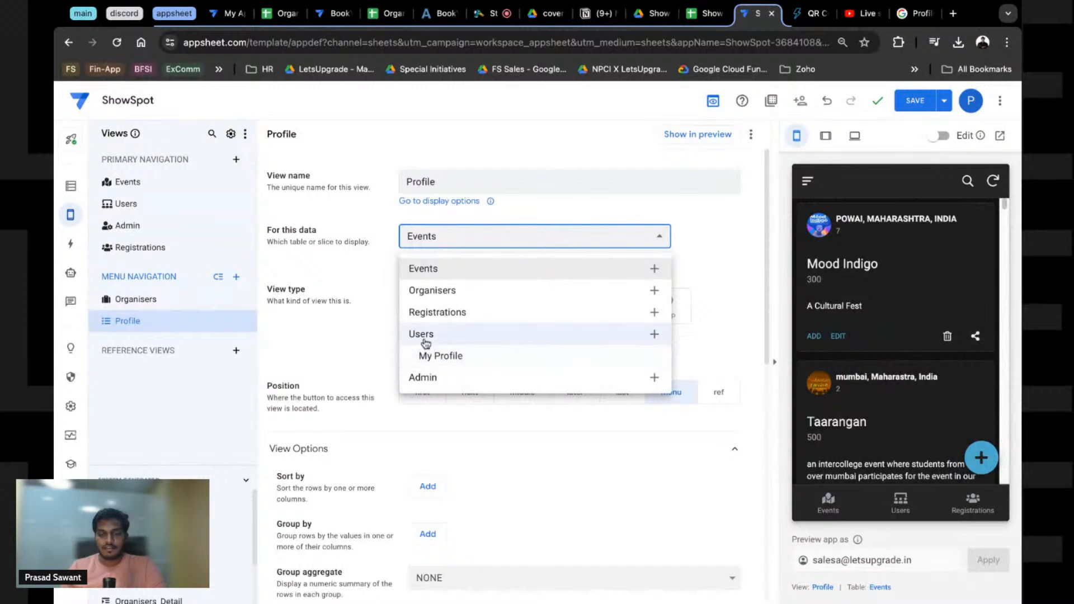
{"action": "left_click", "coordinate": [428, 357]}
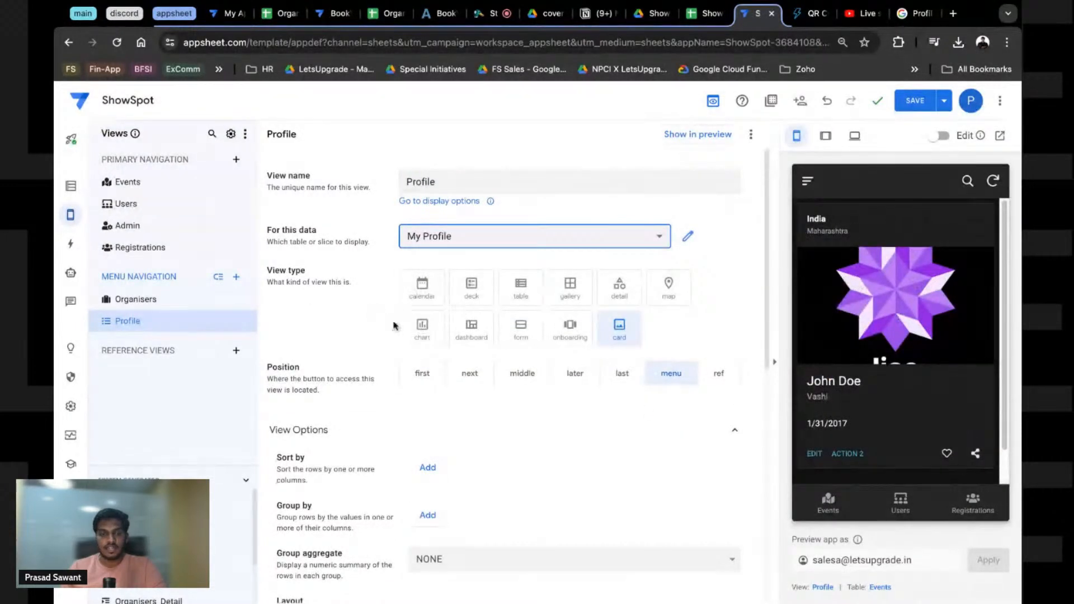
Step: Set the Profile view's type to detail
{"action": "left_click", "coordinate": [472, 286]}
{"action": "left_click", "coordinate": [620, 287]}
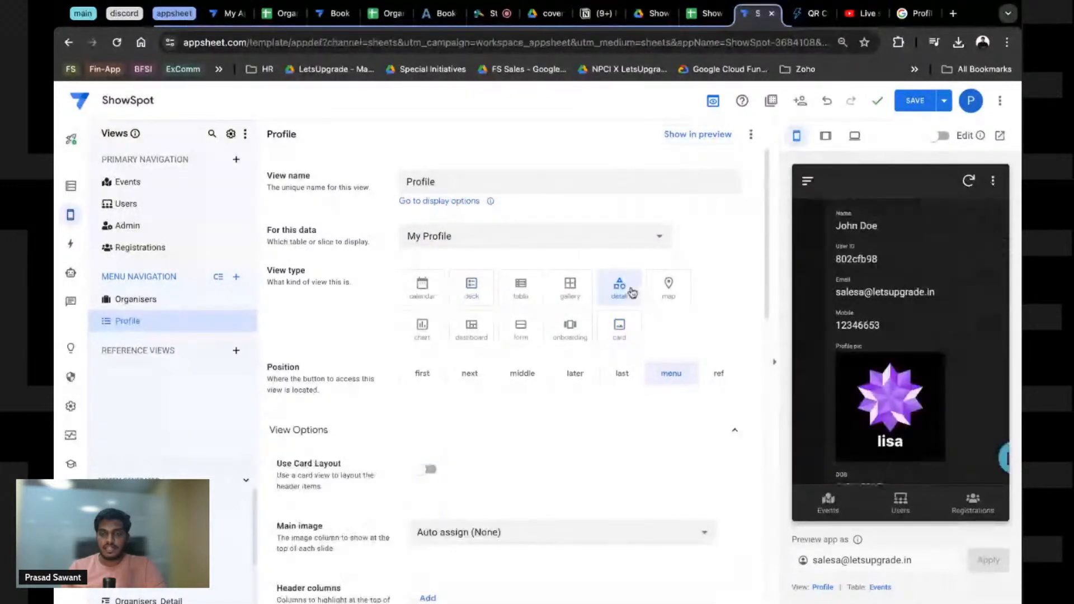
{"action": "scroll", "coordinate": [878, 414], "scroll_direction": "down", "scroll_amount": 3}
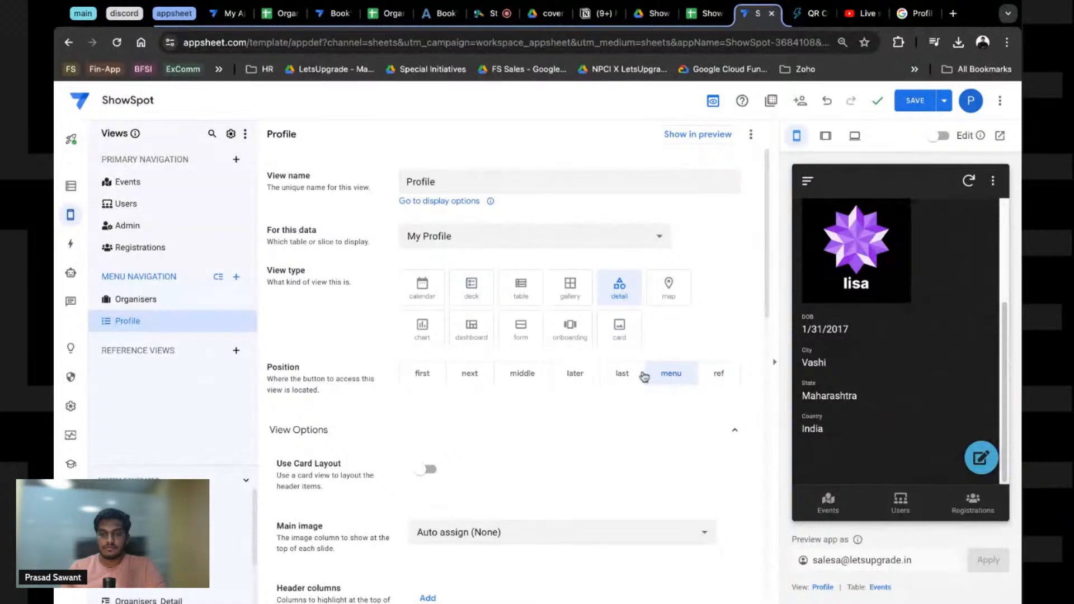
{"action": "left_click", "coordinate": [616, 336]}
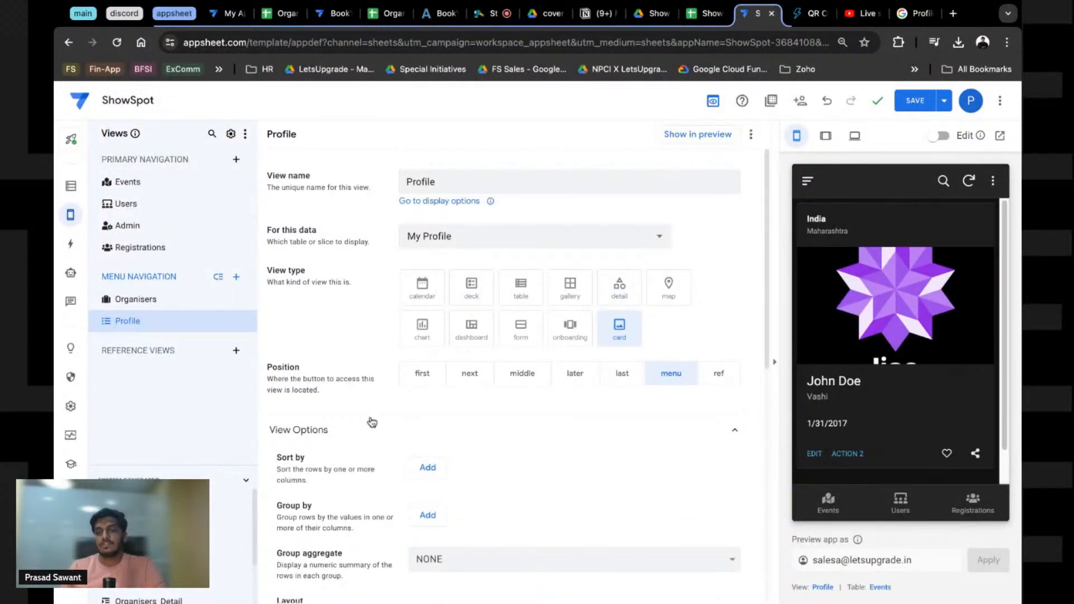
{"action": "scroll", "coordinate": [372, 422], "scroll_direction": "down", "scroll_amount": 4}
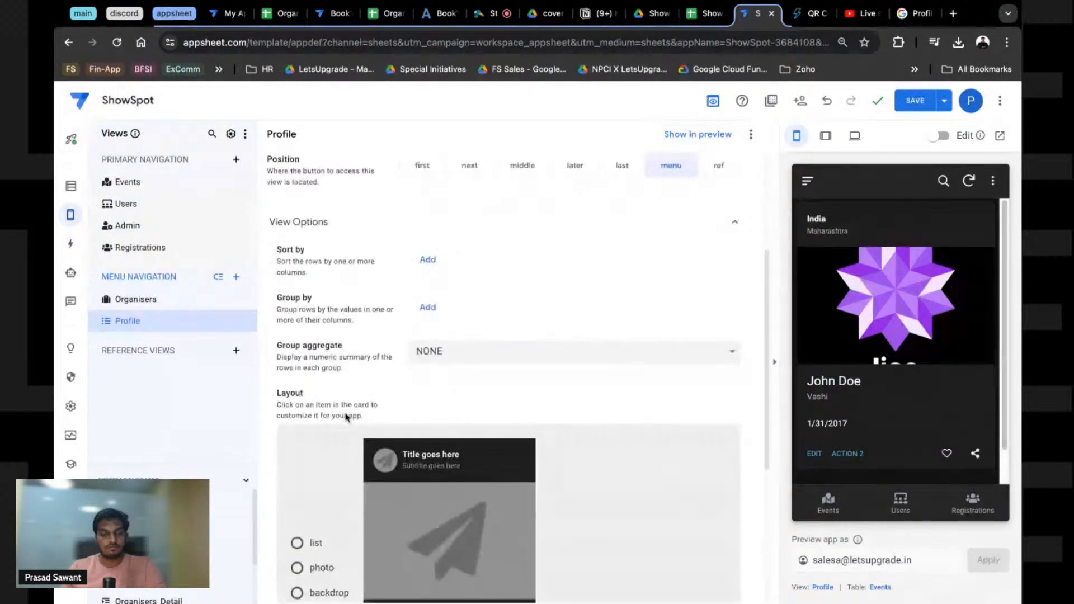
{"action": "scroll", "coordinate": [392, 408], "scroll_direction": "up", "scroll_amount": 4}
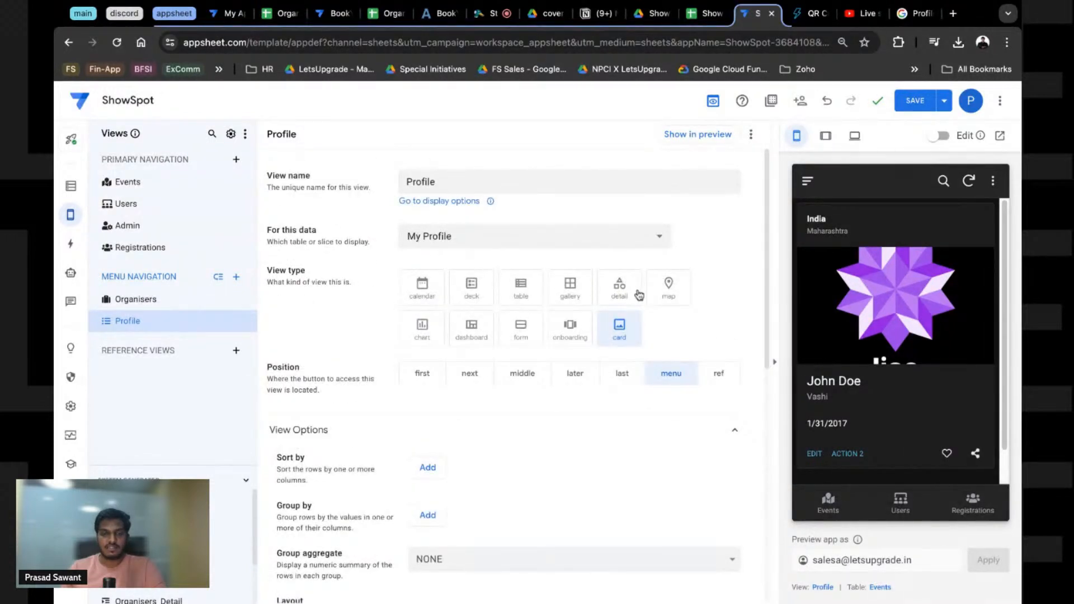
{"action": "left_click", "coordinate": [614, 294]}
{"action": "scroll", "coordinate": [842, 371], "scroll_direction": "down", "scroll_amount": 3}
{"action": "scroll", "coordinate": [817, 375], "scroll_direction": "up", "scroll_amount": 3}
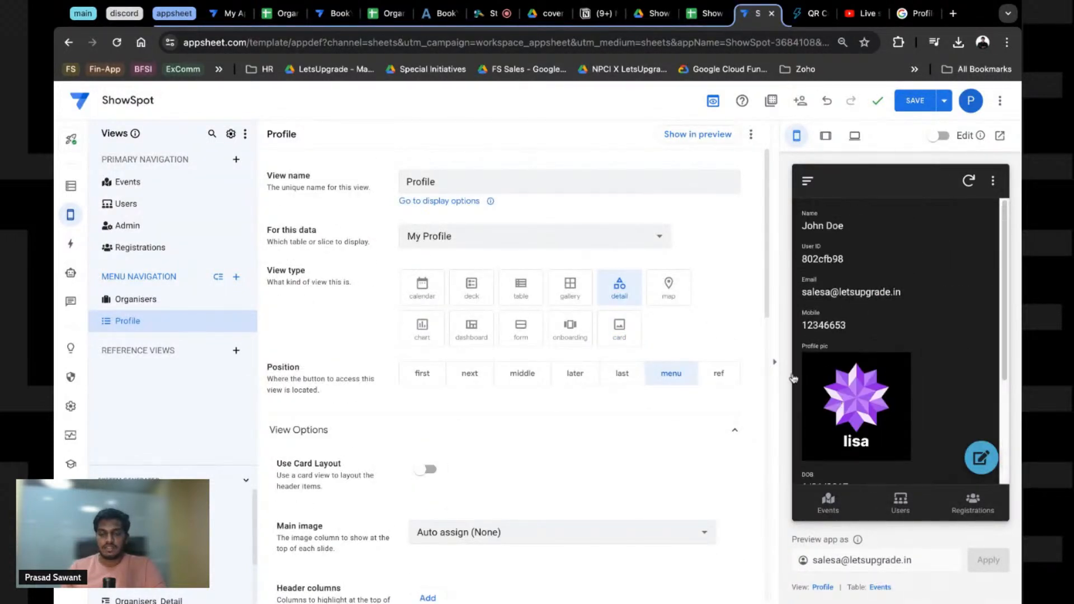
{"action": "scroll", "coordinate": [397, 386], "scroll_direction": "down", "scroll_amount": 2}
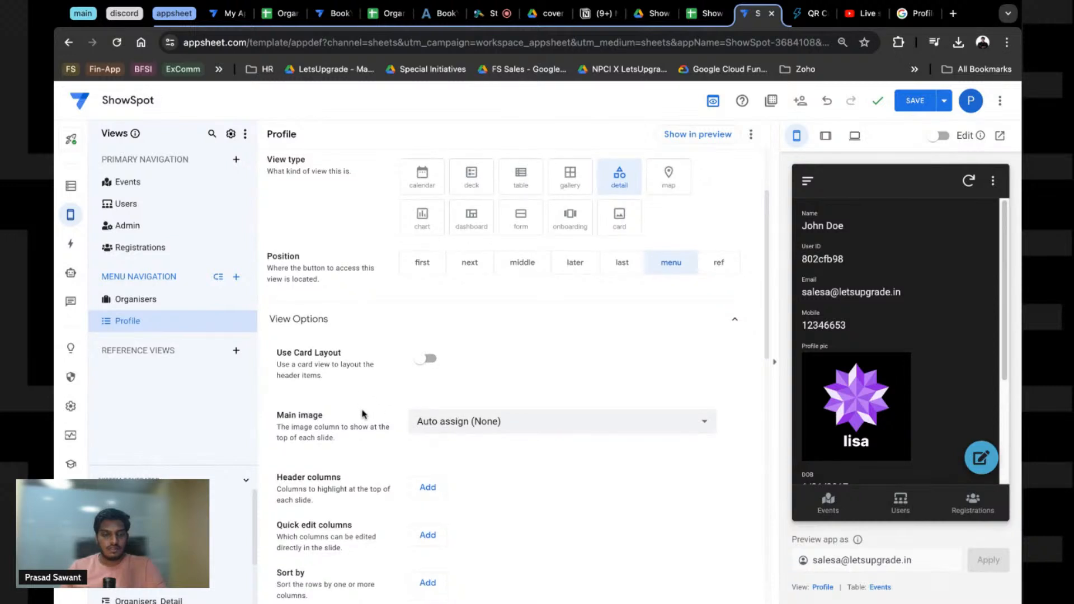
{"action": "scroll", "coordinate": [363, 414], "scroll_direction": "down", "scroll_amount": 3}
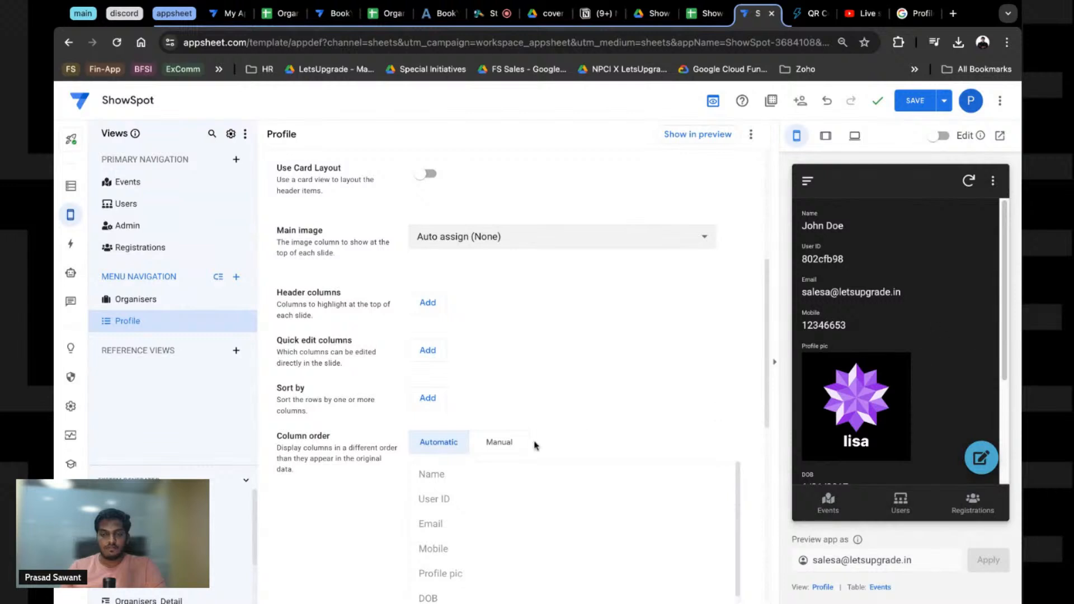
{"action": "scroll", "coordinate": [451, 372], "scroll_direction": "down", "scroll_amount": 1}
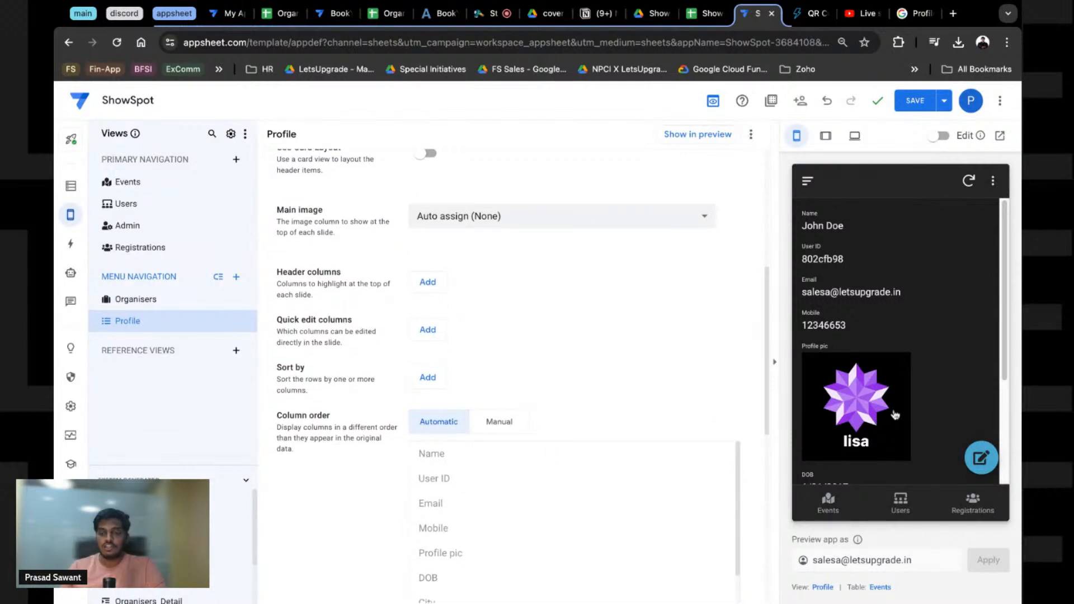
{"action": "scroll", "coordinate": [841, 268], "scroll_direction": "down", "scroll_amount": 1}
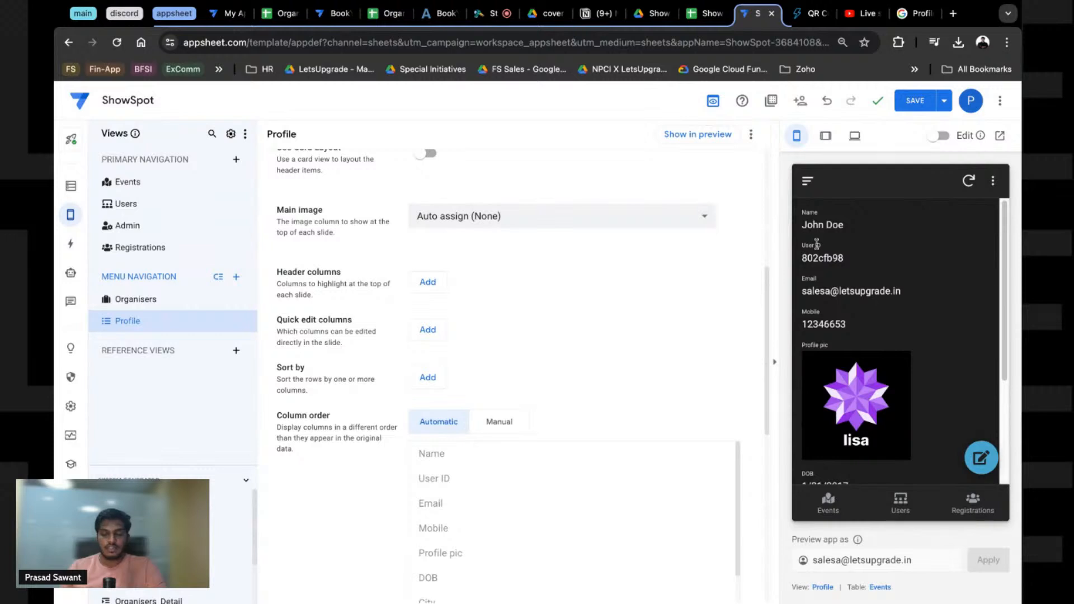
{"action": "scroll", "coordinate": [817, 244], "scroll_direction": "down", "scroll_amount": 1}
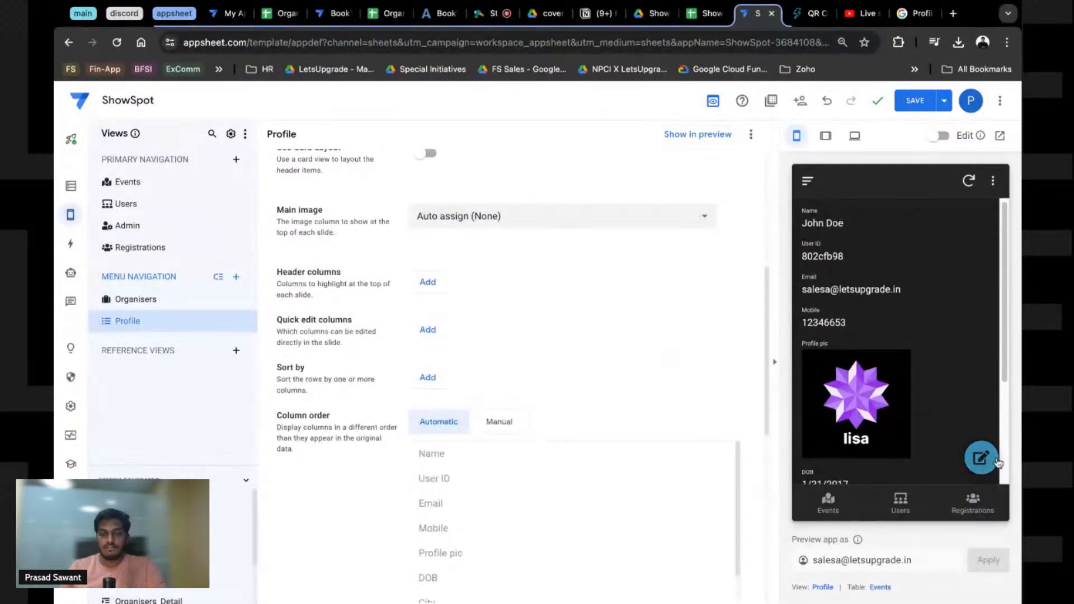
{"action": "scroll", "coordinate": [342, 394], "scroll_direction": "down", "scroll_amount": 1}
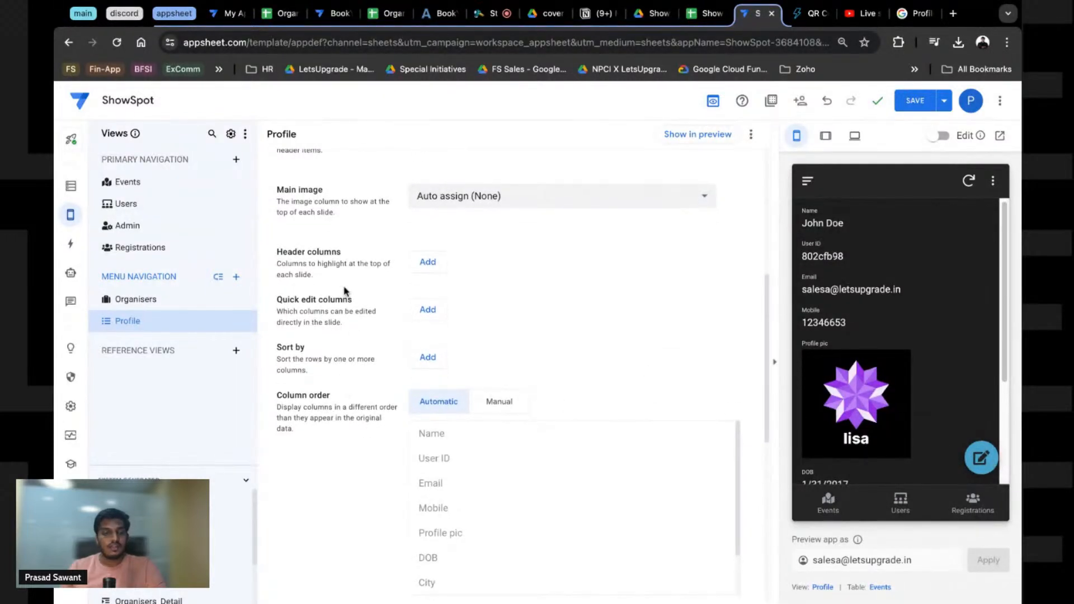
Step: Add Profile pic as the Profile view's quick edit column
{"action": "left_click", "coordinate": [428, 310]}
{"action": "left_click", "coordinate": [485, 319]}
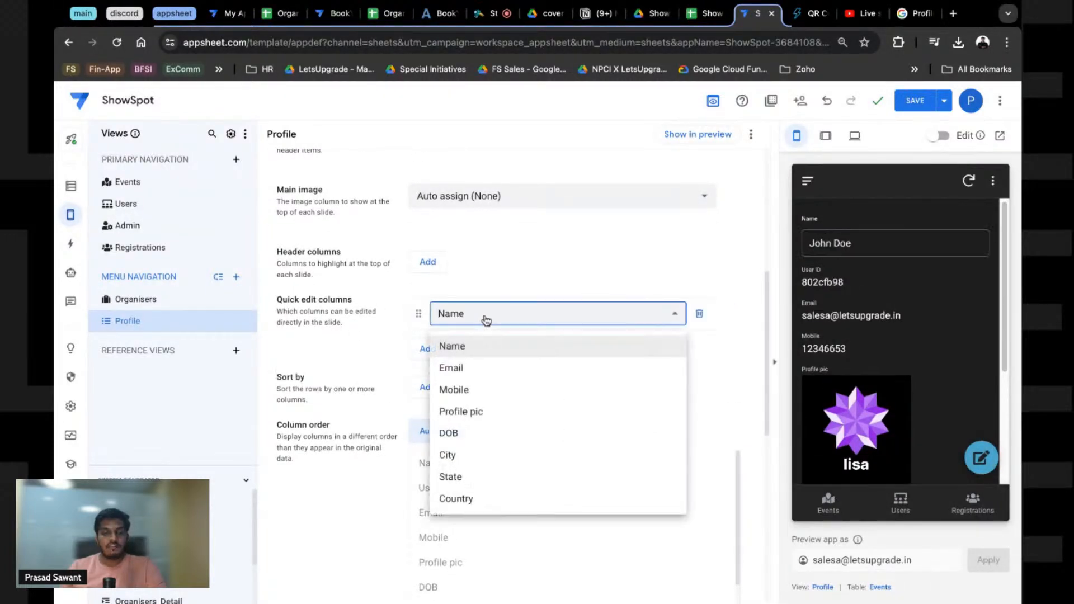
{"action": "left_click", "coordinate": [474, 413]}
{"action": "scroll", "coordinate": [910, 342], "scroll_direction": "down", "scroll_amount": 5}
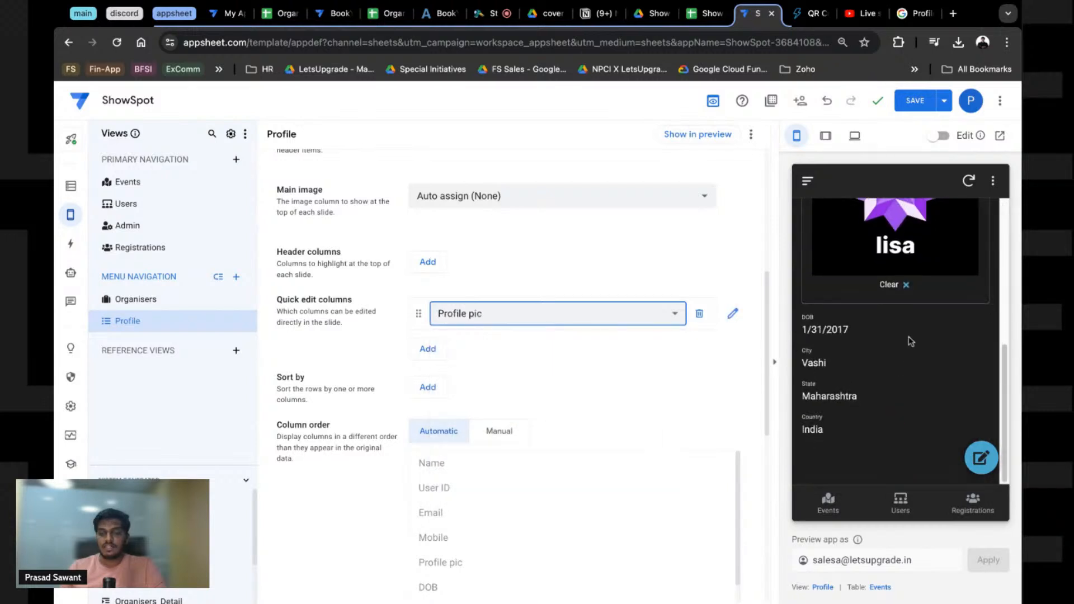
{"action": "scroll", "coordinate": [910, 342], "scroll_direction": "up", "scroll_amount": 5}
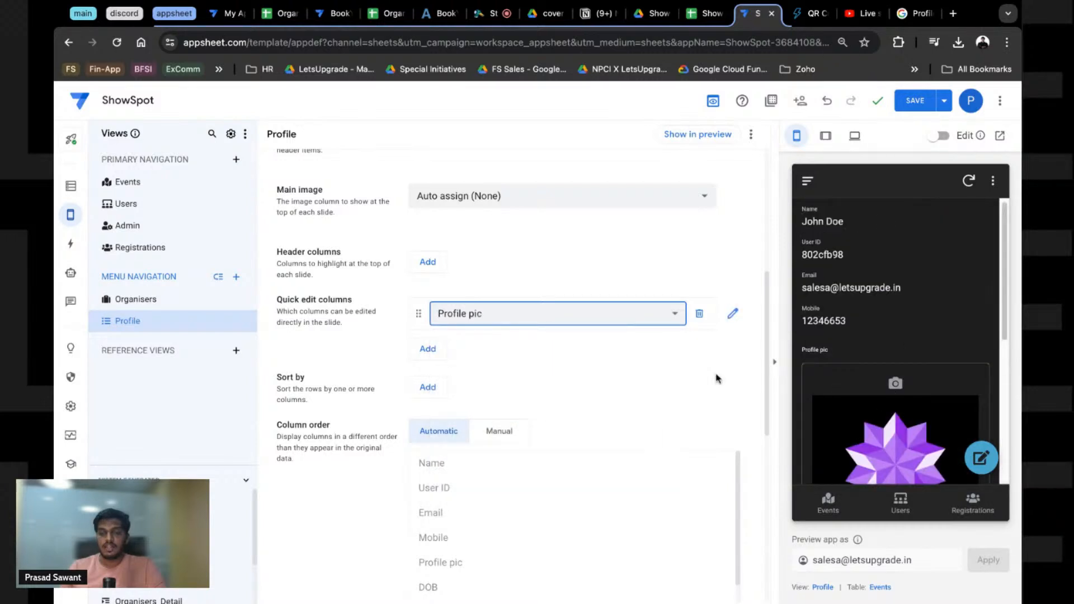
{"action": "scroll", "coordinate": [895, 370], "scroll_direction": "down", "scroll_amount": 4}
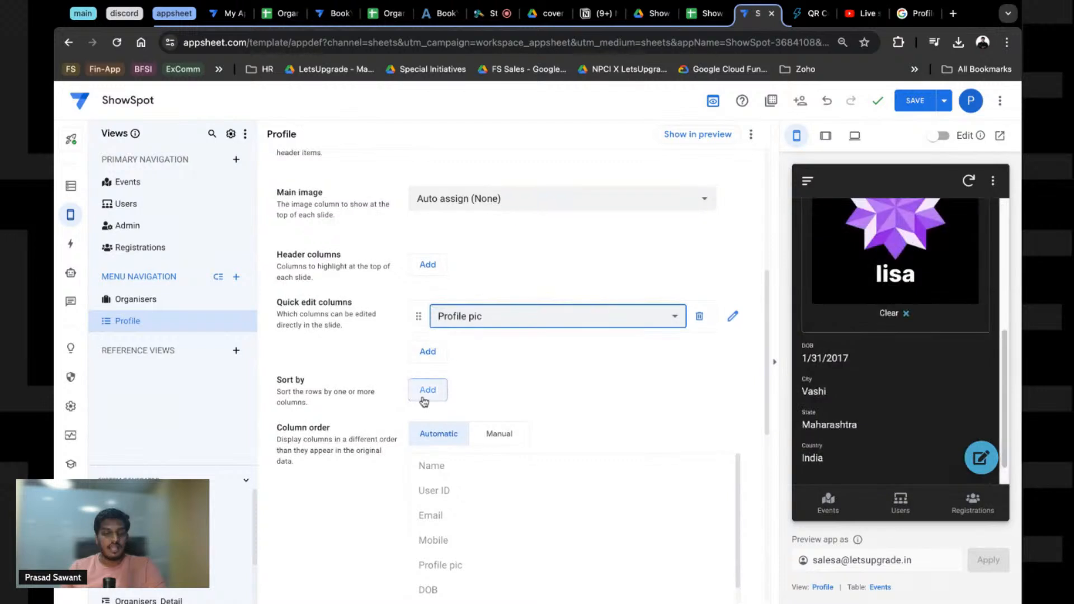
{"action": "scroll", "coordinate": [448, 442], "scroll_direction": "down", "scroll_amount": 2}
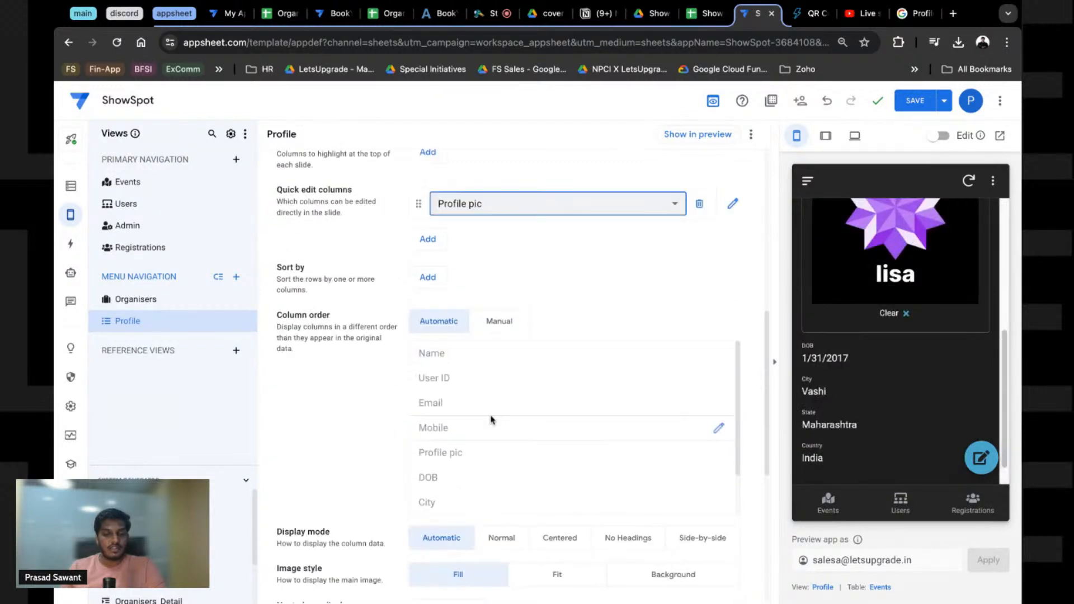
Step: Switch column order to Manual and drag Profile pic to the top
{"action": "left_click", "coordinate": [498, 323]}
{"action": "scroll", "coordinate": [336, 392], "scroll_direction": "down", "scroll_amount": 2}
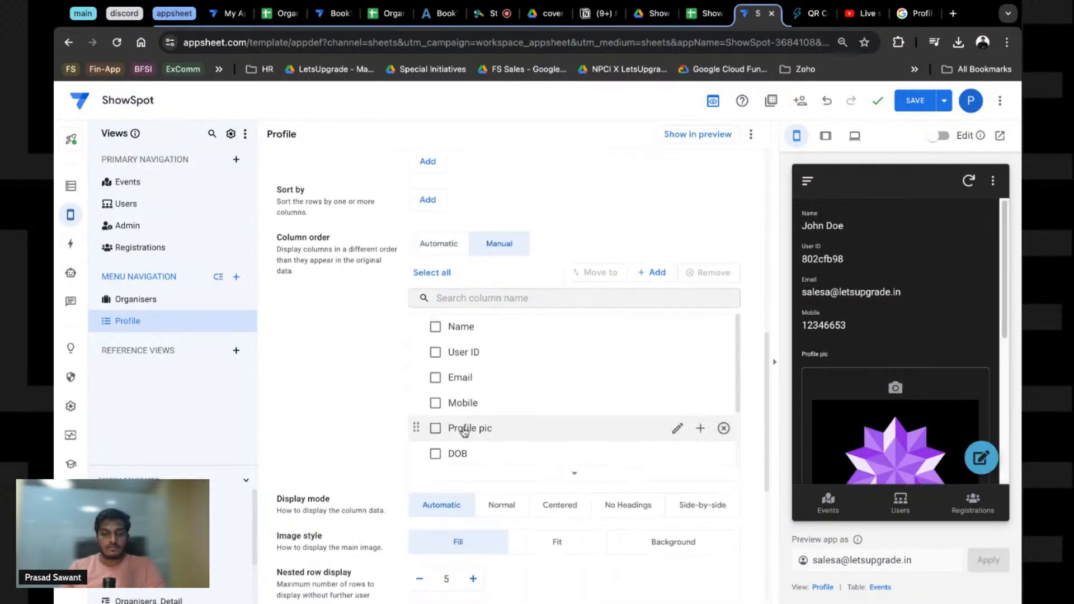
{"action": "scroll", "coordinate": [467, 419], "scroll_direction": "down", "scroll_amount": 2}
{"action": "scroll", "coordinate": [471, 417], "scroll_direction": "up", "scroll_amount": 2}
{"action": "left_click_drag", "start_coordinate": [416, 429], "coordinate": [420, 431]}
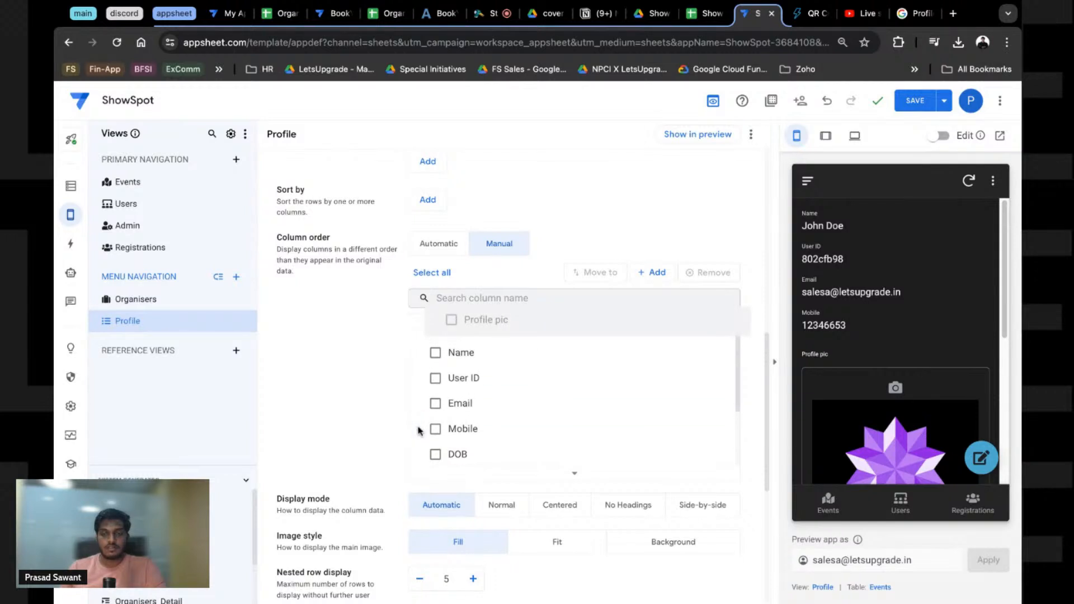
{"action": "left_click_drag", "start_coordinate": [419, 430], "coordinate": [355, 383]}
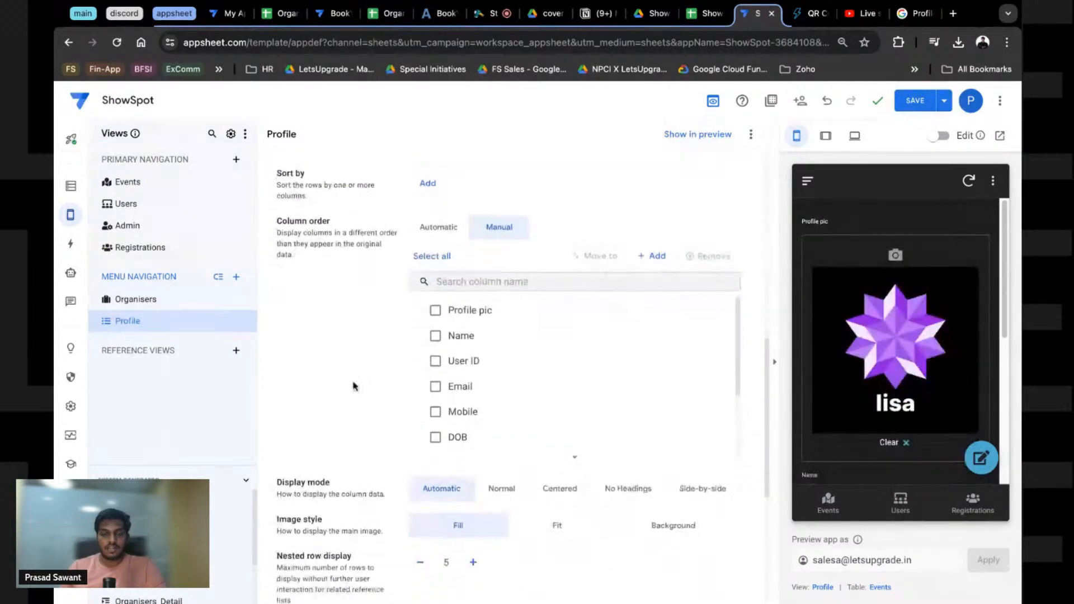
Step: Add a header column to the Profile view, defaulting to _RowNumber
{"action": "scroll", "coordinate": [882, 344], "scroll_direction": "down", "scroll_amount": 3}
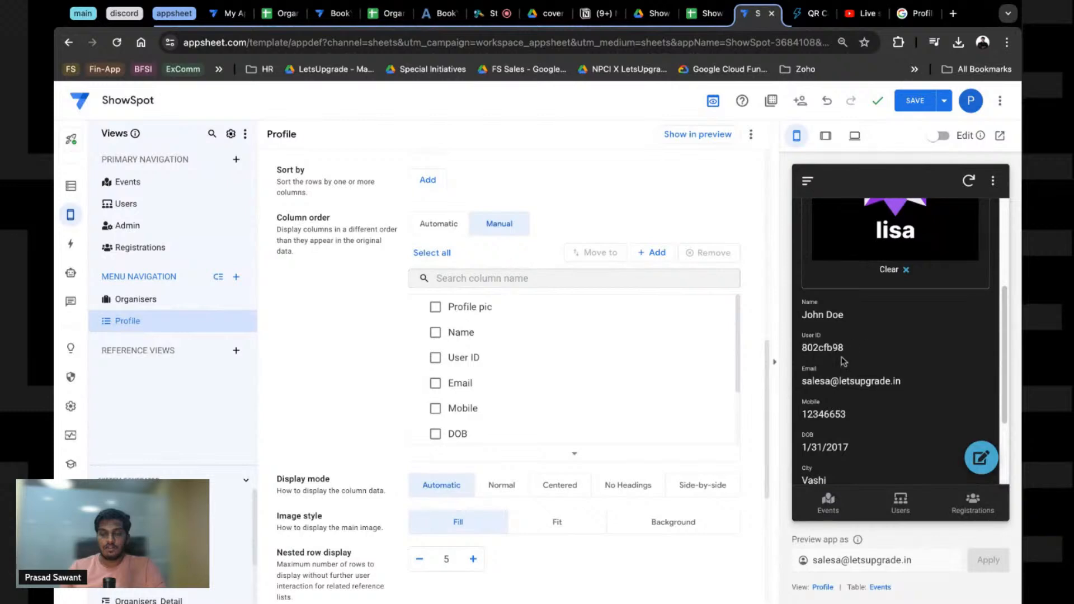
{"action": "scroll", "coordinate": [355, 371], "scroll_direction": "down", "scroll_amount": 5}
{"action": "scroll", "coordinate": [377, 287], "scroll_direction": "up", "scroll_amount": 6}
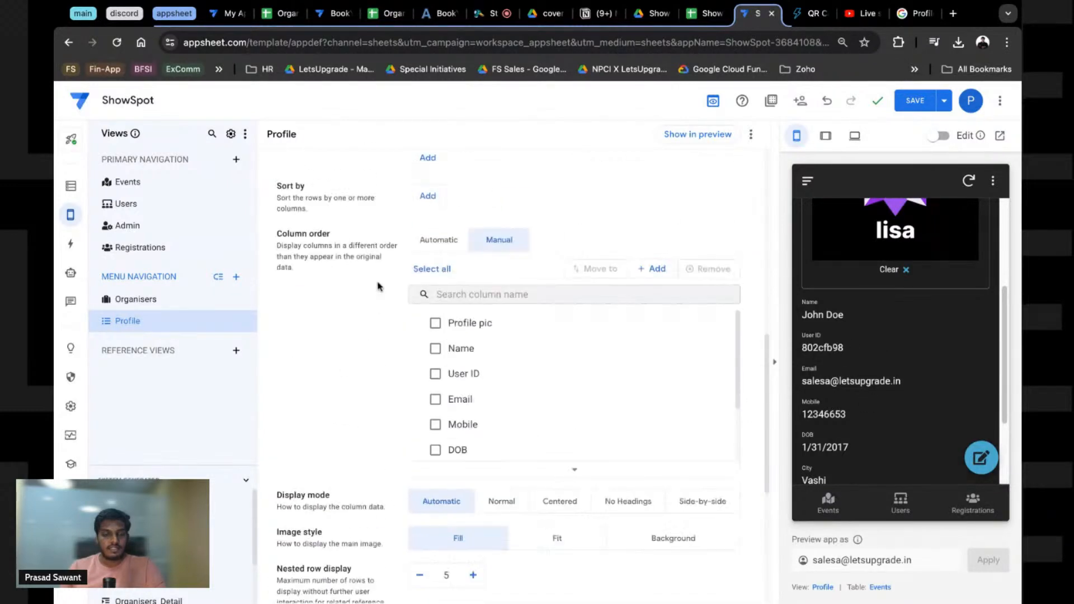
{"action": "scroll", "coordinate": [371, 238], "scroll_direction": "up", "scroll_amount": 2}
{"action": "scroll", "coordinate": [385, 364], "scroll_direction": "down", "scroll_amount": 4}
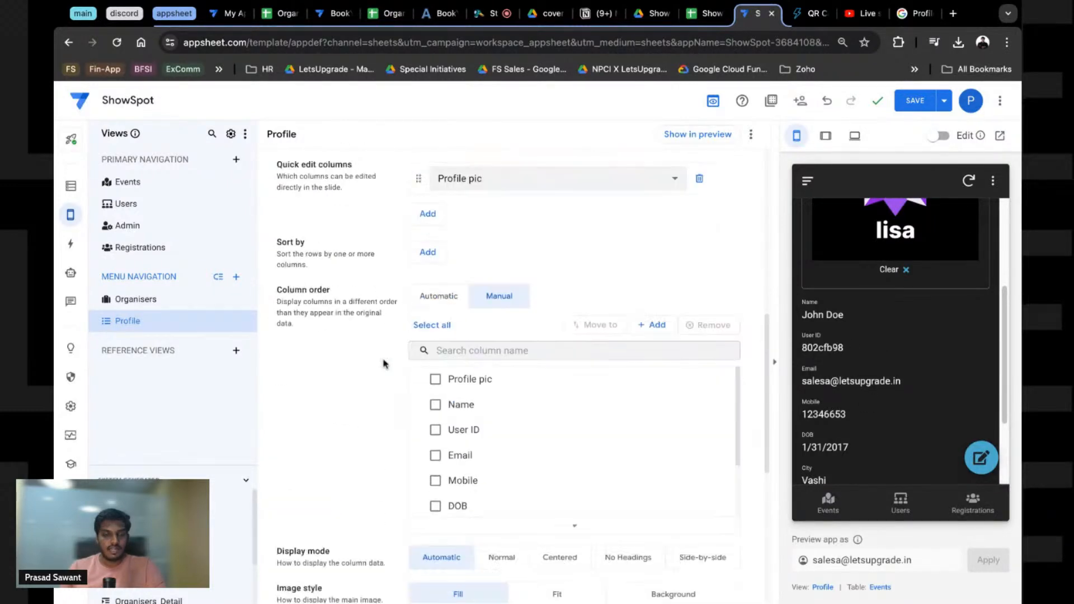
{"action": "scroll", "coordinate": [385, 364], "scroll_direction": "up", "scroll_amount": 3}
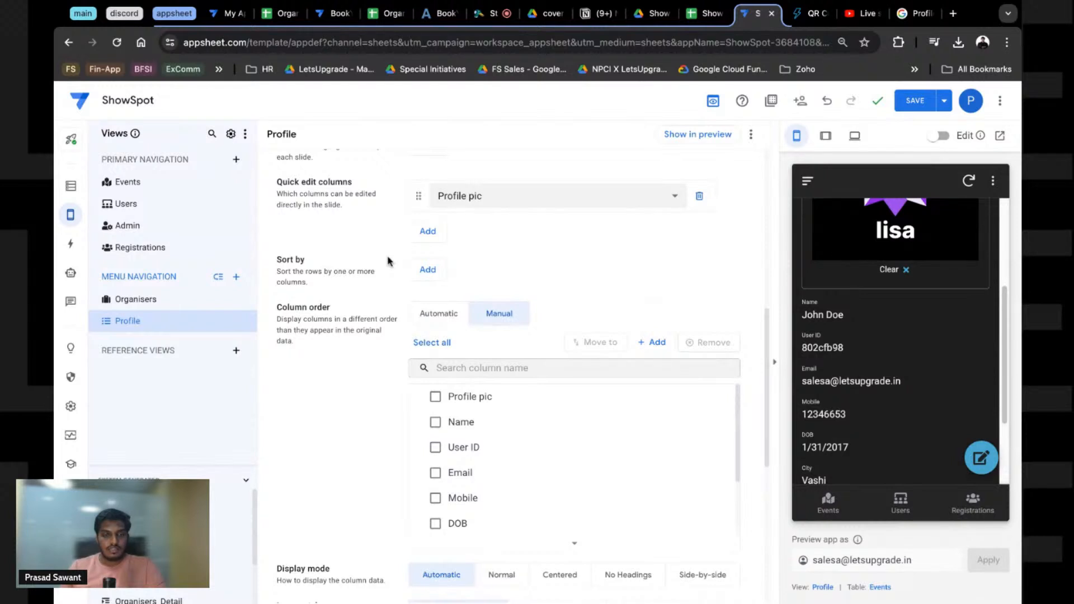
{"action": "scroll", "coordinate": [388, 261], "scroll_direction": "up", "scroll_amount": 3}
{"action": "left_click", "coordinate": [493, 263]}
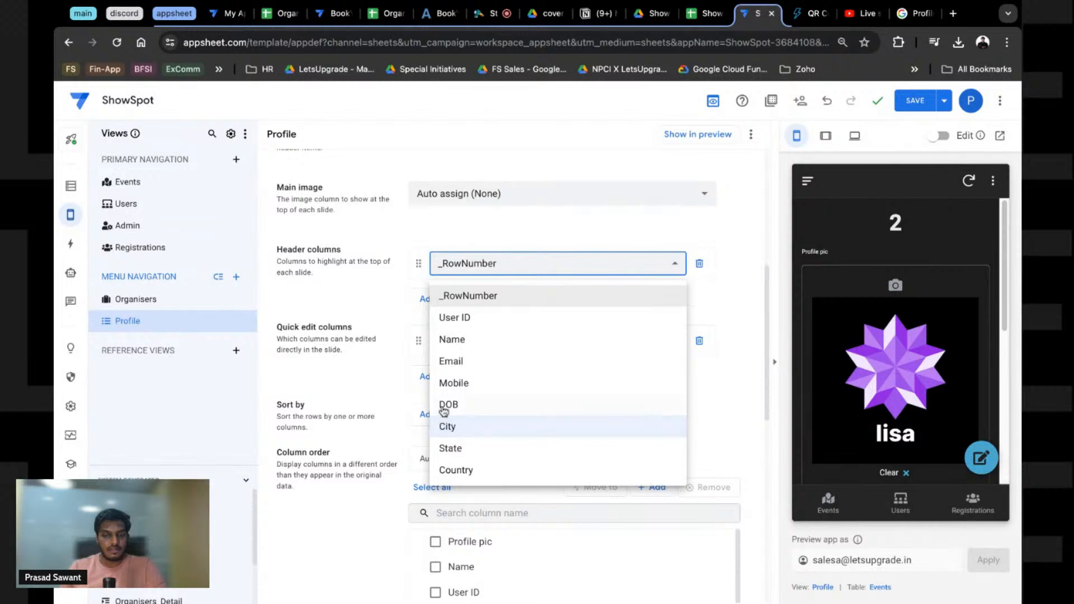
Step: Delete the _RowNumber header column from the Profile view
{"action": "left_click", "coordinate": [336, 290]}
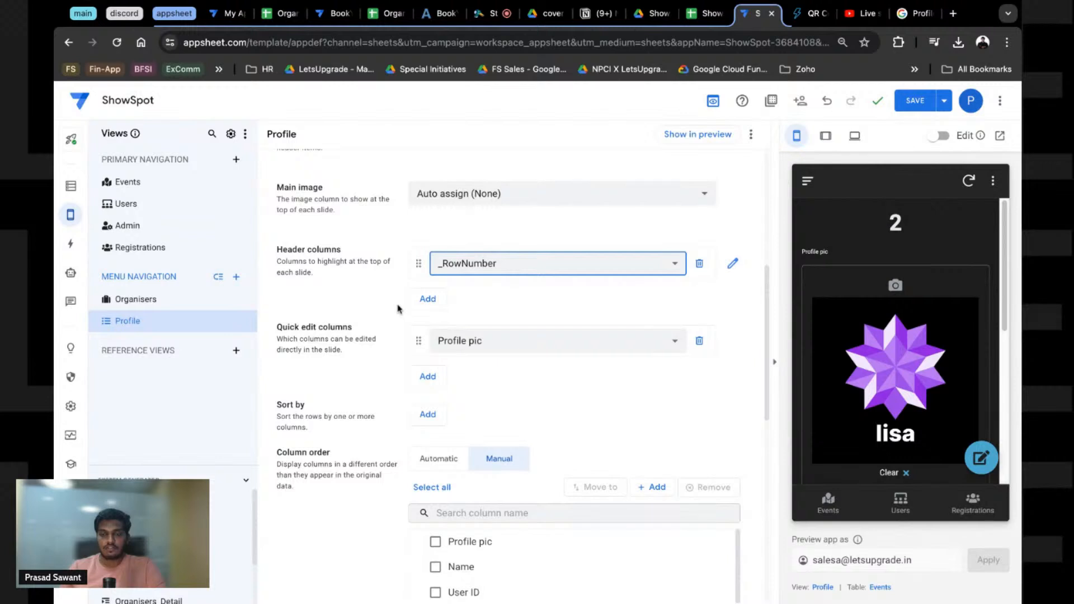
{"action": "left_click", "coordinate": [700, 263]}
{"action": "scroll", "coordinate": [959, 407], "scroll_direction": "down", "scroll_amount": 3}
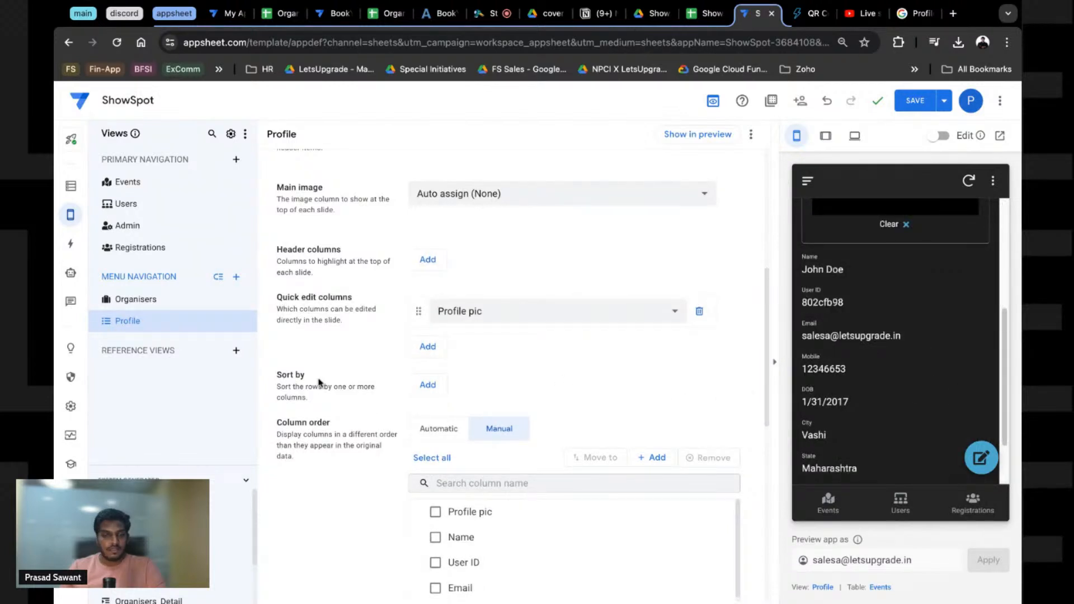
{"action": "scroll", "coordinate": [322, 380], "scroll_direction": "down", "scroll_amount": 1}
{"action": "scroll", "coordinate": [293, 370], "scroll_direction": "down", "scroll_amount": 3}
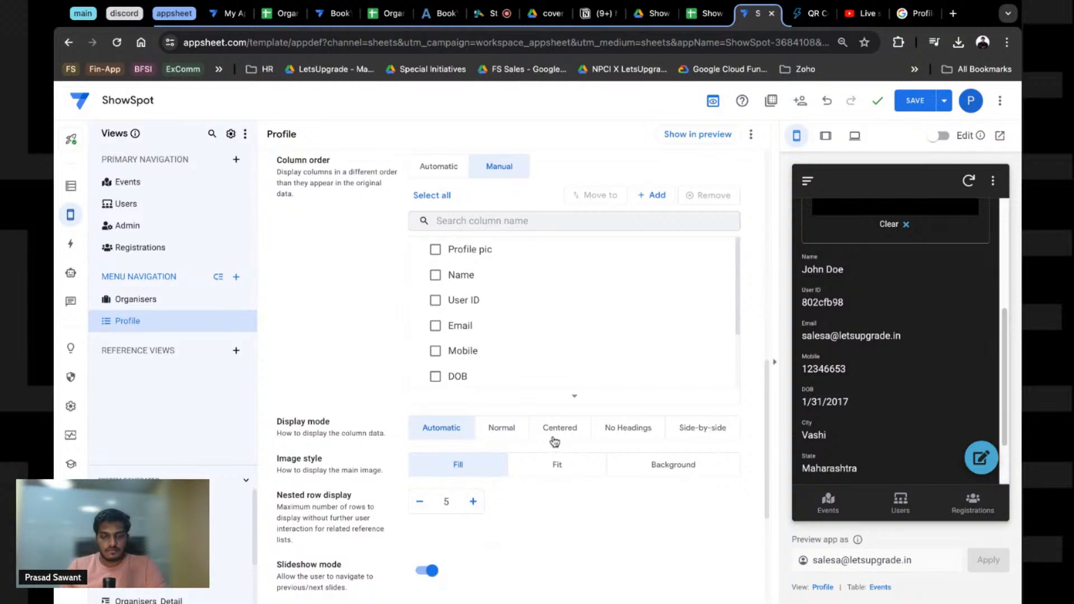
Step: Try the detail layout options, keeping Automatic layout with the main image set to fit
{"action": "left_click", "coordinate": [629, 432]}
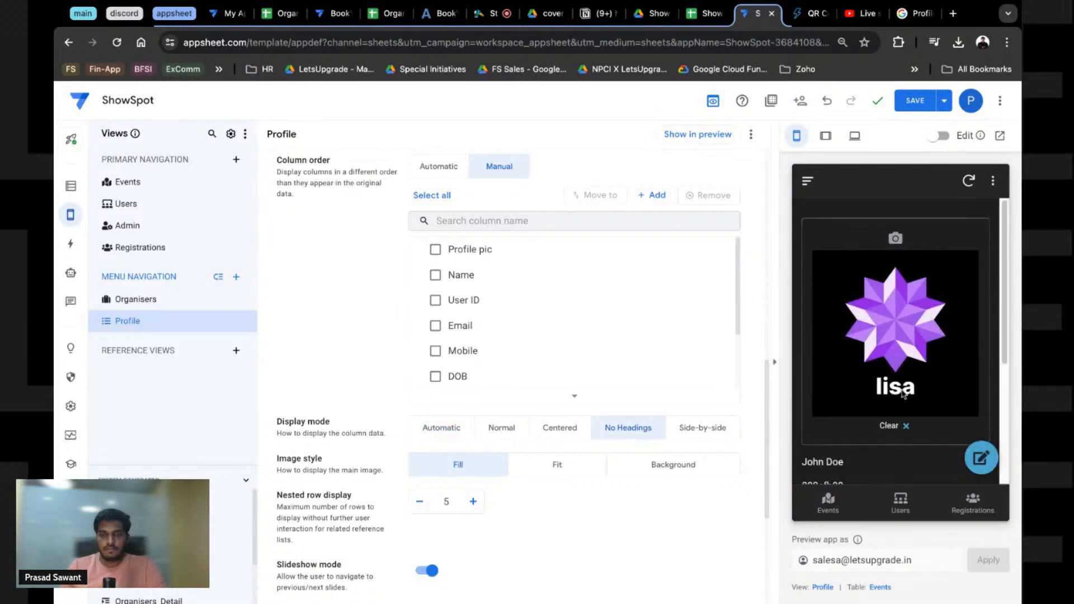
{"action": "scroll", "coordinate": [902, 393], "scroll_direction": "down", "scroll_amount": 5}
{"action": "left_click", "coordinate": [721, 430]}
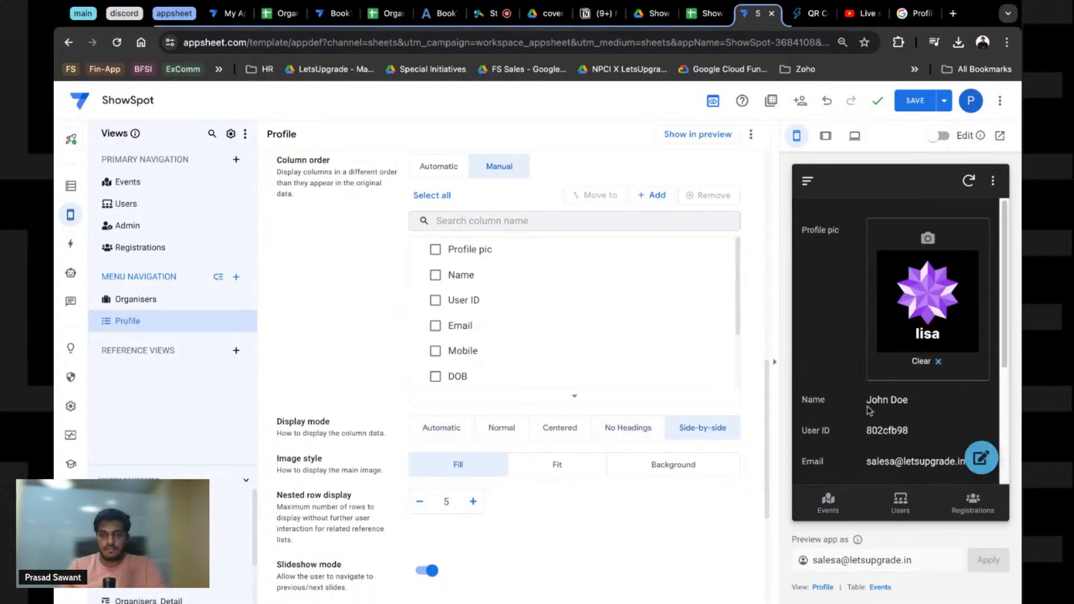
{"action": "scroll", "coordinate": [869, 411], "scroll_direction": "down", "scroll_amount": 4}
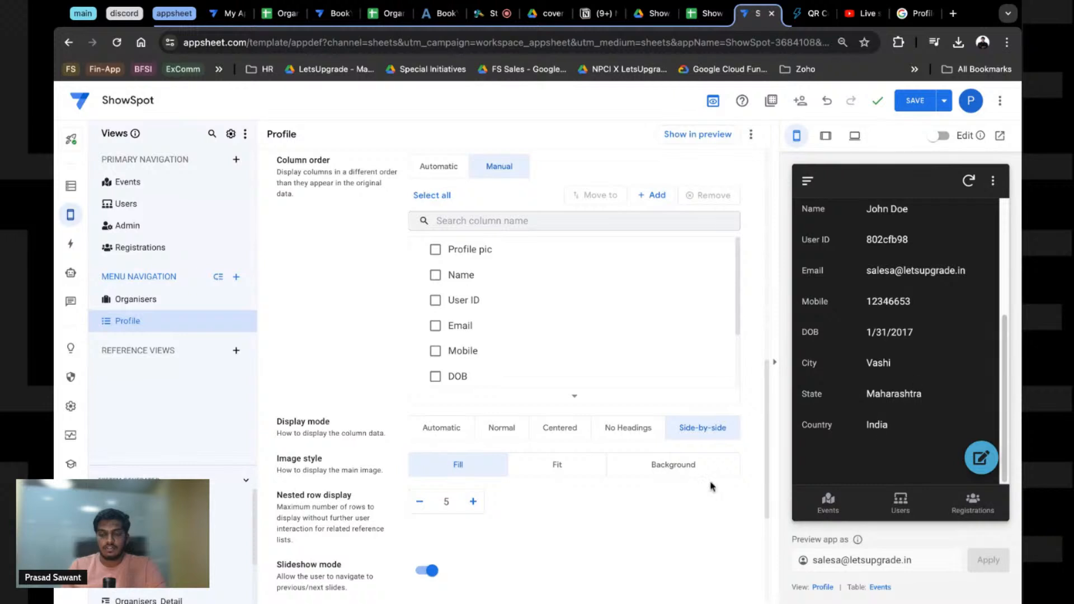
{"action": "left_click", "coordinate": [503, 437]}
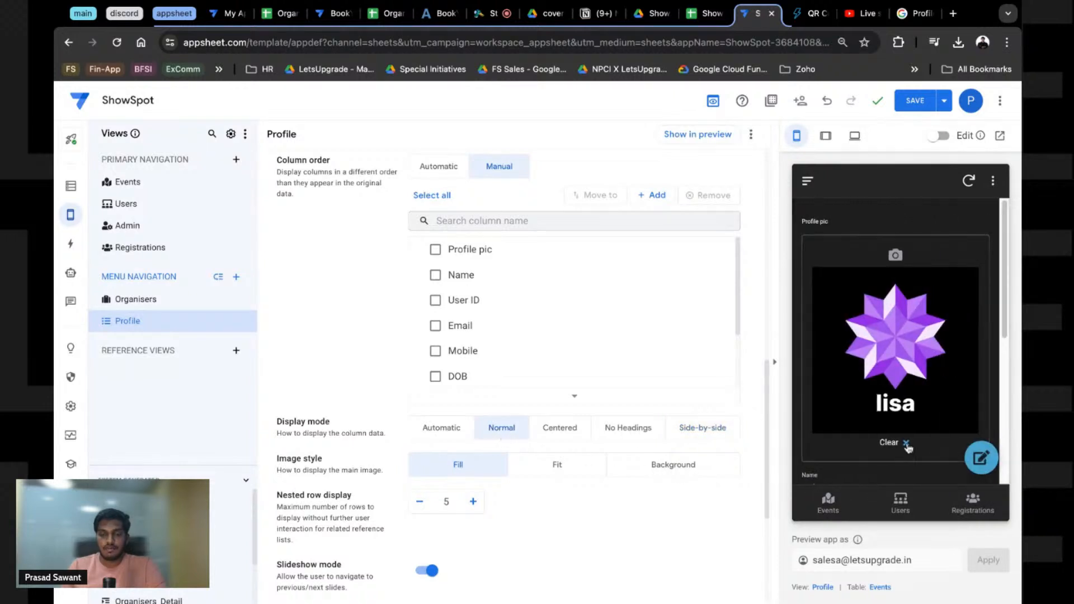
{"action": "left_click", "coordinate": [691, 428]}
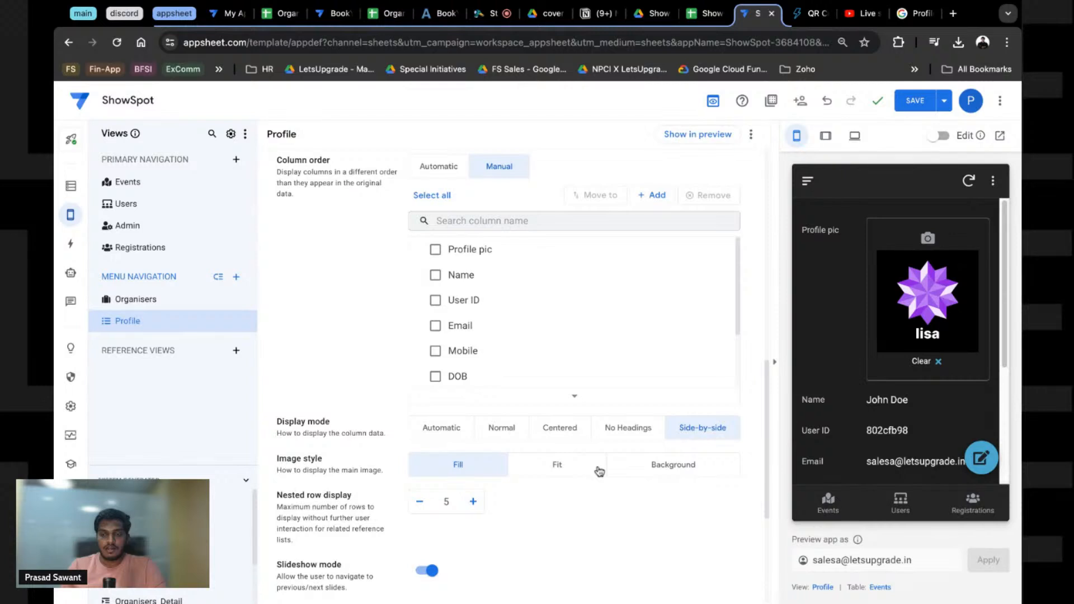
{"action": "left_click", "coordinate": [599, 470]}
{"action": "left_click", "coordinate": [628, 429]}
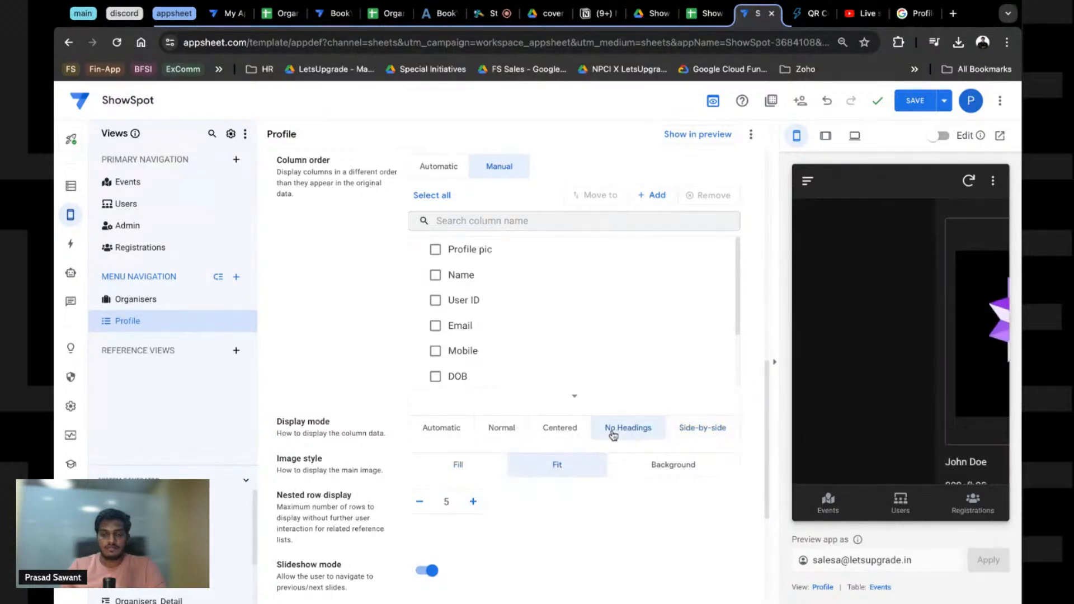
{"action": "left_click", "coordinate": [454, 430]}
Step: Try the full-screen desktop layout, then keep the split view
{"action": "scroll", "coordinate": [893, 396], "scroll_direction": "down", "scroll_amount": 5}
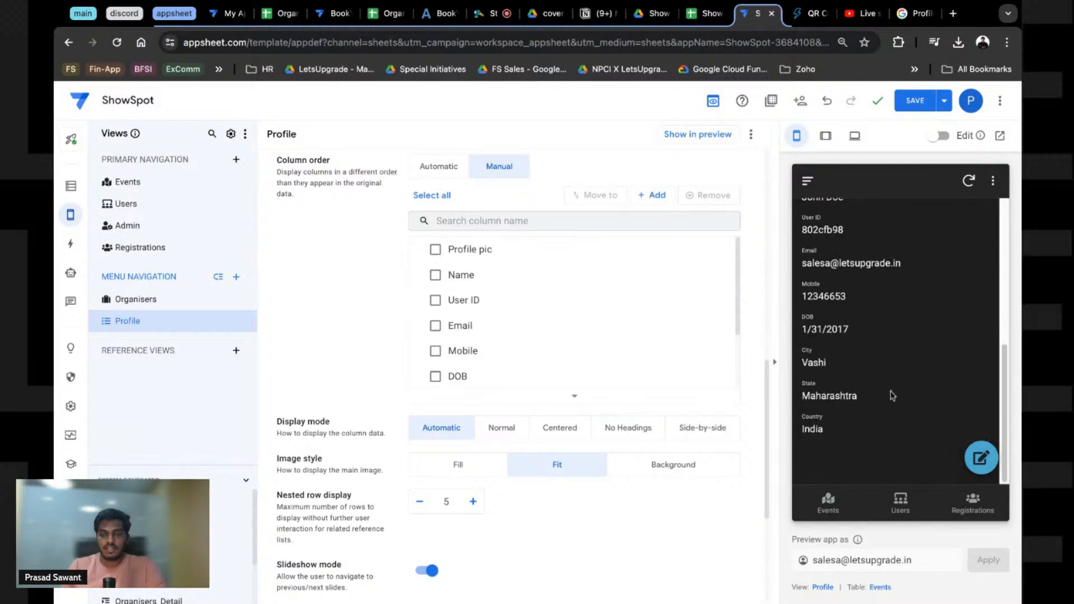
{"action": "scroll", "coordinate": [340, 345], "scroll_direction": "down", "scroll_amount": 2}
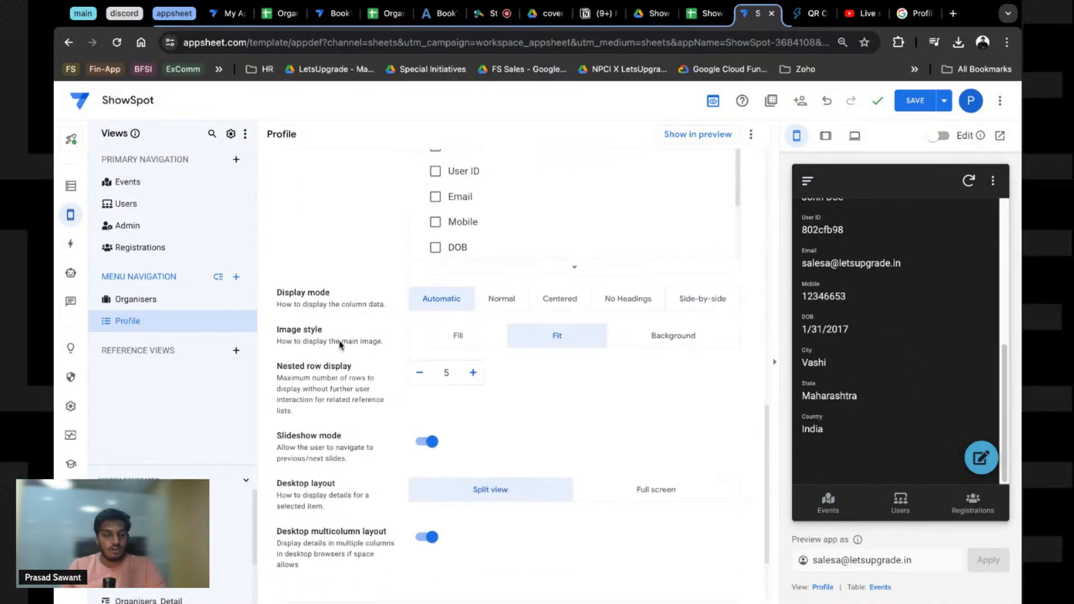
{"action": "scroll", "coordinate": [361, 407], "scroll_direction": "down", "scroll_amount": 1}
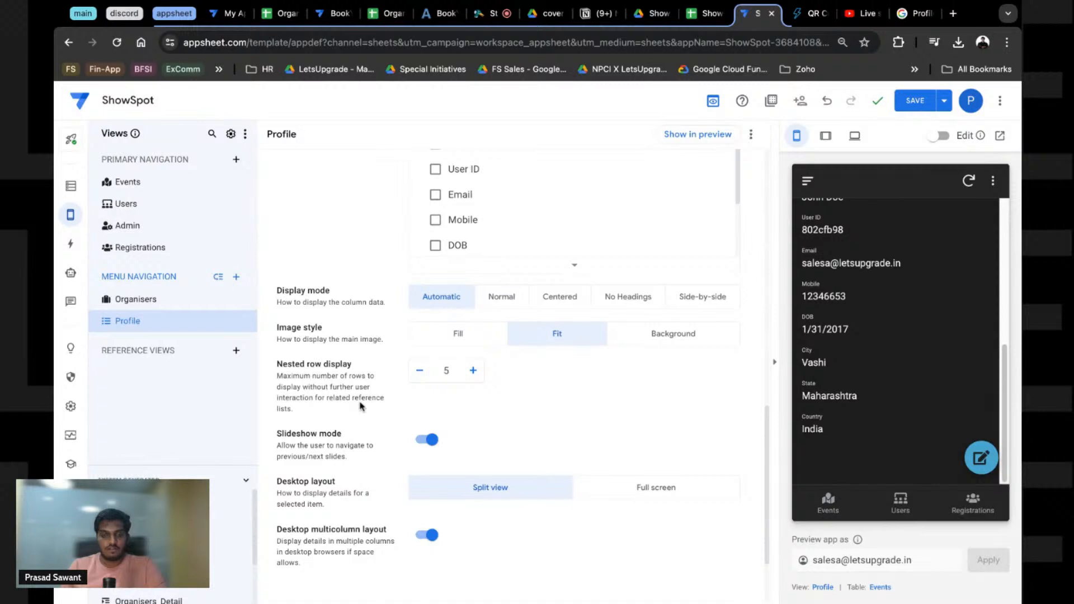
{"action": "scroll", "coordinate": [361, 406], "scroll_direction": "down", "scroll_amount": 2}
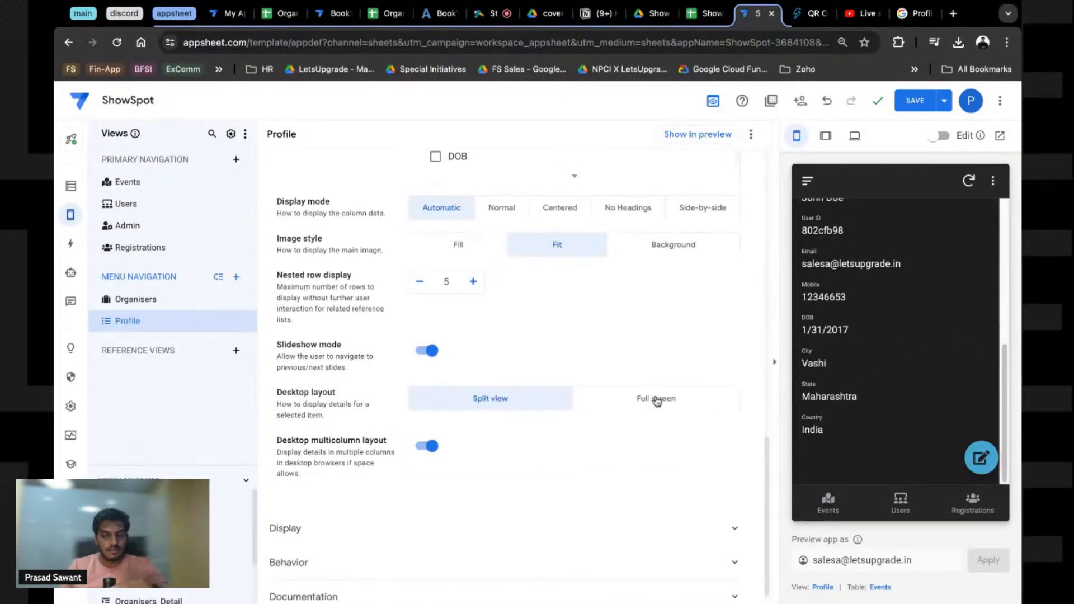
{"action": "left_click", "coordinate": [604, 402]}
{"action": "left_click", "coordinate": [524, 401]}
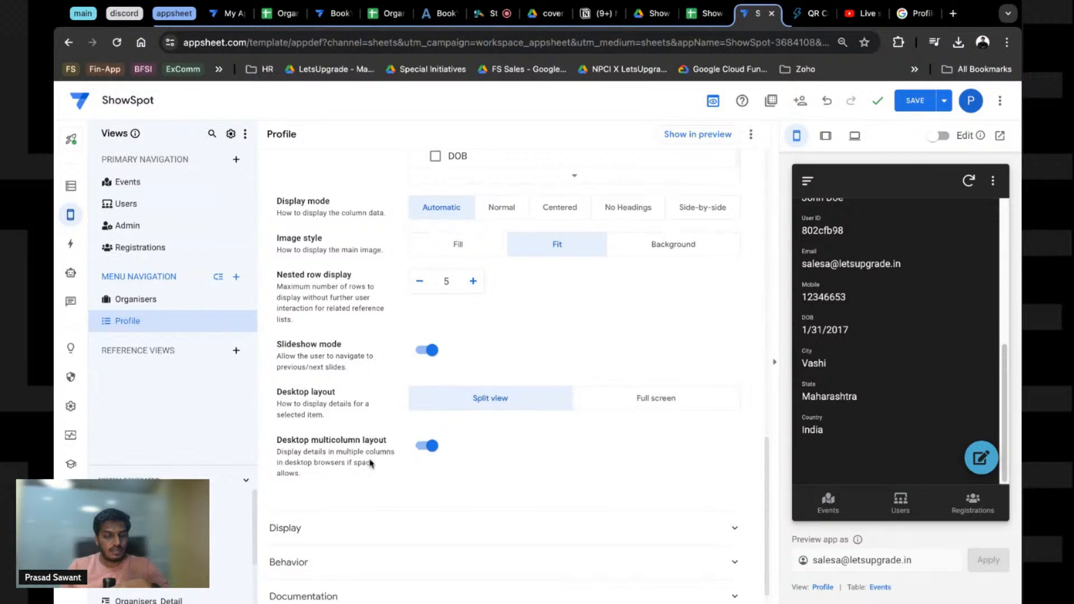
{"action": "scroll", "coordinate": [352, 425], "scroll_direction": "down", "scroll_amount": 1}
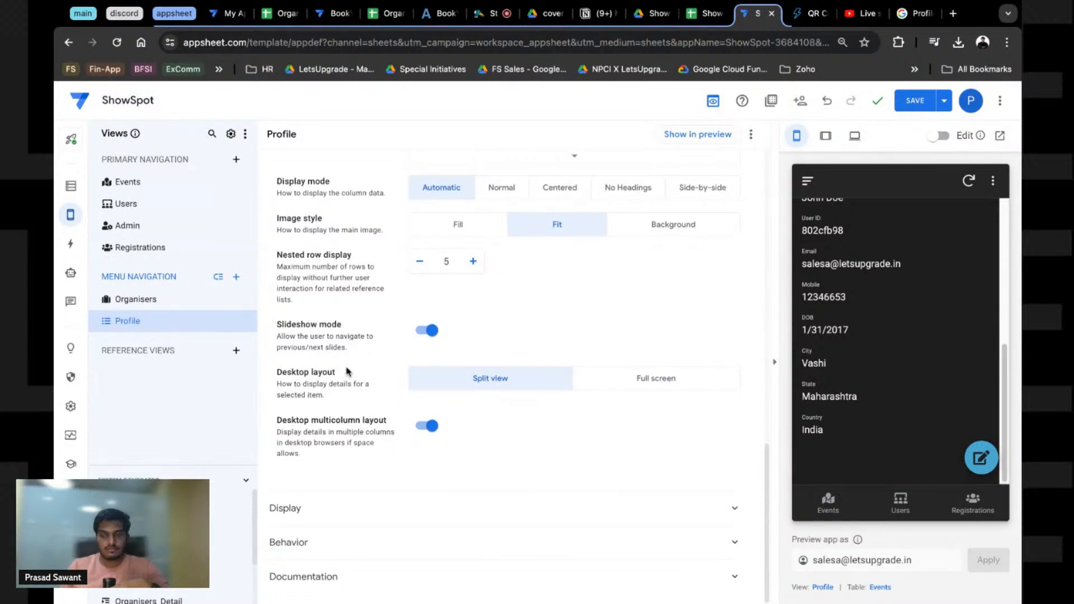
Step: Set the Profile view's position to first in primary navigation
{"action": "left_click", "coordinate": [151, 324]}
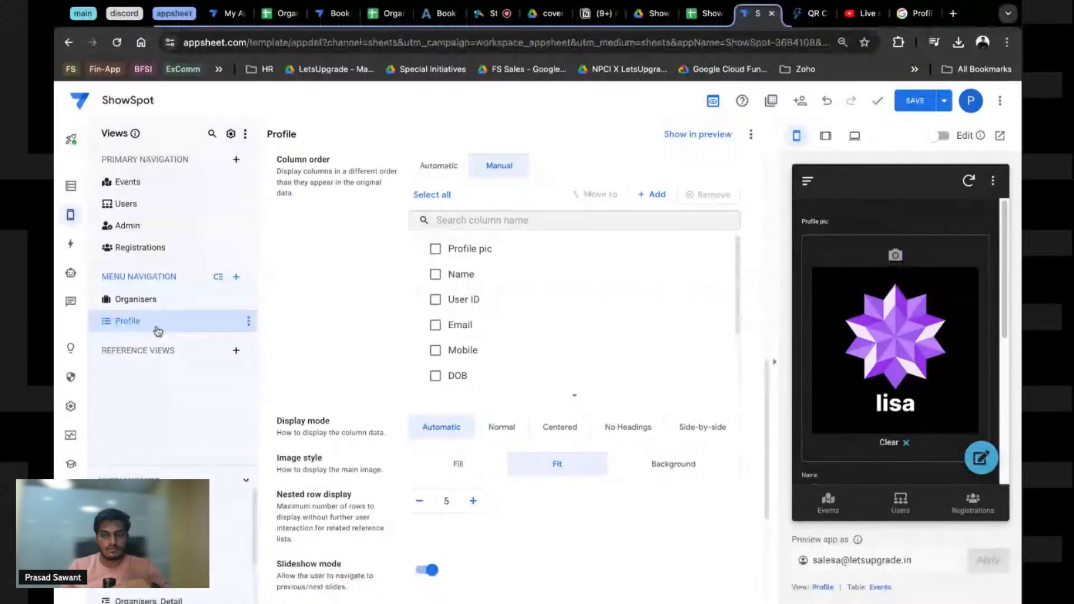
{"action": "scroll", "coordinate": [367, 343], "scroll_direction": "up", "scroll_amount": 5}
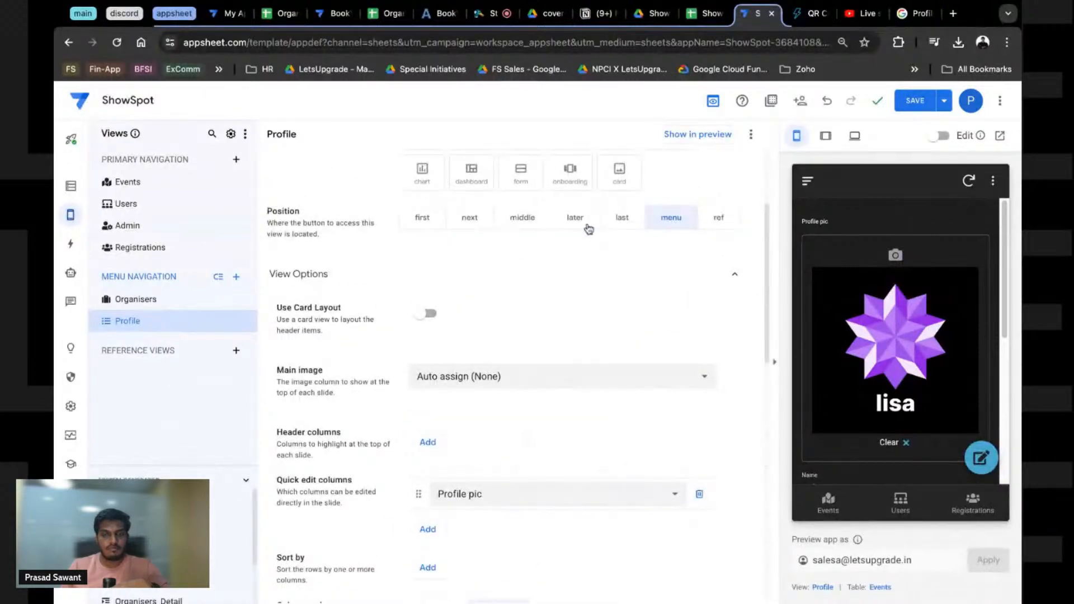
{"action": "left_click", "coordinate": [426, 219]}
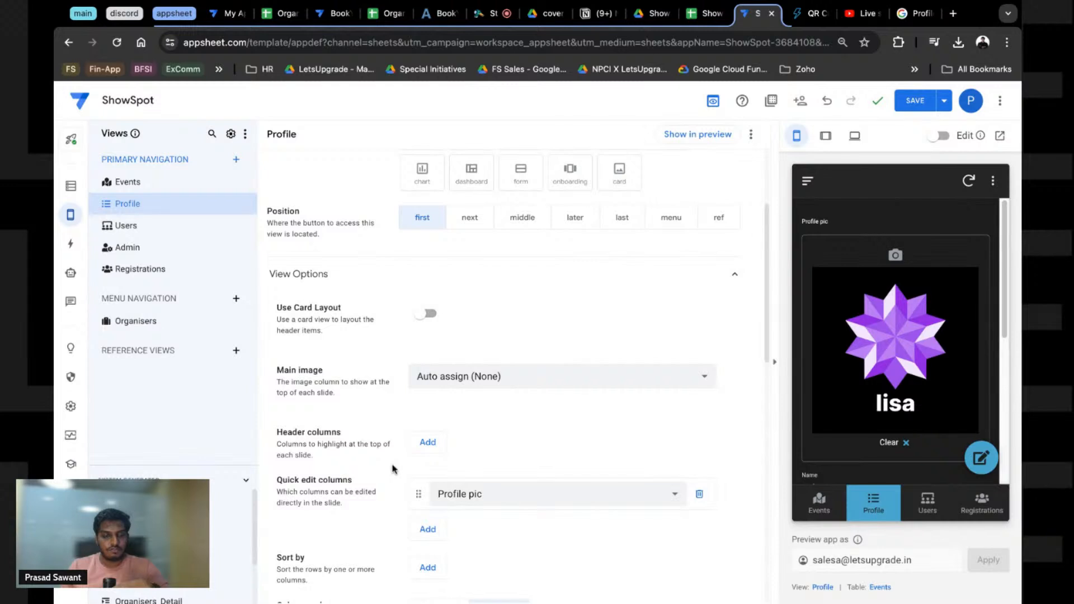
Step: Search the icon library for 'profi' and give the Profile view the solid person icon
{"action": "scroll", "coordinate": [393, 469], "scroll_direction": "down", "scroll_amount": 10}
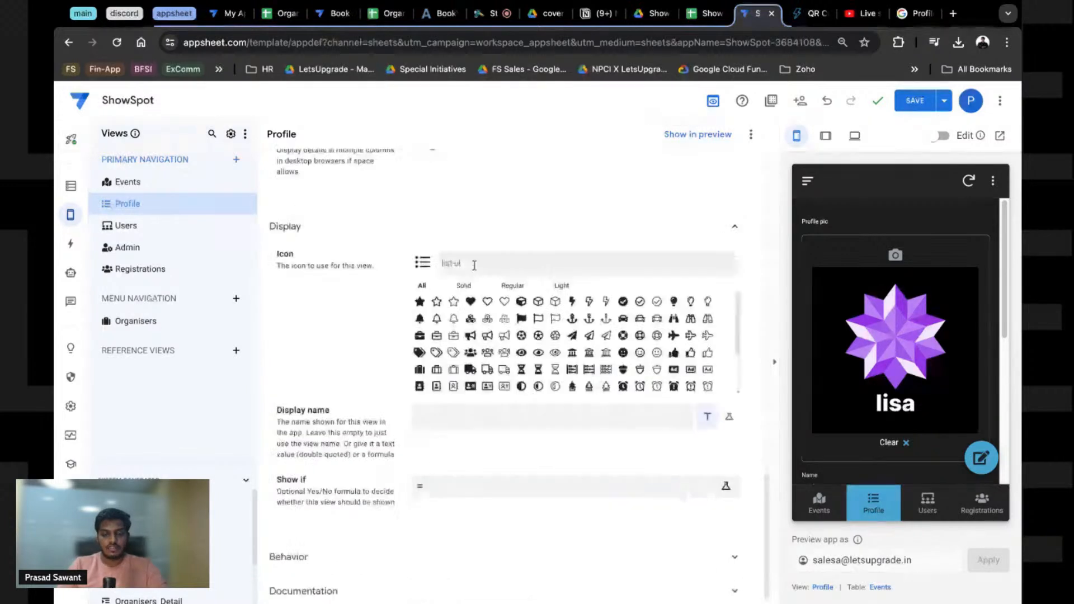
{"action": "left_click", "coordinate": [475, 263]}
{"action": "type", "text": "pro"}
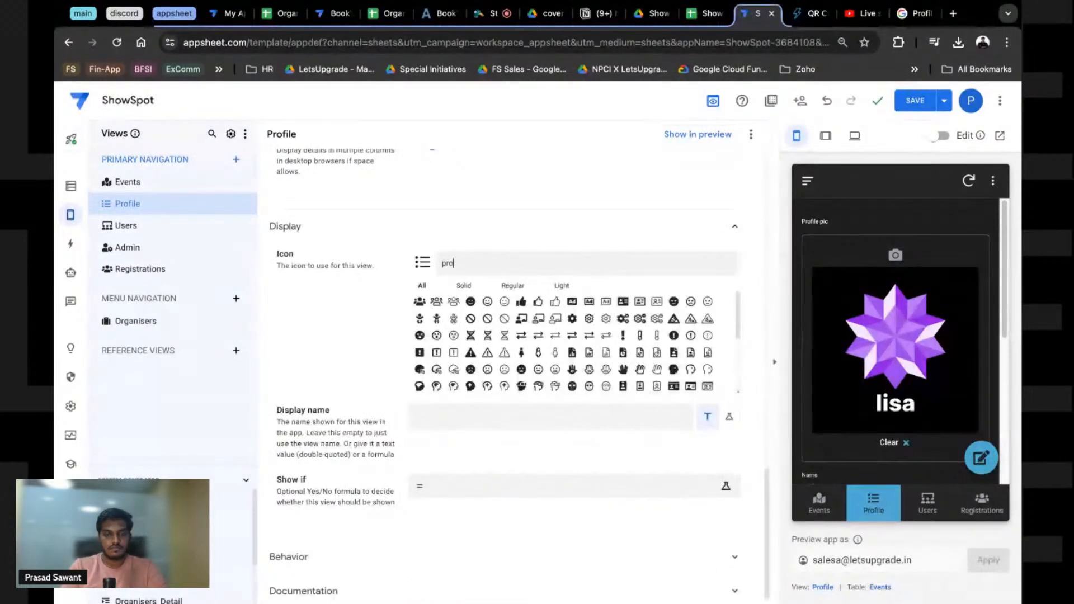
{"action": "type", "text": "eil"}
{"action": "key", "text": "BackSpace"}
{"action": "key", "text": "BackSpace"}
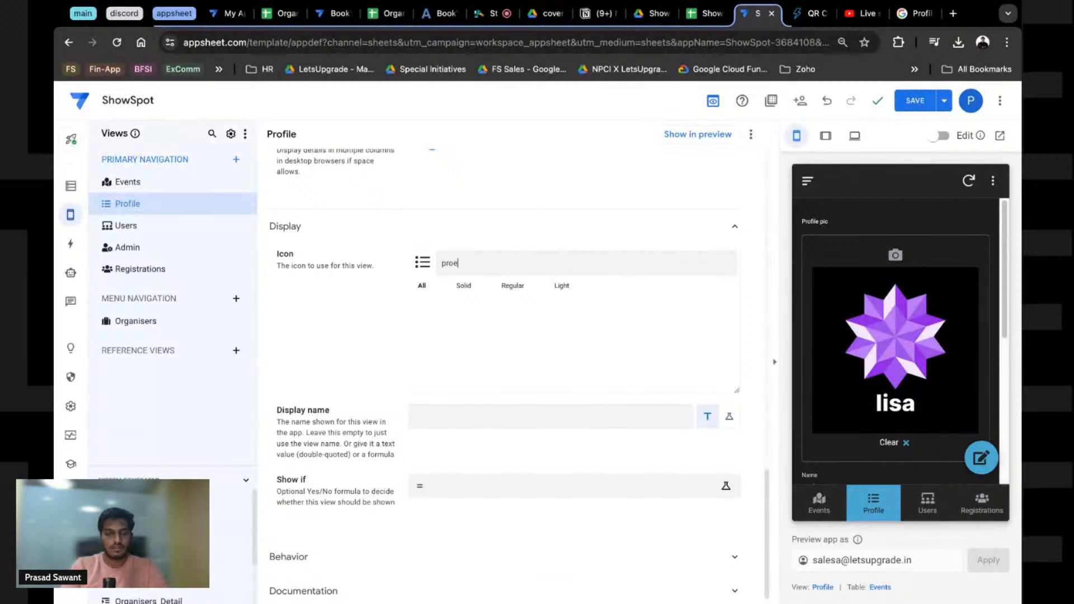
{"action": "key", "text": "BackSpace"}
{"action": "type", "text": "fi"}
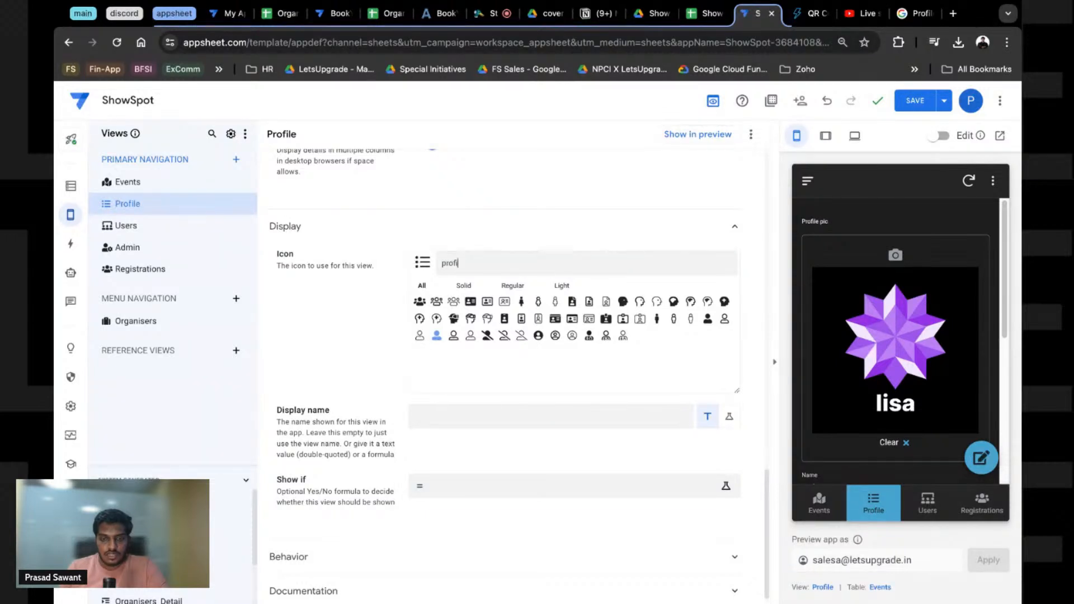
{"action": "left_click", "coordinate": [436, 335]}
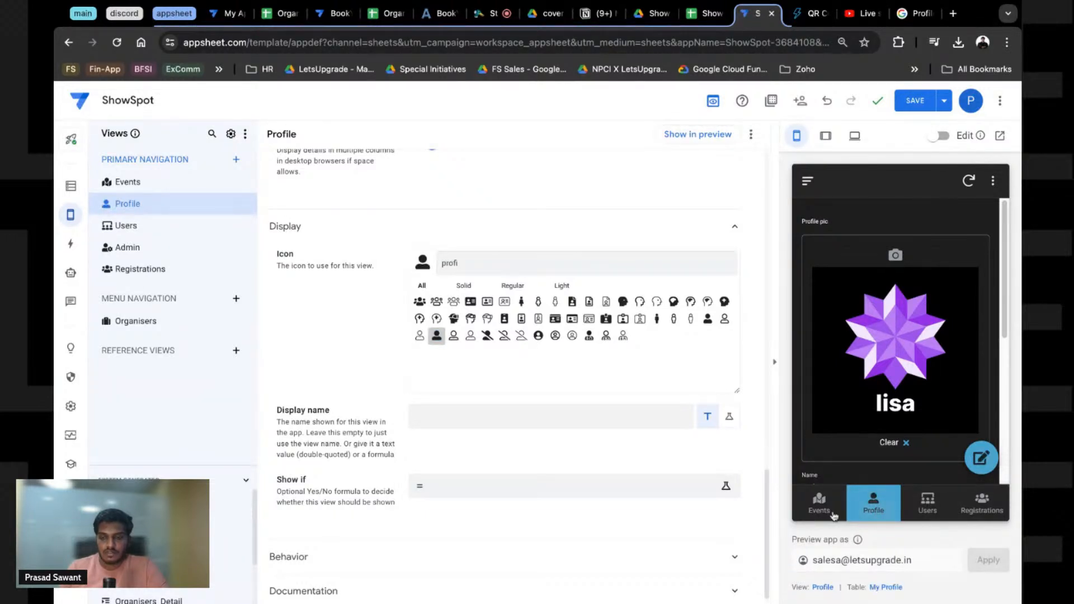
Step: Collapse the Display section and save the app
{"action": "left_click", "coordinate": [376, 231]}
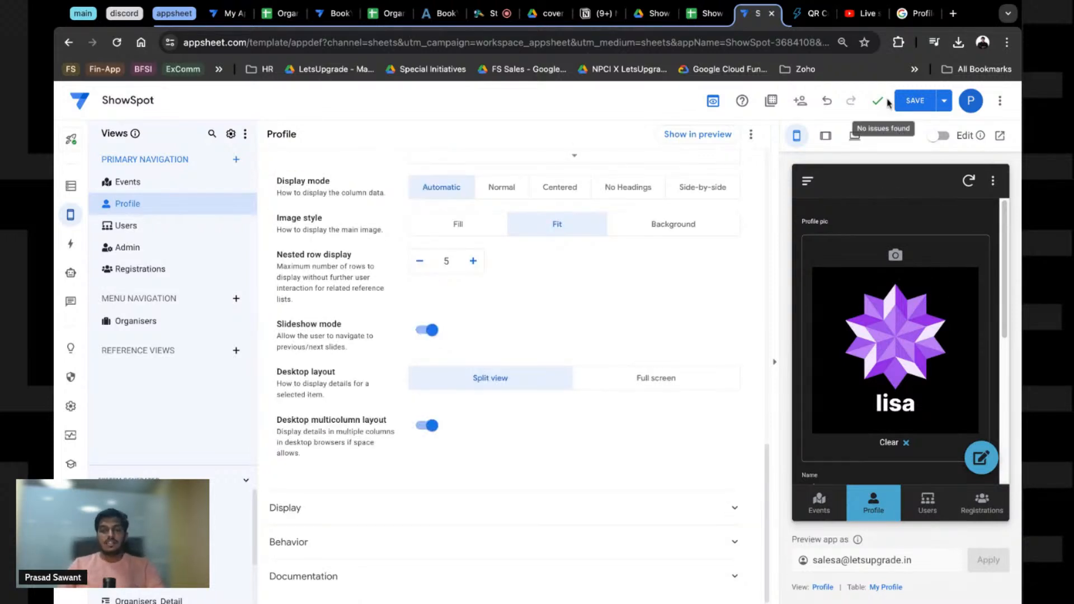
{"action": "left_click", "coordinate": [915, 100]}
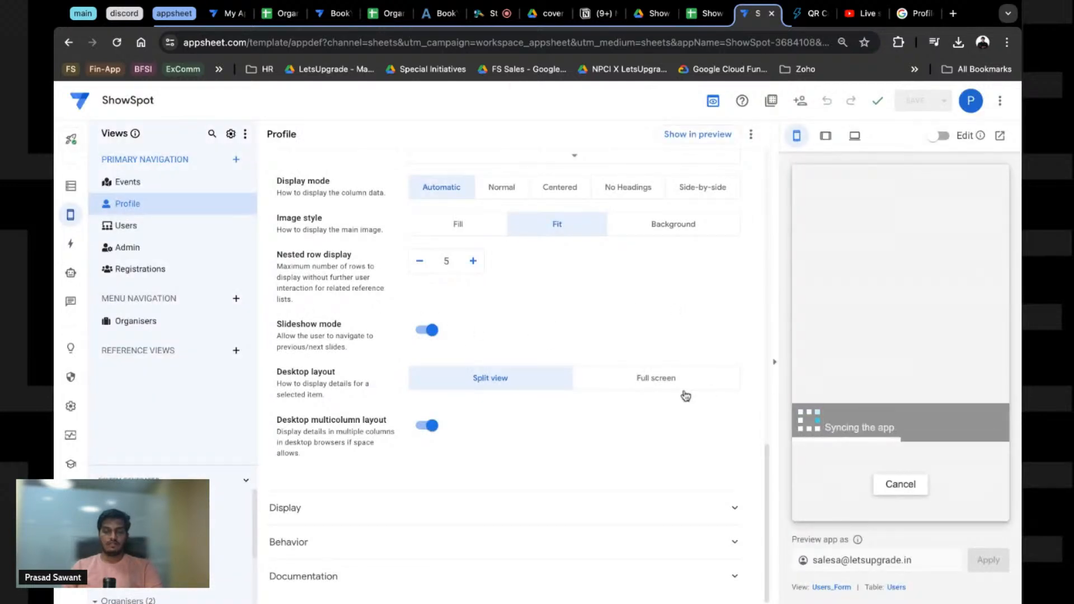
{"action": "scroll", "coordinate": [867, 399], "scroll_direction": "down", "scroll_amount": 5}
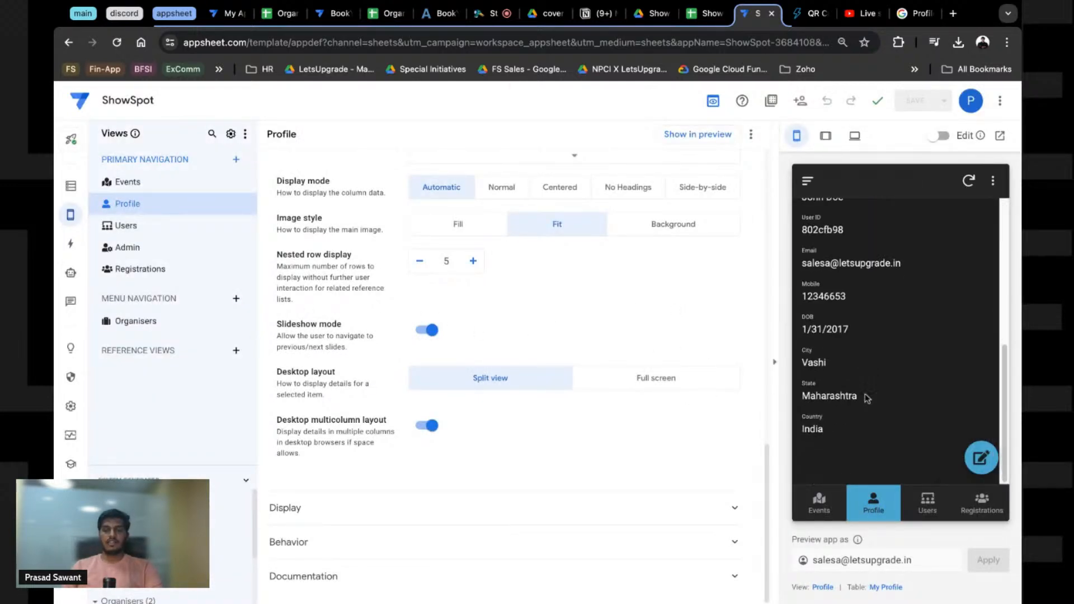
{"action": "scroll", "coordinate": [696, 354], "scroll_direction": "up", "scroll_amount": 1}
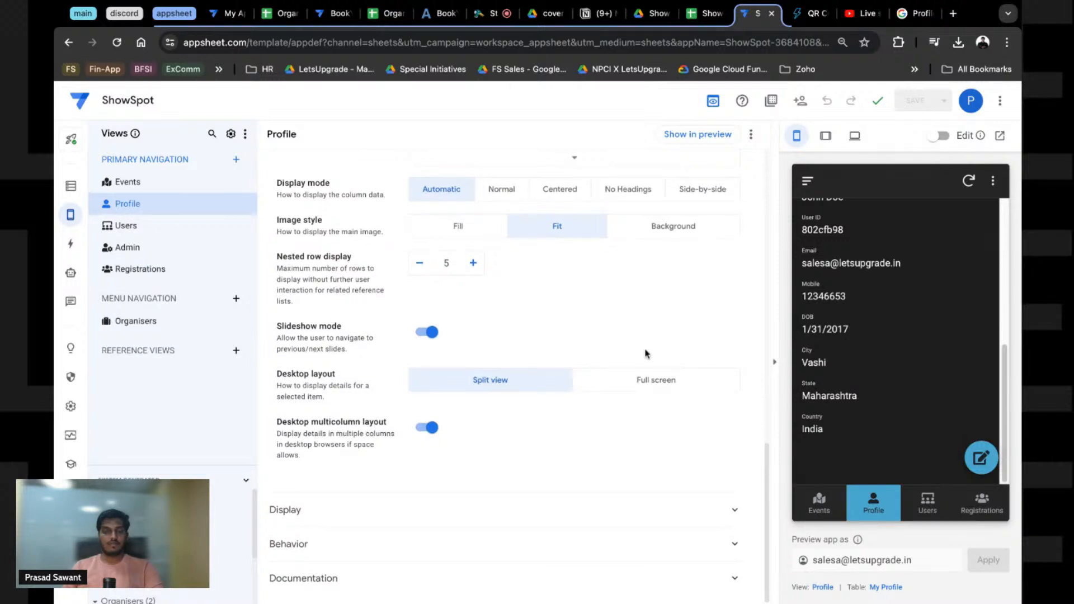
{"action": "scroll", "coordinate": [645, 353], "scroll_direction": "up", "scroll_amount": 10}
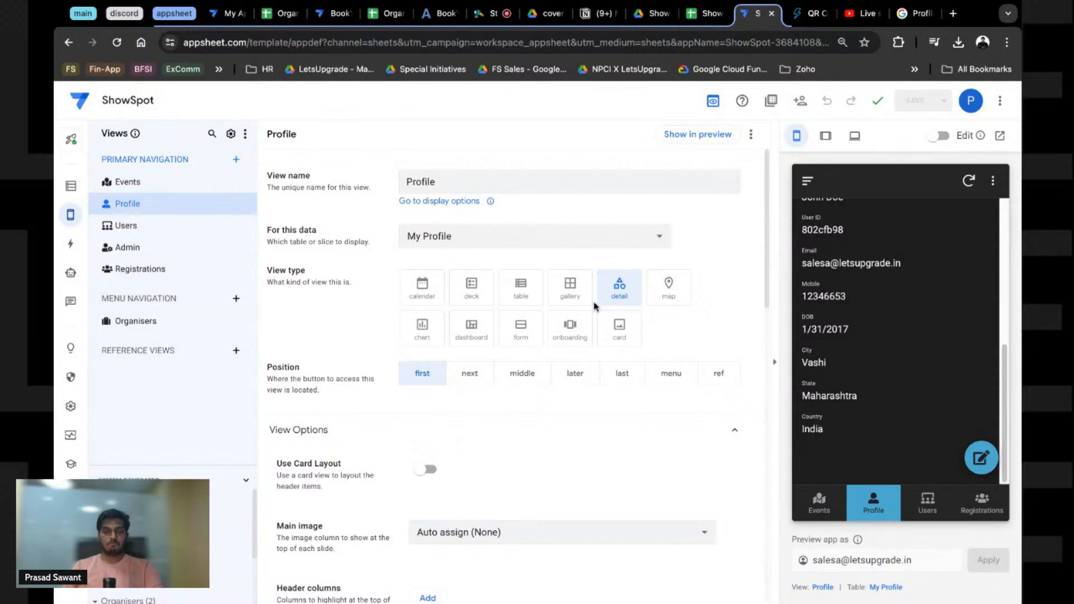
{"action": "left_click", "coordinate": [620, 327]}
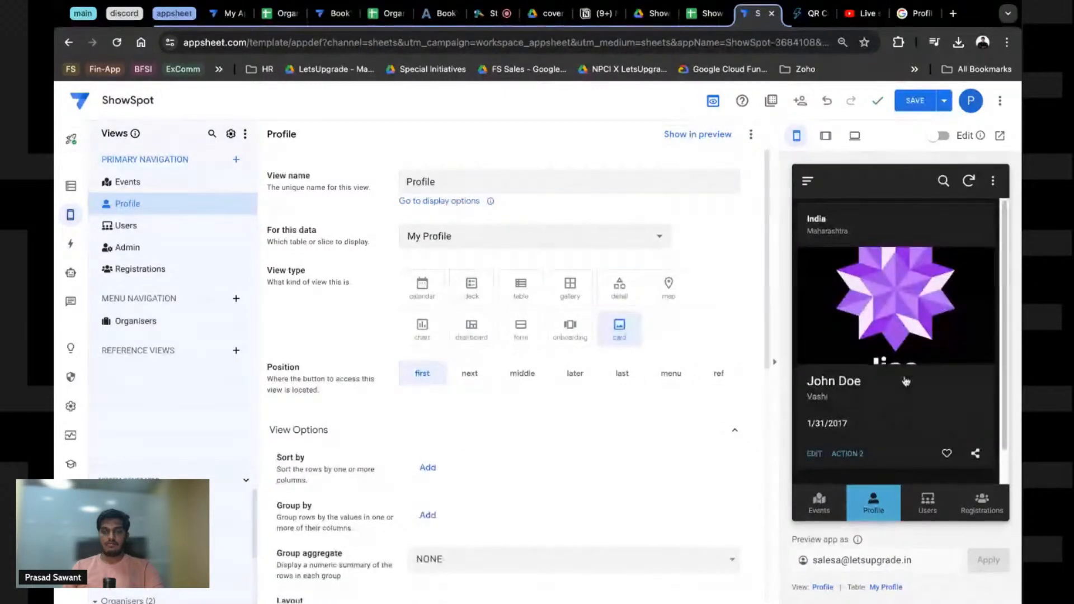
{"action": "scroll", "coordinate": [388, 401], "scroll_direction": "down", "scroll_amount": 4}
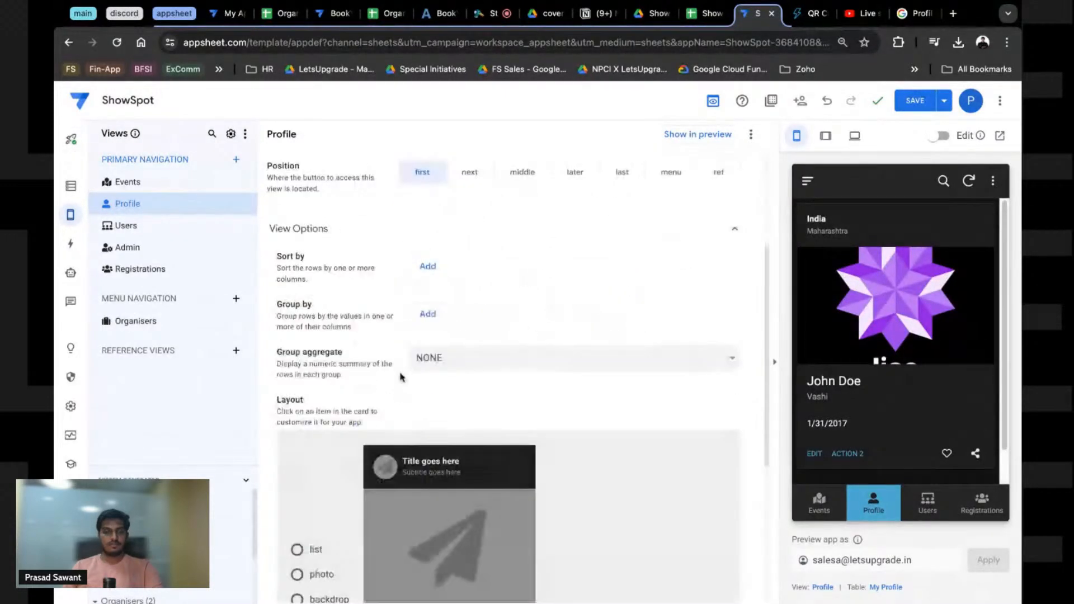
{"action": "scroll", "coordinate": [361, 353], "scroll_direction": "up", "scroll_amount": 1}
{"action": "scroll", "coordinate": [360, 353], "scroll_direction": "up", "scroll_amount": 3}
{"action": "scroll", "coordinate": [361, 353], "scroll_direction": "down", "scroll_amount": 8}
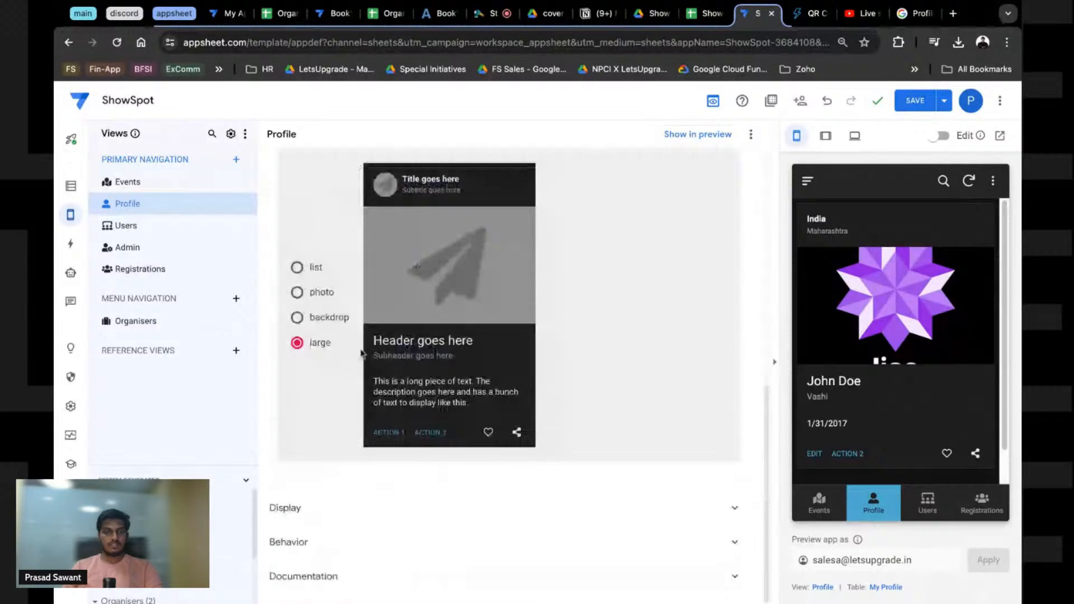
{"action": "left_click", "coordinate": [420, 180]}
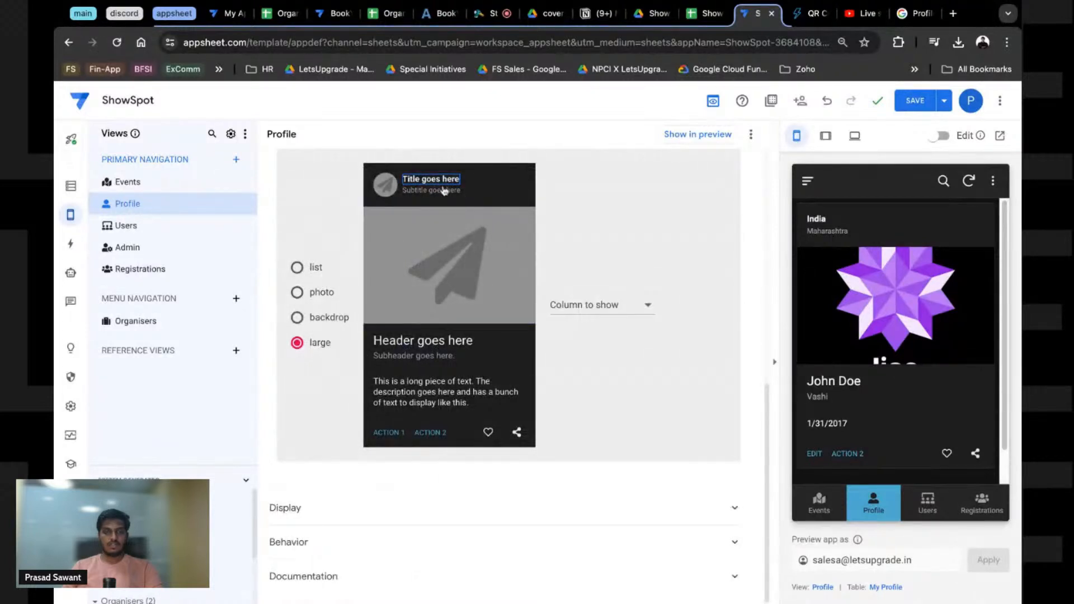
{"action": "left_click", "coordinate": [443, 191]}
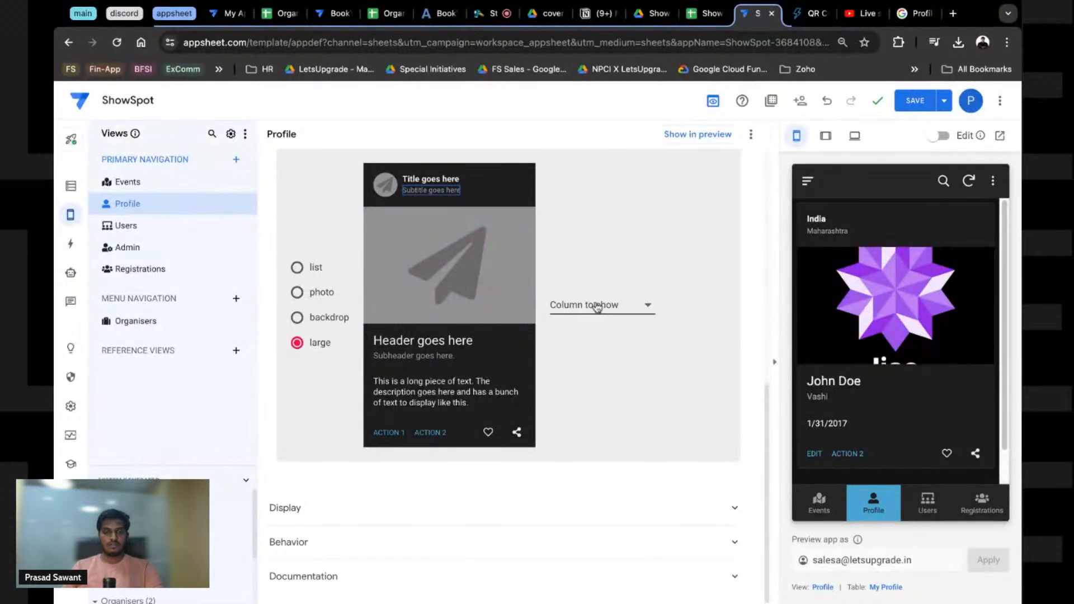
{"action": "left_click", "coordinate": [301, 319]}
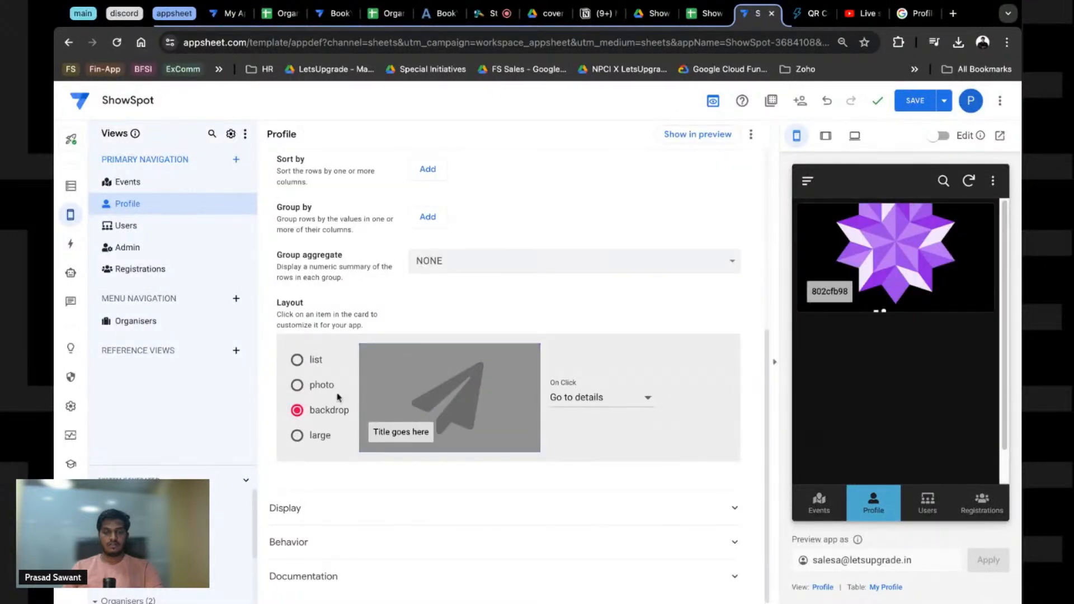
{"action": "left_click", "coordinate": [299, 385]}
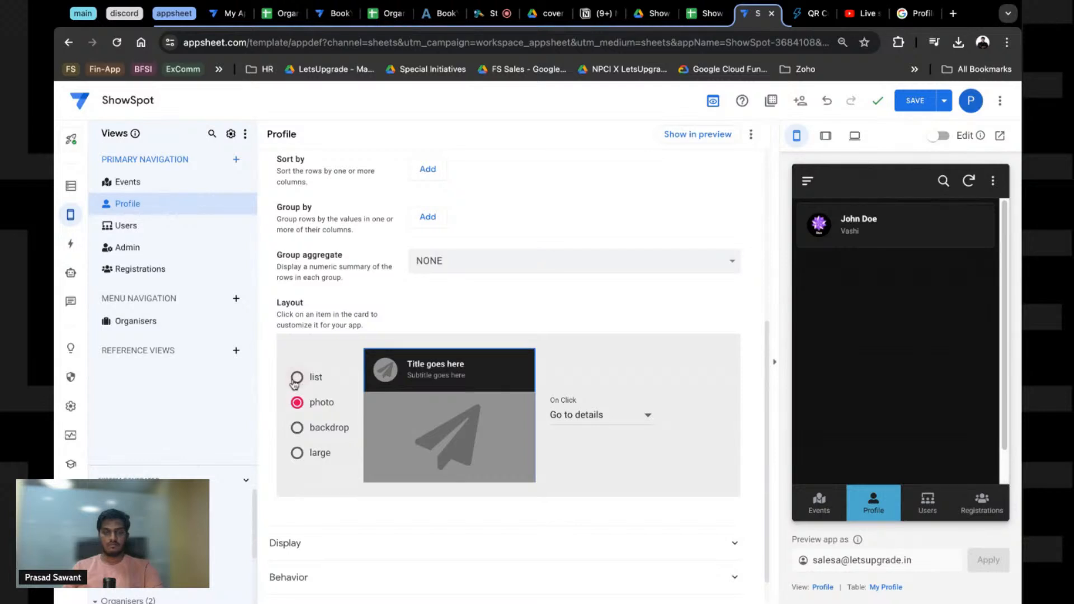
{"action": "left_click", "coordinate": [297, 453]}
{"action": "left_click", "coordinate": [593, 287]}
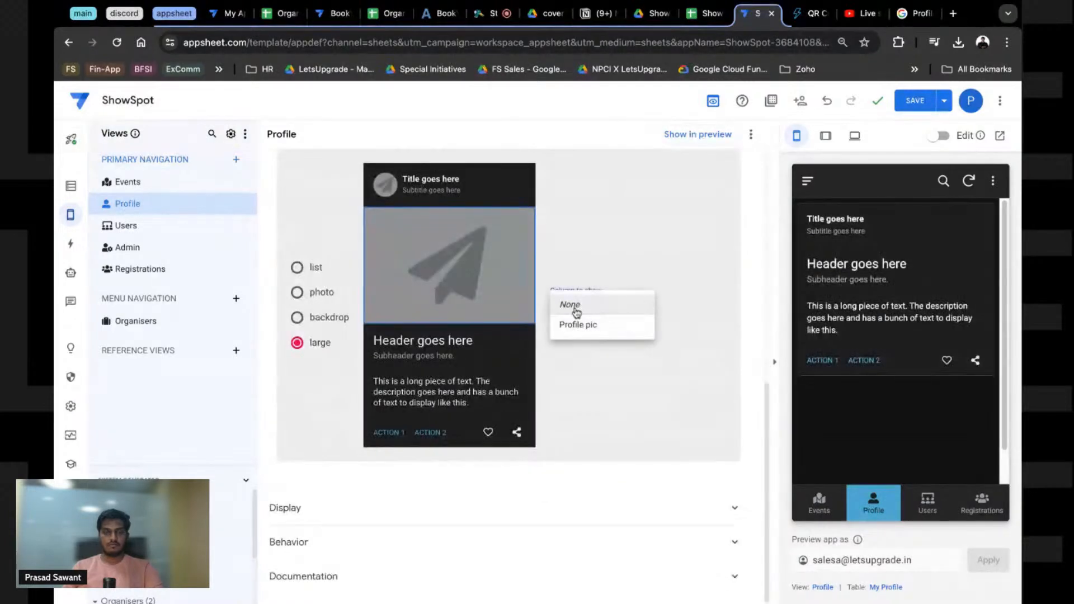
{"action": "left_click", "coordinate": [581, 322]}
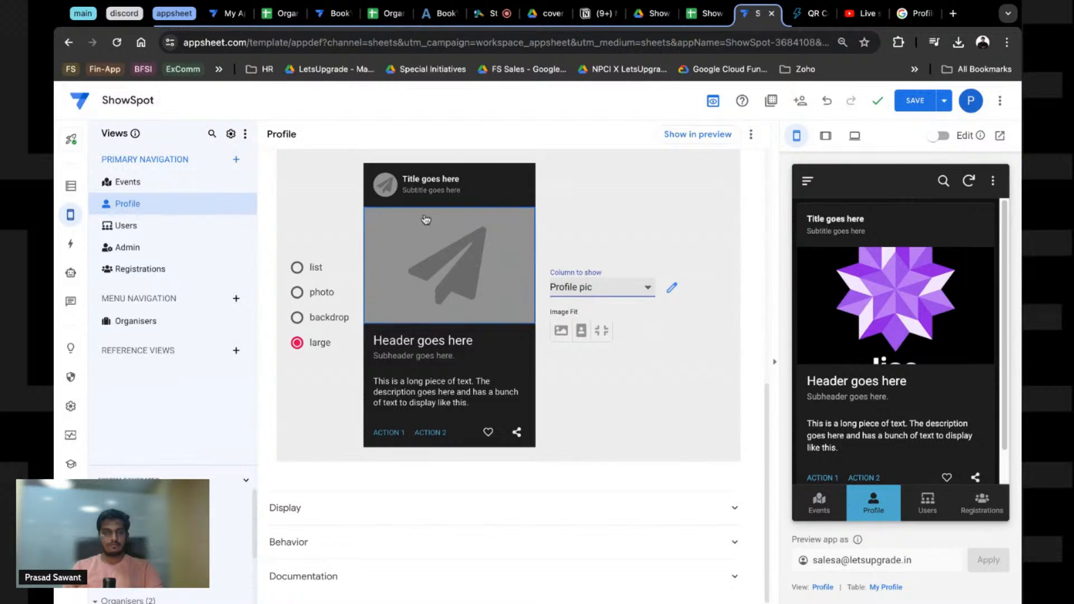
{"action": "left_click", "coordinate": [431, 179]}
{"action": "left_click", "coordinate": [613, 311]}
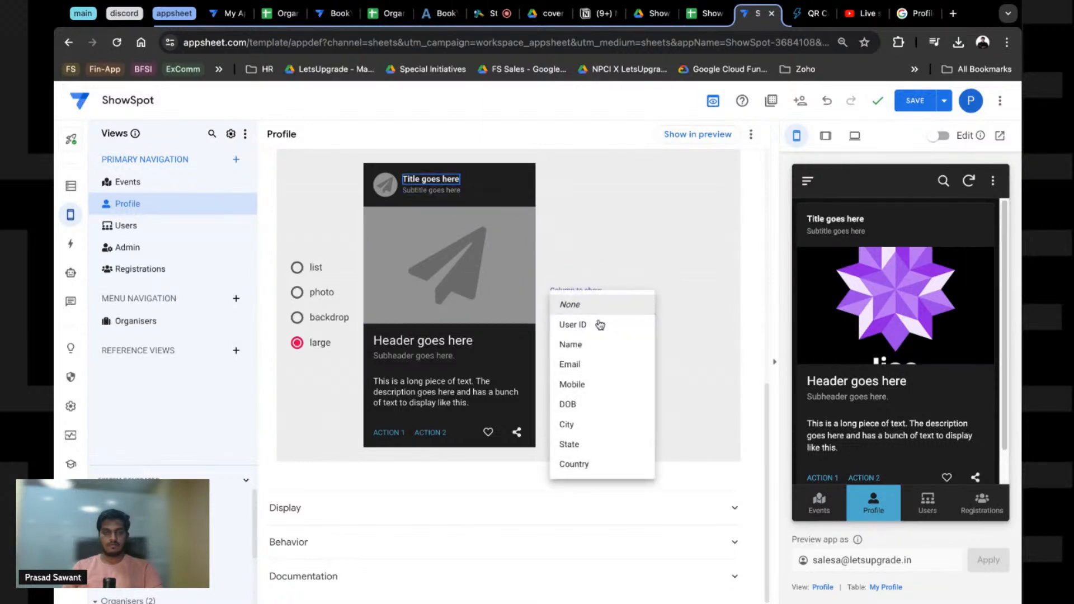
{"action": "left_click", "coordinate": [589, 307]}
{"action": "left_click", "coordinate": [420, 192]}
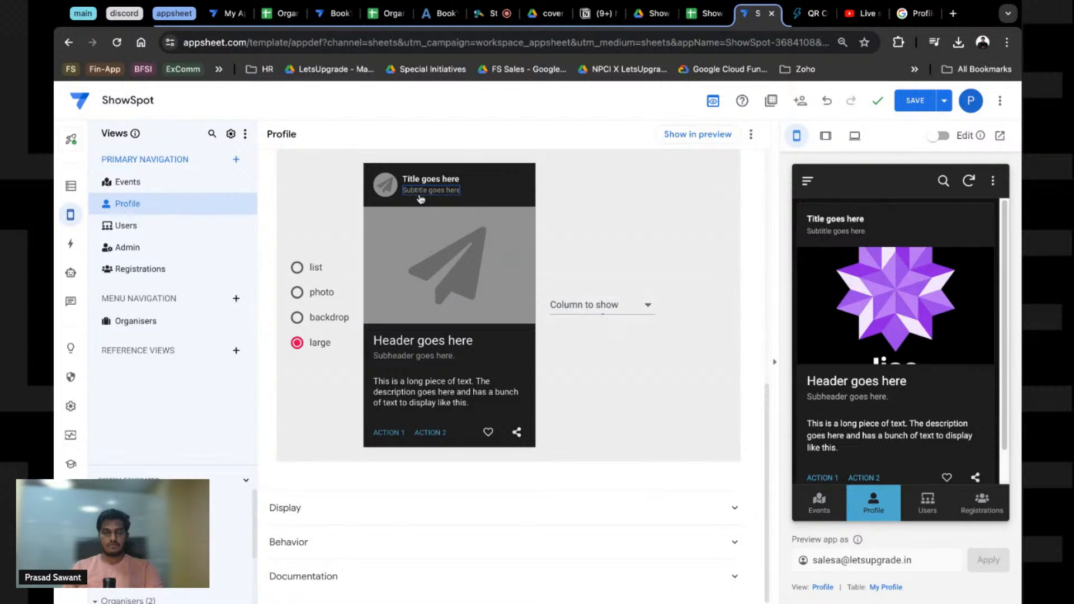
{"action": "left_click", "coordinate": [607, 305]}
{"action": "left_click", "coordinate": [593, 312]}
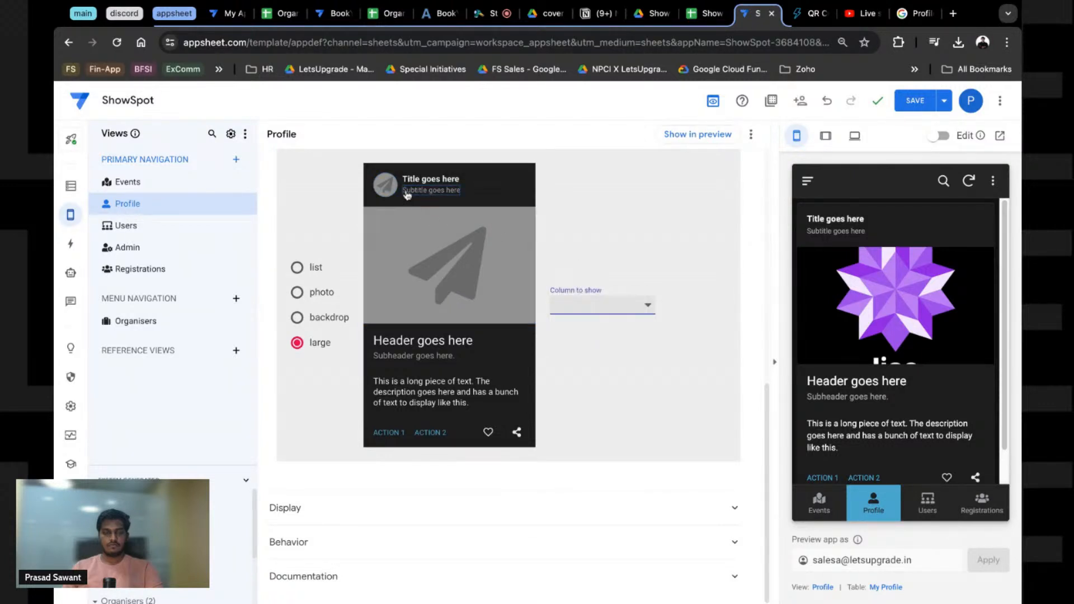
{"action": "scroll", "coordinate": [834, 378], "scroll_direction": "down", "scroll_amount": 1}
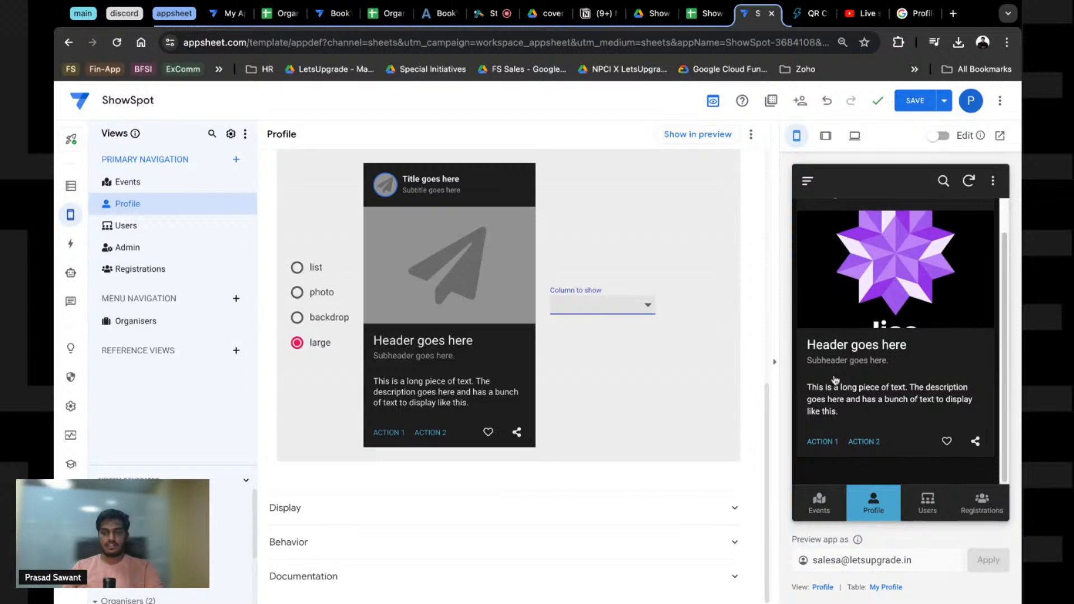
{"action": "scroll", "coordinate": [835, 379], "scroll_direction": "up", "scroll_amount": 1}
{"action": "scroll", "coordinate": [294, 339], "scroll_direction": "up", "scroll_amount": 1}
{"action": "scroll", "coordinate": [295, 337], "scroll_direction": "up", "scroll_amount": 5}
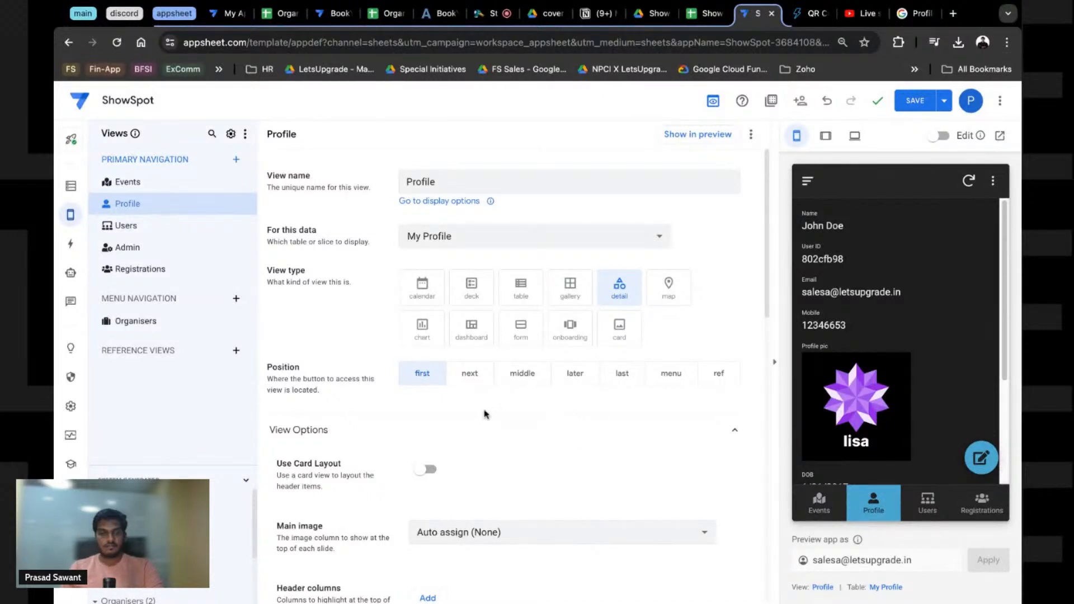
Step: Turn on the card layout for the Profile header and save the app
{"action": "scroll", "coordinate": [484, 414], "scroll_direction": "down", "scroll_amount": 2}
{"action": "left_click", "coordinate": [424, 362]}
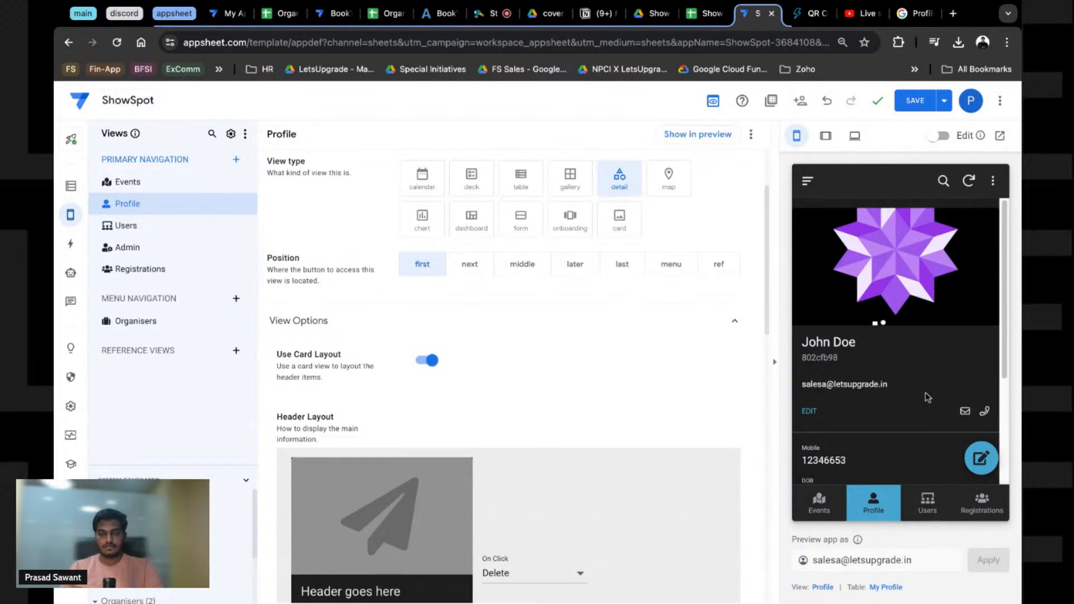
{"action": "scroll", "coordinate": [397, 374], "scroll_direction": "down", "scroll_amount": 4}
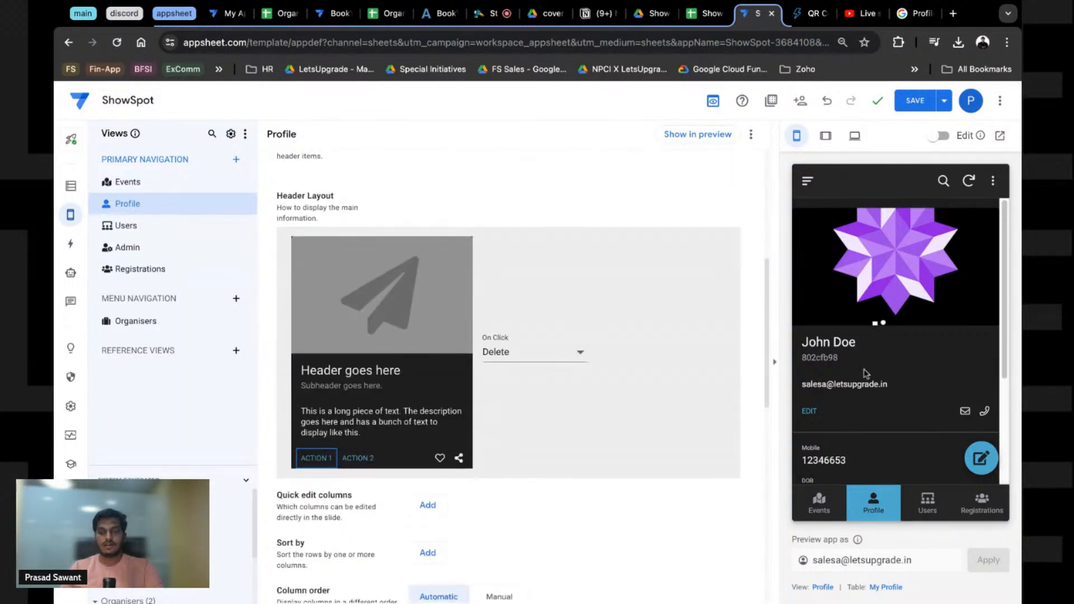
{"action": "scroll", "coordinate": [307, 386], "scroll_direction": "down", "scroll_amount": 1}
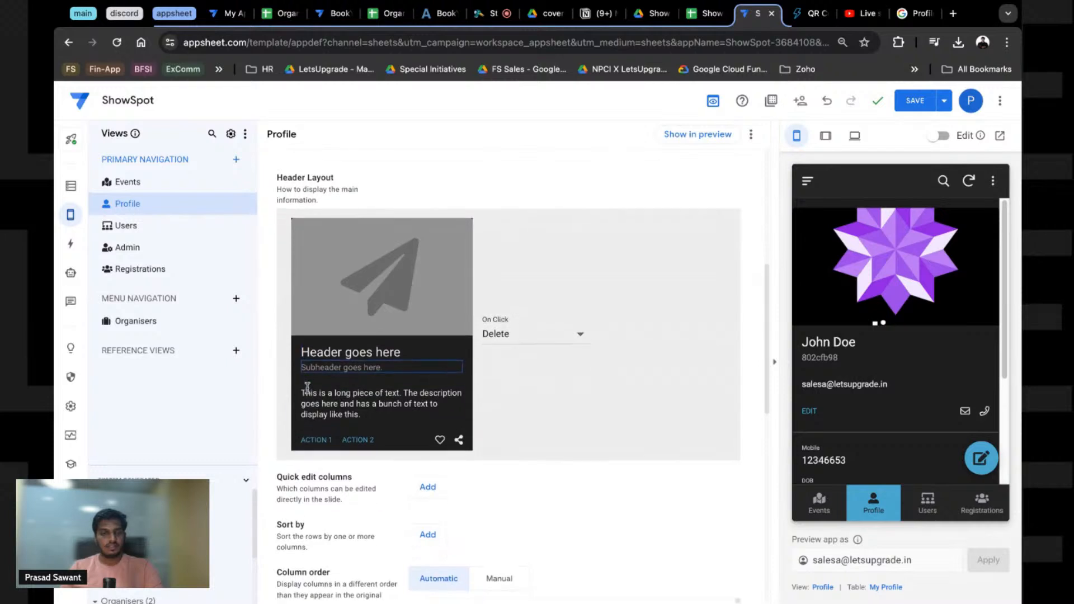
{"action": "scroll", "coordinate": [839, 407], "scroll_direction": "down", "scroll_amount": 3}
{"action": "scroll", "coordinate": [839, 406], "scroll_direction": "up", "scroll_amount": 3}
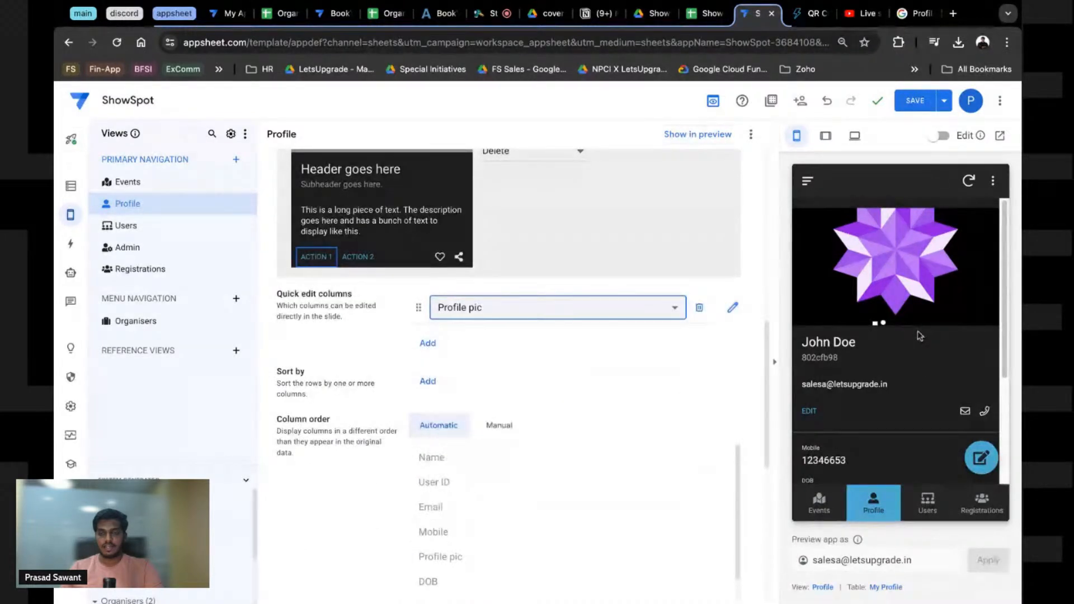
{"action": "left_click", "coordinate": [916, 101]}
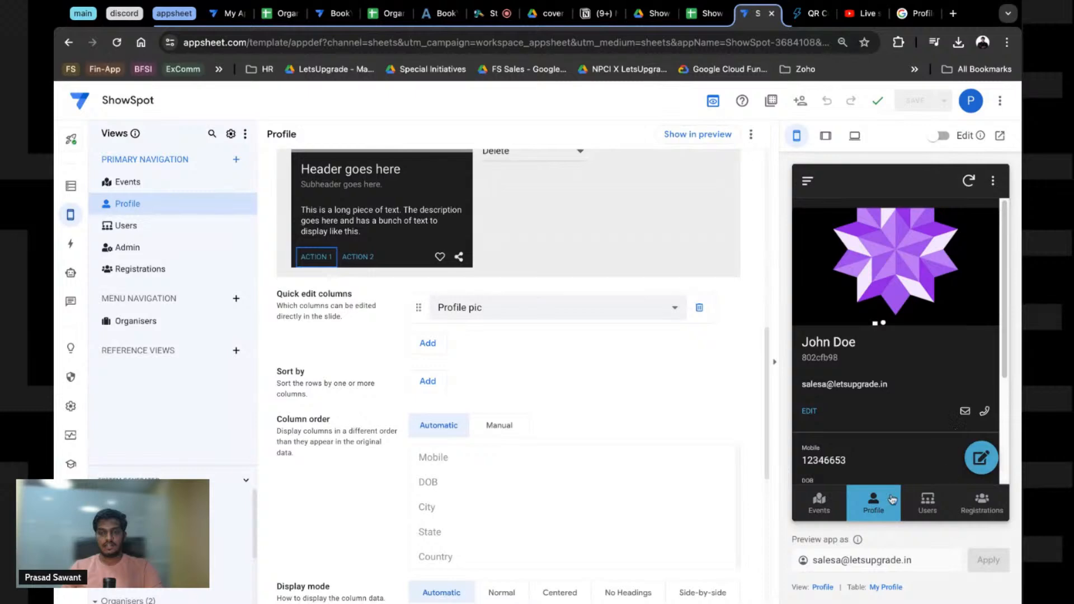
Step: Set the header image's Image Fit to the square contain option so the whole picture shows
{"action": "left_click", "coordinate": [819, 501]}
{"action": "left_click", "coordinate": [874, 500]}
{"action": "scroll", "coordinate": [504, 364], "scroll_direction": "up", "scroll_amount": 9}
{"action": "scroll", "coordinate": [436, 364], "scroll_direction": "down", "scroll_amount": 6}
{"action": "left_click", "coordinate": [371, 306]}
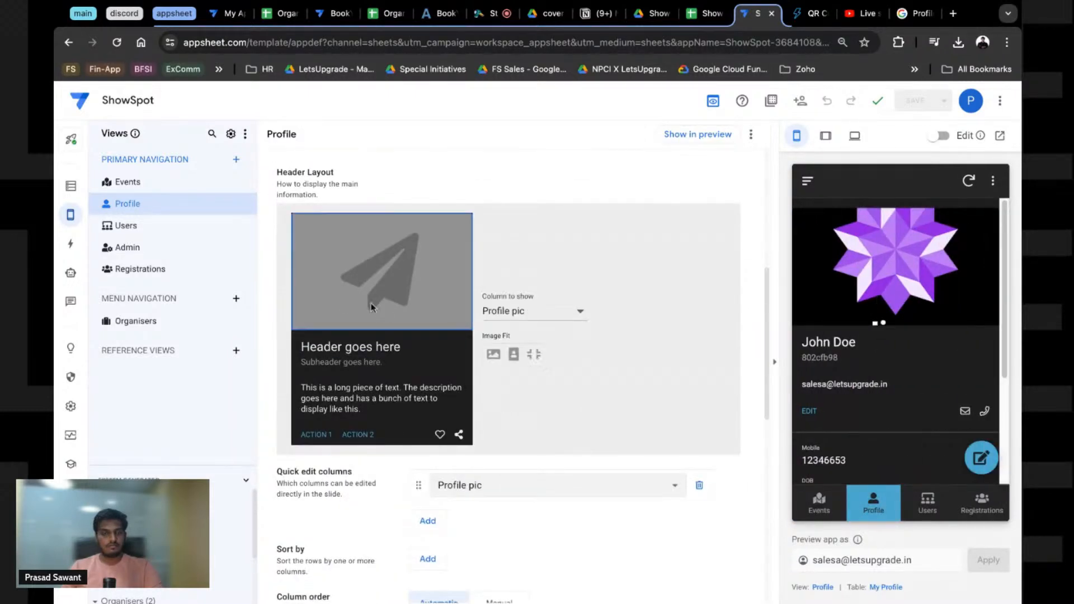
{"action": "left_click", "coordinate": [514, 356]}
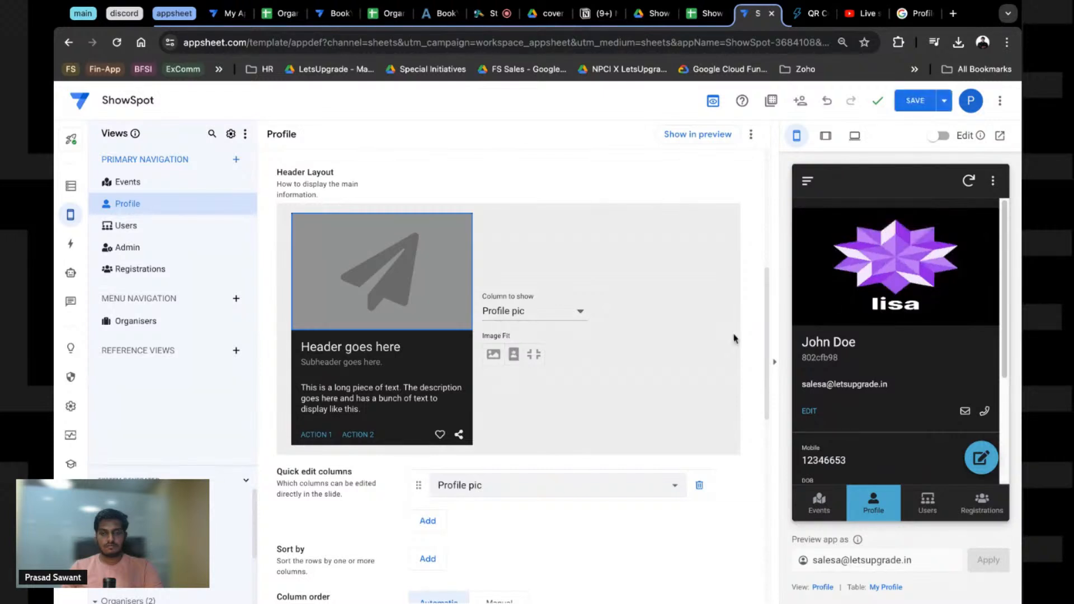
{"action": "left_click", "coordinate": [494, 354]}
{"action": "left_click", "coordinate": [514, 354]}
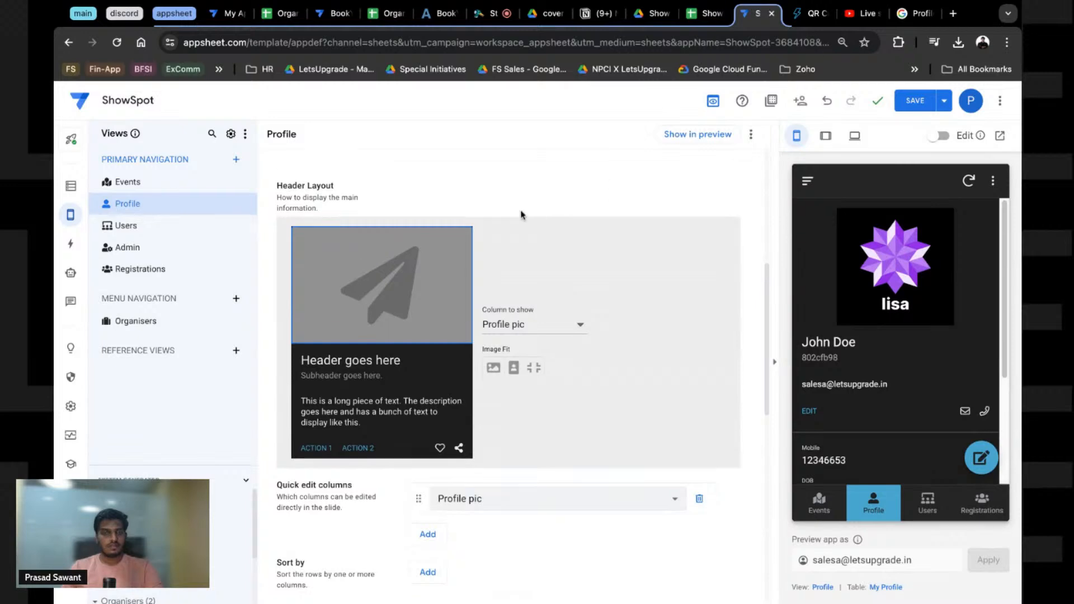
{"action": "scroll", "coordinate": [481, 247], "scroll_direction": "up", "scroll_amount": 5}
{"action": "scroll", "coordinate": [448, 234], "scroll_direction": "down", "scroll_amount": 12}
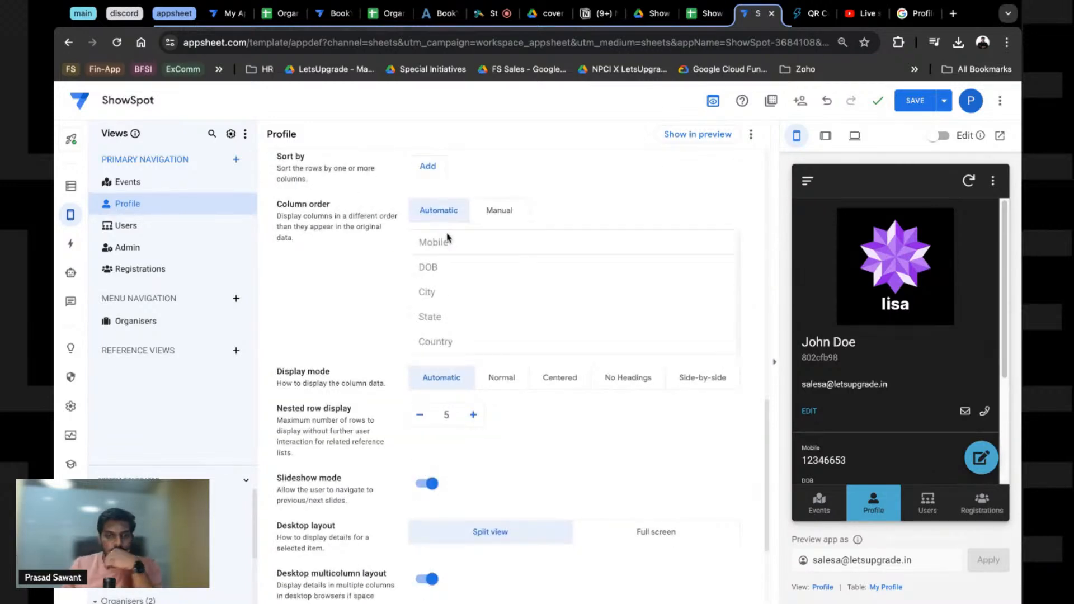
Step: Switch the Profile view's column order to Manual
{"action": "left_click", "coordinate": [500, 211]}
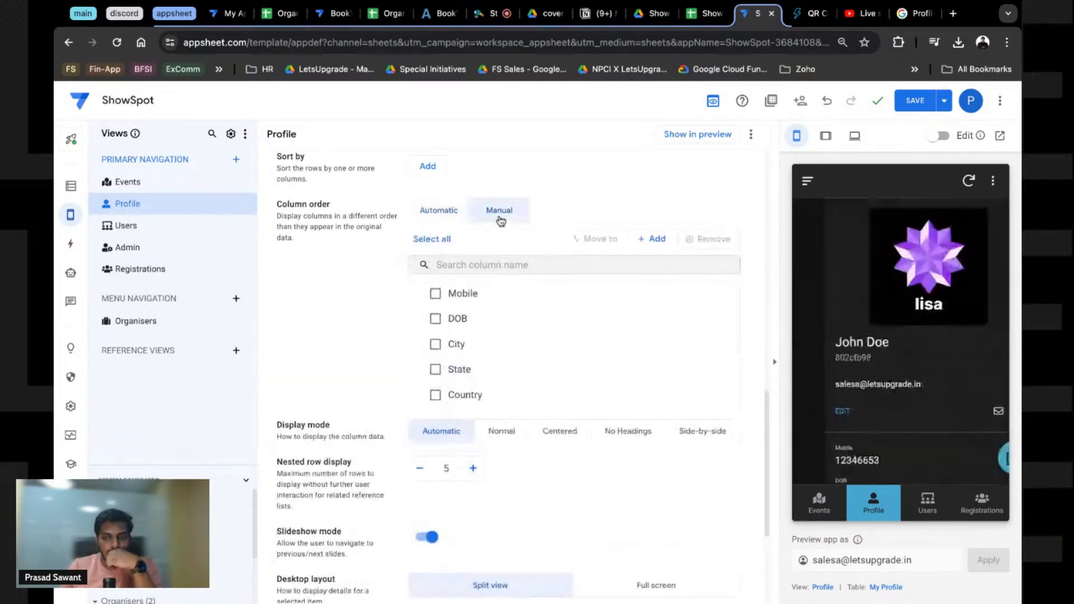
{"action": "scroll", "coordinate": [456, 213], "scroll_direction": "down", "scroll_amount": 3}
{"action": "scroll", "coordinate": [454, 213], "scroll_direction": "up", "scroll_amount": 5}
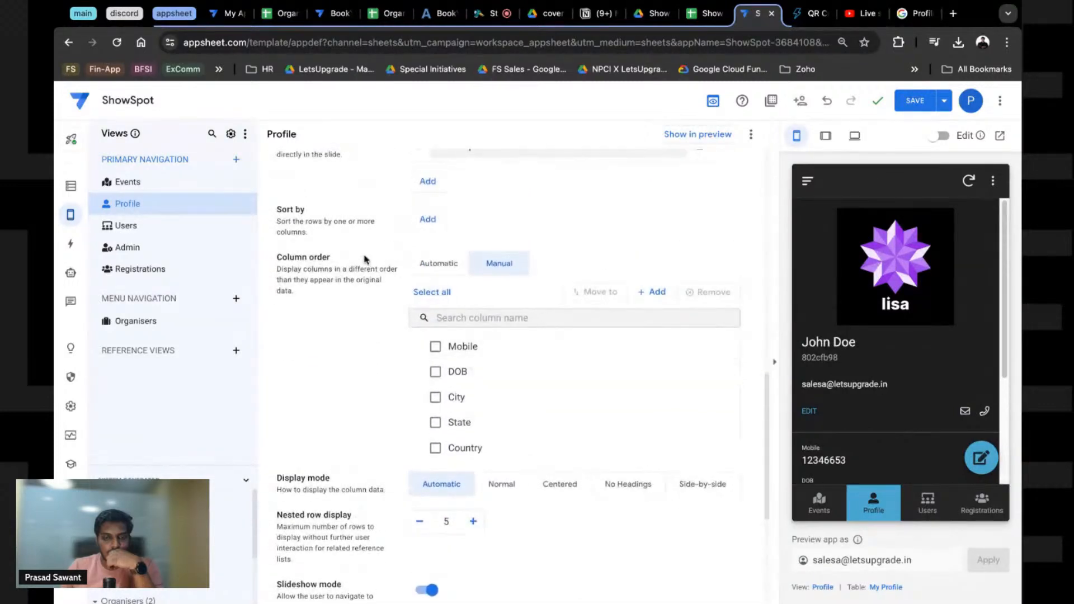
{"action": "scroll", "coordinate": [467, 362], "scroll_direction": "up", "scroll_amount": 2}
{"action": "scroll", "coordinate": [526, 287], "scroll_direction": "down", "scroll_amount": 5}
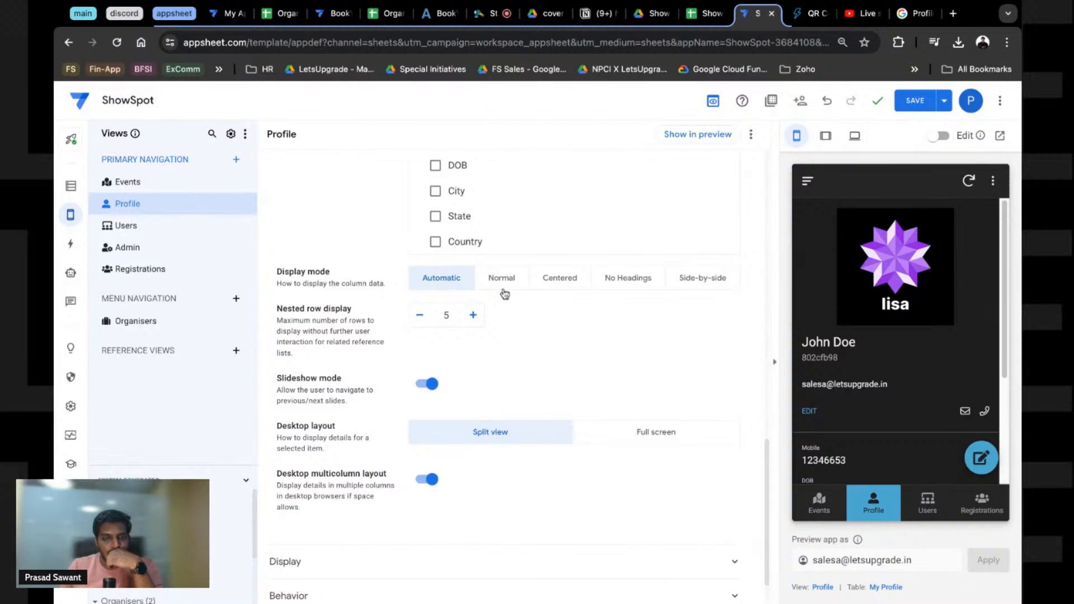
Step: Turn off slideshow mode, save the app, and bring up Errors & Warnings
{"action": "left_click", "coordinate": [428, 384]}
{"action": "left_click", "coordinate": [912, 101]}
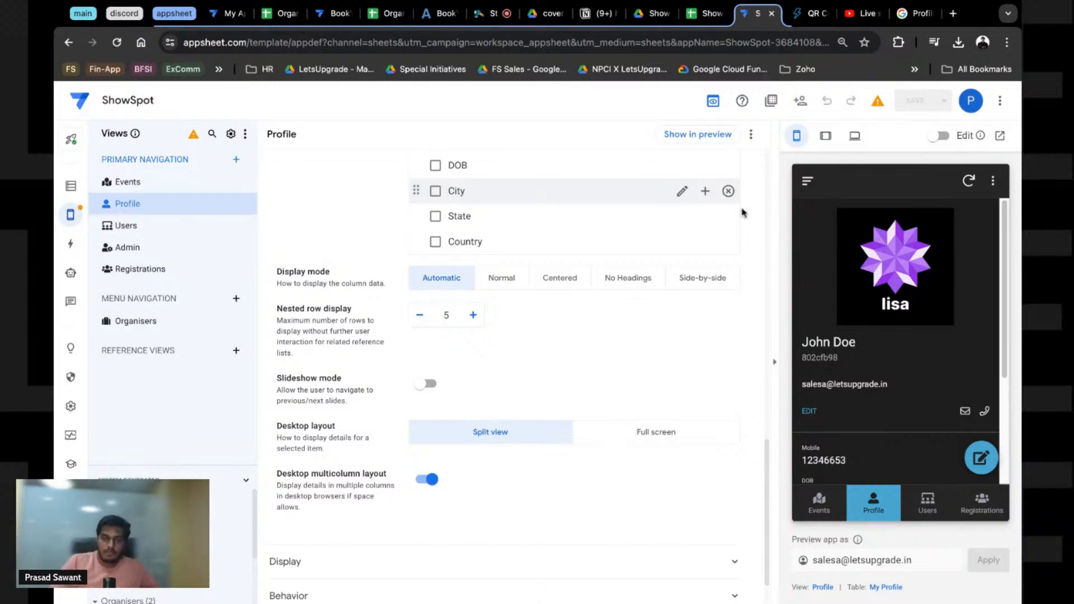
{"action": "left_click", "coordinate": [878, 103]}
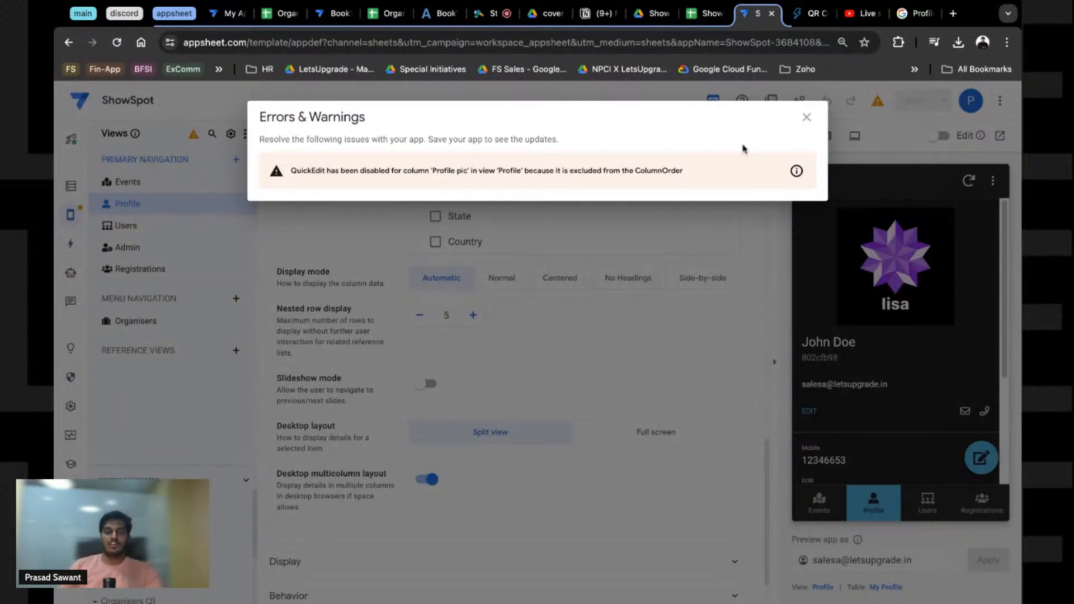
Step: Close the warnings list and open the My Profile_Form view's settings from the preview
{"action": "left_click", "coordinate": [807, 117]}
{"action": "scroll", "coordinate": [520, 238], "scroll_direction": "up", "scroll_amount": 1}
{"action": "scroll", "coordinate": [509, 242], "scroll_direction": "up", "scroll_amount": 2}
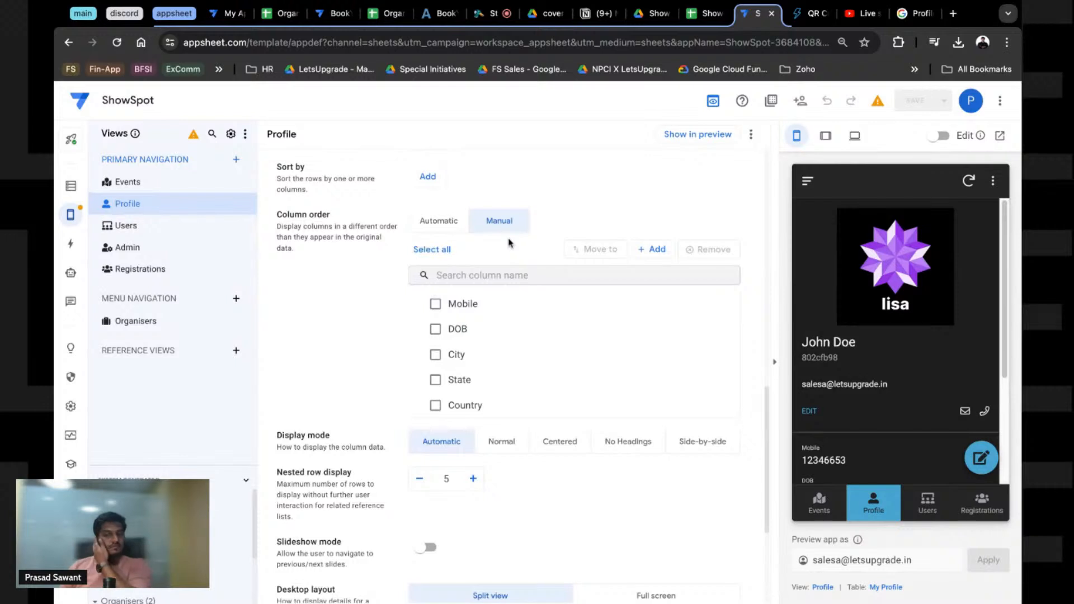
{"action": "scroll", "coordinate": [509, 243], "scroll_direction": "up", "scroll_amount": 4}
{"action": "left_click", "coordinate": [980, 459]}
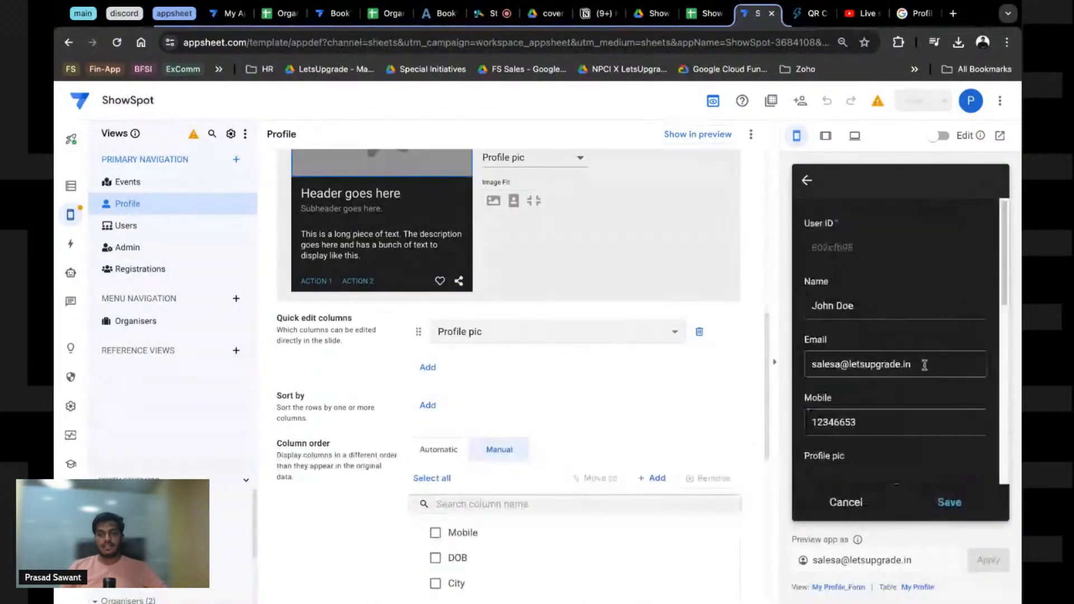
{"action": "scroll", "coordinate": [895, 358], "scroll_direction": "down", "scroll_amount": 5}
{"action": "scroll", "coordinate": [874, 351], "scroll_direction": "up", "scroll_amount": 4}
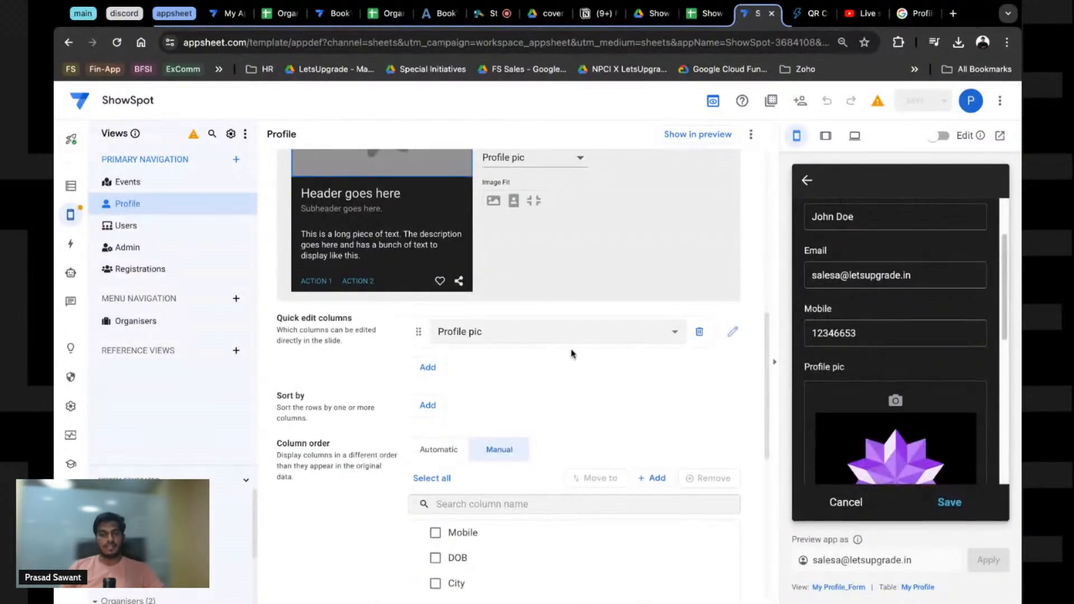
{"action": "scroll", "coordinate": [503, 358], "scroll_direction": "down", "scroll_amount": 5}
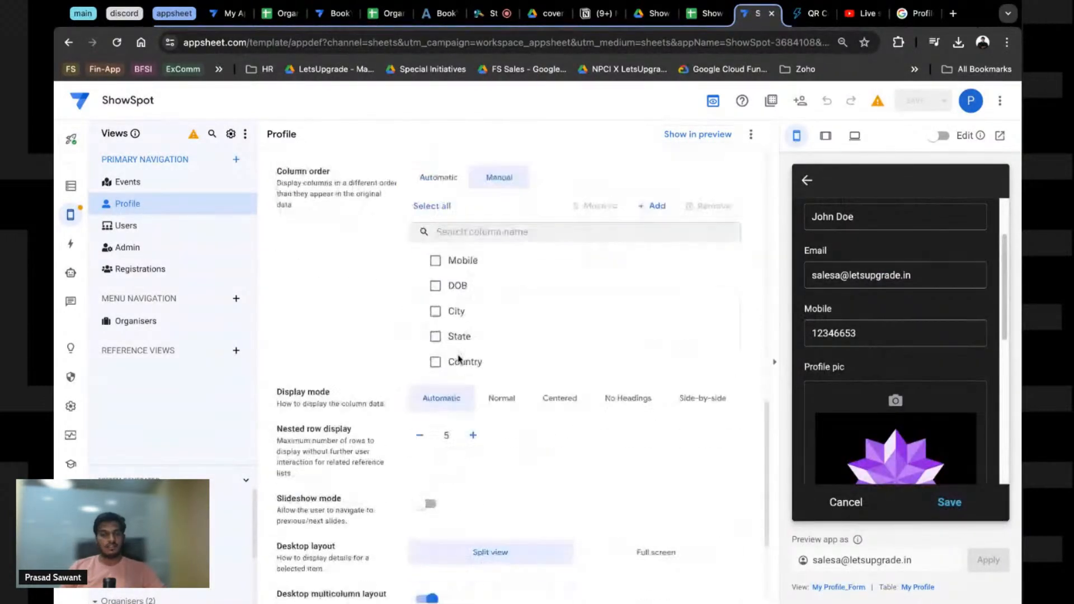
{"action": "left_click", "coordinate": [839, 587]}
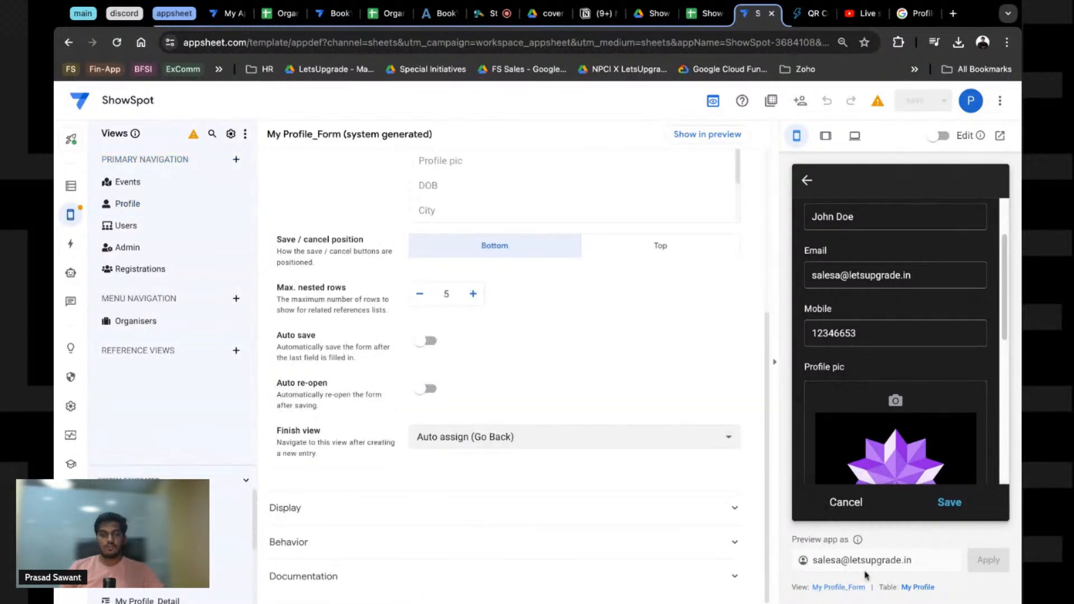
Step: Set the profile form's column order to Manual with Profile pic moved to the top
{"action": "scroll", "coordinate": [493, 268], "scroll_direction": "up", "scroll_amount": 5}
{"action": "left_click", "coordinate": [495, 264]}
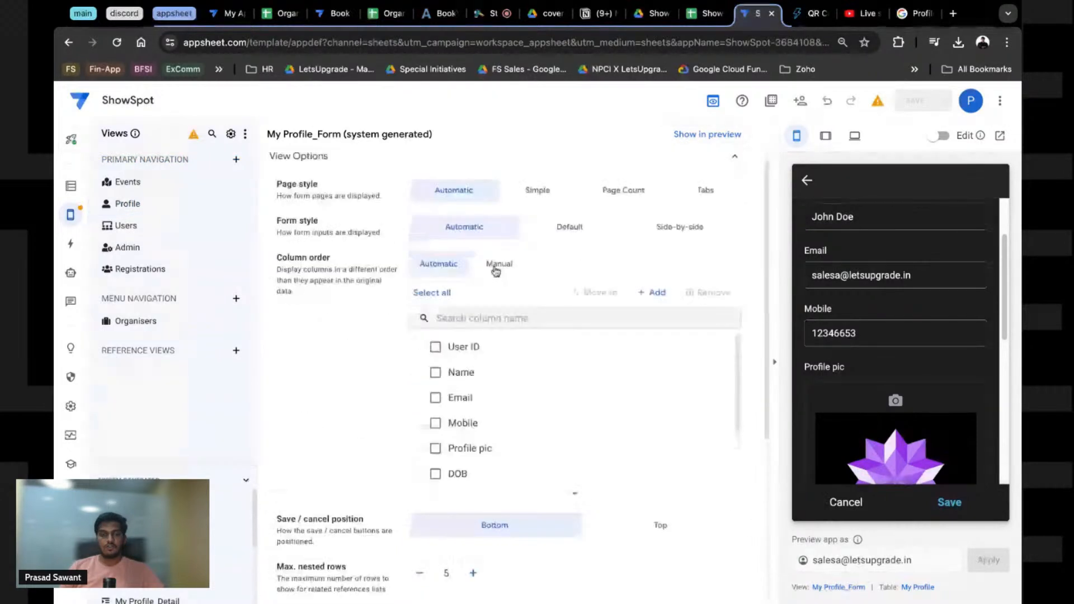
{"action": "scroll", "coordinate": [492, 414], "scroll_direction": "down", "scroll_amount": 3}
{"action": "left_click_drag", "start_coordinate": [416, 367], "coordinate": [417, 344]}
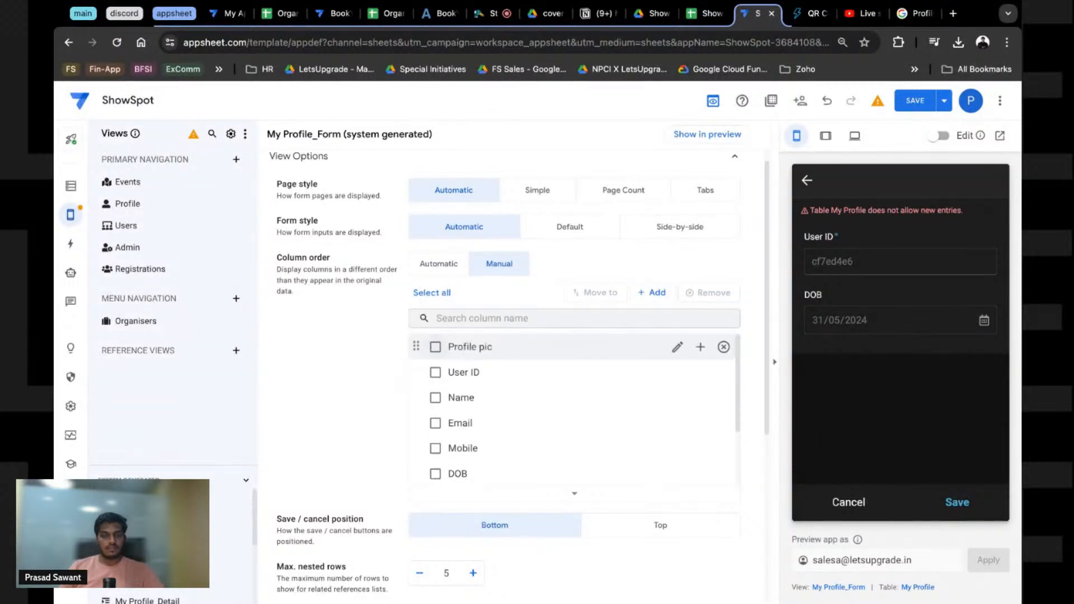
Step: Test the reordered profile form in the preview and save the app
{"action": "left_click", "coordinate": [806, 180]}
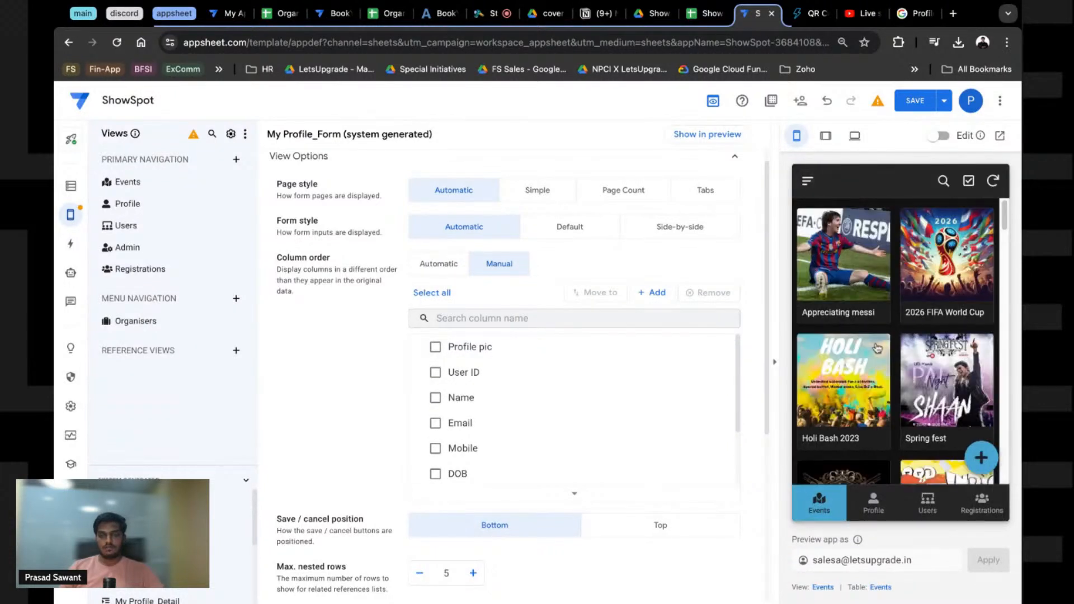
{"action": "left_click", "coordinate": [884, 507]}
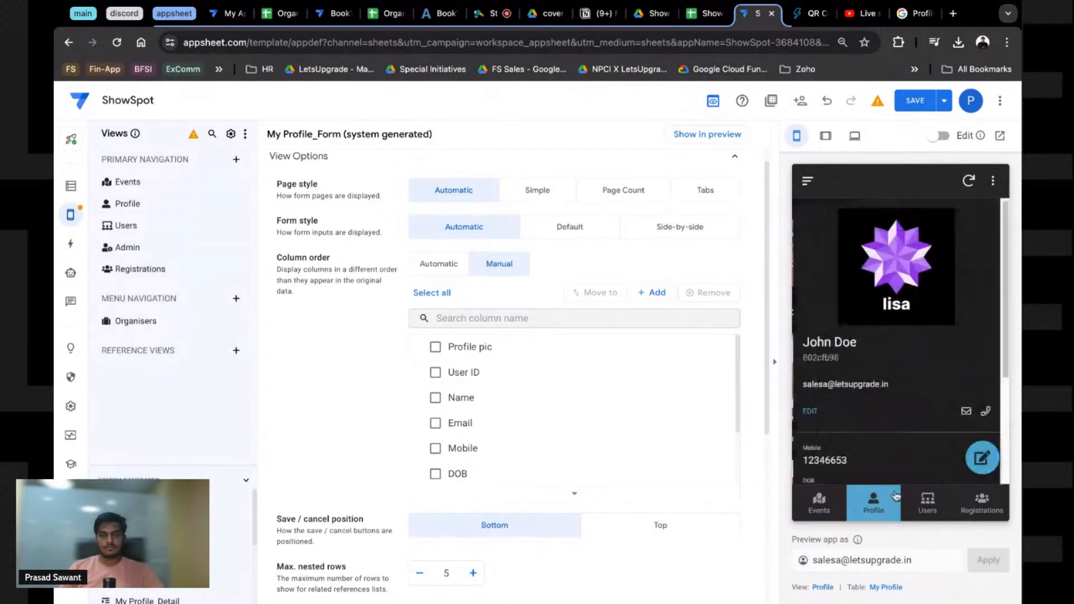
{"action": "left_click", "coordinate": [981, 459]}
{"action": "scroll", "coordinate": [878, 484], "scroll_direction": "down", "scroll_amount": 7}
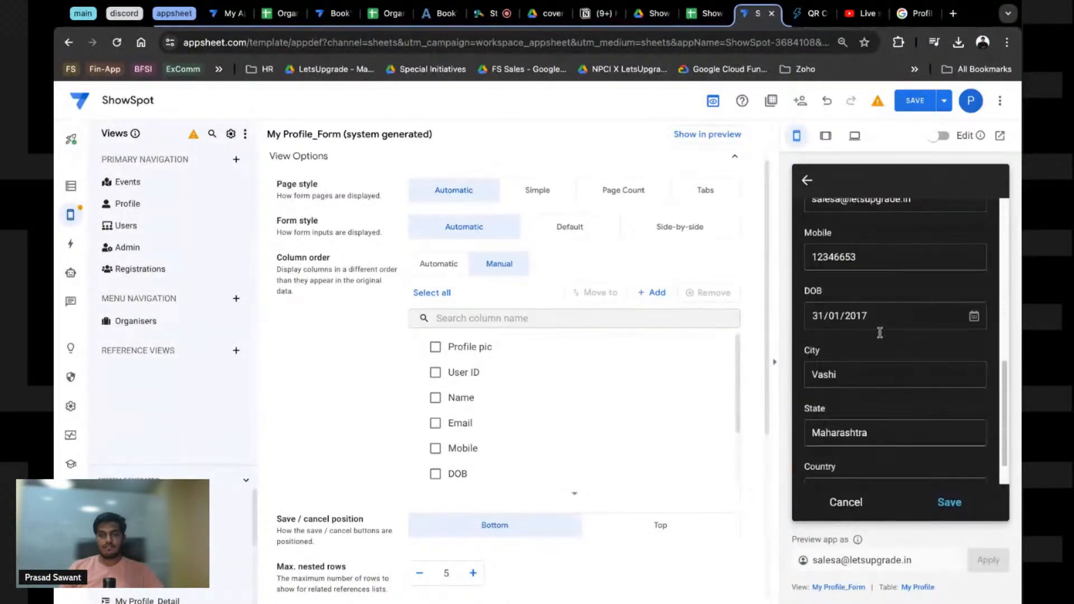
{"action": "scroll", "coordinate": [880, 336], "scroll_direction": "up", "scroll_amount": 5}
{"action": "scroll", "coordinate": [881, 342], "scroll_direction": "down", "scroll_amount": 2}
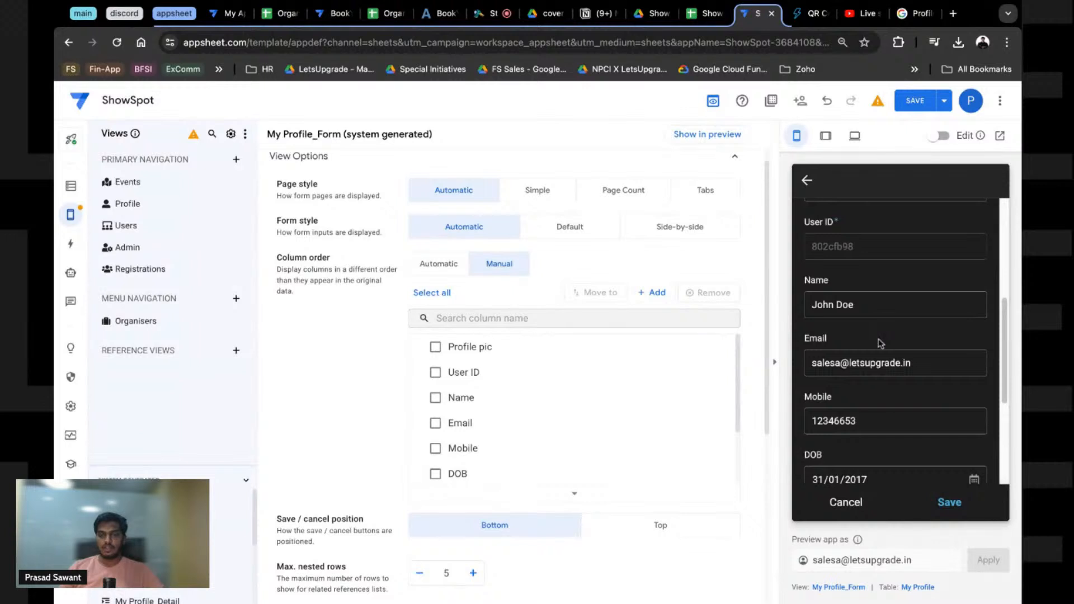
{"action": "scroll", "coordinate": [880, 339], "scroll_direction": "down", "scroll_amount": 4}
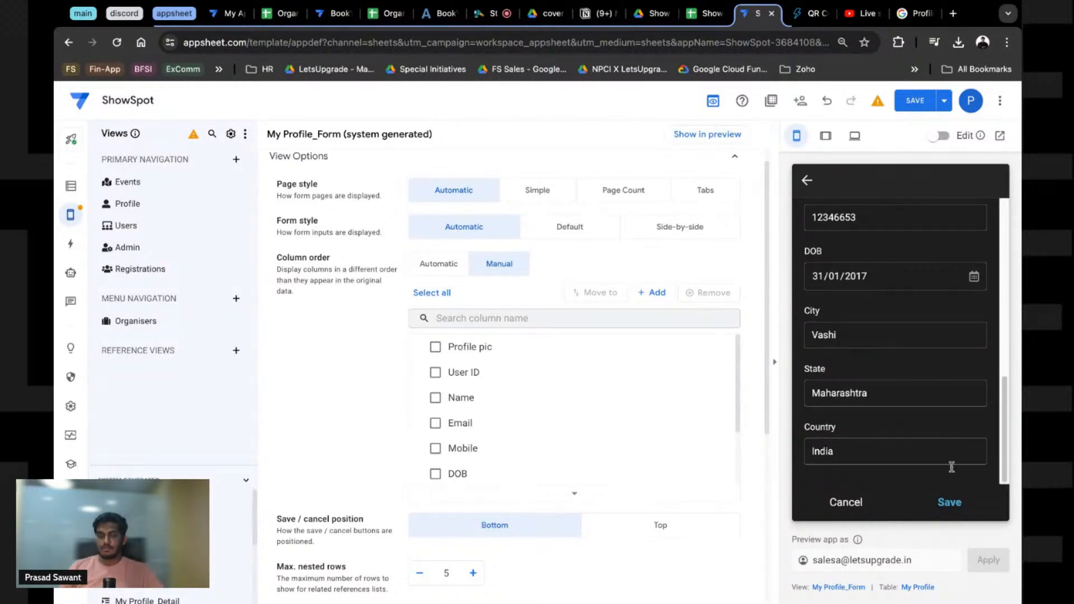
{"action": "left_click", "coordinate": [928, 103]}
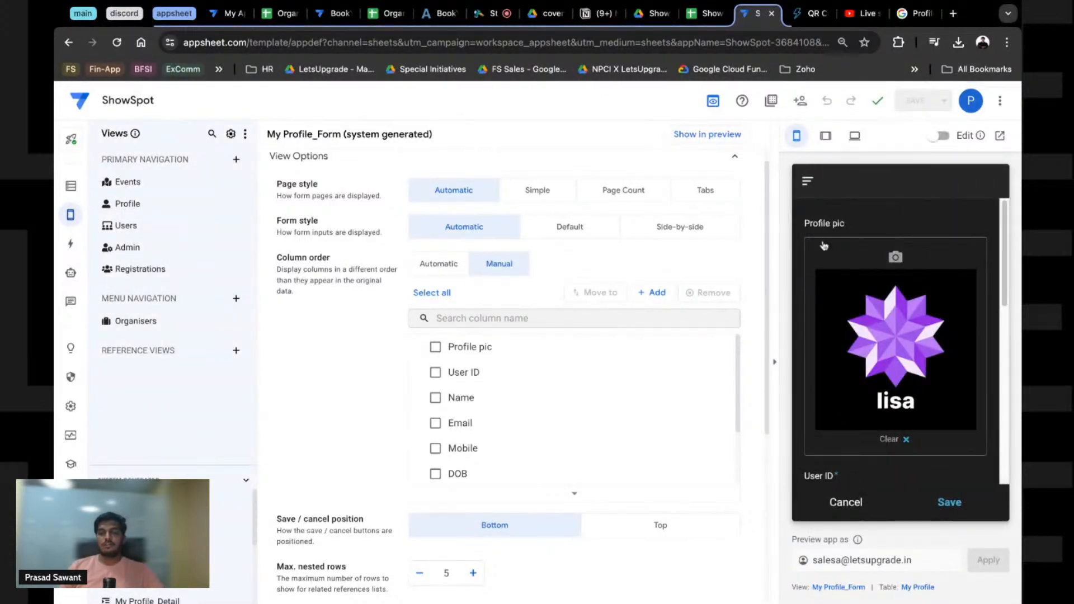
Step: Show the Users list in the preview and open the Users view's settings
{"action": "left_click", "coordinate": [809, 182]}
{"action": "left_click", "coordinate": [985, 278]}
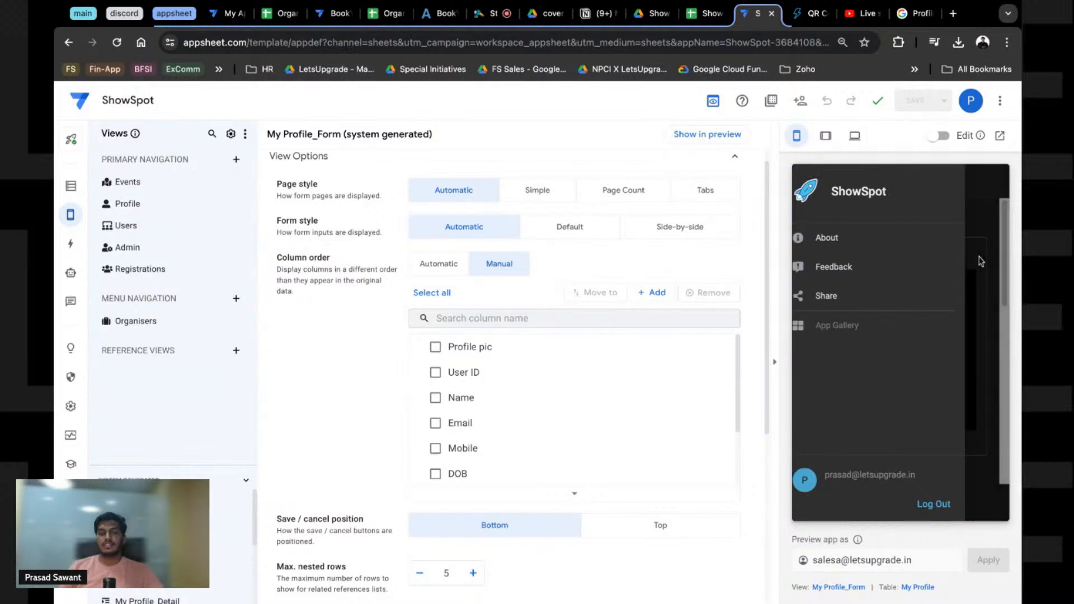
{"action": "left_click", "coordinate": [839, 506]}
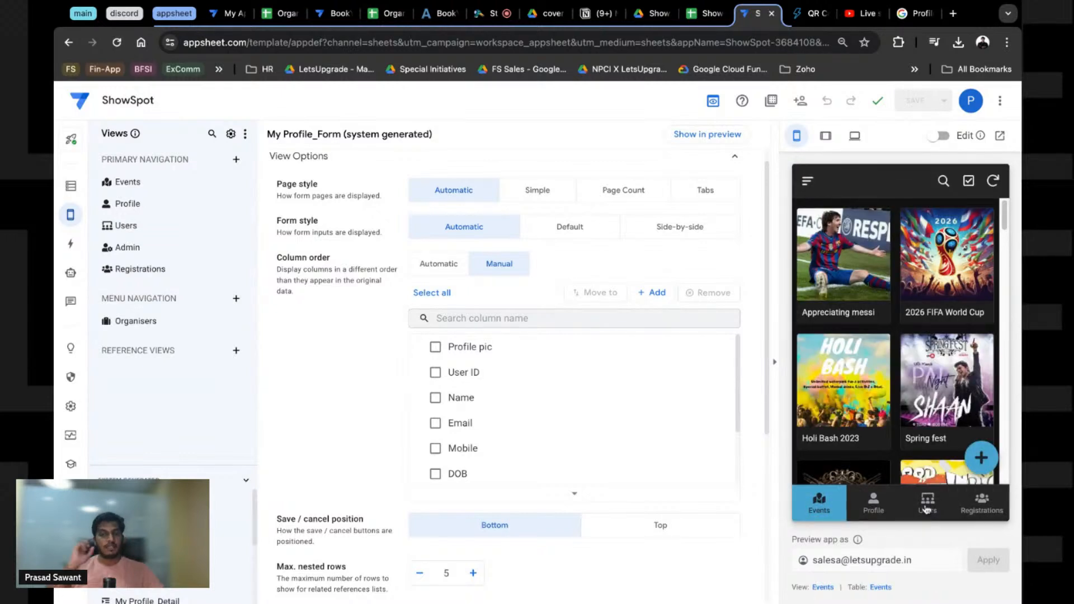
{"action": "left_click", "coordinate": [927, 504]}
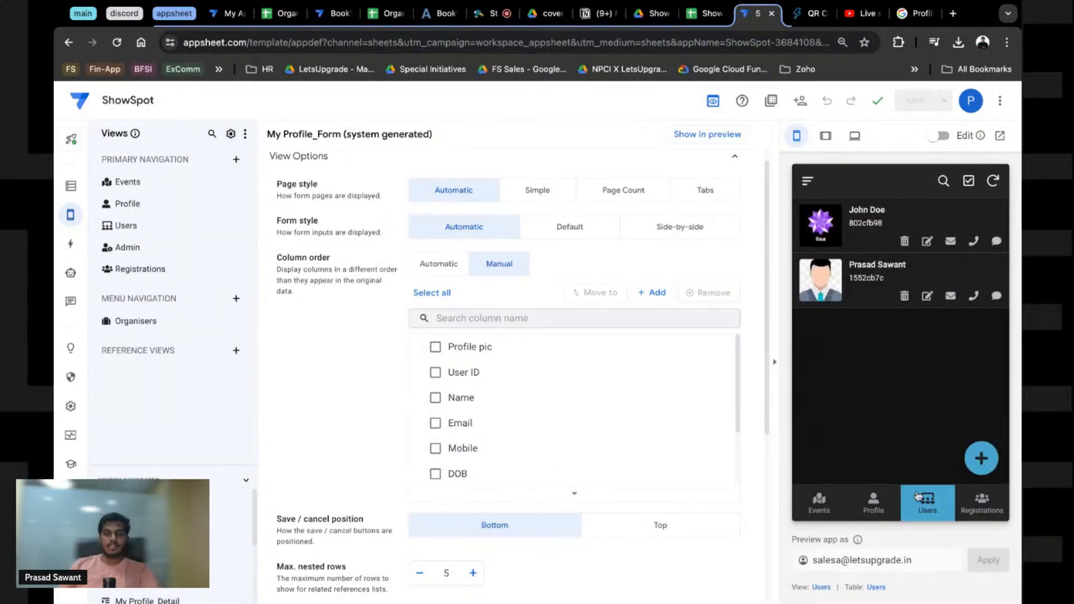
{"action": "left_click", "coordinate": [821, 587]}
Step: Set the Users view's Show if to IN(USEREMAIL(),Admin[Email]) and save the app
{"action": "scroll", "coordinate": [492, 481], "scroll_direction": "down", "scroll_amount": 8}
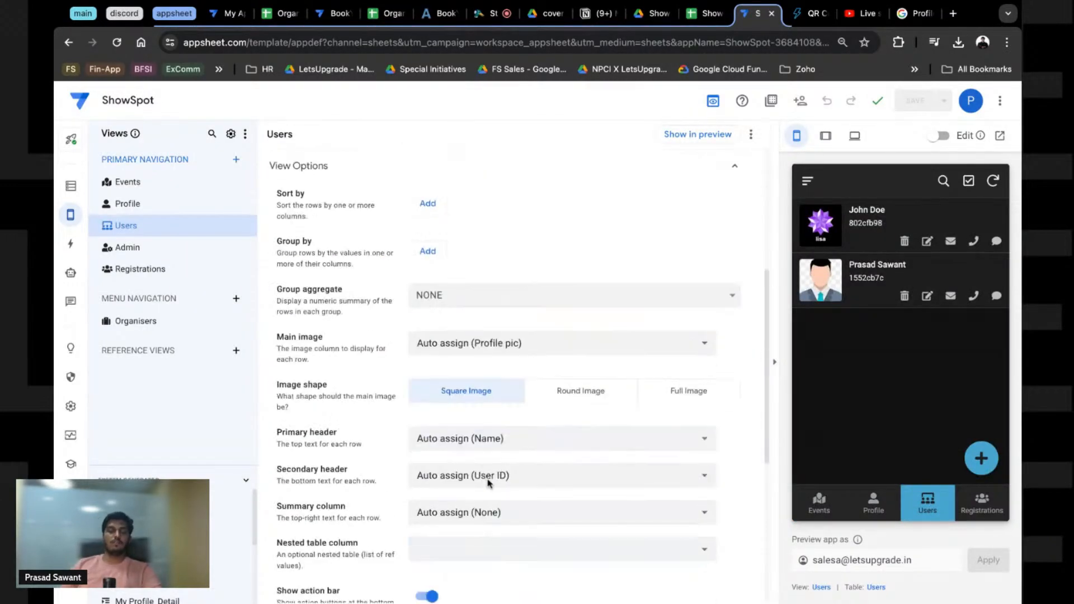
{"action": "scroll", "coordinate": [487, 484], "scroll_direction": "down", "scroll_amount": 3}
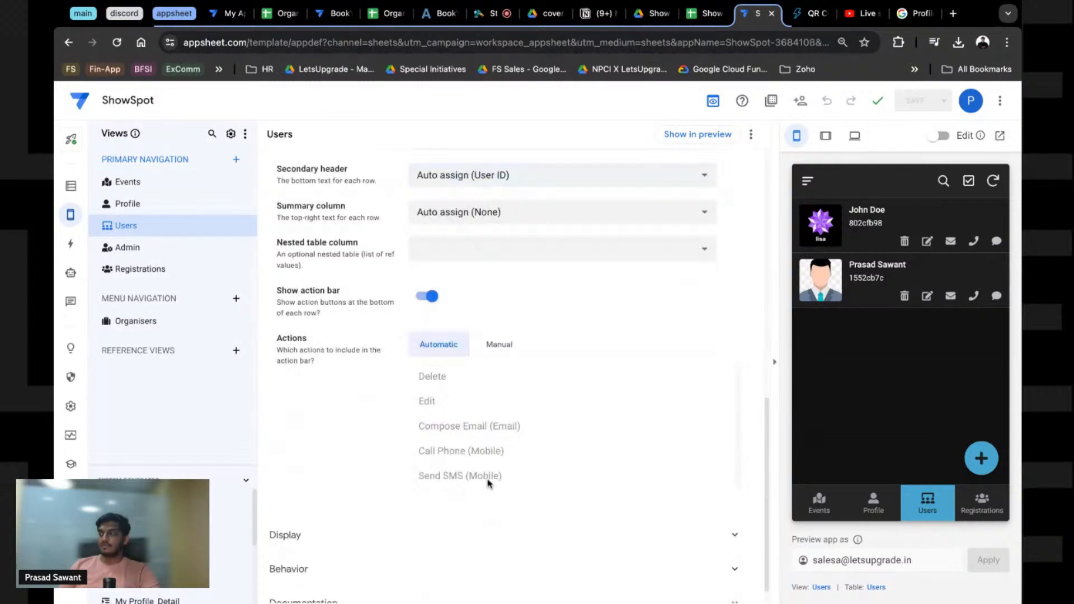
{"action": "scroll", "coordinate": [486, 330], "scroll_direction": "down", "scroll_amount": 5}
{"action": "left_click", "coordinate": [486, 476]}
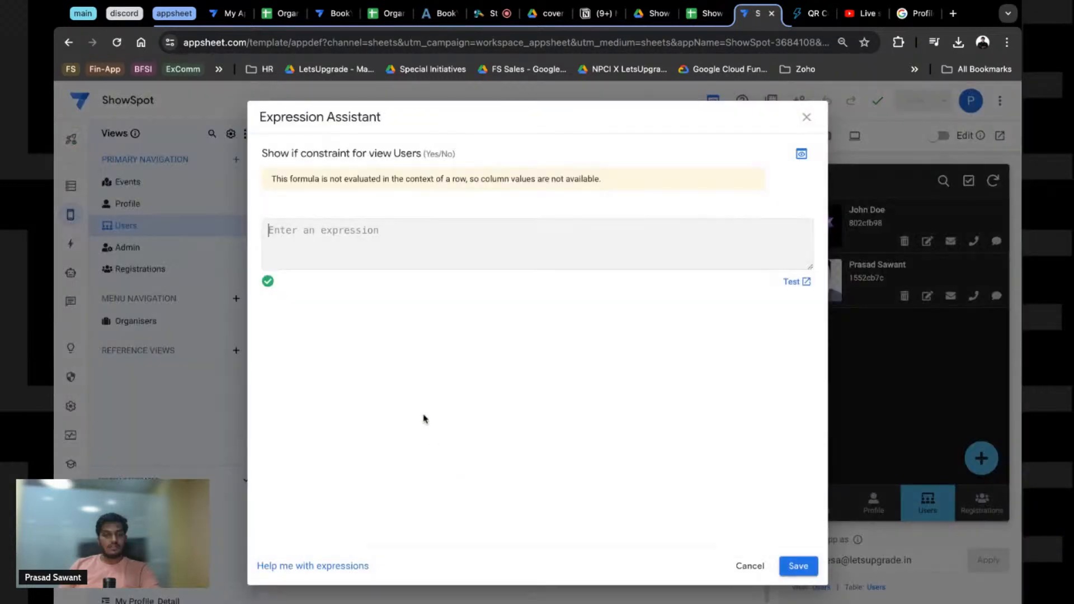
{"action": "type", "text": "IN"}
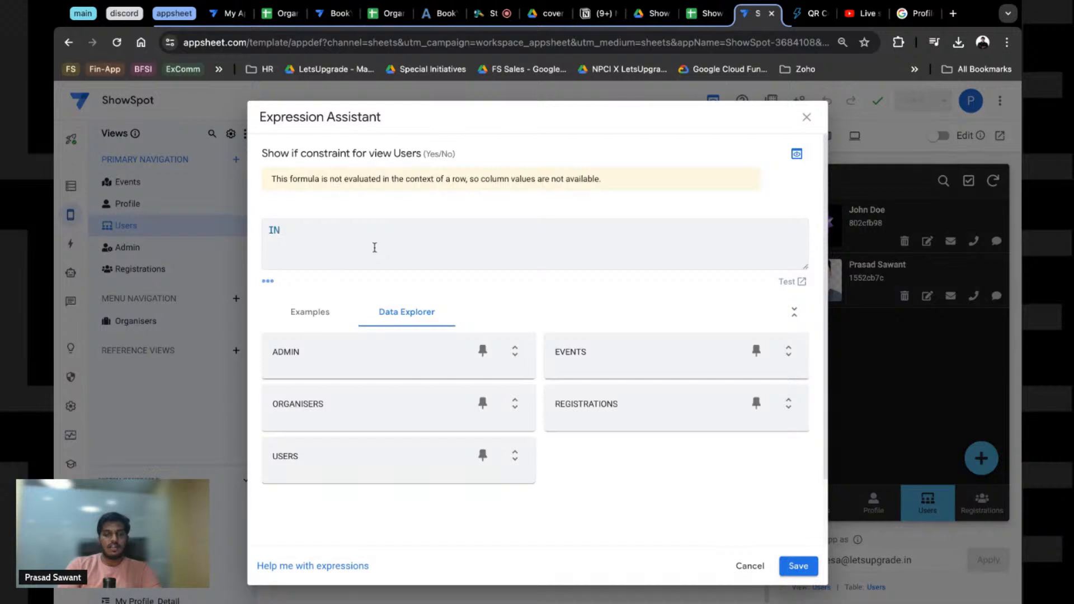
{"action": "type", "text": "(USER"}
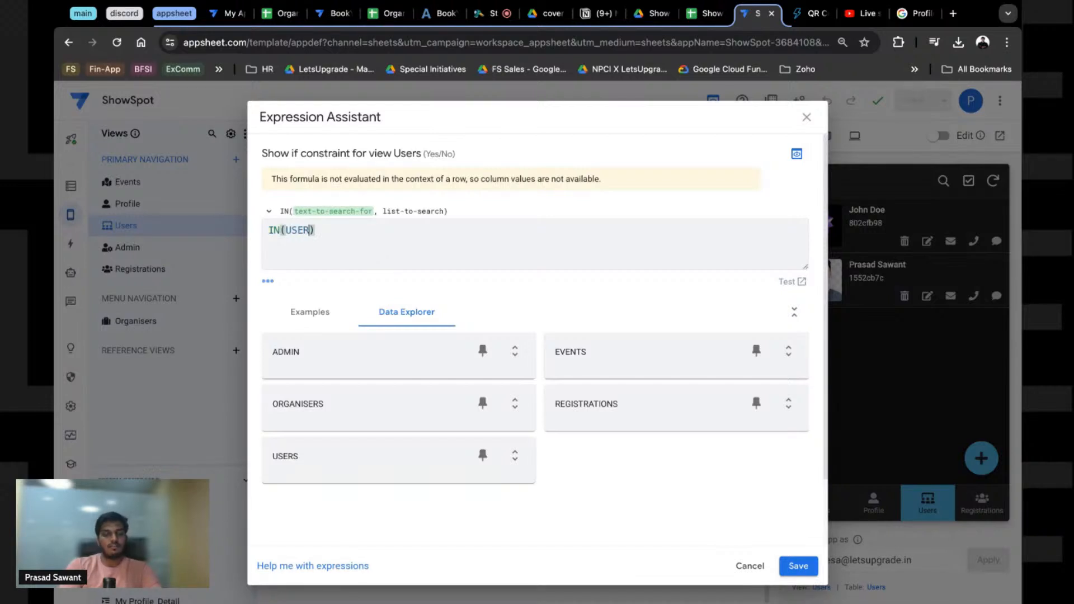
{"action": "type", "text": "EMAIL()"}
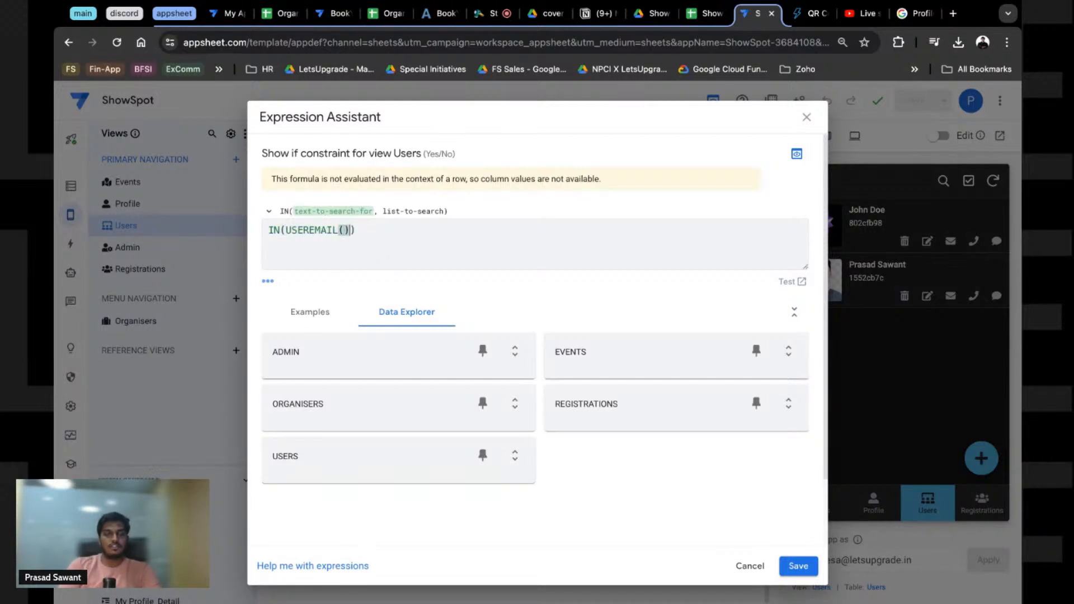
{"action": "type", "text": ","}
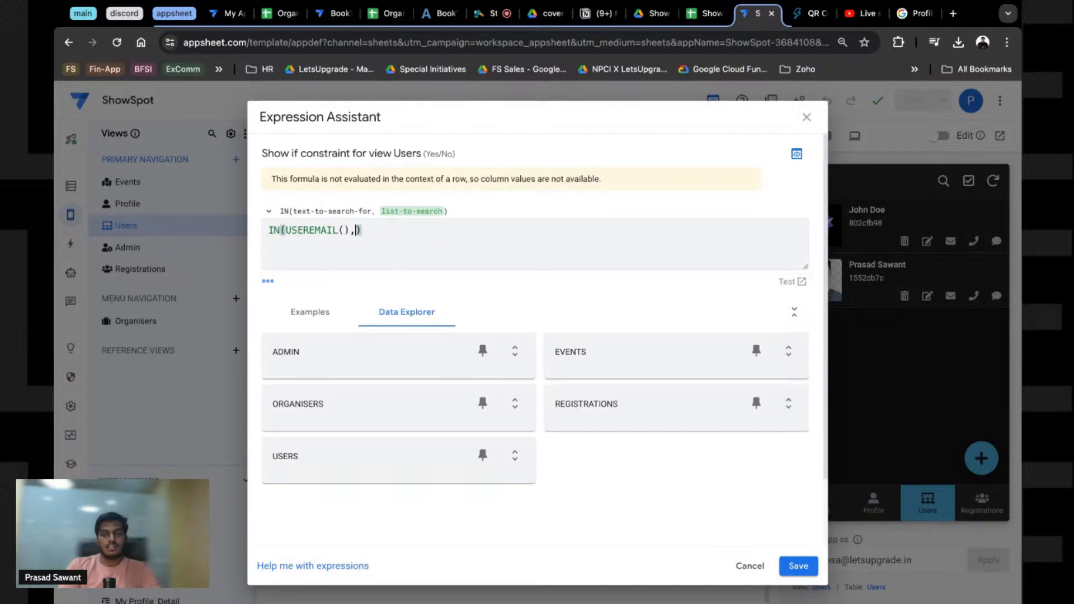
{"action": "type", "text": "AD"}
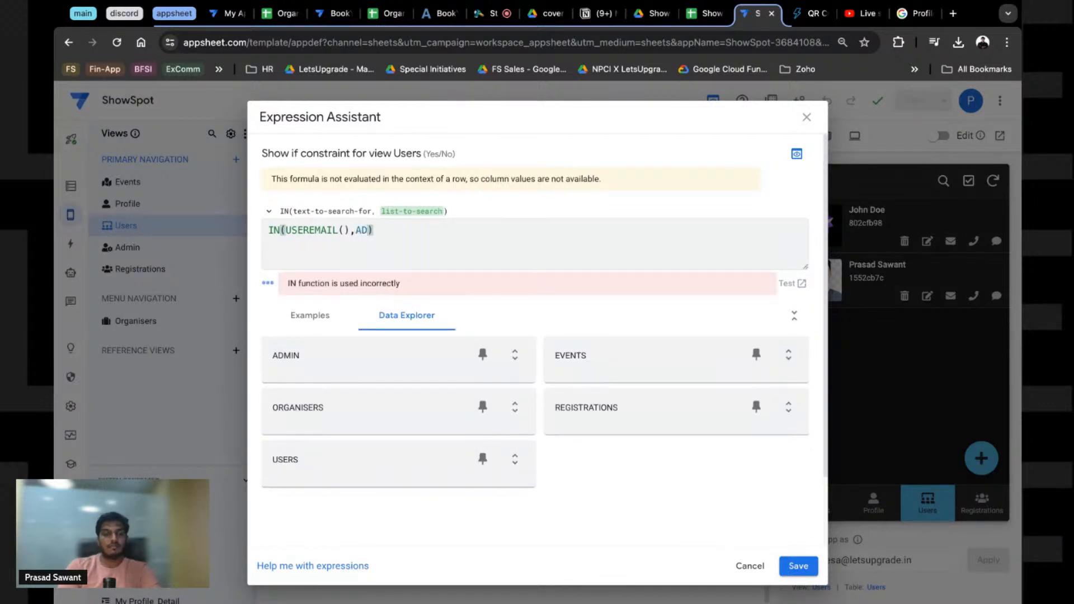
{"action": "type", "text": "min["}
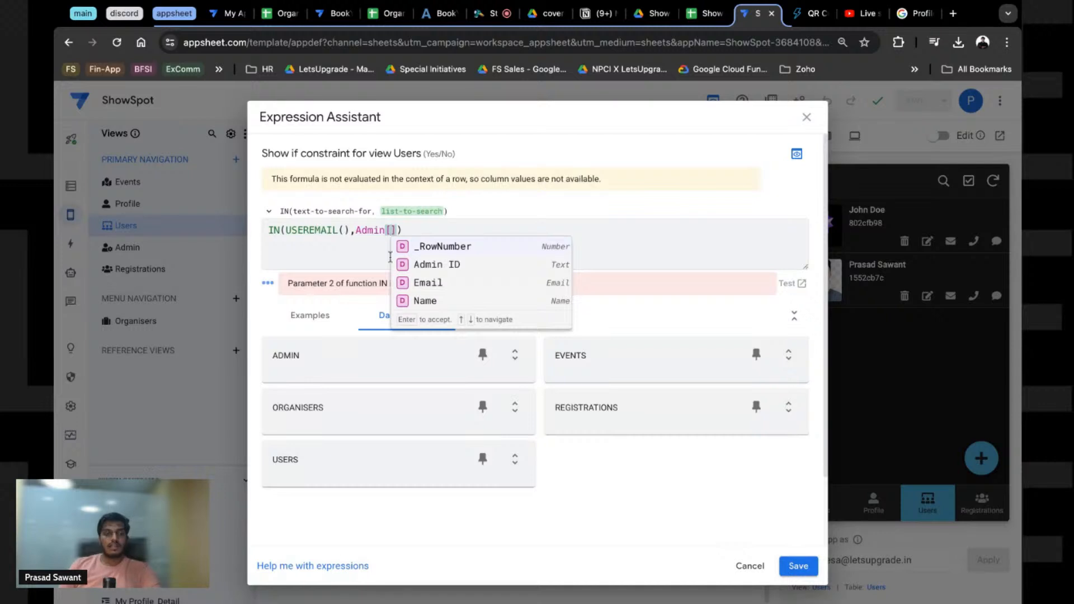
{"action": "left_click", "coordinate": [438, 281]}
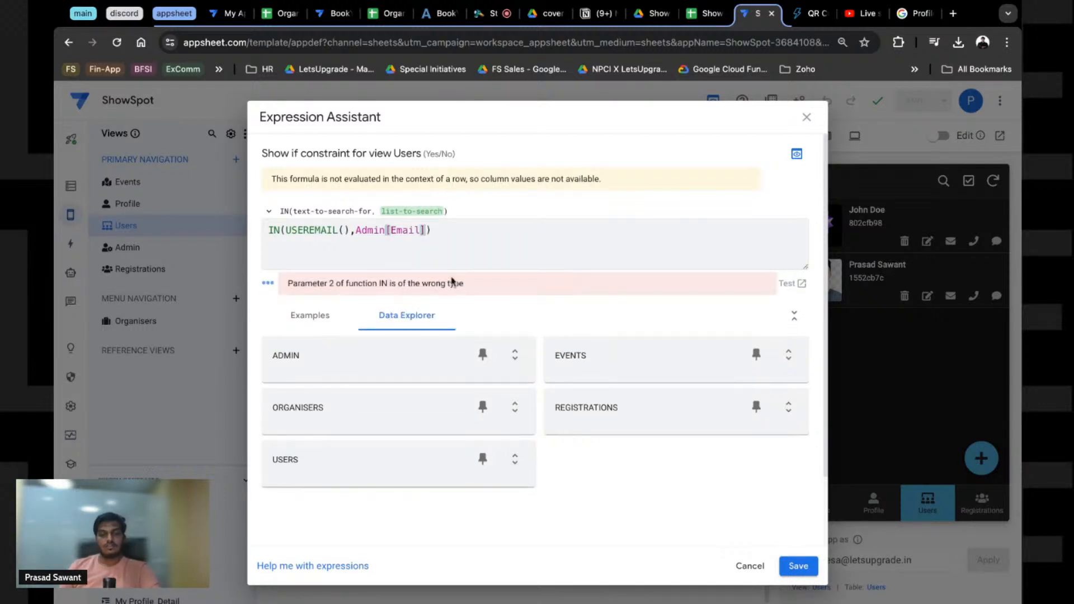
{"action": "left_click", "coordinate": [799, 566]}
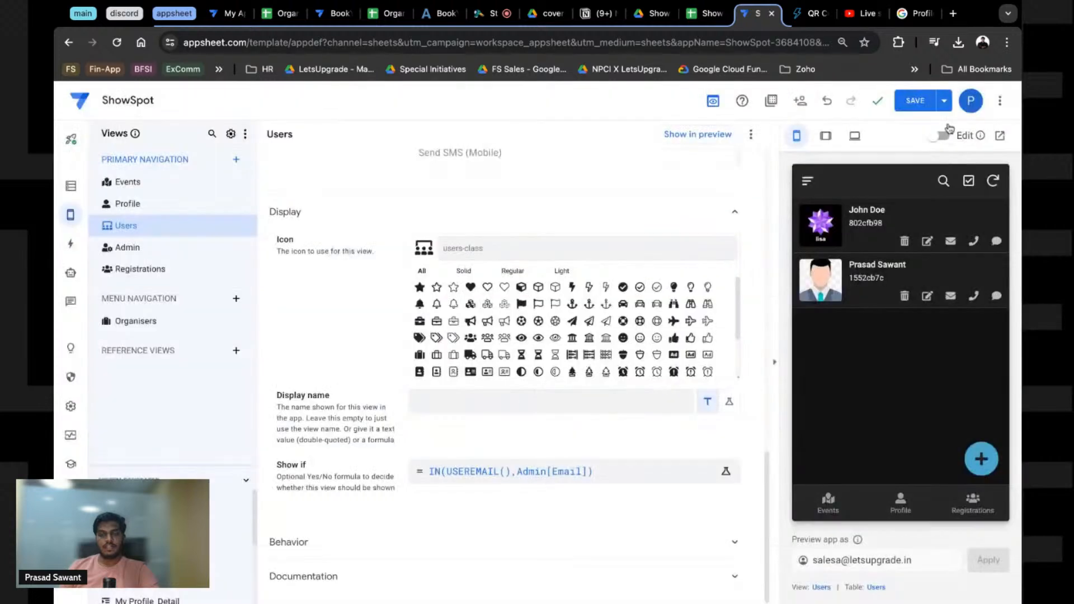
{"action": "left_click", "coordinate": [913, 101]}
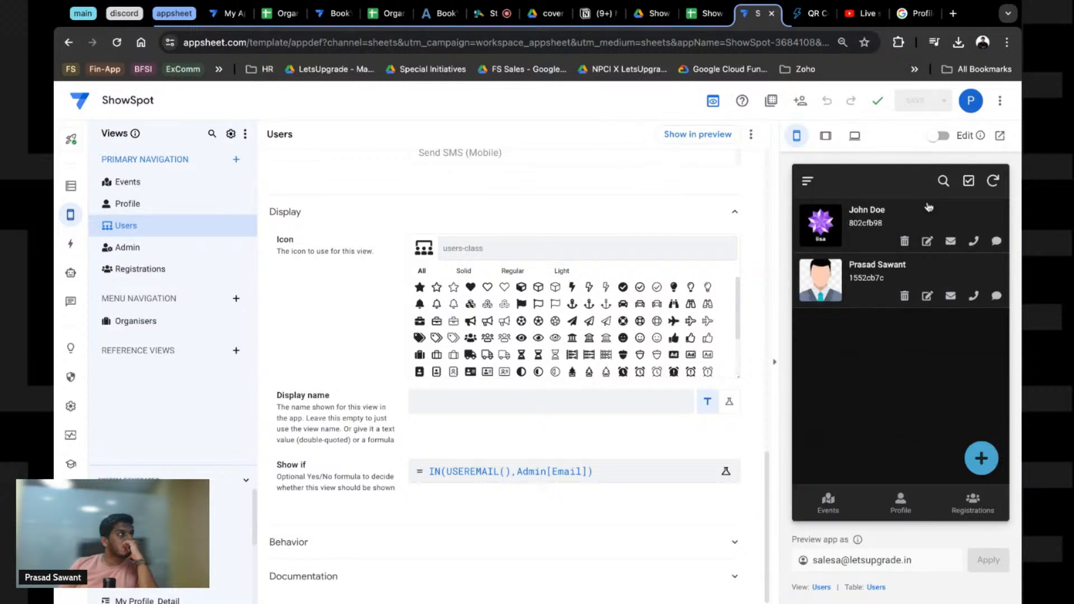
{"action": "left_click", "coordinate": [974, 297]}
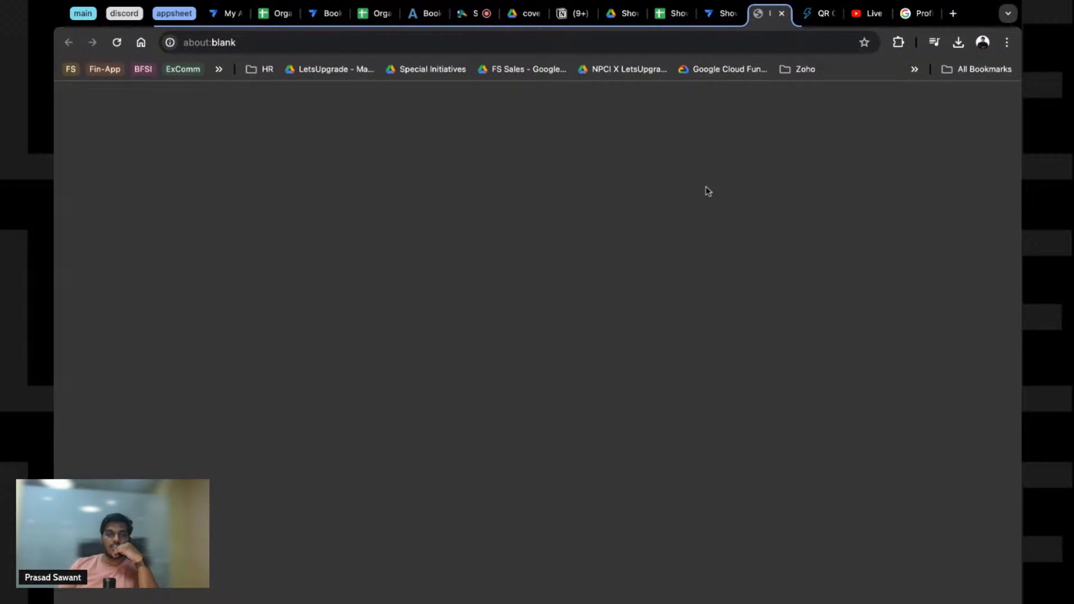
Step: Close the stray about:blank tab to return to the AppSheet editor
{"action": "left_click", "coordinate": [782, 12]}
{"action": "left_click", "coordinate": [950, 297]}
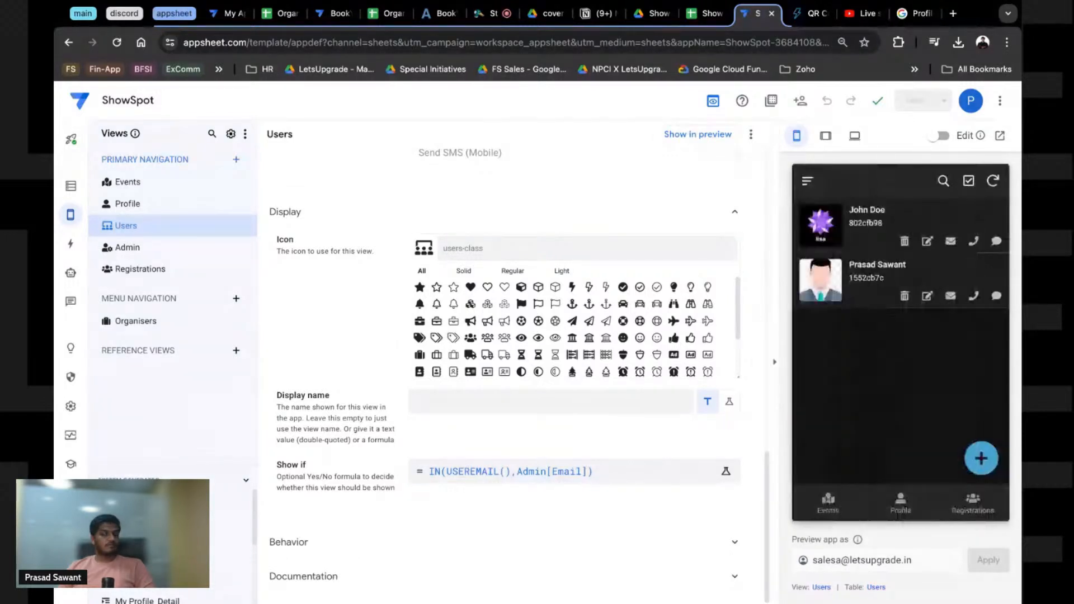
Step: Reload the editor, confirm the Users screen in the preview, and review the Admin table's columns
{"action": "left_click", "coordinate": [906, 510]}
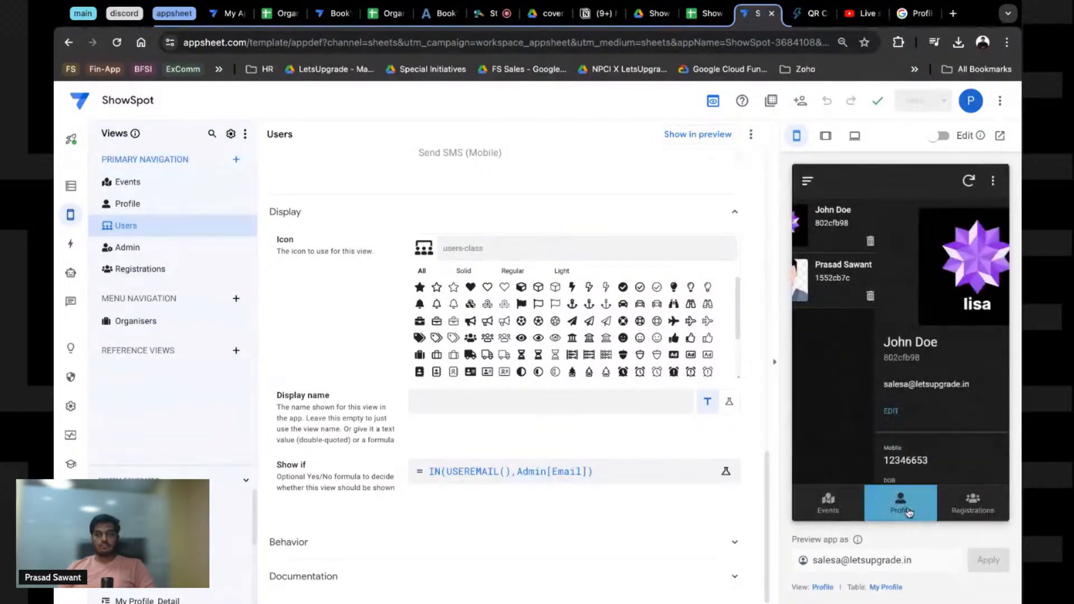
{"action": "left_click", "coordinate": [842, 512]}
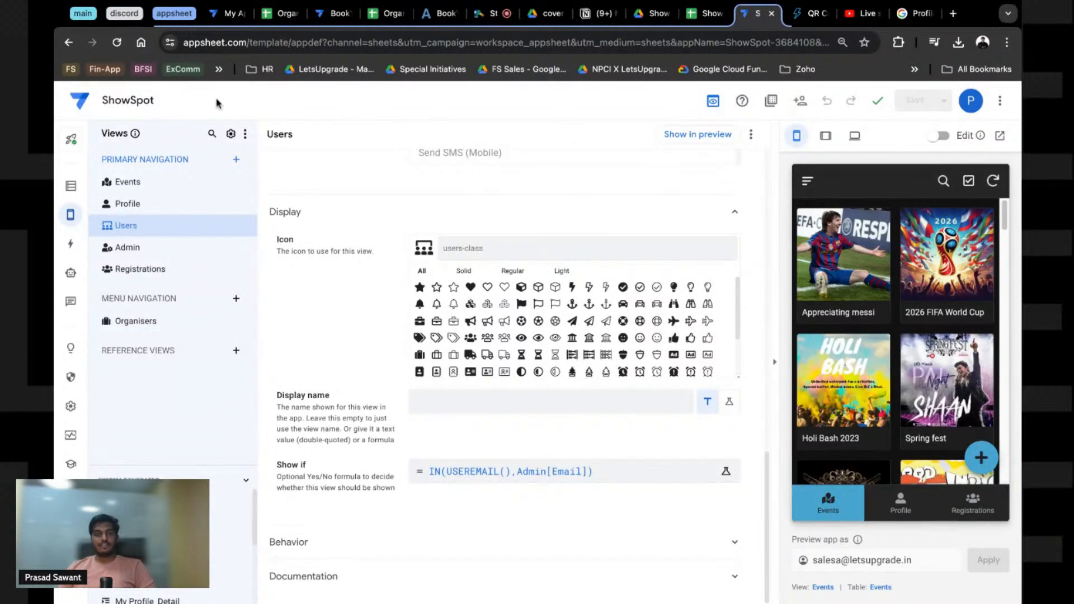
{"action": "left_click", "coordinate": [117, 45]}
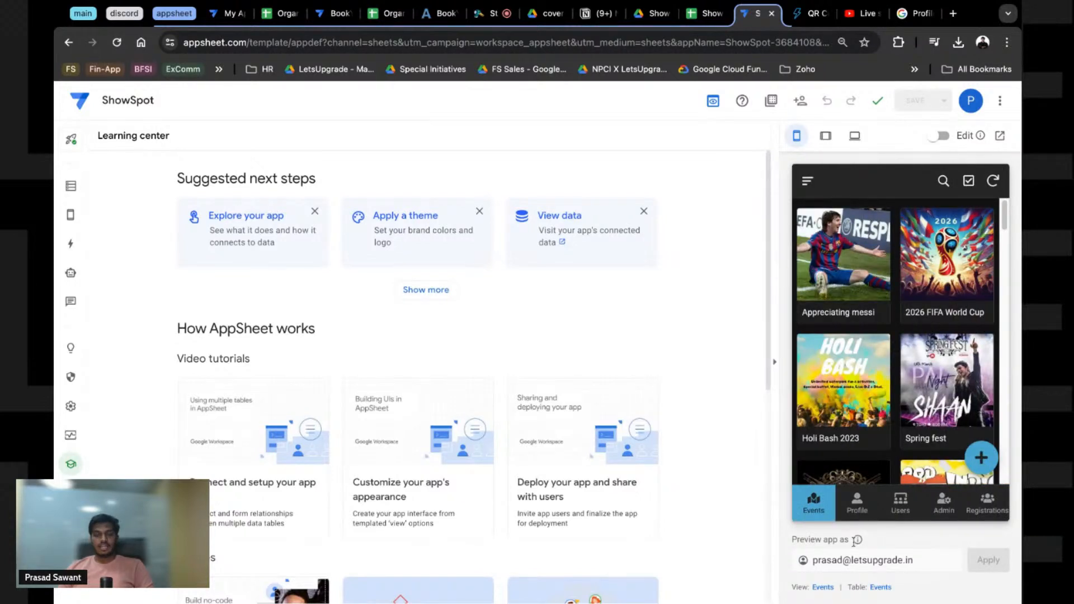
{"action": "left_click", "coordinate": [900, 506]}
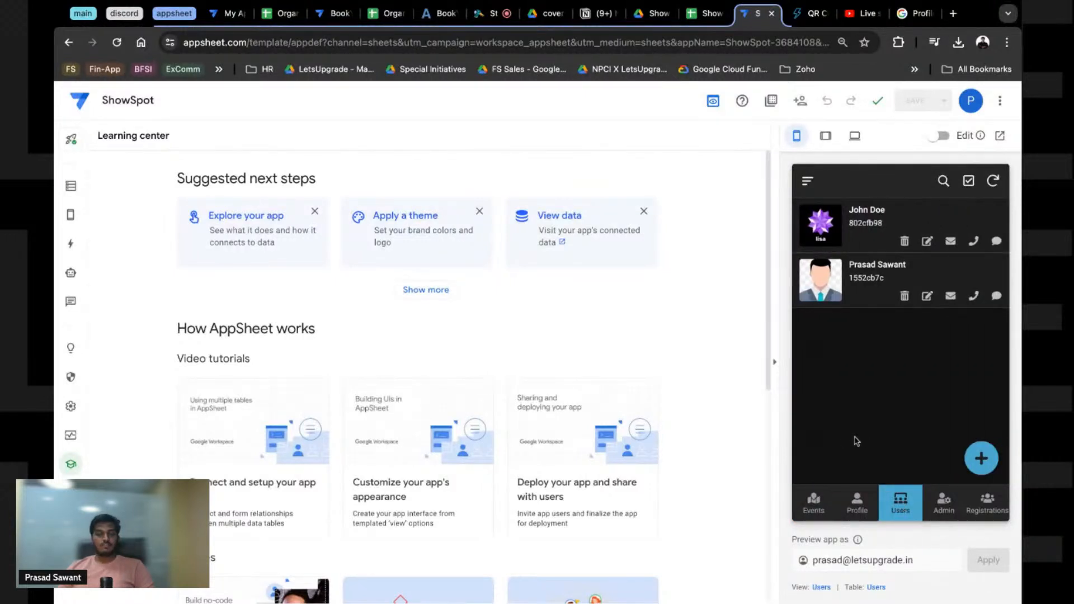
{"action": "left_click", "coordinate": [71, 186]}
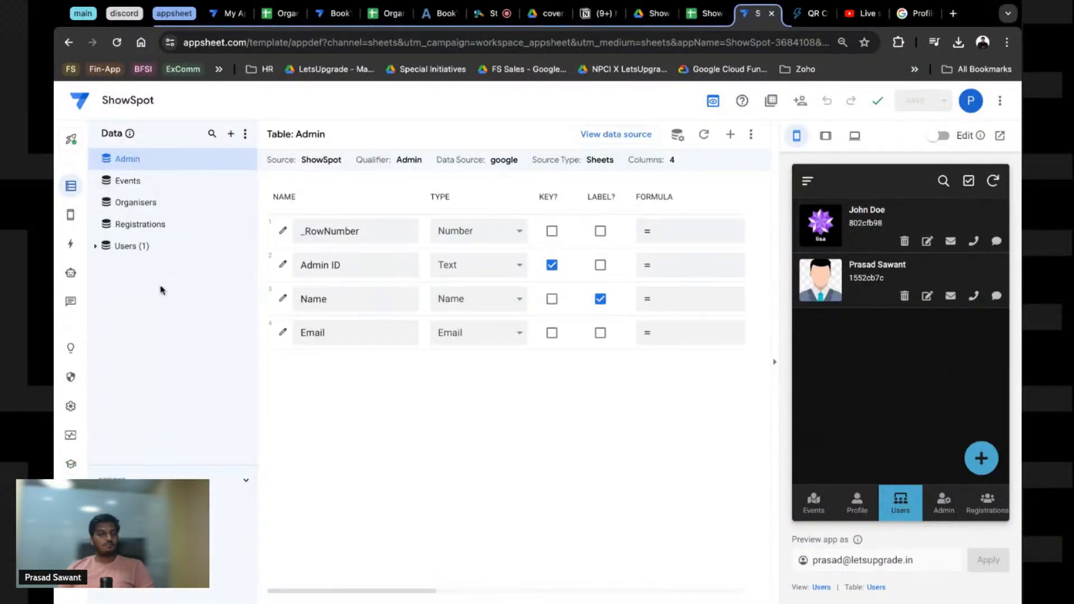
{"action": "left_click", "coordinate": [71, 216]}
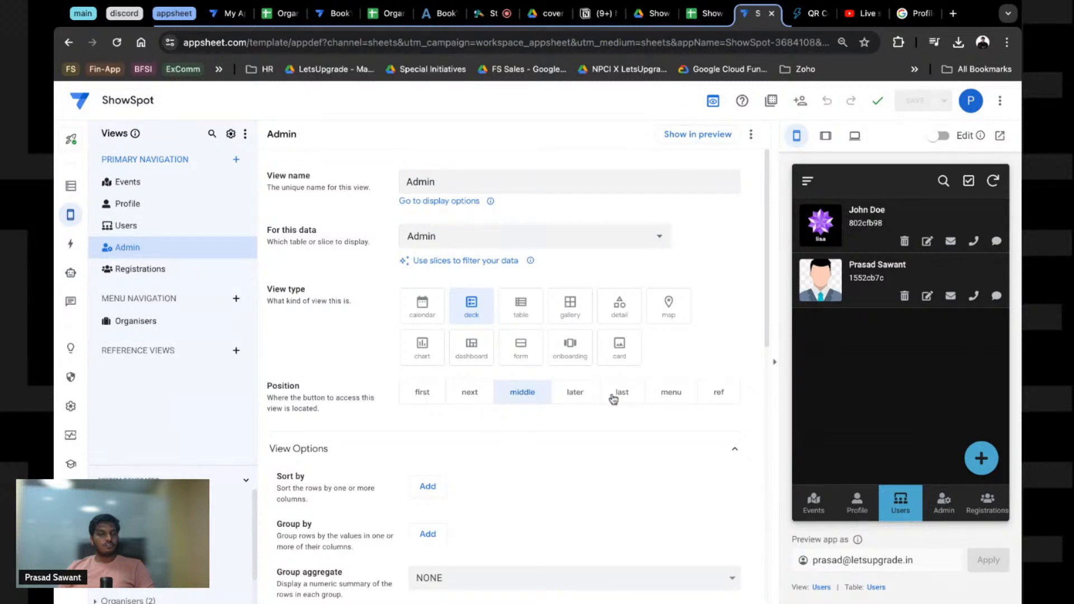
Step: Set the Position of both the Admin and Users views to menu
{"action": "left_click", "coordinate": [657, 399]}
{"action": "left_click", "coordinate": [114, 227]}
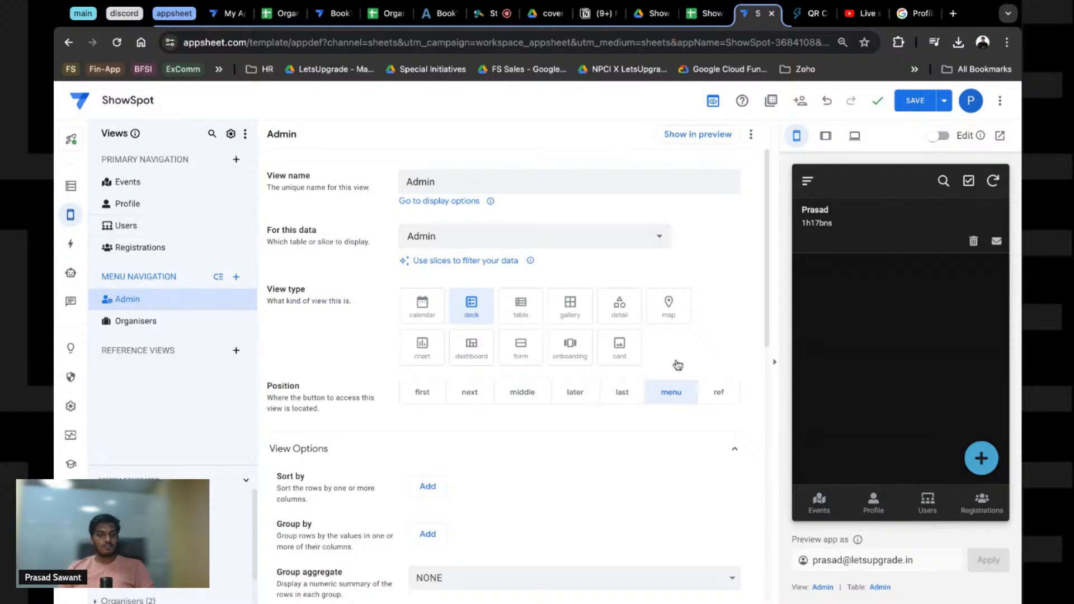
{"action": "left_click", "coordinate": [666, 398]}
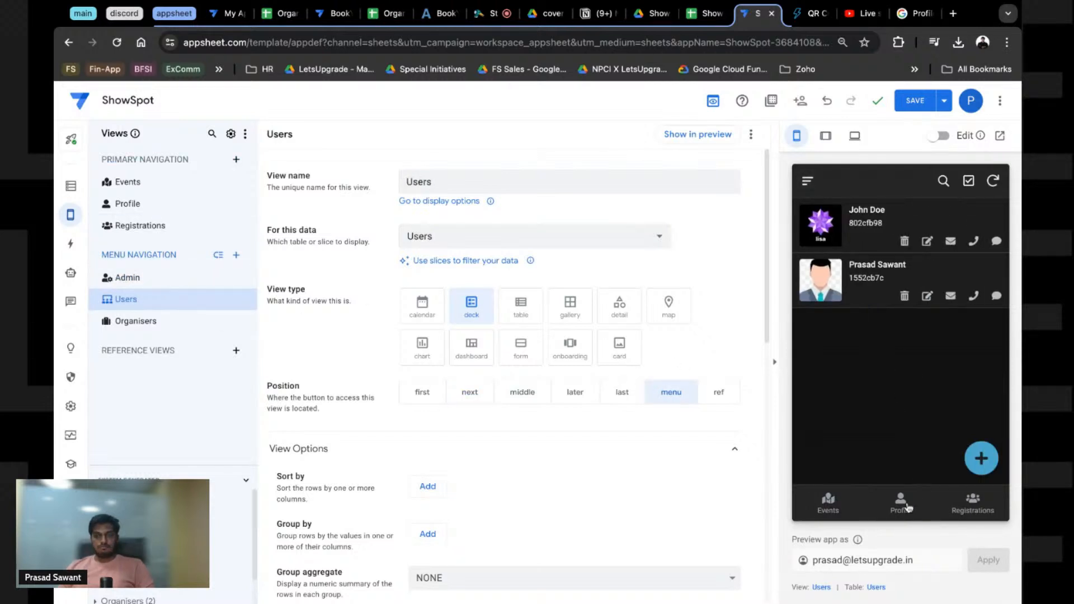
Step: Check the preview's side menu and the Events, Profile and Registrations bottom tabs
{"action": "left_click", "coordinate": [901, 503]}
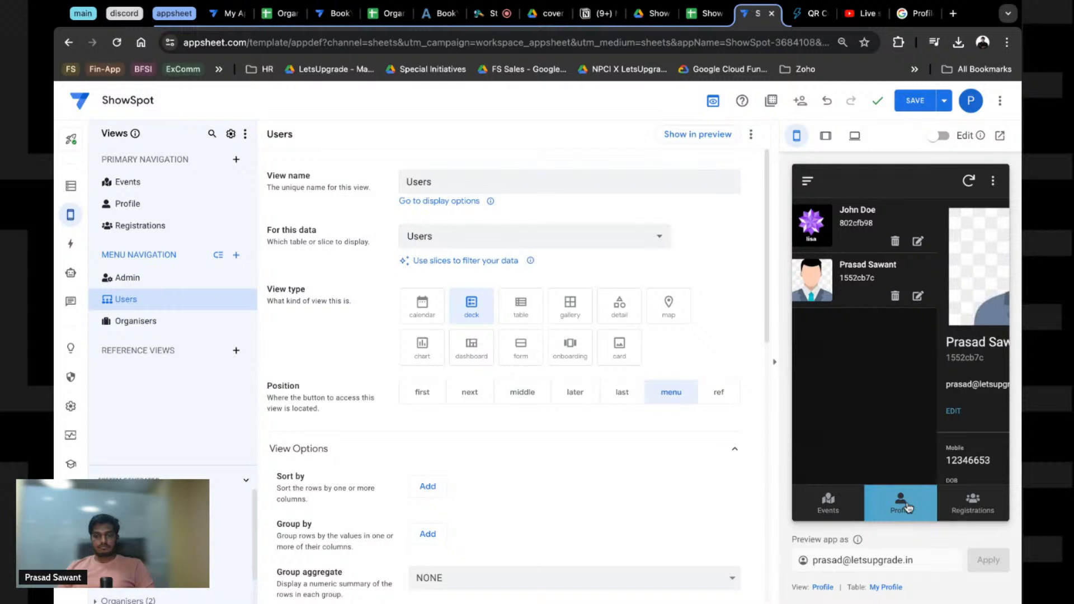
{"action": "left_click", "coordinate": [829, 504]}
{"action": "left_click", "coordinate": [808, 181]}
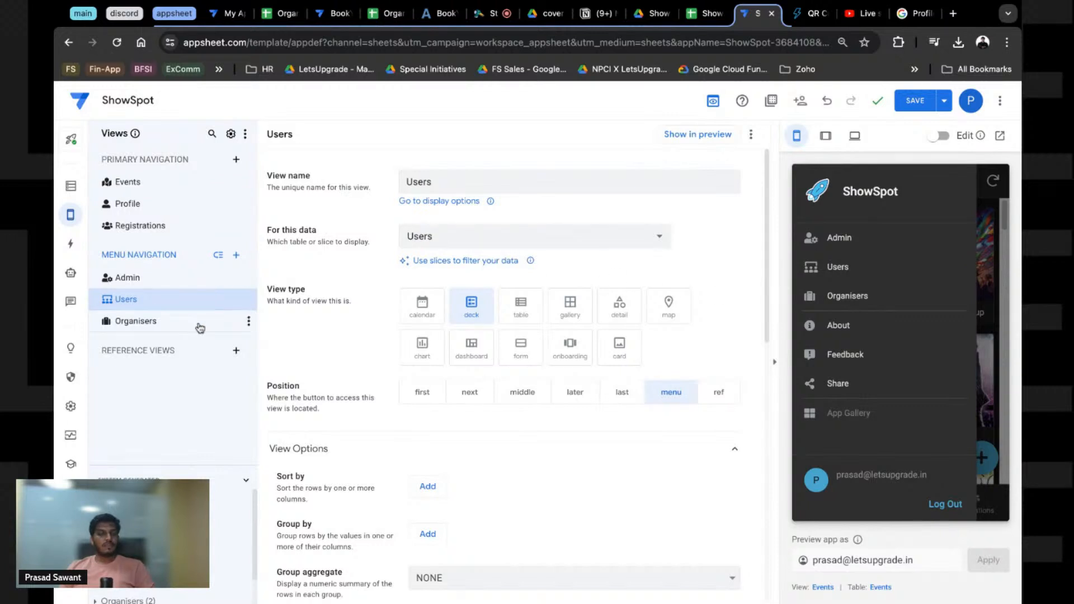
{"action": "left_click", "coordinate": [996, 511]}
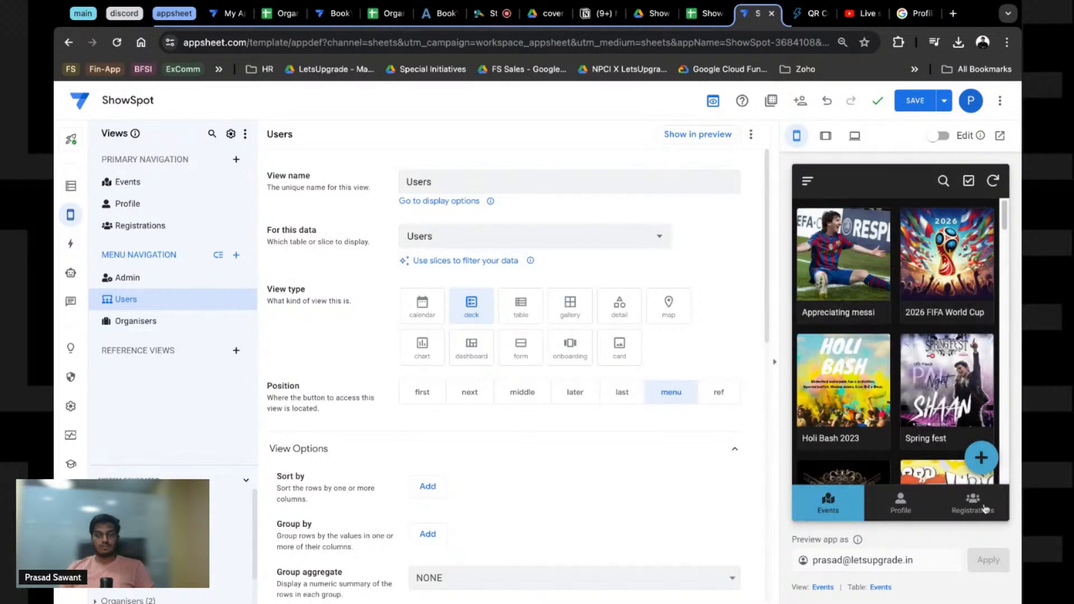
{"action": "left_click", "coordinate": [985, 510]}
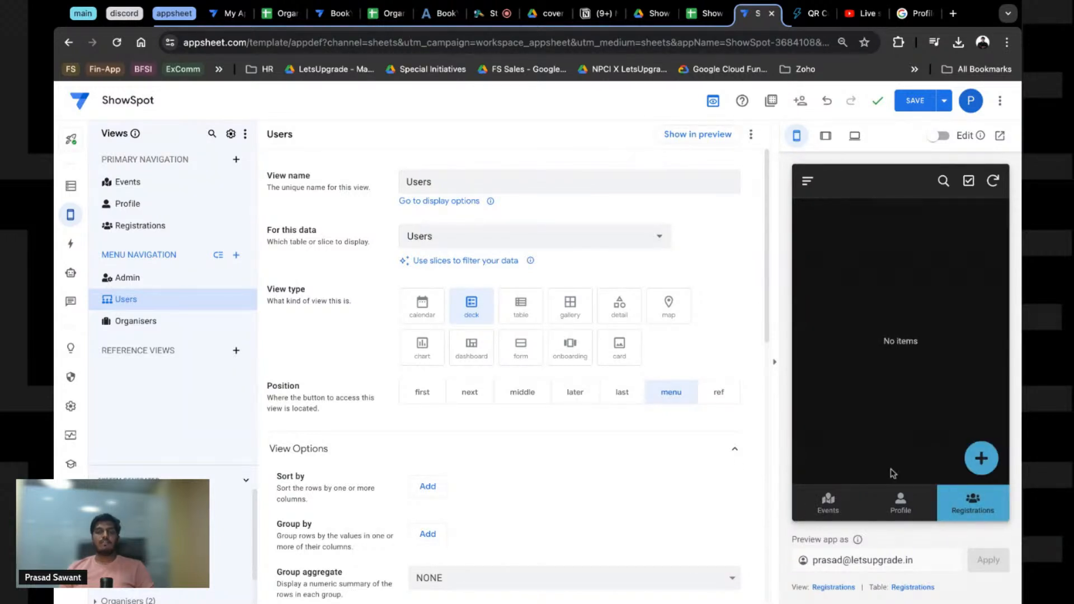
{"action": "left_click", "coordinate": [900, 511]}
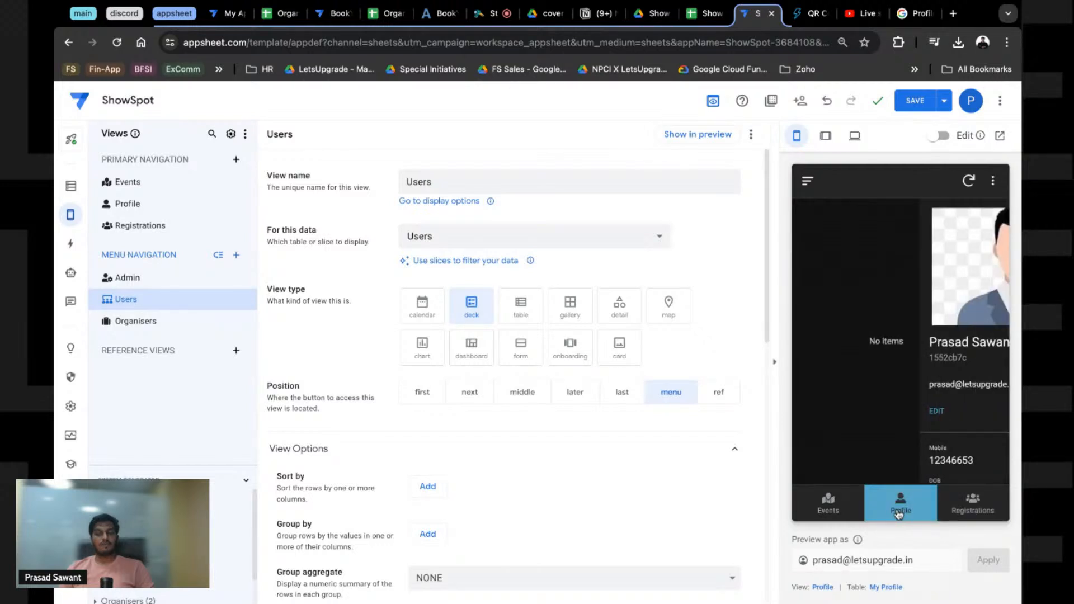
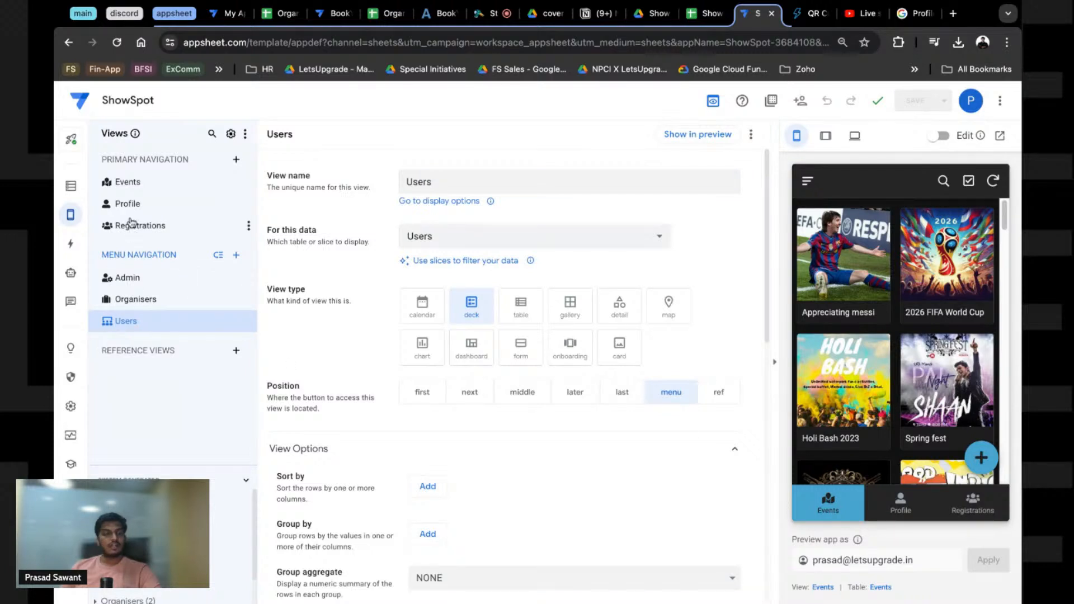
Step: Set the Profile view's Position to menu and save the app
{"action": "left_click", "coordinate": [882, 510]}
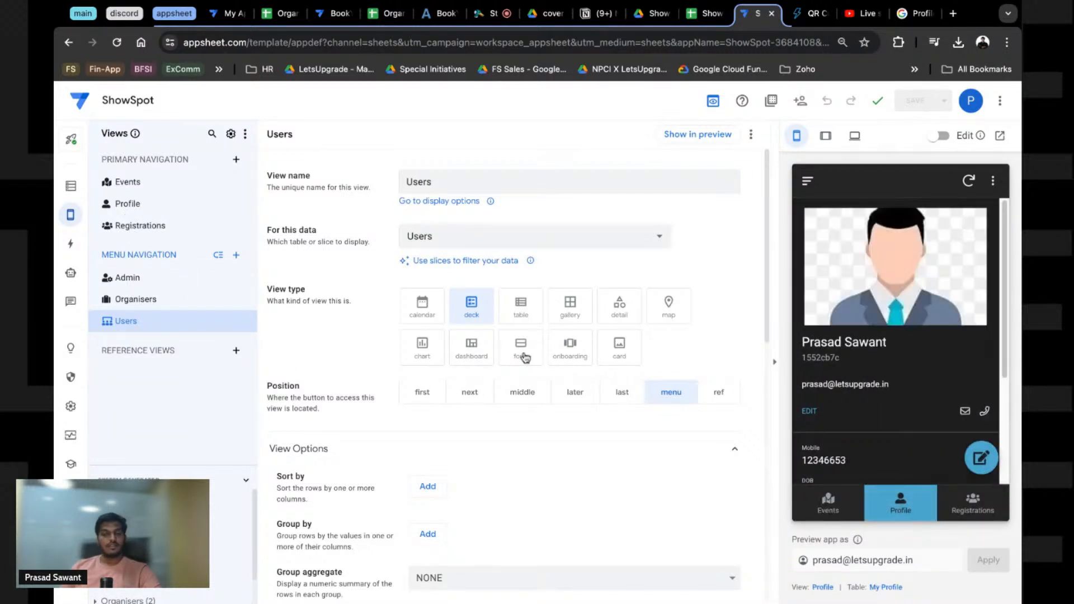
{"action": "left_click", "coordinate": [134, 210]}
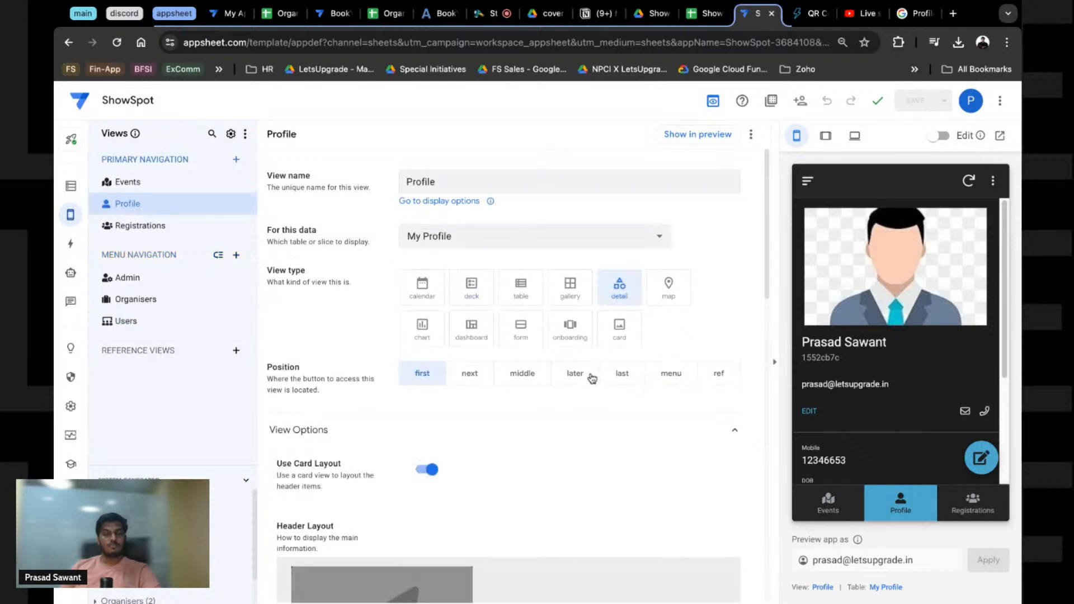
{"action": "left_click", "coordinate": [686, 380]}
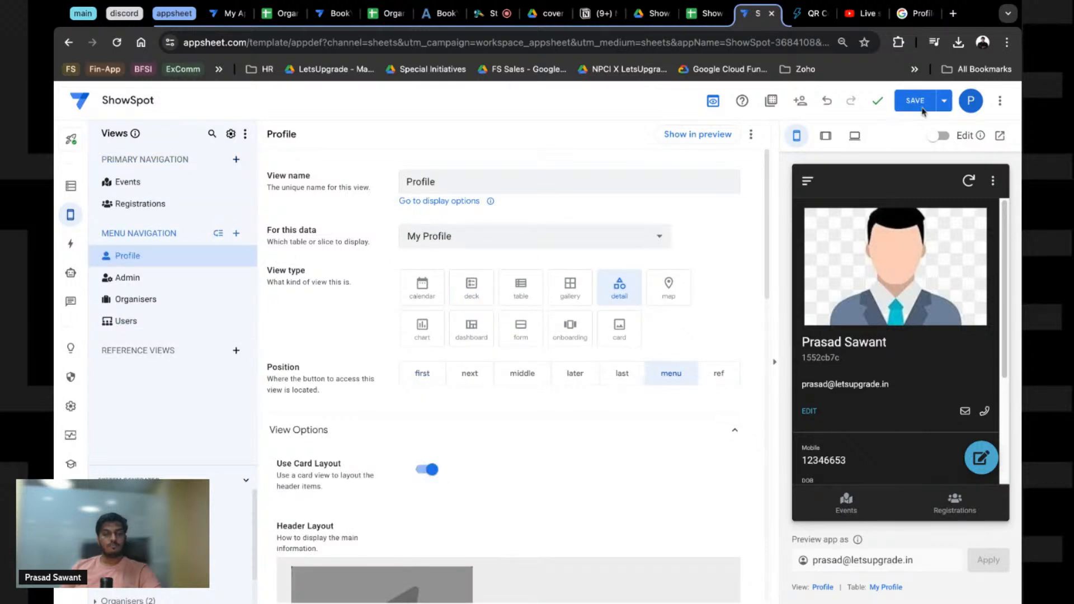
{"action": "left_click", "coordinate": [918, 102]}
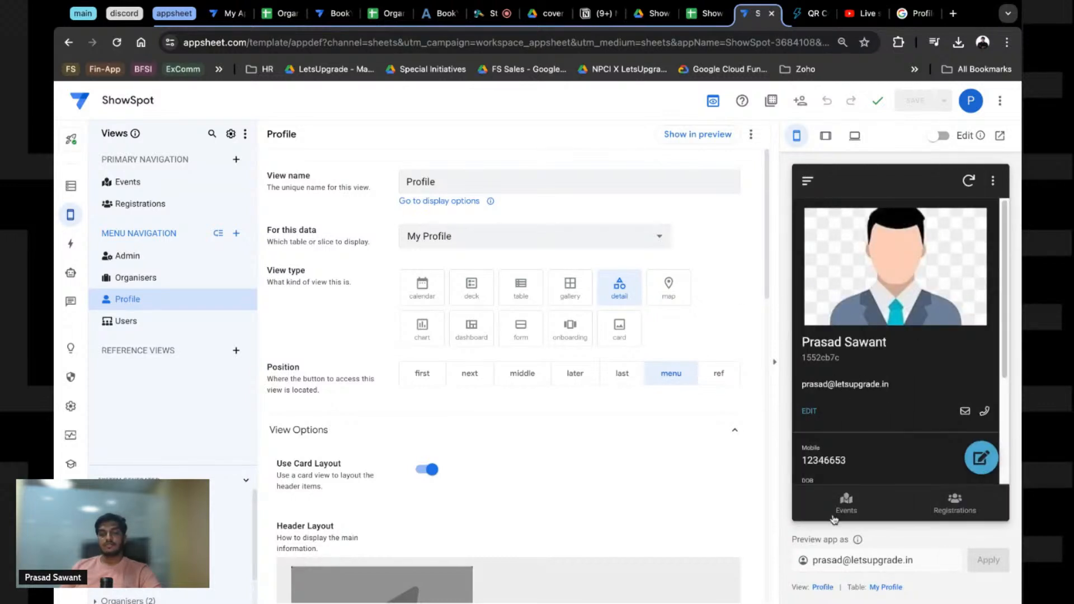
Step: Check the preview's Events and Registrations tabs and its side menu
{"action": "left_click", "coordinate": [834, 518]}
{"action": "left_click", "coordinate": [942, 517]}
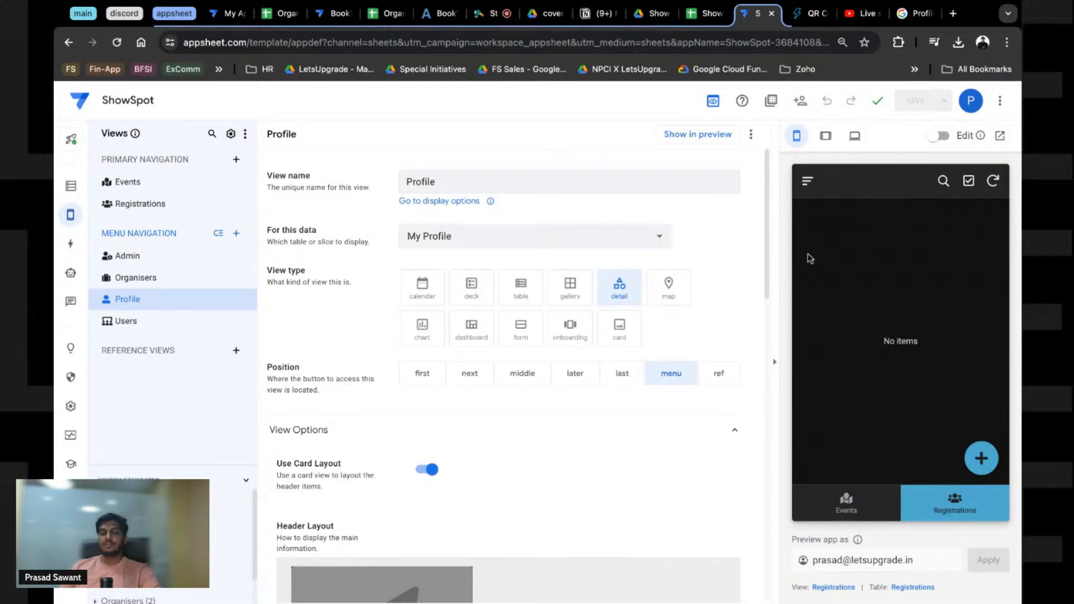
{"action": "left_click", "coordinate": [808, 180]}
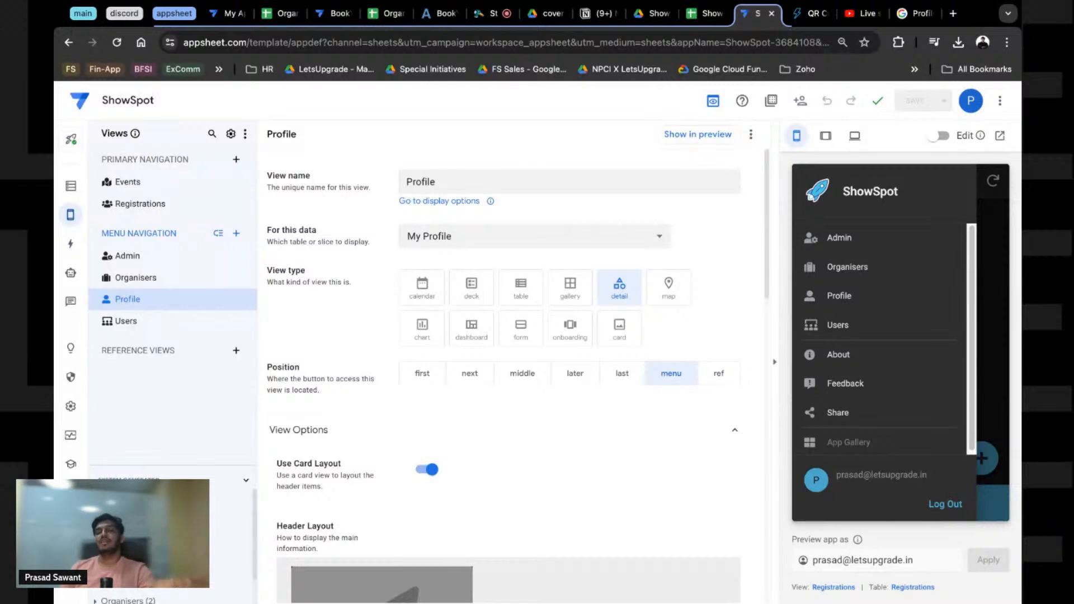
Step: Preview the app as another user by editing the preview account's e-mail and applying it
{"action": "left_click_drag", "start_coordinate": [843, 560], "coordinate": [806, 561]}
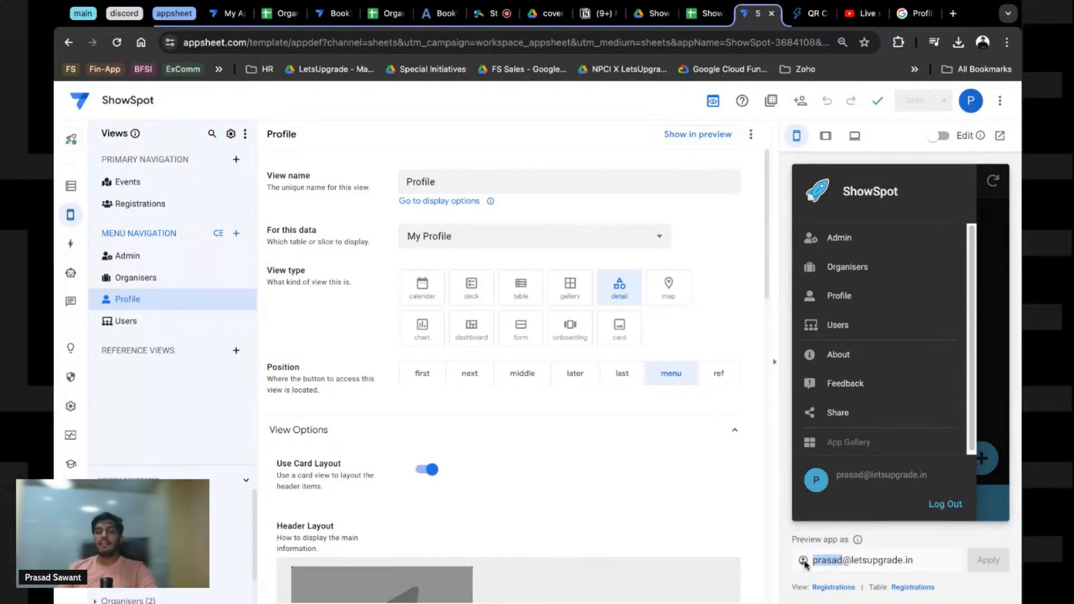
{"action": "type", "text": "salesa"}
{"action": "left_click", "coordinate": [989, 560]}
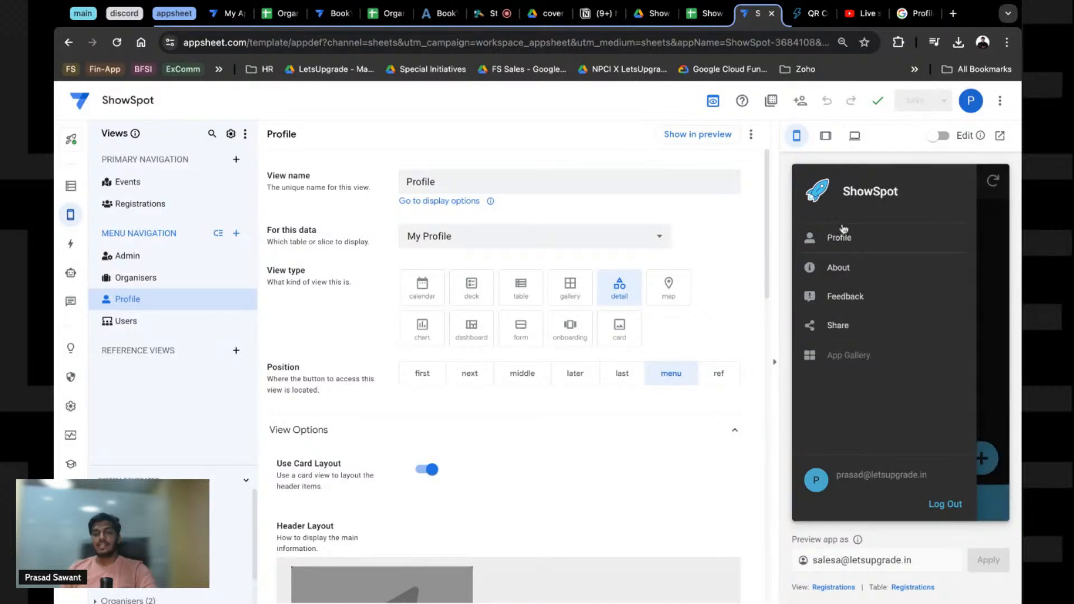
{"action": "left_click", "coordinate": [988, 254]}
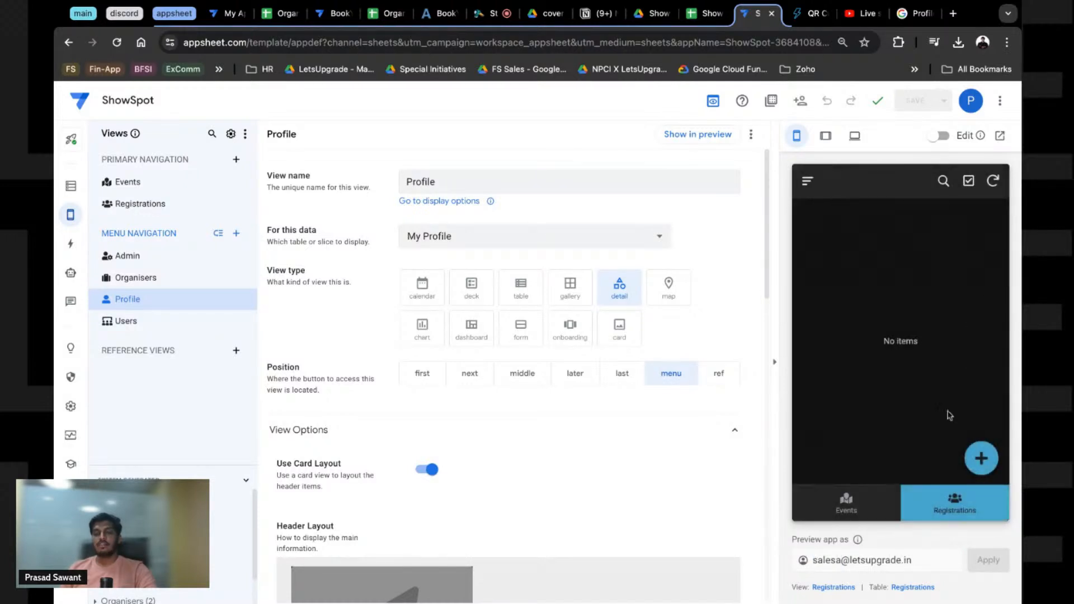
Step: Browse this user's Events, Registrations and side-menu Profile screens in the preview
{"action": "left_click", "coordinate": [842, 520]}
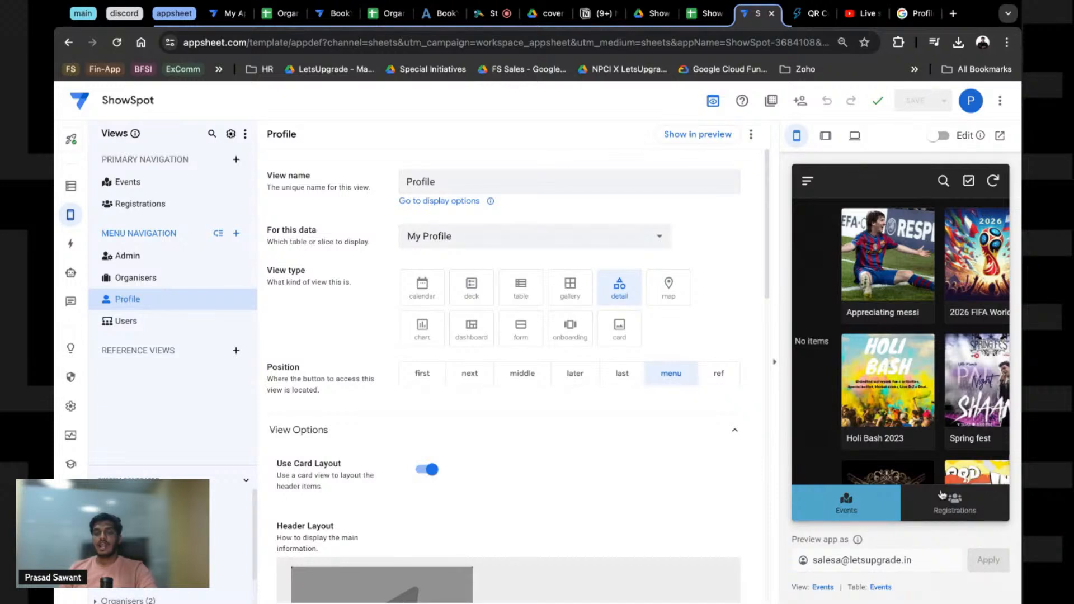
{"action": "left_click", "coordinate": [944, 497]}
{"action": "left_click", "coordinate": [807, 181]}
{"action": "left_click", "coordinate": [836, 239]}
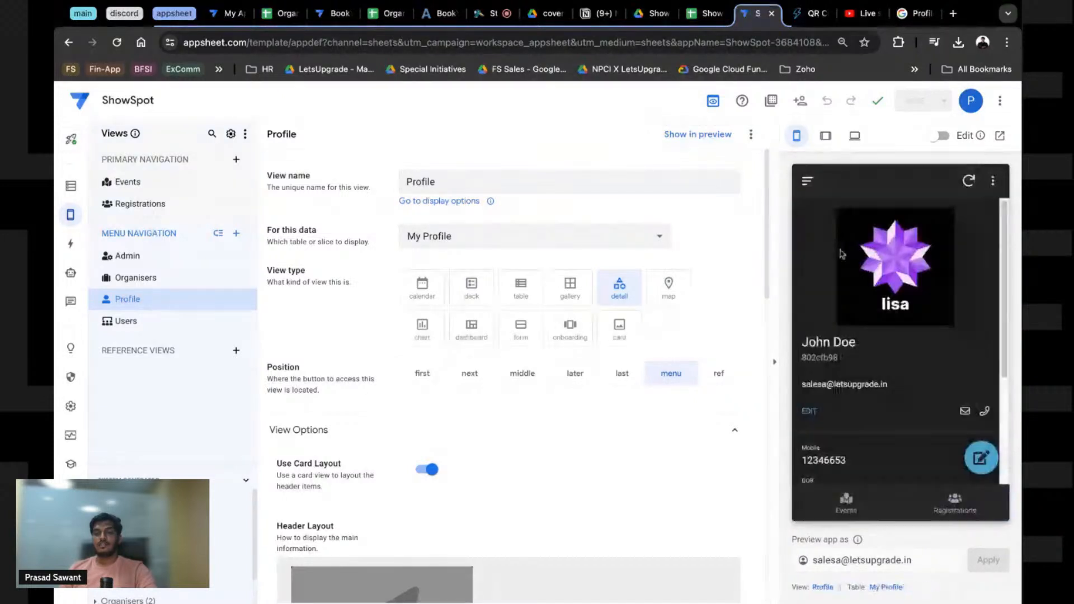
{"action": "left_click", "coordinate": [853, 500]}
{"action": "left_click", "coordinate": [953, 509]}
{"action": "left_click", "coordinate": [851, 512]}
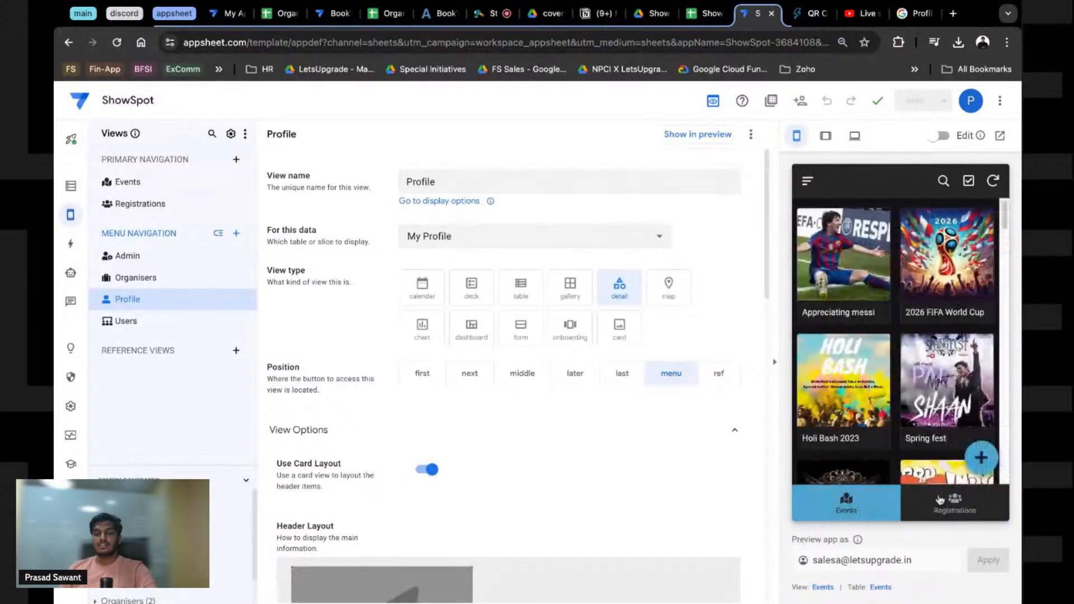
{"action": "left_click", "coordinate": [942, 499]}
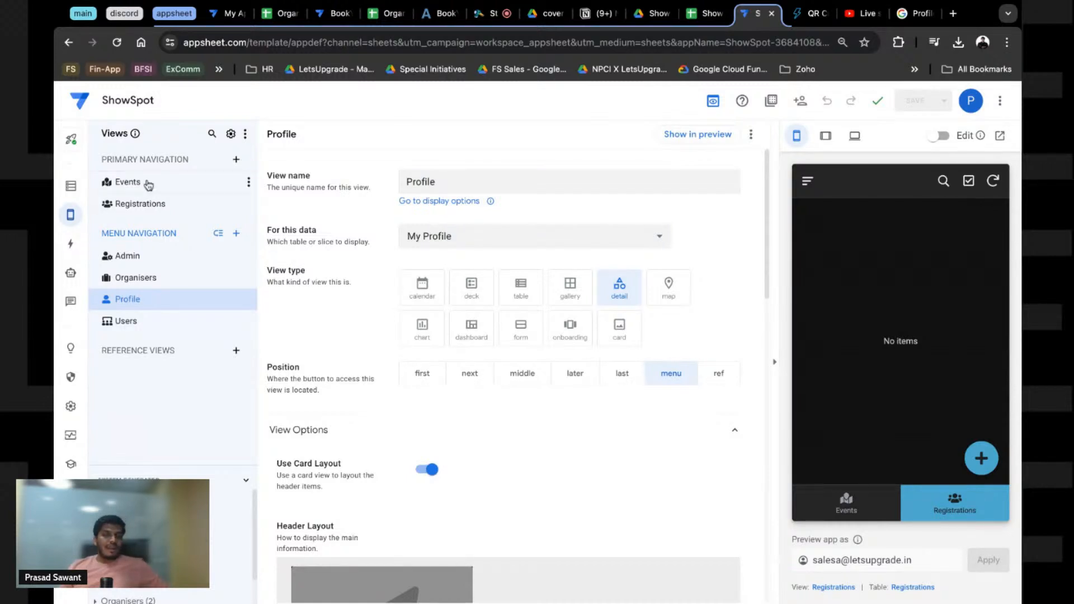
Step: Open the Appreciating messi event's details from the Events gallery and return
{"action": "left_click", "coordinate": [879, 506]}
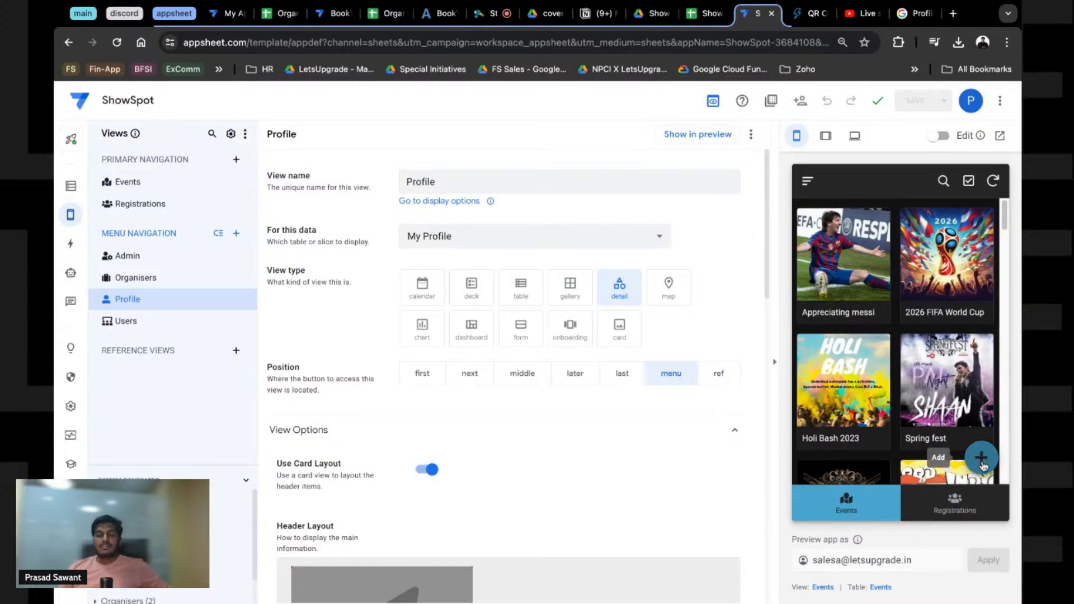
{"action": "left_click", "coordinate": [866, 319]}
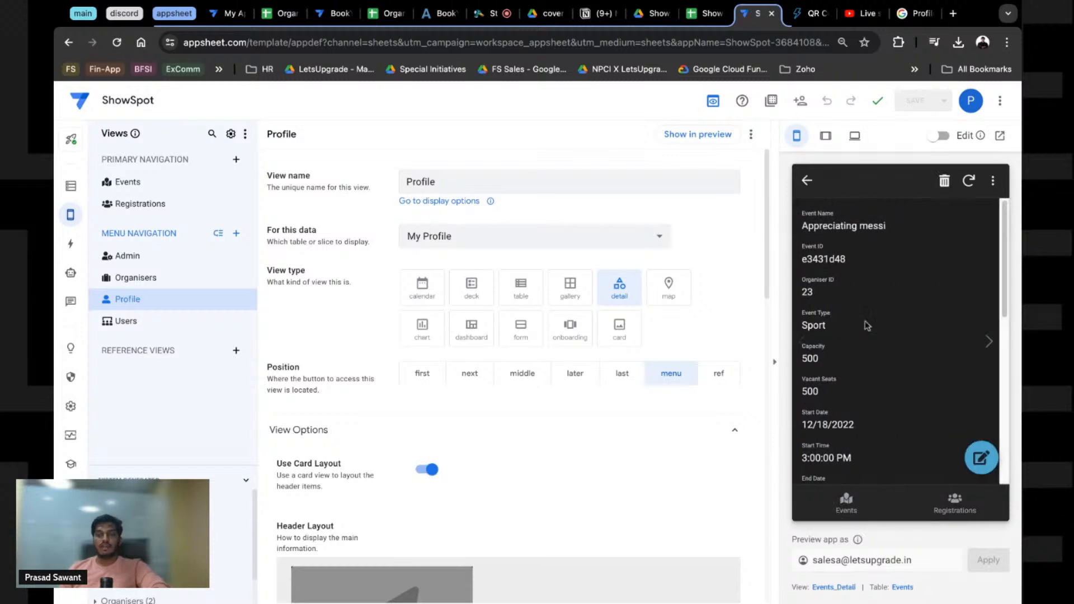
{"action": "left_click", "coordinate": [817, 184]}
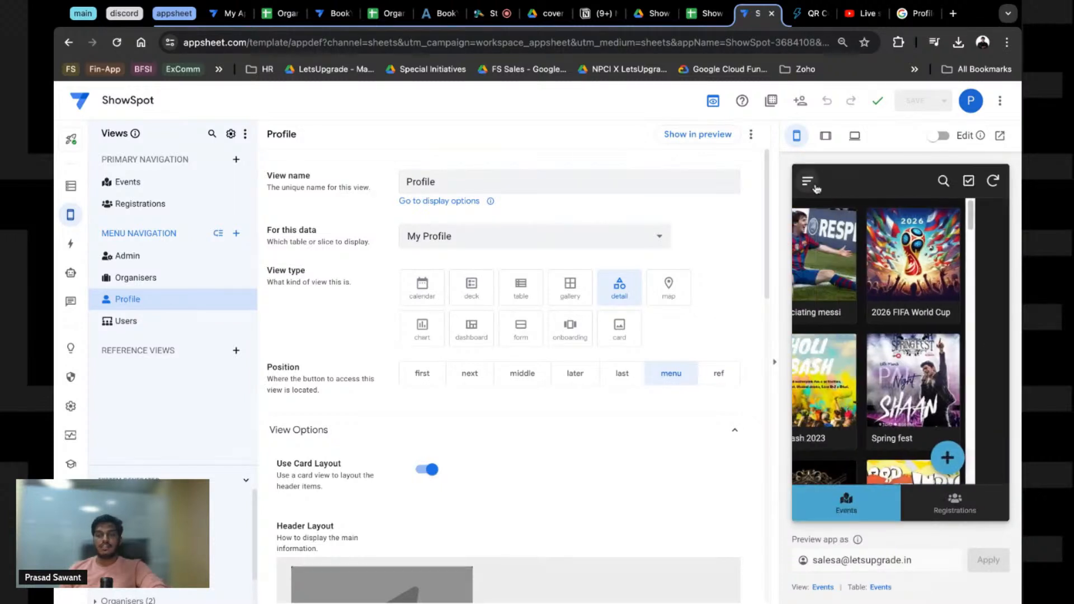
{"action": "left_click", "coordinate": [835, 301]}
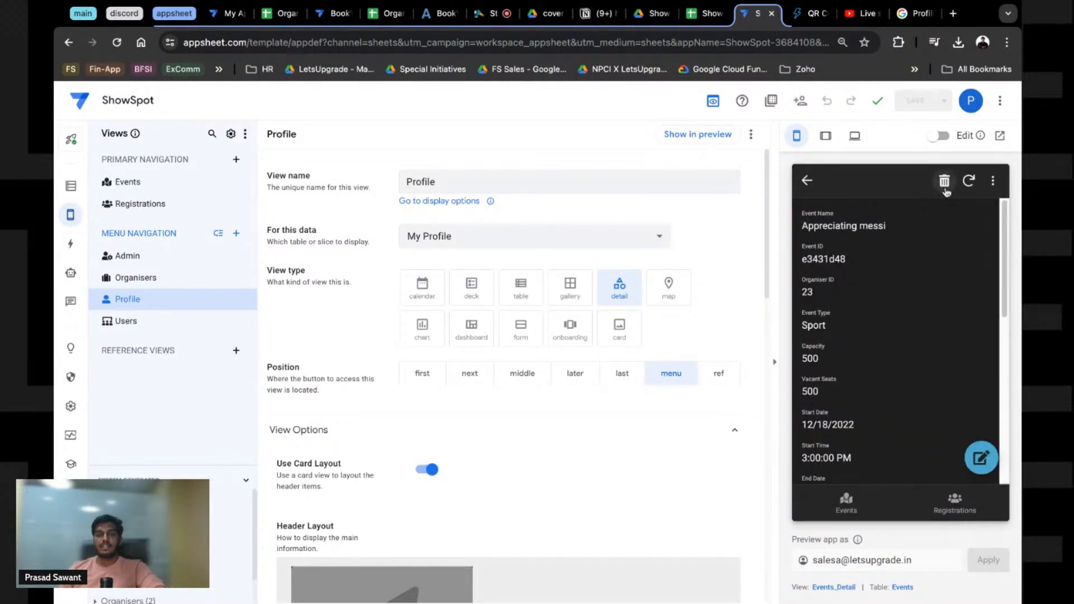
{"action": "left_click", "coordinate": [807, 181]}
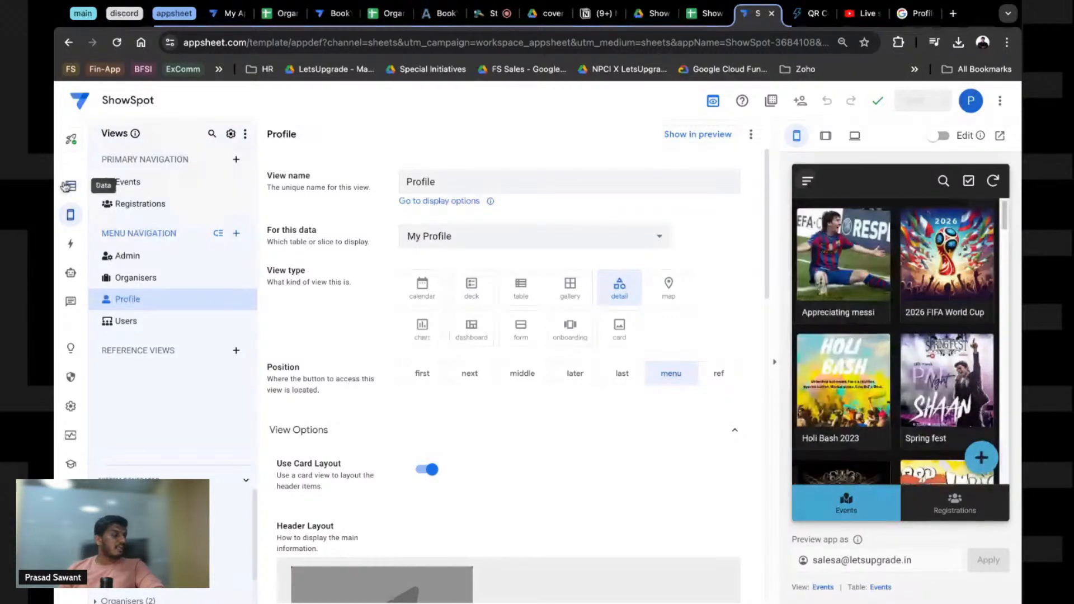
Step: In Data, add a new slice of the Events table and name it Events_User
{"action": "left_click", "coordinate": [71, 187]}
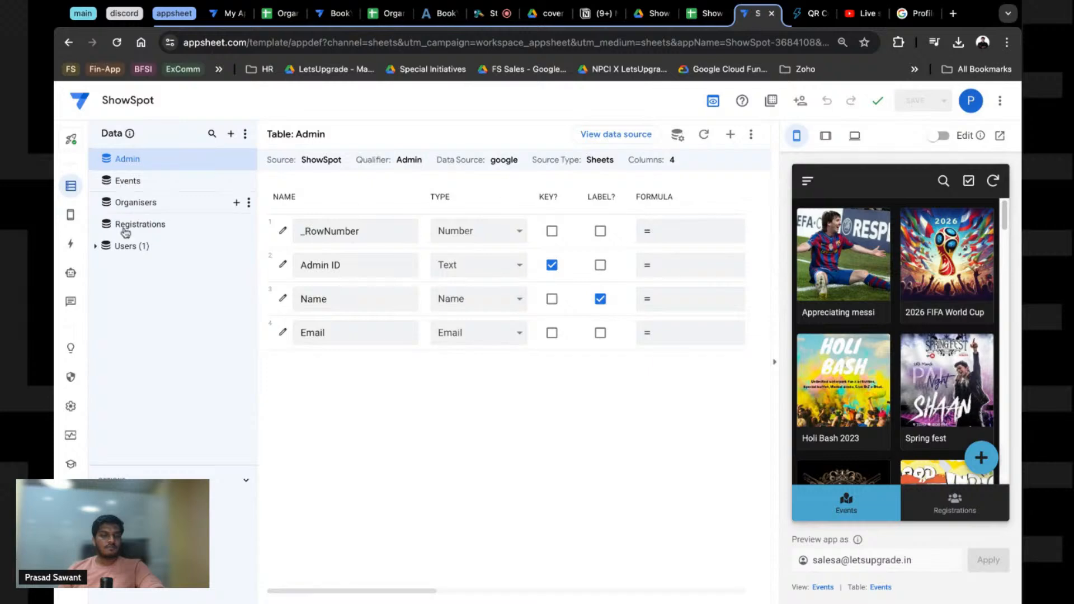
{"action": "left_click", "coordinate": [94, 247]}
{"action": "left_click", "coordinate": [93, 249]}
{"action": "left_click", "coordinate": [236, 181]}
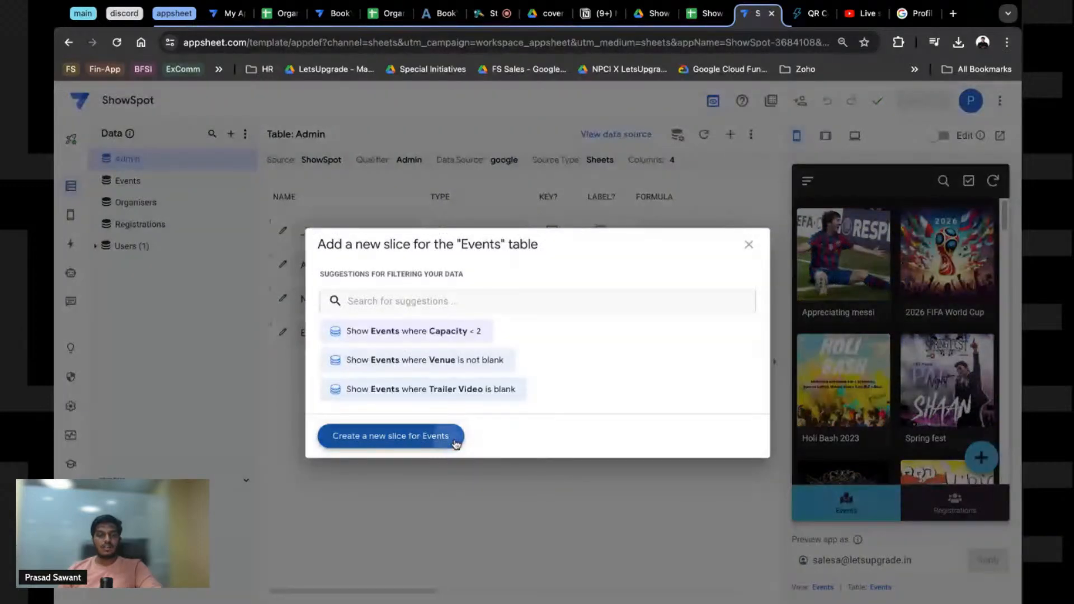
{"action": "left_click", "coordinate": [391, 436]}
{"action": "triple_click", "coordinate": [437, 182]}
{"action": "type", "text": "Us"}
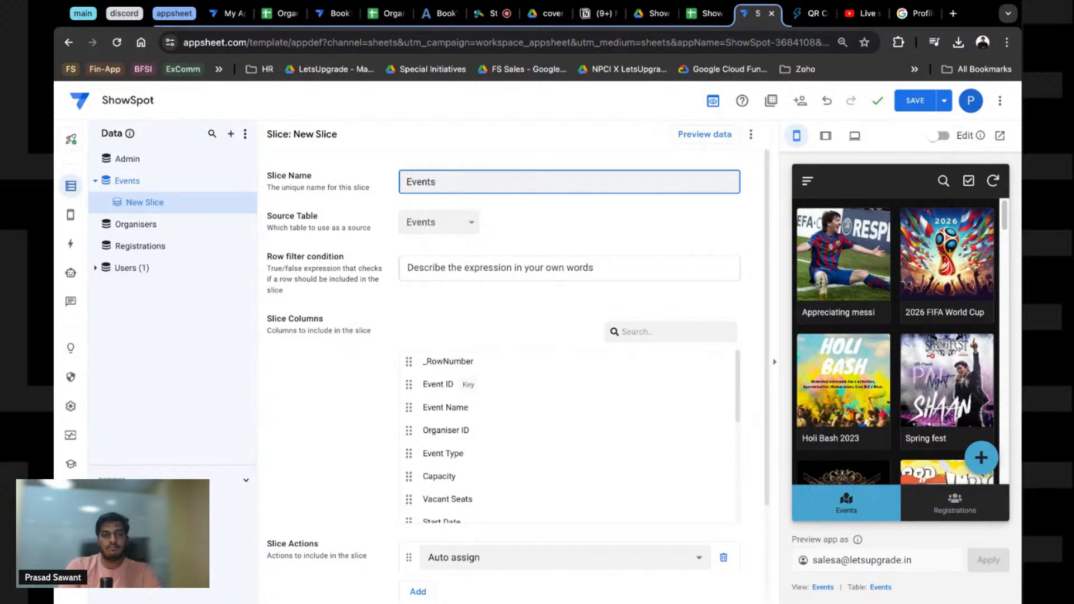
{"action": "type", "text": "ents_User"}
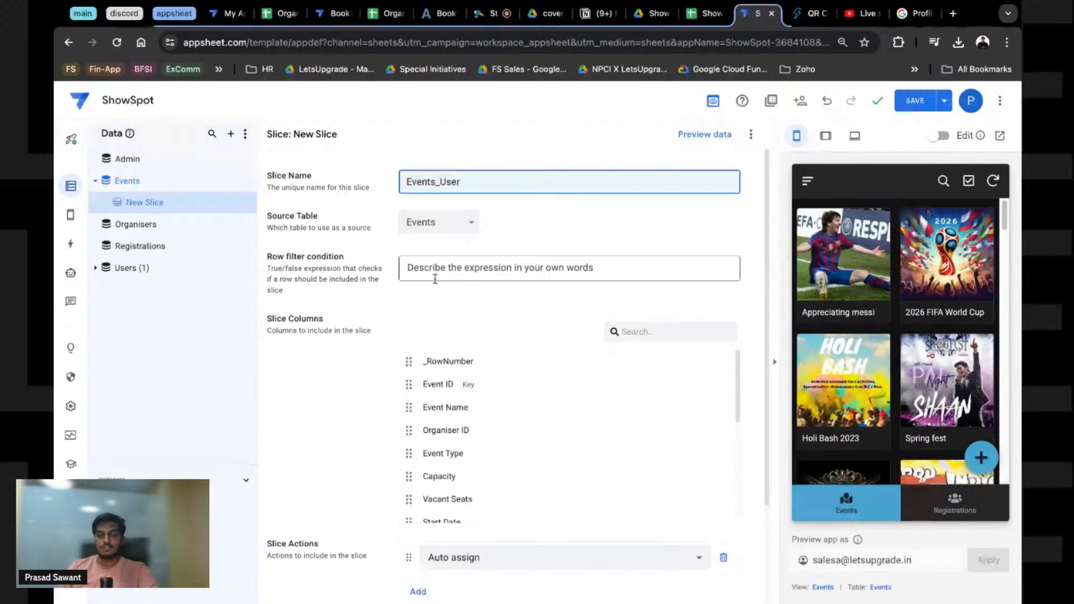
Step: Set the slice's Update mode to Read-Only, save, and open the Events table's columns
{"action": "scroll", "coordinate": [435, 278], "scroll_direction": "down", "scroll_amount": 2}
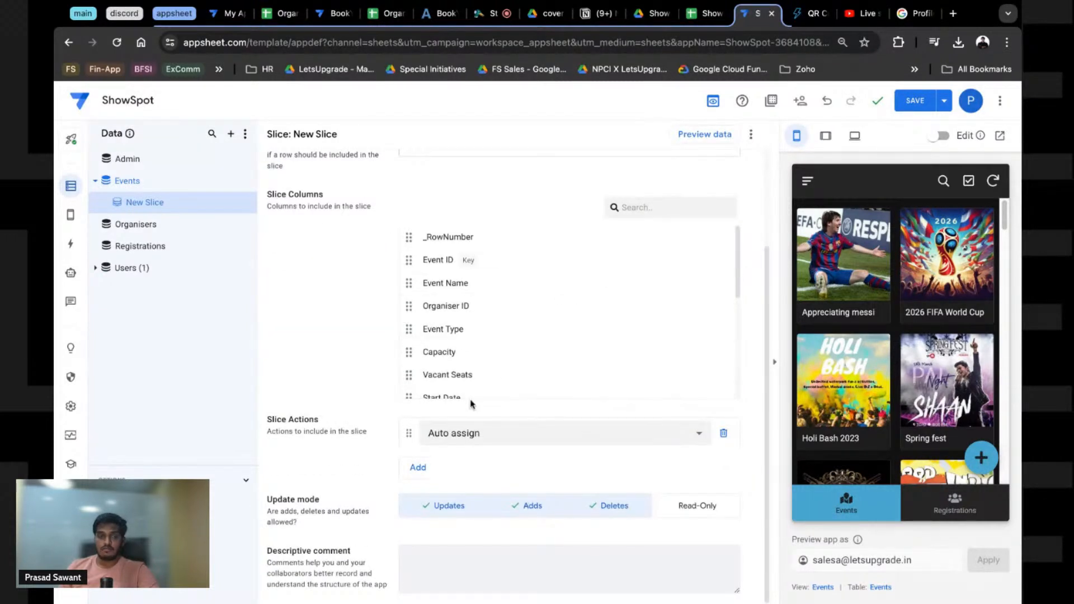
{"action": "left_click", "coordinate": [447, 506]}
{"action": "left_click", "coordinate": [529, 506]}
{"action": "left_click", "coordinate": [630, 515]}
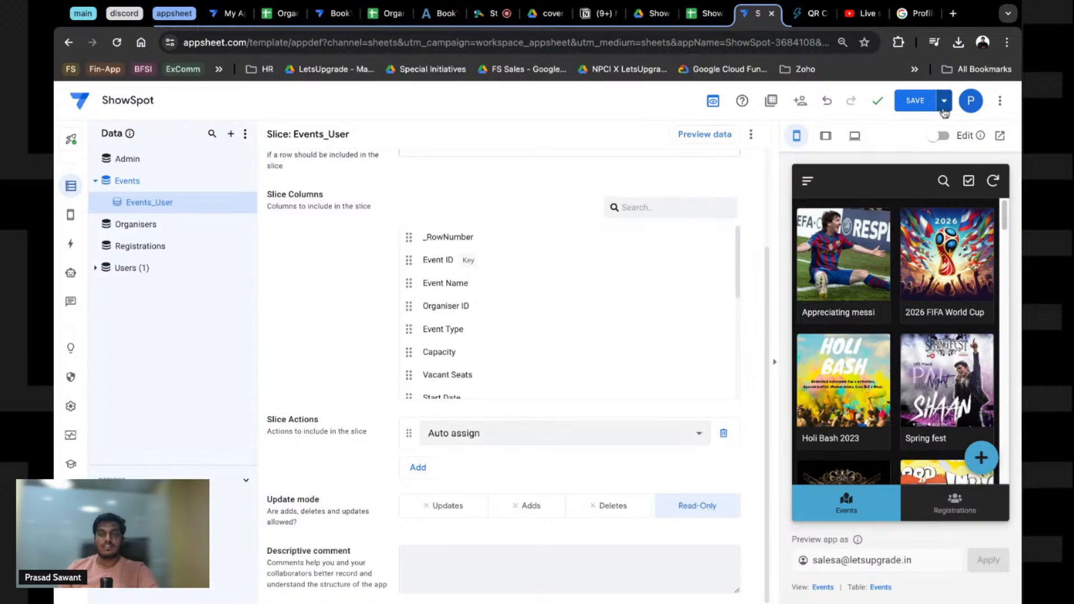
{"action": "left_click", "coordinate": [912, 101]}
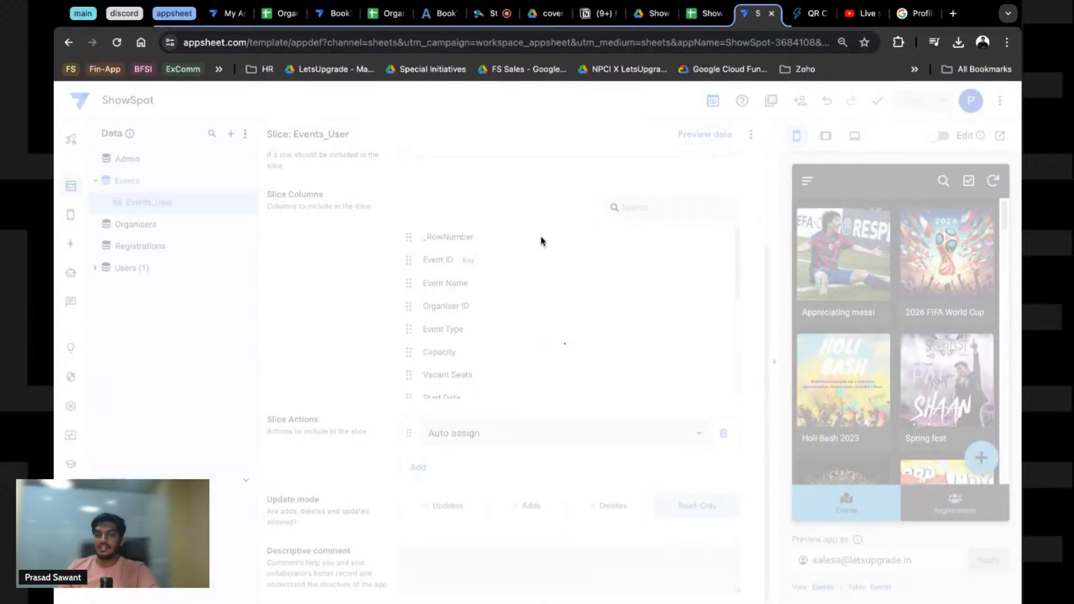
{"action": "left_click", "coordinate": [136, 182]}
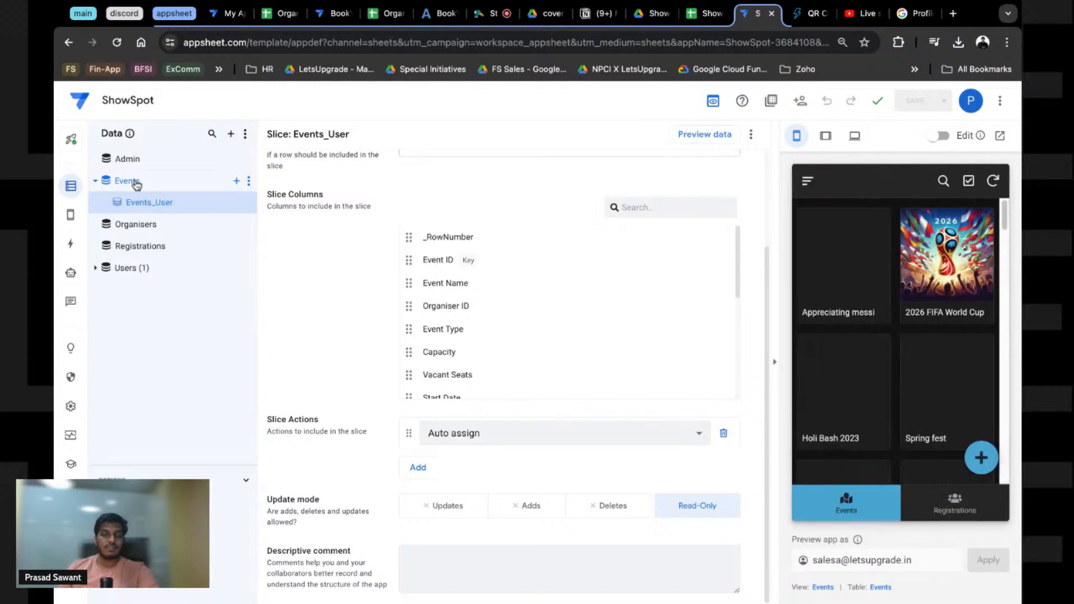
{"action": "left_click", "coordinate": [248, 181]}
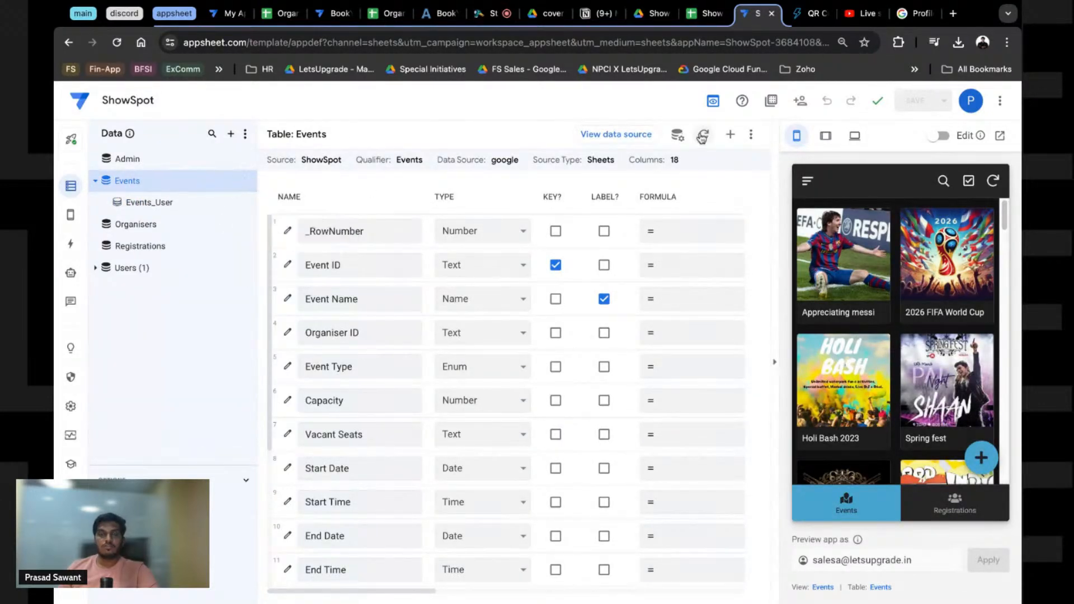
Step: Review the Events table's security and storage settings, close them, and switch to Views
{"action": "left_click", "coordinate": [679, 140]}
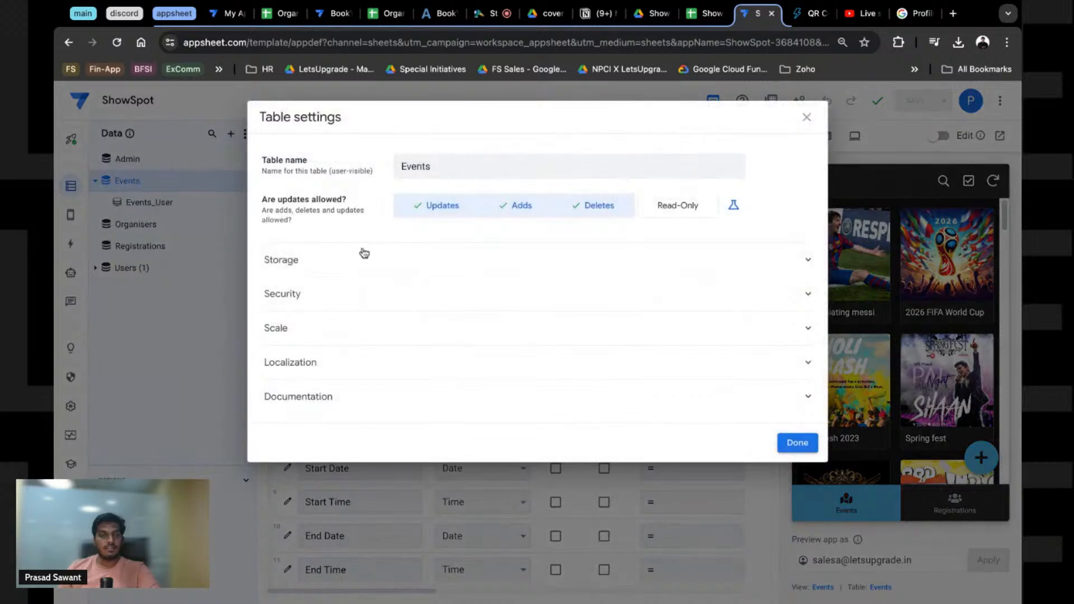
{"action": "left_click", "coordinate": [320, 292]}
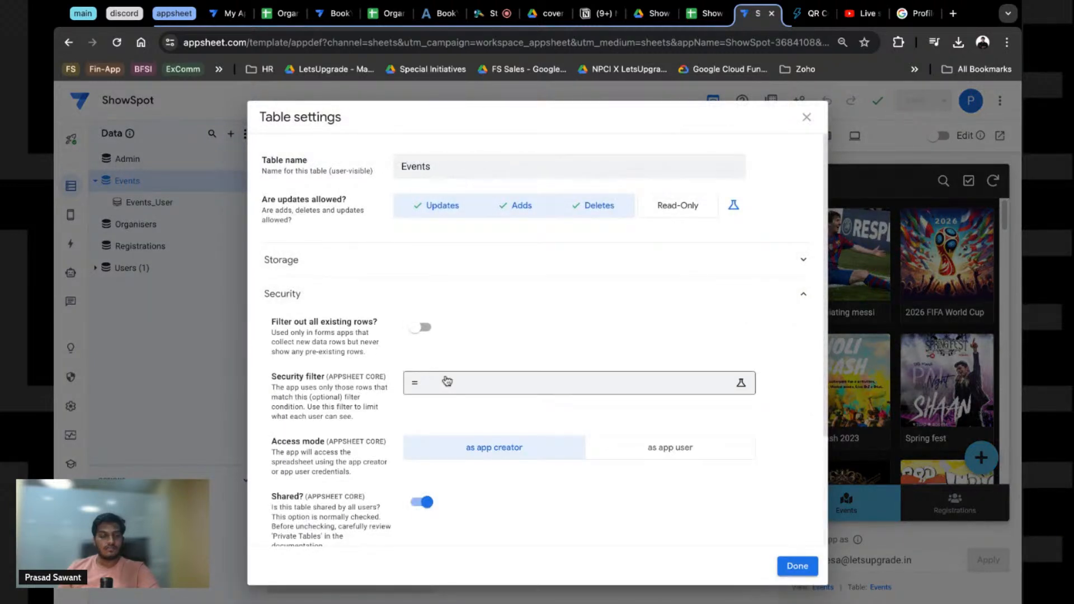
{"action": "scroll", "coordinate": [363, 390], "scroll_direction": "down", "scroll_amount": 1}
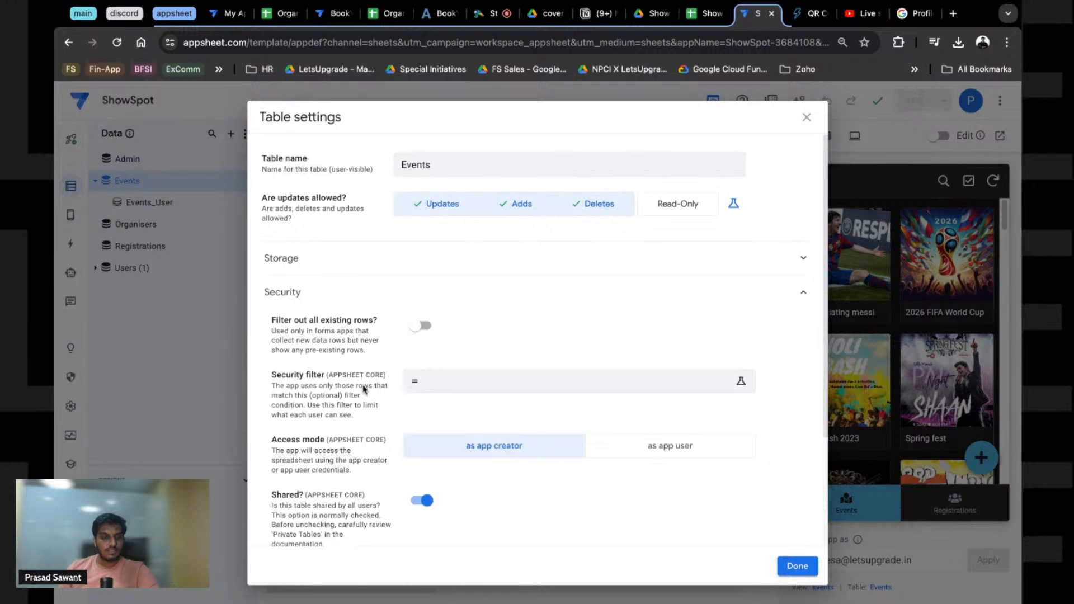
{"action": "scroll", "coordinate": [363, 389], "scroll_direction": "down", "scroll_amount": 2}
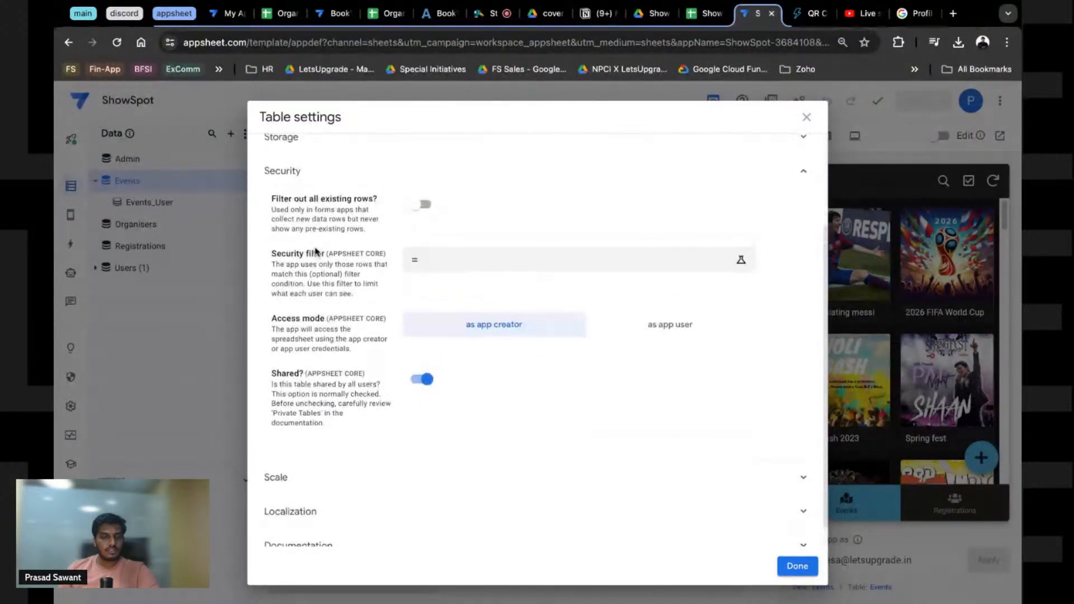
{"action": "scroll", "coordinate": [280, 171], "scroll_direction": "up", "scroll_amount": 1}
{"action": "left_click", "coordinate": [278, 162]}
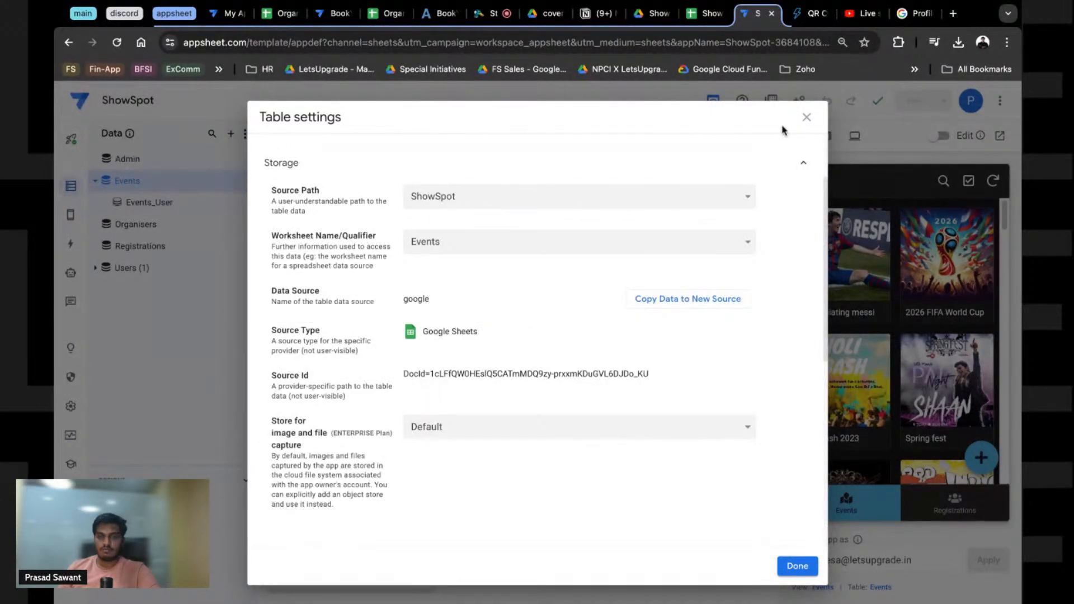
{"action": "left_click", "coordinate": [807, 116]}
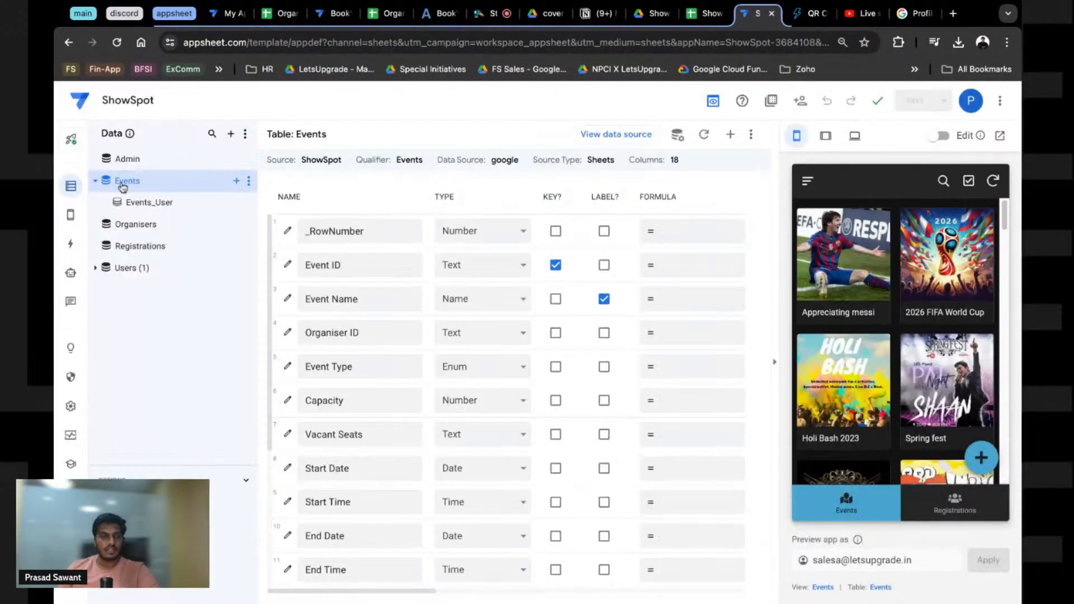
{"action": "left_click", "coordinate": [183, 209]}
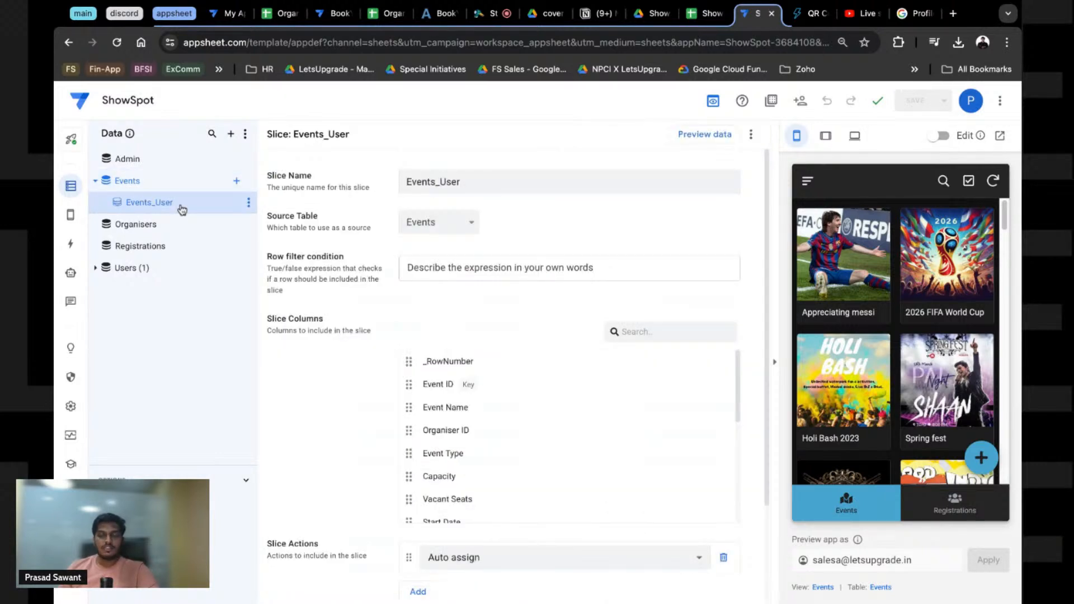
{"action": "left_click", "coordinate": [71, 214]}
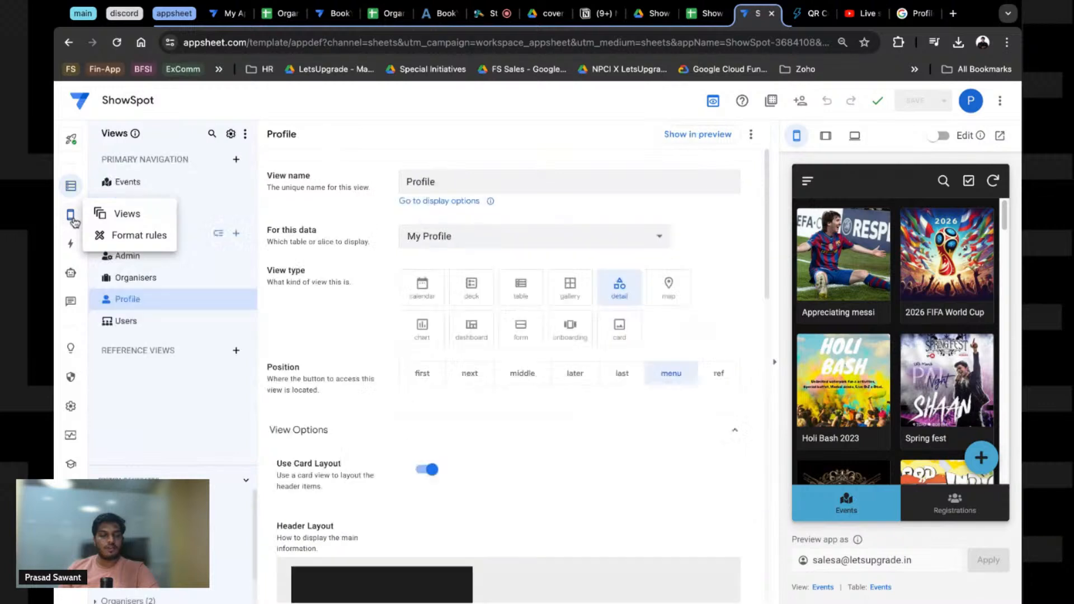
Step: Rename the Events view to Events_User and save the app
{"action": "left_click", "coordinate": [154, 185]}
{"action": "left_click", "coordinate": [497, 185]}
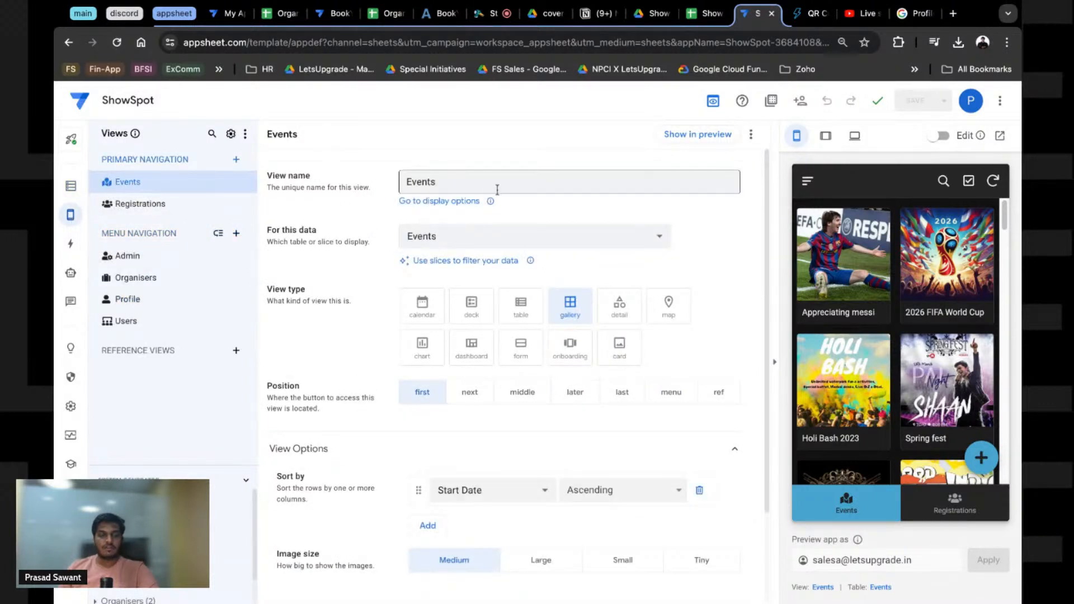
{"action": "type", "text": "_)USe"}
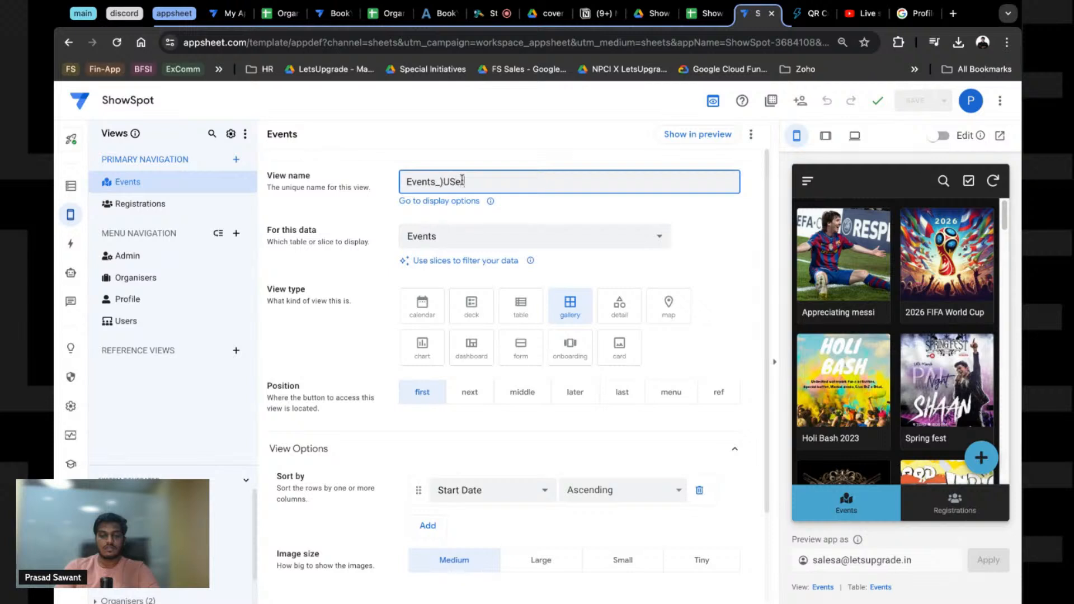
{"action": "type", "text": "r"}
{"action": "key", "text": "BackSpace"}
{"action": "key", "text": "BackSpace"}
{"action": "key", "text": "BackSpace"}
{"action": "key", "text": "BackSpace"}
{"action": "key", "text": "BackSpace"}
{"action": "key", "text": "BackSpace"}
{"action": "type", "text": "ser"}
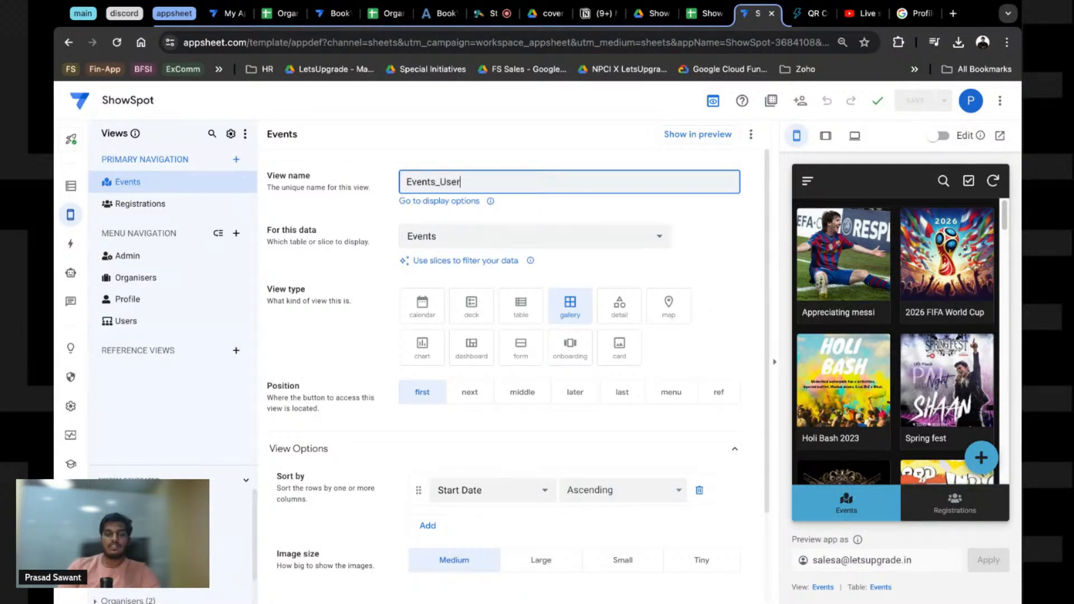
{"action": "left_click", "coordinate": [722, 224]}
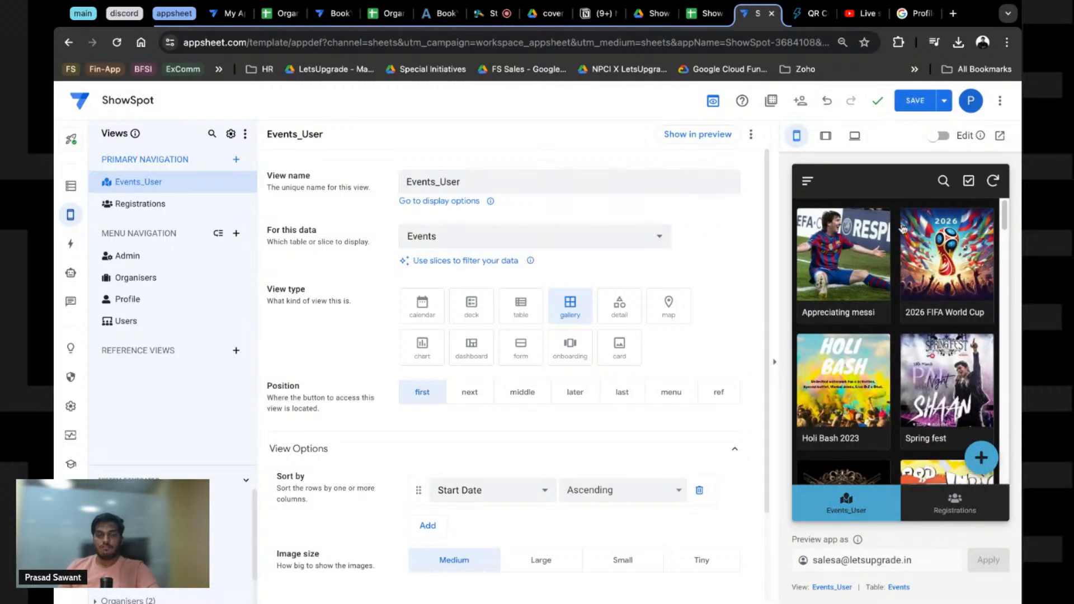
{"action": "left_click", "coordinate": [916, 101]}
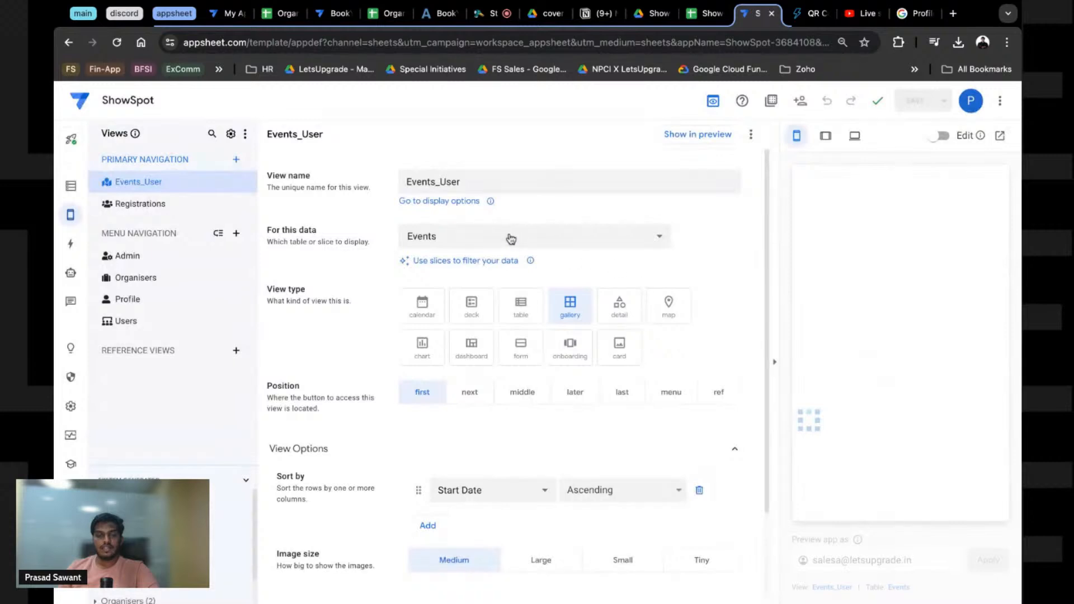
Step: Set the view's For this data source to the Events_User slice
{"action": "left_click", "coordinate": [509, 237]}
{"action": "left_click", "coordinate": [441, 291]}
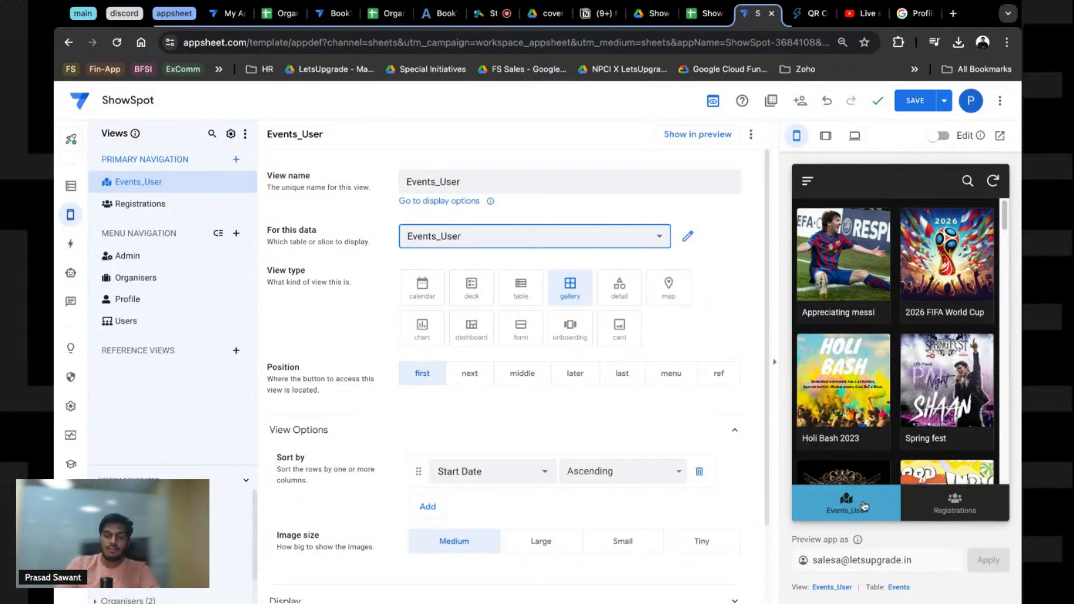
{"action": "scroll", "coordinate": [864, 506], "scroll_direction": "up", "scroll_amount": 3}
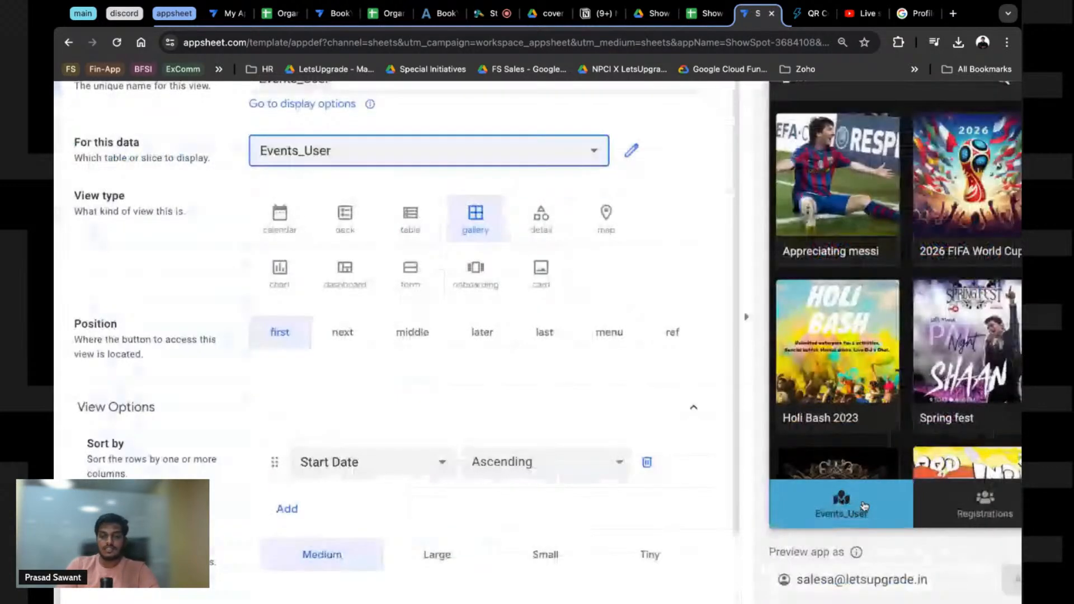
{"action": "scroll", "coordinate": [865, 506], "scroll_direction": "up", "scroll_amount": 3}
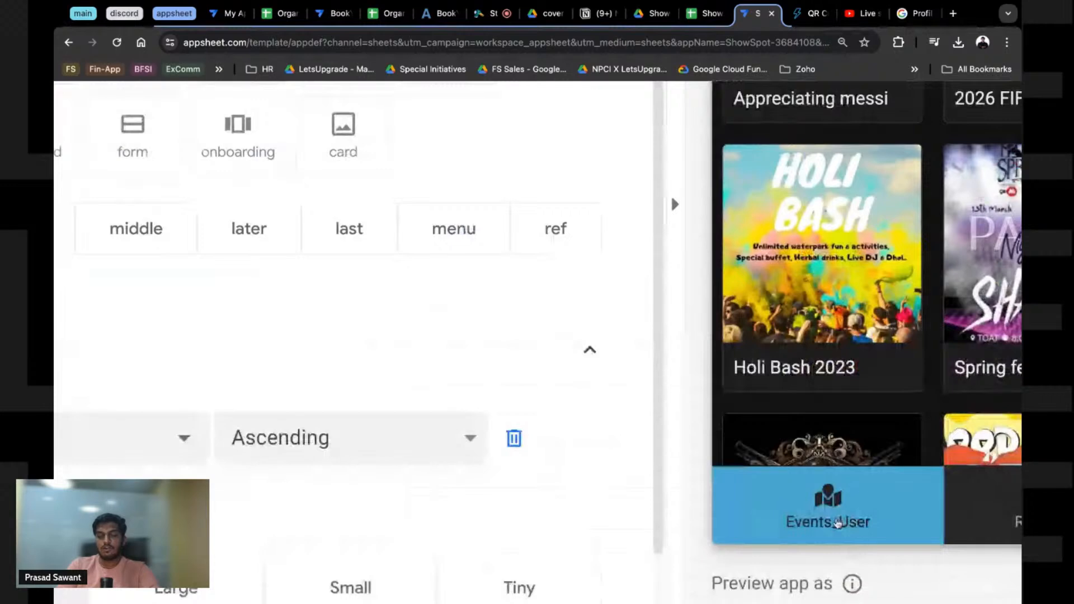
{"action": "scroll", "coordinate": [837, 524], "scroll_direction": "down", "scroll_amount": 3}
{"action": "scroll", "coordinate": [837, 523], "scroll_direction": "down", "scroll_amount": 3}
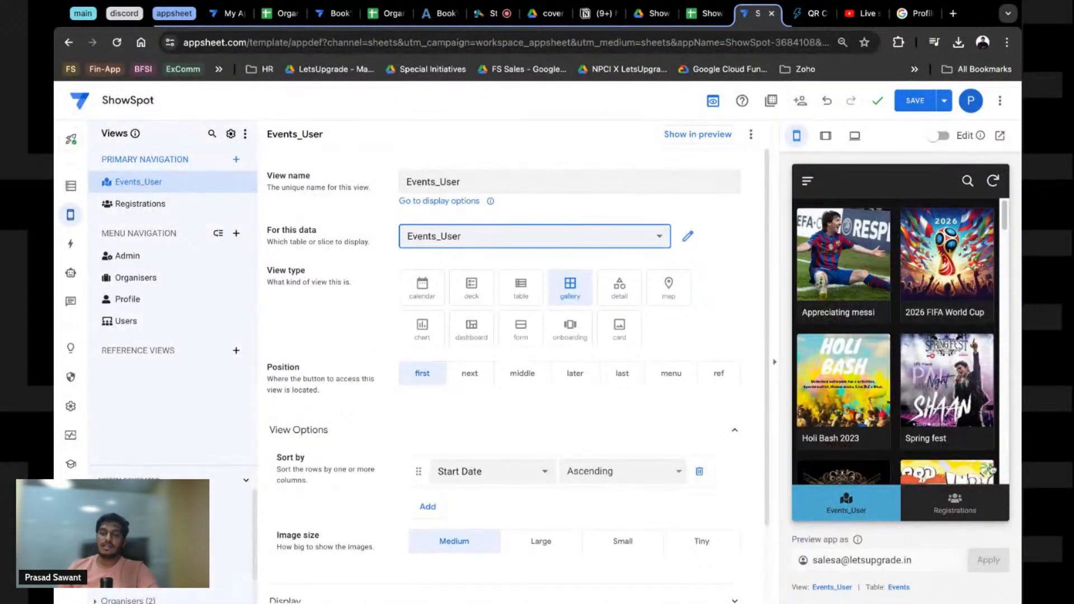
Step: Test the Events_User view in the preview by opening an event's details and returning
{"action": "left_click", "coordinate": [992, 476]}
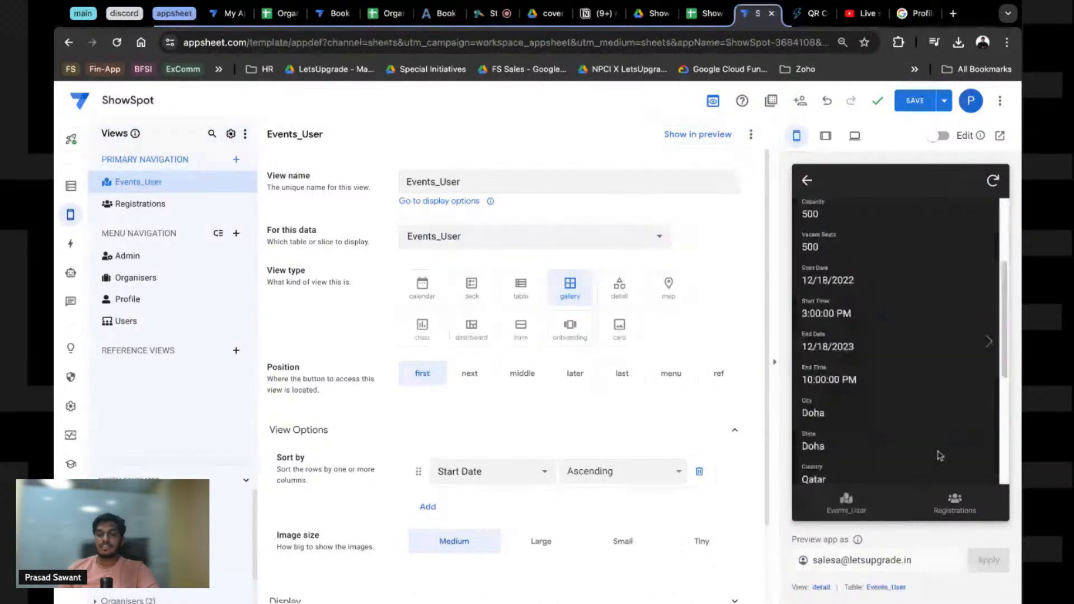
{"action": "scroll", "coordinate": [940, 456], "scroll_direction": "down", "scroll_amount": 3}
{"action": "scroll", "coordinate": [940, 456], "scroll_direction": "up", "scroll_amount": 5}
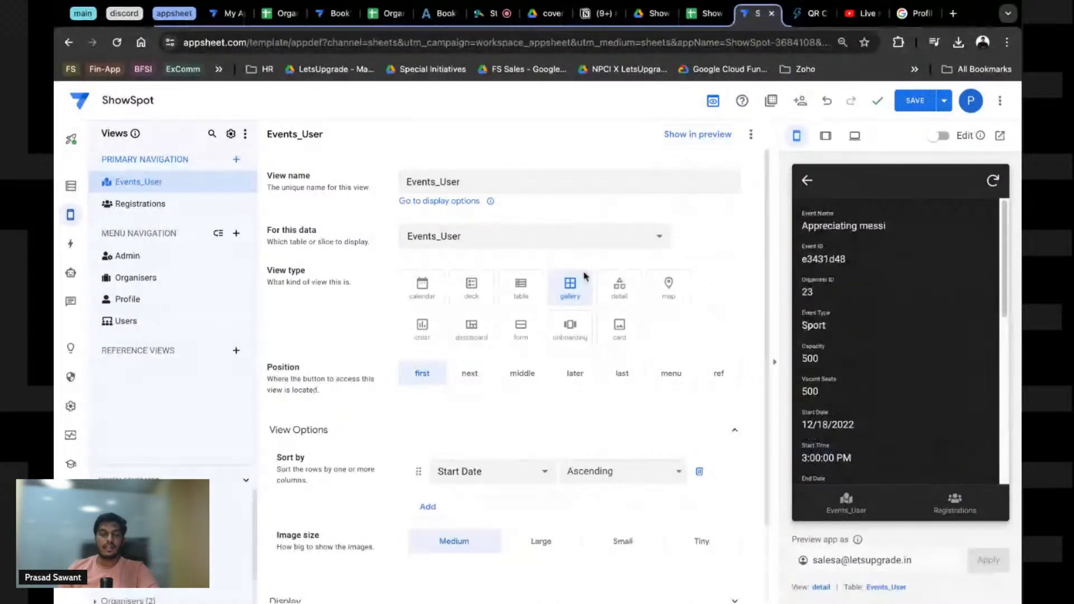
{"action": "left_click", "coordinate": [807, 179]}
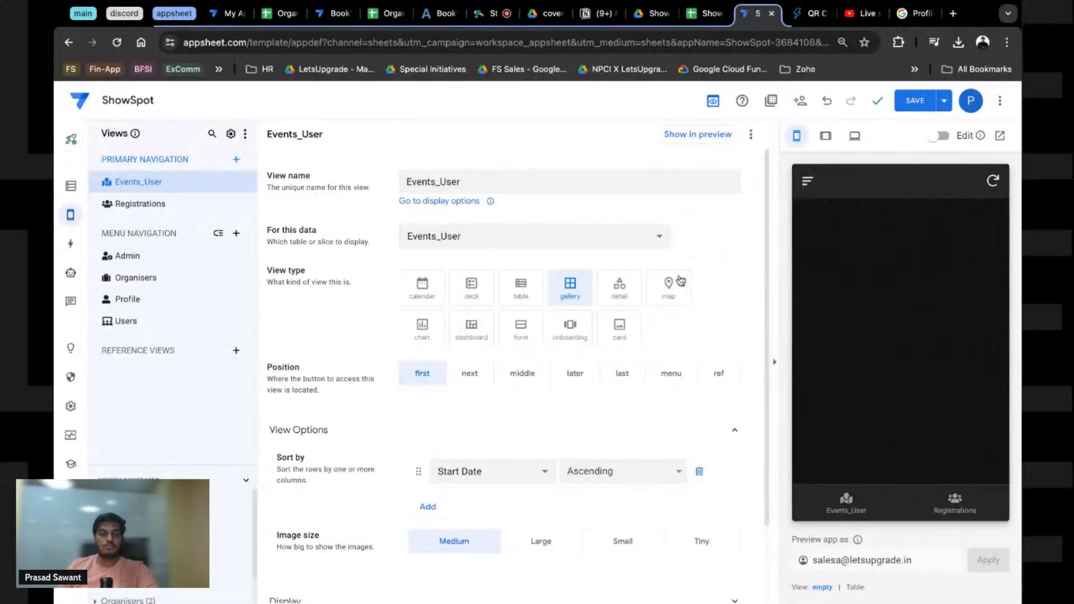
{"action": "left_click", "coordinate": [850, 496]}
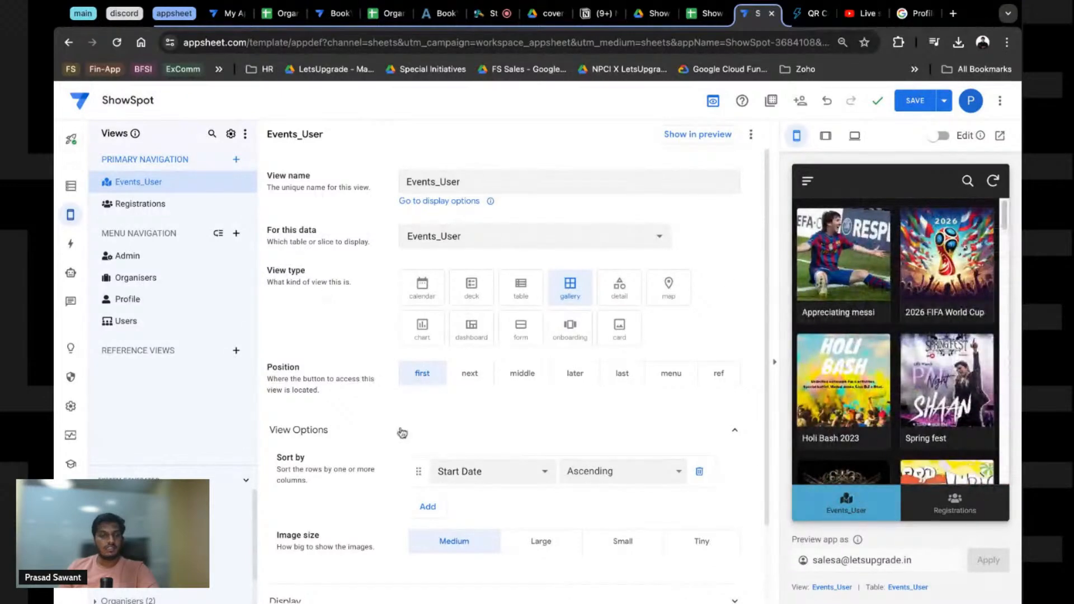
{"action": "scroll", "coordinate": [492, 425], "scroll_direction": "down", "scroll_amount": 3}
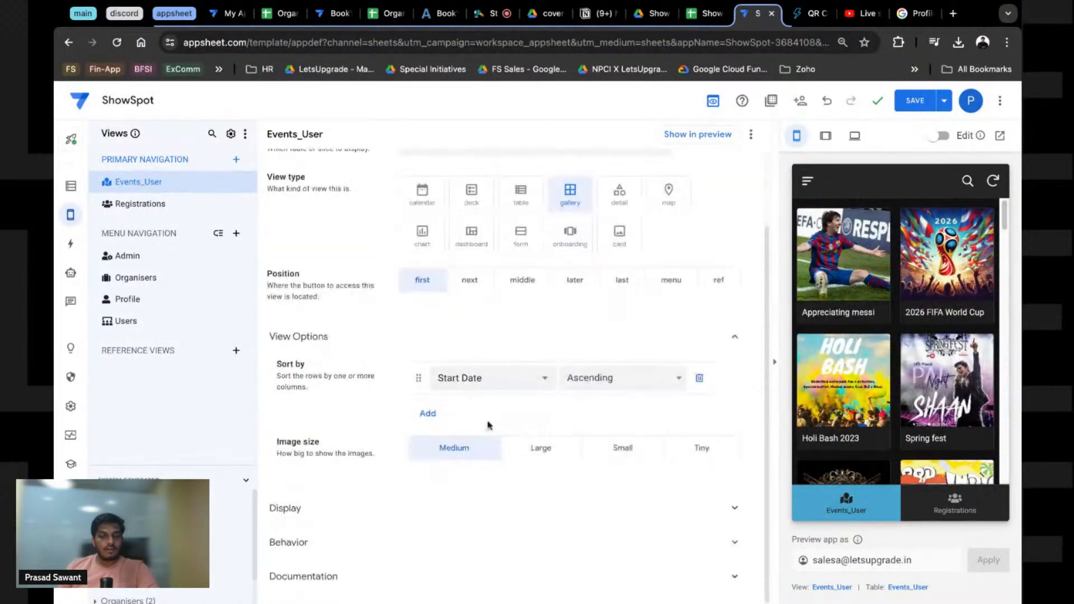
Step: Give the Events_User view the display name Events and open its Show if expression editor
{"action": "left_click", "coordinate": [366, 509]}
{"action": "scroll", "coordinate": [392, 476], "scroll_direction": "down", "scroll_amount": 5}
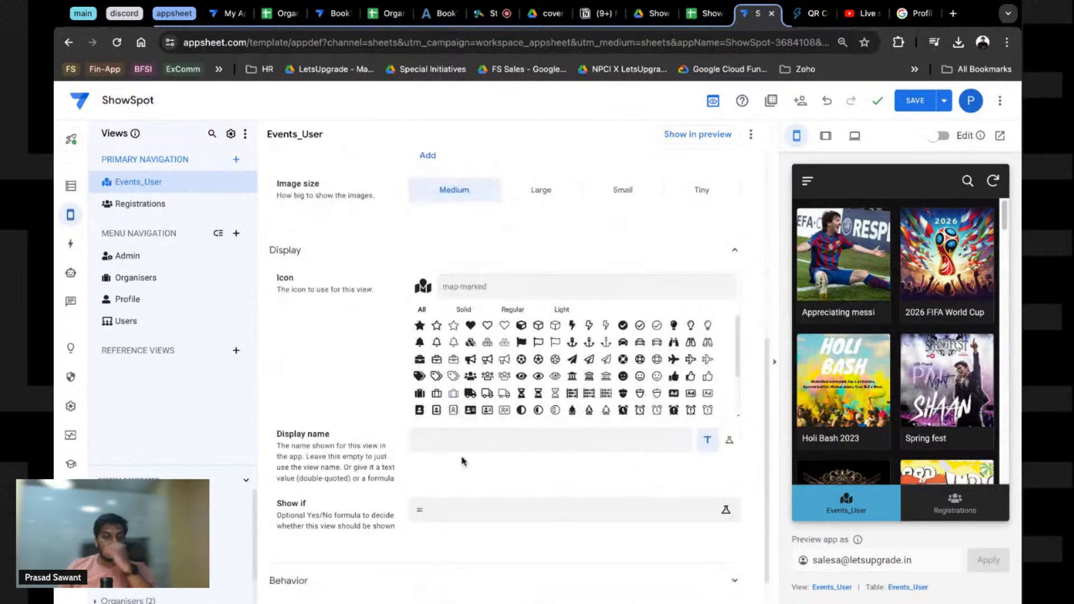
{"action": "left_click", "coordinate": [442, 445]}
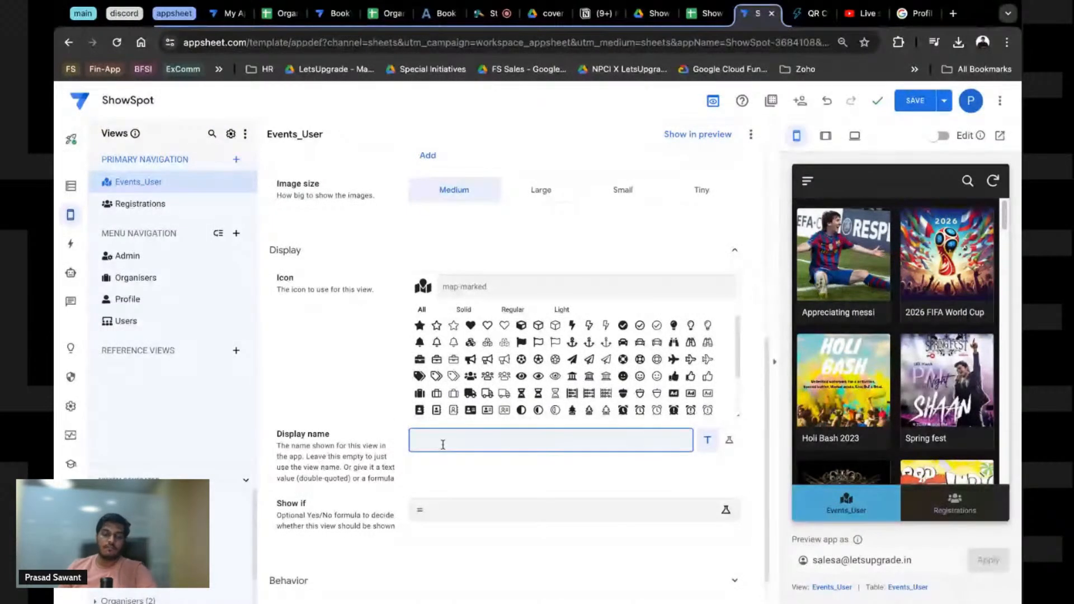
{"action": "type", "text": "Events"}
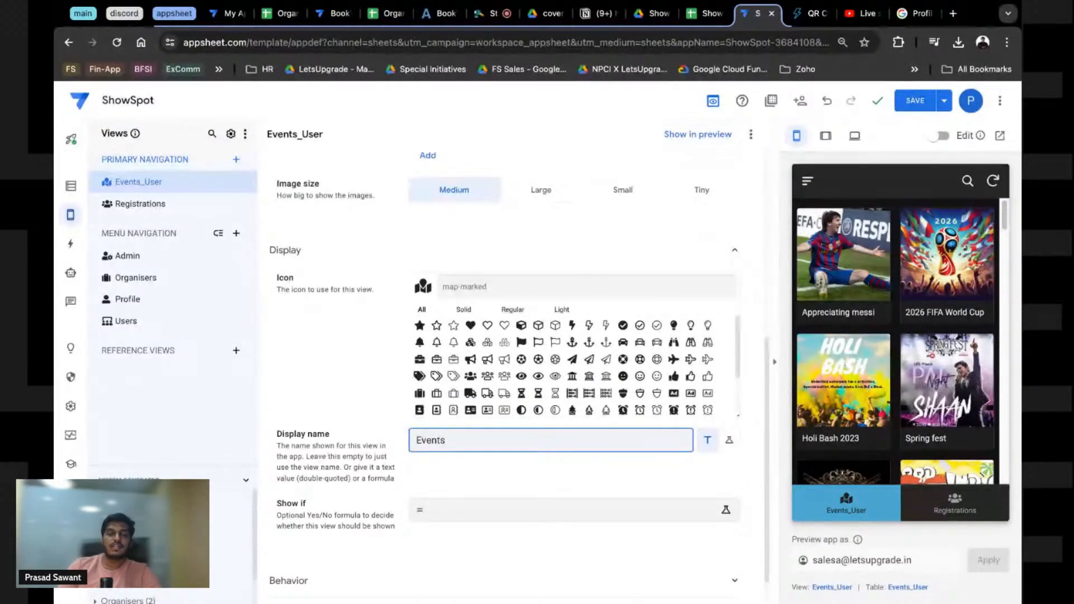
{"action": "left_click", "coordinate": [327, 398]}
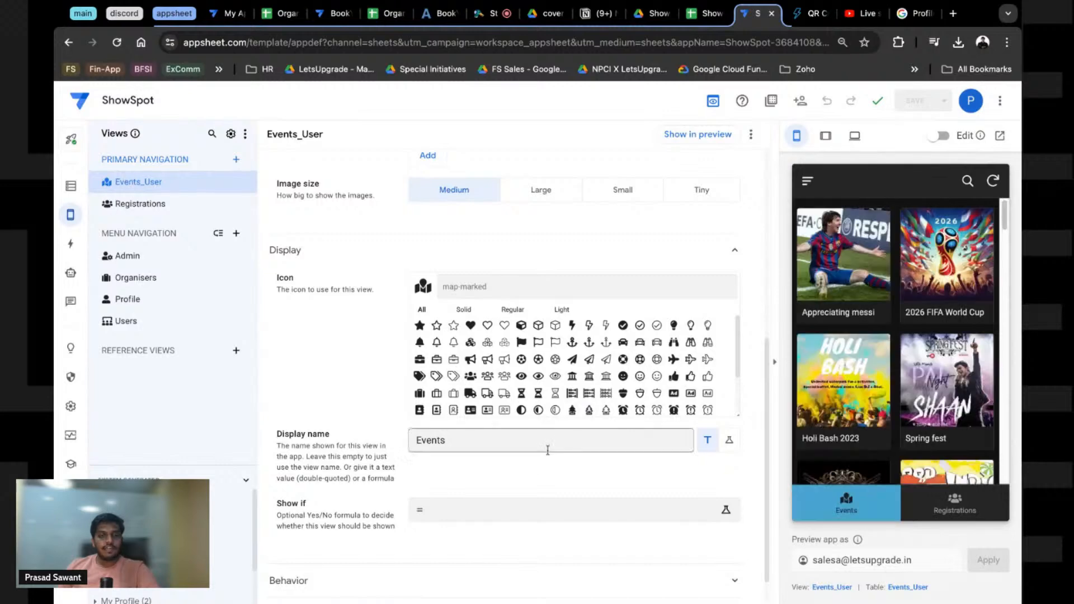
{"action": "scroll", "coordinate": [546, 449], "scroll_direction": "down", "scroll_amount": 1}
{"action": "left_click", "coordinate": [438, 472]}
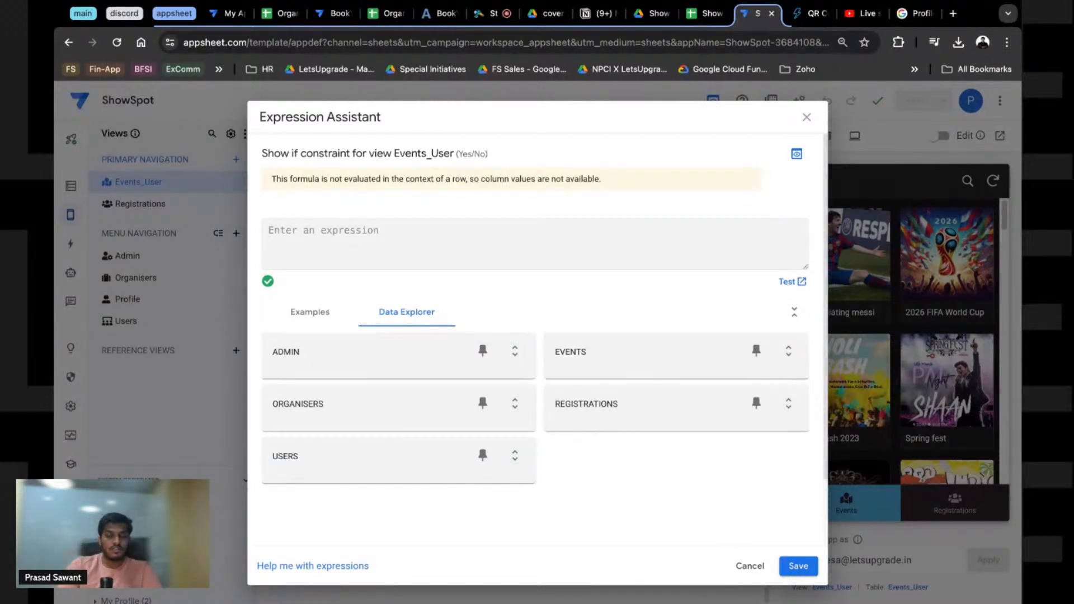
Step: Start entering the Show if formula IN(USEREMAIL(),Users[Email]) in the Expression Assistant
{"action": "type", "text": "U"}
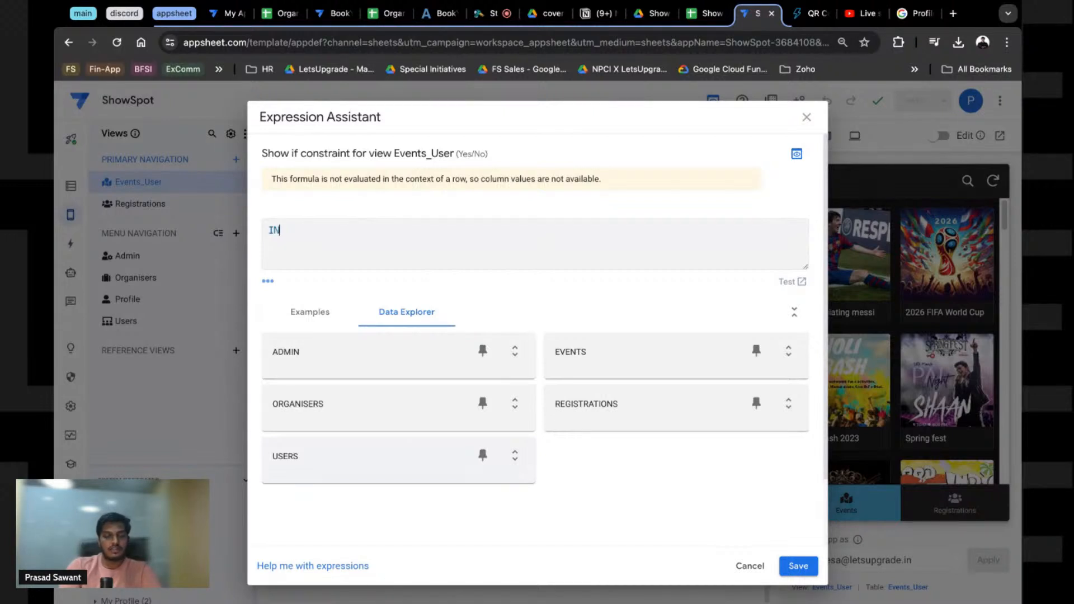
{"action": "type", "text": "N(USEREMAIL(),"}
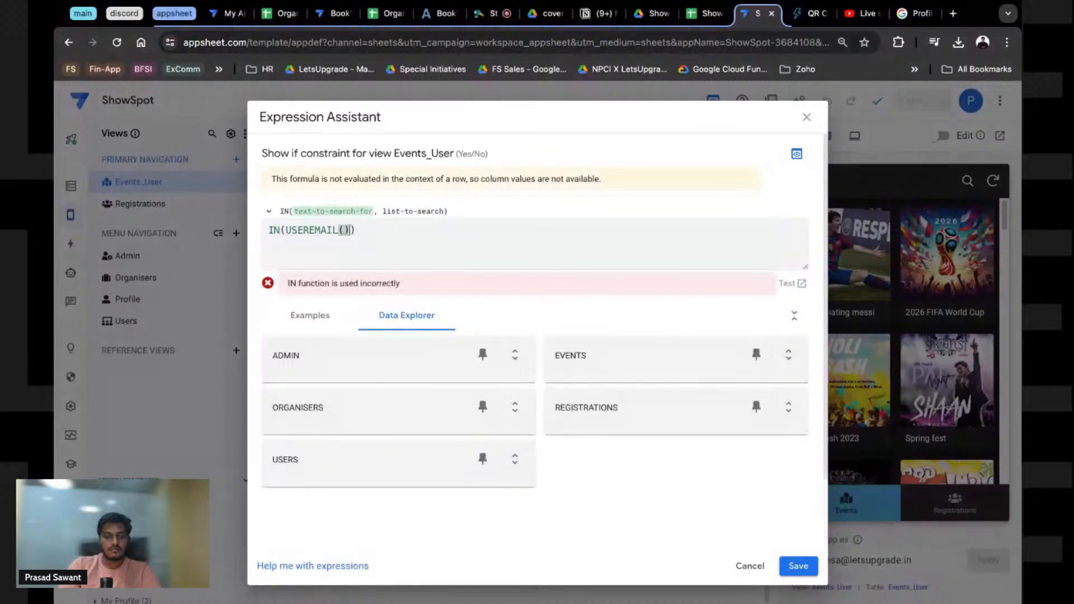
{"action": "type", "text": "User"}
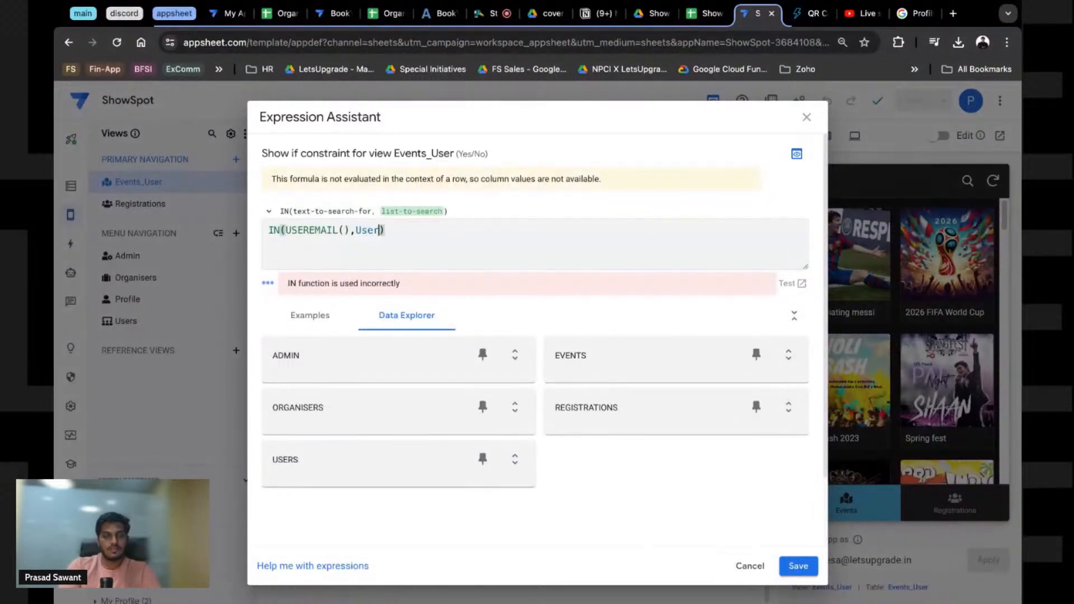
{"action": "type", "text": "s[Email"}
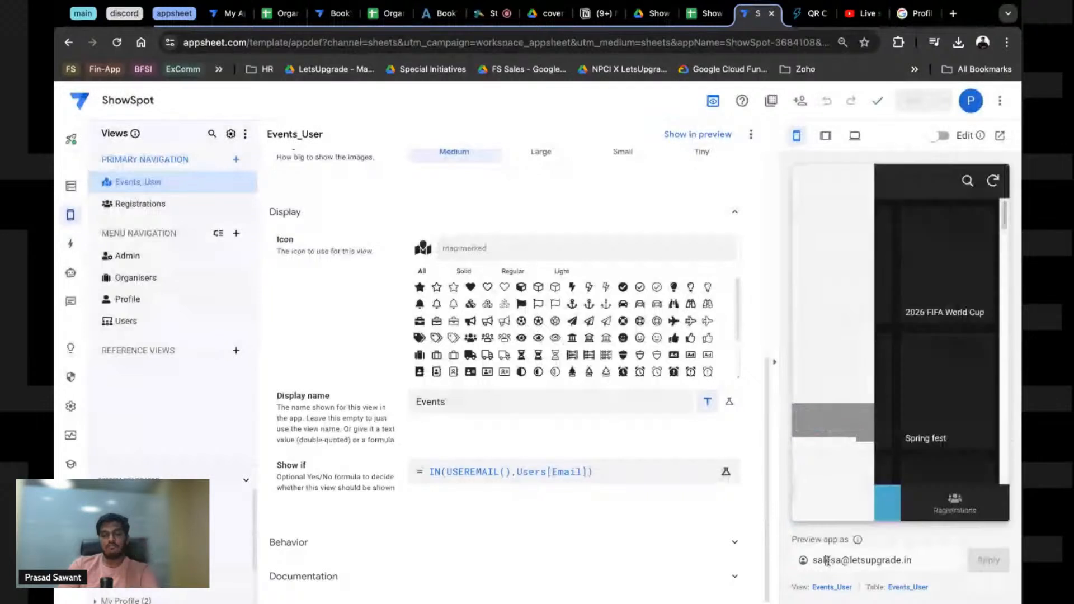
Step: Change the preview user's e-mail to another account, correcting a typo
{"action": "double_click", "coordinate": [828, 561]}
{"action": "type", "text": "pradad"}
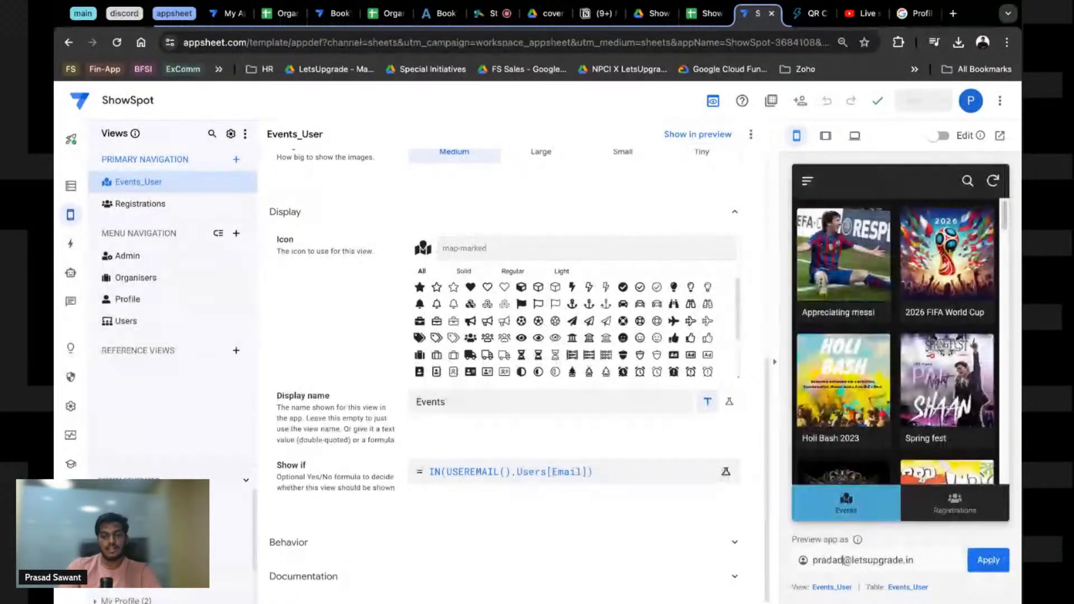
{"action": "key", "text": "BackSpace"}
{"action": "key", "text": "BackSpace"}
{"action": "key", "text": "BackSpace"}
{"action": "type", "text": "s"}
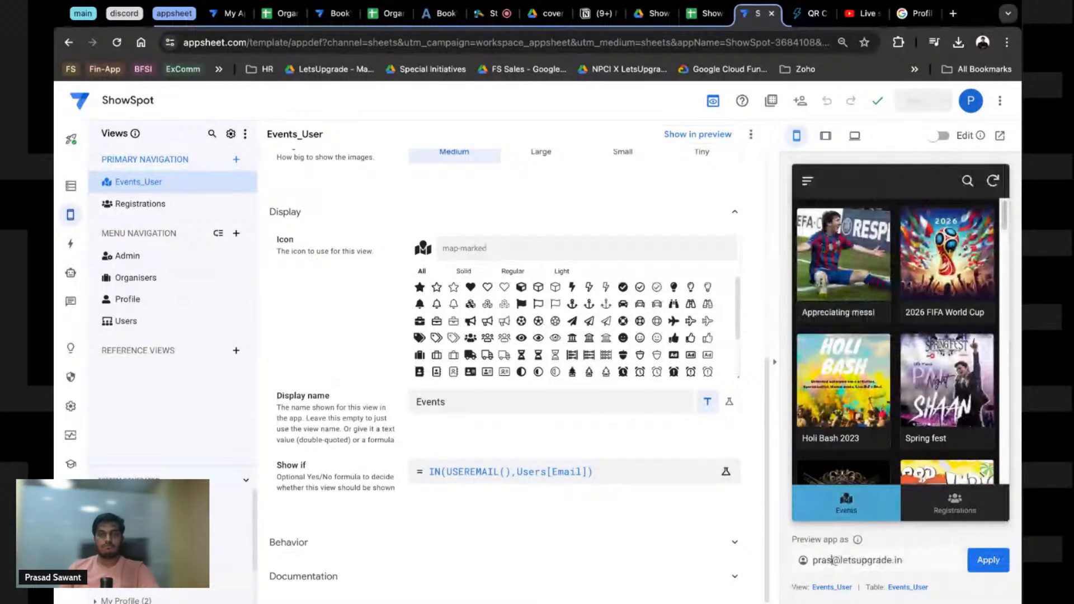
{"action": "type", "text": "ad"}
{"action": "key", "text": "Return"}
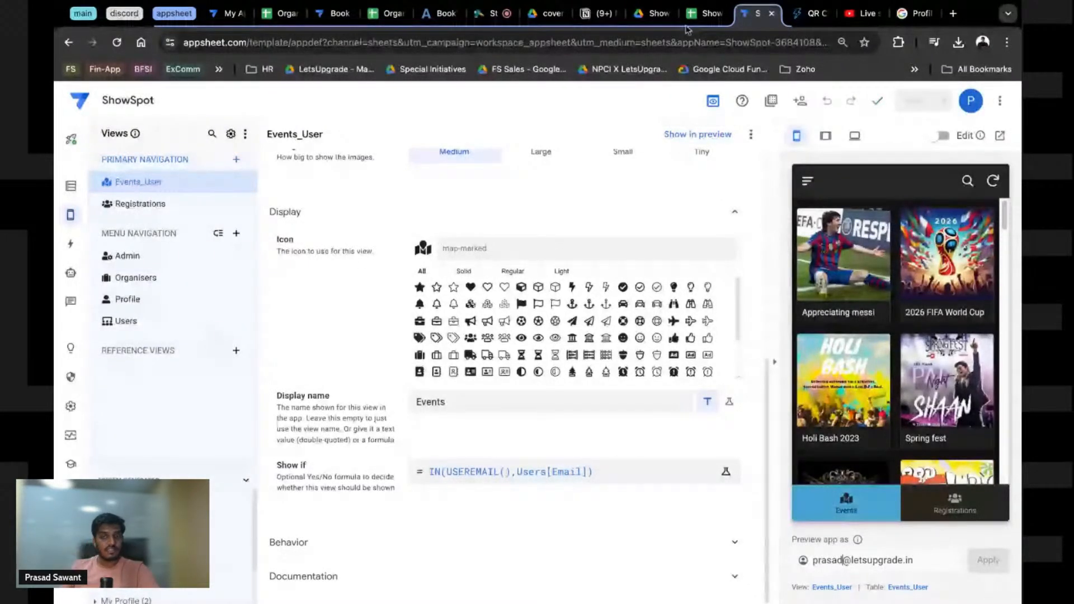
Step: Append a character to the second user's e-mail in cell C3 of the Users sheet, then return to AppSheet
{"action": "left_click", "coordinate": [702, 13]}
{"action": "left_click", "coordinate": [230, 238]}
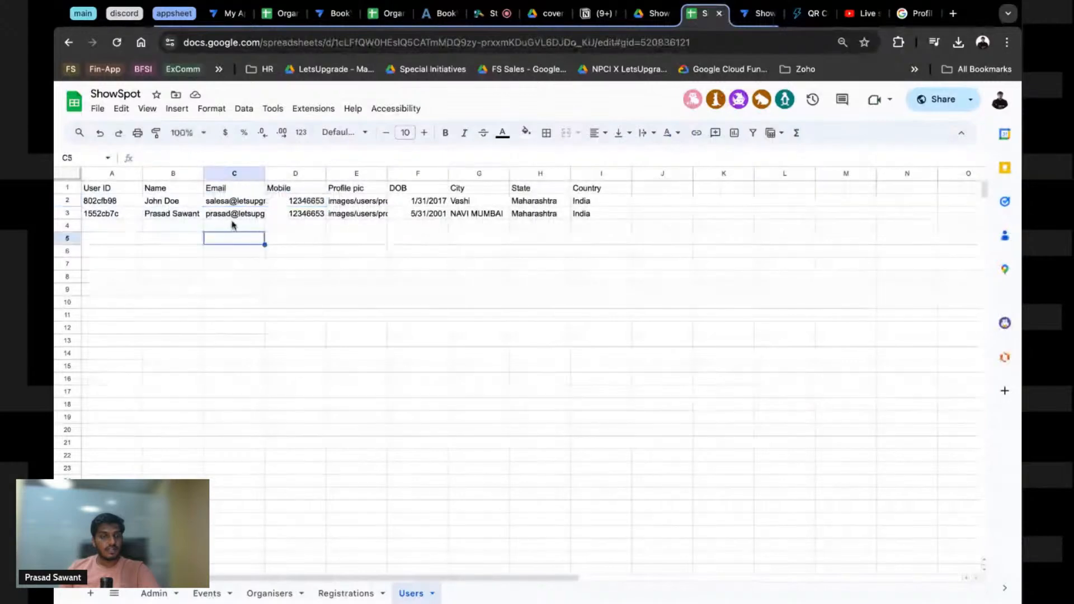
{"action": "double_click", "coordinate": [226, 215]}
{"action": "type", "text": "s"}
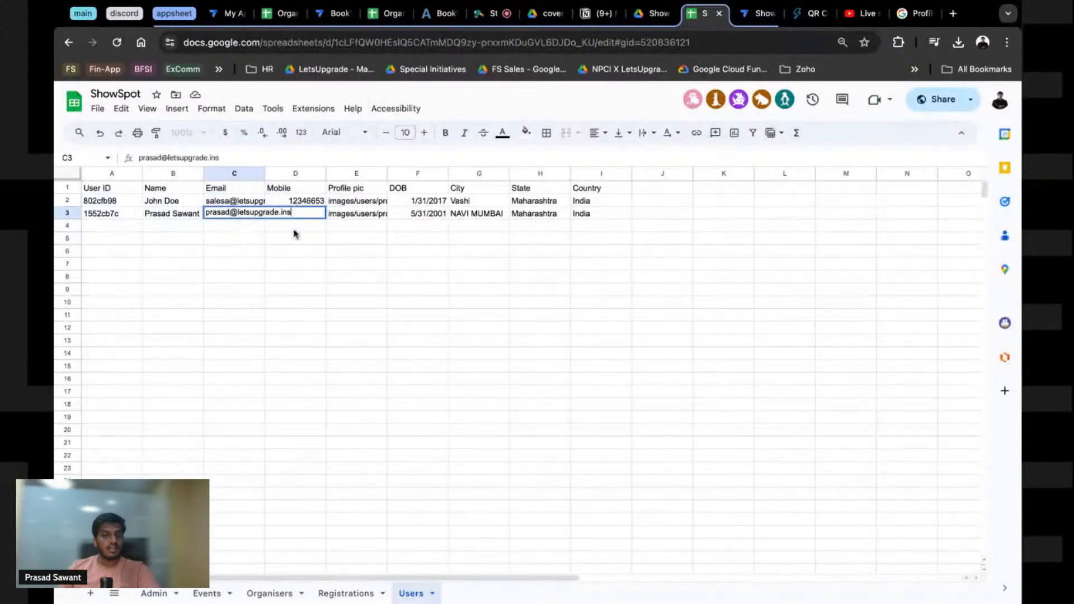
{"action": "left_click", "coordinate": [314, 267]}
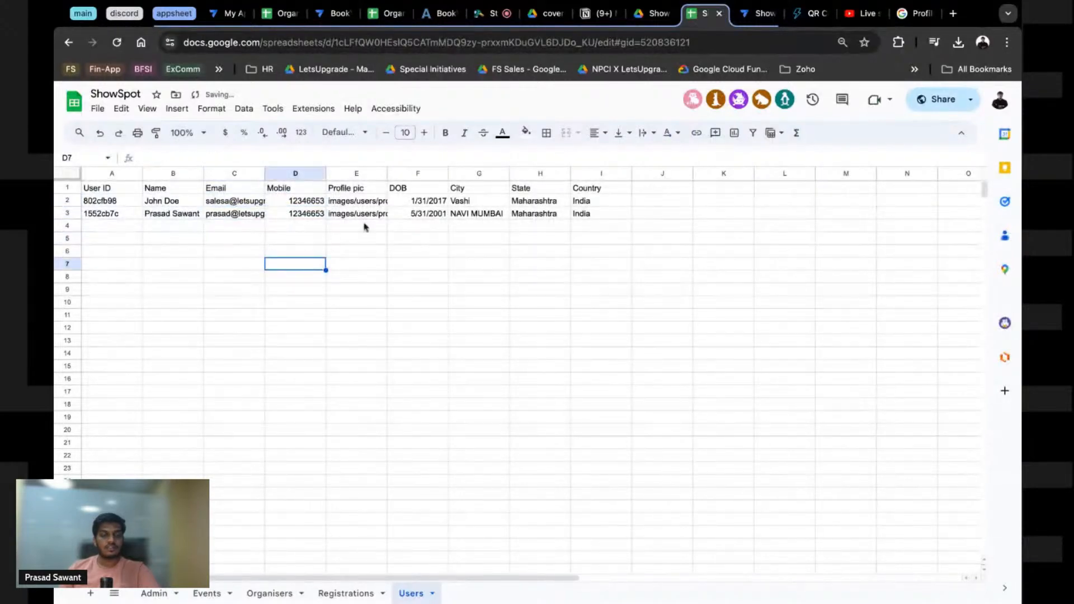
{"action": "left_click", "coordinate": [755, 14]}
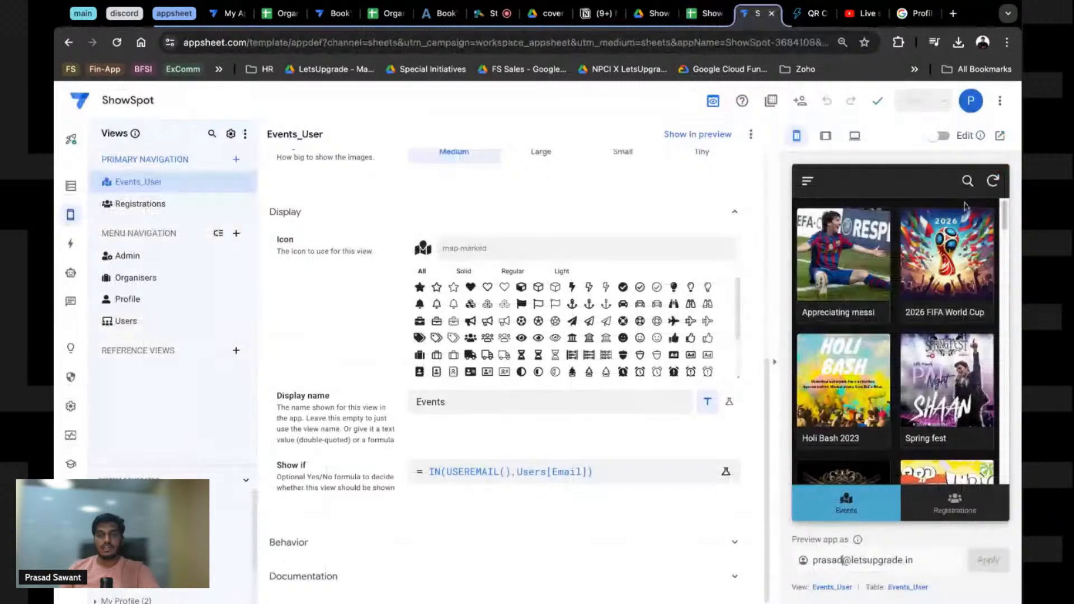
Step: Resync the app preview twice, glance at the Users sheet and Drive folder, then return to AppSheet
{"action": "left_click", "coordinate": [994, 182]}
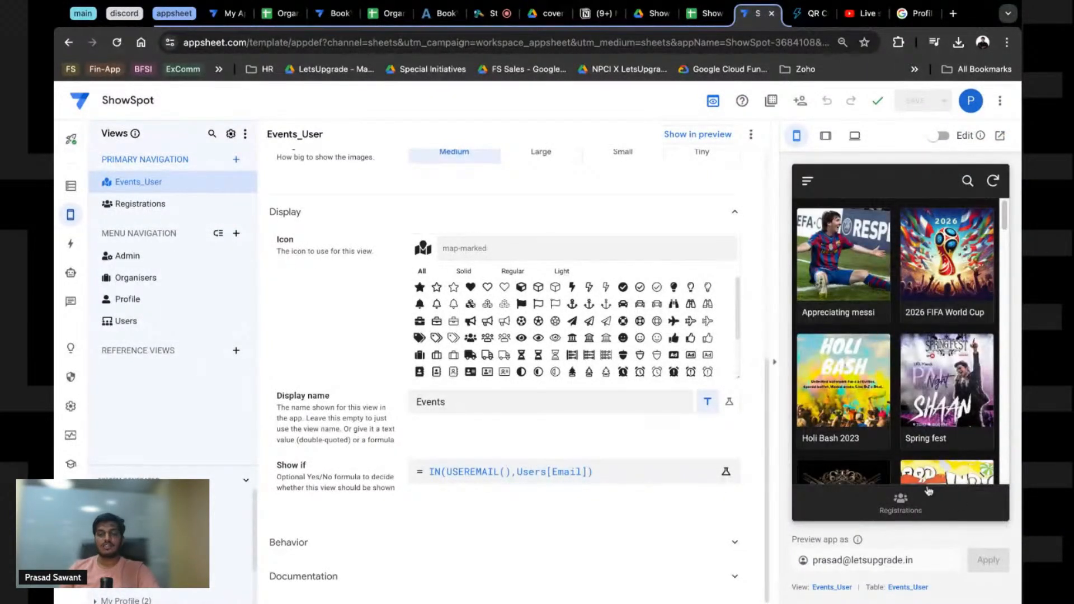
{"action": "left_click", "coordinate": [993, 182]}
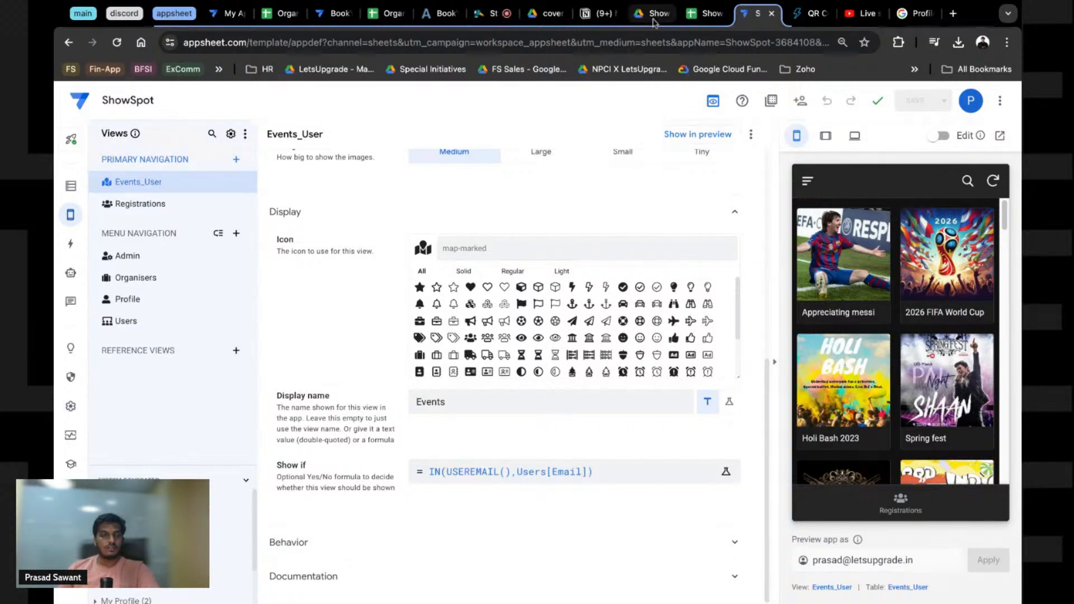
{"action": "left_click", "coordinate": [703, 13]}
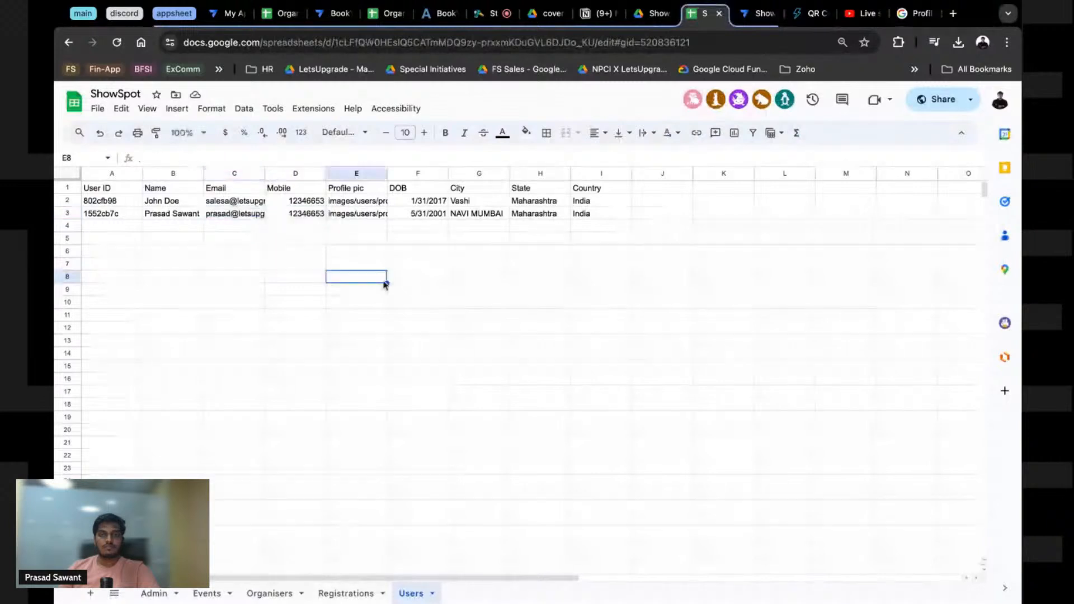
{"action": "left_click", "coordinate": [652, 13]}
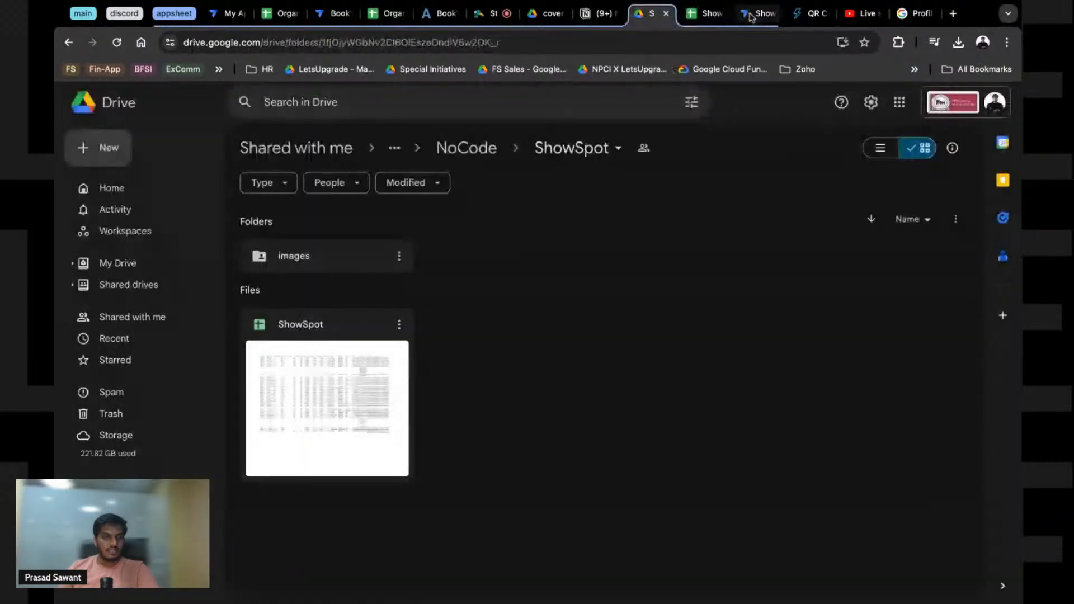
{"action": "left_click", "coordinate": [751, 14]}
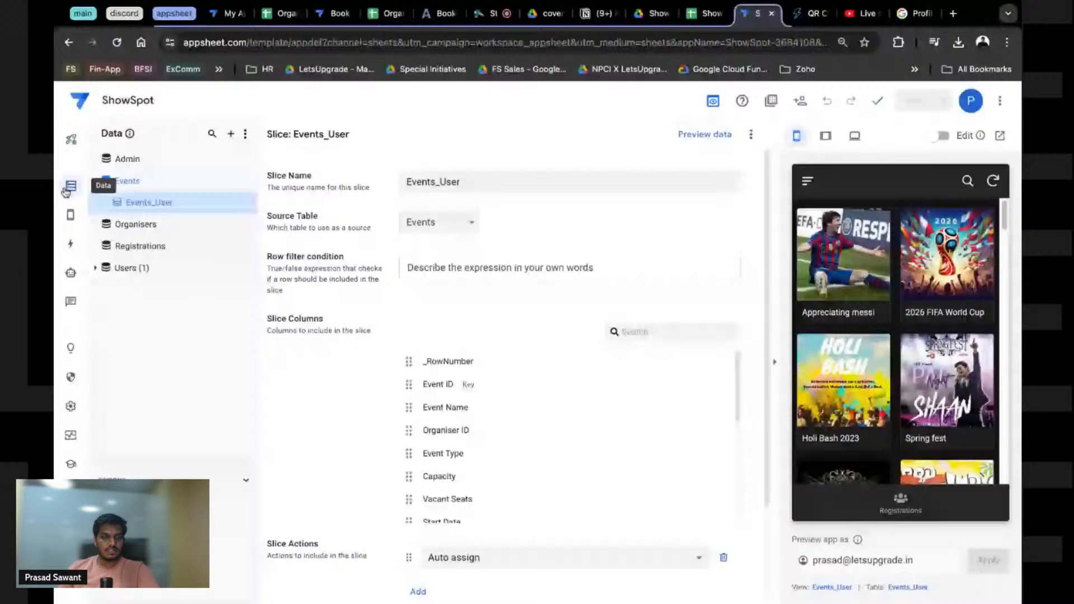
Step: Show the Events table's 18 column definitions in the Data section
{"action": "scroll", "coordinate": [335, 399], "scroll_direction": "down", "scroll_amount": 2}
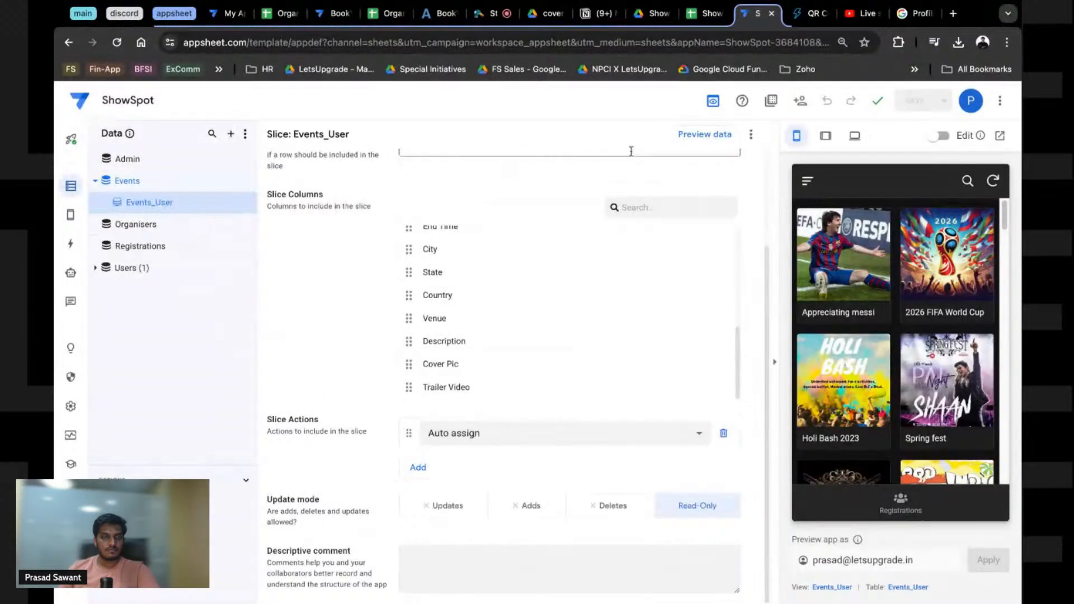
{"action": "left_click", "coordinate": [160, 183]}
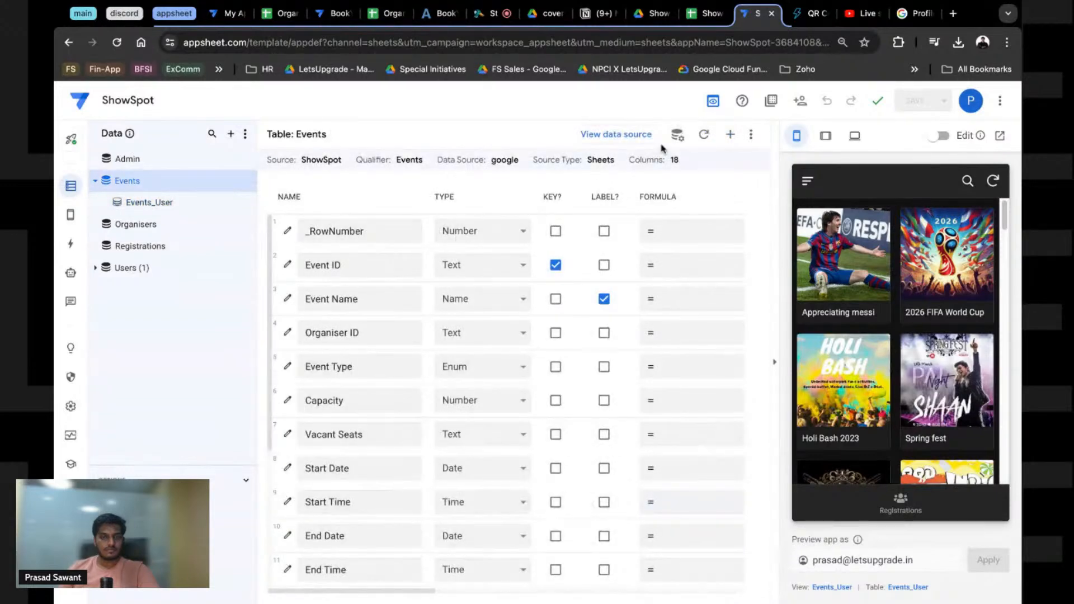
Step: Open the Events table's 'Are updates allowed?' formula in the expanded Expression Assistant
{"action": "left_click", "coordinate": [677, 135]}
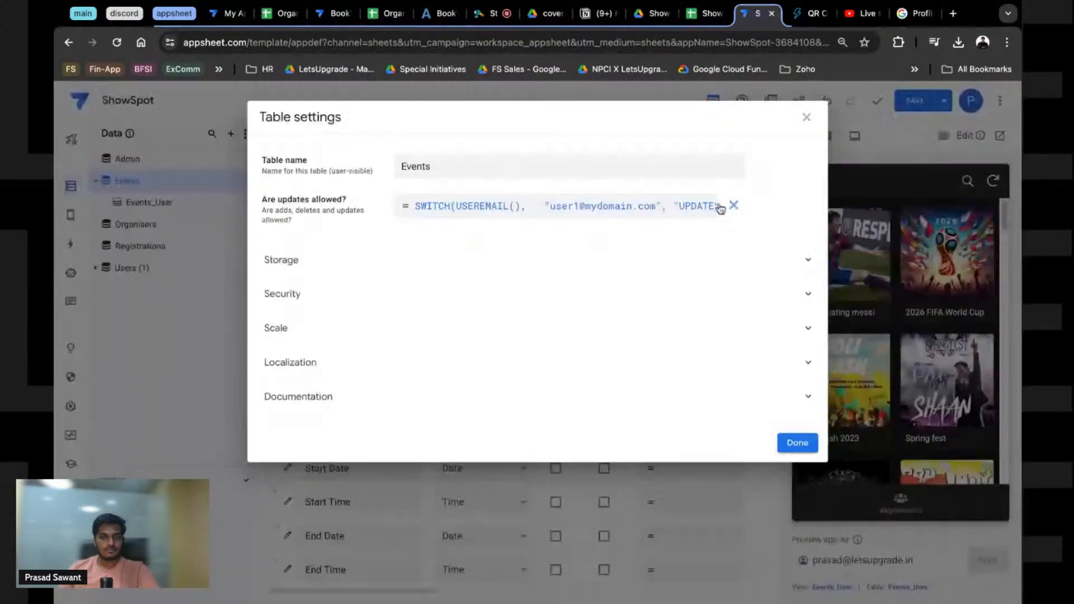
{"action": "left_click", "coordinate": [719, 207]}
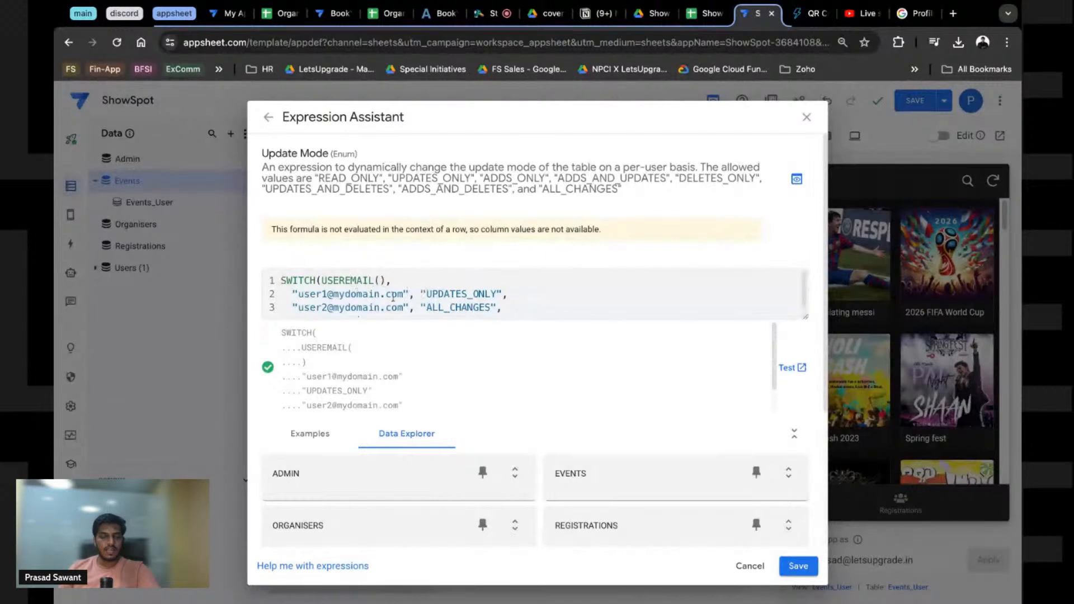
{"action": "left_click", "coordinate": [333, 297]}
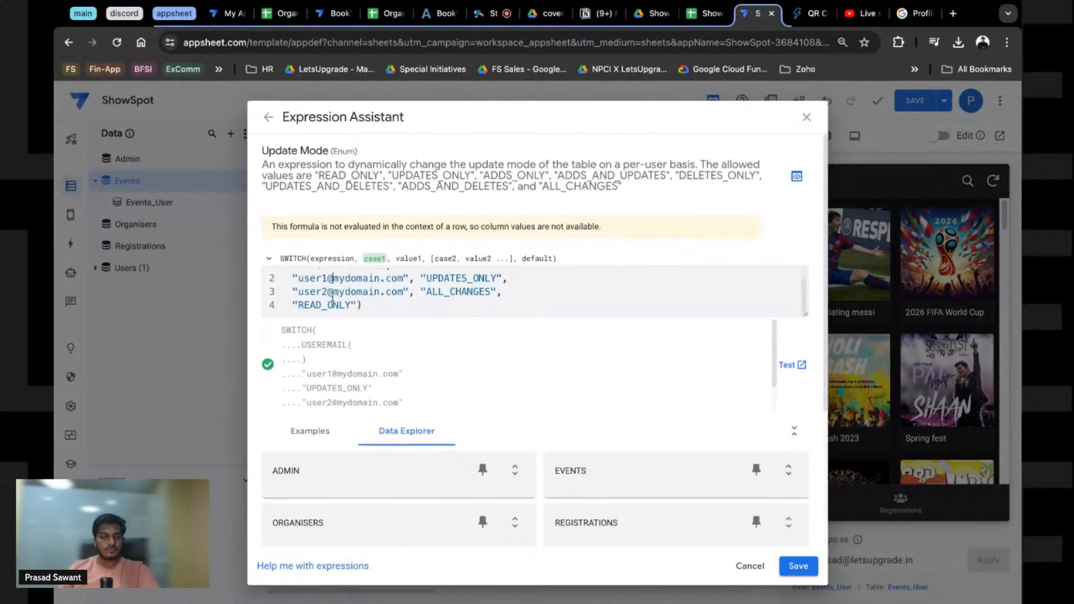
{"action": "scroll", "coordinate": [333, 297], "scroll_direction": "up", "scroll_amount": 1}
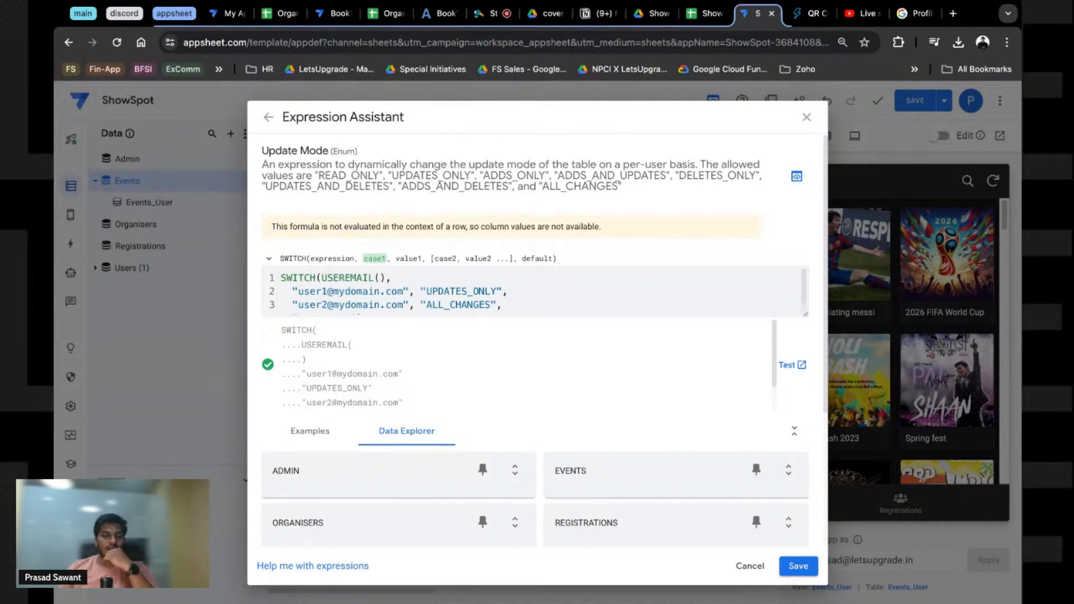
{"action": "left_click", "coordinate": [804, 315]}
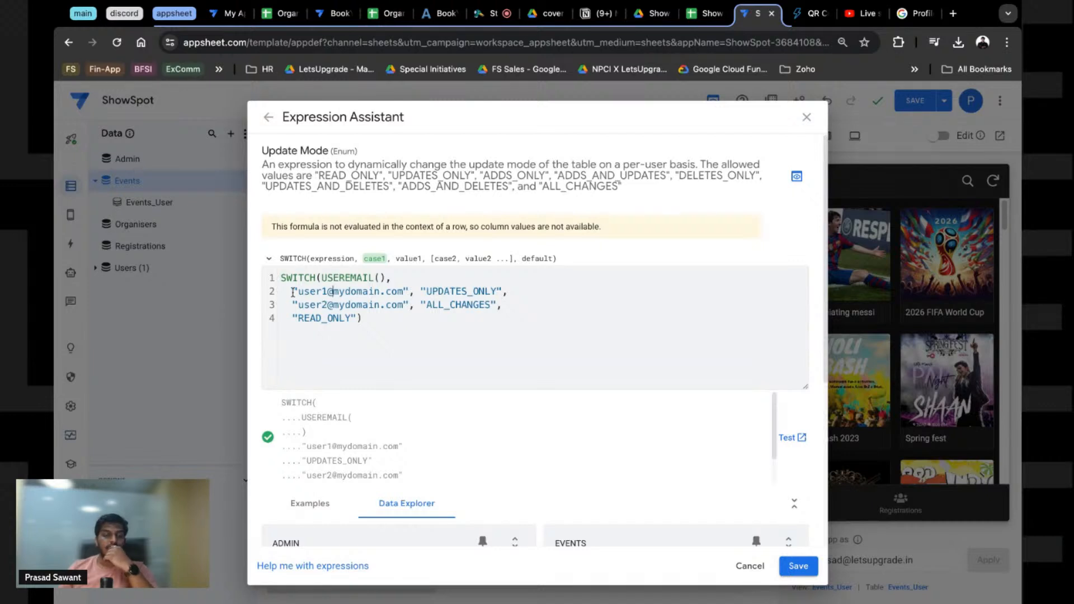
Step: Select and copy the entire SWITCH(USEREMAIL()…) update-mode formula
{"action": "key", "text": "alt+shift+Right"}
{"action": "key", "text": "alt+shift+Right"}
{"action": "key", "text": "alt+shift+Right"}
{"action": "key", "text": "alt+shift+Right"}
{"action": "key", "text": "alt+shift+Right"}
{"action": "key", "text": "alt+shift+Right"}
{"action": "key", "text": "alt+shift+Right"}
{"action": "key", "text": "alt+shift+Right"}
{"action": "key", "text": "shift+Left"}
{"action": "key", "text": "shift+Left"}
{"action": "key", "text": "shift+Left"}
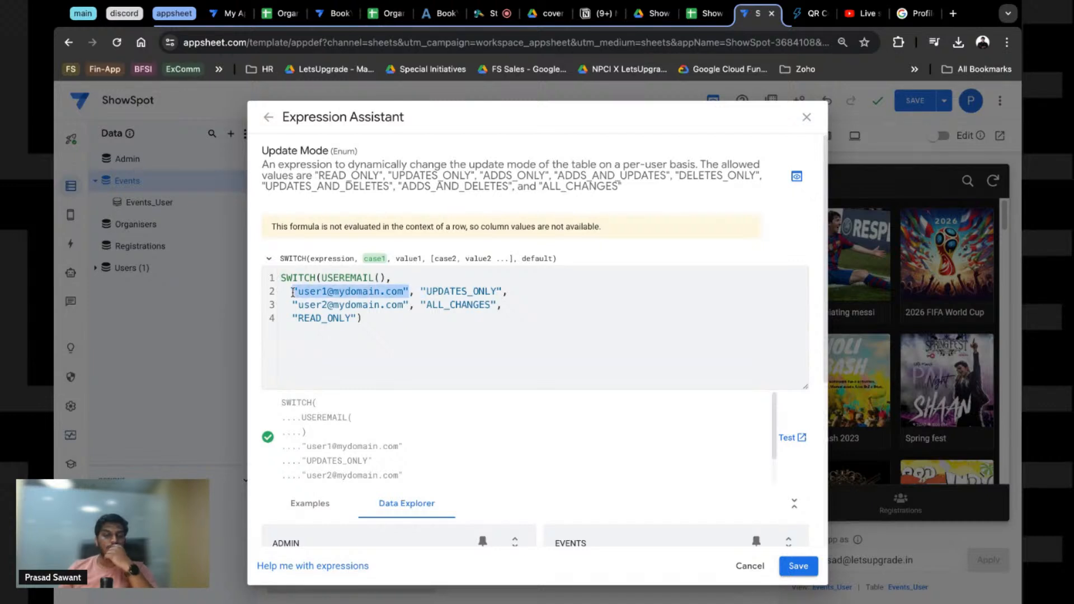
{"action": "double_click", "coordinate": [338, 280]}
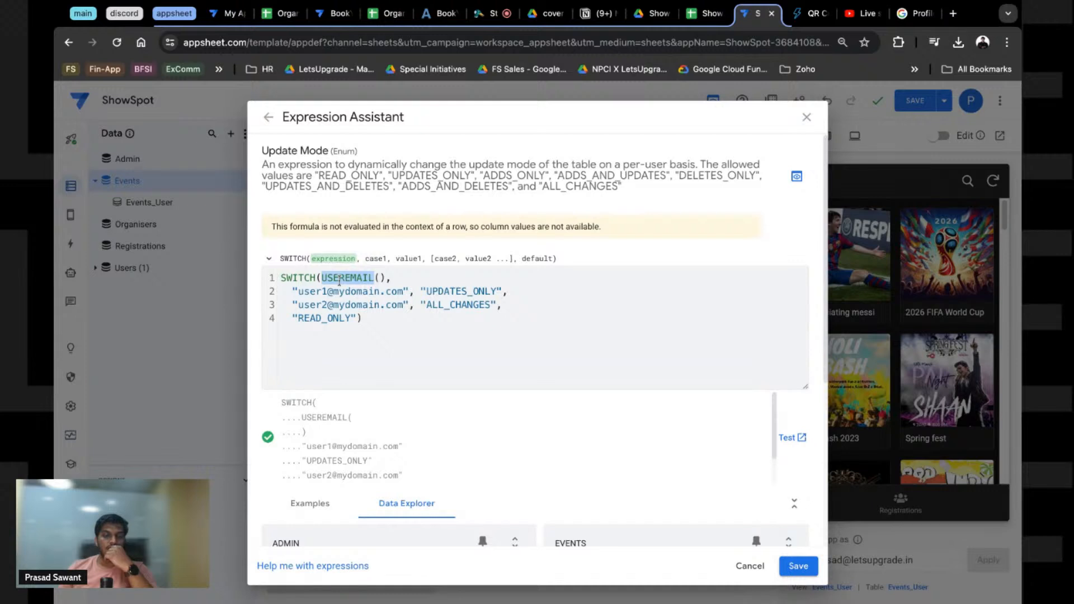
{"action": "left_click", "coordinate": [375, 258]}
{"action": "left_click", "coordinate": [306, 378]}
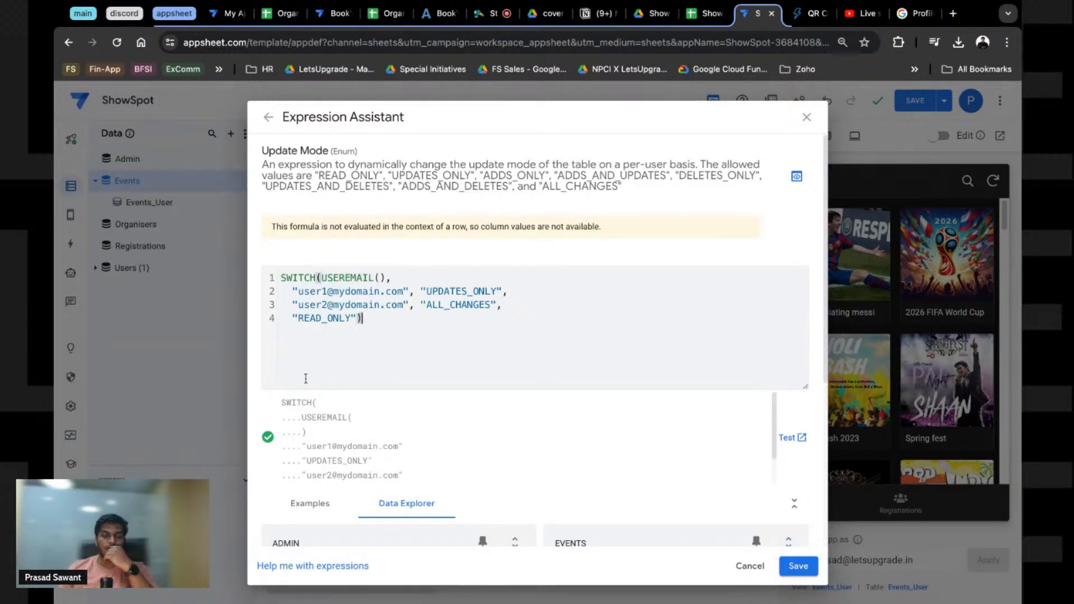
{"action": "key", "text": "ctrl+a"}
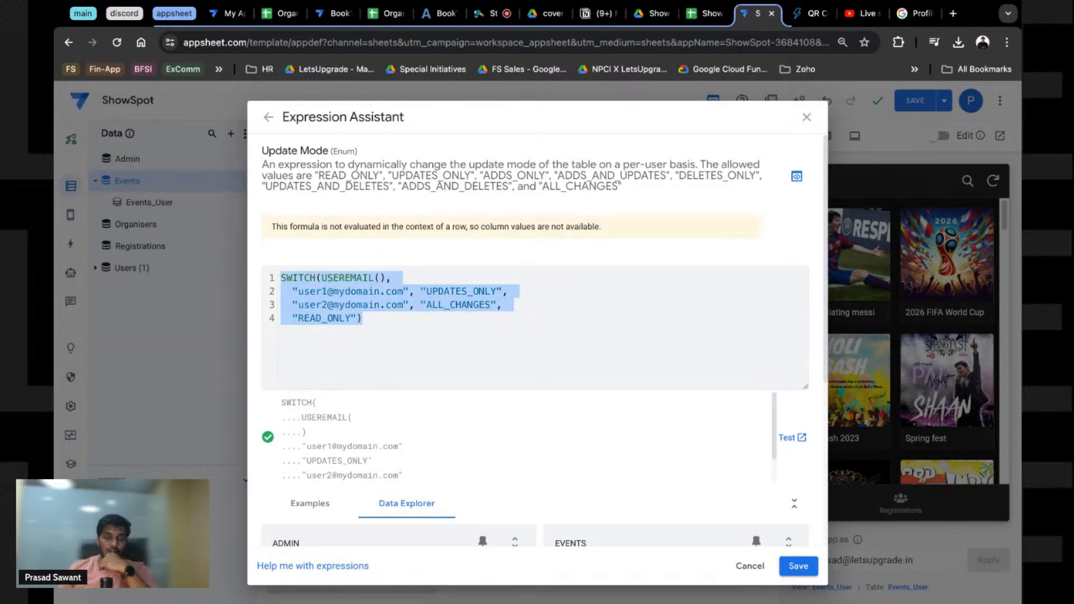
{"action": "left_click", "coordinate": [374, 344]}
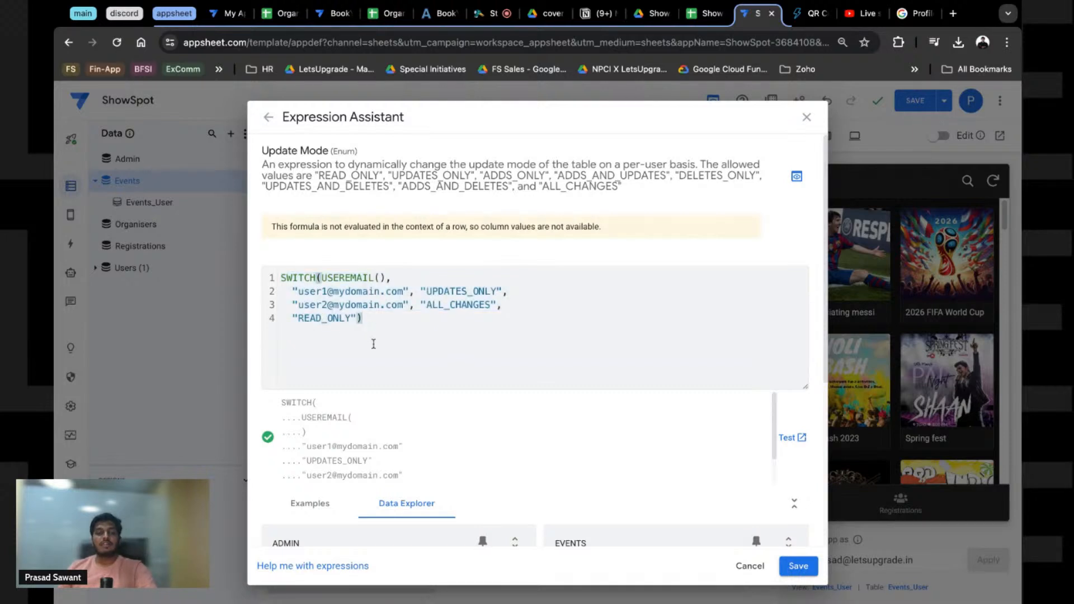
{"action": "key", "text": "ctrl+a"}
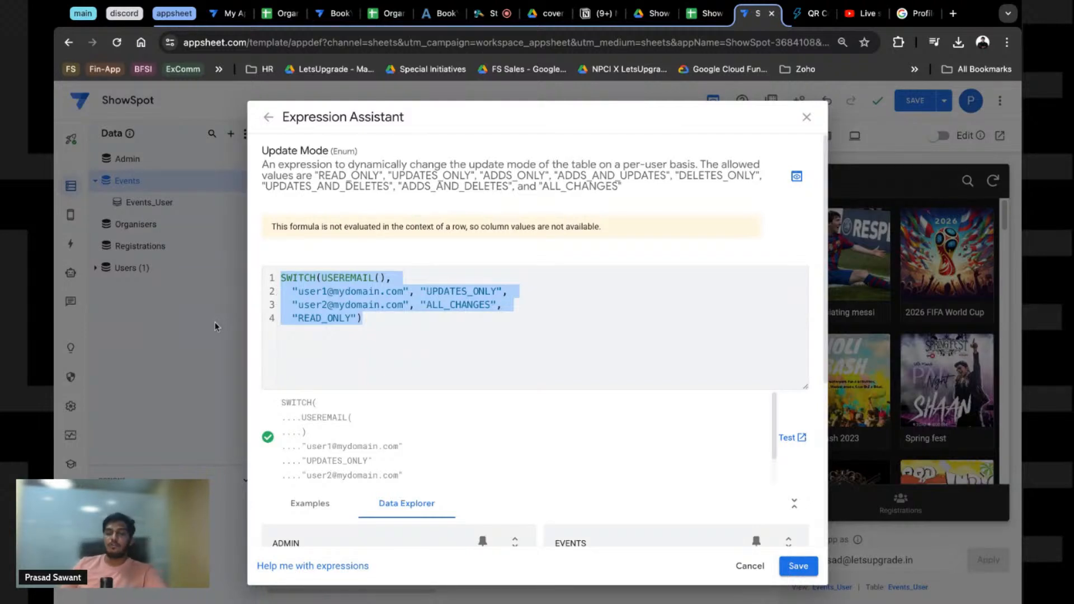
{"action": "left_click", "coordinate": [300, 335]}
{"action": "key", "text": "shift+super+Left"}
{"action": "key", "text": "shift+super+Up"}
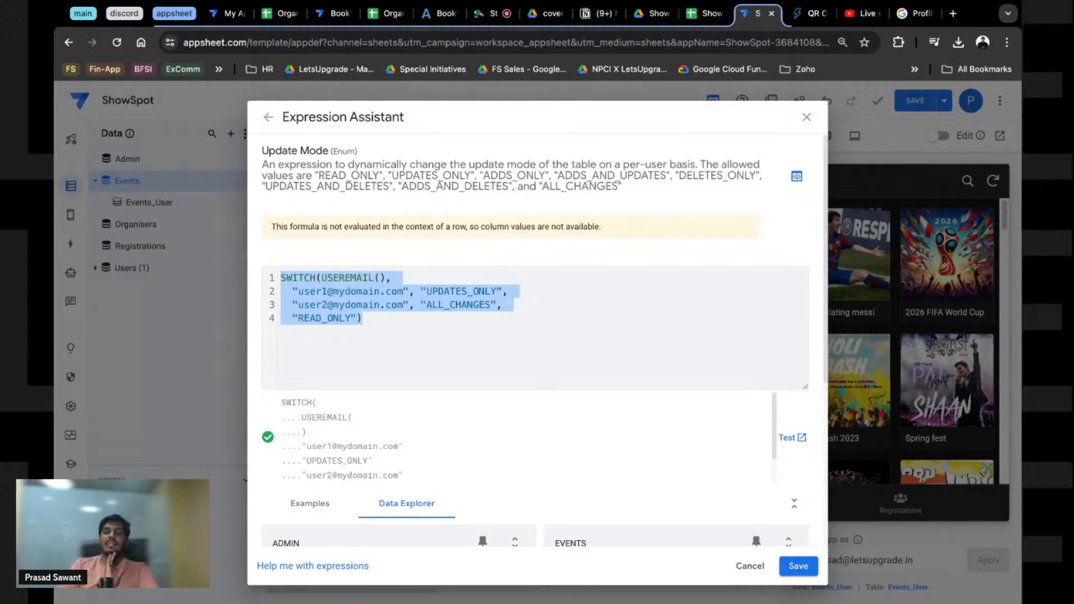
{"action": "left_click", "coordinate": [386, 335]}
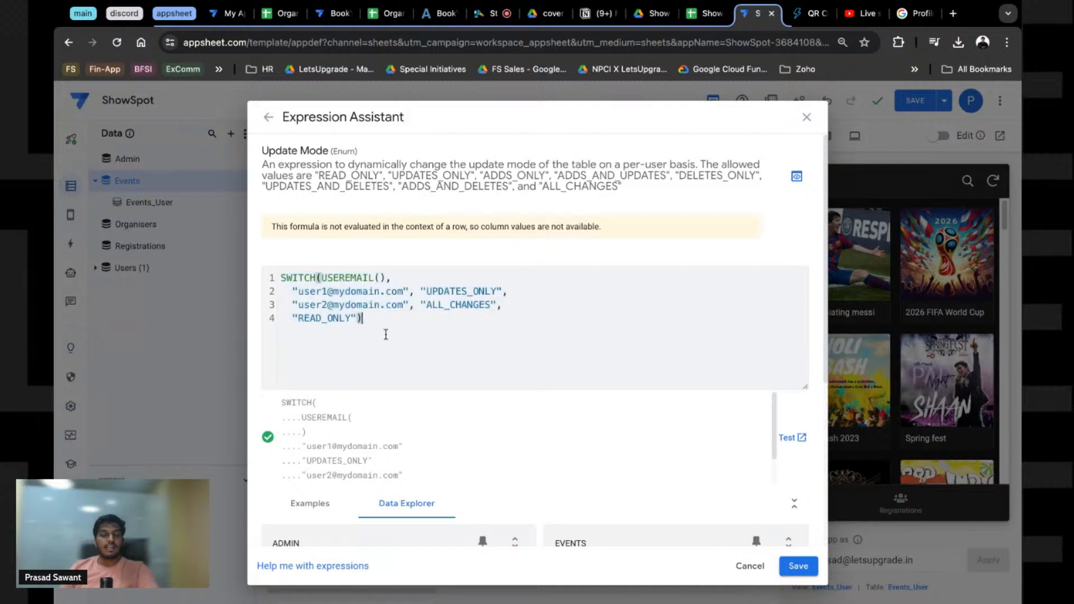
{"action": "key", "text": "ctrl+a"}
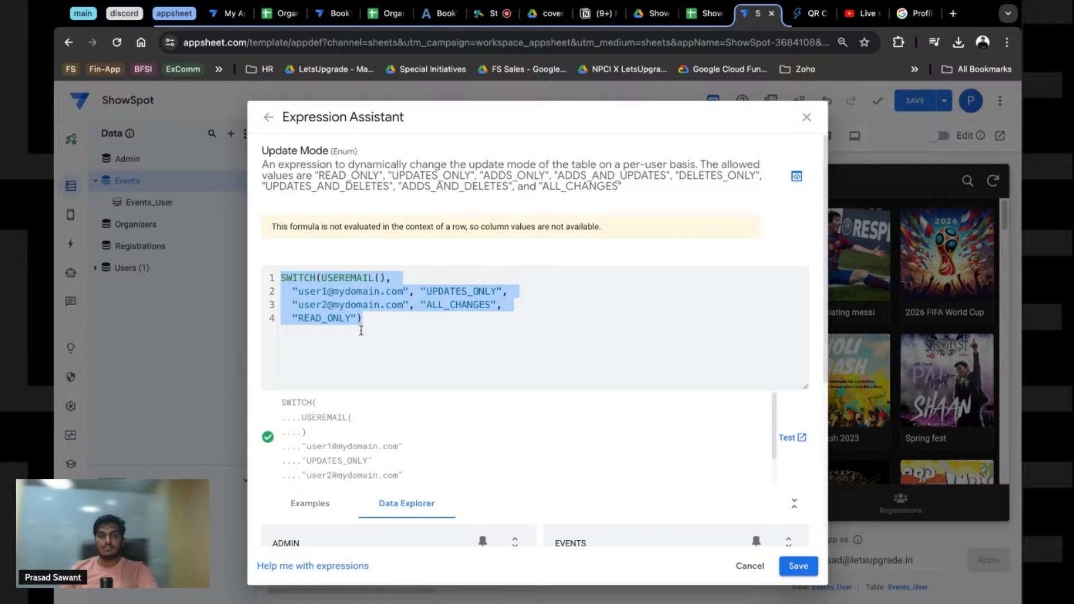
{"action": "left_click", "coordinate": [358, 319]}
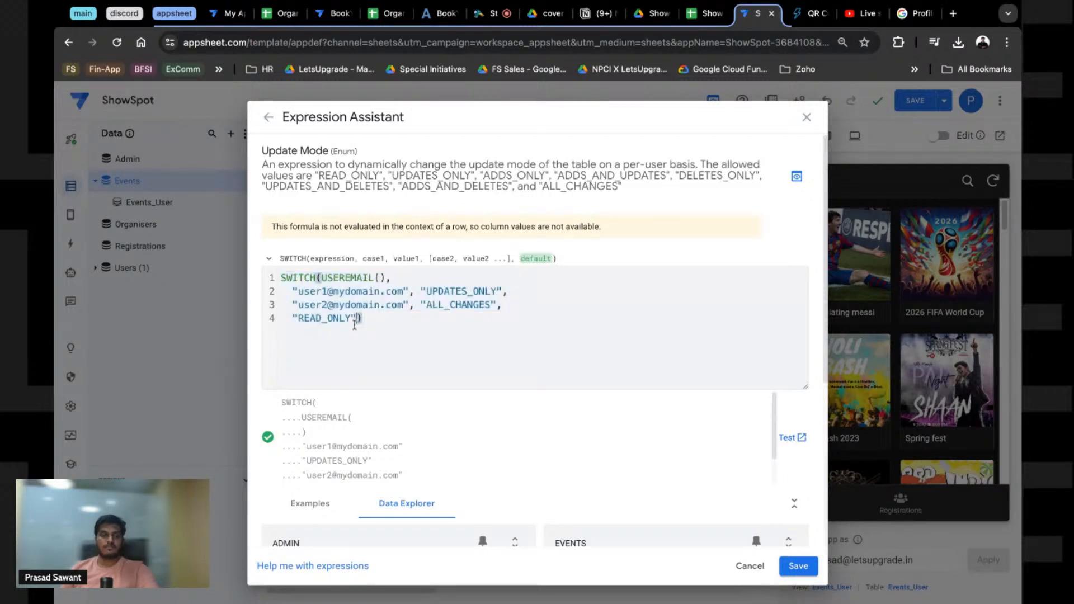
{"action": "key", "text": "ctrl+a"}
{"action": "key", "text": "super+c"}
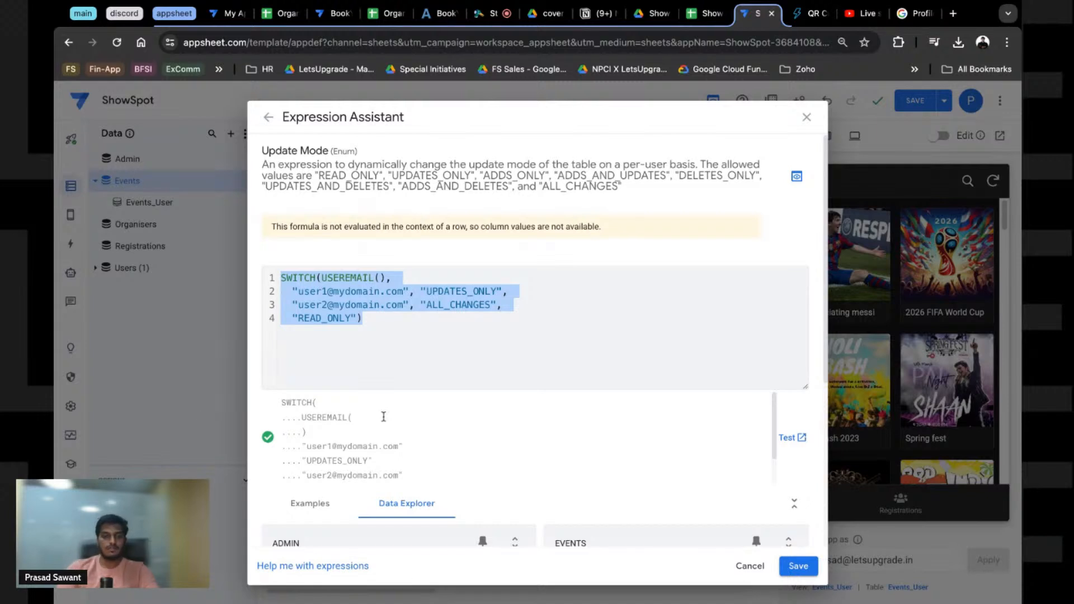
Step: Open ChatGPT with the GPT-4 model (chat.openai.com/?model=gpt-4) in a new browser tab
{"action": "key", "text": "super+t"}
{"action": "type", "text": "chat.openai.com/?model=gpt-4"}
{"action": "key", "text": "Return"}
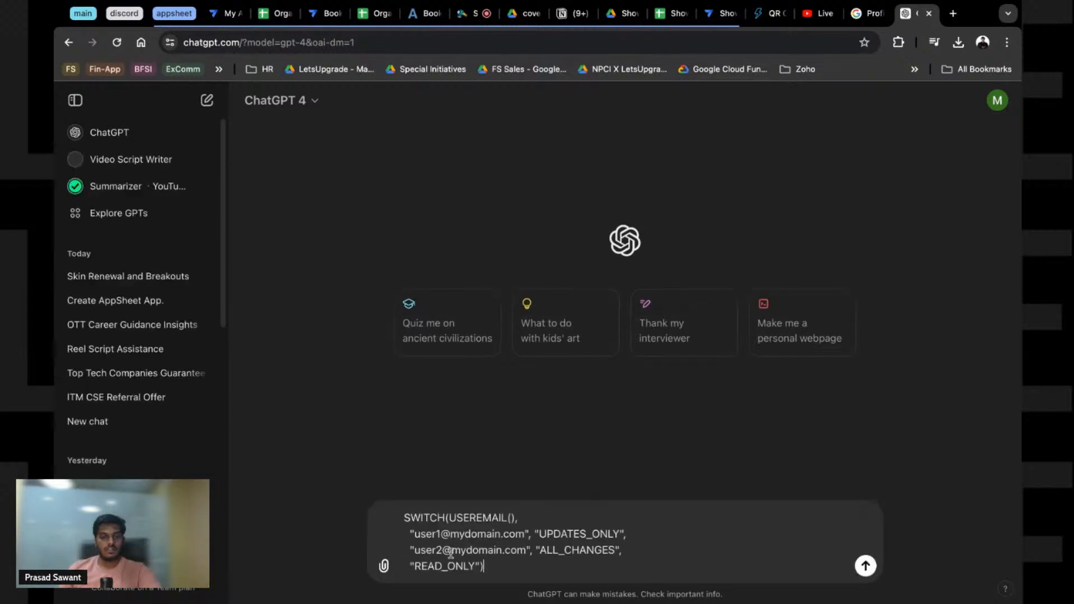
Step: Paste the SWITCH formula and ask ChatGPT to explain this AppSheet code for table-change access
{"action": "key", "text": "super+v"}
{"action": "type", "text": "Understadn"}
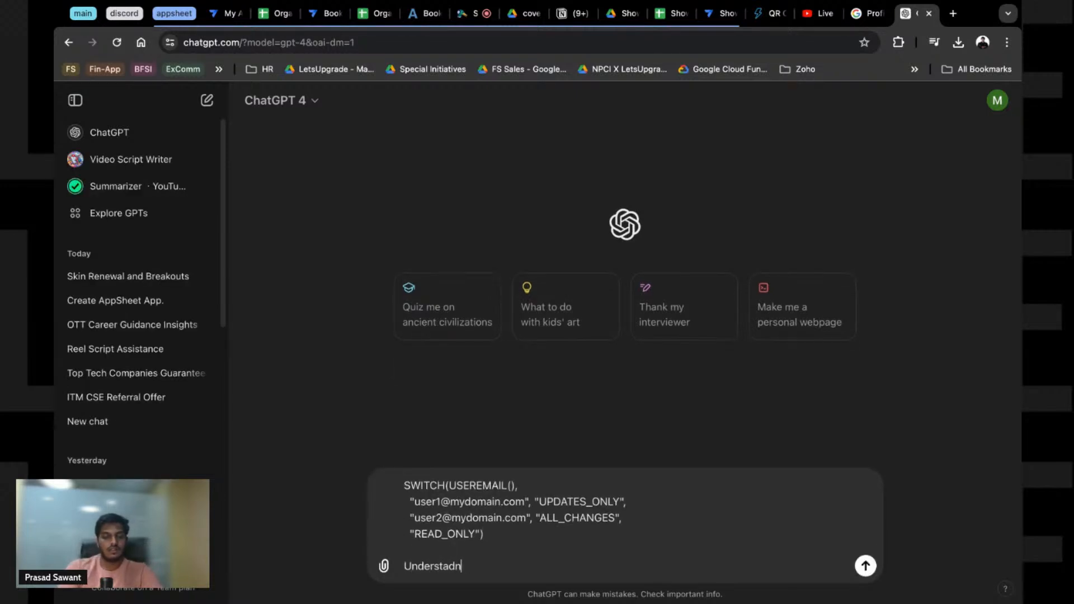
{"action": "key", "text": "BackSpace"}
{"action": "key", "text": "BackSpace"}
{"action": "type", "text": "nd this code for Appsheet"}
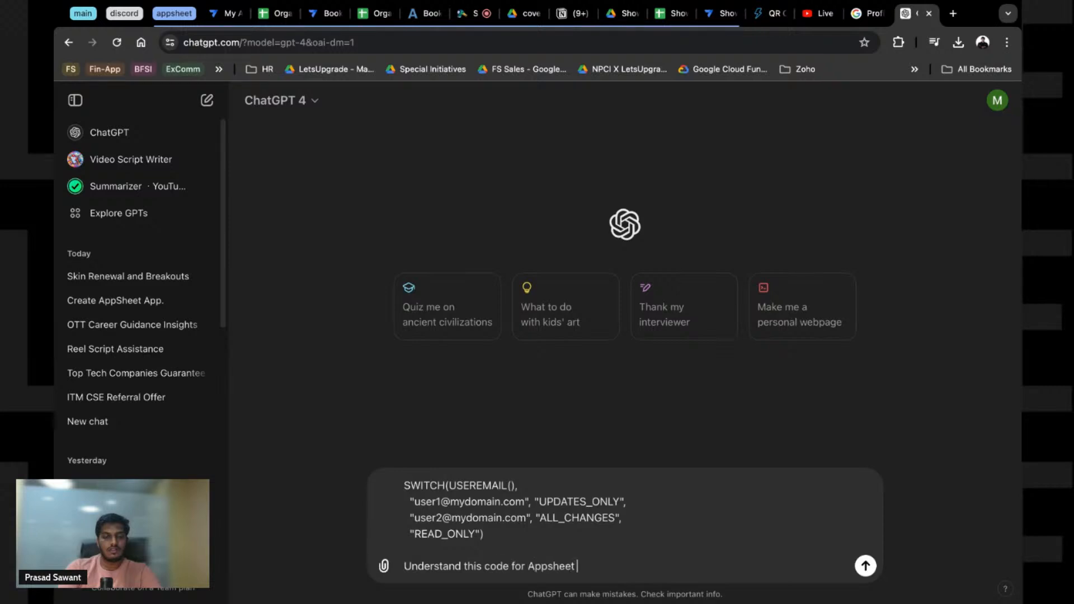
{"action": "type", "text": " for acces"}
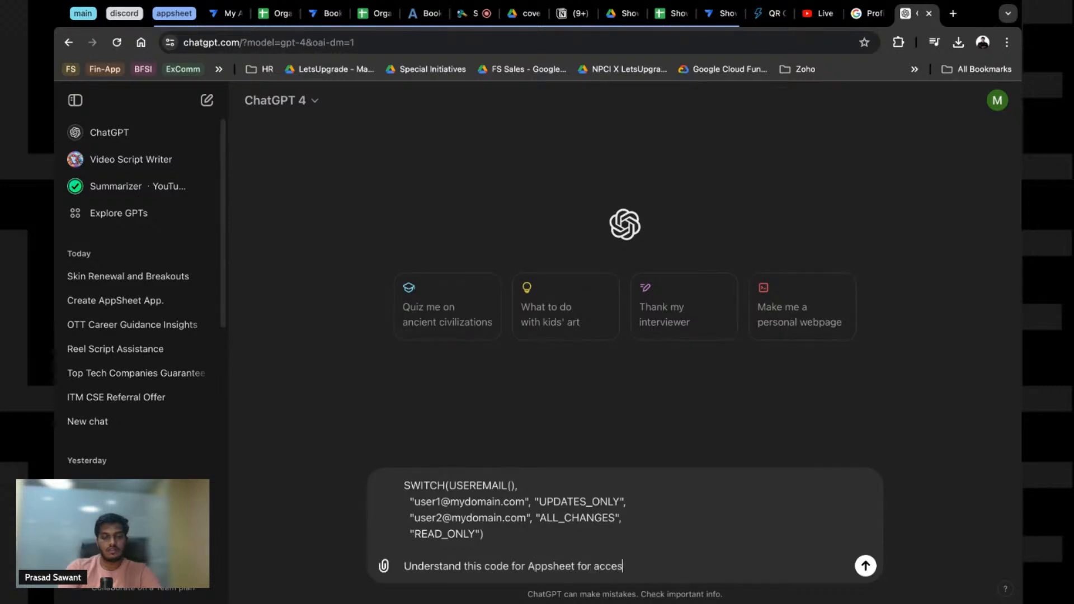
{"action": "type", "text": "s to a table "}
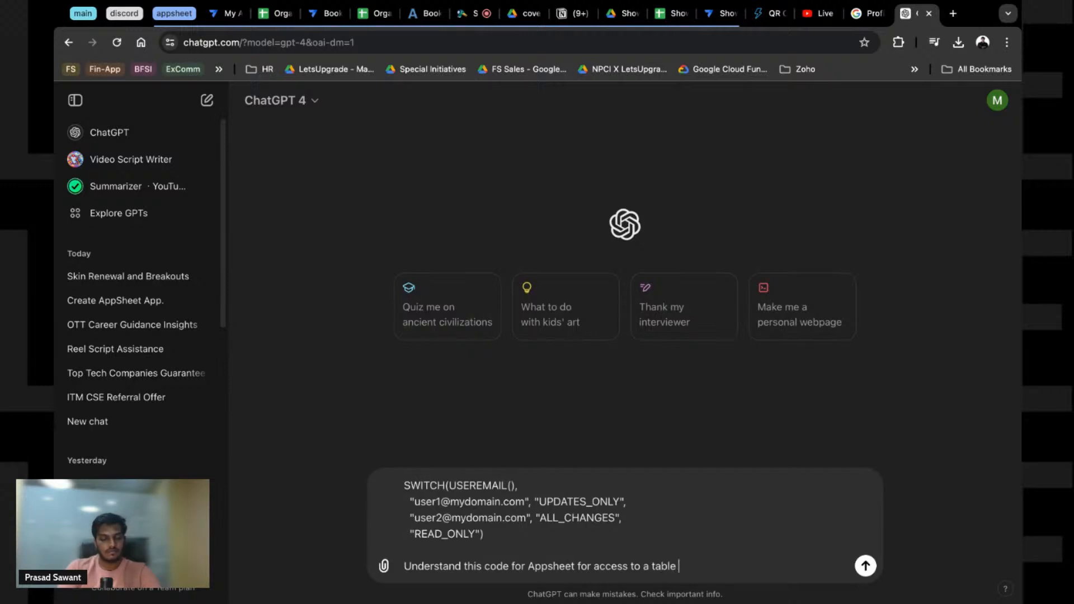
{"action": "type", "text": "changes"}
{"action": "key", "text": "Return"}
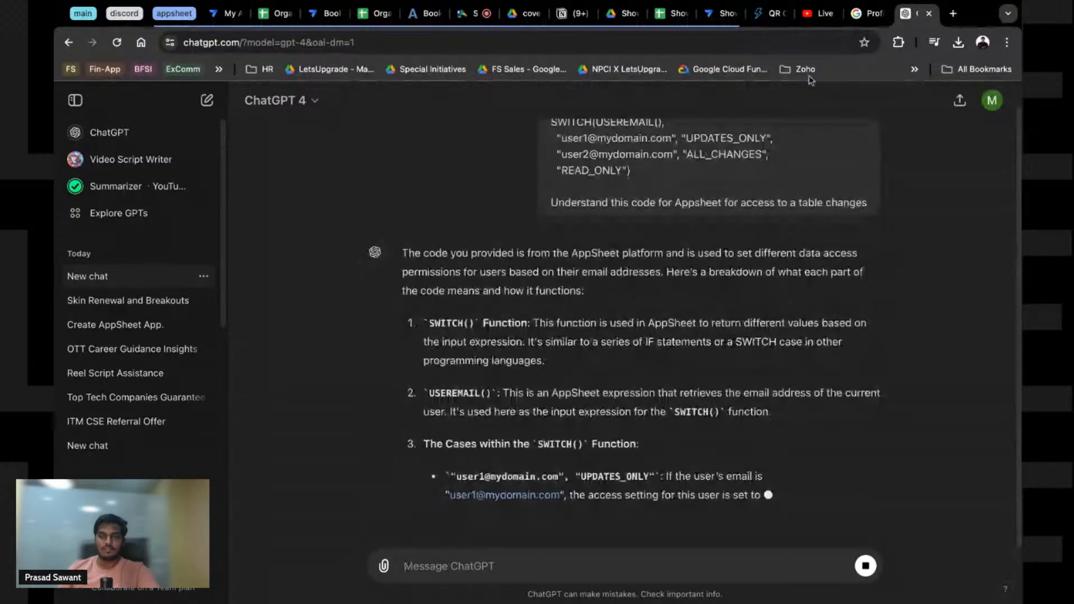
Step: Check the AppSheet expression, then begin the follow-up 'Now give me expressions to set the permission as below'
{"action": "scroll", "coordinate": [546, 371], "scroll_direction": "up", "scroll_amount": 1}
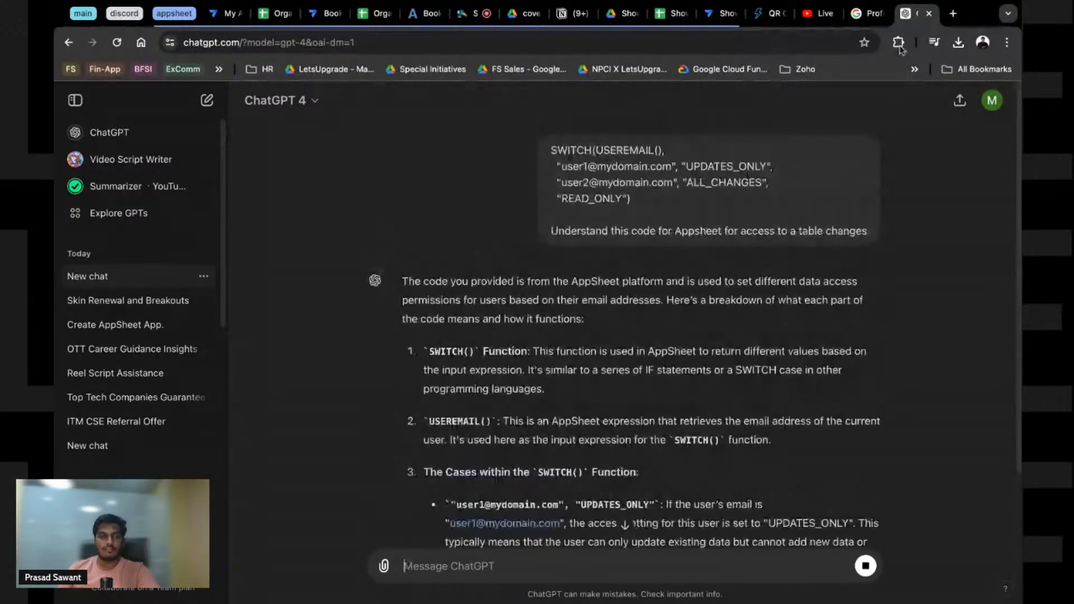
{"action": "left_click", "coordinate": [720, 14]}
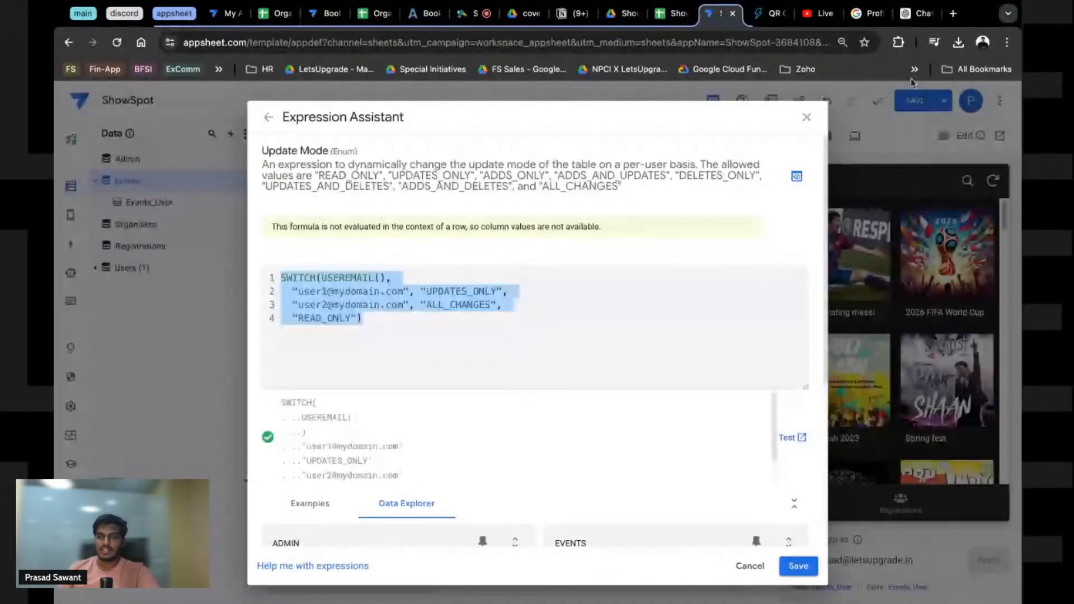
{"action": "left_click", "coordinate": [919, 16]}
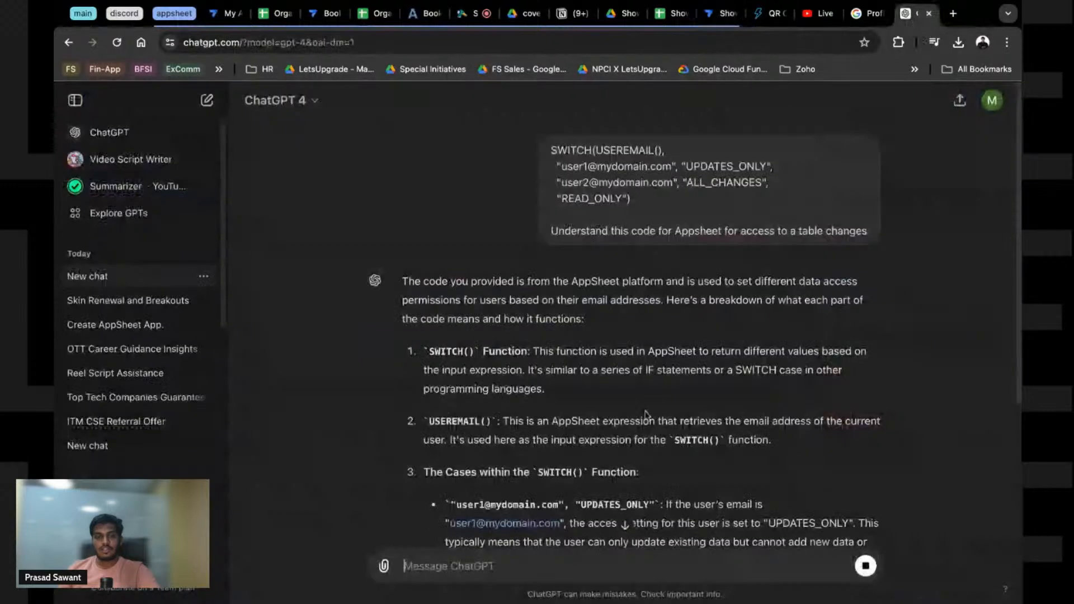
{"action": "scroll", "coordinate": [644, 416], "scroll_direction": "down", "scroll_amount": 2}
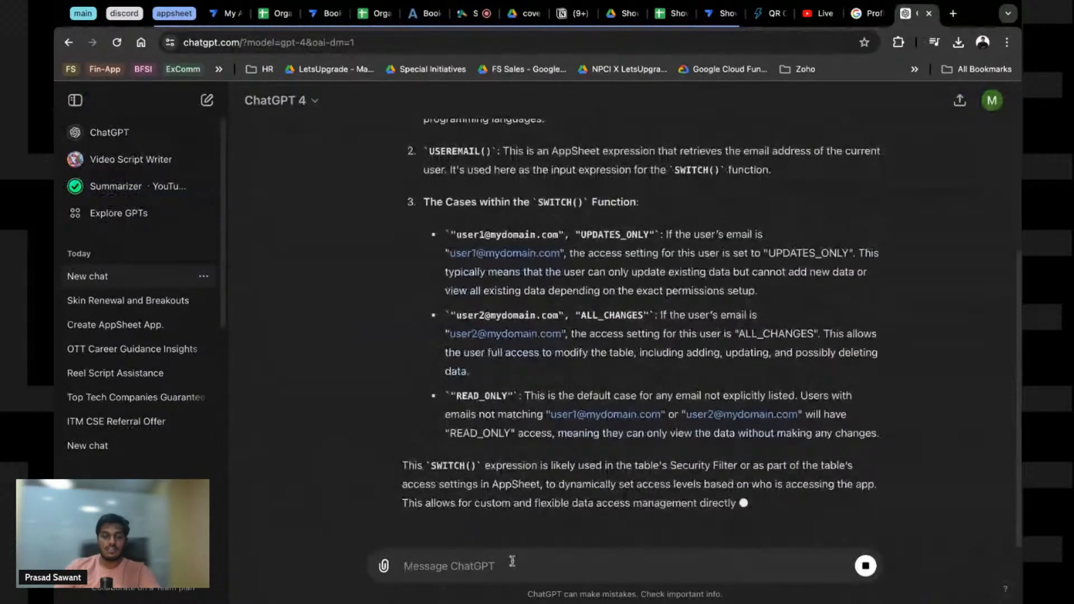
{"action": "type", "text": "Now give"}
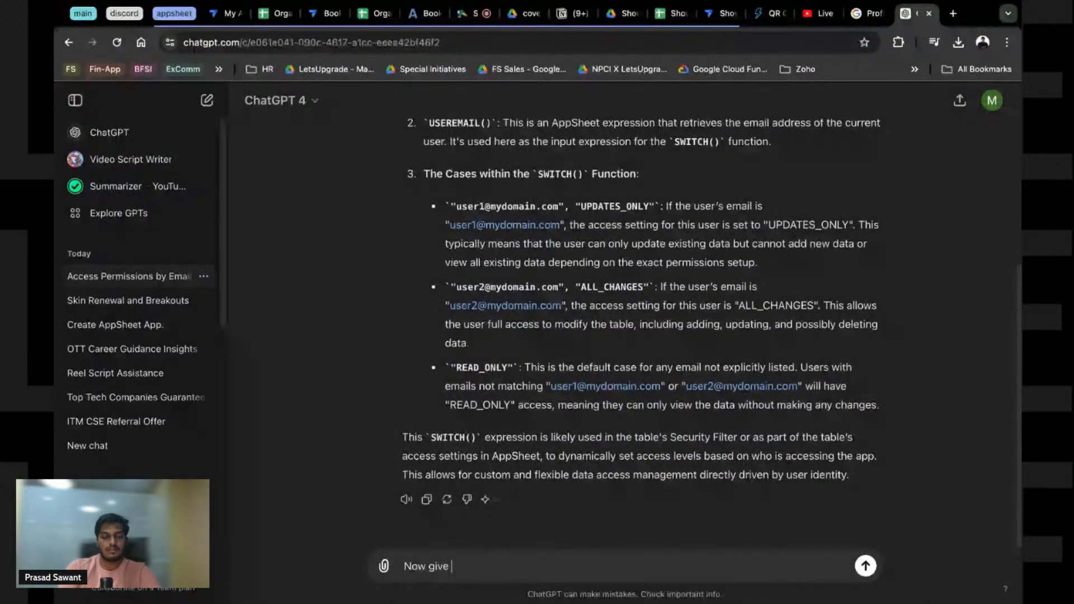
{"action": "type", "text": " me"}
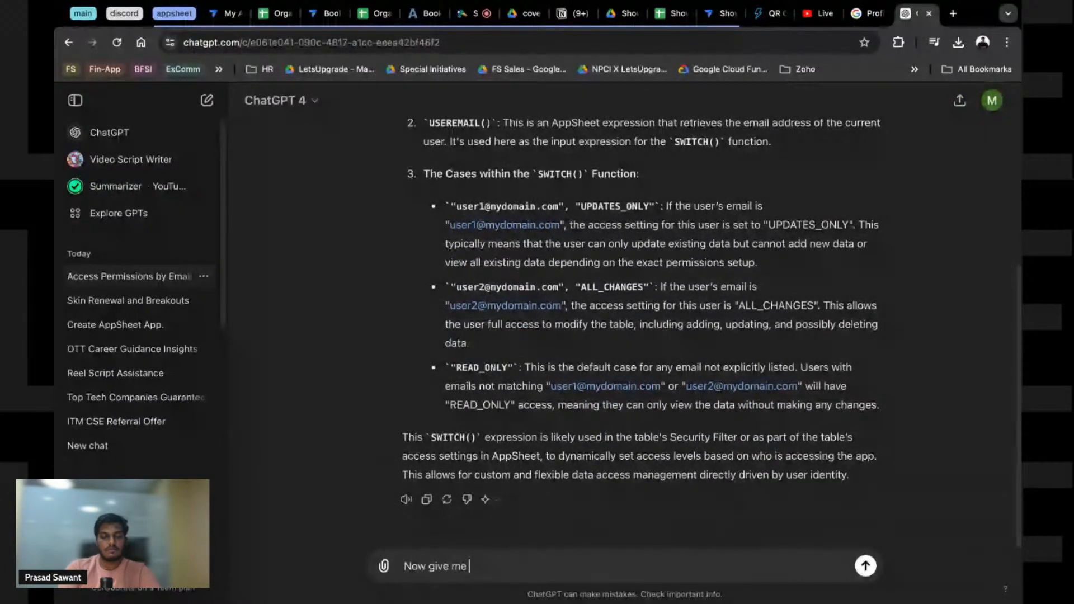
{"action": "type", "text": " expre"}
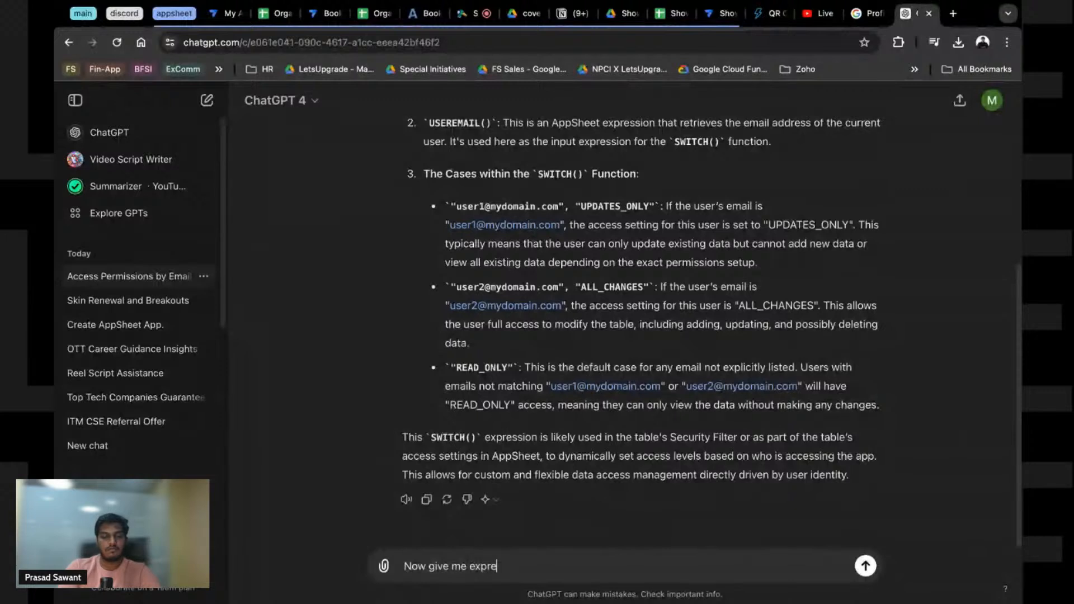
{"action": "type", "text": "ssions to set the persmission as belklo"}
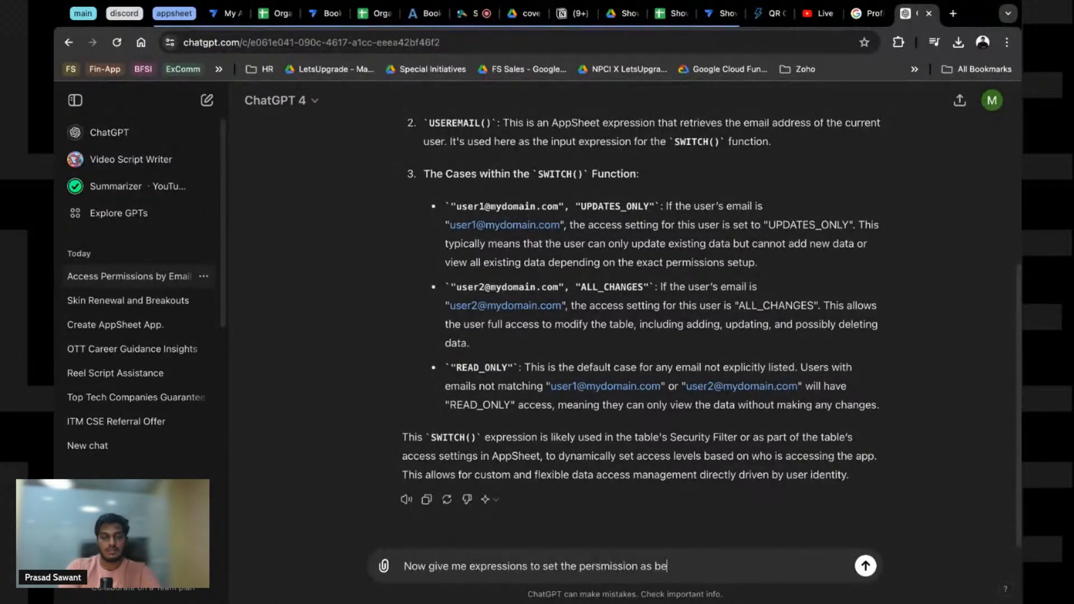
{"action": "key", "text": "BackSpace"}
{"action": "type", "text": "ow"}
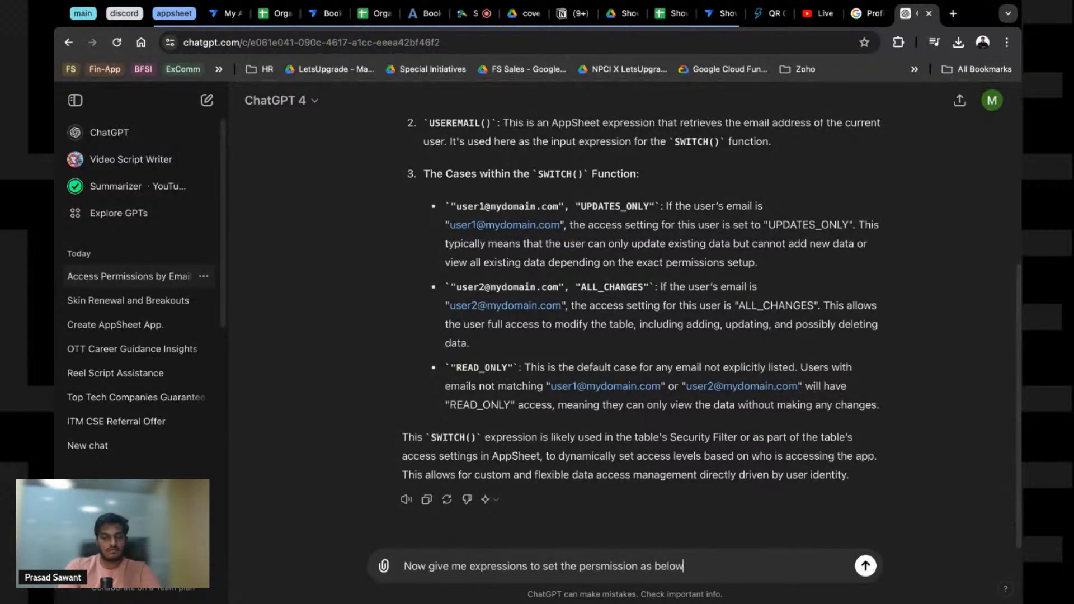
{"action": "key", "text": "shift+Return"}
{"action": "type", "text": "Useremail n"}
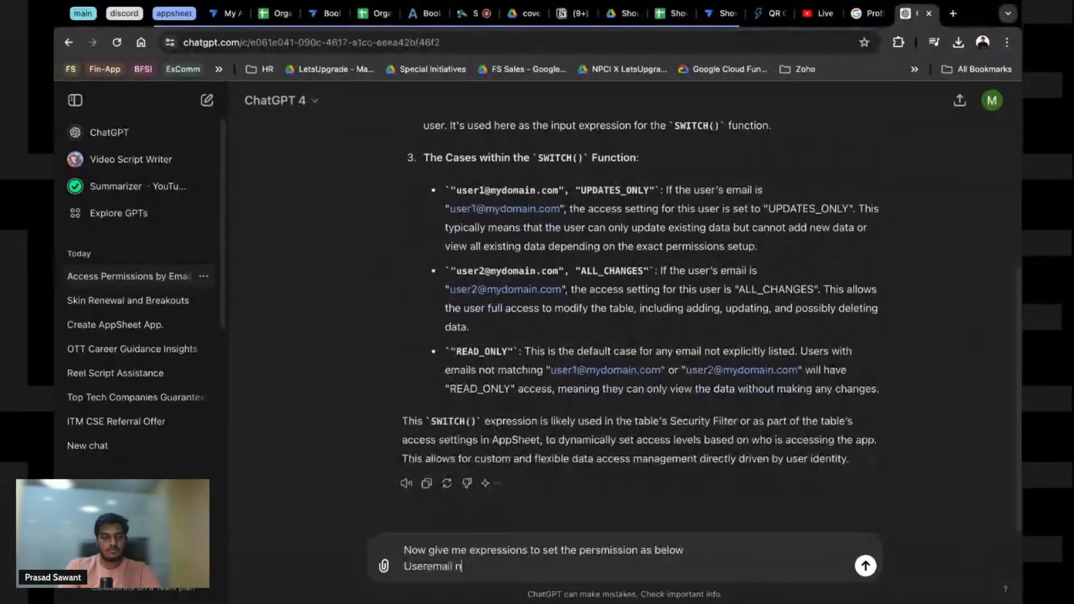
{"action": "key", "text": "BackSpace"}
{"action": "type", "text": "matching t"}
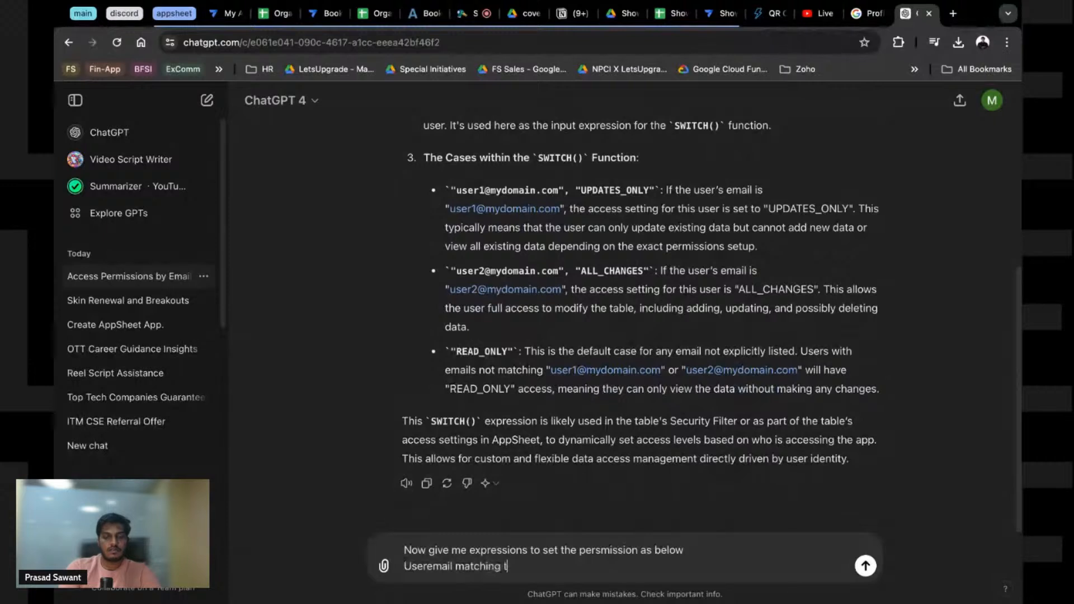
{"action": "type", "text": "o any a"}
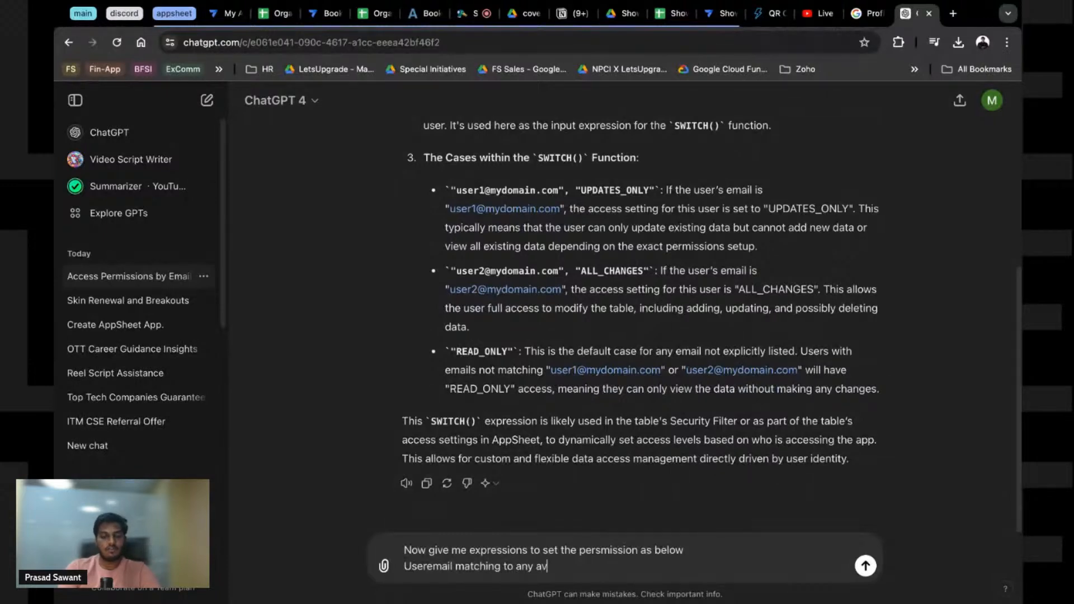
{"action": "type", "text": " valye"}
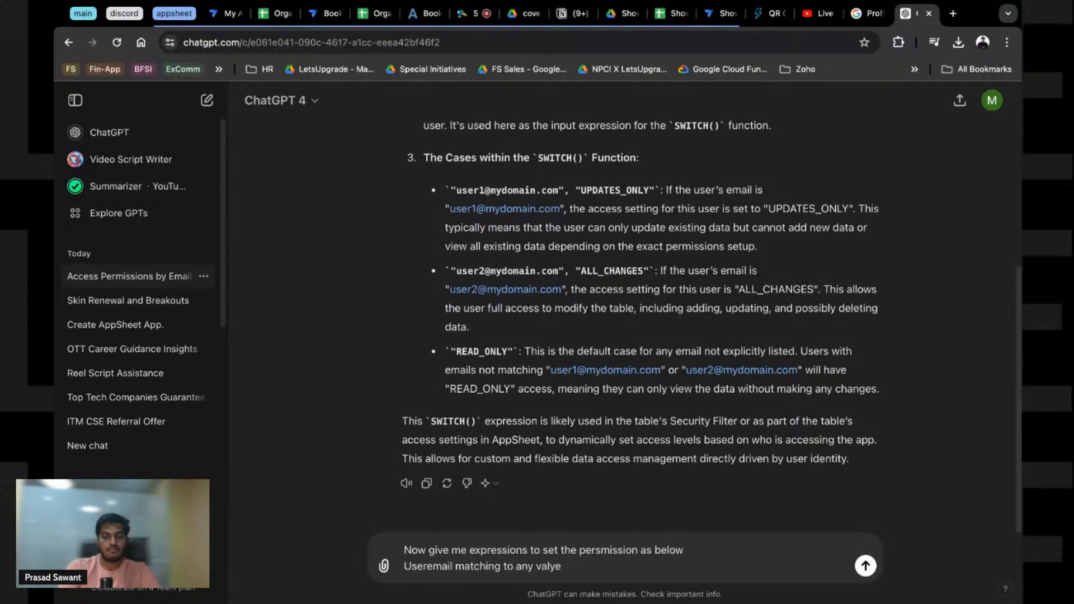
{"action": "type", "text": "in email columb o"}
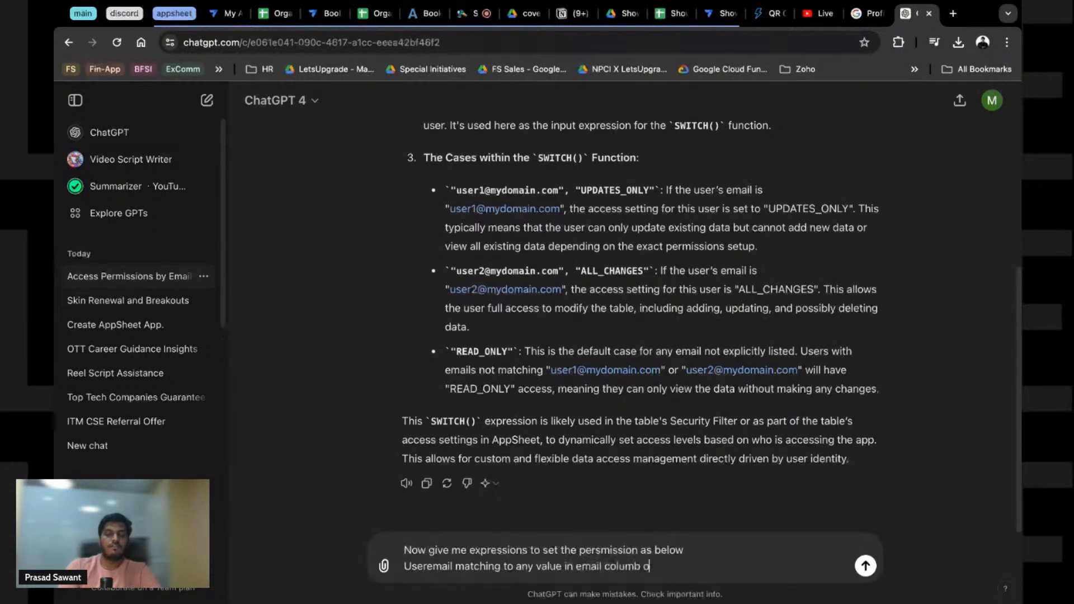
{"action": "type", "text": "f Usertabl"}
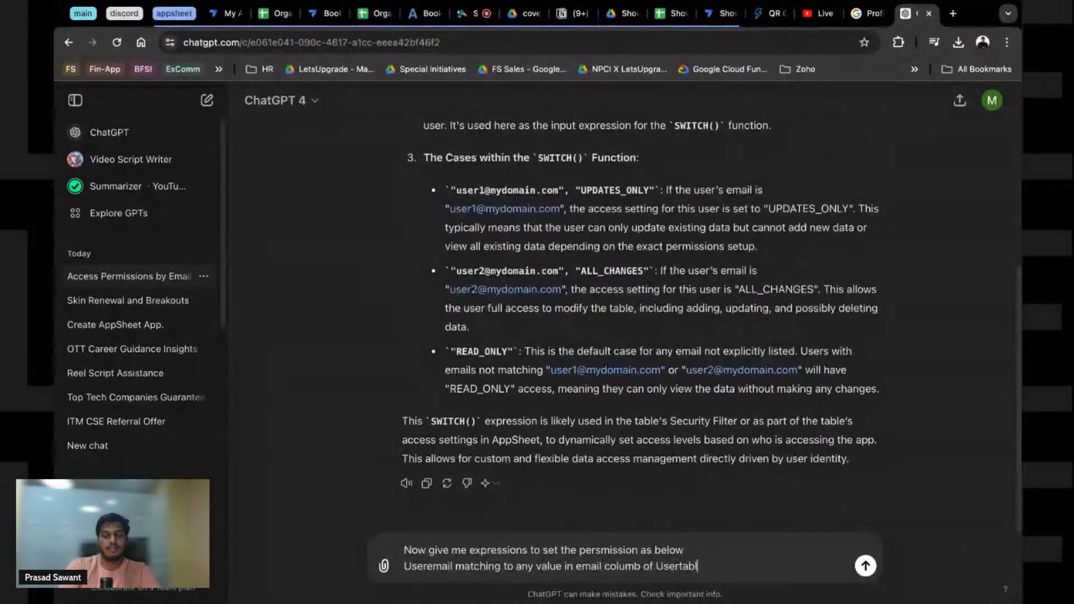
{"action": "type", "text": "e should have rea"}
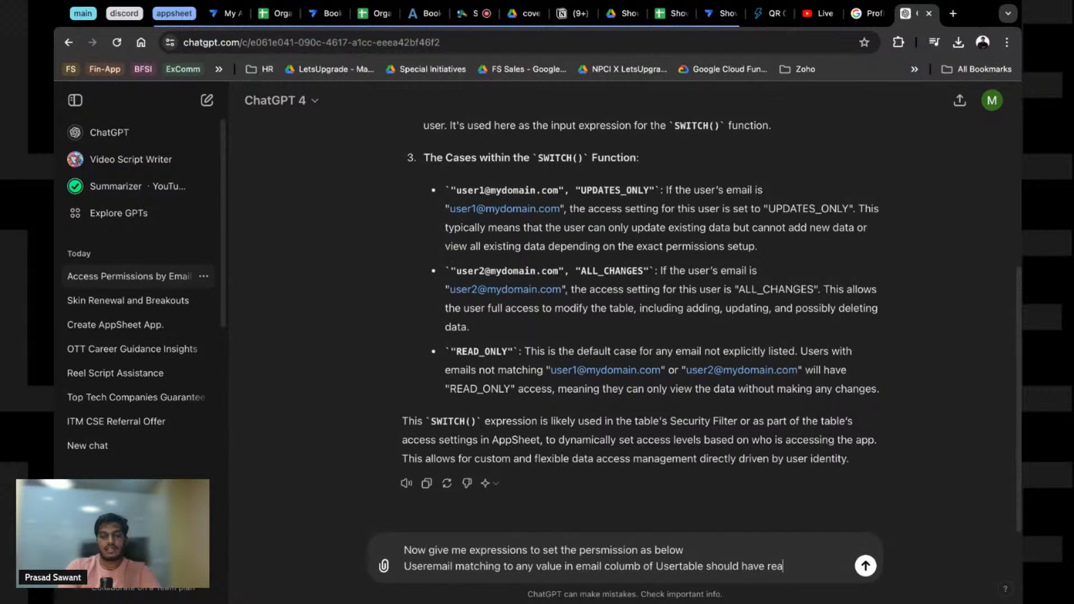
{"action": "type", "text": "d only access"}
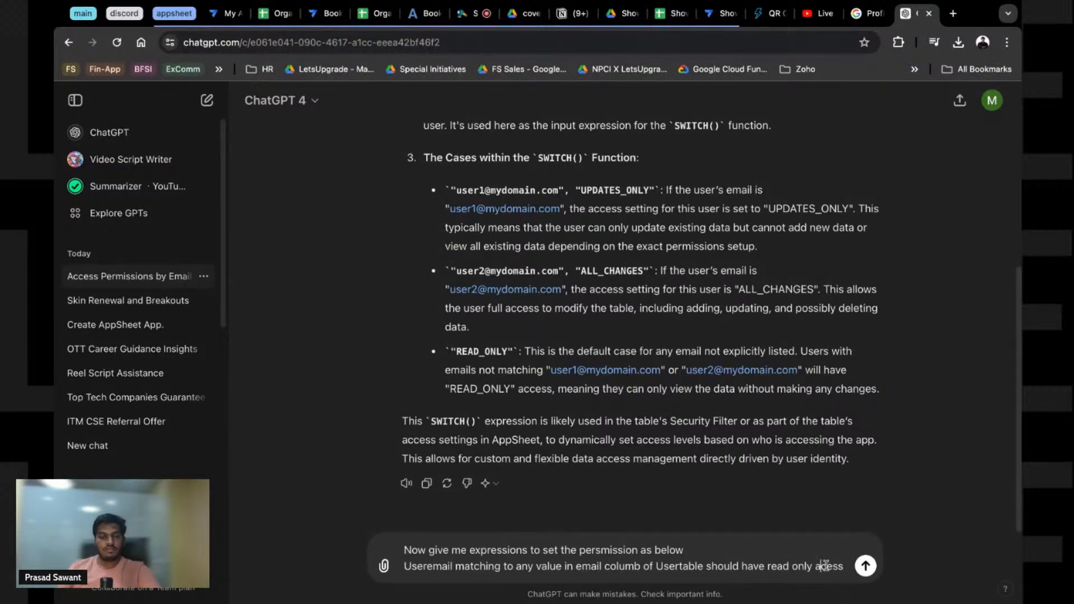
Step: Duplicate the Usertable requirement line and fix 'columb' to 'column' in both lines
{"action": "triple_click", "coordinate": [501, 559]}
{"action": "key", "text": "super+c"}
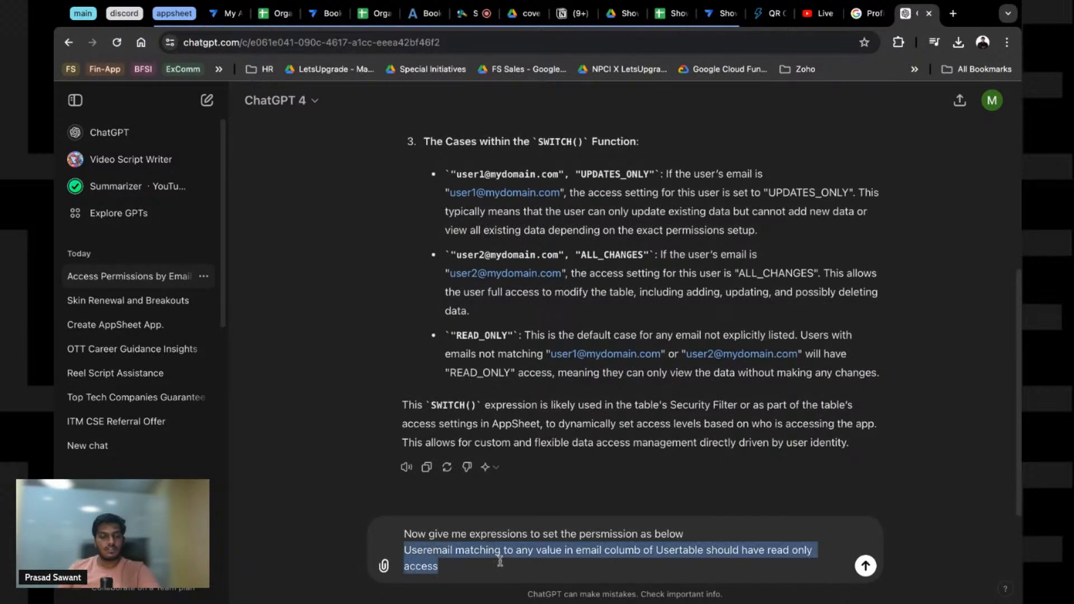
{"action": "left_click", "coordinate": [396, 551]}
{"action": "left_click", "coordinate": [456, 574]}
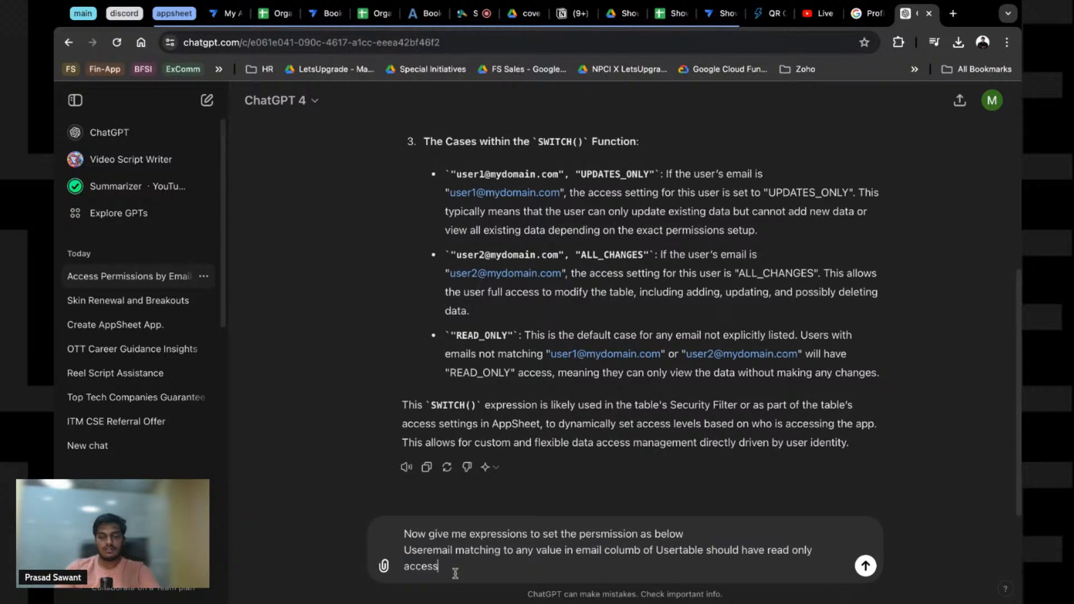
{"action": "key", "text": "shift+Return"}
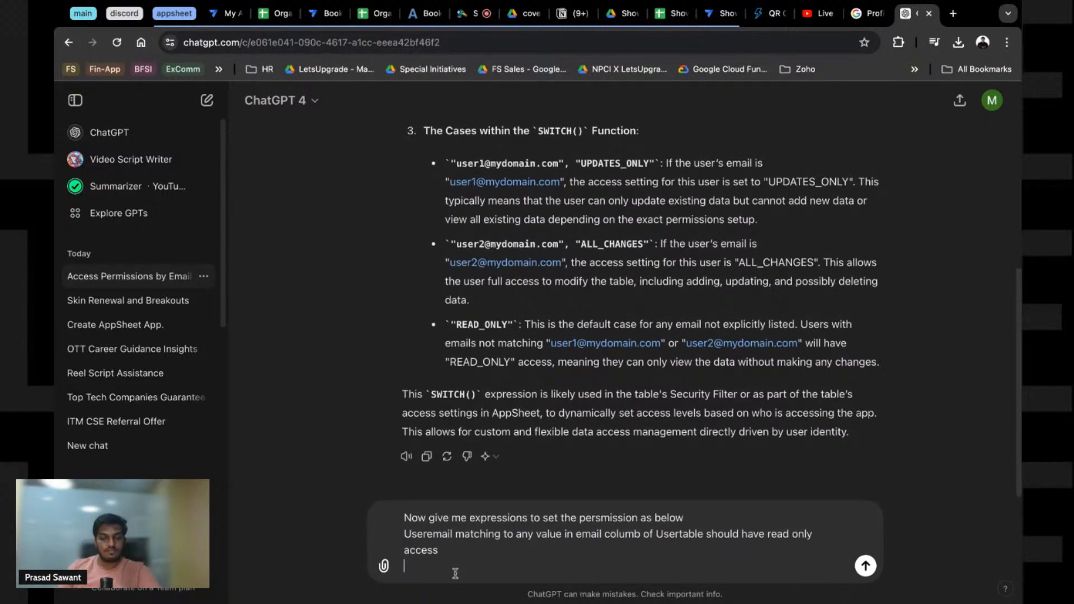
{"action": "key", "text": "super+v"}
{"action": "left_click", "coordinate": [641, 519]}
{"action": "key", "text": "BackSpace"}
{"action": "type", "text": "n"}
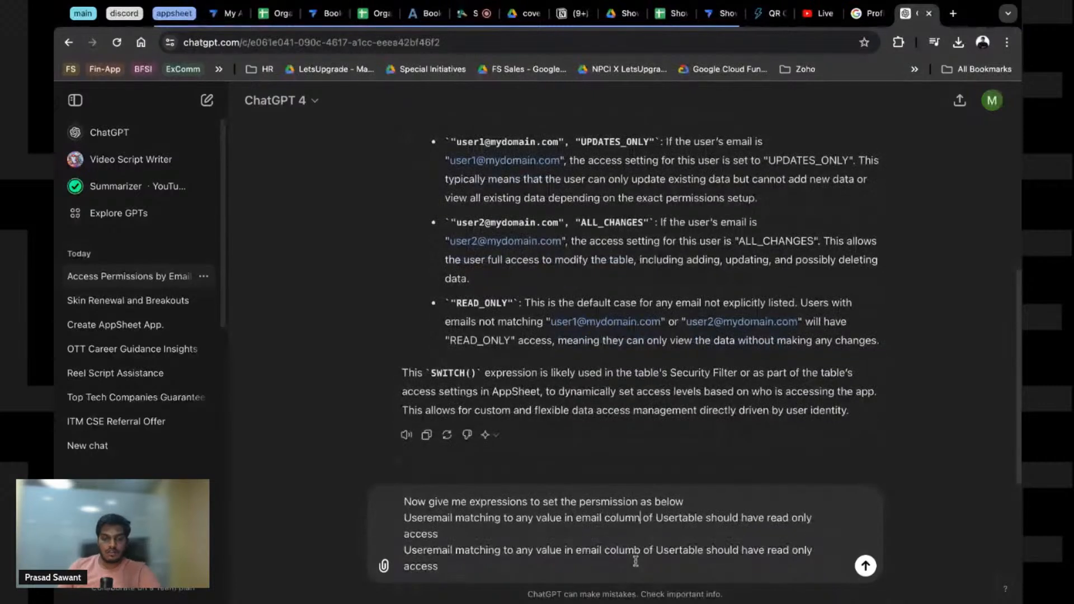
{"action": "left_click", "coordinate": [642, 551]}
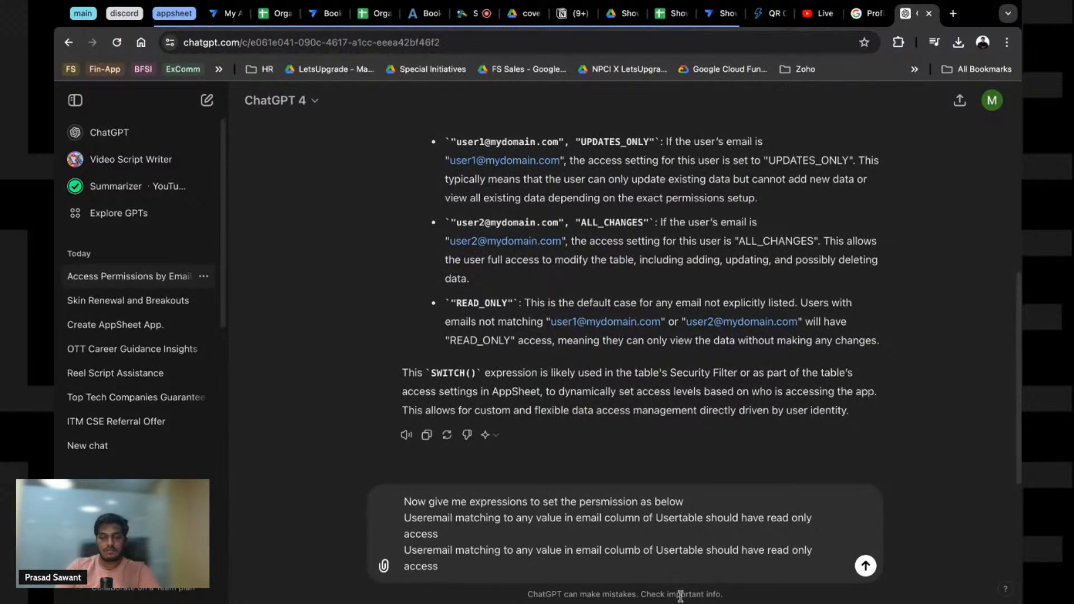
{"action": "key", "text": "BackSpace"}
{"action": "type", "text": "n"}
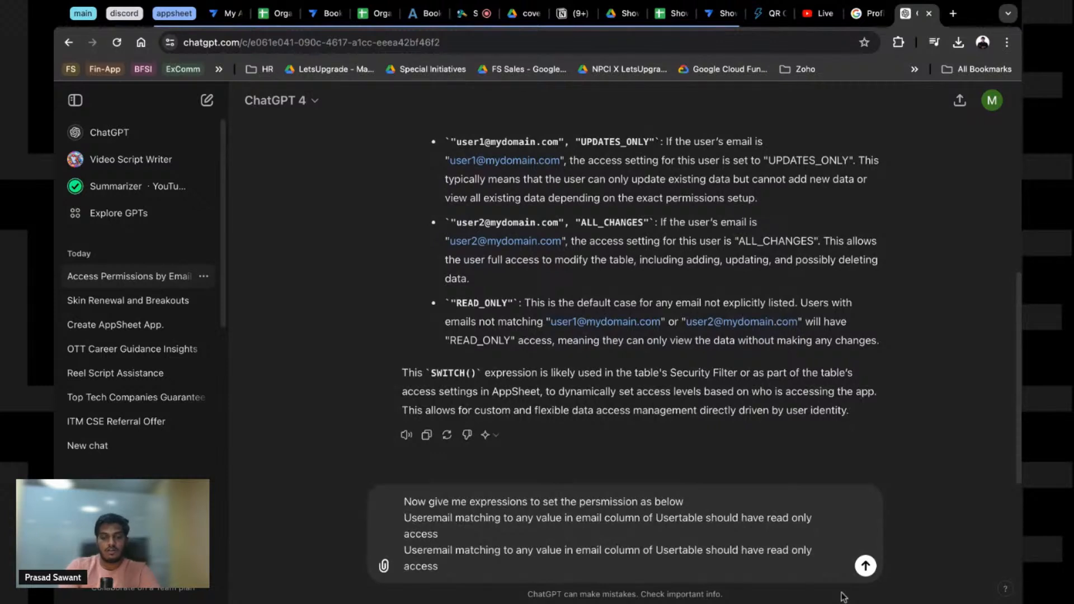
Step: Change the copy to grant Organiser and Admin table emails all-changes access, and send
{"action": "left_click", "coordinate": [678, 551]}
{"action": "key", "text": "BackSpace"}
{"action": "key", "text": "BackSpace"}
{"action": "key", "text": "BackSpace"}
{"action": "key", "text": "BackSpace"}
{"action": "type", "text": "Organiser"}
{"action": "key", "text": "Left"}
{"action": "type", "text": "and Adm"}
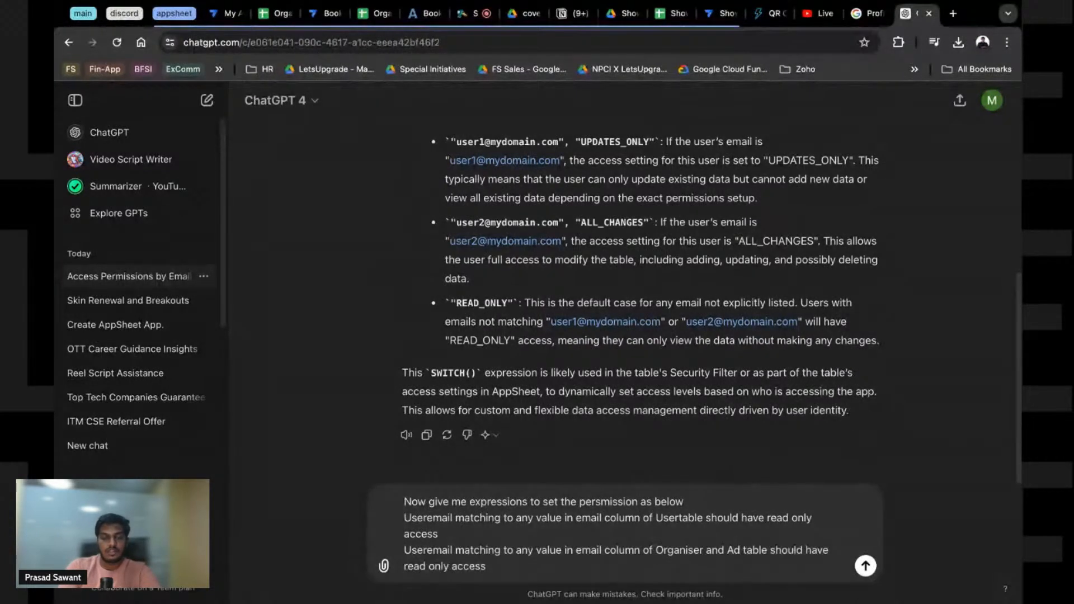
{"action": "type", "text": "in"}
{"action": "left_click", "coordinate": [454, 567]}
{"action": "key", "text": "shift+super+Right"}
{"action": "type", "text": "all changes "}
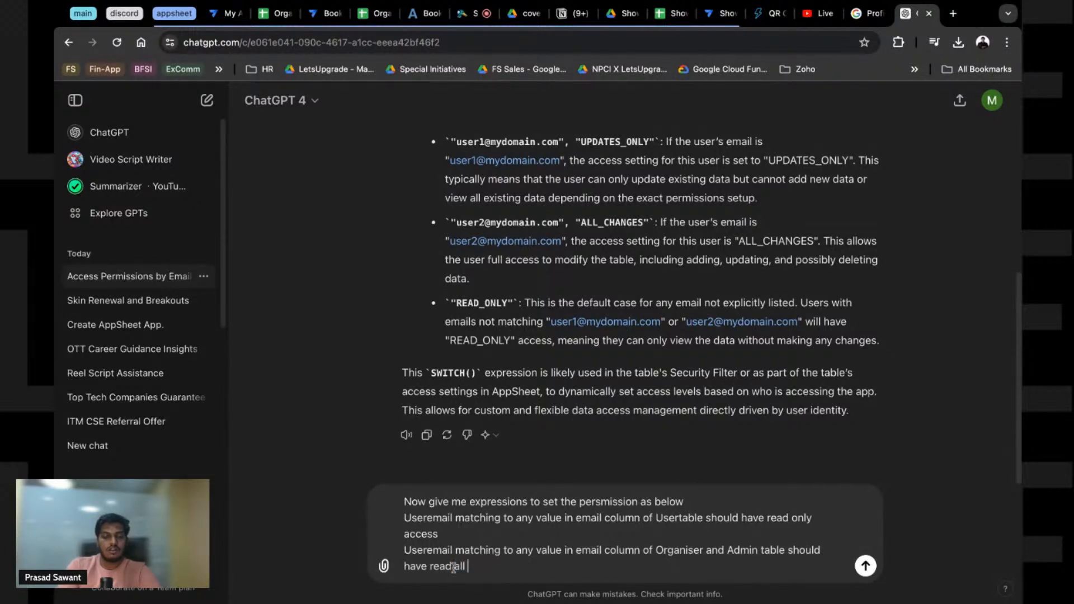
{"action": "type", "text": "acess"}
{"action": "key", "text": "Return"}
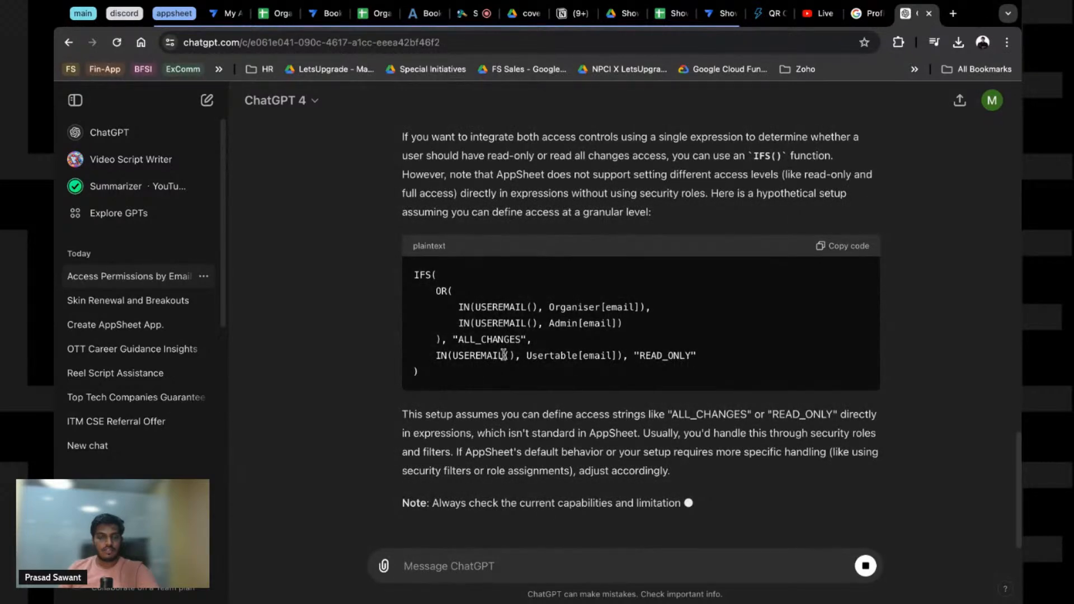
Step: Highlight the original SWITCH code lines in the chat and scroll through ChatGPT's IFS answer
{"action": "left_click_drag", "start_coordinate": [548, 149], "coordinate": [630, 200]}
{"action": "key", "text": "ctrl+c"}
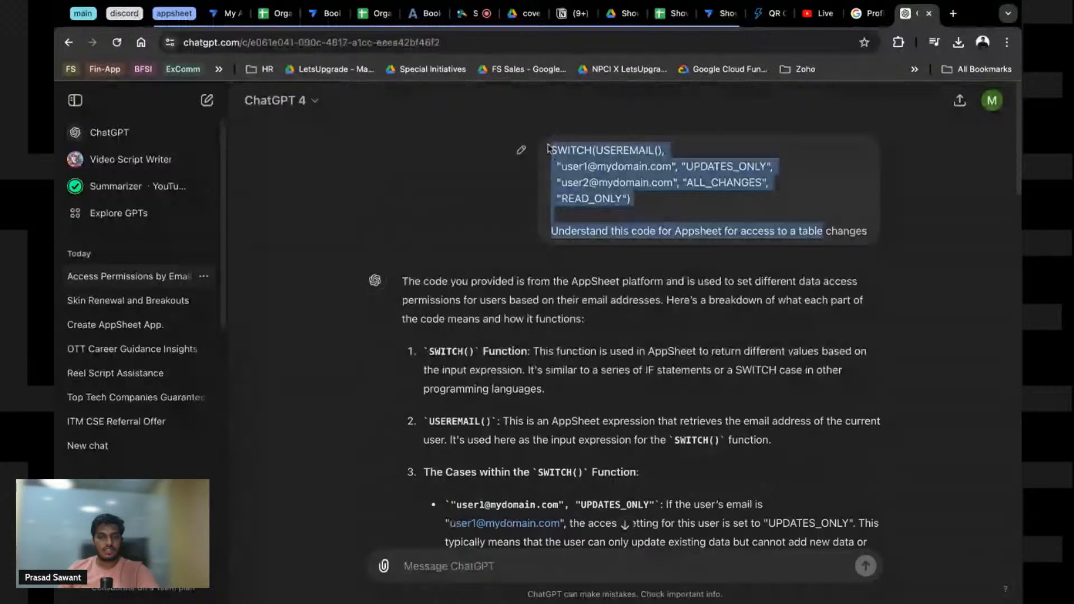
{"action": "scroll", "coordinate": [643, 314], "scroll_direction": "down", "scroll_amount": 20}
Step: Ask ChatGPT to make its IFS code work with the pasted SWITCH formula, then return to AppSheet
{"action": "left_click", "coordinate": [451, 569]}
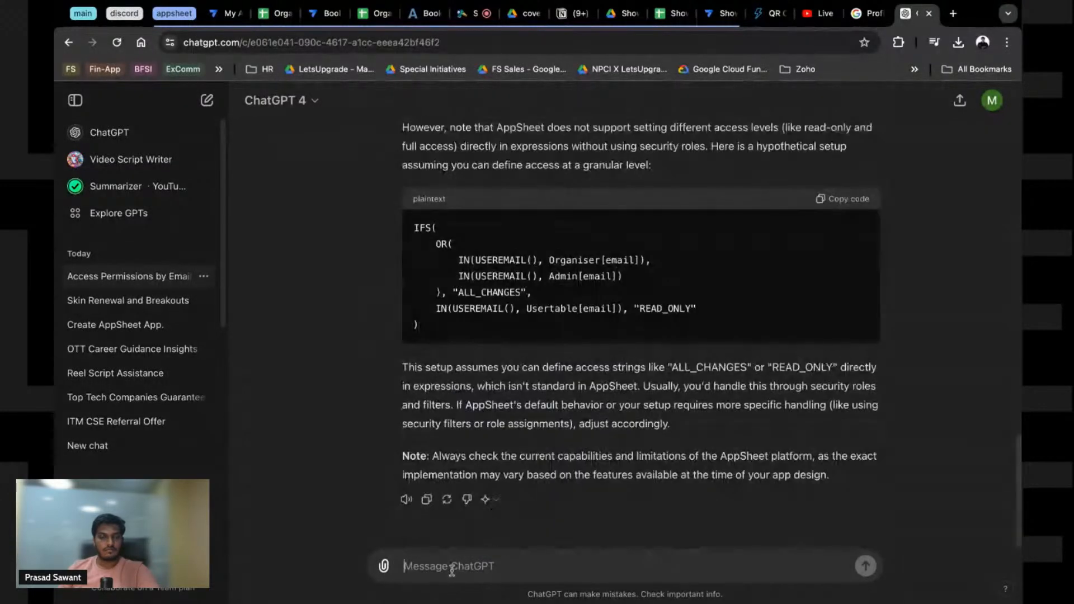
{"action": "type", "text": "Matc"}
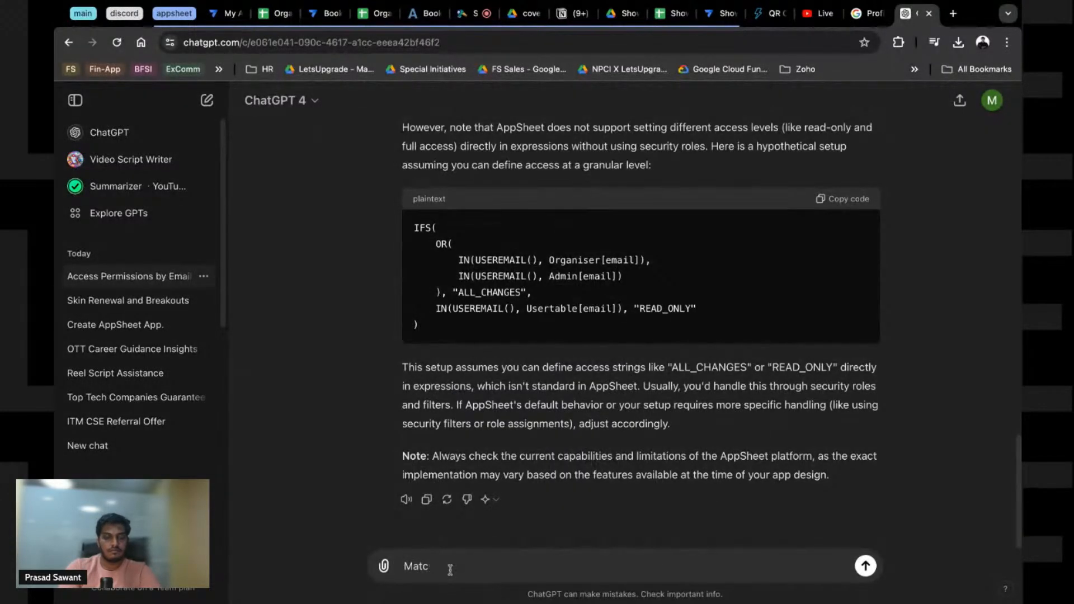
{"action": "type", "text": "yh the above code to wor"}
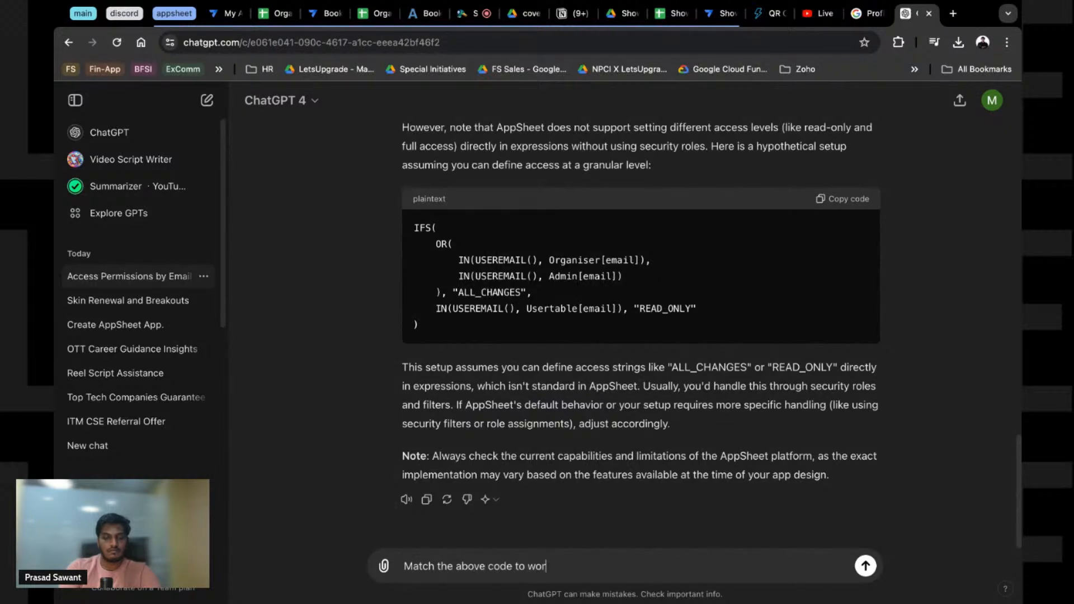
{"action": "type", "text": "k with following"}
{"action": "key", "text": "shift+Return"}
{"action": "key", "text": "shift+Return"}
{"action": "key", "text": "ctrl+v"}
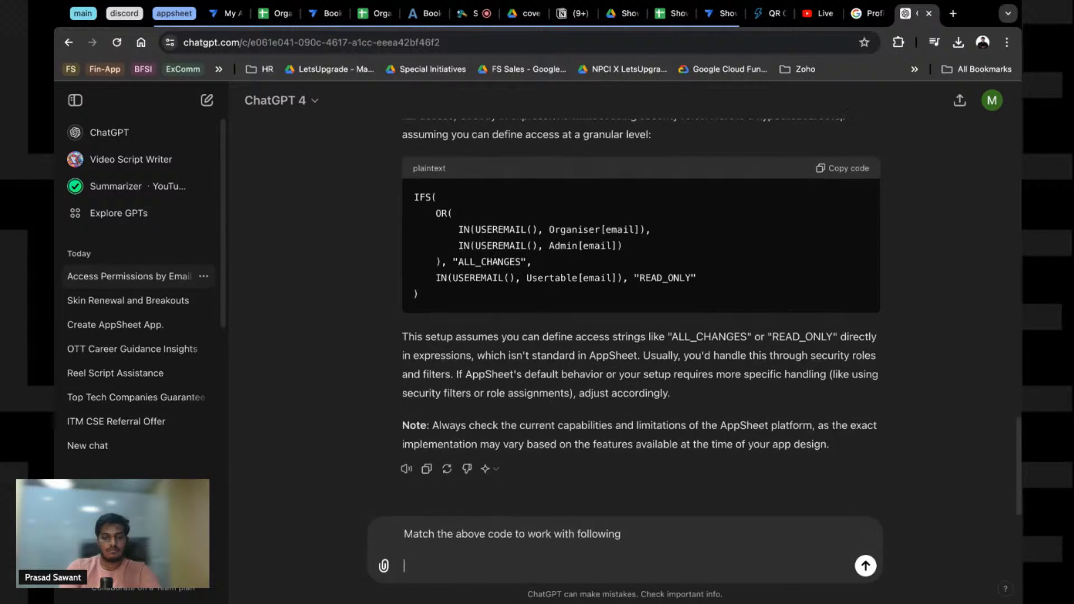
{"action": "key", "text": "Return"}
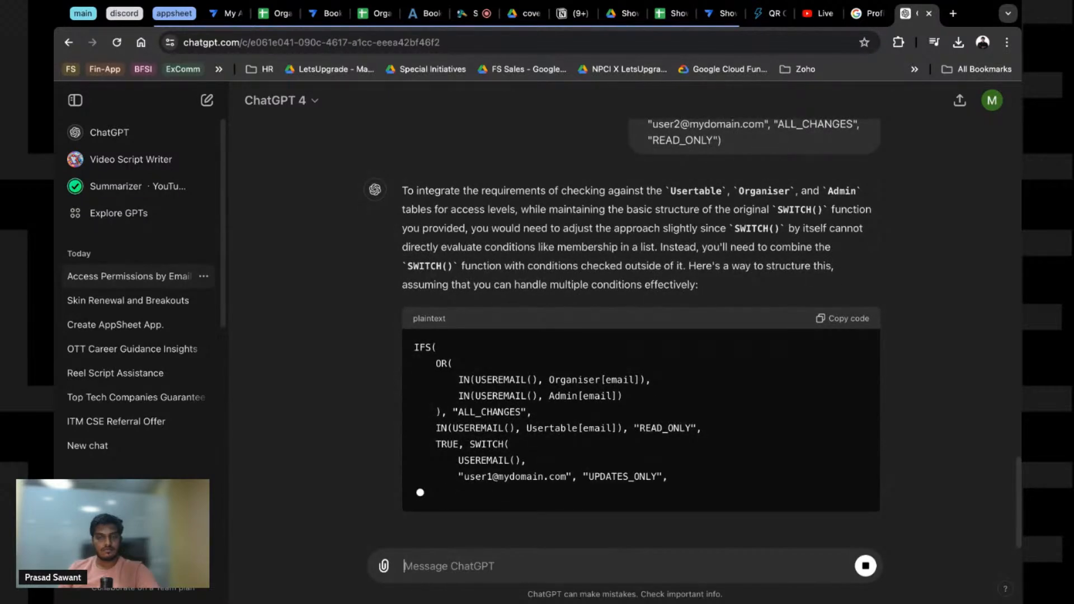
{"action": "scroll", "coordinate": [837, 364], "scroll_direction": "up", "scroll_amount": 5}
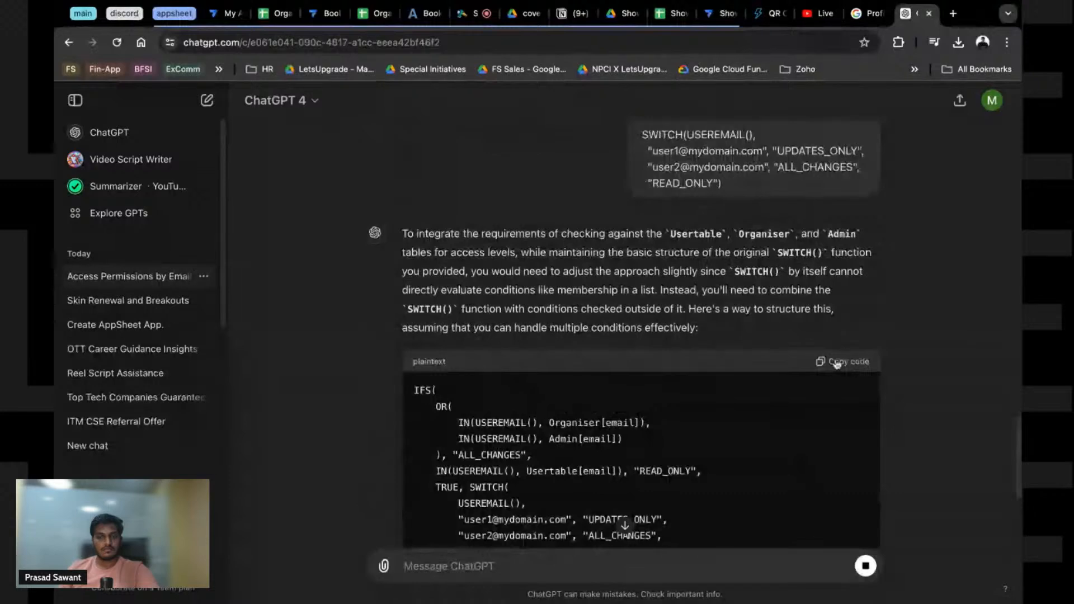
{"action": "left_click", "coordinate": [721, 16]}
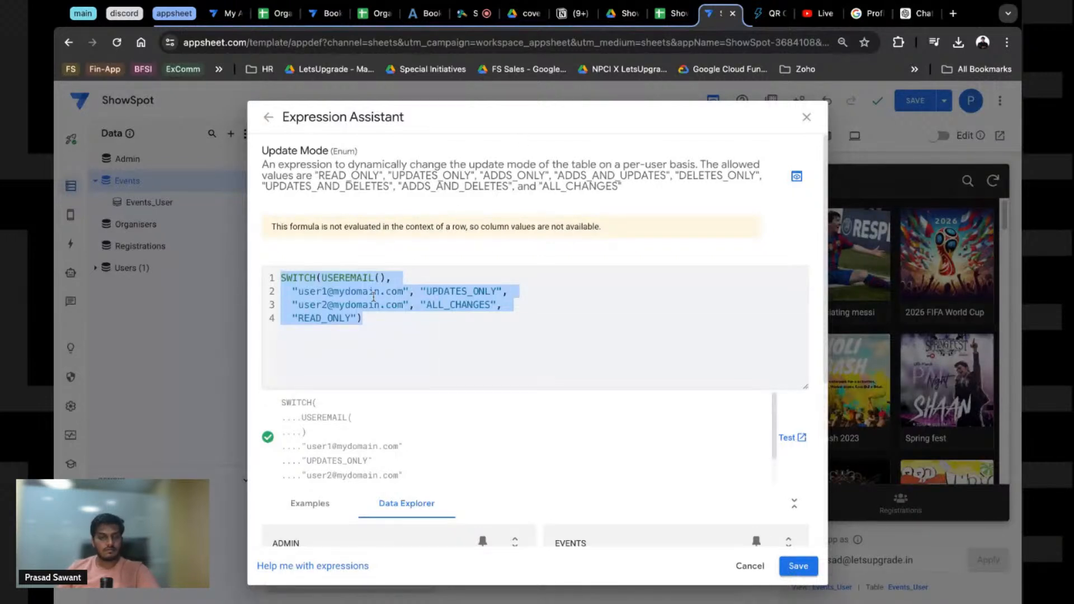
Step: Paste ChatGPT's nested IFS/SWITCH expression and rename Usertable to Users, checking the Users columns
{"action": "key", "text": "ctrl+v"}
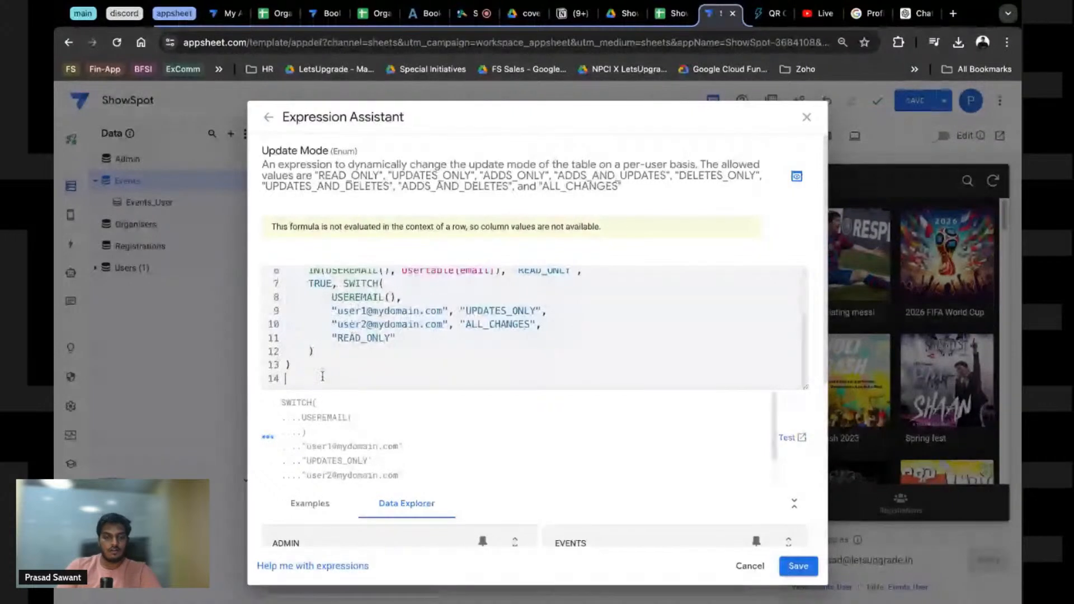
{"action": "key", "text": "BackSpace"}
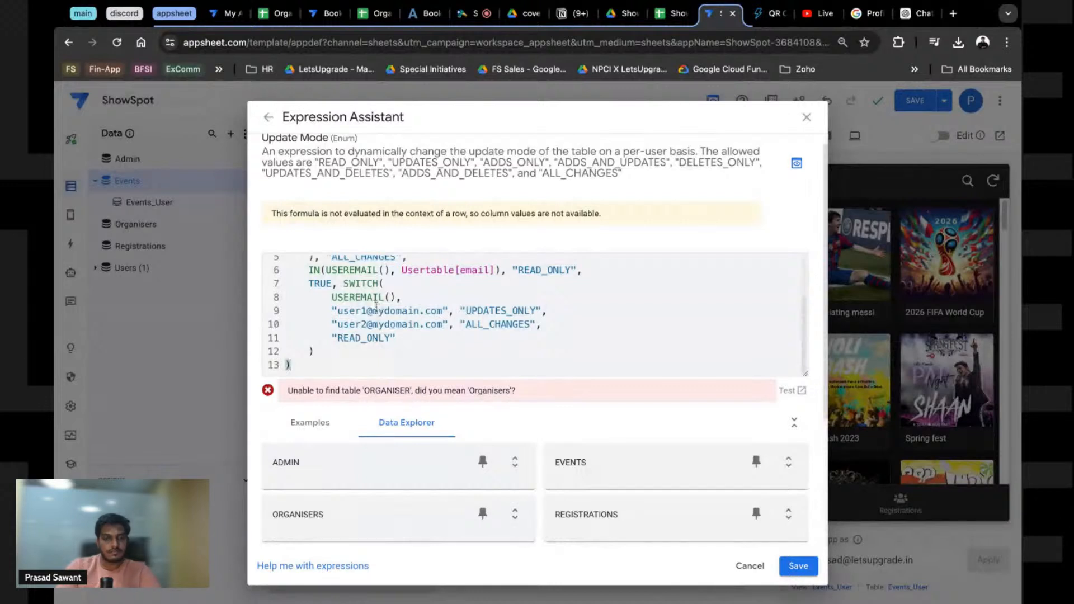
{"action": "scroll", "coordinate": [376, 307], "scroll_direction": "up", "scroll_amount": 2}
{"action": "left_click_drag", "start_coordinate": [455, 333], "coordinate": [426, 333]}
{"action": "key", "text": "BackSpace"}
{"action": "type", "text": "s"}
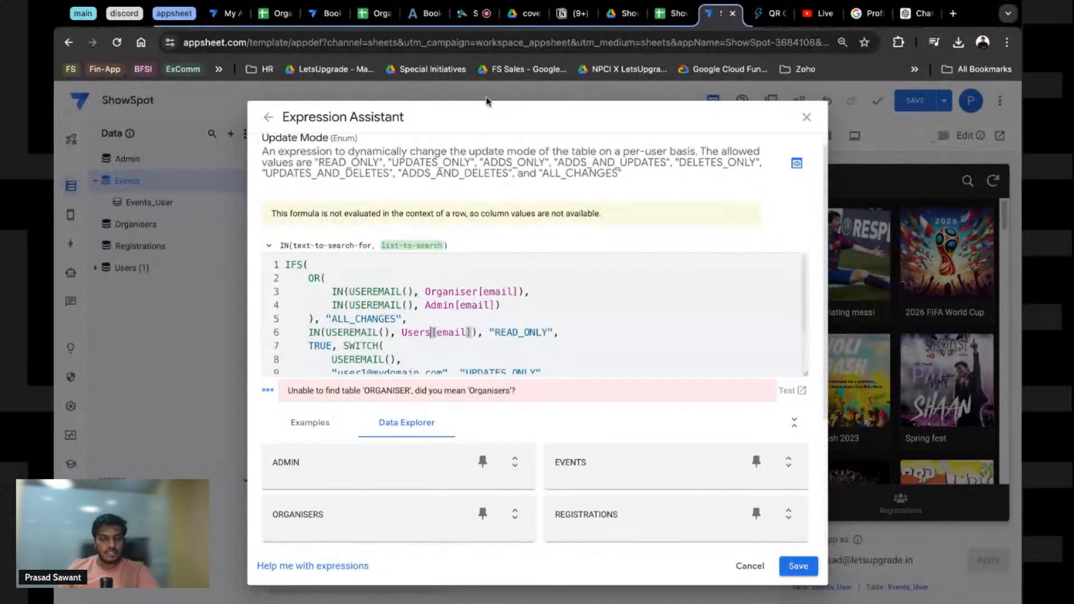
{"action": "left_click", "coordinate": [667, 20]}
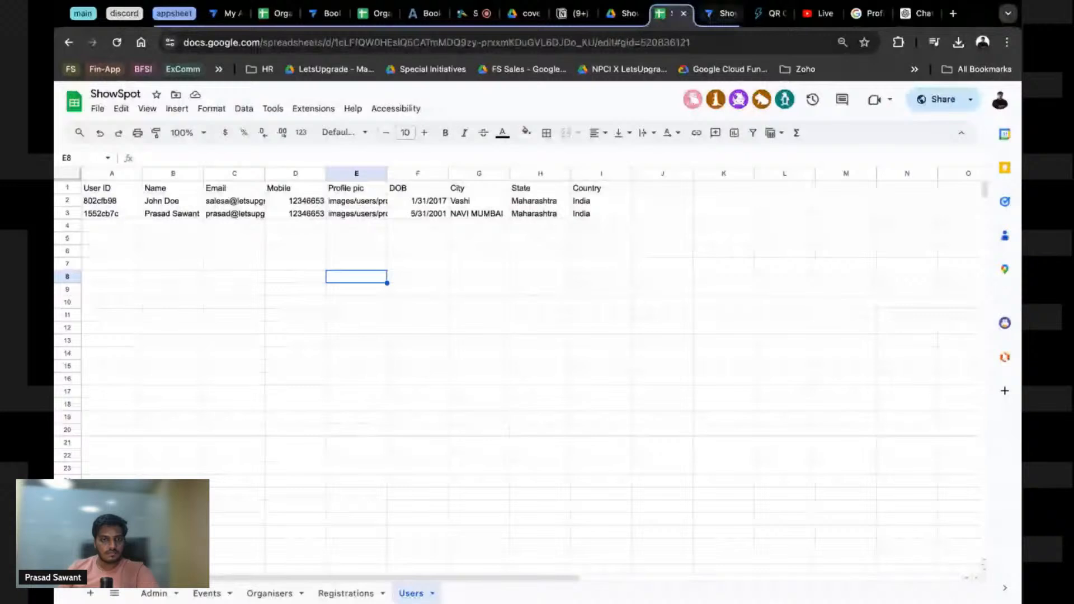
{"action": "left_click", "coordinate": [719, 15]}
Step: Capitalise [email] to [Email] on lines 3, 4 and 6 of the formula
{"action": "double_click", "coordinate": [495, 295]}
{"action": "left_click", "coordinate": [494, 295]}
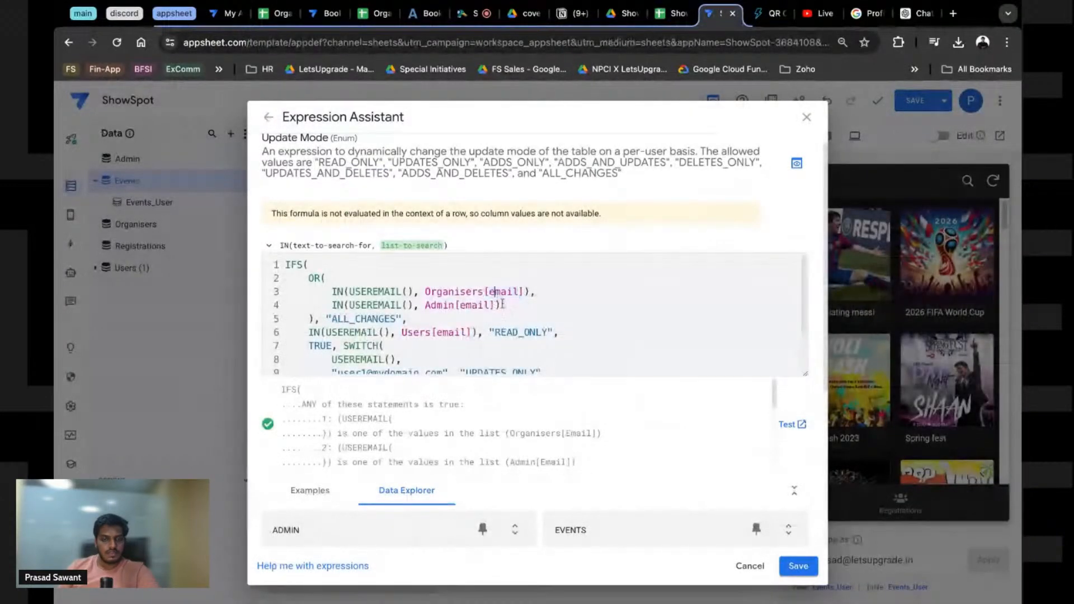
{"action": "key", "text": "BackSpace"}
{"action": "type", "text": "E"}
{"action": "key", "text": "Return"}
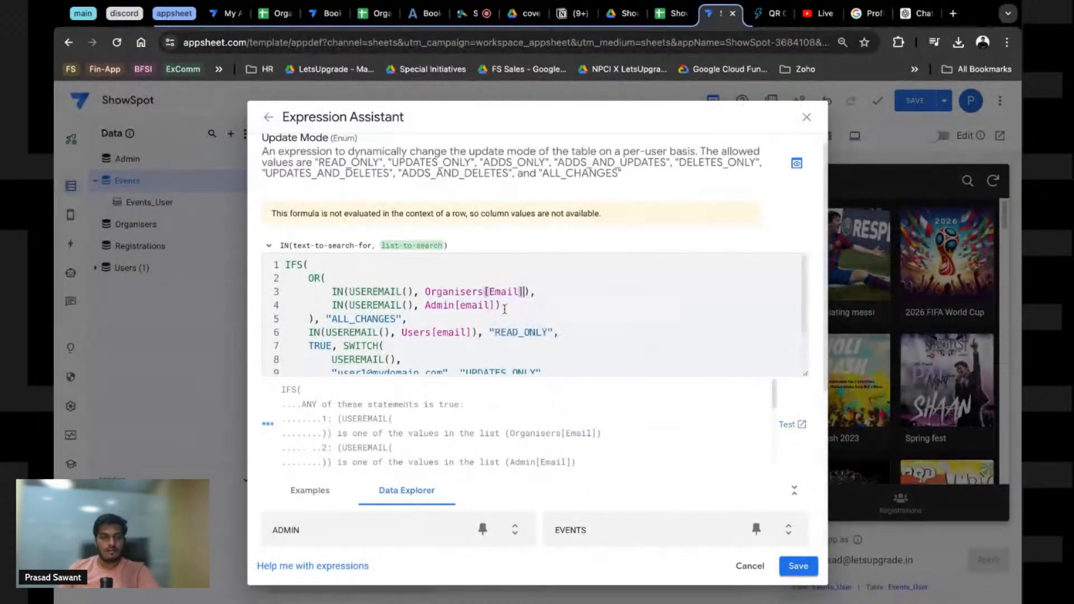
{"action": "left_click", "coordinate": [465, 308]}
{"action": "key", "text": "BackSpace"}
{"action": "type", "text": "E"}
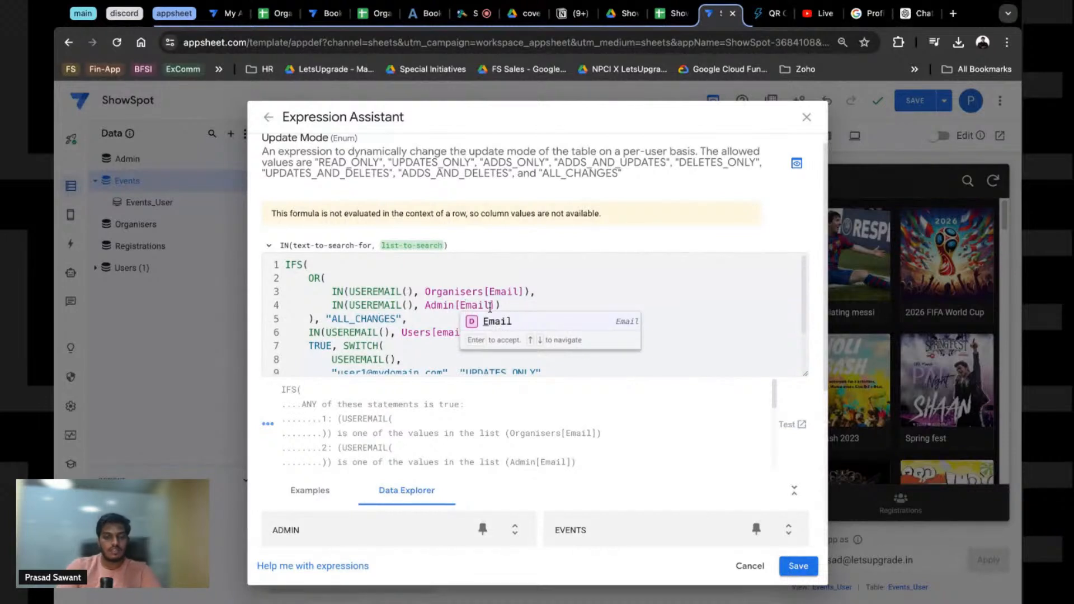
{"action": "left_click", "coordinate": [449, 333]}
{"action": "key", "text": "BackSpace"}
{"action": "type", "text": "E"}
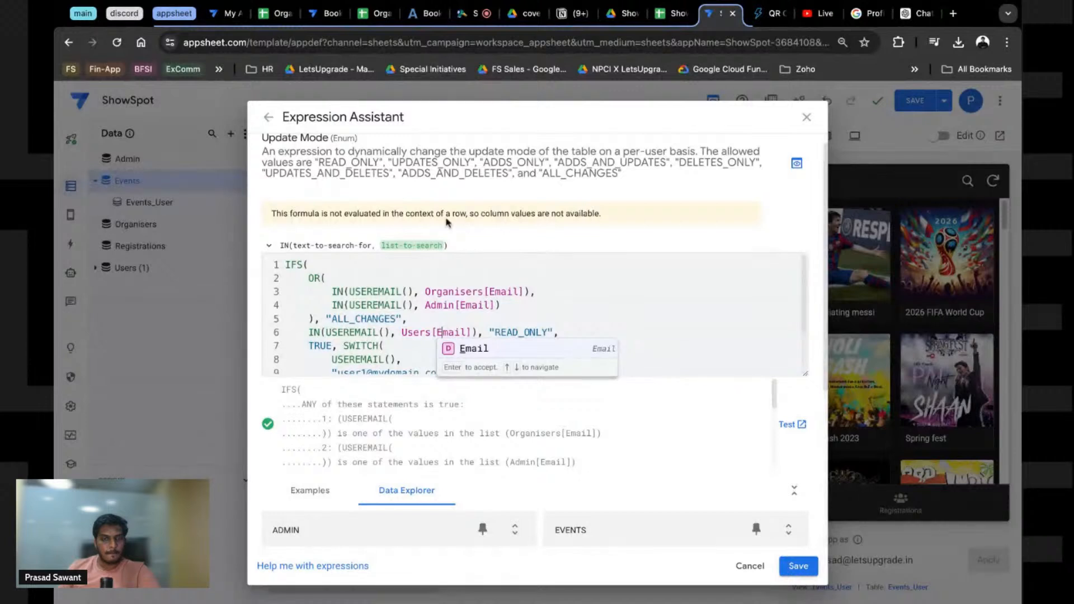
{"action": "left_click", "coordinate": [386, 333]}
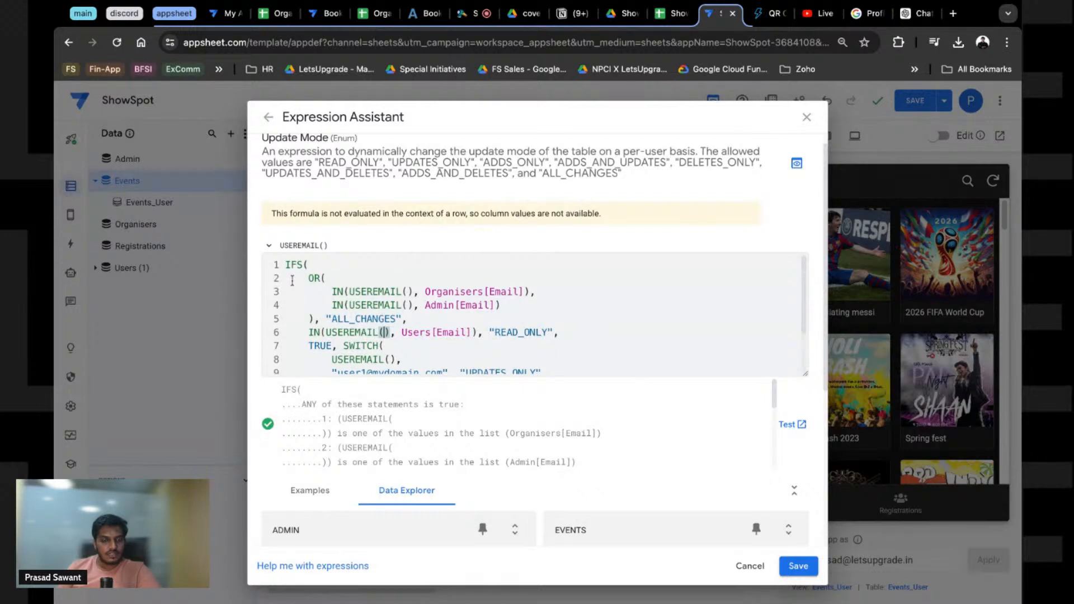
Step: Review the nested SWITCH block against ChatGPT's answer
{"action": "scroll", "coordinate": [292, 281], "scroll_direction": "down", "scroll_amount": 2}
{"action": "left_click", "coordinate": [341, 315]}
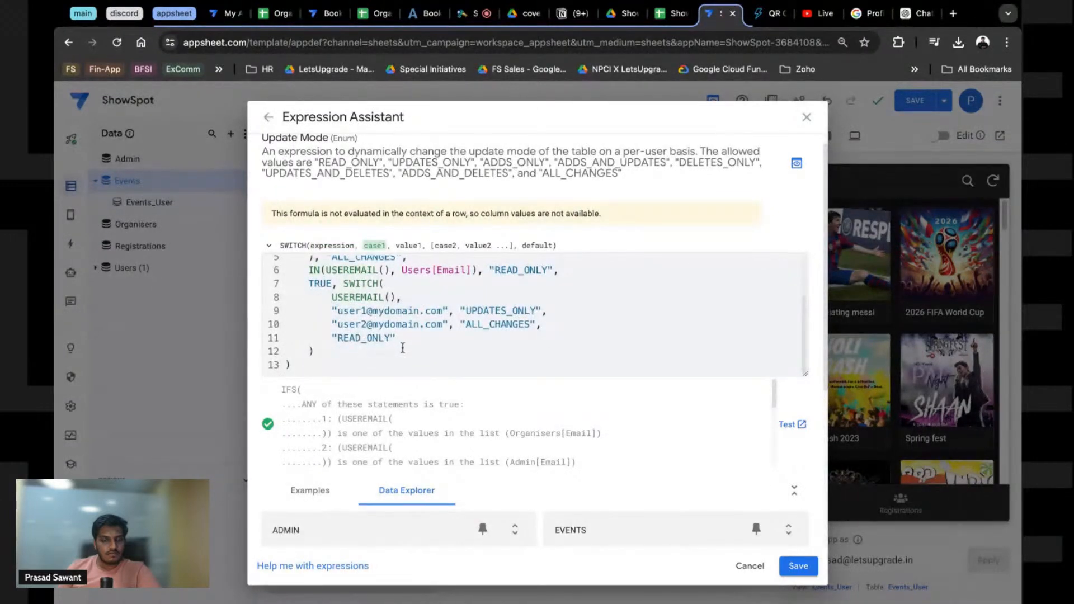
{"action": "left_click", "coordinate": [402, 348]}
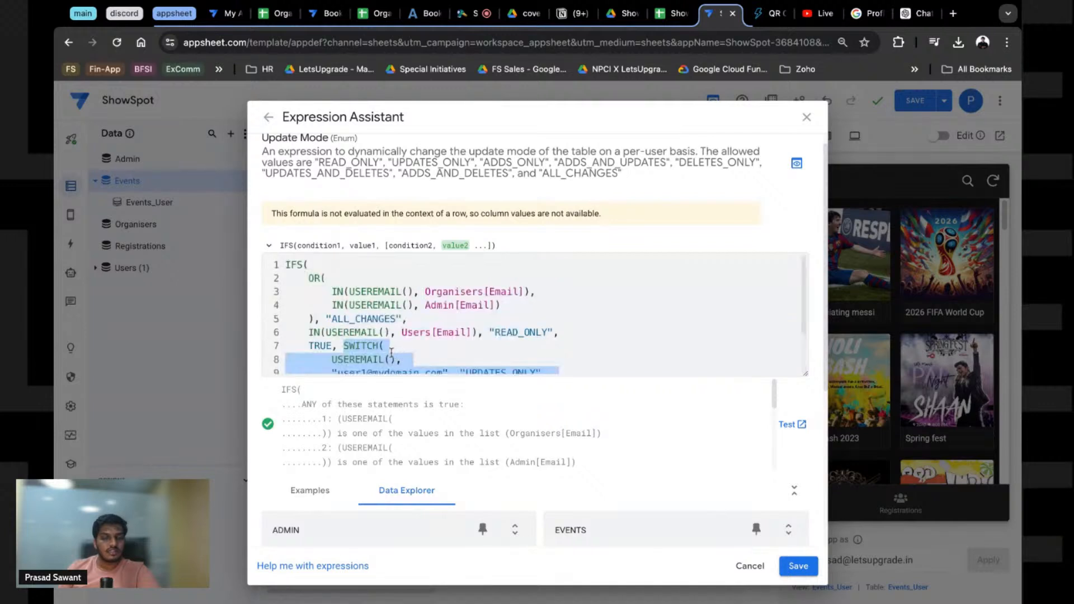
{"action": "scroll", "coordinate": [391, 352], "scroll_direction": "down", "scroll_amount": 3}
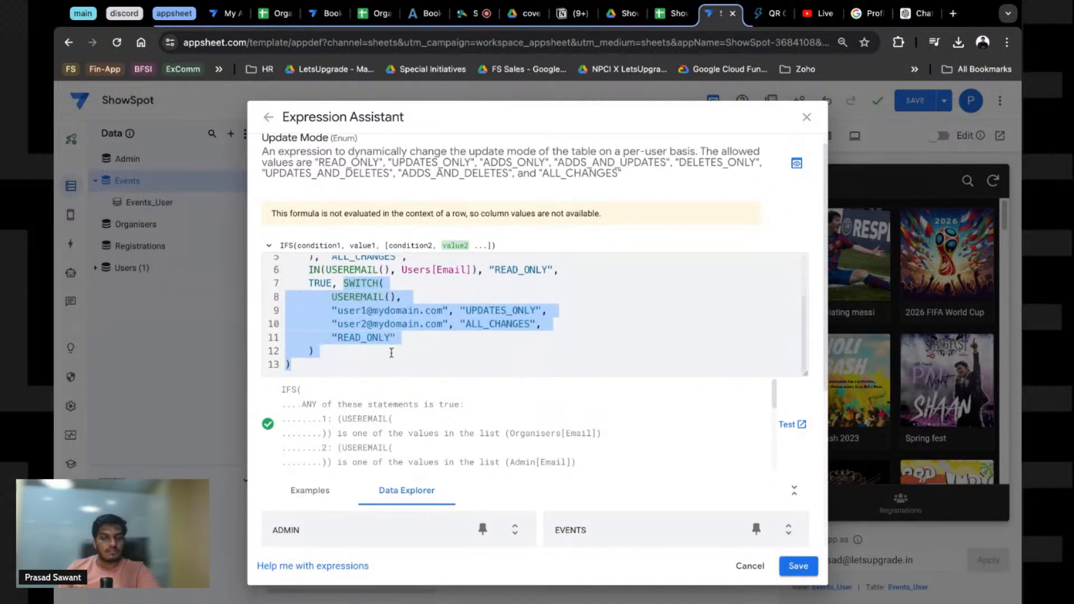
{"action": "scroll", "coordinate": [392, 347], "scroll_direction": "up", "scroll_amount": 1}
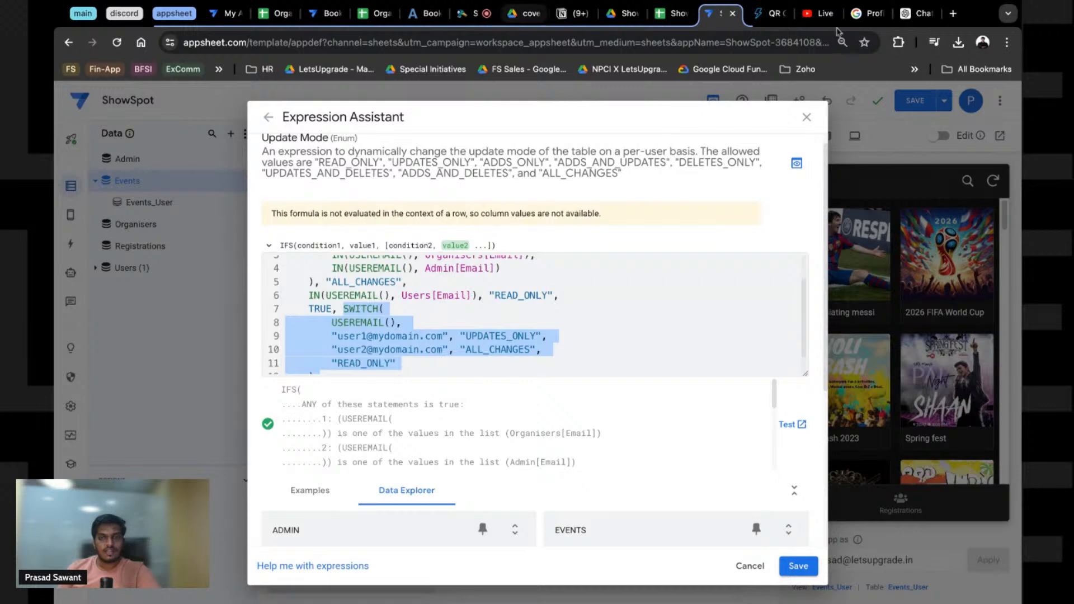
{"action": "left_click", "coordinate": [918, 14]}
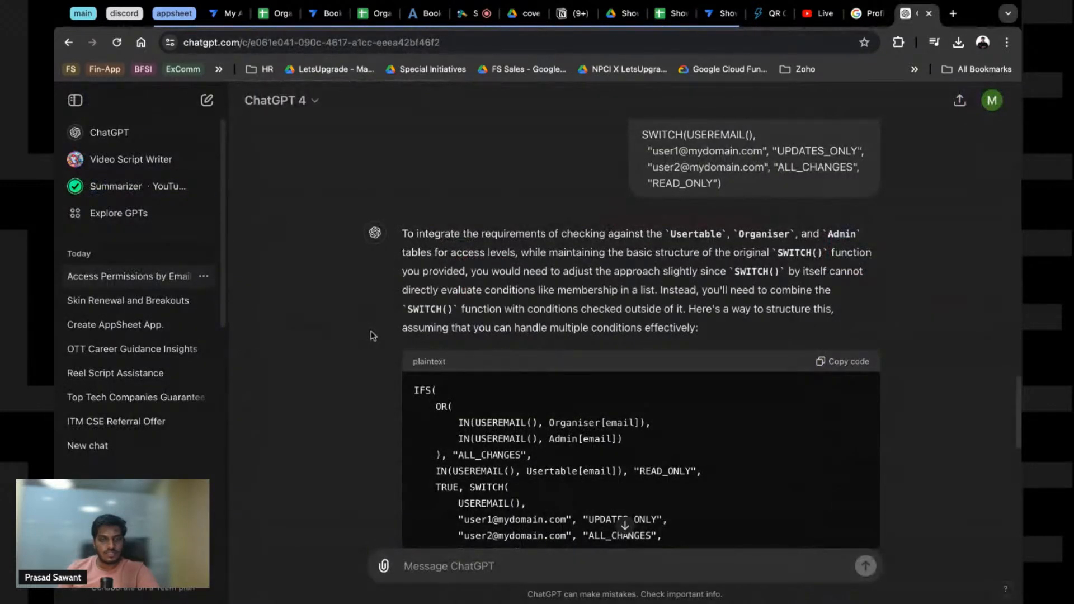
{"action": "scroll", "coordinate": [373, 335], "scroll_direction": "up", "scroll_amount": 7}
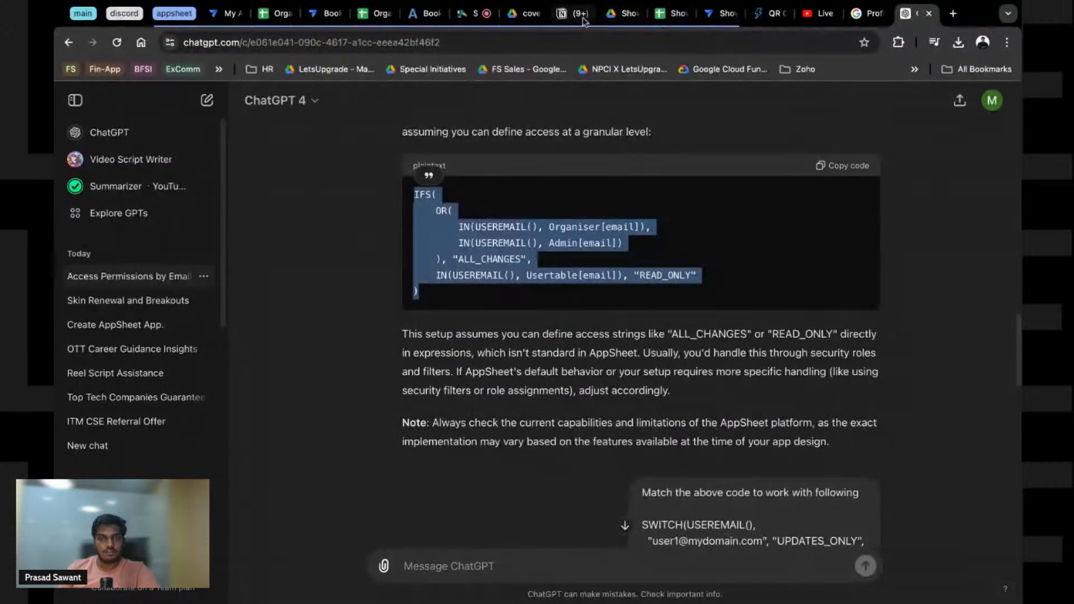
{"action": "left_click", "coordinate": [718, 13]}
Step: Replace the formula with the simpler IFS code and capitalise [Email] on lines 3 and 4
{"action": "key", "text": "ctrl+a"}
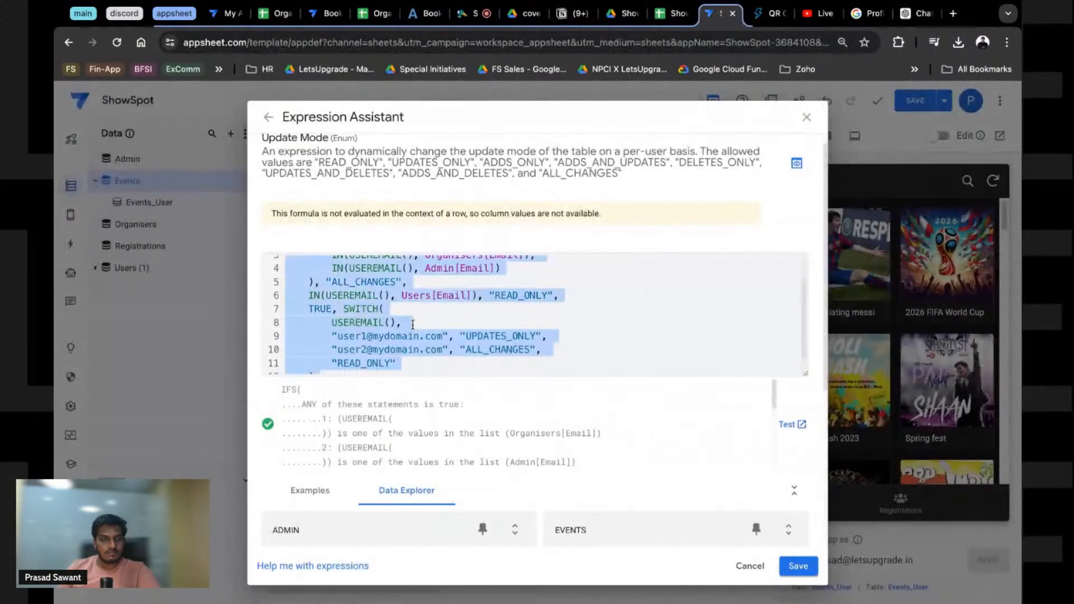
{"action": "type", "text": "IFS(     OR(         IN(USEREMAIL(), Organiser[email]),         IN(USEREMAIL(), Admin[email])     ), \"ALL_CHANGES\",     IN(USEREMAIL(), Usertable[email]), \"READ_ONLY\" )"}
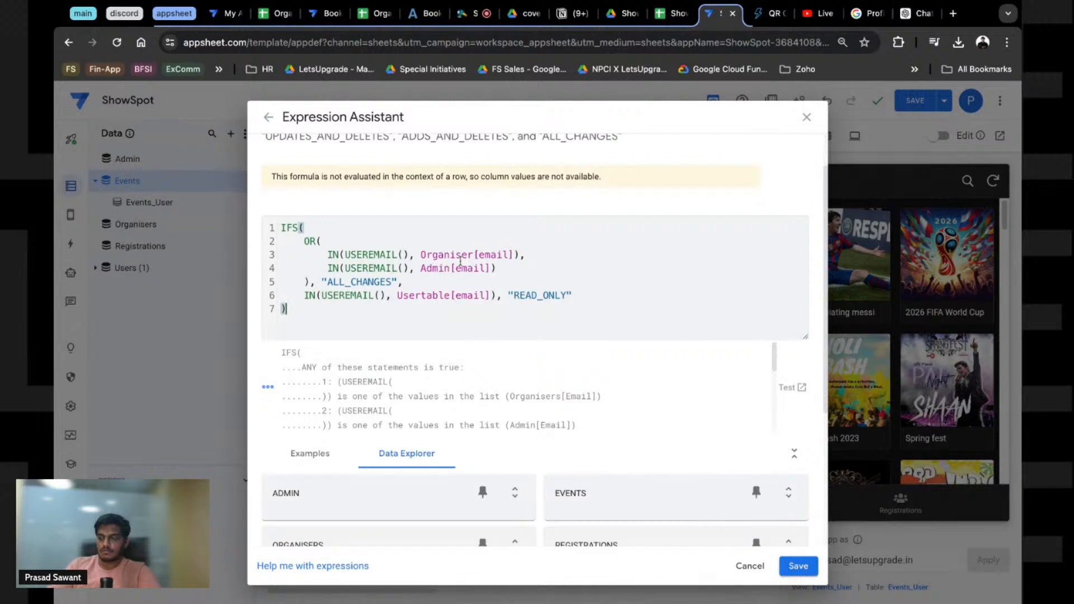
{"action": "left_click", "coordinate": [485, 256]}
{"action": "key", "text": "BackSpace"}
{"action": "type", "text": "E"}
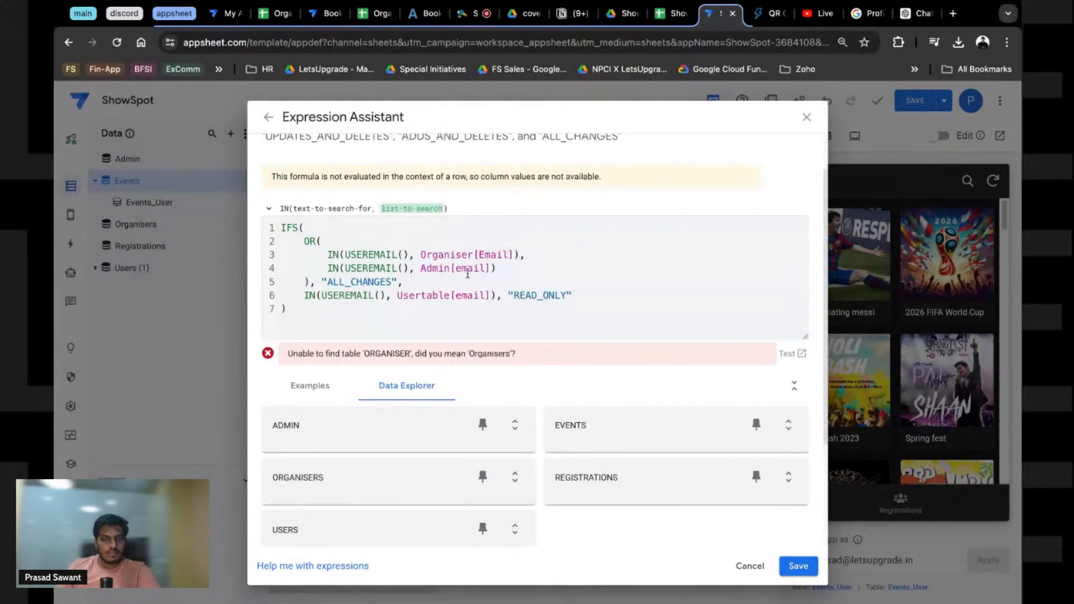
{"action": "left_click", "coordinate": [471, 269]}
{"action": "key", "text": "BackSpace"}
{"action": "type", "text": "E"}
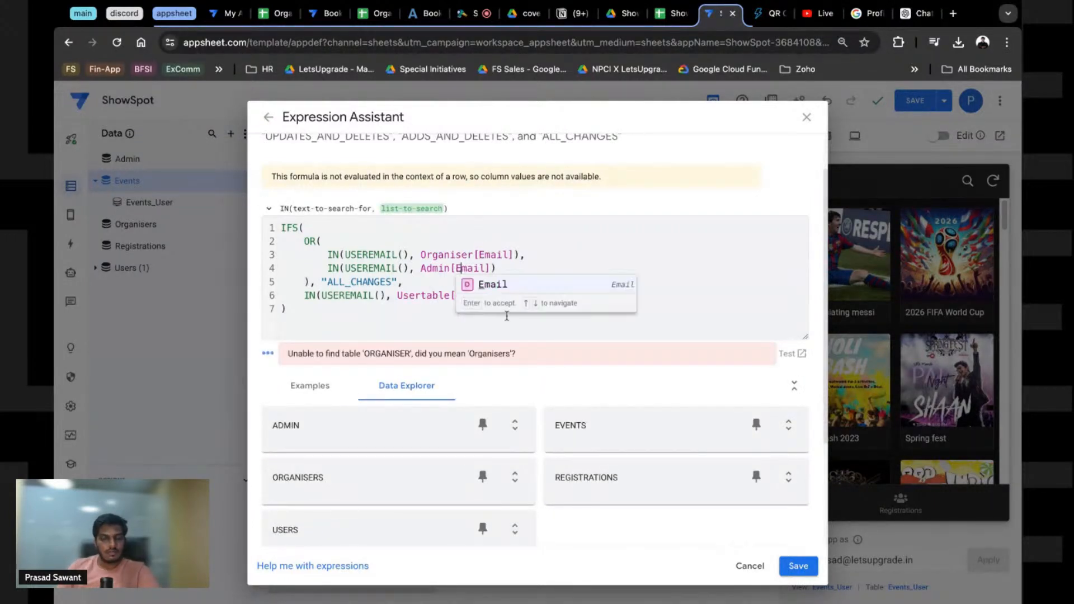
Step: Rename Organiser to Organisers and Usertable to Users, and fix [Email] on line 6
{"action": "left_click", "coordinate": [473, 256]}
{"action": "type", "text": "s"}
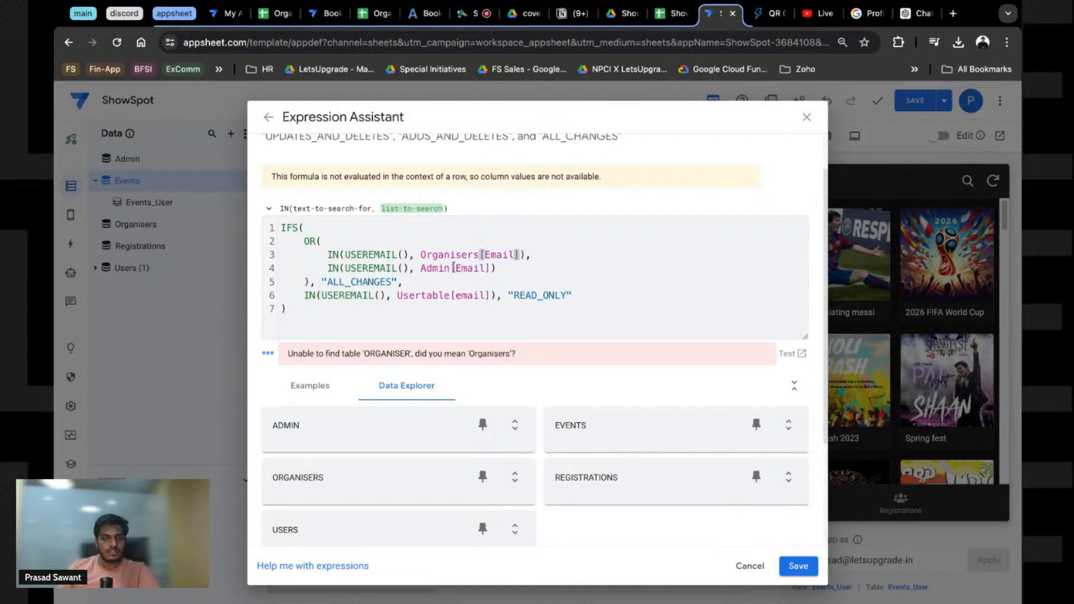
{"action": "left_click_drag", "start_coordinate": [449, 295], "coordinate": [421, 295]}
{"action": "type", "text": "s"}
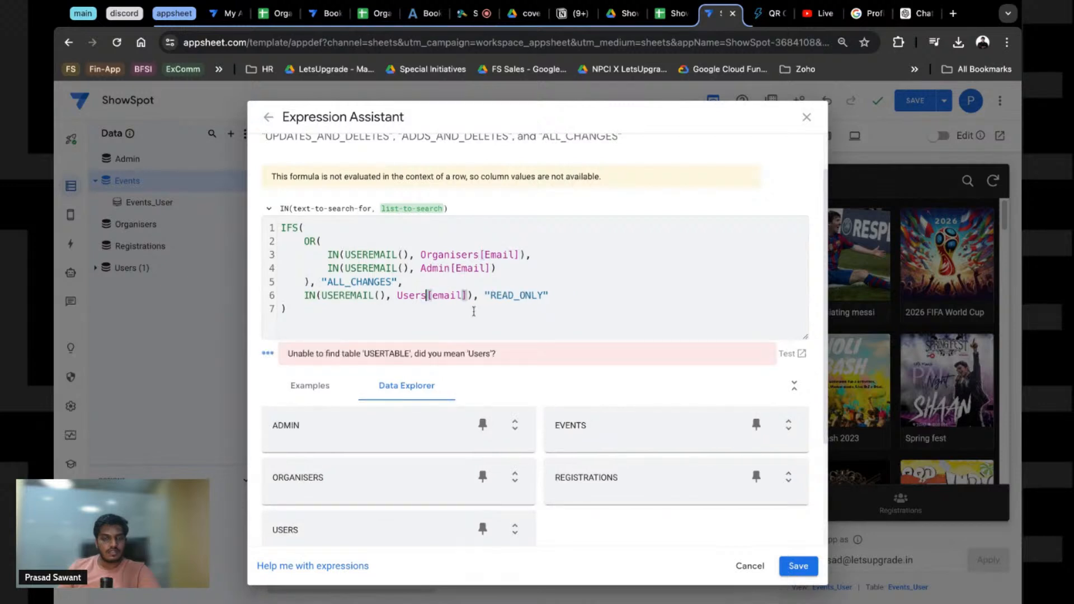
{"action": "left_click", "coordinate": [438, 296]}
{"action": "key", "text": "BackSpace"}
{"action": "type", "text": "E"}
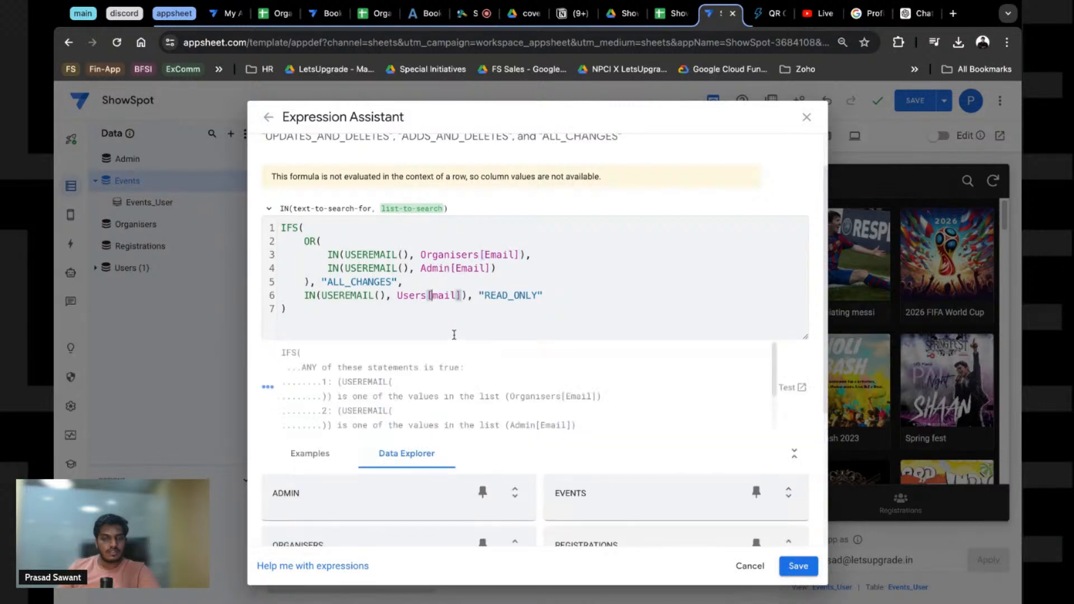
{"action": "left_click", "coordinate": [463, 317]}
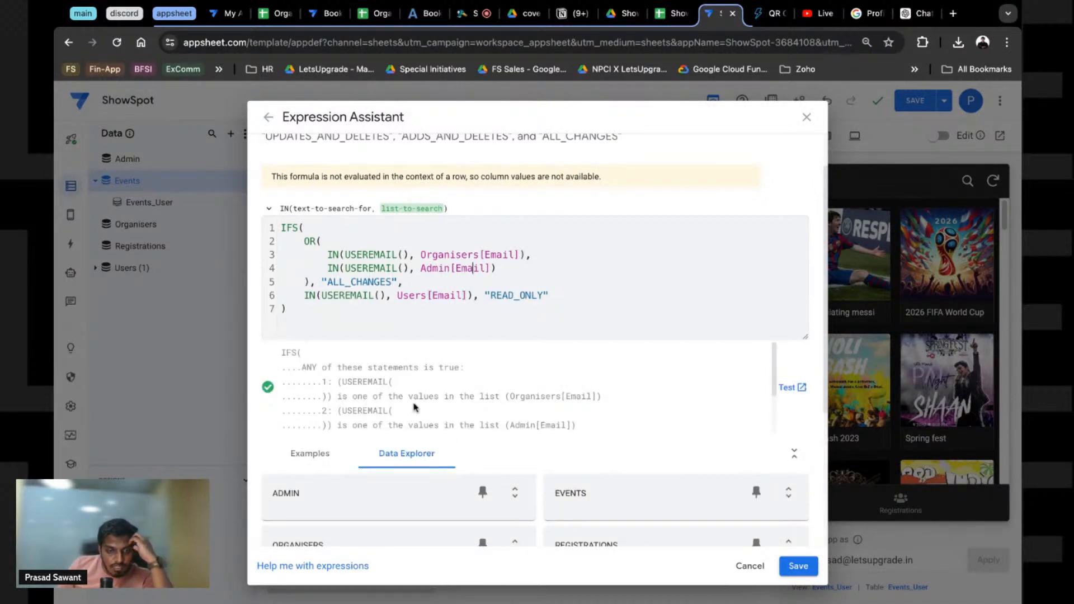
Step: Save the update-mode formula and close the Events table settings with Done
{"action": "scroll", "coordinate": [411, 409], "scroll_direction": "down", "scroll_amount": 2}
{"action": "scroll", "coordinate": [344, 416], "scroll_direction": "down", "scroll_amount": 2}
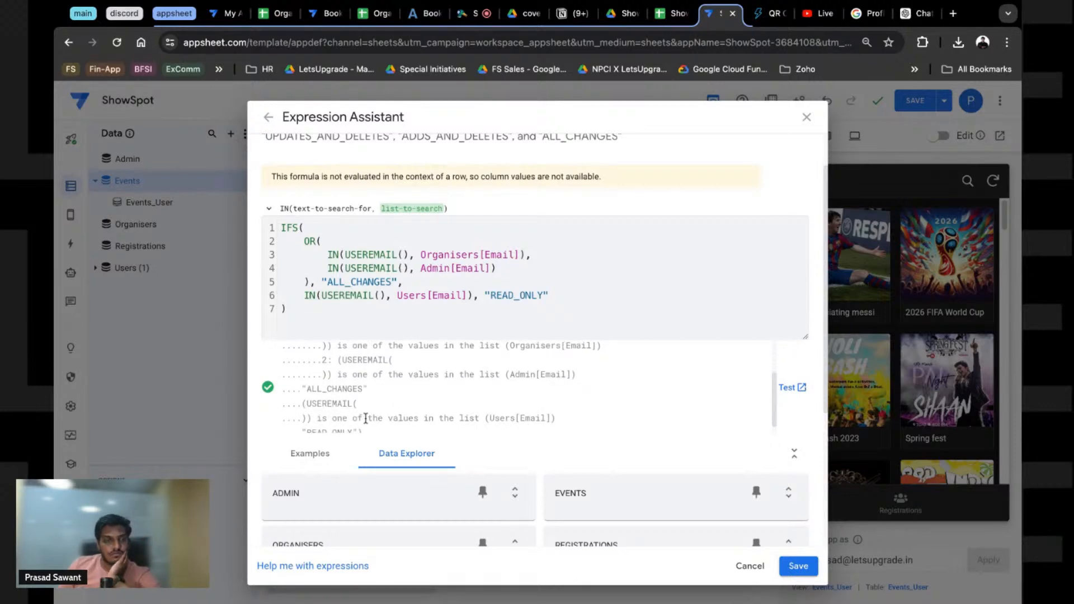
{"action": "left_click", "coordinate": [799, 566]}
{"action": "left_click", "coordinate": [799, 441]}
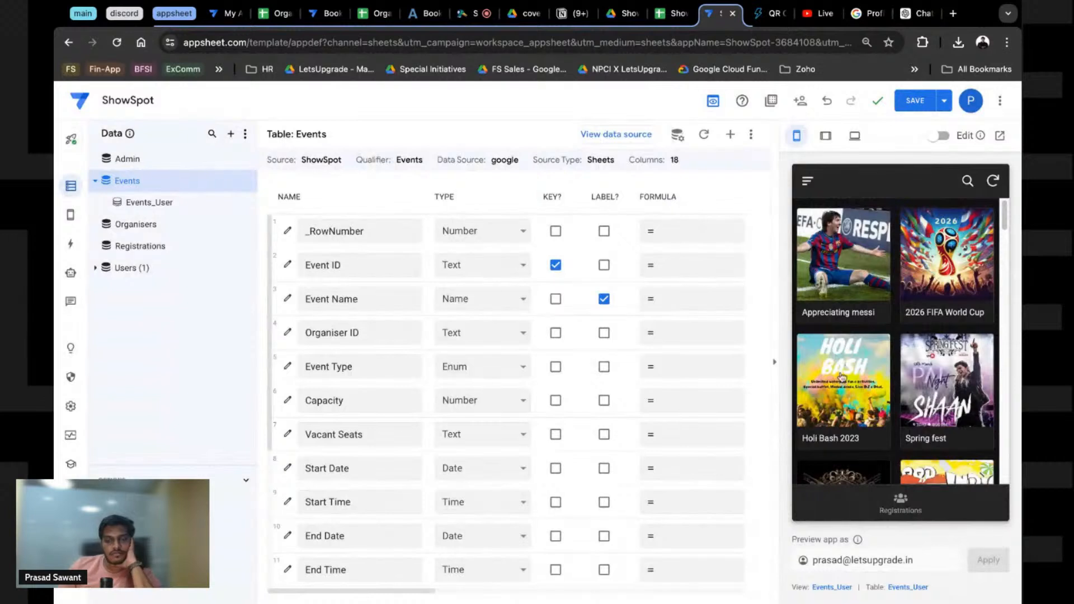
Step: Base the gallery view on the Events table and save the empty Show if condition
{"action": "left_click", "coordinate": [77, 216]}
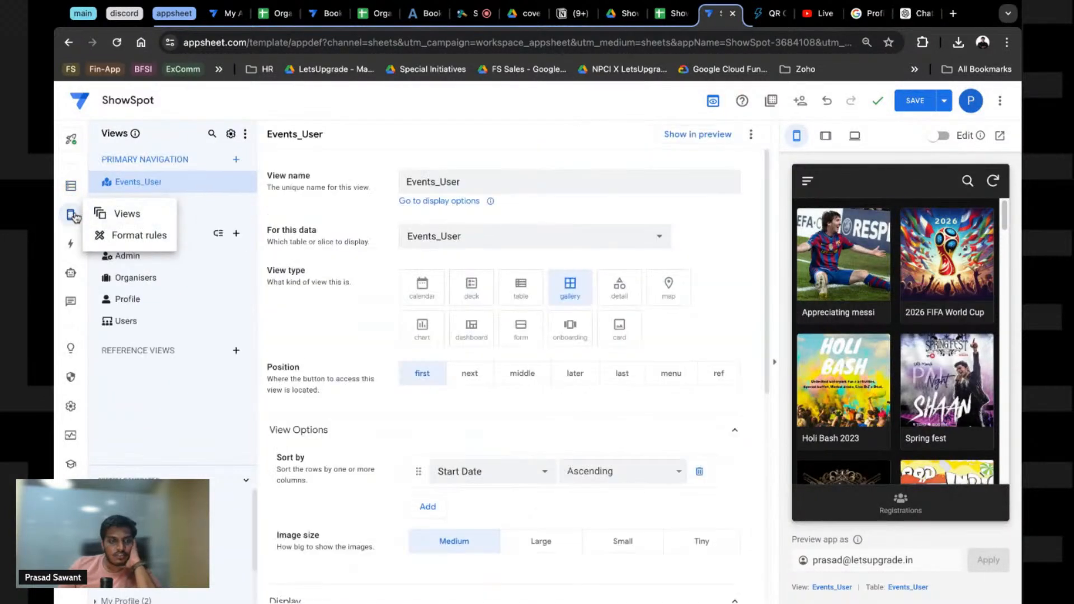
{"action": "left_click", "coordinate": [478, 239]}
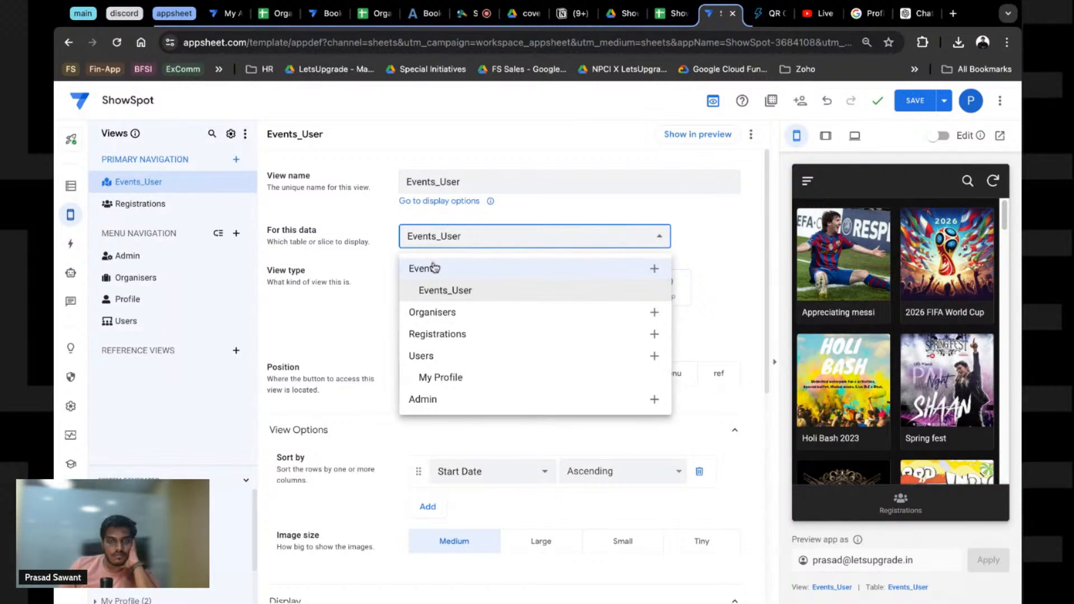
{"action": "left_click", "coordinate": [434, 268]}
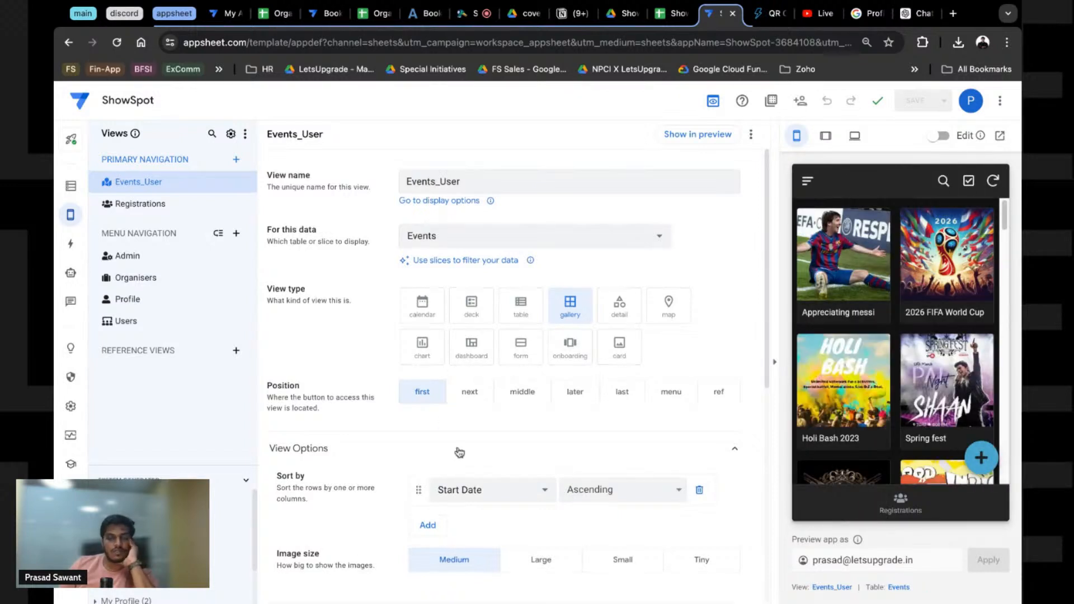
{"action": "scroll", "coordinate": [460, 453], "scroll_direction": "down", "scroll_amount": 3}
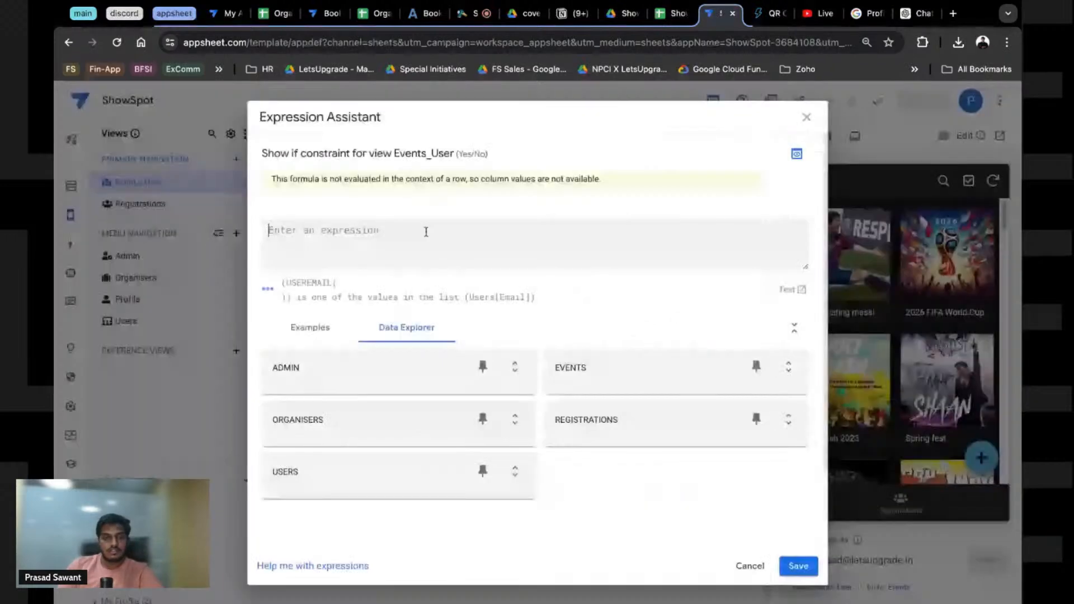
{"action": "left_click", "coordinate": [800, 567]}
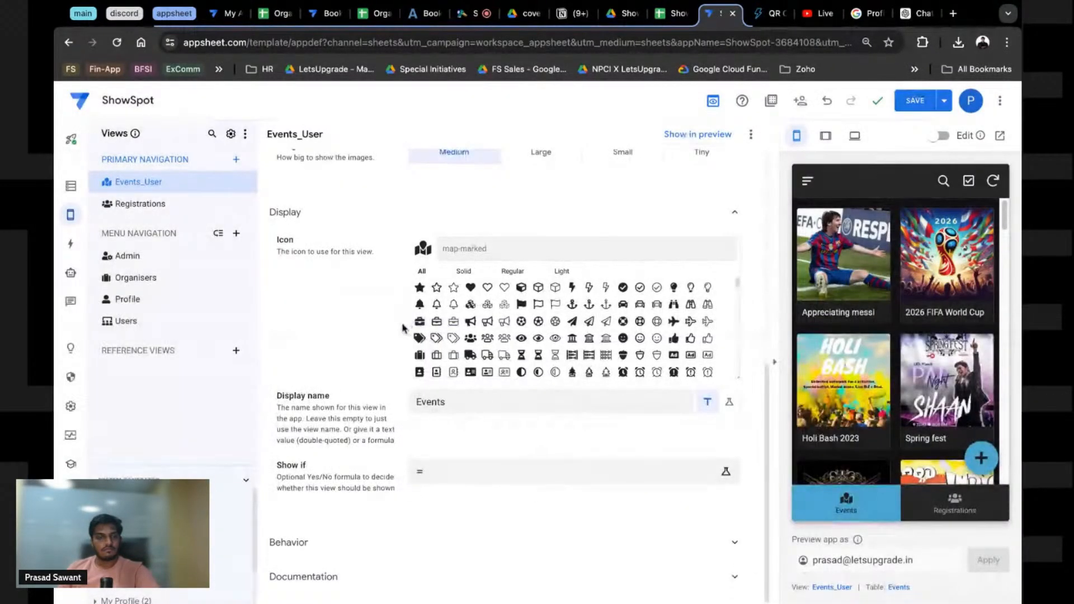
{"action": "scroll", "coordinate": [406, 329], "scroll_direction": "up", "scroll_amount": 8}
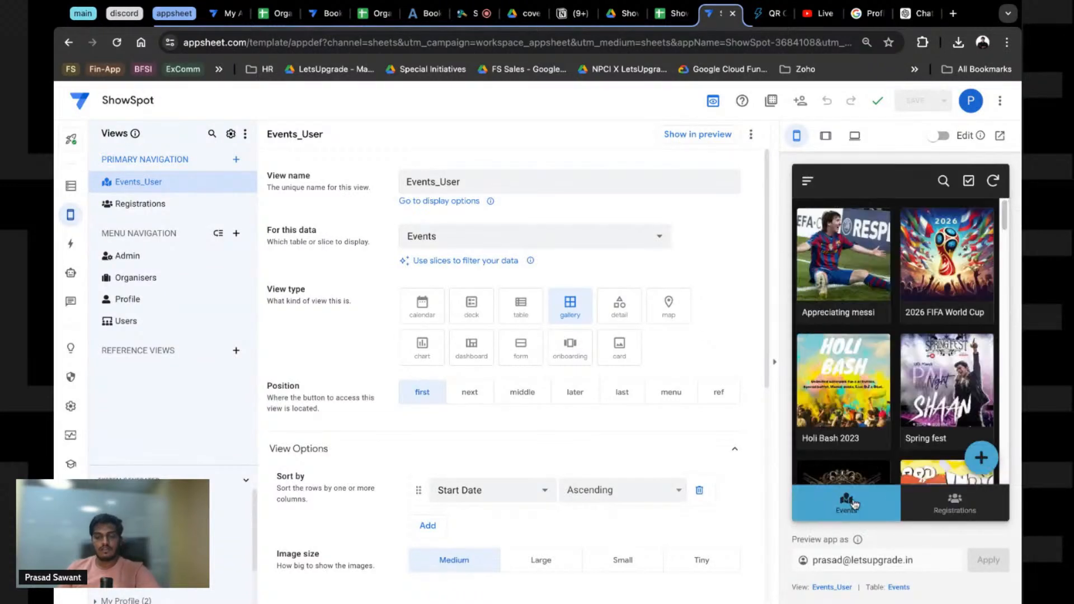
Step: Preview the app as another user account and rename the view from Events_User to Events
{"action": "double_click", "coordinate": [843, 561]}
{"action": "type", "text": "salesa"}
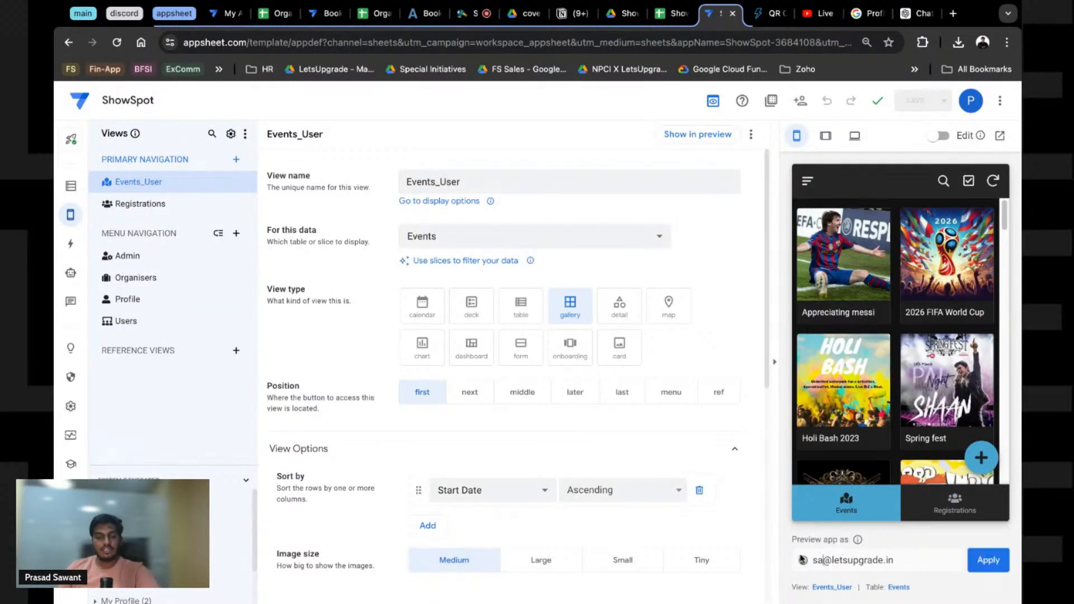
{"action": "left_click", "coordinate": [1006, 566]}
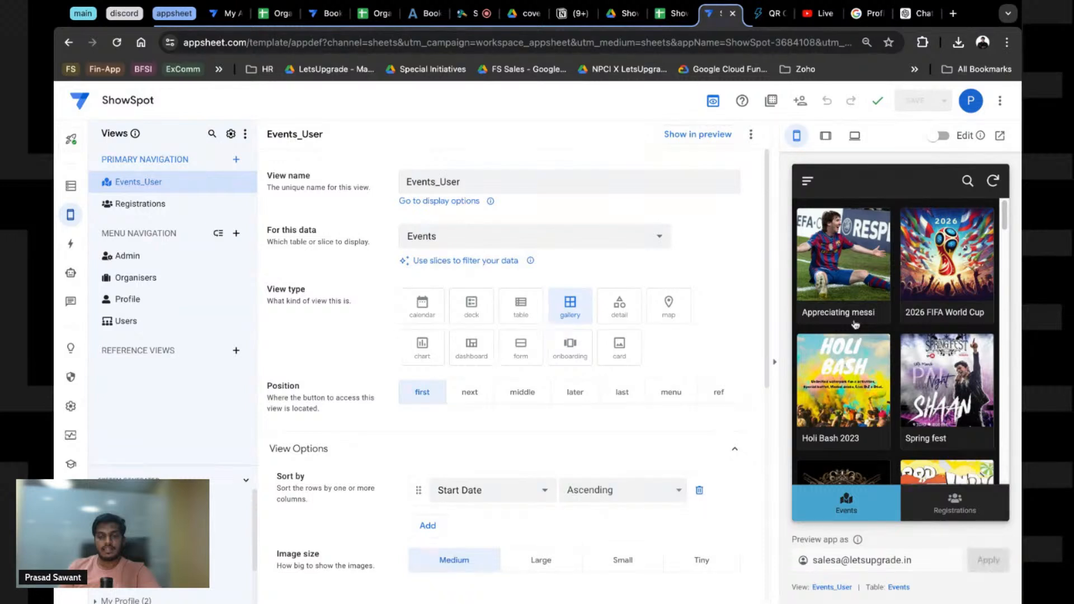
{"action": "left_click_drag", "start_coordinate": [435, 183], "coordinate": [517, 184]}
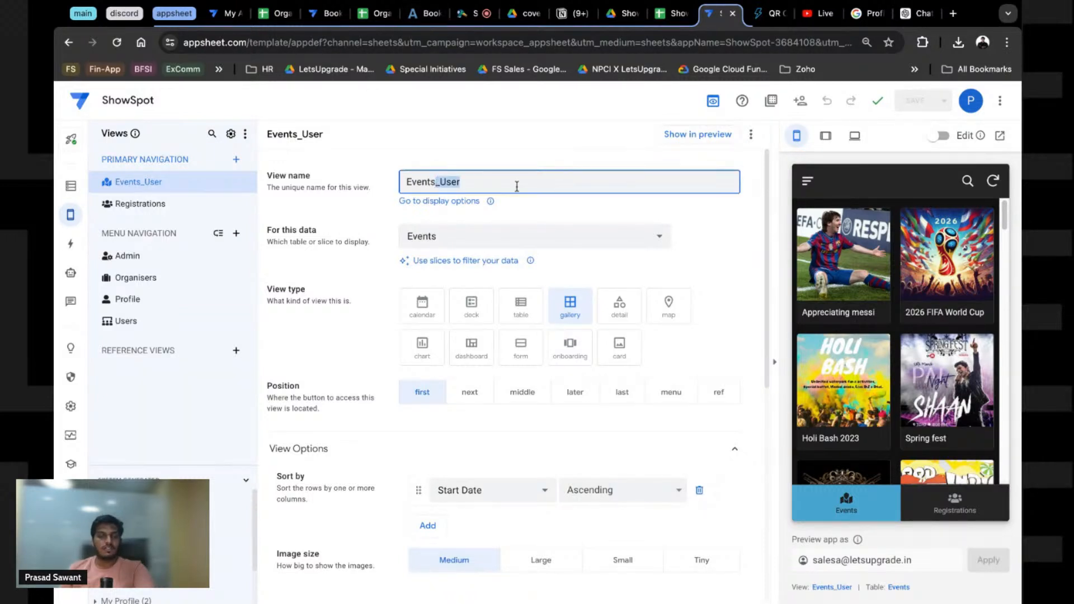
{"action": "key", "text": "BackSpace"}
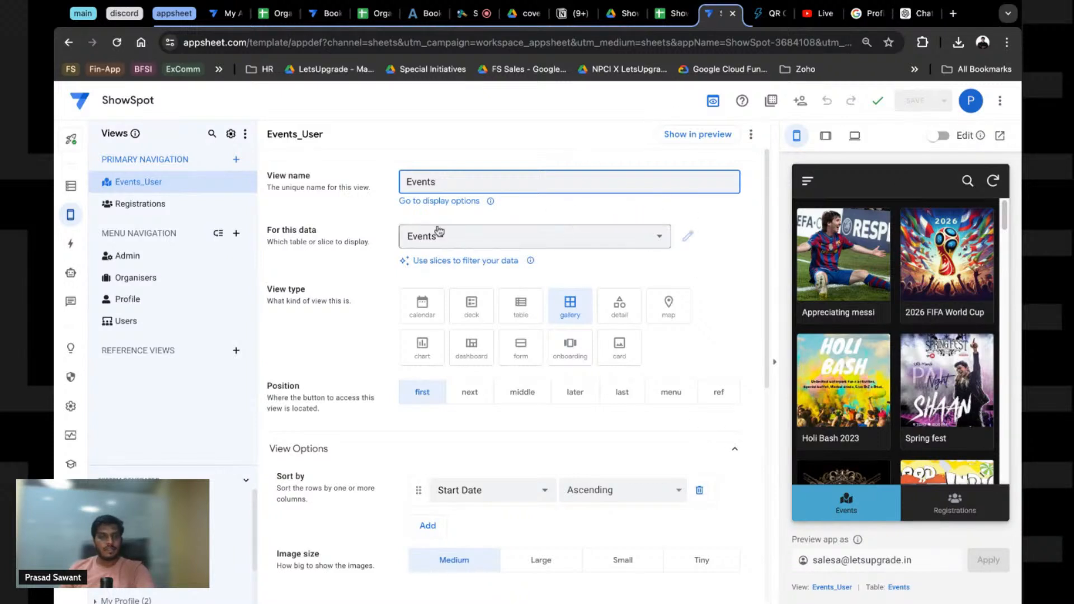
{"action": "left_click", "coordinate": [349, 213]}
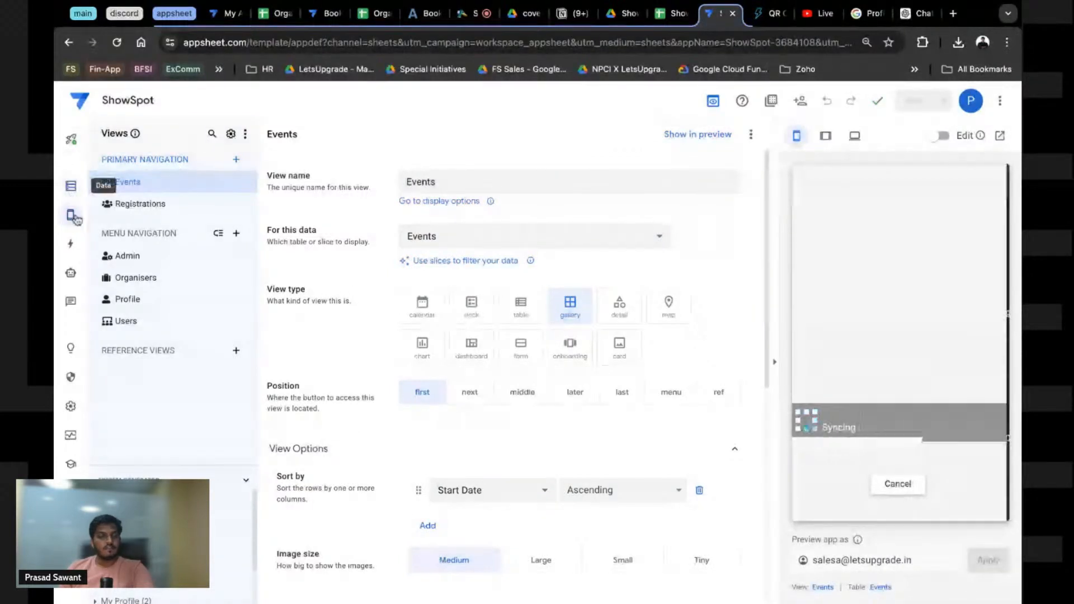
Step: Delete the Events_User slice from the Data panel
{"action": "left_click", "coordinate": [71, 187]}
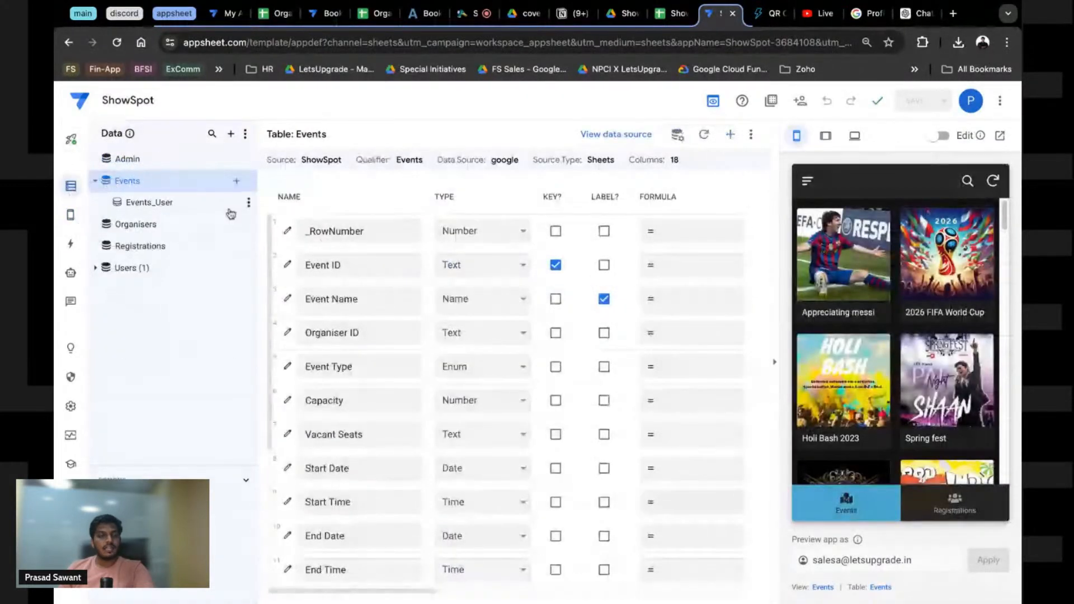
{"action": "left_click", "coordinate": [249, 201]}
{"action": "left_click", "coordinate": [270, 285]}
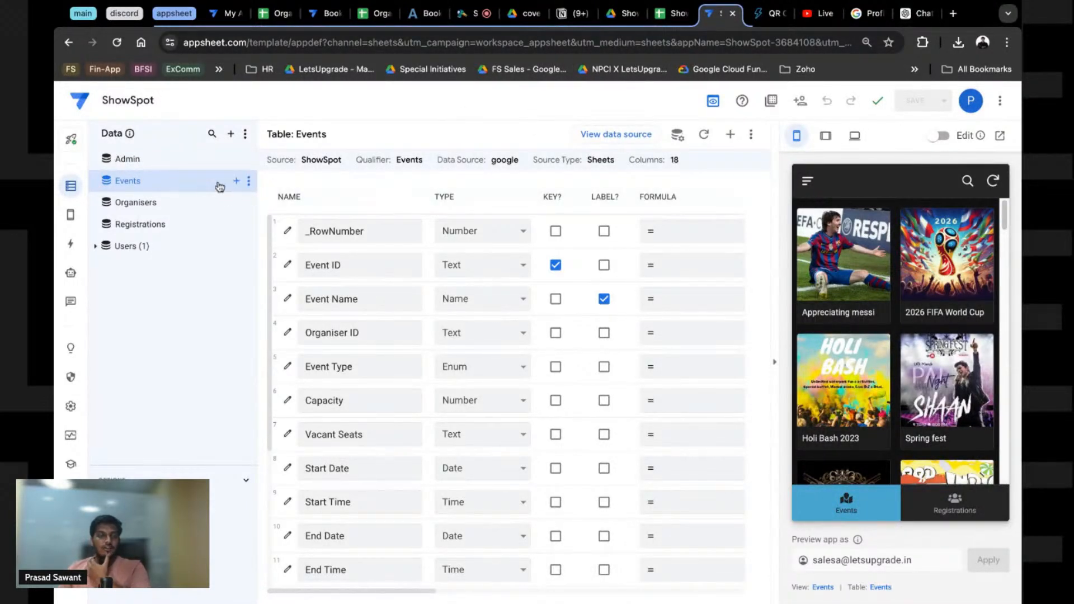
{"action": "left_click", "coordinate": [678, 138]}
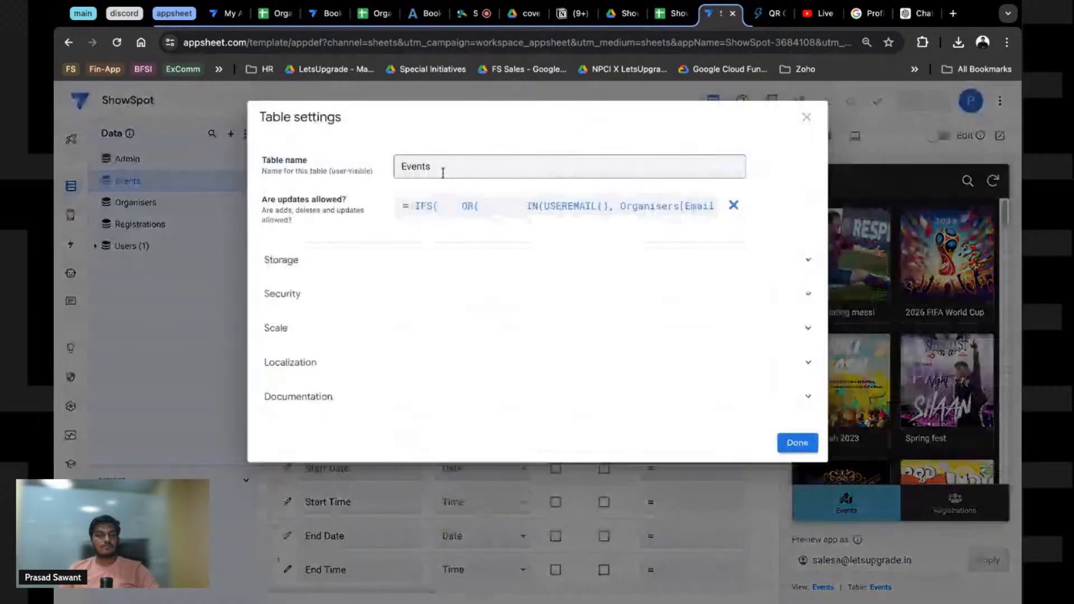
{"action": "left_click", "coordinate": [429, 206]}
{"action": "scroll", "coordinate": [446, 293], "scroll_direction": "up", "scroll_amount": 1}
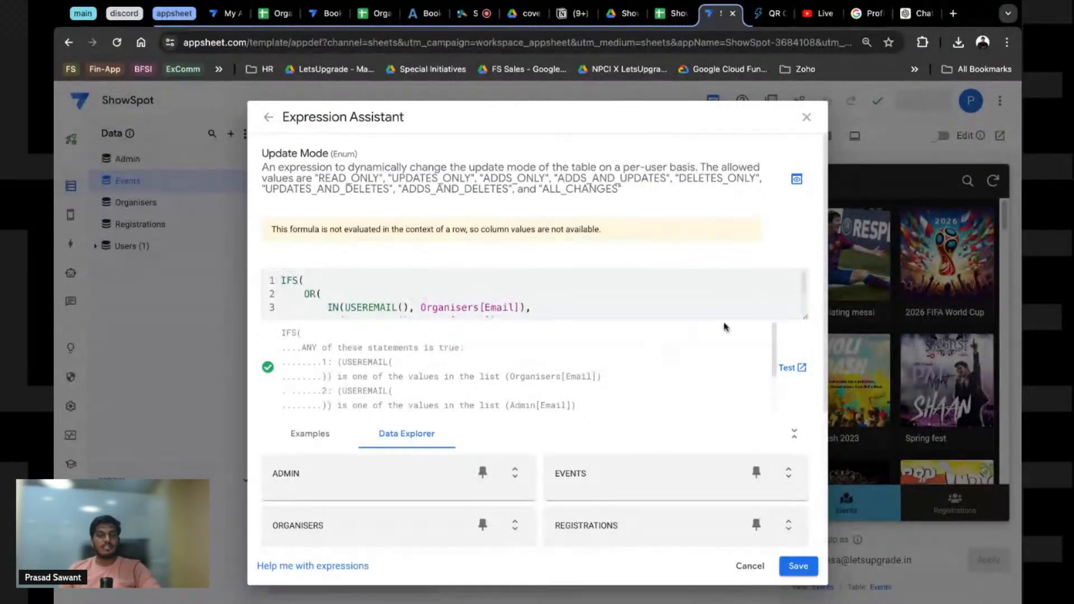
{"action": "left_click", "coordinate": [806, 318]}
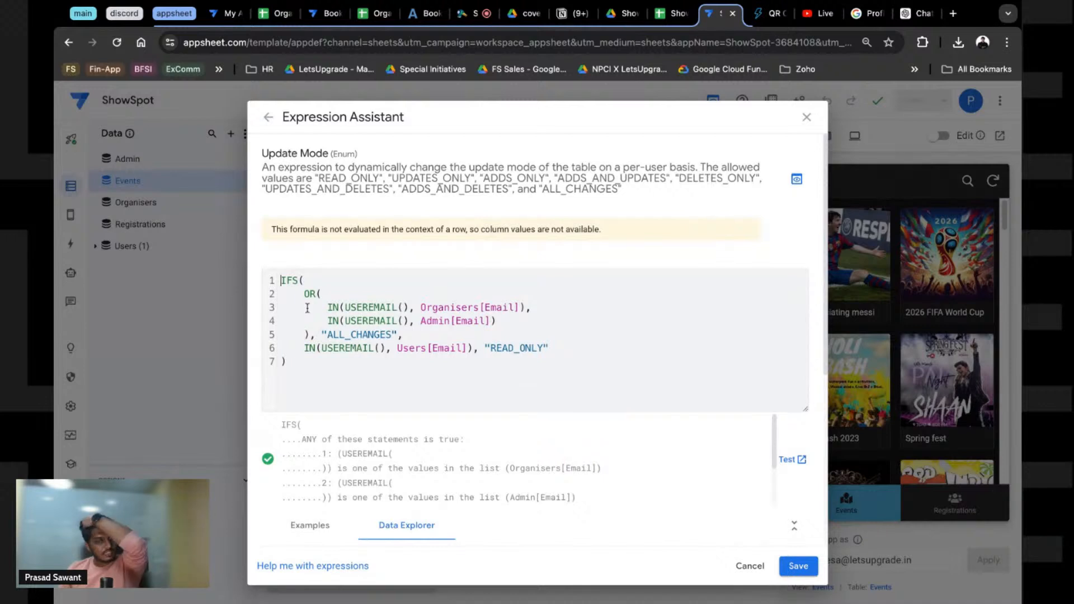
{"action": "left_click", "coordinate": [435, 311]}
{"action": "double_click", "coordinate": [445, 308]}
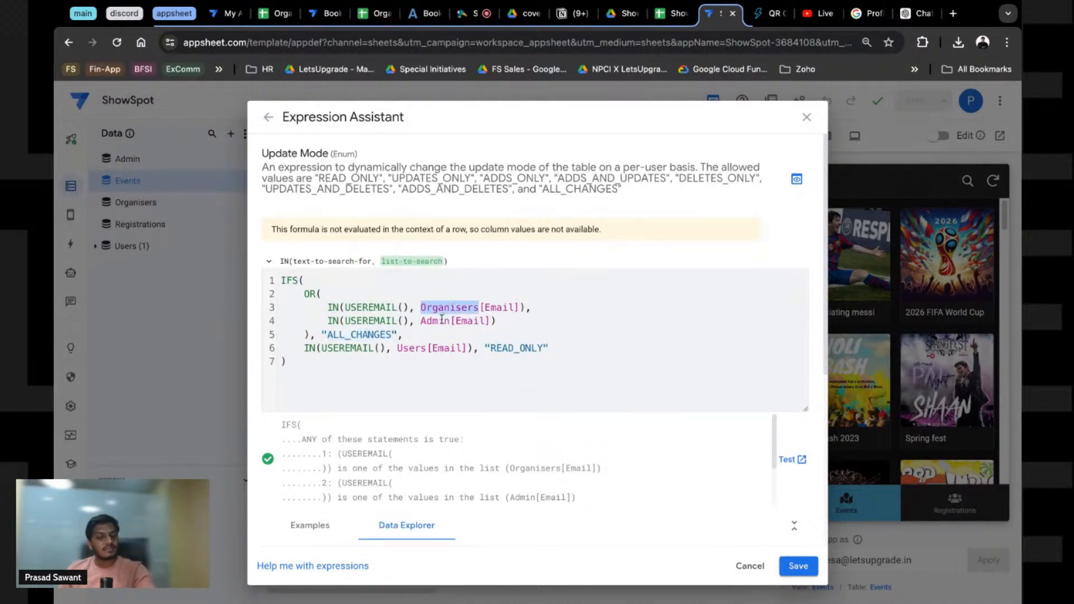
{"action": "double_click", "coordinate": [442, 320]}
{"action": "left_click", "coordinate": [414, 336]}
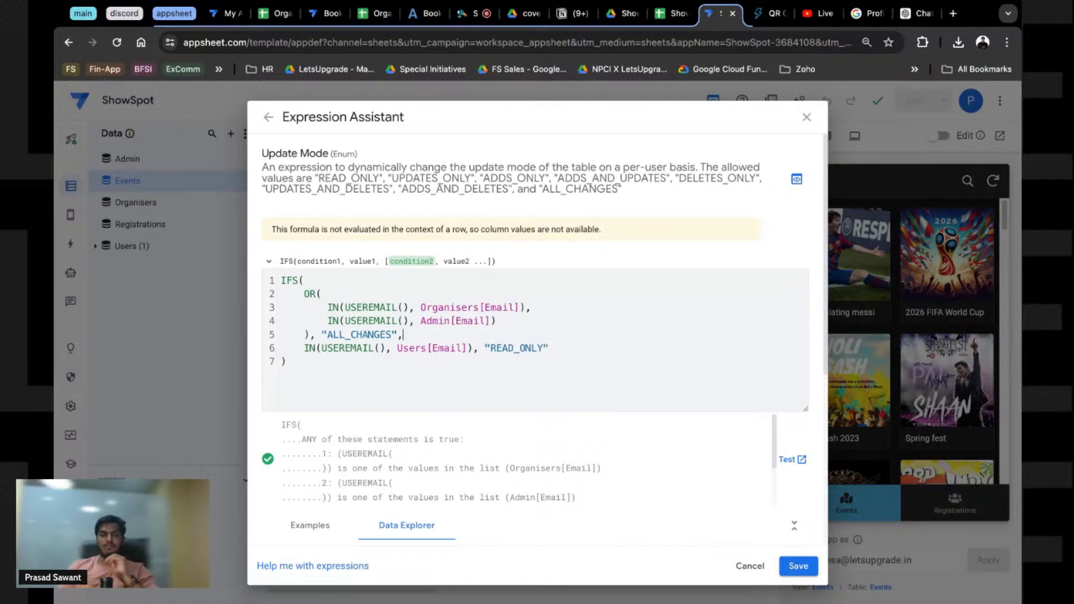
{"action": "left_click", "coordinate": [800, 559]}
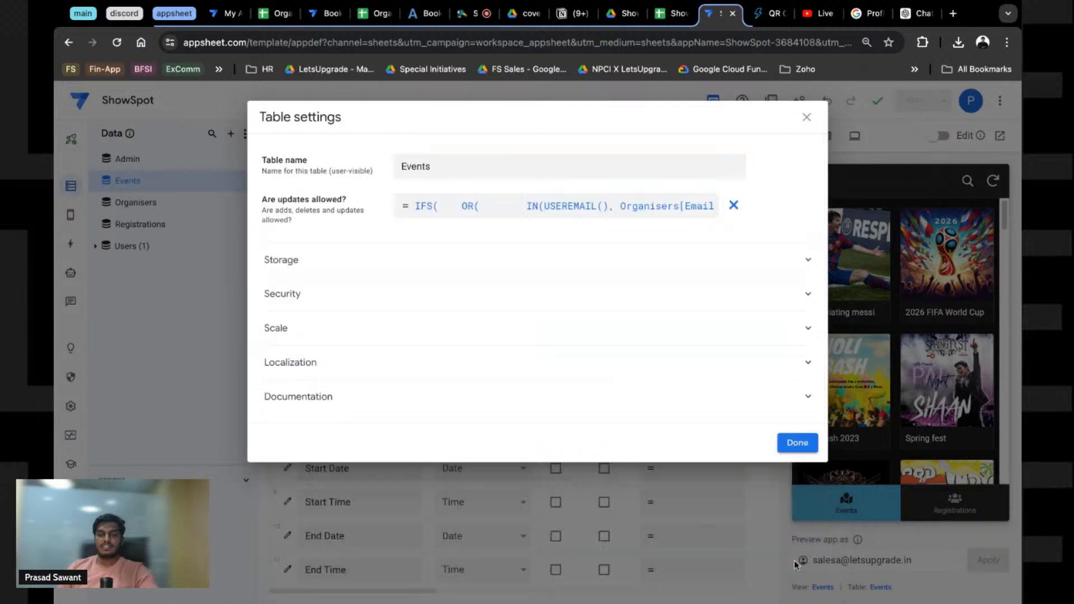
{"action": "left_click", "coordinate": [805, 113]}
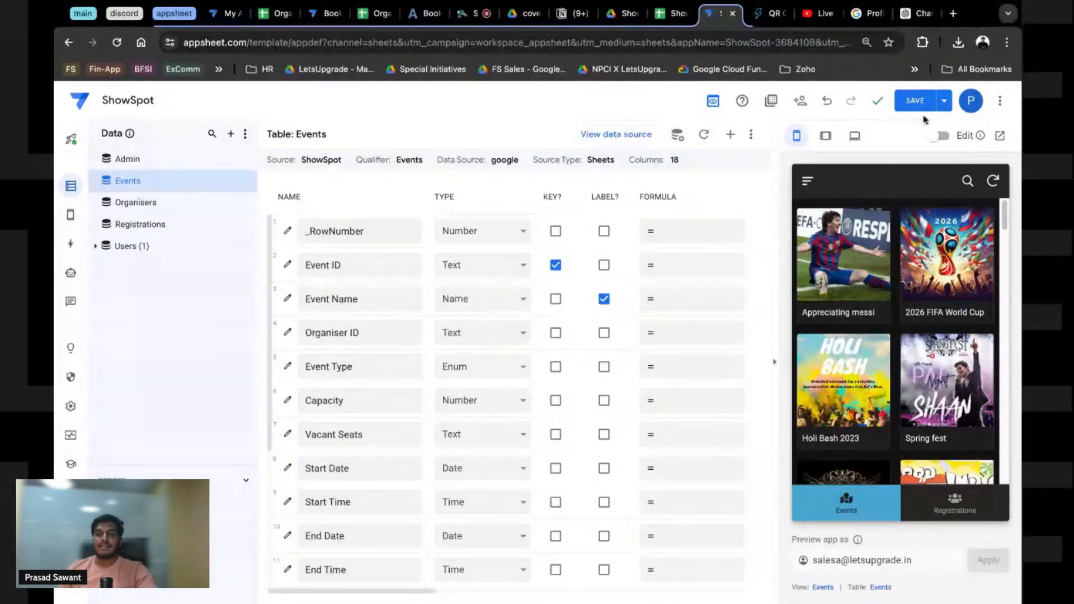
Step: Save, switch the preview to Registrations and back to Events, then open the Appreciating messi card
{"action": "left_click", "coordinate": [914, 101]}
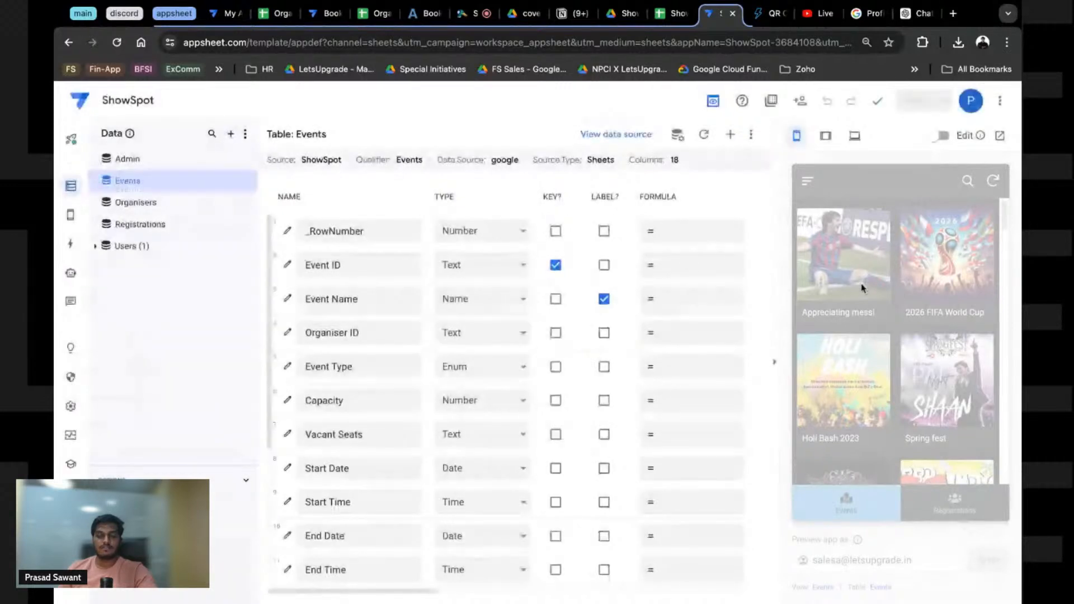
{"action": "left_click", "coordinate": [954, 504]}
{"action": "left_click", "coordinate": [855, 516]}
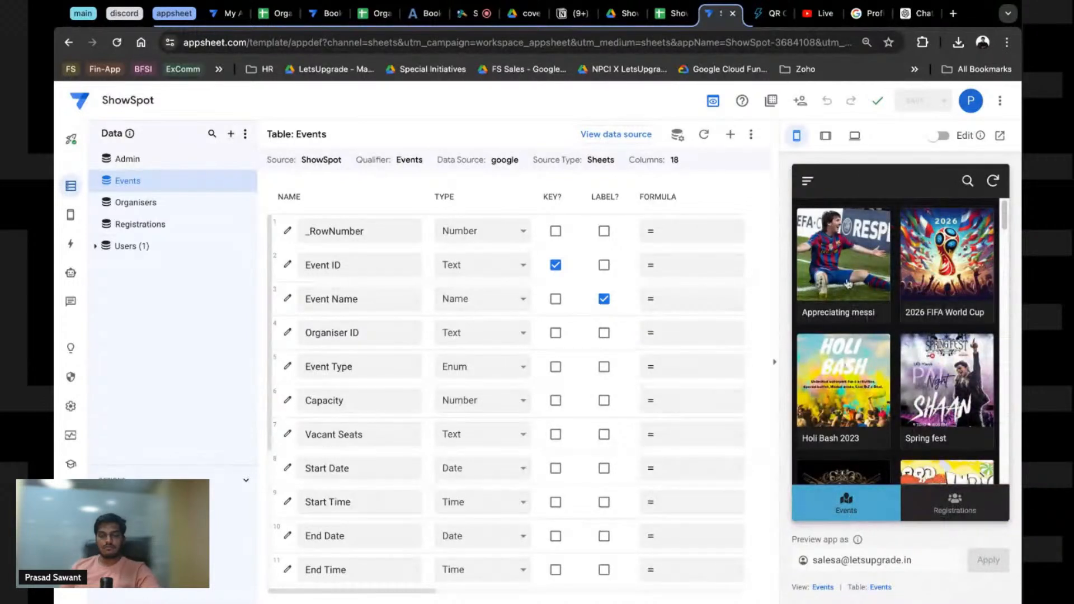
{"action": "left_click", "coordinate": [849, 284]}
Step: Preview the app as the original account's e-mail, then view the ShowSpot spreadsheet's Users sheet
{"action": "scroll", "coordinate": [855, 334], "scroll_direction": "down", "scroll_amount": 5}
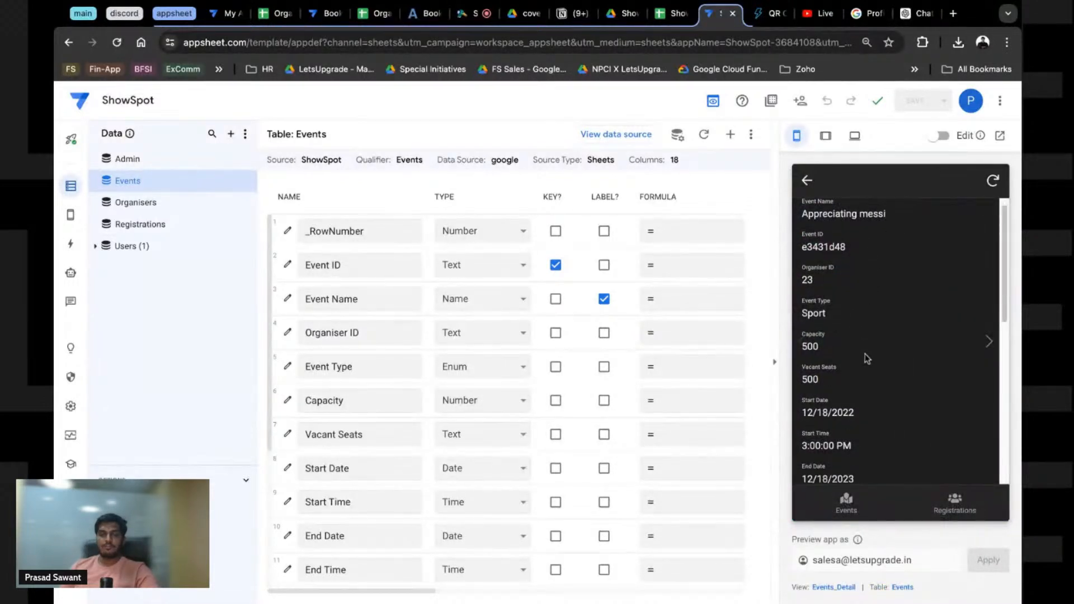
{"action": "scroll", "coordinate": [869, 355], "scroll_direction": "up", "scroll_amount": 5}
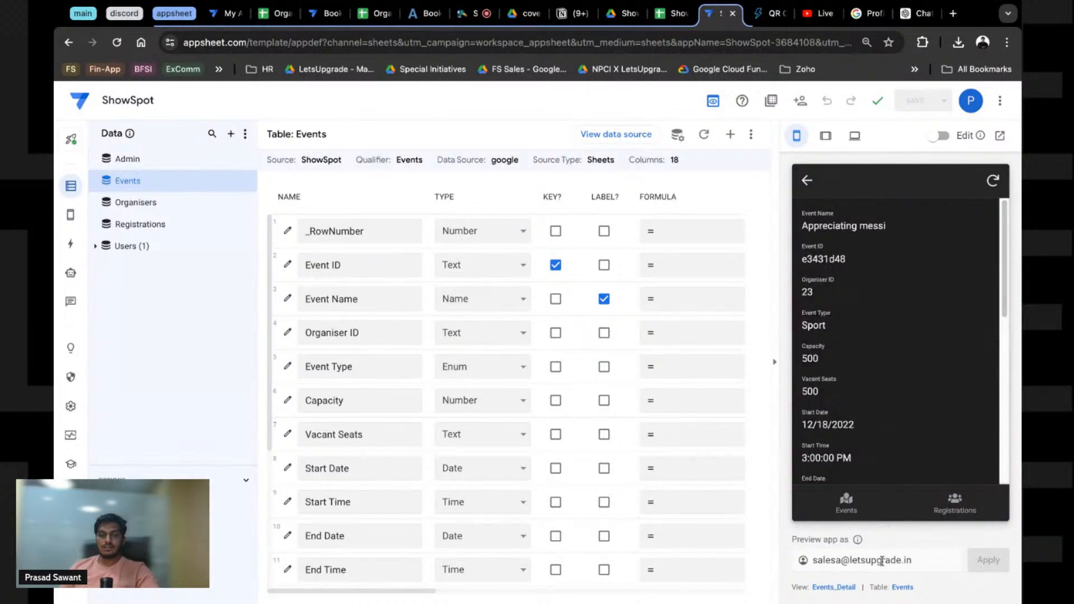
{"action": "double_click", "coordinate": [831, 561]}
{"action": "type", "text": "prasad"}
{"action": "key", "text": "Return"}
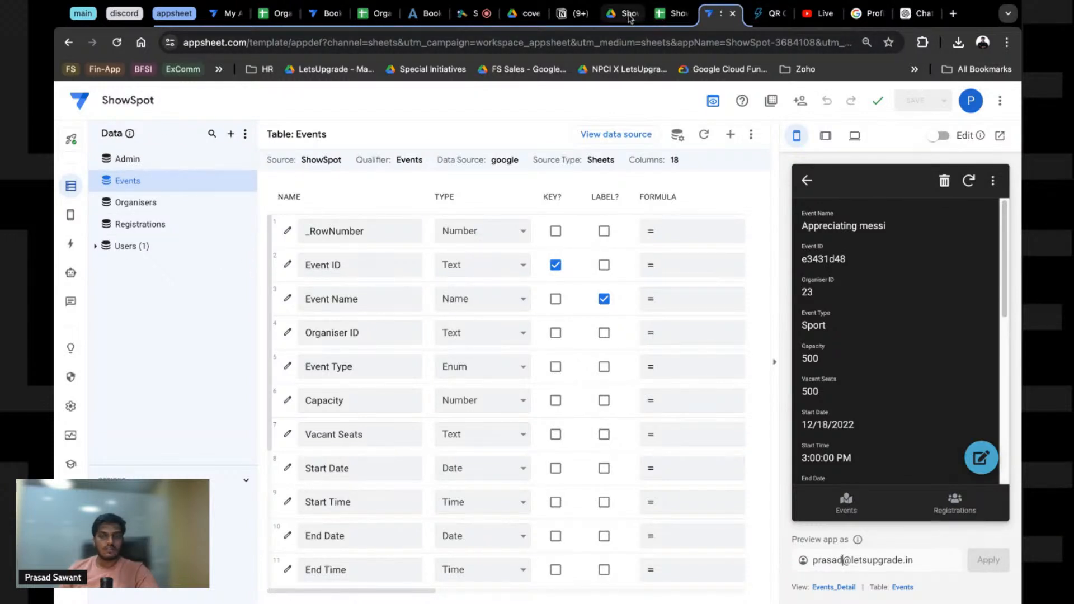
{"action": "left_click", "coordinate": [668, 16]}
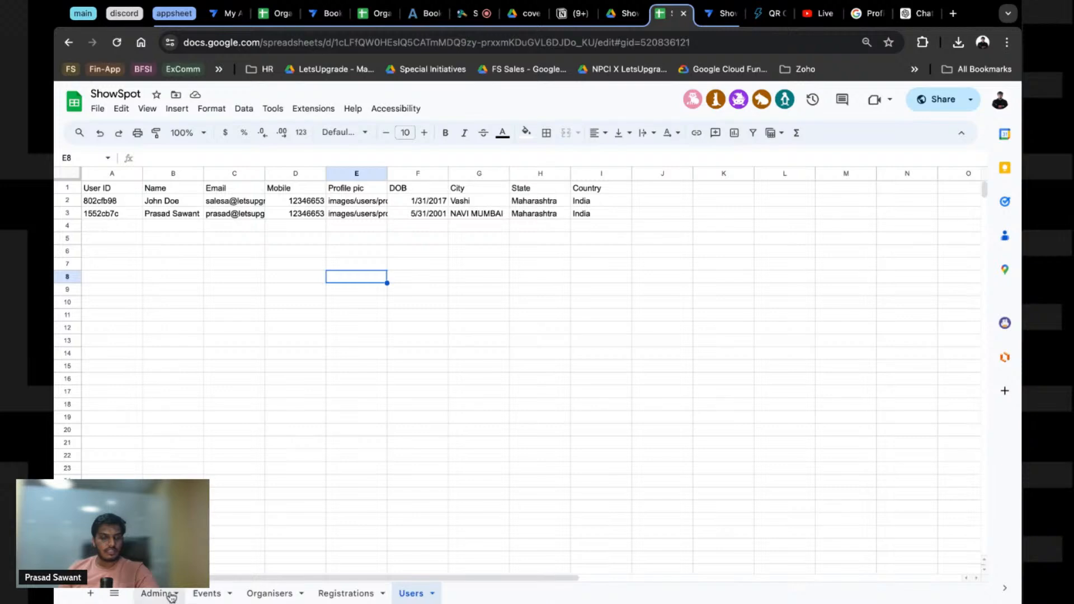
Step: Delete column F, Vacant Seats, from the Events sheet and go back to AppSheet
{"action": "left_click", "coordinate": [345, 593]}
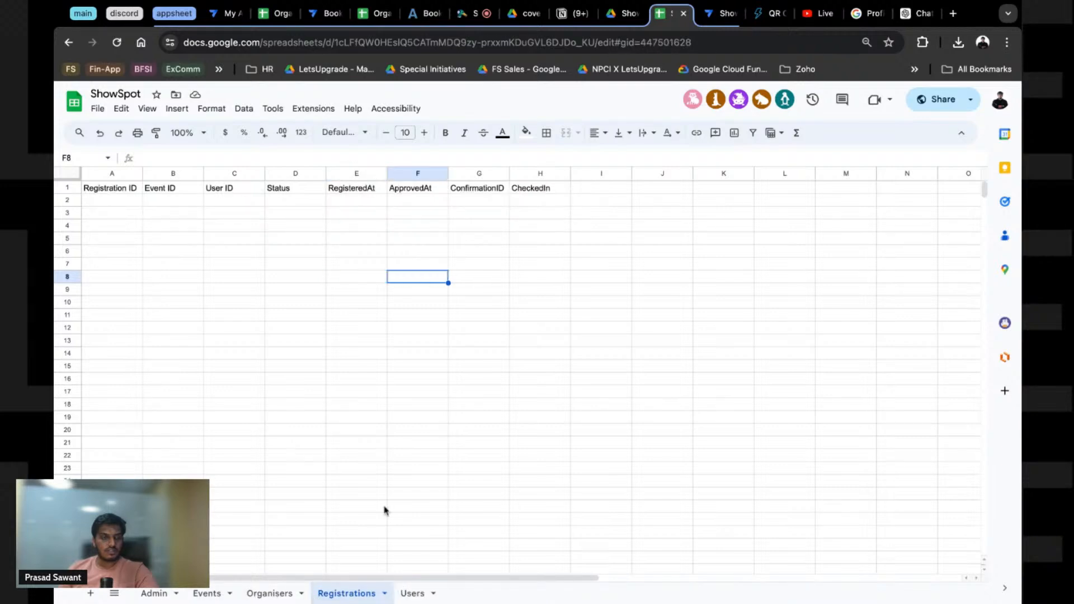
{"action": "left_click", "coordinate": [208, 594]}
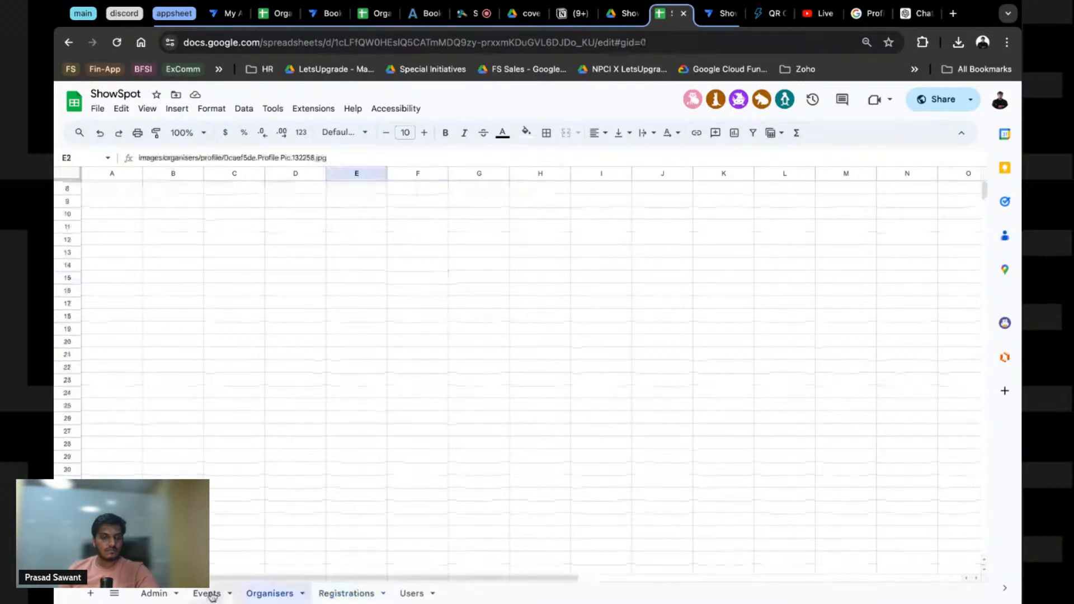
{"action": "left_click", "coordinate": [417, 175]}
{"action": "key", "text": "ctrl+alt+minus"}
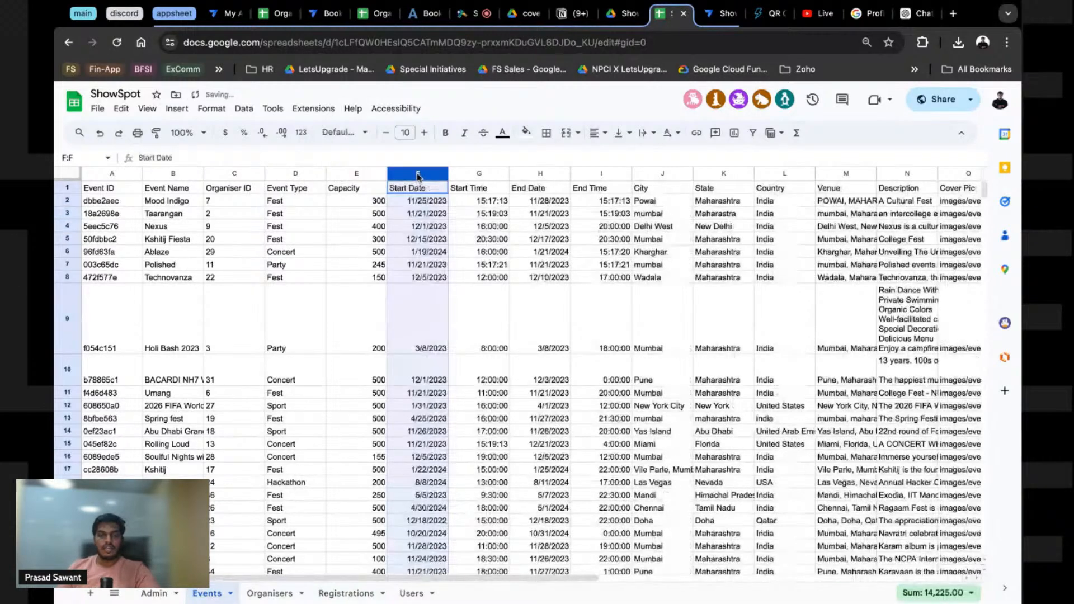
{"action": "left_click", "coordinate": [484, 226]}
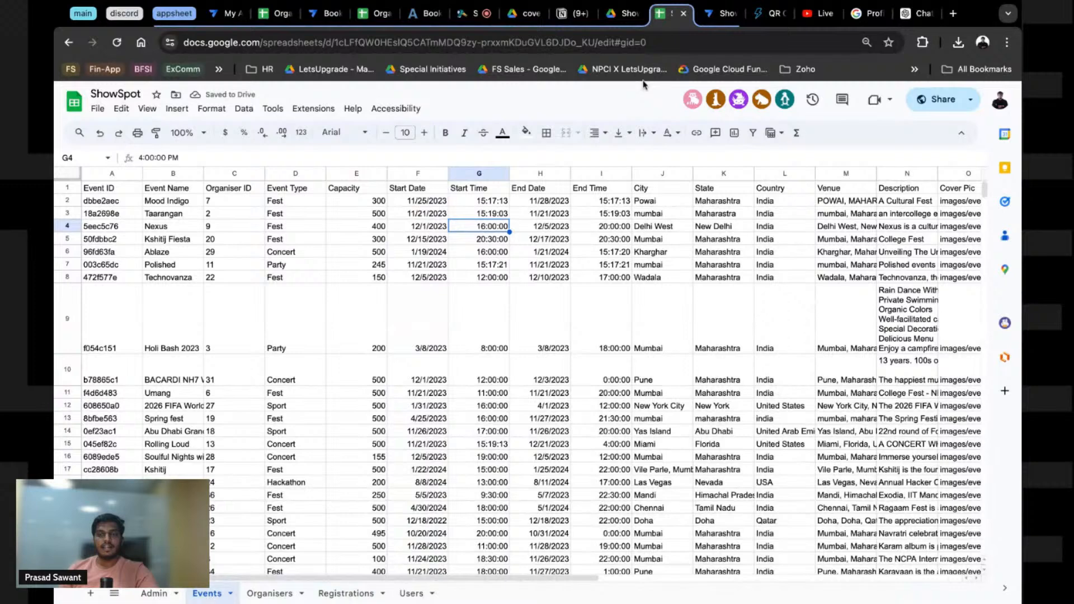
{"action": "left_click", "coordinate": [719, 14]}
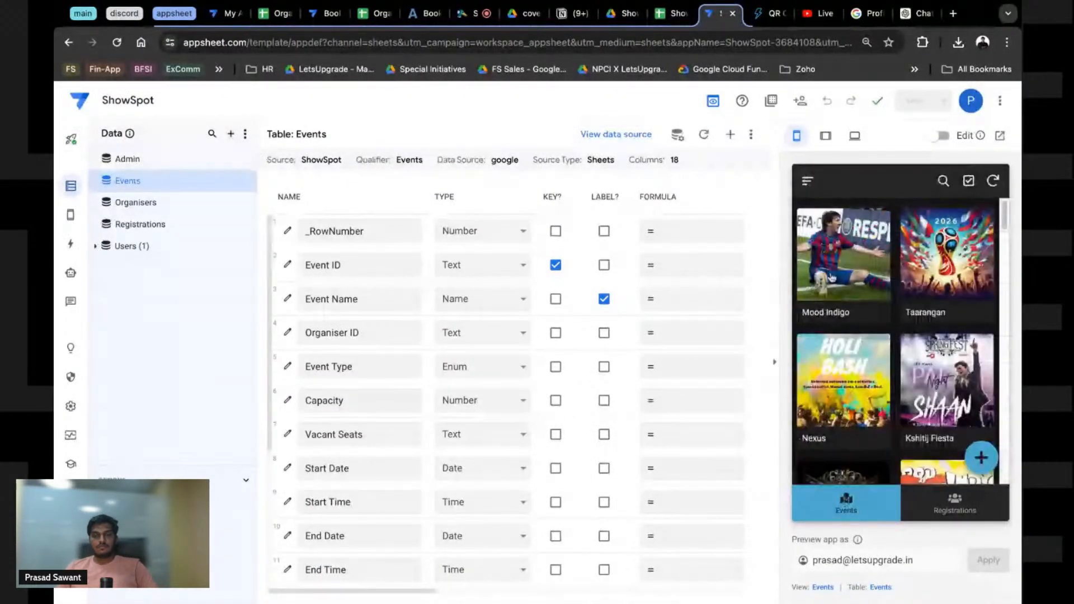
Step: Reload the AppSheet editor and reopen the Mood Indigo event details in the preview
{"action": "left_click", "coordinate": [832, 278]}
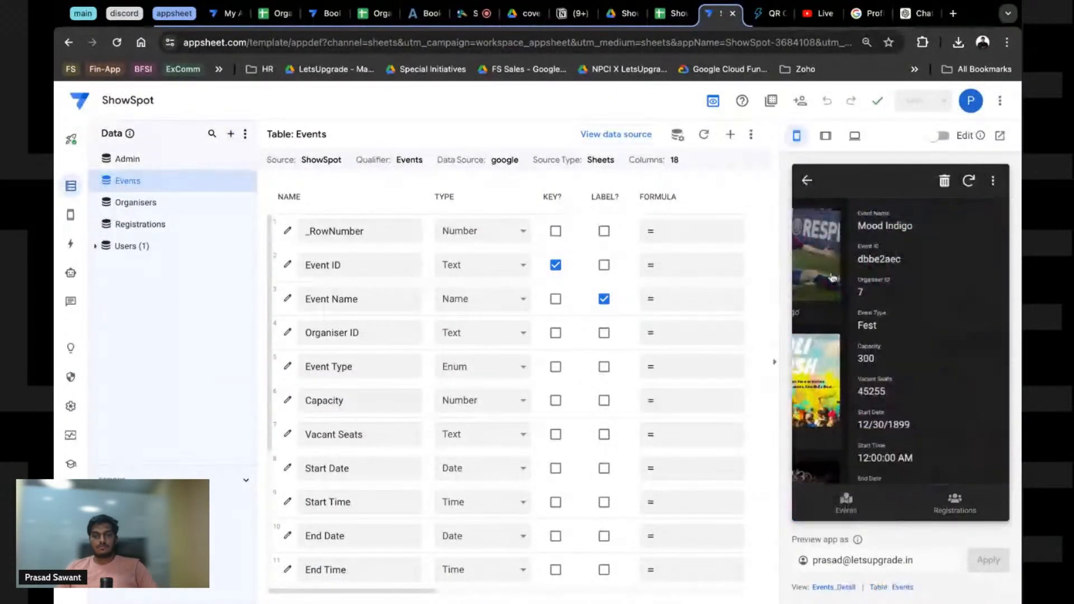
{"action": "left_click", "coordinate": [118, 44]}
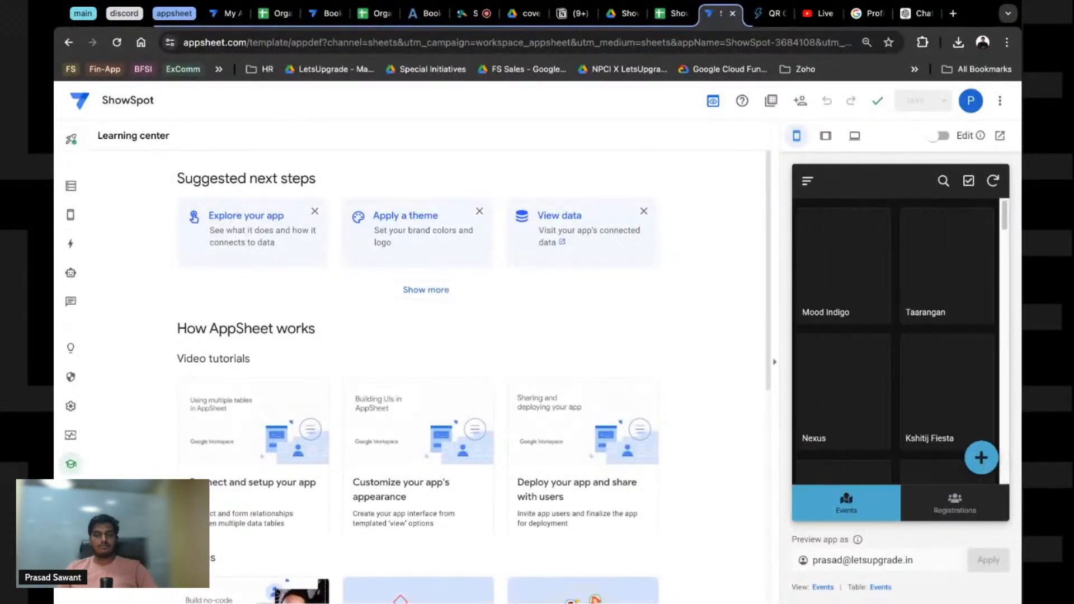
{"action": "left_click", "coordinate": [832, 295]}
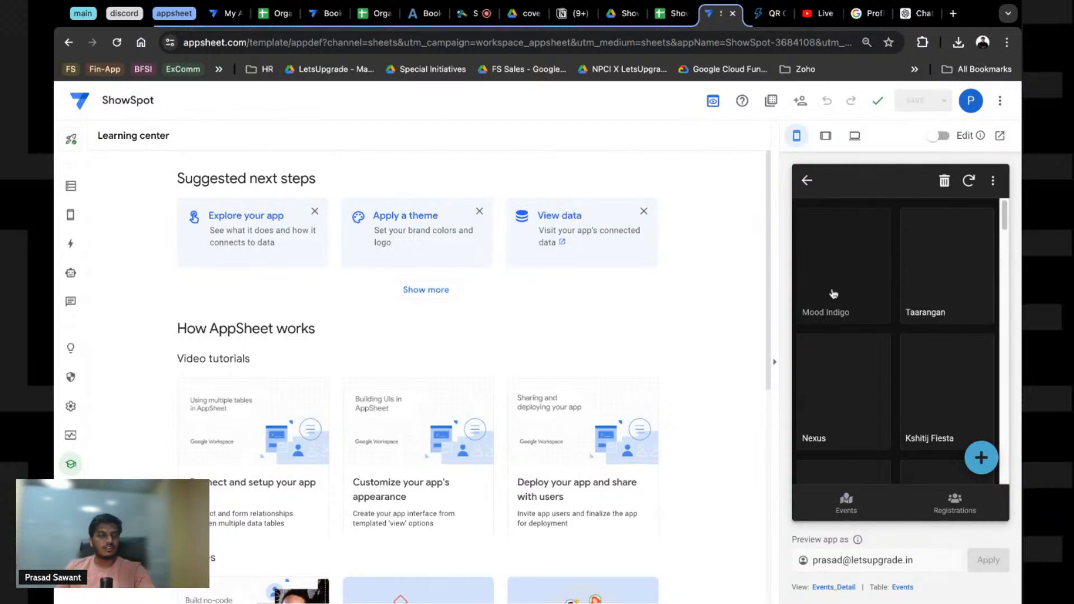
Step: Regenerate the Events table structure in Data, leaving 17 columns without Vacant Seats
{"action": "left_click", "coordinate": [71, 185]}
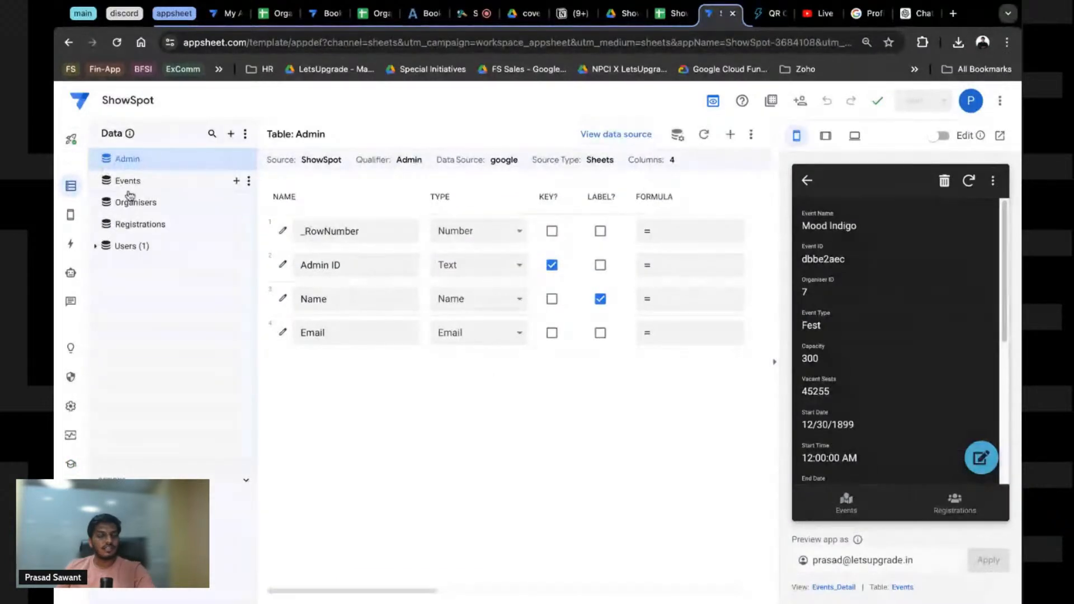
{"action": "left_click", "coordinate": [128, 188]}
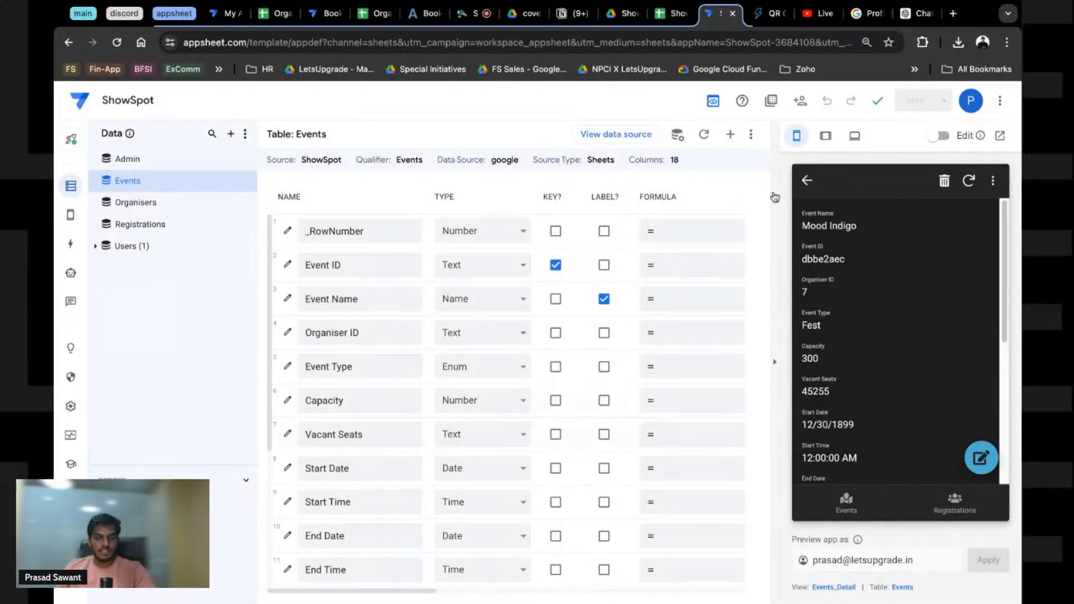
{"action": "left_click", "coordinate": [706, 136]}
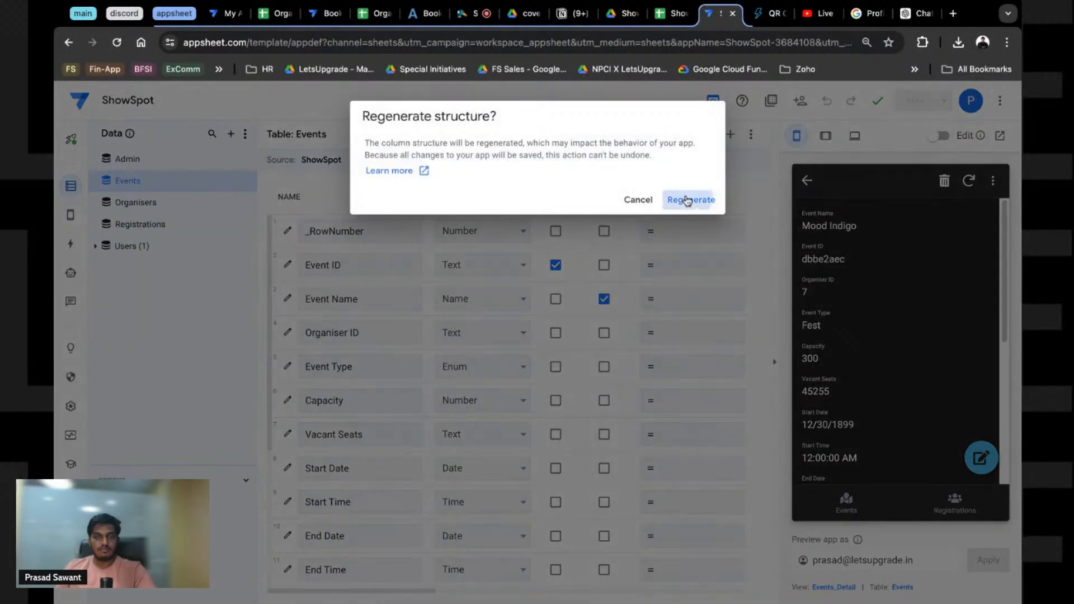
{"action": "left_click", "coordinate": [690, 200]}
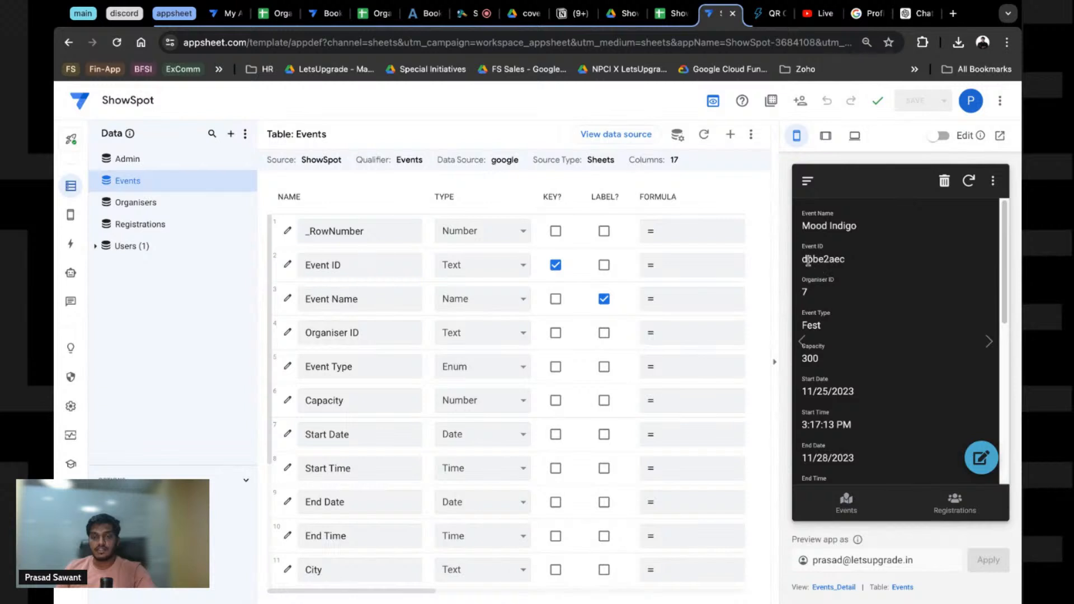
Step: Scroll through the regenerated Mood Indigo record, checking the Venue POWAI, MAHARASHTRA, INDIA
{"action": "scroll", "coordinate": [835, 361], "scroll_direction": "down", "scroll_amount": 10}
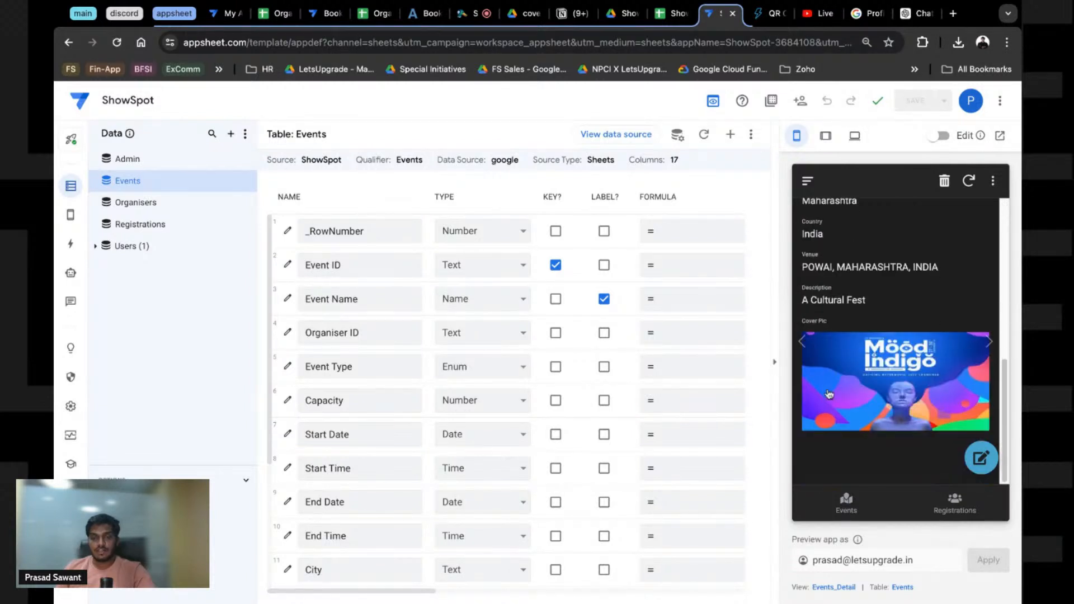
{"action": "scroll", "coordinate": [831, 386], "scroll_direction": "up", "scroll_amount": 8}
{"action": "scroll", "coordinate": [830, 393], "scroll_direction": "up", "scroll_amount": 3}
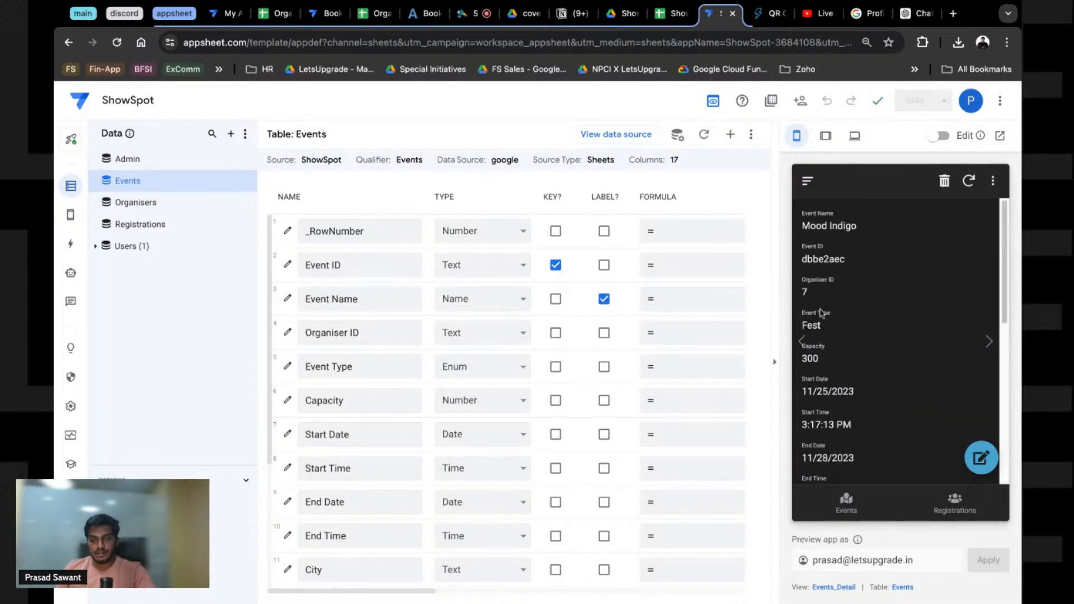
{"action": "scroll", "coordinate": [845, 288], "scroll_direction": "down", "scroll_amount": 3}
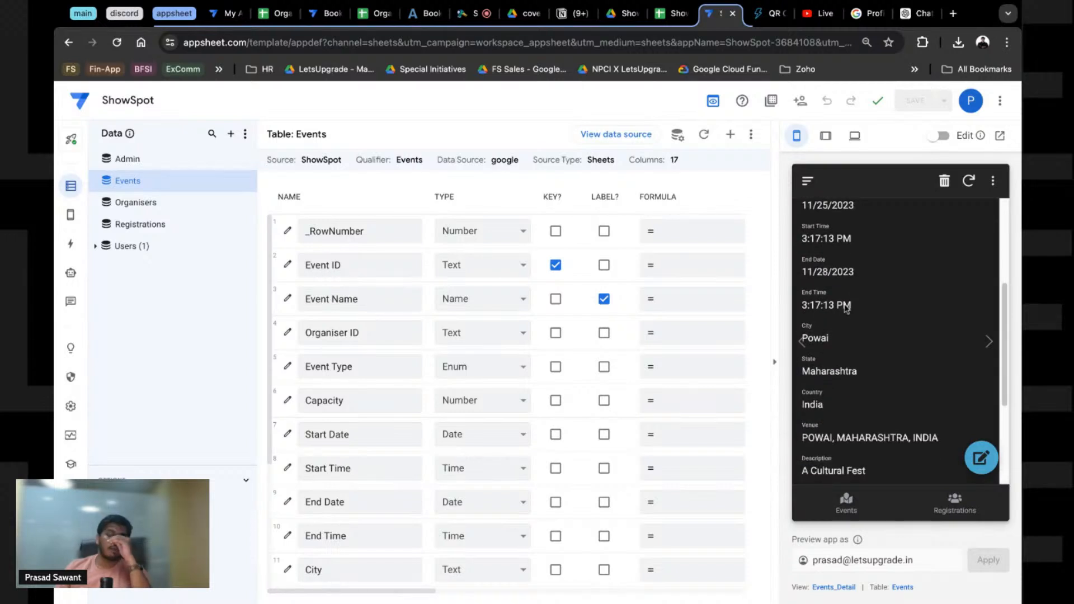
{"action": "scroll", "coordinate": [847, 309], "scroll_direction": "up", "scroll_amount": 2}
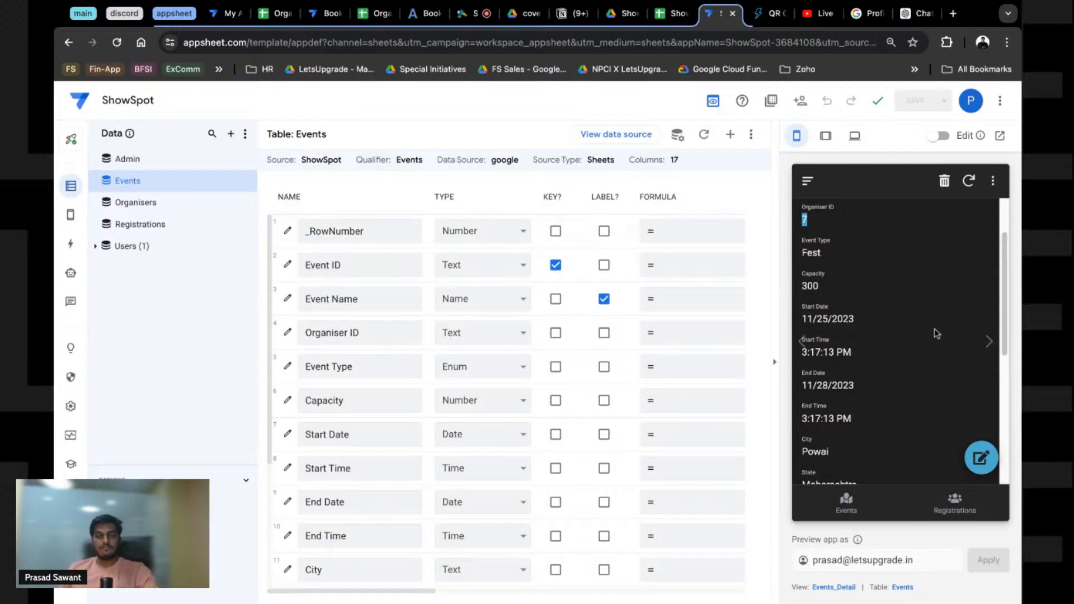
{"action": "scroll", "coordinate": [895, 333], "scroll_direction": "up", "scroll_amount": 3}
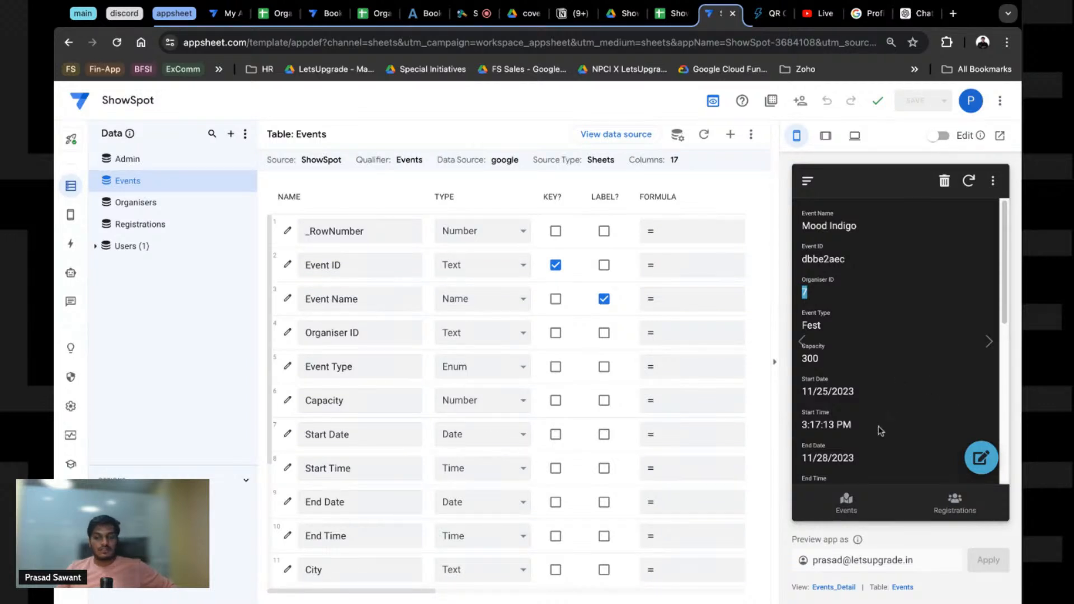
{"action": "scroll", "coordinate": [880, 431], "scroll_direction": "down", "scroll_amount": 4}
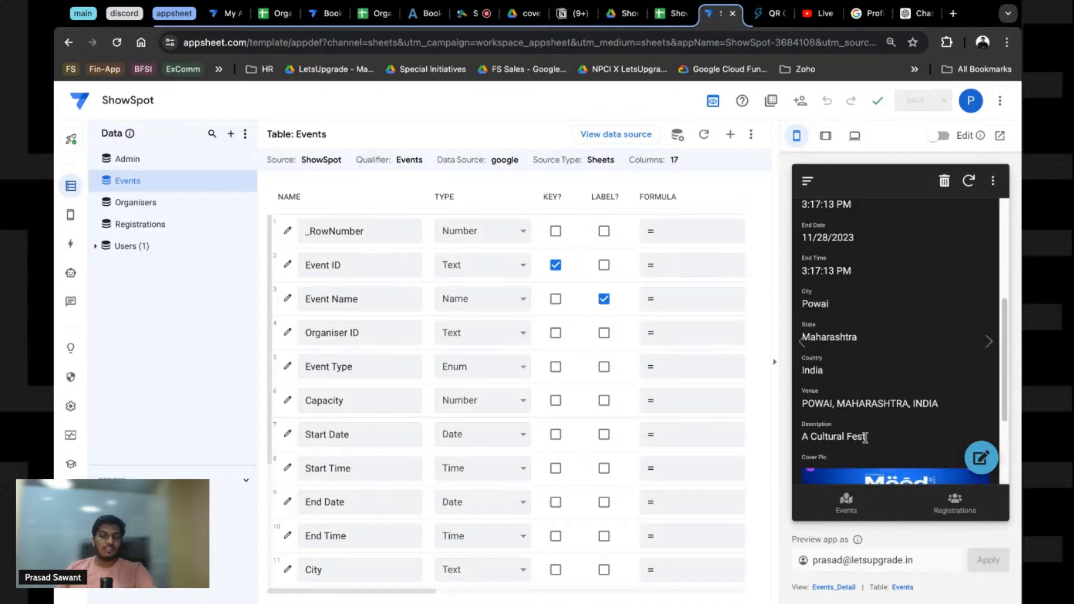
{"action": "triple_click", "coordinate": [825, 404]}
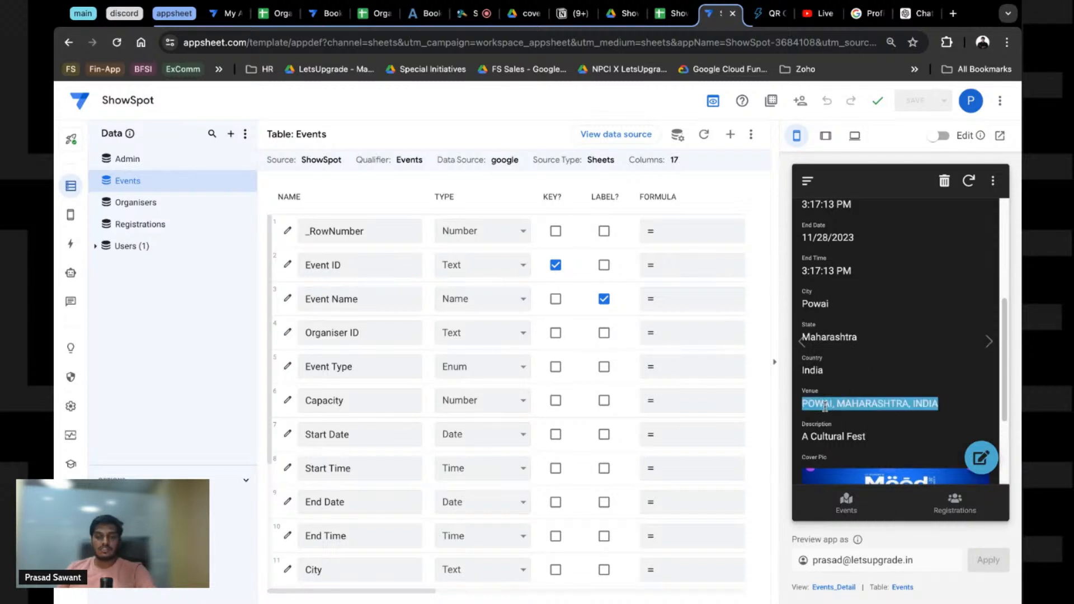
Step: Open and close the Mood Indigo edit form, then bring up the Events_Detail view settings
{"action": "left_click", "coordinate": [981, 458]}
{"action": "scroll", "coordinate": [900, 435], "scroll_direction": "down", "scroll_amount": 8}
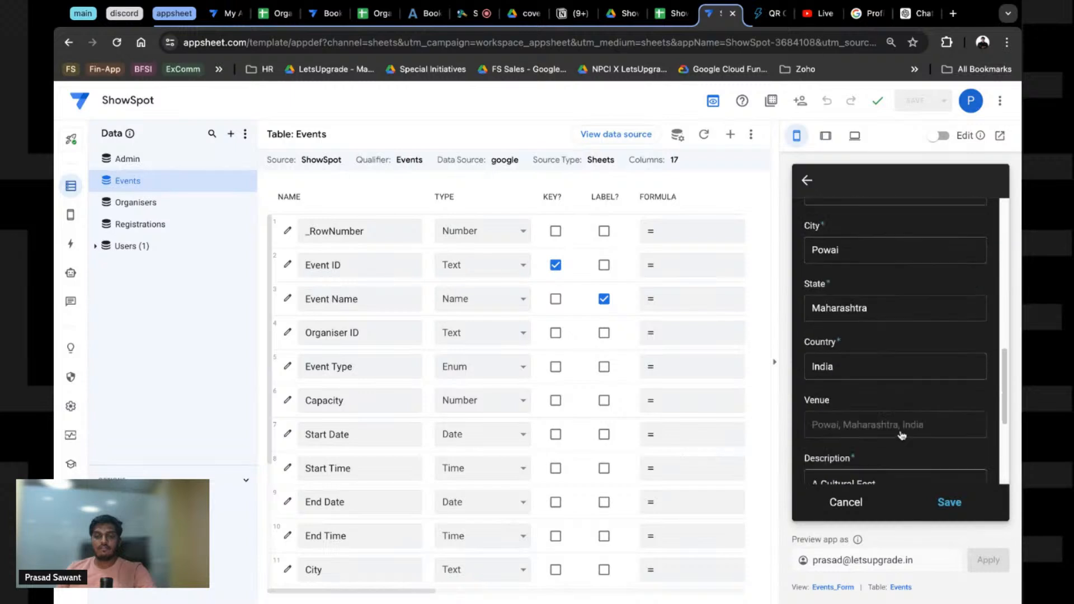
{"action": "scroll", "coordinate": [902, 435], "scroll_direction": "down", "scroll_amount": 4}
{"action": "left_click", "coordinate": [807, 181]}
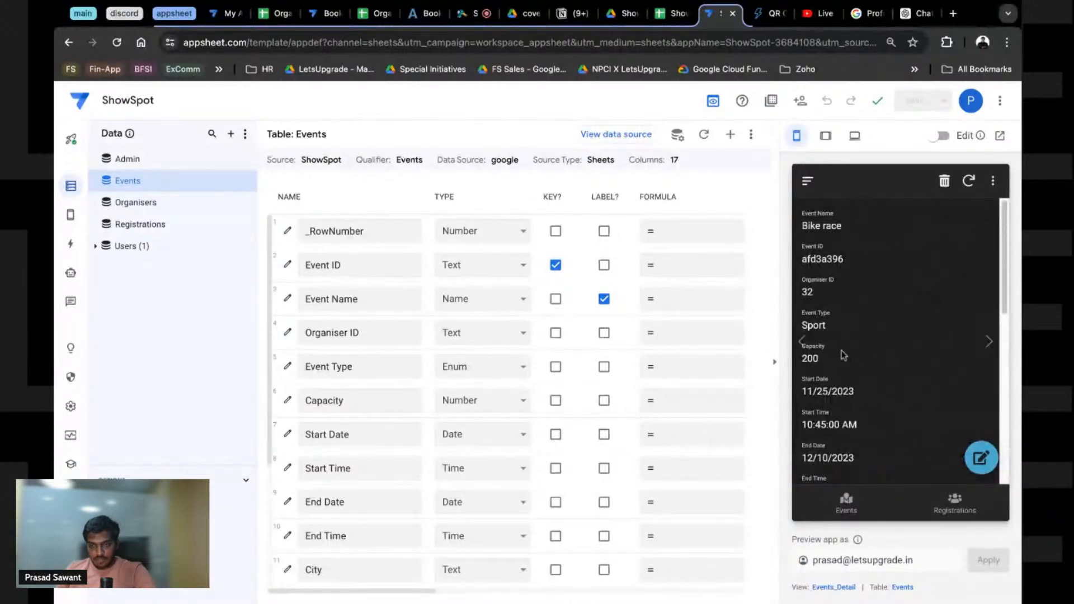
{"action": "left_click", "coordinate": [834, 587]}
Step: Turn Slideshow mode off for the Events_Detail view
{"action": "scroll", "coordinate": [469, 447], "scroll_direction": "down", "scroll_amount": 9}
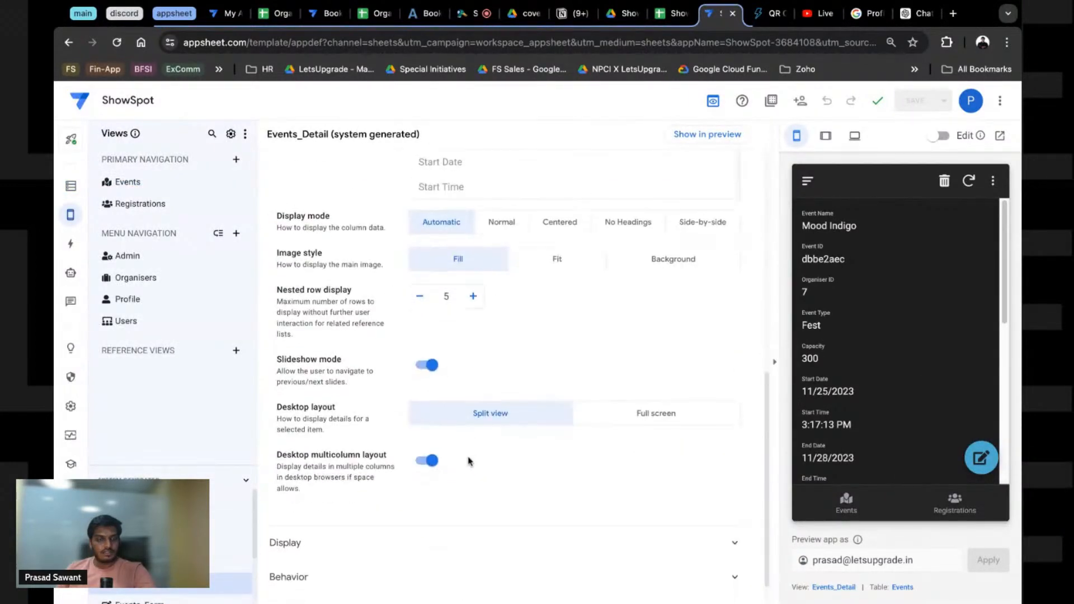
{"action": "left_click", "coordinate": [428, 368]}
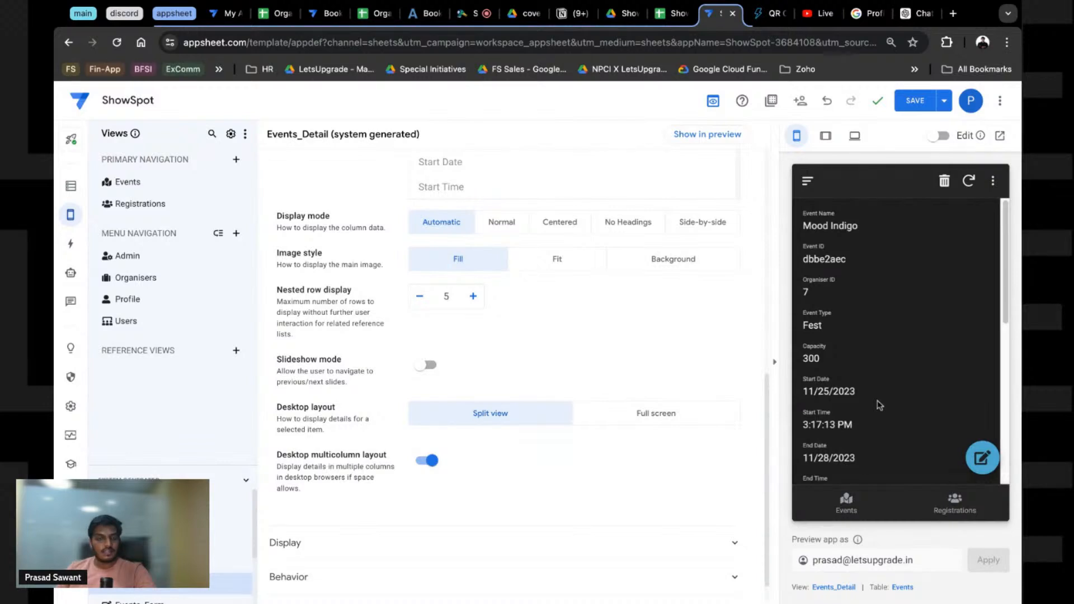
{"action": "scroll", "coordinate": [352, 311], "scroll_direction": "up", "scroll_amount": 6}
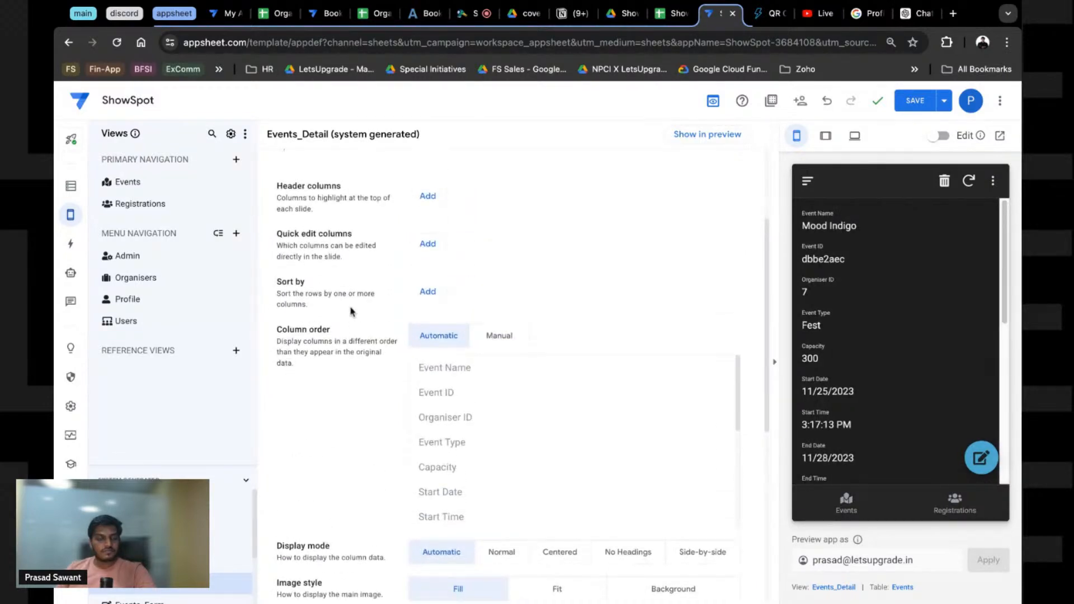
{"action": "scroll", "coordinate": [830, 421], "scroll_direction": "down", "scroll_amount": 5}
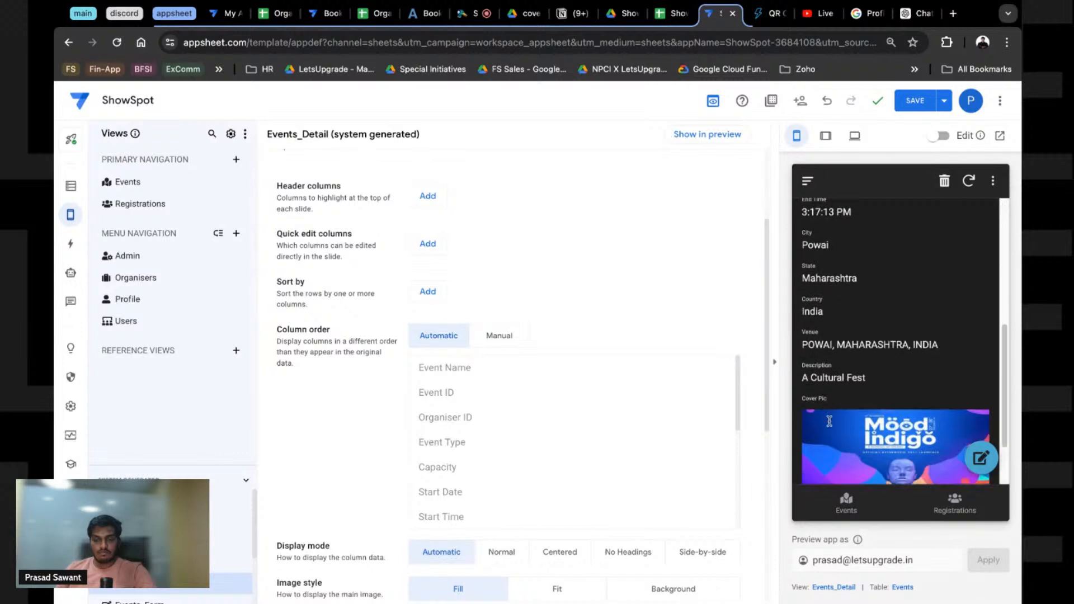
{"action": "scroll", "coordinate": [830, 420], "scroll_direction": "up", "scroll_amount": 5}
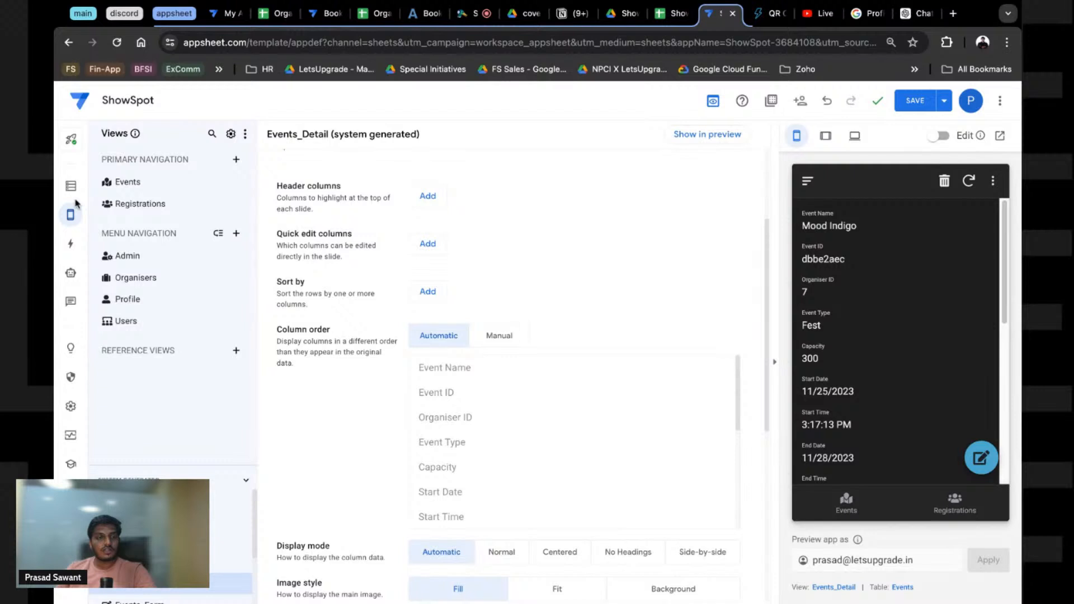
{"action": "scroll", "coordinate": [72, 195], "scroll_direction": "down", "scroll_amount": 5}
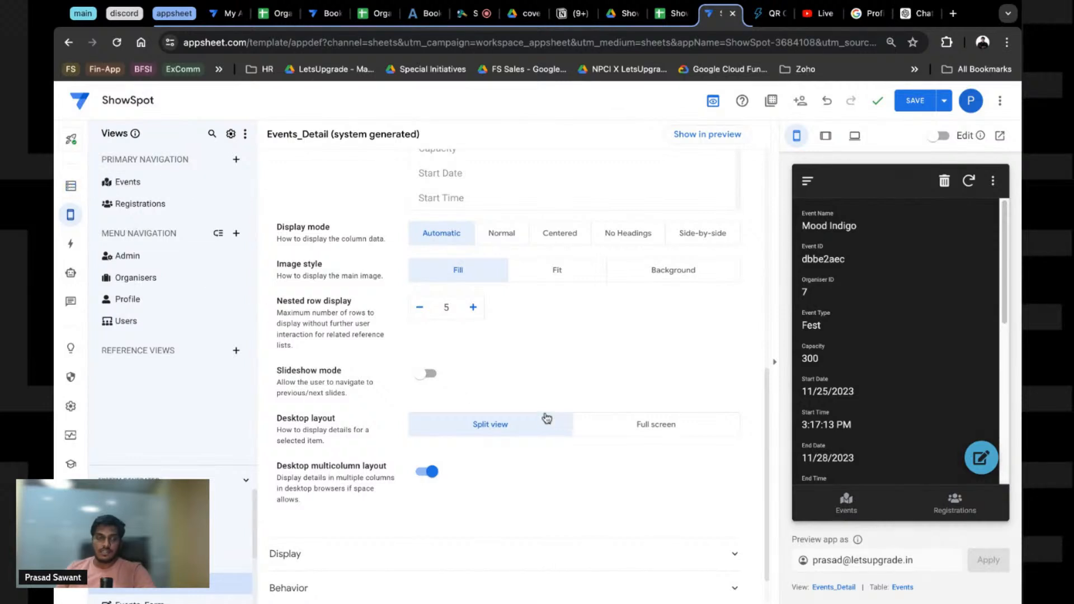
Step: Set the Events_Detail column order to Manual
{"action": "scroll", "coordinate": [520, 421], "scroll_direction": "up", "scroll_amount": 5}
{"action": "scroll", "coordinate": [515, 487], "scroll_direction": "up", "scroll_amount": 3}
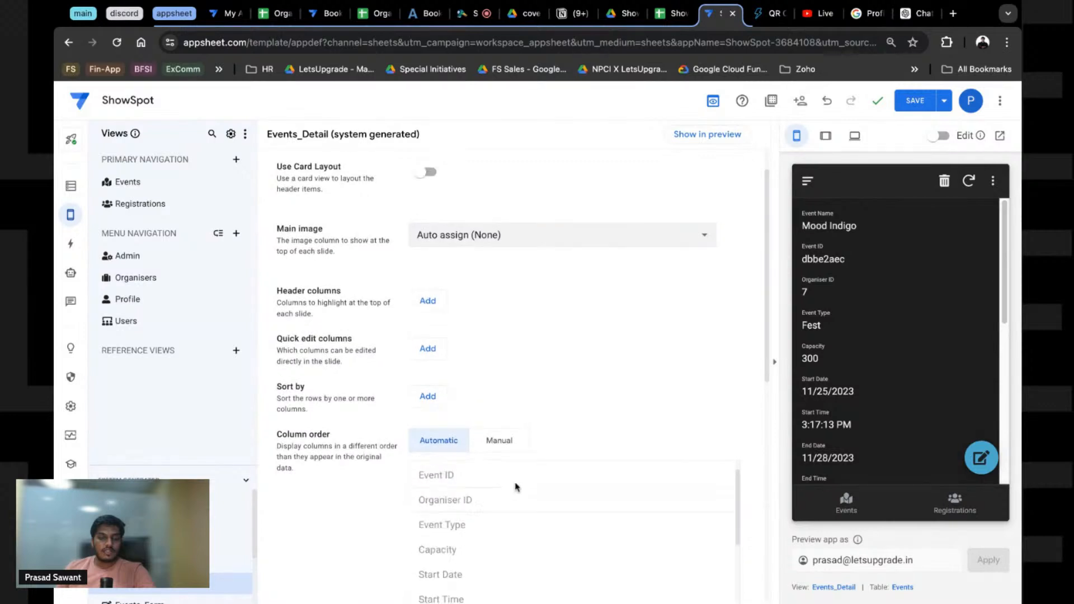
{"action": "scroll", "coordinate": [516, 394], "scroll_direction": "down", "scroll_amount": 3}
{"action": "scroll", "coordinate": [516, 393], "scroll_direction": "up", "scroll_amount": 1}
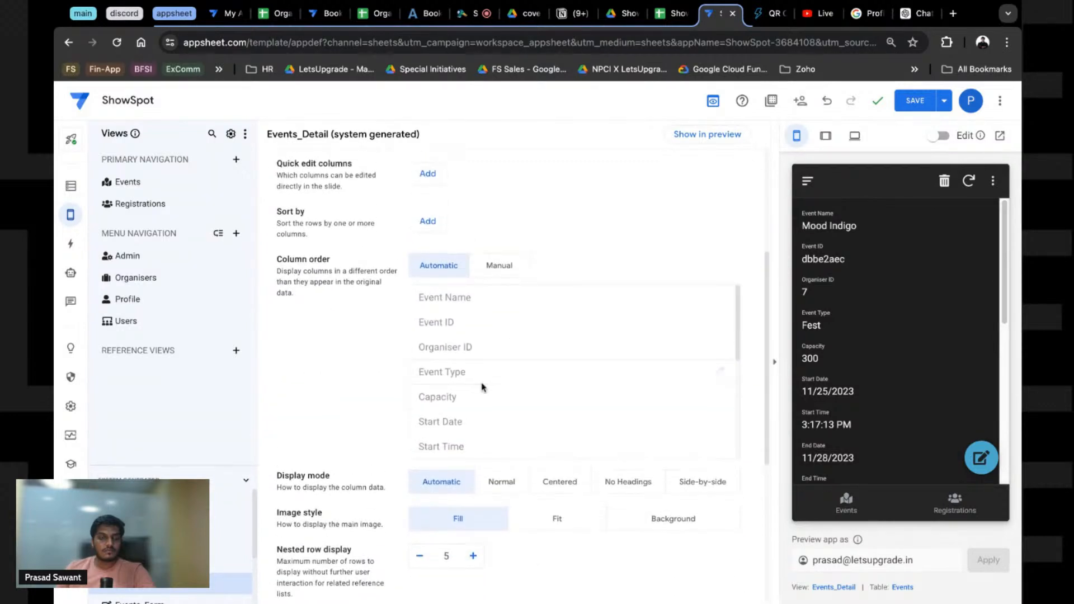
{"action": "left_click_drag", "start_coordinate": [486, 408], "coordinate": [367, 344]}
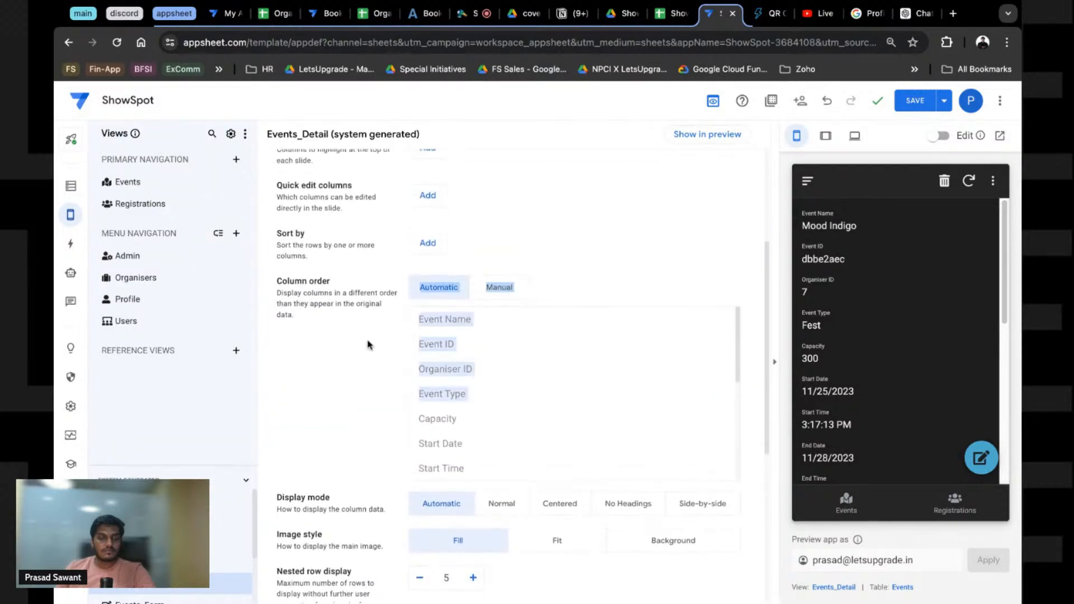
{"action": "left_click", "coordinate": [512, 289]}
Step: Select, then deselect, Event Name, Event ID and Organiser ID in the manual column list
{"action": "left_click", "coordinate": [436, 371]}
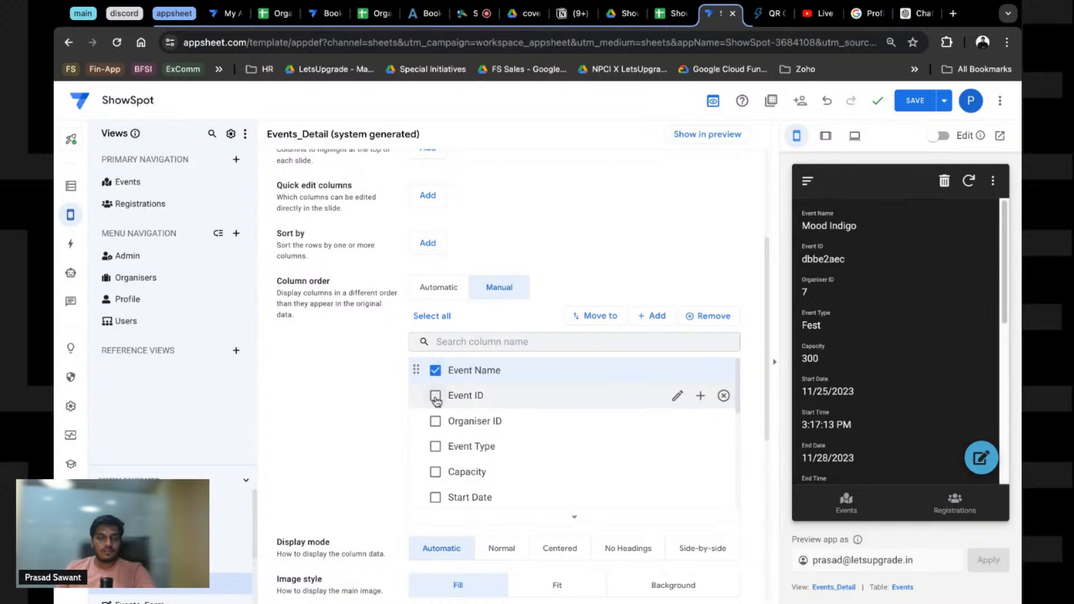
{"action": "left_click", "coordinate": [436, 396]}
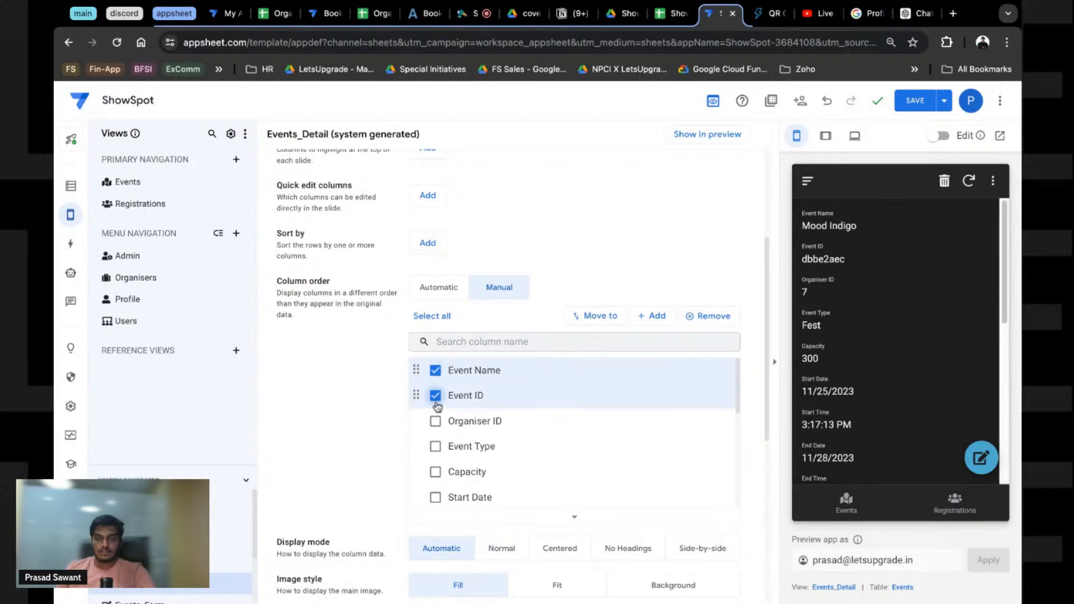
{"action": "left_click", "coordinate": [436, 421]}
{"action": "scroll", "coordinate": [437, 420], "scroll_direction": "down", "scroll_amount": 2}
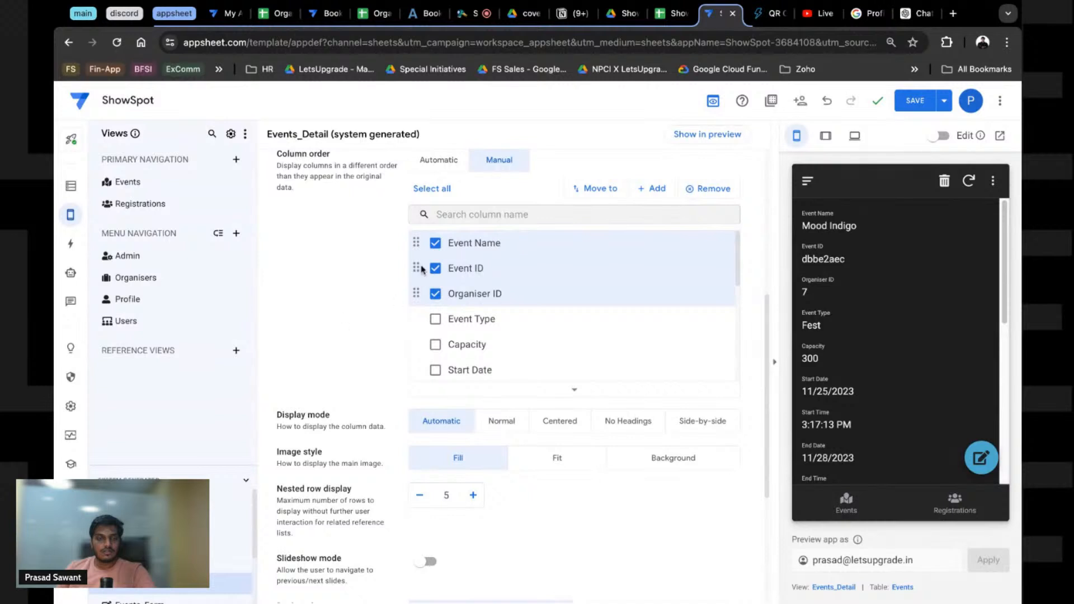
{"action": "left_click", "coordinate": [436, 243]}
{"action": "left_click", "coordinate": [435, 268]}
{"action": "left_click", "coordinate": [435, 294]}
Step: Remove City, State and Country, and move Description directly below Event Name
{"action": "scroll", "coordinate": [500, 363], "scroll_direction": "down", "scroll_amount": 4}
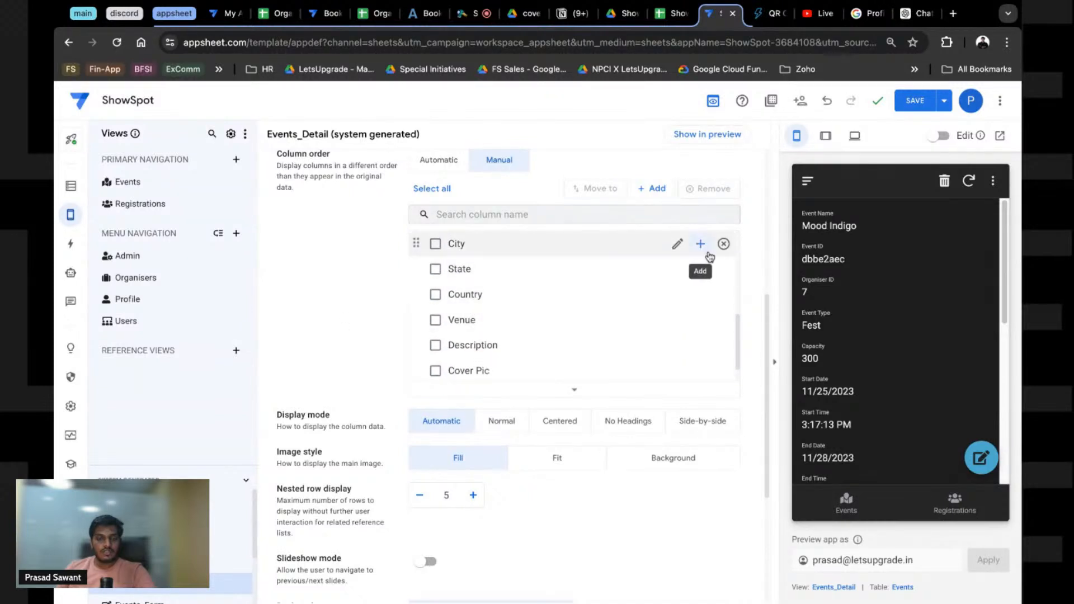
{"action": "left_click", "coordinate": [724, 242]}
{"action": "left_click", "coordinate": [724, 243]}
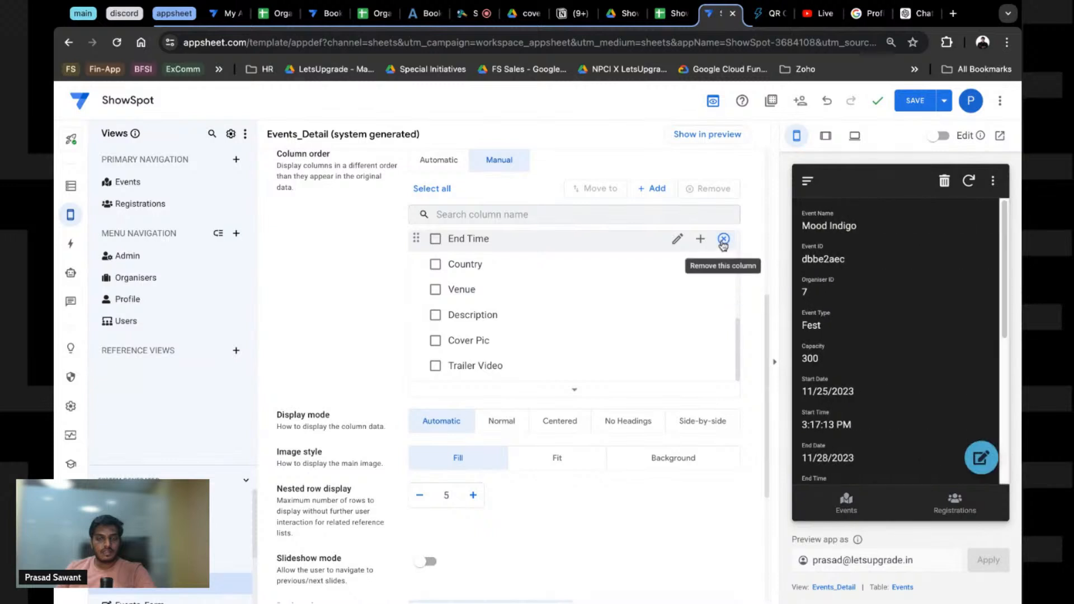
{"action": "left_click", "coordinate": [724, 265]}
{"action": "scroll", "coordinate": [903, 340], "scroll_direction": "down", "scroll_amount": 5}
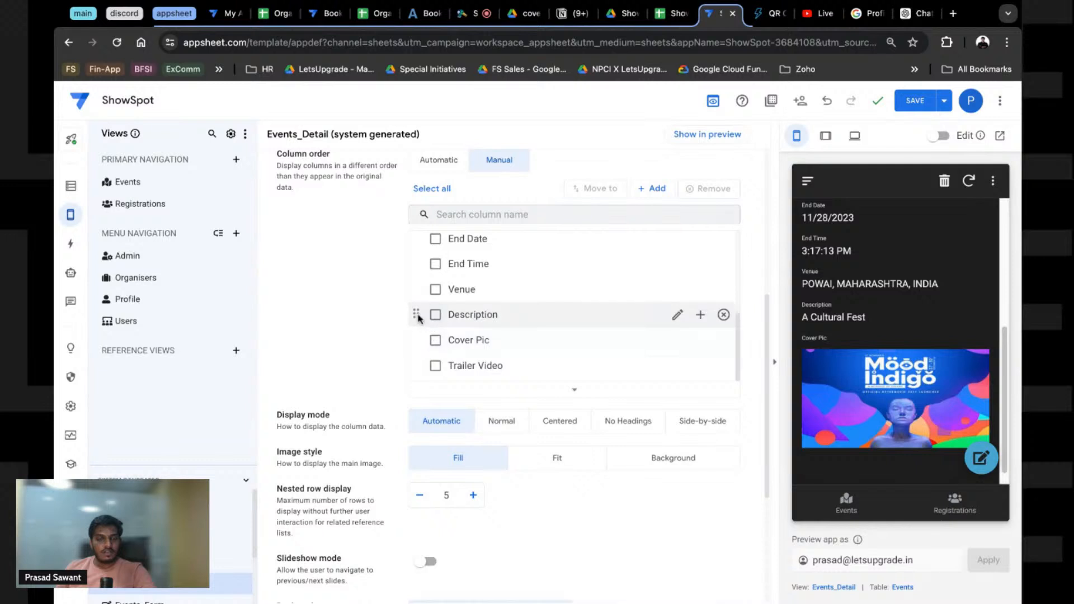
{"action": "left_click_drag", "start_coordinate": [416, 315], "coordinate": [432, 297]}
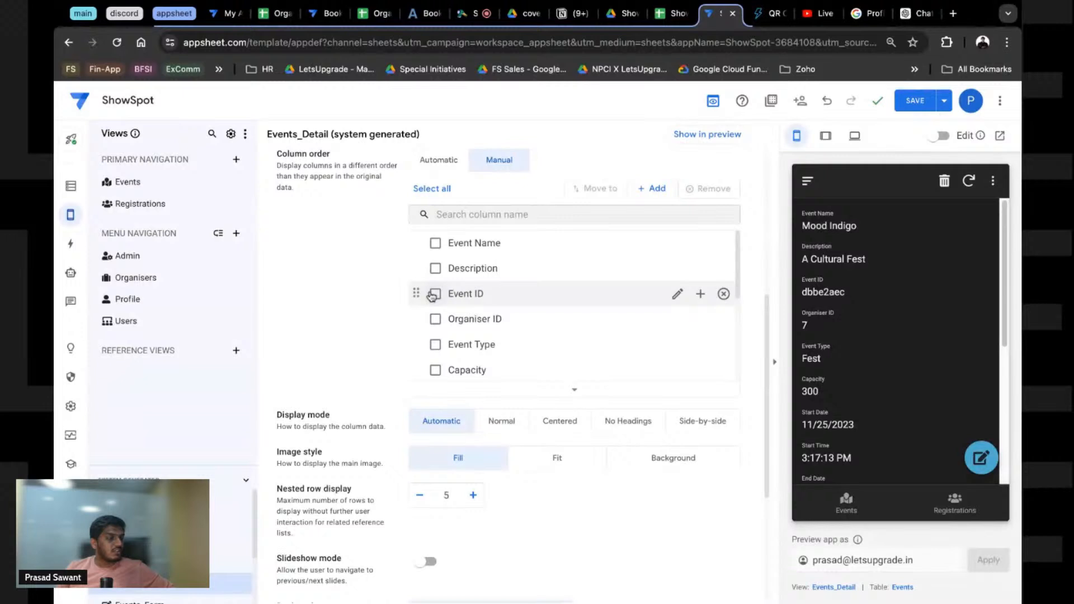
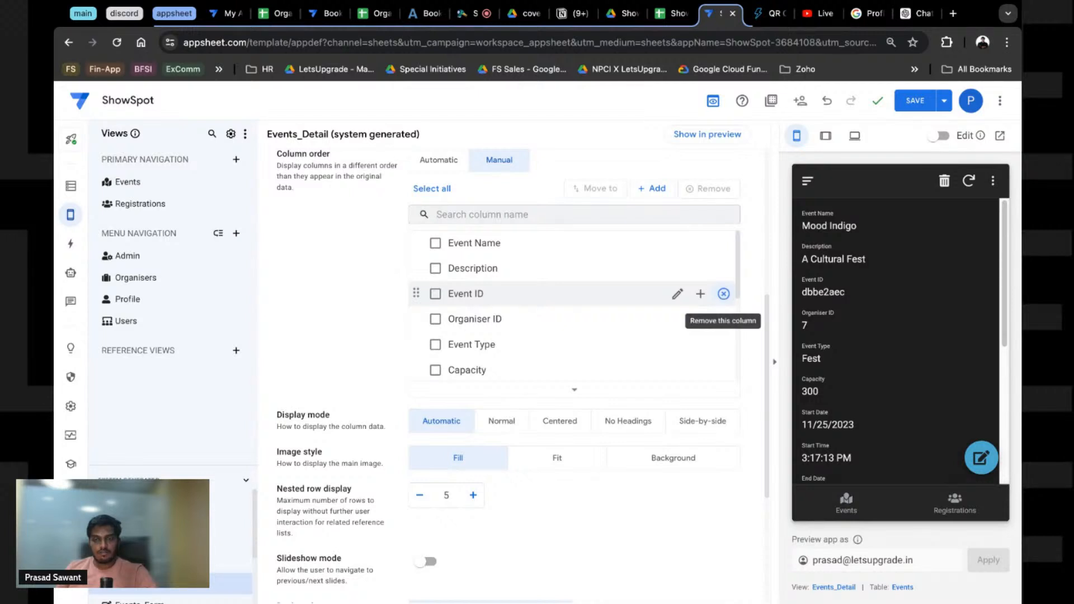
Step: Remove Event ID and Organiser ID from the Events_Detail manual column order and save the app
{"action": "left_click", "coordinate": [723, 293]}
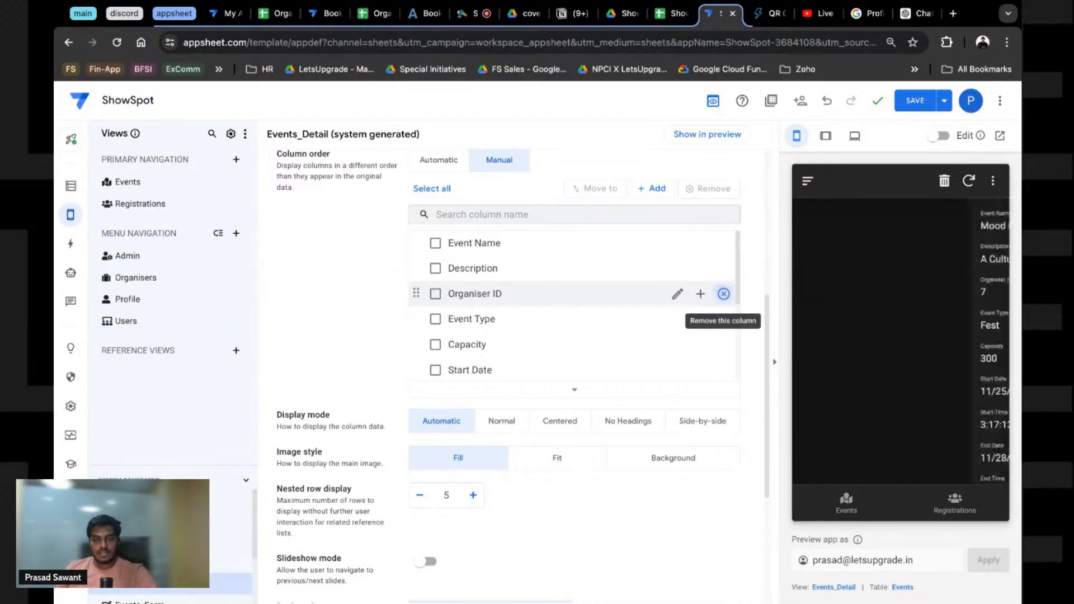
{"action": "left_click", "coordinate": [724, 294]}
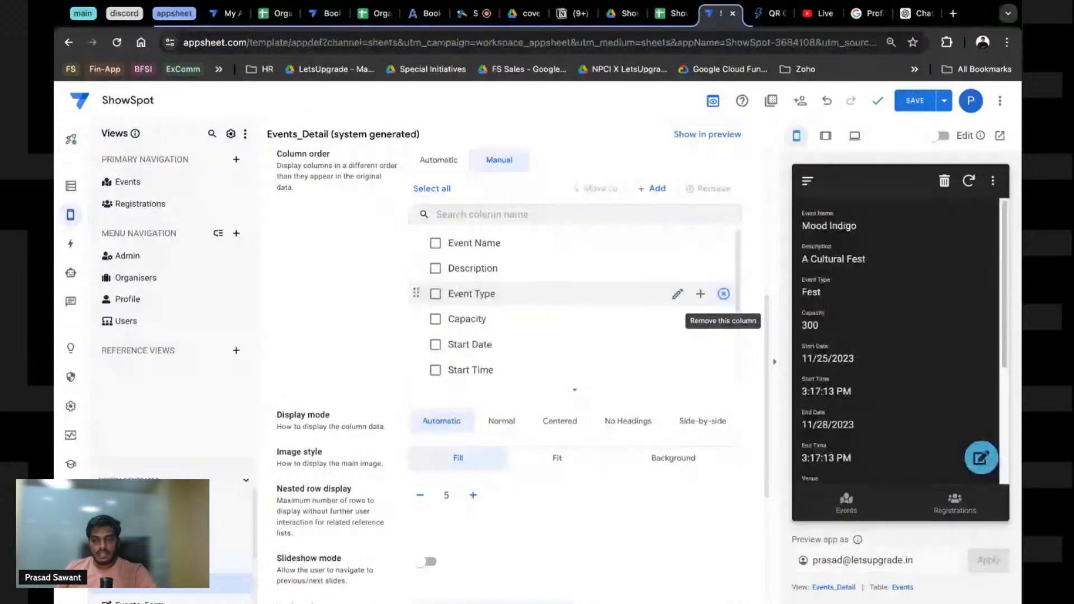
{"action": "scroll", "coordinate": [844, 409], "scroll_direction": "down", "scroll_amount": 1}
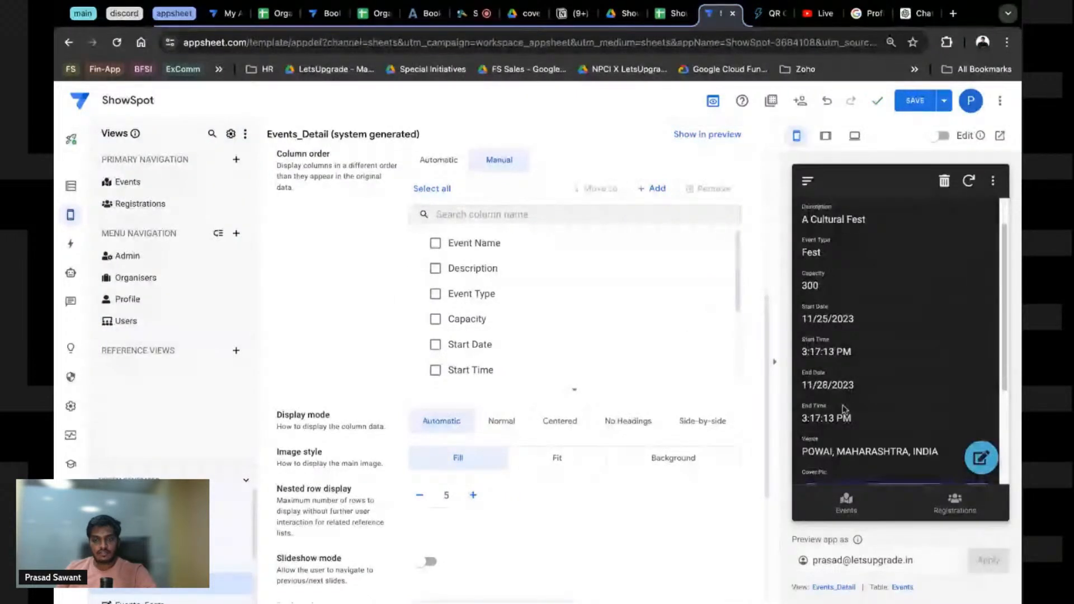
{"action": "scroll", "coordinate": [845, 409], "scroll_direction": "down", "scroll_amount": 1}
{"action": "scroll", "coordinate": [846, 381], "scroll_direction": "up", "scroll_amount": 2}
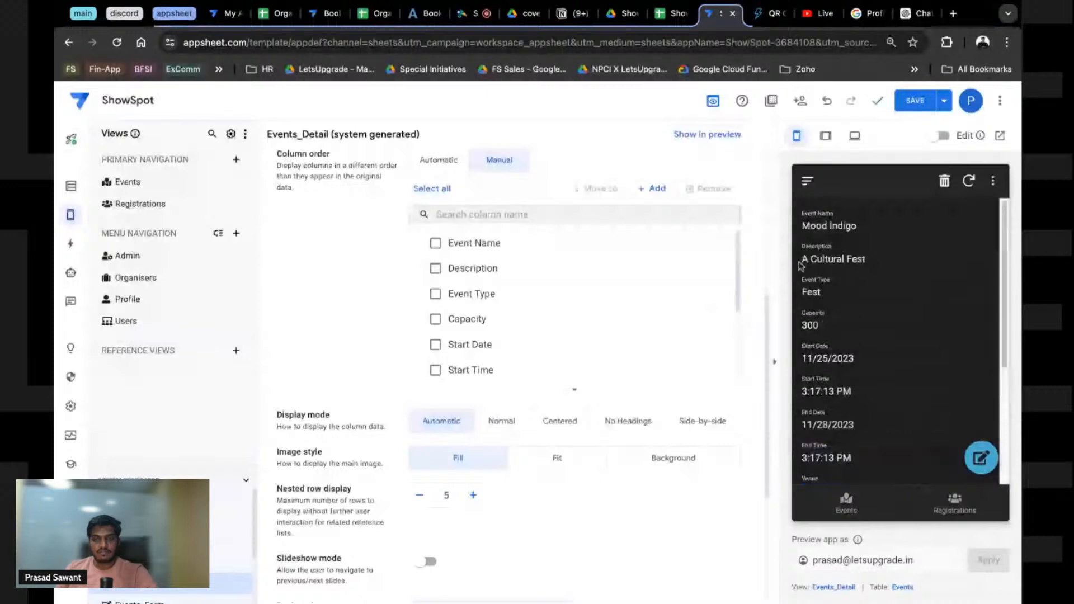
{"action": "left_click", "coordinate": [916, 112]}
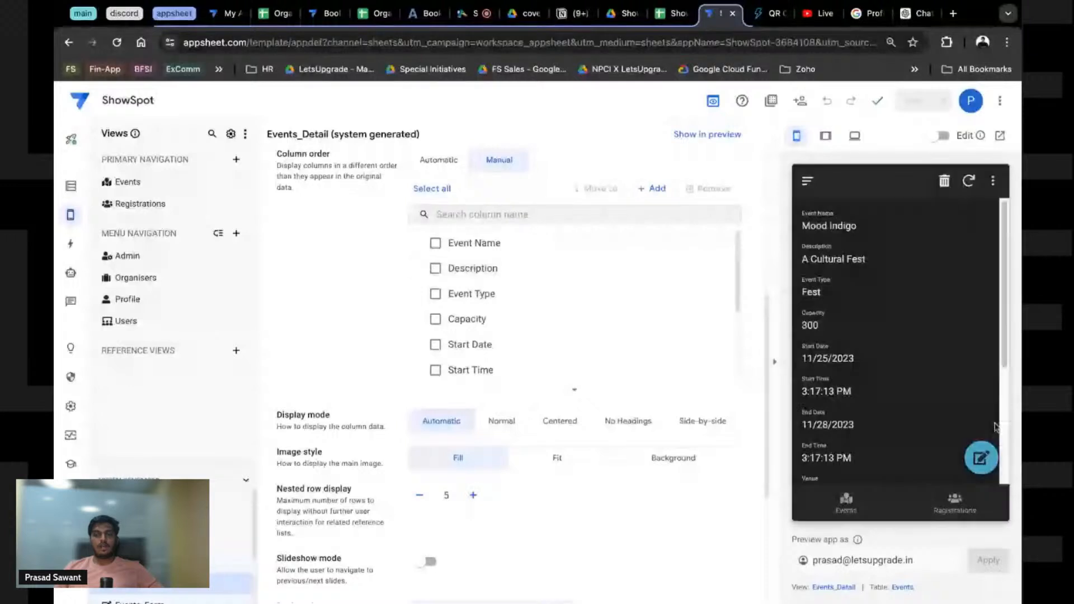
Step: Set the Events_Form view's column order to Manual
{"action": "scroll", "coordinate": [872, 409], "scroll_direction": "down", "scroll_amount": 5}
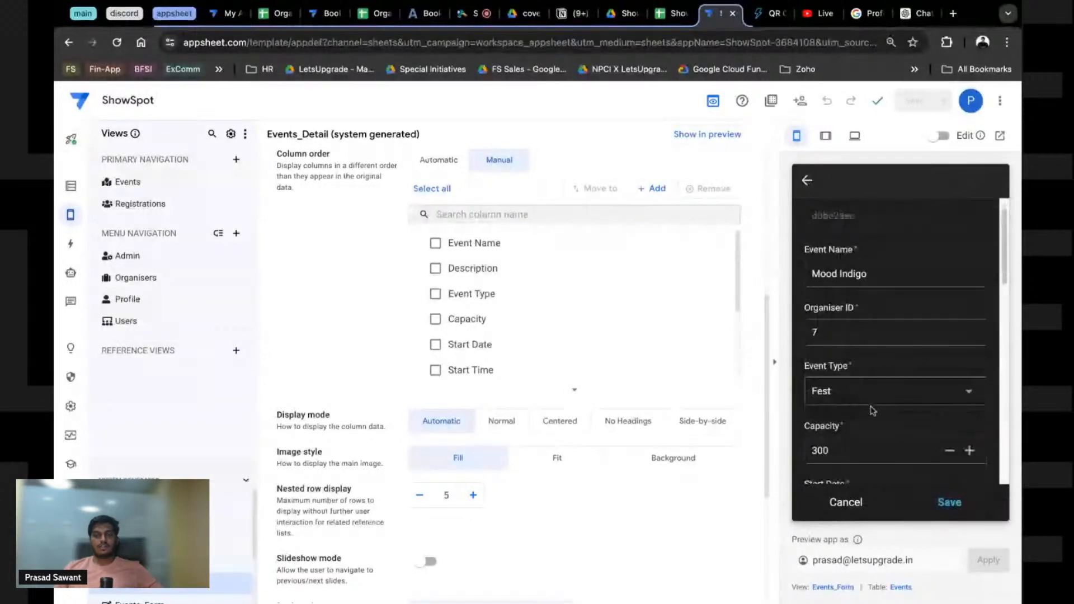
{"action": "scroll", "coordinate": [871, 410], "scroll_direction": "down", "scroll_amount": 8}
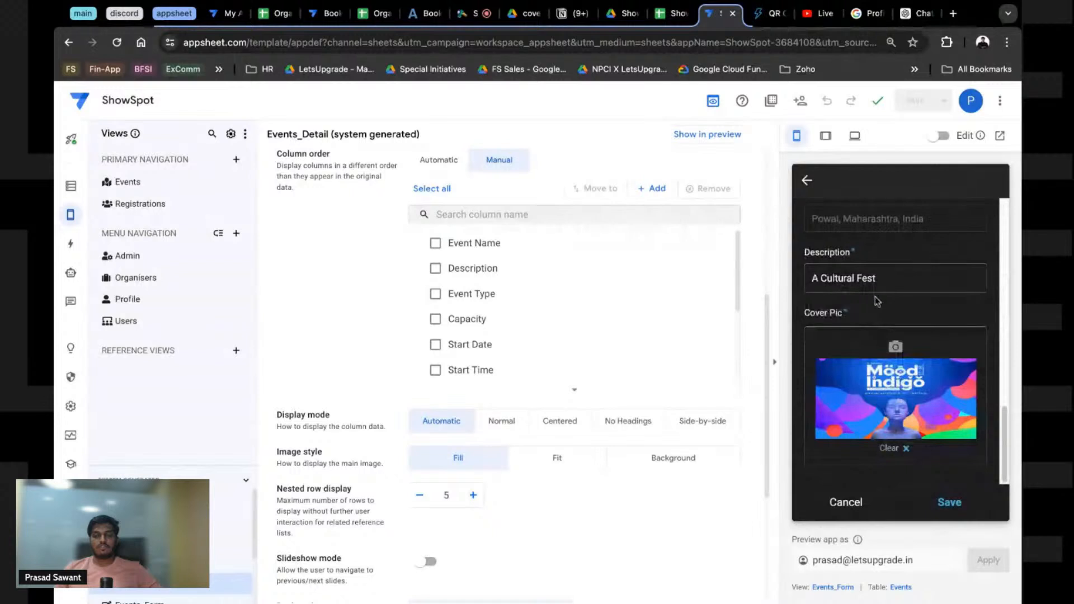
{"action": "mouse_move", "coordinate": [677, 344]}
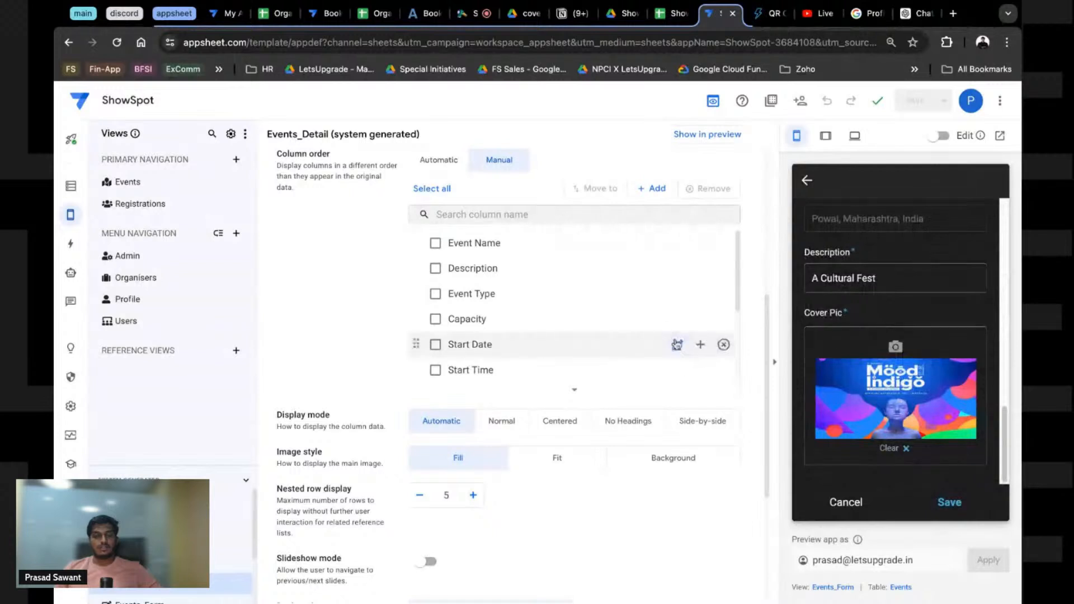
{"action": "left_click", "coordinate": [833, 587]}
{"action": "scroll", "coordinate": [515, 314], "scroll_direction": "up", "scroll_amount": 3}
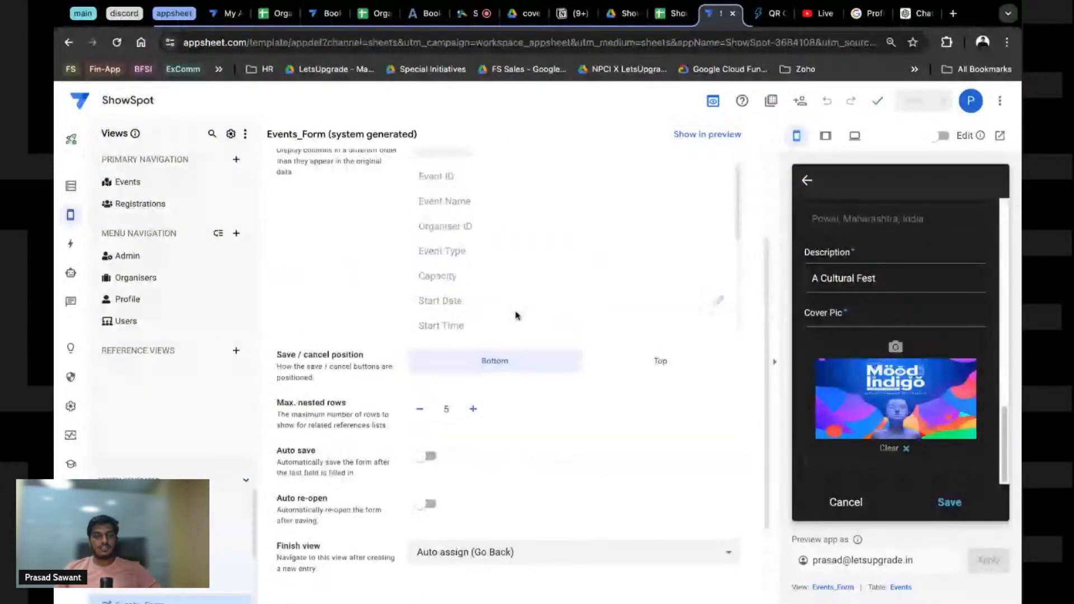
{"action": "left_click", "coordinate": [482, 194]}
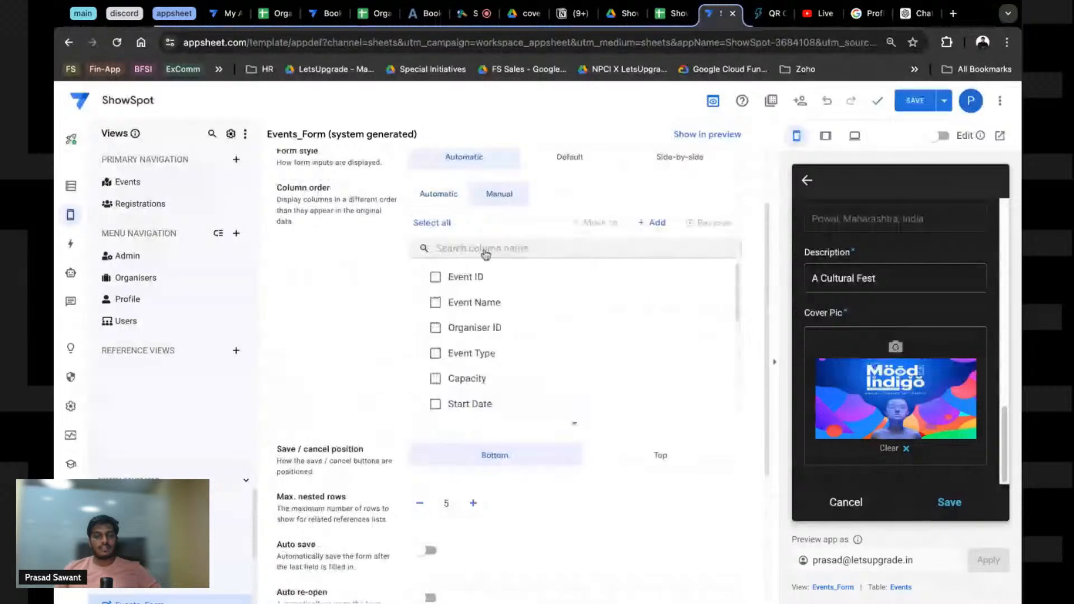
Step: Drag Cover Pic to the top of the form and Organiser ID toward the end, after Description
{"action": "scroll", "coordinate": [452, 399], "scroll_direction": "down", "scroll_amount": 5}
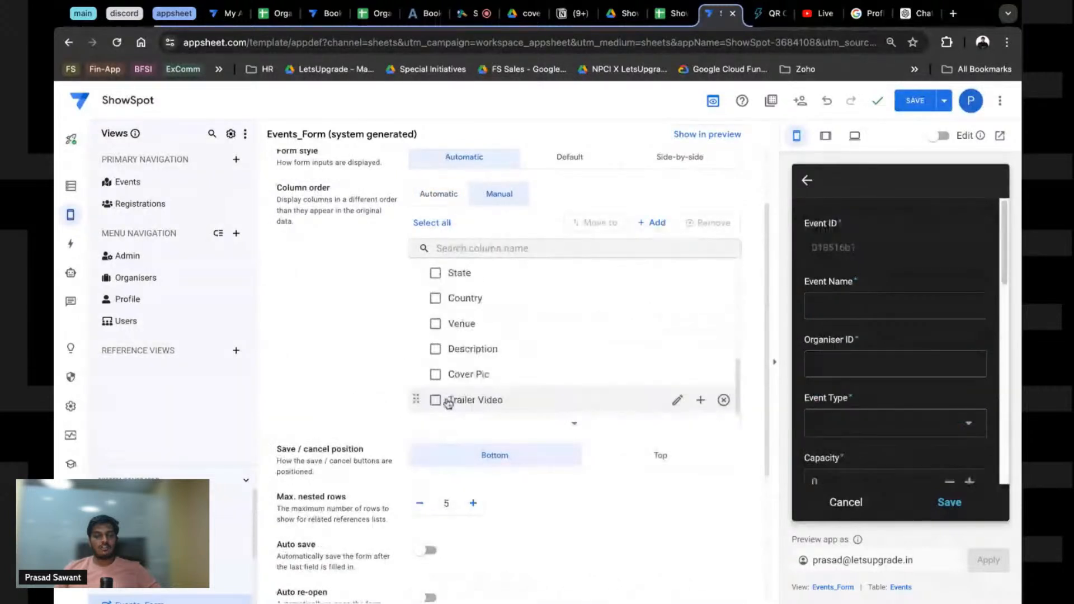
{"action": "left_click_drag", "start_coordinate": [417, 377], "coordinate": [418, 277]}
{"action": "scroll", "coordinate": [506, 378], "scroll_direction": "down", "scroll_amount": 1}
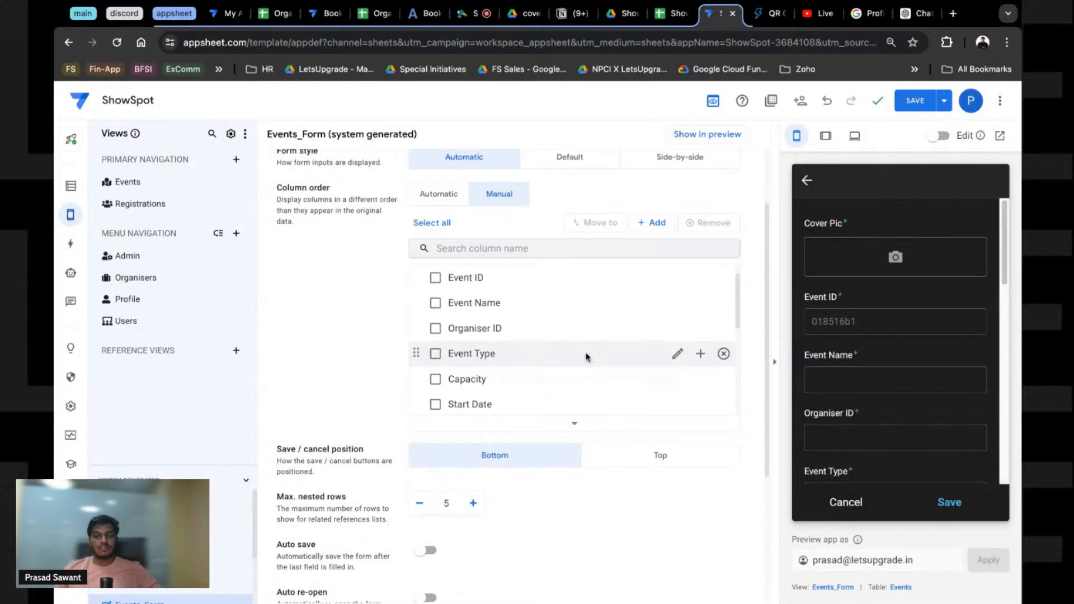
{"action": "scroll", "coordinate": [869, 354], "scroll_direction": "down", "scroll_amount": 3}
{"action": "scroll", "coordinate": [840, 353], "scroll_direction": "up", "scroll_amount": 1}
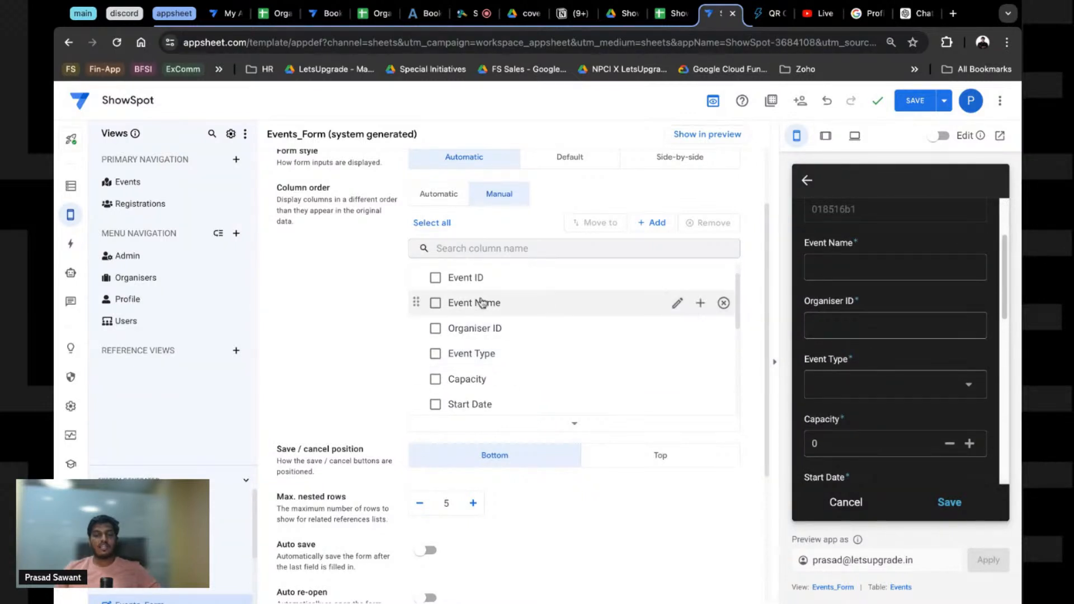
{"action": "left_click_drag", "start_coordinate": [416, 328], "coordinate": [418, 300]}
{"action": "scroll", "coordinate": [476, 329], "scroll_direction": "up", "scroll_amount": 1}
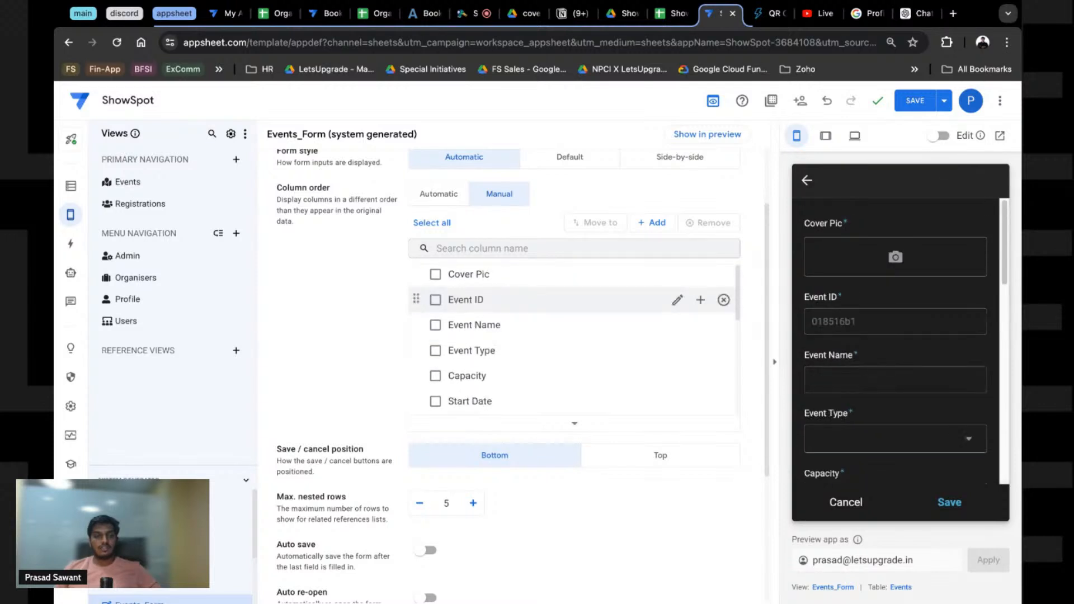
{"action": "scroll", "coordinate": [442, 358], "scroll_direction": "down", "scroll_amount": 3}
{"action": "scroll", "coordinate": [442, 373], "scroll_direction": "down", "scroll_amount": 2}
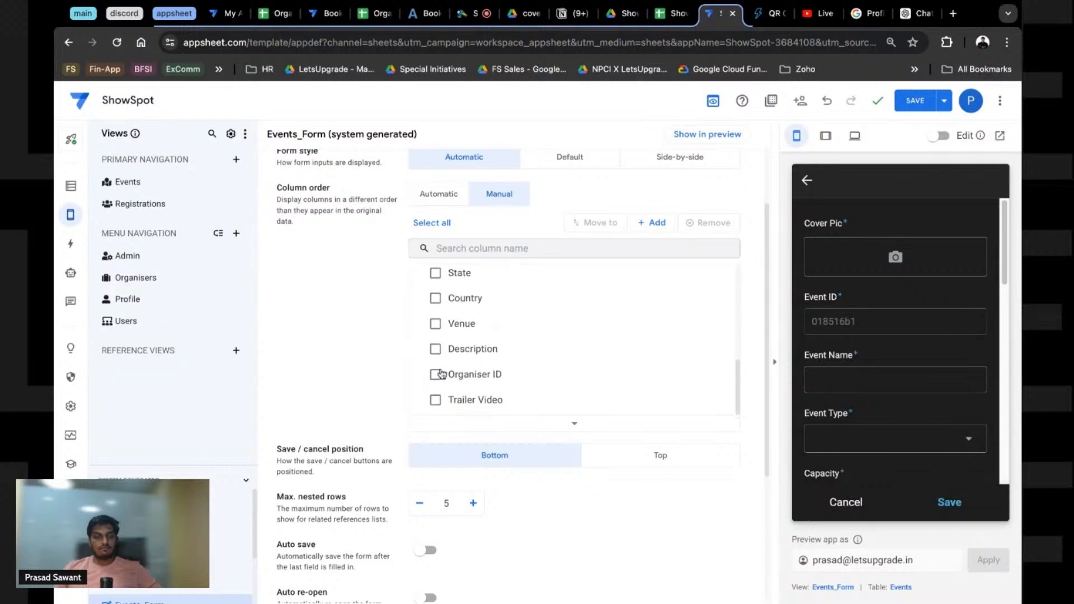
{"action": "scroll", "coordinate": [447, 375], "scroll_direction": "down", "scroll_amount": 3}
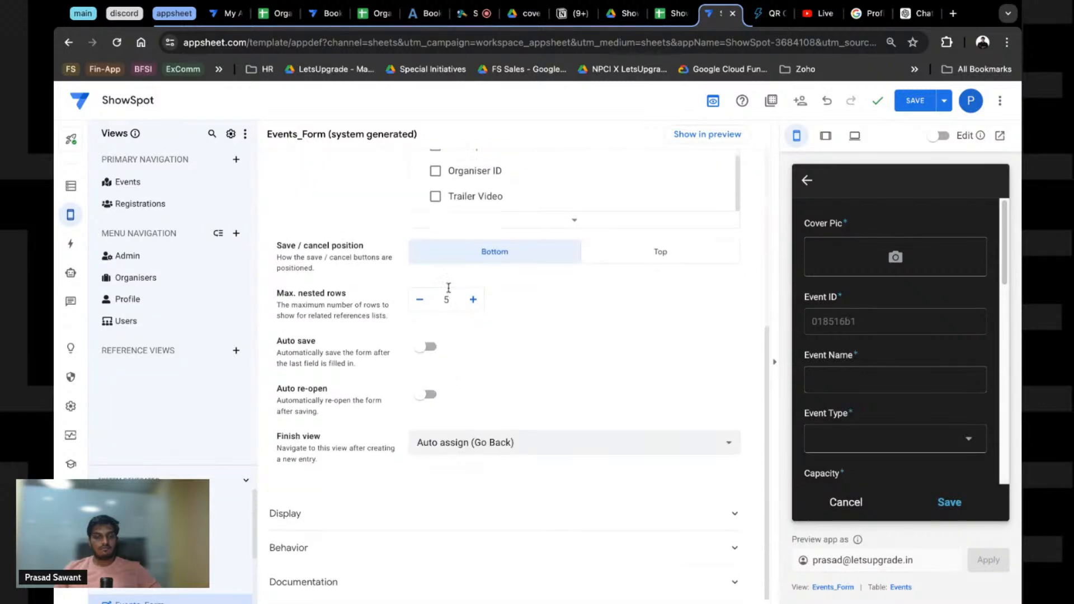
{"action": "scroll", "coordinate": [449, 375], "scroll_direction": "up", "scroll_amount": 5}
{"action": "scroll", "coordinate": [473, 353], "scroll_direction": "up", "scroll_amount": 4}
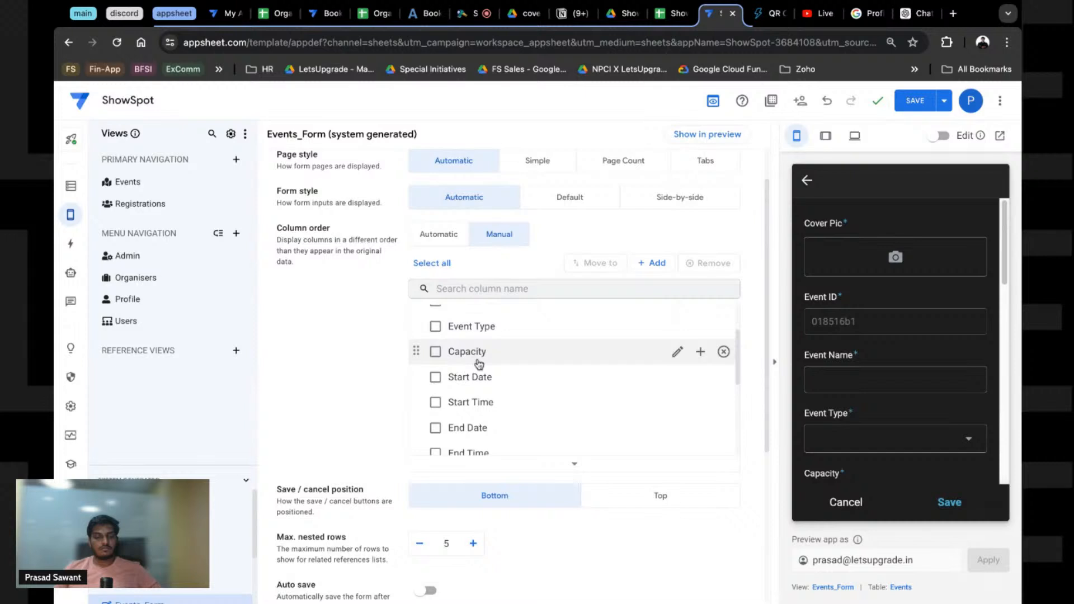
{"action": "scroll", "coordinate": [475, 364], "scroll_direction": "up", "scroll_amount": 2}
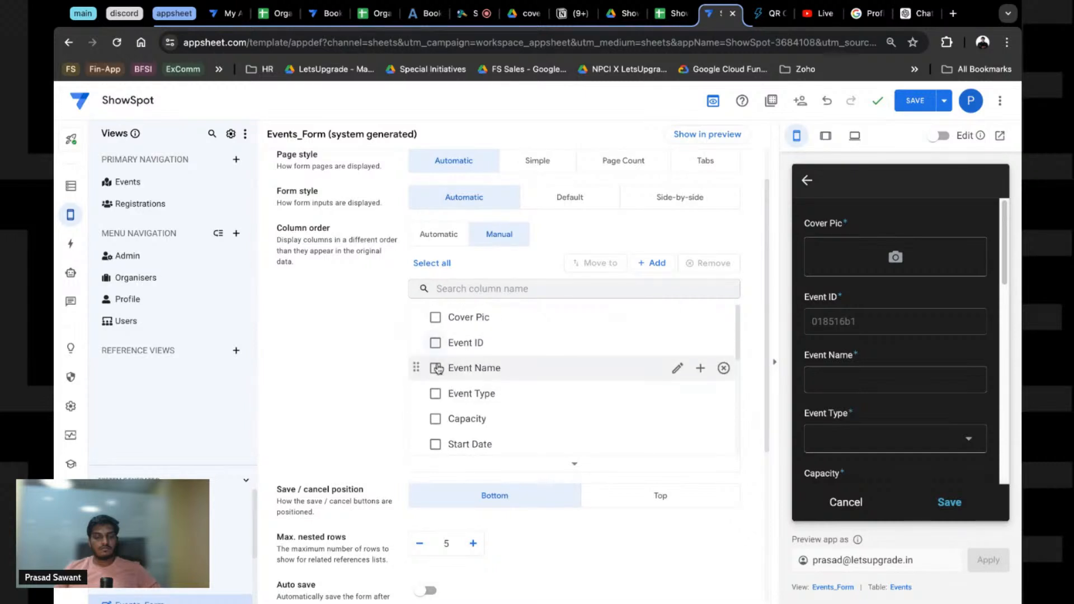
Step: Return the preview to the events gallery, save the reordered form, and open Events_Detail settings
{"action": "left_click", "coordinate": [807, 180]}
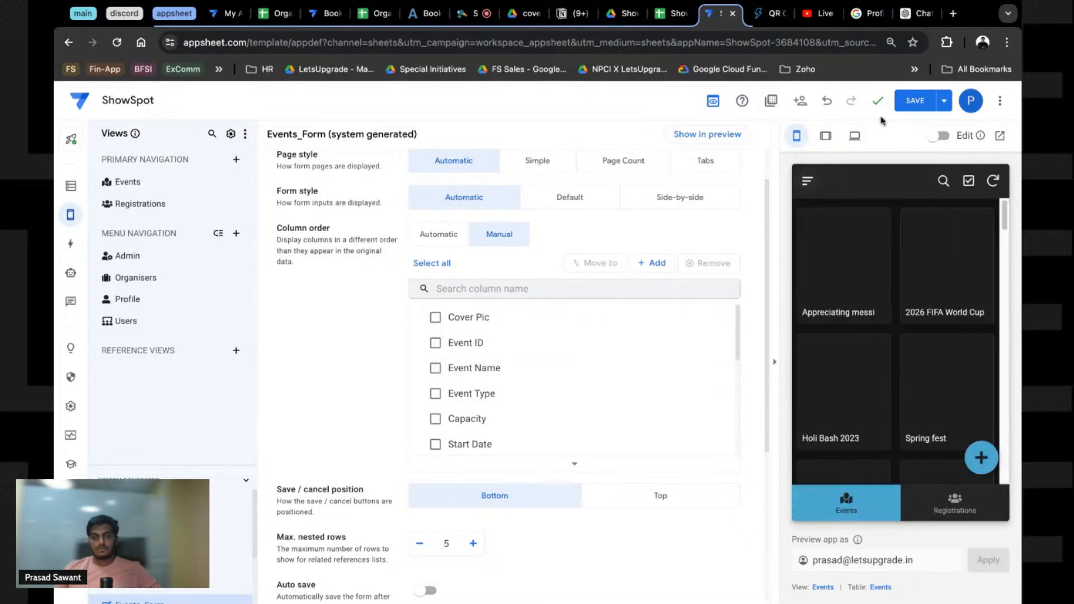
{"action": "left_click", "coordinate": [921, 107]}
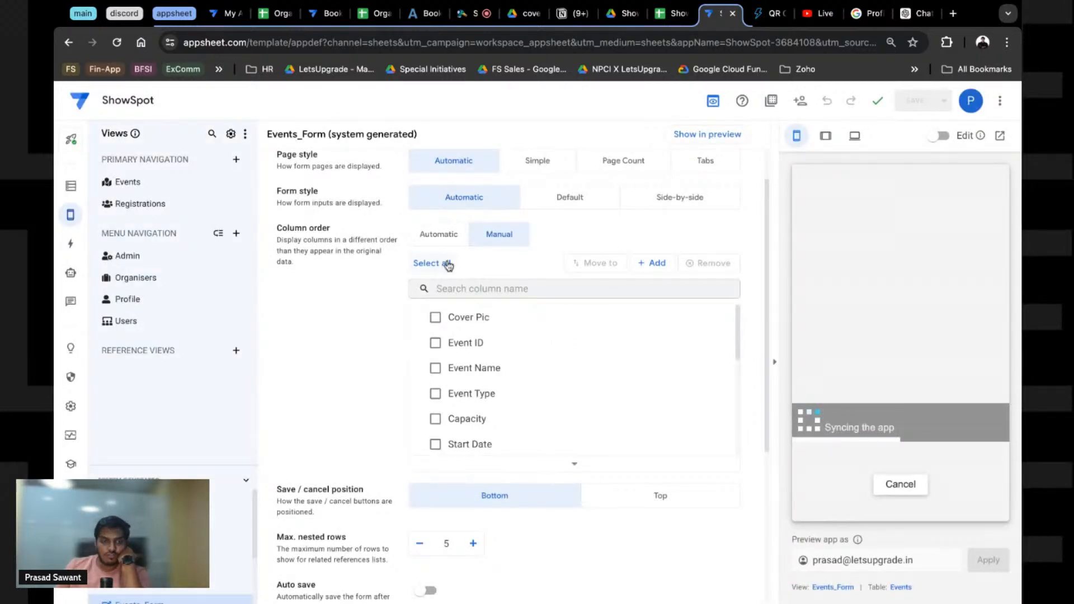
{"action": "left_click", "coordinate": [834, 587]}
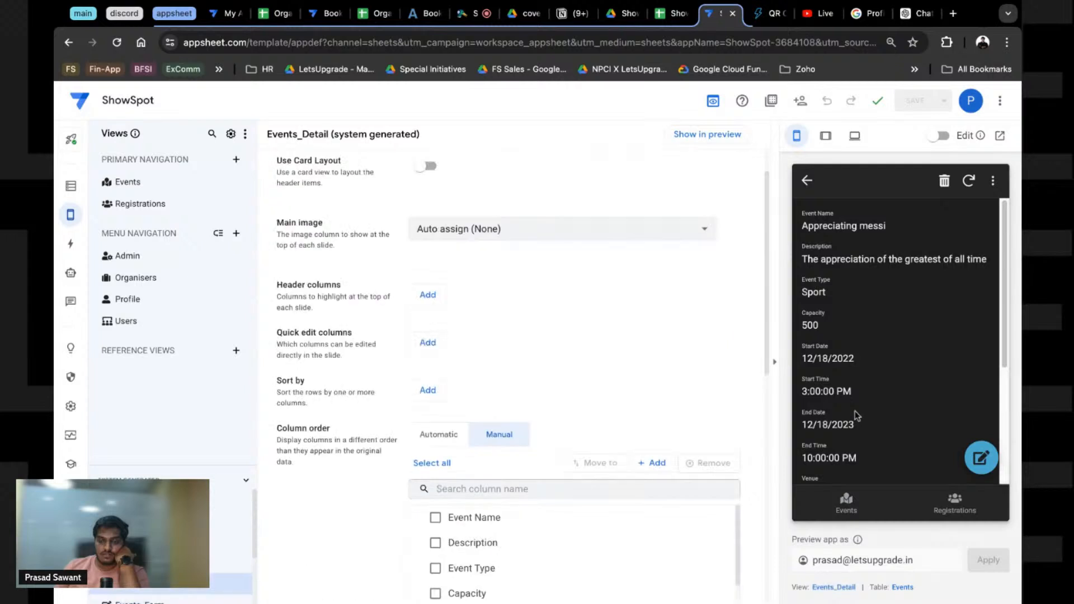
Step: Return the preview to the events list and show the Events table's 17 column definitions
{"action": "scroll", "coordinate": [859, 386], "scroll_direction": "down", "scroll_amount": 1}
{"action": "scroll", "coordinate": [861, 365], "scroll_direction": "down", "scroll_amount": 3}
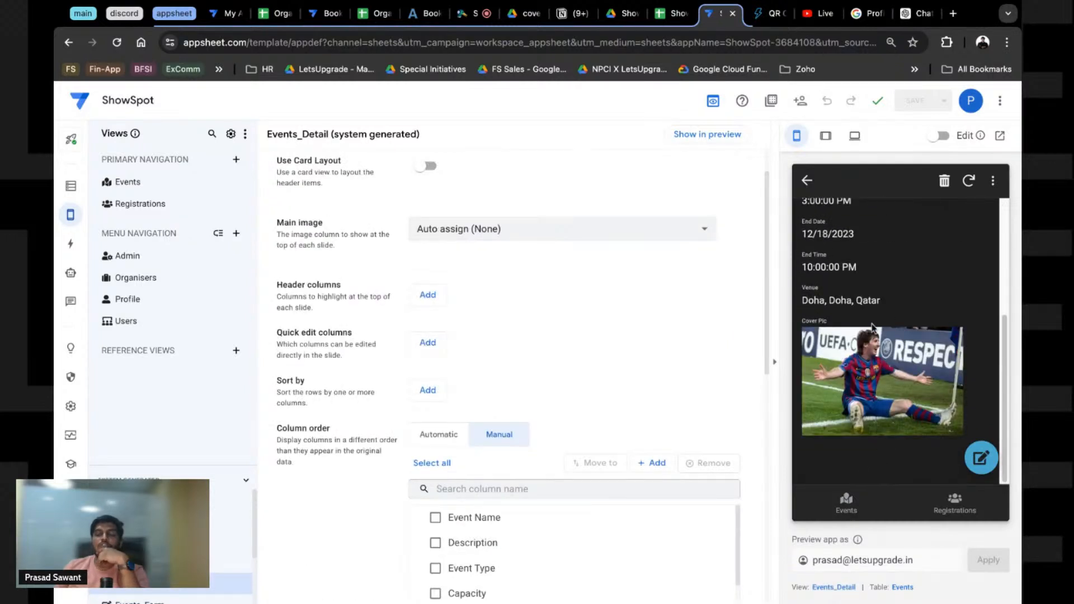
{"action": "left_click", "coordinate": [807, 181]}
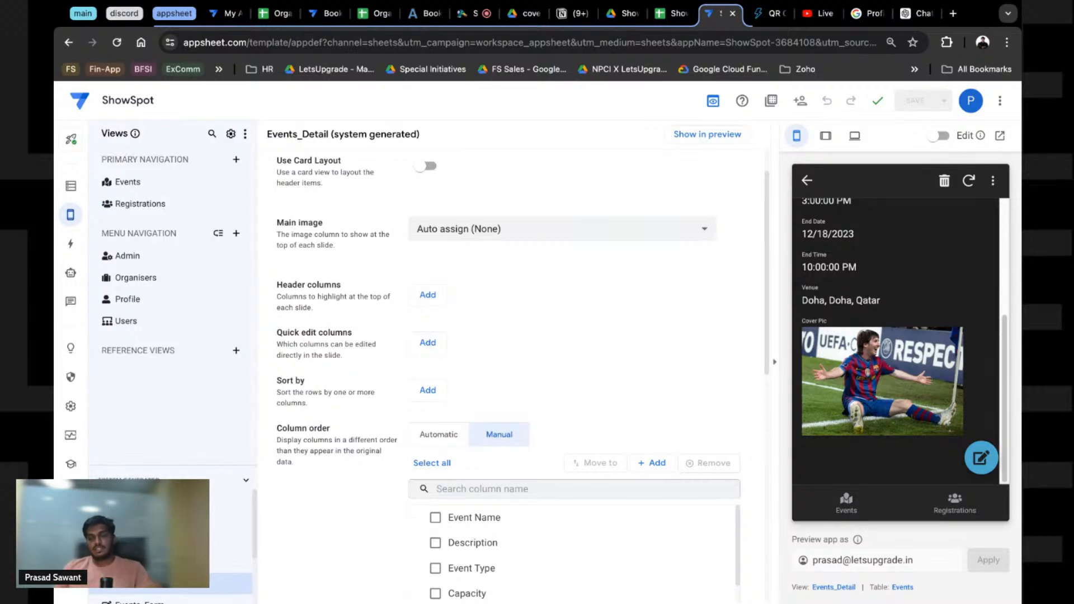
{"action": "left_click", "coordinate": [73, 188]}
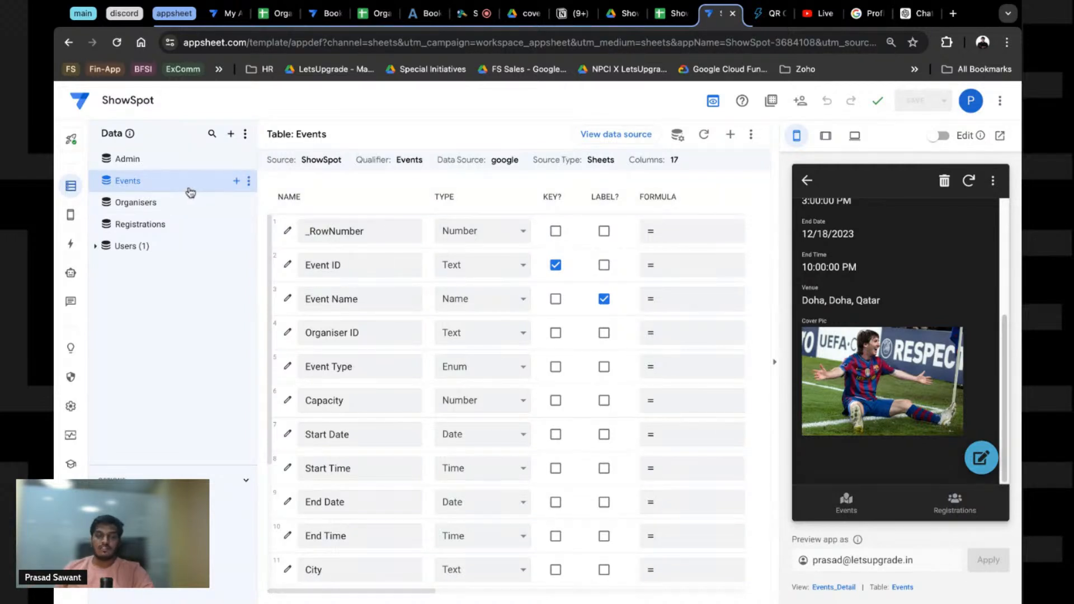
Step: Search the web for 'context appsheet' and open the CONTEXT() help article
{"action": "left_click", "coordinate": [955, 14]}
{"action": "type", "text": "con"}
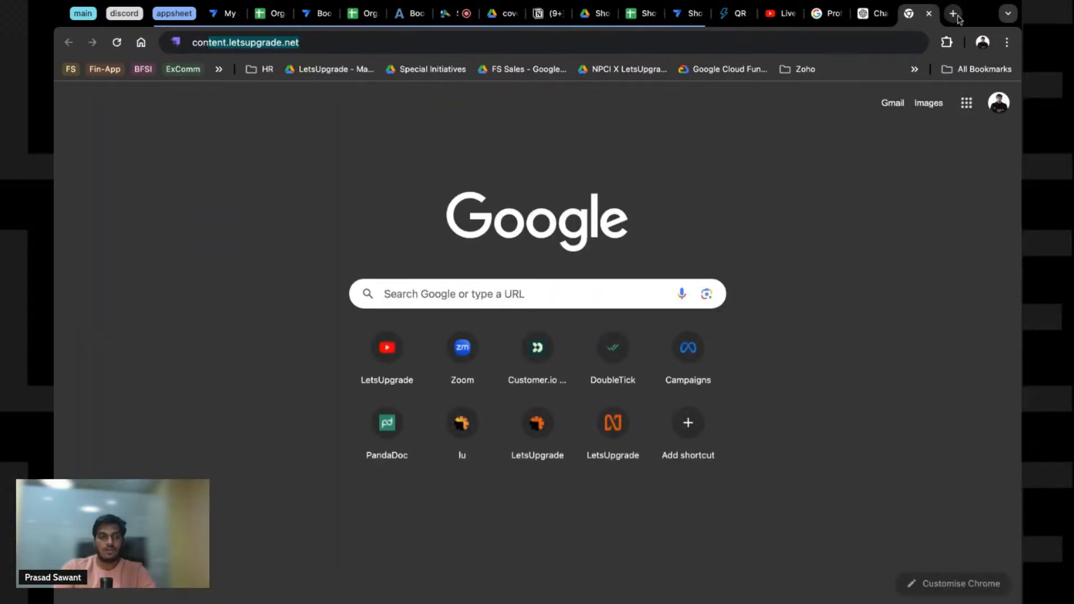
{"action": "type", "text": "text"}
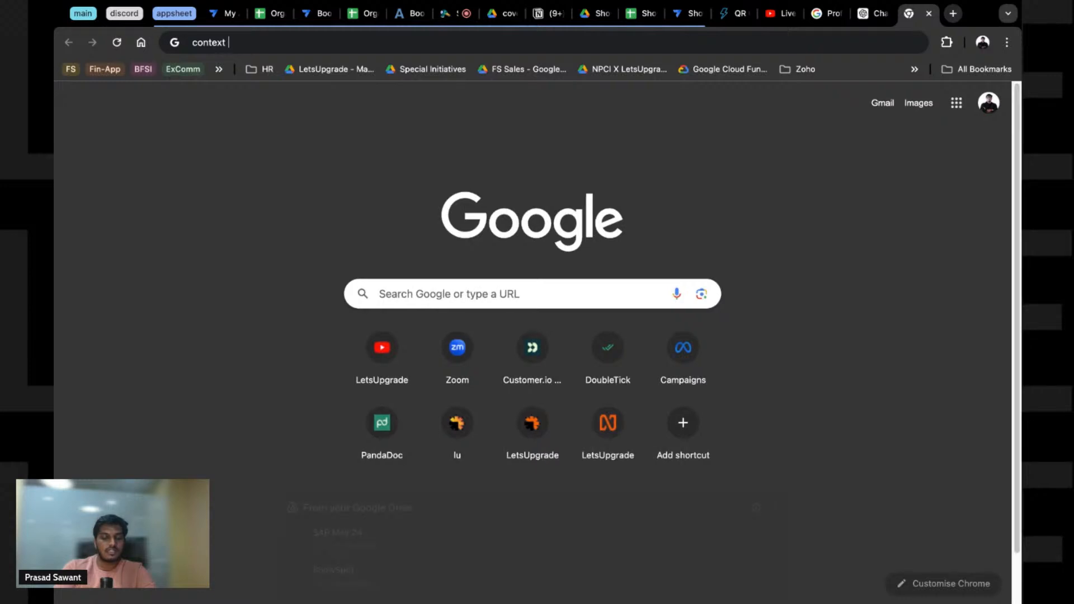
{"action": "type", "text": " appsheet"}
{"action": "key", "text": "Return"}
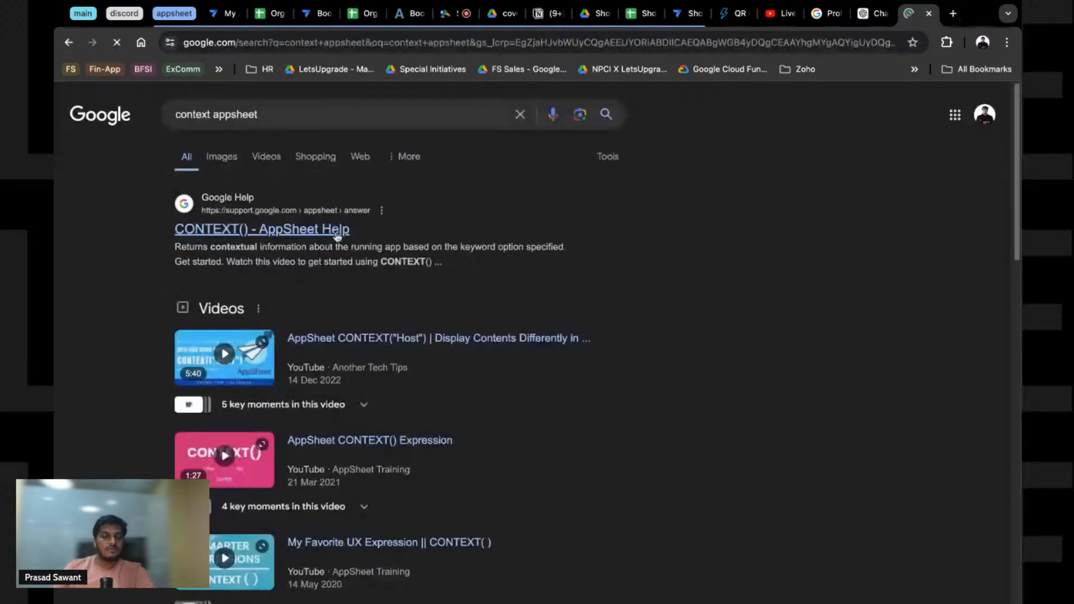
{"action": "left_click", "coordinate": [302, 228]}
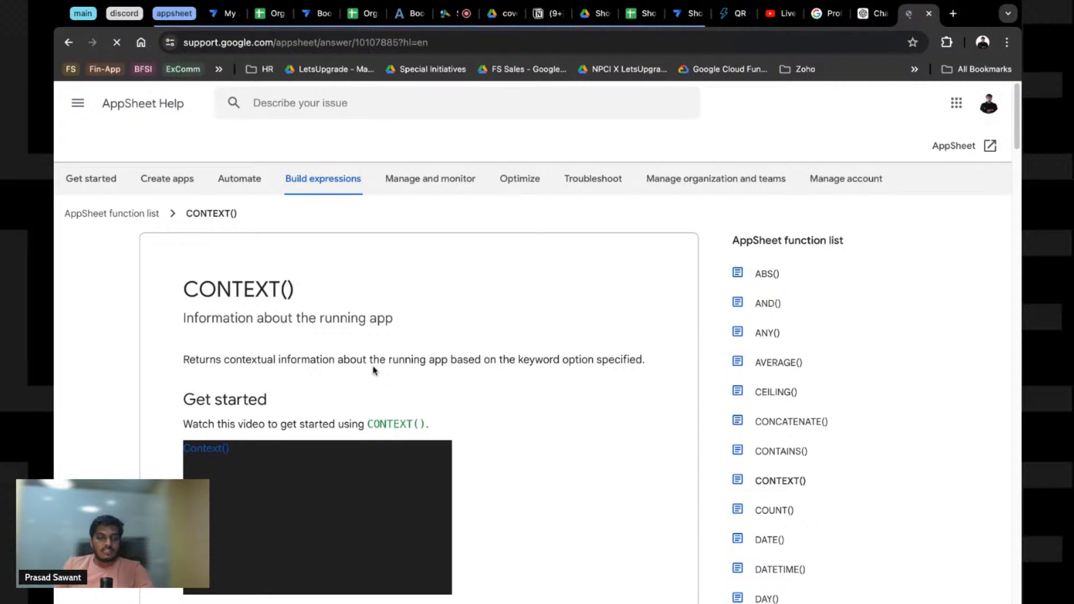
{"action": "scroll", "coordinate": [369, 358], "scroll_direction": "down", "scroll_amount": 2}
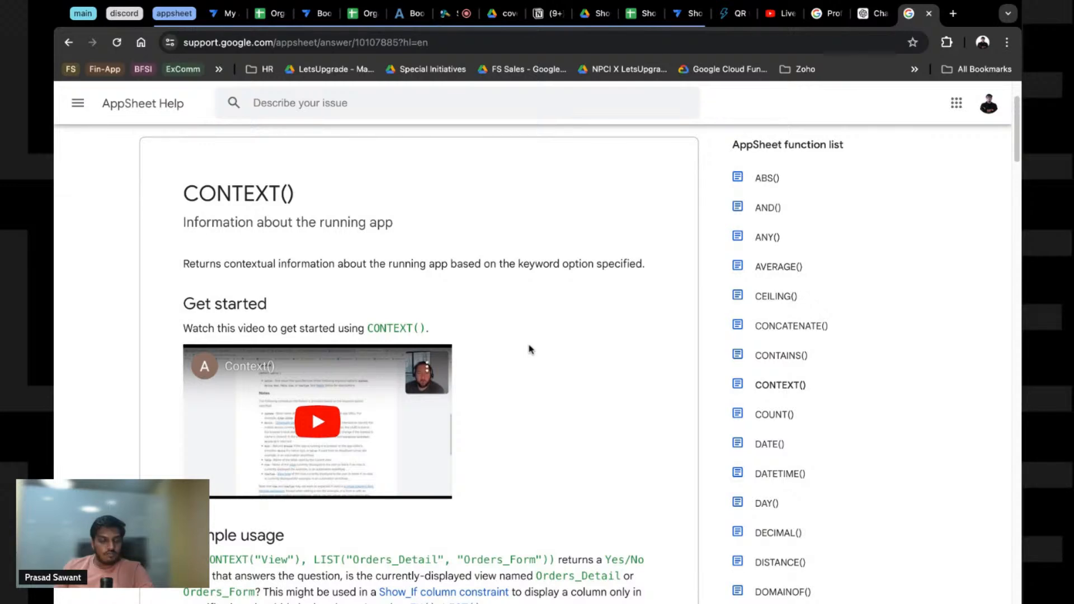
{"action": "scroll", "coordinate": [530, 349], "scroll_direction": "down", "scroll_amount": 10}
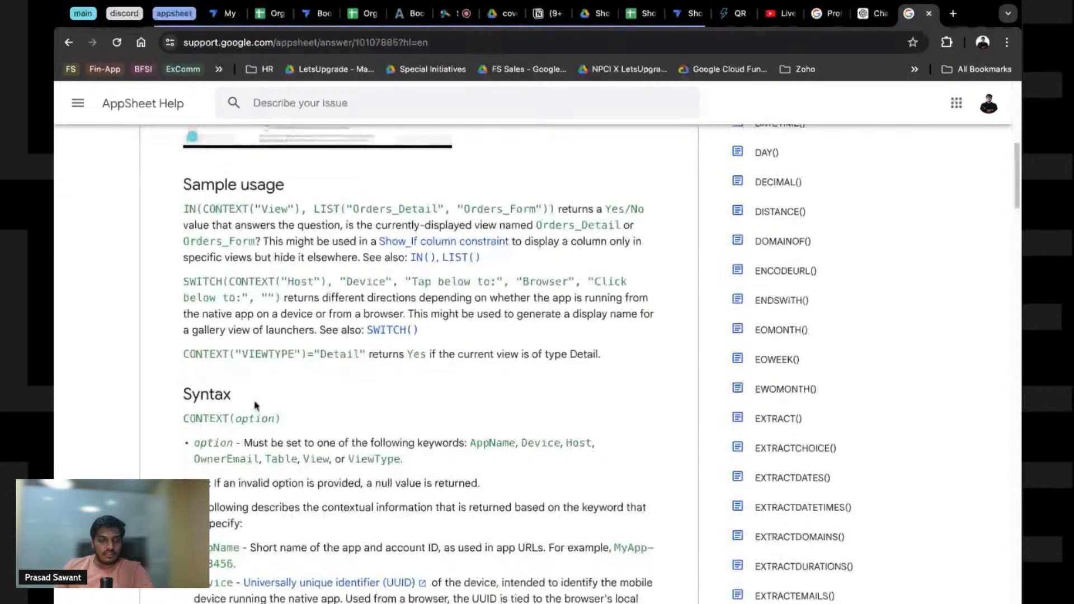
{"action": "scroll", "coordinate": [253, 267], "scroll_direction": "up", "scroll_amount": 1}
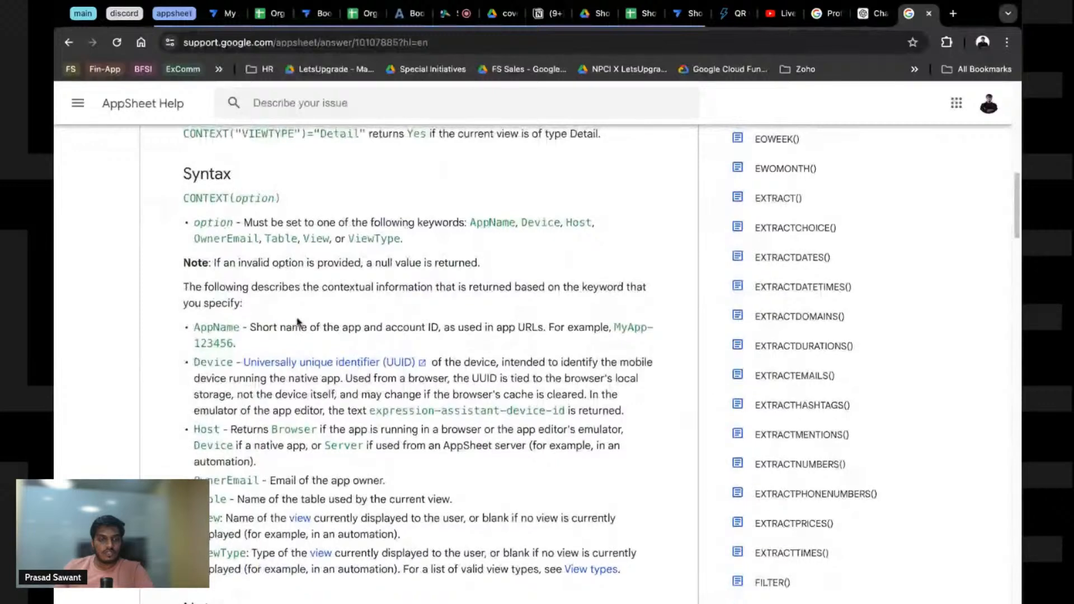
{"action": "scroll", "coordinate": [297, 322], "scroll_direction": "up", "scroll_amount": 5}
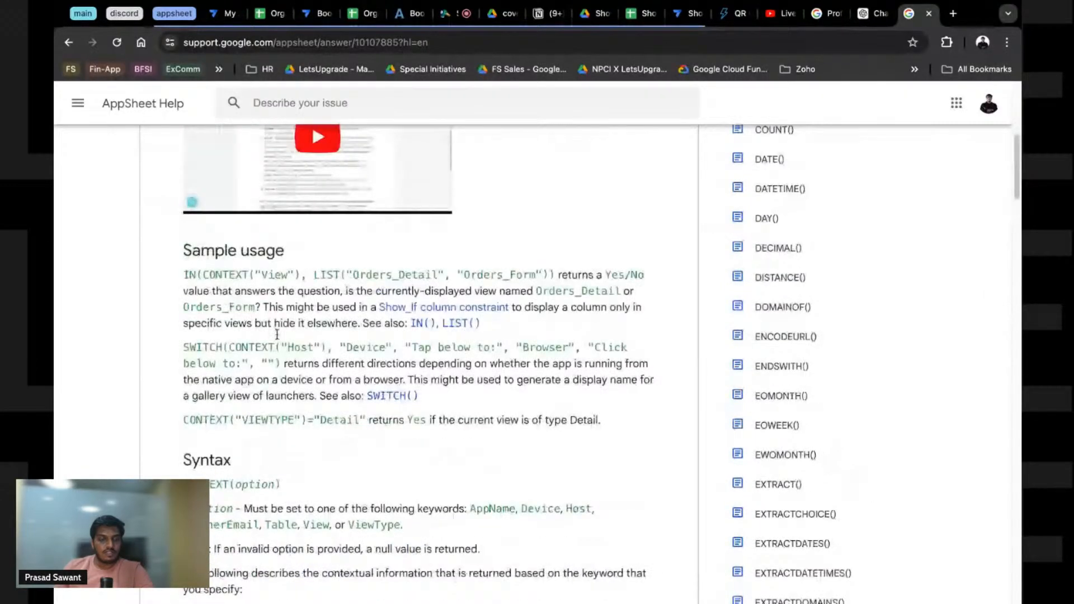
Step: Highlight the CONTEXT("Host") sample call and the View keyword in the sample usage
{"action": "left_click_drag", "start_coordinate": [229, 348], "coordinate": [320, 347]}
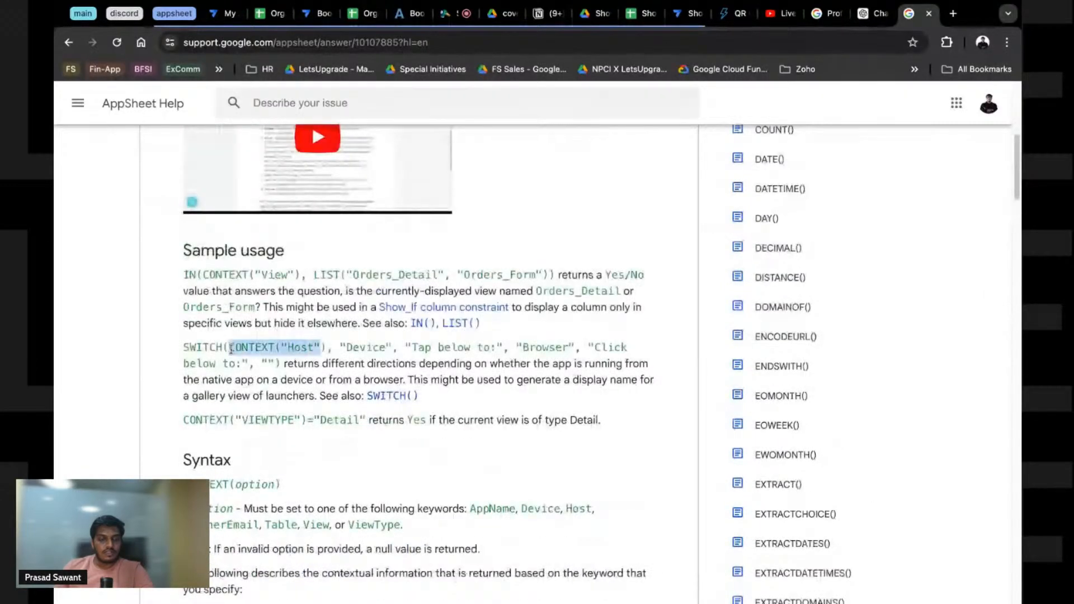
{"action": "left_click", "coordinate": [211, 276]}
{"action": "double_click", "coordinate": [274, 275]}
{"action": "scroll", "coordinate": [369, 444], "scroll_direction": "down", "scroll_amount": 2}
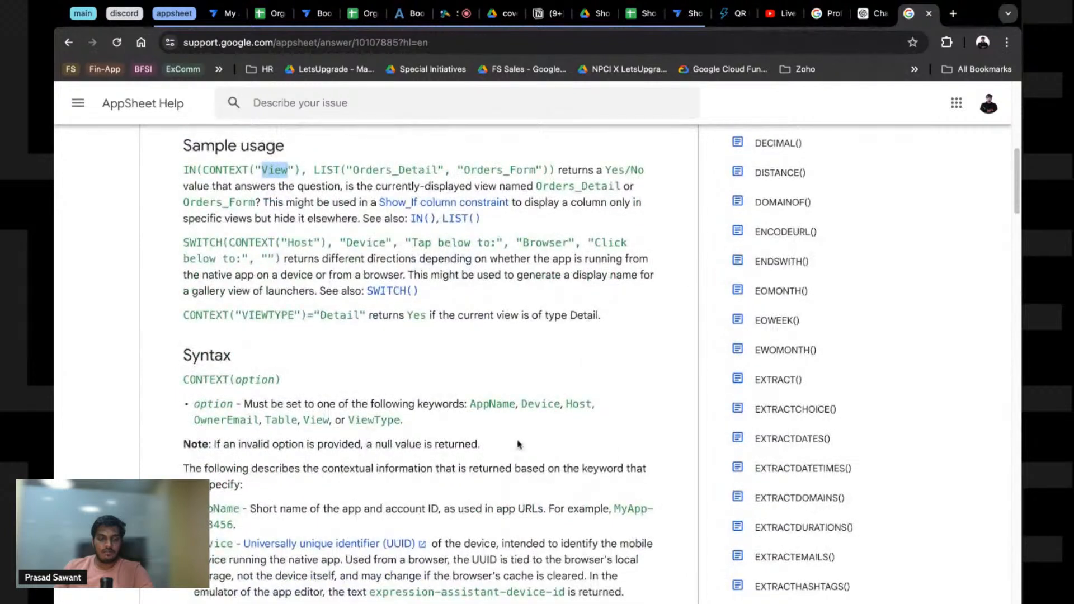
Step: Highlight the options AppName, Device, Host, OwnerEmail, Table, View and ViewType, then return to the editor
{"action": "double_click", "coordinate": [486, 405]}
{"action": "double_click", "coordinate": [541, 404]}
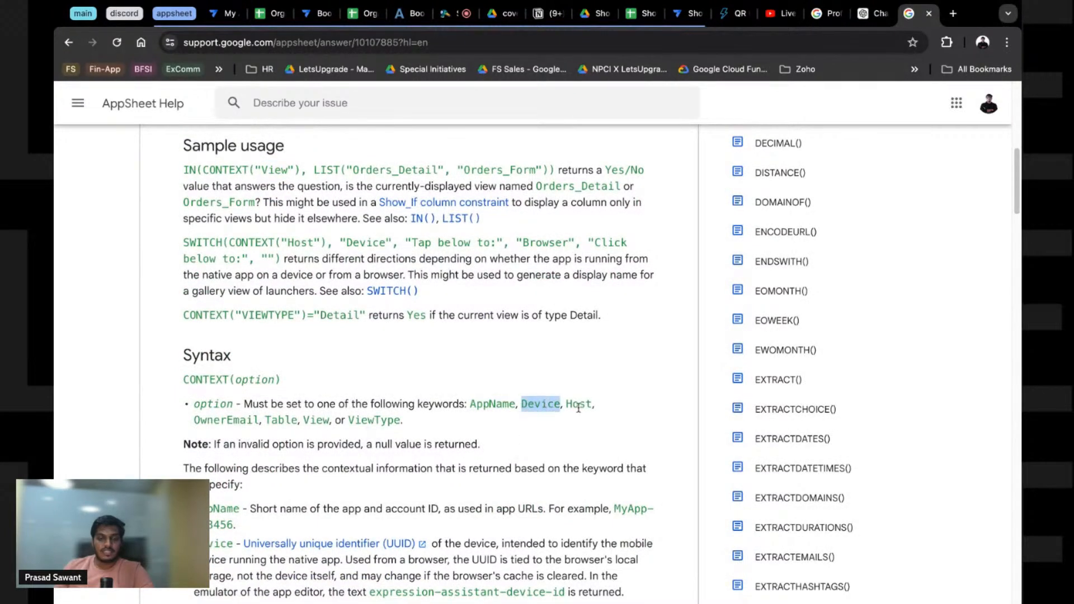
{"action": "double_click", "coordinate": [579, 403]}
{"action": "double_click", "coordinate": [215, 423]}
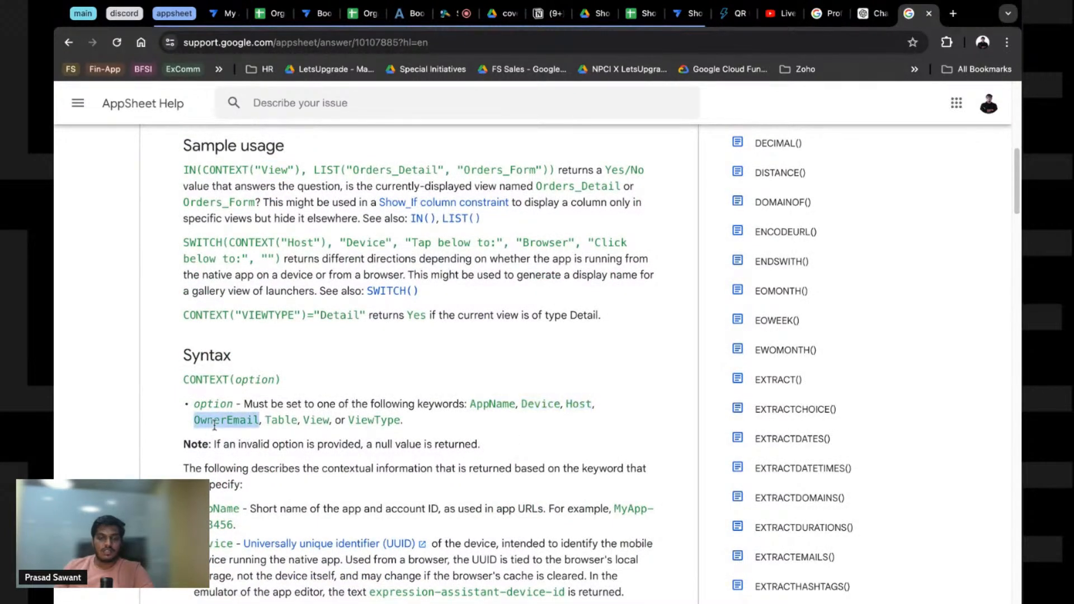
{"action": "double_click", "coordinate": [277, 421]}
{"action": "double_click", "coordinate": [316, 420]}
{"action": "left_click", "coordinate": [374, 420]}
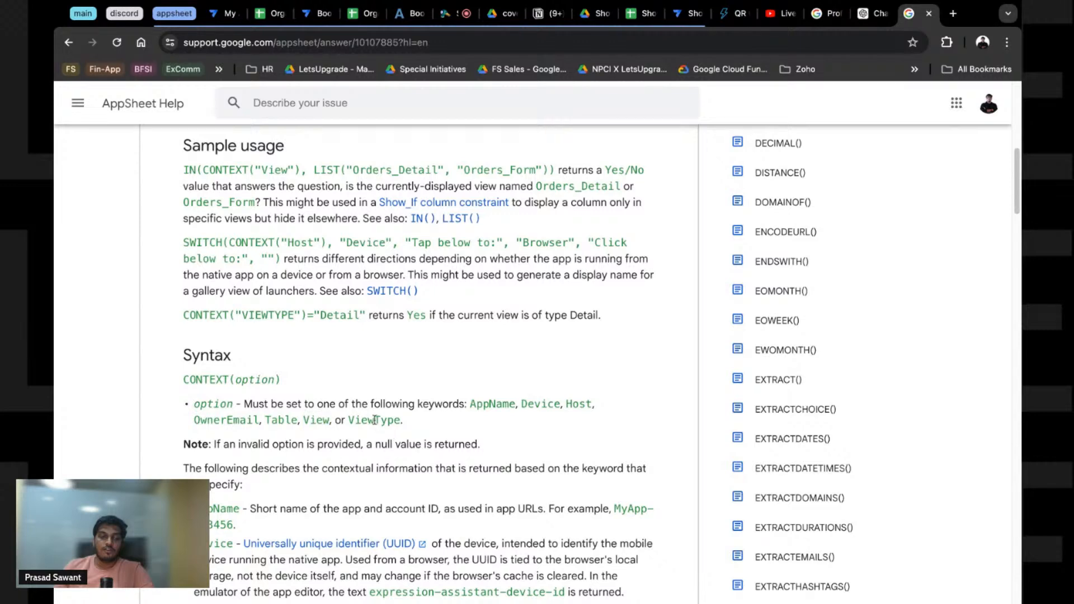
{"action": "double_click", "coordinate": [375, 420]}
{"action": "scroll", "coordinate": [374, 420], "scroll_direction": "up", "scroll_amount": 3, "text": "ctrl"}
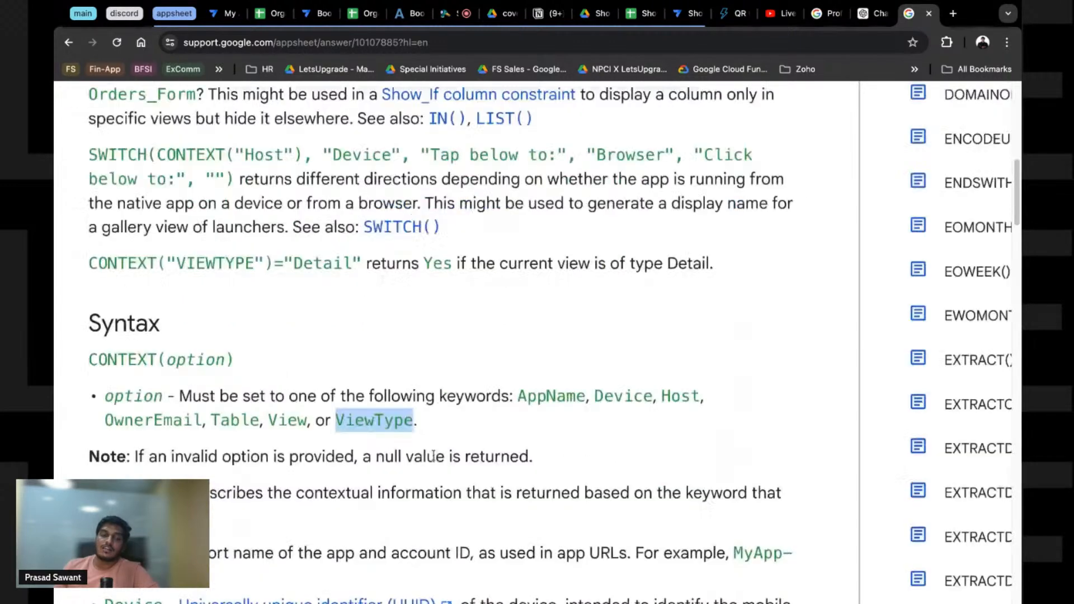
{"action": "scroll", "coordinate": [385, 439], "scroll_direction": "down", "scroll_amount": 3, "text": "ctrl"}
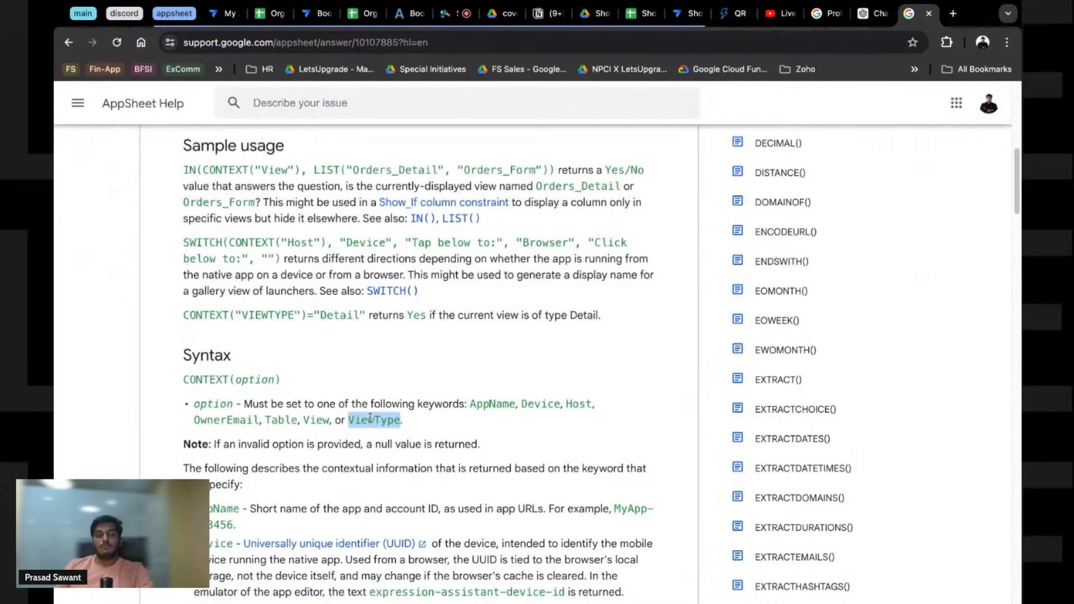
{"action": "left_click", "coordinate": [370, 418]}
{"action": "double_click", "coordinate": [373, 420]}
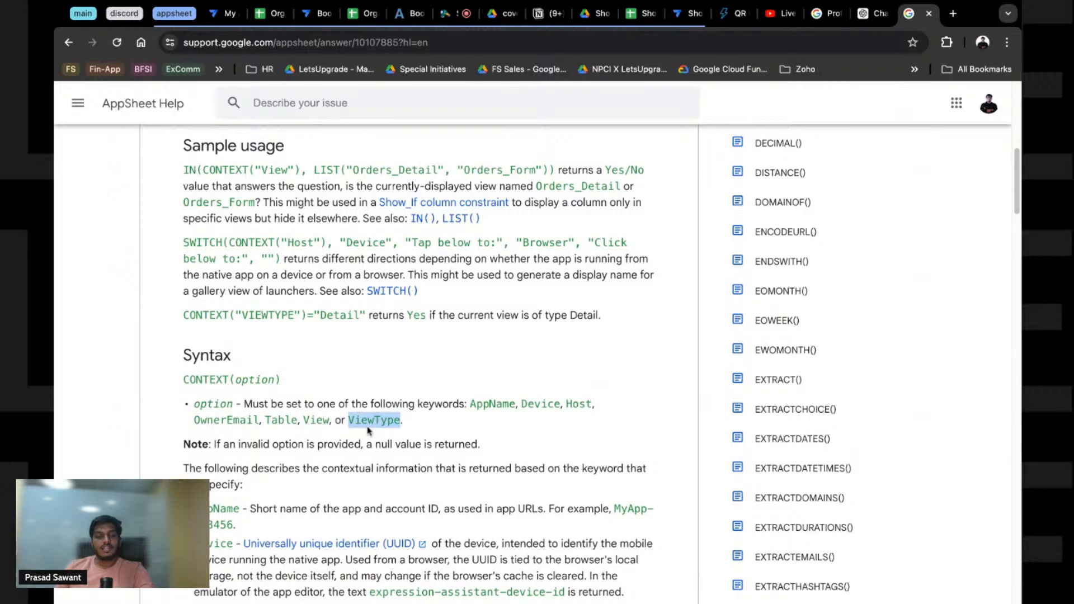
{"action": "left_click", "coordinate": [686, 13]}
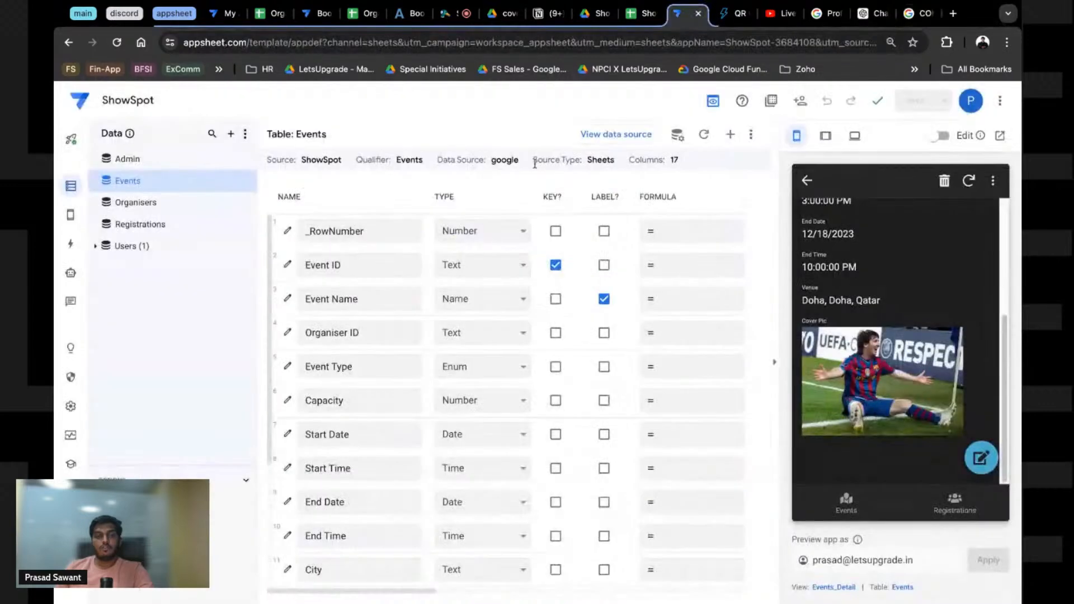
Step: Confirm the Events view's View type setting is gallery
{"action": "left_click", "coordinate": [71, 218]}
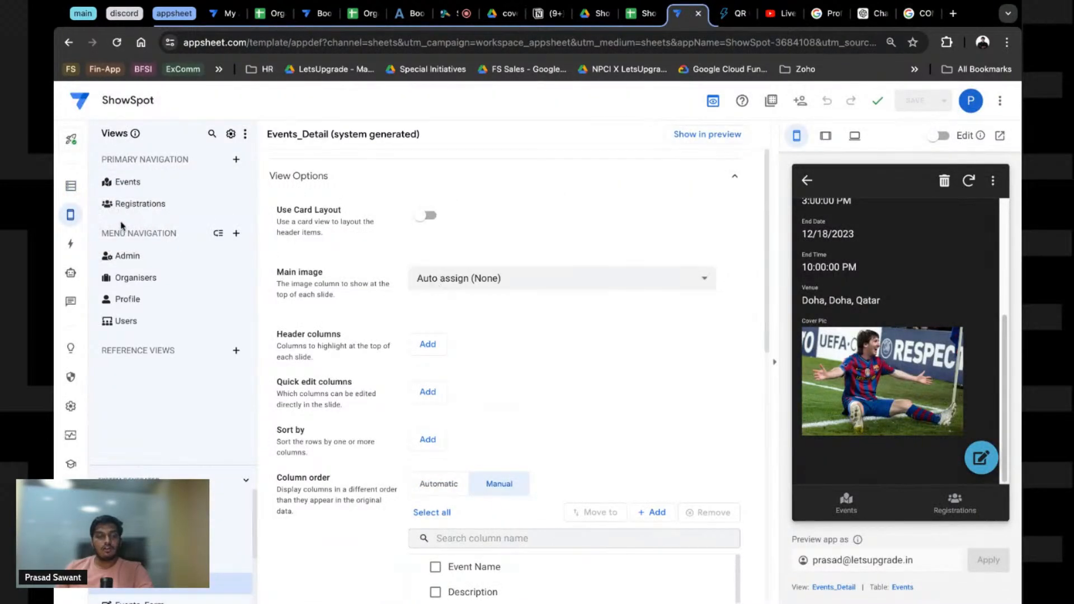
{"action": "left_click", "coordinate": [124, 195]}
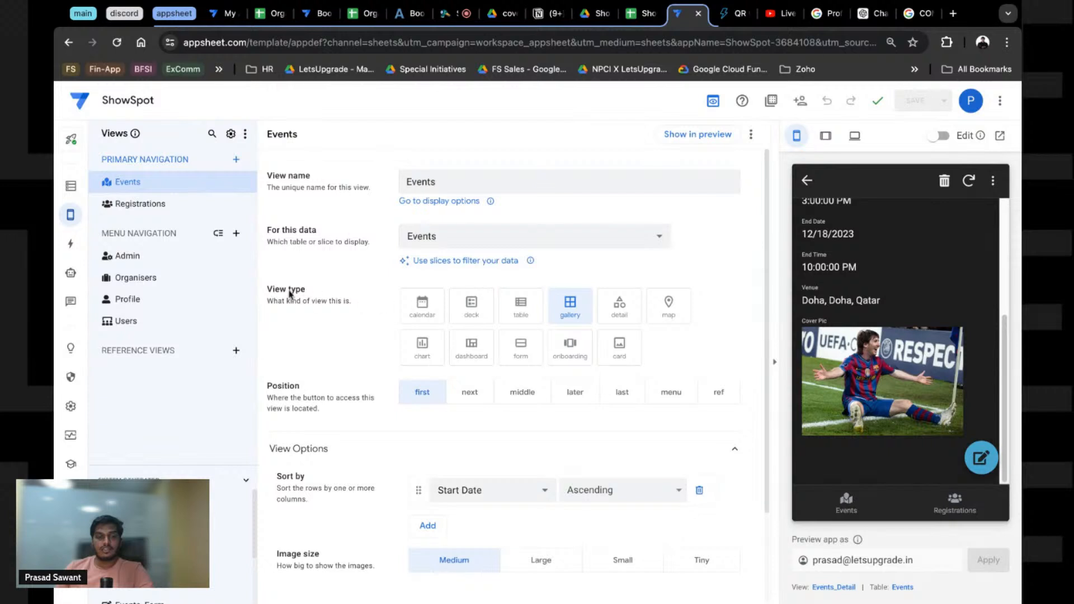
{"action": "triple_click", "coordinate": [263, 290]}
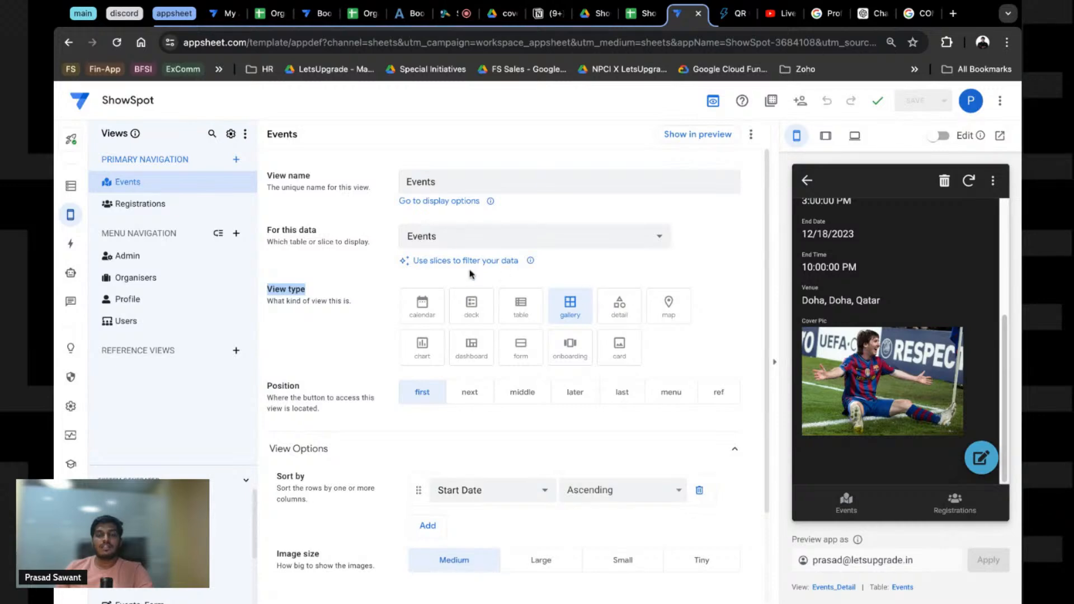
Step: Skim the CONTEXT() help page once more and close it
{"action": "key", "text": "super+9"}
{"action": "scroll", "coordinate": [291, 448], "scroll_direction": "down", "scroll_amount": 7}
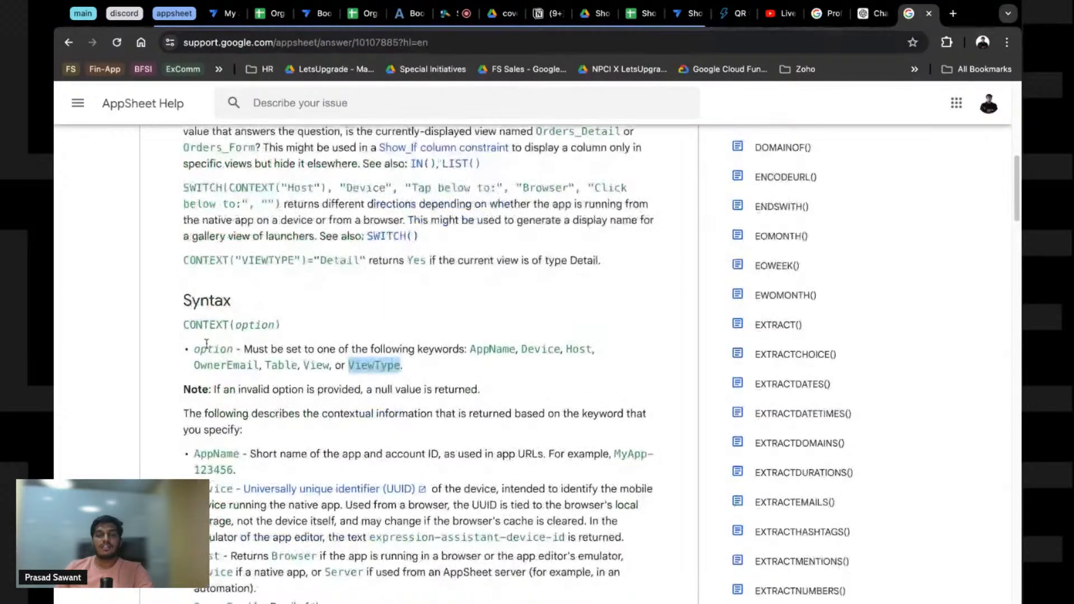
{"action": "scroll", "coordinate": [288, 456], "scroll_direction": "down", "scroll_amount": 4}
{"action": "scroll", "coordinate": [299, 388], "scroll_direction": "up", "scroll_amount": 8}
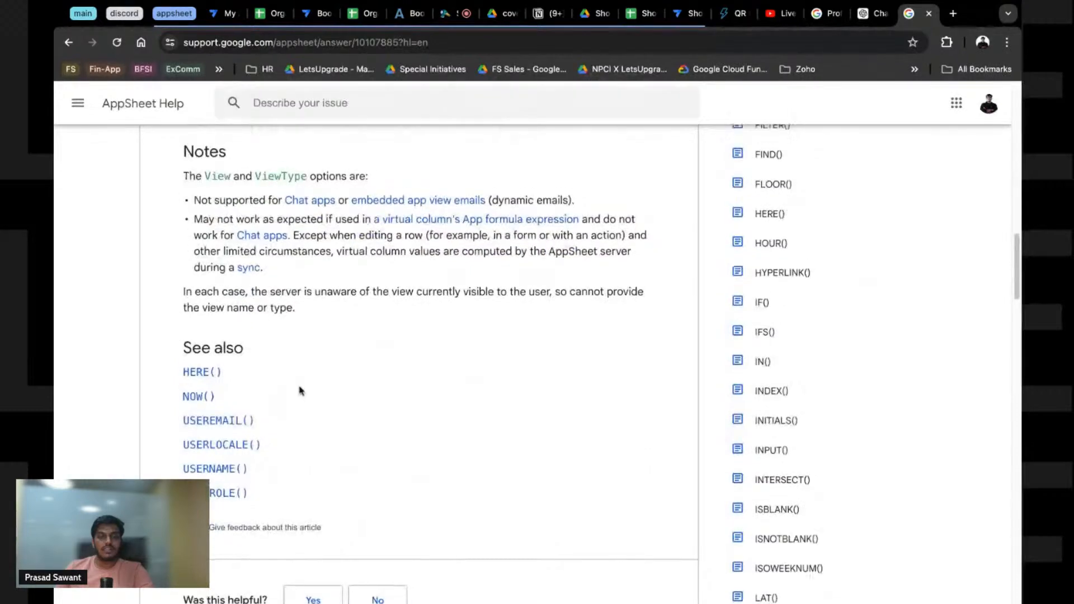
{"action": "scroll", "coordinate": [302, 385], "scroll_direction": "up", "scroll_amount": 4}
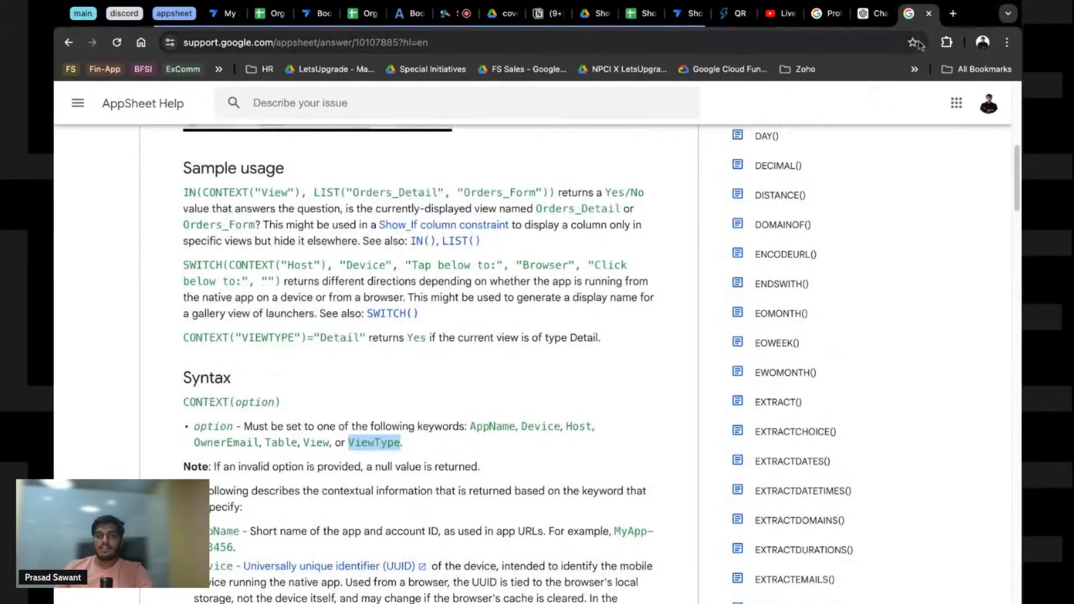
{"action": "left_click", "coordinate": [929, 14]}
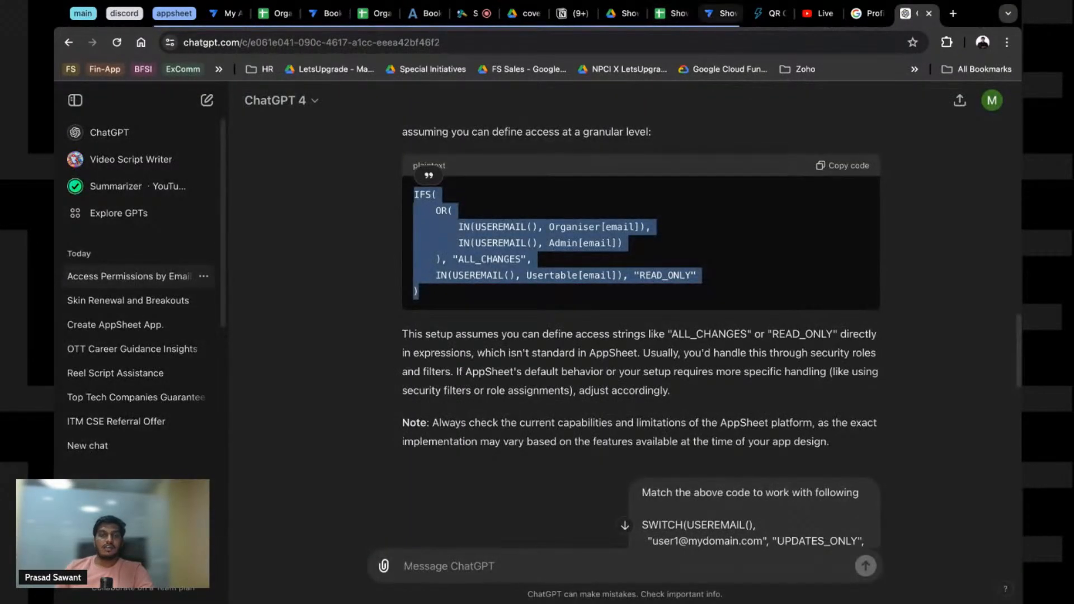
Step: Switch back to the ShowSpot editor showing the Events view's gallery settings
{"action": "left_click", "coordinate": [712, 15]}
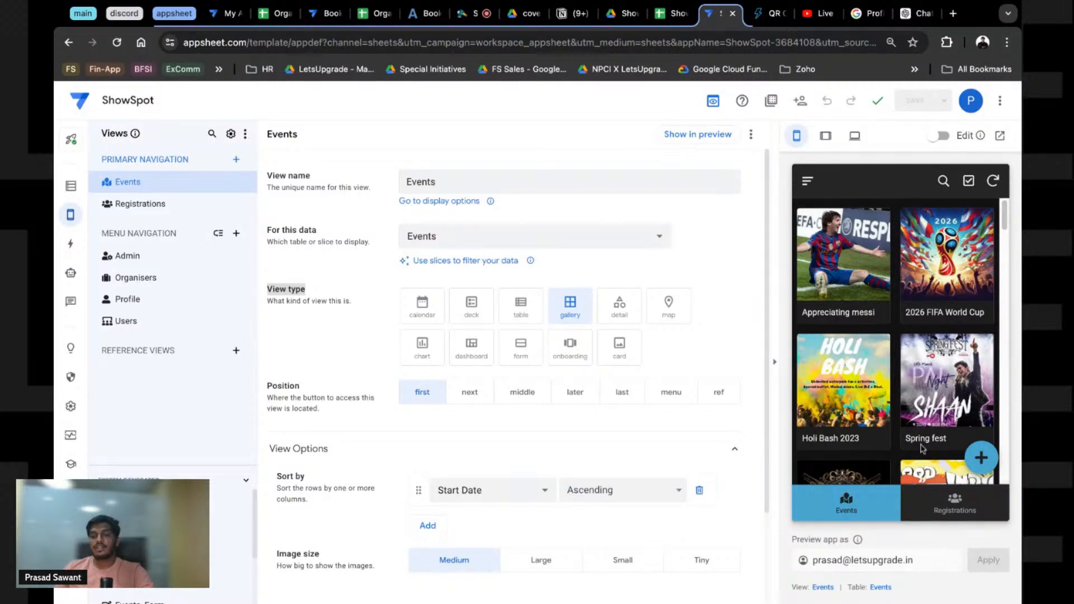
Step: Open the Expression Assistant for the Events table's Cover Pic Show? setting
{"action": "left_click", "coordinate": [848, 276]}
{"action": "left_click", "coordinate": [808, 181]}
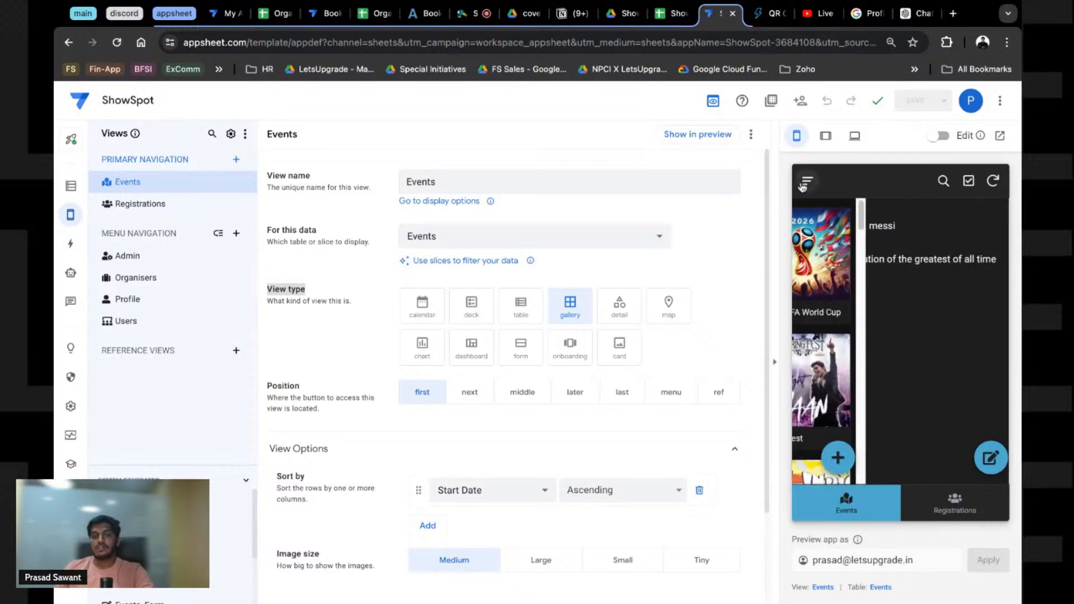
{"action": "left_click", "coordinate": [70, 186]}
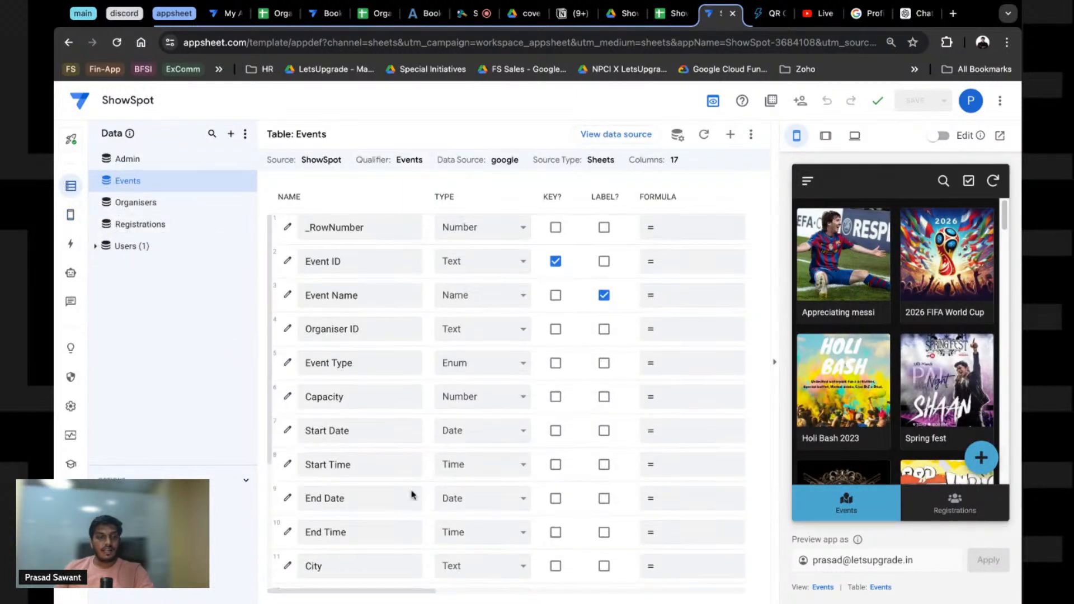
{"action": "scroll", "coordinate": [412, 494], "scroll_direction": "down", "scroll_amount": 2}
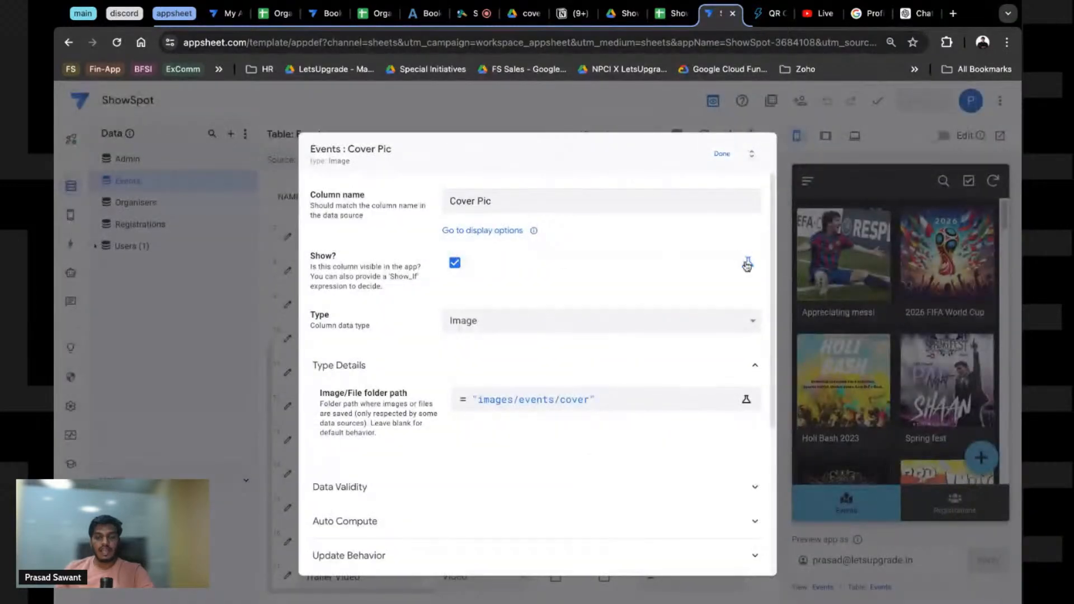
{"action": "left_click", "coordinate": [747, 261]}
{"action": "left_click", "coordinate": [554, 271]}
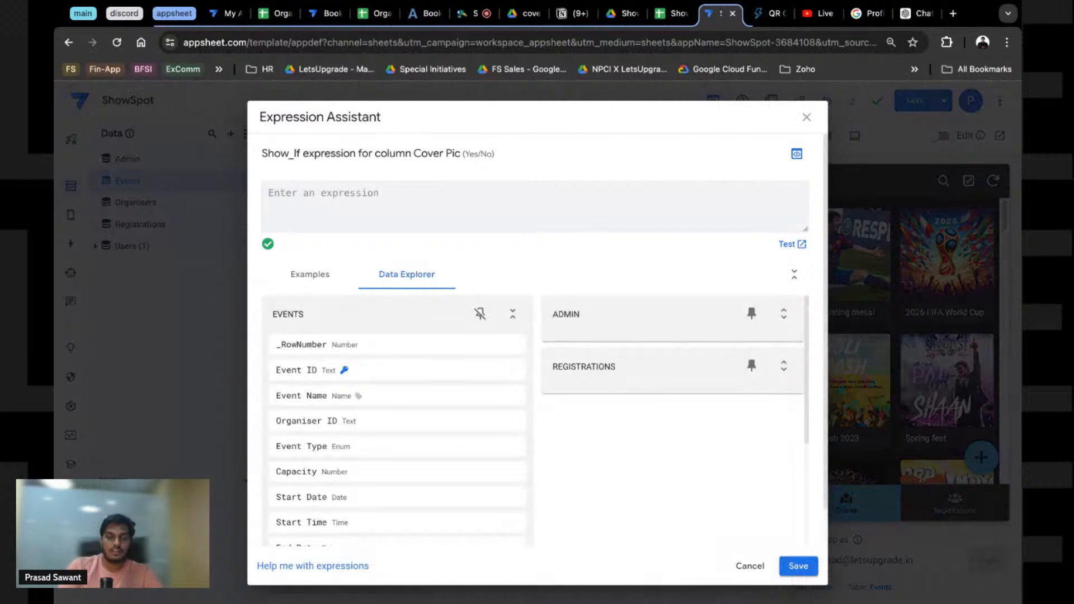
Step: Enter CONTEXT("ViewType")="Gallery" as Cover Pic's Show_If expression and save it
{"action": "type", "text": "CONTEXT("}
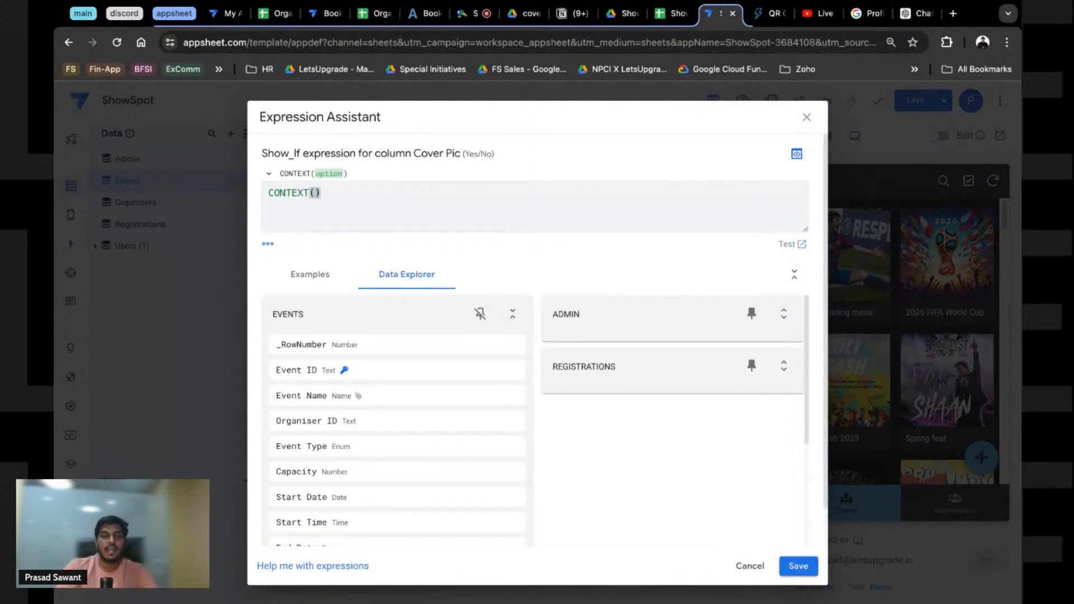
{"action": "left_click", "coordinate": [269, 174]}
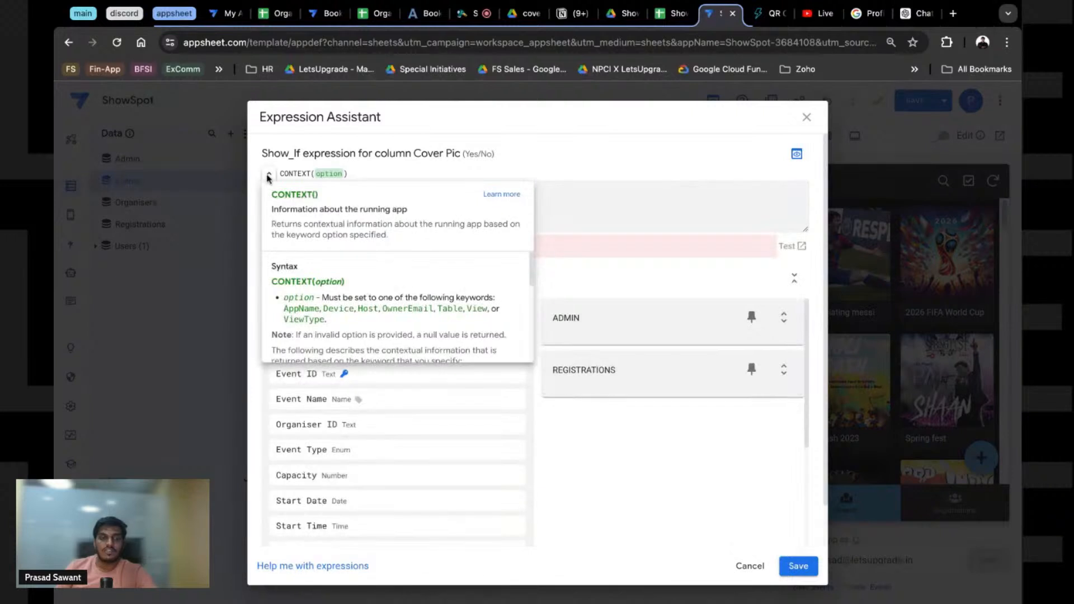
{"action": "double_click", "coordinate": [293, 311]}
{"action": "key", "text": "ctrl+c"}
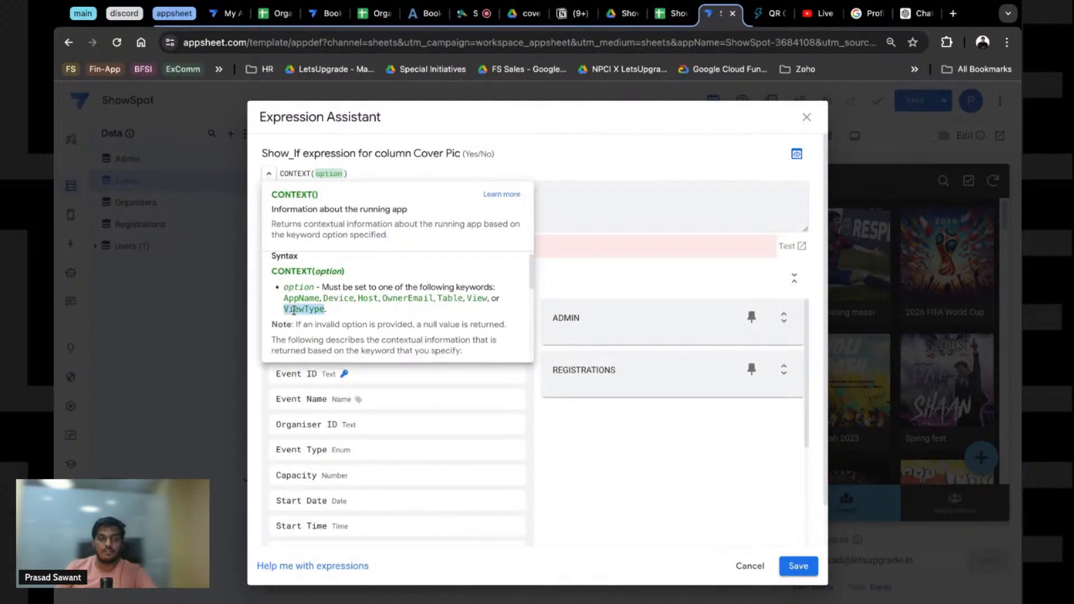
{"action": "left_click", "coordinate": [325, 177]}
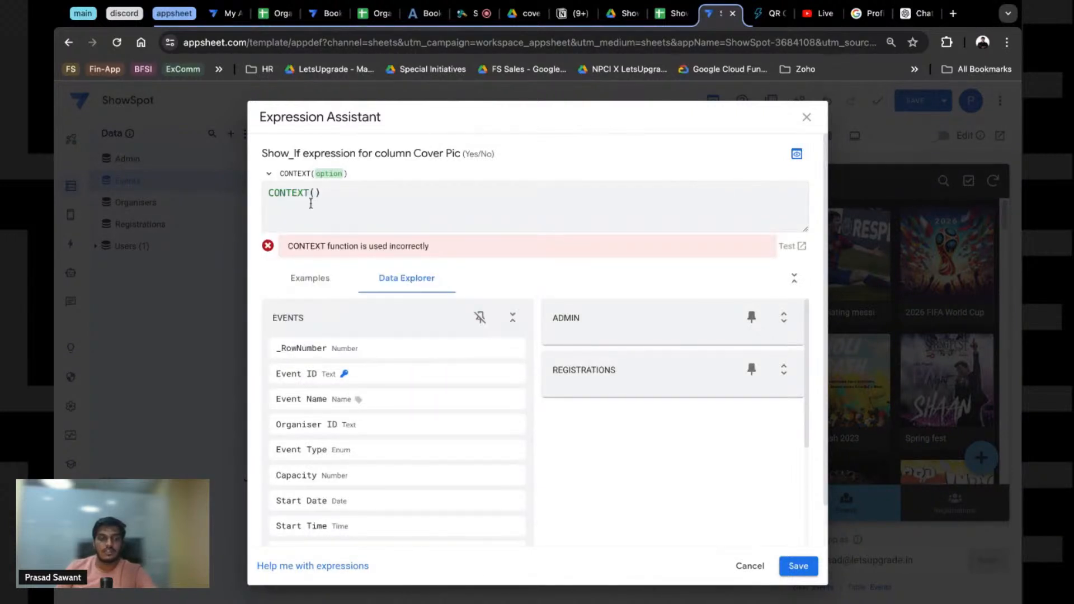
{"action": "type", "text": "\""}
{"action": "key", "text": "ctrl+v"}
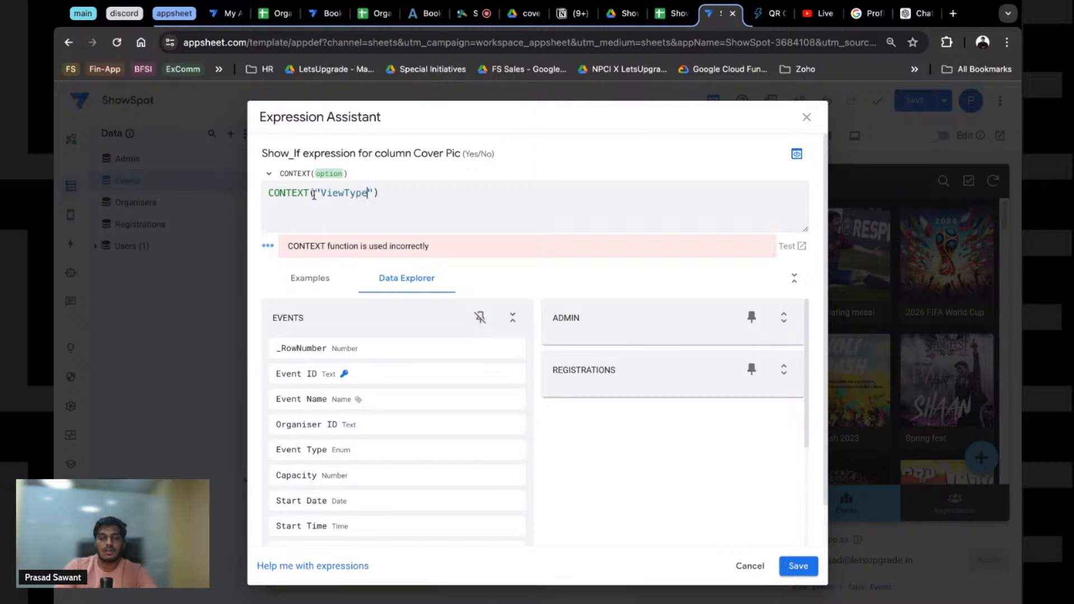
{"action": "key", "text": "End"}
{"action": "type", "text": "="}
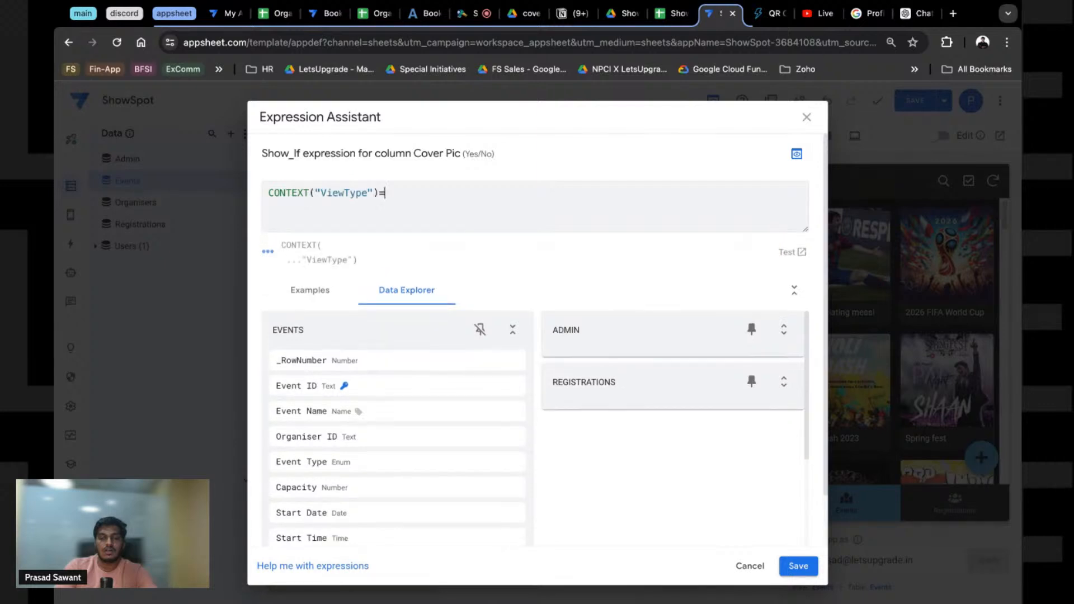
{"action": "type", "text": "\"Gallery"}
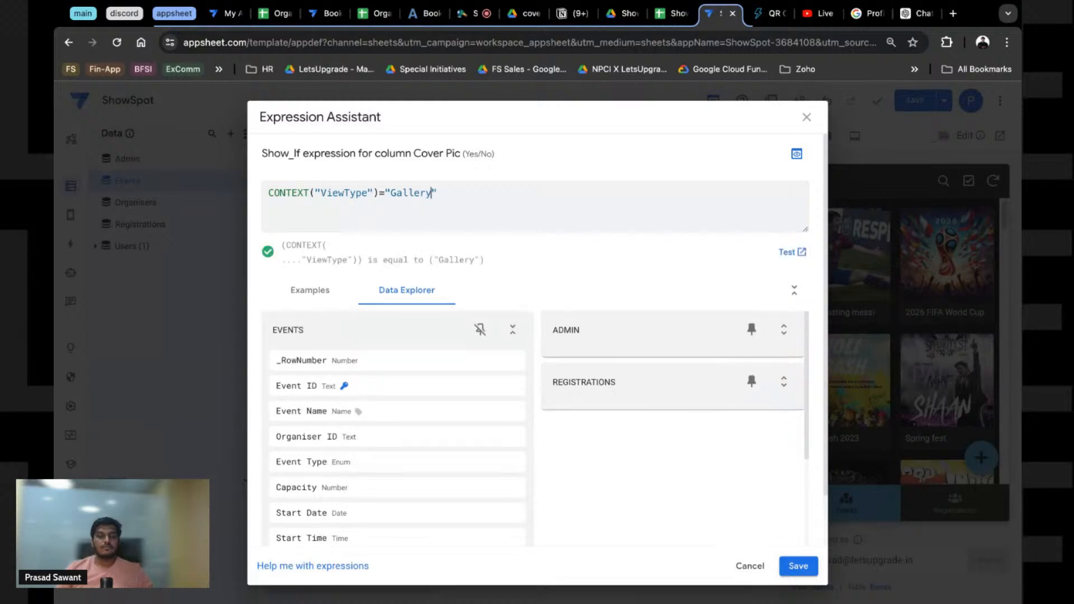
{"action": "left_click", "coordinate": [800, 565]}
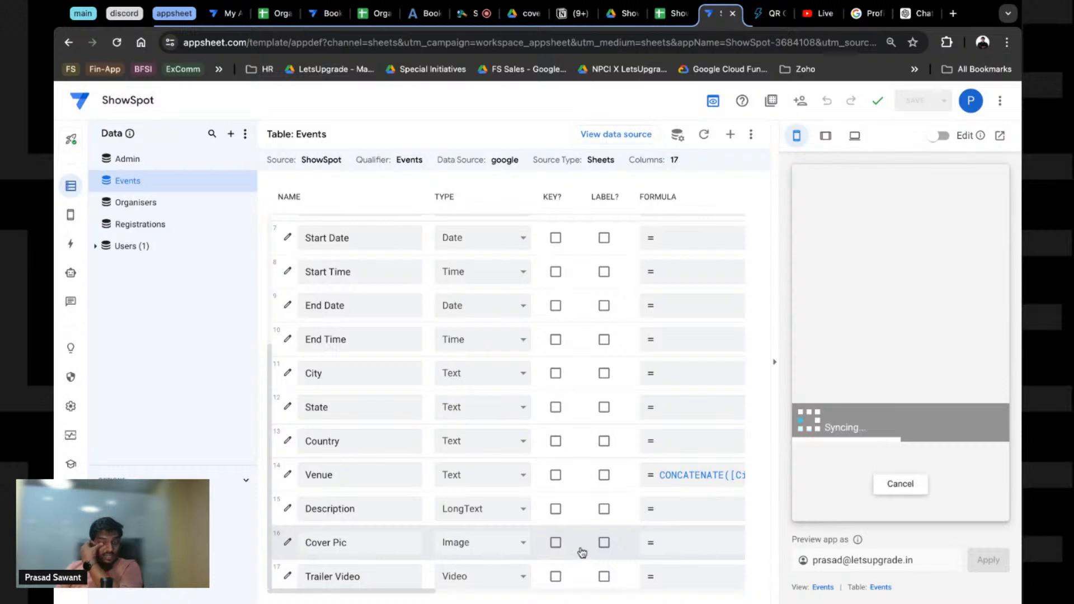
Step: Open the Appreciating messi event details in the preview and scroll through them
{"action": "left_click", "coordinate": [865, 277]}
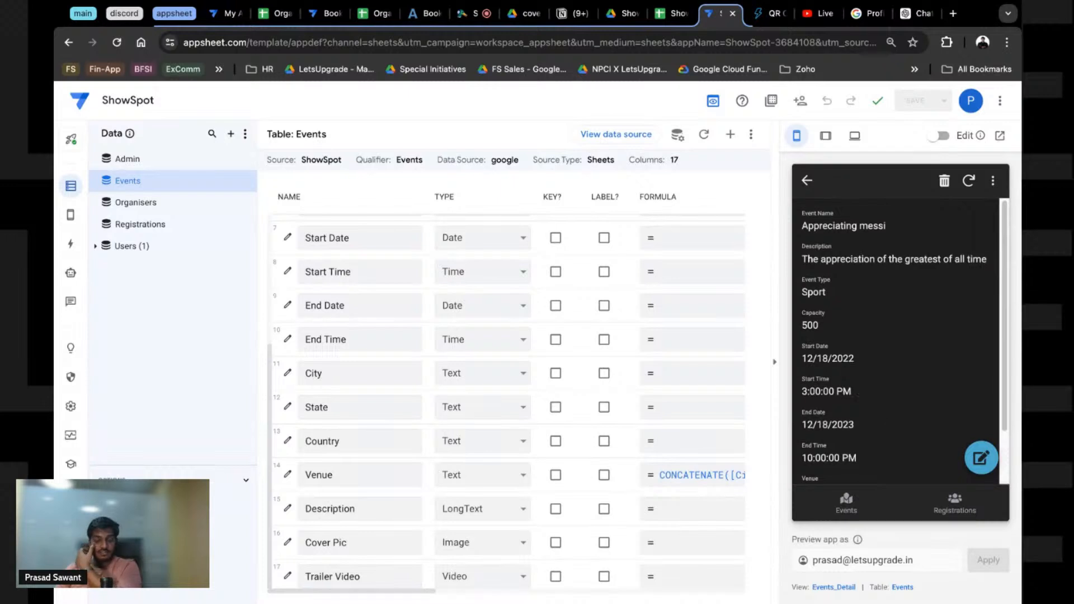
{"action": "scroll", "coordinate": [857, 395], "scroll_direction": "down", "scroll_amount": 2}
{"action": "scroll", "coordinate": [857, 395], "scroll_direction": "up", "scroll_amount": 2}
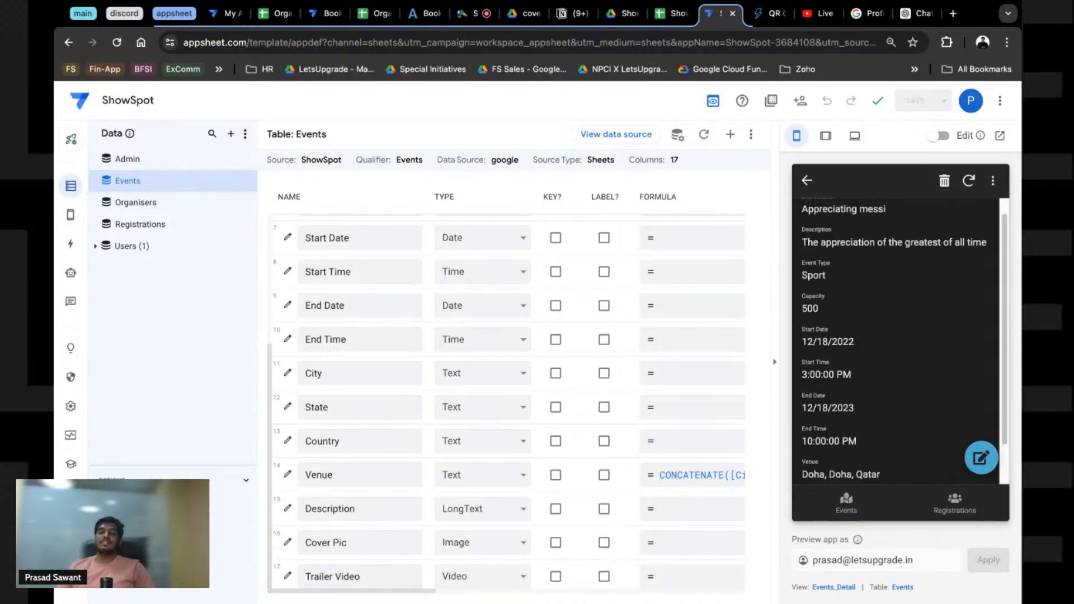
{"action": "scroll", "coordinate": [857, 395], "scroll_direction": "down", "scroll_amount": 2}
{"action": "scroll", "coordinate": [857, 395], "scroll_direction": "up", "scroll_amount": 2}
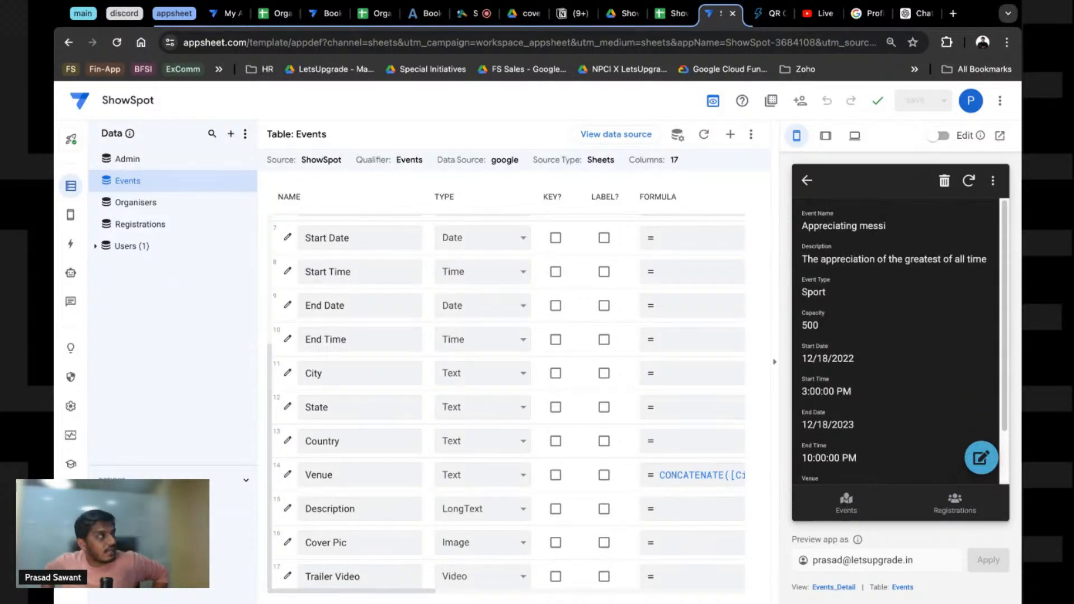
Step: Reopen Appreciating messi from the Events gallery to confirm the cover image is hidden
{"action": "left_click", "coordinate": [834, 511]}
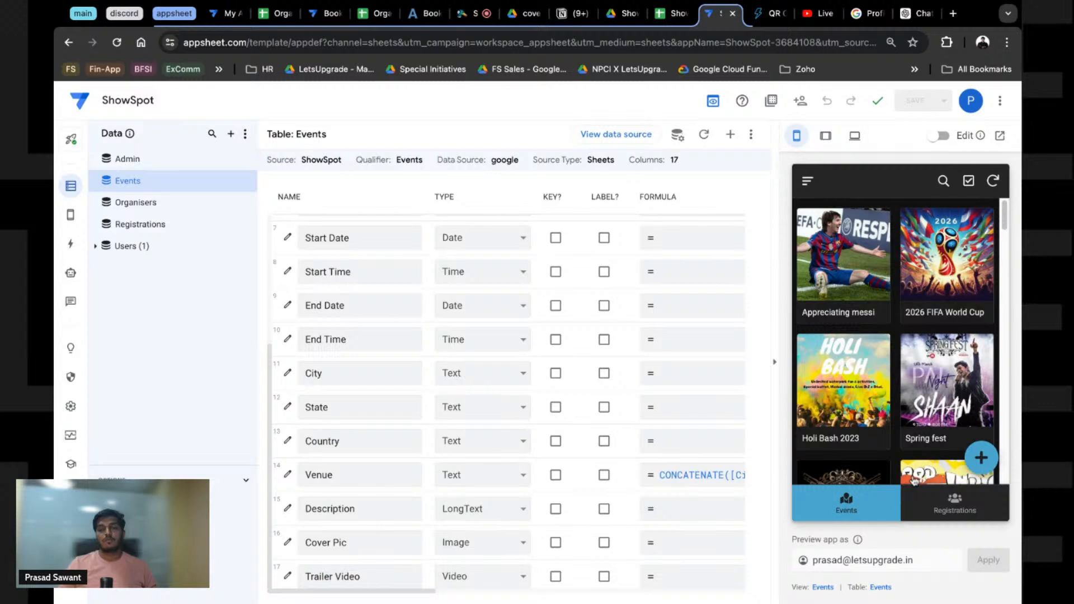
{"action": "left_click", "coordinate": [847, 274]}
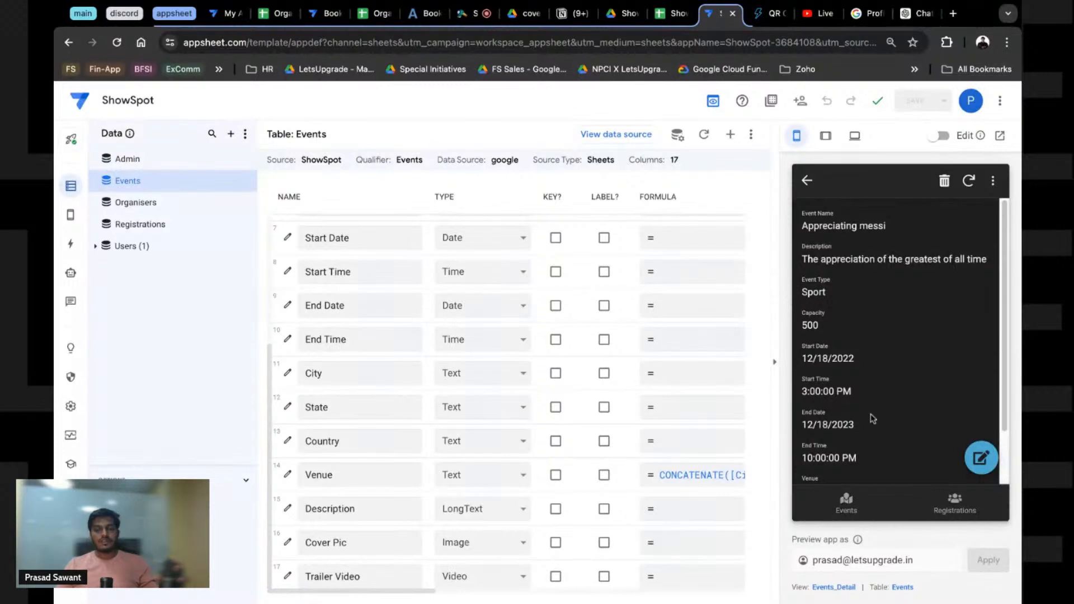
{"action": "scroll", "coordinate": [872, 418], "scroll_direction": "down", "scroll_amount": 2}
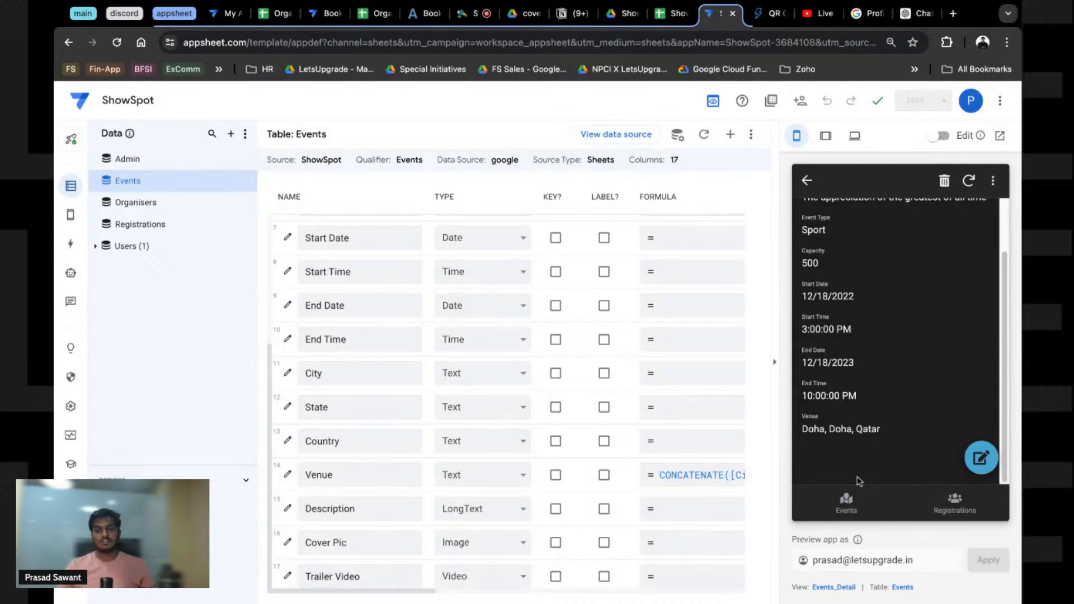
{"action": "left_click", "coordinate": [71, 215]}
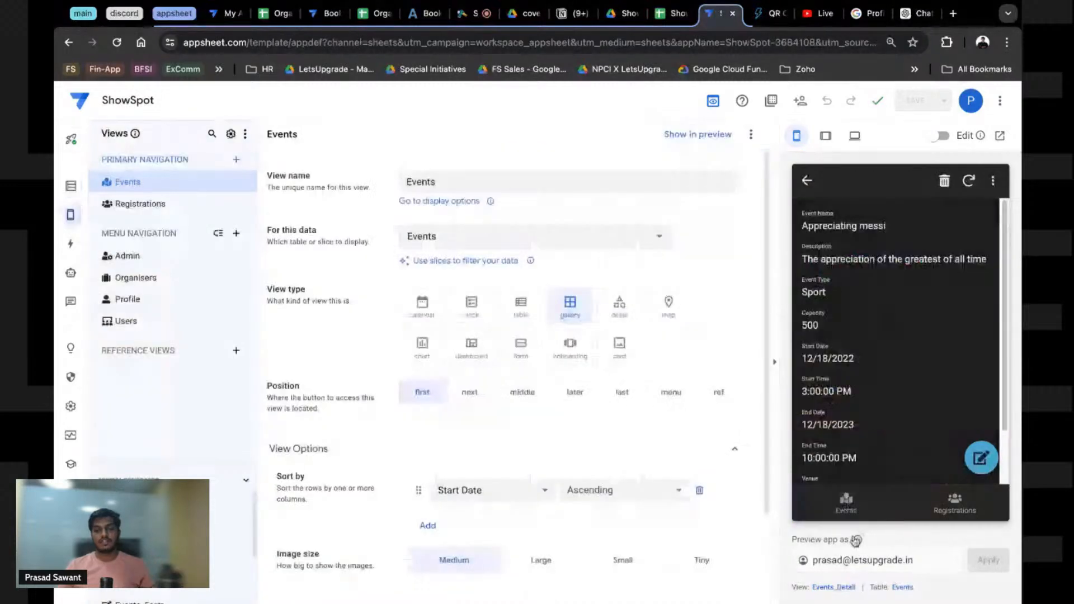
Step: Open the Events_Detail view settings and the Appreciating messi details in the preview
{"action": "left_click", "coordinate": [834, 587]}
{"action": "scroll", "coordinate": [480, 392], "scroll_direction": "down", "scroll_amount": 5}
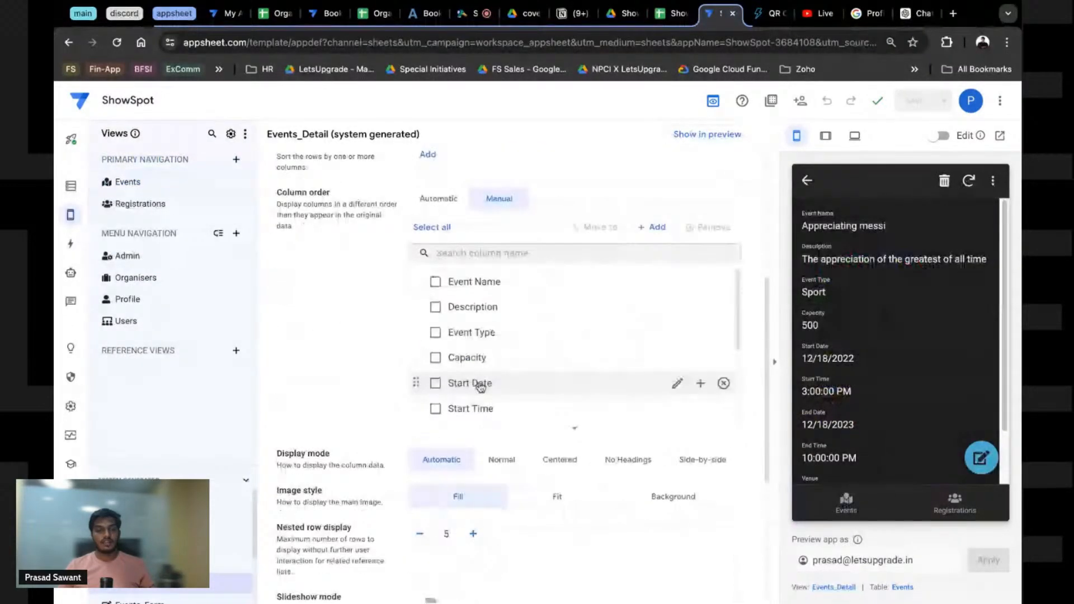
{"action": "scroll", "coordinate": [480, 386], "scroll_direction": "down", "scroll_amount": 3}
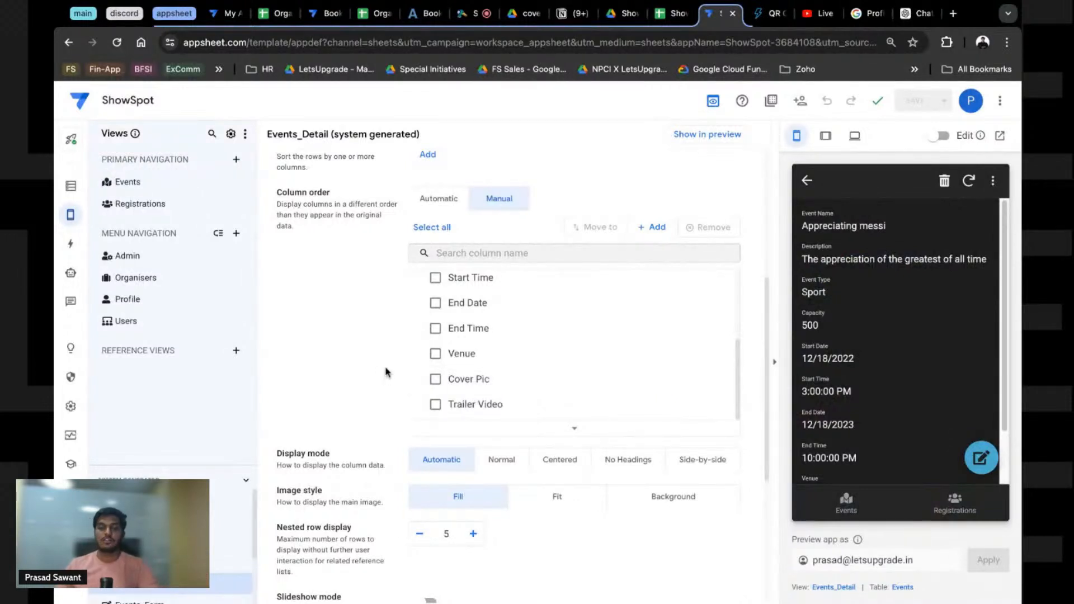
{"action": "scroll", "coordinate": [395, 372], "scroll_direction": "up", "scroll_amount": 5}
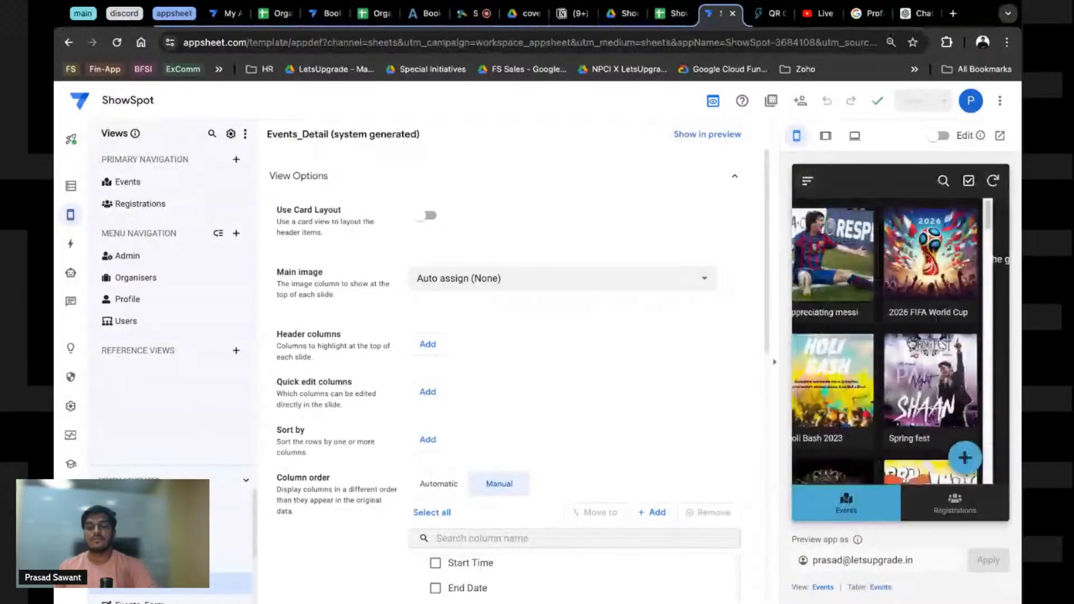
{"action": "left_click", "coordinate": [825, 288]}
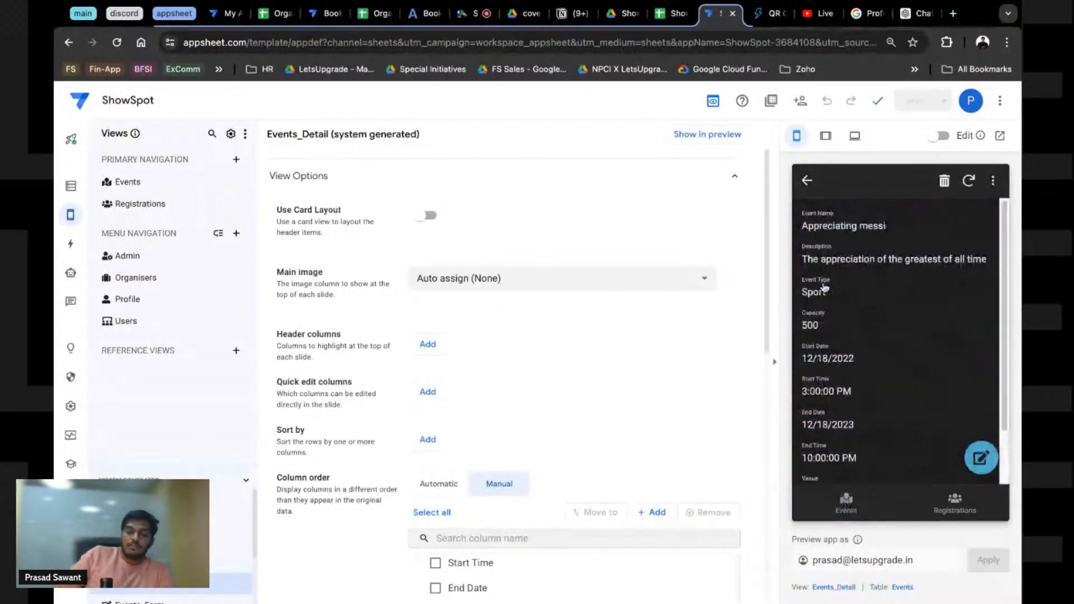
Step: Change the 'Preview app as' email to a different user's address and apply it
{"action": "double_click", "coordinate": [824, 557]}
{"action": "type", "text": "user"}
{"action": "key", "text": "BackSpace"}
{"action": "key", "text": "BackSpace"}
{"action": "key", "text": "BackSpace"}
{"action": "key", "text": "BackSpace"}
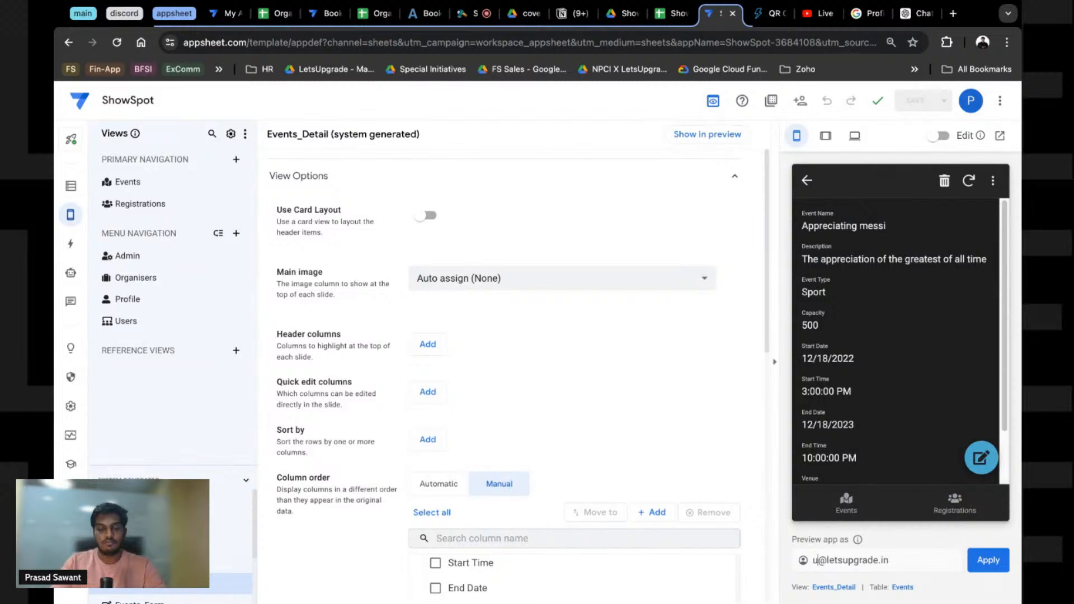
{"action": "type", "text": "salesa"}
{"action": "key", "text": "Return"}
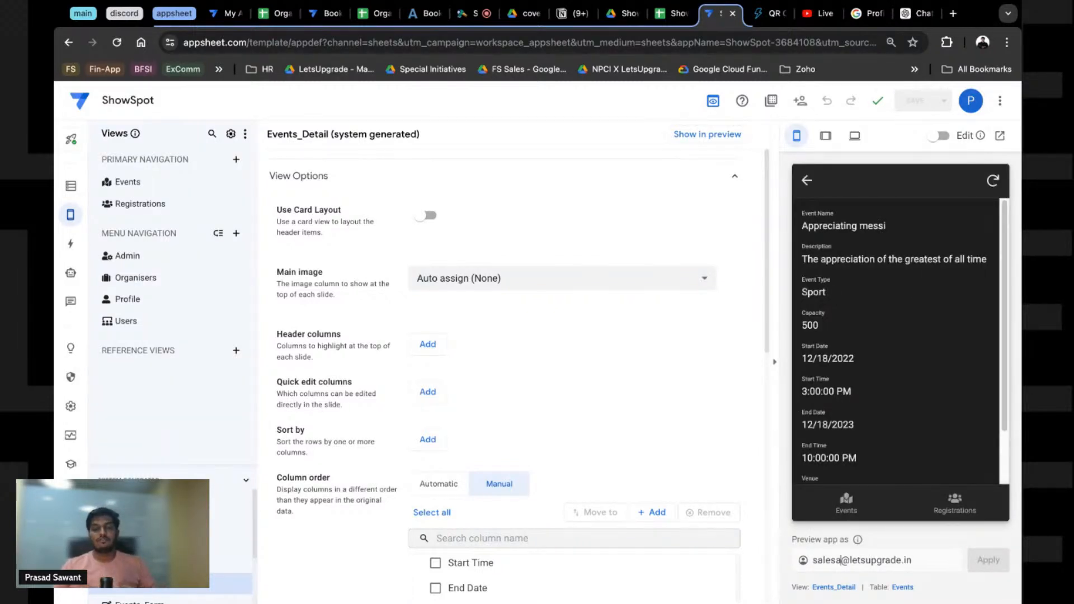
Step: Check the empty Registrations list in the preview and expand the view's Behavior settings
{"action": "scroll", "coordinate": [933, 481], "scroll_direction": "down", "scroll_amount": 1}
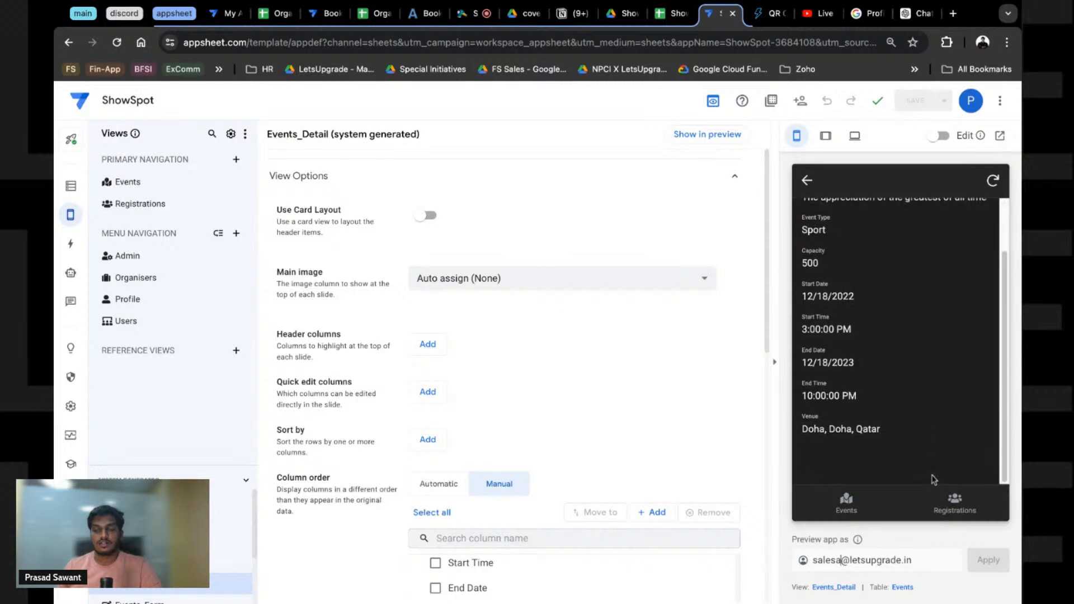
{"action": "scroll", "coordinate": [930, 475], "scroll_direction": "up", "scroll_amount": 1}
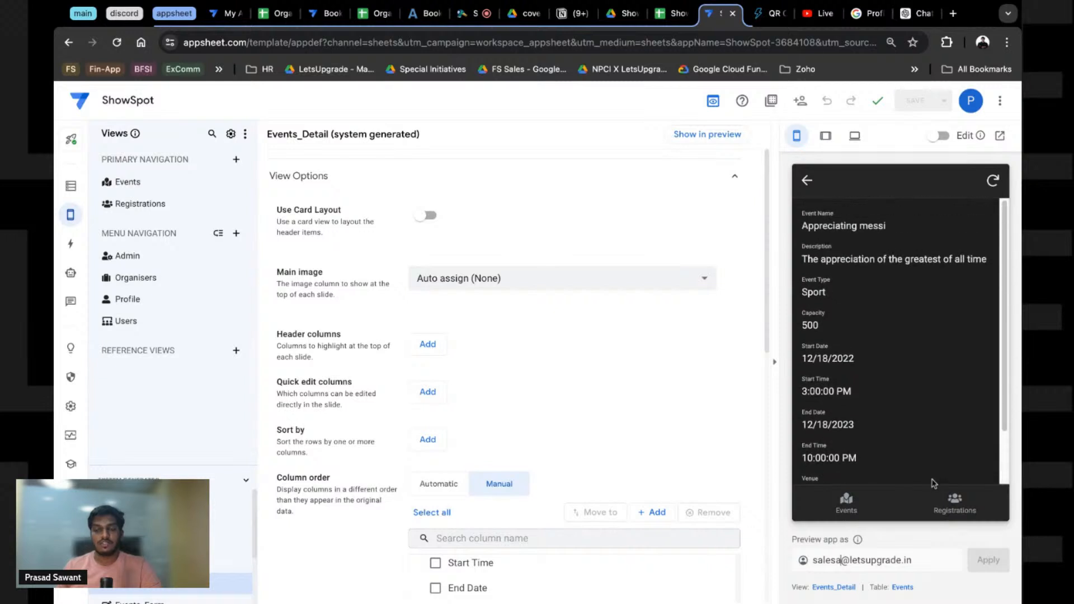
{"action": "left_click", "coordinate": [957, 503]}
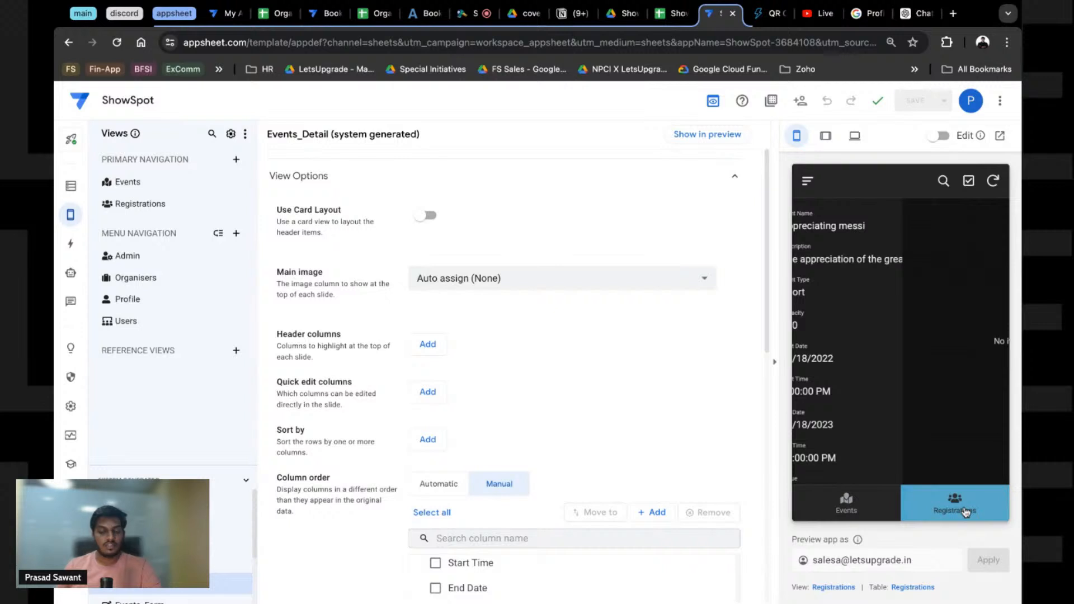
{"action": "scroll", "coordinate": [436, 504], "scroll_direction": "down", "scroll_amount": 10}
{"action": "left_click", "coordinate": [436, 500]}
{"action": "scroll", "coordinate": [438, 546], "scroll_direction": "down", "scroll_amount": 1}
{"action": "left_click", "coordinate": [429, 554]}
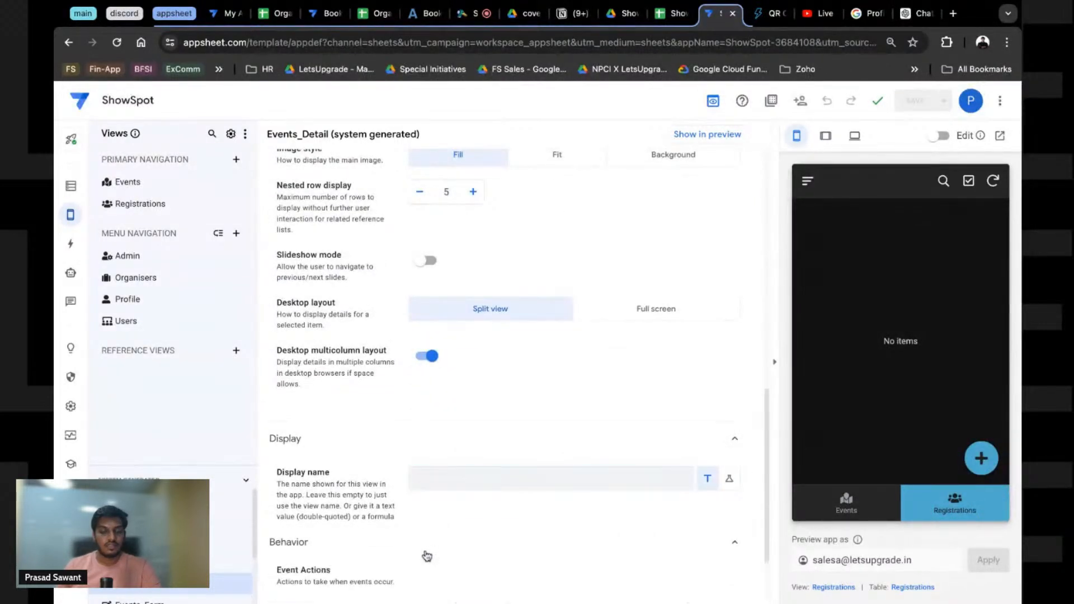
{"action": "scroll", "coordinate": [438, 549], "scroll_direction": "down", "scroll_amount": 2}
Step: Enter IN(USEREMAIL(),Admin[Email]) as the Registrations view's Show if condition and save it
{"action": "left_click", "coordinate": [446, 366]}
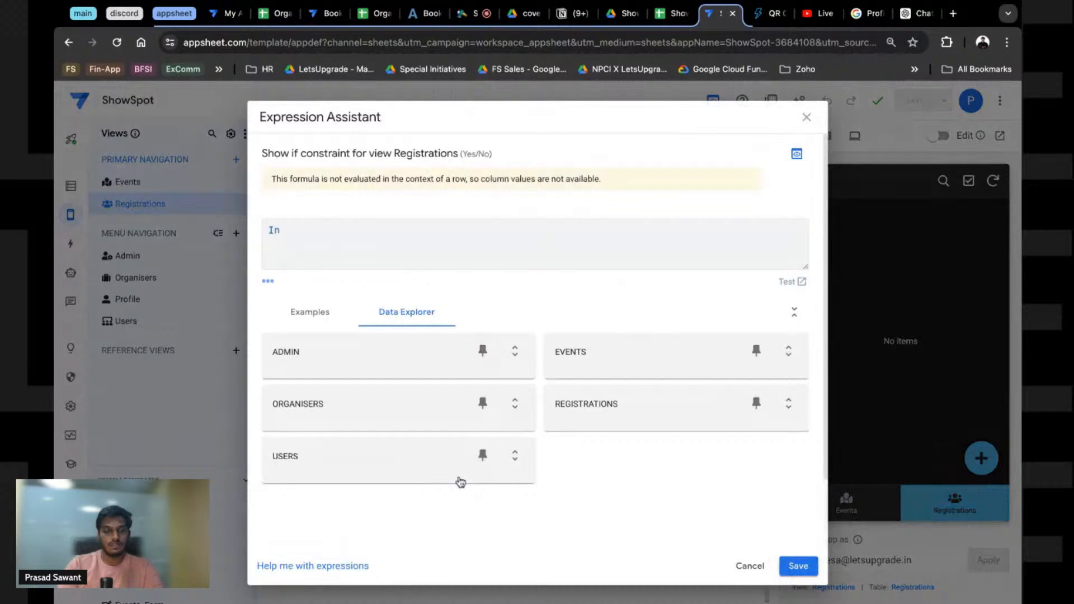
{"action": "type", "text": "N(USERMEAIL"}
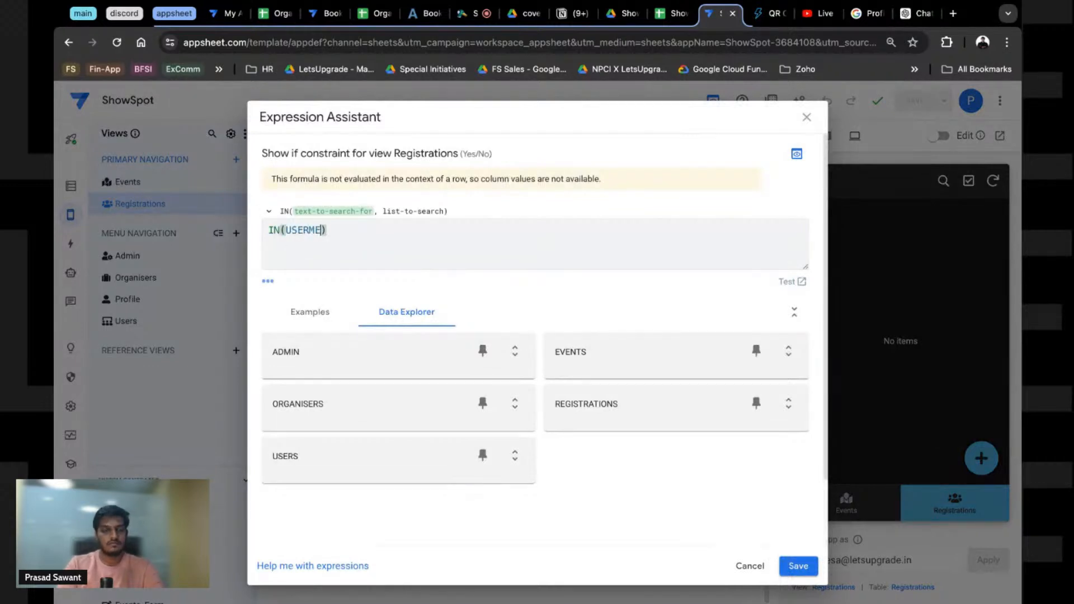
{"action": "key", "text": "BackSpace"}
{"action": "key", "text": "BackSpace"}
{"action": "key", "text": "BackSpace"}
{"action": "key", "text": "BackSpace"}
{"action": "key", "text": "BackSpace"}
{"action": "type", "text": "EMAIL"}
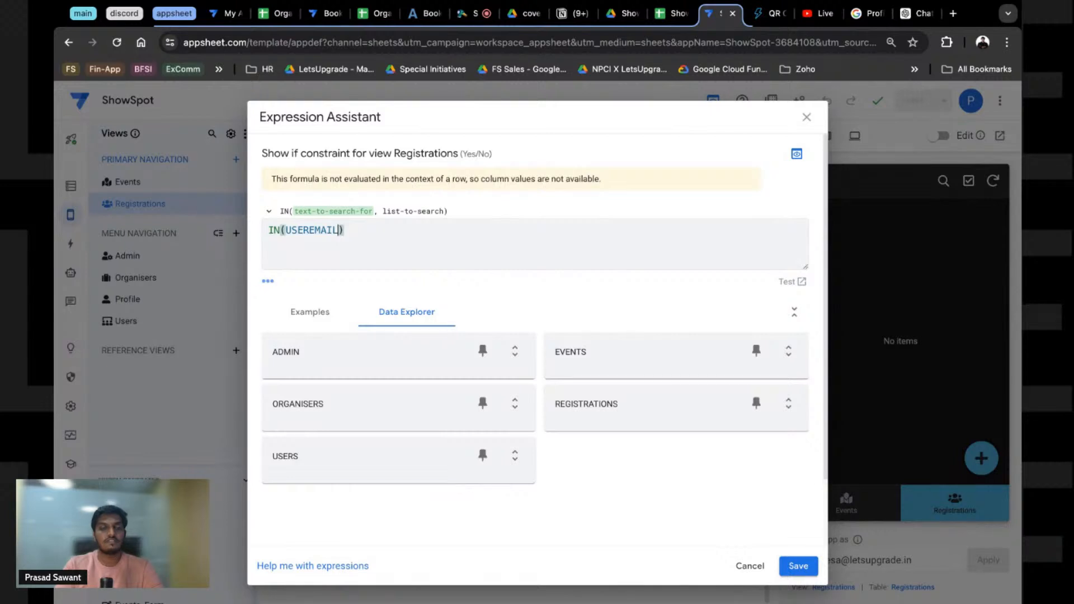
{"action": "type", "text": "()"}
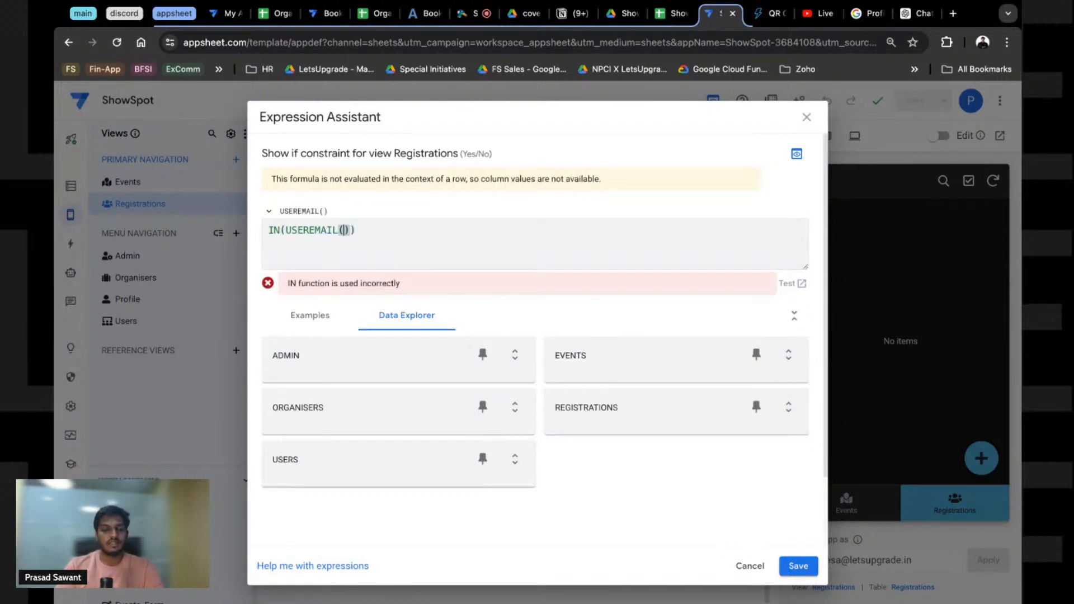
{"action": "type", "text": ","}
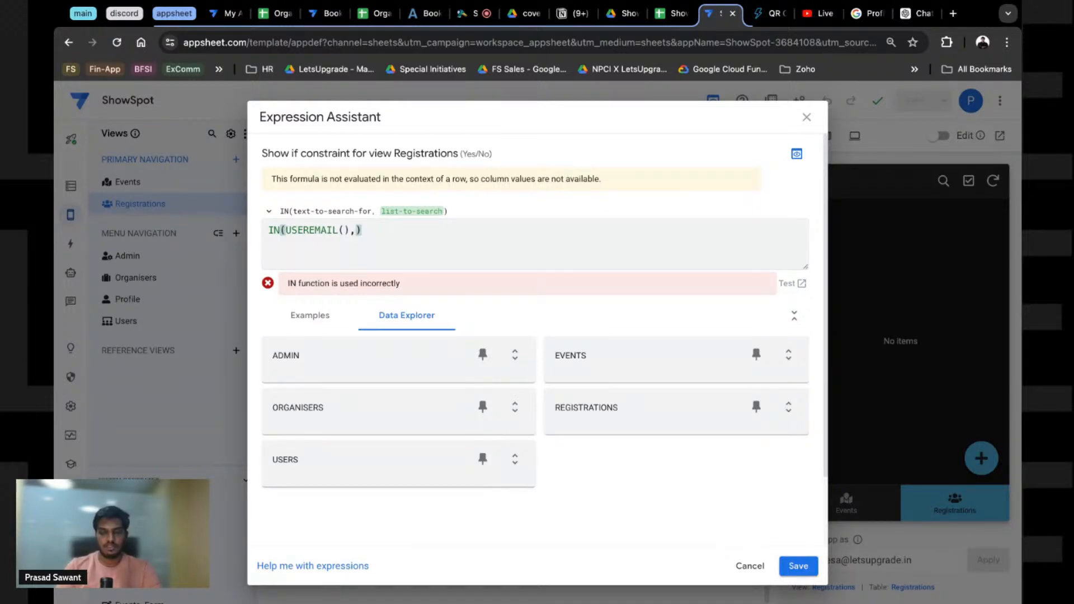
{"action": "type", "text": "Admin"}
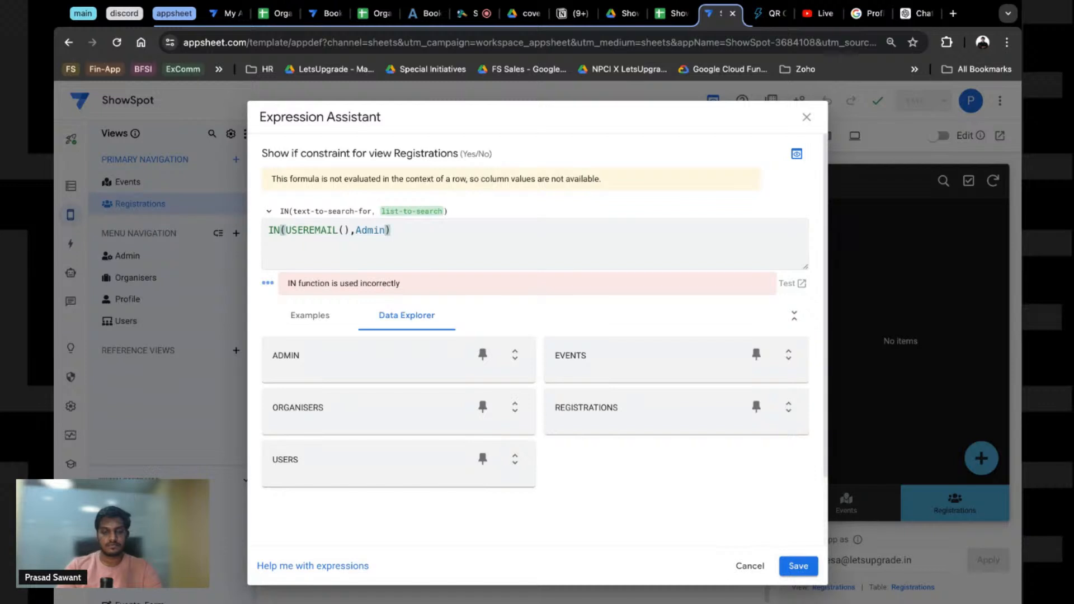
{"action": "type", "text": "[Email]"}
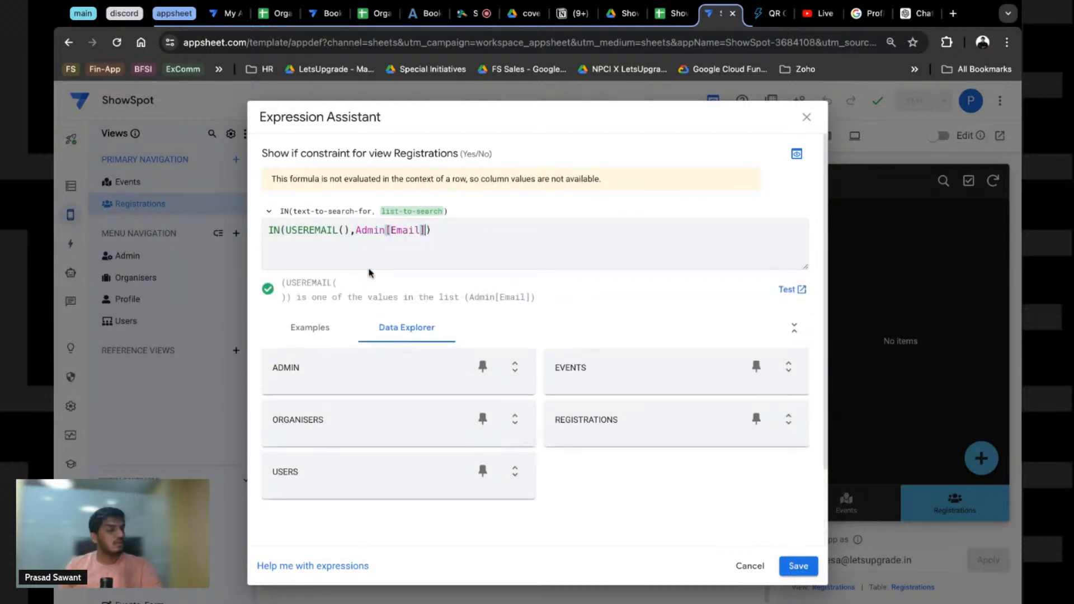
{"action": "left_click", "coordinate": [798, 566]}
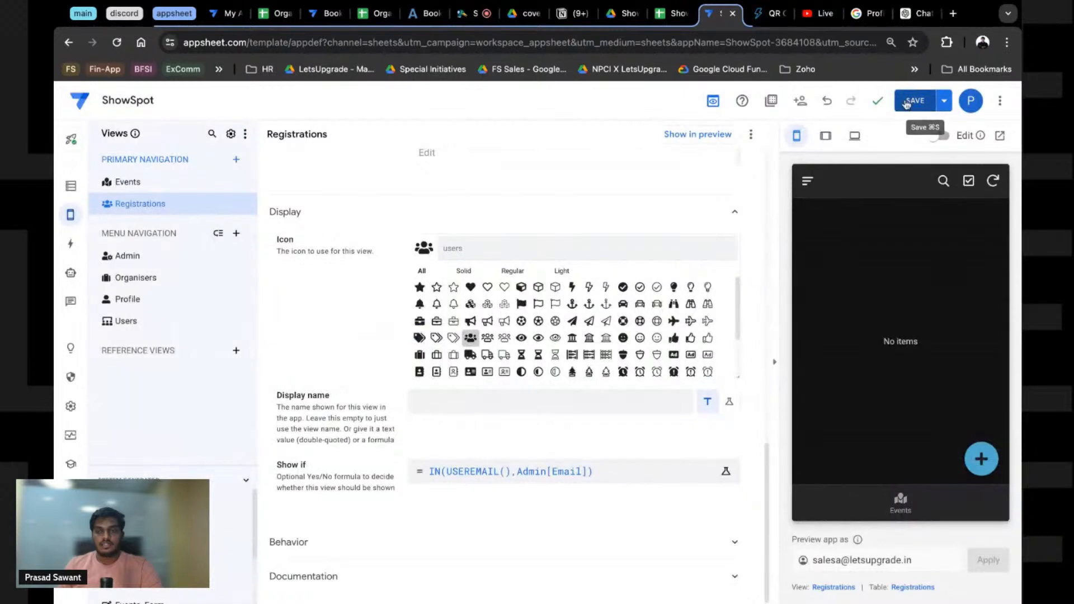
Step: Save the app, sync the preview to confirm only the Events tab remains, and show the actions list
{"action": "left_click", "coordinate": [920, 101]}
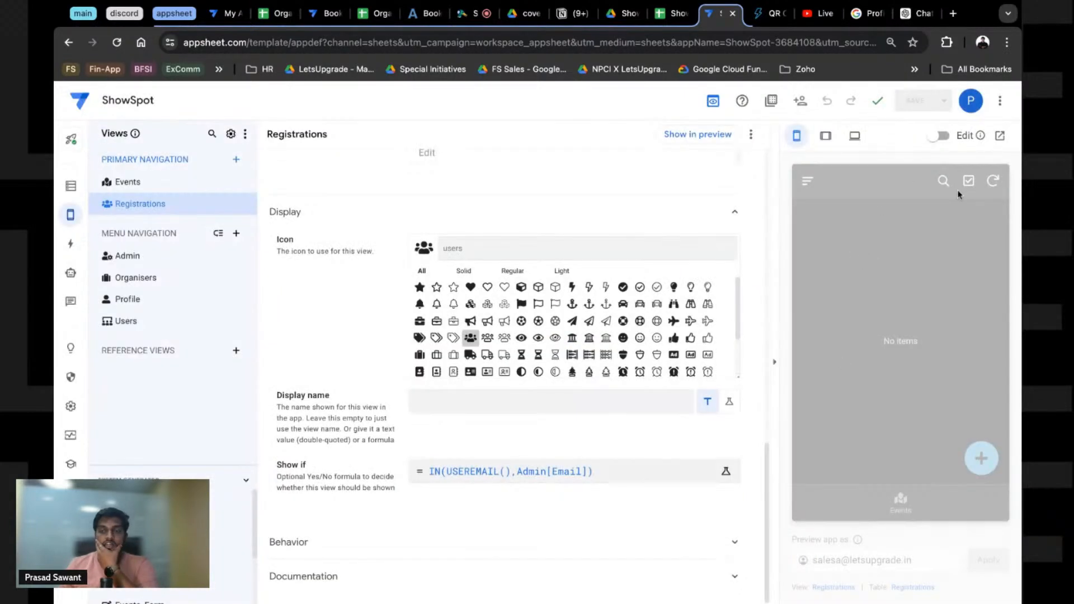
{"action": "left_click", "coordinate": [992, 182]}
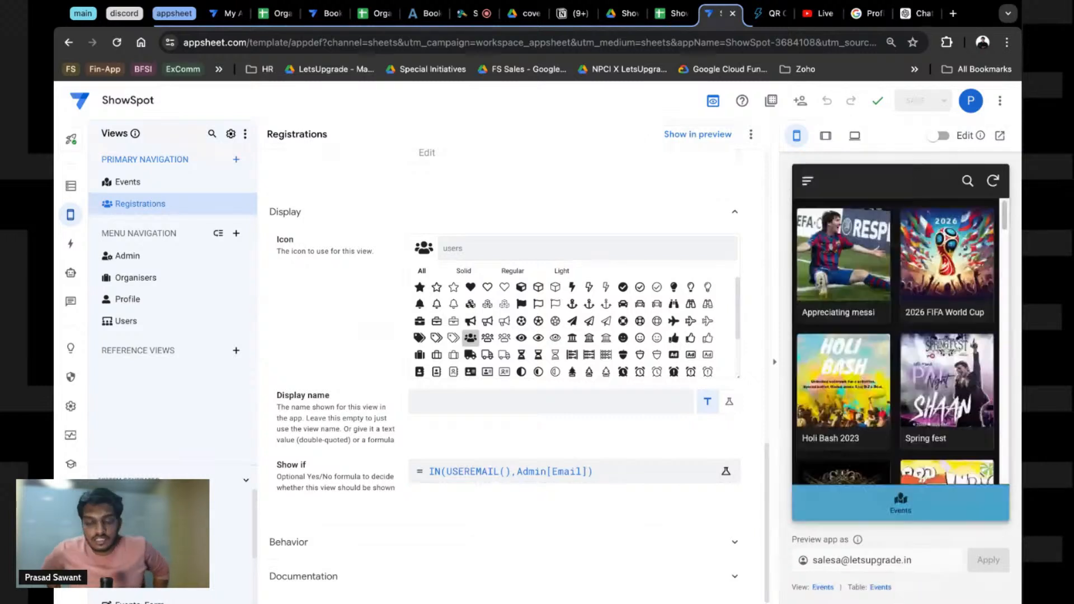
{"action": "left_click", "coordinate": [844, 261]}
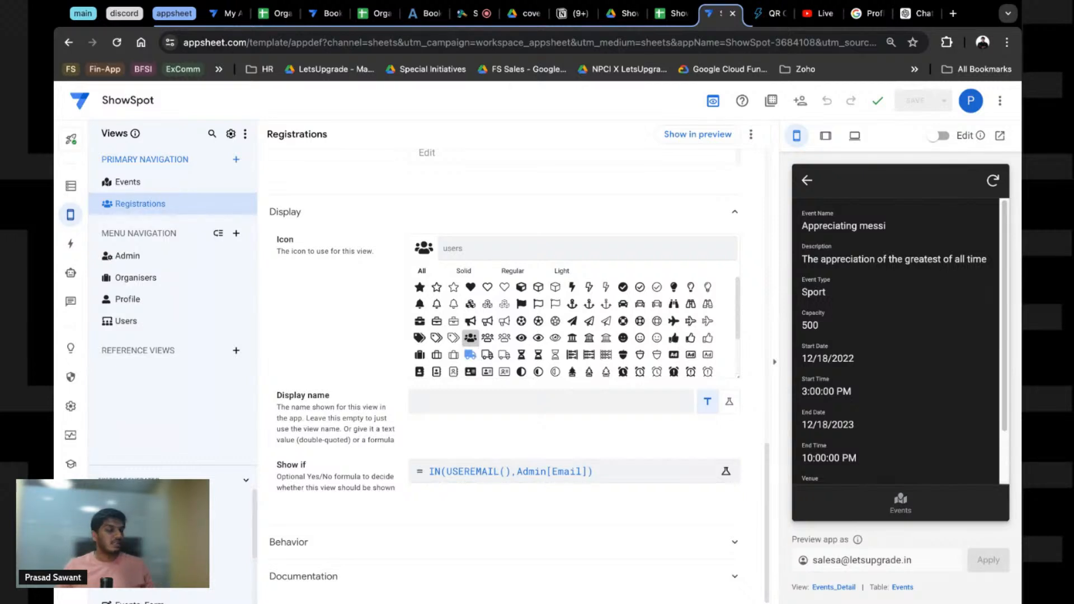
{"action": "left_click", "coordinate": [70, 242]}
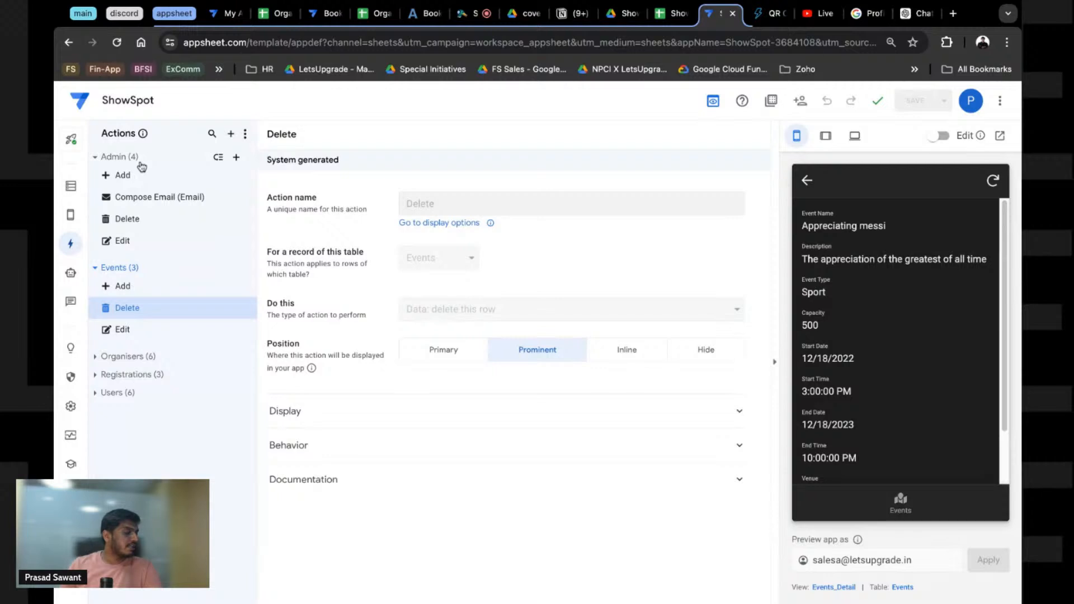
Step: Create a new blank action for the Events table, abandoning an accidental Admin action
{"action": "left_click", "coordinate": [236, 159]}
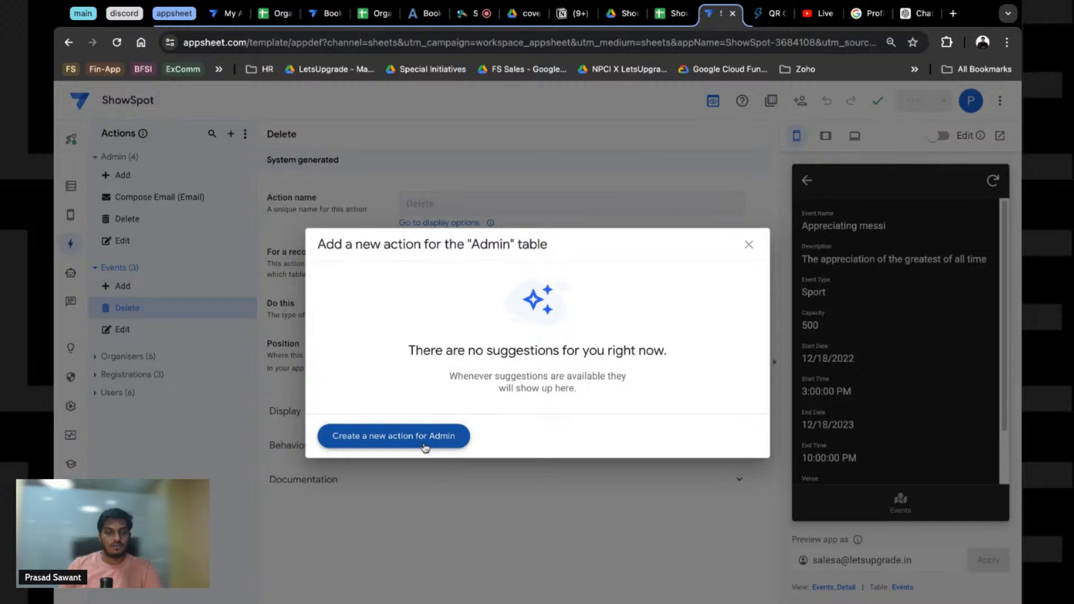
{"action": "left_click", "coordinate": [749, 245]}
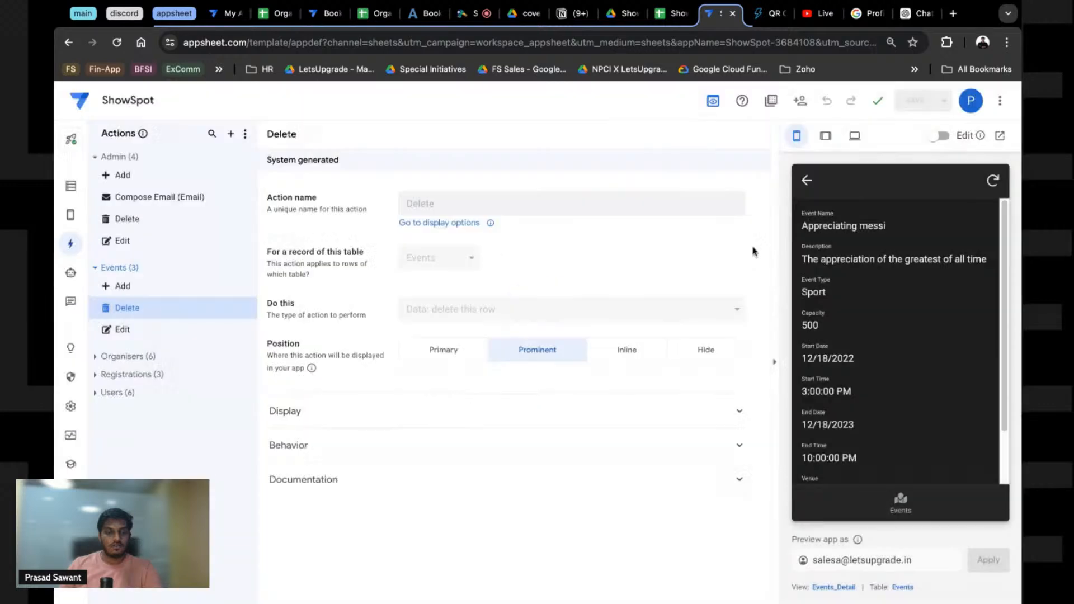
{"action": "left_click", "coordinate": [95, 158]}
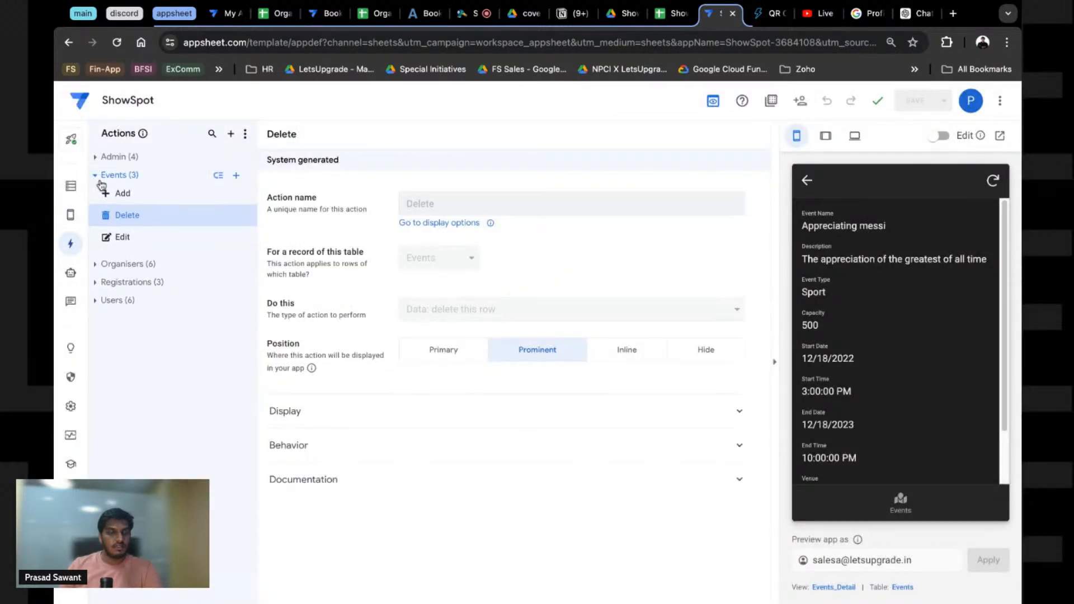
{"action": "left_click", "coordinate": [239, 177]}
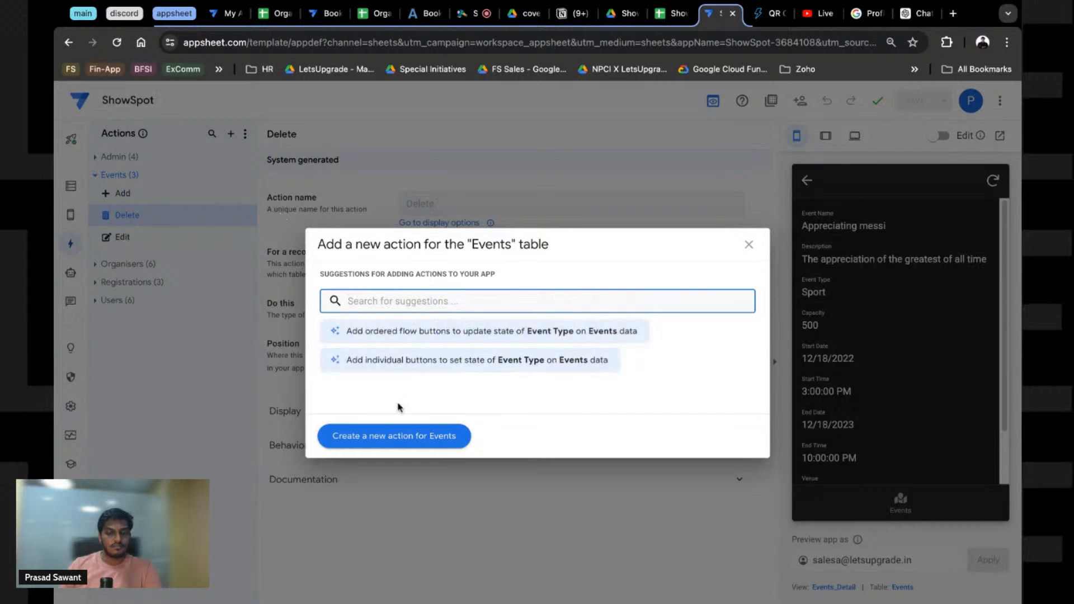
{"action": "left_click", "coordinate": [400, 442]}
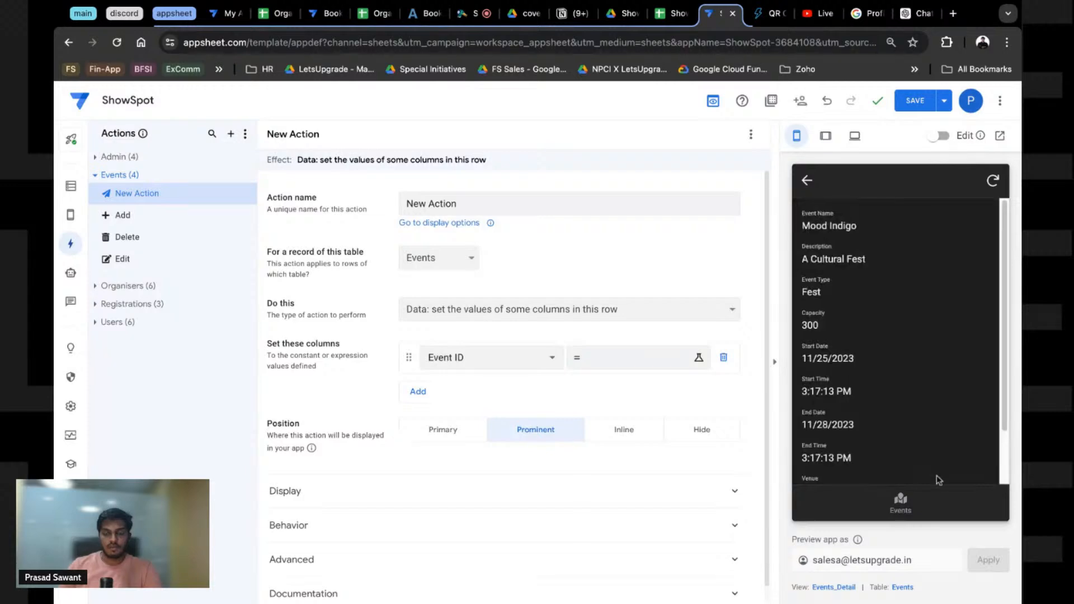
Step: Expand the action's Display, Behavior and Advanced settings and edit the 'Only if this condition is true' expression
{"action": "scroll", "coordinate": [940, 480], "scroll_direction": "down", "scroll_amount": 2}
{"action": "left_click", "coordinate": [473, 482]}
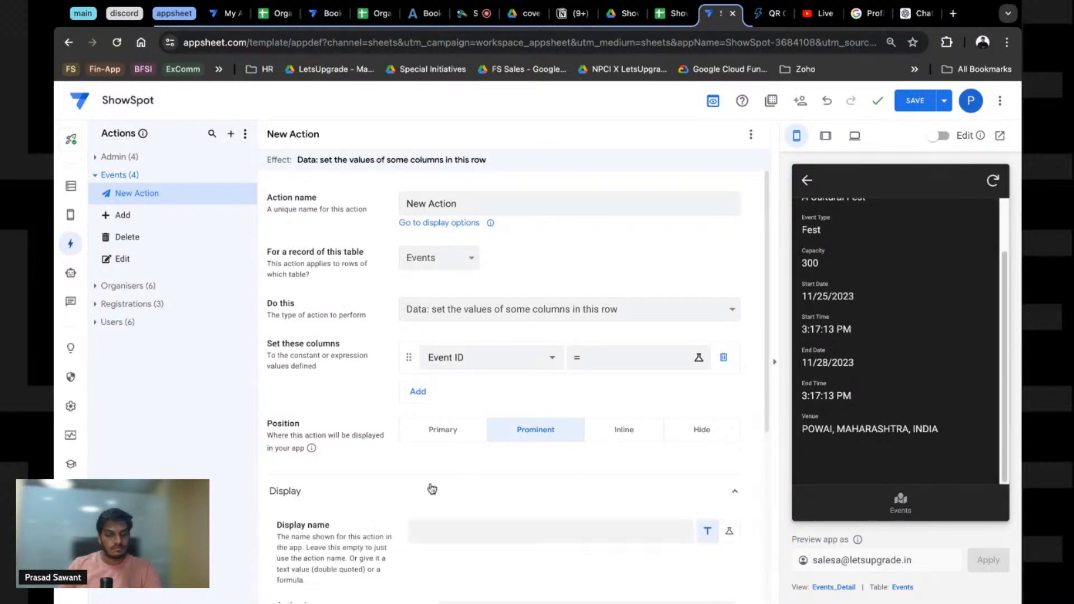
{"action": "scroll", "coordinate": [386, 518], "scroll_direction": "down", "scroll_amount": 4}
{"action": "scroll", "coordinate": [354, 459], "scroll_direction": "down", "scroll_amount": 1}
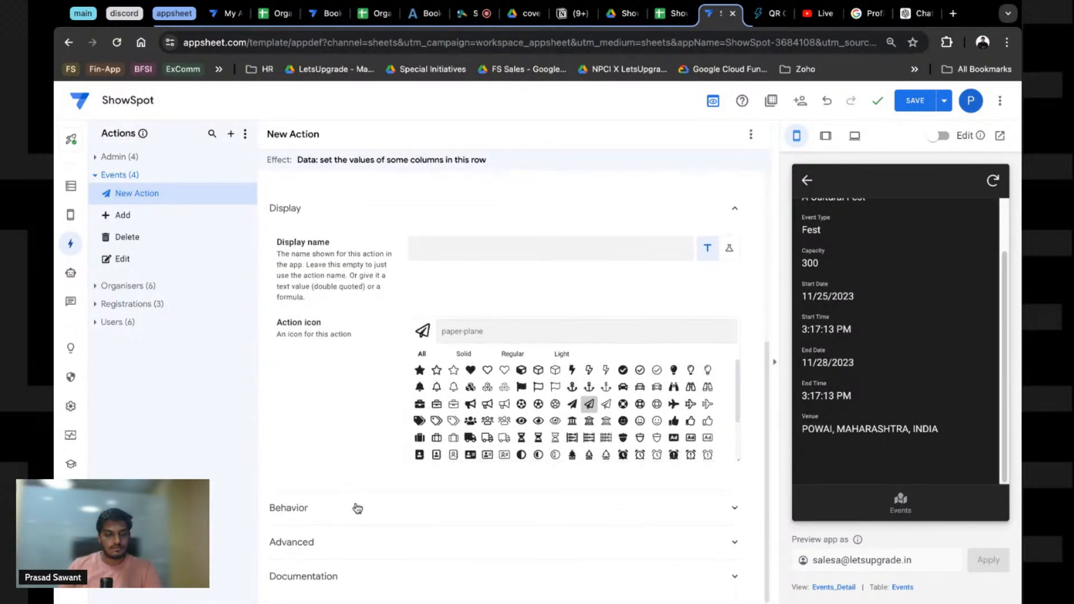
{"action": "left_click", "coordinate": [354, 506]}
{"action": "scroll", "coordinate": [392, 492], "scroll_direction": "down", "scroll_amount": 3}
{"action": "left_click", "coordinate": [431, 470]}
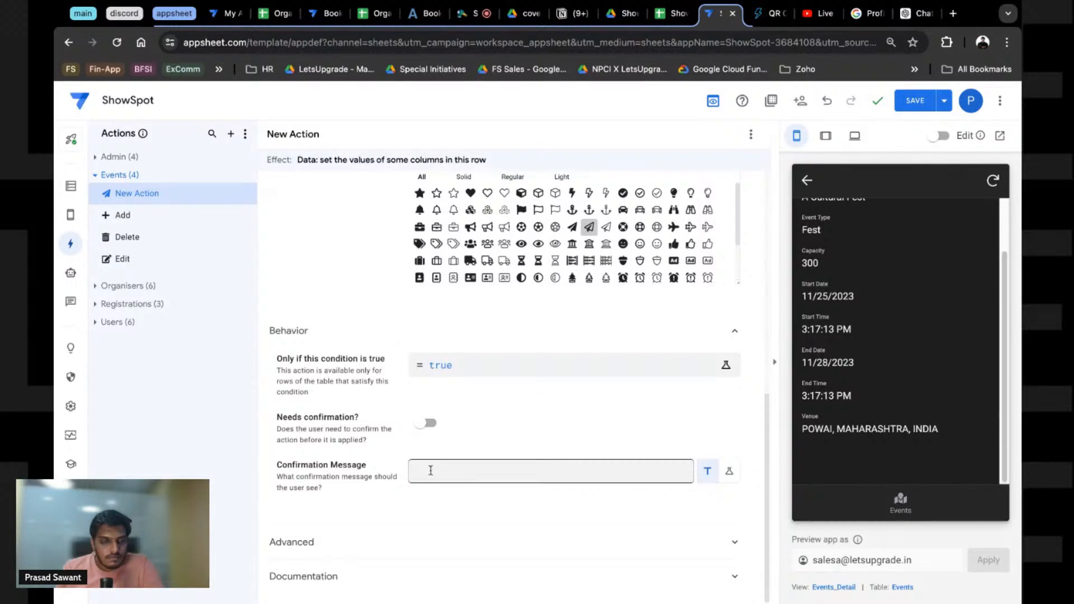
{"action": "left_click", "coordinate": [331, 541]}
{"action": "scroll", "coordinate": [330, 309], "scroll_direction": "down", "scroll_amount": 2}
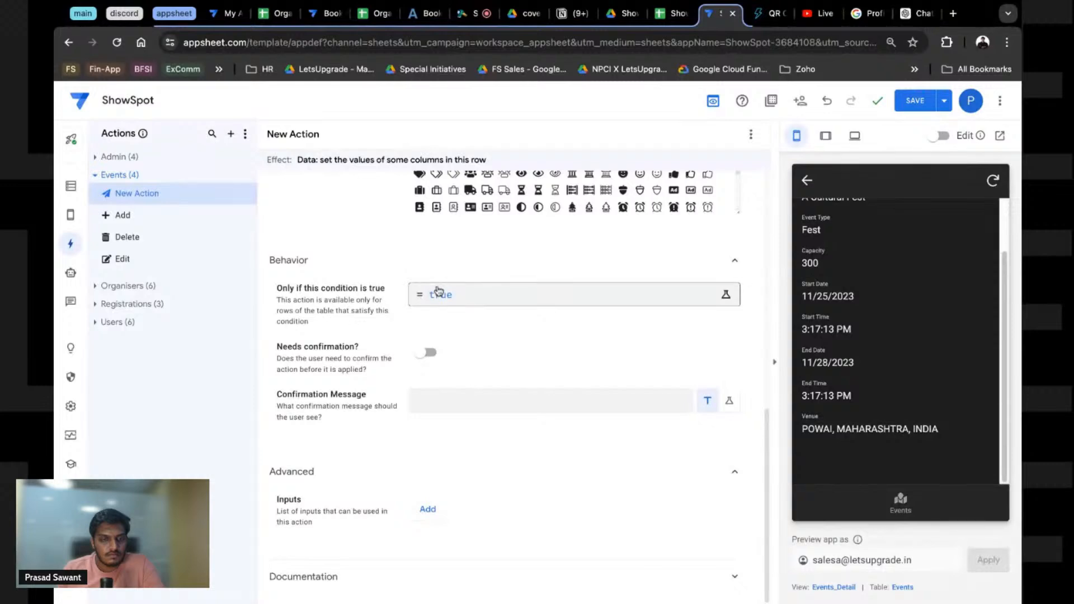
{"action": "left_click", "coordinate": [465, 297]}
Step: Replace the 'true' condition with IN(USEREMAIL(),Users[Email]) and save it
{"action": "left_click", "coordinate": [341, 209]}
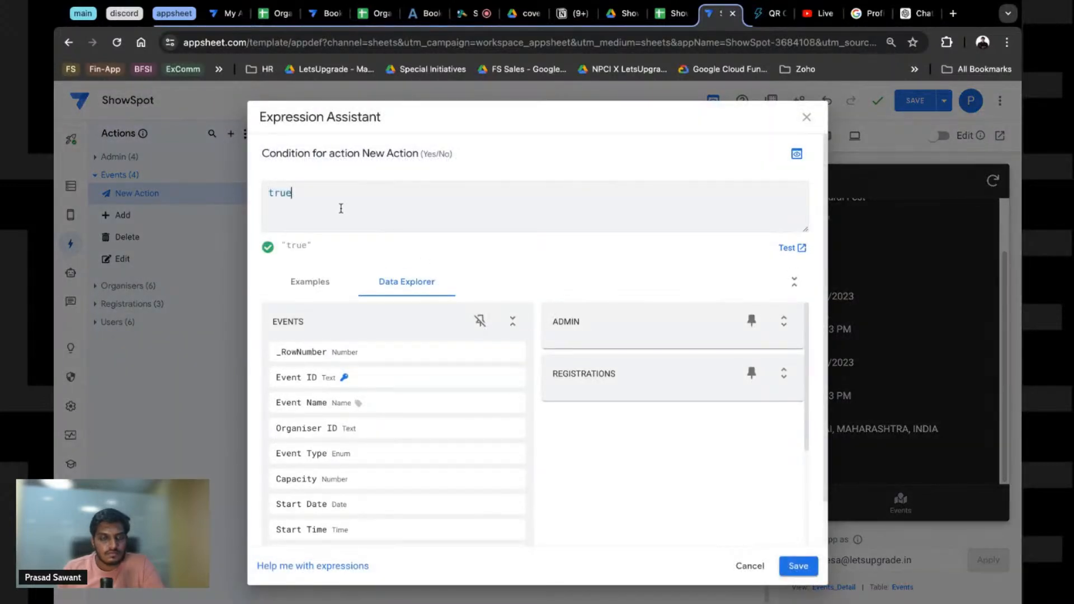
{"action": "key", "text": "super+a"}
{"action": "key", "text": "Right"}
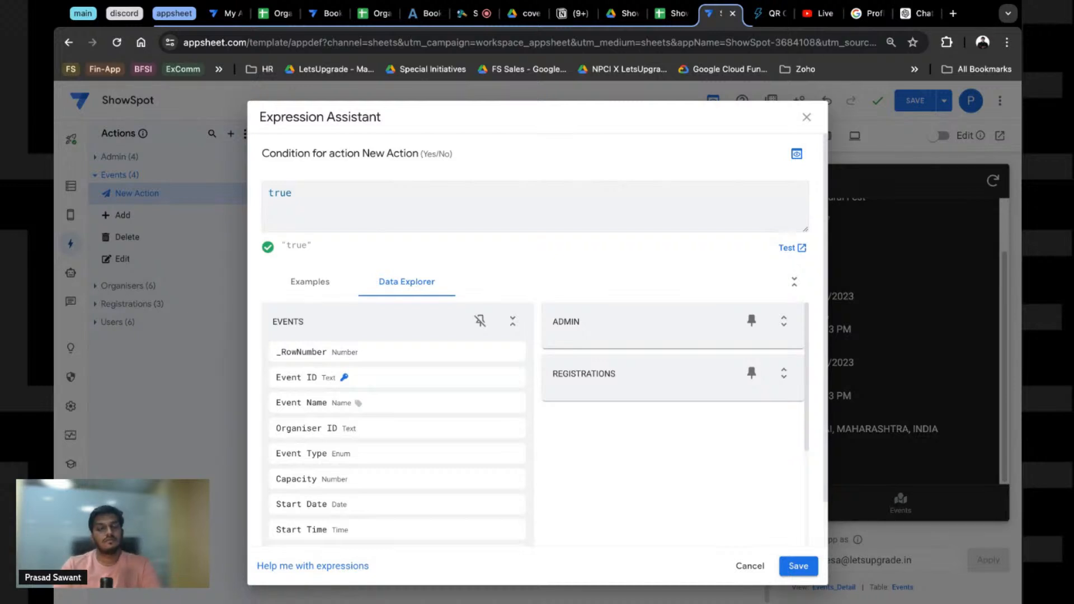
{"action": "key", "text": "BackSpace"}
{"action": "key", "text": "BackSpace"}
{"action": "key", "text": "BackSpace"}
{"action": "key", "text": "BackSpace"}
{"action": "type", "text": "USEREMSI"}
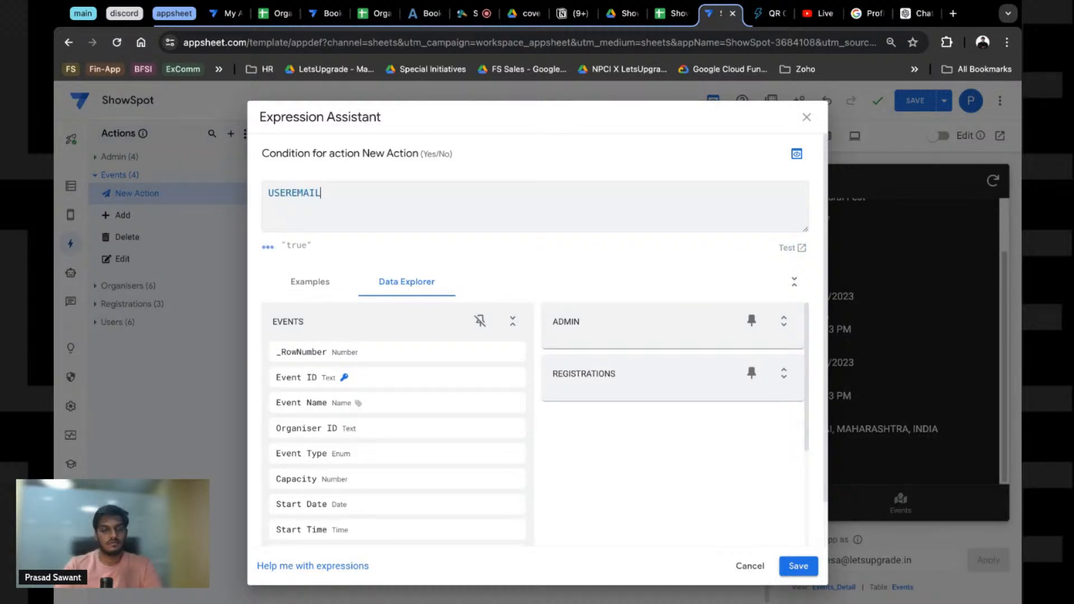
{"action": "key", "text": "ctrl+a"}
{"action": "type", "text": "IN(U"}
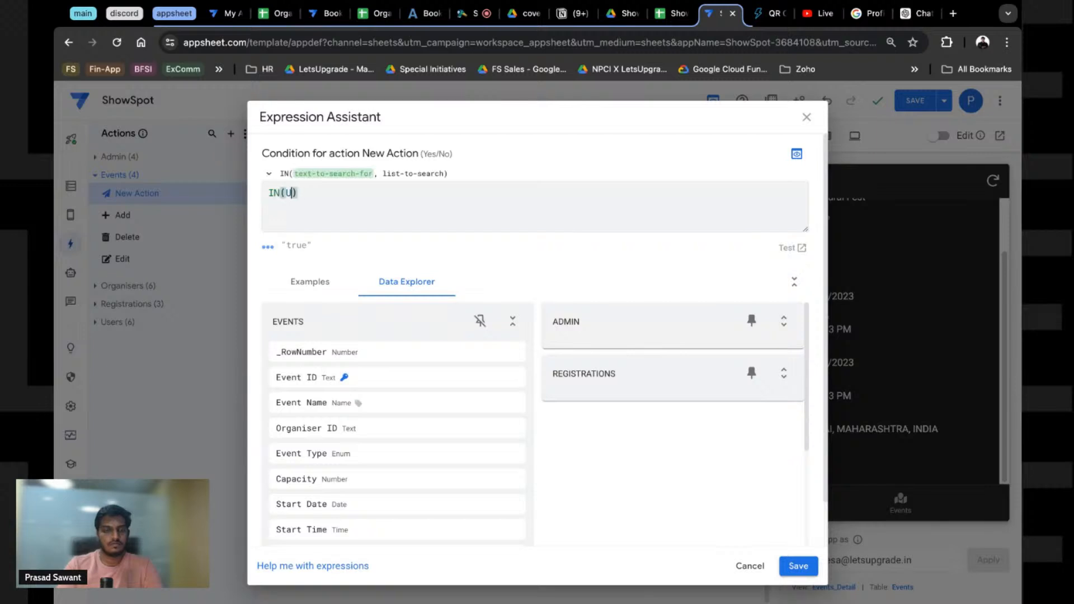
{"action": "type", "text": "SEREMAIL()"}
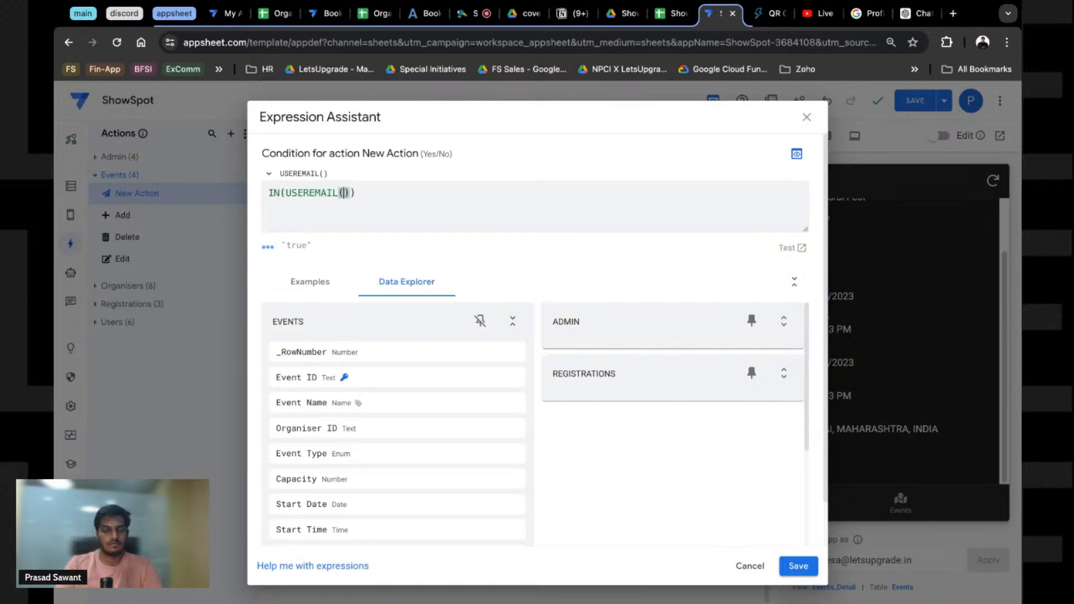
{"action": "type", "text": ",U"}
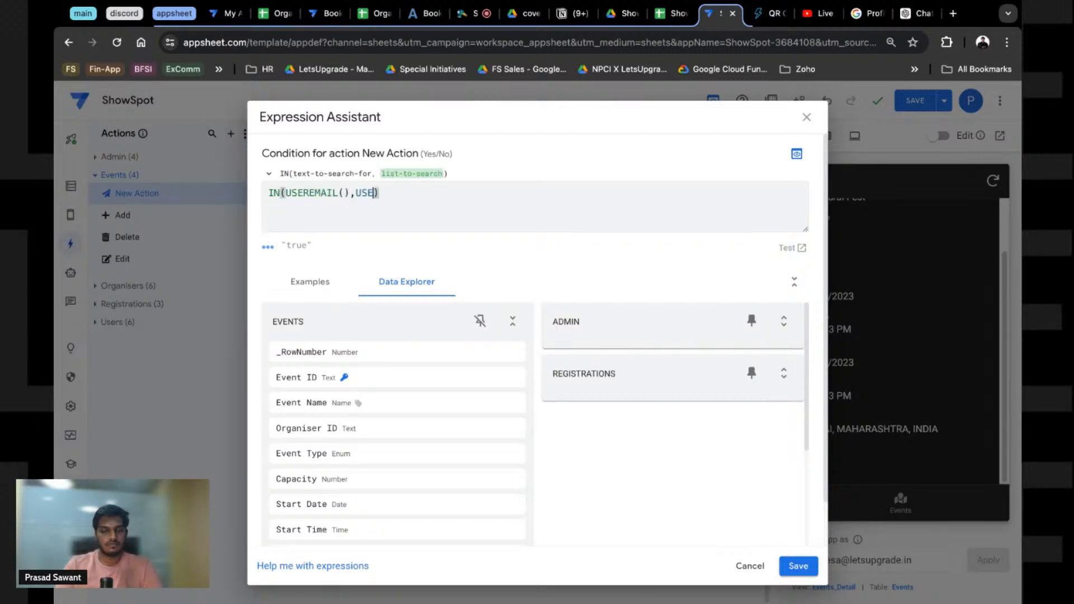
{"action": "type", "text": "sers["}
{"action": "key", "text": "Down"}
{"action": "key", "text": "Down"}
{"action": "key", "text": "Down"}
{"action": "key", "text": "Down"}
{"action": "key", "text": "Return"}
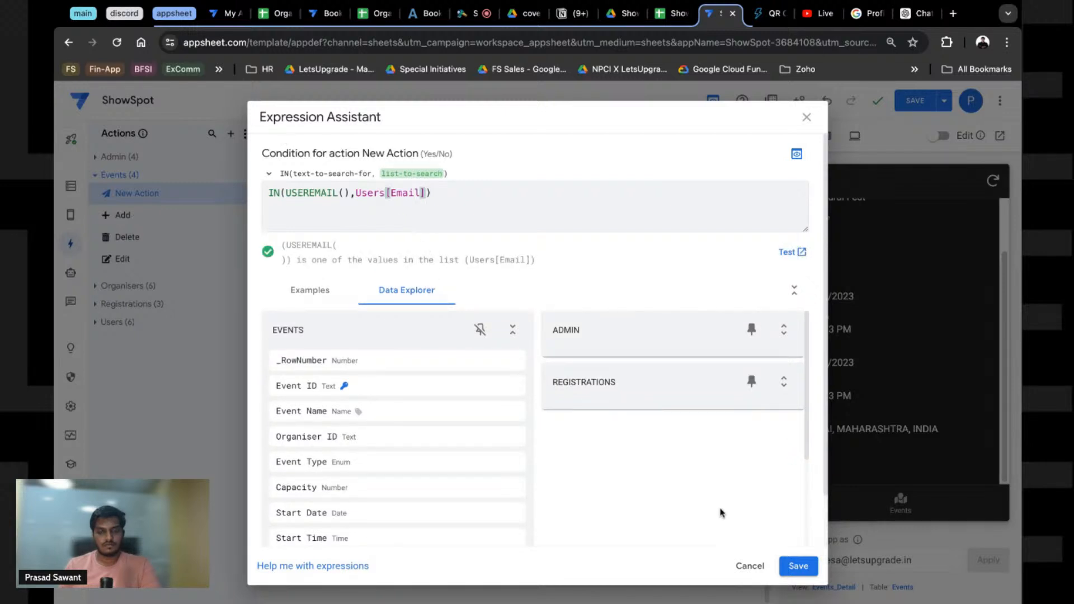
{"action": "left_click", "coordinate": [799, 566]}
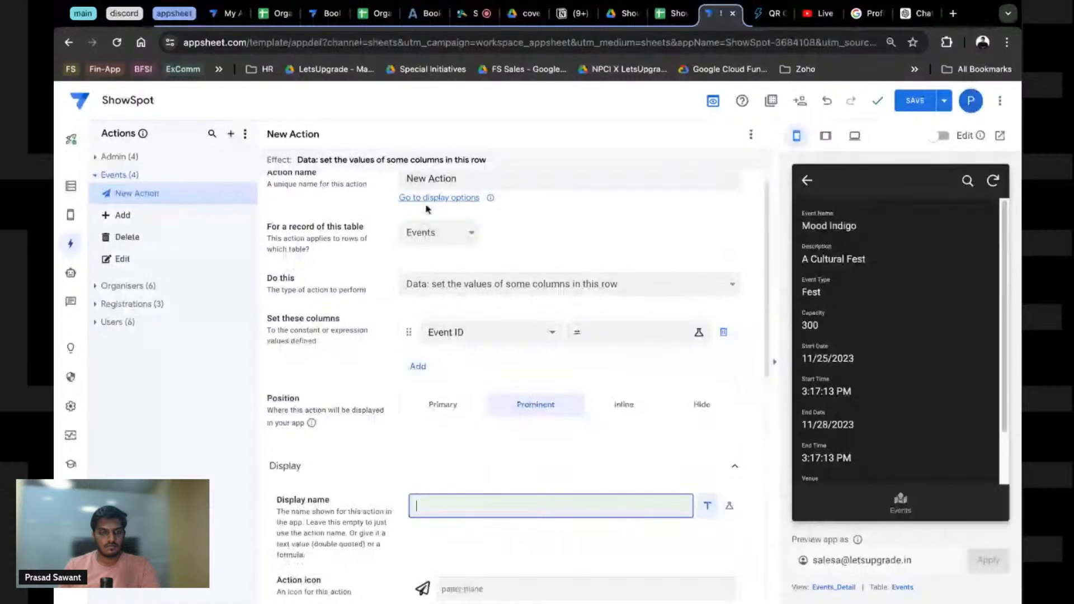
Step: Rename the new action to Register
{"action": "scroll", "coordinate": [426, 210], "scroll_direction": "up", "scroll_amount": 1}
{"action": "left_click", "coordinate": [438, 204]}
{"action": "key", "text": "ctrl+a"}
{"action": "type", "text": "R"}
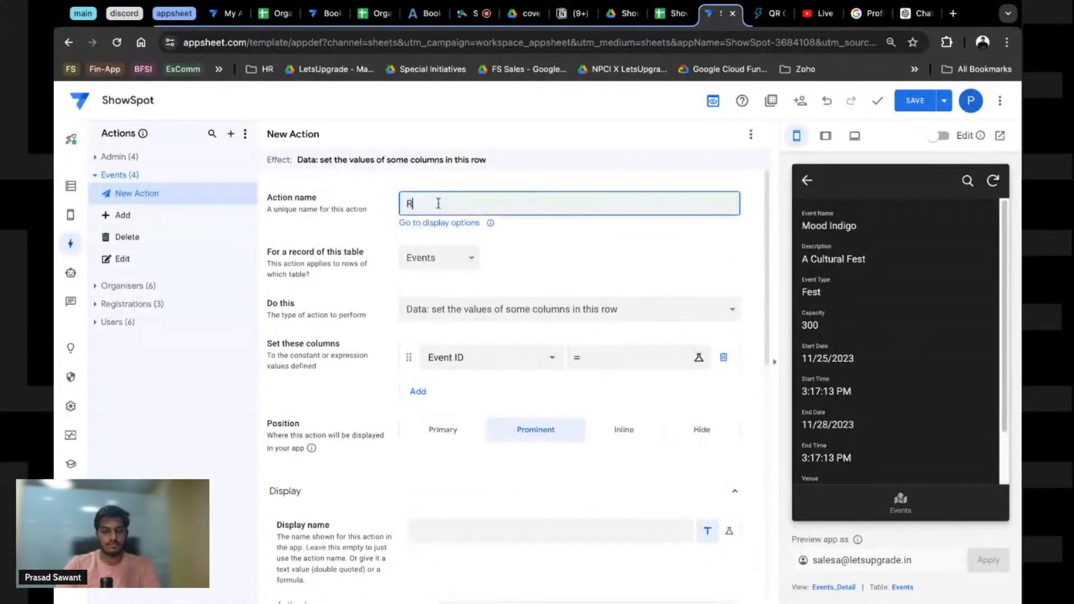
{"action": "type", "text": "egus"}
{"action": "type", "text": "ster"}
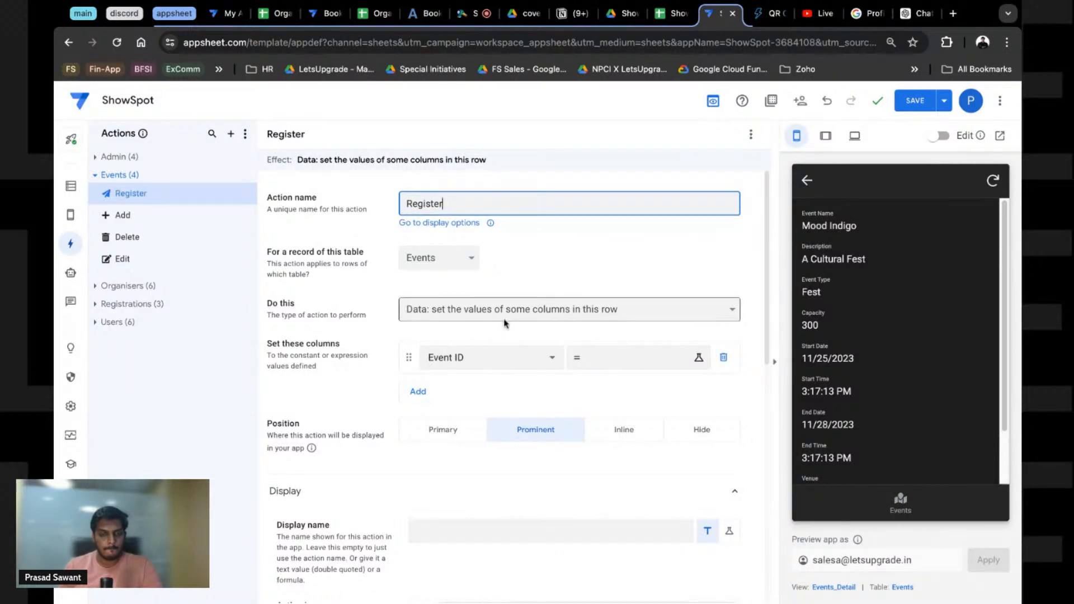
Step: Make the action 'Data: add a new row to another table' with Registrations as the target table
{"action": "left_click", "coordinate": [465, 315]}
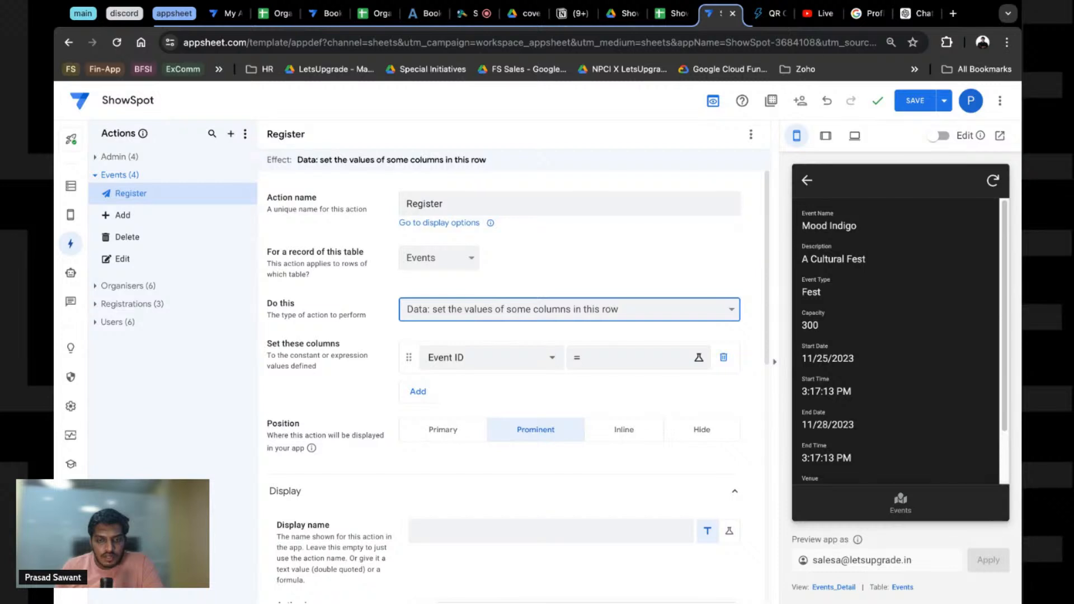
{"action": "left_click", "coordinate": [456, 269]}
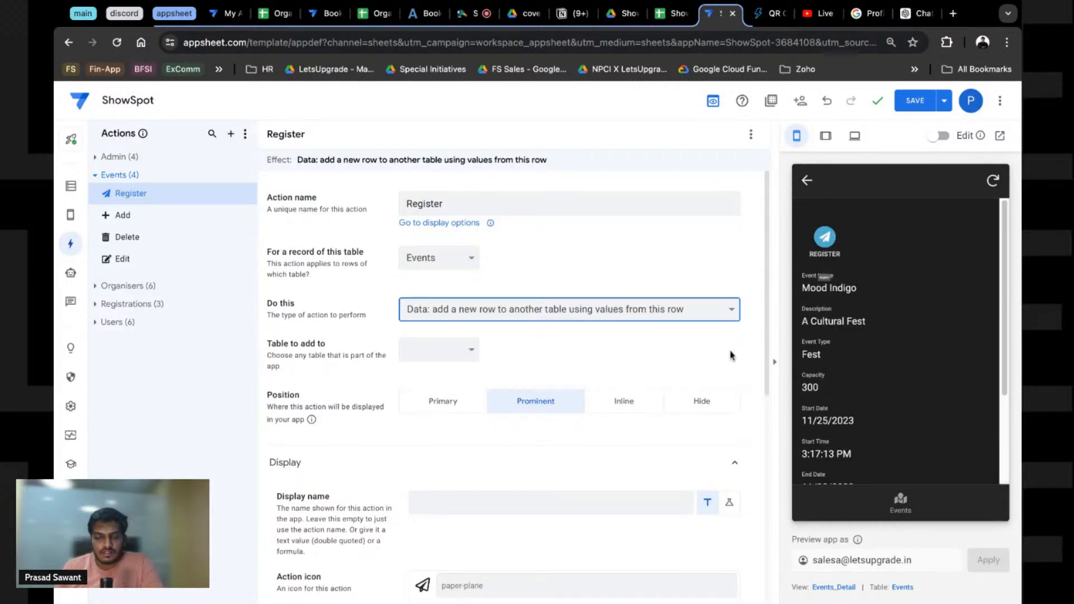
{"action": "scroll", "coordinate": [463, 443], "scroll_direction": "down", "scroll_amount": 4}
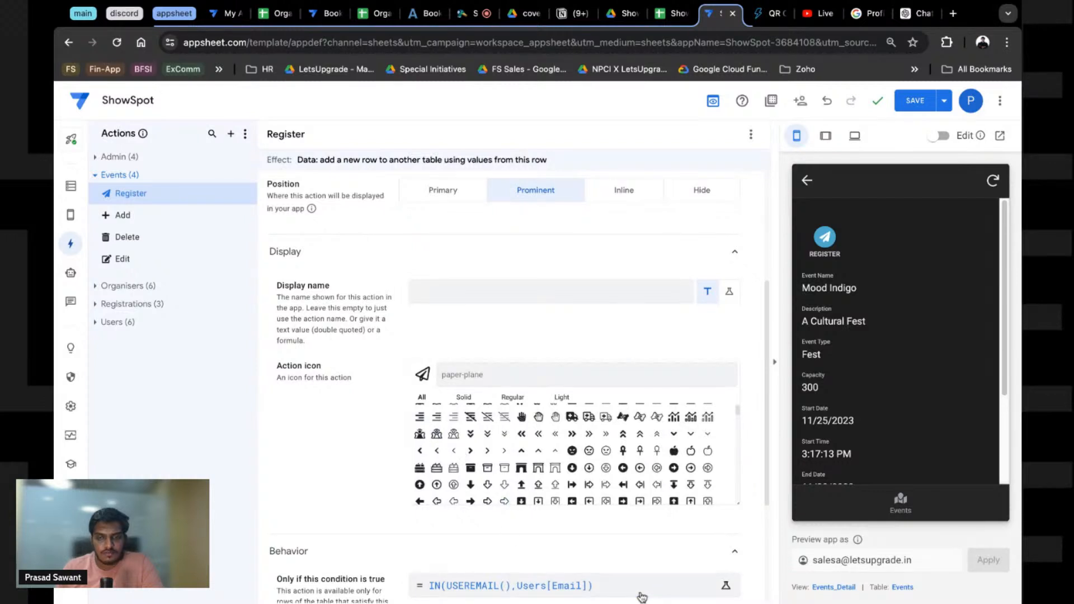
{"action": "scroll", "coordinate": [583, 291], "scroll_direction": "up", "scroll_amount": 4}
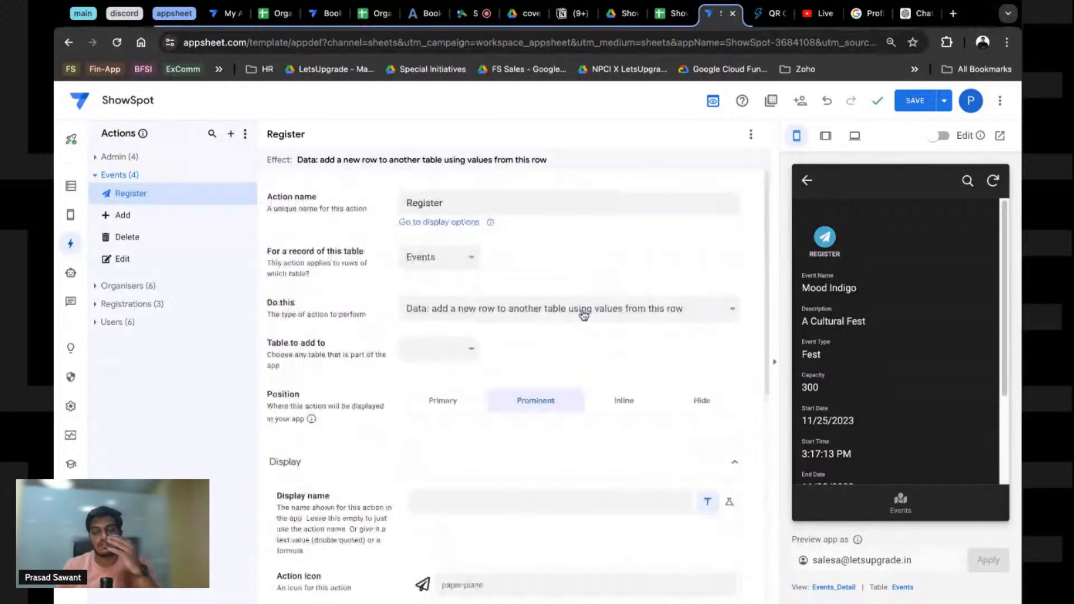
{"action": "left_click", "coordinate": [433, 349]}
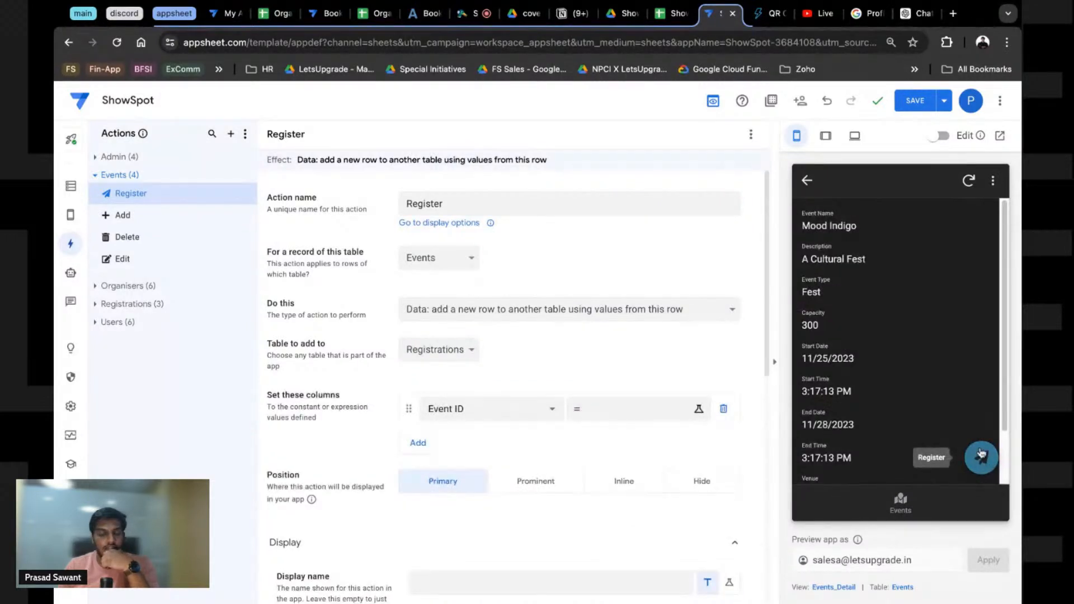
{"action": "scroll", "coordinate": [414, 408], "scroll_direction": "down", "scroll_amount": 4}
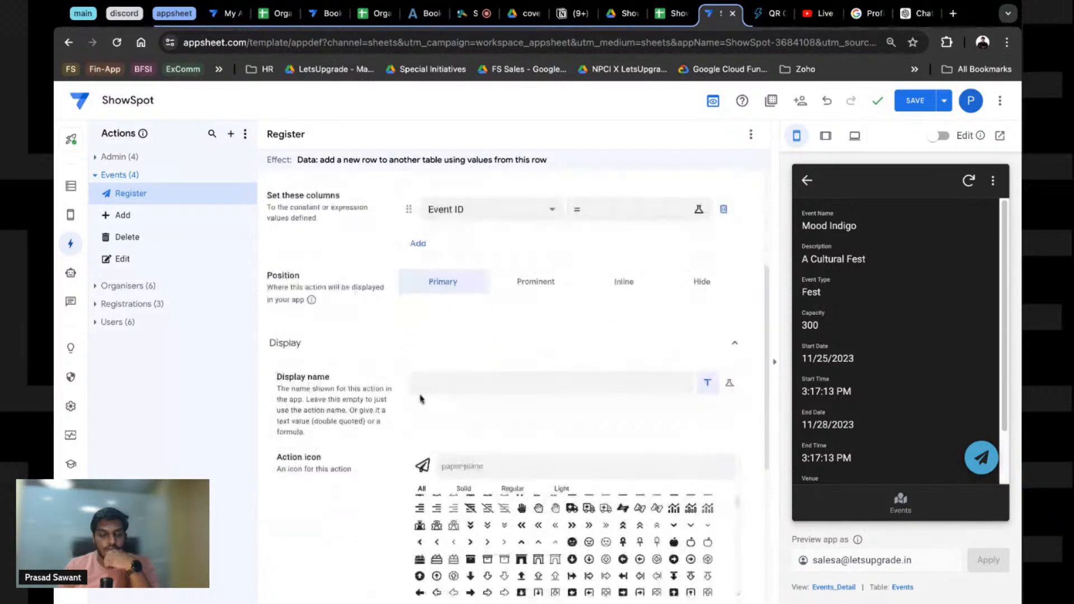
Step: Give the Register action the ticket icon from the icon search
{"action": "left_click", "coordinate": [440, 458]}
{"action": "type", "text": "ti"}
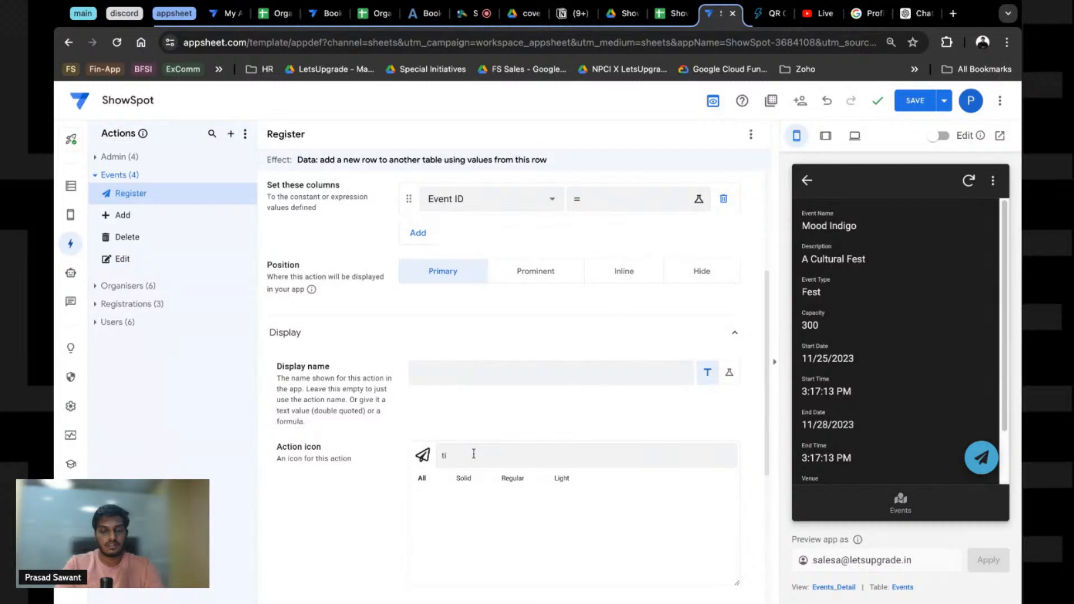
{"action": "type", "text": "vkcke"}
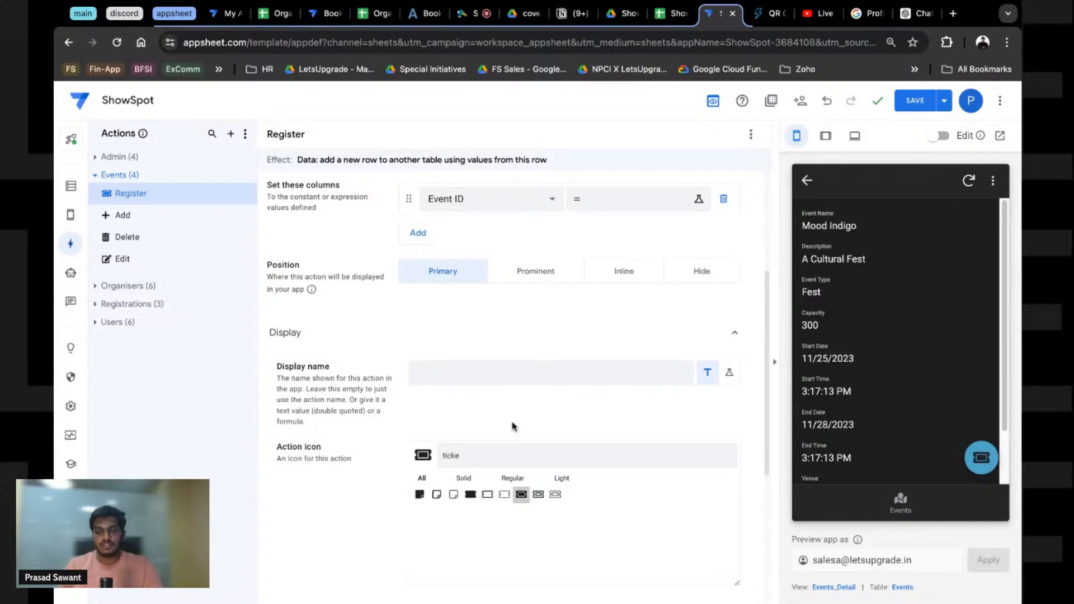
{"action": "scroll", "coordinate": [472, 396], "scroll_direction": "up", "scroll_amount": 1}
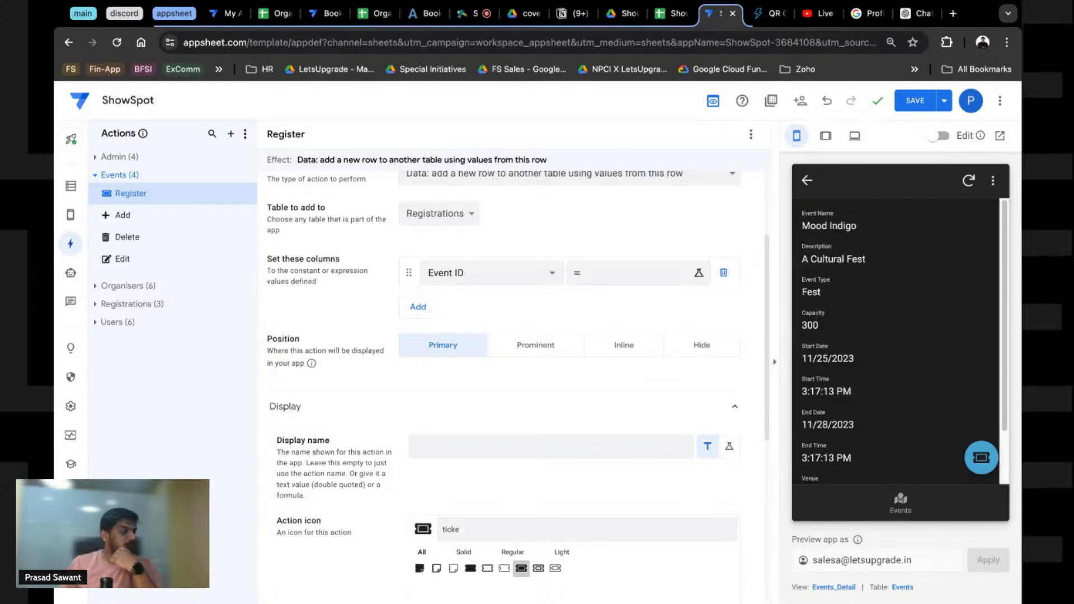
{"action": "scroll", "coordinate": [456, 251], "scroll_direction": "up", "scroll_amount": 1}
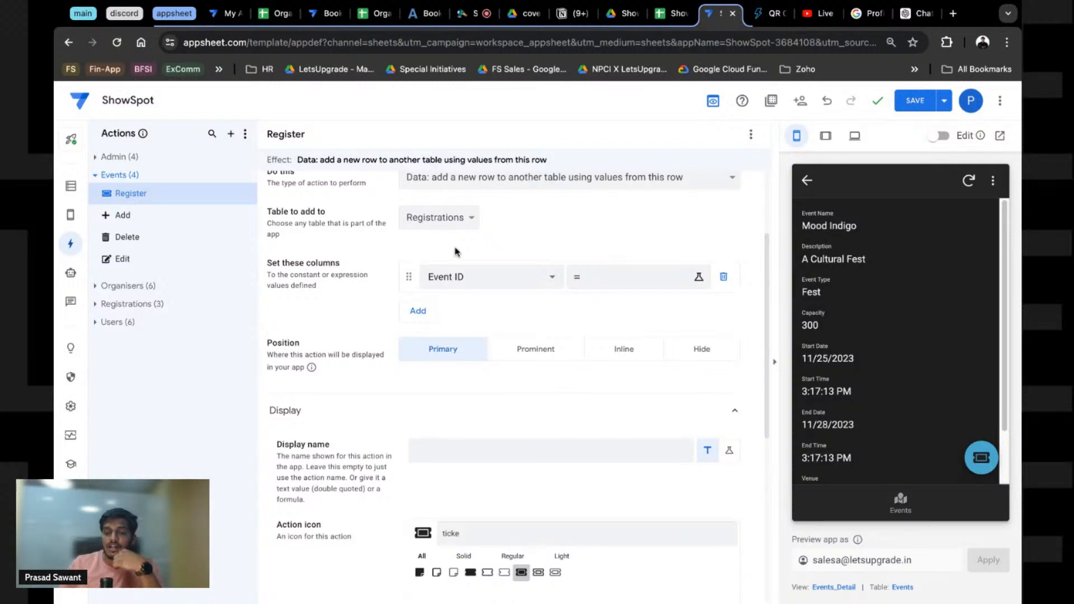
{"action": "scroll", "coordinate": [456, 251], "scroll_direction": "up", "scroll_amount": 3}
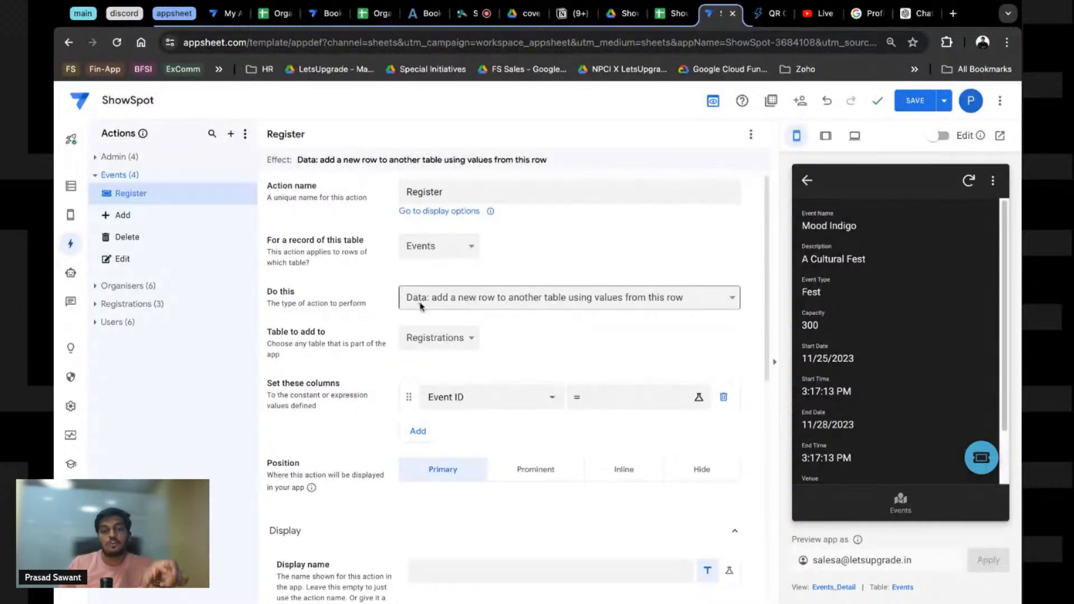
Step: Review the empty Registrations sheet's columns in the ShowSpot spreadsheet
{"action": "left_click", "coordinate": [673, 14]}
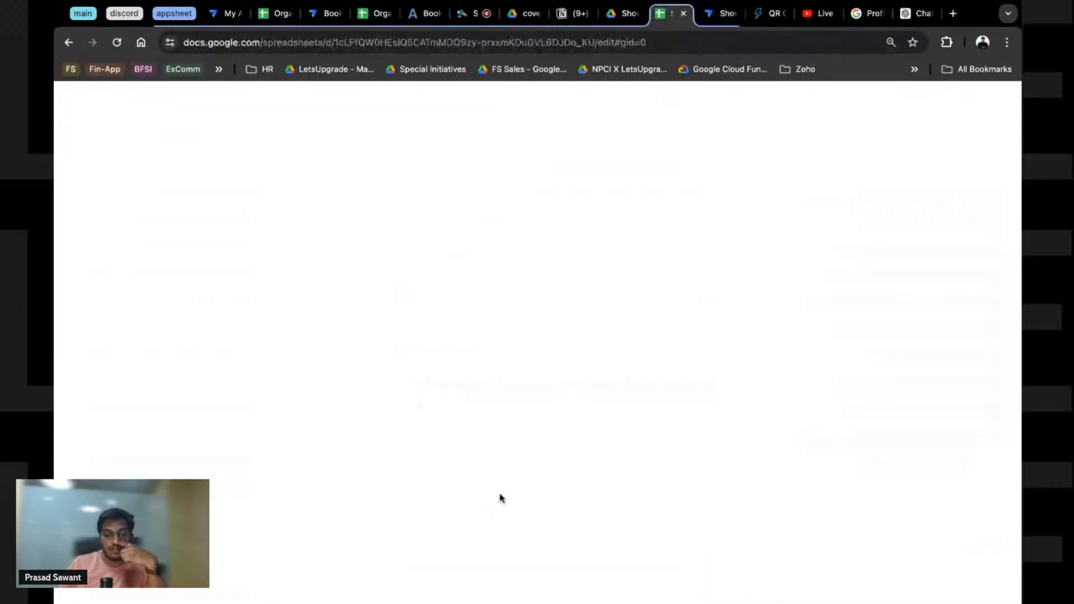
{"action": "left_click", "coordinate": [347, 594]}
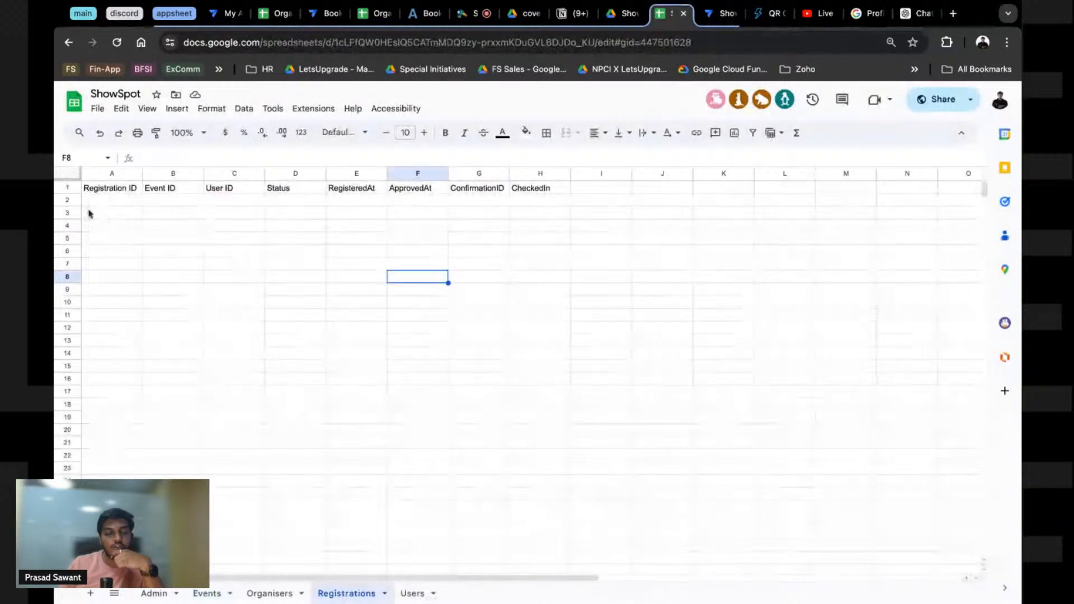
{"action": "left_click_drag", "start_coordinate": [93, 201], "coordinate": [417, 226]}
{"action": "key", "text": "shift+Right"}
{"action": "key", "text": "shift+Right"}
{"action": "key", "text": "shift+Up"}
{"action": "key", "text": "shift+Up"}
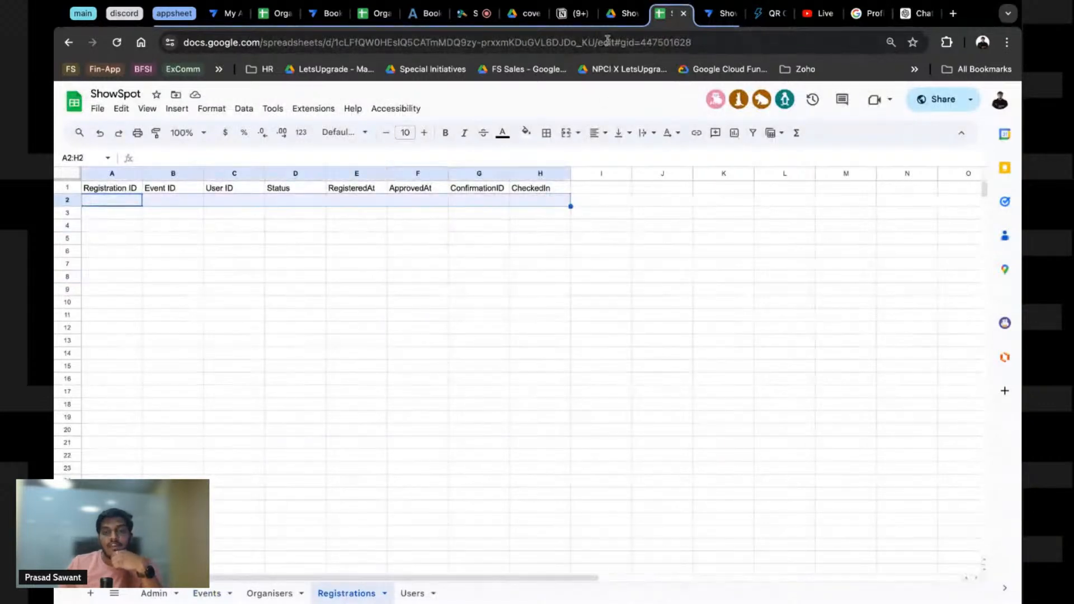
Step: Set the Register action's Event ID value to the event's own [Event ID]
{"action": "left_click", "coordinate": [708, 21]}
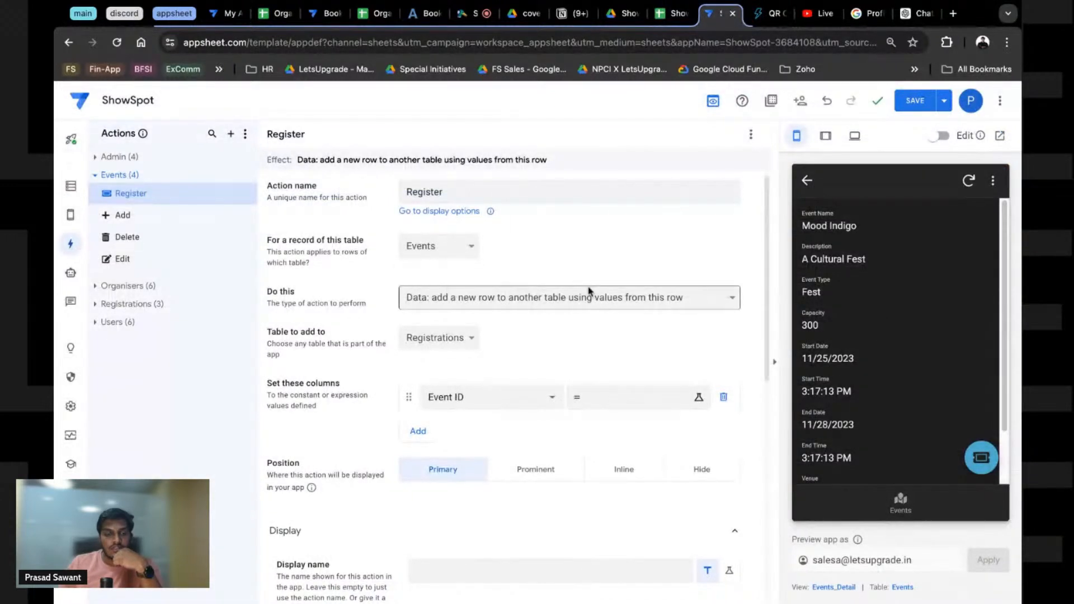
{"action": "left_click", "coordinate": [603, 398]}
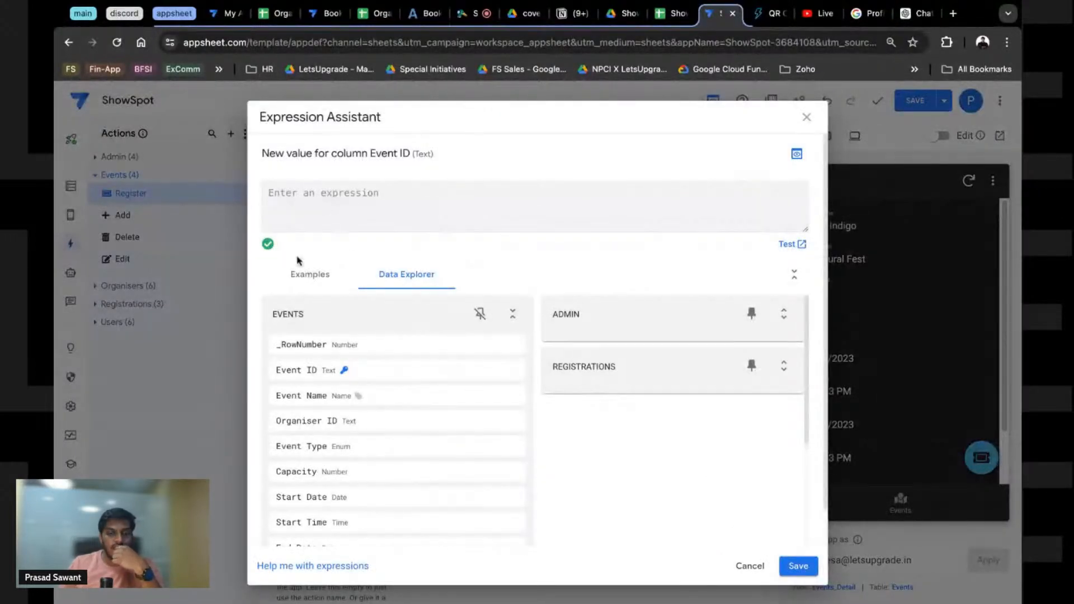
{"action": "mouse_move", "coordinate": [470, 377]}
{"action": "left_click", "coordinate": [506, 371]}
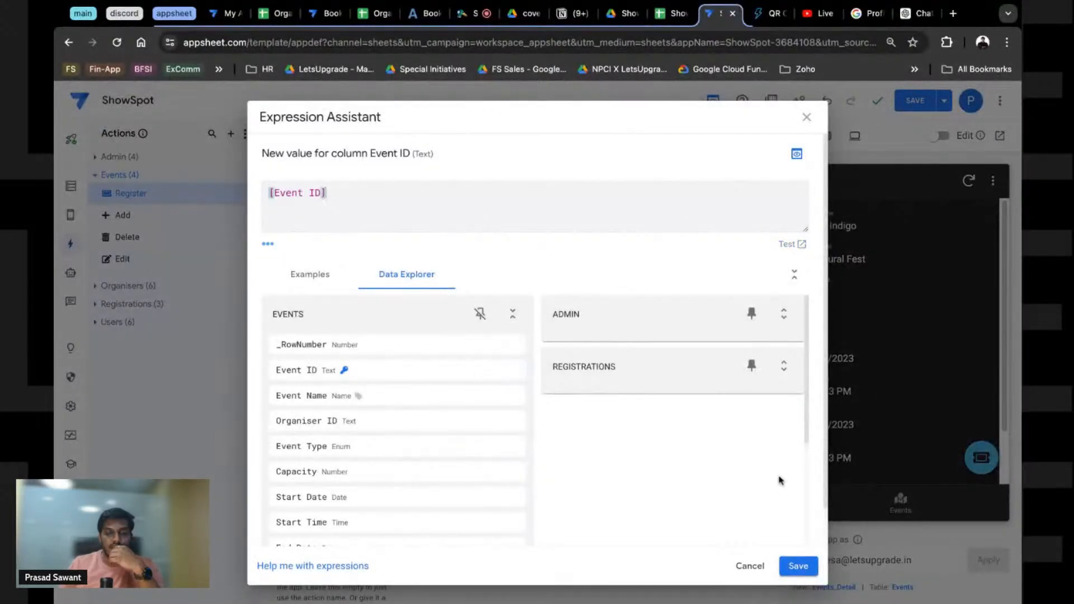
{"action": "left_click", "coordinate": [799, 566]}
Step: Set the Registration ID value to UNIQUEID()
{"action": "left_click", "coordinate": [589, 434]}
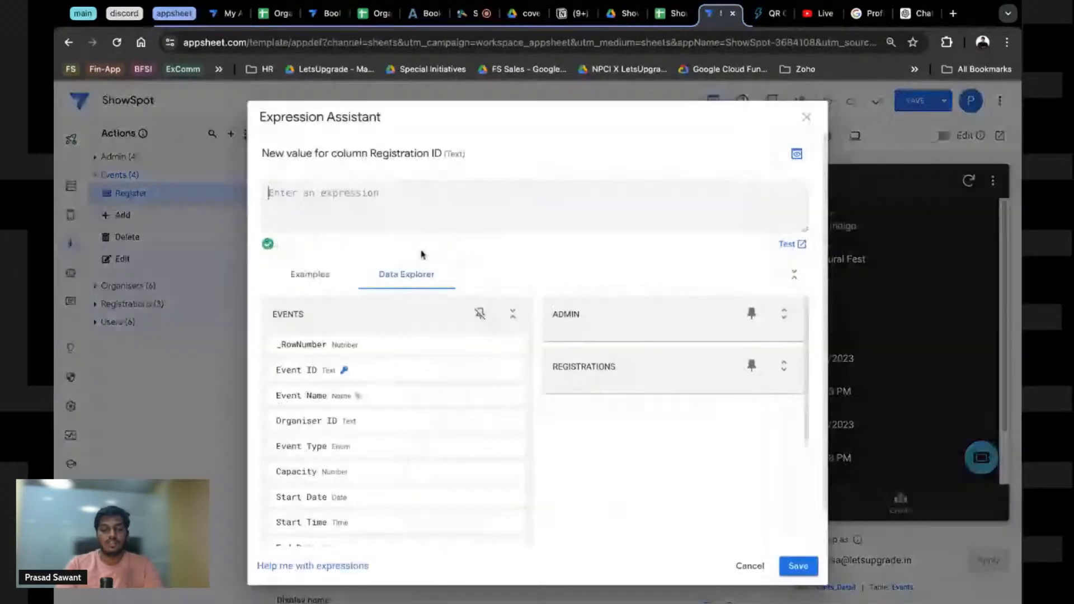
{"action": "type", "text": "UNIQUE"}
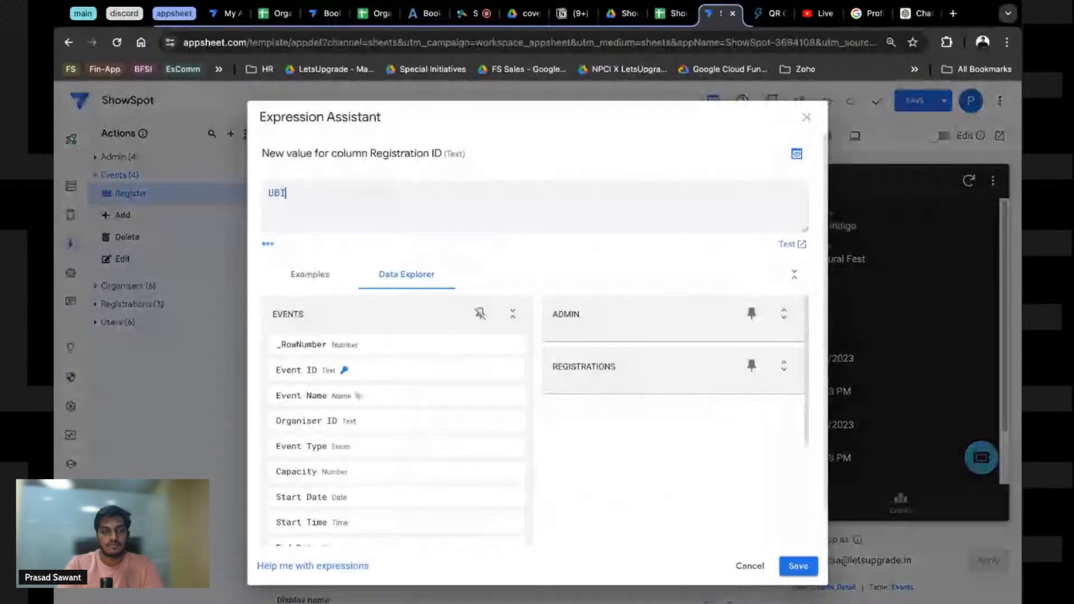
{"action": "type", "text": "("}
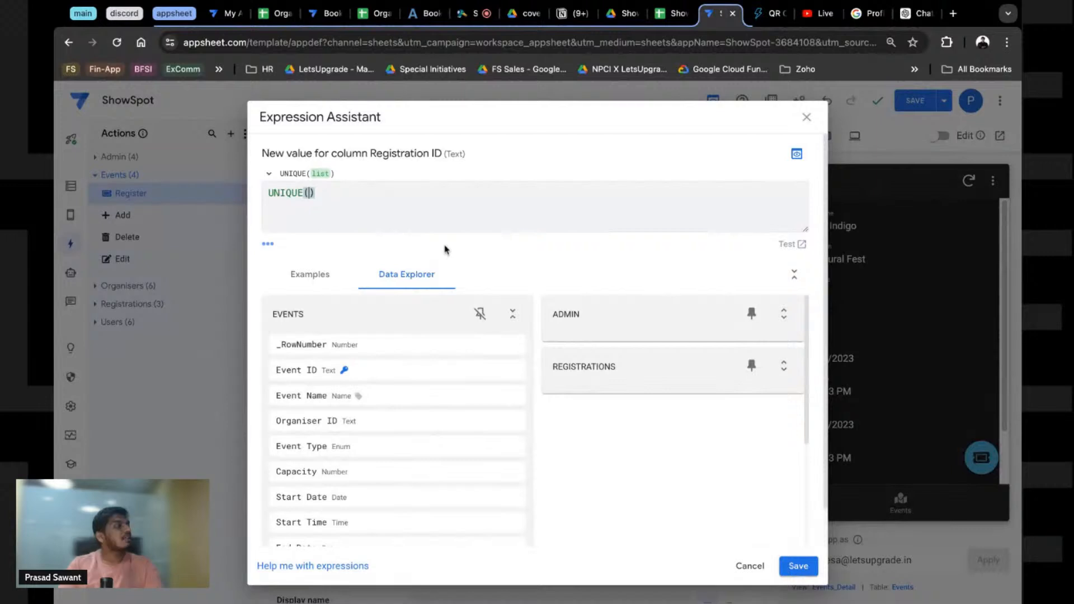
{"action": "key", "text": "Left"}
{"action": "type", "text": "ID"}
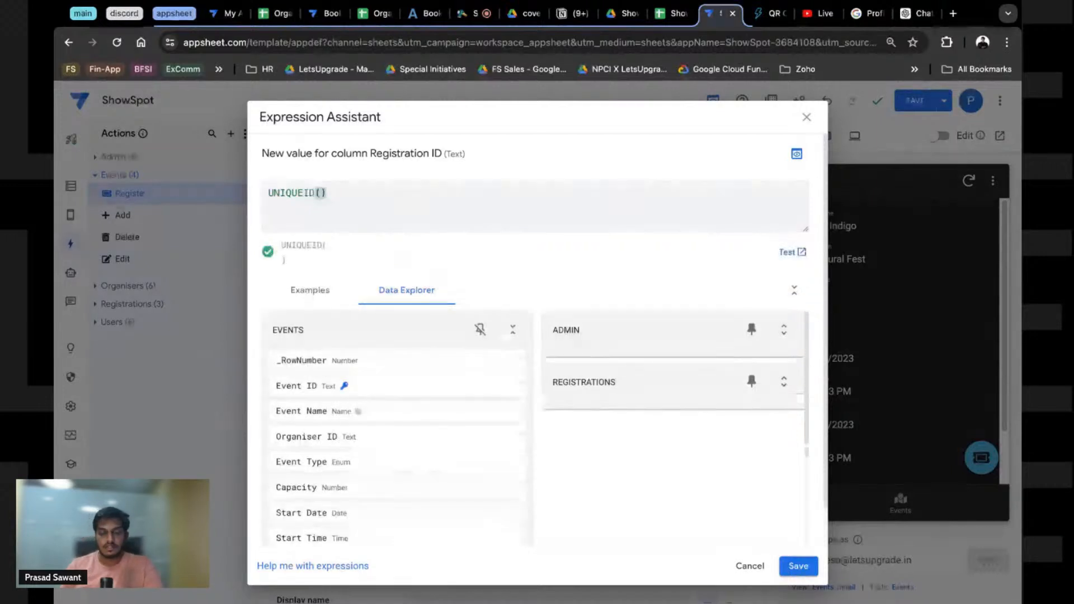
{"action": "left_click", "coordinate": [814, 566]}
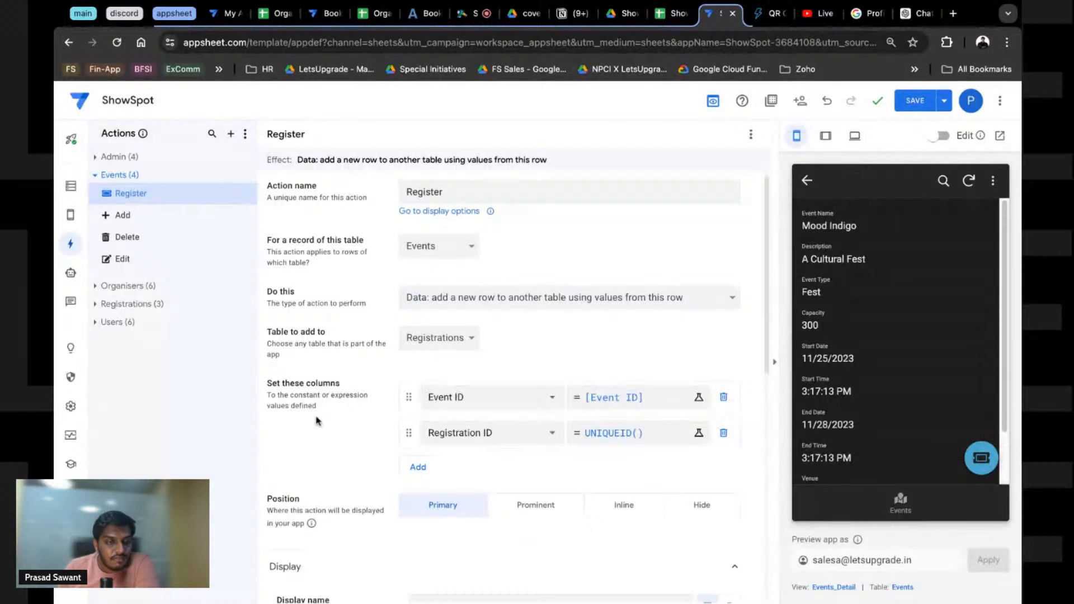
{"action": "key", "text": "ctrl+Page_Up"}
Step: Run Register from the preview, open the 2026 FIFA World Cup event, and check Registrations for the new row
{"action": "left_click", "coordinate": [148, 205]}
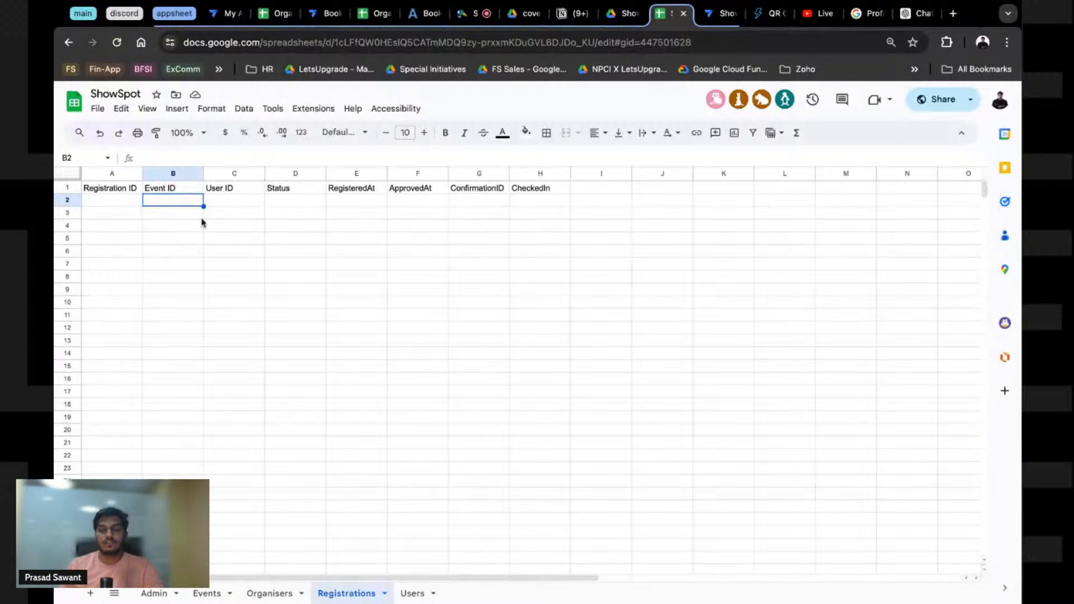
{"action": "left_click", "coordinate": [717, 17]}
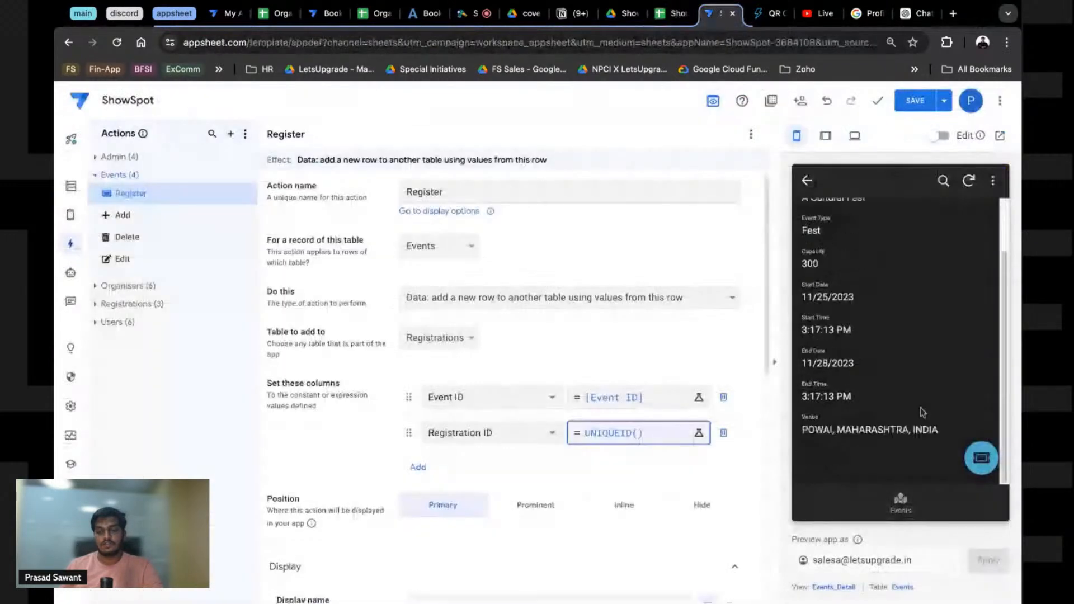
{"action": "scroll", "coordinate": [497, 365], "scroll_direction": "up", "scroll_amount": 1}
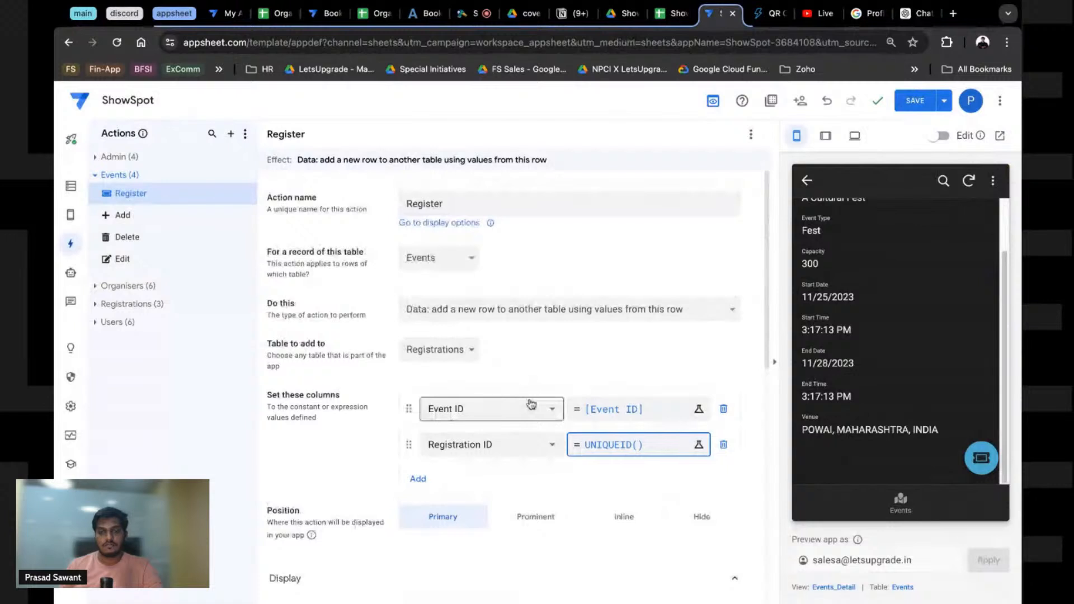
{"action": "scroll", "coordinate": [531, 404], "scroll_direction": "down", "scroll_amount": 5}
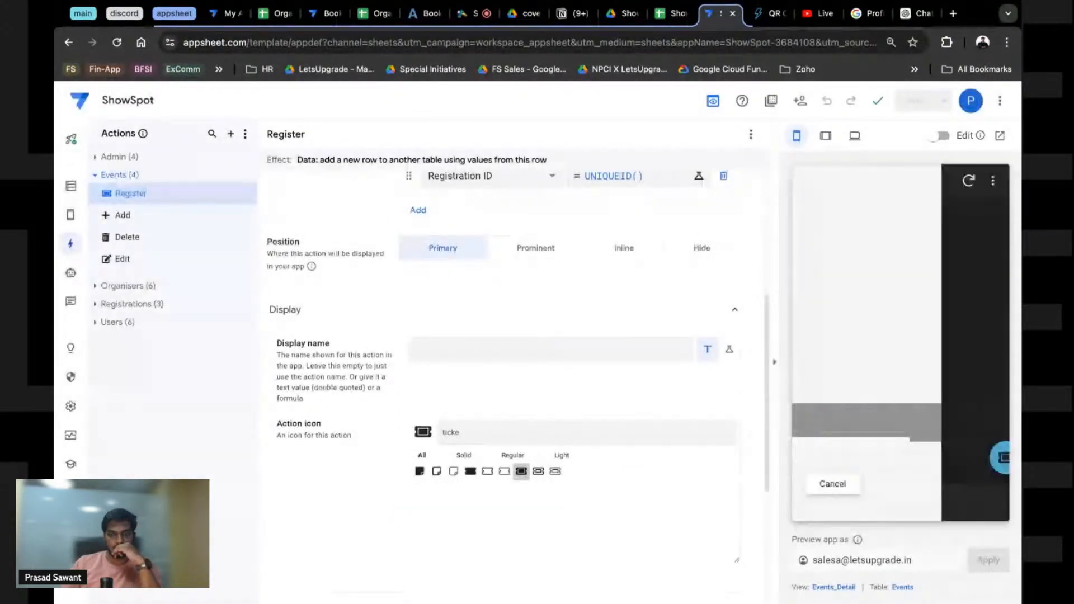
{"action": "left_click", "coordinate": [899, 497]}
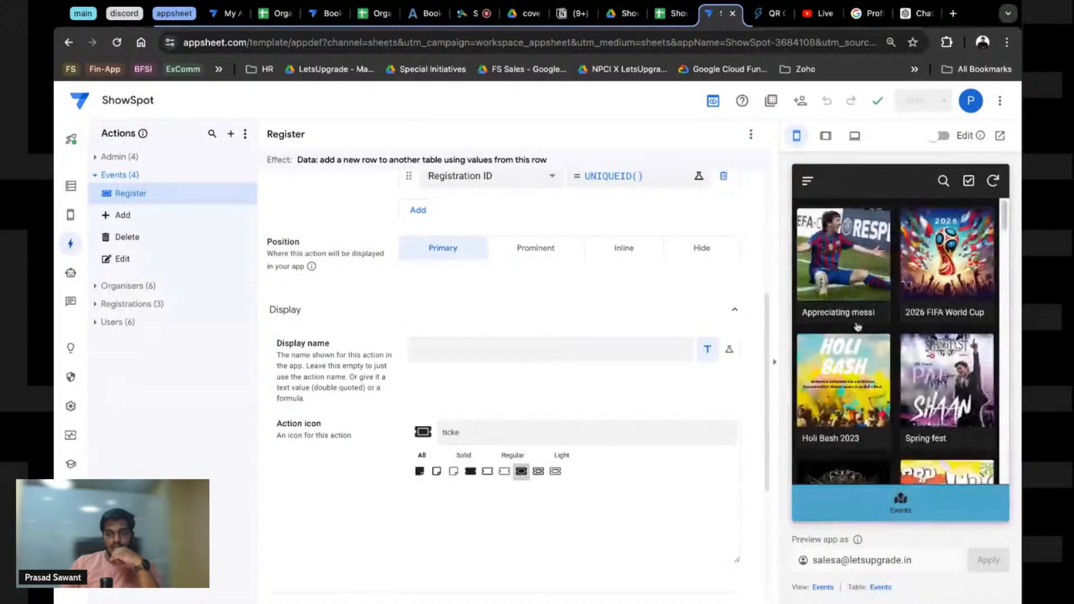
{"action": "left_click", "coordinate": [947, 263]}
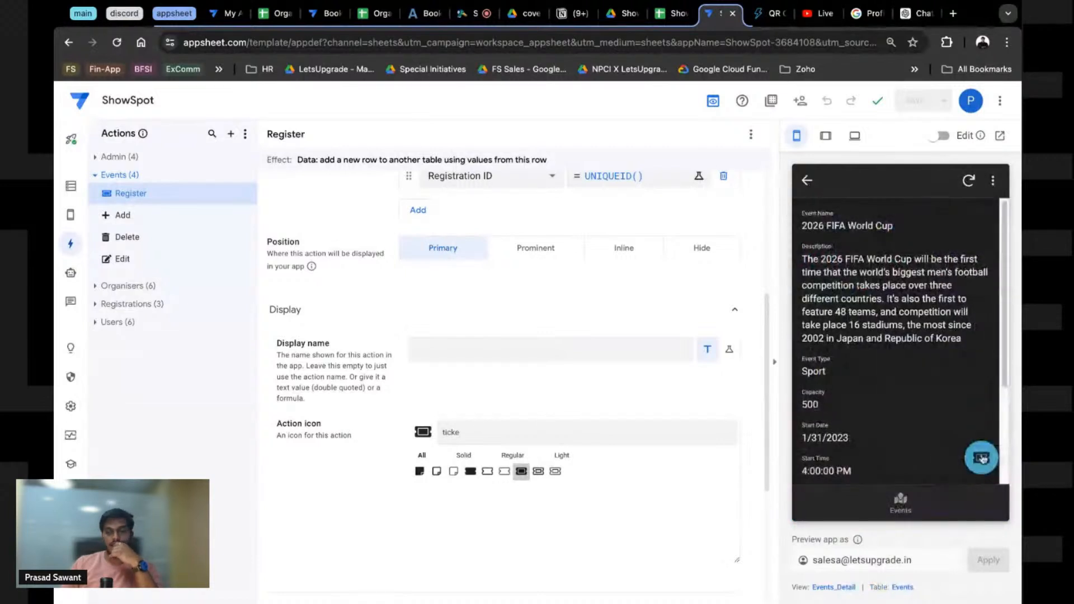
{"action": "left_click", "coordinate": [669, 13]}
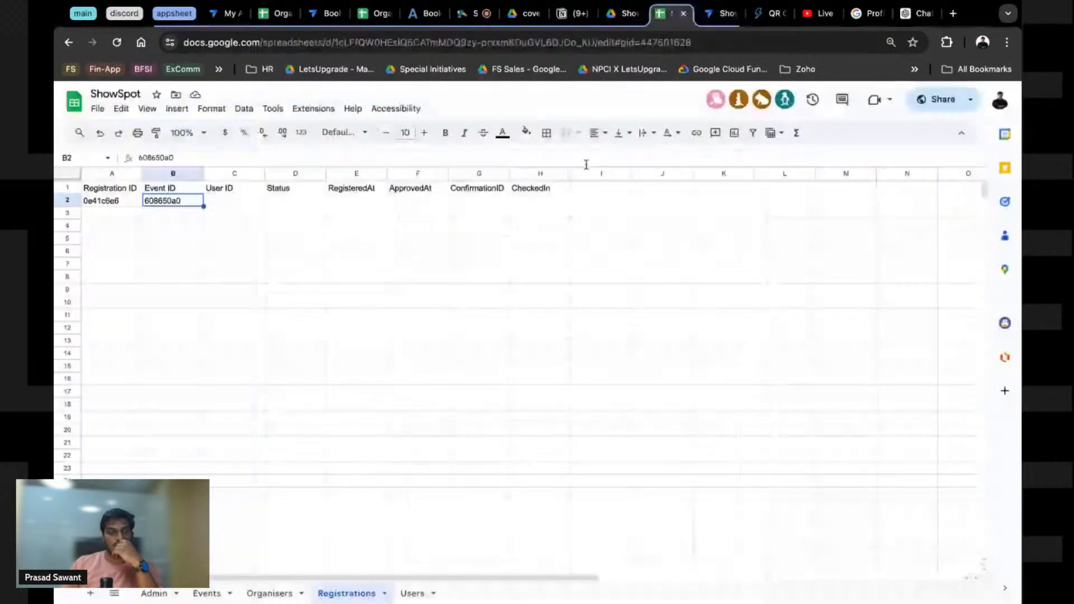
Step: Delete the test Registration ID and Event ID values in A2:B2 of the Registrations sheet
{"action": "left_click", "coordinate": [94, 207]}
{"action": "key", "text": "shift+Right"}
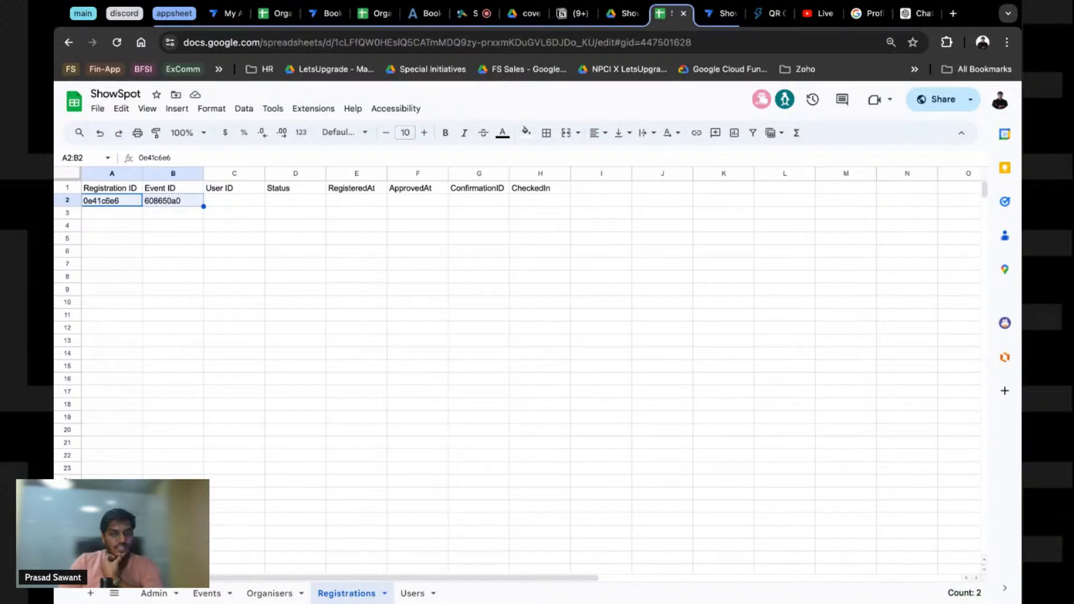
{"action": "left_click", "coordinate": [230, 208]}
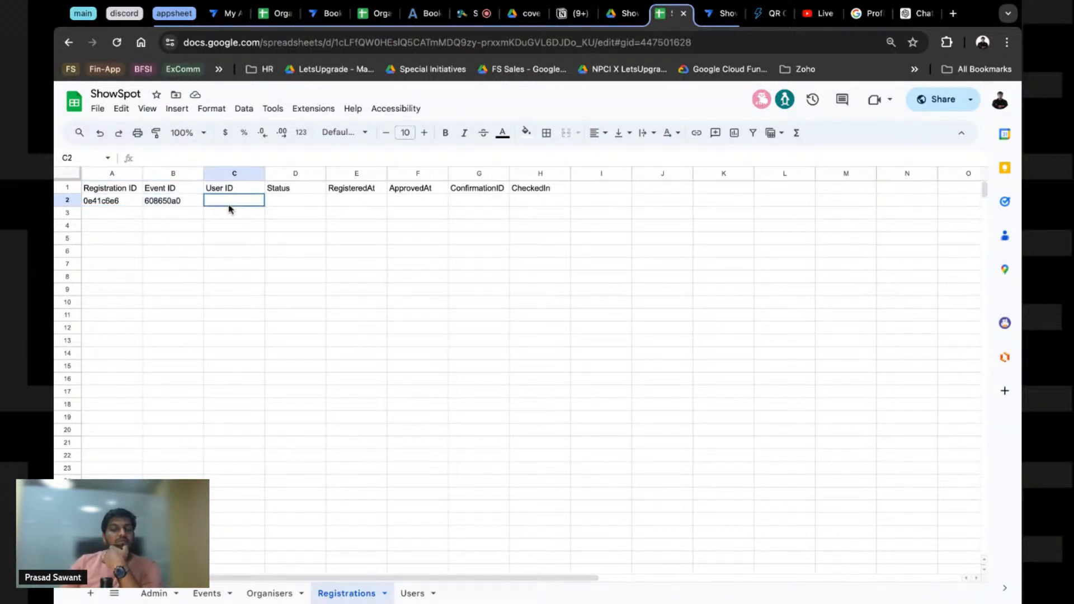
{"action": "key", "text": "shift+Right"}
{"action": "key", "text": "shift+Right"}
{"action": "left_click_drag", "start_coordinate": [229, 205], "coordinate": [479, 189]}
{"action": "left_click", "coordinate": [724, 13]}
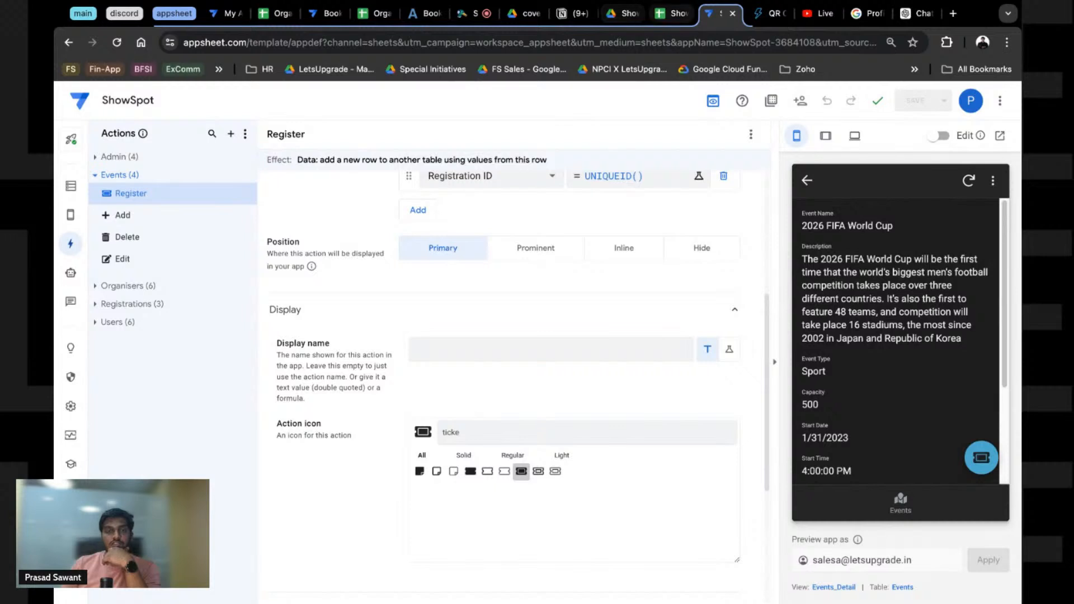
{"action": "left_click", "coordinate": [671, 13]}
{"action": "left_click_drag", "start_coordinate": [108, 200], "coordinate": [168, 192]}
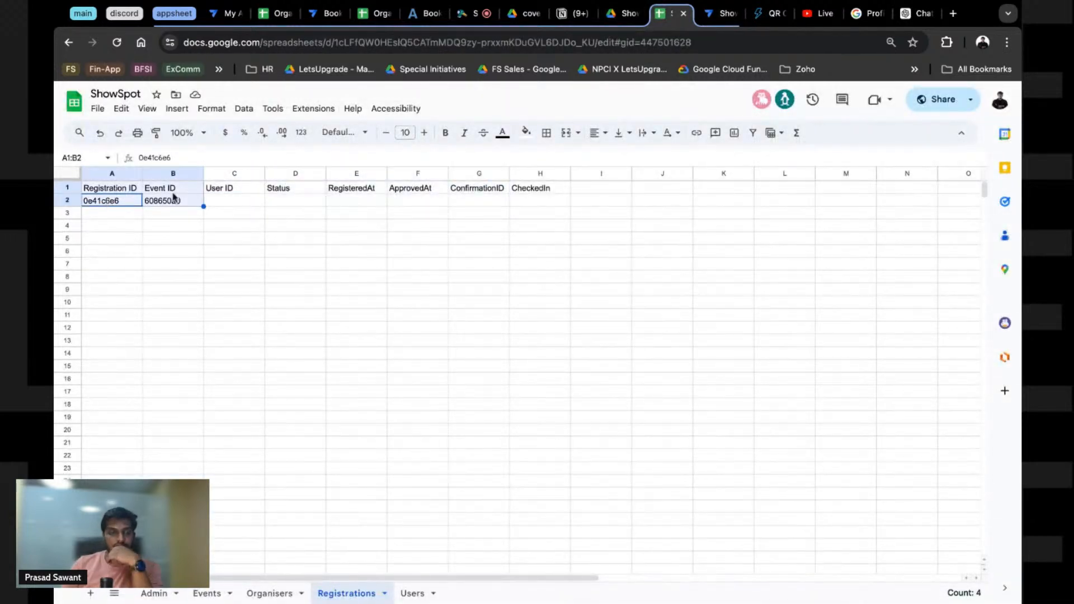
{"action": "key", "text": "shift+Down"}
{"action": "key", "text": "Delete"}
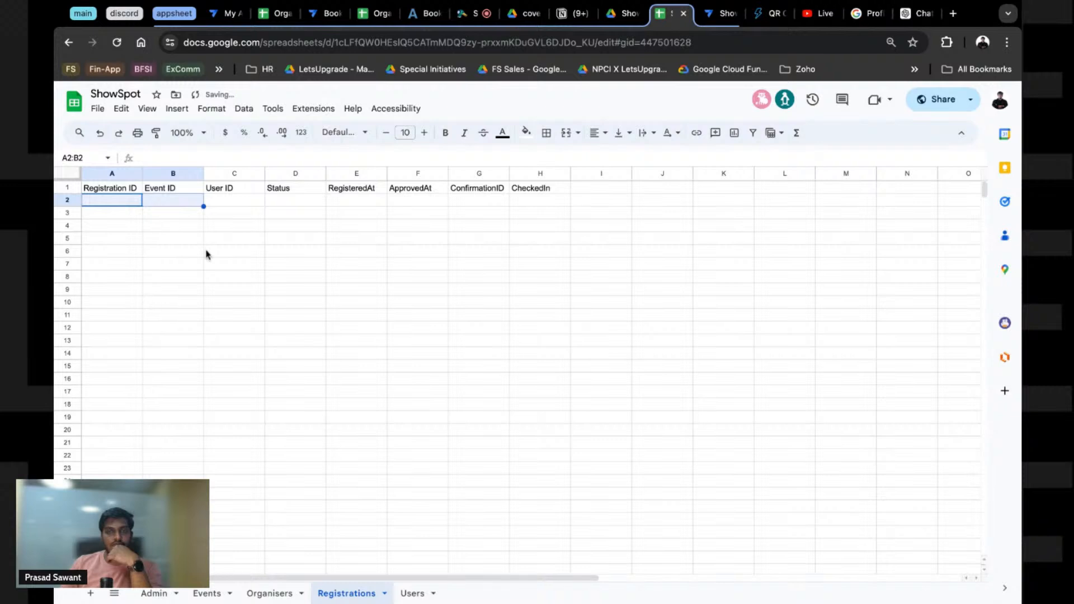
Step: Add a User ID entry to the Register action with the value USEREMAIL()
{"action": "key", "text": "ctrl+Tab"}
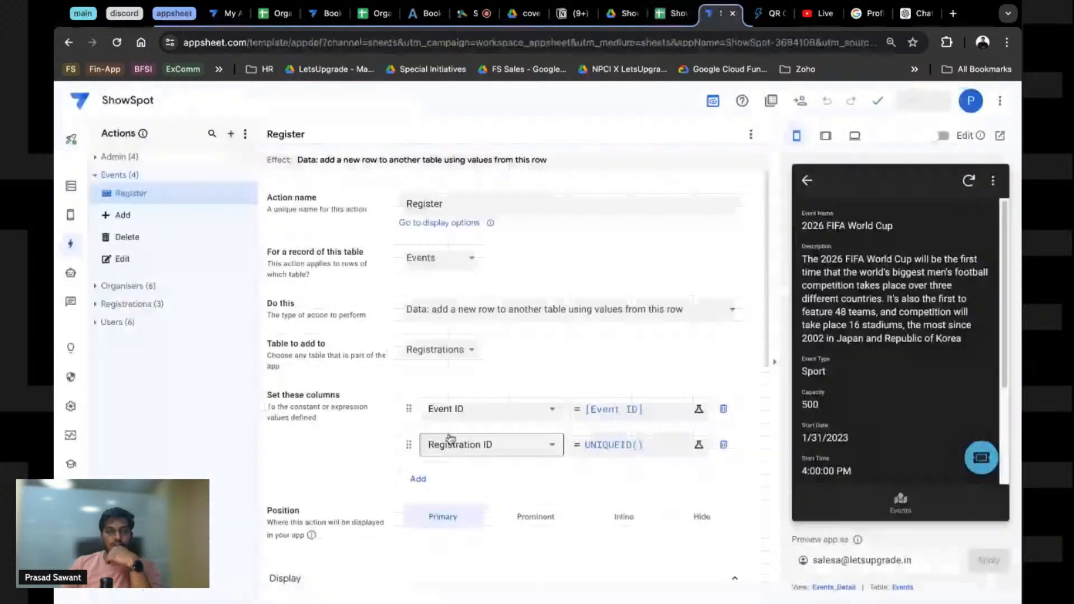
{"action": "left_click", "coordinate": [418, 480]}
{"action": "left_click", "coordinate": [490, 486]}
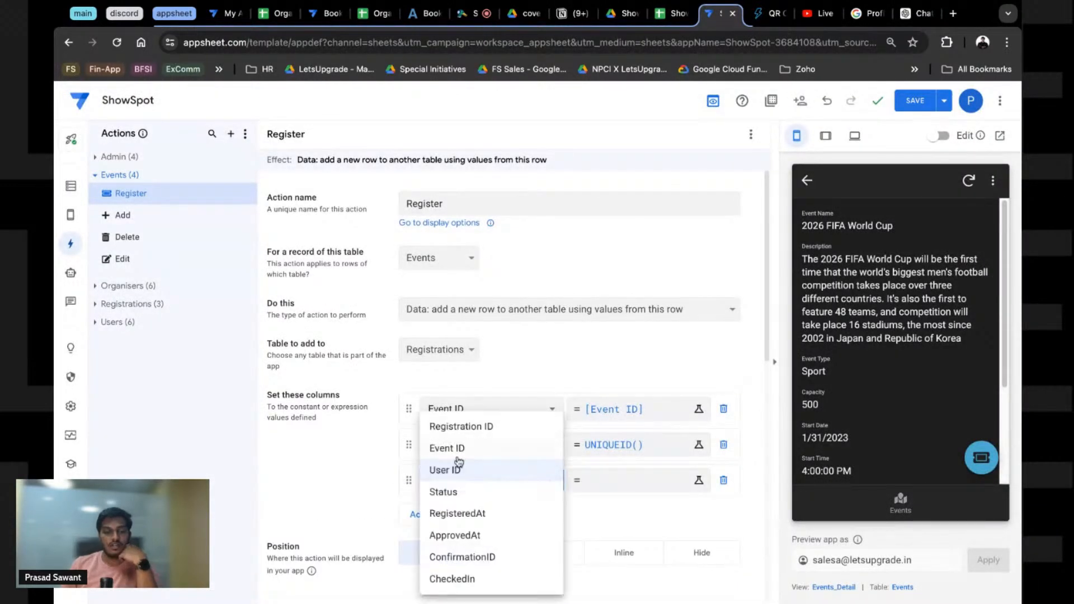
{"action": "left_click", "coordinate": [446, 470]}
{"action": "left_click", "coordinate": [625, 486]}
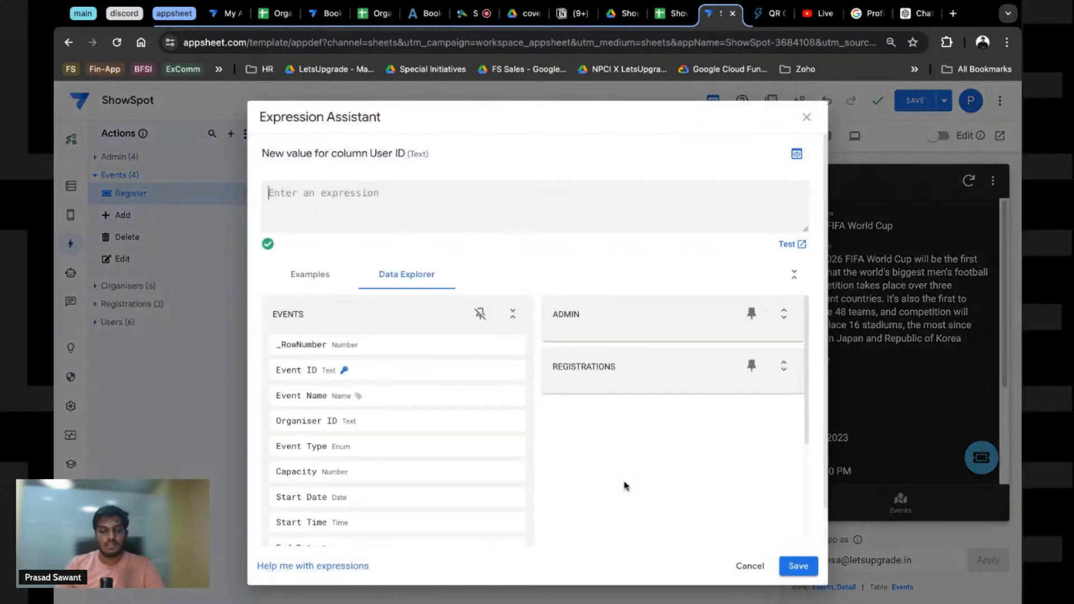
{"action": "type", "text": "USE"}
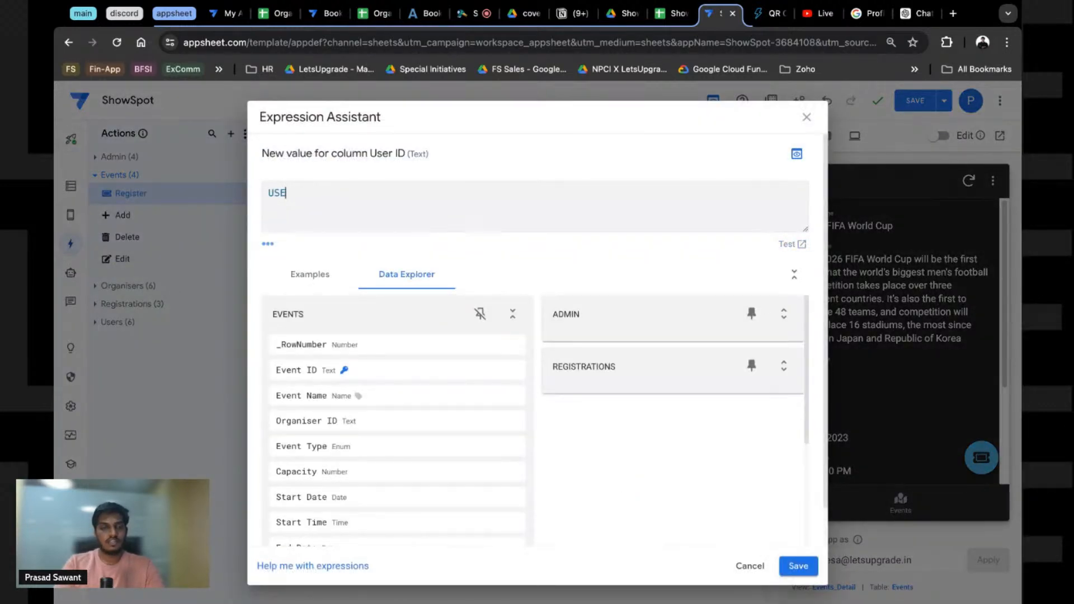
{"action": "type", "text": "REMAIL("}
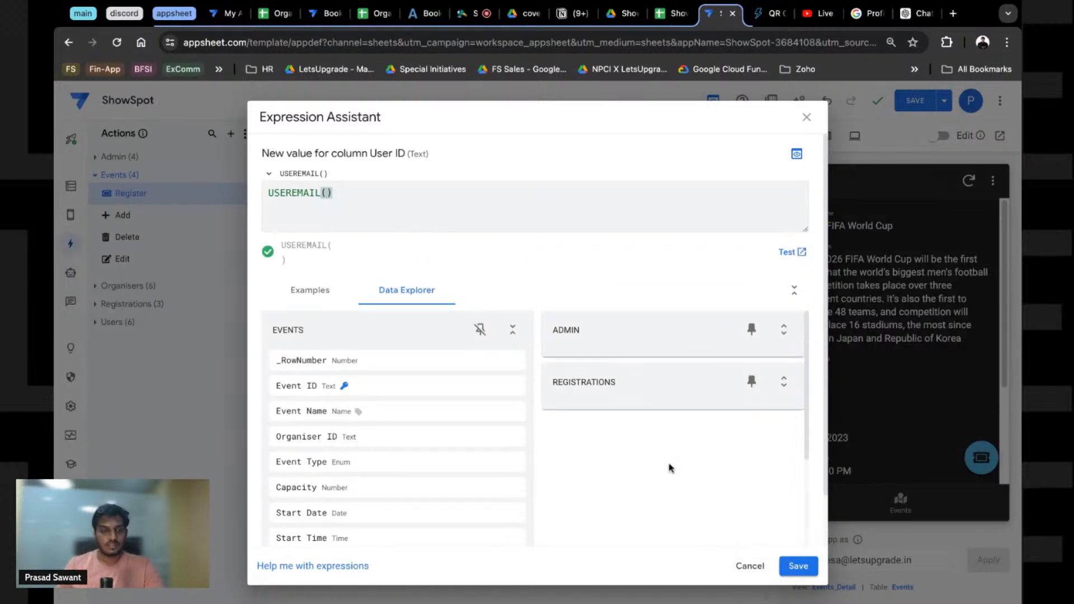
{"action": "left_click", "coordinate": [795, 566]}
{"action": "scroll", "coordinate": [847, 398], "scroll_direction": "down", "scroll_amount": 4}
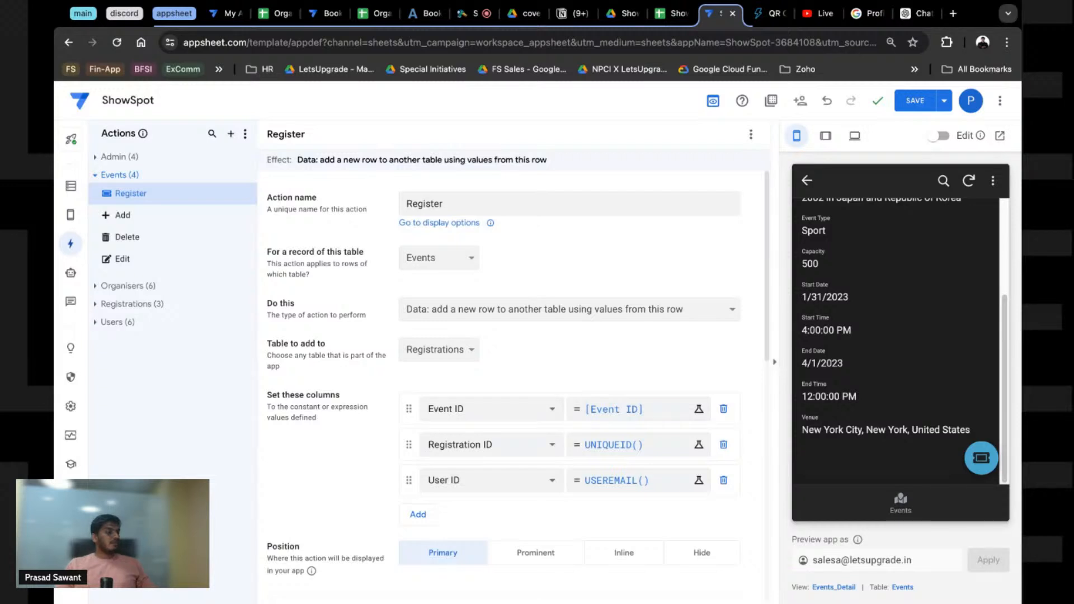
Step: Remove the User ID = USEREMAIL() entry, re-add User ID with no value, and view the Registrations sheet
{"action": "left_click", "coordinate": [723, 480]}
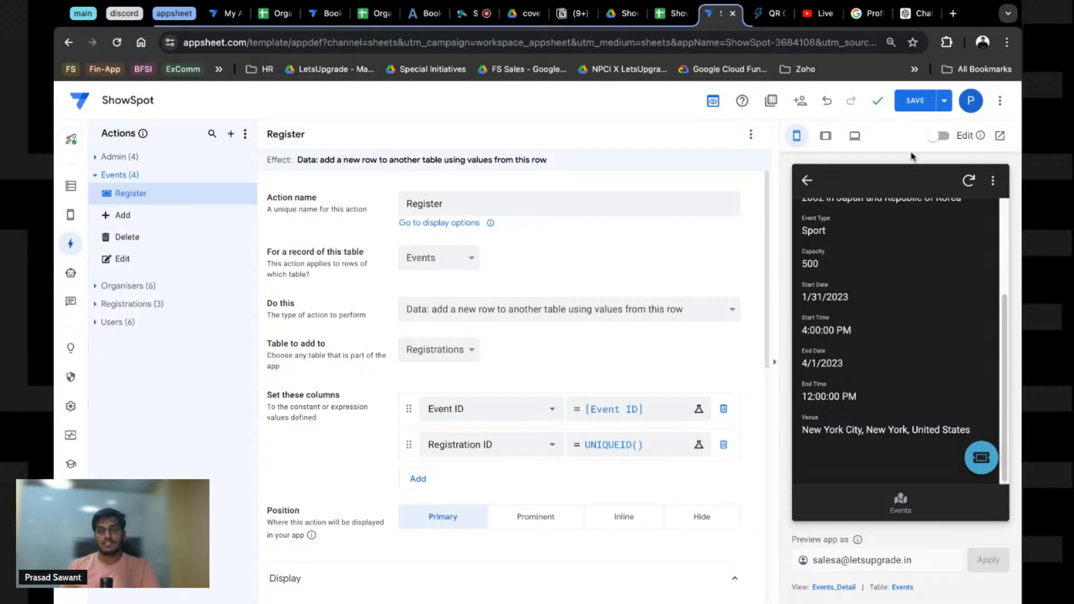
{"action": "scroll", "coordinate": [842, 339], "scroll_direction": "up", "scroll_amount": 1}
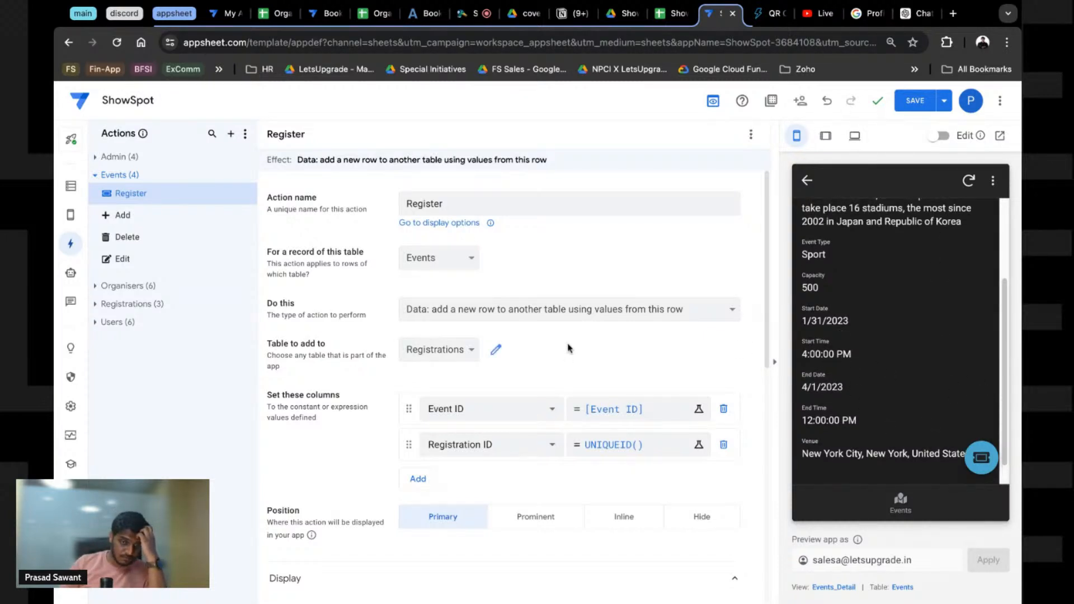
{"action": "left_click", "coordinate": [421, 482]}
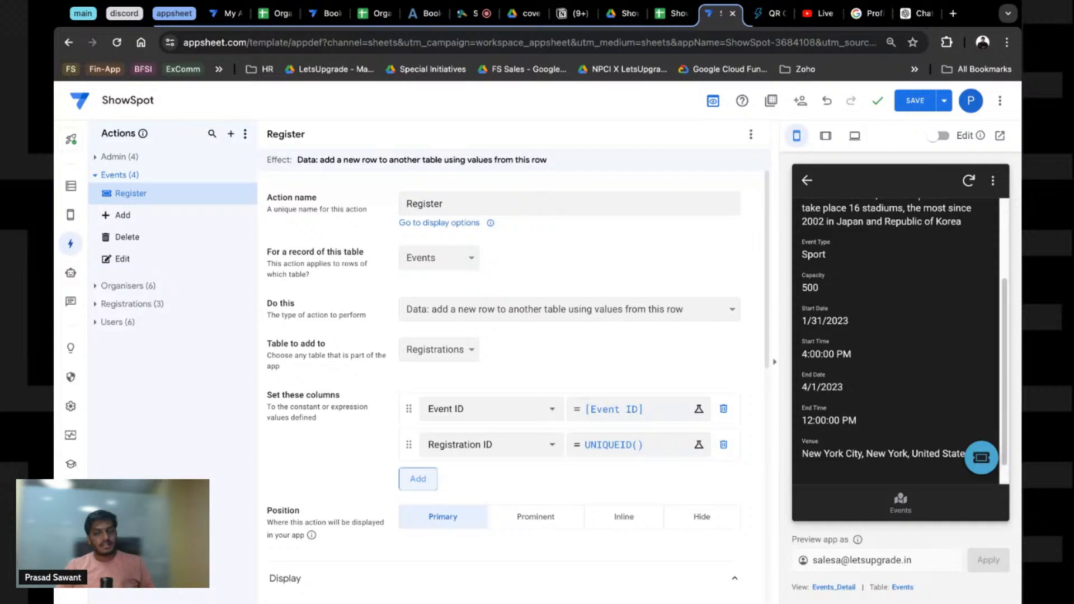
{"action": "left_click", "coordinate": [418, 479]}
{"action": "left_click", "coordinate": [471, 479]}
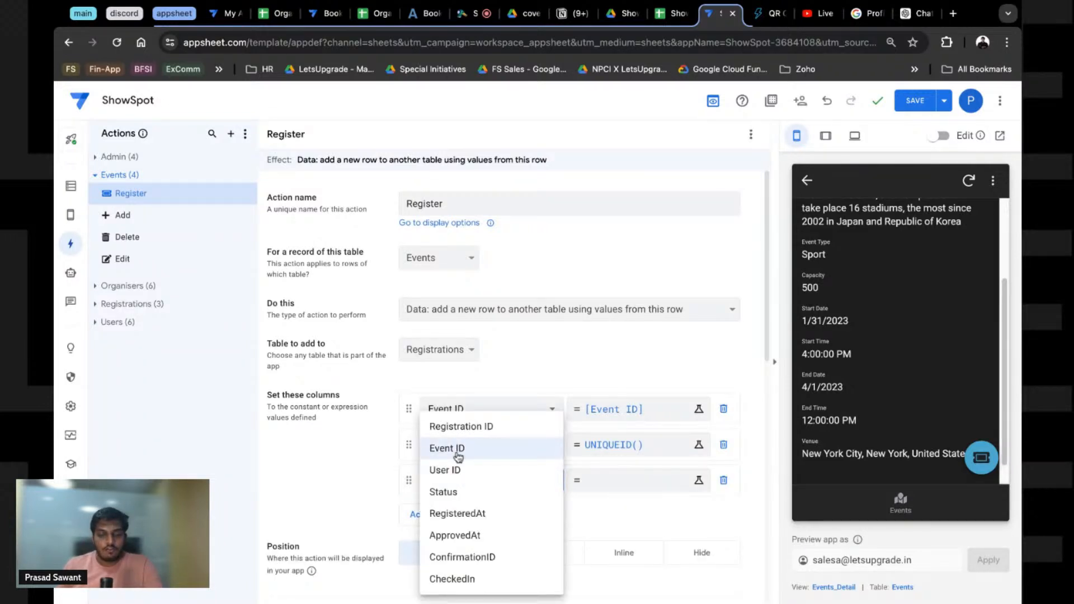
{"action": "left_click", "coordinate": [445, 470]}
{"action": "left_click", "coordinate": [698, 480]}
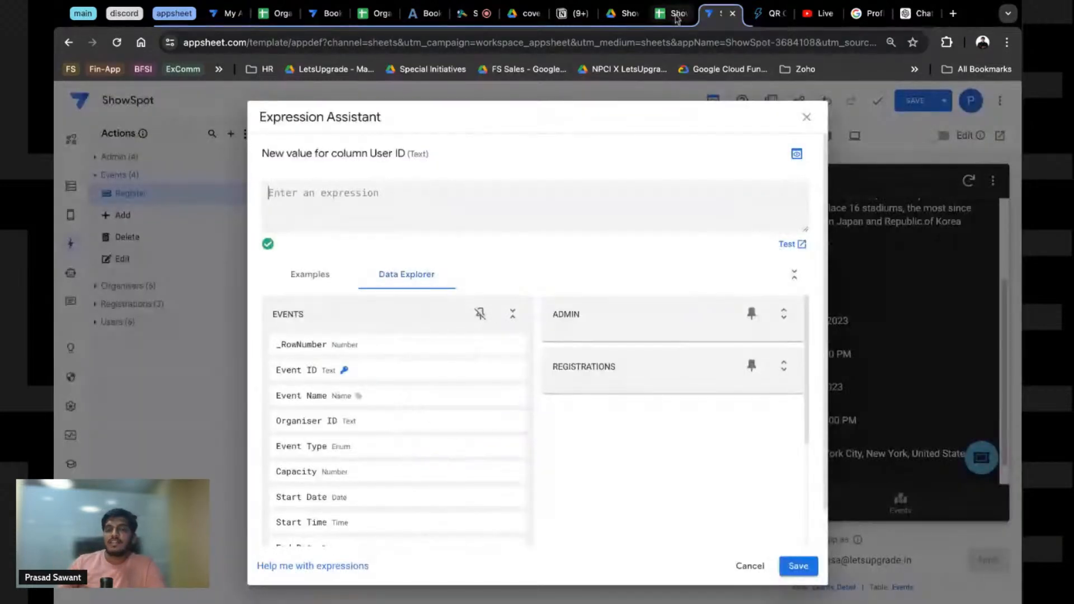
{"action": "left_click", "coordinate": [674, 14]}
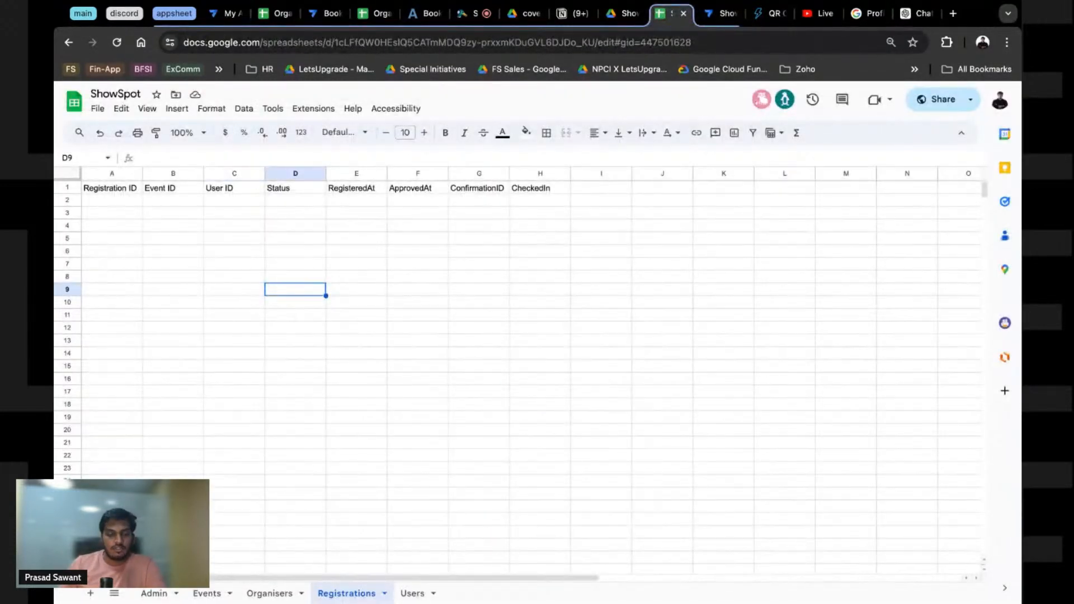
Step: On the Users sheet, enter USEREMAIL() in E10 and the user's email address in F10
{"action": "left_click", "coordinate": [412, 593]}
{"action": "left_click", "coordinate": [296, 241]}
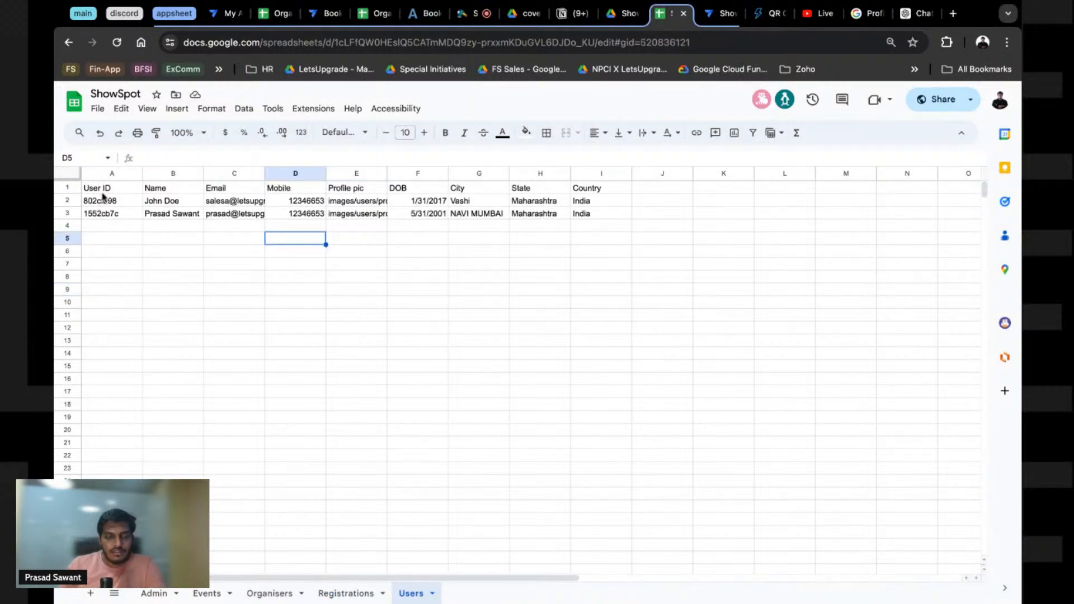
{"action": "double_click", "coordinate": [235, 202]}
{"action": "left_click", "coordinate": [178, 302]}
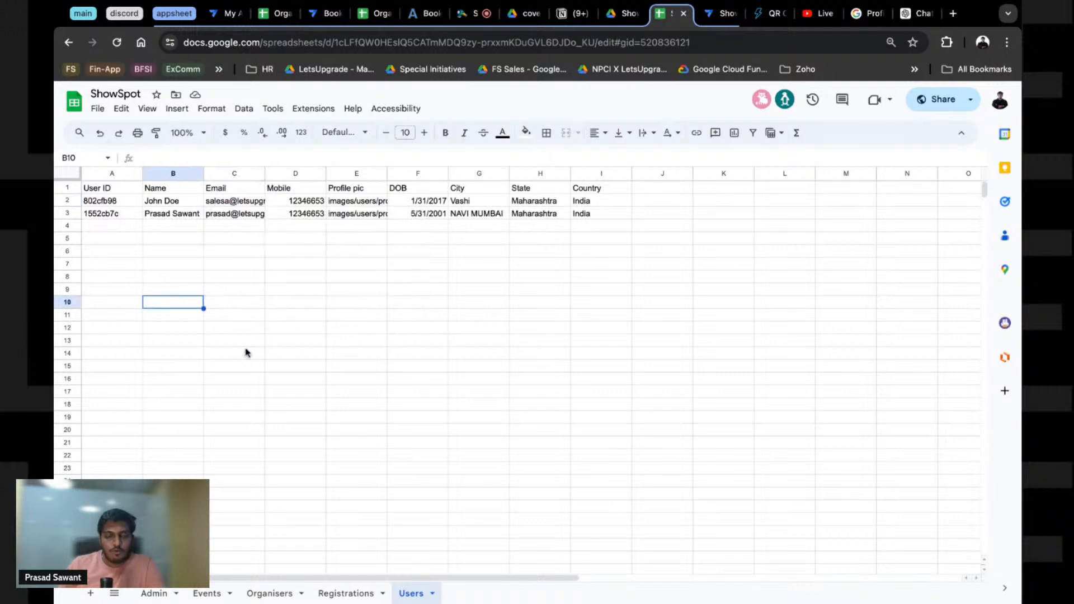
{"action": "left_click", "coordinate": [385, 304]}
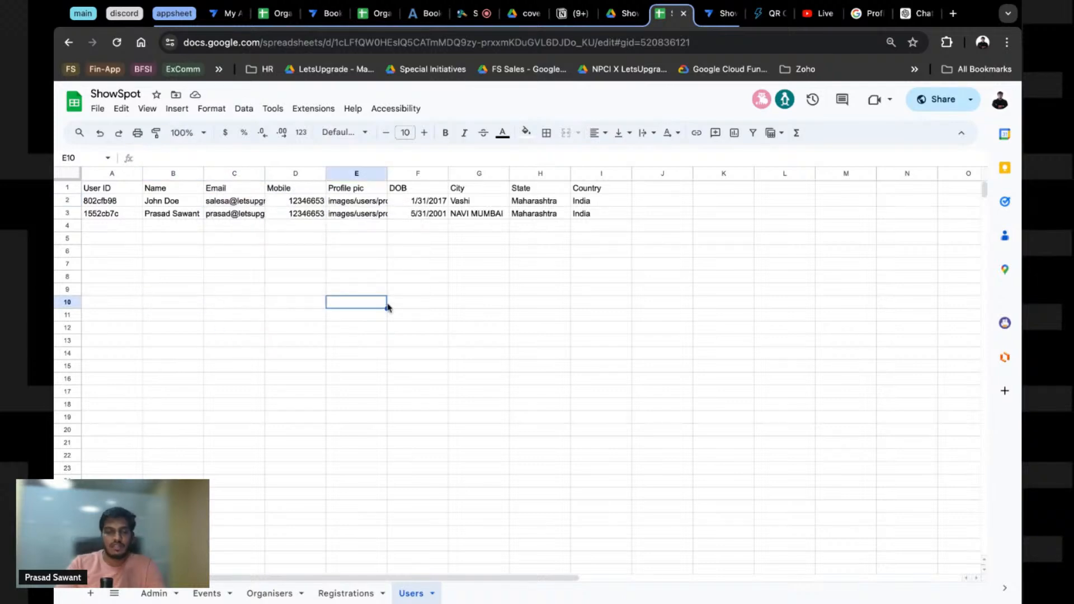
{"action": "scroll", "coordinate": [387, 307], "scroll_direction": "up", "scroll_amount": 5}
{"action": "double_click", "coordinate": [338, 311]}
{"action": "type", "text": "USER"}
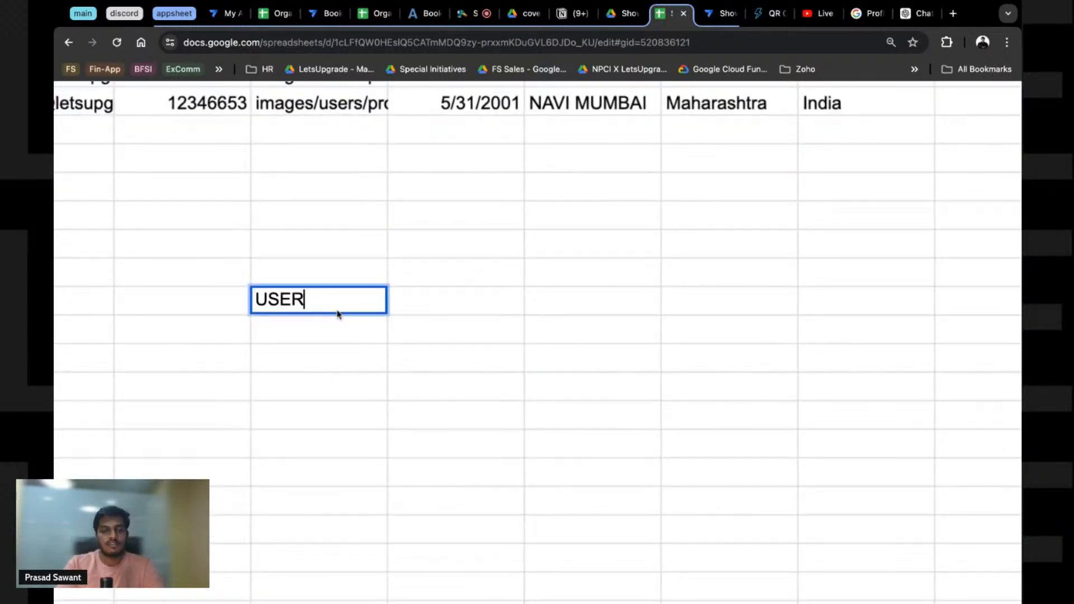
{"action": "type", "text": "EMAIL()"}
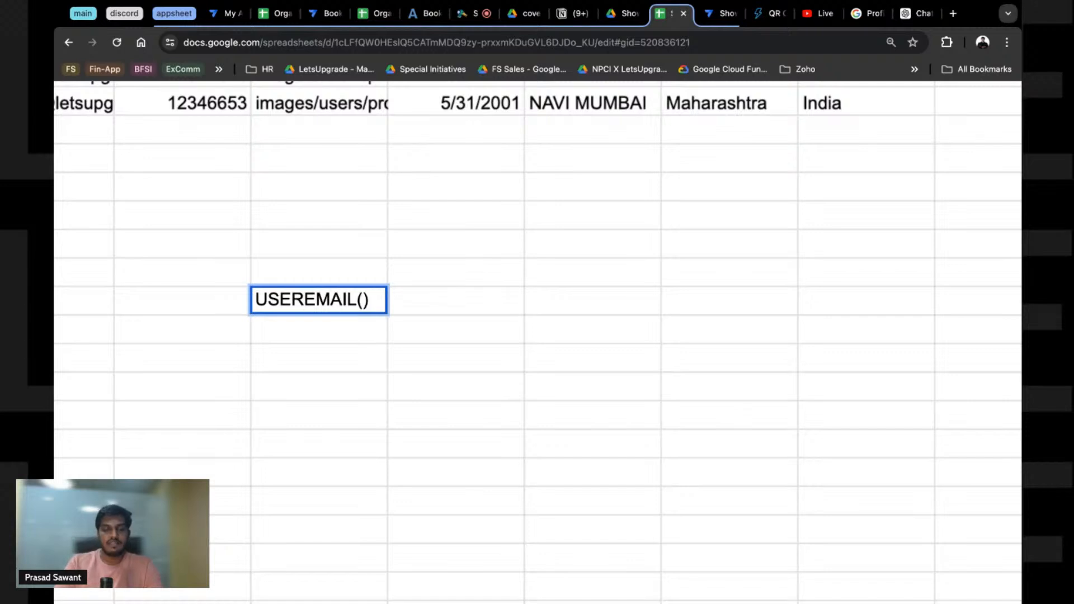
{"action": "left_click", "coordinate": [415, 314]}
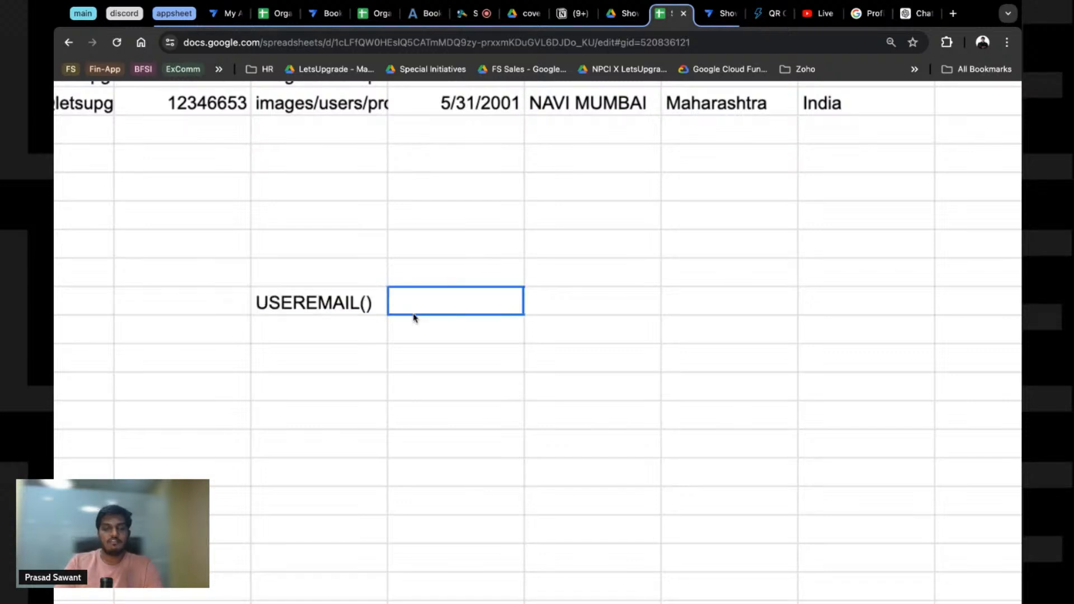
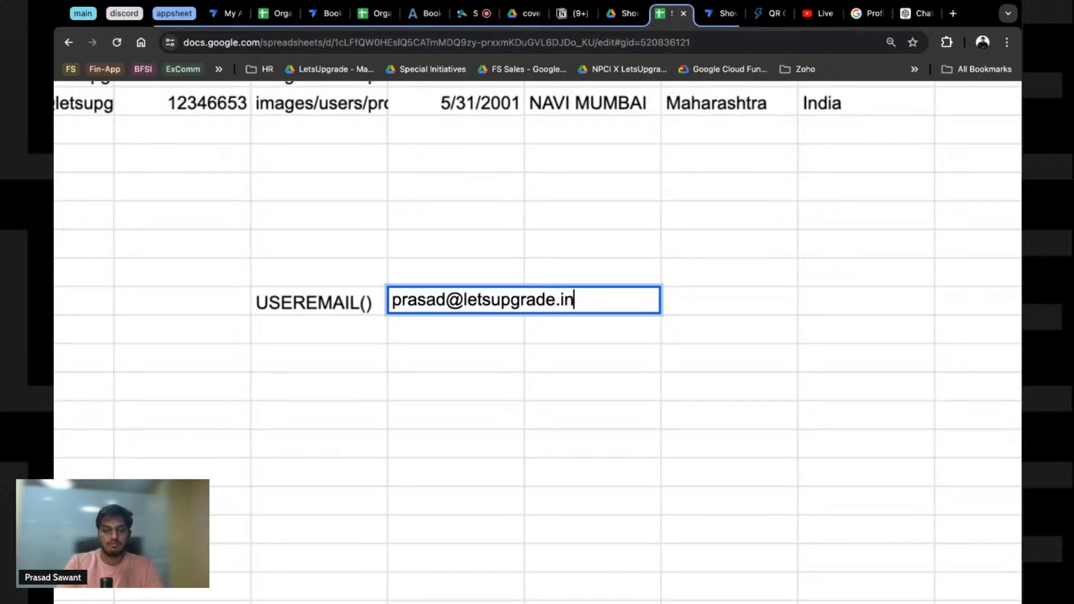
{"action": "left_click", "coordinate": [643, 363]}
Step: Paste the user's ID into F13 below the email note
{"action": "left_click", "coordinate": [361, 305]}
{"action": "key", "text": "Right"}
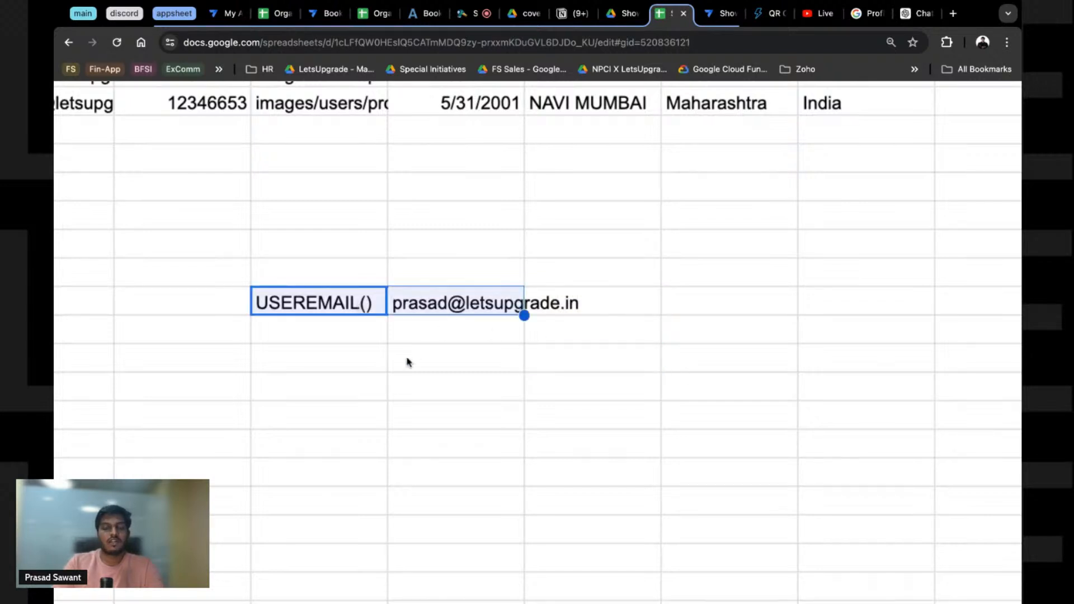
{"action": "left_click", "coordinate": [405, 364]}
{"action": "scroll", "coordinate": [403, 364], "scroll_direction": "left", "scroll_amount": 2}
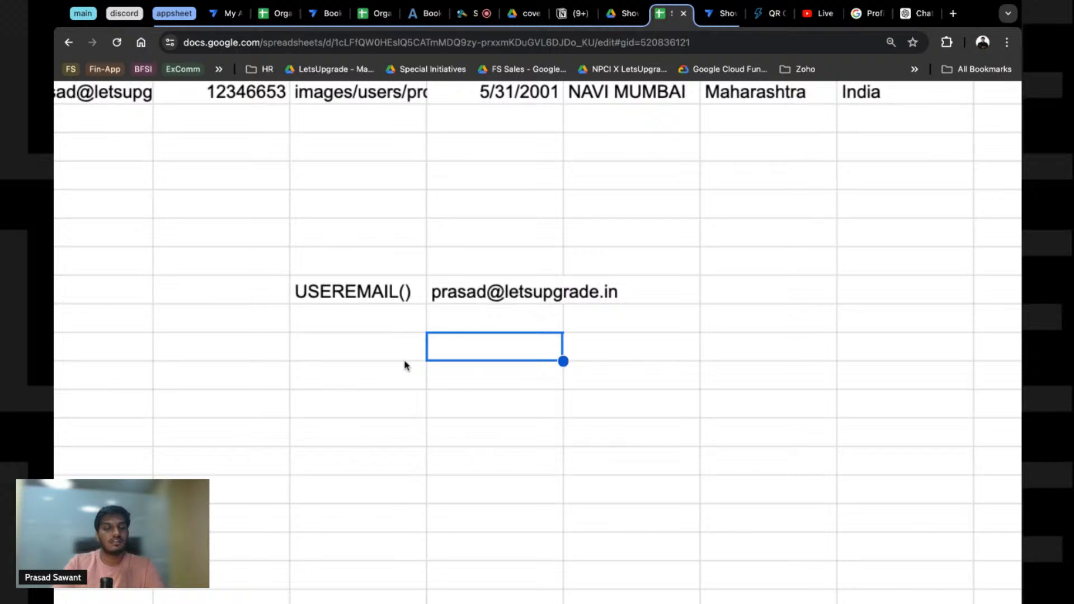
{"action": "type", "text": "1552cb7c"}
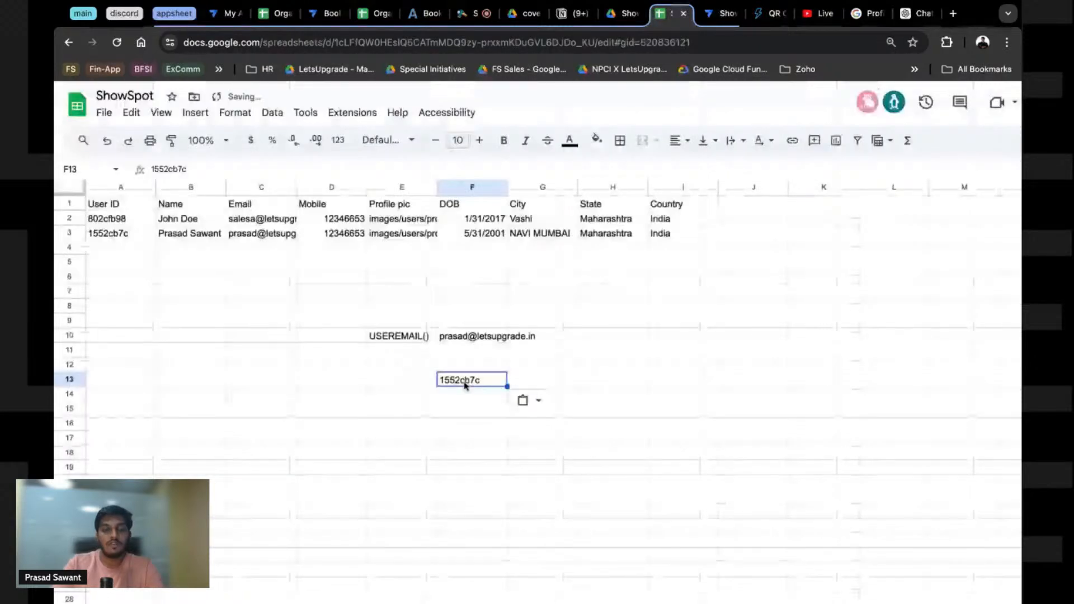
Step: Check the USEREMAIL() note, the email in F10 and the pasted ID in F13
{"action": "left_click", "coordinate": [419, 337]}
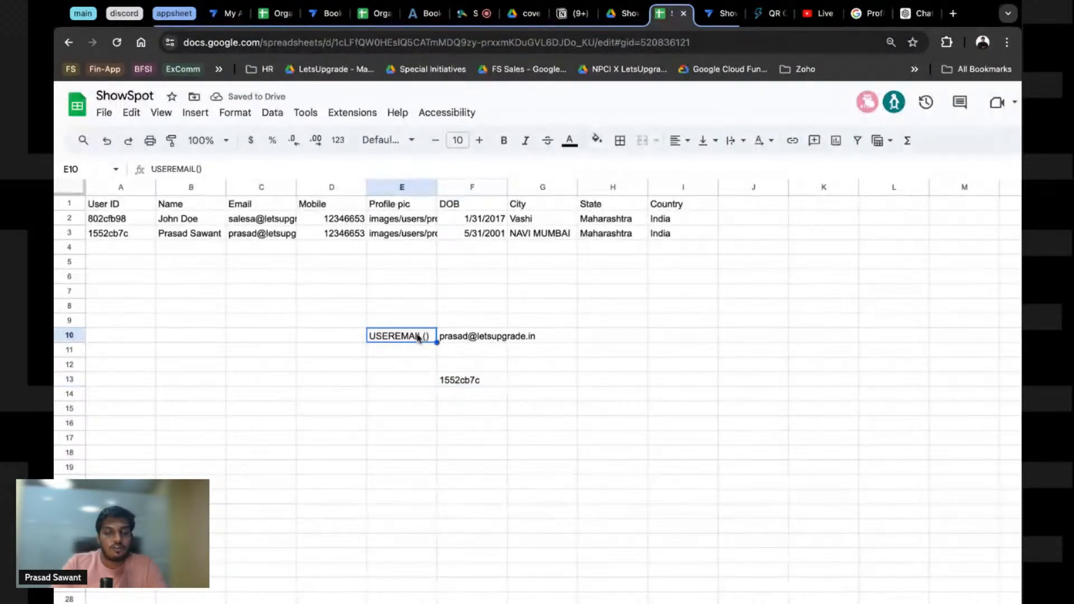
{"action": "left_click", "coordinate": [449, 338]}
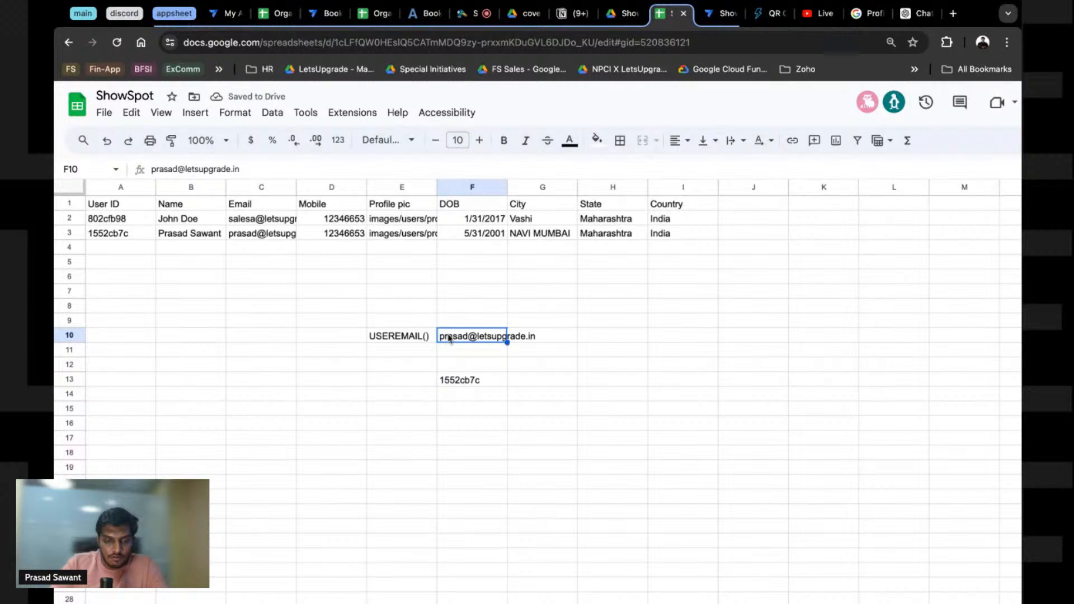
{"action": "left_click", "coordinate": [408, 337]}
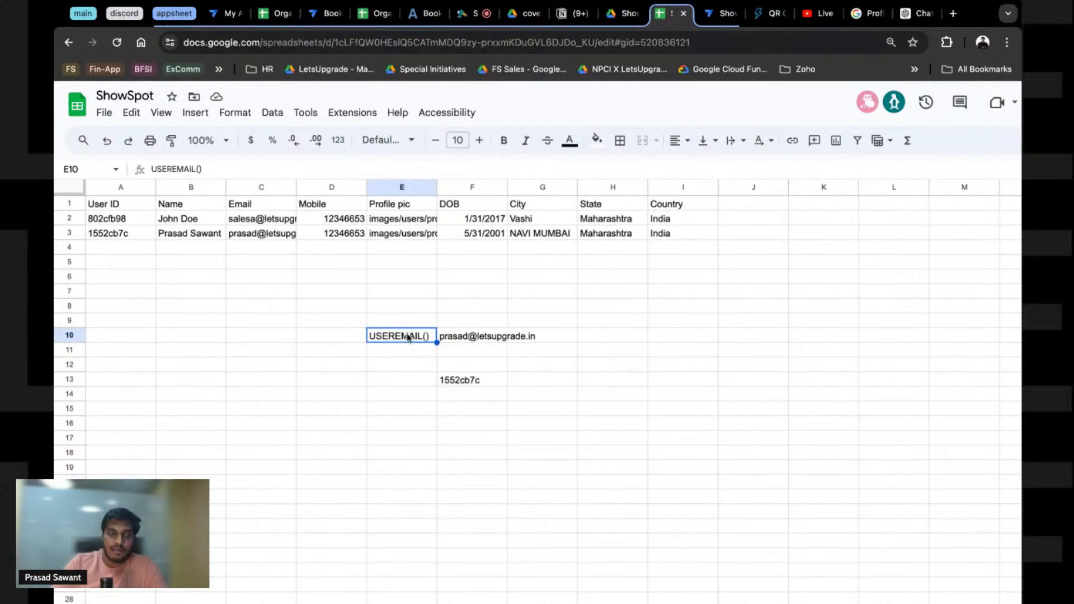
{"action": "left_click", "coordinate": [478, 379]}
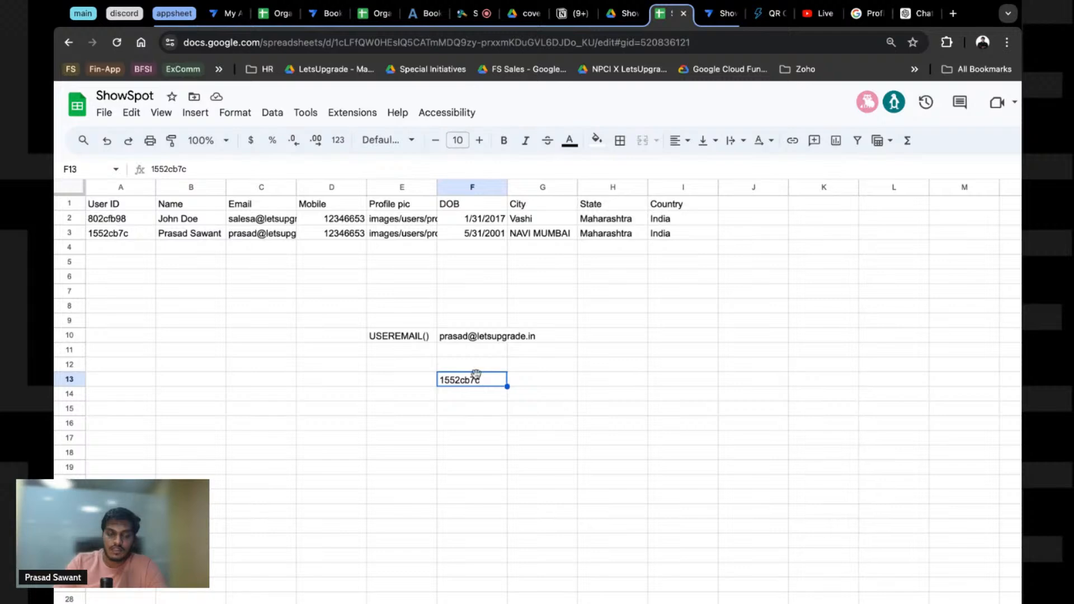
{"action": "scroll", "coordinate": [475, 374], "scroll_direction": "down", "scroll_amount": 3}
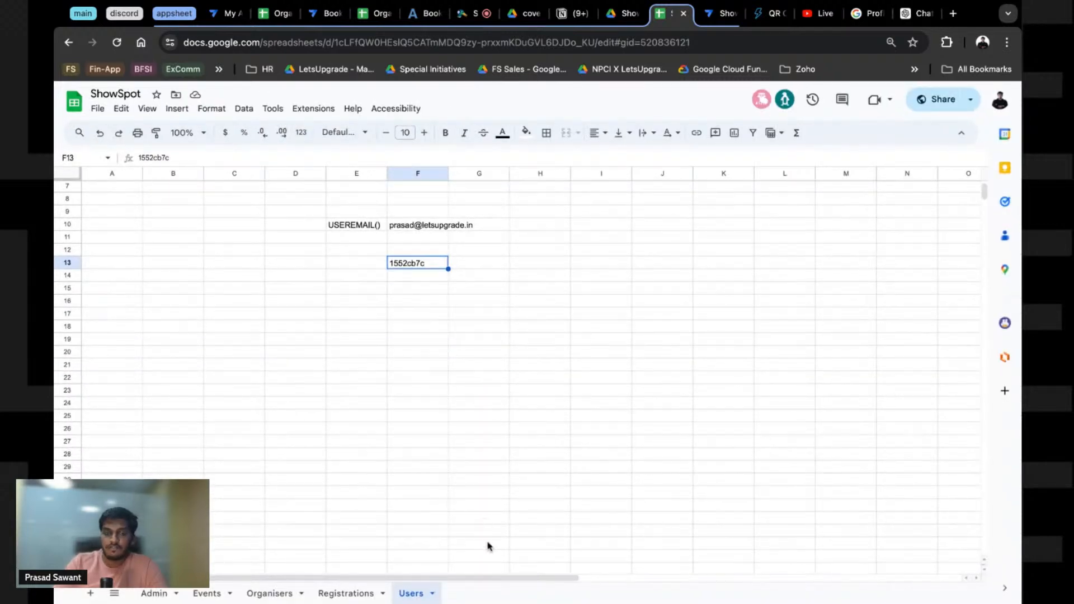
{"action": "scroll", "coordinate": [415, 439], "scroll_direction": "up", "scroll_amount": 3}
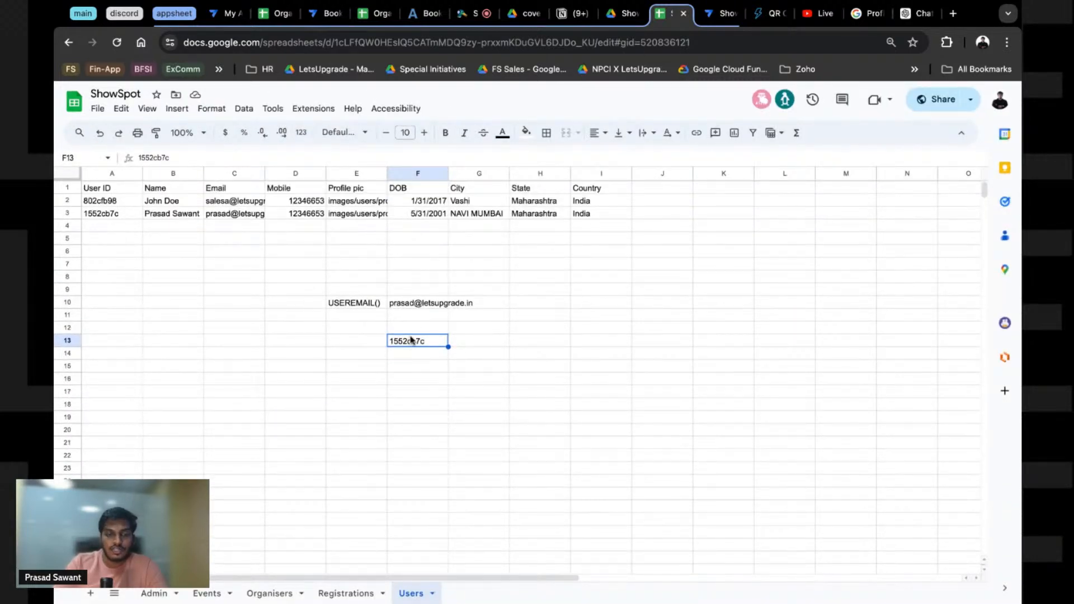
Step: Compare the notes against the Email column, the second user's email in C3 and ID in A3
{"action": "left_click", "coordinate": [415, 307]}
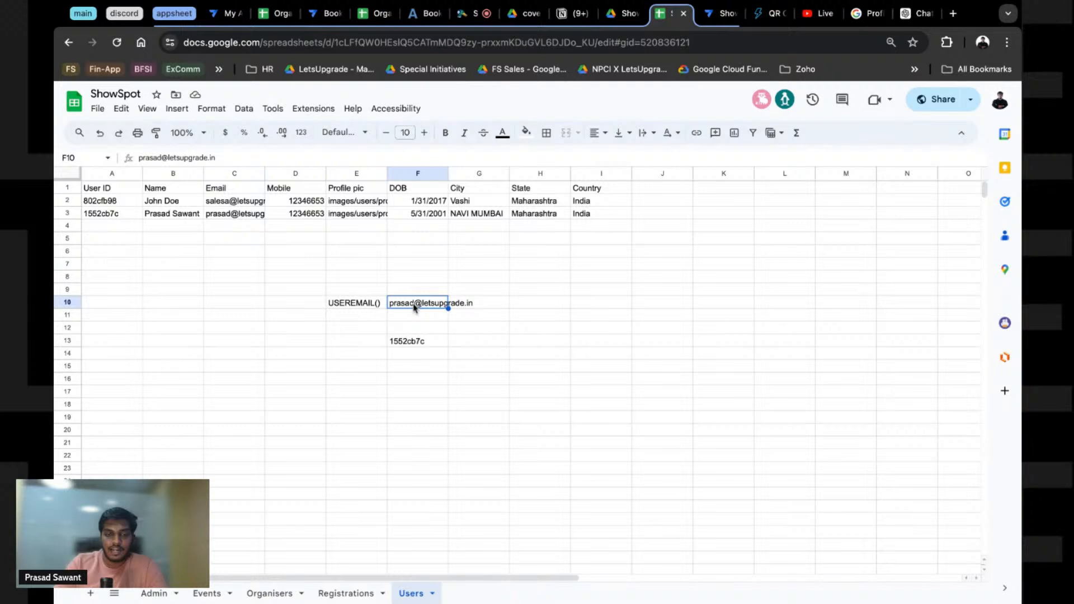
{"action": "left_click", "coordinate": [239, 174]}
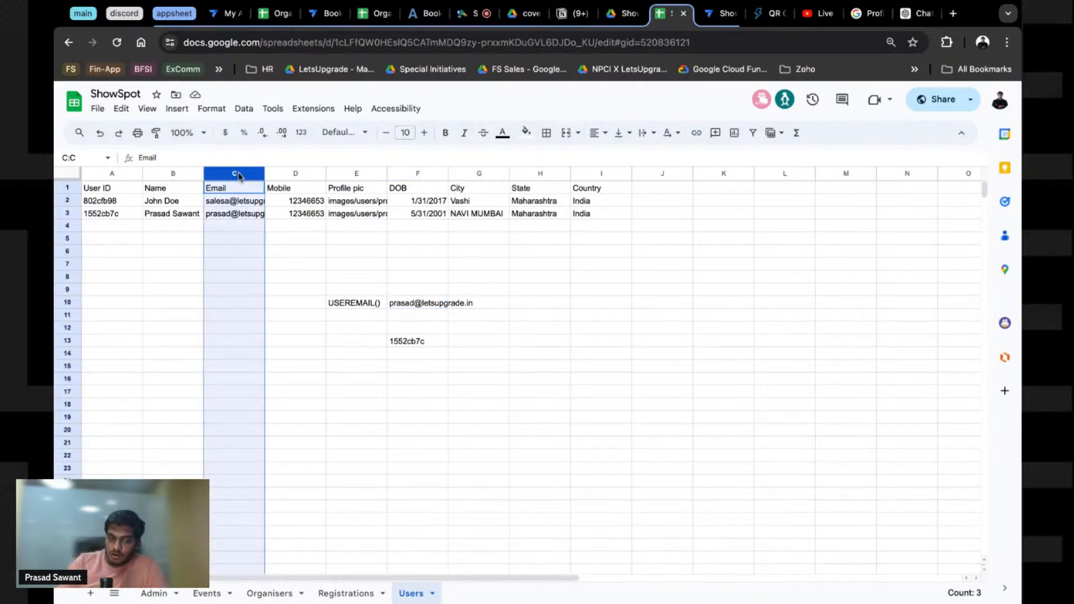
{"action": "left_click", "coordinate": [235, 213]}
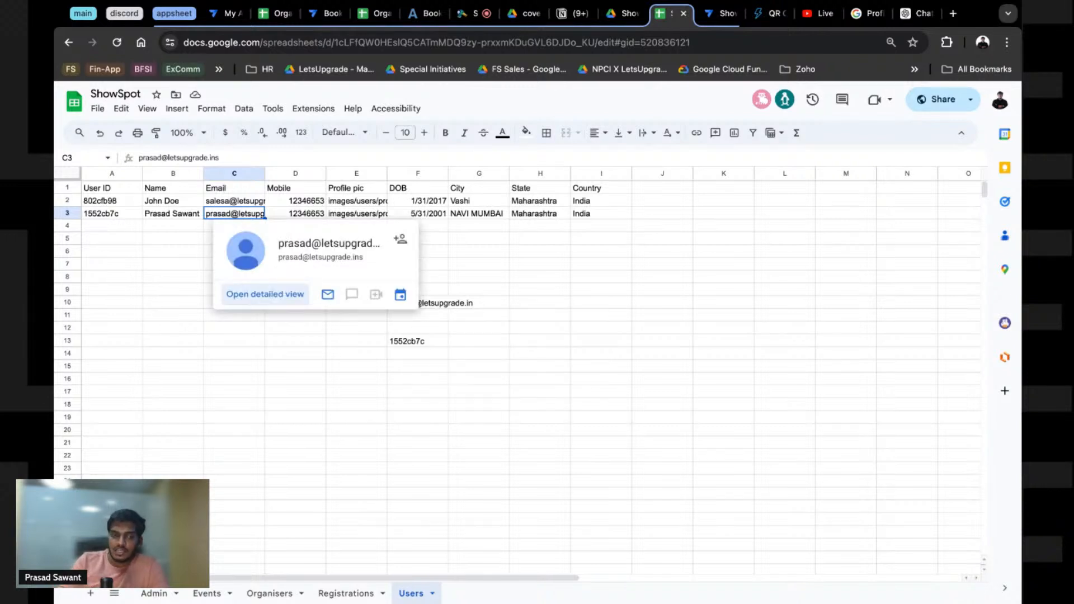
{"action": "left_click", "coordinate": [135, 216]}
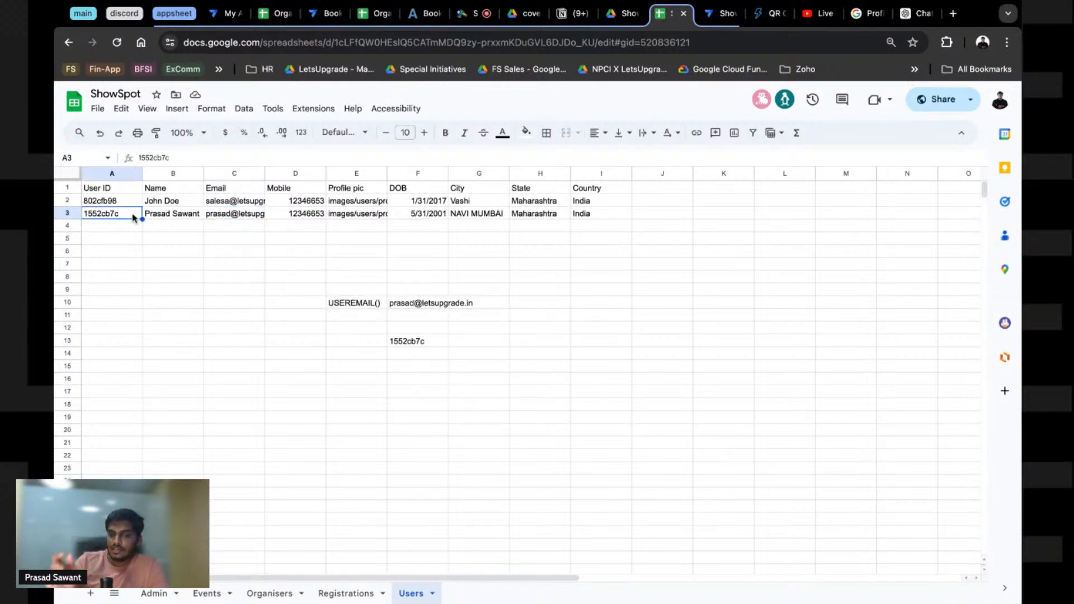
{"action": "double_click", "coordinate": [134, 214]}
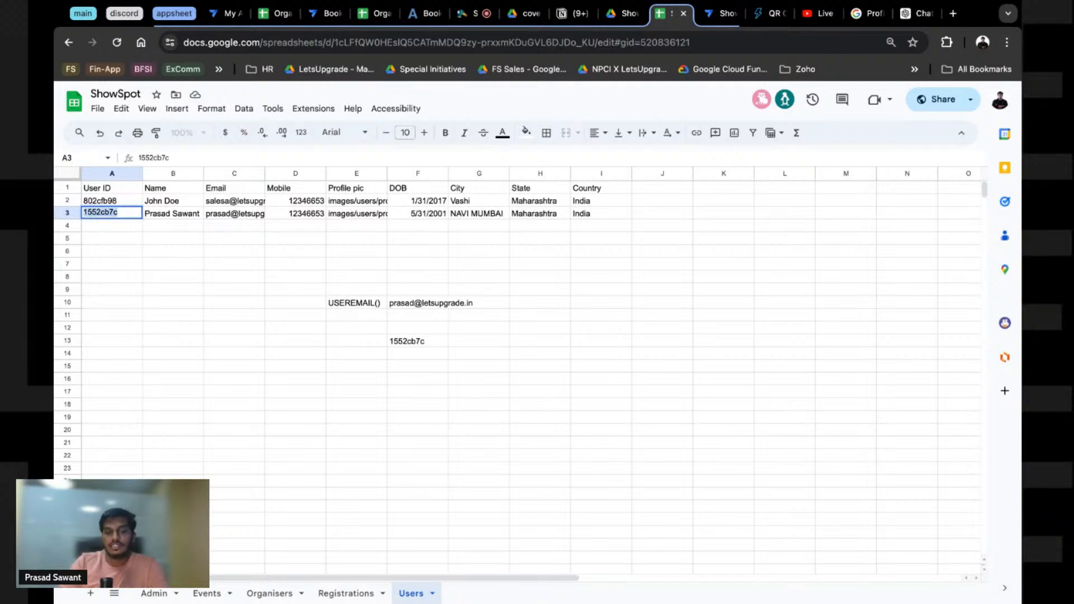
{"action": "left_click_drag", "start_coordinate": [295, 276], "coordinate": [492, 392]}
{"action": "left_click", "coordinate": [411, 358]}
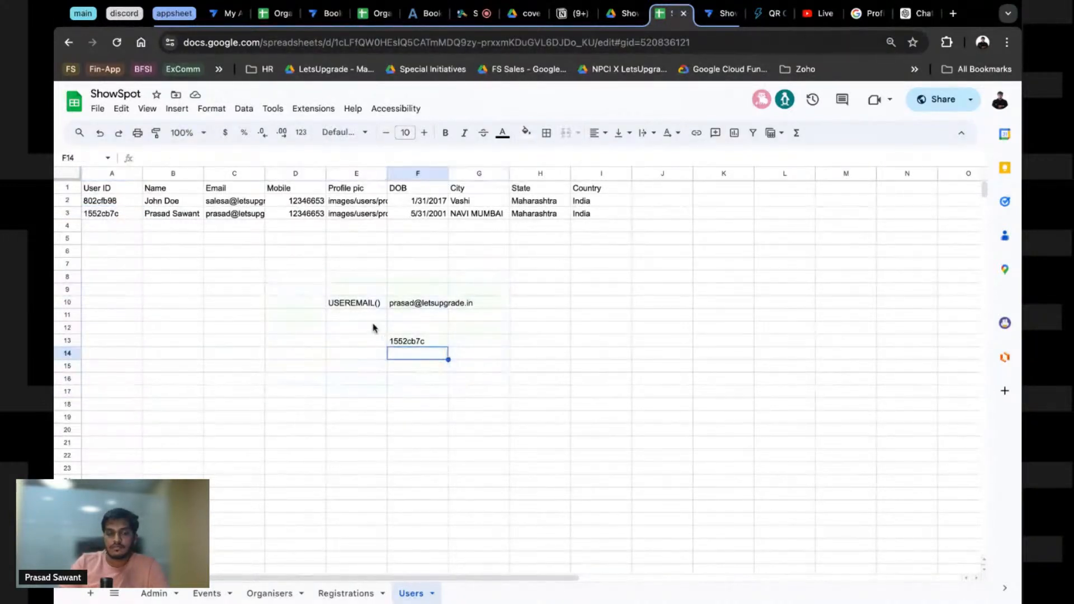
{"action": "left_click", "coordinate": [401, 304]}
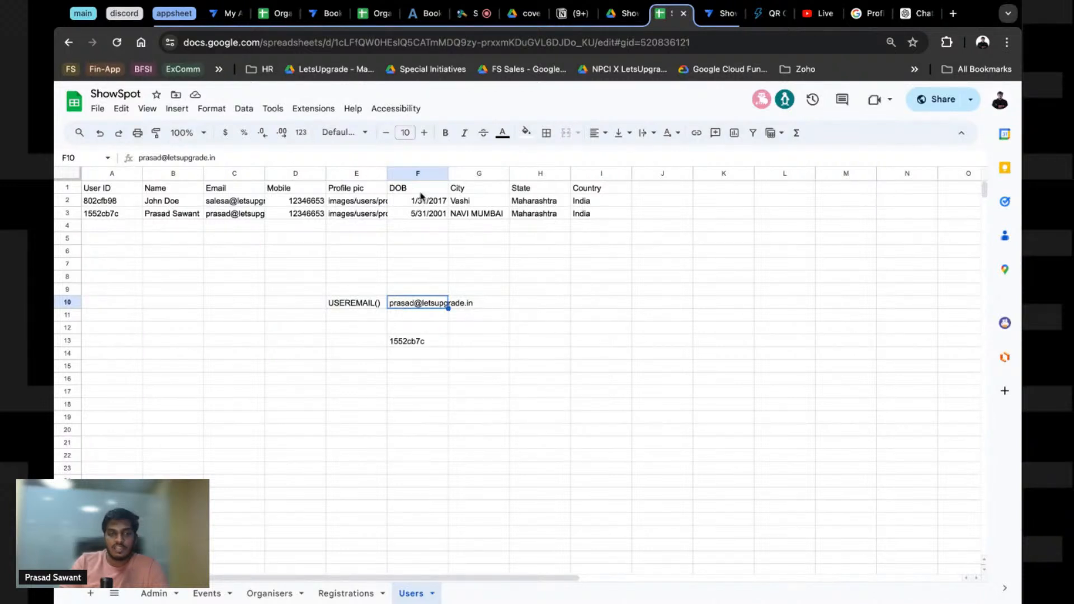
{"action": "left_click", "coordinate": [295, 353]}
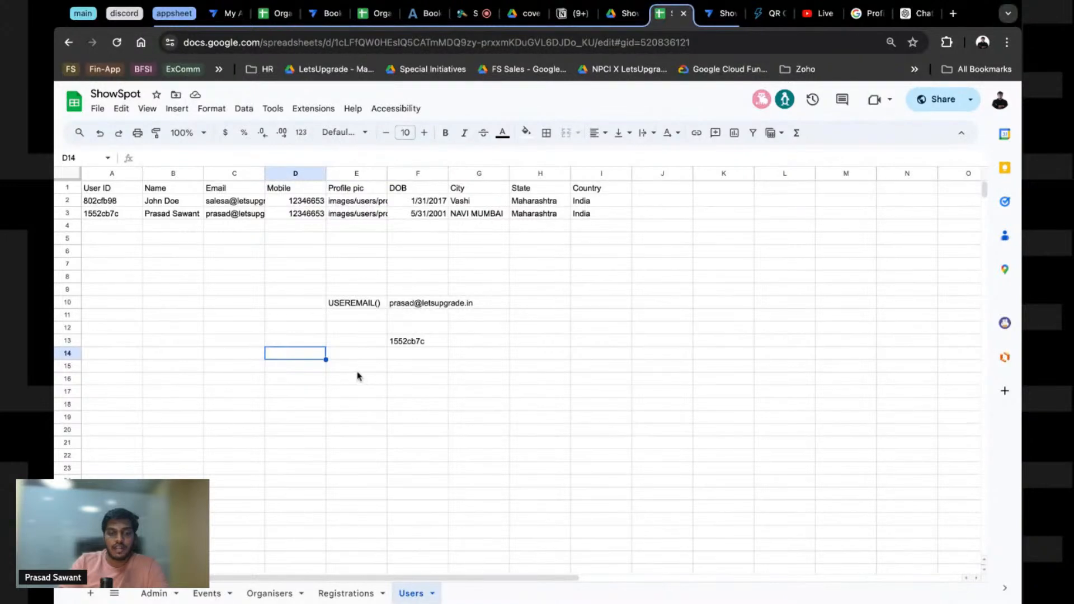
Step: Start a USEREMAIL note in E15, then discard the unfinished entries
{"action": "left_click", "coordinate": [358, 367]}
{"action": "type", "text": "USERE"}
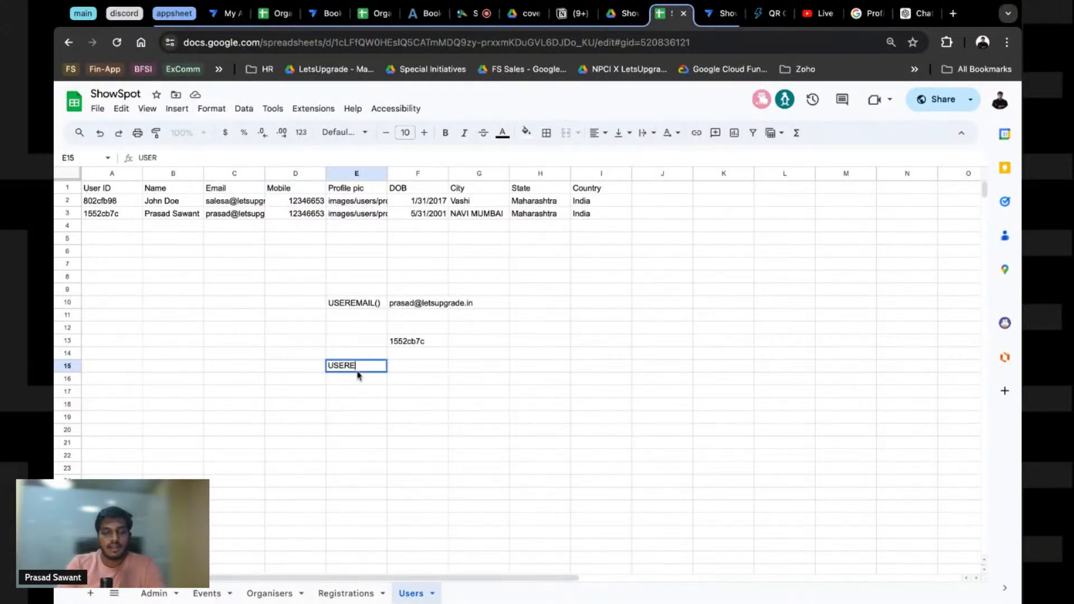
{"action": "type", "text": "MAIL"}
{"action": "key", "text": "BackSpace"}
{"action": "key", "text": "BackSpace"}
{"action": "key", "text": "BackSpace"}
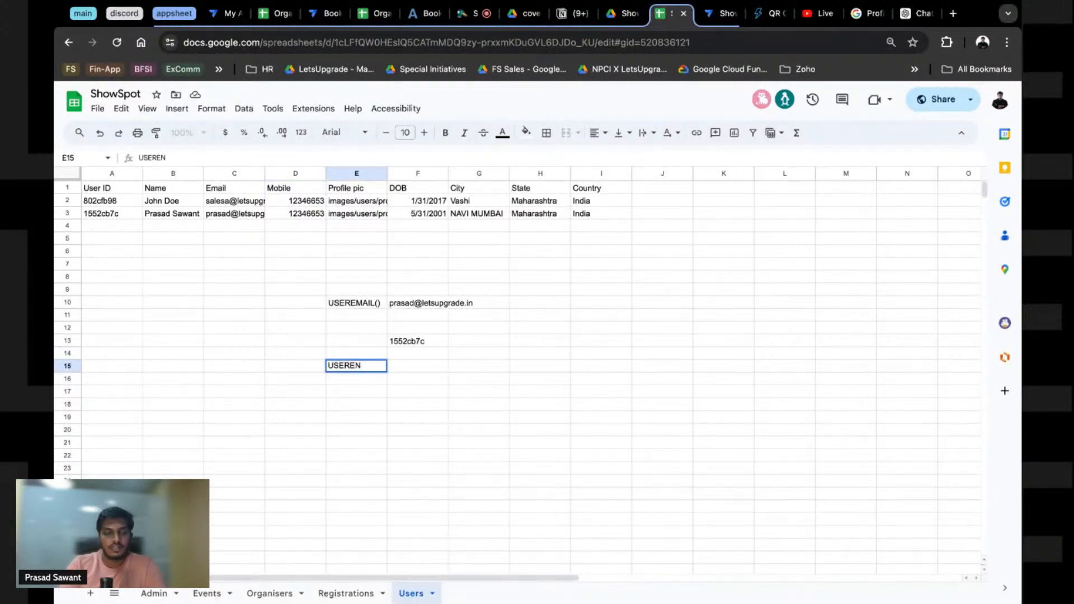
{"action": "type", "text": "A"}
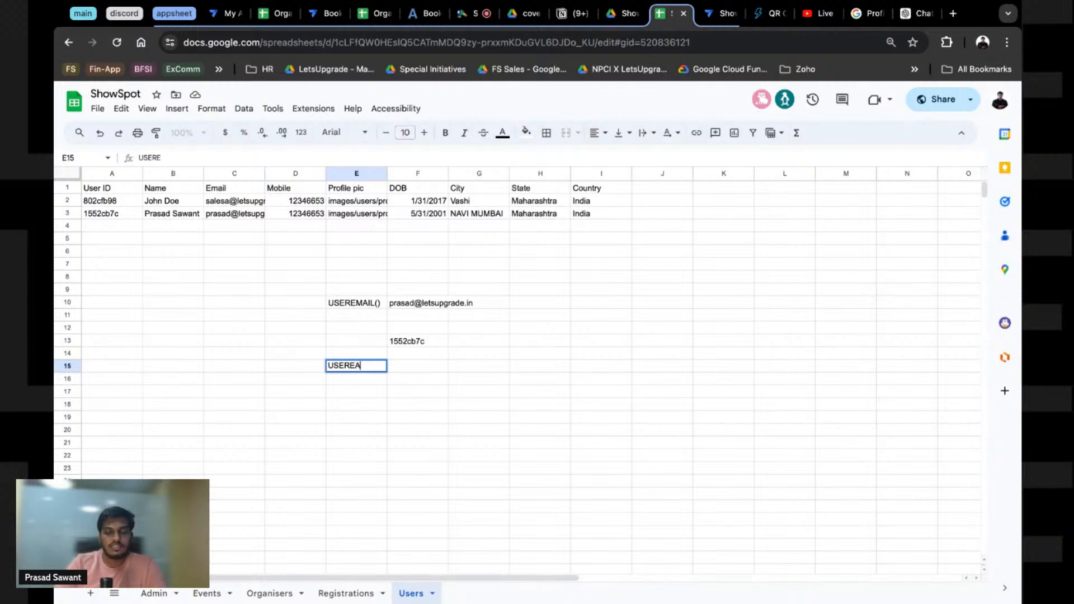
{"action": "key", "text": "Escape"}
{"action": "scroll", "coordinate": [391, 378], "scroll_direction": "up", "scroll_amount": 5}
{"action": "scroll", "coordinate": [662, 441], "scroll_direction": "right", "scroll_amount": 6}
{"action": "scroll", "coordinate": [662, 441], "scroll_direction": "down", "scroll_amount": 5}
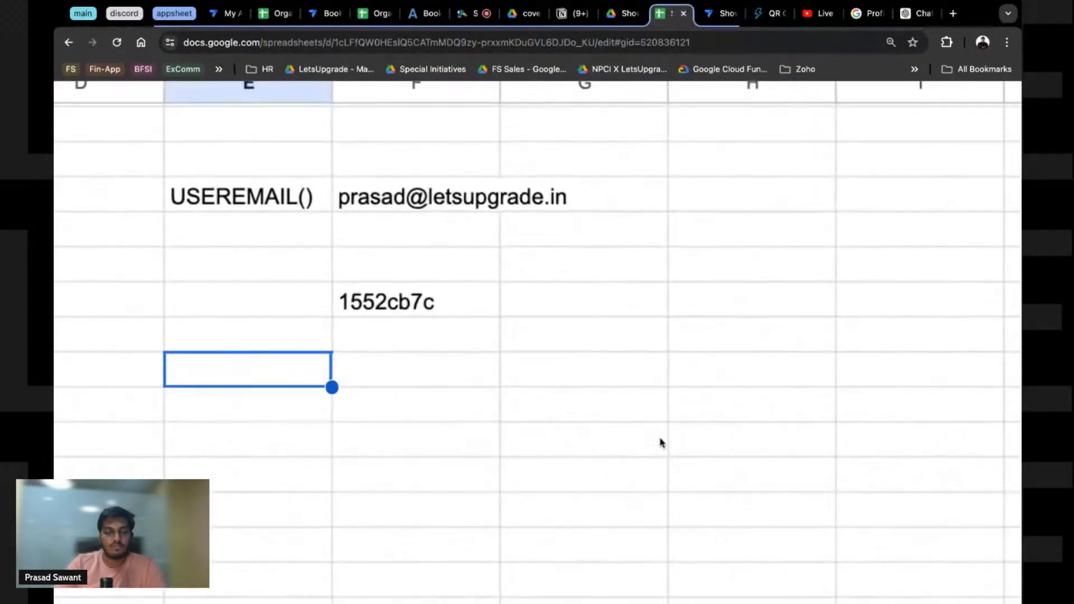
{"action": "double_click", "coordinate": [255, 367]}
{"action": "type", "text": "EMAIL"}
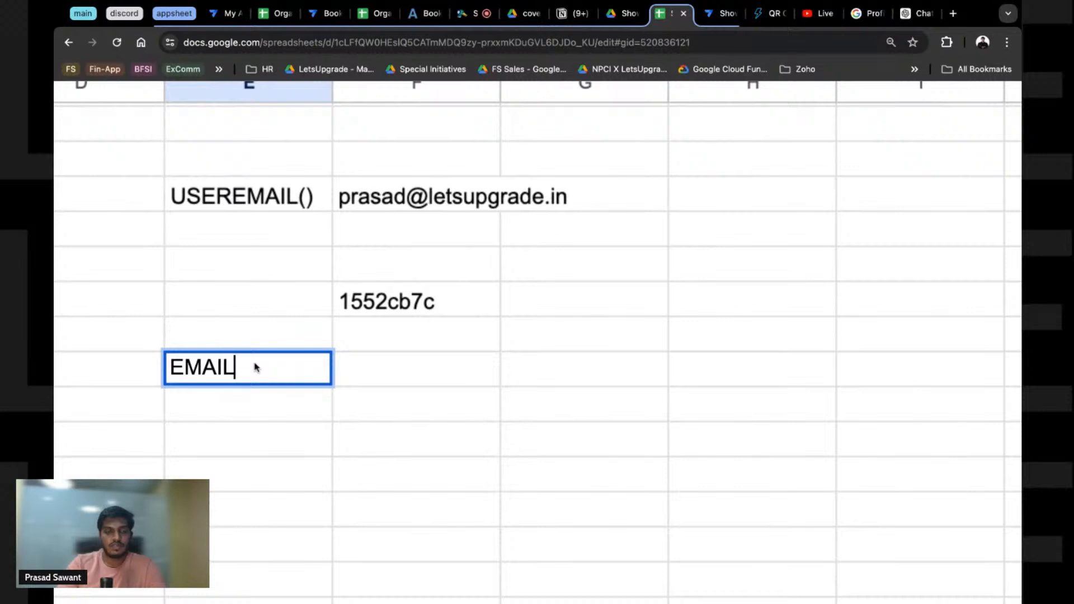
{"action": "key", "text": "BackSpace"}
{"action": "key", "text": "BackSpace"}
{"action": "key", "text": "BackSpace"}
{"action": "key", "text": "BackSpace"}
{"action": "key", "text": "BackSpace"}
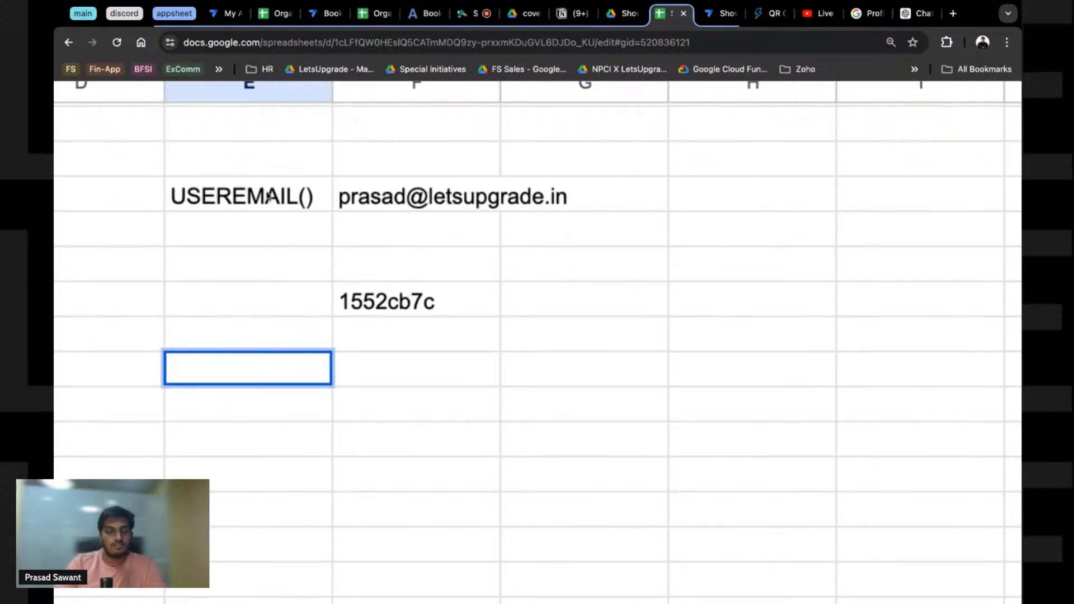
Step: Copy USEREMAIL() into E15 and enter Users, Email and UserID in F15:H15
{"action": "left_click", "coordinate": [269, 196]}
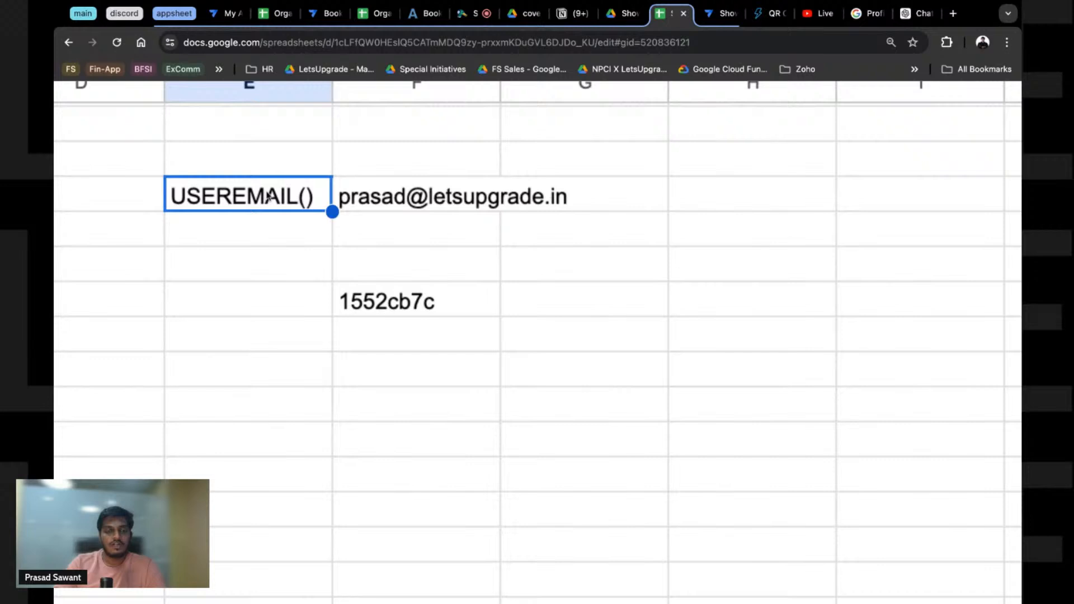
{"action": "key", "text": "cmd+c"}
{"action": "left_click", "coordinate": [384, 343]}
{"action": "key", "text": "cmd+v"}
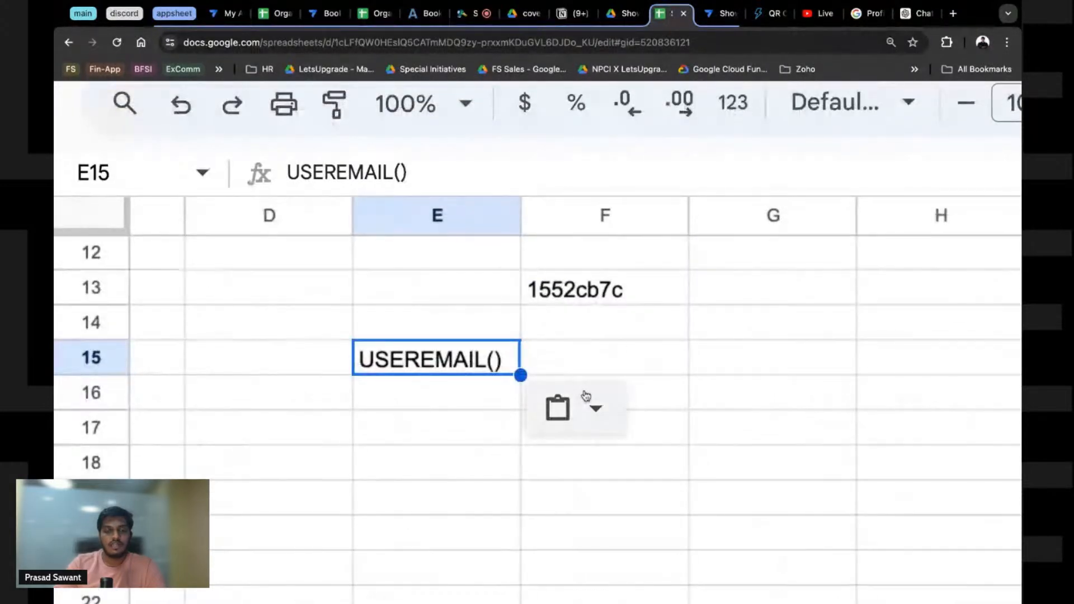
{"action": "left_click", "coordinate": [611, 356]}
{"action": "type", "text": "User"}
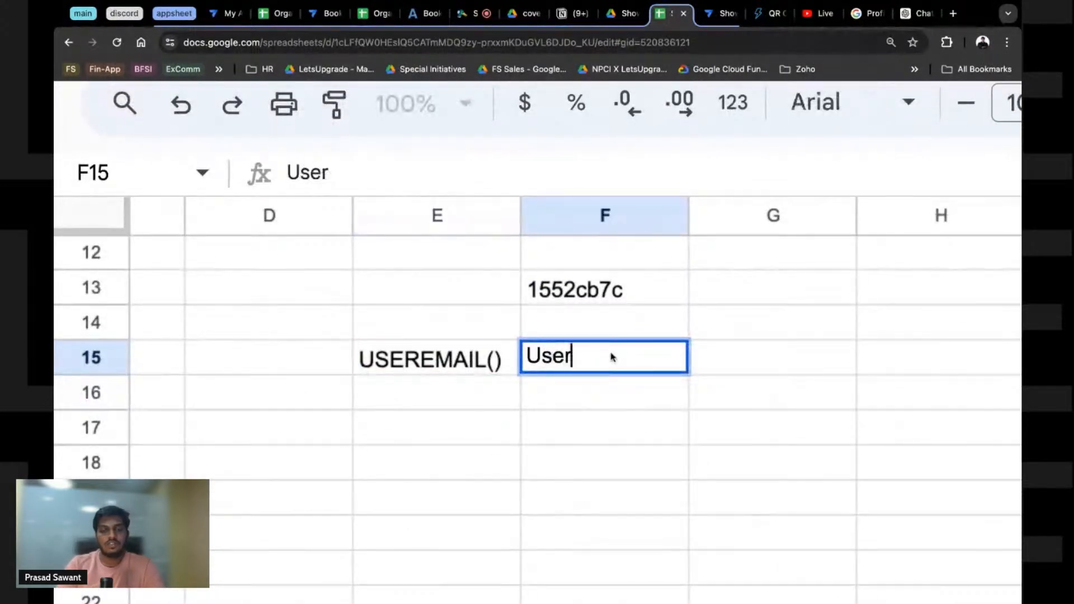
{"action": "type", "text": "s"}
{"action": "key", "text": "Tab"}
{"action": "type", "text": "Email"}
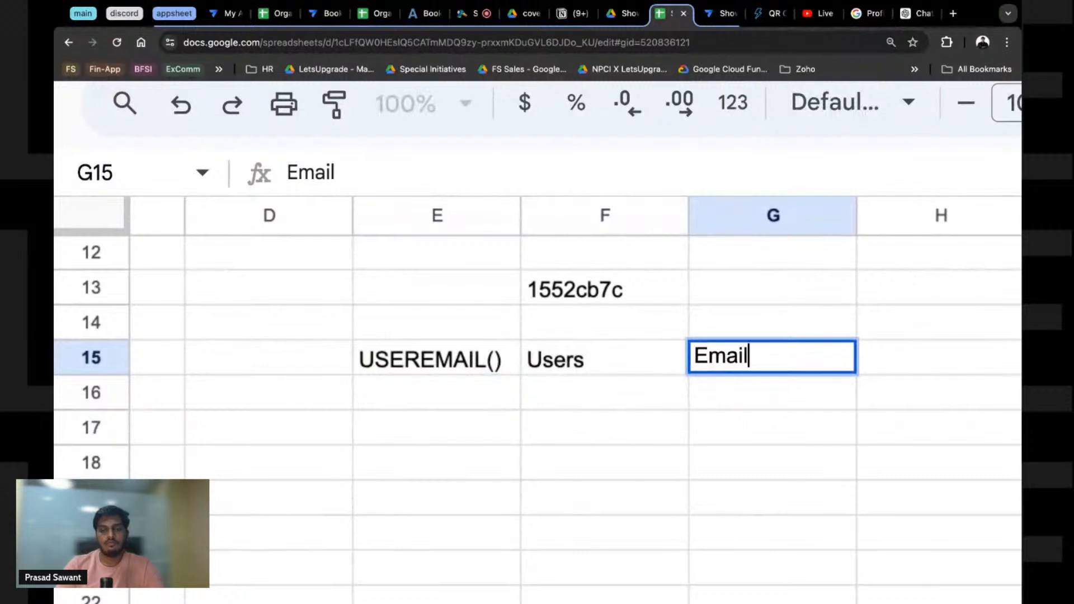
{"action": "key", "text": "Tab"}
{"action": "type", "text": "U"}
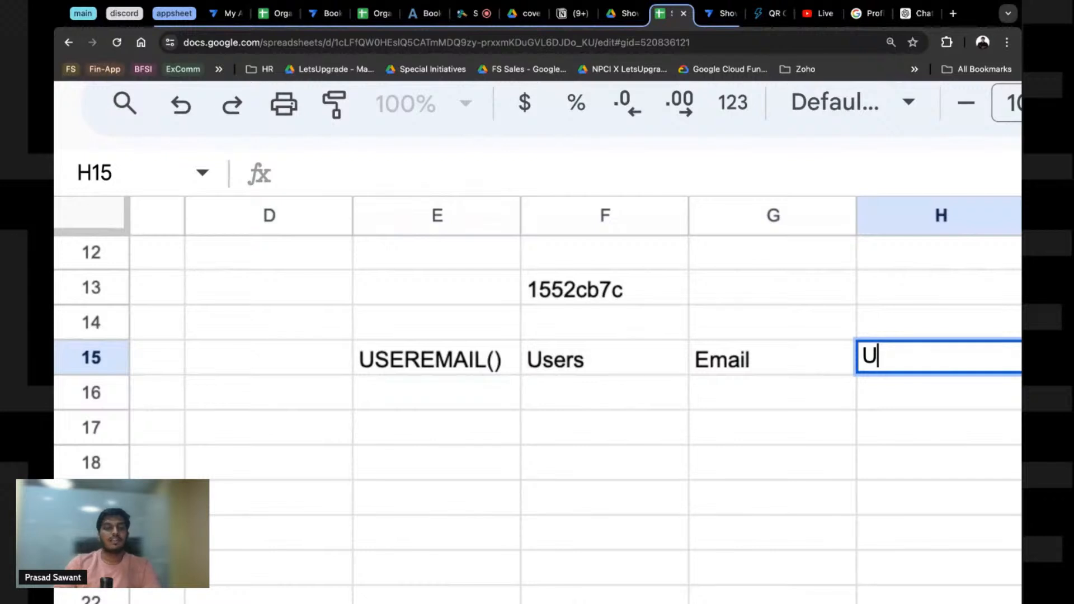
{"action": "type", "text": "serID"}
{"action": "left_click", "coordinate": [485, 408]}
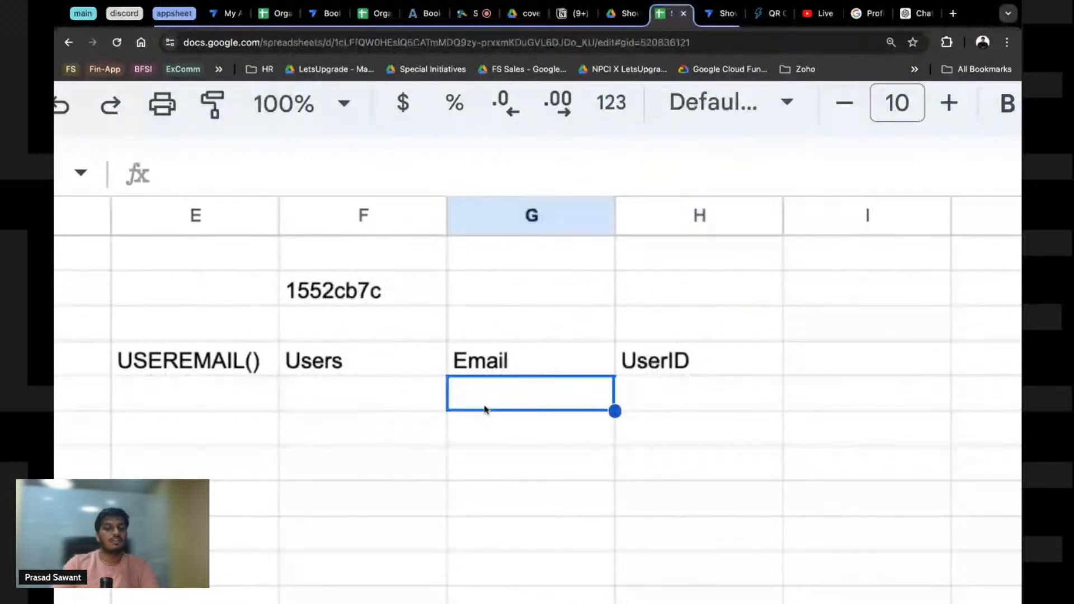
Step: Review the four lookup notes across E15:H15
{"action": "left_click", "coordinate": [244, 363]}
{"action": "left_click", "coordinate": [336, 361]}
{"action": "left_click", "coordinate": [522, 364]}
{"action": "left_click", "coordinate": [625, 355]}
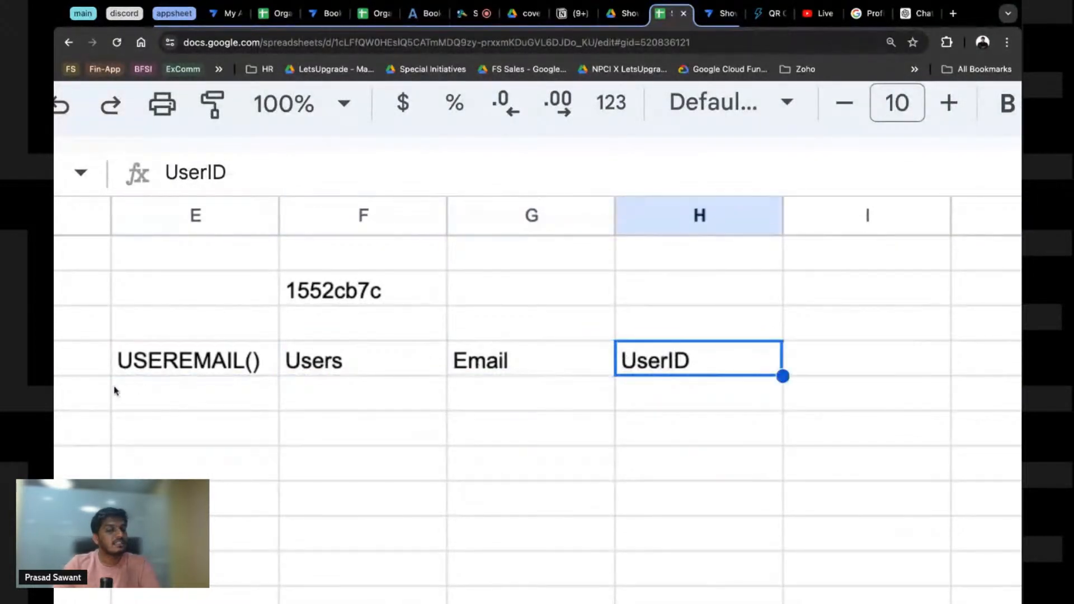
{"action": "left_click", "coordinate": [205, 363]}
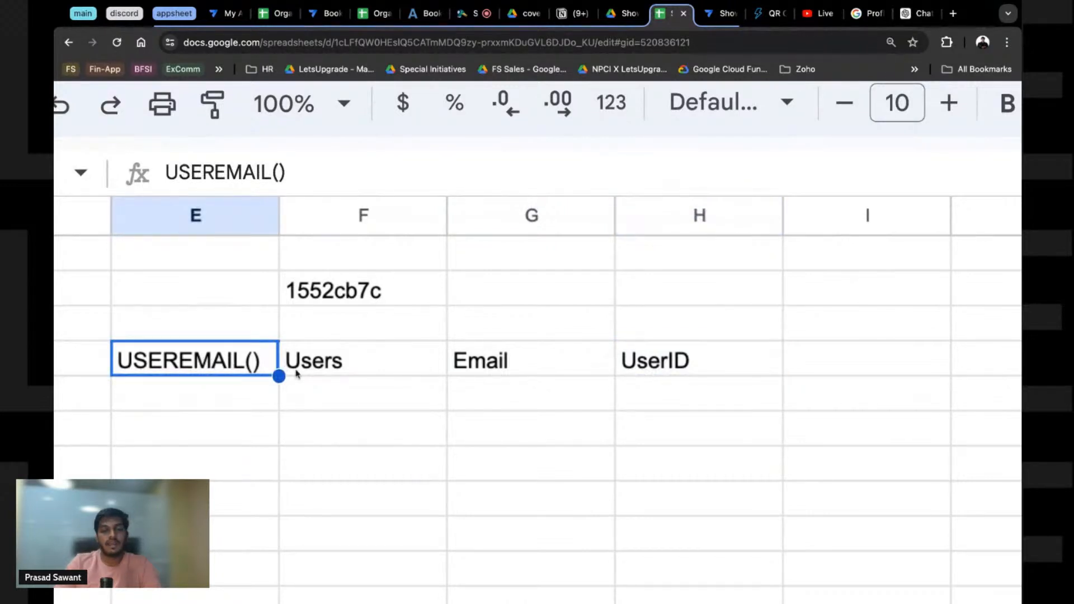
{"action": "left_click", "coordinate": [504, 373]}
{"action": "left_click", "coordinate": [672, 376]}
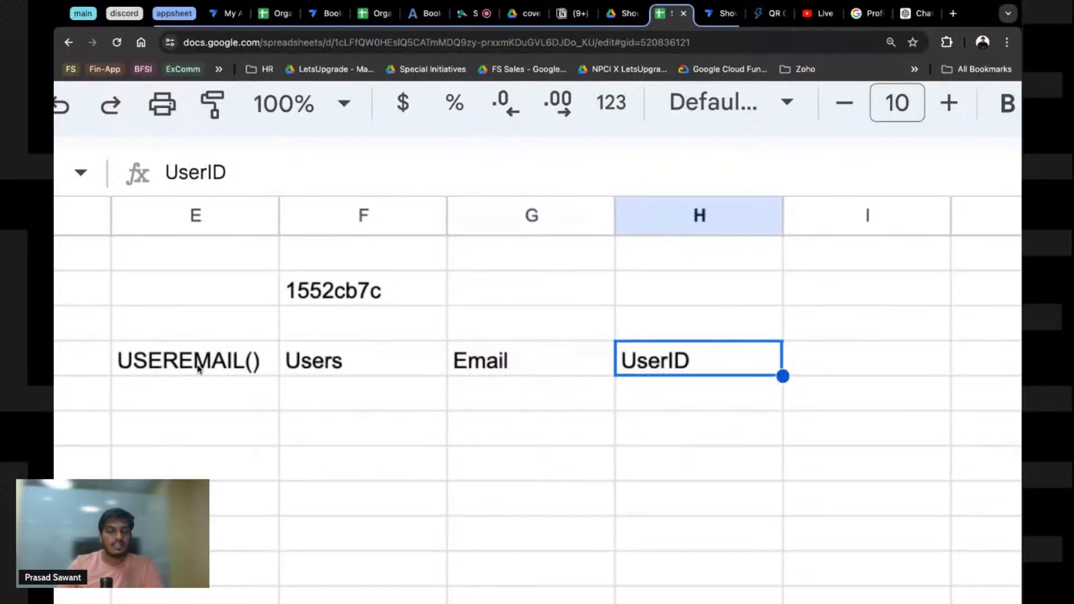
{"action": "left_click", "coordinate": [147, 362]}
{"action": "key", "text": "ctrl+shift+Right"}
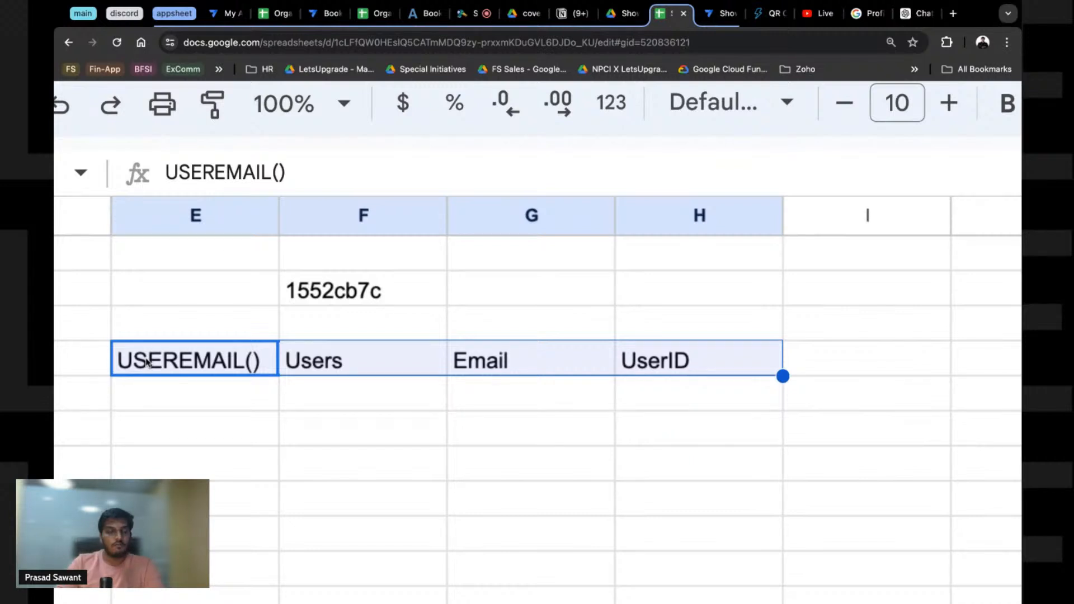
Step: Clear the scratch area D8:I18 below the user rows
{"action": "scroll", "coordinate": [146, 362], "scroll_direction": "down", "scroll_amount": 5}
{"action": "left_click_drag", "start_coordinate": [147, 313], "coordinate": [500, 468]}
{"action": "key", "text": "Delete"}
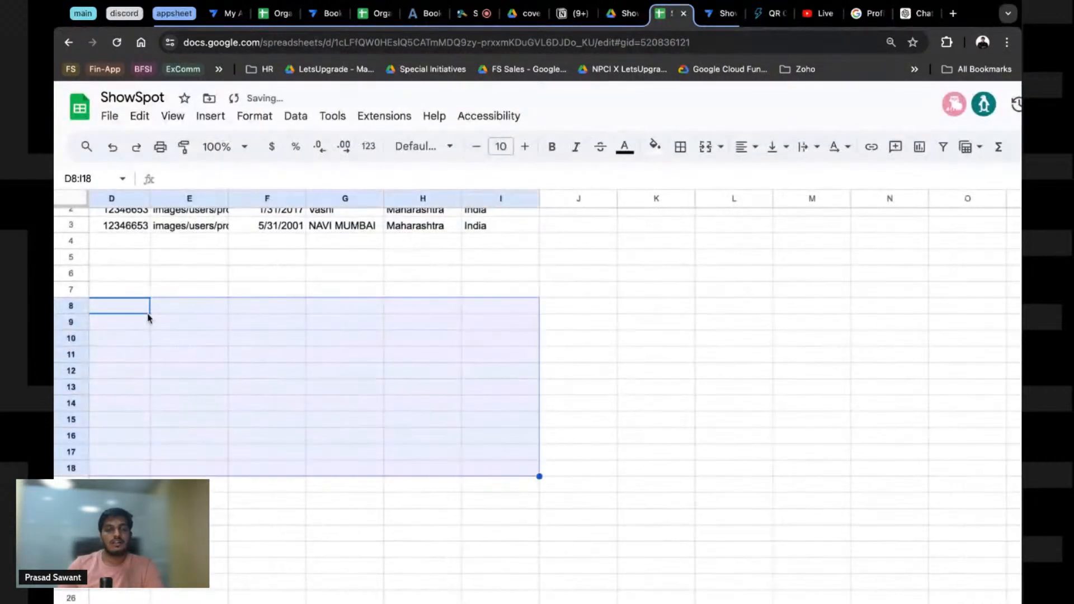
{"action": "left_click", "coordinate": [328, 386]}
{"action": "scroll", "coordinate": [329, 386], "scroll_direction": "left", "scroll_amount": 5}
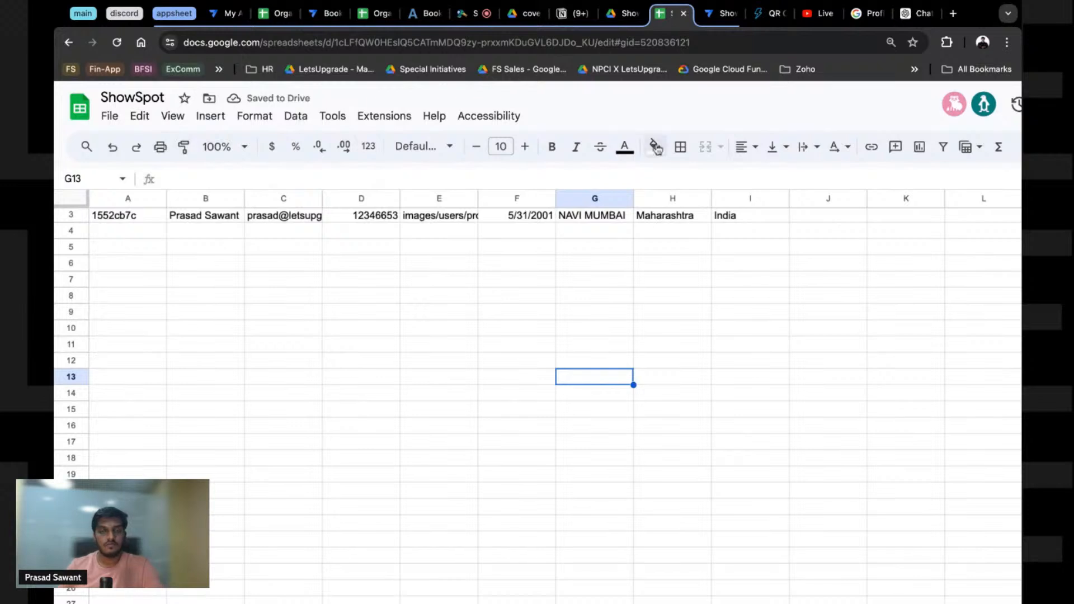
Step: Start the User ID expression with LOOKUP() and review its dataset and column arguments in the help
{"action": "left_click", "coordinate": [718, 13]}
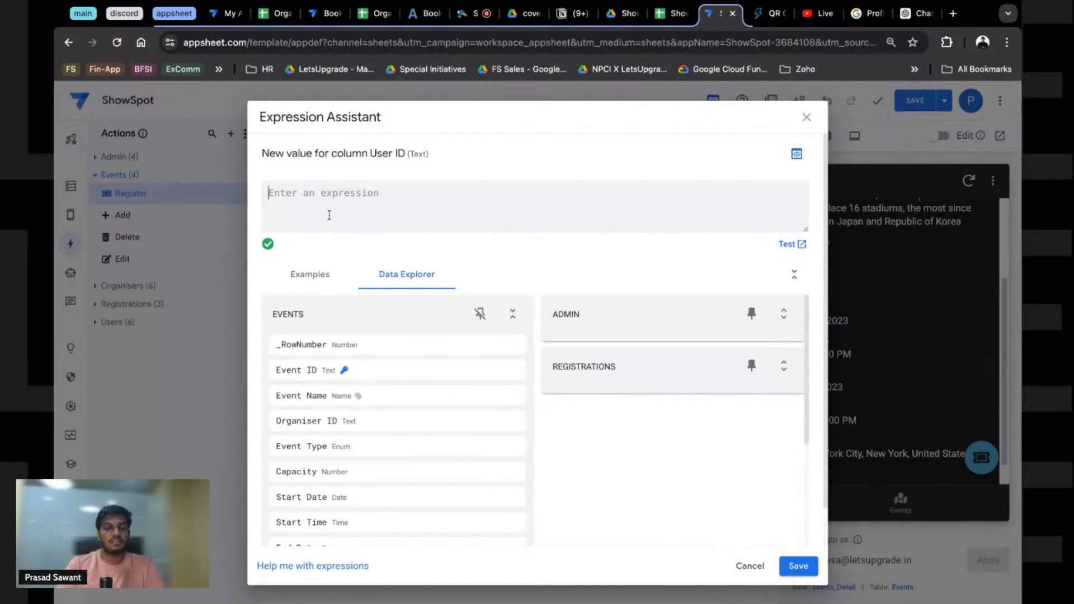
{"action": "type", "text": "LOOKU"}
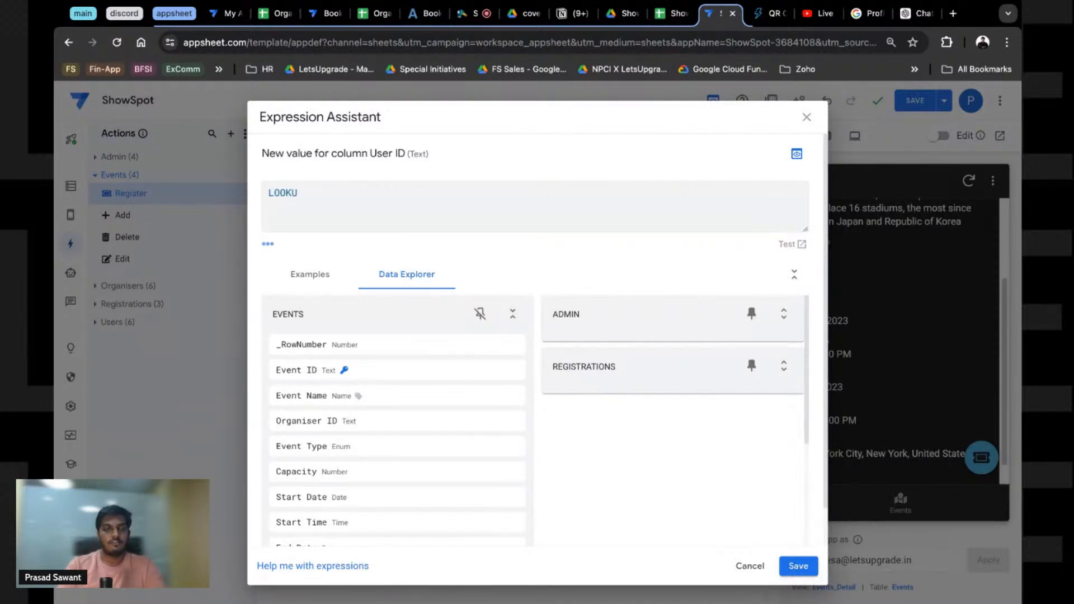
{"action": "type", "text": "P()"}
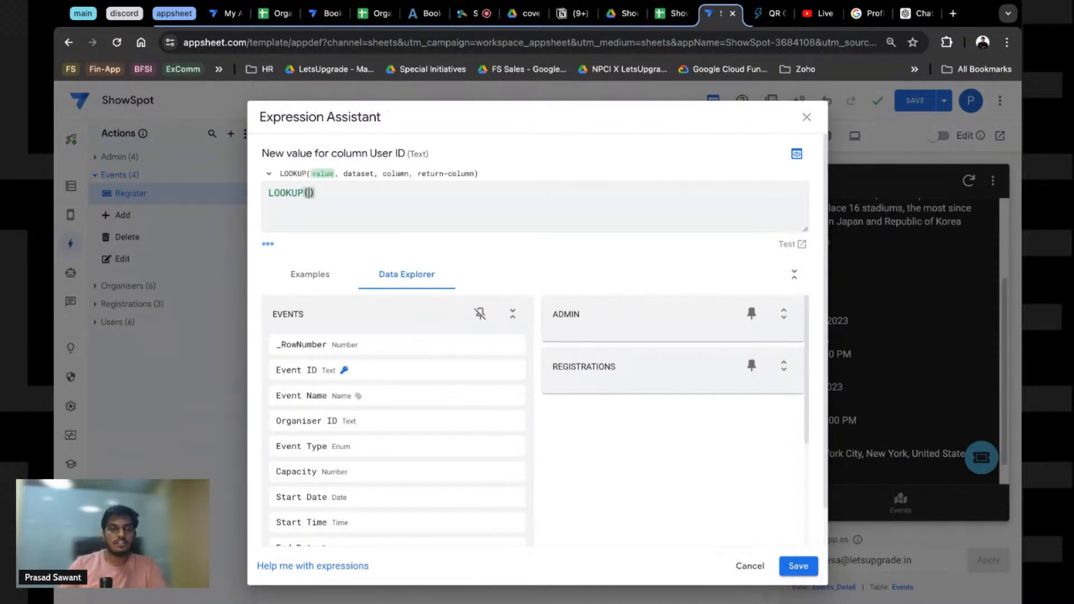
{"action": "left_click", "coordinate": [269, 174]}
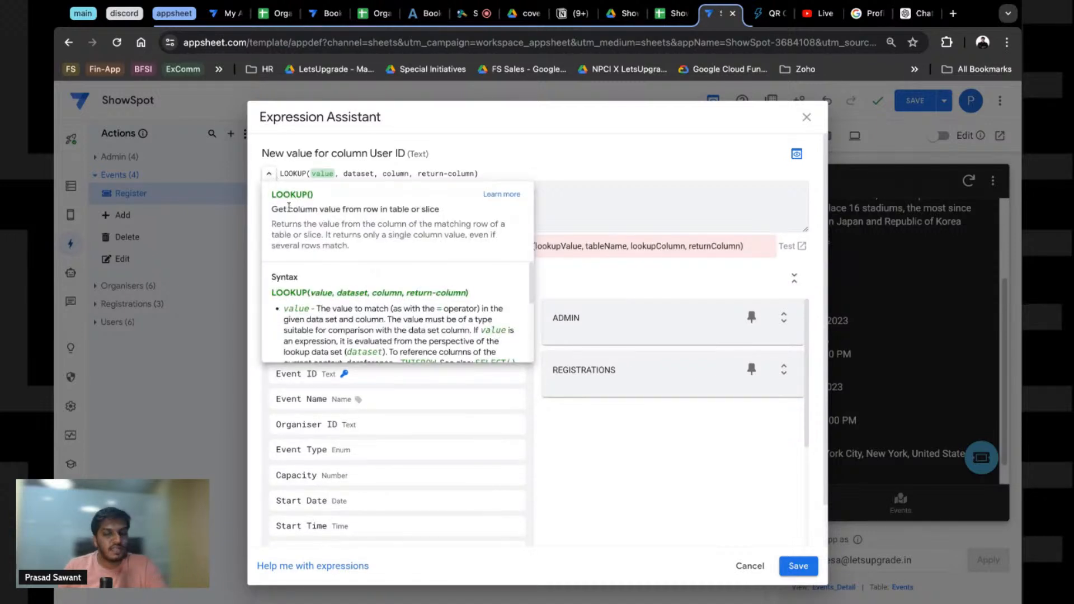
{"action": "double_click", "coordinate": [321, 293]}
{"action": "double_click", "coordinate": [342, 297]}
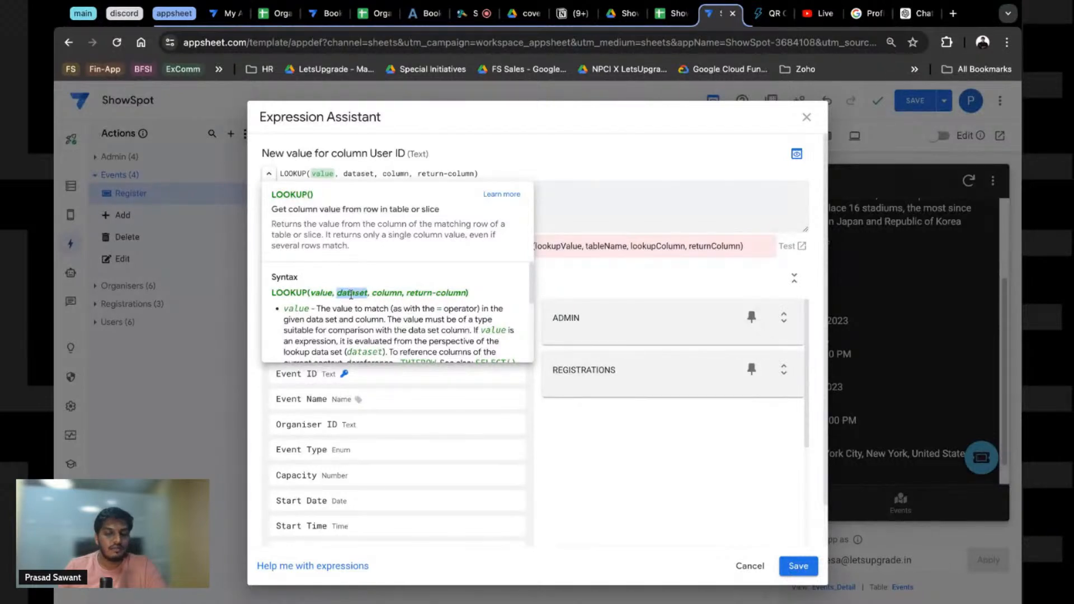
{"action": "double_click", "coordinate": [384, 292]}
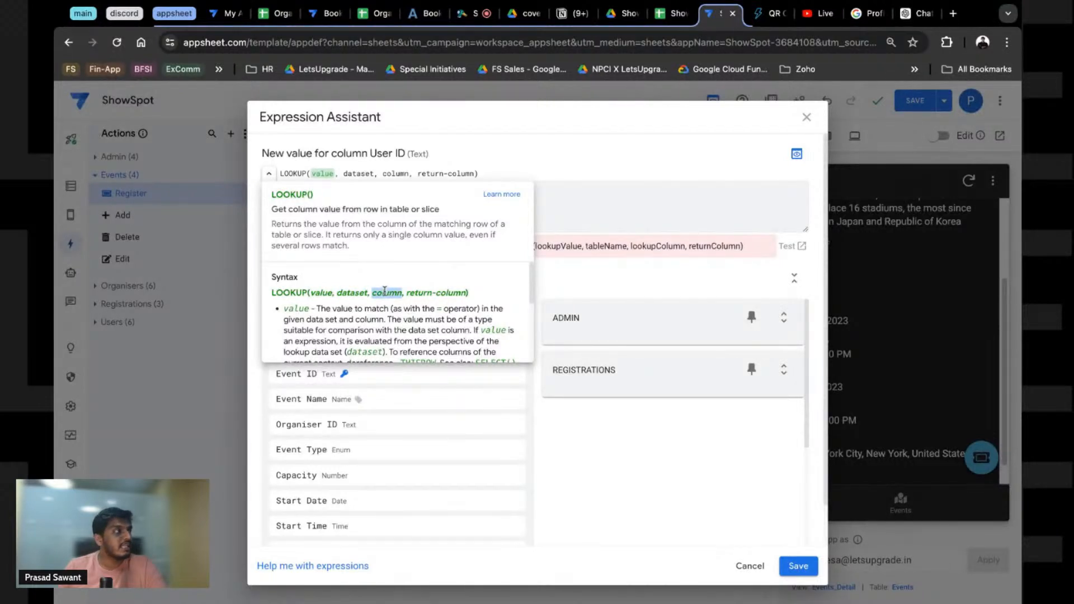
{"action": "left_click", "coordinate": [425, 288]}
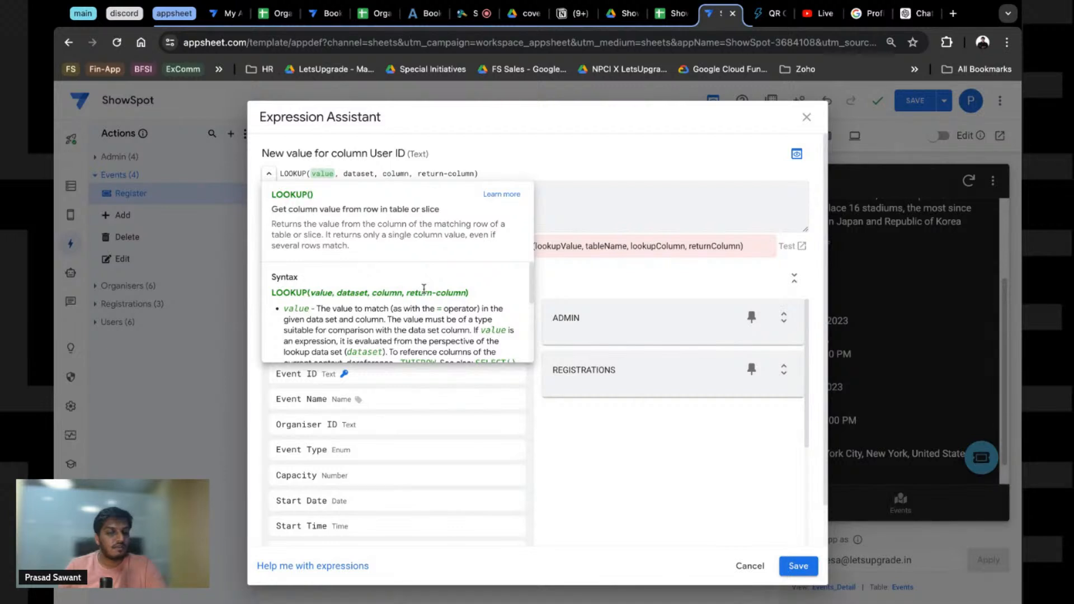
{"action": "left_click", "coordinate": [312, 196]}
Step: Complete it as LOOKUP(USEREMAIL(),"Users","Email","User ID") and save the expression
{"action": "type", "text": "EMAIL()"}
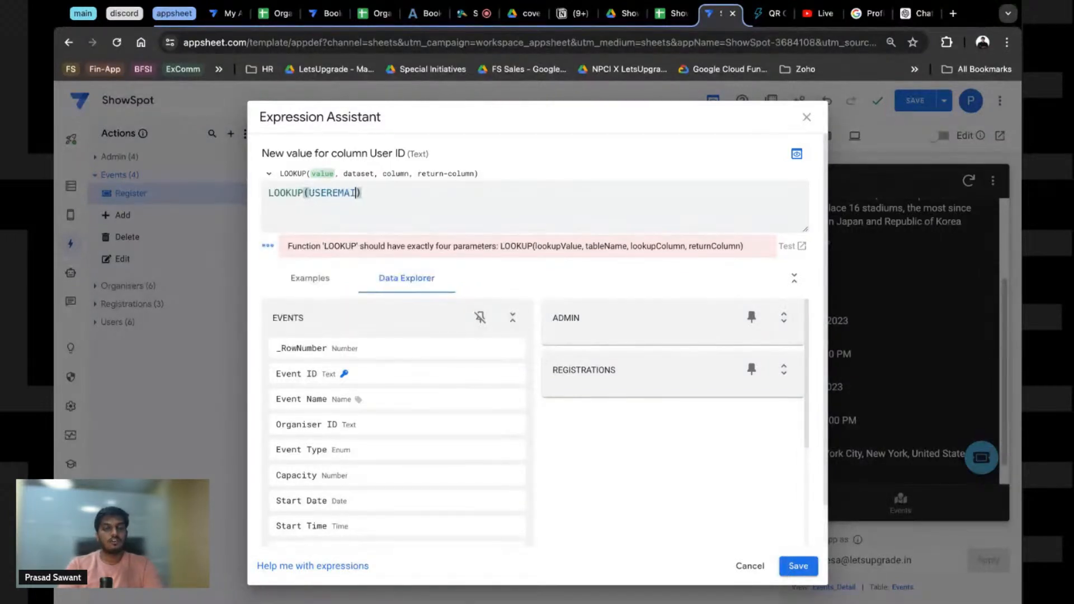
{"action": "type", "text": ","}
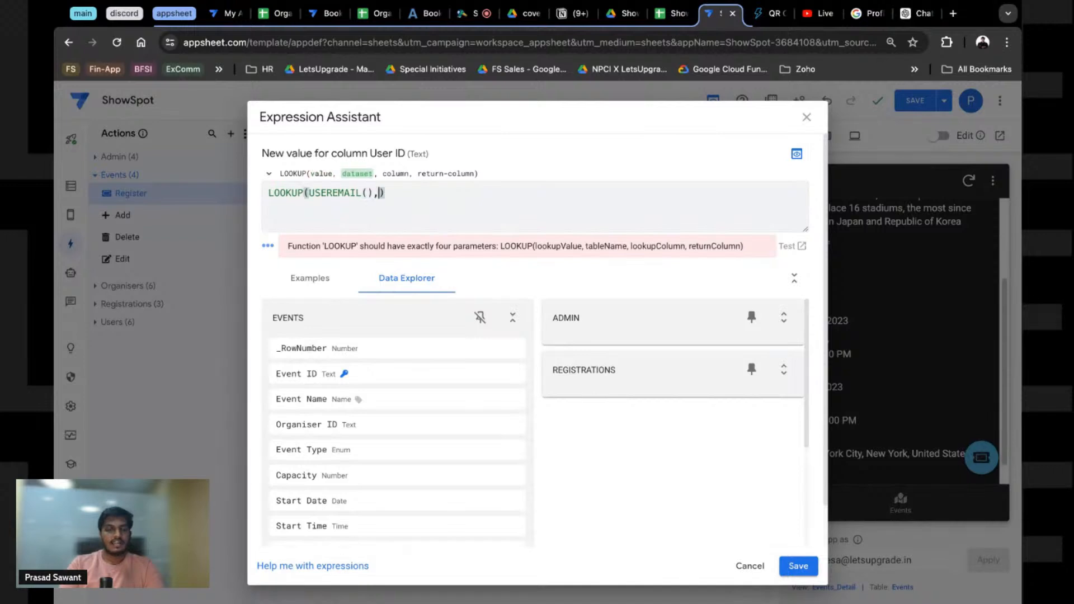
{"action": "type", "text": "User"}
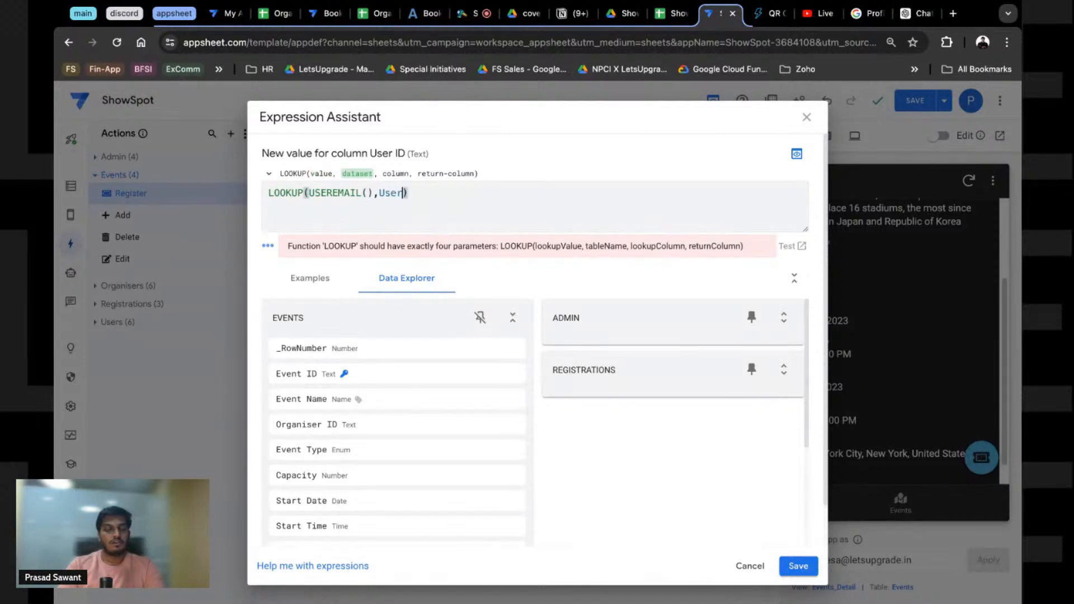
{"action": "key", "text": "BackSpace"}
{"action": "key", "text": "BackSpace"}
{"action": "key", "text": "BackSpace"}
{"action": "key", "text": "BackSpace"}
{"action": "type", "text": "\"Users\""}
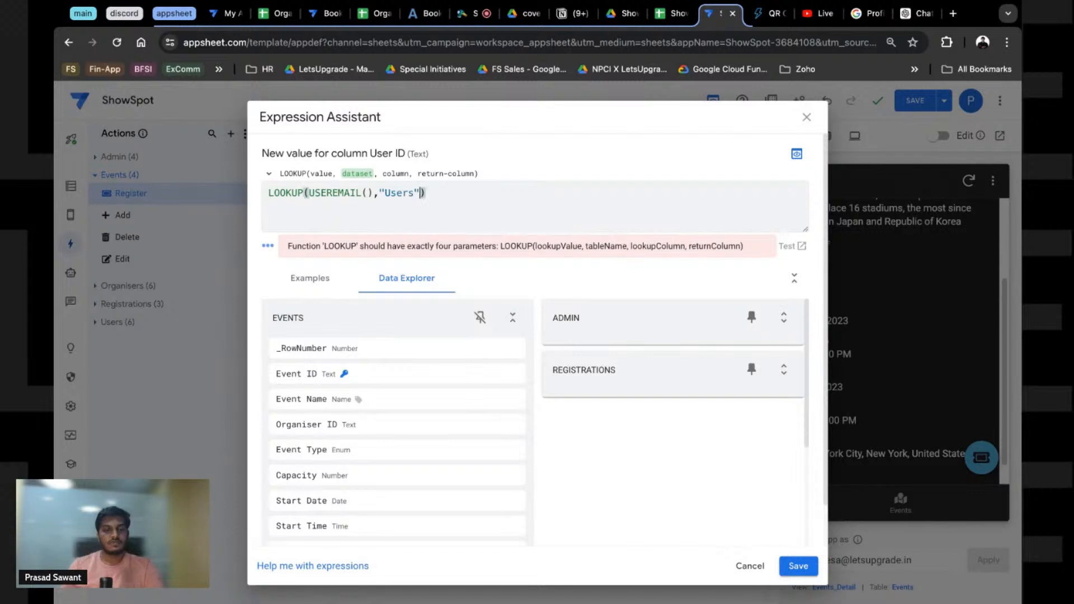
{"action": "type", "text": ",\""}
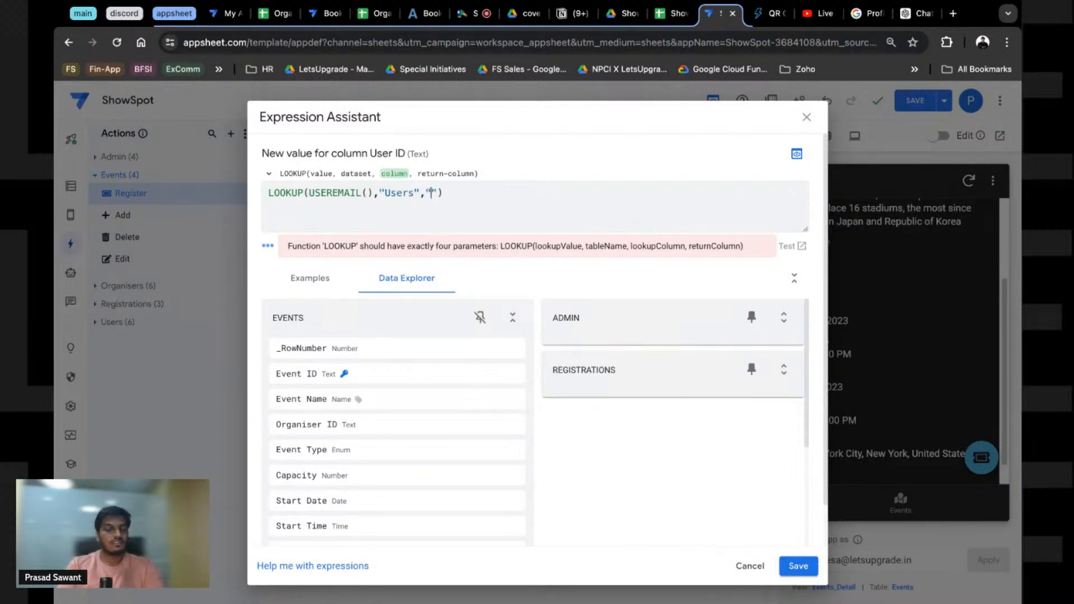
{"action": "type", "text": "Email\""}
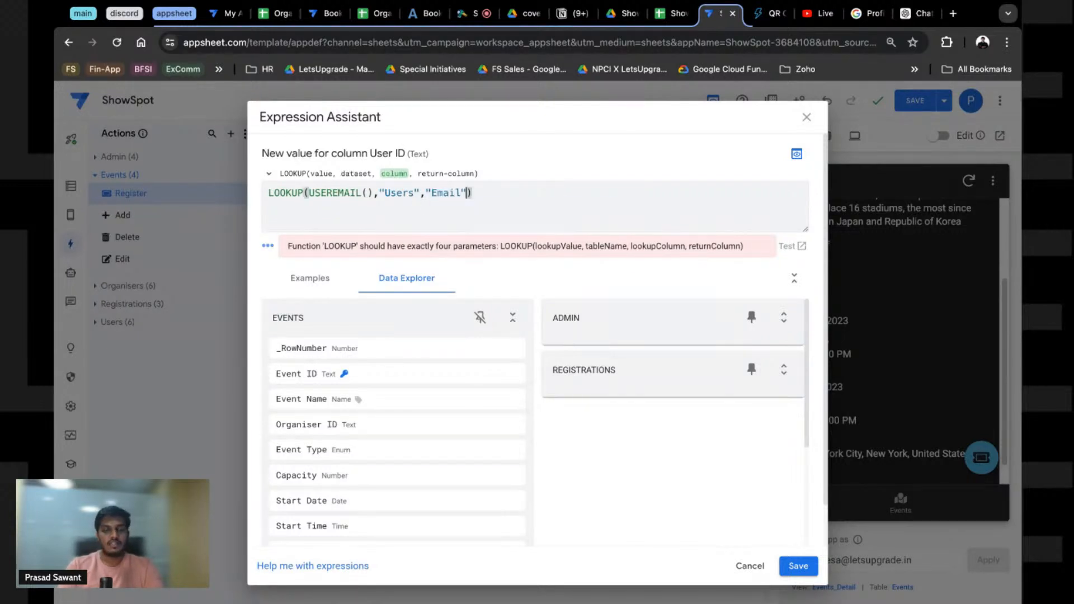
{"action": "type", "text": ",:"}
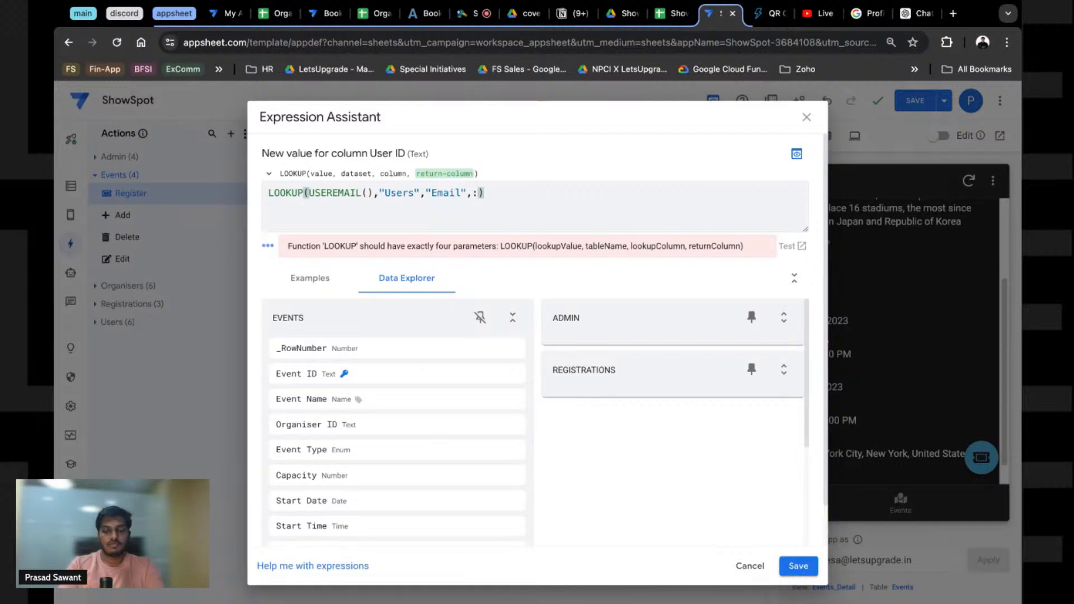
{"action": "key", "text": "BackSpace"}
{"action": "type", "text": "\"US"}
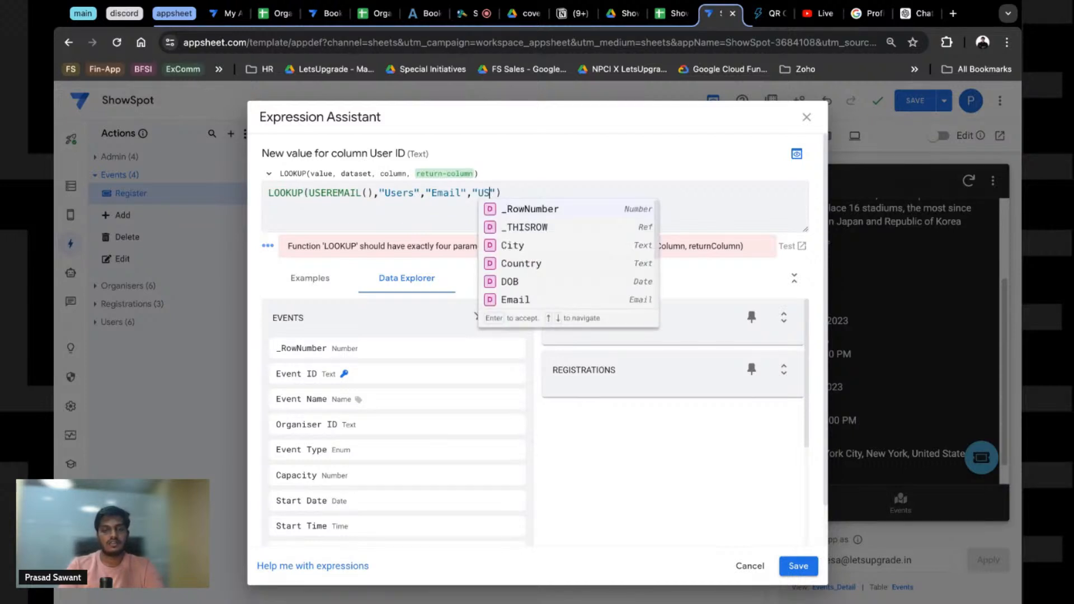
{"action": "type", "text": "er ID"}
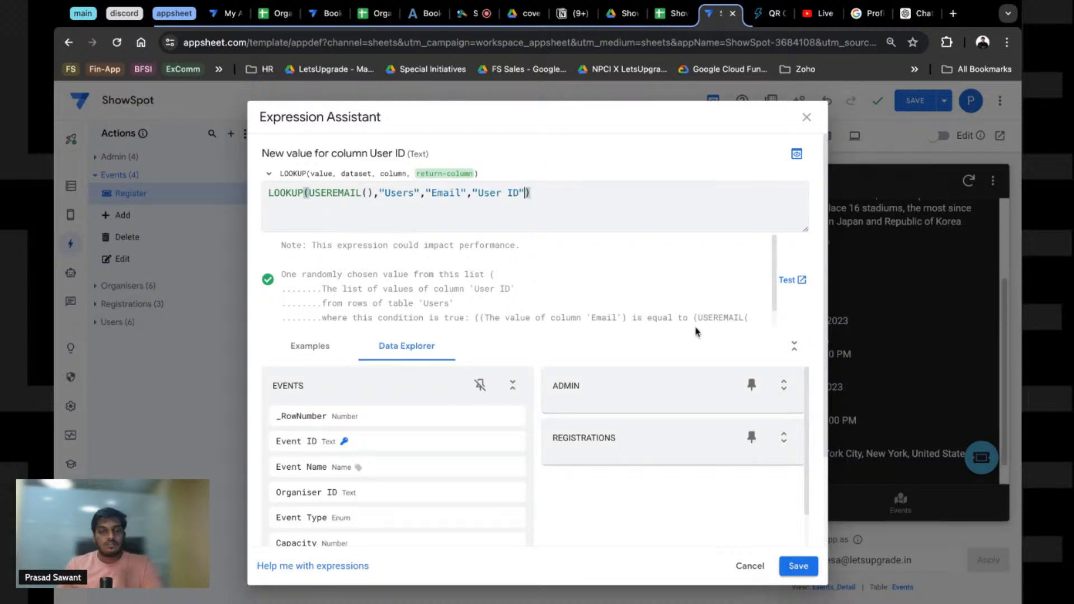
{"action": "left_click", "coordinate": [798, 566]}
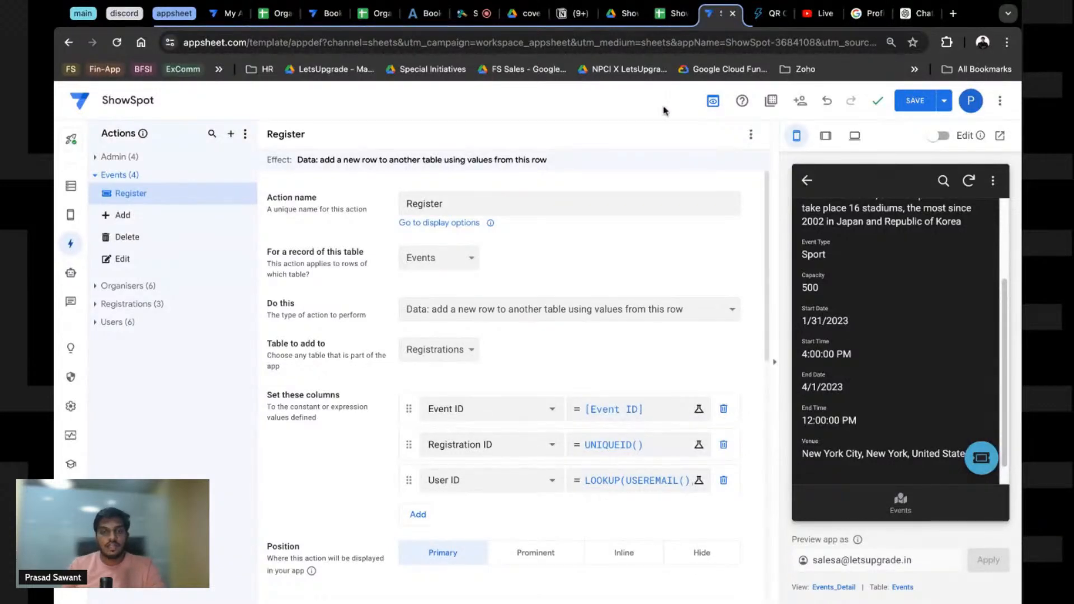
{"action": "left_click", "coordinate": [667, 13]}
Step: Review the Users email cells and the Registrations sheet headers, then leave the spreadsheet
{"action": "scroll", "coordinate": [356, 239], "scroll_direction": "up", "scroll_amount": 1}
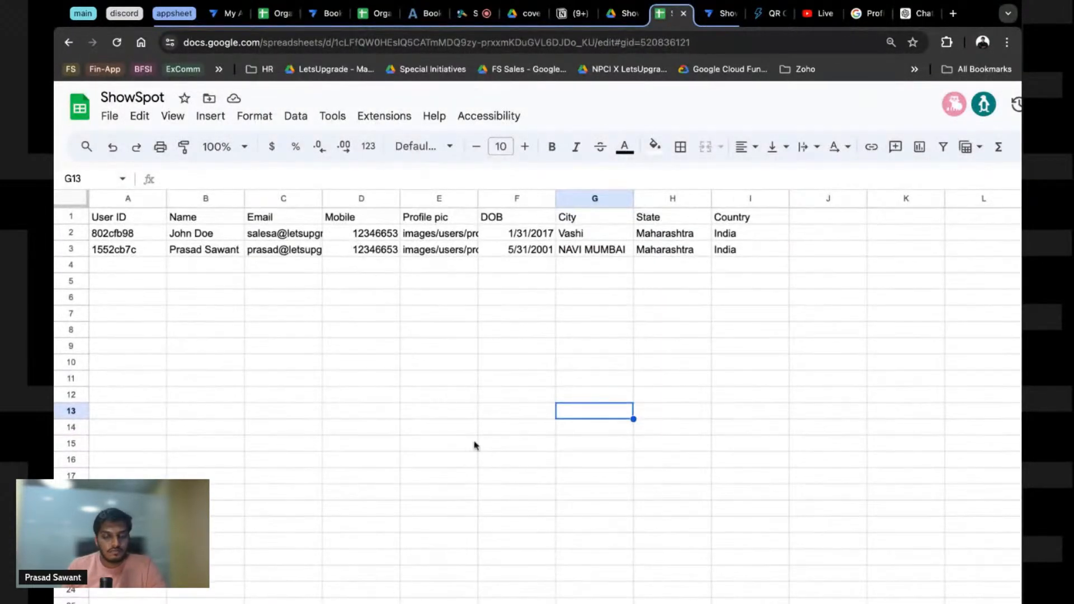
{"action": "left_click", "coordinate": [247, 330]}
{"action": "key", "text": "shift+Down"}
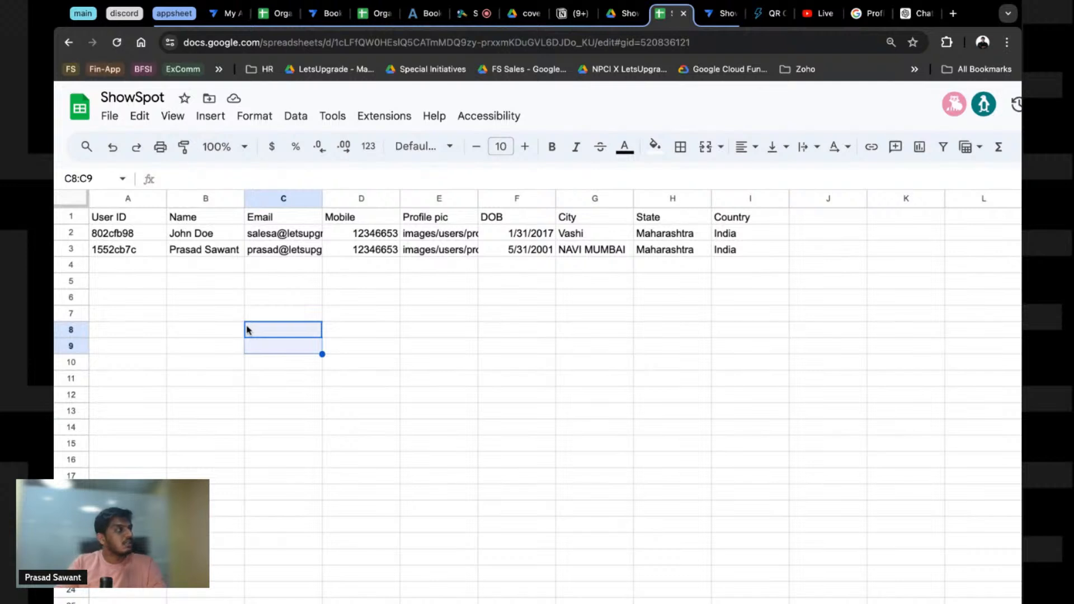
{"action": "key", "text": "Down"}
{"action": "scroll", "coordinate": [420, 245], "scroll_direction": "down", "scroll_amount": 3}
{"action": "scroll", "coordinate": [422, 335], "scroll_direction": "up", "scroll_amount": 1}
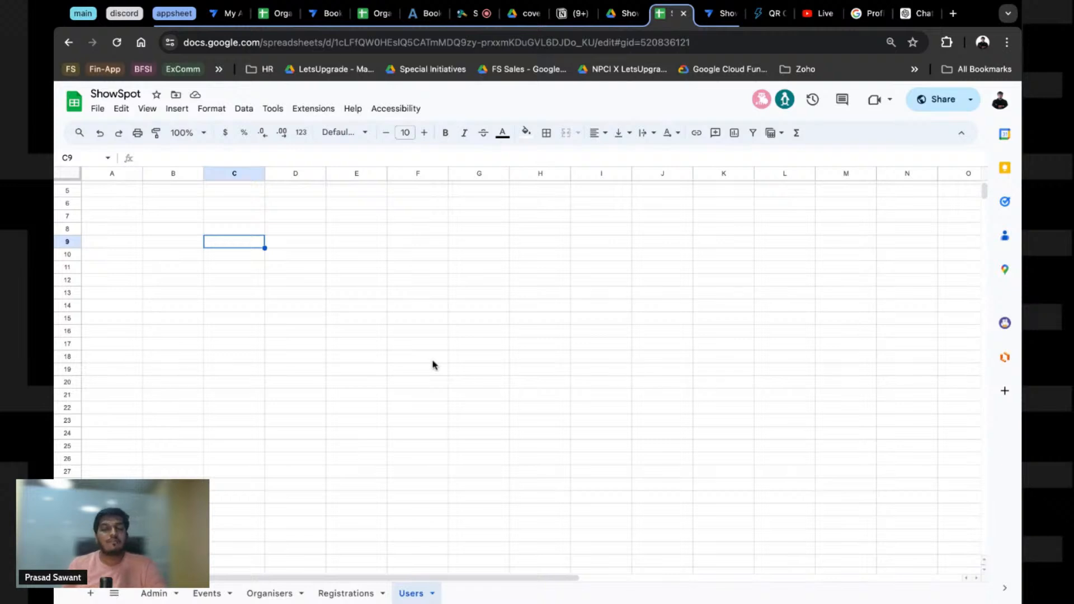
{"action": "left_click", "coordinate": [346, 594]}
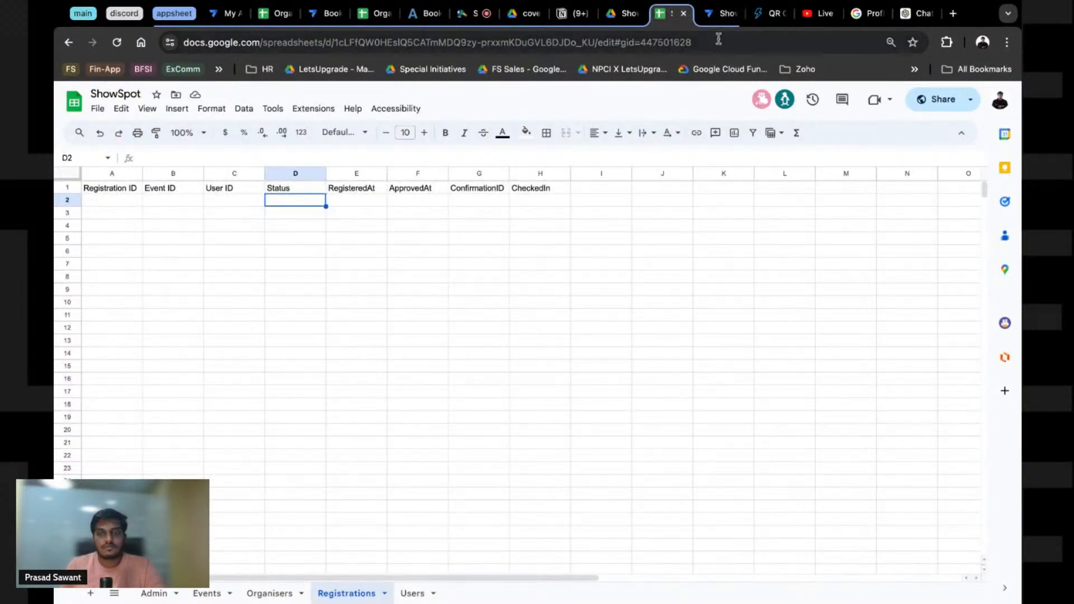
{"action": "left_click", "coordinate": [720, 14]}
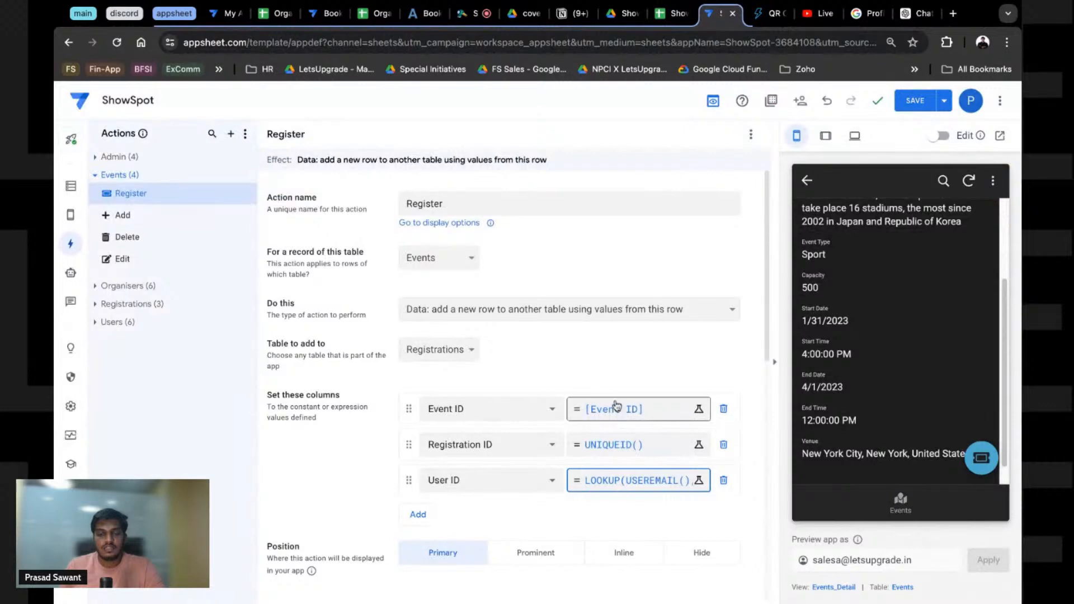
{"action": "left_click", "coordinate": [571, 13]}
Step: In the Notion course, navigate to the Project - BookYourShow page
{"action": "scroll", "coordinate": [345, 395], "scroll_direction": "up", "scroll_amount": 5}
{"action": "left_click", "coordinate": [345, 412]}
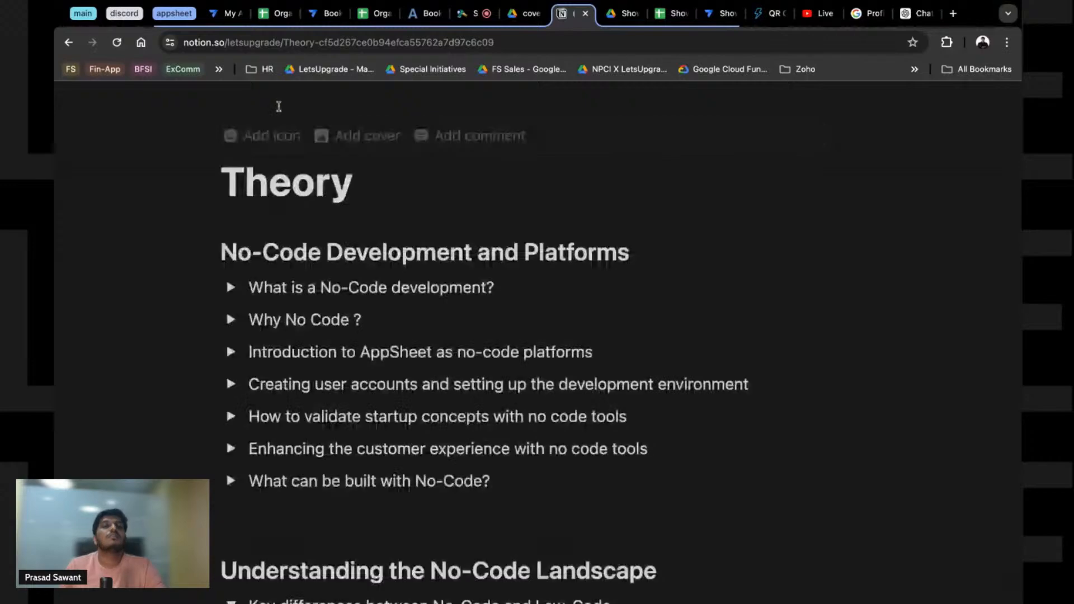
{"action": "left_click", "coordinate": [229, 106]}
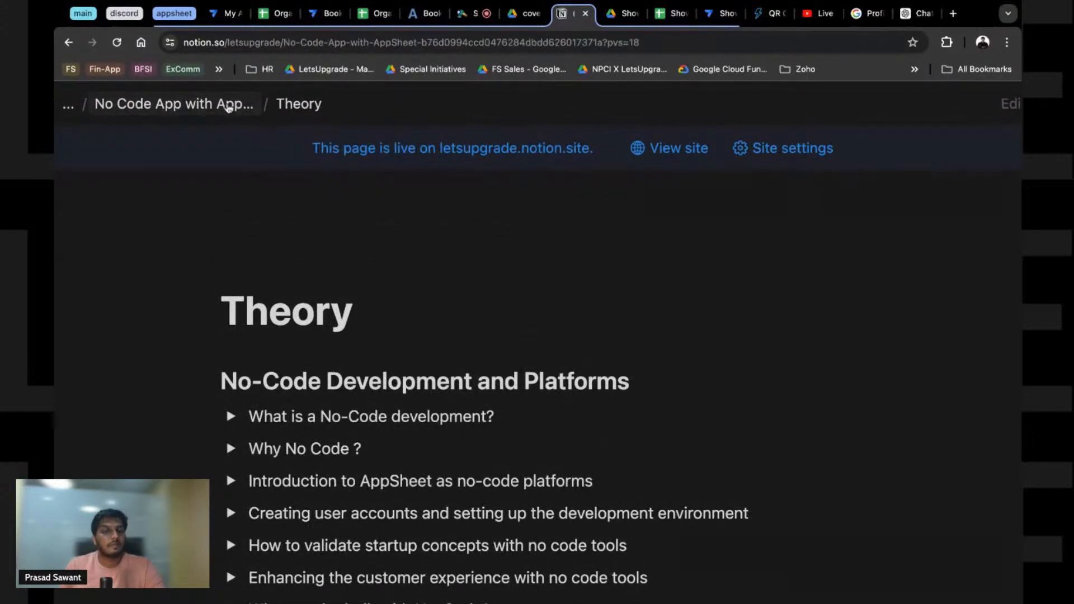
{"action": "scroll", "coordinate": [443, 388], "scroll_direction": "down", "scroll_amount": 10}
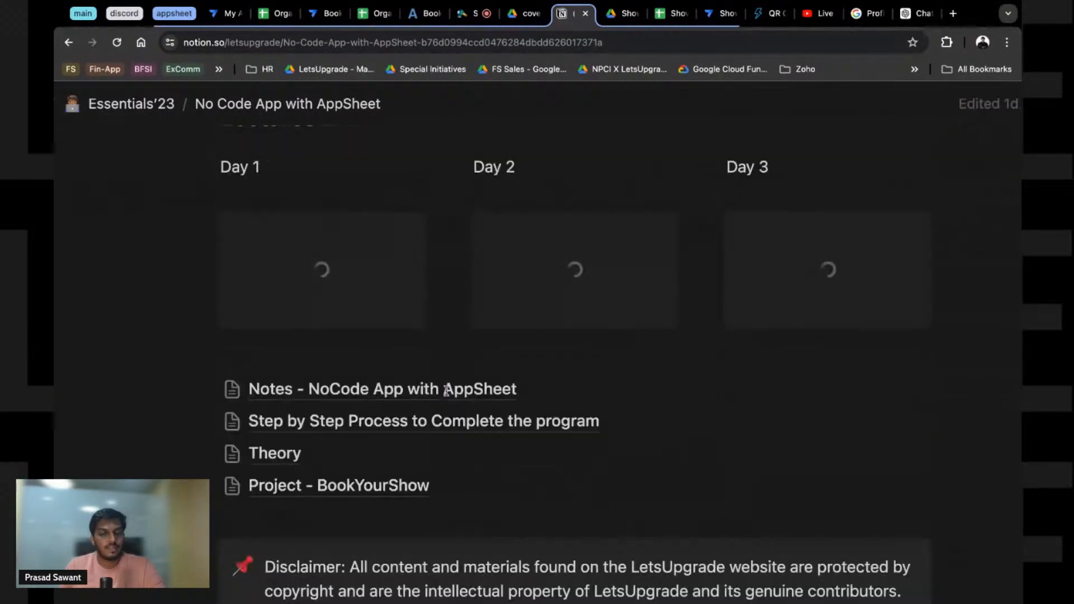
{"action": "left_click", "coordinate": [356, 498]}
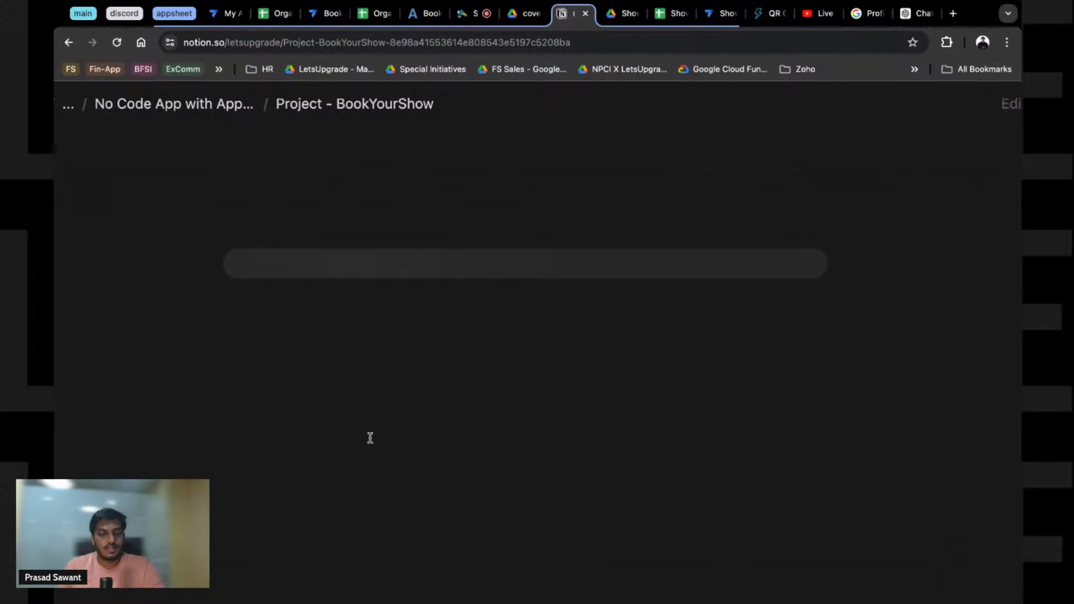
{"action": "scroll", "coordinate": [415, 360], "scroll_direction": "down", "scroll_amount": 5}
{"action": "scroll", "coordinate": [416, 359], "scroll_direction": "down", "scroll_amount": 4}
{"action": "scroll", "coordinate": [391, 355], "scroll_direction": "up", "scroll_amount": 2}
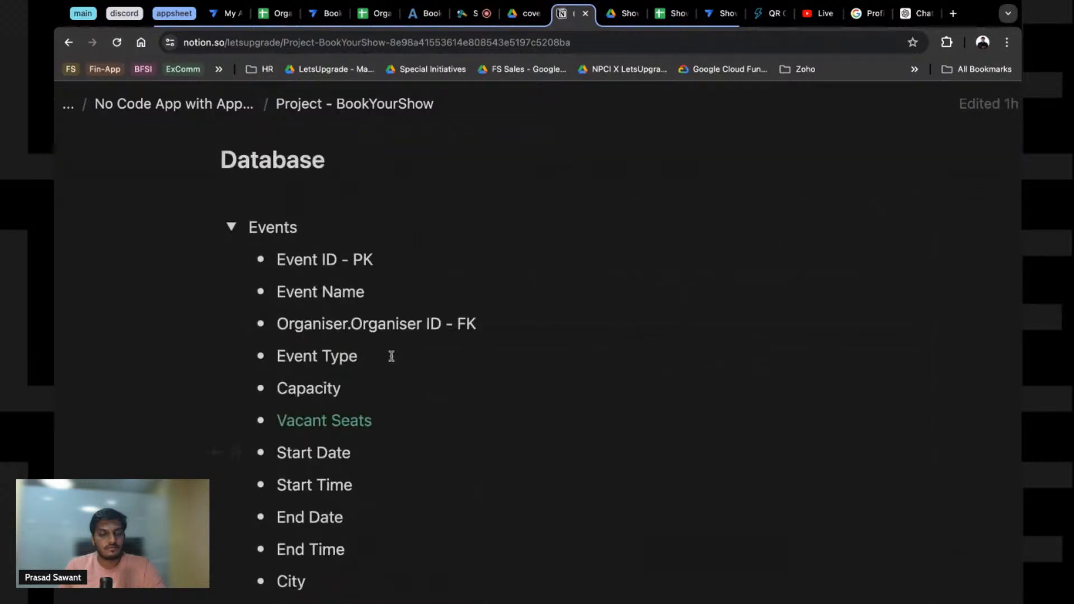
Step: Collapse the Events and Organisers toggles and pick out Waitlist among the Status values
{"action": "left_click", "coordinate": [232, 263]}
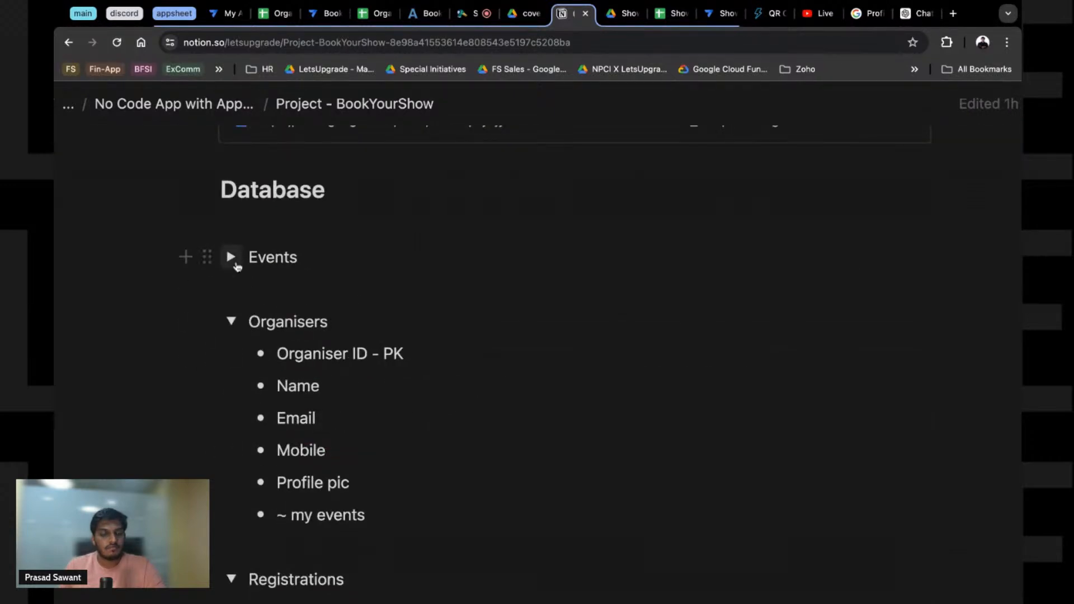
{"action": "left_click", "coordinate": [232, 323]}
{"action": "scroll", "coordinate": [351, 453], "scroll_direction": "down", "scroll_amount": 2}
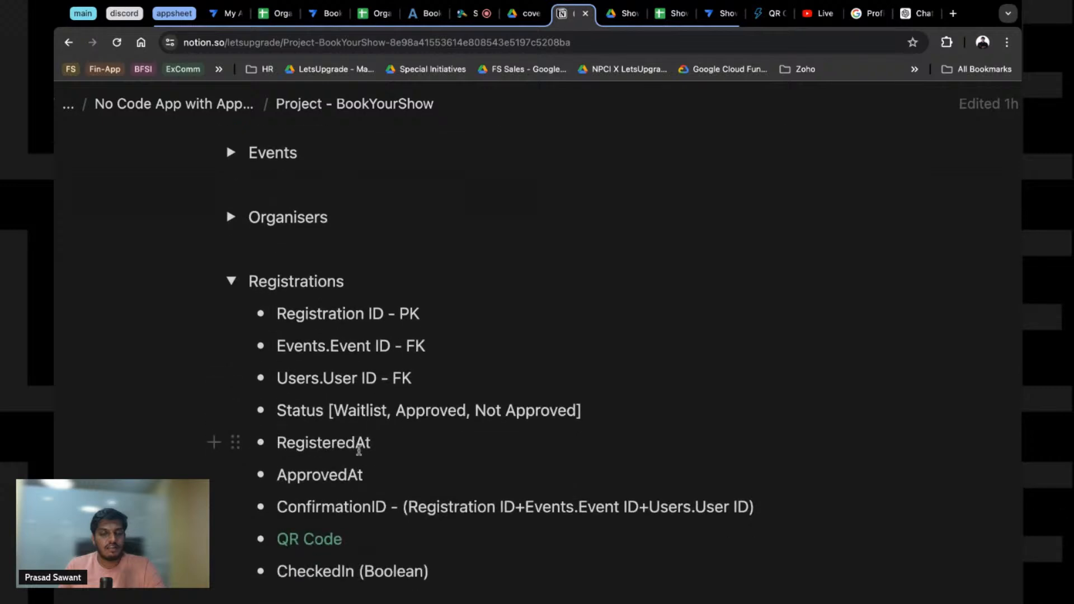
{"action": "double_click", "coordinate": [407, 410]}
{"action": "double_click", "coordinate": [517, 411]}
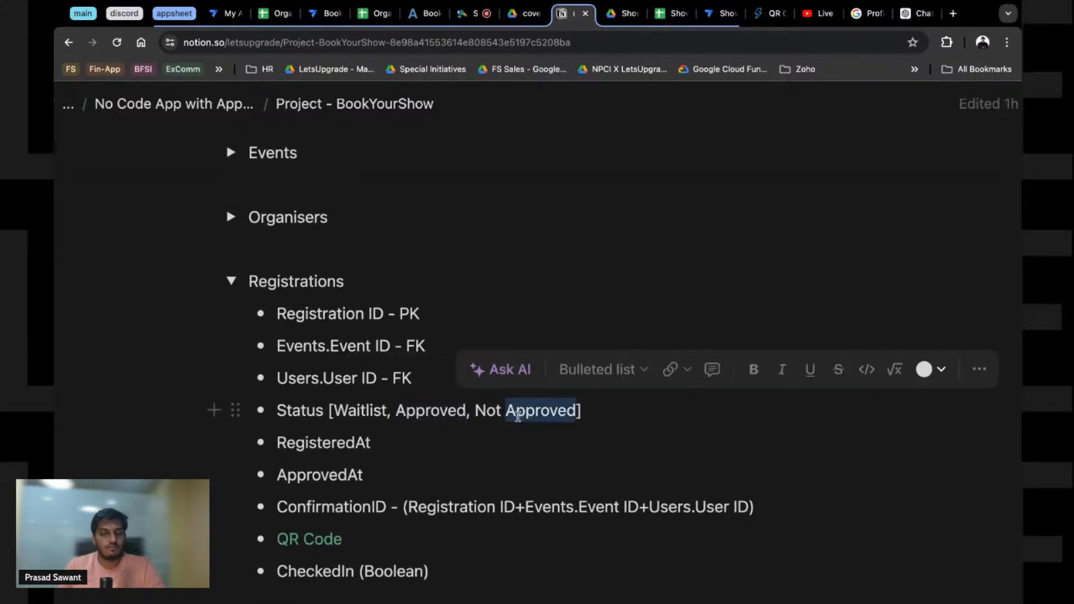
{"action": "double_click", "coordinate": [359, 412]}
{"action": "key", "text": "ctrl+c"}
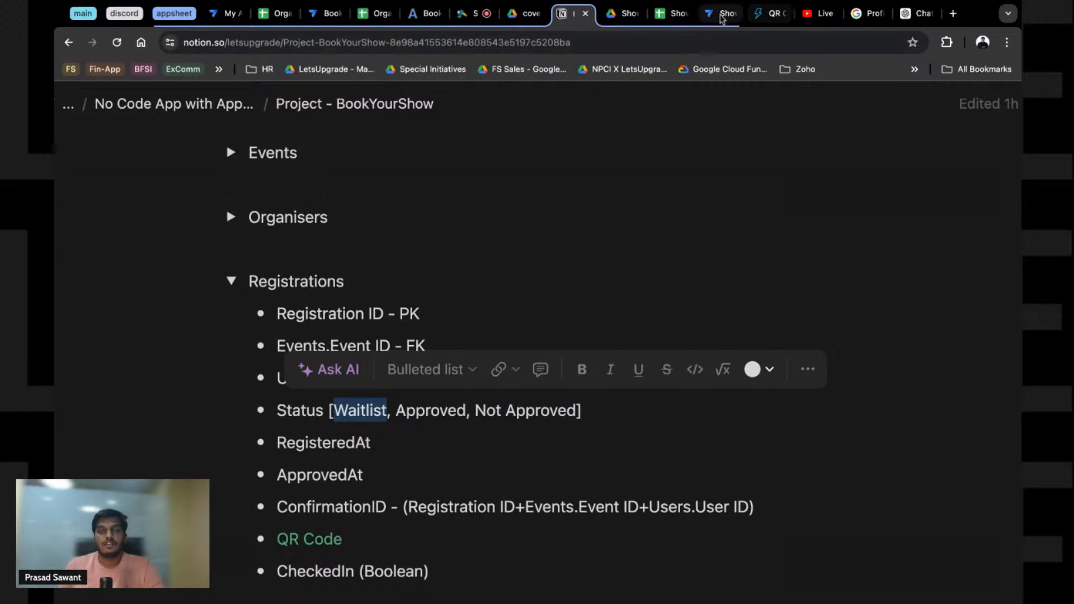
{"action": "left_click", "coordinate": [721, 14]}
Step: Add a Status column entry to the Register action with the value Waitlist
{"action": "left_click", "coordinate": [418, 514]}
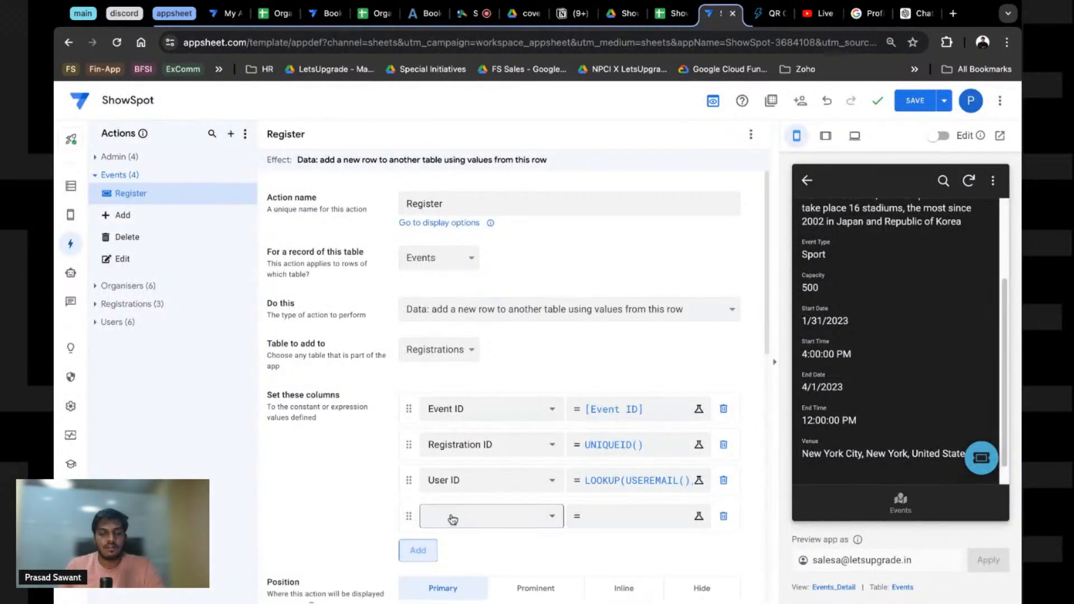
{"action": "left_click", "coordinate": [456, 515]}
{"action": "left_click", "coordinate": [458, 494]}
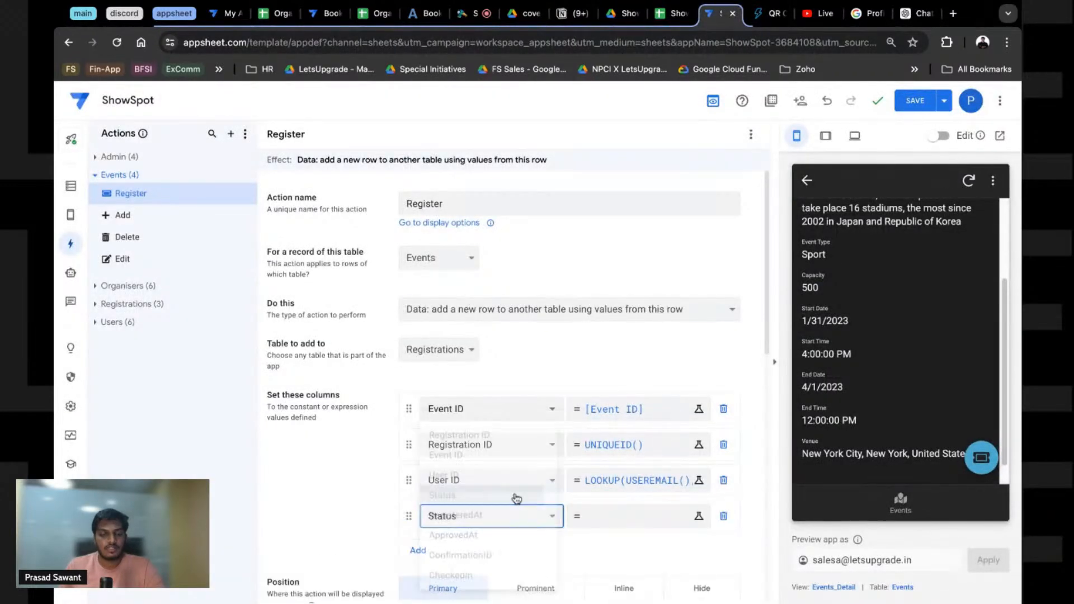
{"action": "left_click", "coordinate": [606, 516]}
{"action": "key", "text": "ctrl+v"}
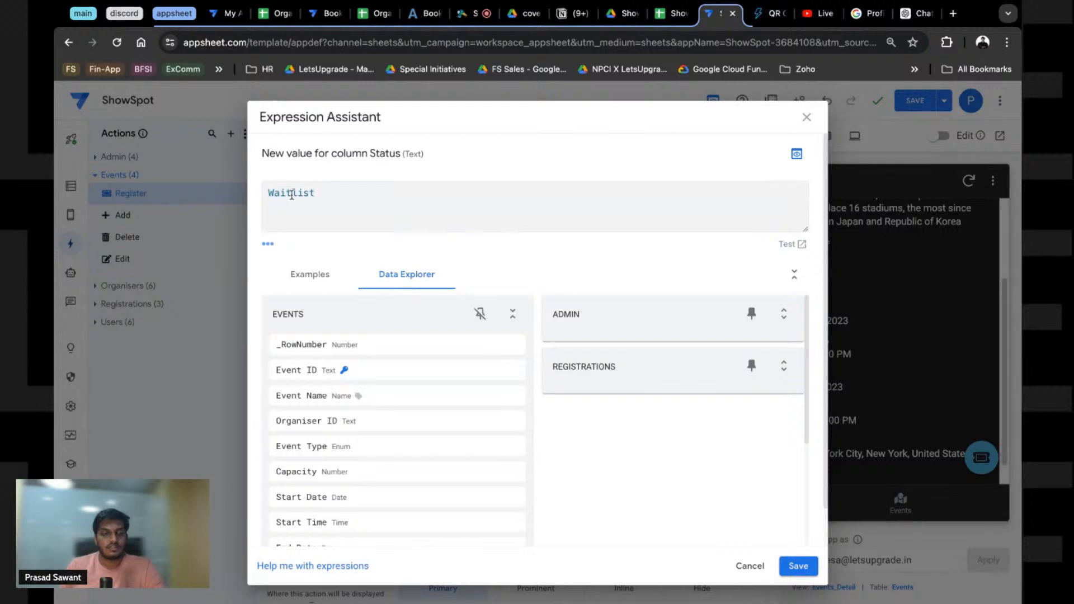
{"action": "double_click", "coordinate": [292, 195]}
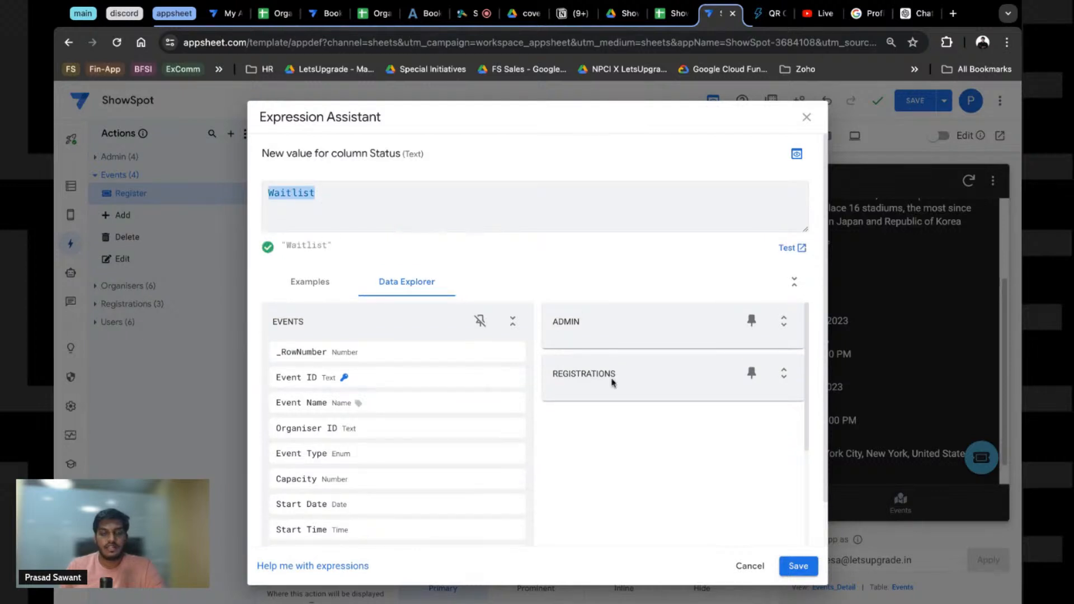
{"action": "left_click", "coordinate": [797, 566]}
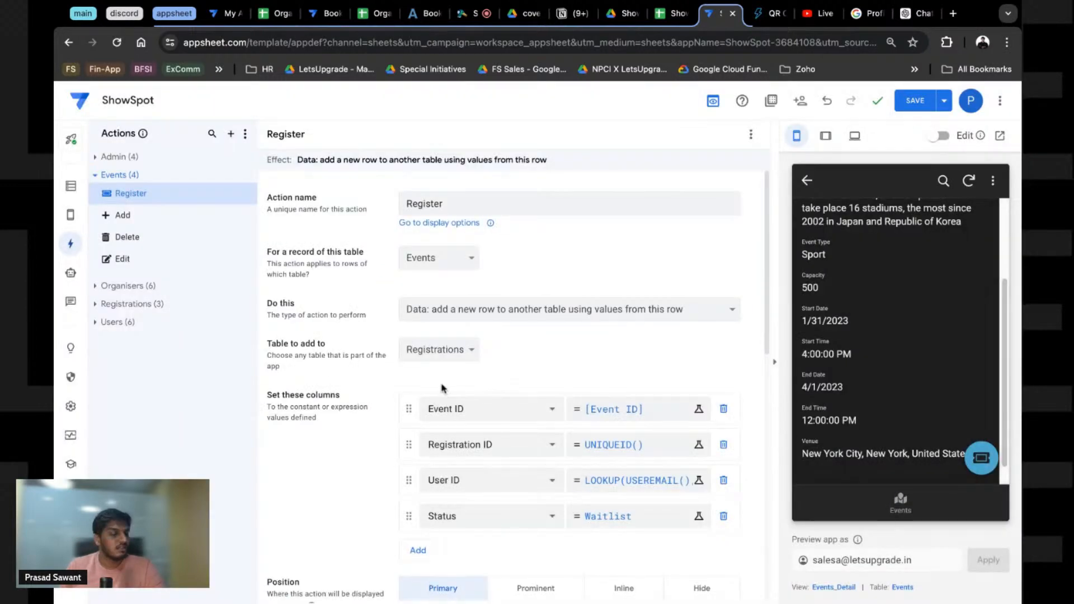
Step: Add a RegisteredAt entry set to TIMENOW() and save the app
{"action": "scroll", "coordinate": [434, 425], "scroll_direction": "down", "scroll_amount": 2}
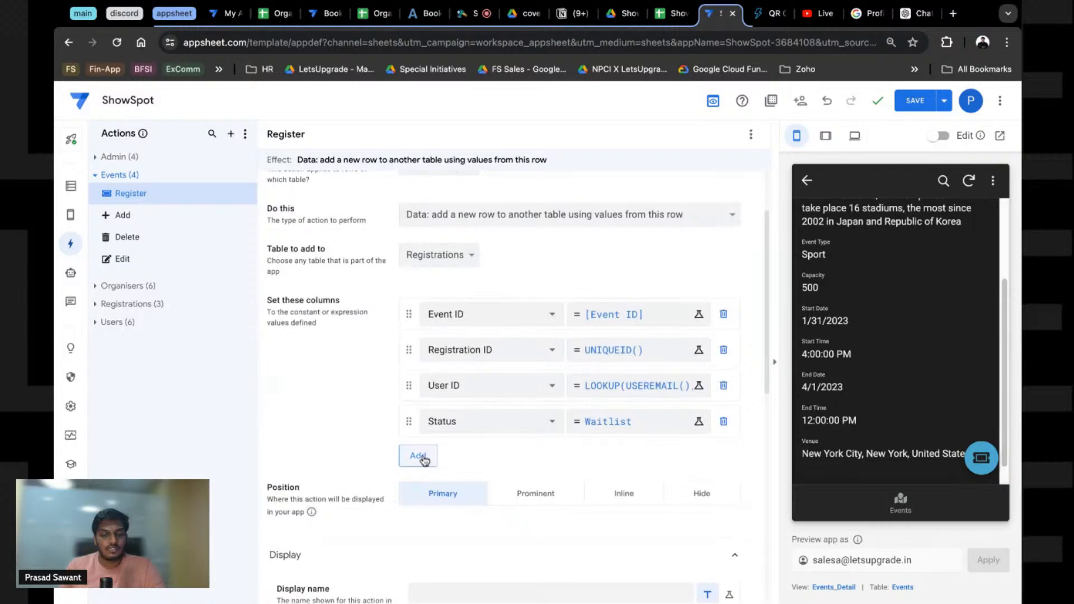
{"action": "left_click", "coordinate": [420, 455]}
{"action": "left_click", "coordinate": [424, 460]}
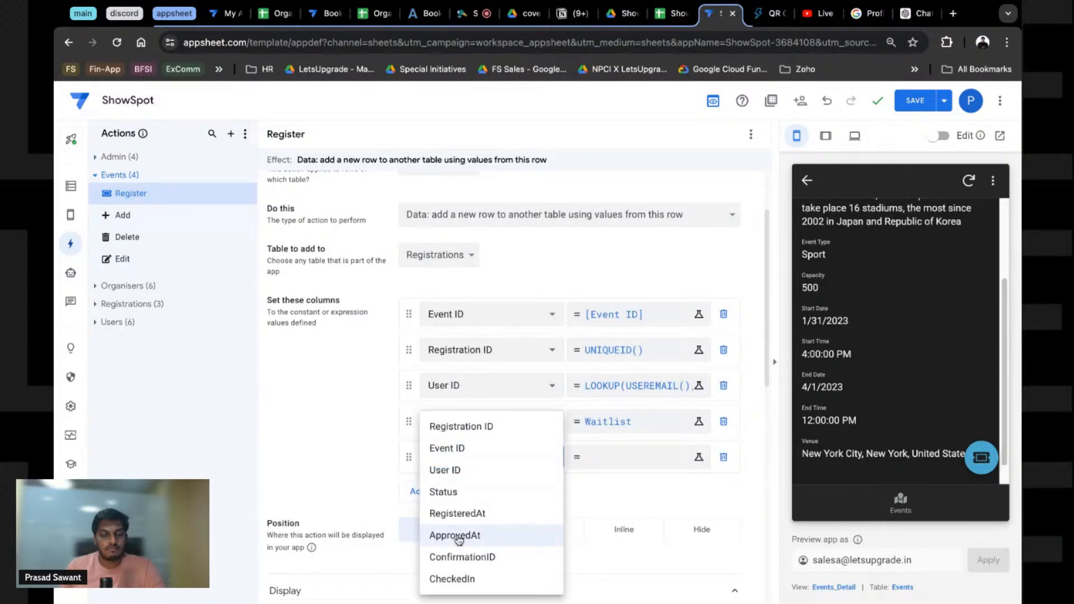
{"action": "left_click", "coordinate": [453, 513]}
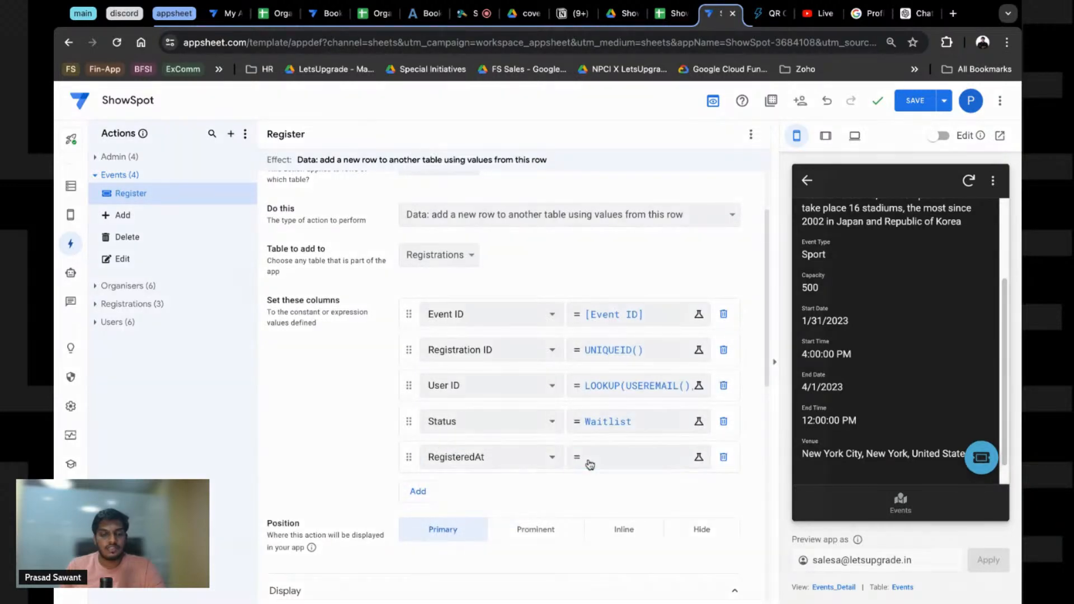
{"action": "left_click", "coordinate": [589, 464]}
{"action": "type", "text": "TIMENOW"}
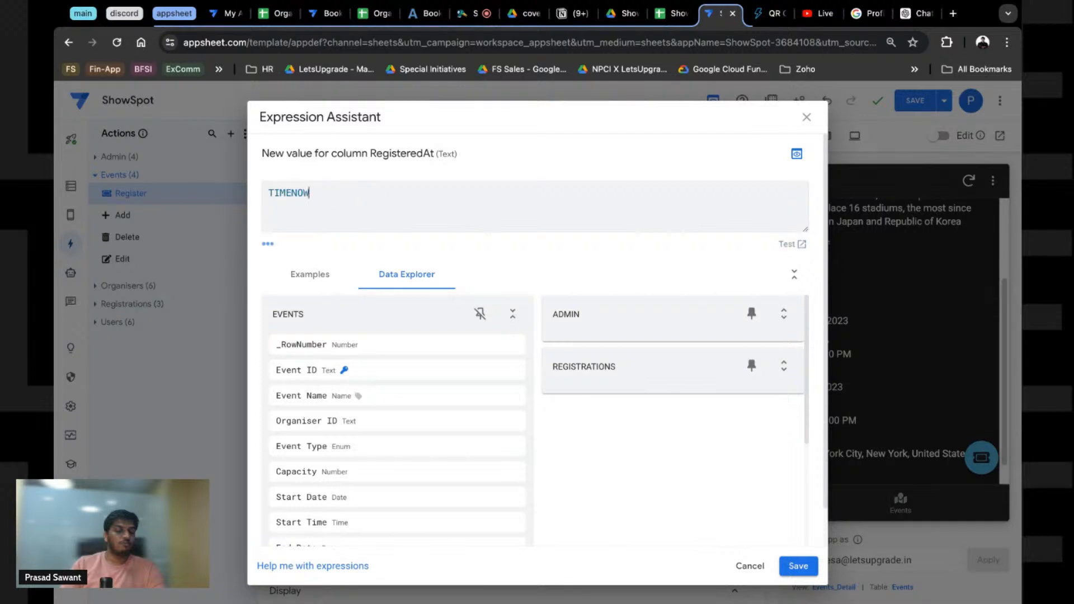
{"action": "type", "text": "()"}
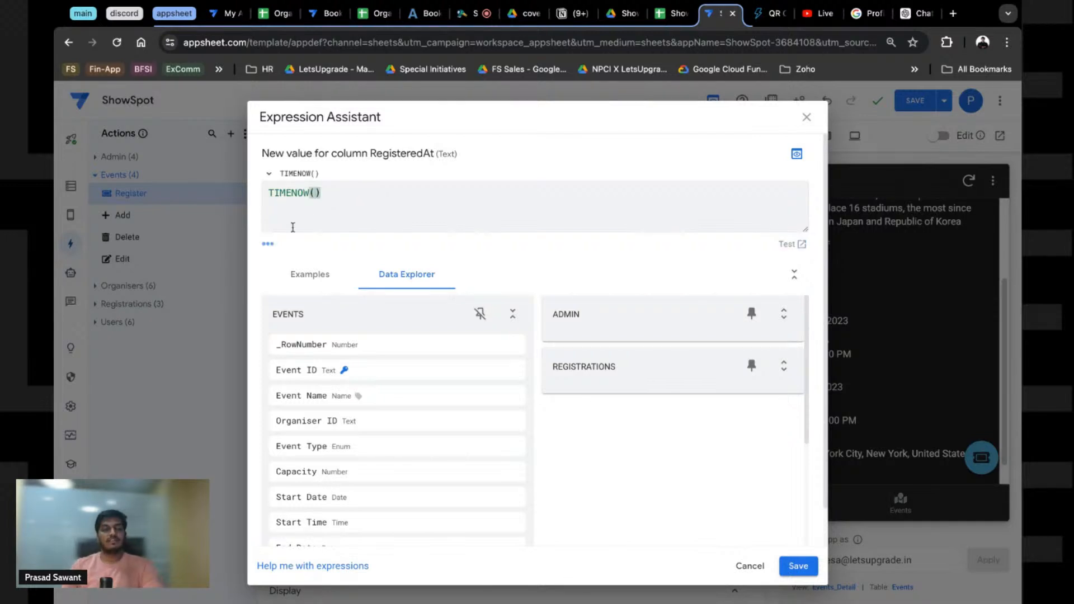
{"action": "left_click", "coordinate": [799, 566]}
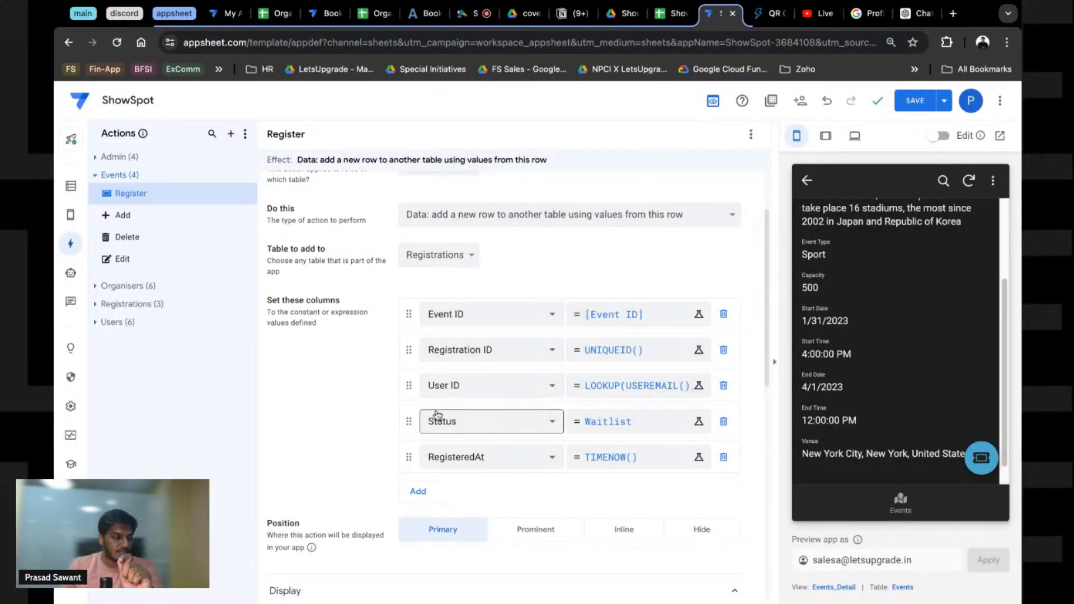
{"action": "left_click", "coordinate": [915, 102]}
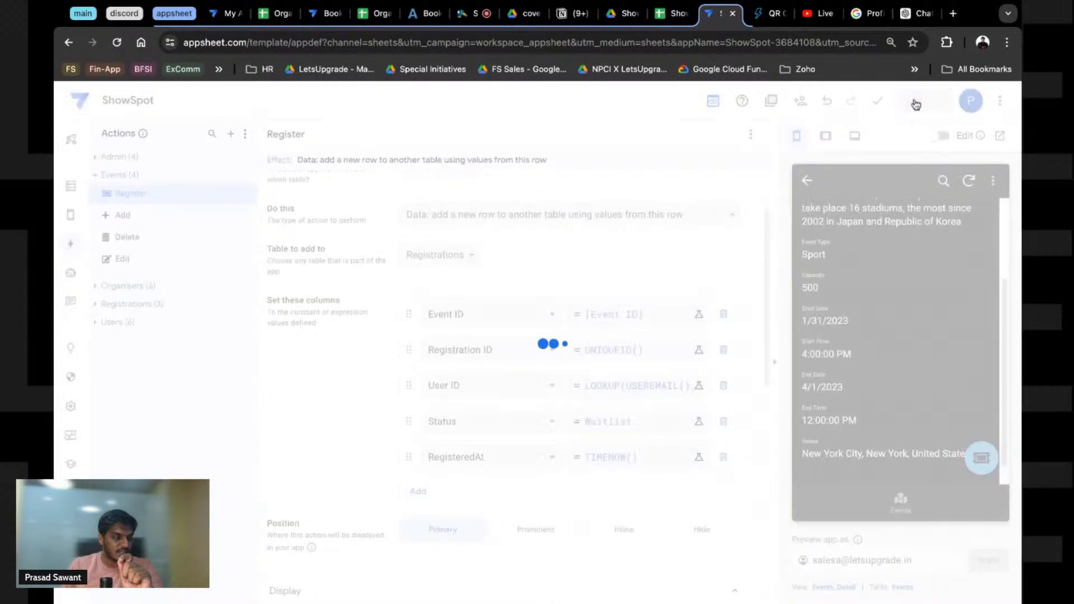
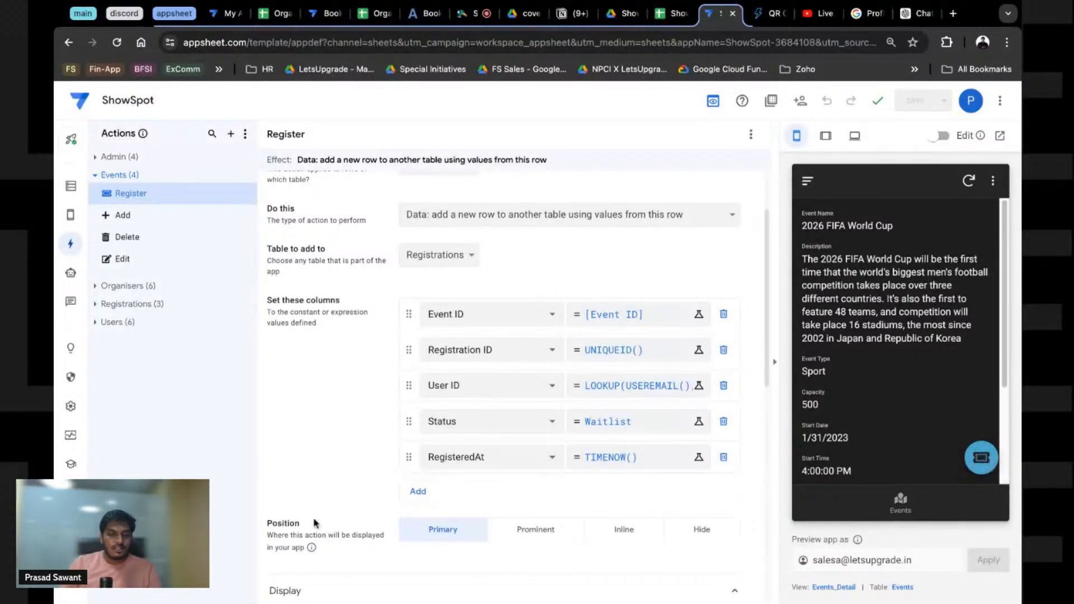
Step: Switch on Needs confirmation in the Register action's Behavior settings
{"action": "scroll", "coordinate": [314, 521], "scroll_direction": "down", "scroll_amount": 4}
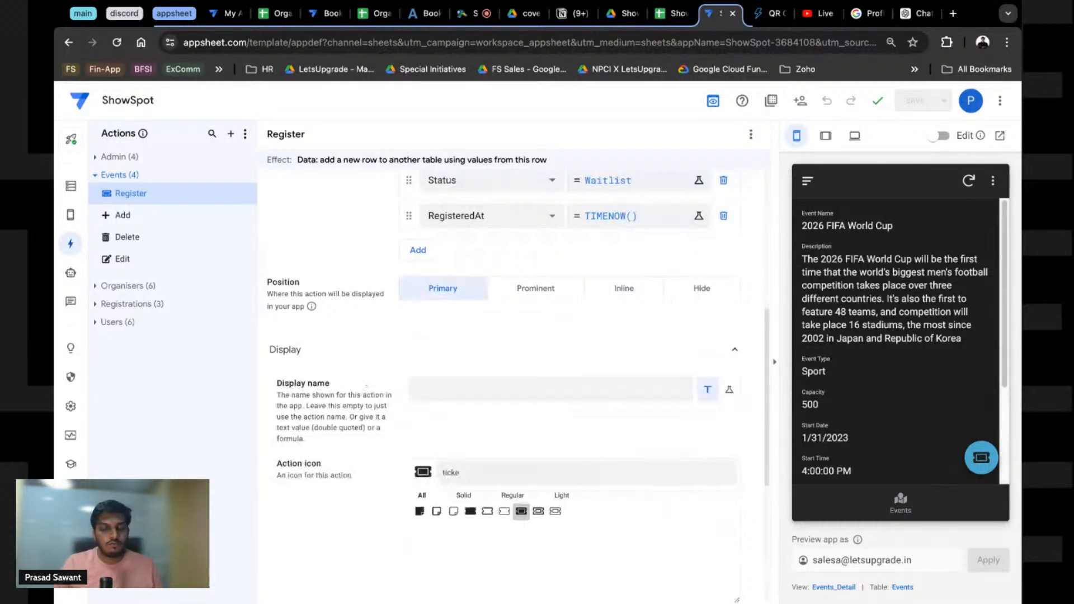
{"action": "scroll", "coordinate": [356, 441], "scroll_direction": "down", "scroll_amount": 2}
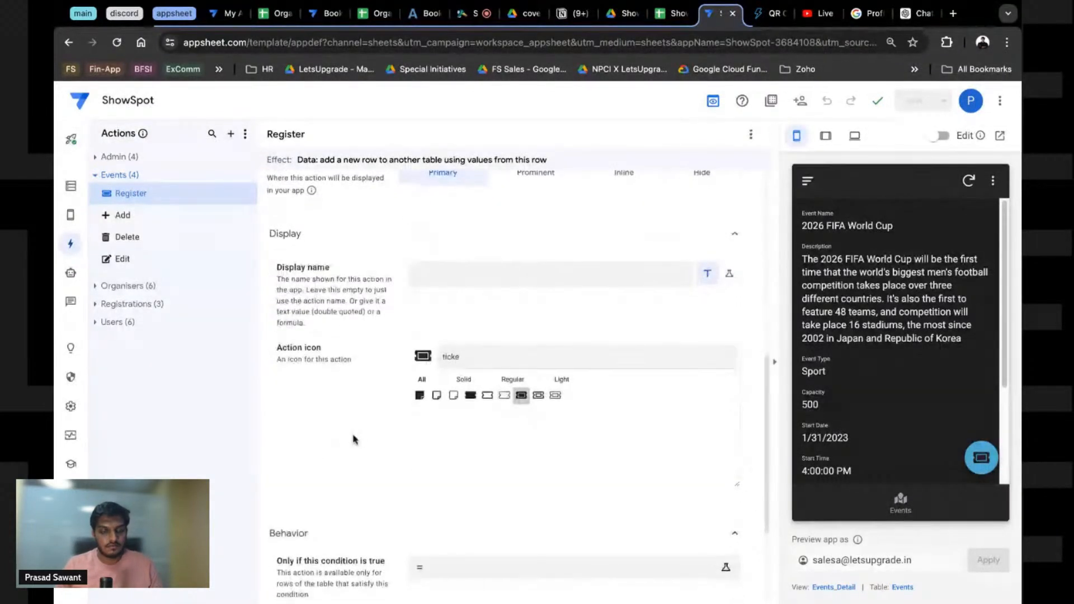
{"action": "scroll", "coordinate": [355, 440], "scroll_direction": "down", "scroll_amount": 3}
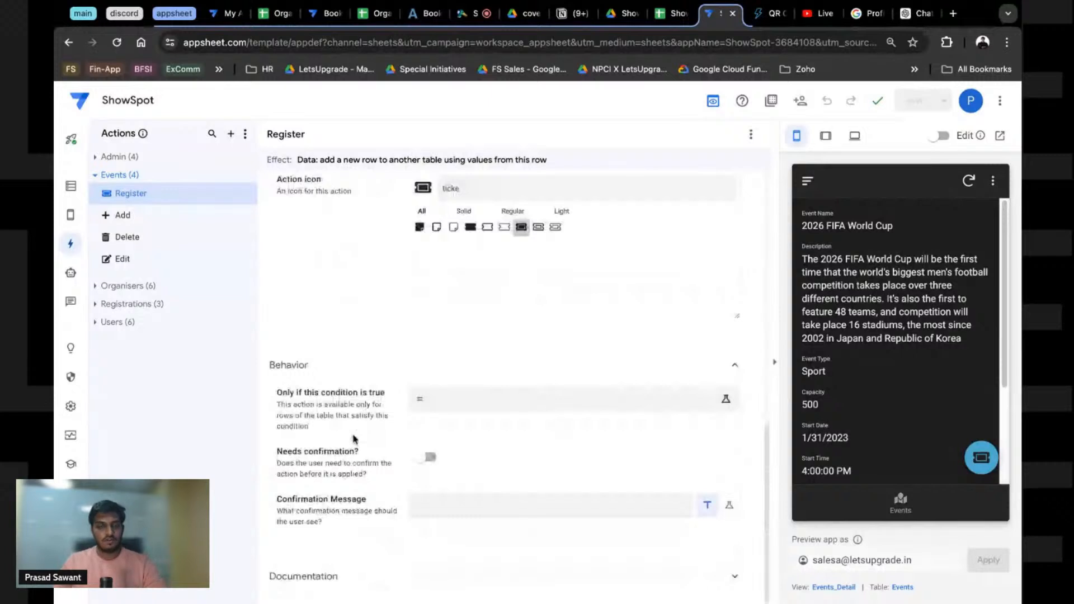
{"action": "left_click", "coordinate": [420, 462]}
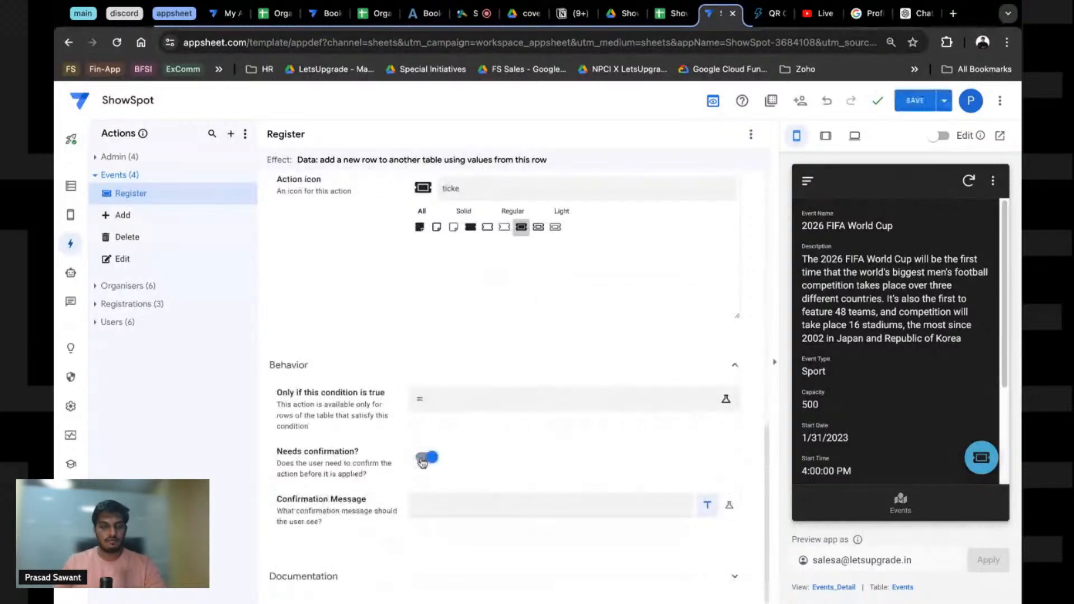
Step: Set the confirmation message to 'Confirm Registration' and save the app
{"action": "left_click", "coordinate": [443, 499]}
{"action": "type", "text": "Confirm"}
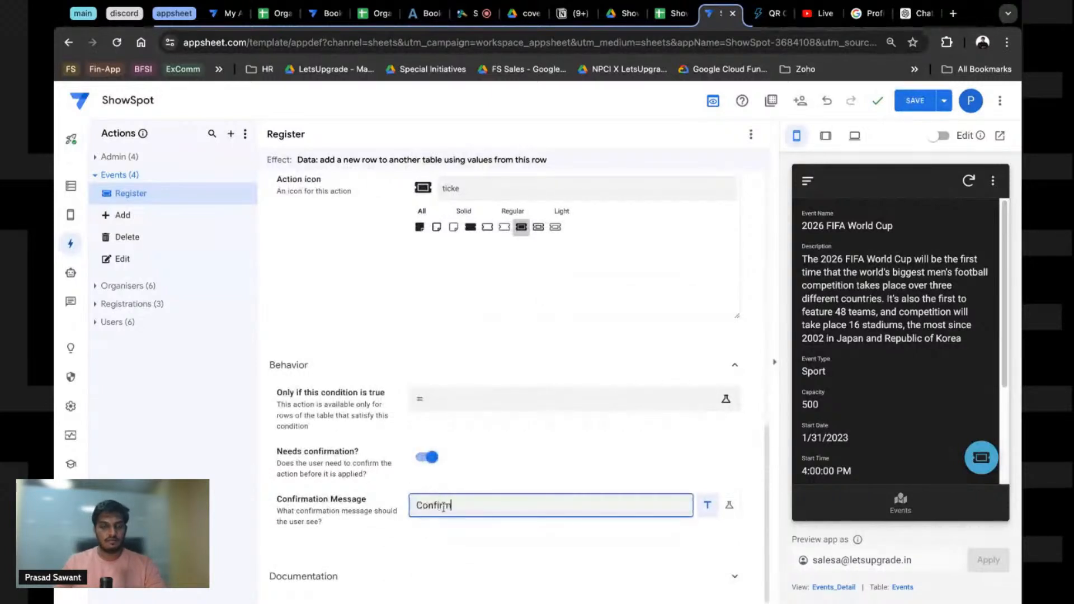
{"action": "type", "text": " Registerations"}
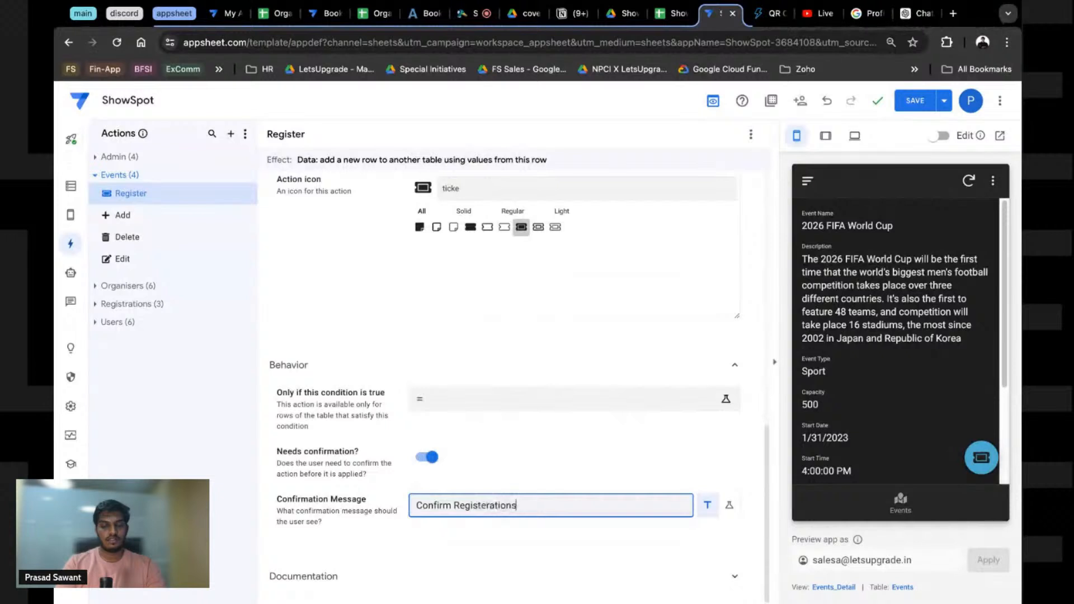
{"action": "key", "text": "BackSpace"}
{"action": "key", "text": "BackSpace"}
{"action": "key", "text": "BackSpace"}
{"action": "key", "text": "BackSpace"}
{"action": "key", "text": "BackSpace"}
{"action": "key", "text": "BackSpace"}
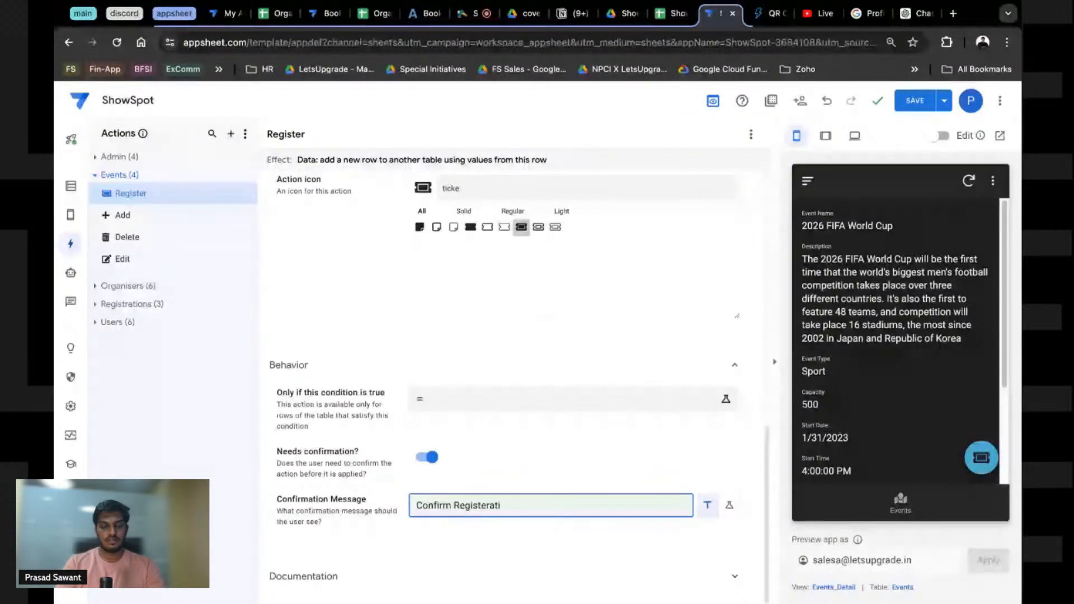
{"action": "type", "text": "ration"}
{"action": "left_click", "coordinate": [551, 522]}
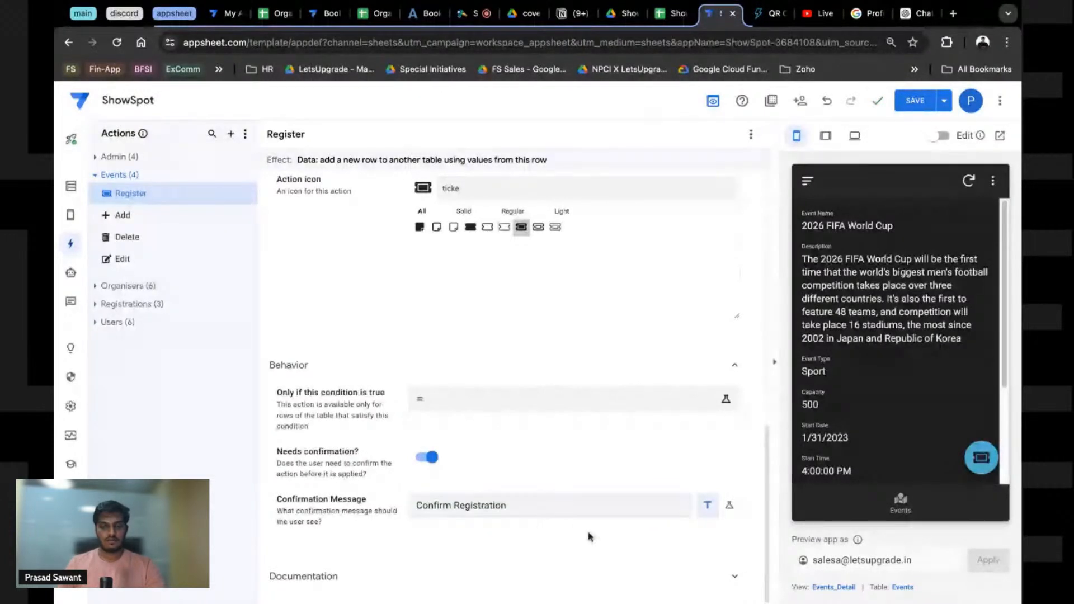
{"action": "left_click", "coordinate": [595, 512]}
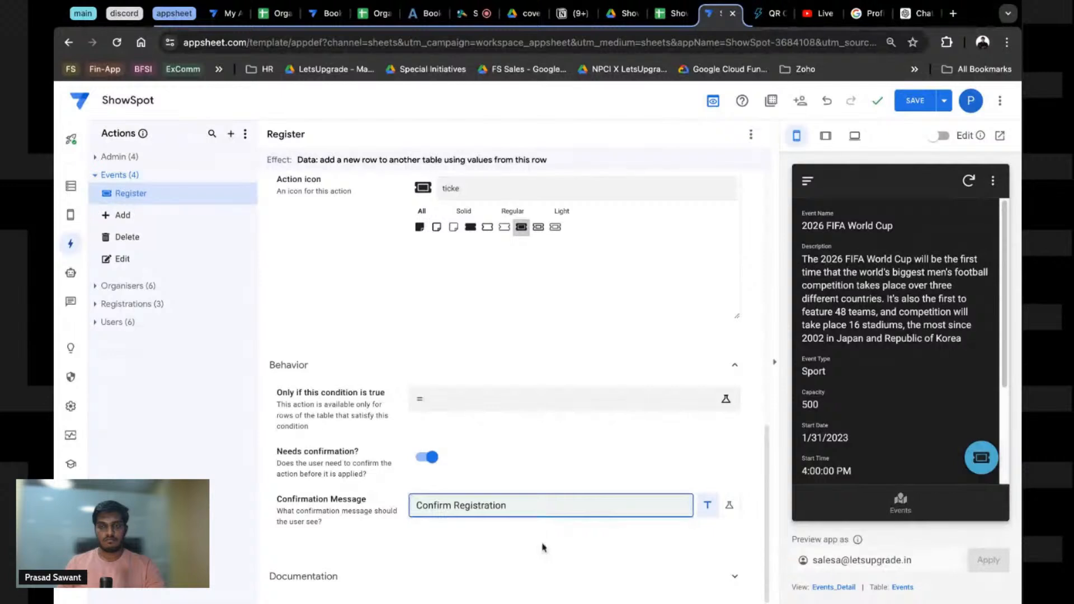
{"action": "left_click", "coordinate": [916, 101]}
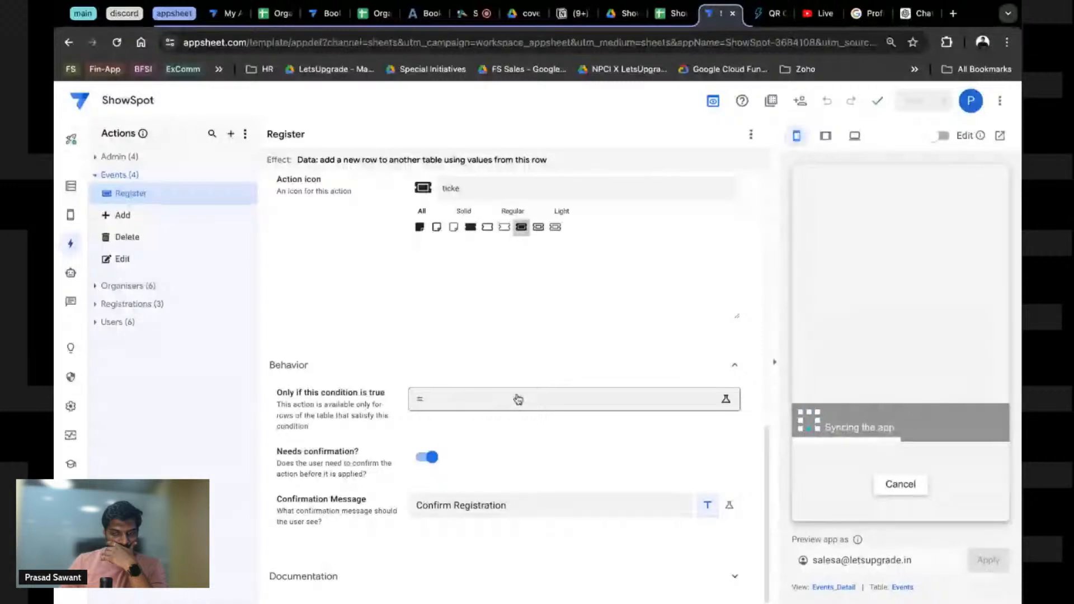
Step: Try the Register prompt in the preview, answer NO, then delete the message text
{"action": "left_click", "coordinate": [980, 459]}
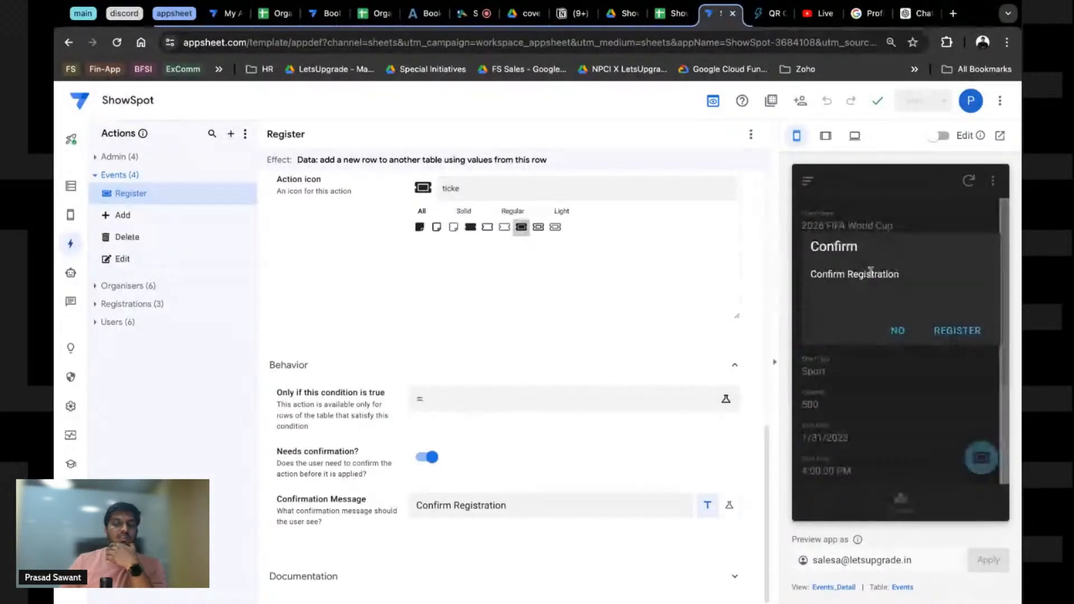
{"action": "left_click", "coordinate": [509, 506]}
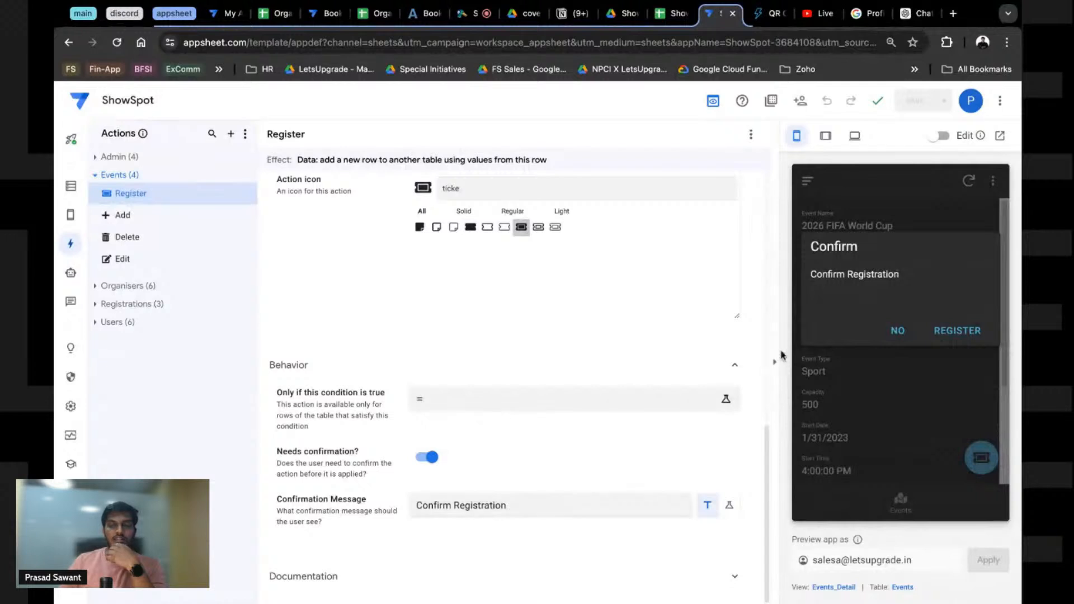
{"action": "left_click", "coordinate": [898, 331]}
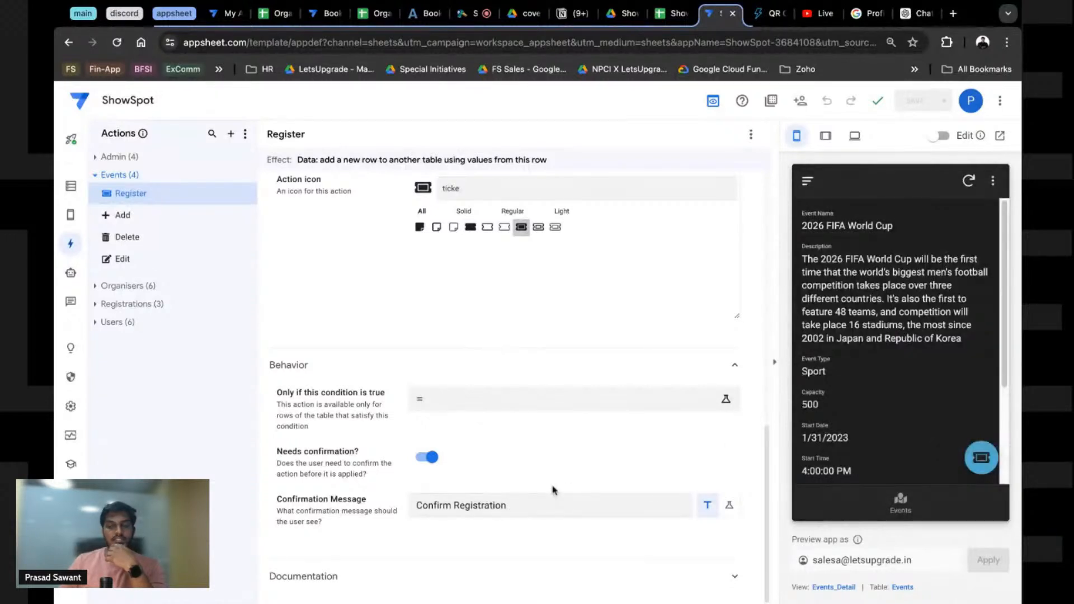
{"action": "triple_click", "coordinate": [480, 506]}
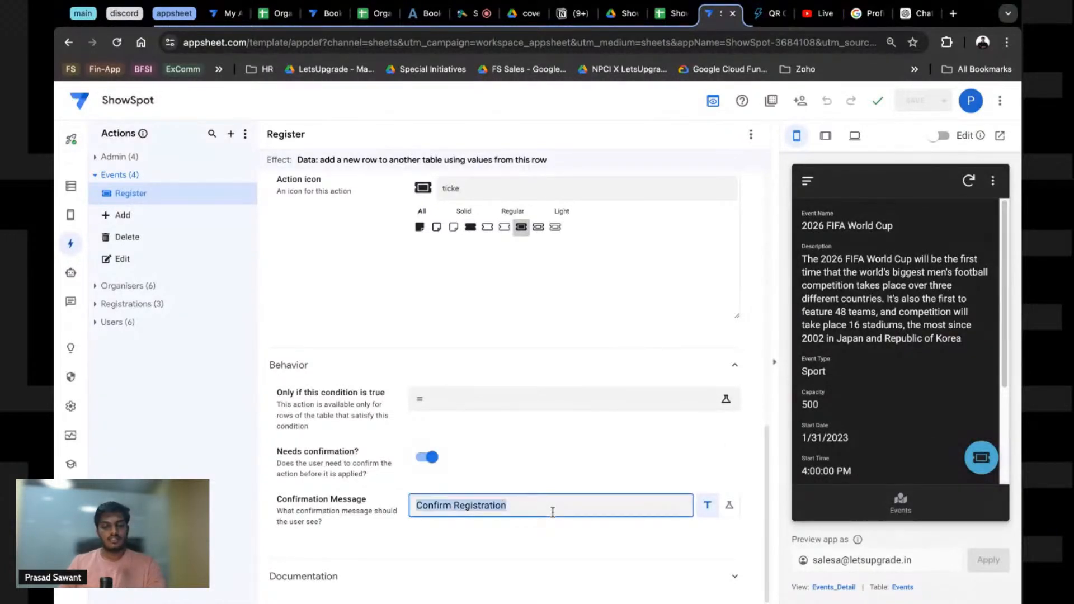
{"action": "key", "text": "BackSpace"}
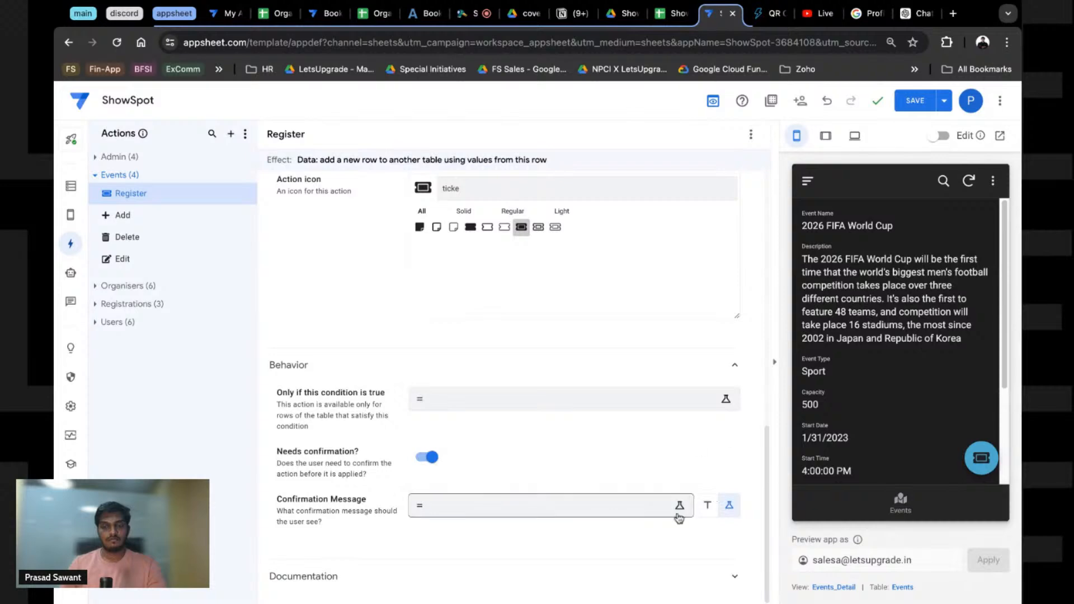
Step: Write the quoted text "Confirm your registration for " followed by the Event Name column
{"action": "left_click", "coordinate": [678, 511]}
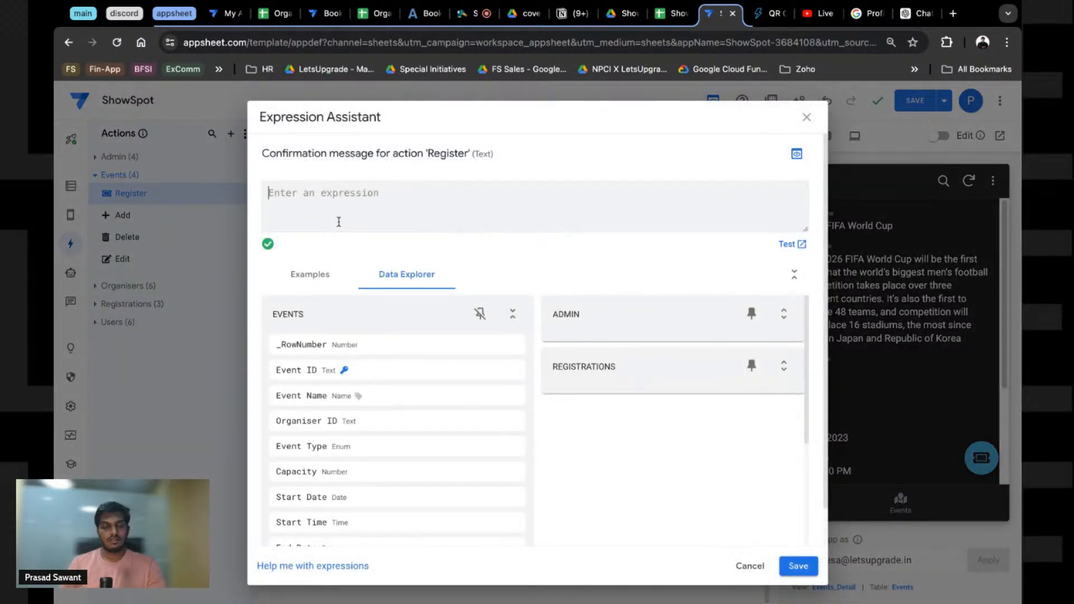
{"action": "type", "text": "\""}
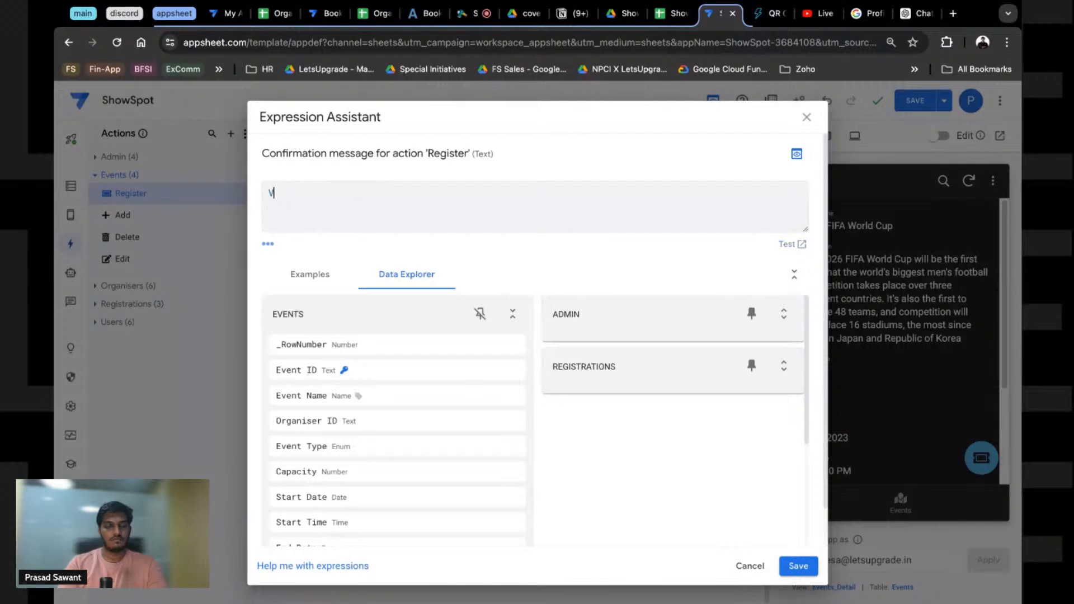
{"action": "key", "text": "BackSpace"}
{"action": "key", "text": "BackSpace"}
{"action": "type", "text": "c"}
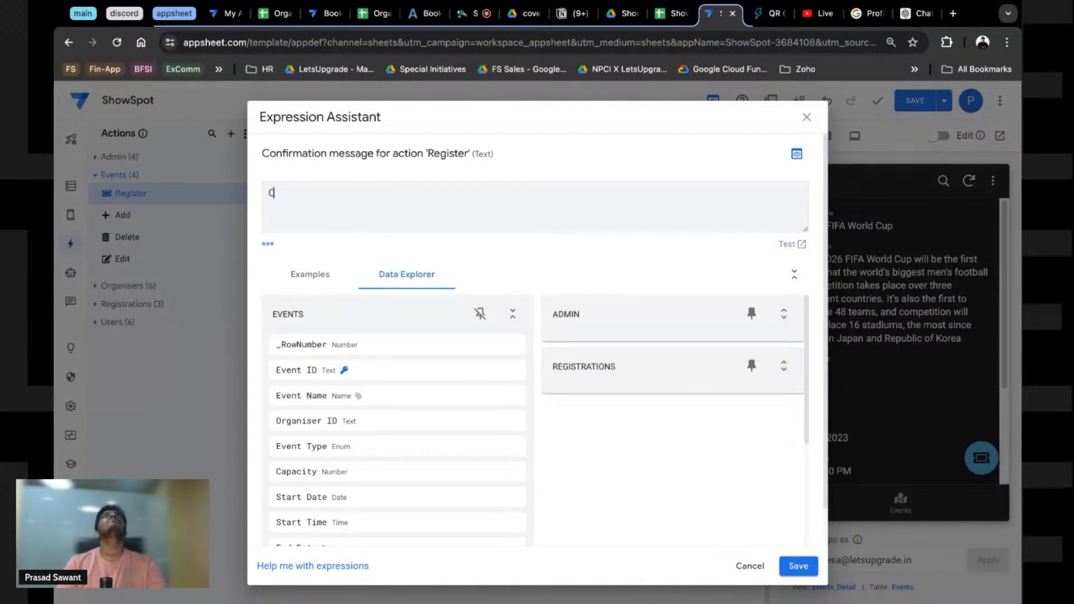
{"action": "type", "text": "Vp"}
{"action": "key", "text": "BackSpace"}
{"action": "key", "text": "BackSpace"}
{"action": "key", "text": "BackSpace"}
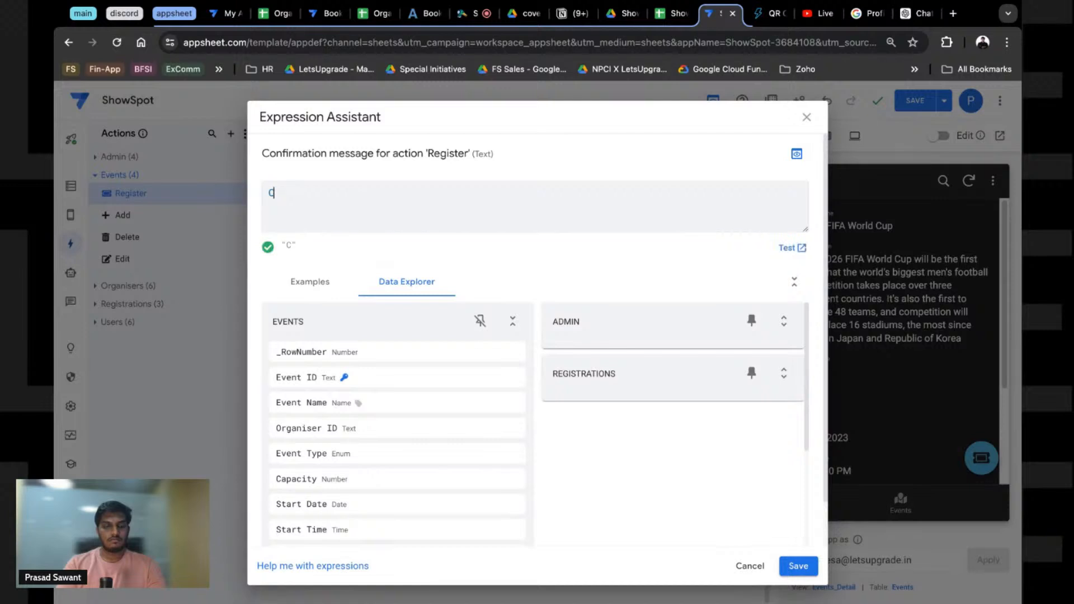
{"action": "type", "text": "Confirm"}
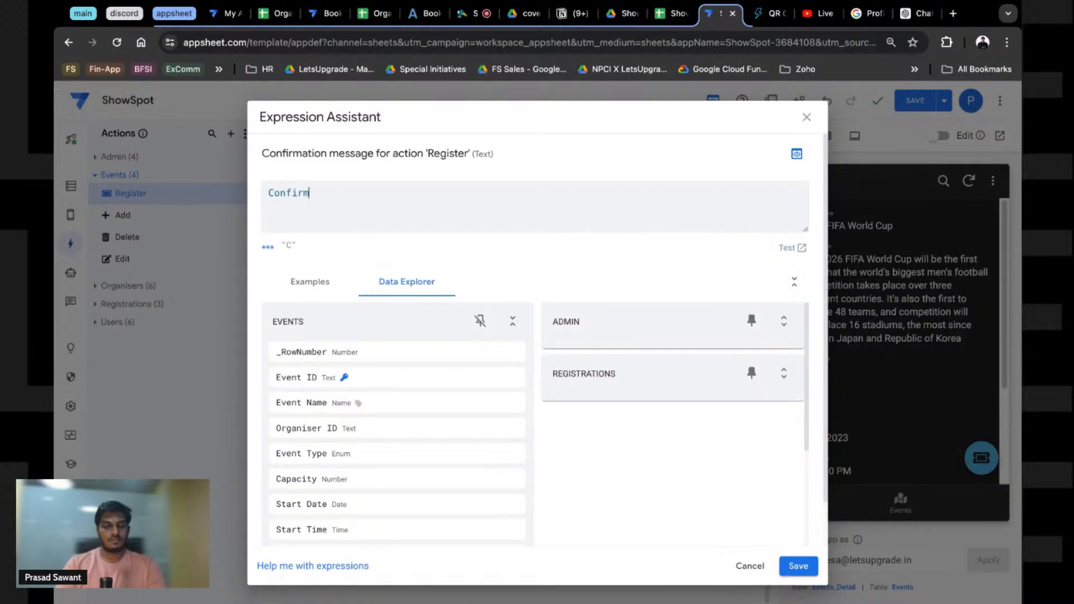
{"action": "type", "text": " your Regust"}
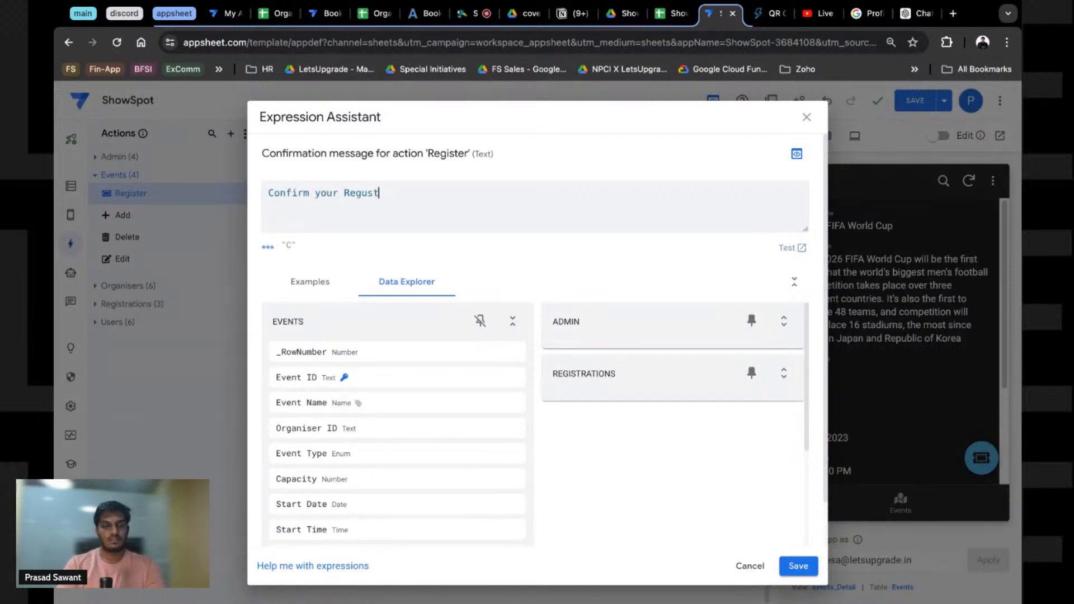
{"action": "type", "text": "registration for"}
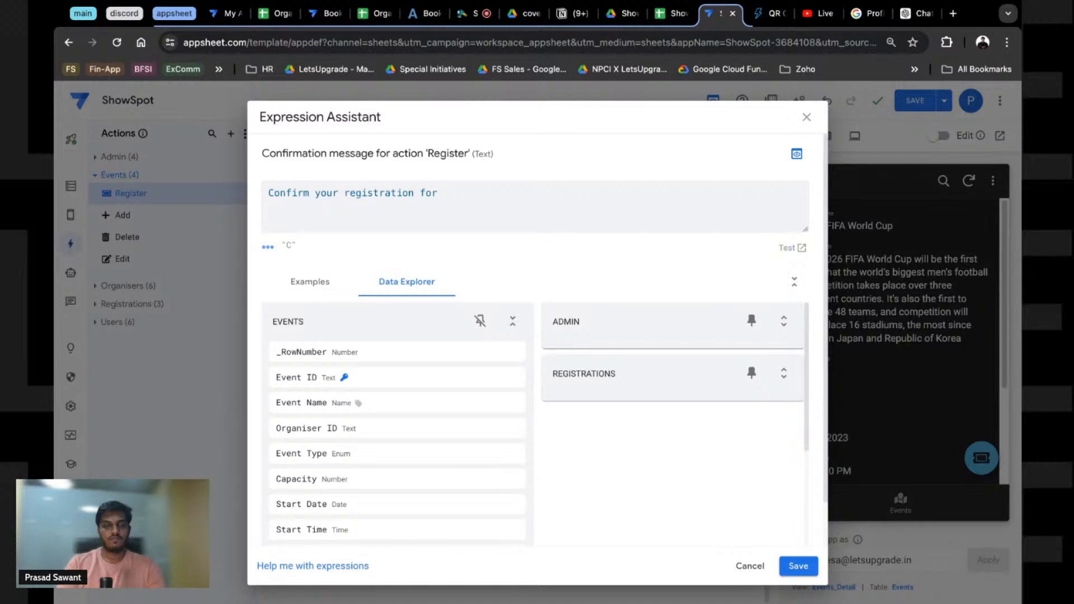
{"action": "type", "text": "[Event Name]"}
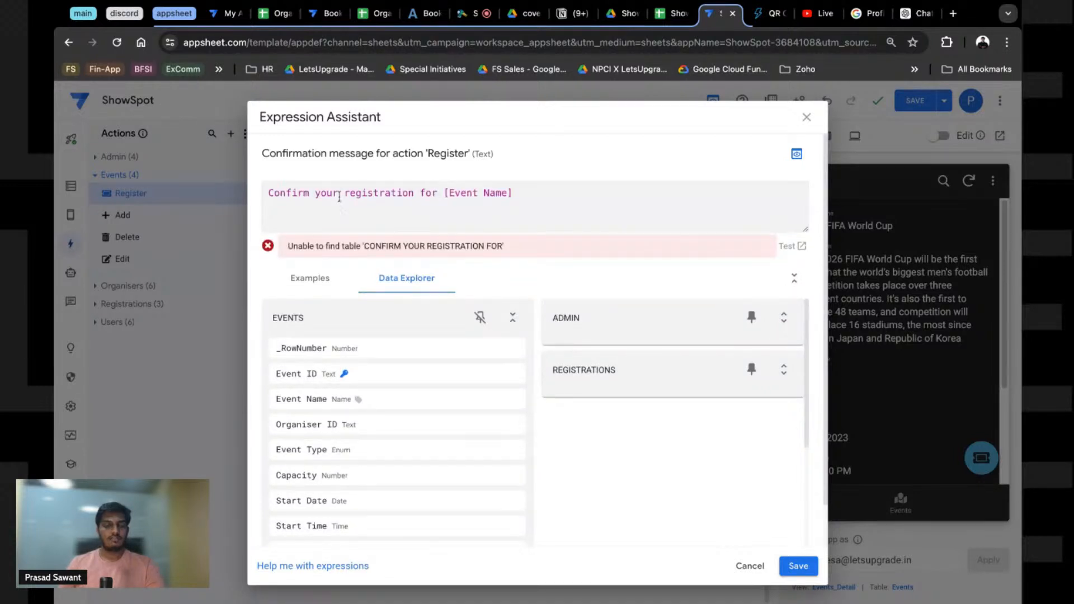
{"action": "left_click", "coordinate": [269, 193]}
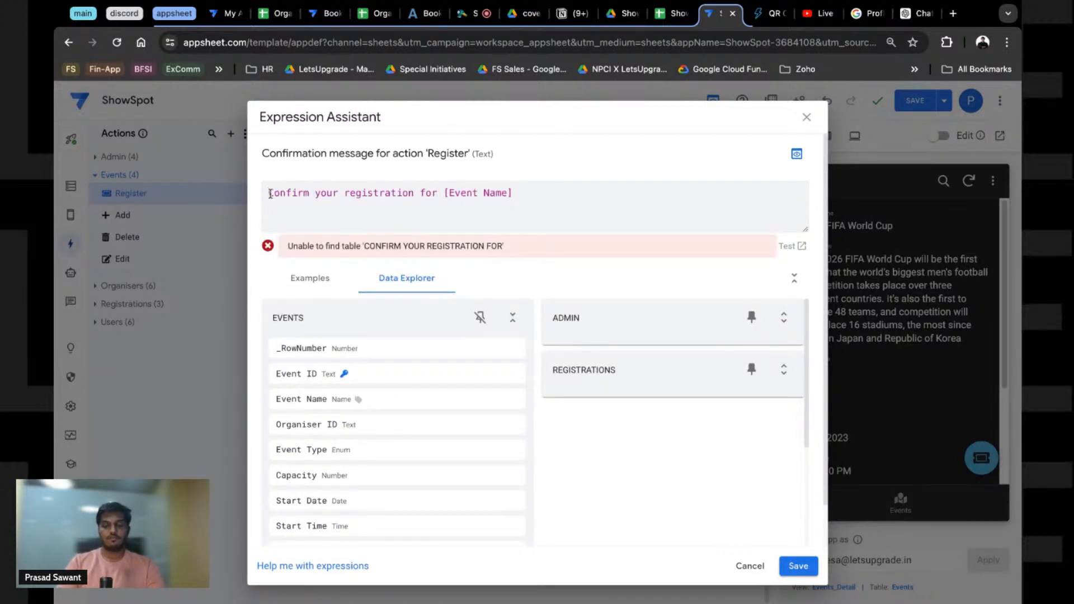
{"action": "type", "text": "\""}
{"action": "left_click", "coordinate": [444, 196]}
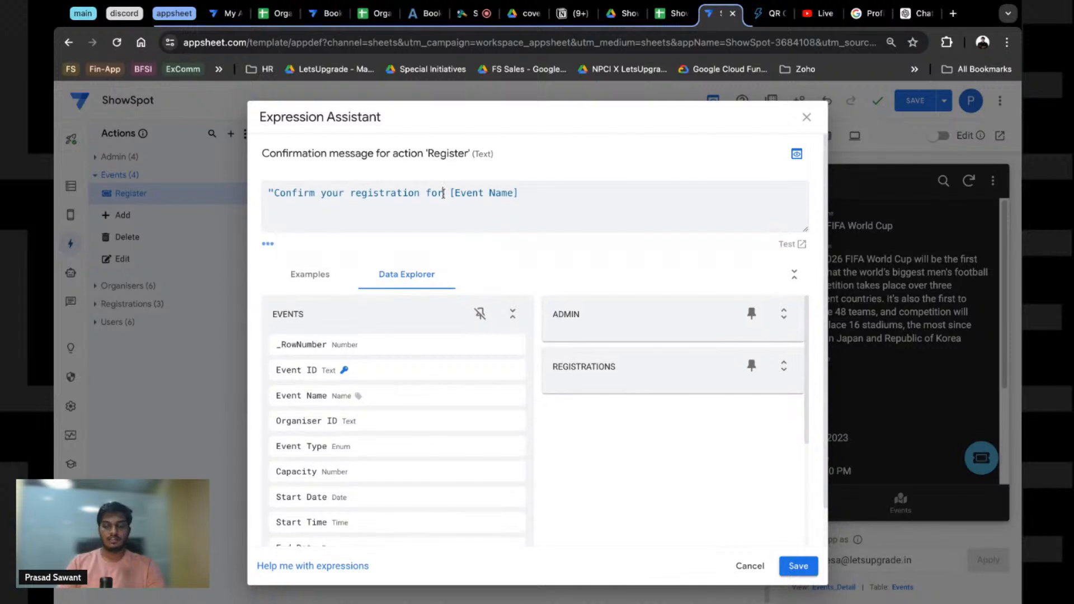
{"action": "type", "text": "\""}
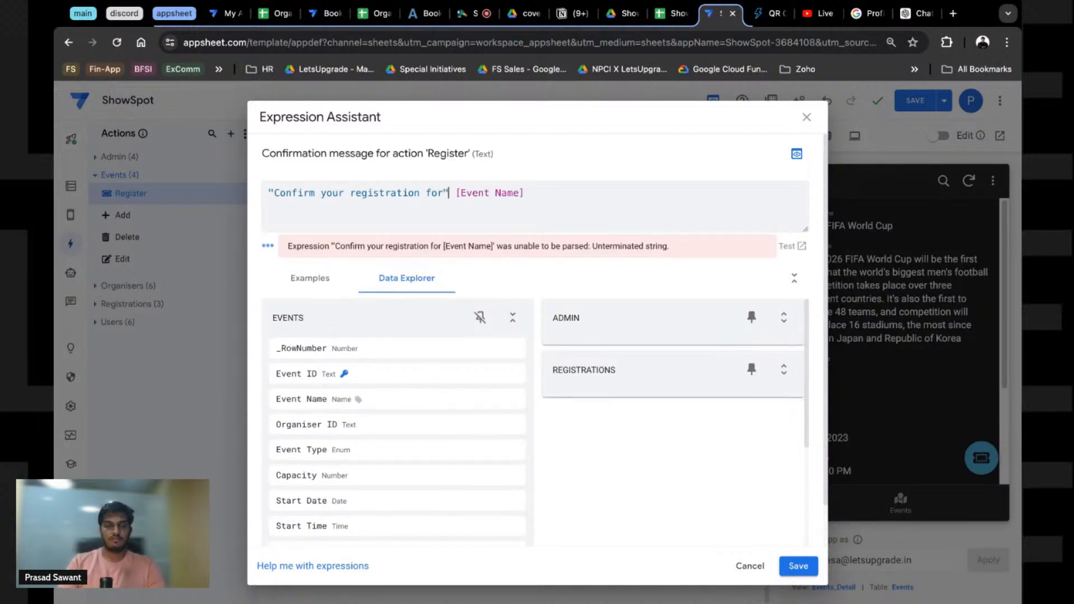
{"action": "key", "text": "Right"}
{"action": "key", "text": "Right"}
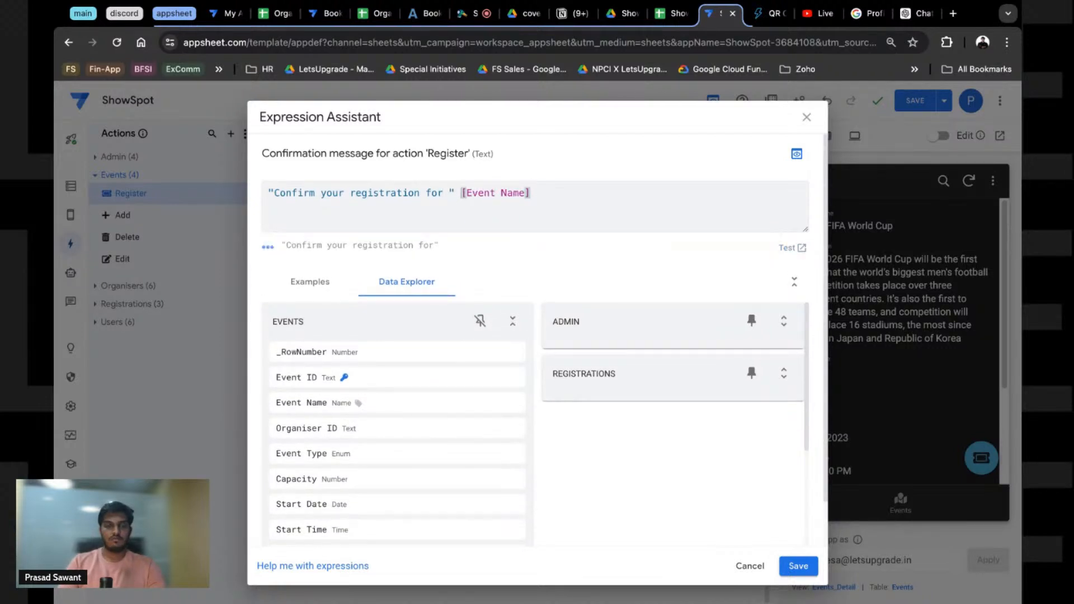
{"action": "key", "text": "BackSpace"}
{"action": "type", "text": ","}
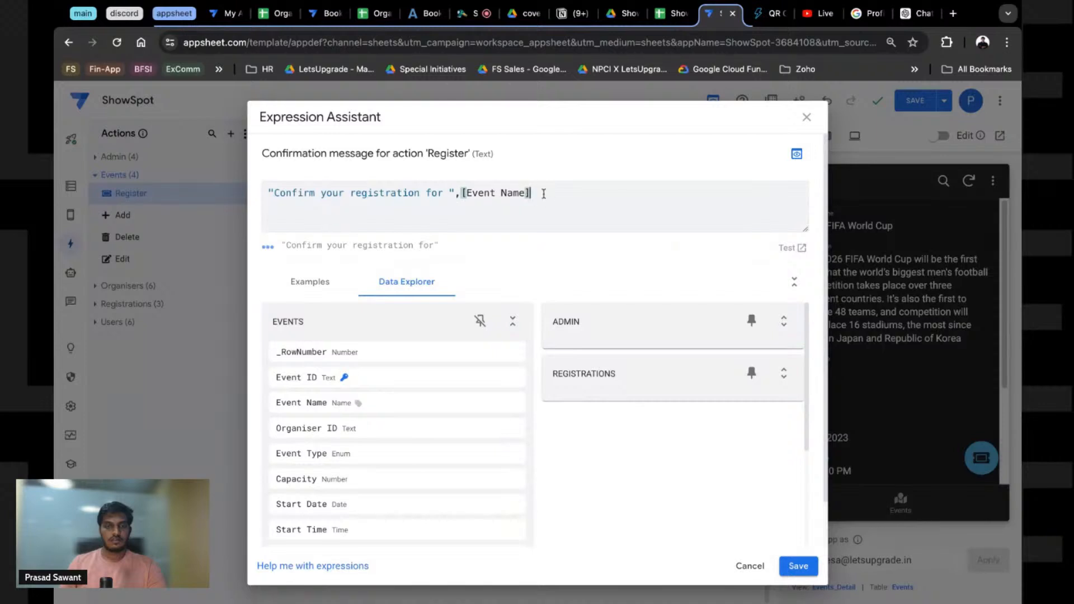
Step: Rewrite it as CONCATENATE("Confirm your registration for ", [Event Name])
{"action": "key", "text": "ctrl+a"}
{"action": "key", "text": "ctrl+c"}
{"action": "key", "text": "BackSpace"}
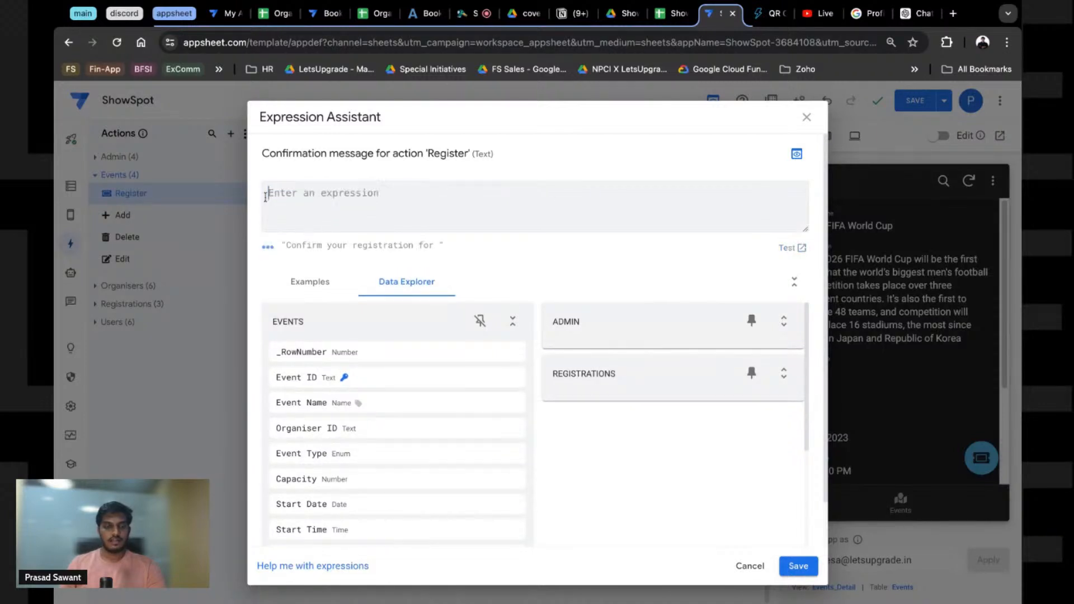
{"action": "type", "text": "CONCATENAT"}
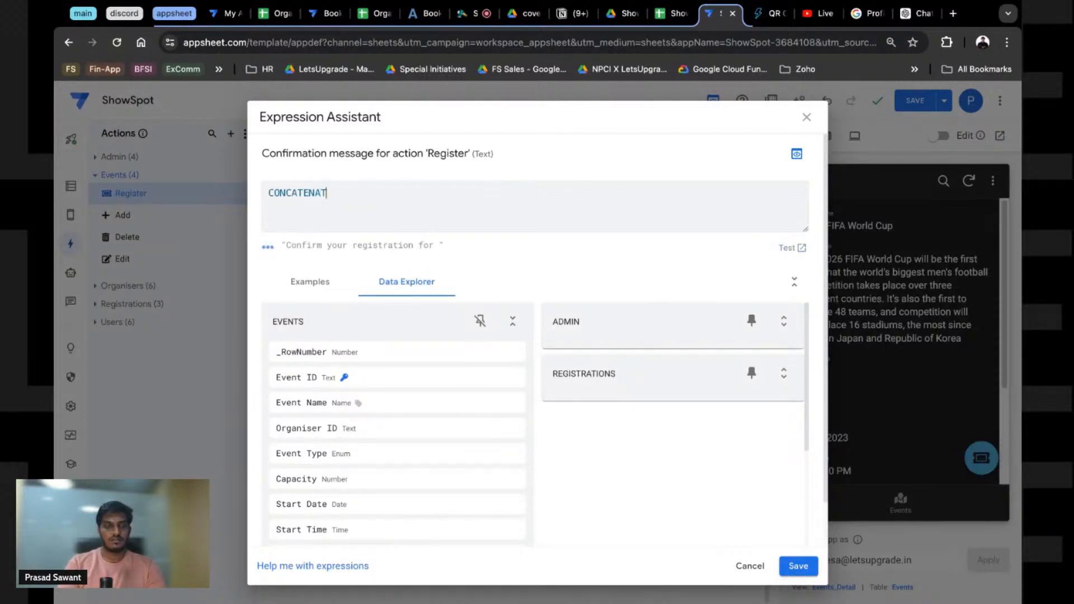
{"action": "type", "text": "E("}
{"action": "key", "text": "ctrl+v"}
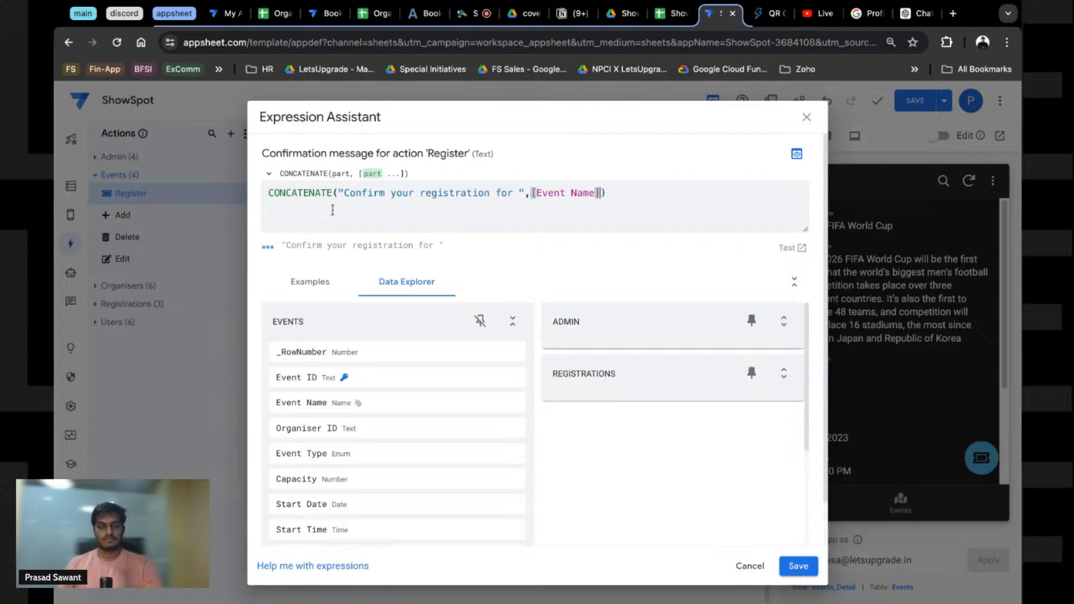
Step: Save the confirmation expression and the app, then try and dismiss the preview's Register prompt
{"action": "left_click", "coordinate": [784, 566]}
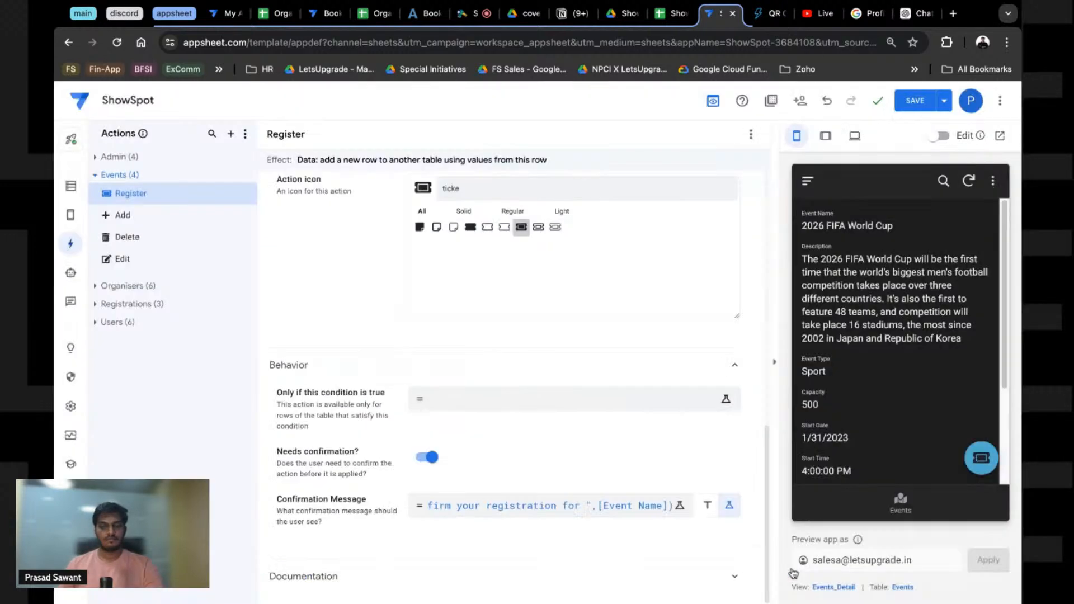
{"action": "left_click", "coordinate": [916, 101]}
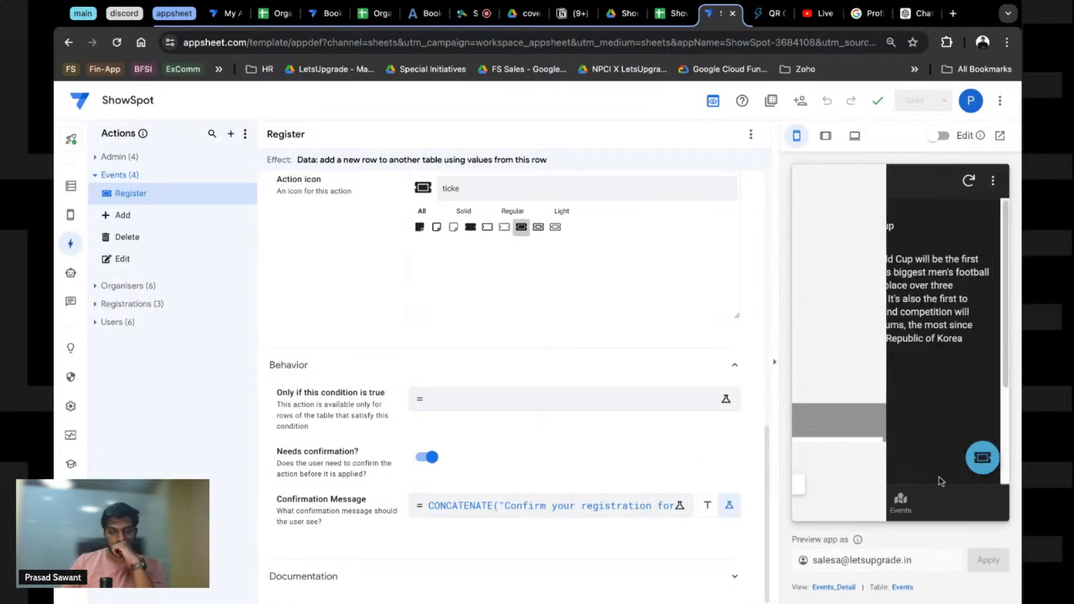
{"action": "left_click", "coordinate": [980, 459]}
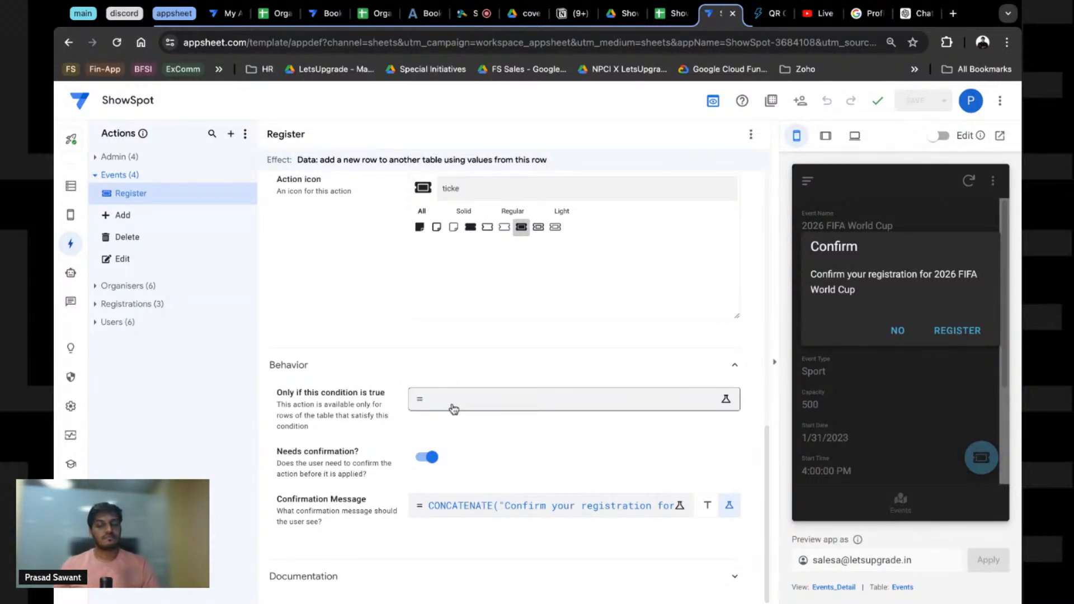
{"action": "left_click", "coordinate": [898, 332]}
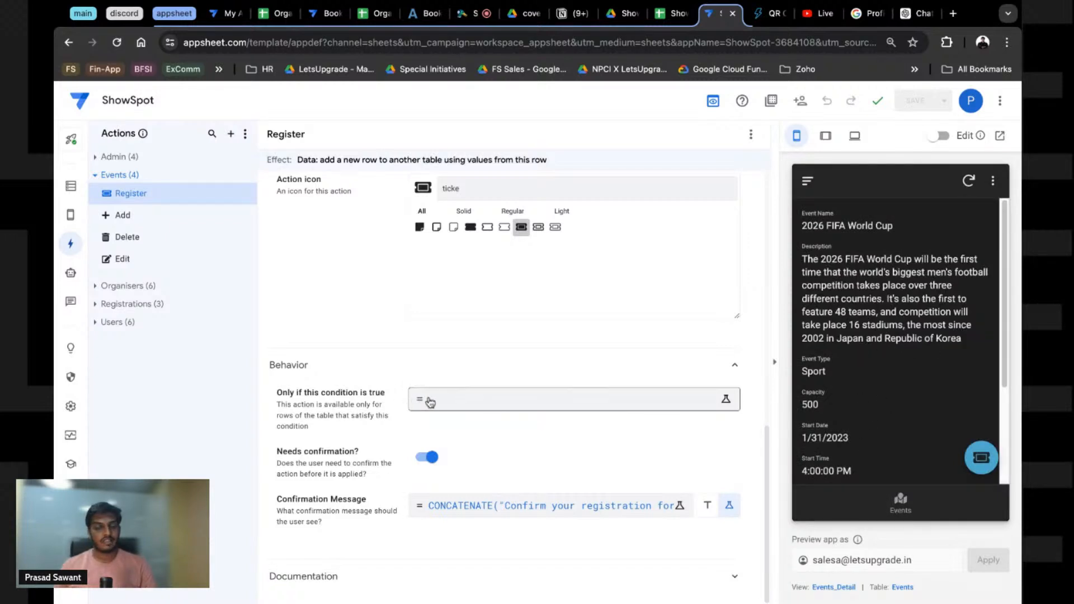
Step: Register for the 2026 FIFA World Cup with confirmation and check the ShowSpot sheet
{"action": "left_click", "coordinate": [980, 459]}
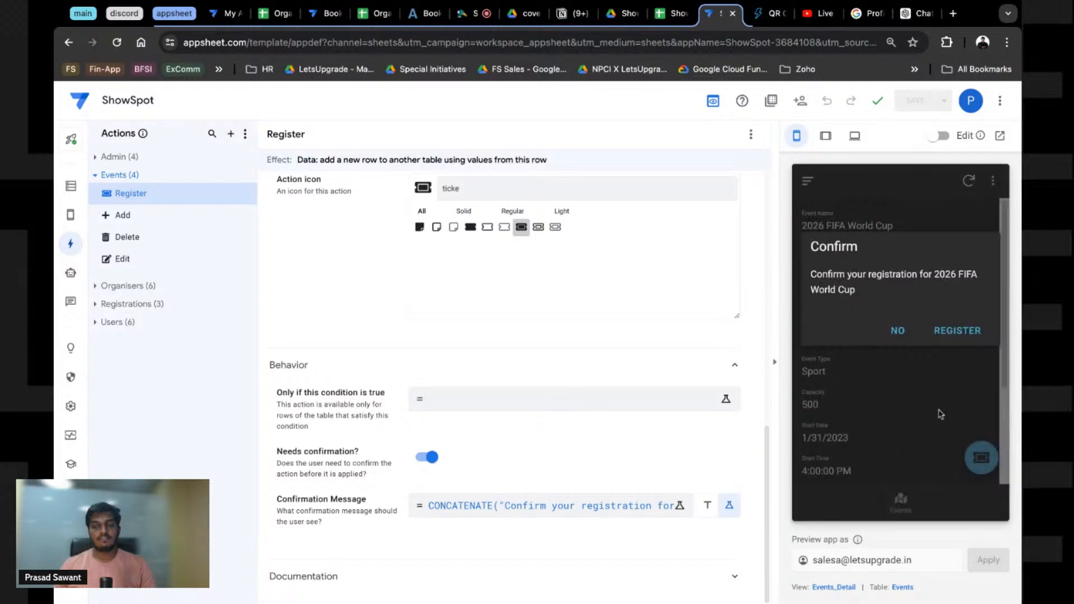
{"action": "left_click", "coordinate": [951, 332]}
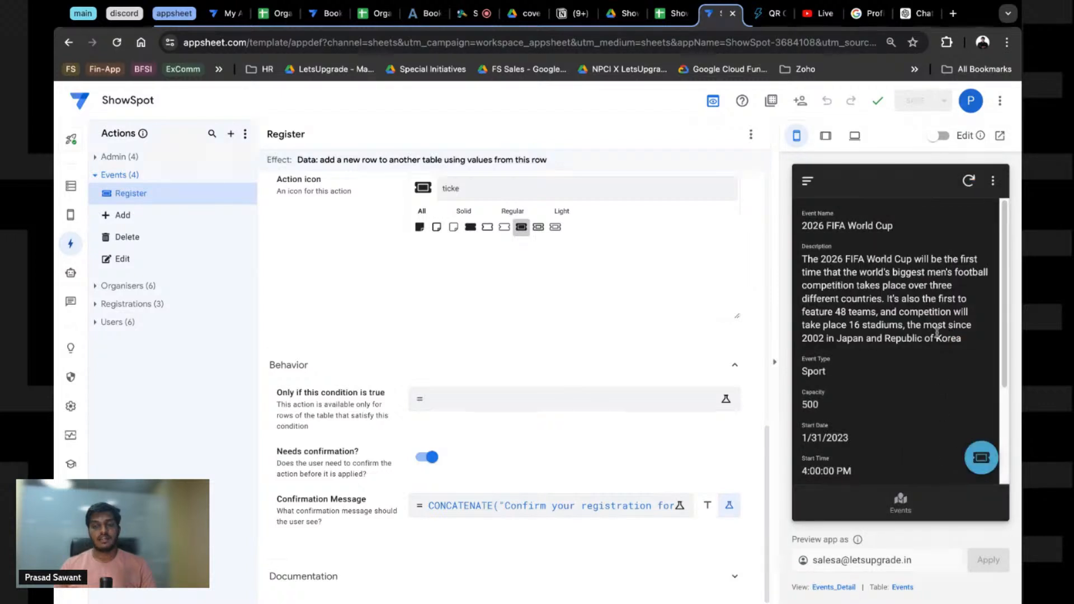
{"action": "left_click", "coordinate": [671, 14]}
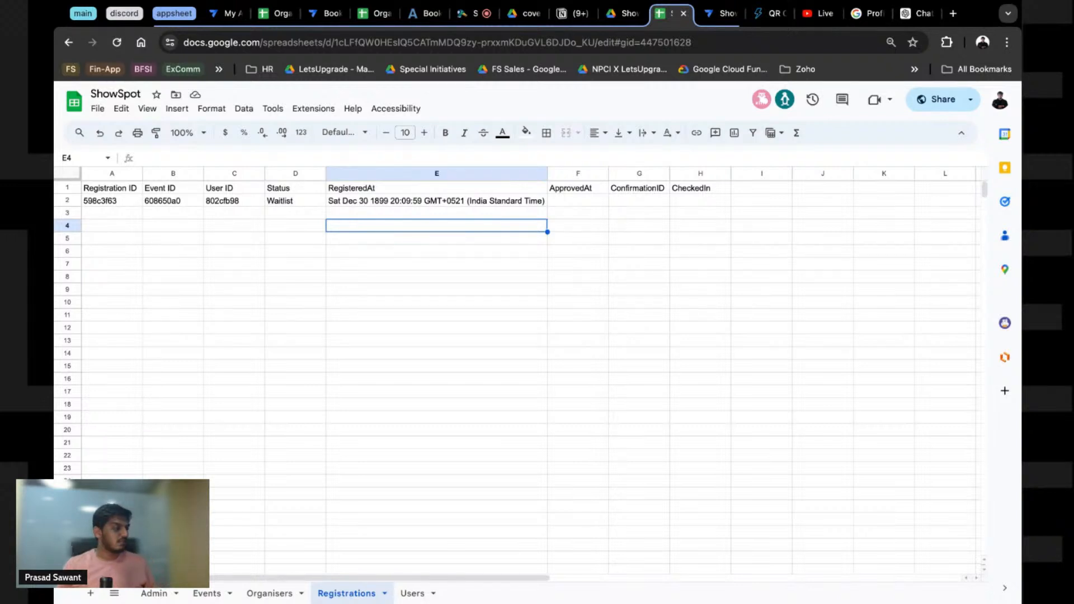
{"action": "key", "text": "ctrl+Tab"}
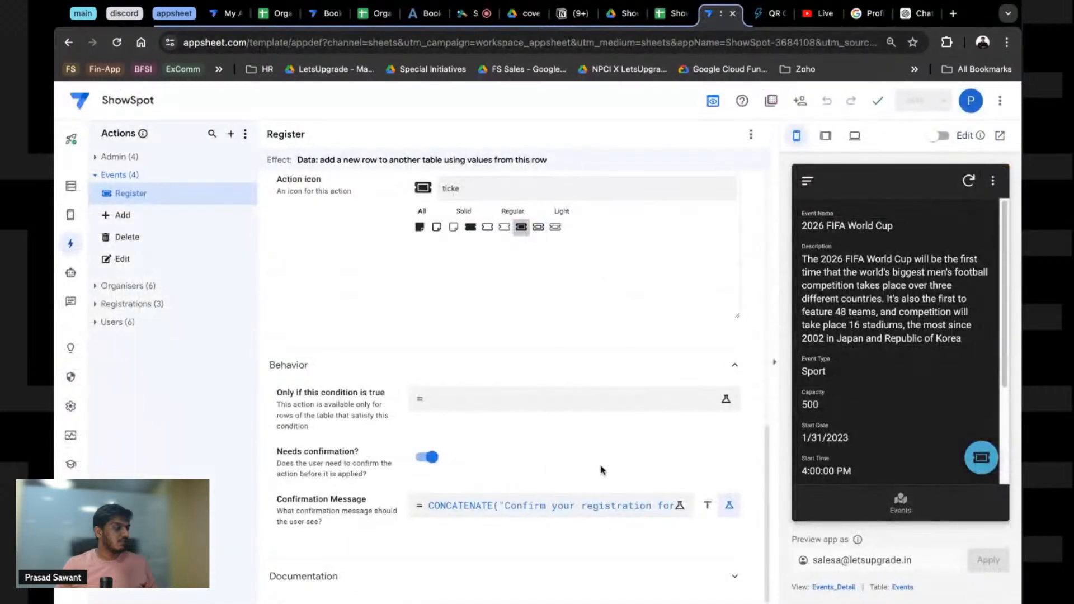
{"action": "scroll", "coordinate": [542, 322], "scroll_direction": "up", "scroll_amount": 1}
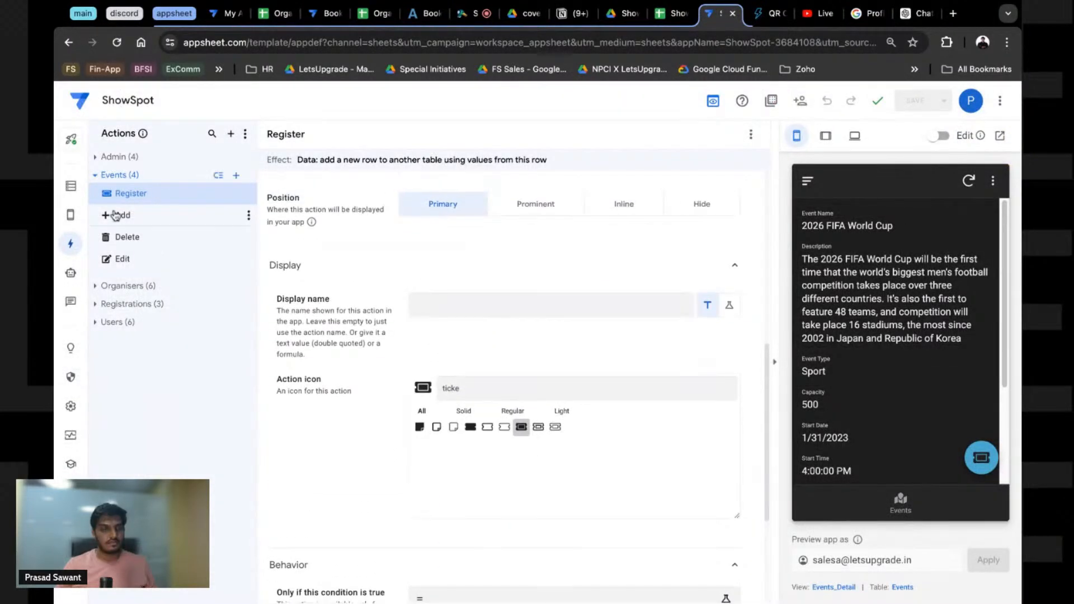
{"action": "scroll", "coordinate": [628, 293], "scroll_direction": "up", "scroll_amount": 4}
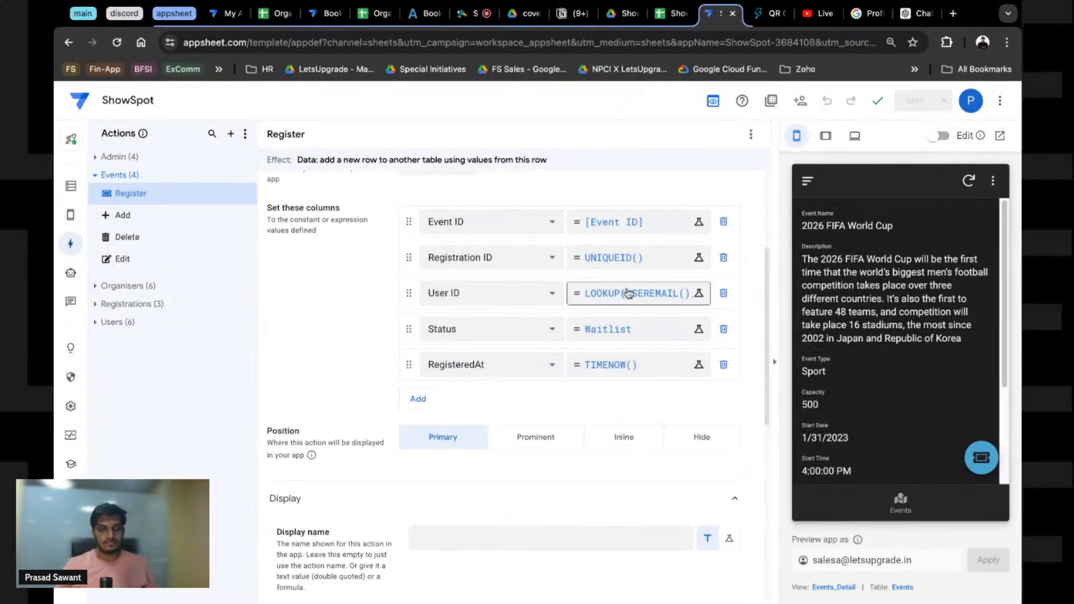
Step: Replace TIMENOW() with NOW() from the Time examples in RegisteredAt's expression and save it
{"action": "left_click", "coordinate": [698, 364]}
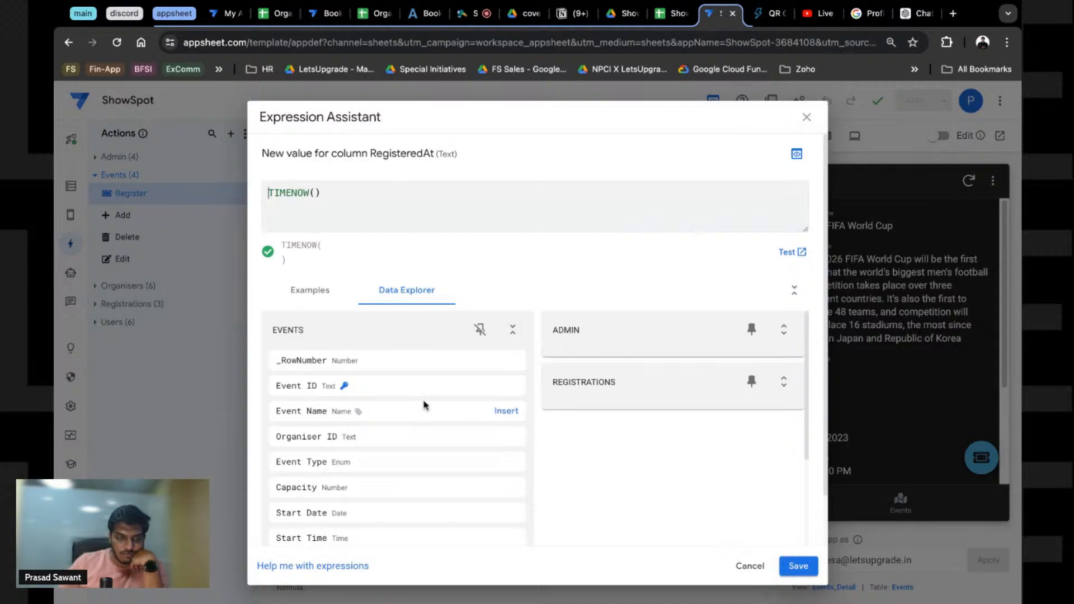
{"action": "left_click", "coordinate": [326, 302]}
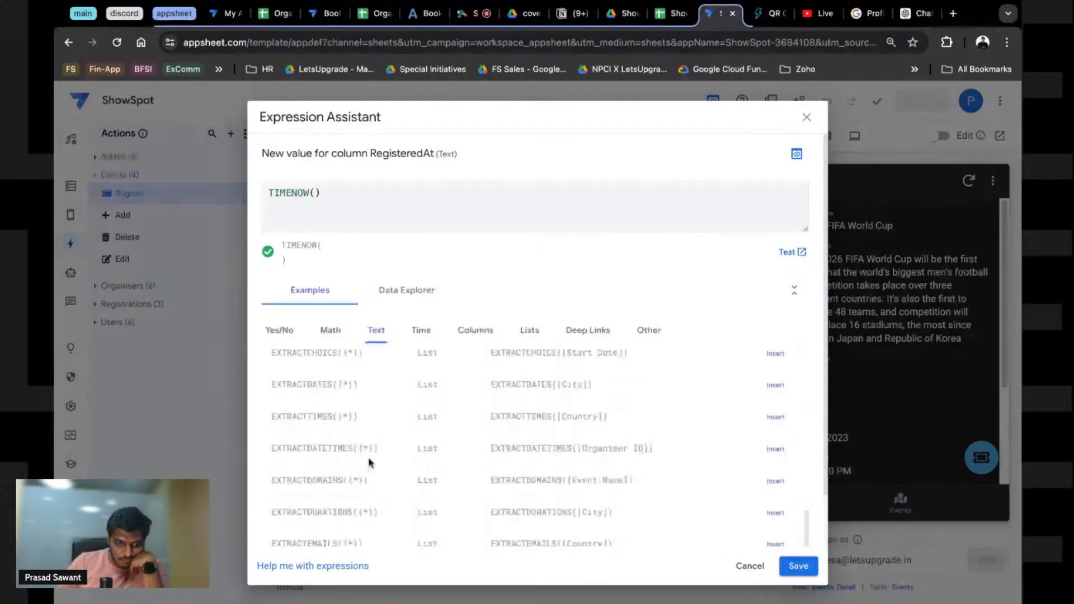
{"action": "scroll", "coordinate": [367, 455], "scroll_direction": "down", "scroll_amount": 3}
{"action": "left_click", "coordinate": [415, 282]}
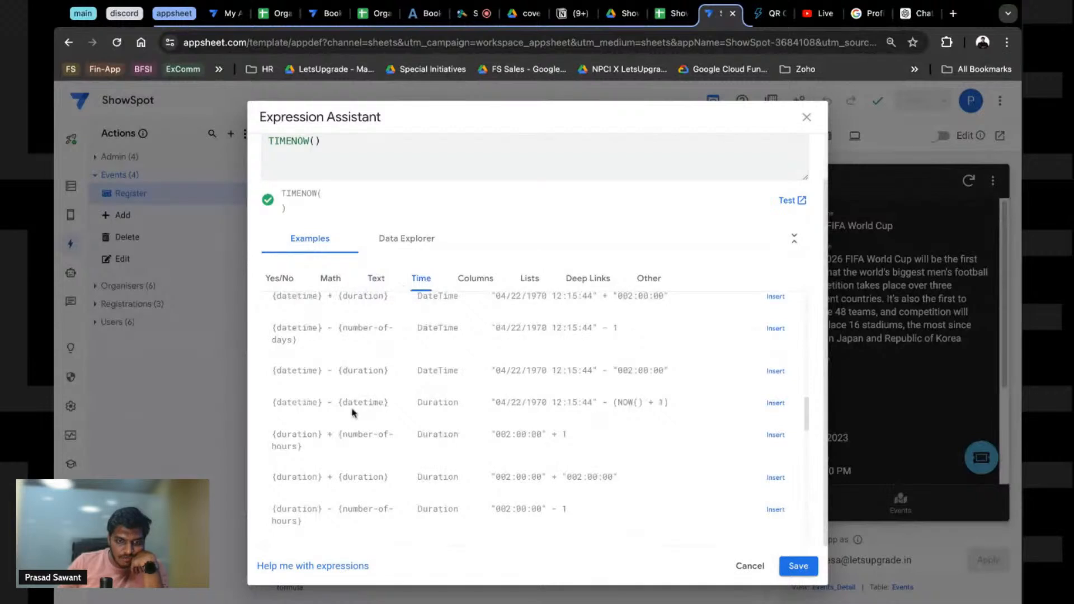
{"action": "scroll", "coordinate": [352, 405], "scroll_direction": "up", "scroll_amount": 5}
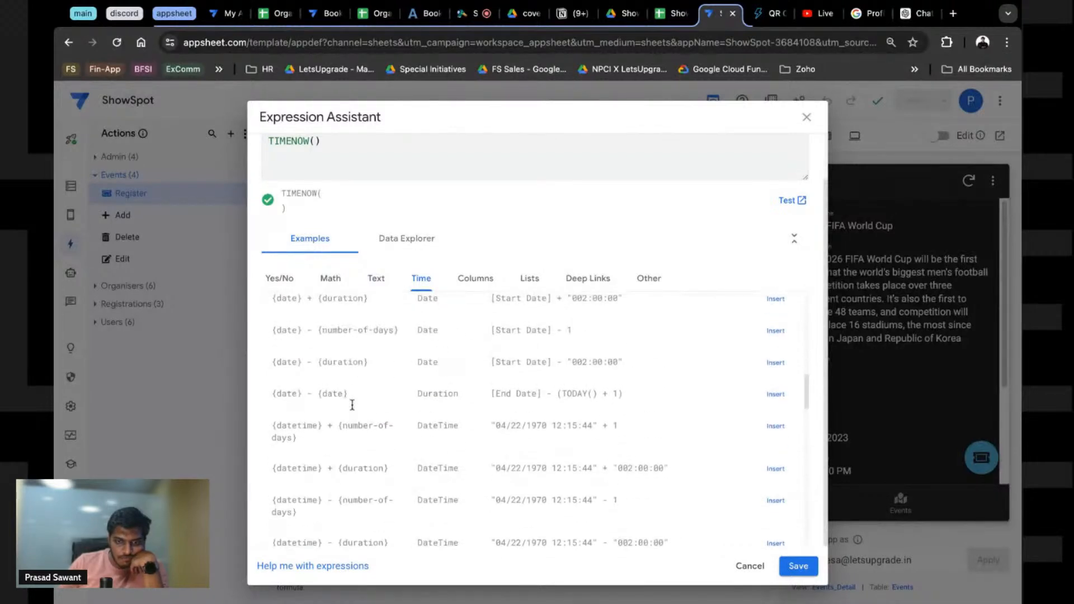
{"action": "scroll", "coordinate": [535, 419], "scroll_direction": "up", "scroll_amount": 5}
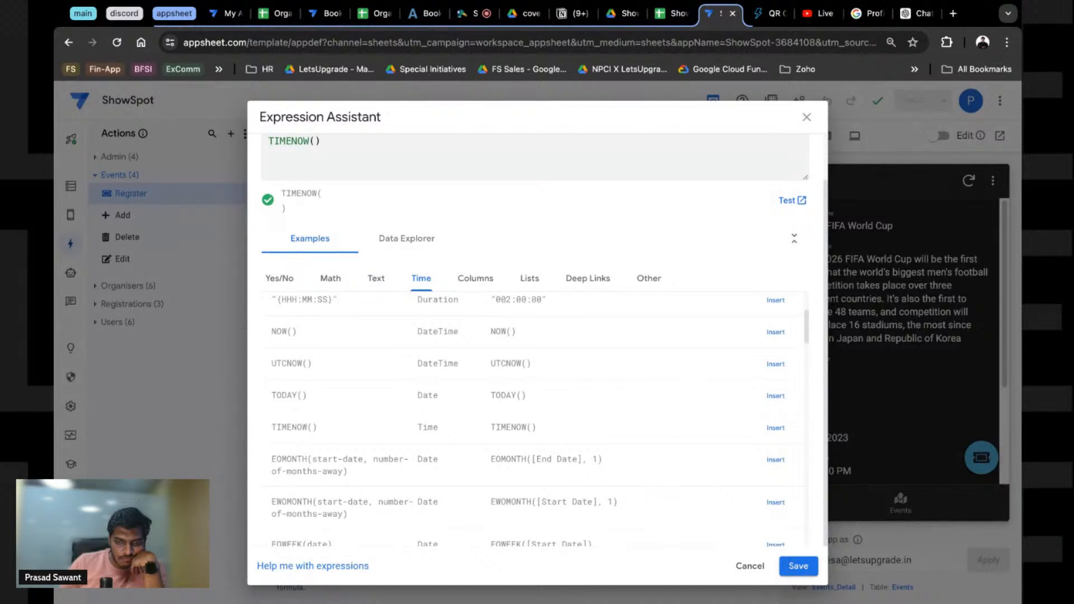
{"action": "scroll", "coordinate": [773, 411], "scroll_direction": "up", "scroll_amount": 1}
{"action": "left_click", "coordinate": [773, 411]}
{"action": "left_click_drag", "start_coordinate": [299, 147], "coordinate": [300, 136]}
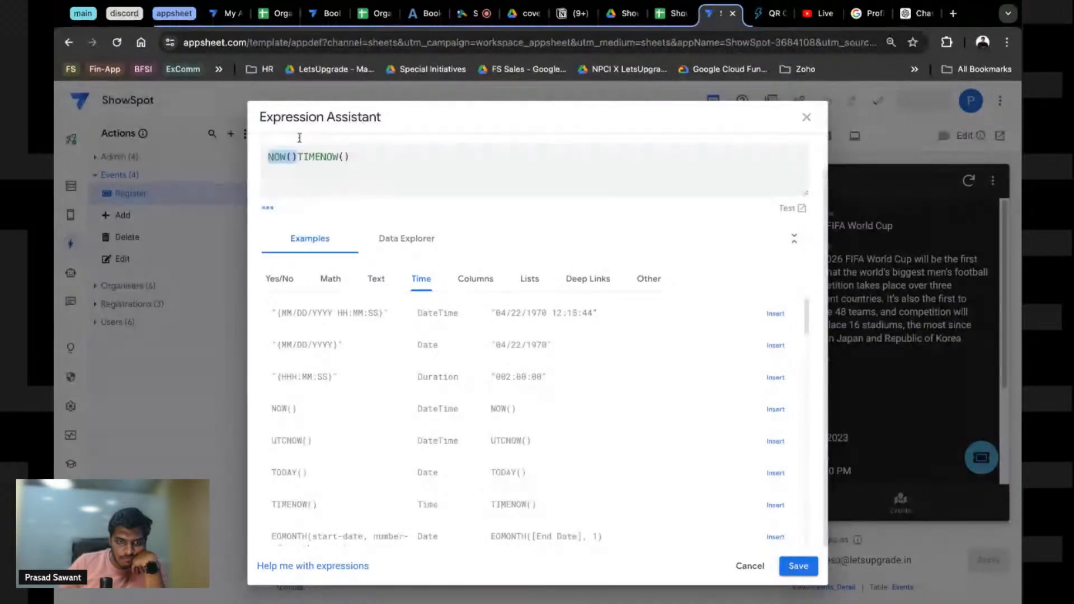
{"action": "left_click", "coordinate": [370, 146]}
{"action": "key", "text": "BackSpace"}
{"action": "key", "text": "BackSpace"}
{"action": "key", "text": "BackSpace"}
{"action": "key", "text": "BackSpace"}
{"action": "key", "text": "BackSpace"}
{"action": "key", "text": "BackSpace"}
{"action": "key", "text": "BackSpace"}
{"action": "key", "text": "BackSpace"}
{"action": "key", "text": "BackSpace"}
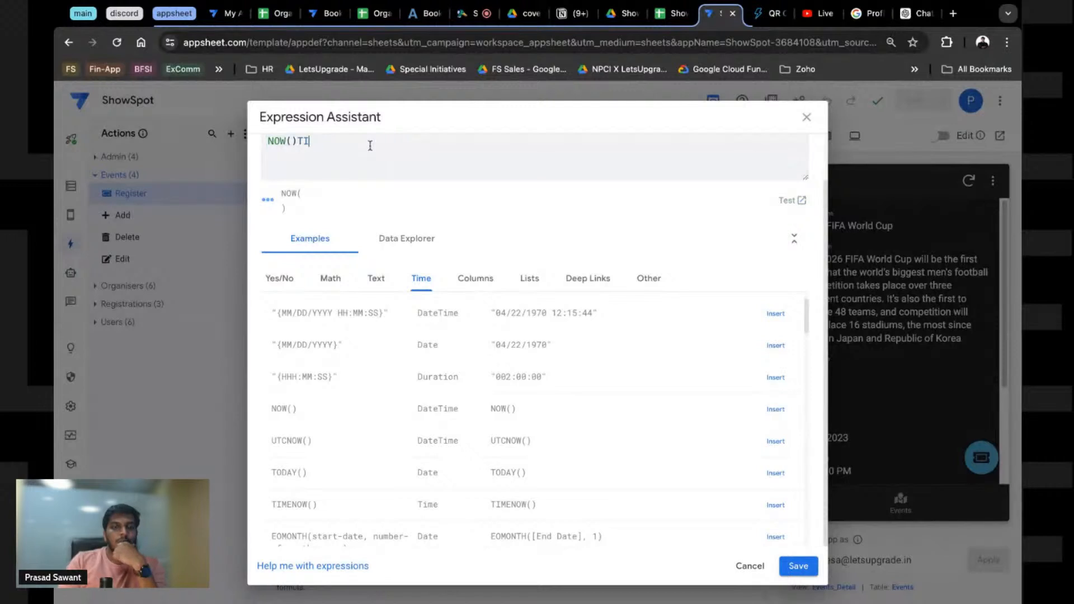
{"action": "left_click", "coordinate": [797, 562]}
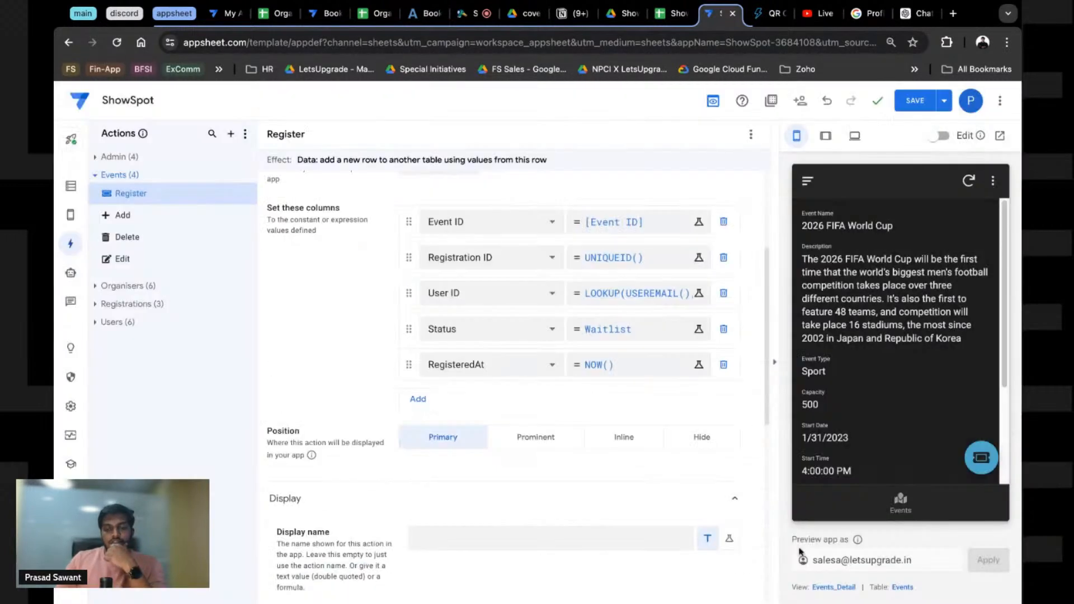
Step: Save the app, run a test registration in the preview, and switch to the ShowSpot spreadsheet
{"action": "left_click", "coordinate": [982, 455]}
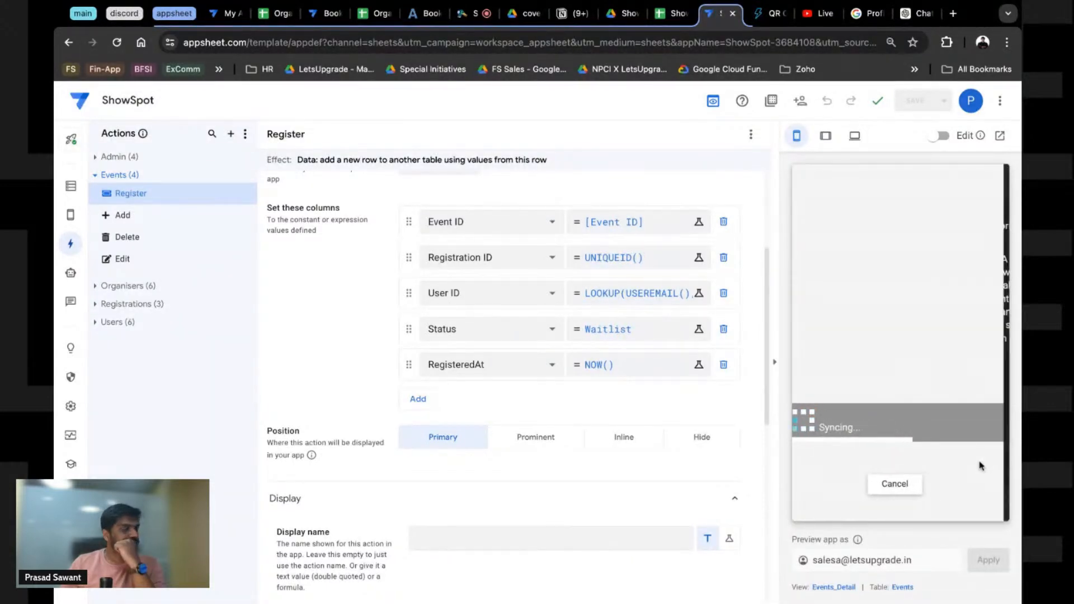
{"action": "left_click", "coordinate": [980, 456]}
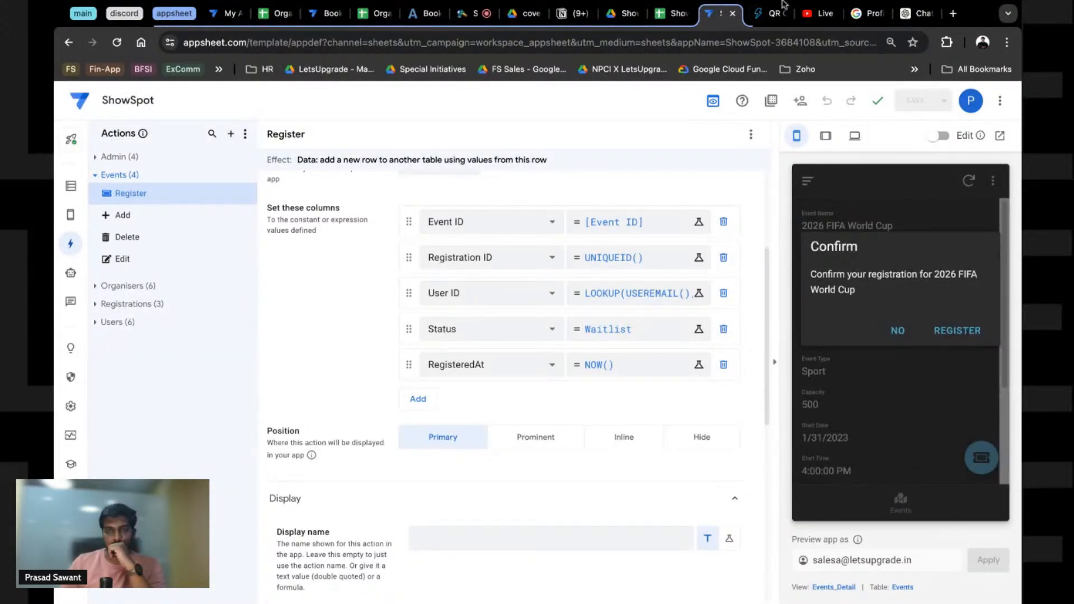
{"action": "left_click", "coordinate": [669, 13]}
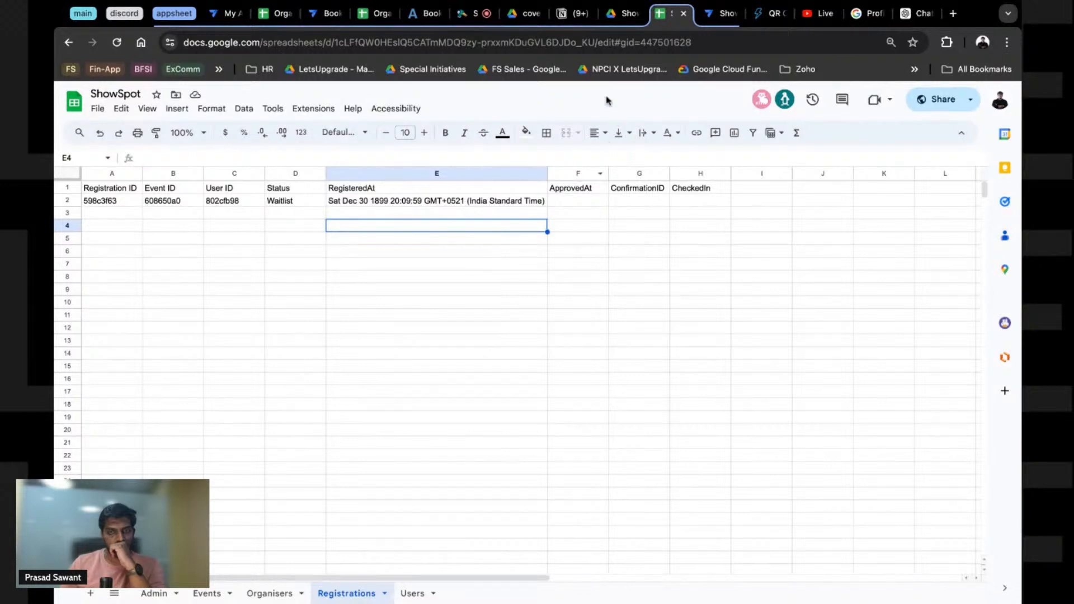
Step: Verify the new Registrations row is dated May 31 2024, then go back to AppSheet
{"action": "left_click", "coordinate": [721, 13]}
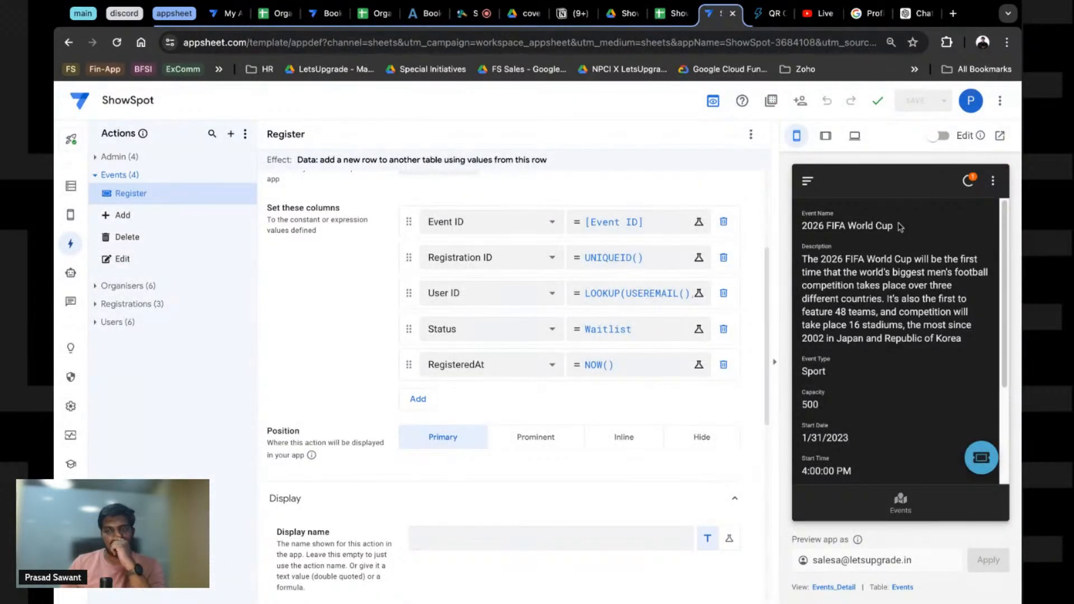
{"action": "left_click", "coordinate": [667, 16]}
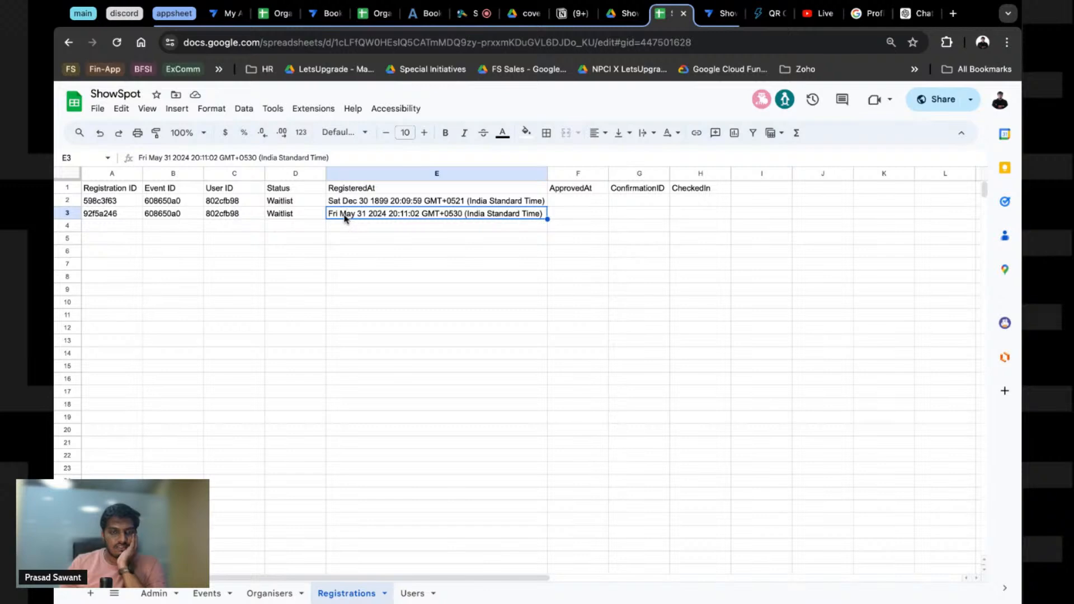
{"action": "left_click", "coordinate": [620, 13]}
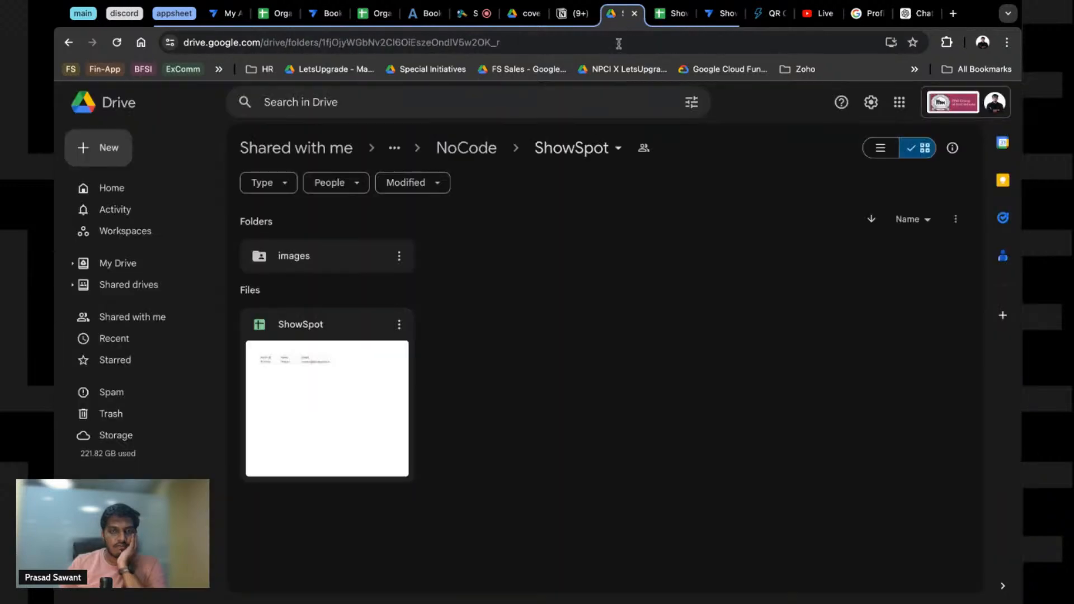
{"action": "left_click", "coordinate": [713, 14]}
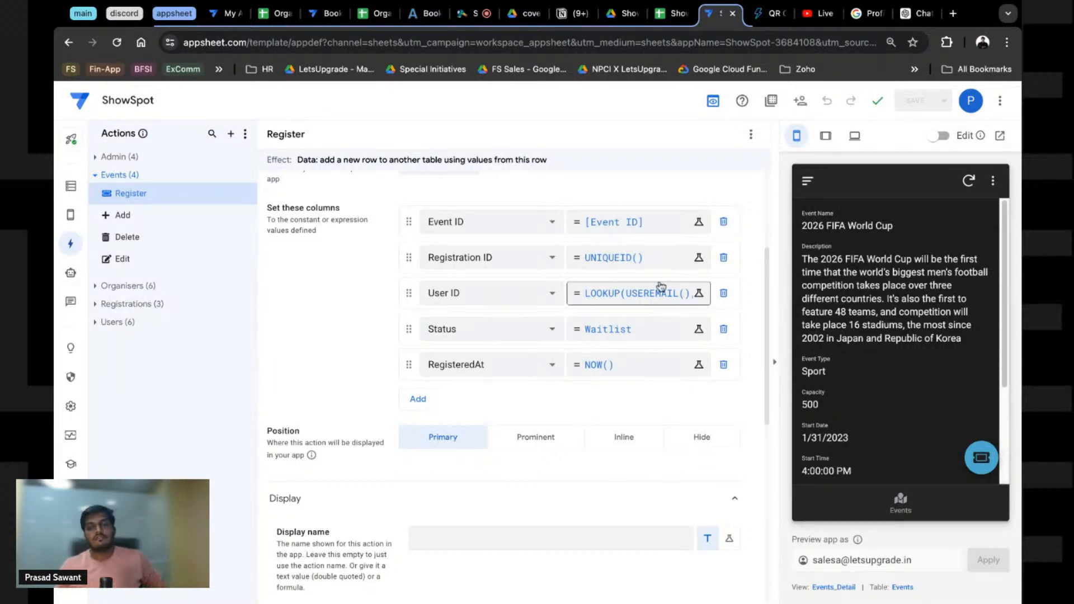
Step: Remove RegisteredAt from the Register action and set RegisteredAt and ApprovedAt columns to Time
{"action": "left_click", "coordinate": [724, 365]}
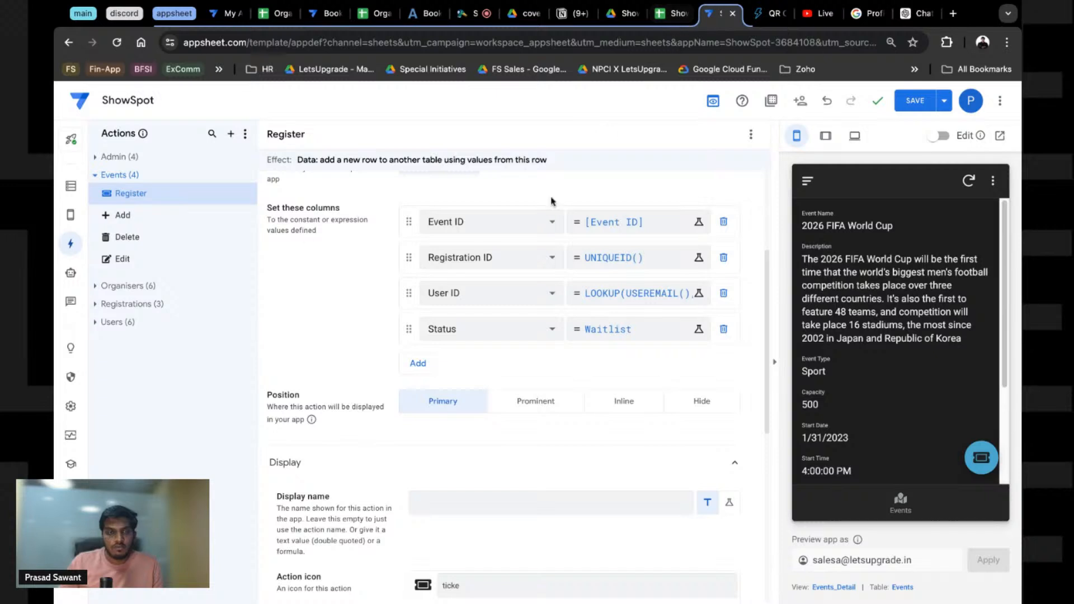
{"action": "left_click", "coordinate": [67, 190]}
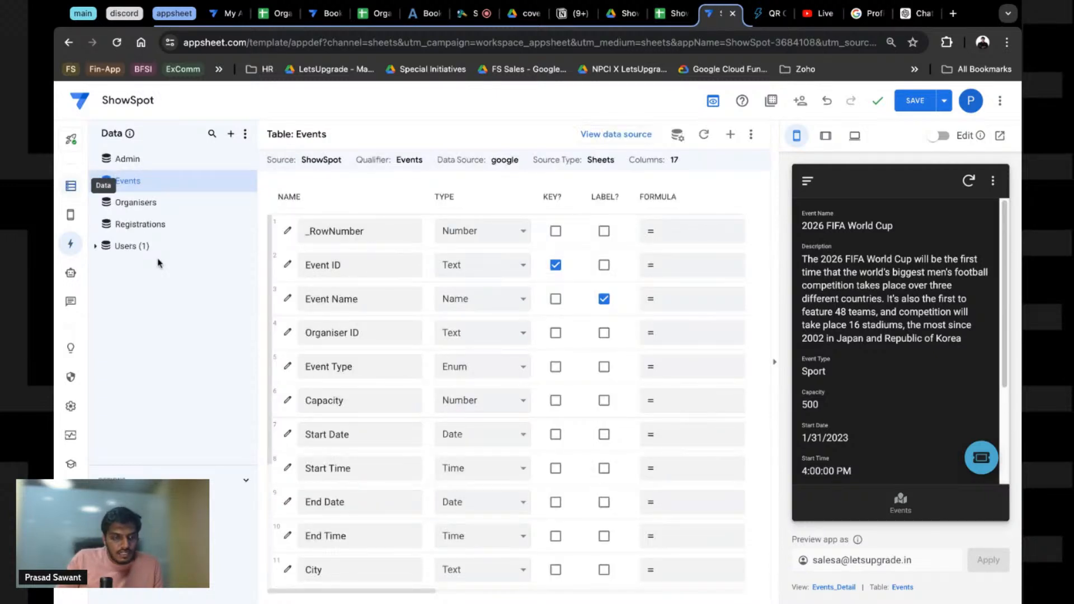
{"action": "left_click", "coordinate": [139, 223]}
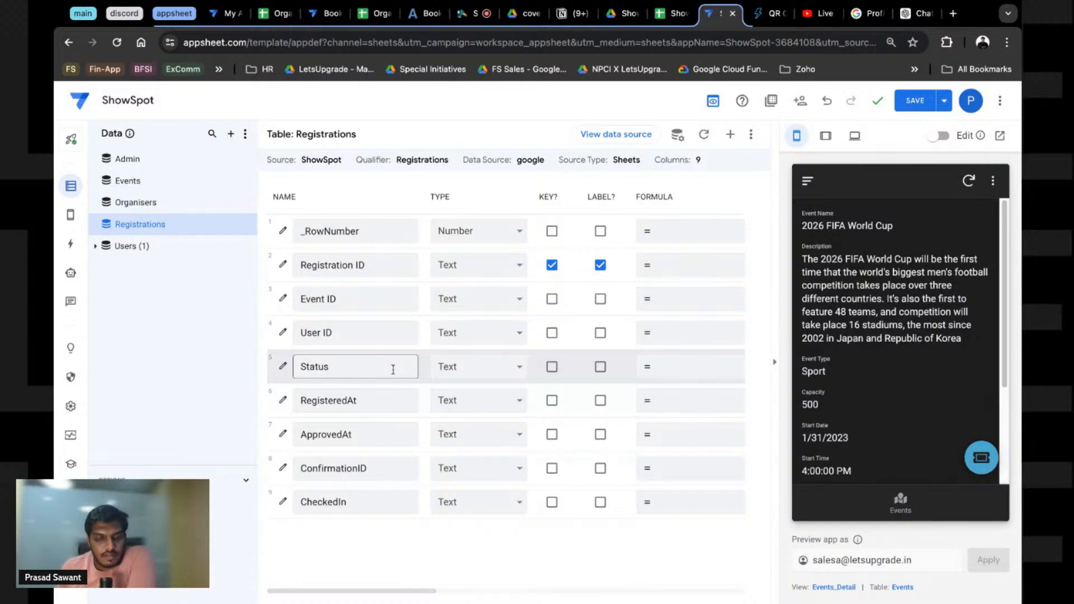
{"action": "left_click", "coordinate": [476, 401]}
{"action": "left_click", "coordinate": [473, 436]}
{"action": "left_click", "coordinate": [486, 436]}
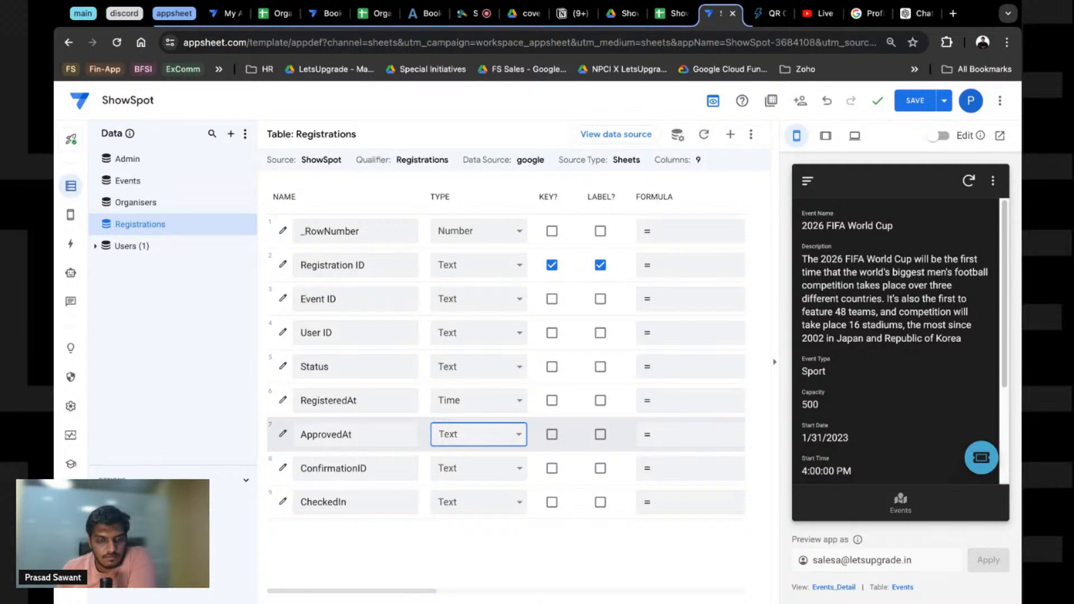
{"action": "left_click", "coordinate": [463, 464]}
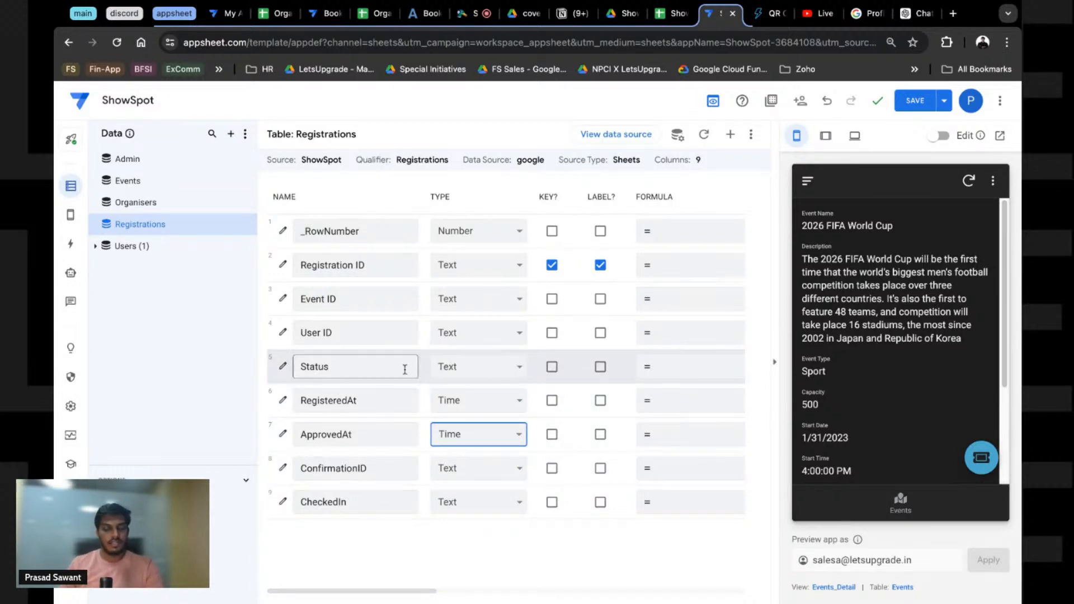
Step: Change the Status column's type to Enum and open its column settings
{"action": "left_click", "coordinate": [441, 368]}
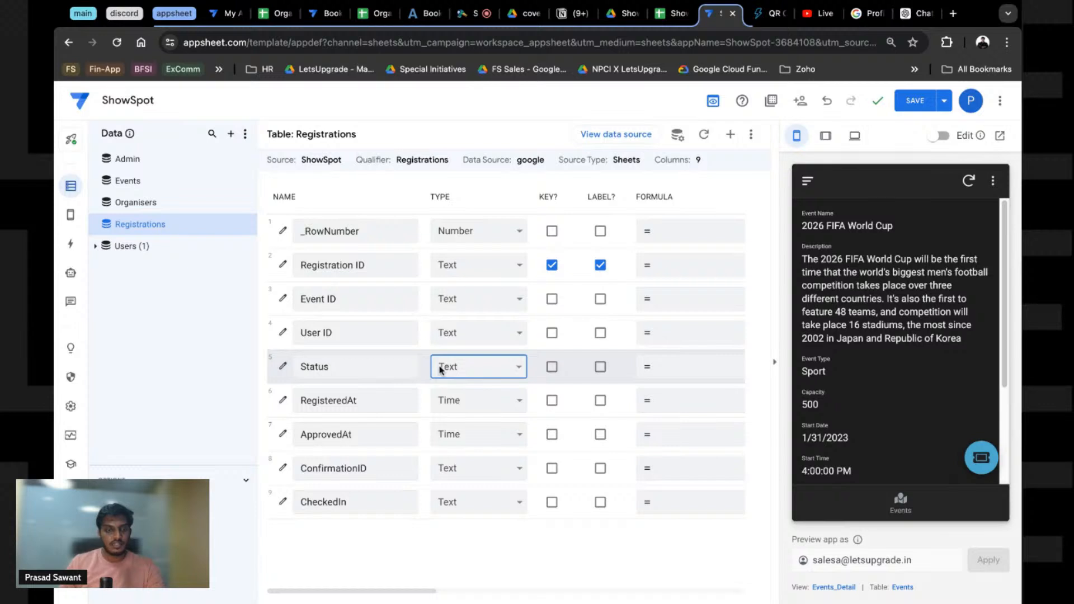
{"action": "left_click", "coordinate": [441, 370]}
{"action": "left_click", "coordinate": [286, 369]}
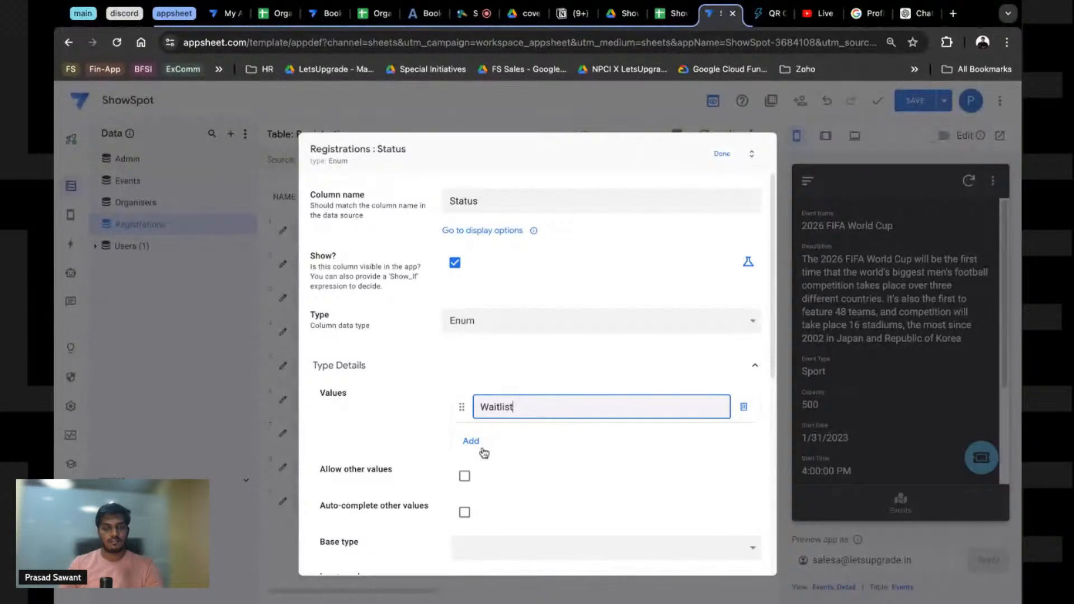
Step: Add Approved and Not Approved as Status values, use Buttons input mode, and close the settings
{"action": "left_click", "coordinate": [488, 444]}
{"action": "type", "text": "Appr"}
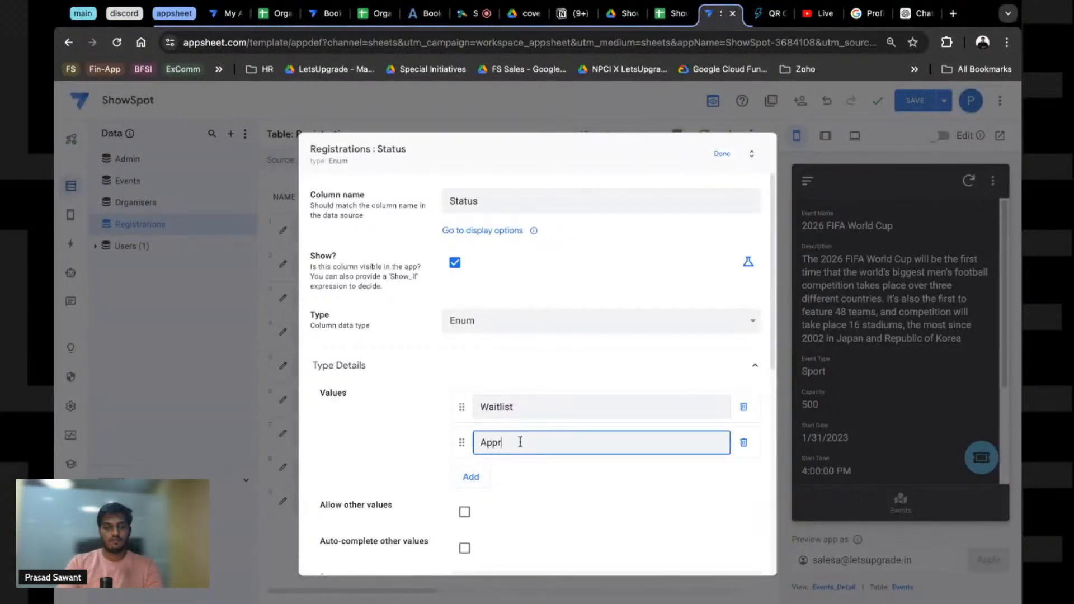
{"action": "type", "text": "oev"}
{"action": "type", "text": "d"}
{"action": "left_click", "coordinate": [472, 477]}
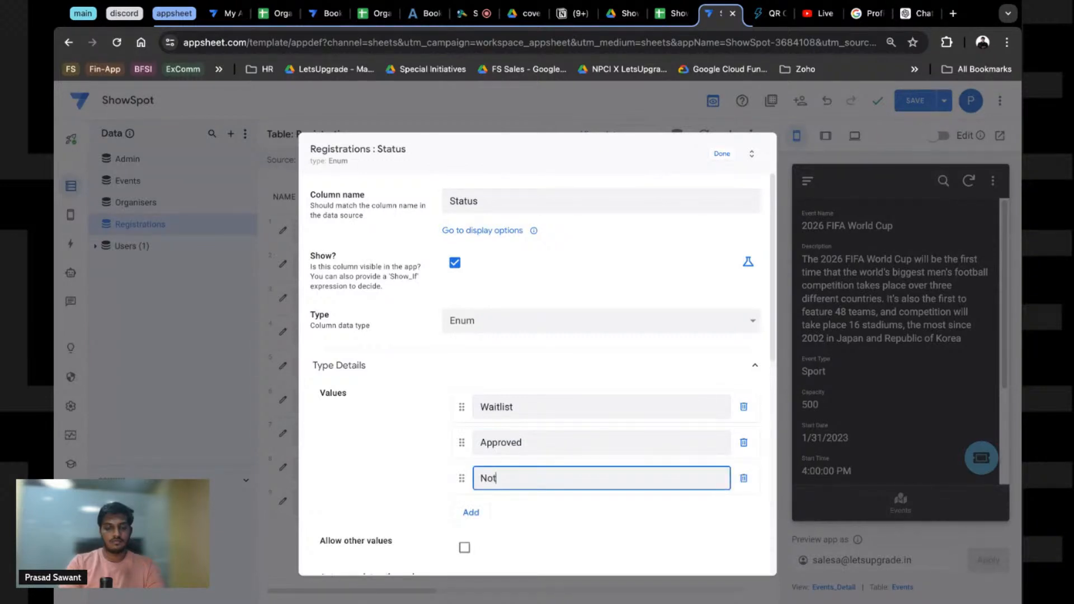
{"action": "type", "text": "Not Approved"}
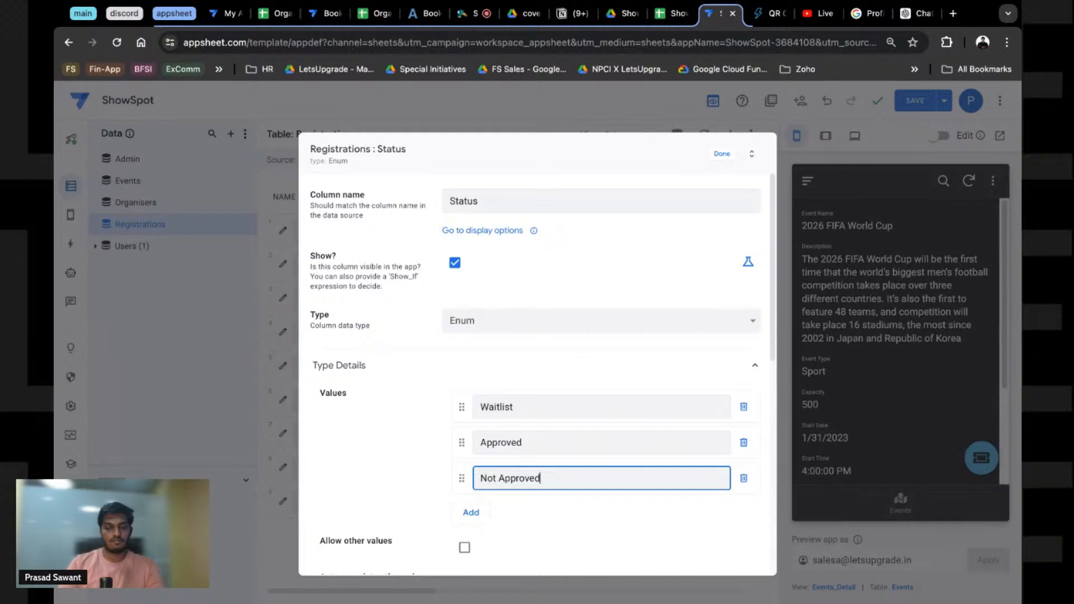
{"action": "scroll", "coordinate": [392, 420], "scroll_direction": "down", "scroll_amount": 4}
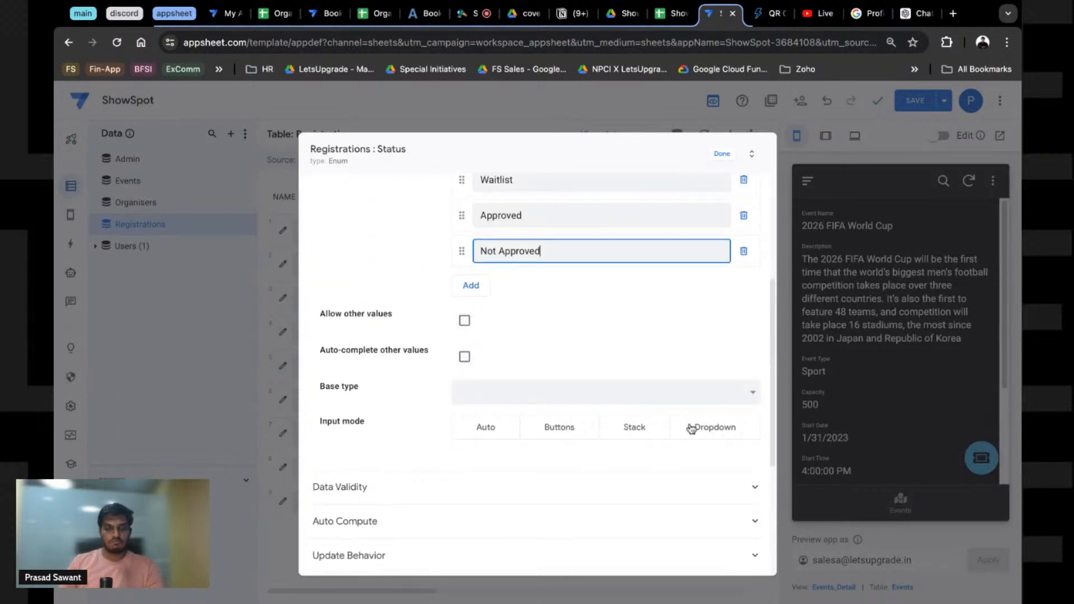
{"action": "left_click", "coordinate": [560, 431]}
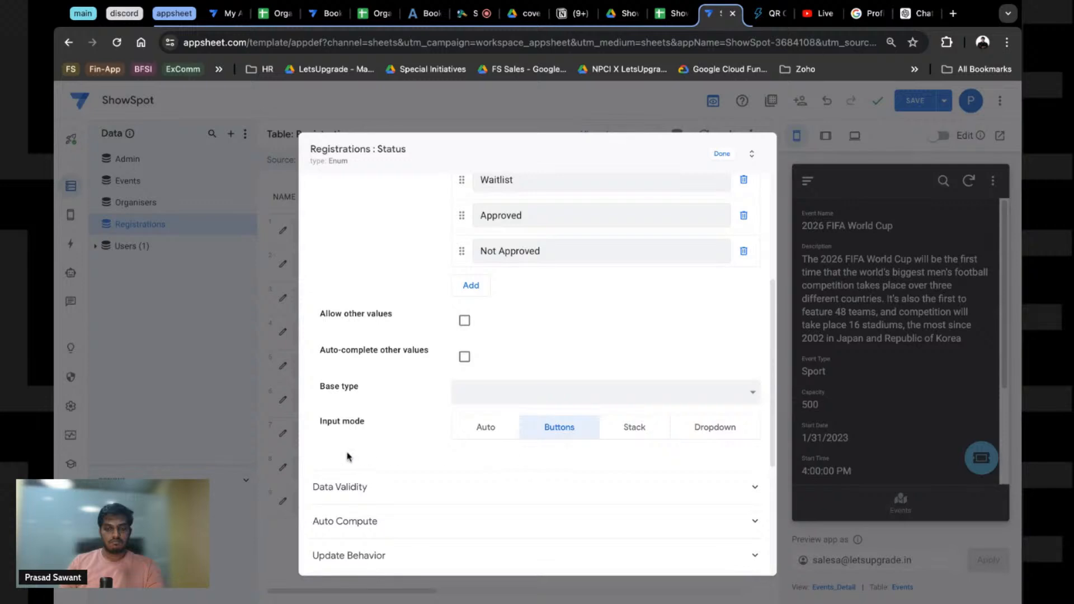
{"action": "scroll", "coordinate": [358, 442], "scroll_direction": "down", "scroll_amount": 2}
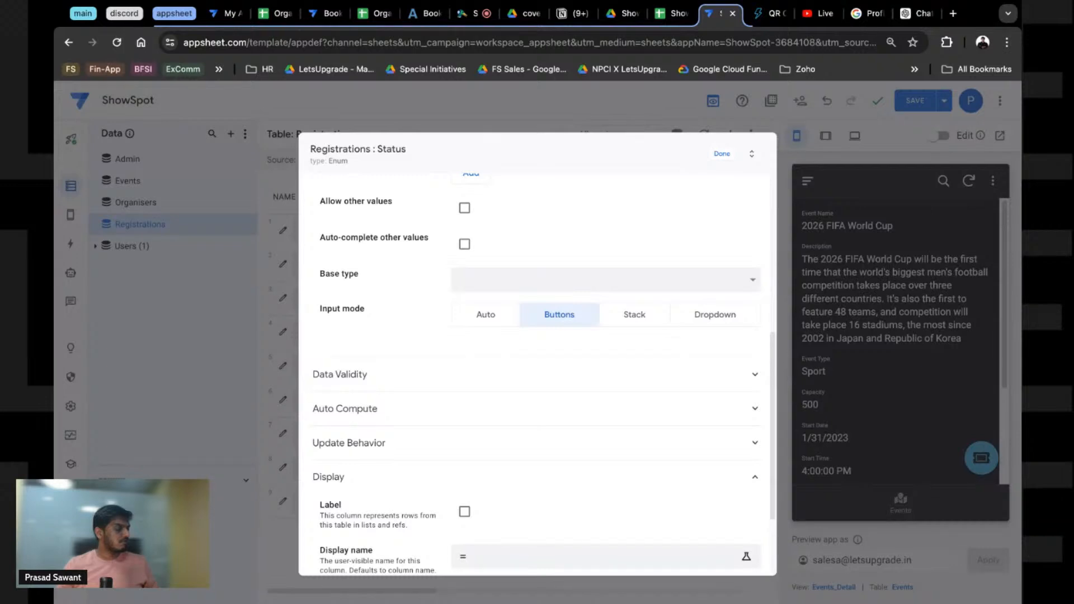
{"action": "scroll", "coordinate": [472, 481], "scroll_direction": "down", "scroll_amount": 2}
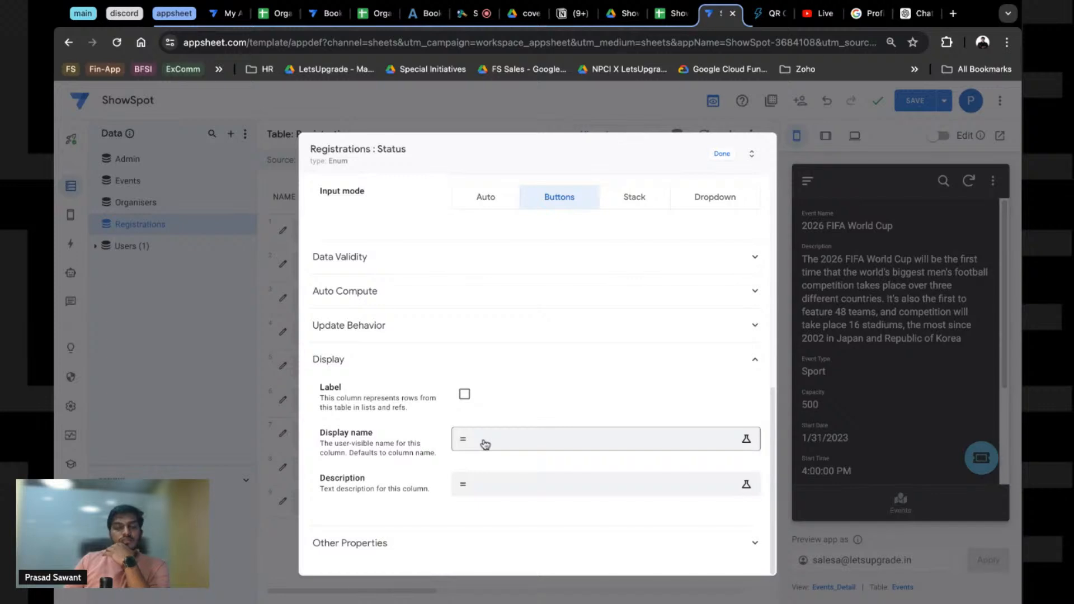
{"action": "left_click", "coordinate": [357, 291]}
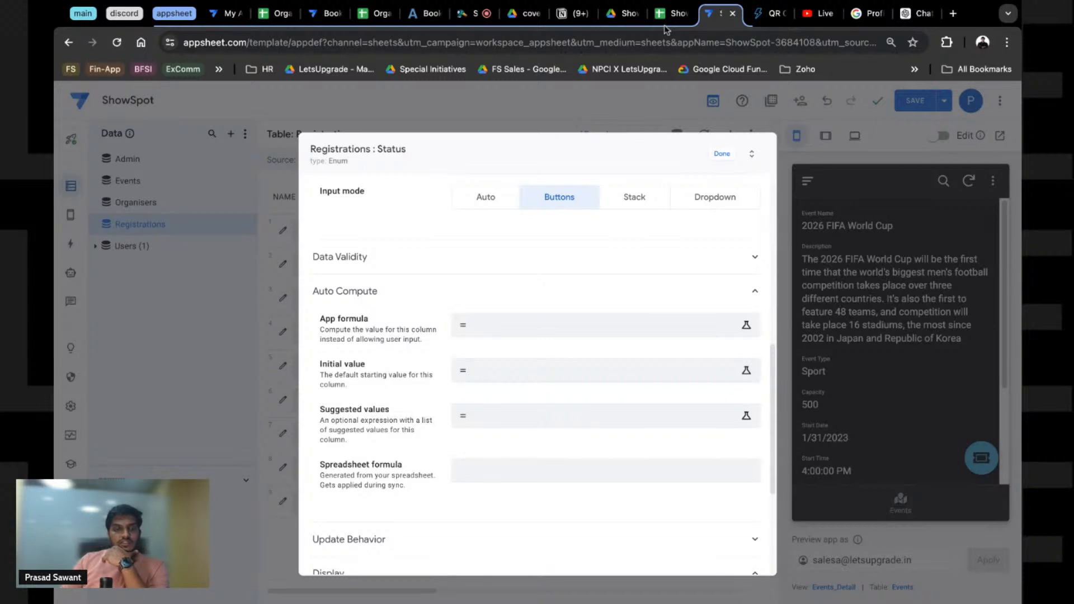
{"action": "left_click", "coordinate": [722, 153]}
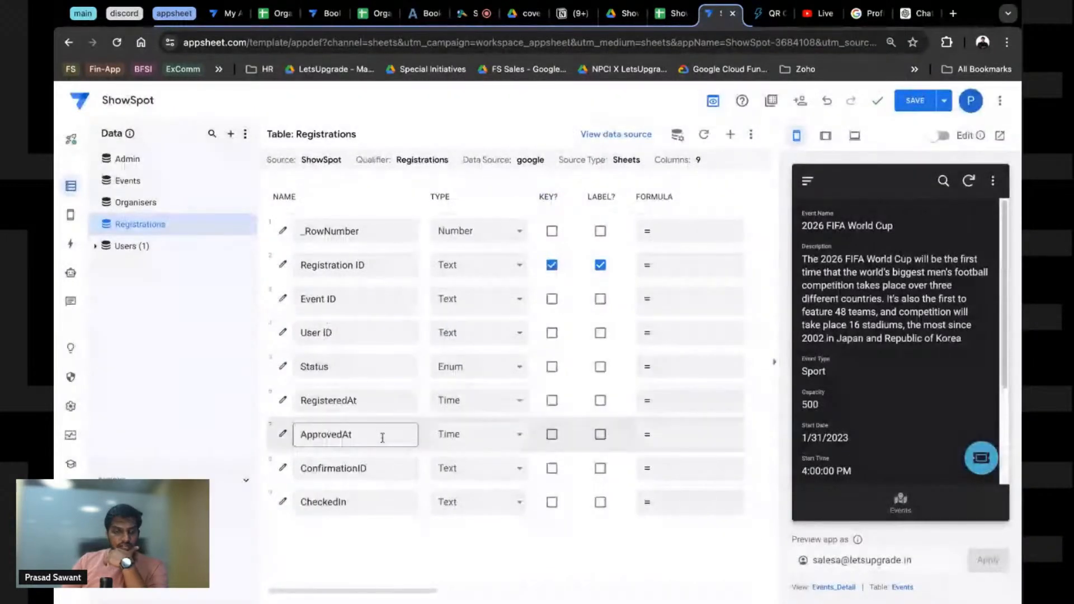
Step: Set both ApprovedAt and RegisteredAt to ChangeTimestamp, then edit the RegisteredAt column
{"action": "left_click", "coordinate": [453, 435]}
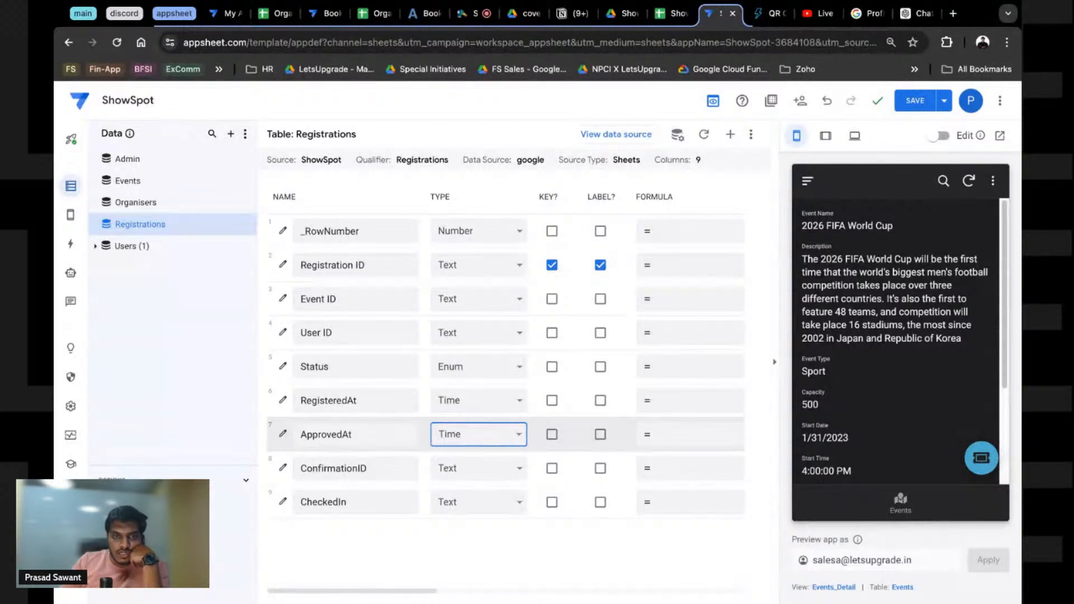
{"action": "left_click", "coordinate": [431, 361]}
{"action": "left_click", "coordinate": [455, 411]}
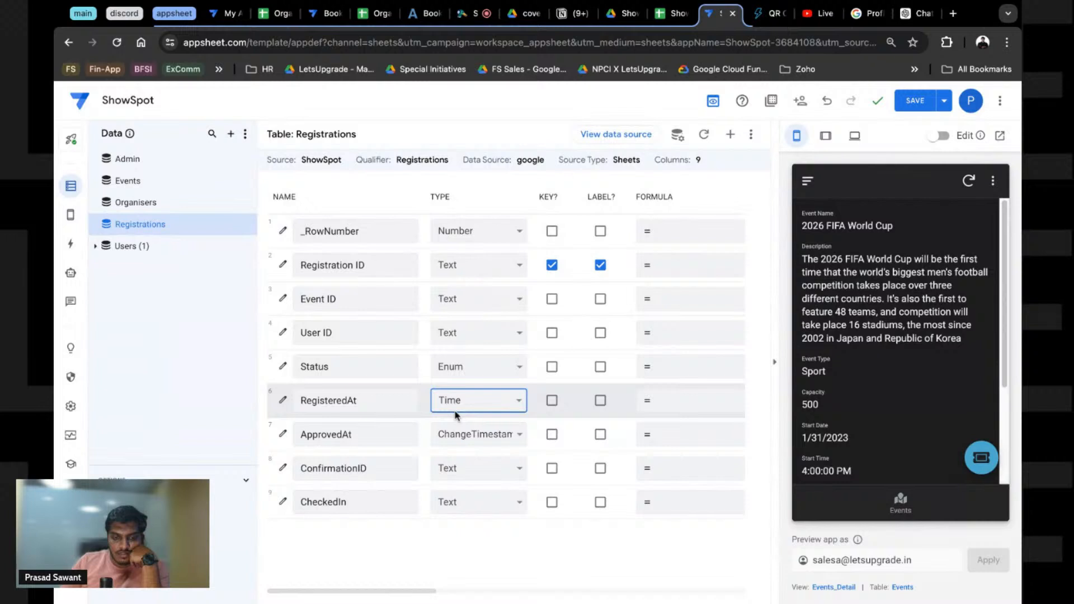
{"action": "left_click", "coordinate": [448, 133]}
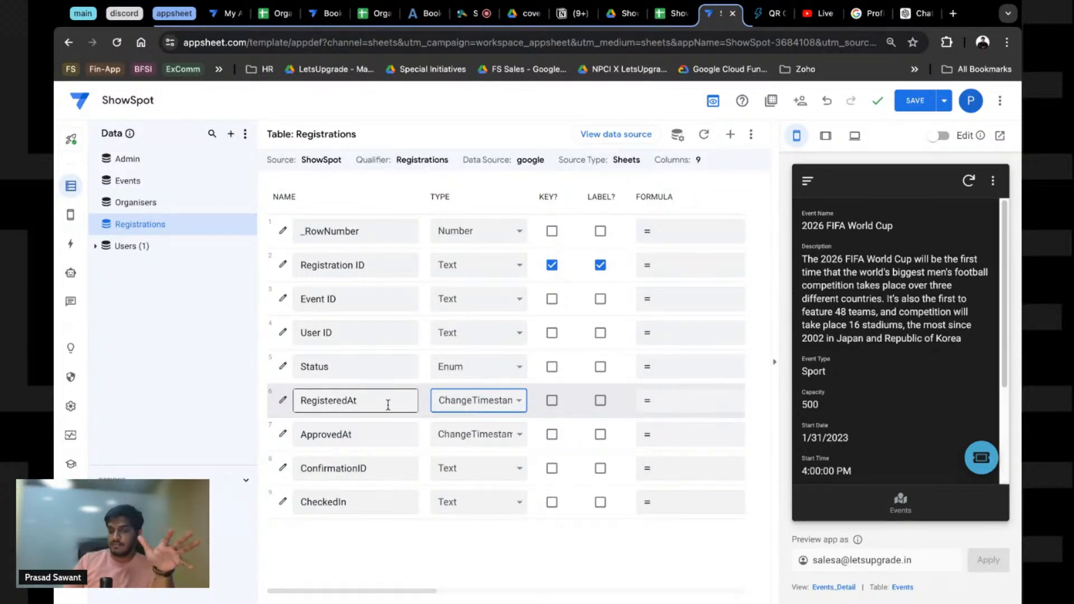
{"action": "left_click", "coordinate": [281, 406]}
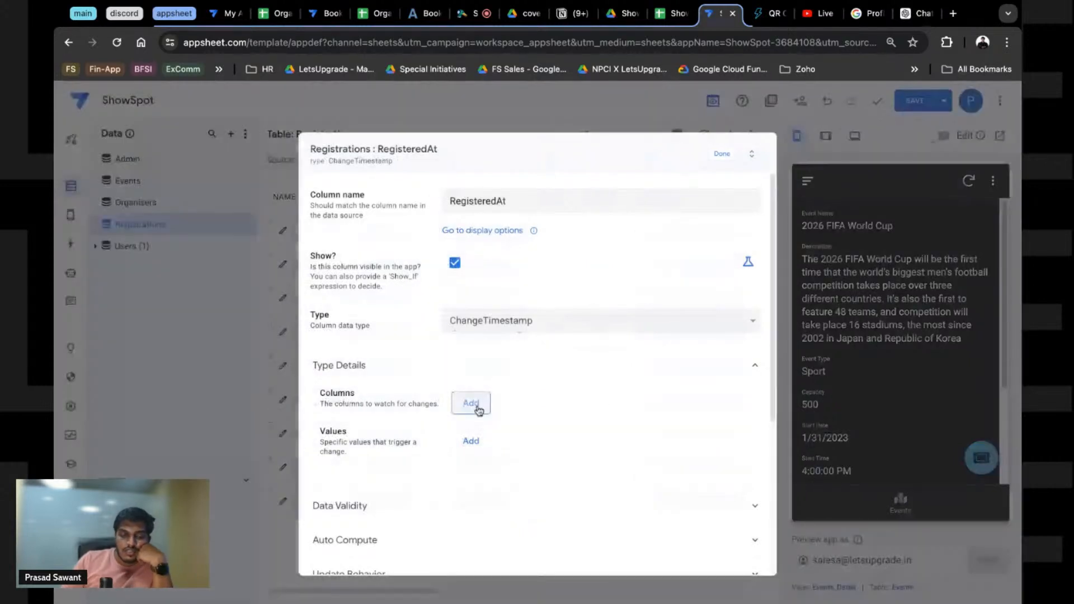
Step: Make RegisteredAt watch the Status column, with Waitlist as the trigger value
{"action": "left_click", "coordinate": [474, 406]}
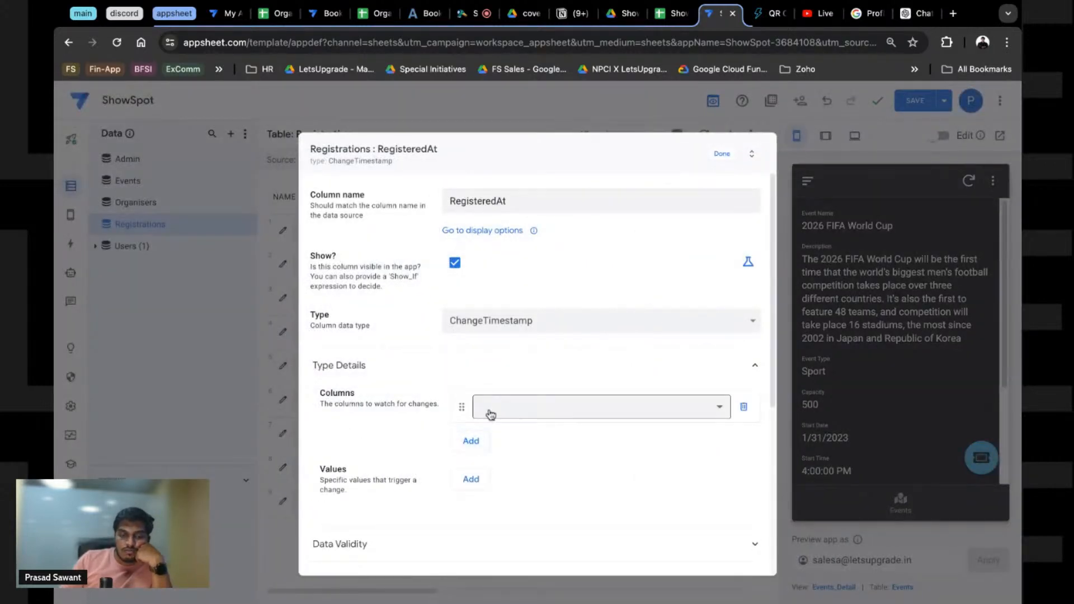
{"action": "left_click", "coordinate": [514, 407]}
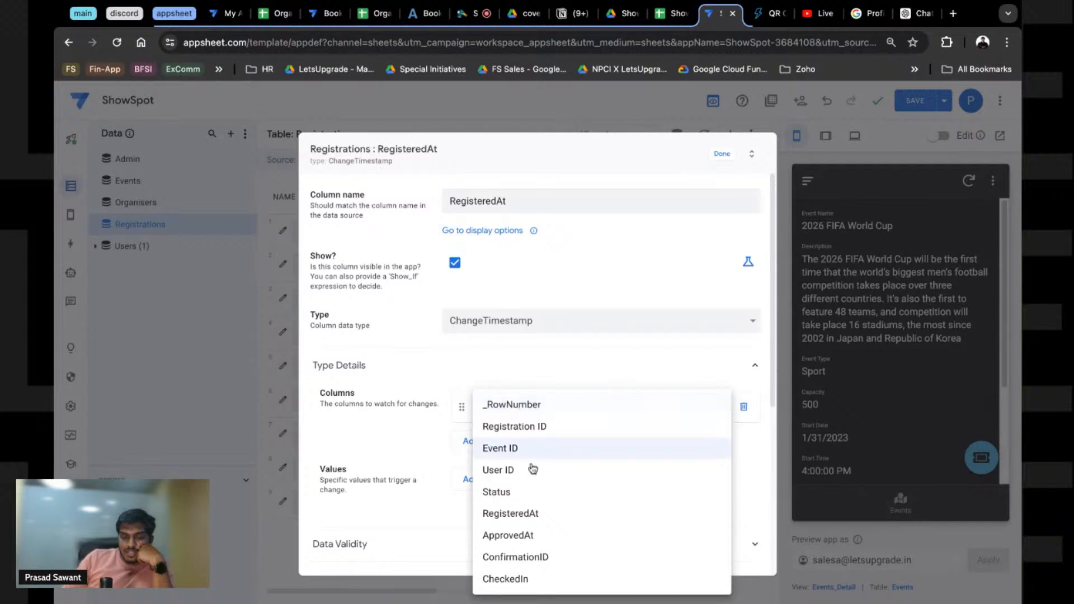
{"action": "left_click", "coordinate": [526, 493]}
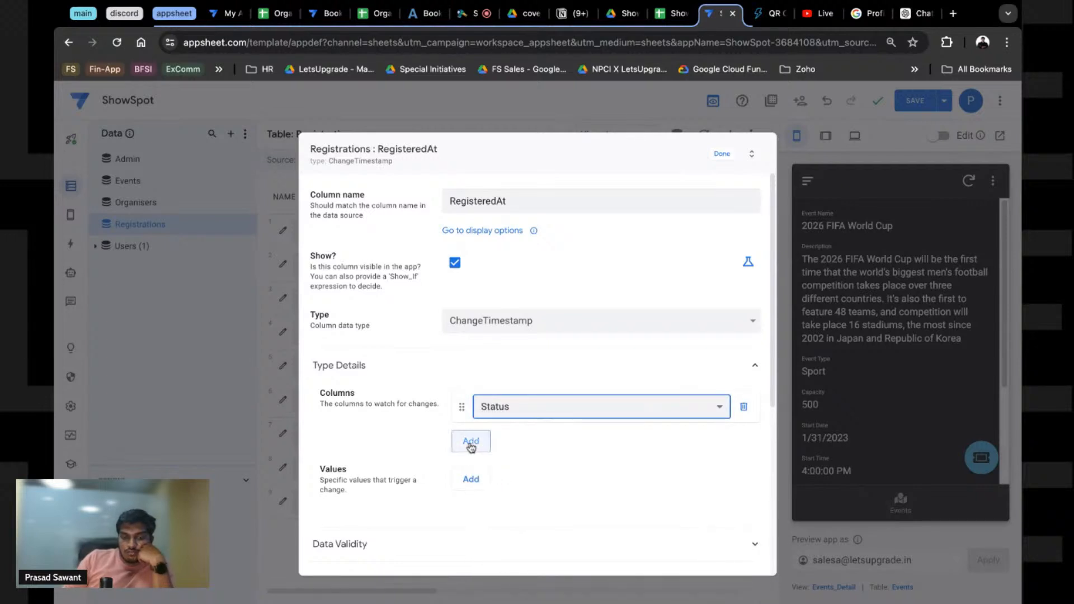
{"action": "left_click", "coordinate": [474, 478]}
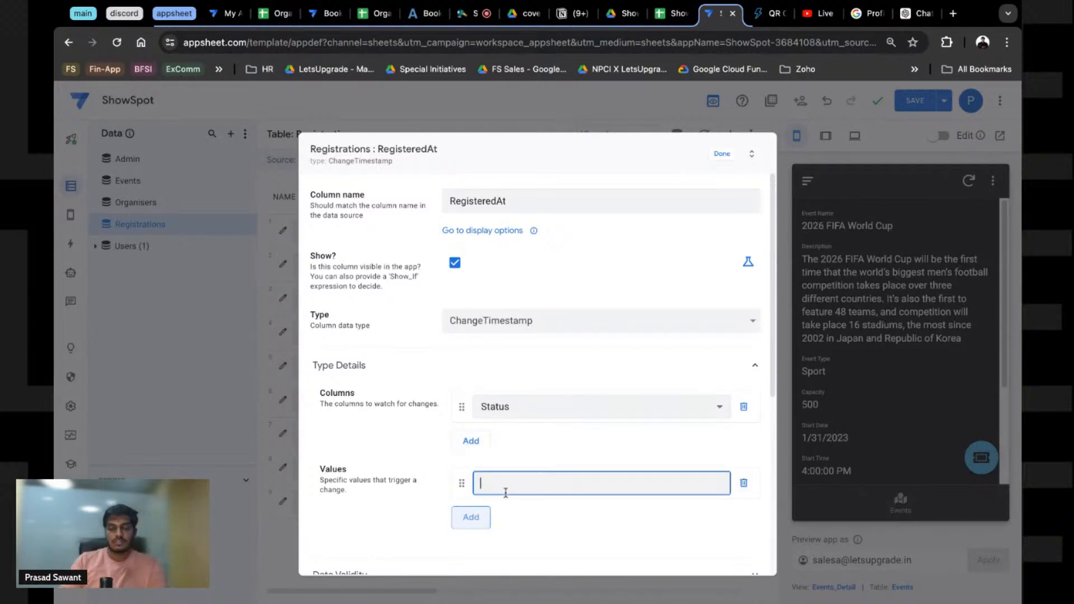
{"action": "type", "text": "Waitlist"}
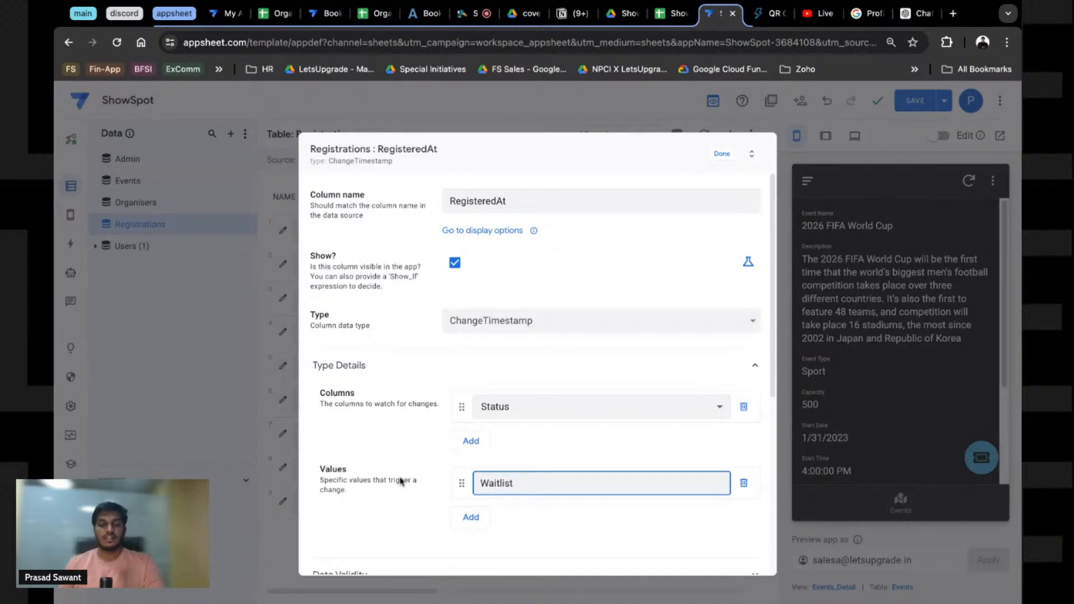
{"action": "scroll", "coordinate": [434, 481], "scroll_direction": "down", "scroll_amount": 2}
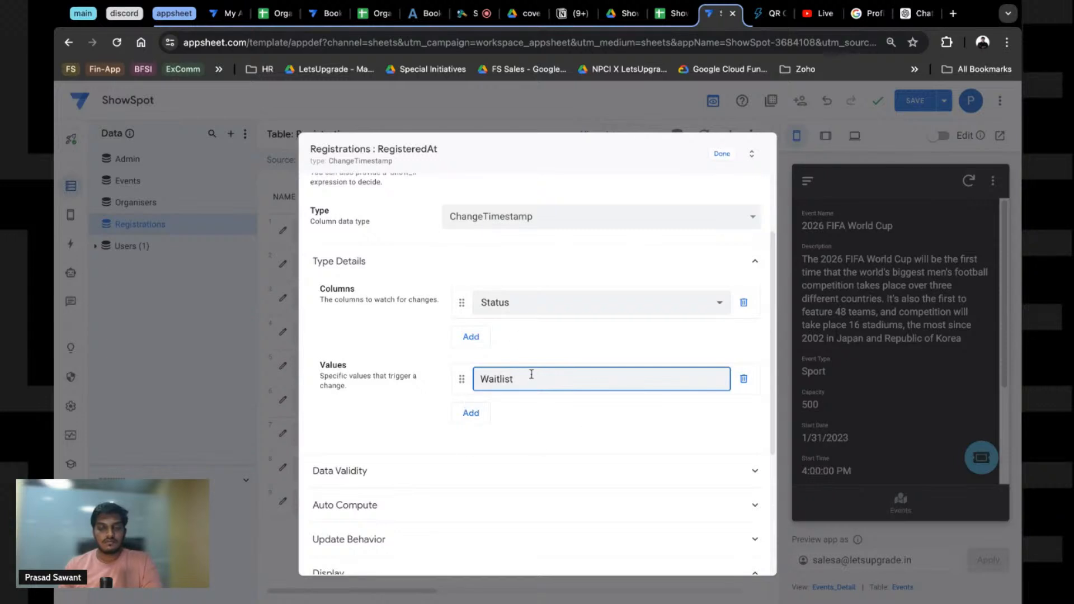
{"action": "key", "text": "ctrl+a"}
{"action": "key", "text": "BackSpace"}
{"action": "key", "text": "ctrl+z"}
{"action": "scroll", "coordinate": [377, 400], "scroll_direction": "up", "scroll_amount": 3}
{"action": "scroll", "coordinate": [379, 400], "scroll_direction": "down", "scroll_amount": 4}
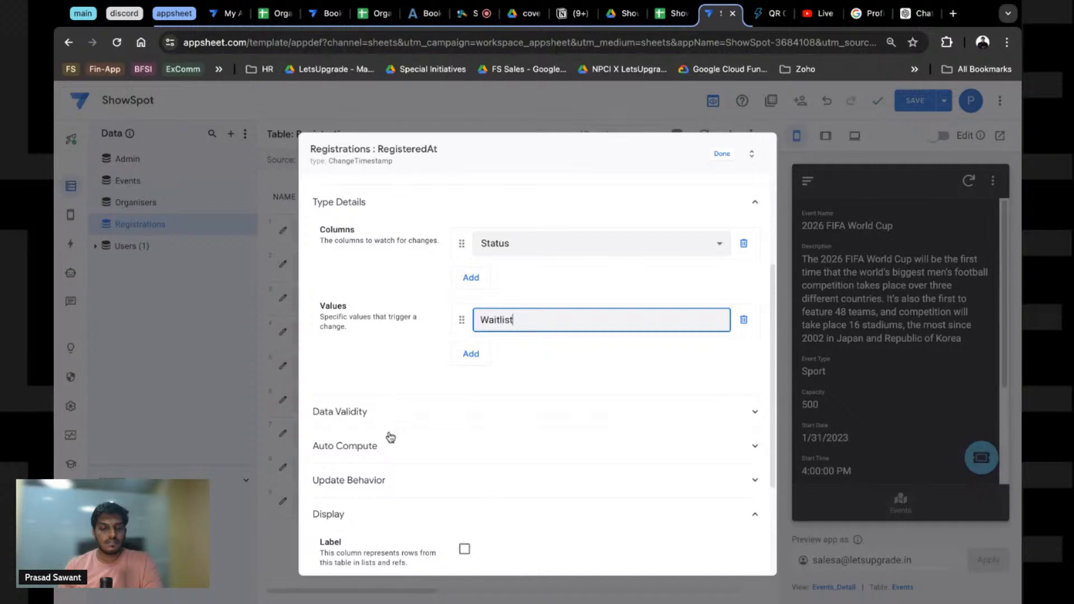
{"action": "scroll", "coordinate": [383, 456], "scroll_direction": "up", "scroll_amount": 3}
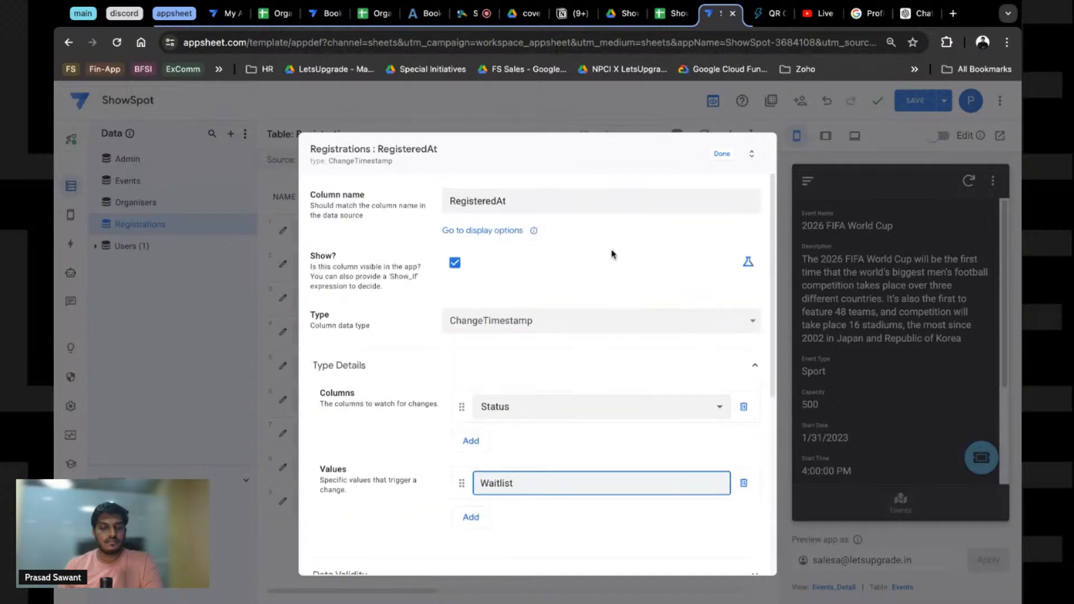
{"action": "left_click", "coordinate": [715, 160]}
Step: Save the app and submit a test registration from the preview
{"action": "left_click", "coordinate": [915, 101]}
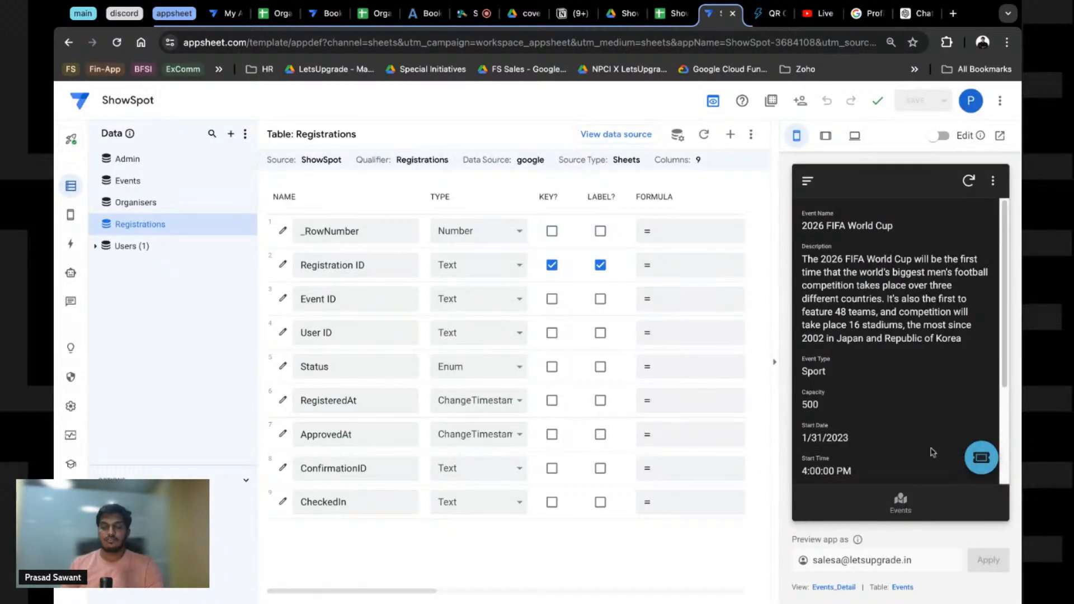
{"action": "left_click", "coordinate": [985, 457]}
{"action": "left_click", "coordinate": [957, 331]}
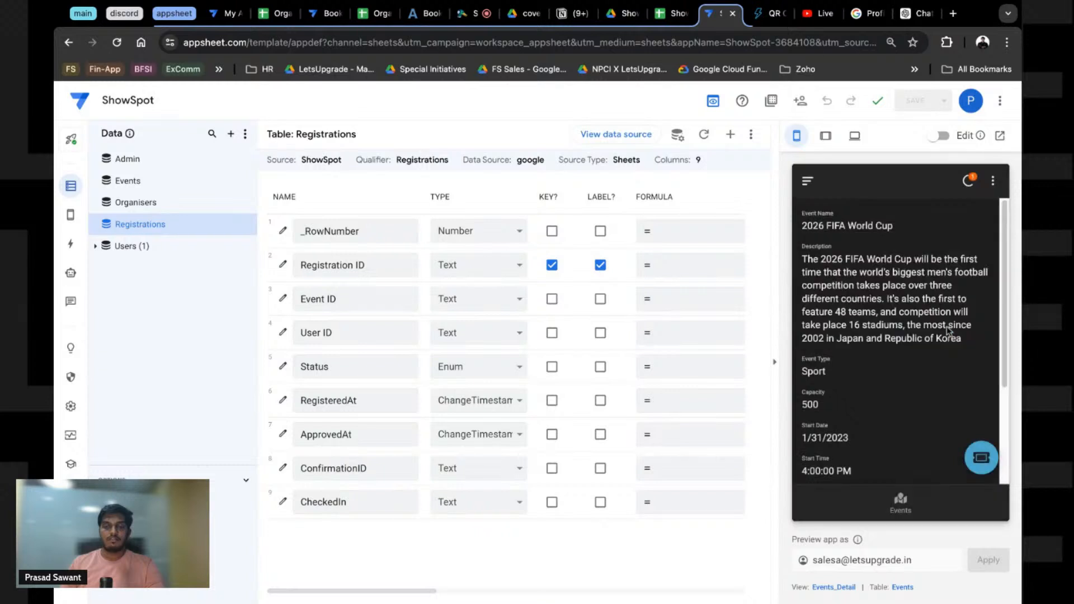
Step: Check the registrations spreadsheet and ShowSpot Drive folder, then return to the app editor
{"action": "left_click", "coordinate": [670, 16]}
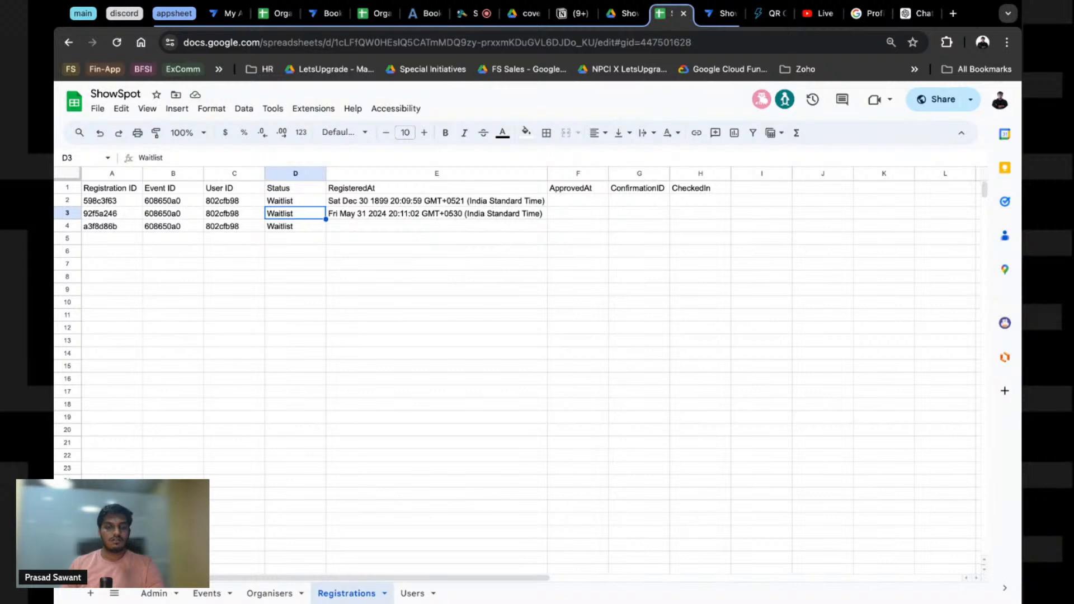
{"action": "left_click", "coordinate": [616, 14]}
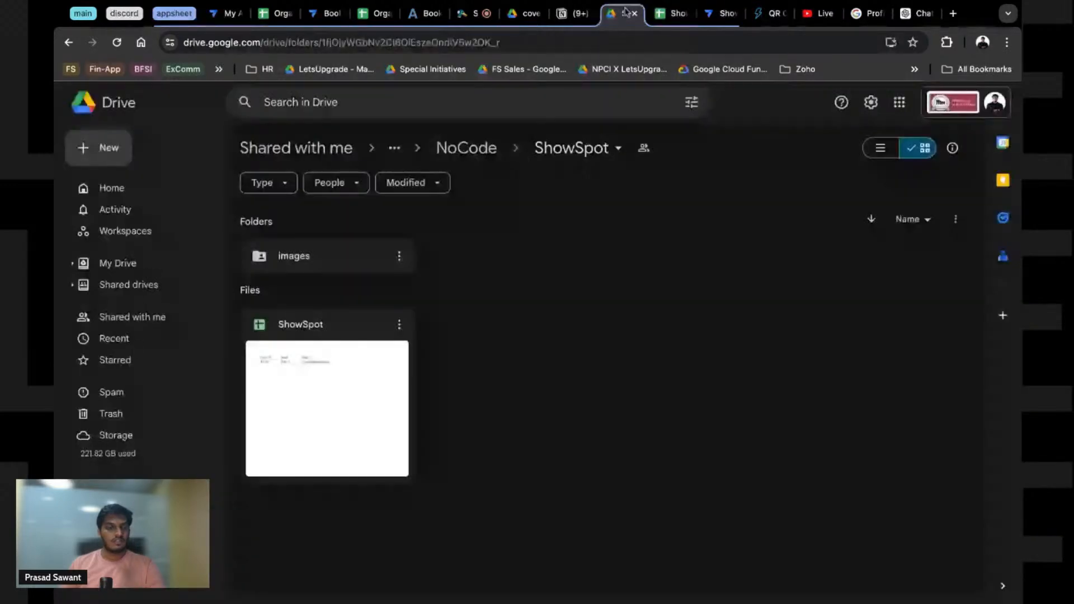
{"action": "left_click", "coordinate": [722, 13]}
Step: Review the Register action, then check the newest registration's Status and RegisteredAt in the sheet
{"action": "left_click", "coordinate": [71, 244]}
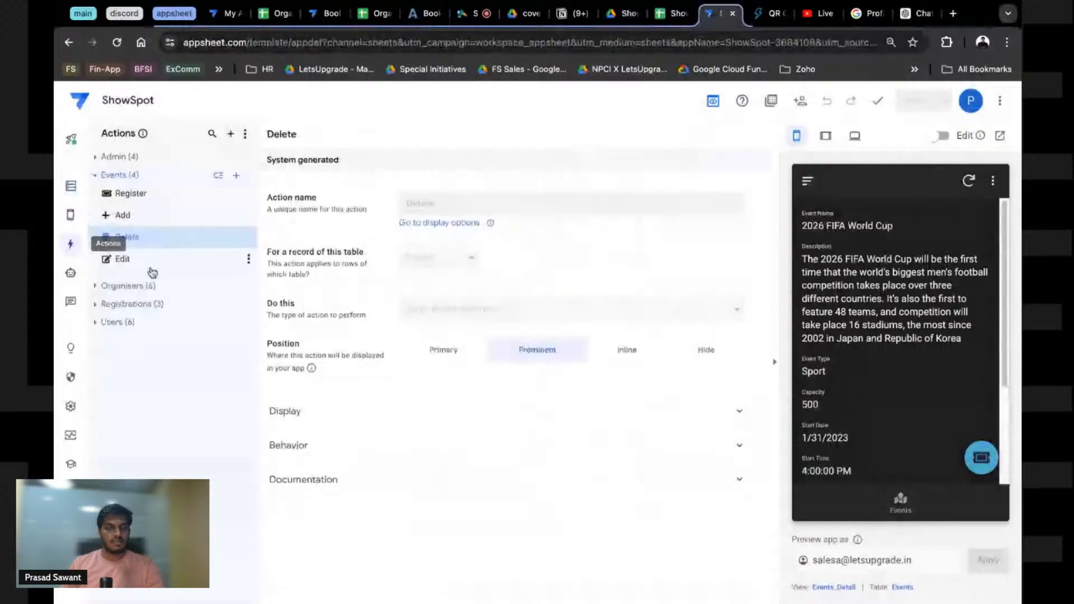
{"action": "left_click", "coordinate": [124, 193]}
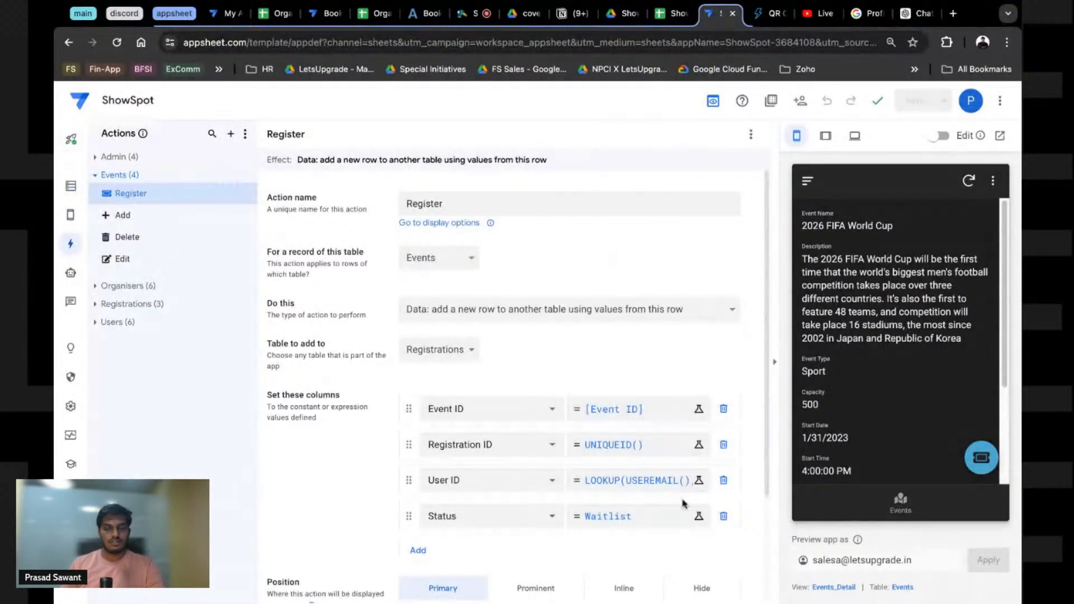
{"action": "left_click", "coordinate": [658, 15]}
{"action": "left_click", "coordinate": [353, 240]}
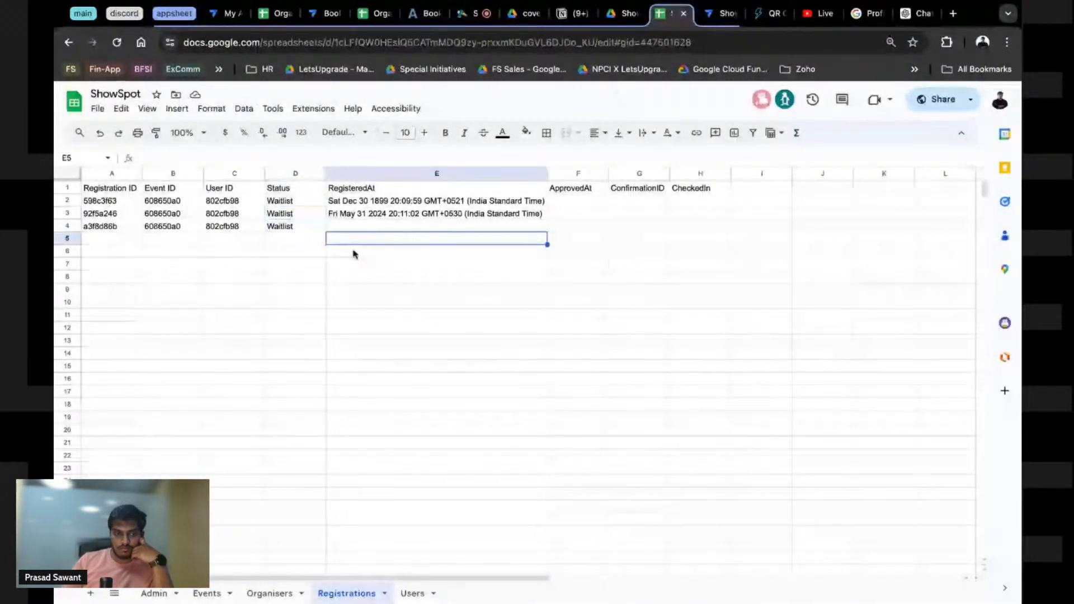
{"action": "left_click", "coordinate": [305, 233]}
{"action": "left_click", "coordinate": [338, 231]}
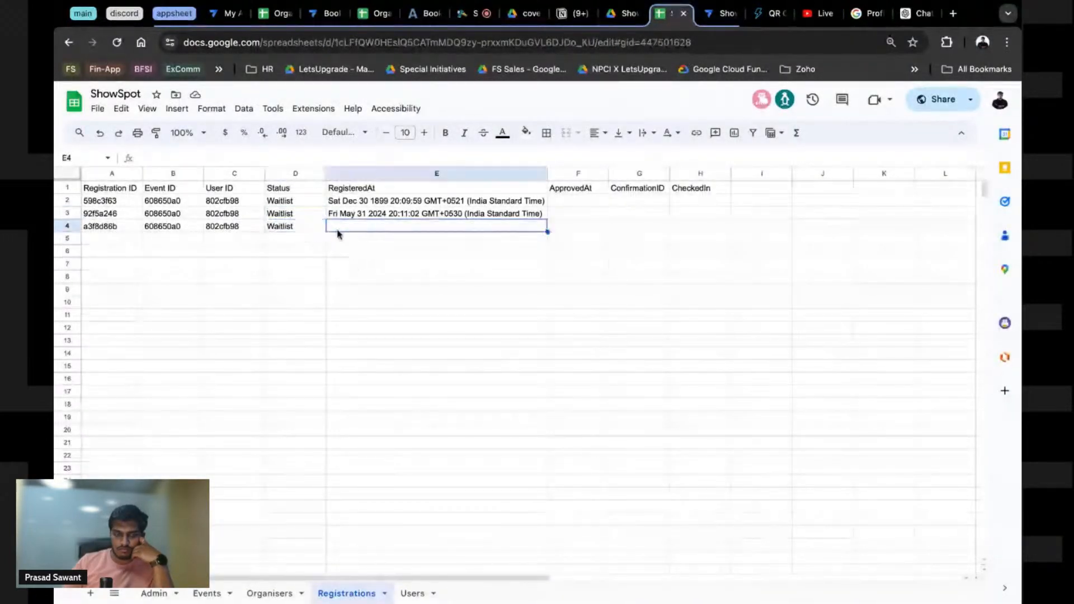
Step: Note the empty RegisteredAt cell in row 4, then show the Registrations column list
{"action": "left_click", "coordinate": [299, 230]}
{"action": "left_click", "coordinate": [344, 228]}
{"action": "left_click", "coordinate": [727, 13]}
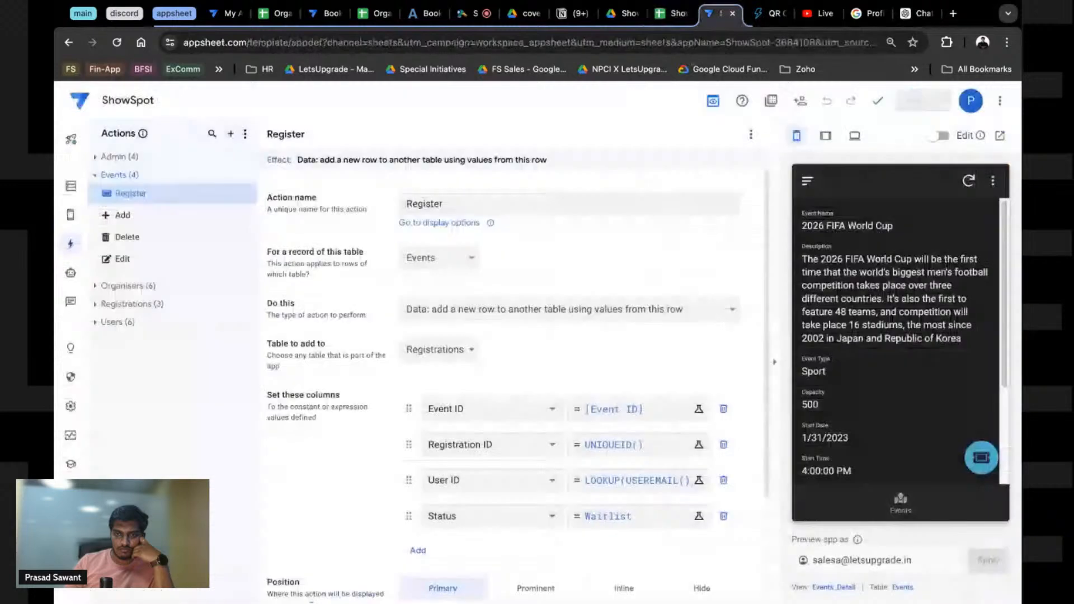
{"action": "left_click", "coordinate": [81, 196]}
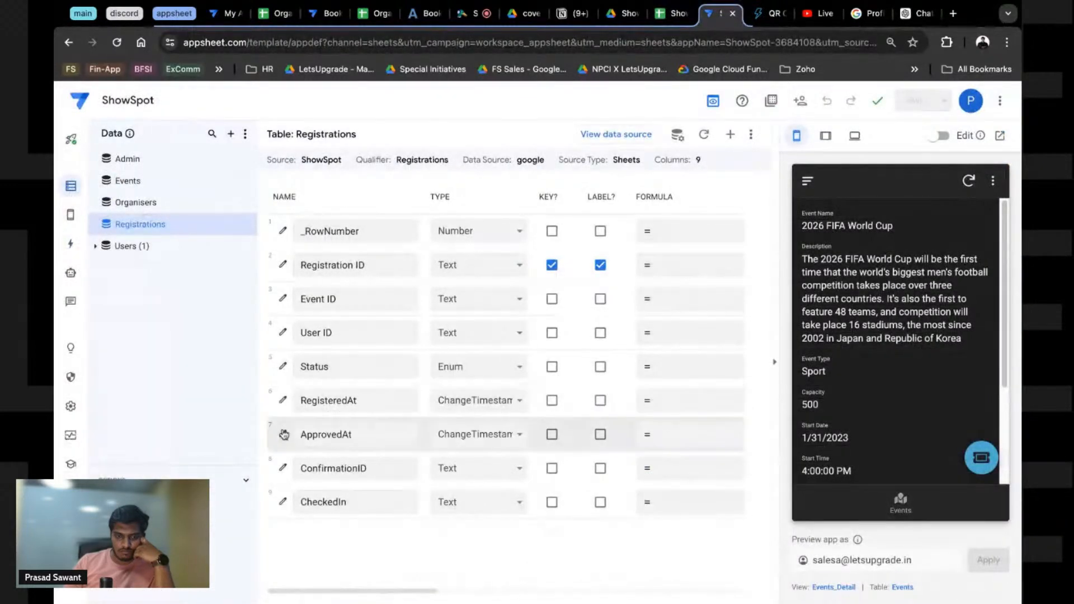
Step: Delete the Waitlist trigger value from RegisteredAt so any Status change timestamps it
{"action": "left_click", "coordinate": [282, 400]}
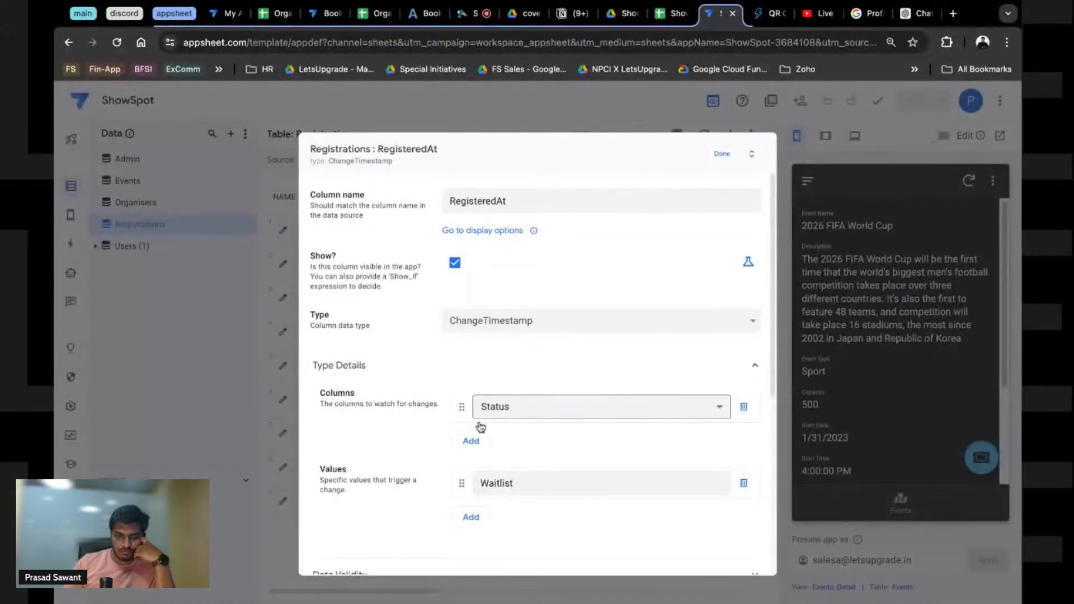
{"action": "scroll", "coordinate": [480, 427], "scroll_direction": "down", "scroll_amount": 1}
{"action": "scroll", "coordinate": [439, 426], "scroll_direction": "up", "scroll_amount": 2}
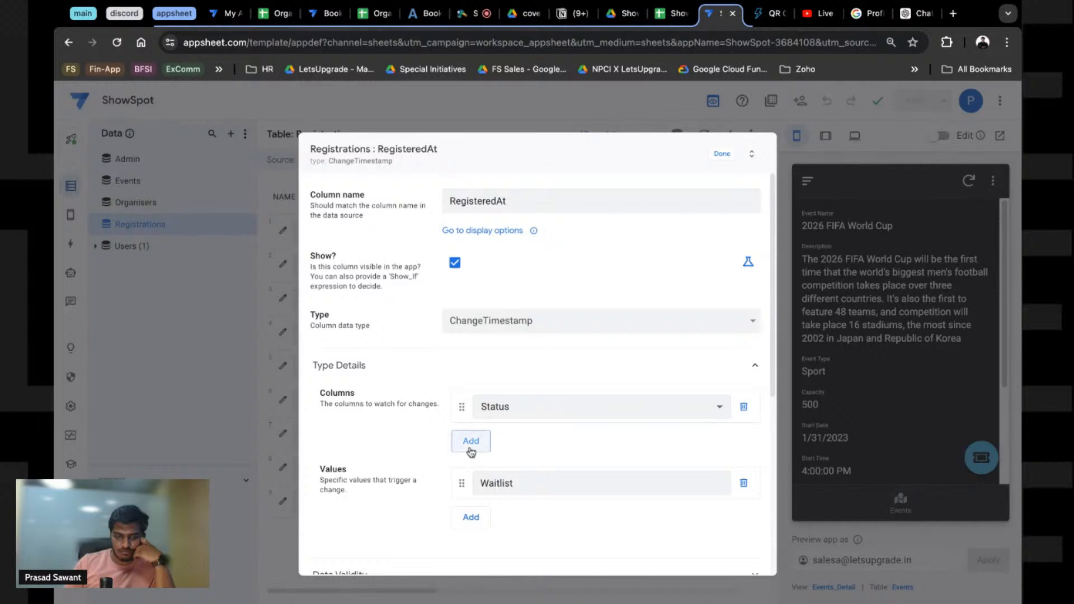
{"action": "left_click", "coordinate": [743, 488]}
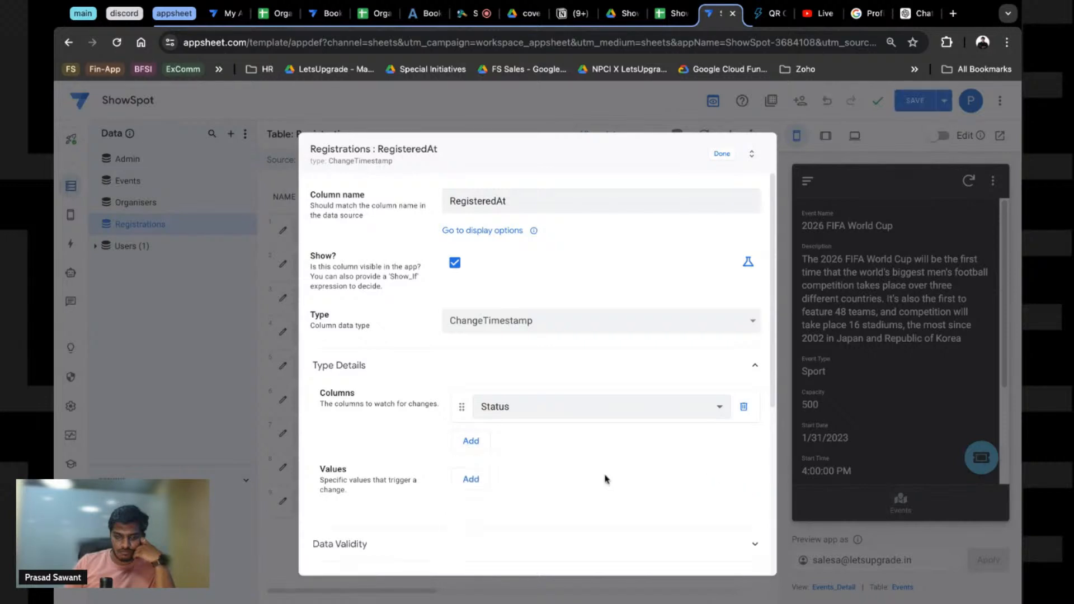
{"action": "left_click", "coordinate": [721, 154]}
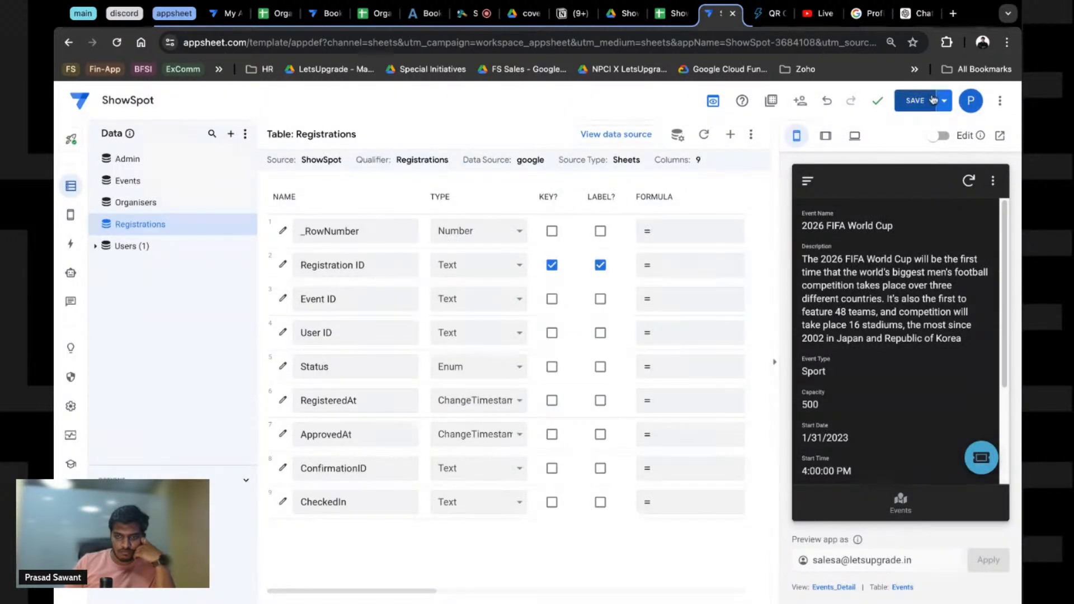
Step: Save the column change and check the Registrations sheet, where Waitlist rows 4 and 5 lack RegisteredAt
{"action": "left_click", "coordinate": [915, 101]}
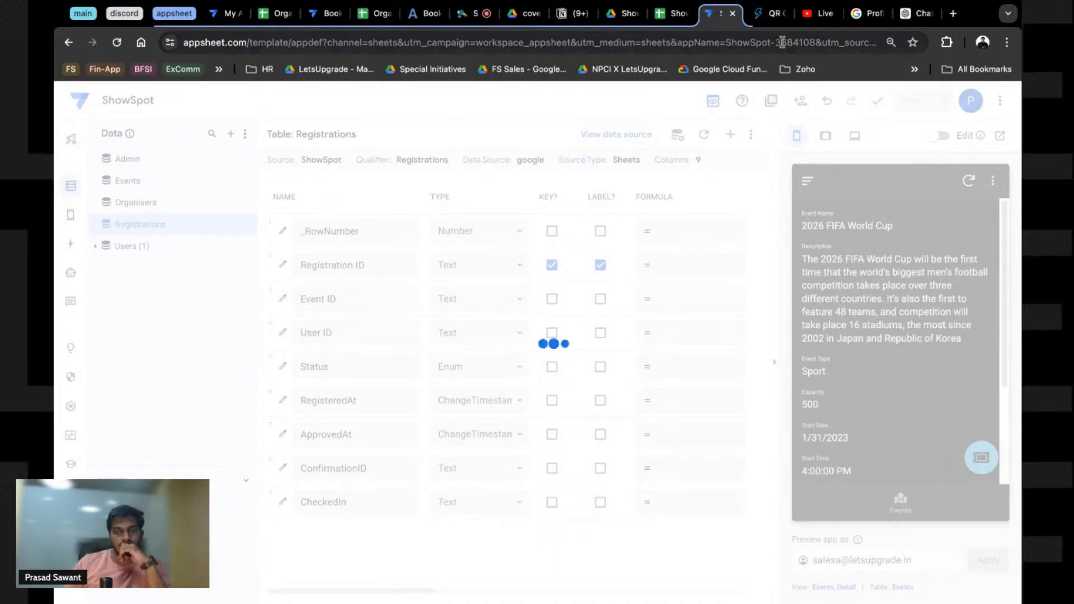
{"action": "left_click", "coordinate": [679, 14]}
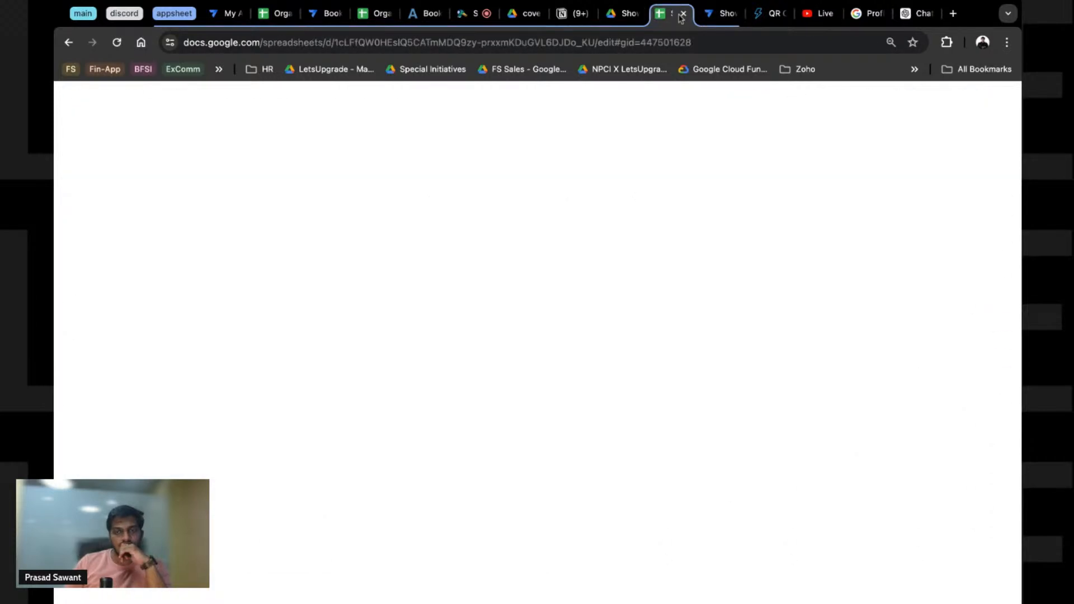
{"action": "left_click", "coordinate": [714, 14]}
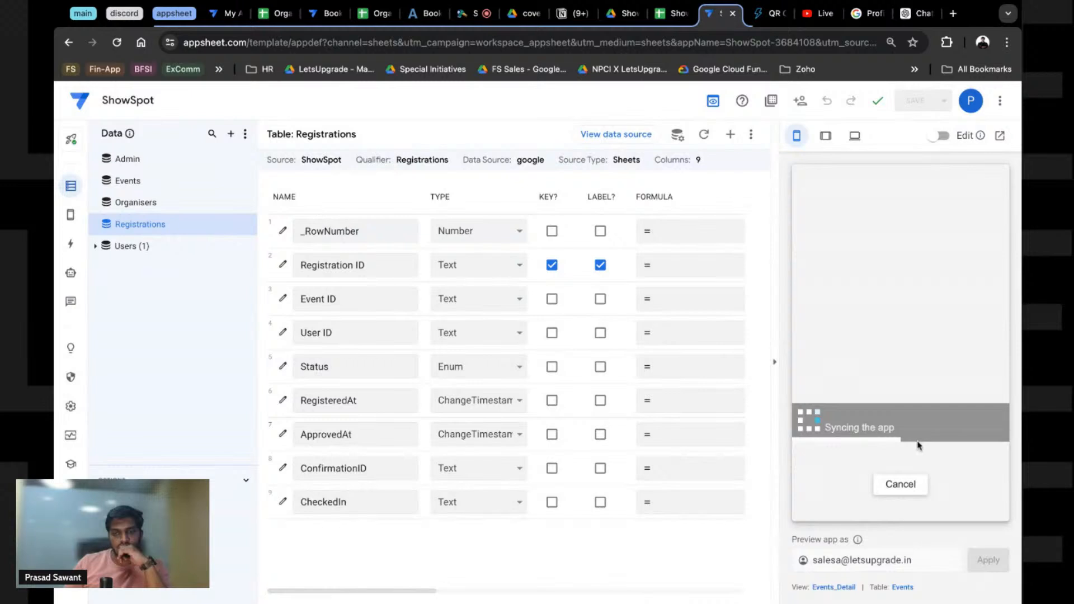
{"action": "left_click", "coordinate": [671, 22]}
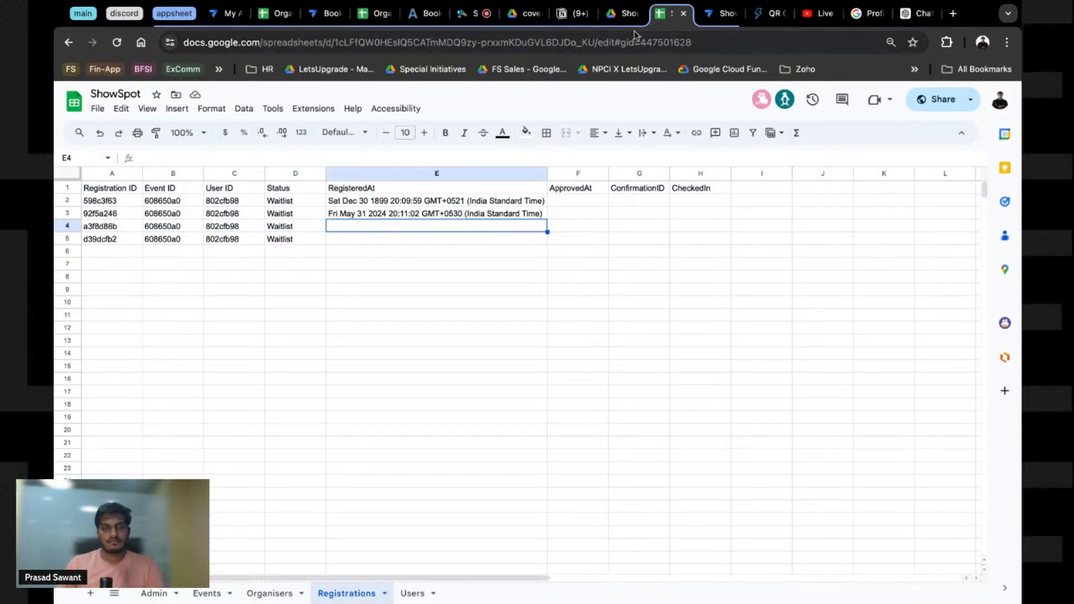
Step: Add Waitlist back as RegisteredAt's Status trigger value
{"action": "left_click", "coordinate": [718, 18]}
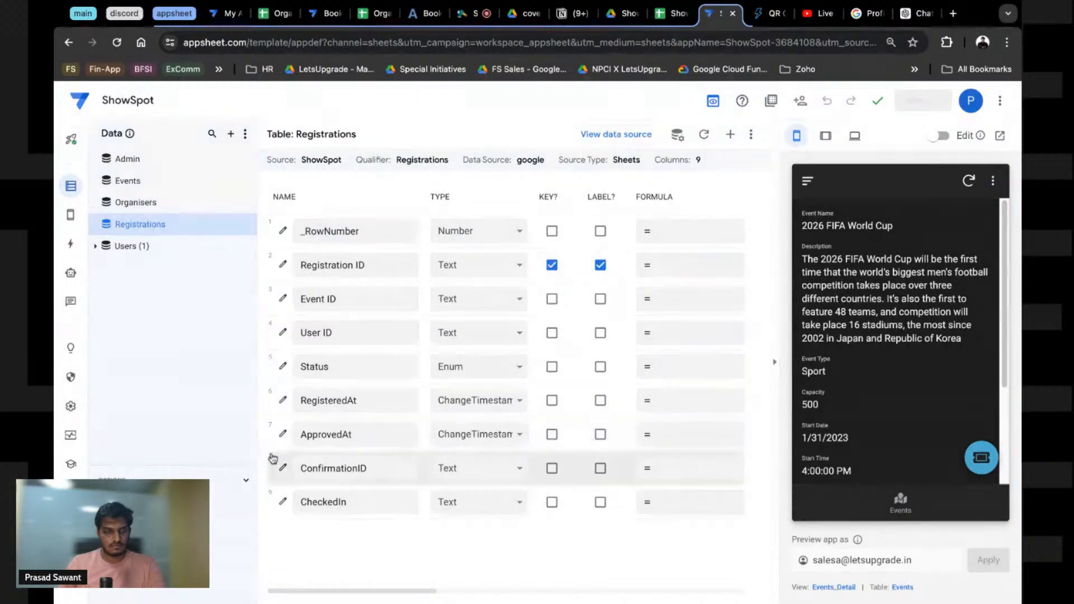
{"action": "left_click", "coordinate": [283, 403]}
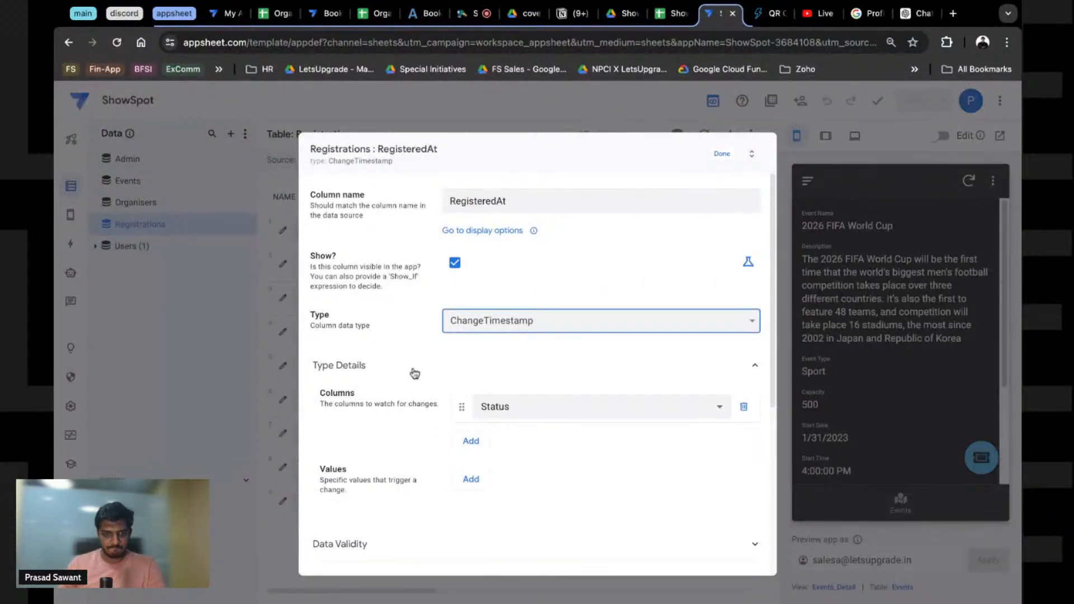
{"action": "scroll", "coordinate": [415, 373], "scroll_direction": "down", "scroll_amount": 5}
{"action": "left_click", "coordinate": [722, 154]}
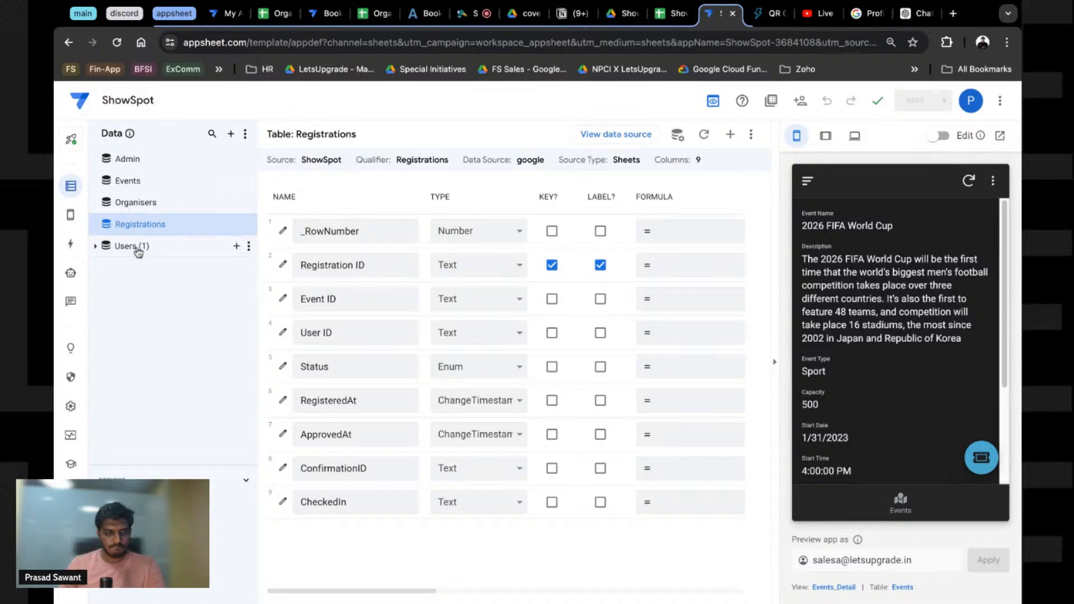
{"action": "left_click", "coordinate": [358, 398]}
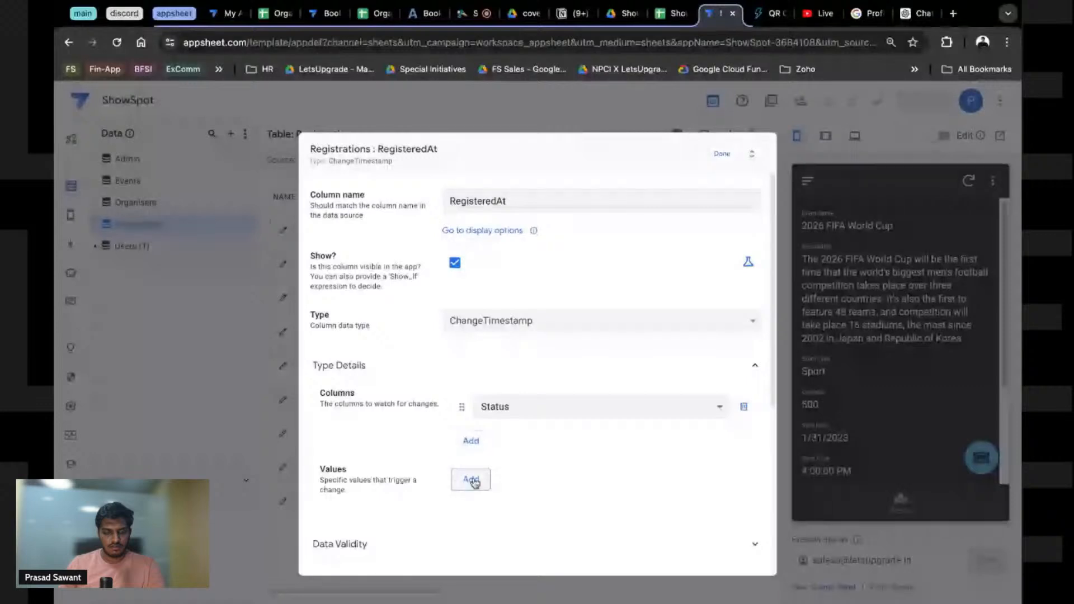
{"action": "left_click", "coordinate": [471, 479]}
{"action": "left_click", "coordinate": [477, 490]}
{"action": "type", "text": "'Wa"}
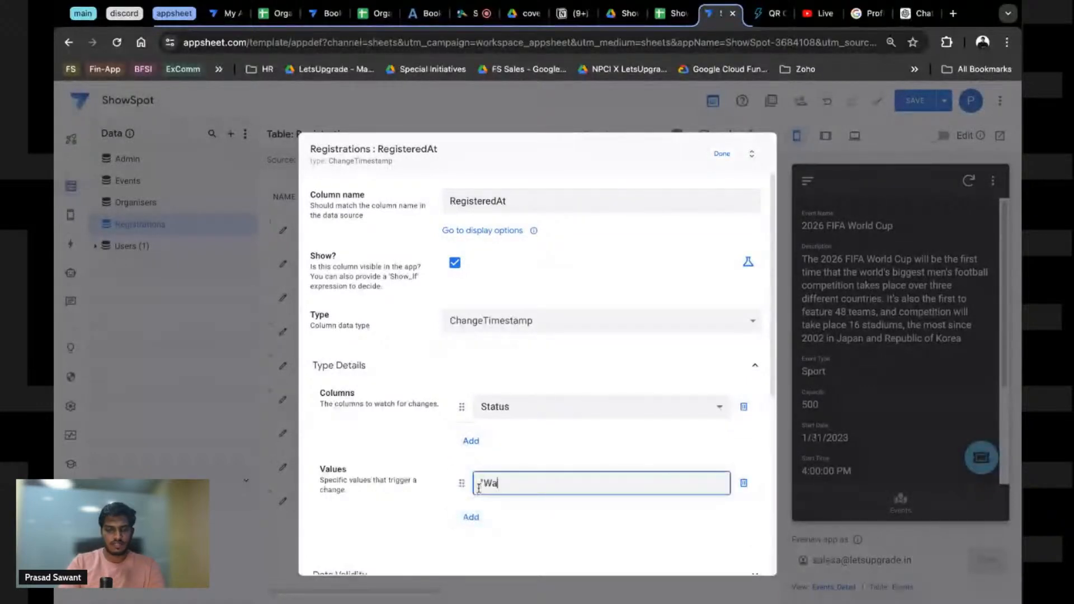
{"action": "type", "text": "itlist"}
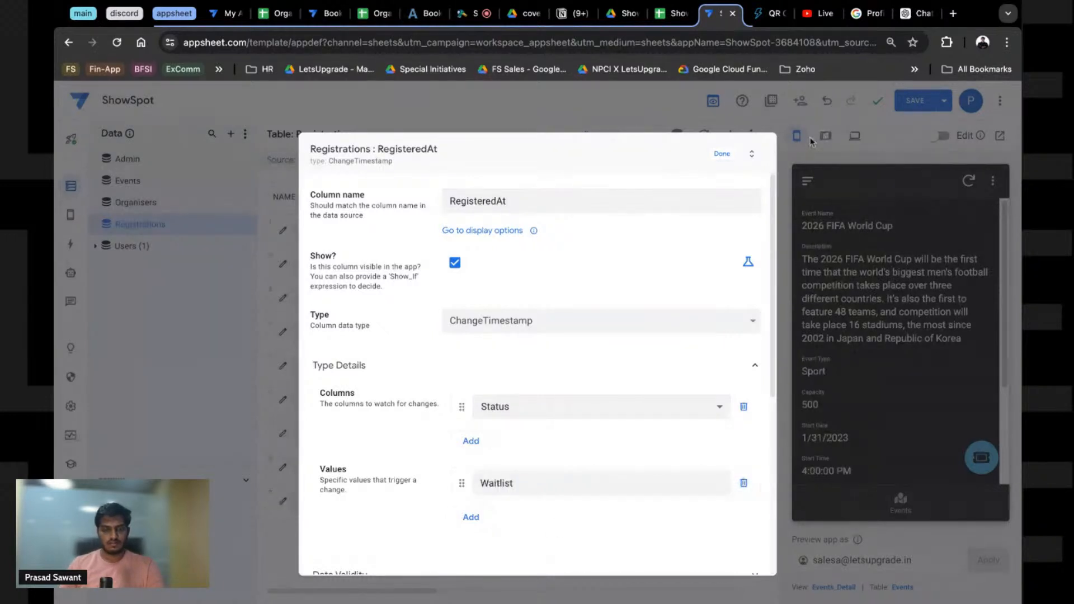
{"action": "left_click", "coordinate": [722, 153]}
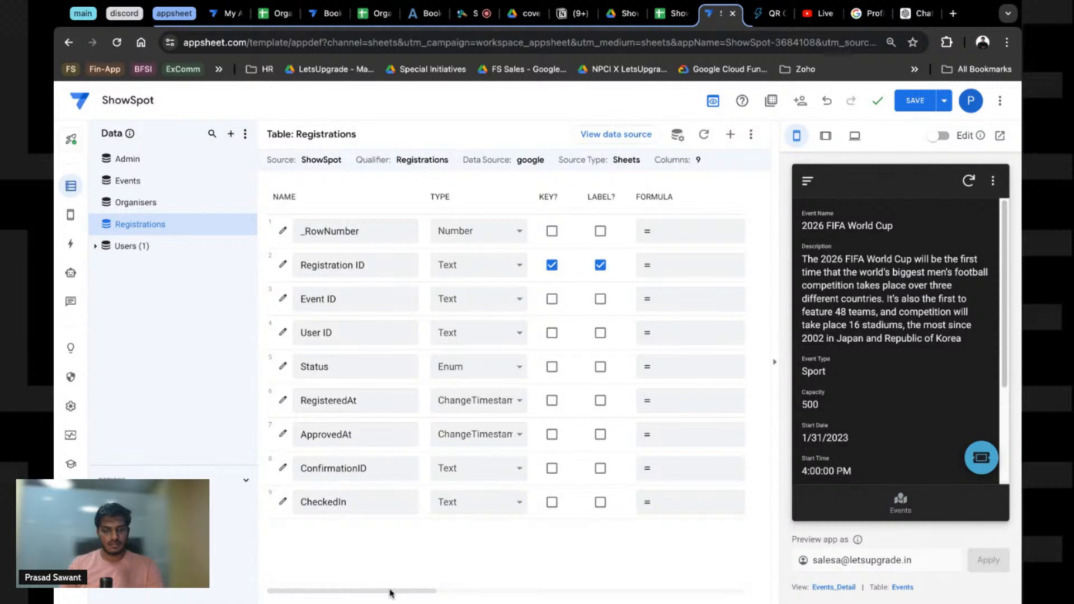
Step: Try Waitlist as an Initial Value formula, then close the editor without saving
{"action": "scroll", "coordinate": [390, 593], "scroll_direction": "right", "scroll_amount": 6}
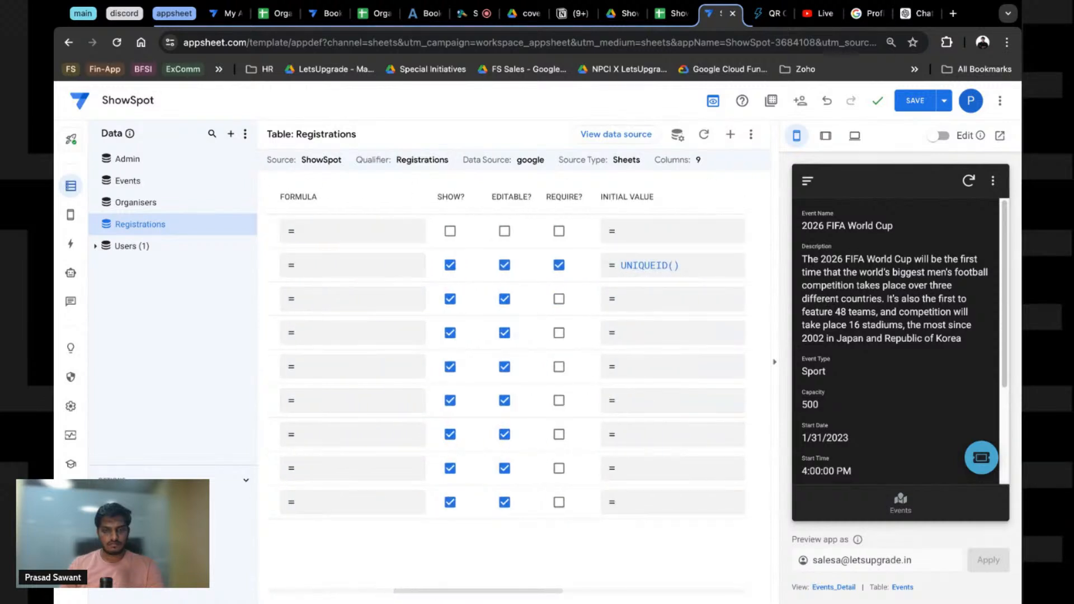
{"action": "scroll", "coordinate": [507, 352], "scroll_direction": "right", "scroll_amount": 4}
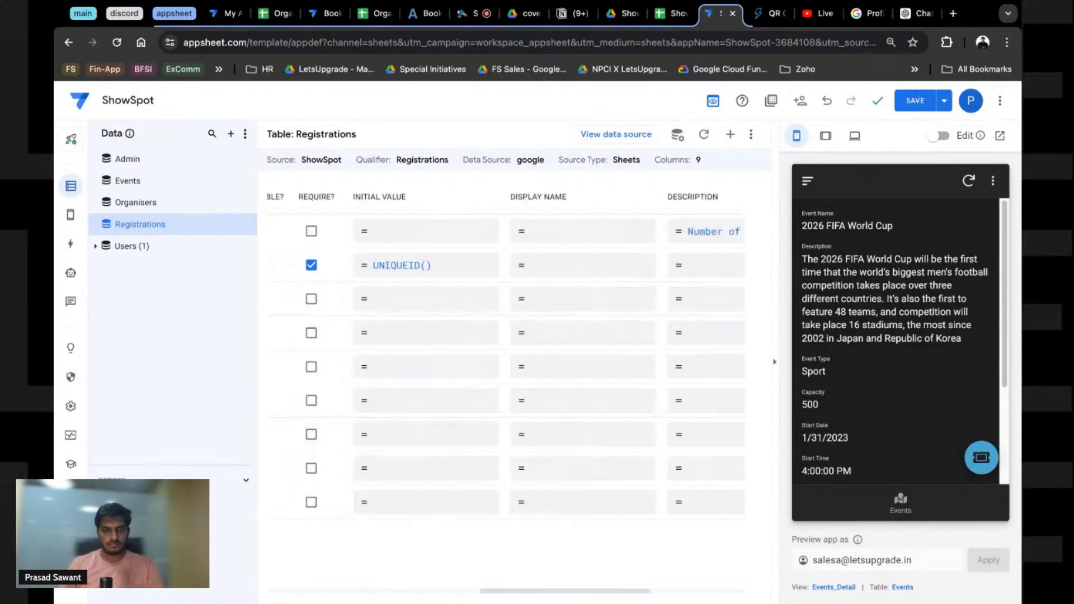
{"action": "scroll", "coordinate": [543, 552], "scroll_direction": "left", "scroll_amount": 3}
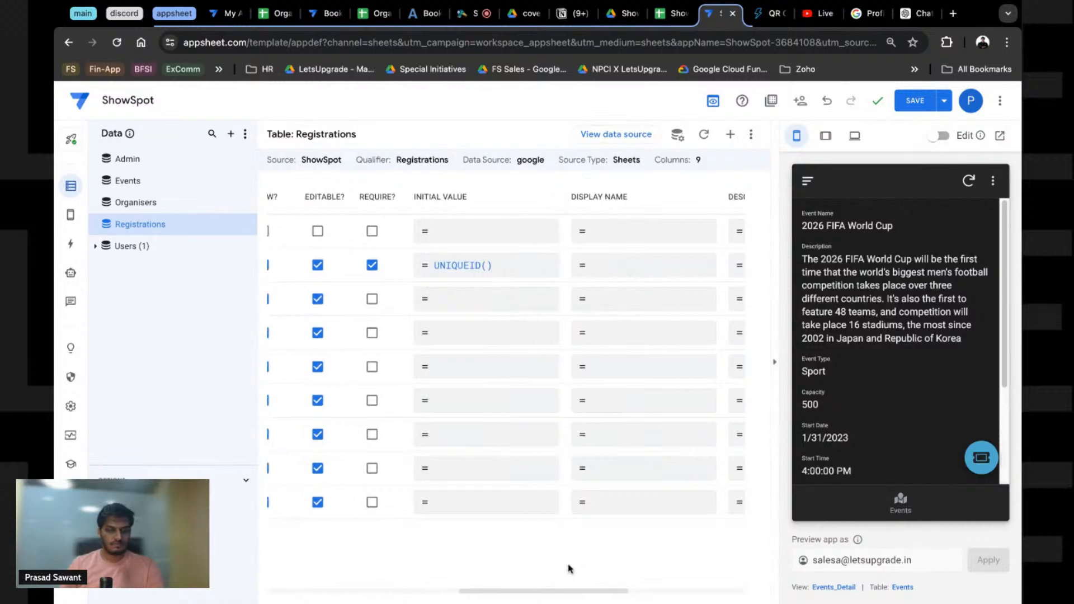
{"action": "left_click", "coordinate": [449, 415]}
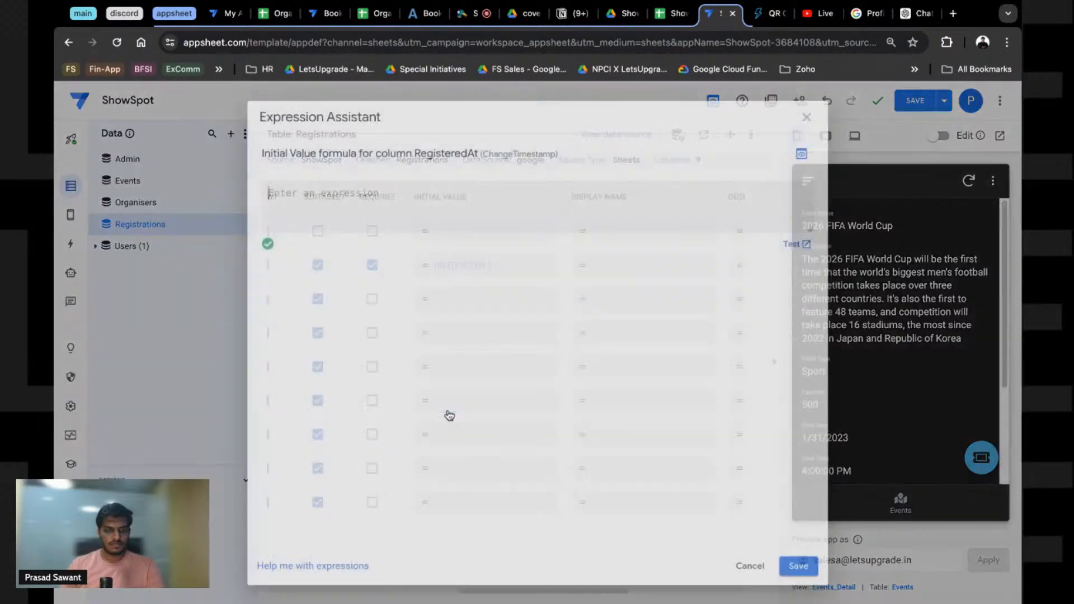
{"action": "type", "text": "W"}
{"action": "key", "text": "BackSpace"}
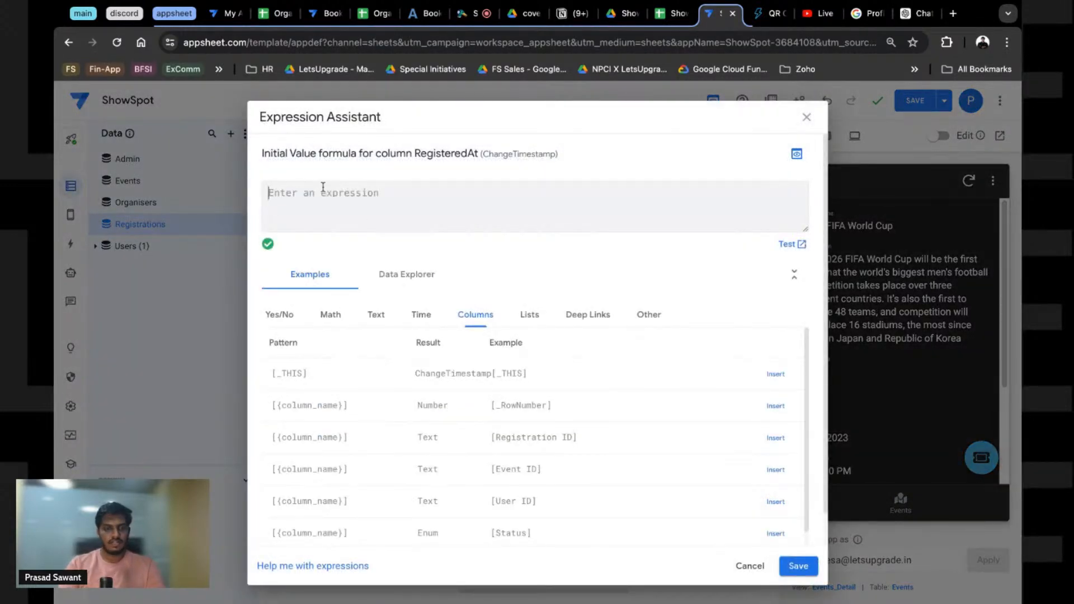
{"action": "type", "text": "Waitlist"}
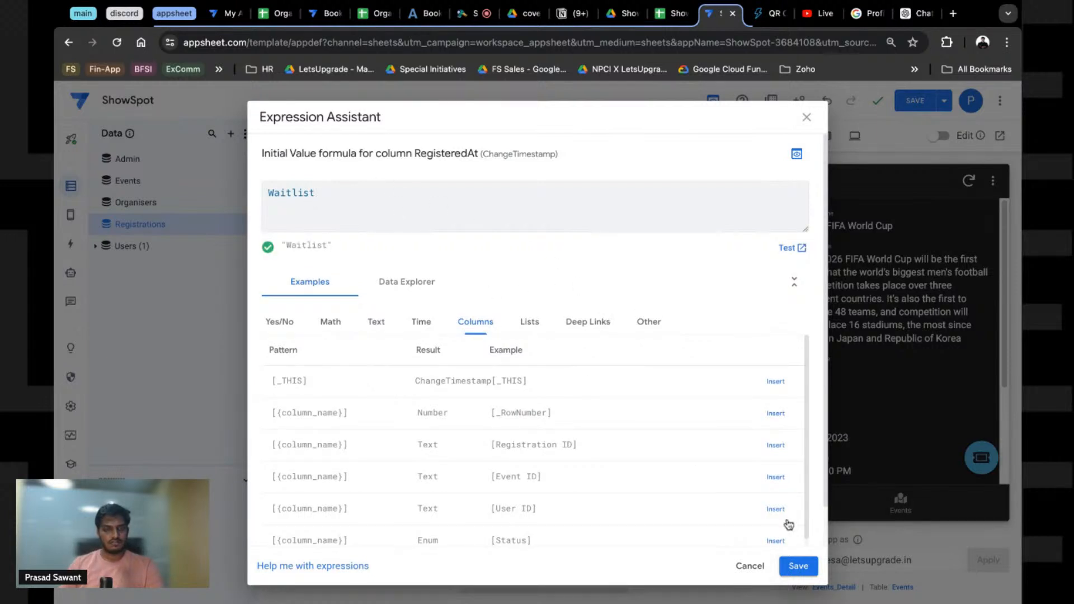
{"action": "left_click", "coordinate": [807, 117]}
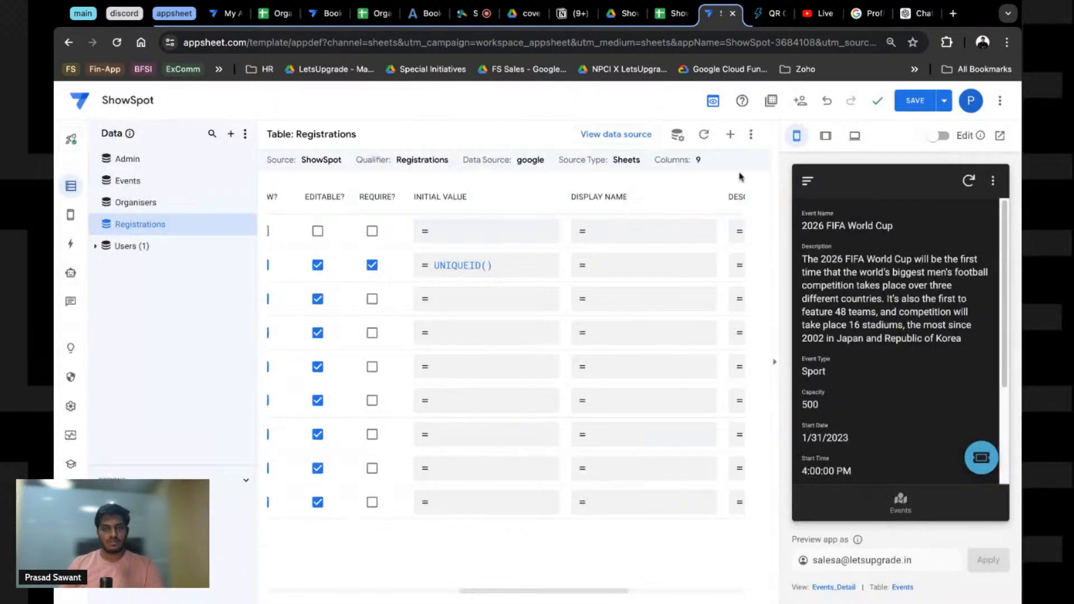
{"action": "scroll", "coordinate": [521, 596], "scroll_direction": "left", "scroll_amount": 10}
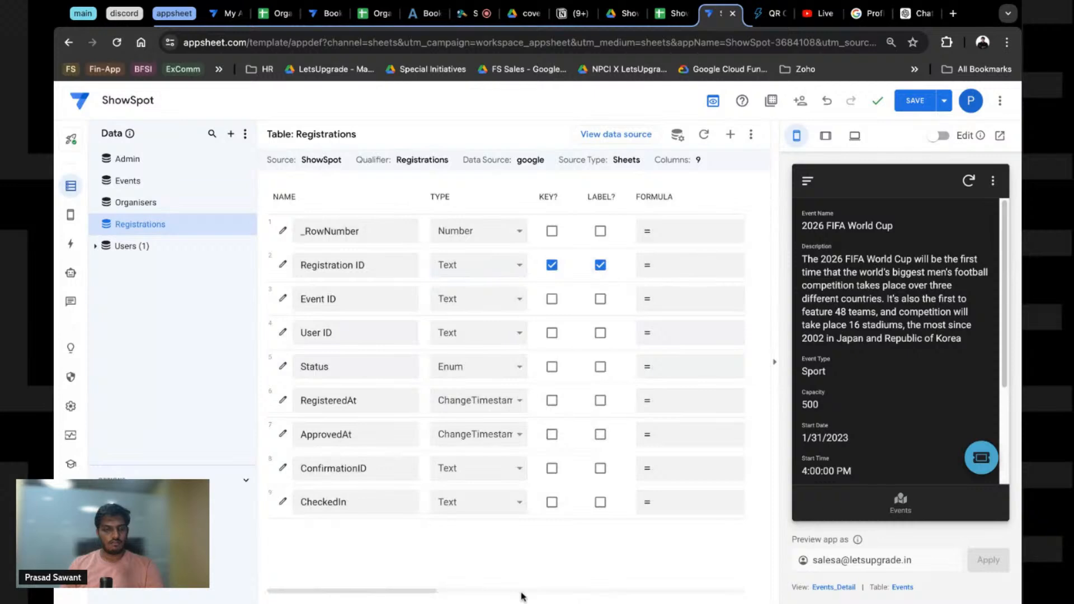
{"action": "scroll", "coordinate": [521, 597], "scroll_direction": "right", "scroll_amount": 8}
Step: Give Status the initial value Waitlist, save the app, and open Appreciating messi in the preview
{"action": "left_click", "coordinate": [552, 376]}
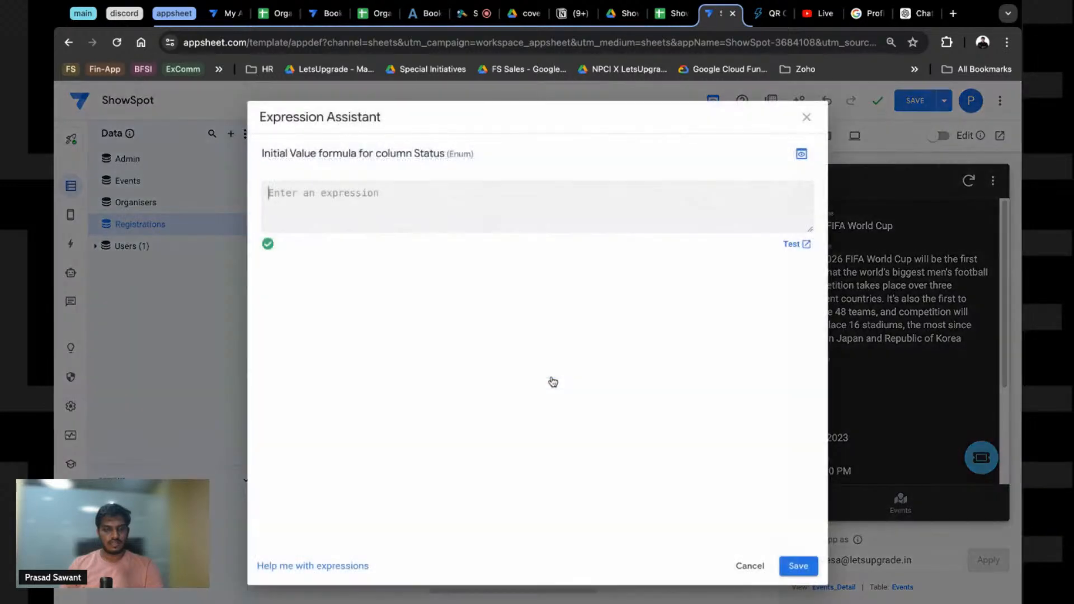
{"action": "type", "text": "C"}
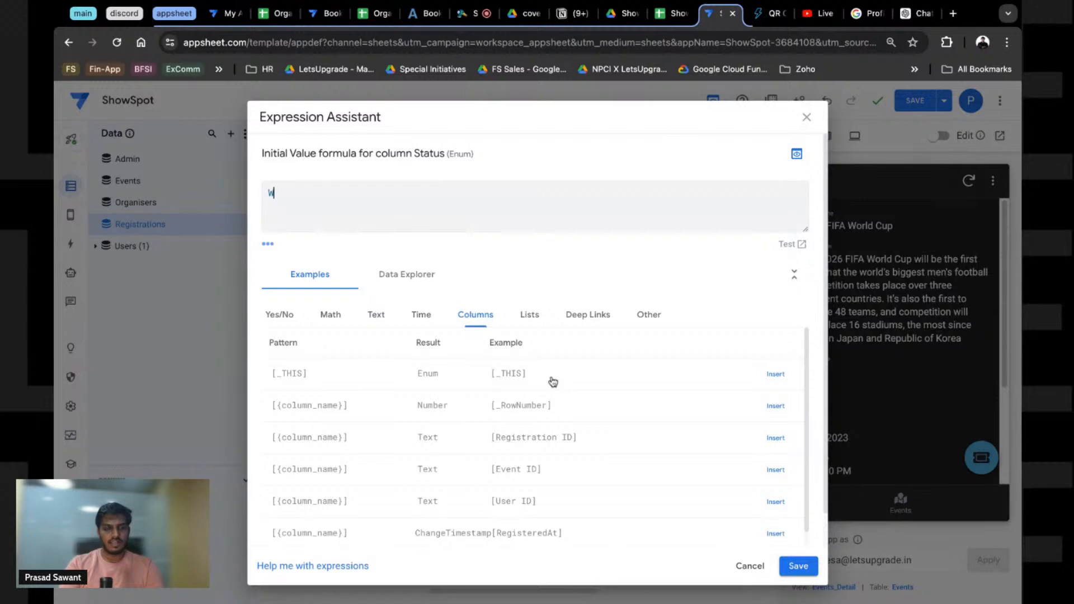
{"action": "type", "text": "aitlist"}
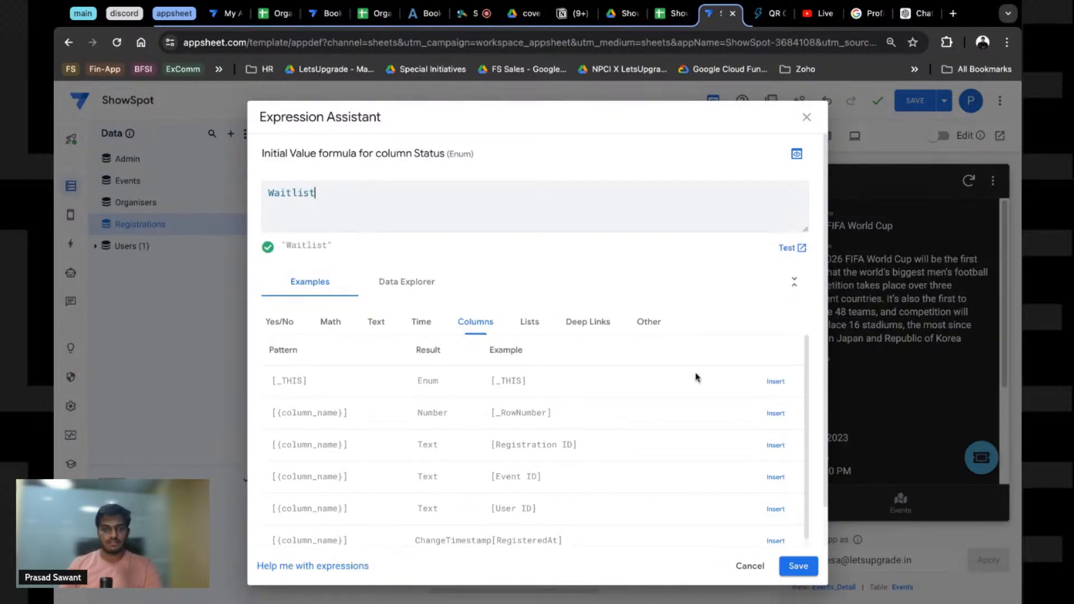
{"action": "left_click", "coordinate": [790, 564]}
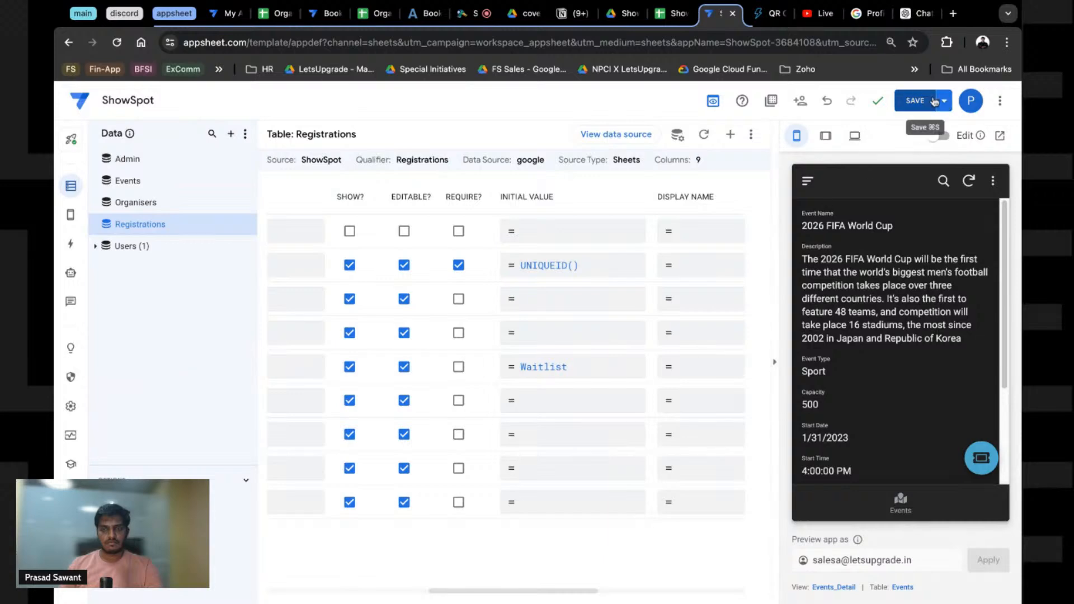
{"action": "left_click", "coordinate": [911, 101]}
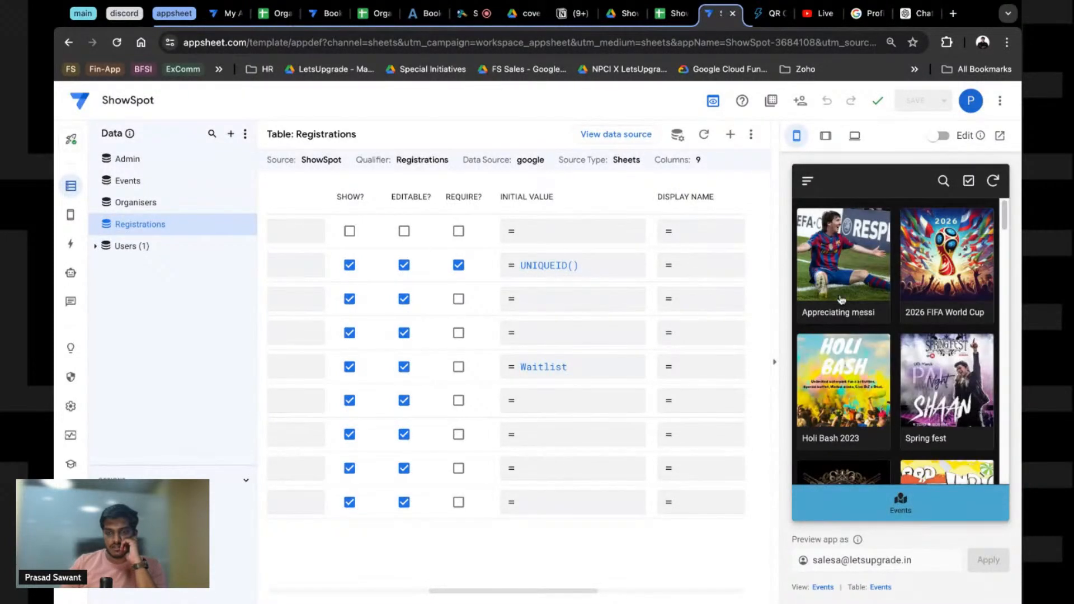
{"action": "left_click", "coordinate": [838, 292]}
Step: Register for Appreciating messi in the preview, then view the Register action's settings
{"action": "left_click", "coordinate": [982, 458]}
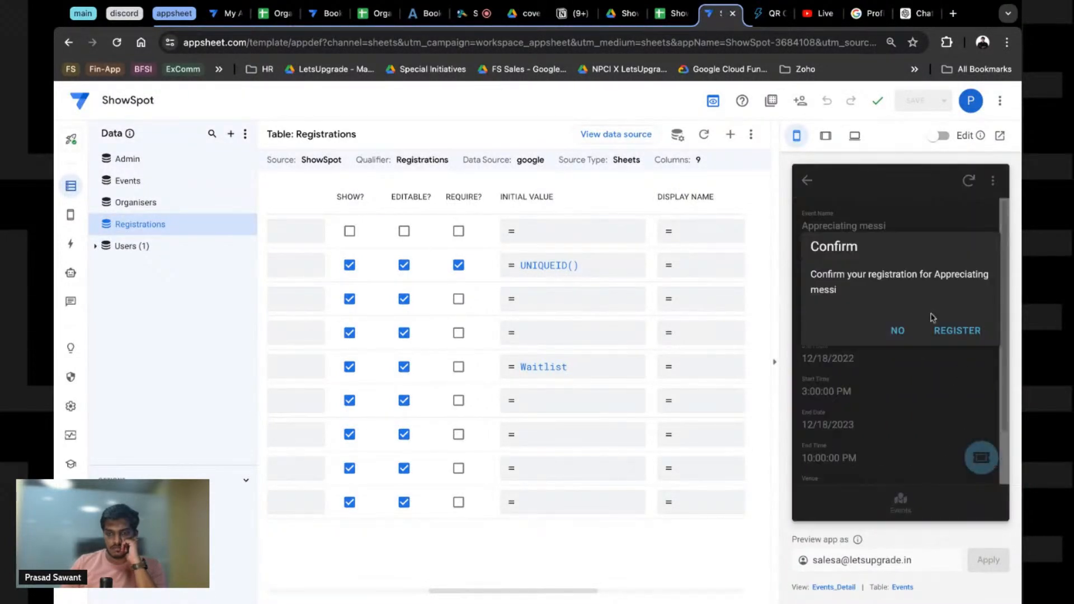
{"action": "left_click", "coordinate": [958, 330]}
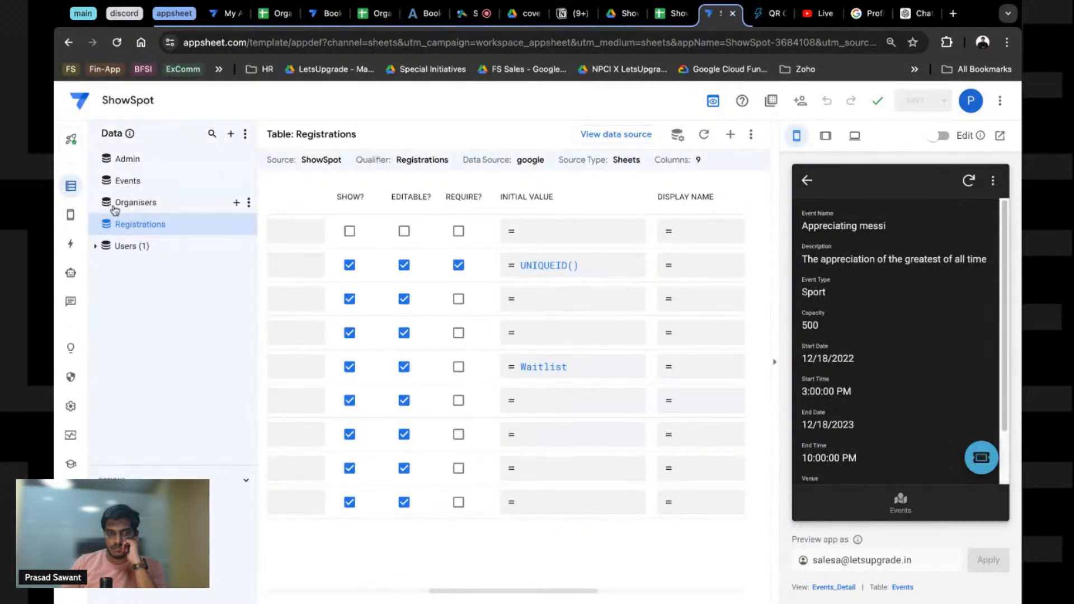
{"action": "left_click", "coordinate": [71, 244]}
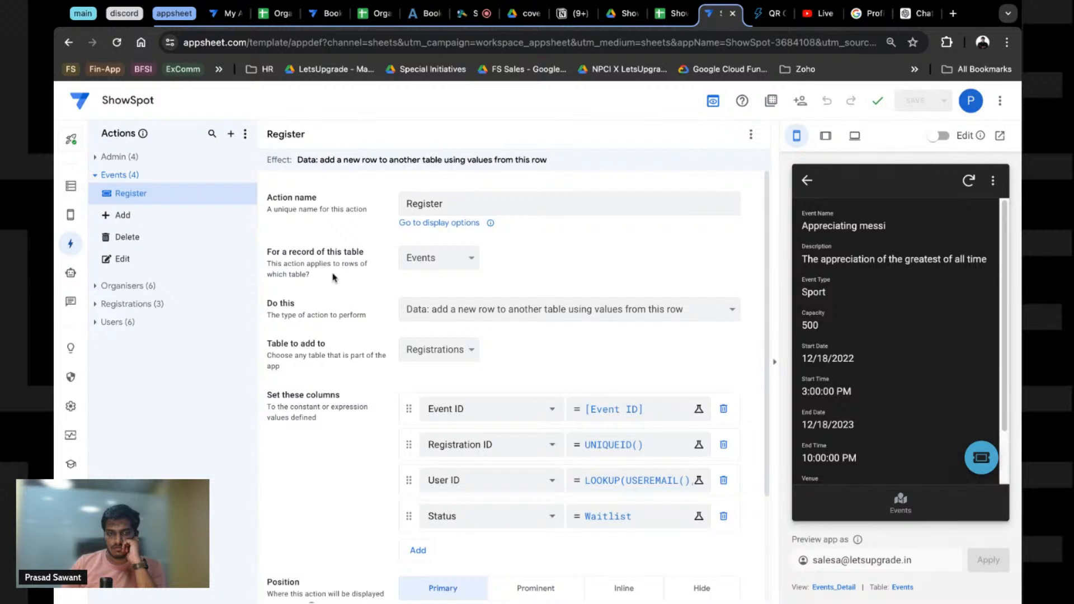
Step: Remove the Status value from the Register action, save, and submit a test registration
{"action": "left_click", "coordinate": [724, 516]}
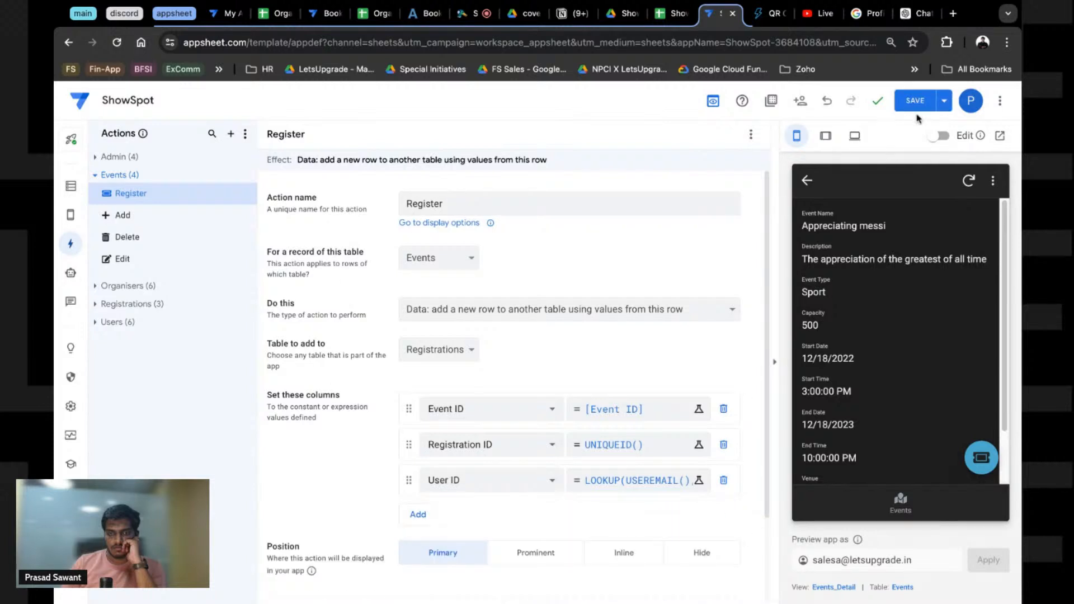
{"action": "left_click", "coordinate": [915, 103]}
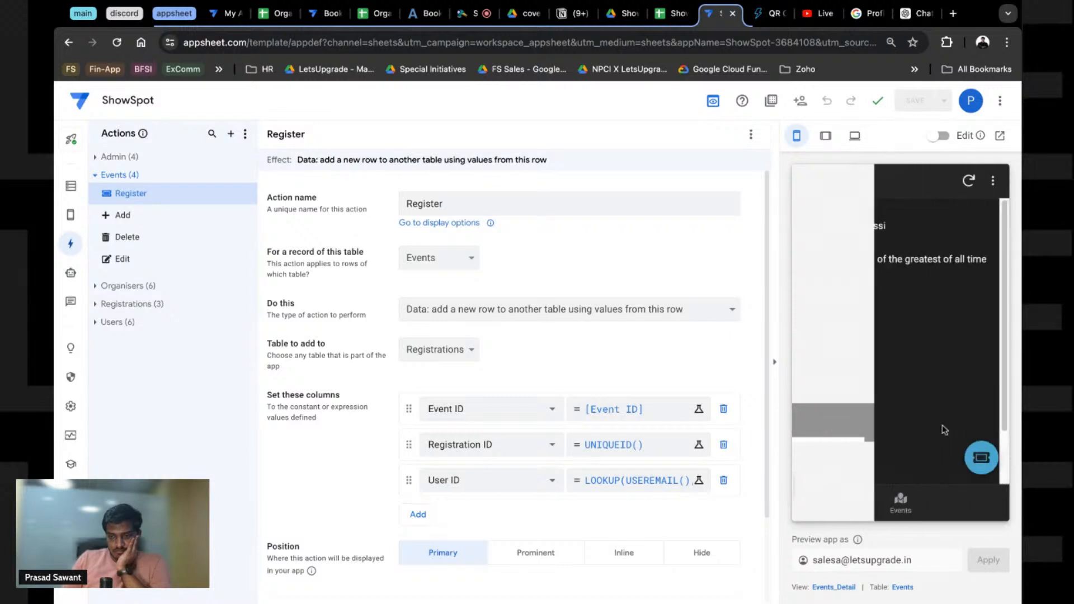
{"action": "left_click", "coordinate": [982, 458]}
{"action": "left_click", "coordinate": [945, 330]}
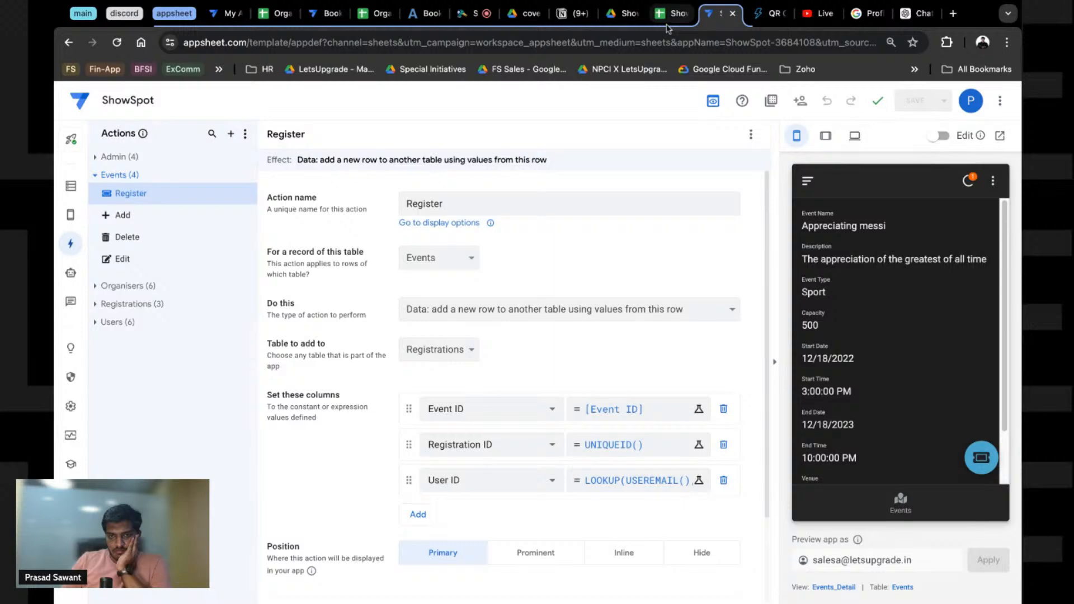
Step: Select the registration records in the Registrations sheet, now showing six Waitlist rows
{"action": "left_click", "coordinate": [670, 14]}
{"action": "left_click", "coordinate": [115, 203]}
{"action": "key", "text": "shift+Down"}
{"action": "key", "text": "shift+Down"}
{"action": "key", "text": "shift+Down"}
{"action": "key", "text": "shift+Down"}
{"action": "key", "text": "shift+Down"}
{"action": "key", "text": "shift+Down"}
{"action": "key", "text": "shift+Right"}
{"action": "key", "text": "shift+Right"}
{"action": "key", "text": "shift+Right"}
{"action": "key", "text": "shift+Right"}
{"action": "key", "text": "shift+Right"}
{"action": "key", "text": "shift+Right"}
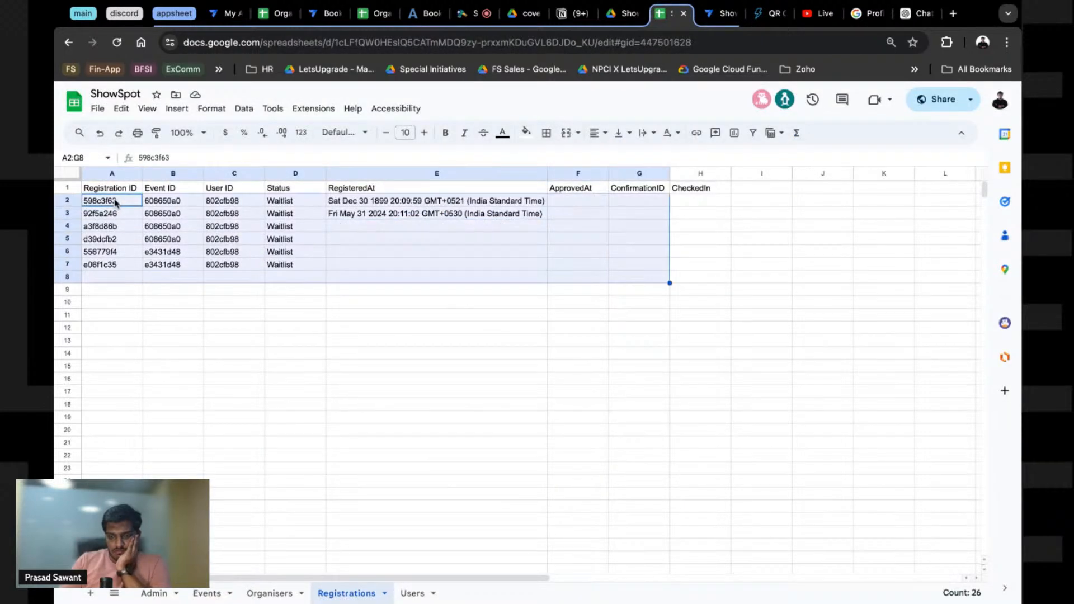
Step: Delete the registration rows A2:G8 from the Registrations sheet and go back to AppSheet
{"action": "key", "text": "Delete"}
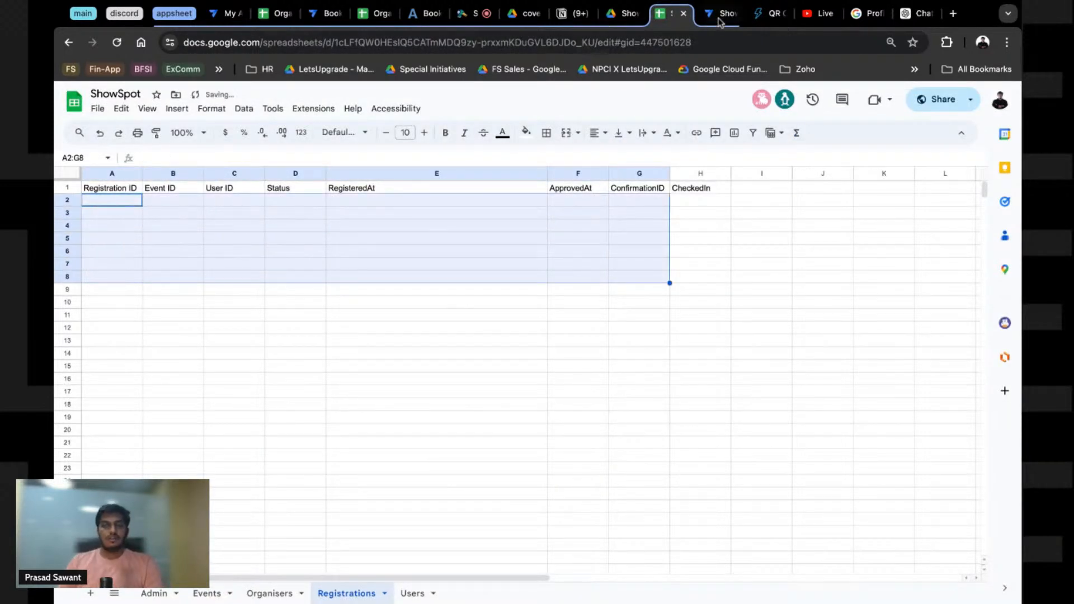
{"action": "left_click", "coordinate": [716, 13]}
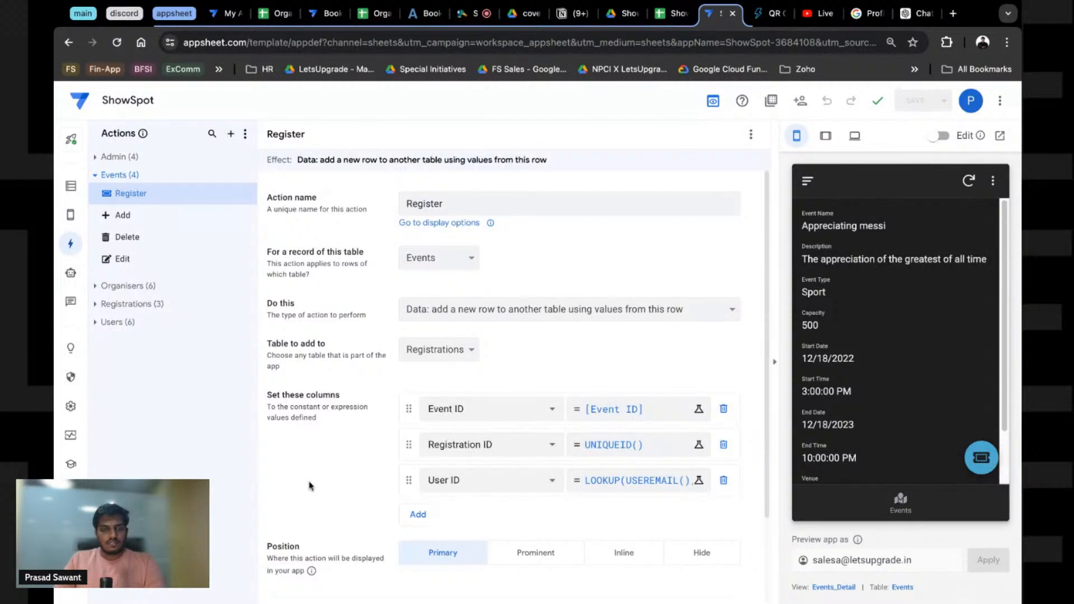
Step: Remove Waitlist as the initial value of the Registrations Status column
{"action": "left_click", "coordinate": [71, 186]}
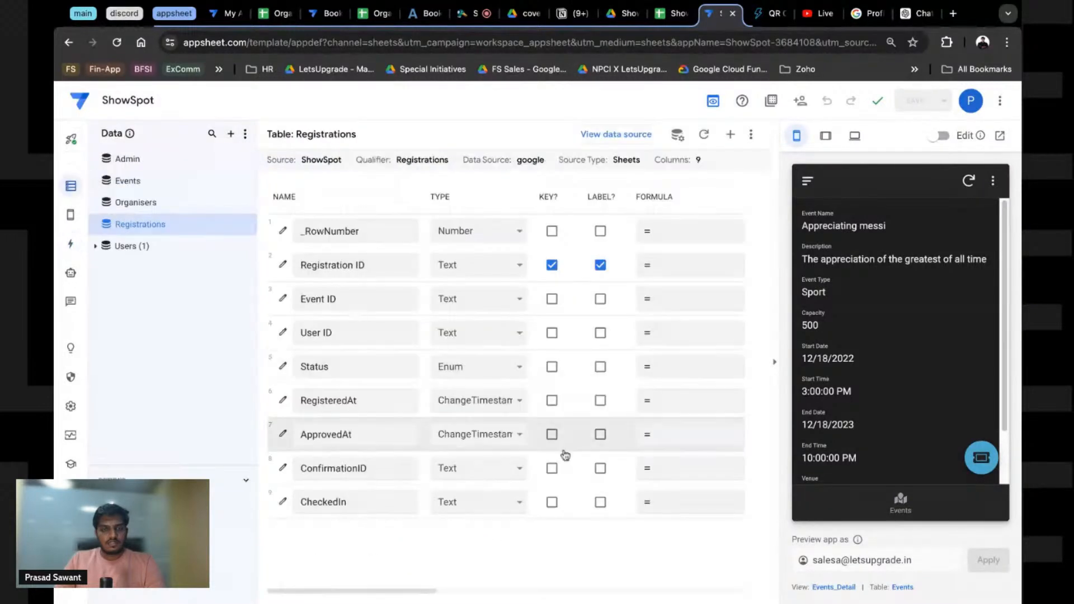
{"action": "scroll", "coordinate": [406, 595], "scroll_direction": "right", "scroll_amount": 5}
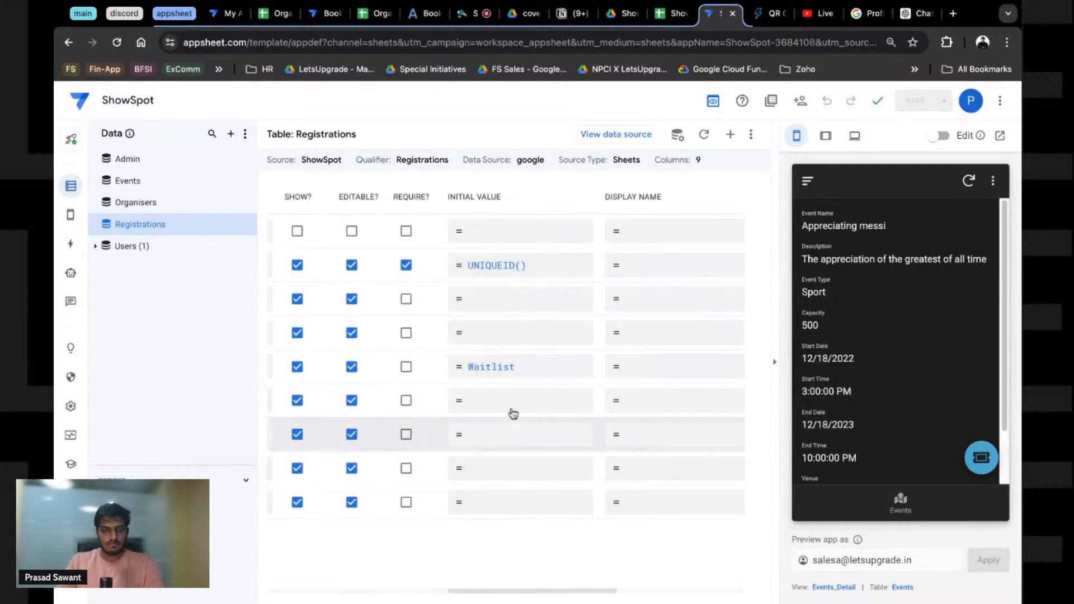
{"action": "left_click", "coordinate": [504, 366]}
{"action": "key", "text": "ctrl+a"}
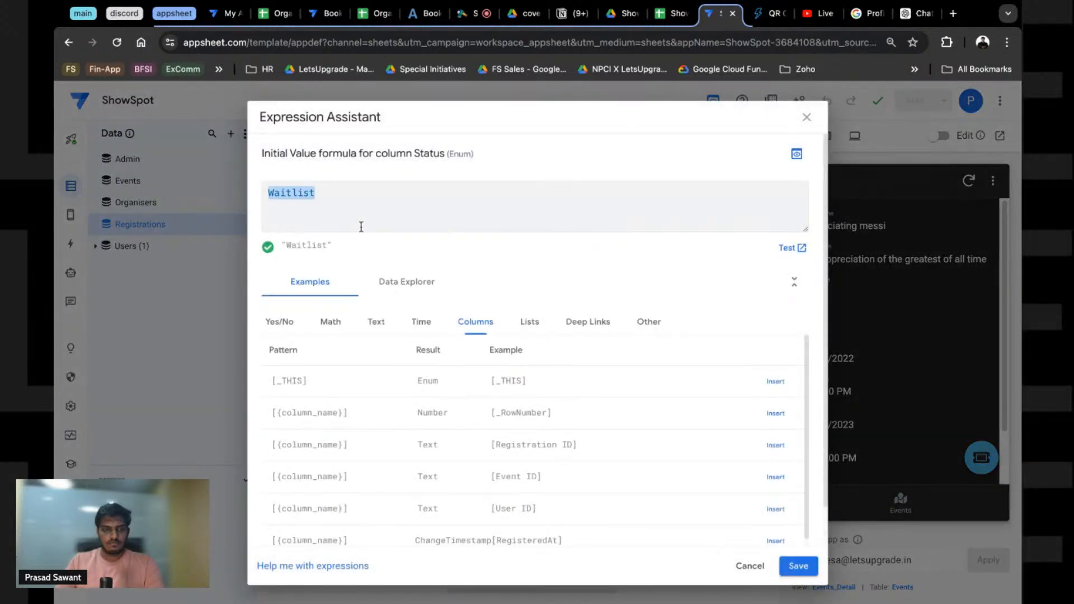
{"action": "key", "text": "BackSpace"}
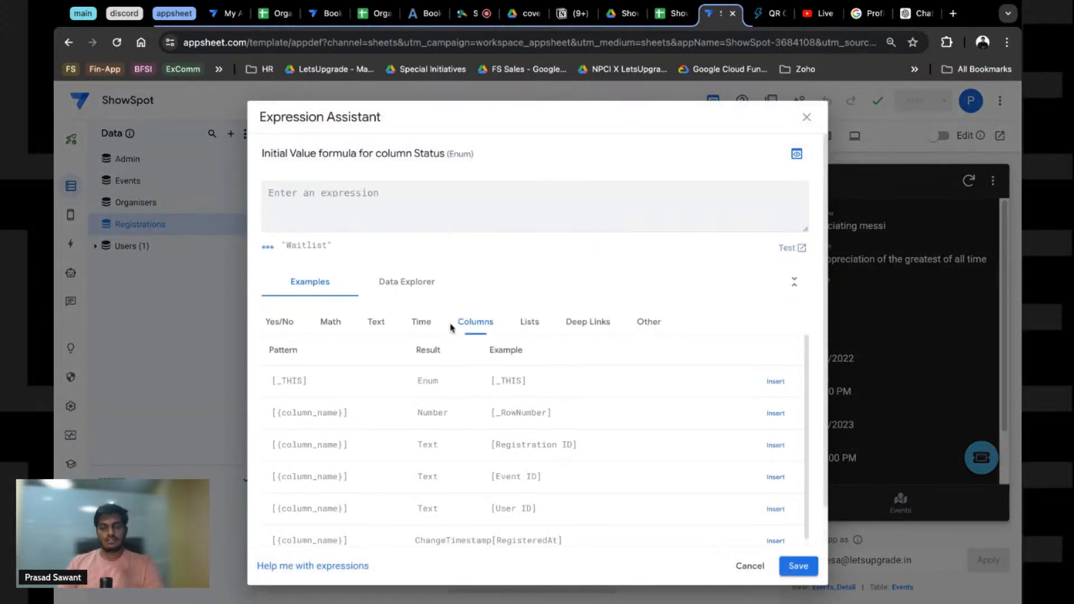
{"action": "left_click", "coordinate": [798, 566]}
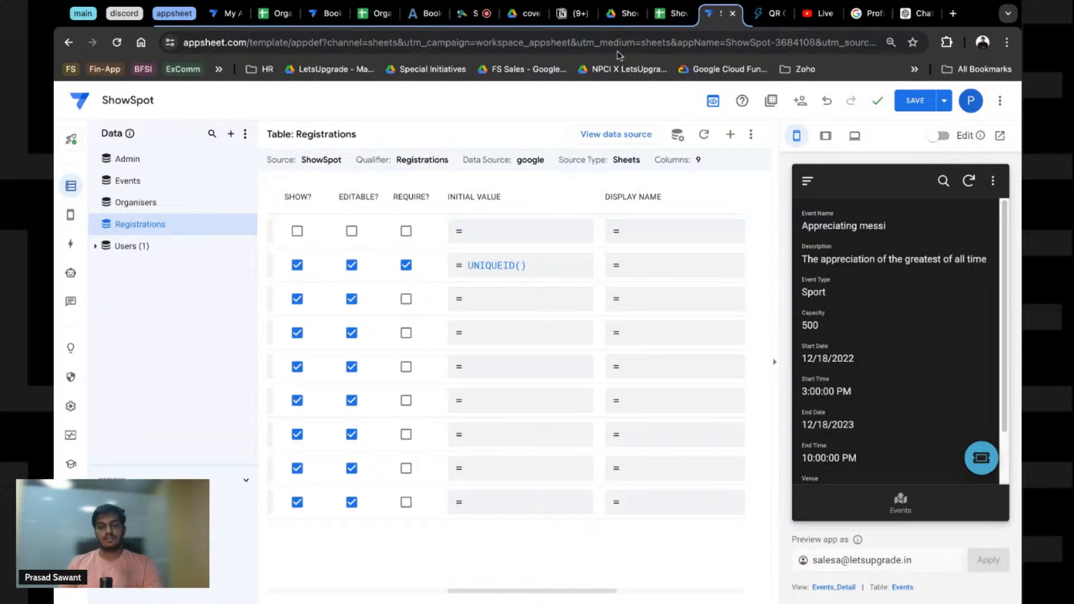
Step: Make the Register action set the Status column to Waitlist
{"action": "left_click", "coordinate": [71, 243]}
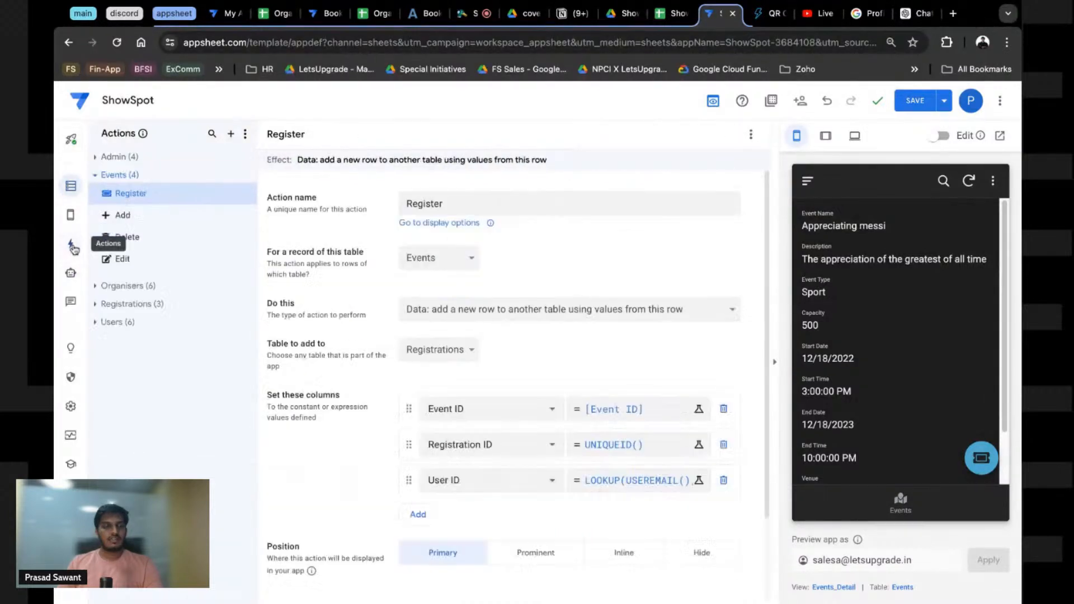
{"action": "left_click", "coordinate": [418, 514]}
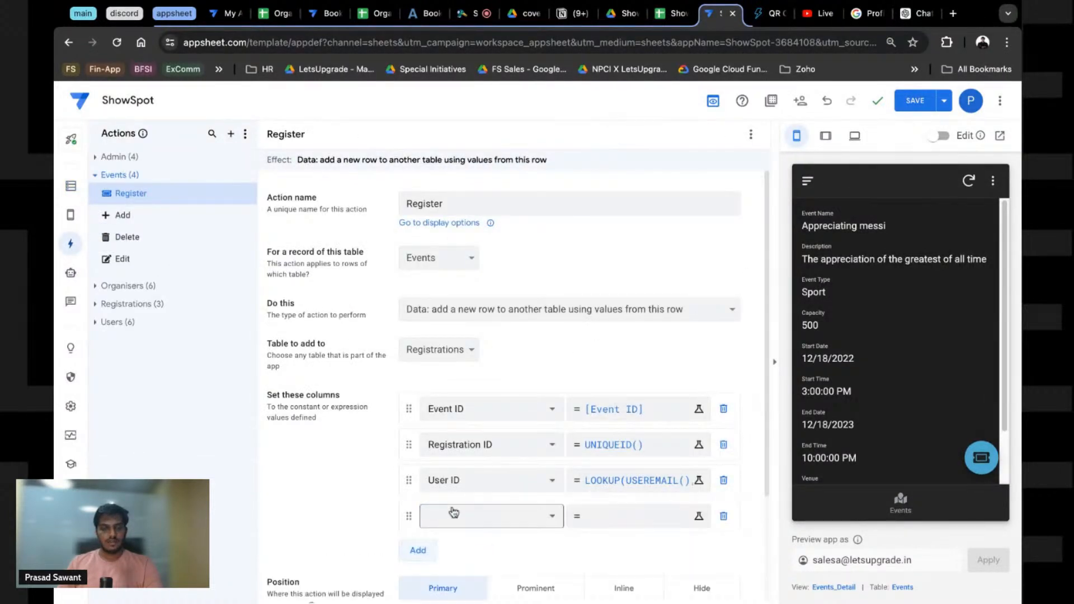
{"action": "left_click", "coordinate": [464, 513]}
{"action": "left_click", "coordinate": [459, 536]}
{"action": "left_click", "coordinate": [626, 517]}
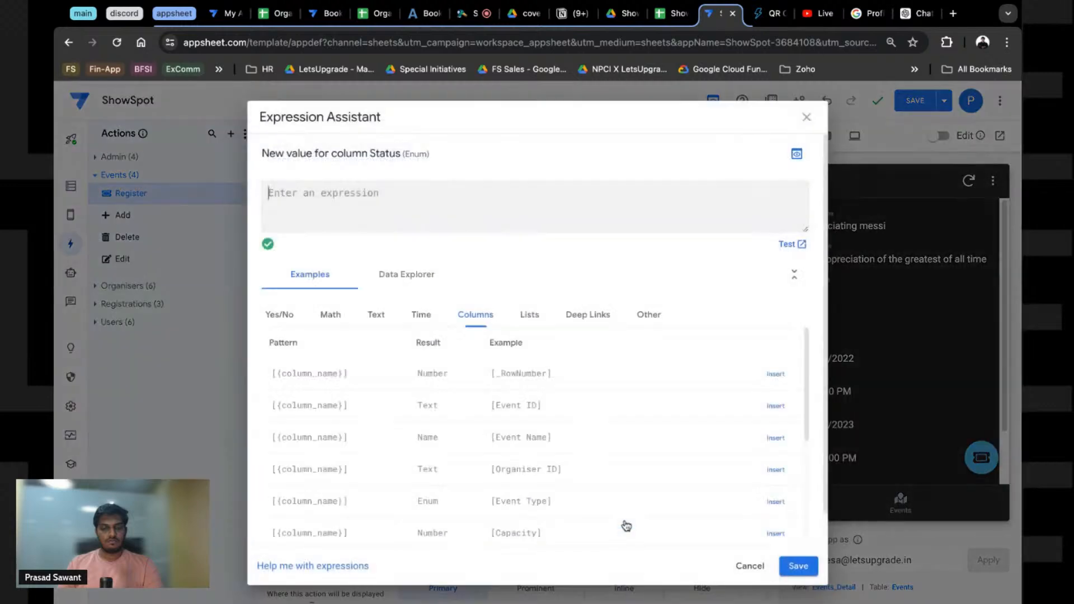
{"action": "type", "text": "Wail"}
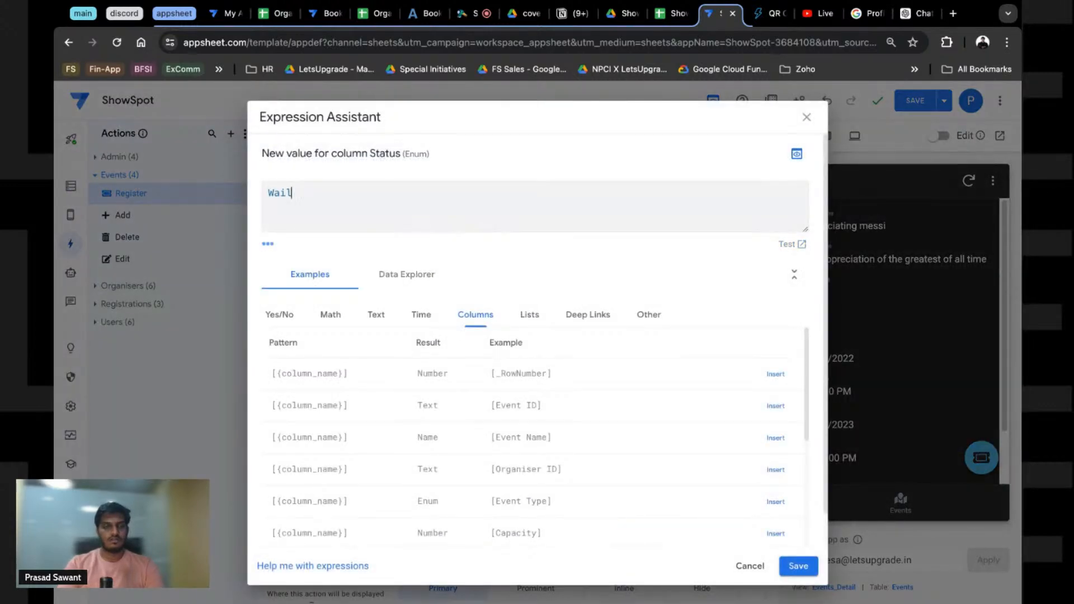
{"action": "key", "text": "BackSpace"}
{"action": "type", "text": "tlist"}
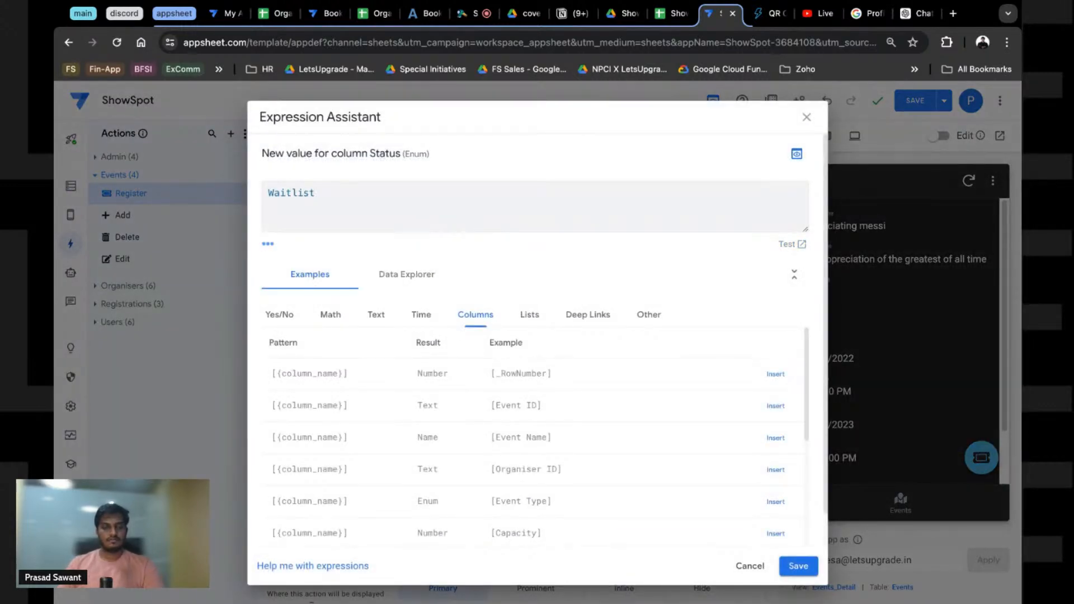
{"action": "left_click", "coordinate": [801, 566]}
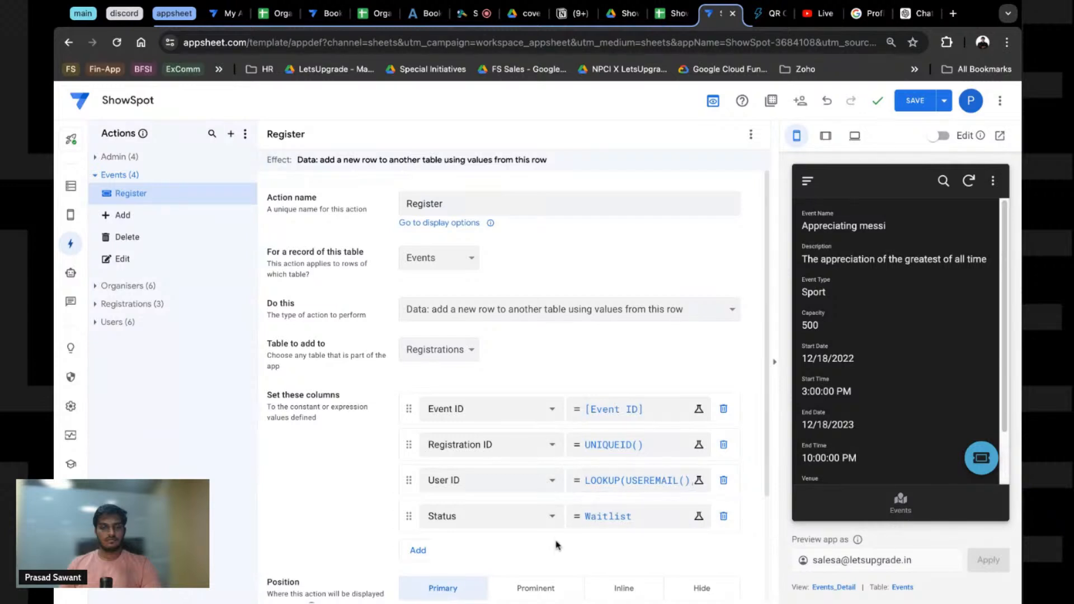
Step: Add one more column row to the Register action, leaving its column unchosen
{"action": "left_click", "coordinate": [424, 551]}
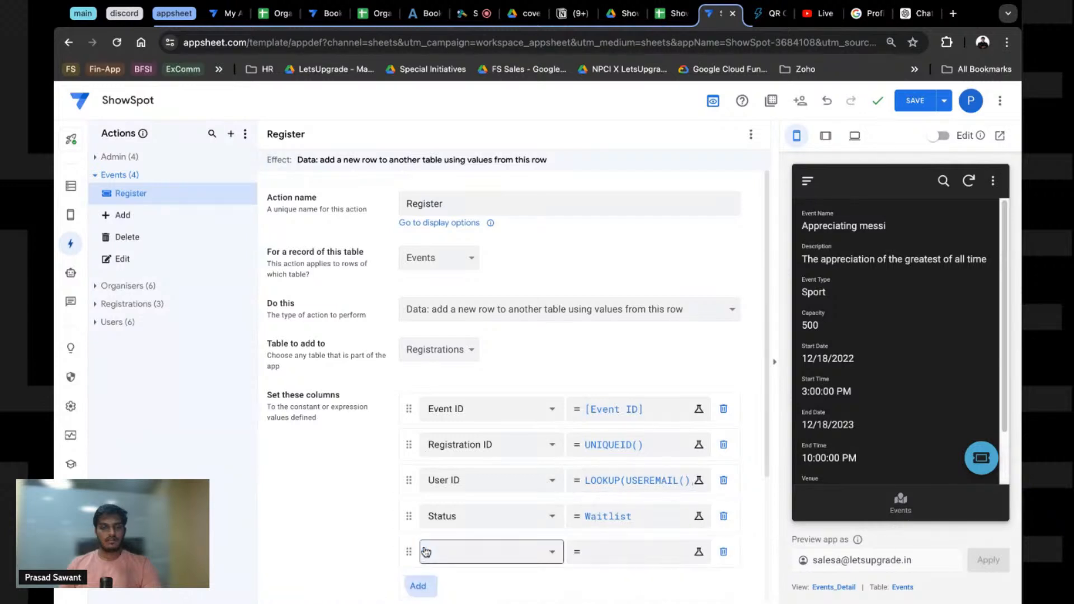
{"action": "left_click", "coordinate": [497, 550]}
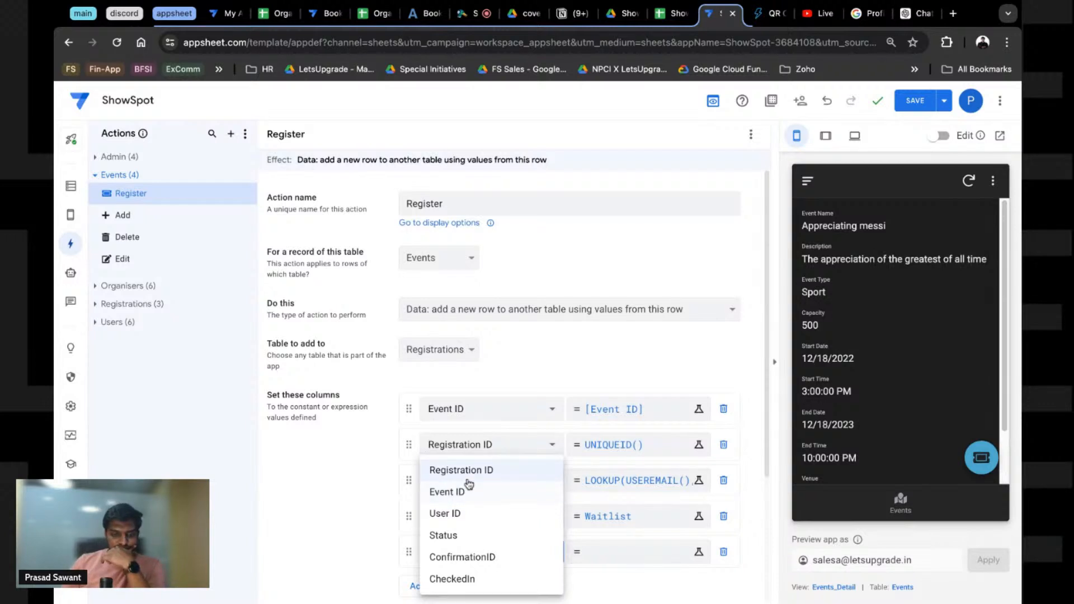
{"action": "left_click", "coordinate": [353, 547]}
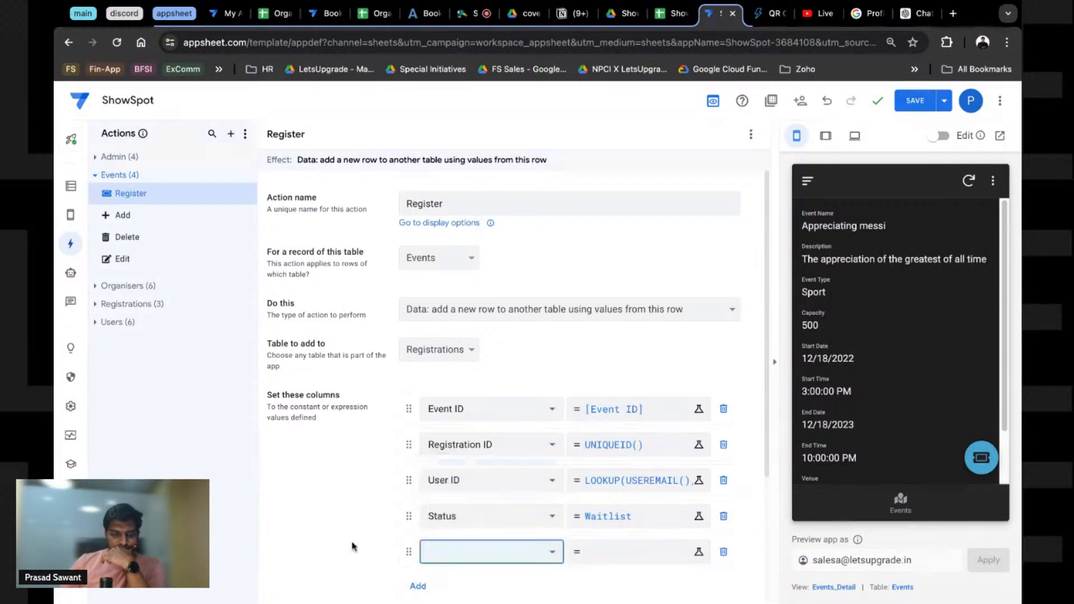
{"action": "left_click", "coordinate": [462, 548]}
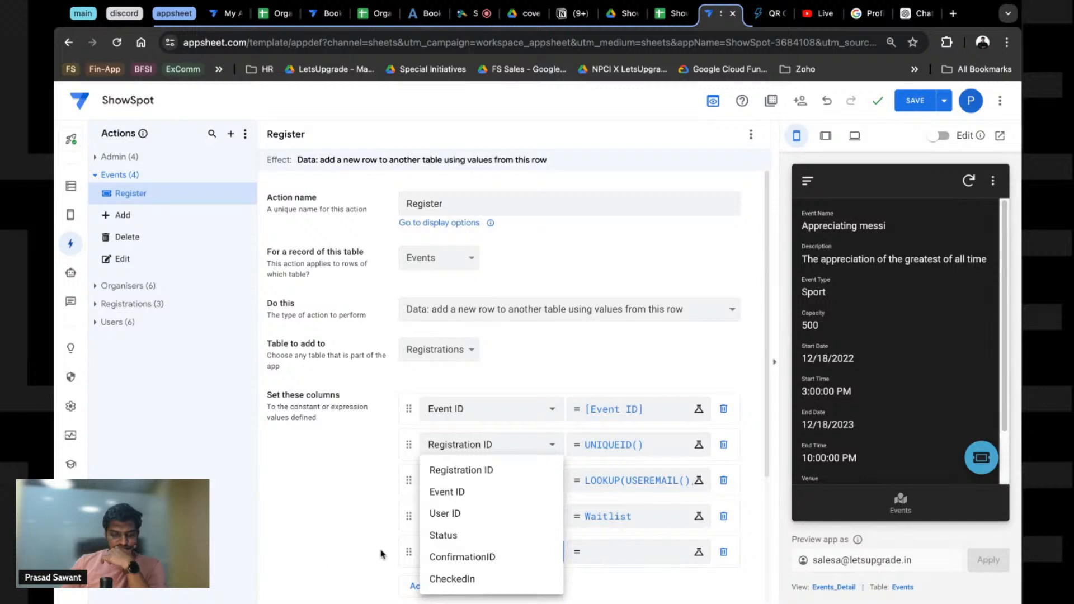
{"action": "left_click", "coordinate": [515, 553]}
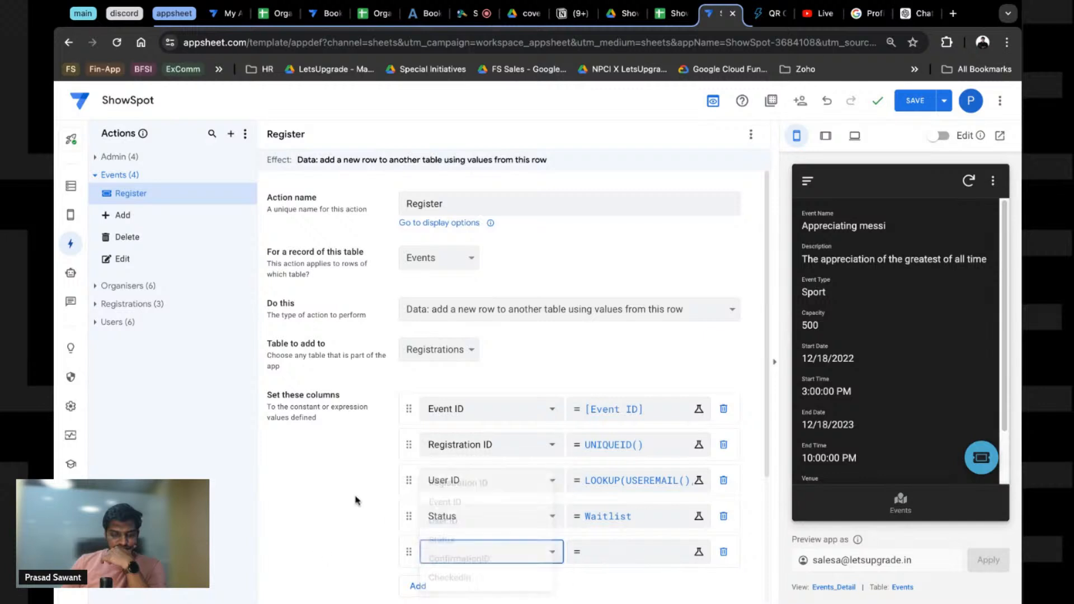
{"action": "left_click", "coordinate": [69, 189]}
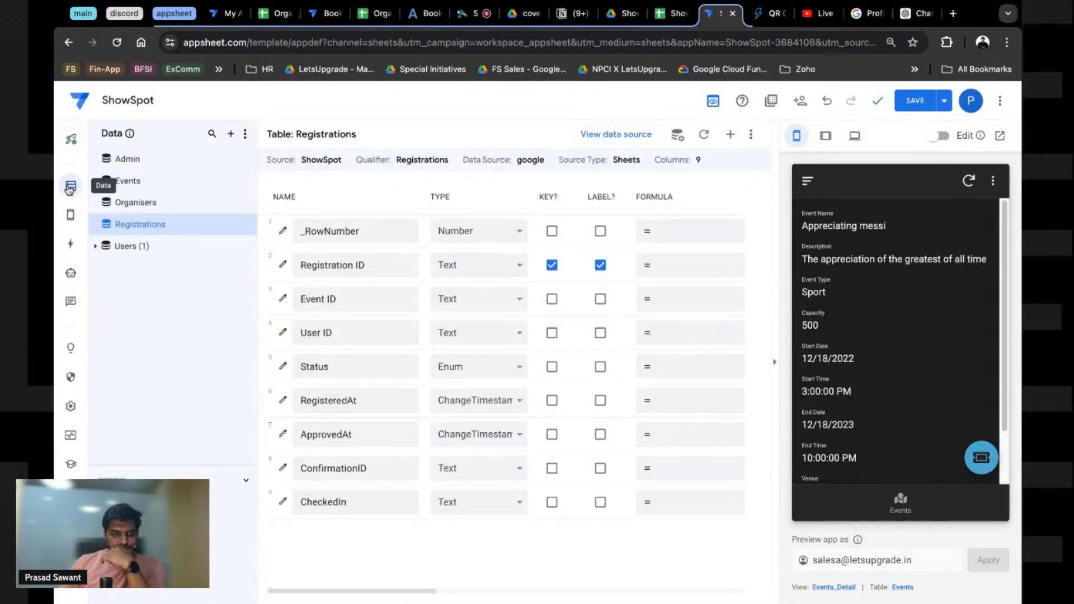
Step: Change the RegisteredAt column's type from ChangeTimestamp to DateTime
{"action": "left_click", "coordinate": [452, 410]}
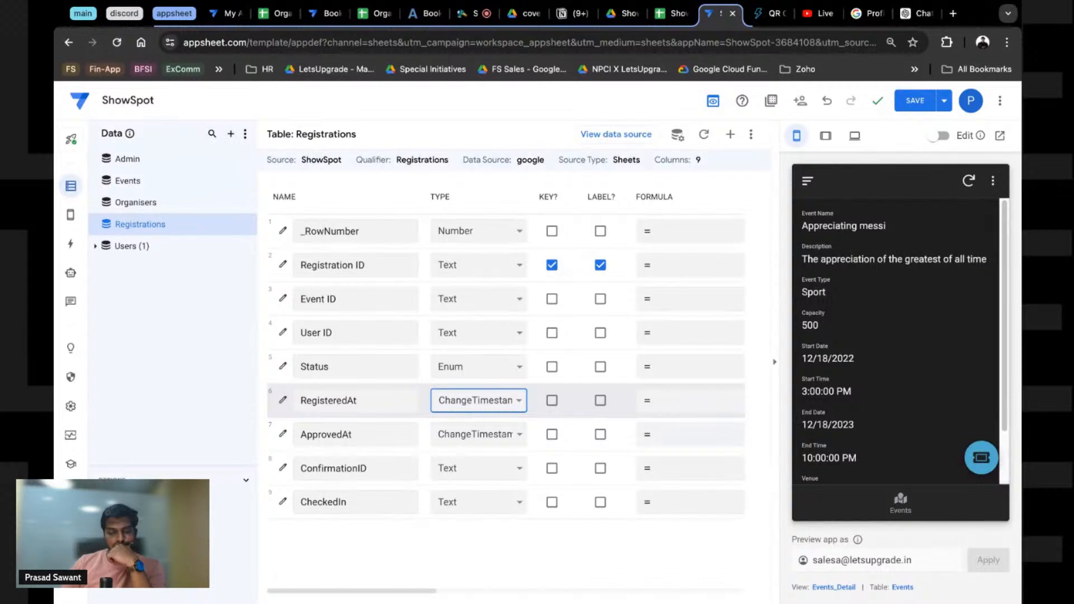
{"action": "left_click", "coordinate": [469, 410]}
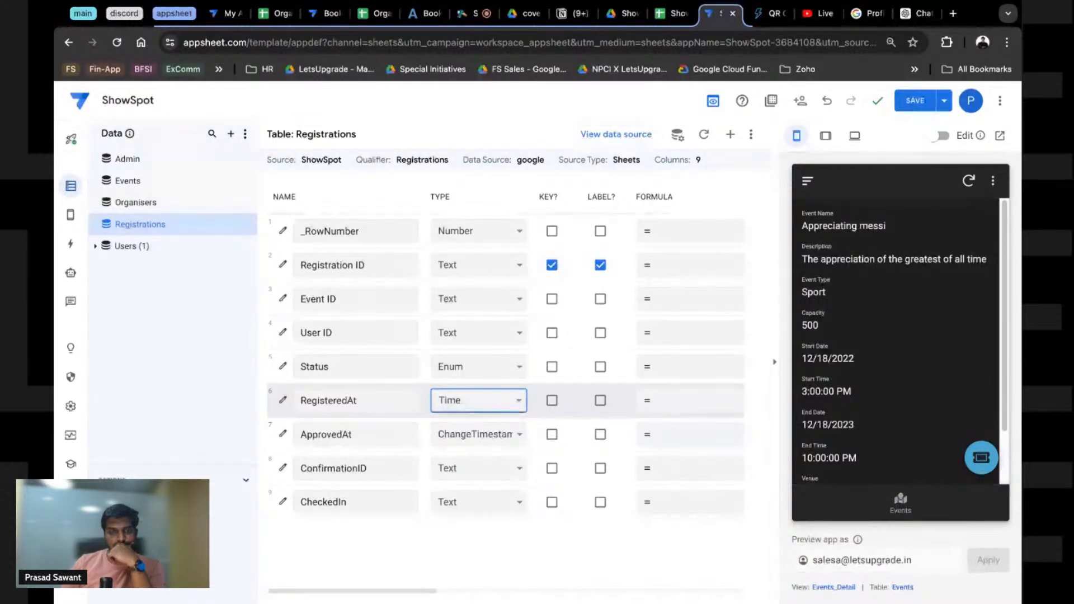
{"action": "left_click", "coordinate": [481, 69]}
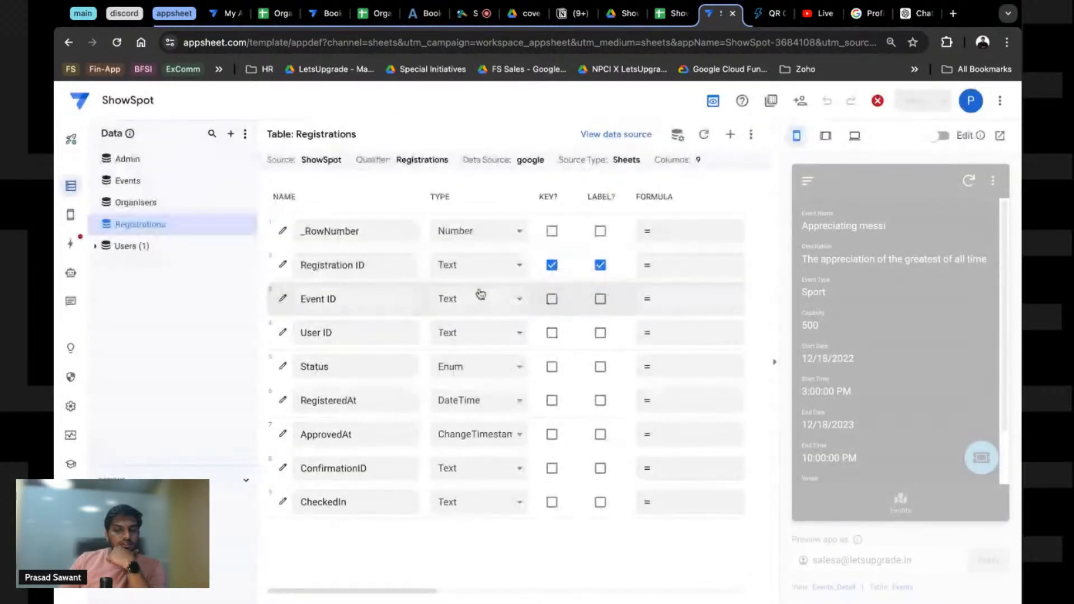
{"action": "left_click", "coordinate": [72, 248]}
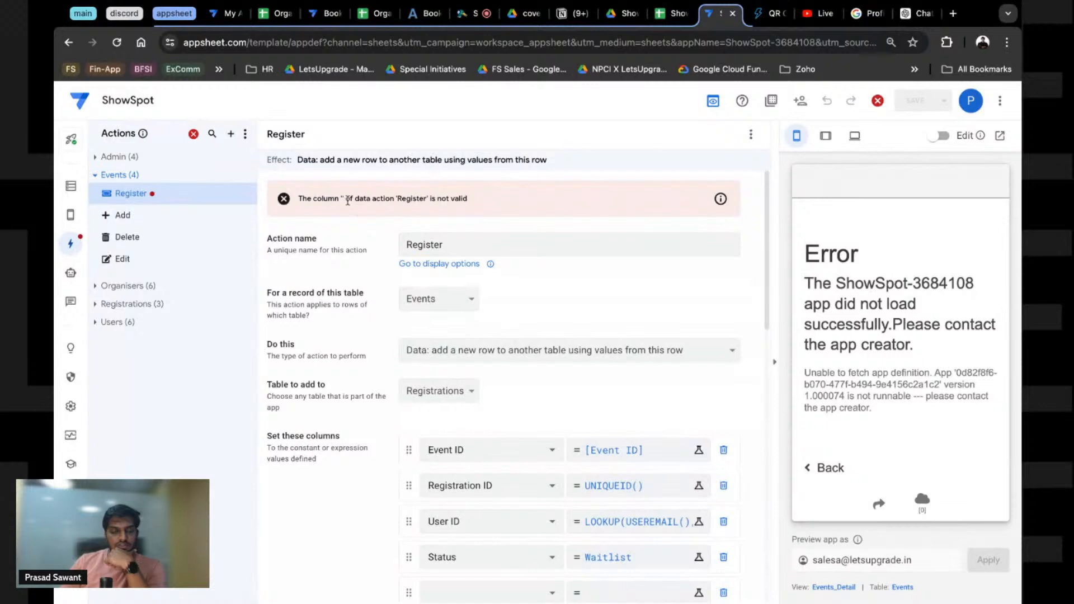
Step: Assign the RegisteredAt column to the Register action's empty row
{"action": "scroll", "coordinate": [597, 336], "scroll_direction": "down", "scroll_amount": 2}
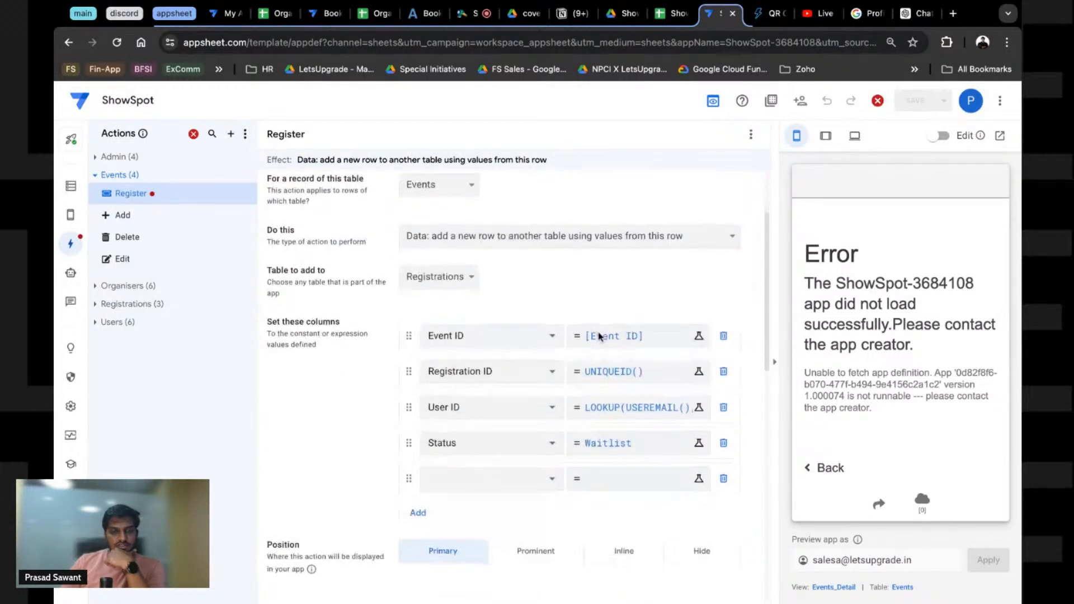
{"action": "scroll", "coordinate": [597, 338], "scroll_direction": "down", "scroll_amount": 1}
{"action": "left_click", "coordinate": [552, 445]}
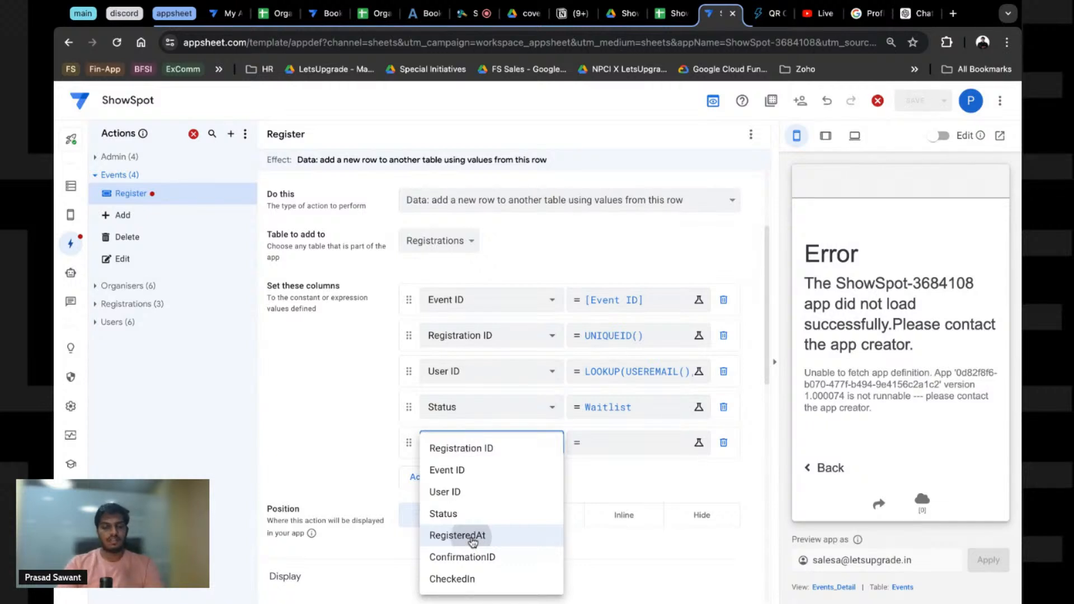
{"action": "left_click", "coordinate": [473, 535]}
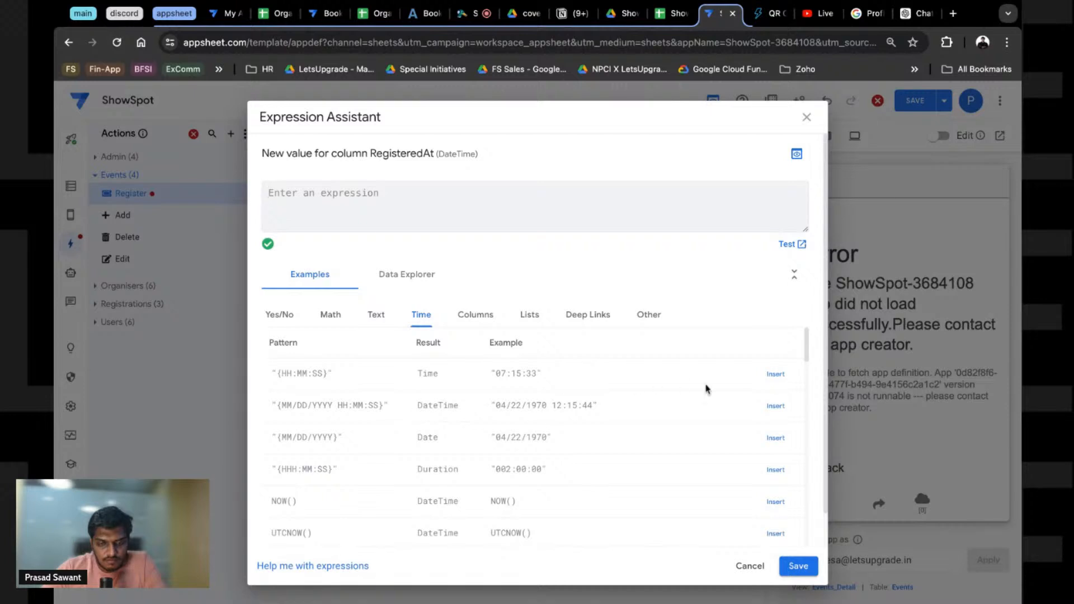
Step: Set RegisteredAt's value to NOW() and save the app
{"action": "left_click", "coordinate": [777, 406]}
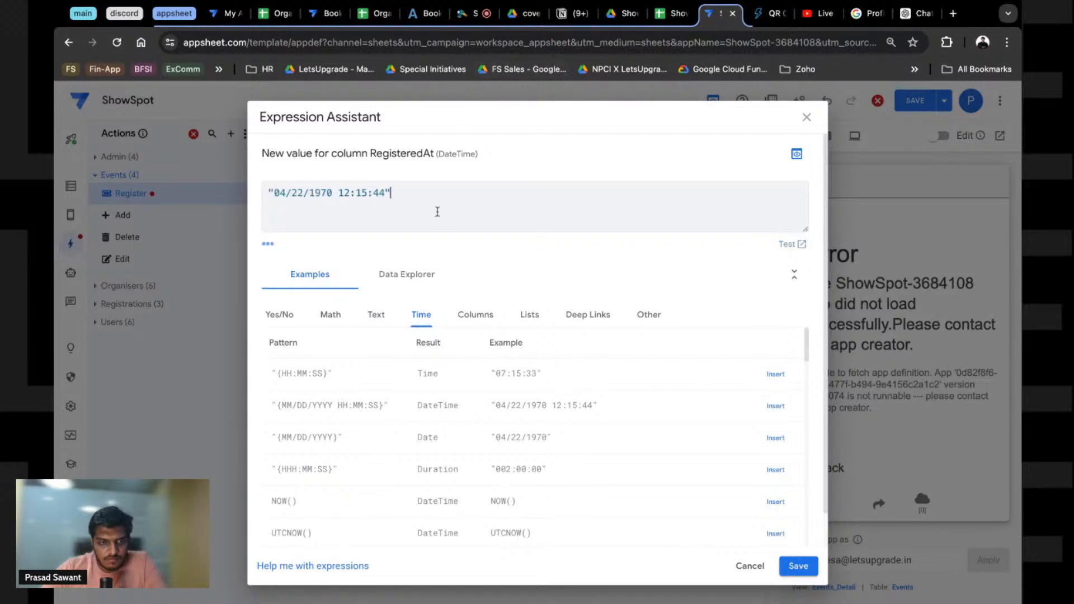
{"action": "key", "text": "ctrl+a"}
{"action": "key", "text": "BackSpace"}
{"action": "type", "text": "N"}
{"action": "key", "text": "BackSpace"}
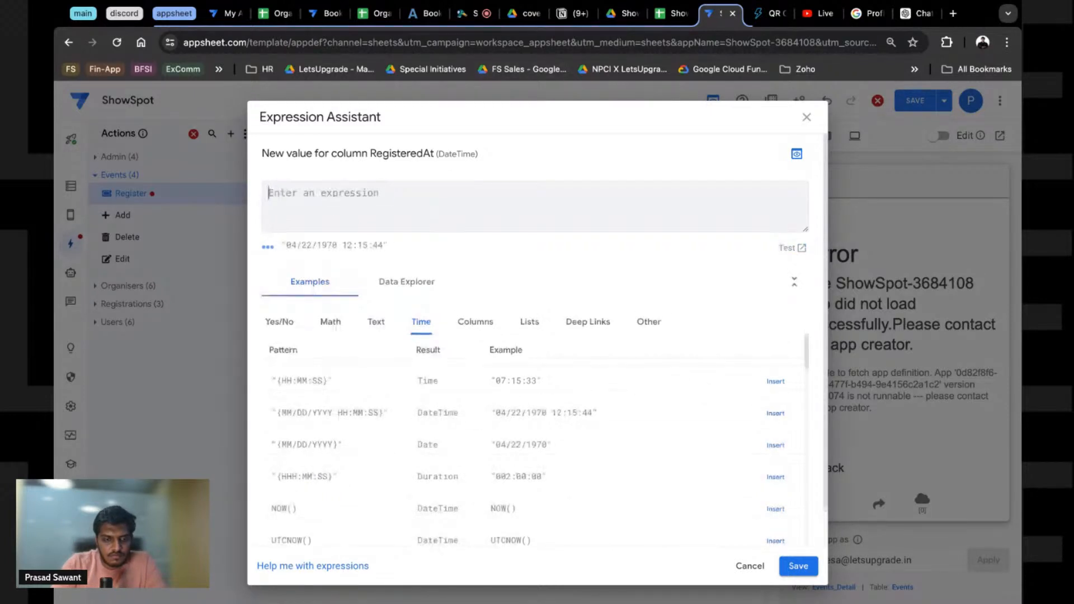
{"action": "type", "text": "NOW("}
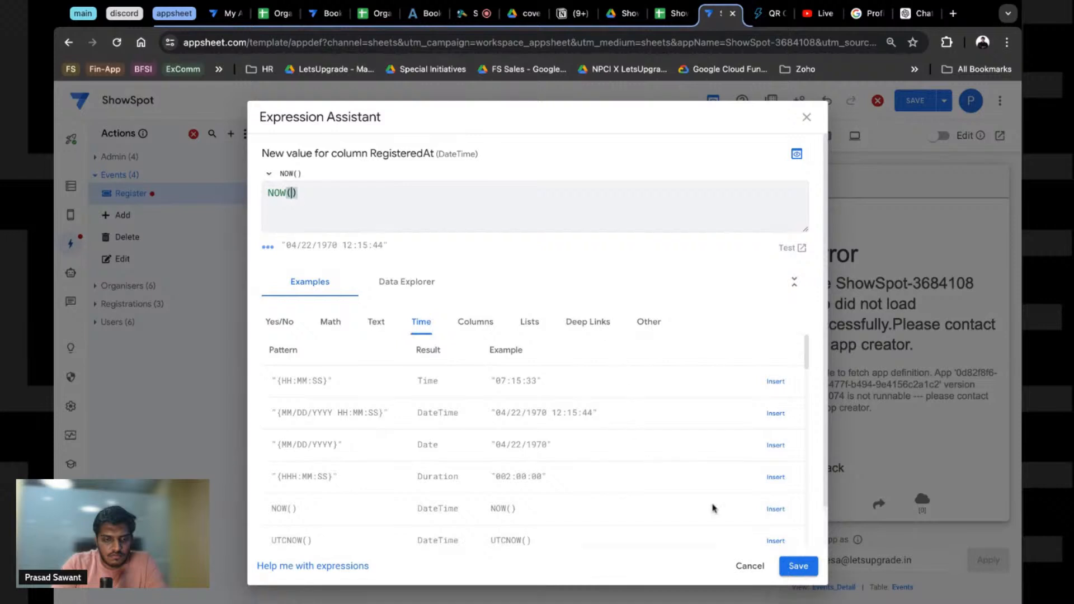
{"action": "left_click", "coordinate": [798, 566]}
{"action": "left_click", "coordinate": [927, 104]}
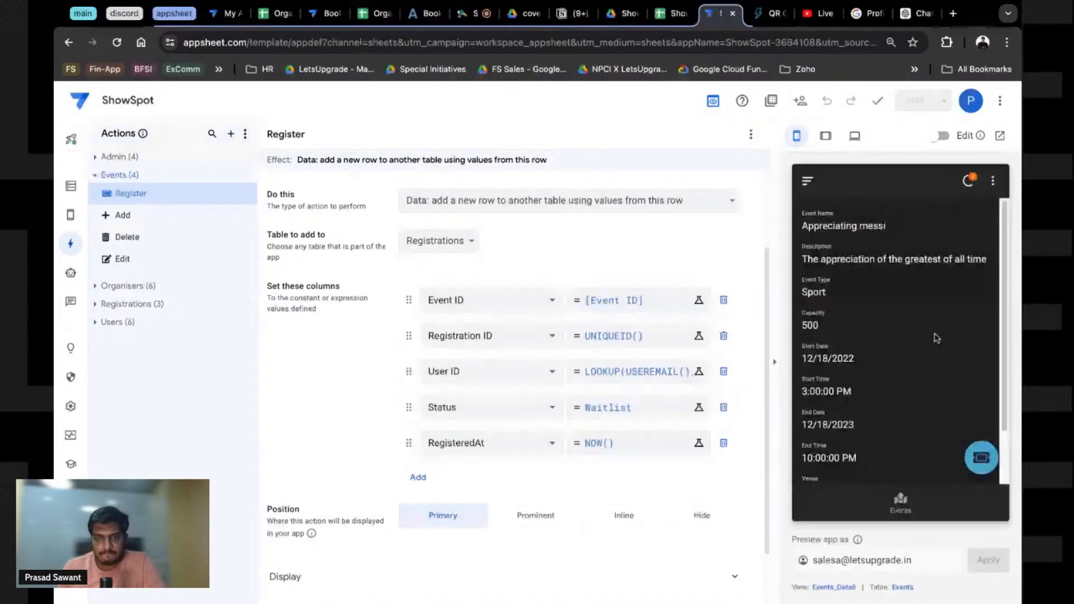
{"action": "left_click", "coordinate": [666, 14]}
Step: Narrow column E to fit the 5/31/2024 20:18:07 timestamp, then return to AppSheet
{"action": "left_click", "coordinate": [313, 214]}
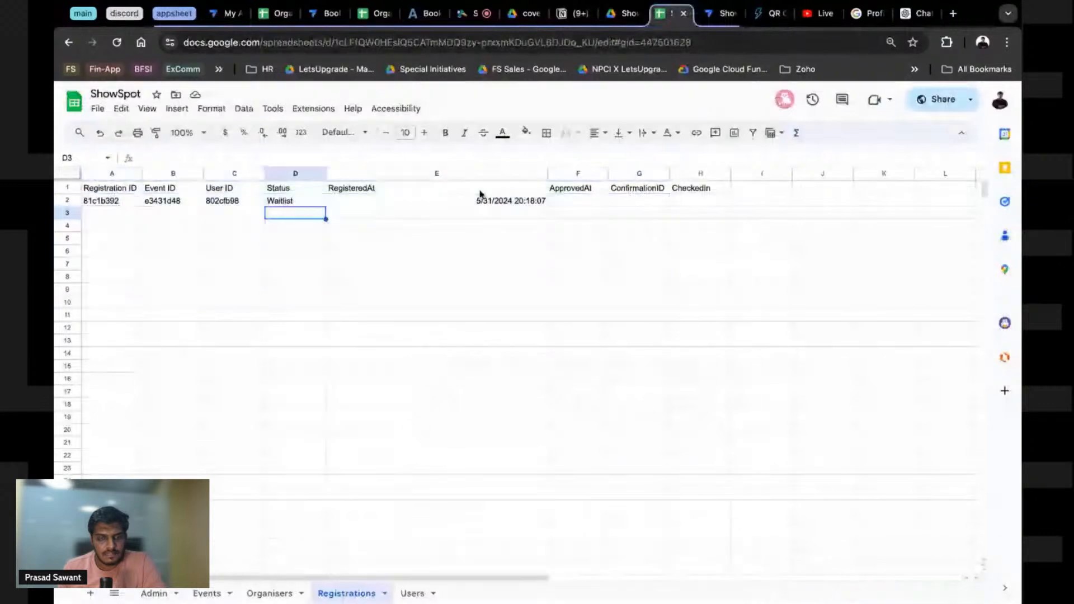
{"action": "left_click", "coordinate": [483, 199]}
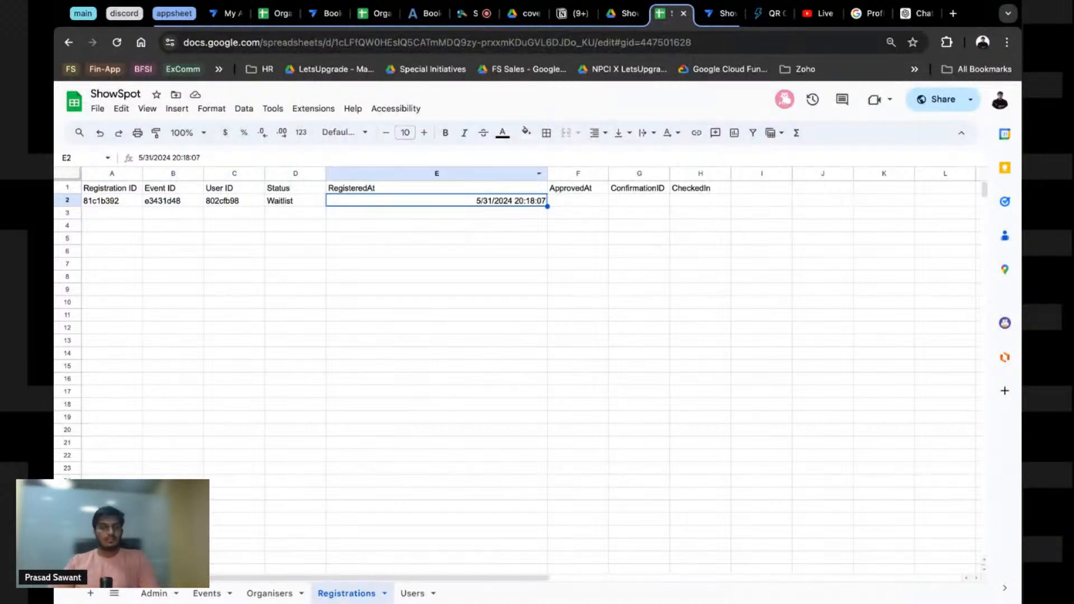
{"action": "left_click_drag", "start_coordinate": [546, 175], "coordinate": [444, 175]}
{"action": "left_click", "coordinate": [507, 214]}
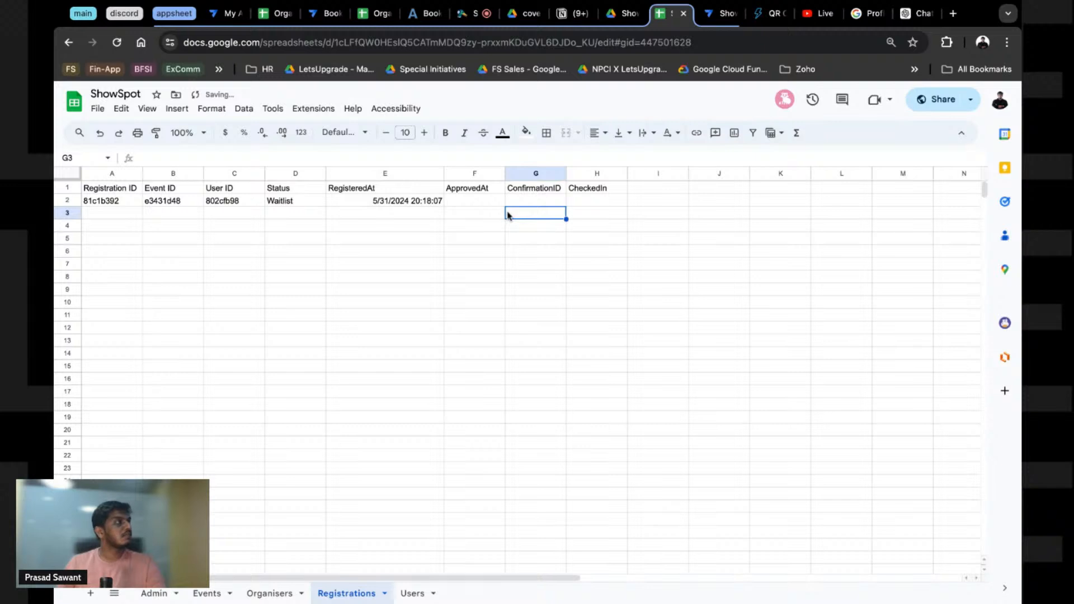
{"action": "left_click", "coordinate": [725, 13]}
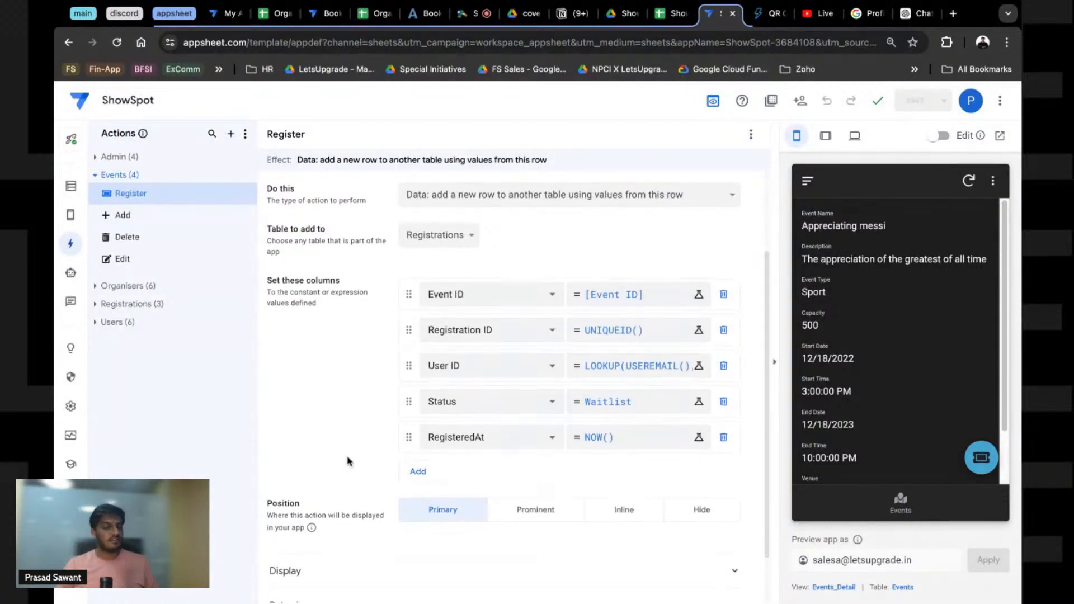
Step: Scroll down the Register action editor toward its Display section
{"action": "scroll", "coordinate": [348, 461], "scroll_direction": "down", "scroll_amount": 1}
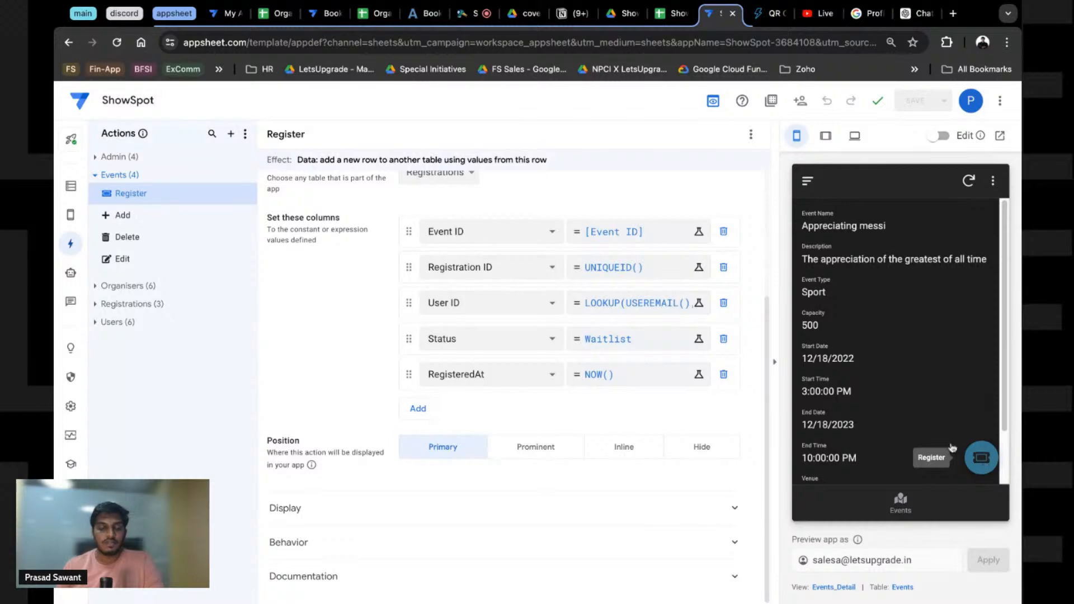
Step: Open the Register action's 'Only if this condition is true' editor, then view the Notion notes
{"action": "left_click", "coordinate": [353, 504]}
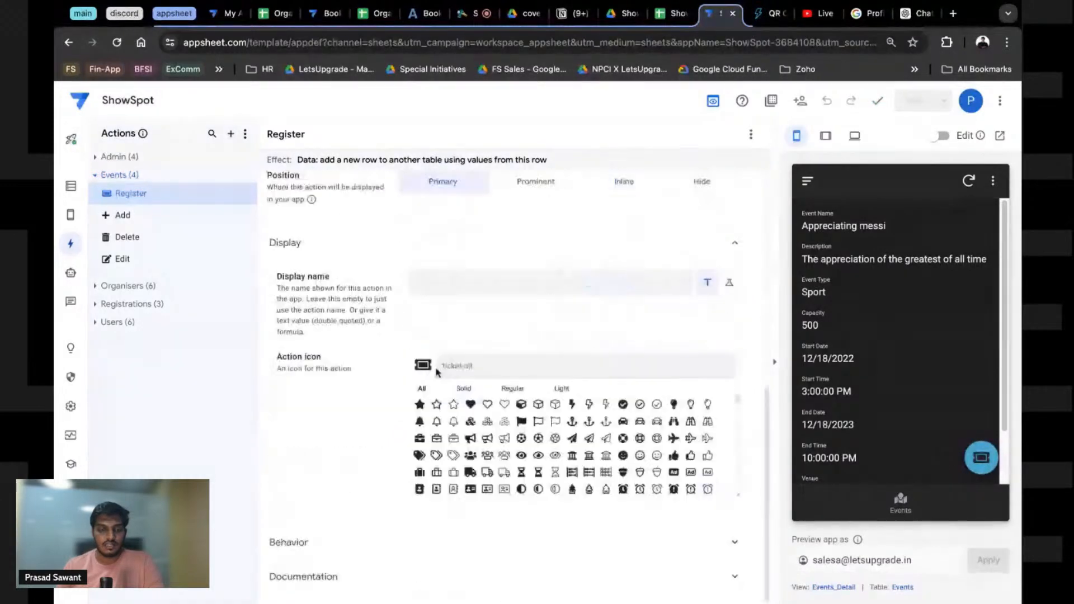
{"action": "left_click", "coordinate": [383, 543]}
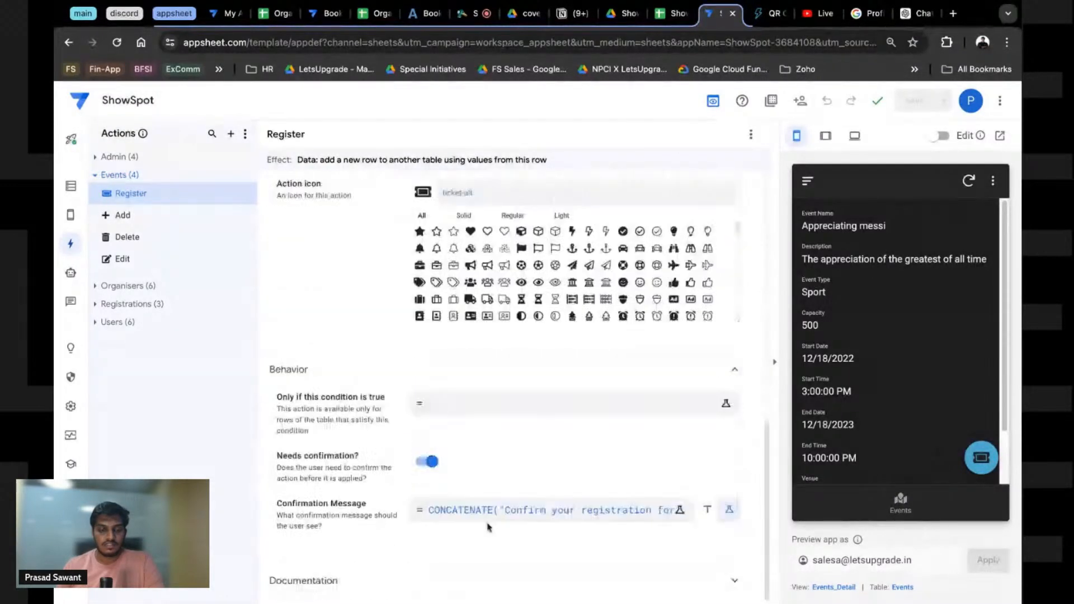
{"action": "left_click", "coordinate": [451, 406]}
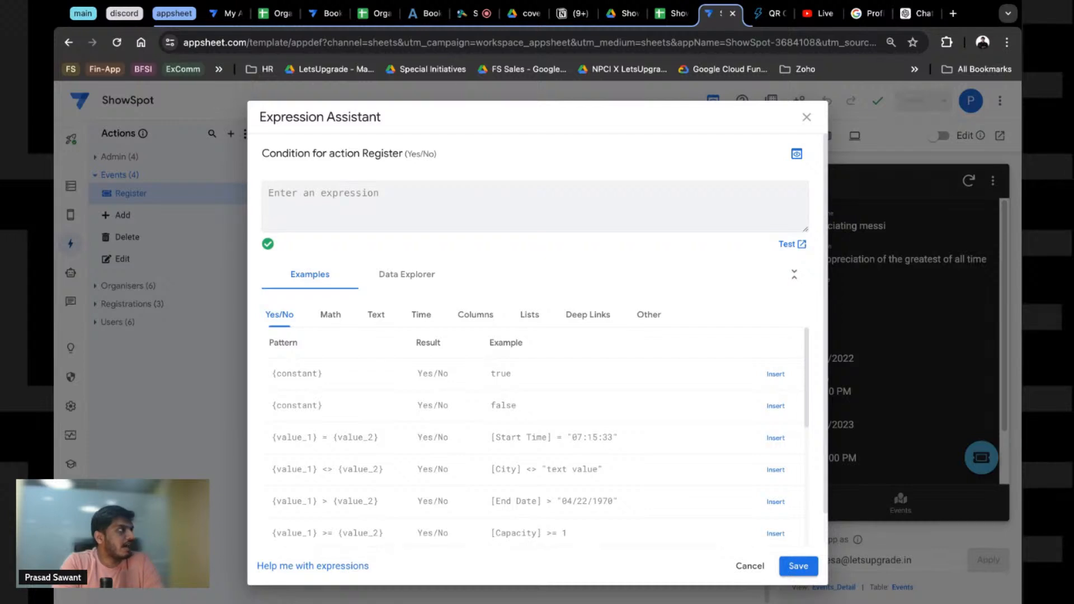
{"action": "left_click", "coordinate": [572, 13]}
{"action": "scroll", "coordinate": [371, 360], "scroll_direction": "down", "scroll_amount": 10}
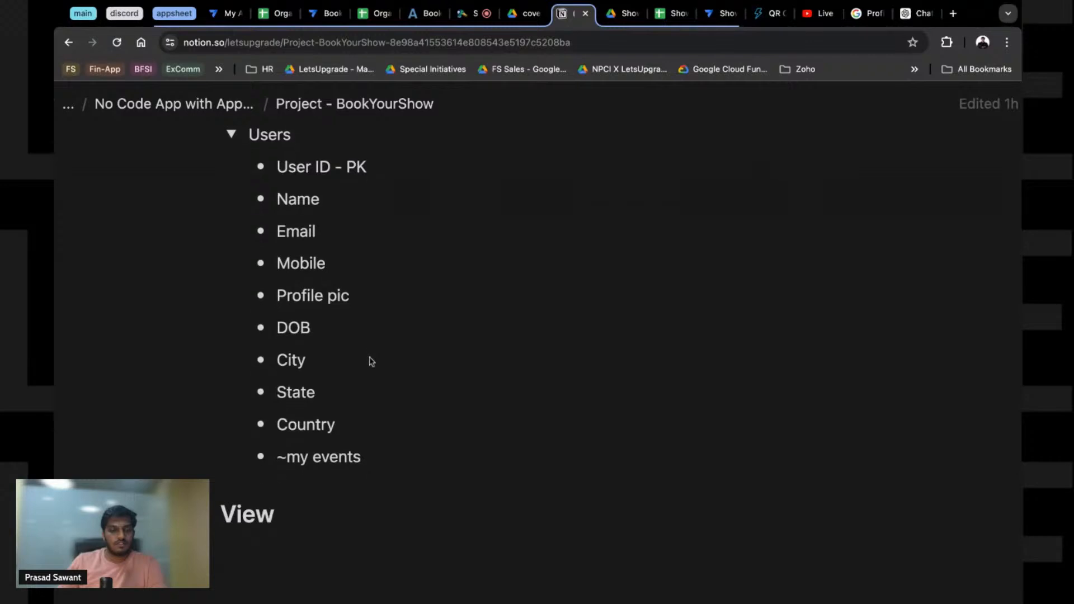
Step: Rename the Notion View heading to 'Helpful Formulas'
{"action": "scroll", "coordinate": [372, 361], "scroll_direction": "up", "scroll_amount": 2}
{"action": "scroll", "coordinate": [345, 412], "scroll_direction": "down", "scroll_amount": 2}
{"action": "double_click", "coordinate": [257, 518]}
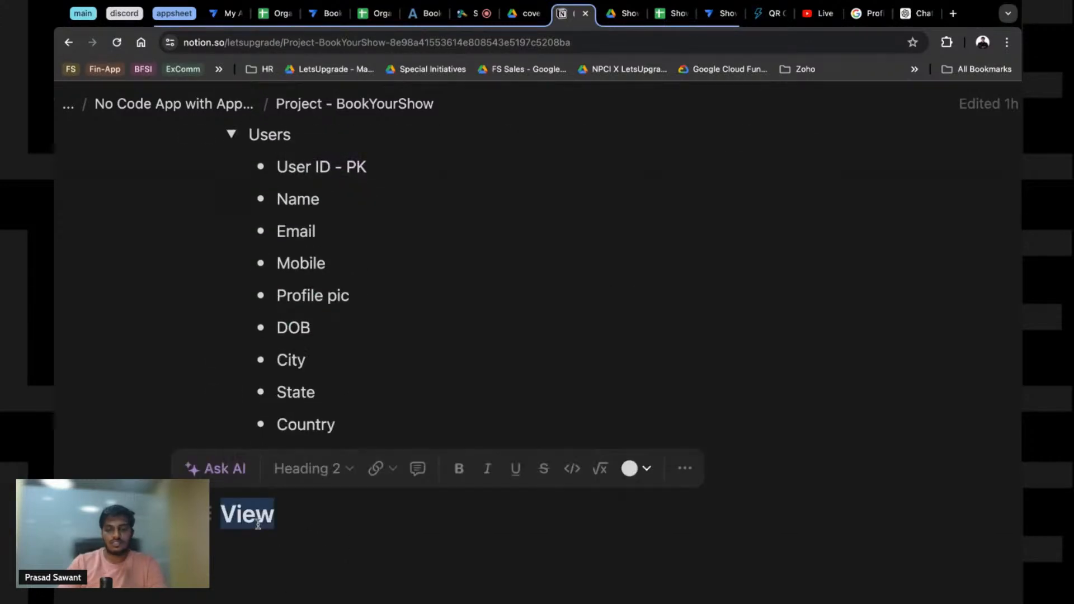
{"action": "type", "text": "Formulas"}
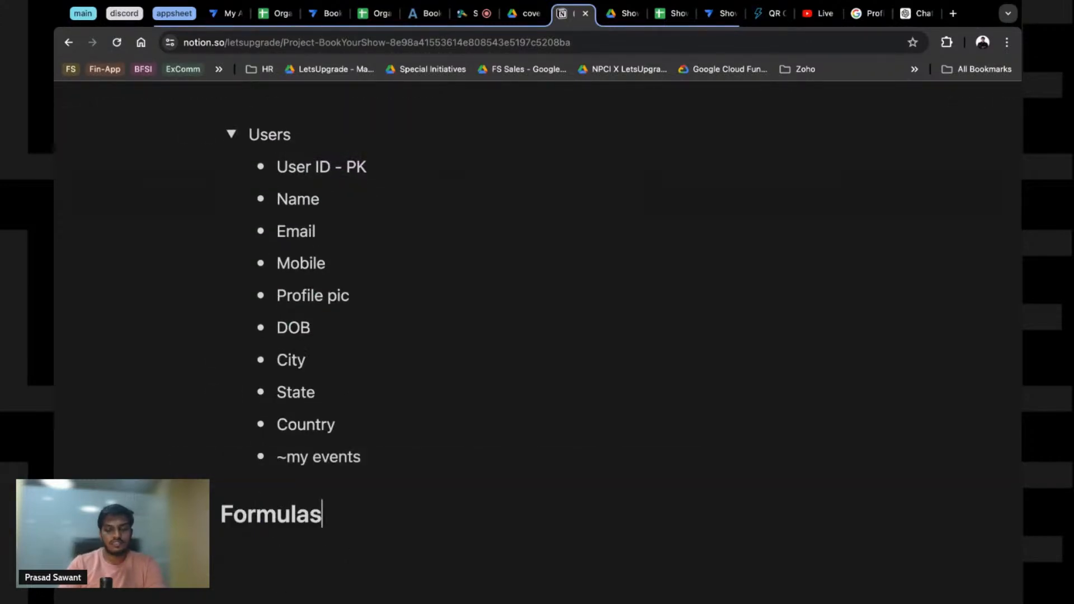
{"action": "key", "text": "Return"}
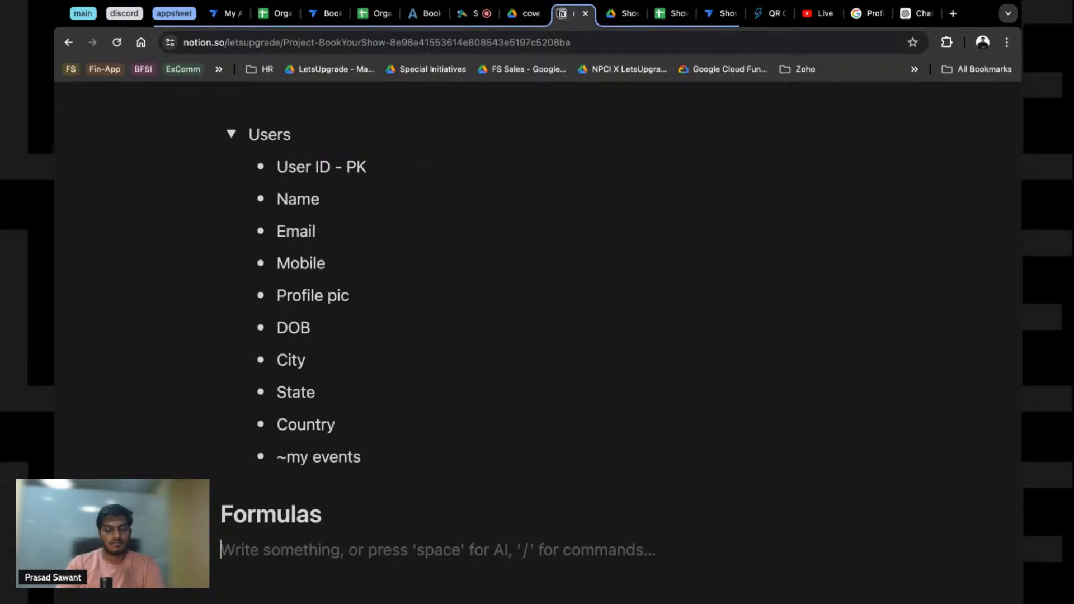
{"action": "key", "text": "Up"}
{"action": "type", "text": "Helpfl"}
{"action": "key", "text": "BackSpace"}
{"action": "type", "text": "u"}
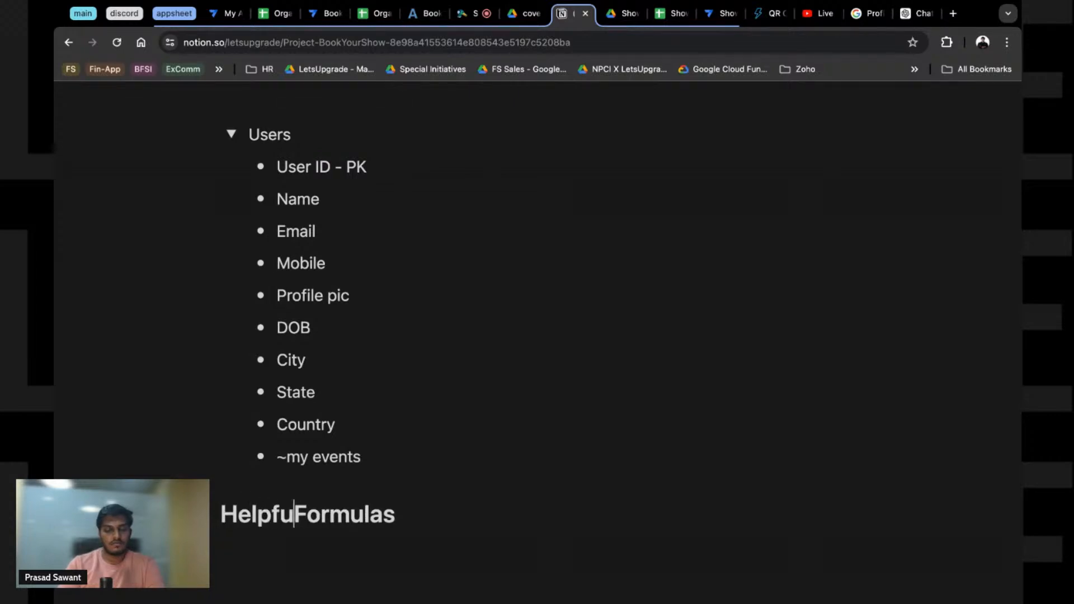
{"action": "type", "text": "l"}
Step: Add the note 'Hide Register after one entry' below the heading and return to AppSheet
{"action": "left_click", "coordinate": [221, 547]}
{"action": "type", "text": "Re"}
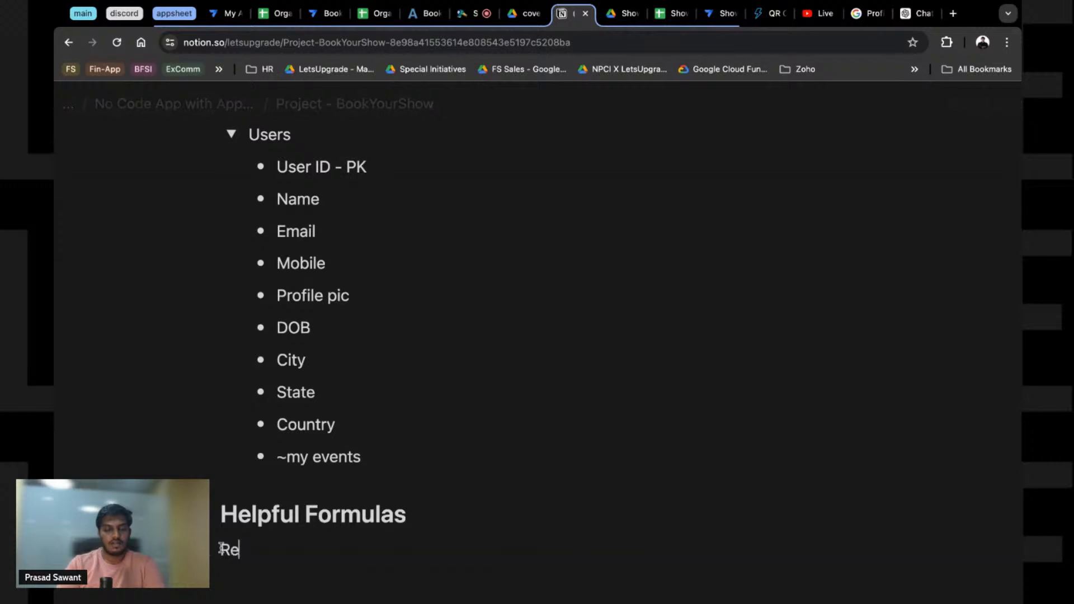
{"action": "type", "text": "gister"}
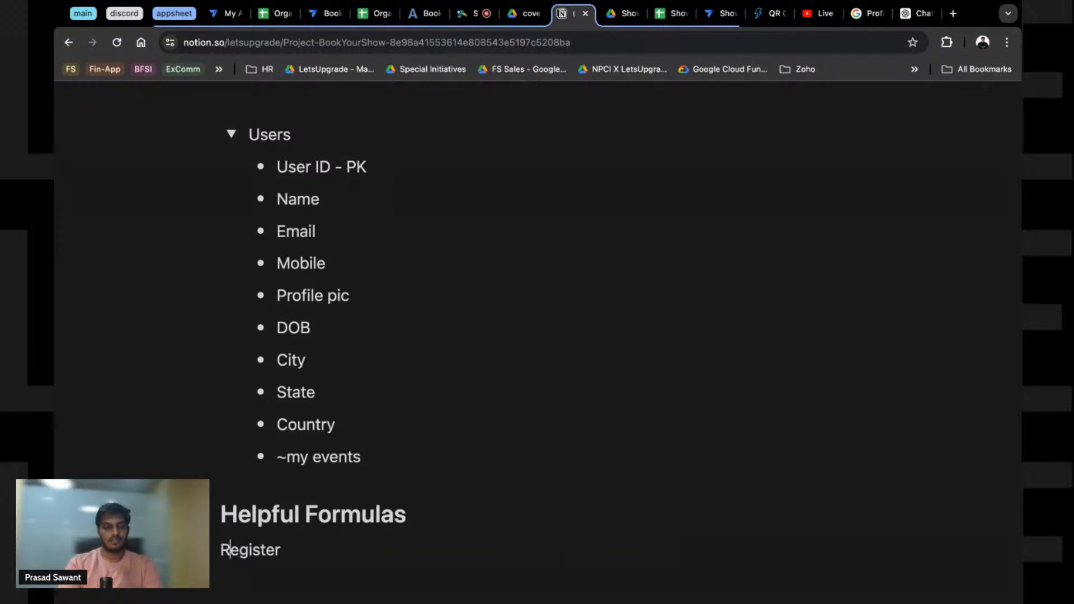
{"action": "type", "text": "Hide"}
{"action": "left_click", "coordinate": [355, 554]}
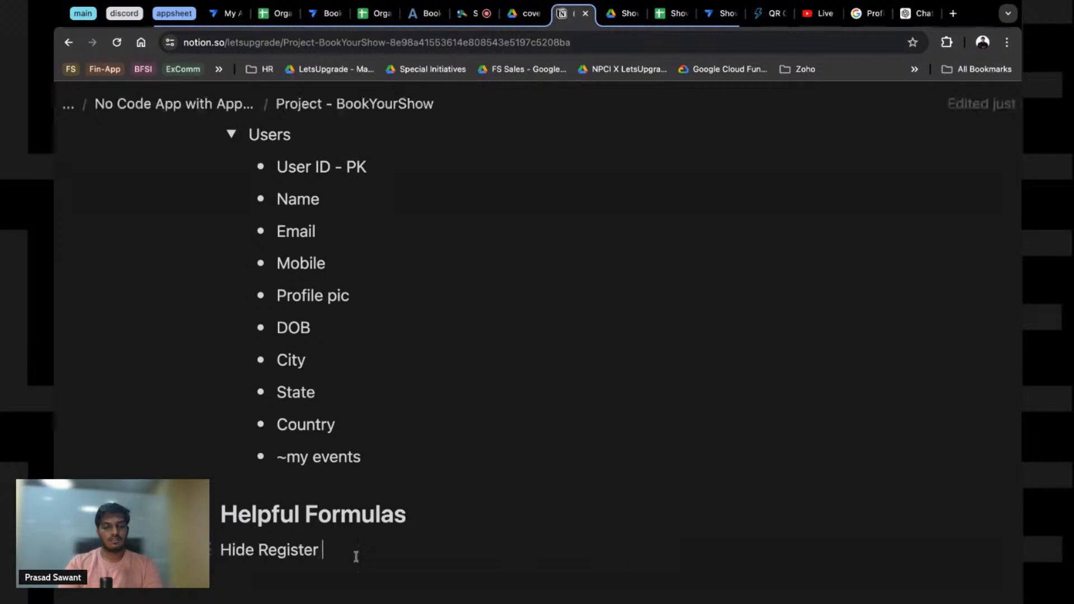
{"action": "type", "text": "after loe"}
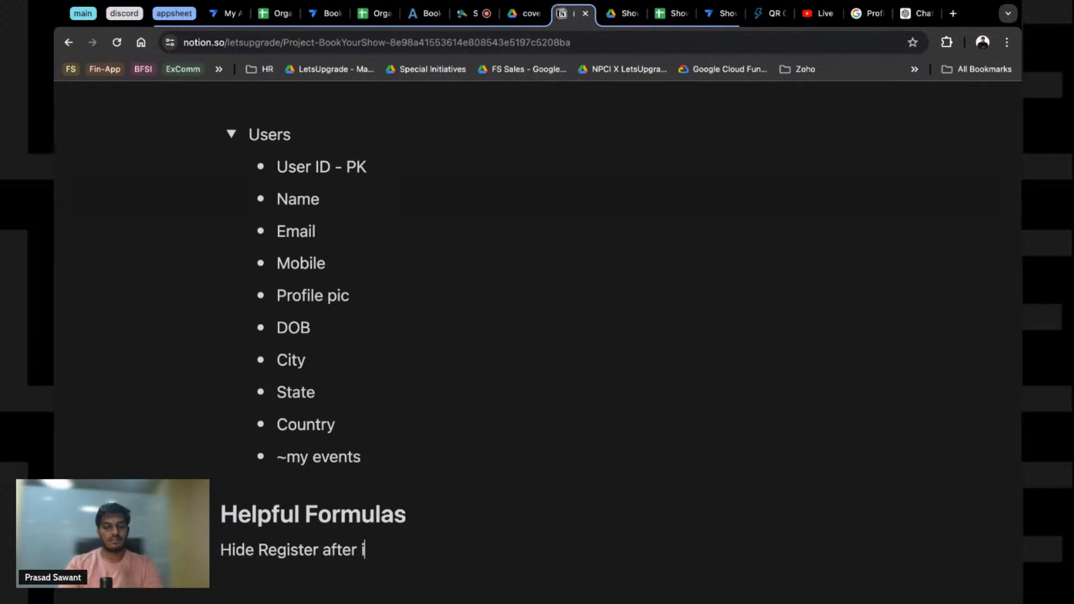
{"action": "key", "text": "BackSpace"}
{"action": "key", "text": "BackSpace"}
{"action": "key", "text": "BackSpace"}
{"action": "type", "text": "one entry -"}
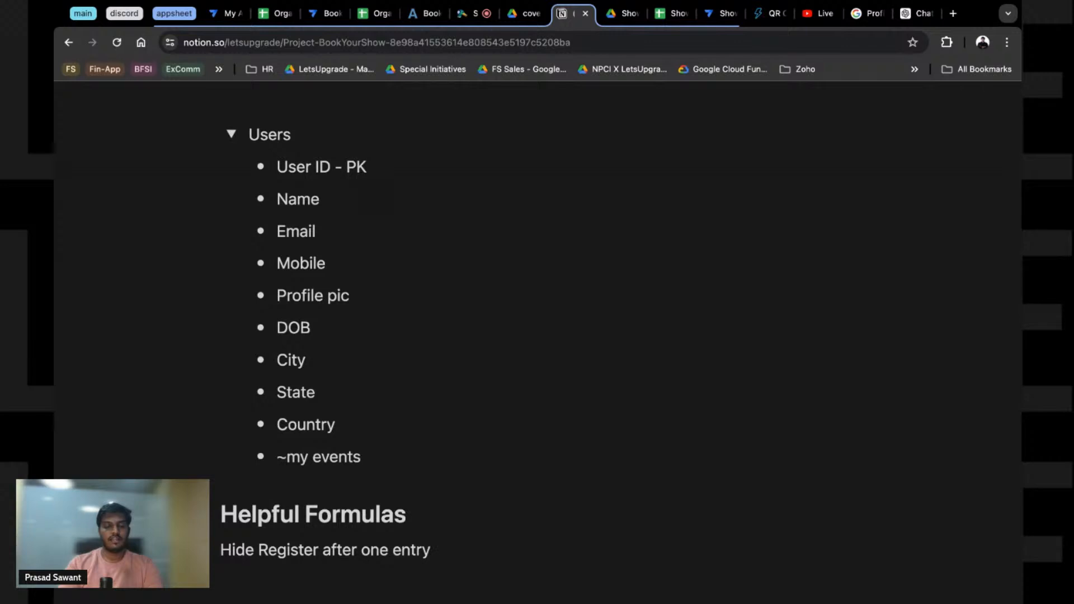
{"action": "key", "text": "Return"}
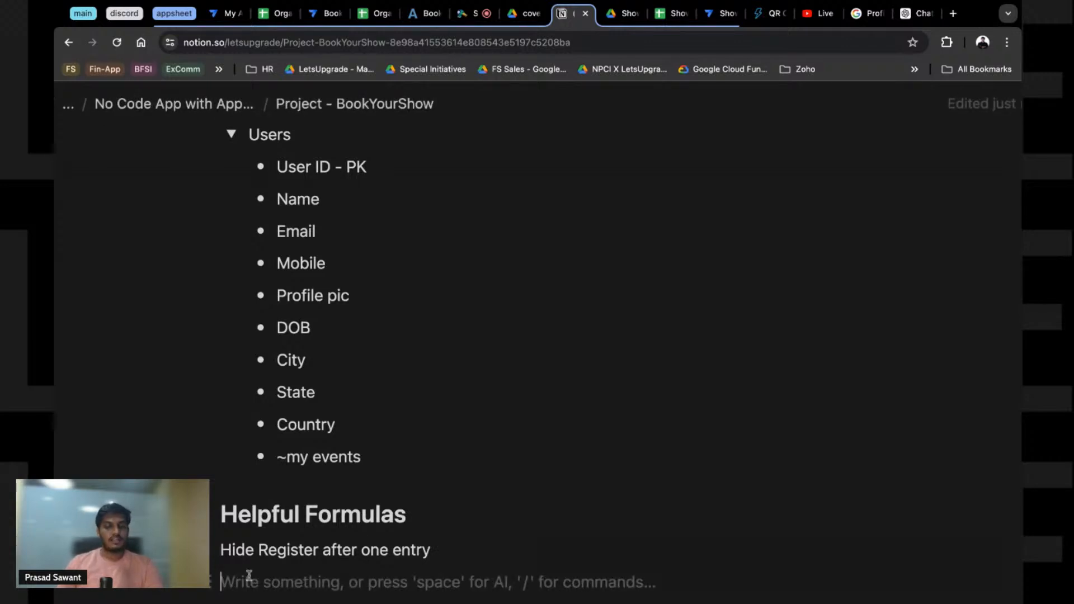
{"action": "scroll", "coordinate": [563, 130], "scroll_direction": "down", "scroll_amount": 1}
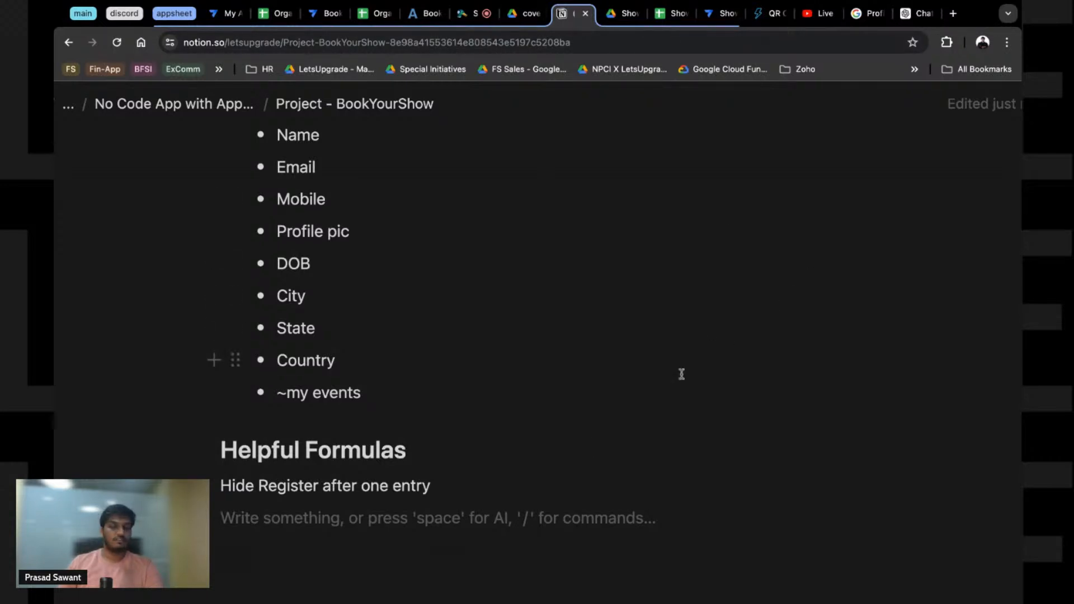
{"action": "left_click", "coordinate": [722, 14]}
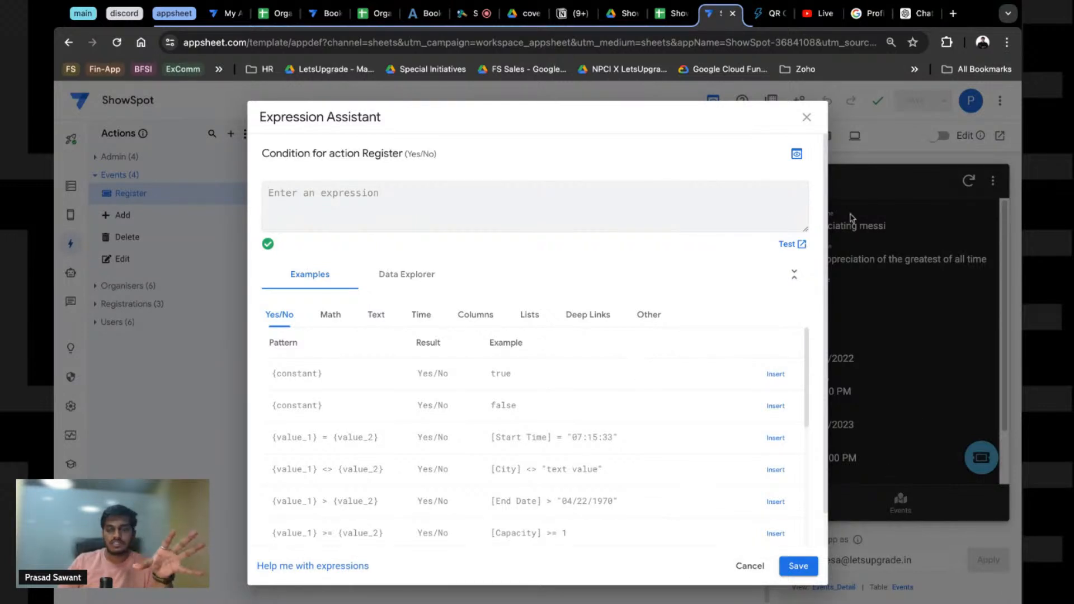
Step: Close the Register condition editor unchanged and view the single Waitlist row in ShowSpot
{"action": "left_click", "coordinate": [806, 117]}
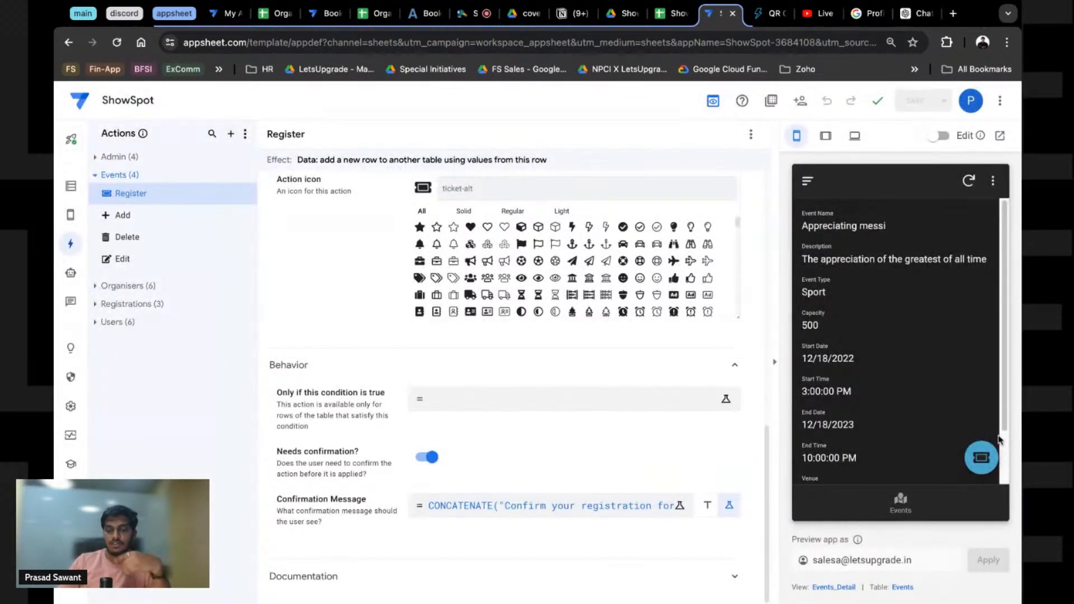
{"action": "scroll", "coordinate": [872, 439], "scroll_direction": "down", "scroll_amount": 2}
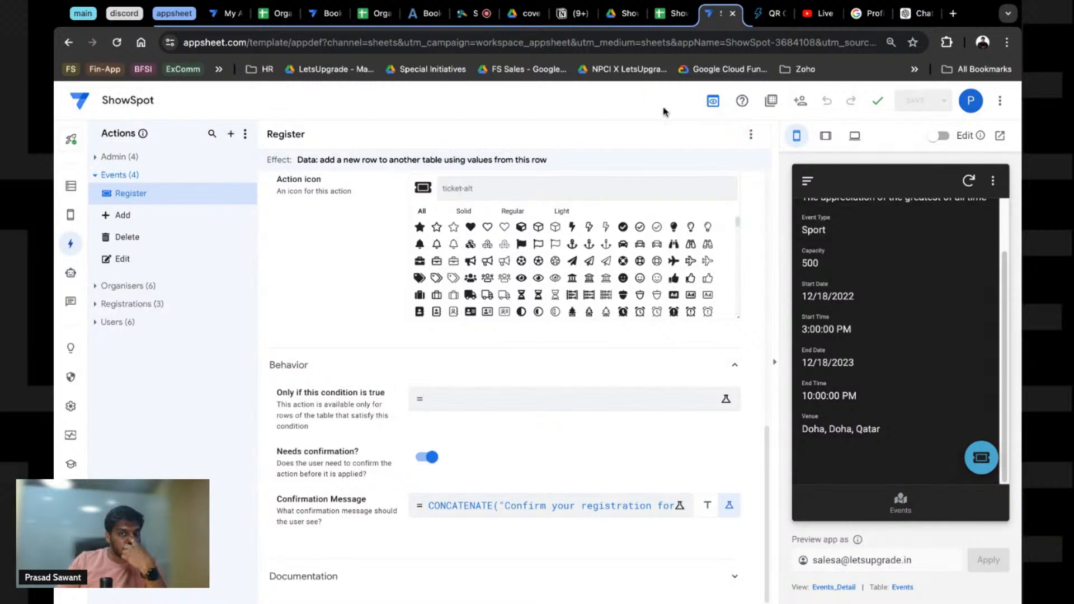
{"action": "left_click", "coordinate": [671, 17]}
{"action": "left_click", "coordinate": [466, 240]}
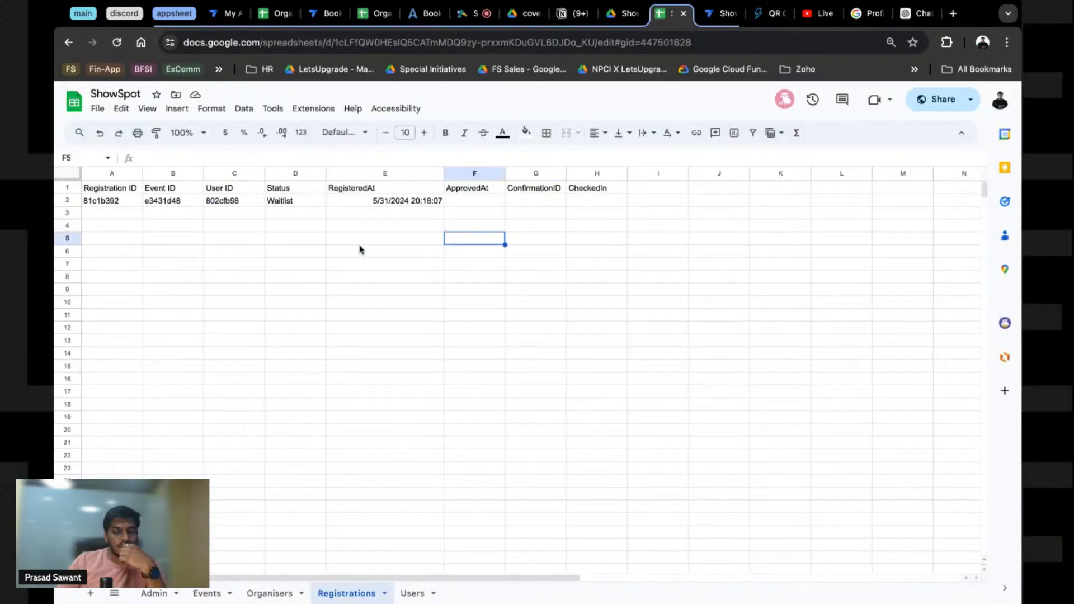
Step: Check the Registration ID, Event ID and User ID in row 2, then return to AppSheet
{"action": "left_click_drag", "start_coordinate": [112, 202], "coordinate": [400, 202]}
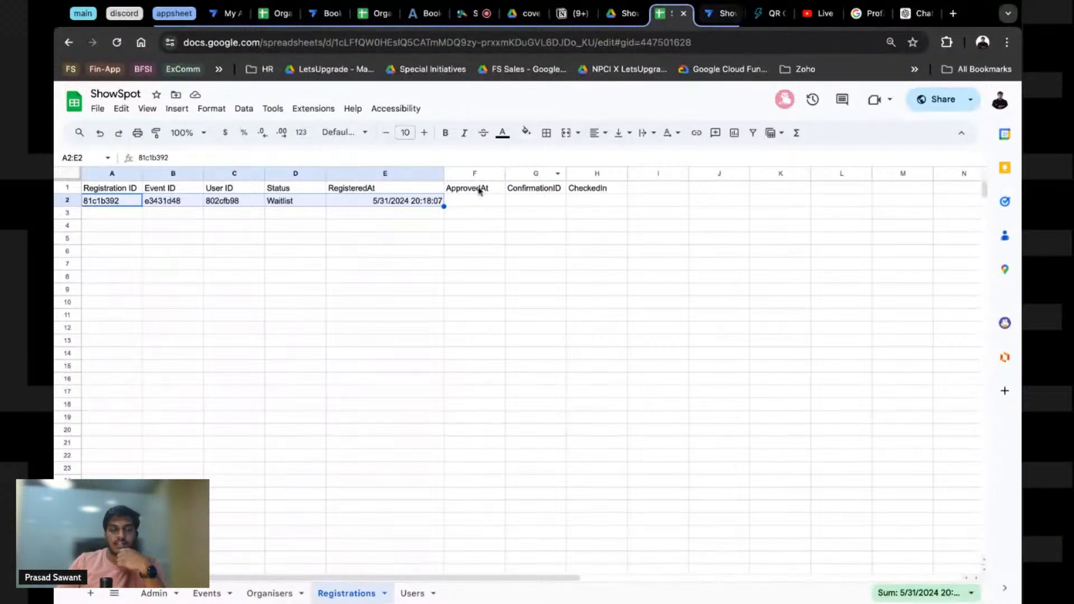
{"action": "left_click", "coordinate": [174, 228]}
{"action": "left_click", "coordinate": [109, 203]}
{"action": "left_click_drag", "start_coordinate": [108, 201], "coordinate": [234, 202]}
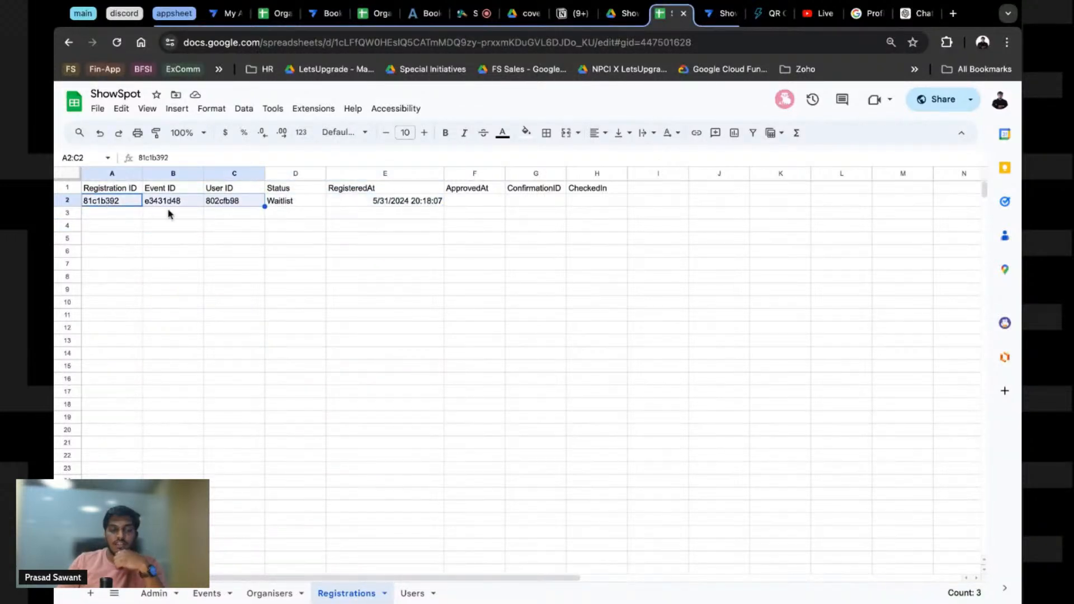
{"action": "left_click", "coordinate": [101, 205]}
{"action": "left_click", "coordinate": [169, 207]}
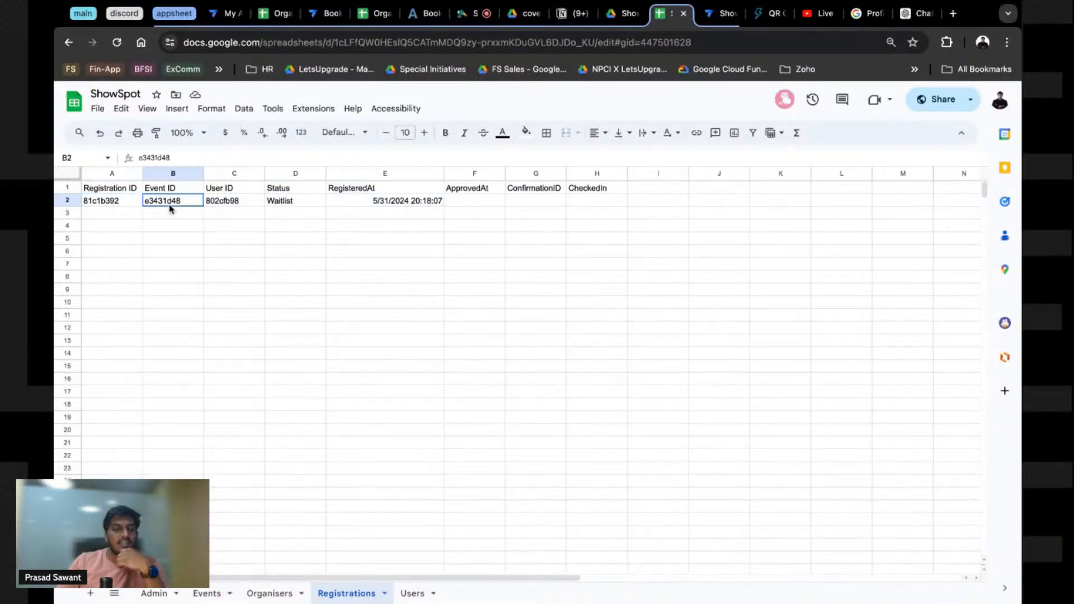
{"action": "left_click", "coordinate": [231, 206]}
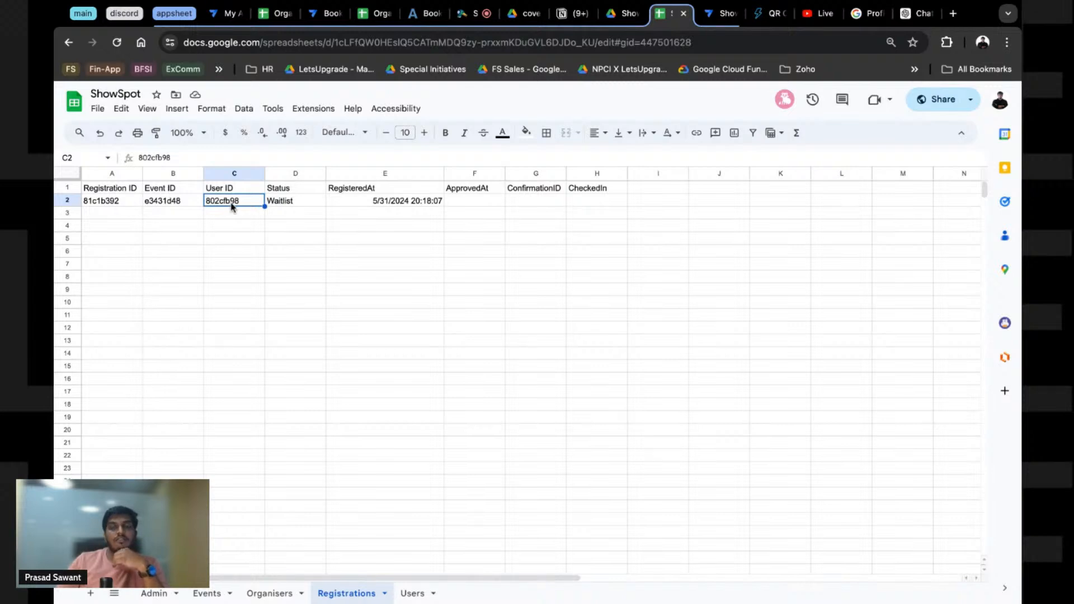
{"action": "key", "text": "ctrl+Tab"}
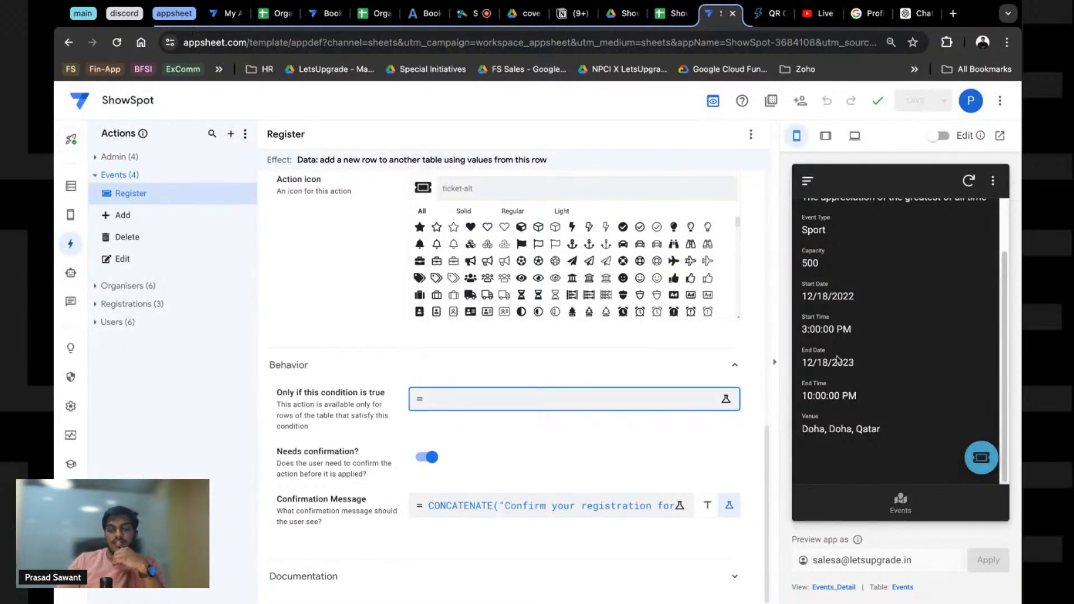
Step: Scroll up through the Register action's settings to review them
{"action": "scroll", "coordinate": [838, 358], "scroll_direction": "up", "scroll_amount": 1}
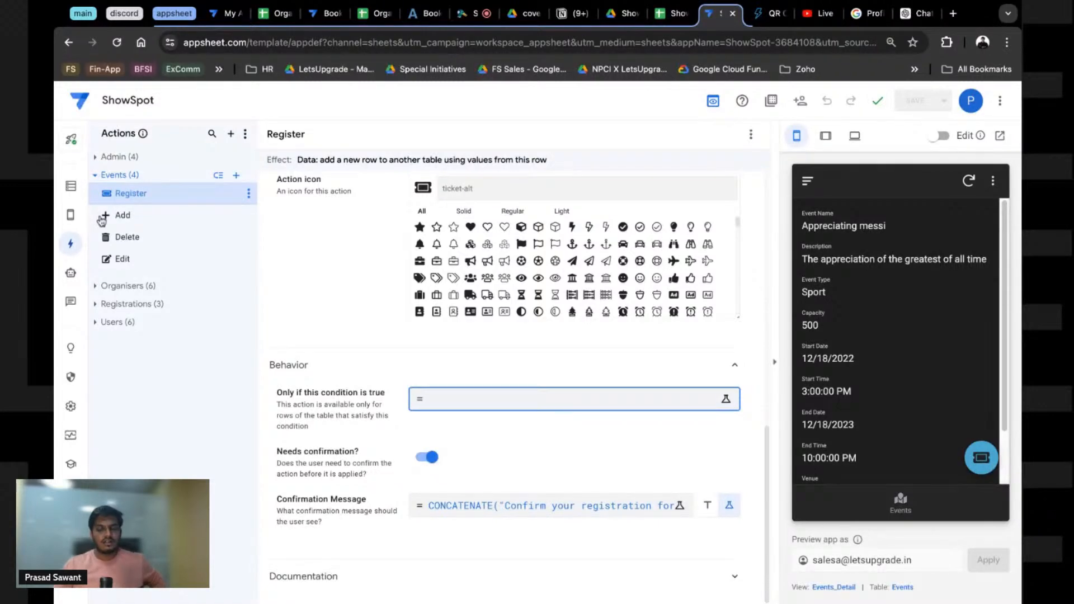
Step: Create a new blank bot from the app's Automation section
{"action": "left_click", "coordinate": [71, 272]}
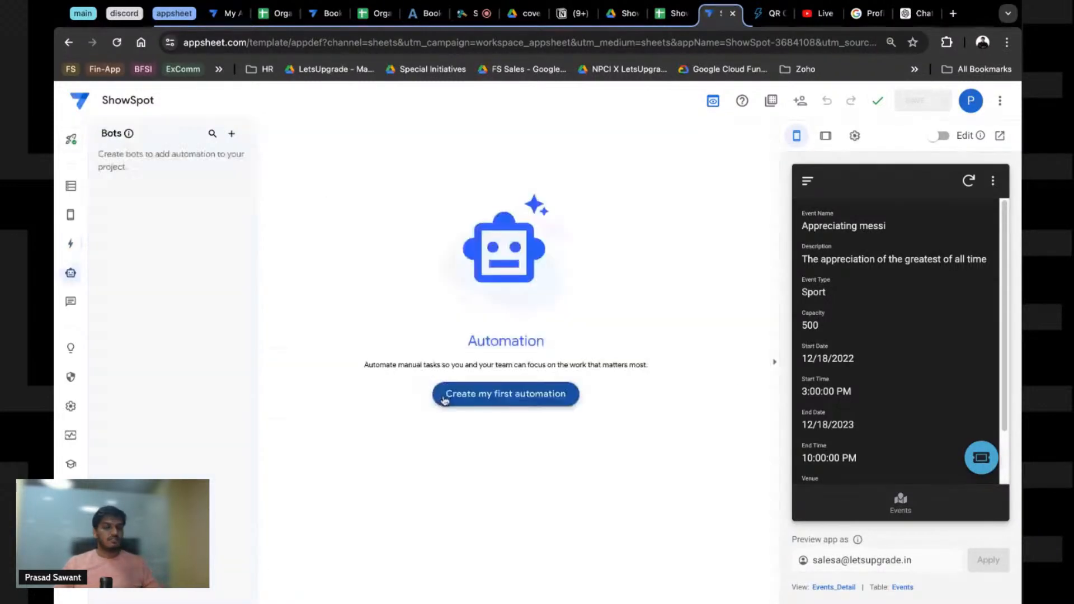
{"action": "left_click", "coordinate": [443, 400]}
{"action": "left_click", "coordinate": [370, 442]}
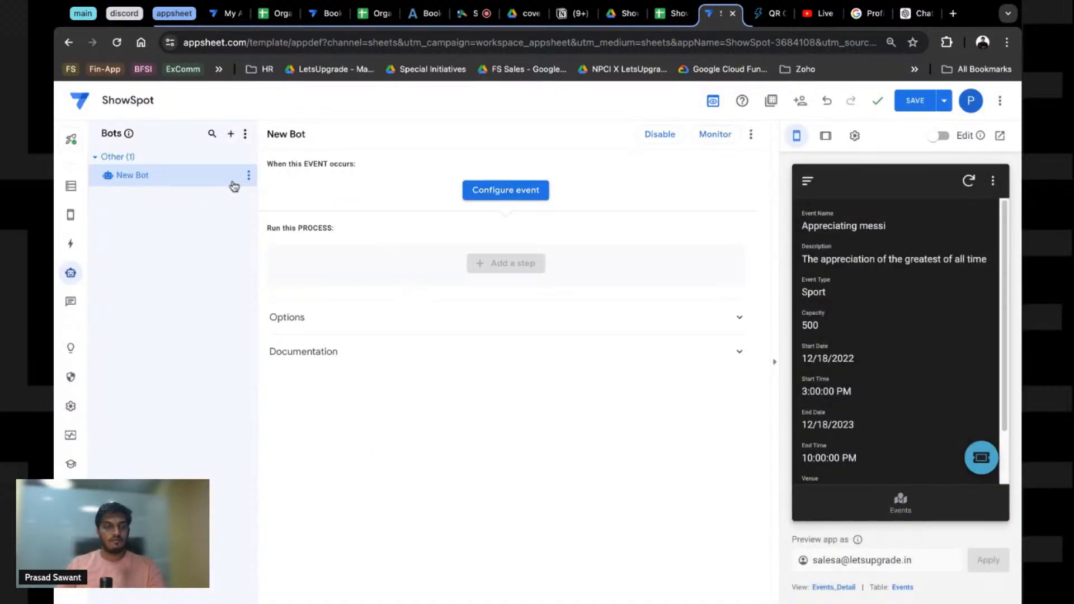
Step: Rename the new bot to 'New Registration'
{"action": "left_click", "coordinate": [249, 178]}
{"action": "left_click", "coordinate": [272, 192]}
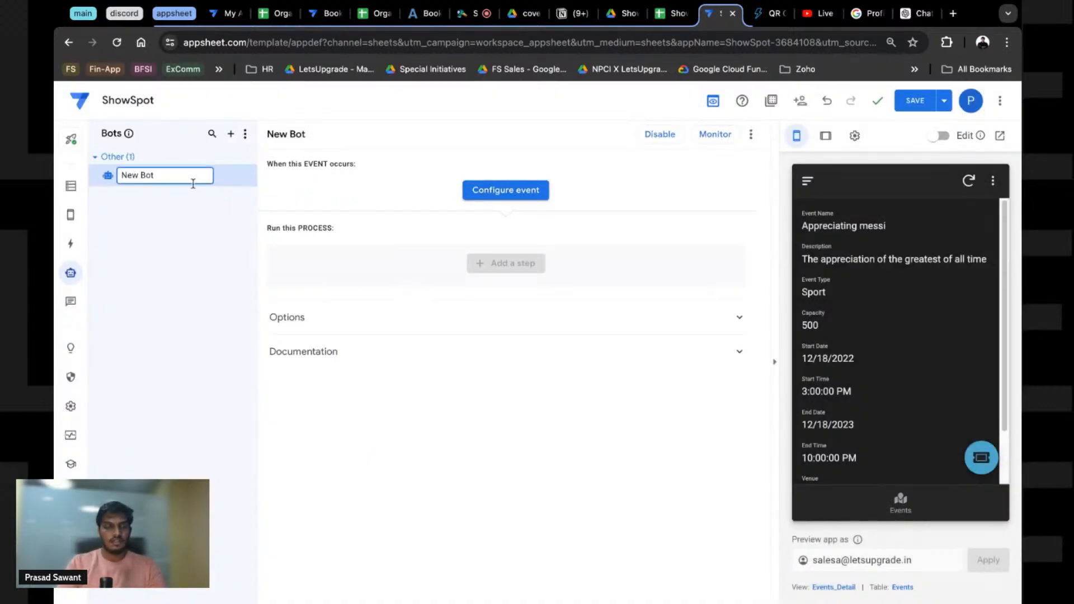
{"action": "type", "text": "Nerw"}
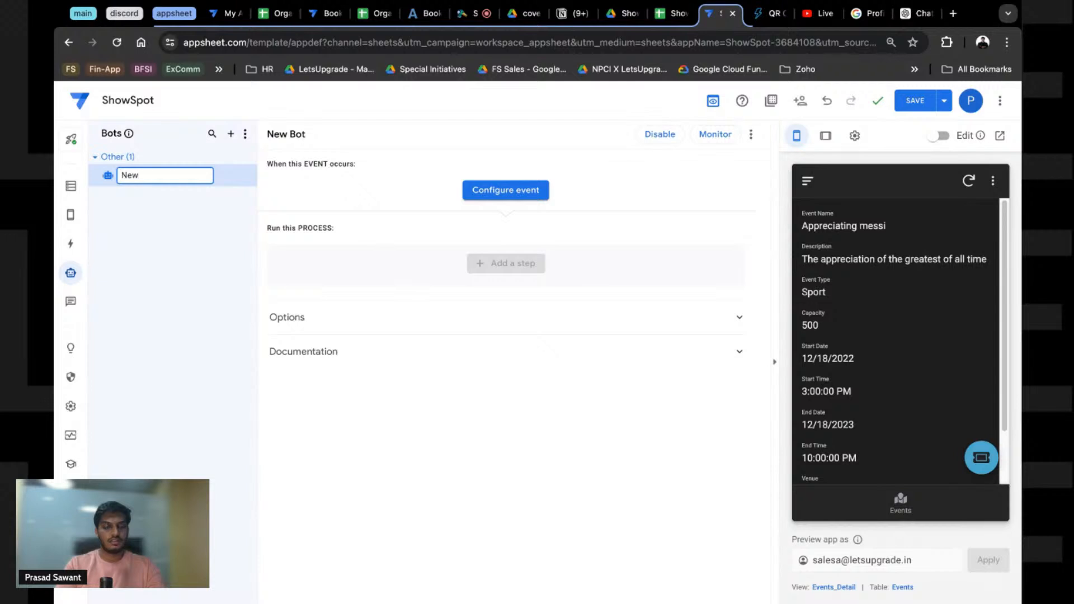
{"action": "type", "text": " Regis"}
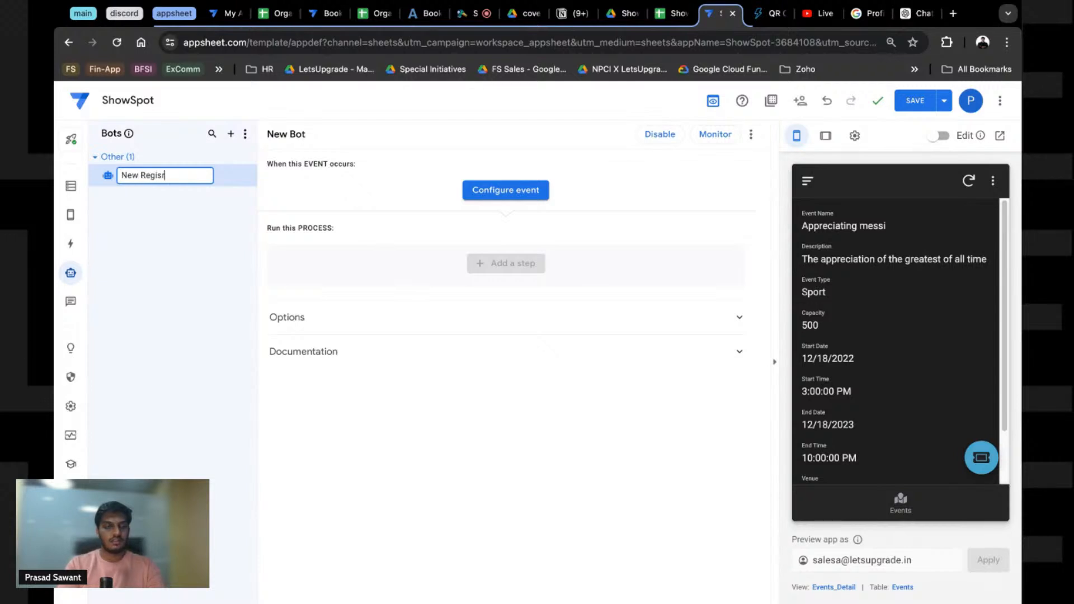
{"action": "type", "text": "tration"}
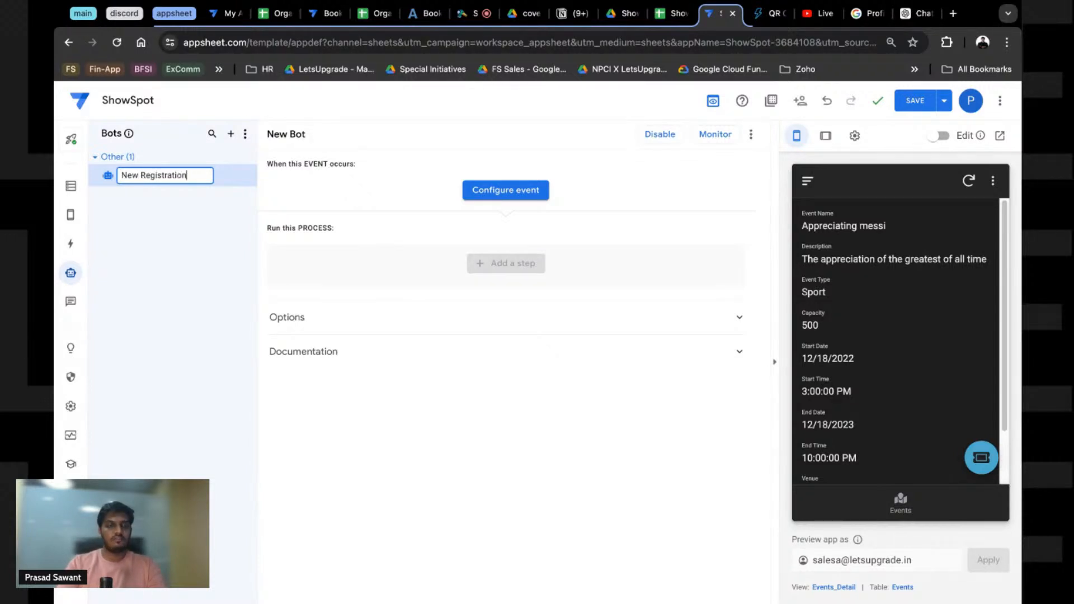
{"action": "key", "text": "Return"}
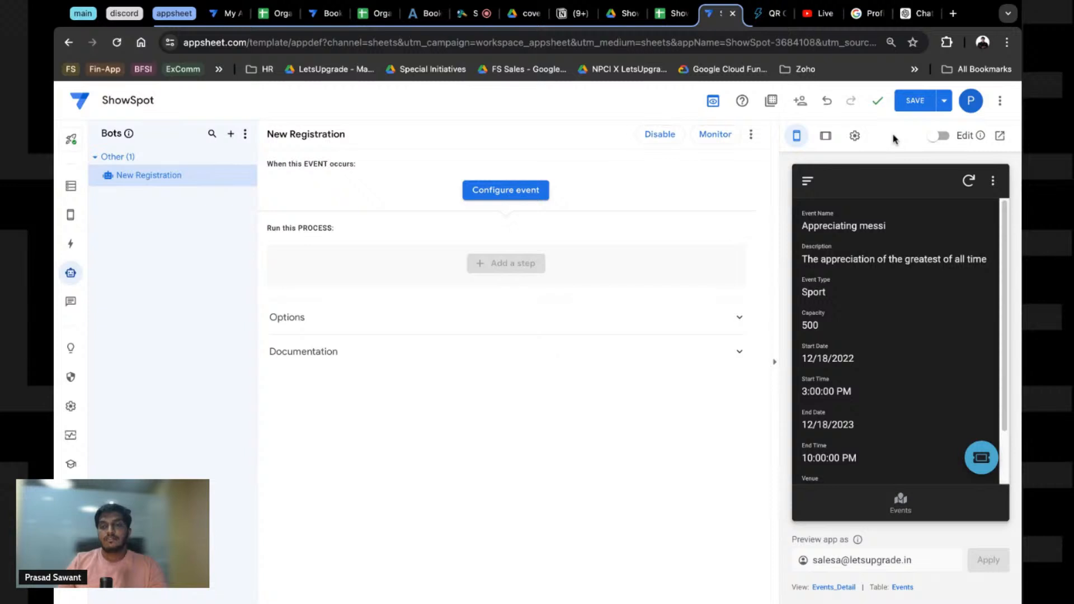
Step: Create a blank Google Form via forms.new titled 'BookYourShow Access'
{"action": "left_click", "coordinate": [953, 13]}
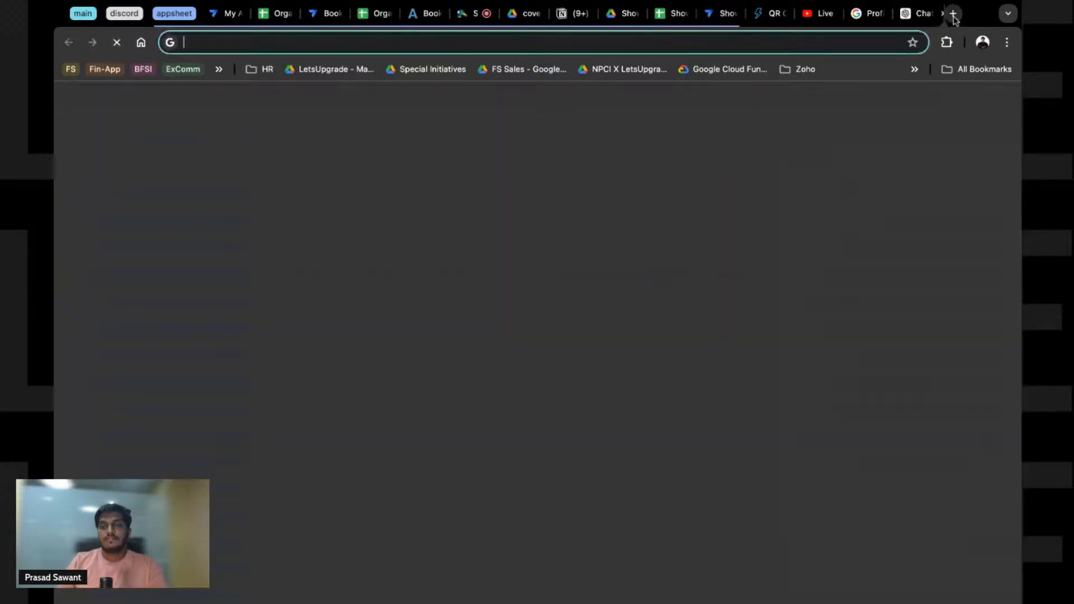
{"action": "type", "text": "forms.new"}
{"action": "key", "text": "Return"}
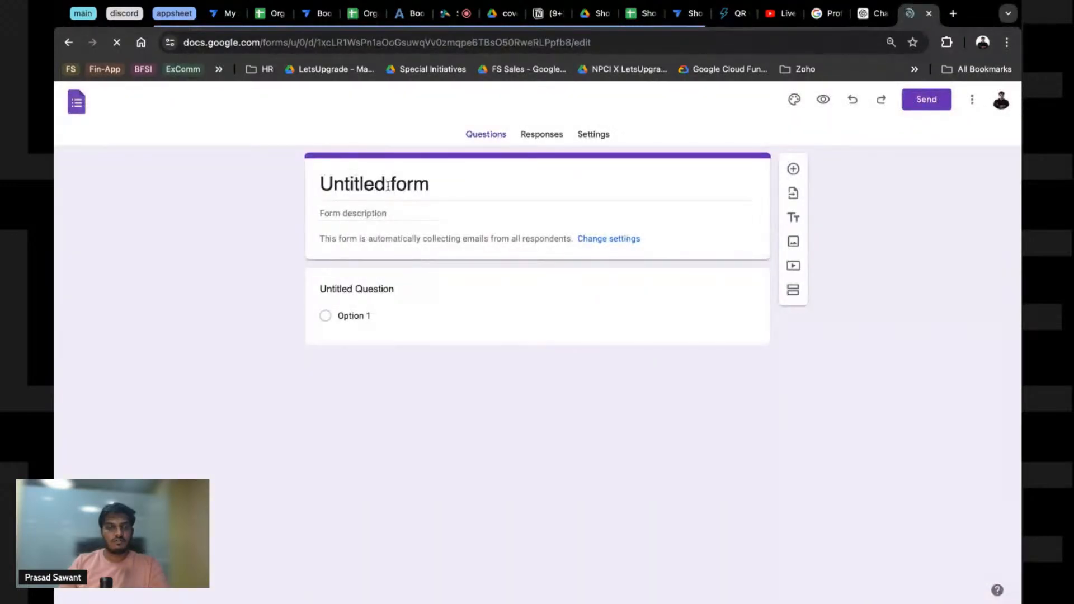
{"action": "left_click", "coordinate": [387, 186]}
{"action": "key", "text": "ctrl+a"}
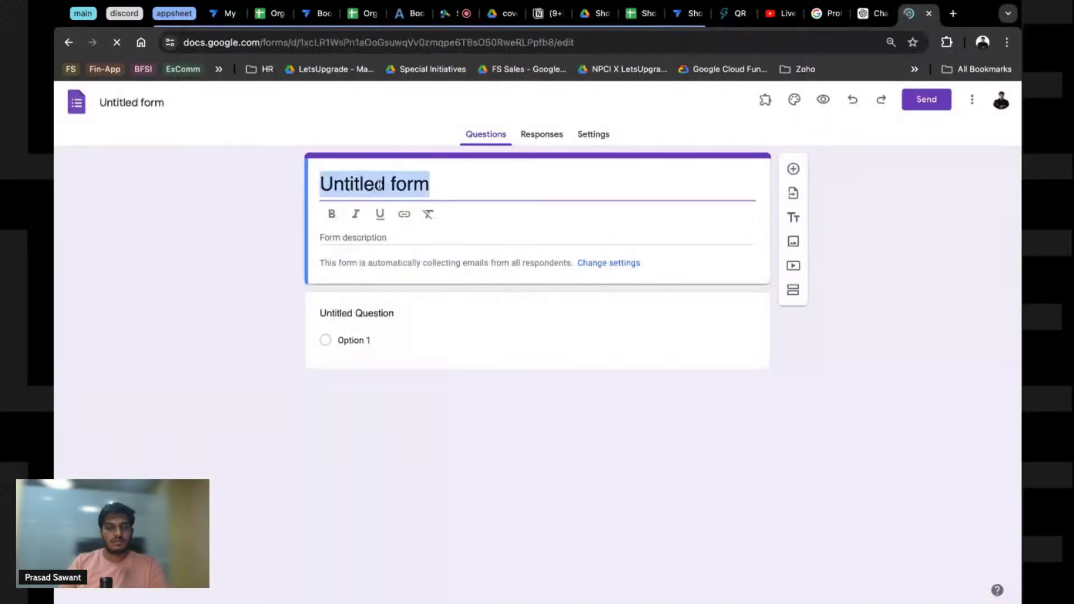
{"action": "type", "text": "Bo"}
{"action": "key", "text": "ctrl+a"}
{"action": "key", "text": "BackSpace"}
{"action": "type", "text": "Book"}
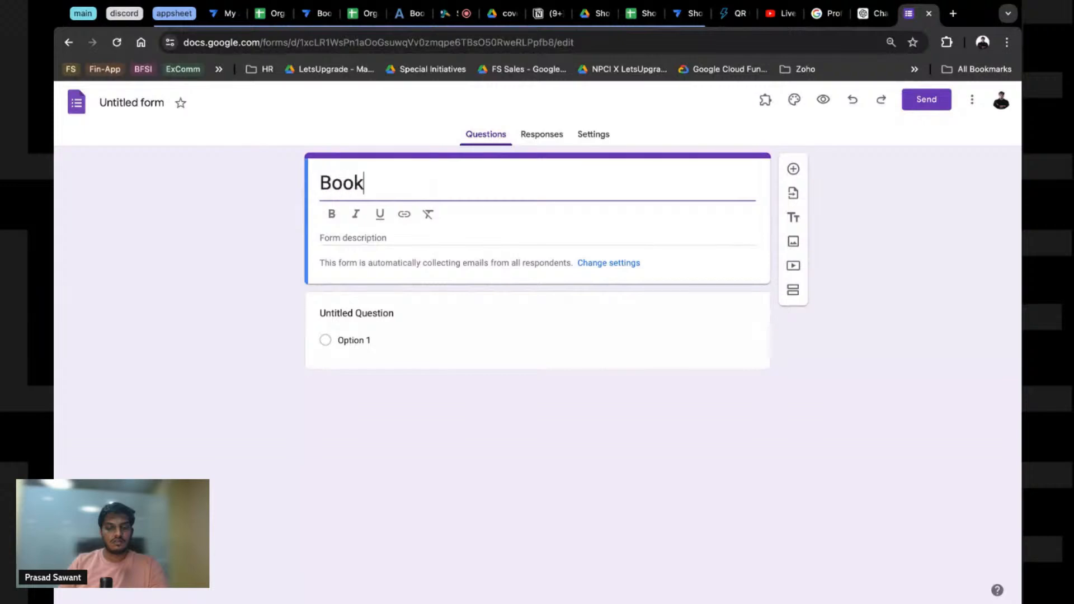
{"action": "type", "text": "YourShow"}
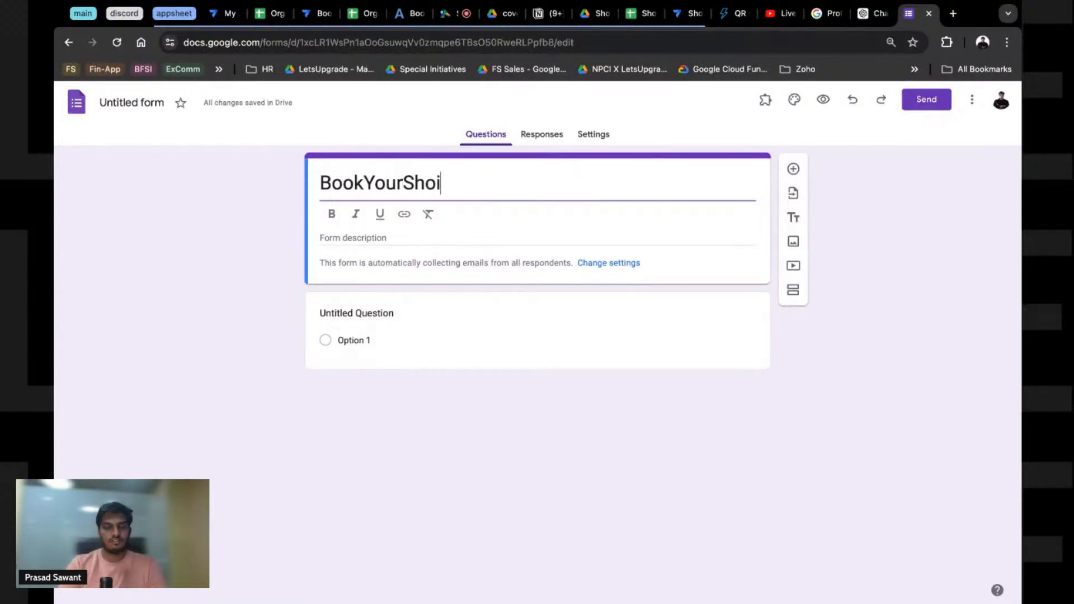
{"action": "type", "text": " Access"}
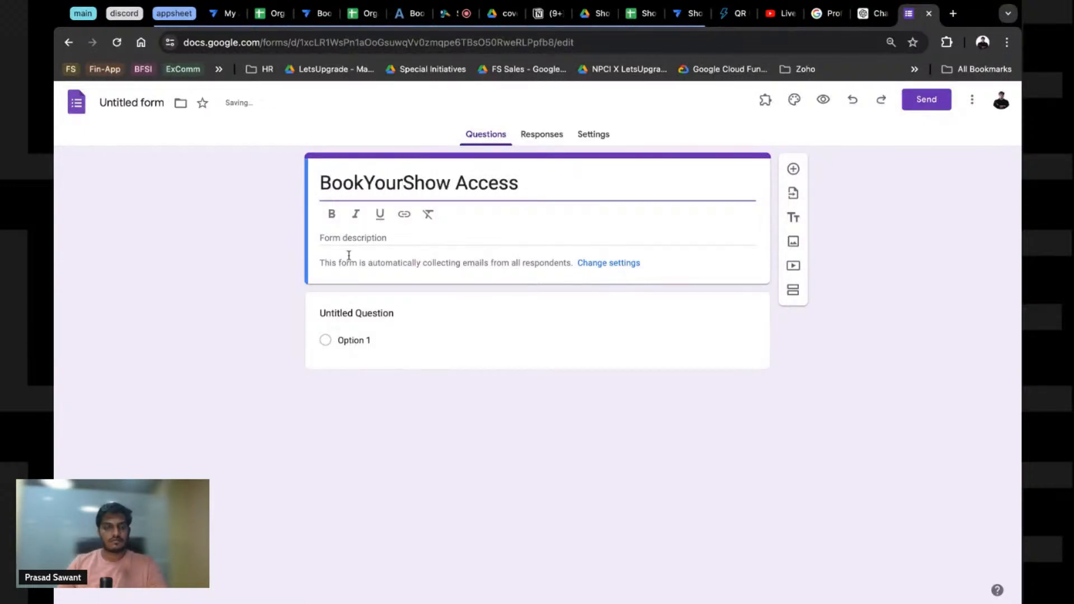
Step: Select the form's first question, then check the Event ID in B2 of the ShowSpot sheet
{"action": "left_click", "coordinate": [358, 313]}
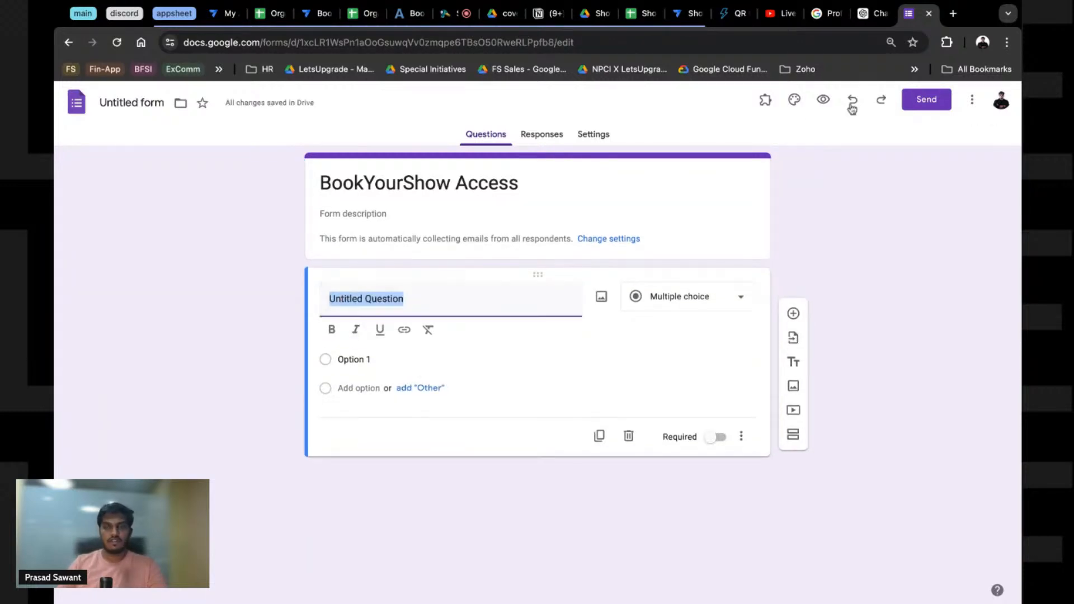
{"action": "left_click", "coordinate": [640, 13]}
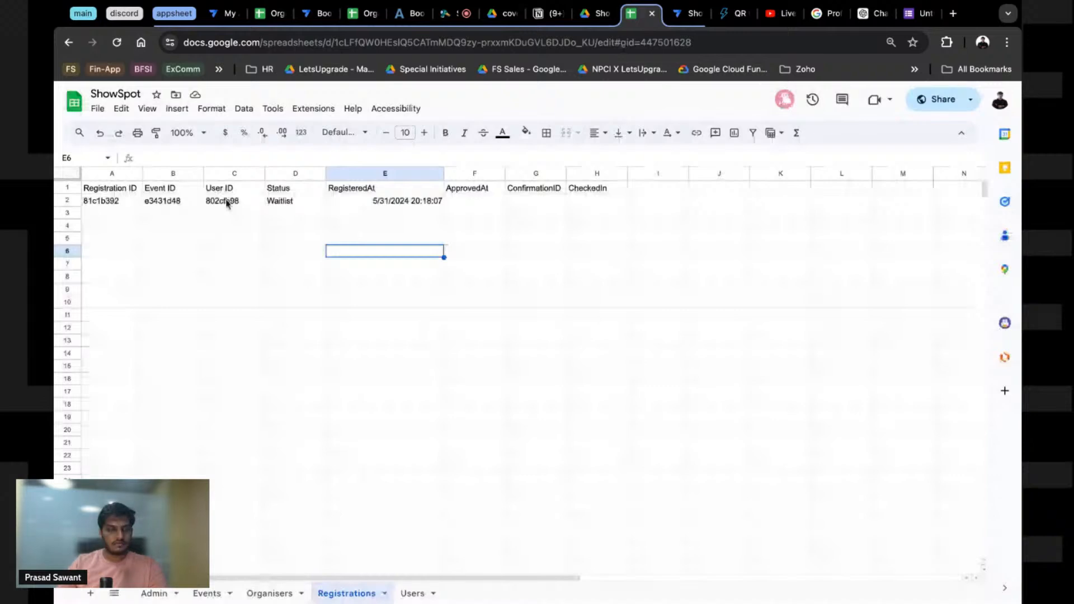
{"action": "left_click", "coordinate": [168, 200]}
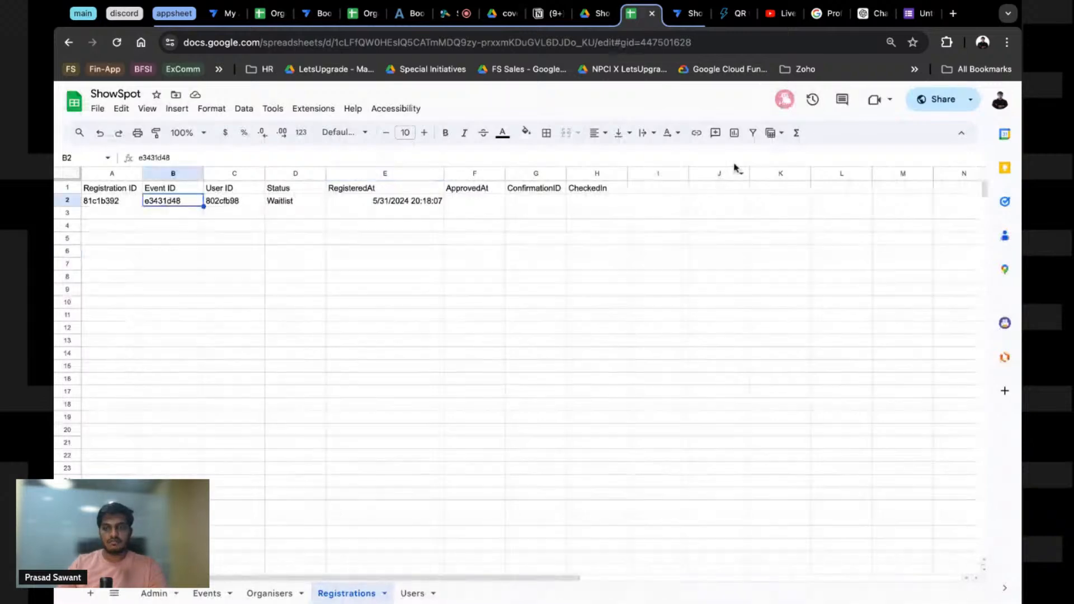
Step: Review who has access to the ShowSpot spreadsheet in its sharing settings
{"action": "left_click", "coordinate": [921, 104]}
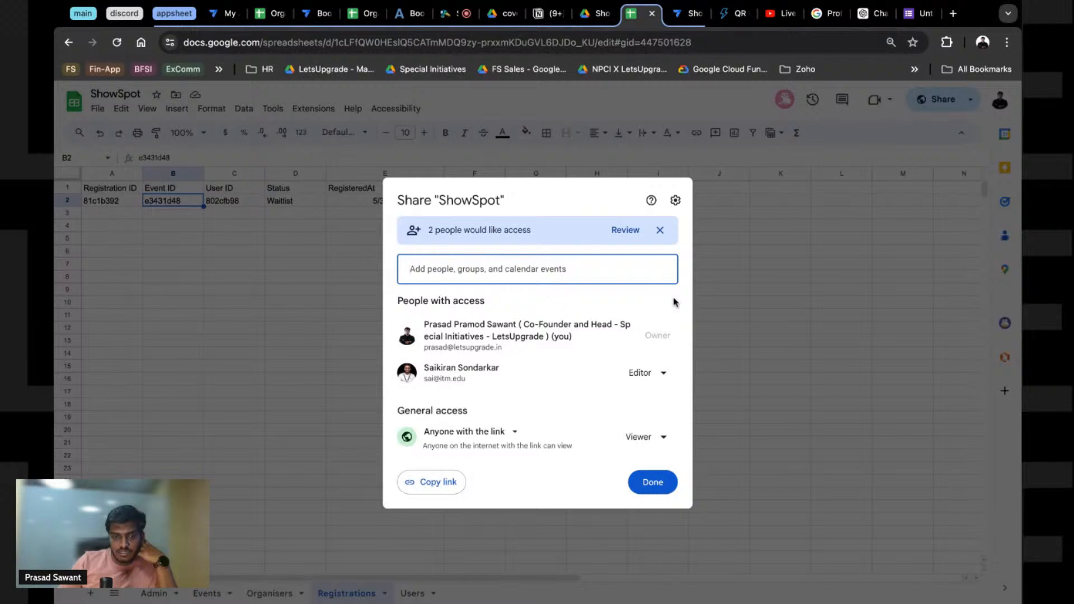
{"action": "left_click", "coordinate": [745, 292]}
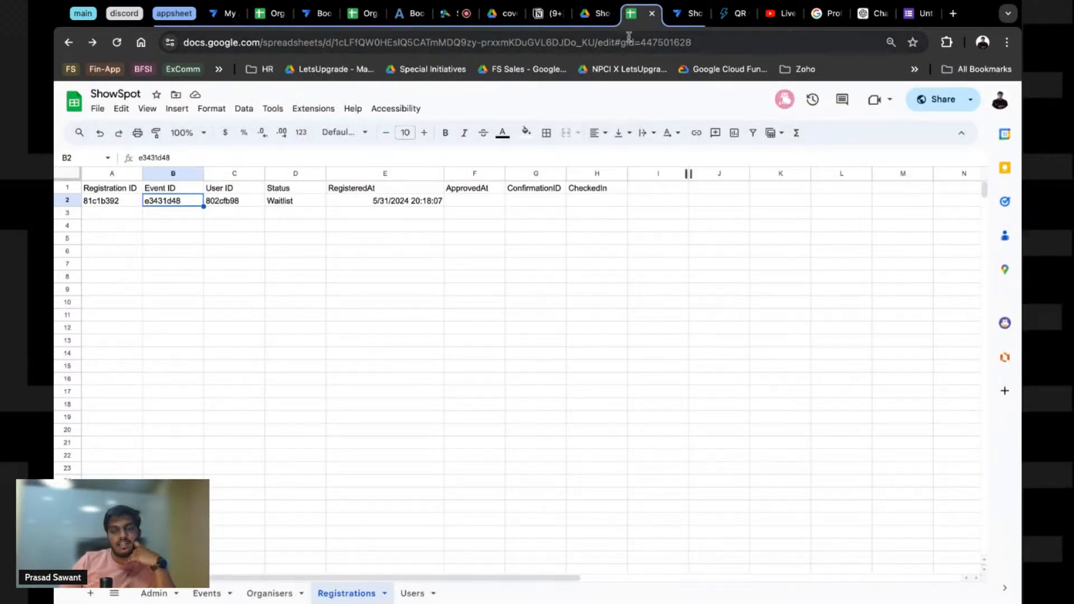
{"action": "left_click", "coordinate": [689, 14]}
{"action": "left_click", "coordinate": [910, 19]}
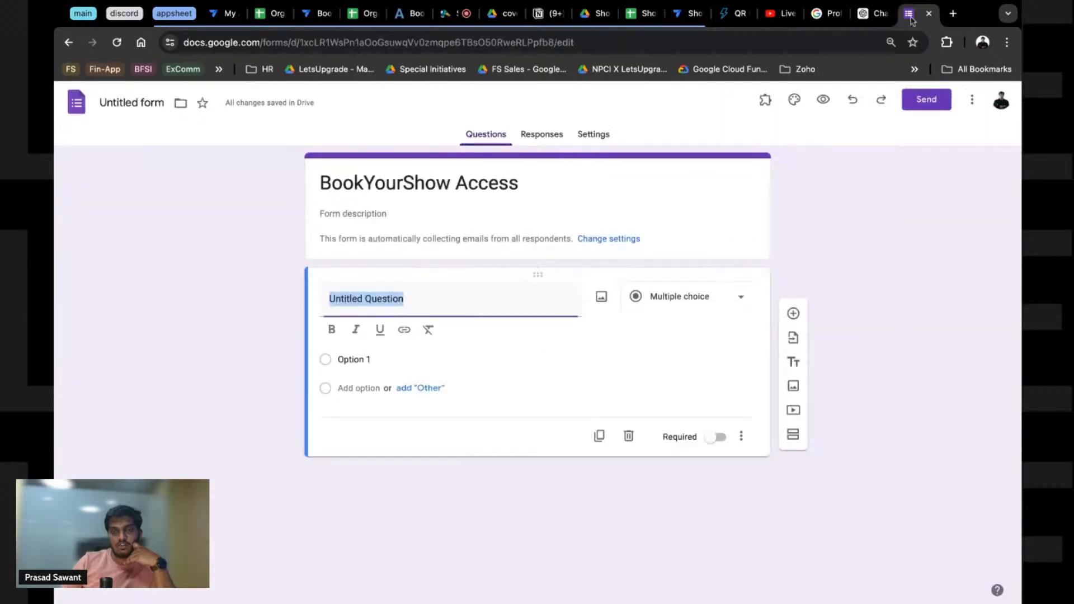
{"action": "left_click", "coordinate": [637, 16]}
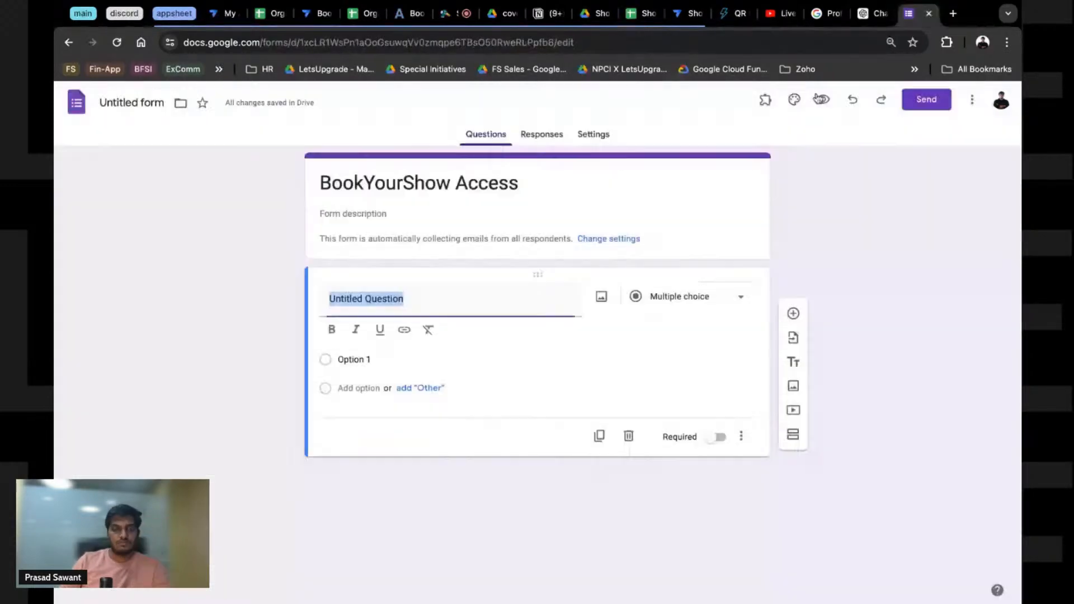
{"action": "left_click", "coordinate": [621, 21]}
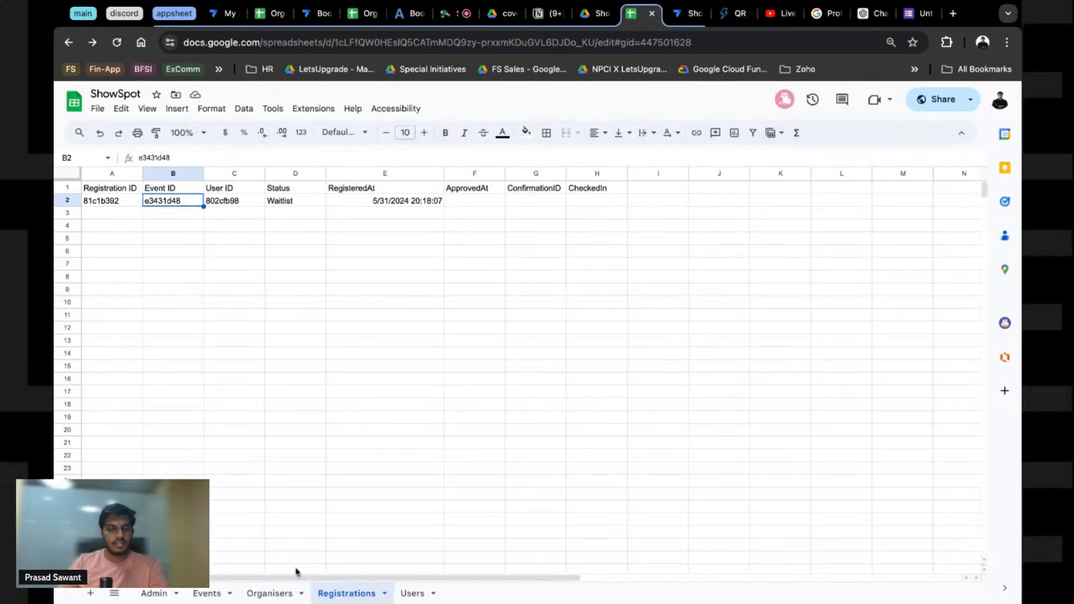
Step: Open the Users sheet and select its headers from User ID through Country
{"action": "left_click", "coordinate": [412, 595]}
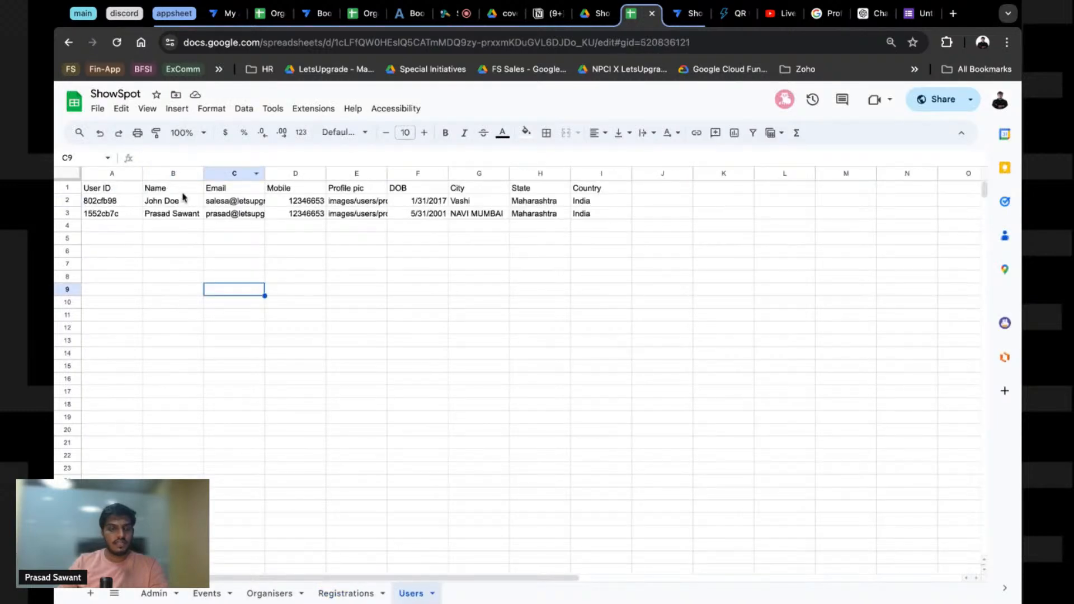
{"action": "left_click", "coordinate": [118, 189]}
{"action": "key", "text": "shift+Right"}
{"action": "key", "text": "shift+Right"}
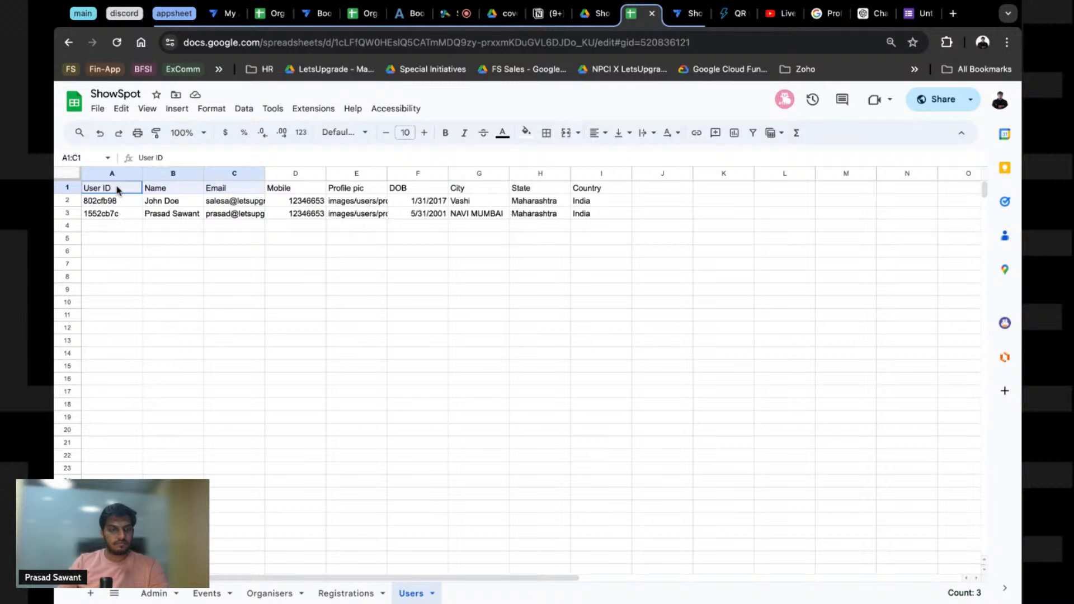
{"action": "left_click", "coordinate": [147, 192]}
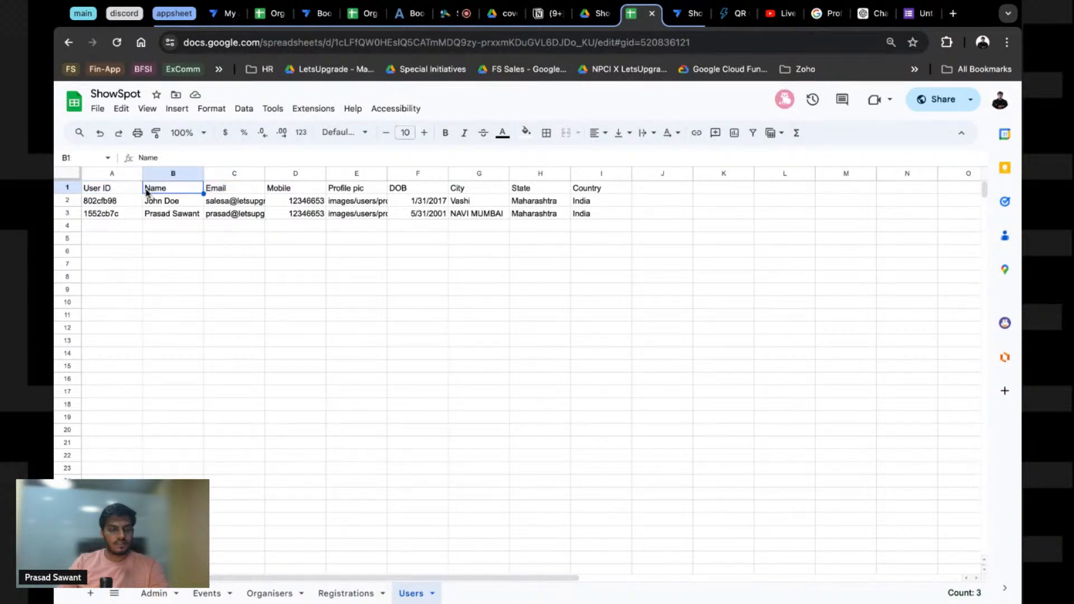
{"action": "left_click", "coordinate": [127, 193]}
{"action": "key", "text": "shift+Right"}
{"action": "key", "text": "shift+Right"}
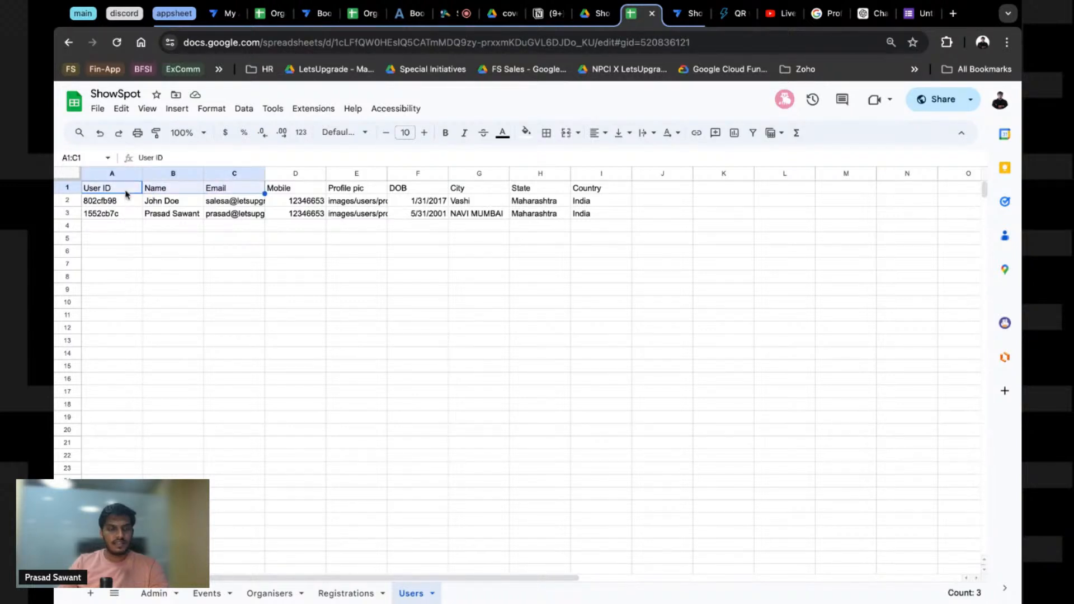
{"action": "left_click_drag", "start_coordinate": [278, 194], "coordinate": [602, 190]}
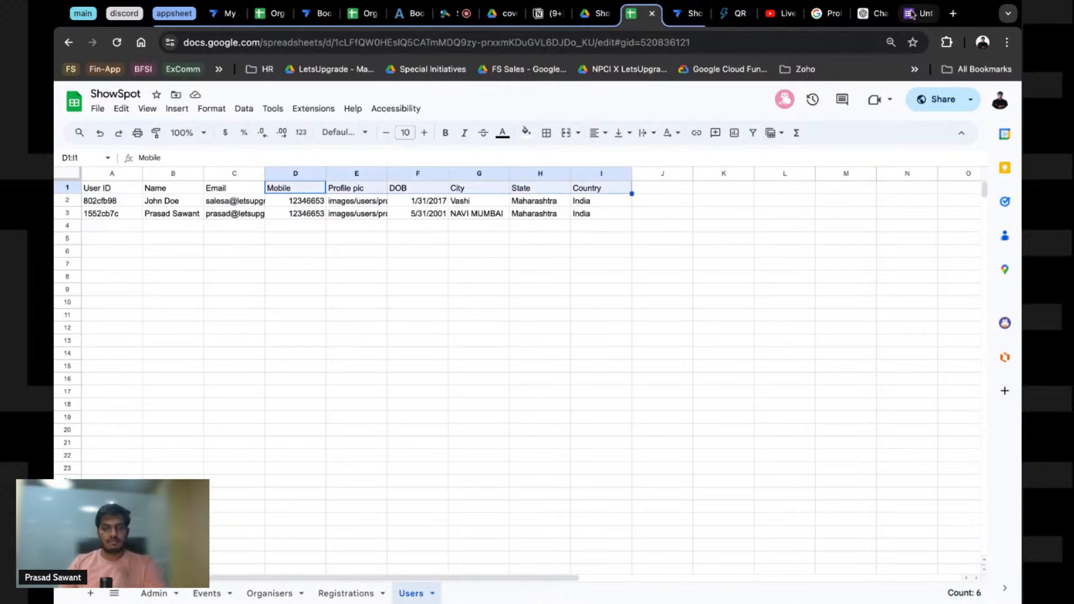
Step: Make the Name question required and add a required question starting 'Ema'
{"action": "left_click", "coordinate": [911, 13]}
{"action": "left_click", "coordinate": [721, 418]}
{"action": "left_click", "coordinate": [793, 314]}
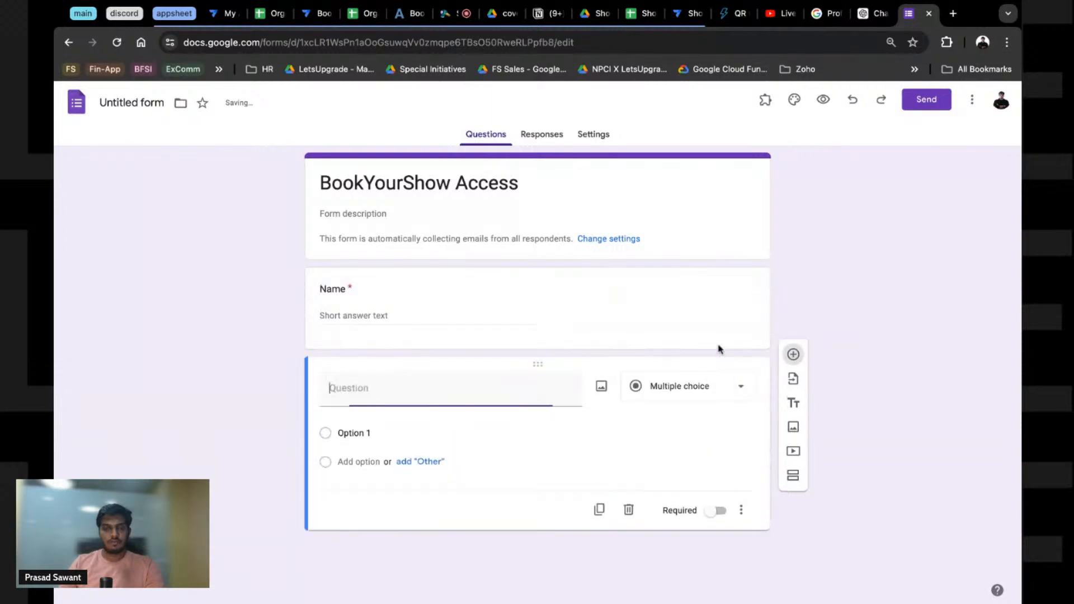
{"action": "type", "text": "Ema"}
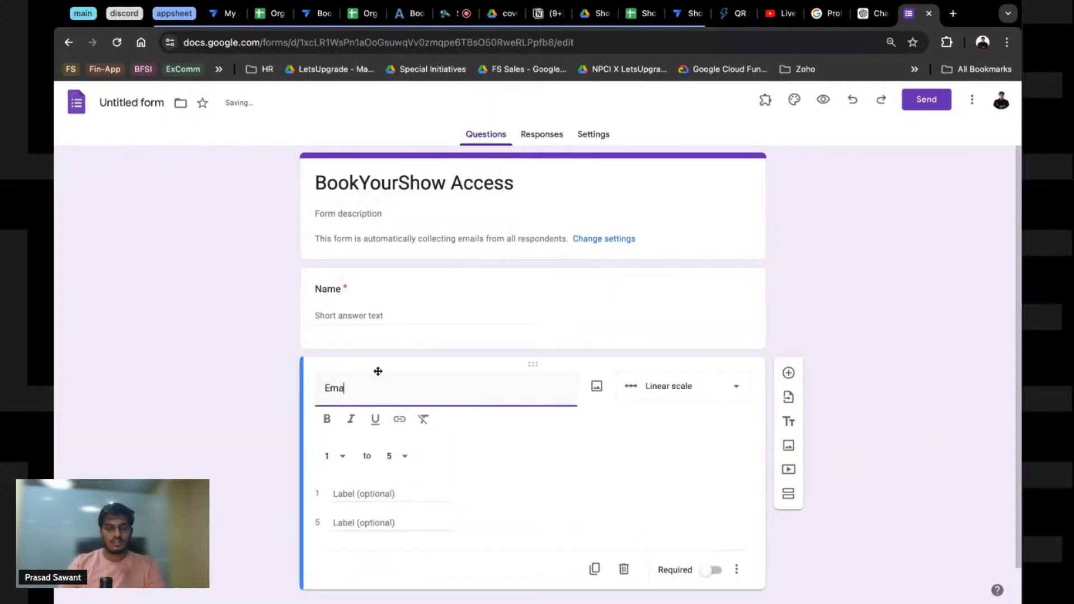
{"action": "left_click", "coordinate": [715, 572]}
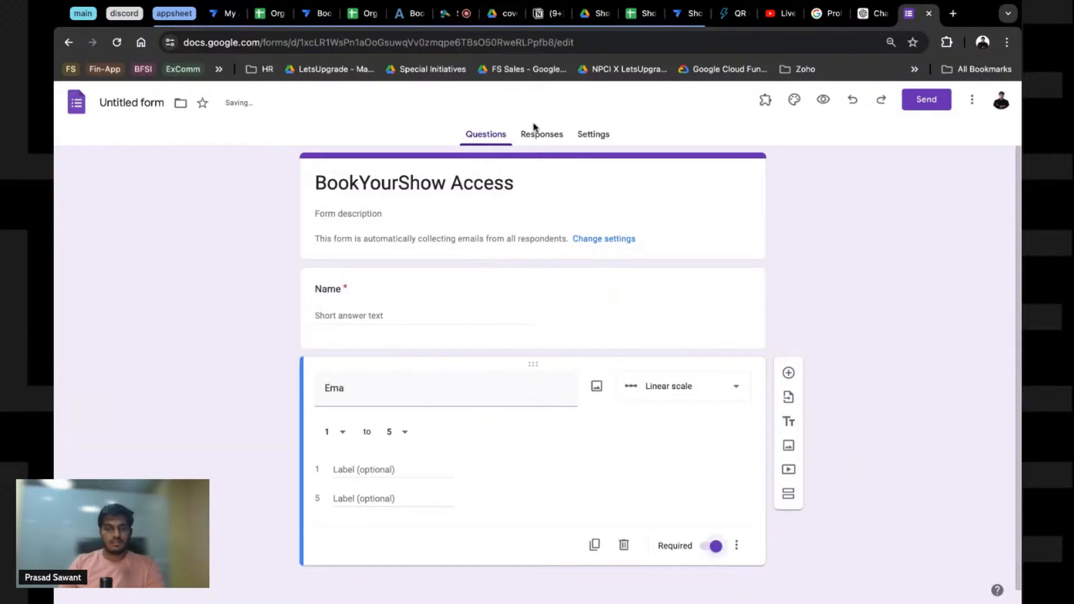
Step: Limit the form to one response per person and open the Send dialog
{"action": "left_click", "coordinate": [610, 135]}
{"action": "left_click", "coordinate": [716, 500]}
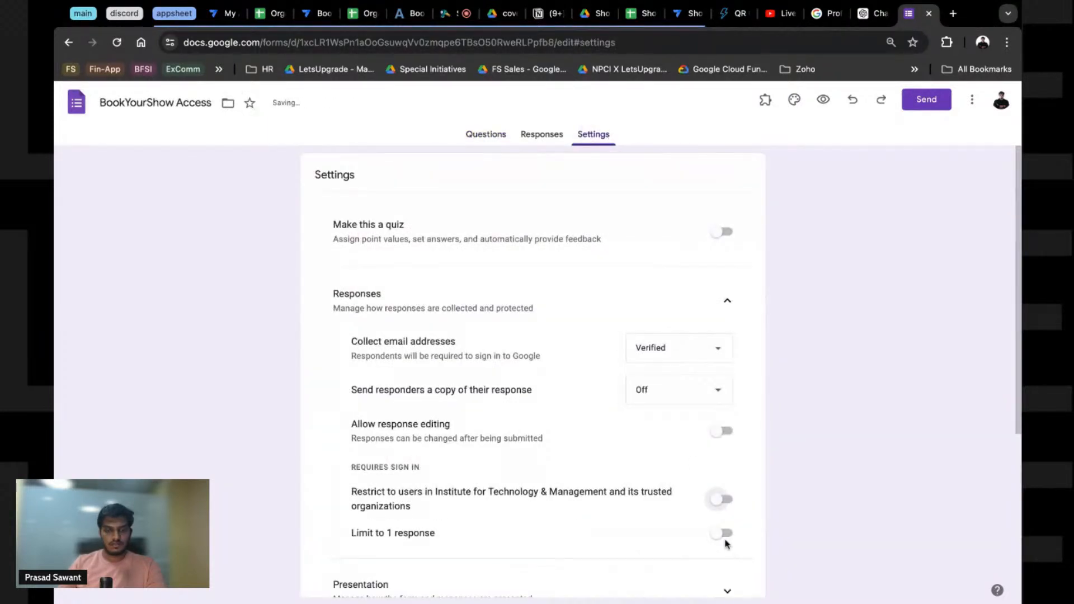
{"action": "left_click", "coordinate": [721, 533]}
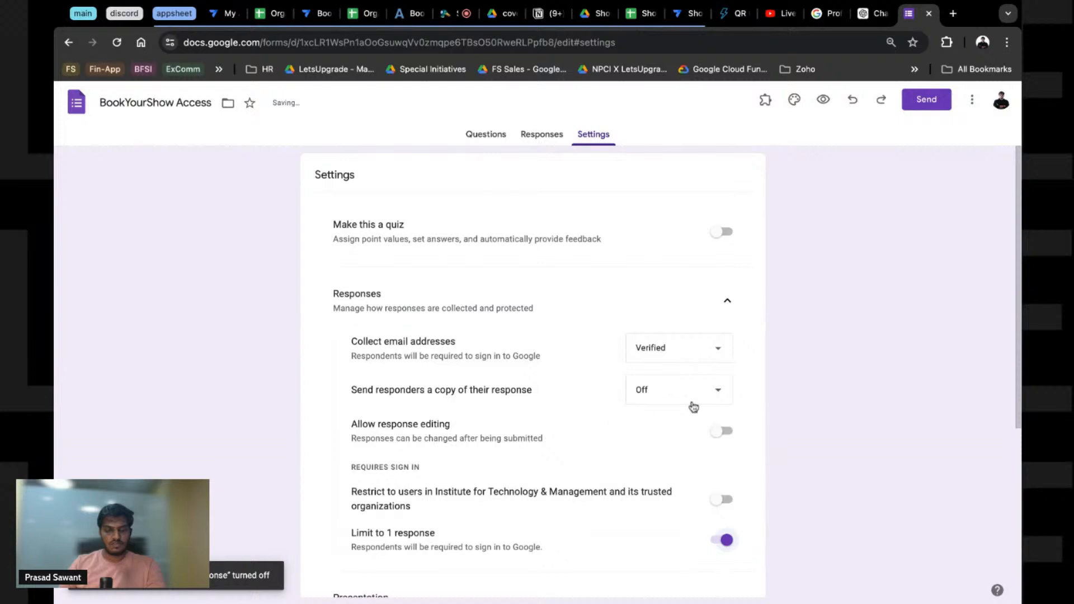
{"action": "left_click", "coordinate": [907, 104]}
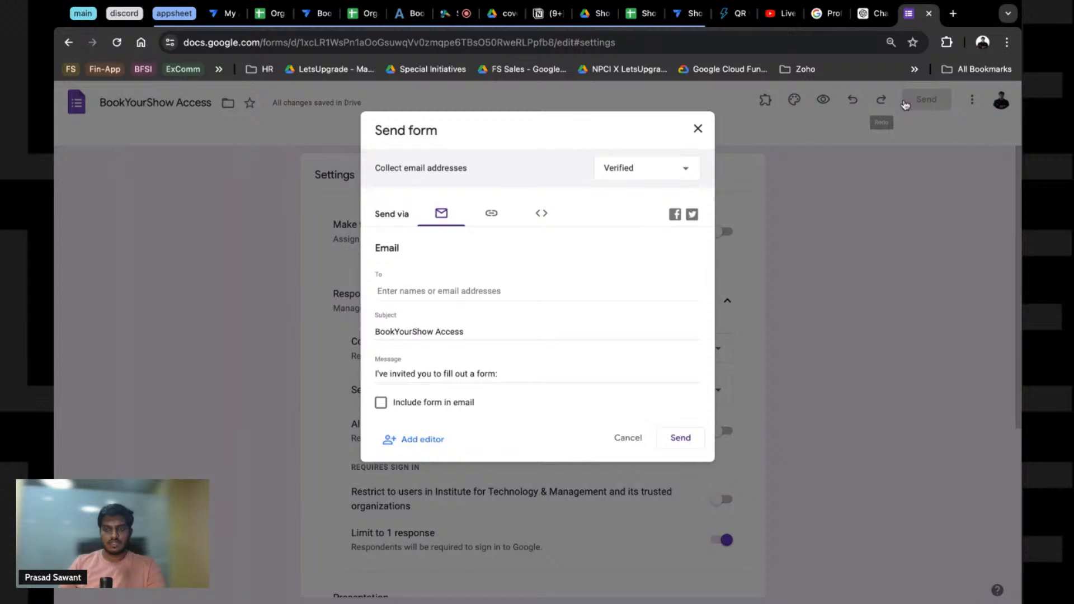
Step: Copy the form's share link and post it in the YouTube Studio live chat
{"action": "left_click", "coordinate": [491, 213]}
{"action": "left_click", "coordinate": [681, 307]}
{"action": "left_click", "coordinate": [781, 13]}
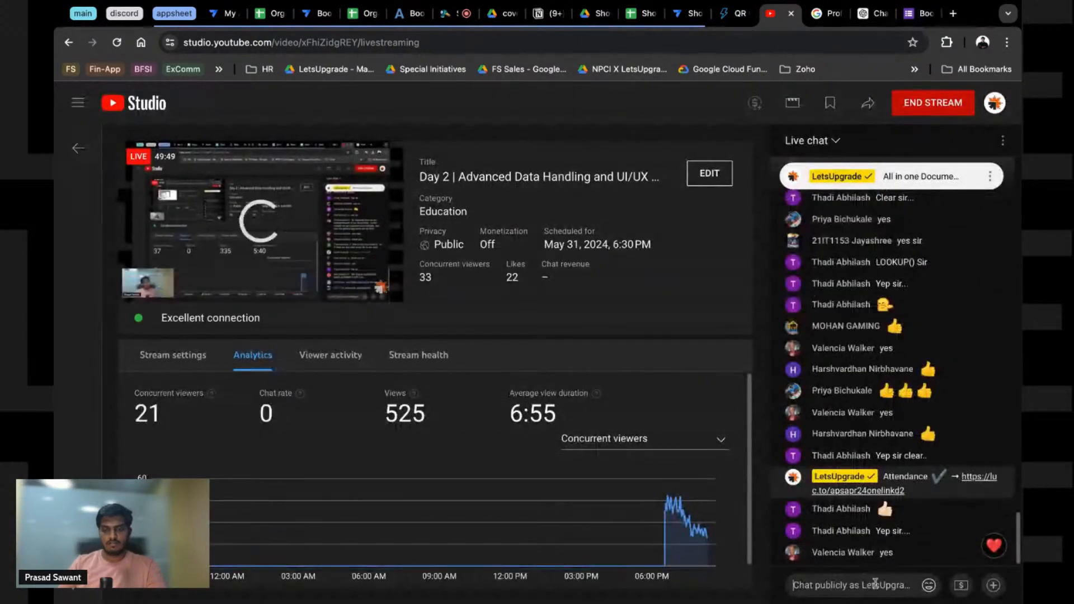
{"action": "left_click", "coordinate": [876, 584]}
{"action": "type", "text": "https://forms.gle/nRd7kFoEmFQiqkvx8"}
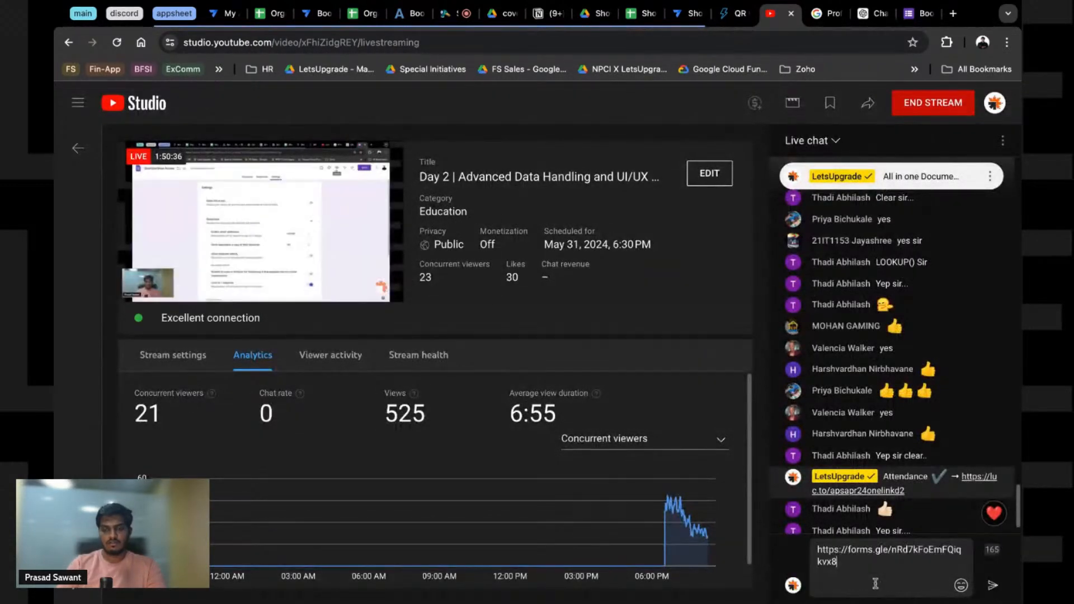
{"action": "key", "text": "Return"}
{"action": "type", "text": "\\"}
{"action": "key", "text": "ctrl+v"}
{"action": "key", "text": "Return"}
{"action": "key", "text": "ctrl+v"}
{"action": "key", "text": "Return"}
{"action": "type", "text": "https://forms.gle/nRd7kFoEmFQiqkvx8"}
{"action": "key", "text": "Return"}
{"action": "type", "text": "v"}
{"action": "key", "text": "Return"}
{"action": "type", "text": "v"}
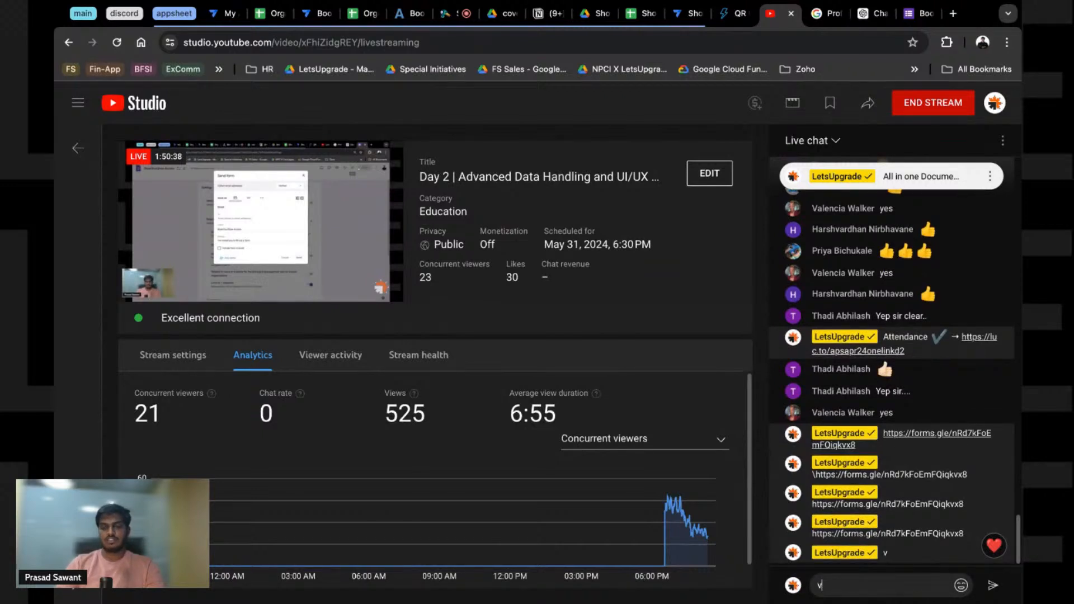
{"action": "key", "text": "BackSpace"}
{"action": "type", "text": "https://forms.gle/nRd7kFoEmFQiqkvx8"}
{"action": "key", "text": "Return"}
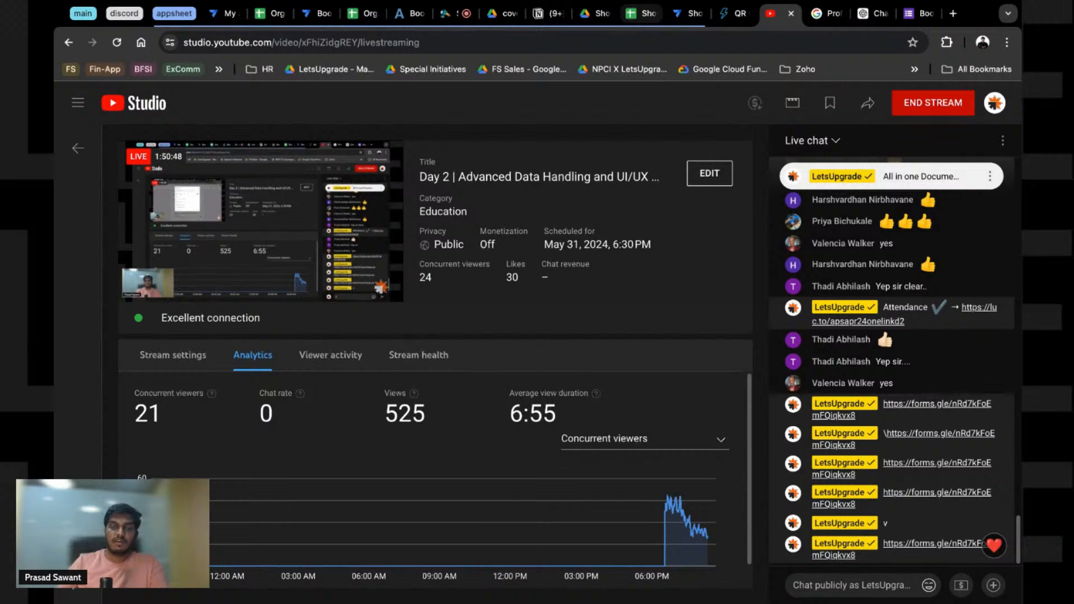
Step: Close the form's send dialog and return to the New Registration bot in AppSheet
{"action": "left_click", "coordinate": [641, 13]}
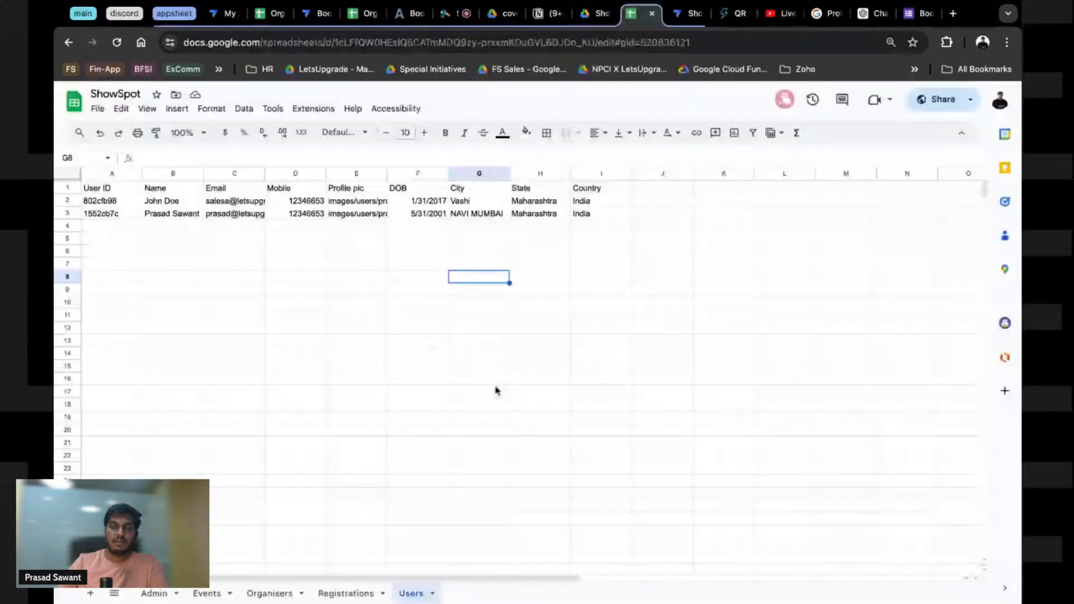
{"action": "left_click", "coordinate": [911, 13]}
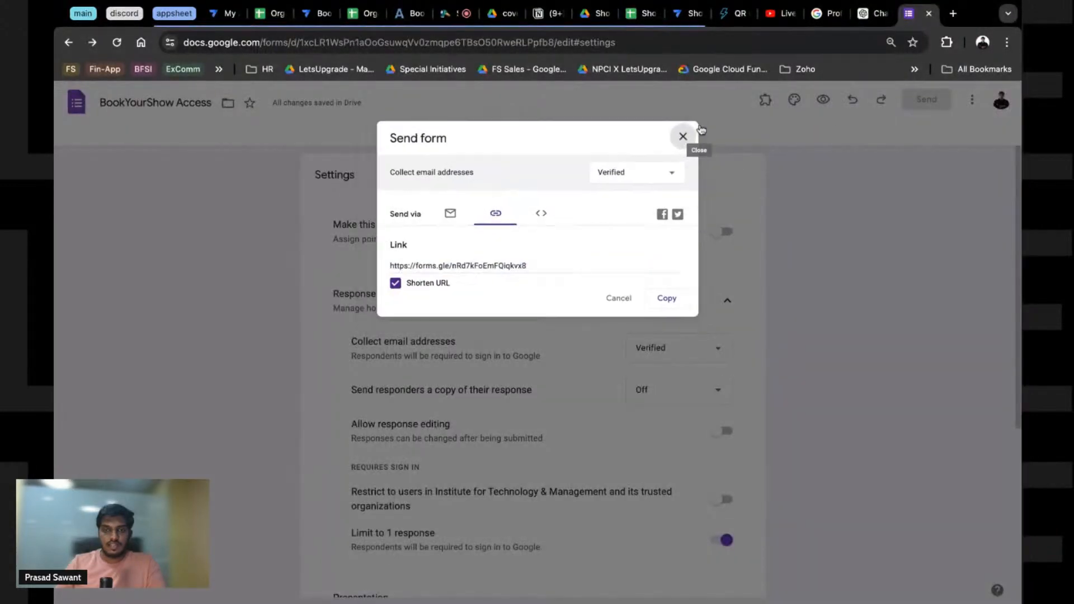
{"action": "left_click", "coordinate": [698, 127]}
{"action": "left_click", "coordinate": [488, 135]}
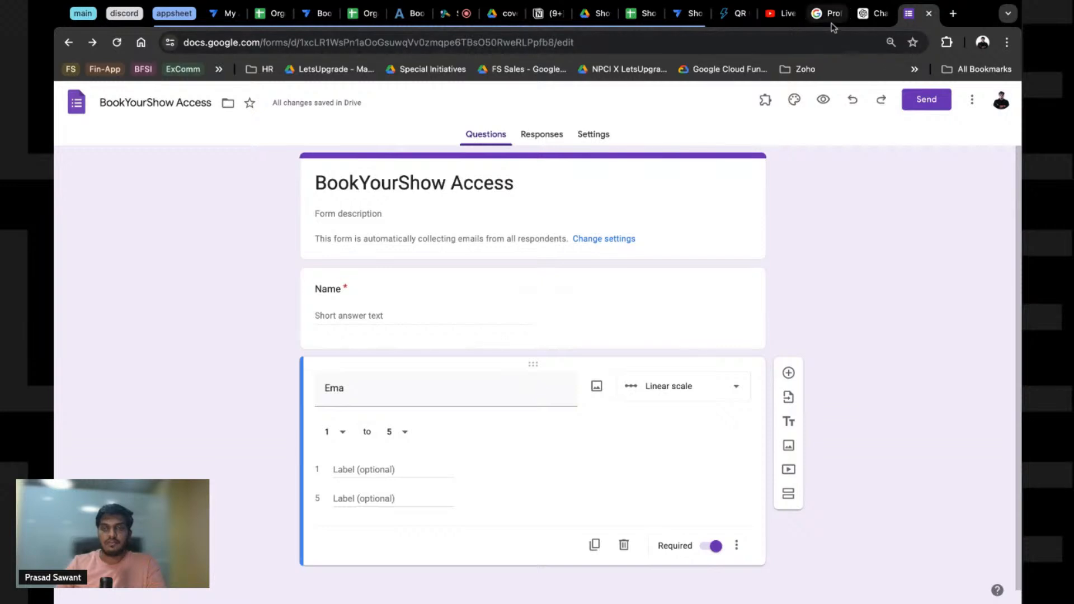
{"action": "left_click", "coordinate": [684, 15]}
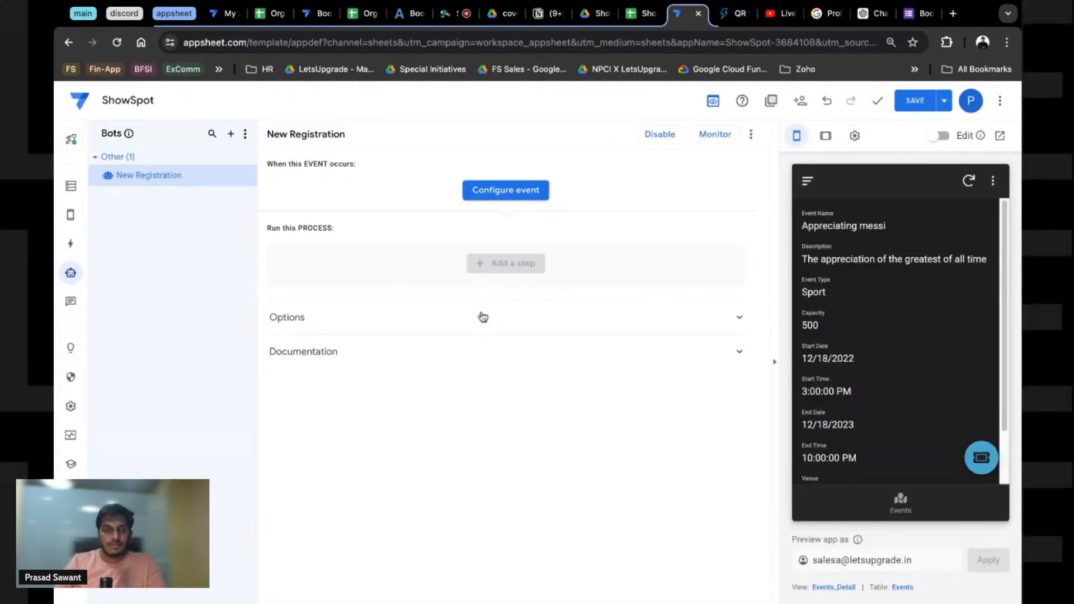
Step: Add a custom event to the bot named 'New Registration Added'
{"action": "left_click", "coordinate": [514, 191]}
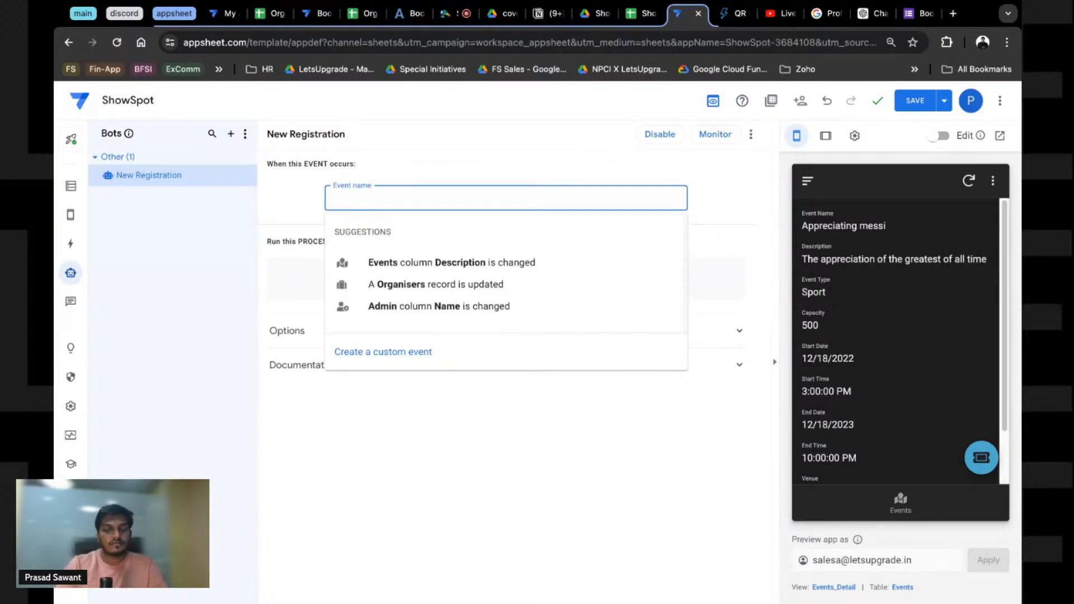
{"action": "left_click", "coordinate": [380, 365]}
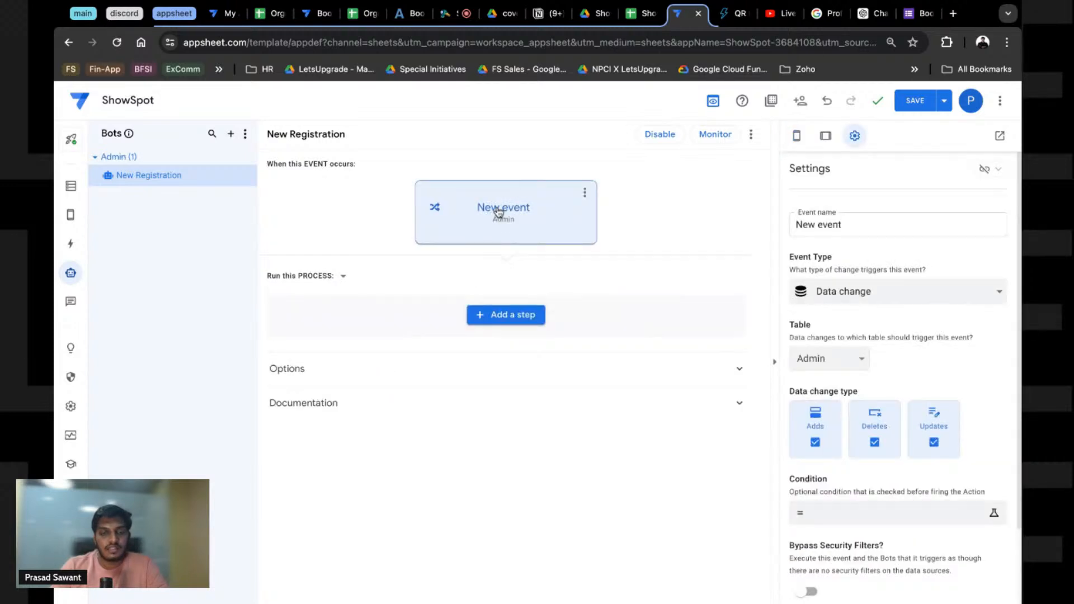
{"action": "left_click", "coordinate": [584, 194]}
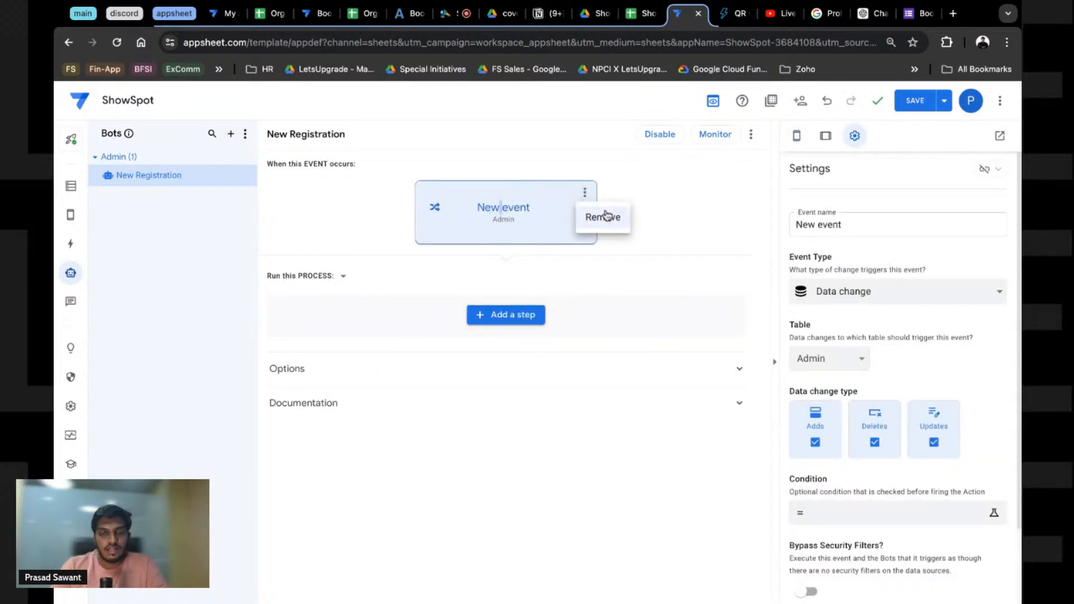
{"action": "left_click", "coordinate": [542, 208]}
{"action": "left_click", "coordinate": [865, 225]}
{"action": "triple_click", "coordinate": [845, 232]}
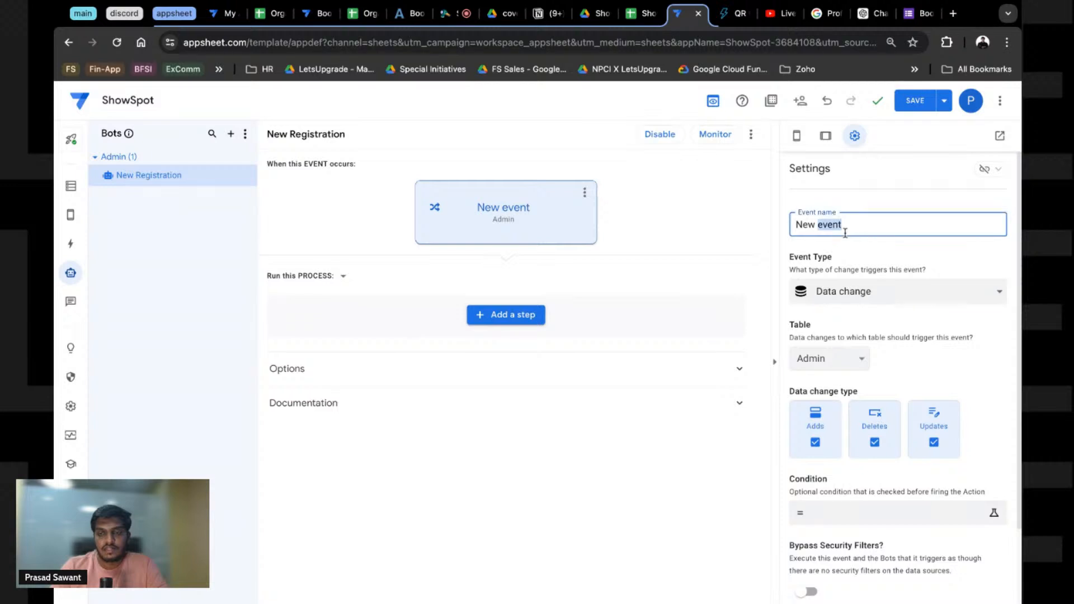
{"action": "type", "text": "New"}
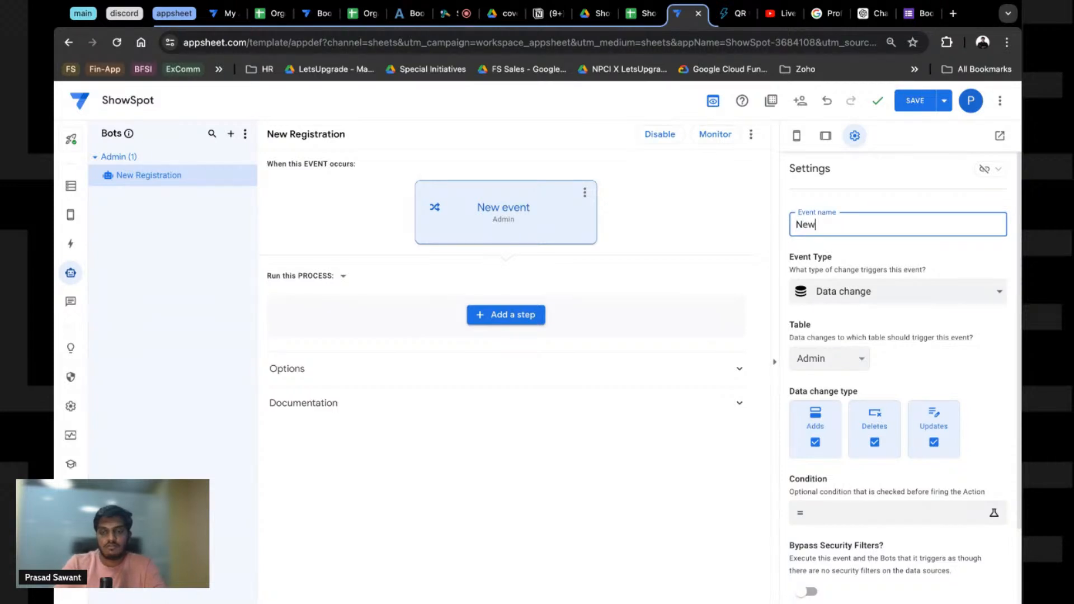
{"action": "type", "text": " Registratio"}
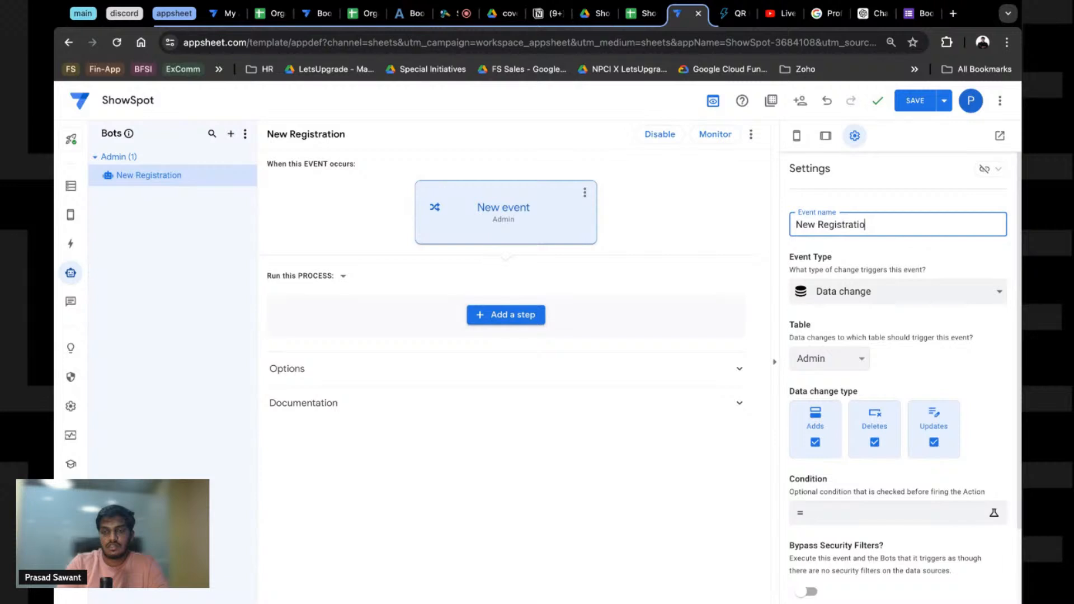
{"action": "type", "text": "b Added"}
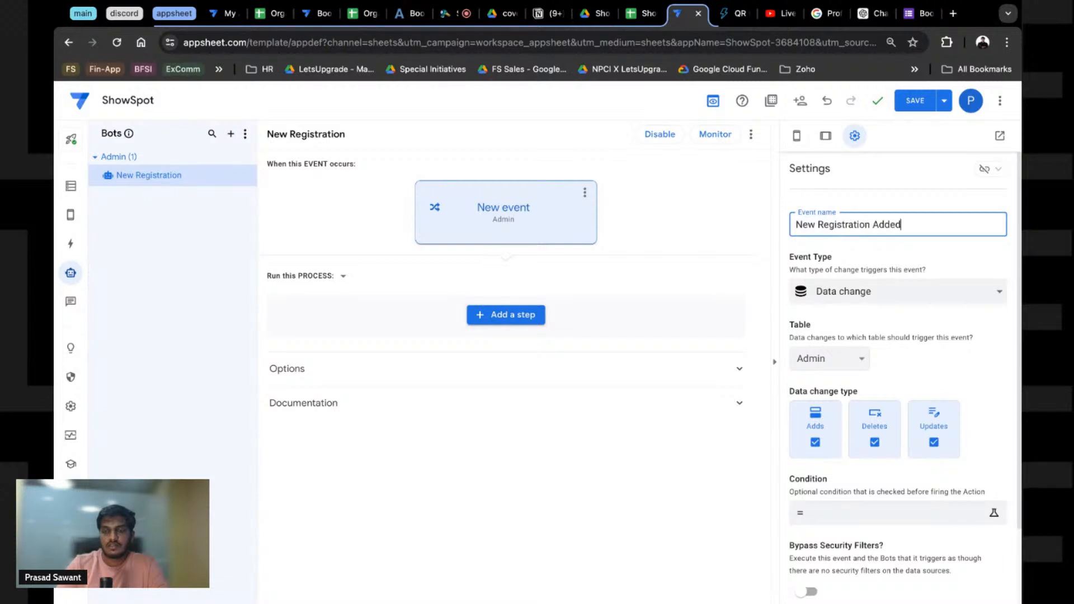
Step: Keep the Data change type and fire only on Registrations adds, then open the Condition editor
{"action": "left_click", "coordinate": [962, 301]}
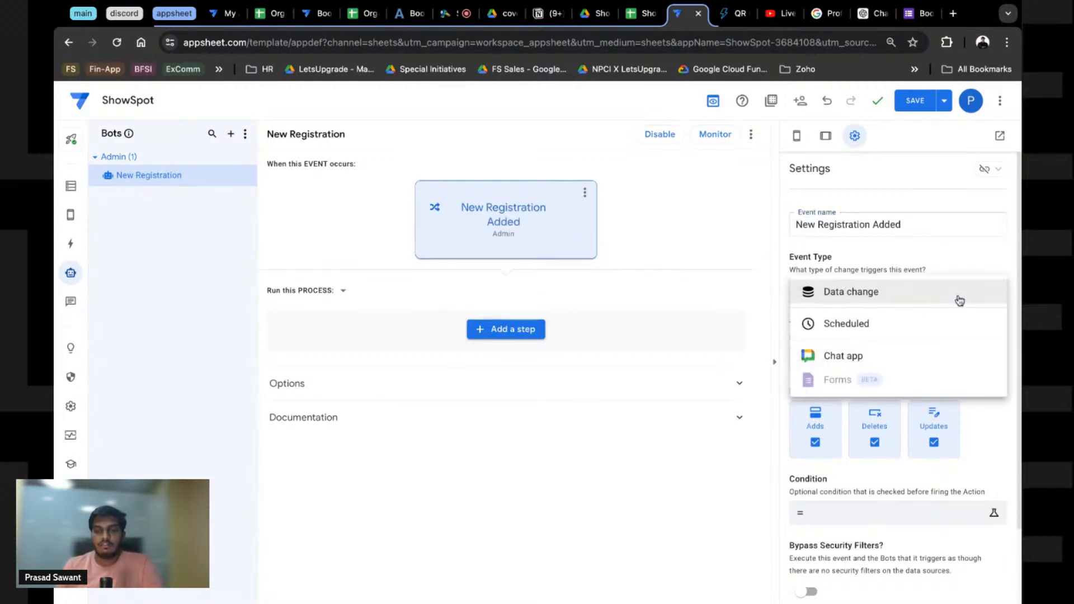
{"action": "left_click", "coordinate": [866, 301]}
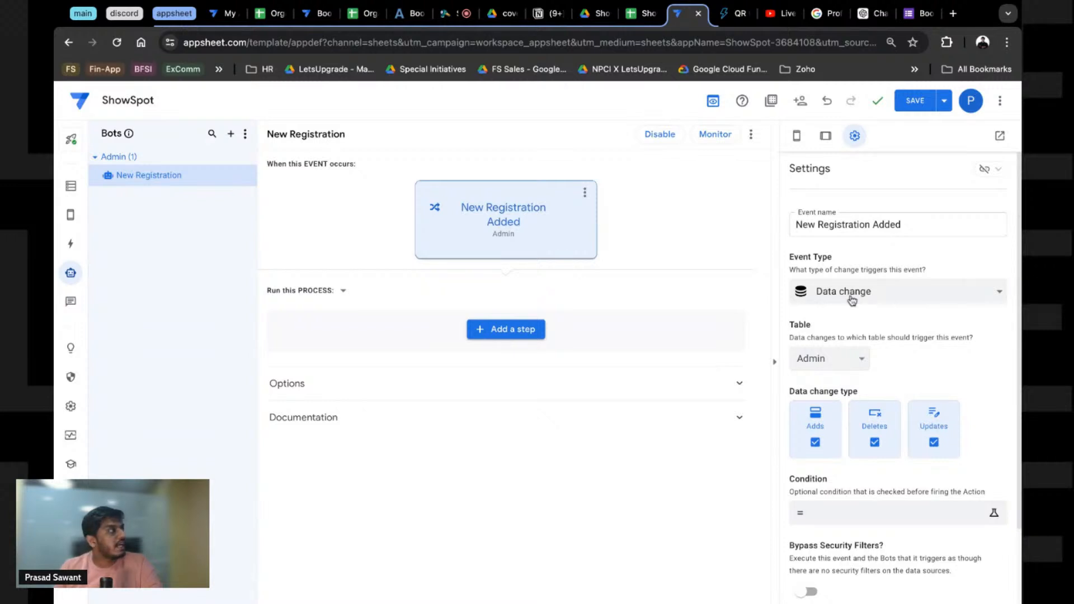
{"action": "scroll", "coordinate": [826, 347], "scroll_direction": "down", "scroll_amount": 2}
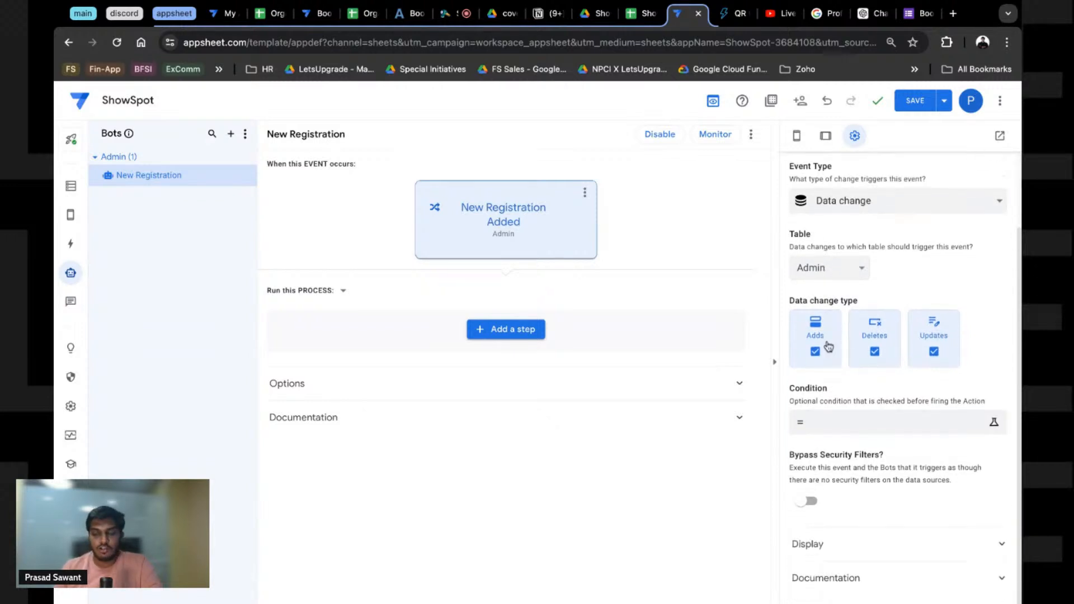
{"action": "left_click", "coordinate": [840, 269]}
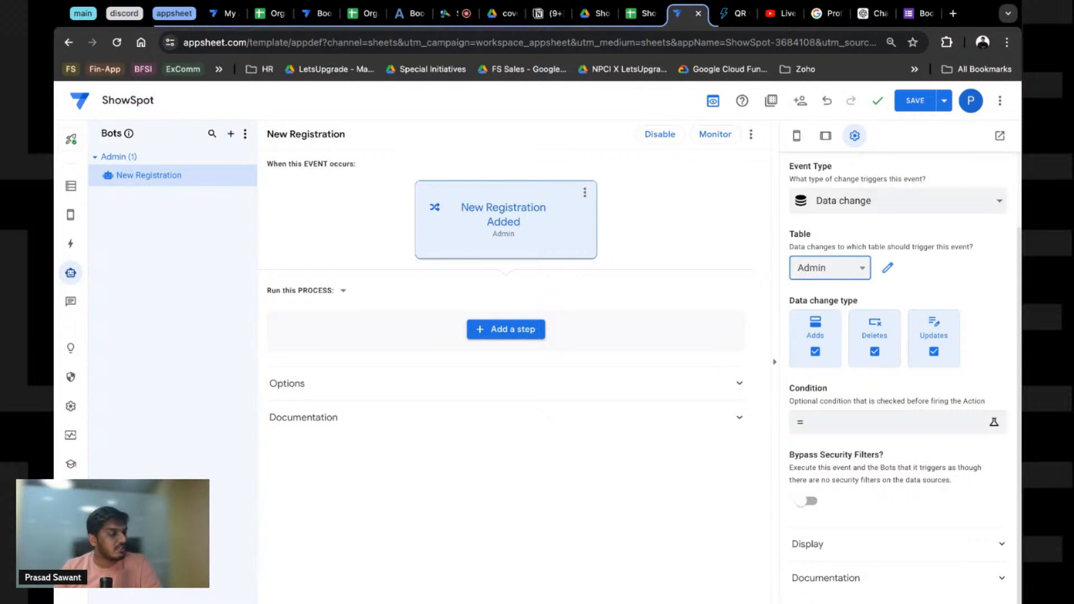
{"action": "left_click", "coordinate": [826, 320]}
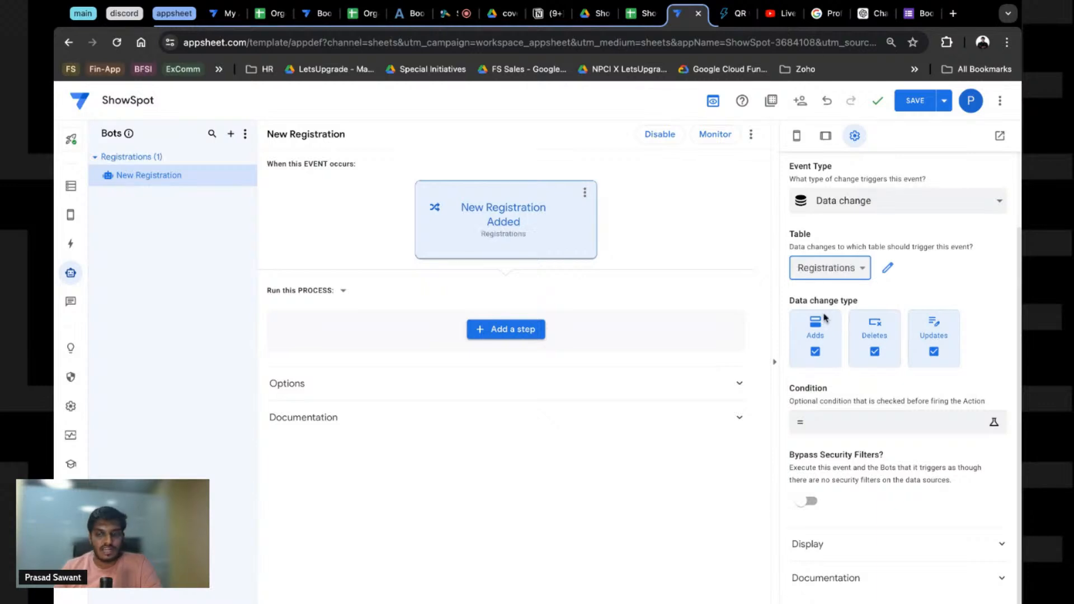
{"action": "left_click", "coordinate": [872, 353]}
{"action": "left_click", "coordinate": [934, 353]}
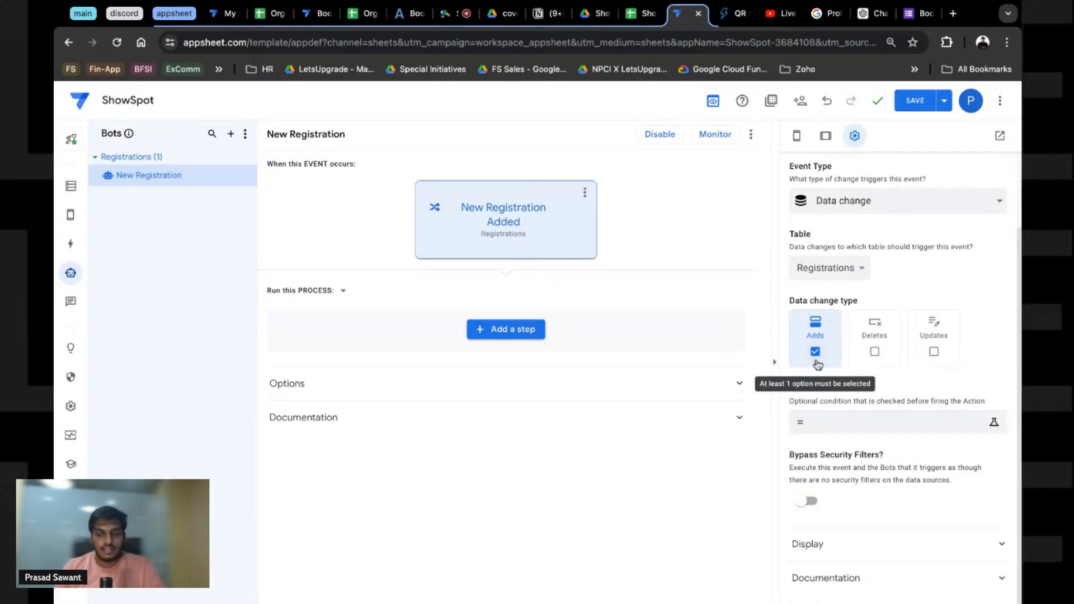
{"action": "left_click", "coordinate": [845, 428]}
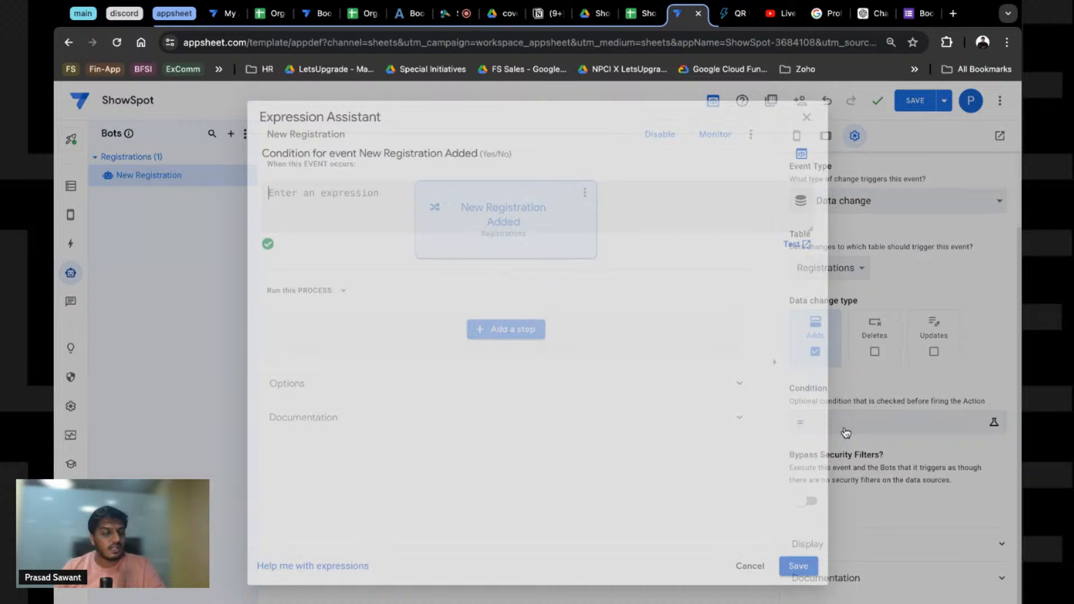
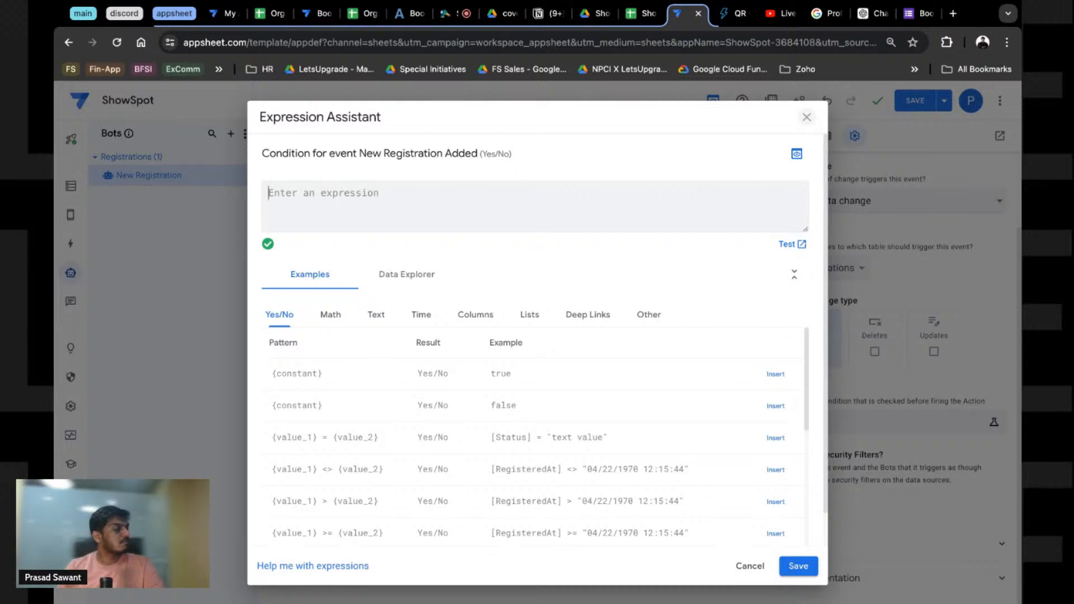
Step: Close the Expression Assistant and check that Registrations cell D2 reads Waitlist, then return to the bot
{"action": "left_click", "coordinate": [807, 117]}
{"action": "left_click", "coordinate": [649, 13]}
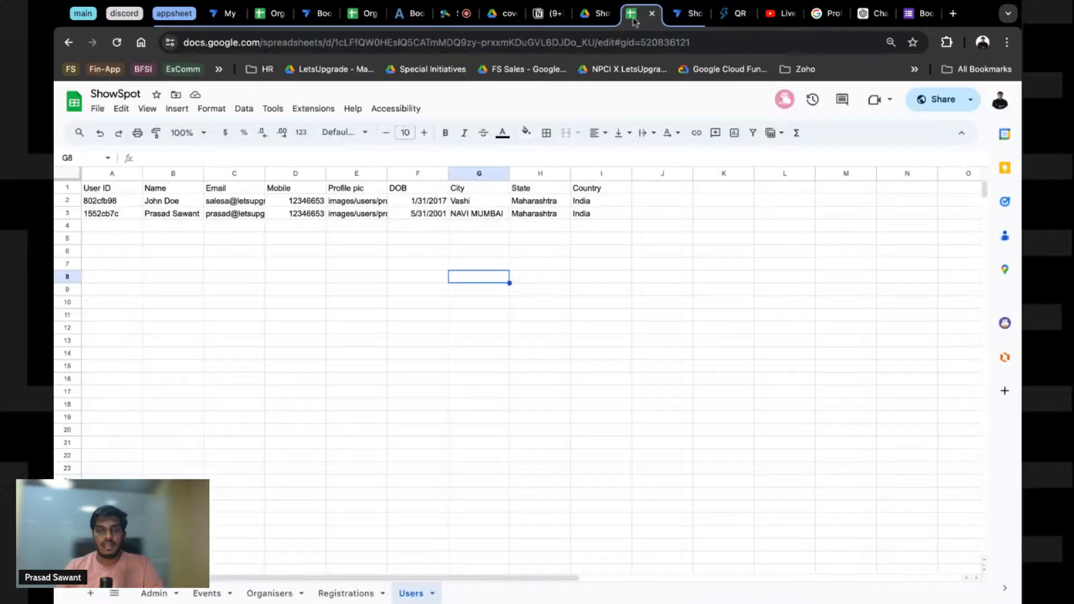
{"action": "left_click", "coordinate": [325, 594]}
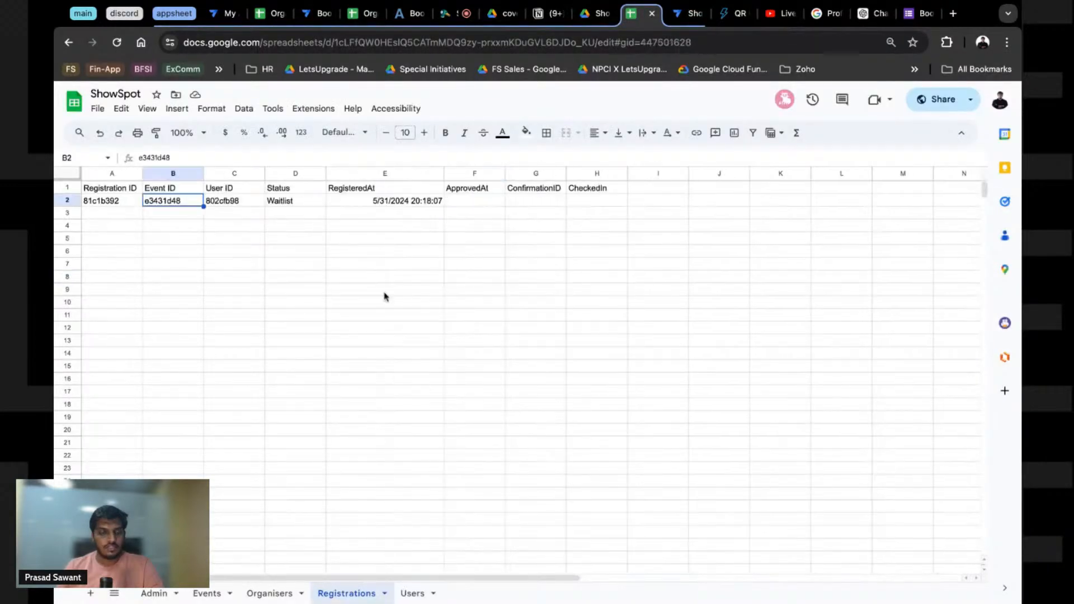
{"action": "left_click", "coordinate": [284, 203]}
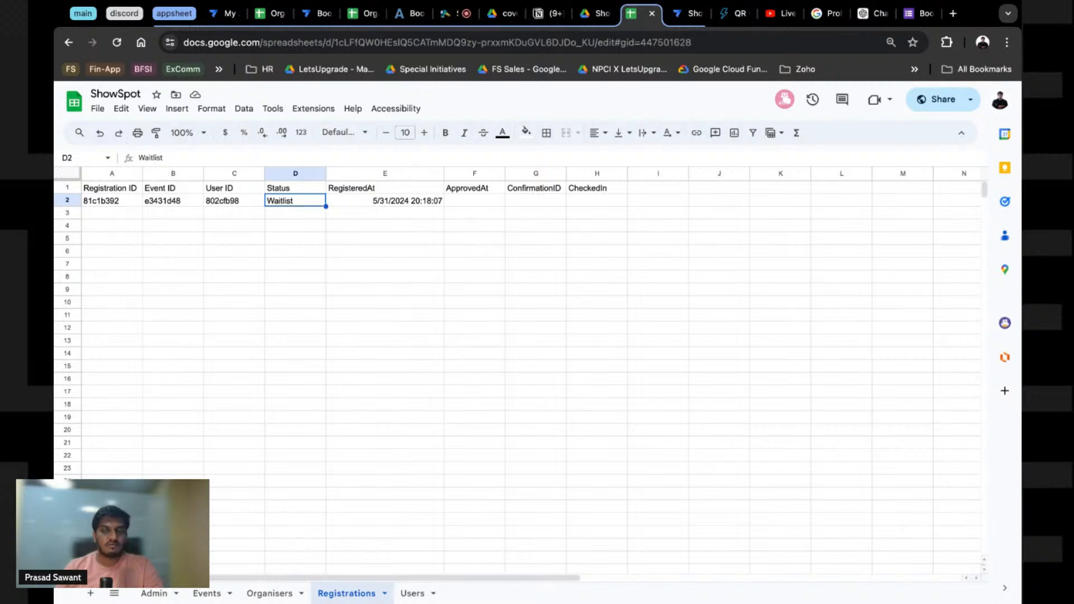
{"action": "left_click", "coordinate": [689, 13]}
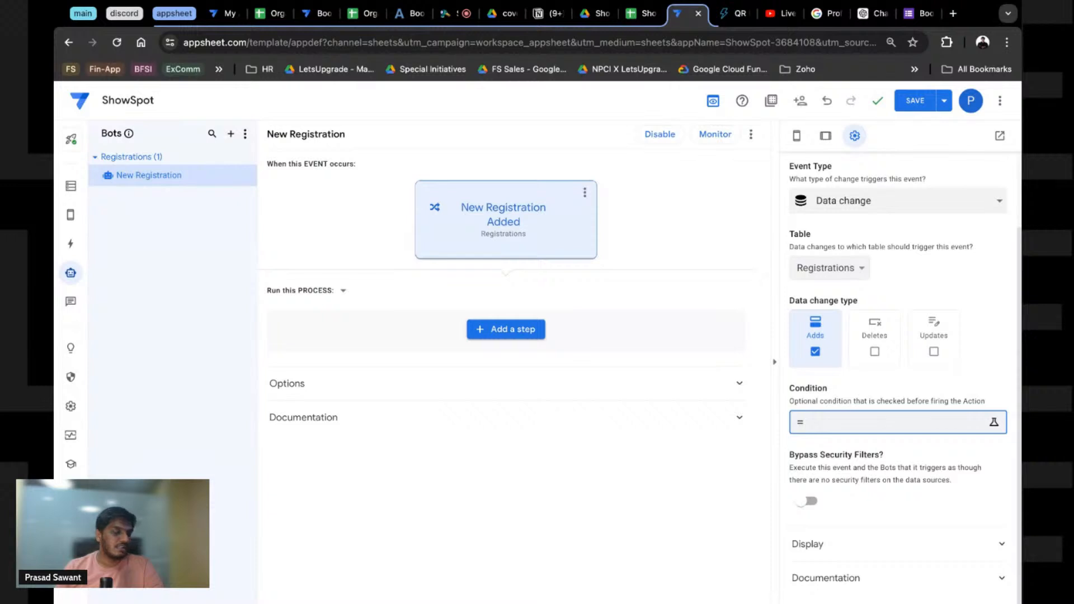
Step: Below 'Hide Register after one entry', add the note 'Check if status of registration was first not waitlist but then changed to waitlist'
{"action": "left_click", "coordinate": [548, 13]}
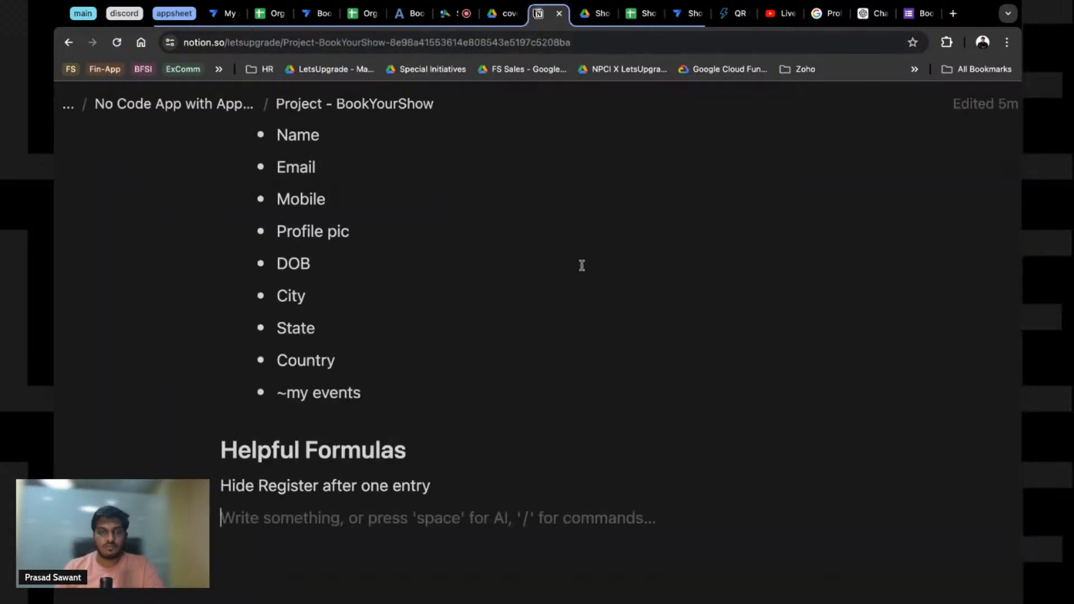
{"action": "key", "text": "Return"}
{"action": "key", "text": "Return"}
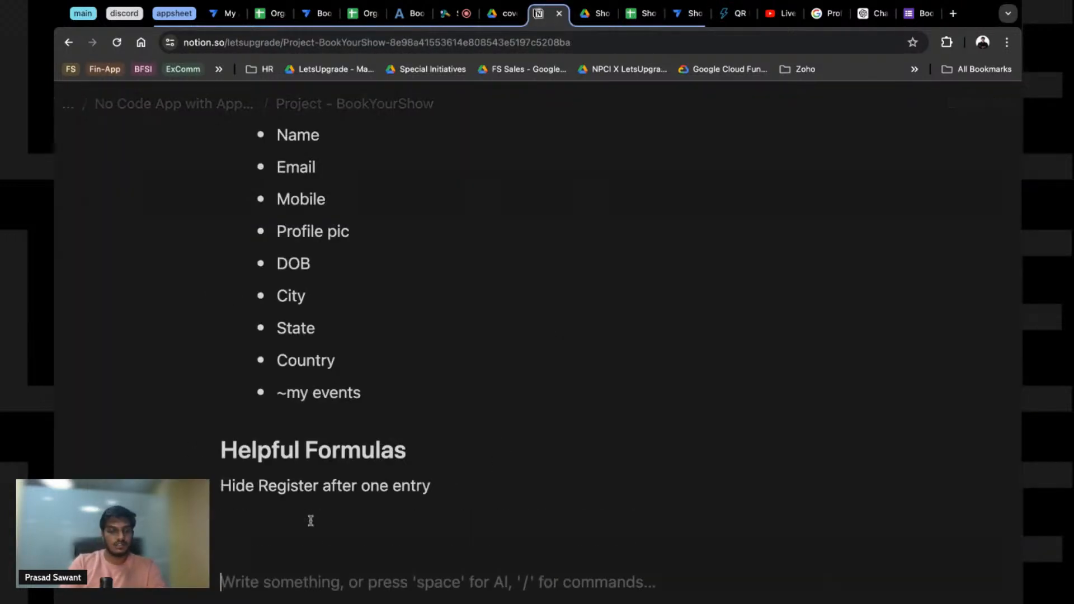
{"action": "type", "text": "Check "}
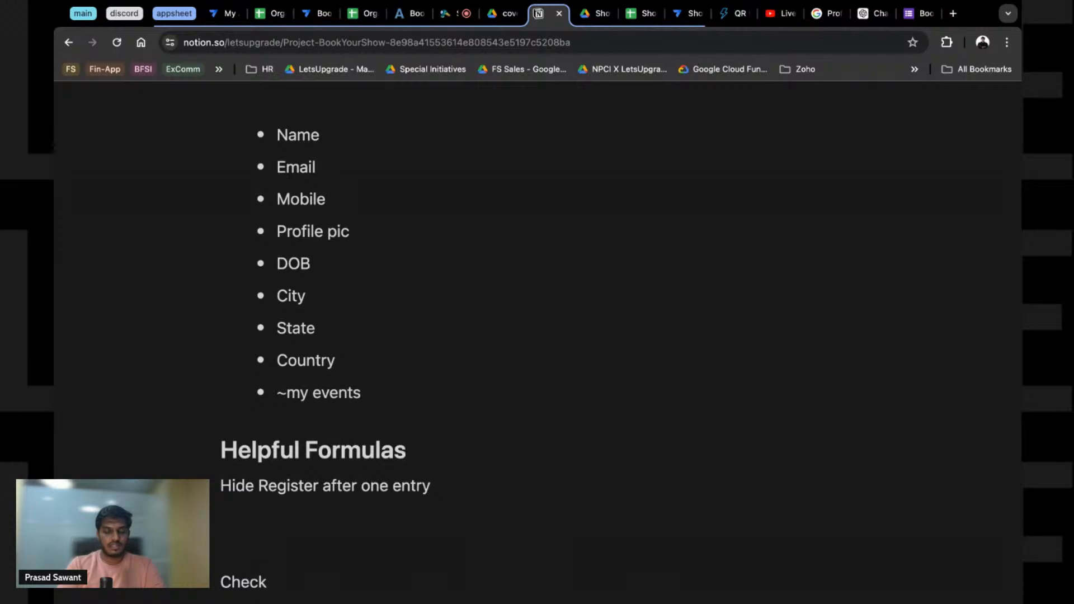
{"action": "type", "text": "if val"}
{"action": "key", "text": "BackSpace"}
{"action": "key", "text": "BackSpace"}
{"action": "key", "text": "BackSpace"}
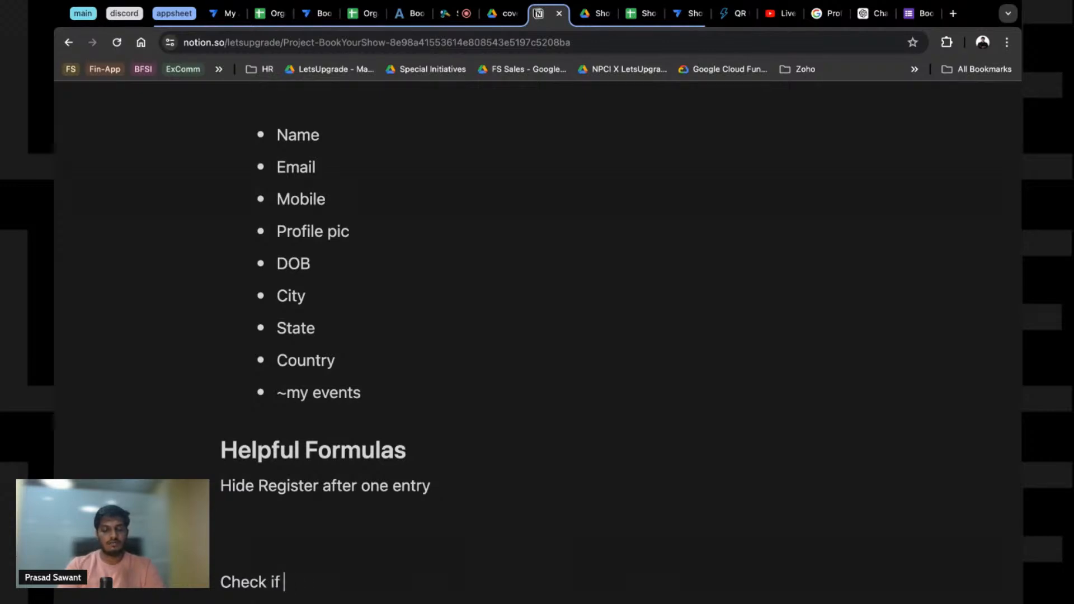
{"action": "type", "text": "status of registra"}
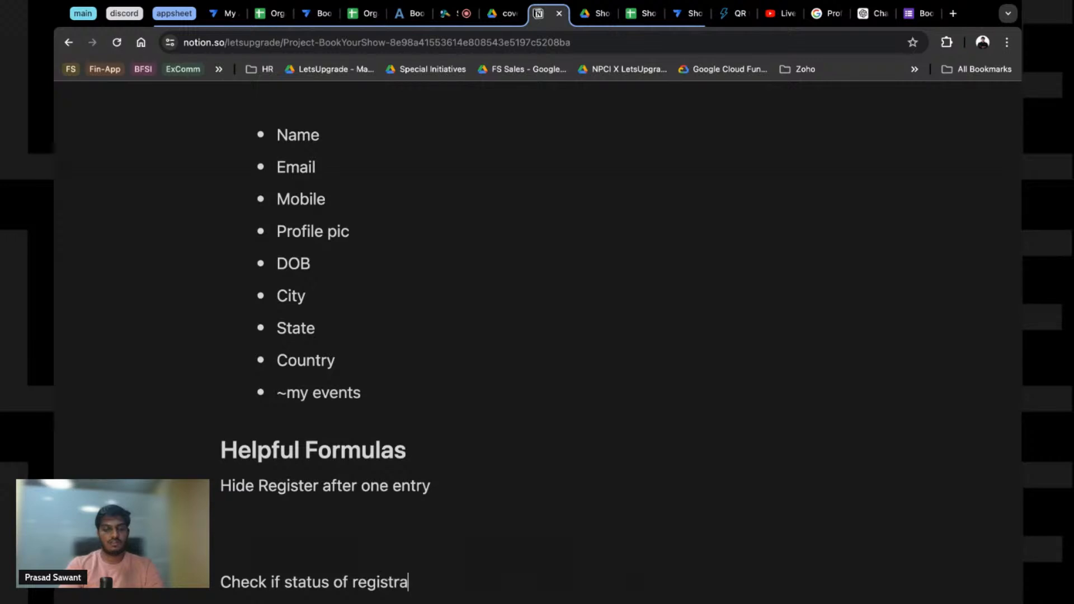
{"action": "type", "text": "tion was"}
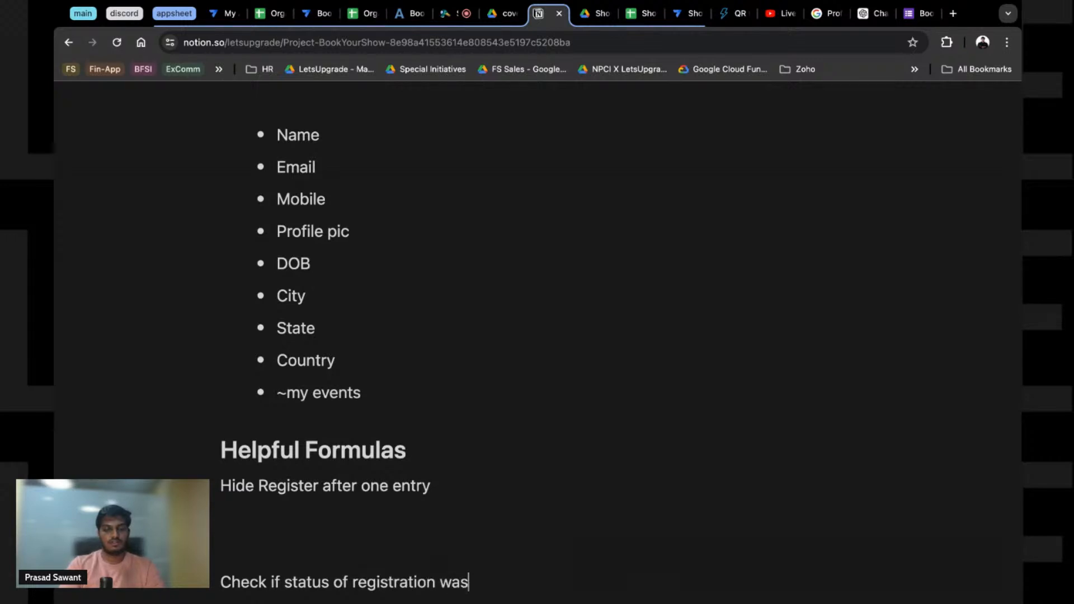
{"action": "type", "text": "first vo"}
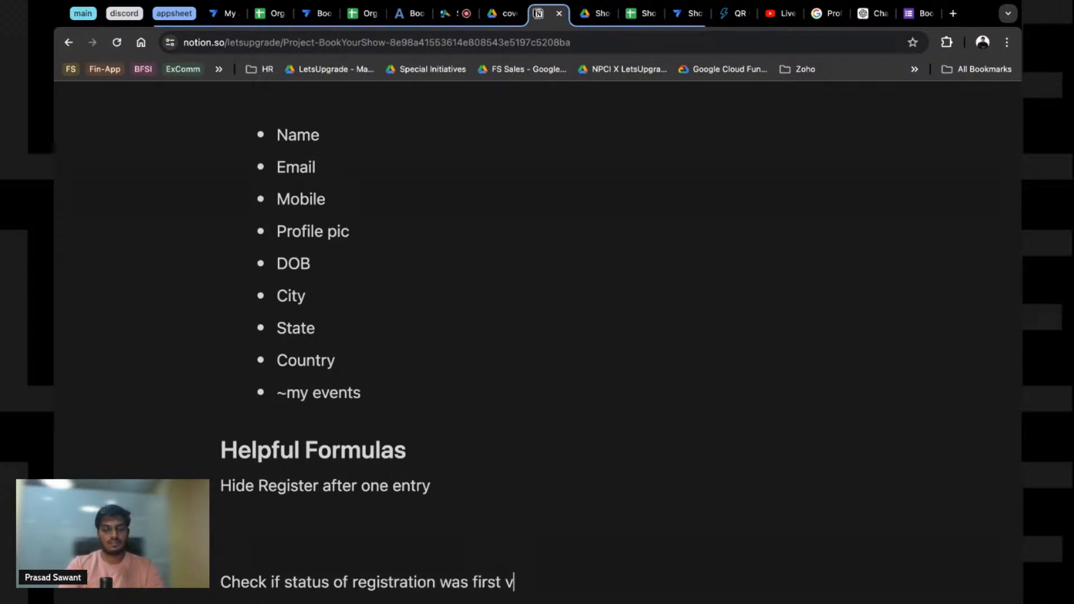
{"action": "key", "text": "BackSpace"}
{"action": "key", "text": "BackSpace"}
{"action": "type", "text": "b"}
{"action": "key", "text": "BackSpace"}
{"action": "key", "text": "BackSpace"}
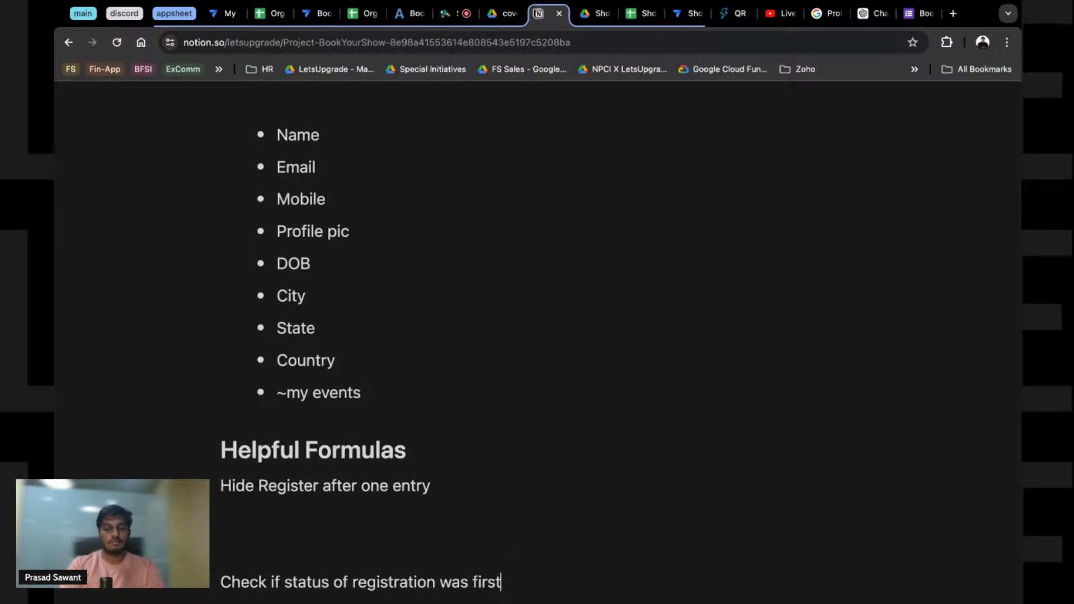
{"action": "type", "text": "not waitlits"}
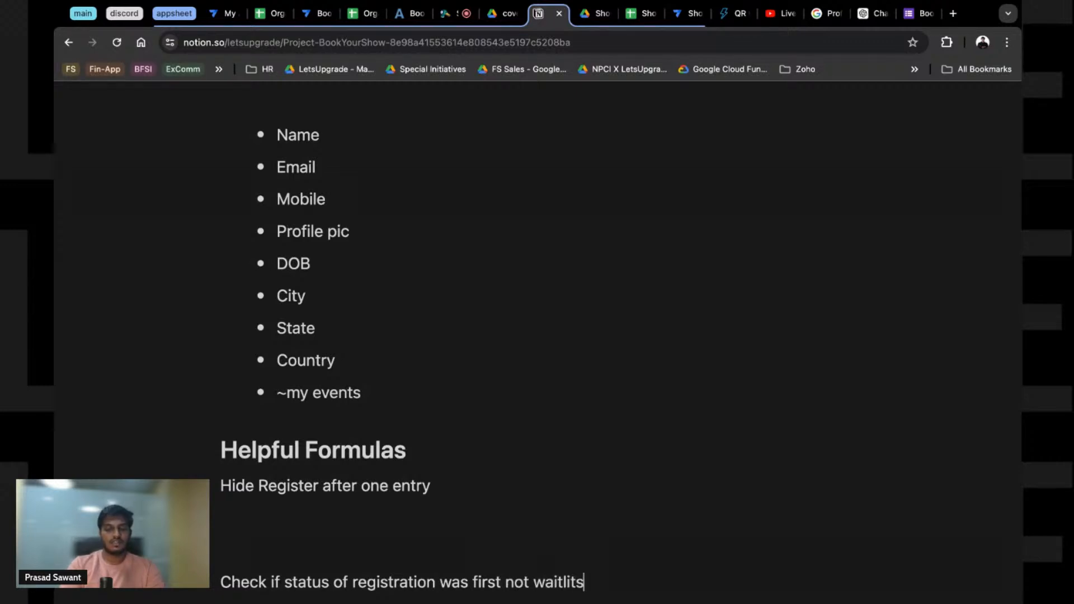
{"action": "key", "text": "BackSpace"}
{"action": "key", "text": "BackSpace"}
{"action": "key", "text": "BackSpace"}
{"action": "type", "text": "ist but then chage"}
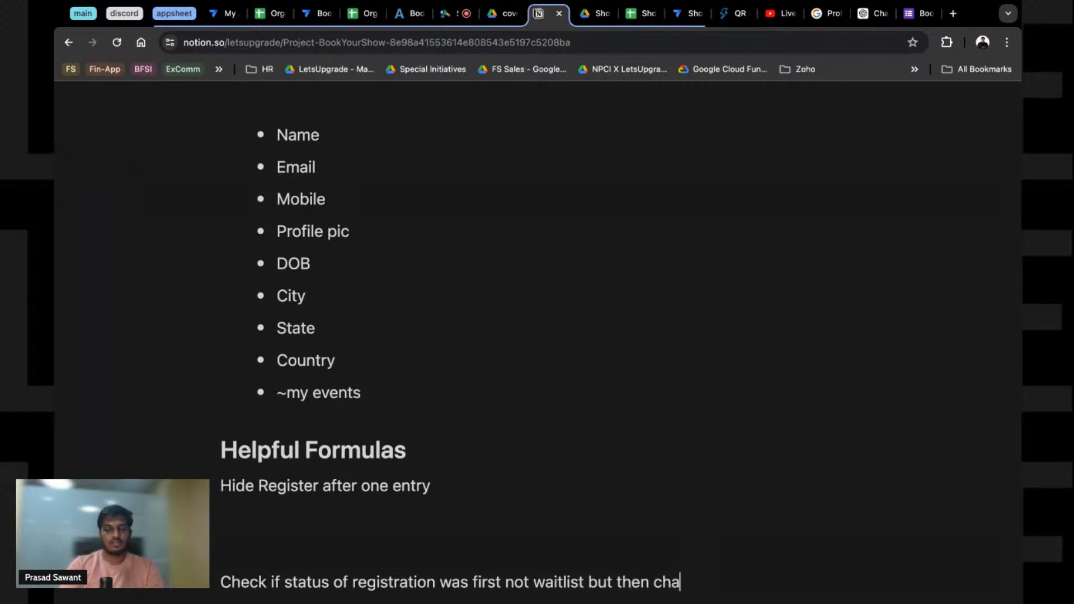
{"action": "key", "text": "BackSpace"}
{"action": "key", "text": "BackSpace"}
{"action": "type", "text": "nges ti"}
{"action": "key", "text": "BackSpace"}
{"action": "key", "text": "BackSpace"}
{"action": "type", "text": "d"}
{"action": "key", "text": "BackSpace"}
{"action": "key", "text": "BackSpace"}
{"action": "type", "text": "d to waitlist"}
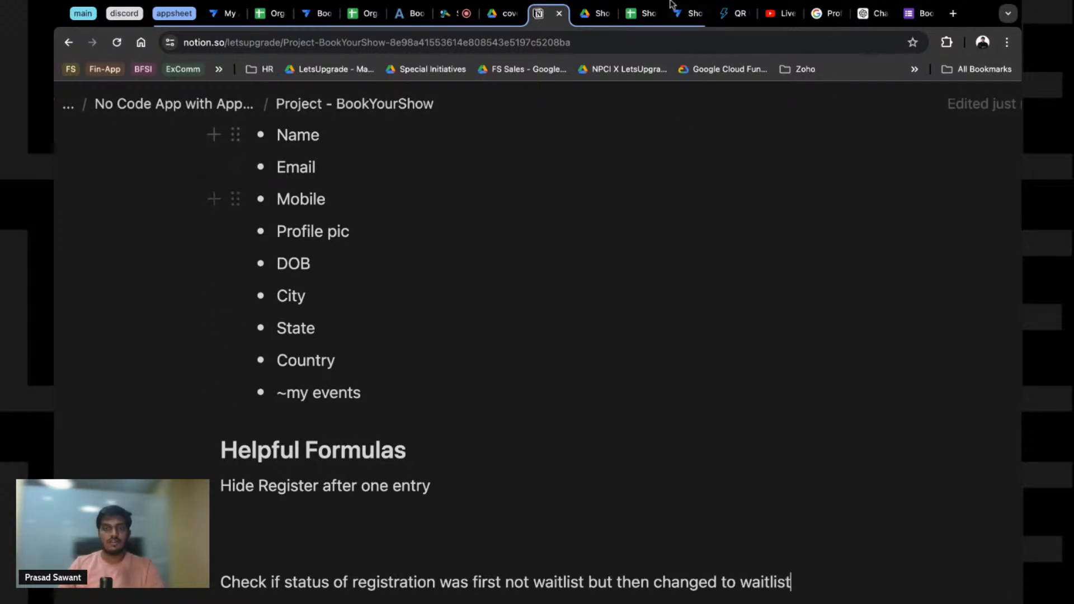
{"action": "left_click", "coordinate": [689, 13]}
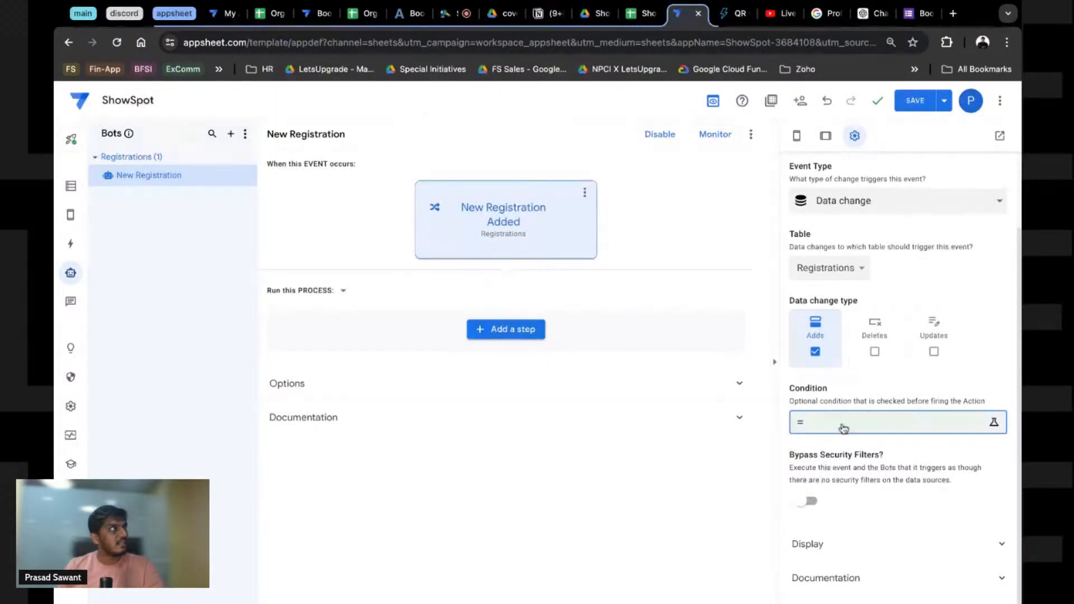
Step: Leave the Condition empty, keep Bypass Security Filters off, and save the app
{"action": "left_click", "coordinate": [854, 473]}
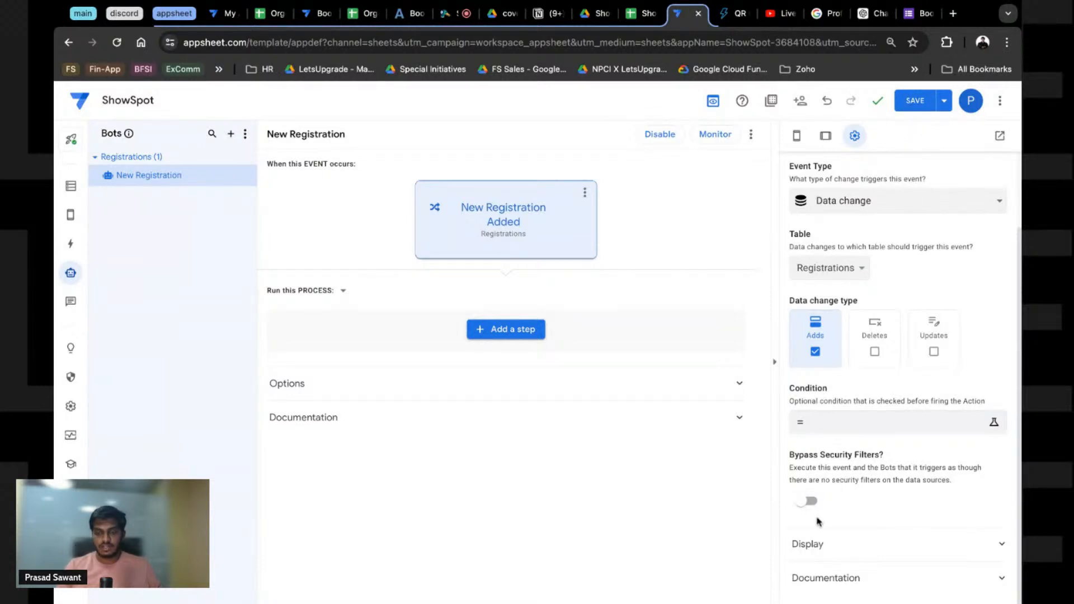
{"action": "left_click", "coordinate": [803, 503]}
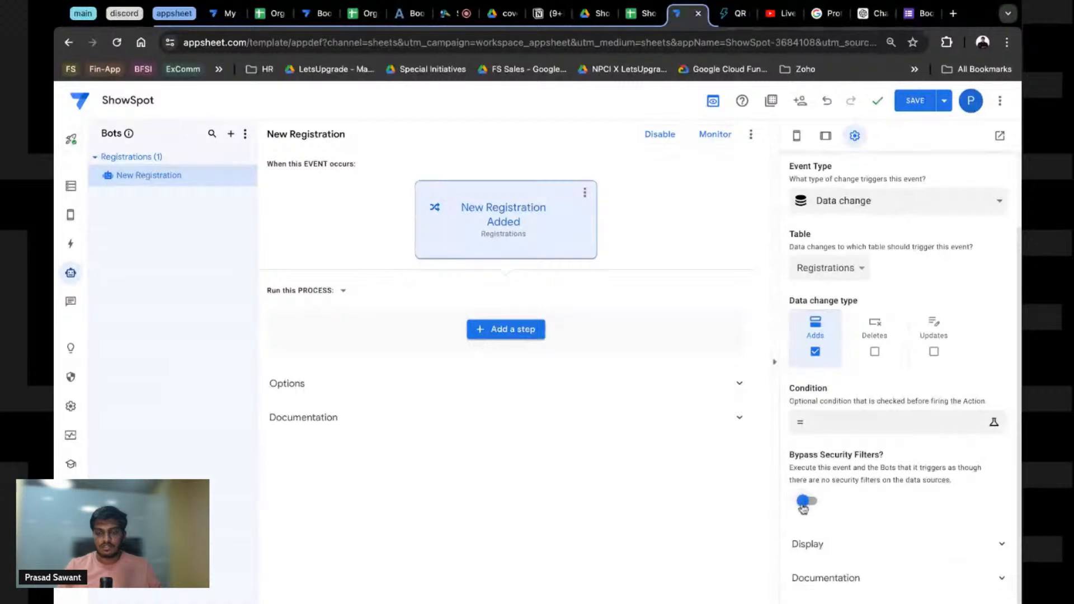
{"action": "left_click", "coordinate": [803, 501]}
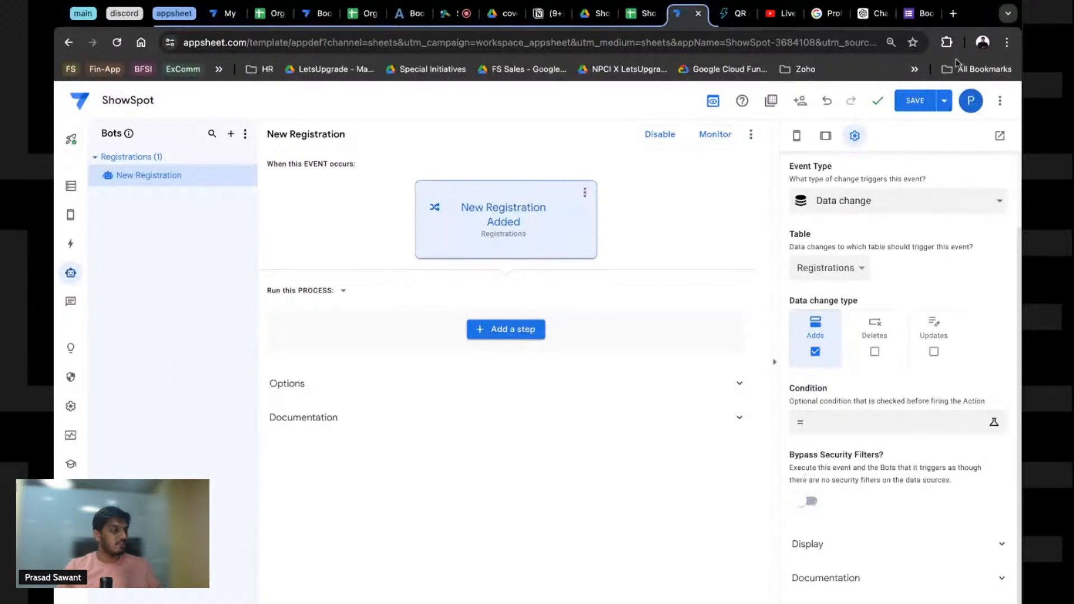
{"action": "left_click", "coordinate": [922, 100]}
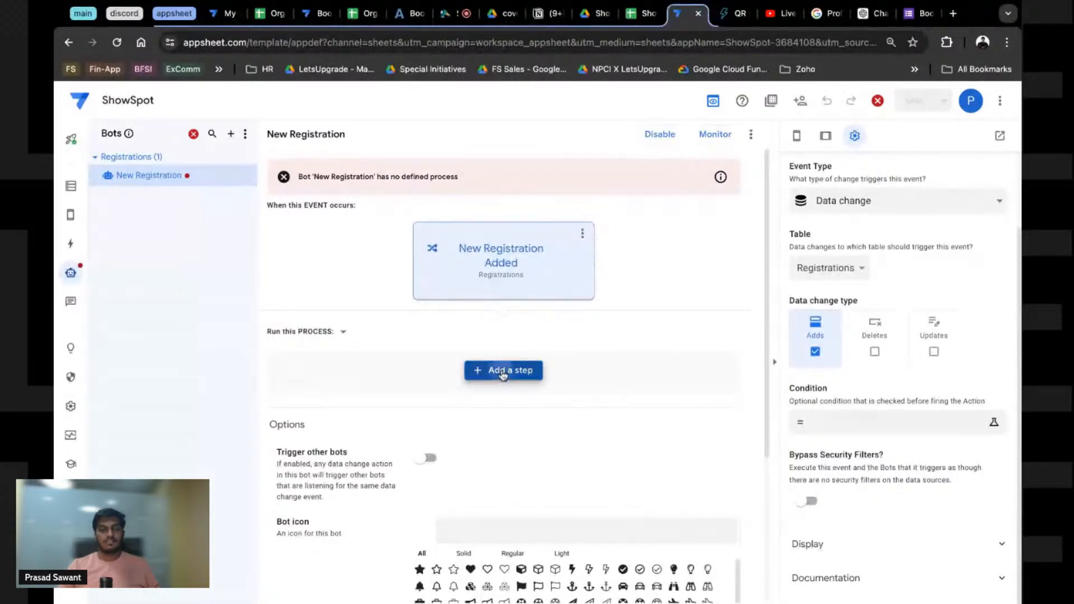
Step: Add a custom step to the bot named 'Send Registration Email'
{"action": "left_click", "coordinate": [499, 371]}
{"action": "scroll", "coordinate": [473, 438], "scroll_direction": "down", "scroll_amount": 2}
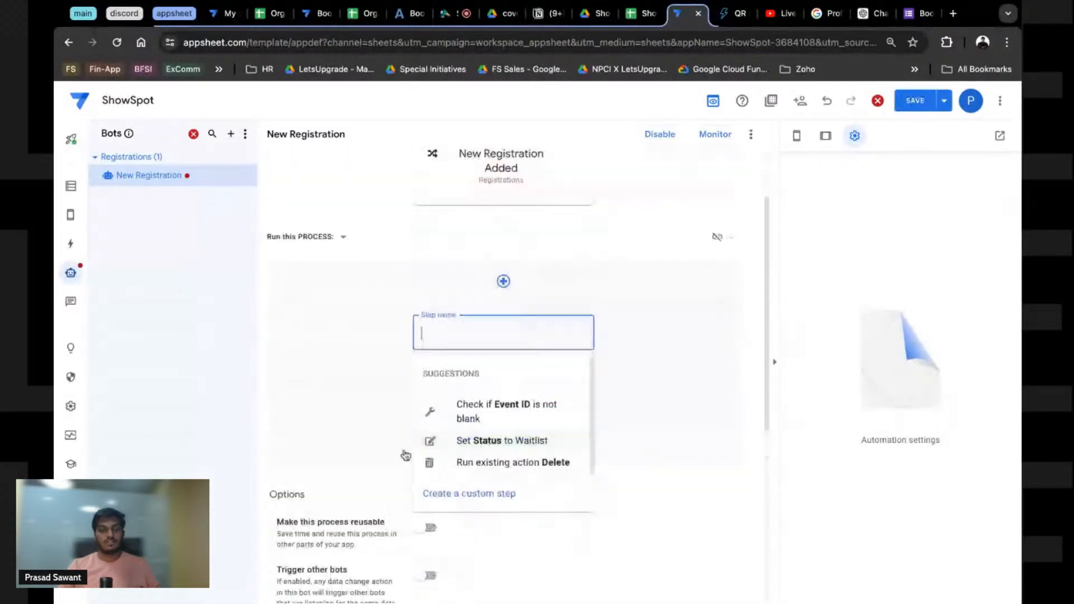
{"action": "left_click", "coordinate": [486, 504]}
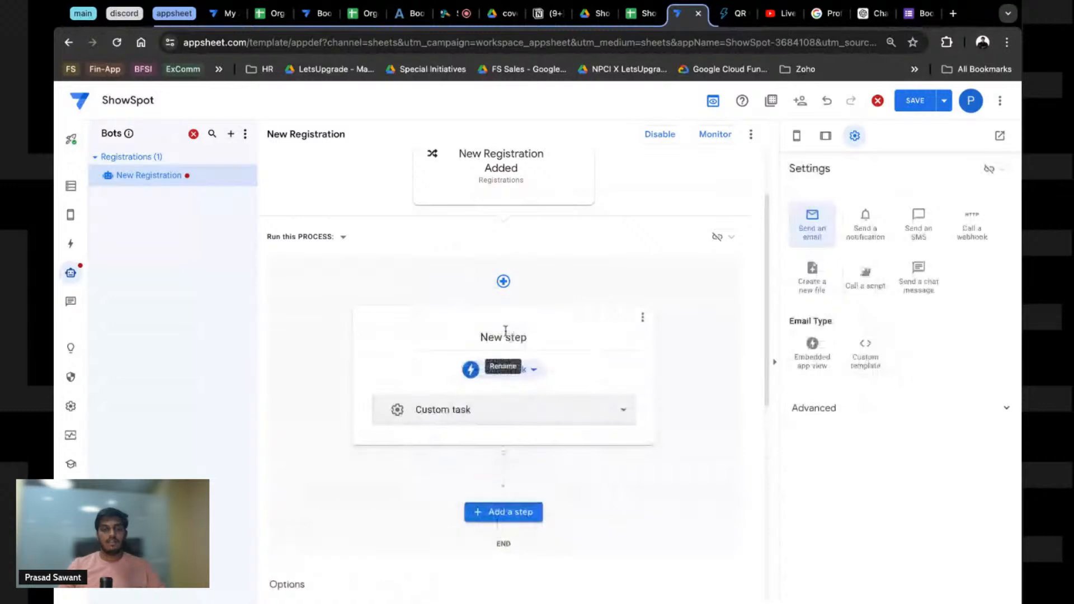
{"action": "double_click", "coordinate": [505, 339]}
{"action": "key", "text": "ctrl+a"}
{"action": "type", "text": "S"}
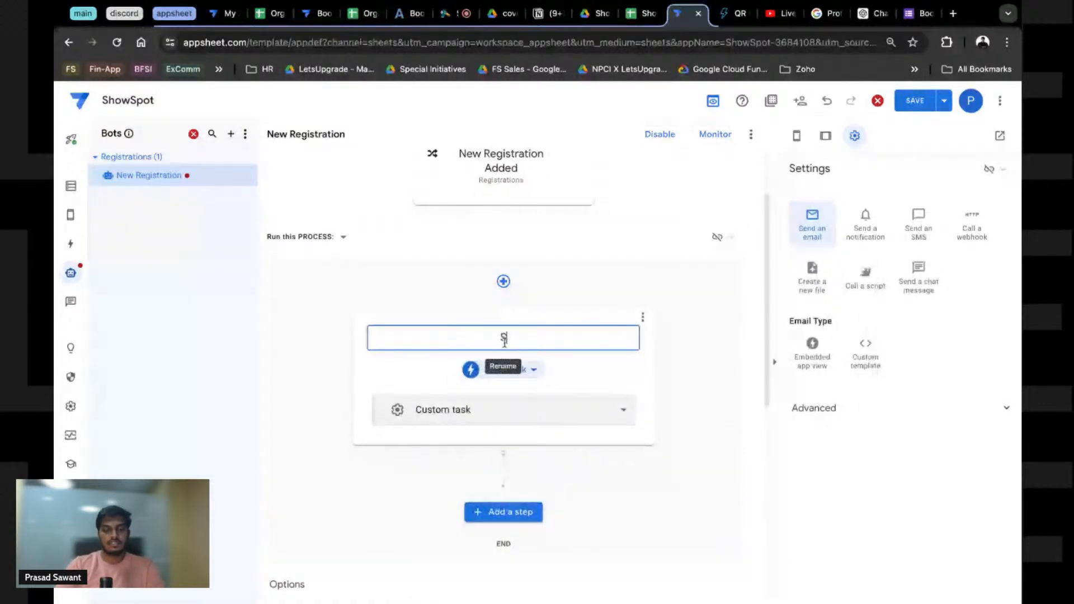
{"action": "type", "text": "end Registration Email"}
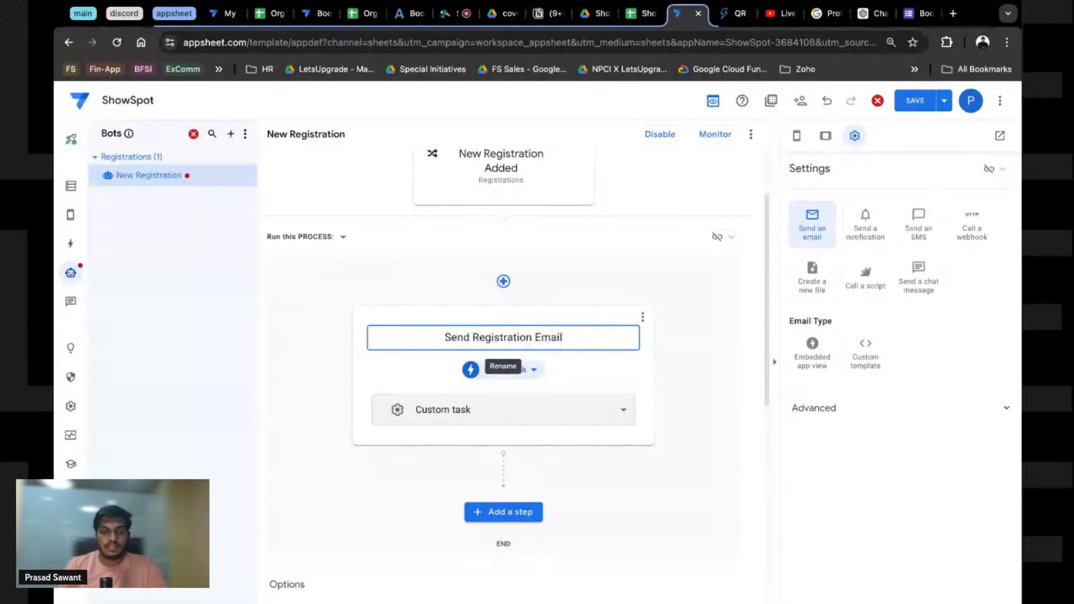
{"action": "double_click", "coordinate": [502, 337]}
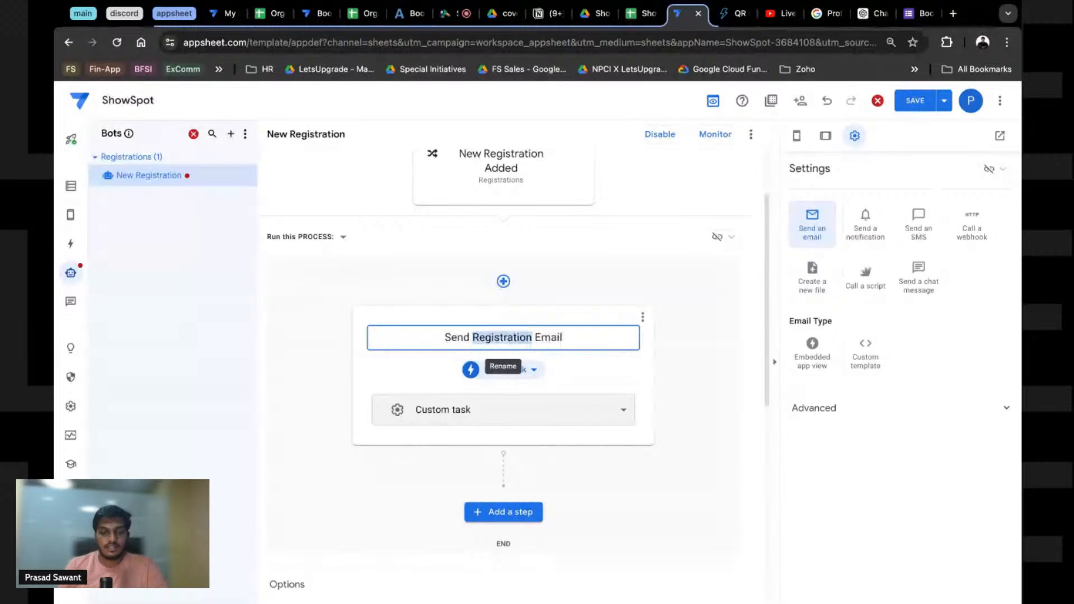
Step: Make the step send a custom-template email and add a blank recipient under To
{"action": "left_click", "coordinate": [458, 415]}
{"action": "left_click", "coordinate": [485, 415]}
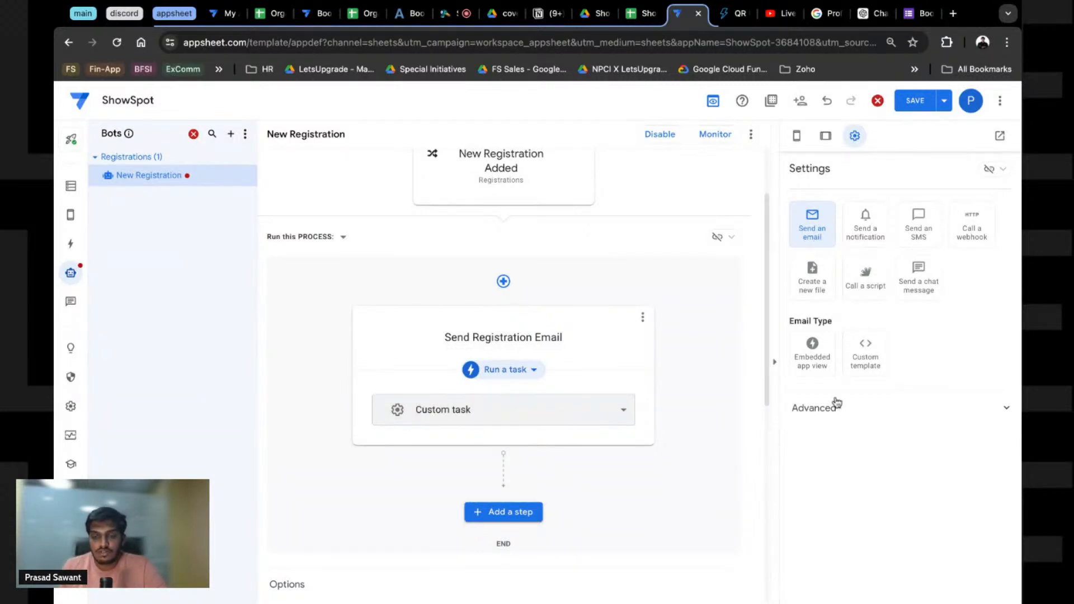
{"action": "left_click", "coordinate": [853, 363]}
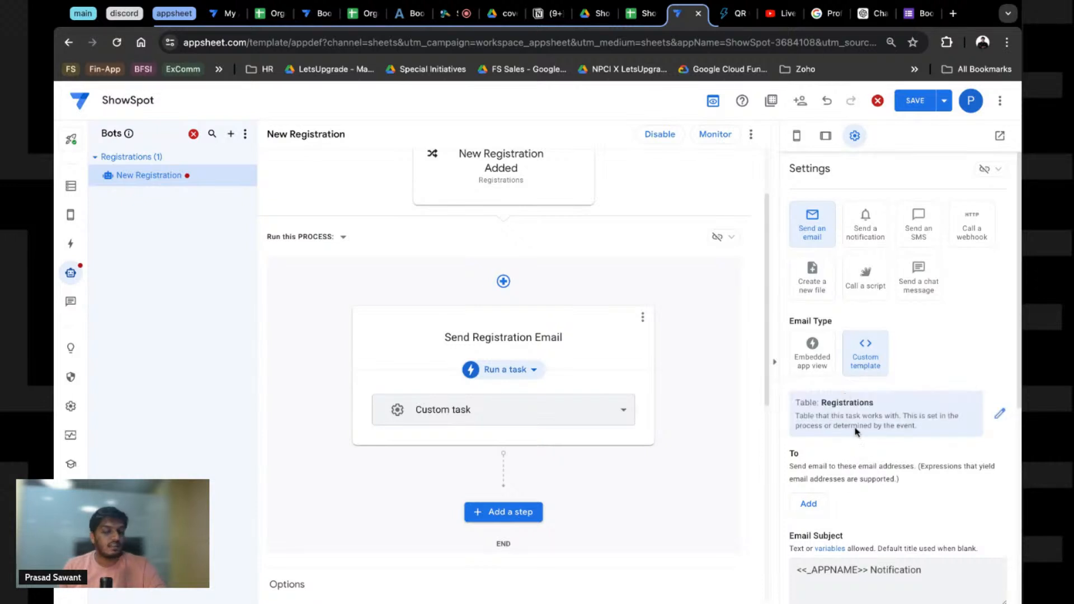
{"action": "scroll", "coordinate": [880, 444], "scroll_direction": "down", "scroll_amount": 2}
{"action": "left_click", "coordinate": [808, 403]}
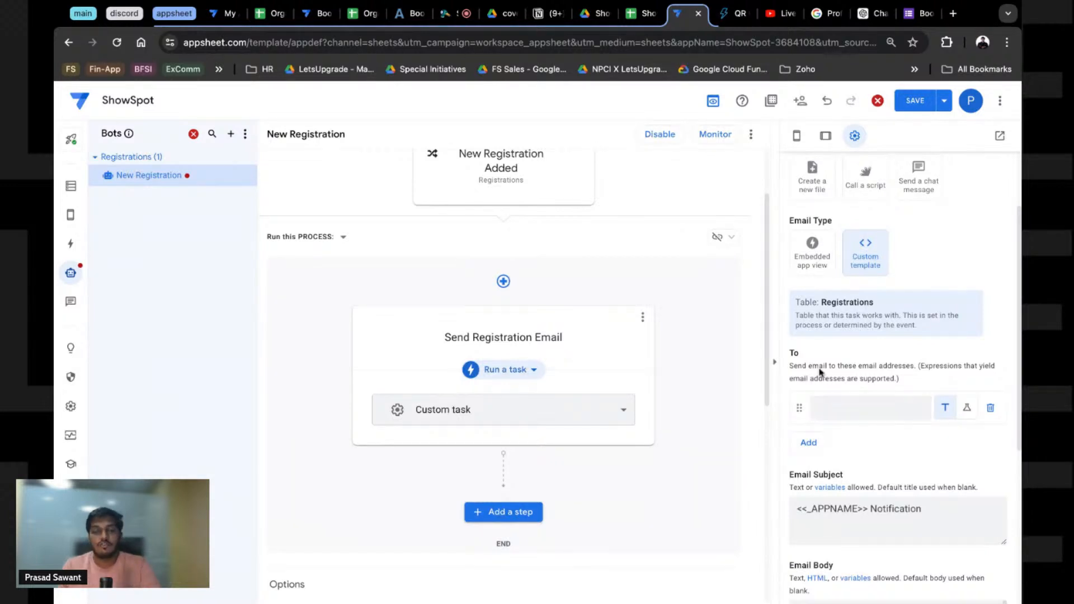
Step: Compare the registration's User ID 802cfb98 with the Users sheet's User ID and Email columns
{"action": "left_click", "coordinate": [641, 15]}
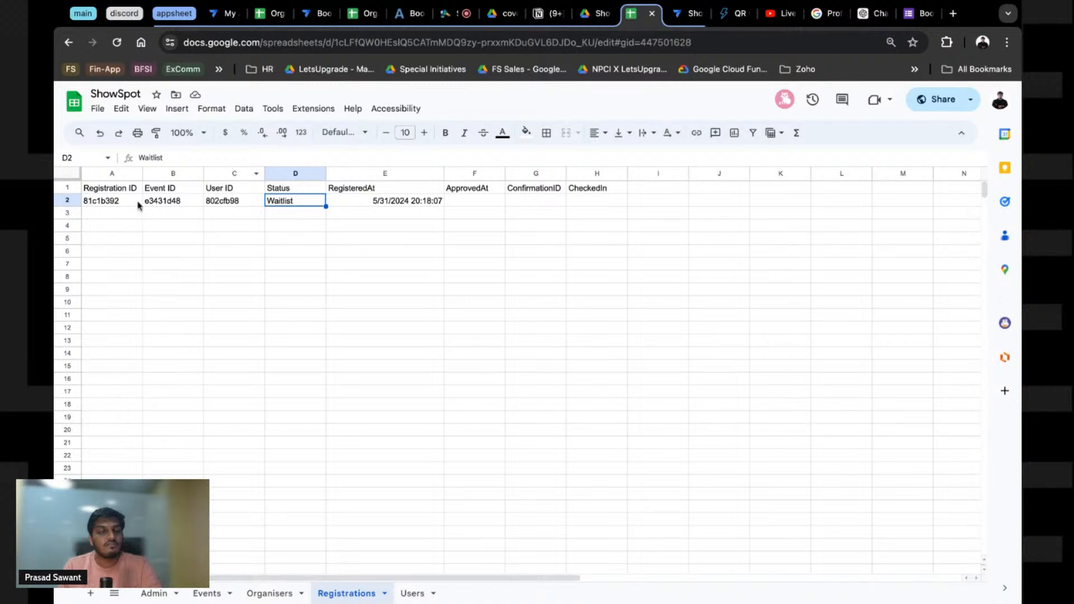
{"action": "left_click", "coordinate": [223, 205]}
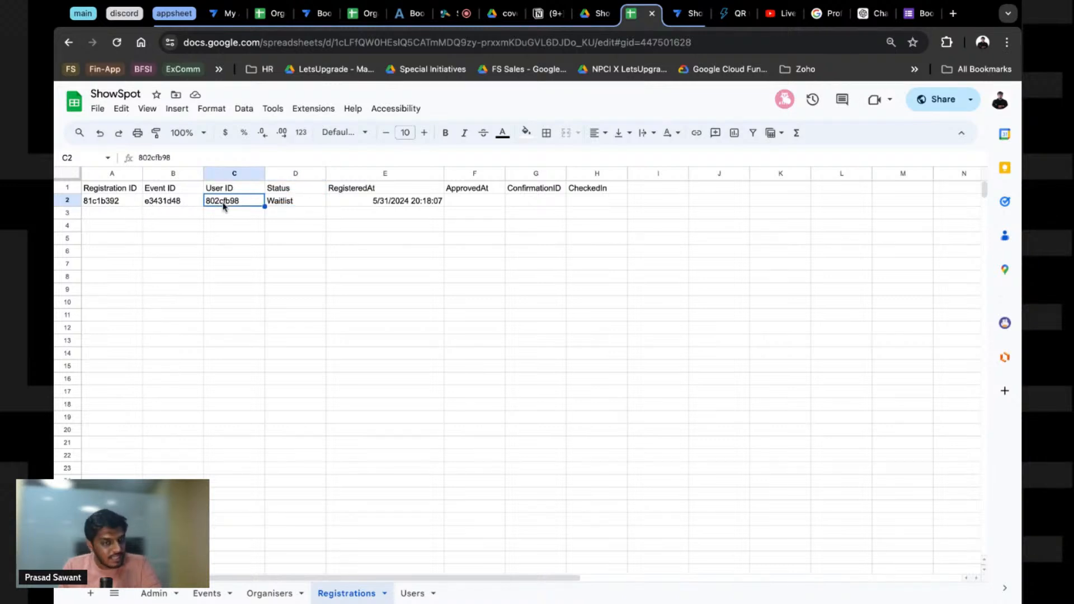
{"action": "right_click", "coordinate": [206, 209]}
{"action": "left_click", "coordinate": [179, 408]}
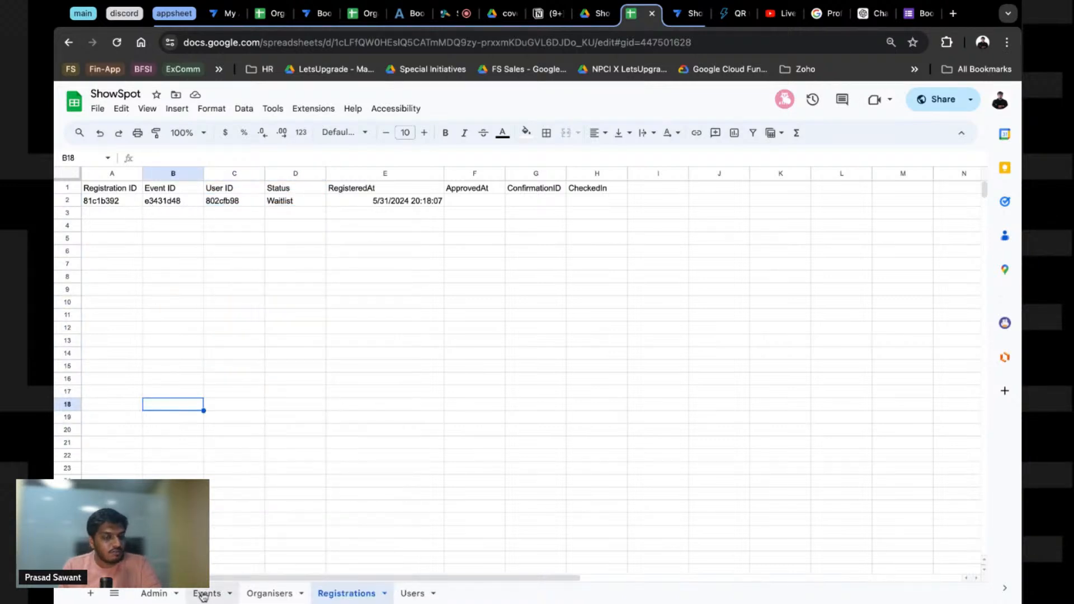
{"action": "left_click", "coordinate": [411, 593]}
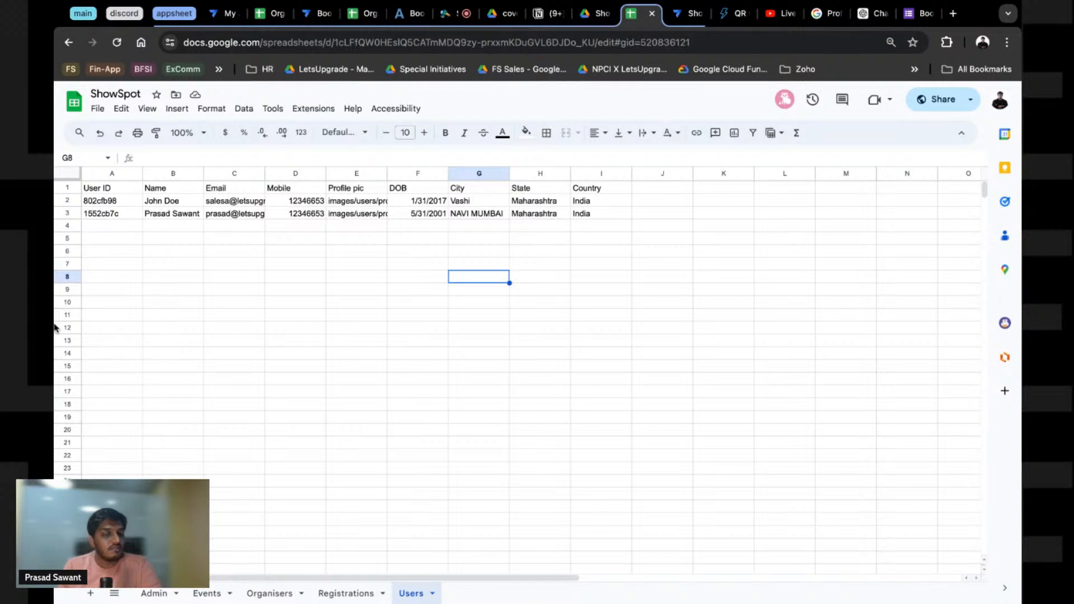
{"action": "left_click", "coordinate": [235, 174]}
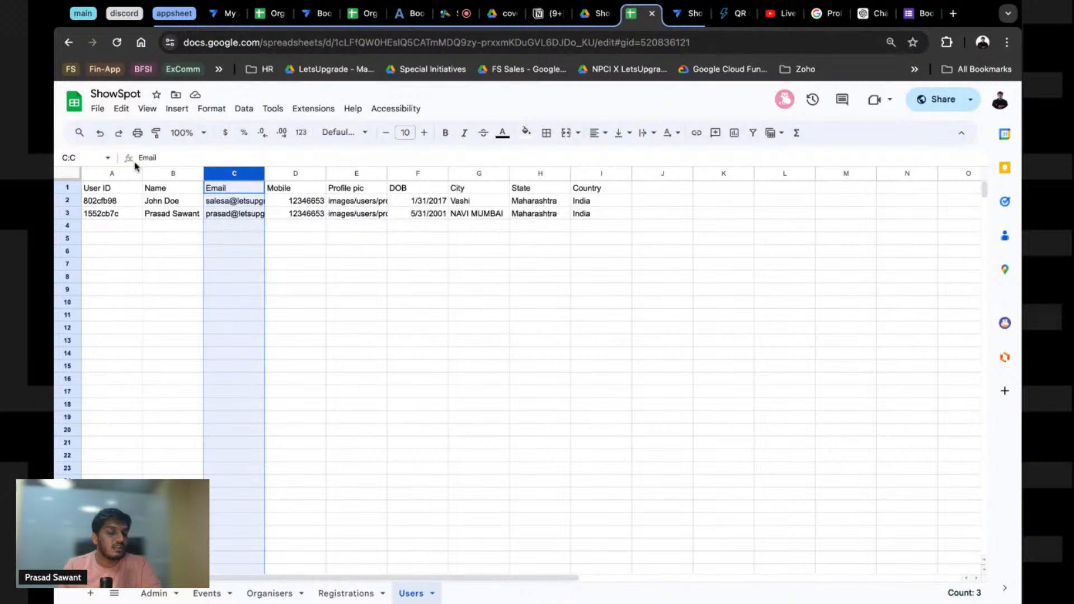
{"action": "left_click", "coordinate": [96, 176]}
{"action": "left_click", "coordinate": [233, 174]}
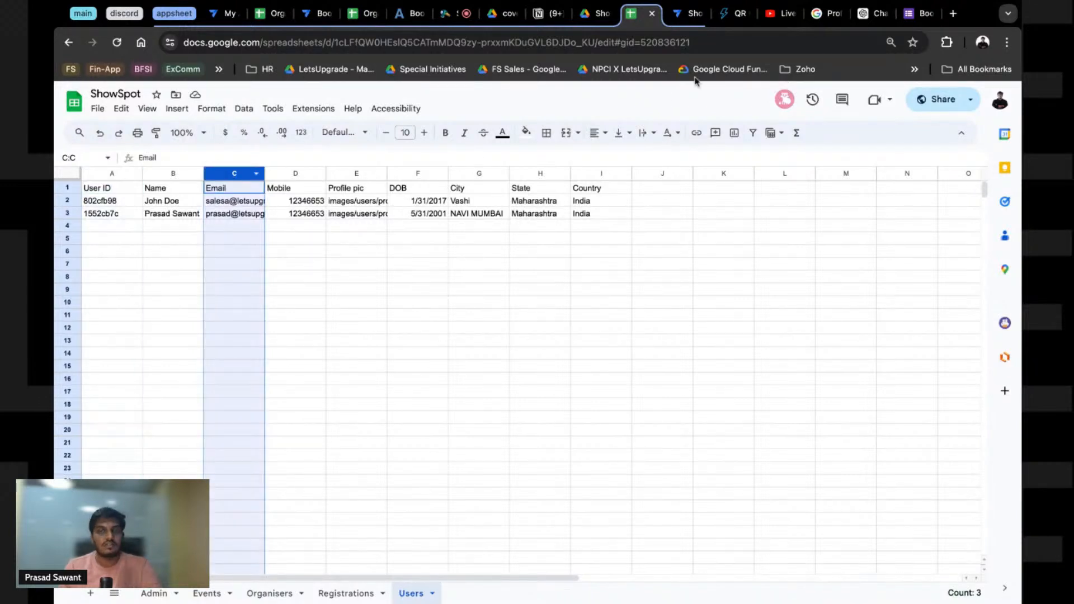
{"action": "left_click", "coordinate": [689, 14]}
Step: Switch the To recipient to an expression and begin a LOOKUP( with the User ID column
{"action": "left_click", "coordinate": [882, 412]}
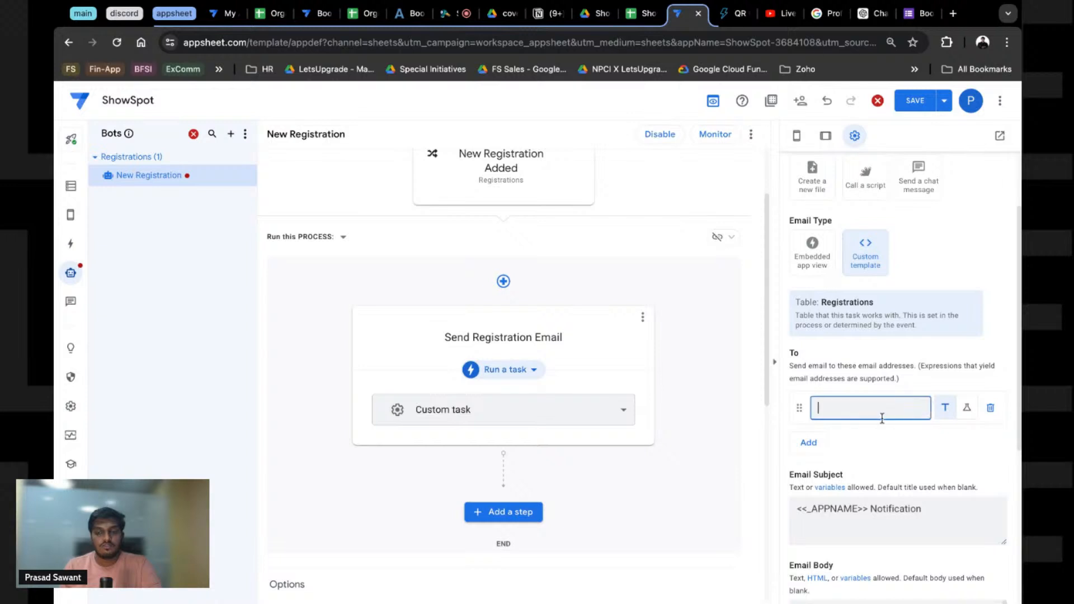
{"action": "left_click", "coordinate": [966, 408]}
{"action": "left_click", "coordinate": [875, 414]}
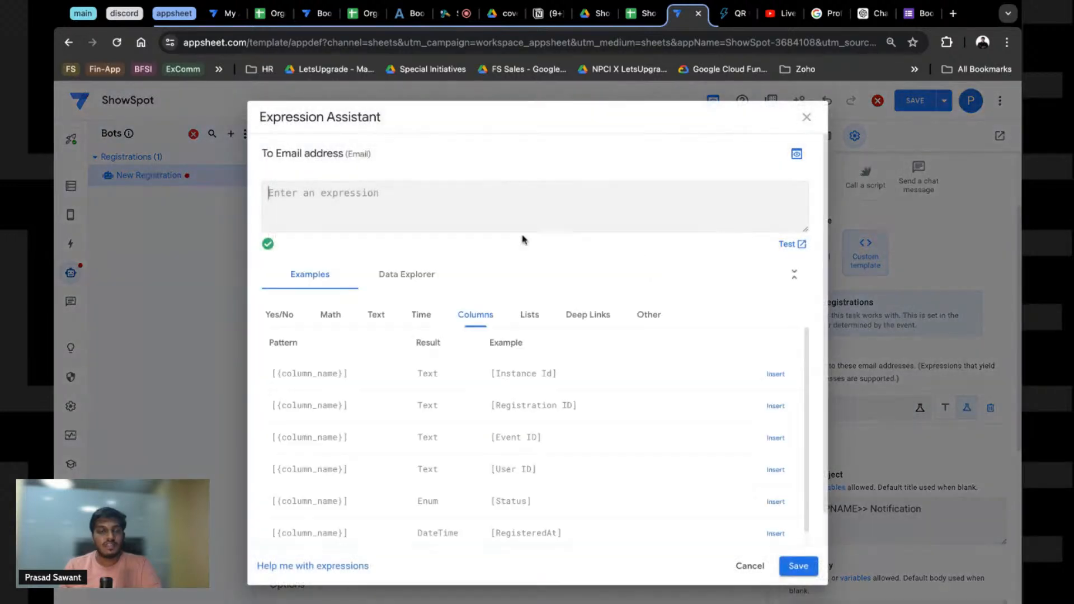
{"action": "type", "text": "LOOKUP"}
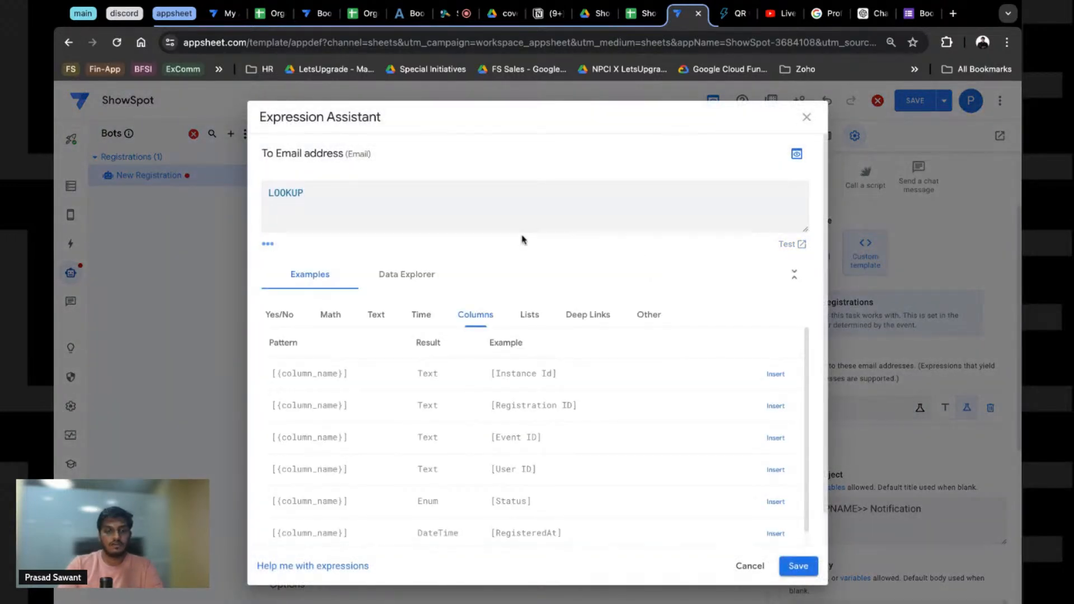
{"action": "type", "text": "("}
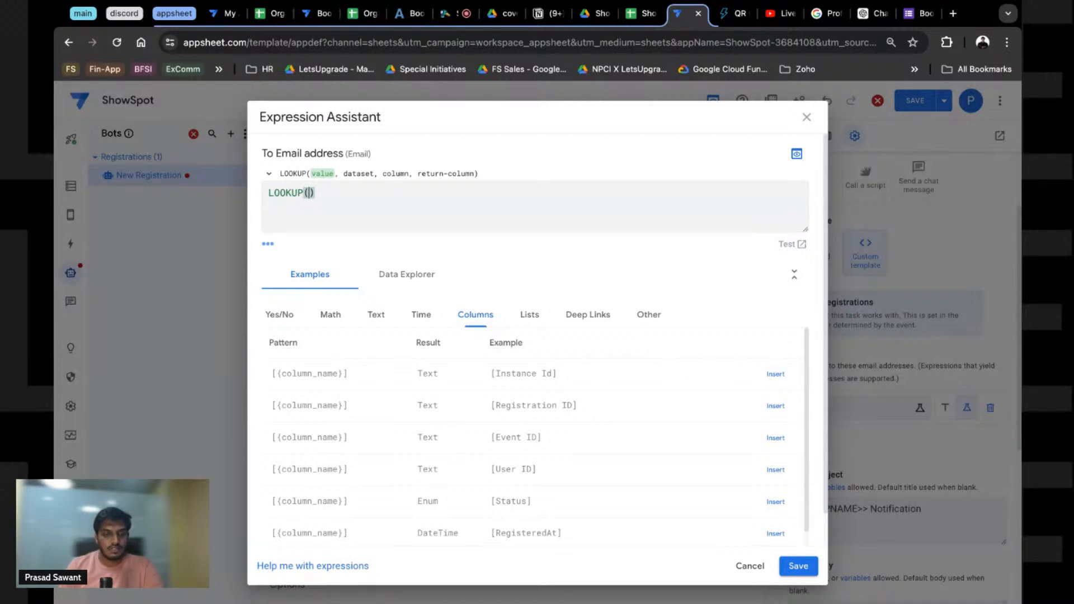
{"action": "left_click", "coordinate": [406, 274]}
{"action": "scroll", "coordinate": [408, 497], "scroll_direction": "down", "scroll_amount": 5}
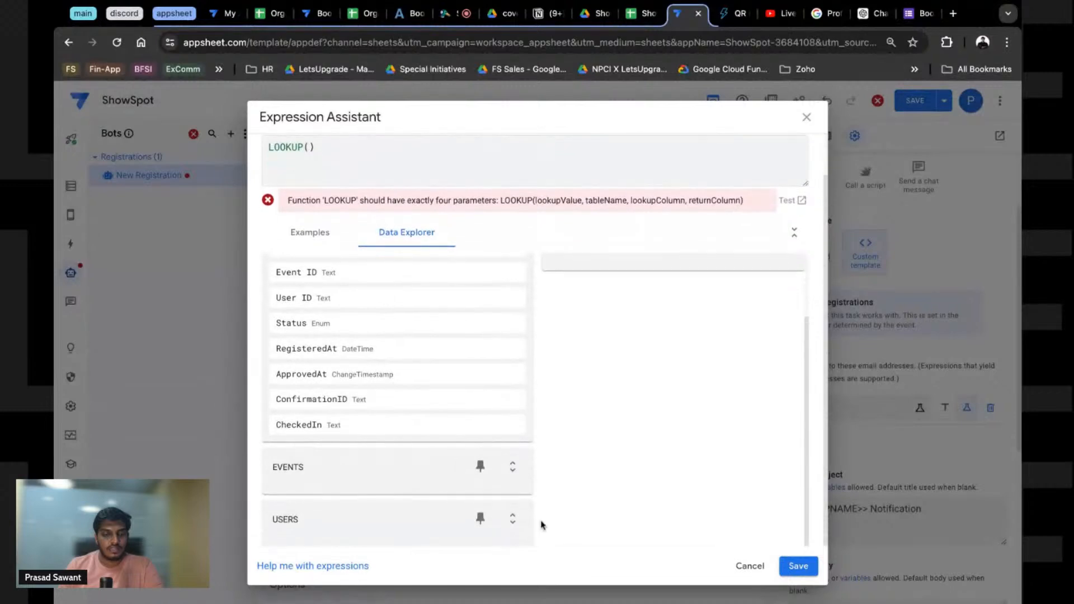
{"action": "left_click", "coordinate": [513, 520]}
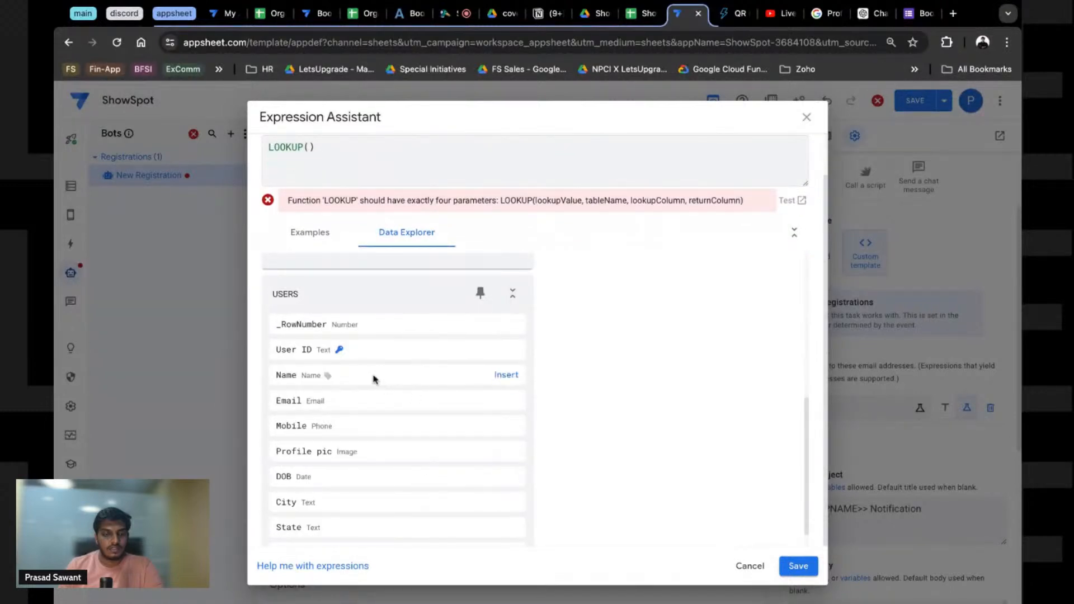
{"action": "left_click", "coordinate": [504, 350]}
Step: Complete LOOKUP([User ID],"Users","User ID","Email") and test it against the data
{"action": "left_click", "coordinate": [394, 149]}
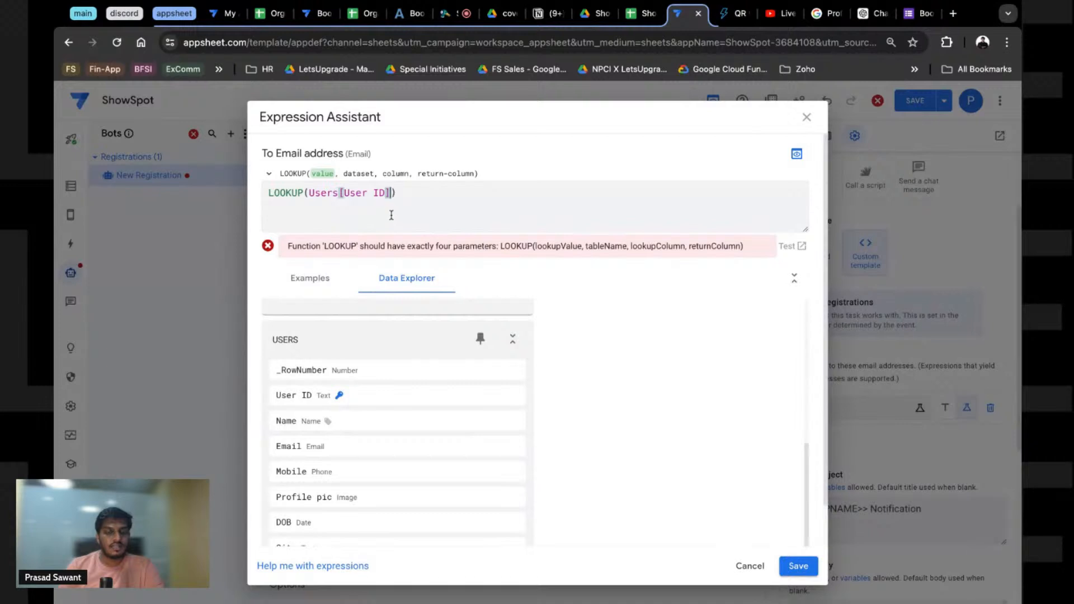
{"action": "type", "text": ",\""}
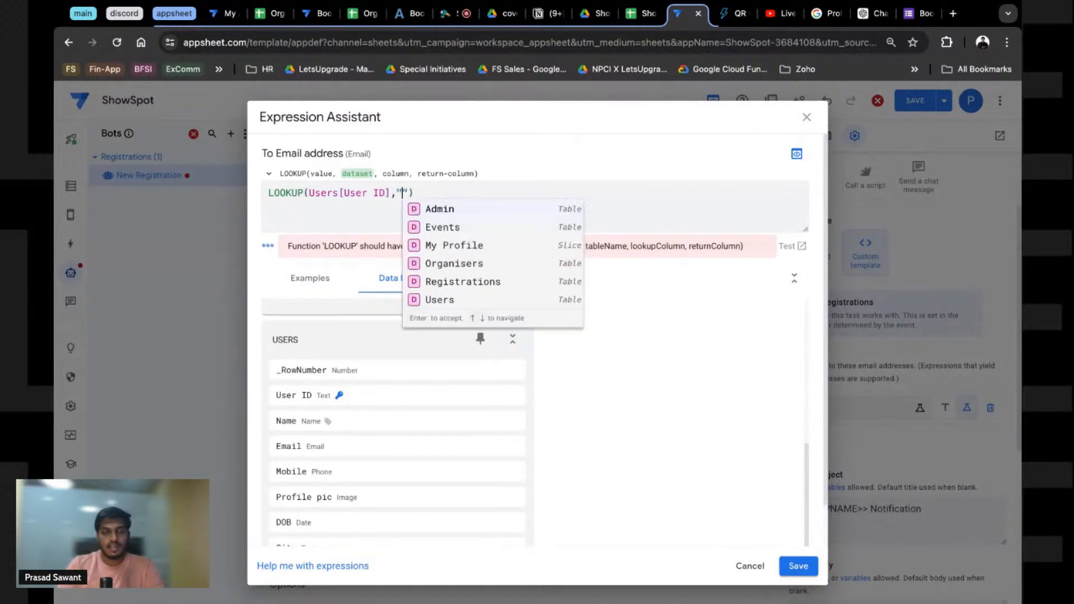
{"action": "type", "text": "Users\""}
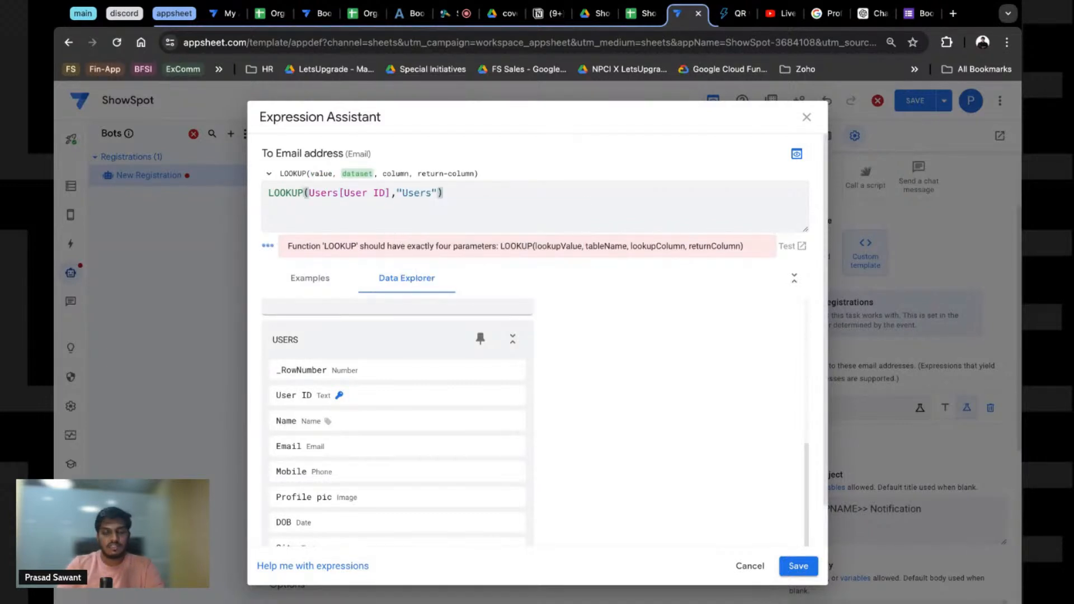
{"action": "type", "text": ",\""}
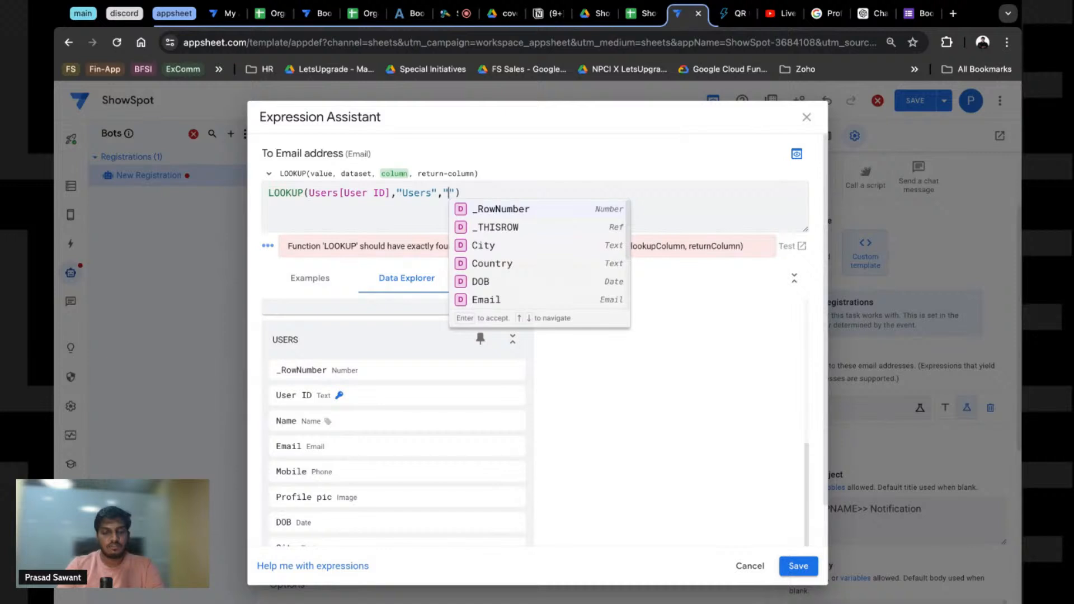
{"action": "left_click", "coordinate": [469, 301]}
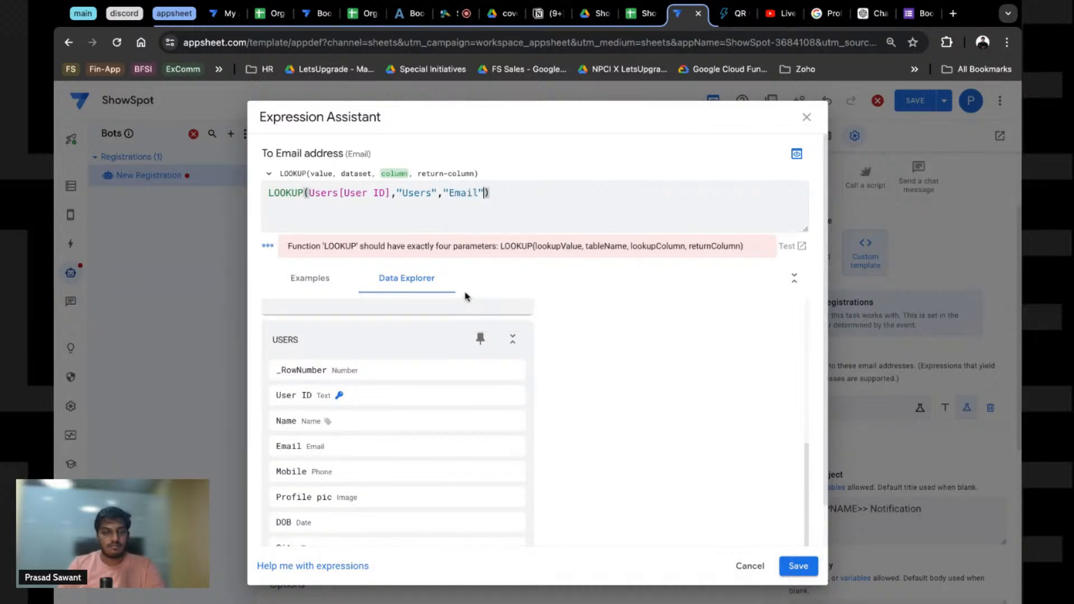
{"action": "double_click", "coordinate": [454, 193]}
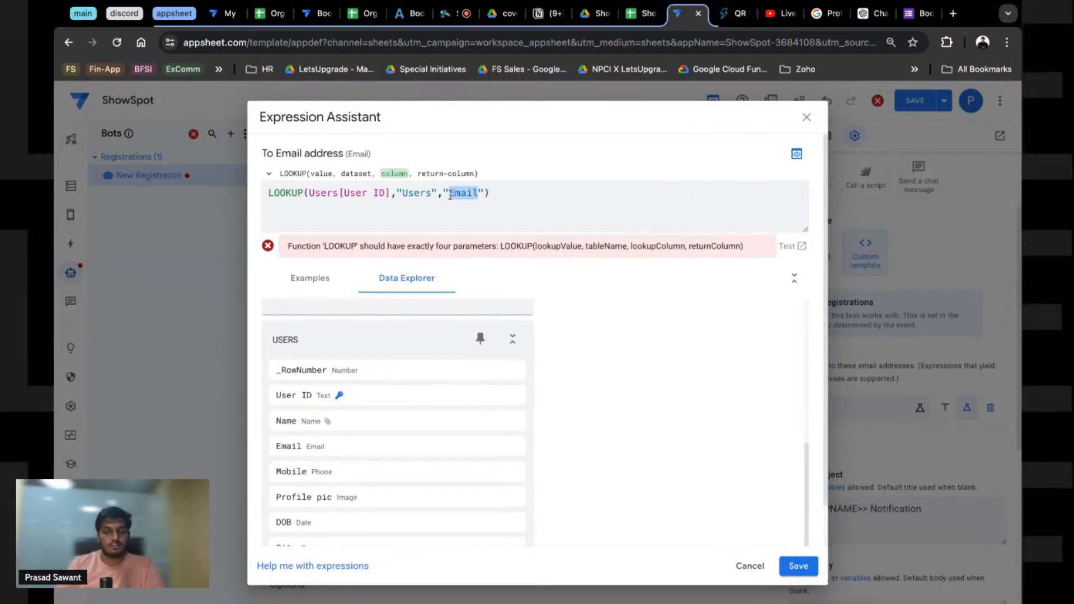
{"action": "type", "text": "USer"}
{"action": "key", "text": "Return"}
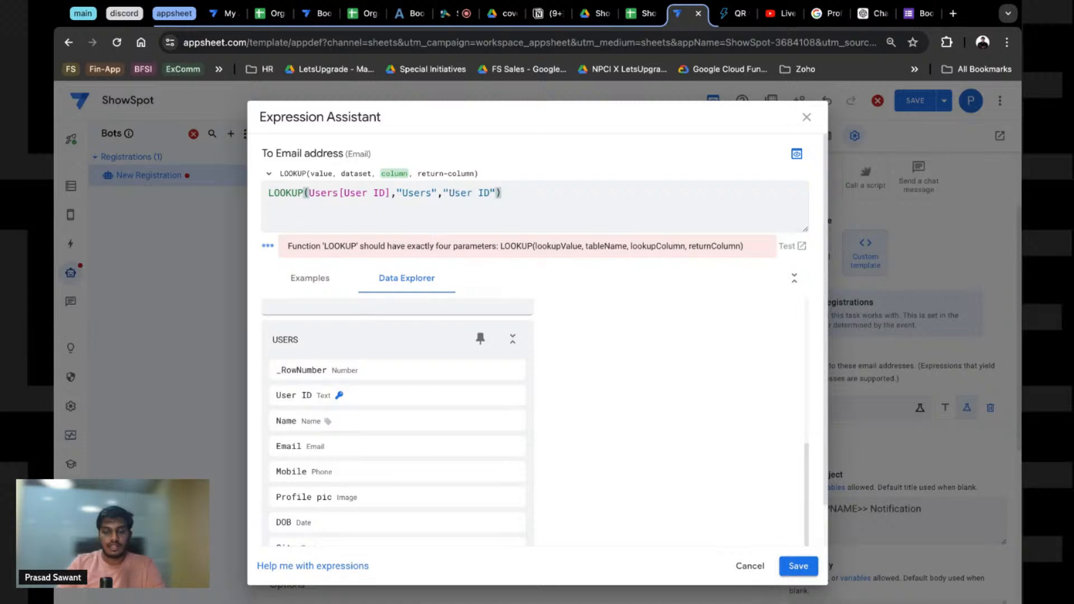
{"action": "type", "text": ",\""}
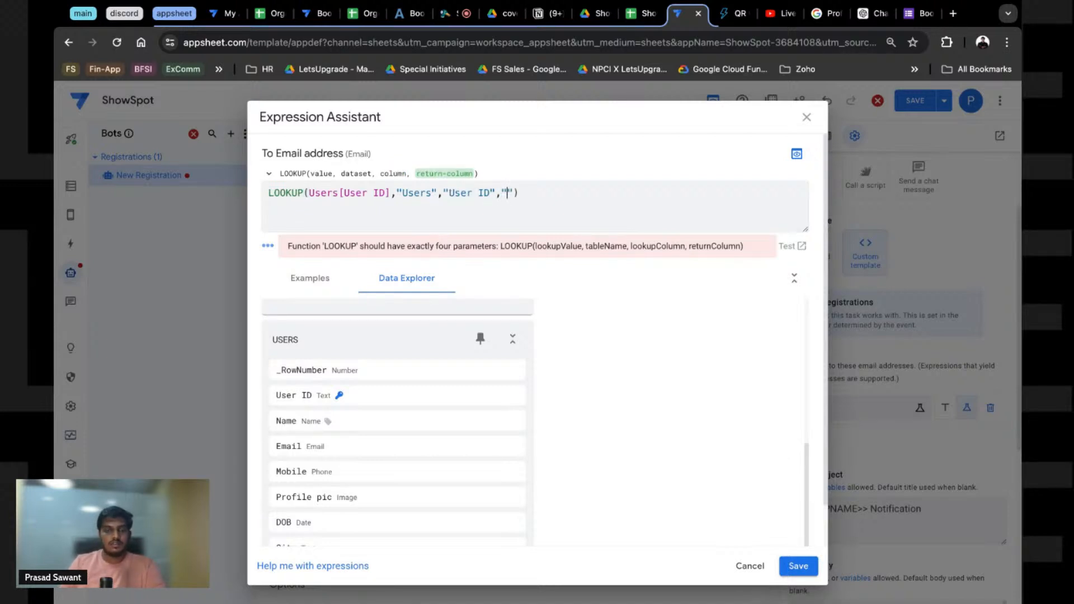
{"action": "type", "text": "Email"}
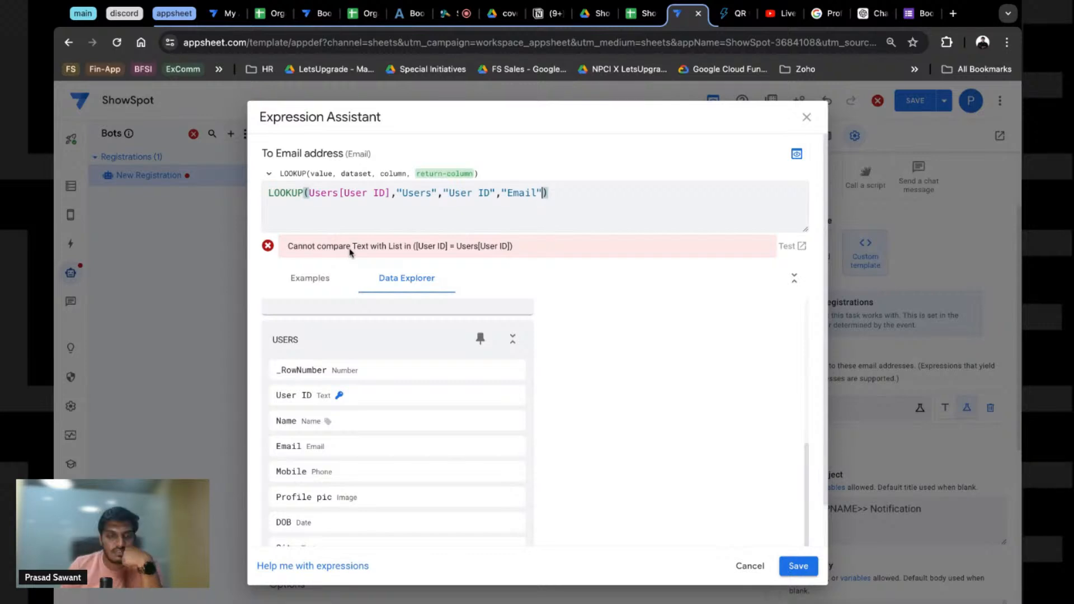
{"action": "key", "text": "super+z"}
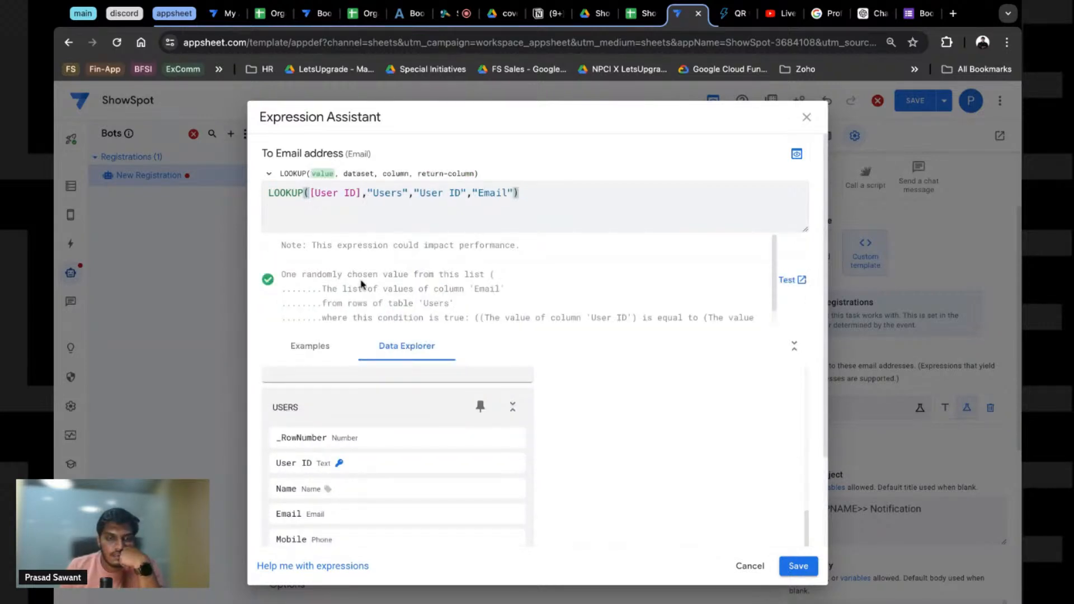
{"action": "left_click", "coordinate": [789, 280]}
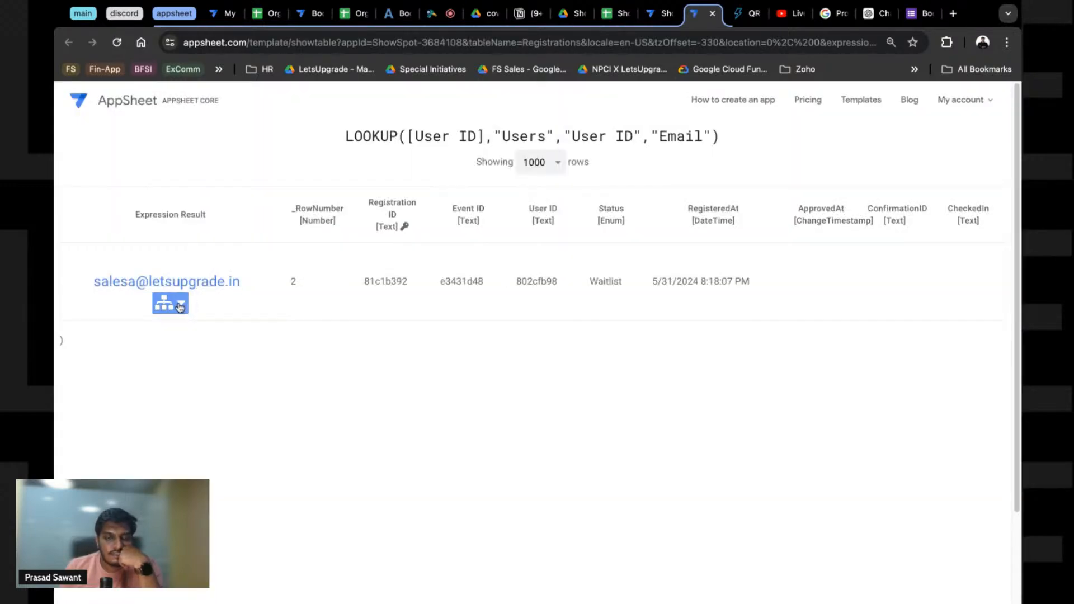
Step: Keep the LOOKUP expression as the recipient and save the app
{"action": "left_click", "coordinate": [179, 307]}
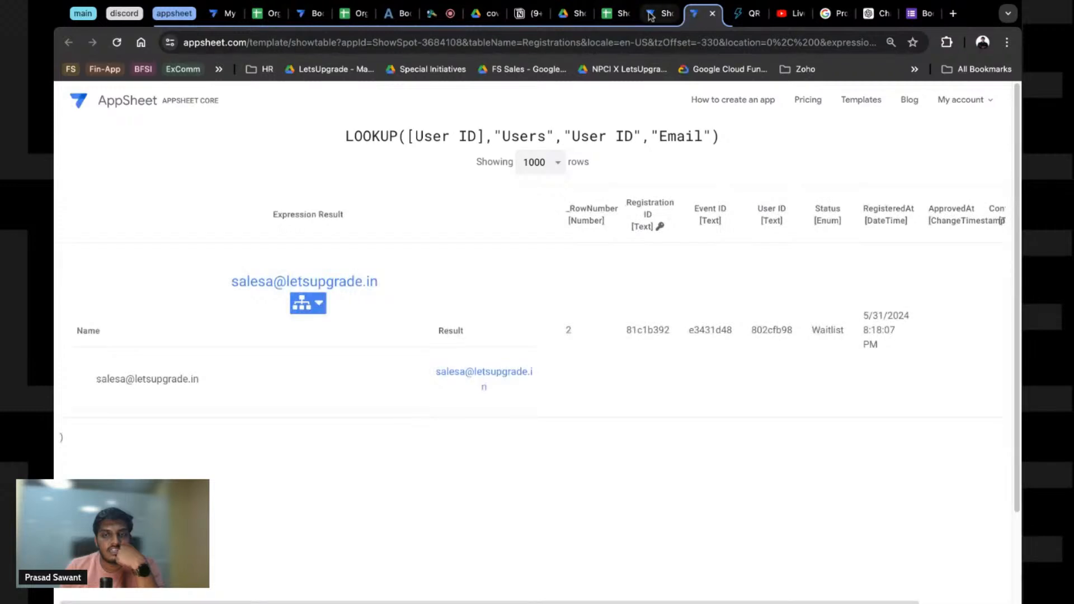
{"action": "left_click", "coordinate": [656, 16]}
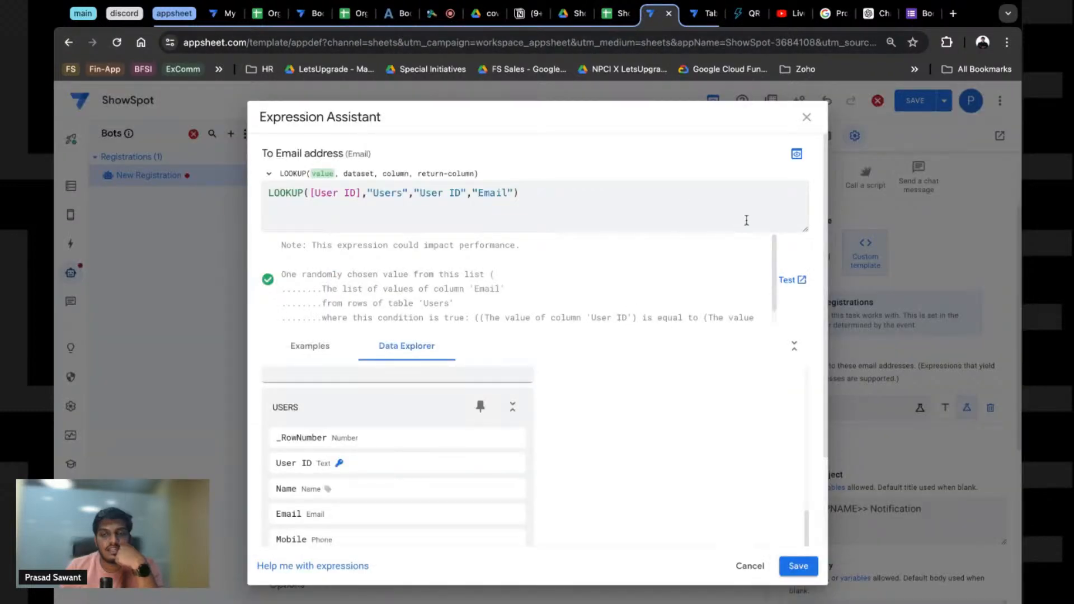
{"action": "left_click", "coordinate": [799, 566]}
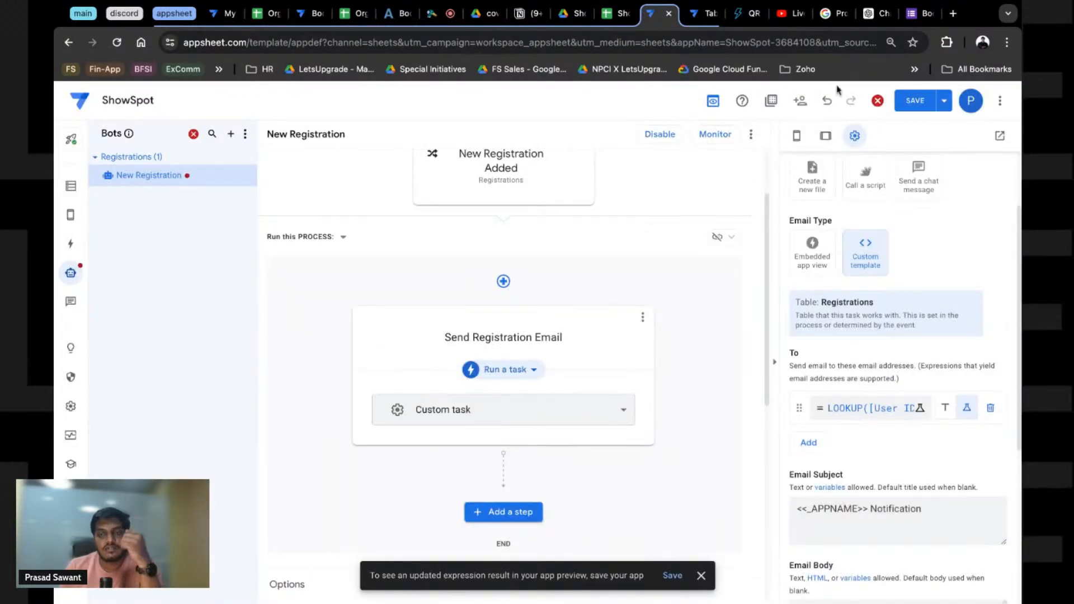
{"action": "left_click", "coordinate": [916, 101]}
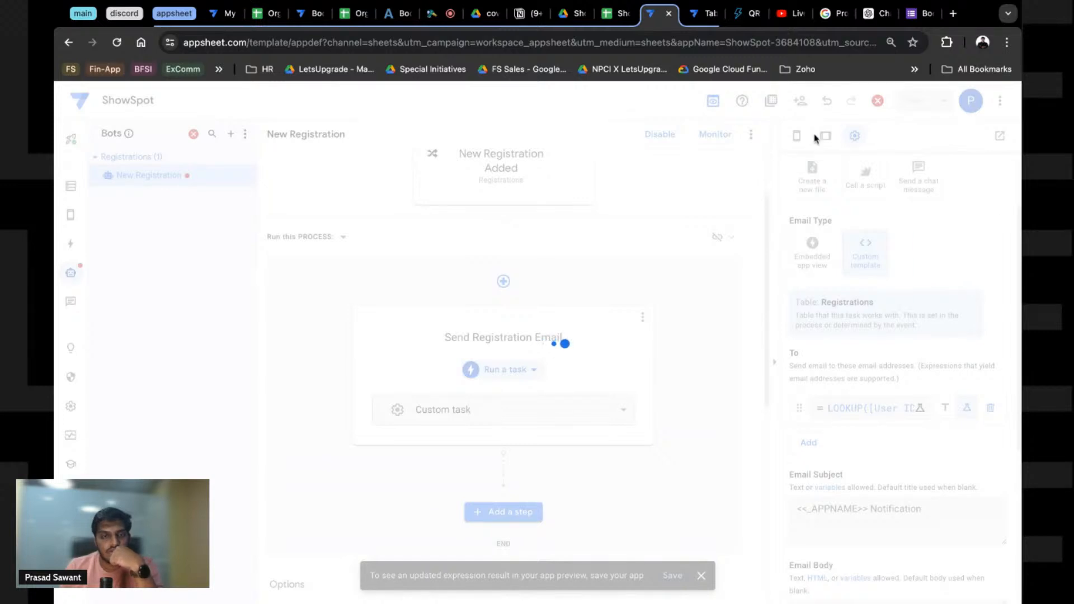
{"action": "left_click", "coordinate": [661, 134]}
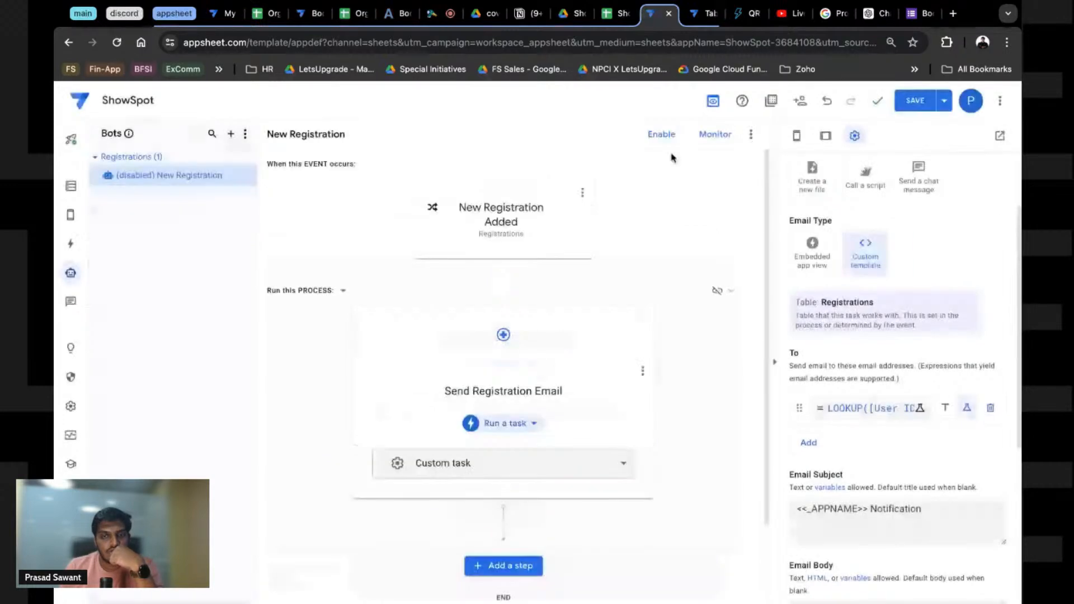
{"action": "left_click", "coordinate": [914, 101]}
{"action": "left_click", "coordinate": [618, 14]}
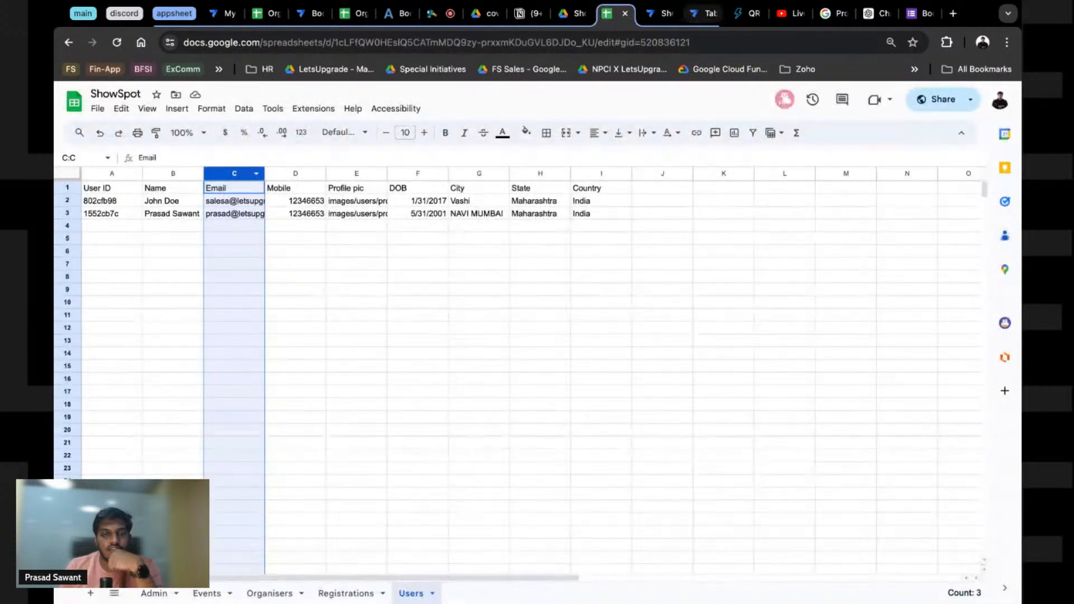
Step: Change the app preview's user to a different account e-mail
{"action": "left_click", "coordinate": [694, 17]}
{"action": "left_click", "coordinate": [660, 14]}
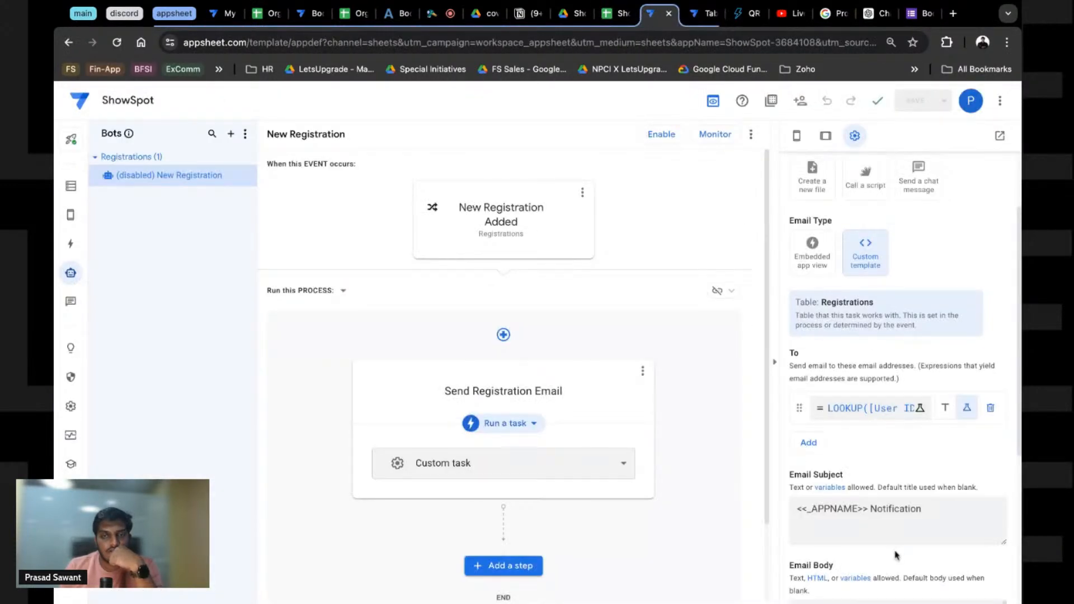
{"action": "left_click", "coordinate": [71, 216]}
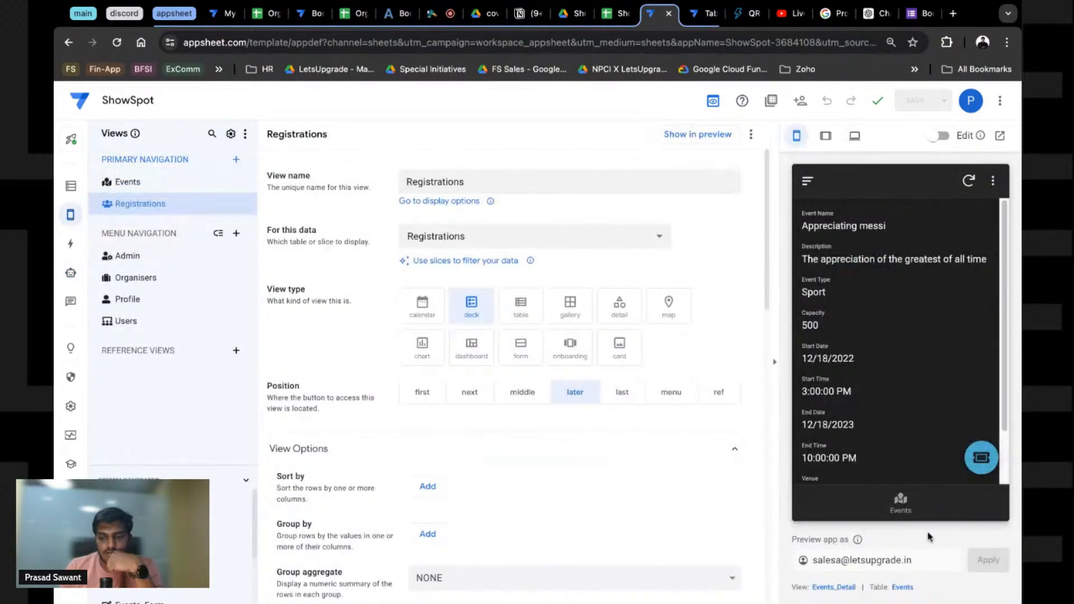
{"action": "left_click_drag", "start_coordinate": [841, 560], "coordinate": [799, 551]}
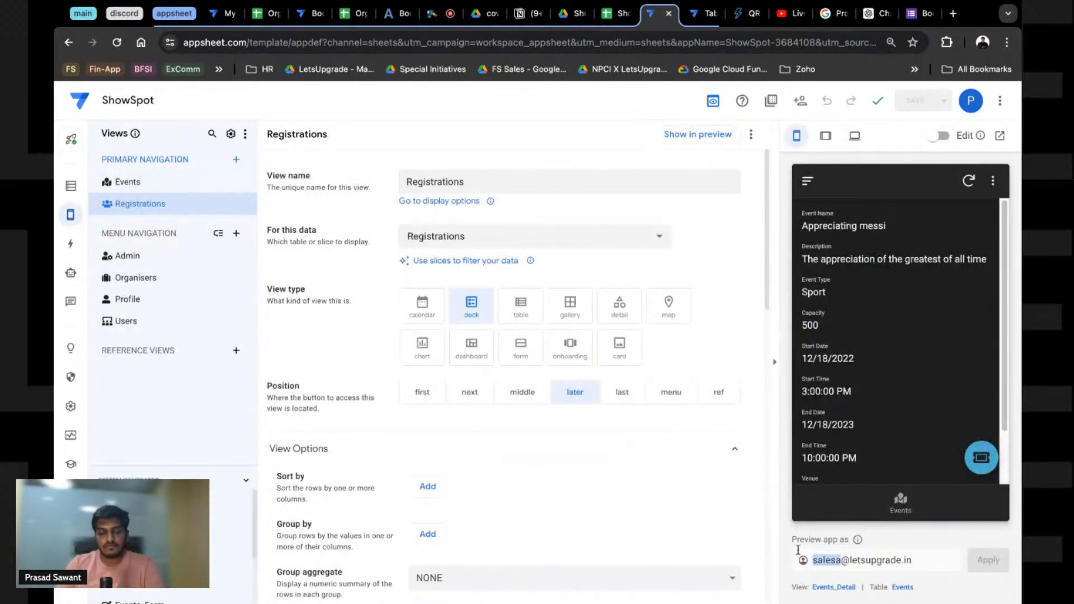
{"action": "left_click", "coordinate": [799, 551]}
{"action": "type", "text": "prasad"}
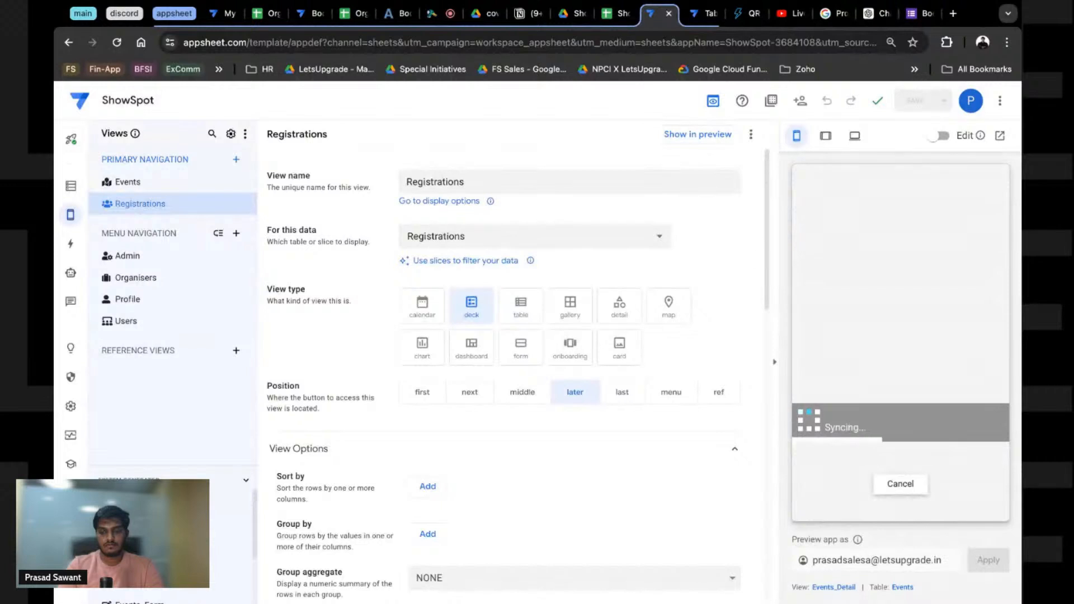
{"action": "key", "text": "Delete"}
{"action": "key", "text": "Delete"}
{"action": "key", "text": "Delete"}
{"action": "key", "text": "Delete"}
{"action": "key", "text": "Delete"}
{"action": "key", "text": "Delete"}
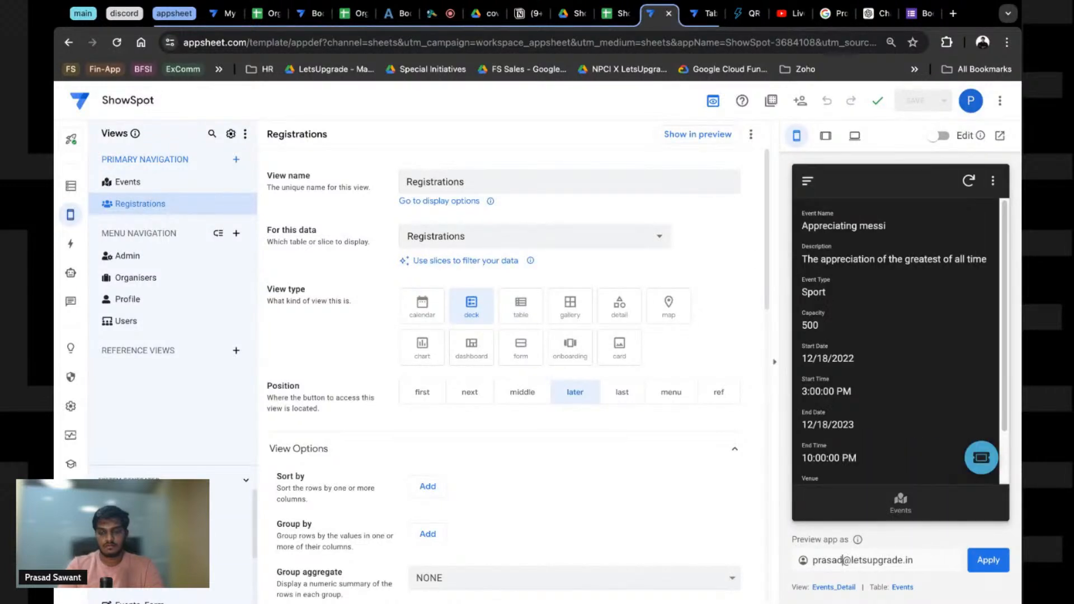
{"action": "key", "text": "Return"}
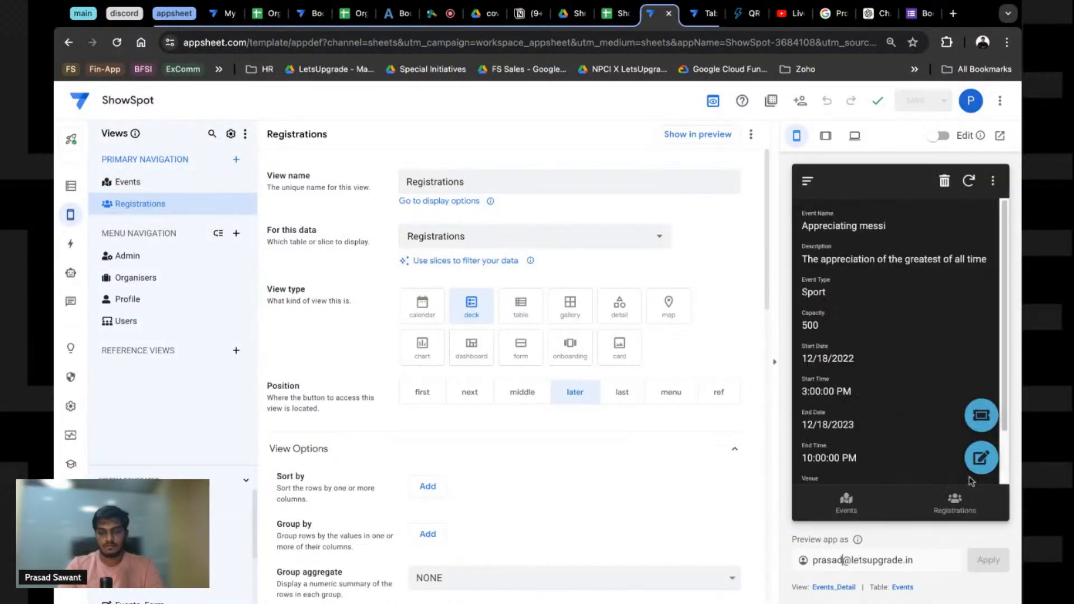
Step: Register for the Appreciating messi event in the preview and check the Registrations sheet
{"action": "left_click", "coordinate": [984, 430]}
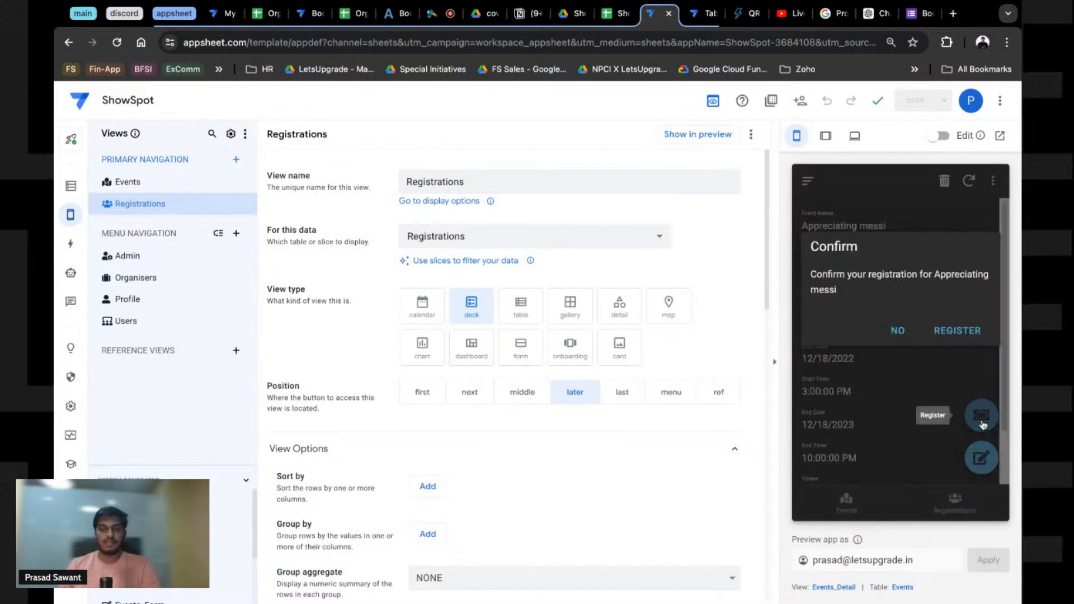
{"action": "left_click", "coordinate": [955, 332]}
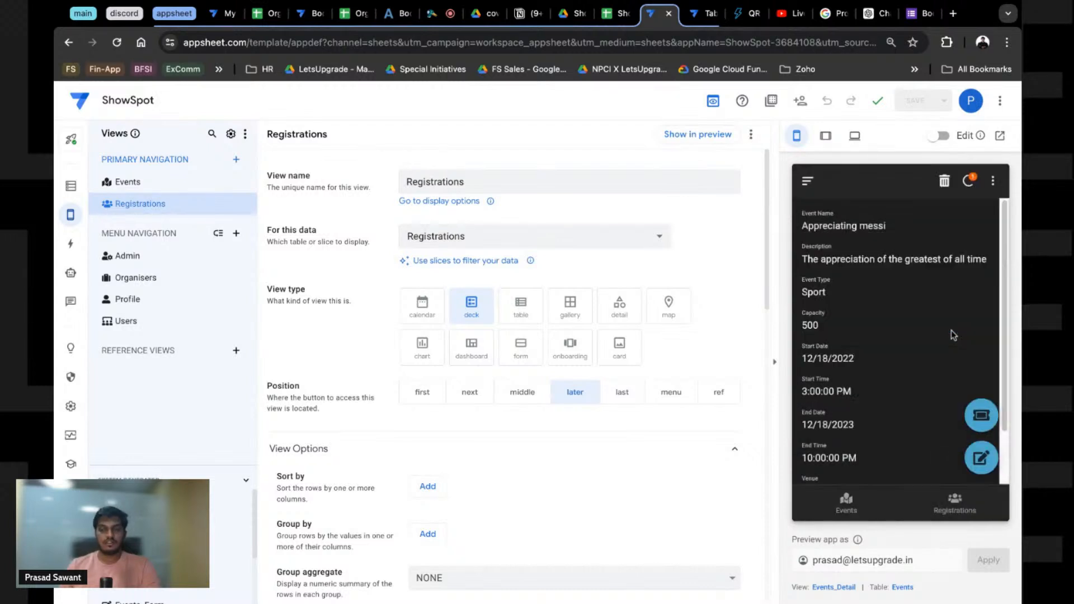
{"action": "left_click", "coordinate": [617, 17]}
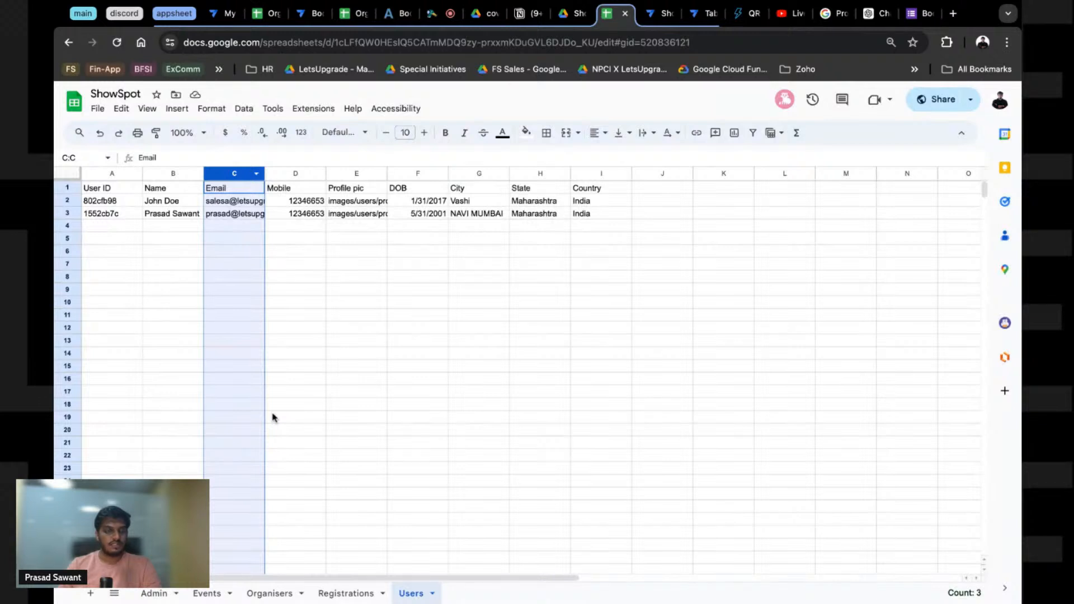
Step: Remove the trailing 's' from the user's email in Users cell C3
{"action": "left_click", "coordinate": [409, 594]}
{"action": "left_click", "coordinate": [229, 253]}
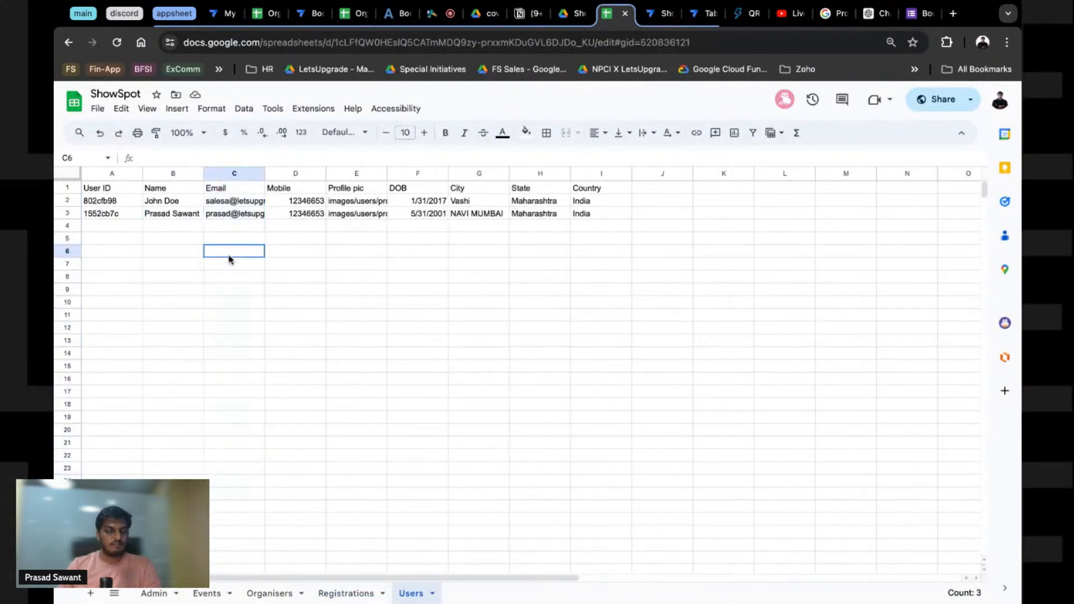
{"action": "left_click", "coordinate": [235, 218]}
{"action": "left_click", "coordinate": [240, 158]}
{"action": "key", "text": "BackSpace"}
{"action": "key", "text": "Return"}
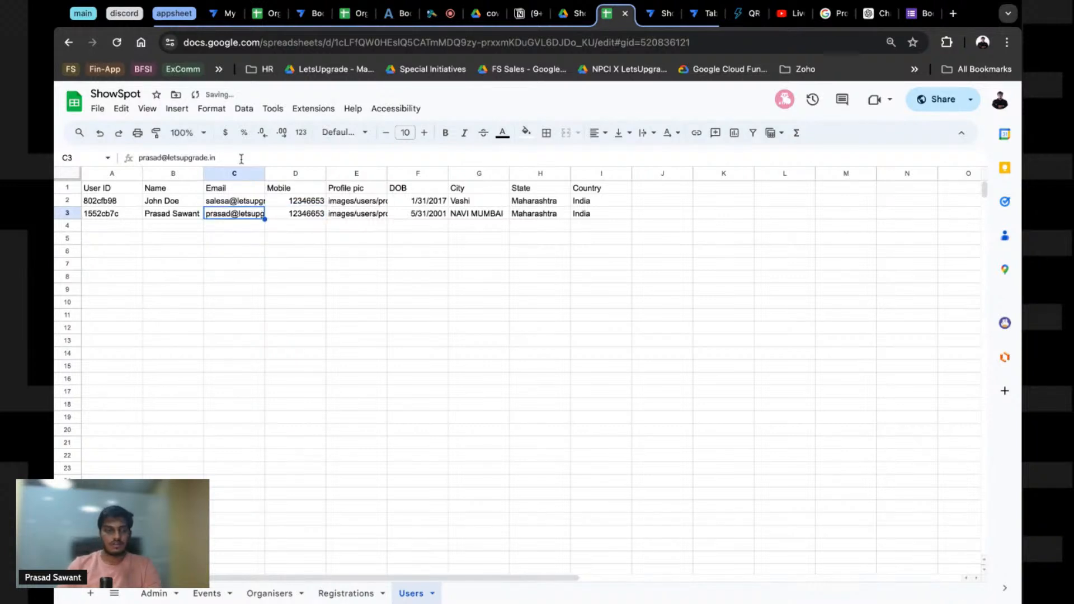
{"action": "left_click", "coordinate": [283, 237]}
Step: Clear the blank-User-ID registration in Registrations row 3 and register again in the preview
{"action": "left_click", "coordinate": [346, 594]}
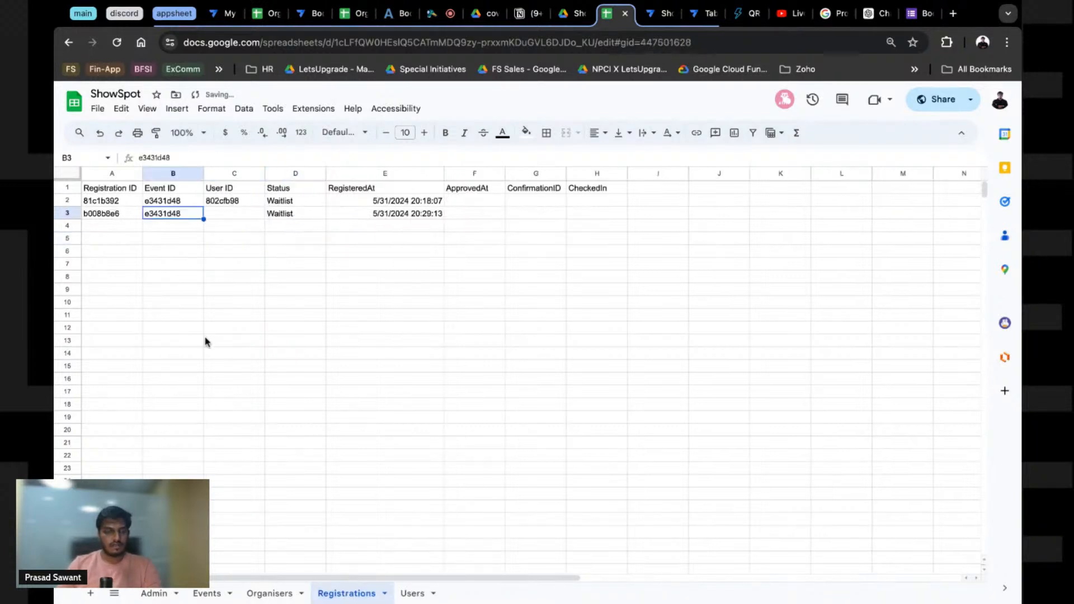
{"action": "left_click", "coordinate": [63, 217]}
{"action": "key", "text": "Delete"}
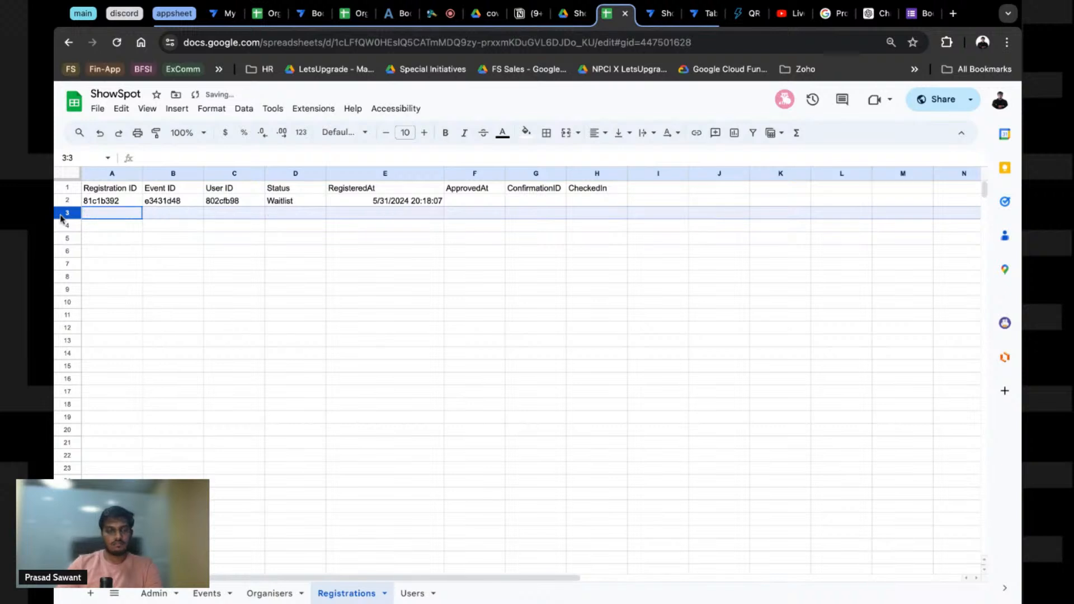
{"action": "left_click", "coordinate": [663, 14]}
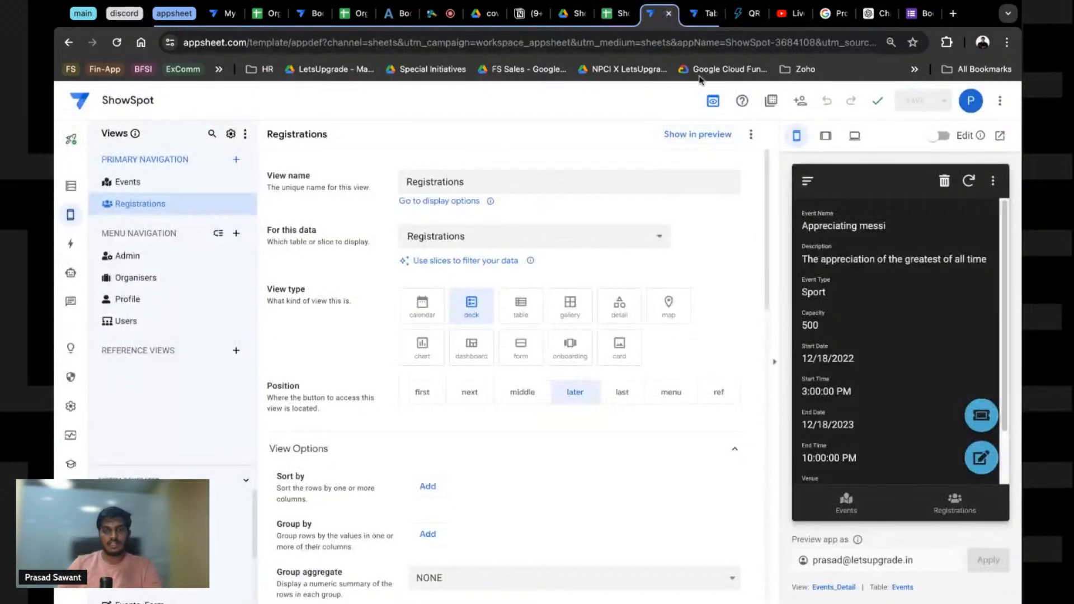
{"action": "left_click", "coordinate": [989, 415]}
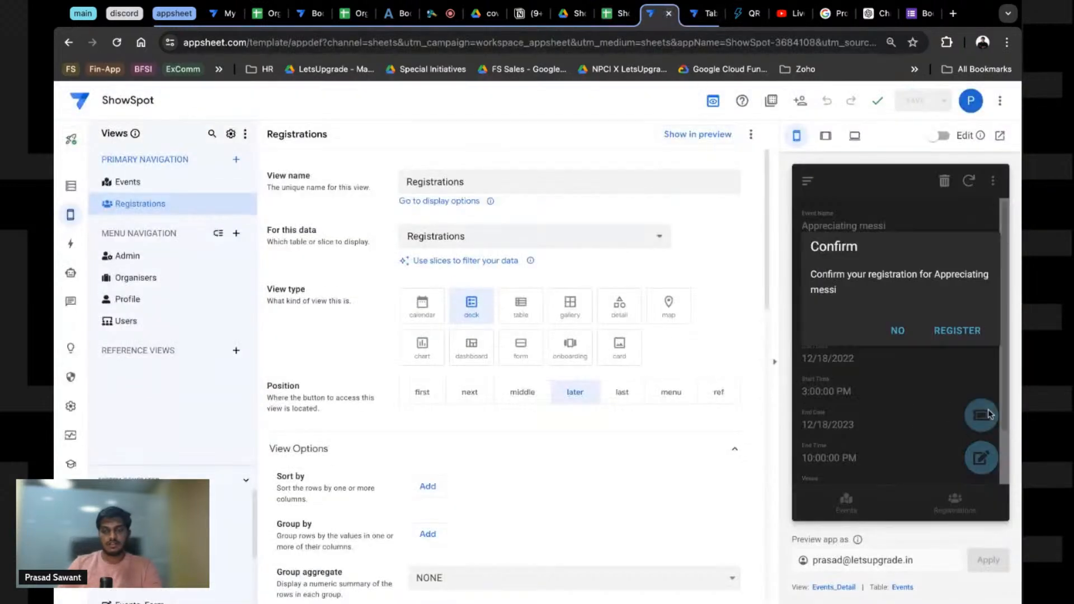
{"action": "left_click", "coordinate": [964, 336]}
{"action": "left_click", "coordinate": [615, 16]}
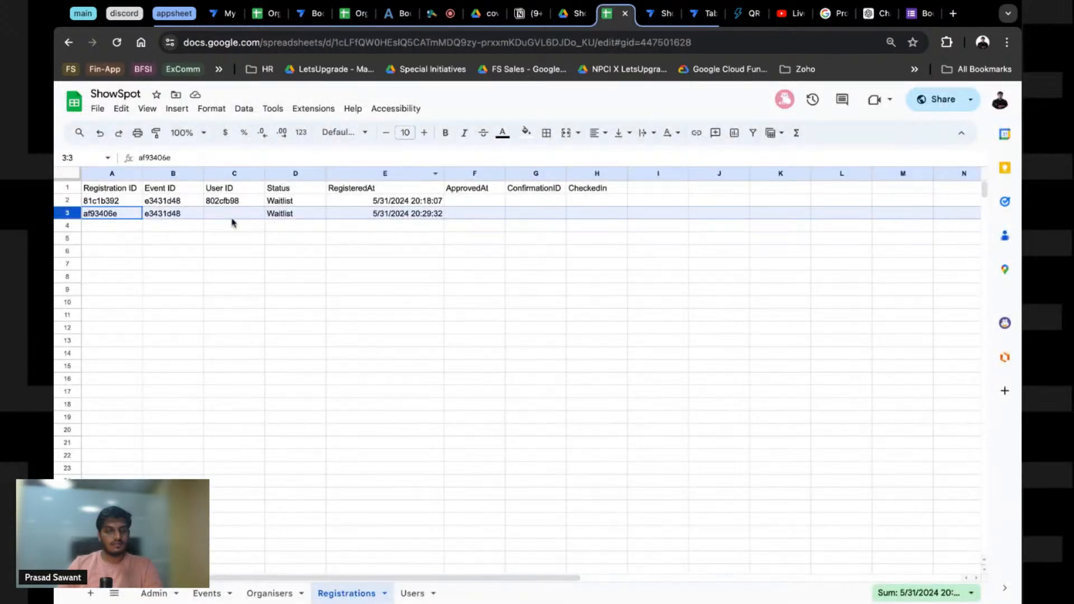
Step: Recheck the email in Users C3, then clear the incomplete registration in Registrations row 3
{"action": "left_click", "coordinate": [413, 594]}
{"action": "double_click", "coordinate": [239, 216]}
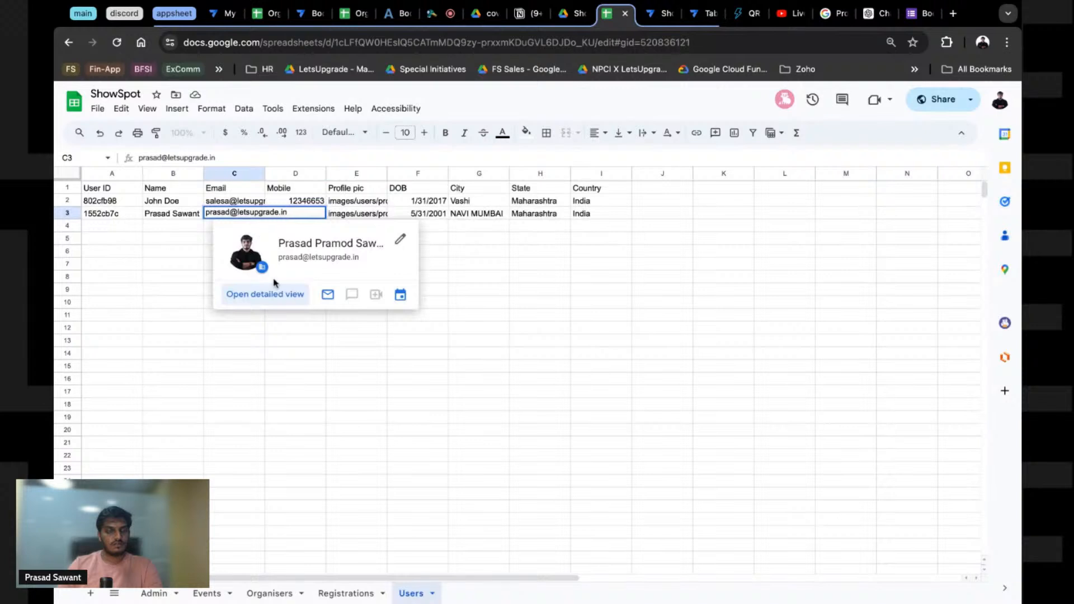
{"action": "left_click", "coordinate": [272, 366]}
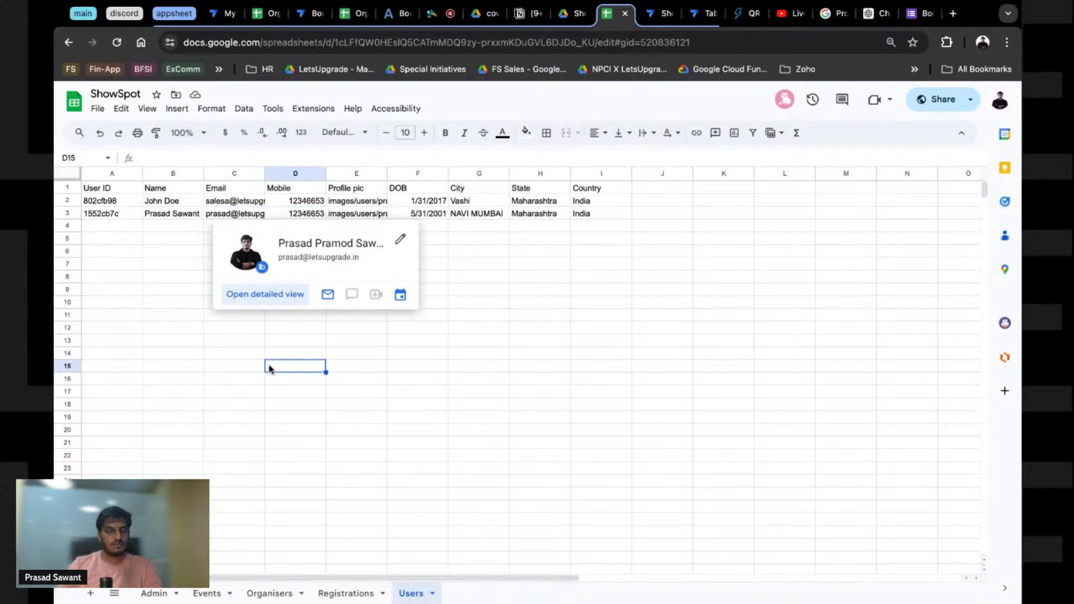
{"action": "left_click", "coordinate": [180, 281]}
{"action": "type", "text": "s"}
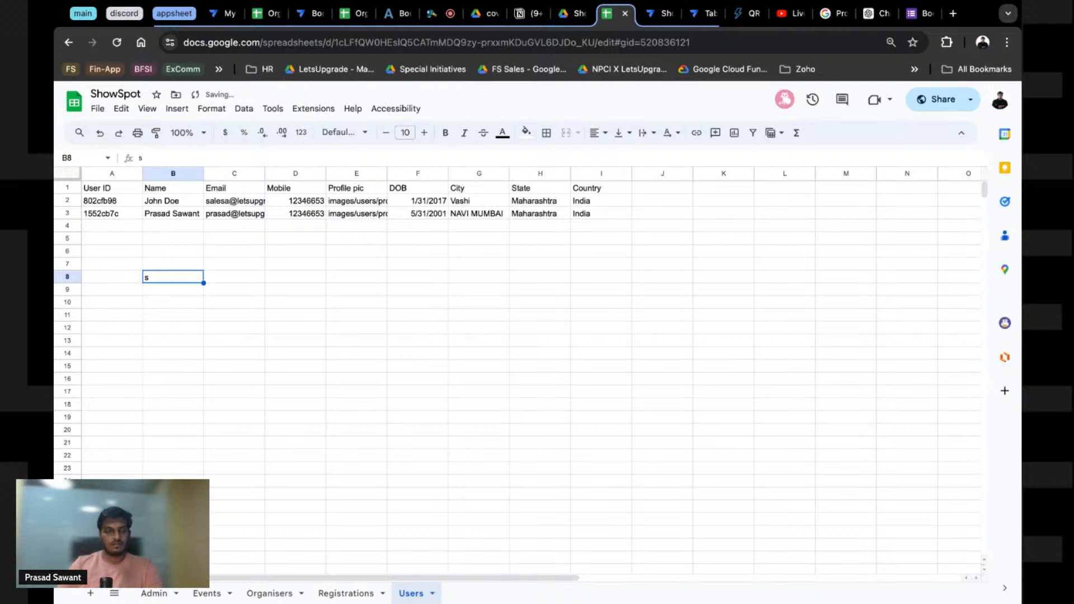
{"action": "left_click", "coordinate": [347, 594]}
{"action": "left_click", "coordinate": [64, 213]}
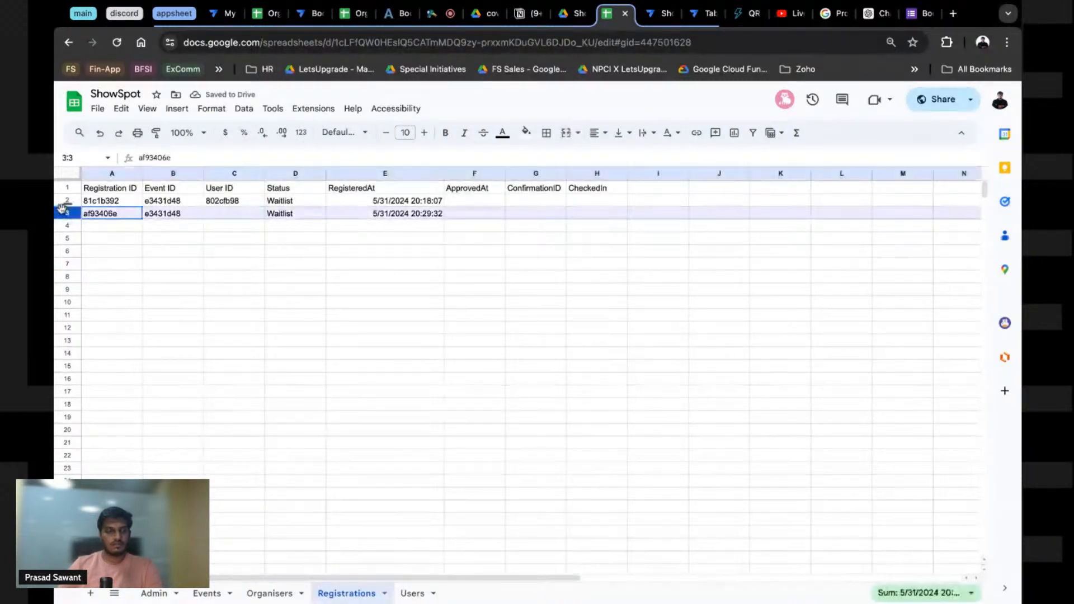
{"action": "key", "text": "Delete"}
{"action": "left_click", "coordinate": [398, 316]}
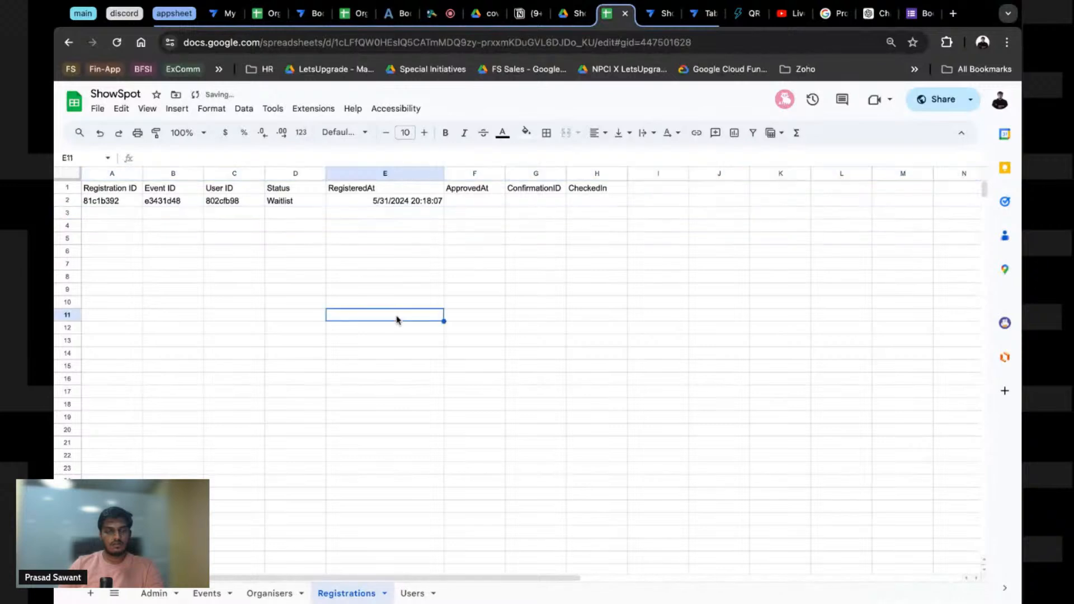
Step: Sync the preview, register once more, and confirm row 3 records User ID 1552cb7c
{"action": "left_click", "coordinate": [659, 14]}
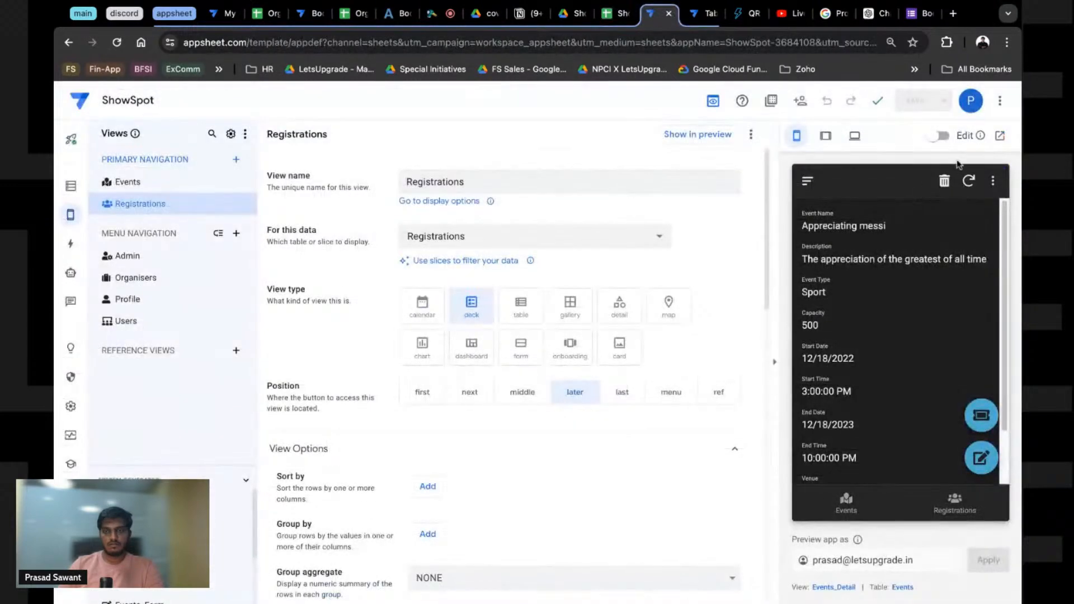
{"action": "left_click", "coordinate": [971, 182]}
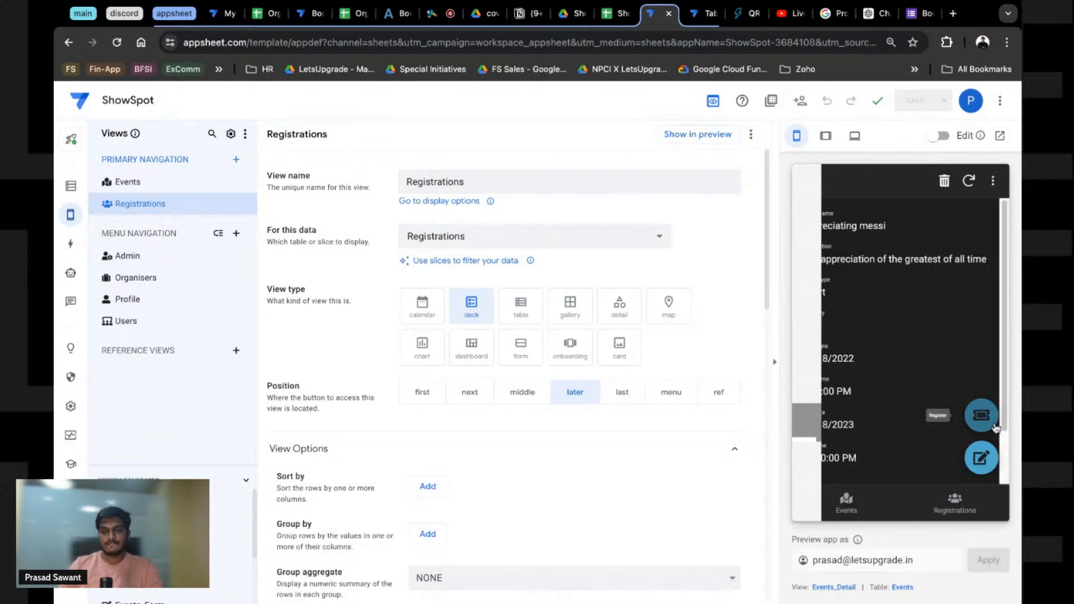
{"action": "left_click", "coordinate": [982, 415]}
{"action": "left_click", "coordinate": [956, 328]}
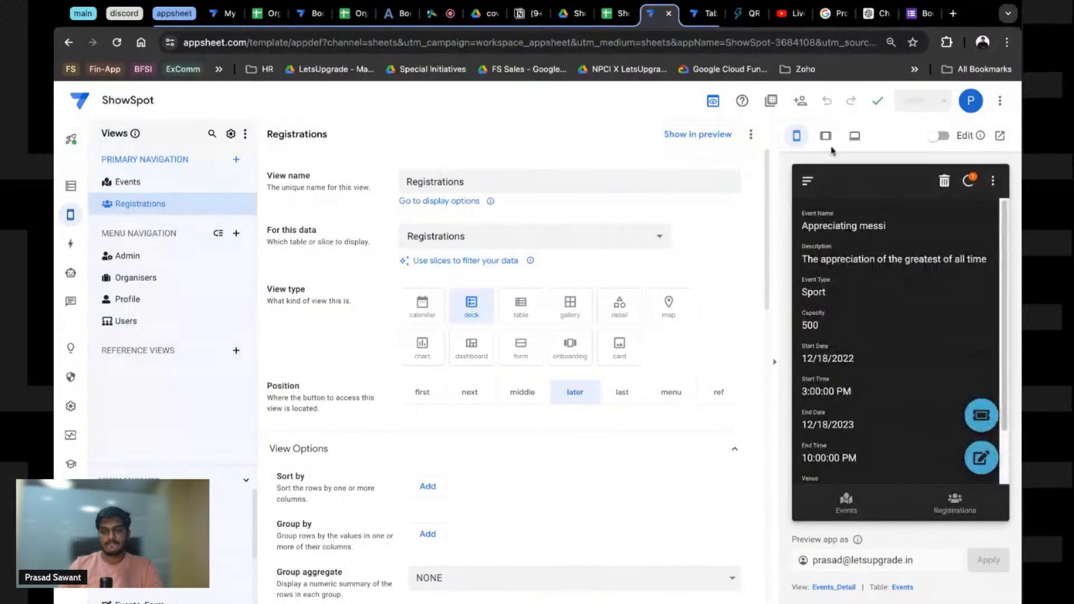
{"action": "left_click", "coordinate": [620, 12]}
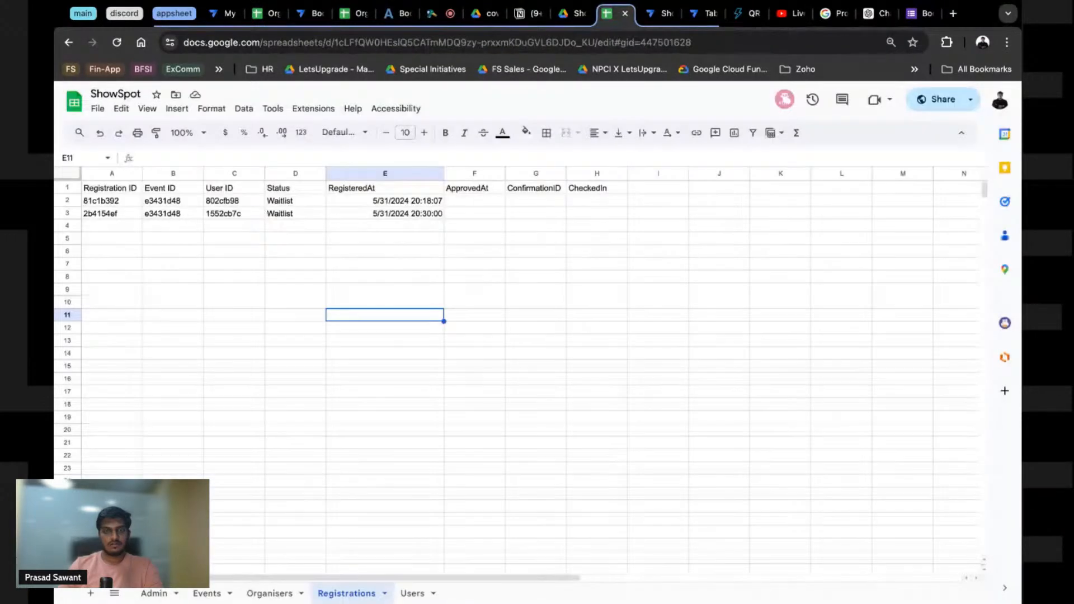
{"action": "left_click", "coordinate": [223, 214]}
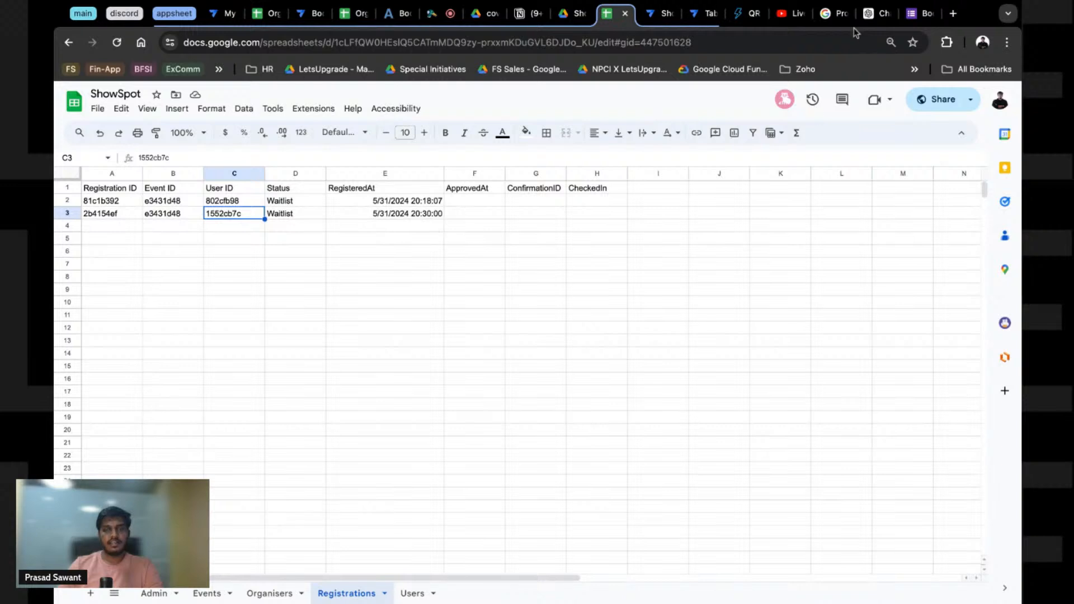
Step: Test the Send Registration Email step's LOOKUP recipient expression against all Registrations rows
{"action": "left_click", "coordinate": [666, 13]}
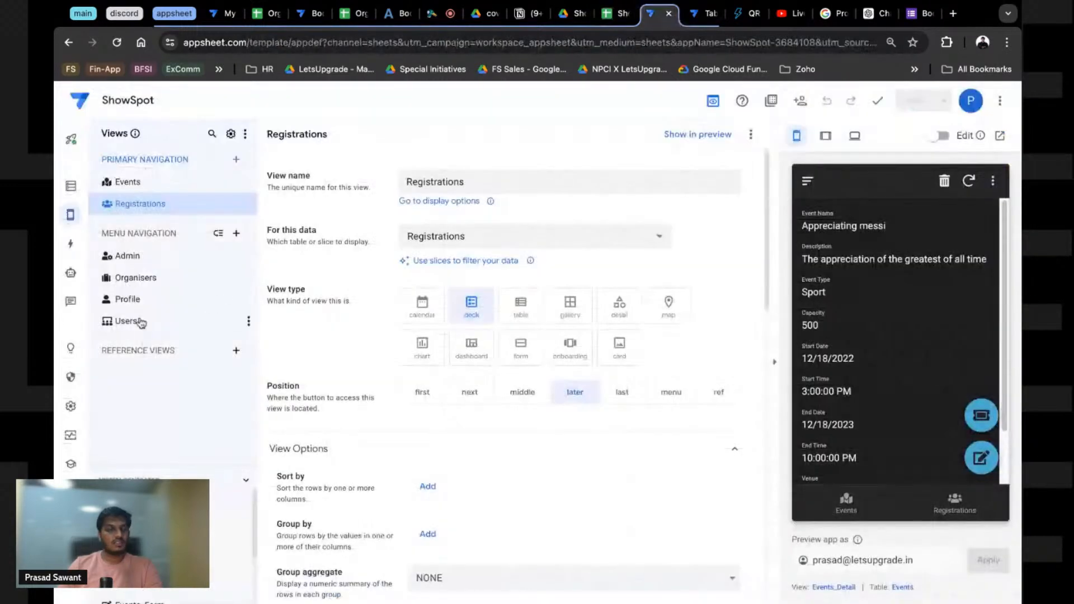
{"action": "left_click", "coordinate": [71, 274]}
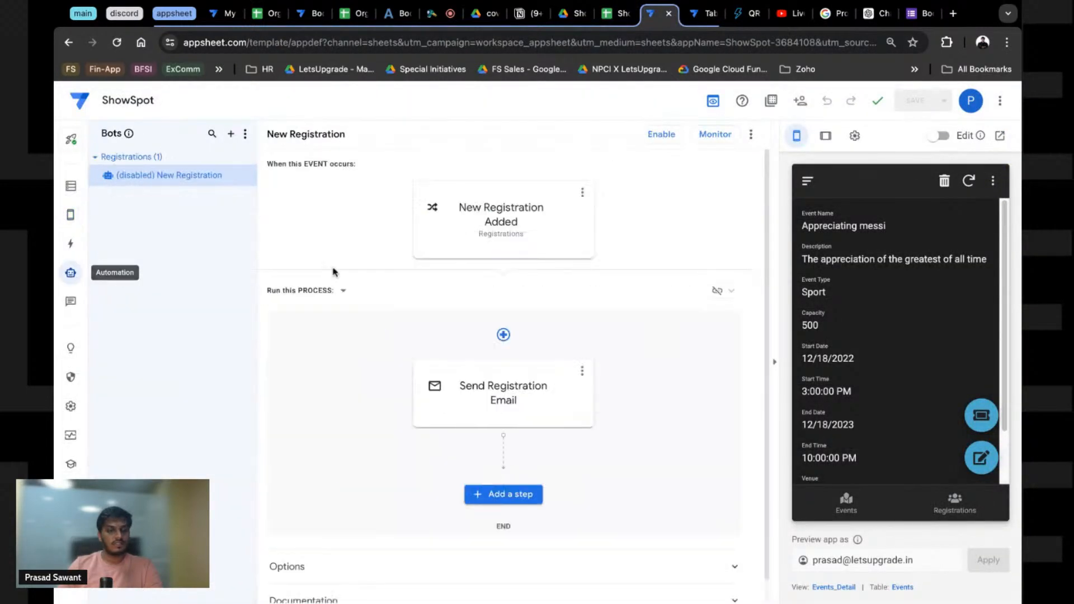
{"action": "left_click", "coordinate": [499, 393]}
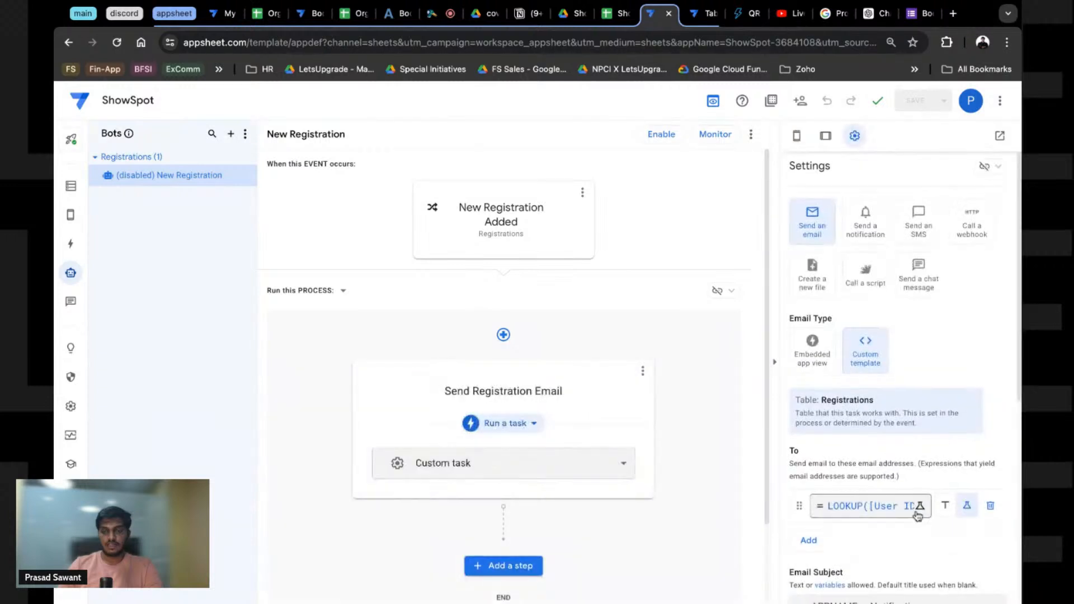
{"action": "left_click", "coordinate": [919, 507]}
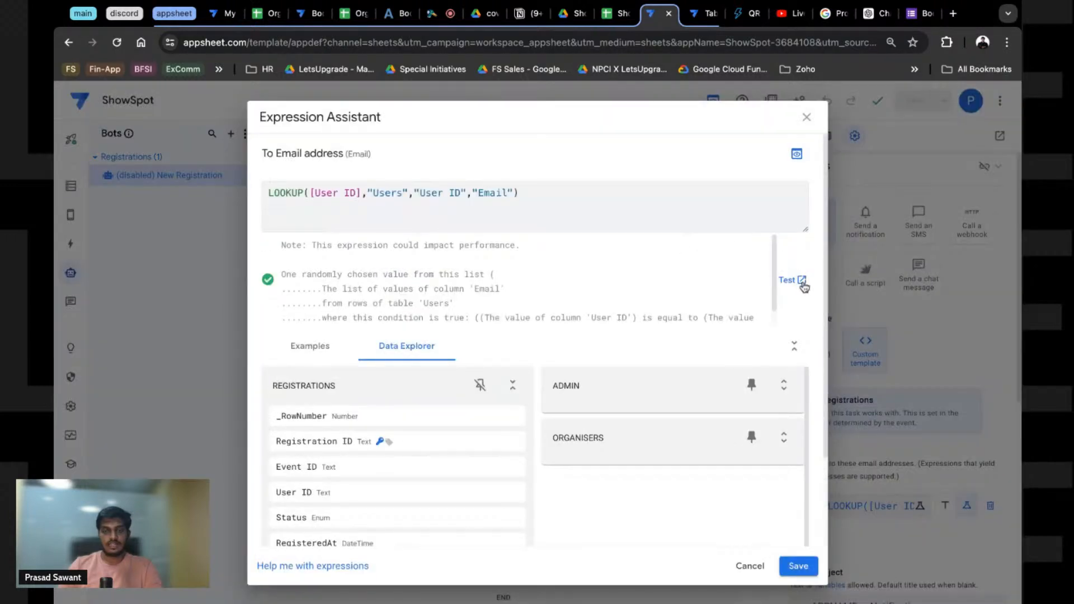
{"action": "left_click", "coordinate": [803, 283]}
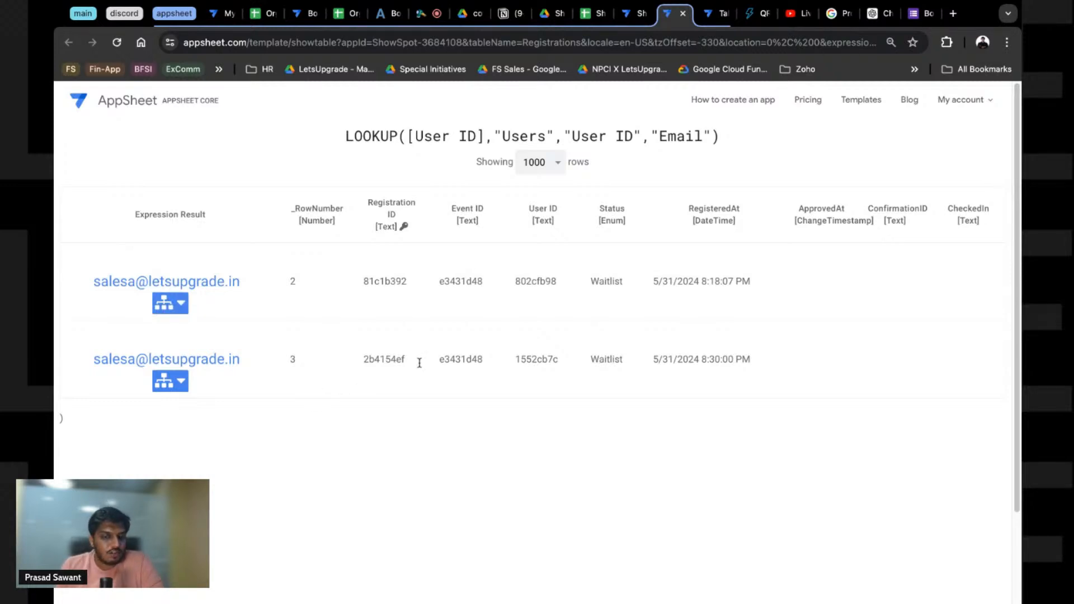
Step: Expand row 3's lookup result, then select [User ID] in the recipient's LOOKUP formula
{"action": "left_click", "coordinate": [163, 383]}
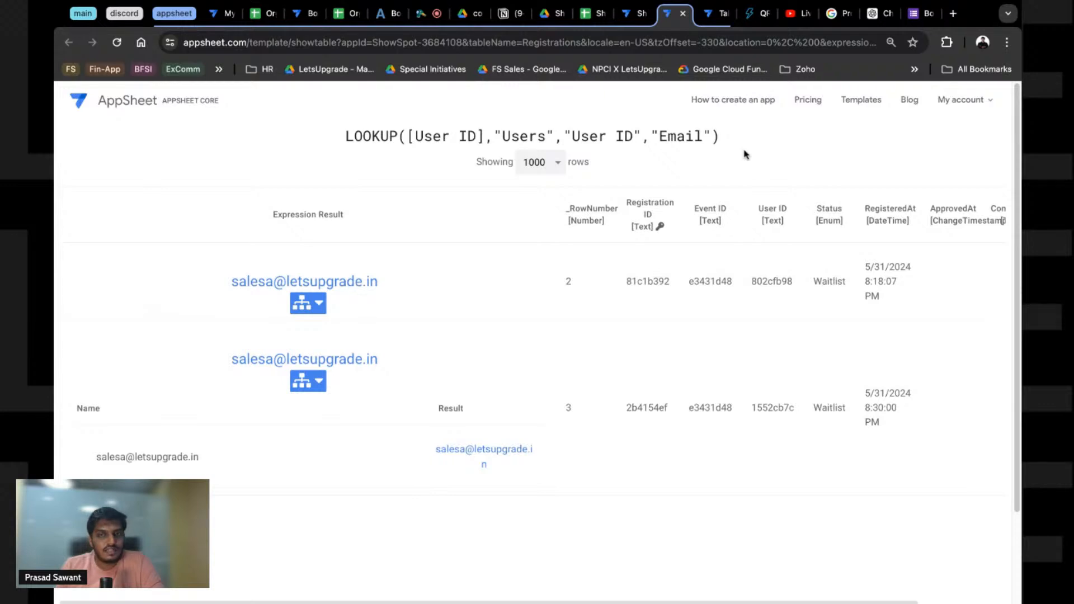
{"action": "key", "text": "ctrl+shift+Tab"}
{"action": "left_click_drag", "start_coordinate": [314, 193], "coordinate": [361, 194]}
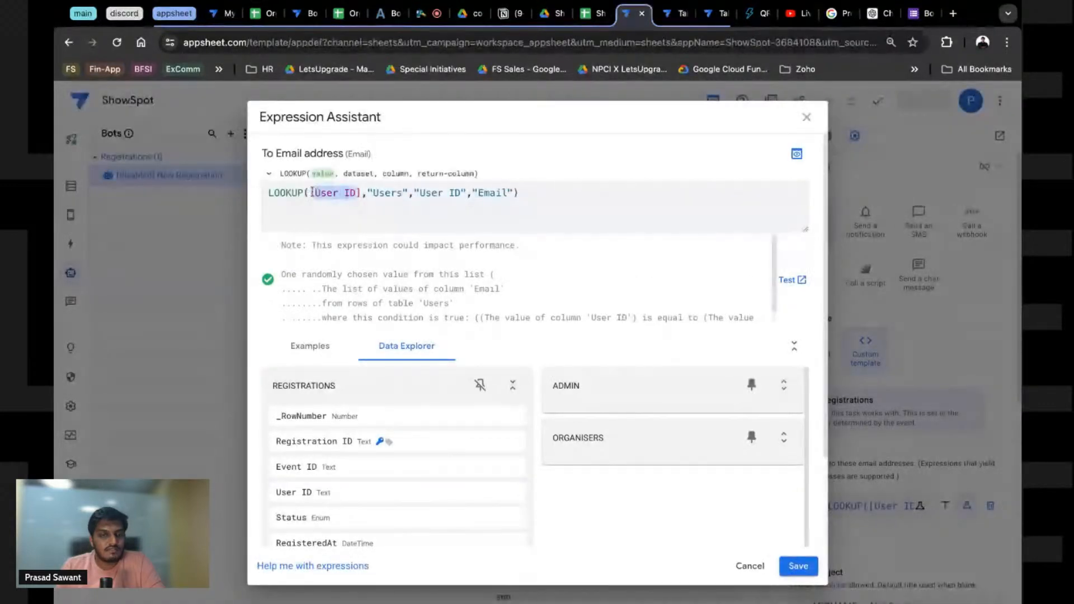
Step: Change the recipient to LOOKUP([_THISROW].[User ID],"Users","User ID","Email") and test it on existing registrations
{"action": "left_click", "coordinate": [313, 193]}
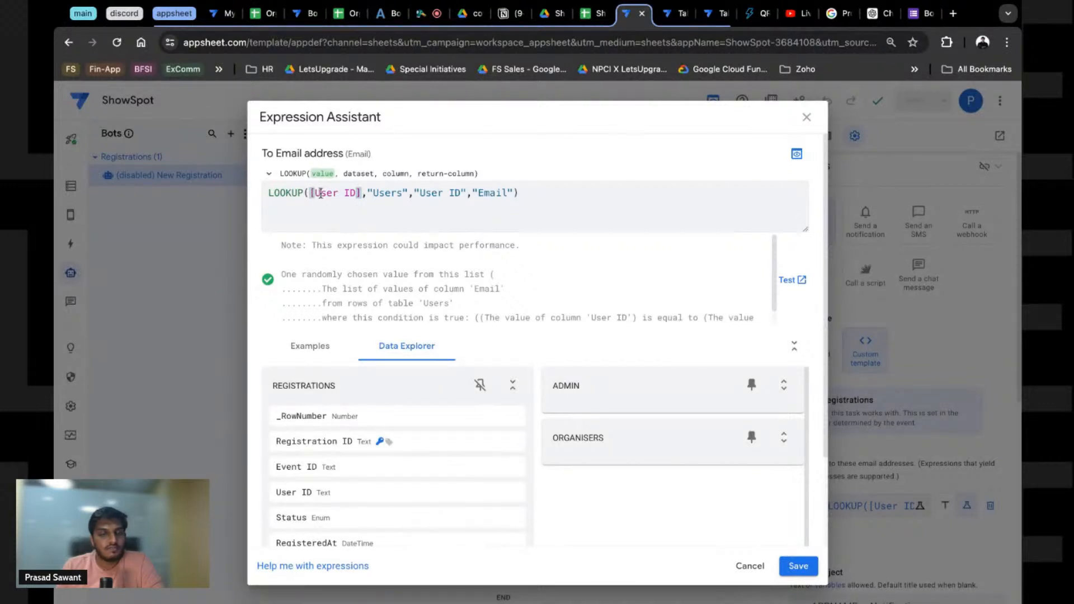
{"action": "left_click", "coordinate": [309, 195]}
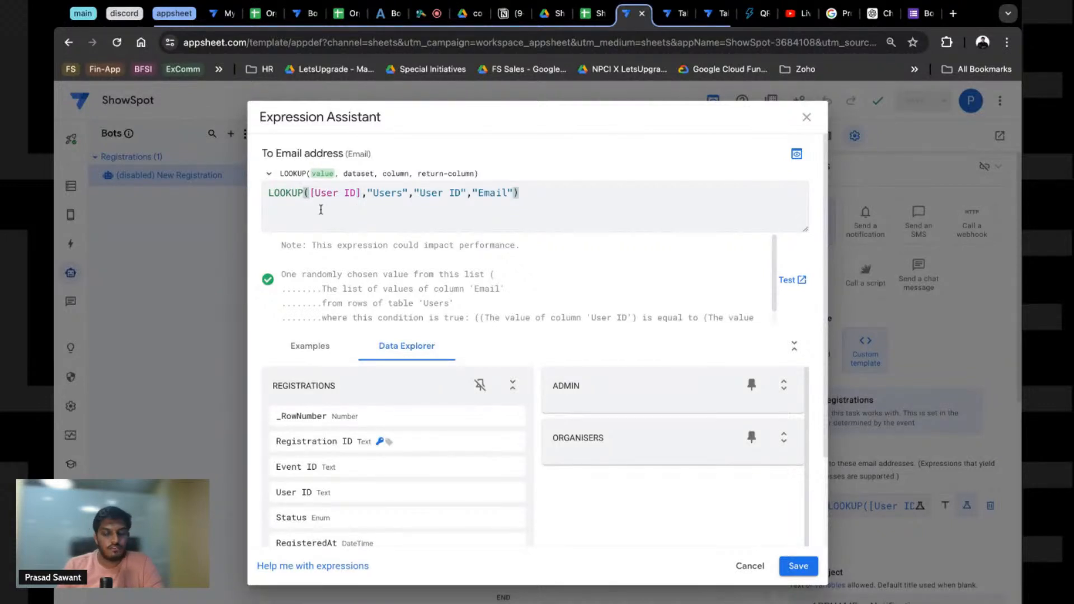
{"action": "type", "text": "["}
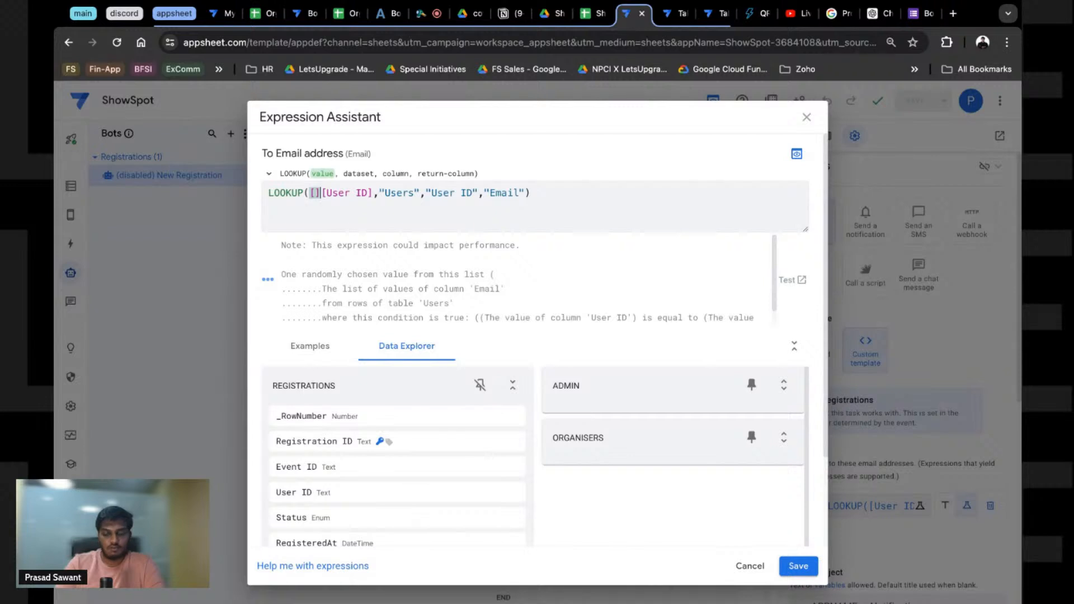
{"action": "type", "text": "_"}
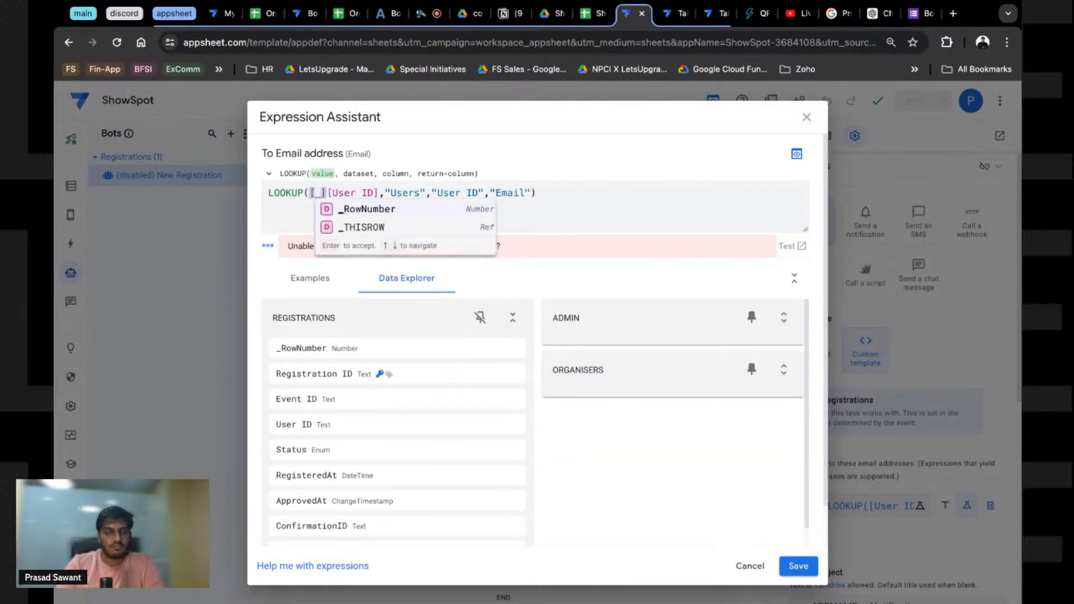
{"action": "key", "text": "Down"}
{"action": "key", "text": "Return"}
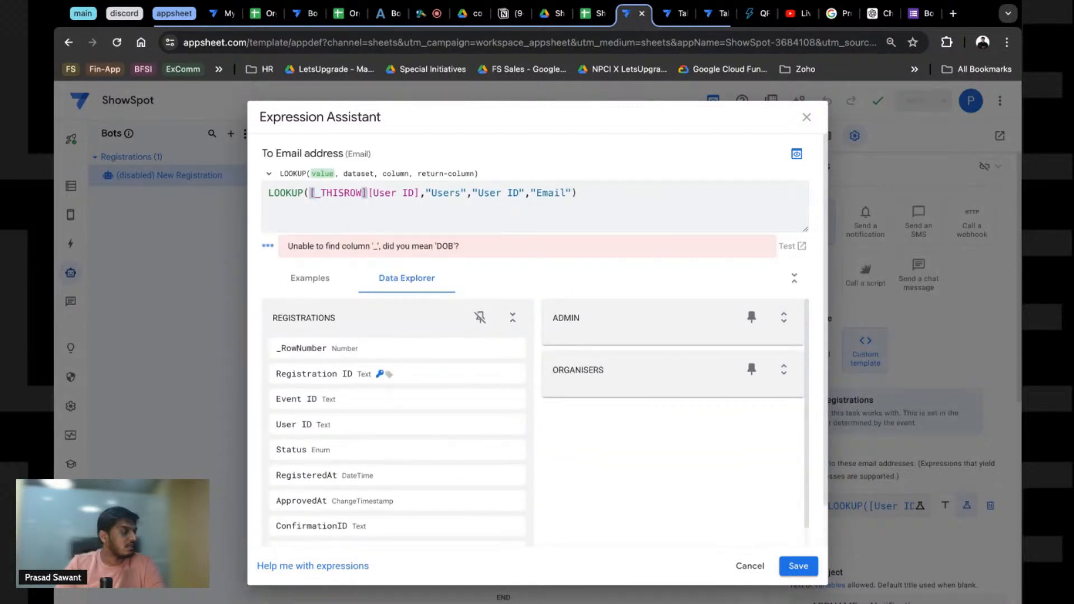
{"action": "type", "text": "."}
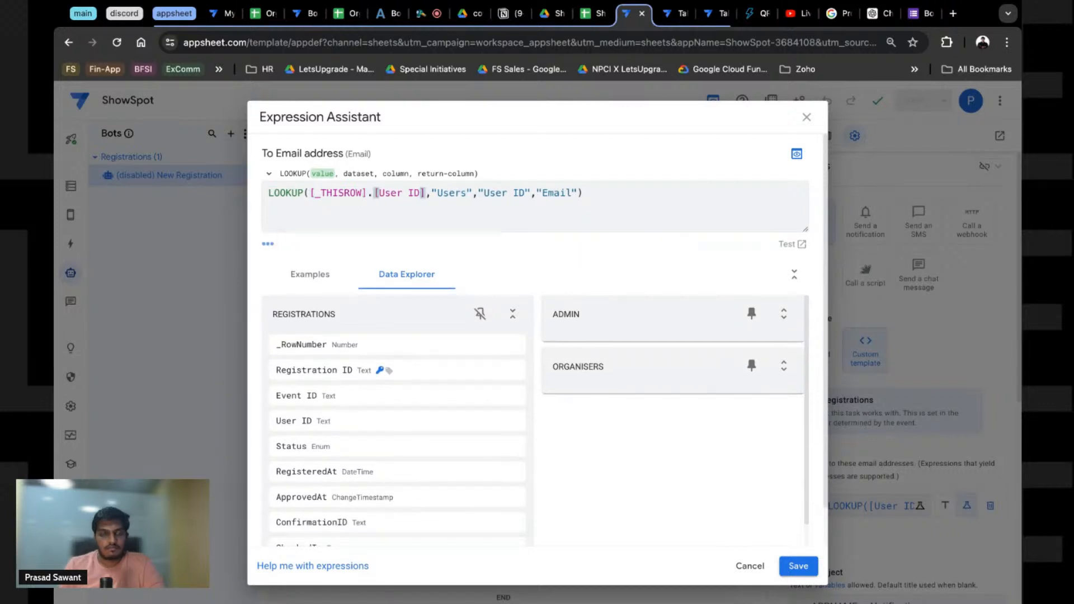
{"action": "left_click", "coordinate": [792, 244]}
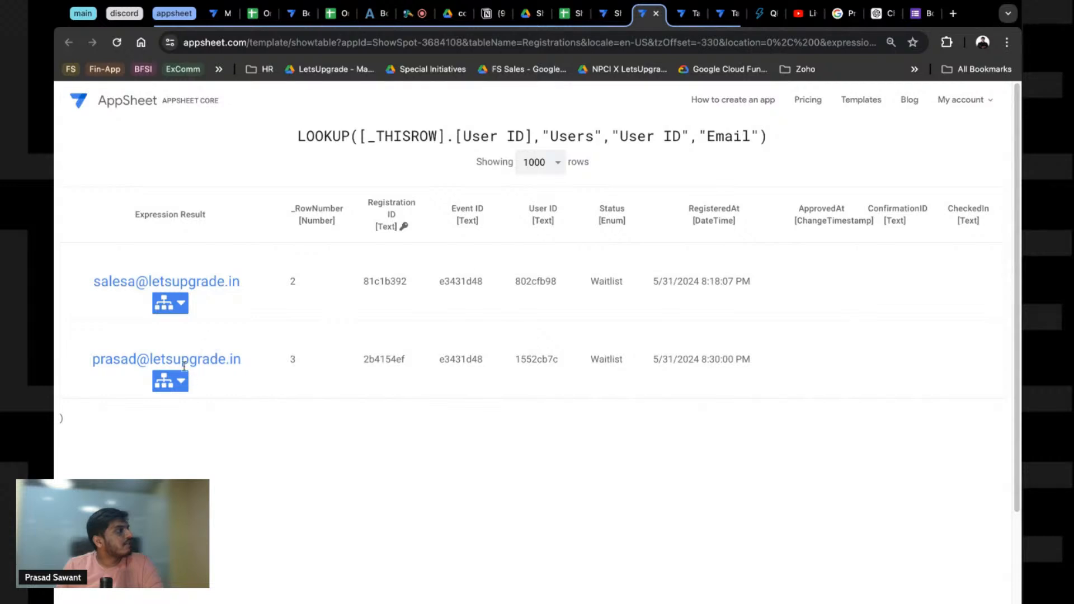
{"action": "key", "text": "ctrl+shift+Tab"}
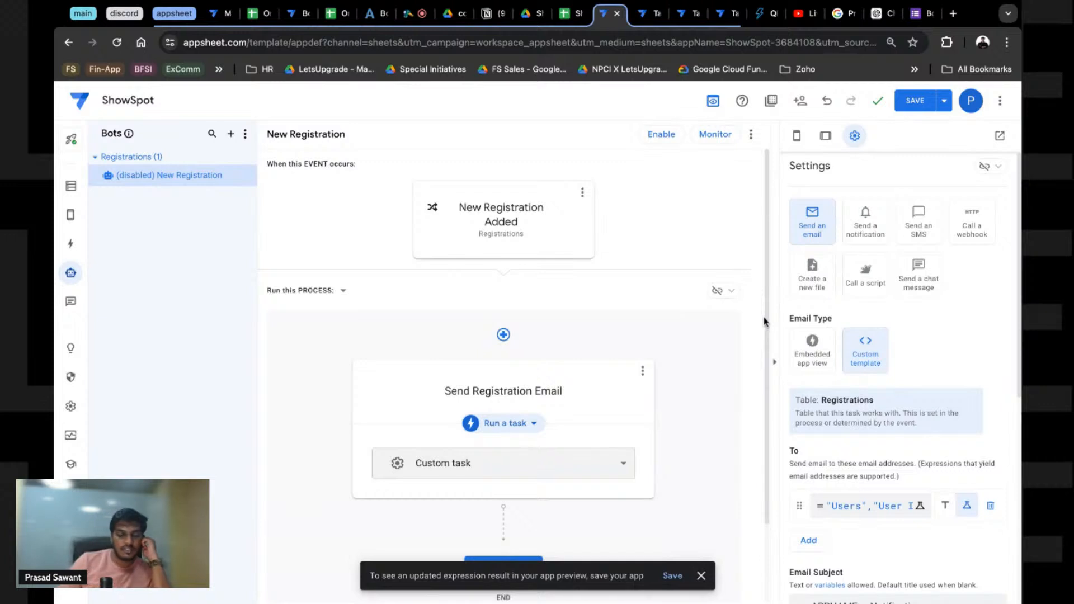
{"action": "scroll", "coordinate": [901, 448], "scroll_direction": "down", "scroll_amount": 4}
{"action": "scroll", "coordinate": [884, 444], "scroll_direction": "down", "scroll_amount": 1}
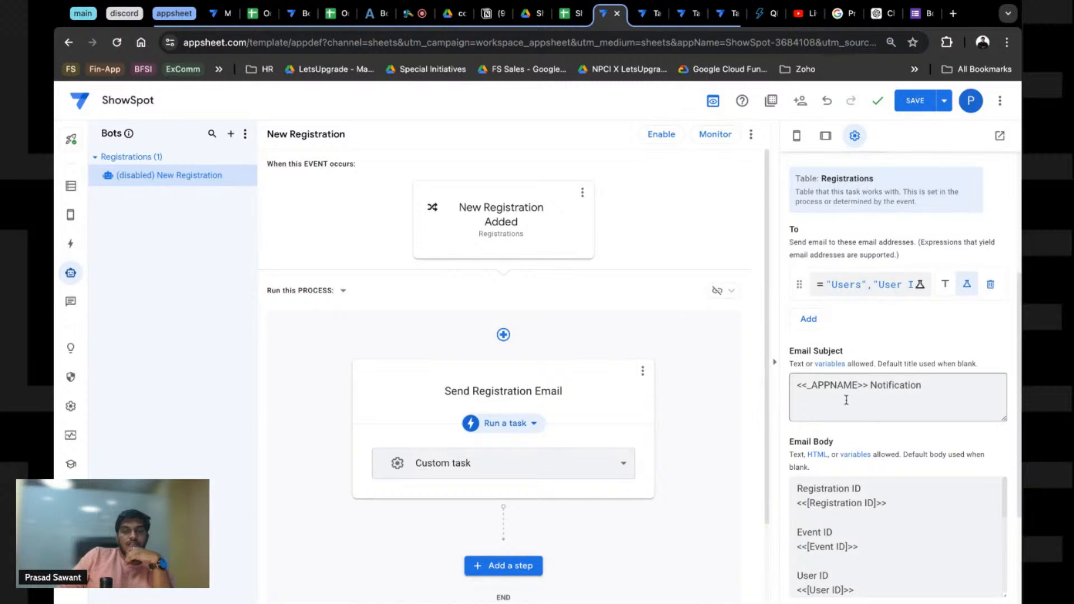
{"action": "scroll", "coordinate": [846, 400], "scroll_direction": "down", "scroll_amount": 3}
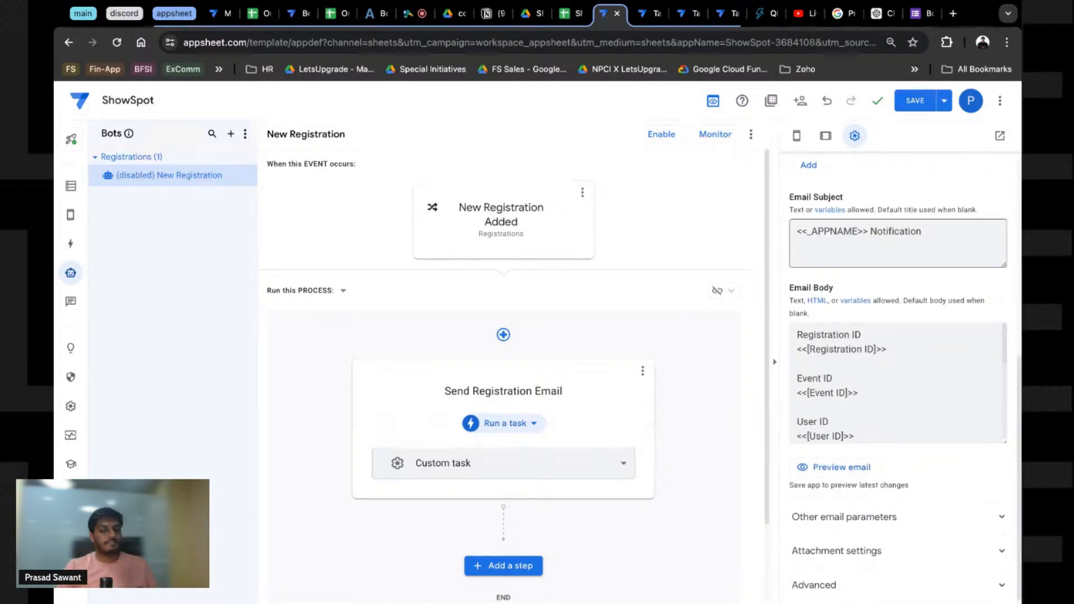
{"action": "scroll", "coordinate": [872, 403], "scroll_direction": "down", "scroll_amount": 1}
{"action": "scroll", "coordinate": [872, 403], "scroll_direction": "down", "scroll_amount": 4}
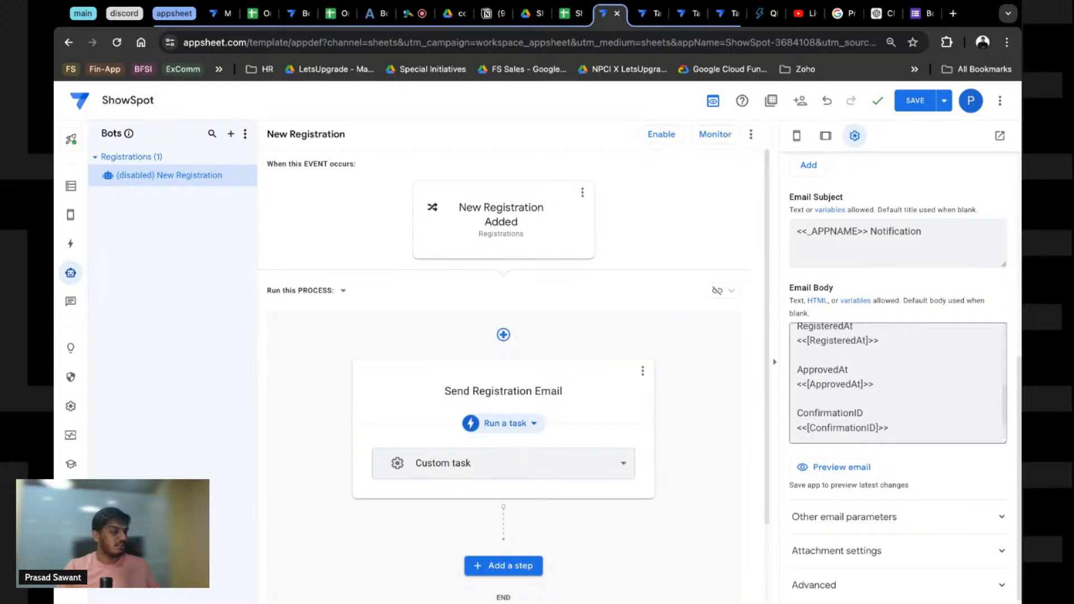
{"action": "scroll", "coordinate": [872, 369], "scroll_direction": "up", "scroll_amount": 3}
{"action": "scroll", "coordinate": [850, 320], "scroll_direction": "up", "scroll_amount": 2}
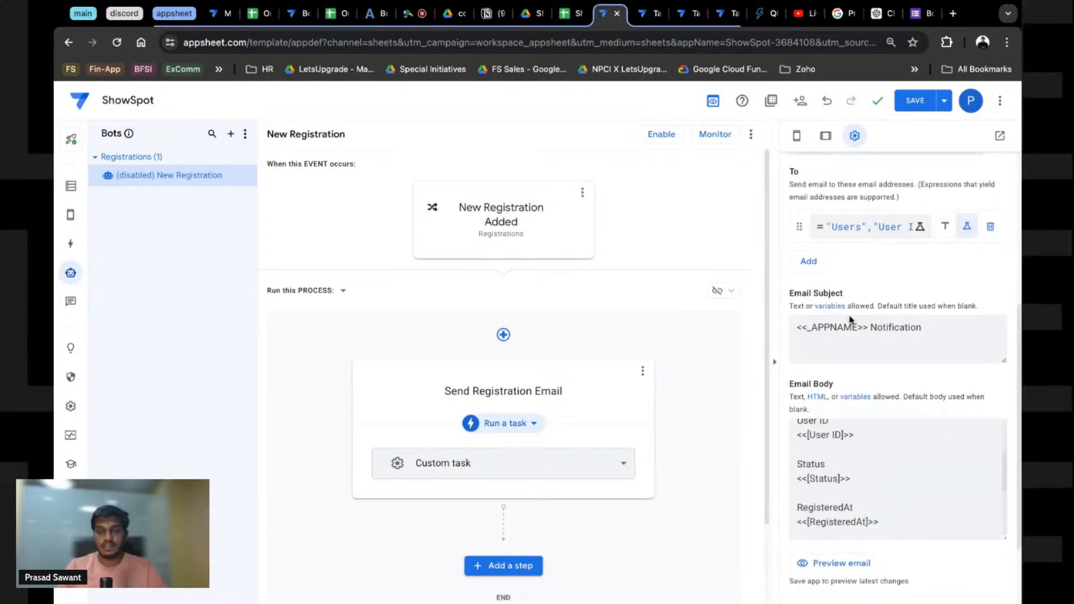
{"action": "triple_click", "coordinate": [861, 336]}
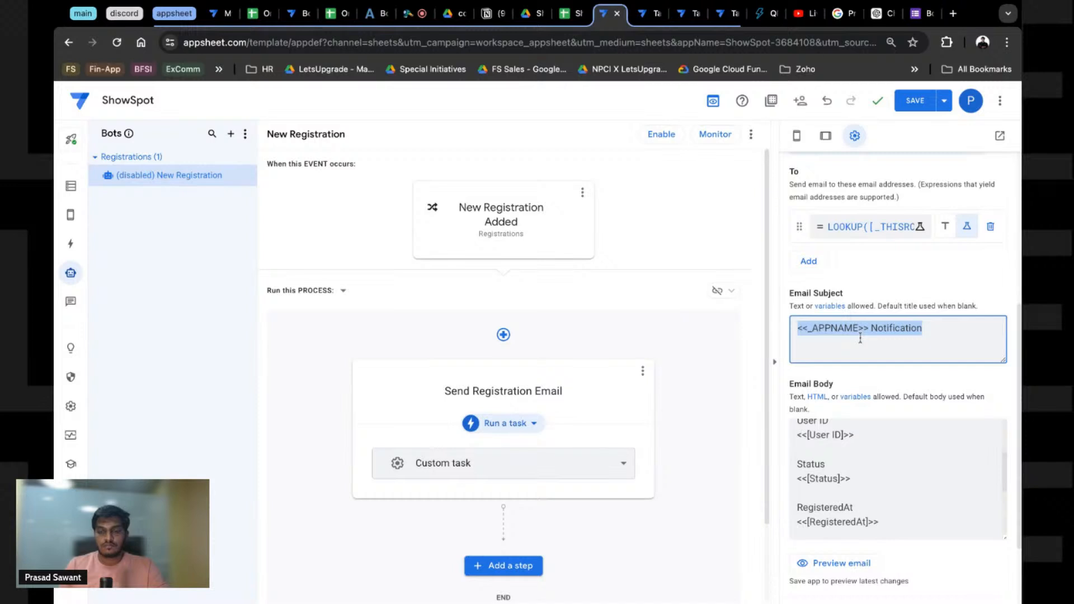
{"action": "left_click", "coordinate": [860, 336]}
{"action": "scroll", "coordinate": [848, 473], "scroll_direction": "up", "scroll_amount": 2}
{"action": "scroll", "coordinate": [849, 472], "scroll_direction": "down", "scroll_amount": 4}
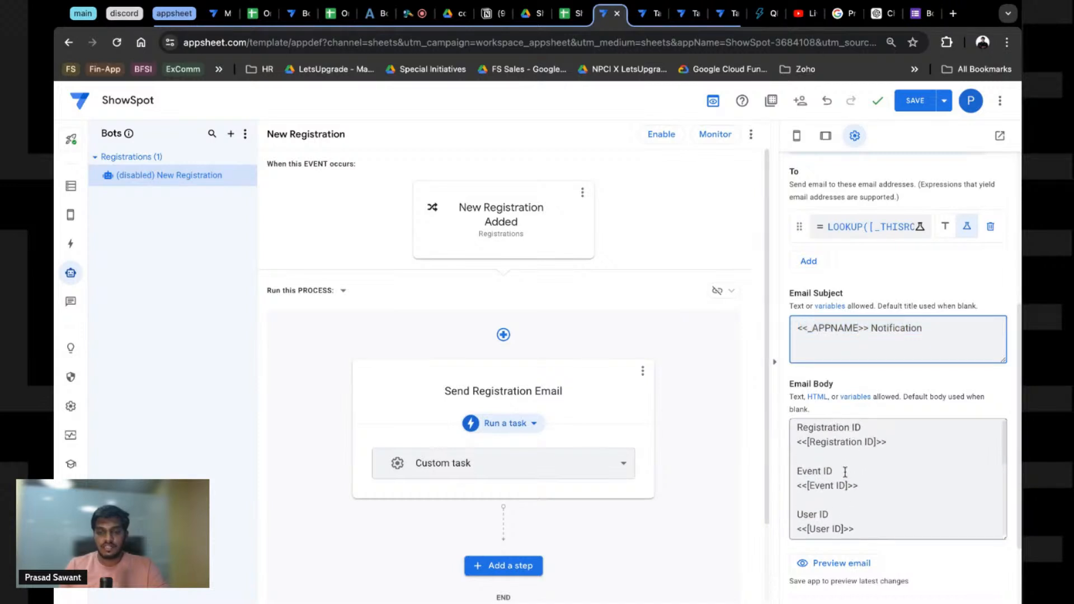
{"action": "scroll", "coordinate": [842, 473], "scroll_direction": "down", "scroll_amount": 2}
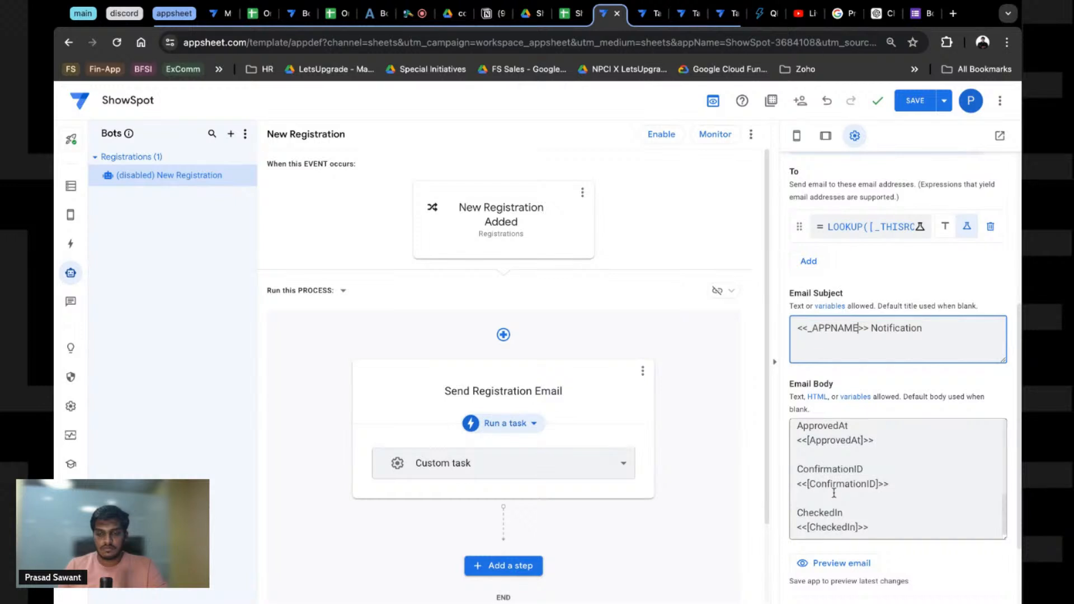
{"action": "scroll", "coordinate": [834, 492], "scroll_direction": "down", "scroll_amount": 5}
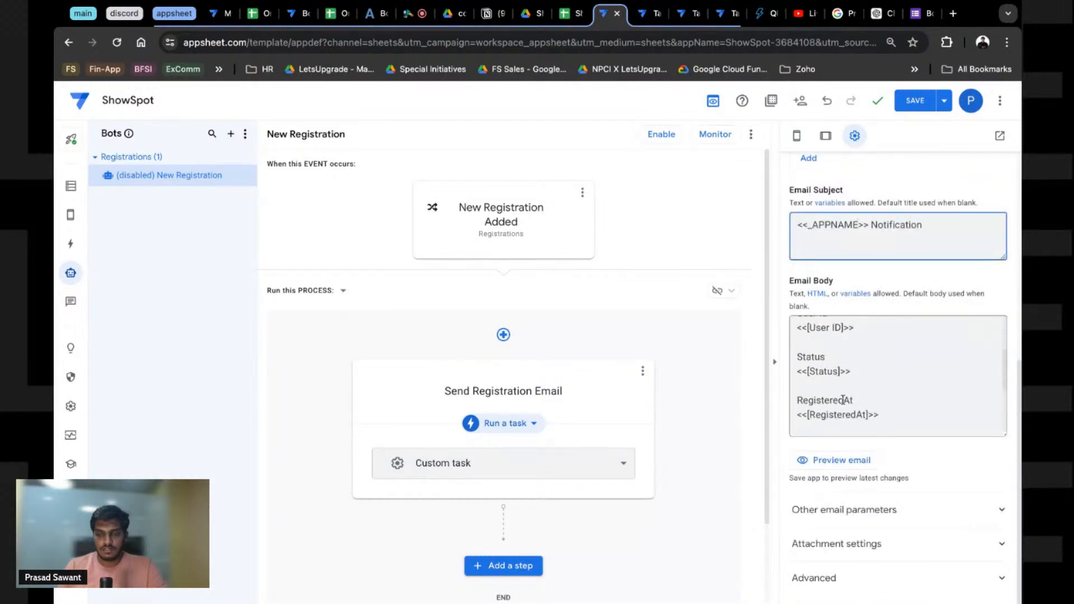
{"action": "scroll", "coordinate": [832, 384], "scroll_direction": "up", "scroll_amount": 3}
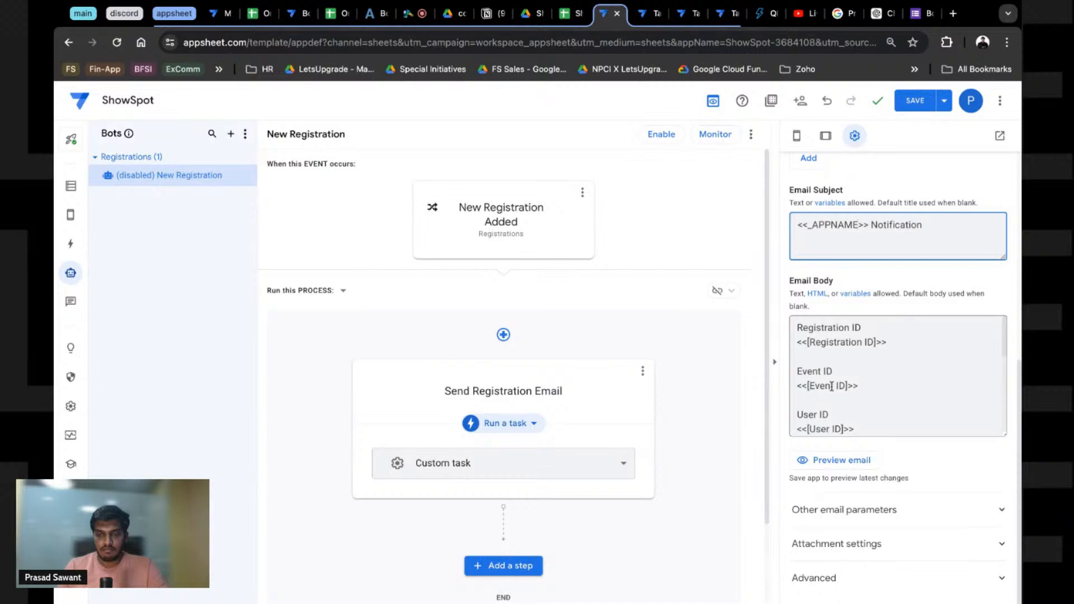
{"action": "scroll", "coordinate": [832, 386], "scroll_direction": "down", "scroll_amount": 5}
{"action": "scroll", "coordinate": [832, 386], "scroll_direction": "up", "scroll_amount": 5}
{"action": "scroll", "coordinate": [864, 391], "scroll_direction": "down", "scroll_amount": 5}
{"action": "scroll", "coordinate": [861, 386], "scroll_direction": "up", "scroll_amount": 5}
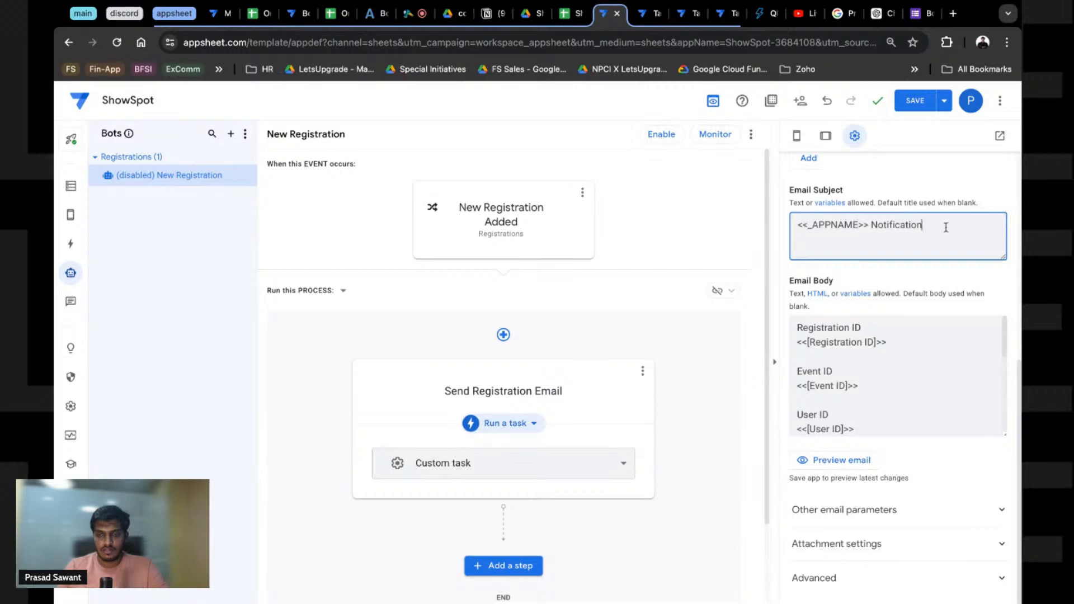
Step: Replace the email subject with a draft 'Hi <<>>' greeting to hold a variable
{"action": "left_click_drag", "start_coordinate": [945, 227], "coordinate": [756, 233]}
{"action": "type", "text": "H"}
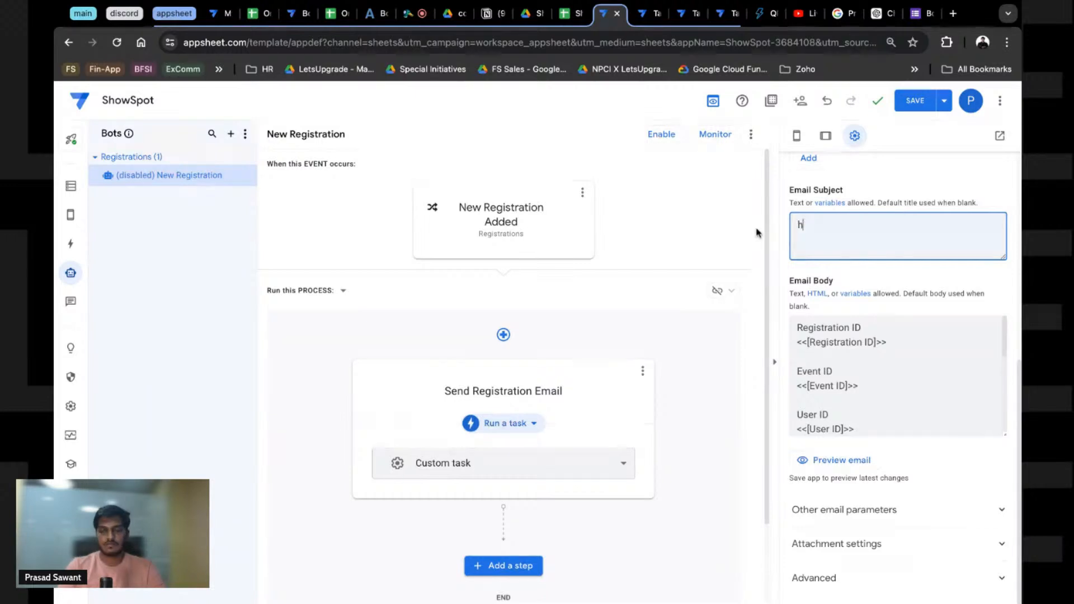
{"action": "type", "text": "i <<>>"}
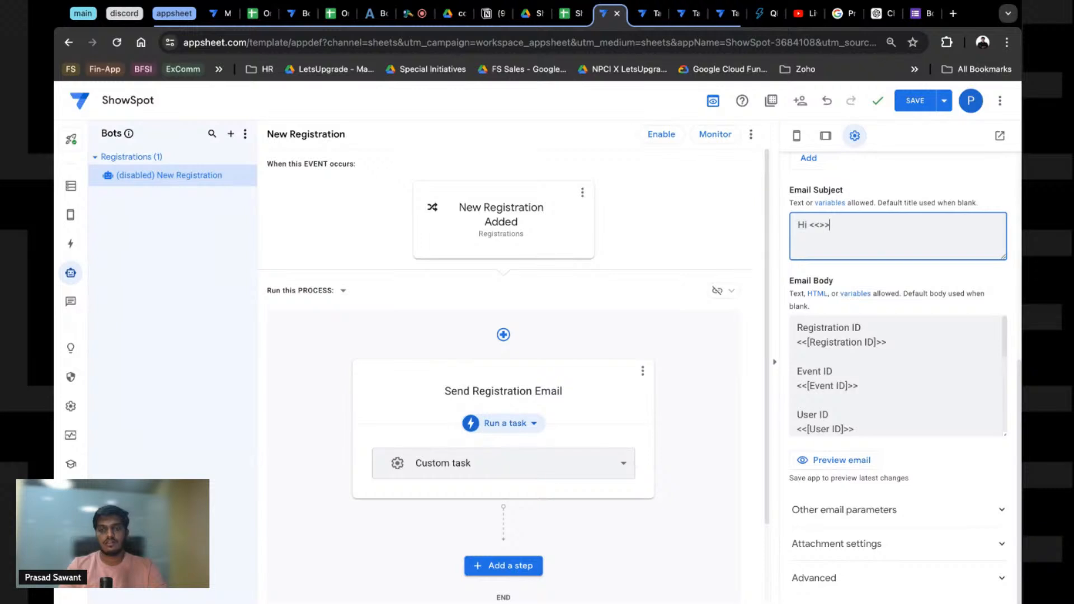
{"action": "key", "text": "Left"}
{"action": "key", "text": "Left"}
{"action": "scroll", "coordinate": [898, 375], "scroll_direction": "down", "scroll_amount": 4}
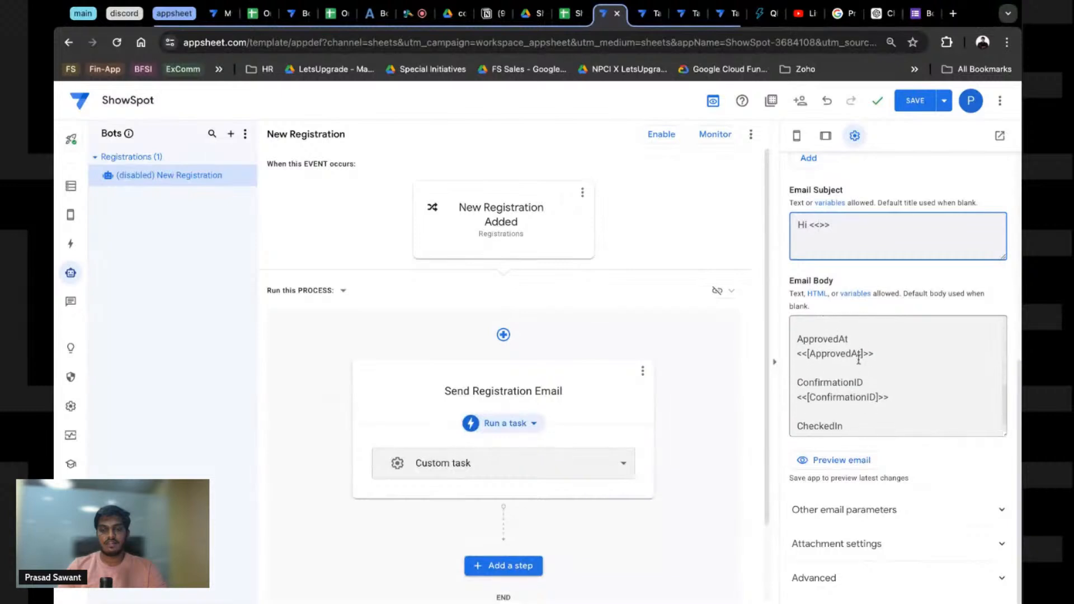
{"action": "scroll", "coordinate": [898, 375], "scroll_direction": "up", "scroll_amount": 2}
{"action": "scroll", "coordinate": [898, 375], "scroll_direction": "down", "scroll_amount": 3}
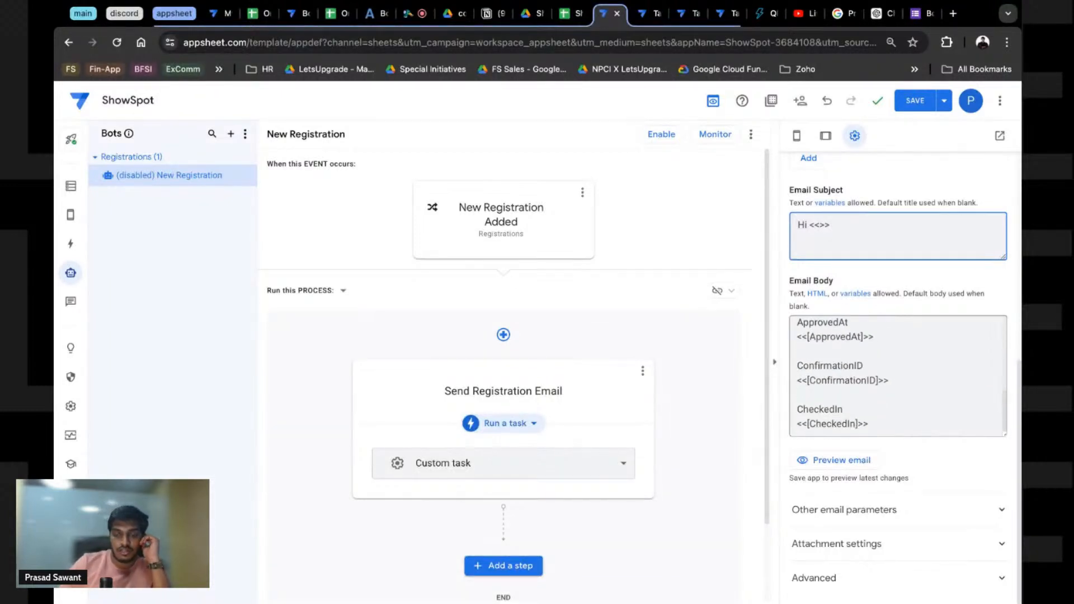
{"action": "scroll", "coordinate": [825, 220], "scroll_direction": "up", "scroll_amount": 4}
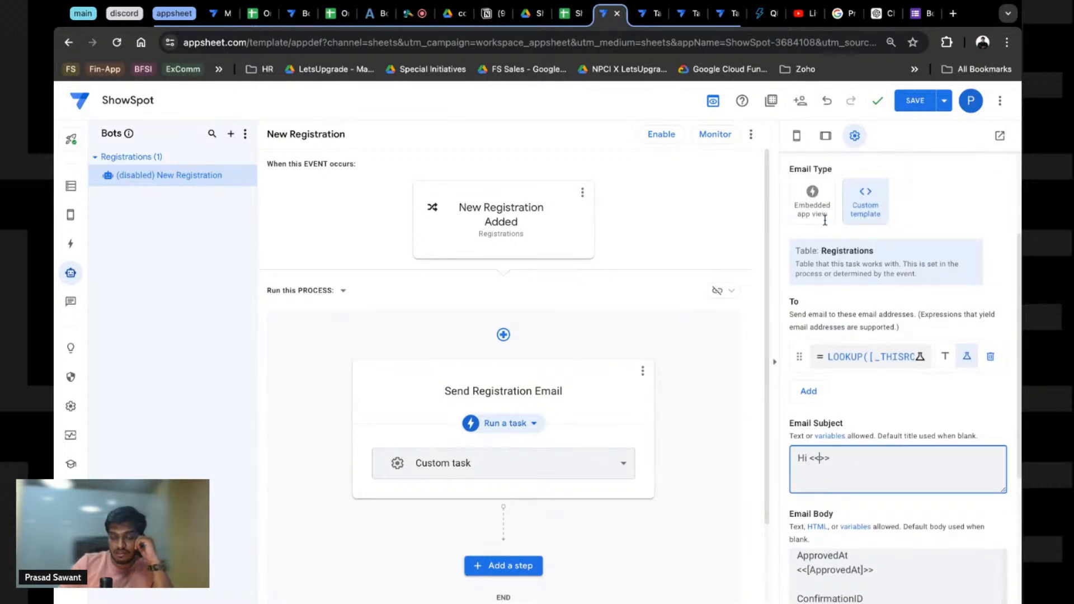
{"action": "scroll", "coordinate": [824, 219], "scroll_direction": "up", "scroll_amount": 3}
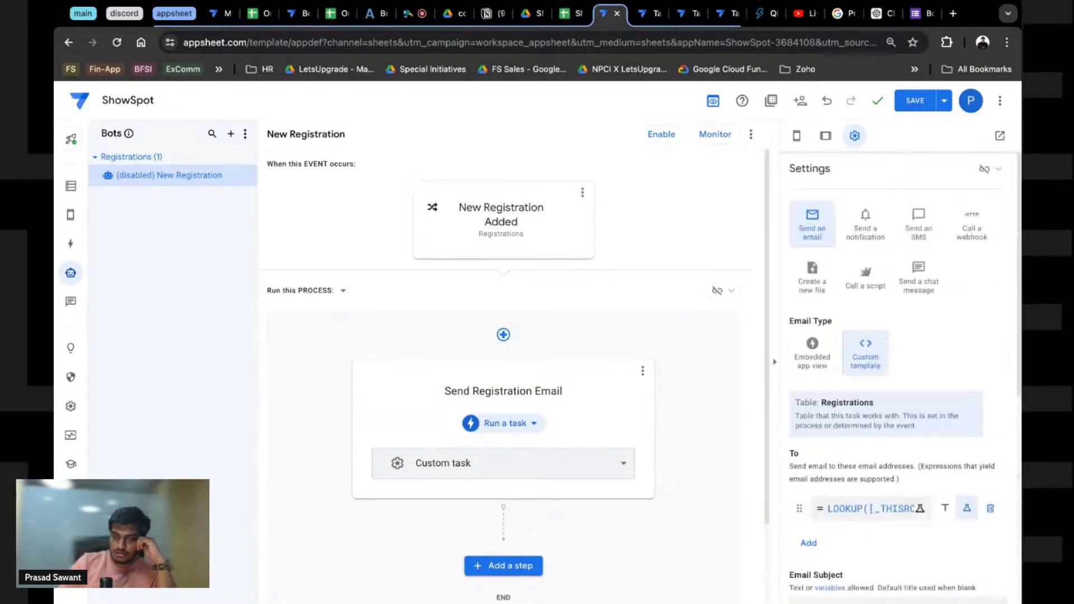
{"action": "scroll", "coordinate": [898, 444], "scroll_direction": "down", "scroll_amount": 4}
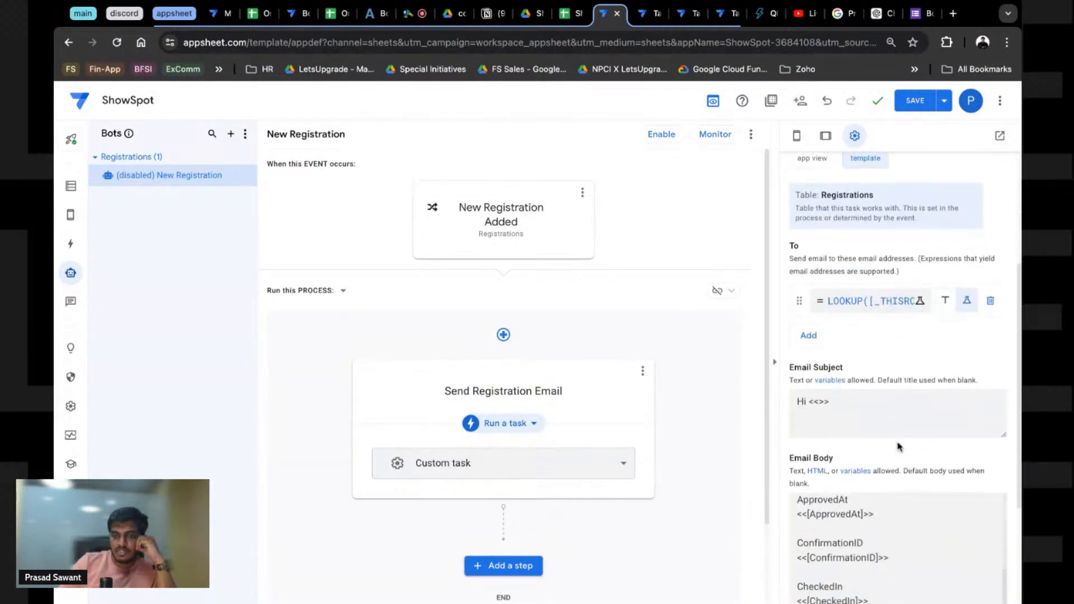
{"action": "left_click", "coordinate": [835, 384]}
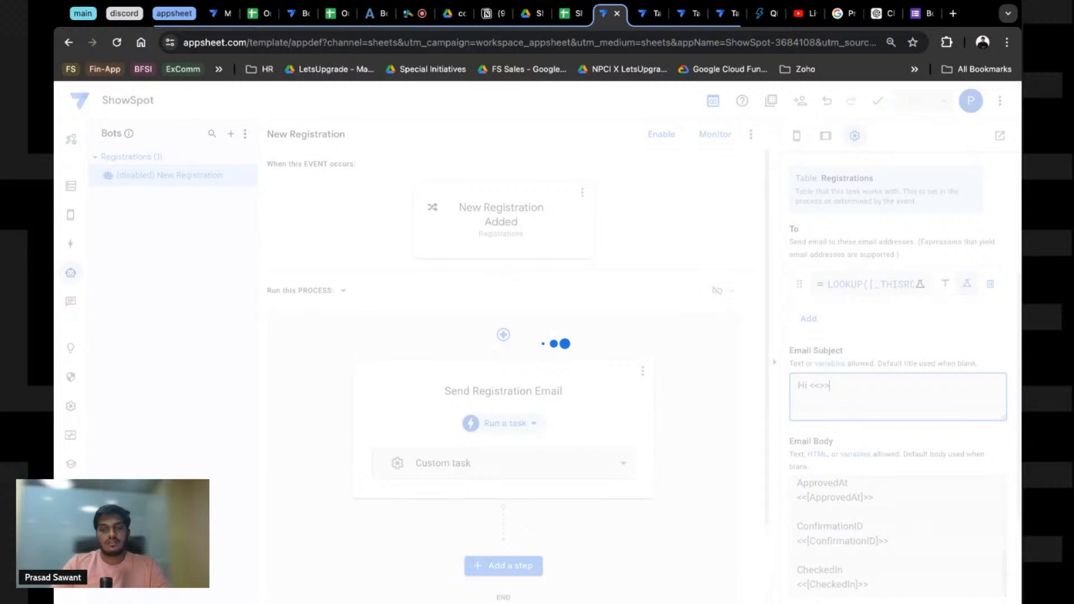
Step: Rewrite the subject as 'Your registration is successfull and you are on waitlist!'
{"action": "key", "text": "BackSpace"}
{"action": "key", "text": "BackSpace"}
{"action": "key", "text": "BackSpace"}
{"action": "key", "text": "BackSpace"}
{"action": "key", "text": "BackSpace"}
{"action": "key", "text": "BackSpace"}
{"action": "key", "text": "BackSpace"}
{"action": "type", "text": "Your regus"}
{"action": "key", "text": "BackSpace"}
{"action": "key", "text": "BackSpace"}
{"action": "type", "text": "us"}
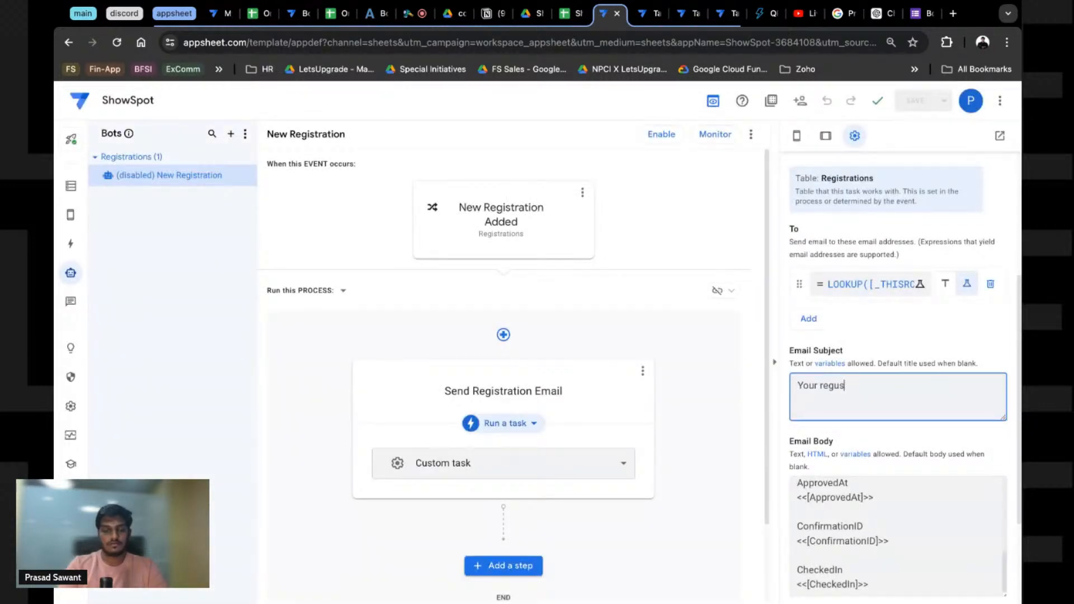
{"action": "type", "text": "ustratio"}
{"action": "key", "text": "BackSpace"}
{"action": "key", "text": "BackSpace"}
{"action": "key", "text": "BackSpace"}
{"action": "key", "text": "BackSpace"}
{"action": "key", "text": "BackSpace"}
{"action": "key", "text": "BackSpace"}
{"action": "key", "text": "BackSpace"}
{"action": "key", "text": "BackSpace"}
{"action": "type", "text": "istr"}
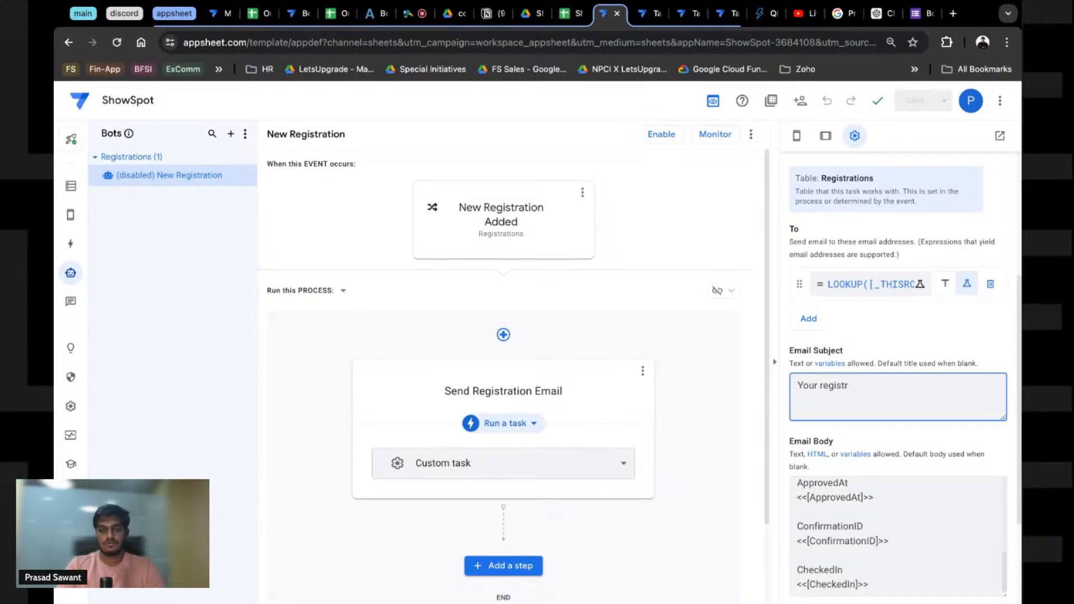
{"action": "type", "text": "aopn "}
{"action": "type", "text": "tion is successfull"}
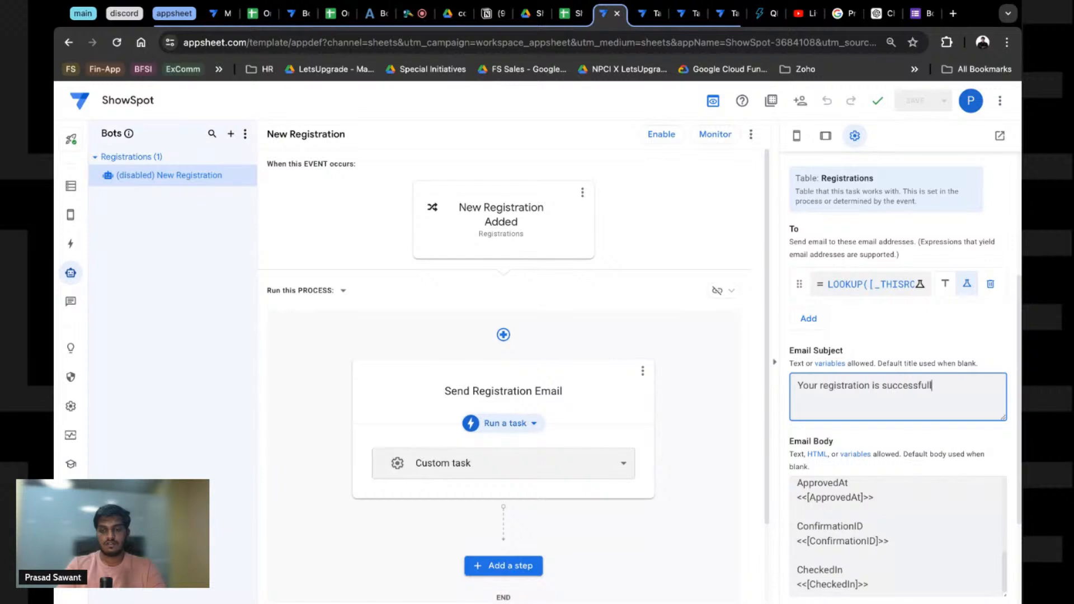
{"action": "type", "text": " and you are oib"}
{"action": "key", "text": "BackSpace"}
{"action": "key", "text": "BackSpace"}
{"action": "type", "text": "n waitlist!"}
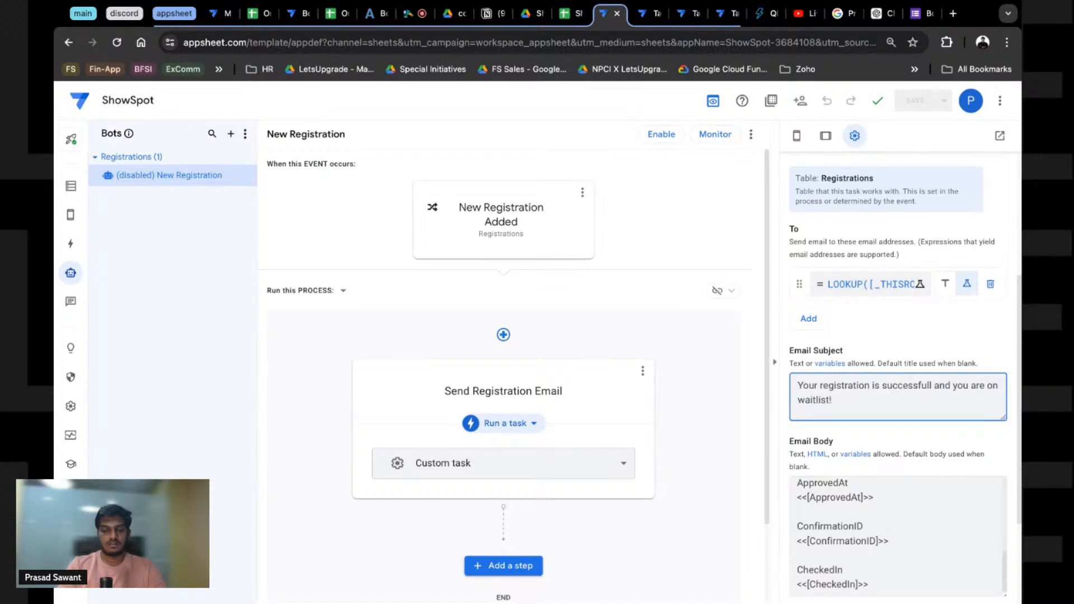
{"action": "scroll", "coordinate": [870, 431], "scroll_direction": "down", "scroll_amount": 3}
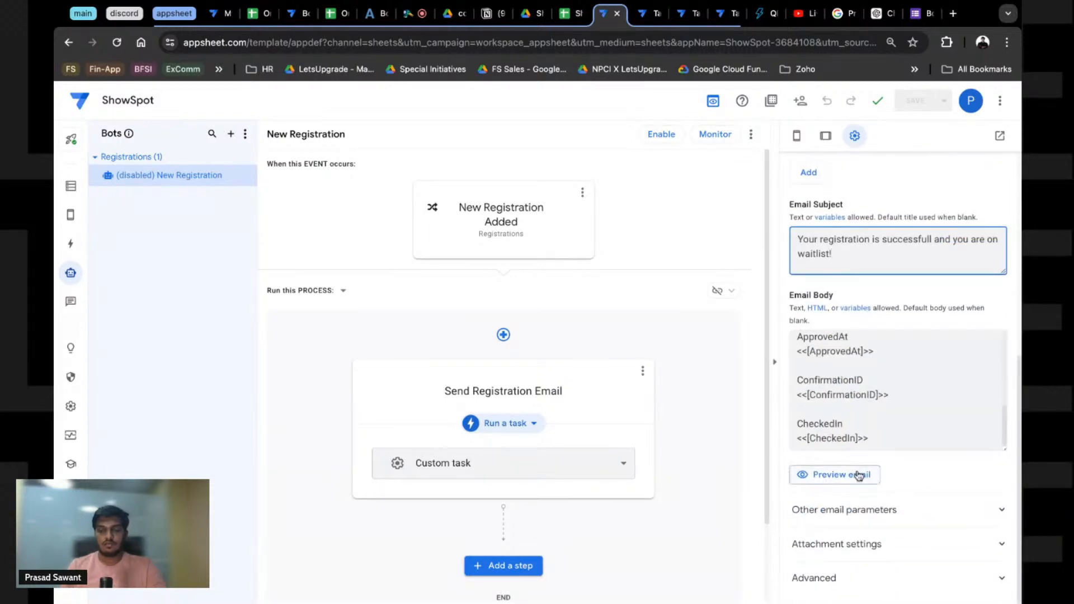
{"action": "left_click", "coordinate": [859, 476]}
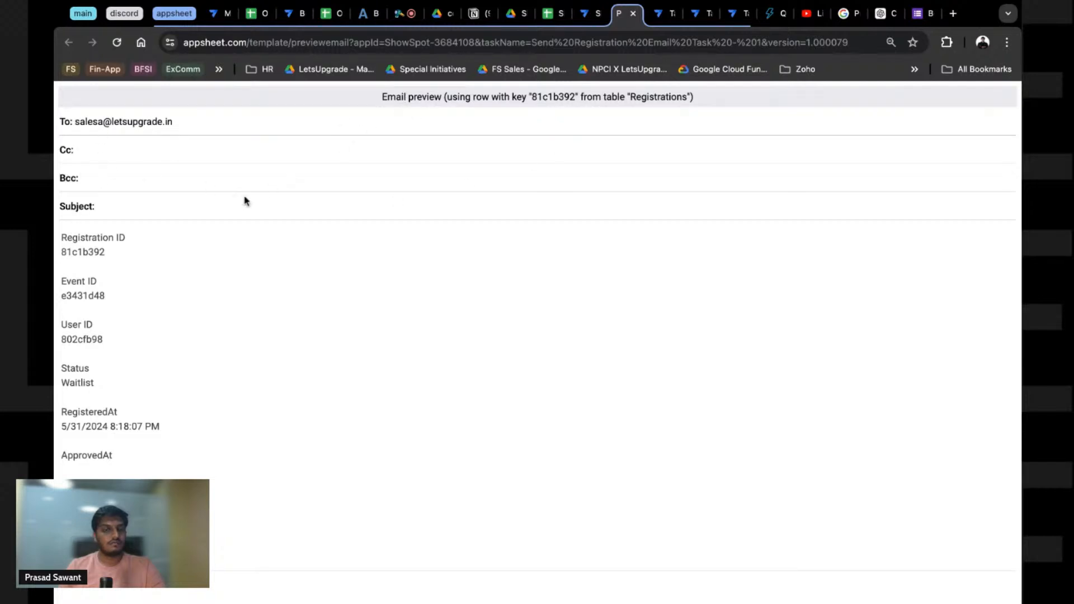
{"action": "left_click", "coordinate": [589, 16]}
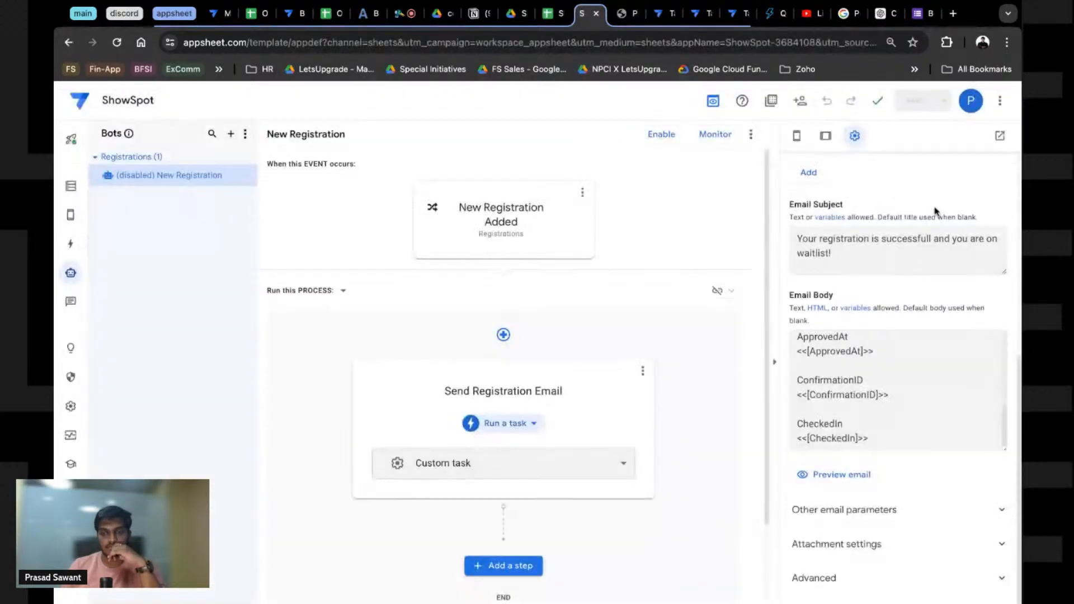
{"action": "left_click", "coordinate": [842, 475]}
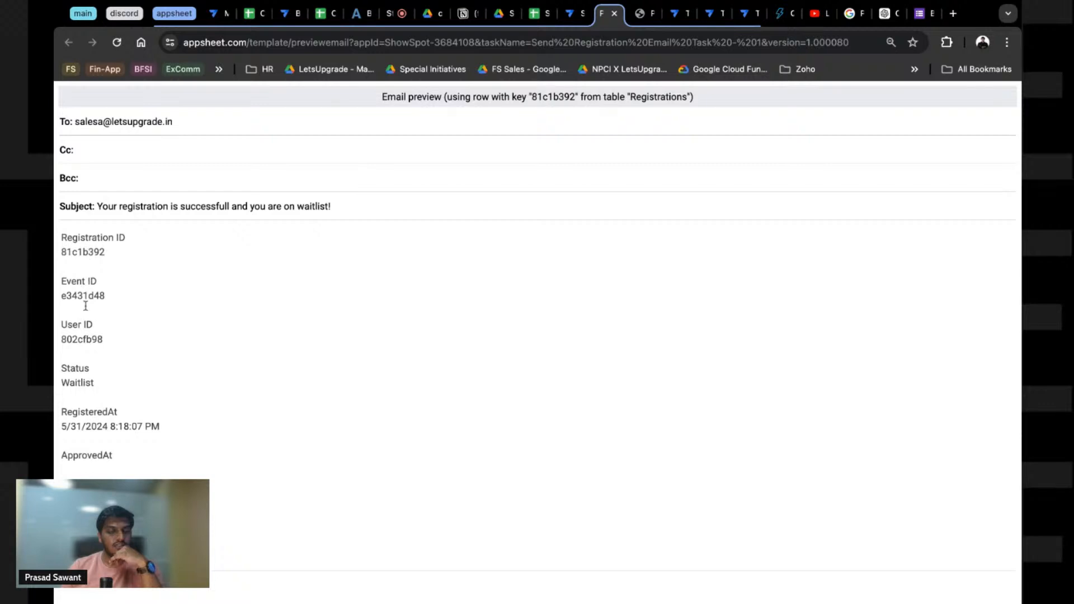
{"action": "left_click", "coordinate": [614, 15]}
{"action": "scroll", "coordinate": [822, 466], "scroll_direction": "down", "scroll_amount": 2}
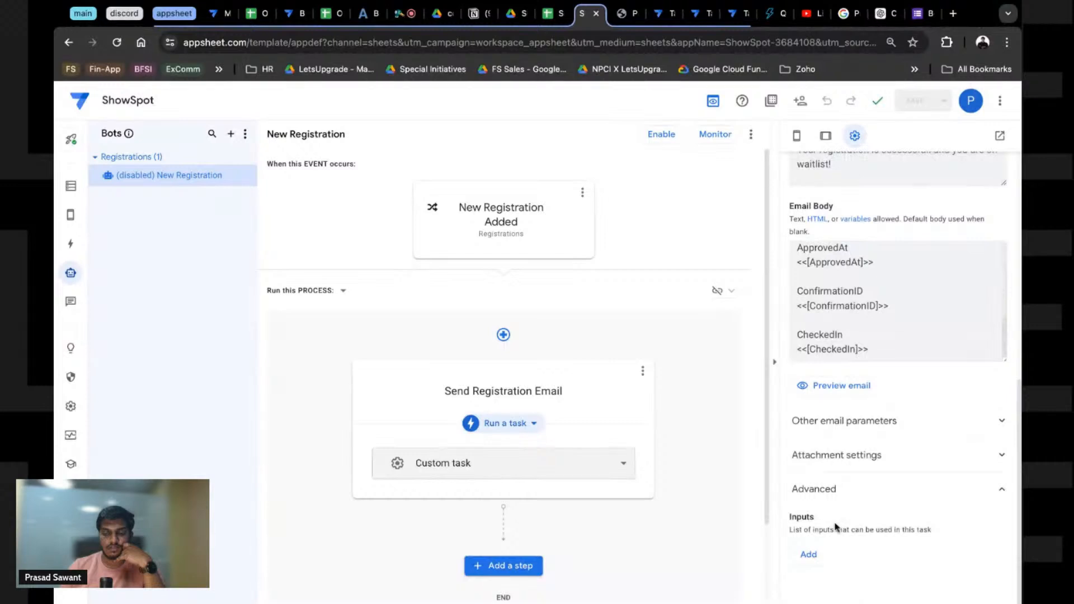
Step: Create a new PDF attachment template for Send Registration Email and open the generated doc
{"action": "left_click", "coordinate": [823, 456]}
{"action": "scroll", "coordinate": [839, 391], "scroll_direction": "down", "scroll_amount": 4}
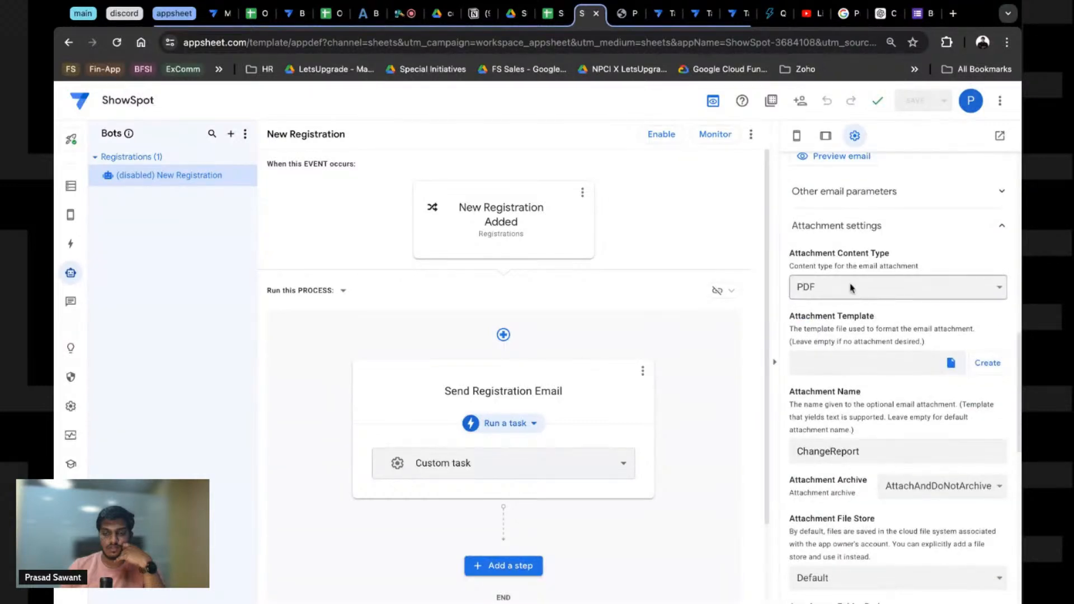
{"action": "scroll", "coordinate": [880, 455], "scroll_direction": "down", "scroll_amount": 10}
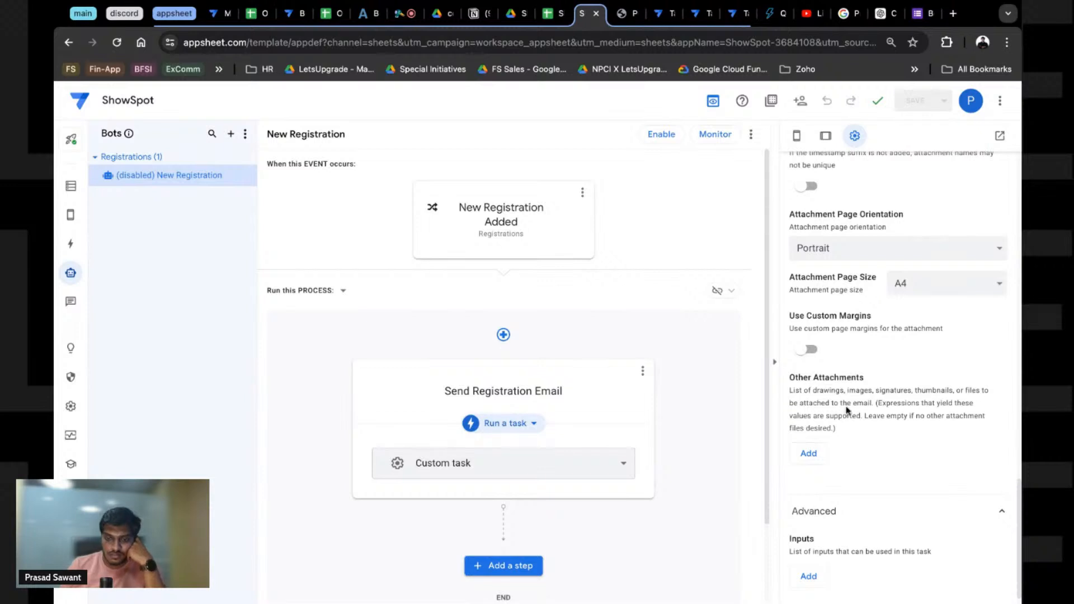
{"action": "scroll", "coordinate": [845, 425], "scroll_direction": "down", "scroll_amount": 1}
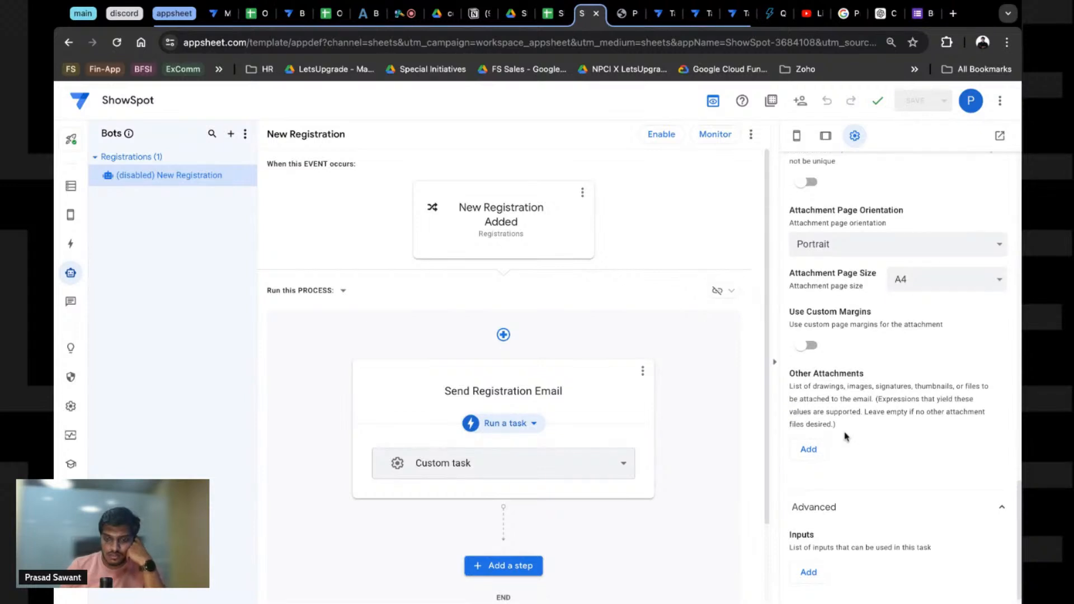
{"action": "scroll", "coordinate": [845, 436], "scroll_direction": "up", "scroll_amount": 8}
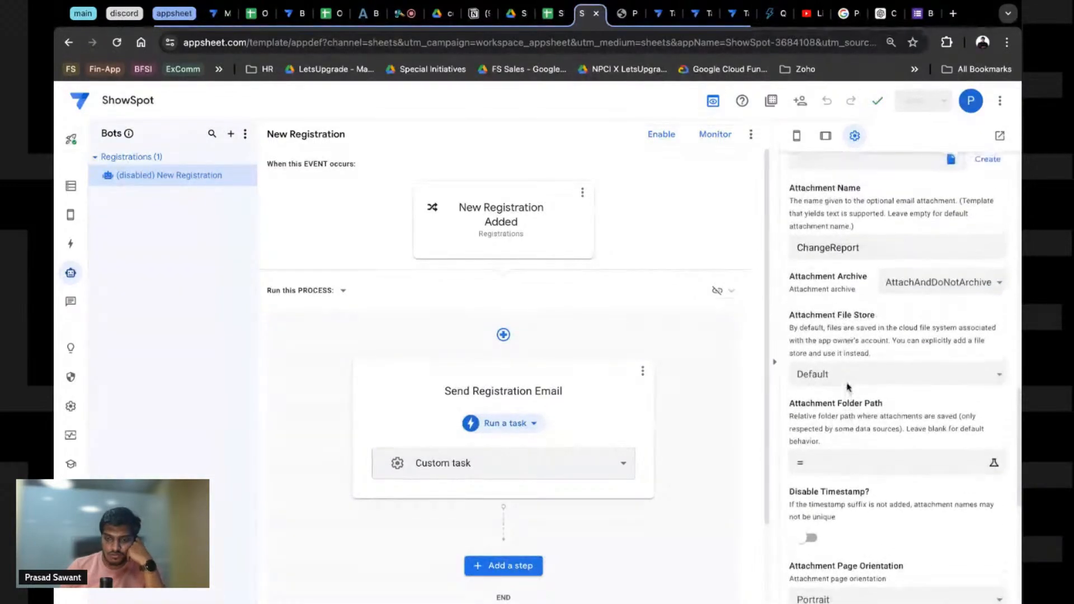
{"action": "scroll", "coordinate": [823, 321], "scroll_direction": "up", "scroll_amount": 2}
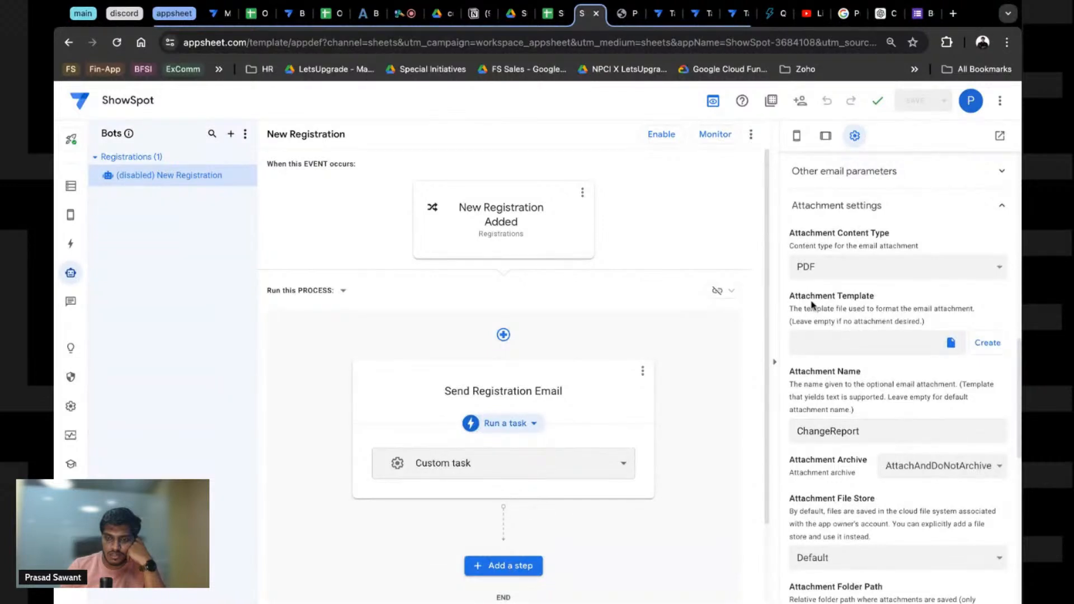
{"action": "left_click", "coordinate": [978, 346]}
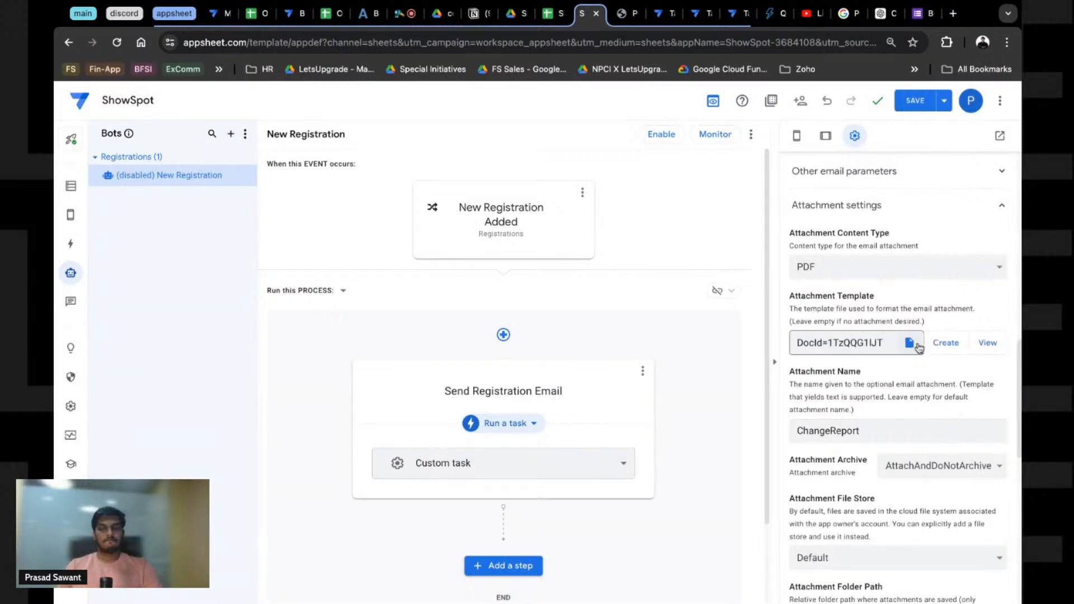
{"action": "left_click", "coordinate": [987, 343]}
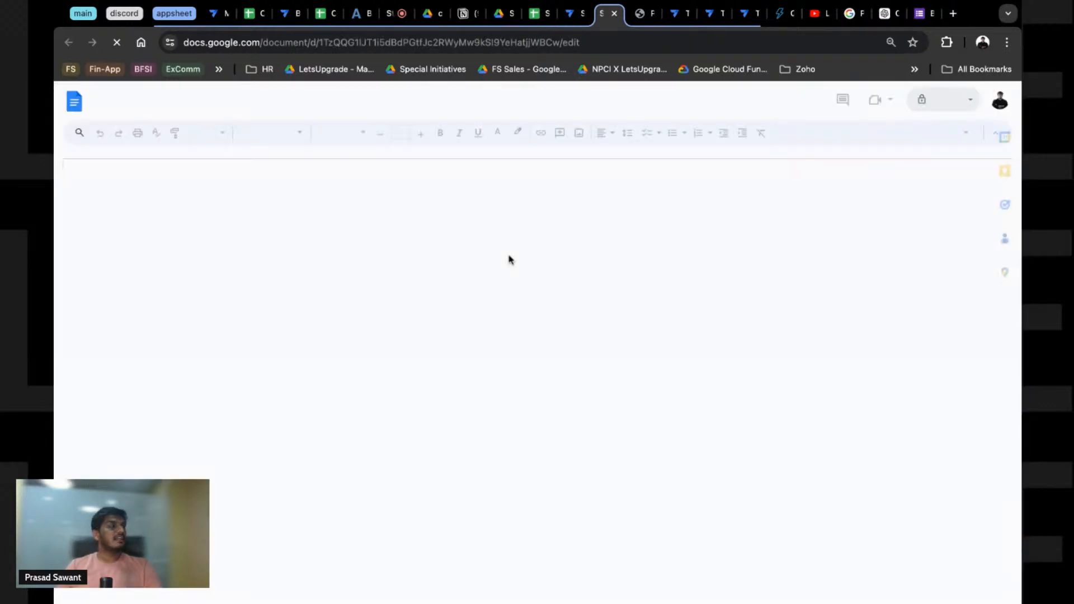
Step: Retitle the template 'Your Registration is Successfull!' and change the subheading to 'Below are your registration details'
{"action": "left_click", "coordinate": [347, 262]}
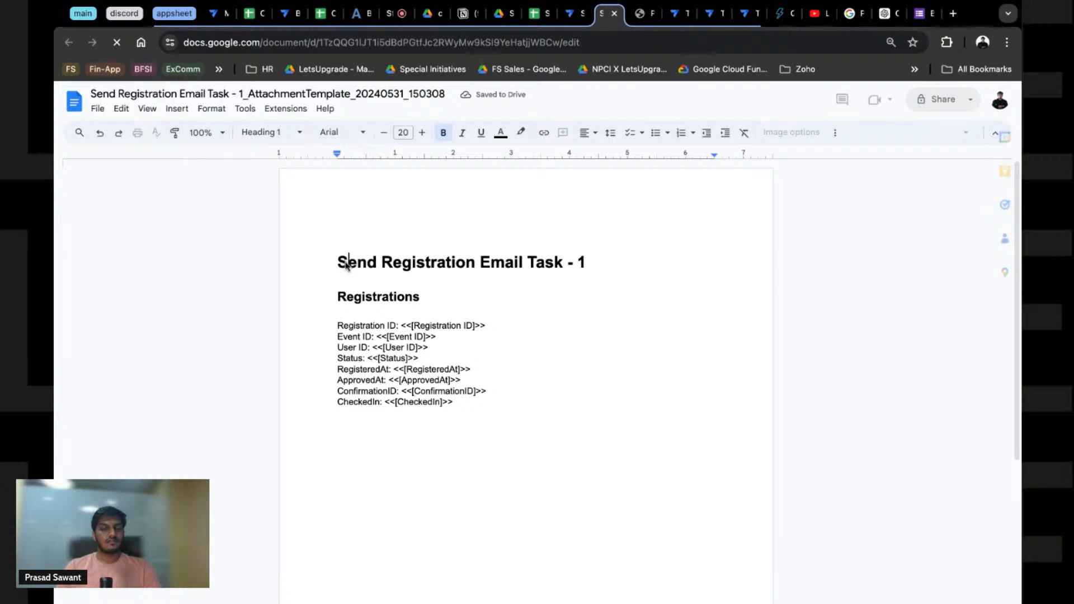
{"action": "left_click", "coordinate": [496, 410]}
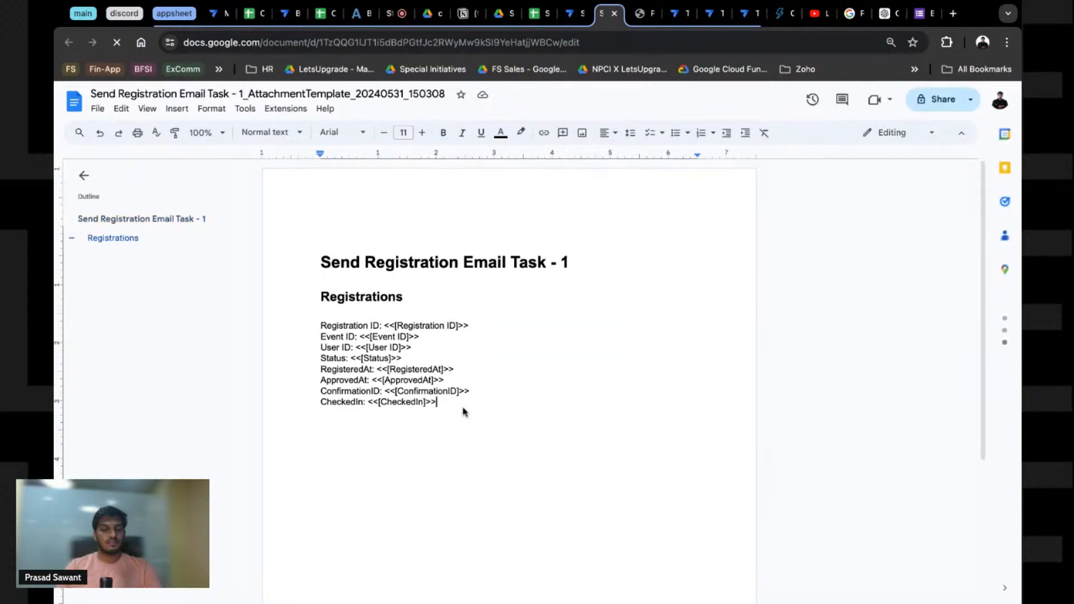
{"action": "triple_click", "coordinate": [345, 255]}
{"action": "type", "text": "Your"}
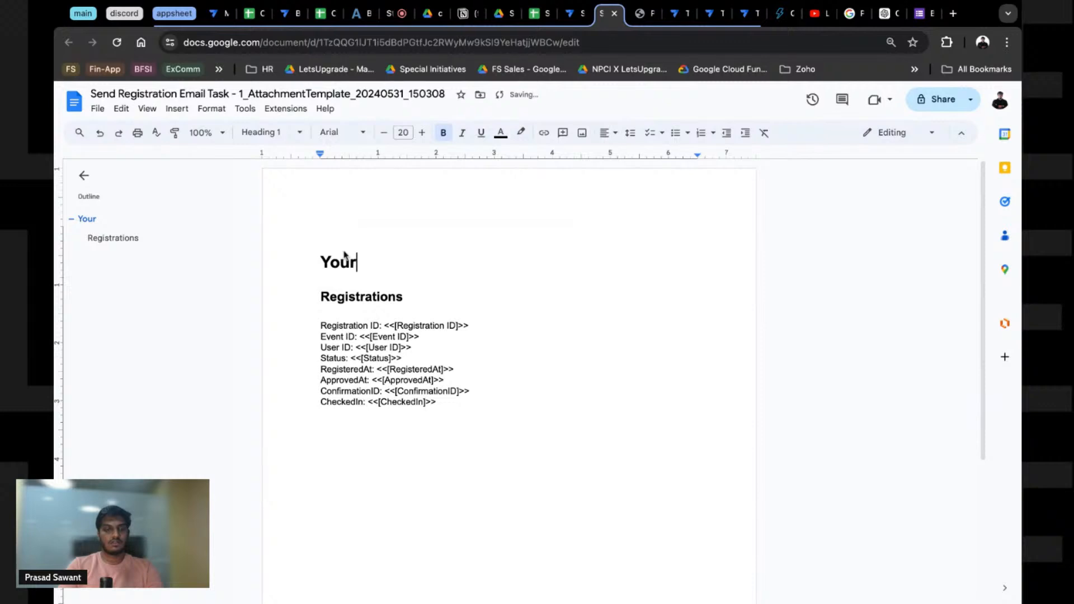
{"action": "type", "text": " Registration is S"}
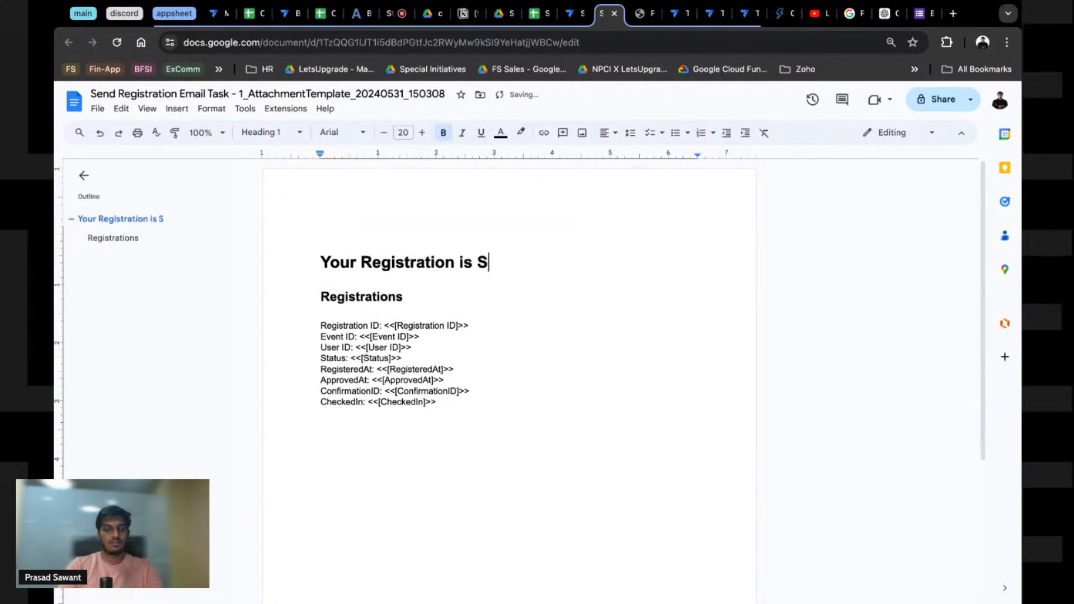
{"action": "type", "text": "uccessfull!"}
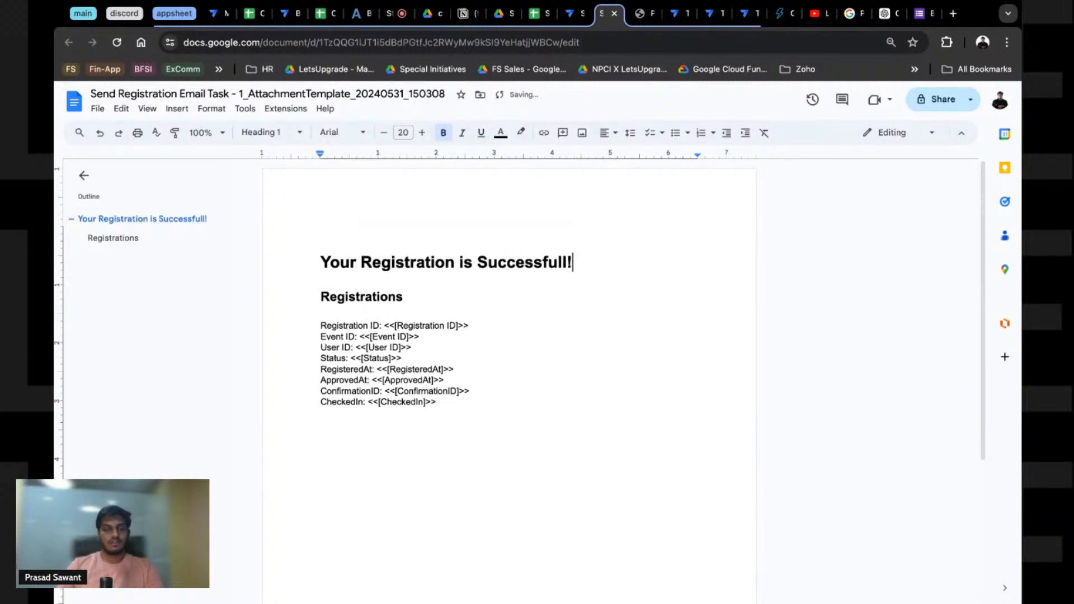
{"action": "double_click", "coordinate": [339, 301]}
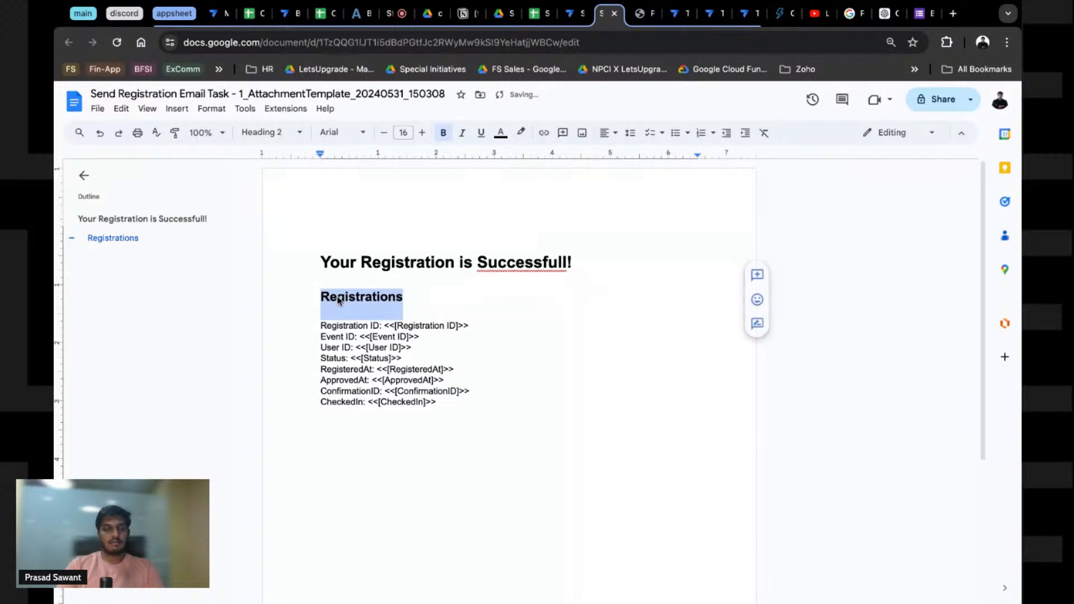
{"action": "type", "text": "Below is"}
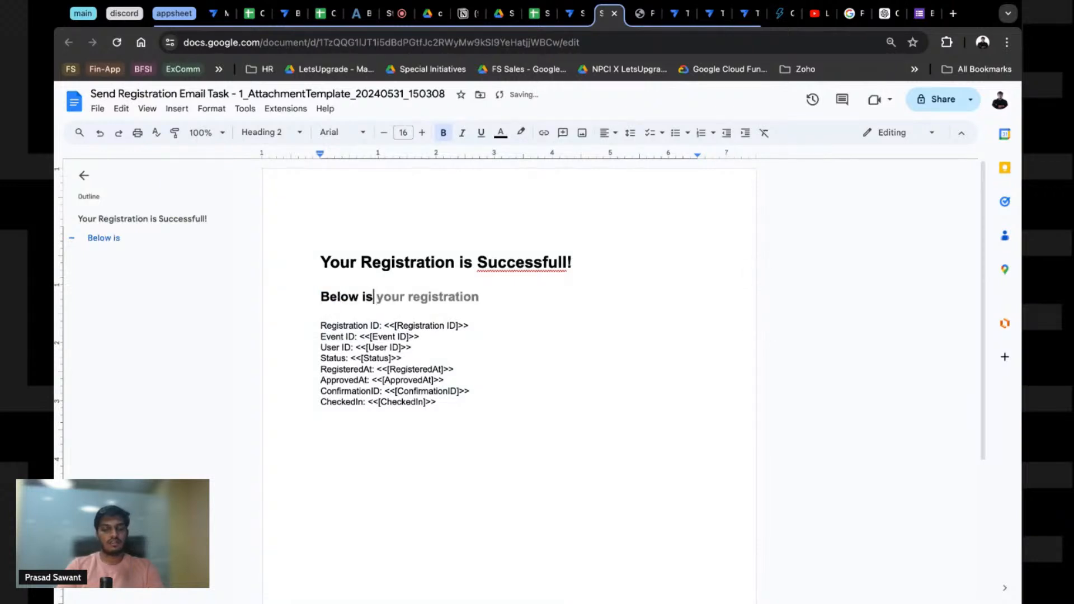
{"action": "key", "text": "BackSpace"}
{"action": "key", "text": "BackSpace"}
{"action": "type", "text": "are your"}
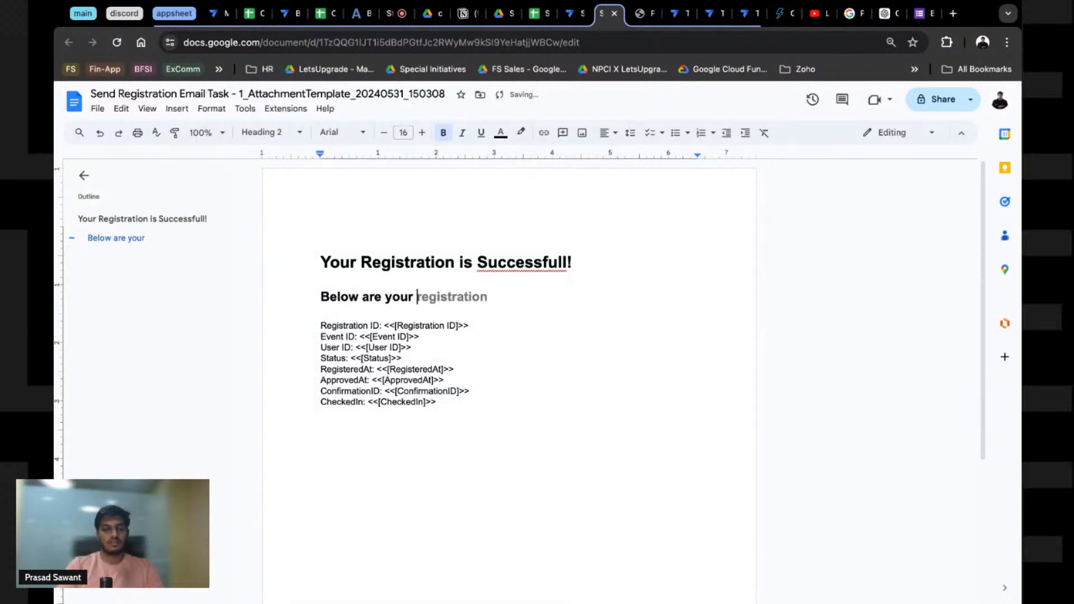
{"action": "key", "text": "Tab"}
{"action": "type", "text": "details"}
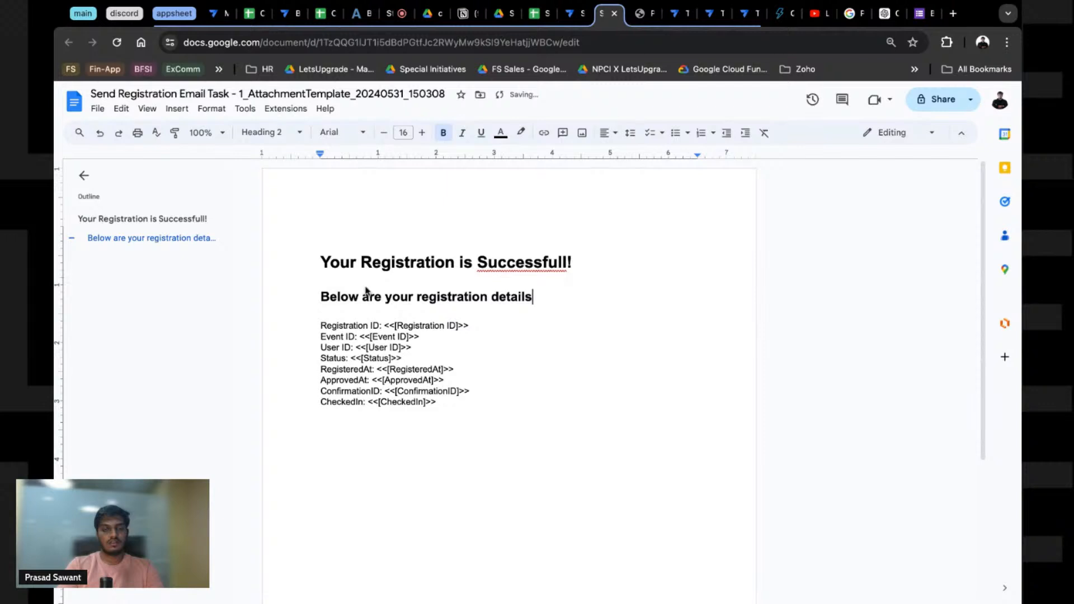
Step: Correct 'Successfull' to 'Successful' and add the closing line about being notified if approved
{"action": "right_click", "coordinate": [490, 267]}
{"action": "left_click", "coordinate": [528, 296]}
{"action": "left_click", "coordinate": [450, 414]}
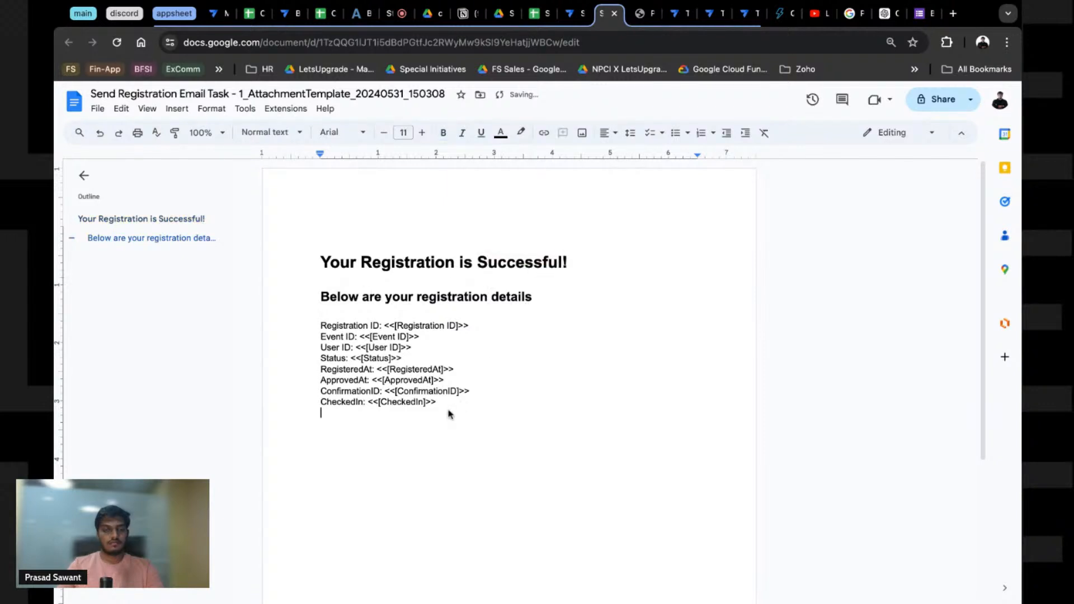
{"action": "key", "text": "Return"}
{"action": "type", "text": "You wi"}
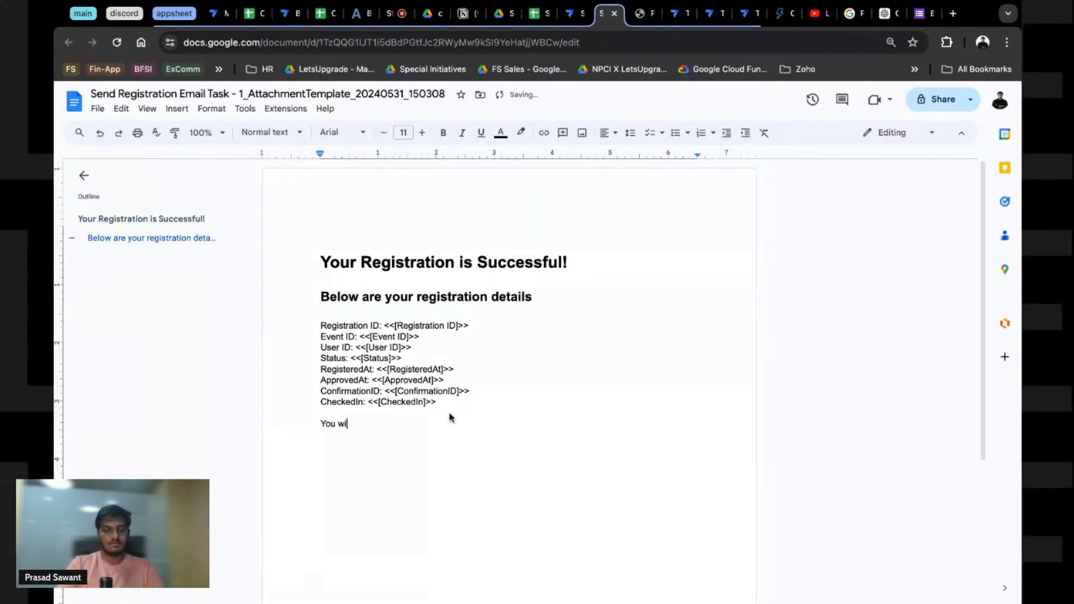
{"action": "type", "text": "ll be notified if"}
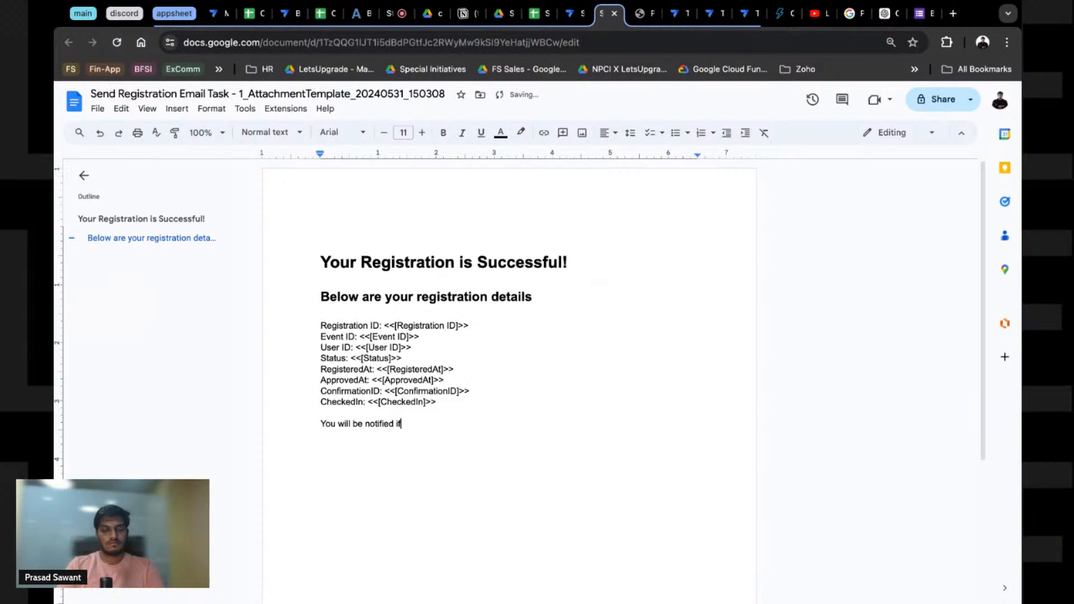
{"action": "type", "text": " you are appri"}
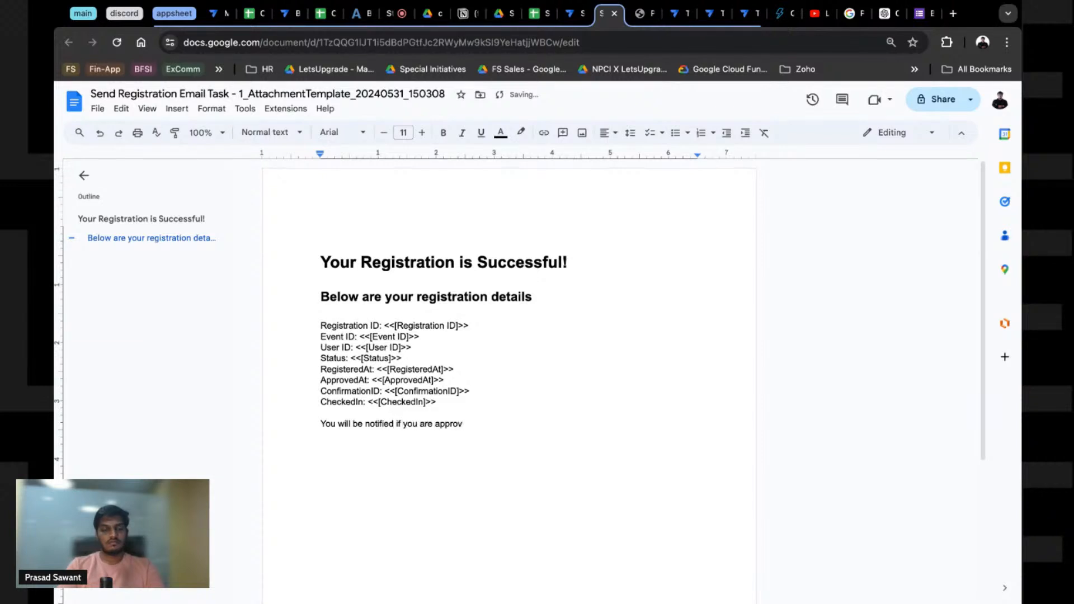
{"action": "type", "text": "vent."}
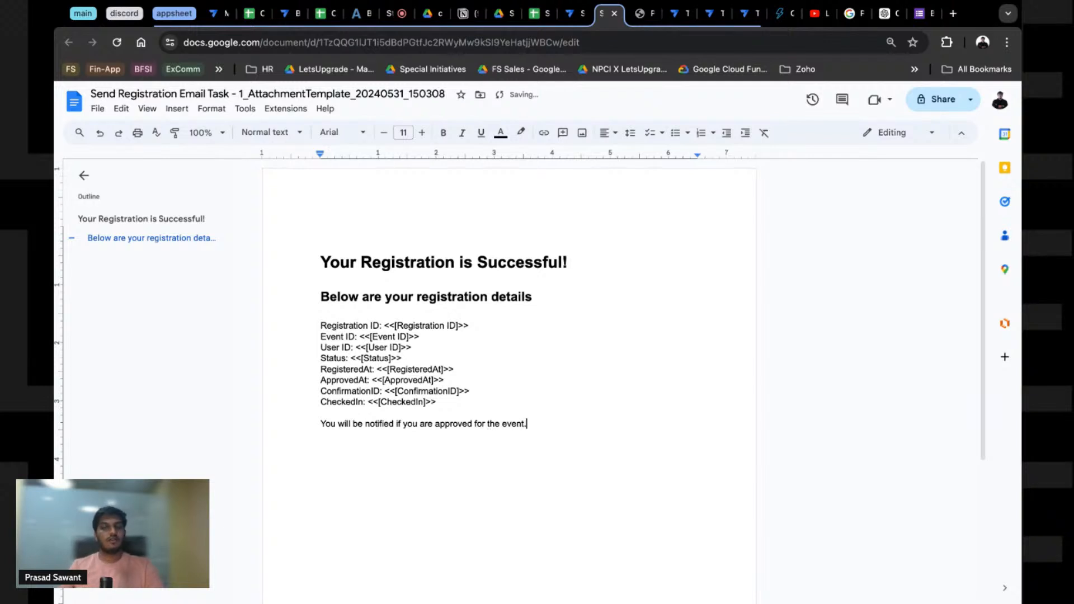
Step: Save all app changes in the ShowSpot bot editor
{"action": "left_click", "coordinate": [575, 17]}
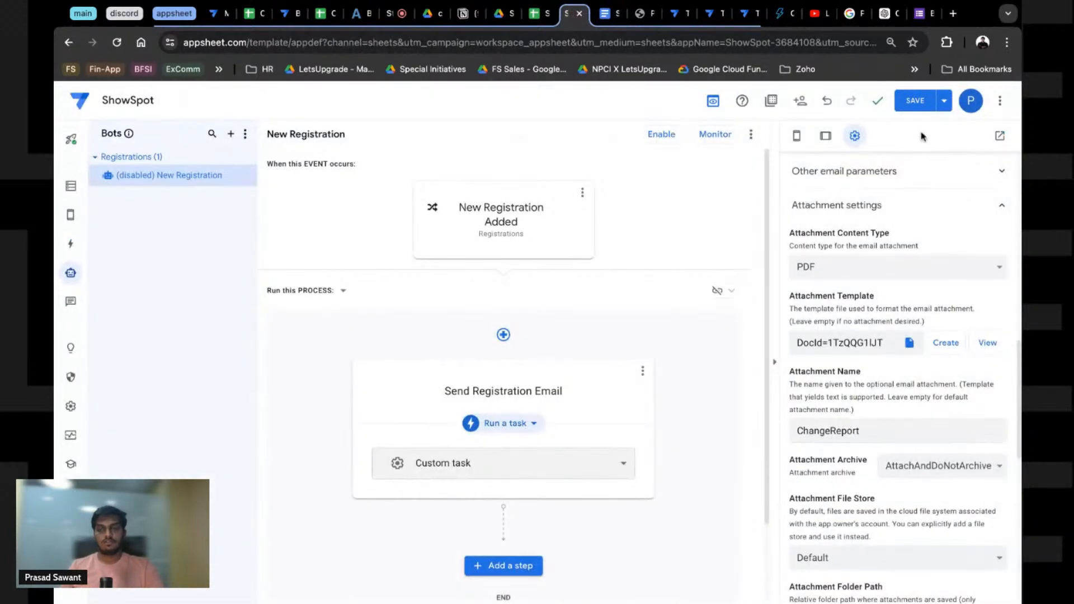
{"action": "scroll", "coordinate": [862, 330], "scroll_direction": "up", "scroll_amount": 5}
{"action": "scroll", "coordinate": [862, 330], "scroll_direction": "up", "scroll_amount": 5}
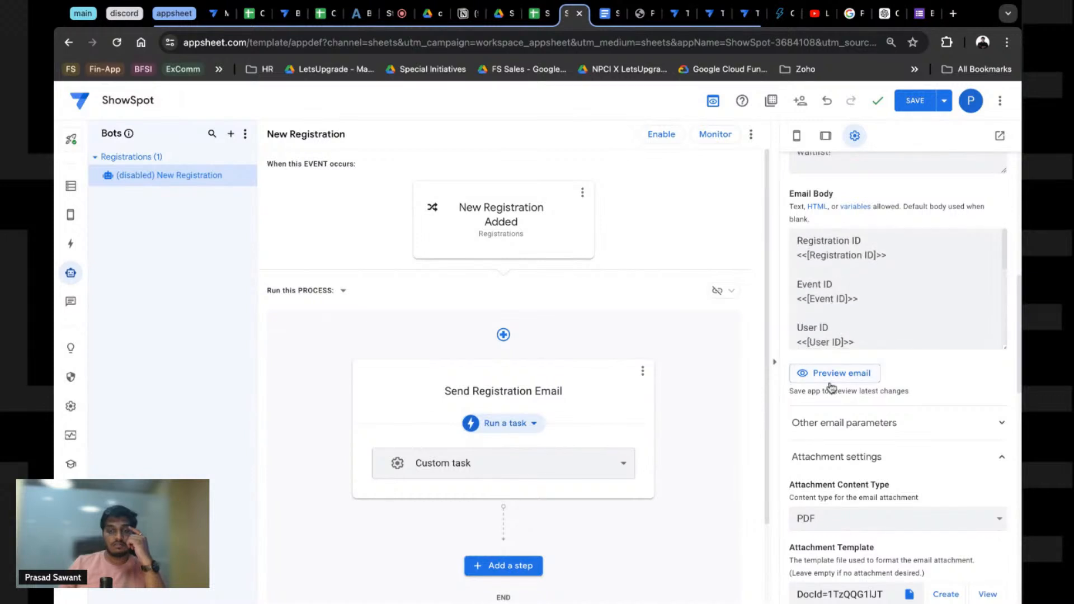
{"action": "left_click", "coordinate": [915, 100]}
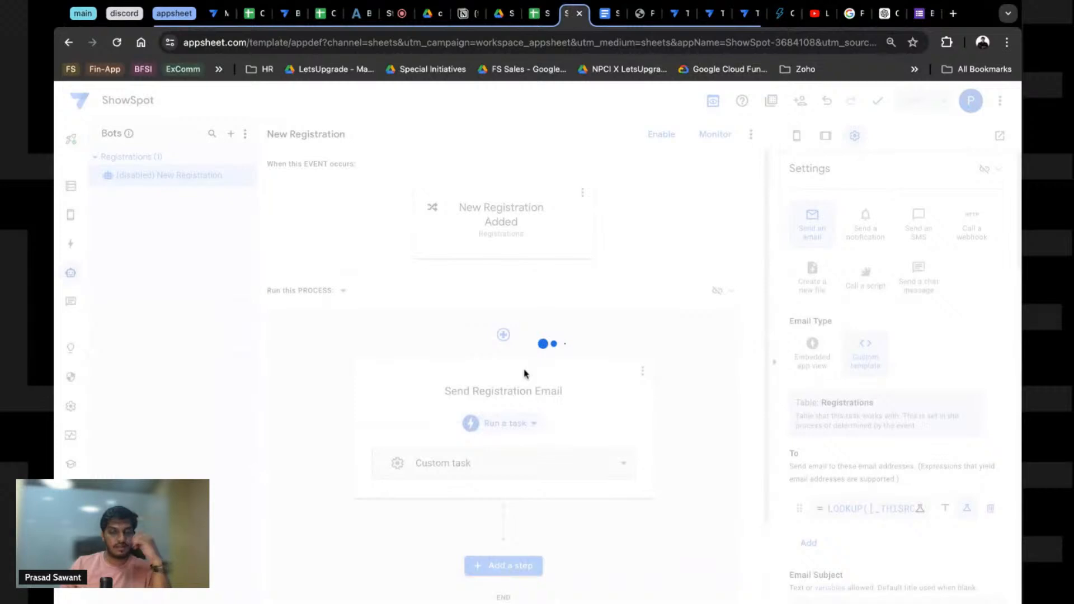
Step: Enable the New Registration bot so it is no longer disabled
{"action": "scroll", "coordinate": [615, 436], "scroll_direction": "down", "scroll_amount": 2}
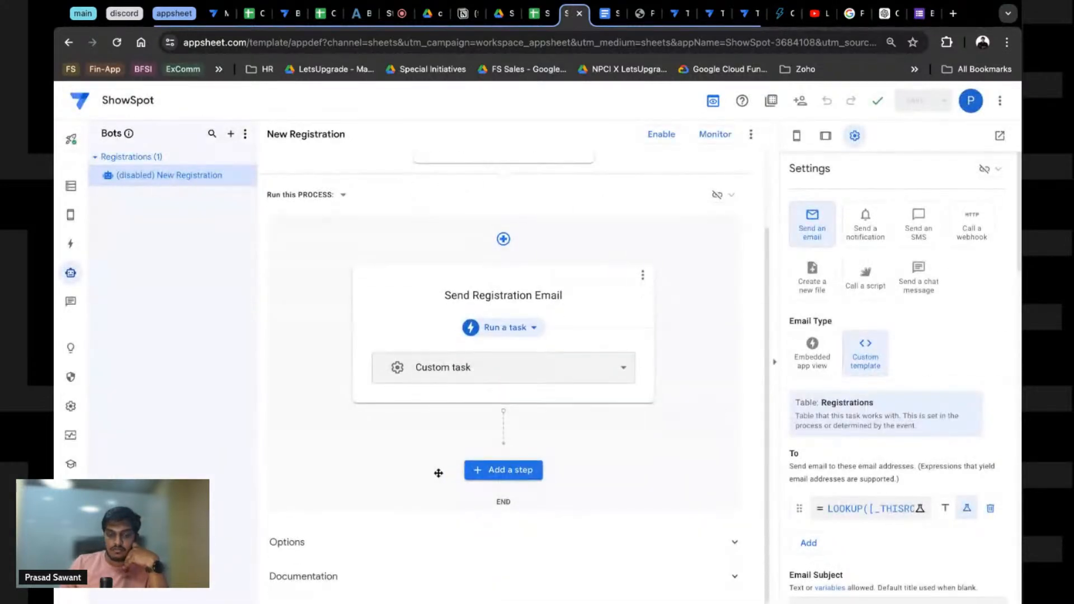
{"action": "left_click", "coordinate": [492, 471]}
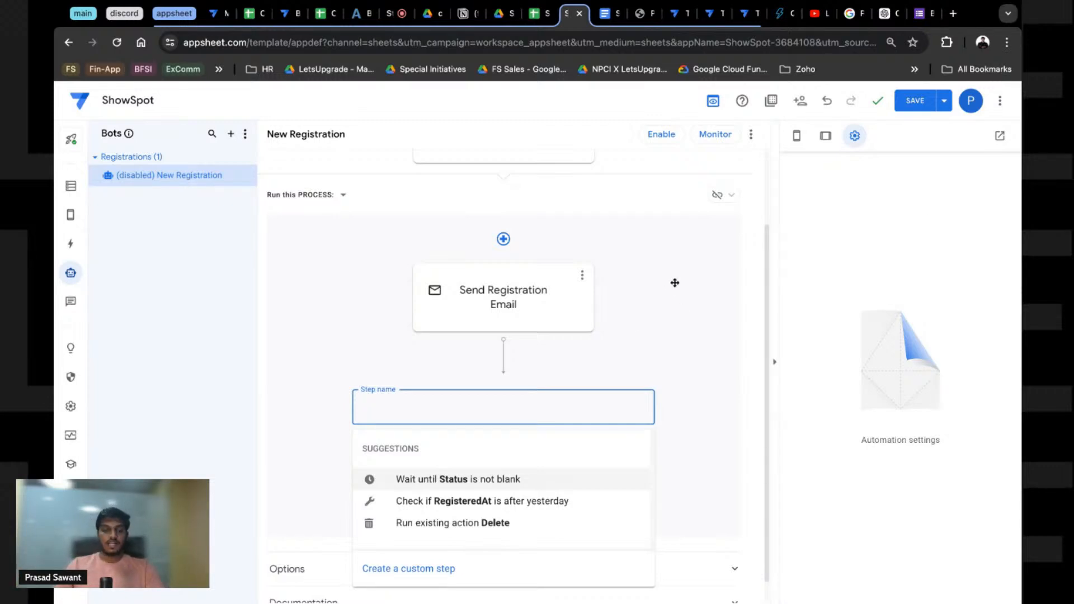
{"action": "left_click", "coordinate": [672, 136]}
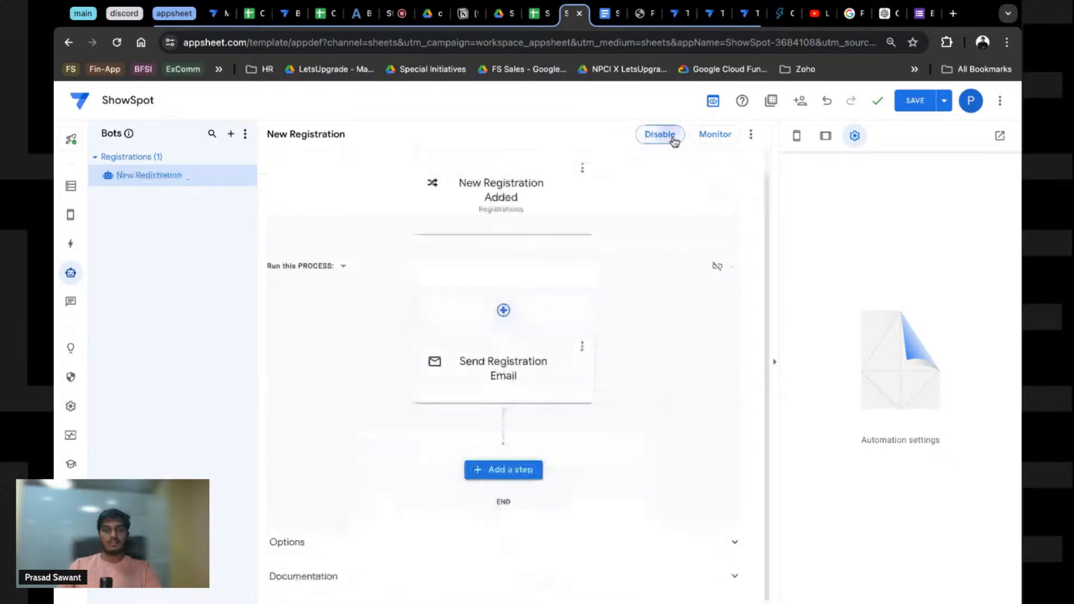
{"action": "left_click", "coordinate": [604, 16]}
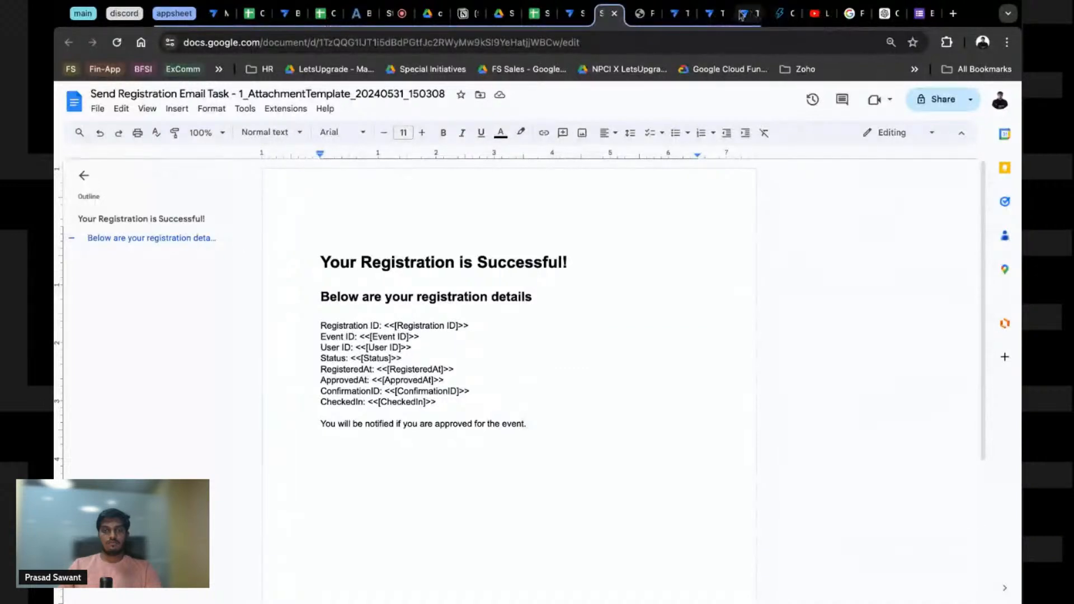
Step: Close the LOOKUP results, table results, email preview and Docs template tabs
{"action": "left_click", "coordinate": [722, 17]}
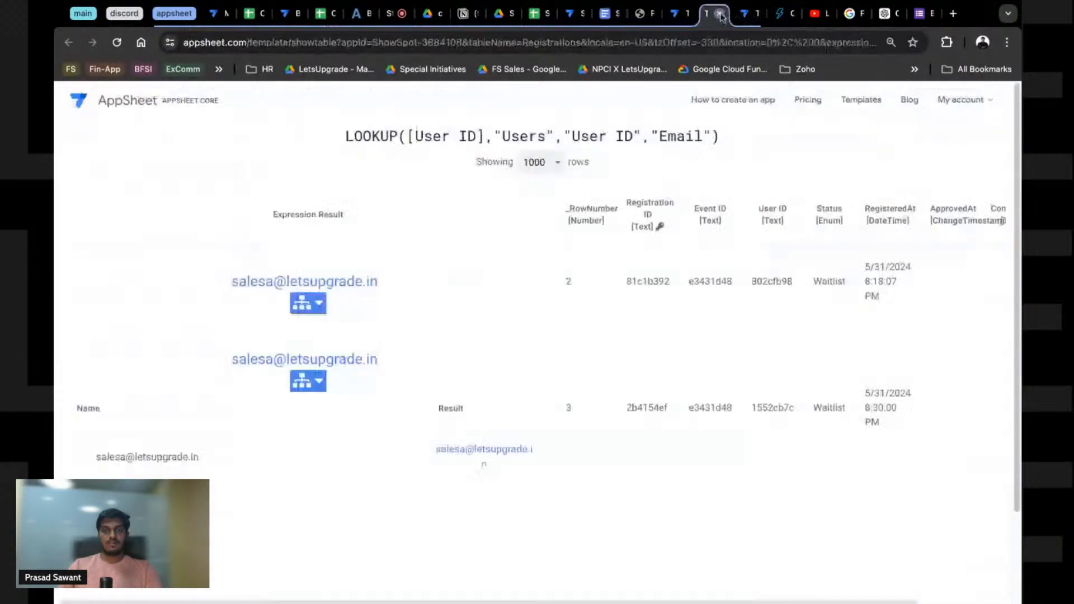
{"action": "left_click", "coordinate": [720, 15]}
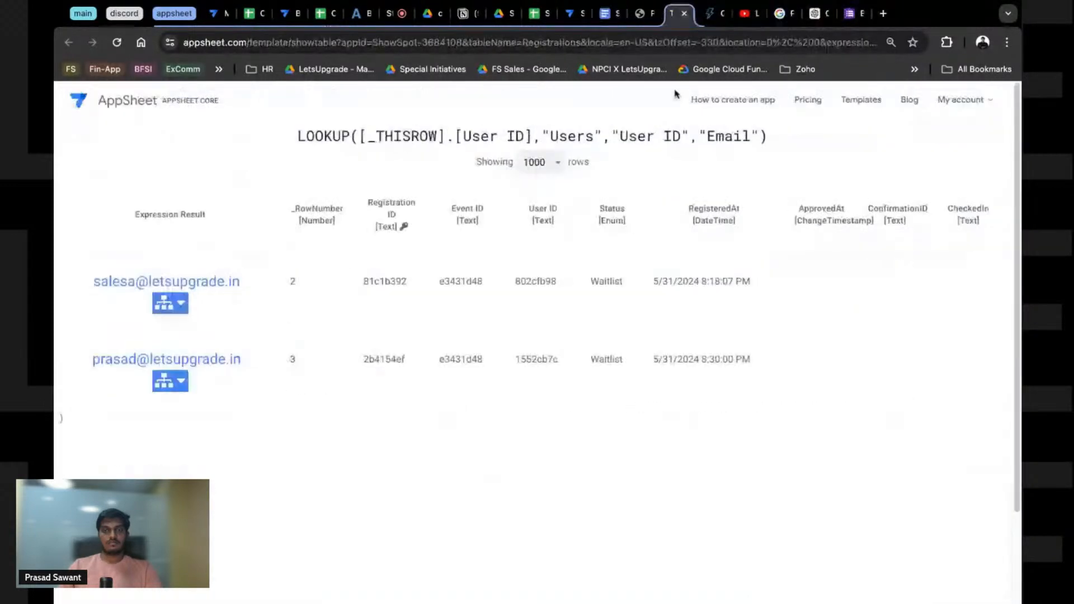
{"action": "left_click", "coordinate": [684, 14]}
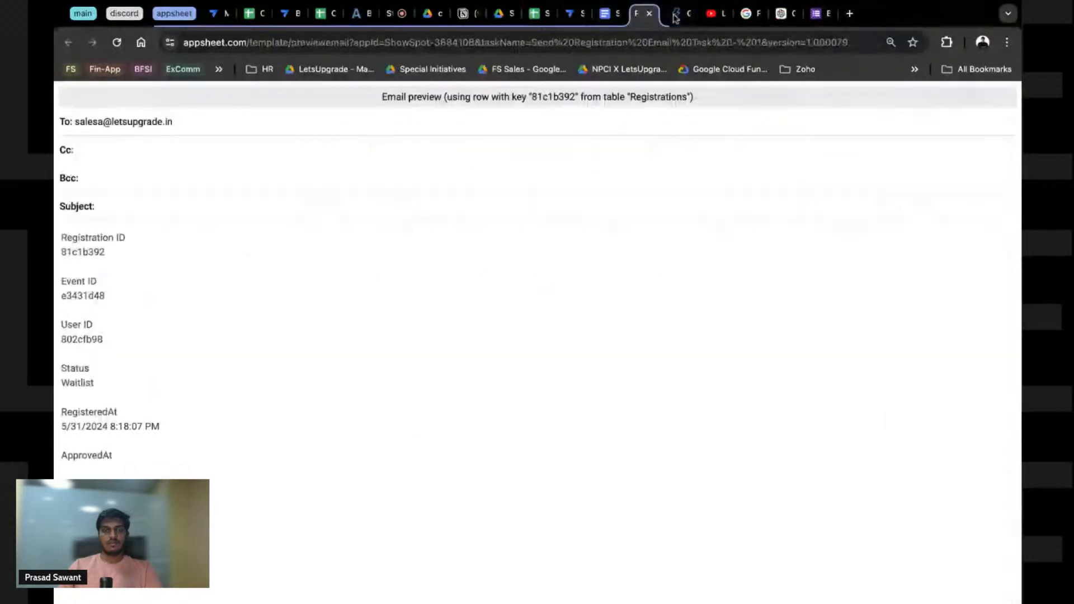
{"action": "left_click", "coordinate": [650, 14]}
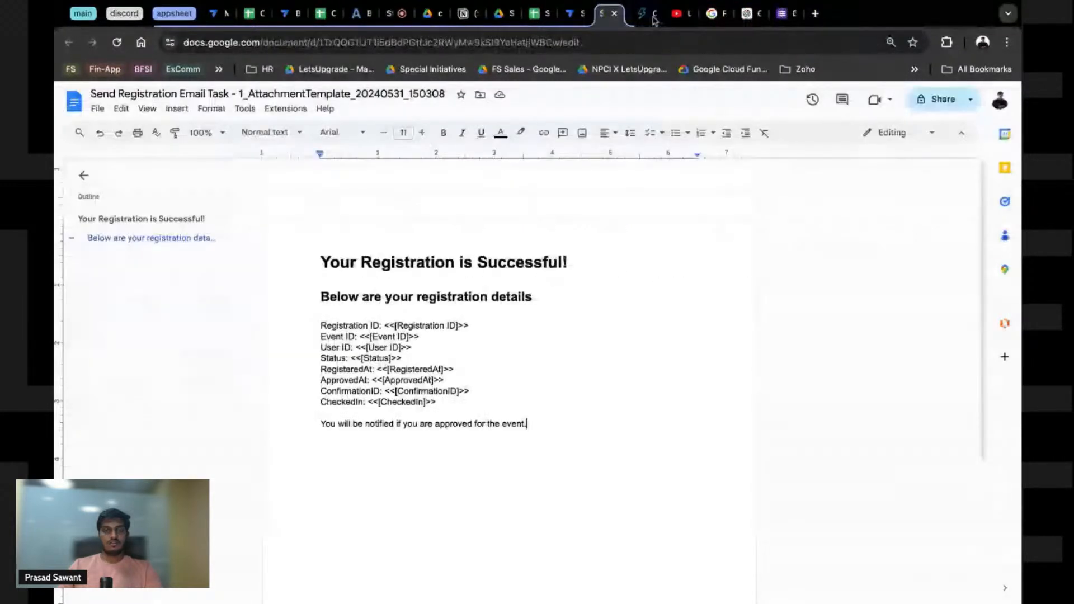
{"action": "left_click", "coordinate": [616, 13]}
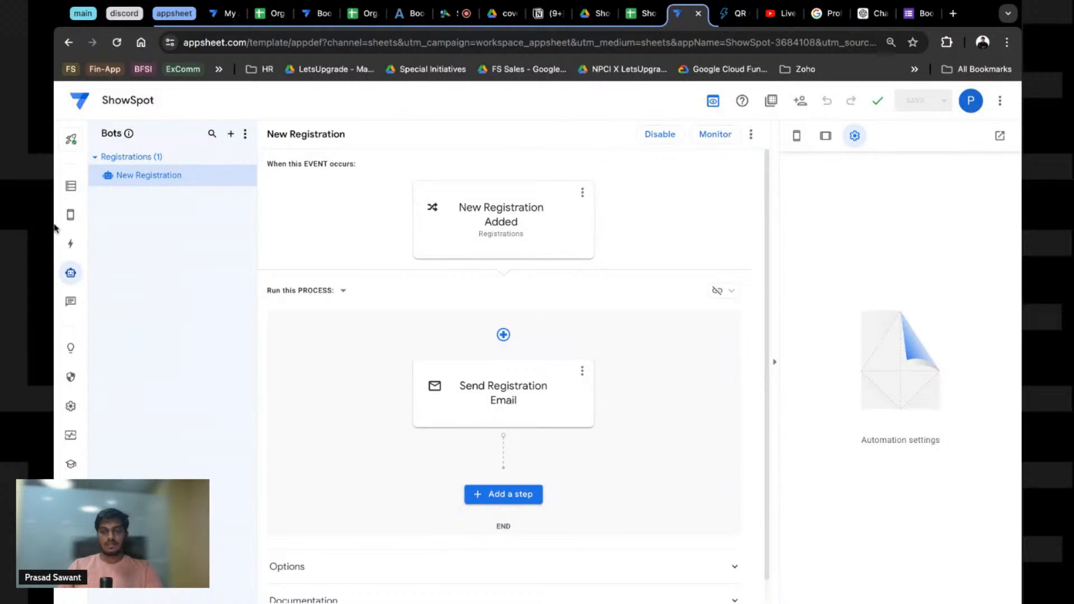
Step: Confirm a new registration in the app preview, then bring up the Gmail inbox
{"action": "left_click", "coordinate": [71, 215]}
{"action": "left_click", "coordinate": [981, 415]}
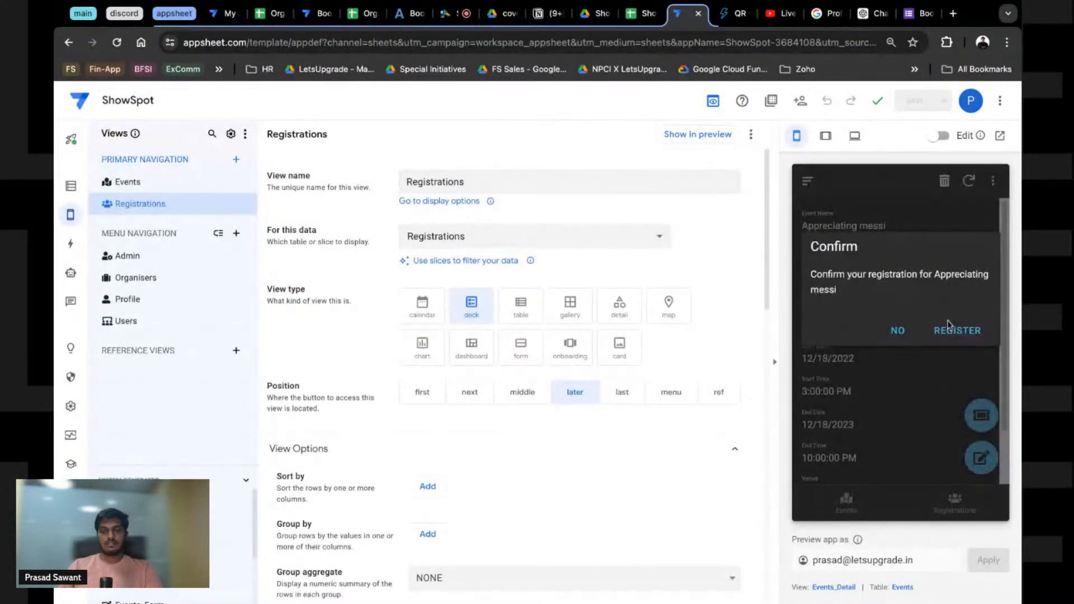
{"action": "left_click", "coordinate": [950, 328]}
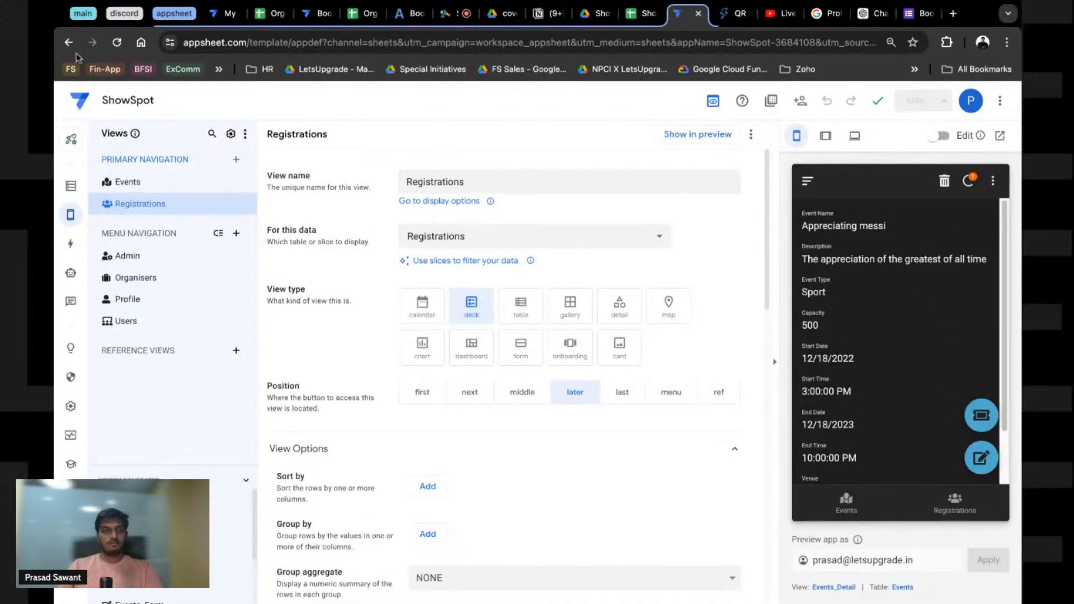
{"action": "left_click", "coordinate": [83, 14]}
{"action": "left_click", "coordinate": [113, 17]}
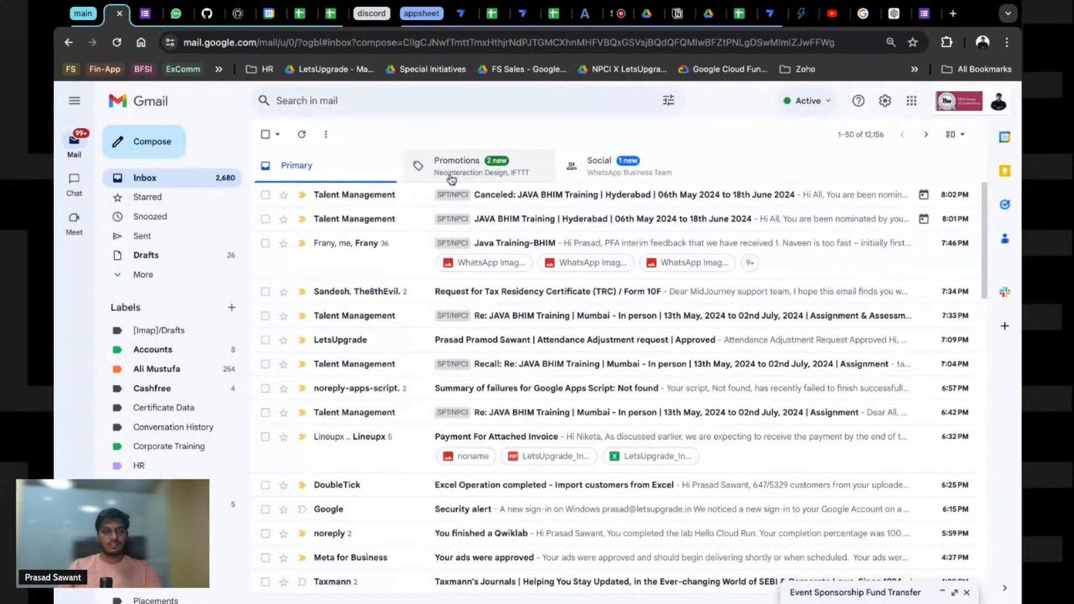
Step: Refresh Gmail, open the waitlist registration email and preview its ChangeReport.pdf attachment
{"action": "left_click", "coordinate": [303, 136]}
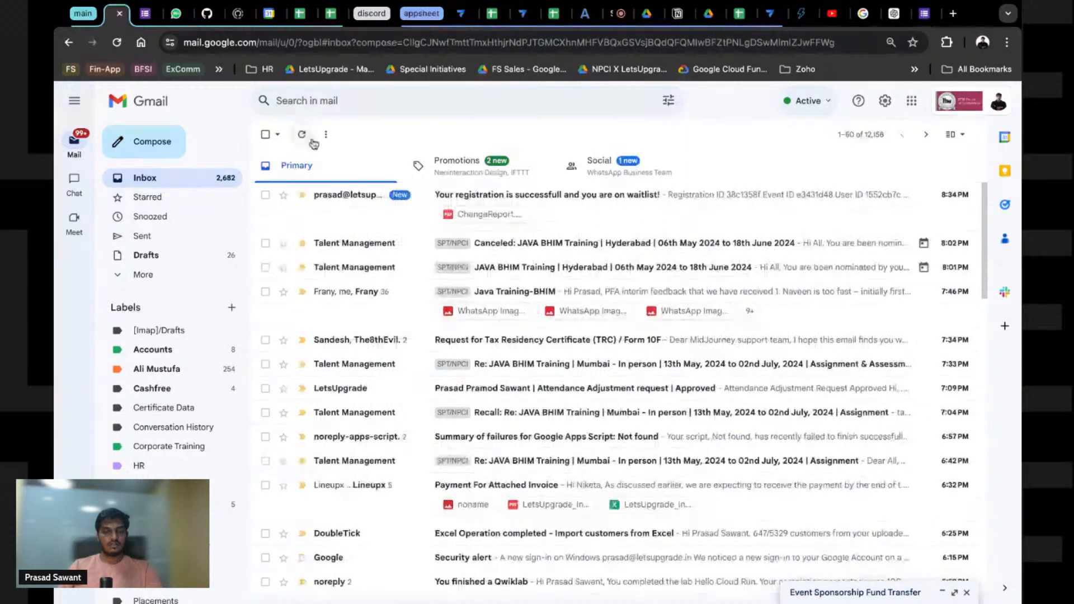
{"action": "left_click", "coordinate": [407, 211]}
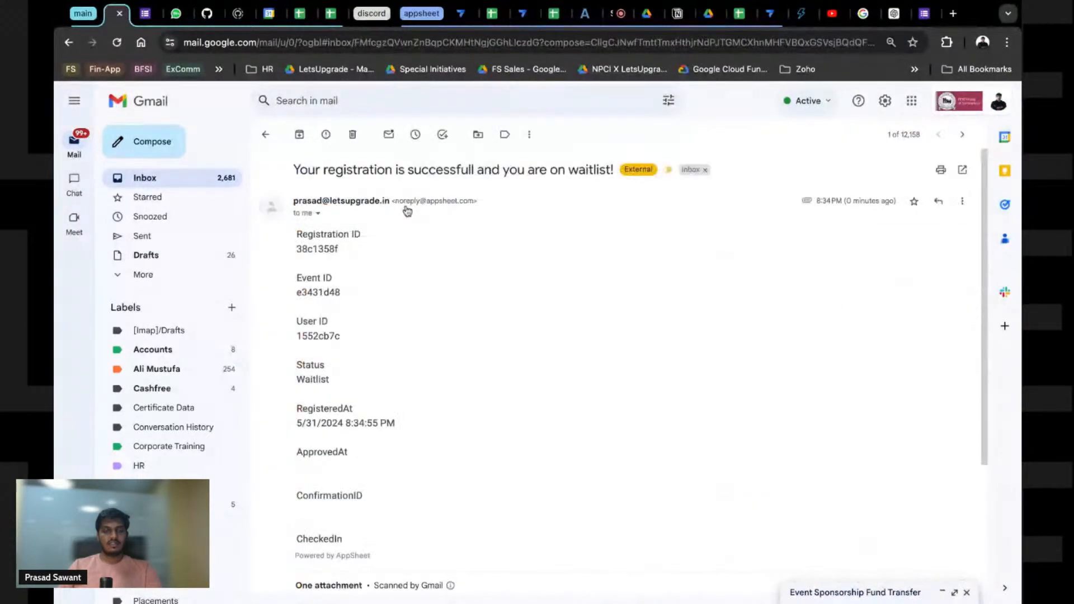
{"action": "scroll", "coordinate": [414, 309], "scroll_direction": "down", "scroll_amount": 3}
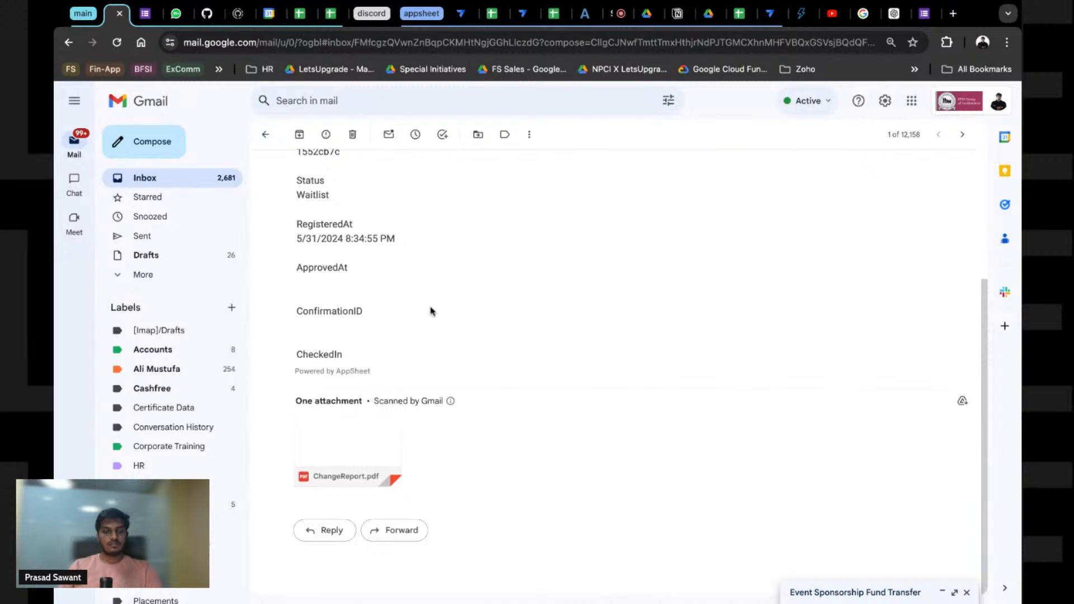
{"action": "left_click", "coordinate": [348, 479]}
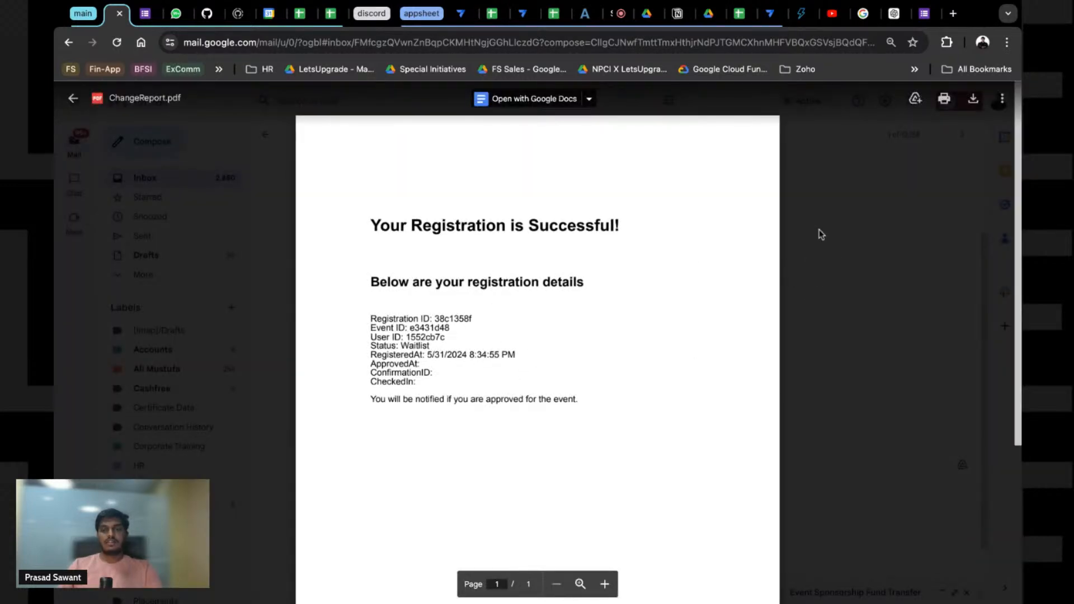
{"action": "left_click", "coordinate": [523, 17]}
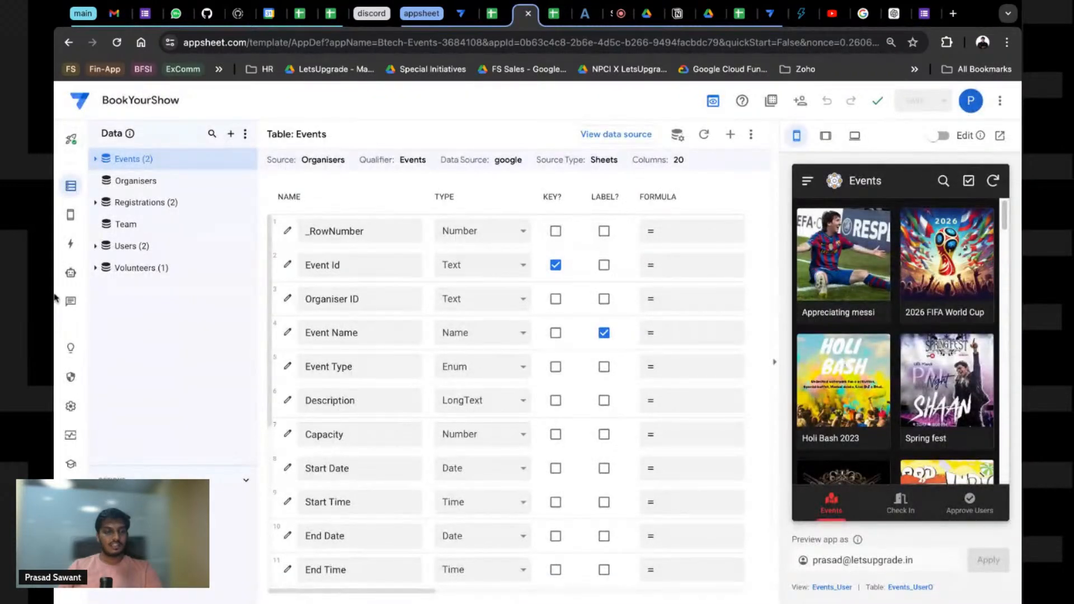
Step: Open the Send Registration Email step's settings in the New Registration bot
{"action": "left_click", "coordinate": [71, 272]}
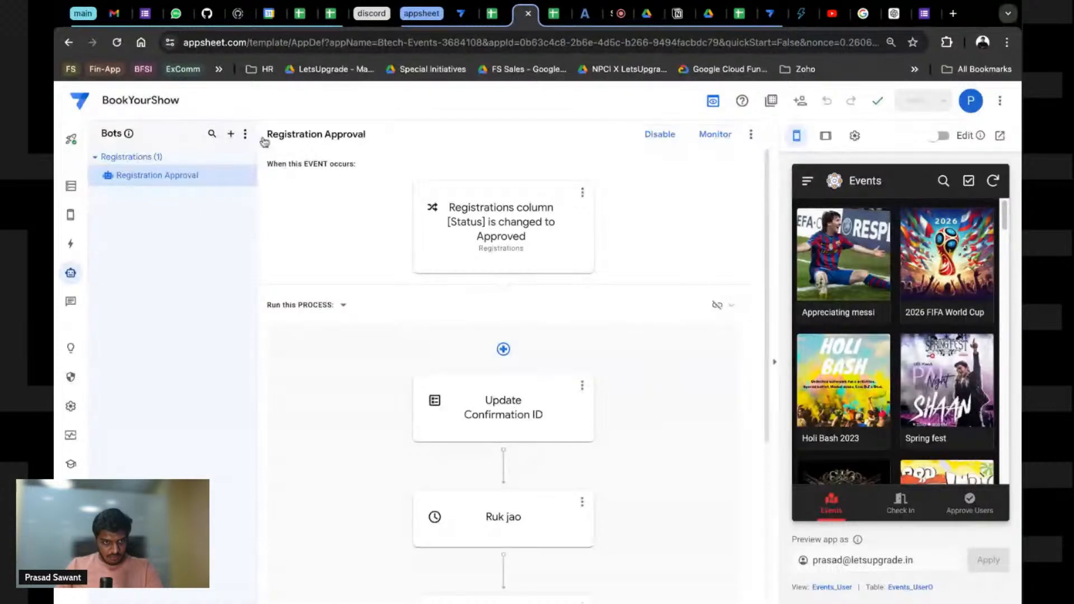
{"action": "left_click", "coordinate": [466, 15]}
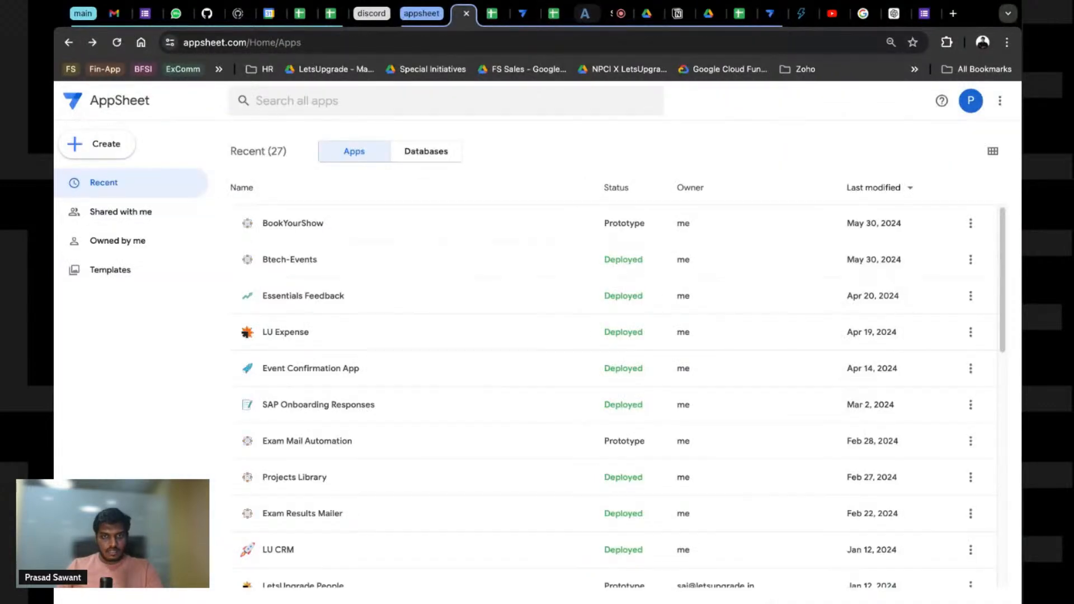
{"action": "left_click", "coordinate": [586, 15]}
{"action": "left_click", "coordinate": [523, 15]}
{"action": "left_click", "coordinate": [771, 14]}
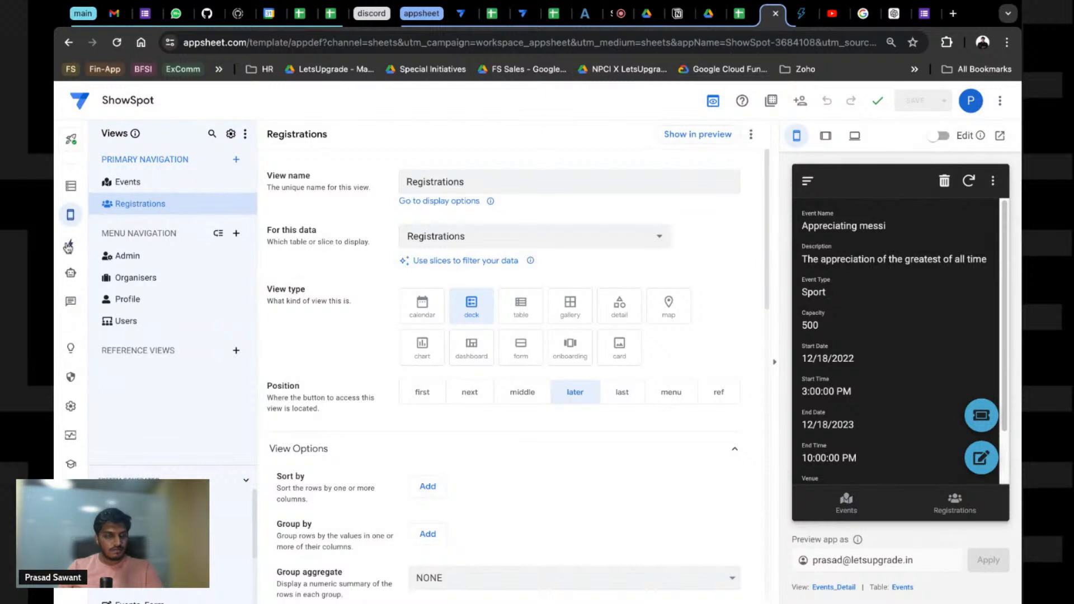
{"action": "left_click", "coordinate": [70, 273]}
{"action": "left_click", "coordinate": [520, 403]}
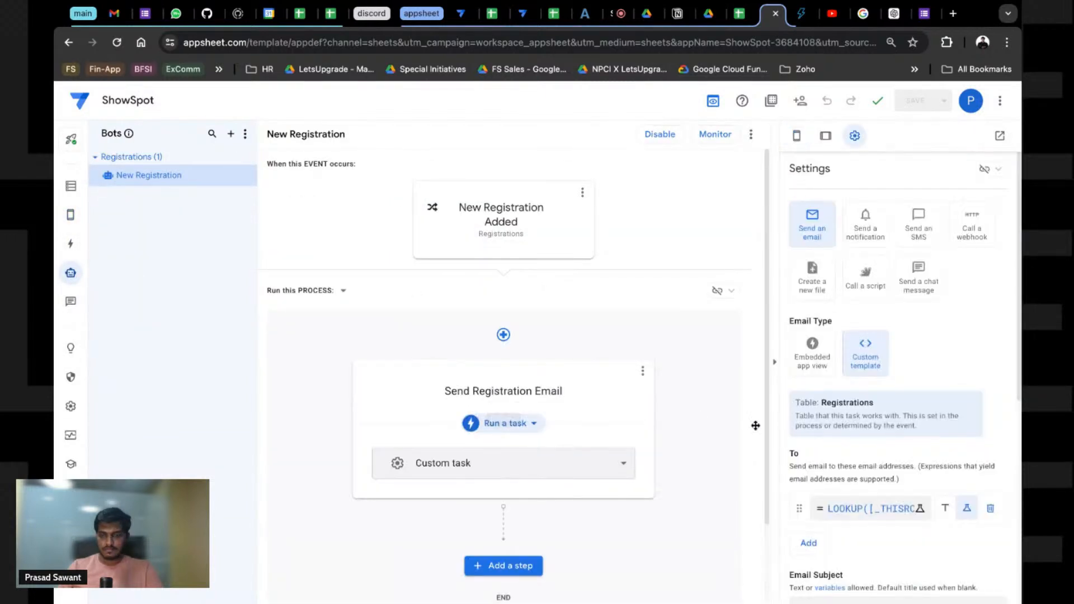
{"action": "scroll", "coordinate": [873, 442], "scroll_direction": "down", "scroll_amount": 10}
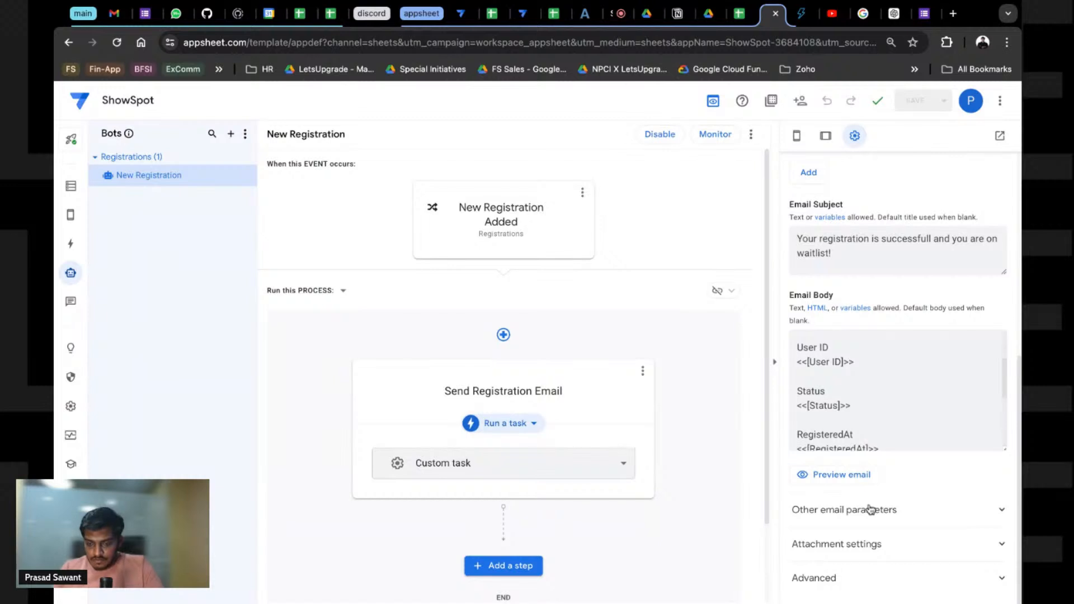
{"action": "left_click", "coordinate": [844, 523]}
{"action": "scroll", "coordinate": [845, 520], "scroll_direction": "down", "scroll_amount": 9}
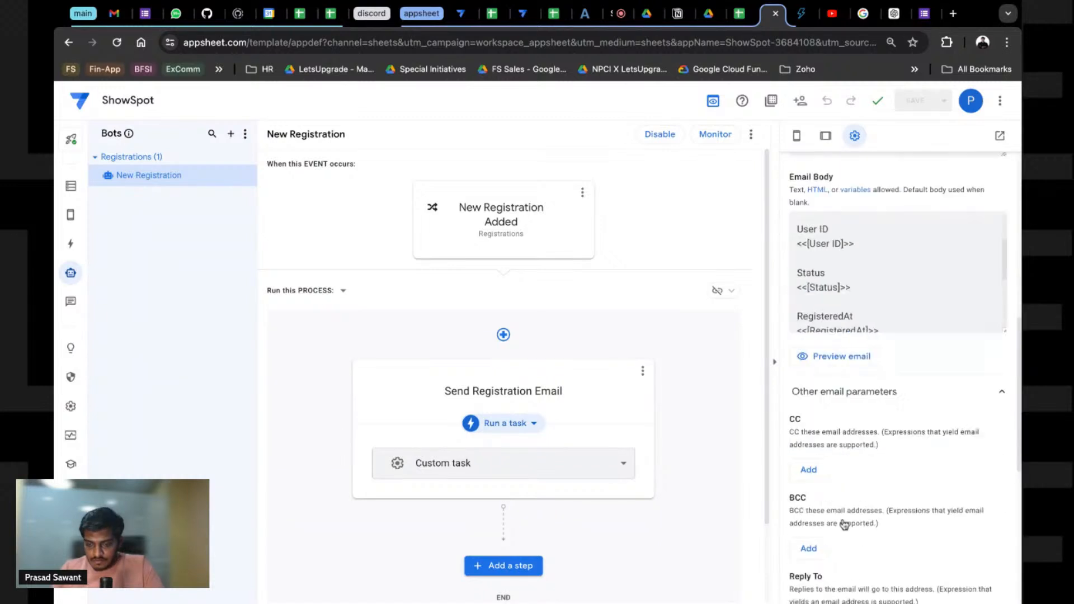
{"action": "left_click", "coordinate": [851, 490]}
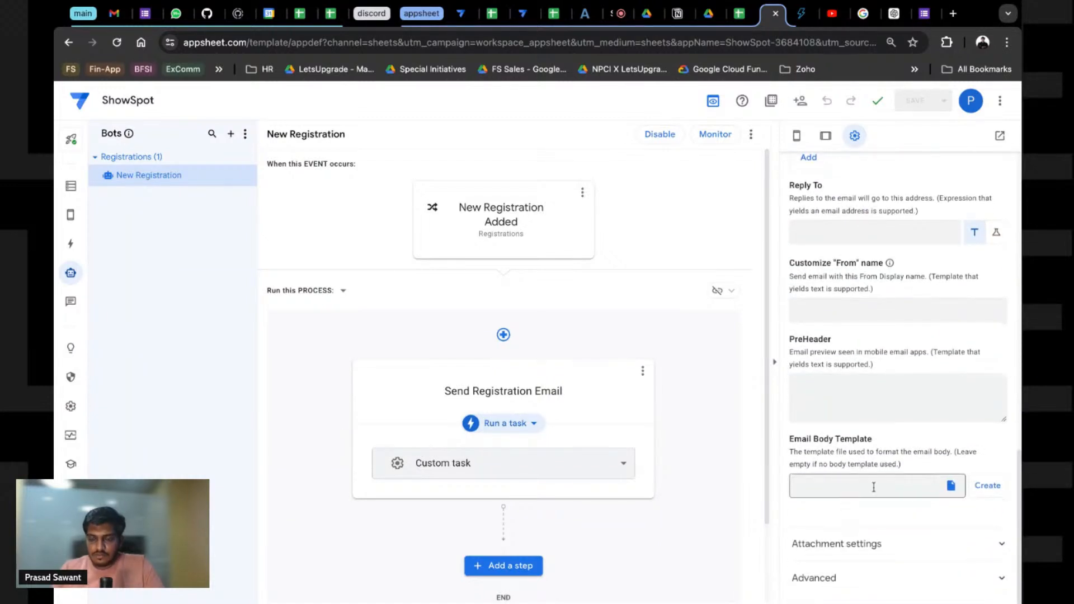
Step: Cut the document ID out of the Attachment Template field, leaving it empty
{"action": "left_click", "coordinate": [837, 544]}
{"action": "scroll", "coordinate": [858, 551], "scroll_direction": "down", "scroll_amount": 4}
{"action": "scroll", "coordinate": [860, 506], "scroll_direction": "down", "scroll_amount": 2}
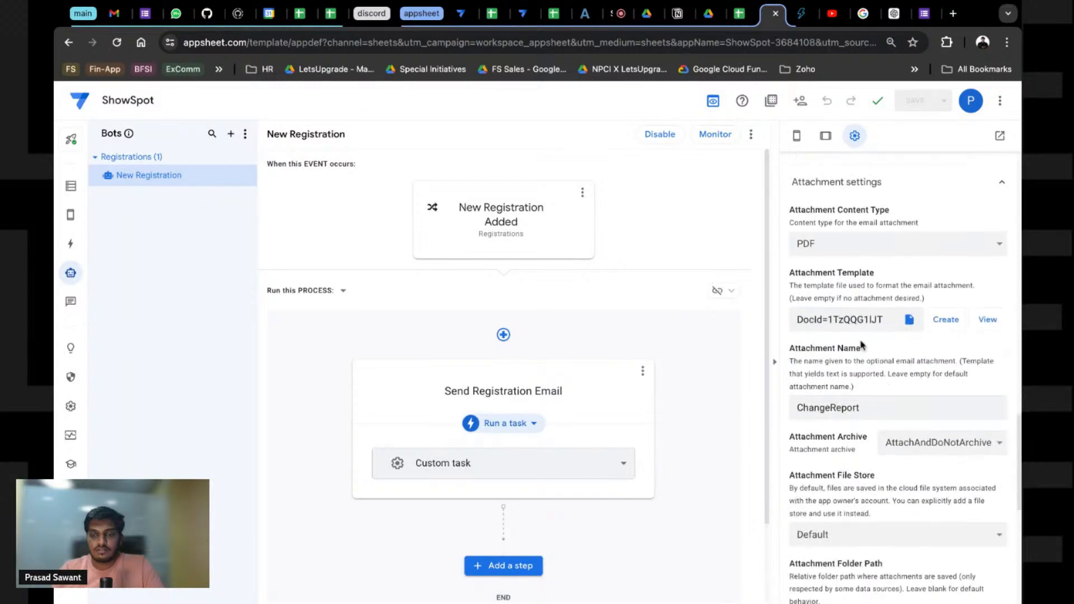
{"action": "triple_click", "coordinate": [866, 322]}
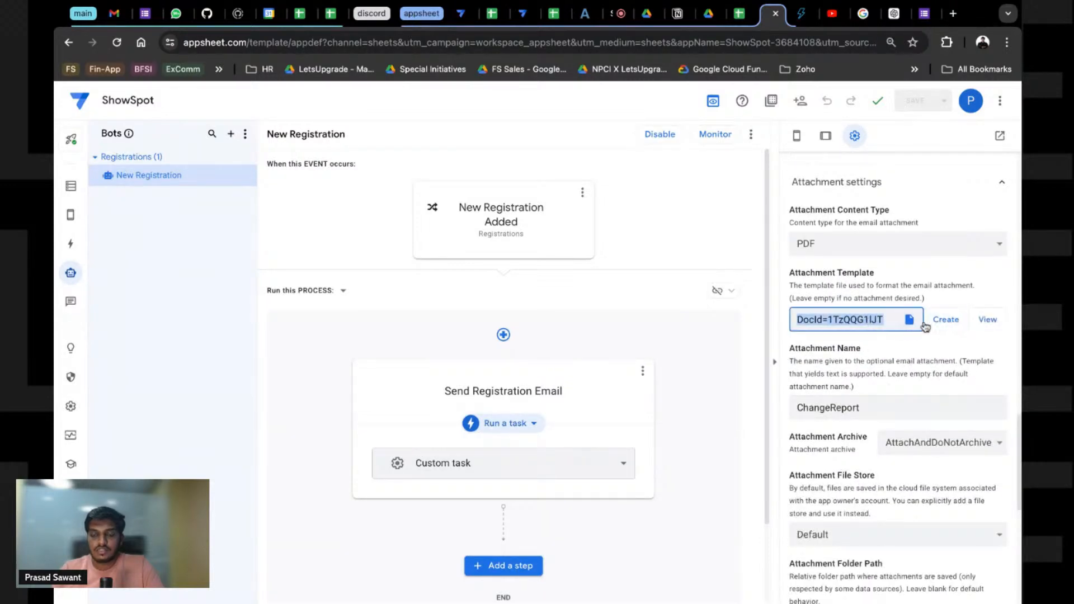
{"action": "left_click", "coordinate": [908, 320]}
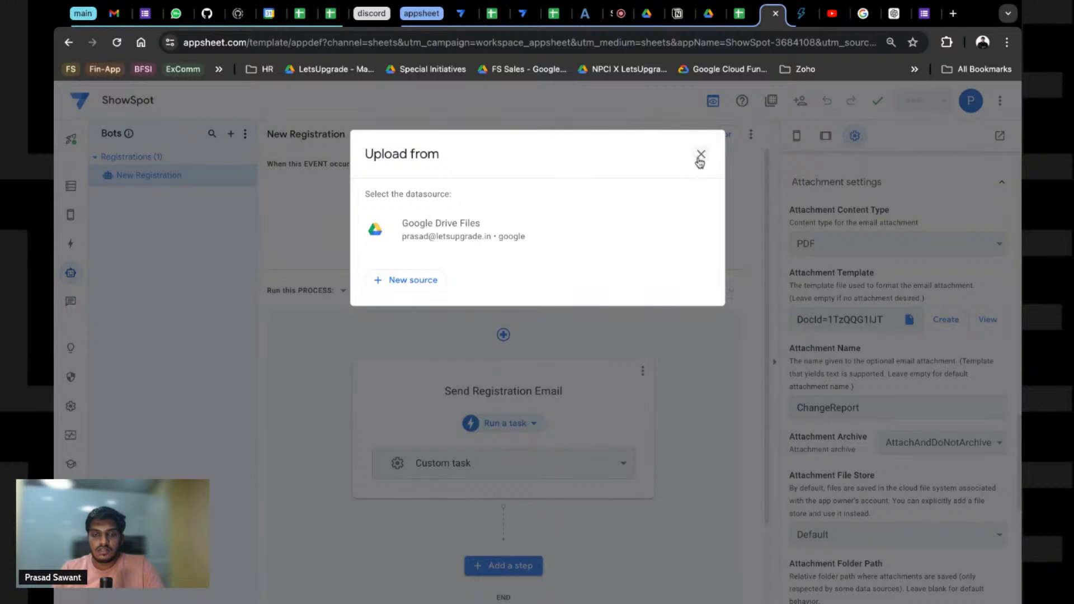
{"action": "left_click", "coordinate": [700, 162]}
{"action": "triple_click", "coordinate": [881, 317]}
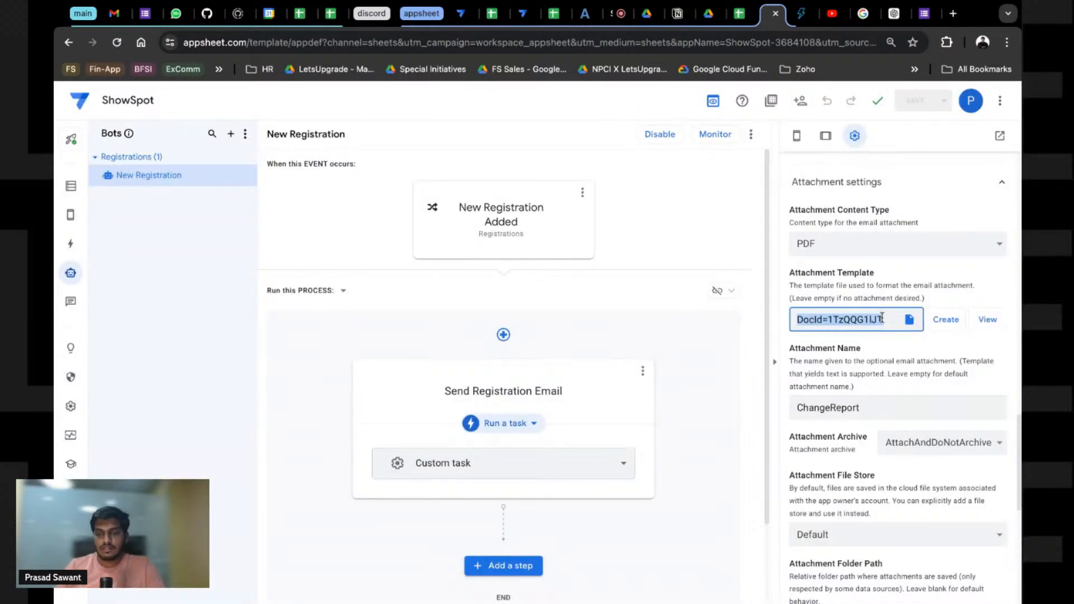
{"action": "left_click", "coordinate": [870, 243]}
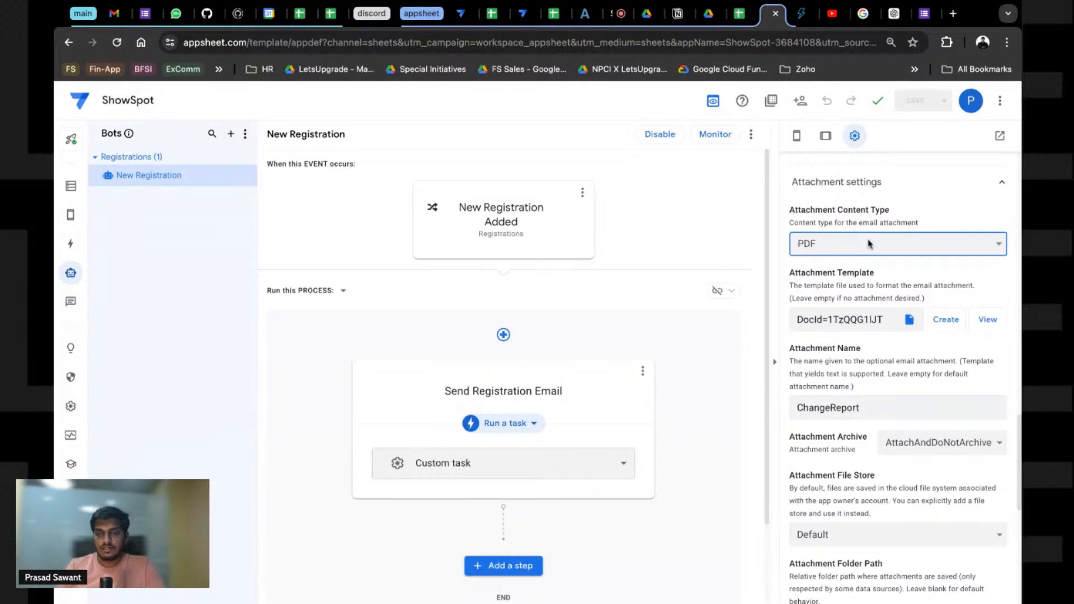
{"action": "scroll", "coordinate": [892, 393], "scroll_direction": "up", "scroll_amount": 2}
{"action": "scroll", "coordinate": [892, 393], "scroll_direction": "down", "scroll_amount": 2}
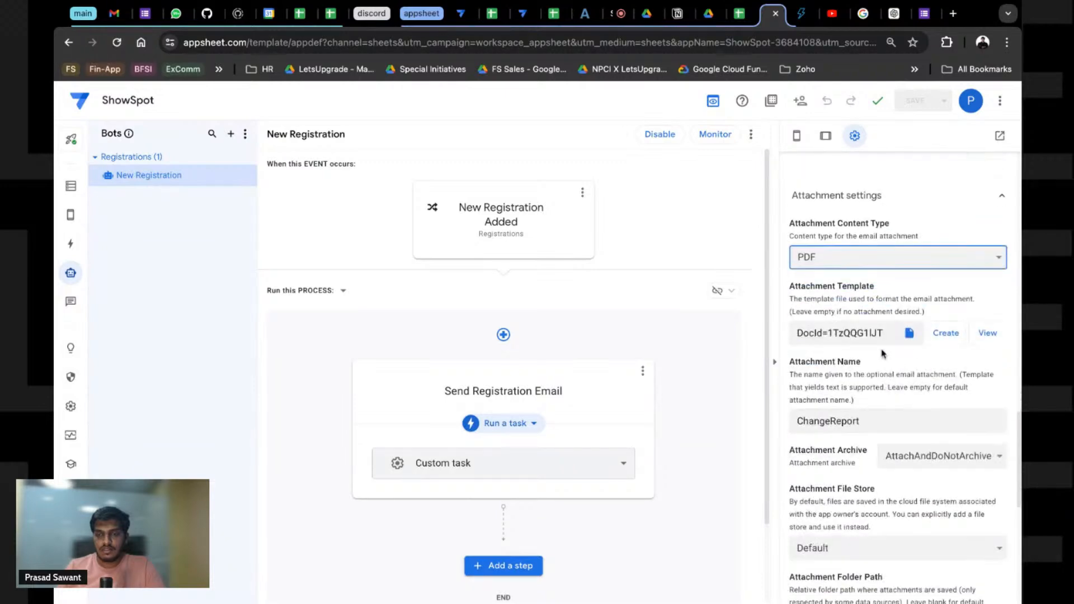
{"action": "double_click", "coordinate": [876, 334]}
{"action": "left_click", "coordinate": [909, 334]}
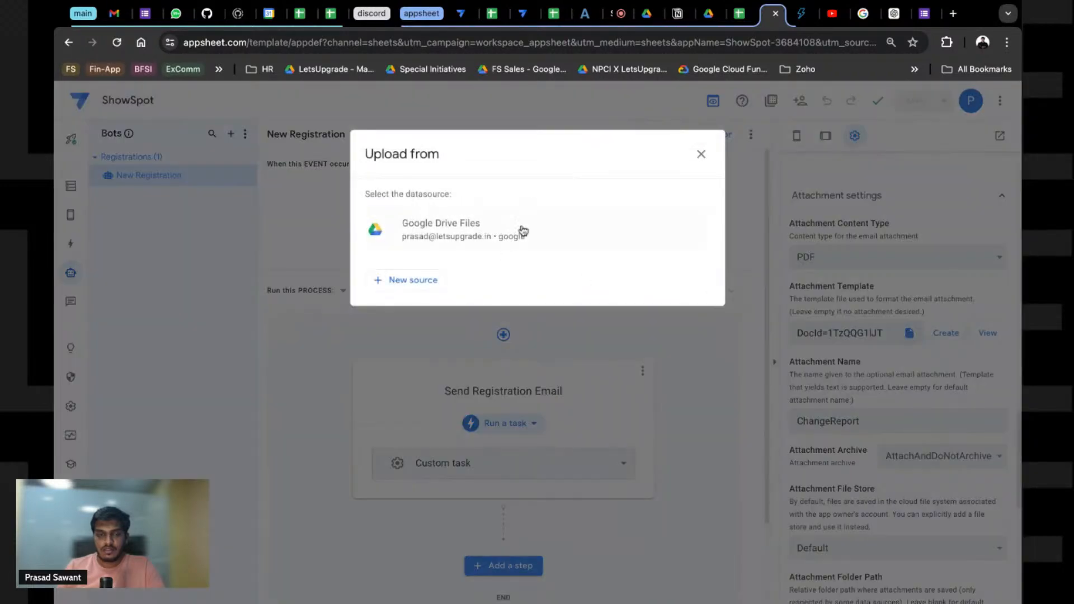
{"action": "left_click", "coordinate": [701, 153]}
{"action": "left_click", "coordinate": [886, 336]}
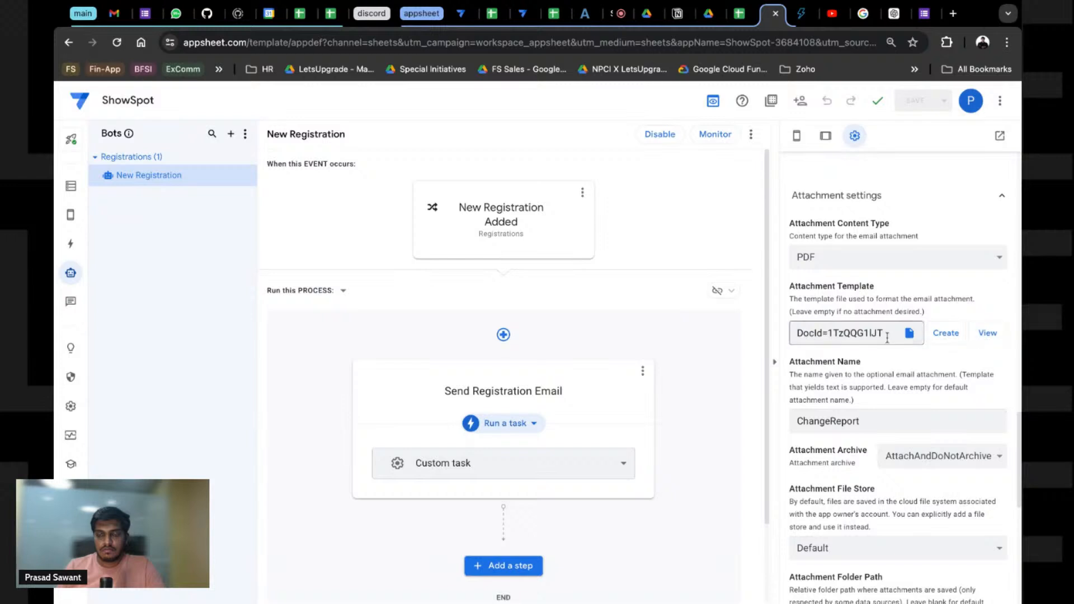
{"action": "key", "text": "ctrl+a"}
{"action": "key", "text": "BackSpace"}
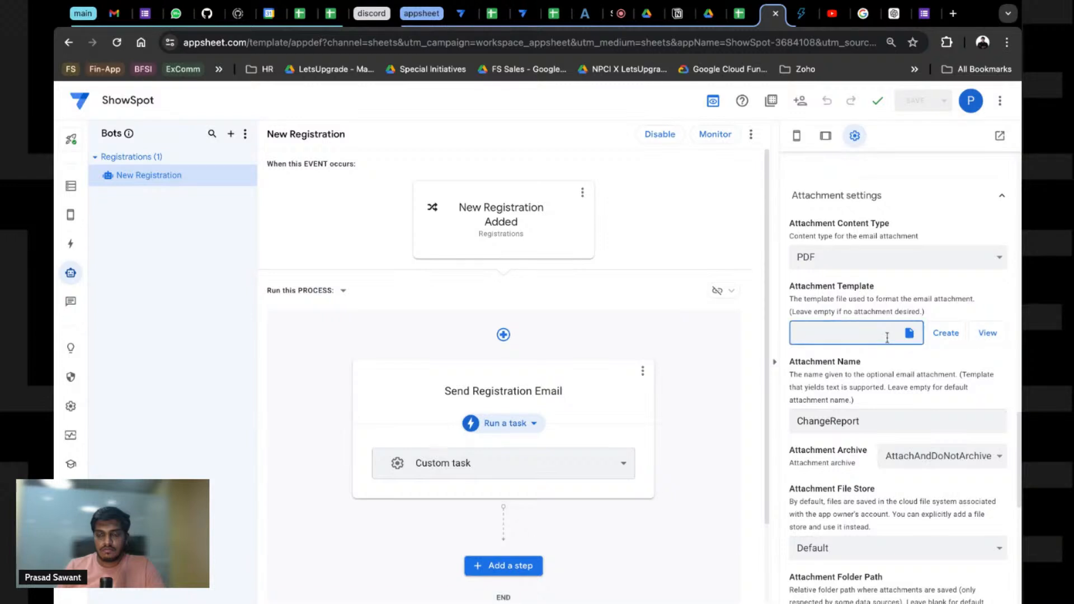
{"action": "left_click", "coordinate": [939, 385]}
Step: Paste the document ID into Email Body Template and generate the body template document
{"action": "scroll", "coordinate": [880, 225], "scroll_direction": "up", "scroll_amount": 5}
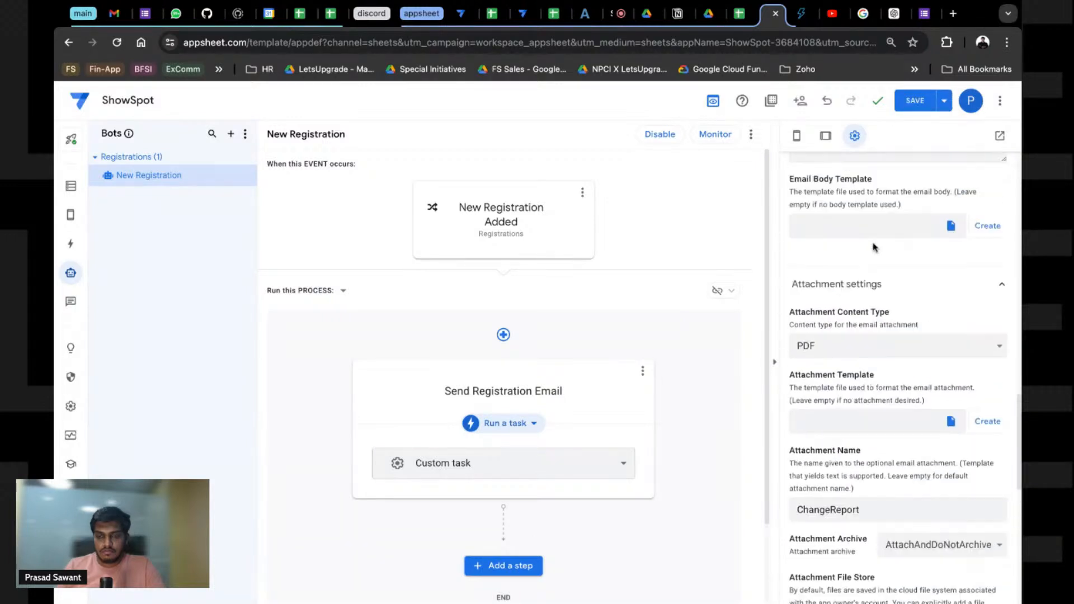
{"action": "left_click", "coordinate": [889, 390]}
{"action": "key", "text": "ctrl+v"}
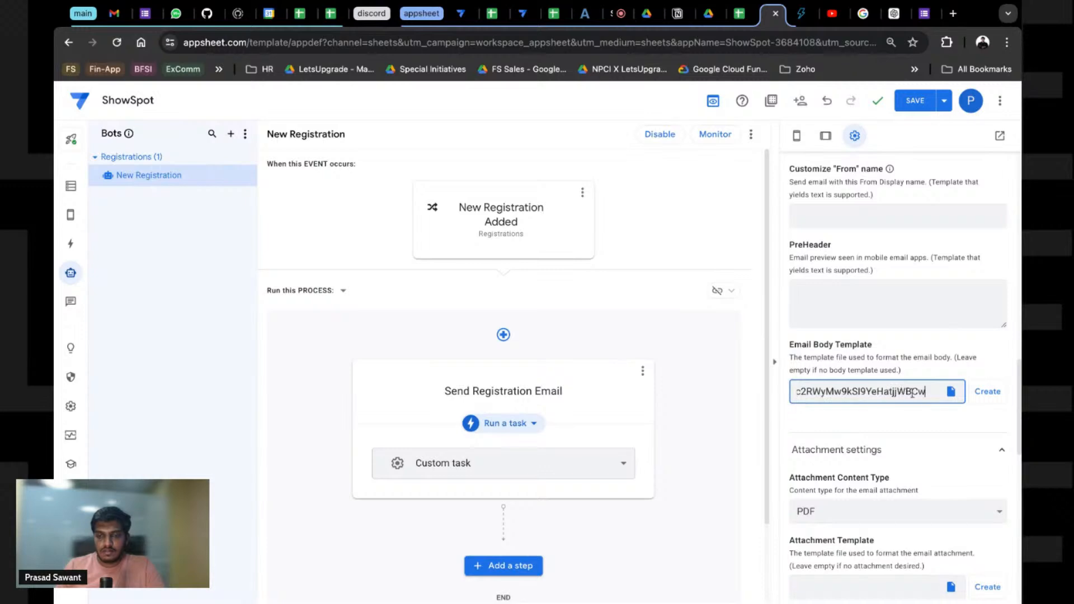
{"action": "left_click", "coordinate": [949, 394]}
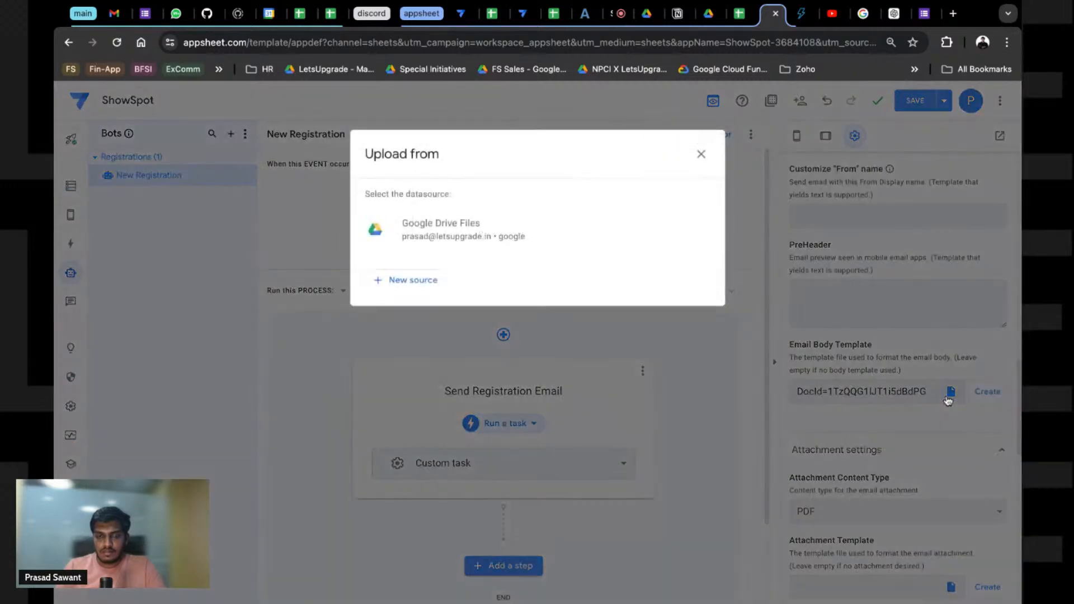
{"action": "left_click", "coordinate": [702, 155]}
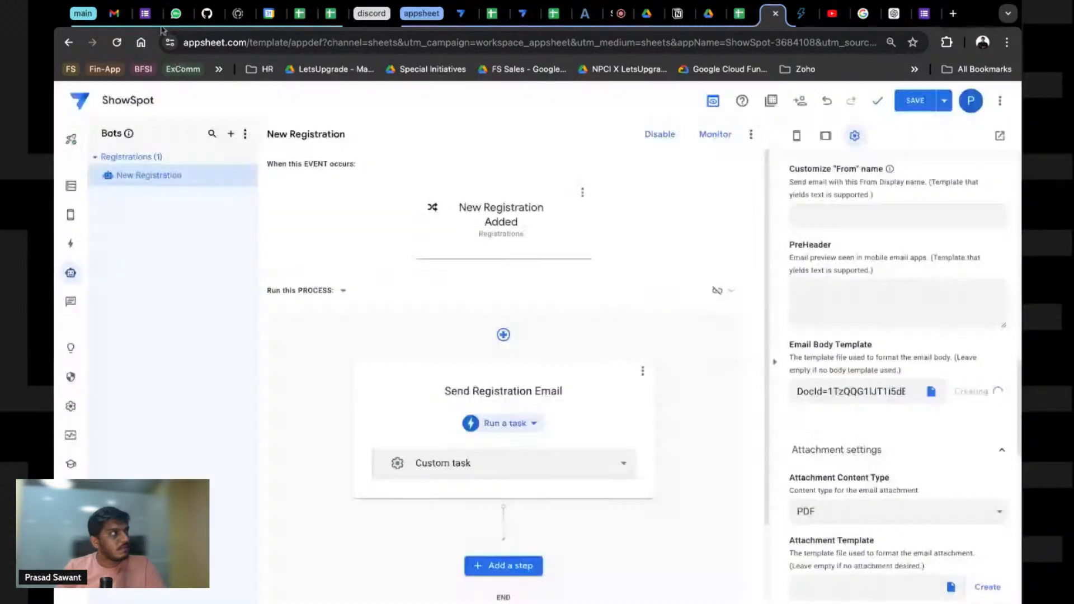
{"action": "left_click", "coordinate": [114, 14]}
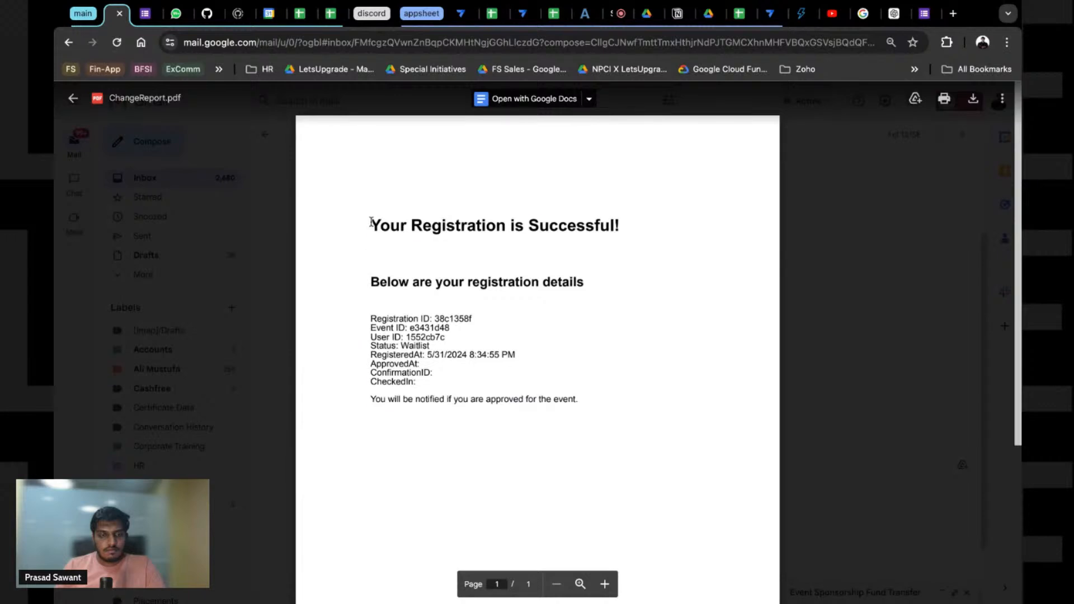
Step: Select all text in the registration PDF preview, then return to the ShowSpot bot settings
{"action": "left_click_drag", "start_coordinate": [370, 222], "coordinate": [578, 403]}
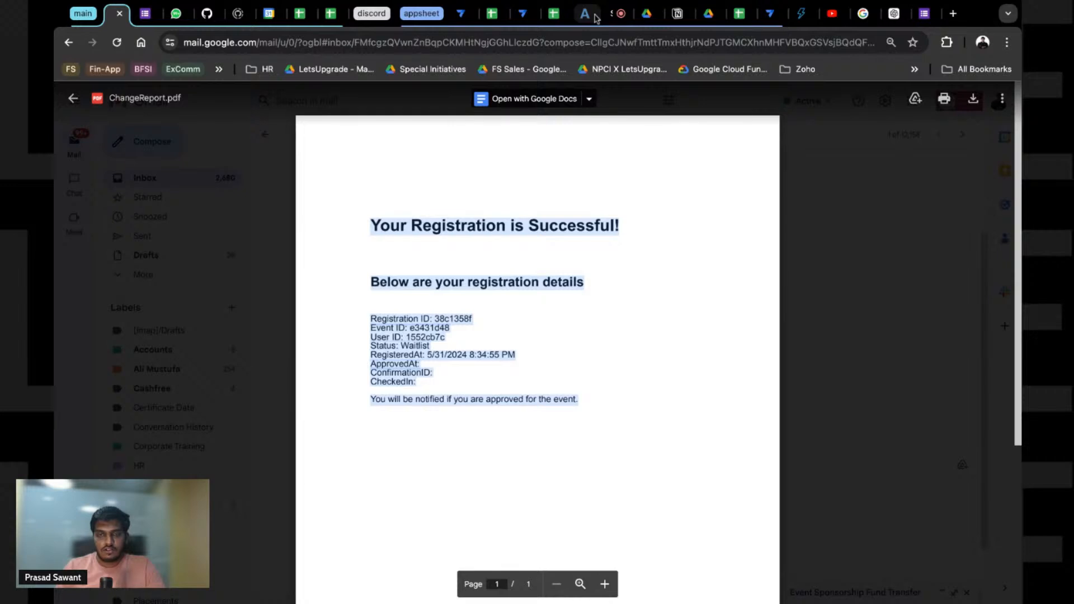
{"action": "left_click", "coordinate": [770, 13]}
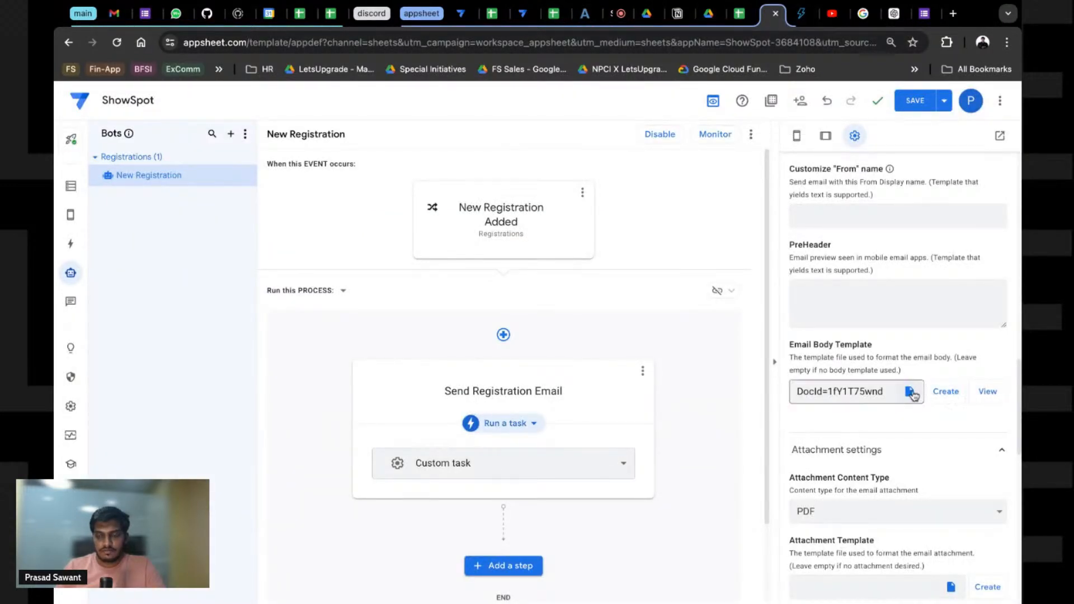
Step: In the body template, make 'Your Registration is Successful!' and the registration-details intro line Heading 2
{"action": "left_click", "coordinate": [987, 392]}
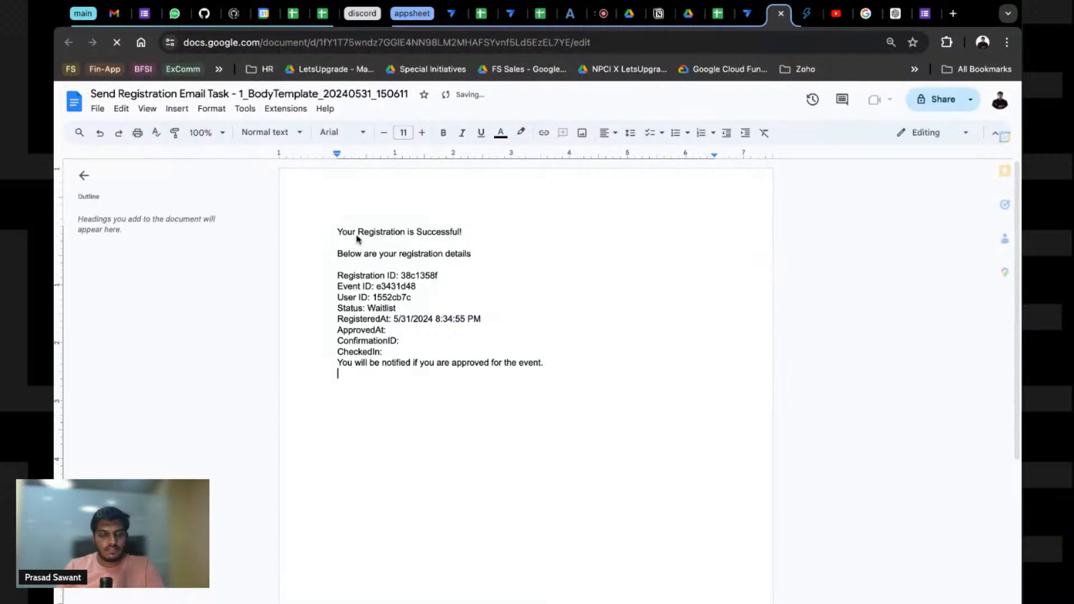
{"action": "triple_click", "coordinate": [354, 235]}
{"action": "left_click", "coordinate": [274, 132]}
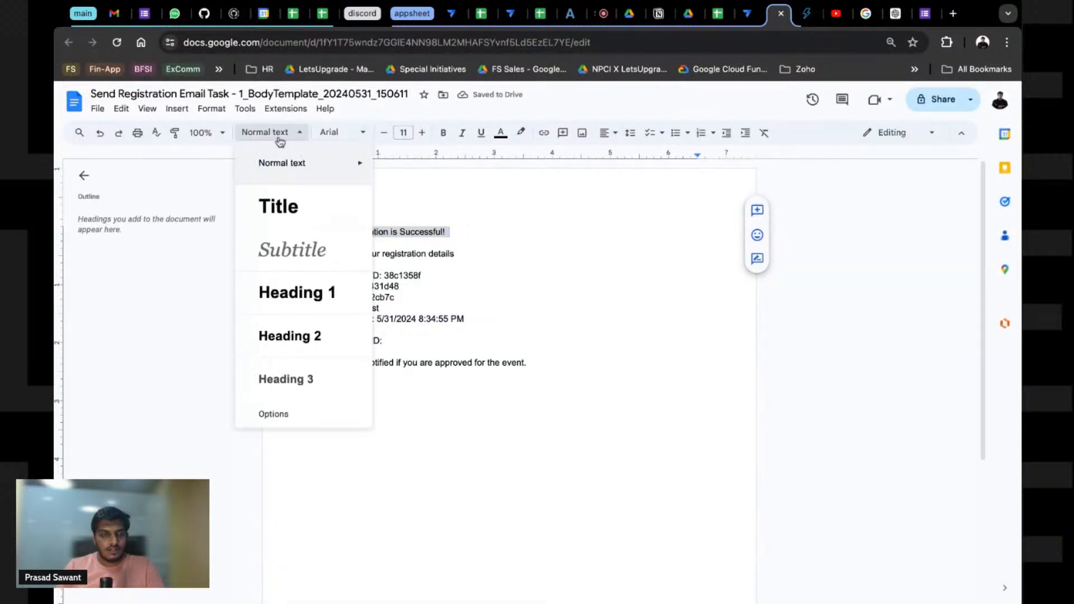
{"action": "left_click", "coordinate": [299, 337]}
{"action": "left_click", "coordinate": [385, 306]}
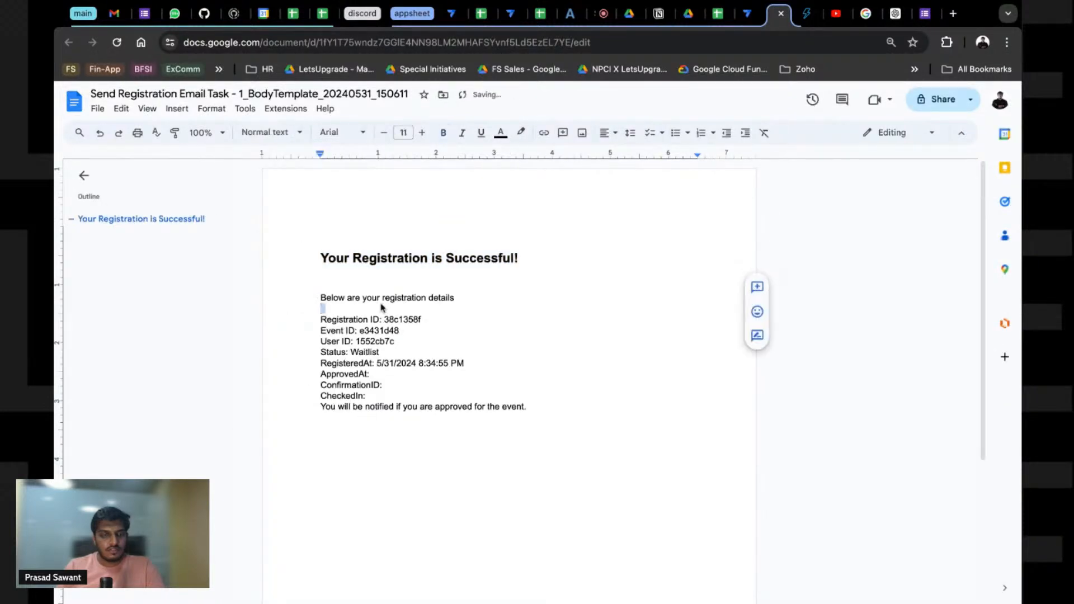
{"action": "triple_click", "coordinate": [372, 300]}
{"action": "left_click", "coordinate": [297, 133]}
{"action": "mouse_move", "coordinate": [299, 220]}
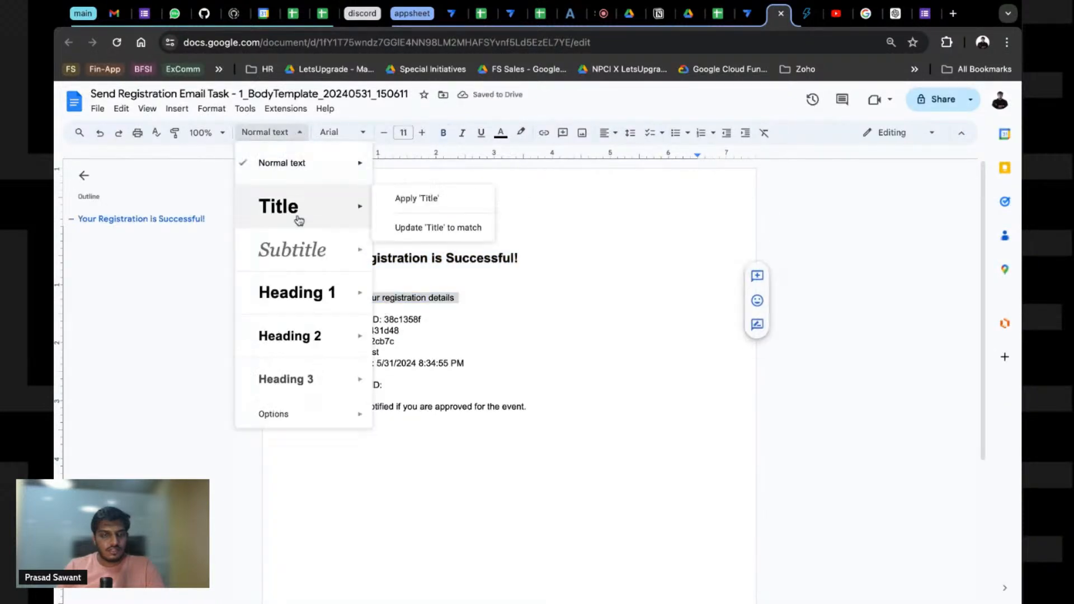
{"action": "left_click", "coordinate": [290, 335]}
Step: Style the closing approval notice line as Heading 3
{"action": "triple_click", "coordinate": [371, 448]}
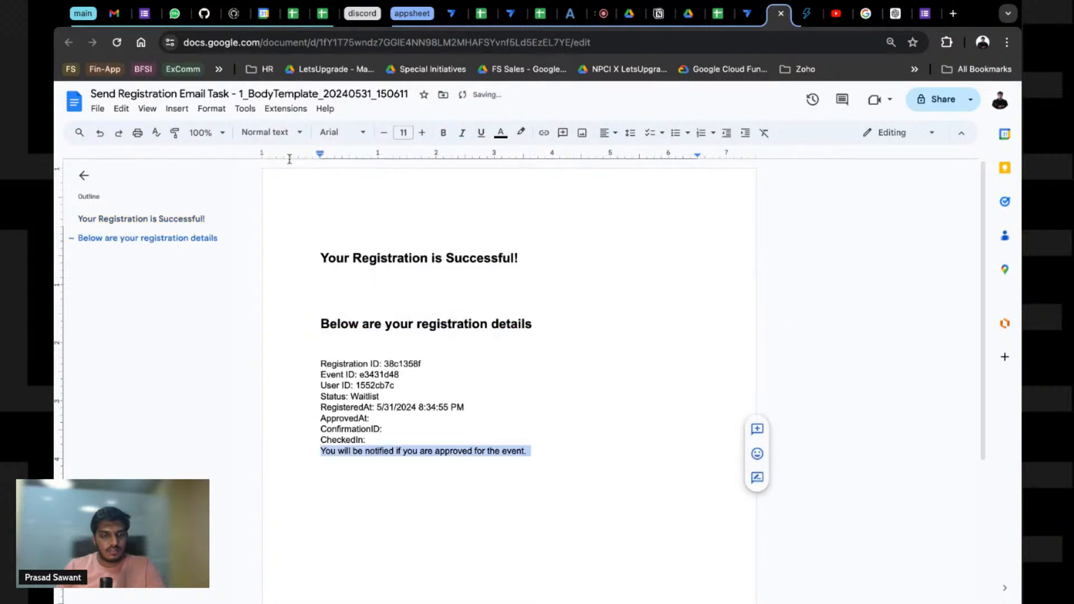
{"action": "left_click", "coordinate": [280, 133]}
{"action": "mouse_move", "coordinate": [298, 326]}
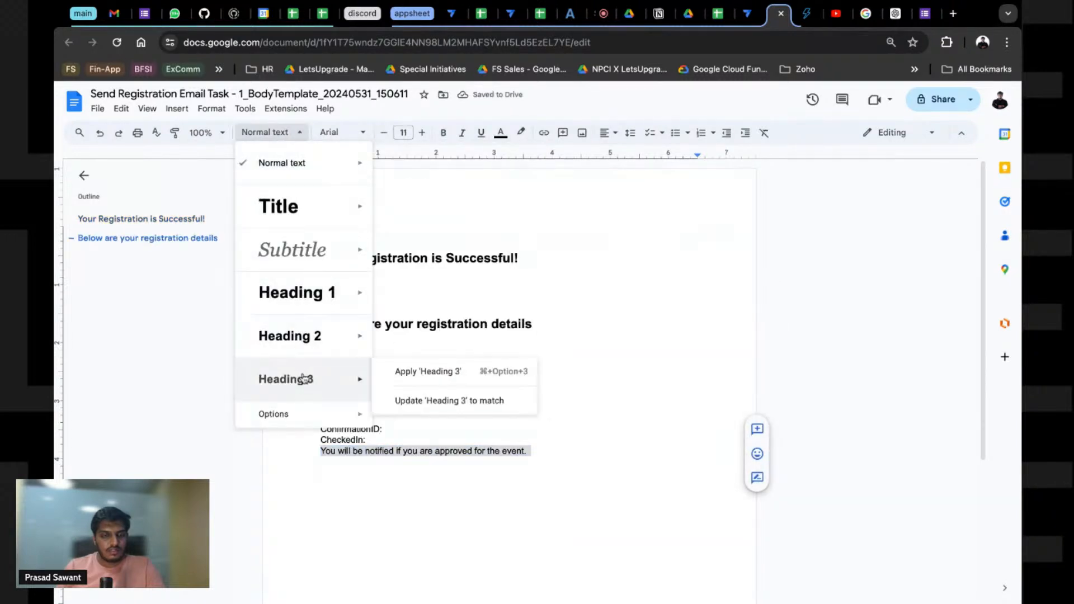
{"action": "left_click", "coordinate": [304, 380]}
Step: Delete the empty ApprovedAt, ConfirmationID and CheckedIn lines
{"action": "left_click", "coordinate": [379, 439]}
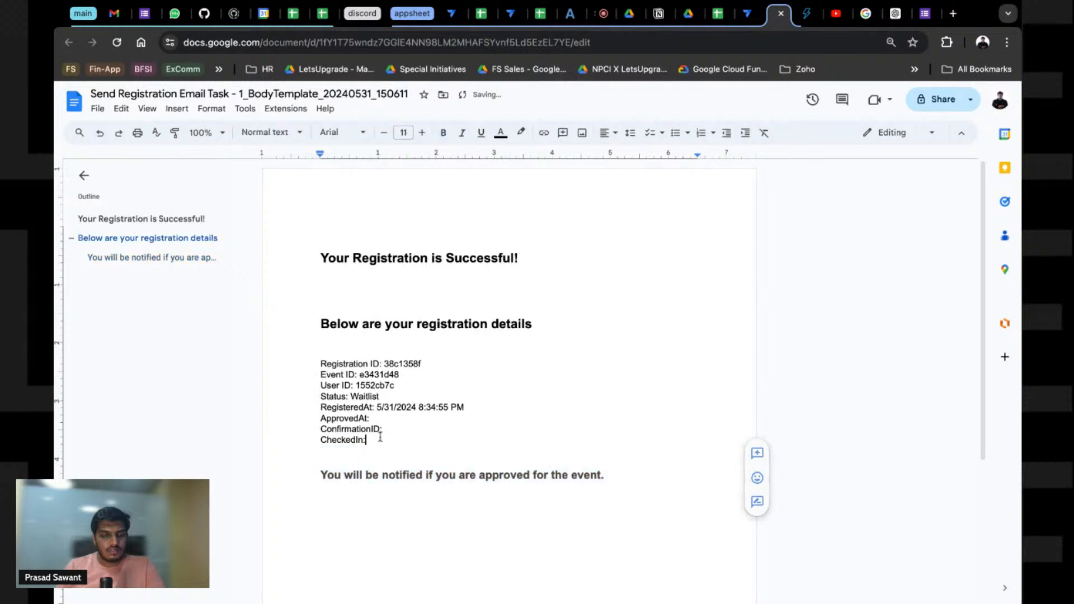
{"action": "key", "text": "super+shift+Left"}
{"action": "key", "text": "shift+Up"}
{"action": "key", "text": "shift+Up"}
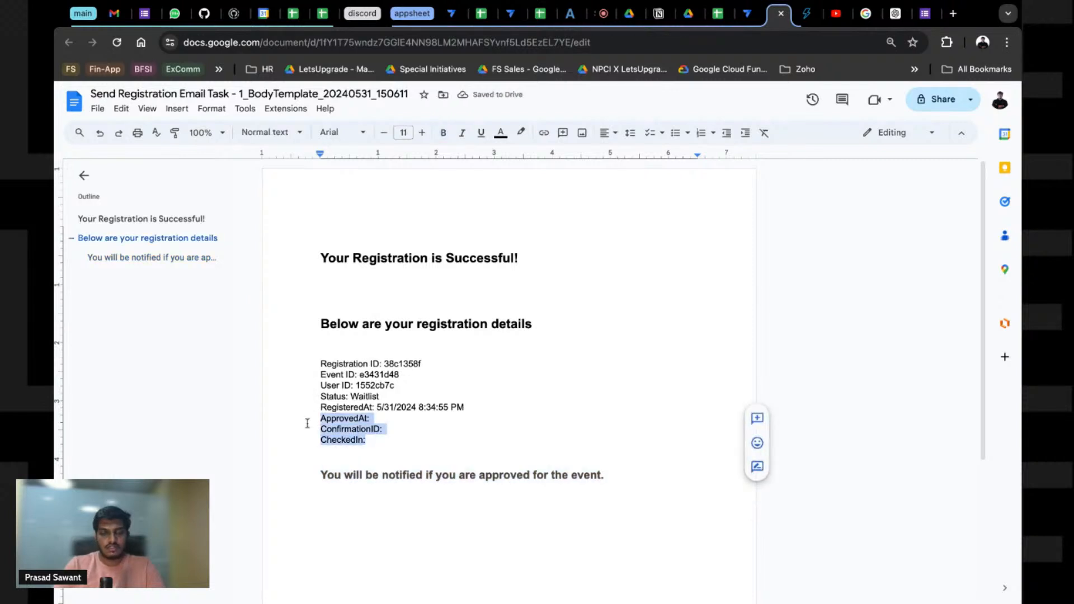
{"action": "key", "text": "BackSpace"}
{"action": "key", "text": "BackSpace"}
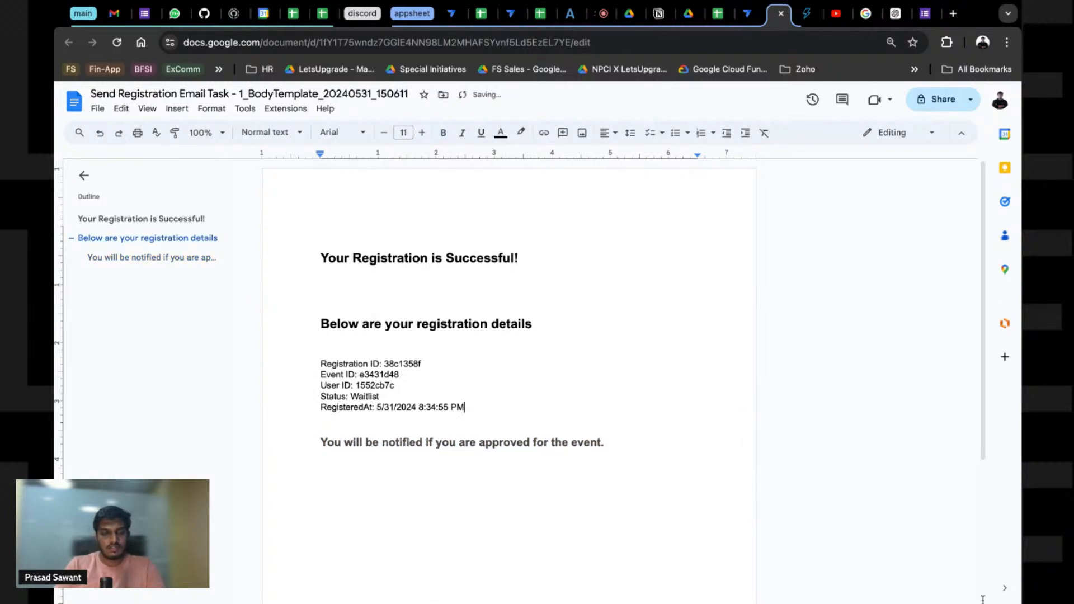
Step: Save the bot changes in AppSheet and open the Views settings
{"action": "left_click", "coordinate": [749, 14]}
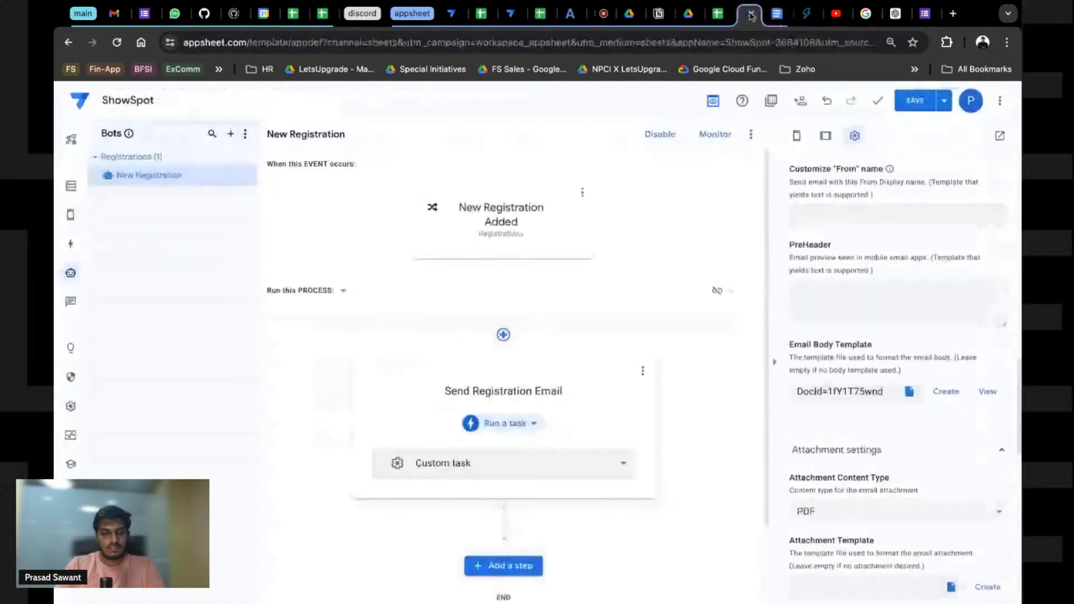
{"action": "left_click", "coordinate": [915, 103]}
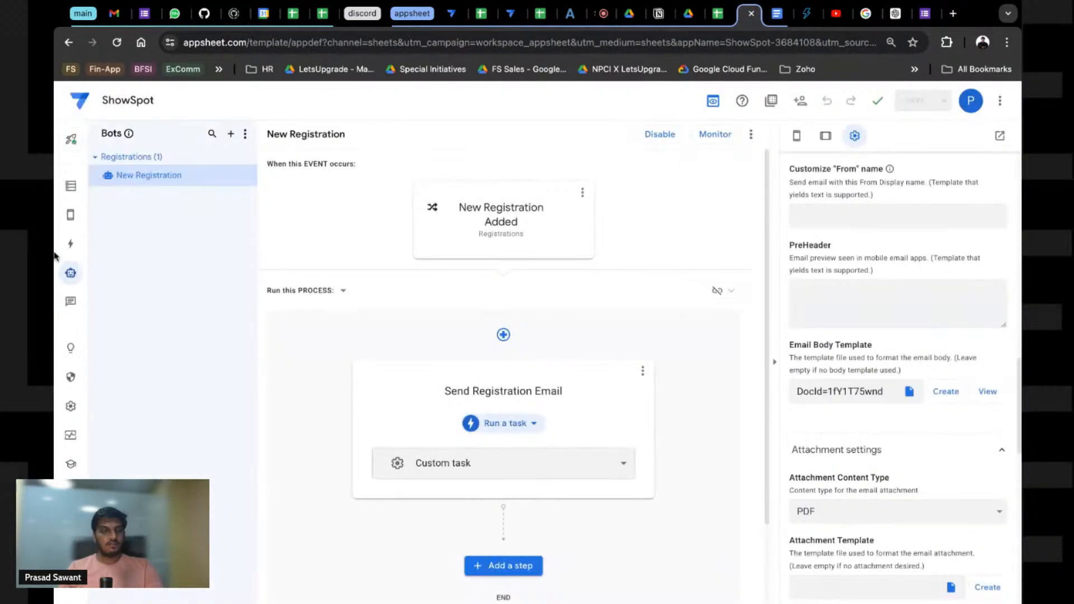
{"action": "mouse_move", "coordinate": [69, 215]}
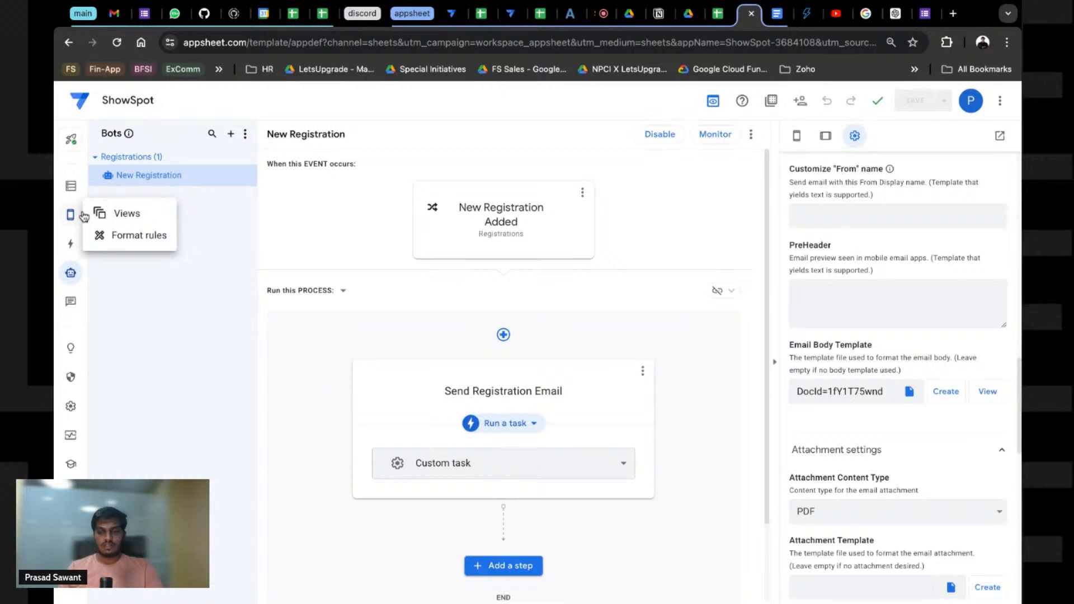
{"action": "left_click", "coordinate": [84, 215]}
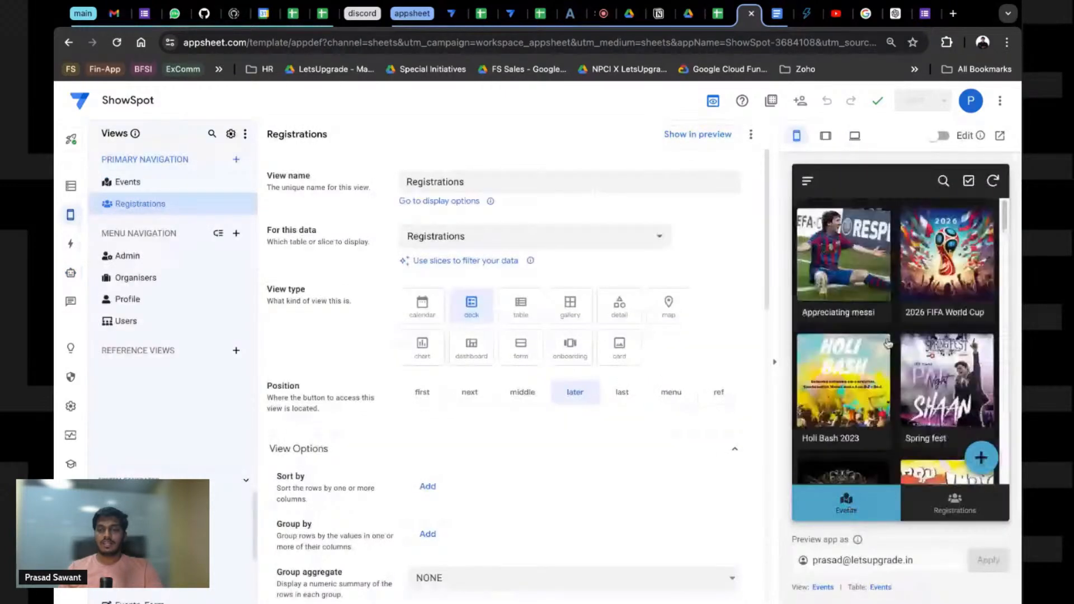
Step: Register for the 2026 FIFA World Cup in the app preview, then return to Gmail
{"action": "left_click", "coordinate": [980, 414]}
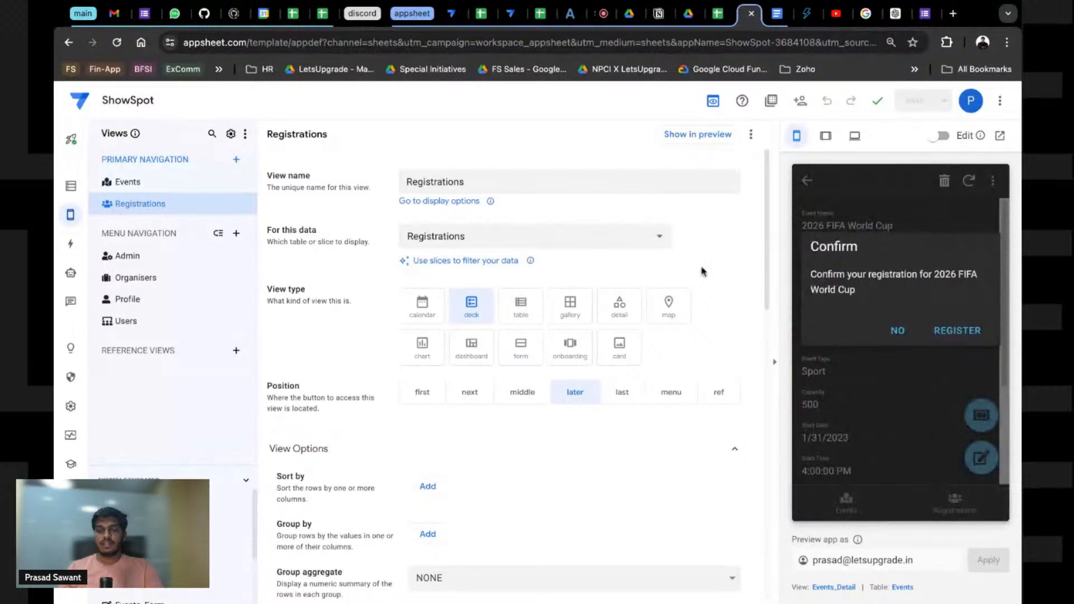
{"action": "left_click", "coordinate": [952, 333]}
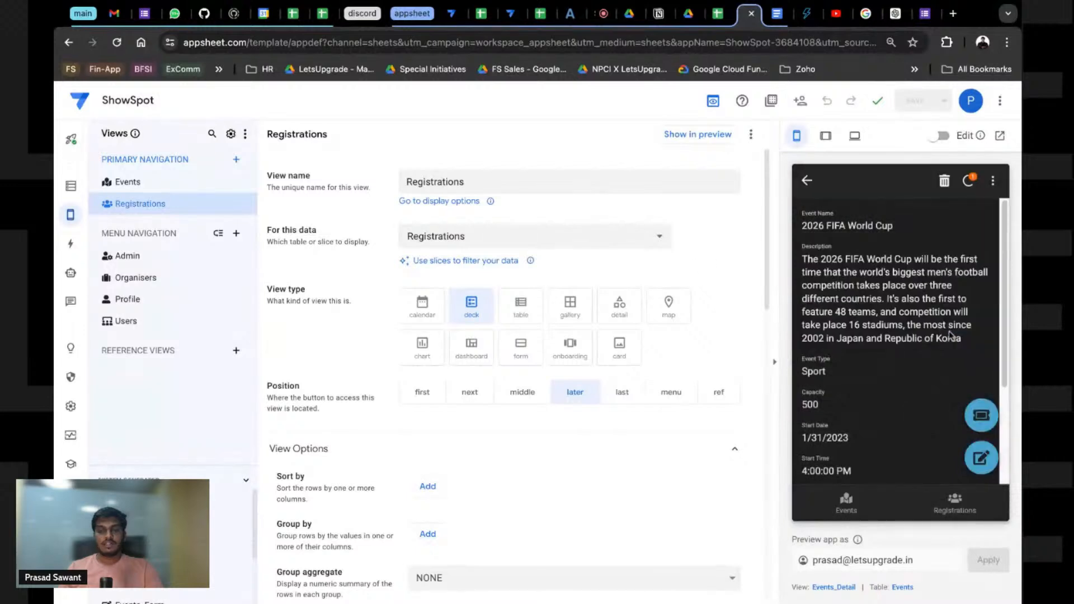
{"action": "left_click", "coordinate": [118, 14]}
{"action": "left_click", "coordinate": [234, 120]}
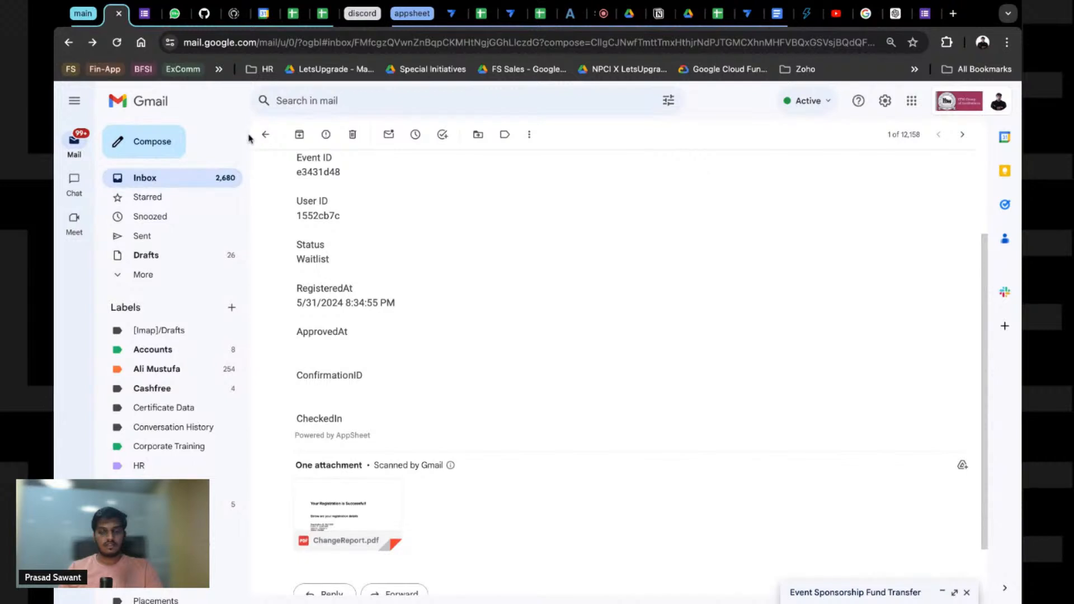
Step: Open the newest registration email and scroll through its heading-styled body, details and approval notice
{"action": "left_click", "coordinate": [967, 593]}
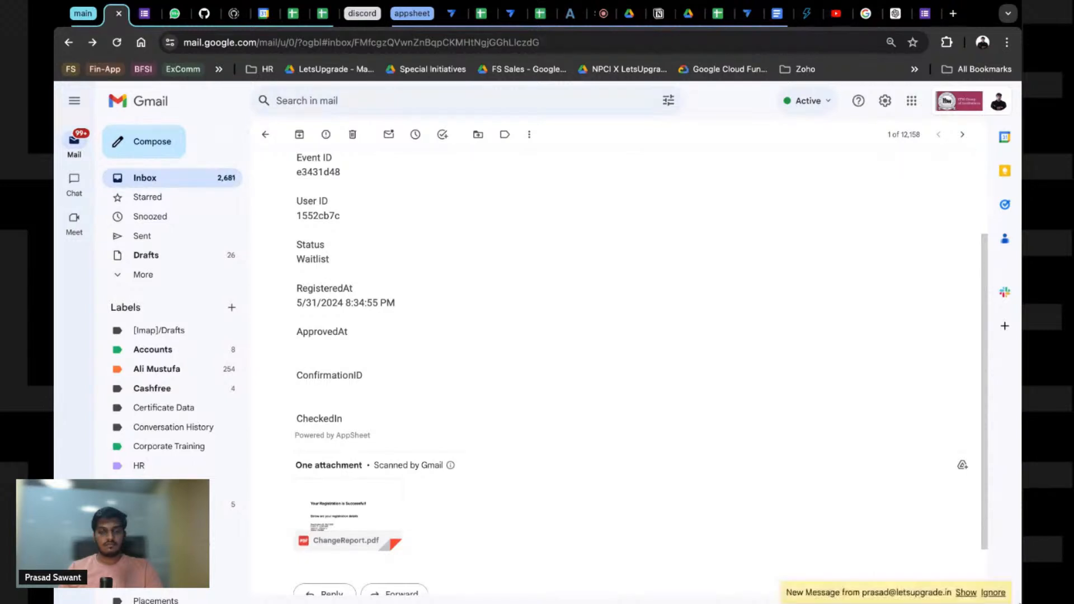
{"action": "left_click", "coordinate": [969, 592]}
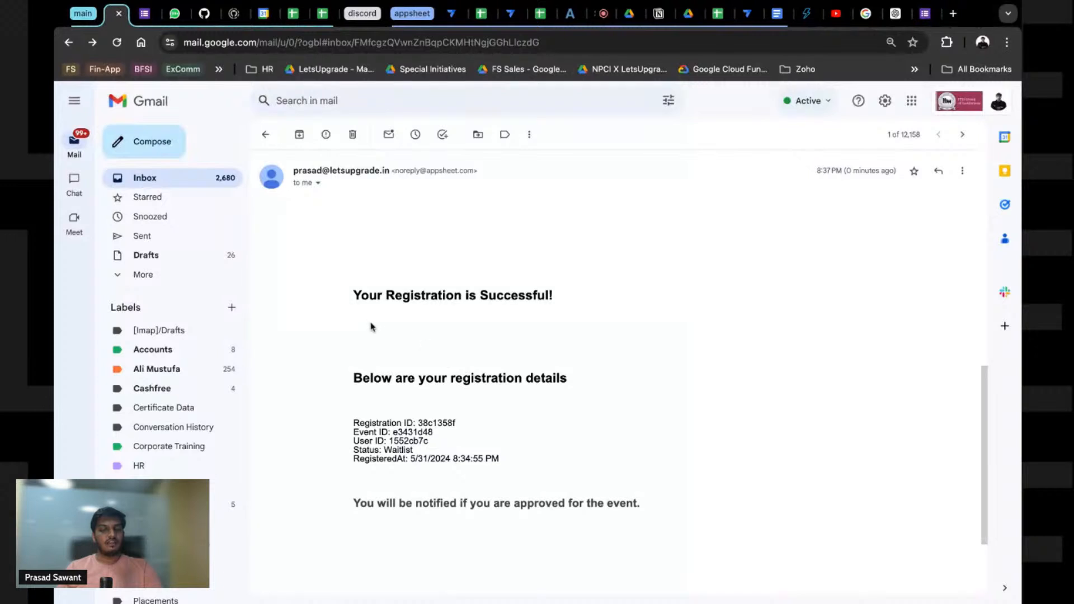
{"action": "scroll", "coordinate": [470, 427], "scroll_direction": "down", "scroll_amount": 1}
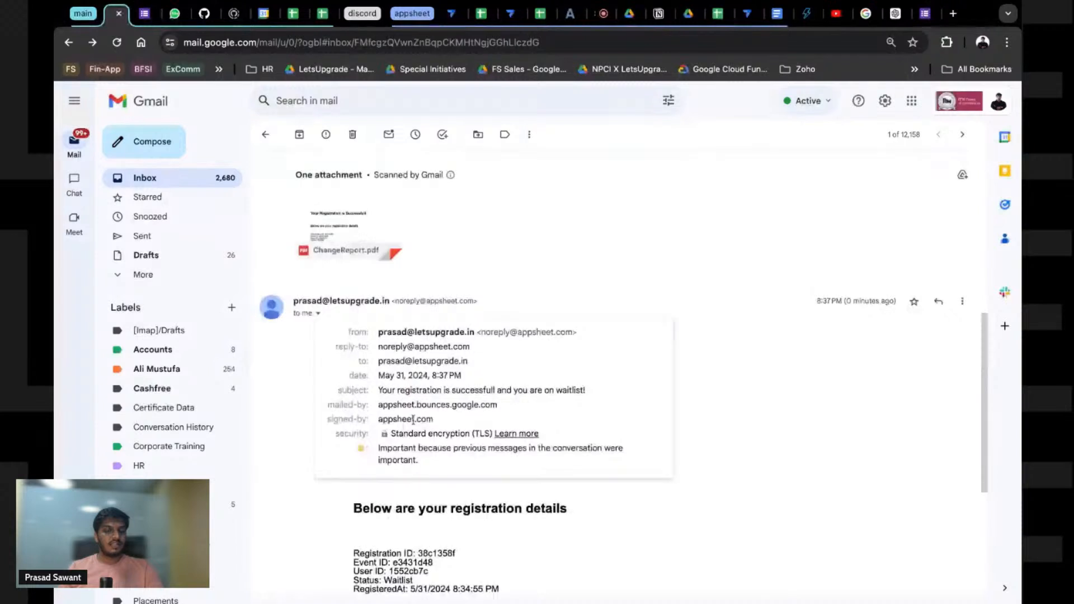
{"action": "left_click", "coordinate": [265, 381]}
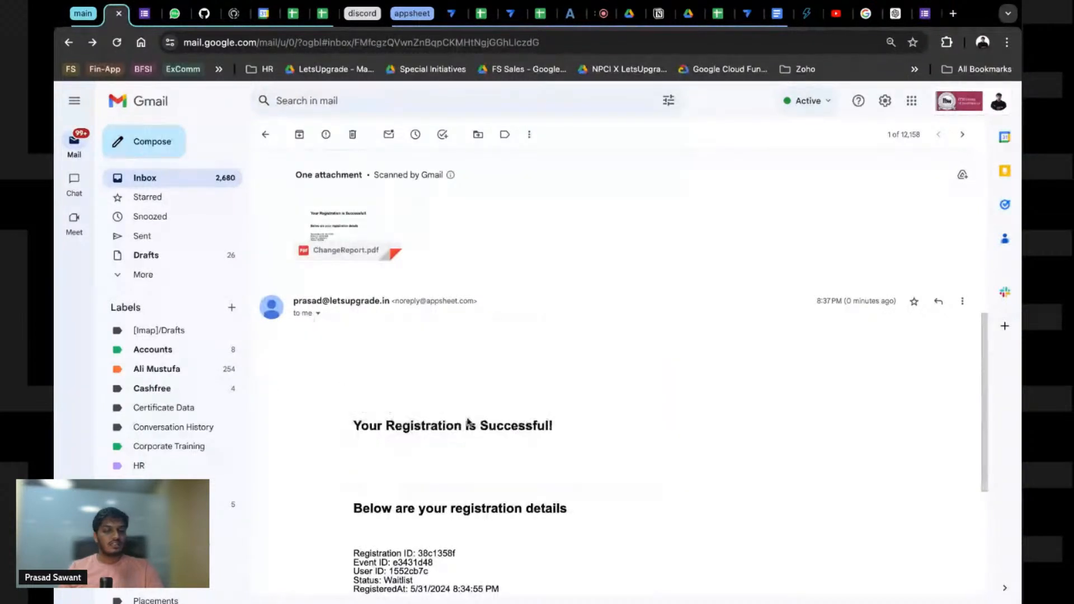
{"action": "scroll", "coordinate": [473, 424], "scroll_direction": "down", "scroll_amount": 2}
{"action": "scroll", "coordinate": [471, 422], "scroll_direction": "down", "scroll_amount": 3}
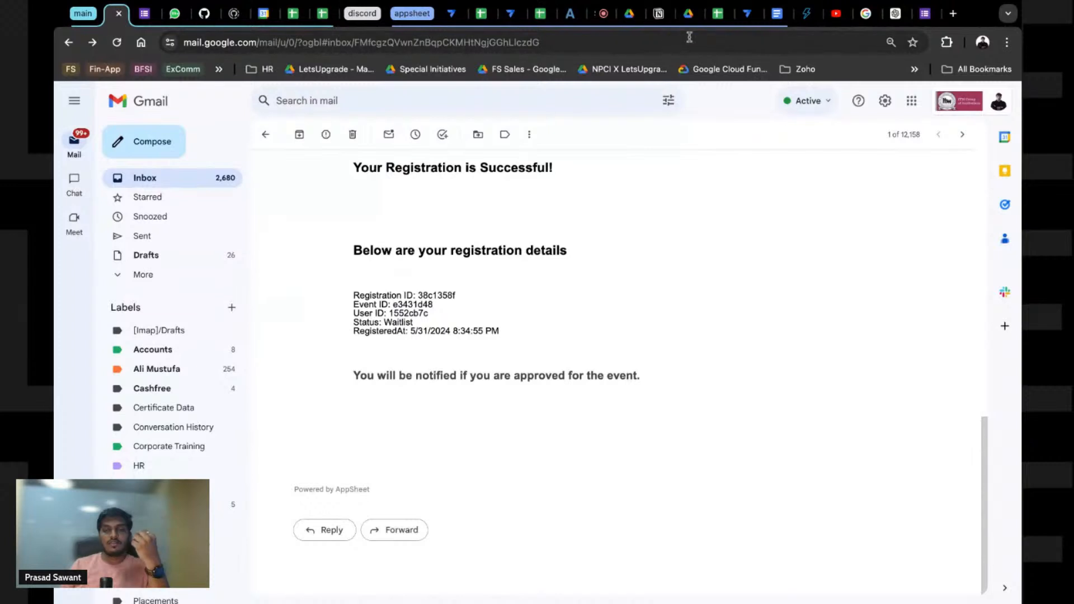
Step: Open the Data tables in AppSheet and a registration's detail record in the preview
{"action": "left_click", "coordinate": [747, 13]}
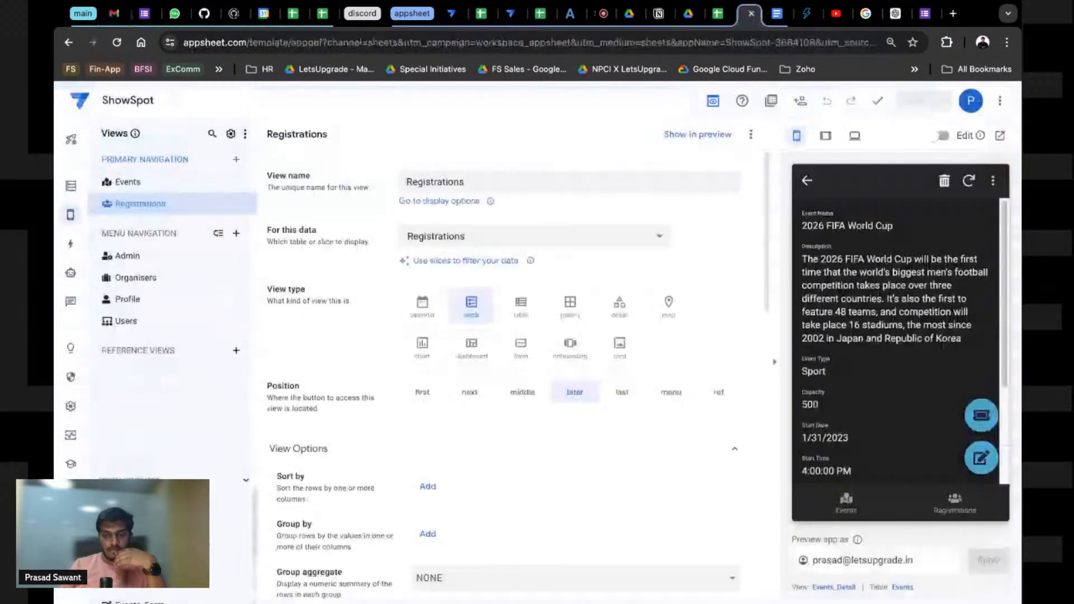
{"action": "left_click", "coordinate": [970, 518]}
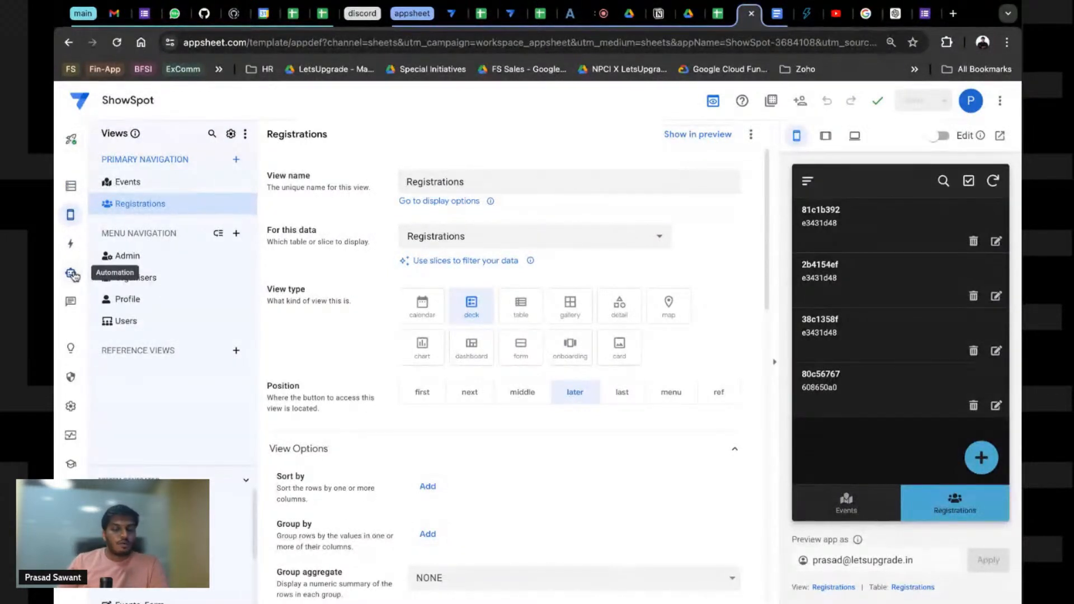
{"action": "left_click", "coordinate": [68, 191]}
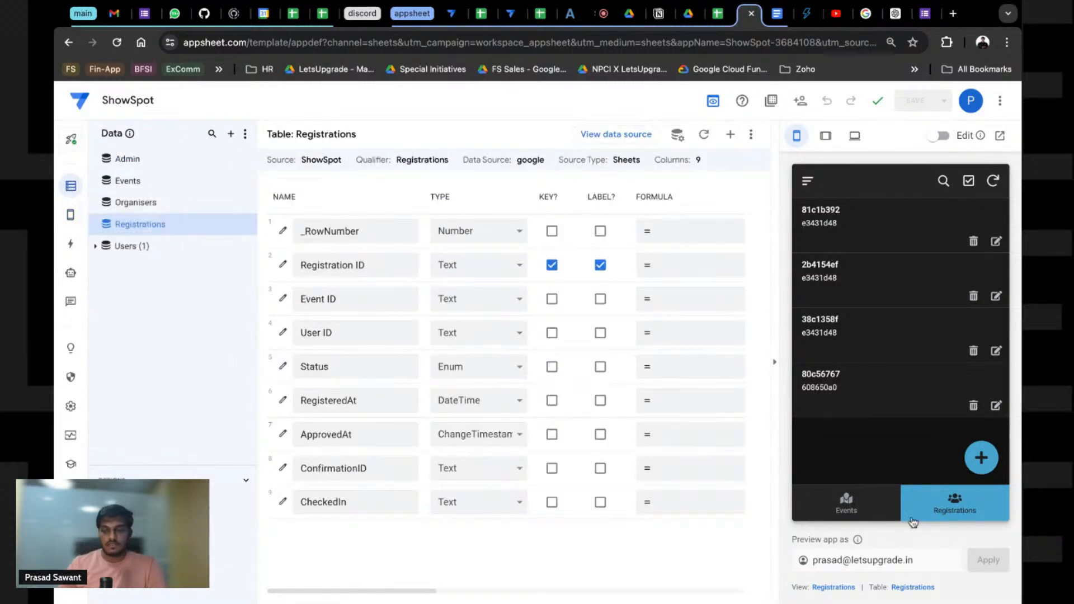
{"action": "left_click", "coordinate": [866, 234]}
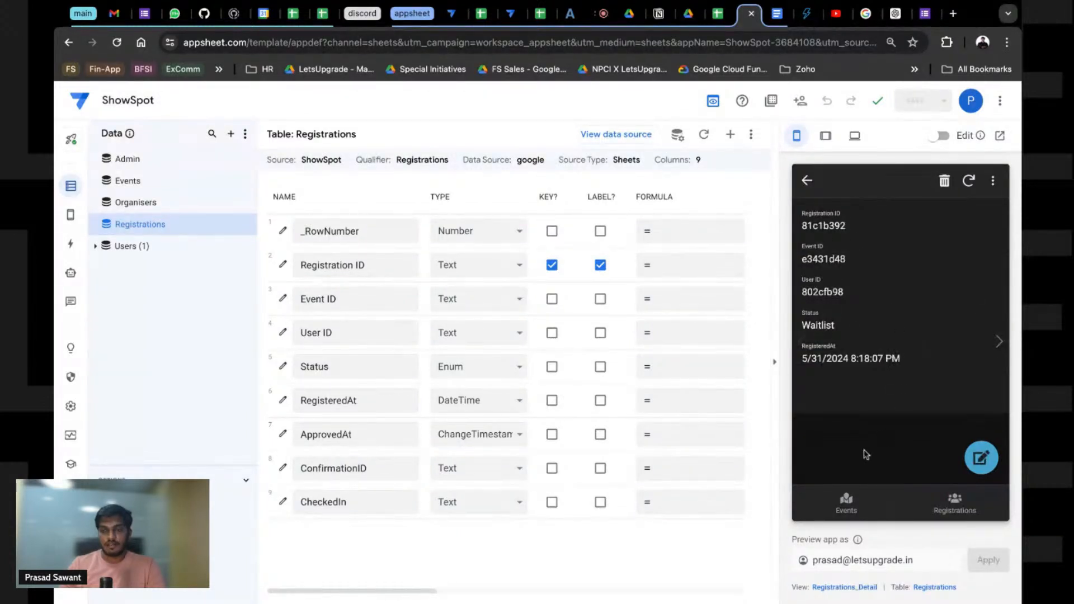
Step: Add Status as a quick edit column in the Registrations_Detail view
{"action": "left_click", "coordinate": [840, 588]}
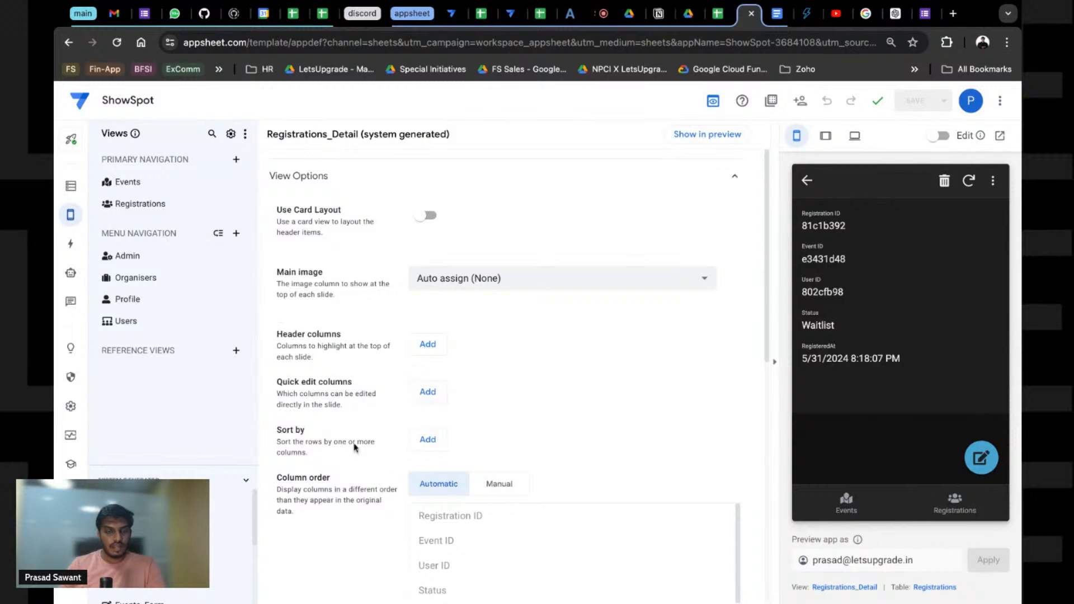
{"action": "left_click", "coordinate": [428, 391]}
{"action": "left_click", "coordinate": [525, 401]}
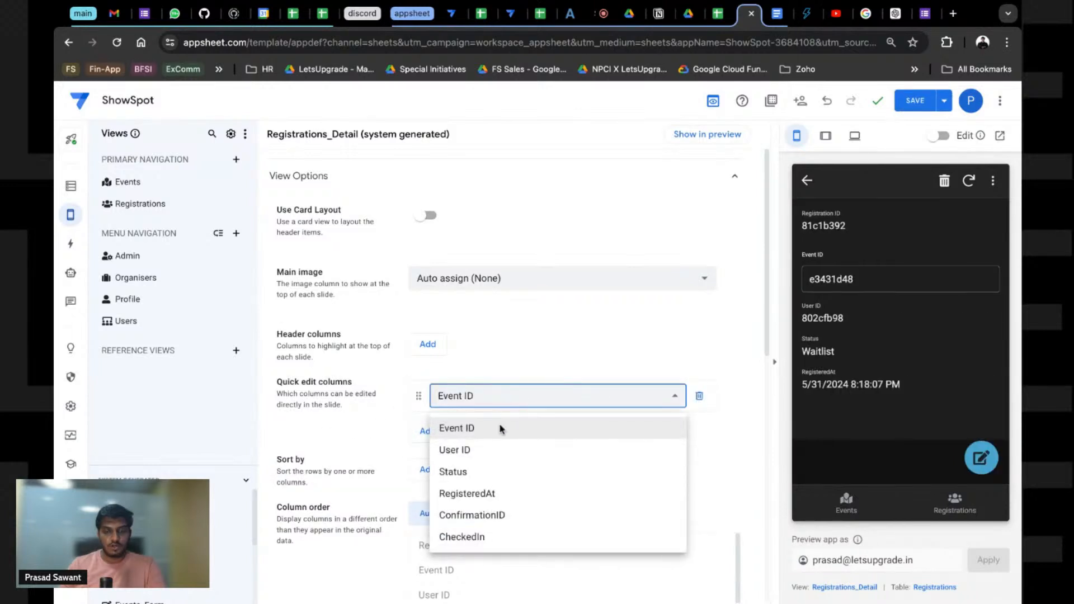
{"action": "left_click", "coordinate": [469, 476]}
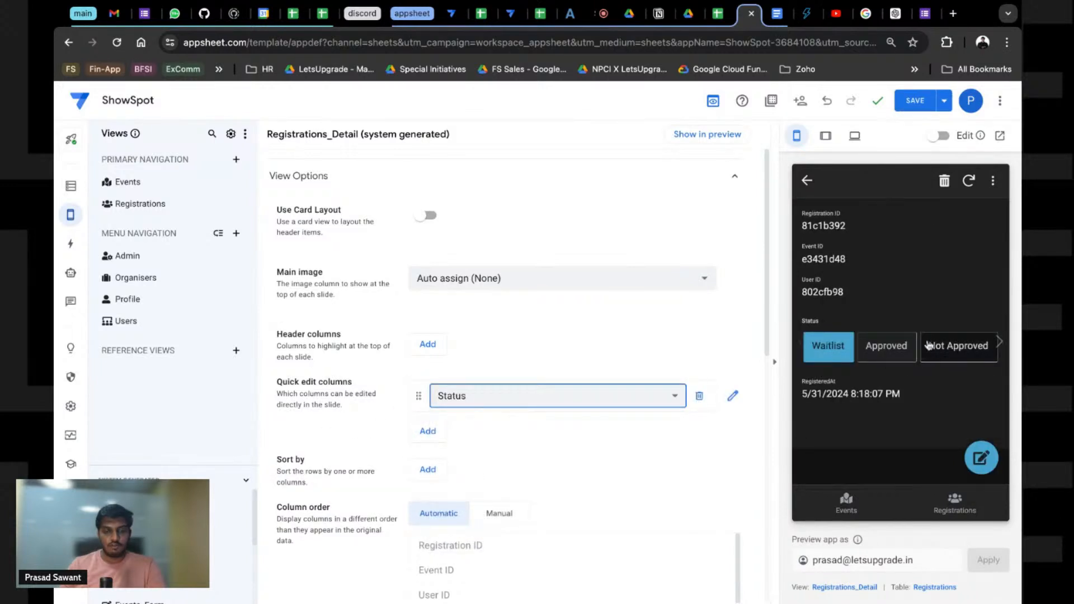
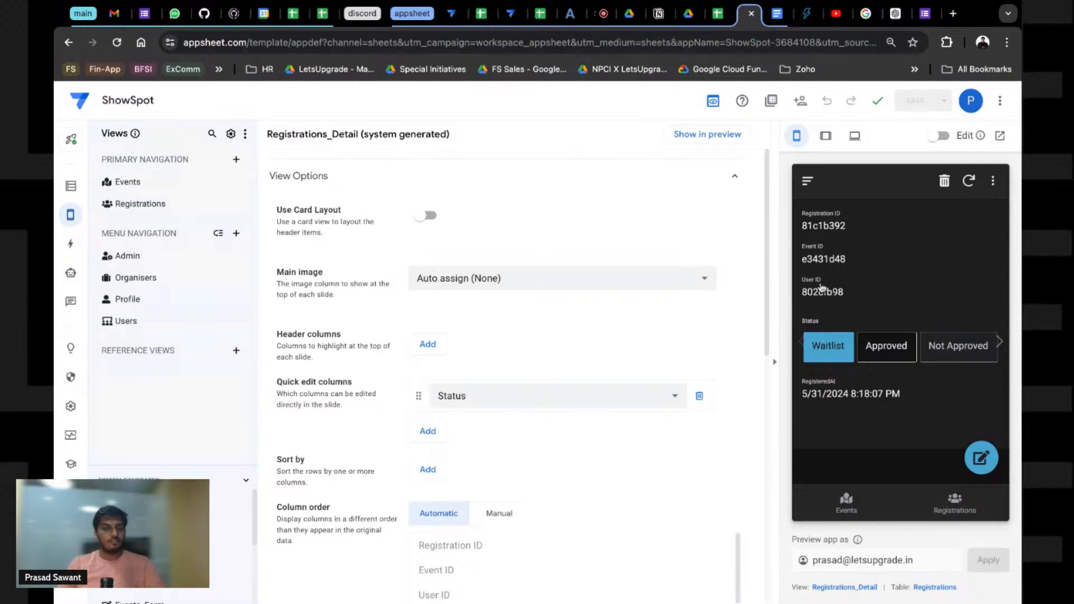
Step: Show the Registrations table's nine columns, including Status, ApprovedAt and CheckedIn, in the Data section
{"action": "left_click", "coordinate": [68, 190]}
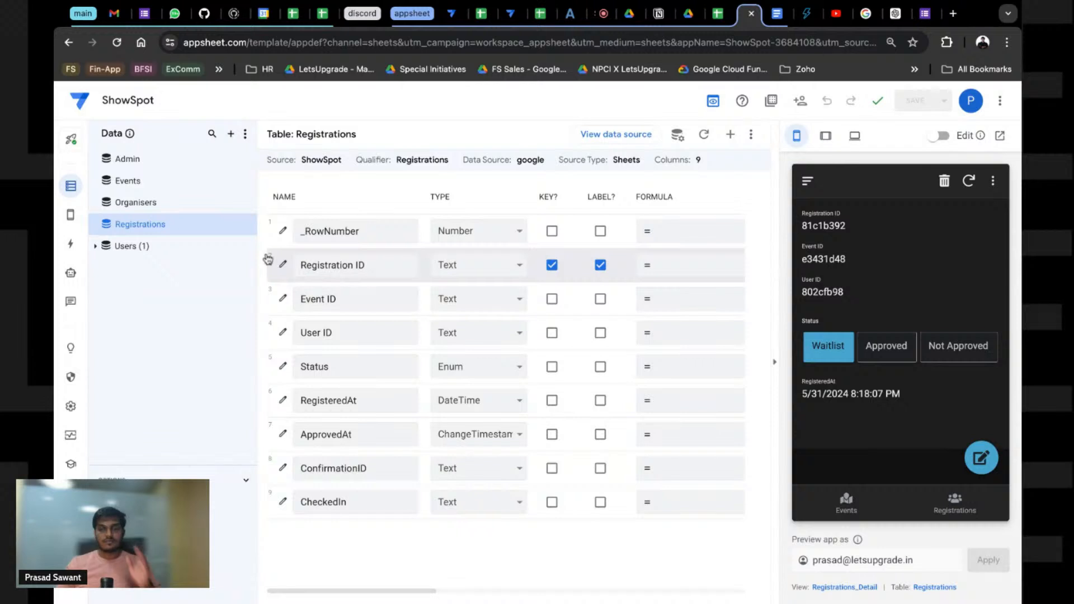
Step: Add a virtual column named Event Name and begin its LOOKUP on [_THISROW].[Event ID]
{"action": "left_click", "coordinate": [730, 134]}
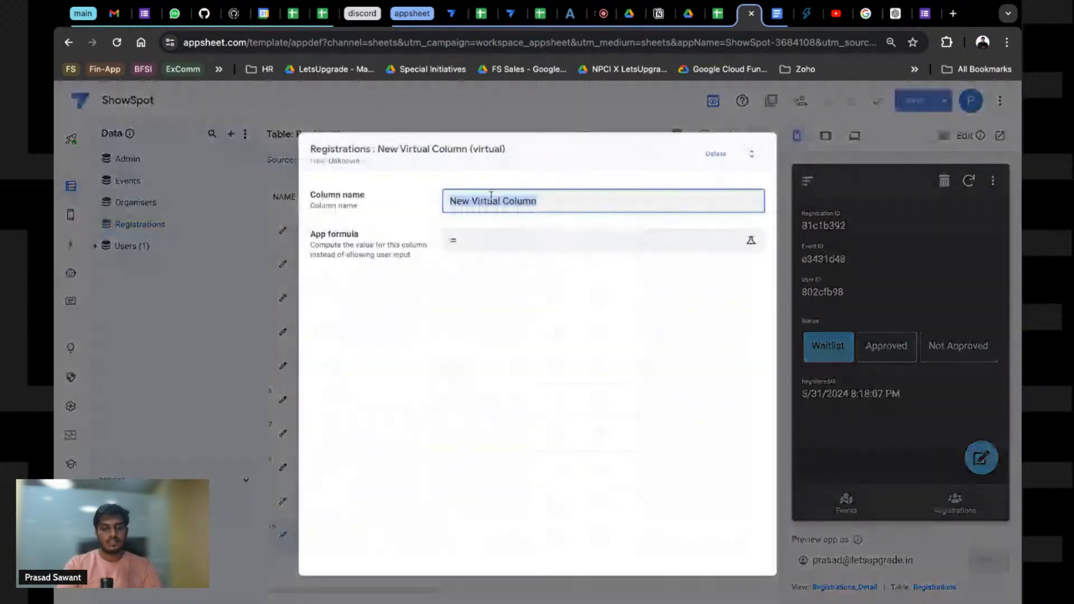
{"action": "type", "text": "Event Name"}
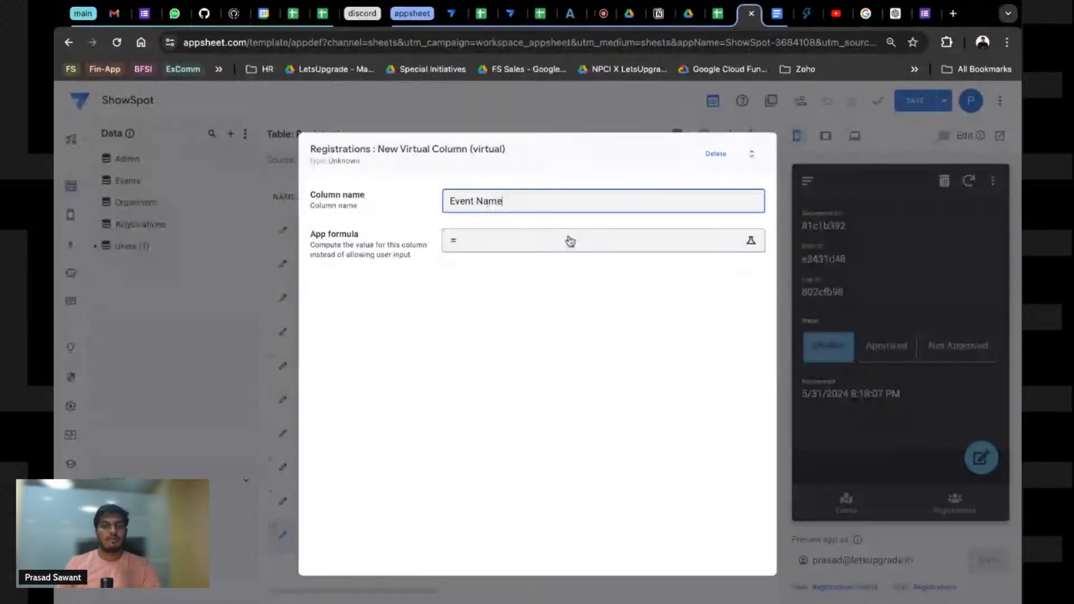
{"action": "left_click", "coordinate": [568, 241]}
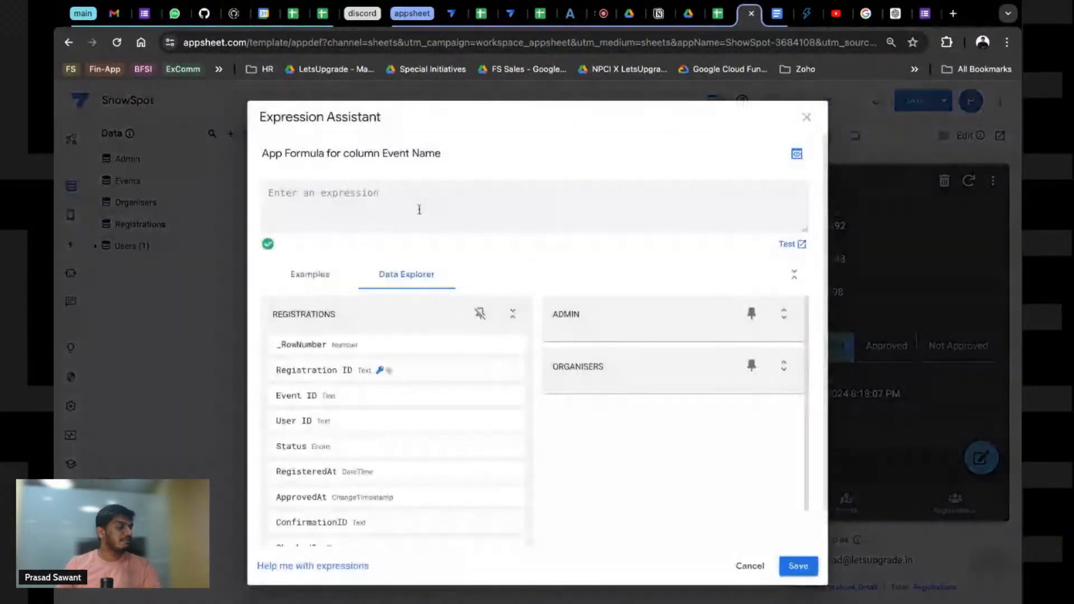
{"action": "type", "text": "LOOKUP("}
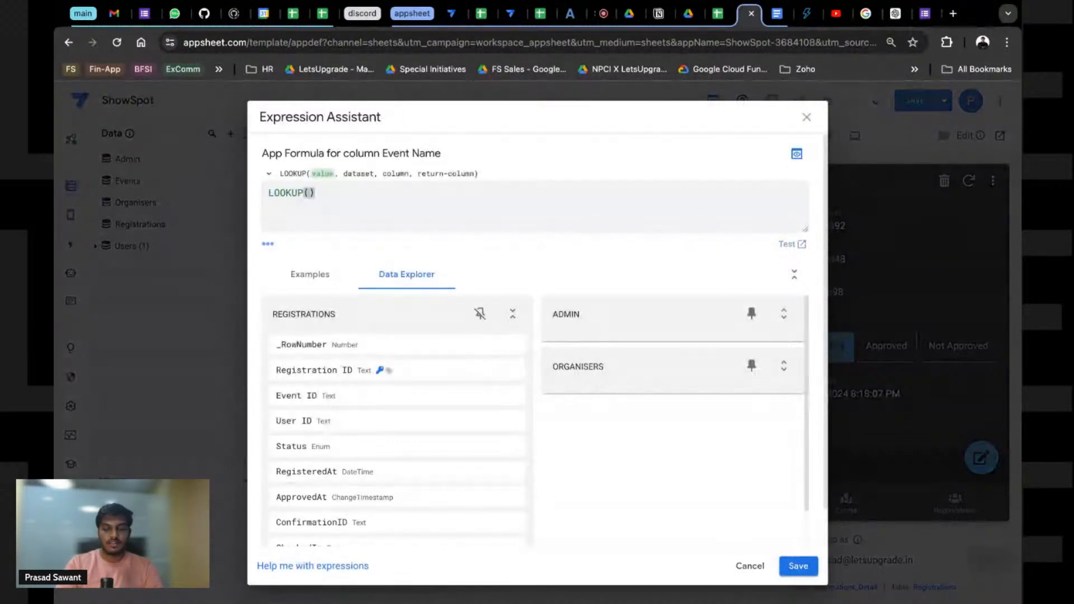
{"action": "type", "text": "[TH"}
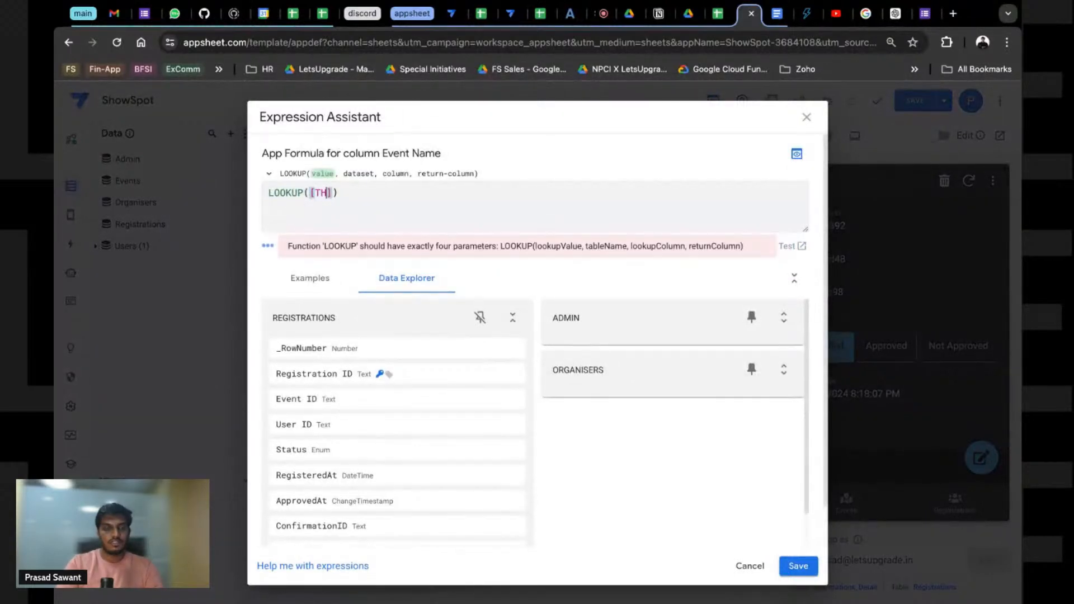
{"action": "key", "text": "BackSpace"}
{"action": "key", "text": "BackSpace"}
{"action": "type", "text": "_THISROW].[E"}
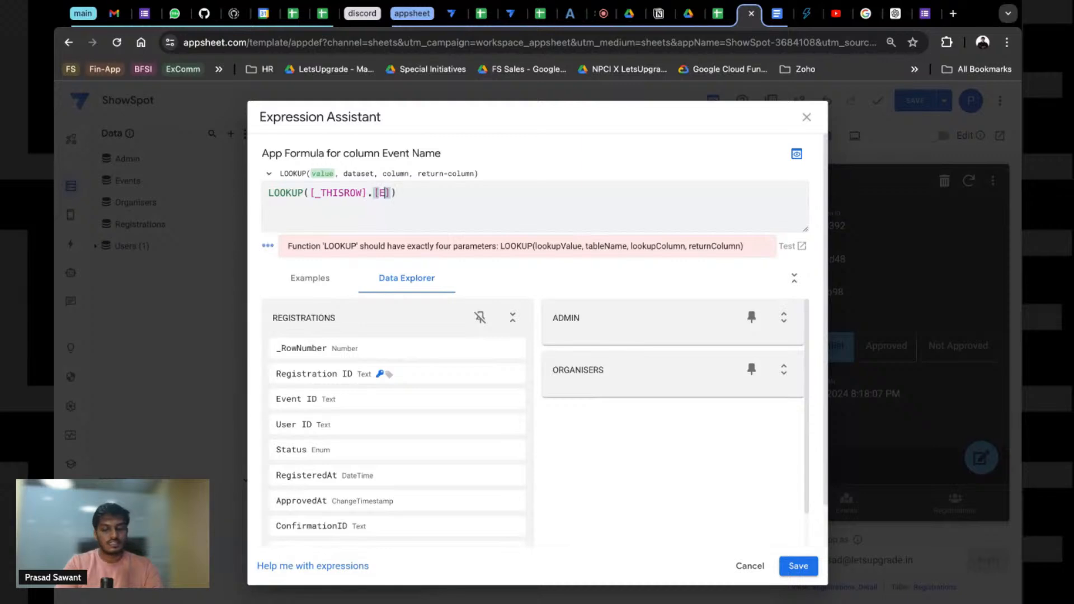
{"action": "type", "text": "vent"}
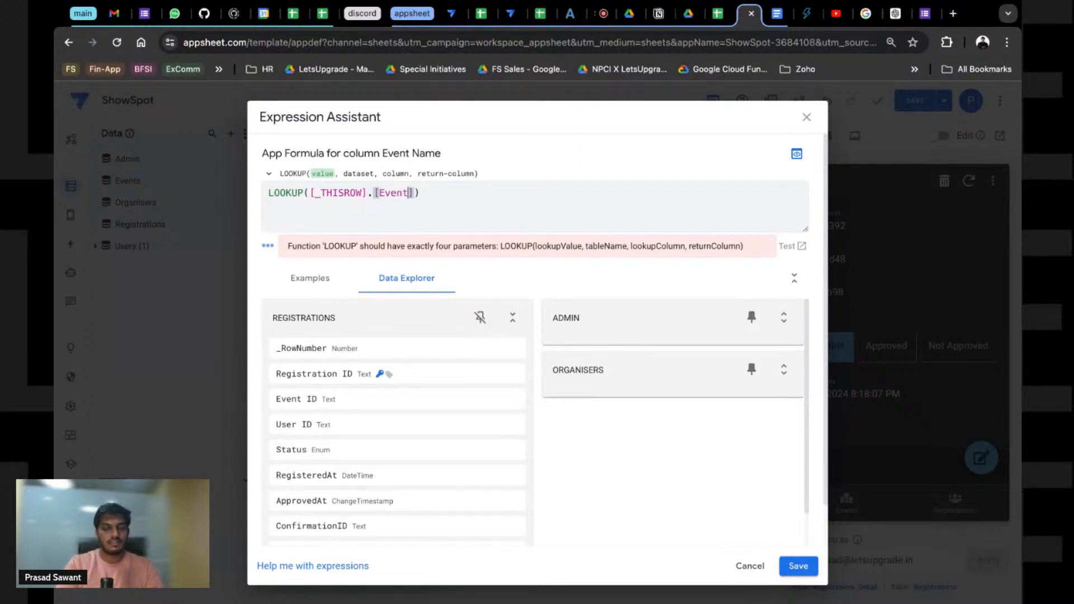
{"action": "type", "text": " Id"}
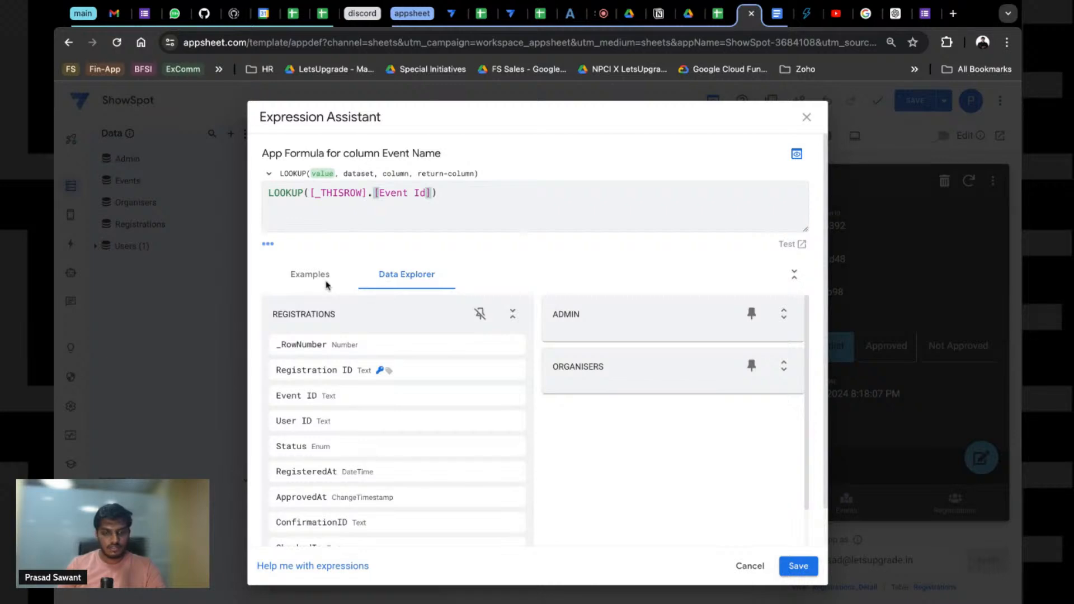
{"action": "left_click", "coordinate": [511, 315]}
{"action": "left_click", "coordinate": [511, 368]}
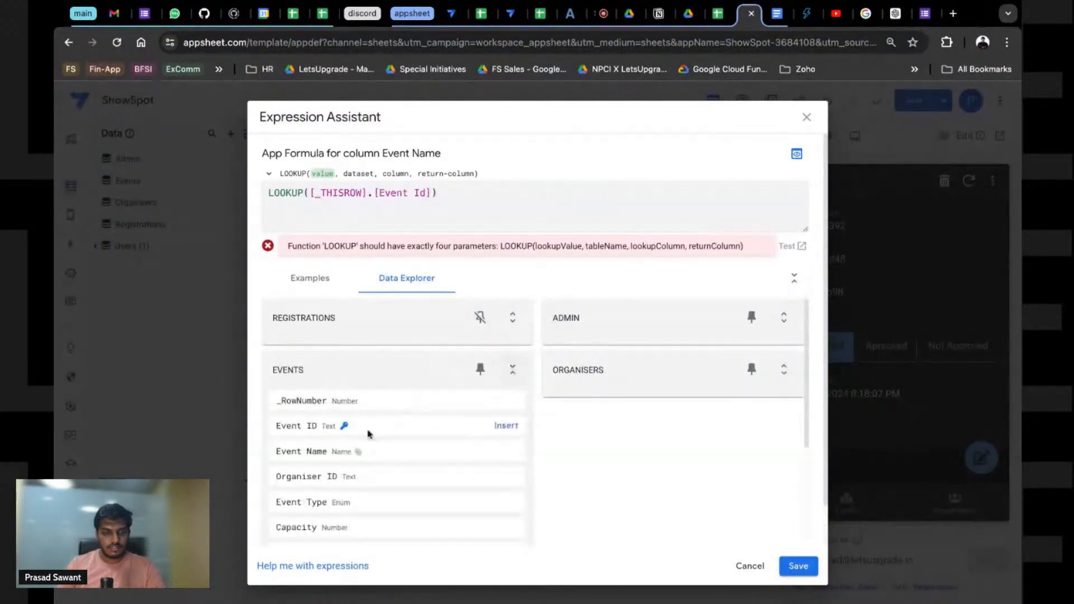
{"action": "left_click", "coordinate": [426, 194]}
{"action": "key", "text": "BackSpace"}
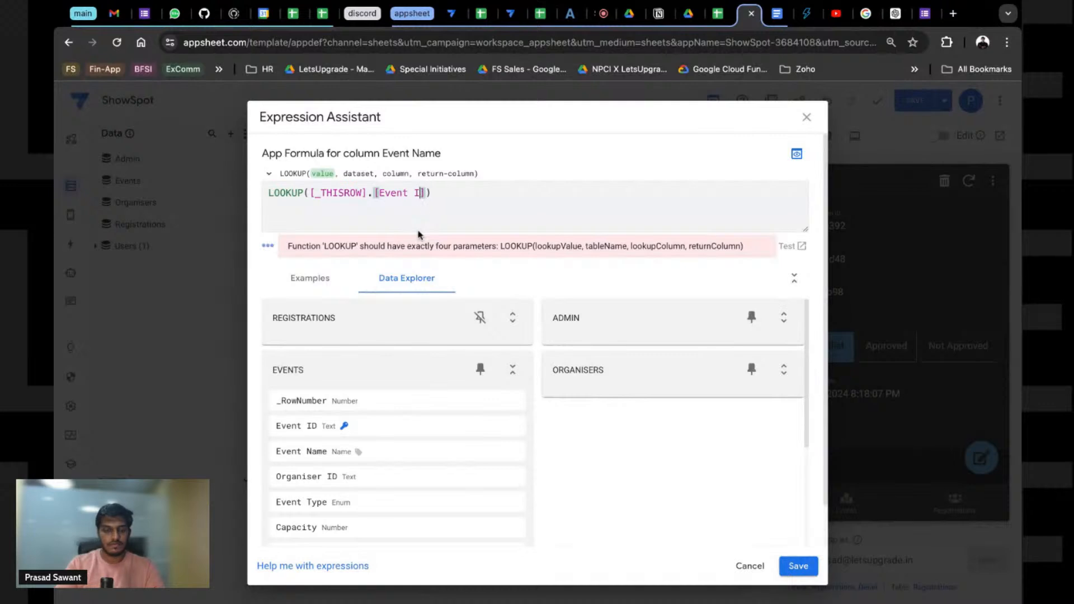
{"action": "type", "text": "D"}
{"action": "key", "text": "Right"}
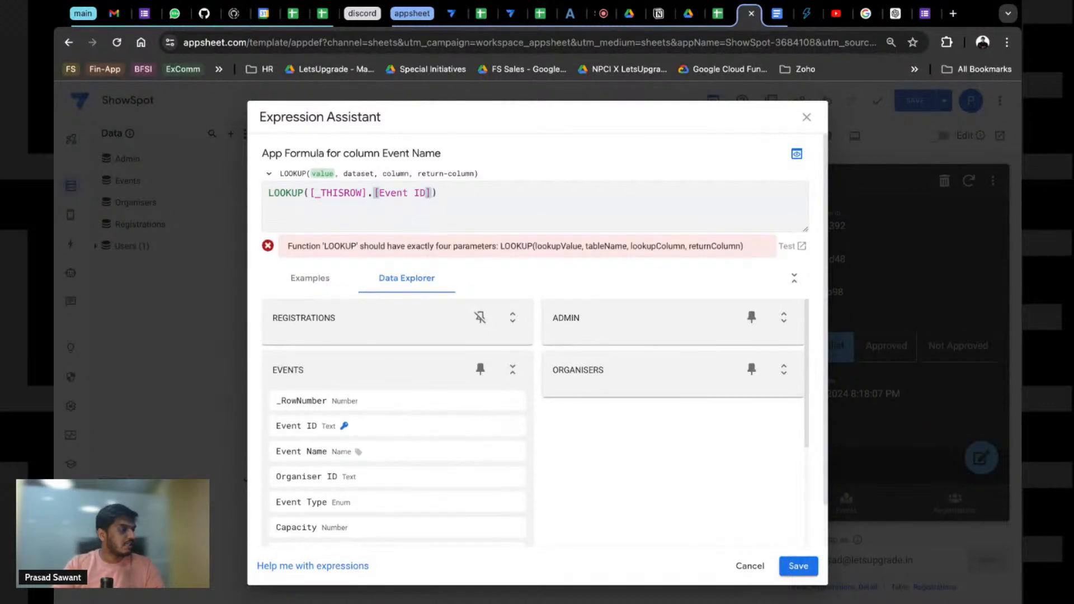
{"action": "type", "text": ",\""}
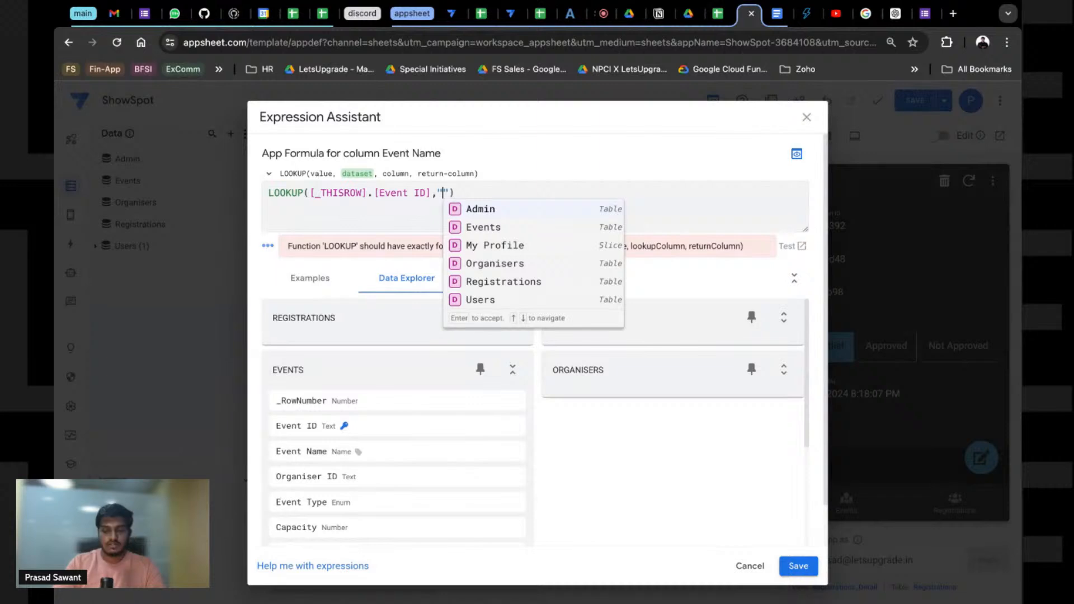
Step: Complete the LOOKUP with table Events, match column Event ID and return Event Name, then save it
{"action": "key", "text": "Down"}
{"action": "key", "text": "Return"}
{"action": "type", "text": ","}
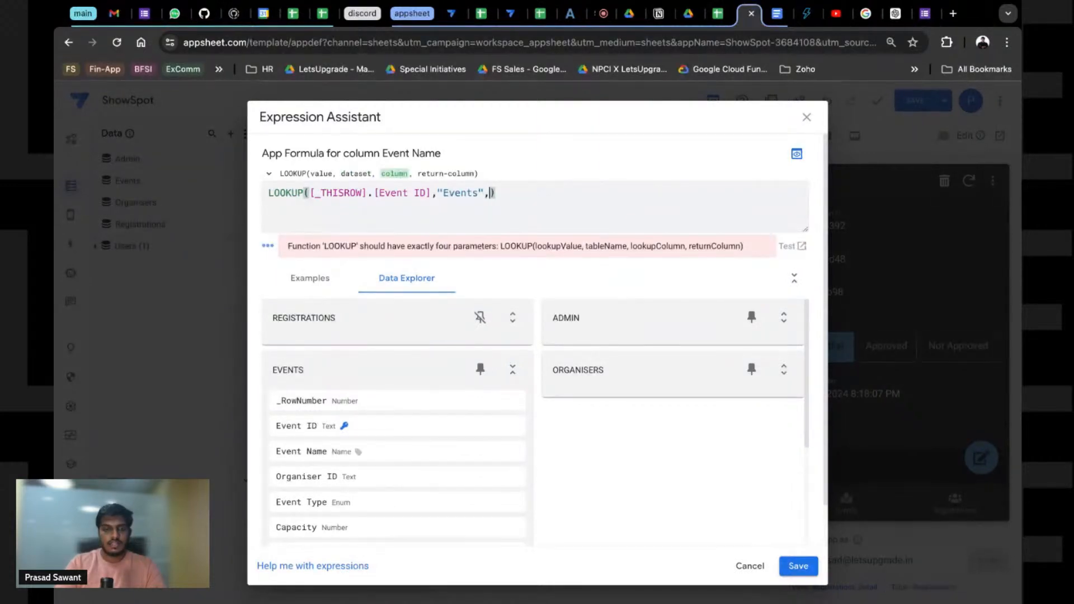
{"action": "type", "text": "\""}
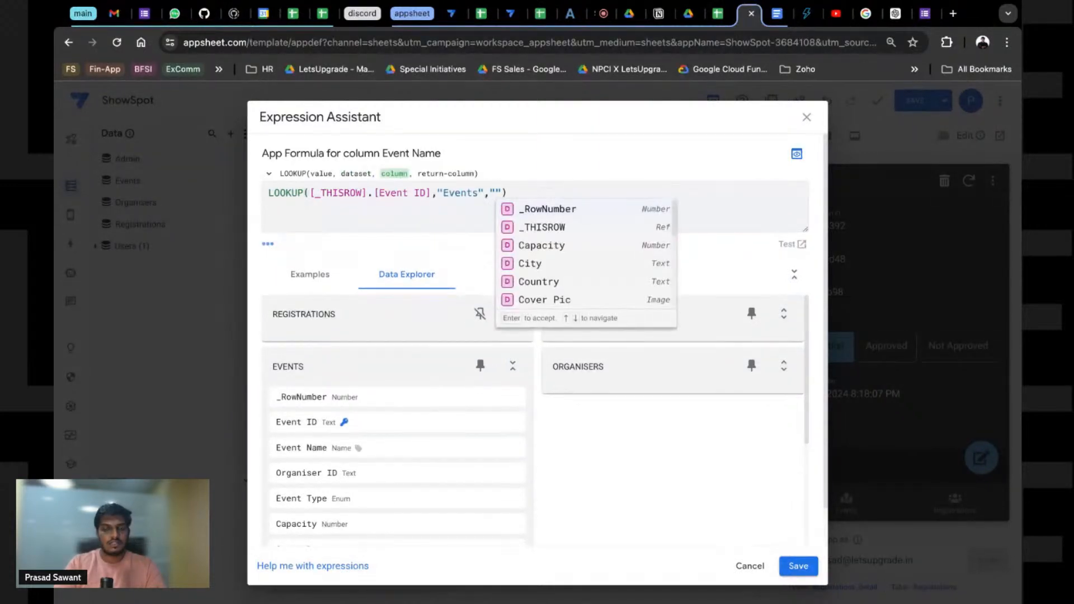
{"action": "scroll", "coordinate": [592, 251], "scroll_direction": "down", "scroll_amount": 2}
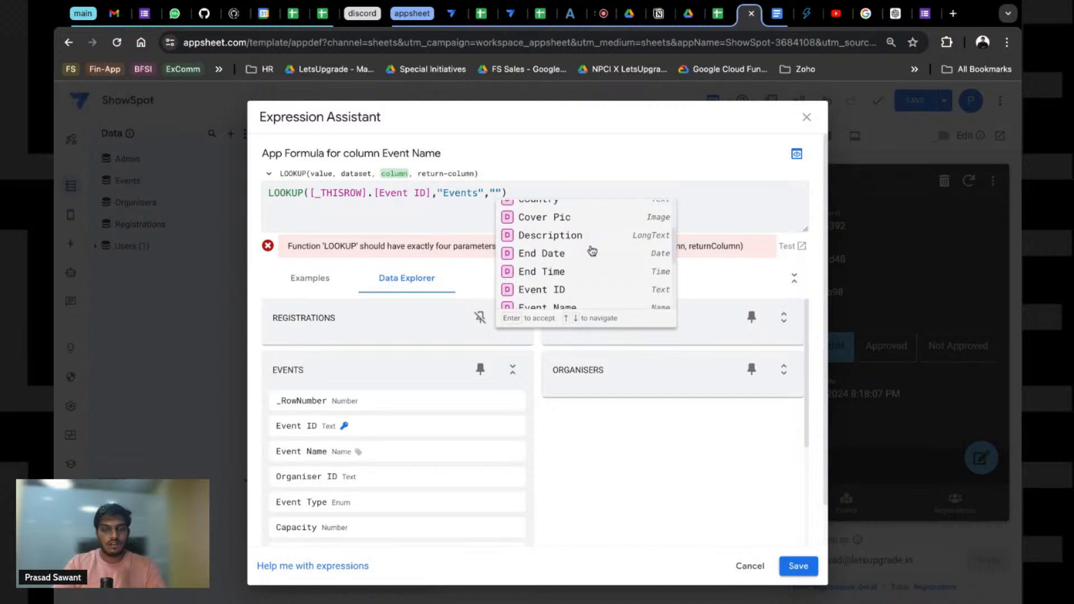
{"action": "scroll", "coordinate": [569, 278], "scroll_direction": "down", "scroll_amount": 1}
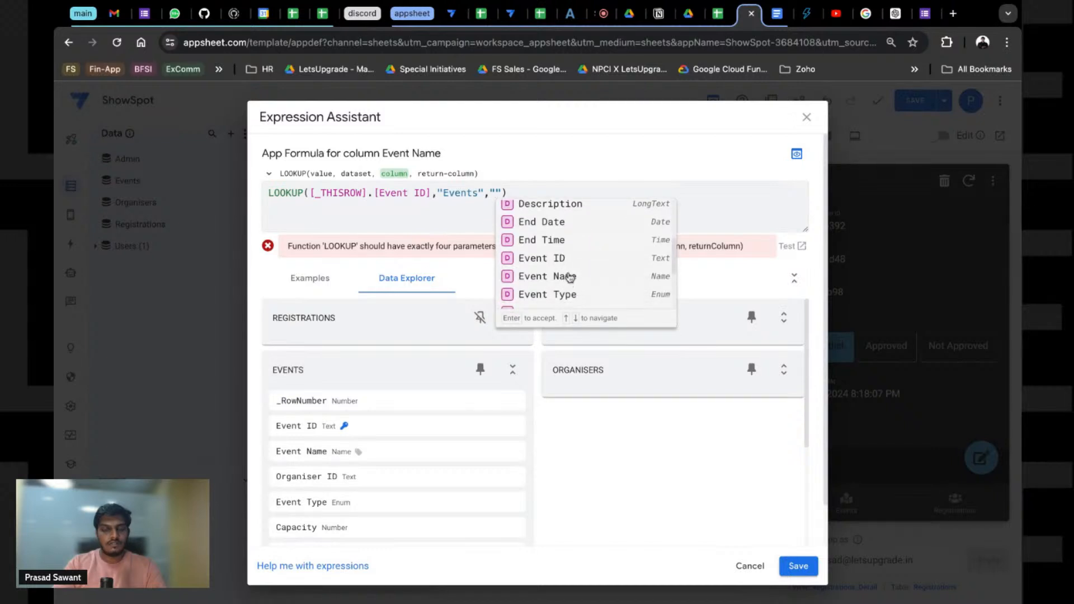
{"action": "left_click", "coordinate": [573, 261]}
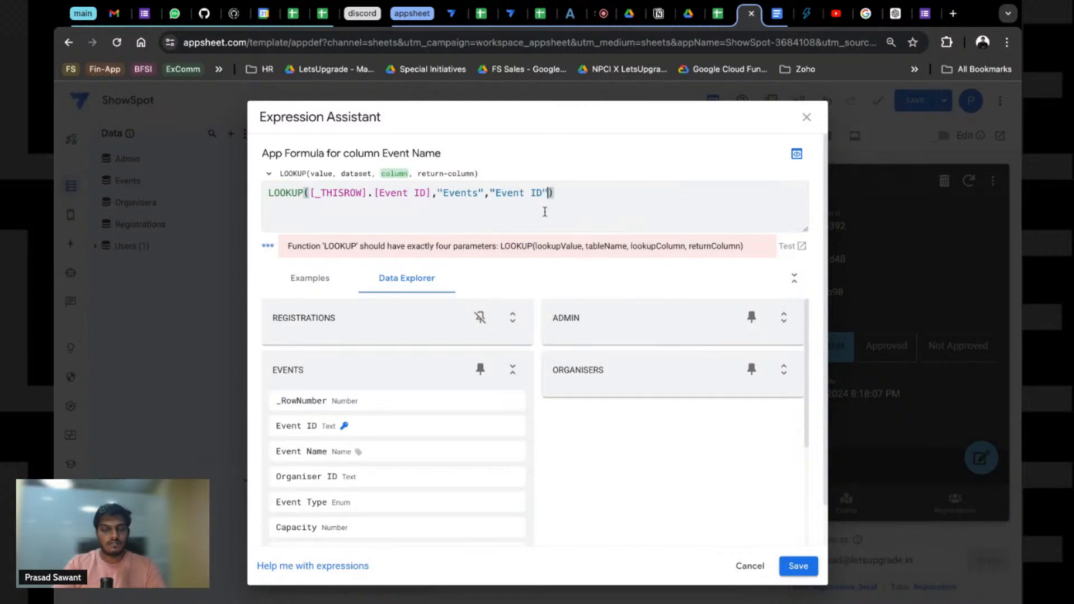
{"action": "type", "text": ",\"Event"}
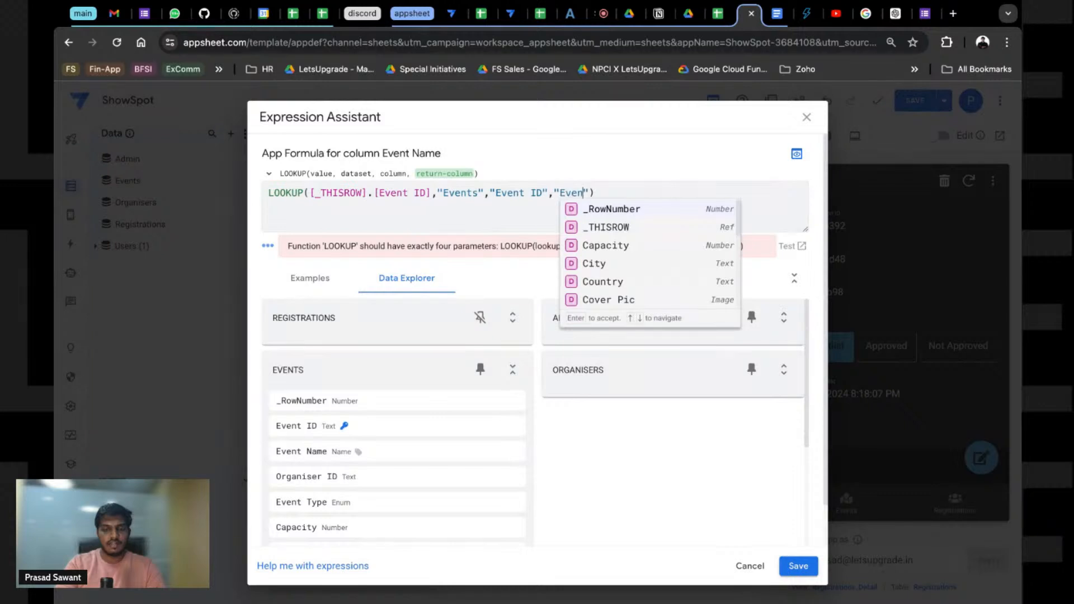
{"action": "left_click", "coordinate": [602, 235]}
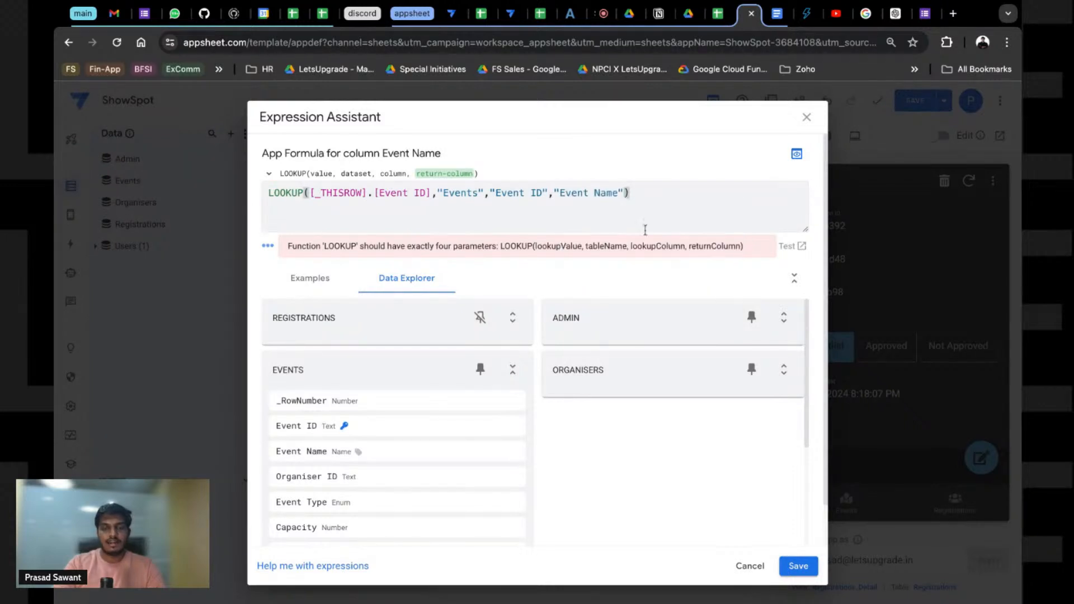
{"action": "left_click", "coordinate": [799, 566]}
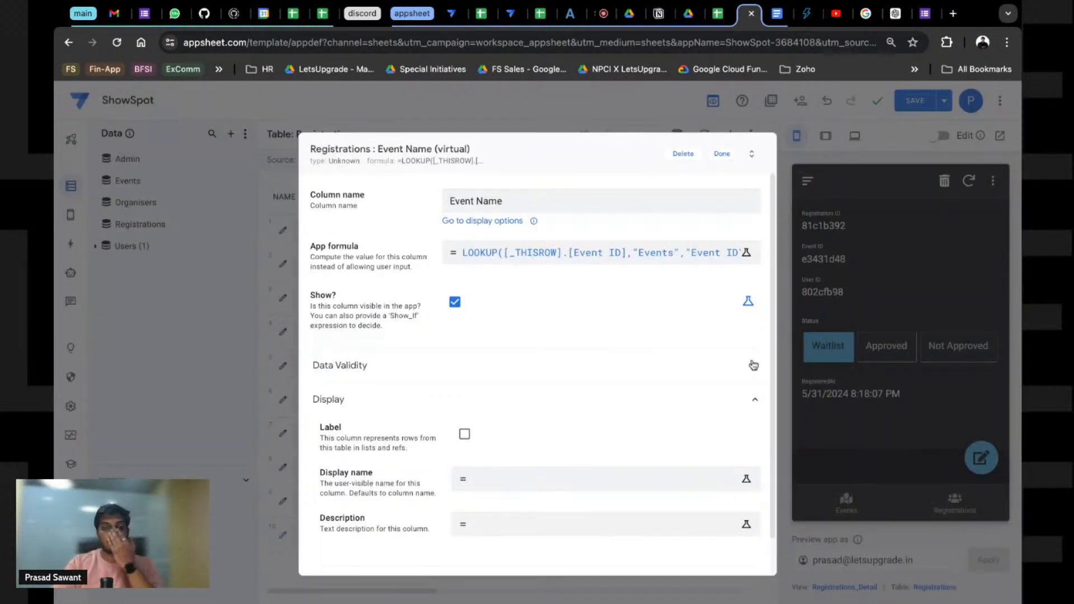
{"action": "left_click", "coordinate": [723, 154]}
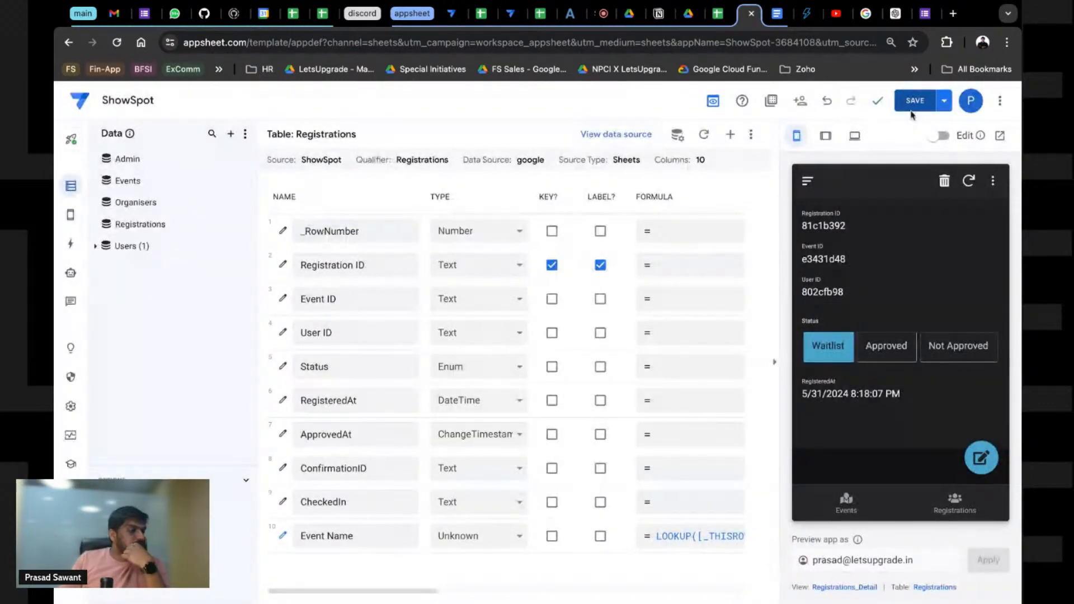
Step: Save the app, then manually order Registrations_Detail with Event Name first and Status after Registration ID
{"action": "left_click", "coordinate": [912, 108]}
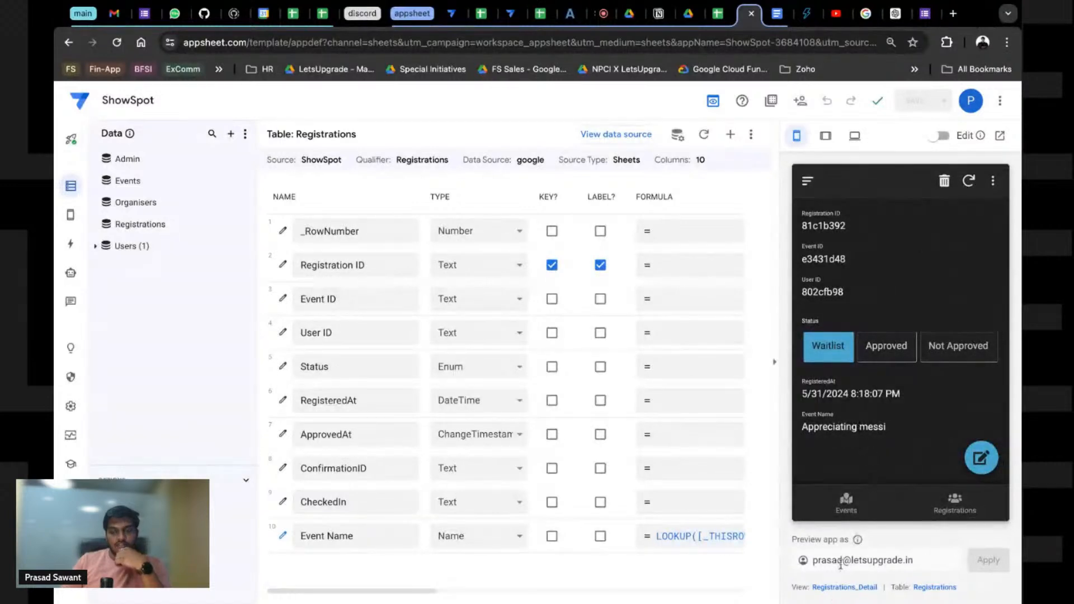
{"action": "left_click", "coordinate": [845, 587]}
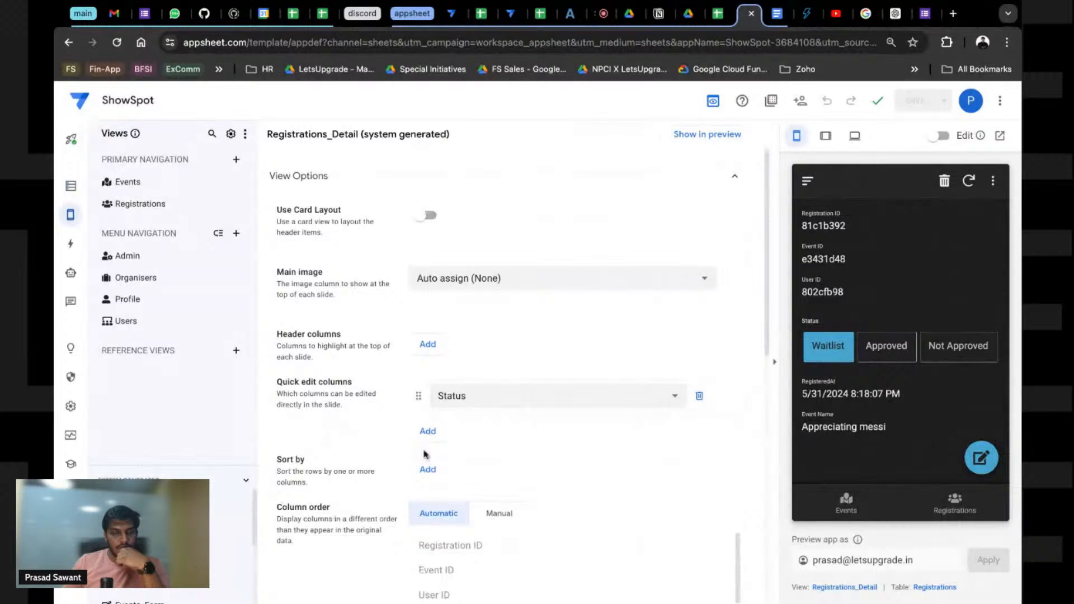
{"action": "scroll", "coordinate": [423, 454], "scroll_direction": "down", "scroll_amount": 3}
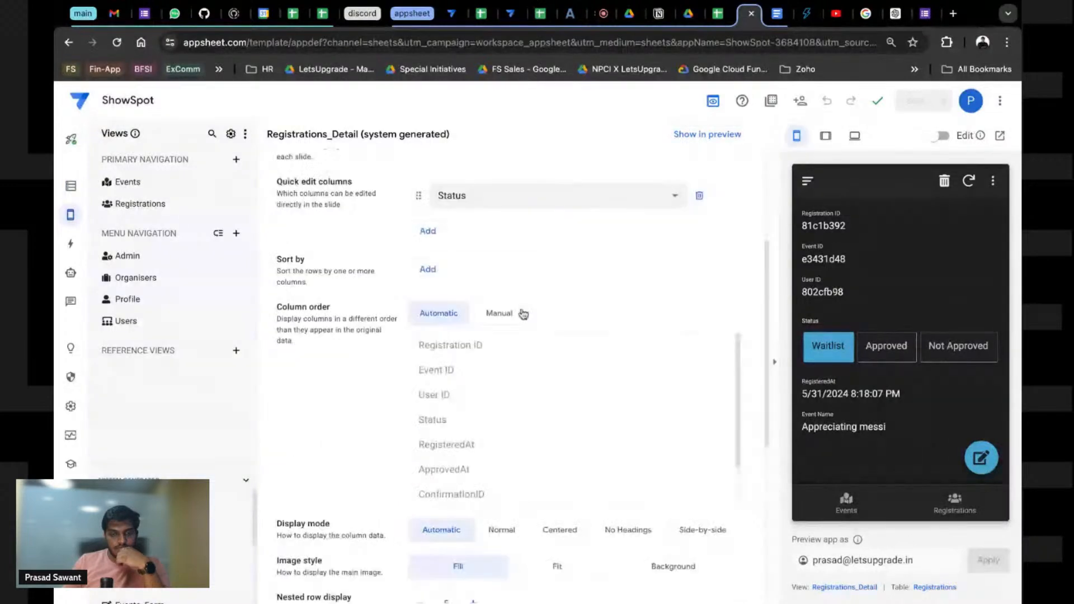
{"action": "left_click", "coordinate": [500, 312]}
{"action": "scroll", "coordinate": [447, 486], "scroll_direction": "down", "scroll_amount": 2}
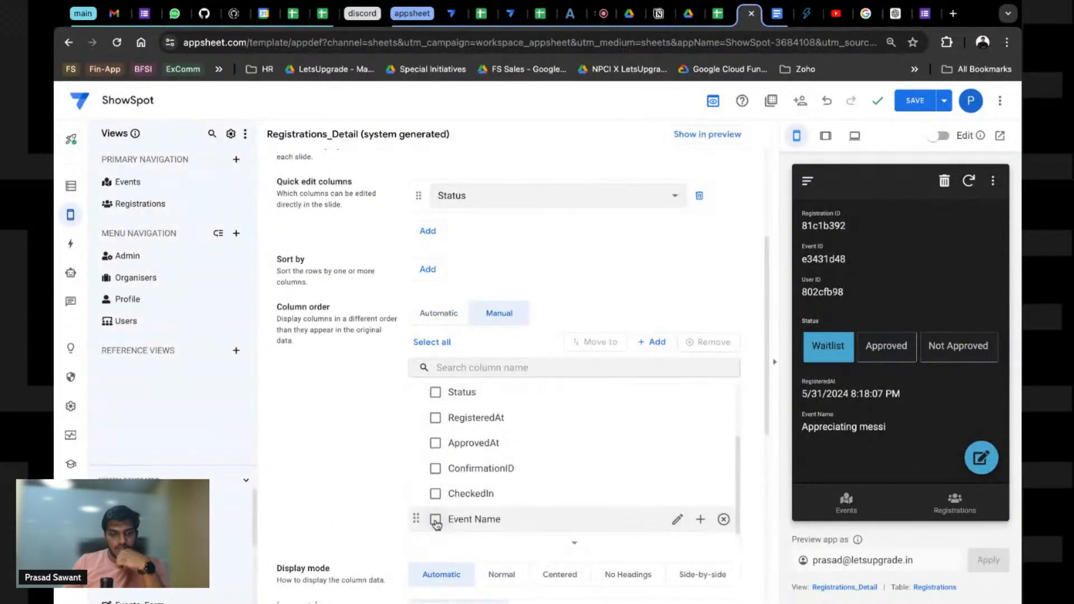
{"action": "left_click_drag", "start_coordinate": [416, 518], "coordinate": [418, 521]}
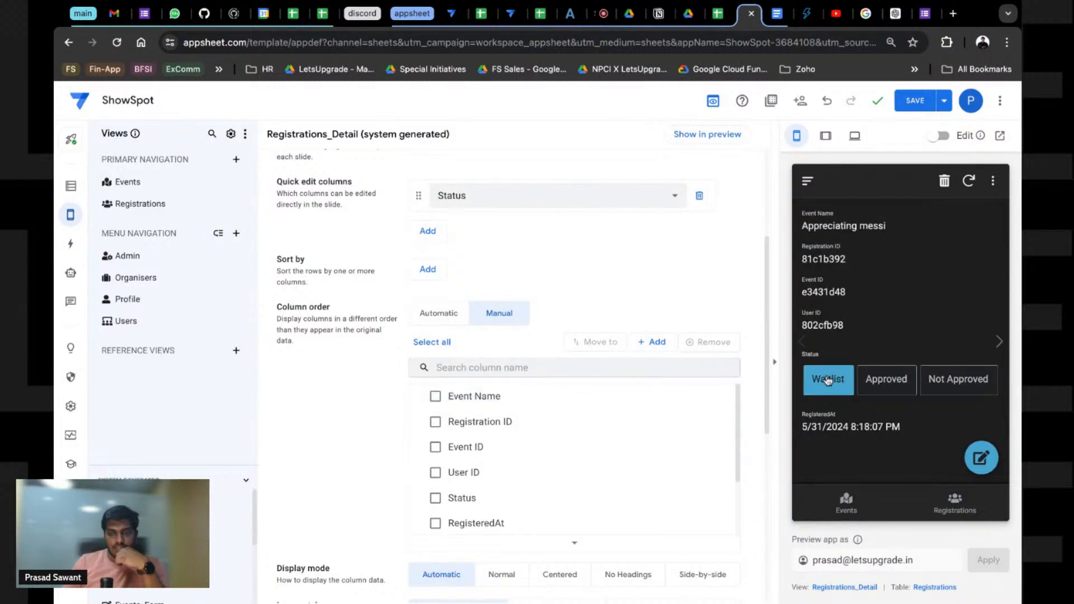
{"action": "mouse_move", "coordinate": [415, 498]}
{"action": "left_mouse_down"}
{"action": "mouse_move", "coordinate": [417, 448]}
{"action": "mouse_move", "coordinate": [417, 498]}
{"action": "left_mouse_up"}
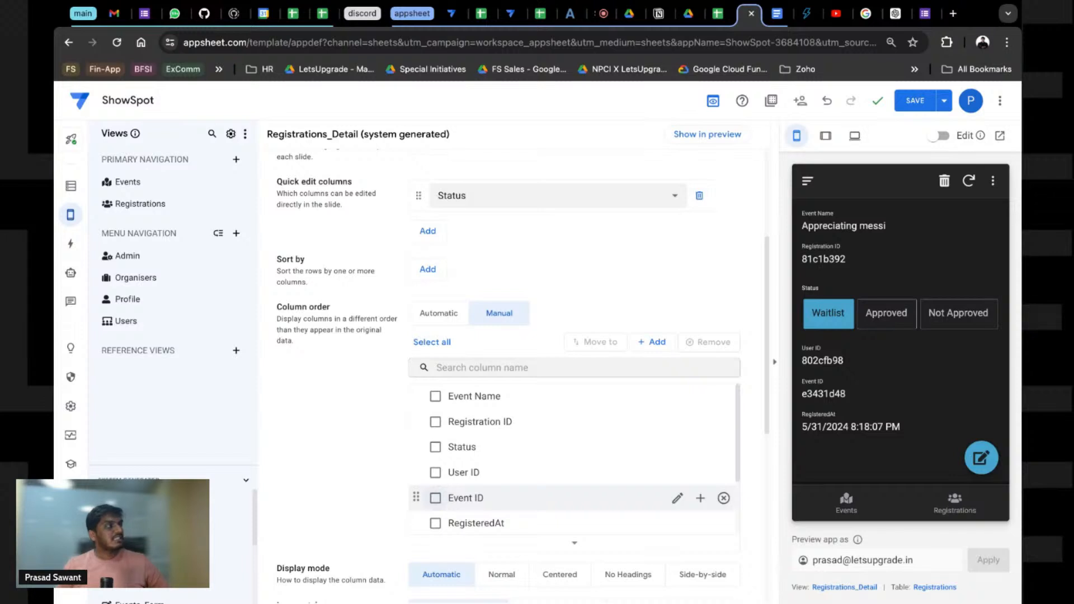
{"action": "left_click", "coordinate": [903, 106]}
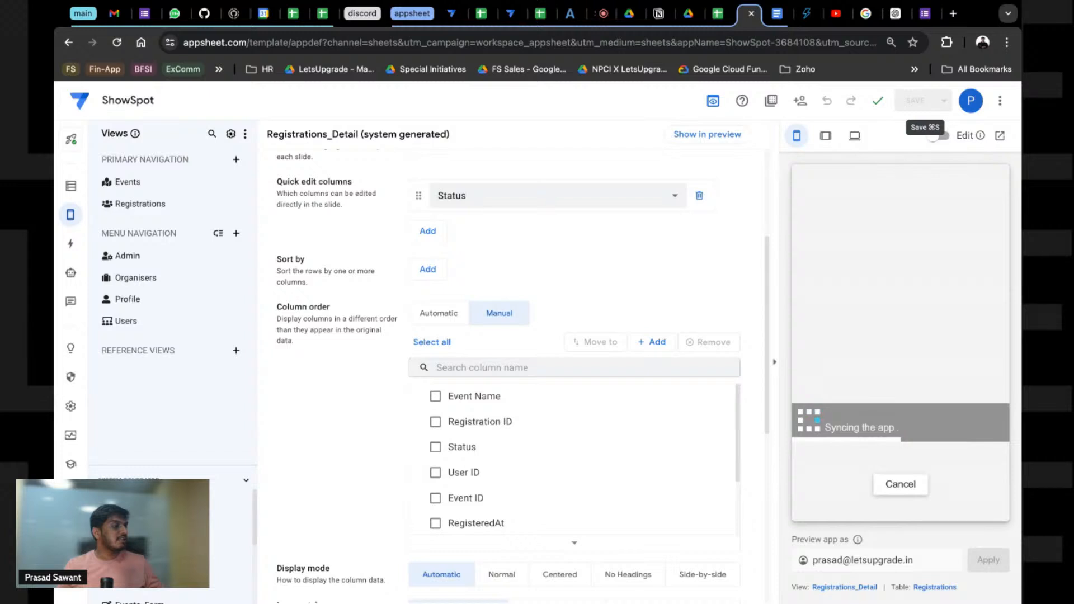
Step: Add 'for <<Event Name>>' to the Send Registration Email step's subject
{"action": "left_click", "coordinate": [69, 249]}
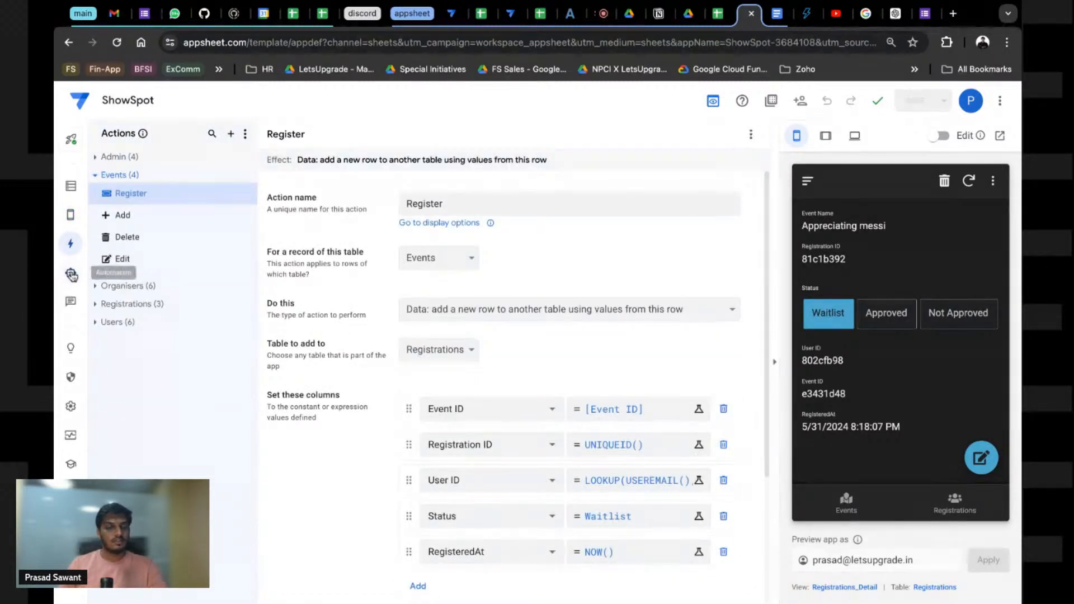
{"action": "left_click", "coordinate": [71, 274]}
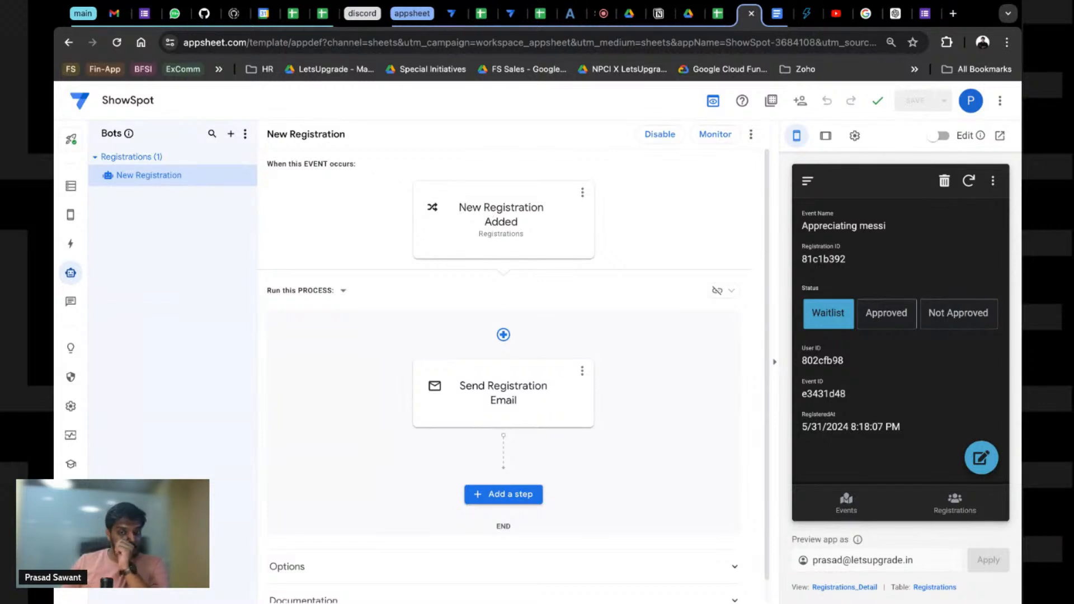
{"action": "left_click", "coordinate": [507, 377]}
{"action": "scroll", "coordinate": [851, 425], "scroll_direction": "up", "scroll_amount": 4}
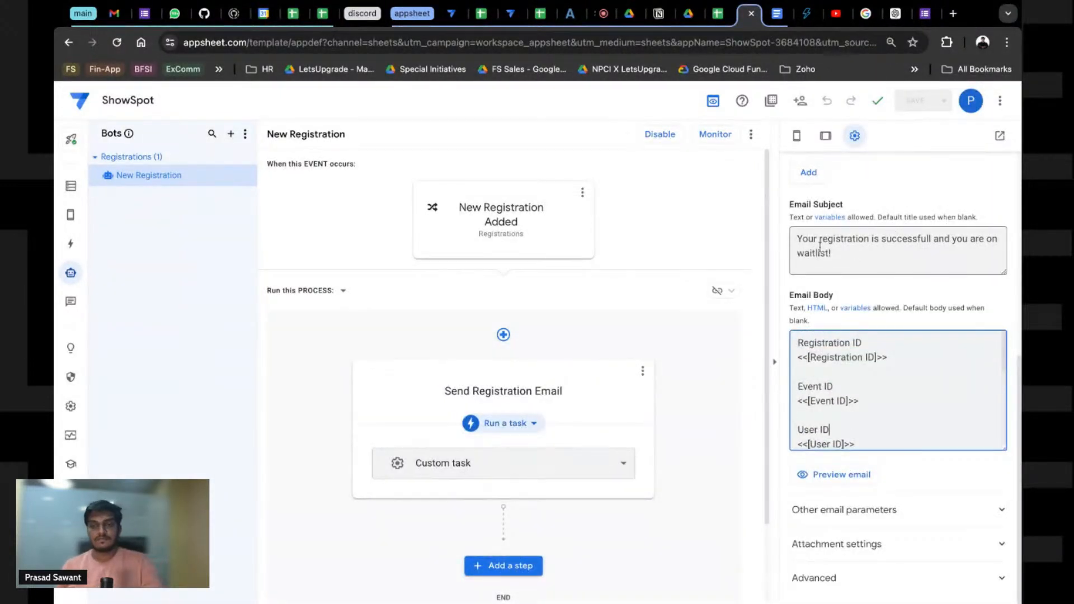
{"action": "left_click", "coordinate": [930, 239]}
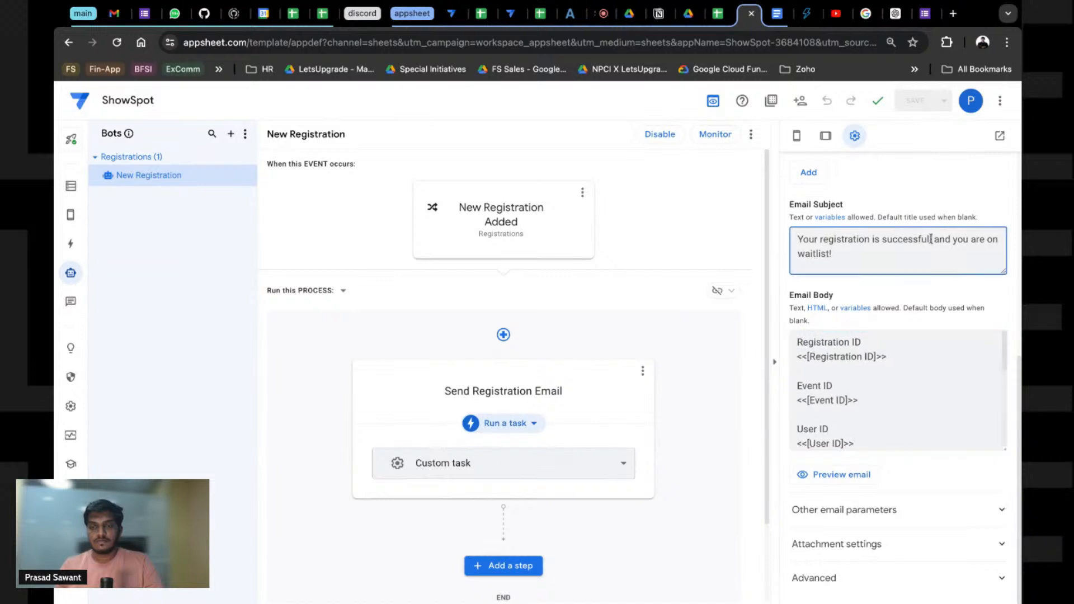
{"action": "type", "text": "for"}
{"action": "type", "text": " <<>>"}
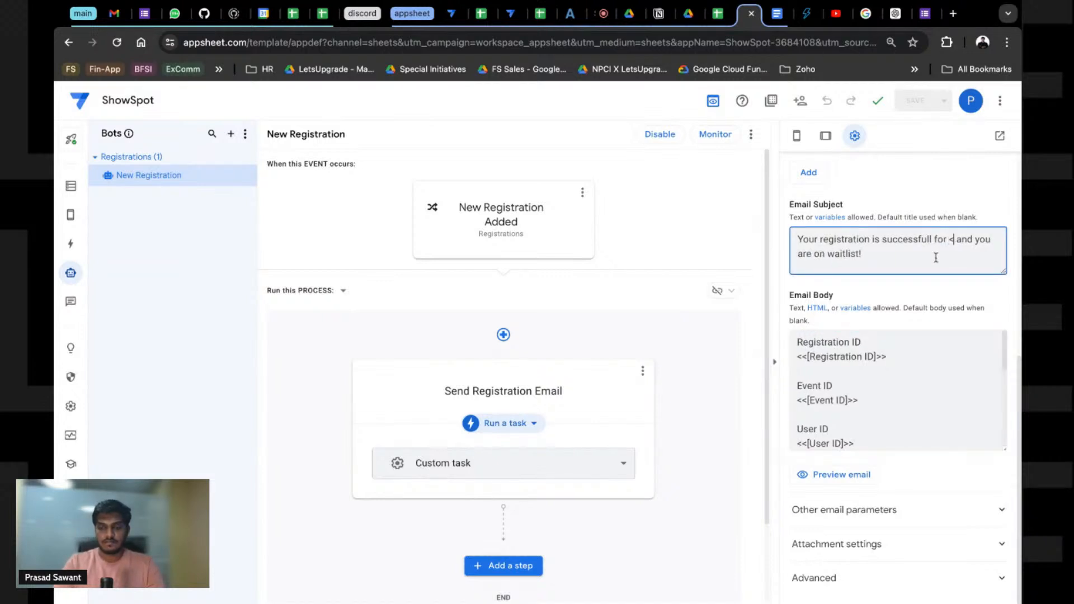
{"action": "left_click", "coordinate": [958, 240]}
{"action": "type", "text": "Event"}
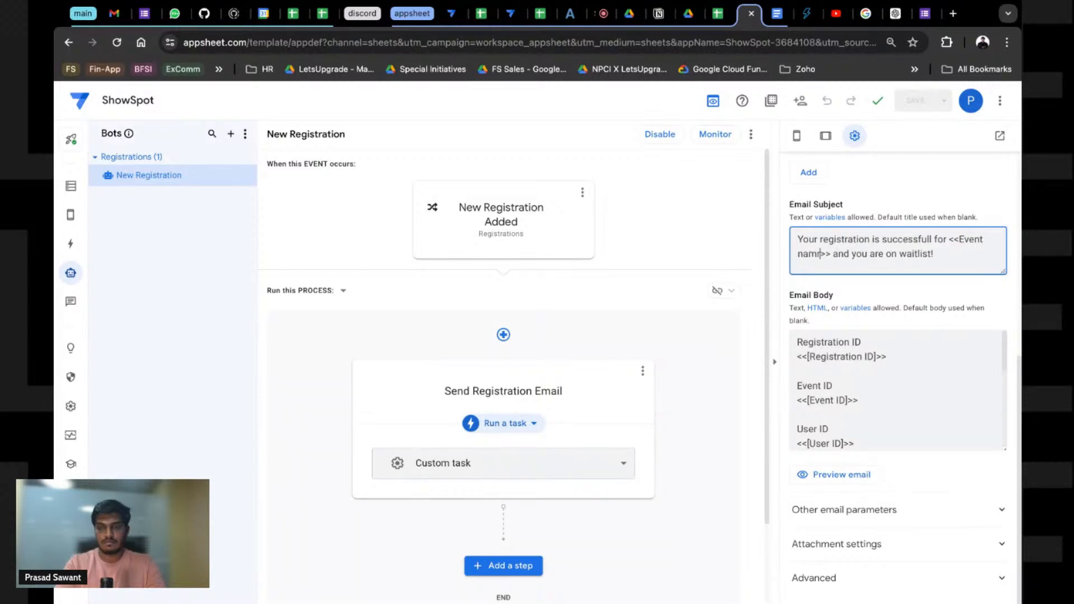
{"action": "type", "text": " Na"}
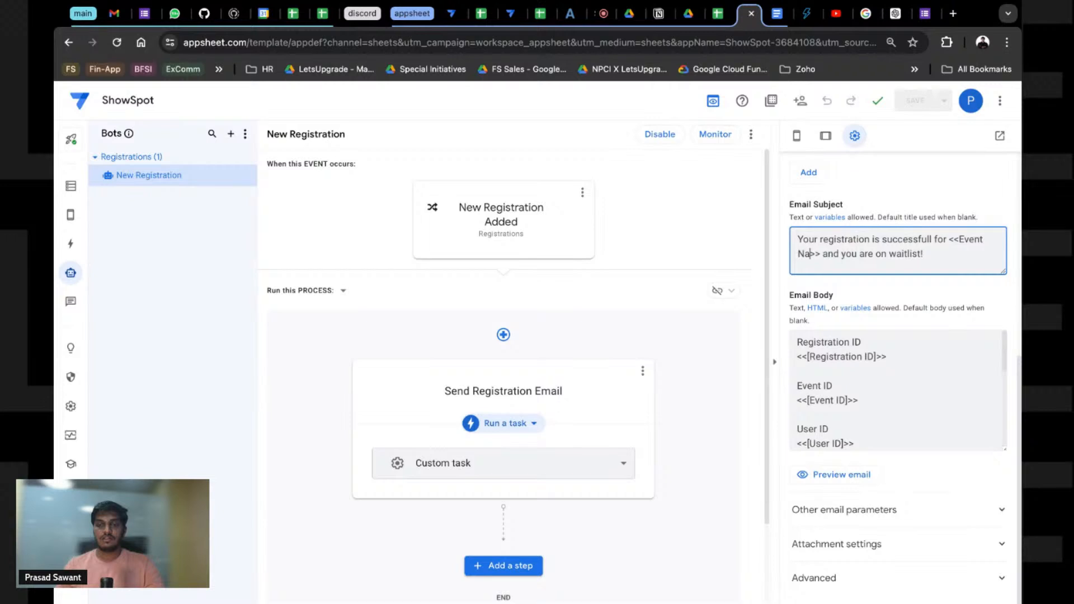
{"action": "type", "text": "me"}
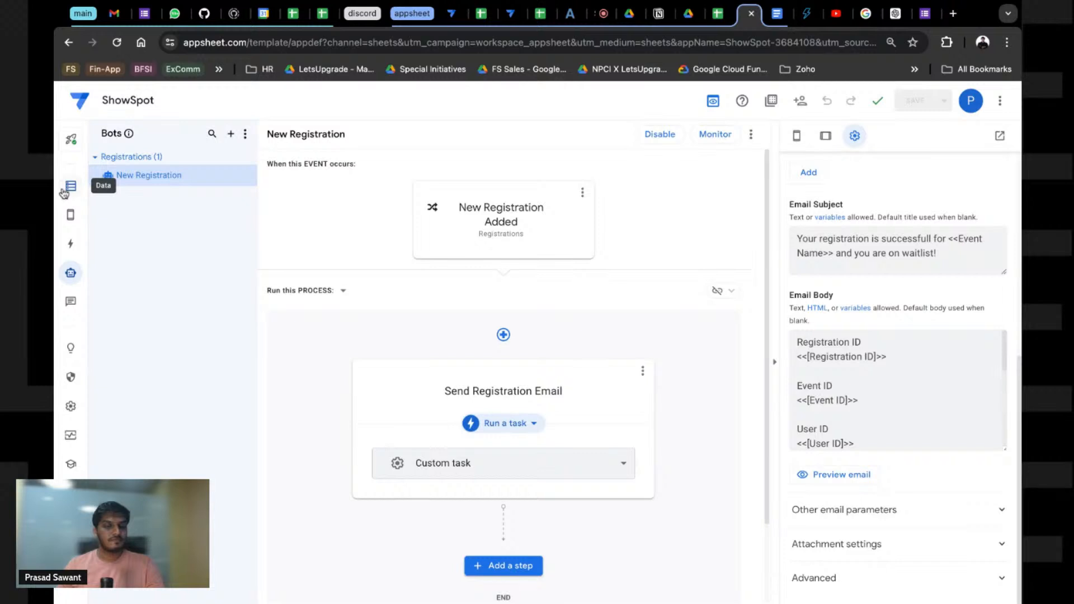
Step: Register for Spring fest in the preview app and switch to the Gmail inbox
{"action": "left_click", "coordinate": [64, 193]}
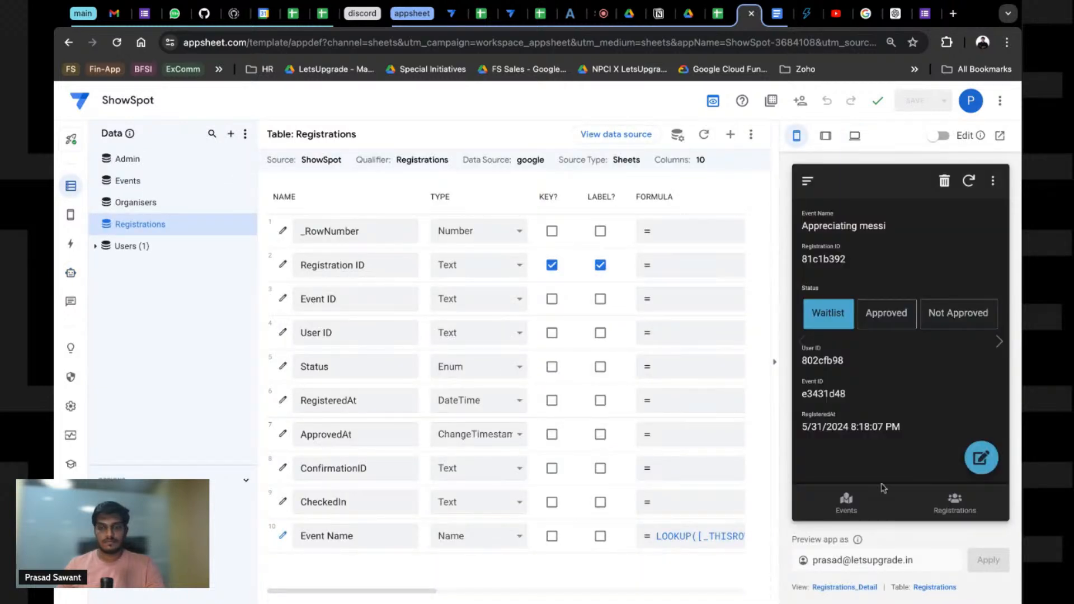
{"action": "left_click", "coordinate": [846, 508]}
{"action": "left_click", "coordinate": [918, 427]}
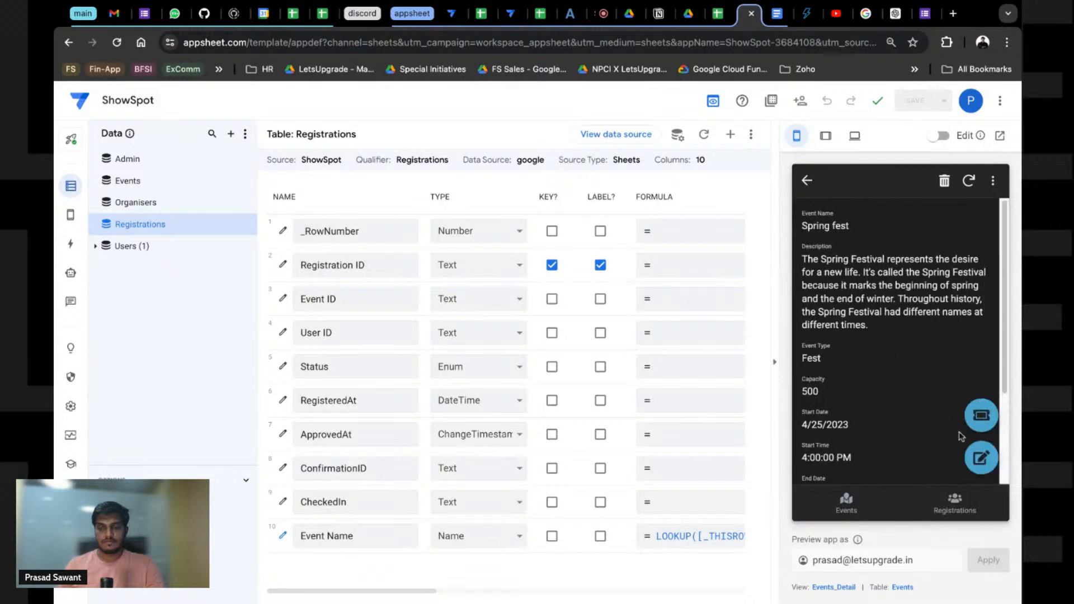
{"action": "left_click", "coordinate": [981, 415]}
{"action": "left_click", "coordinate": [939, 329]}
{"action": "left_click", "coordinate": [144, 13]}
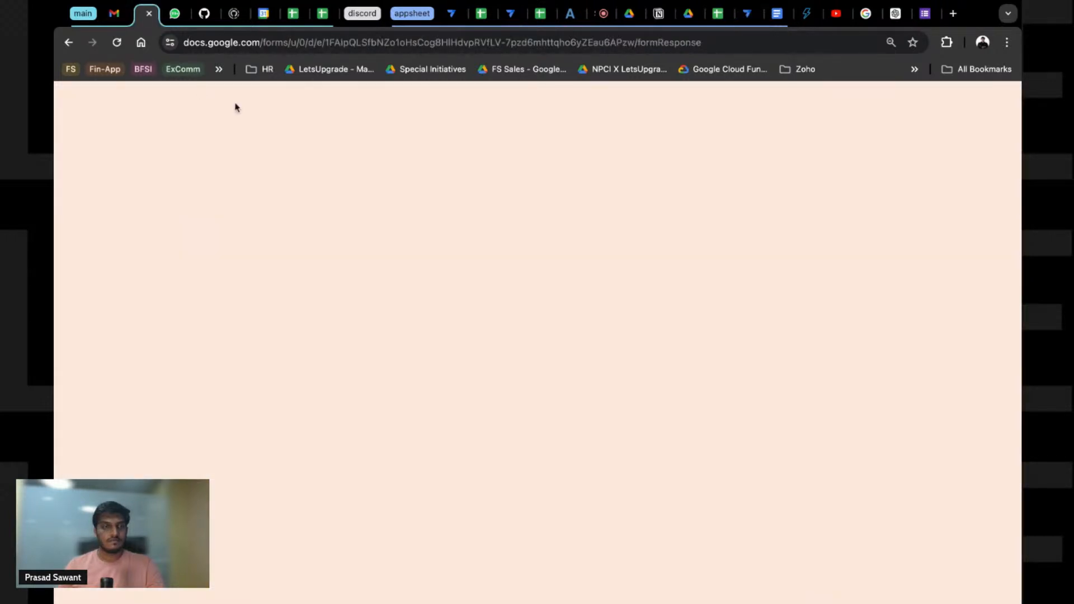
{"action": "left_click", "coordinate": [117, 14]}
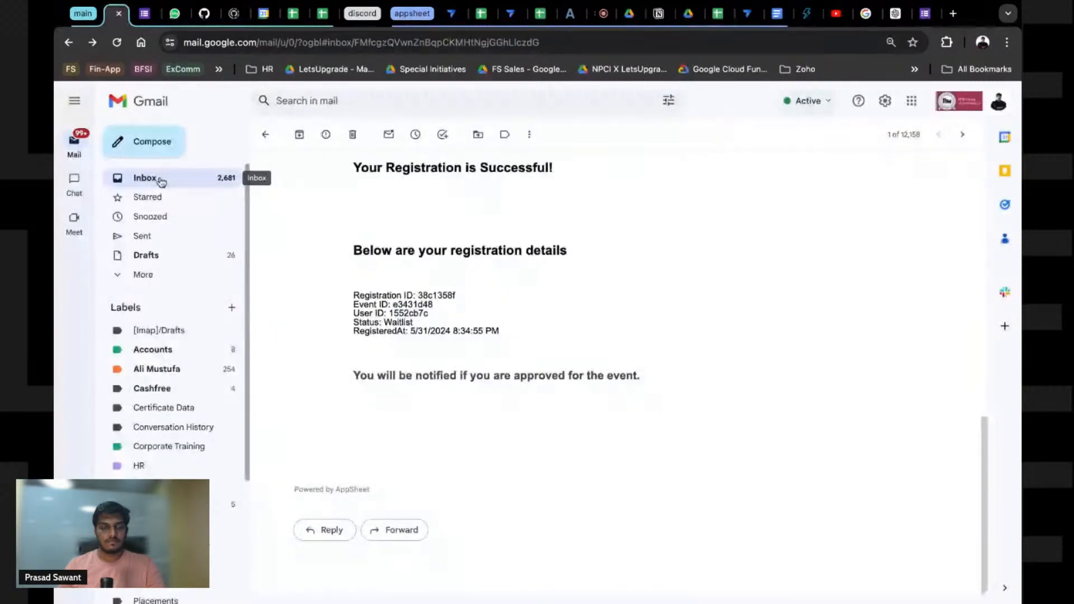
Step: Open the newest Spring fest registration email and highlight 'Spring fest' in its subject
{"action": "left_click", "coordinate": [157, 179]}
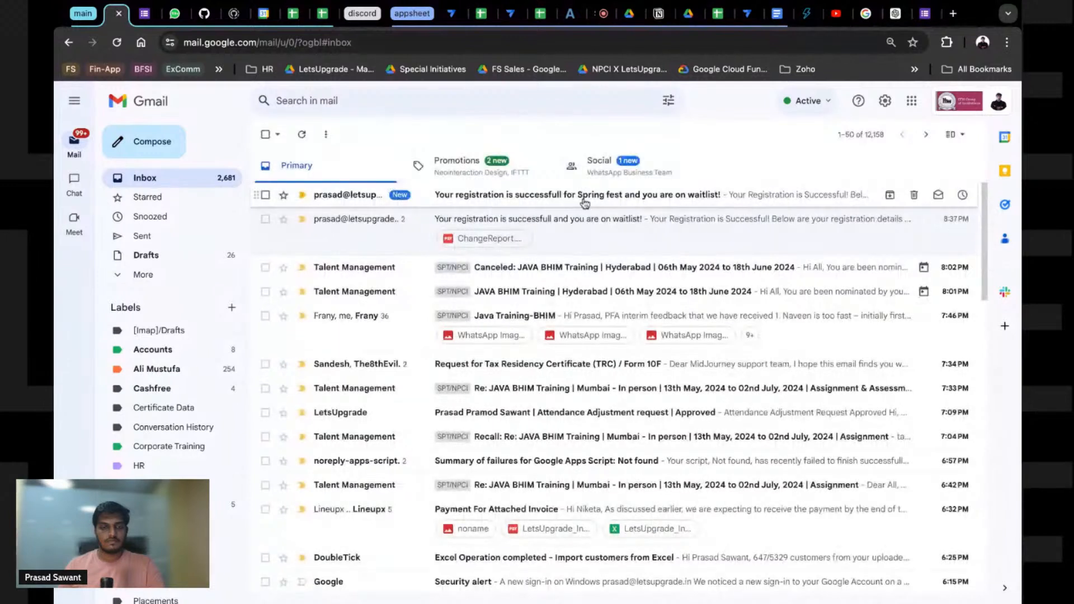
{"action": "left_click", "coordinate": [584, 197]}
{"action": "left_click_drag", "start_coordinate": [498, 167], "coordinate": [562, 171]}
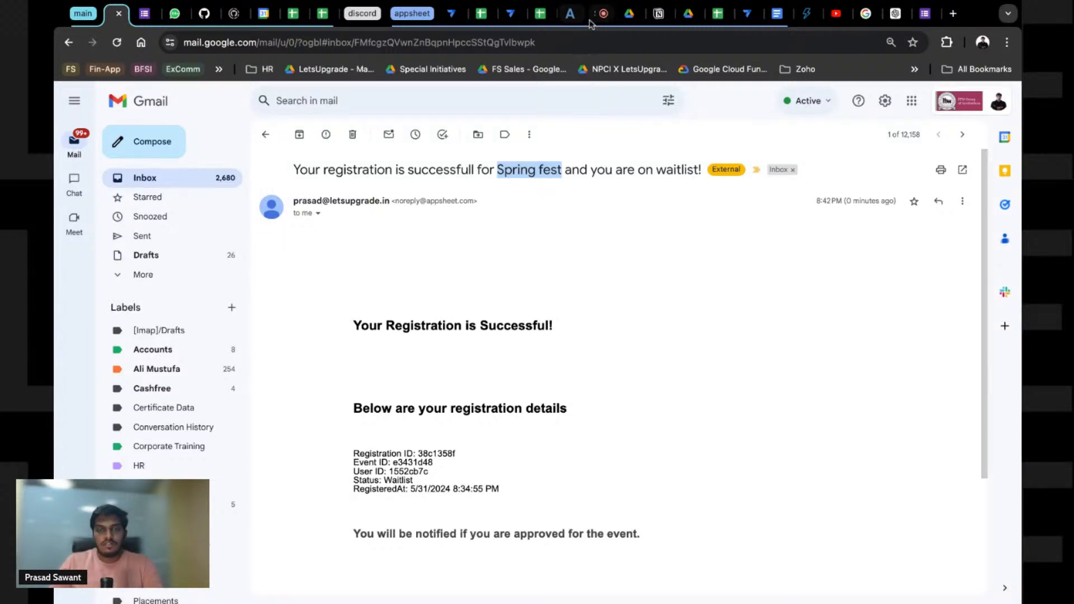
Step: Set registration 81c1b392 to Approved in the preview app, then switch to the ShowSpot spreadsheet
{"action": "left_click", "coordinate": [747, 13]}
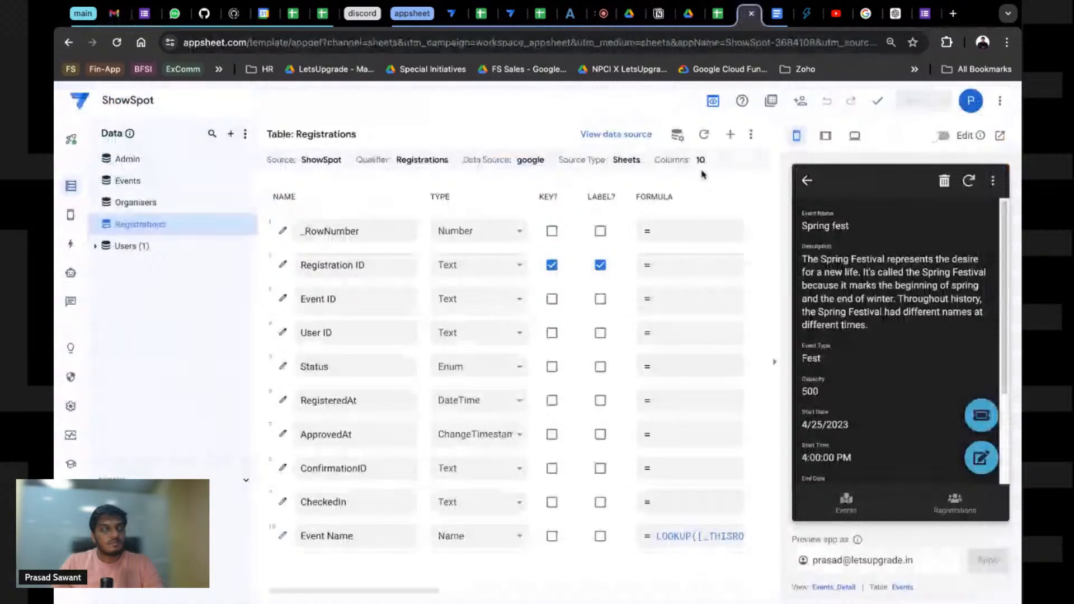
{"action": "scroll", "coordinate": [854, 347], "scroll_direction": "down", "scroll_amount": 3}
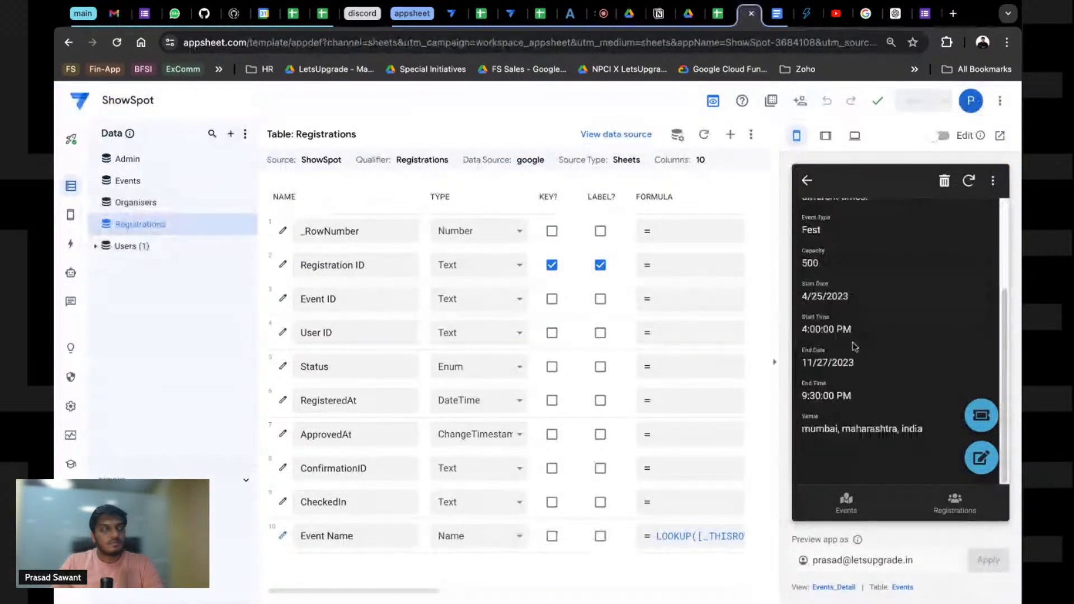
{"action": "left_click", "coordinate": [955, 507]}
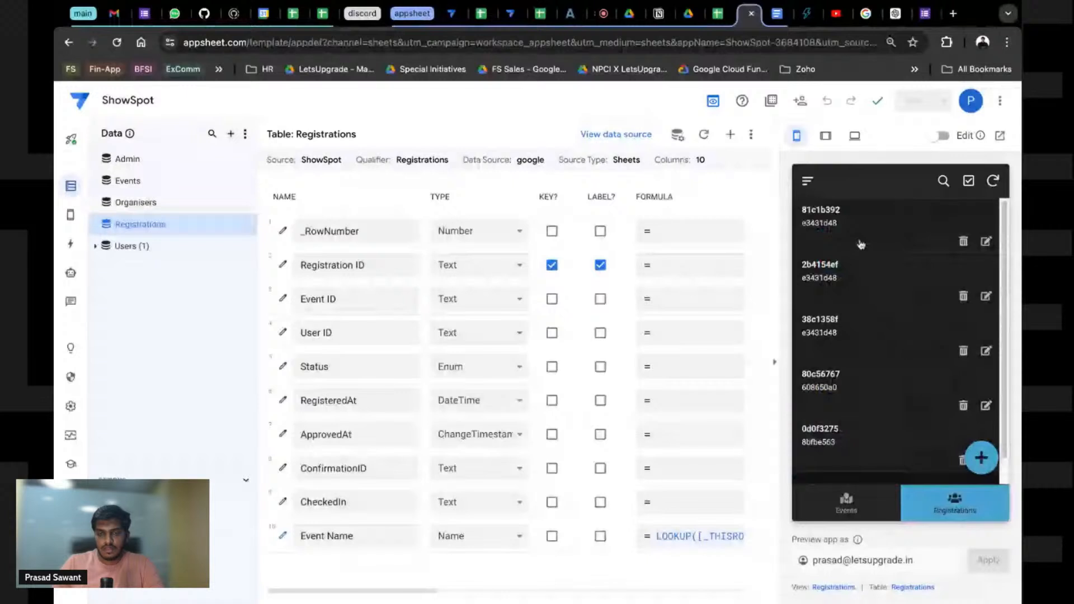
{"action": "left_click", "coordinate": [849, 221]}
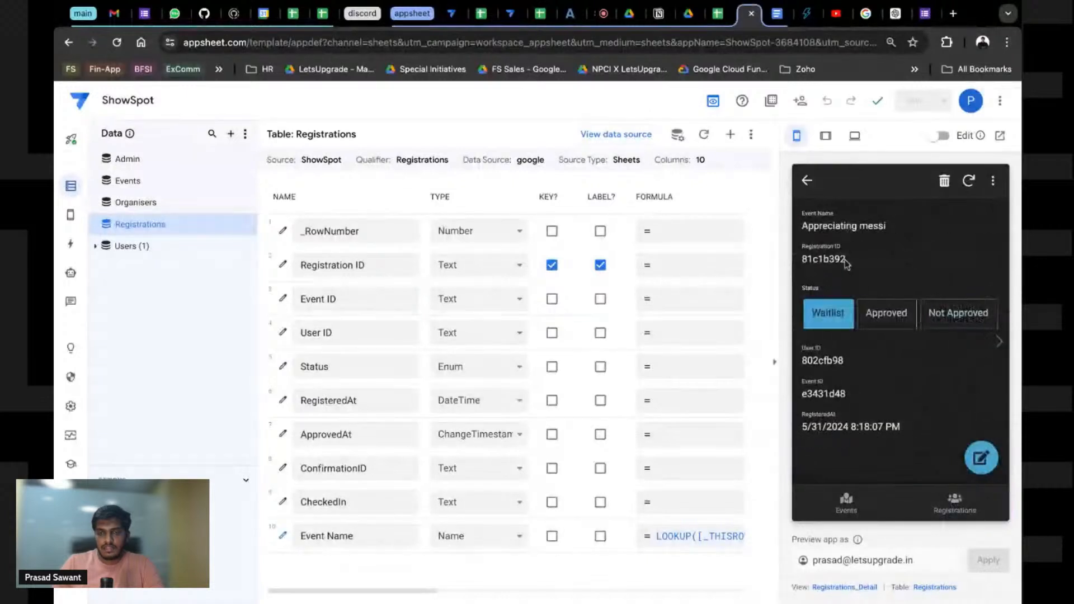
{"action": "left_click", "coordinate": [882, 316]}
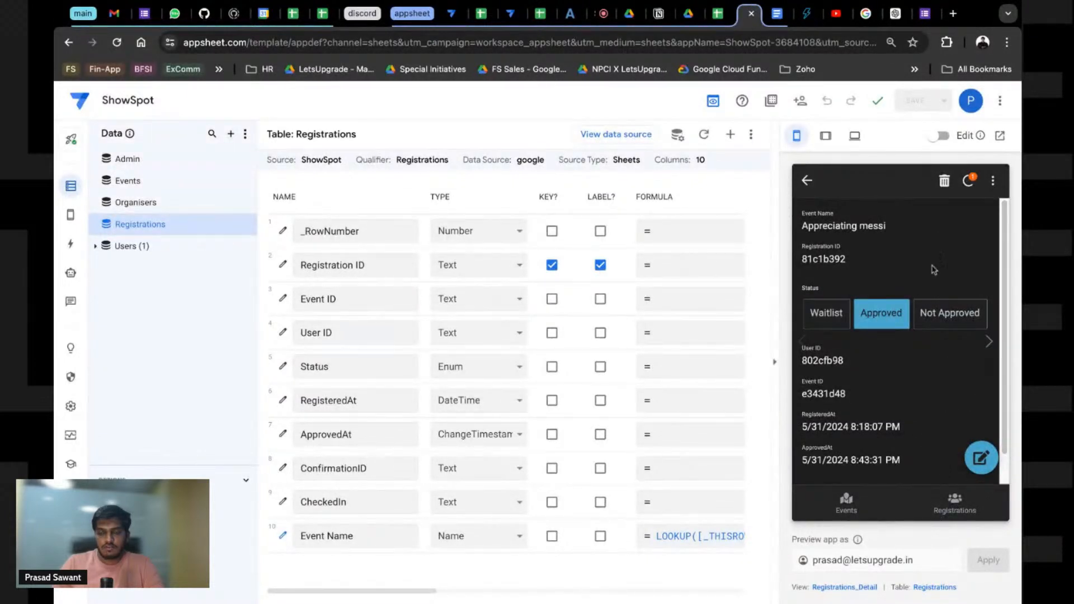
{"action": "left_click", "coordinate": [717, 14]}
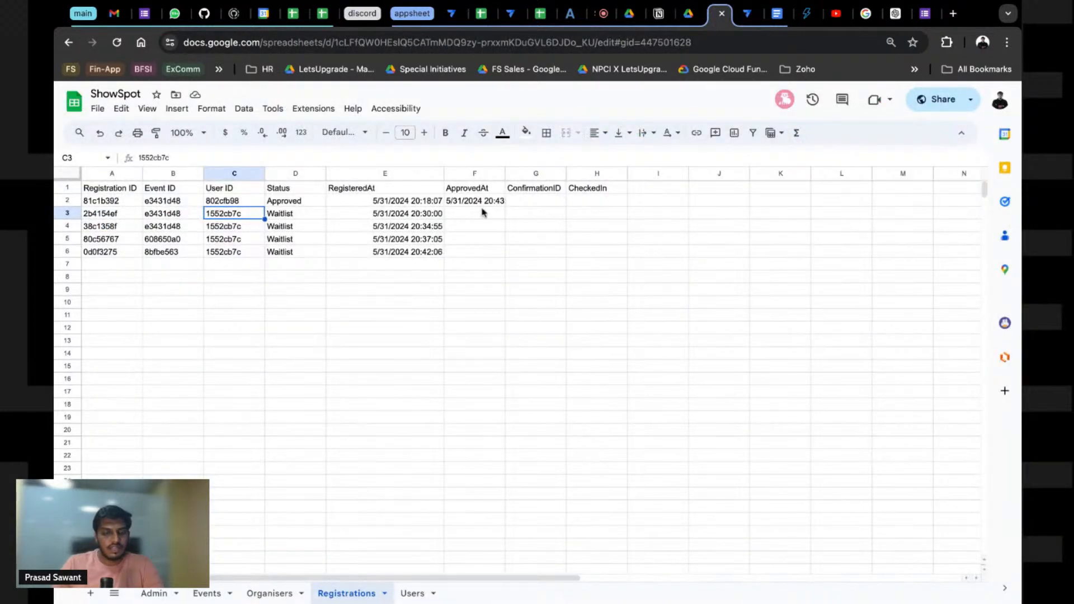
{"action": "left_click", "coordinate": [487, 206]}
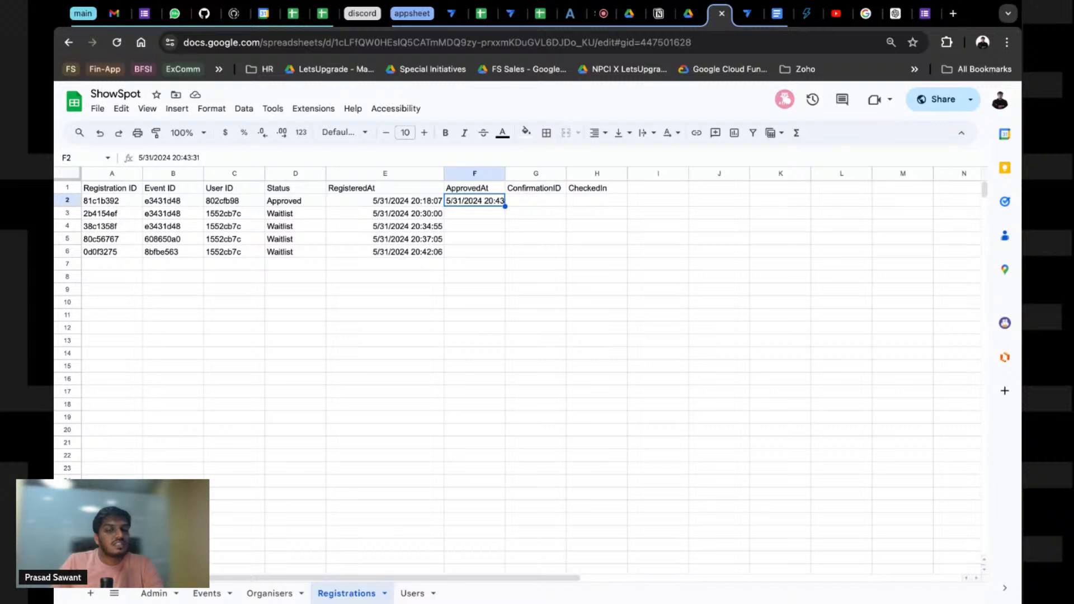
{"action": "left_click", "coordinate": [519, 206]}
{"action": "left_click", "coordinate": [573, 206]}
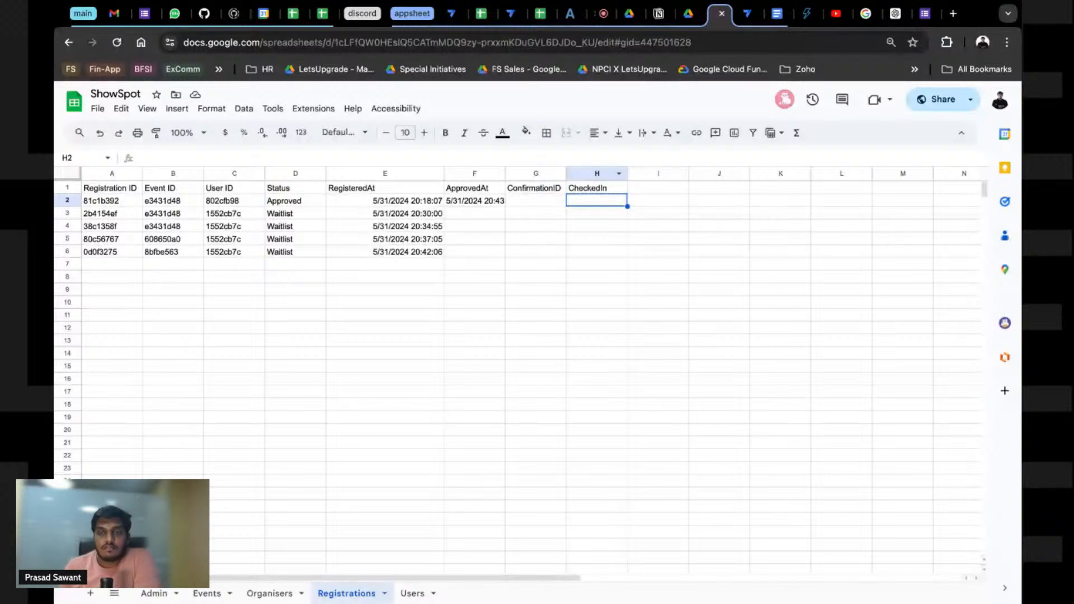
{"action": "left_click", "coordinate": [486, 201]}
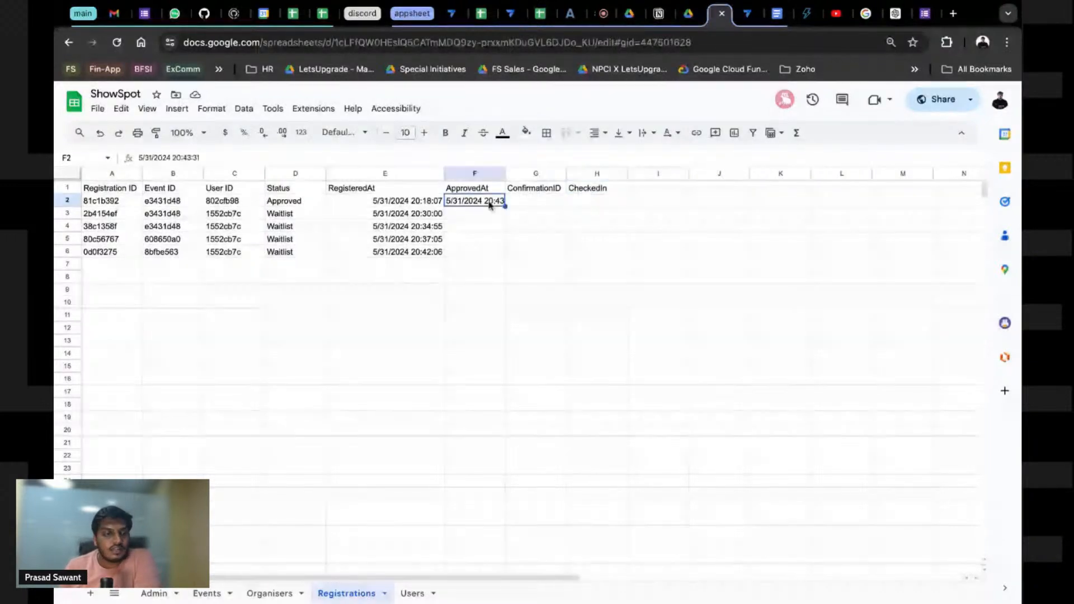
Step: Create a blank bot with a custom event and name it Approved Registrations
{"action": "left_click", "coordinate": [764, 20]}
{"action": "left_click", "coordinate": [70, 273]}
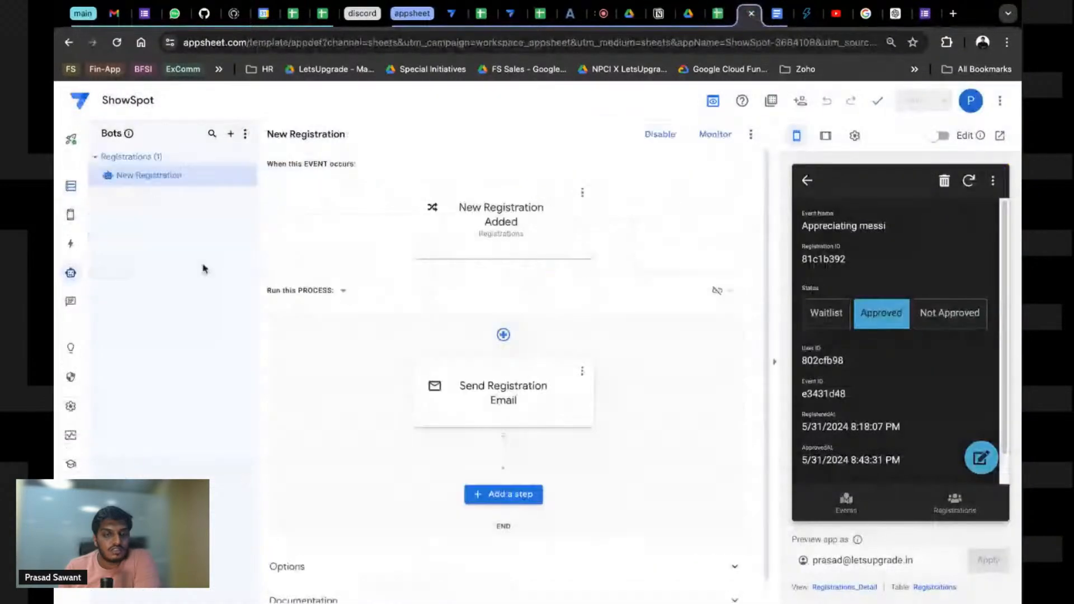
{"action": "left_click", "coordinate": [234, 137]}
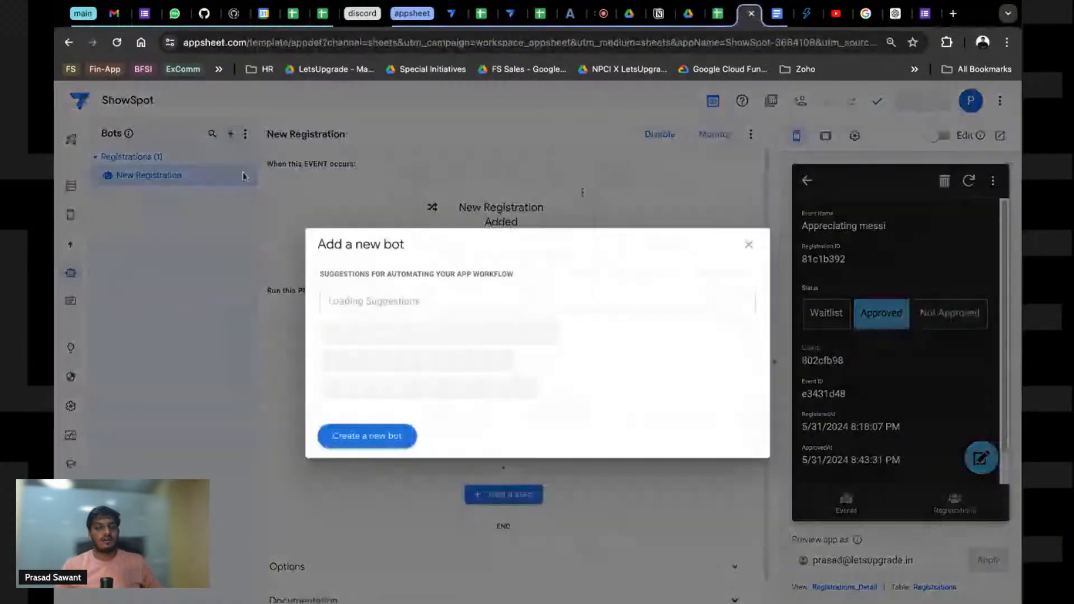
{"action": "left_click", "coordinate": [378, 439]}
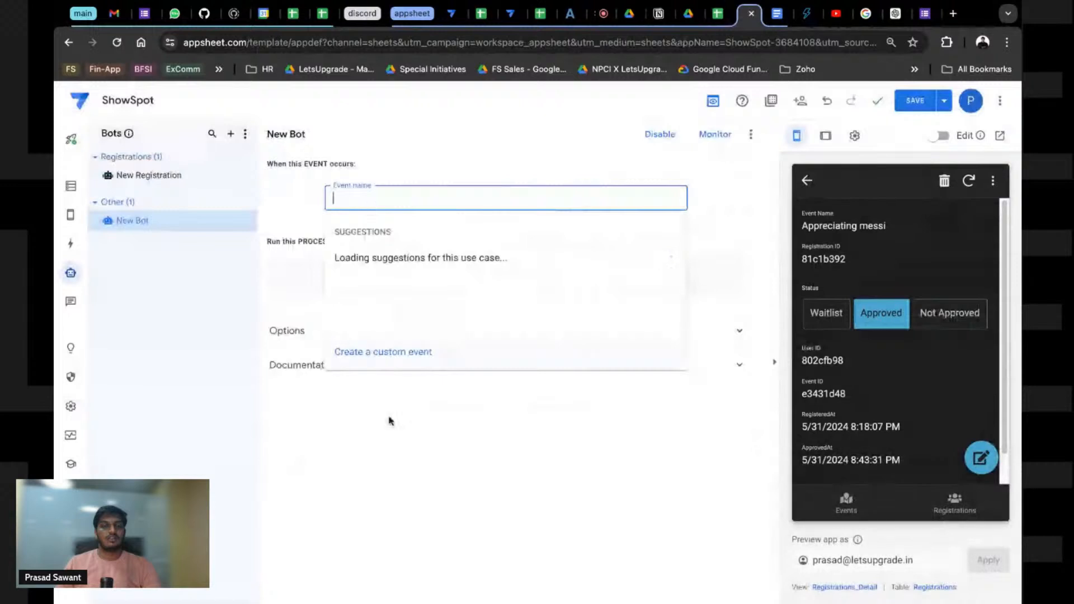
{"action": "left_click", "coordinate": [374, 359]}
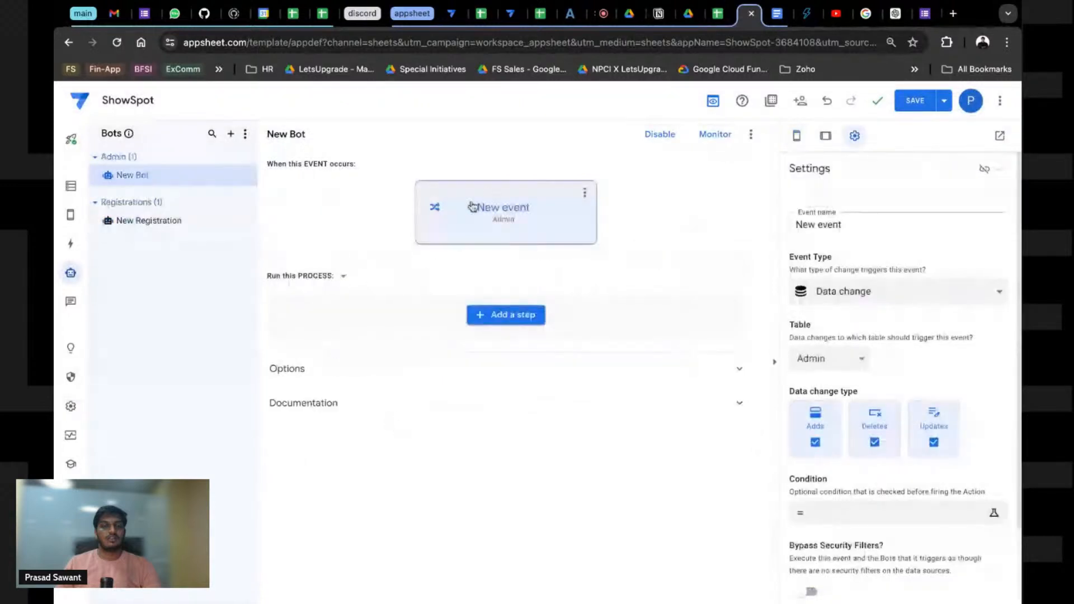
{"action": "left_click", "coordinate": [248, 176]}
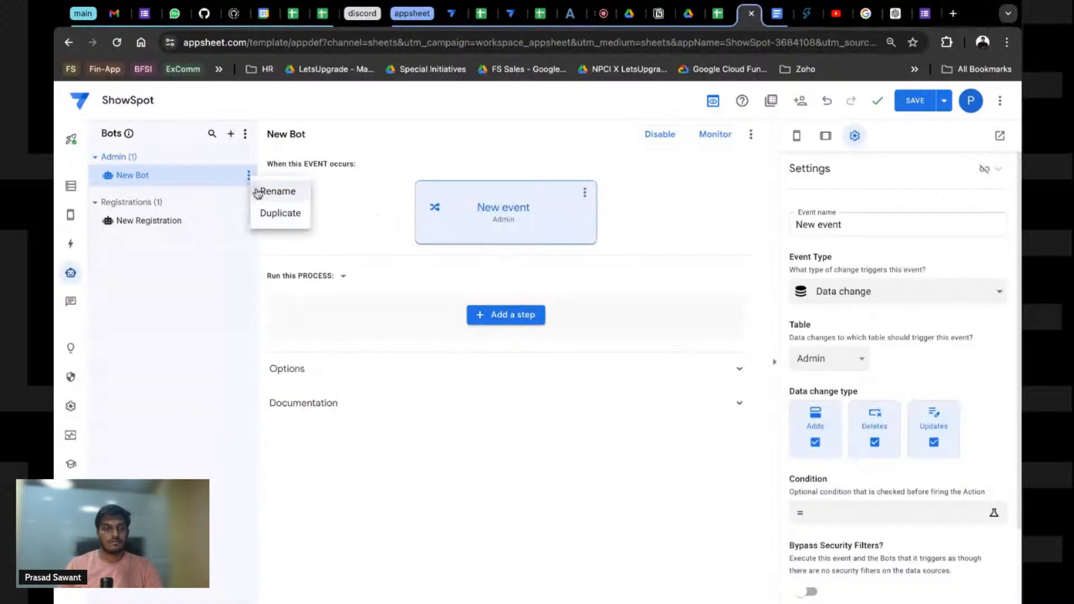
{"action": "left_click", "coordinate": [257, 191]}
{"action": "key", "text": "ctrl+a"}
{"action": "type", "text": "Appr"}
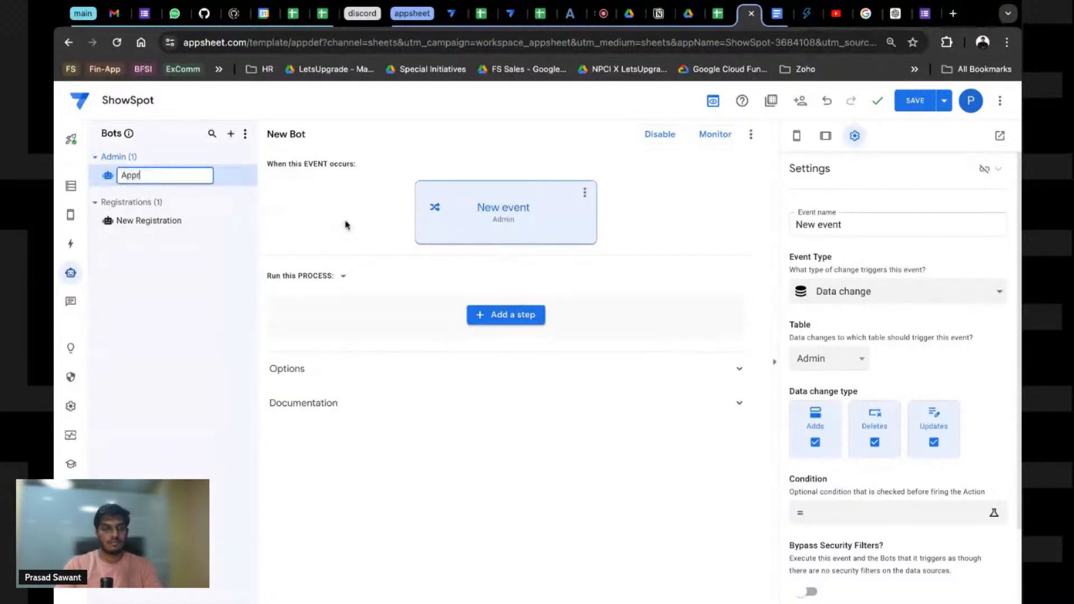
{"action": "type", "text": "oved Reg"}
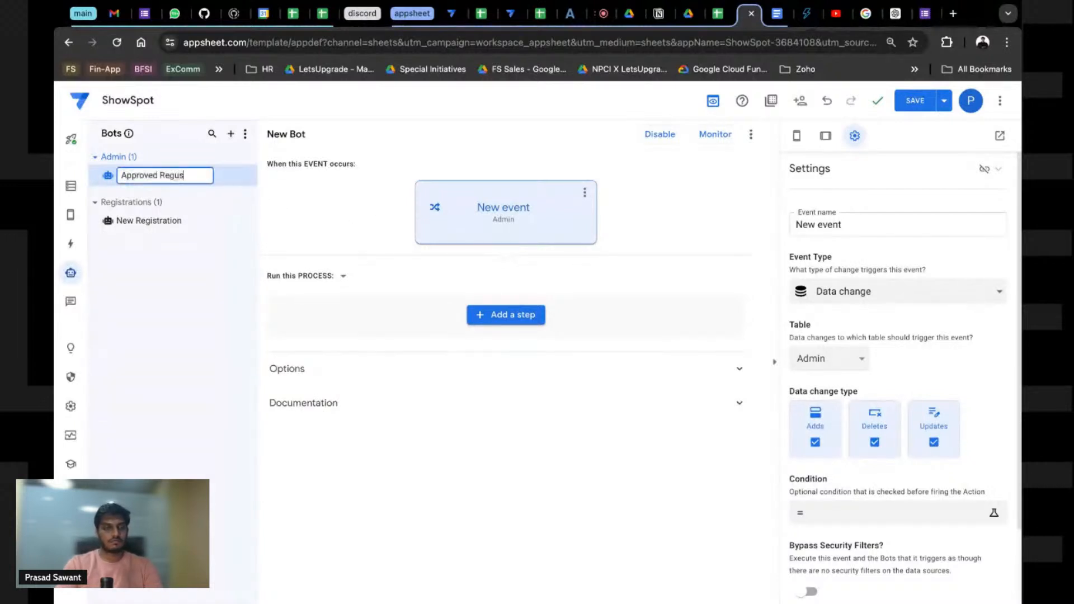
{"action": "type", "text": "us"}
{"action": "key", "text": "BackSpace"}
{"action": "key", "text": "BackSpace"}
{"action": "type", "text": "istrations"}
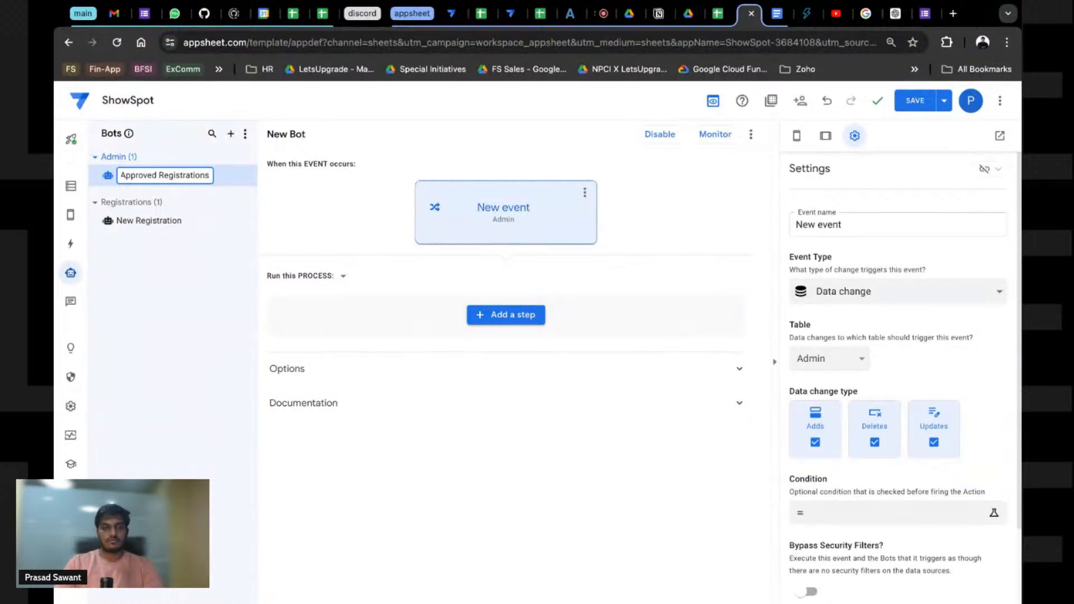
{"action": "key", "text": "Return"}
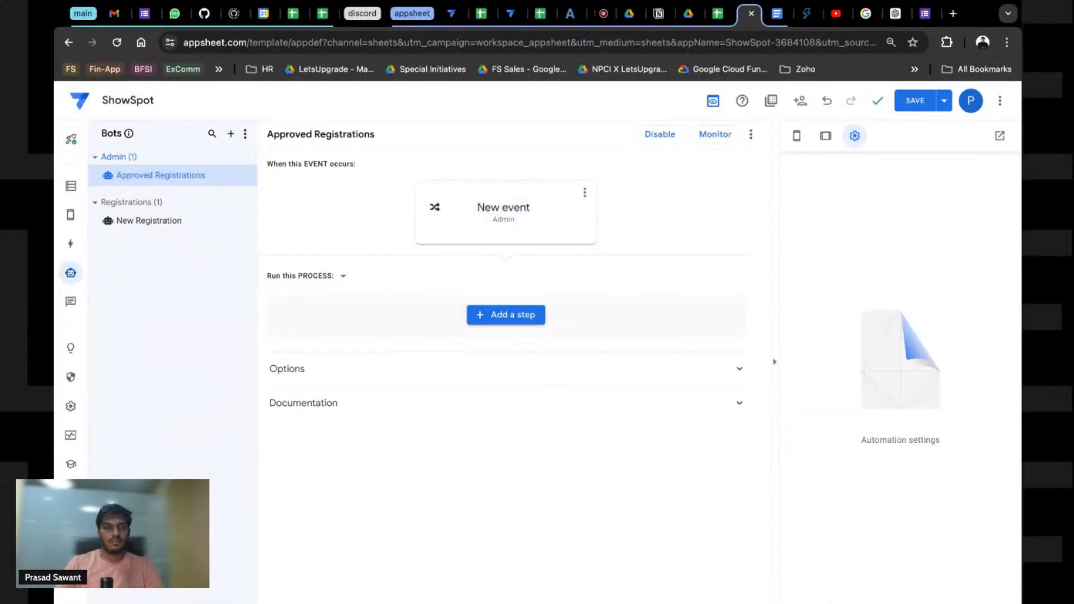
Step: Rename the bot's event to 'Registration is approved'
{"action": "left_click", "coordinate": [521, 210]}
{"action": "triple_click", "coordinate": [849, 223]}
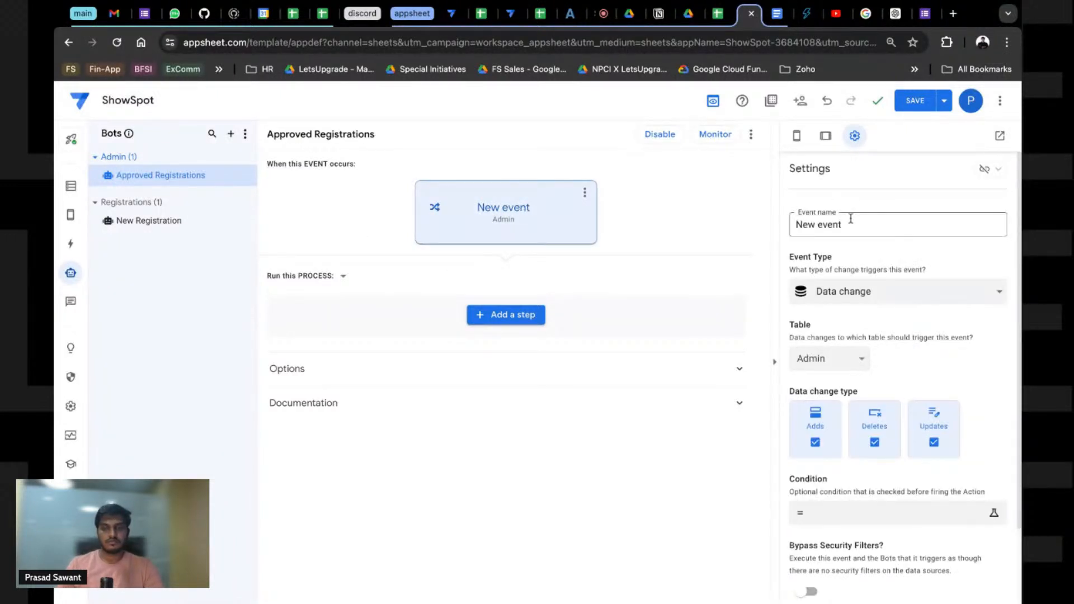
{"action": "type", "text": "Registration"}
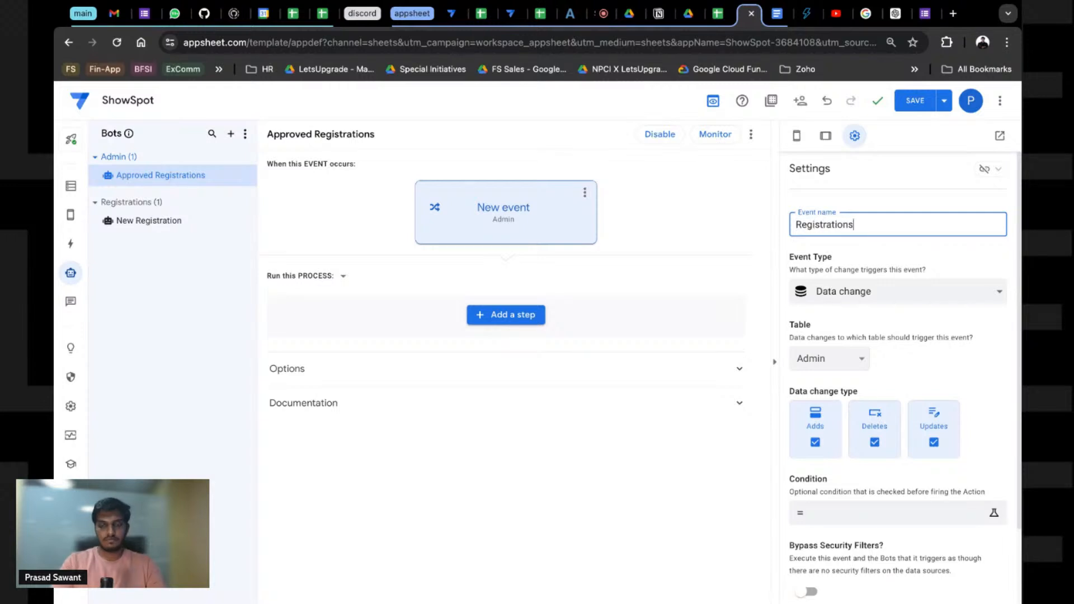
{"action": "type", "text": "s"}
{"action": "key", "text": "BackSpace"}
{"action": "type", "text": "ia appe"}
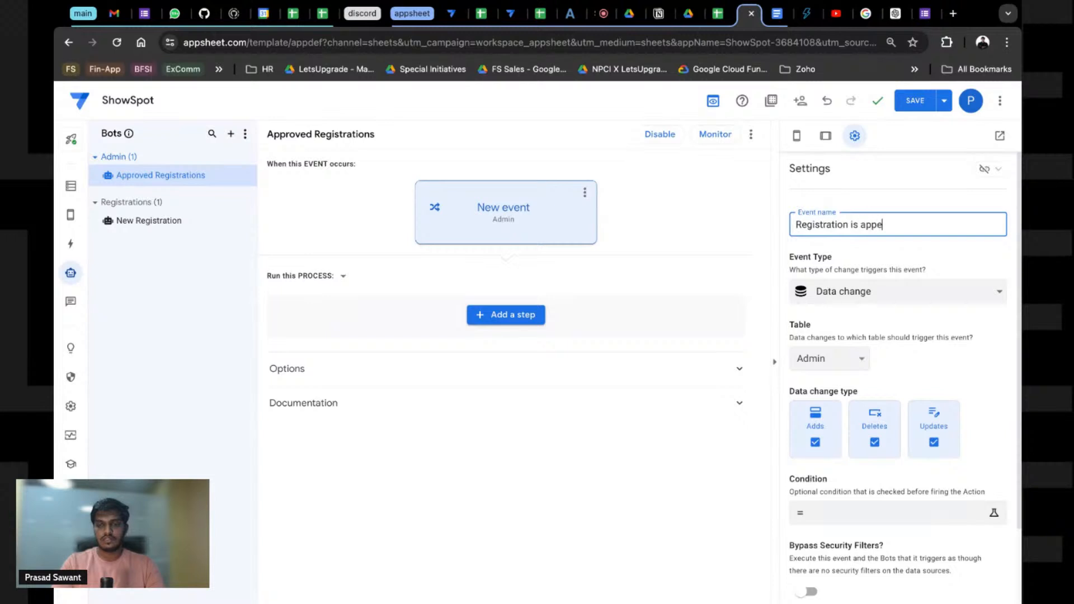
{"action": "key", "text": "BackSpace"}
{"action": "type", "text": "roved"}
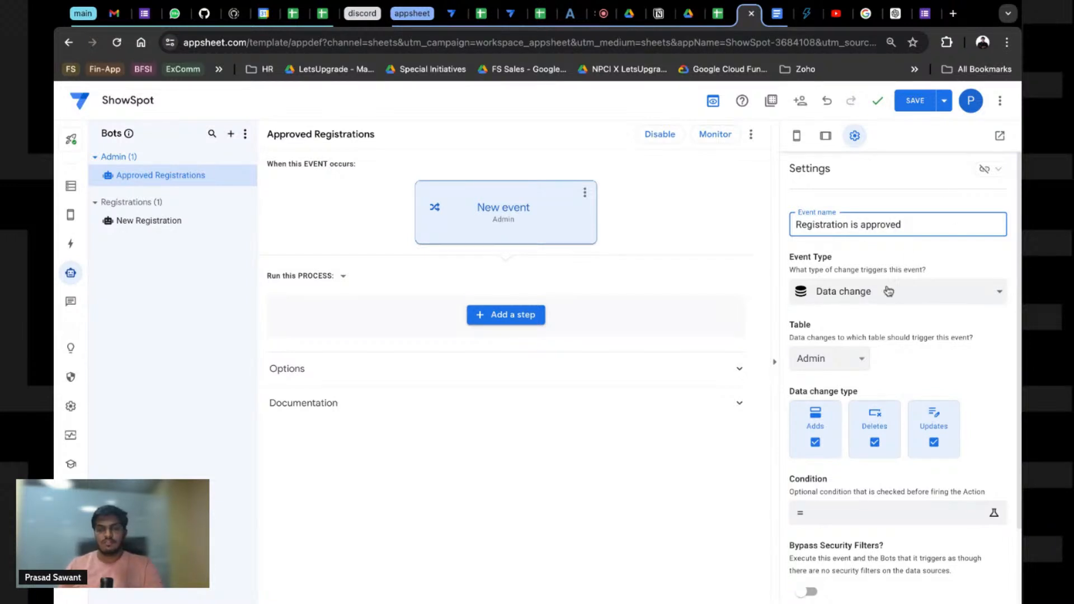
Step: Set the event's triggering table to Registrations
{"action": "left_click", "coordinate": [834, 367]}
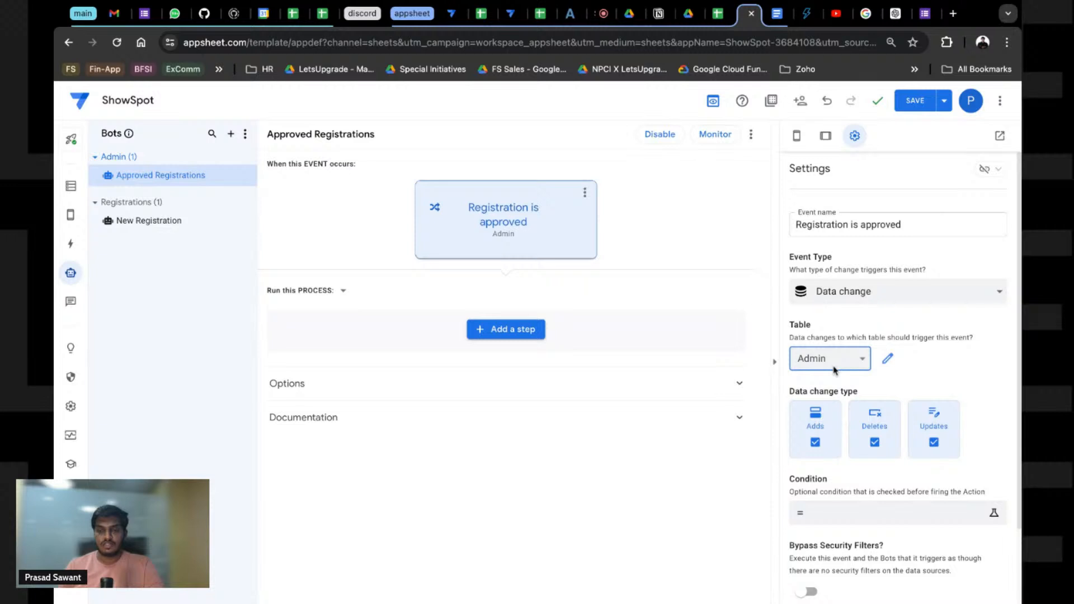
{"action": "left_click", "coordinate": [891, 423]}
{"action": "scroll", "coordinate": [850, 446], "scroll_direction": "down", "scroll_amount": 3}
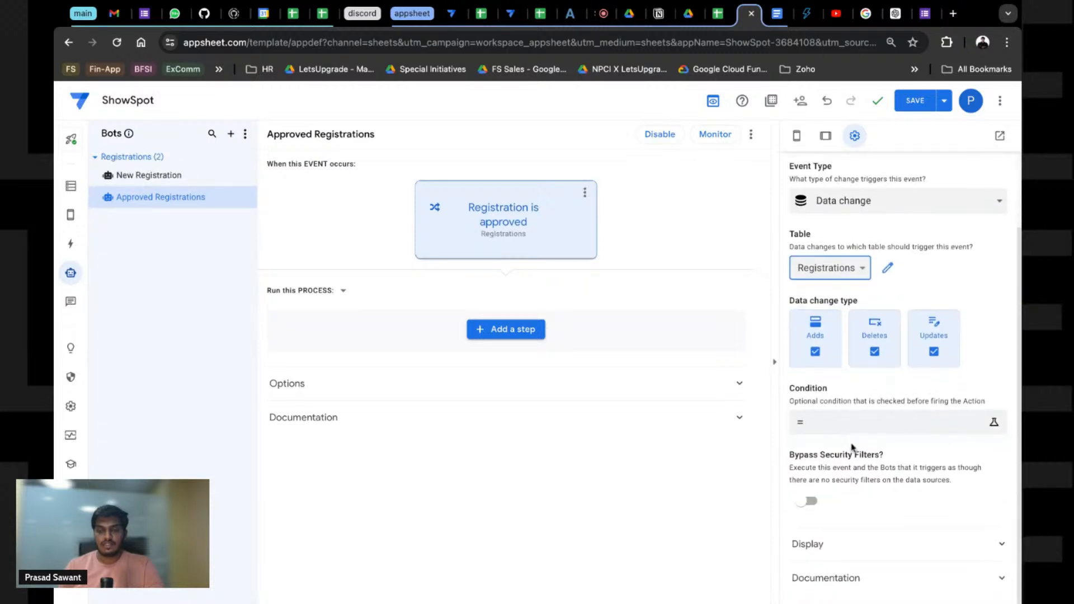
Step: Set the condition to [Status] = "Approved", bypass security filters, and save the app
{"action": "left_click", "coordinate": [851, 425]}
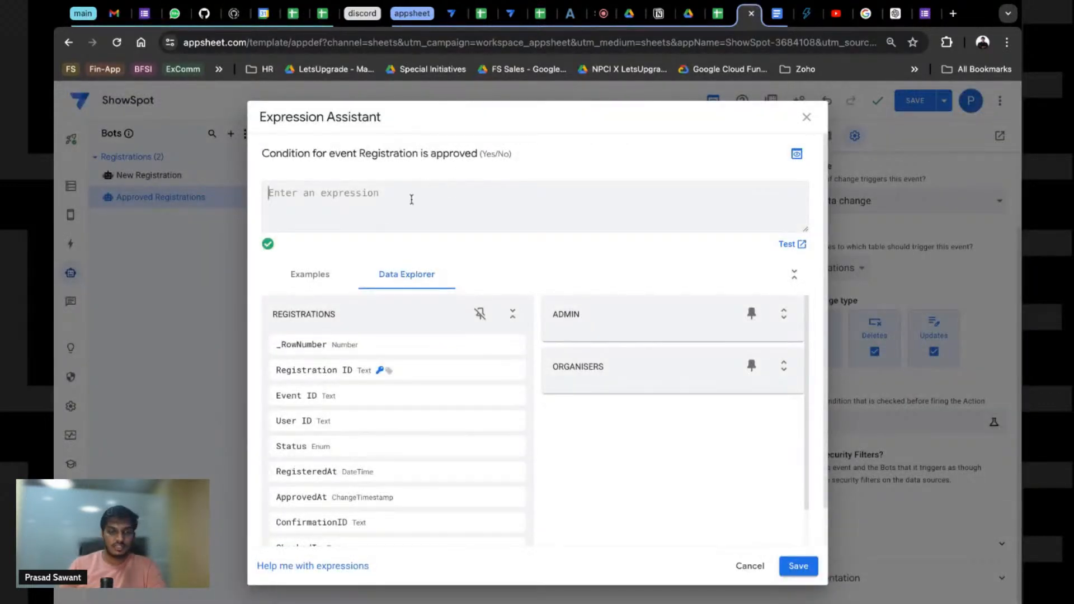
{"action": "left_click", "coordinate": [296, 278]}
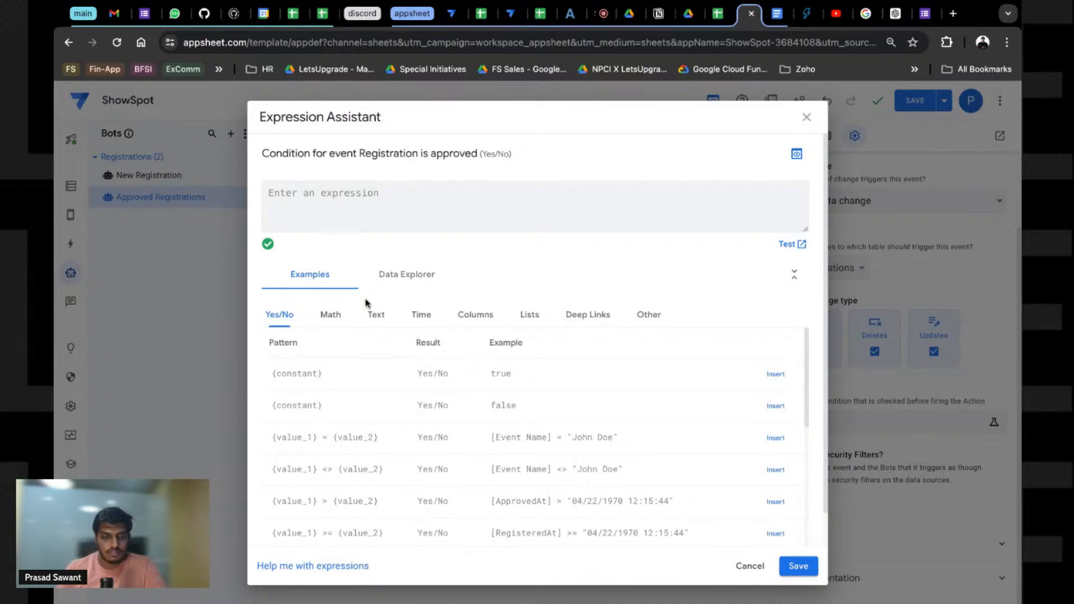
{"action": "left_click", "coordinate": [407, 275]}
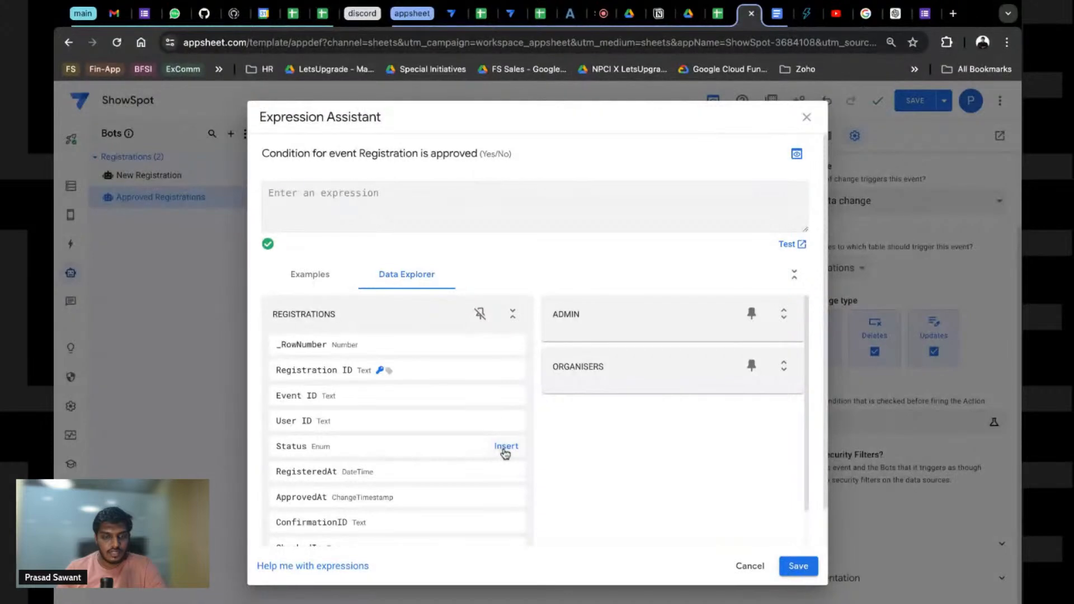
{"action": "left_click", "coordinate": [506, 446]}
{"action": "type", "text": "="}
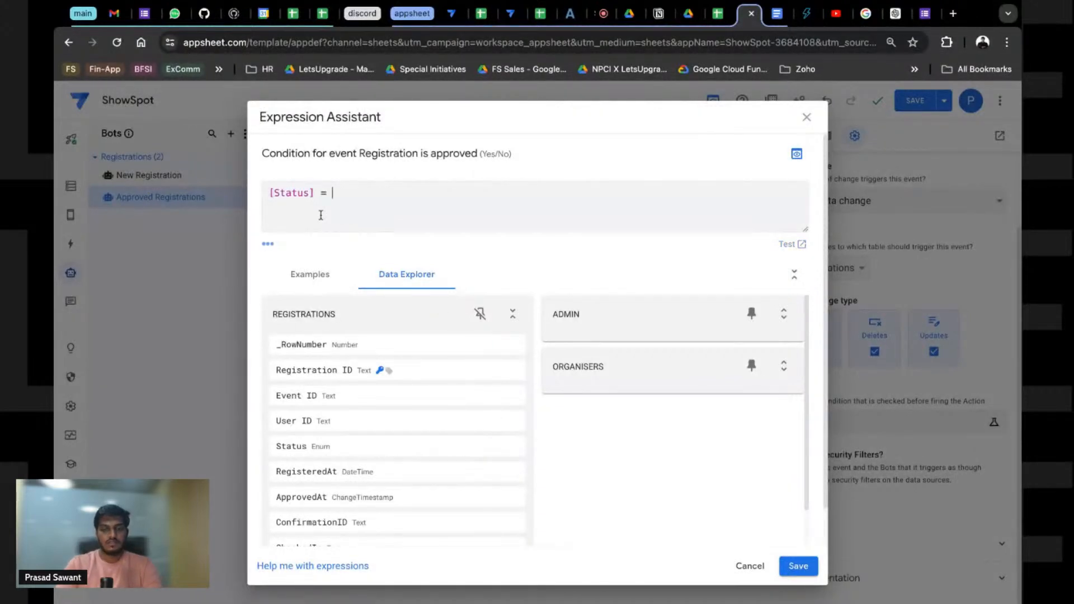
{"action": "type", "text": " \"Approfed"}
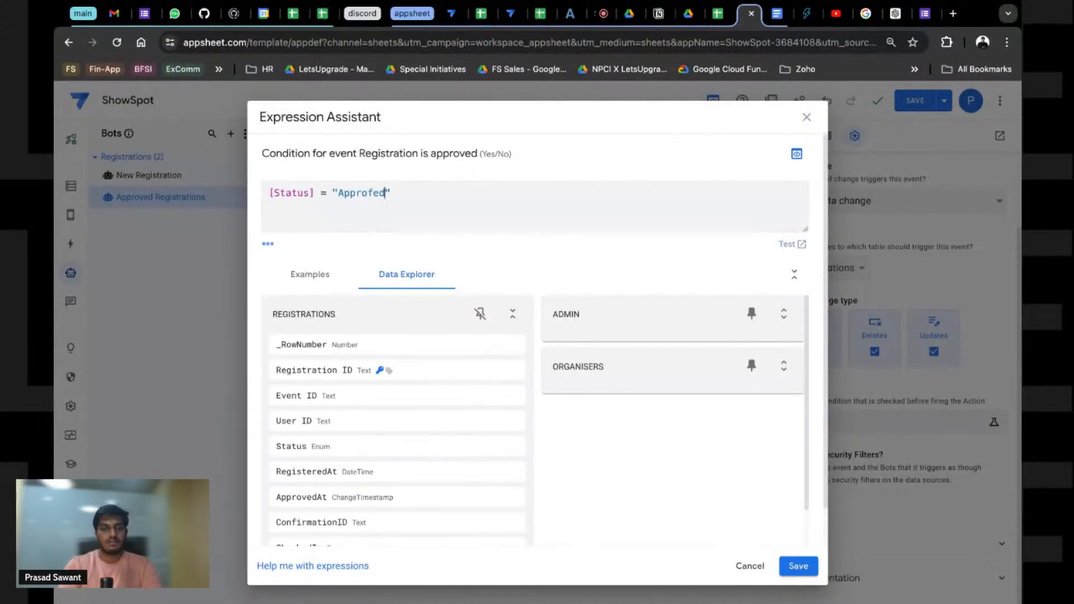
{"action": "key", "text": "BackSpace"}
{"action": "key", "text": "BackSpace"}
{"action": "key", "text": "BackSpace"}
{"action": "type", "text": "ved"}
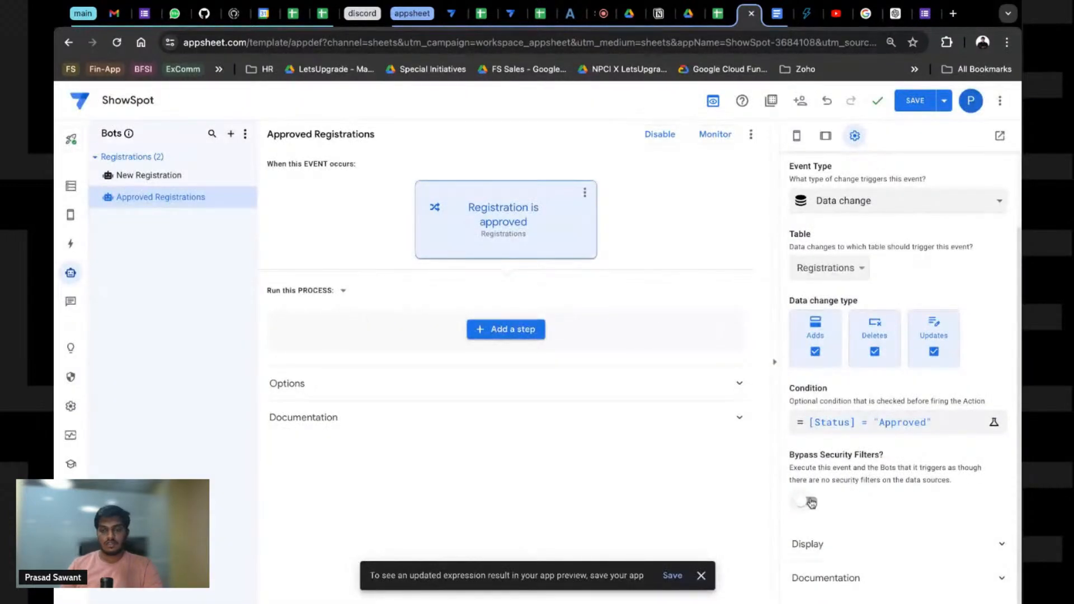
{"action": "left_click", "coordinate": [808, 501]}
{"action": "left_click", "coordinate": [916, 103]}
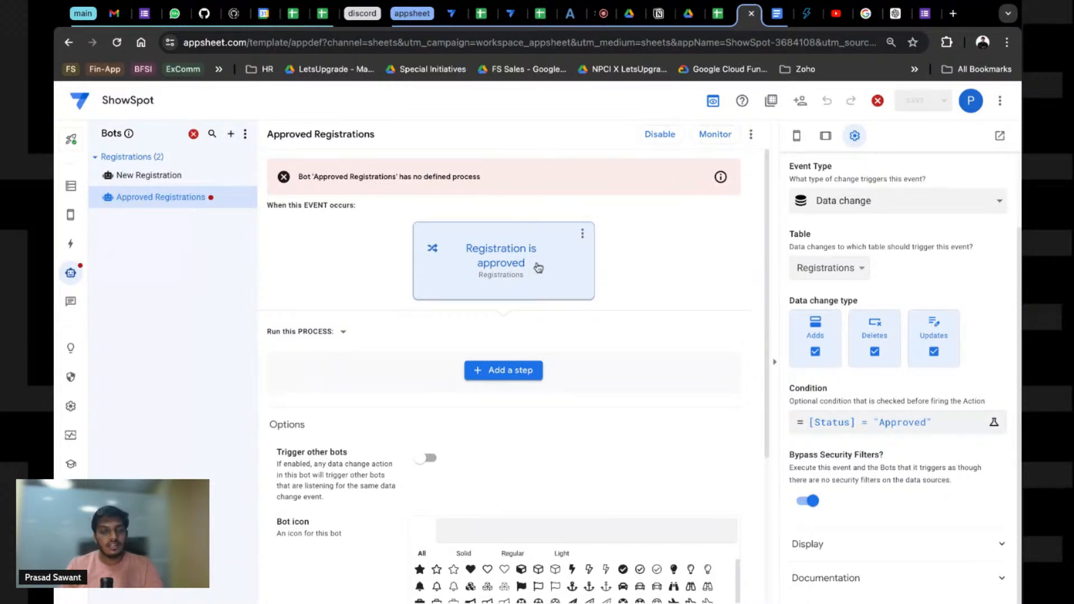
Step: Start adding a bot step and review the ConfirmationID definition in the Notion notes
{"action": "left_click", "coordinate": [511, 370]}
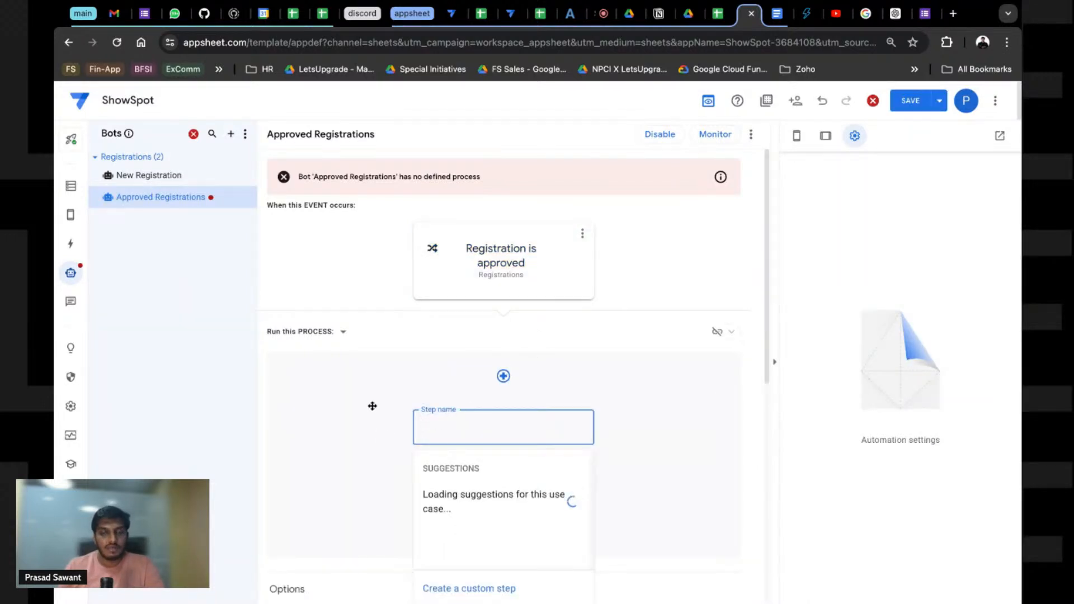
{"action": "left_click", "coordinate": [718, 13]}
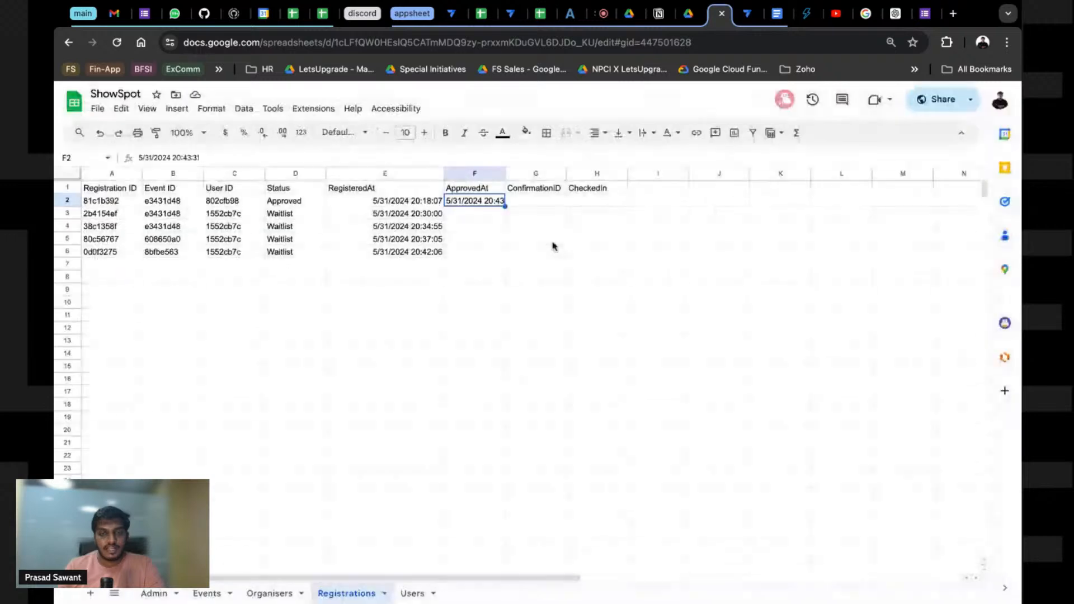
{"action": "left_click", "coordinate": [657, 15]}
{"action": "left_click_drag", "start_coordinate": [409, 424], "coordinate": [737, 423]}
{"action": "left_click", "coordinate": [746, 13]}
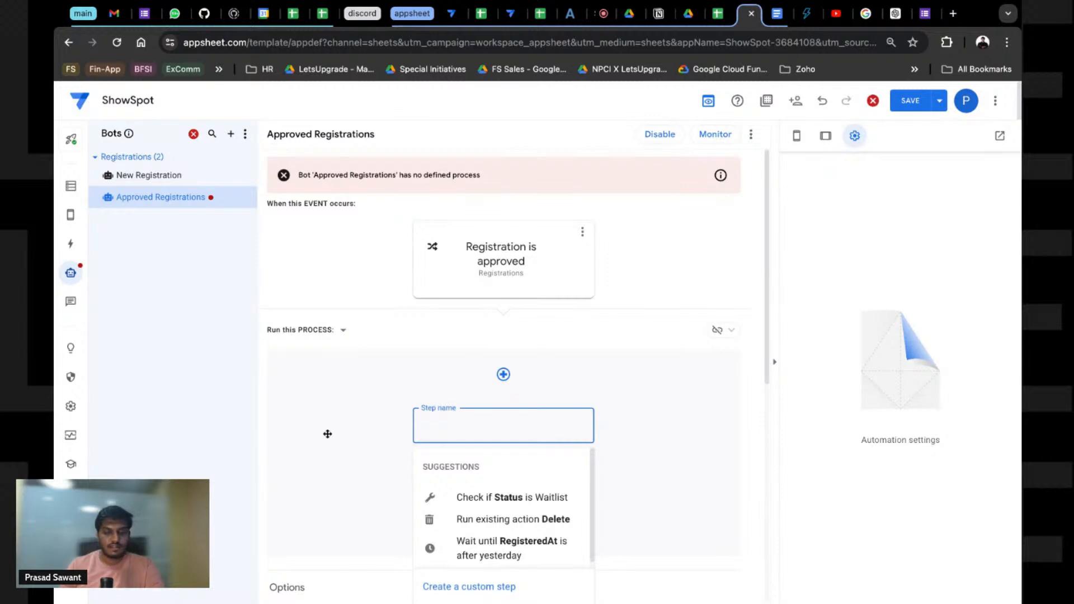
Step: Create a custom step, New step, set to run a custom task
{"action": "scroll", "coordinate": [328, 435], "scroll_direction": "down", "scroll_amount": 2}
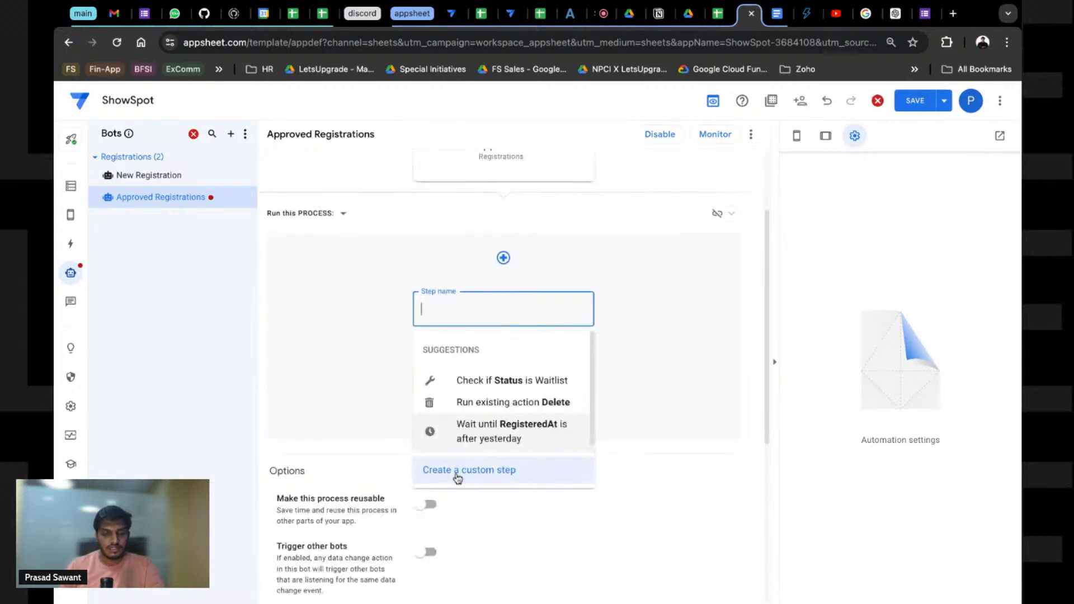
{"action": "left_click", "coordinate": [455, 470]}
{"action": "left_click", "coordinate": [509, 314]}
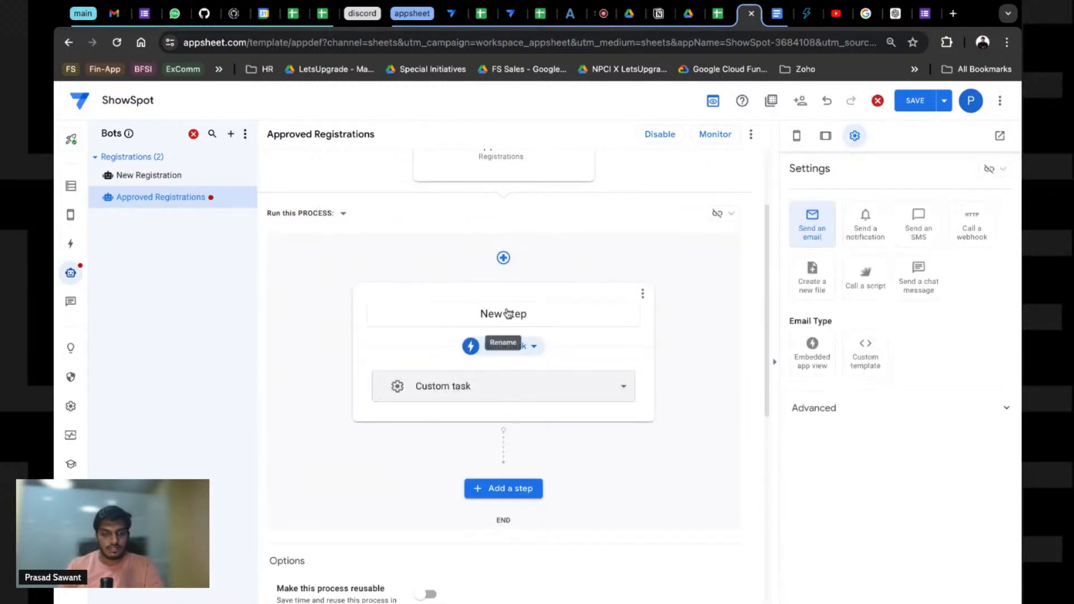
{"action": "left_click", "coordinate": [463, 396]}
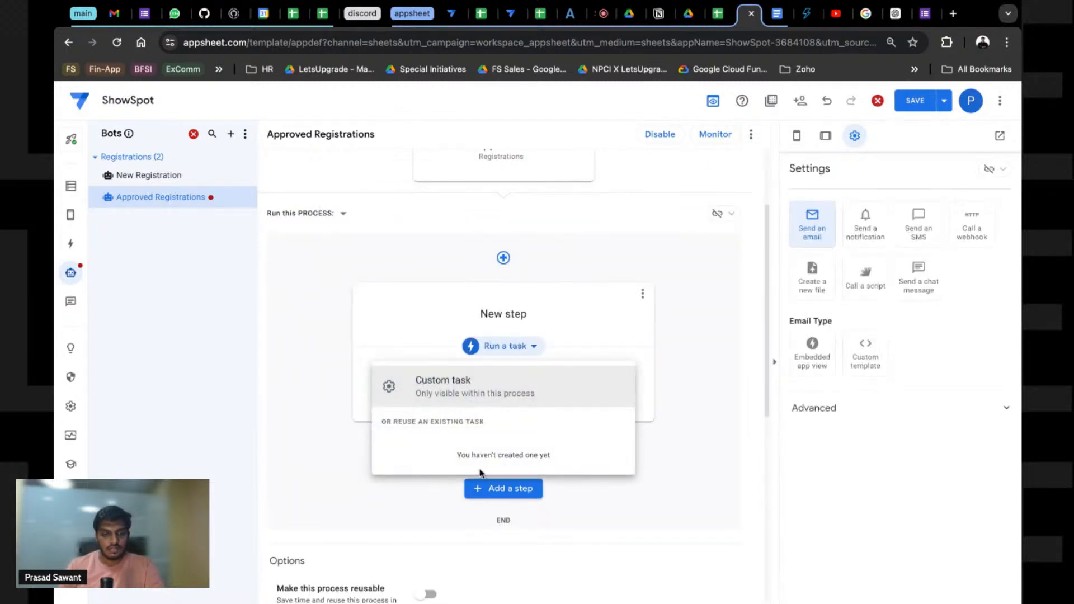
{"action": "left_click", "coordinate": [446, 392]}
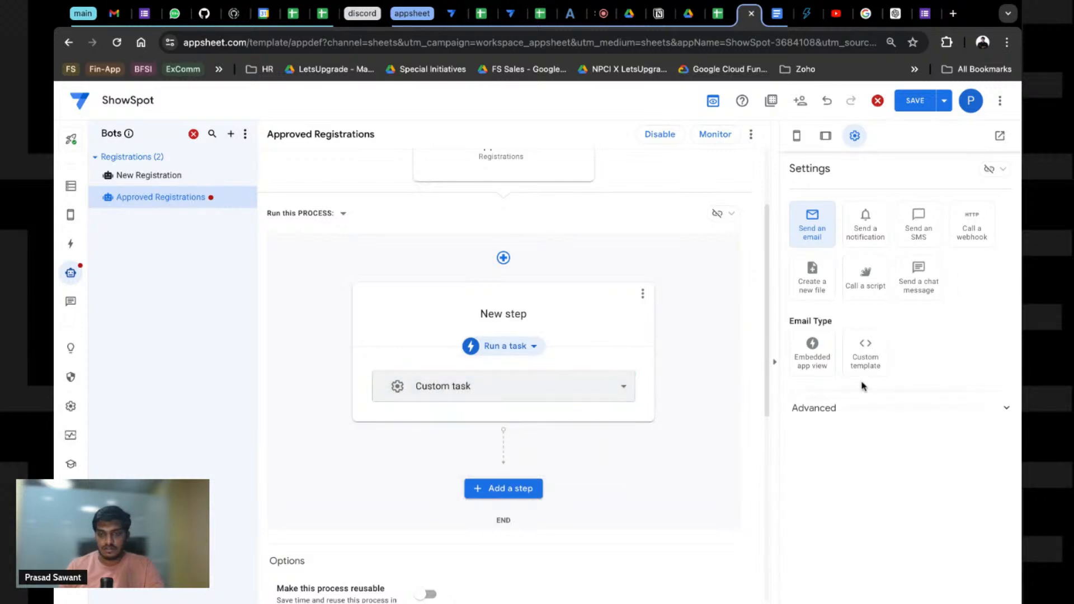
{"action": "left_click", "coordinate": [618, 389]}
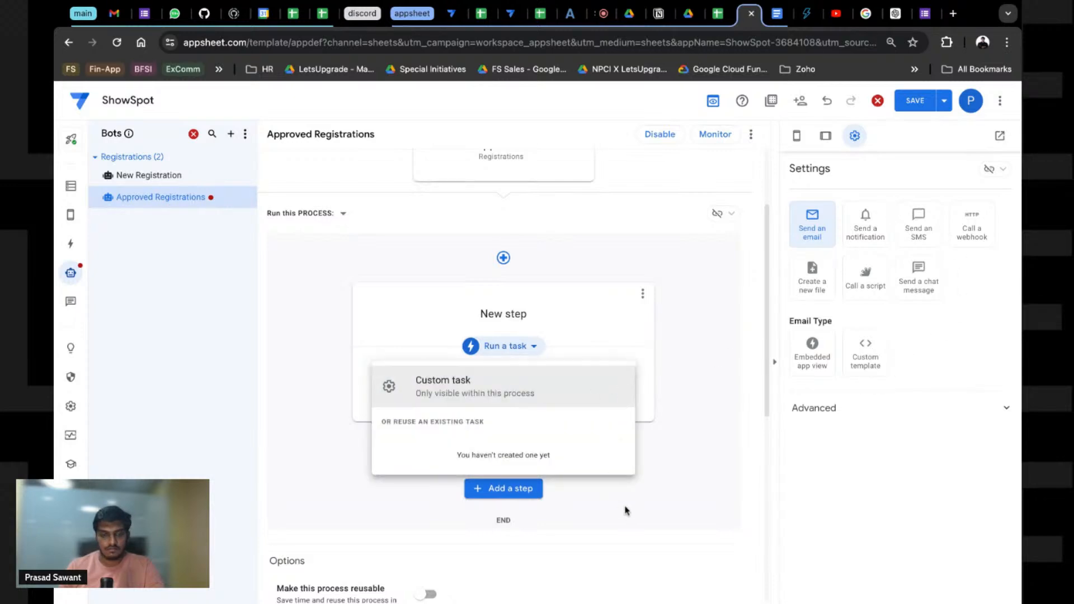
Step: Make New step a Set row values data action on ConfirmationID and open its expression editor
{"action": "left_click", "coordinate": [504, 346]}
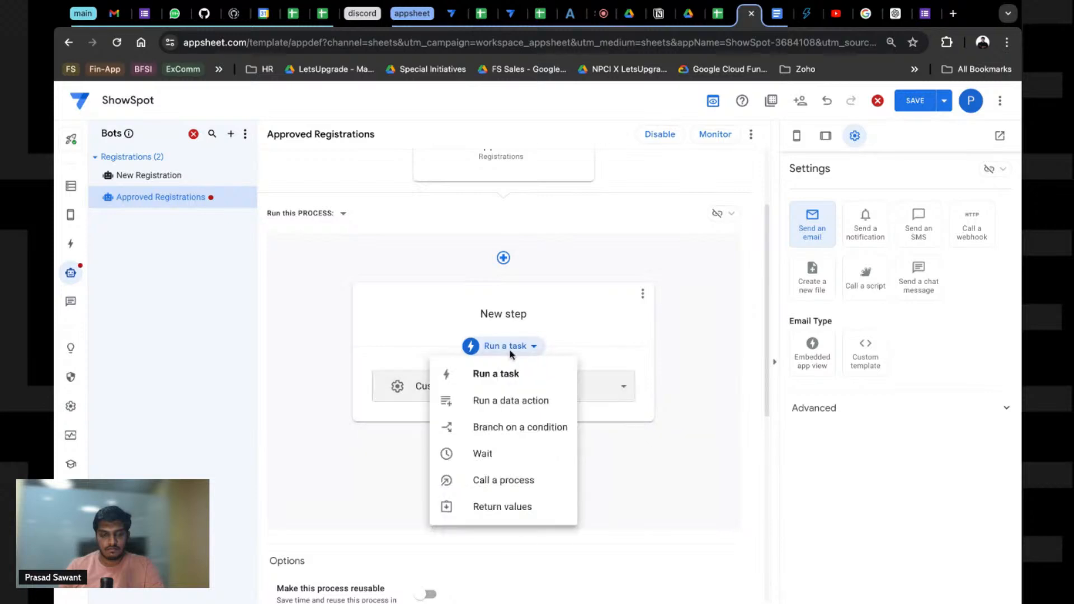
{"action": "left_click", "coordinate": [506, 404]}
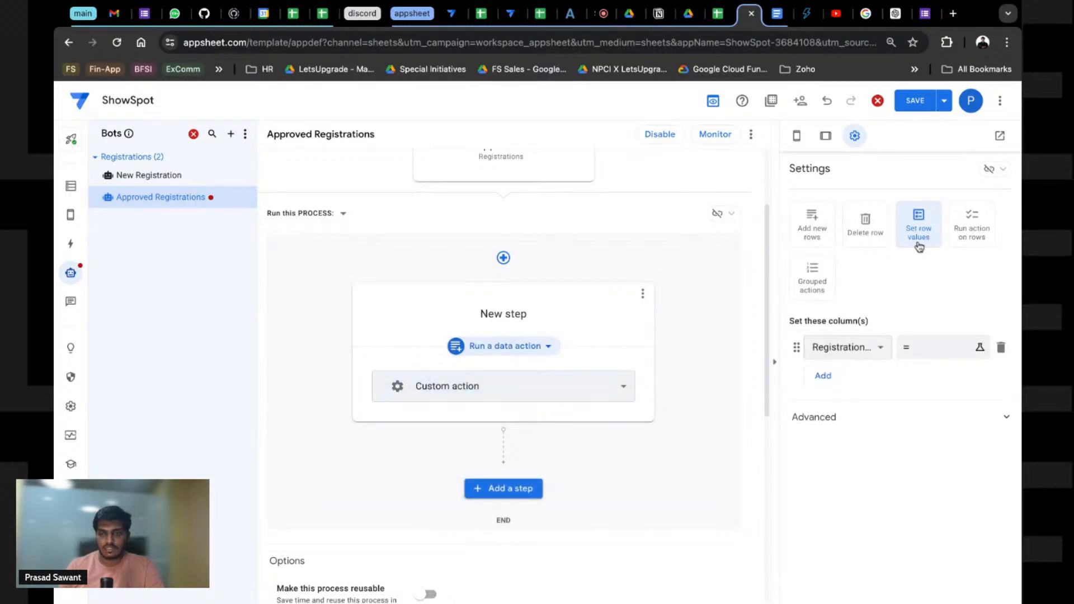
{"action": "left_click", "coordinate": [861, 346]}
{"action": "left_click", "coordinate": [859, 281]}
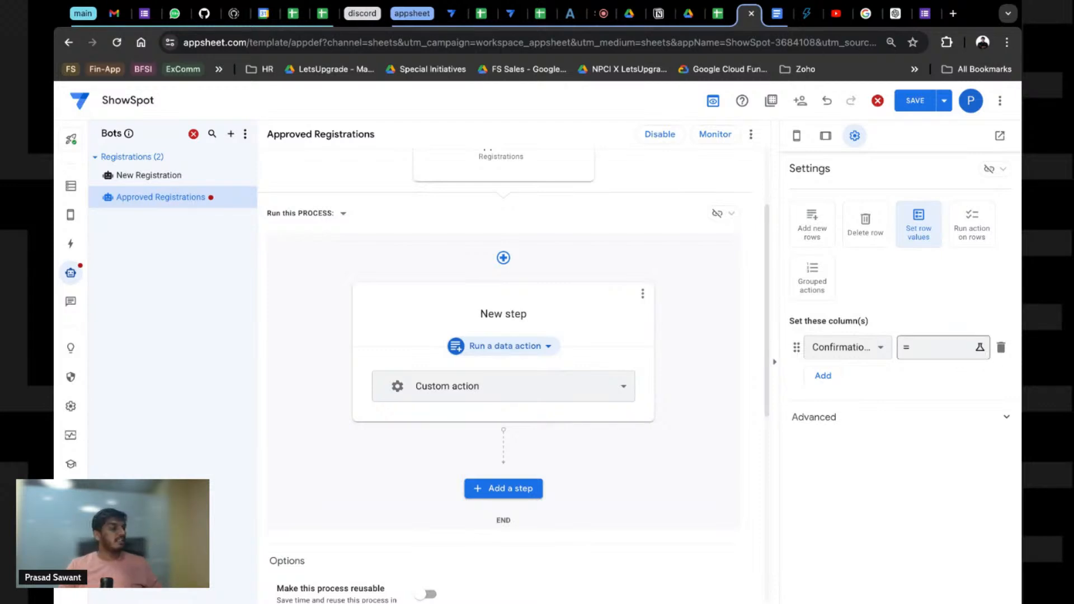
{"action": "left_click", "coordinate": [980, 348]}
Step: Build CONCATENATE([Registration ID],"-",Events[Event ID],"-" in the ConfirmationID expression
{"action": "type", "text": "CON"}
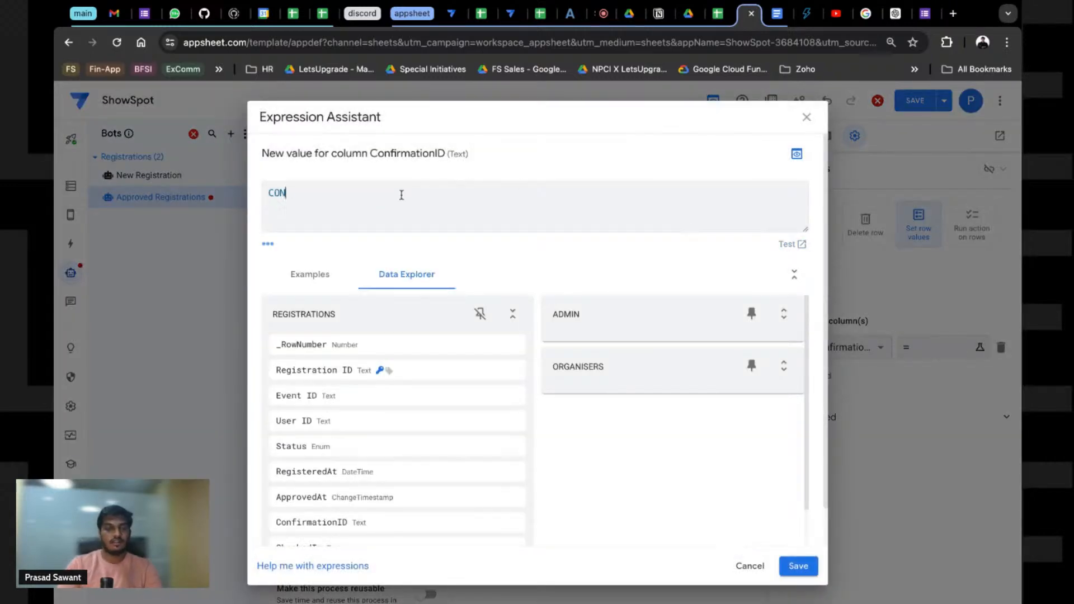
{"action": "type", "text": "CATENATE"}
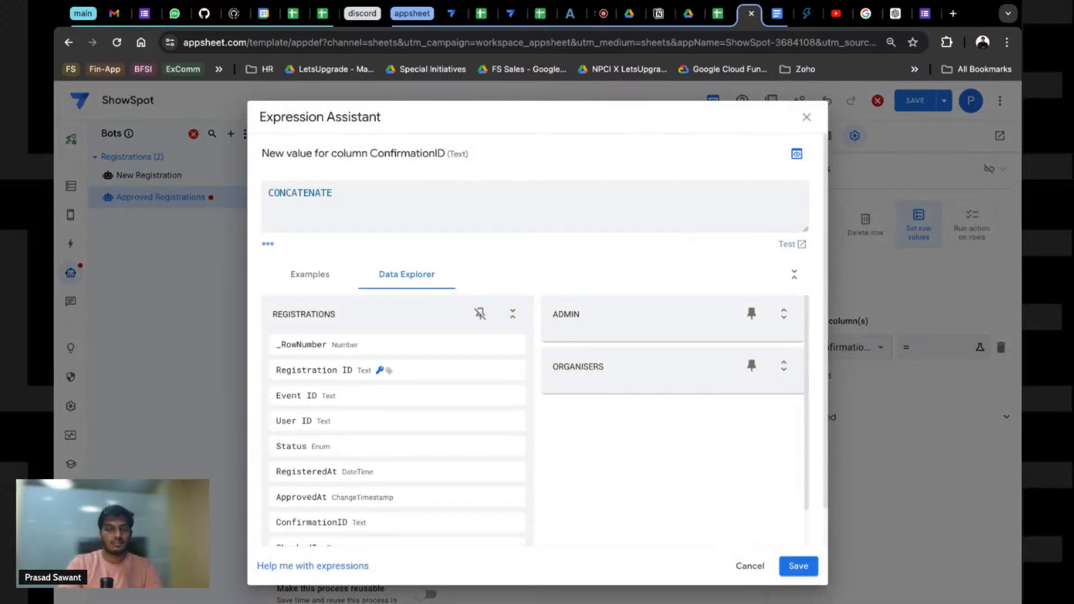
{"action": "type", "text": "("}
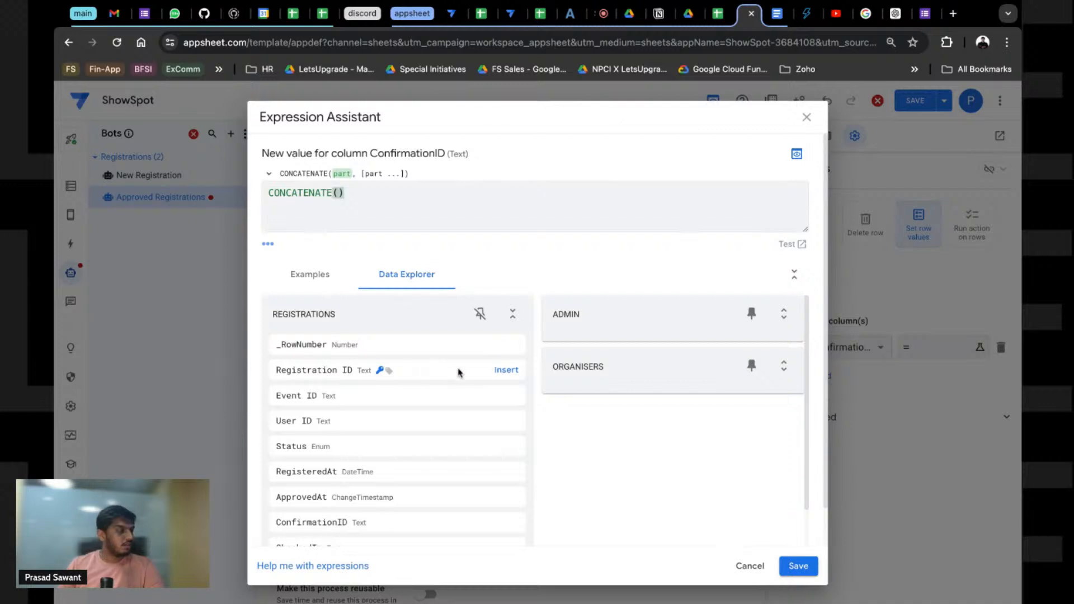
{"action": "left_click", "coordinate": [506, 374]}
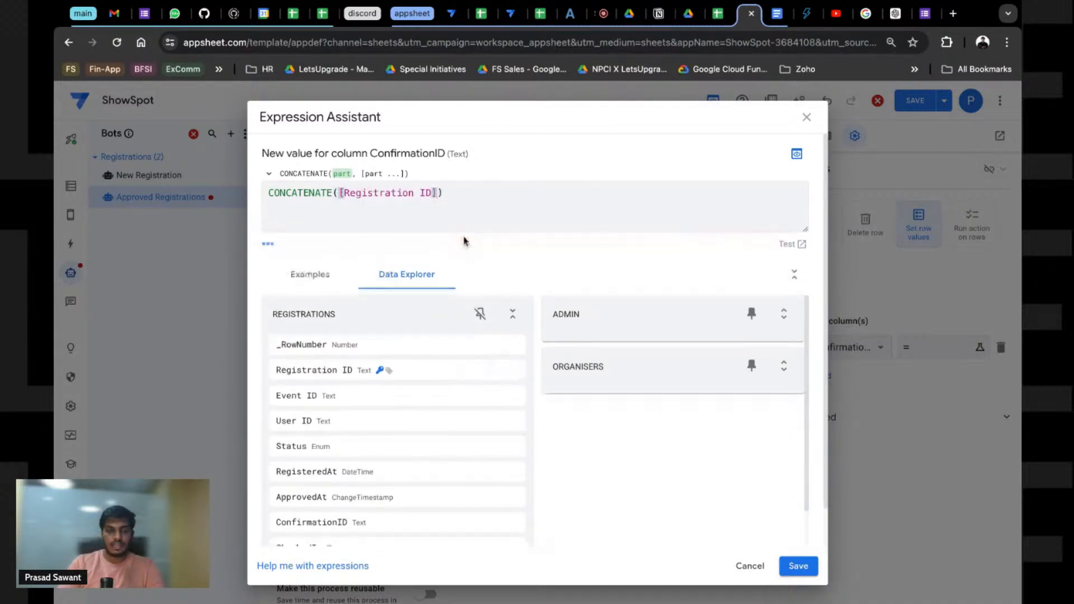
{"action": "type", "text": ","}
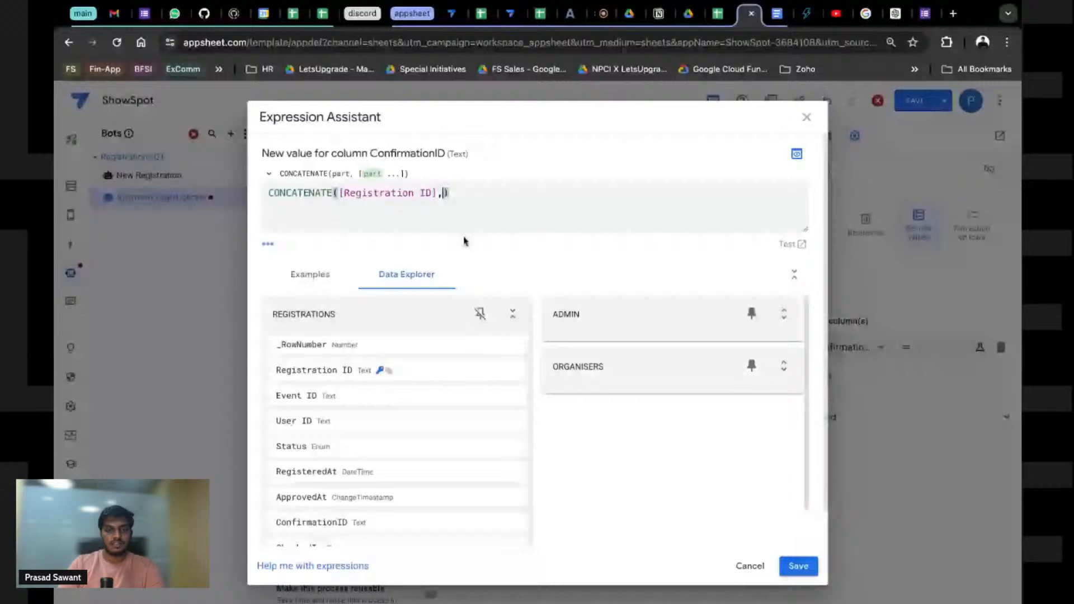
{"action": "type", "text": "\"-\","}
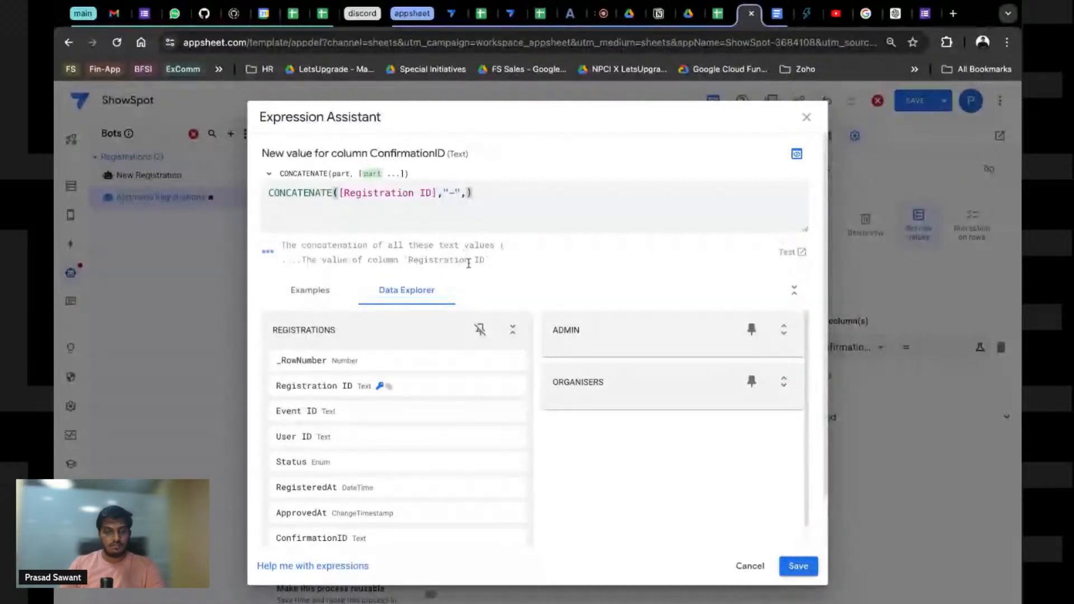
{"action": "left_click", "coordinate": [513, 330]}
{"action": "left_click", "coordinate": [514, 397]}
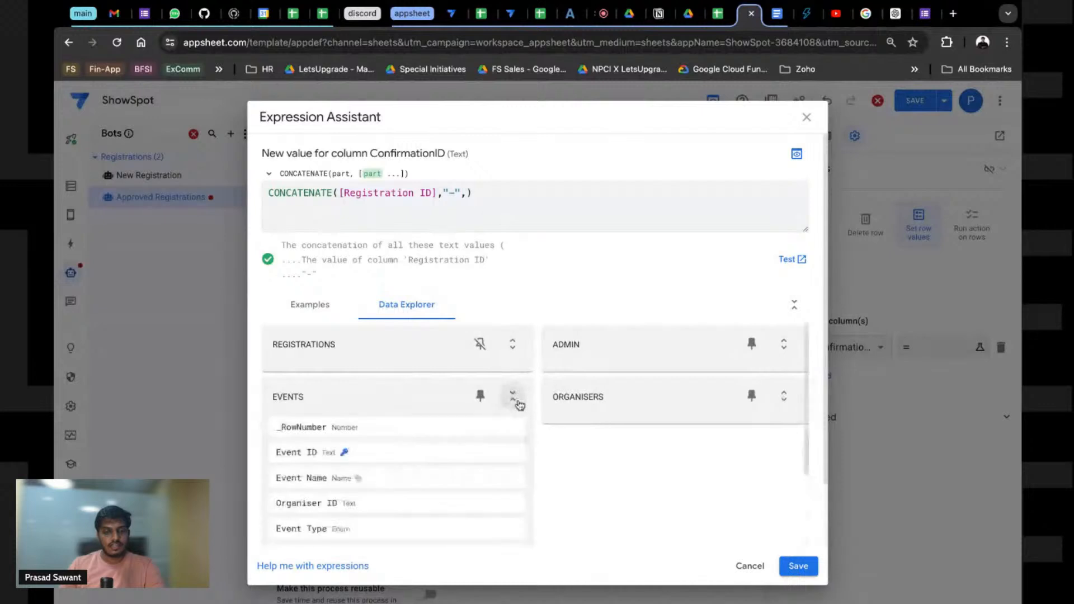
{"action": "left_click", "coordinate": [507, 454]}
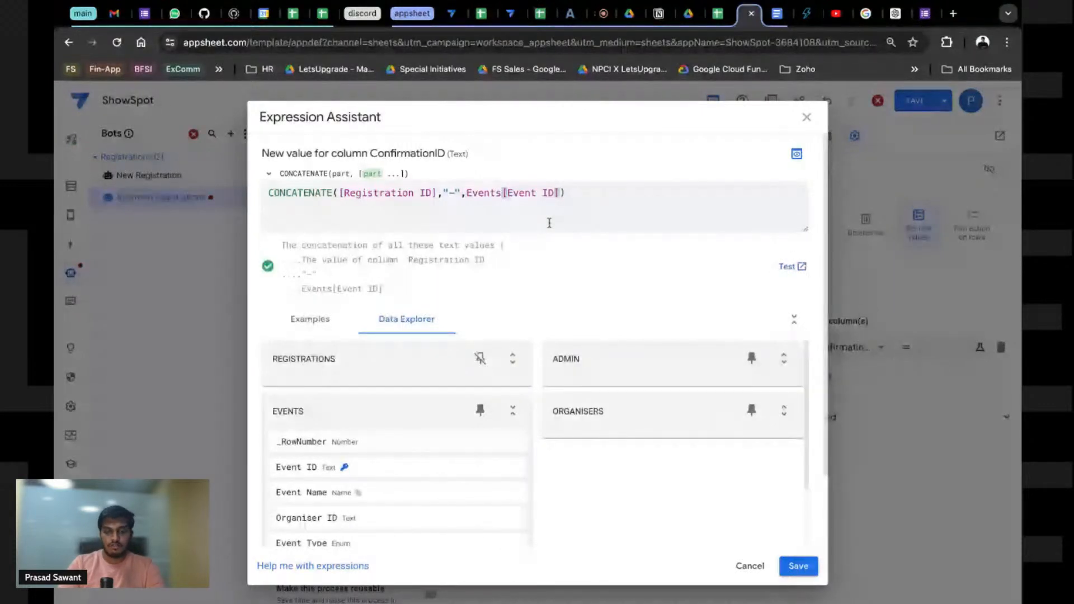
{"action": "type", "text": ","}
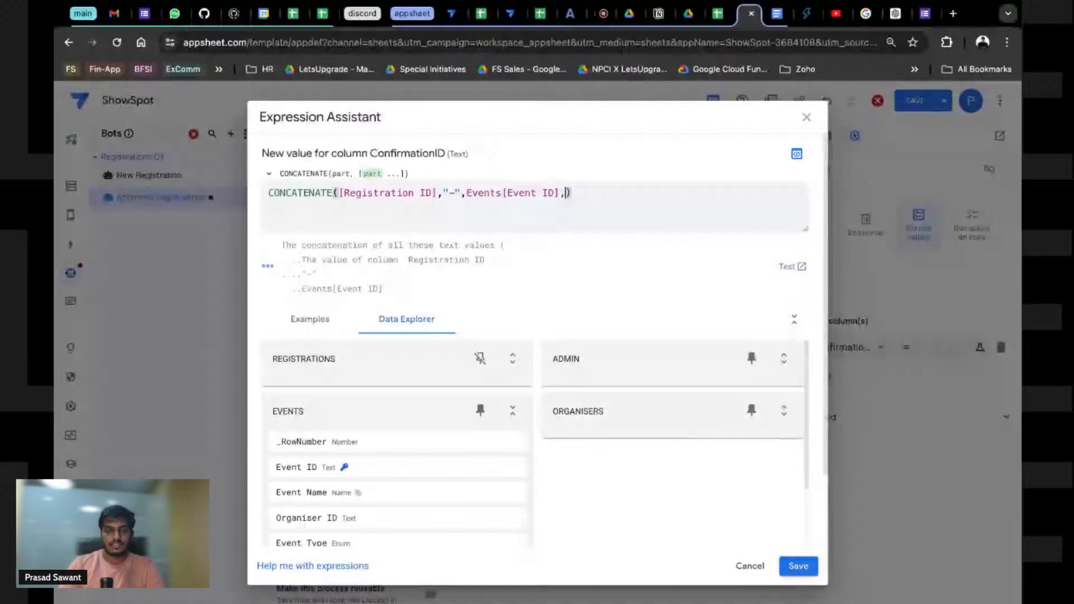
{"action": "type", "text": "\"-\""}
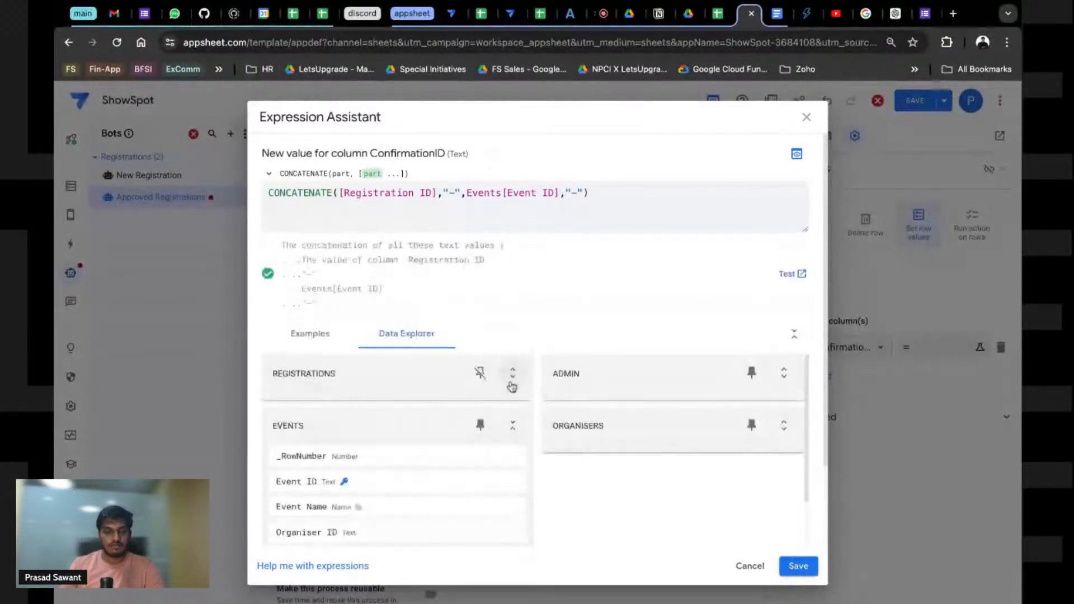
Step: Insert Users[User ID] from the USERS table as the last CONCATENATE argument
{"action": "left_click", "coordinate": [512, 426]}
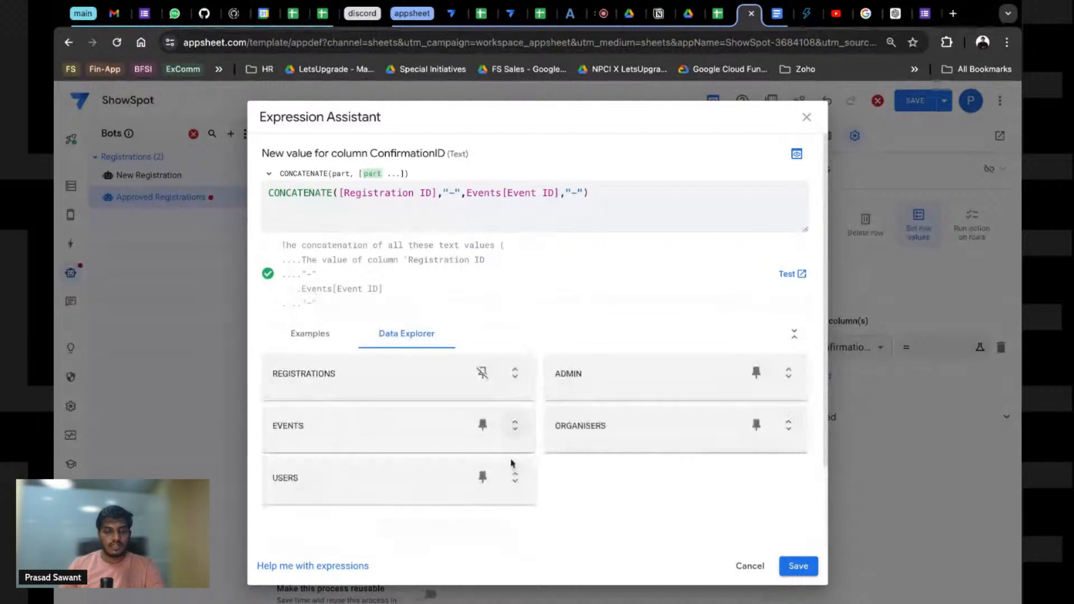
{"action": "left_click", "coordinate": [512, 477]}
{"action": "left_click", "coordinate": [507, 533]}
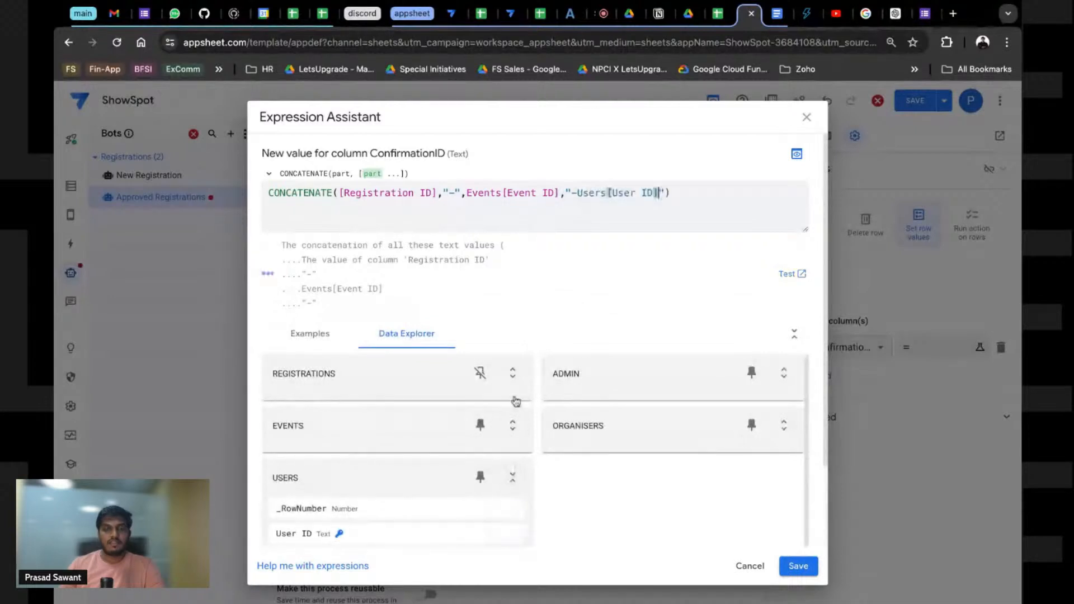
{"action": "left_click", "coordinate": [572, 193]}
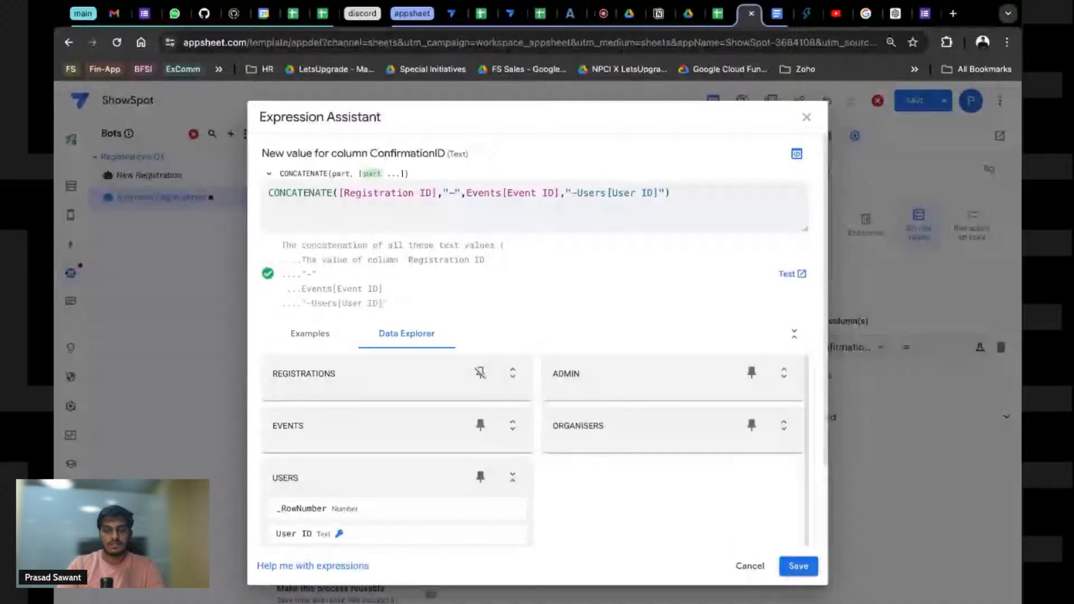
{"action": "type", "text": "\","}
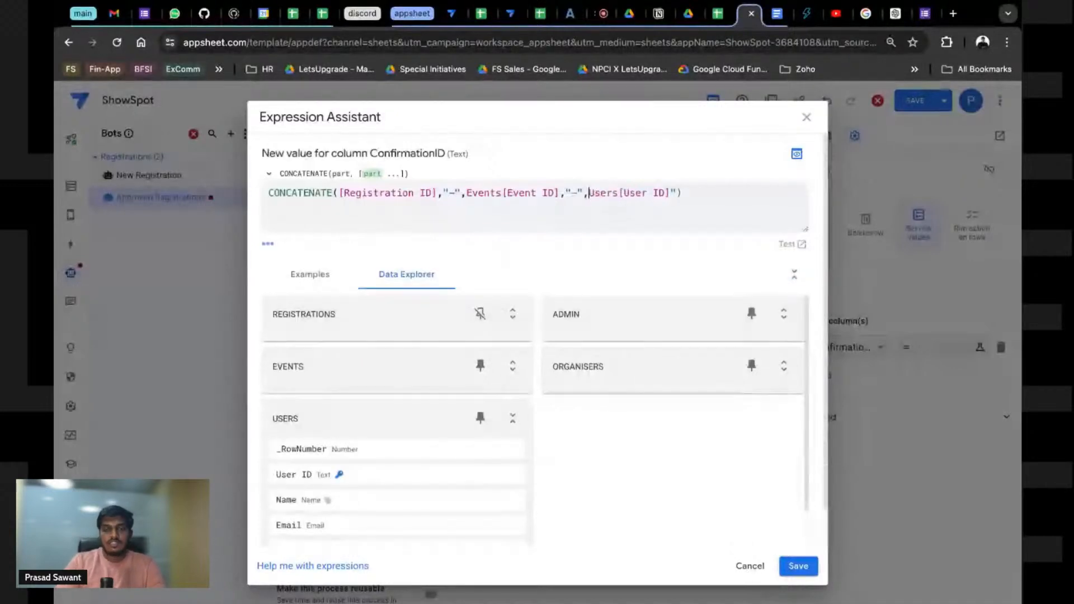
{"action": "type", "text": "["}
{"action": "left_click", "coordinate": [684, 192]}
Step: Strip the Events and Users prefixes to get CONCATENATE([Registration ID],"-",[Event ID],"-",[User ID]), then test it
{"action": "key", "text": "BackSpace"}
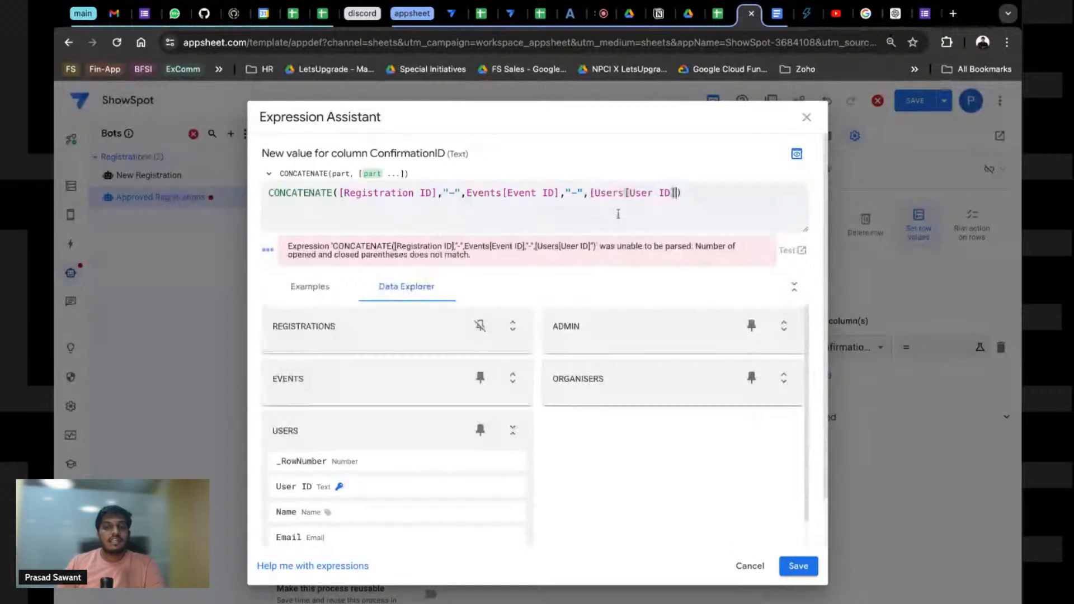
{"action": "double_click", "coordinate": [590, 194]}
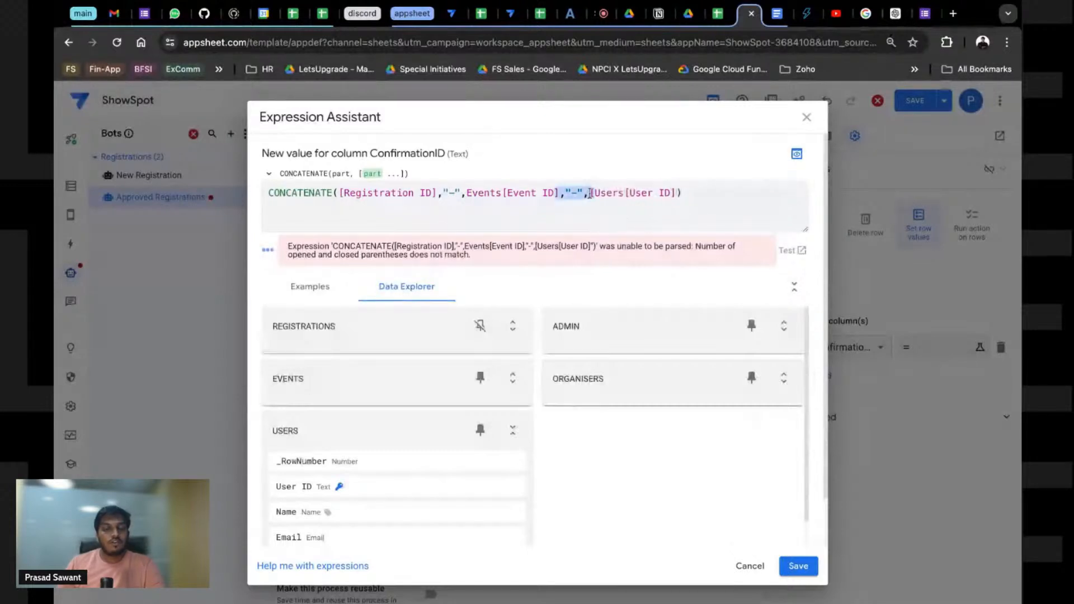
{"action": "left_click", "coordinate": [625, 193]}
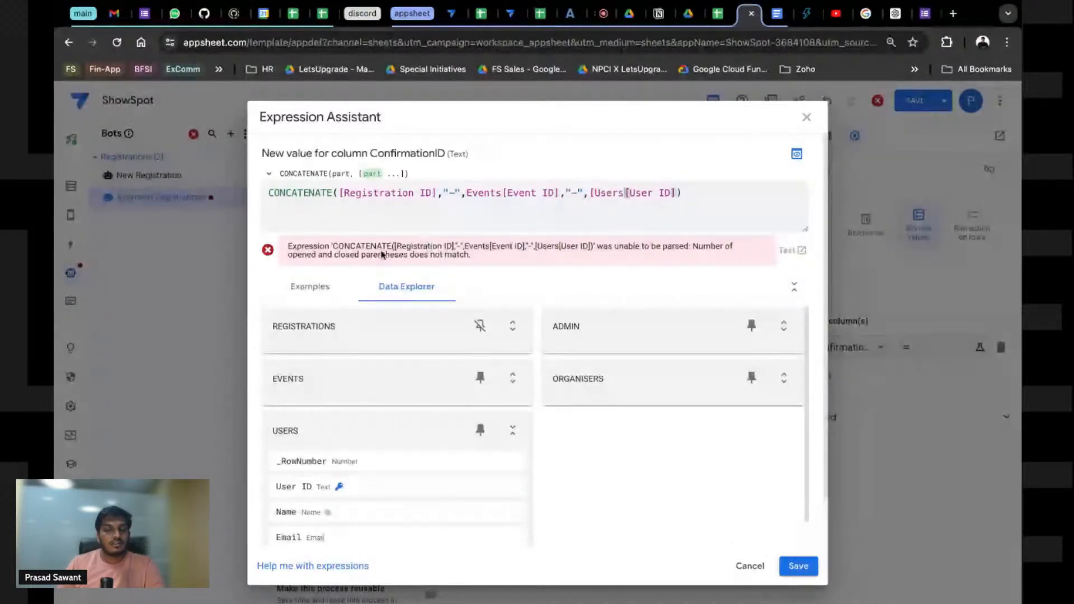
{"action": "left_click", "coordinate": [468, 193]}
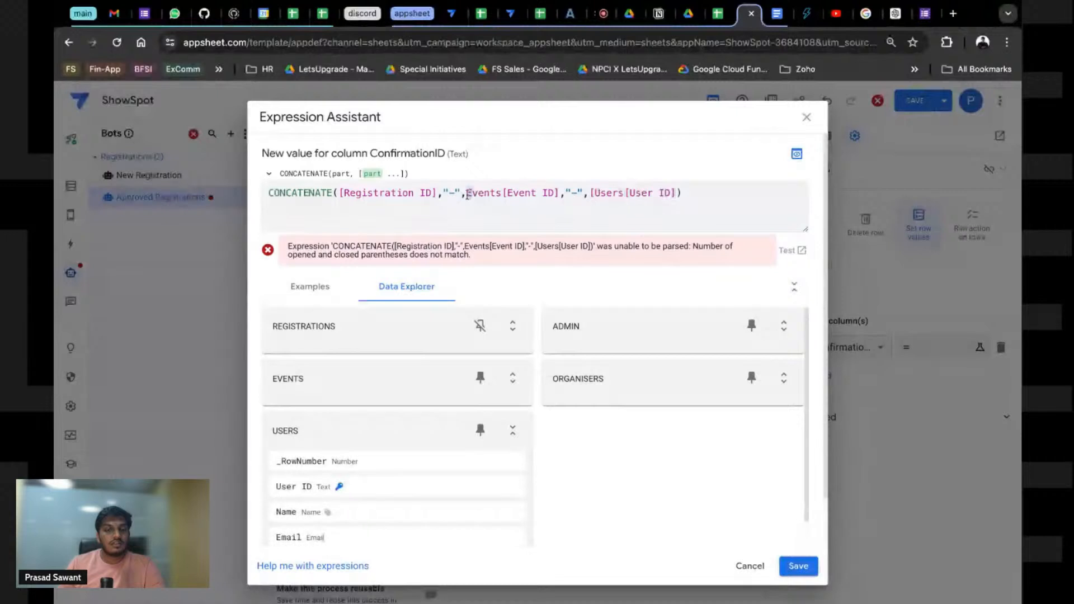
{"action": "key", "text": "ctrl+Delete"}
{"action": "double_click", "coordinate": [557, 194]}
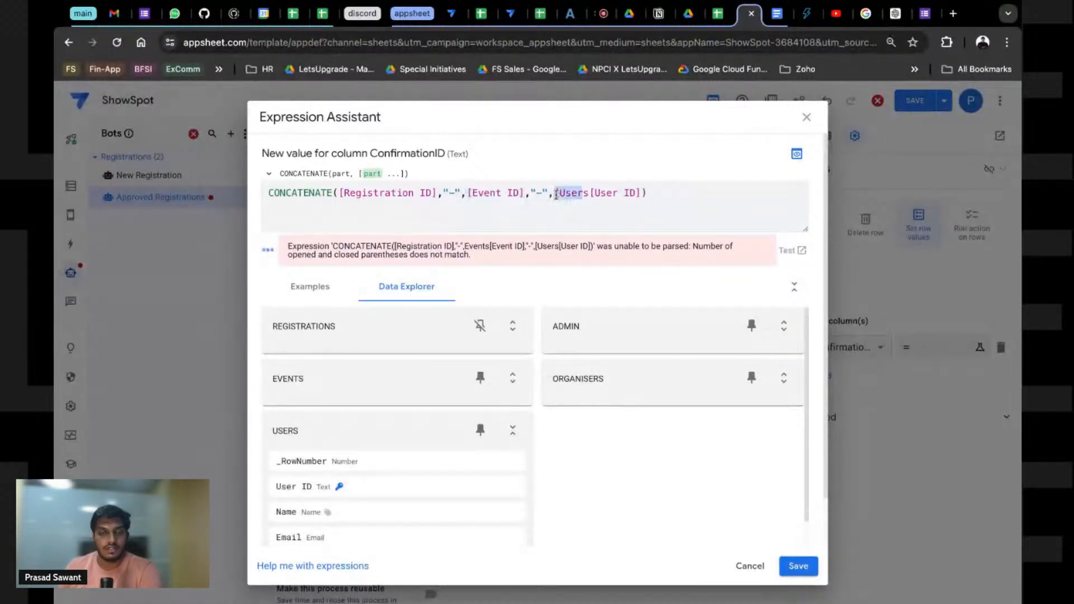
{"action": "key", "text": "BackSpace"}
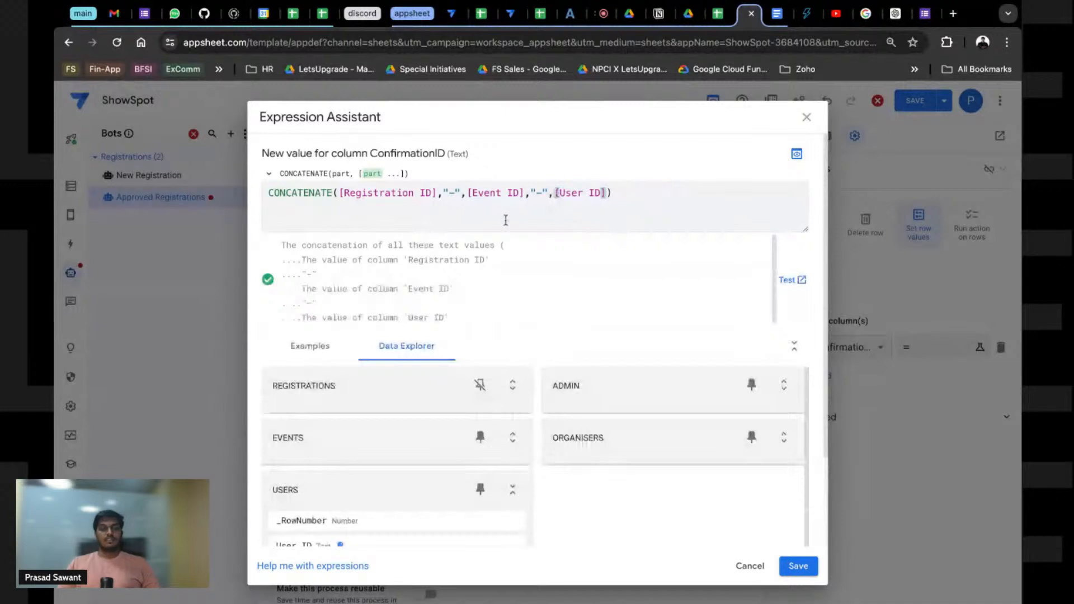
{"action": "left_click", "coordinate": [788, 281]}
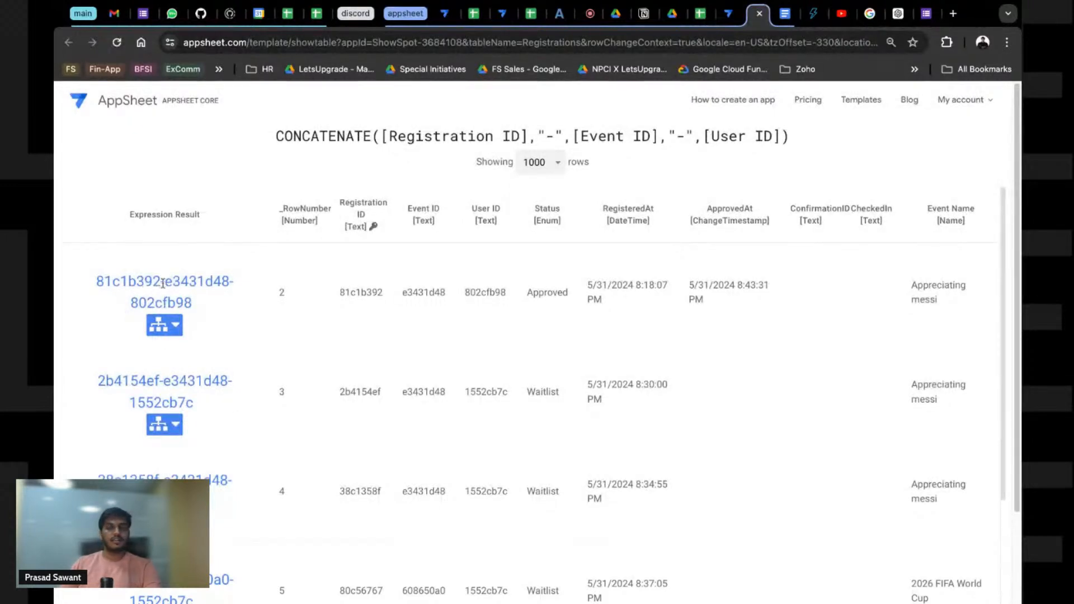
Step: Confirm the ConfirmationID expression, save the app, and duplicate the editor tab
{"action": "left_click", "coordinate": [754, 19]}
{"action": "left_click", "coordinate": [808, 562]}
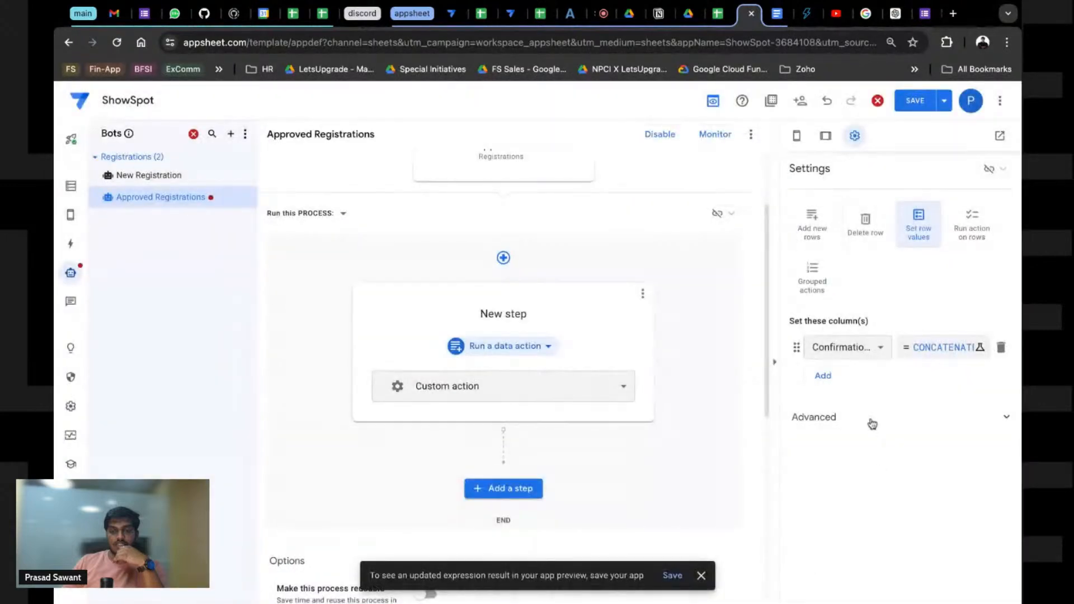
{"action": "left_click", "coordinate": [916, 101]}
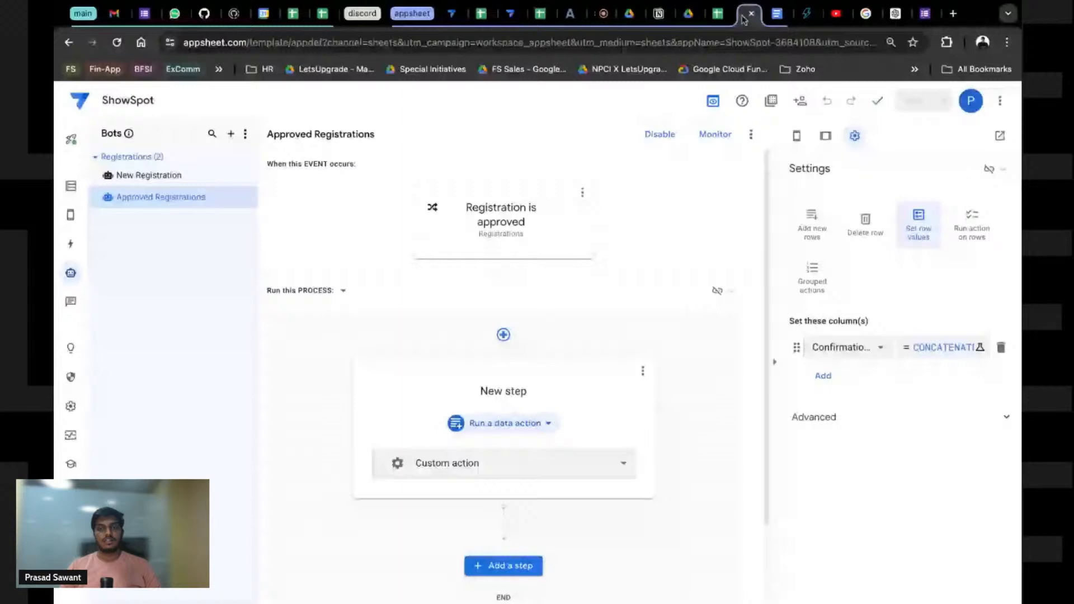
{"action": "left_click", "coordinate": [752, 24]}
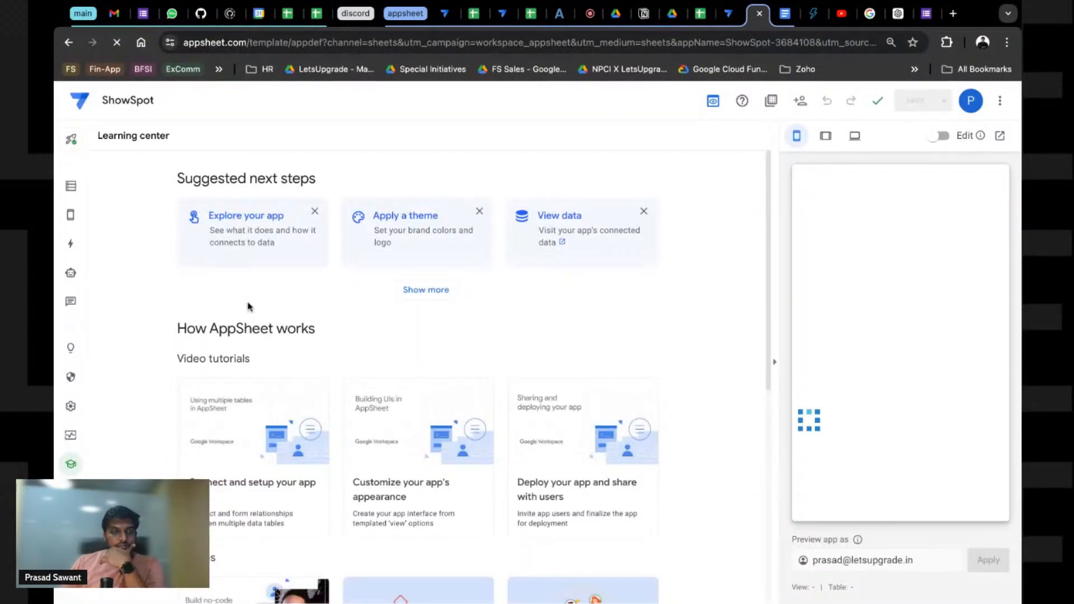
Step: Group the Registrations view by Event Name, then by Status, and save
{"action": "left_click", "coordinate": [124, 210]}
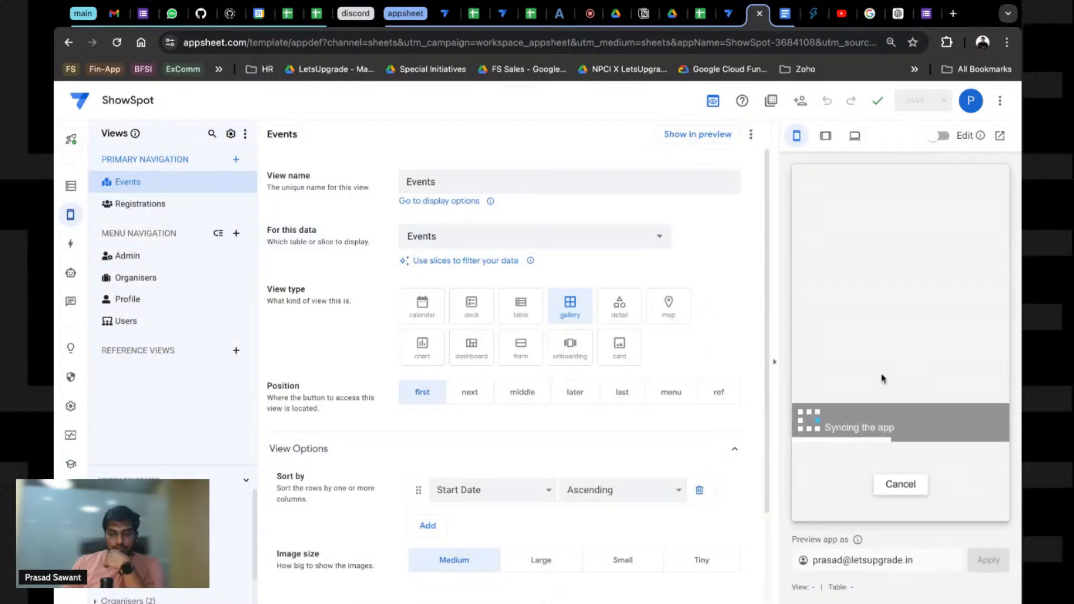
{"action": "left_click", "coordinate": [944, 493]}
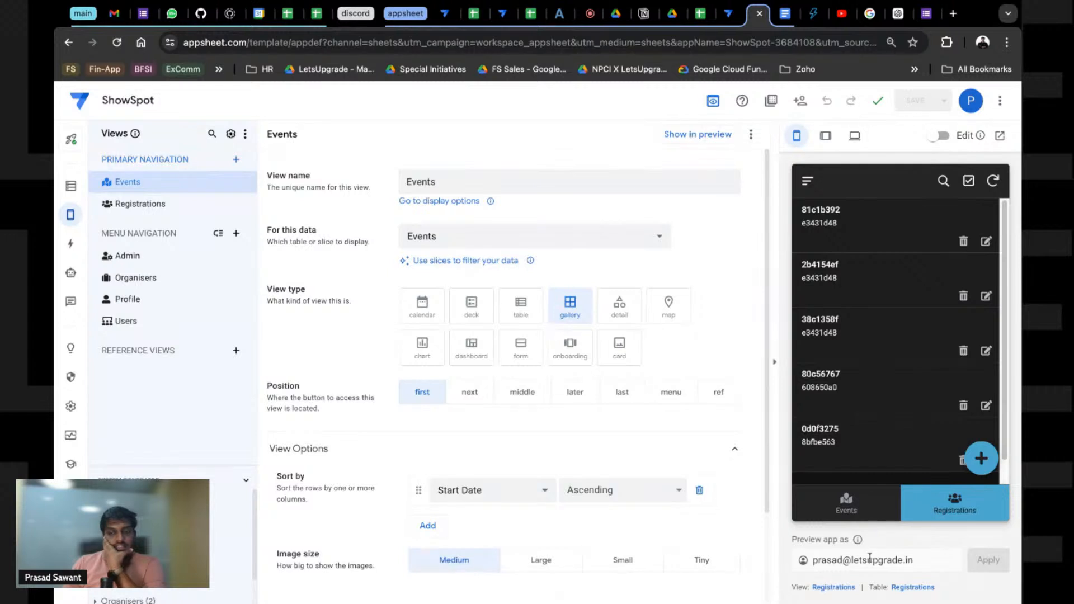
{"action": "left_click", "coordinate": [828, 588]}
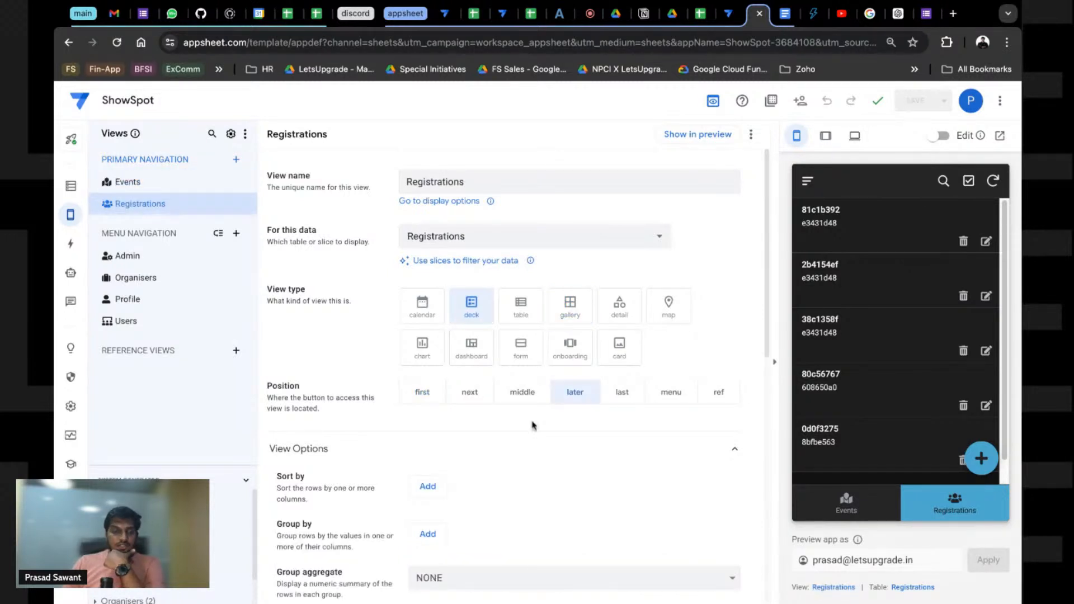
{"action": "left_click", "coordinate": [442, 535]}
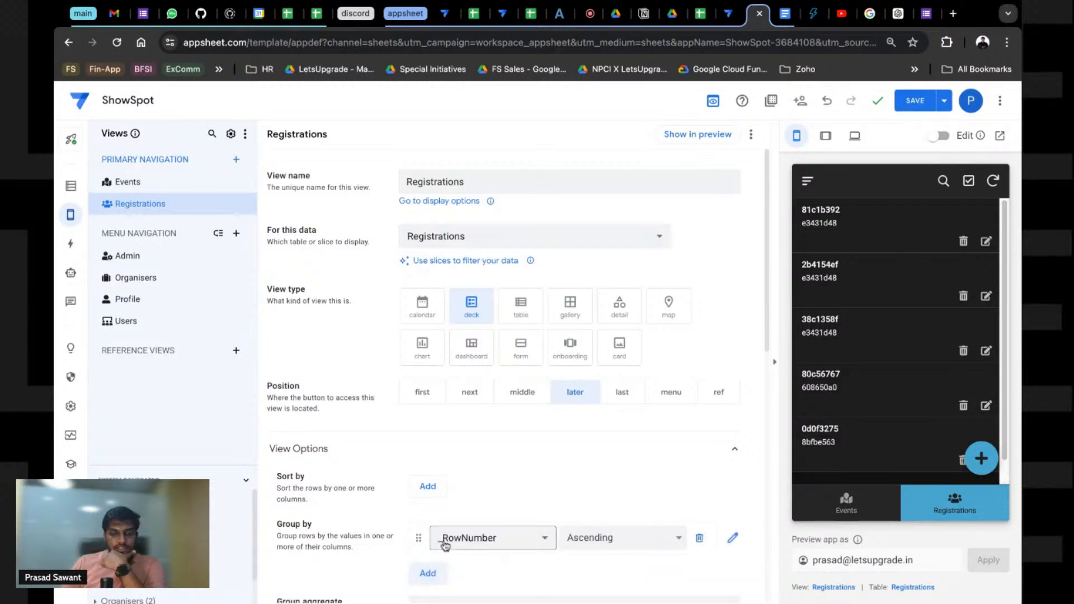
{"action": "left_click", "coordinate": [445, 544]}
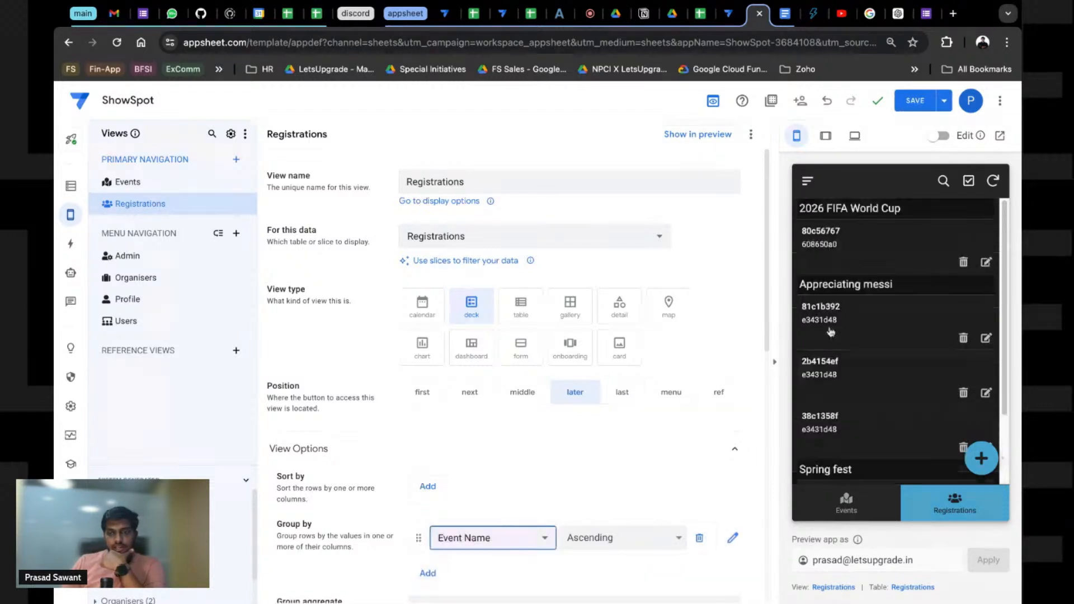
{"action": "scroll", "coordinate": [508, 499], "scroll_direction": "down", "scroll_amount": 2}
{"action": "left_click", "coordinate": [428, 449]}
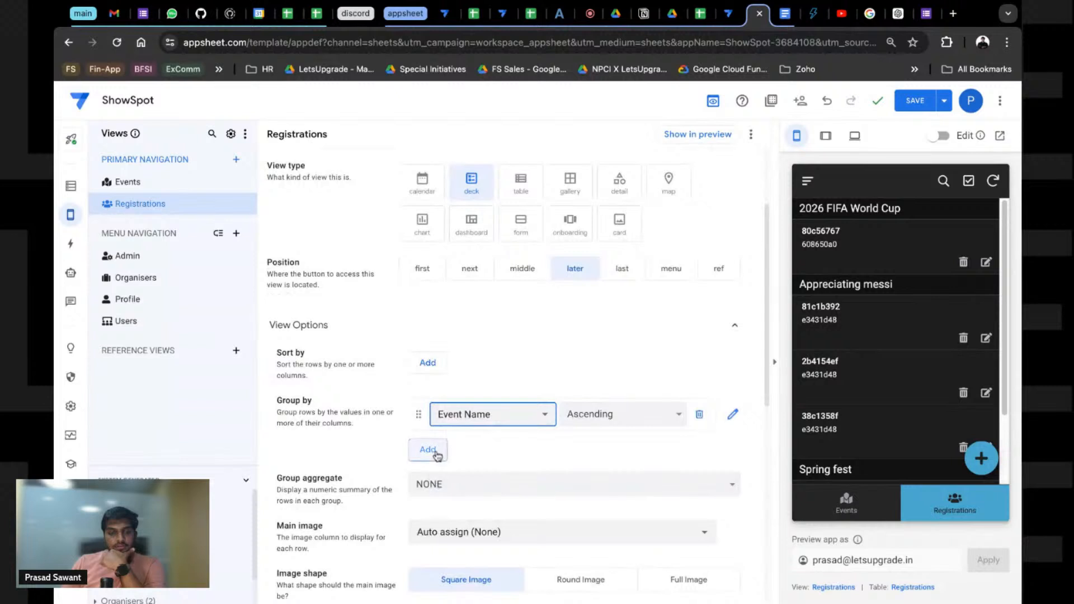
{"action": "left_click", "coordinate": [442, 454]}
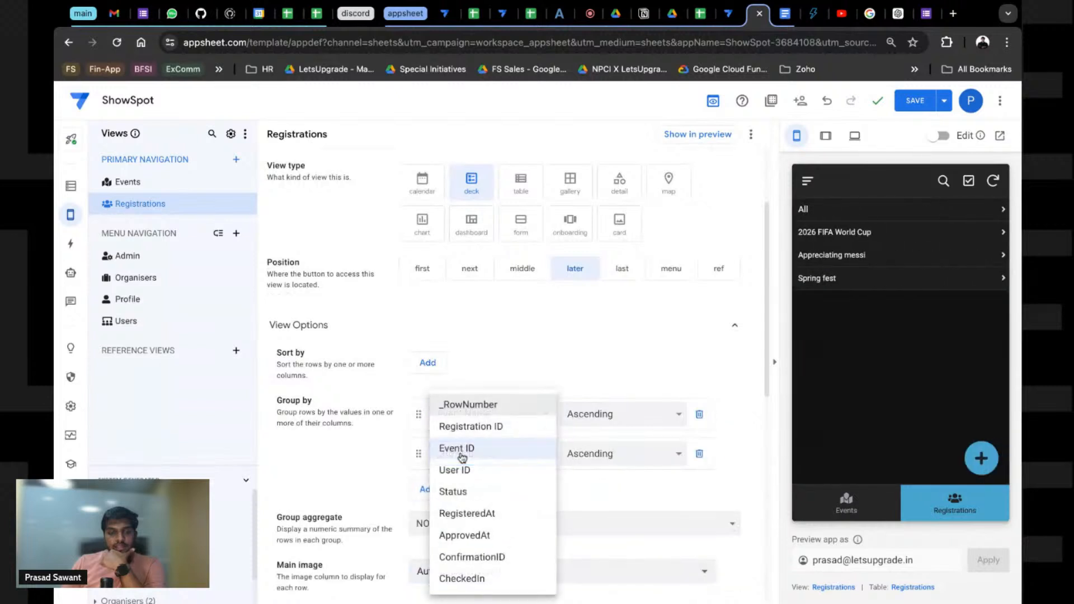
{"action": "left_click", "coordinate": [467, 495]}
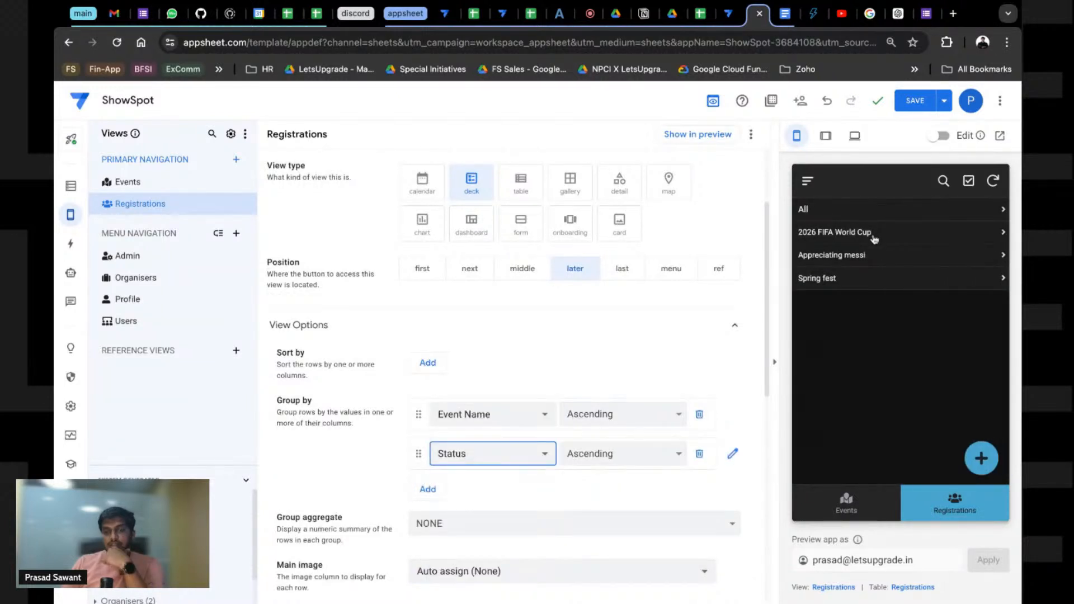
{"action": "left_click", "coordinate": [874, 238]}
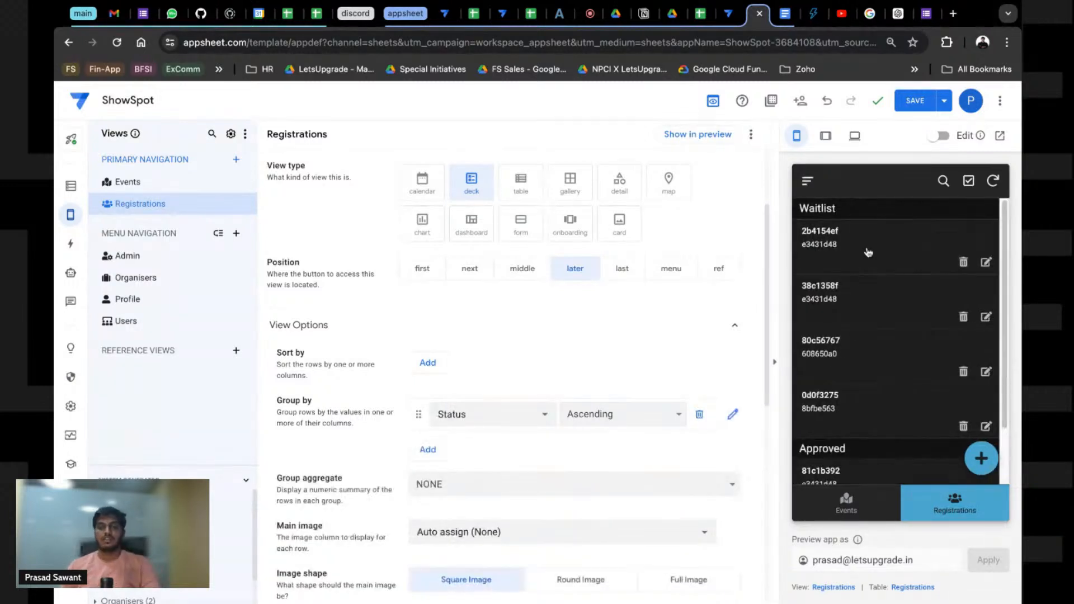
{"action": "left_click", "coordinate": [915, 101]}
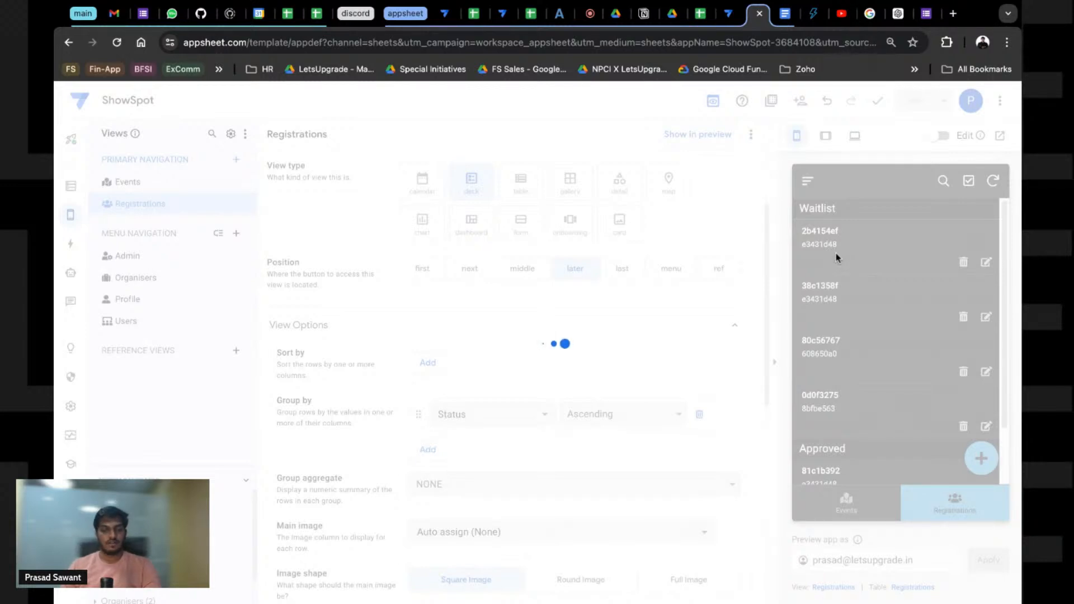
Step: Regroup by Event Name, show Status as the summary, keep Registration ID as header, and save
{"action": "left_click", "coordinate": [465, 423]}
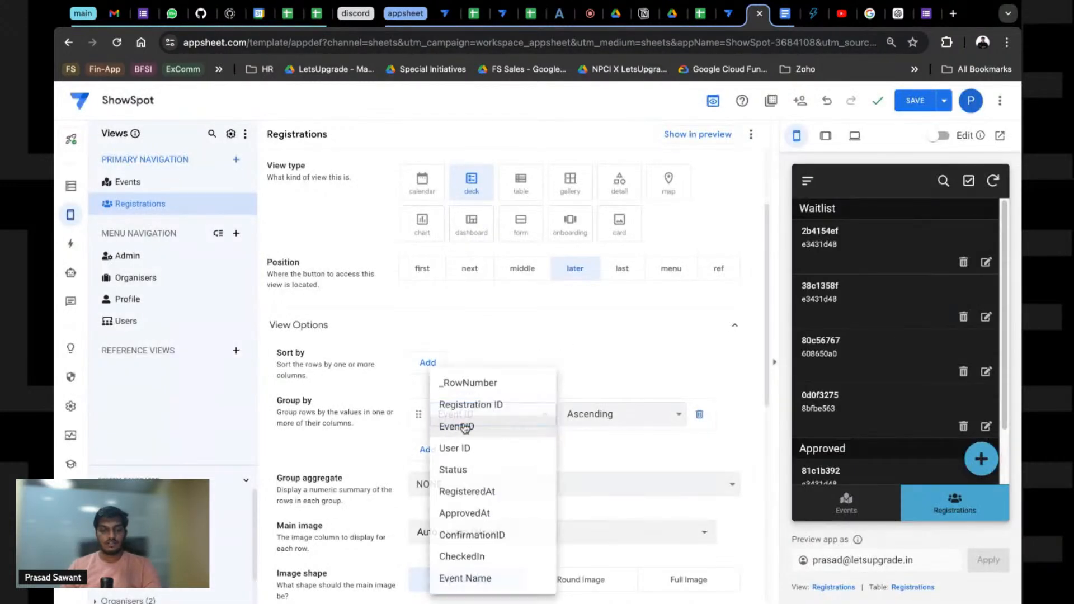
{"action": "left_click", "coordinate": [465, 576]}
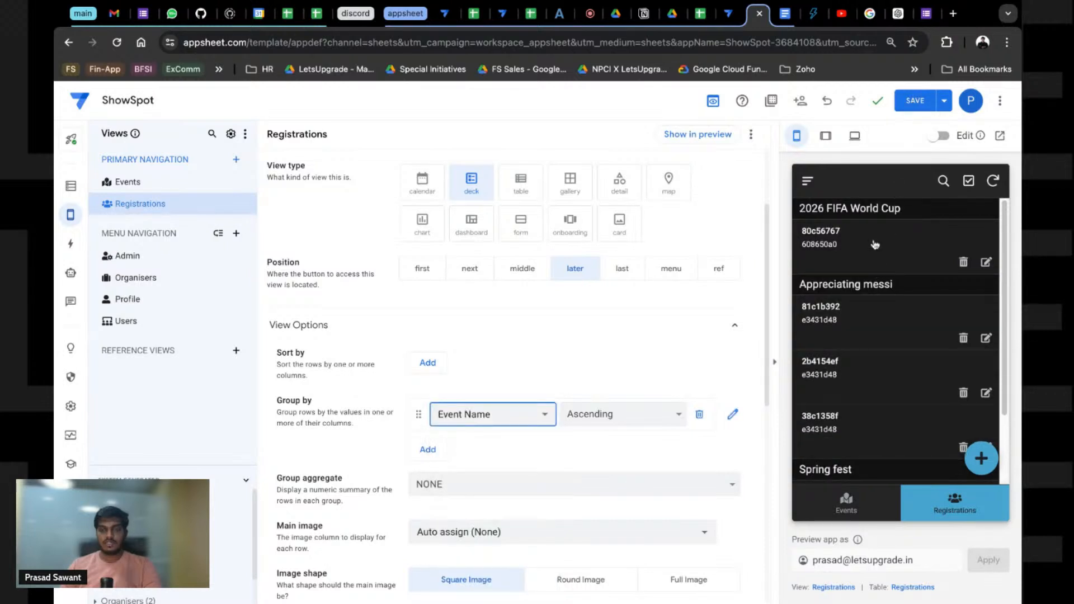
{"action": "scroll", "coordinate": [391, 437], "scroll_direction": "down", "scroll_amount": 4}
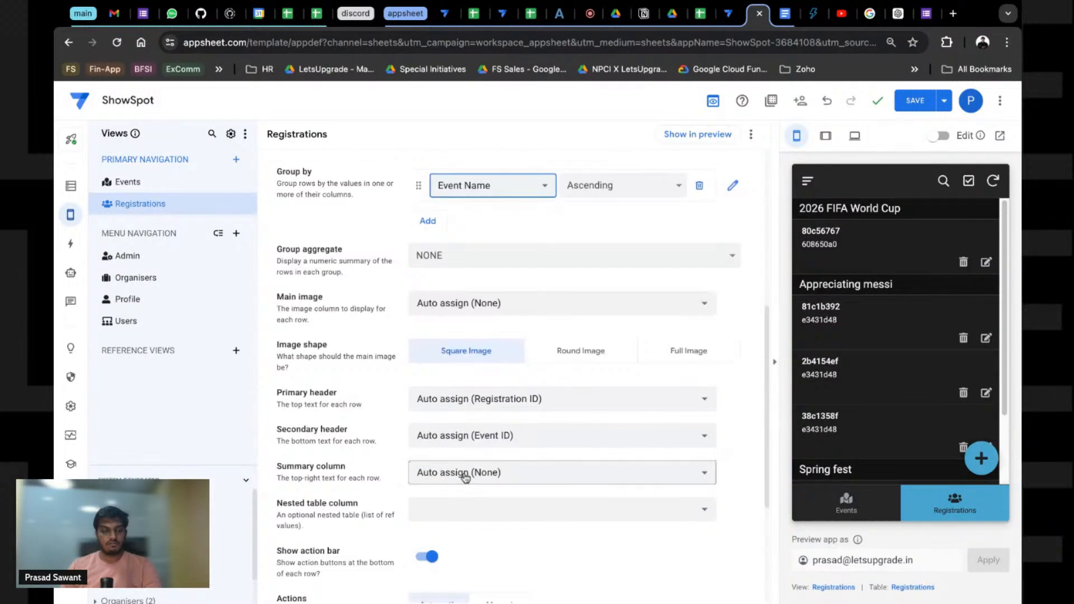
{"action": "left_click", "coordinate": [448, 473]}
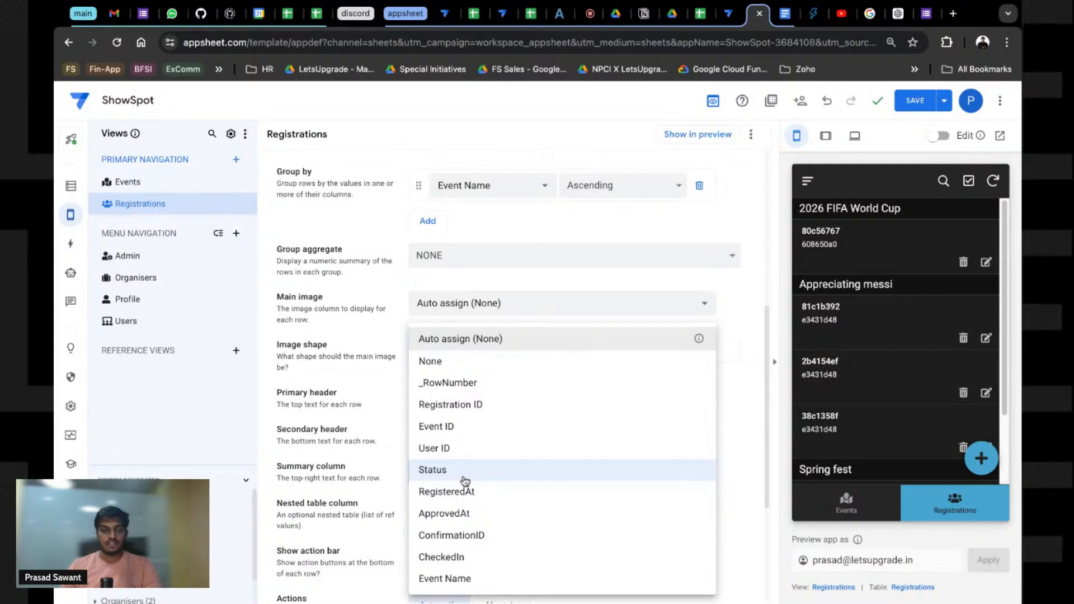
{"action": "left_click", "coordinate": [463, 476]}
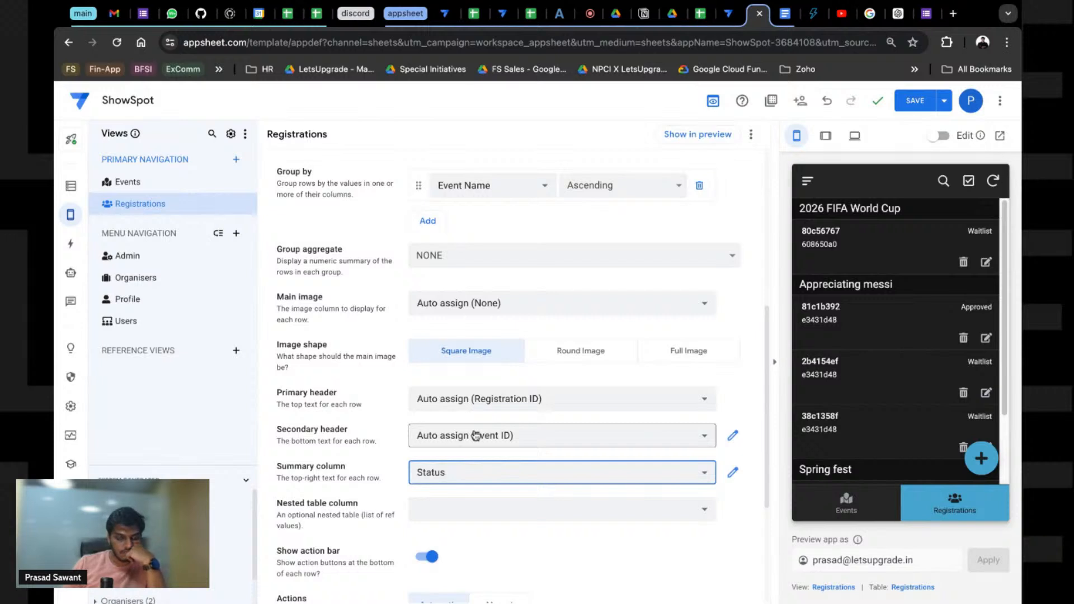
{"action": "left_click", "coordinate": [475, 399]}
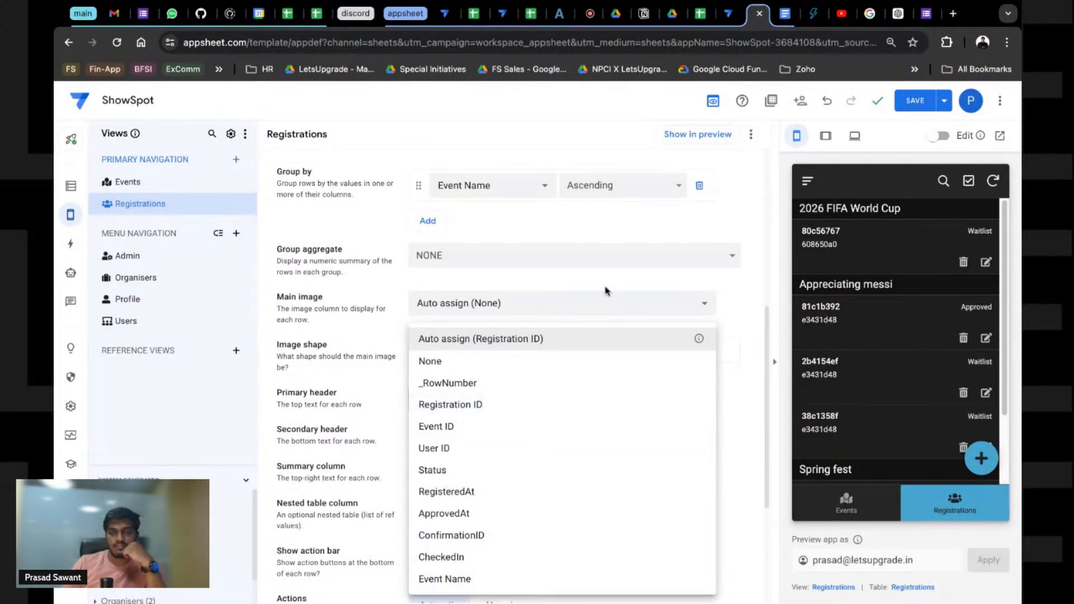
{"action": "left_click", "coordinate": [585, 217]}
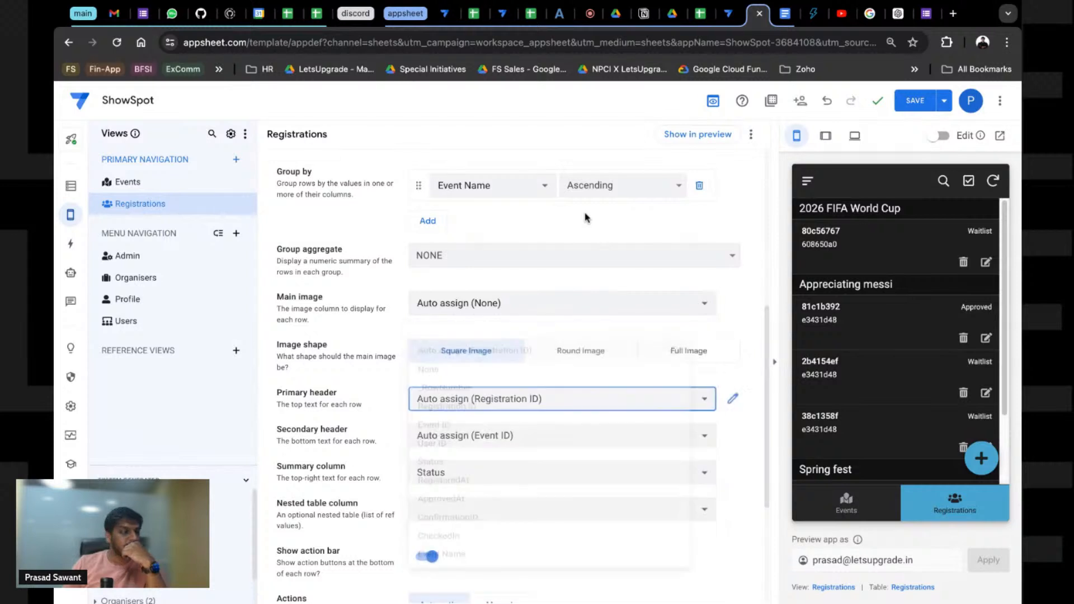
{"action": "left_click", "coordinate": [915, 101]}
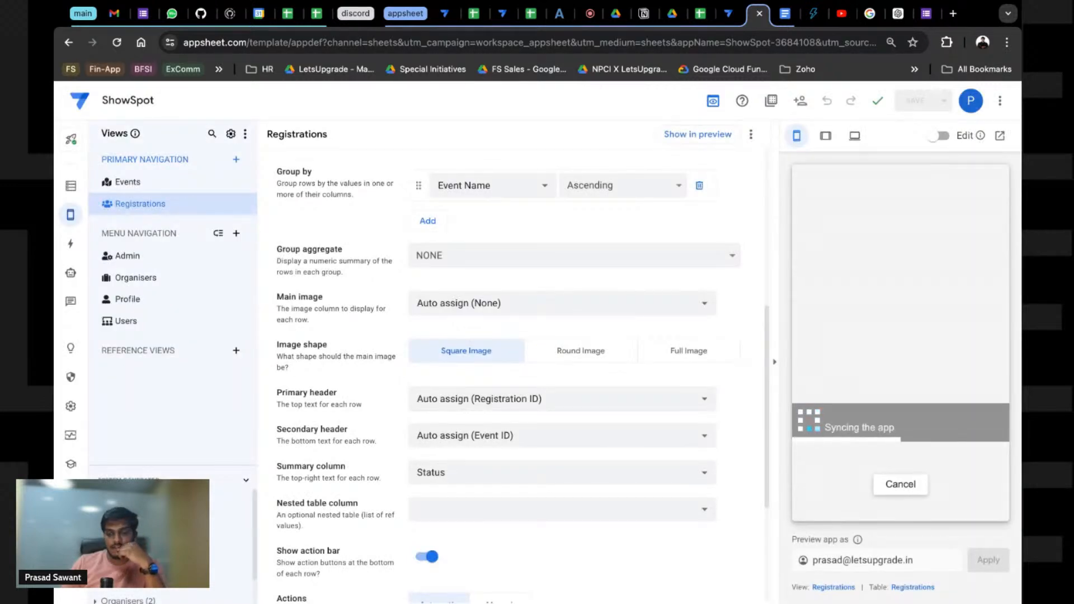
Step: Check a registration's details in the preview, then bring up the ShowSpot spreadsheet
{"action": "left_click", "coordinate": [849, 322]}
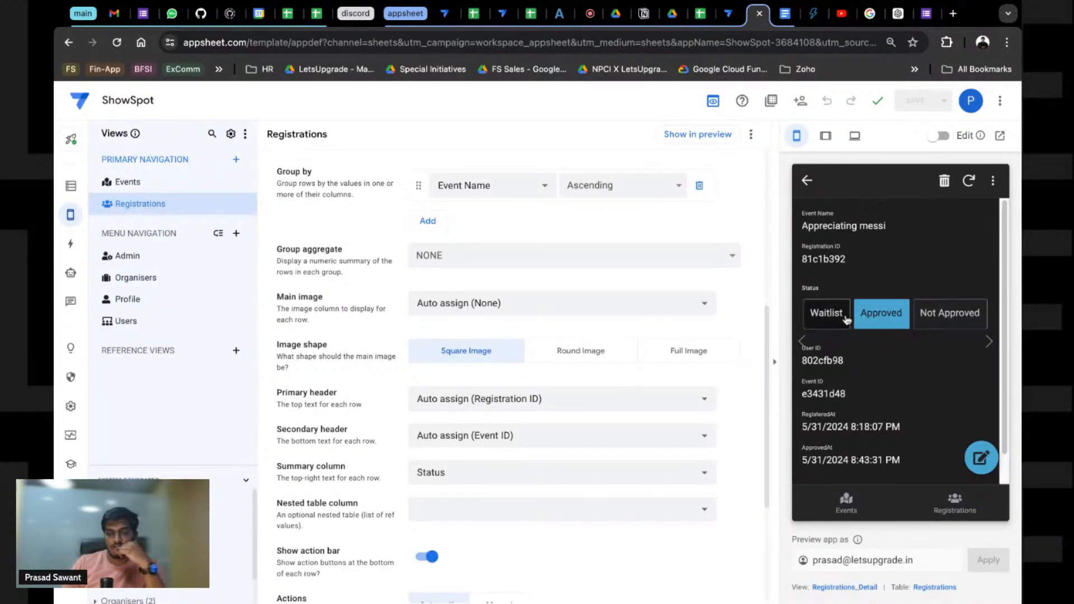
{"action": "left_click", "coordinate": [807, 182]}
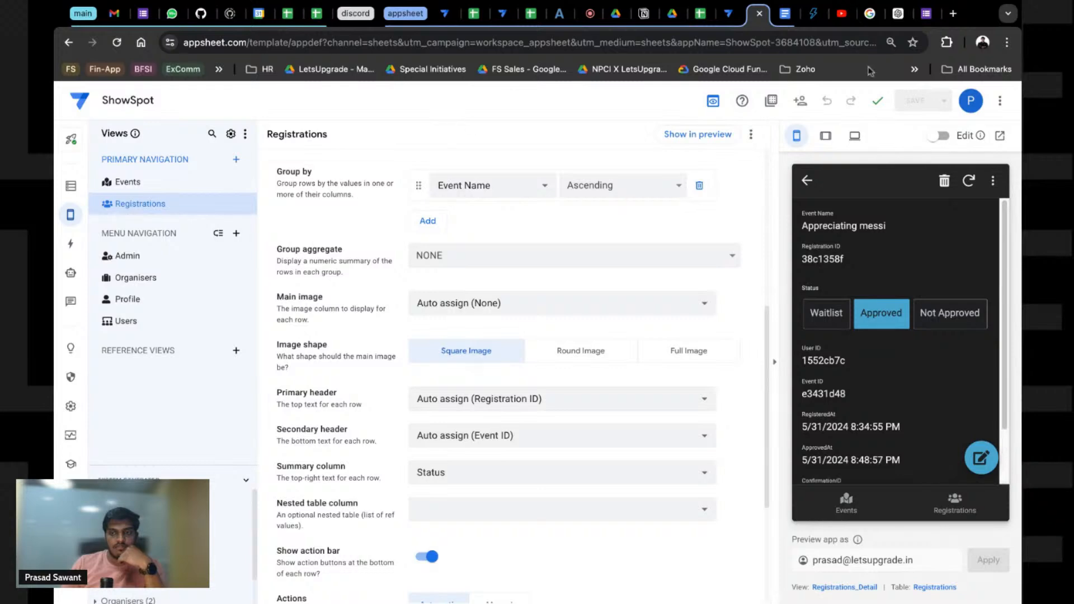
{"action": "left_click", "coordinate": [700, 13]}
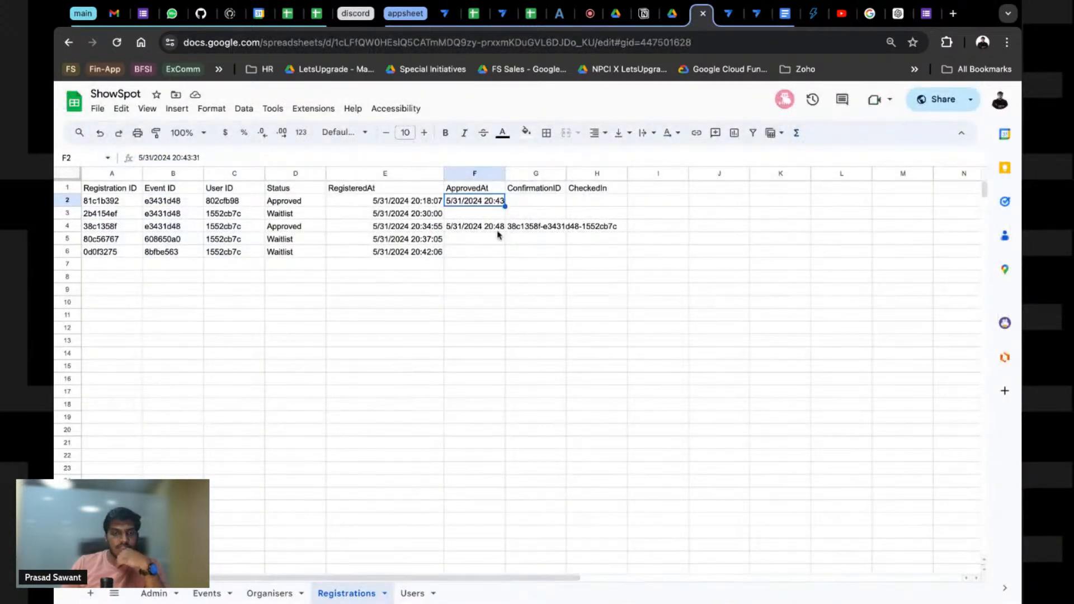
{"action": "left_click", "coordinate": [539, 231]}
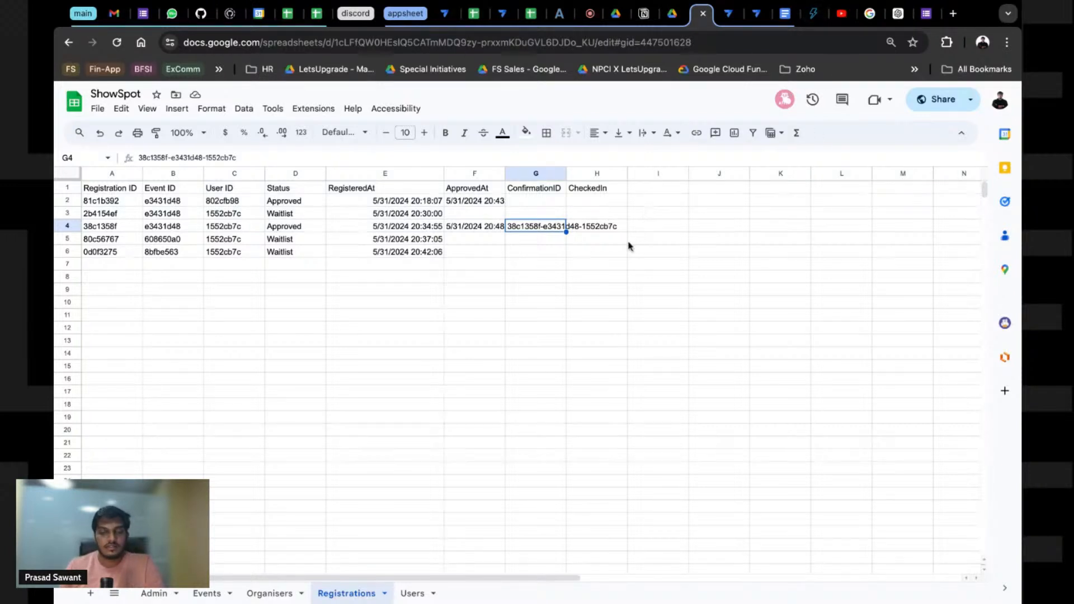
{"action": "left_click", "coordinate": [589, 227]}
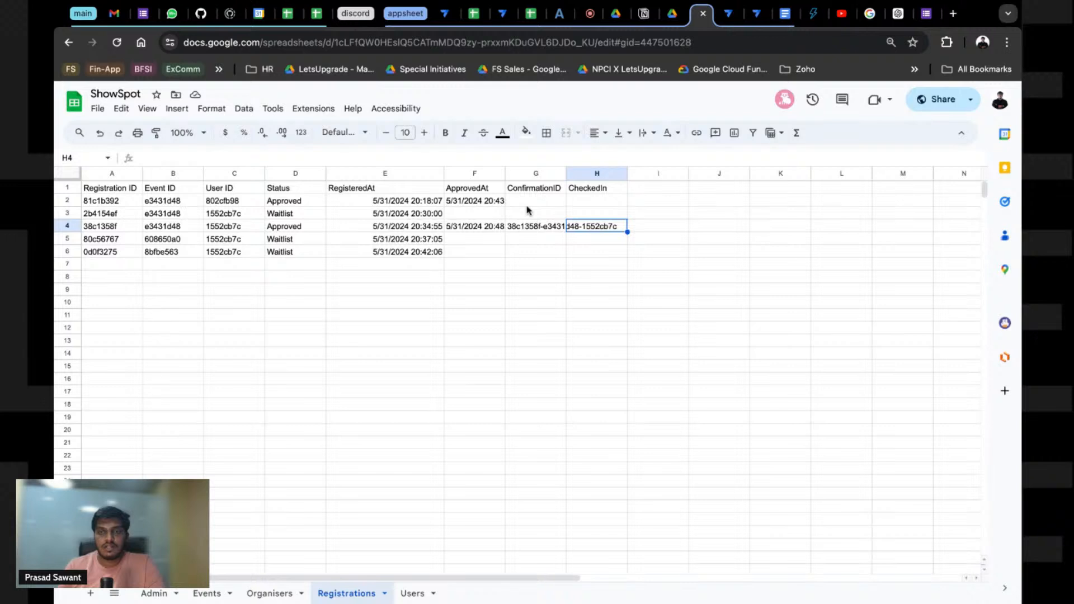
{"action": "key", "text": "Left"}
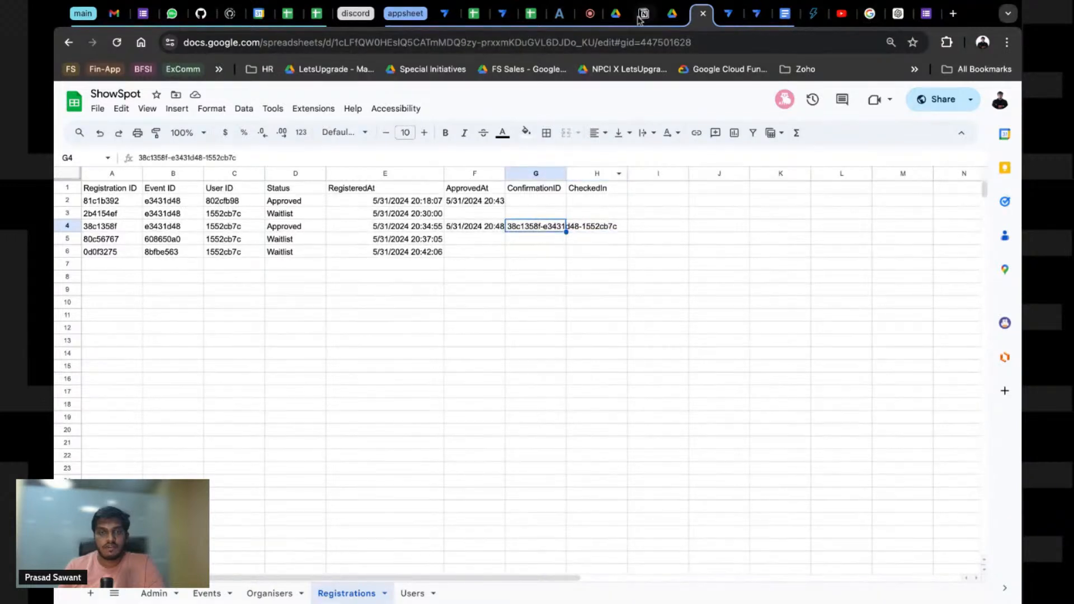
{"action": "left_click", "coordinate": [954, 15]}
Step: Go to quickchart.io and open its documentation to the QR Code API page
{"action": "type", "text": "qui"}
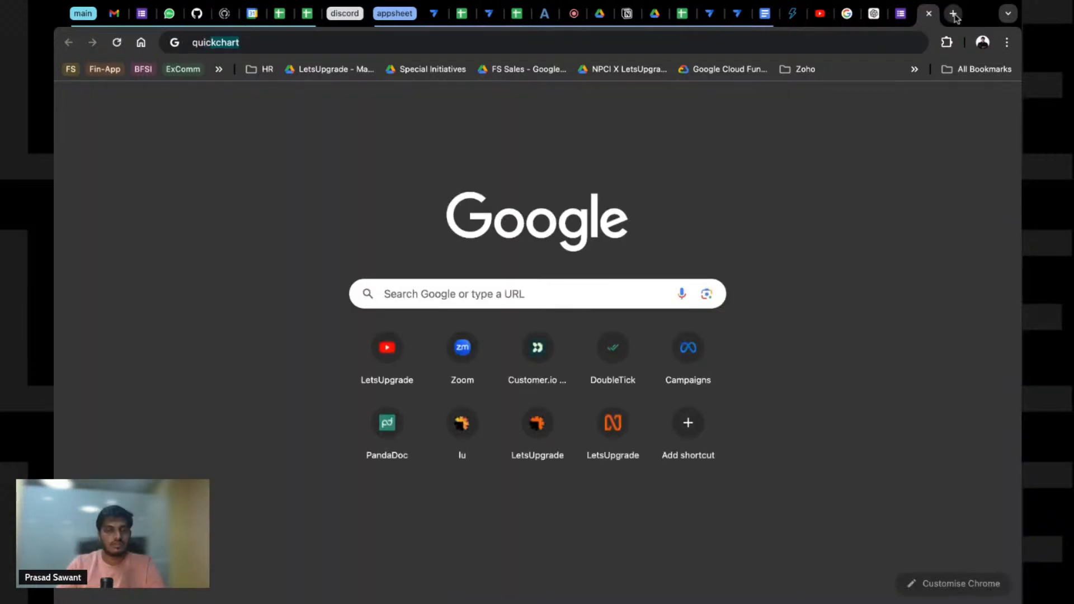
{"action": "key", "text": "Return"}
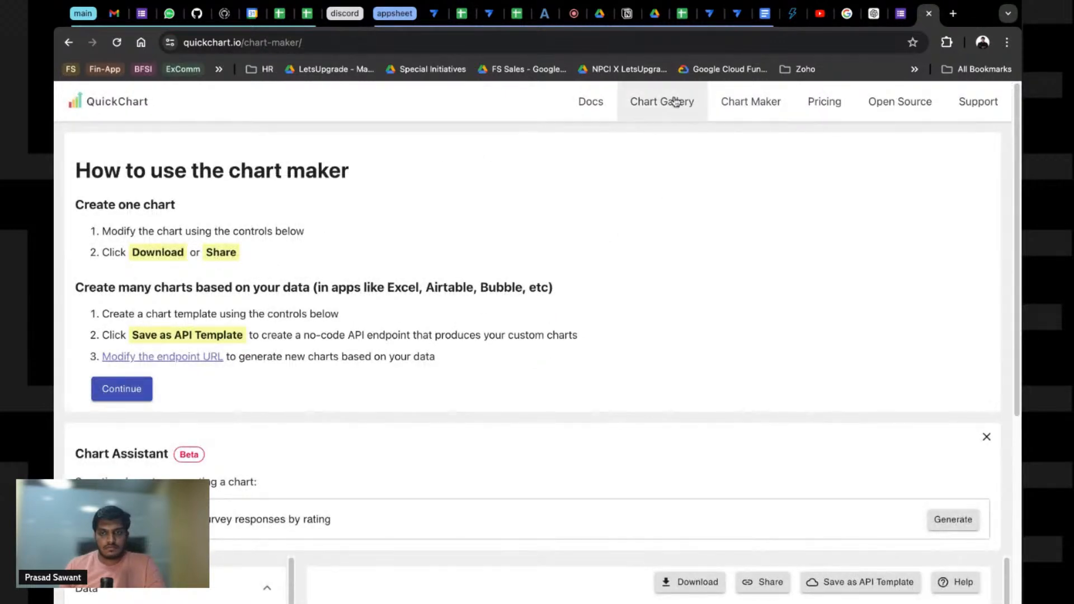
{"action": "left_click", "coordinate": [597, 103]}
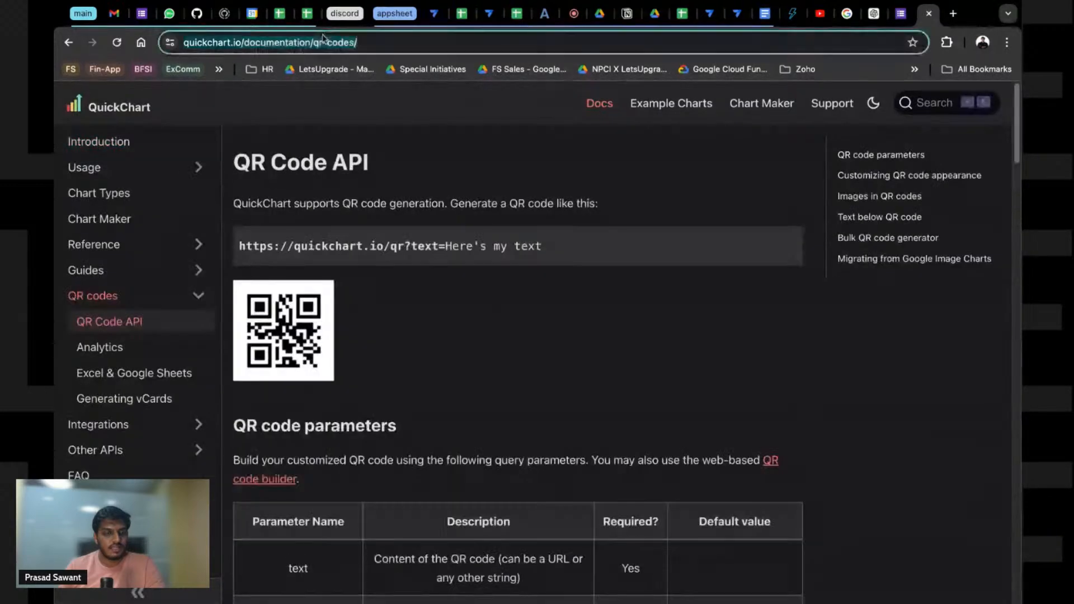
Step: Paste the QuickChart QR code documentation link on a new line after '~my events'
{"action": "left_click", "coordinate": [627, 13]}
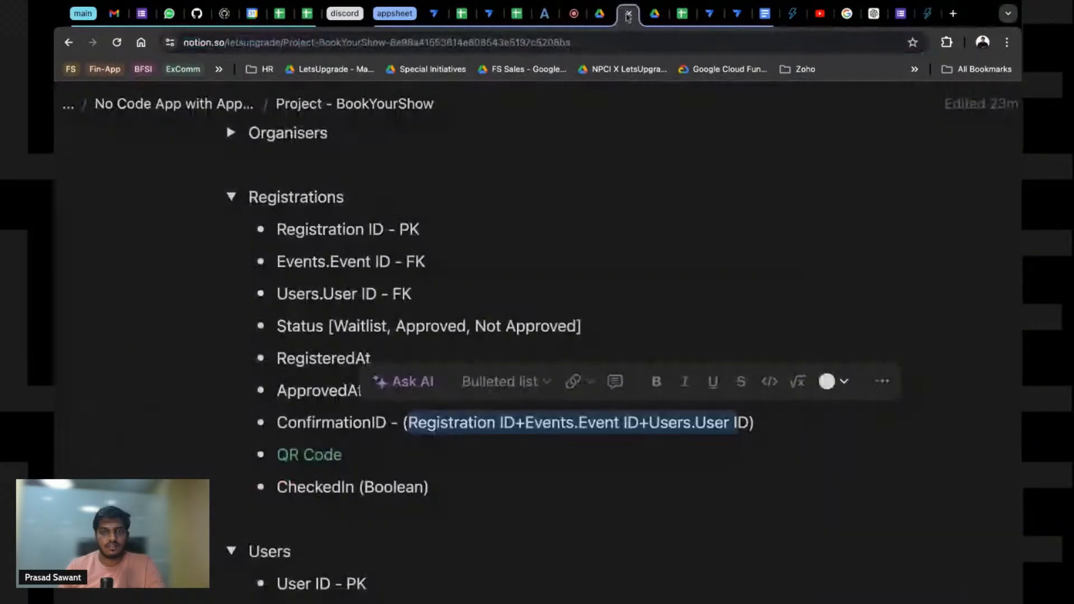
{"action": "scroll", "coordinate": [329, 390], "scroll_direction": "up", "scroll_amount": 4}
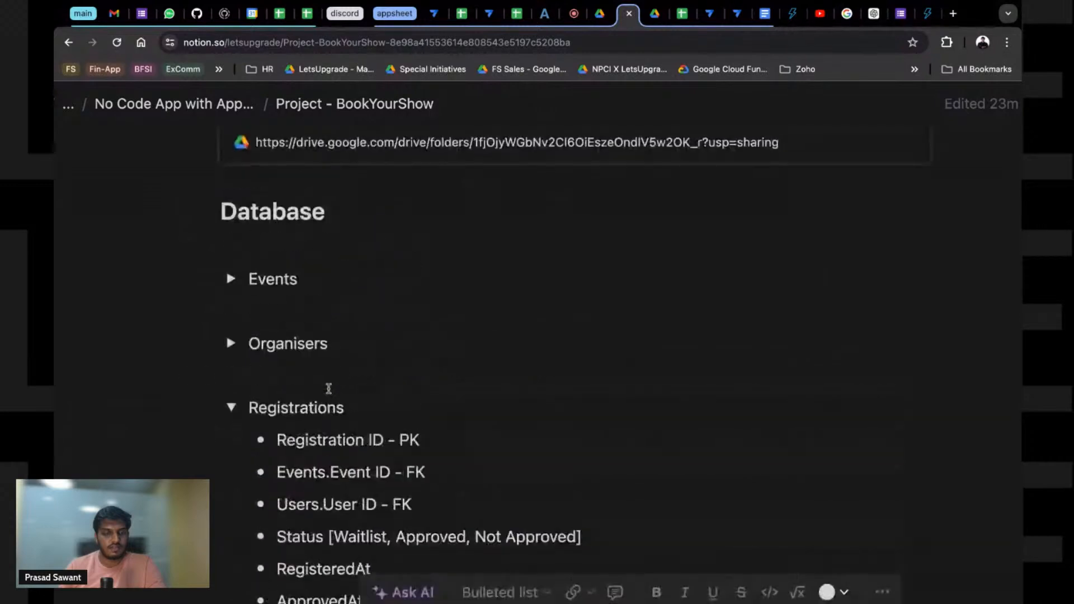
{"action": "scroll", "coordinate": [328, 389], "scroll_direction": "down", "scroll_amount": 12}
{"action": "left_click", "coordinate": [258, 357]}
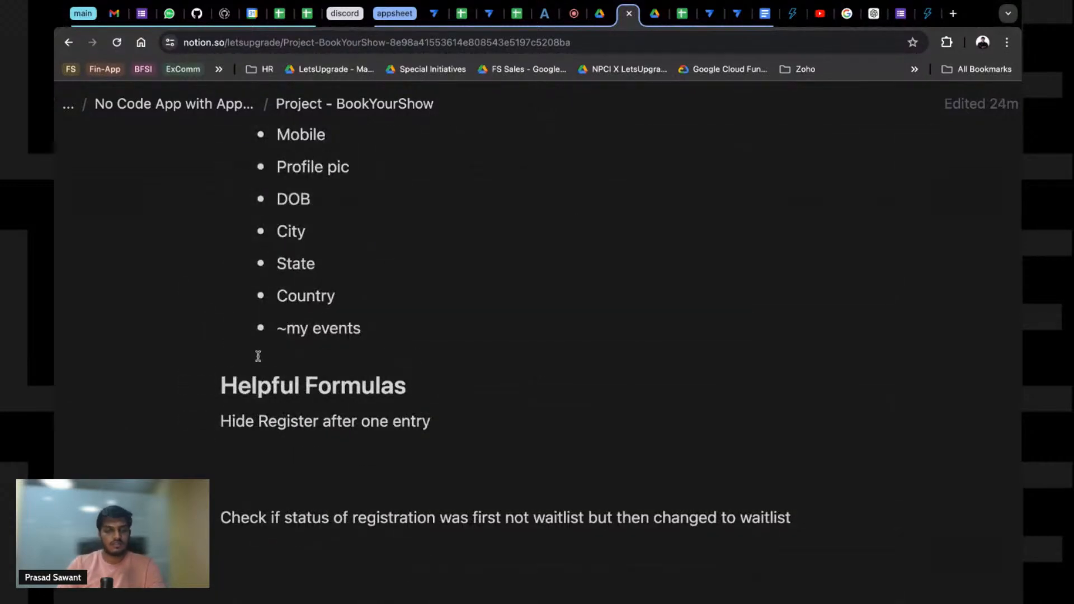
{"action": "type", "text": "https://quickchart.io/documentation/qr-codes/"}
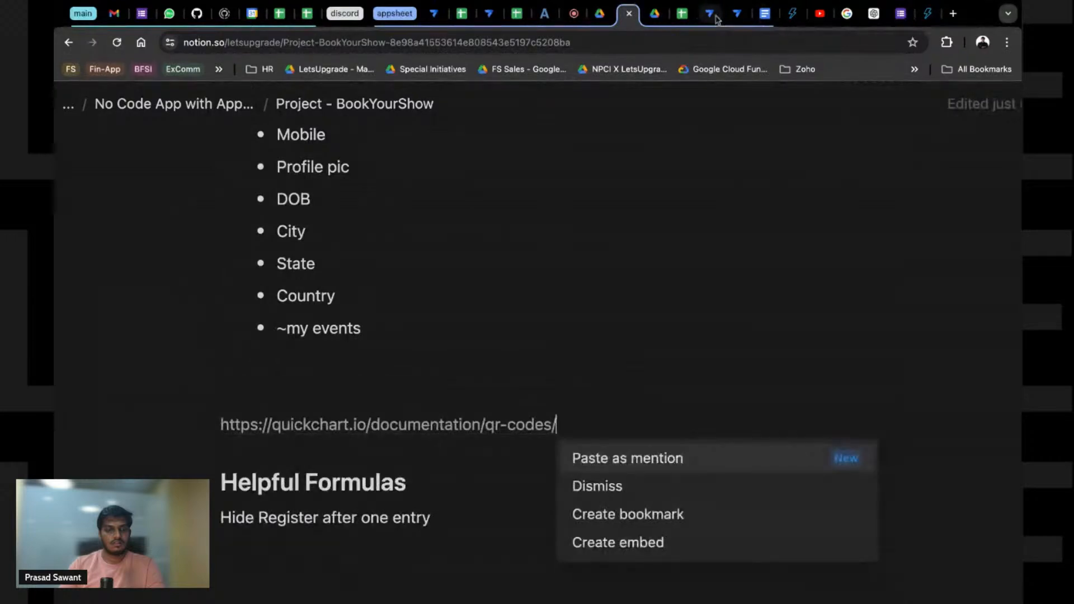
{"action": "left_click", "coordinate": [740, 15]}
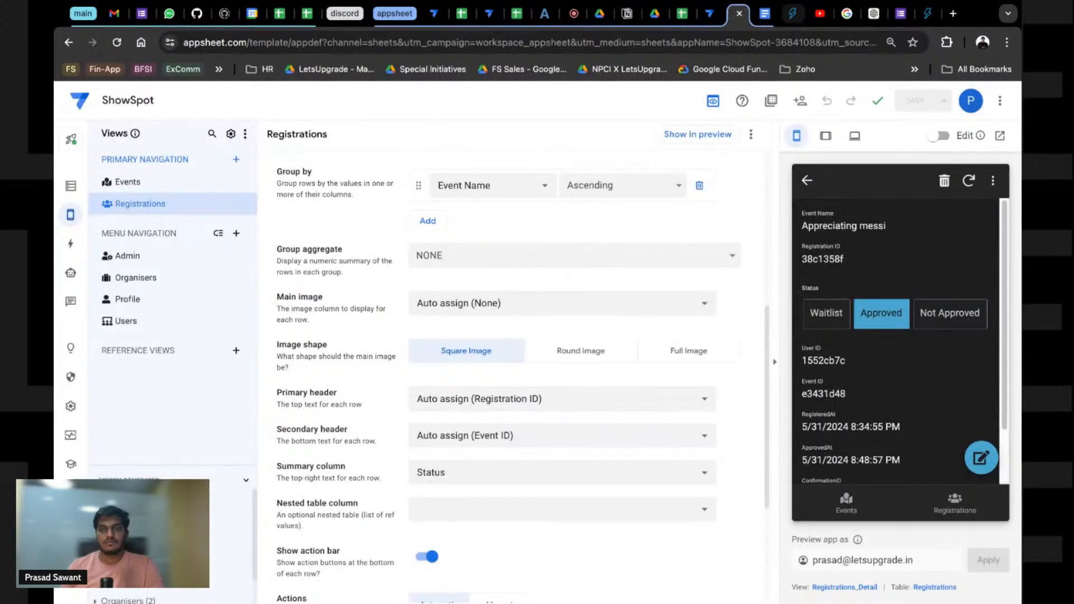
{"action": "left_click", "coordinate": [928, 15]}
{"action": "key", "text": "super+l"}
{"action": "left_click", "coordinate": [929, 14]}
{"action": "left_click", "coordinate": [814, 15]}
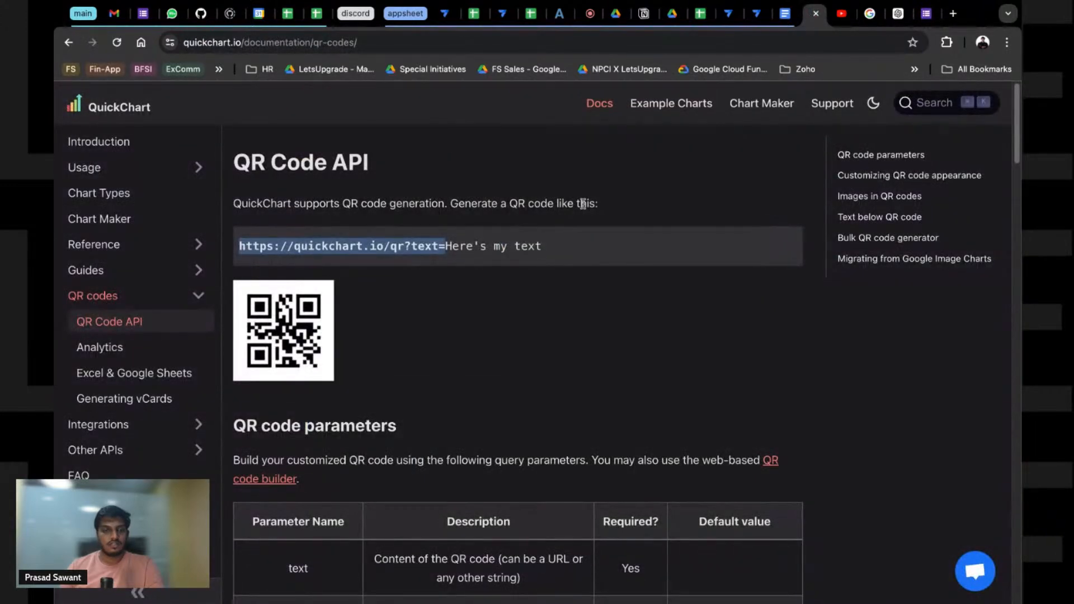
{"action": "mouse_move", "coordinate": [446, 246]}
{"action": "left_mouse_down"}
{"action": "mouse_move", "coordinate": [217, 248]}
{"action": "mouse_move", "coordinate": [438, 248]}
{"action": "left_mouse_up"}
{"action": "left_click", "coordinate": [272, 247]}
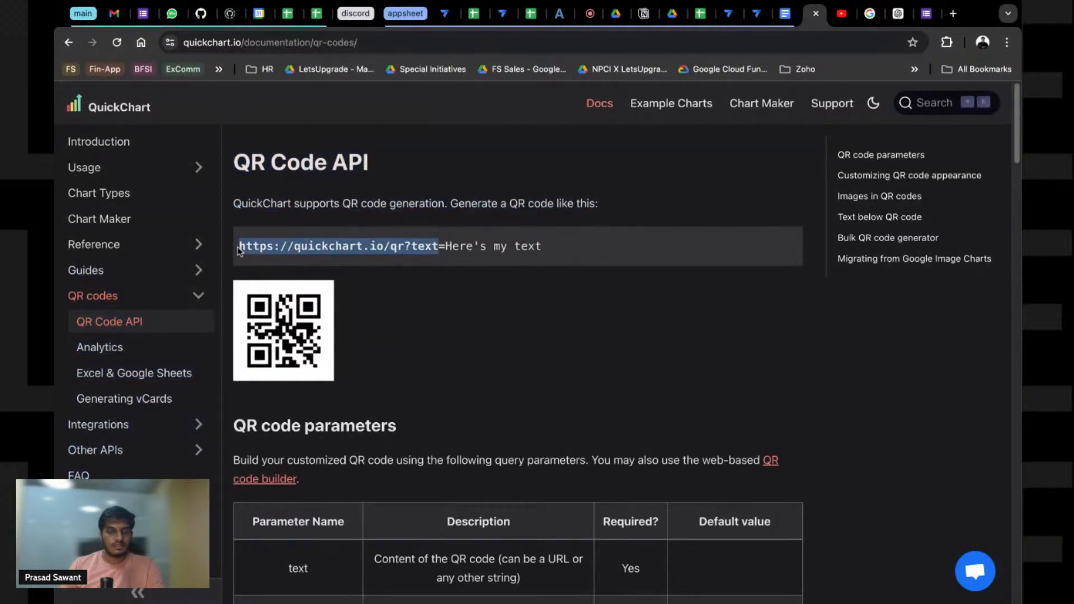
{"action": "key", "text": "shift+Right"}
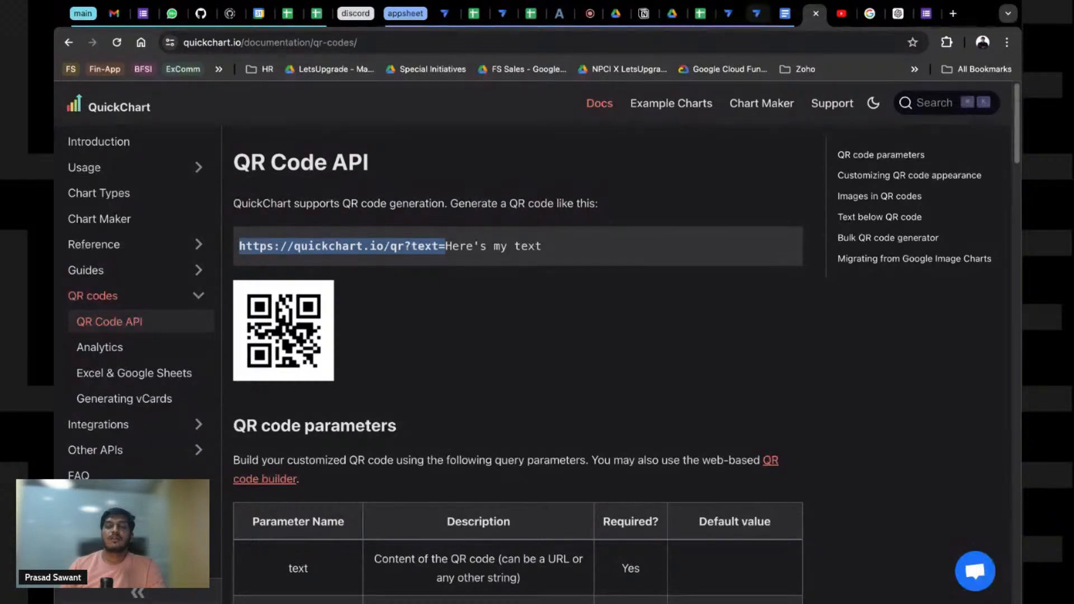
Step: Add and then delete an empty column row in the set-values step, and save
{"action": "left_click", "coordinate": [730, 12]}
{"action": "left_click", "coordinate": [818, 407]}
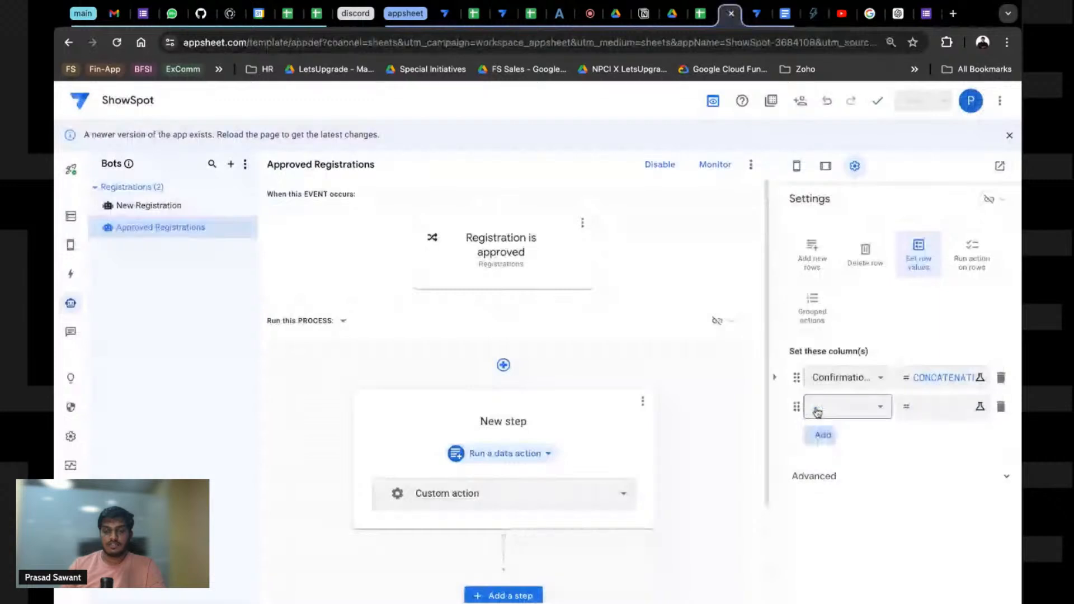
{"action": "left_click", "coordinate": [841, 412]}
{"action": "left_click", "coordinate": [916, 437]}
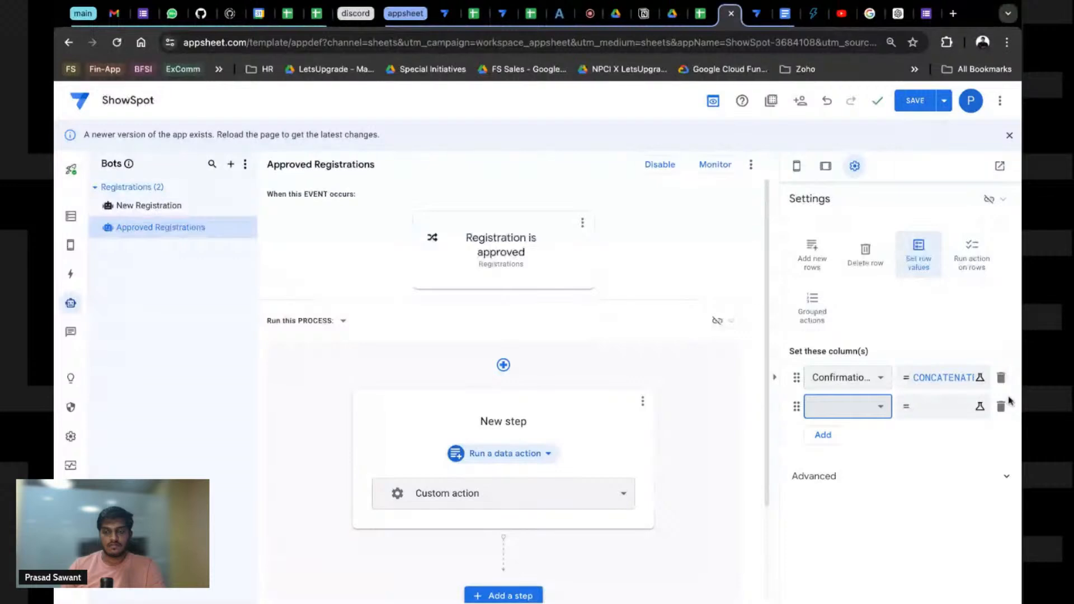
{"action": "left_click", "coordinate": [1007, 407]}
{"action": "left_click", "coordinate": [915, 99]}
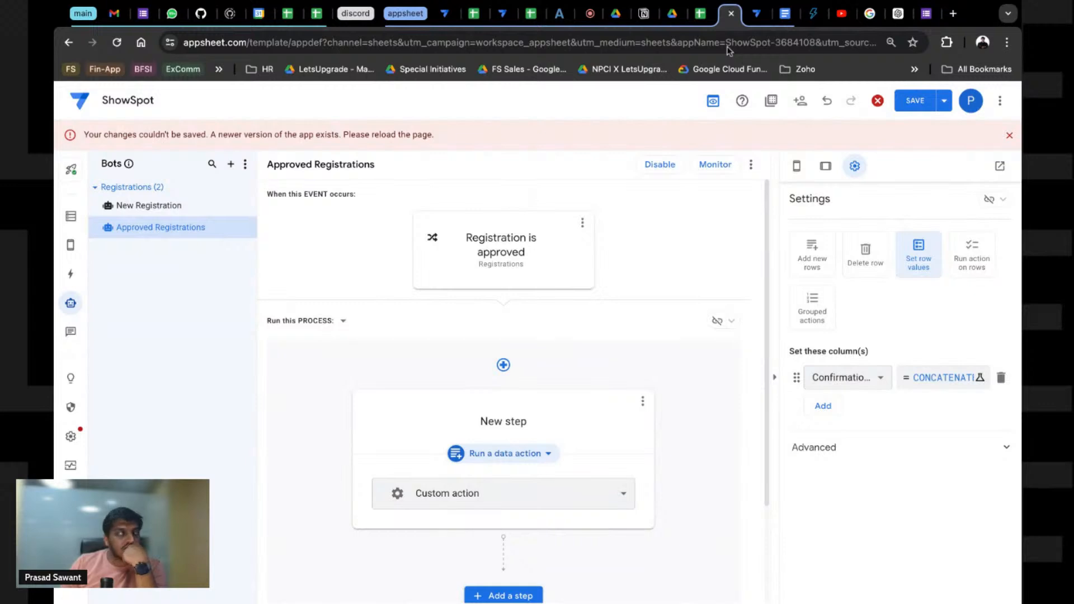
Step: Reload the editor to the latest app version and open the Data tables
{"action": "key", "text": "super+r"}
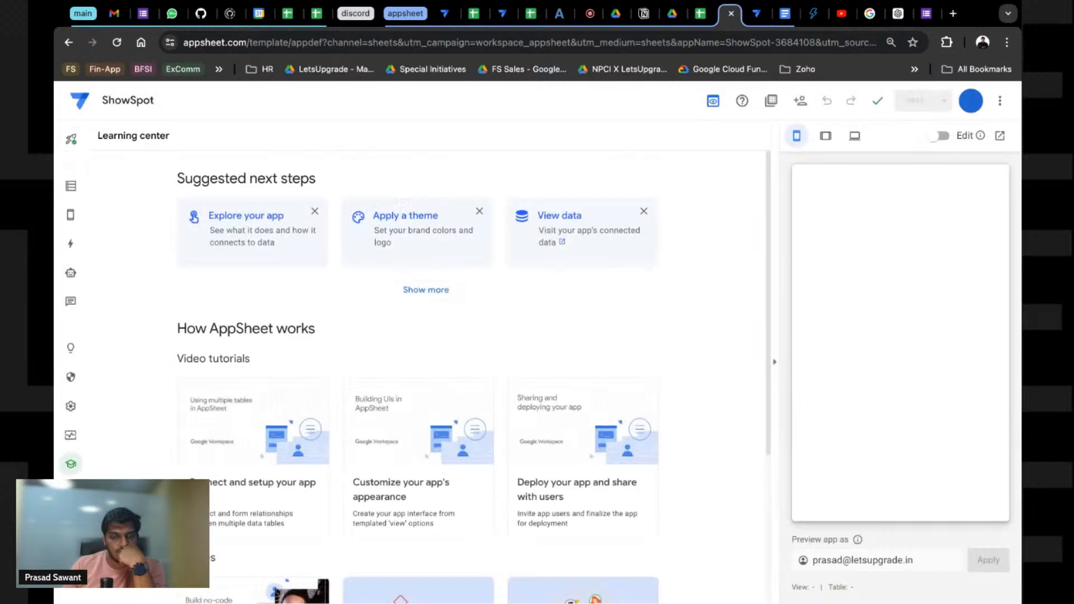
{"action": "left_click", "coordinate": [71, 197]}
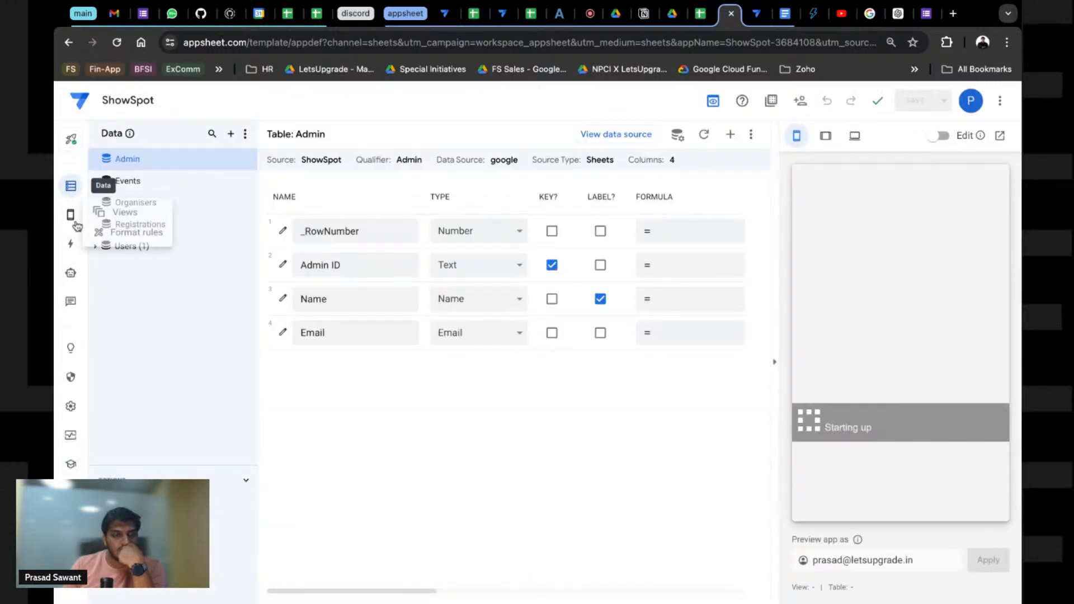
{"action": "mouse_move", "coordinate": [77, 226]}
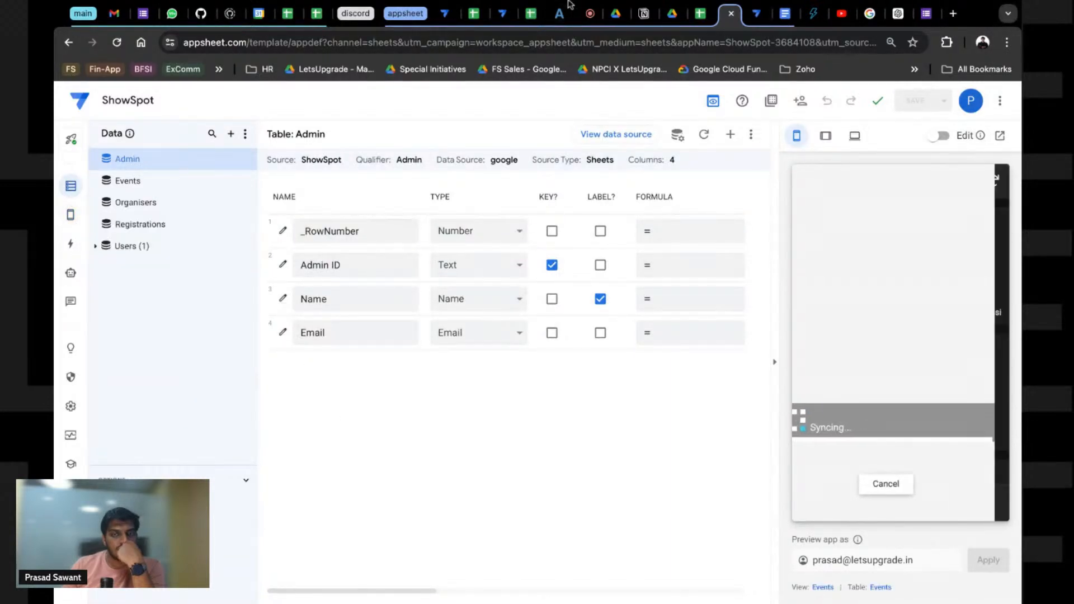
Step: Find the QR Code column in the Registrations table and open its formula editor
{"action": "left_click", "coordinate": [161, 225]}
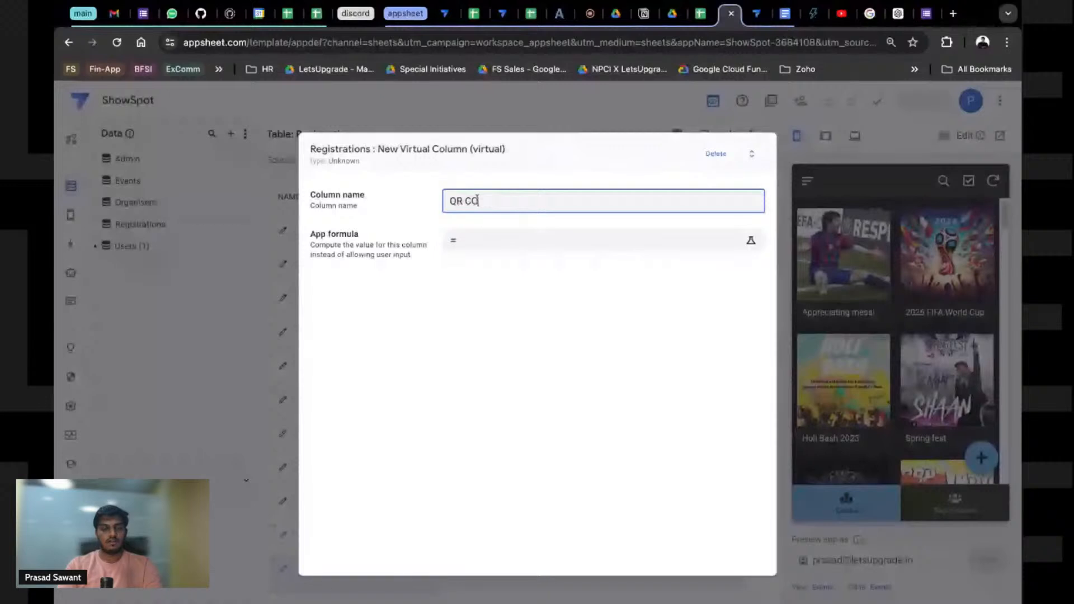
{"action": "type", "text": "opd"}
{"action": "key", "text": "BackSpace"}
{"action": "key", "text": "BackSpace"}
{"action": "type", "text": "de"}
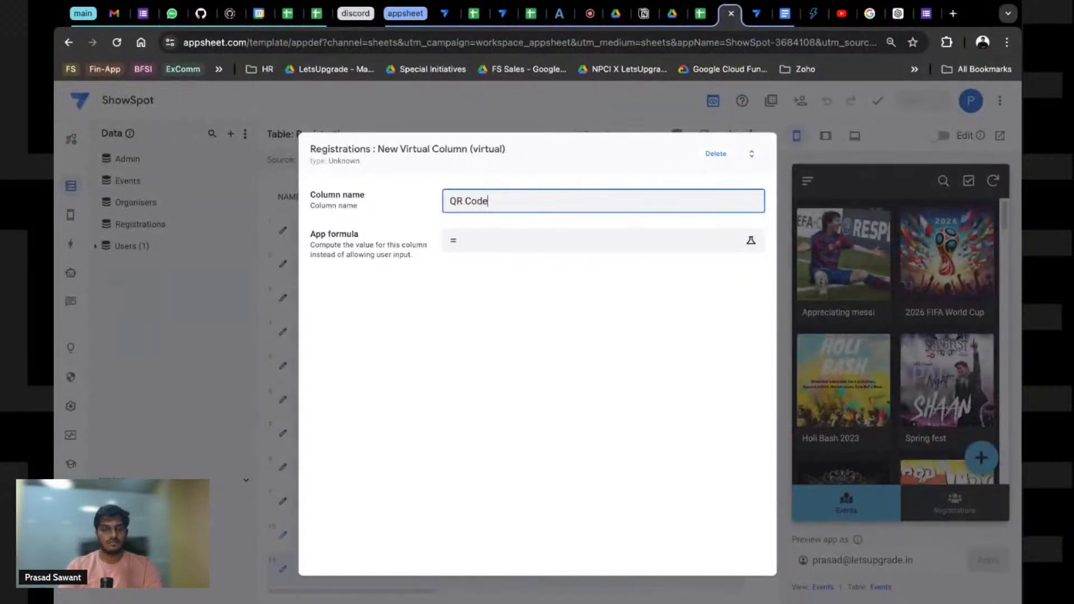
{"action": "left_click", "coordinate": [507, 255]}
{"action": "left_click", "coordinate": [491, 247]}
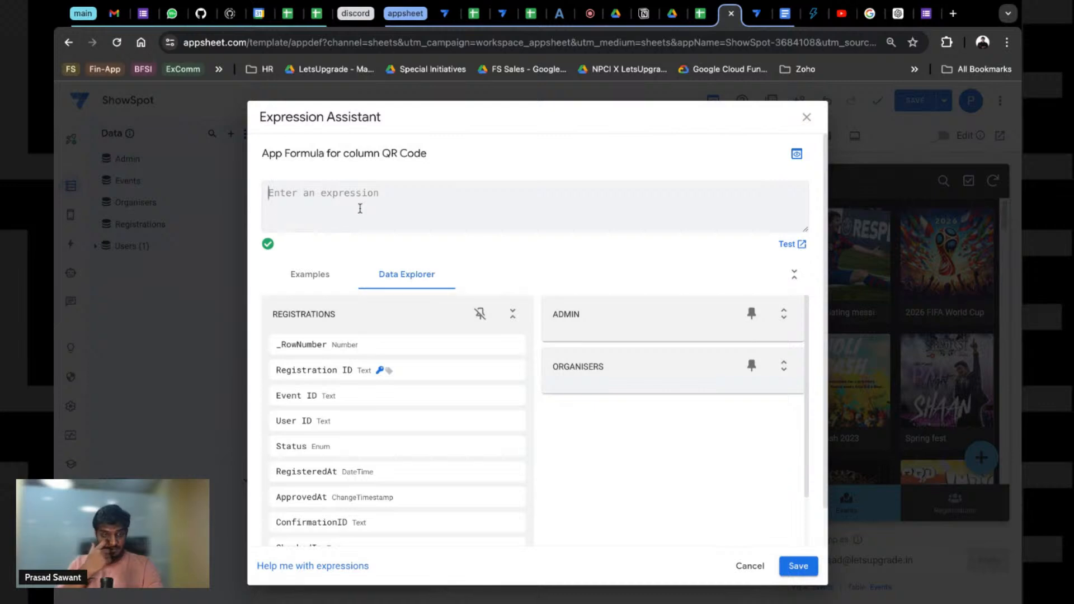
{"action": "left_click", "coordinate": [804, 117]}
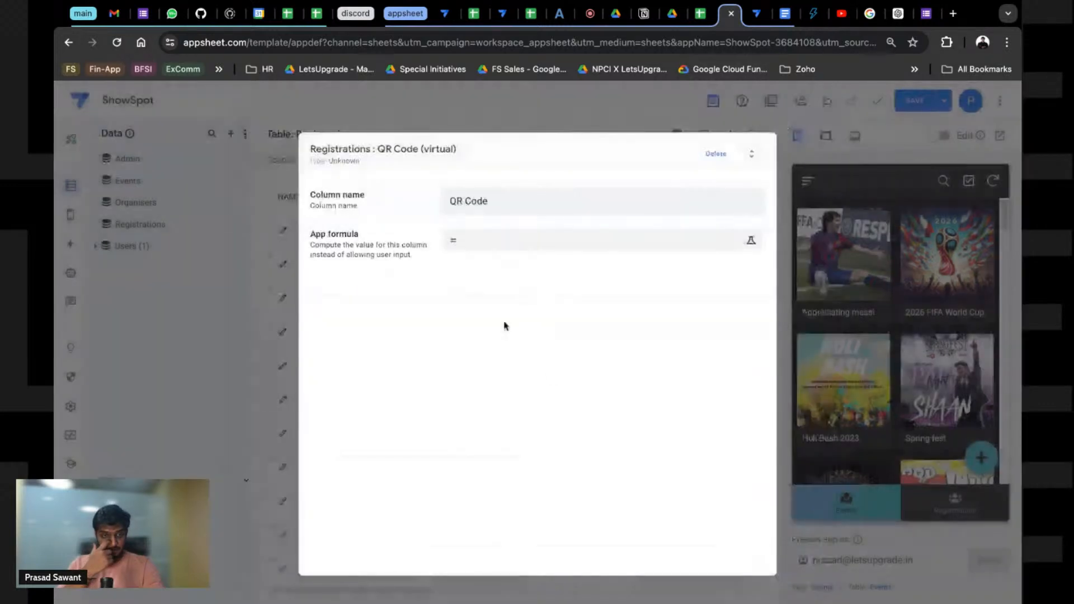
{"action": "left_click", "coordinate": [473, 248]}
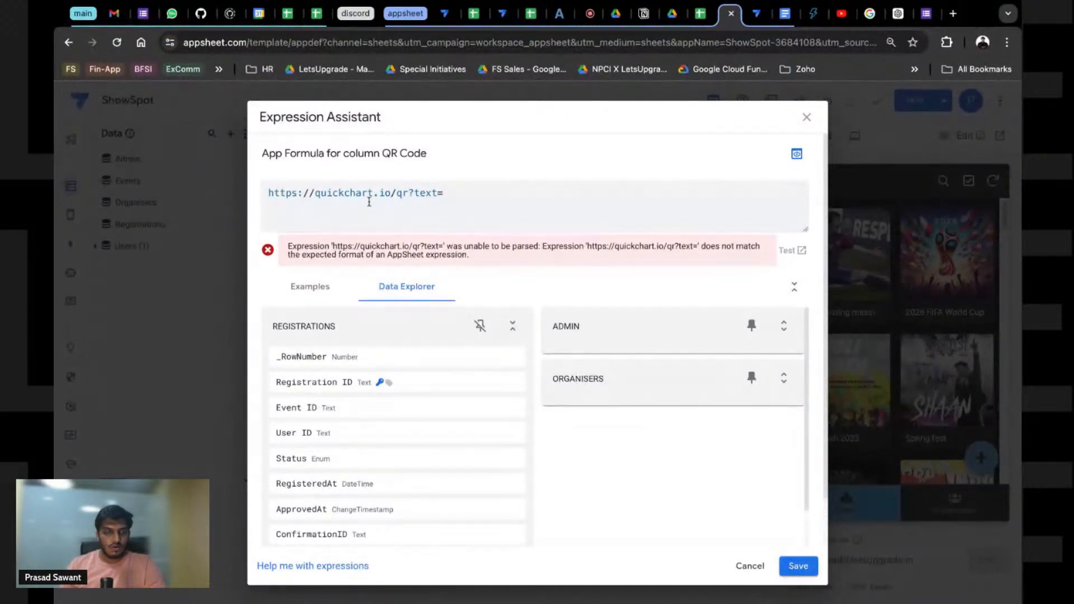
{"action": "triple_click", "coordinate": [267, 189]}
{"action": "key", "text": "ctrl+c"}
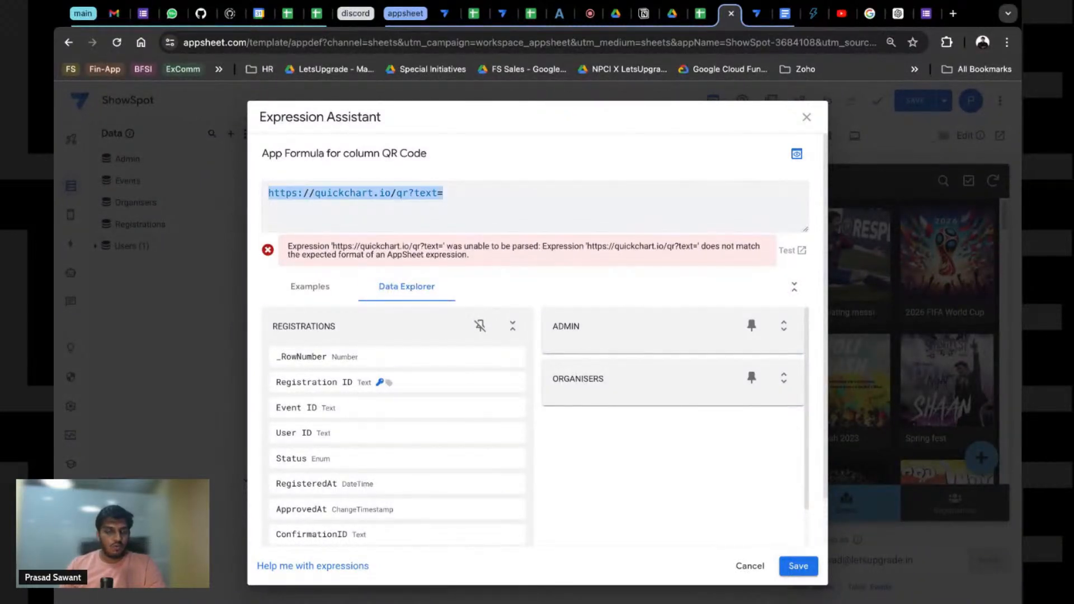
{"action": "key", "text": "BackSpace"}
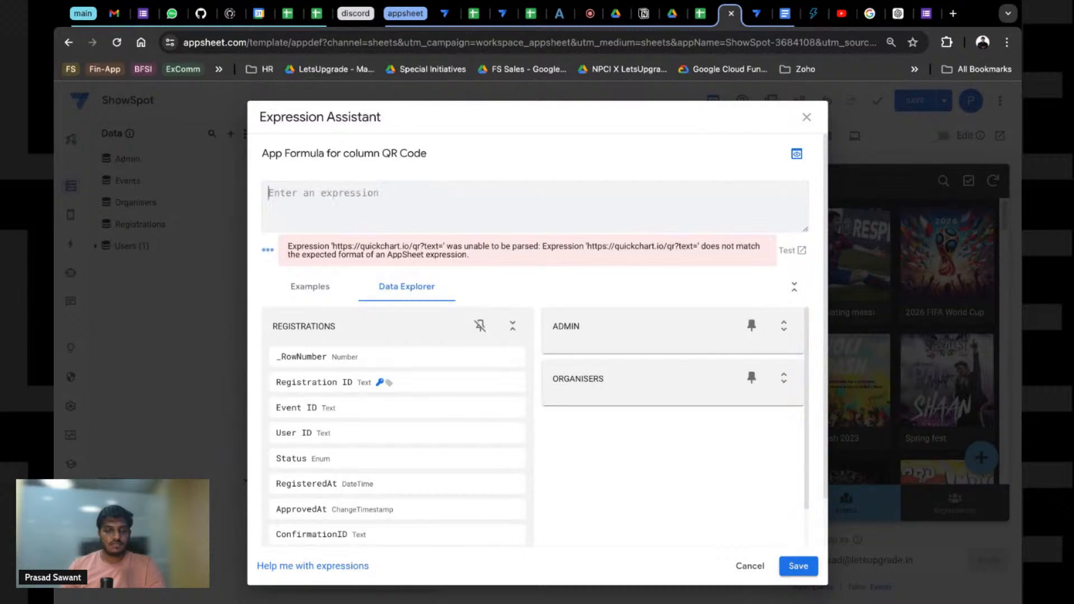
{"action": "type", "text": "CONCAY"}
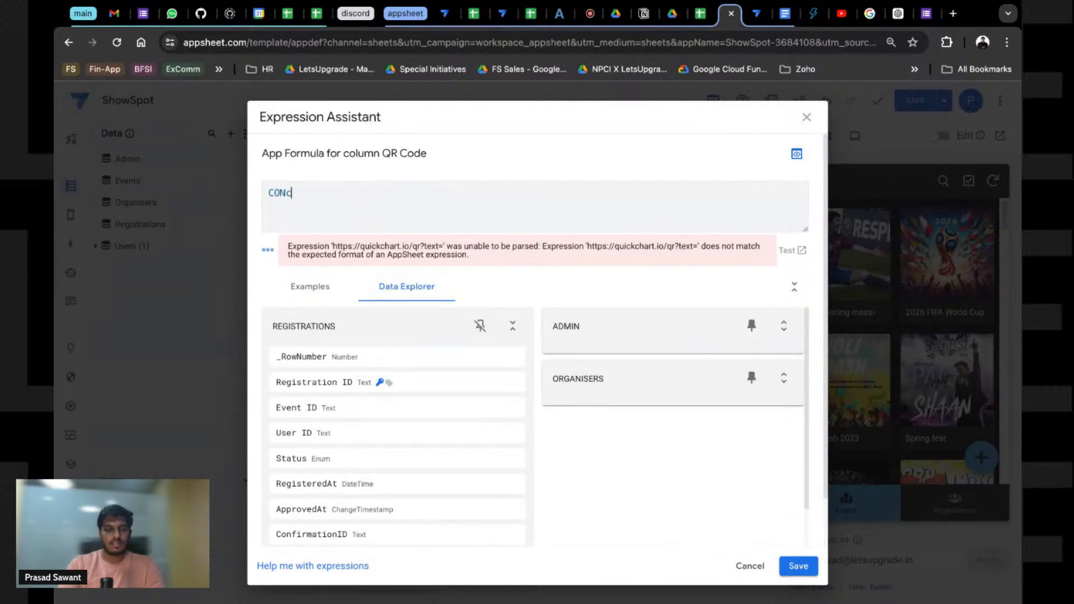
{"action": "type", "text": "NA"}
{"action": "key", "text": "BackSpace"}
{"action": "key", "text": "BackSpace"}
{"action": "key", "text": "BackSpace"}
{"action": "type", "text": "TENATE("}
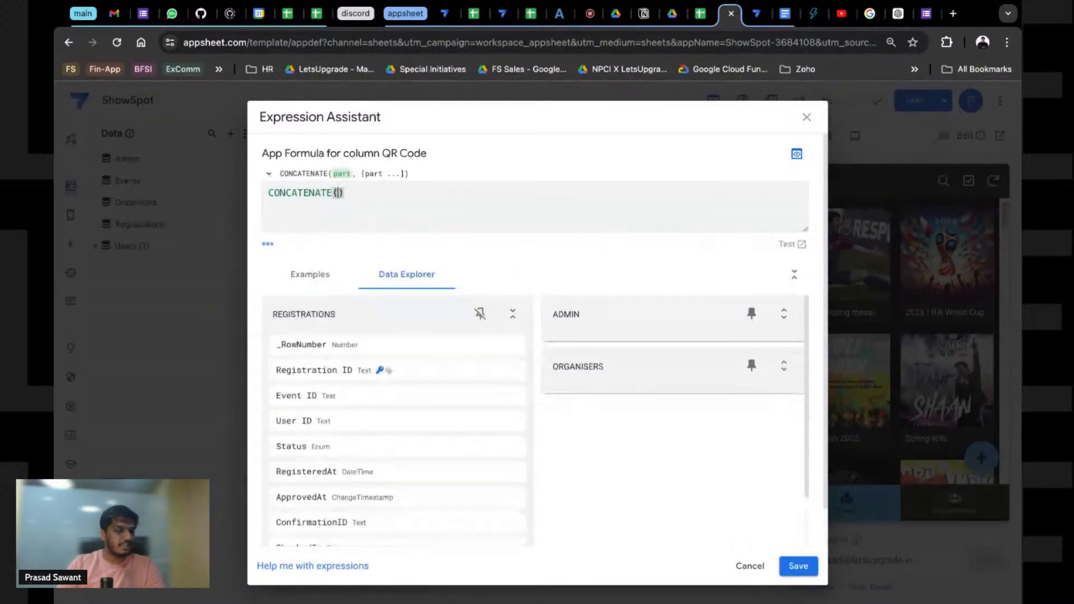
{"action": "key", "text": "ctrl+v"}
{"action": "key", "text": "ctrl+z"}
{"action": "type", "text": "\""}
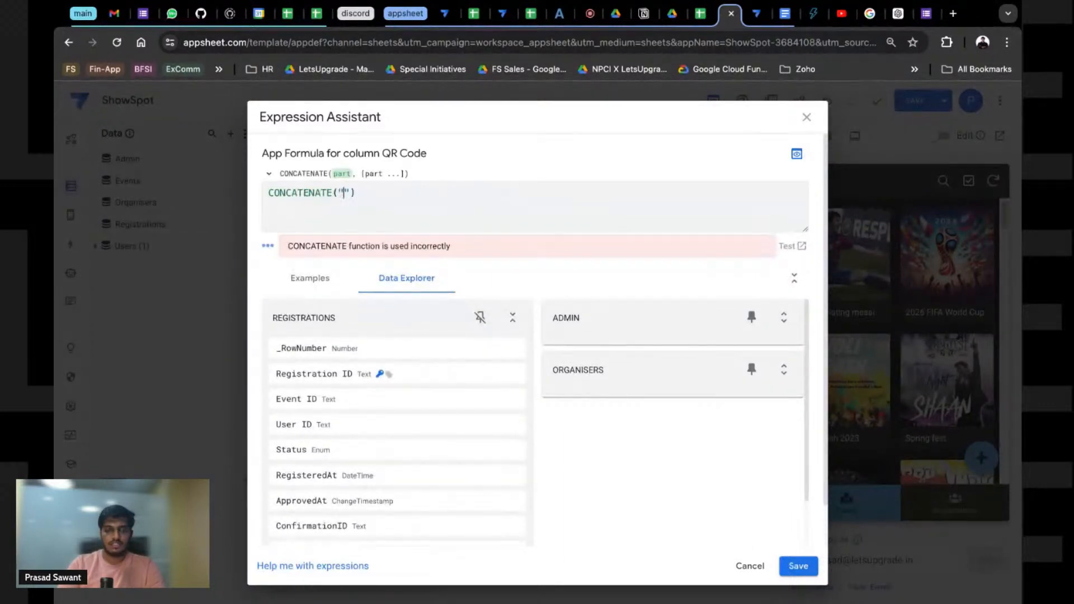
{"action": "key", "text": "ctrl+v"}
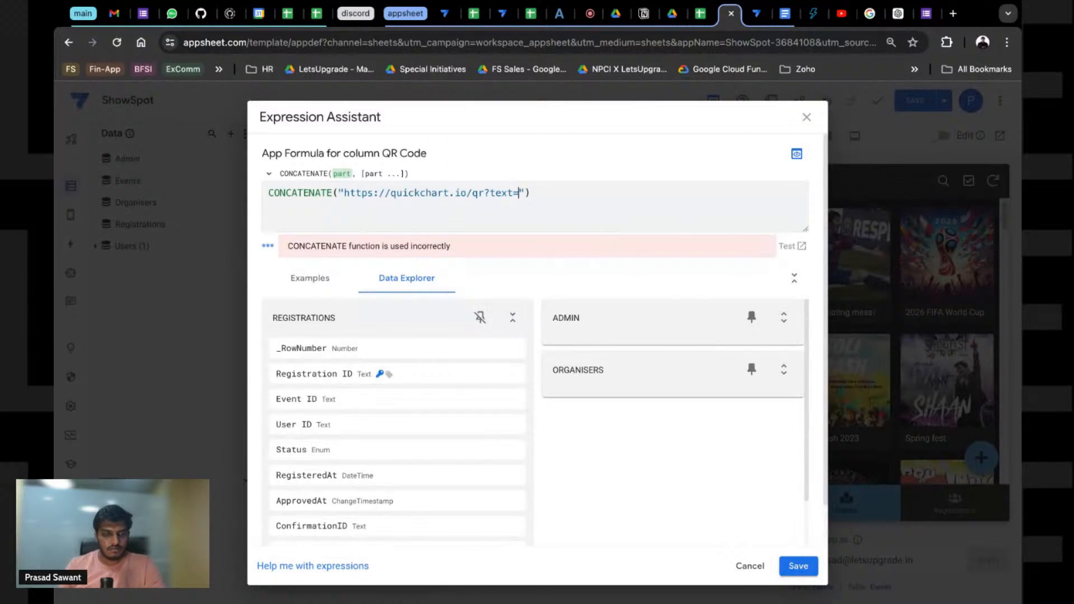
{"action": "type", "text": "\","}
{"action": "scroll", "coordinate": [486, 414], "scroll_direction": "down", "scroll_amount": 2}
{"action": "left_click", "coordinate": [502, 407]}
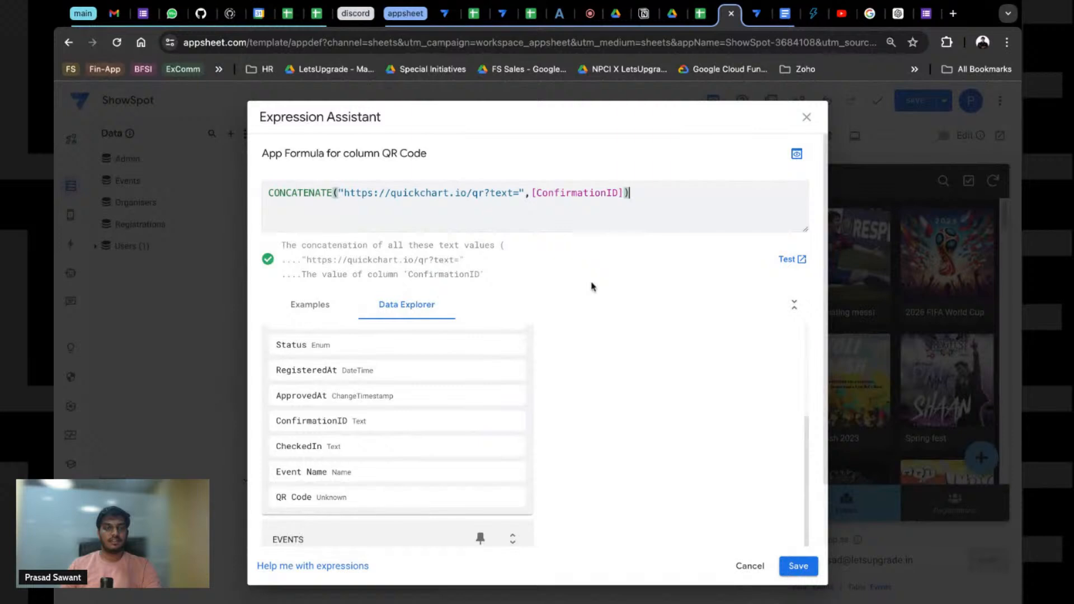
Step: Test the formula and copy row 4's generated QR link
{"action": "left_click", "coordinate": [792, 259]}
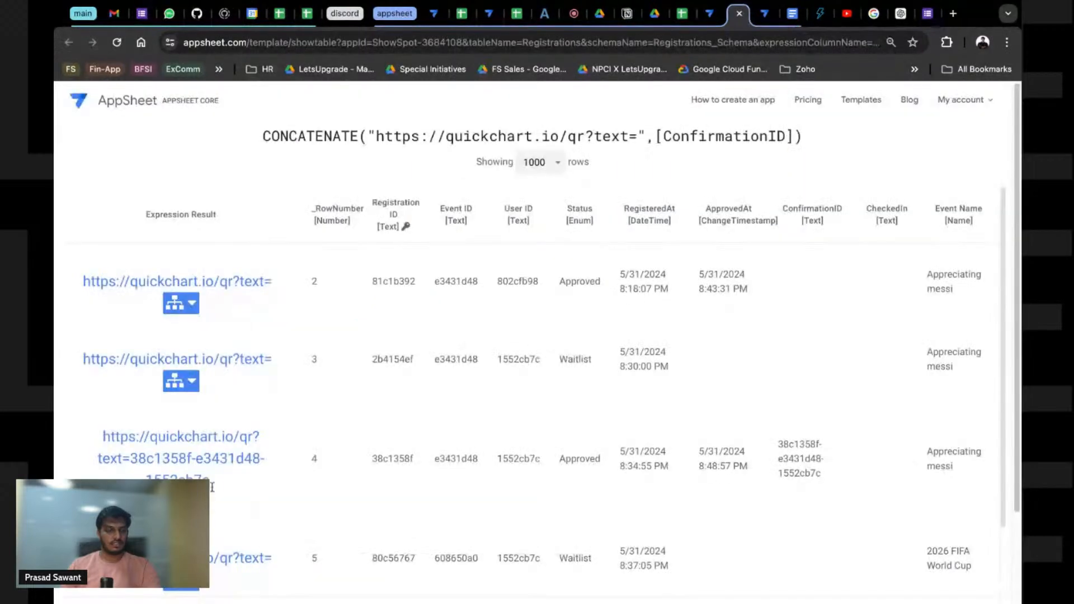
{"action": "triple_click", "coordinate": [216, 485]}
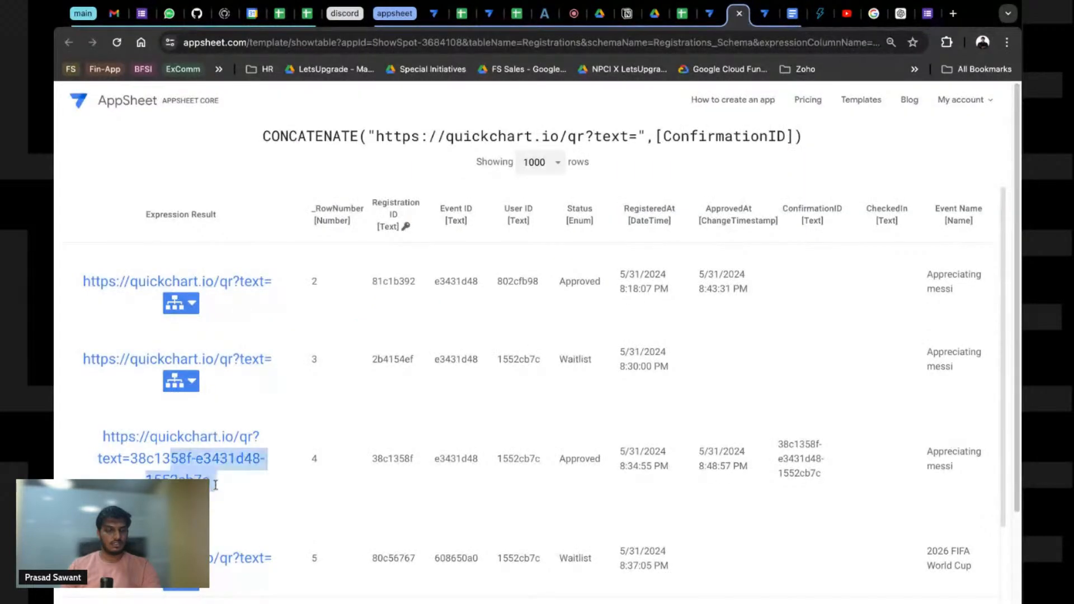
{"action": "key", "text": "ctrl+c"}
Step: Load row 4's QR link in a new tab to see the QR image, then save the formula
{"action": "left_click", "coordinate": [953, 13]}
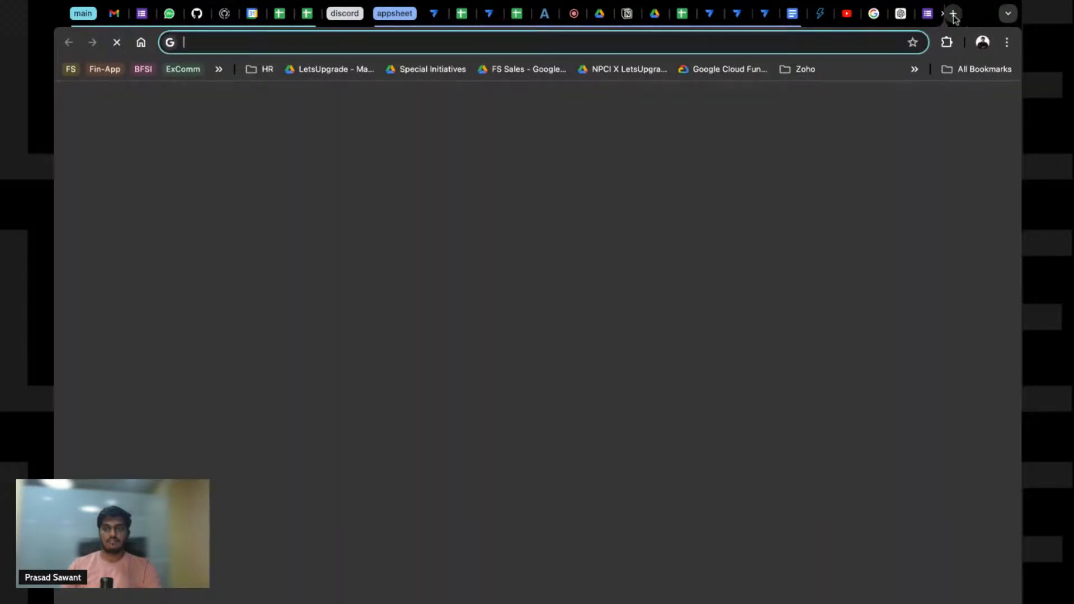
{"action": "key", "text": "ctrl+v"}
{"action": "key", "text": "Return"}
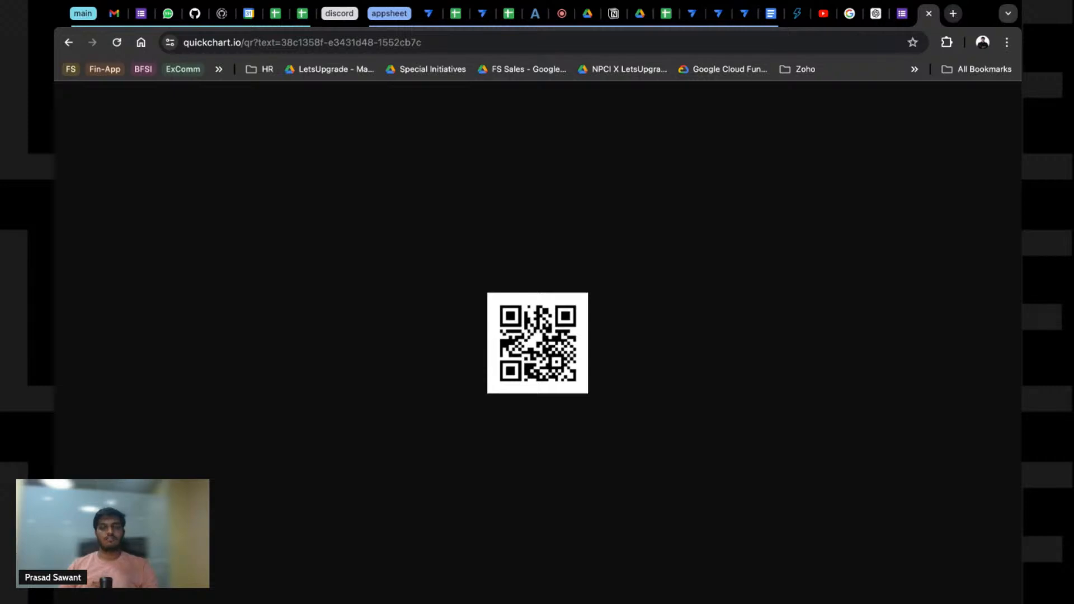
{"action": "left_click", "coordinate": [929, 13]}
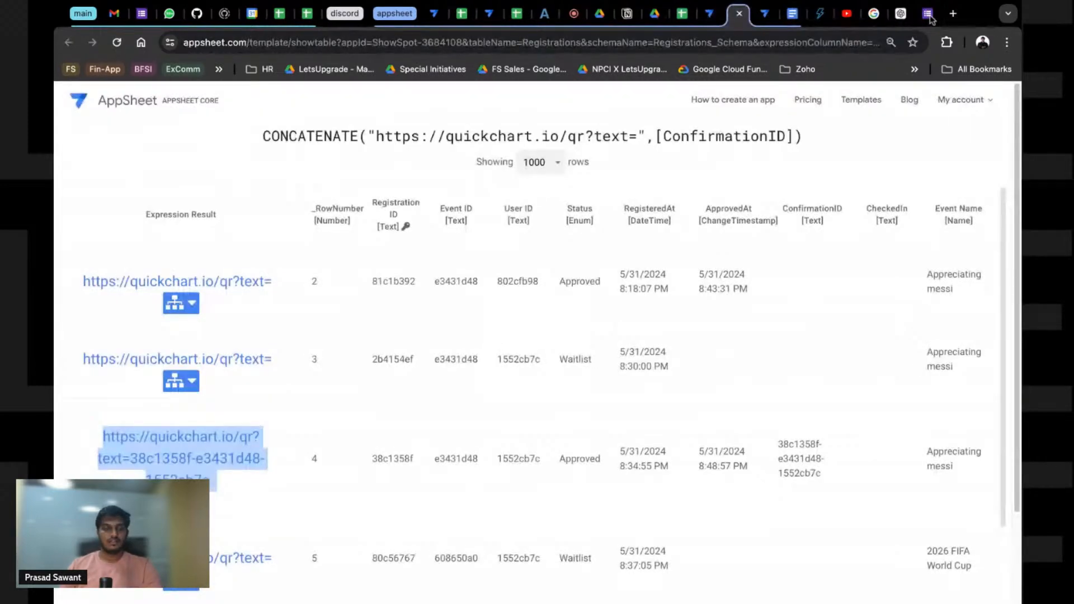
{"action": "key", "text": "ctrl+w"}
{"action": "left_click", "coordinate": [798, 565]}
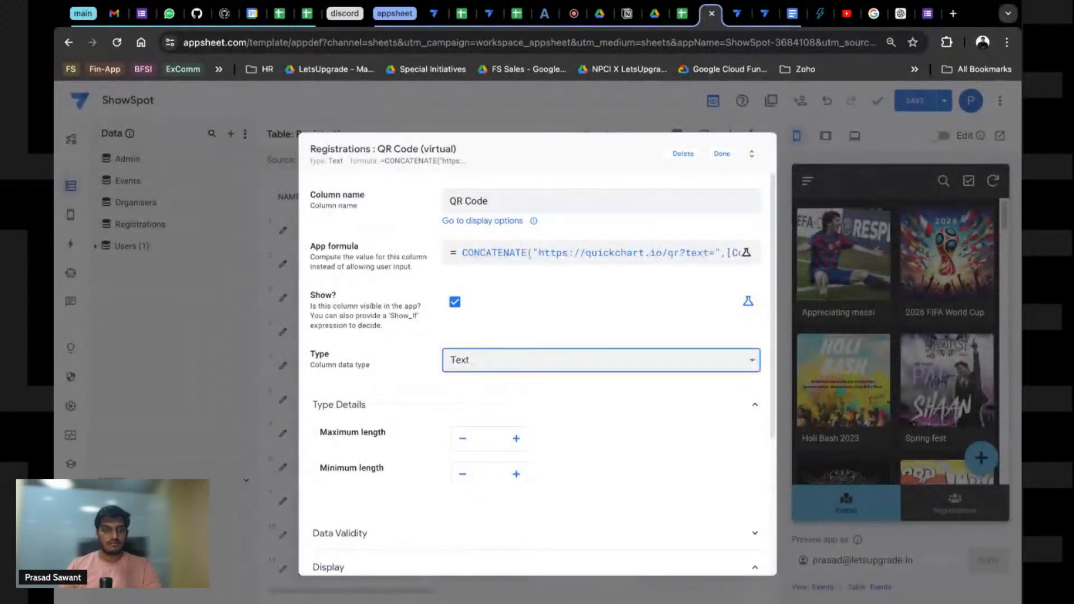
Step: Set QR Code's type to Image with image folder path images/registrations/qr
{"action": "left_click", "coordinate": [482, 156]}
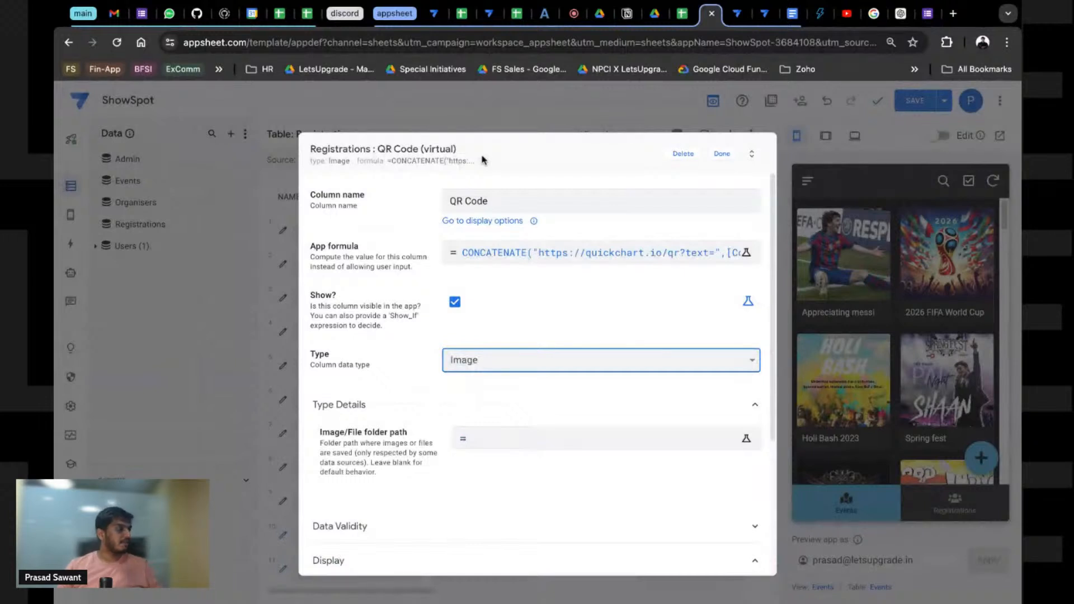
{"action": "left_click", "coordinate": [746, 438]}
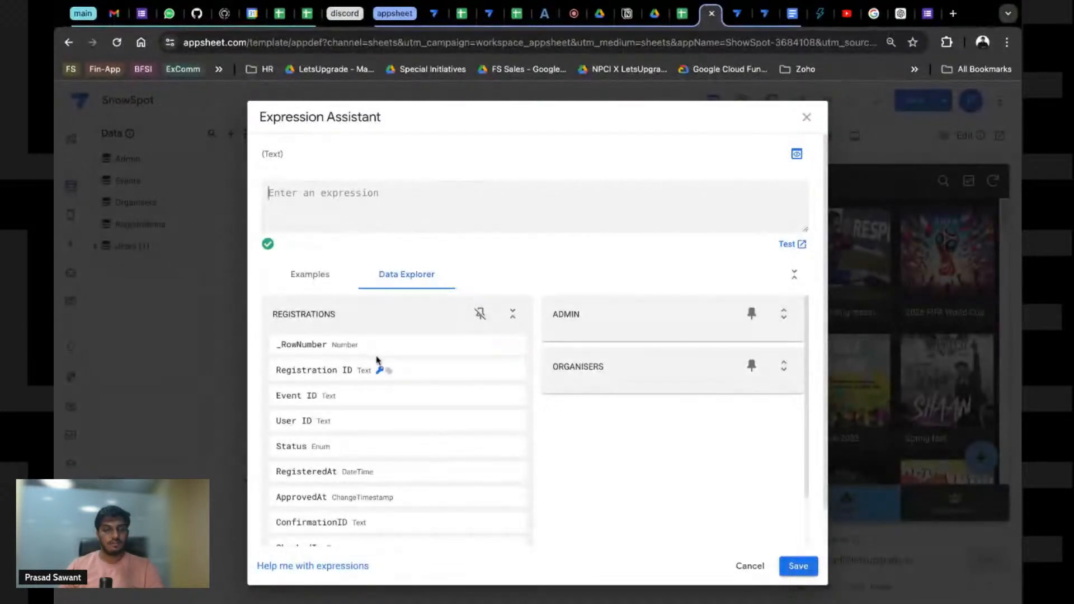
{"action": "type", "text": "\""}
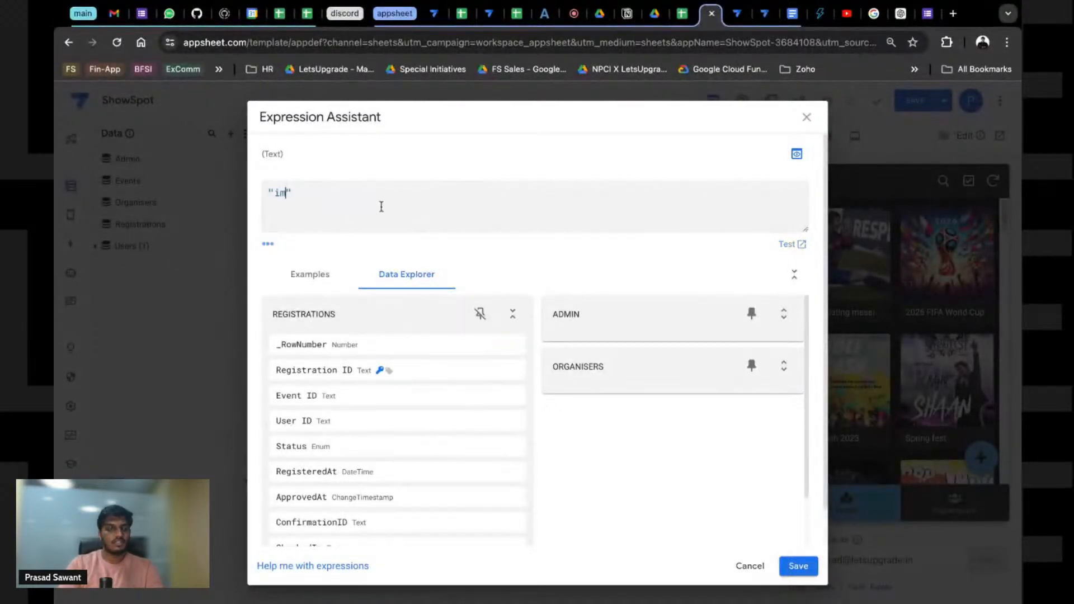
{"action": "type", "text": "images/"}
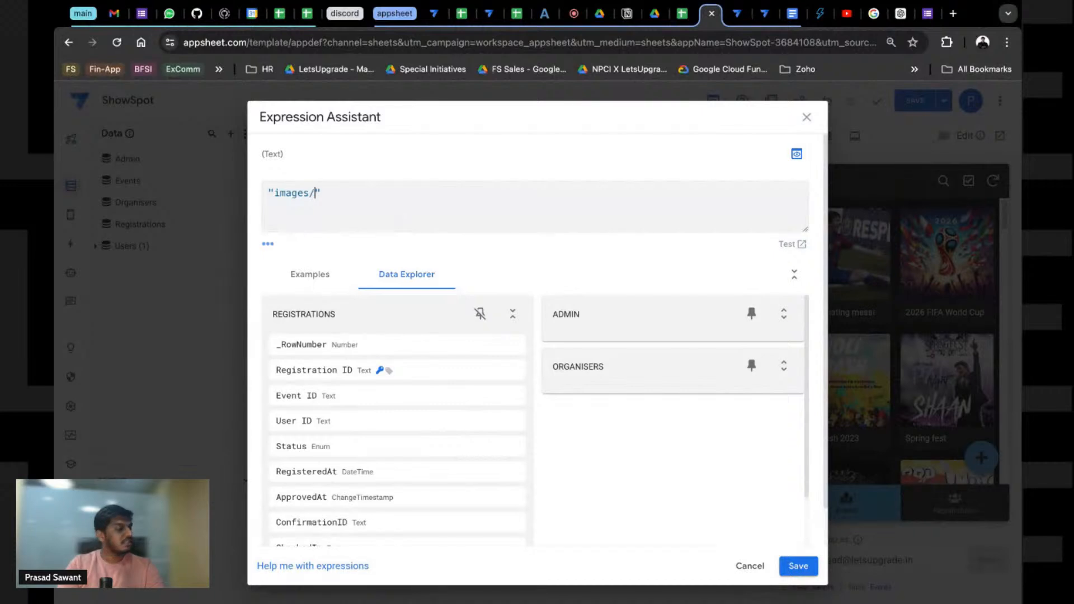
{"action": "type", "text": "regh"}
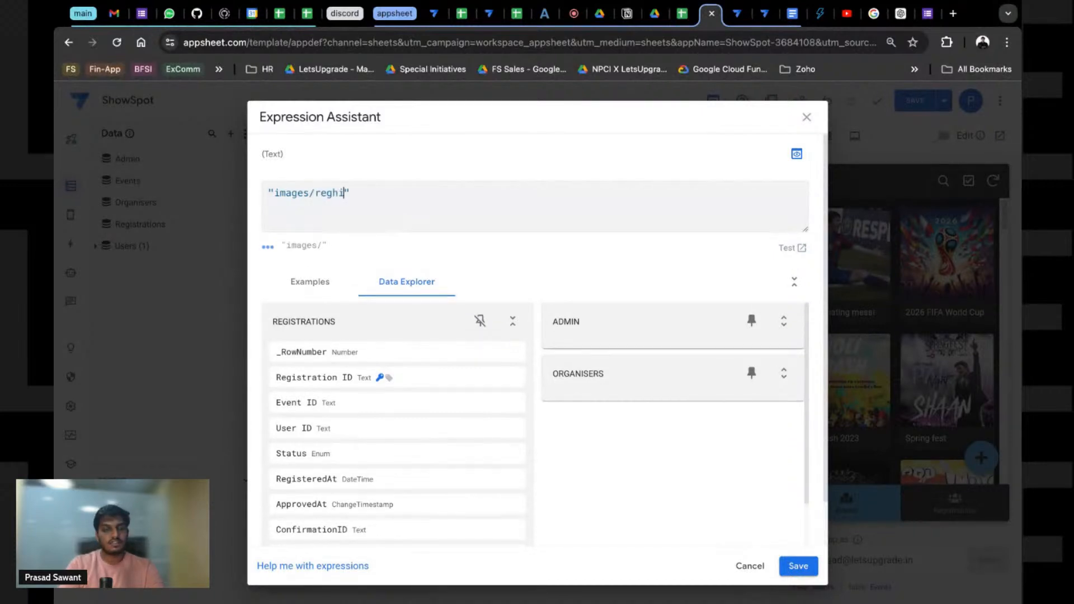
{"action": "key", "text": "BackSpace"}
{"action": "type", "text": "istratio"}
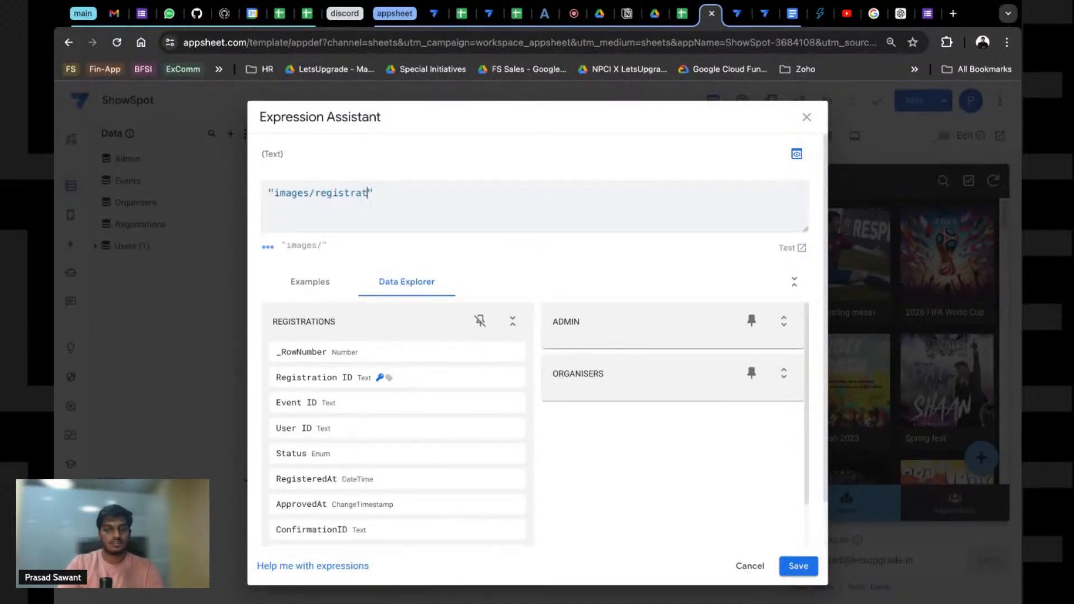
{"action": "type", "text": "ns/qr"}
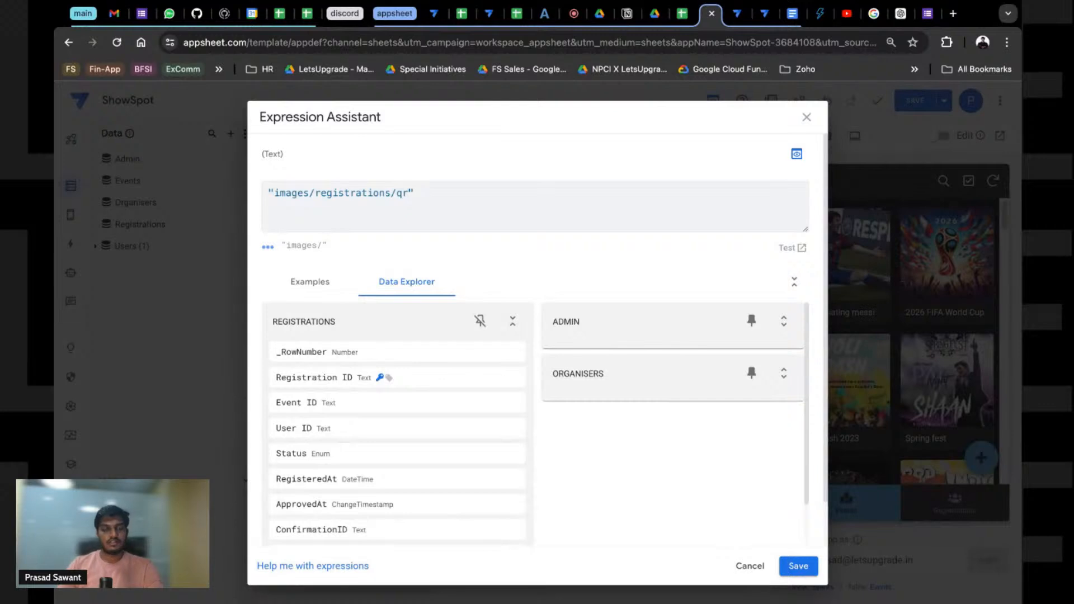
{"action": "left_click", "coordinate": [815, 567]}
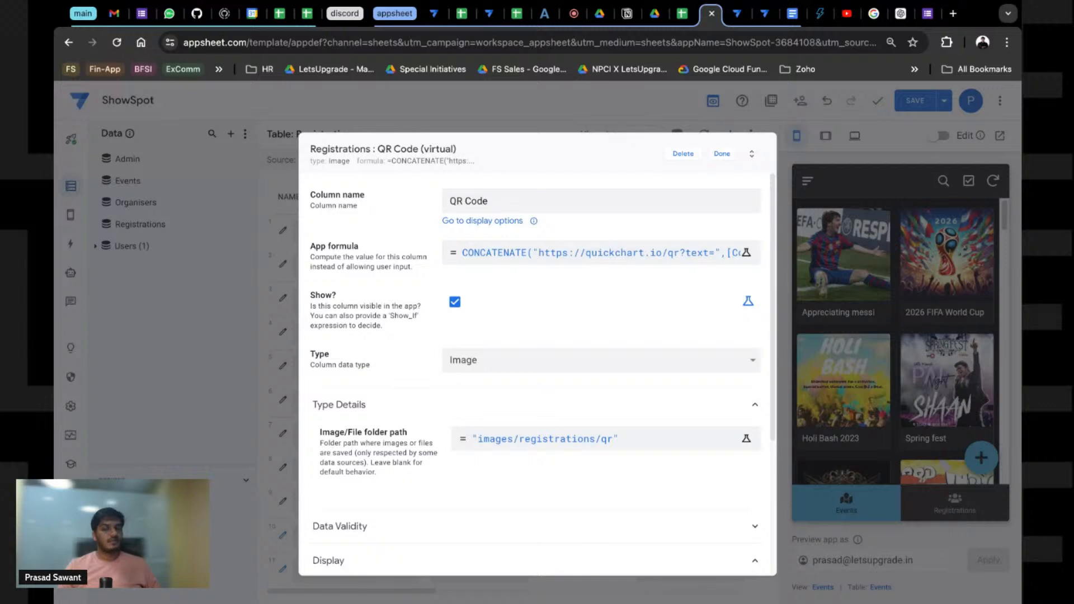
Step: Finish QR Code, show the preview's Registrations list with its QR image, and reopen QR Code settings
{"action": "left_click", "coordinate": [725, 160]}
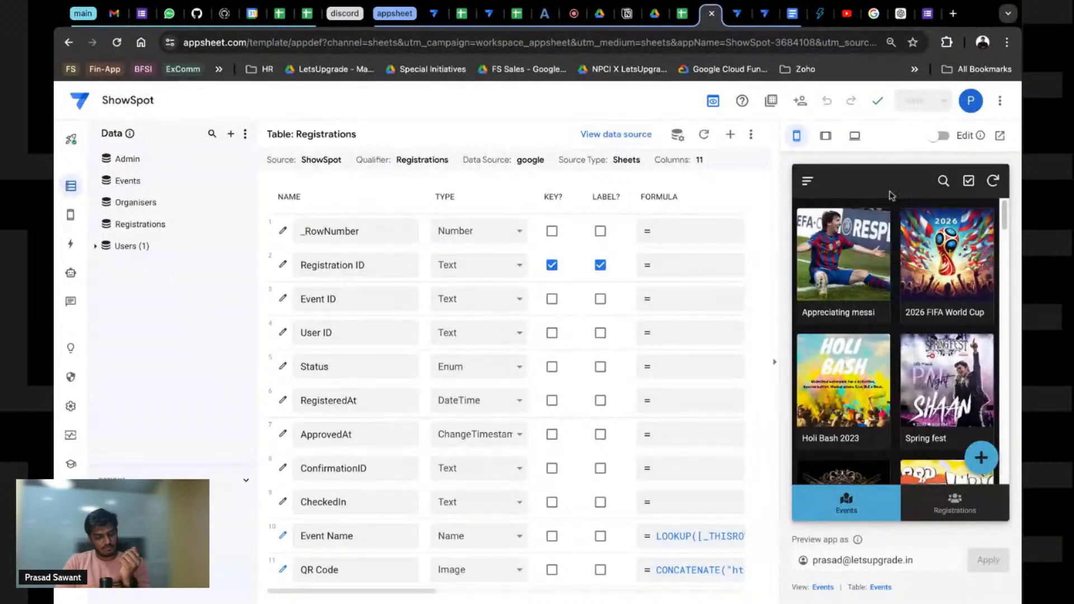
{"action": "left_click", "coordinate": [970, 507]}
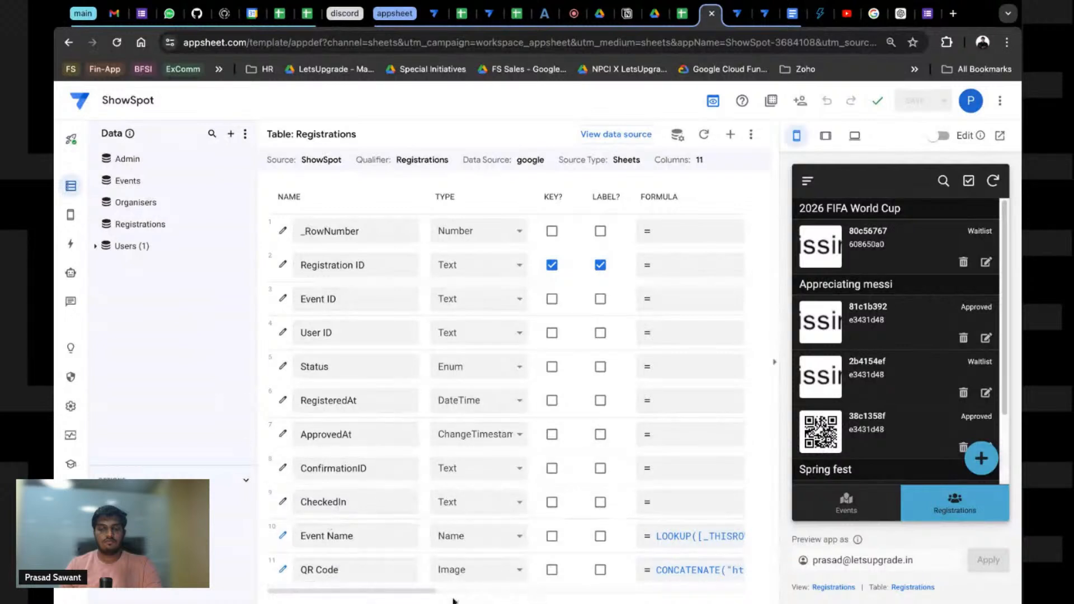
{"action": "scroll", "coordinate": [418, 595], "scroll_direction": "right", "scroll_amount": 5}
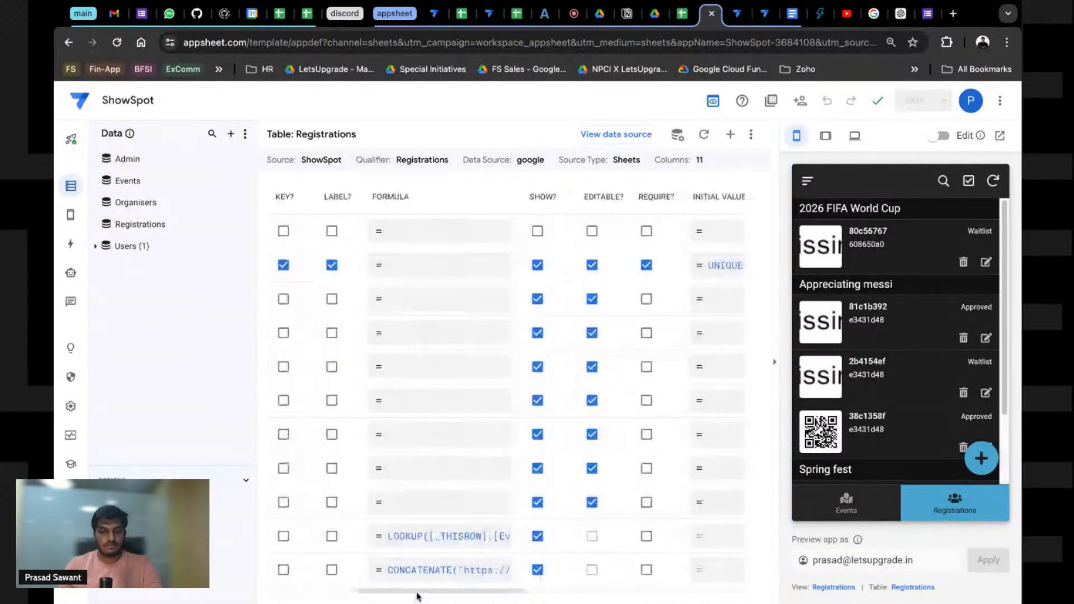
{"action": "scroll", "coordinate": [418, 595], "scroll_direction": "left", "scroll_amount": 5}
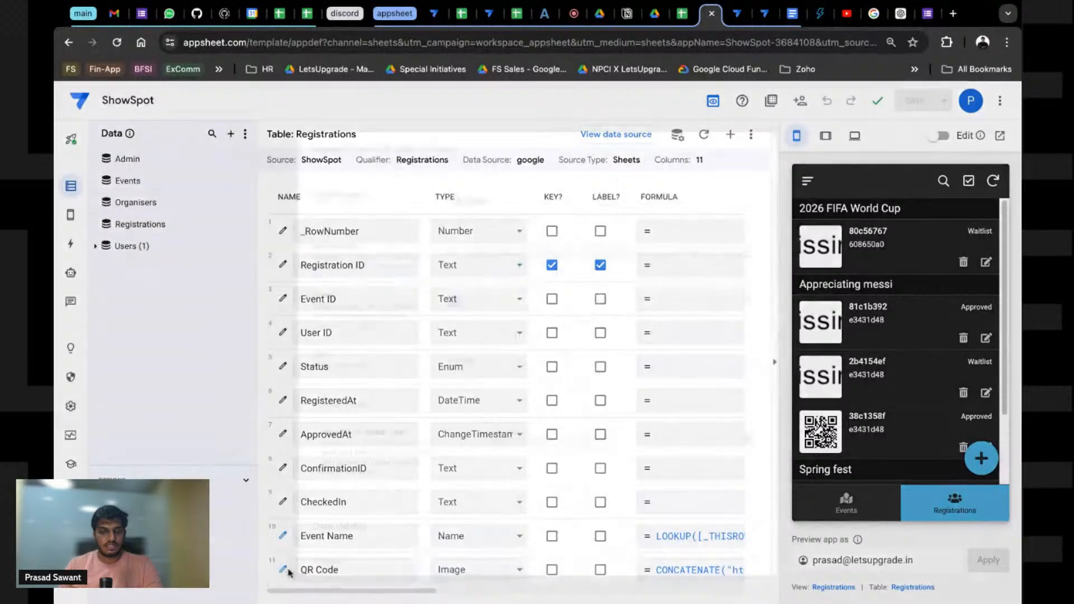
{"action": "left_click", "coordinate": [283, 569]}
Step: Give QR Code an expression-based Show_If, starting from the ISNOTBLANK example expression
{"action": "left_click", "coordinate": [748, 301]}
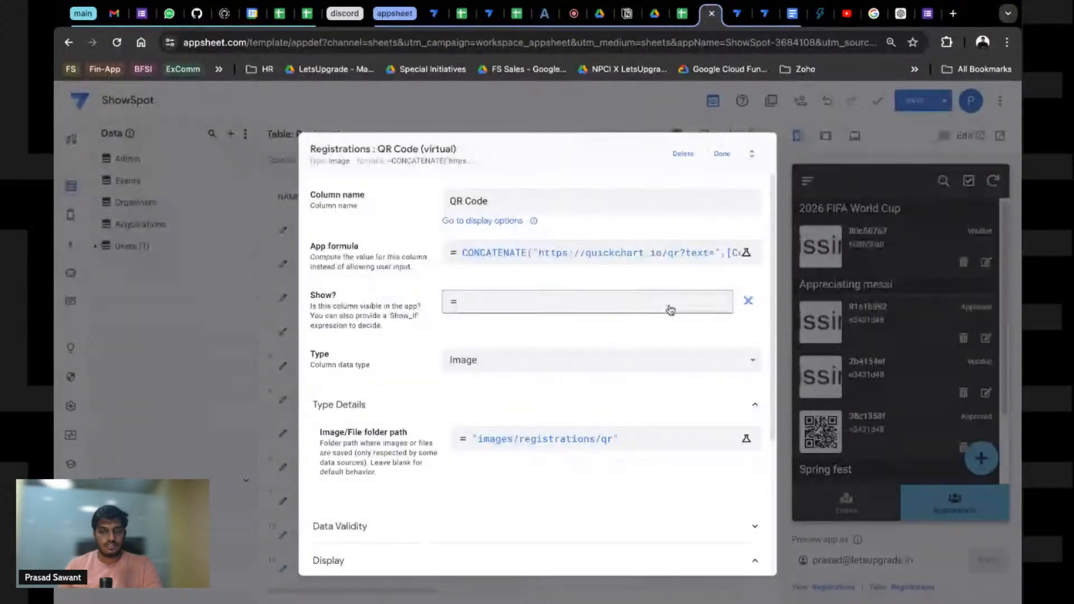
{"action": "left_click", "coordinate": [545, 306]}
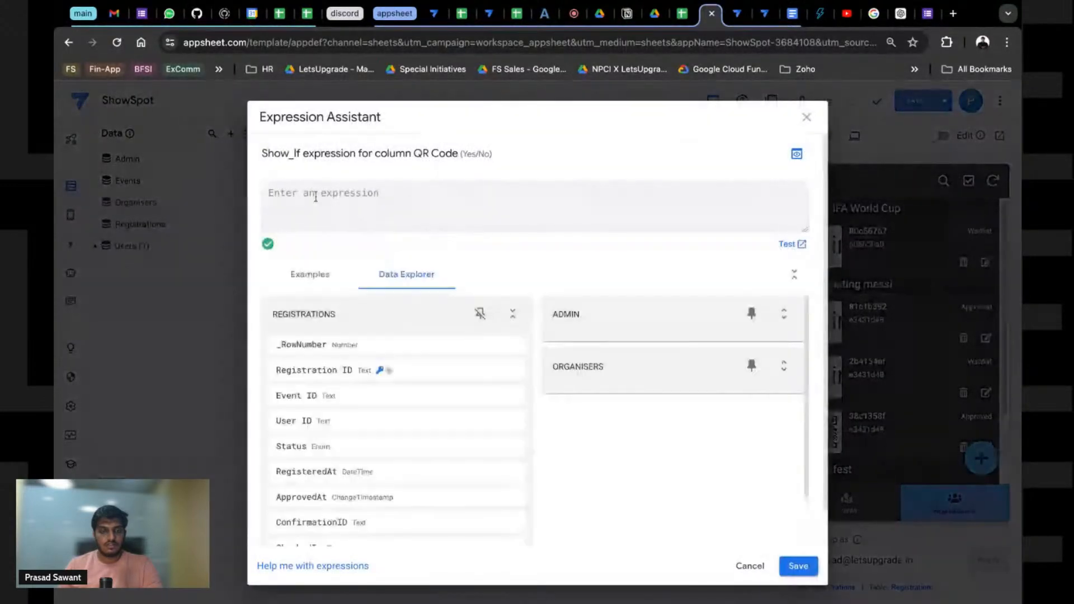
{"action": "left_click", "coordinate": [311, 281]}
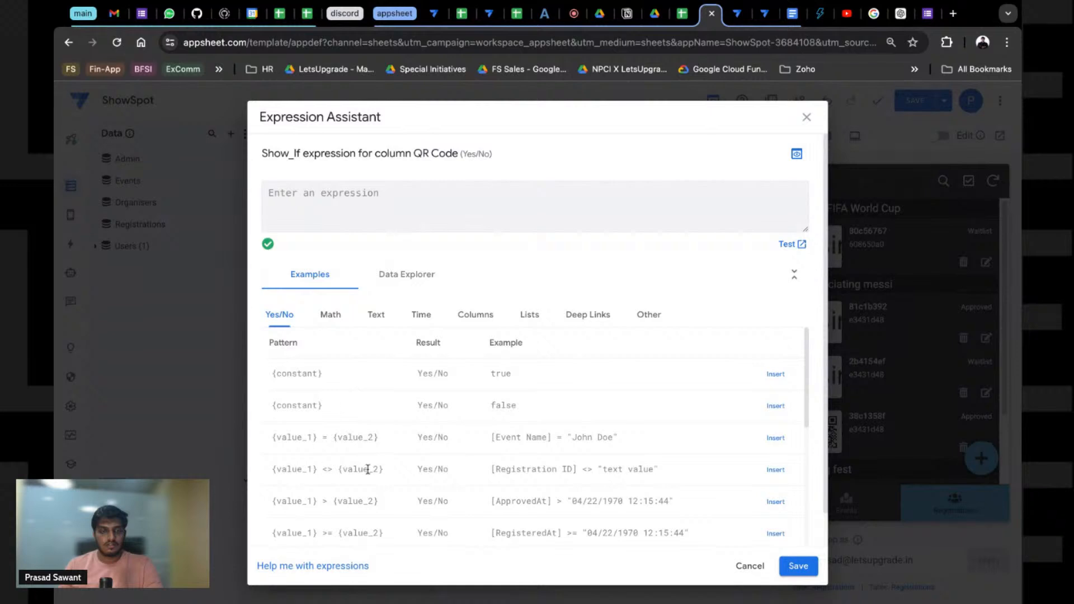
{"action": "scroll", "coordinate": [368, 469], "scroll_direction": "down", "scroll_amount": 4}
{"action": "scroll", "coordinate": [330, 434], "scroll_direction": "down", "scroll_amount": 3}
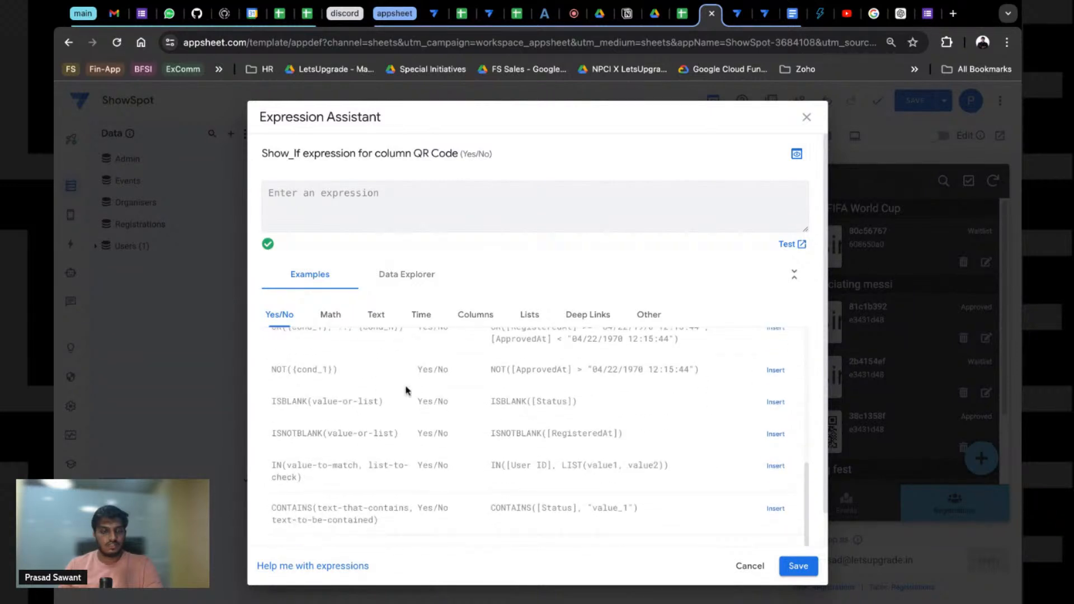
{"action": "left_click", "coordinate": [771, 435]}
Step: Replace RegisteredAt so Show_If reads ISNOTBLANK([ConfirmationID]), then finish the QR Code column
{"action": "left_click", "coordinate": [360, 193]}
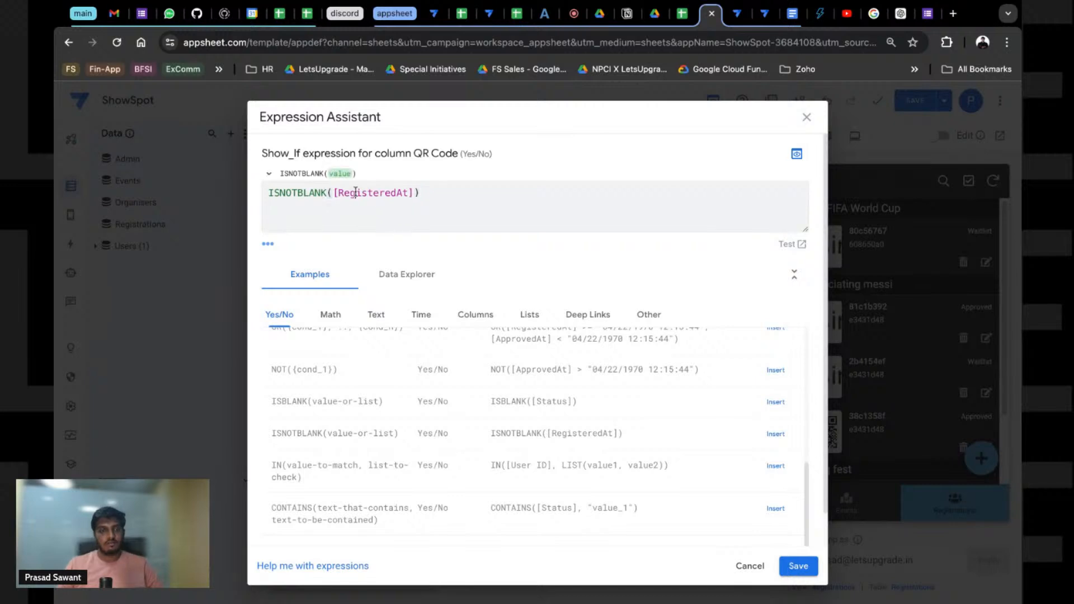
{"action": "double_click", "coordinate": [384, 193]}
{"action": "left_click_drag", "start_coordinate": [414, 195], "coordinate": [345, 194]}
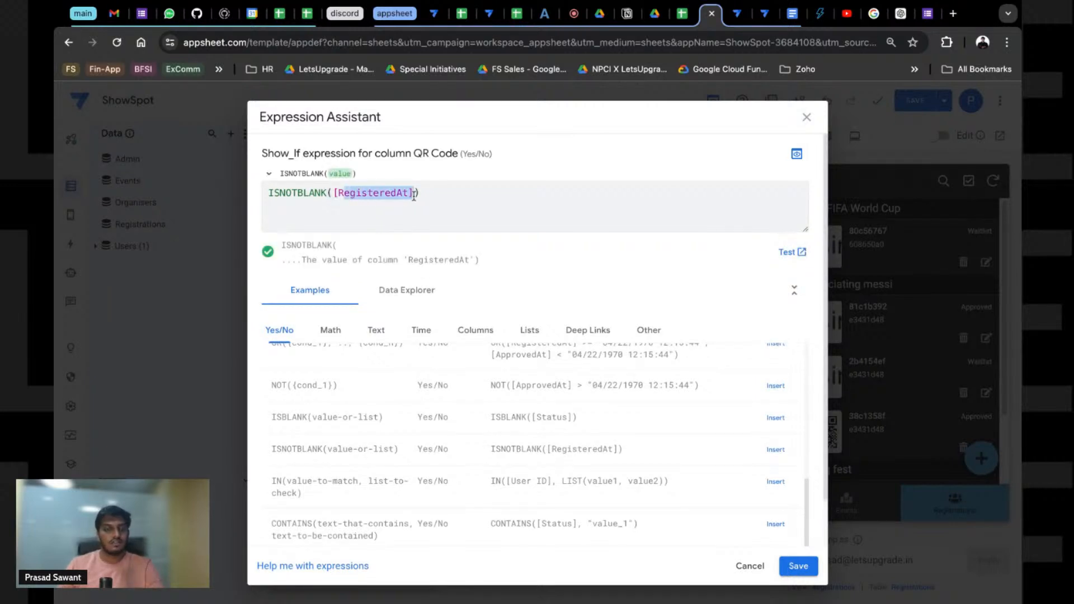
{"action": "key", "text": "BackSpace"}
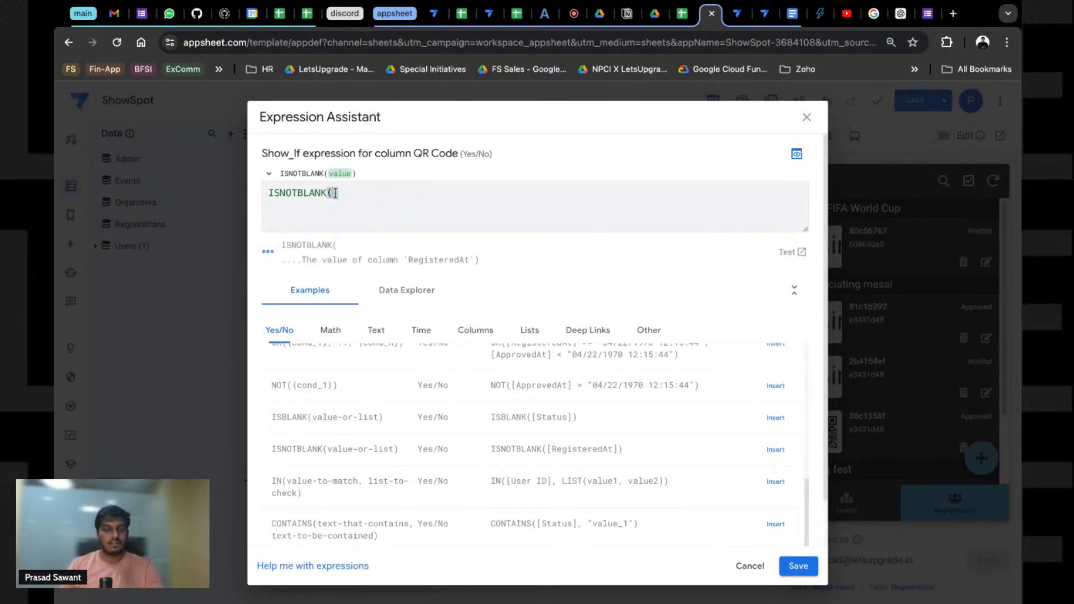
{"action": "left_click", "coordinate": [405, 291]}
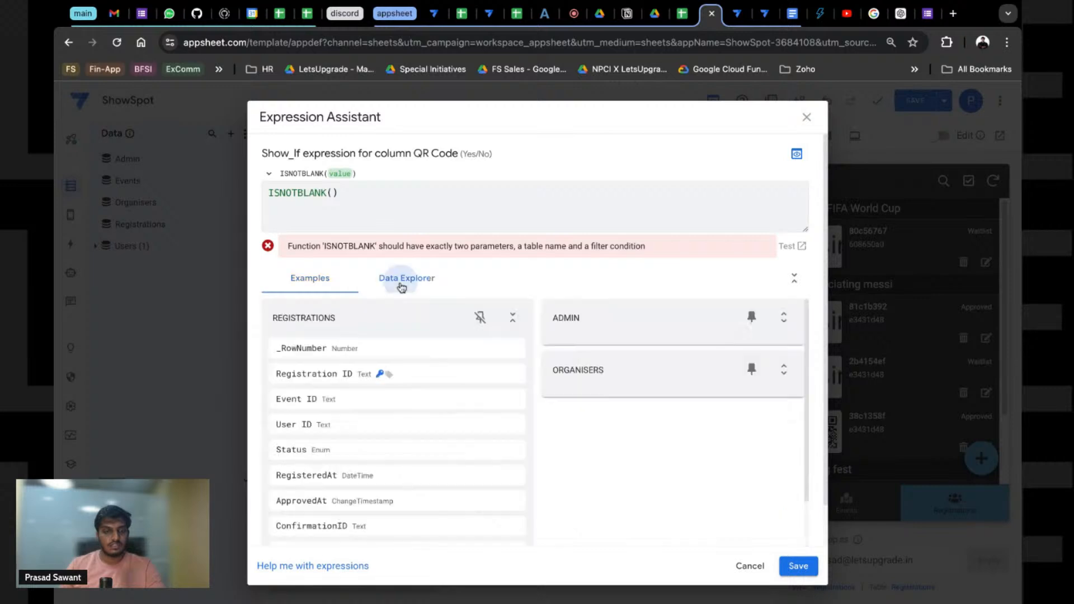
{"action": "left_click", "coordinate": [512, 317]}
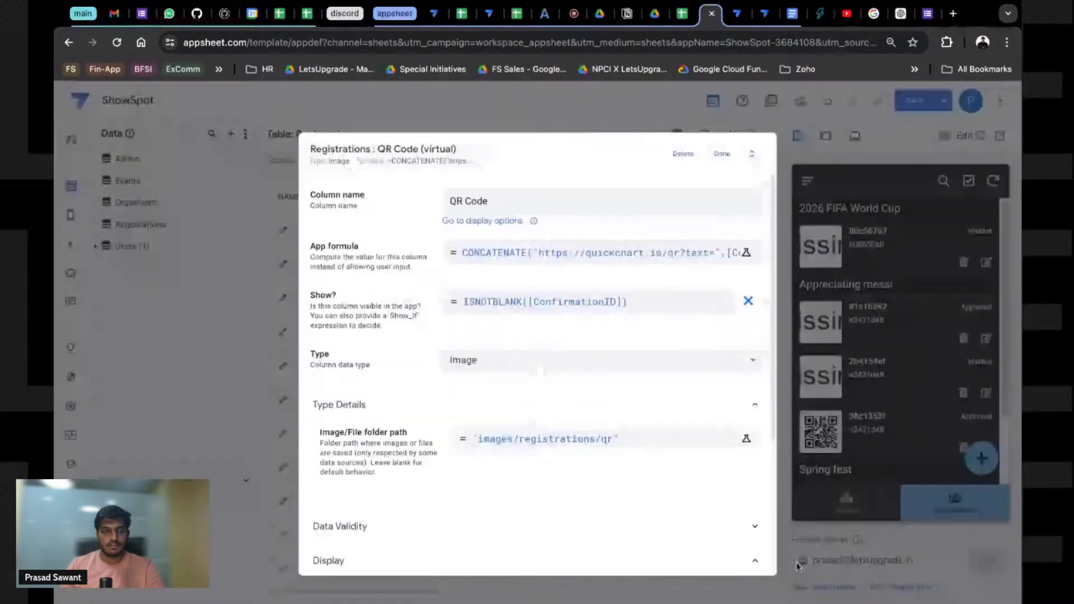
{"action": "left_click", "coordinate": [721, 155]}
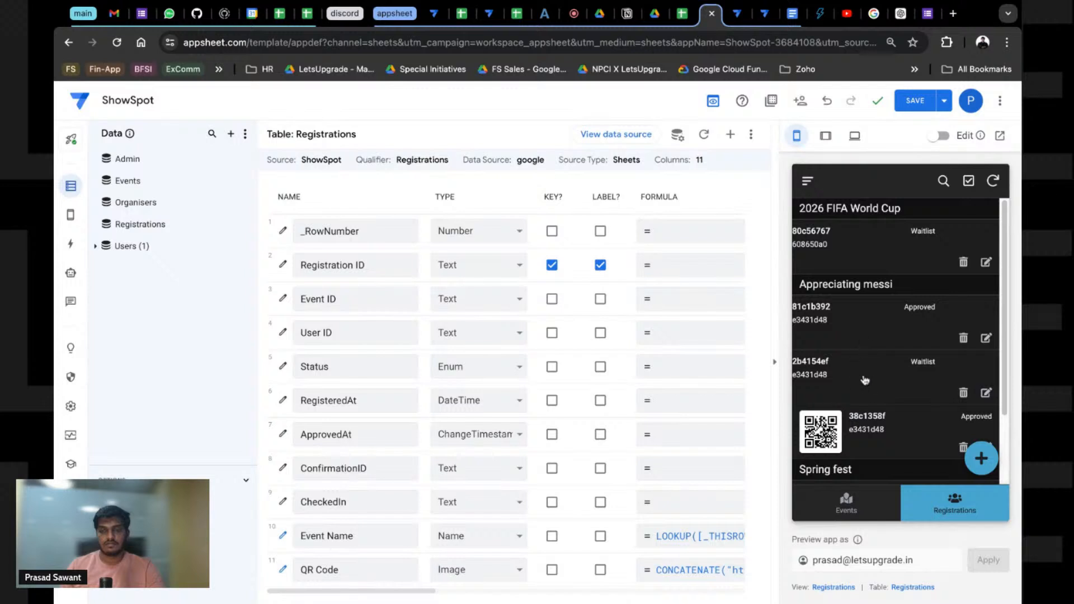
Step: Save the app and bring up the Registrations view settings
{"action": "left_click", "coordinate": [916, 102]}
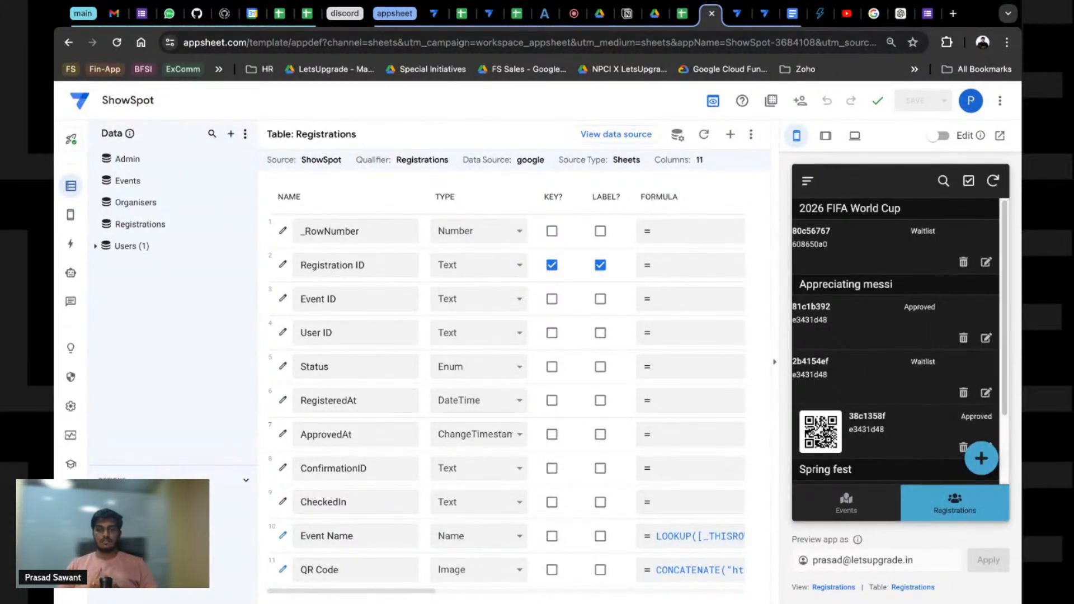
{"action": "left_click", "coordinate": [820, 588]}
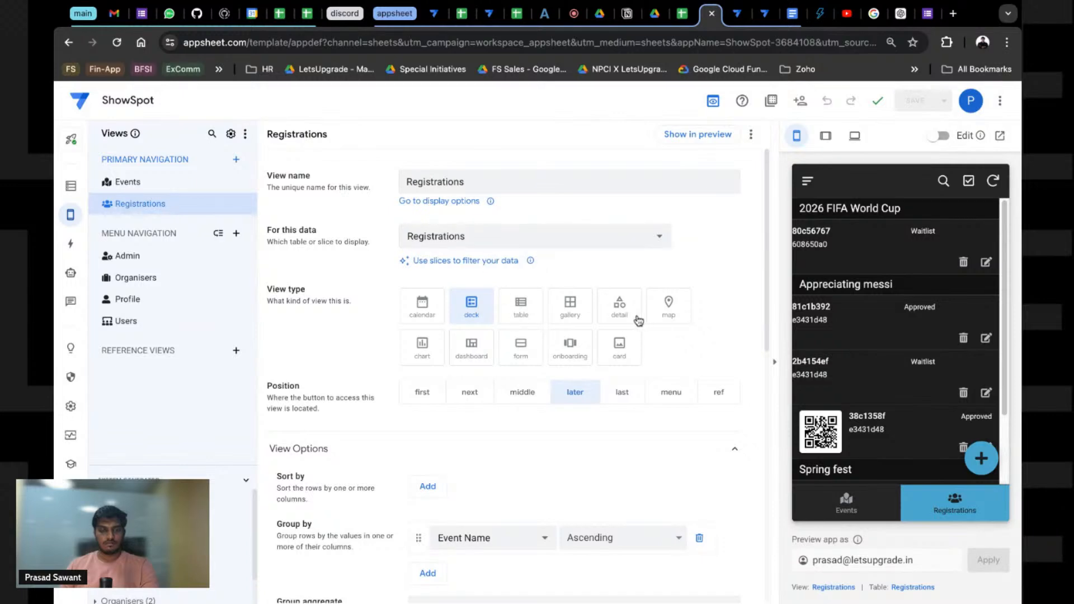
{"action": "scroll", "coordinate": [489, 481], "scroll_direction": "down", "scroll_amount": 5}
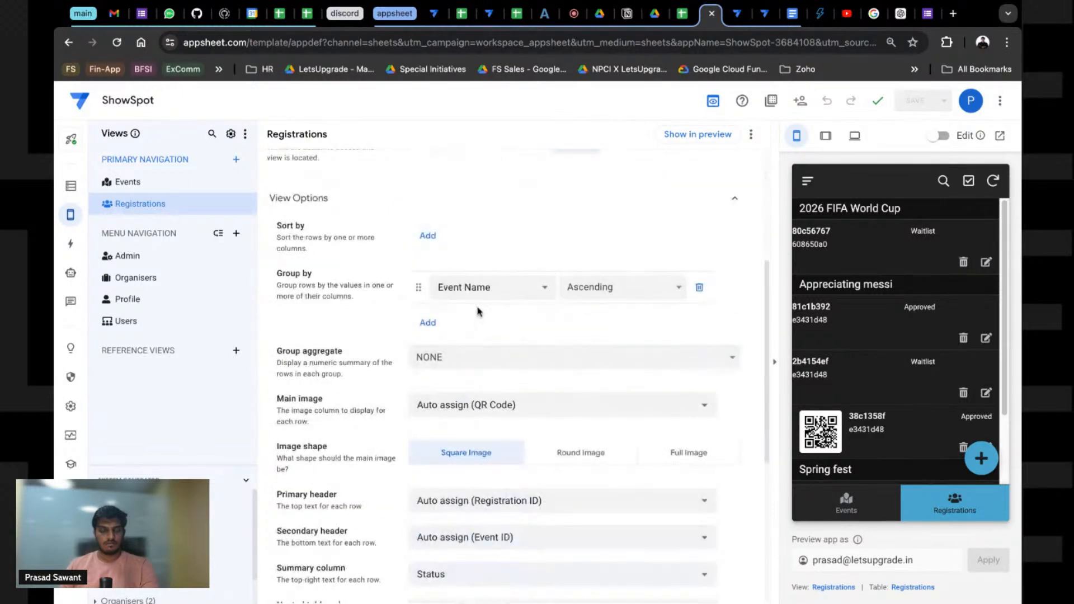
{"action": "scroll", "coordinate": [479, 311], "scroll_direction": "down", "scroll_amount": 4}
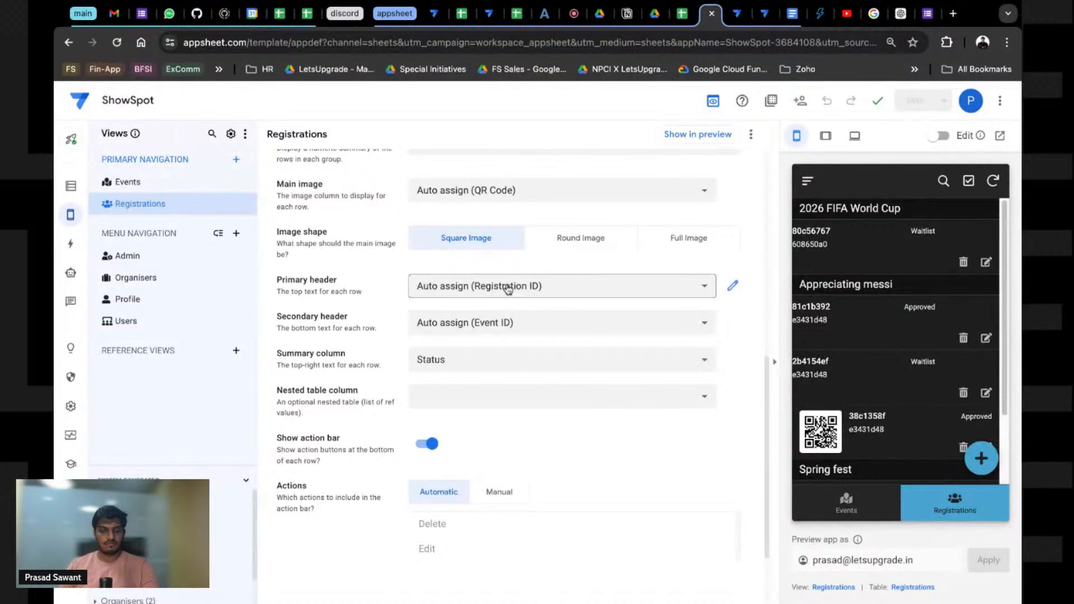
{"action": "scroll", "coordinate": [582, 313], "scroll_direction": "up", "scroll_amount": 1}
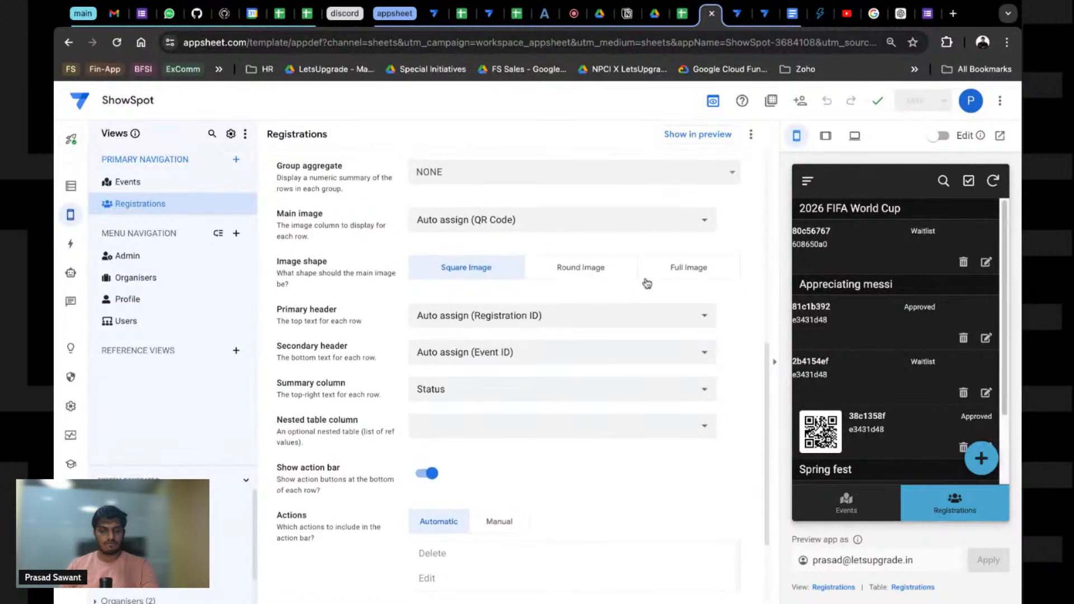
Step: Set the Registrations list to Round Image with Main image set to None
{"action": "left_click", "coordinate": [582, 273]}
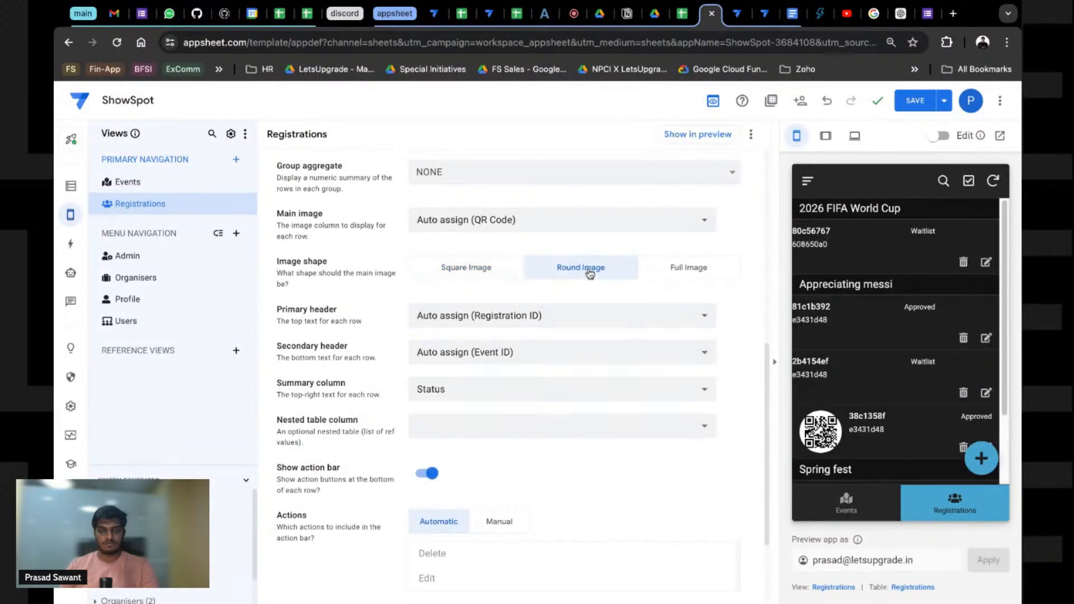
{"action": "scroll", "coordinate": [476, 302], "scroll_direction": "up", "scroll_amount": 2}
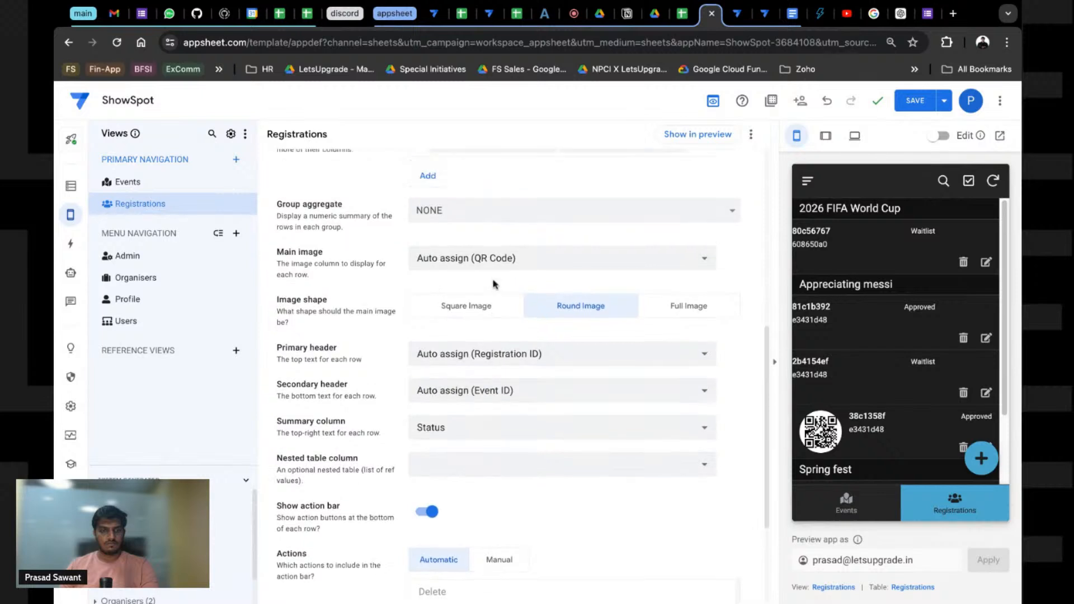
{"action": "left_click", "coordinate": [505, 330]}
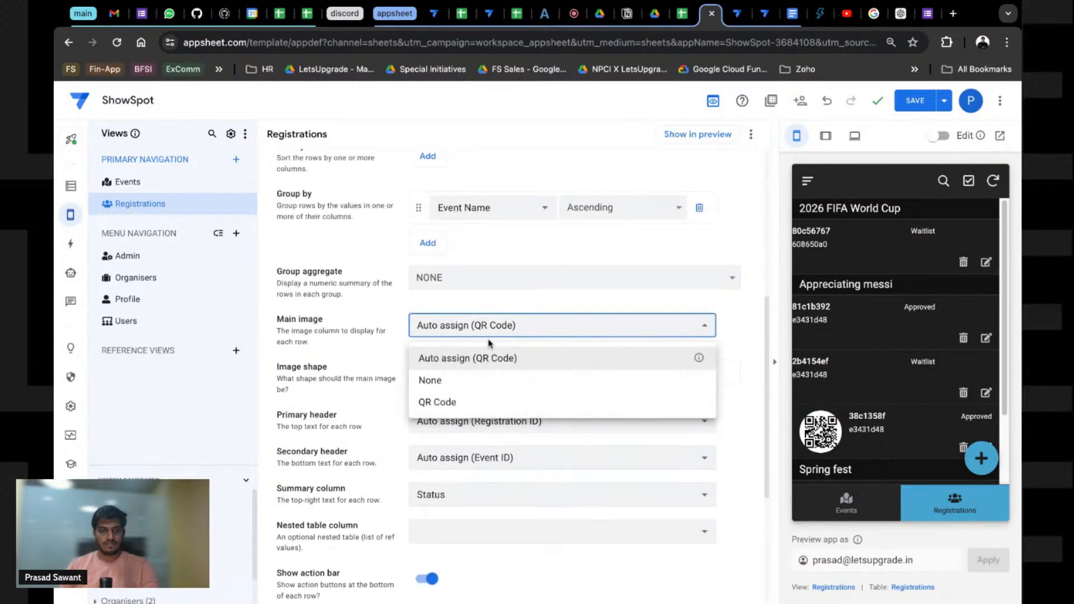
{"action": "left_click", "coordinate": [445, 385]}
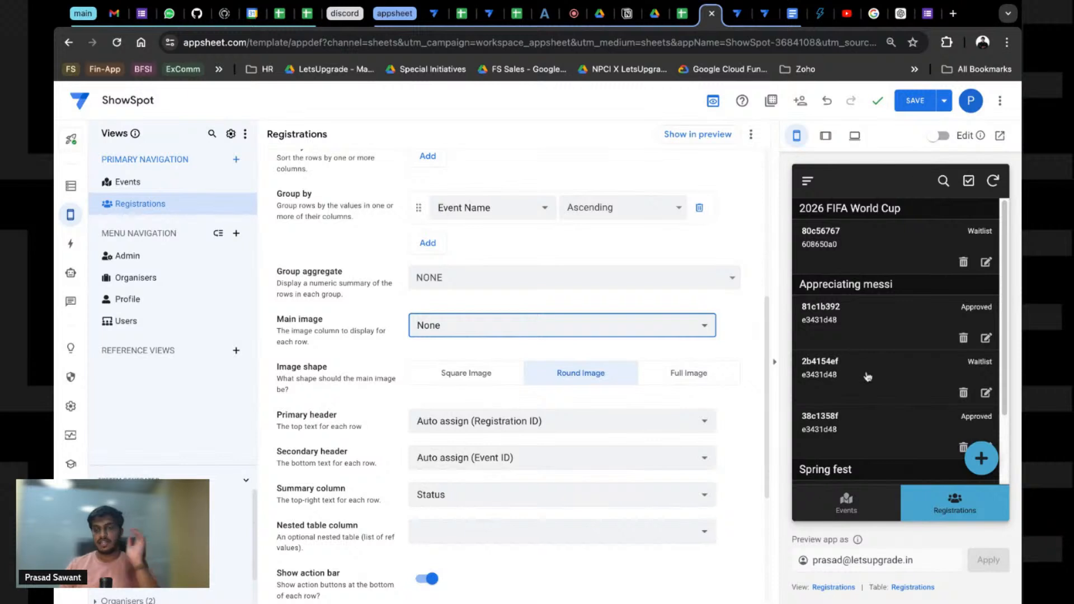
{"action": "left_click", "coordinate": [832, 319]}
Step: Add QR Code to the Registrations_Detail view's manual column order
{"action": "scroll", "coordinate": [861, 358], "scroll_direction": "down", "scroll_amount": 1}
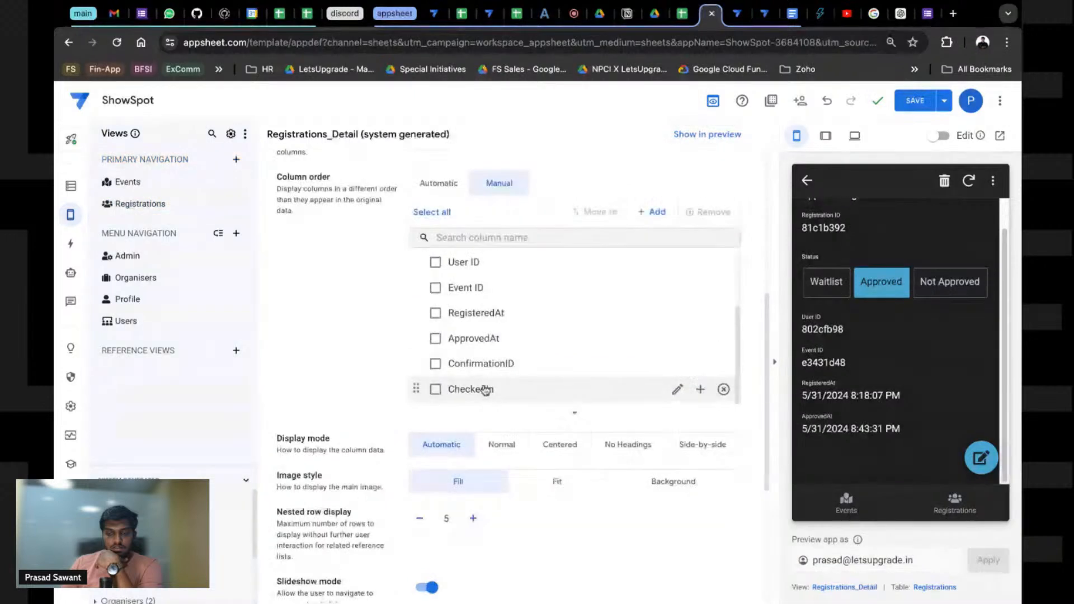
{"action": "scroll", "coordinate": [482, 386], "scroll_direction": "up", "scroll_amount": 2}
{"action": "left_click", "coordinate": [652, 212]}
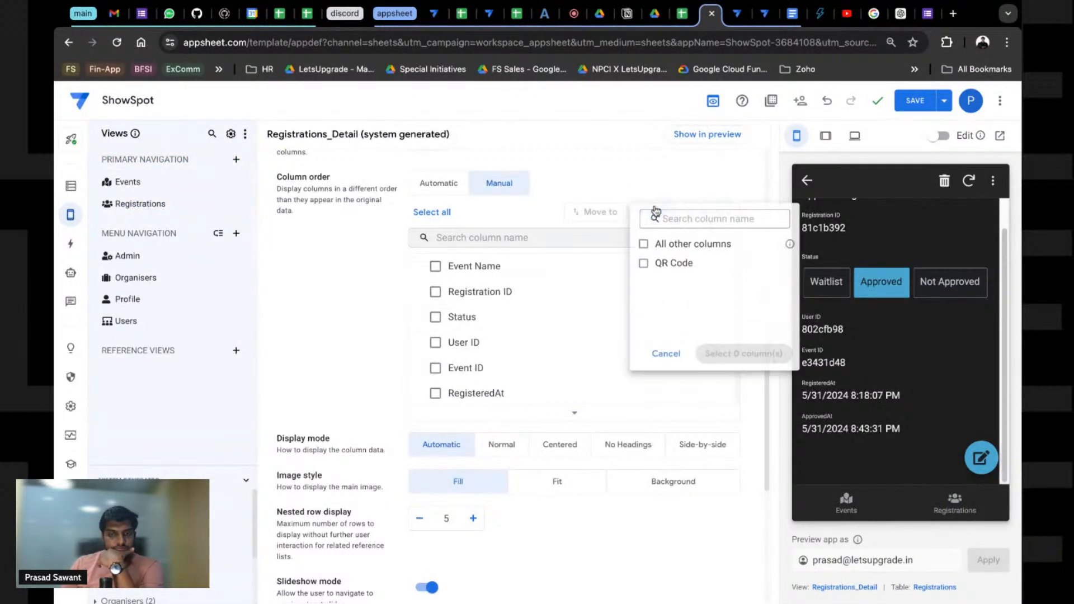
{"action": "left_click", "coordinate": [672, 263]}
{"action": "left_click", "coordinate": [713, 360]}
Step: Move QR Code to the top of the column order, ahead of Event Name, and save
{"action": "scroll", "coordinate": [706, 364], "scroll_direction": "down", "scroll_amount": 2}
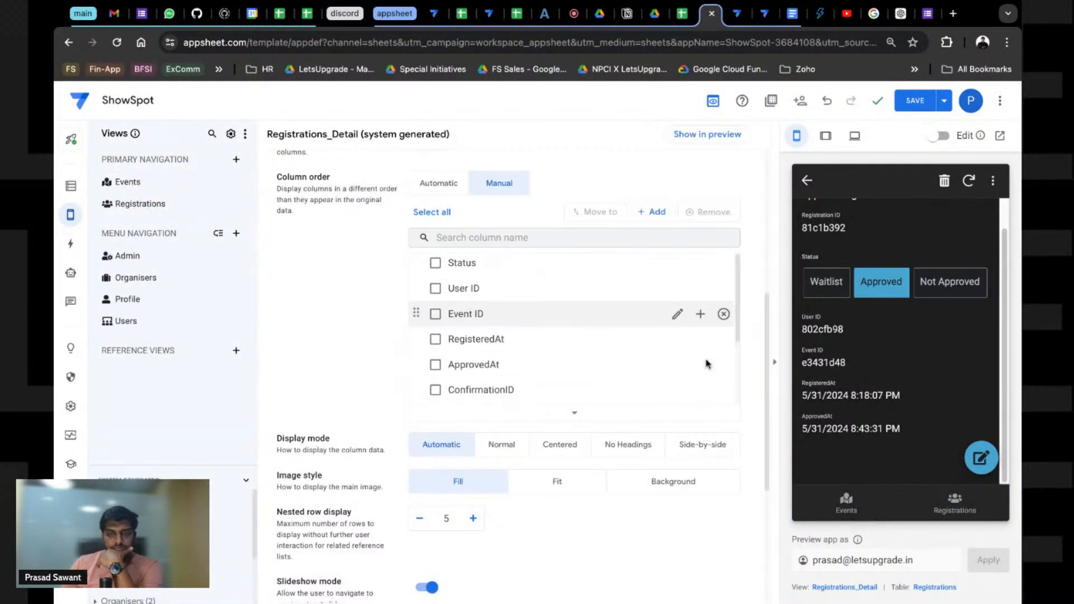
{"action": "scroll", "coordinate": [898, 386], "scroll_direction": "up", "scroll_amount": 1}
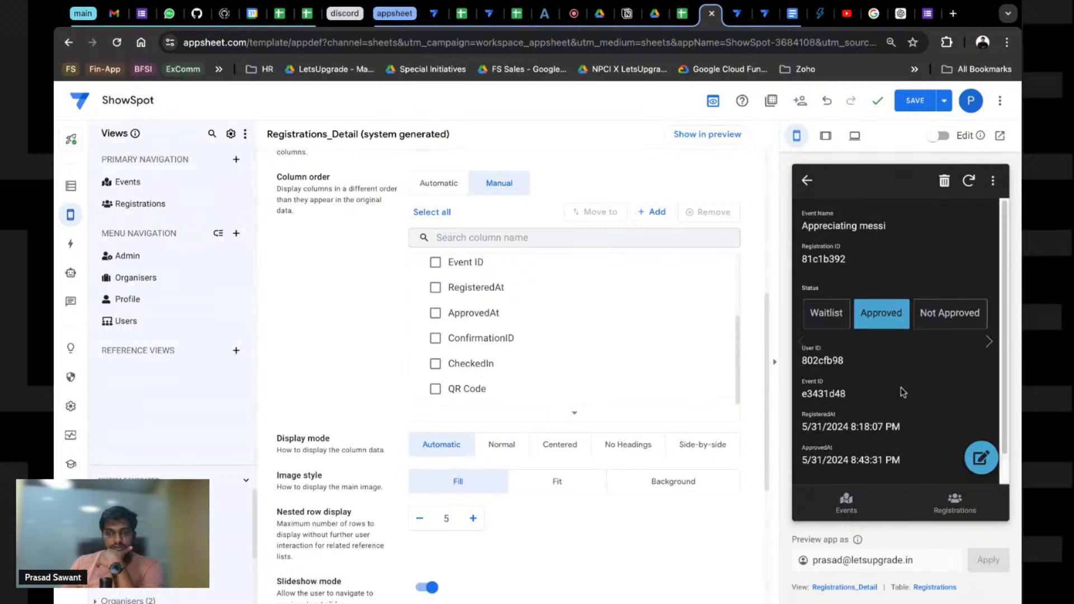
{"action": "left_click", "coordinate": [436, 390]}
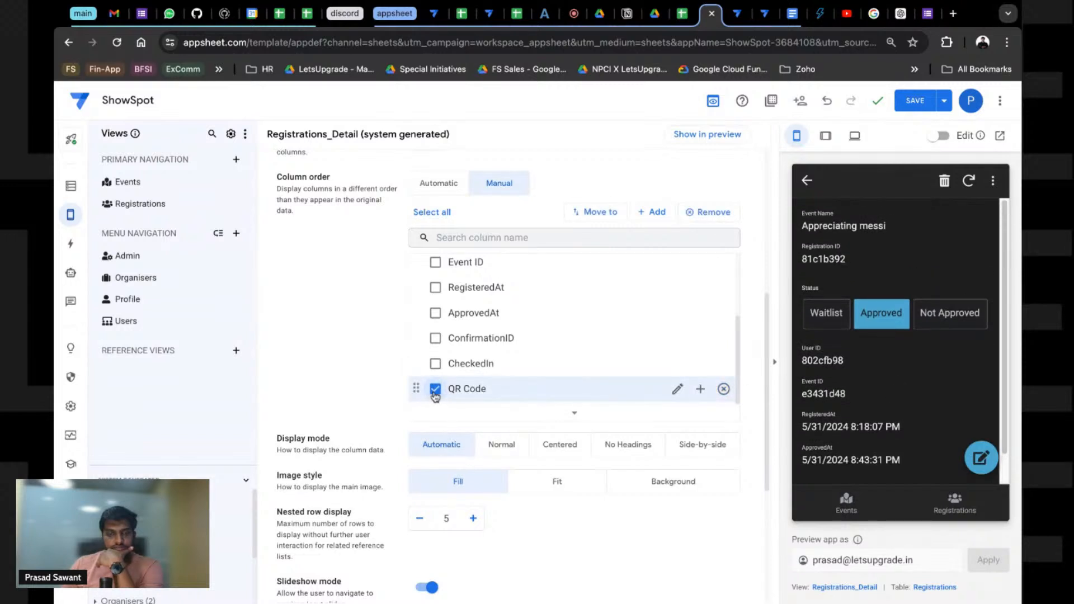
{"action": "left_click", "coordinate": [435, 391]}
{"action": "left_click_drag", "start_coordinate": [417, 390], "coordinate": [419, 261]}
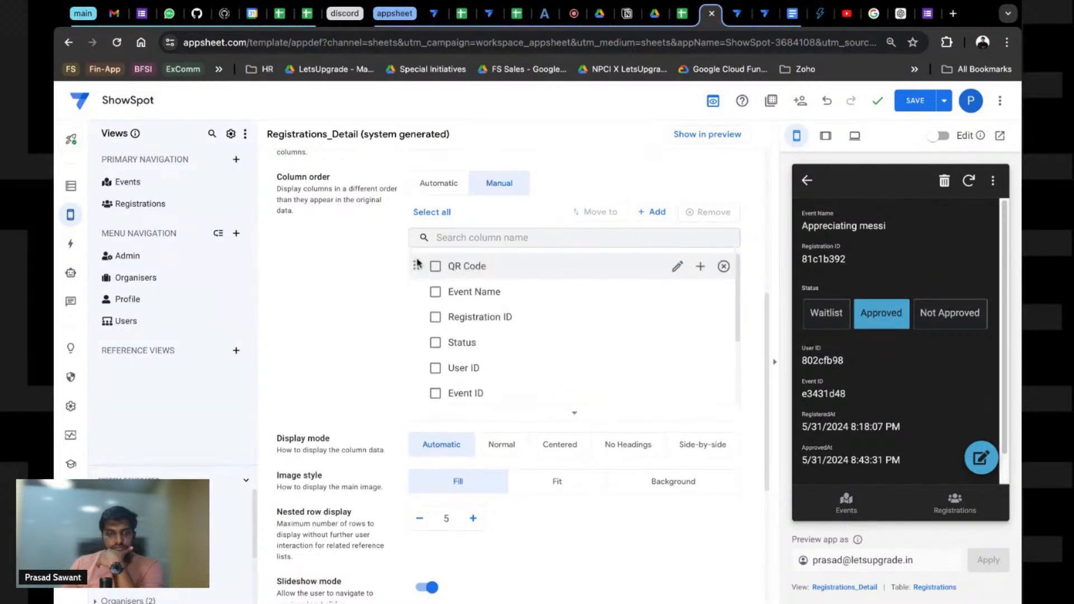
{"action": "left_click", "coordinate": [916, 100]}
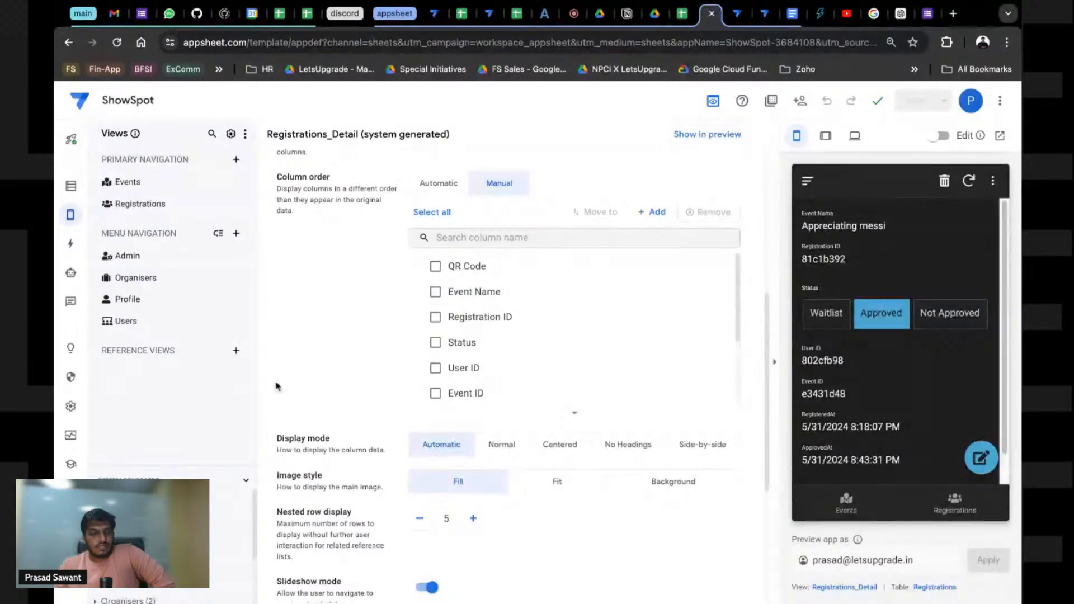
{"action": "scroll", "coordinate": [336, 398], "scroll_direction": "down", "scroll_amount": 5}
{"action": "scroll", "coordinate": [354, 373], "scroll_direction": "up", "scroll_amount": 10}
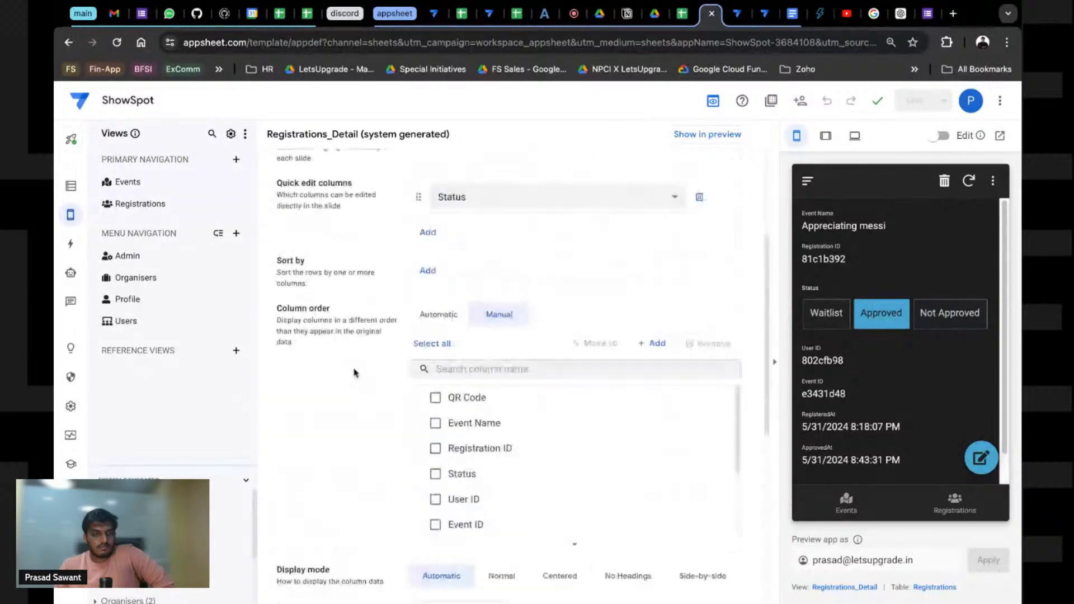
{"action": "scroll", "coordinate": [503, 369], "scroll_direction": "down", "scroll_amount": 8}
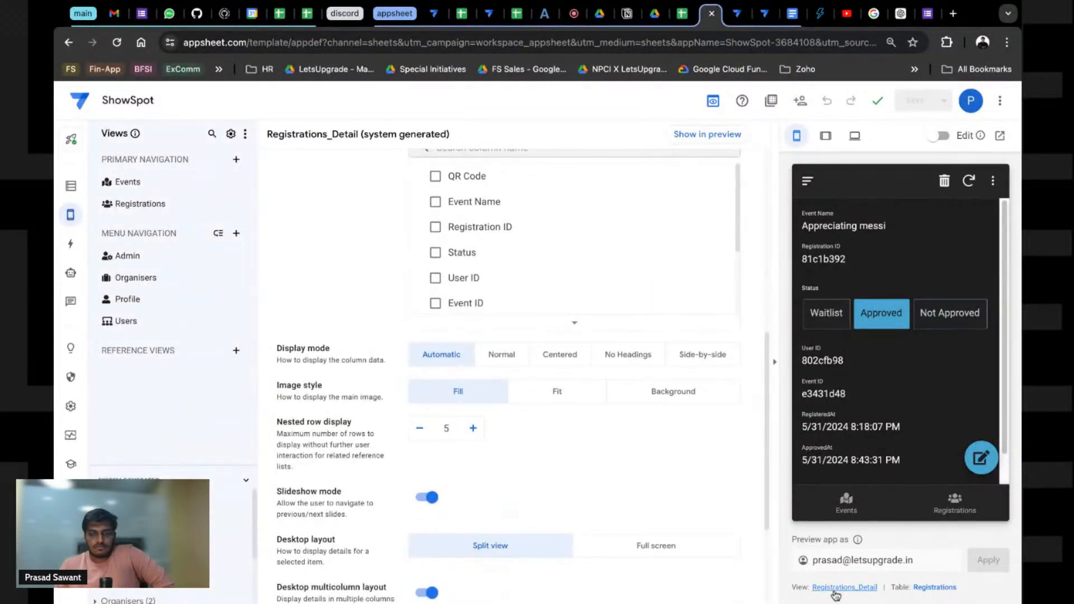
Step: In the preview, open registrations 81c1b392 and 38c1358f, then return to Registrations via Events
{"action": "left_click", "coordinate": [940, 500]}
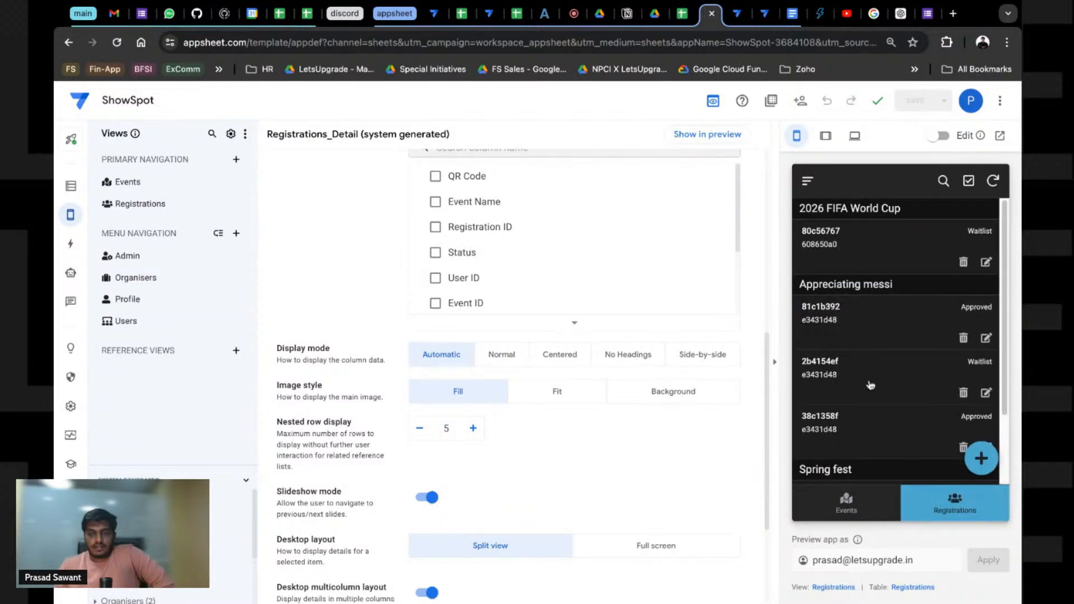
{"action": "left_click", "coordinate": [848, 336]}
{"action": "scroll", "coordinate": [865, 397], "scroll_direction": "down", "scroll_amount": 1}
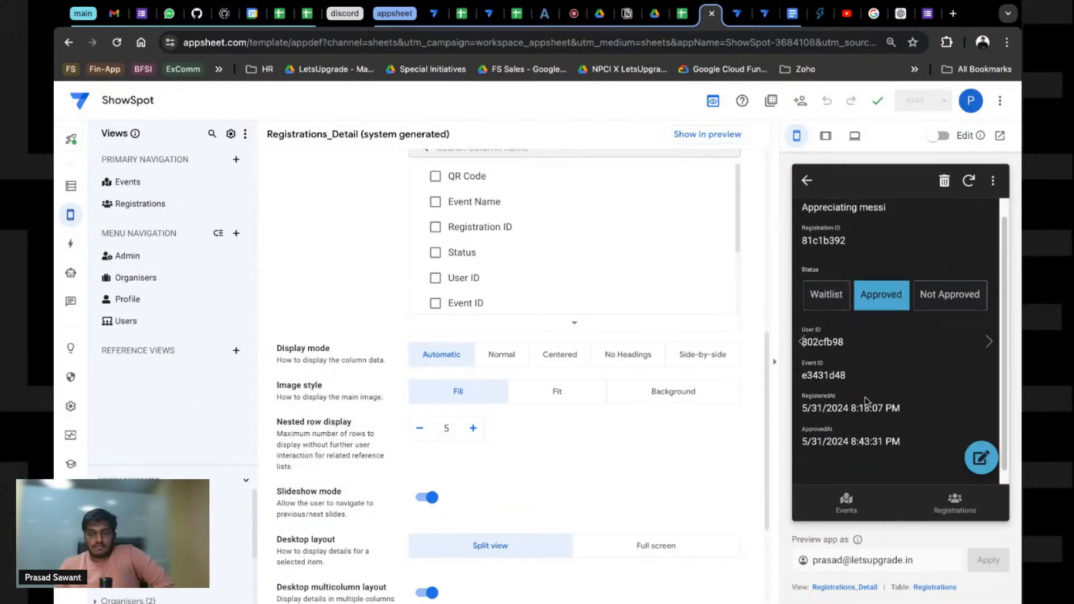
{"action": "left_click", "coordinate": [950, 506]}
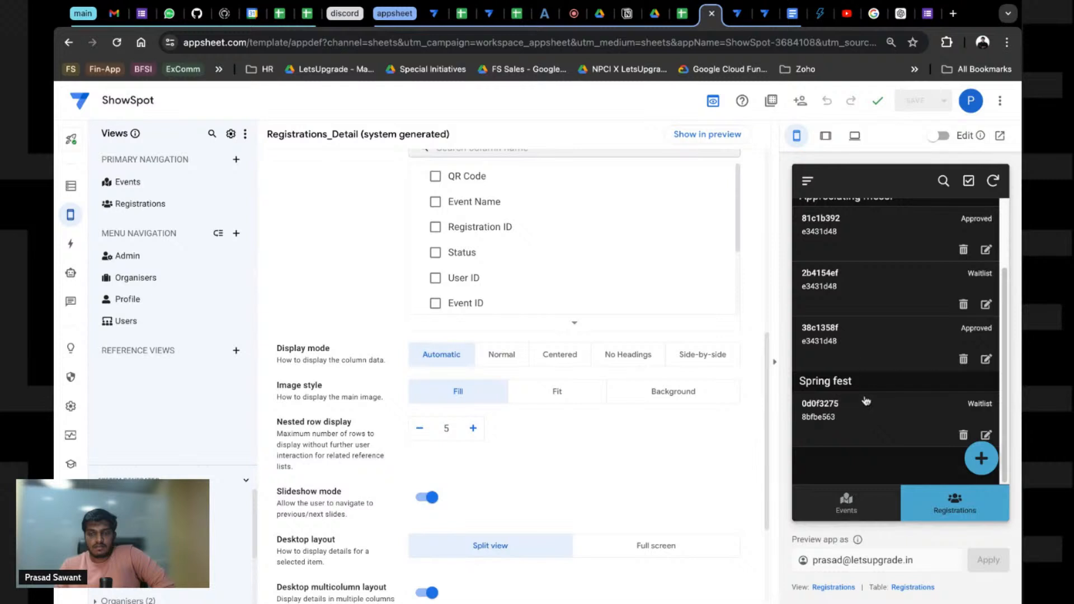
{"action": "left_click", "coordinate": [843, 347]}
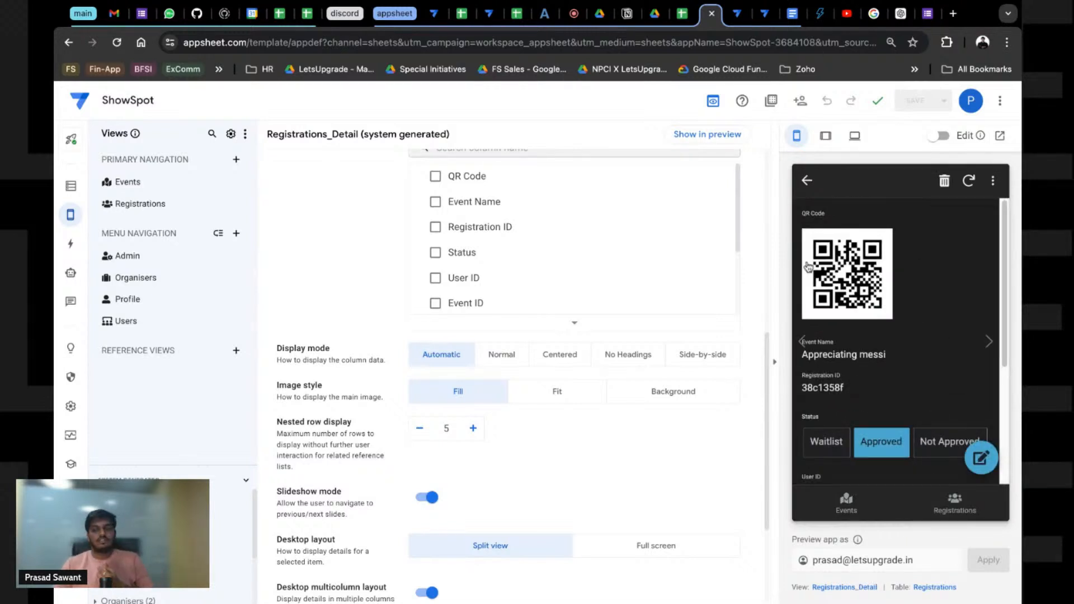
{"action": "left_click", "coordinate": [859, 512]}
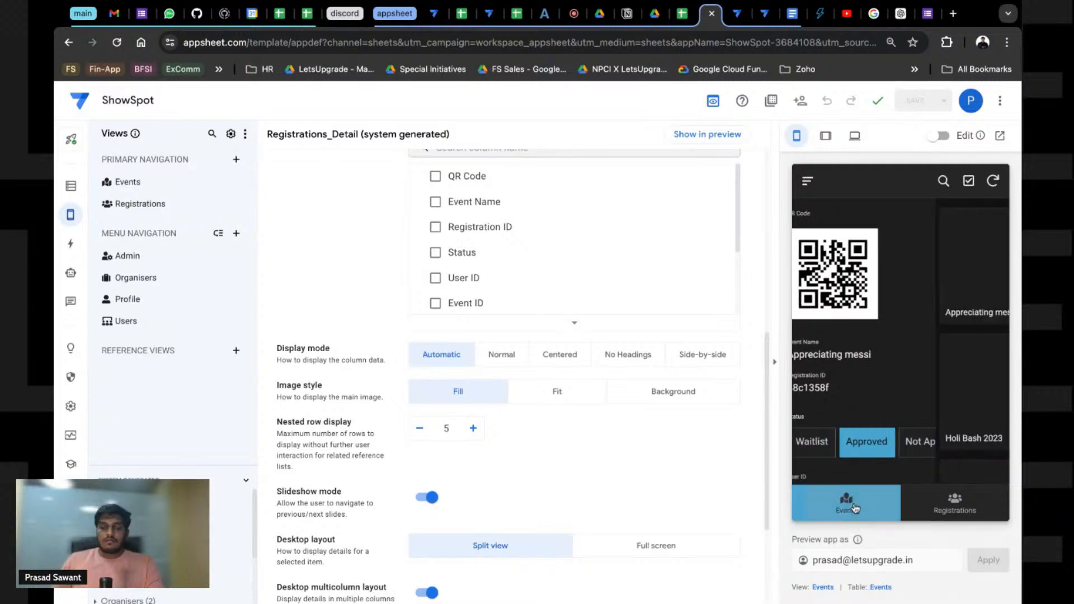
{"action": "left_click", "coordinate": [945, 512]}
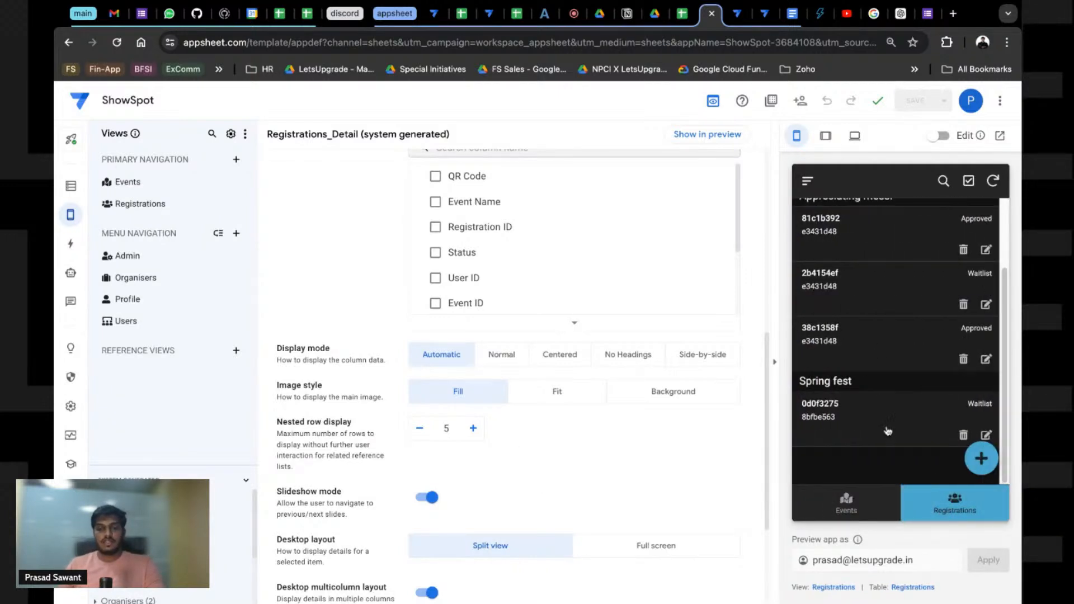
{"action": "scroll", "coordinate": [888, 431], "scroll_direction": "up", "scroll_amount": 3}
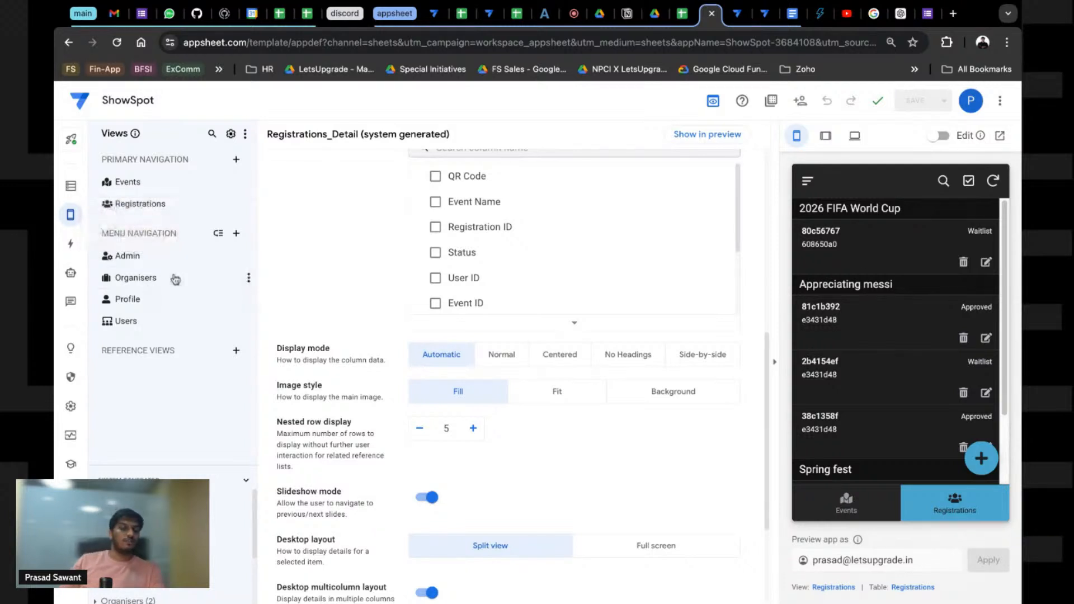
Step: Create a blank Registrations slice filtered to rows where Status is not Approved
{"action": "left_click", "coordinate": [71, 186]}
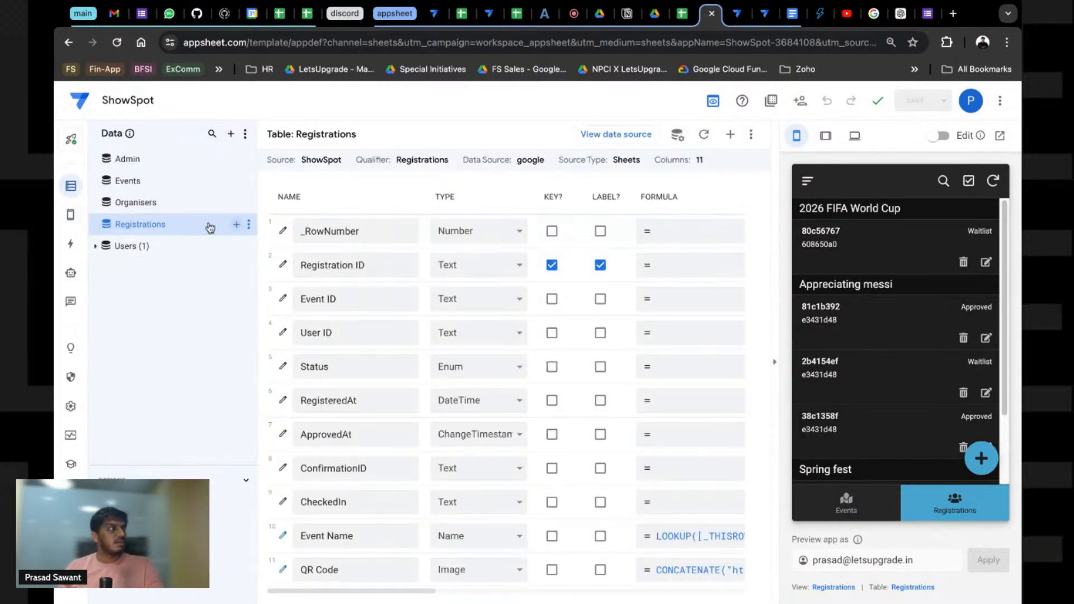
{"action": "left_click", "coordinate": [239, 225]}
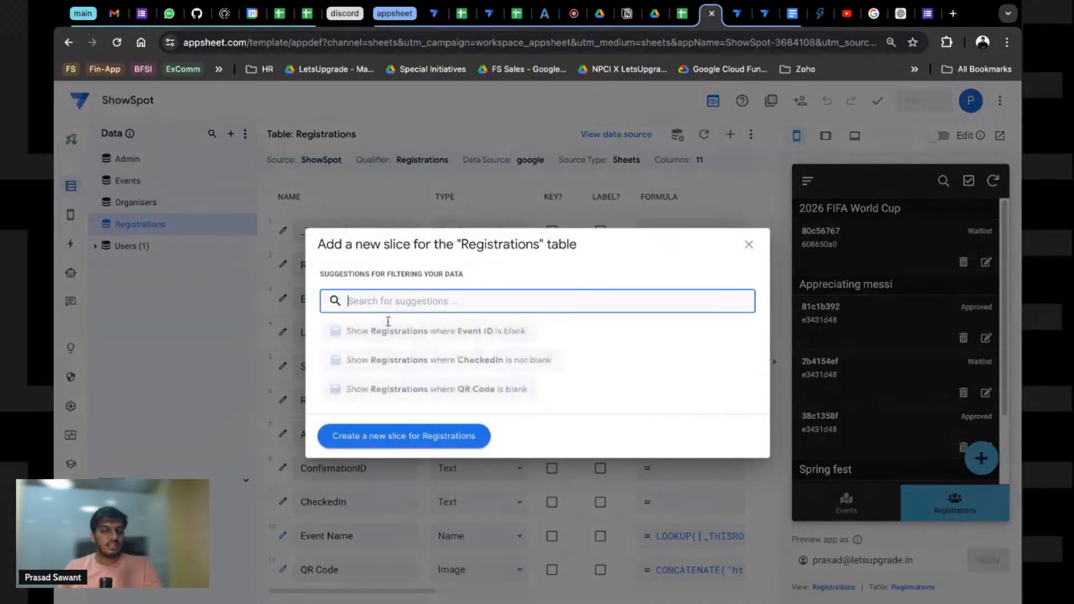
{"action": "left_click", "coordinate": [398, 442]}
{"action": "left_click", "coordinate": [451, 264]}
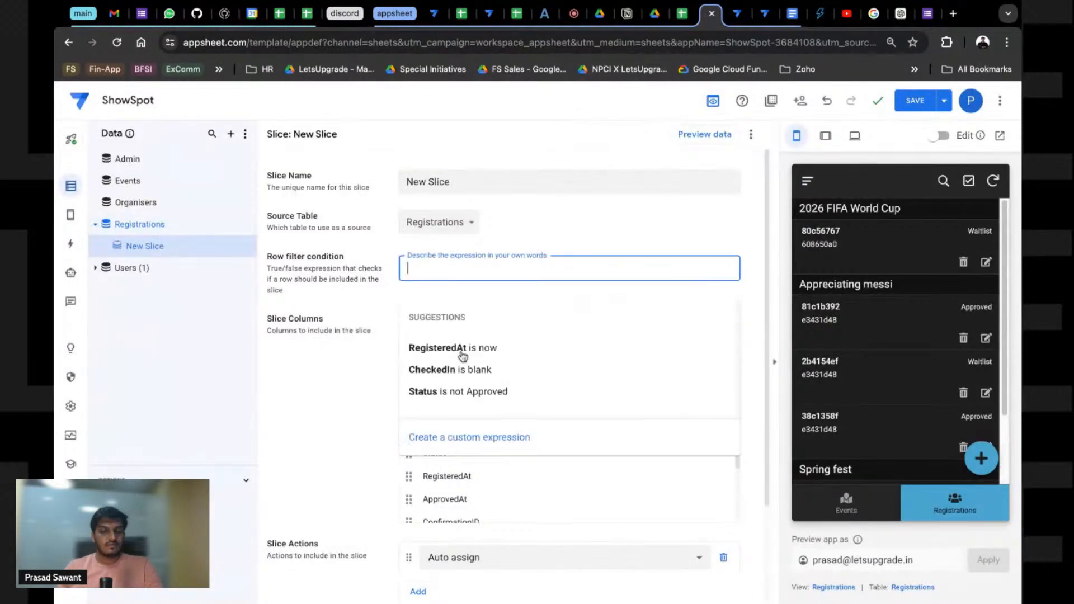
{"action": "left_click", "coordinate": [463, 393]}
{"action": "left_click", "coordinate": [473, 264]}
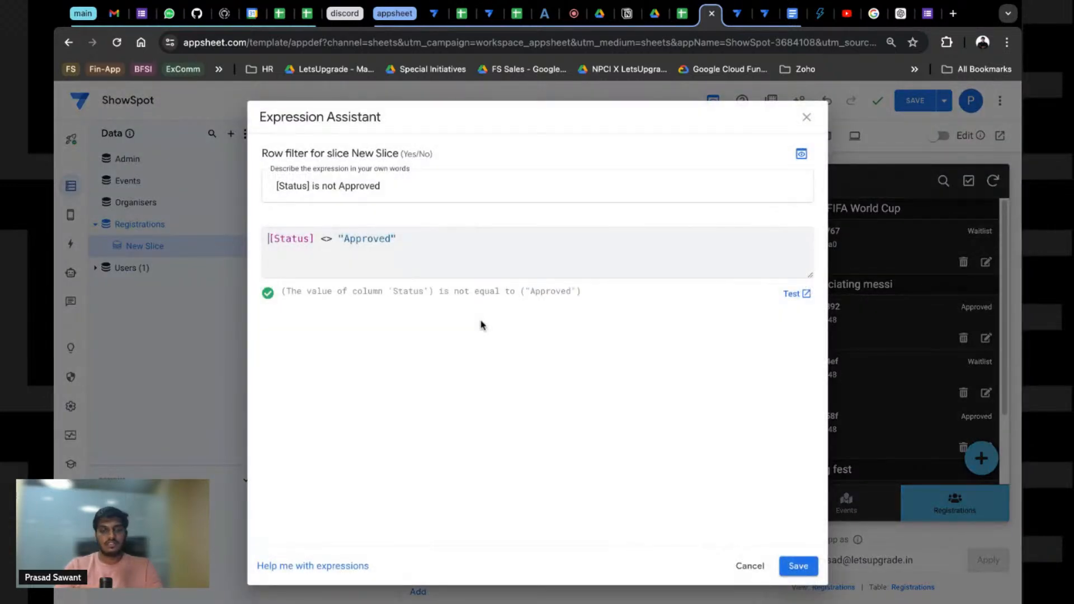
Step: Discard the filter edits, clear the row filter, and delete New Slice
{"action": "left_click", "coordinate": [327, 186]}
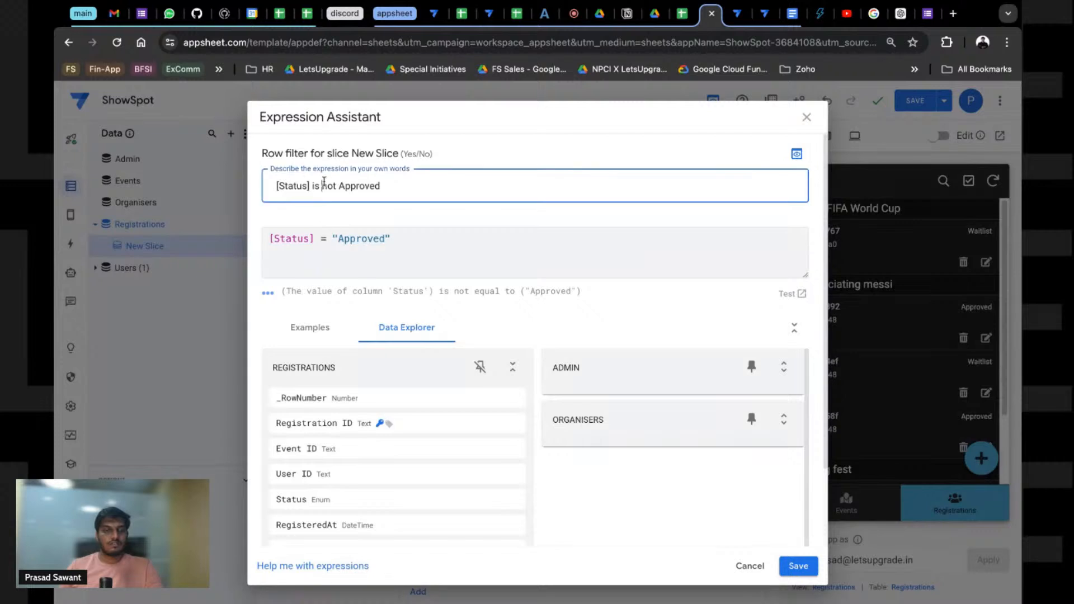
{"action": "double_click", "coordinate": [328, 186]}
{"action": "key", "text": "BackSpace"}
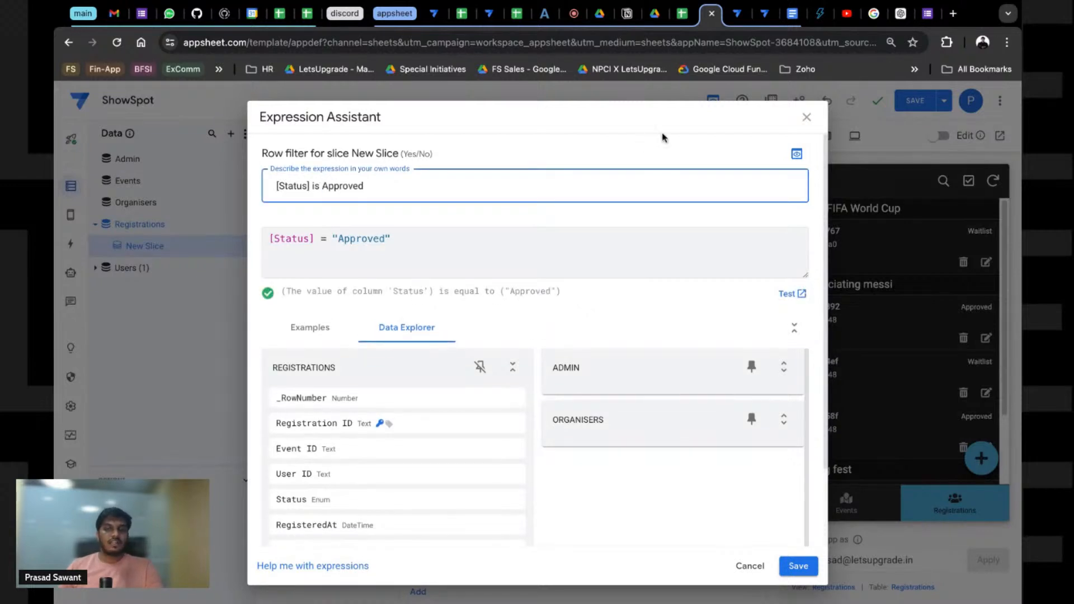
{"action": "left_click", "coordinate": [809, 117]}
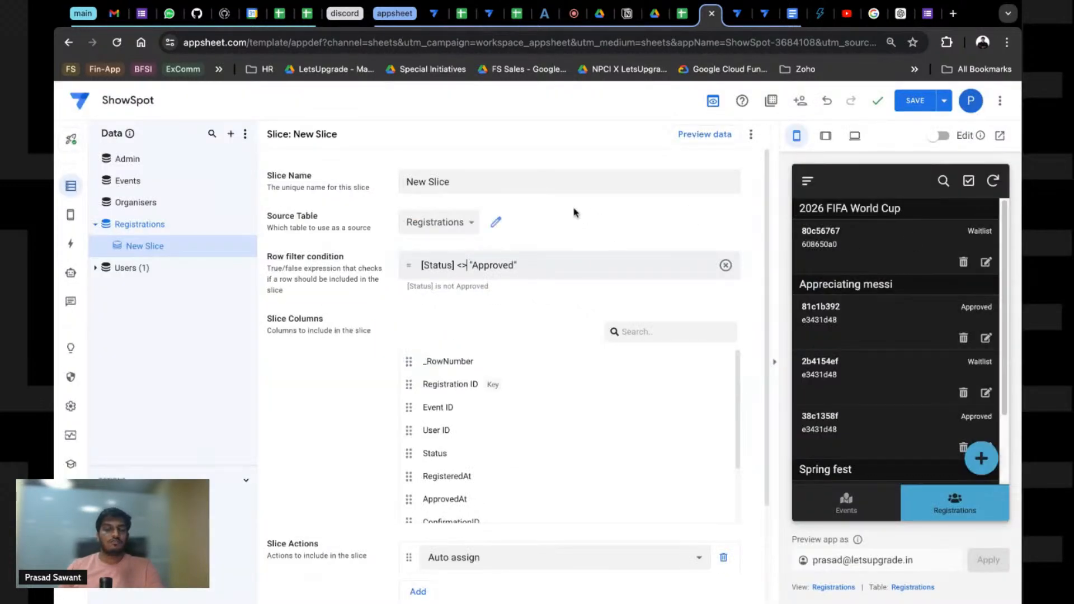
{"action": "left_click", "coordinate": [726, 268]}
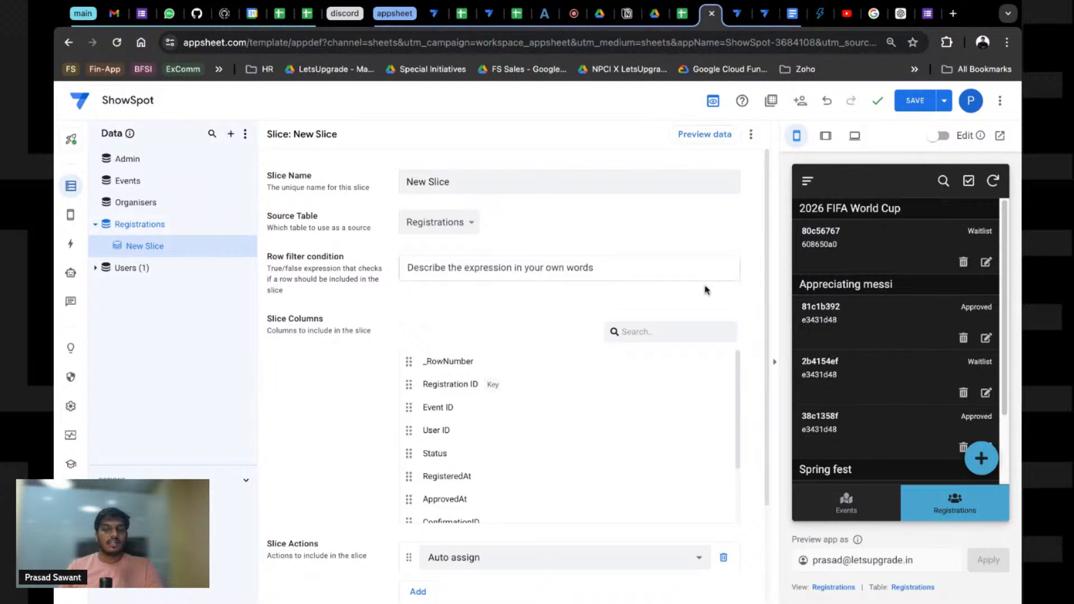
{"action": "left_click", "coordinate": [249, 246]}
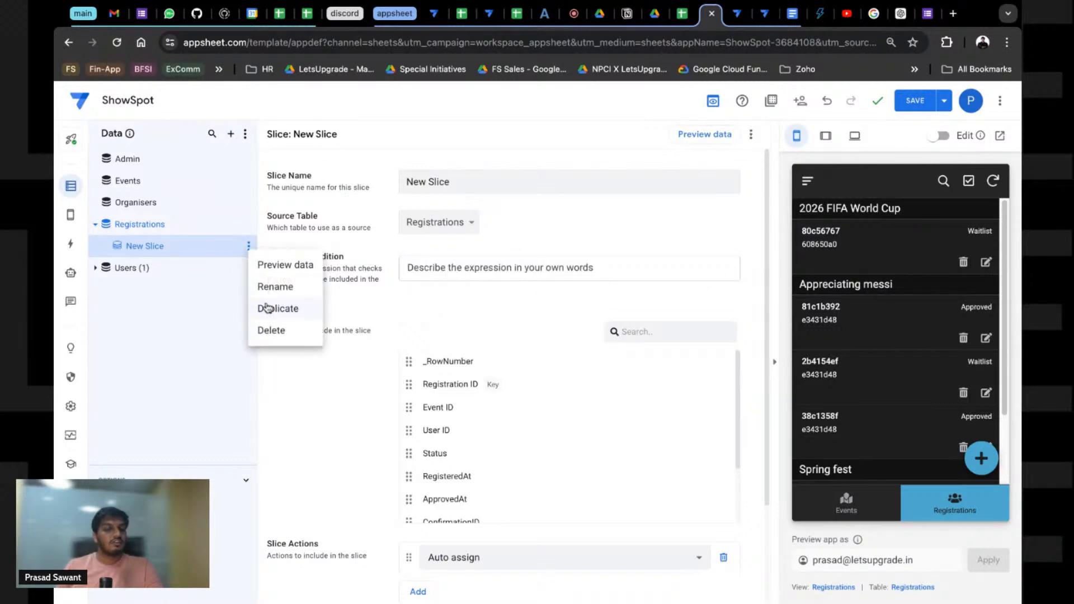
{"action": "left_click", "coordinate": [276, 331]}
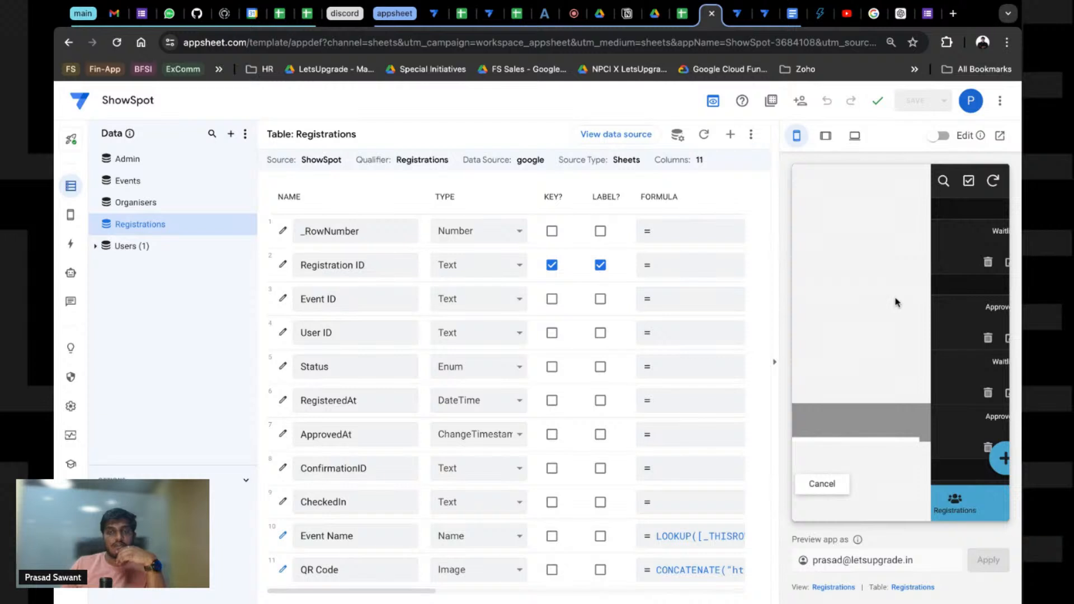
Step: Rename the Approved Registrations bot's first step to Set Confirmation ID and save
{"action": "mouse_move", "coordinate": [70, 218]}
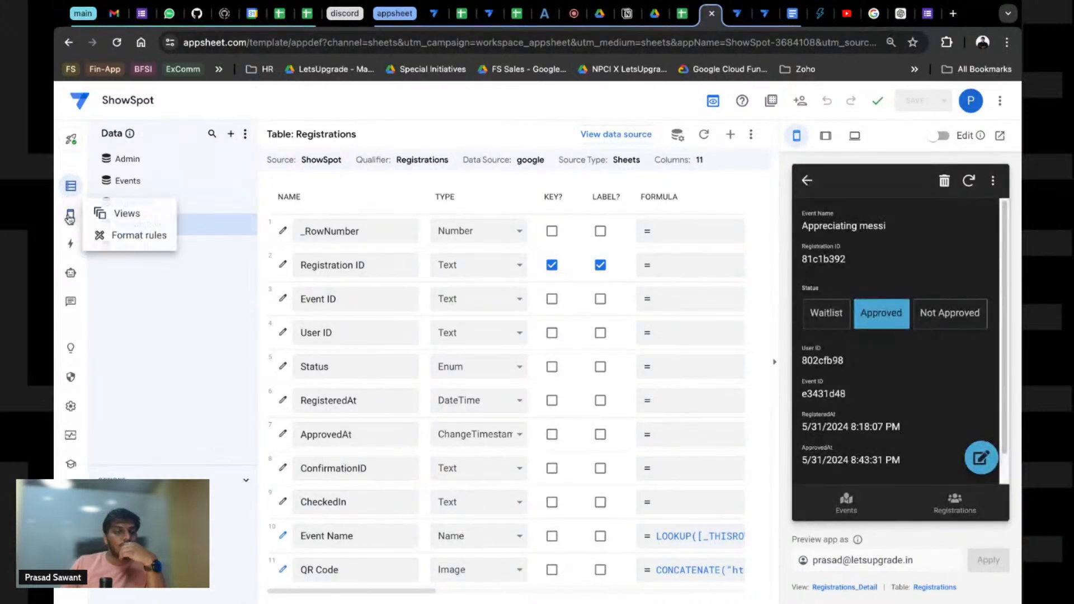
{"action": "left_click", "coordinate": [69, 277]}
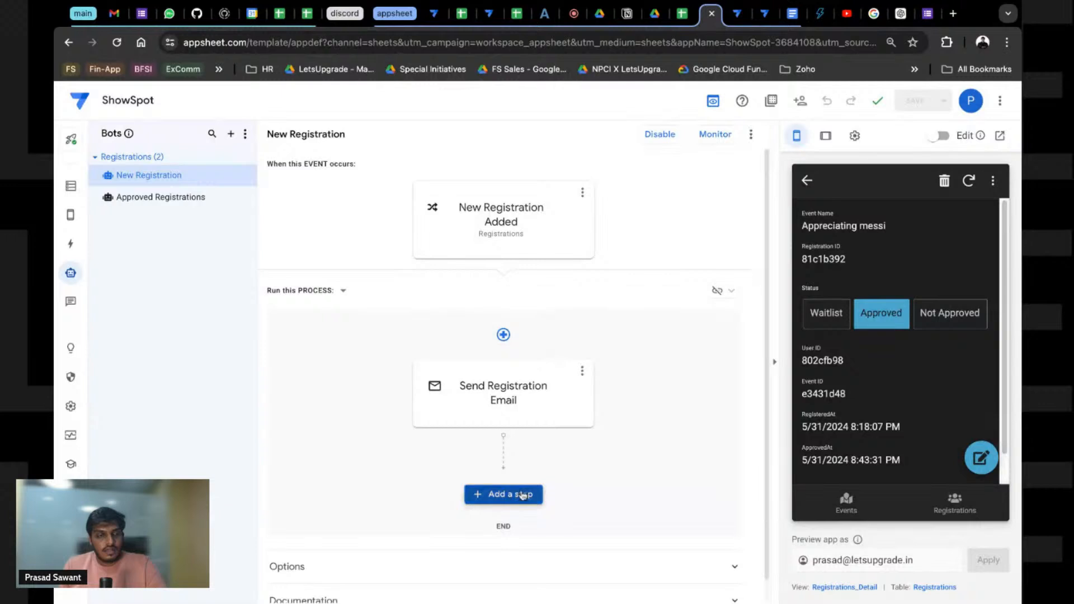
{"action": "left_click", "coordinate": [198, 199]}
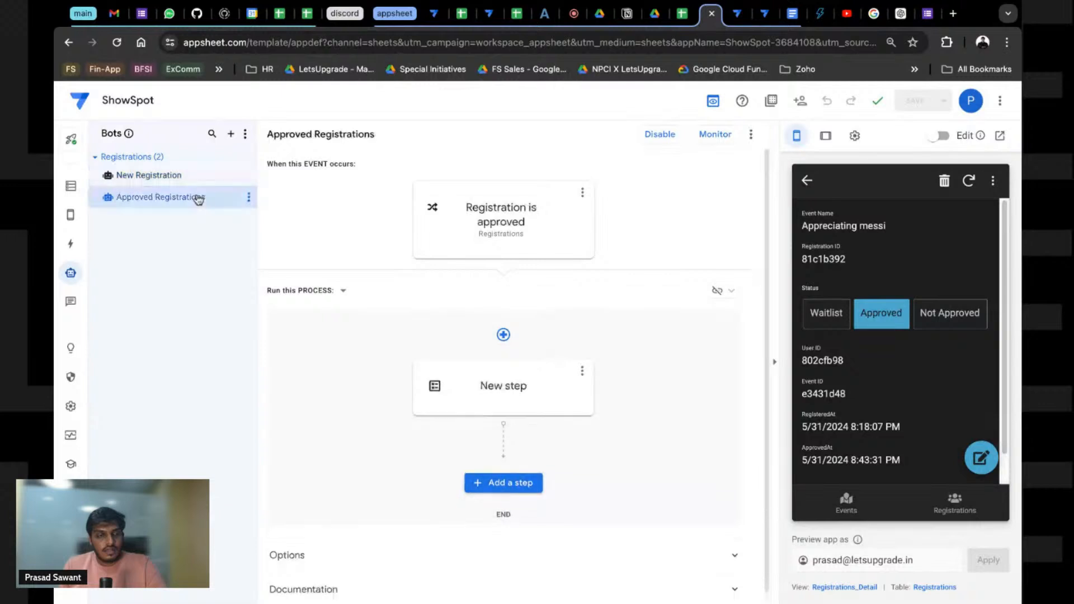
{"action": "left_click", "coordinate": [479, 400]}
{"action": "left_click", "coordinate": [479, 400]}
{"action": "type", "text": "Set "}
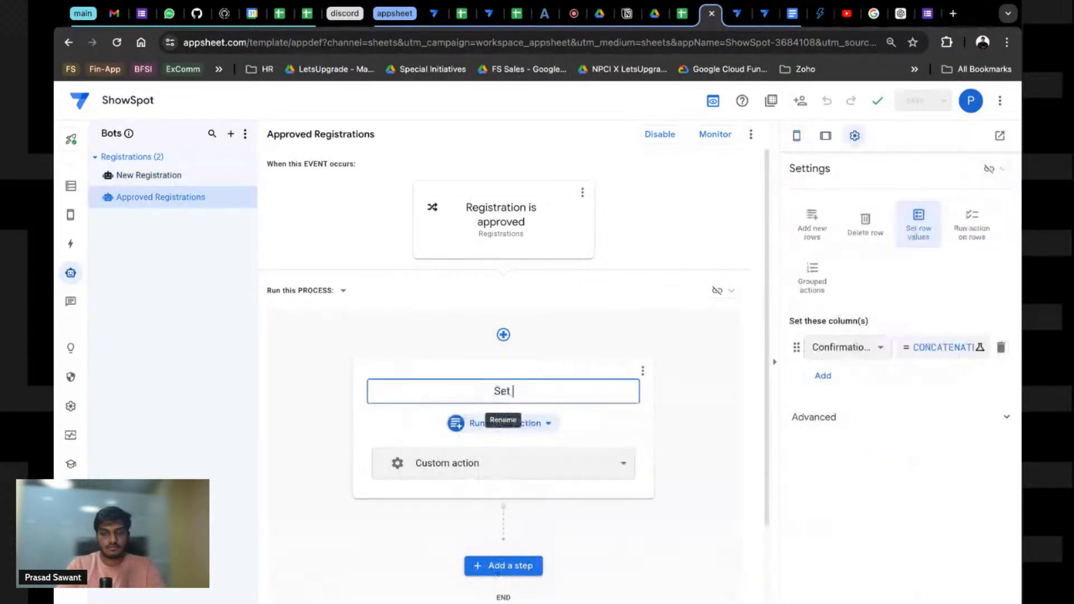
{"action": "type", "text": "Confirmation ID"}
{"action": "key", "text": "Return"}
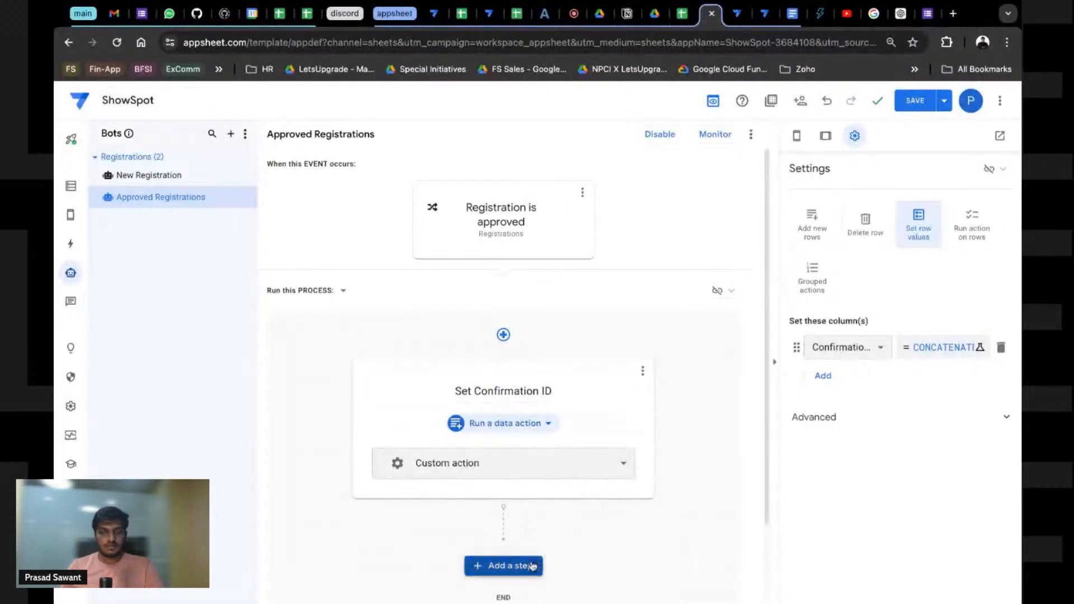
{"action": "left_click", "coordinate": [915, 101]}
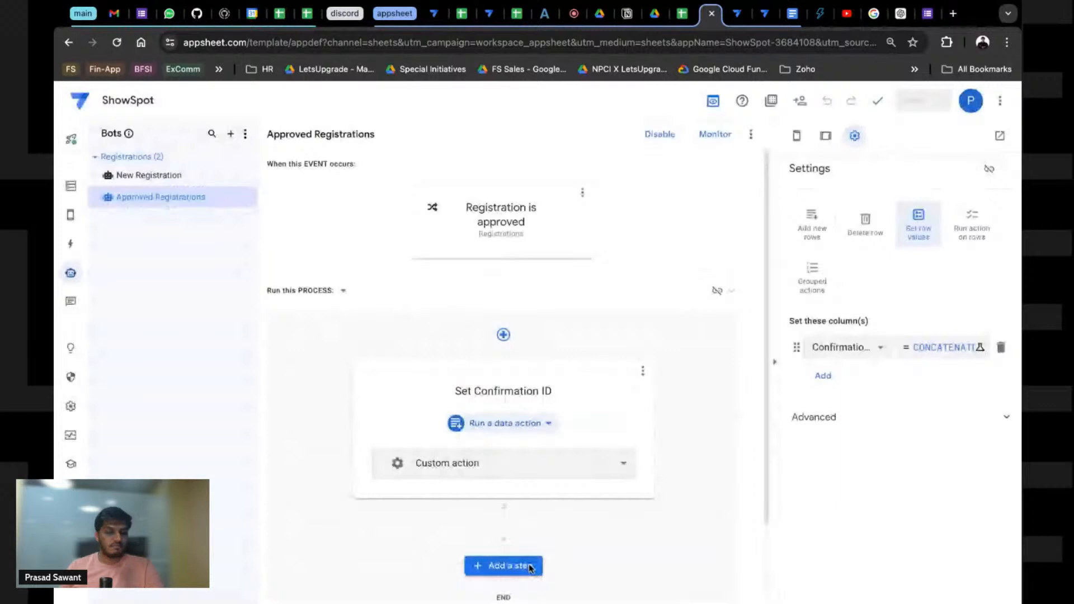
Step: Add a step, check New Registration's Send Registration Email step, then return to Approved Registrations
{"action": "left_click", "coordinate": [531, 566]}
{"action": "left_click", "coordinate": [128, 171]}
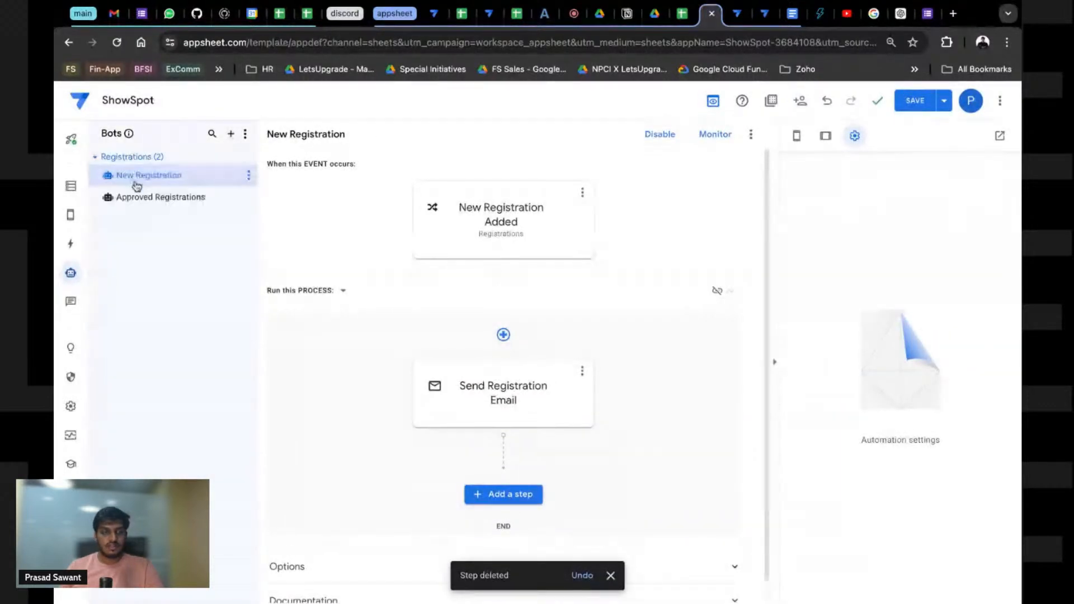
{"action": "left_click", "coordinate": [529, 414]}
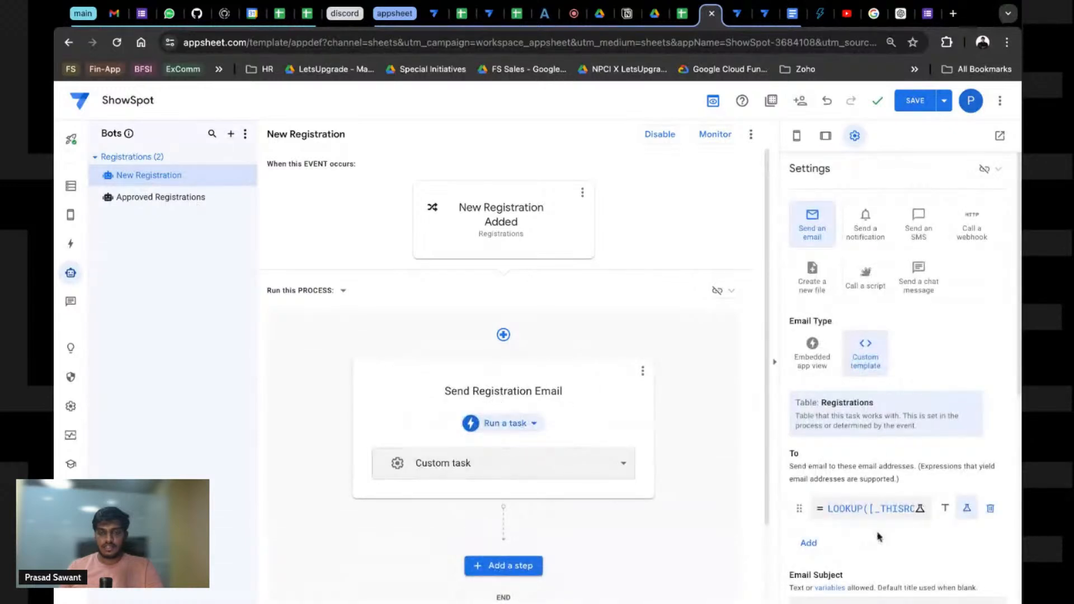
{"action": "left_click", "coordinate": [161, 197]}
Step: Add a custom task step after Set Confirmation ID and name it Send Email
{"action": "left_click", "coordinate": [504, 482]}
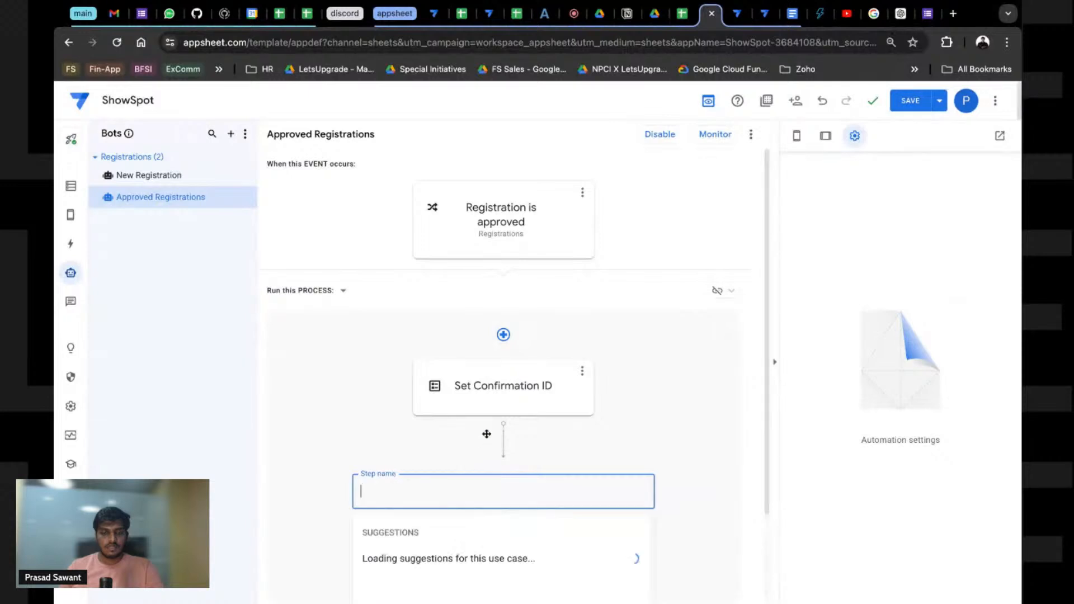
{"action": "left_click", "coordinate": [448, 549]}
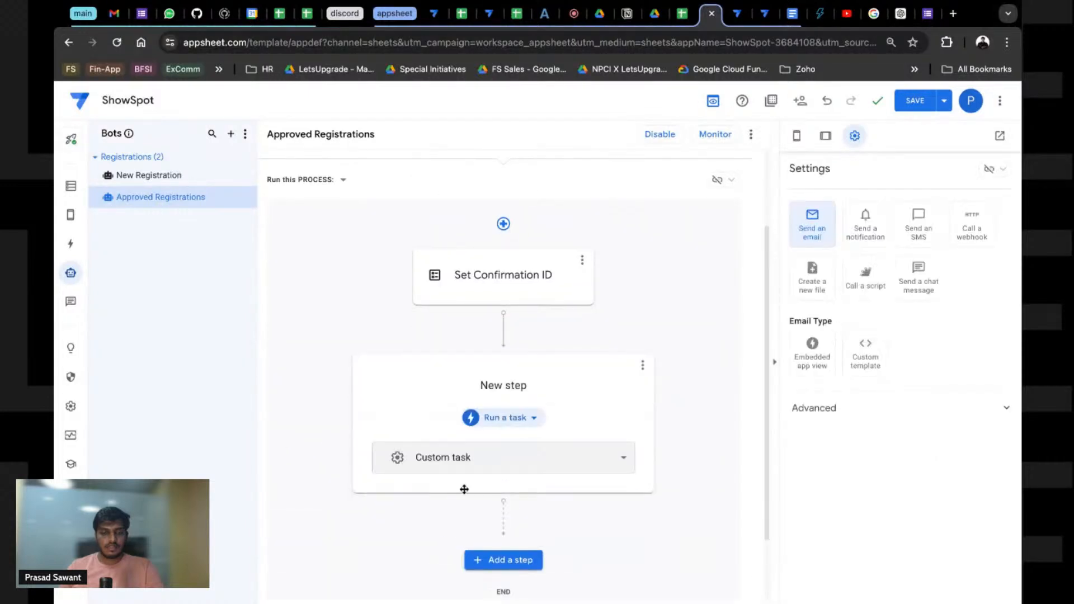
{"action": "left_click", "coordinate": [472, 464]}
{"action": "left_click", "coordinate": [481, 464]}
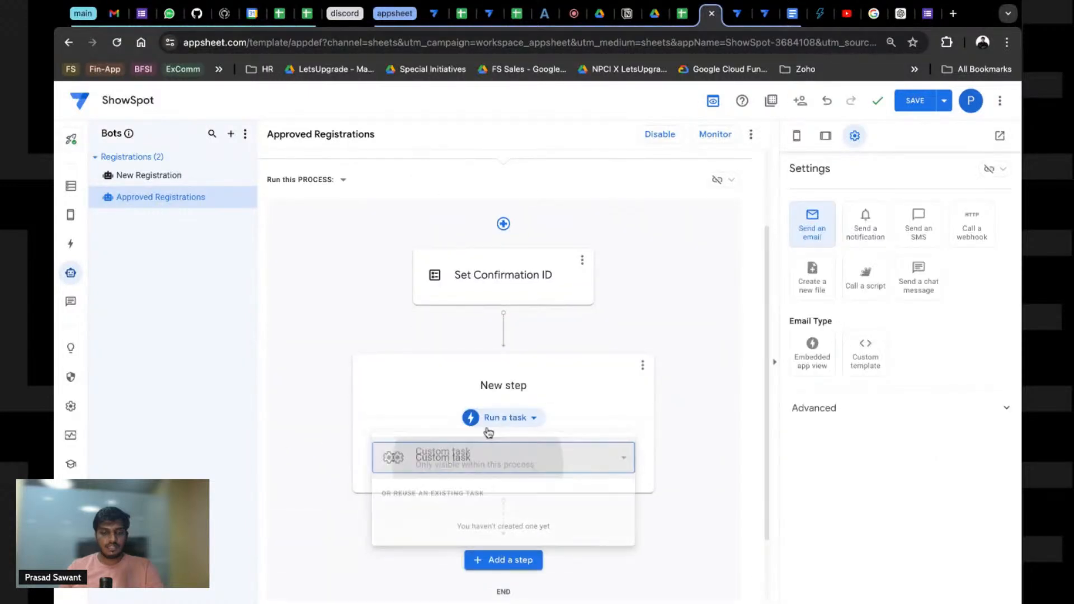
{"action": "double_click", "coordinate": [516, 385]}
{"action": "triple_click", "coordinate": [516, 385]}
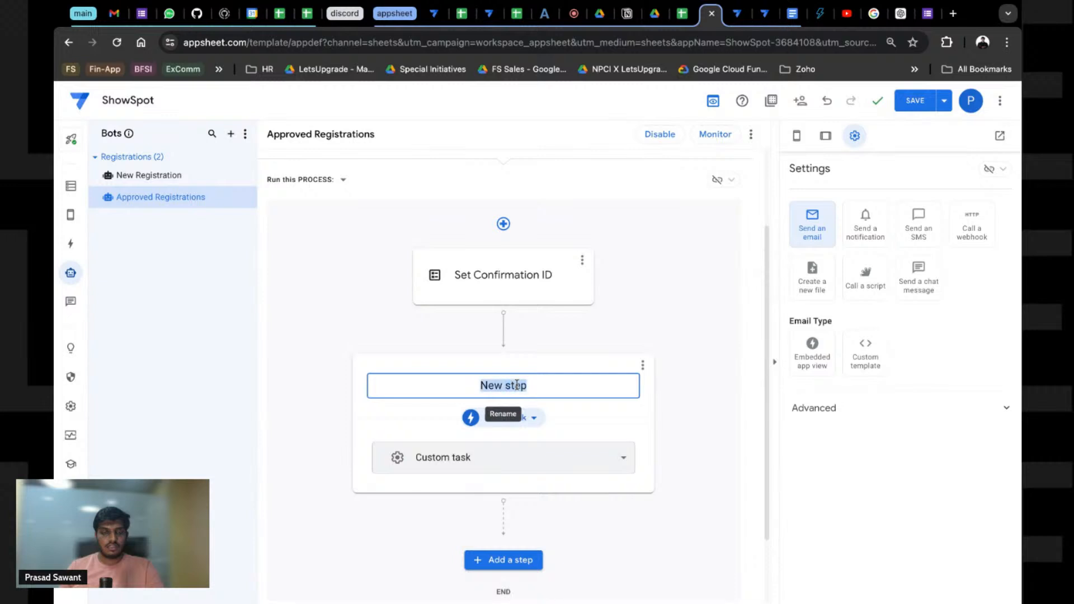
{"action": "type", "text": "Send EMail"}
{"action": "key", "text": "BackSpace"}
{"action": "key", "text": "BackSpace"}
{"action": "key", "text": "BackSpace"}
{"action": "key", "text": "BackSpace"}
{"action": "type", "text": "mail"}
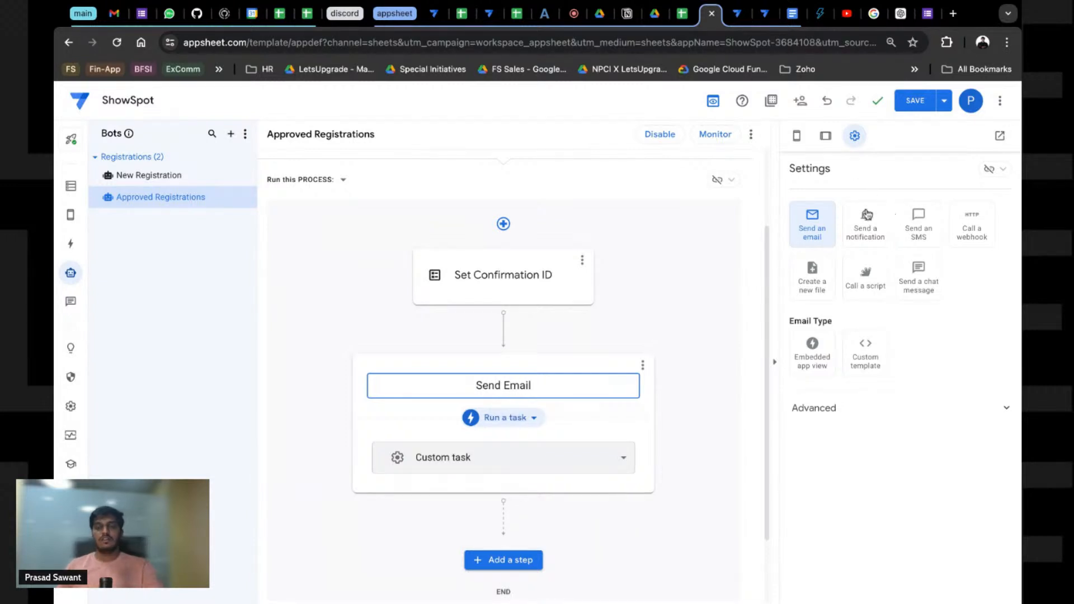
Step: Make it send a custom-template email to LOOKUP([_THISROW].[User ID],"Users","User ID","Email")
{"action": "left_click", "coordinate": [834, 219]}
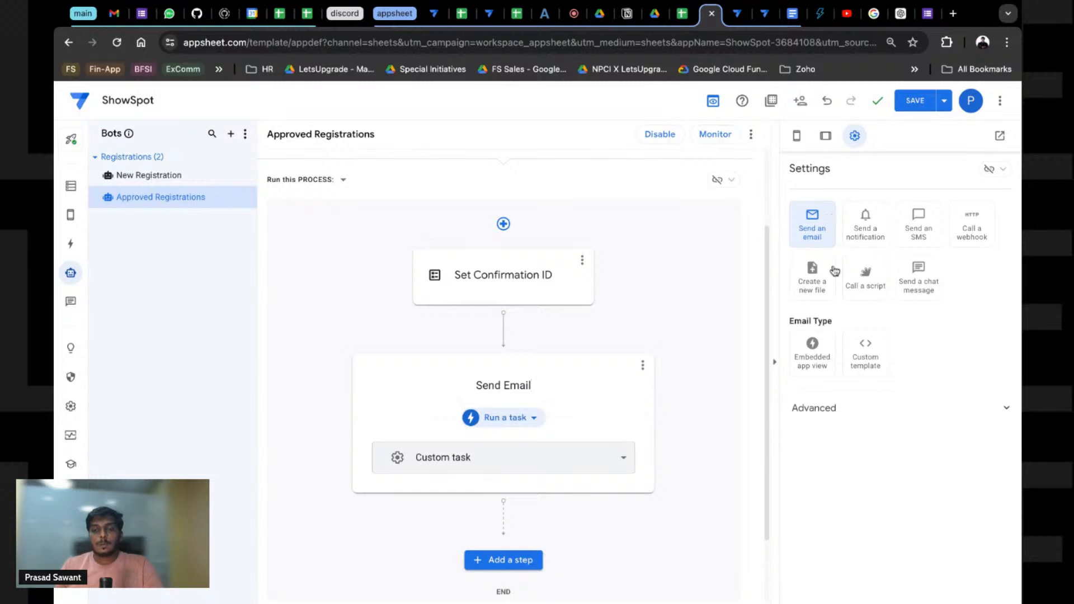
{"action": "left_click", "coordinate": [814, 411]}
{"action": "left_click", "coordinate": [867, 365]}
{"action": "scroll", "coordinate": [844, 436], "scroll_direction": "down", "scroll_amount": 3}
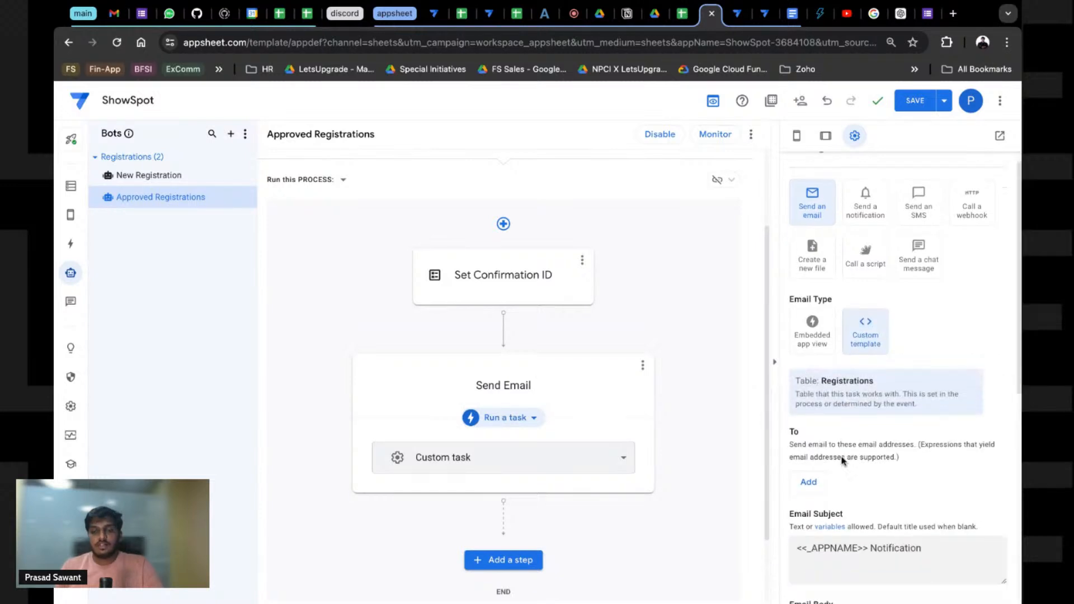
{"action": "left_click", "coordinate": [811, 366]}
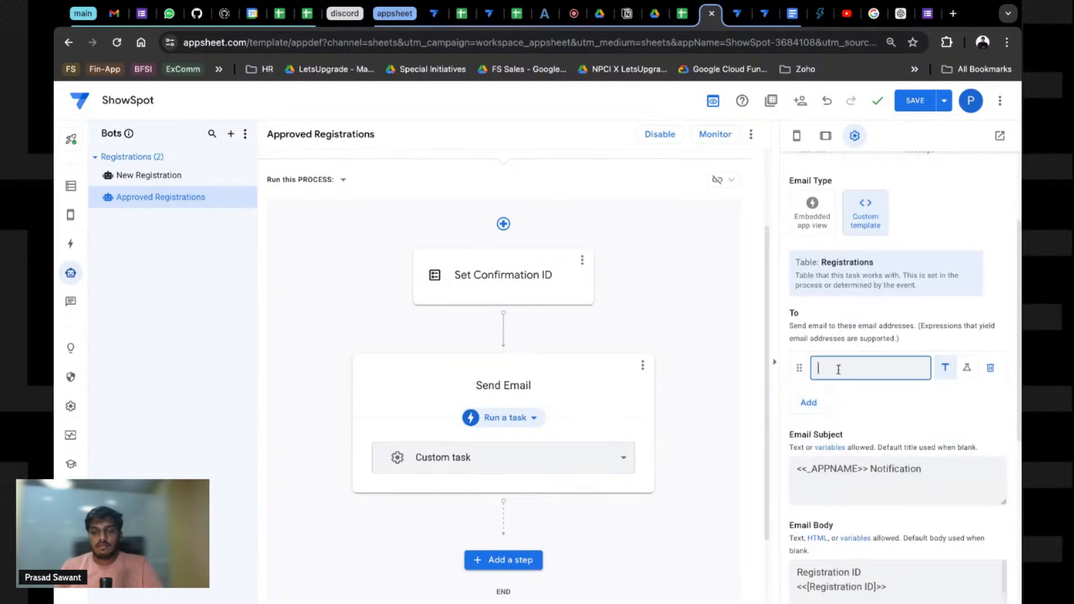
{"action": "left_click", "coordinate": [967, 368]}
{"action": "left_click", "coordinate": [862, 369]}
{"action": "type", "text": "LOOKUP([_THISROW].[User ID],\"Users\",\"User ID\",\"Email\")"}
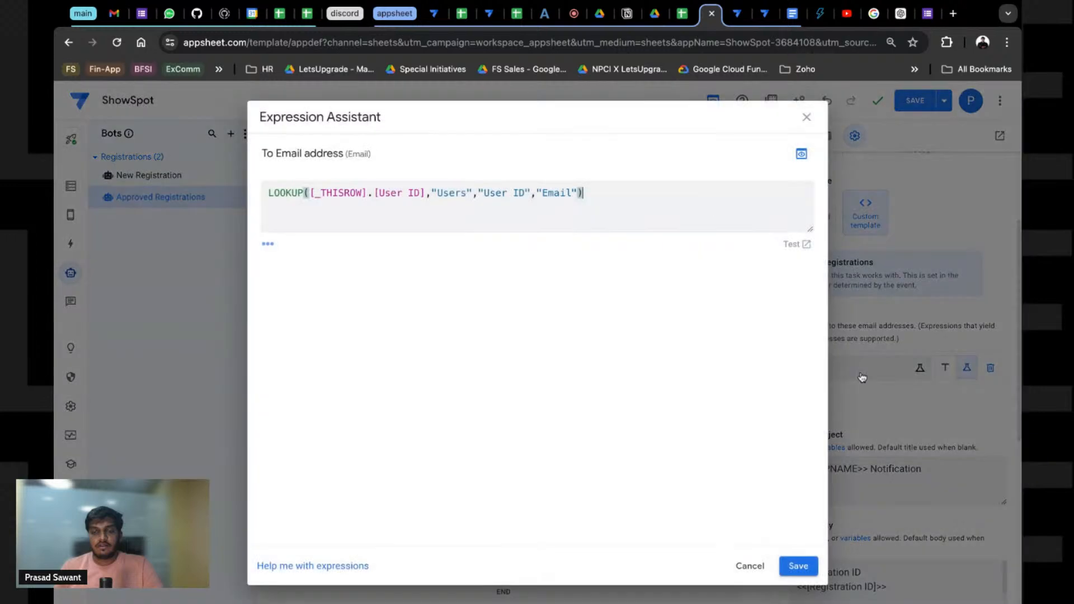
{"action": "left_click", "coordinate": [799, 566]}
{"action": "scroll", "coordinate": [876, 423], "scroll_direction": "down", "scroll_amount": 3}
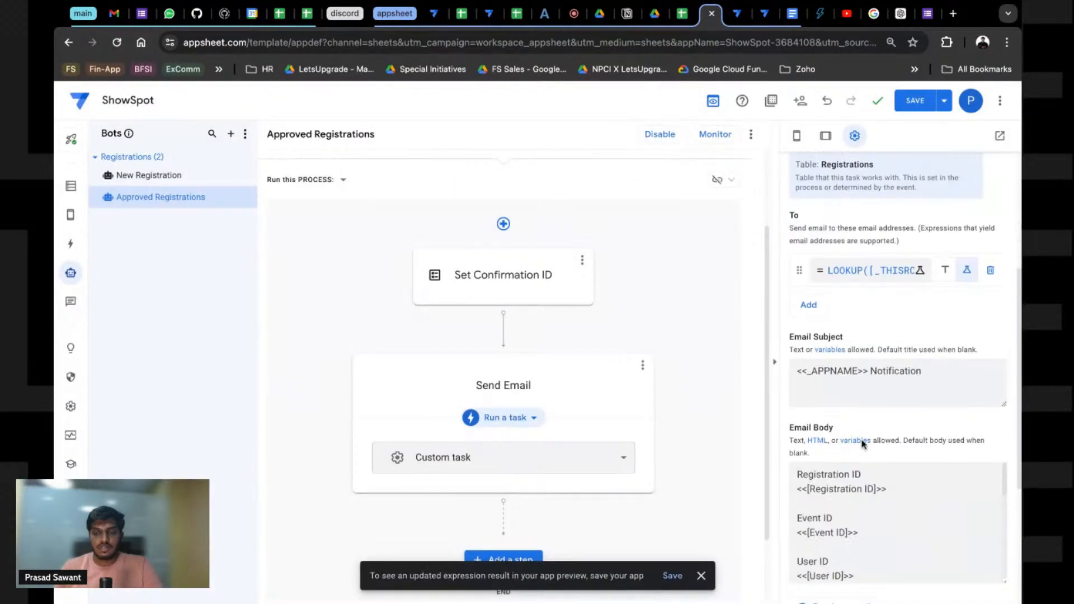
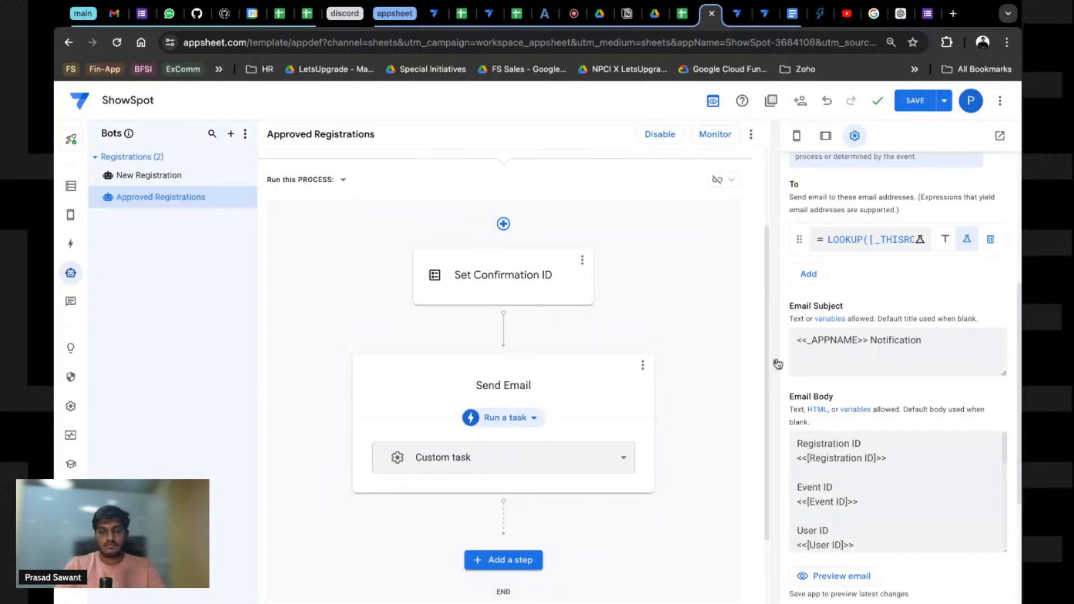
Step: Replace the Send Email subject line with 'Yippee! You have got the seat for <<Event Name>>'
{"action": "scroll", "coordinate": [831, 401], "scroll_direction": "up", "scroll_amount": 1}
{"action": "triple_click", "coordinate": [832, 401]}
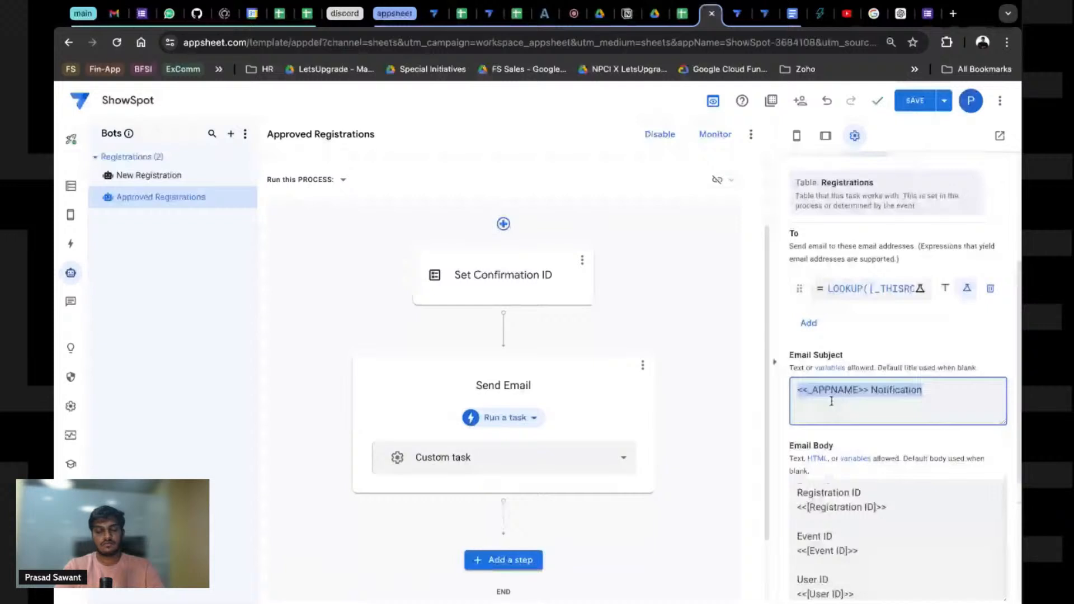
{"action": "type", "text": "Yo"}
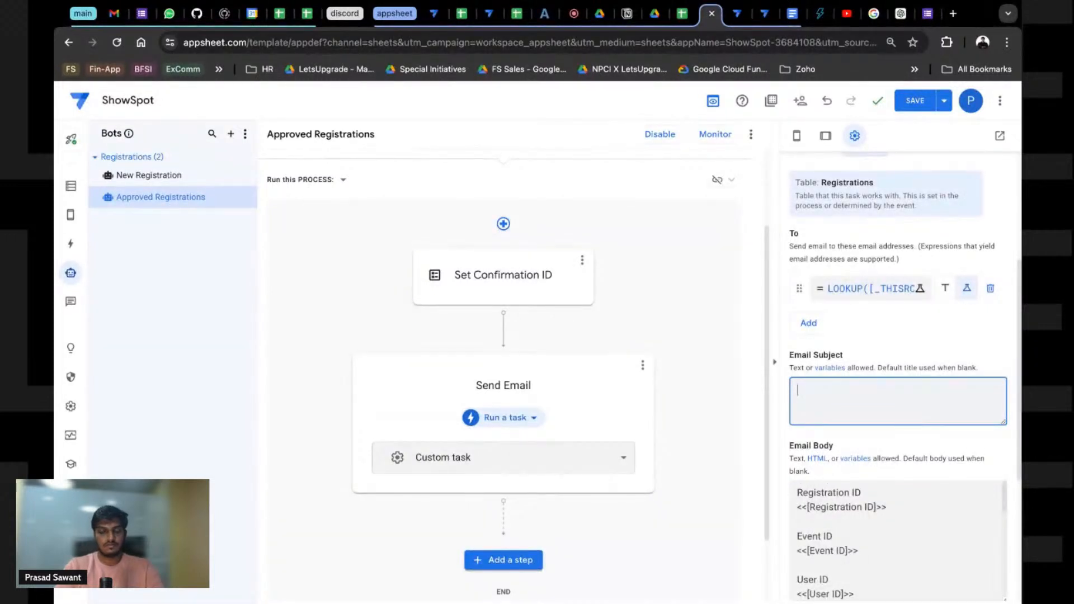
{"action": "type", "text": "Yippee! You"}
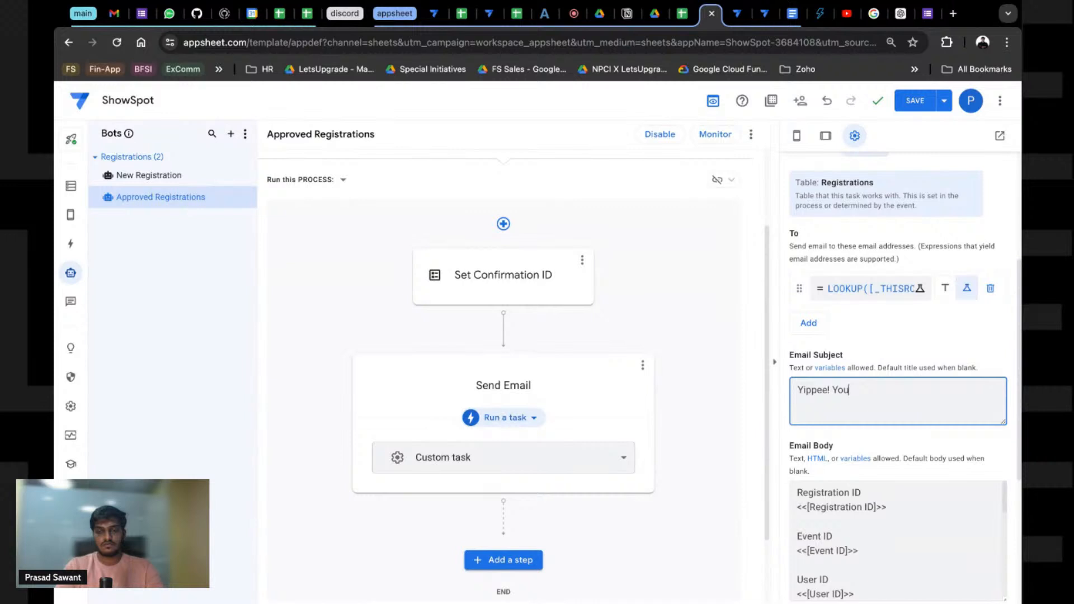
{"action": "type", "text": " a"}
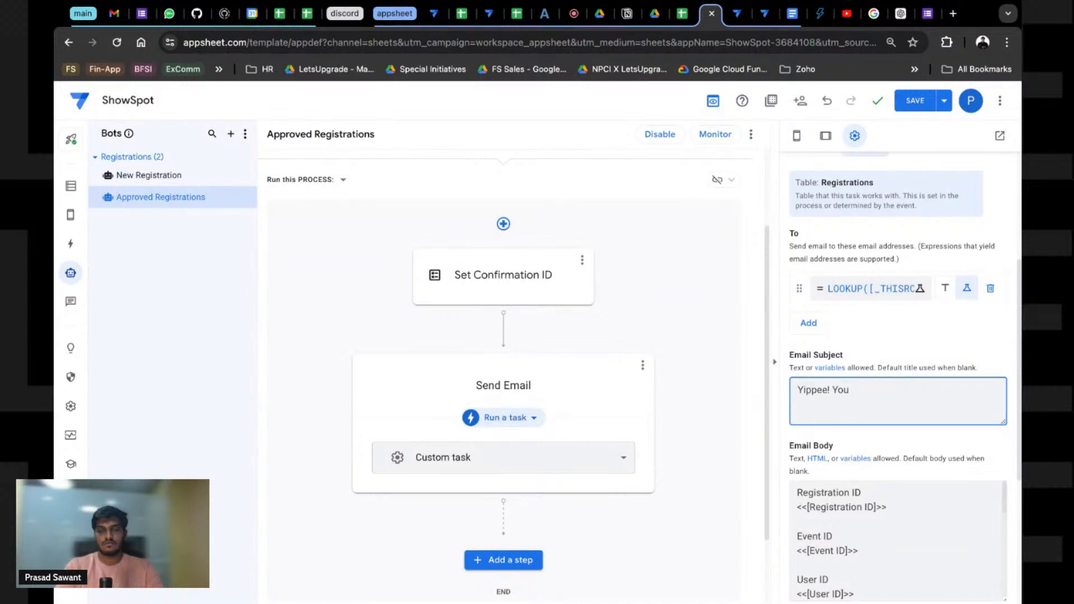
{"action": "type", "text": "ve got the seat"}
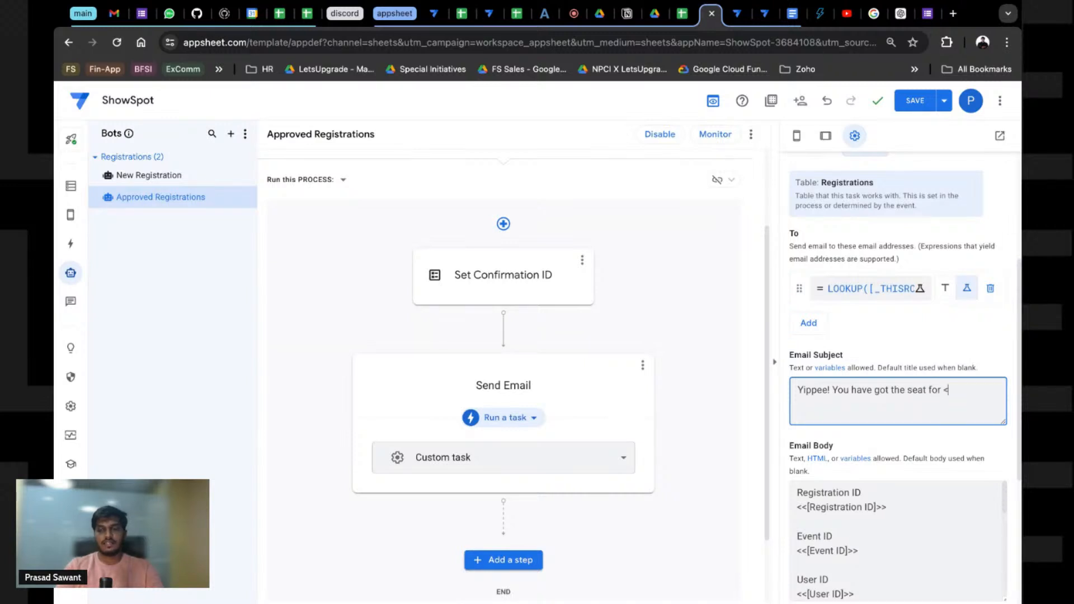
{"action": "type", "text": "for <<EVE"}
{"action": "key", "text": "BackSpace"}
{"action": "key", "text": "BackSpace"}
{"action": "key", "text": "BackSpace"}
{"action": "type", "text": "vebt"}
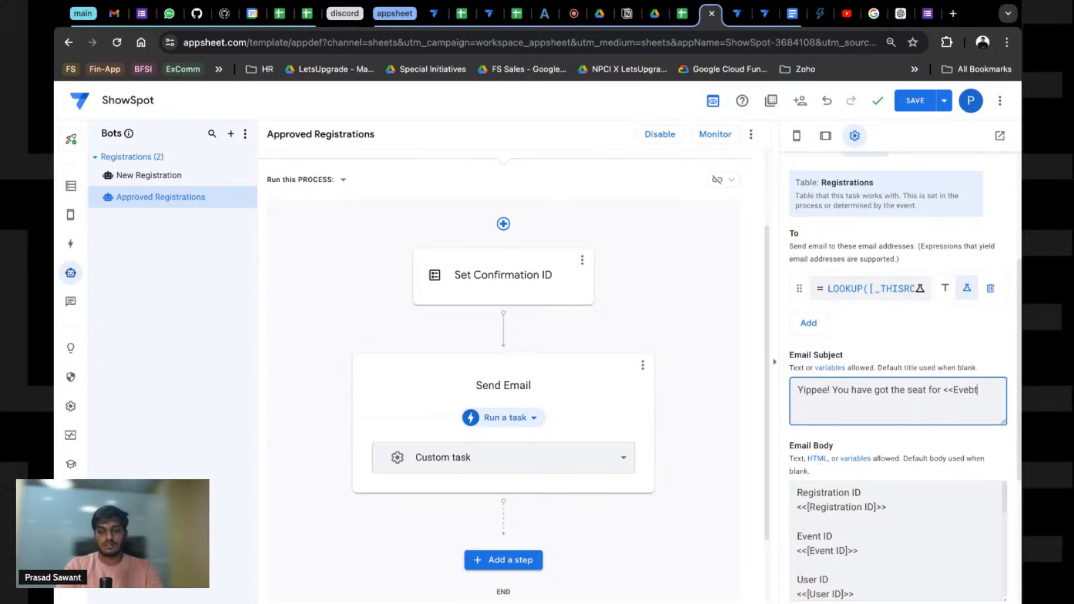
{"action": "type", "text": "Bane"}
{"action": "key", "text": "BackSpace"}
{"action": "key", "text": "BackSpace"}
{"action": "key", "text": "BackSpace"}
{"action": "key", "text": "BackSpace"}
{"action": "type", "text": "Name>>"}
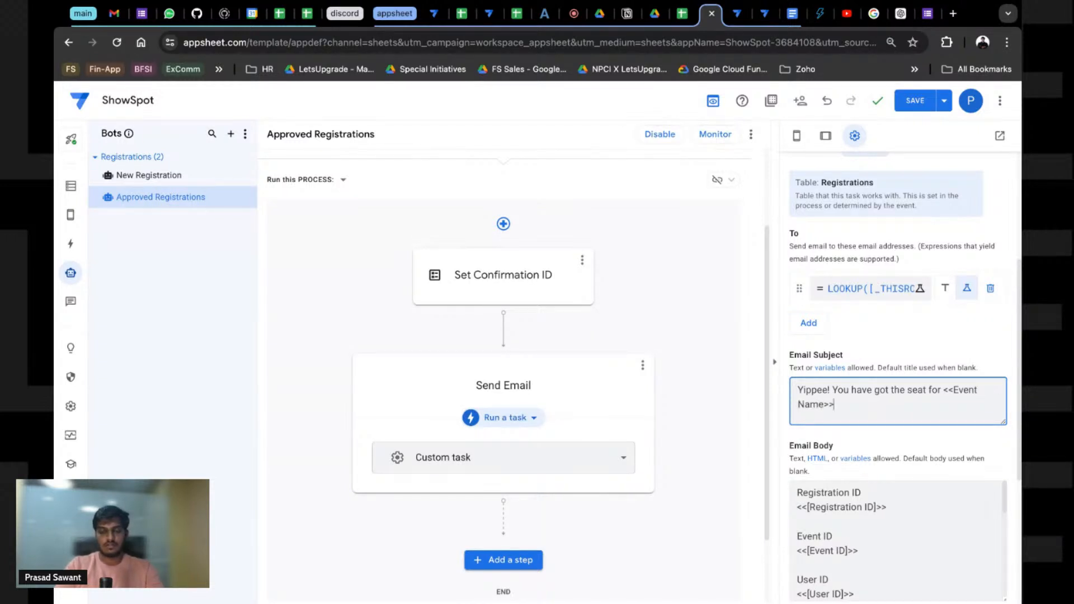
{"action": "left_click", "coordinate": [849, 518]}
{"action": "scroll", "coordinate": [850, 517], "scroll_direction": "down", "scroll_amount": 6}
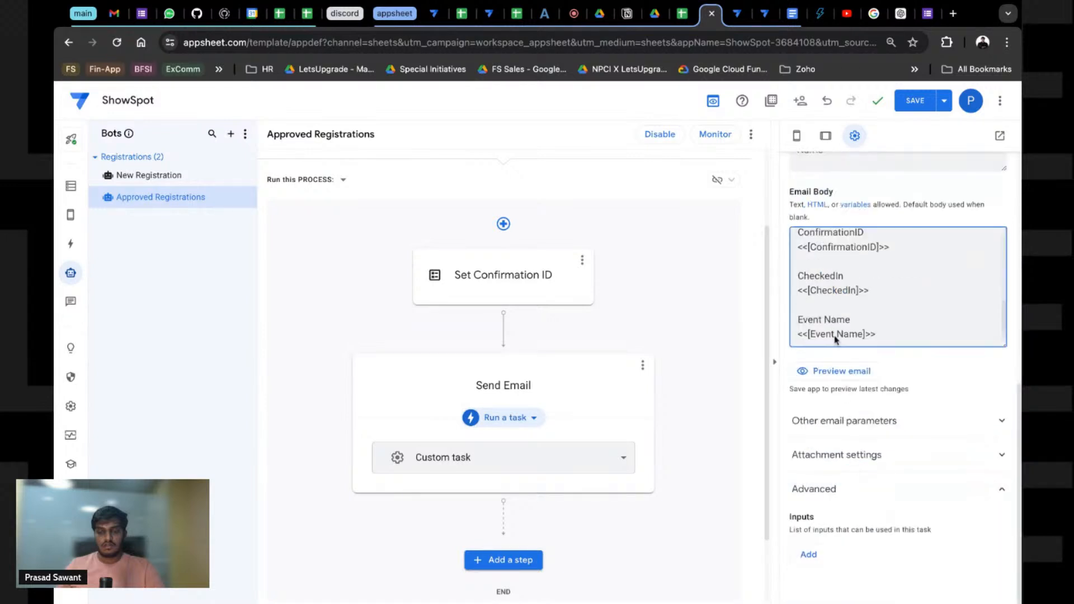
Step: Under Other email parameters, set the Customize From name to ShowSpot
{"action": "left_click", "coordinate": [845, 421]}
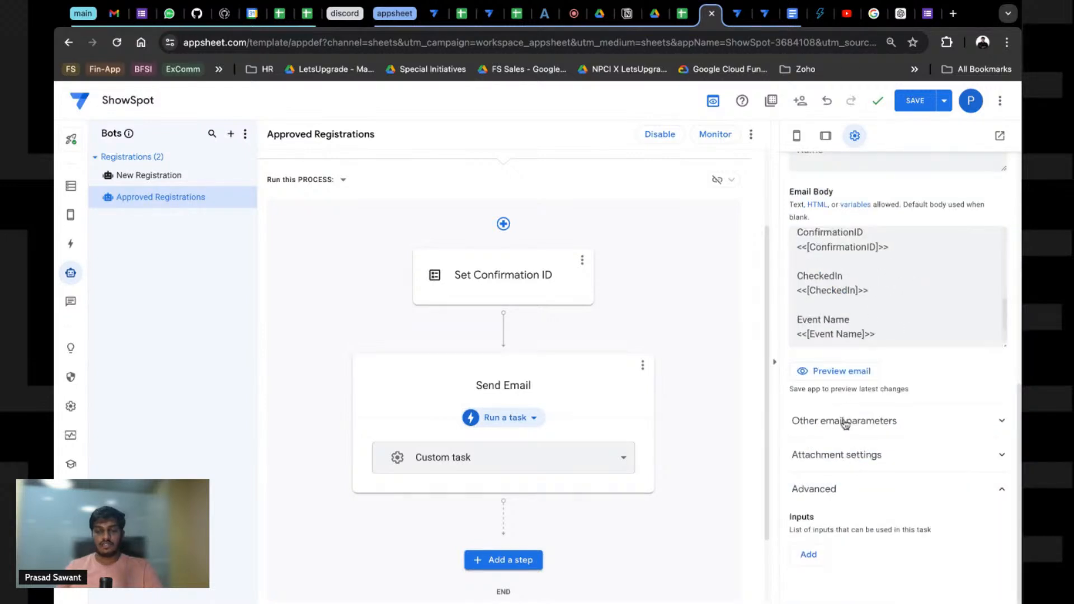
{"action": "scroll", "coordinate": [852, 484], "scroll_direction": "down", "scroll_amount": 5}
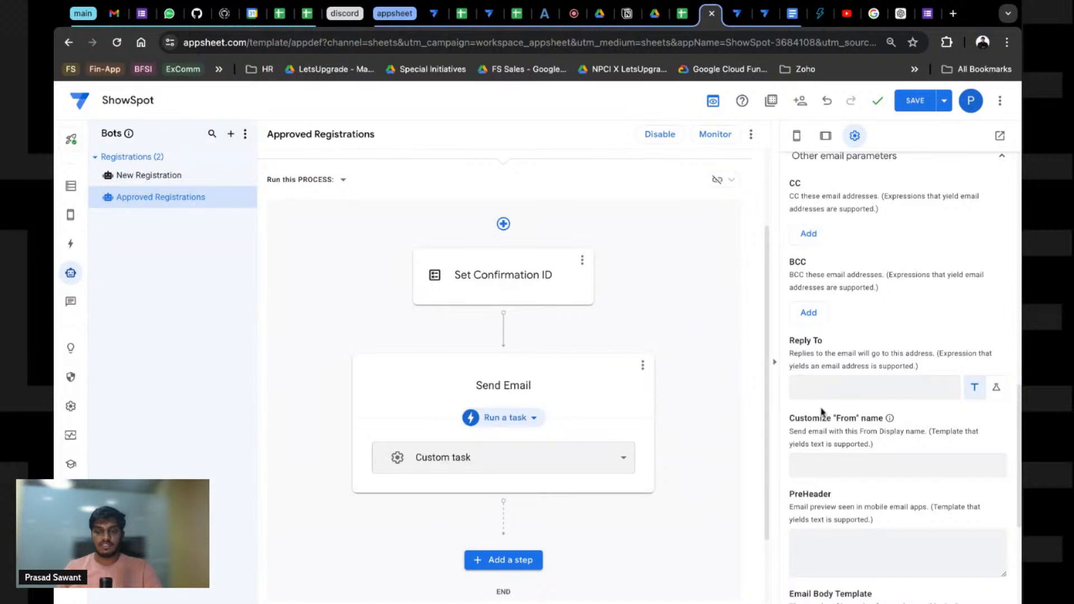
{"action": "left_click", "coordinate": [845, 466]}
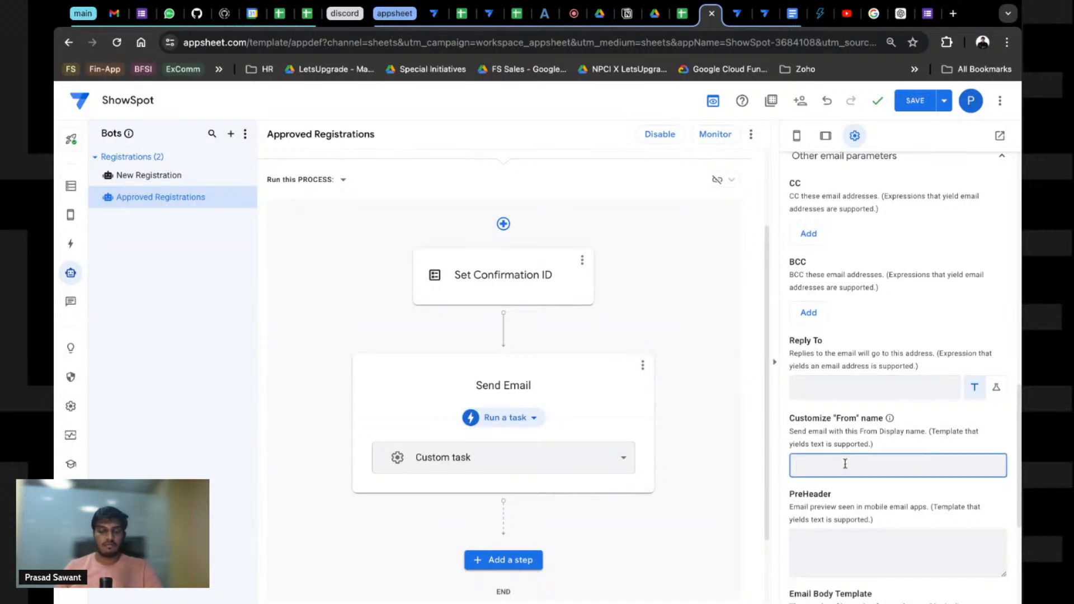
{"action": "type", "text": "Boo"}
{"action": "key", "text": "BackSpace"}
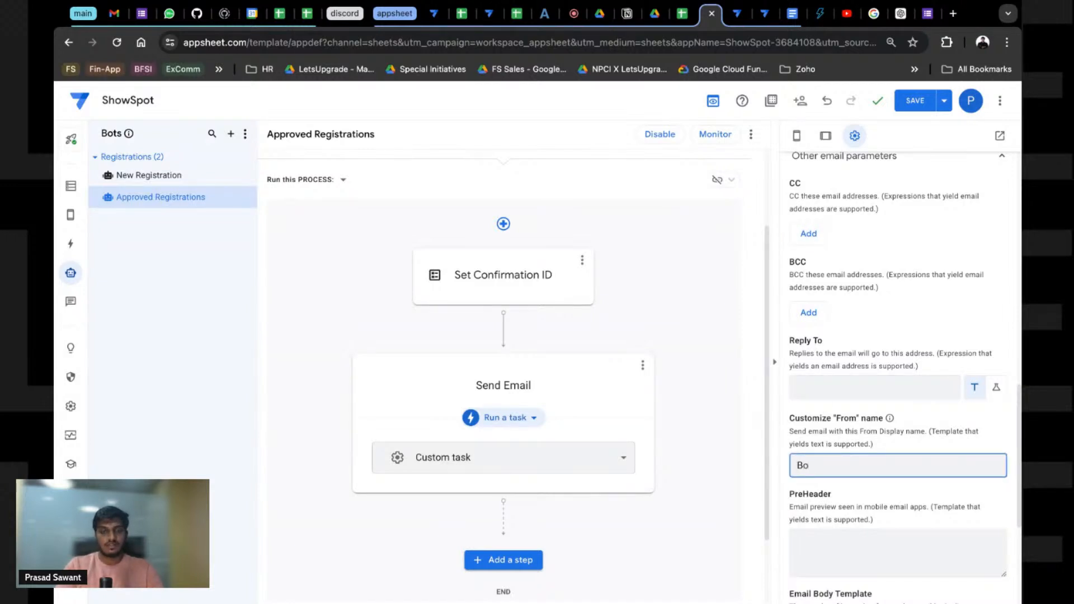
{"action": "type", "text": "ShowSpot"}
Step: Generate a new Email Body Template document and open it
{"action": "scroll", "coordinate": [846, 531], "scroll_direction": "down", "scroll_amount": 4}
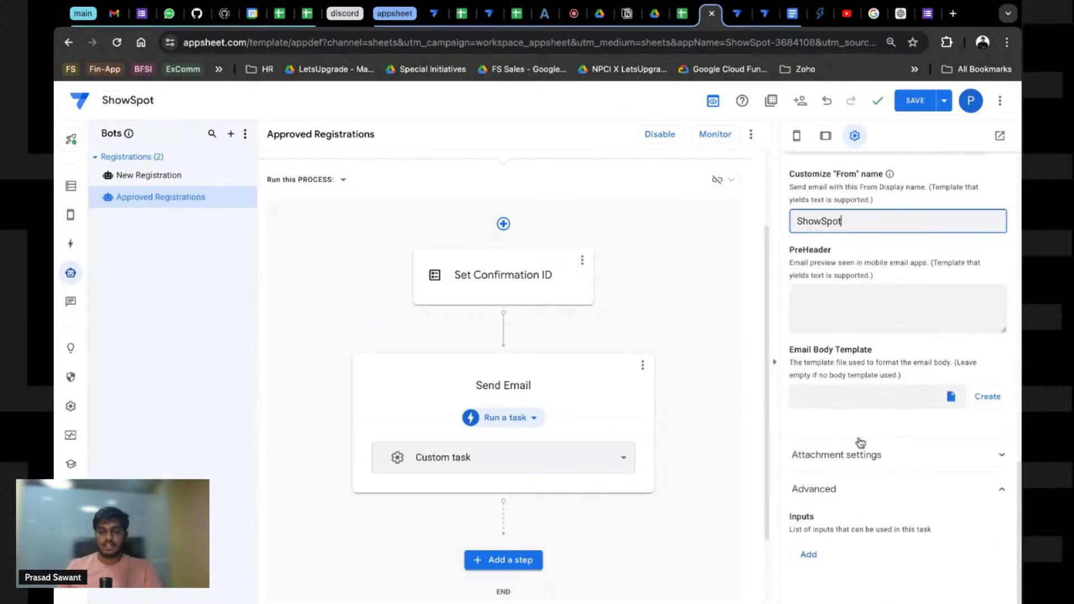
{"action": "left_click", "coordinate": [904, 399]}
{"action": "left_click", "coordinate": [950, 398]}
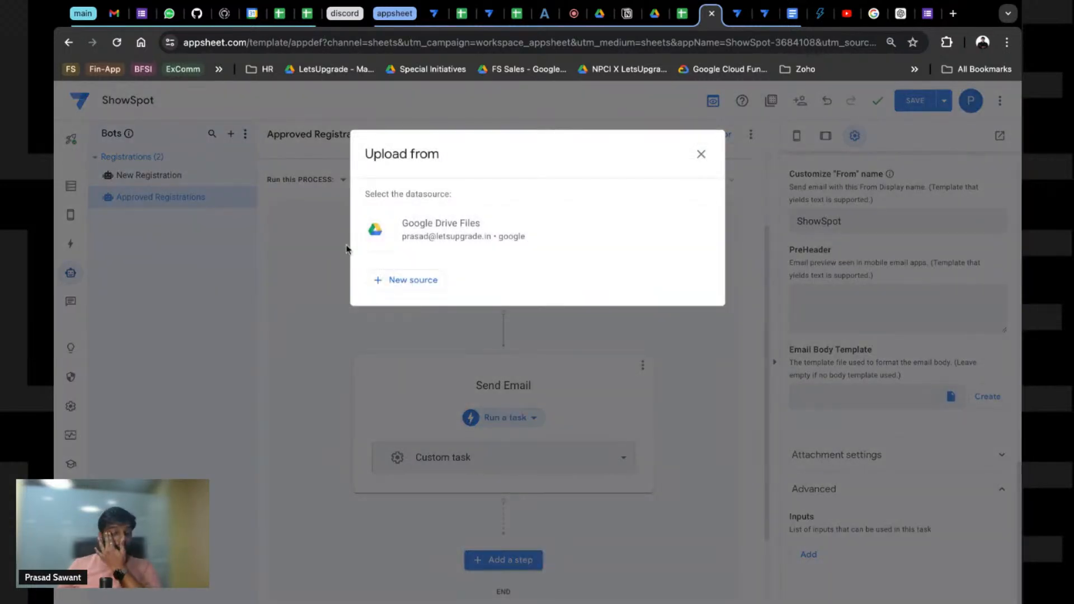
{"action": "left_click", "coordinate": [701, 154]}
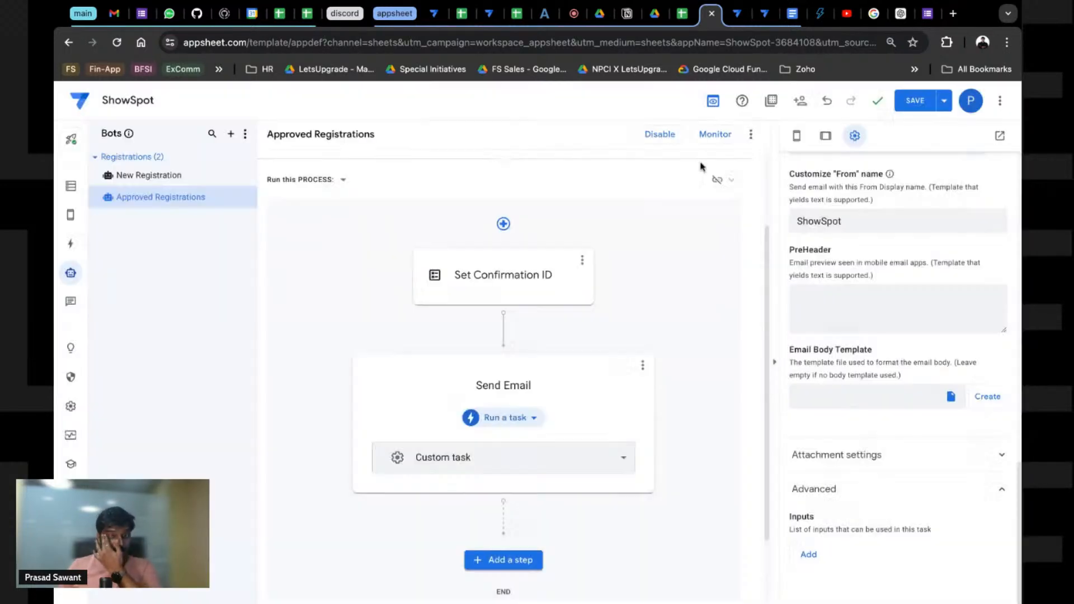
{"action": "left_click", "coordinate": [983, 398]}
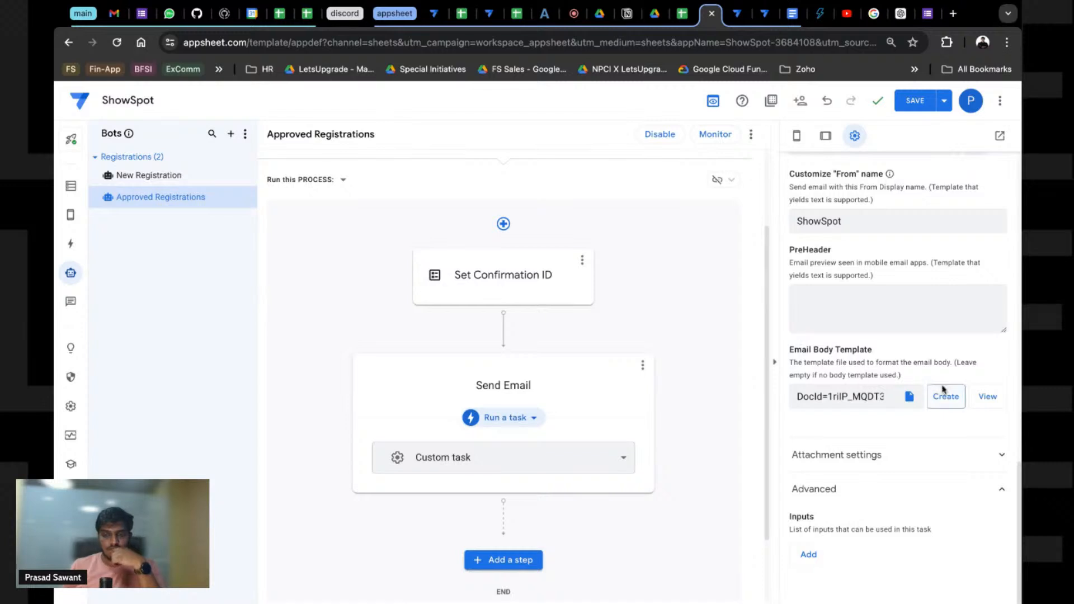
{"action": "left_click", "coordinate": [976, 400]}
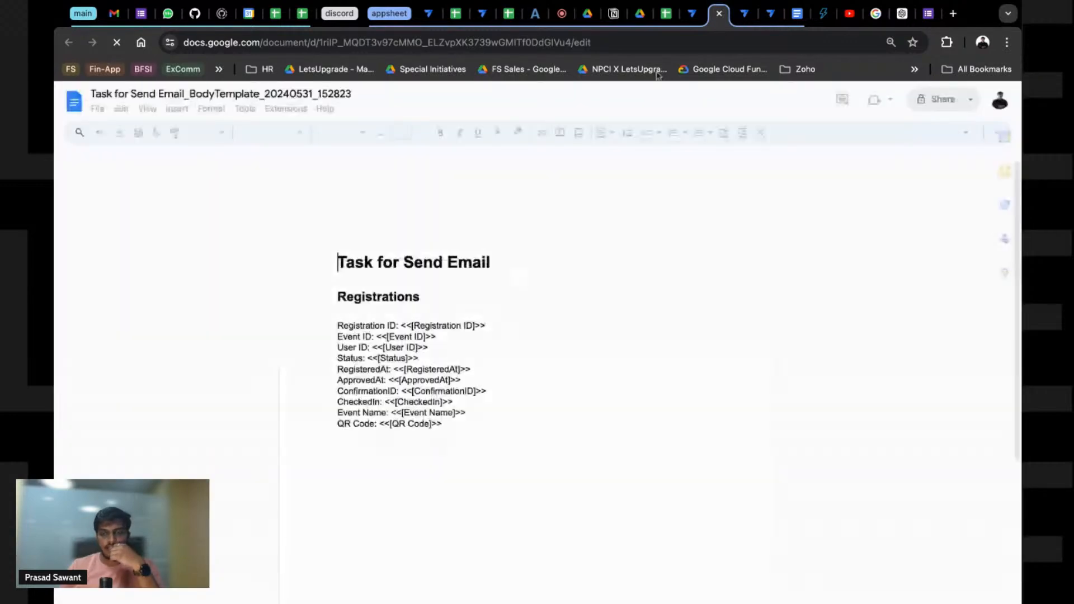
Step: Preview the approval email for a sample registration in AppSheet, then close the preview
{"action": "left_click", "coordinate": [692, 13]}
{"action": "scroll", "coordinate": [879, 224], "scroll_direction": "up", "scroll_amount": 3}
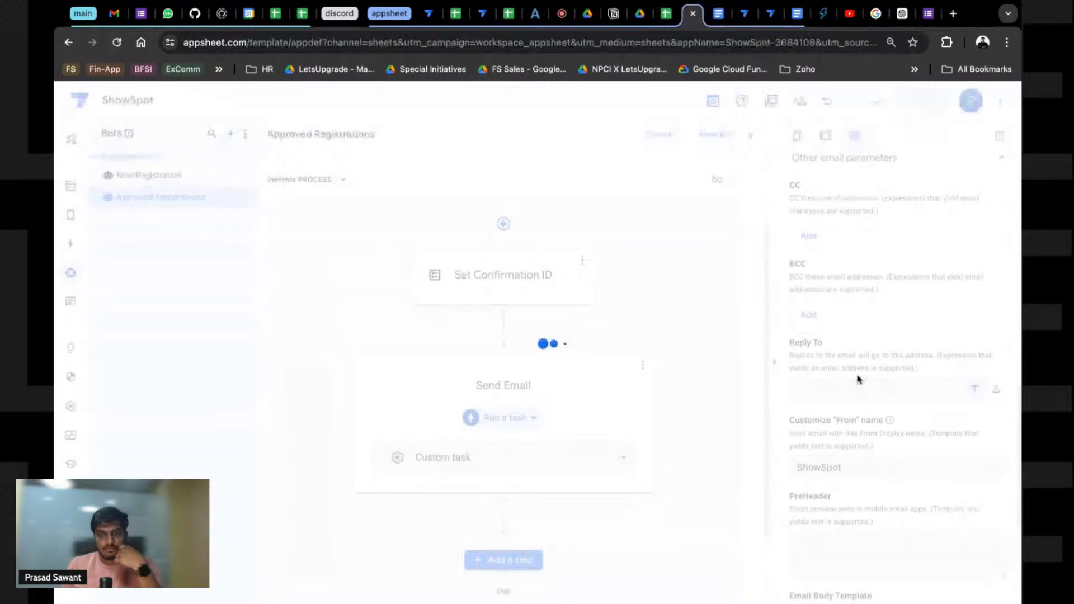
{"action": "scroll", "coordinate": [850, 370], "scroll_direction": "up", "scroll_amount": 5}
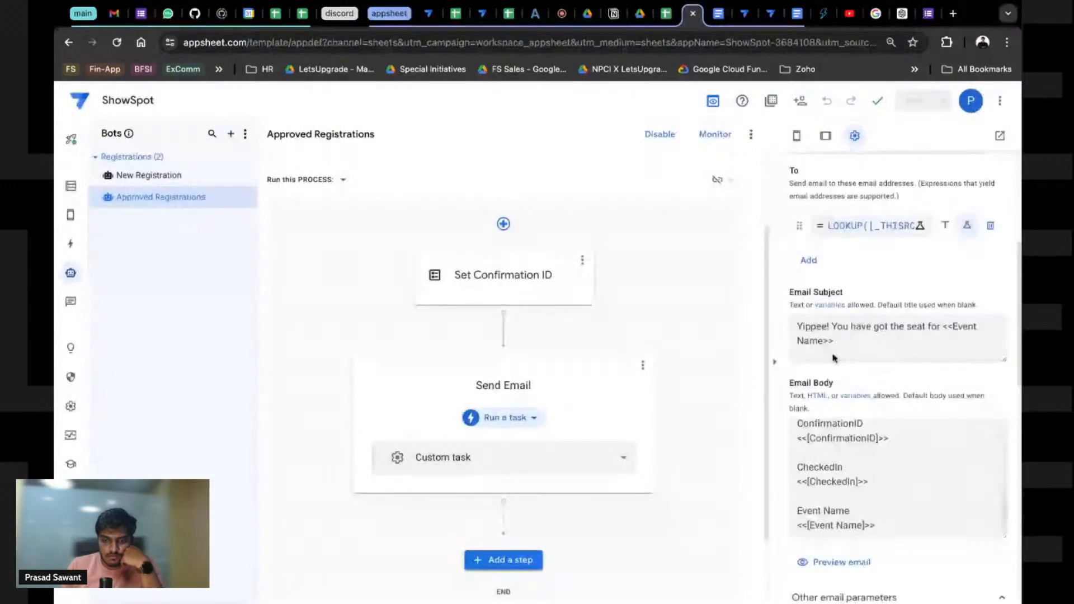
{"action": "left_click", "coordinate": [831, 564]}
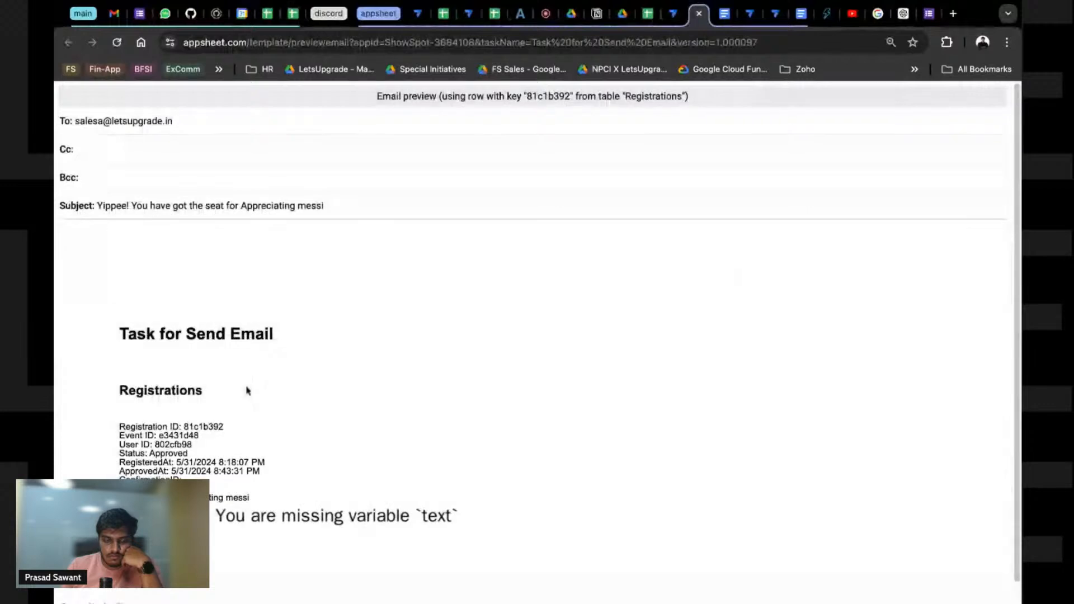
{"action": "scroll", "coordinate": [302, 448], "scroll_direction": "down", "scroll_amount": 1}
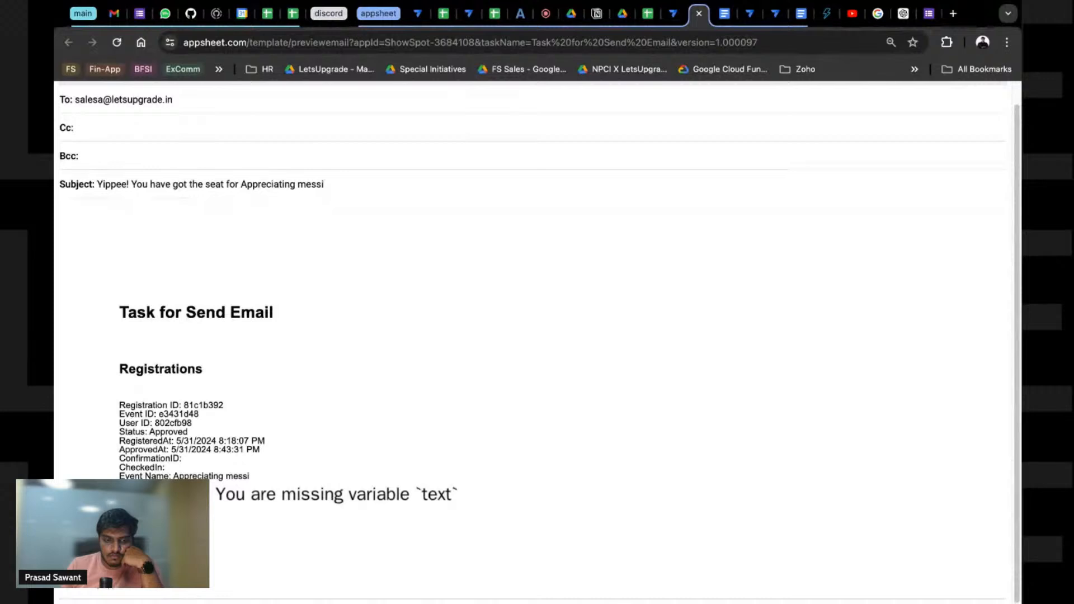
{"action": "triple_click", "coordinate": [277, 485]}
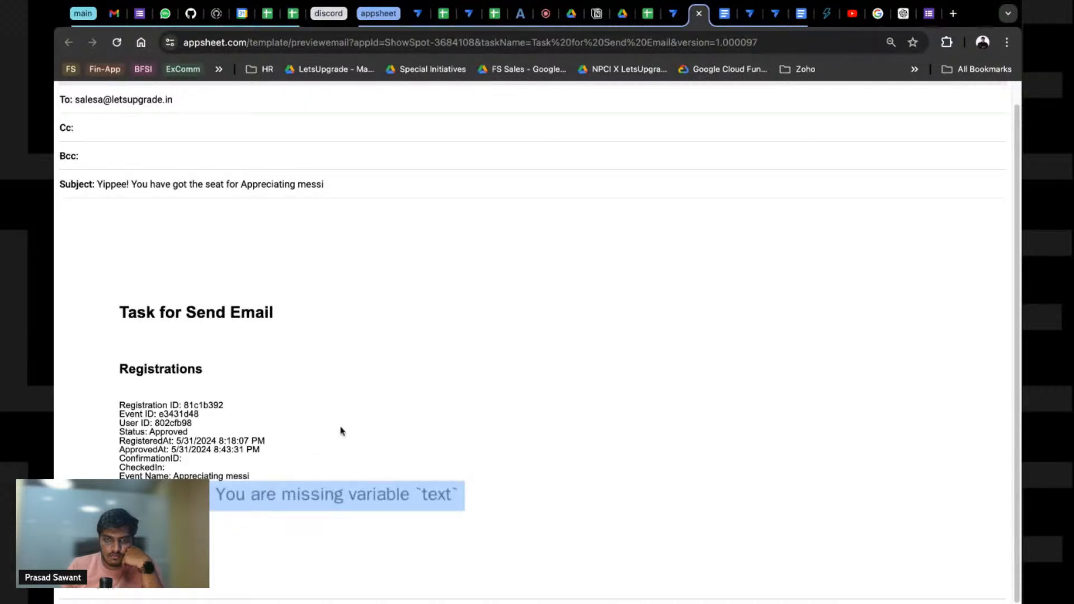
{"action": "key", "text": "ctrl+w"}
Step: Go back down to the Send Email task's Email Body Template document ID
{"action": "scroll", "coordinate": [923, 427], "scroll_direction": "down", "scroll_amount": 3}
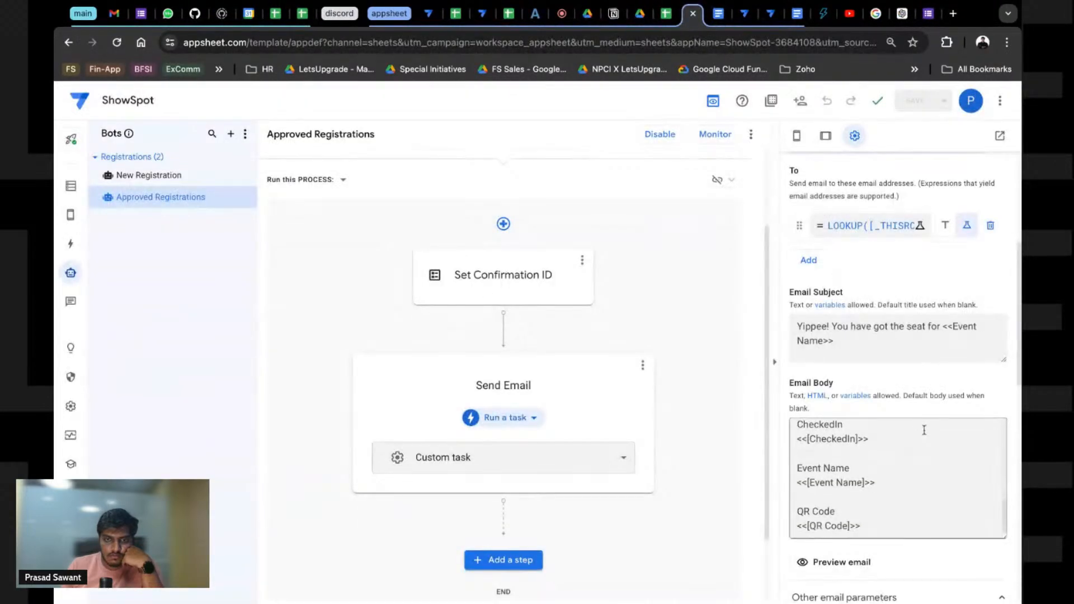
{"action": "scroll", "coordinate": [881, 379], "scroll_direction": "down", "scroll_amount": 4}
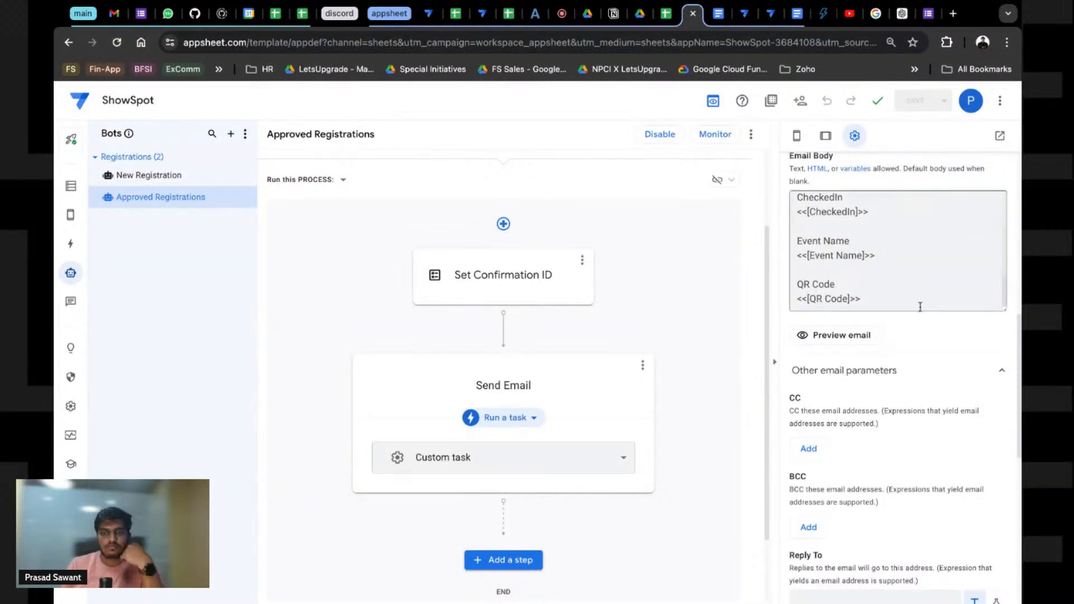
{"action": "scroll", "coordinate": [833, 369], "scroll_direction": "down", "scroll_amount": 3}
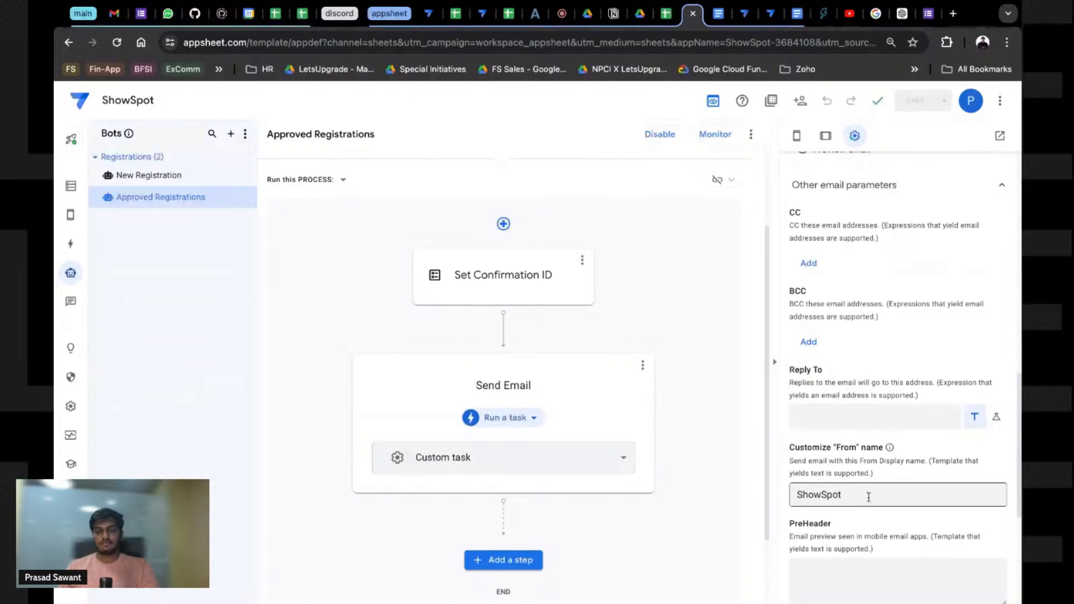
{"action": "scroll", "coordinate": [869, 497], "scroll_direction": "down", "scroll_amount": 4}
{"action": "left_click", "coordinate": [878, 401]}
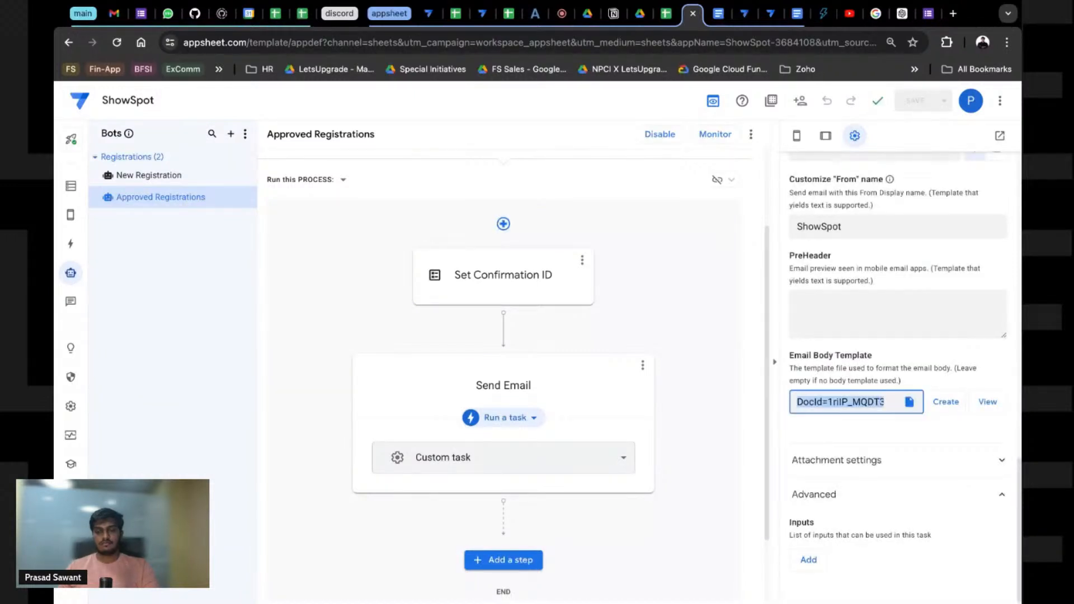
Step: Open the body template document and retitle it 'Congratulations! Your seat is reserved'
{"action": "left_click", "coordinate": [987, 402]}
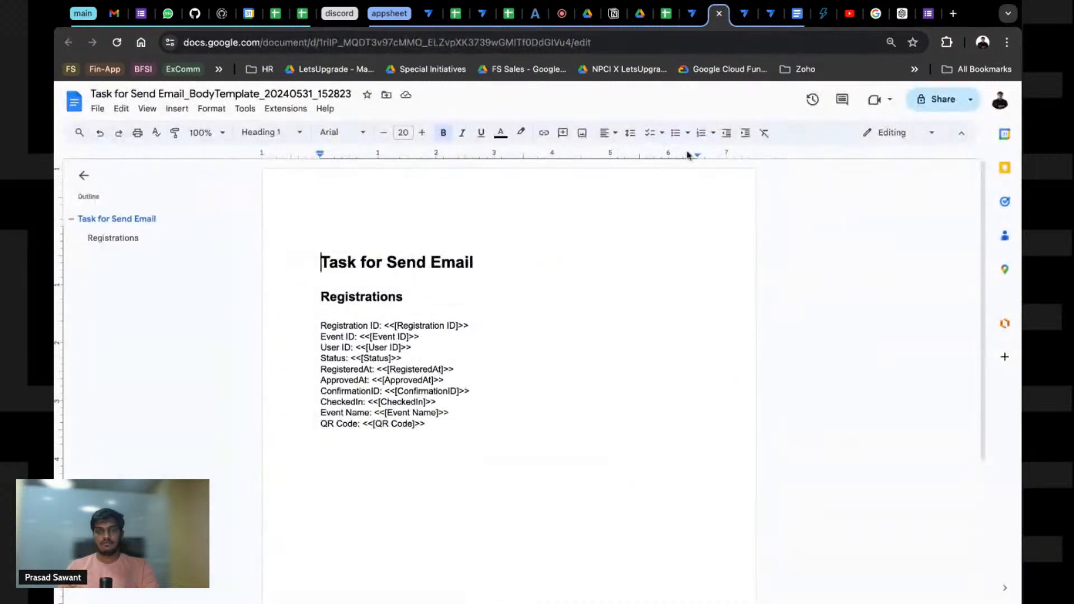
{"action": "left_click", "coordinate": [428, 434]}
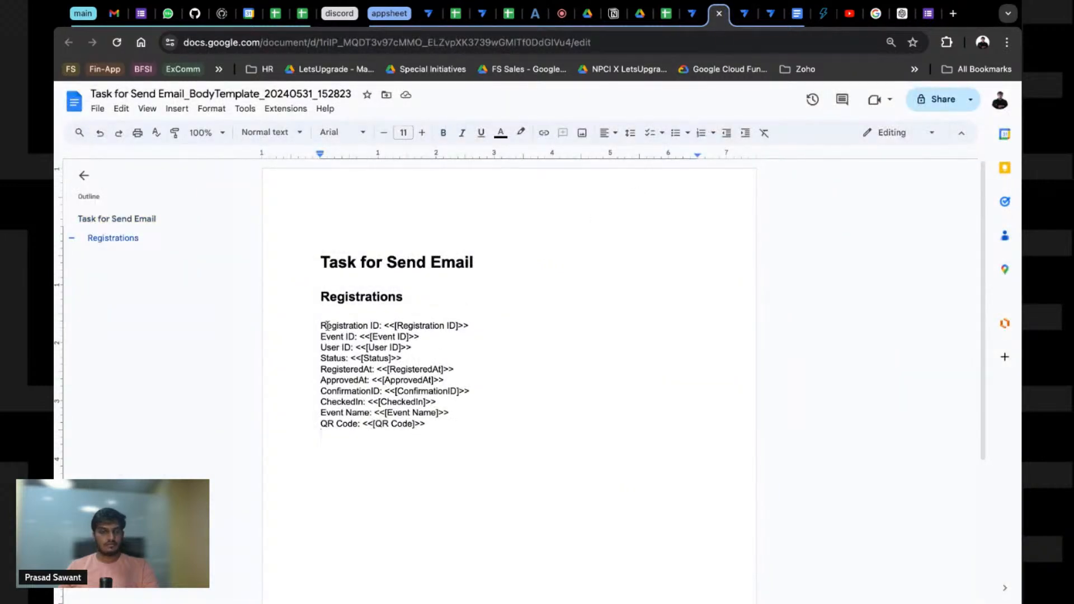
{"action": "triple_click", "coordinate": [337, 257]}
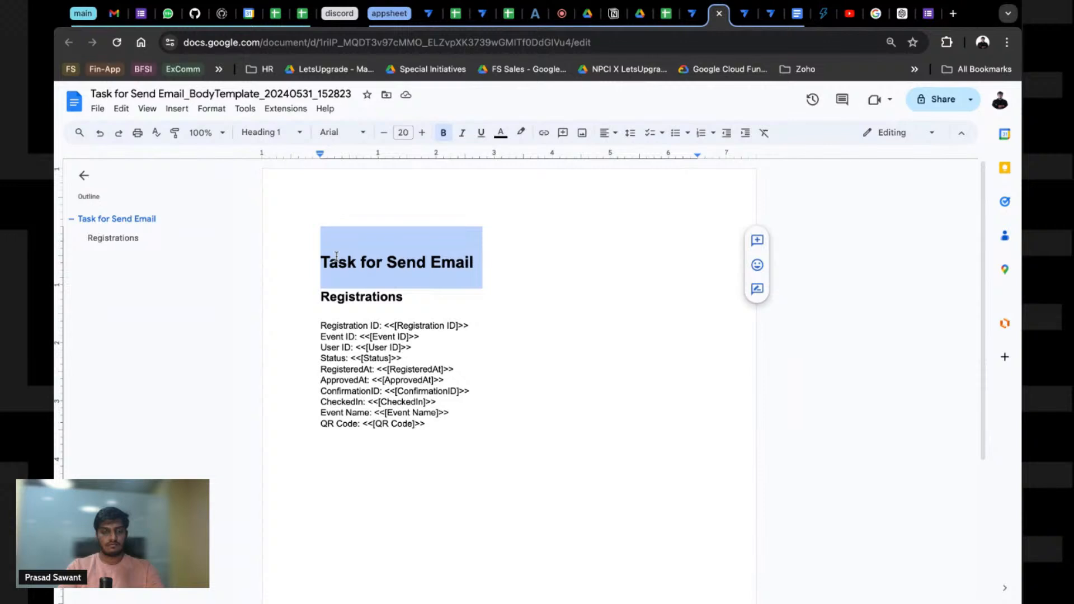
{"action": "type", "text": "Congratulations! "}
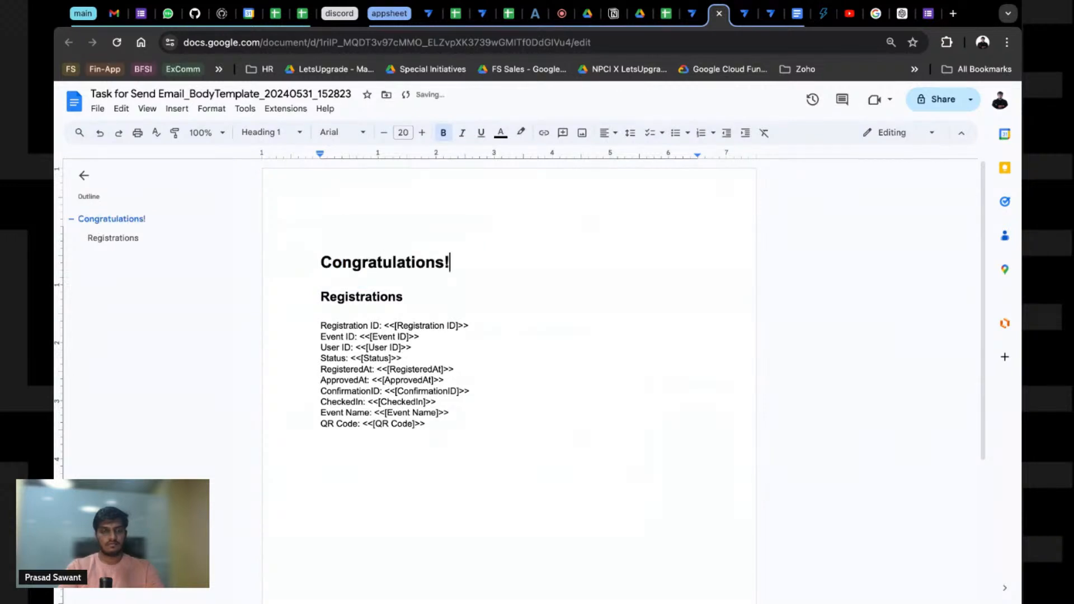
{"action": "type", "text": "Your seta"}
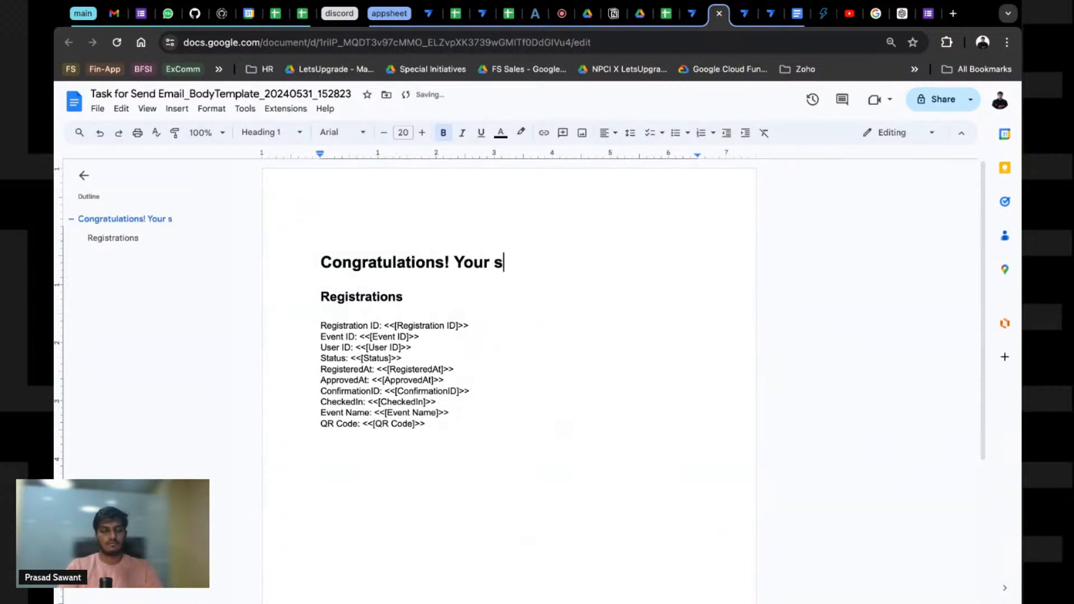
{"action": "key", "text": "BackSpace"}
{"action": "key", "text": "BackSpace"}
{"action": "type", "text": "at is rev"}
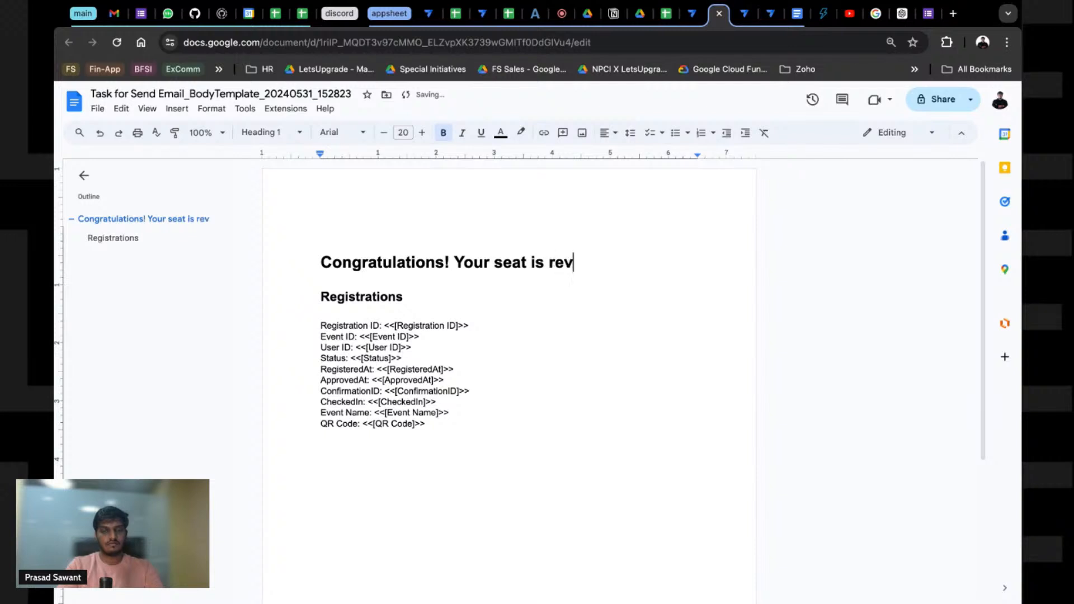
{"action": "key", "text": "BackSpace"}
{"action": "type", "text": "s"}
{"action": "key", "text": "BackSpace"}
{"action": "type", "text": "r"}
{"action": "key", "text": "BackSpace"}
{"action": "type", "text": "served"}
Step: Replace the Registrations block with 'We can't wait to see you at <<Event Name>>'
{"action": "left_click", "coordinate": [320, 299]}
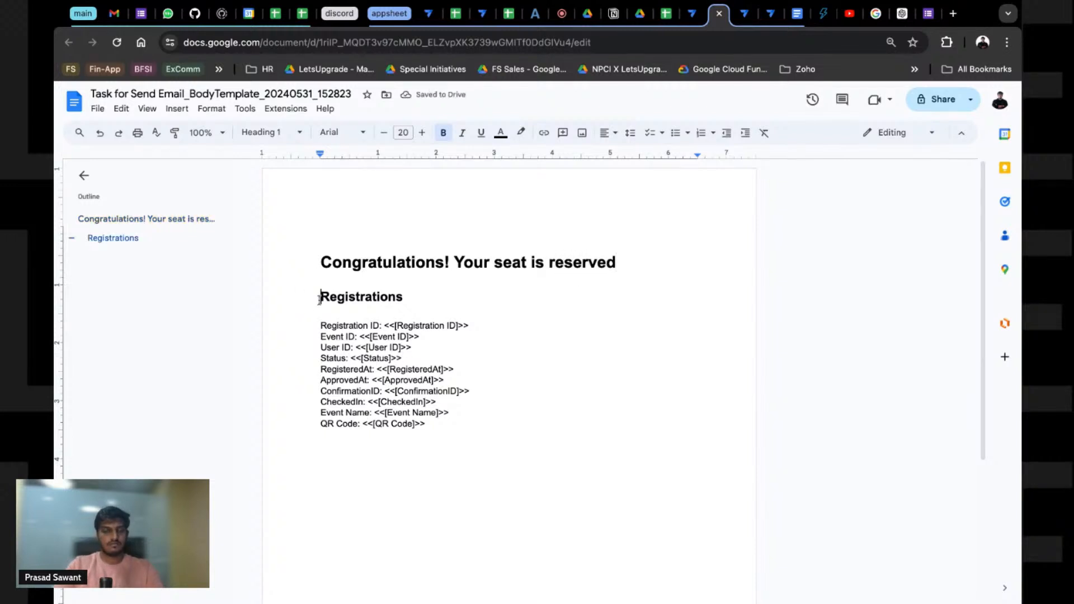
{"action": "key", "text": "shift+Down"}
{"action": "key", "text": "shift+Down"}
{"action": "key", "text": "shift+Down"}
{"action": "key", "text": "shift+Down"}
{"action": "key", "text": "shift+Down"}
{"action": "key", "text": "shift+Down"}
{"action": "key", "text": "shift+Down"}
{"action": "key", "text": "shift+Down"}
{"action": "key", "text": "shift+Down"}
{"action": "key", "text": "shift+Down"}
{"action": "key", "text": "shift+Down"}
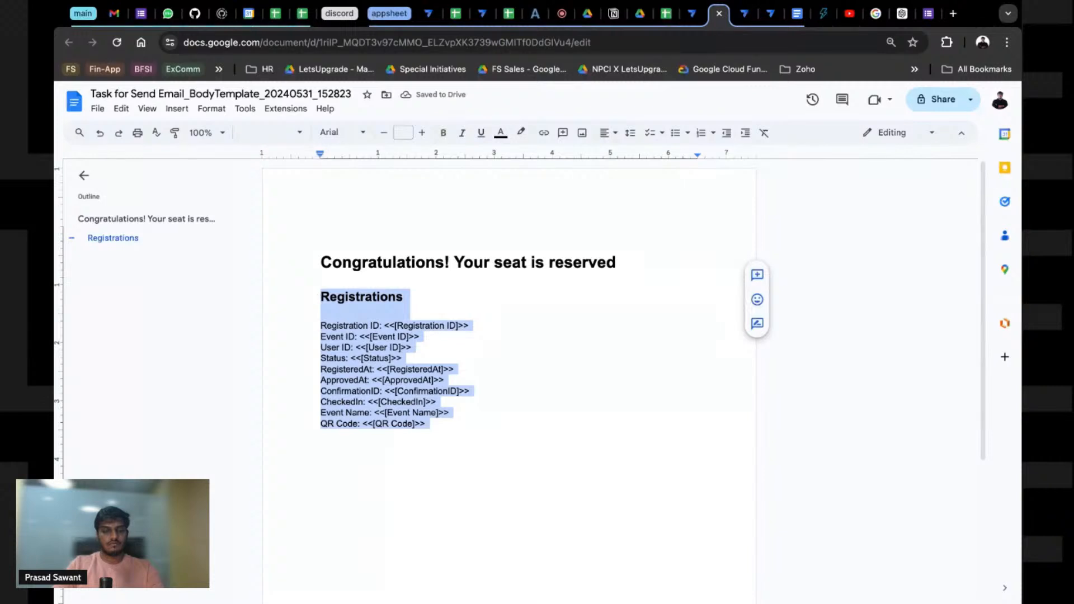
{"action": "key", "text": "BackSpace"}
{"action": "type", "text": "Please f"}
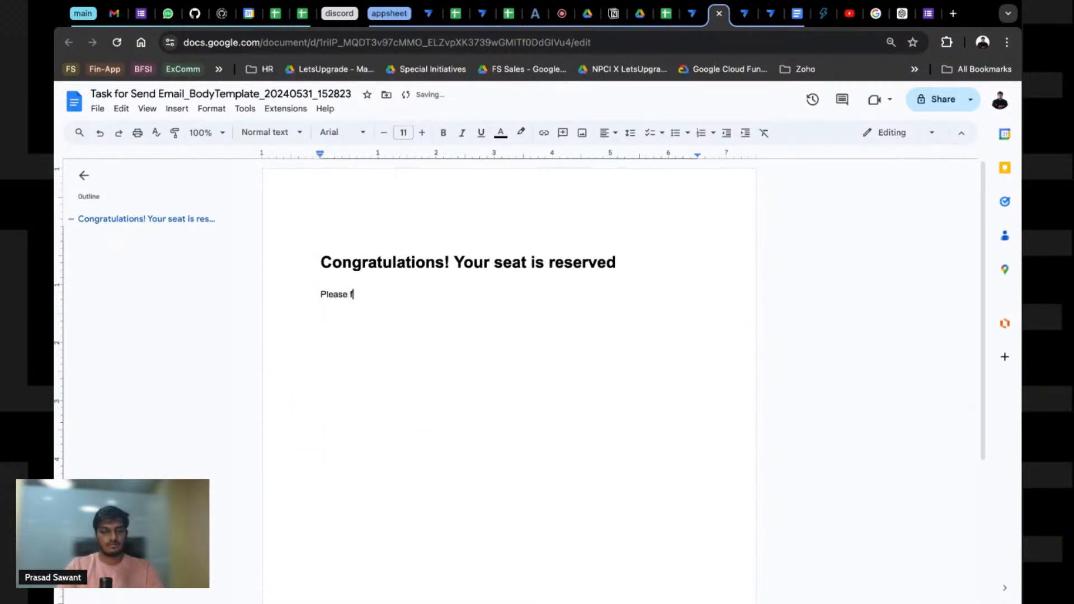
{"action": "key", "text": "BackSpace"}
{"action": "key", "text": "BackSpace"}
{"action": "key", "text": "BackSpace"}
{"action": "key", "text": "BackSpace"}
{"action": "key", "text": "BackSpace"}
{"action": "key", "text": "BackSpace"}
{"action": "type", "text": "We cant t"}
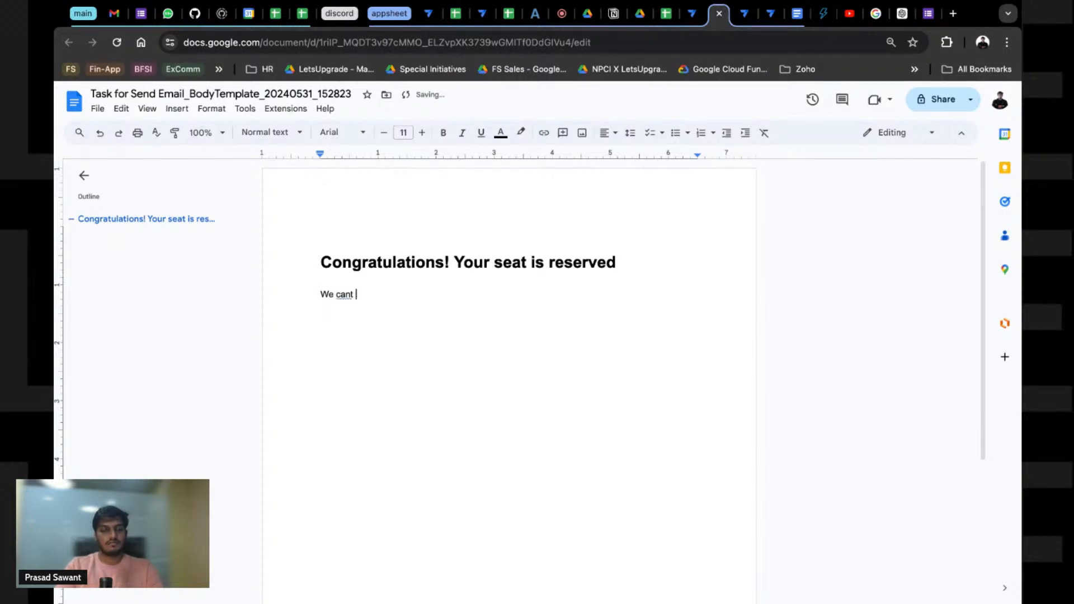
{"action": "key", "text": "BackSpace"}
{"action": "key", "text": "BackSpace"}
{"action": "type", "text": "'"}
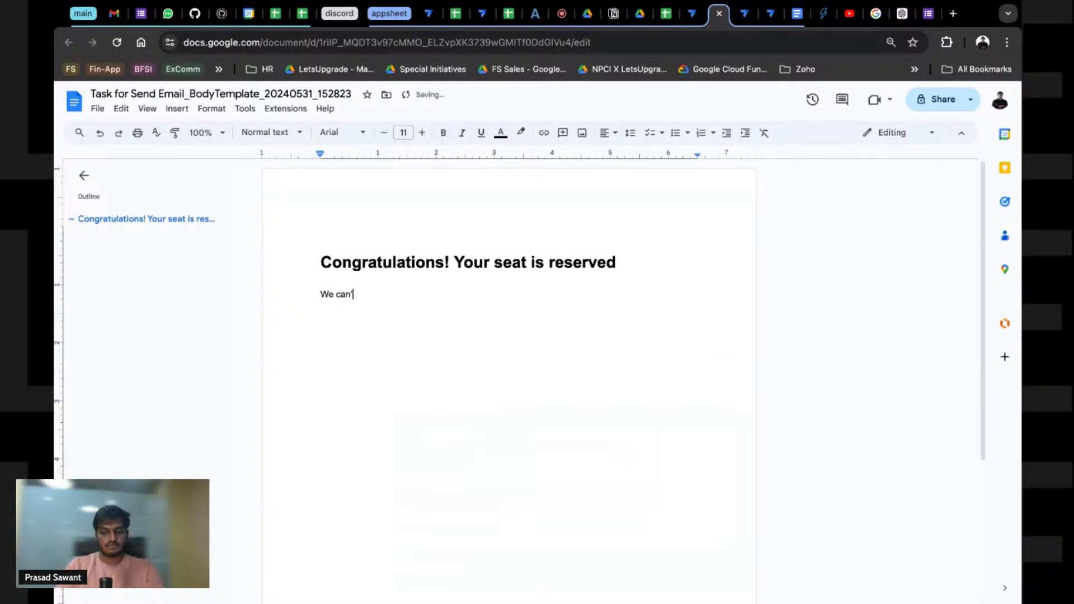
{"action": "type", "text": "t wait to see you at >|<"}
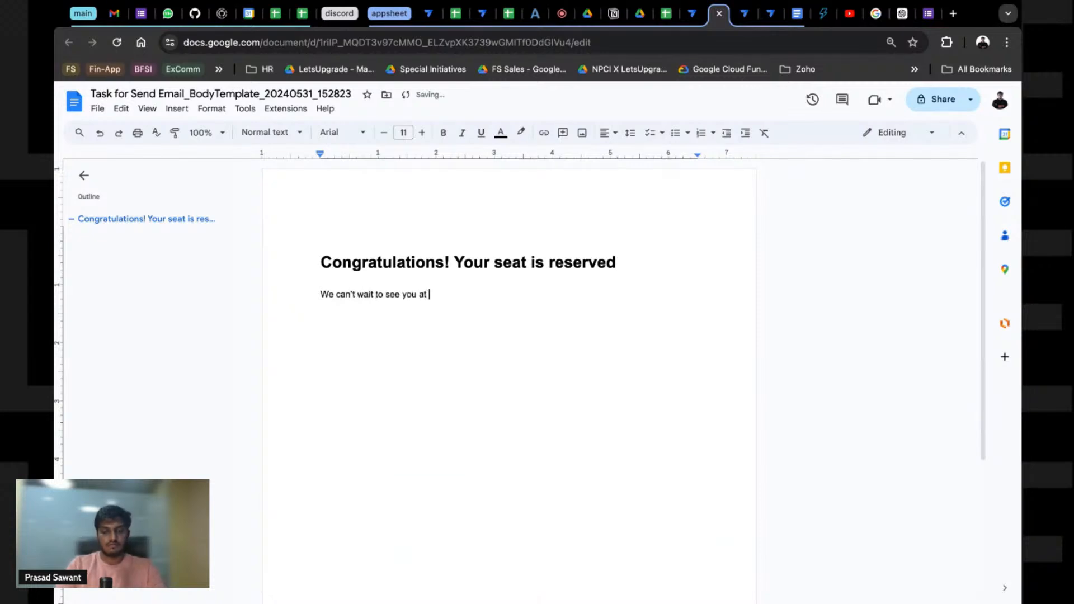
{"action": "key", "text": "BackSpace"}
{"action": "type", "text": "<<Evebt "}
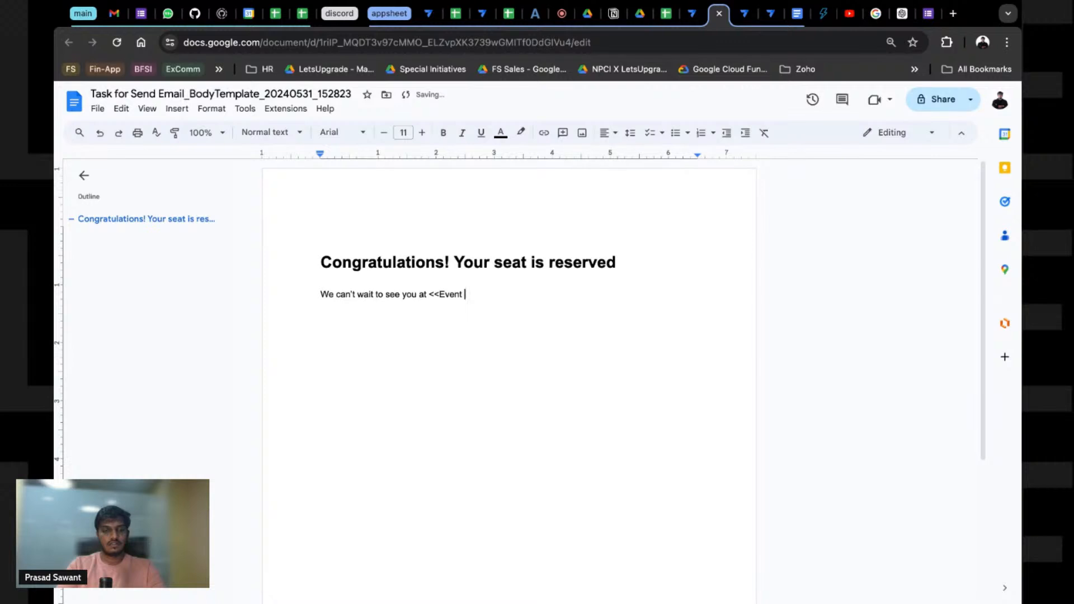
{"action": "type", "text": "Name>>>"}
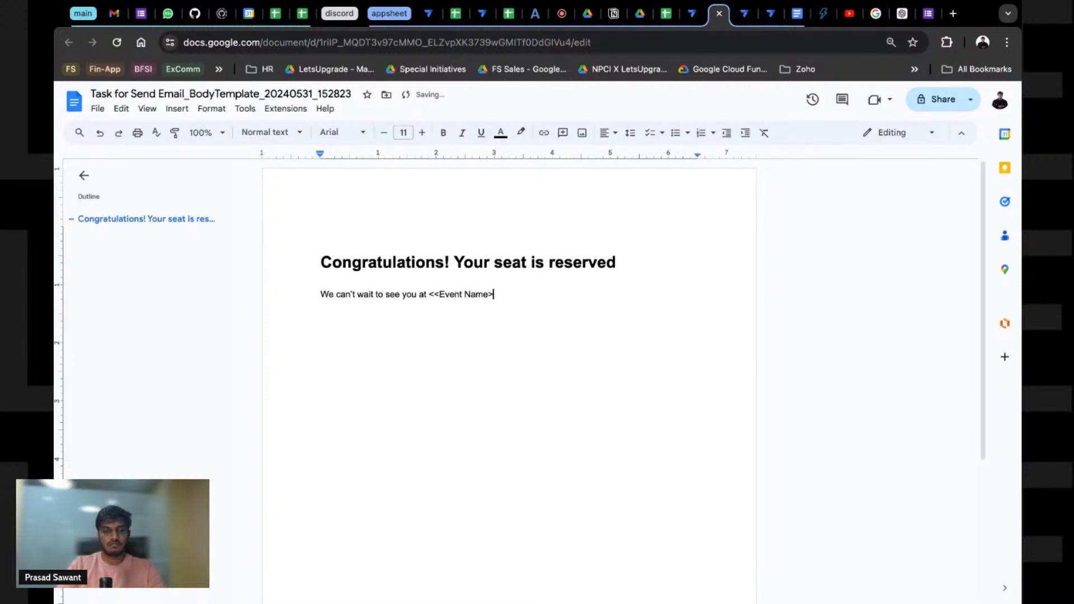
{"action": "key", "text": "Return"}
{"action": "key", "text": "Return"}
Step: Add a line telling the attendee to find the attachment below and carry it for check-in
{"action": "type", "text": "Pleae"}
{"action": "key", "text": "BackSpace"}
{"action": "type", "text": "s"}
{"action": "type", "text": "ase fi"}
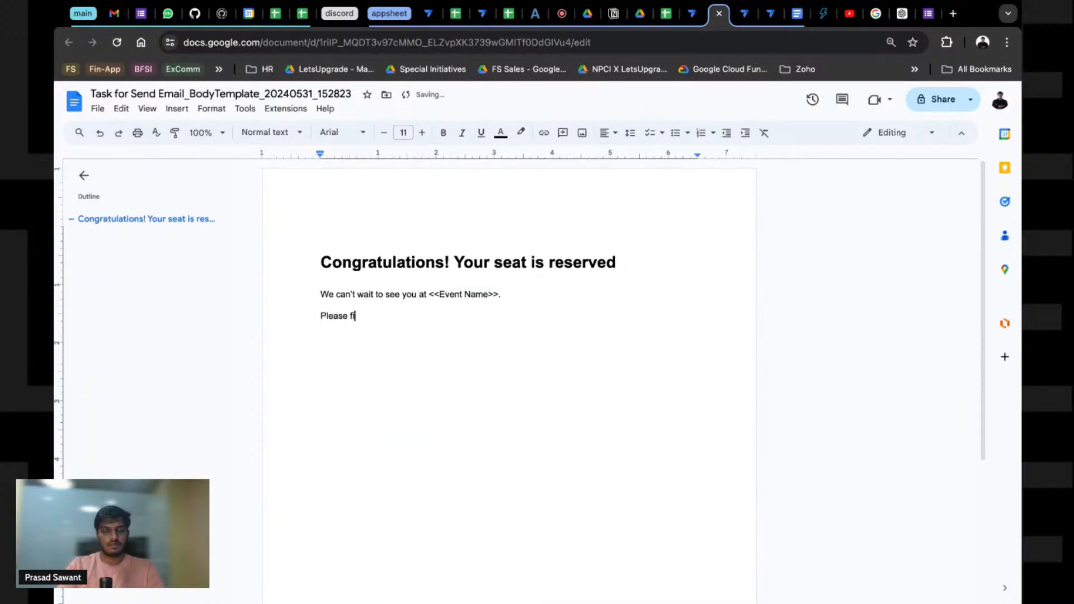
{"action": "type", "text": "nd your pass details"}
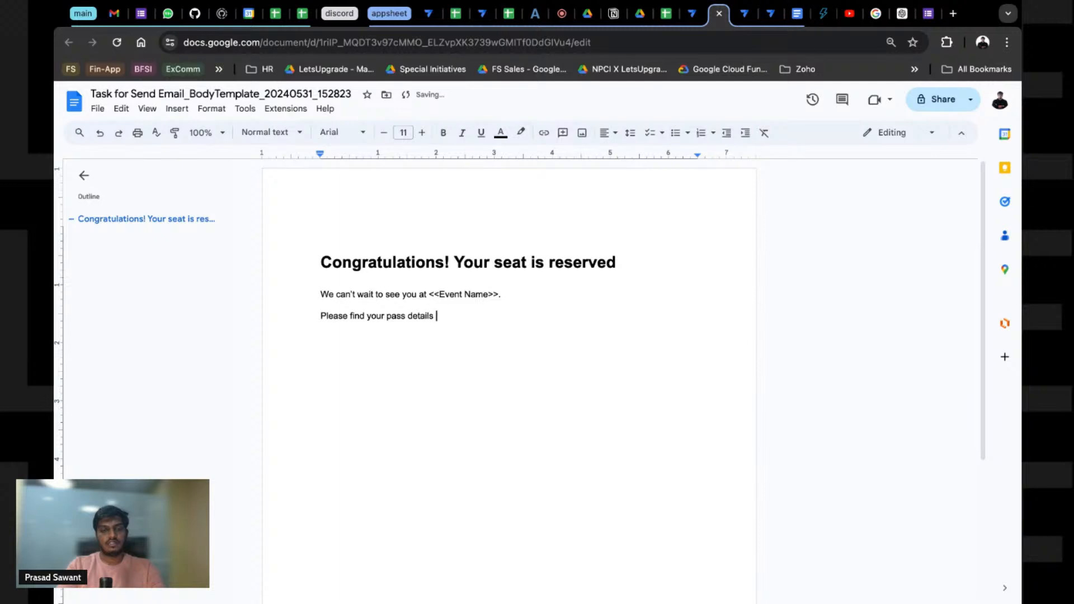
{"action": "type", "text": "in the attache"}
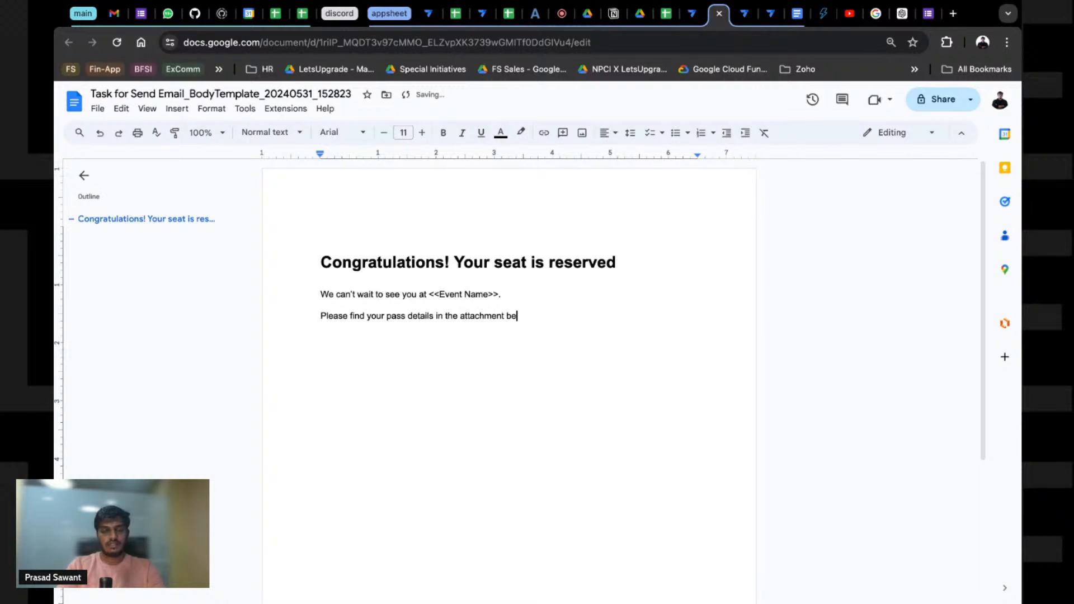
{"action": "type", "text": "nt below and carry it for "}
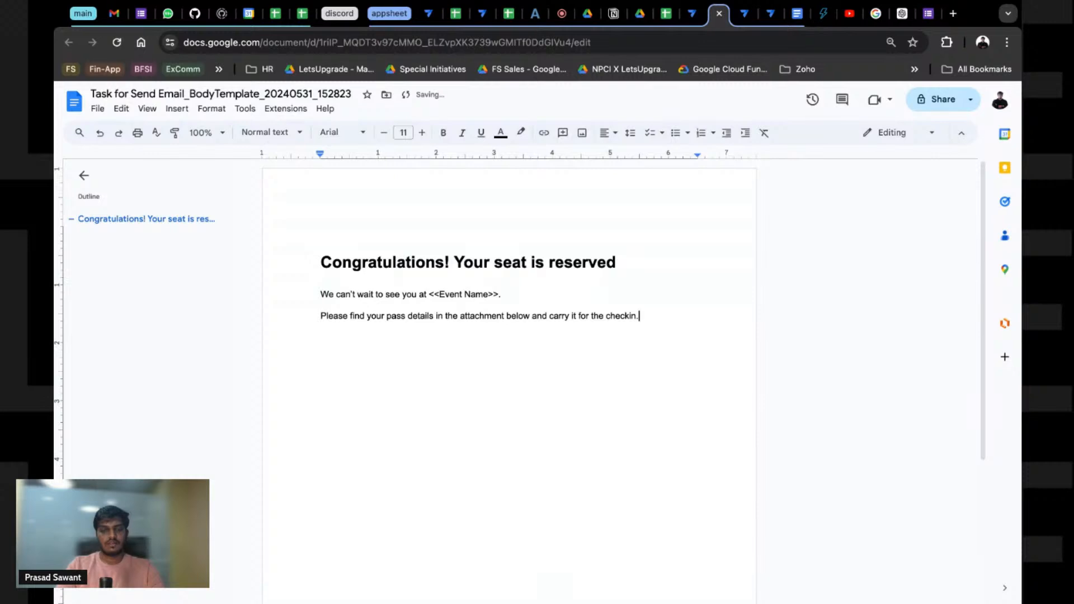
{"action": "type", "text": "the checkin."}
{"action": "key", "text": "Return"}
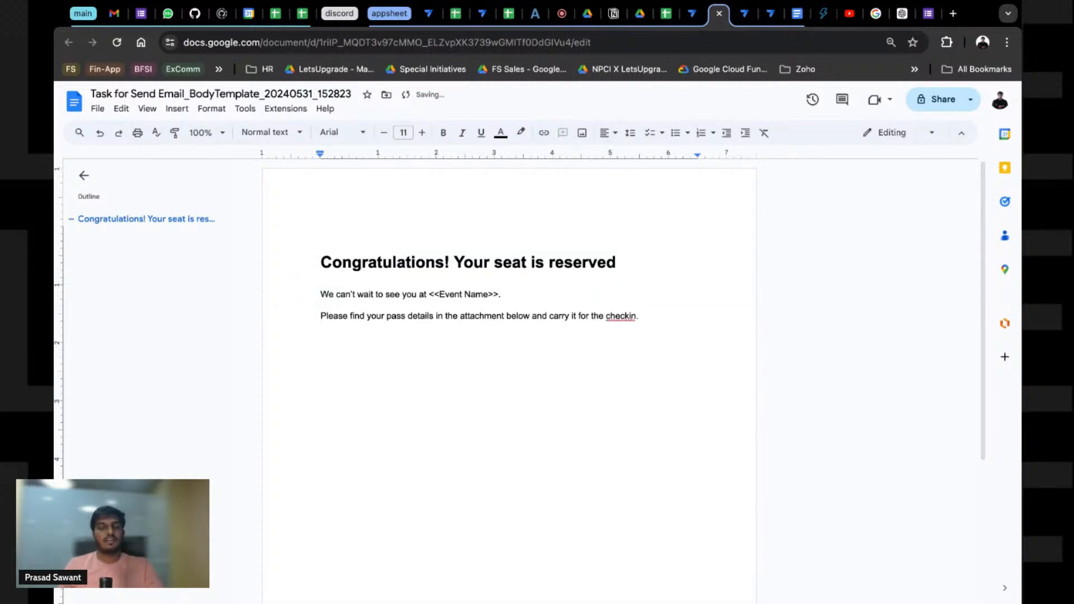
{"action": "left_click", "coordinate": [692, 16]}
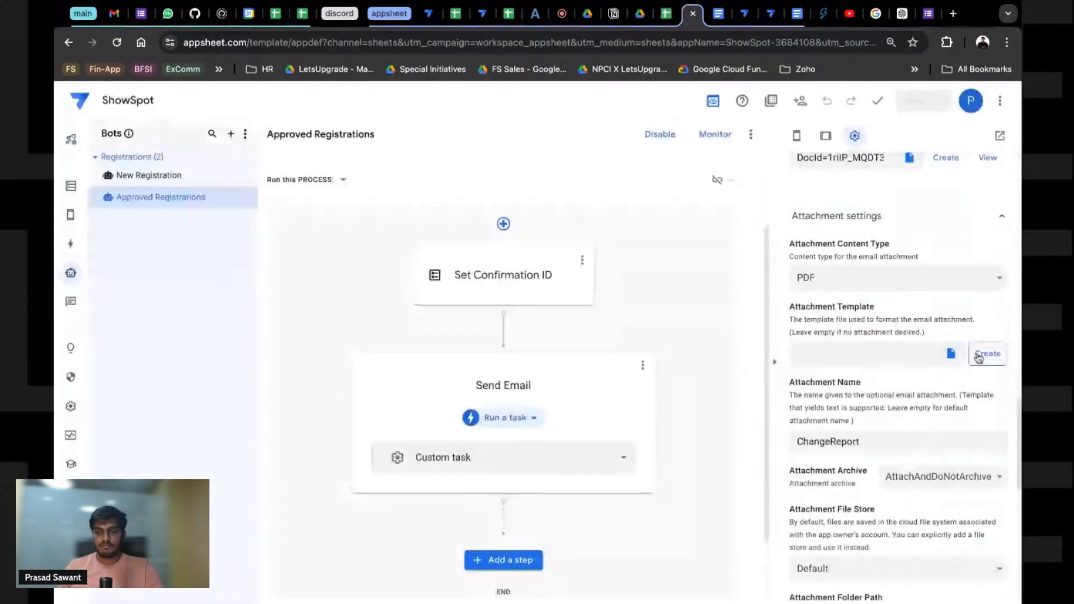
Step: Set the Attachment Name to <<ConfirmationID>>, copying the exact column name from the table
{"action": "double_click", "coordinate": [856, 445]}
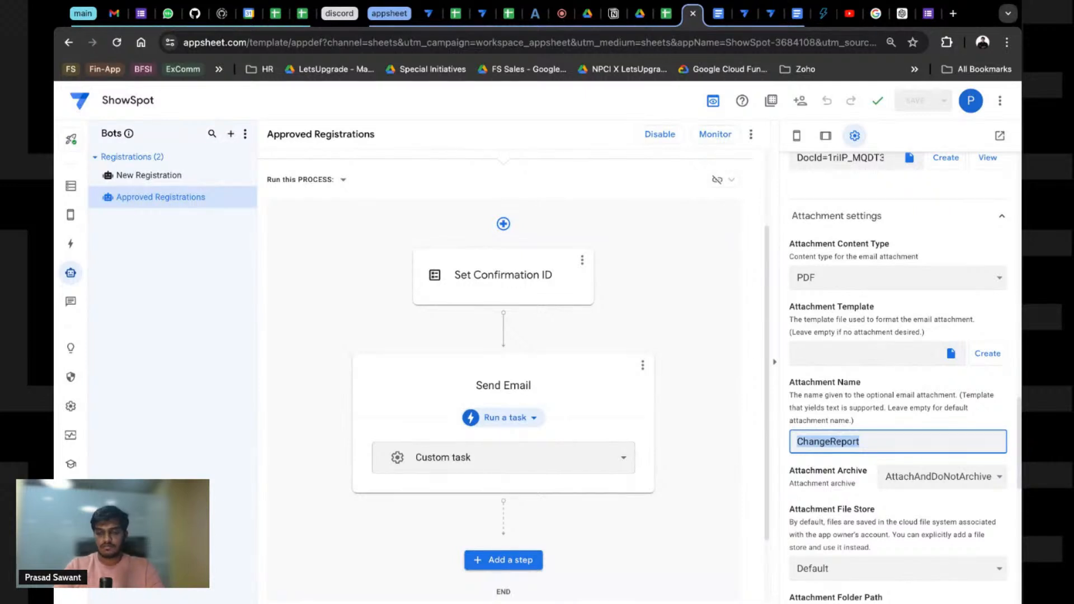
{"action": "type", "text": "<<"}
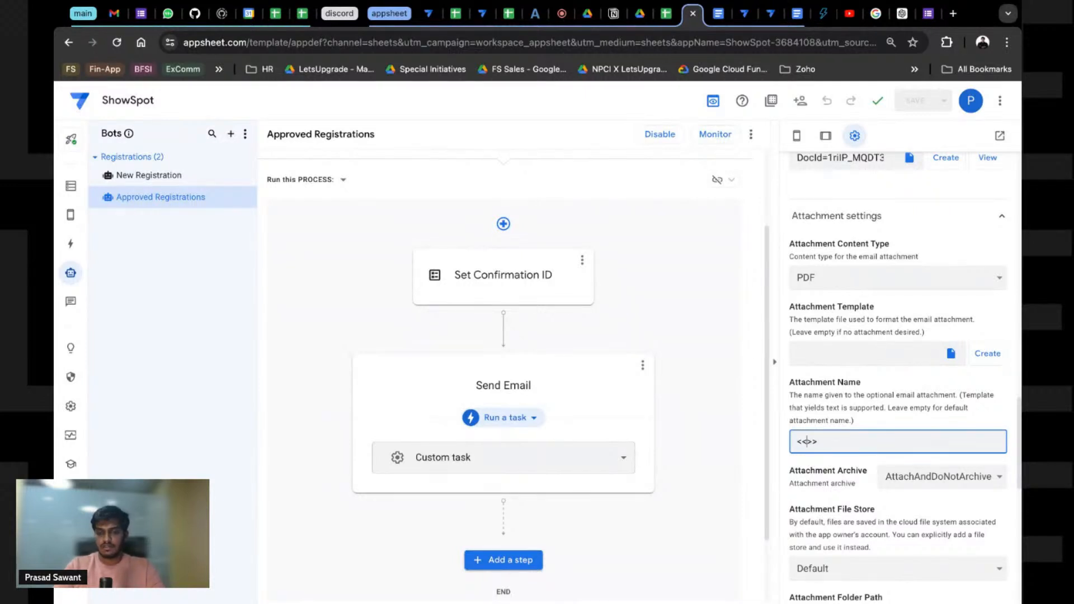
{"action": "type", "text": "Confirmation"}
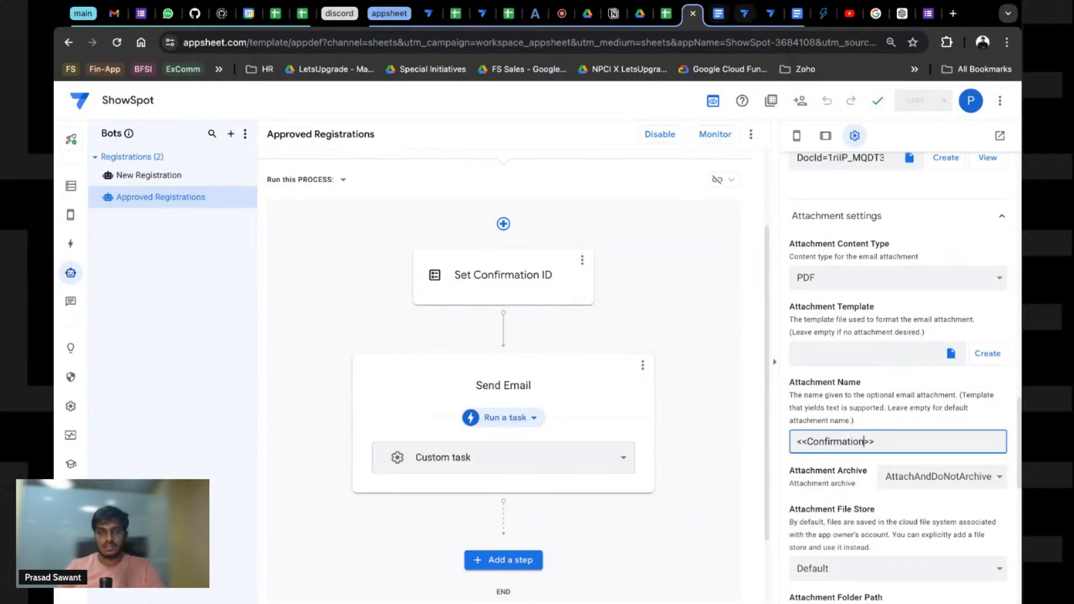
{"action": "left_click", "coordinate": [744, 13]}
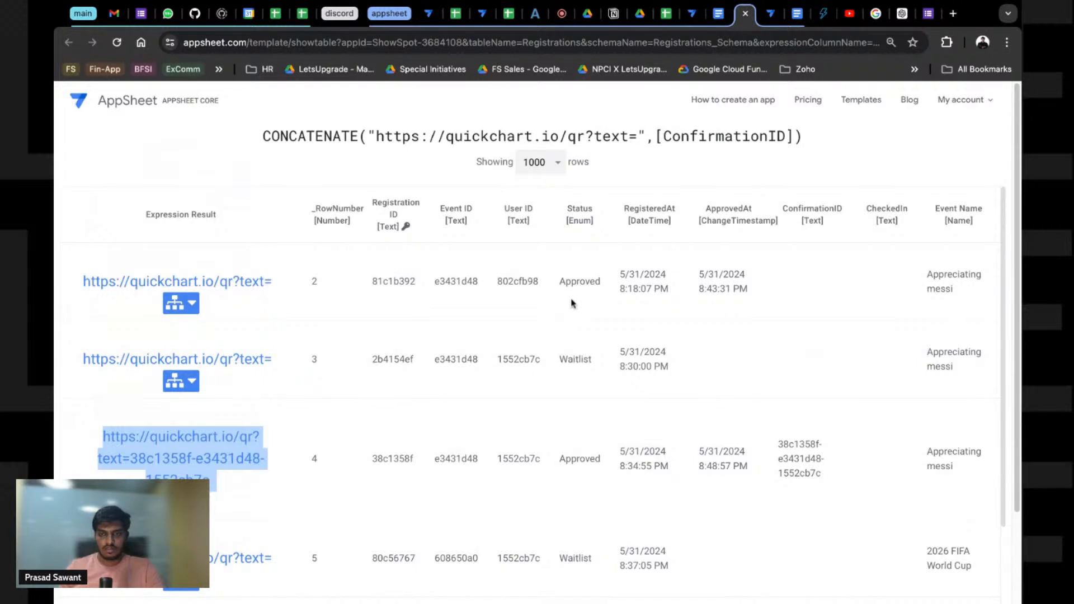
{"action": "double_click", "coordinate": [812, 209]}
{"action": "key", "text": "super+c"}
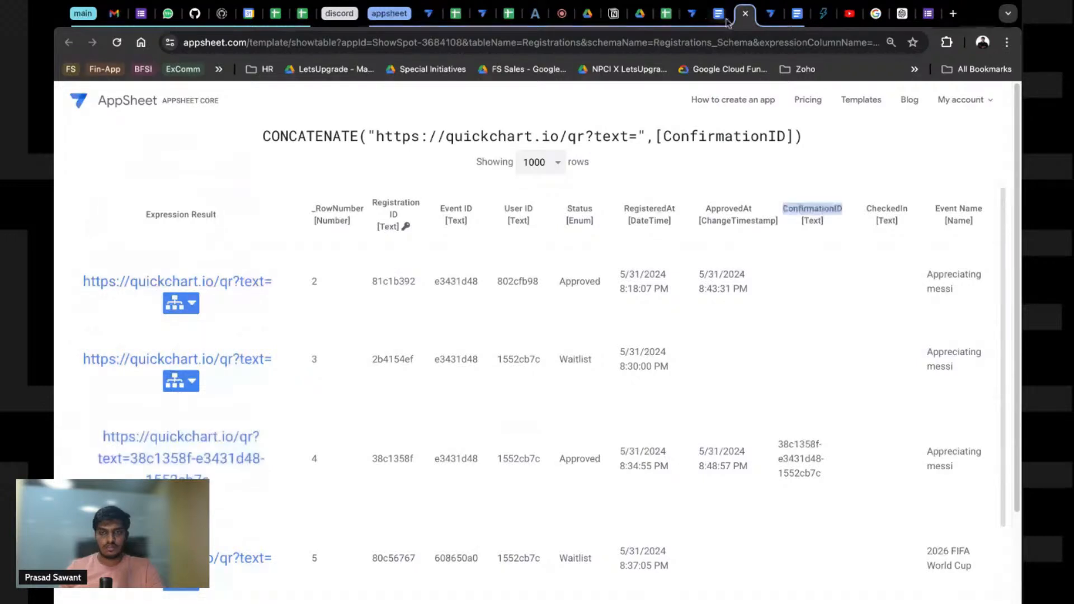
{"action": "left_click", "coordinate": [693, 14]}
{"action": "double_click", "coordinate": [845, 442]}
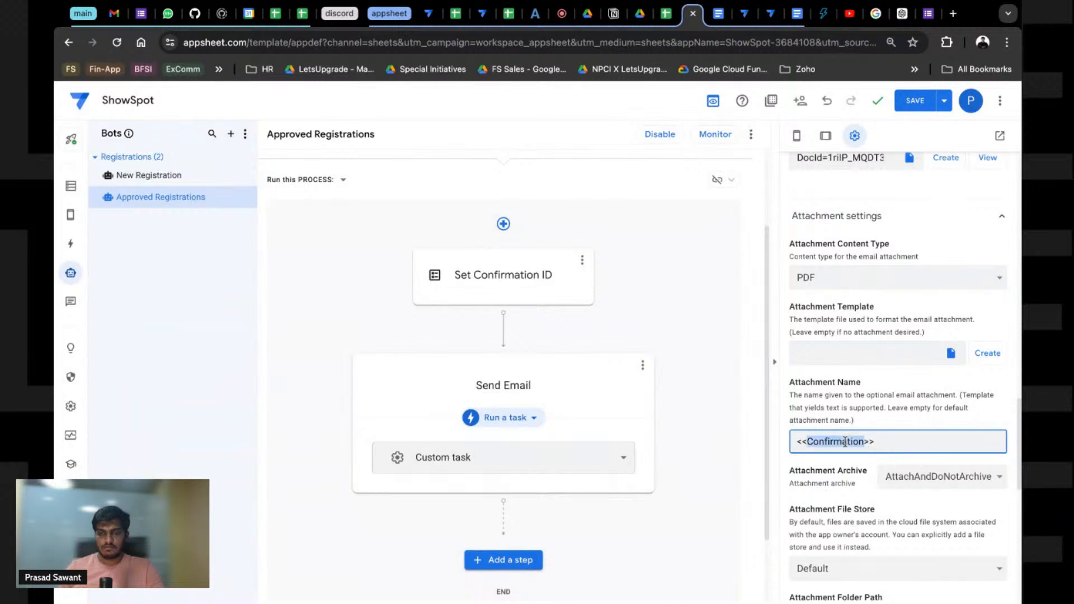
{"action": "key", "text": "super+v"}
{"action": "key", "text": "BackSpace"}
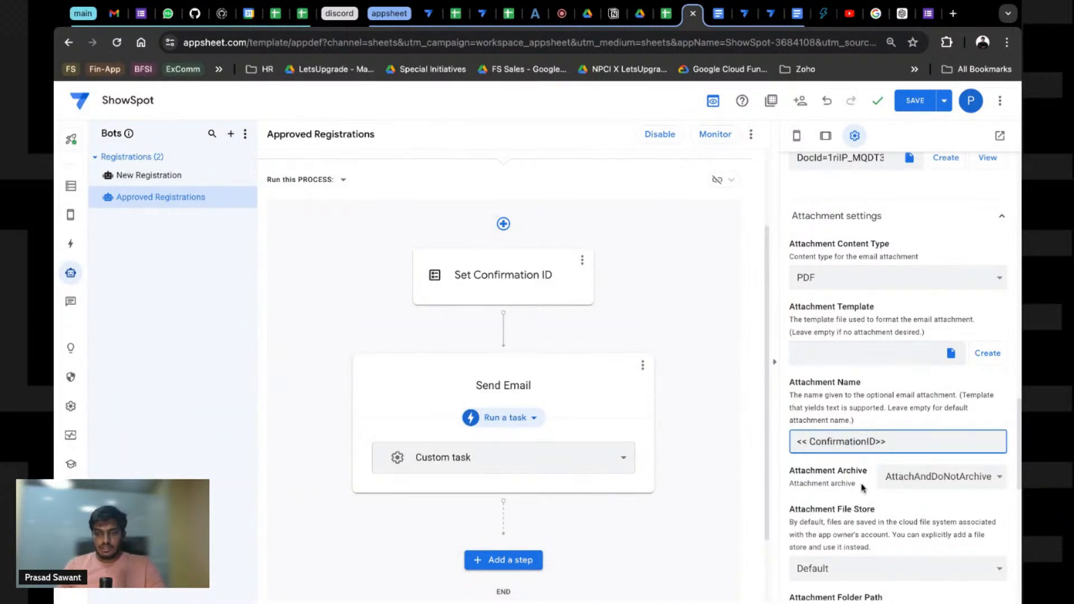
{"action": "left_click", "coordinate": [846, 575]}
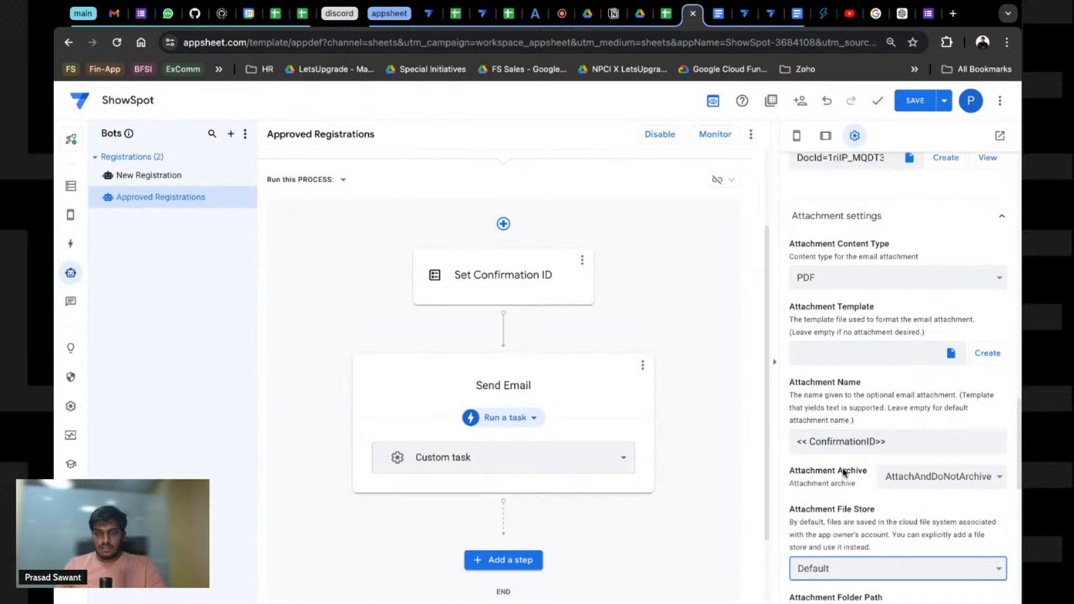
Step: Check the attachment Folder Path expression, then create a new Attachment Template document
{"action": "scroll", "coordinate": [844, 475], "scroll_direction": "down", "scroll_amount": 3}
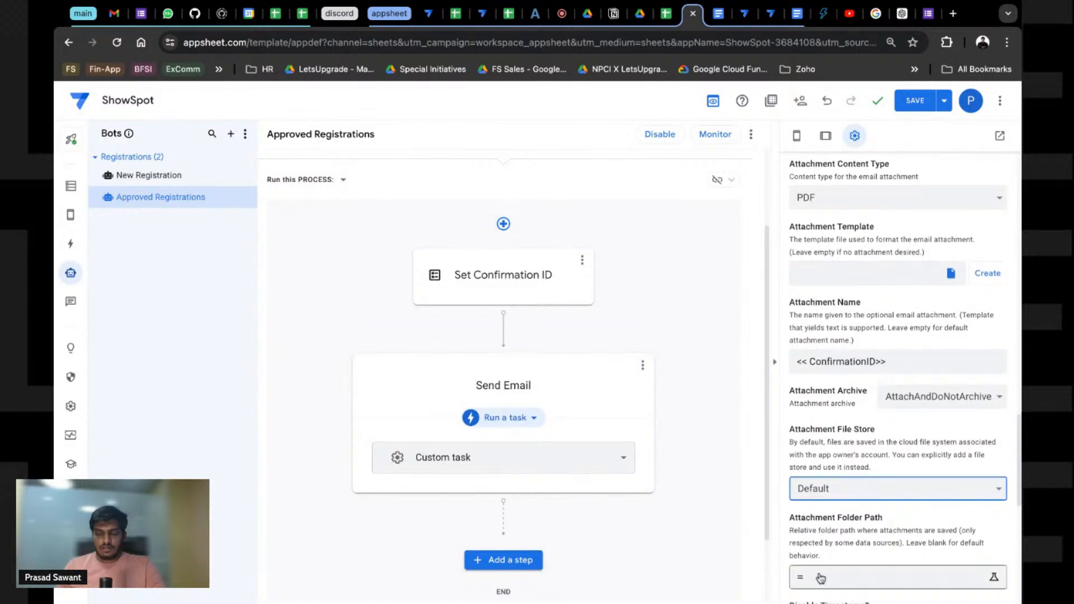
{"action": "left_click", "coordinate": [848, 582]}
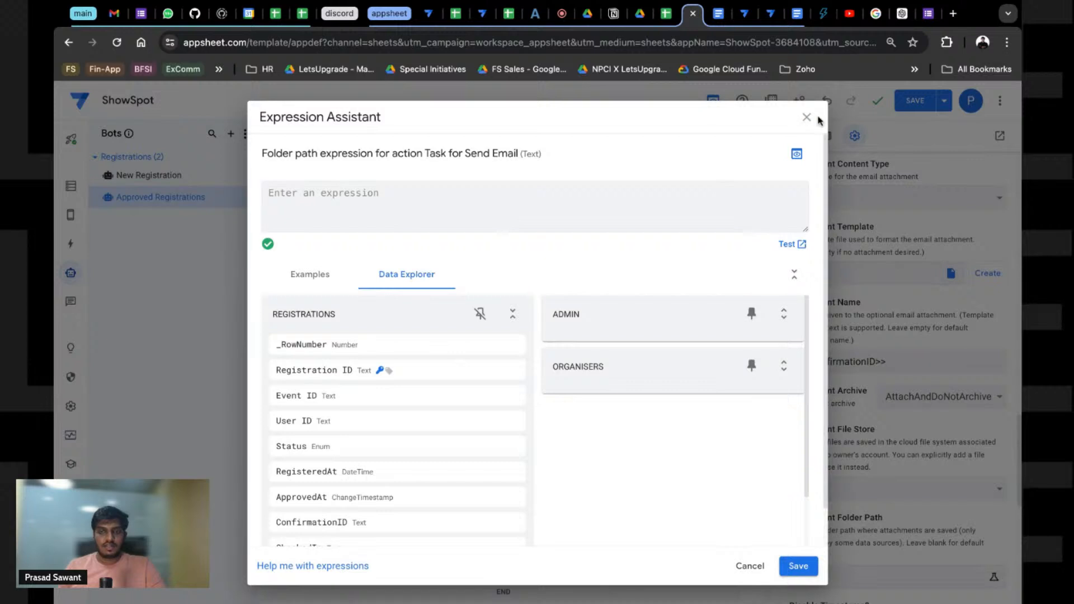
{"action": "left_click", "coordinate": [807, 117]}
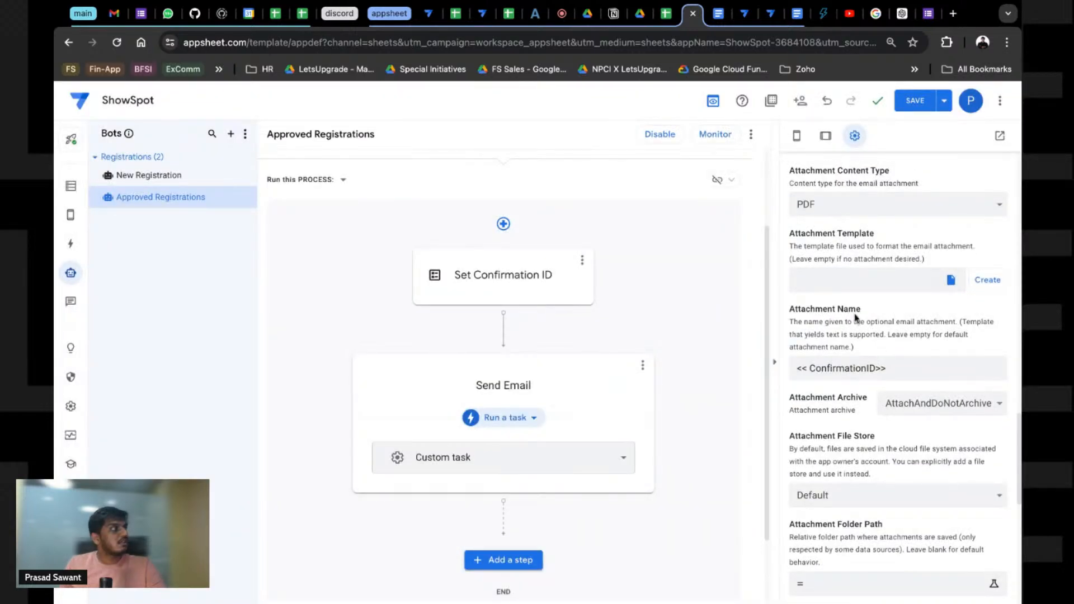
{"action": "scroll", "coordinate": [855, 317], "scroll_direction": "up", "scroll_amount": 1}
{"action": "left_click", "coordinate": [988, 343]}
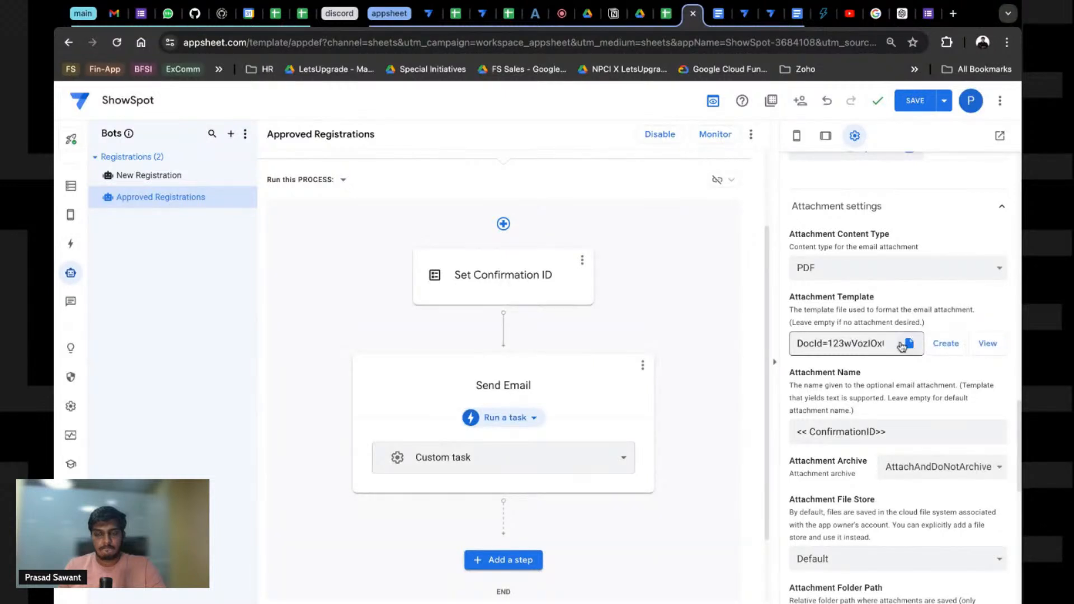
Step: In the attachment template, replace the title and Registrations headings with 'Welcome to <<Event Name>>'
{"action": "left_click", "coordinate": [988, 344]}
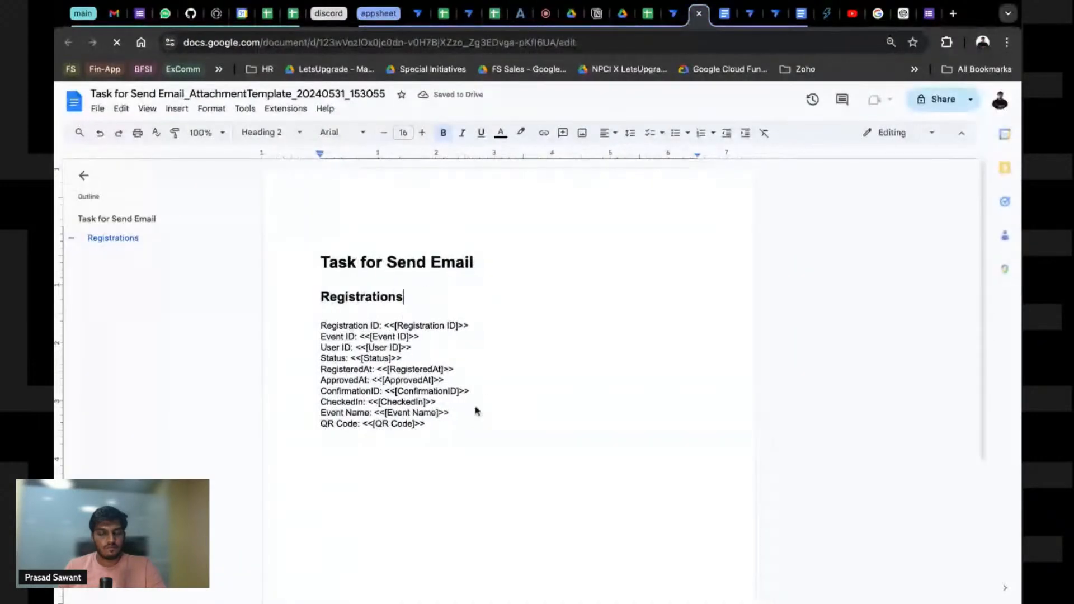
{"action": "left_click", "coordinate": [321, 263]}
{"action": "key", "text": "shift+Down"}
{"action": "key", "text": "shift+Down"}
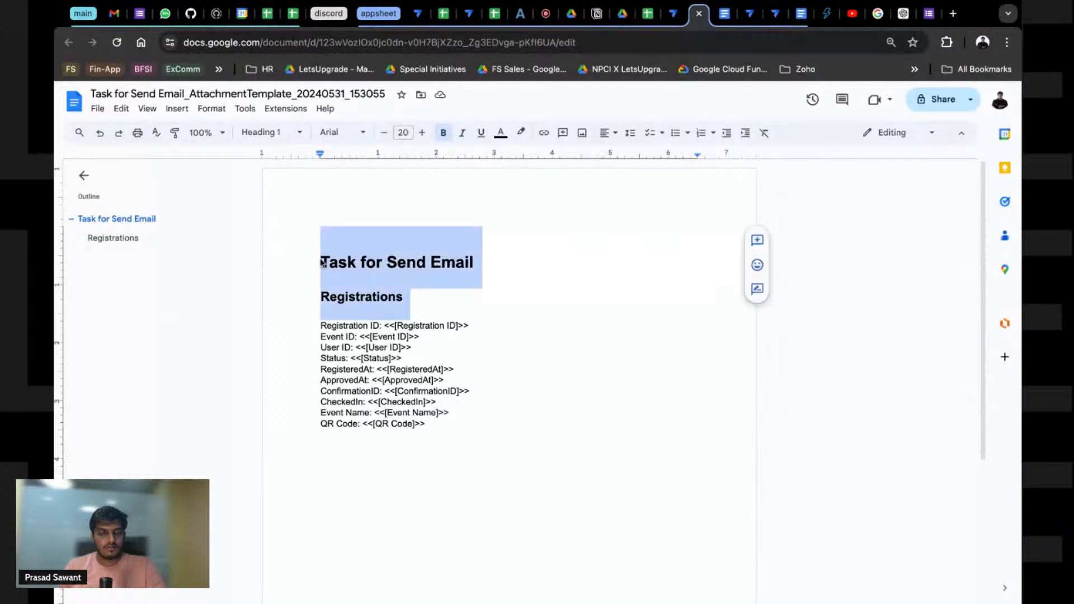
{"action": "key", "text": "Right"}
{"action": "key", "text": "shift+Up"}
{"action": "key", "text": "shift+Up"}
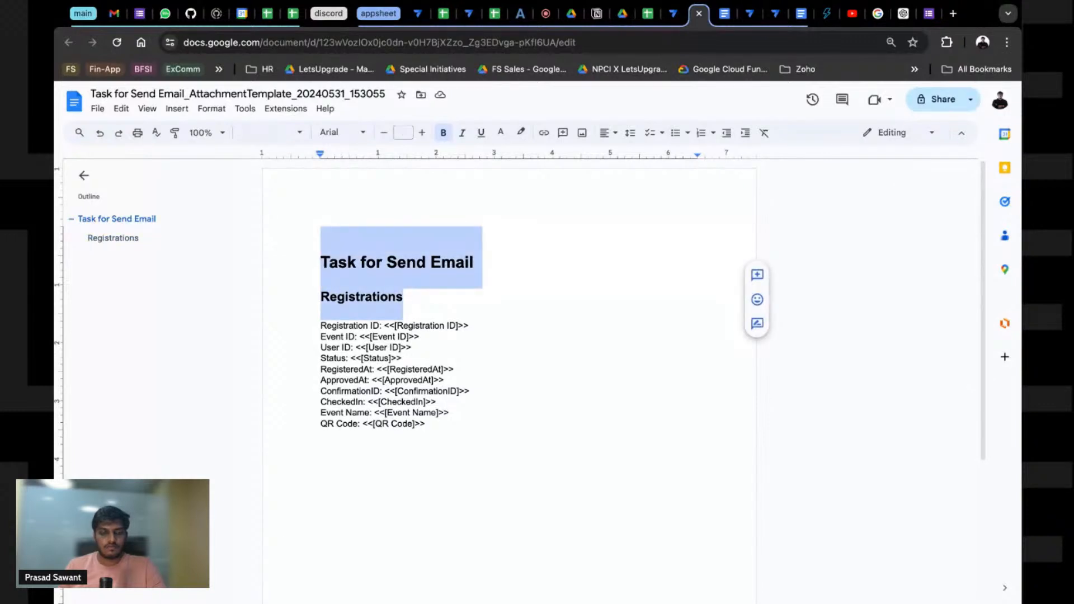
{"action": "key", "text": "BackSpace"}
{"action": "type", "text": "W"}
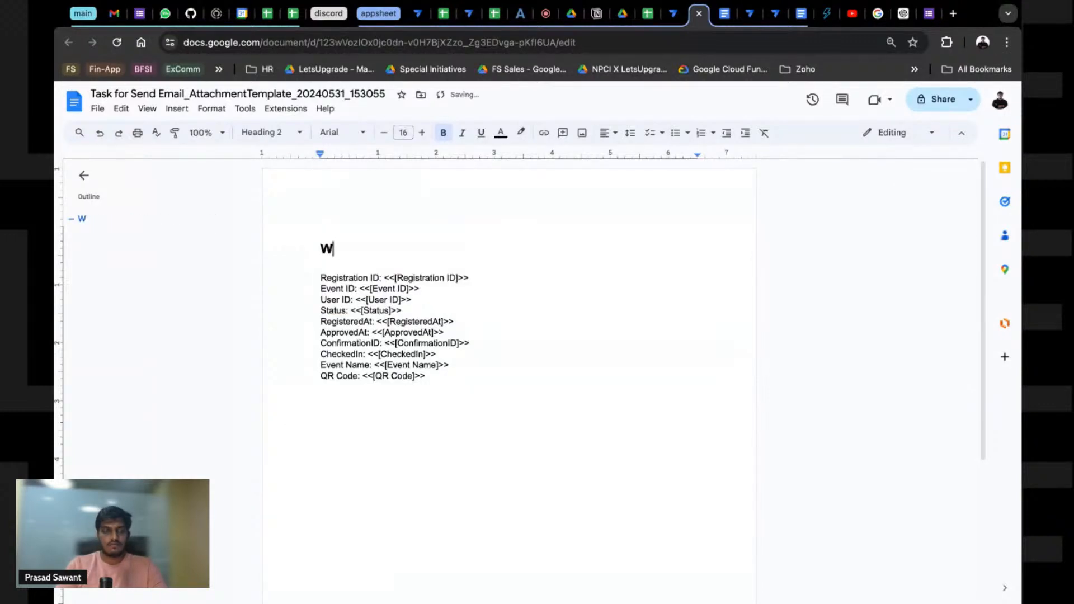
{"action": "type", "text": "lelcome to "}
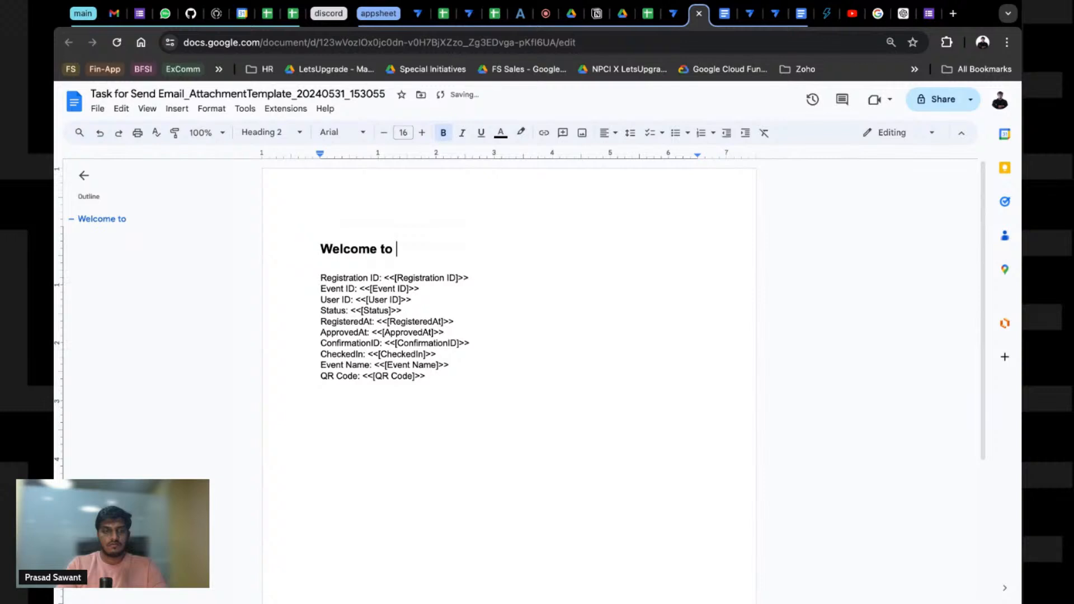
{"action": "type", "text": "<<Event "}
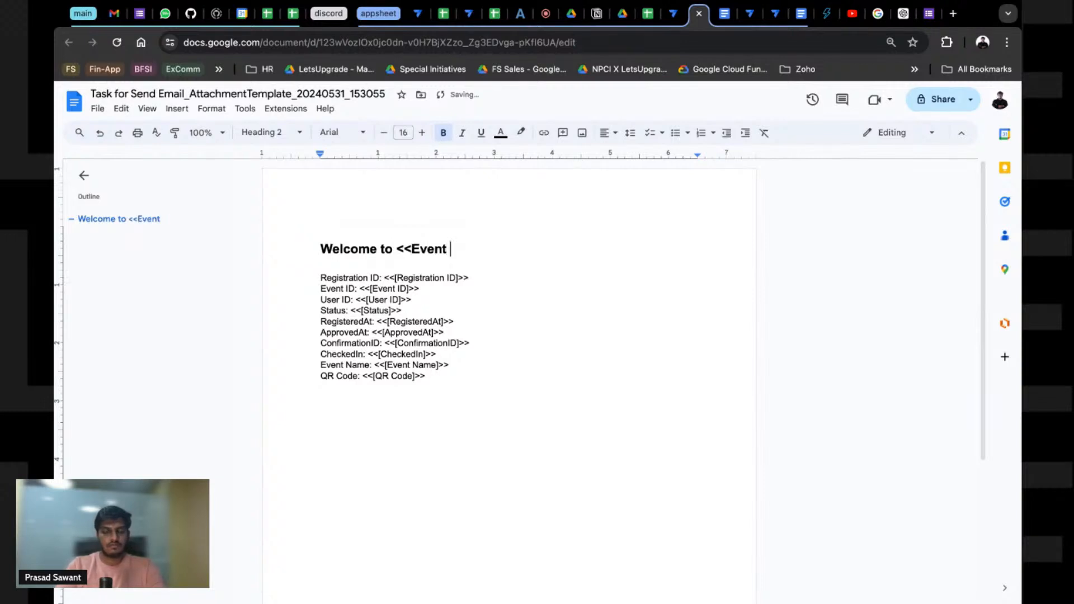
{"action": "type", "text": "Name>>"}
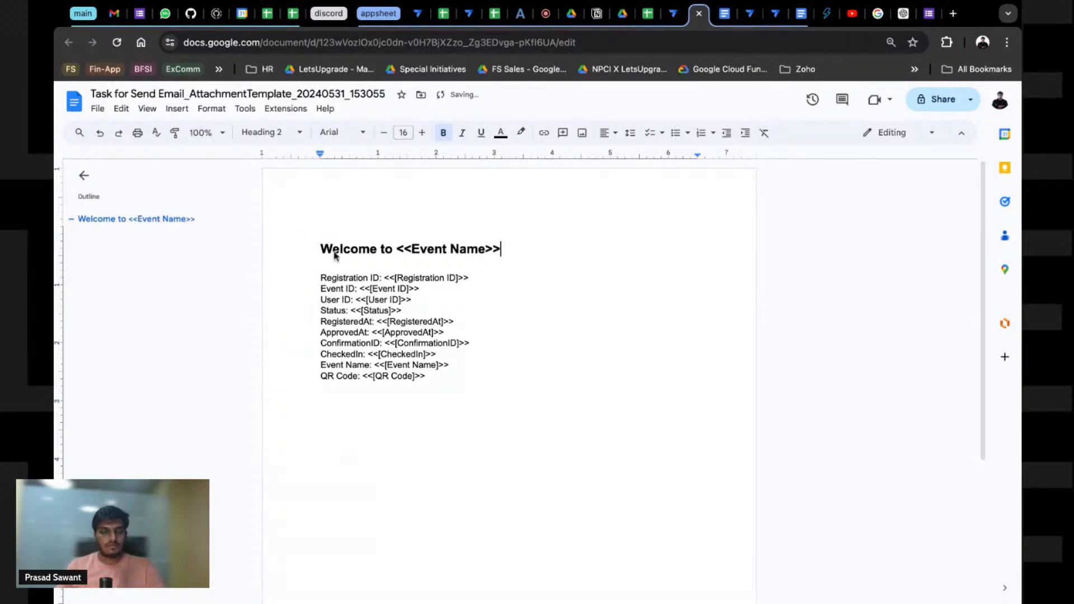
Step: Centre the welcome heading and add a blank line below it
{"action": "double_click", "coordinate": [334, 248]}
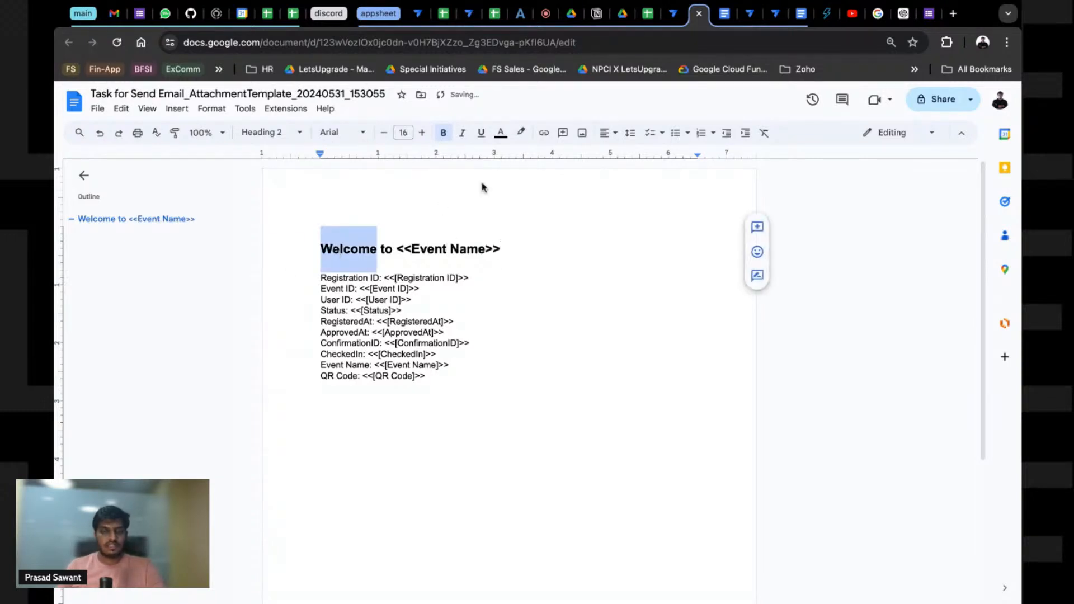
{"action": "triple_click", "coordinate": [365, 255]}
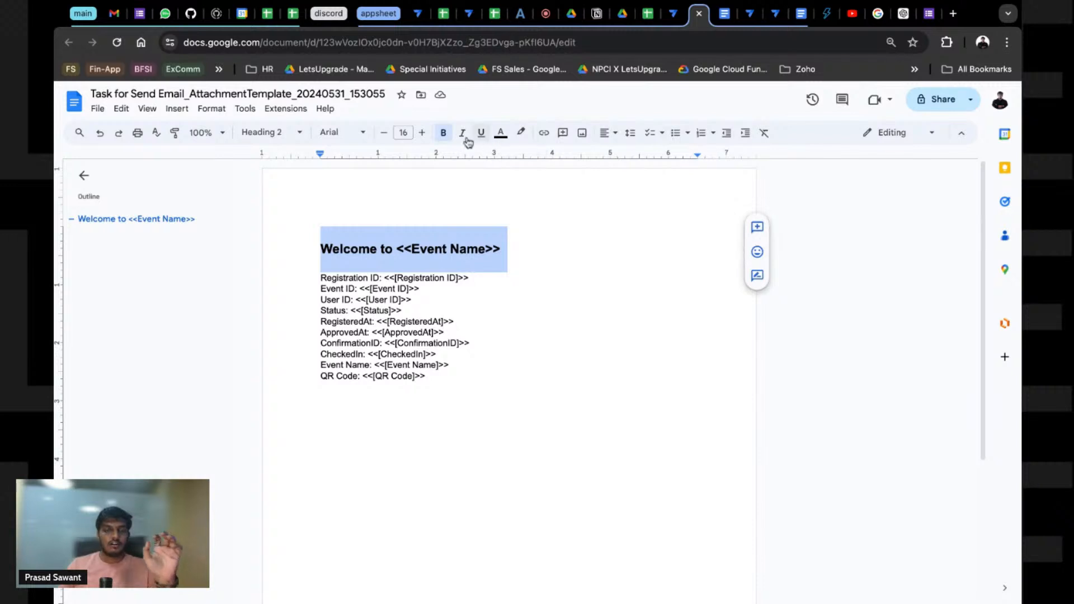
{"action": "left_click", "coordinate": [614, 134]}
{"action": "left_click", "coordinate": [619, 161]}
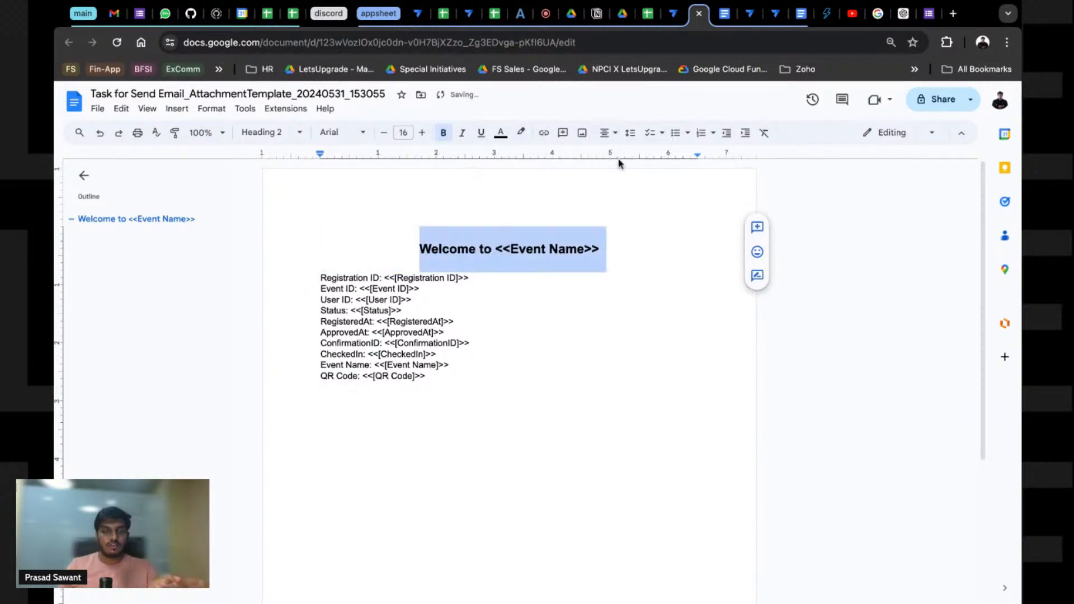
{"action": "left_click", "coordinate": [453, 301]}
{"action": "left_click", "coordinate": [359, 264]}
{"action": "left_click", "coordinate": [640, 248]}
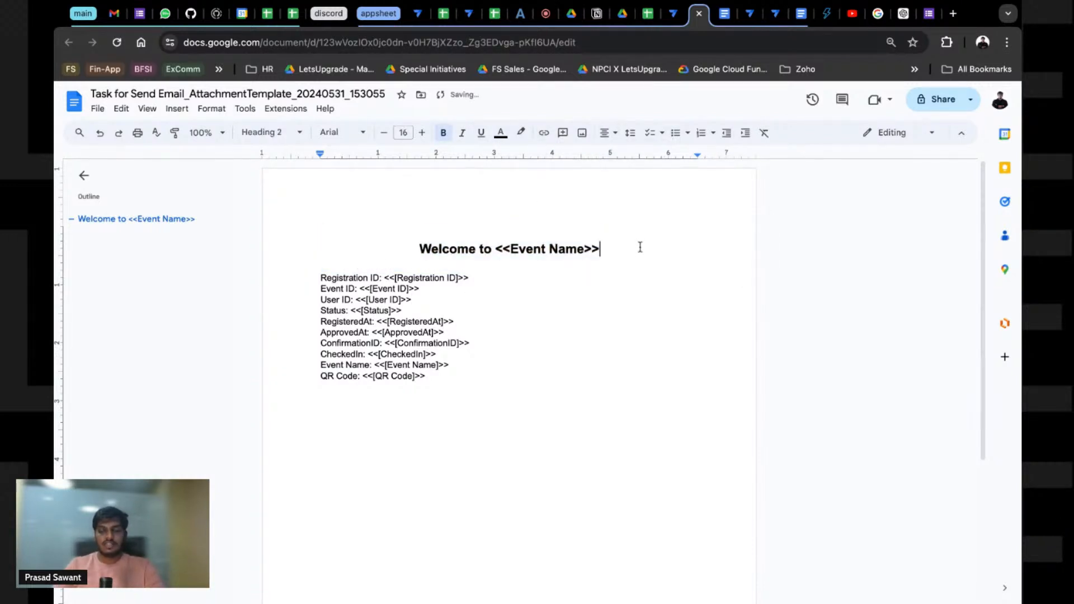
{"action": "key", "text": "Return"}
{"action": "key", "text": "Up"}
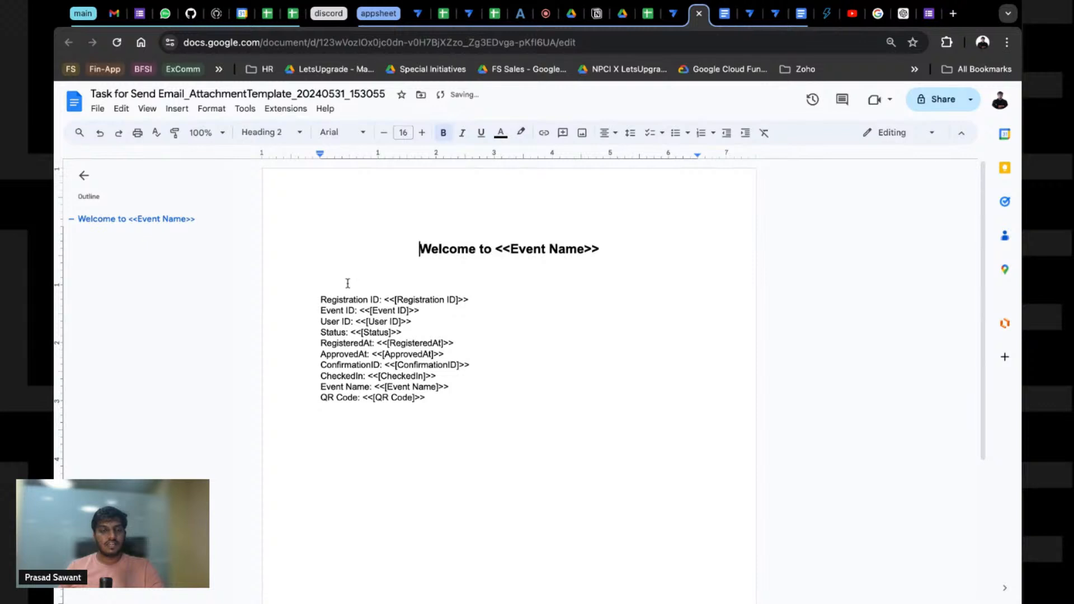
{"action": "left_click", "coordinate": [347, 284]}
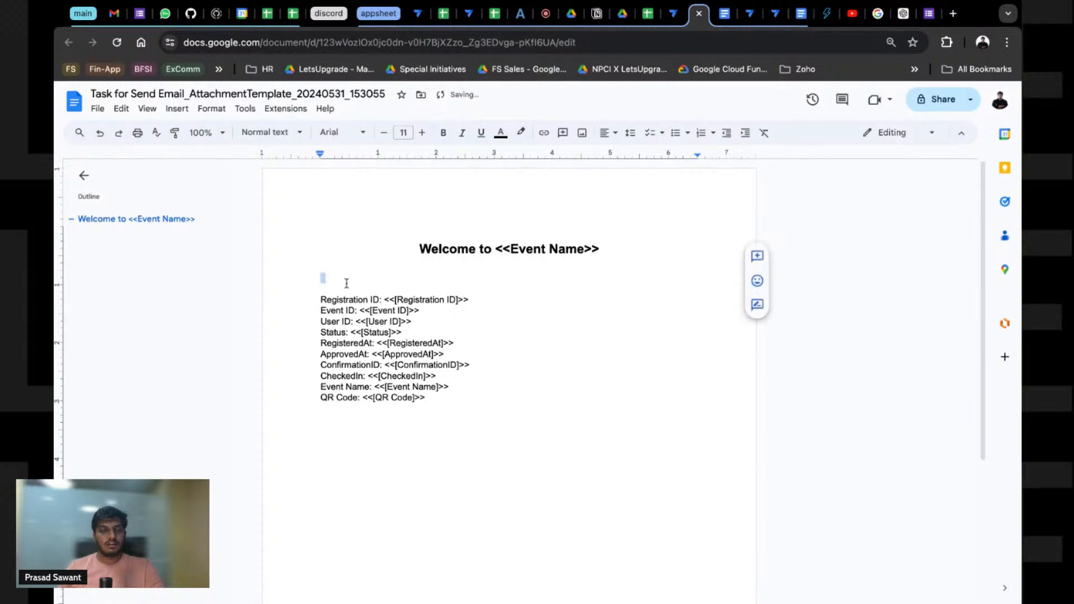
Step: Insert a 2-column, 4-row table and move the Registration ID label and placeholder into its first row
{"action": "left_click", "coordinate": [187, 113]}
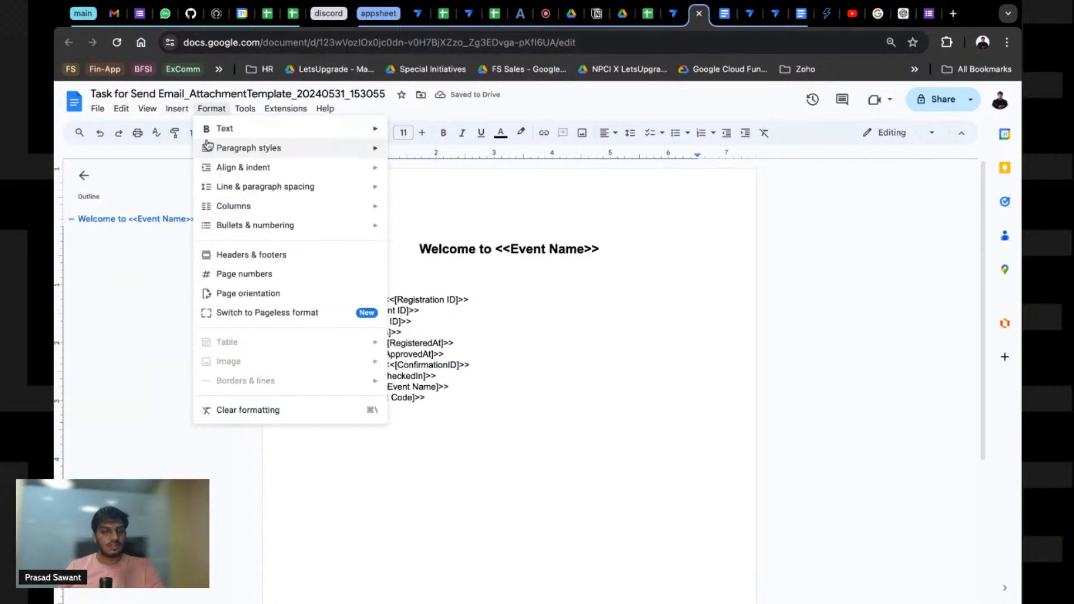
{"action": "mouse_move", "coordinate": [193, 148]}
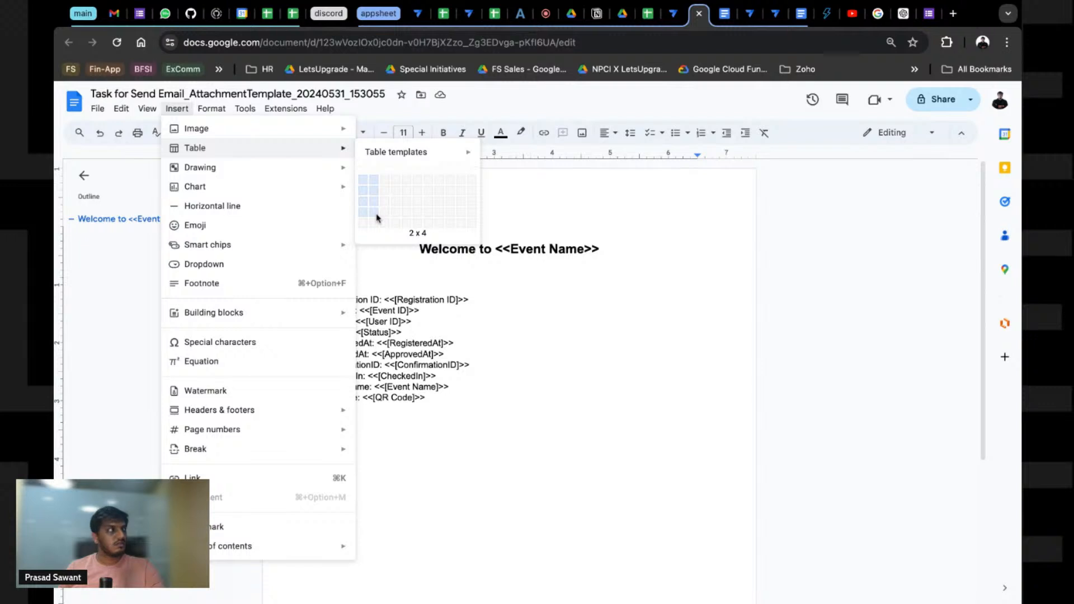
{"action": "left_click", "coordinate": [377, 217]}
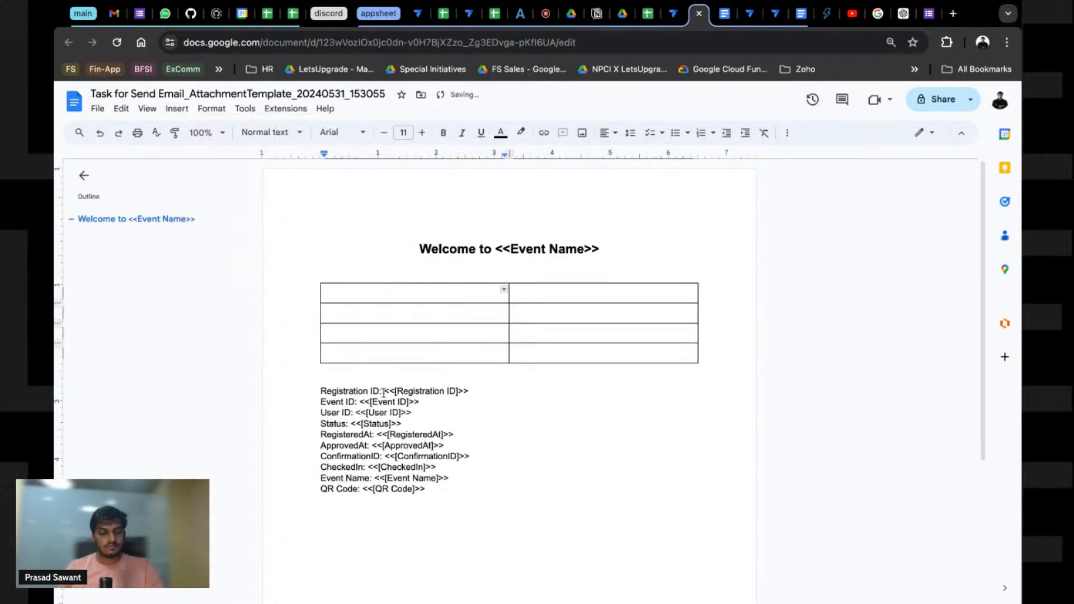
{"action": "left_click_drag", "start_coordinate": [385, 391], "coordinate": [320, 391]}
{"action": "key", "text": "ctrl+c"}
{"action": "key", "text": "BackSpace"}
{"action": "left_click", "coordinate": [388, 293]}
{"action": "key", "text": "ctrl+v"}
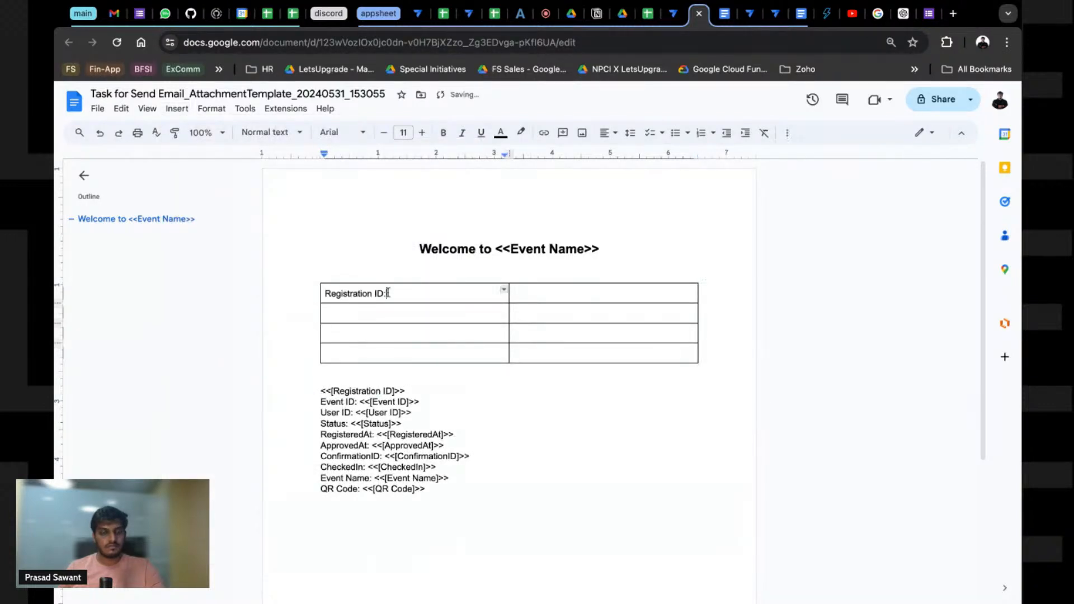
{"action": "left_click_drag", "start_coordinate": [321, 391], "coordinate": [405, 391]}
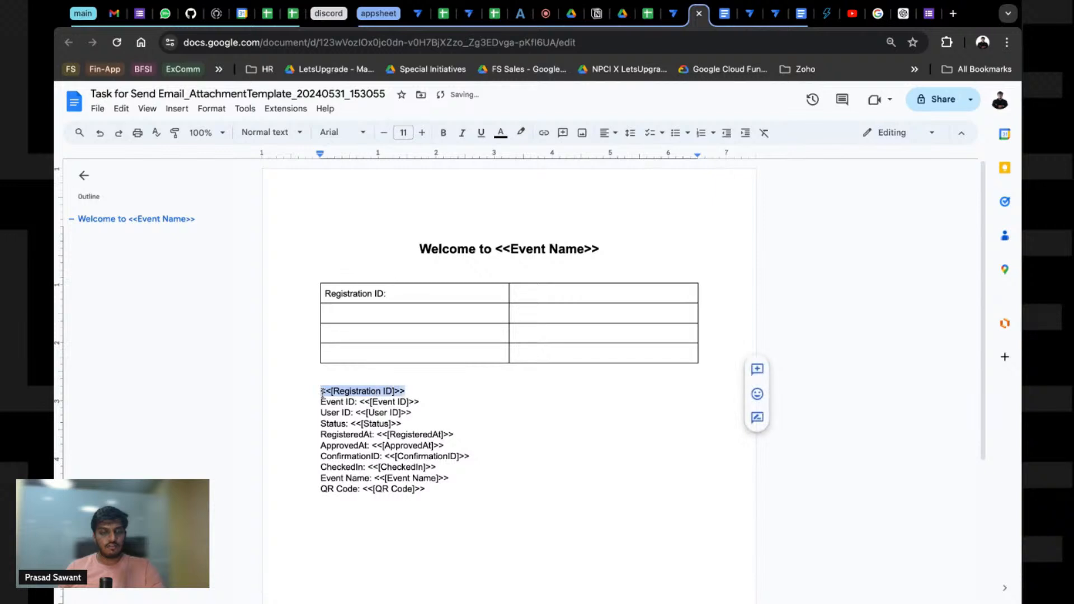
{"action": "key", "text": "ctrl+x"}
{"action": "left_click", "coordinate": [513, 293]}
{"action": "key", "text": "ctrl+v"}
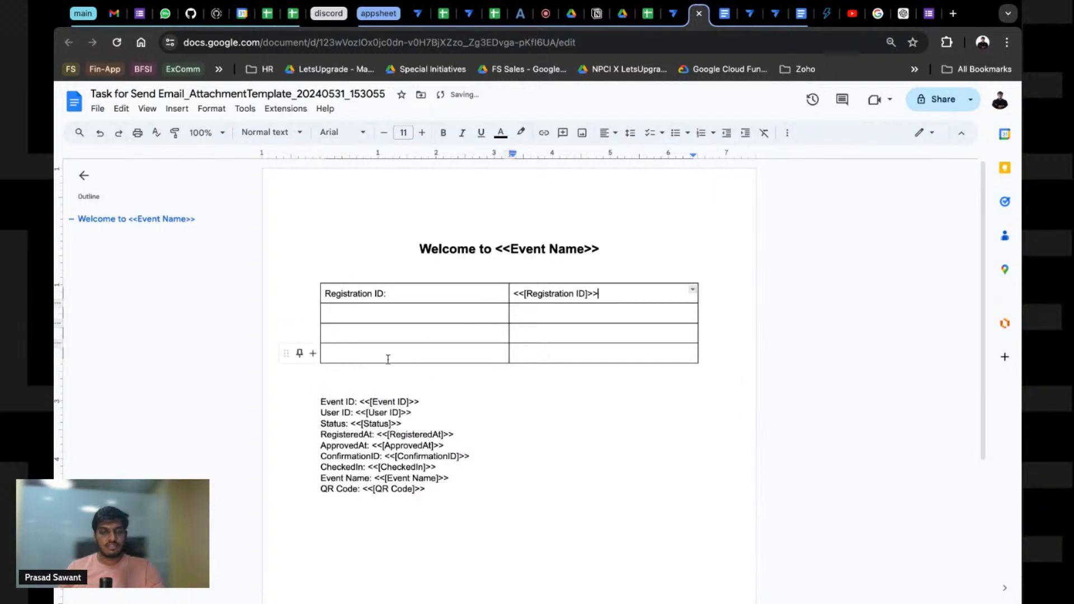
Step: Move the Status label and placeholder and the ConfirmationID placeholder into the table's next rows
{"action": "left_click_drag", "start_coordinate": [320, 424], "coordinate": [349, 424]}
{"action": "key", "text": "ctrl+x"}
{"action": "left_click", "coordinate": [340, 313]}
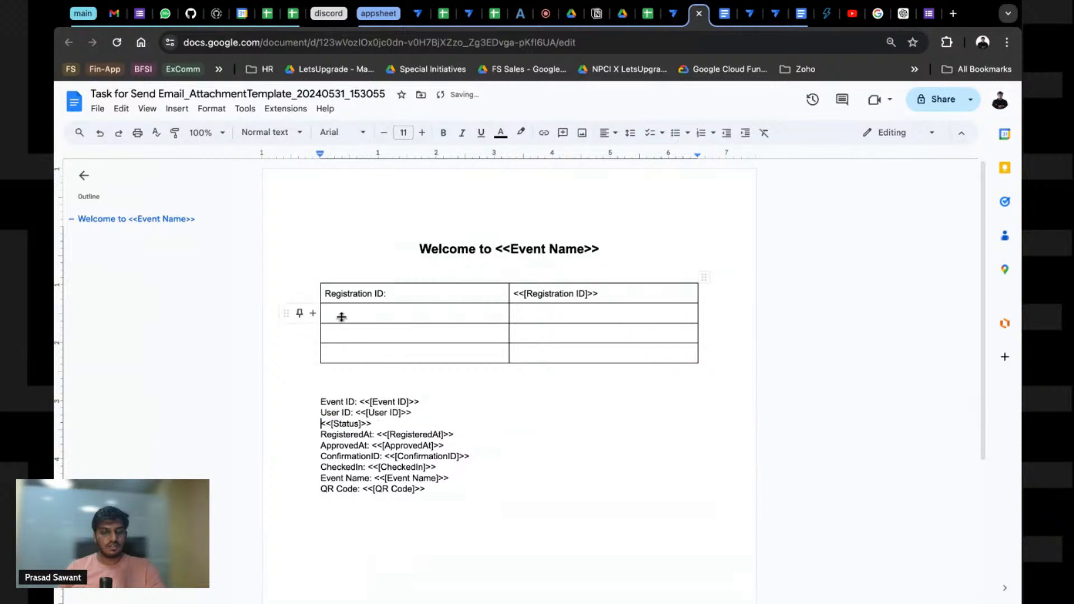
{"action": "key", "text": "ctrl+v"}
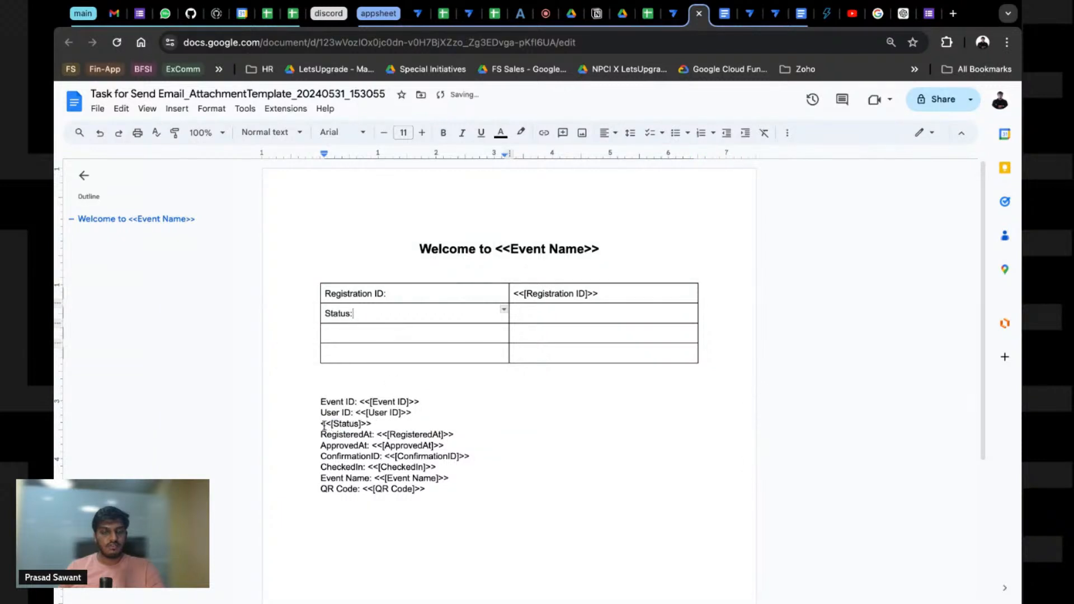
{"action": "left_click_drag", "start_coordinate": [324, 426], "coordinate": [395, 423]}
{"action": "key", "text": "ctrl+x"}
{"action": "left_click", "coordinate": [524, 315]}
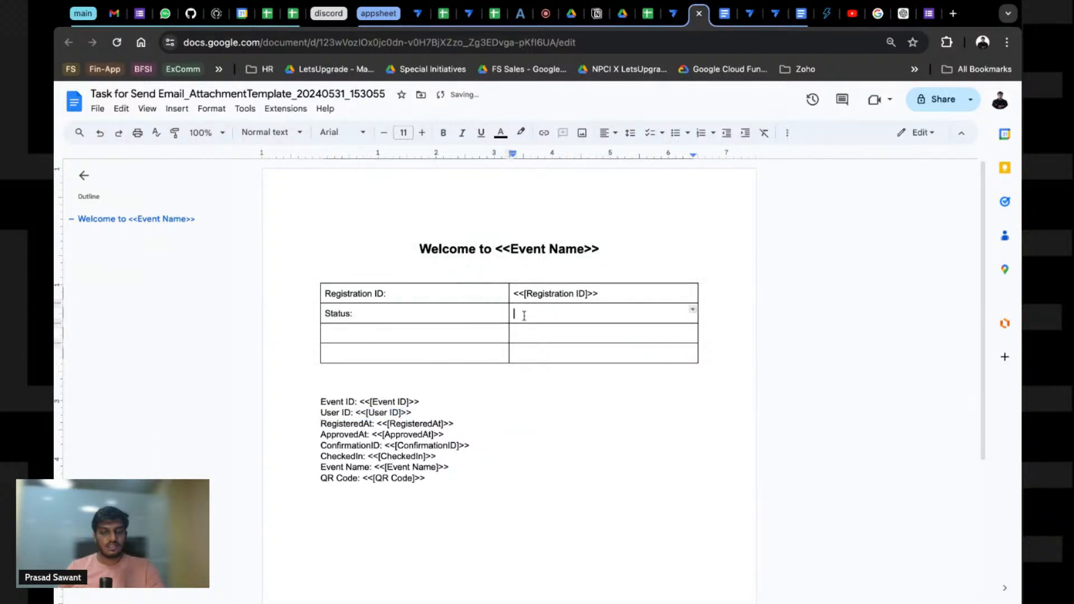
{"action": "key", "text": "ctrl+v"}
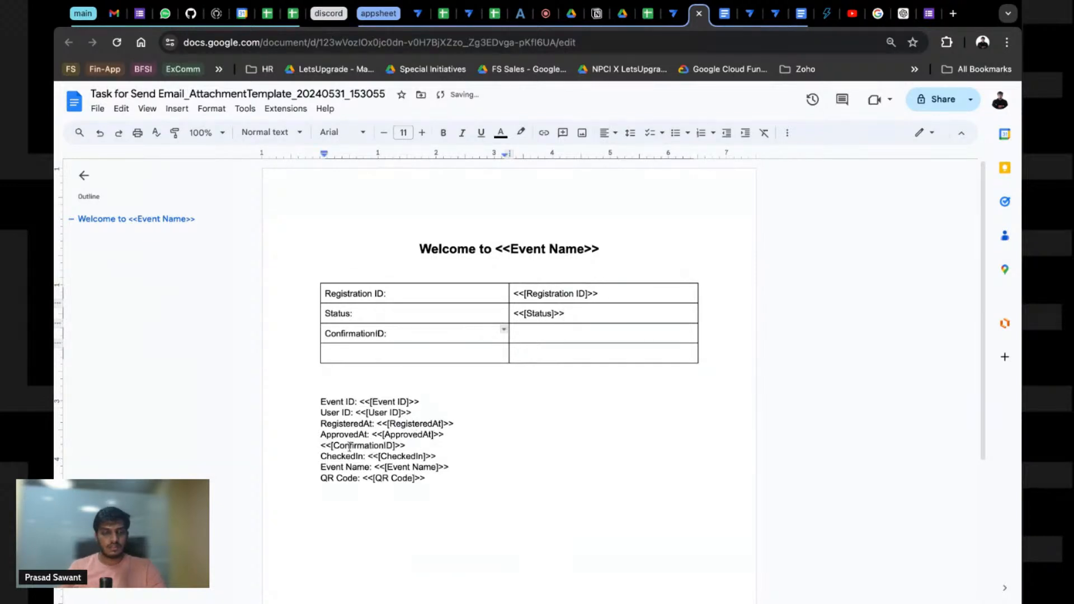
{"action": "left_click_drag", "start_coordinate": [321, 447], "coordinate": [407, 446]}
{"action": "key", "text": "ctrl+x"}
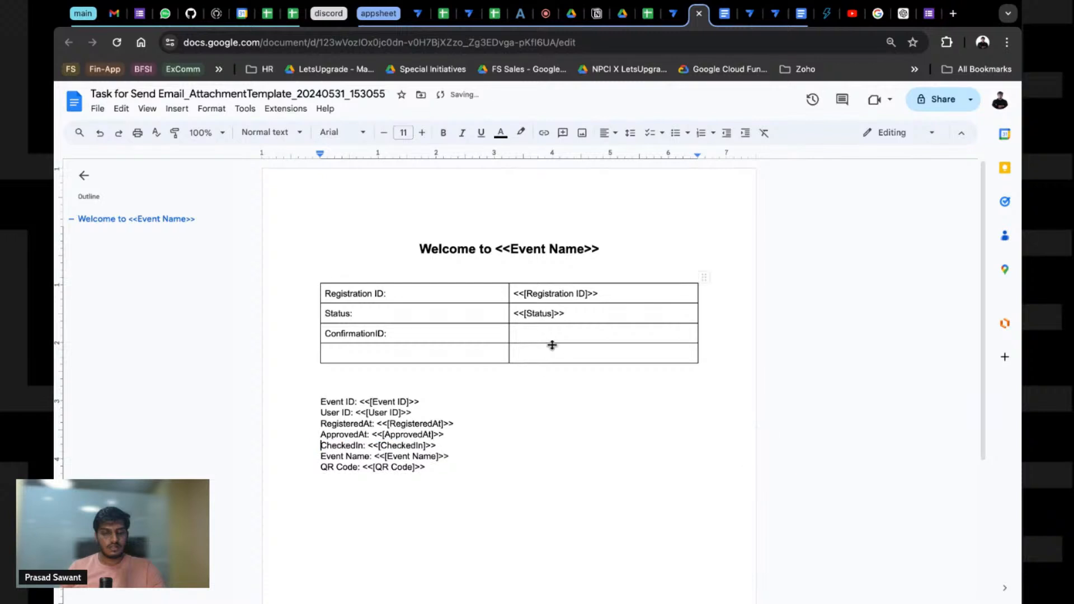
{"action": "double_click", "coordinate": [548, 336]}
{"action": "left_click", "coordinate": [547, 335]}
{"action": "key", "text": "ctrl+v"}
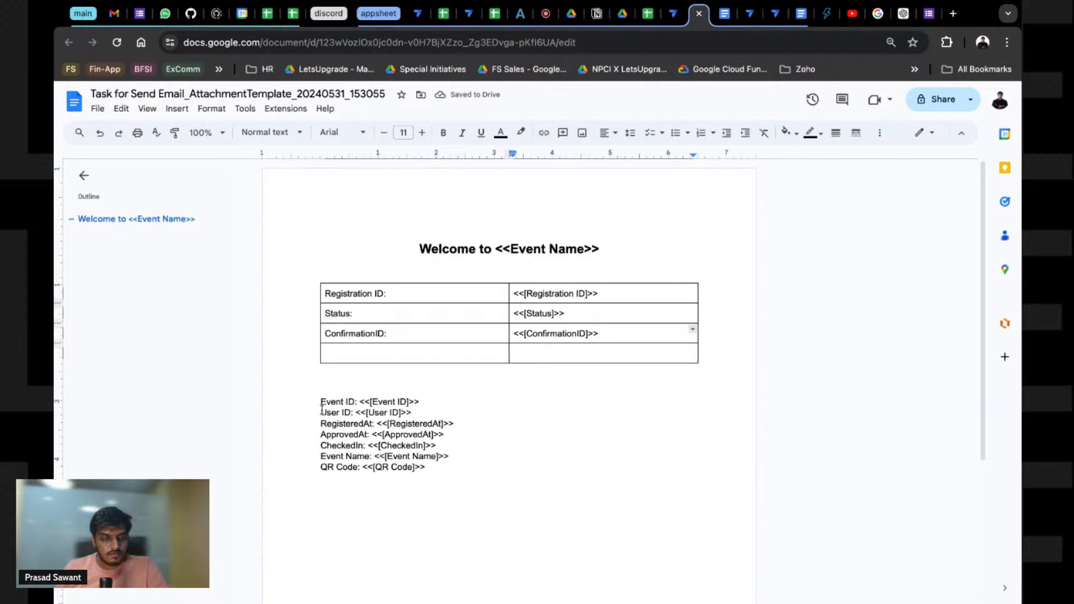
Step: Move the Event ID label and placeholder into the table's last row
{"action": "left_click_drag", "start_coordinate": [321, 402], "coordinate": [358, 402]}
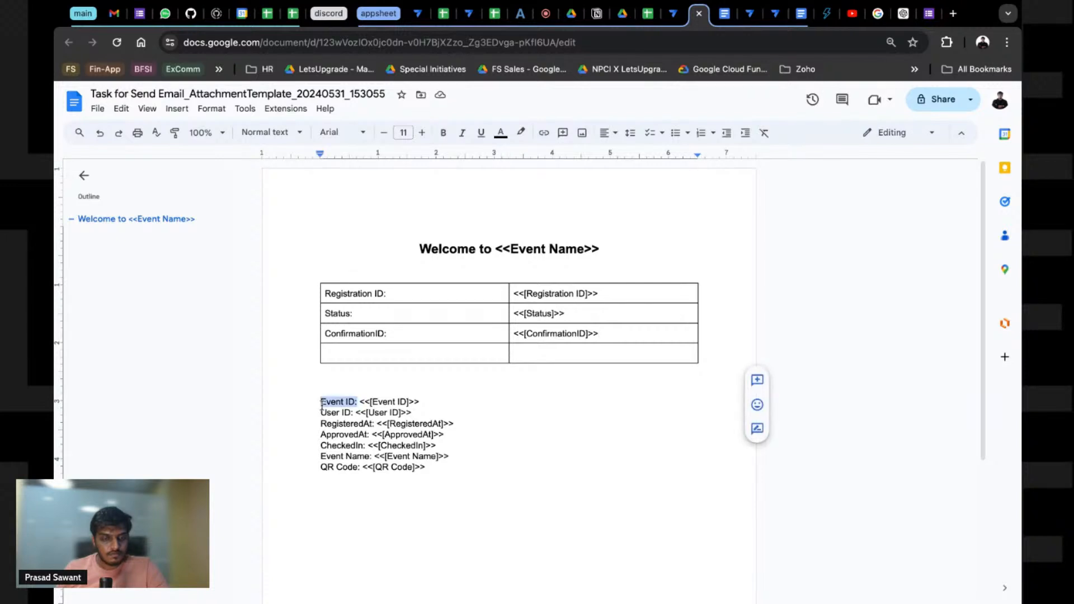
{"action": "key", "text": "BackSpace"}
{"action": "left_click", "coordinate": [417, 359]}
{"action": "key", "text": "ctrl+v"}
{"action": "left_click", "coordinate": [358, 413]}
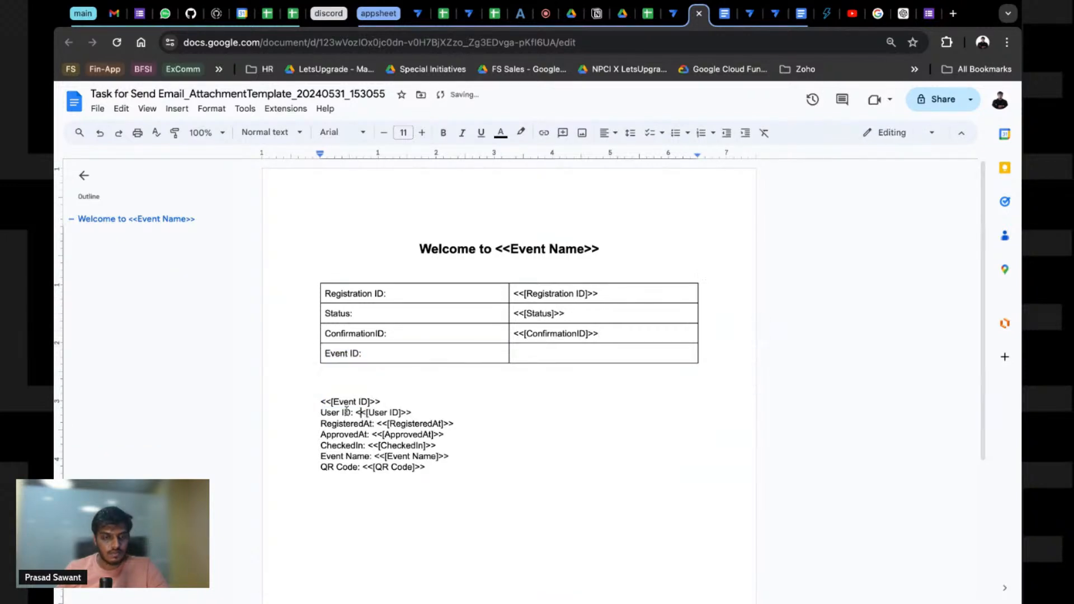
{"action": "left_click_drag", "start_coordinate": [321, 402], "coordinate": [381, 402]}
{"action": "key", "text": "ctrl+x"}
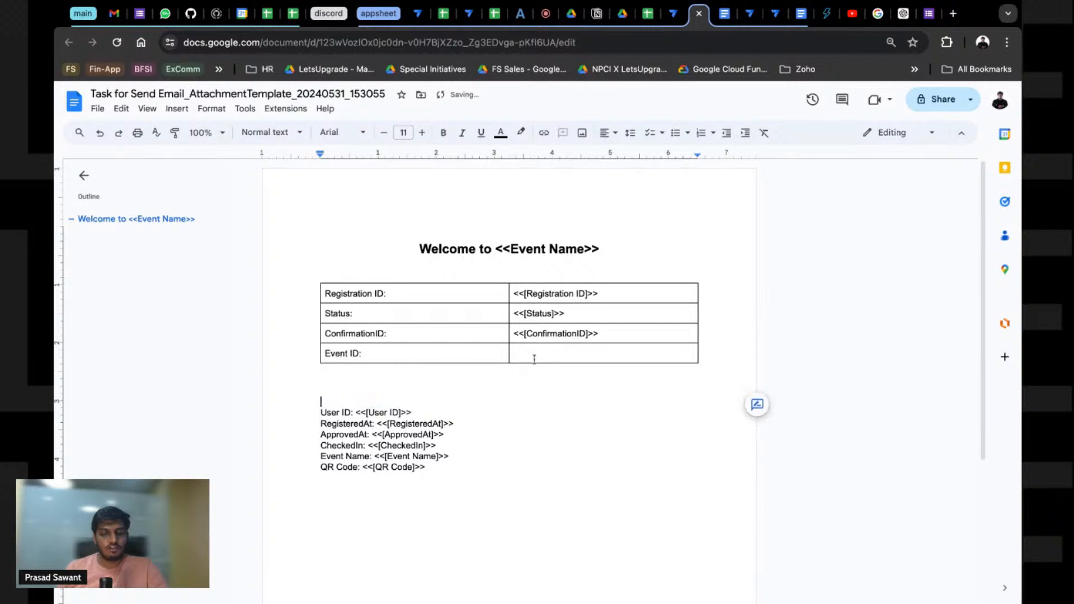
{"action": "double_click", "coordinate": [553, 356]}
{"action": "key", "text": "ctrl+v"}
Step: Delete the leftover field lines, keeping only the <<[QR Code]>> placeholder below the table
{"action": "left_click", "coordinate": [468, 446]}
{"action": "left_click_drag", "start_coordinate": [464, 456], "coordinate": [331, 412]}
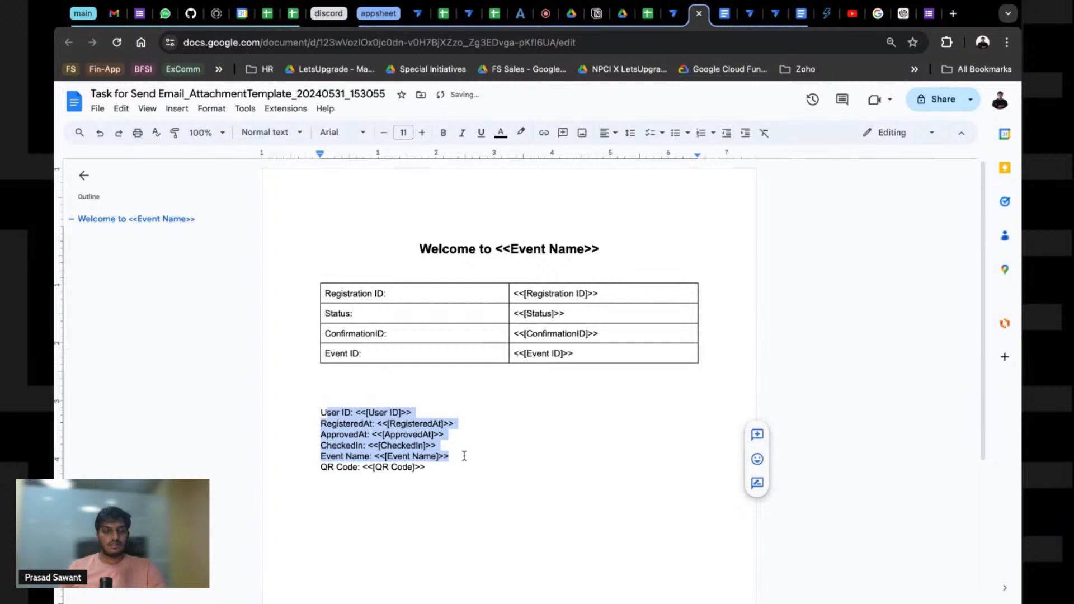
{"action": "left_click_drag", "start_coordinate": [464, 456], "coordinate": [491, 465]}
{"action": "key", "text": "BackSpace"}
{"action": "key", "text": "ctrl+v"}
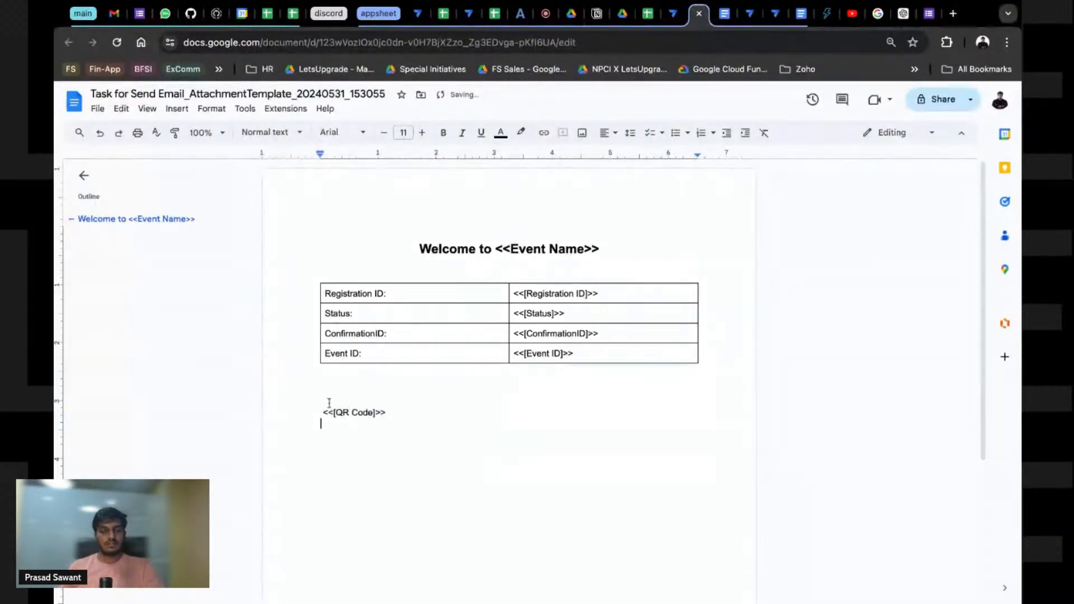
{"action": "double_click", "coordinate": [328, 404]}
{"action": "left_click_drag", "start_coordinate": [390, 412], "coordinate": [306, 412]}
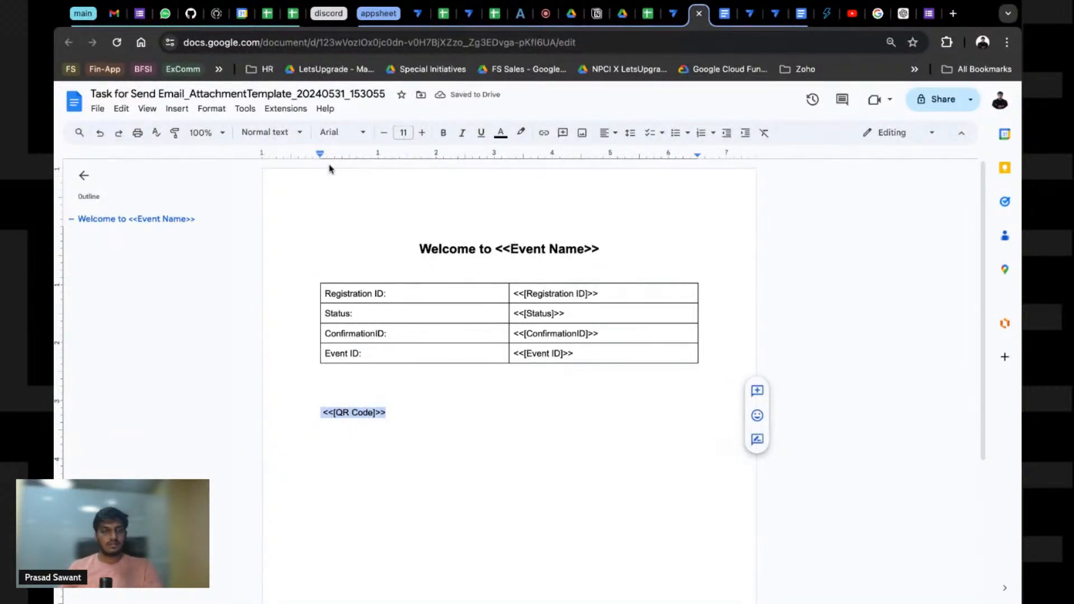
Step: Make the <<[QR Code]>> placeholder a centred Heading 1
{"action": "left_click", "coordinate": [330, 133]}
{"action": "left_click", "coordinate": [267, 133]}
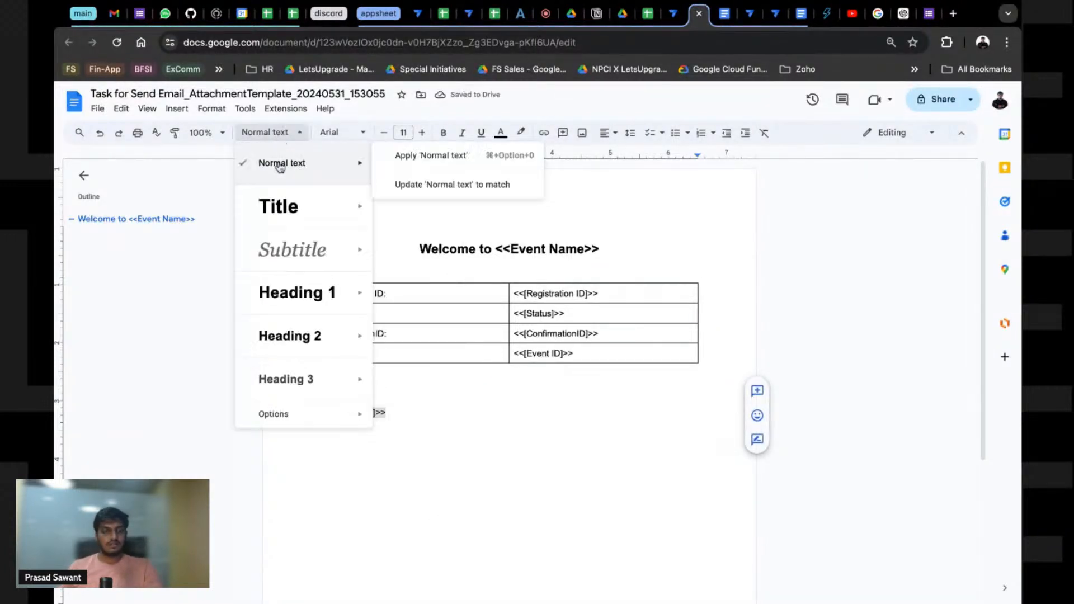
{"action": "left_click", "coordinate": [294, 293]}
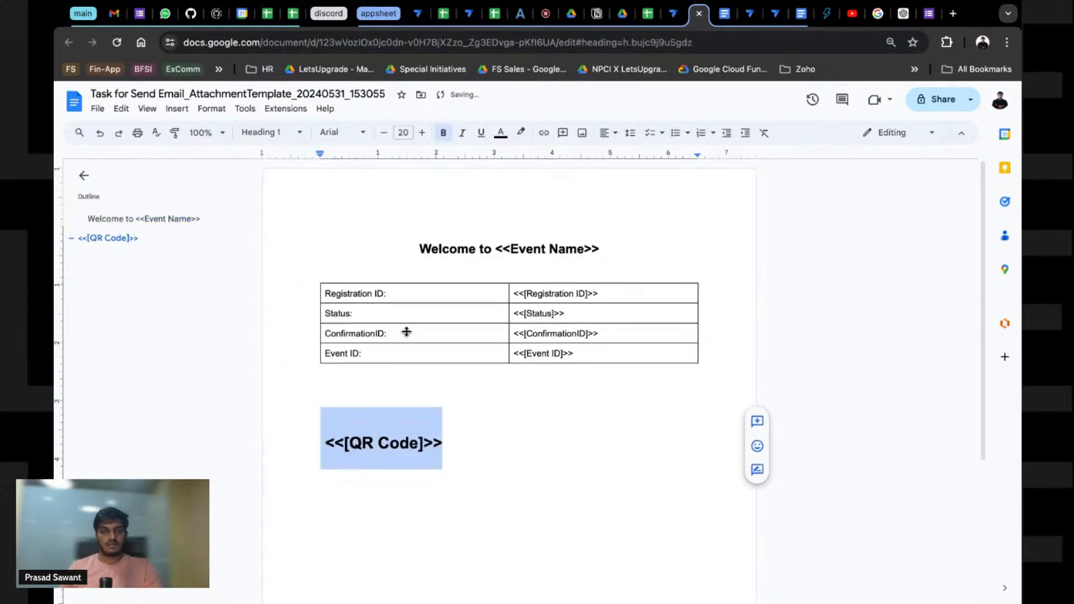
{"action": "key", "text": "ctrl+e"}
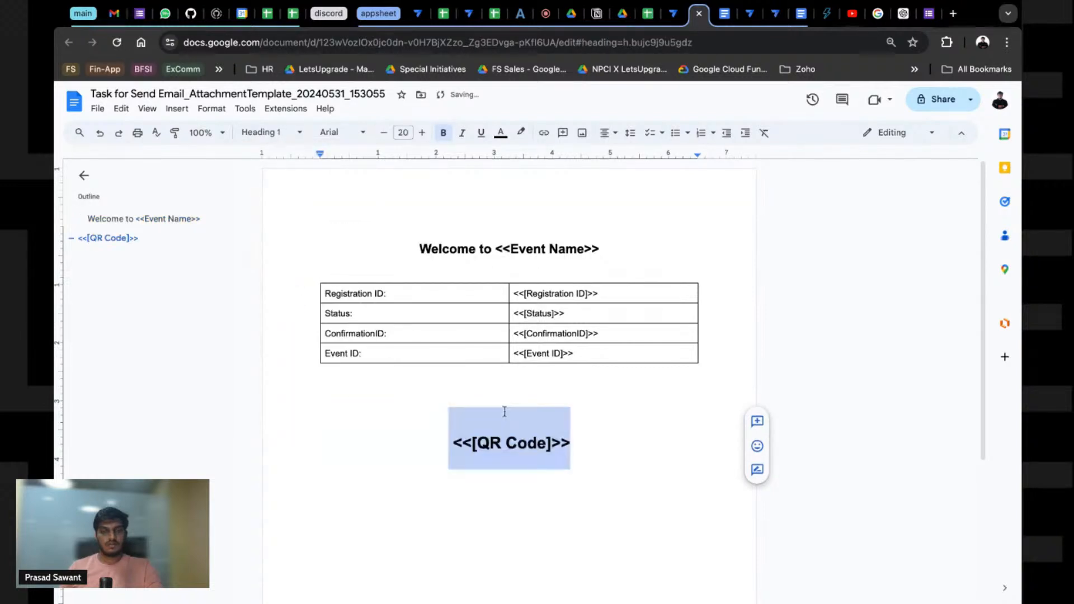
{"action": "left_click", "coordinate": [509, 412]}
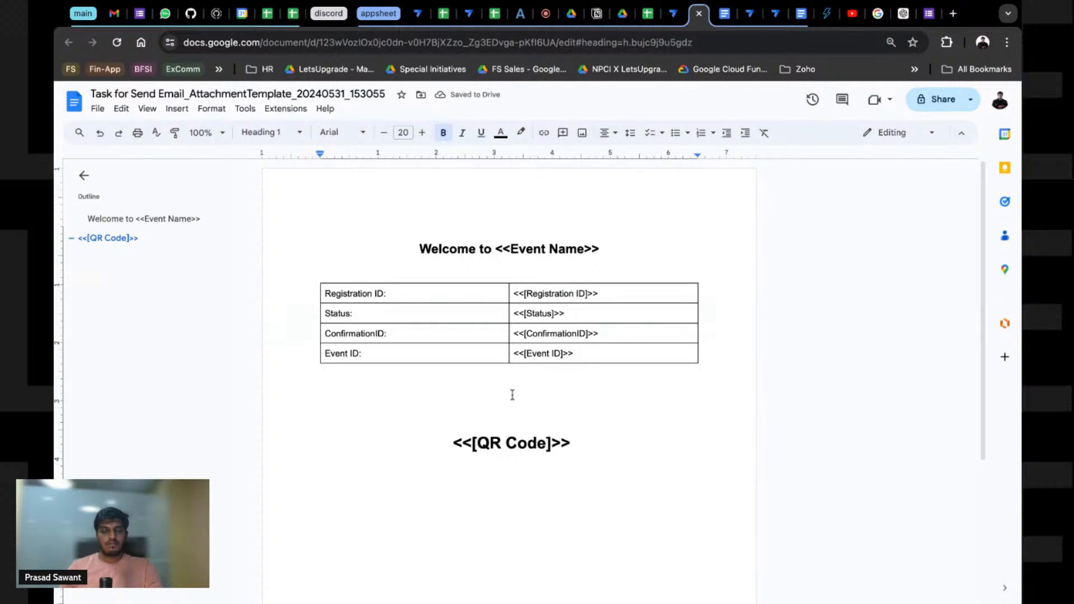
Step: Save the app and see Errors & Warnings flag <<ConfirmationID>> in the attachment name as undefined
{"action": "left_click", "coordinate": [673, 13]}
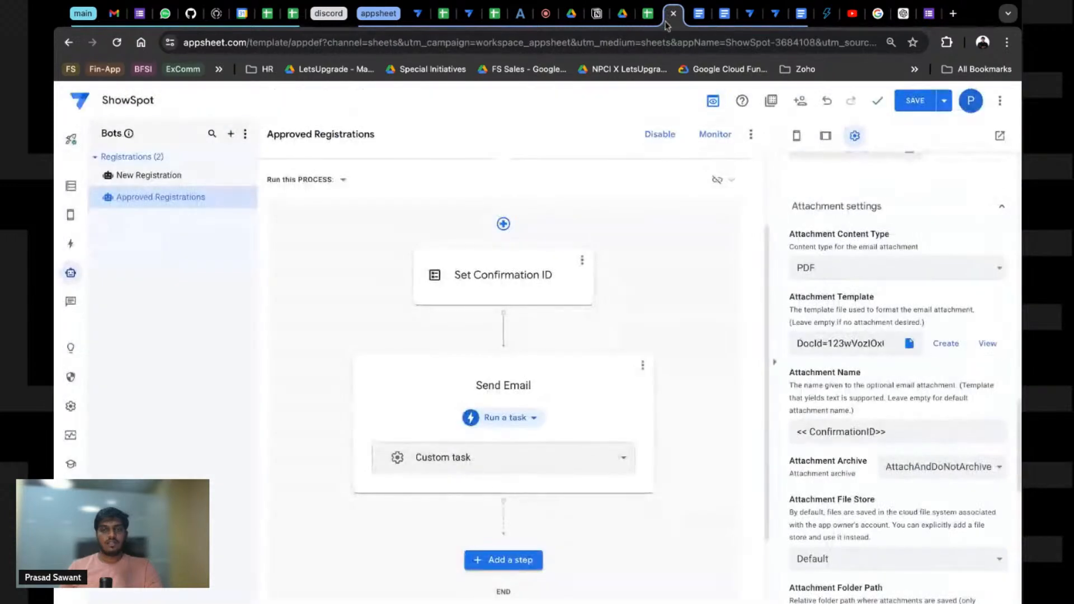
{"action": "left_click", "coordinate": [918, 100]}
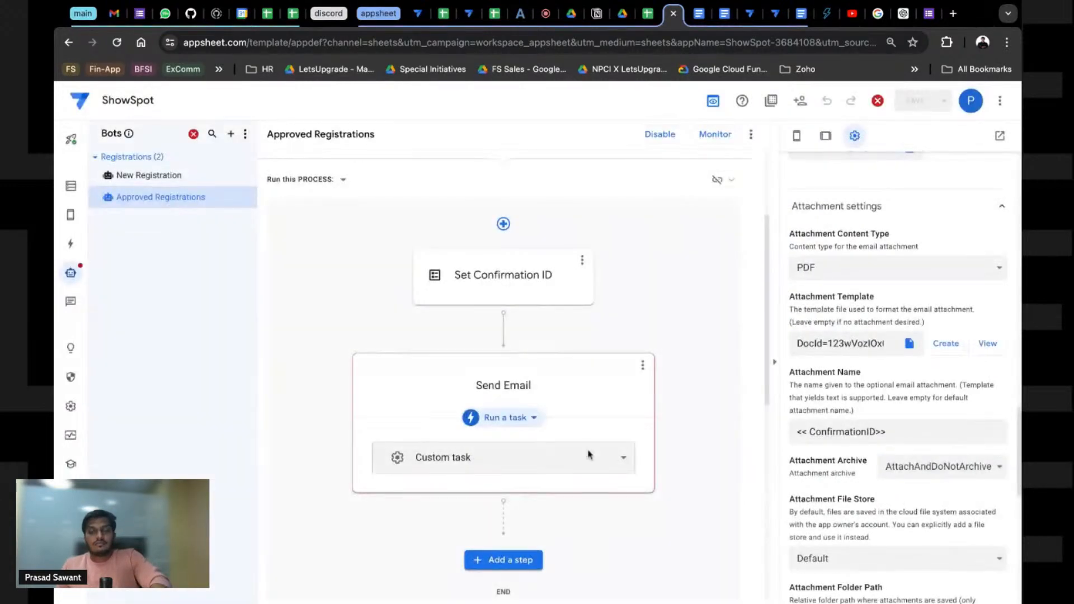
{"action": "scroll", "coordinate": [893, 414], "scroll_direction": "up", "scroll_amount": 5}
{"action": "scroll", "coordinate": [892, 414], "scroll_direction": "up", "scroll_amount": 4}
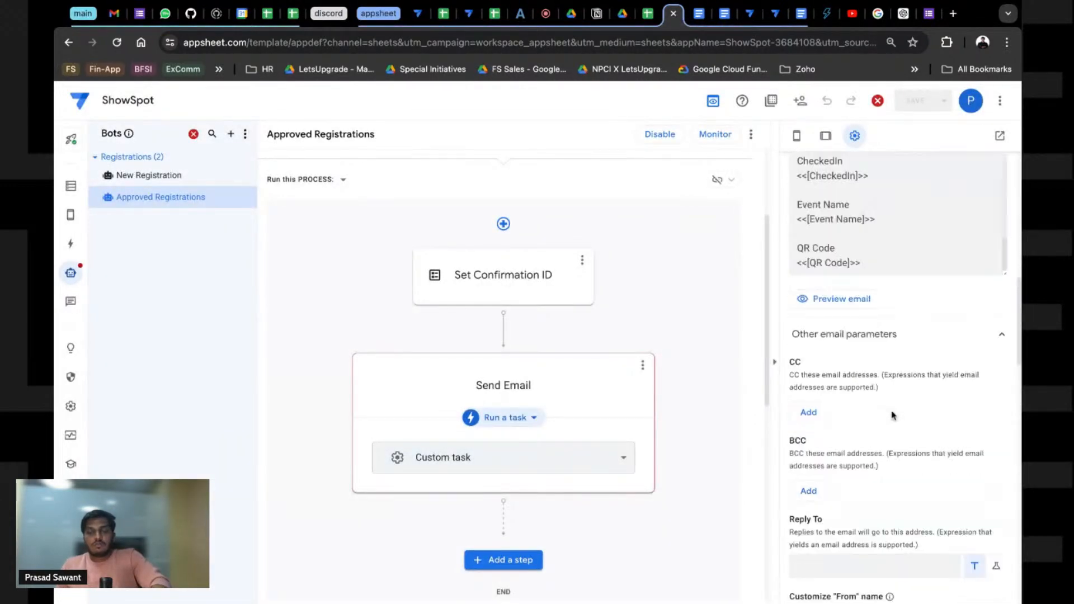
{"action": "left_click", "coordinate": [877, 101]}
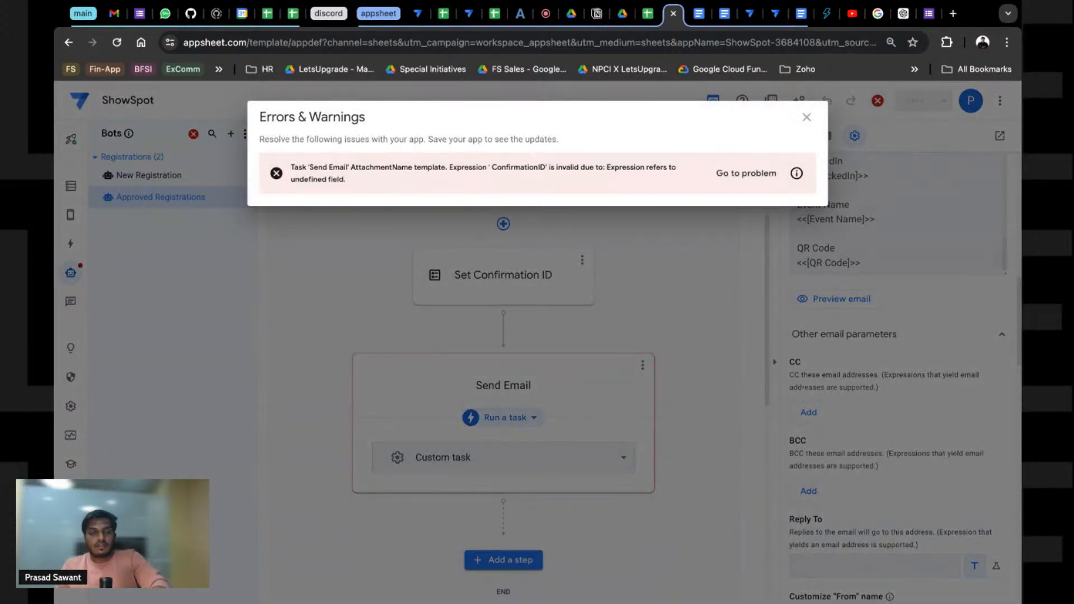
{"action": "left_click", "coordinate": [807, 117]}
{"action": "scroll", "coordinate": [853, 439], "scroll_direction": "down", "scroll_amount": 5}
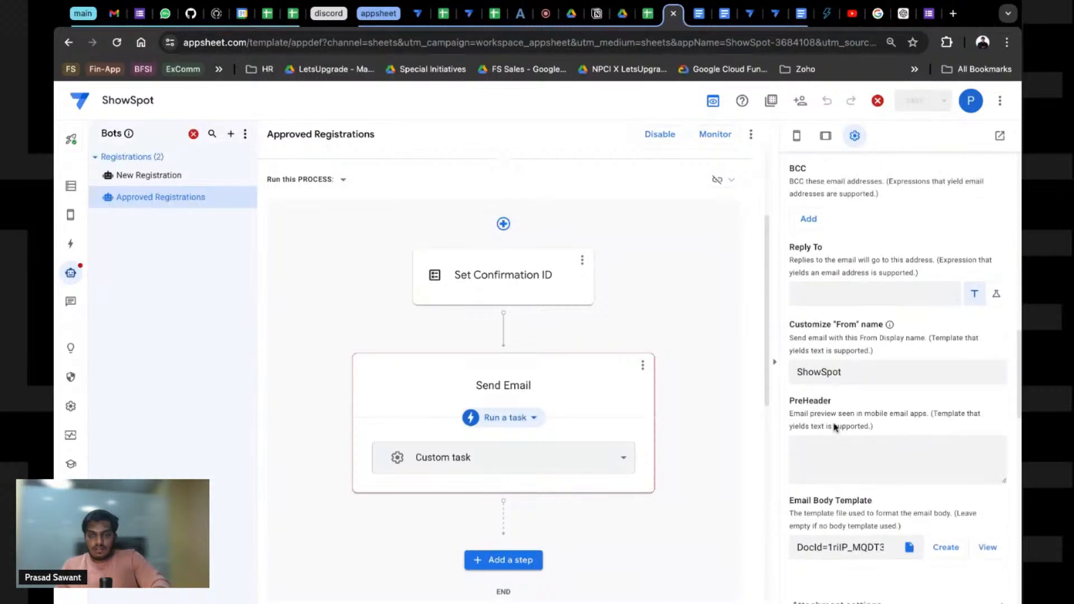
{"action": "left_click", "coordinate": [751, 18]}
Step: Replace the Send Email attachment name <<ConfirmationID>> with YourPass and save the app
{"action": "left_click", "coordinate": [751, 14]}
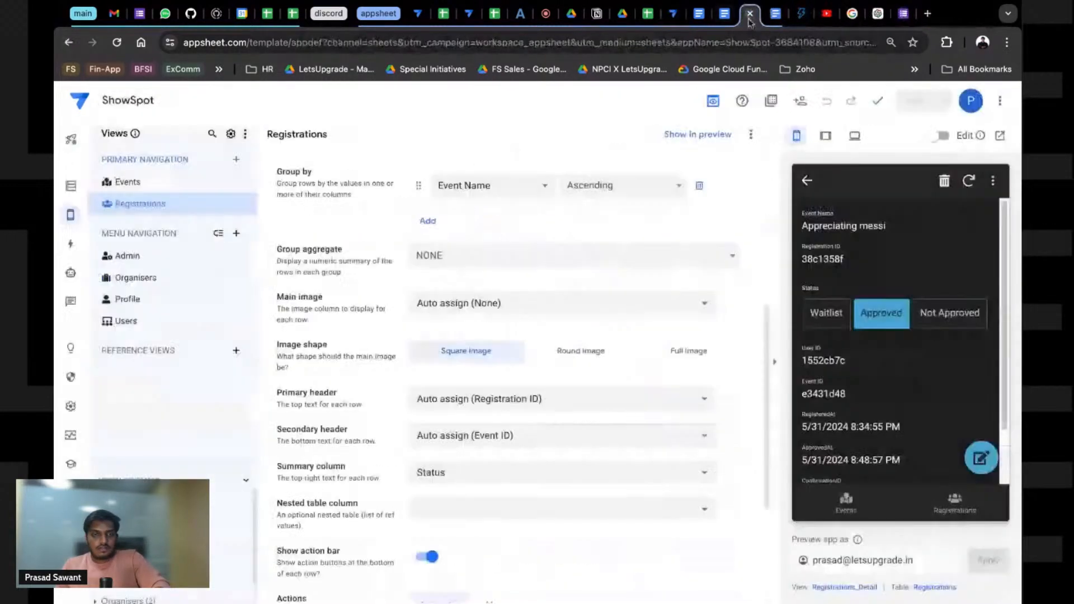
{"action": "scroll", "coordinate": [515, 482], "scroll_direction": "down", "scroll_amount": 4}
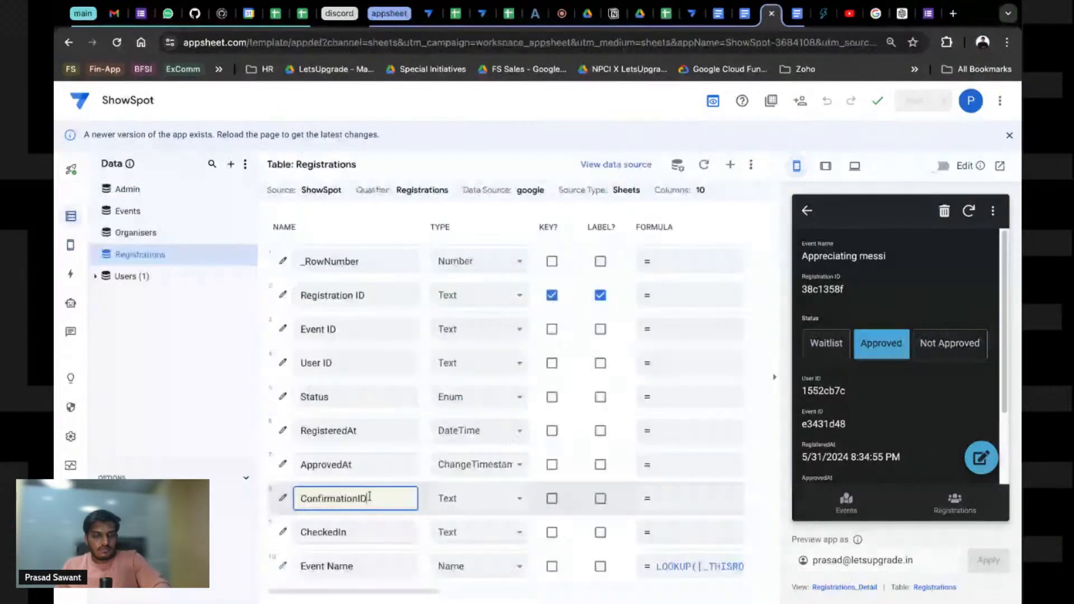
{"action": "double_click", "coordinate": [369, 497]}
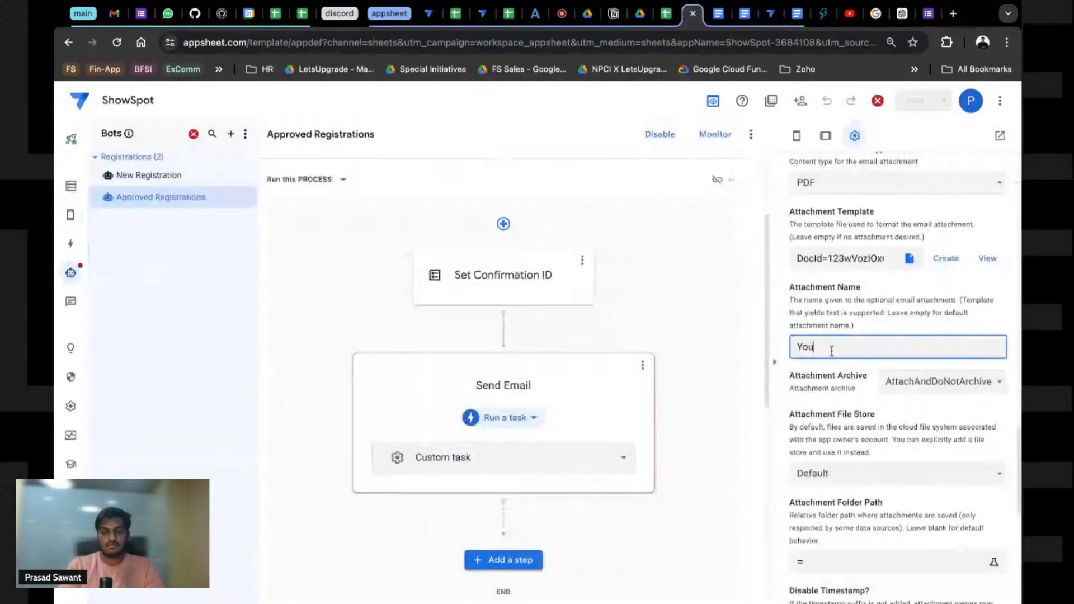
{"action": "type", "text": "r Co"}
{"action": "key", "text": "BackSpace"}
{"action": "key", "text": "BackSpace"}
{"action": "type", "text": "Pass"}
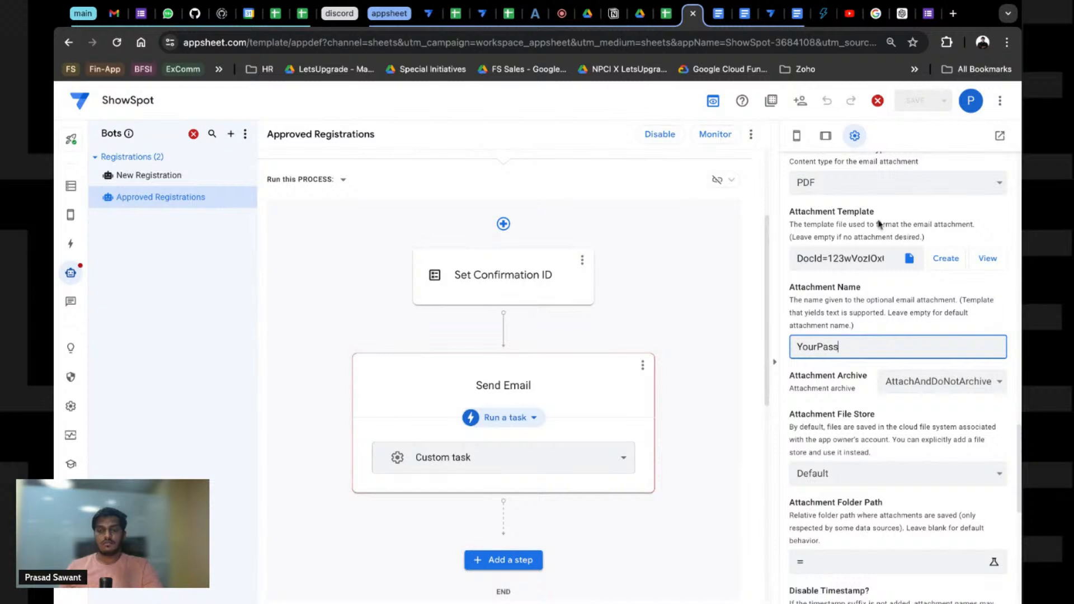
{"action": "left_click", "coordinate": [909, 287]}
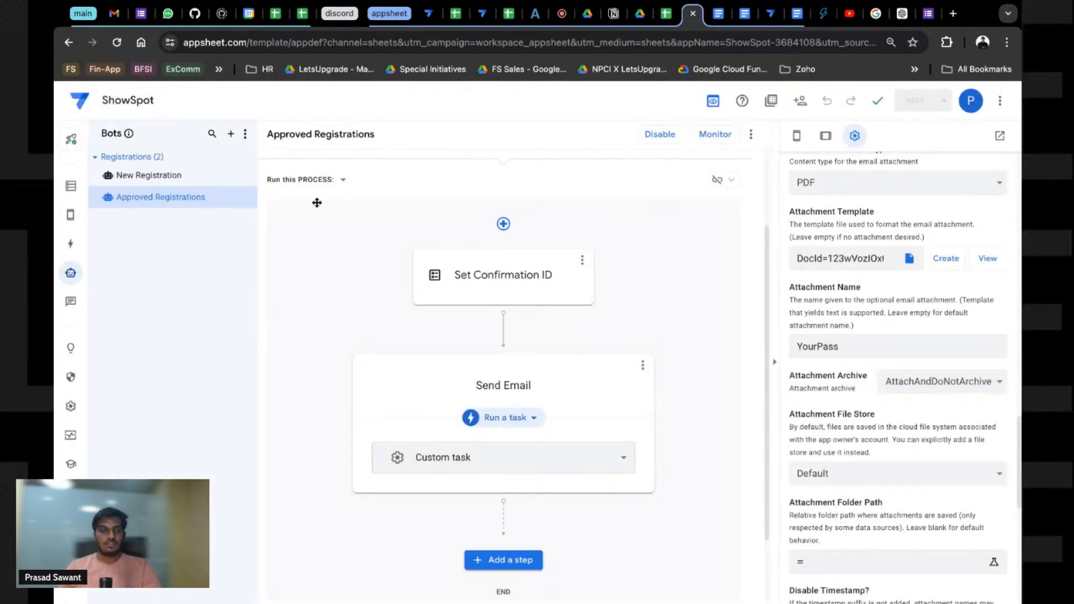
Step: Delete registration rows A2:I12 on the ShowSpot Registrations sheet, keeping only the header row
{"action": "left_click", "coordinate": [768, 14]}
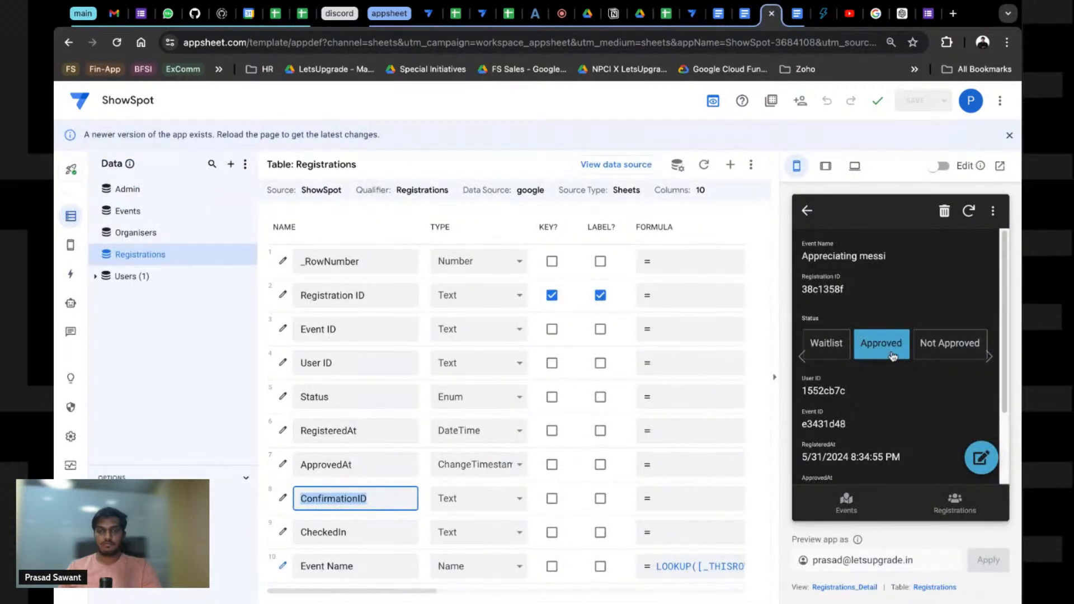
{"action": "left_click", "coordinate": [667, 14]}
{"action": "left_click_drag", "start_coordinate": [678, 333], "coordinate": [112, 201]}
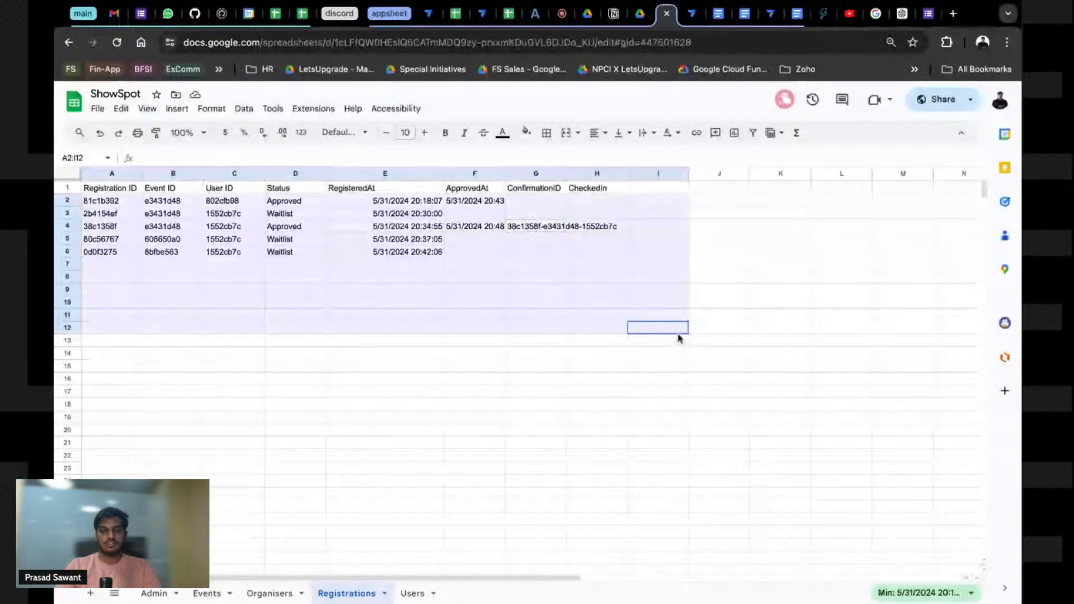
{"action": "key", "text": "Delete"}
{"action": "left_click", "coordinate": [170, 243]}
{"action": "left_click", "coordinate": [585, 188]}
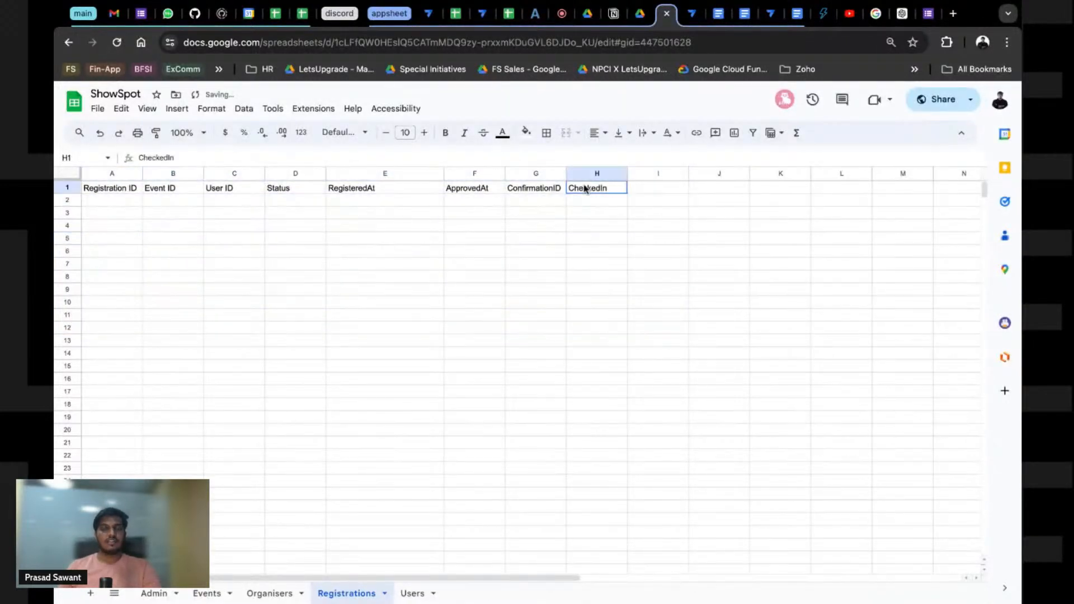
Step: Go back to AppSheet's Data page showing the Registrations table's columns
{"action": "left_click", "coordinate": [692, 14]}
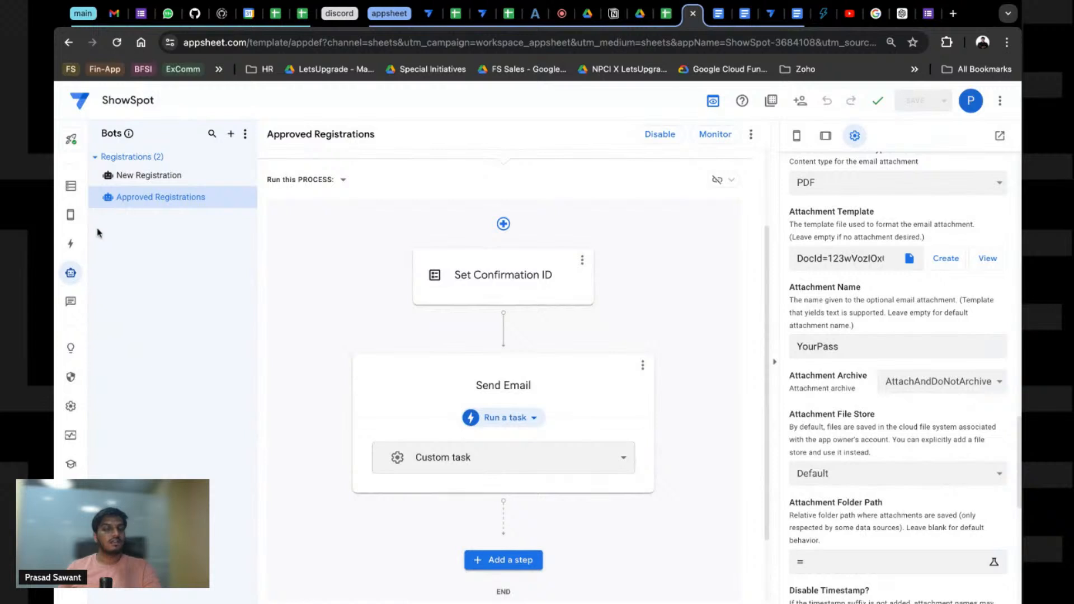
{"action": "left_click", "coordinate": [71, 185]}
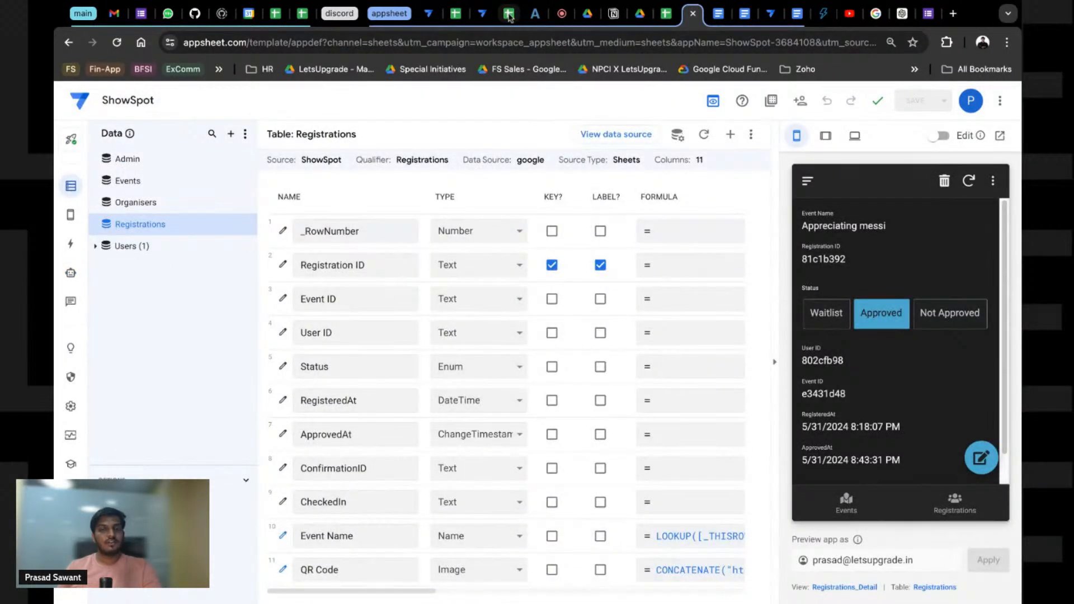
{"action": "left_click", "coordinate": [666, 13]}
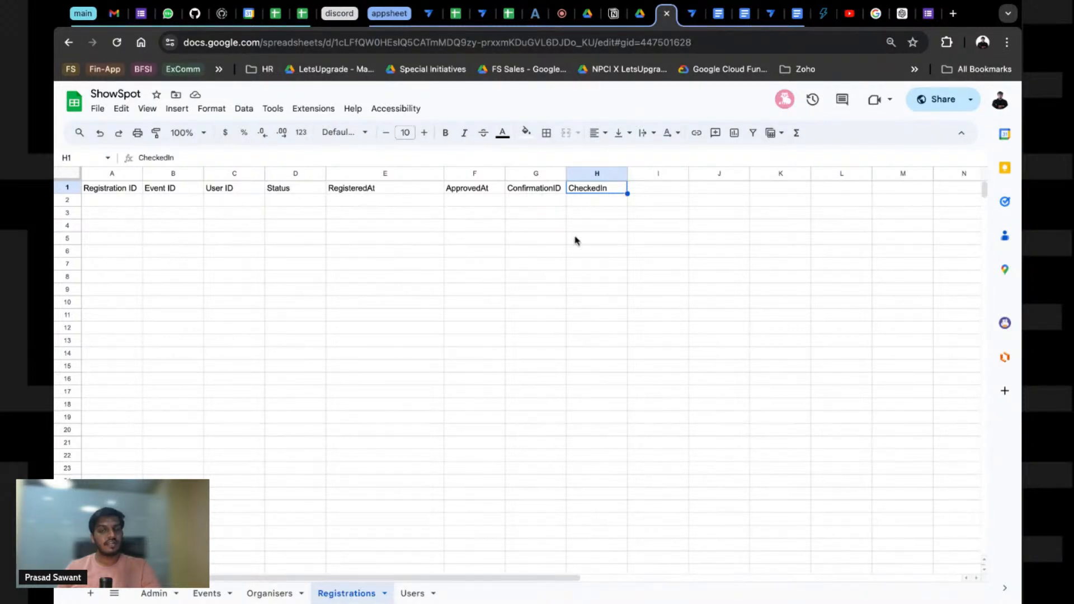
{"action": "left_click", "coordinate": [685, 17]}
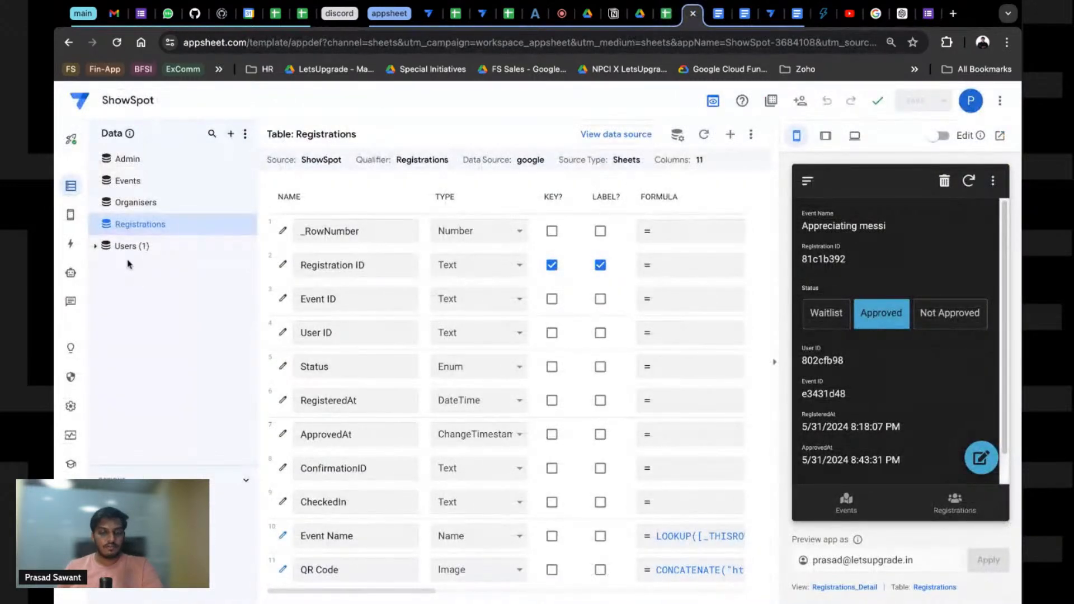
Step: Show the Registrations list in the app preview and open its search box
{"action": "scroll", "coordinate": [618, 269], "scroll_direction": "right", "scroll_amount": 5}
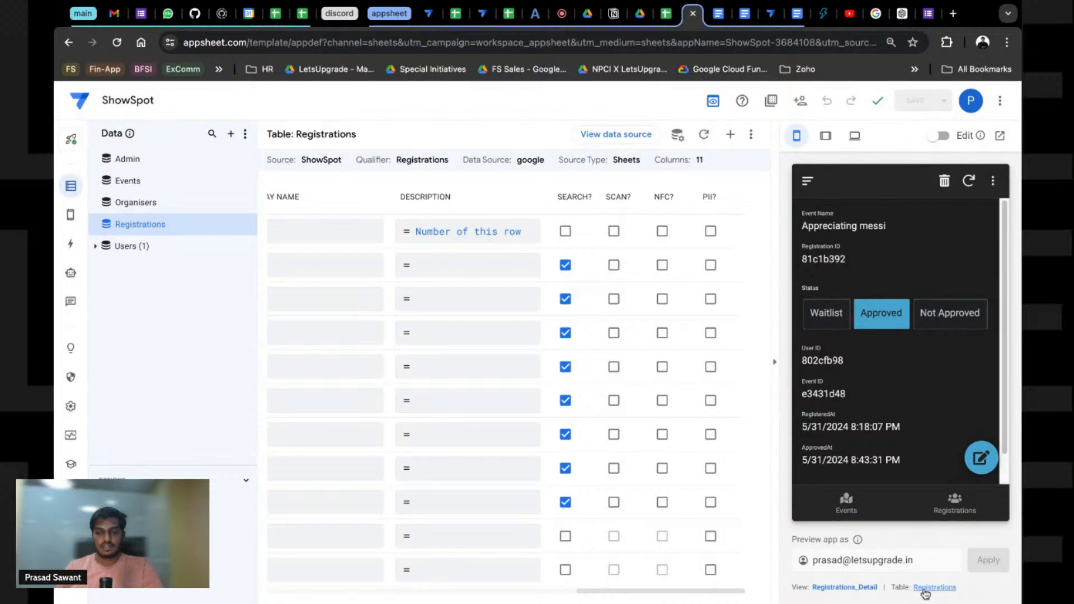
{"action": "left_click", "coordinate": [954, 502]}
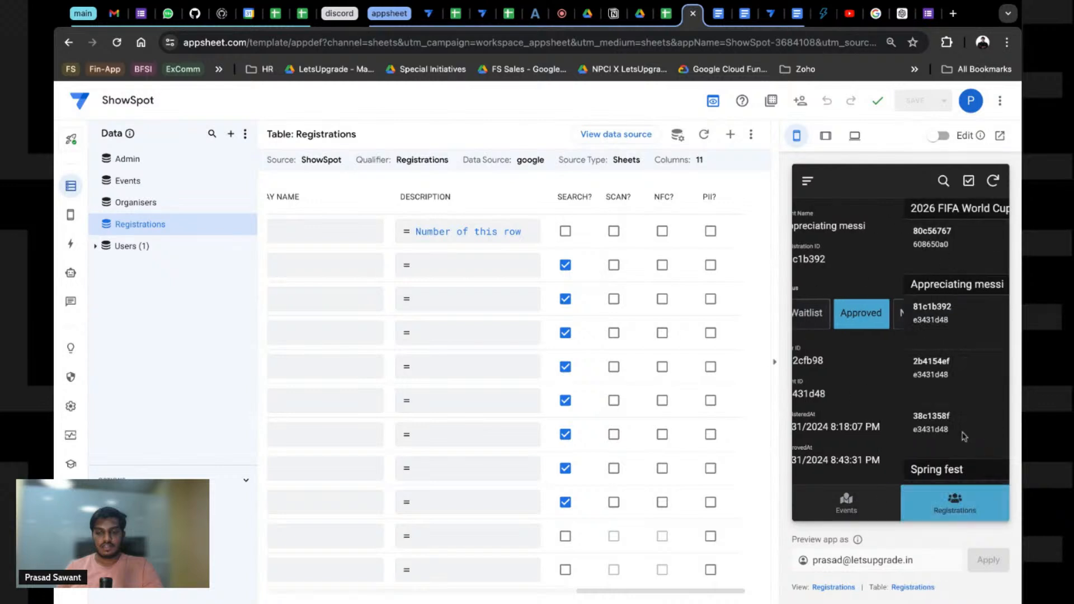
{"action": "left_click", "coordinate": [945, 180]}
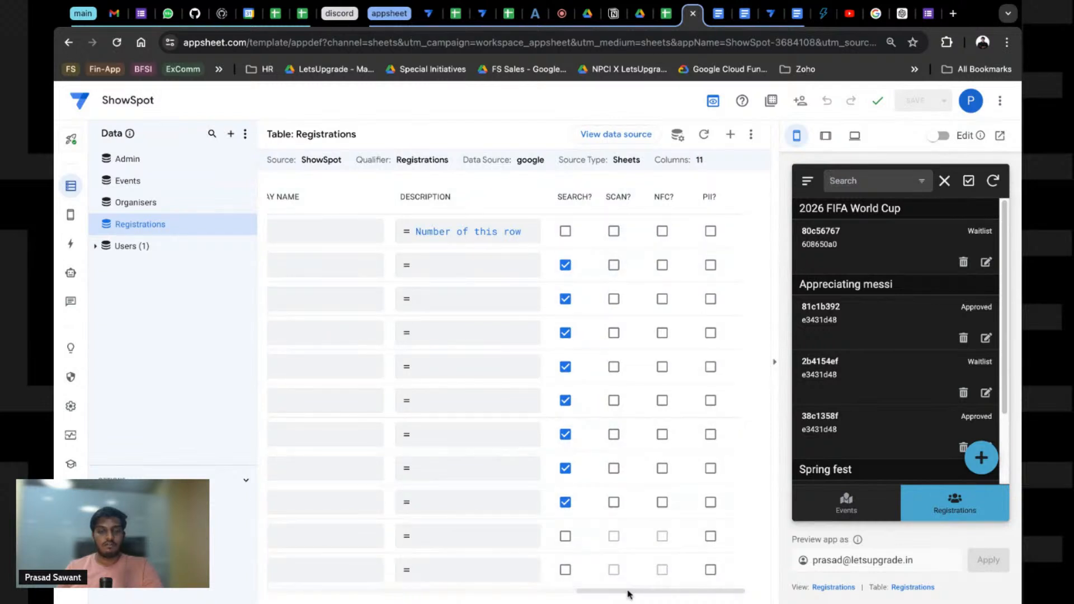
{"action": "scroll", "coordinate": [624, 592], "scroll_direction": "left", "scroll_amount": 6}
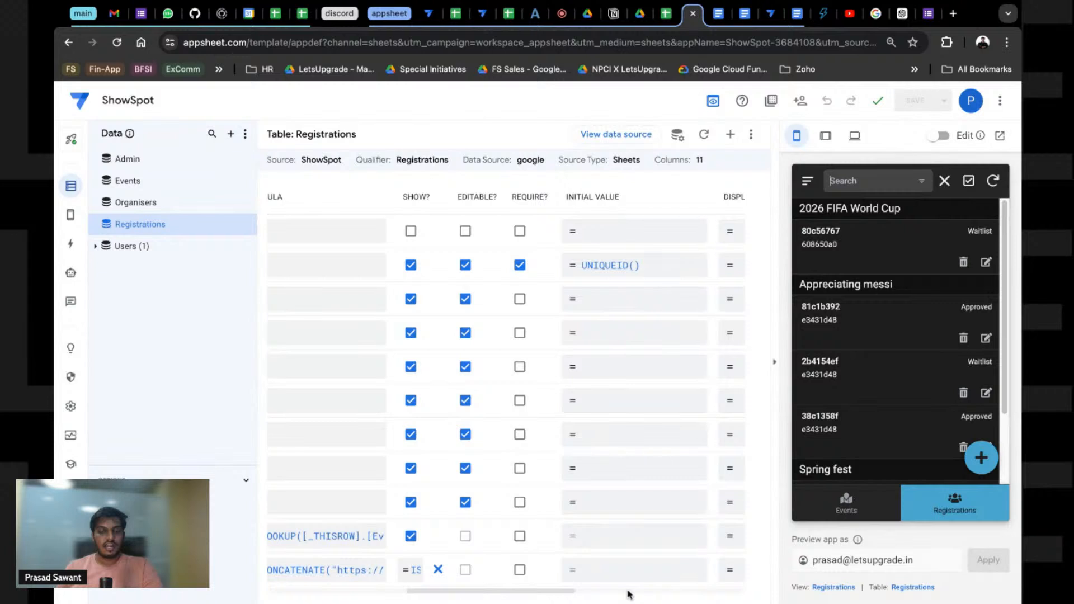
{"action": "scroll", "coordinate": [627, 594], "scroll_direction": "right", "scroll_amount": 6}
Step: Enable SCAN? on the ConfirmationID column, test and clear the scan search, then save
{"action": "left_click", "coordinate": [614, 468]}
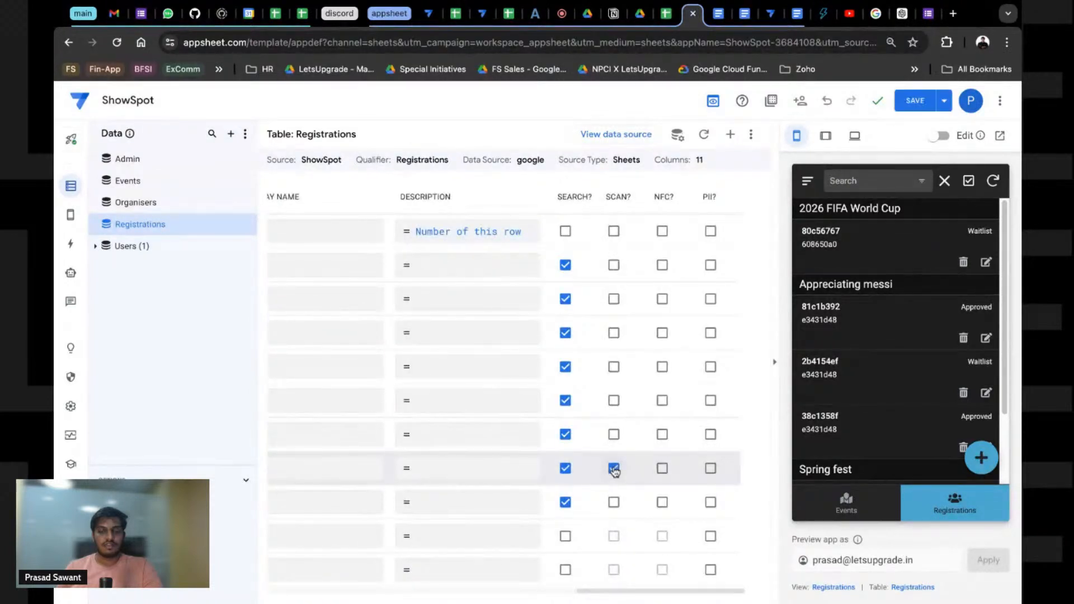
{"action": "left_click", "coordinate": [899, 181]}
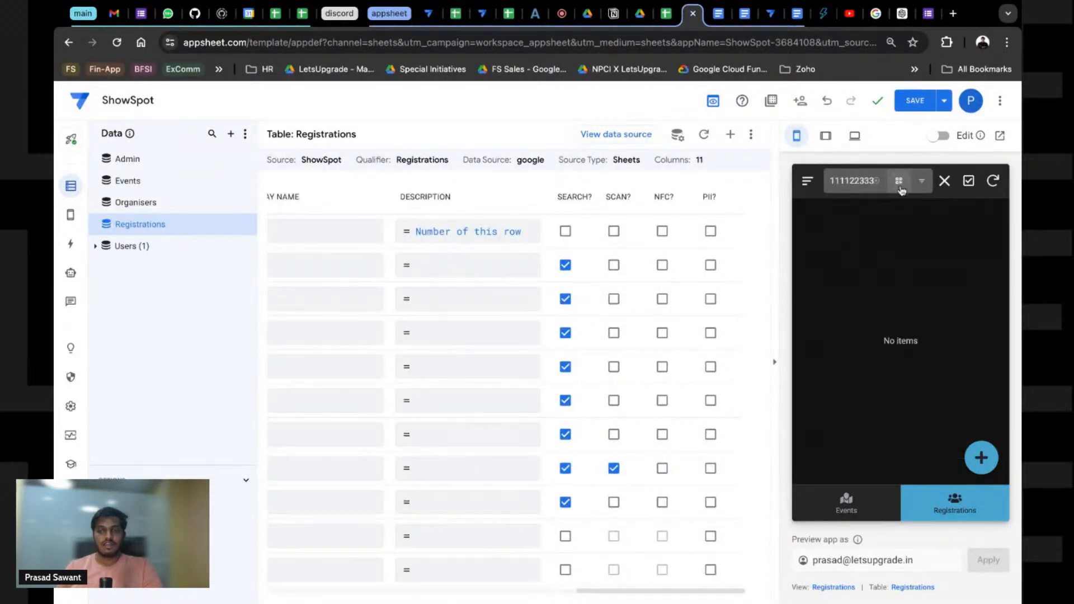
{"action": "left_click", "coordinate": [945, 180]}
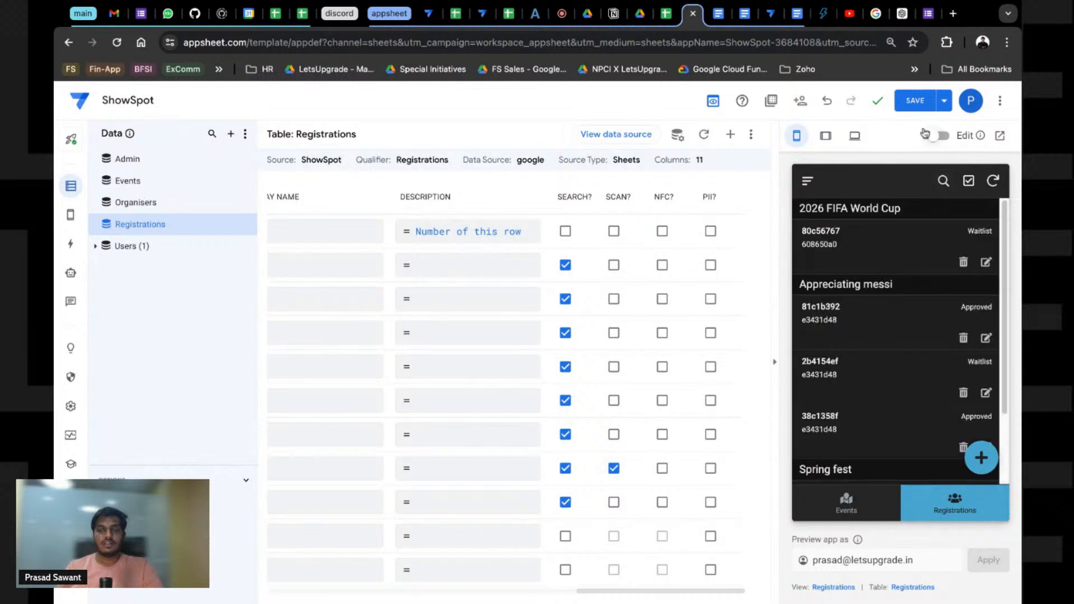
{"action": "left_click", "coordinate": [915, 111]}
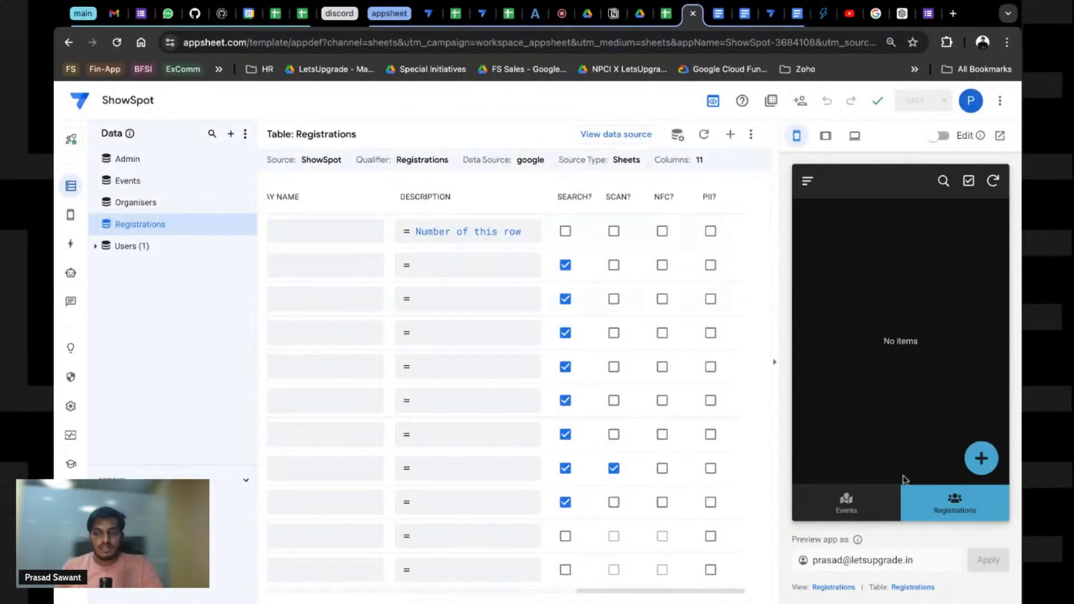
{"action": "left_click", "coordinate": [873, 502]}
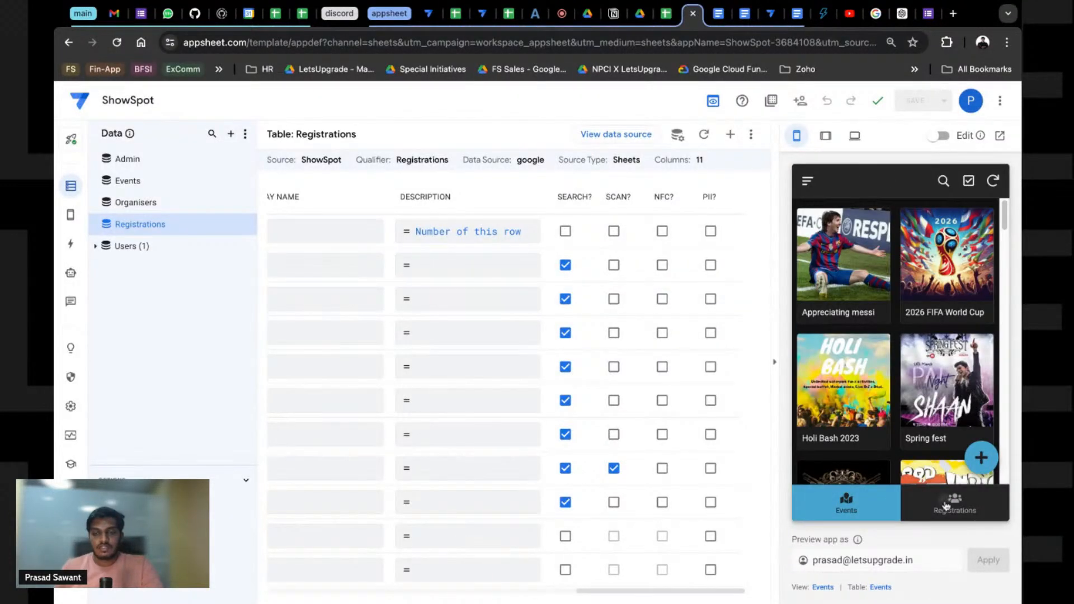
Step: Register for the Techfest event in the app preview, then check Gmail for the confirmation
{"action": "left_click", "coordinate": [946, 506]}
{"action": "left_click", "coordinate": [859, 515]}
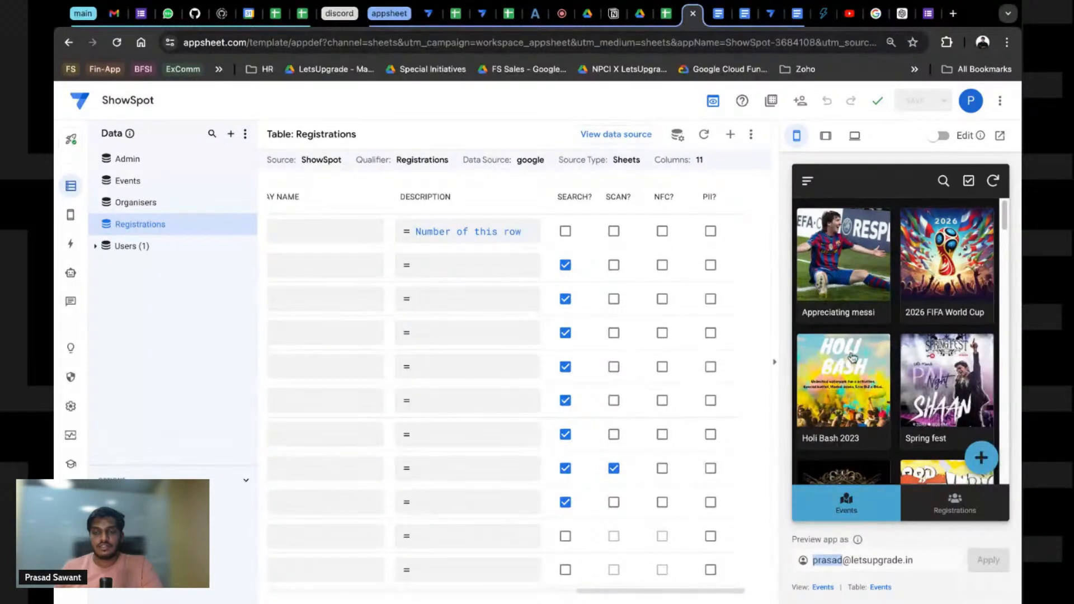
{"action": "scroll", "coordinate": [920, 371], "scroll_direction": "down", "scroll_amount": 5}
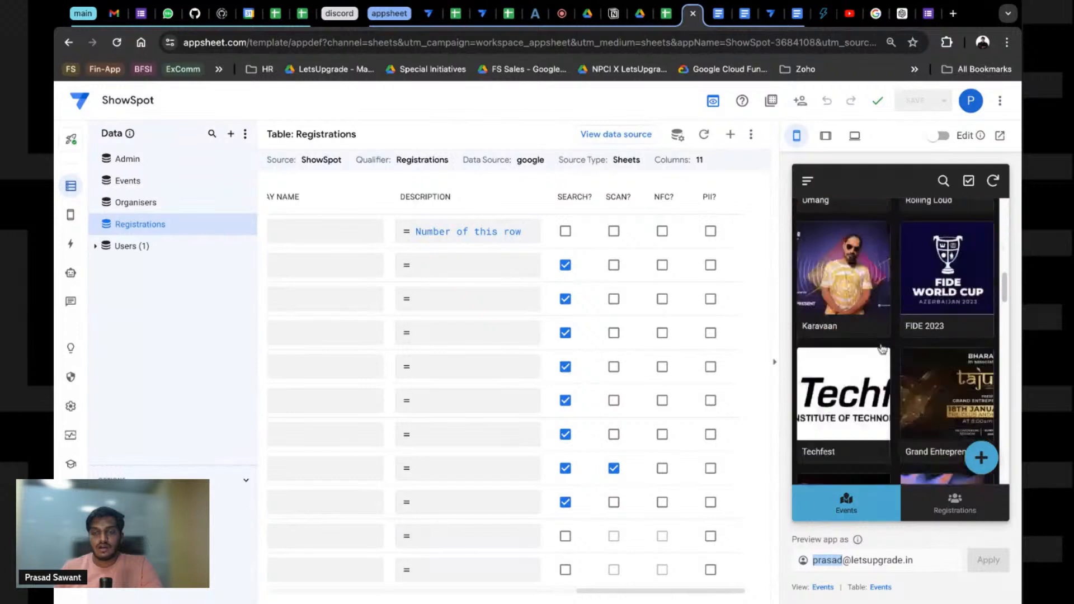
{"action": "scroll", "coordinate": [904, 325], "scroll_direction": "down", "scroll_amount": 5}
{"action": "left_click", "coordinate": [838, 365]}
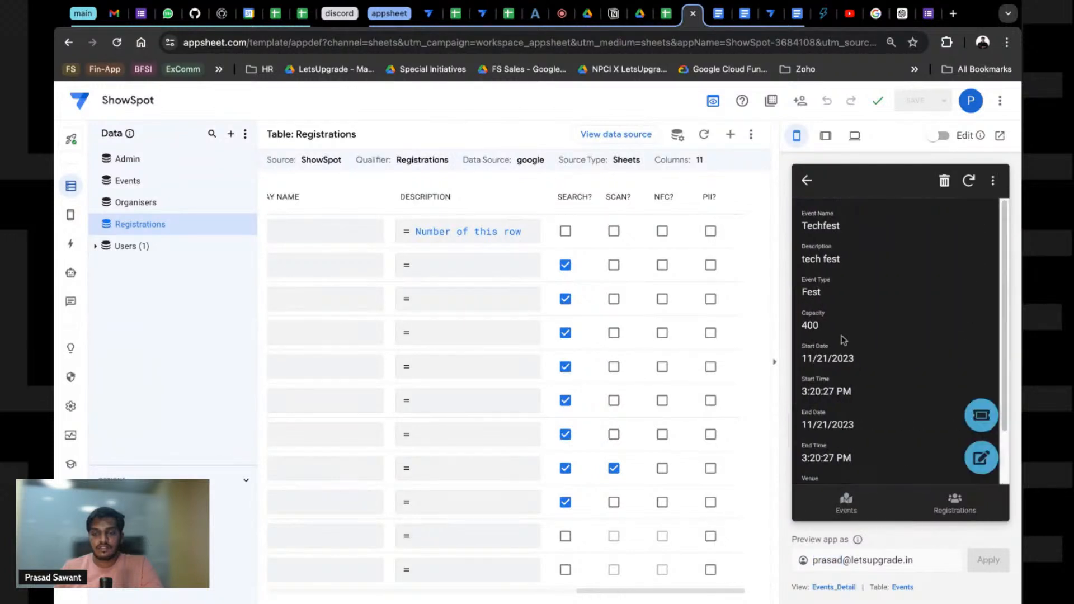
{"action": "left_click", "coordinate": [978, 417]}
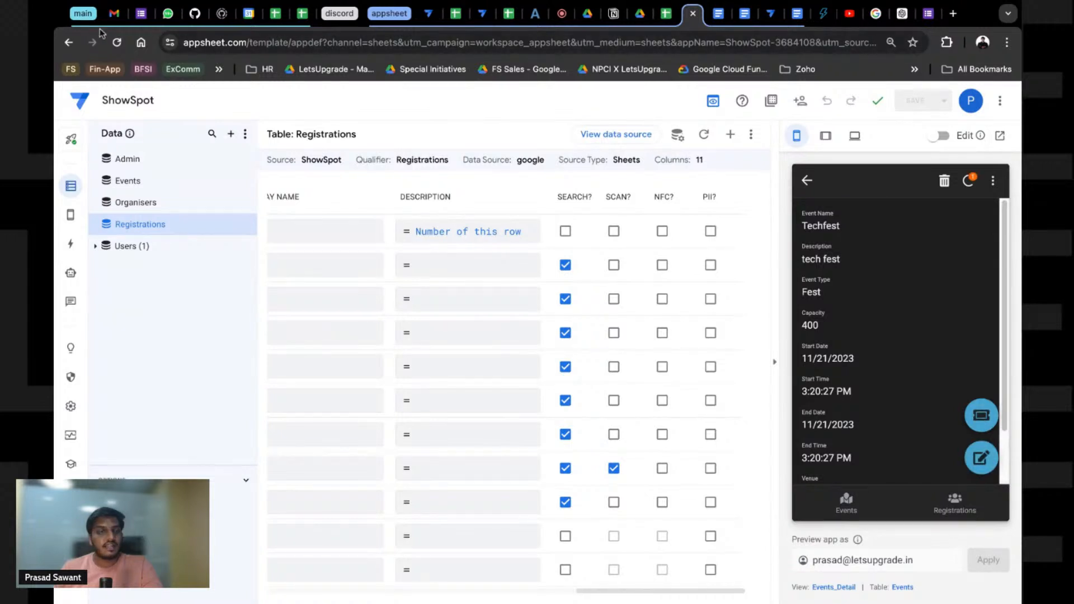
{"action": "left_click", "coordinate": [115, 14]}
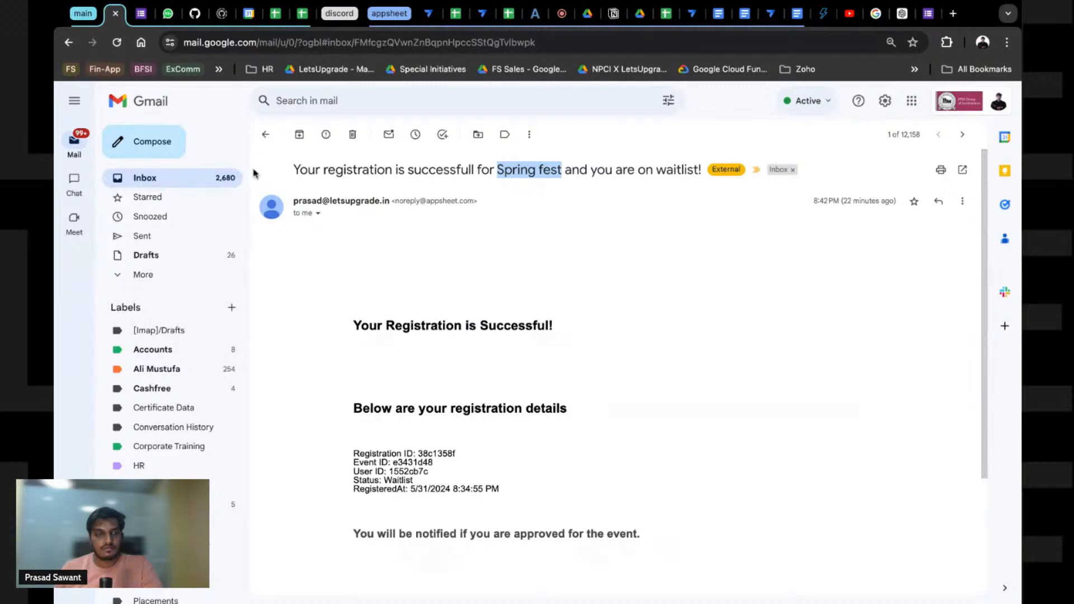
Step: Open the newest 'Your registration is successfull for Techfest' email and read its waitlist details
{"action": "left_click", "coordinate": [266, 137]}
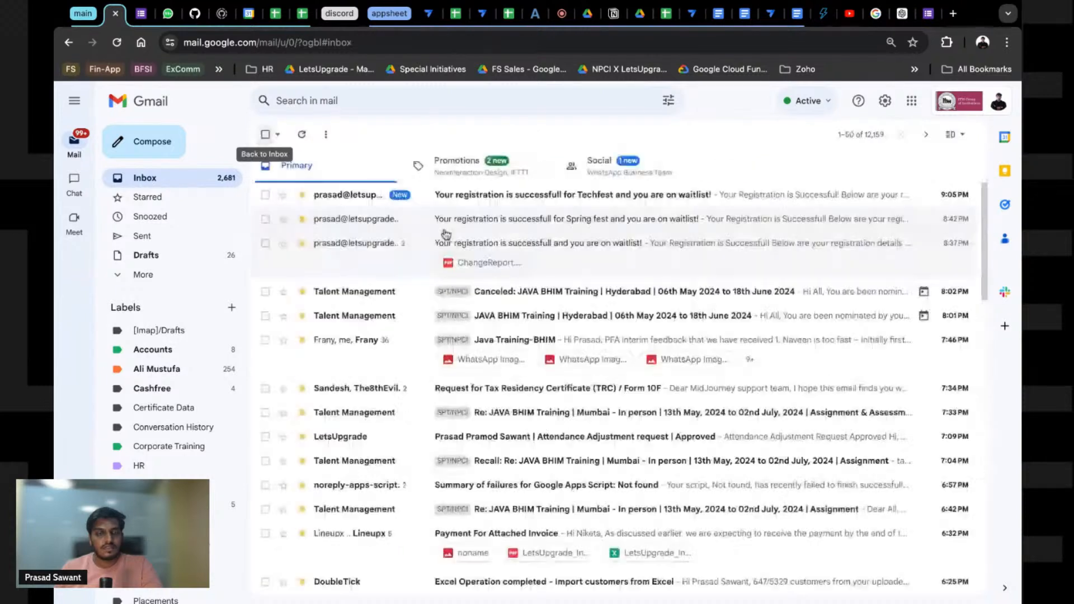
{"action": "left_click", "coordinate": [484, 202]}
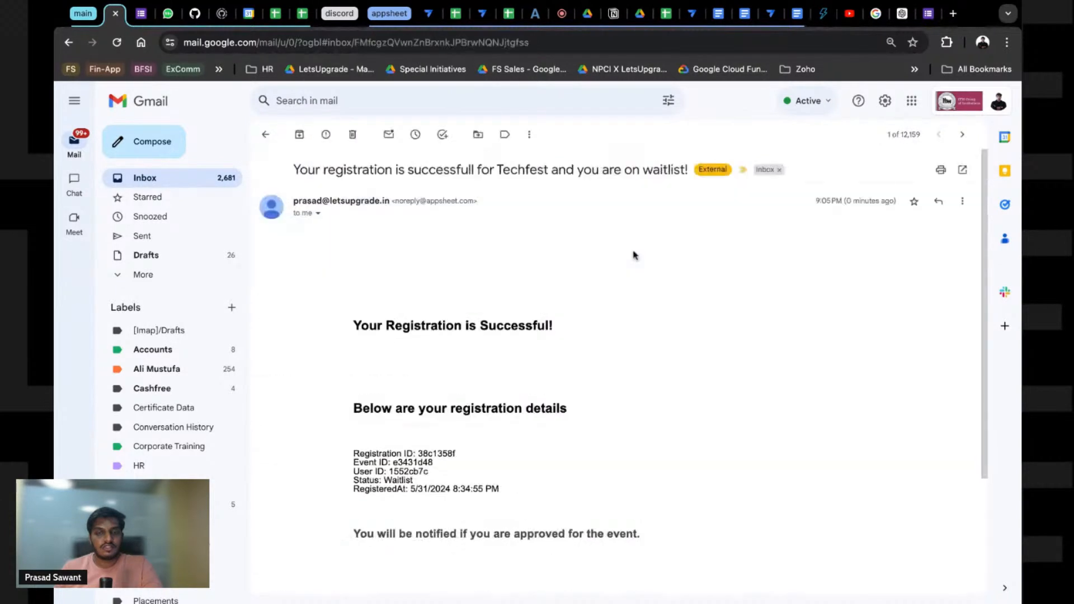
{"action": "triple_click", "coordinate": [284, 163]}
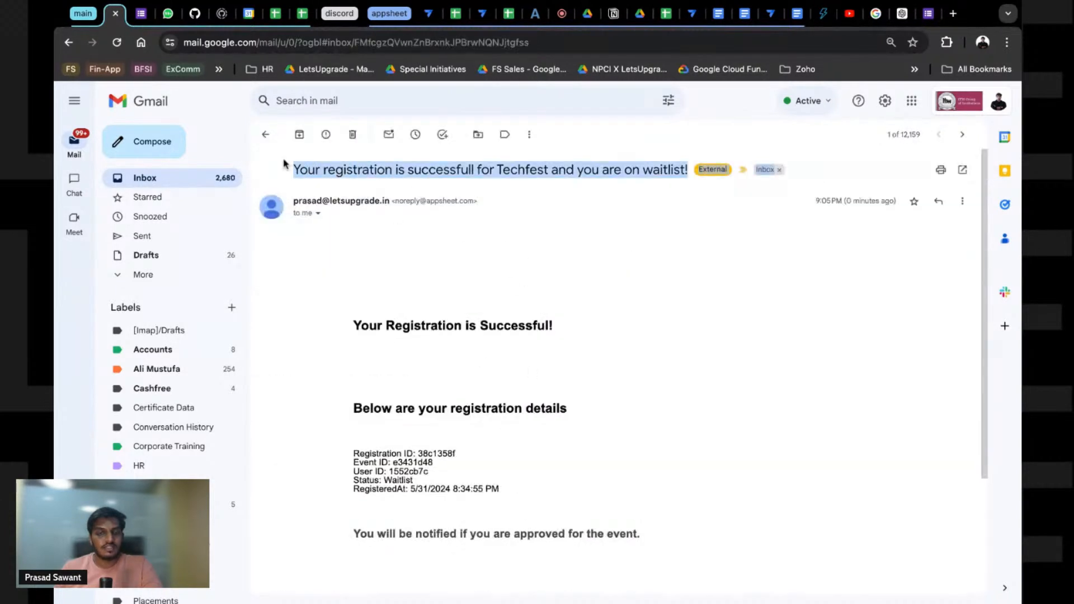
{"action": "left_click", "coordinate": [686, 185]}
{"action": "scroll", "coordinate": [544, 467], "scroll_direction": "down", "scroll_amount": 3}
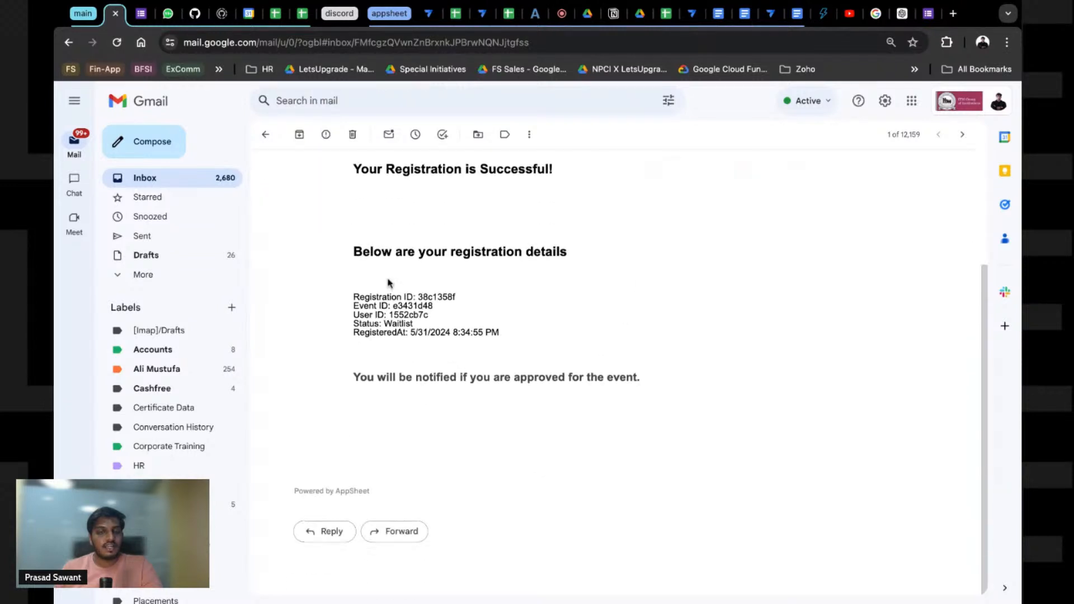
{"action": "scroll", "coordinate": [397, 330], "scroll_direction": "up", "scroll_amount": 3}
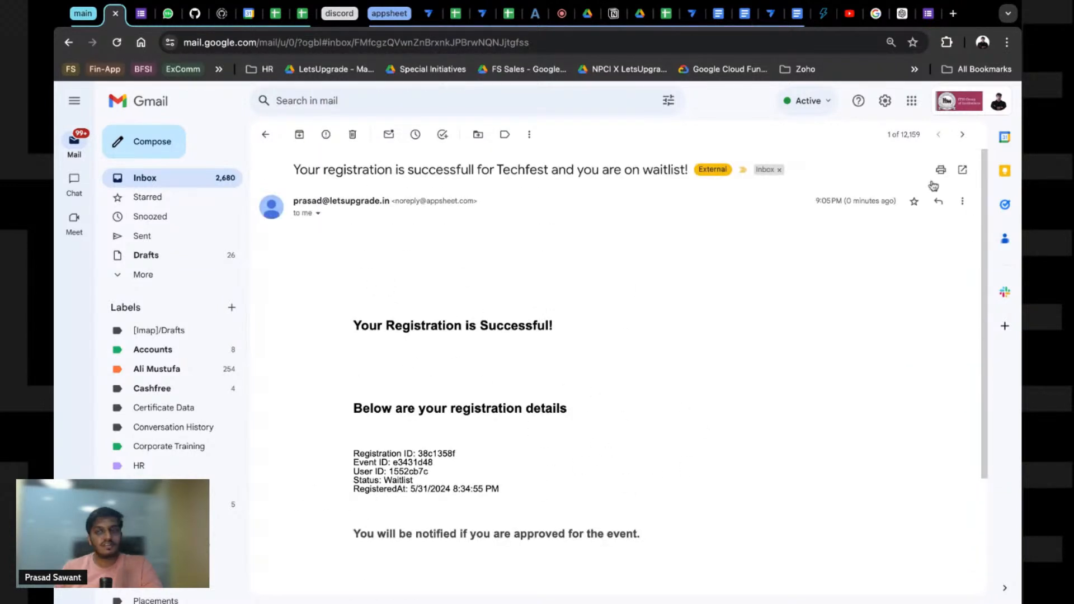
Step: Sync the preview, open the Techfest registration and set its Status to Approved
{"action": "left_click", "coordinate": [771, 21]}
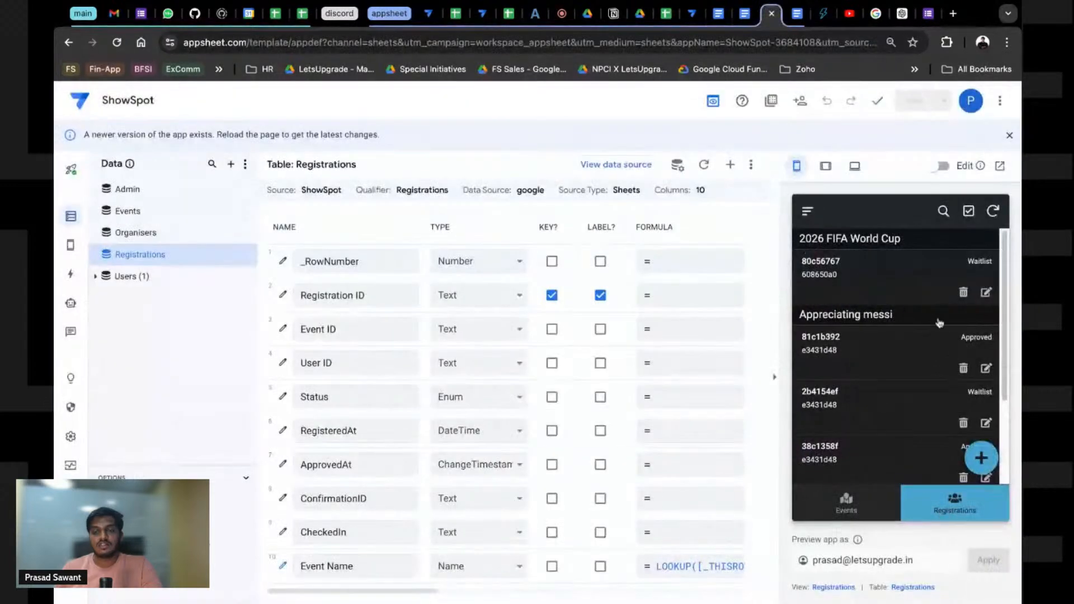
{"action": "left_click", "coordinate": [993, 211]}
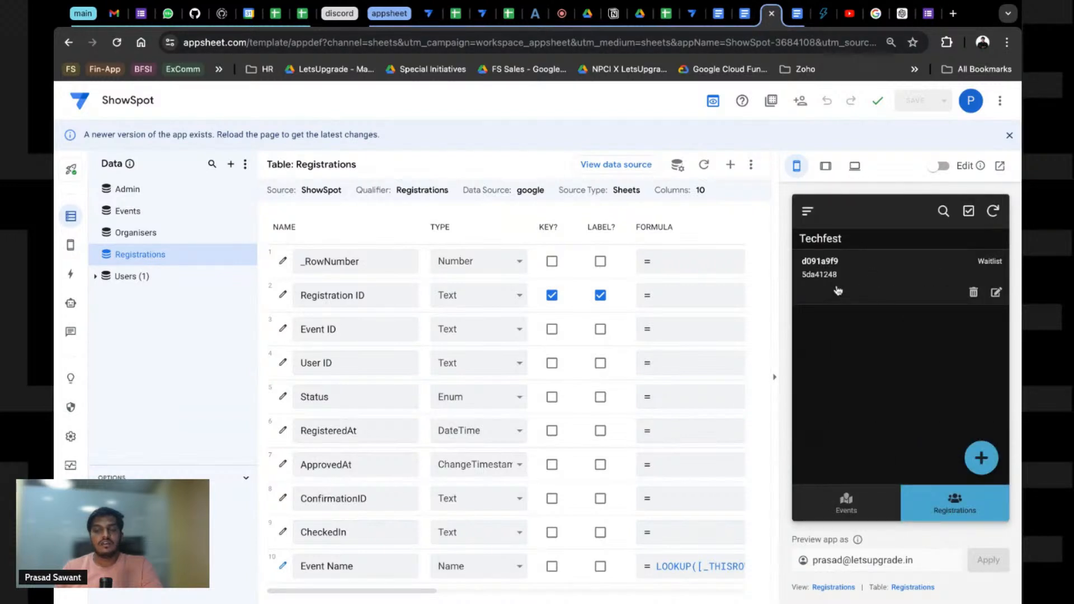
{"action": "left_click", "coordinate": [837, 290]}
{"action": "scroll", "coordinate": [870, 381], "scroll_direction": "down", "scroll_amount": 1}
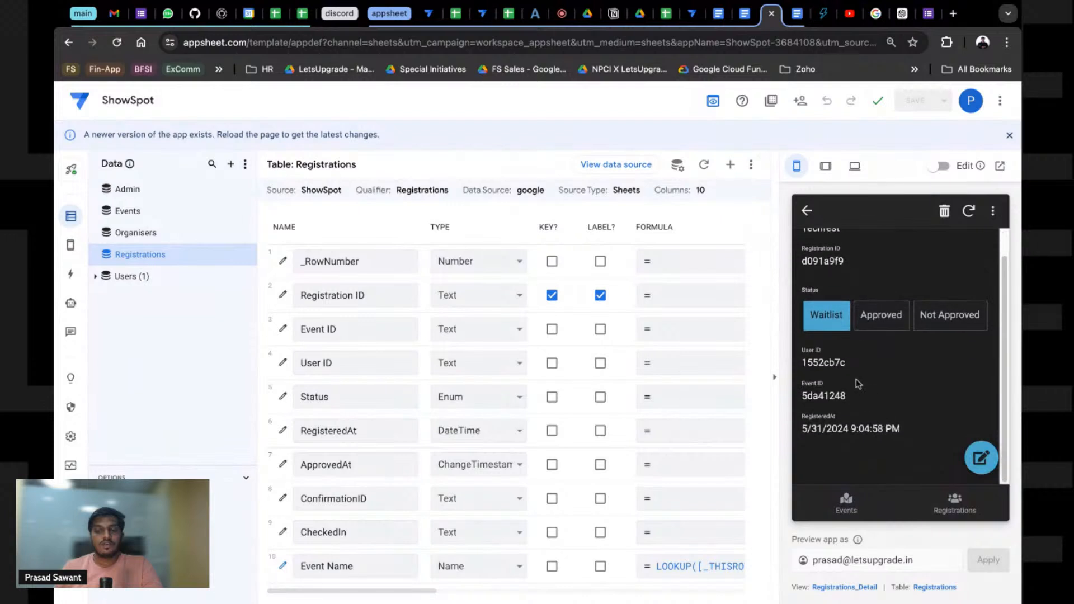
{"action": "scroll", "coordinate": [858, 383], "scroll_direction": "up", "scroll_amount": 1}
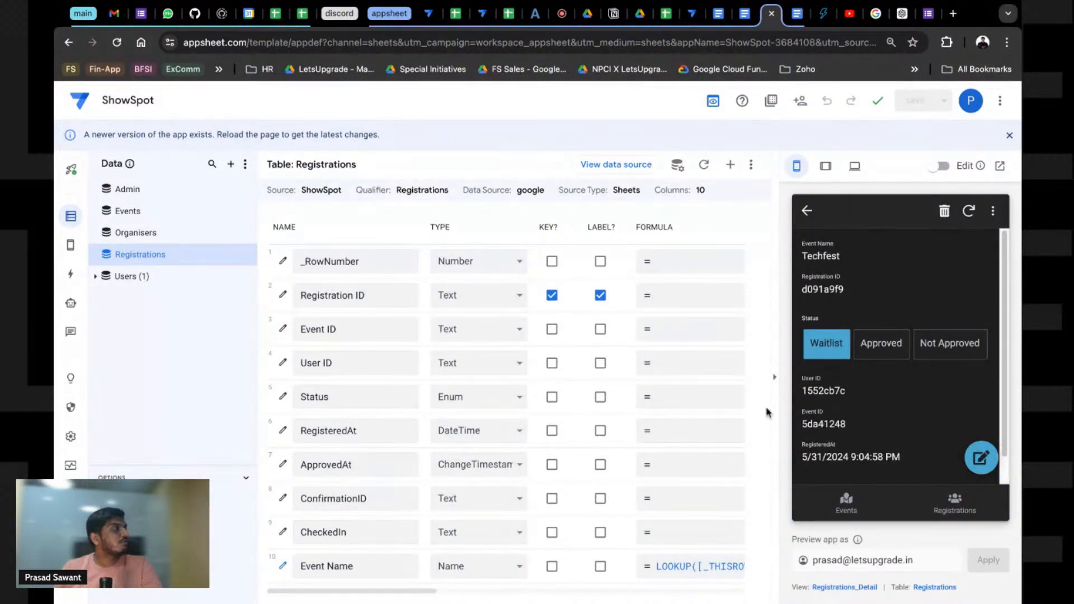
{"action": "left_click", "coordinate": [867, 343]}
Step: Reopen the Techfest registration to confirm it is Approved with ApprovedAt 5/31/2024 9:05:32 PM
{"action": "scroll", "coordinate": [838, 446], "scroll_direction": "down", "scroll_amount": 1}
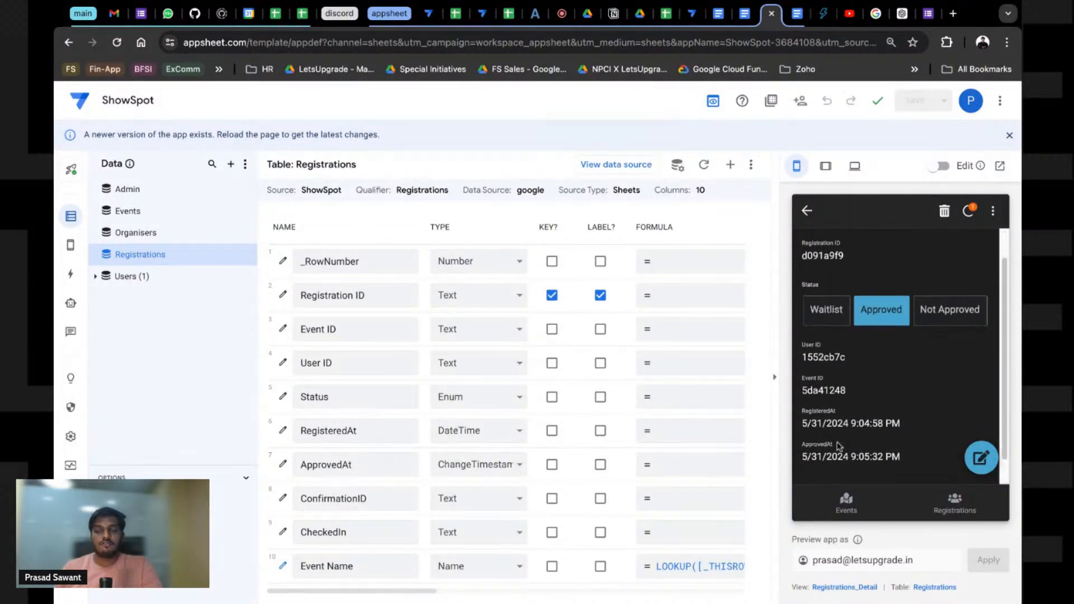
{"action": "scroll", "coordinate": [838, 446], "scroll_direction": "down", "scroll_amount": 1}
{"action": "scroll", "coordinate": [839, 446], "scroll_direction": "up", "scroll_amount": 2}
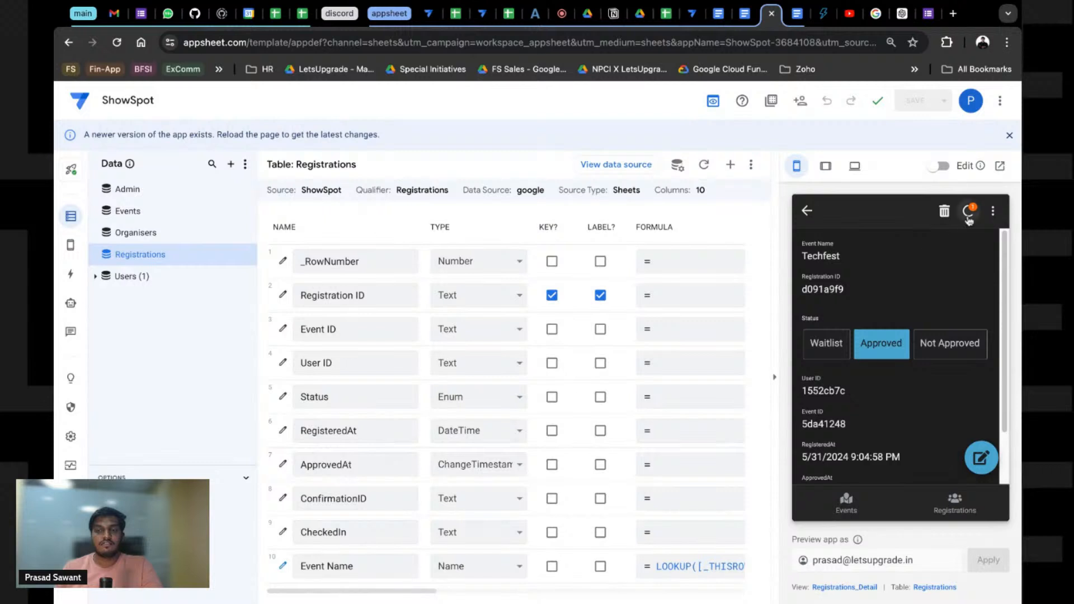
{"action": "scroll", "coordinate": [879, 397], "scroll_direction": "down", "scroll_amount": 1}
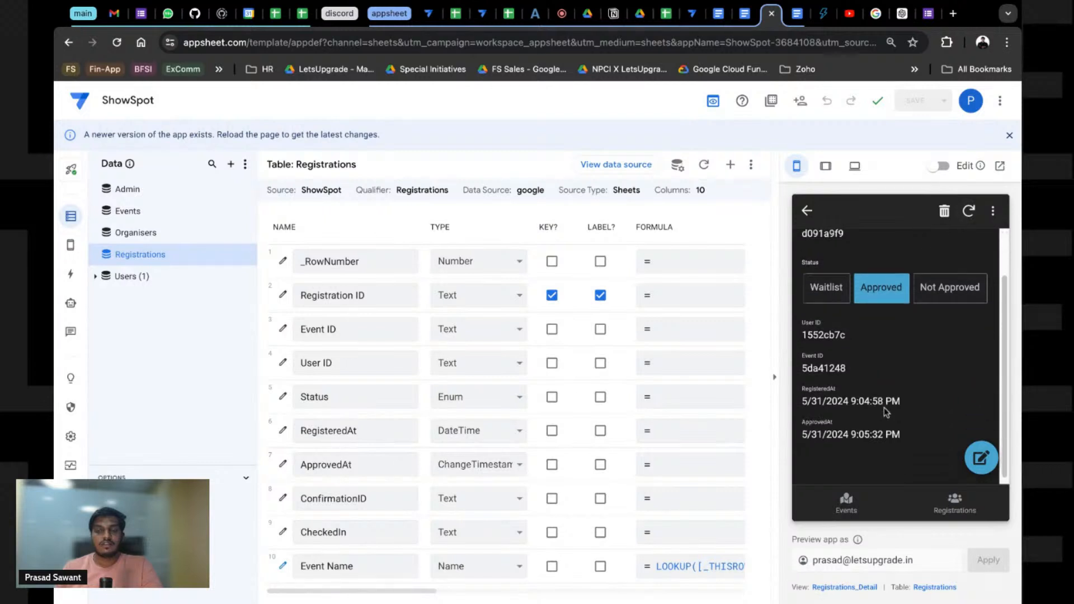
{"action": "scroll", "coordinate": [881, 405], "scroll_direction": "up", "scroll_amount": 1}
{"action": "left_click", "coordinate": [808, 211]}
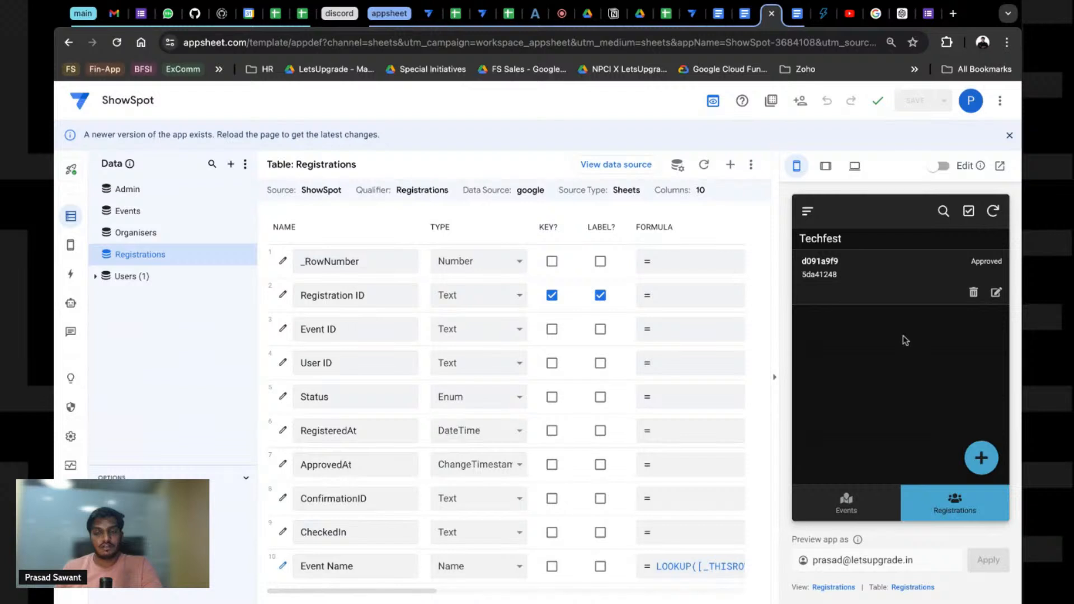
{"action": "left_click", "coordinate": [860, 292]}
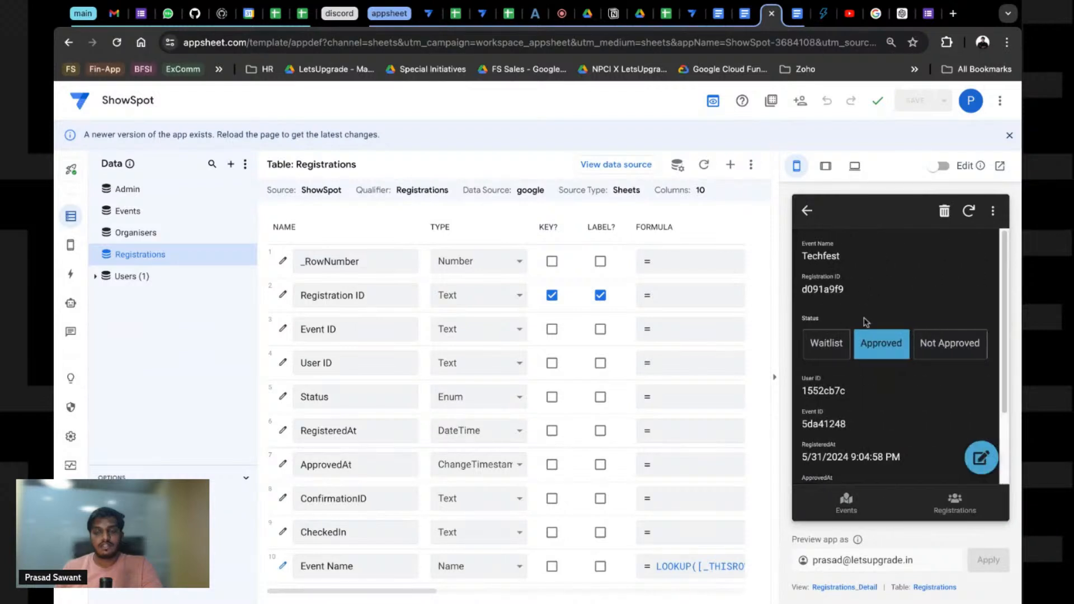
{"action": "scroll", "coordinate": [873, 341], "scroll_direction": "down", "scroll_amount": 2}
{"action": "scroll", "coordinate": [879, 368], "scroll_direction": "up", "scroll_amount": 2}
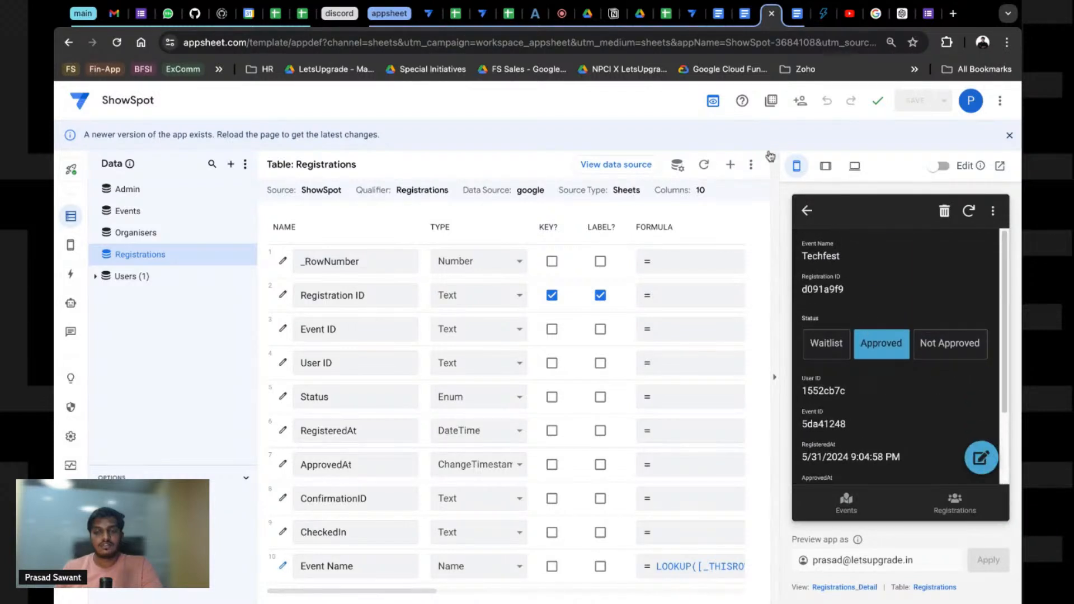
Step: Check the Registrations sheet for the approved Techfest row, then return to the email
{"action": "left_click", "coordinate": [666, 17]}
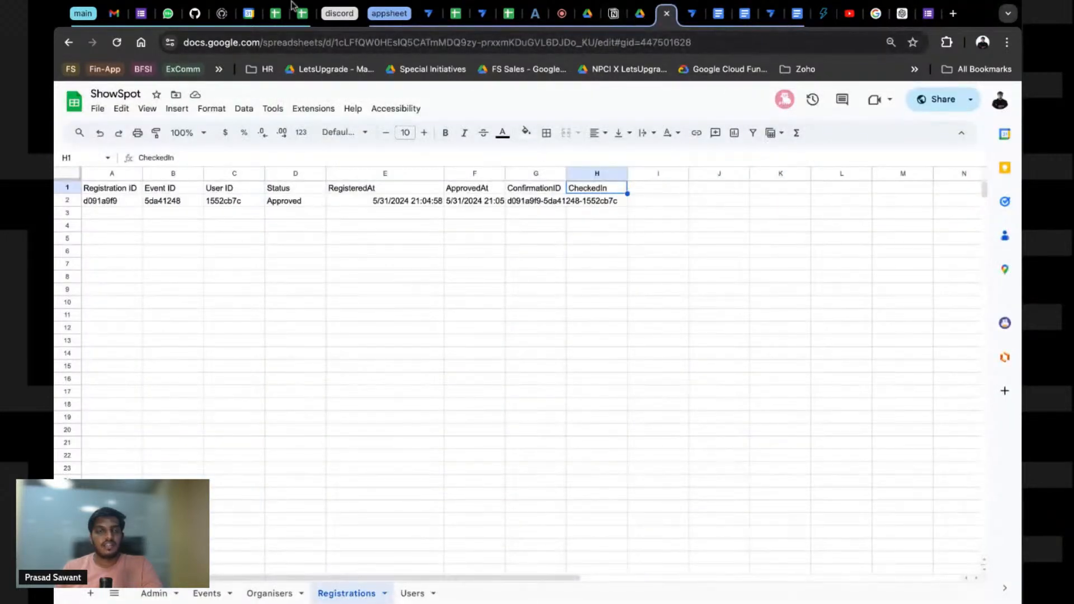
{"action": "left_click", "coordinate": [114, 14]}
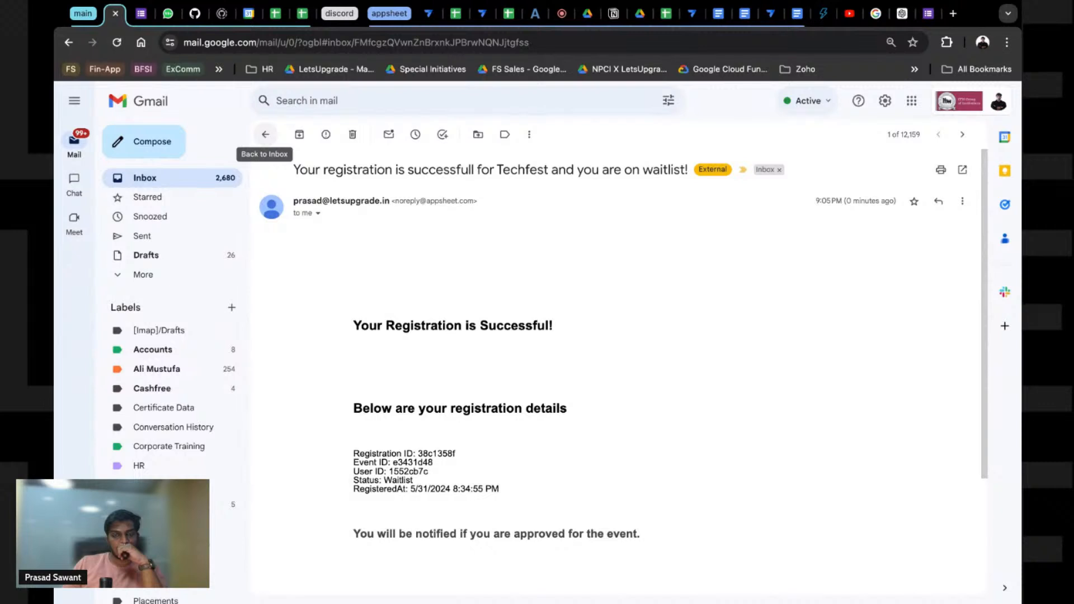
Step: Return to the Gmail inbox and refresh it to look for an approval email
{"action": "scroll", "coordinate": [253, 147], "scroll_direction": "down", "scroll_amount": 3}
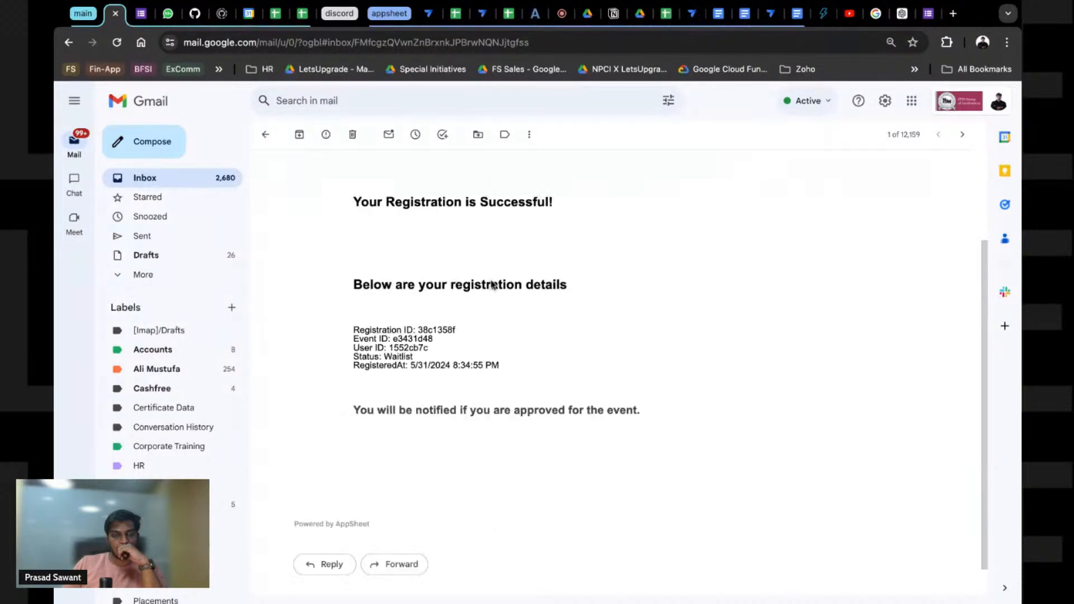
{"action": "left_click", "coordinate": [266, 135]}
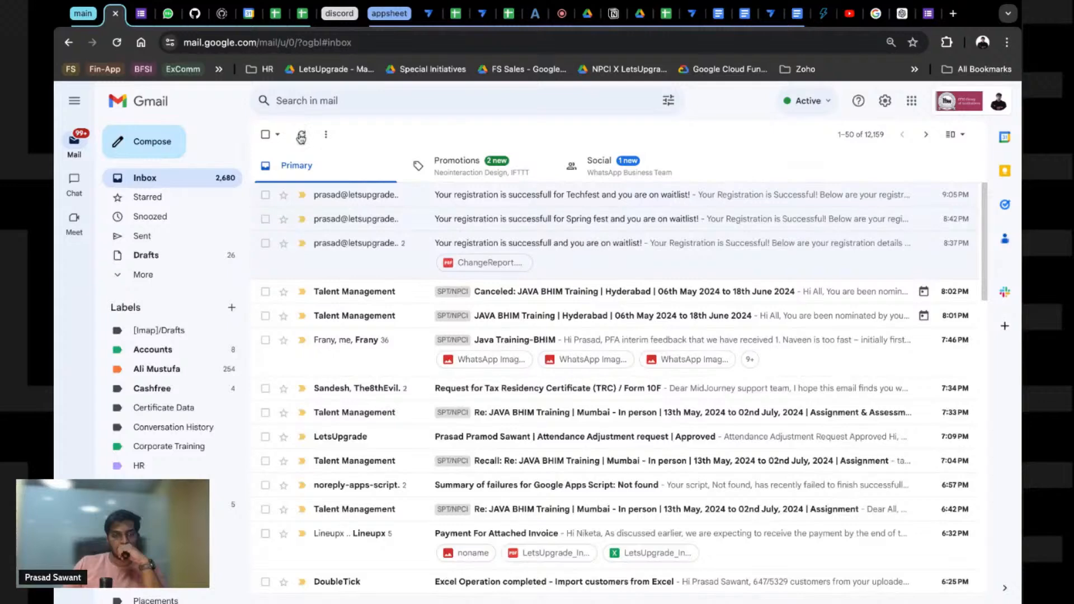
{"action": "left_click", "coordinate": [301, 136]}
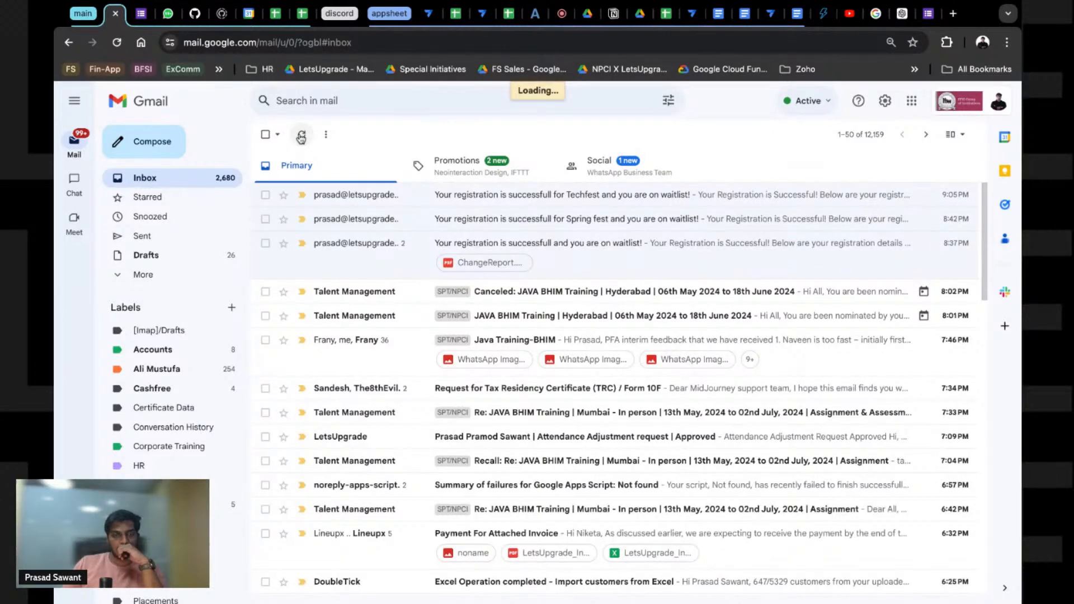
Step: Look through the app's Actions and Automation pages and wait for the ShowSpot editor to reload
{"action": "left_click", "coordinate": [771, 13]}
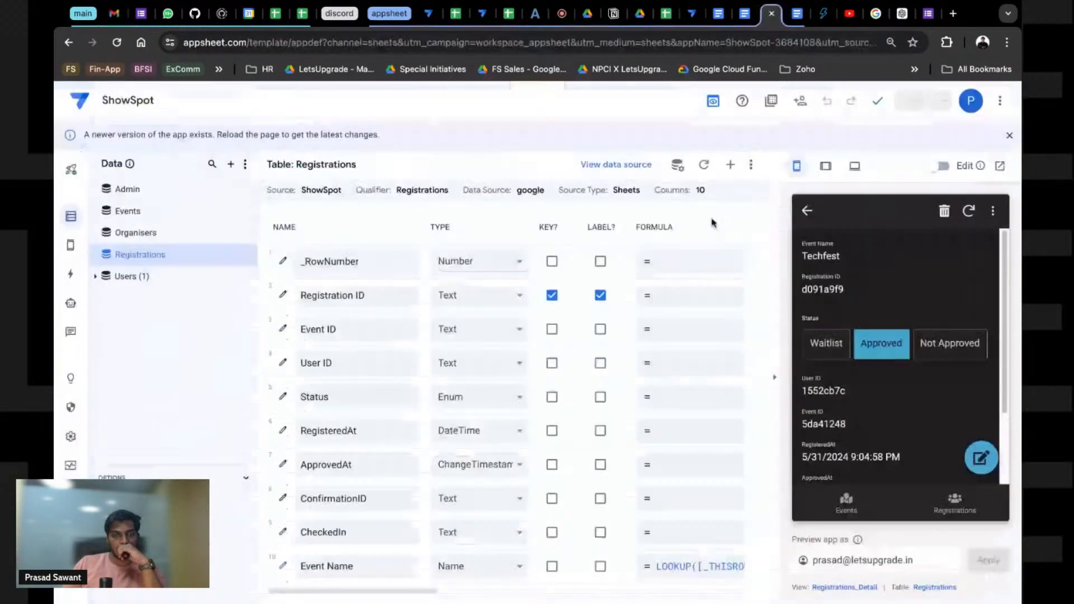
{"action": "left_click", "coordinate": [72, 277]}
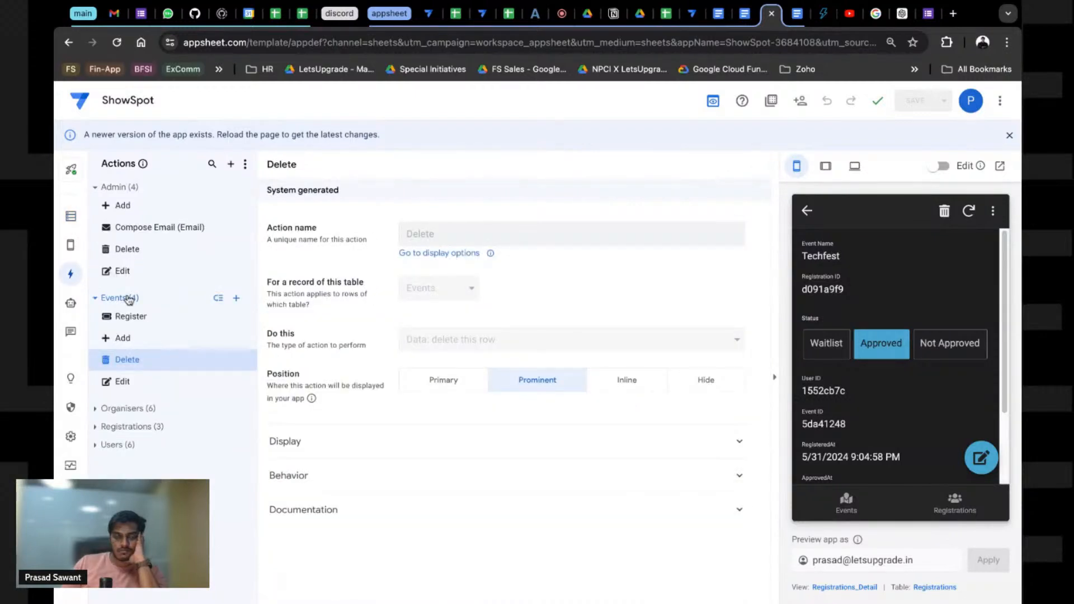
{"action": "left_click", "coordinate": [70, 303]}
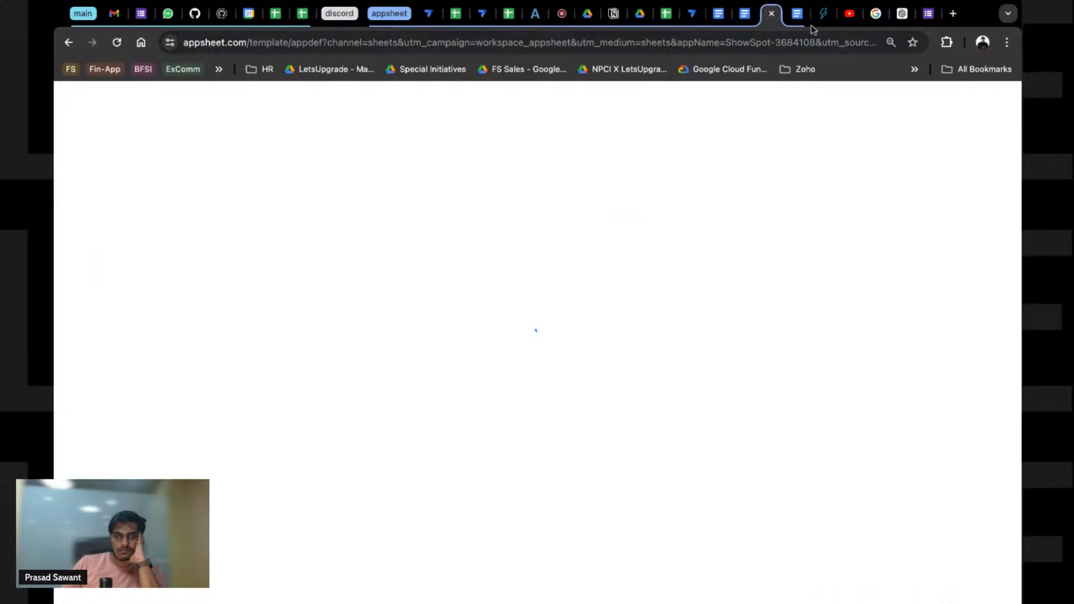
{"action": "left_click", "coordinate": [111, 13]}
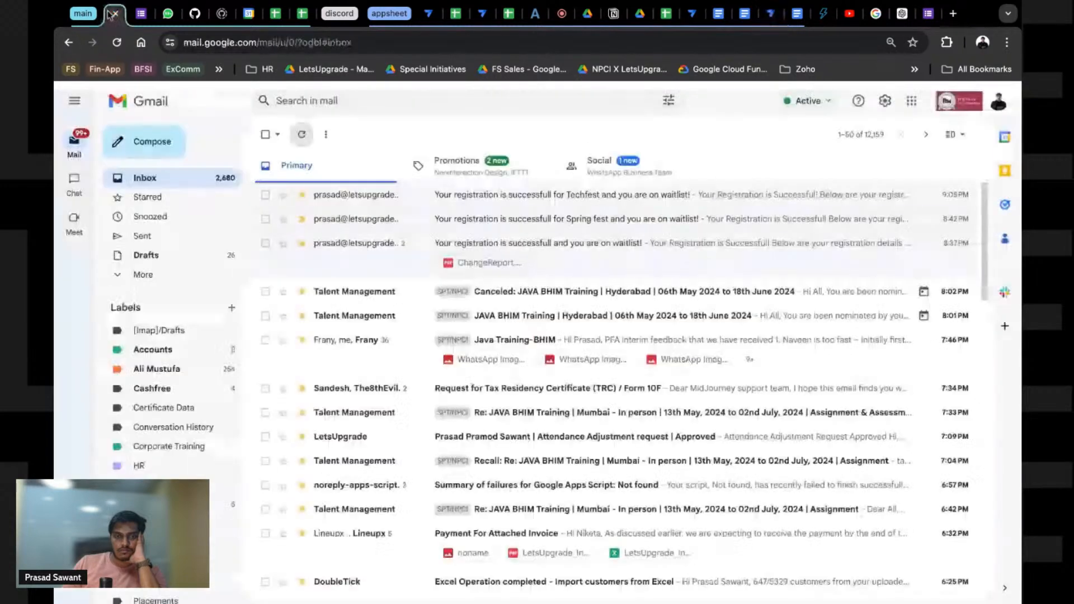
{"action": "left_click", "coordinate": [774, 18]}
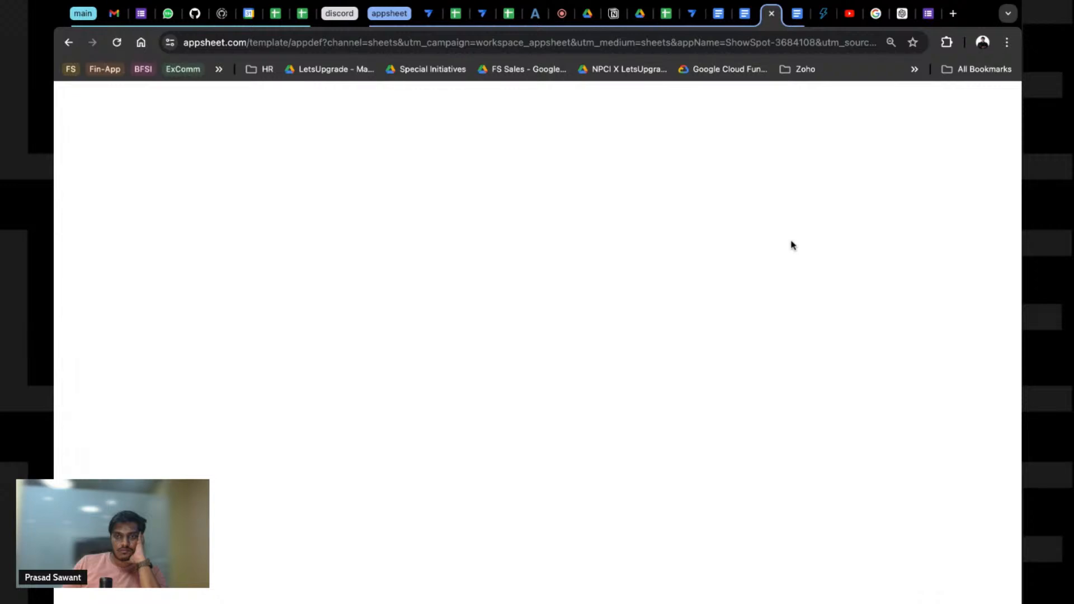
{"action": "left_click_drag", "start_coordinate": [686, 20], "coordinate": [690, 16]}
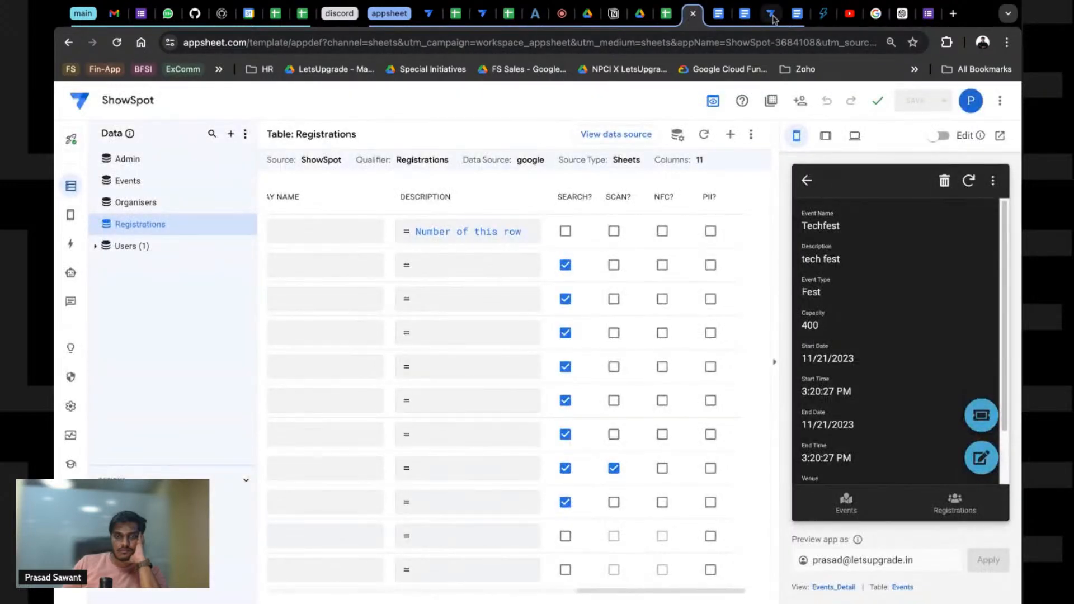
{"action": "left_click", "coordinate": [774, 18]}
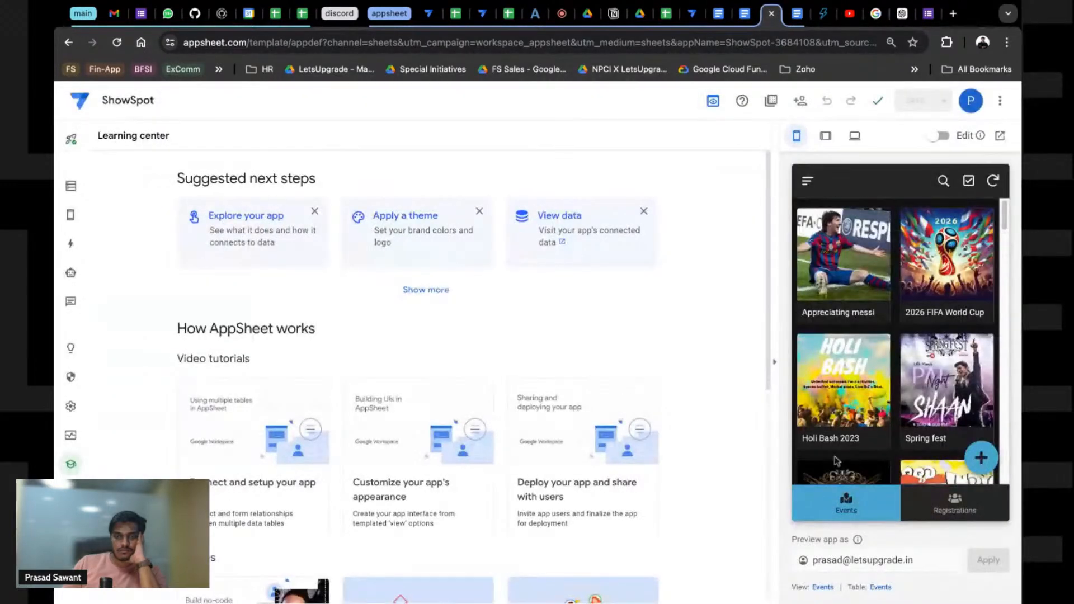
Step: Register for the Spring fest event in the app preview, then return to the Registrations table
{"action": "left_click", "coordinate": [965, 370]}
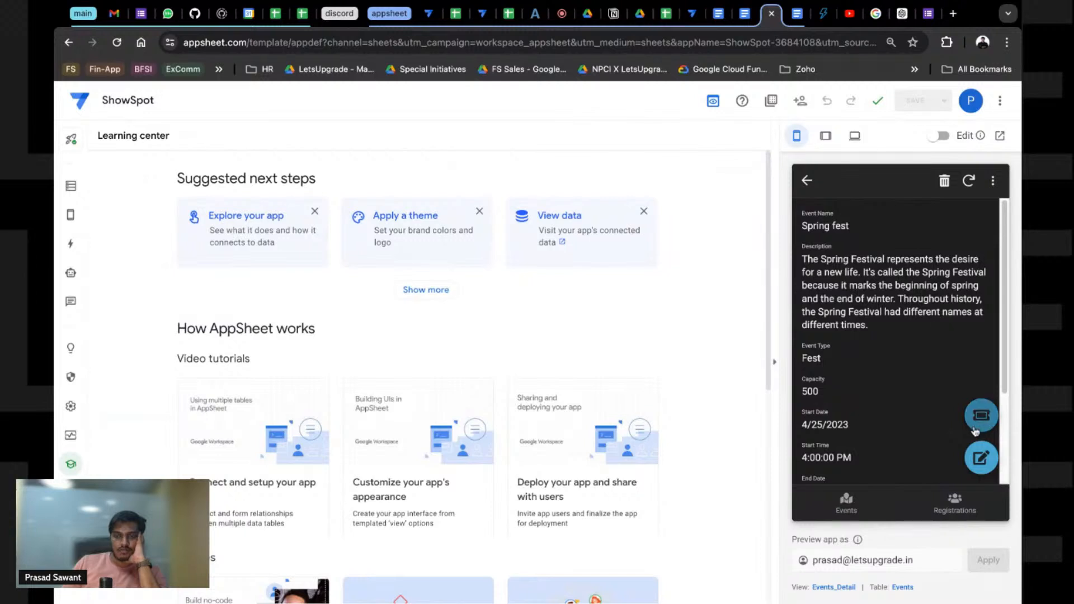
{"action": "left_click", "coordinate": [978, 424]}
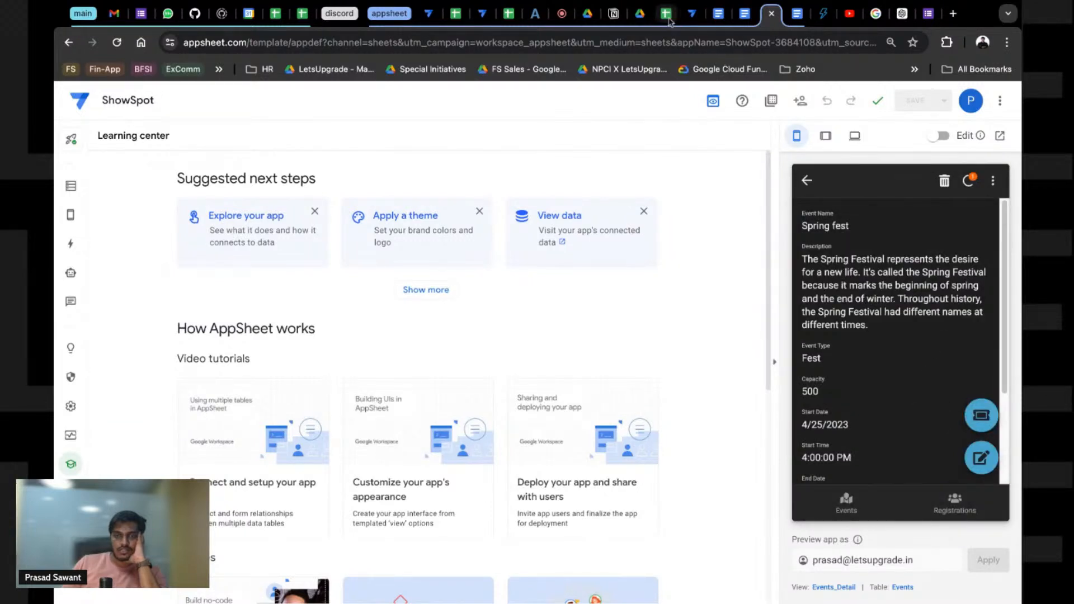
{"action": "left_click", "coordinate": [693, 14]}
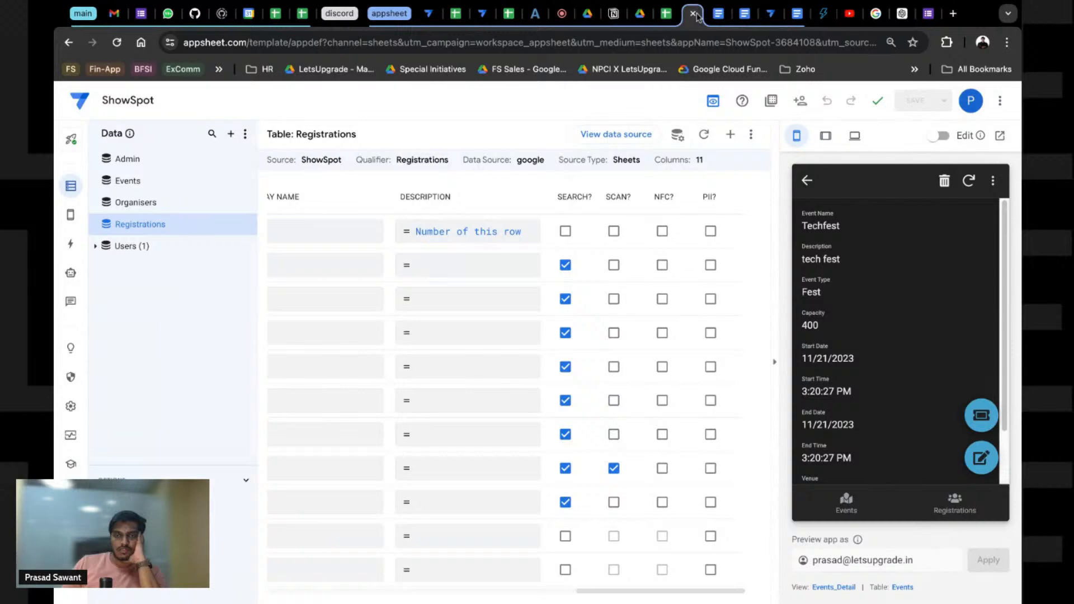
Step: Read the 9:06 PM Spring fest waitlist confirmation email in Gmail, then go back to the ShowSpot editor
{"action": "left_click", "coordinate": [695, 14]}
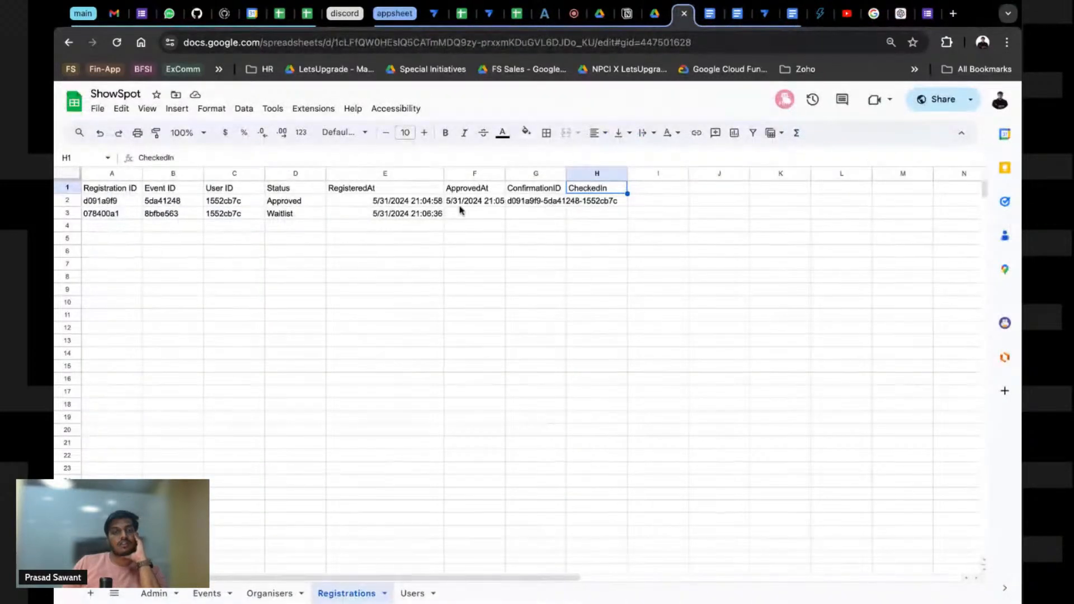
{"action": "left_click", "coordinate": [117, 12]}
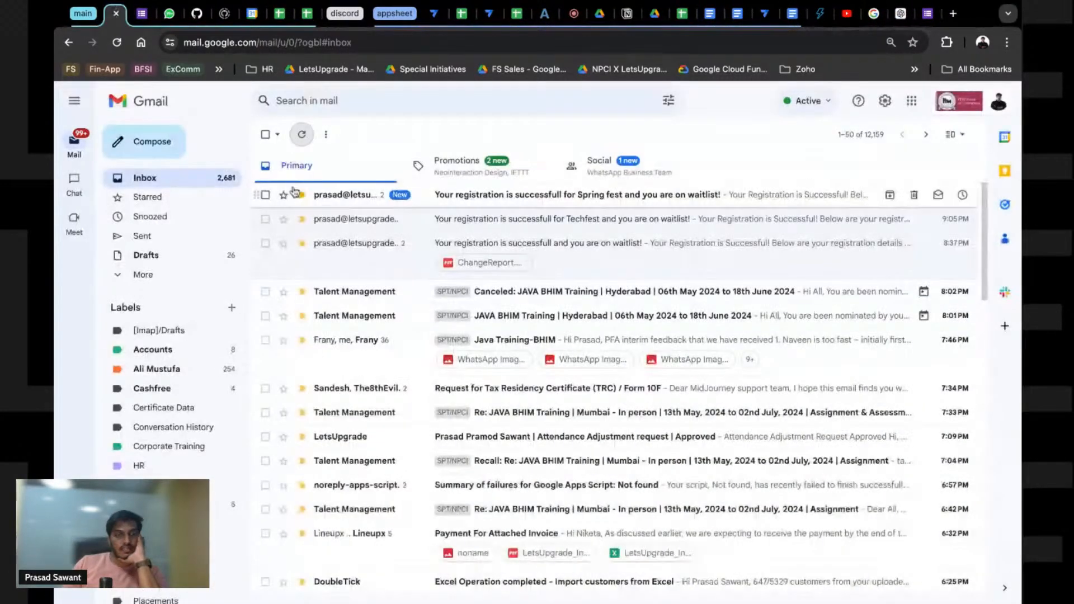
{"action": "mouse_move", "coordinate": [344, 196]}
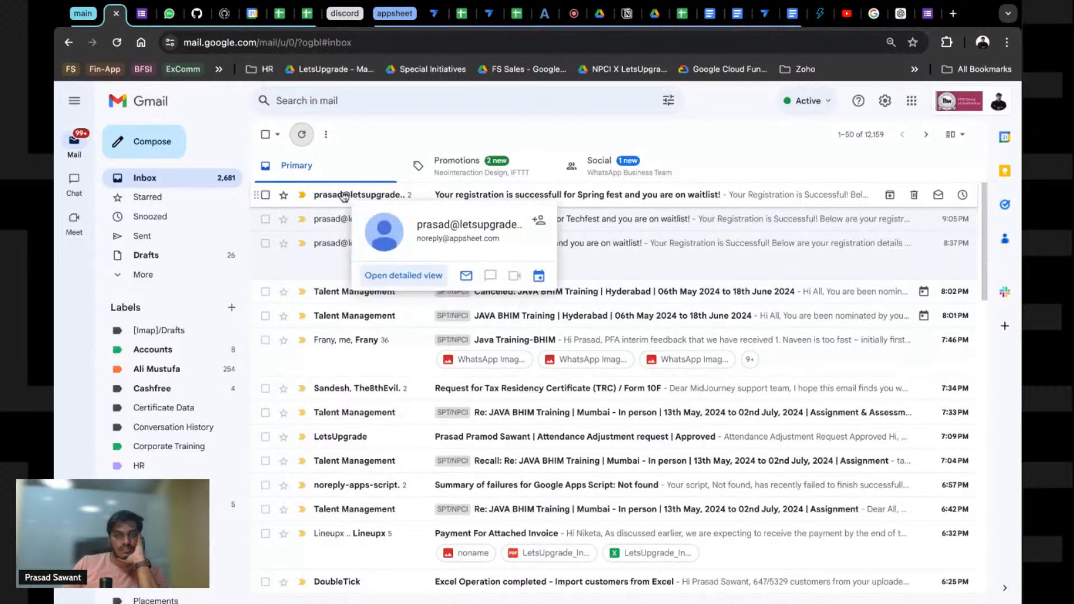
{"action": "left_click", "coordinate": [345, 195]}
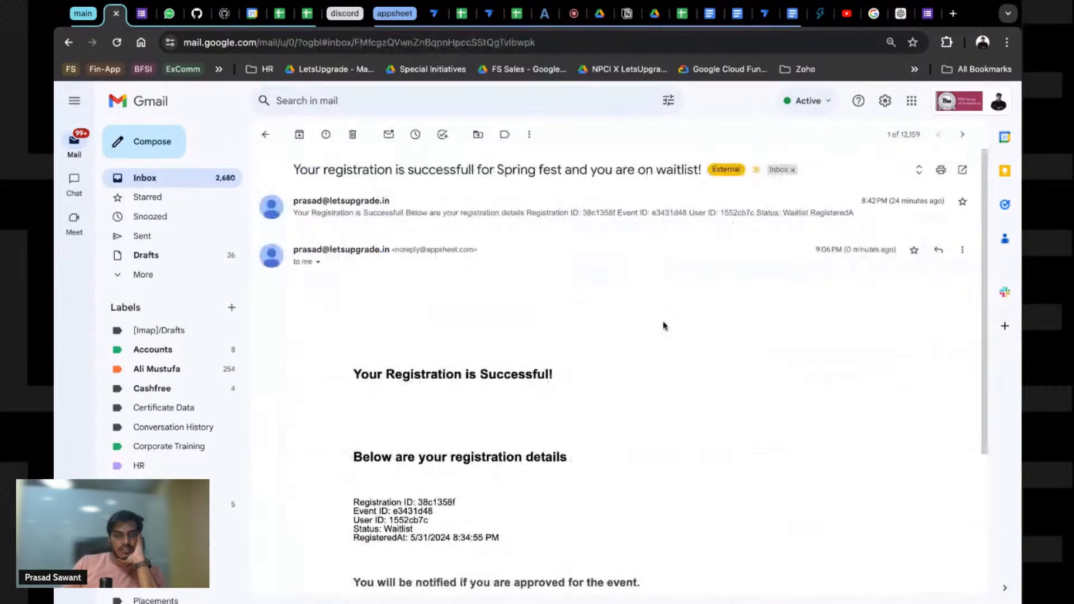
{"action": "scroll", "coordinate": [580, 473], "scroll_direction": "down", "scroll_amount": 2}
{"action": "left_click", "coordinate": [764, 13]}
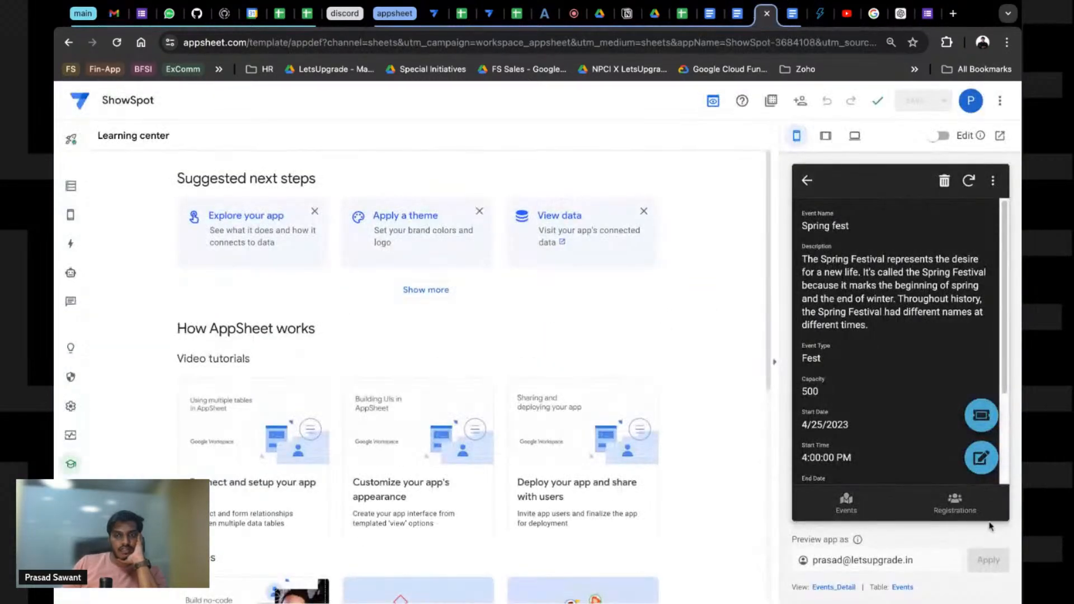
Step: In the preview's Registrations list, set registration 078400a1's status from Waitlist to Approved, then switch to Gmail
{"action": "left_click", "coordinate": [955, 504]}
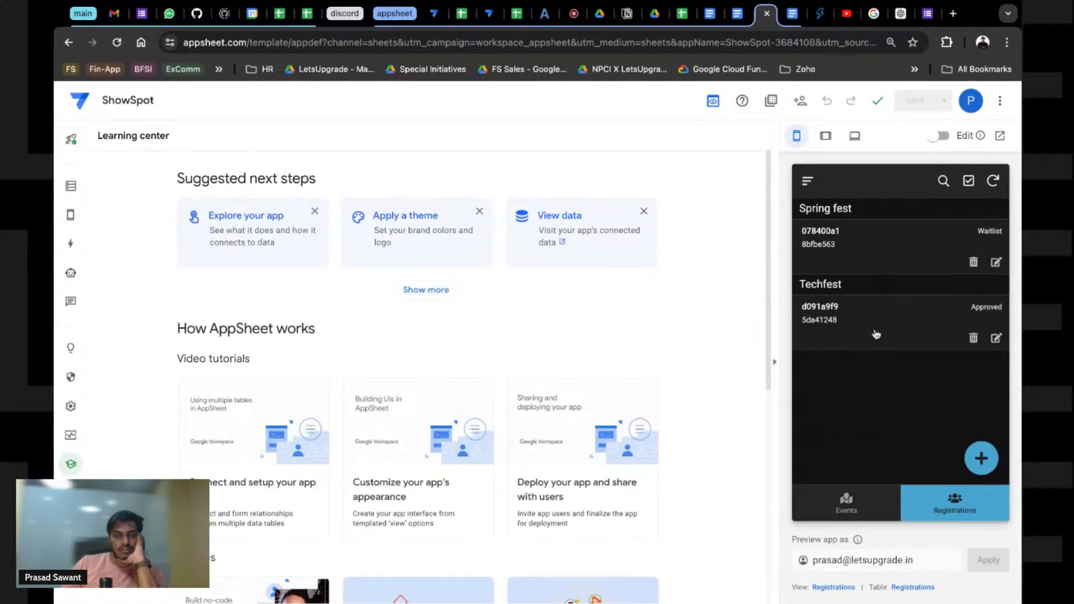
{"action": "left_click", "coordinate": [861, 250]}
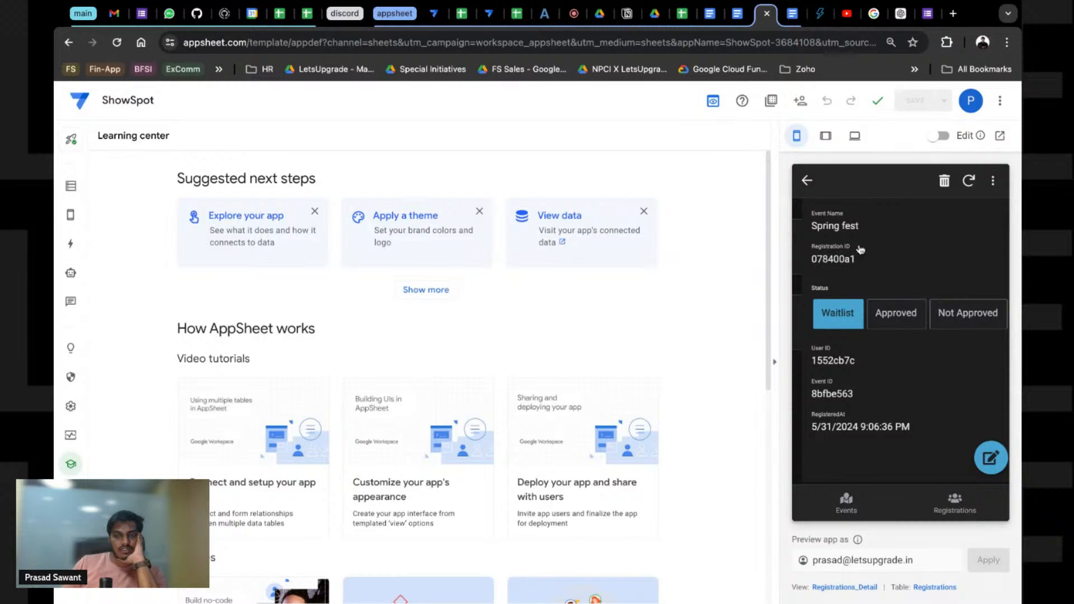
{"action": "left_click", "coordinate": [894, 313]}
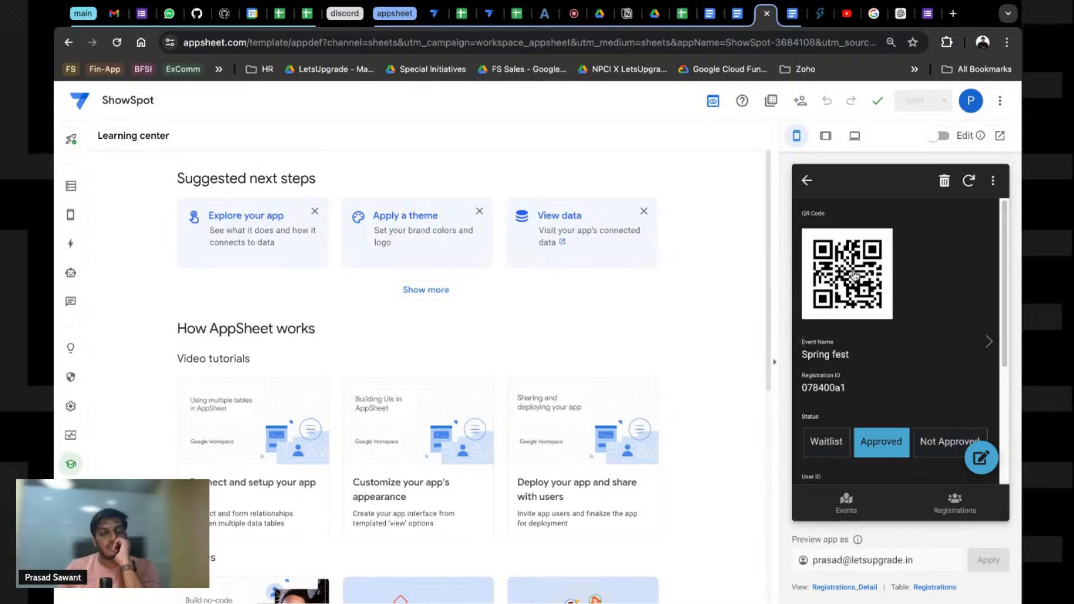
{"action": "left_click", "coordinate": [114, 13]}
Step: Open the 'Yippee!' Spring fest seat email and view its YourPass.pdf pass with the QR code
{"action": "left_click", "coordinate": [265, 134]}
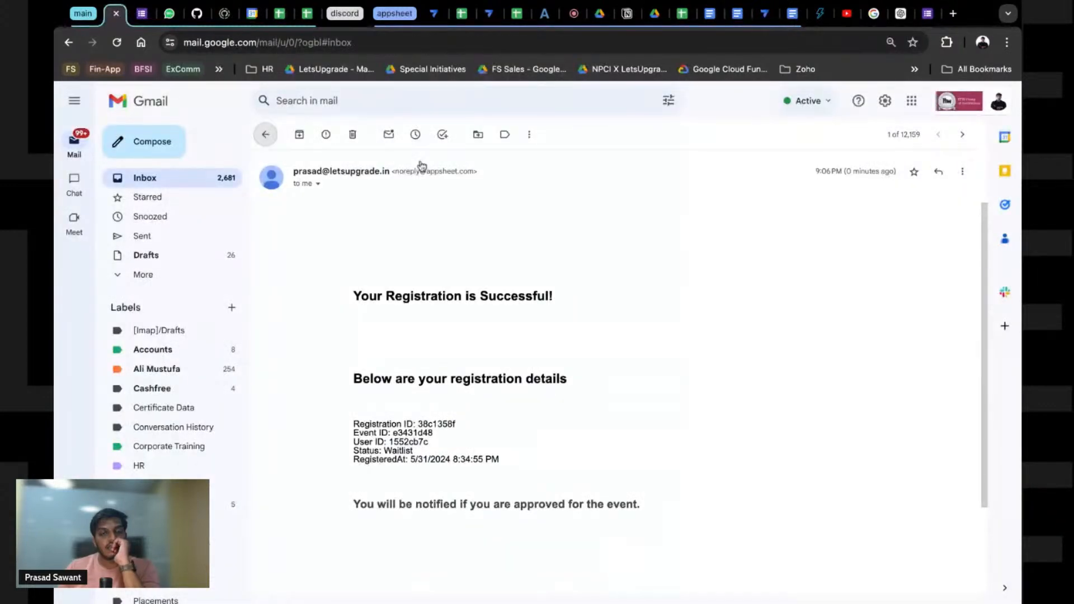
{"action": "left_click", "coordinate": [575, 204]}
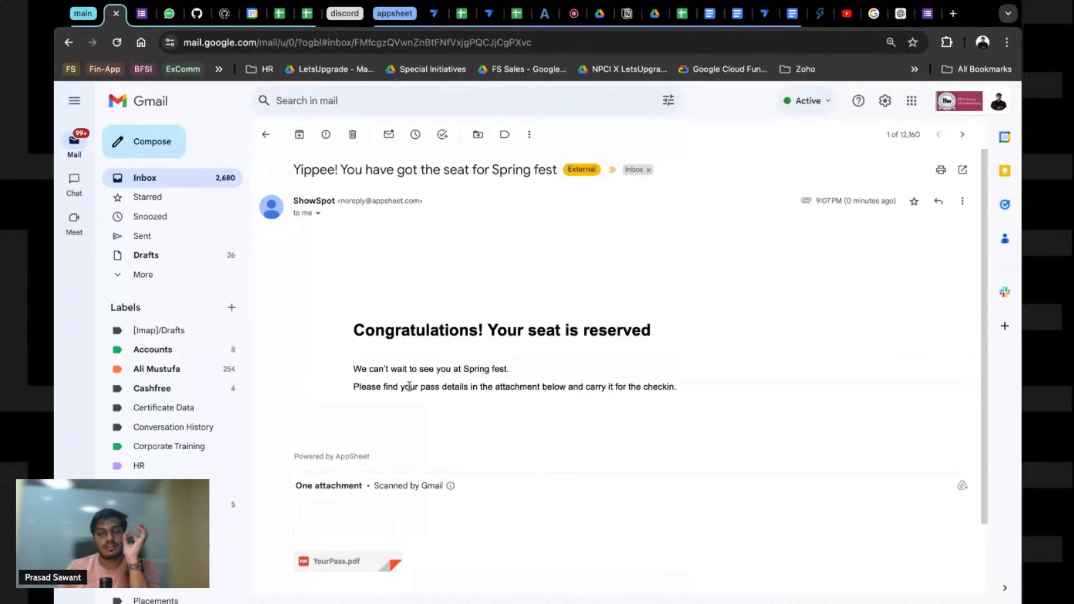
{"action": "left_click", "coordinate": [358, 528]}
{"action": "scroll", "coordinate": [448, 458], "scroll_direction": "down", "scroll_amount": 2}
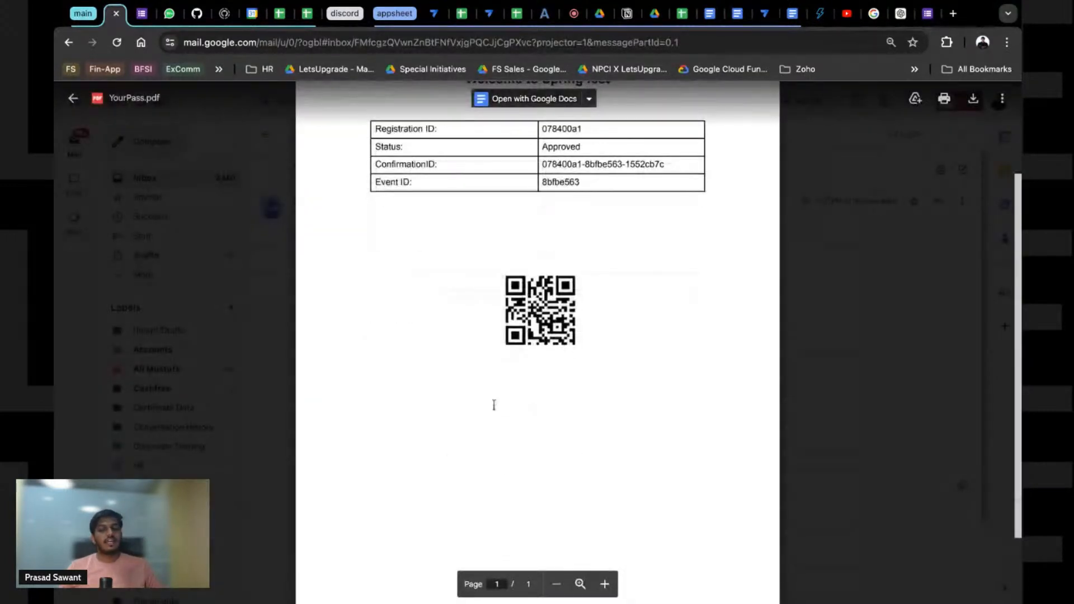
{"action": "scroll", "coordinate": [501, 400], "scroll_direction": "up", "scroll_amount": 2}
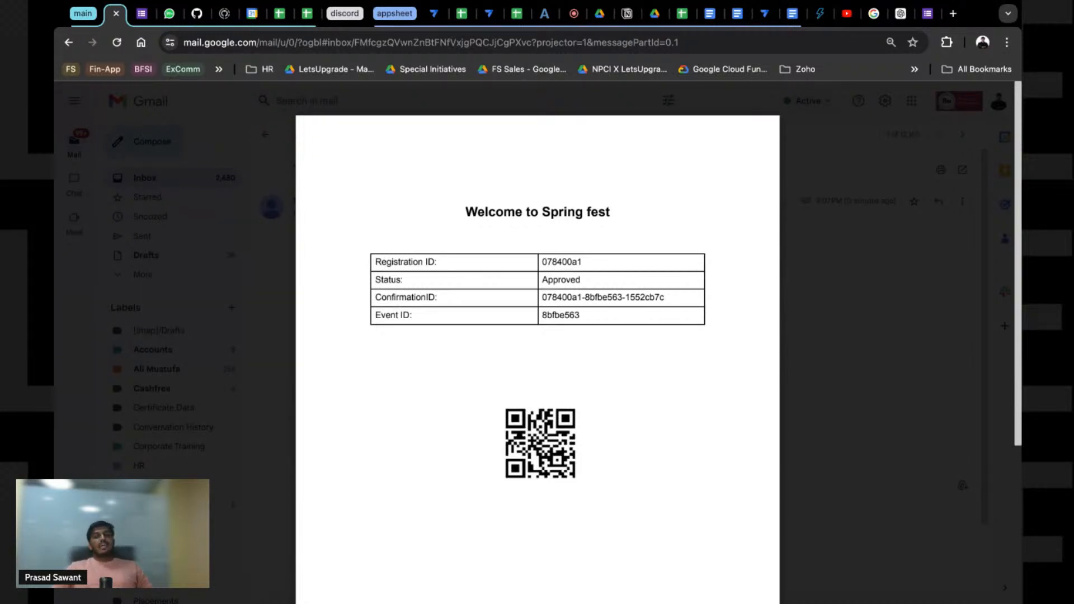
{"action": "scroll", "coordinate": [558, 452], "scroll_direction": "up", "scroll_amount": 3}
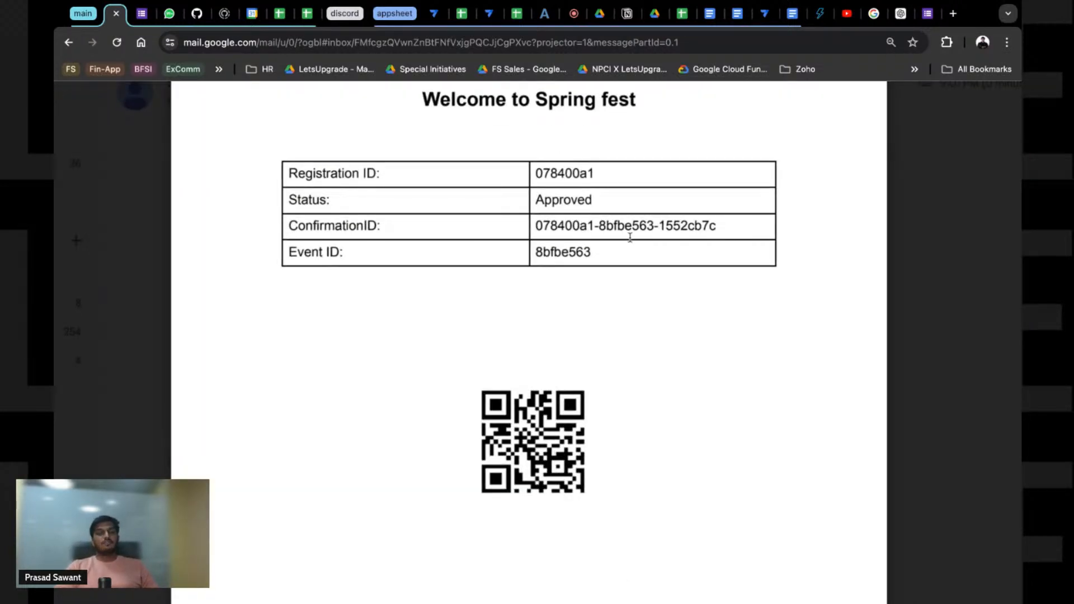
{"action": "scroll", "coordinate": [550, 234], "scroll_direction": "up", "scroll_amount": 3}
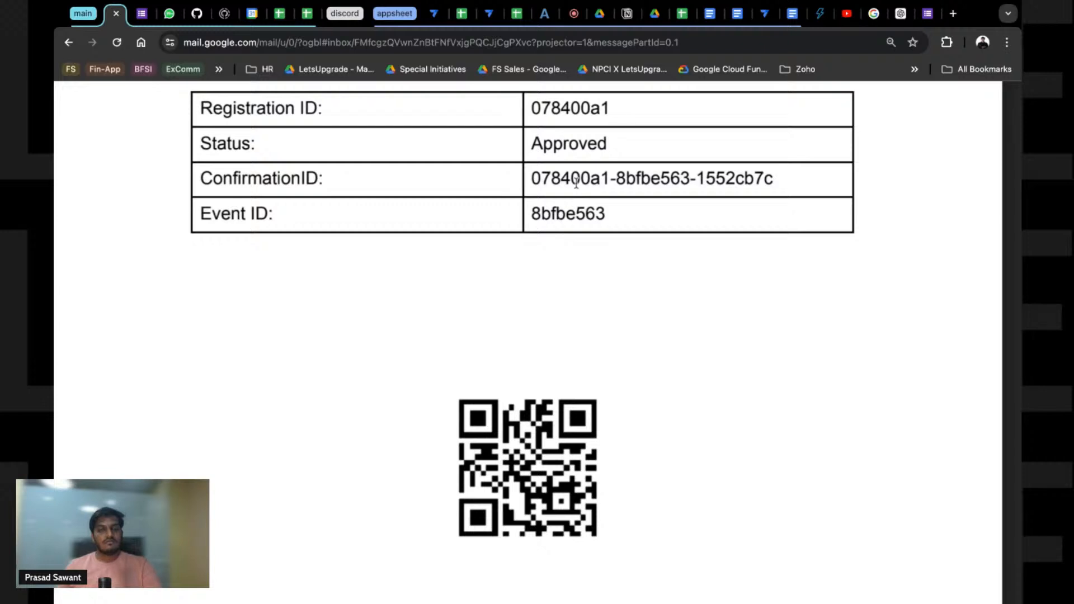
{"action": "scroll", "coordinate": [577, 182], "scroll_direction": "up", "scroll_amount": 1}
Step: Select the ConfirmationID on the pass, close the PDF preview, and return to the ShowSpot editor
{"action": "triple_click", "coordinate": [542, 215]}
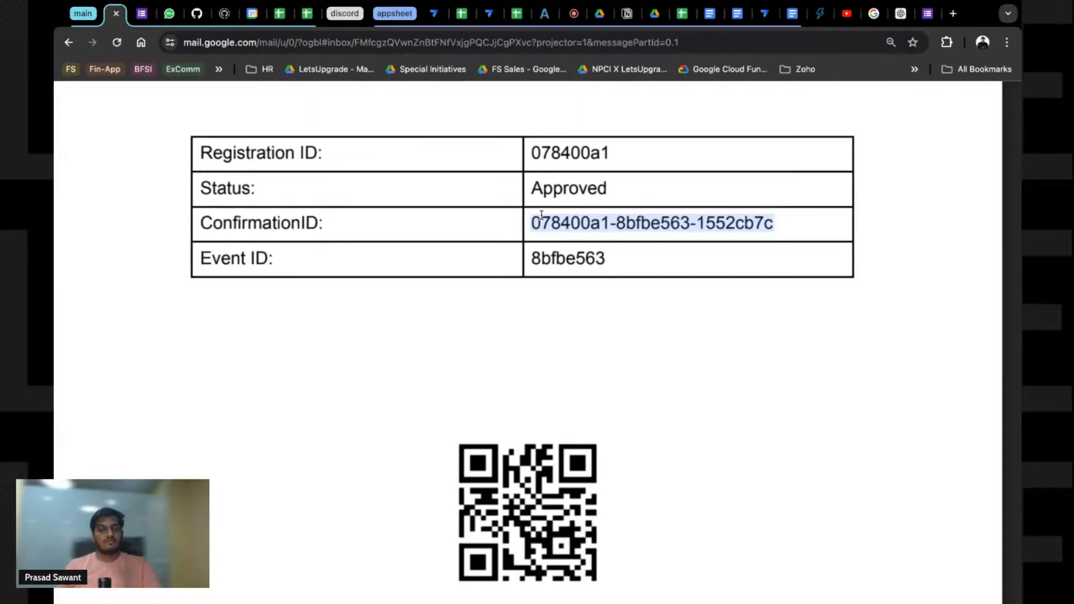
{"action": "key", "text": "Escape"}
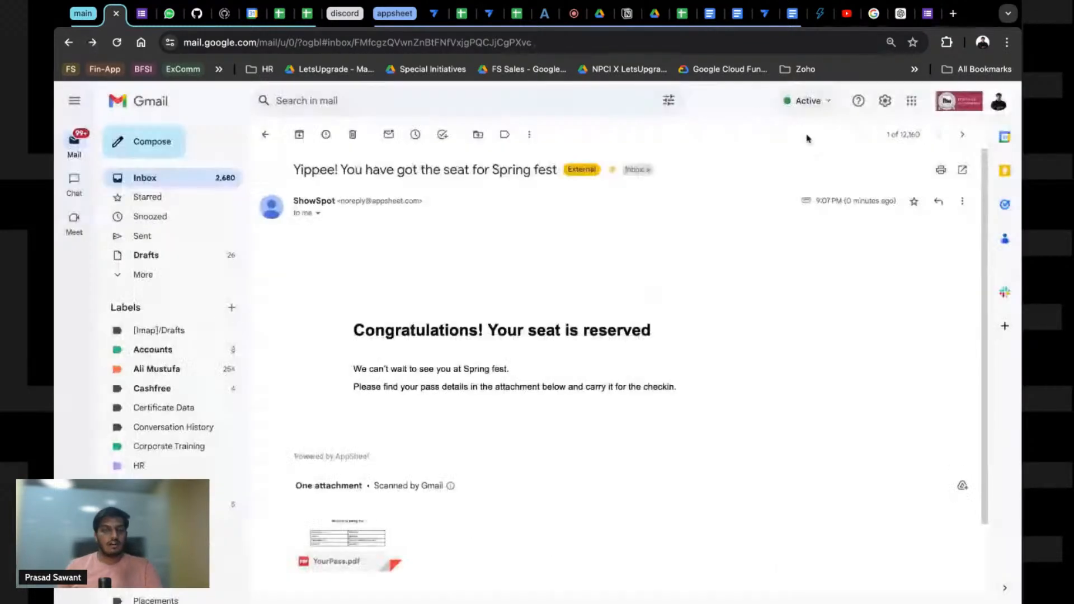
{"action": "left_click", "coordinate": [767, 17]}
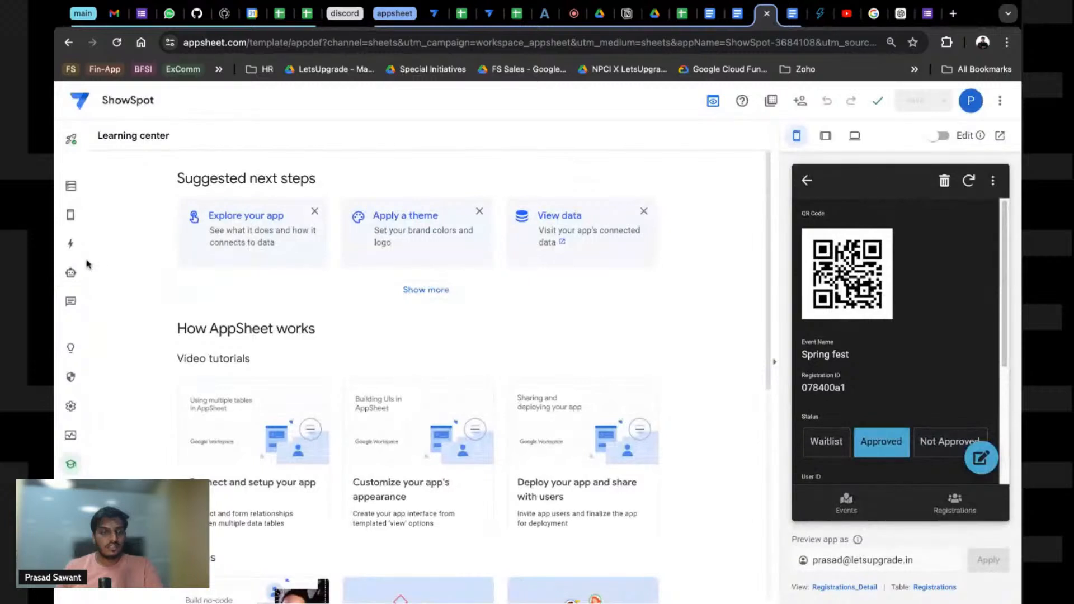
Step: Look over the app's Security options page
{"action": "left_click", "coordinate": [70, 407]}
{"action": "left_click", "coordinate": [71, 377]}
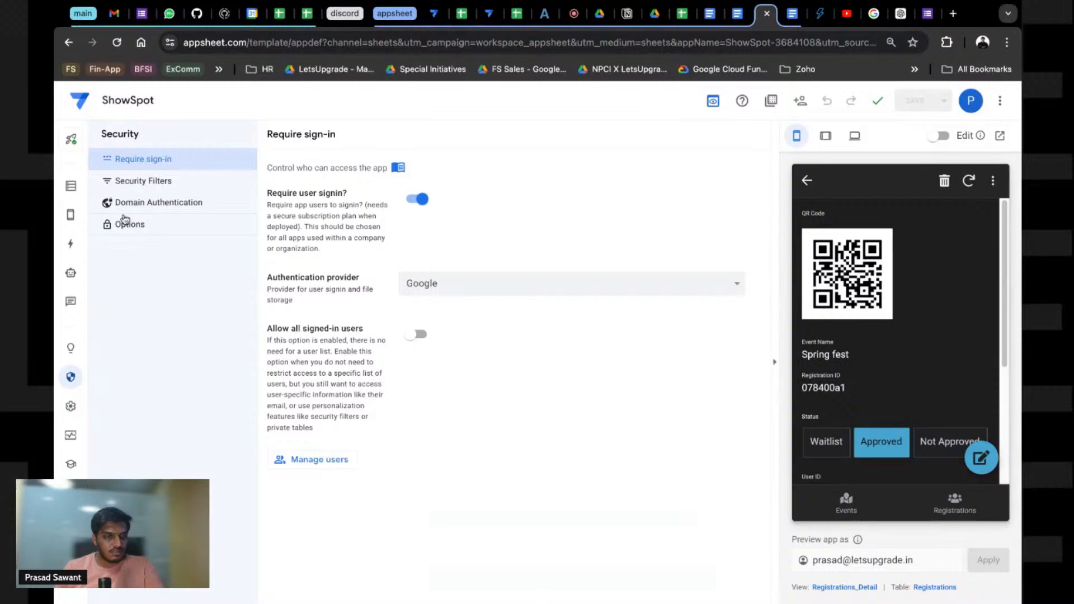
{"action": "left_click", "coordinate": [124, 220]}
{"action": "scroll", "coordinate": [391, 394], "scroll_direction": "down", "scroll_amount": 4}
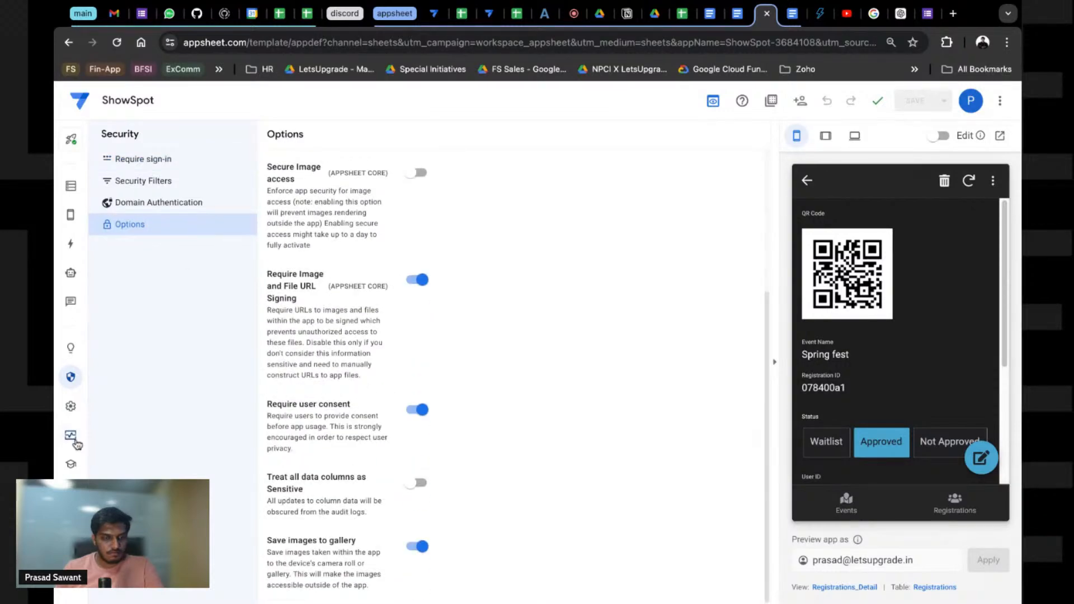
Step: Browse the Integrations and Theme & Brand settings pages
{"action": "left_click", "coordinate": [70, 407]}
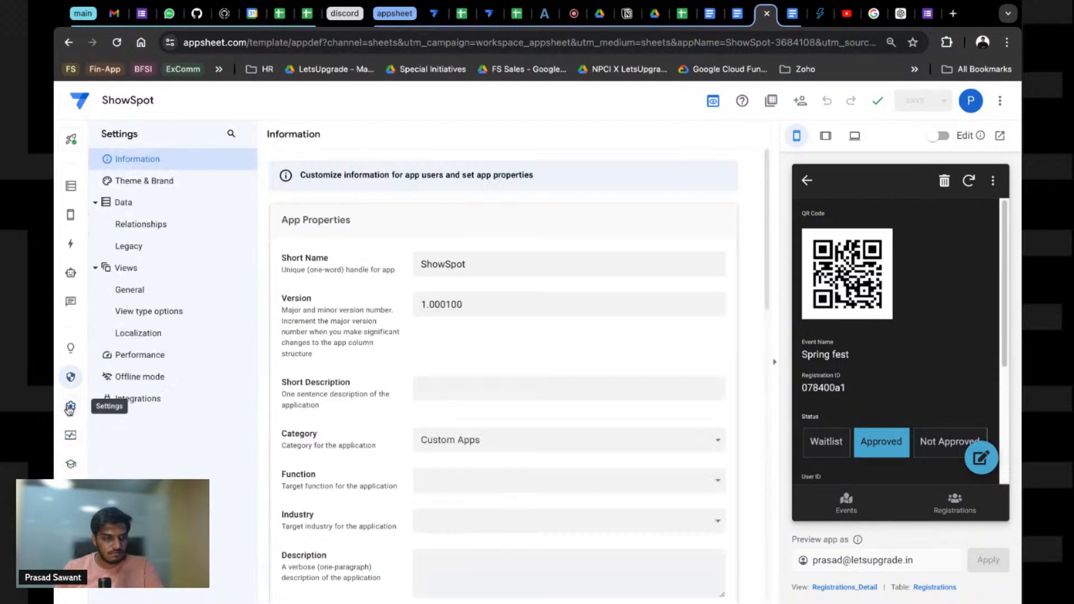
{"action": "left_click", "coordinate": [165, 401]}
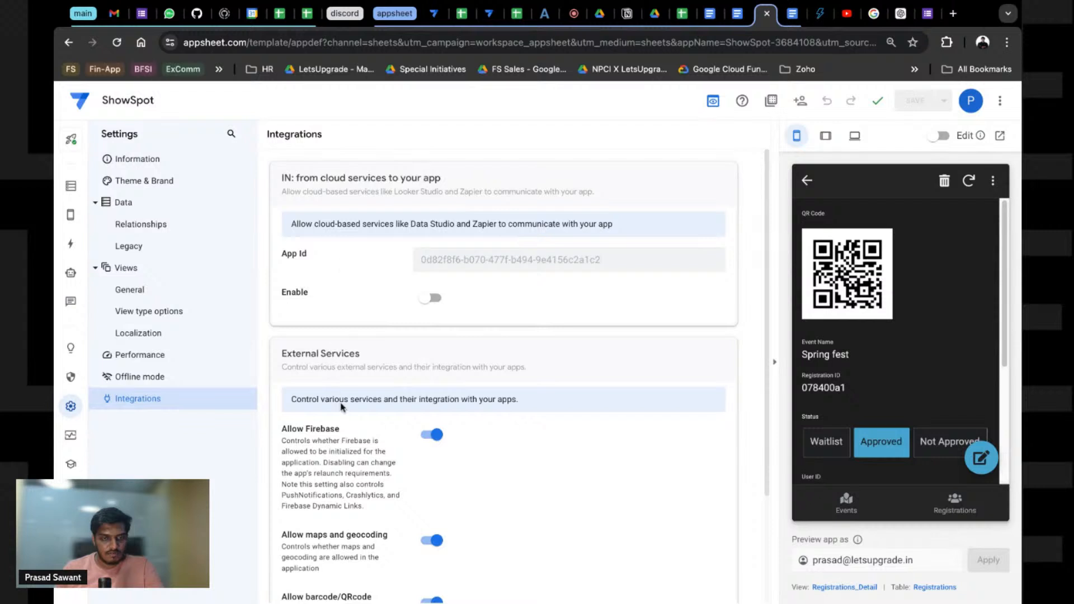
{"action": "scroll", "coordinate": [342, 408], "scroll_direction": "down", "scroll_amount": 1}
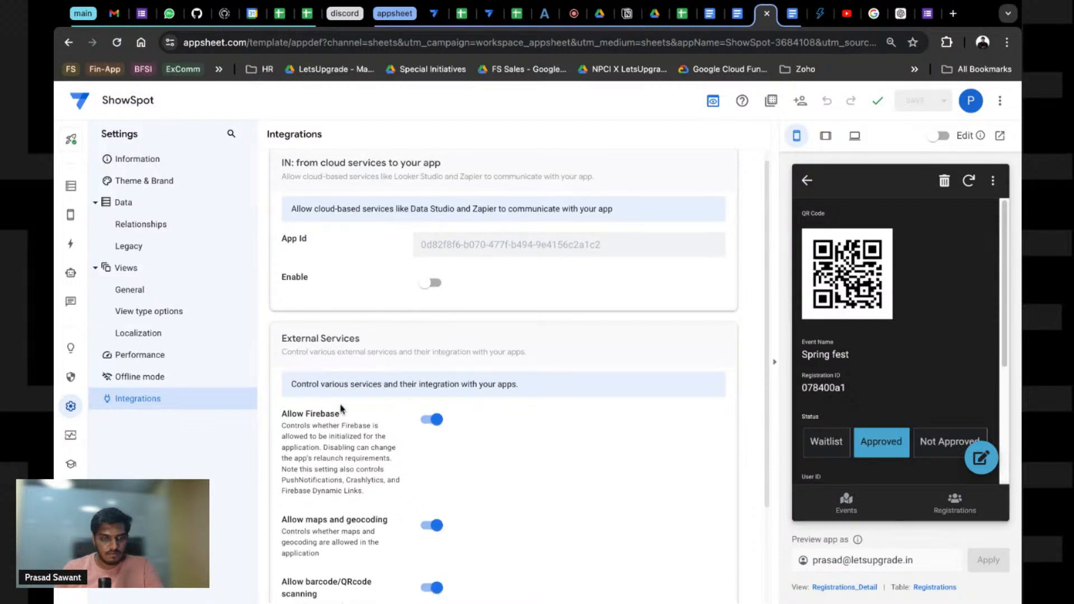
{"action": "scroll", "coordinate": [342, 408], "scroll_direction": "down", "scroll_amount": 2}
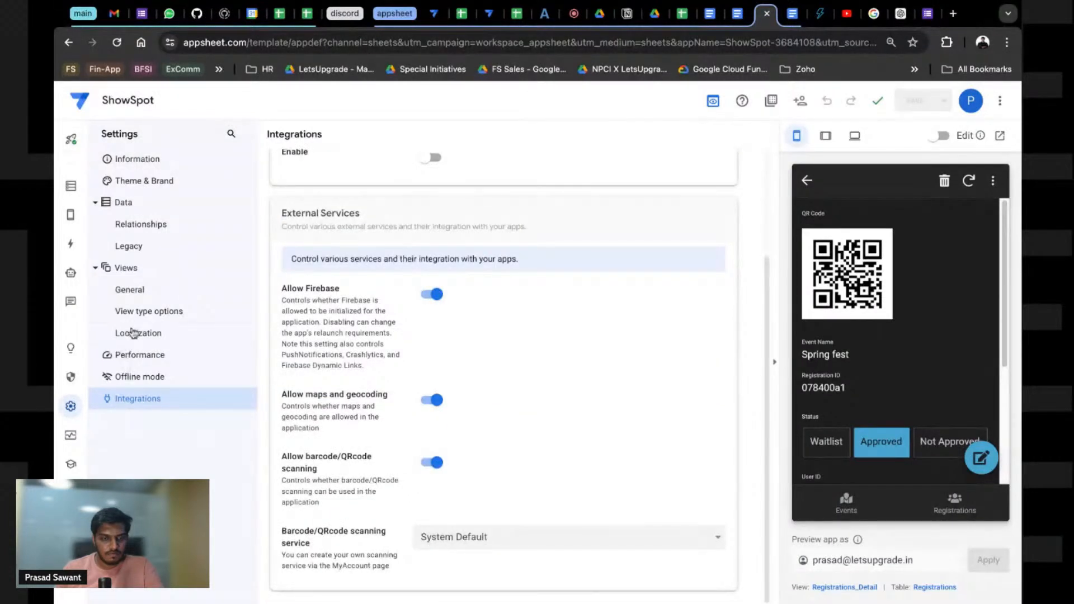
{"action": "left_click", "coordinate": [128, 179]}
{"action": "scroll", "coordinate": [378, 372], "scroll_direction": "down", "scroll_amount": 4}
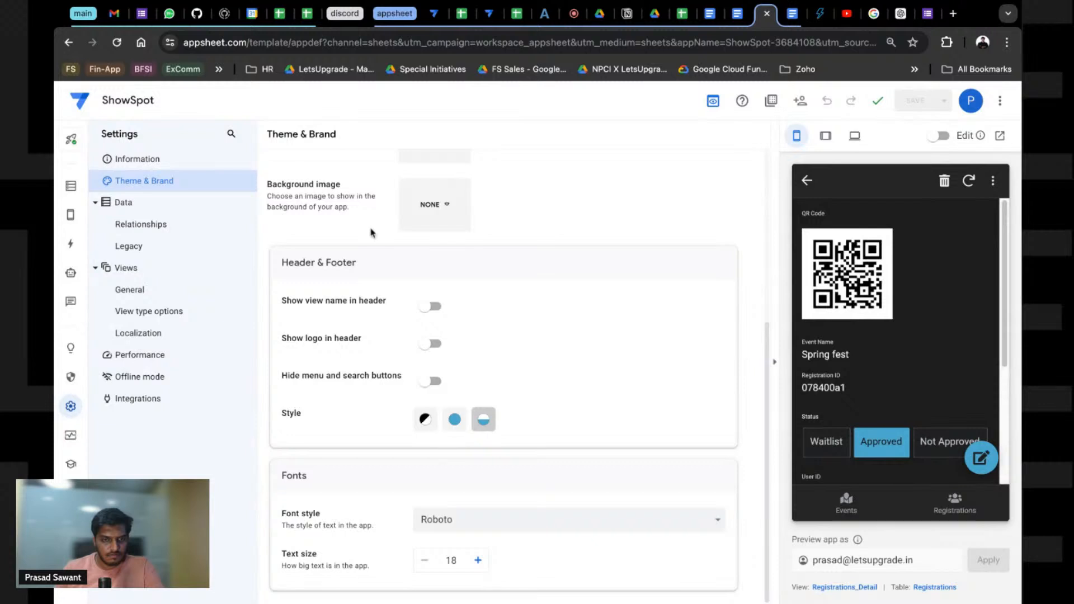
{"action": "left_click", "coordinate": [137, 184]}
{"action": "scroll", "coordinate": [464, 436], "scroll_direction": "down", "scroll_amount": 3}
{"action": "scroll", "coordinate": [464, 436], "scroll_direction": "down", "scroll_amount": 2}
Step: Check the Relationships, Views, Performance and Offline mode pages, then bring up the Deploy page
{"action": "left_click", "coordinate": [145, 225]}
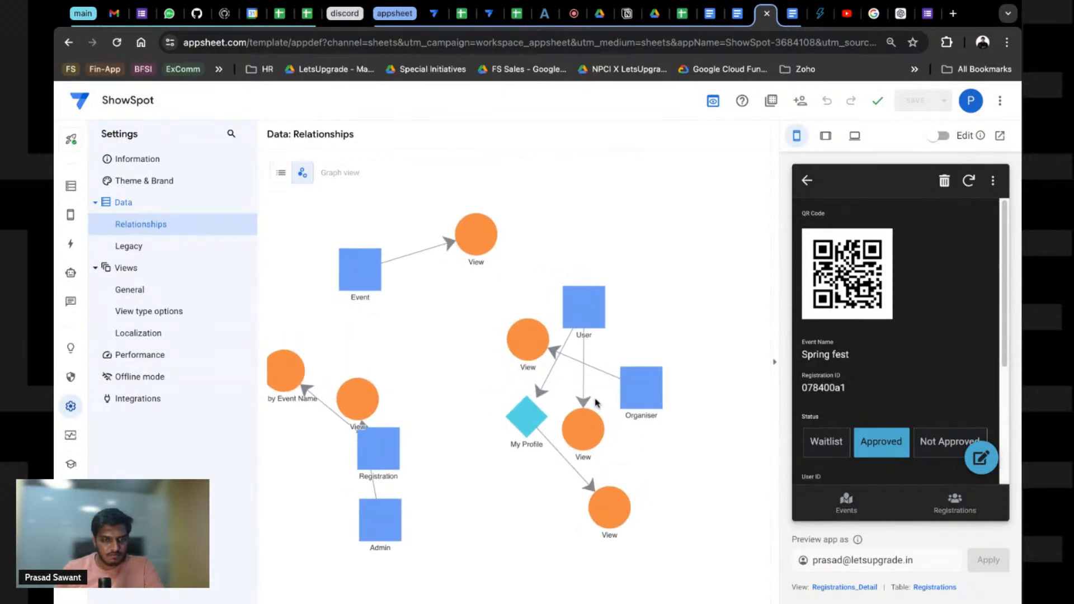
{"action": "left_click", "coordinate": [130, 289]}
{"action": "left_click", "coordinate": [139, 356]}
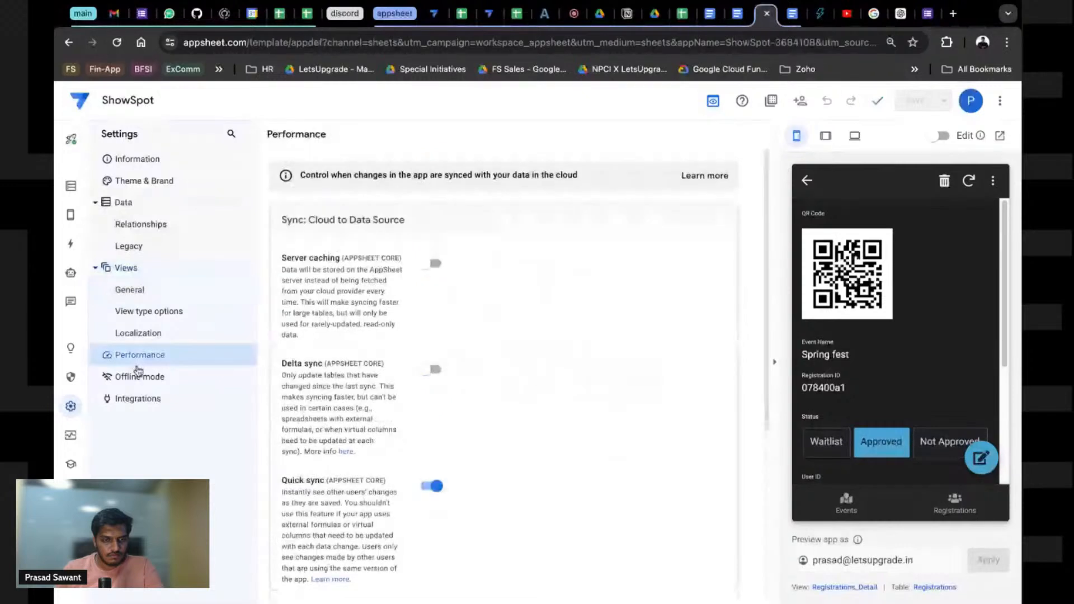
{"action": "left_click", "coordinate": [139, 375]}
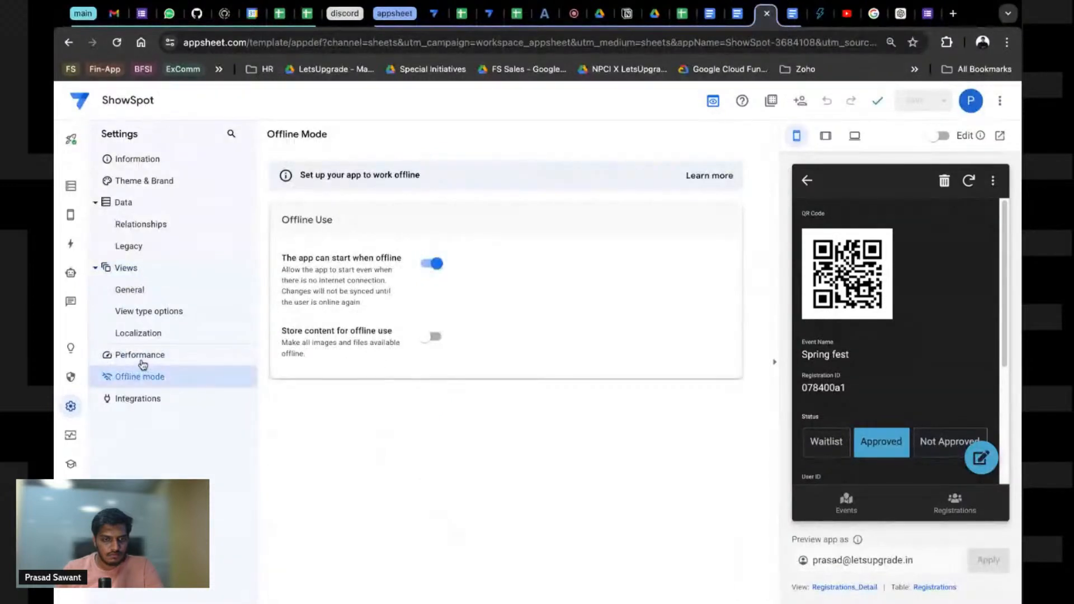
{"action": "left_click", "coordinate": [142, 364]}
{"action": "left_click", "coordinate": [71, 436]}
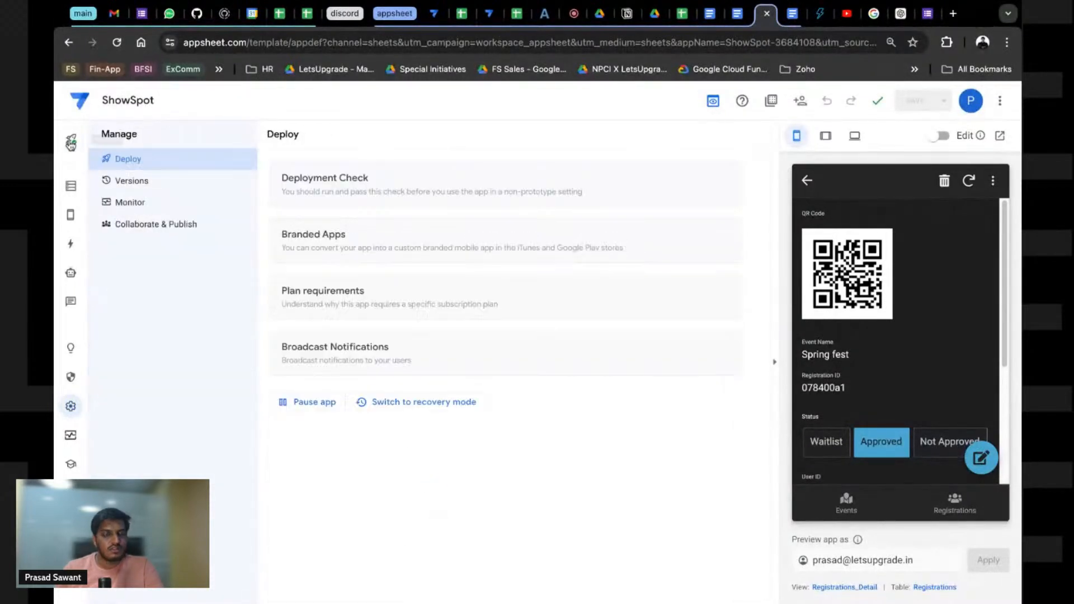
Step: Read the Branded Apps requirements (Core plan with 10 licenses or Publisher Pro), then return the preview to Events
{"action": "left_click", "coordinate": [150, 225]}
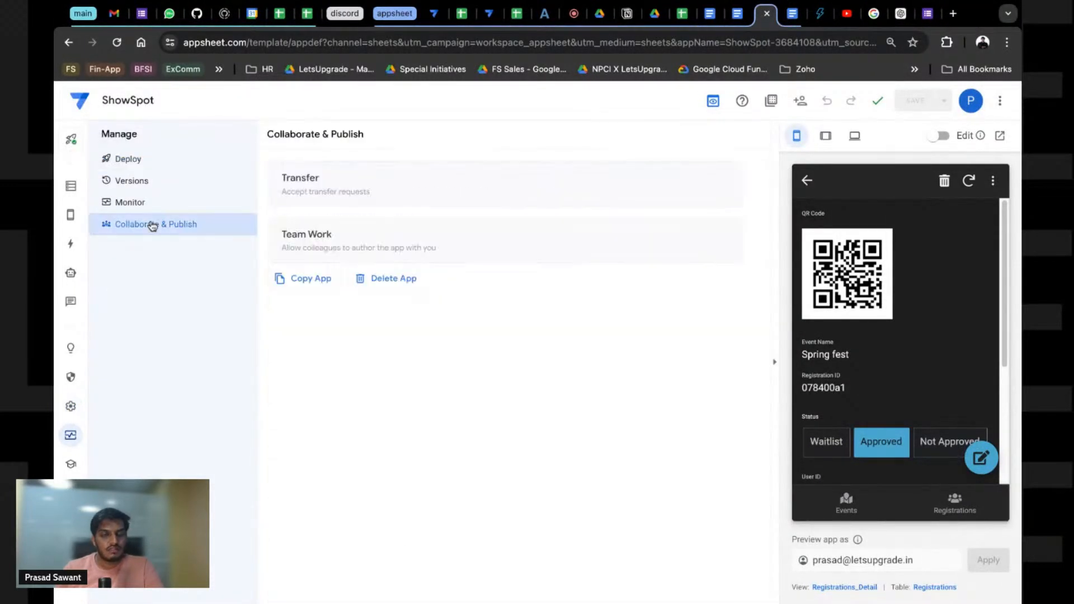
{"action": "left_click", "coordinate": [71, 141]}
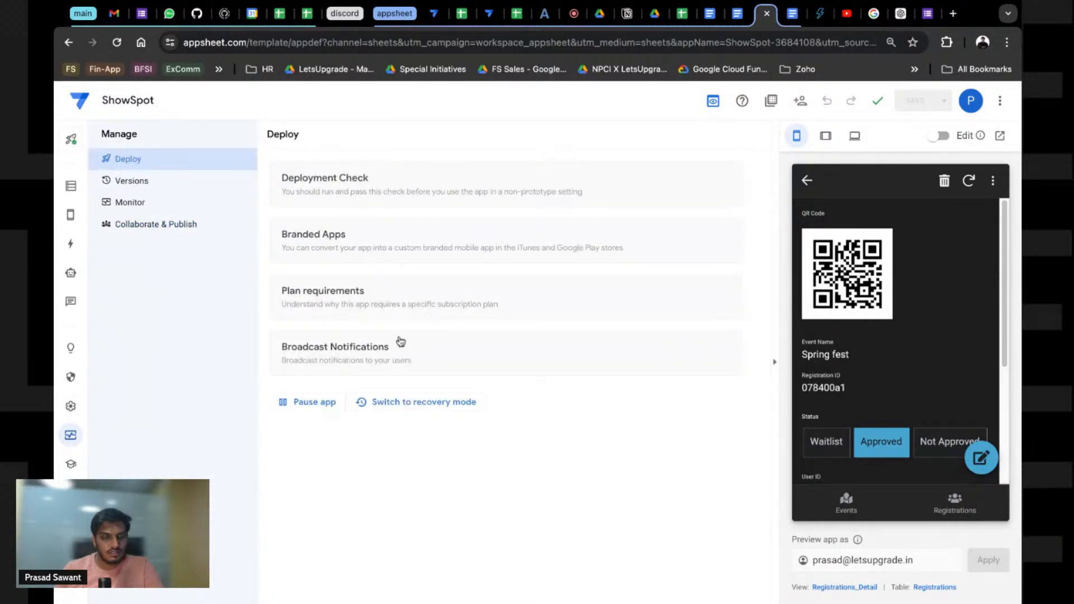
{"action": "left_click", "coordinate": [336, 238]}
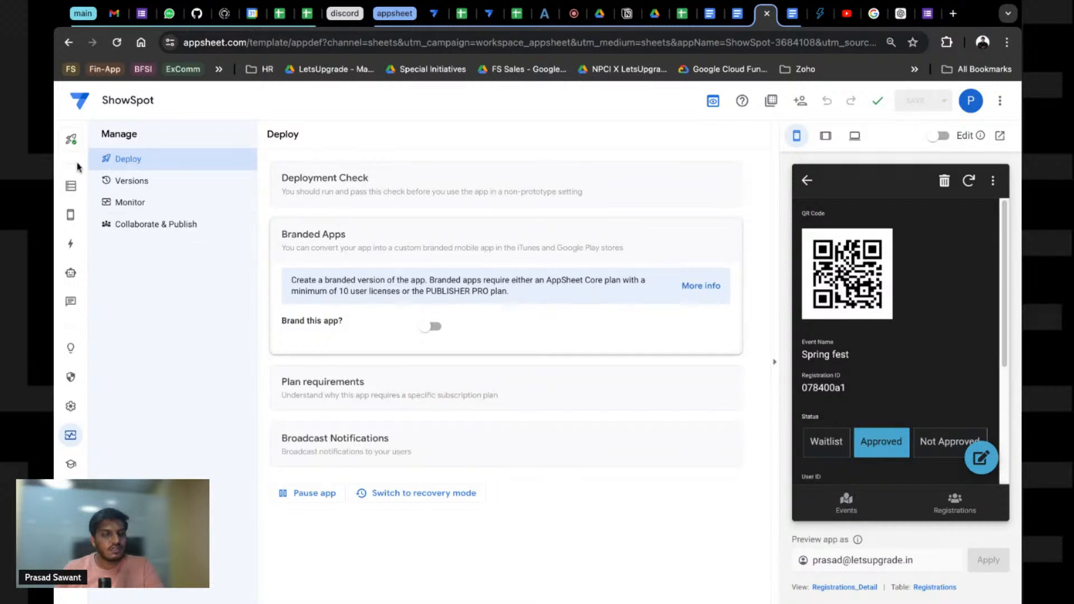
{"action": "triple_click", "coordinate": [425, 327]}
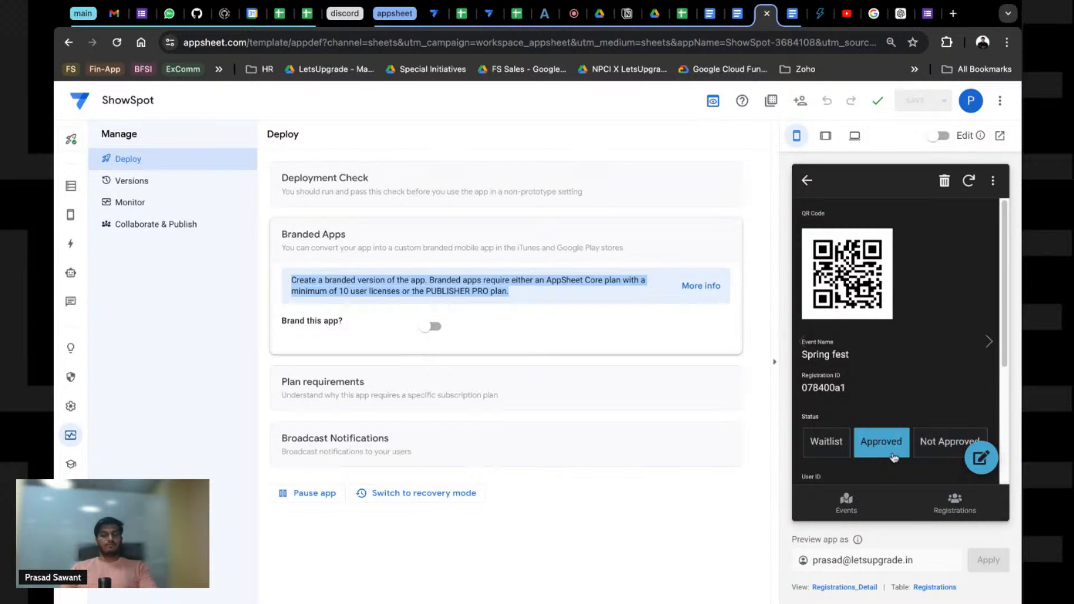
{"action": "left_click", "coordinate": [860, 518]}
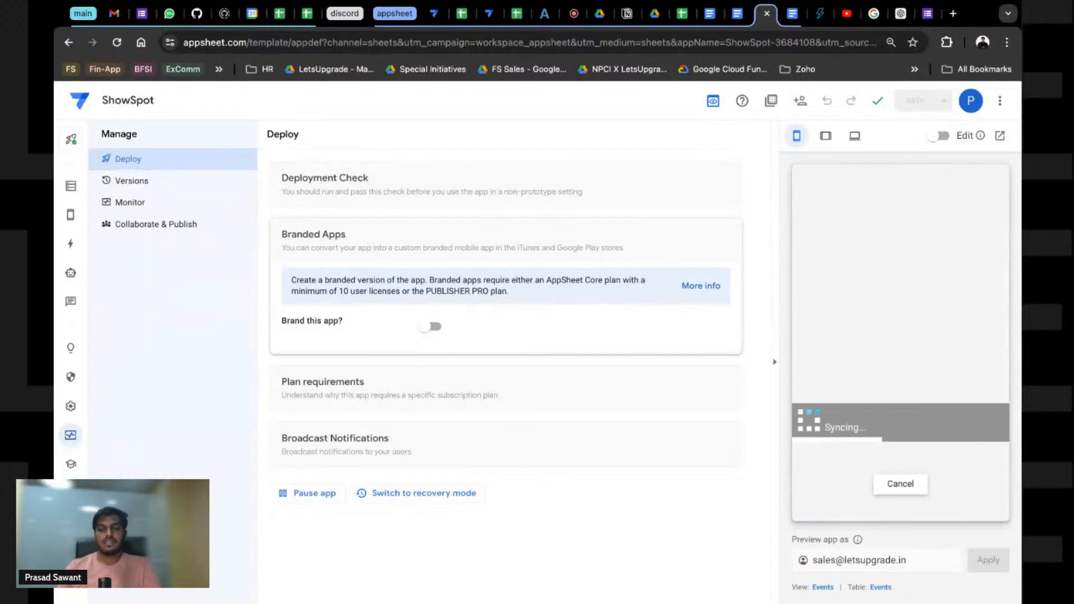
Step: Check the test user's profile in the preview, then go back to the events gallery
{"action": "type", "text": "a"}
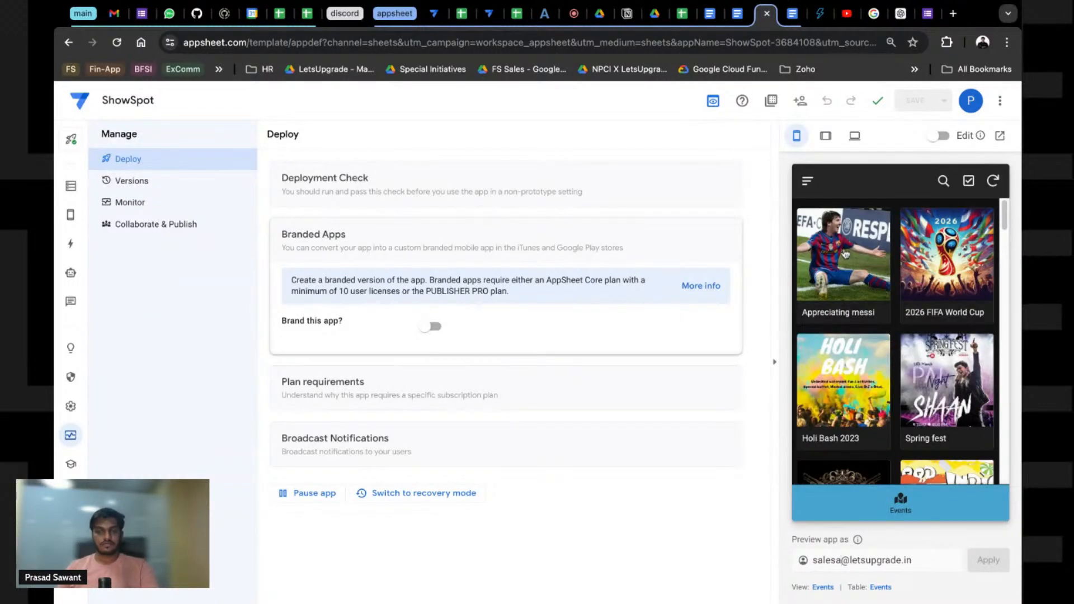
{"action": "left_click", "coordinate": [808, 180]}
{"action": "left_click", "coordinate": [834, 237]}
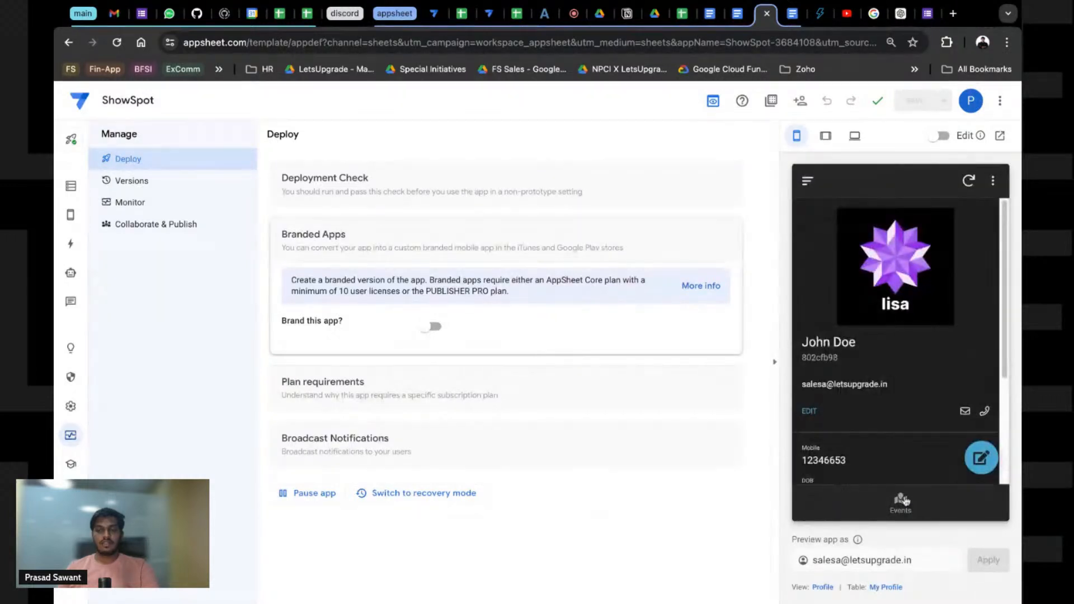
{"action": "left_click", "coordinate": [904, 501]}
{"action": "scroll", "coordinate": [912, 378], "scroll_direction": "down", "scroll_amount": 2}
{"action": "scroll", "coordinate": [912, 378], "scroll_direction": "down", "scroll_amount": 3}
Step: Register the test user for the Taarangan event
{"action": "left_click", "coordinate": [867, 363]}
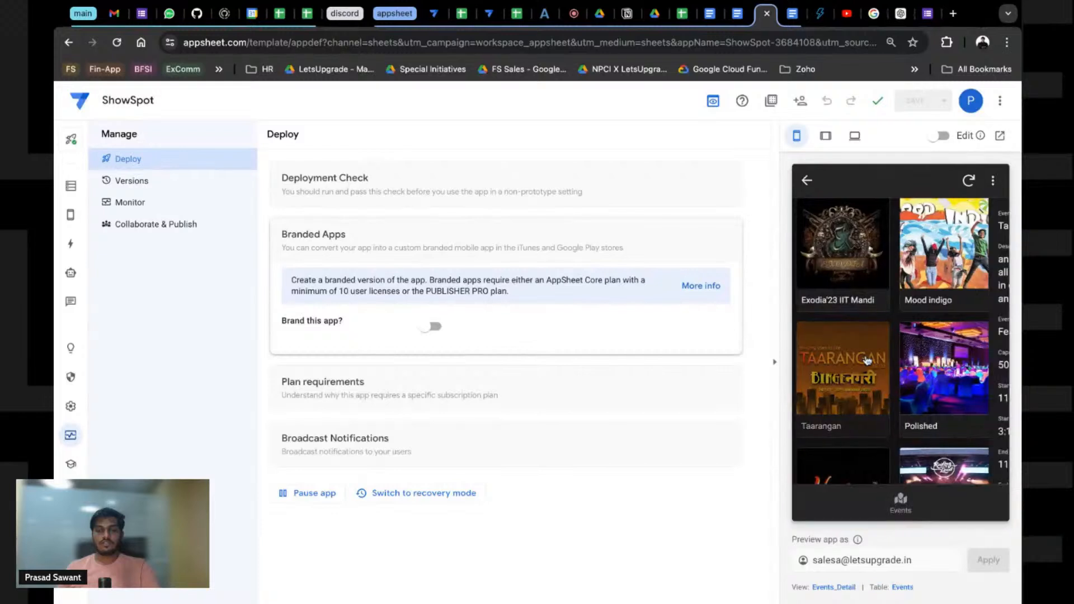
{"action": "scroll", "coordinate": [887, 403], "scroll_direction": "down", "scroll_amount": 2}
{"action": "left_click", "coordinate": [986, 458]}
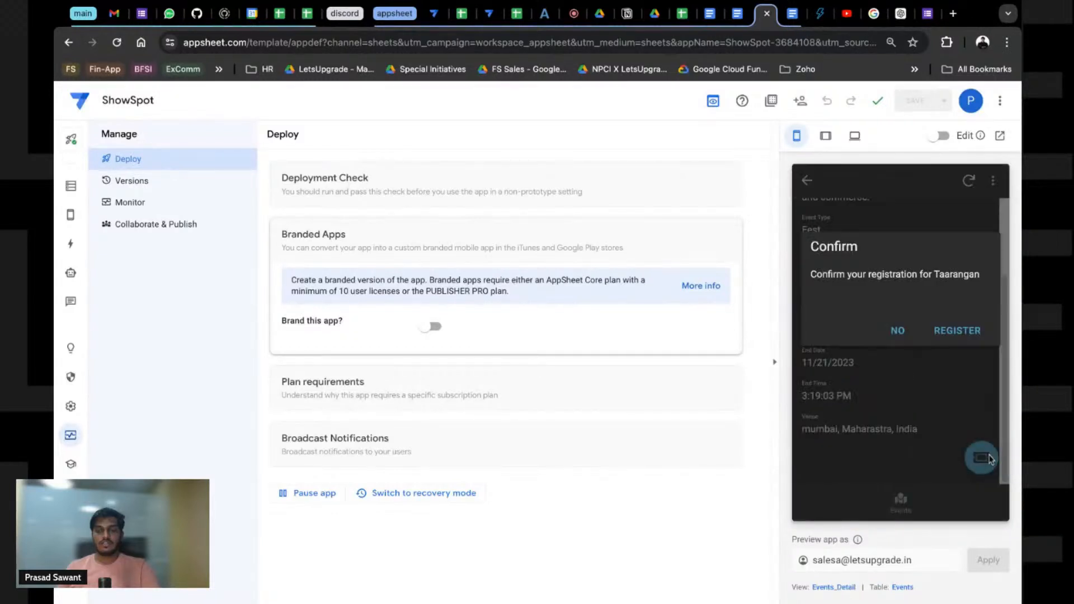
{"action": "left_click", "coordinate": [942, 332]}
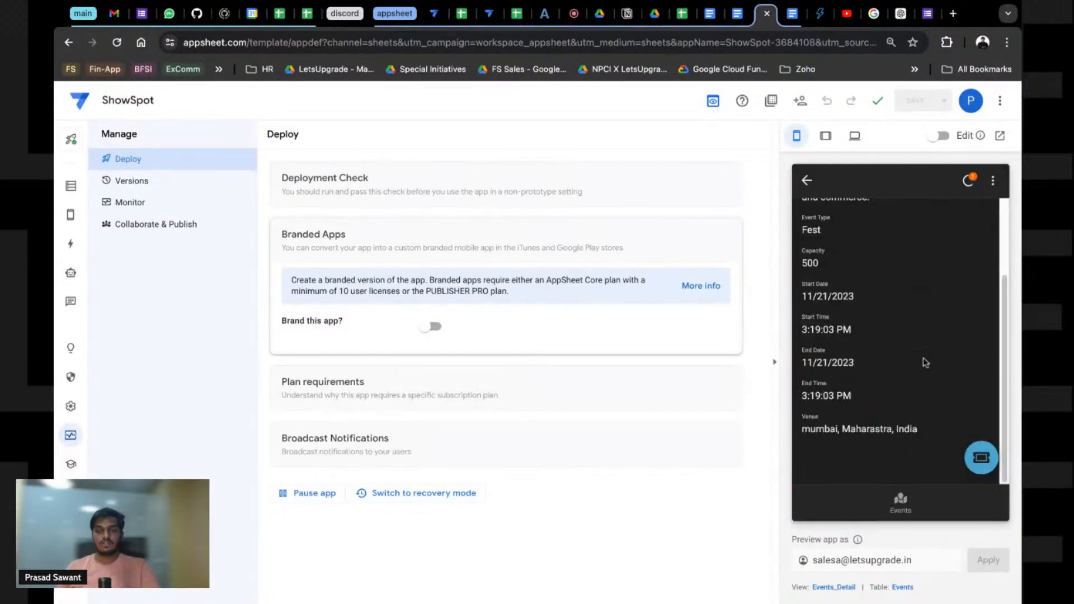
Step: Change 'Preview app as' back to the admin account's email and reload the preview
{"action": "left_click", "coordinate": [807, 180]}
{"action": "left_click", "coordinate": [807, 181]}
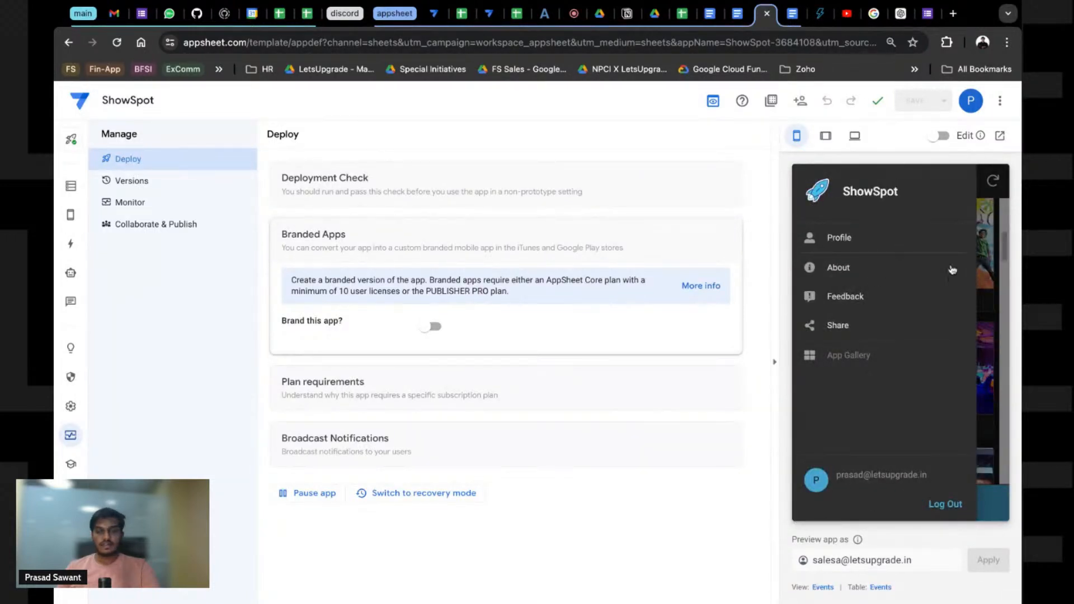
{"action": "left_click", "coordinate": [985, 245]}
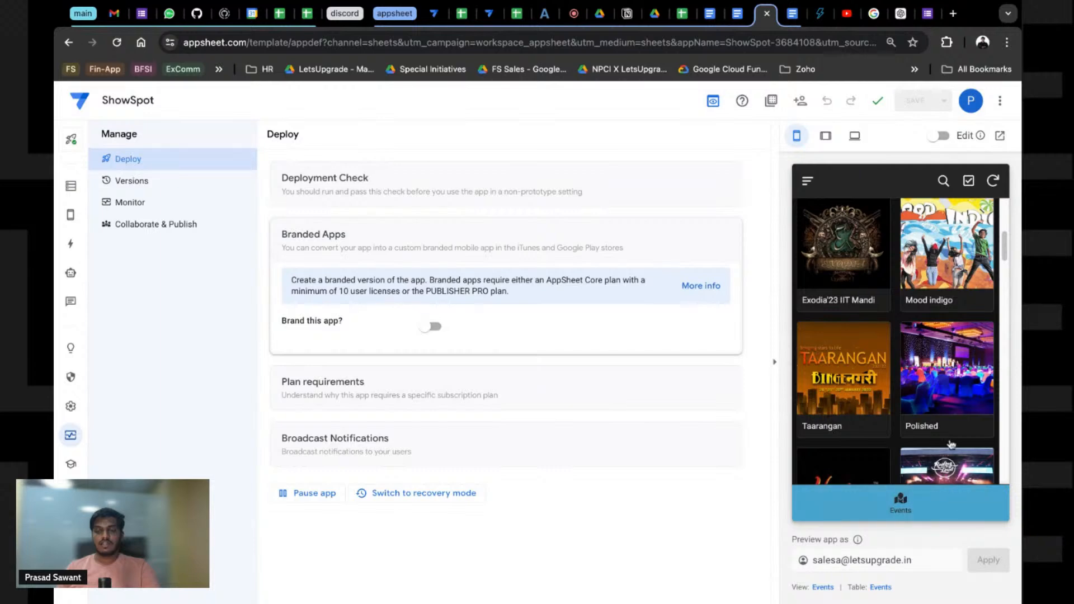
{"action": "scroll", "coordinate": [936, 361], "scroll_direction": "down", "scroll_amount": 5}
{"action": "scroll", "coordinate": [874, 436], "scroll_direction": "up", "scroll_amount": 5}
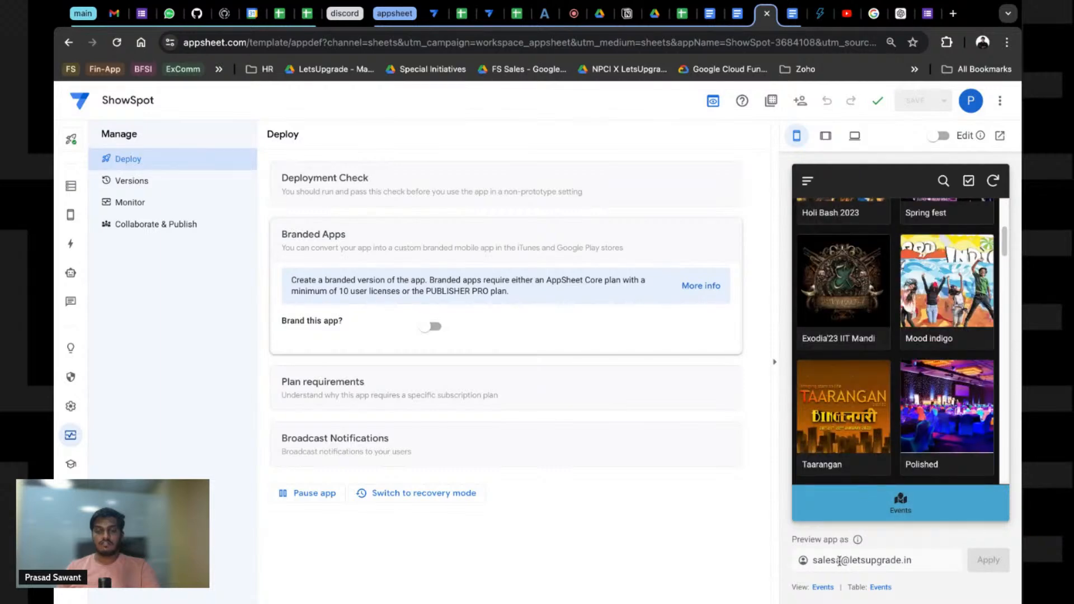
{"action": "left_click_drag", "start_coordinate": [843, 560], "coordinate": [790, 559]}
{"action": "type", "text": "prasad"}
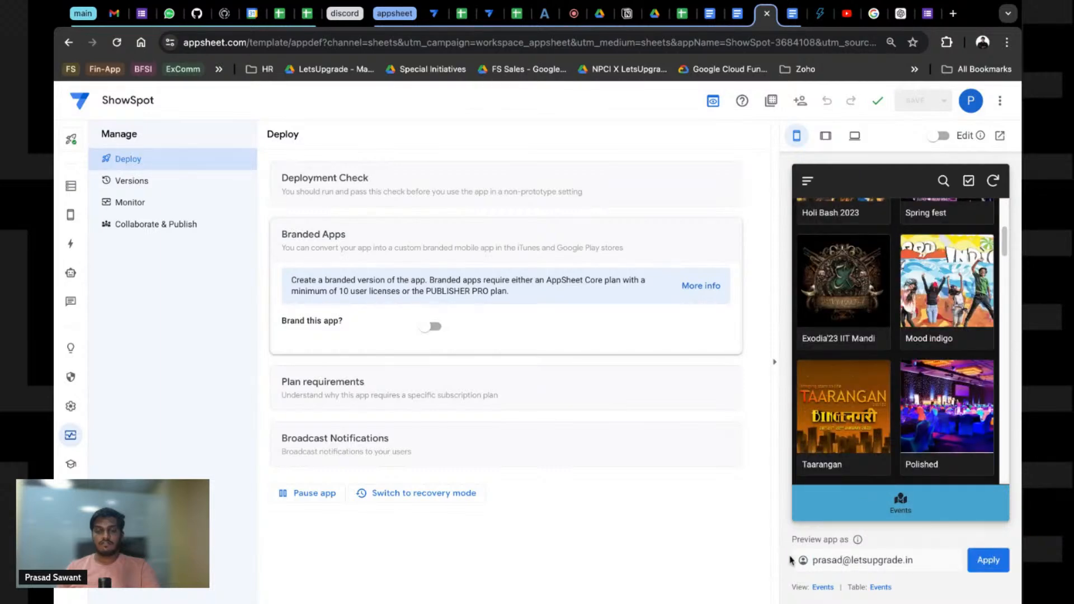
{"action": "key", "text": "Return"}
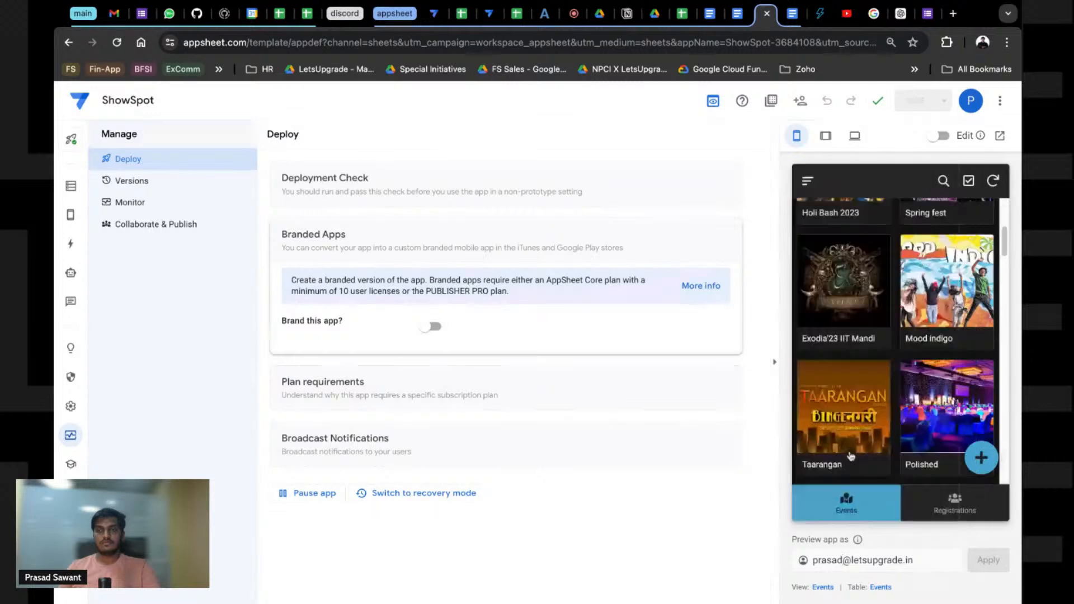
Step: Approve the Taarangan registration from the preview's Registrations list
{"action": "left_click", "coordinate": [954, 502]}
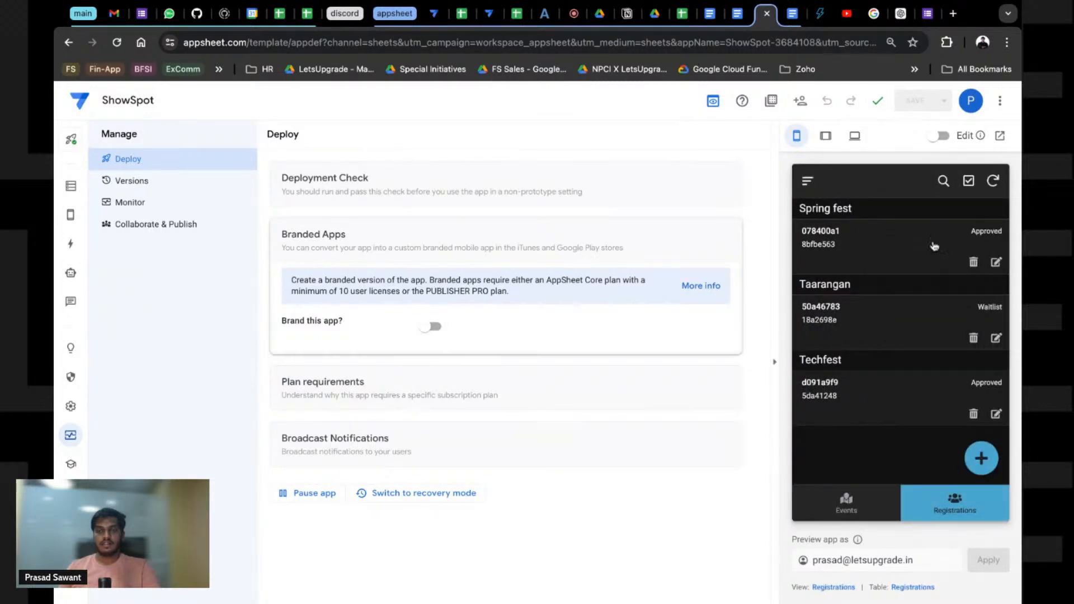
{"action": "left_click", "coordinate": [907, 328]}
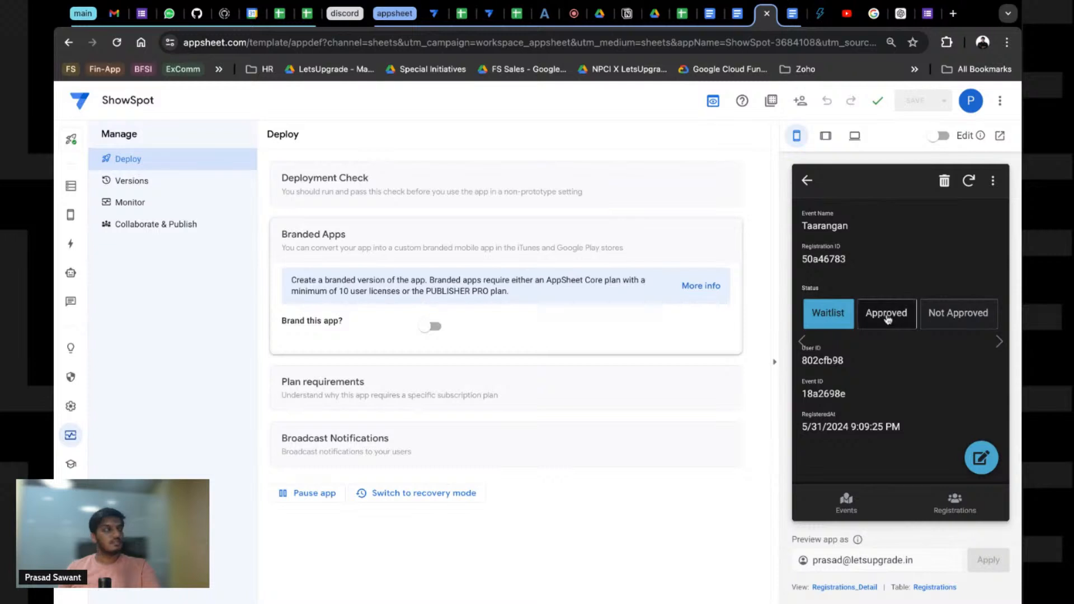
{"action": "left_click", "coordinate": [887, 314]}
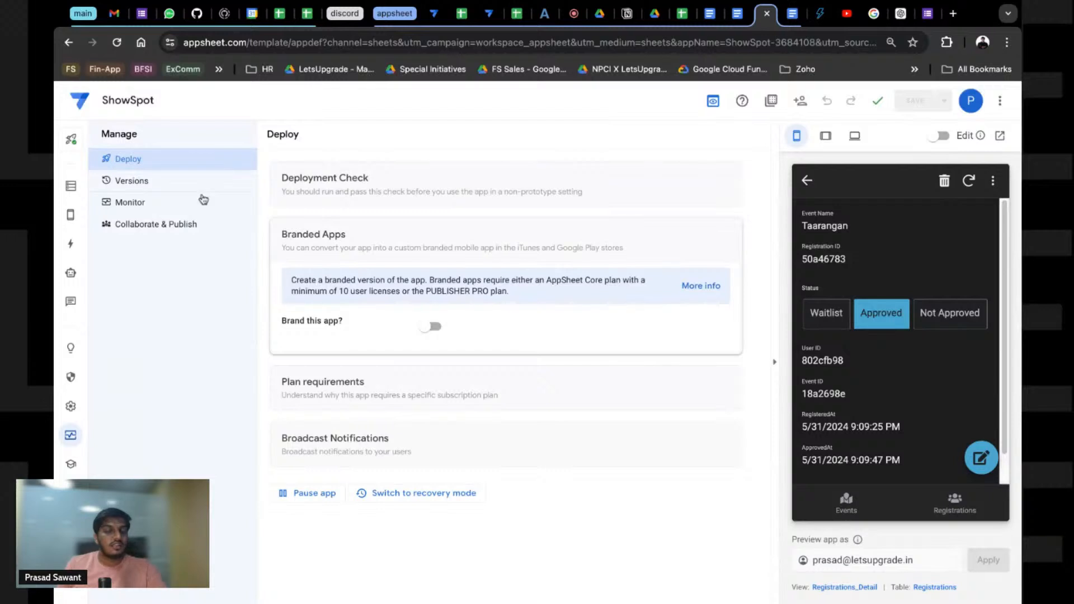
{"action": "left_click", "coordinate": [70, 186]}
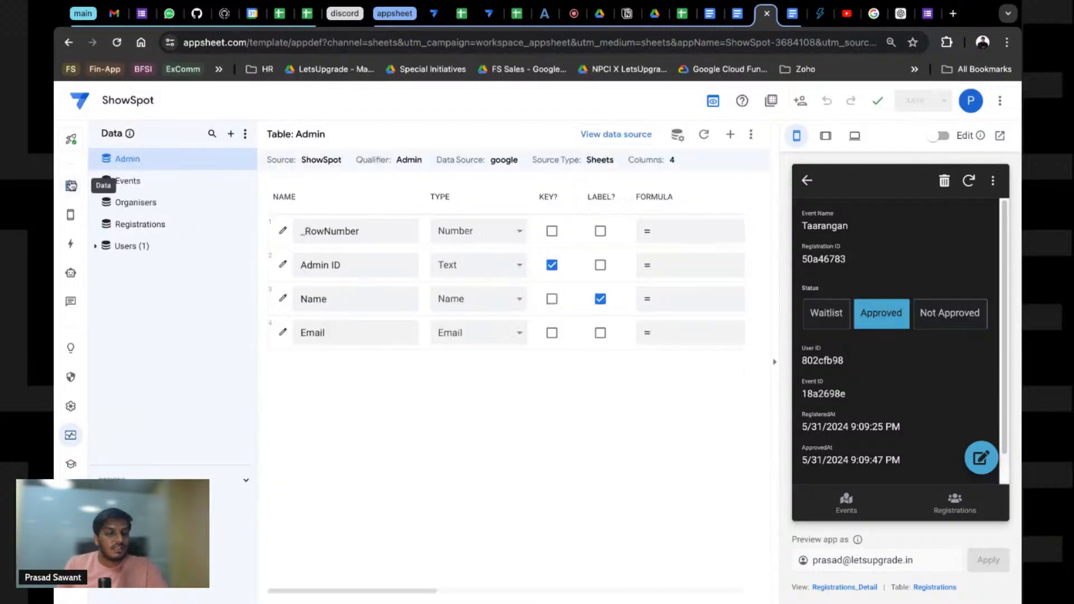
Step: Switch 'Preview app as' to the test user's email, then start adding a slice to Registrations
{"action": "left_click", "coordinate": [870, 502]}
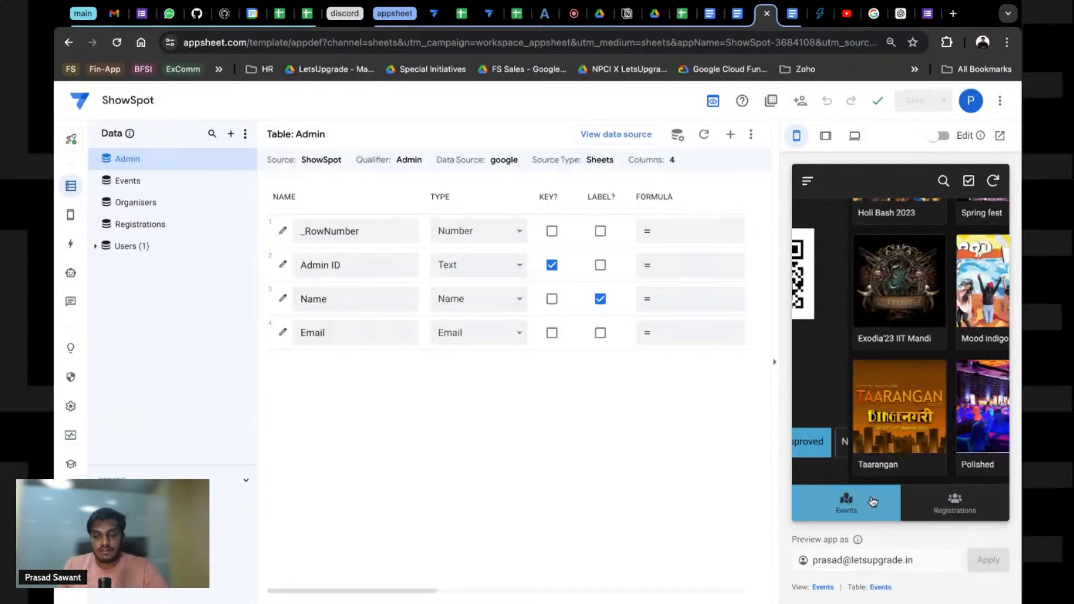
{"action": "left_click", "coordinate": [930, 498]}
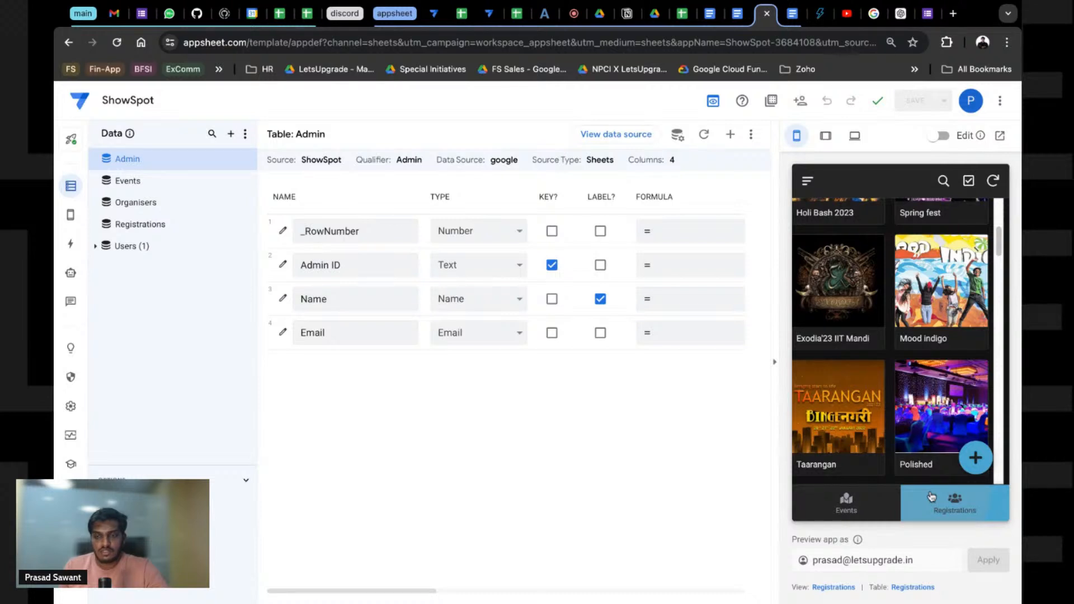
{"action": "double_click", "coordinate": [830, 560]}
{"action": "type", "text": "sales"}
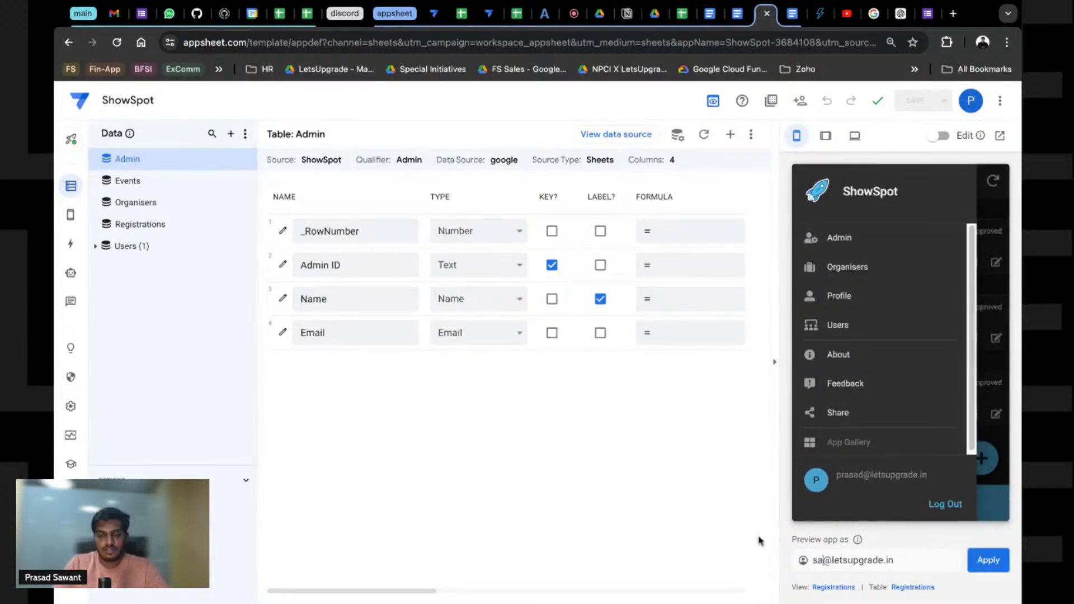
{"action": "type", "text": "a"}
{"action": "key", "text": "Return"}
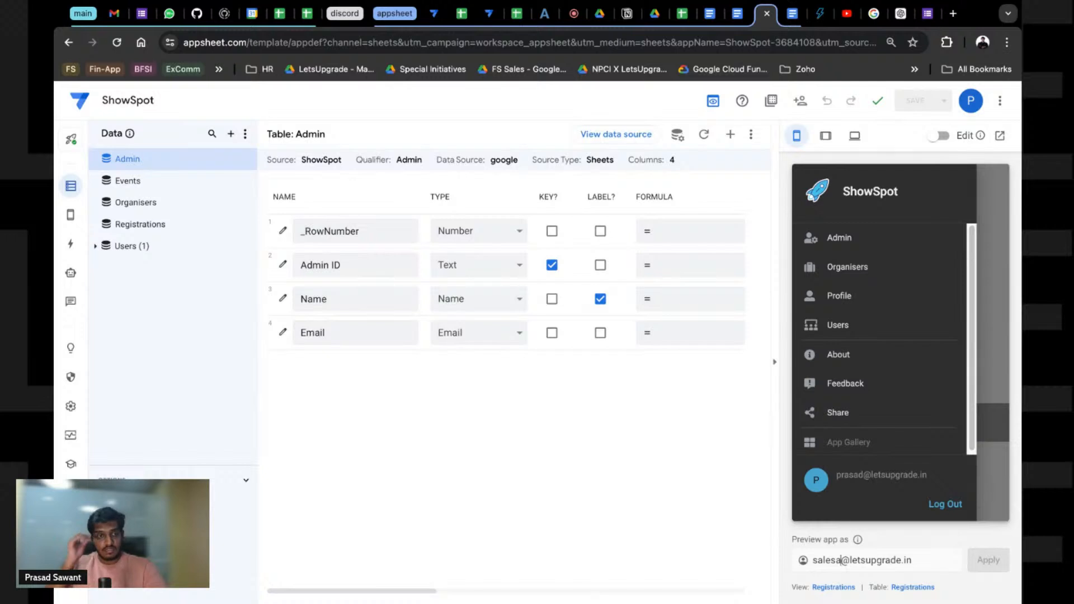
{"action": "left_click", "coordinate": [140, 225]}
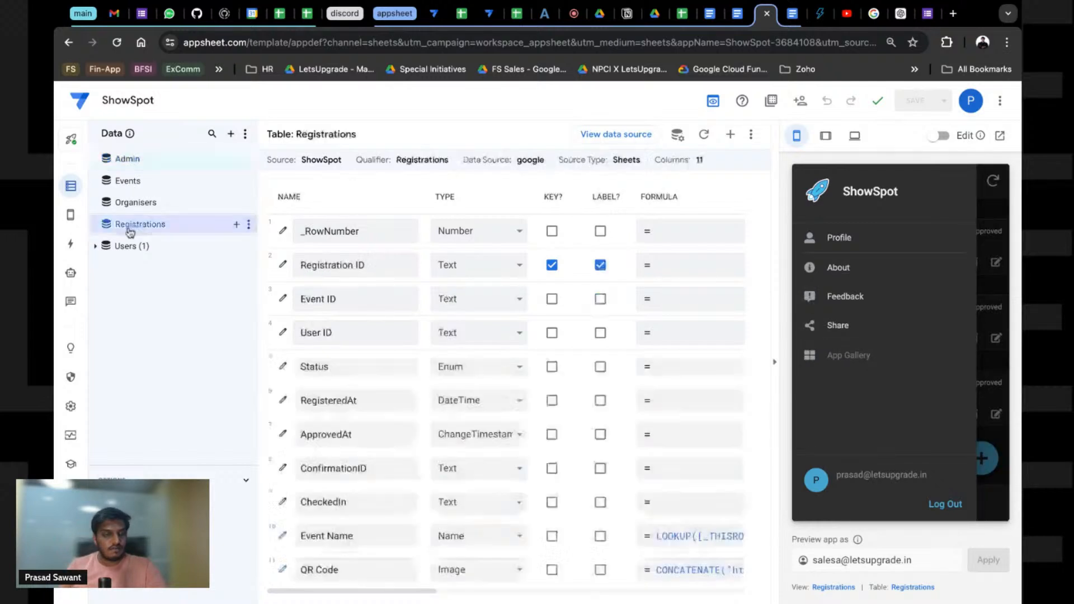
{"action": "left_click", "coordinate": [236, 225]}
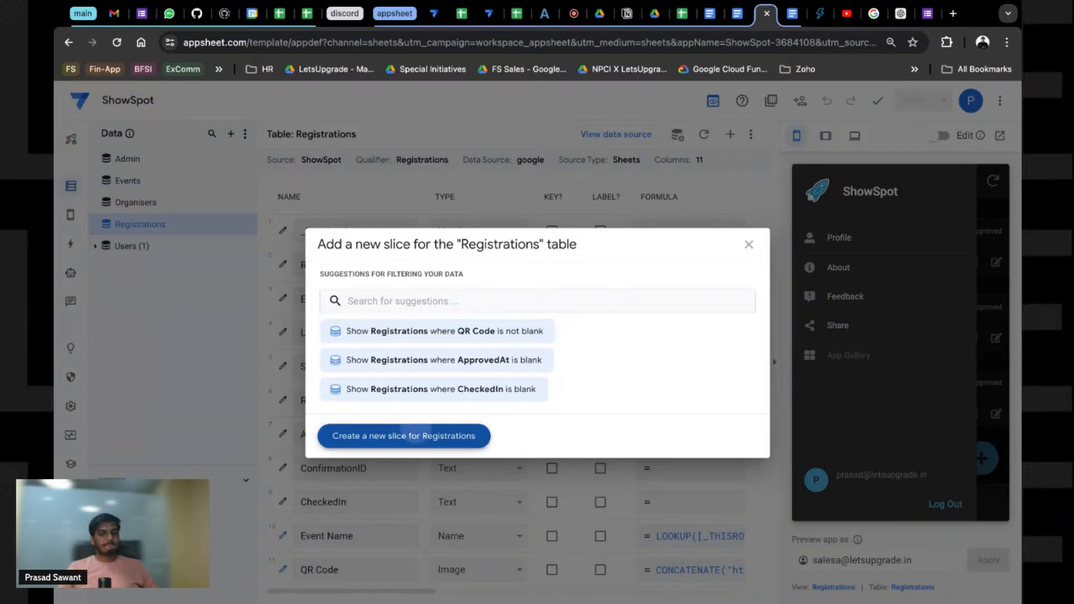
Step: Create a Registrations slice, abandon naming it 'My Registr', and delete it via the ⋮ menu
{"action": "left_click", "coordinate": [415, 435]}
{"action": "left_click", "coordinate": [435, 181]}
{"action": "triple_click", "coordinate": [434, 181]}
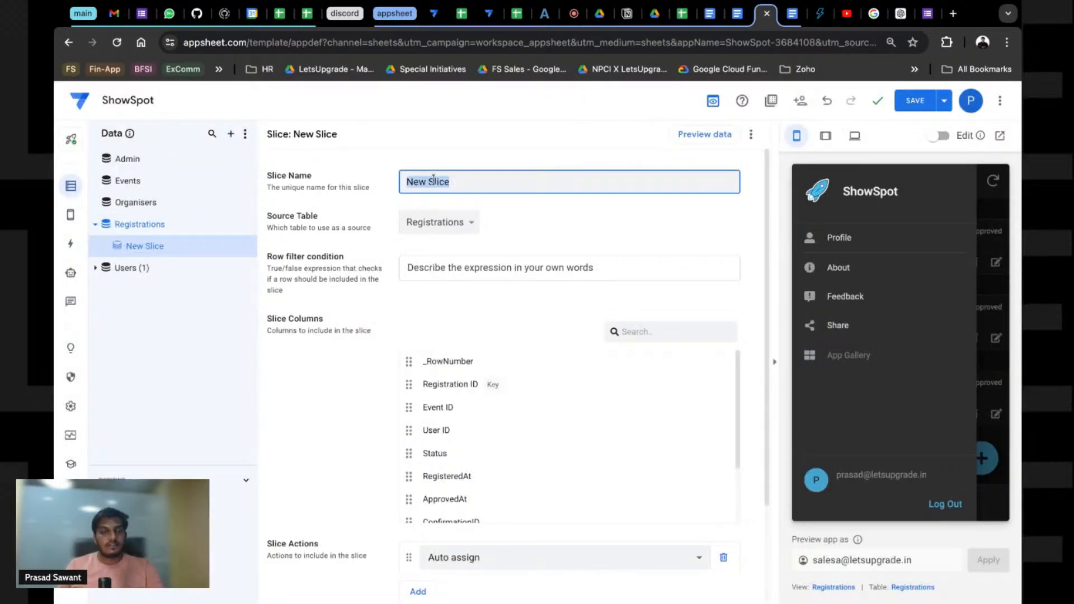
{"action": "type", "text": "My Registra"}
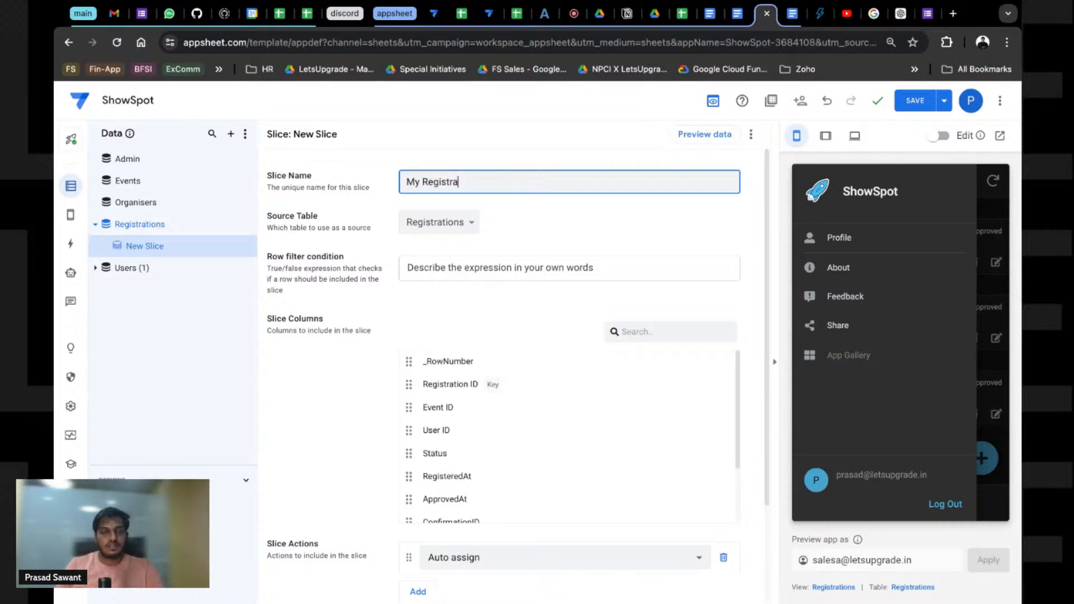
{"action": "key", "text": "alt+BackSpace"}
{"action": "key", "text": "alt+BackSpace"}
{"action": "left_click", "coordinate": [751, 140]}
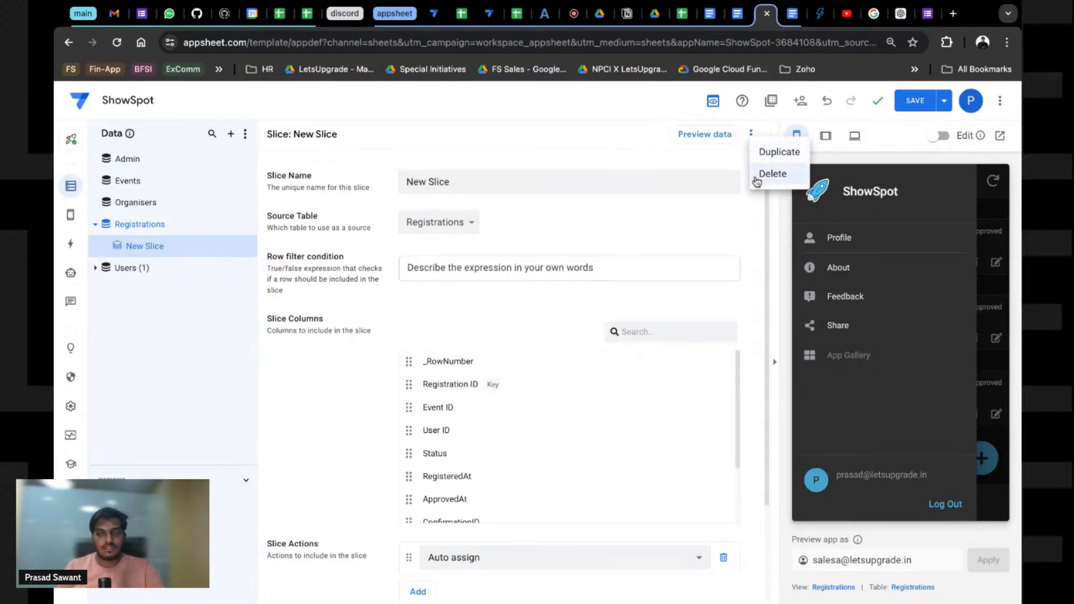
{"action": "left_click", "coordinate": [767, 173]}
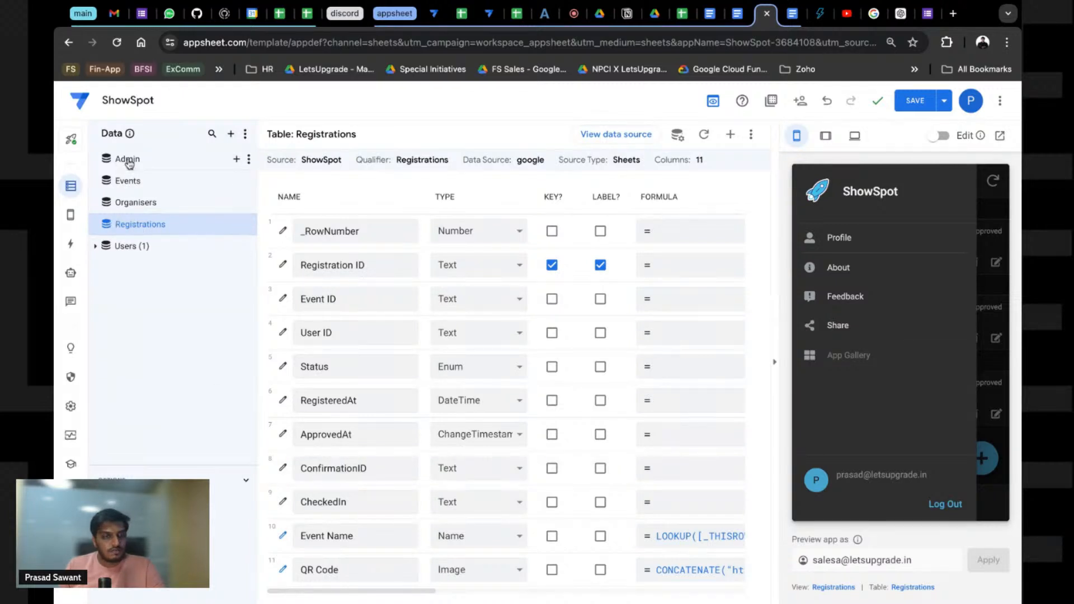
Step: Add a virtual column named Related Registrations to the Users table
{"action": "left_click", "coordinate": [132, 253]}
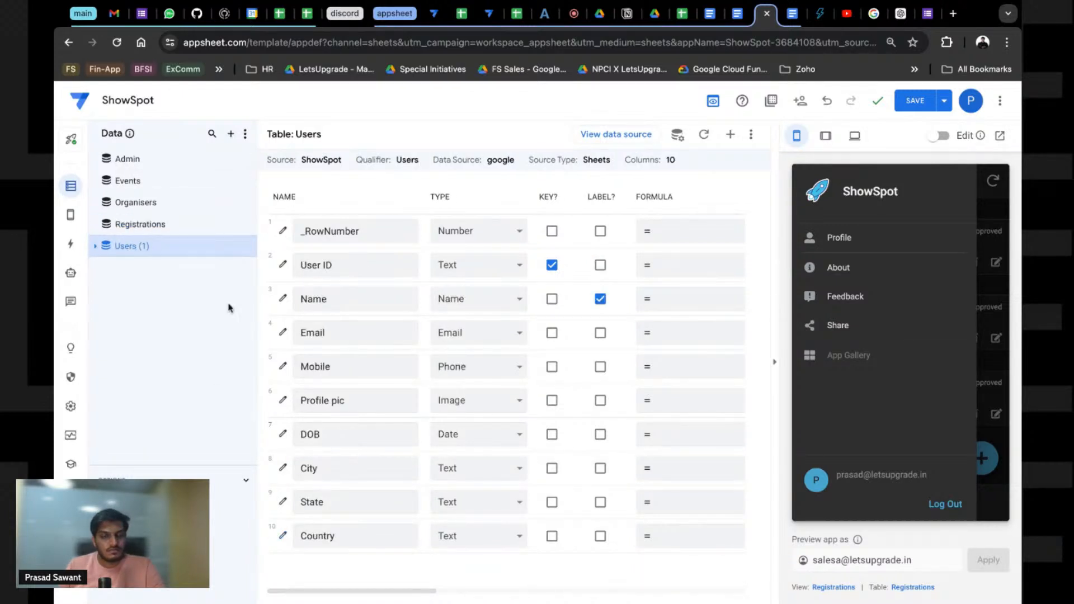
{"action": "left_click", "coordinate": [96, 246]}
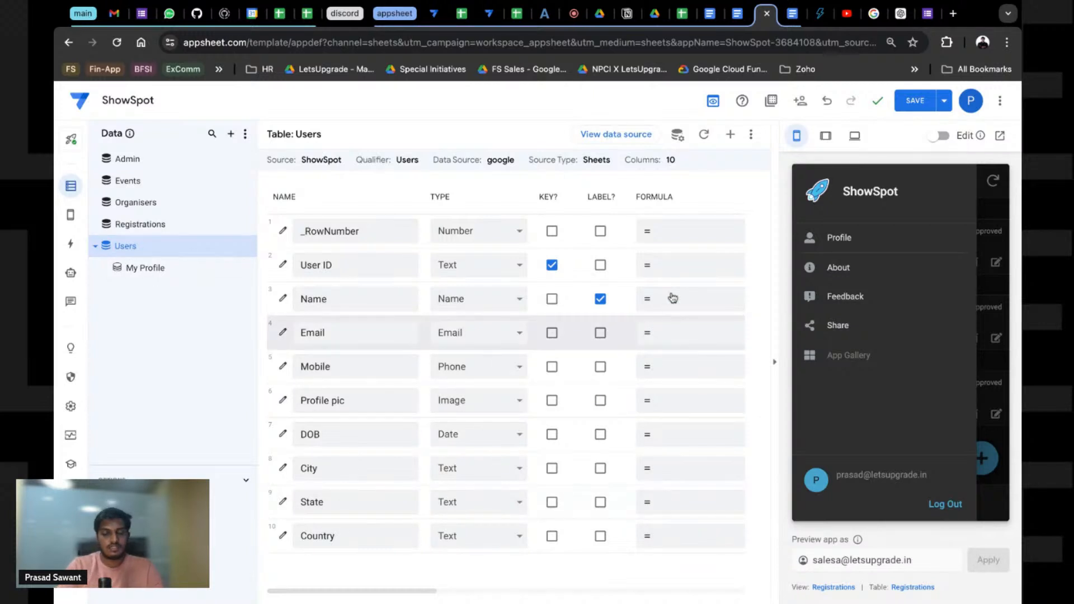
{"action": "left_click", "coordinate": [730, 134]}
{"action": "type", "text": "Relay"}
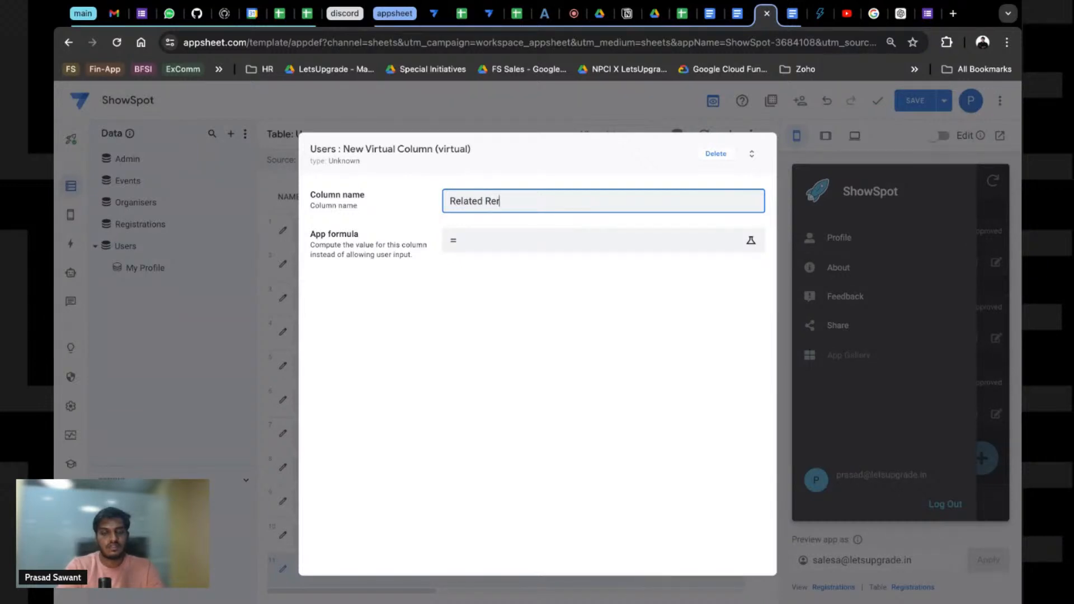
{"action": "type", "text": "ed Regist"}
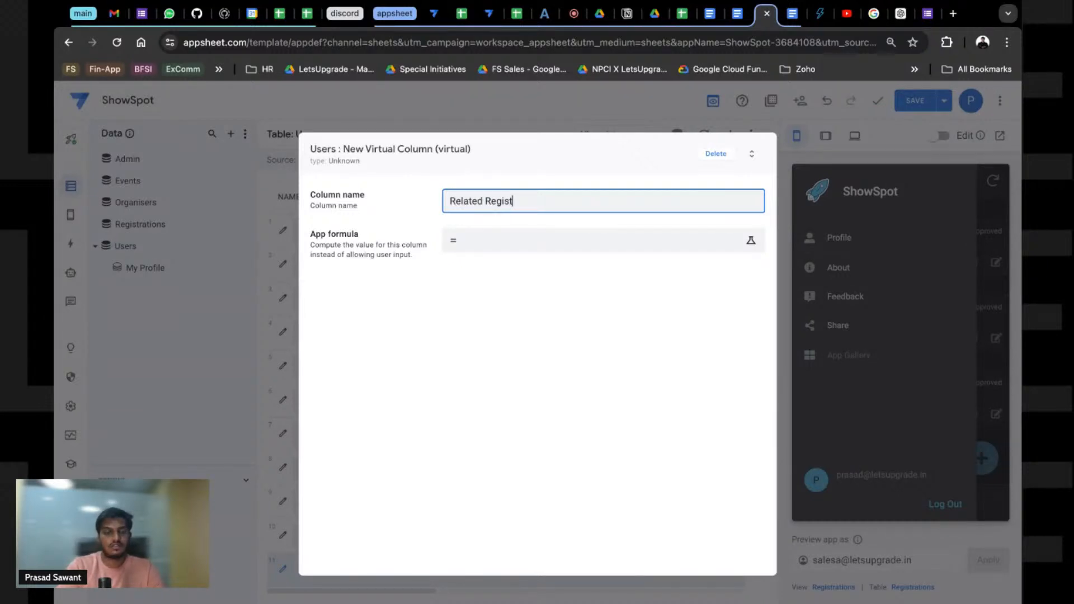
{"action": "type", "text": "rations"}
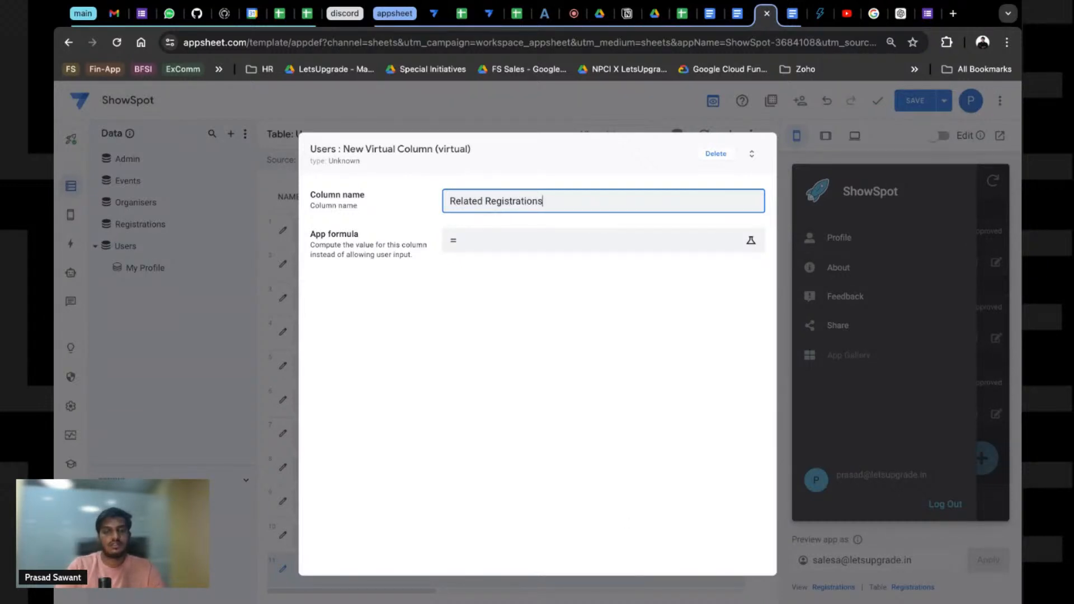
Step: Give it the formula REF_ROWS("Registrations","User ID"), then save the column and the app
{"action": "left_click", "coordinate": [483, 245]}
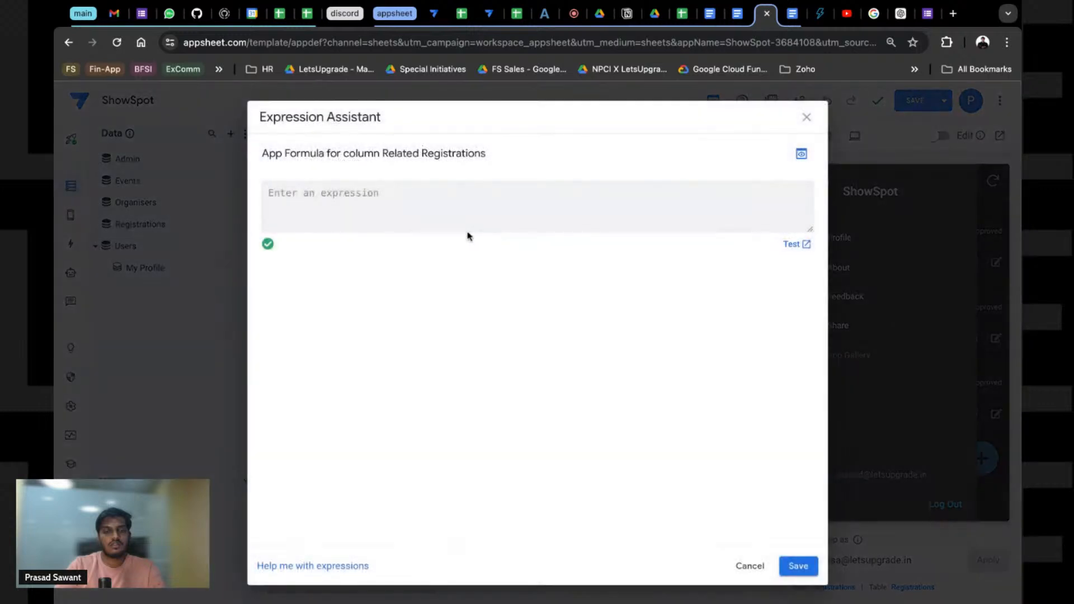
{"action": "left_click", "coordinate": [409, 213]}
{"action": "type", "text": "REF_R"}
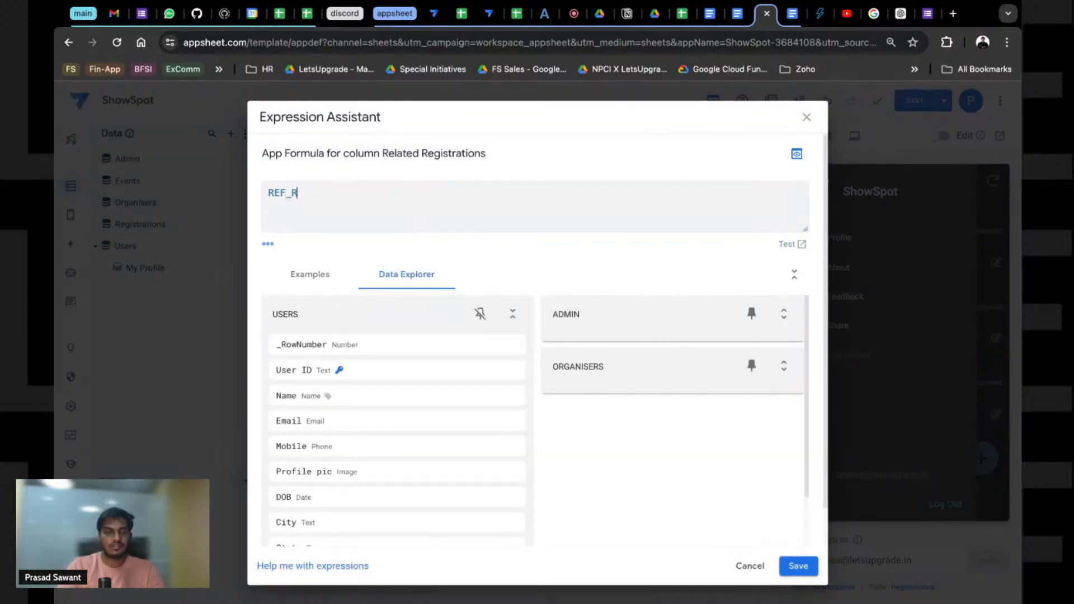
{"action": "type", "text": "OwS("}
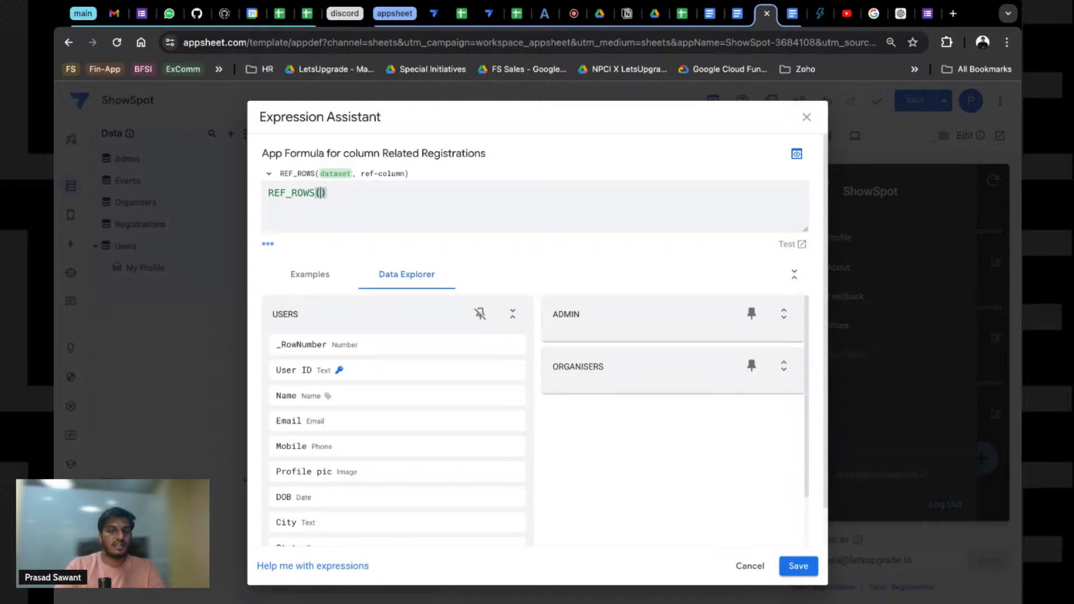
{"action": "type", "text": "\""}
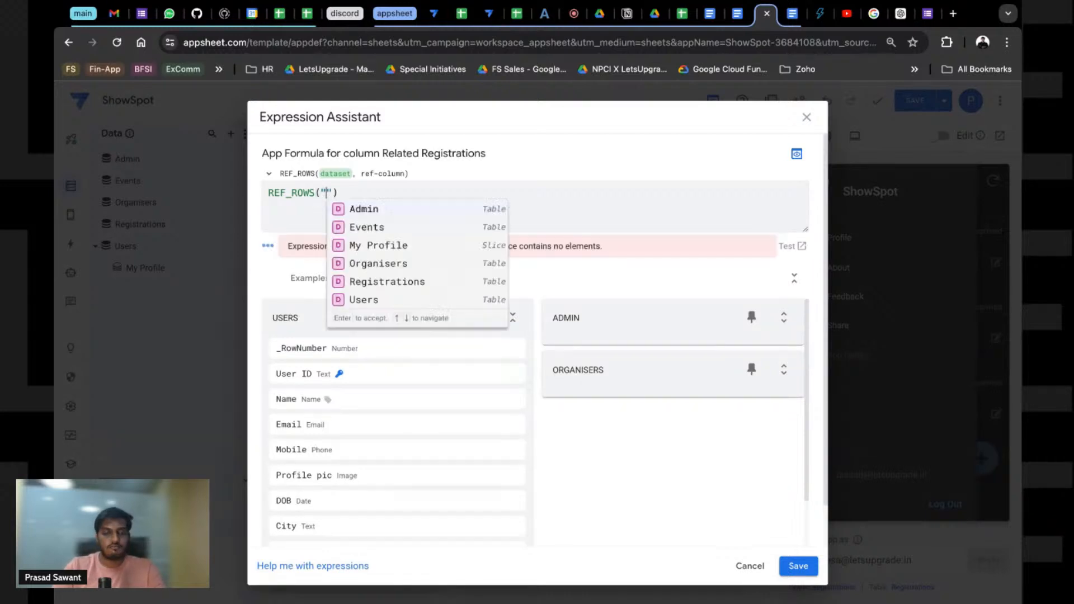
{"action": "key", "text": "Down"}
{"action": "key", "text": "Down"}
{"action": "key", "text": "Down"}
{"action": "key", "text": "Down"}
{"action": "key", "text": "Return"}
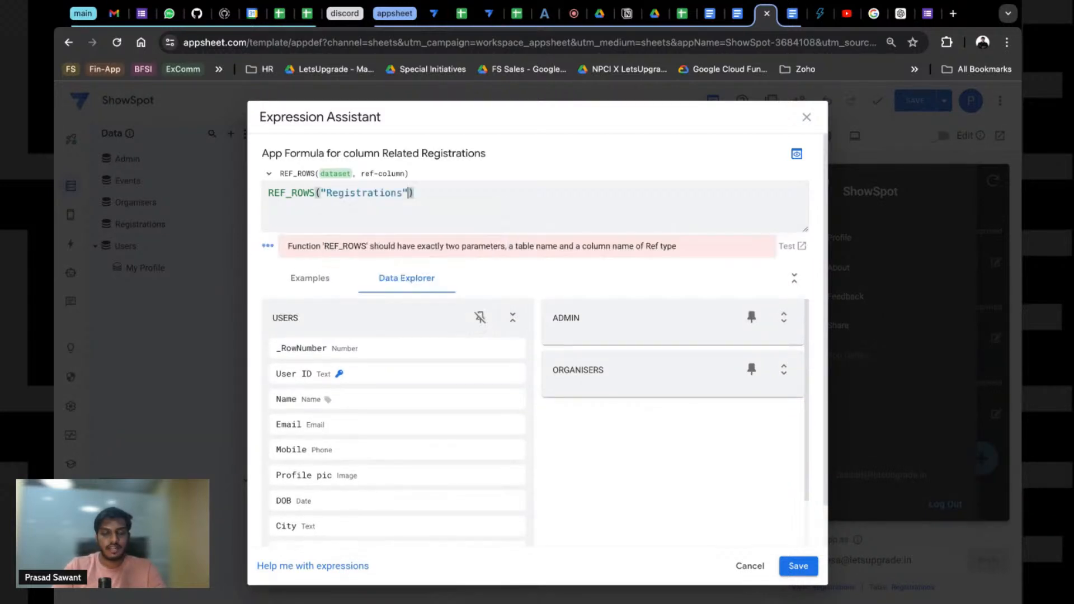
{"action": "type", "text": ","}
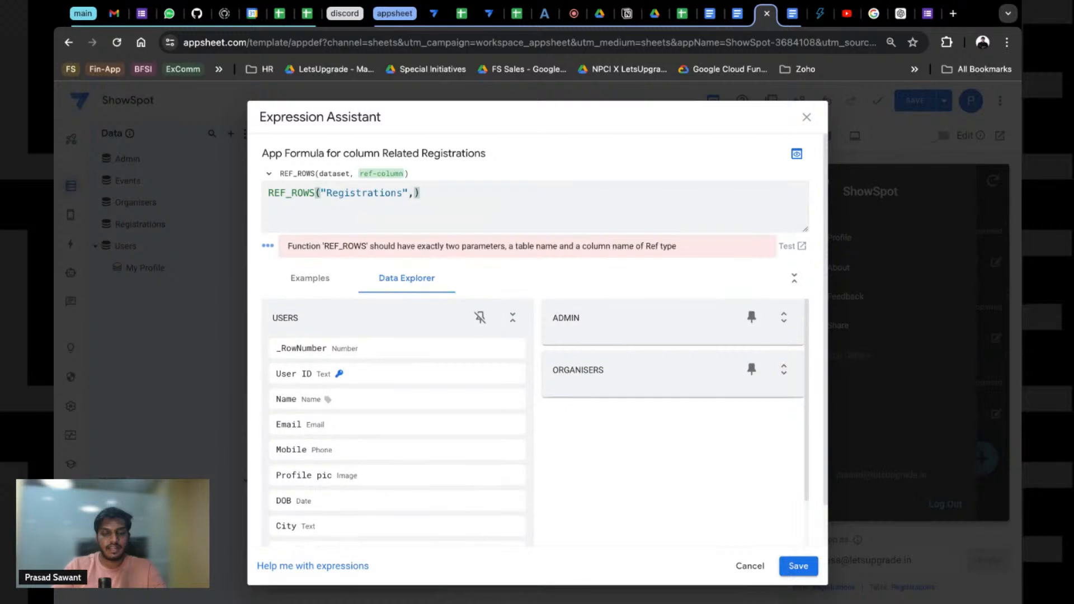
{"action": "type", "text": "\"User"}
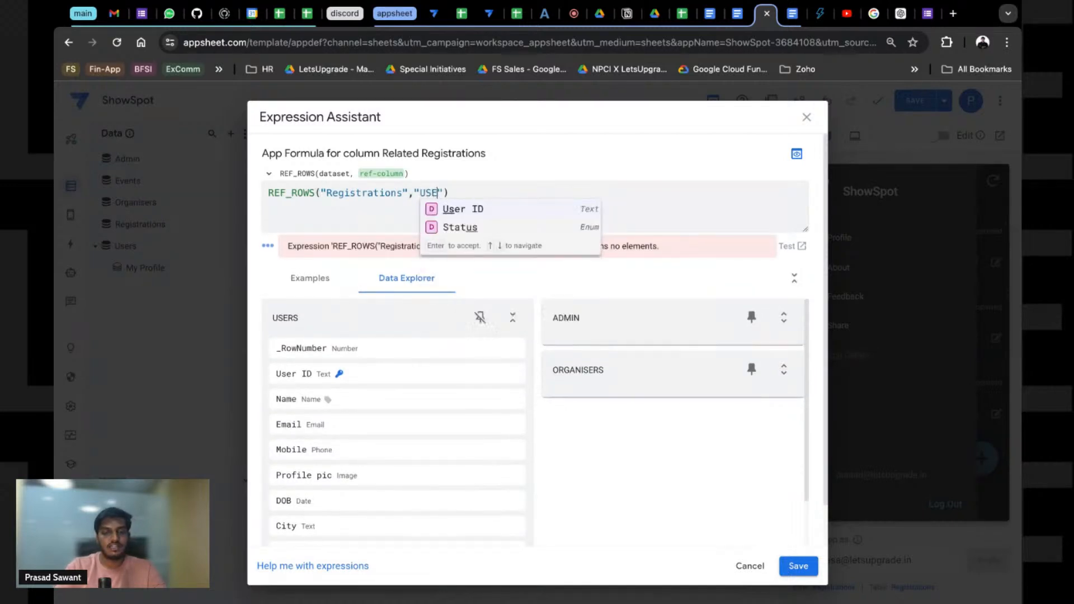
{"action": "key", "text": "Return"}
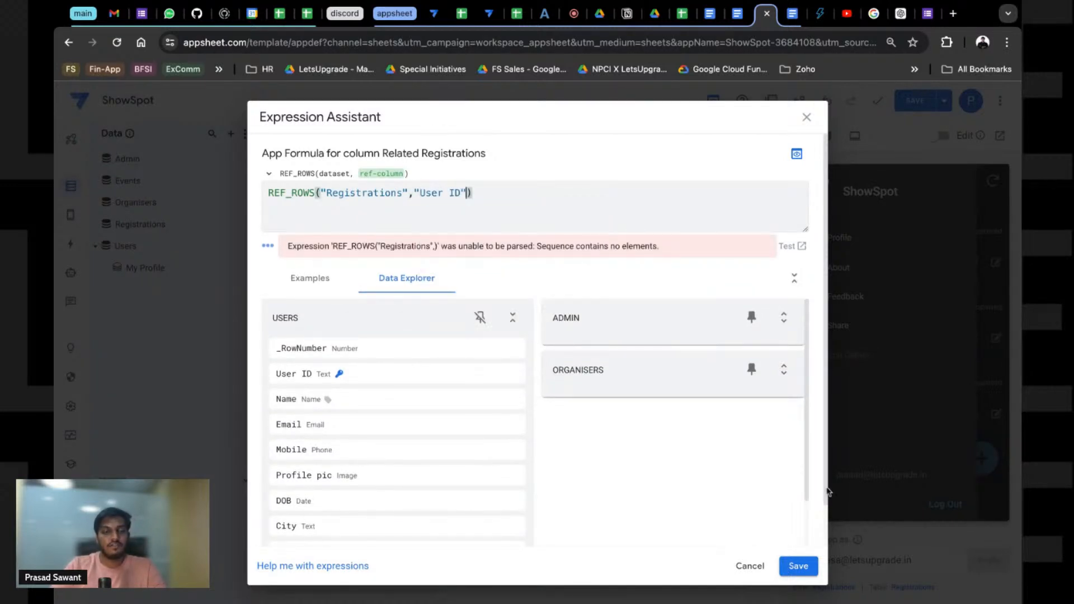
{"action": "left_click", "coordinate": [808, 566]}
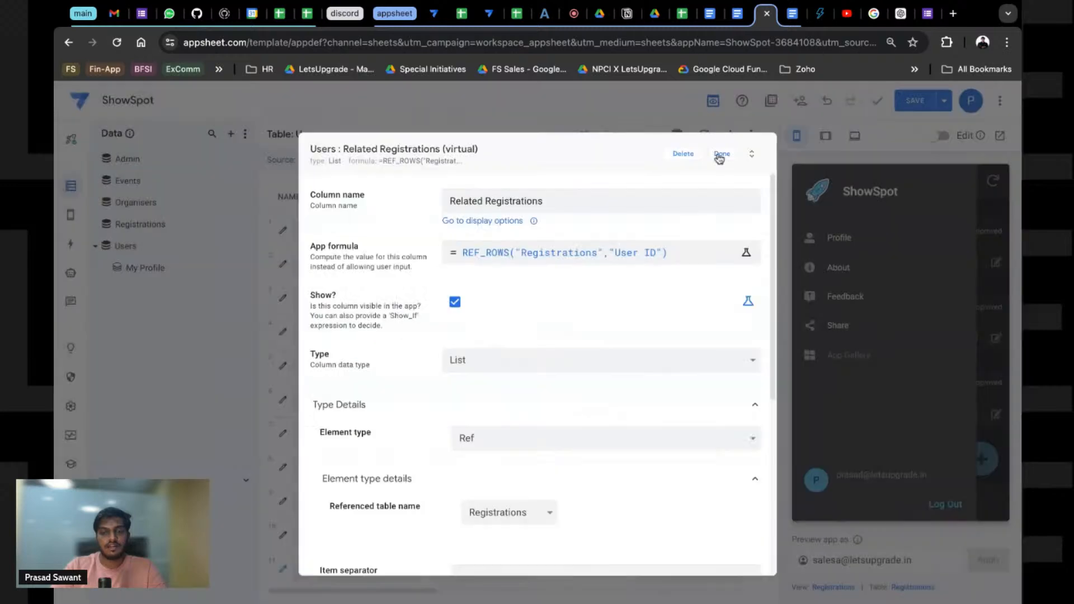
{"action": "left_click", "coordinate": [722, 154]}
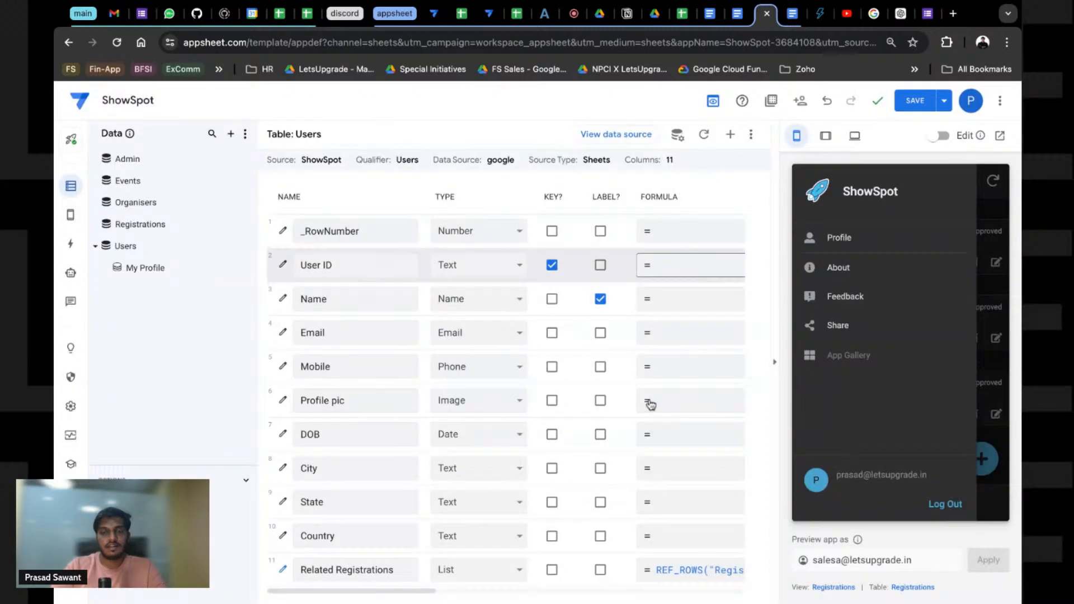
{"action": "left_click", "coordinate": [903, 100]}
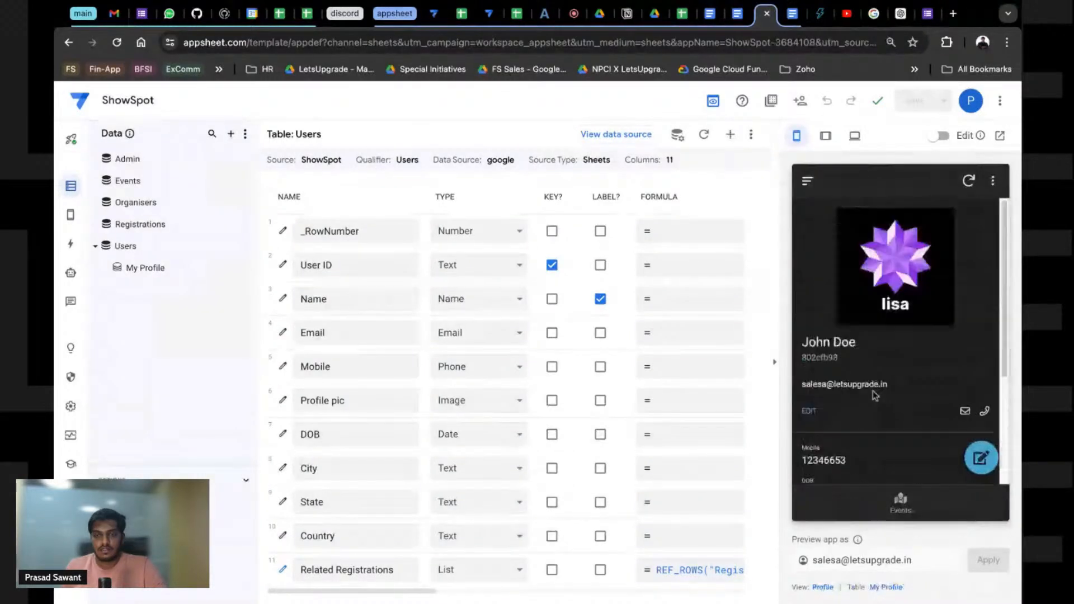
Step: Add the Related Registrations column to the Profile view's Column order and save the app
{"action": "scroll", "coordinate": [871, 392], "scroll_direction": "down", "scroll_amount": 3}
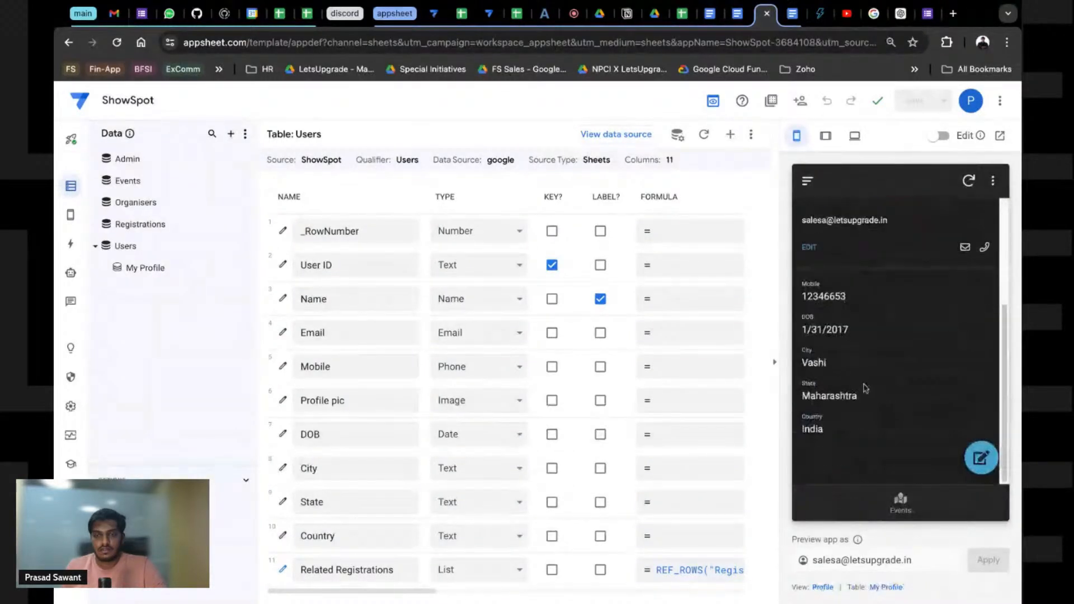
{"action": "left_click", "coordinate": [823, 588]}
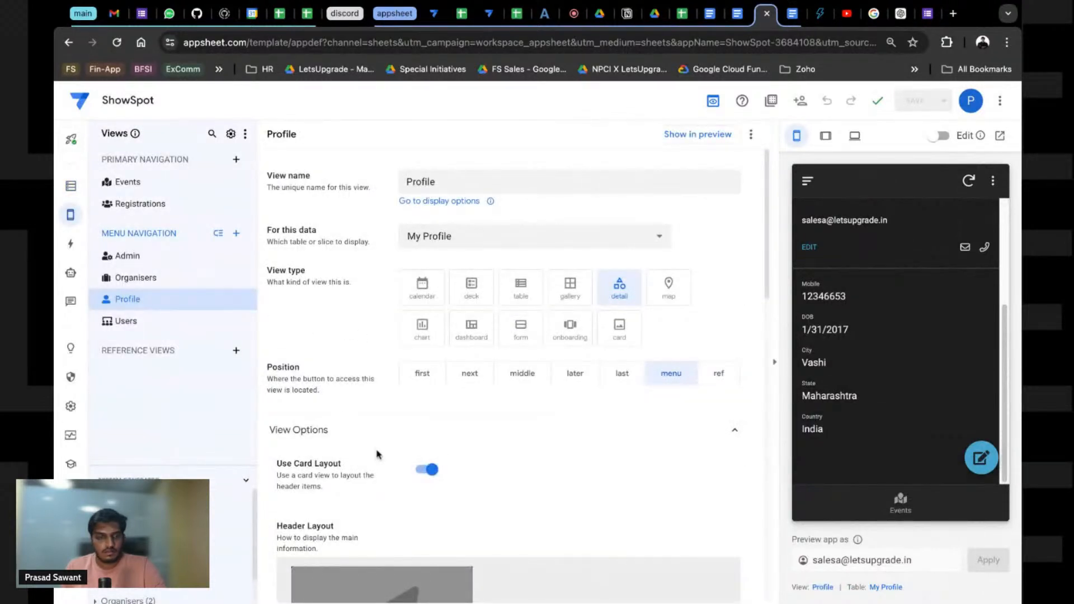
{"action": "scroll", "coordinate": [378, 454], "scroll_direction": "down", "scroll_amount": 10}
{"action": "left_click", "coordinate": [643, 322]}
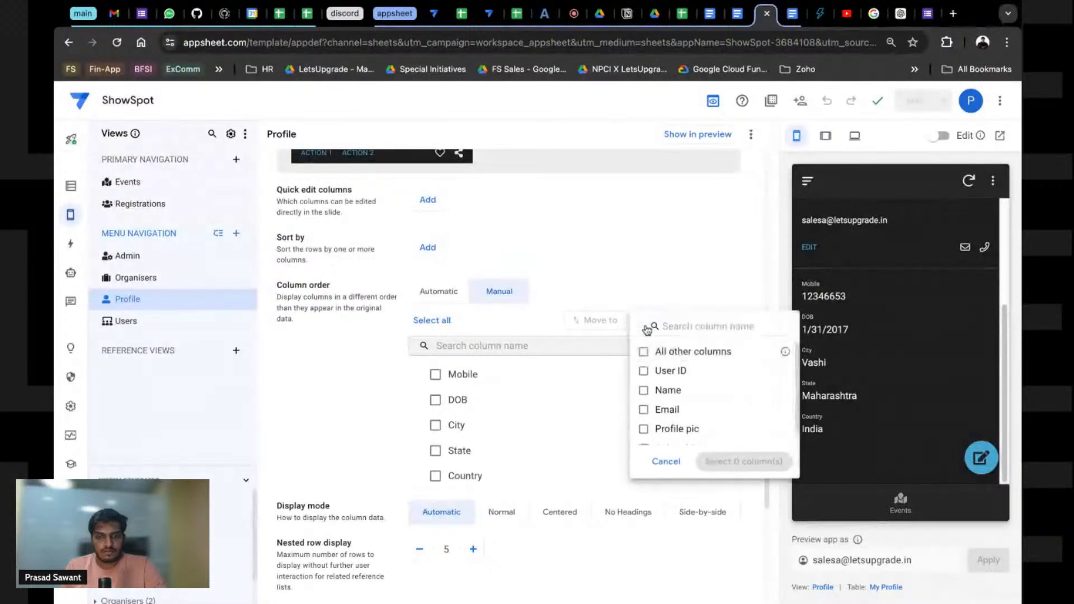
{"action": "scroll", "coordinate": [664, 432], "scroll_direction": "down", "scroll_amount": 1}
{"action": "left_click", "coordinate": [661, 438]}
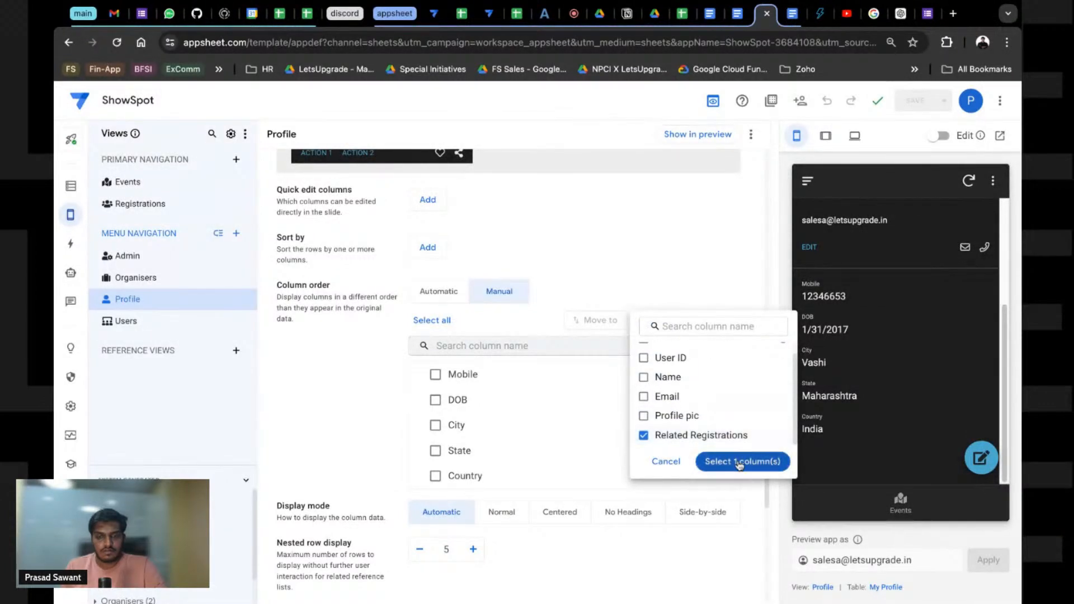
{"action": "left_click", "coordinate": [738, 461]}
{"action": "left_click", "coordinate": [912, 101]}
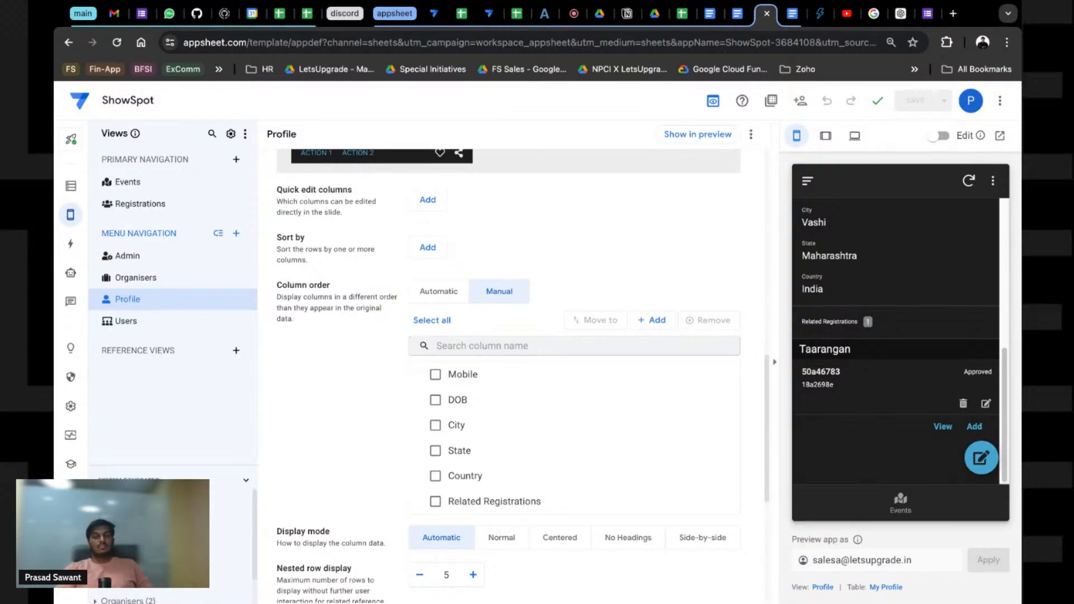
Step: Open the profile's Taarangan registration in the preview and scroll down to its QR code
{"action": "scroll", "coordinate": [821, 330], "scroll_direction": "up", "scroll_amount": 5}
{"action": "scroll", "coordinate": [820, 330], "scroll_direction": "right", "scroll_amount": 2}
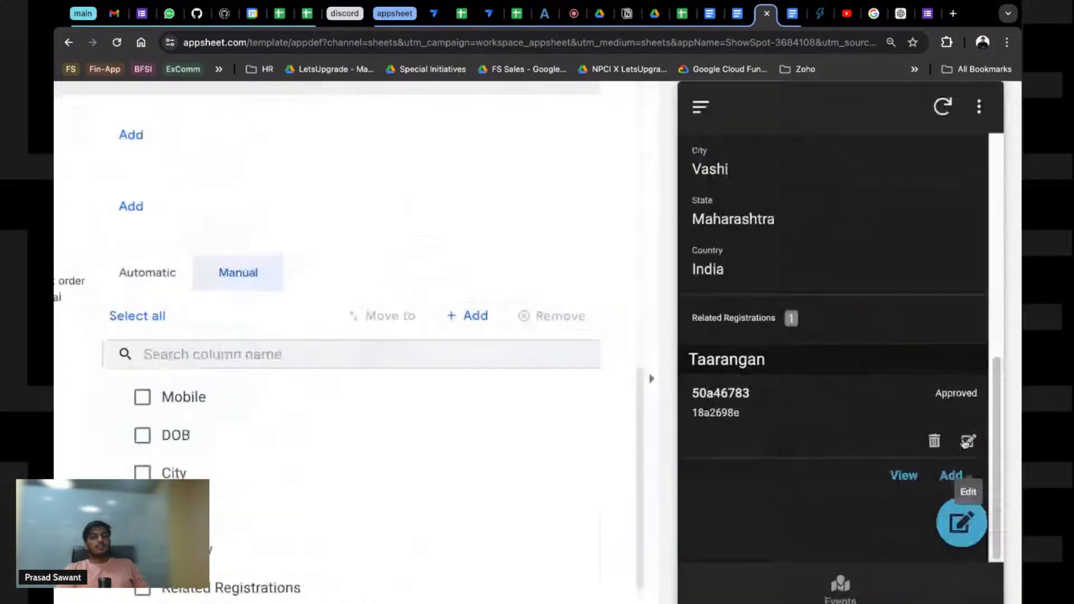
{"action": "scroll", "coordinate": [847, 516], "scroll_direction": "down", "scroll_amount": 5}
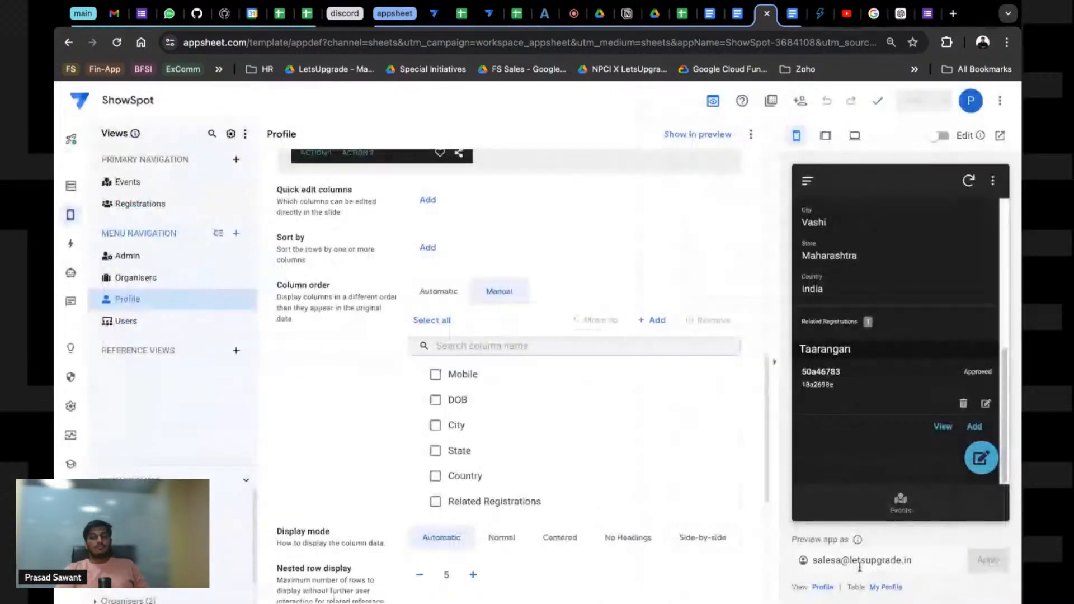
{"action": "left_click", "coordinate": [987, 404]}
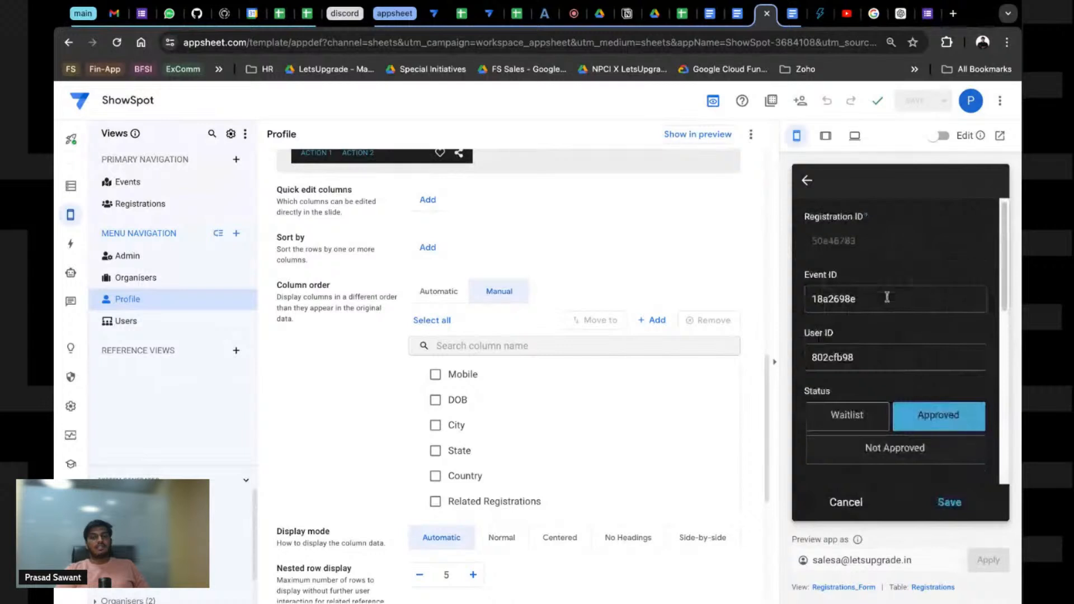
{"action": "scroll", "coordinate": [876, 293], "scroll_direction": "down", "scroll_amount": 3}
{"action": "scroll", "coordinate": [867, 295], "scroll_direction": "down", "scroll_amount": 1}
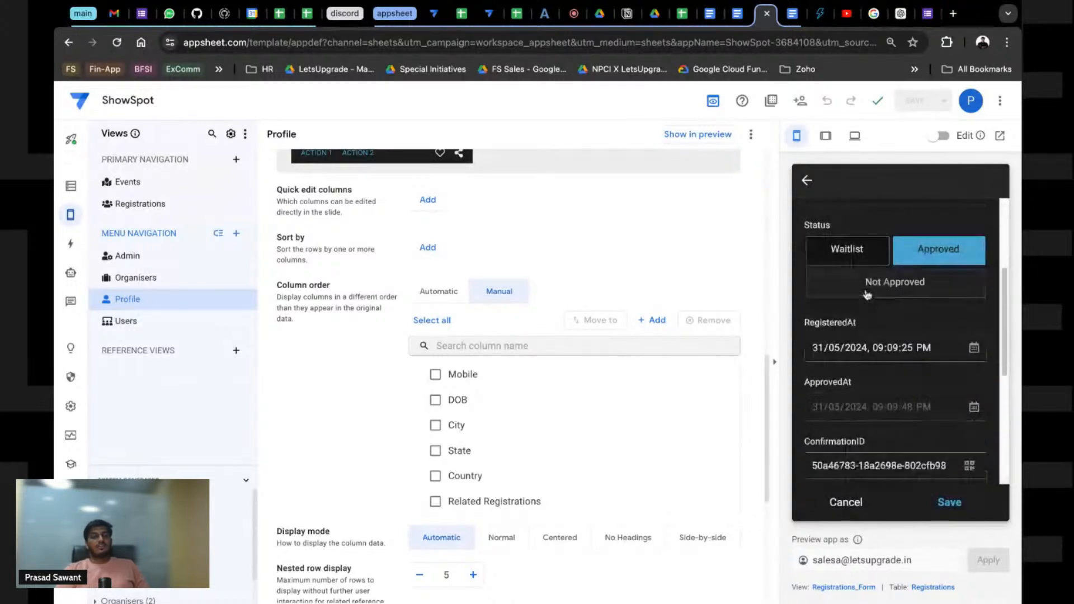
{"action": "scroll", "coordinate": [867, 295], "scroll_direction": "down", "scroll_amount": 1}
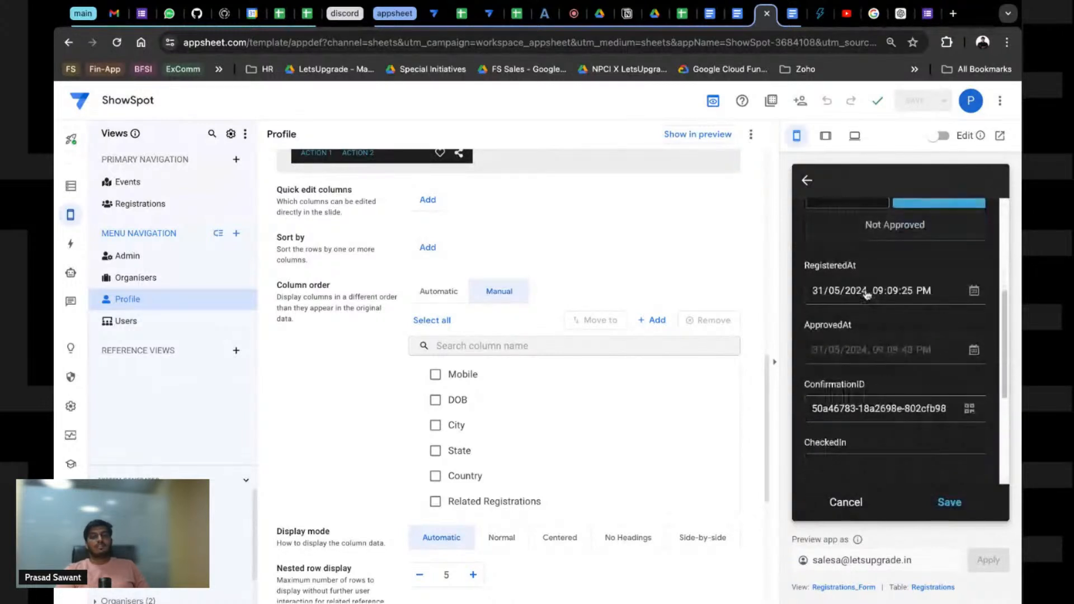
{"action": "scroll", "coordinate": [867, 295], "scroll_direction": "down", "scroll_amount": 1}
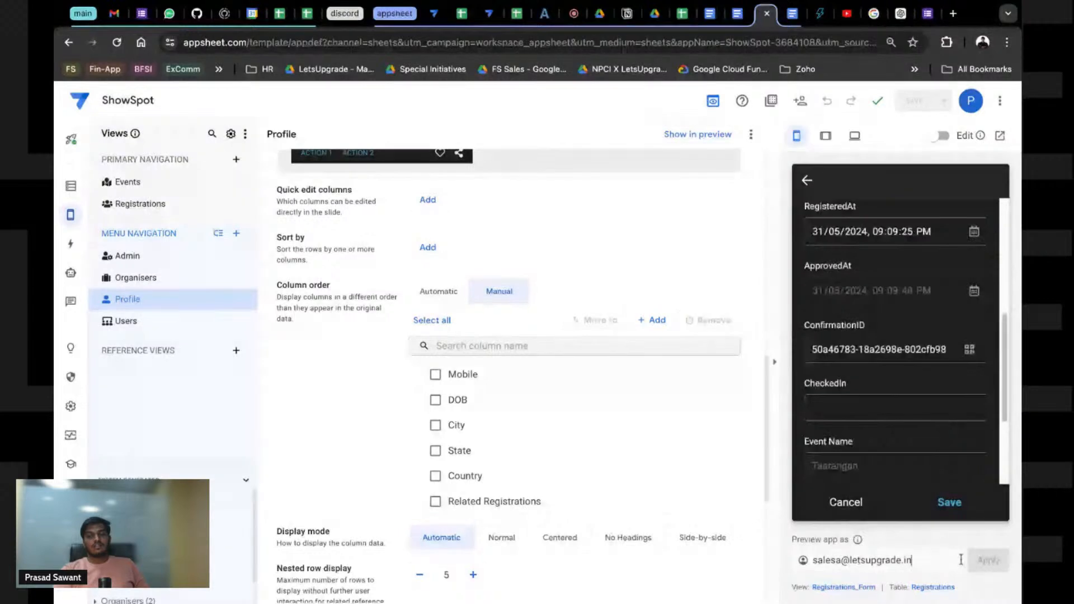
Step: Close the registration form and the QuickChart documentation tab, returning to the YouTube Studio livestream
{"action": "scroll", "coordinate": [918, 321], "scroll_direction": "up", "scroll_amount": 5}
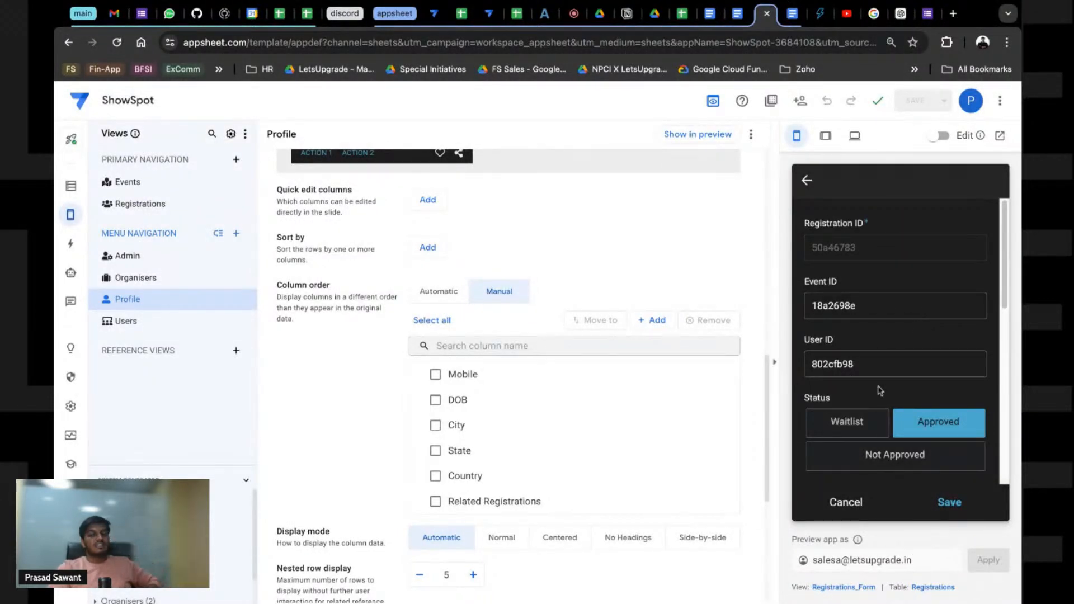
{"action": "scroll", "coordinate": [888, 417], "scroll_direction": "down", "scroll_amount": 5}
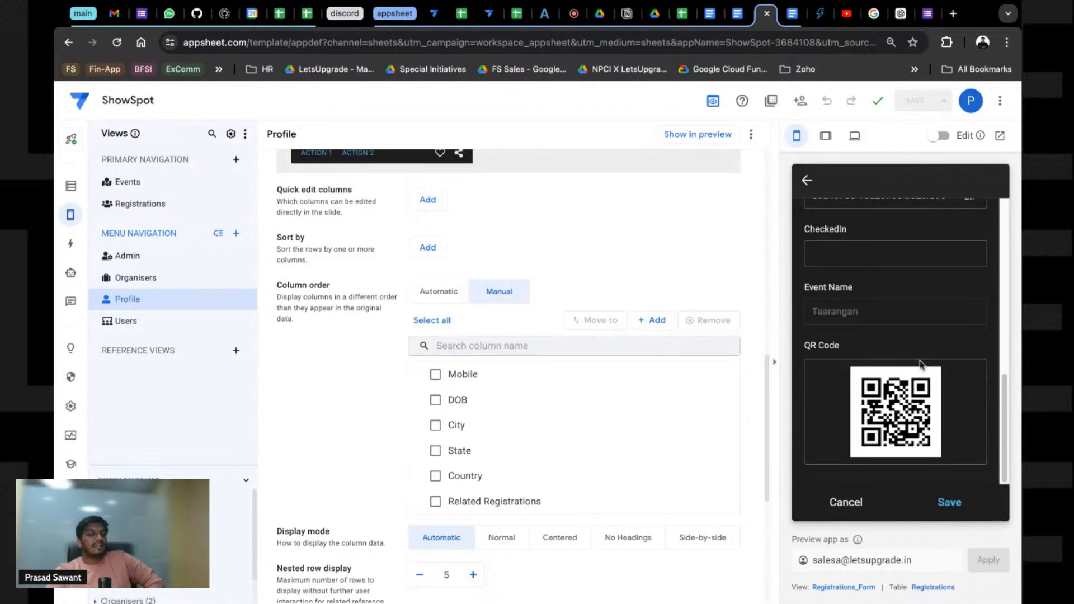
{"action": "scroll", "coordinate": [860, 323], "scroll_direction": "up", "scroll_amount": 1}
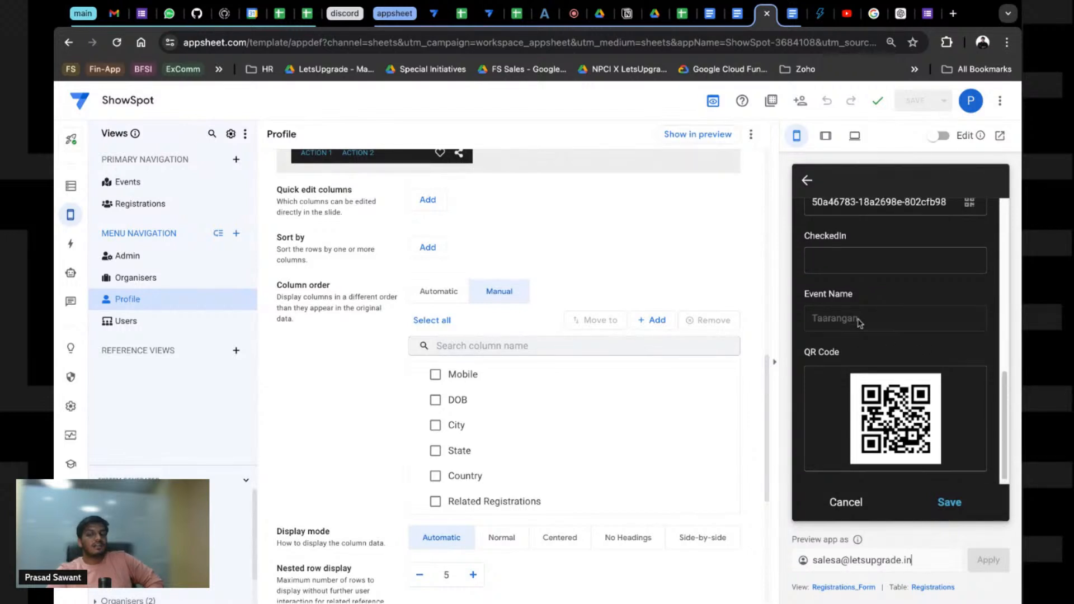
{"action": "scroll", "coordinate": [860, 323], "scroll_direction": "up", "scroll_amount": 4}
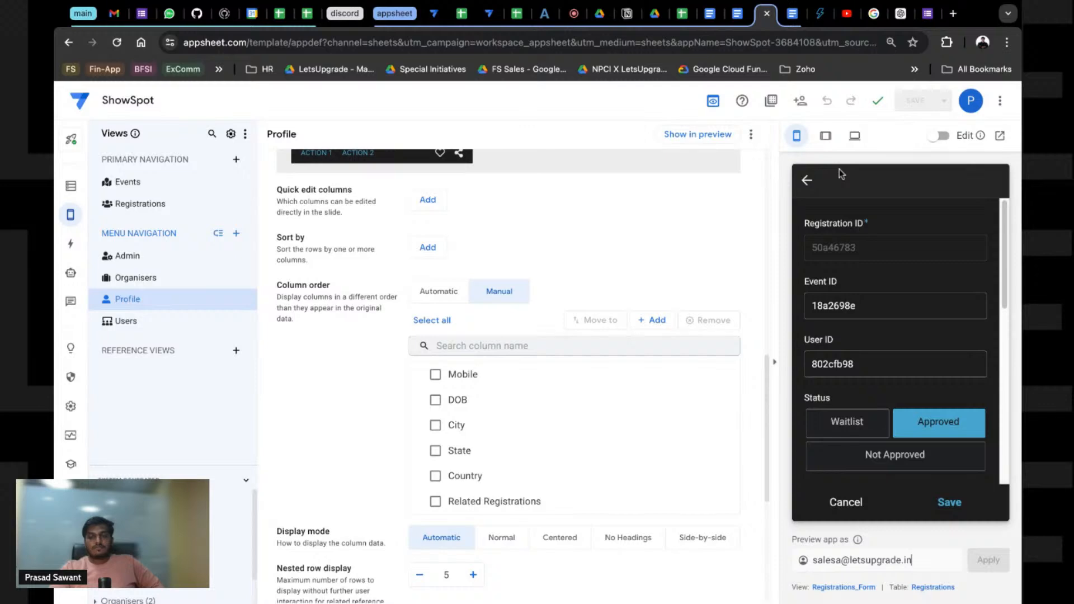
{"action": "left_click", "coordinate": [807, 179]}
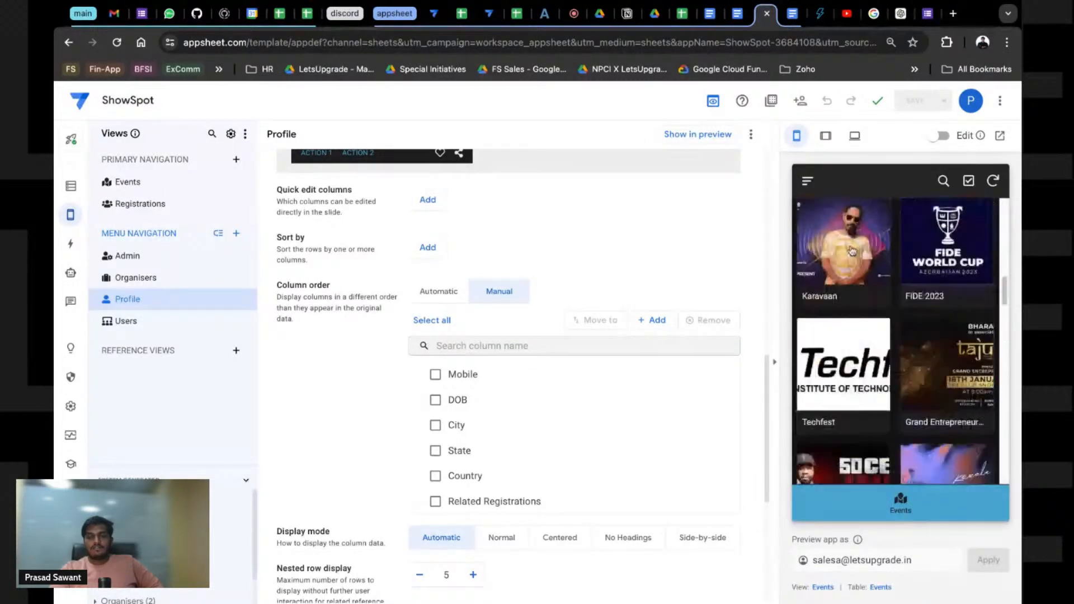
{"action": "left_click", "coordinate": [821, 14]}
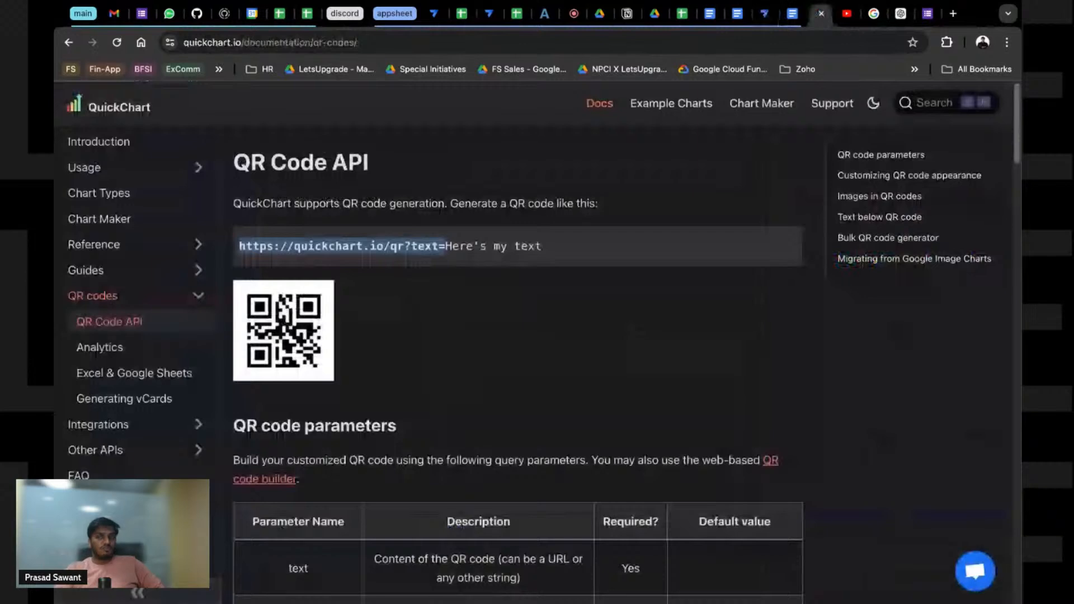
{"action": "left_click", "coordinate": [821, 13]}
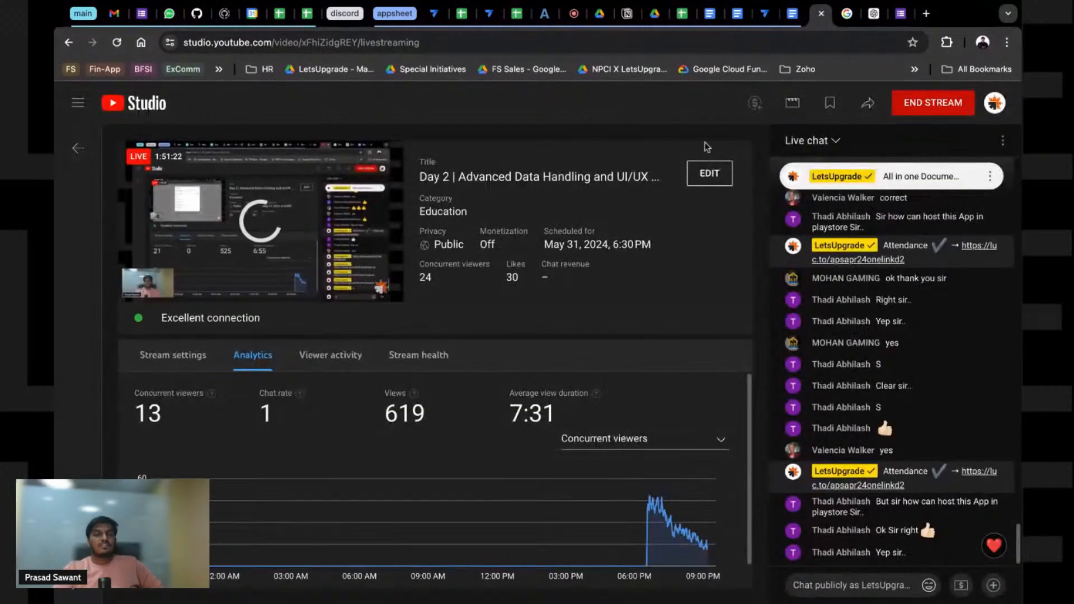